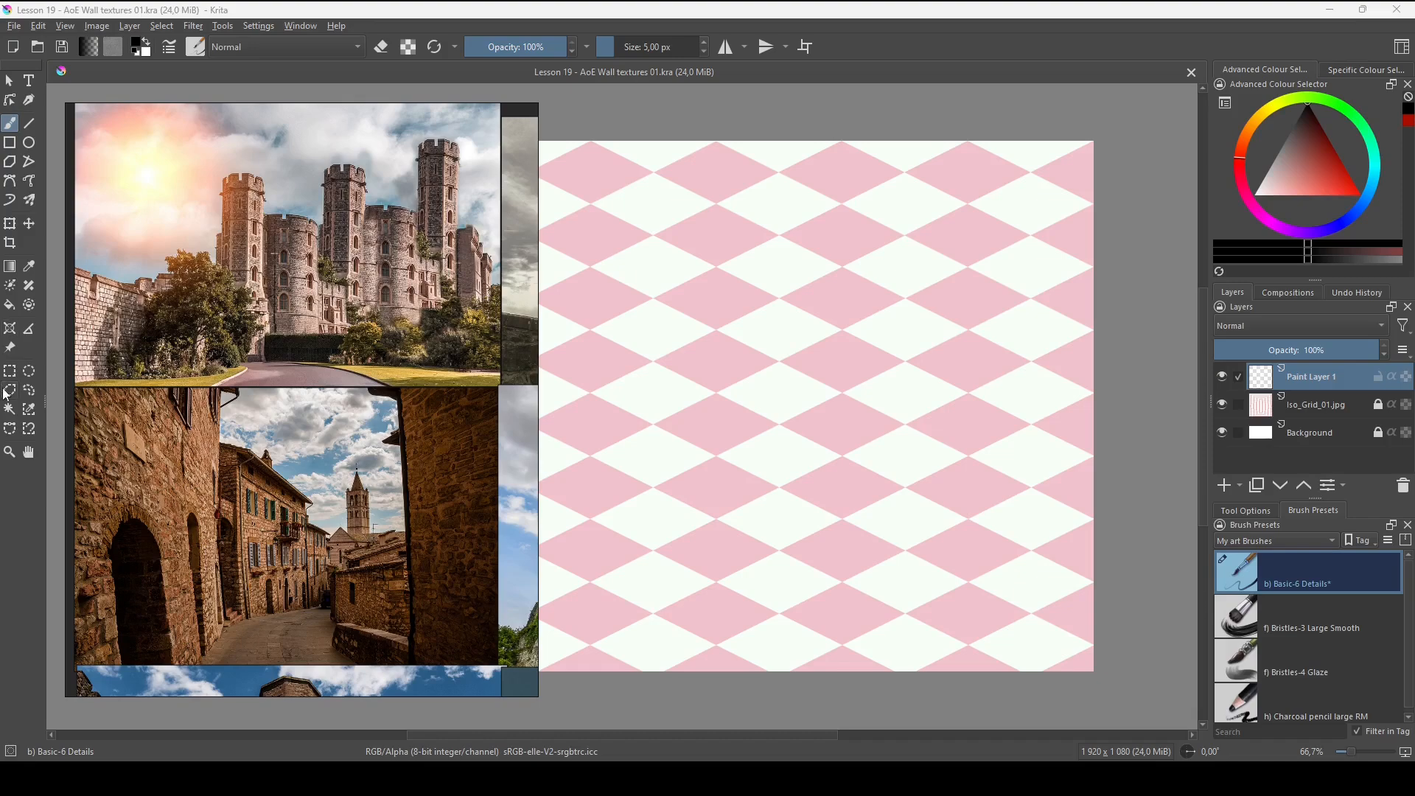
Examine the castle and old-town reference photos for wall and tower shapes, up close and as a whole set.
{"action": "scroll", "coordinate": [288, 309], "scroll_direction": "down", "scroll_amount": 3}
{"action": "scroll", "coordinate": [379, 453], "scroll_direction": "up", "scroll_amount": 2}
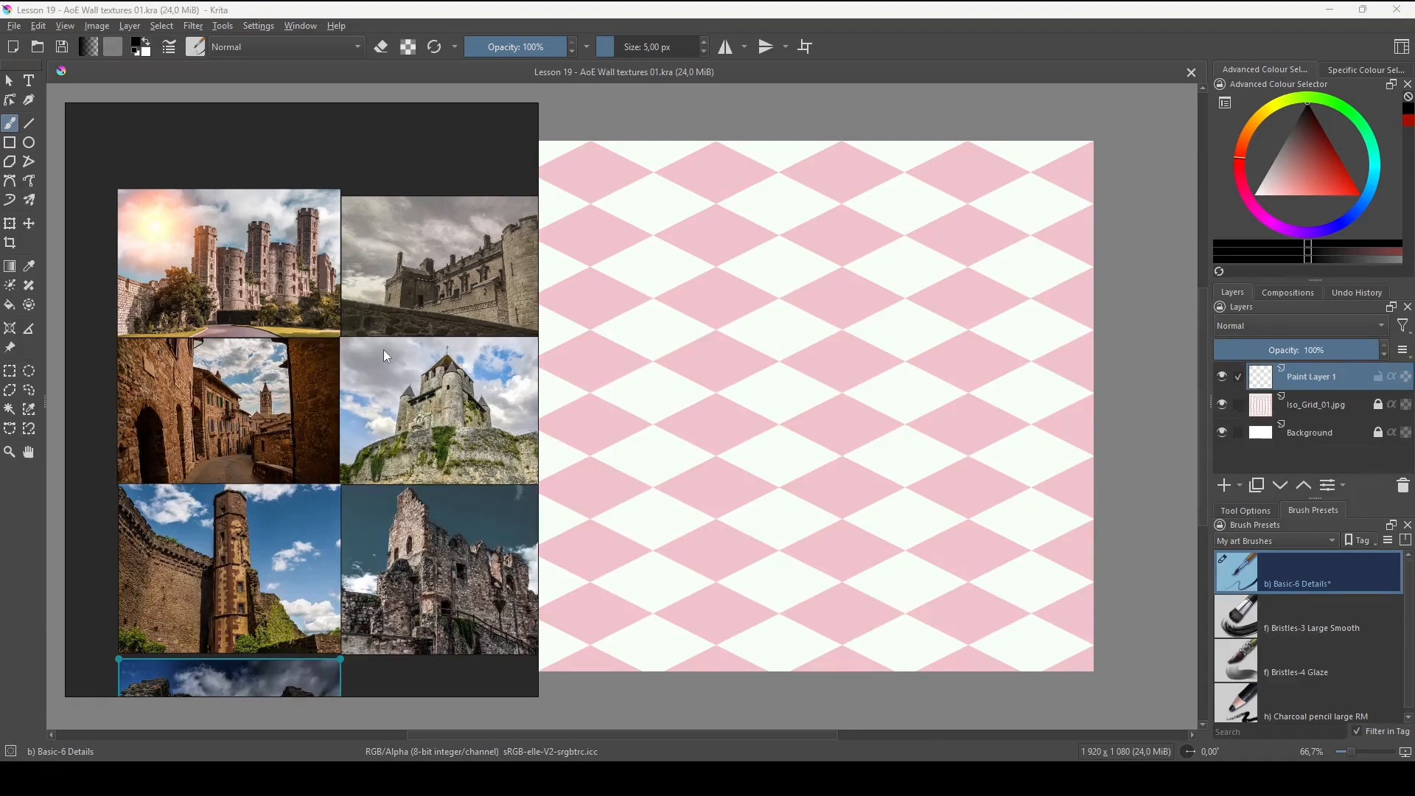
{"action": "left_click_drag", "start_coordinate": [406, 368], "coordinate": [402, 342]}
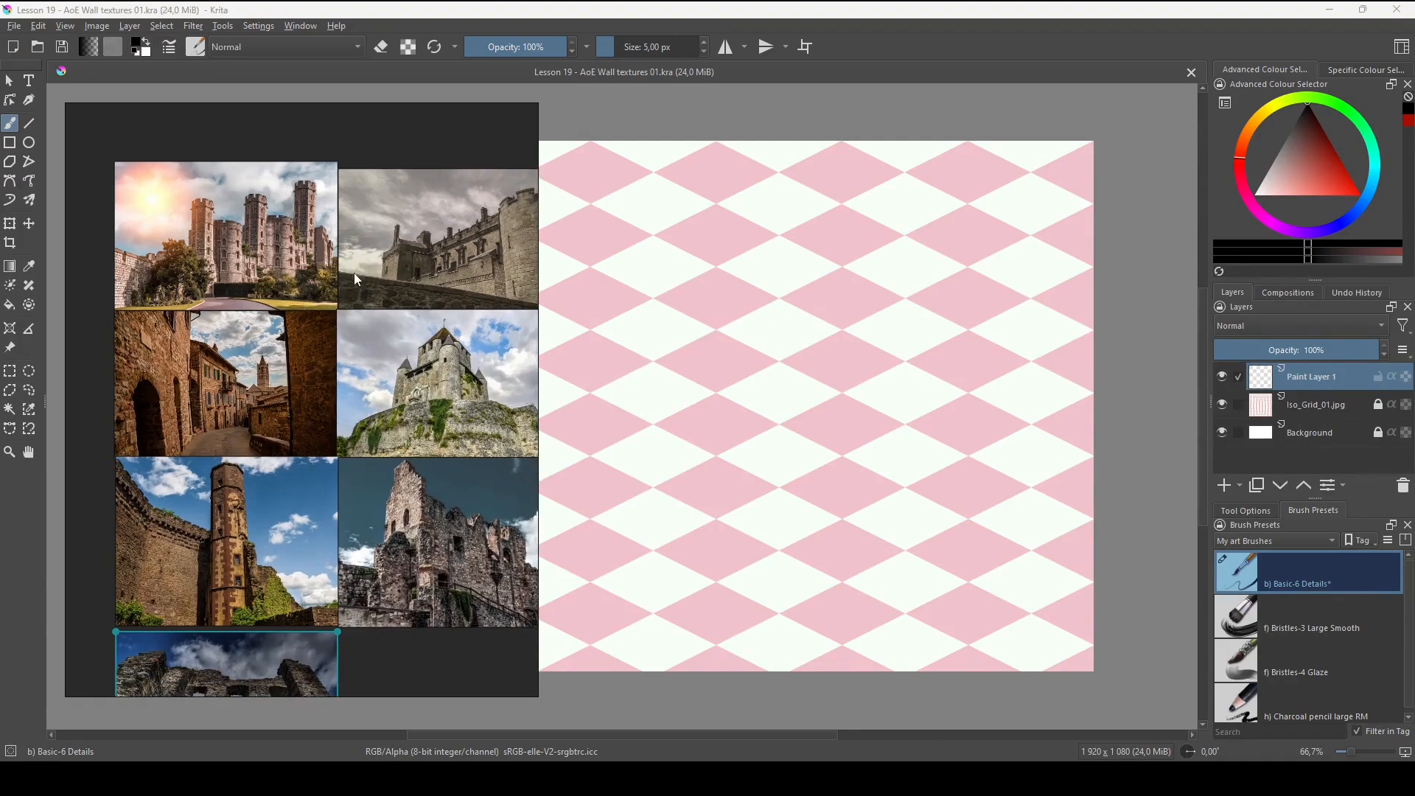
{"action": "scroll", "coordinate": [354, 273], "scroll_direction": "up", "scroll_amount": 4}
{"action": "scroll", "coordinate": [305, 266], "scroll_direction": "up", "scroll_amount": 2}
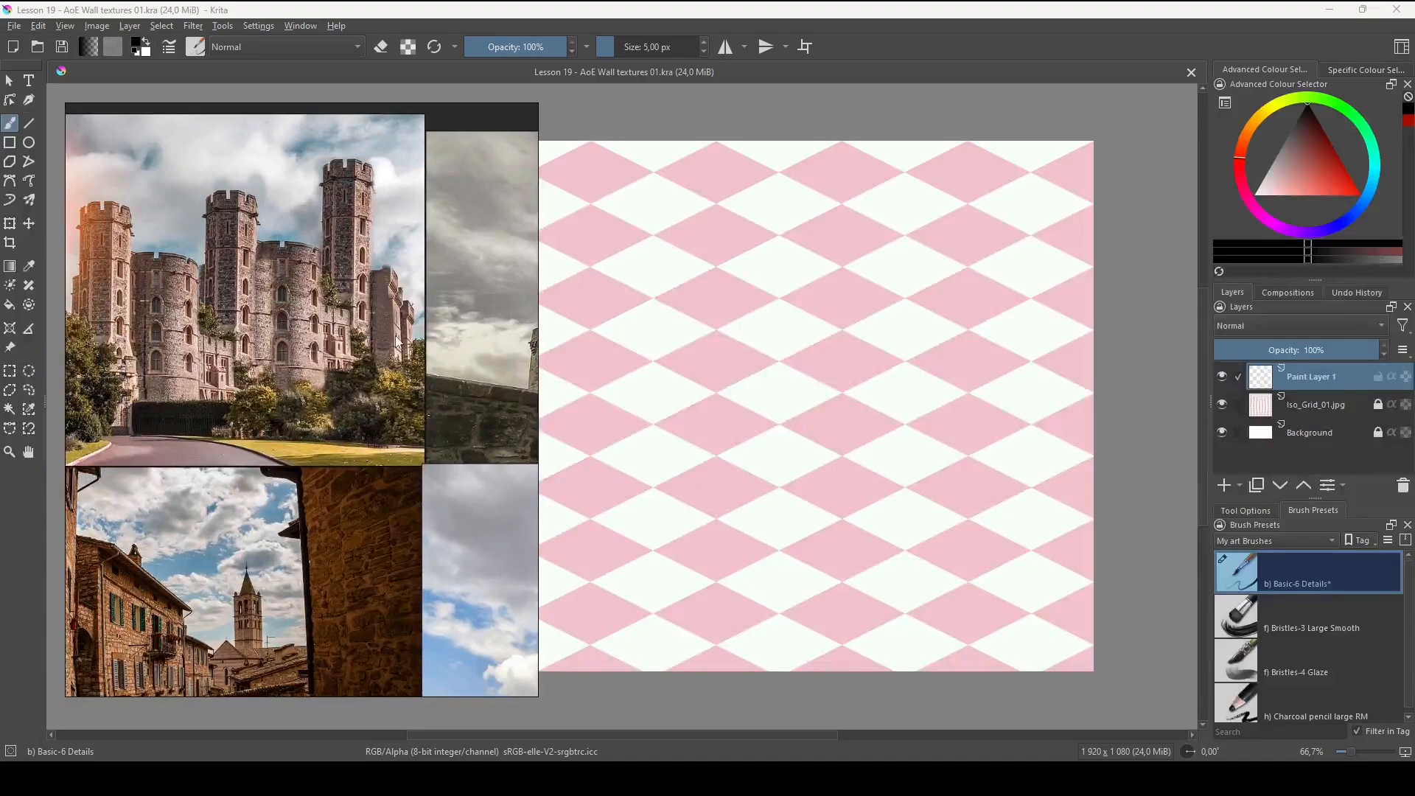
{"action": "scroll", "coordinate": [308, 419], "scroll_direction": "up", "scroll_amount": 2}
{"action": "scroll", "coordinate": [355, 384], "scroll_direction": "down", "scroll_amount": 4}
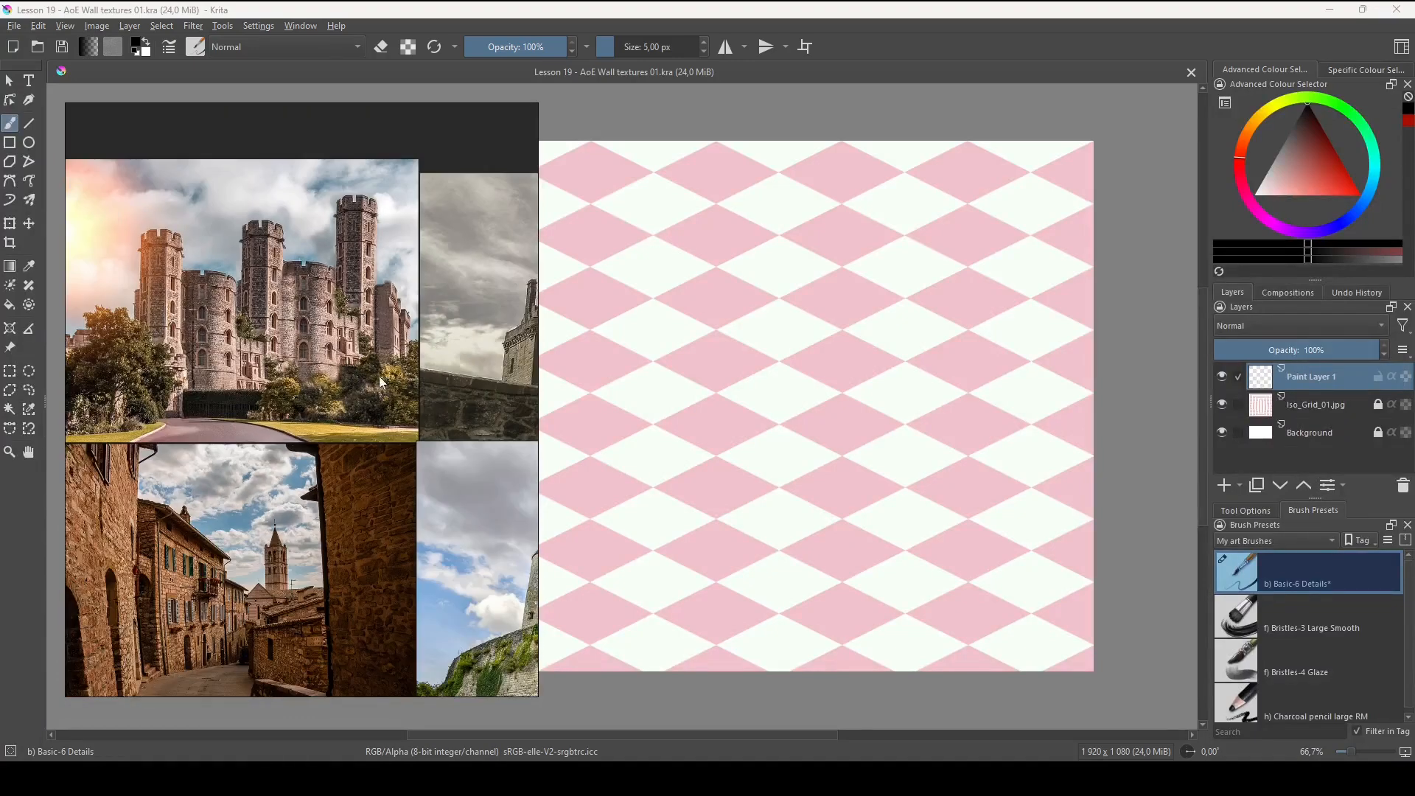
{"action": "left_click_drag", "start_coordinate": [418, 394], "coordinate": [221, 396]}
{"action": "scroll", "coordinate": [273, 440], "scroll_direction": "up", "scroll_amount": 2}
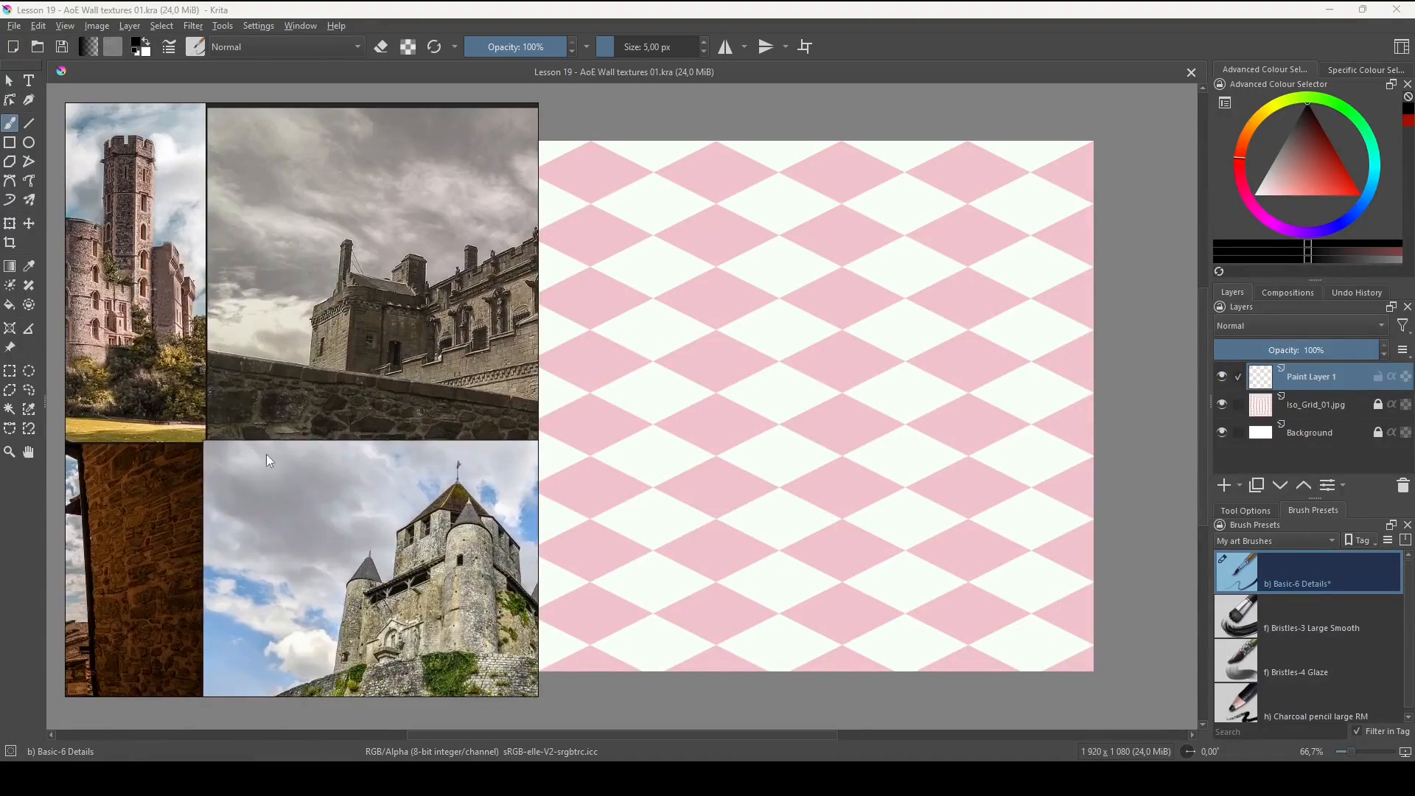
{"action": "scroll", "coordinate": [267, 461], "scroll_direction": "down", "scroll_amount": 3}
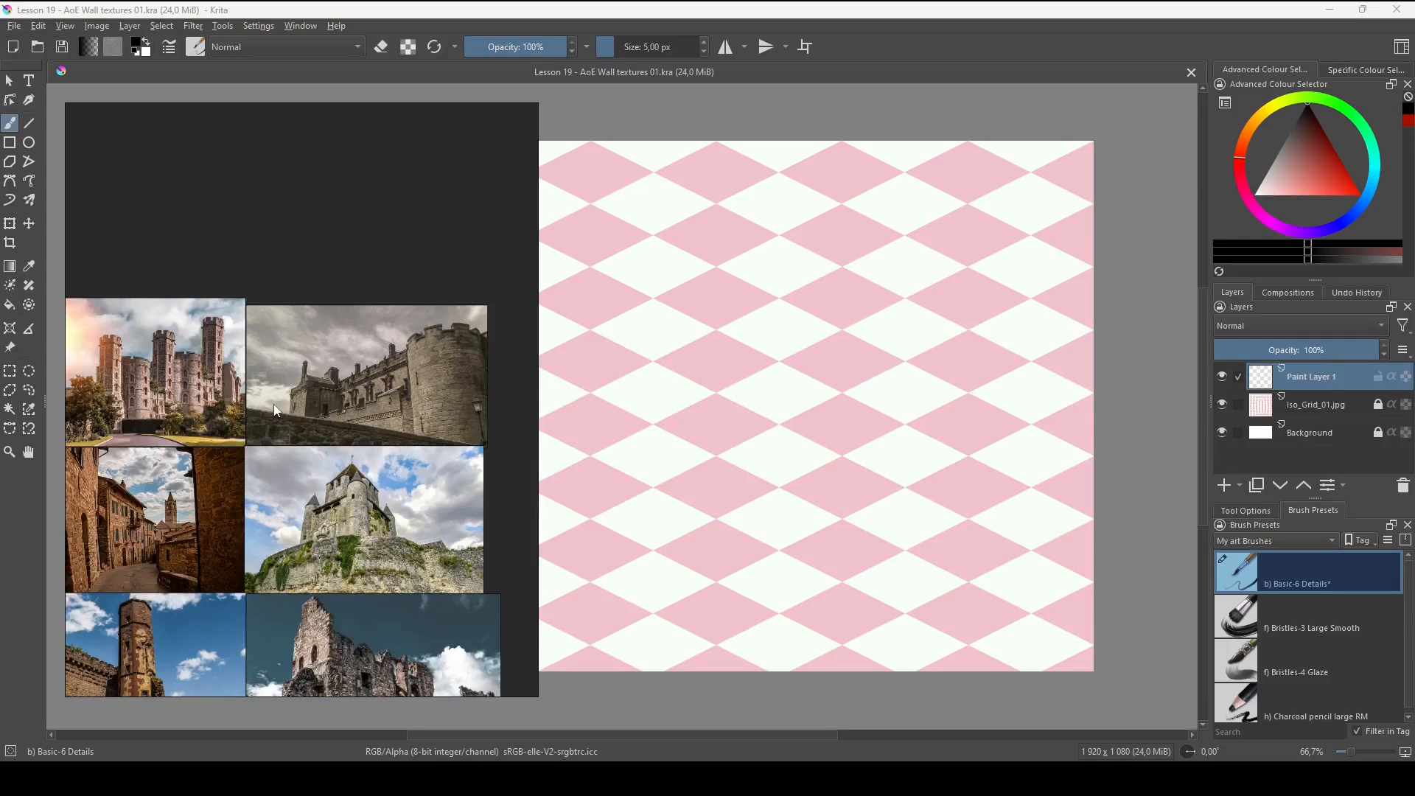
{"action": "left_click_drag", "start_coordinate": [239, 404], "coordinate": [329, 352]}
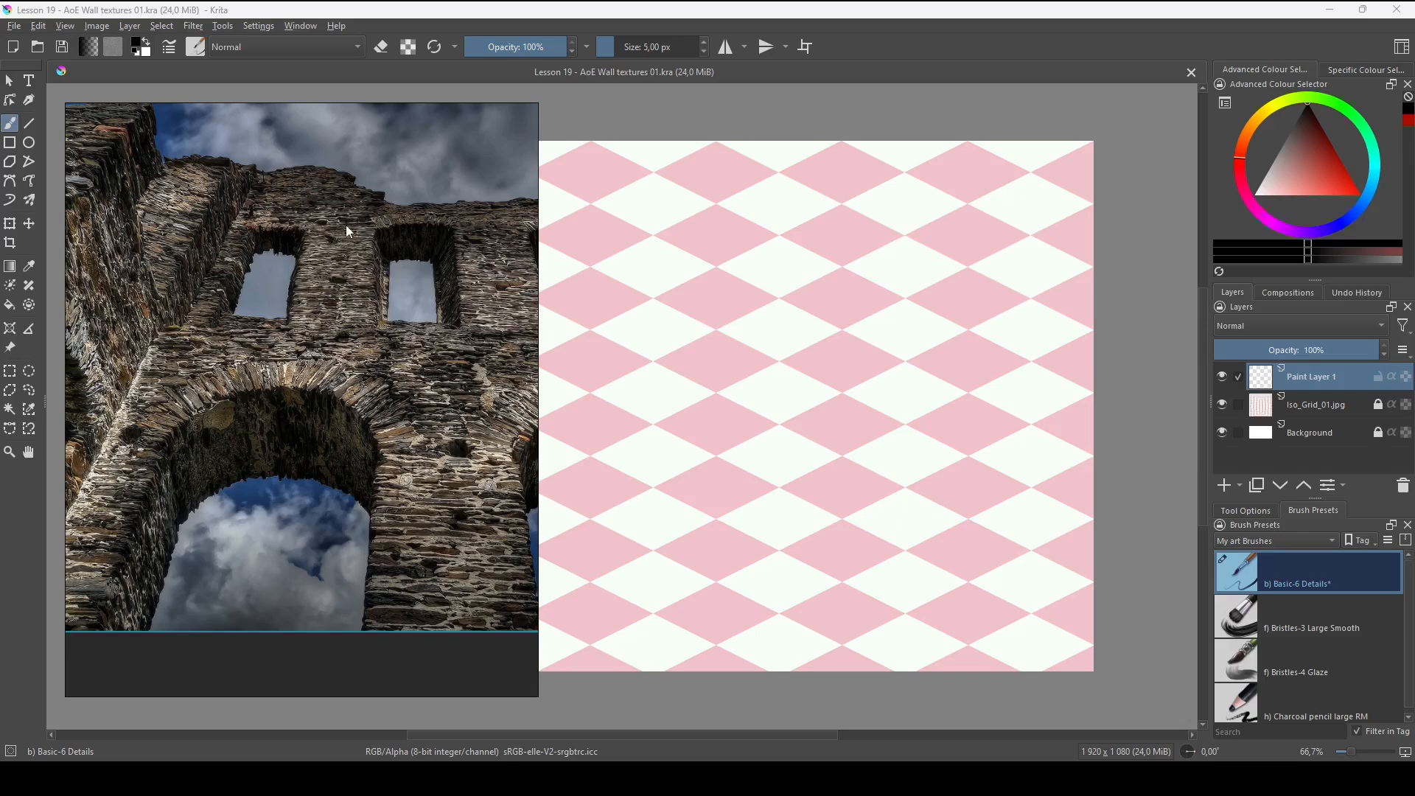
Examine the stonework, arches and windows in the dark ruined-castle photo, comparing it with the other references.
{"action": "scroll", "coordinate": [367, 514], "scroll_direction": "down", "scroll_amount": 2}
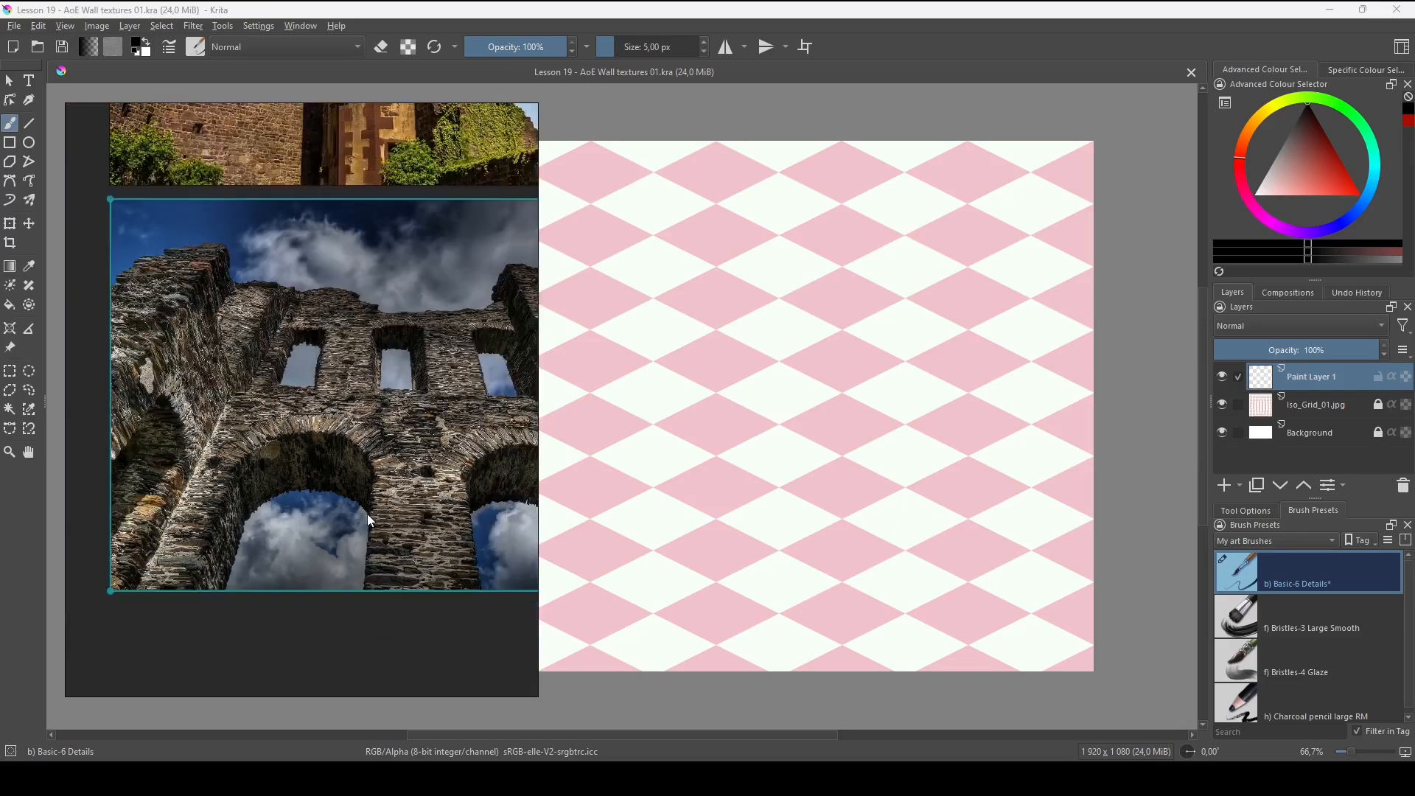
{"action": "left_click_drag", "start_coordinate": [477, 549], "coordinate": [374, 521]}
{"action": "scroll", "coordinate": [374, 521], "scroll_direction": "up", "scroll_amount": 2}
{"action": "scroll", "coordinate": [374, 520], "scroll_direction": "up", "scroll_amount": 2}
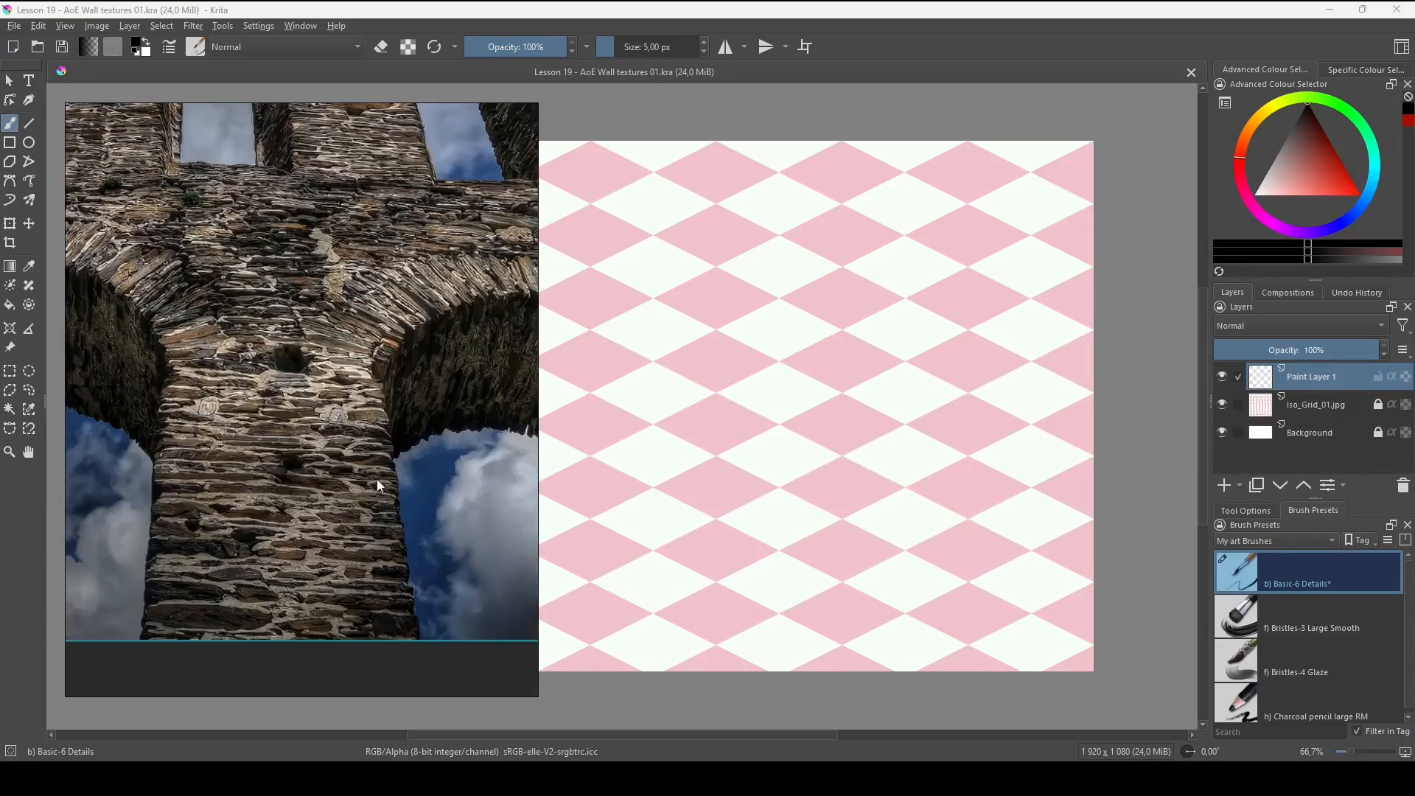
{"action": "left_click_drag", "start_coordinate": [347, 384], "coordinate": [353, 529]}
{"action": "left_click_drag", "start_coordinate": [238, 428], "coordinate": [290, 447]}
{"action": "scroll", "coordinate": [363, 526], "scroll_direction": "up", "scroll_amount": 2}
{"action": "left_click_drag", "start_coordinate": [362, 526], "coordinate": [316, 368]}
{"action": "scroll", "coordinate": [280, 494], "scroll_direction": "down", "scroll_amount": 2}
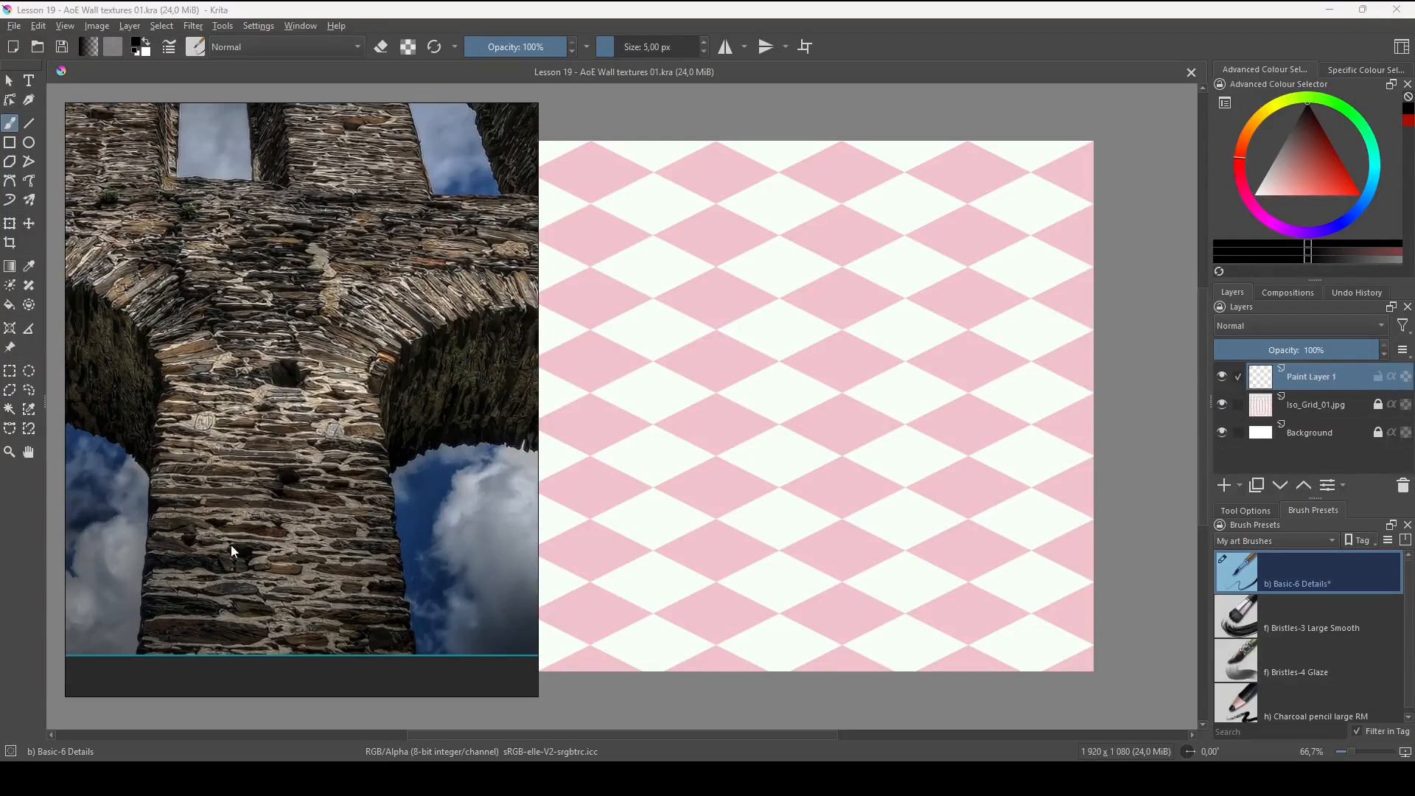
{"action": "left_click_drag", "start_coordinate": [314, 287], "coordinate": [342, 490]}
{"action": "scroll", "coordinate": [343, 490], "scroll_direction": "down", "scroll_amount": 2}
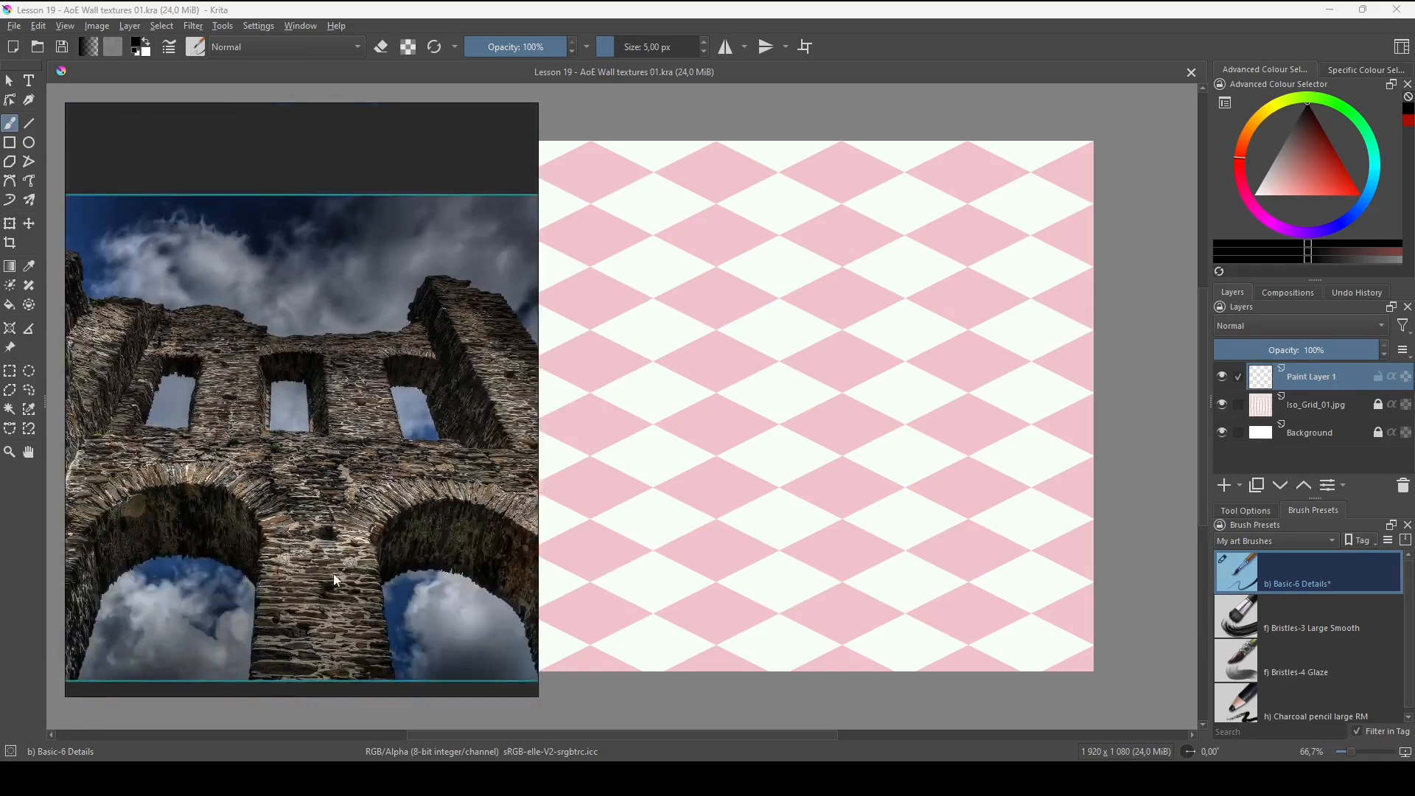
{"action": "left_click_drag", "start_coordinate": [335, 573], "coordinate": [412, 493]}
{"action": "left_click_drag", "start_coordinate": [223, 436], "coordinate": [300, 456]}
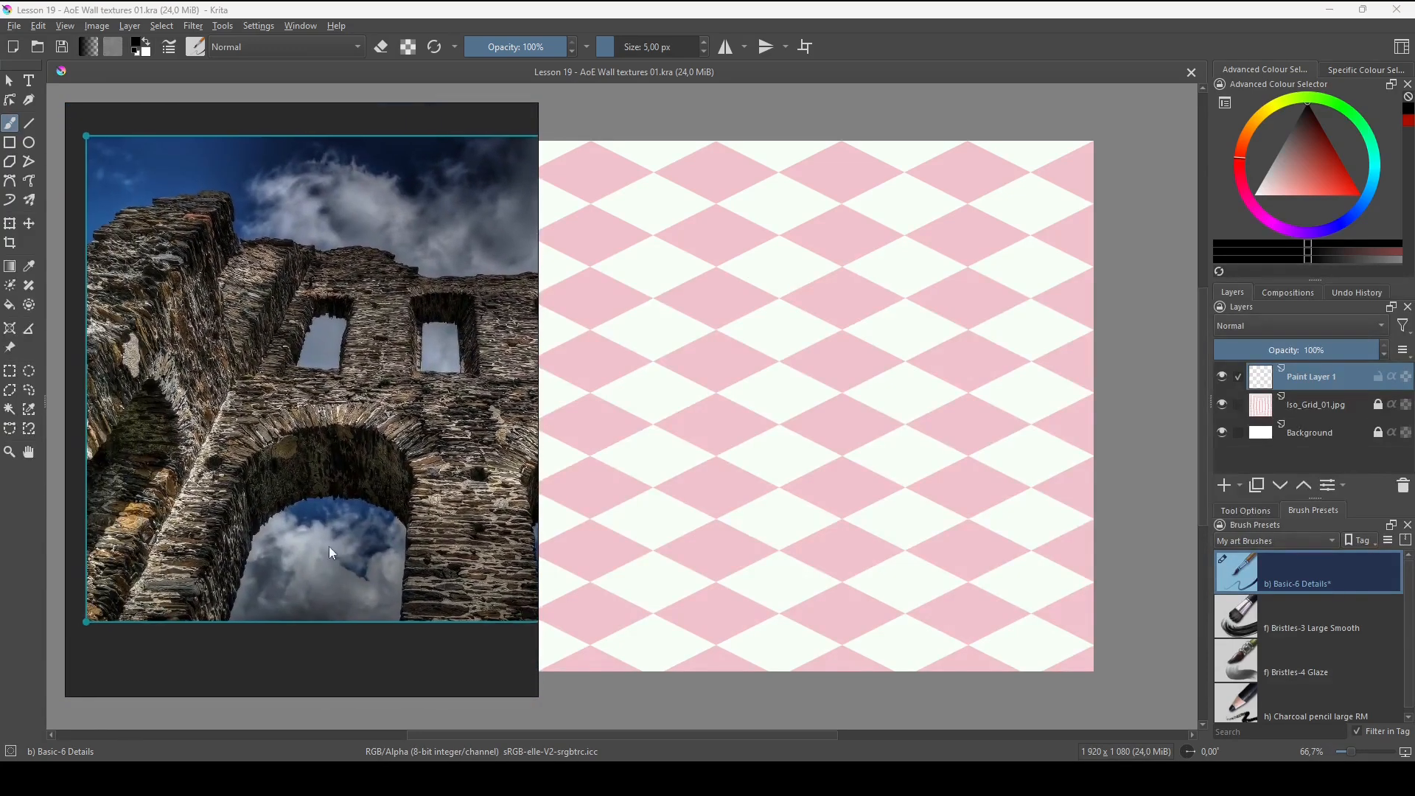
{"action": "scroll", "coordinate": [366, 400], "scroll_direction": "down", "scroll_amount": 5}
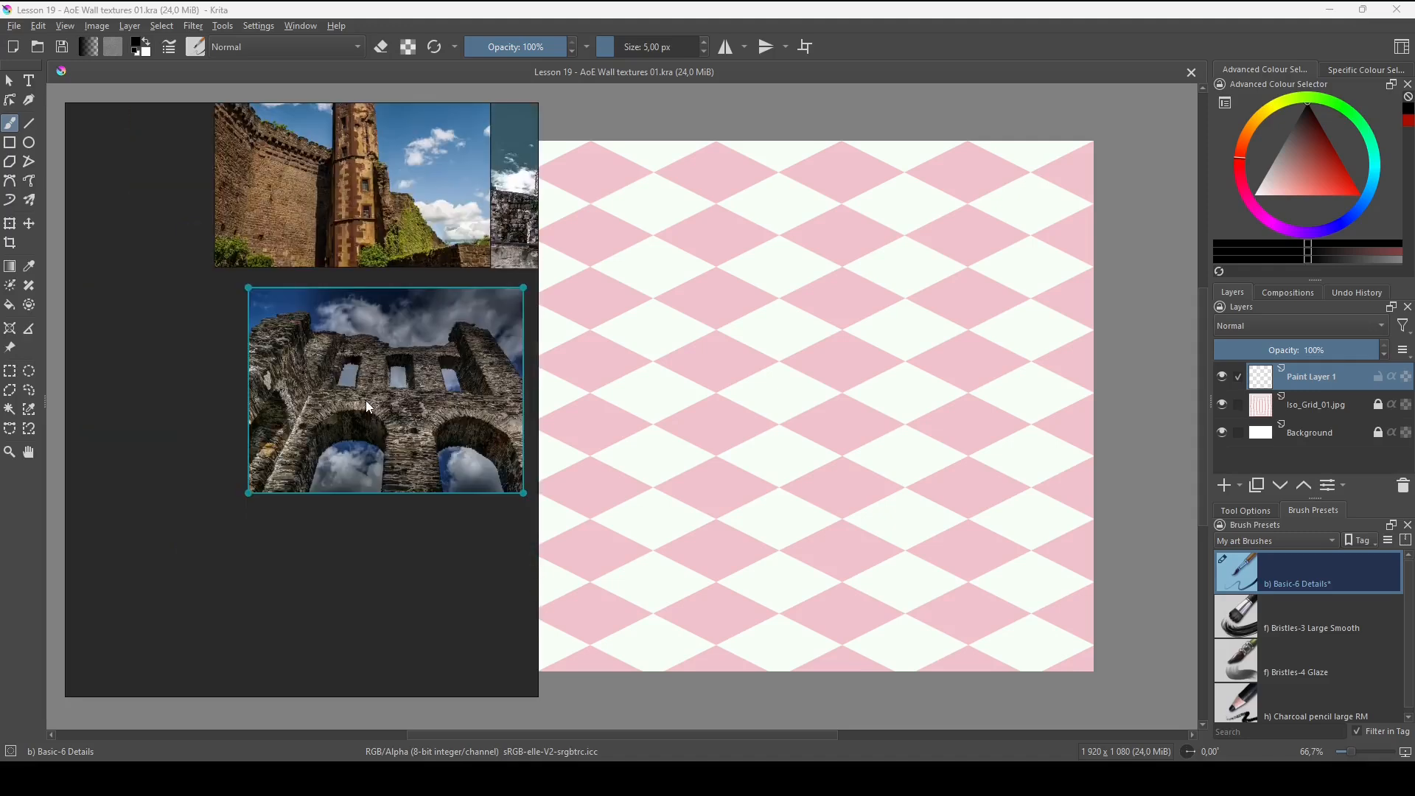
{"action": "left_click_drag", "start_coordinate": [309, 511], "coordinate": [277, 490]}
{"action": "left_click_drag", "start_coordinate": [397, 396], "coordinate": [306, 616]}
{"action": "scroll", "coordinate": [325, 518], "scroll_direction": "down", "scroll_amount": 4}
{"action": "left_click_drag", "start_coordinate": [324, 552], "coordinate": [305, 480]}
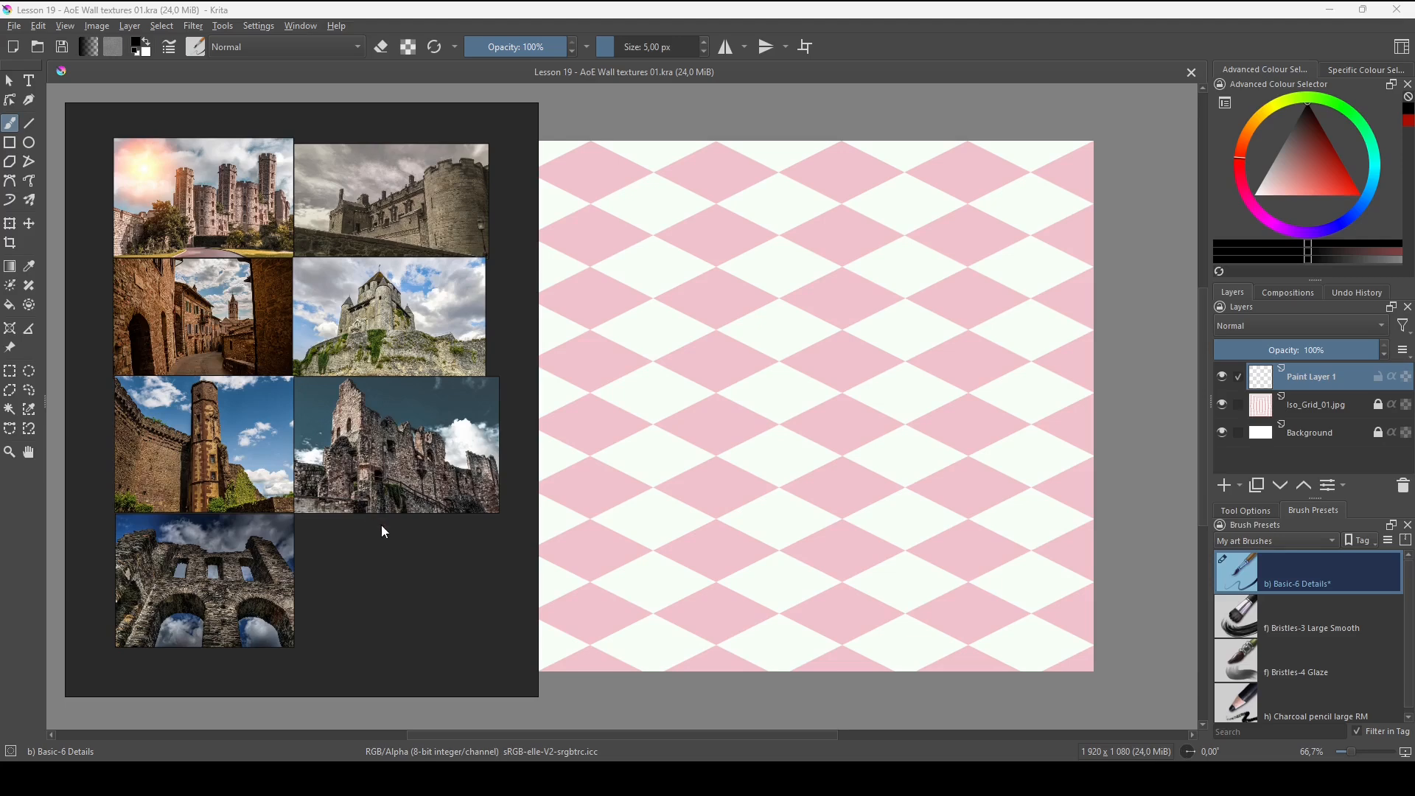
Resize the reference board into a tall, narrow strip beside the grid, framing the first column of castle photos.
{"action": "scroll", "coordinate": [381, 525], "scroll_direction": "up", "scroll_amount": 1}
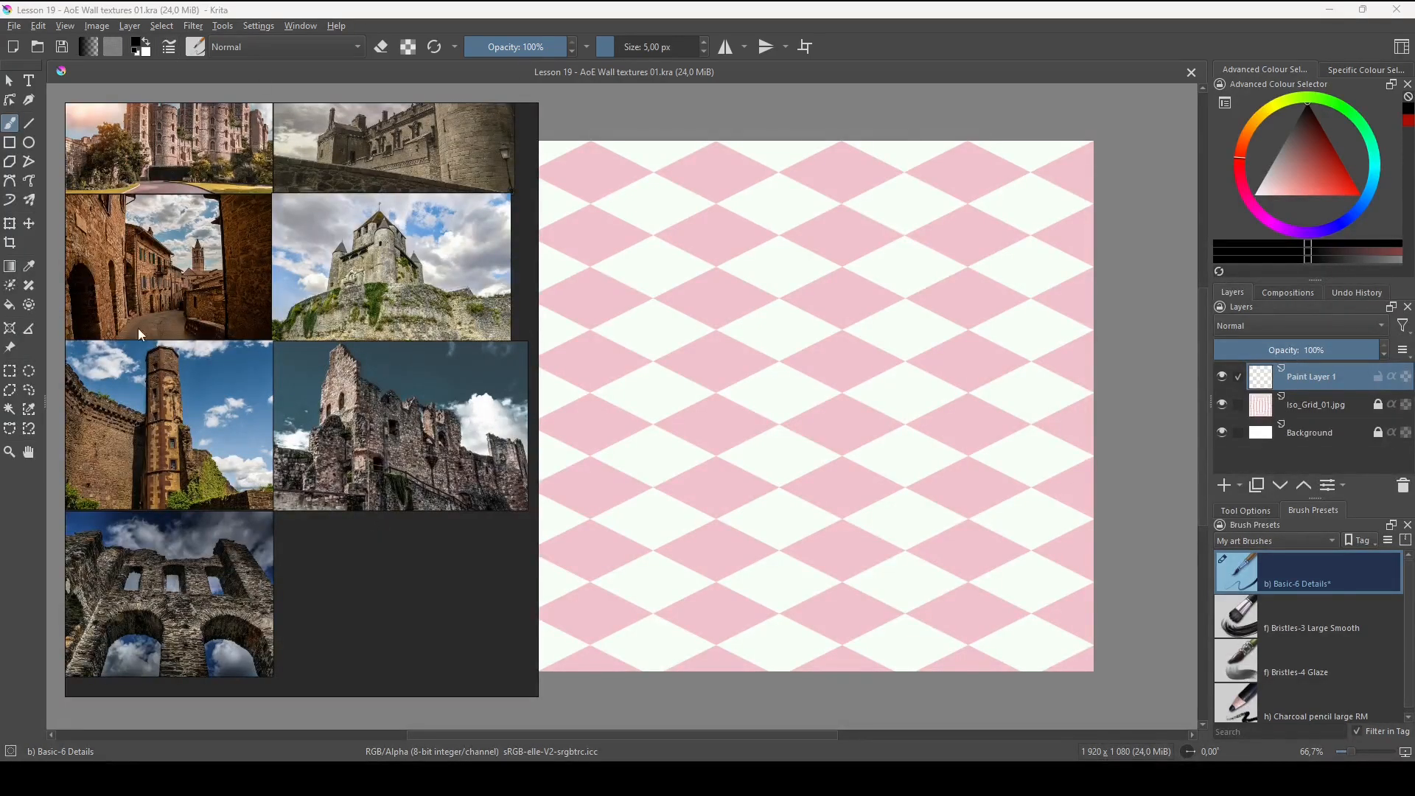
{"action": "left_click_drag", "start_coordinate": [485, 182], "coordinate": [481, 184]}
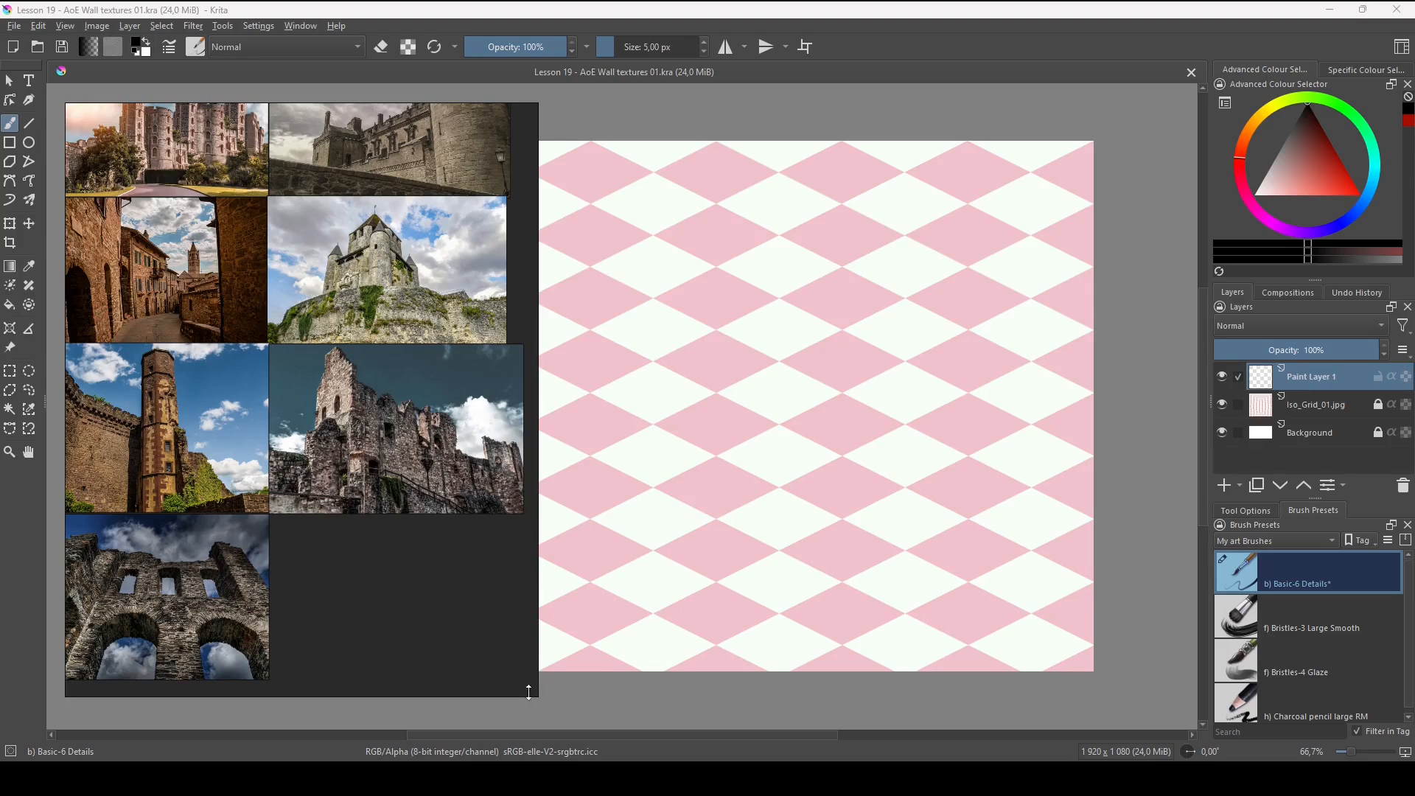
{"action": "left_click_drag", "start_coordinate": [534, 697], "coordinate": [307, 737]}
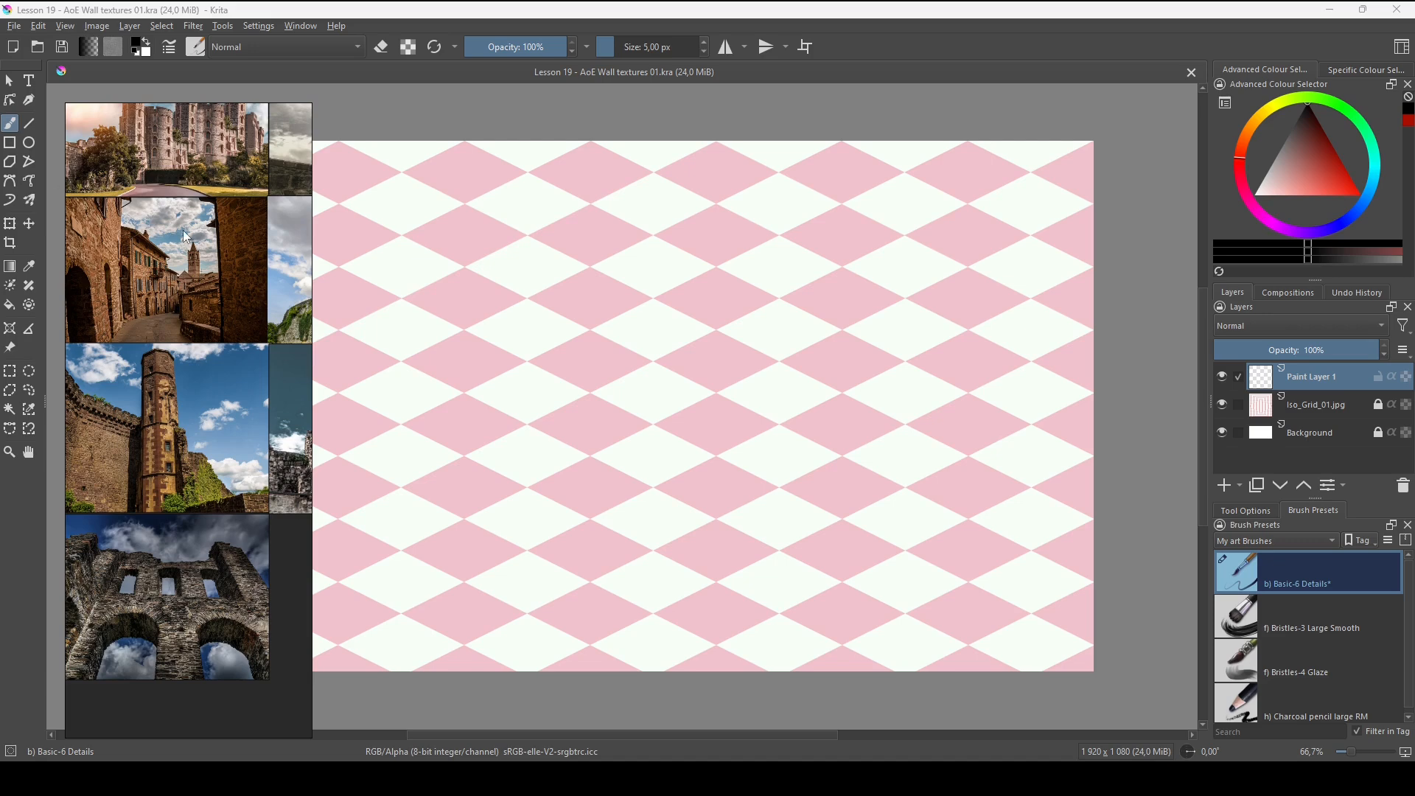
{"action": "scroll", "coordinate": [174, 225], "scroll_direction": "down", "scroll_amount": 2}
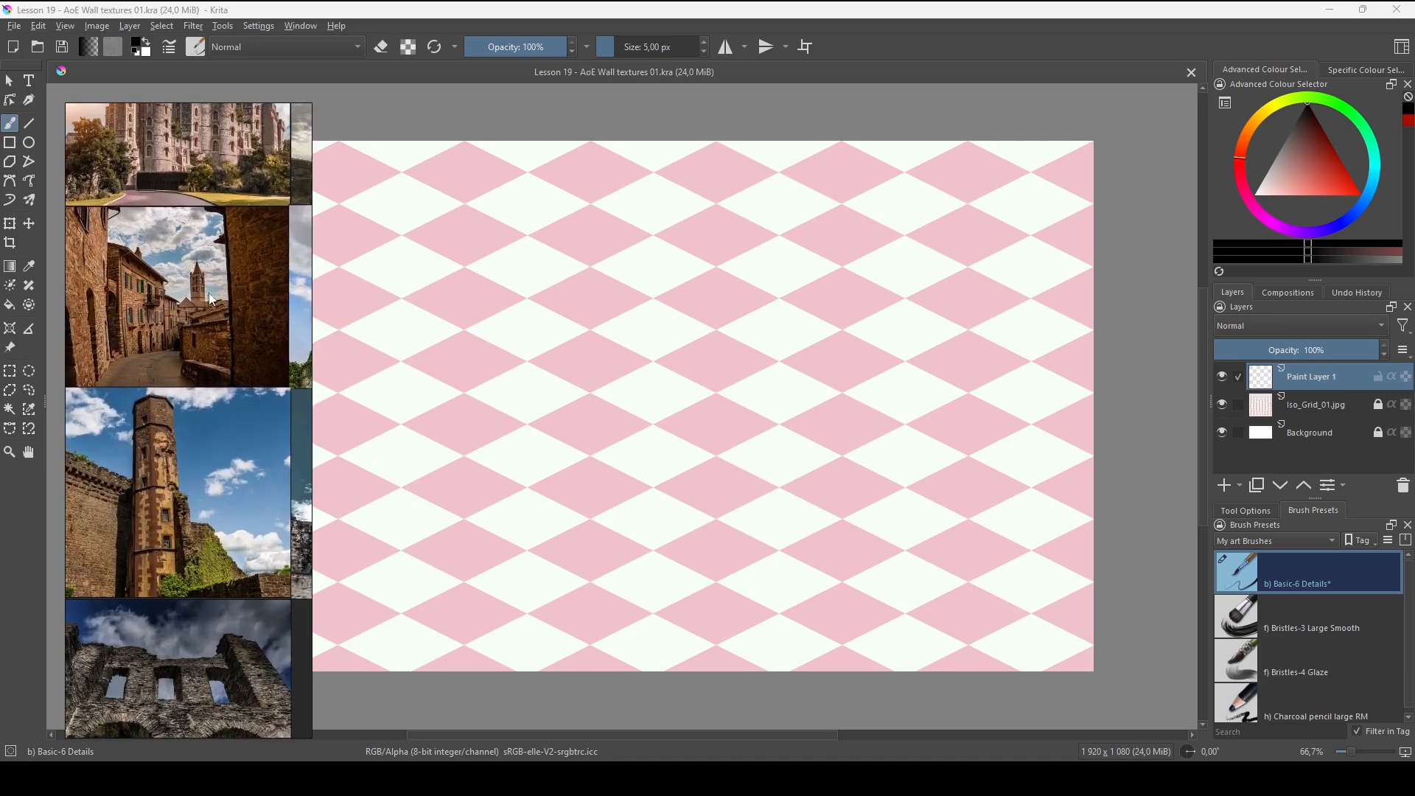
{"action": "scroll", "coordinate": [180, 271], "scroll_direction": "up", "scroll_amount": 2}
{"action": "left_click_drag", "start_coordinate": [195, 278], "coordinate": [191, 274]}
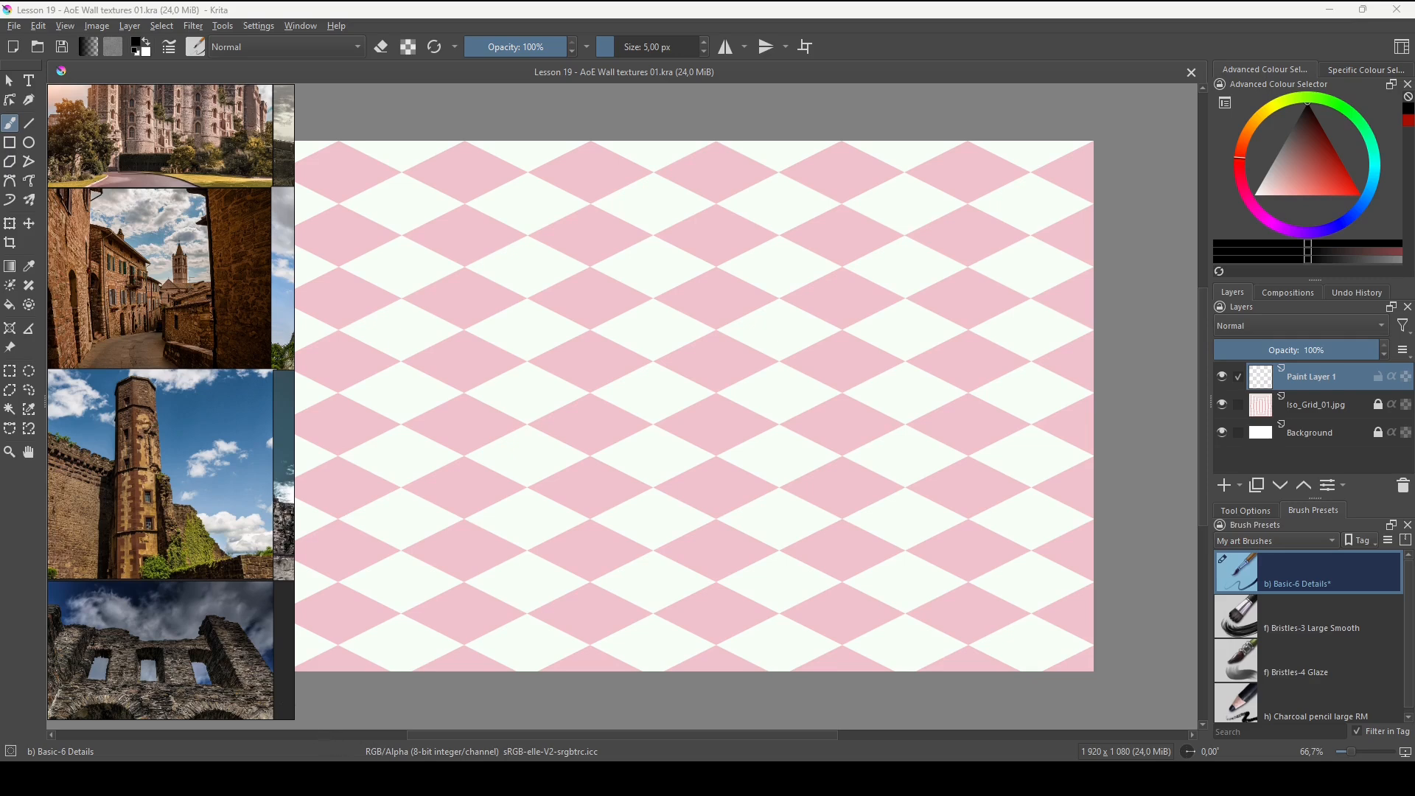
{"action": "left_click_drag", "start_coordinate": [295, 720], "coordinate": [328, 735]}
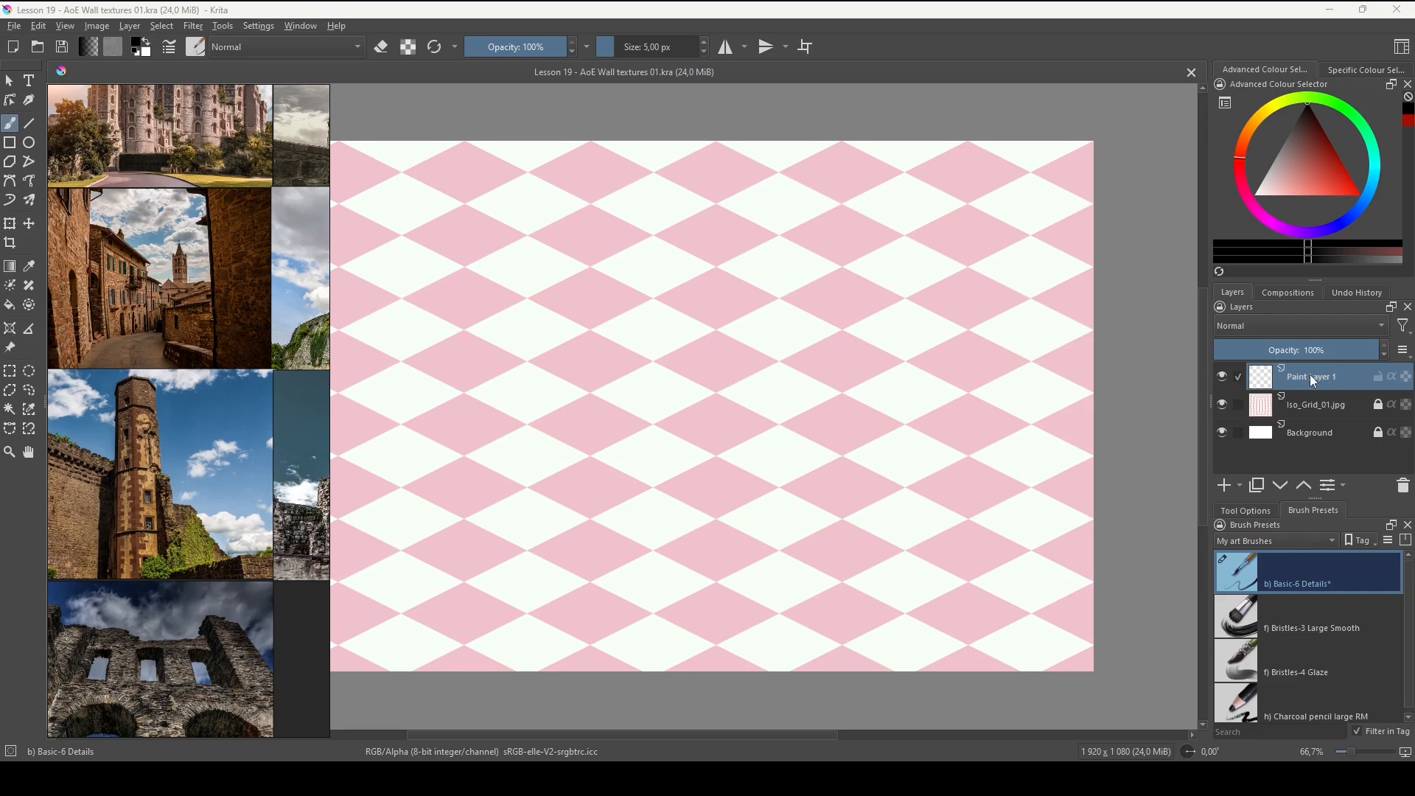
Rename Paint Layer 1 as "Rough drawing".
{"action": "double_click", "coordinate": [1329, 377]}
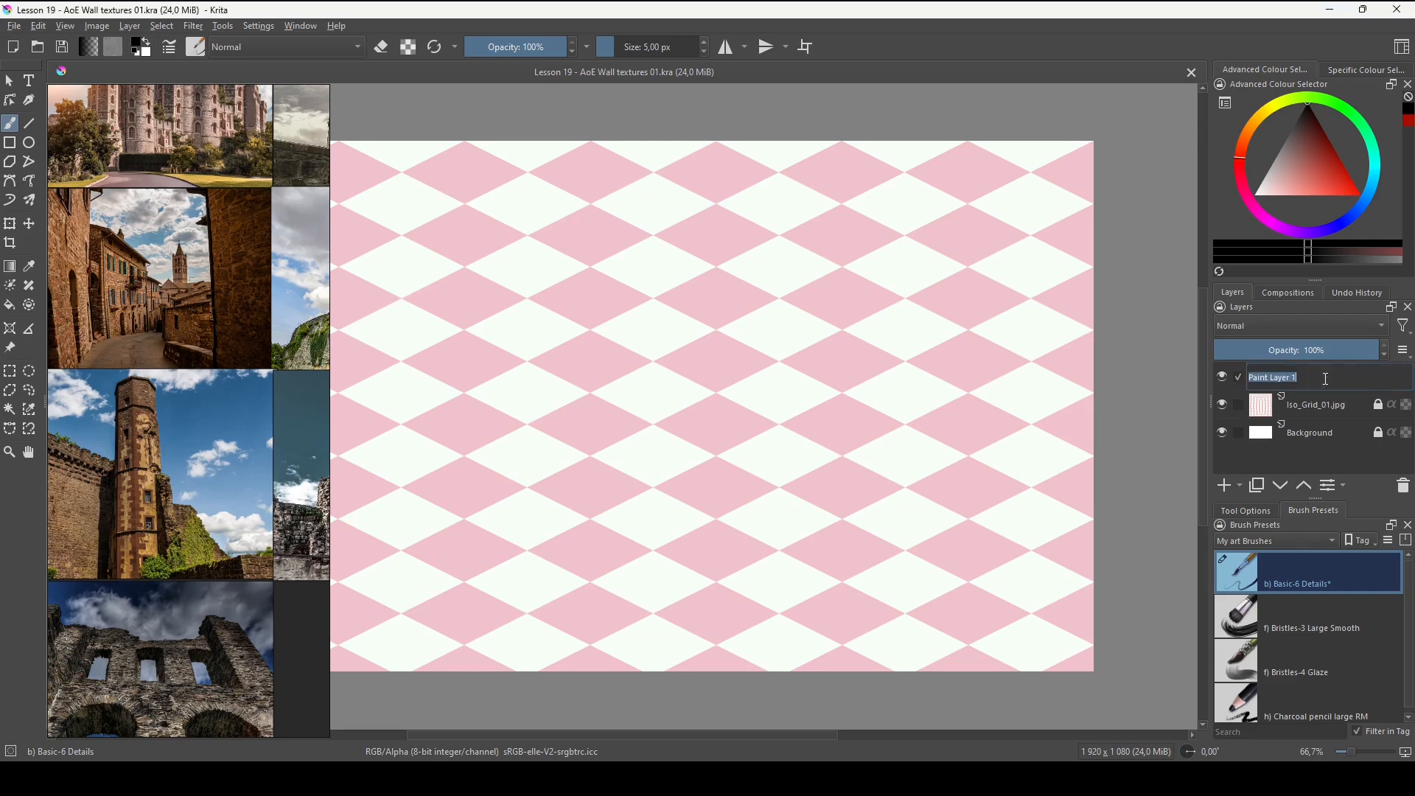
{"action": "type", "text": "Rough drawing"}
{"action": "key", "text": "Return"}
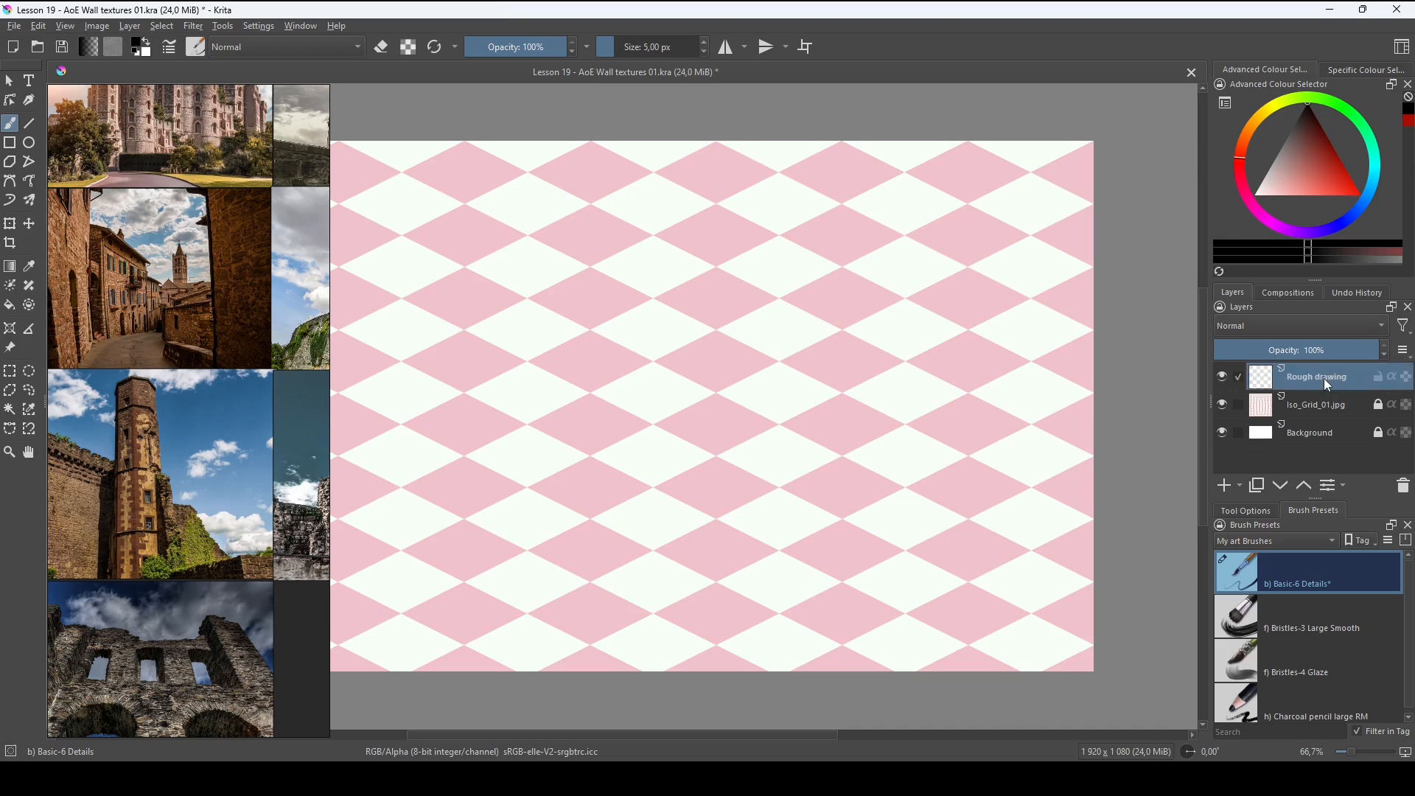
Sketch a tower block's front vertical edge, two grid diamonds tall, and its right base edge along the isometric grid.
{"action": "scroll", "coordinate": [727, 521], "scroll_direction": "up", "scroll_amount": 5}
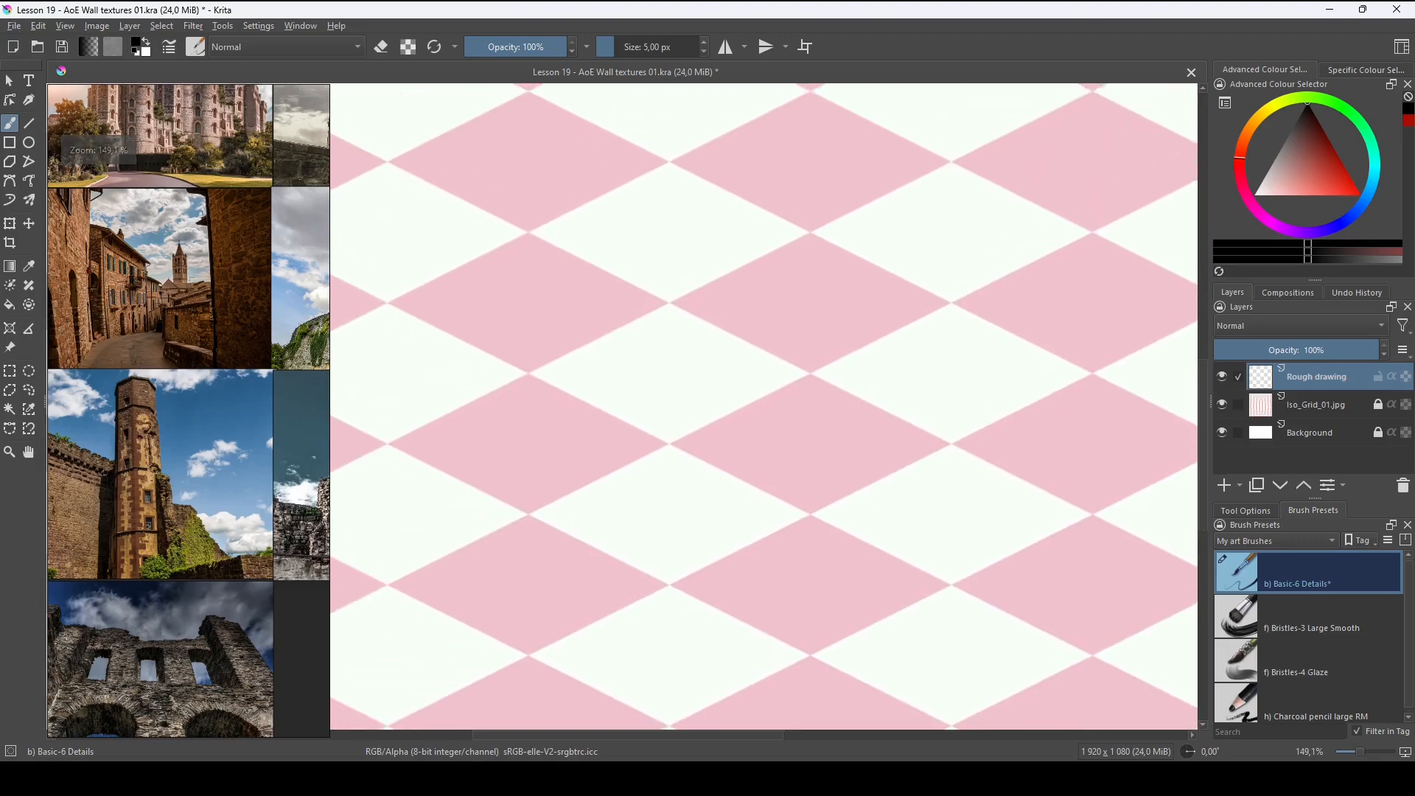
{"action": "scroll", "coordinate": [859, 553], "scroll_direction": "down", "scroll_amount": 4}
{"action": "scroll", "coordinate": [803, 552], "scroll_direction": "up", "scroll_amount": 1}
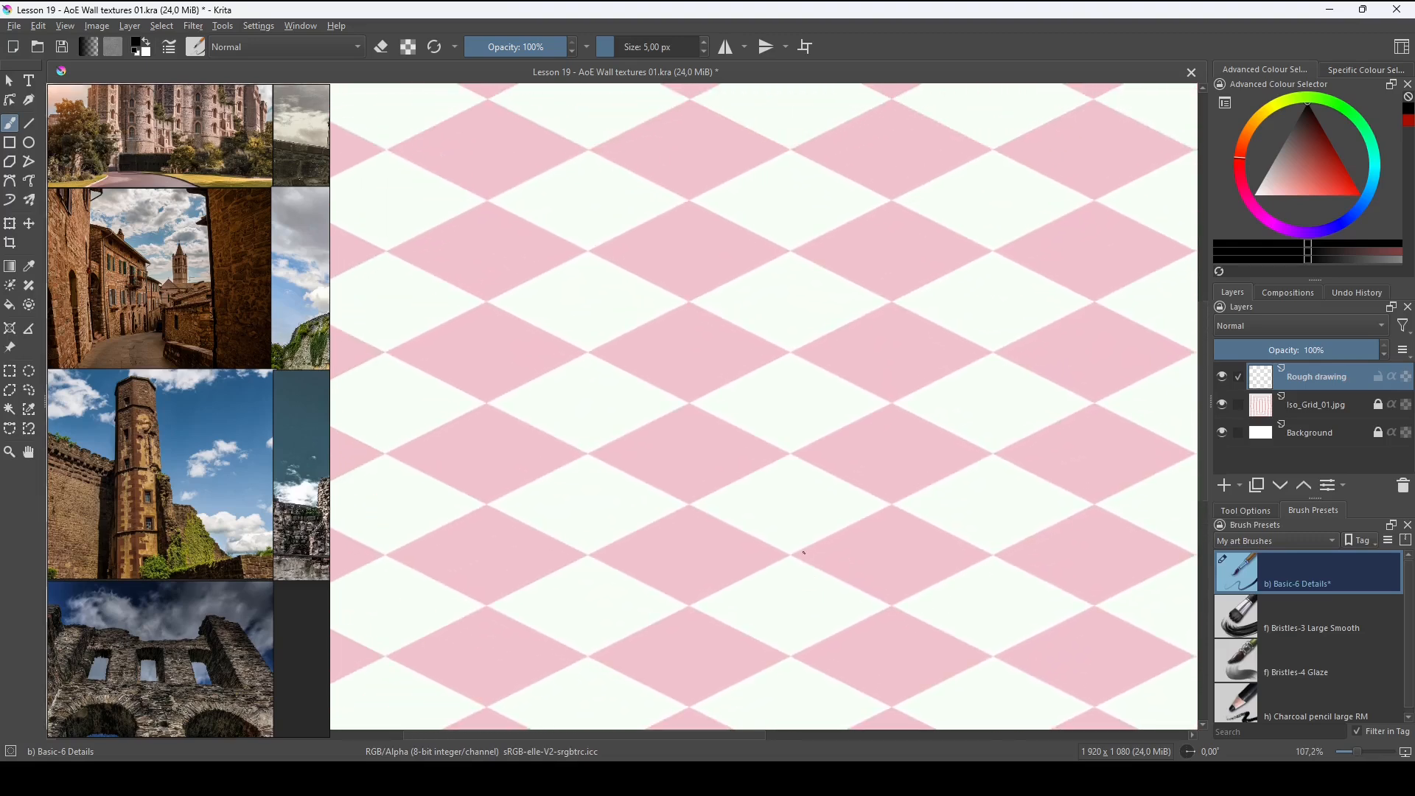
{"action": "left_click_drag", "start_coordinate": [791, 590], "coordinate": [763, 596]}
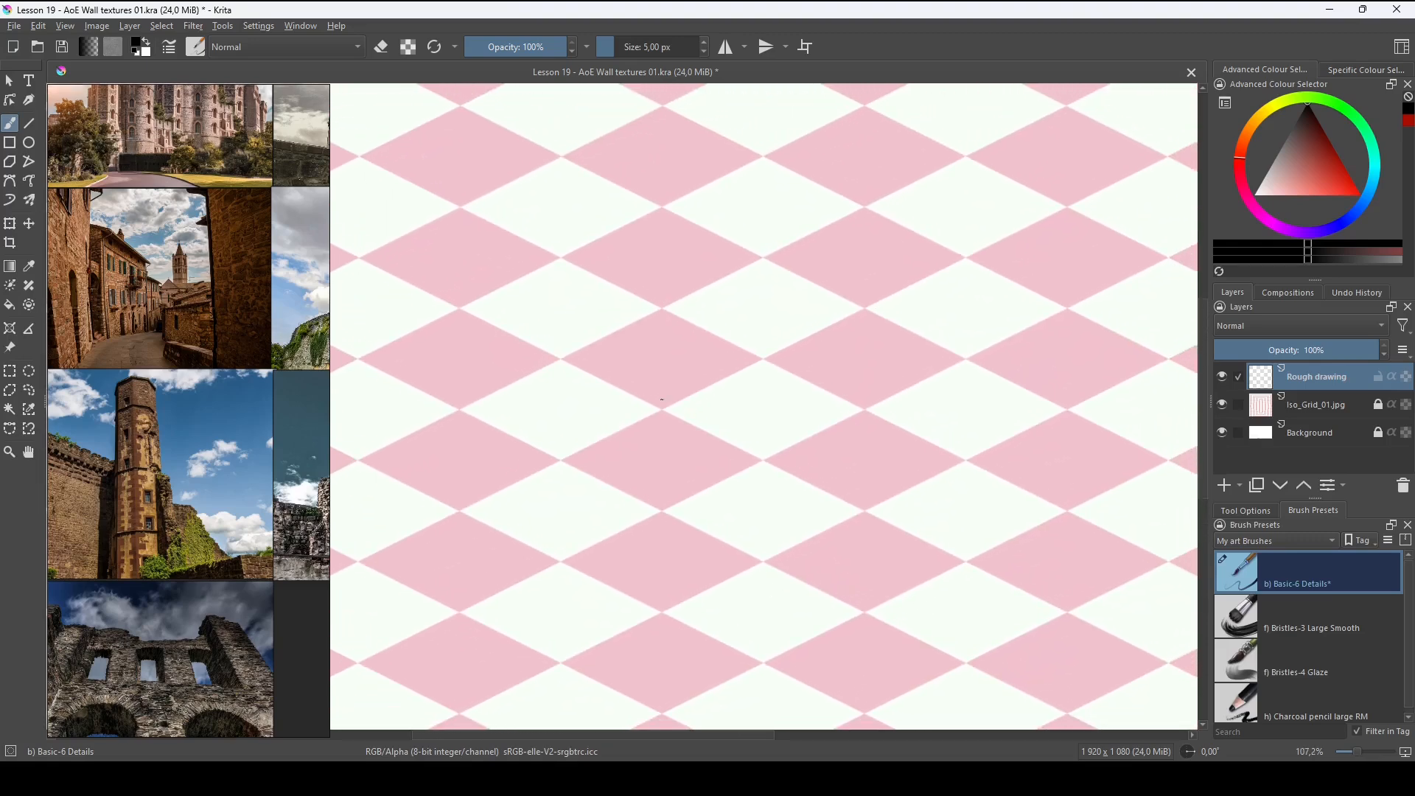
{"action": "left_click_drag", "start_coordinate": [662, 406], "coordinate": [663, 604]}
{"action": "left_click_drag", "start_coordinate": [663, 411], "coordinate": [662, 513]}
{"action": "left_click_drag", "start_coordinate": [663, 610], "coordinate": [762, 563]}
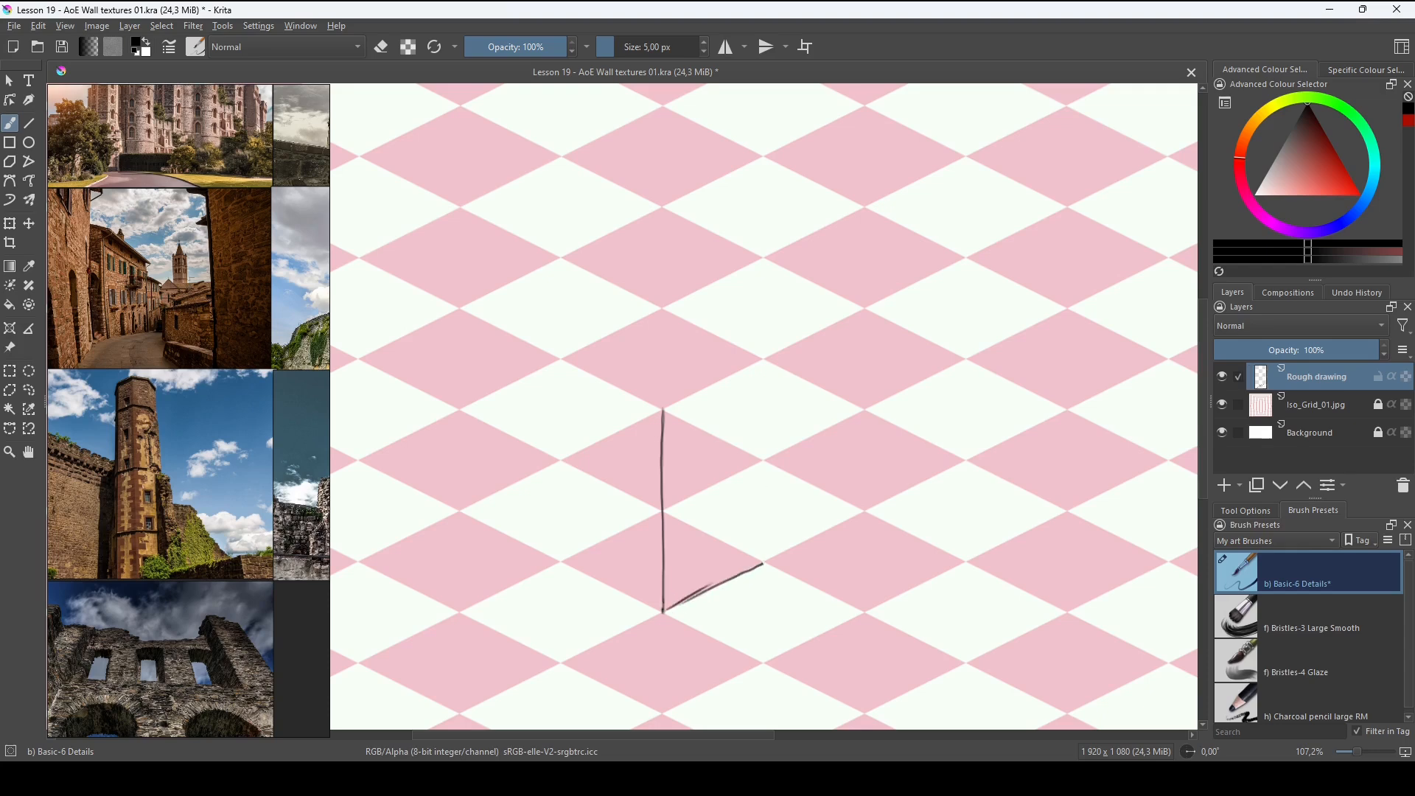
Draw the tower block's two outer vertical edges and begin outlining its diamond-shaped top face.
{"action": "left_click_drag", "start_coordinate": [764, 359], "coordinate": [764, 565]}
{"action": "mouse_move", "coordinate": [664, 409]}
{"action": "left_mouse_down"}
{"action": "mouse_move", "coordinate": [763, 360]}
{"action": "mouse_move", "coordinate": [665, 315]}
{"action": "left_mouse_up"}
{"action": "mouse_move", "coordinate": [763, 359]}
{"action": "left_mouse_down"}
{"action": "mouse_move", "coordinate": [664, 304]}
{"action": "mouse_move", "coordinate": [561, 356]}
{"action": "mouse_move", "coordinate": [565, 557]}
{"action": "left_mouse_up"}
{"action": "left_click_drag", "start_coordinate": [561, 360], "coordinate": [565, 563]}
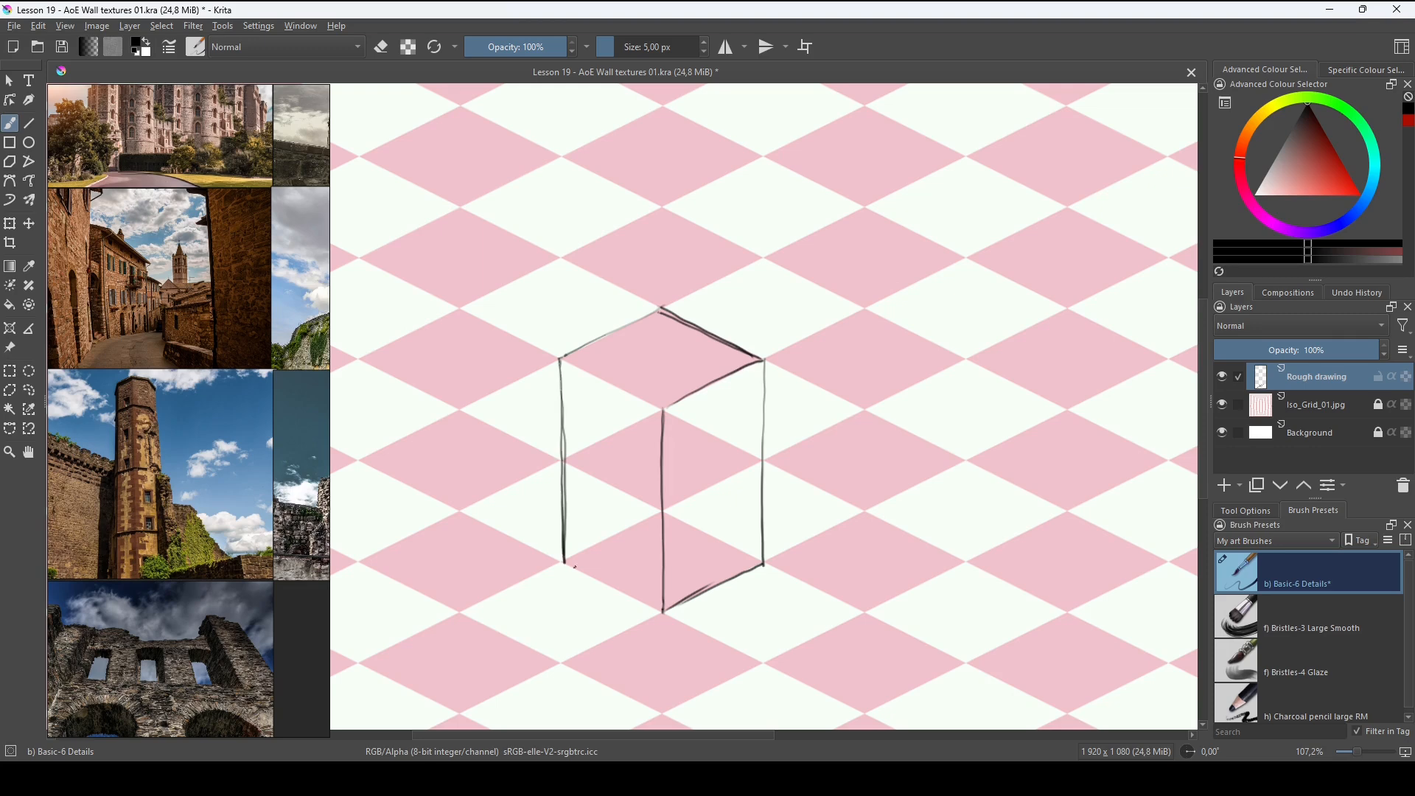
Complete the tower block with its left base edge and the left edges of its top face.
{"action": "left_click_drag", "start_coordinate": [666, 611], "coordinate": [567, 567]}
{"action": "left_click_drag", "start_coordinate": [666, 610], "coordinate": [583, 571]}
{"action": "left_click_drag", "start_coordinate": [562, 360], "coordinate": [662, 407]}
{"action": "left_click_drag", "start_coordinate": [560, 360], "coordinate": [659, 309]}
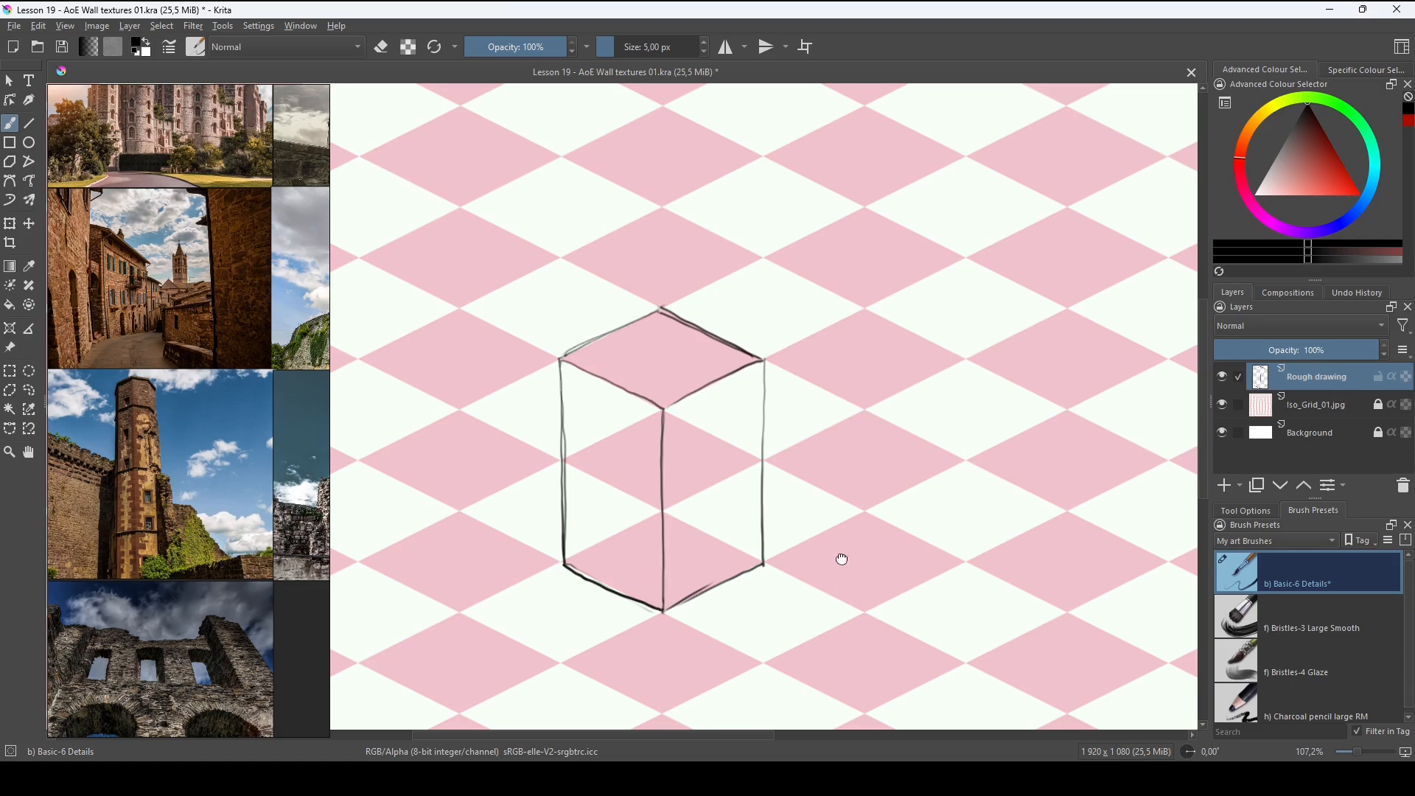
Sketch two parallel wall base lines from inside the tower block toward the upper right, about three diamond edges long.
{"action": "left_click_drag", "start_coordinate": [842, 559], "coordinate": [785, 576]}
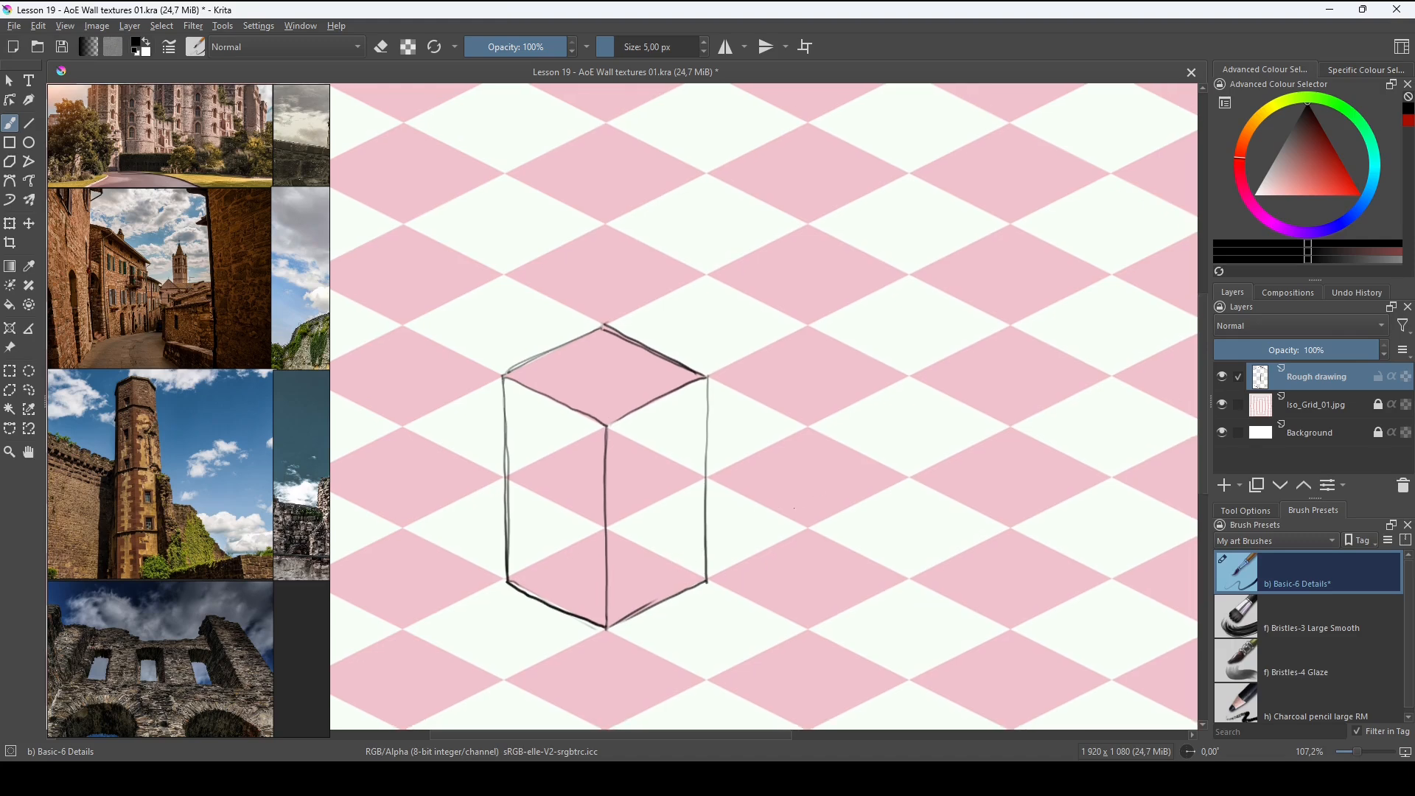
{"action": "left_click_drag", "start_coordinate": [676, 565], "coordinate": [778, 513]}
{"action": "key", "text": "ctrl+z"}
{"action": "left_click_drag", "start_coordinate": [745, 486], "coordinate": [691, 506]}
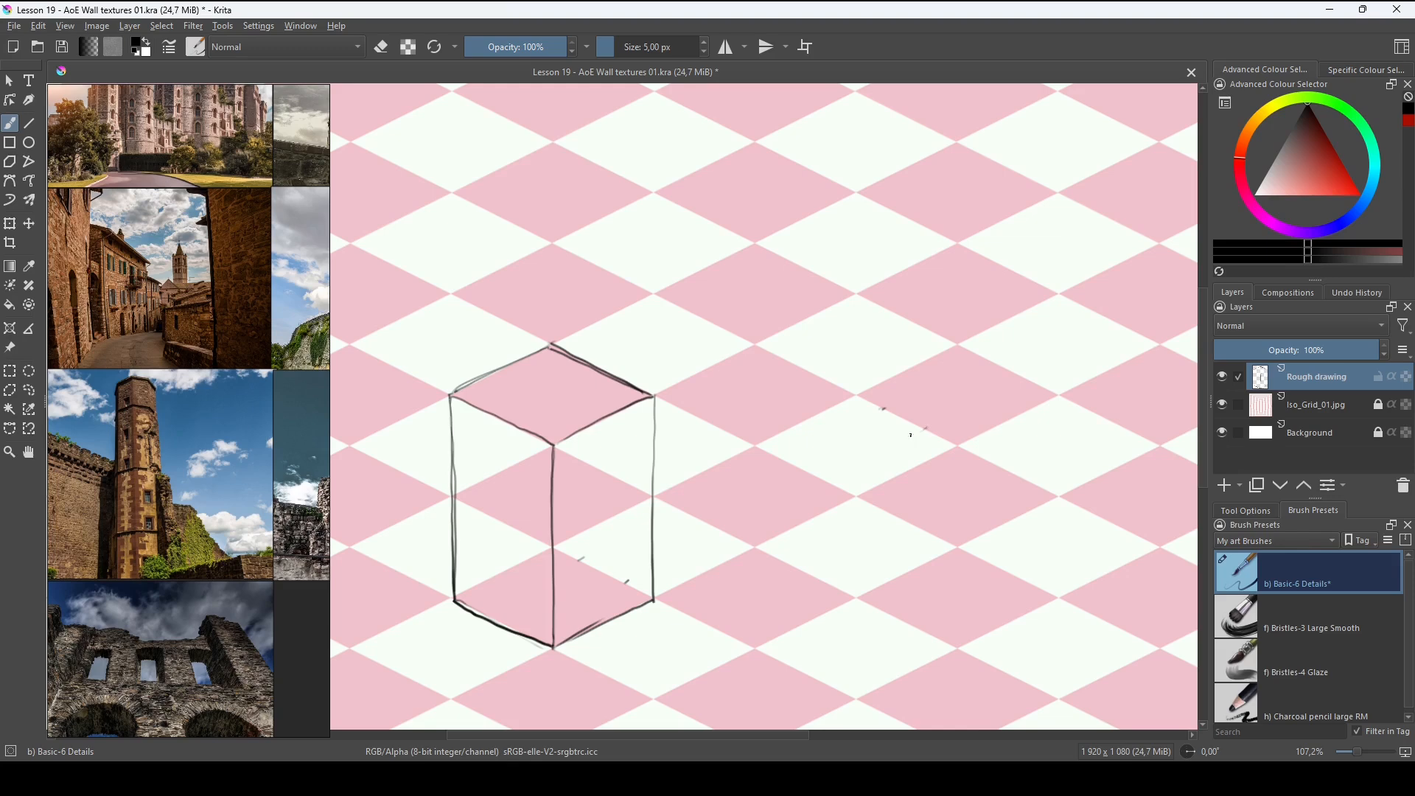
{"action": "left_click_drag", "start_coordinate": [626, 582], "coordinate": [918, 434]}
{"action": "mouse_move", "coordinate": [579, 559]}
{"action": "left_mouse_down"}
{"action": "mouse_move", "coordinate": [885, 408]}
{"action": "mouse_move", "coordinate": [582, 558]}
{"action": "left_mouse_up"}
{"action": "left_click_drag", "start_coordinate": [674, 599], "coordinate": [688, 622]}
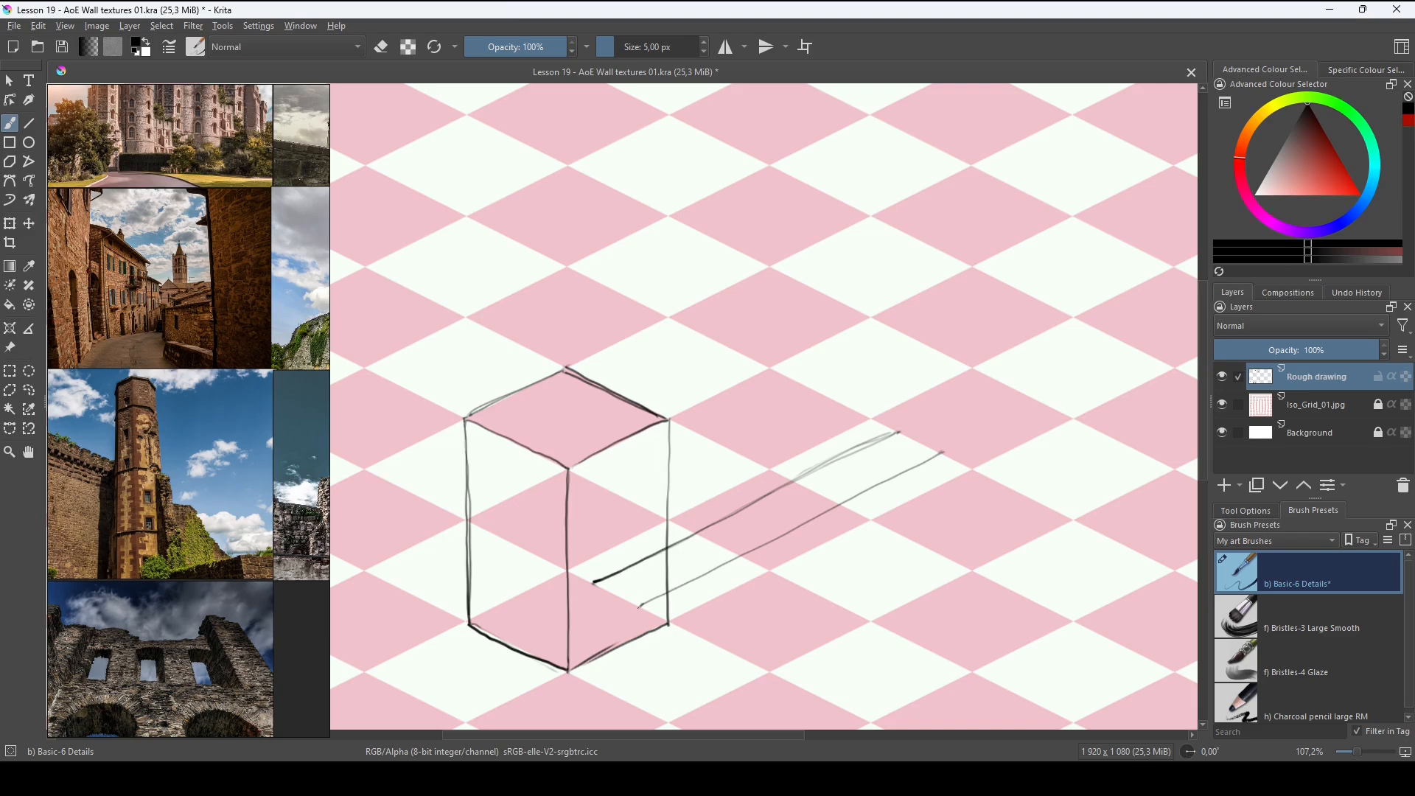
Draw the wall's two vertical end edges inside the tower block, rising from the base lines to just below the tower's top.
{"action": "left_click_drag", "start_coordinate": [641, 600], "coordinate": [651, 458]}
{"action": "key", "text": "ctrl+z"}
{"action": "left_click_drag", "start_coordinate": [639, 605], "coordinate": [642, 444]}
{"action": "left_click_drag", "start_coordinate": [641, 501], "coordinate": [640, 608]}
{"action": "left_click_drag", "start_coordinate": [594, 444], "coordinate": [593, 582]}
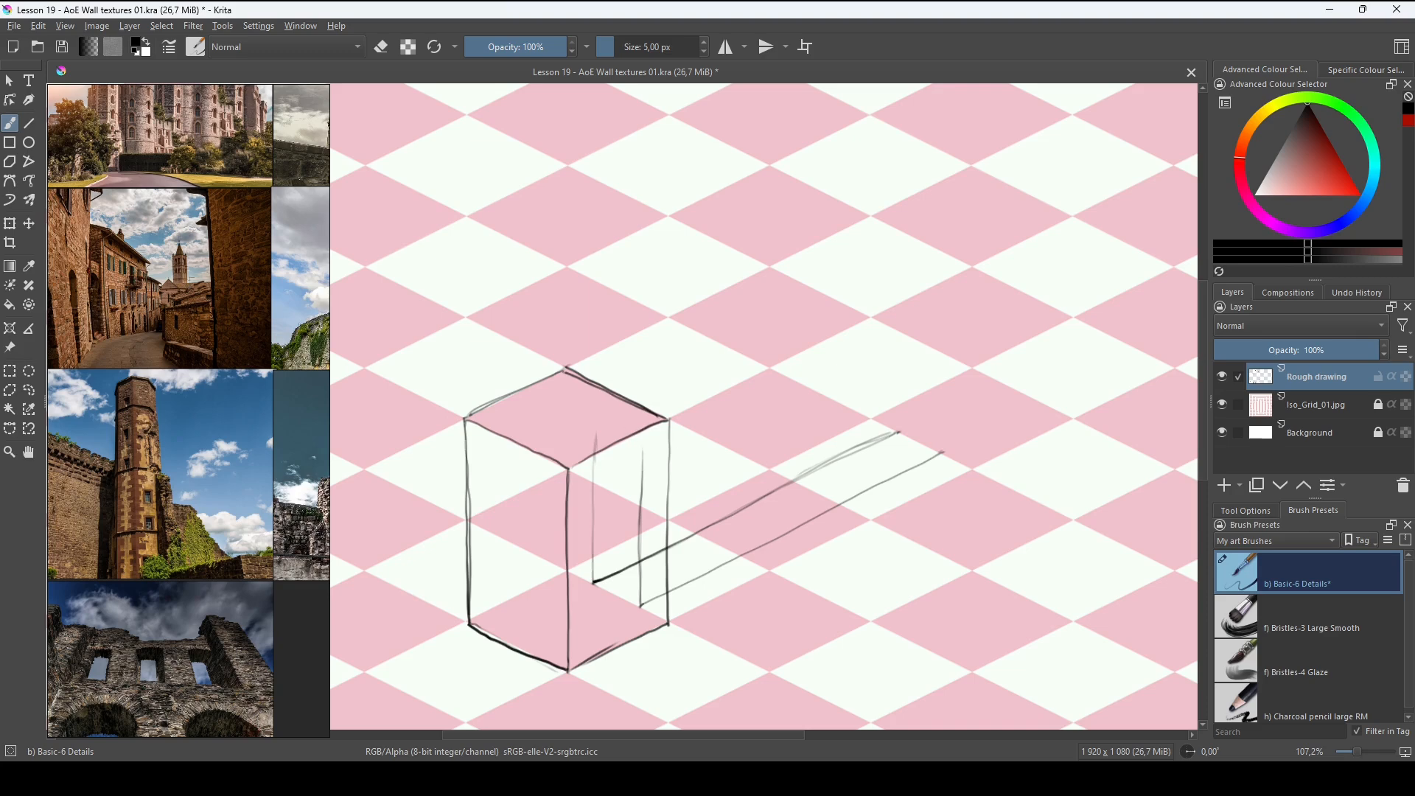
{"action": "mouse_move", "coordinate": [601, 434]}
{"action": "left_mouse_down"}
{"action": "mouse_move", "coordinate": [643, 455]}
{"action": "mouse_move", "coordinate": [595, 426]}
{"action": "mouse_move", "coordinate": [594, 583]}
{"action": "left_mouse_up"}
Join the wall's end edges across the top and draw its two parallel top lines toward the upper right along the grid.
{"action": "left_click_drag", "start_coordinate": [597, 431], "coordinate": [924, 284]}
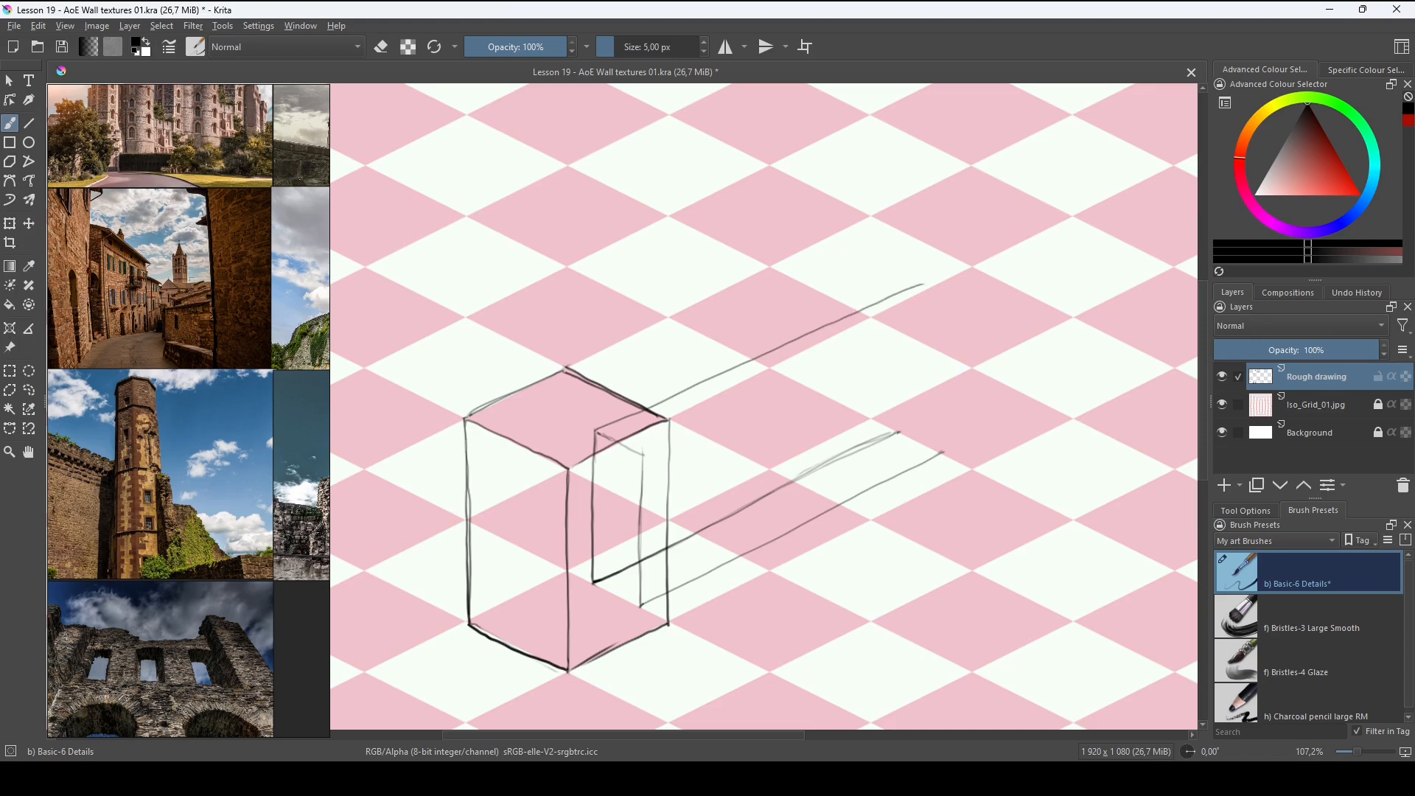
{"action": "left_click_drag", "start_coordinate": [643, 455], "coordinate": [967, 329]}
{"action": "key", "text": "ctrl+z"}
{"action": "left_click_drag", "start_coordinate": [639, 454], "coordinate": [930, 325]}
{"action": "key", "text": "ctrl+z"}
{"action": "left_click_drag", "start_coordinate": [646, 452], "coordinate": [772, 389]}
{"action": "key", "text": "ctrl+z"}
{"action": "left_click_drag", "start_coordinate": [644, 453], "coordinate": [943, 319]}
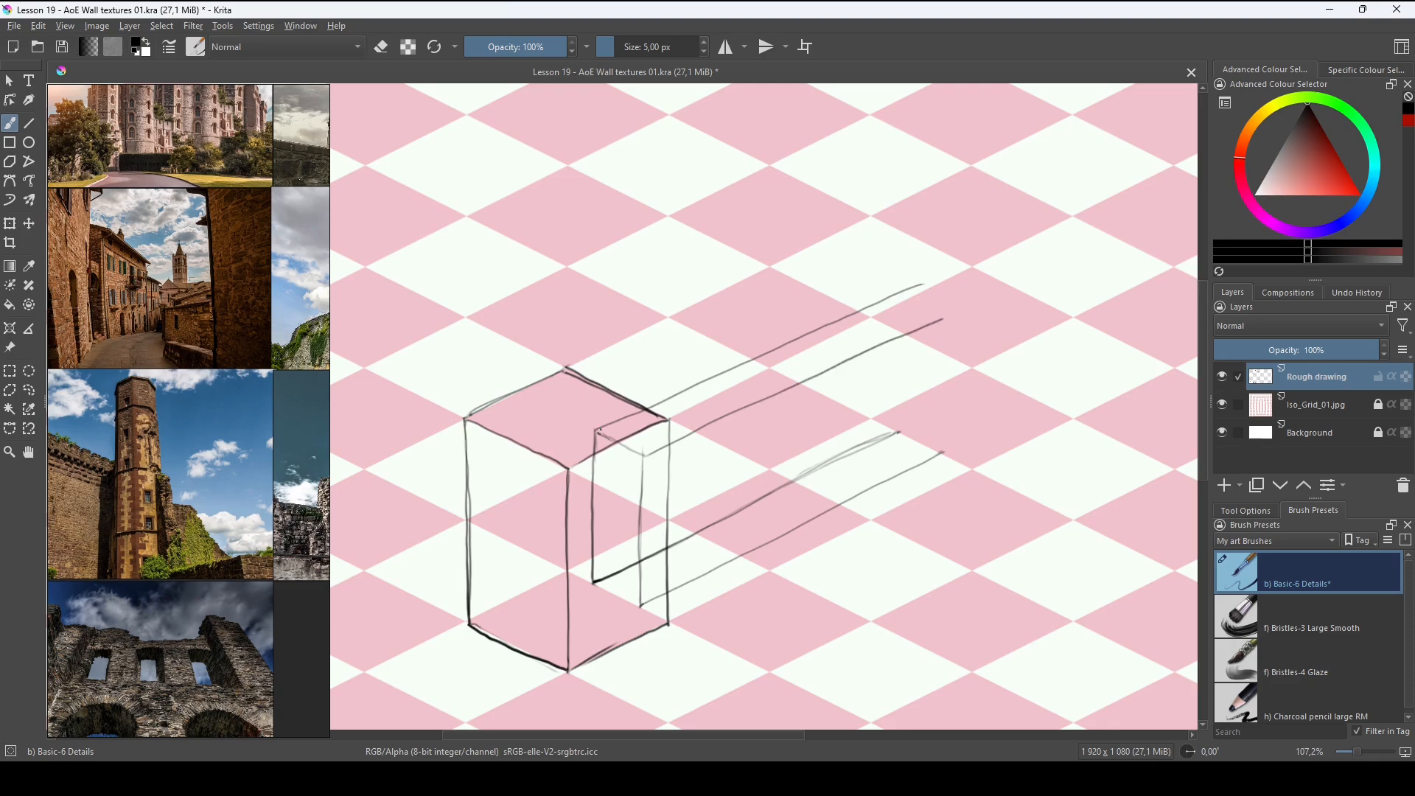
{"action": "left_click_drag", "start_coordinate": [600, 430], "coordinate": [876, 298]}
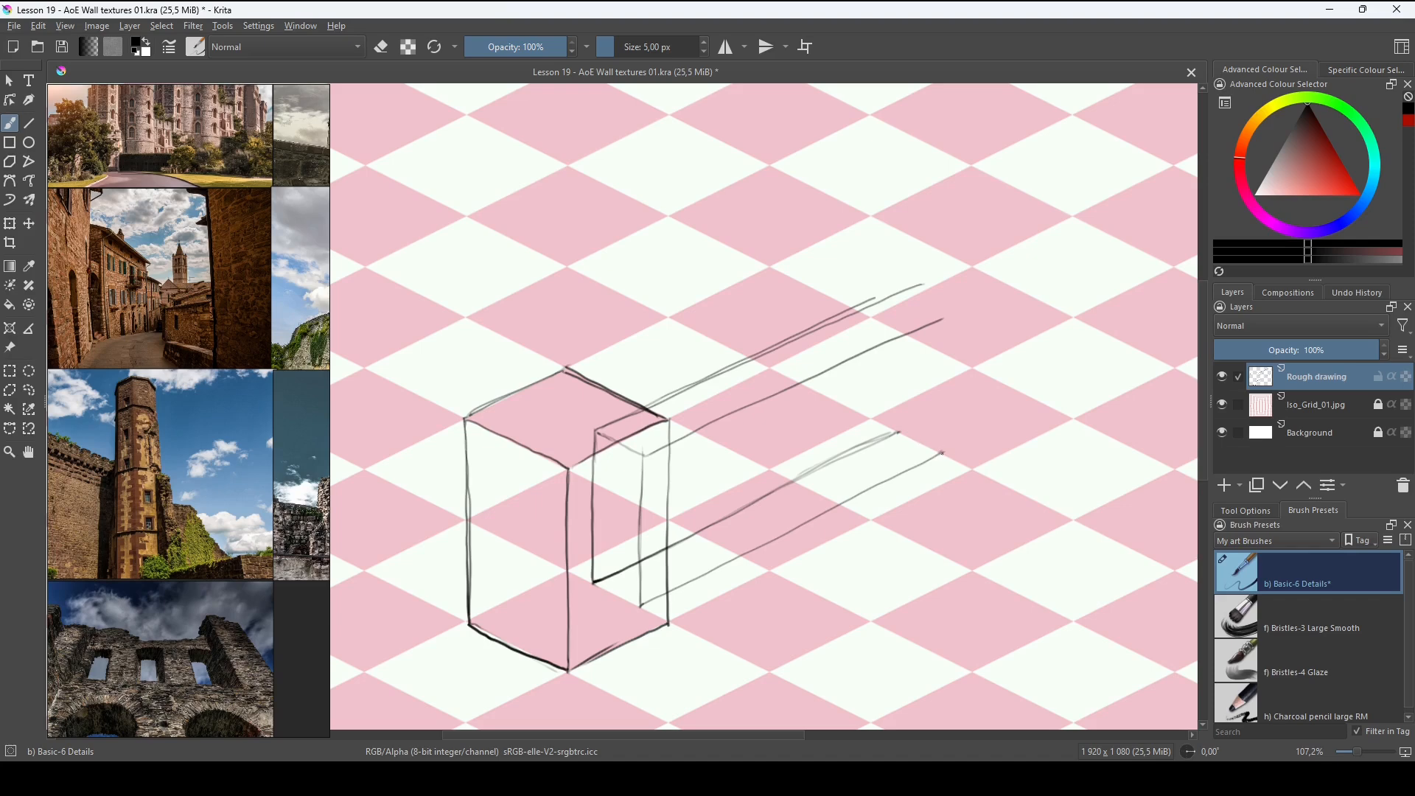
Close the wall's far end with two vertical edges and a short top edge joining them.
{"action": "left_click_drag", "start_coordinate": [947, 319], "coordinate": [941, 453]}
{"action": "left_click_drag", "start_coordinate": [948, 316], "coordinate": [942, 457]}
{"action": "left_click_drag", "start_coordinate": [881, 295], "coordinate": [885, 340]}
{"action": "mouse_move", "coordinate": [896, 424]}
{"action": "left_mouse_down"}
{"action": "mouse_move", "coordinate": [905, 295]}
{"action": "mouse_move", "coordinate": [895, 435]}
{"action": "left_mouse_up"}
{"action": "left_click_drag", "start_coordinate": [902, 294], "coordinate": [892, 402]}
{"action": "mouse_move", "coordinate": [899, 293]}
{"action": "left_mouse_down"}
{"action": "mouse_move", "coordinate": [953, 321]}
{"action": "mouse_move", "coordinate": [937, 318]}
{"action": "left_mouse_up"}
{"action": "key", "text": "ctrl+z"}
Darken the wall's top lines and the edges of its near end, erasing the overshooting strokes at the far top corner.
{"action": "left_click_drag", "start_coordinate": [643, 455], "coordinate": [922, 328]}
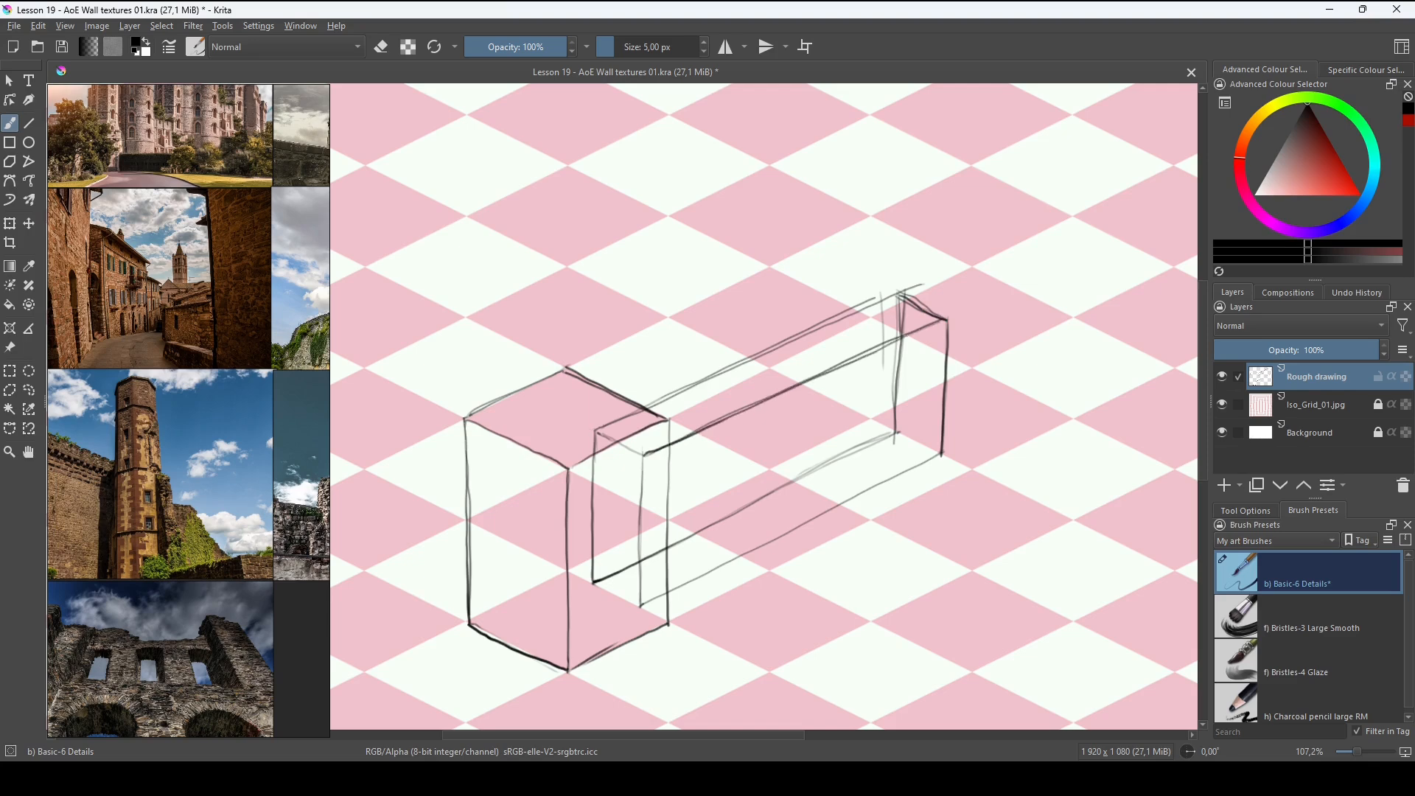
{"action": "mouse_move", "coordinate": [836, 318]}
{"action": "left_mouse_down"}
{"action": "mouse_move", "coordinate": [928, 297]}
{"action": "mouse_move", "coordinate": [721, 373]}
{"action": "left_mouse_up"}
{"action": "key", "text": "e"}
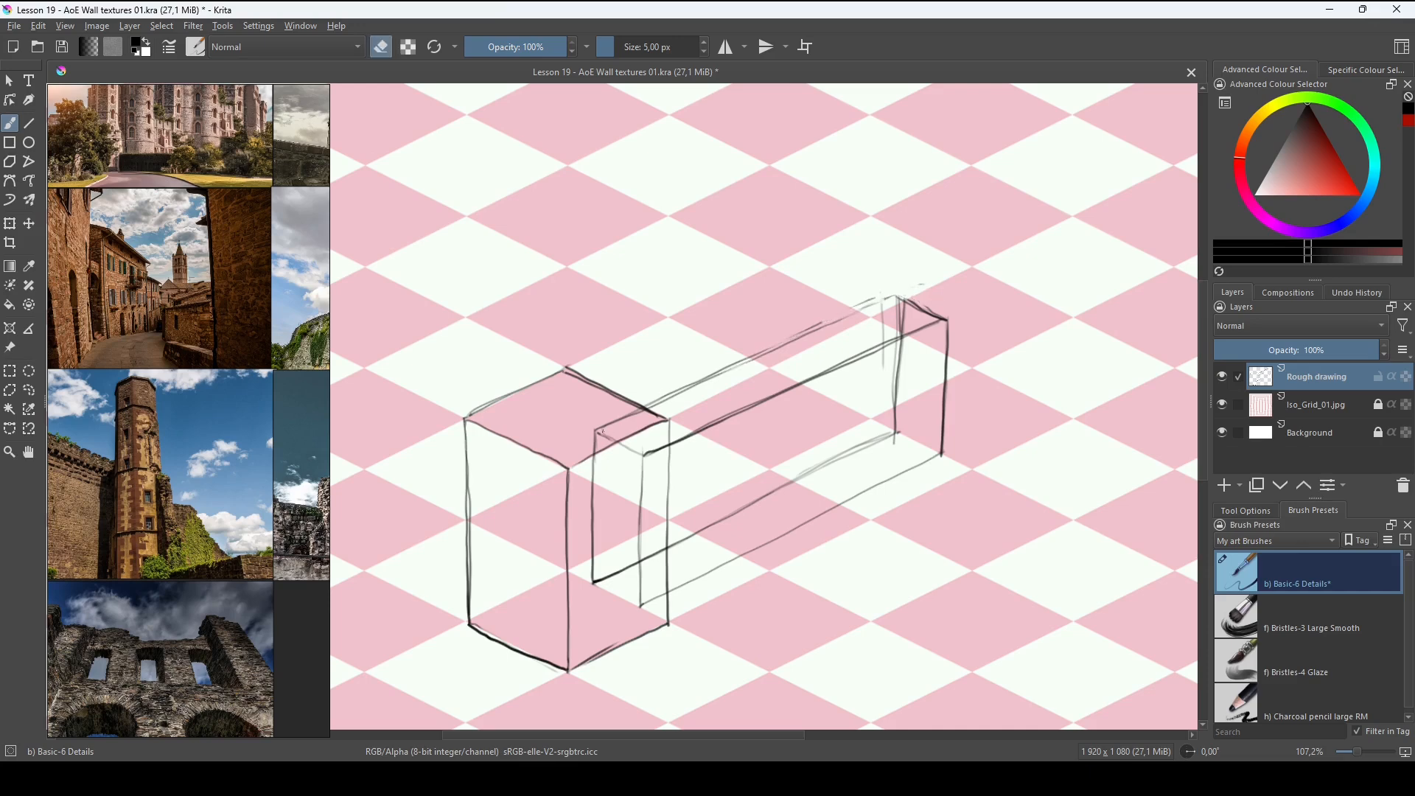
{"action": "key", "text": "e"}
{"action": "left_click_drag", "start_coordinate": [594, 430], "coordinate": [893, 298]}
{"action": "left_click_drag", "start_coordinate": [597, 434], "coordinate": [643, 457]}
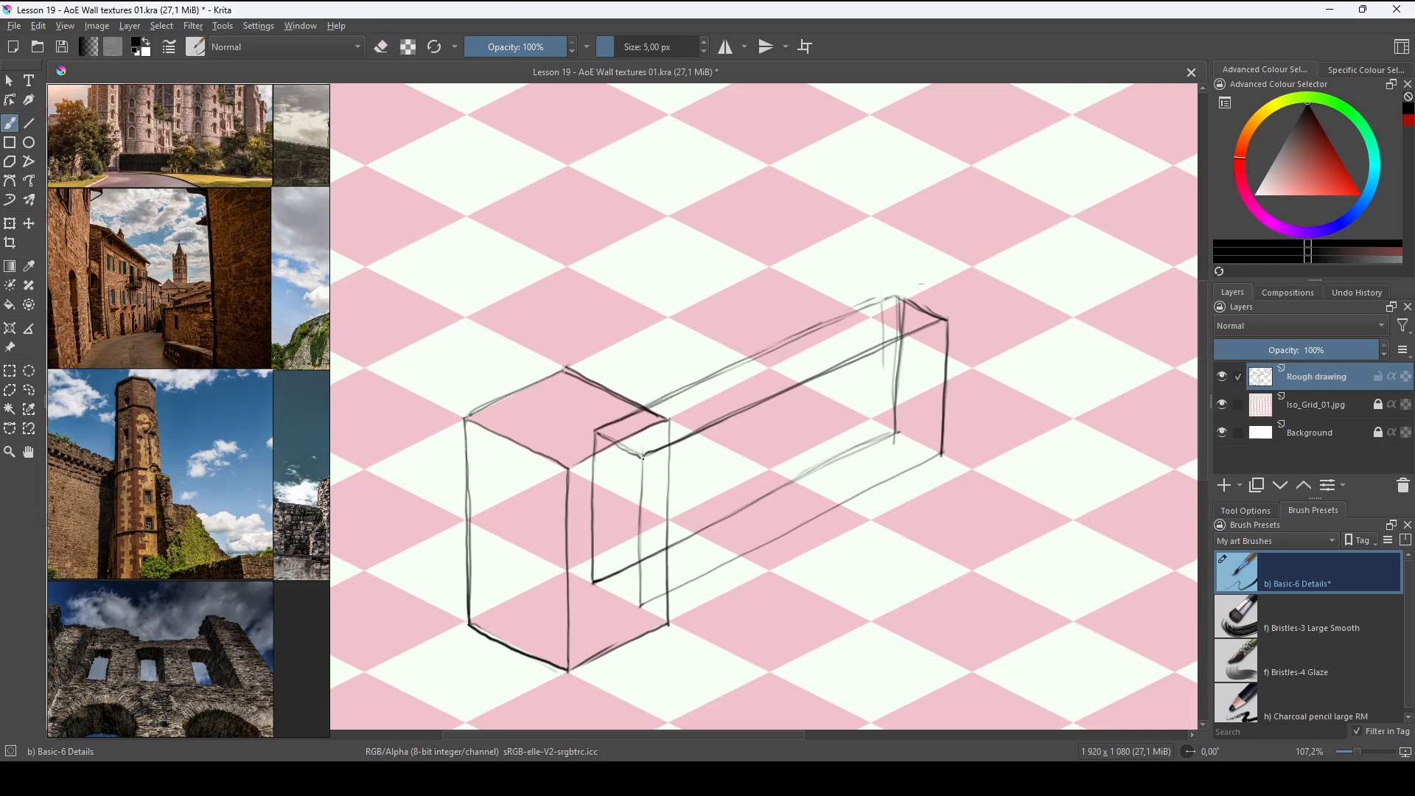
{"action": "mouse_move", "coordinate": [641, 508]}
{"action": "left_mouse_down"}
{"action": "mouse_move", "coordinate": [641, 608]}
{"action": "mouse_move", "coordinate": [880, 485]}
{"action": "left_mouse_up"}
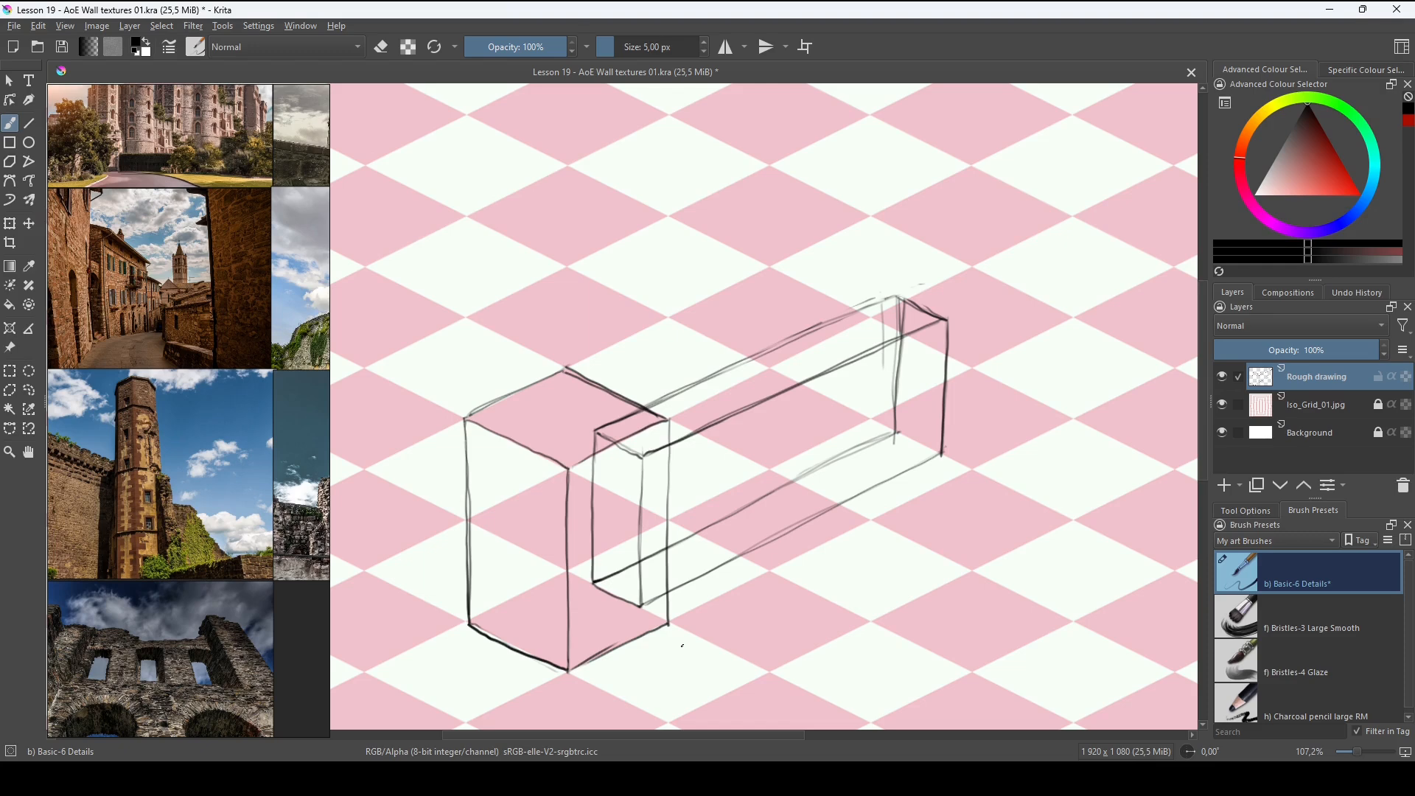
Widen the wall's near end inside the tower with a new vertical edge just outside each existing one.
{"action": "left_click_drag", "start_coordinate": [640, 608], "coordinate": [653, 617]}
{"action": "left_click_drag", "start_coordinate": [583, 440], "coordinate": [582, 579]}
{"action": "mouse_move", "coordinate": [582, 420]}
{"action": "left_mouse_down"}
{"action": "mouse_move", "coordinate": [583, 444]}
{"action": "mouse_move", "coordinate": [654, 495]}
{"action": "mouse_move", "coordinate": [651, 614]}
{"action": "left_mouse_up"}
{"action": "left_click_drag", "start_coordinate": [652, 461], "coordinate": [653, 615]}
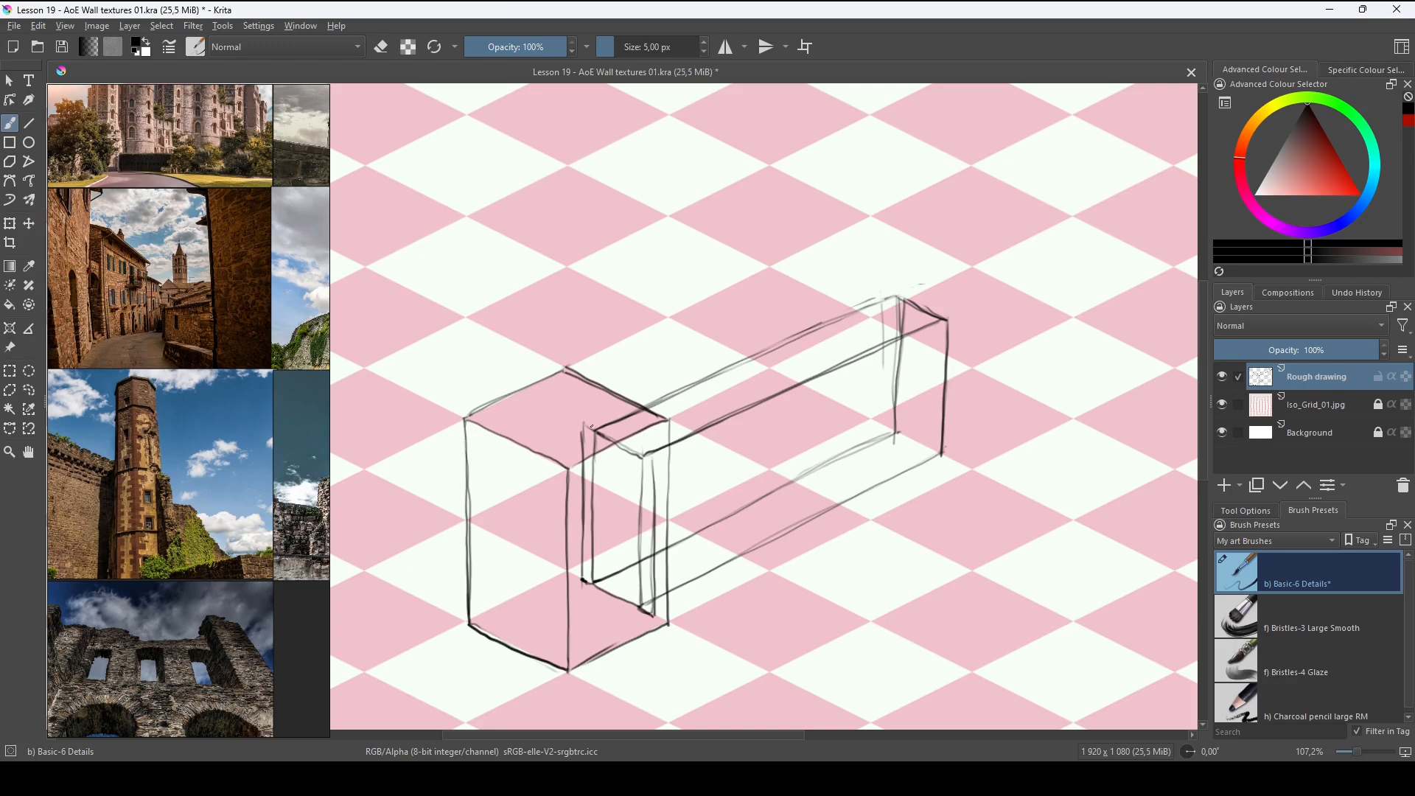
Draw the thicker wall's back top line and front base line from the widened near end to the far end.
{"action": "mouse_move", "coordinate": [591, 426]}
{"action": "left_mouse_down"}
{"action": "mouse_move", "coordinate": [634, 452]}
{"action": "mouse_move", "coordinate": [649, 393]}
{"action": "mouse_move", "coordinate": [722, 359]}
{"action": "left_mouse_up"}
{"action": "left_click_drag", "start_coordinate": [628, 399], "coordinate": [814, 315]}
{"action": "mouse_move", "coordinate": [737, 353]}
{"action": "left_mouse_down"}
{"action": "mouse_move", "coordinate": [864, 289]}
{"action": "mouse_move", "coordinate": [855, 299]}
{"action": "left_mouse_up"}
{"action": "mouse_move", "coordinate": [588, 424]}
{"action": "left_mouse_down"}
{"action": "mouse_move", "coordinate": [880, 289]}
{"action": "mouse_move", "coordinate": [911, 302]}
{"action": "left_mouse_up"}
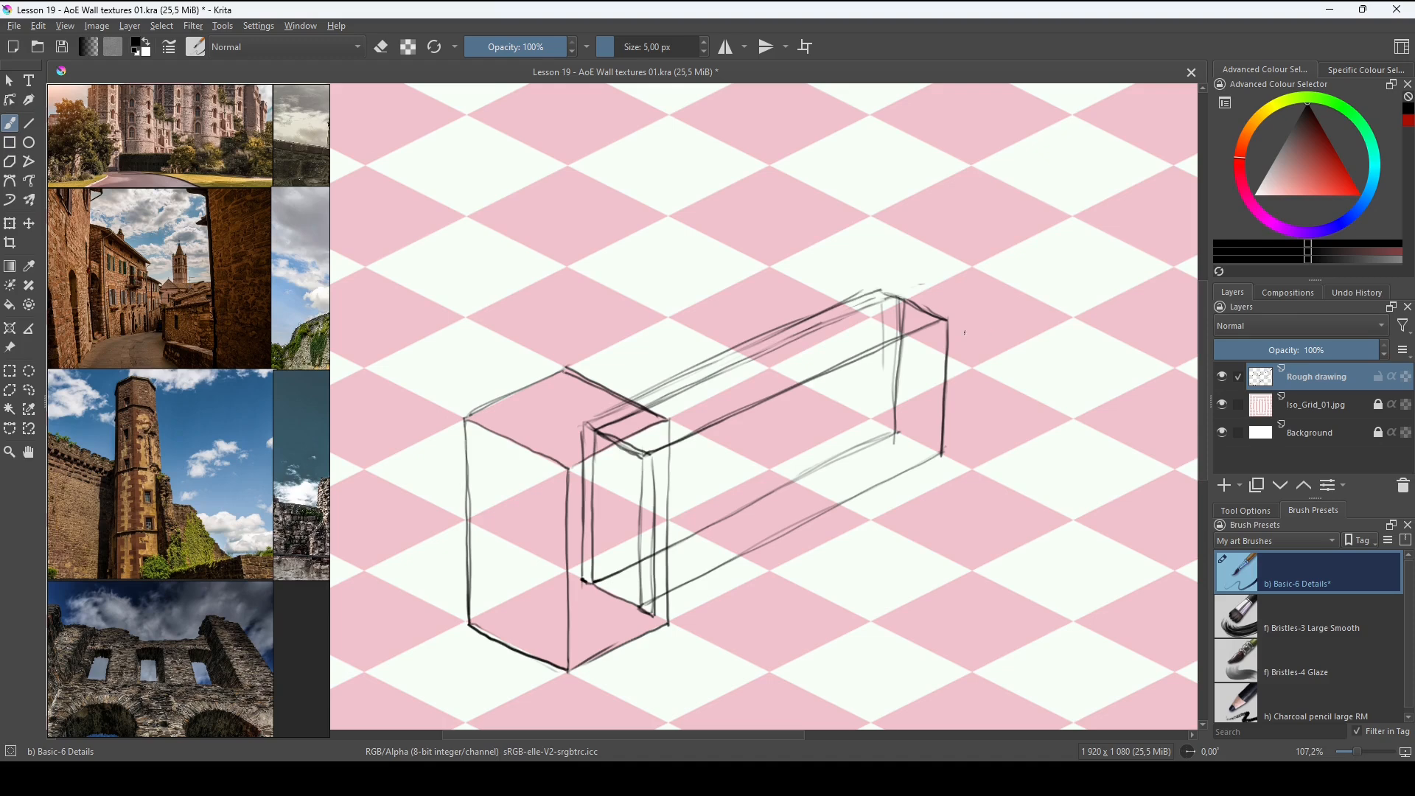
{"action": "left_click_drag", "start_coordinate": [657, 611], "coordinate": [953, 463]}
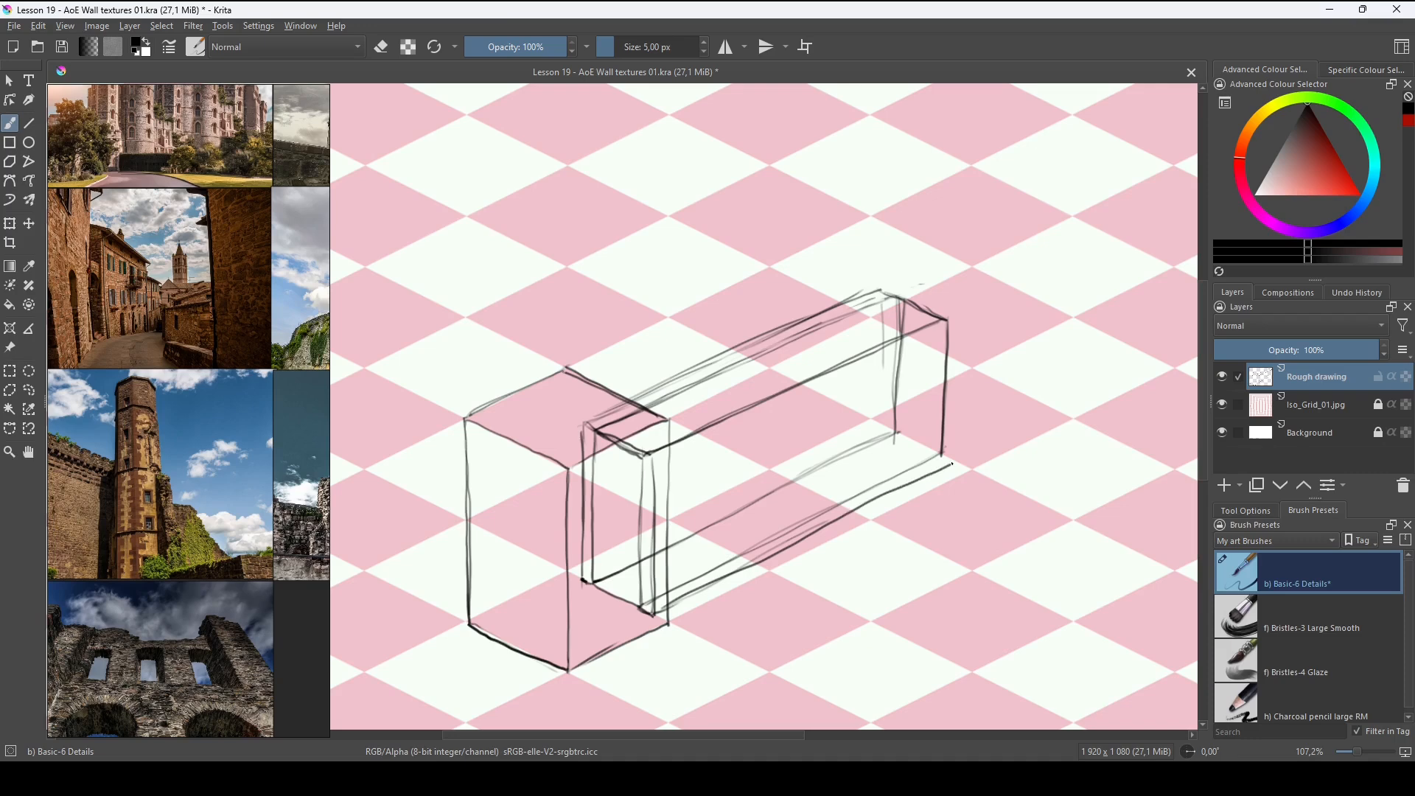
Close the thicker wall's far end with a top edge and an outer vertical edge, and draw its front top line.
{"action": "mouse_move", "coordinate": [889, 294]}
{"action": "left_mouse_down"}
{"action": "mouse_move", "coordinate": [960, 330]}
{"action": "mouse_move", "coordinate": [958, 453]}
{"action": "left_mouse_up"}
{"action": "left_click_drag", "start_coordinate": [956, 349], "coordinate": [955, 435]}
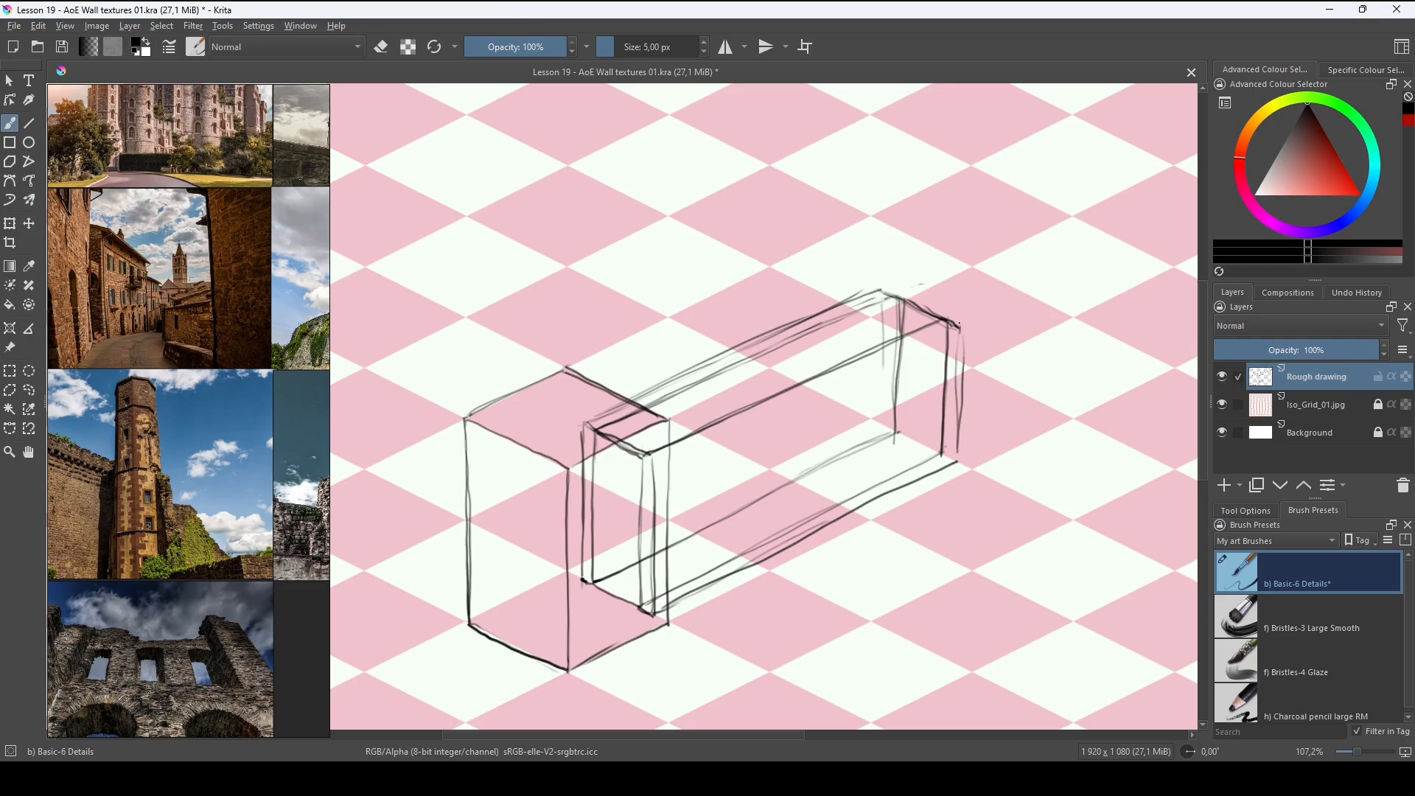
{"action": "left_click_drag", "start_coordinate": [959, 322], "coordinate": [950, 473]}
{"action": "left_click_drag", "start_coordinate": [639, 453], "coordinate": [657, 459]}
{"action": "mouse_move", "coordinate": [585, 425]}
{"action": "left_mouse_down"}
{"action": "mouse_move", "coordinate": [655, 463]}
{"action": "mouse_move", "coordinate": [913, 350]}
{"action": "left_mouse_up"}
{"action": "key", "text": "ctrl+z"}
{"action": "mouse_move", "coordinate": [655, 461]}
{"action": "left_mouse_down"}
{"action": "mouse_move", "coordinate": [955, 329]}
{"action": "mouse_move", "coordinate": [953, 434]}
{"action": "left_mouse_up"}
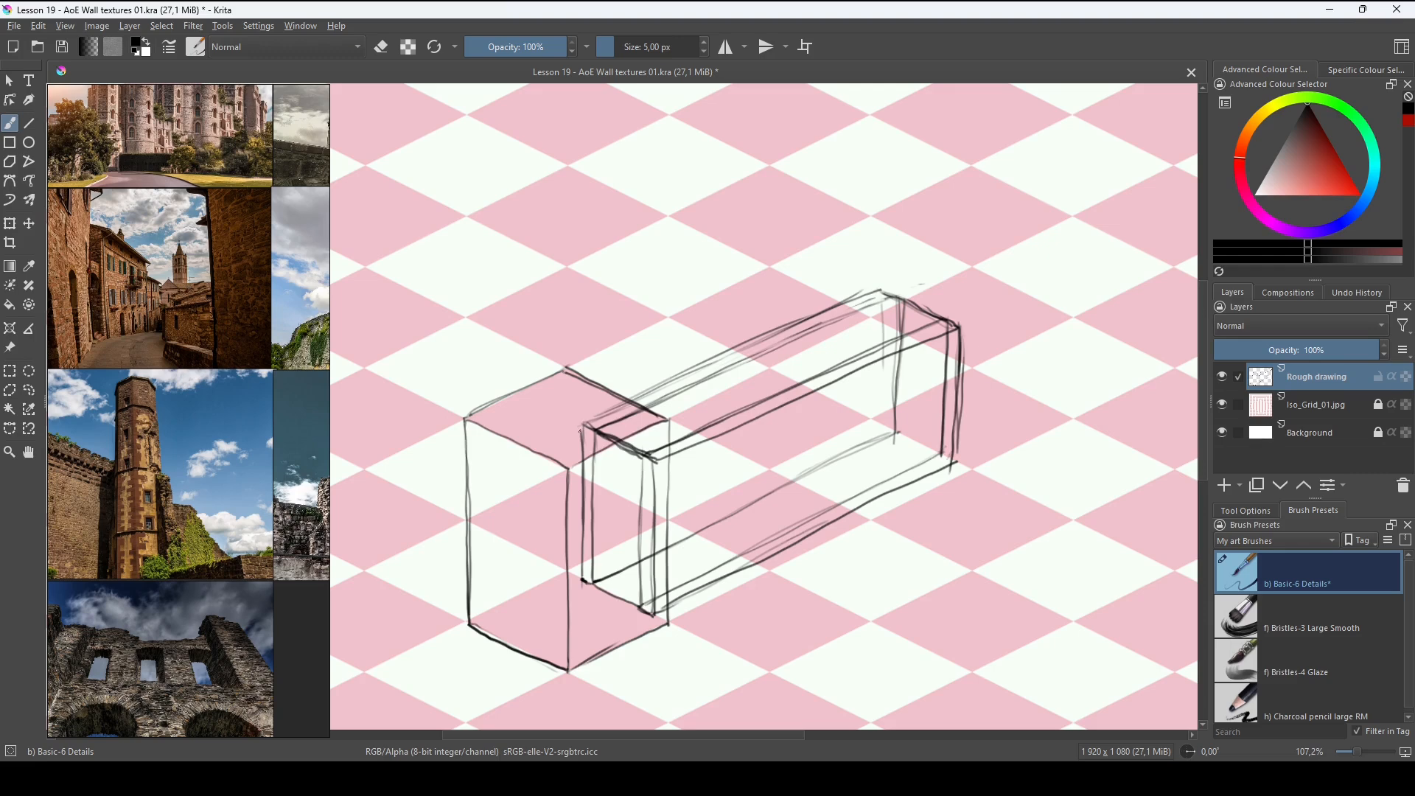
Erase the inner lines of the old, narrower wall and darken the tower's right vertical edge.
{"action": "key", "text": "e"}
{"action": "left_click_drag", "start_coordinate": [592, 451], "coordinate": [598, 581]}
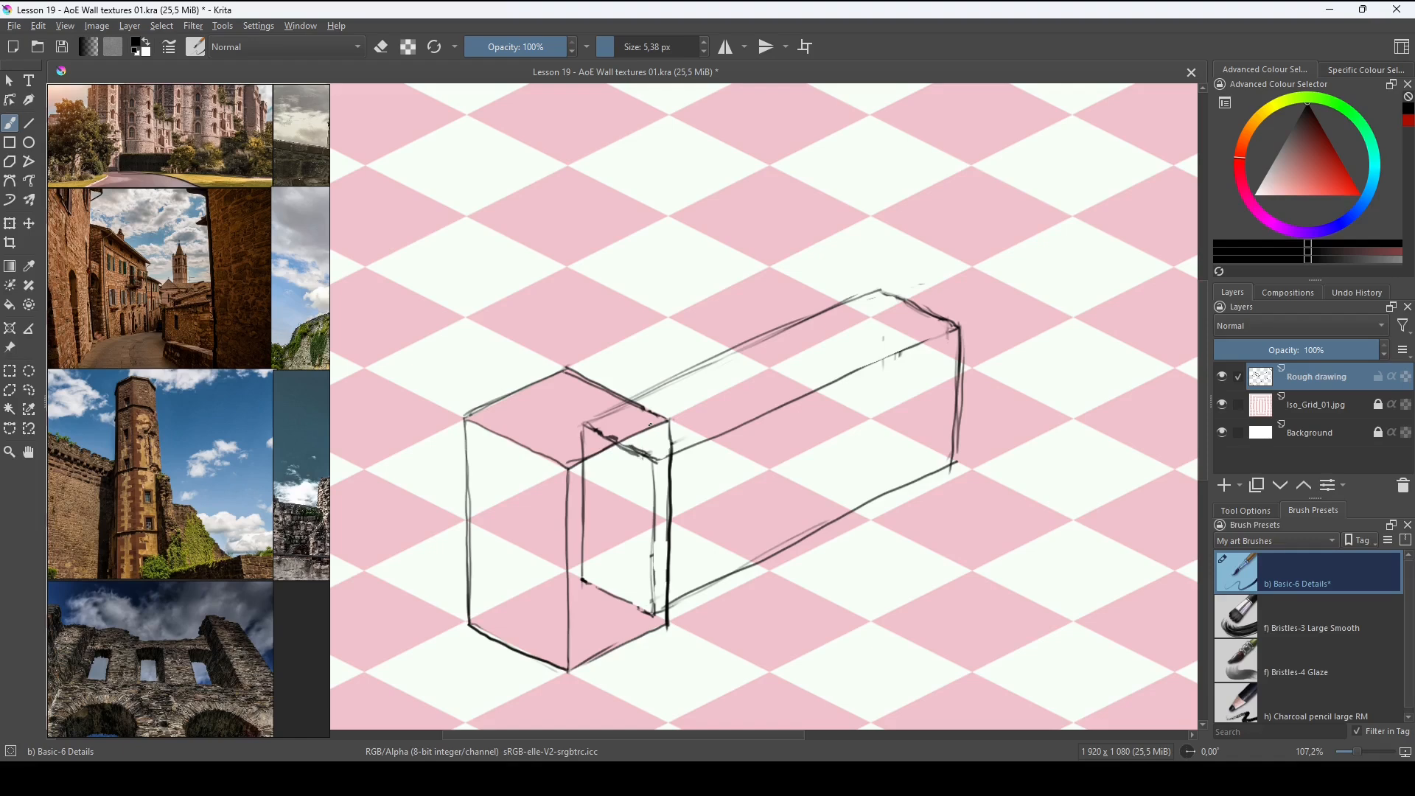
{"action": "left_click_drag", "start_coordinate": [670, 419], "coordinate": [674, 439]}
Extend the tower upward with three vertical edges and close a new diamond-shaped top face above the old one.
{"action": "mouse_move", "coordinate": [683, 444]}
{"action": "left_mouse_down"}
{"action": "mouse_move", "coordinate": [716, 457]}
{"action": "mouse_move", "coordinate": [701, 486]}
{"action": "left_mouse_up"}
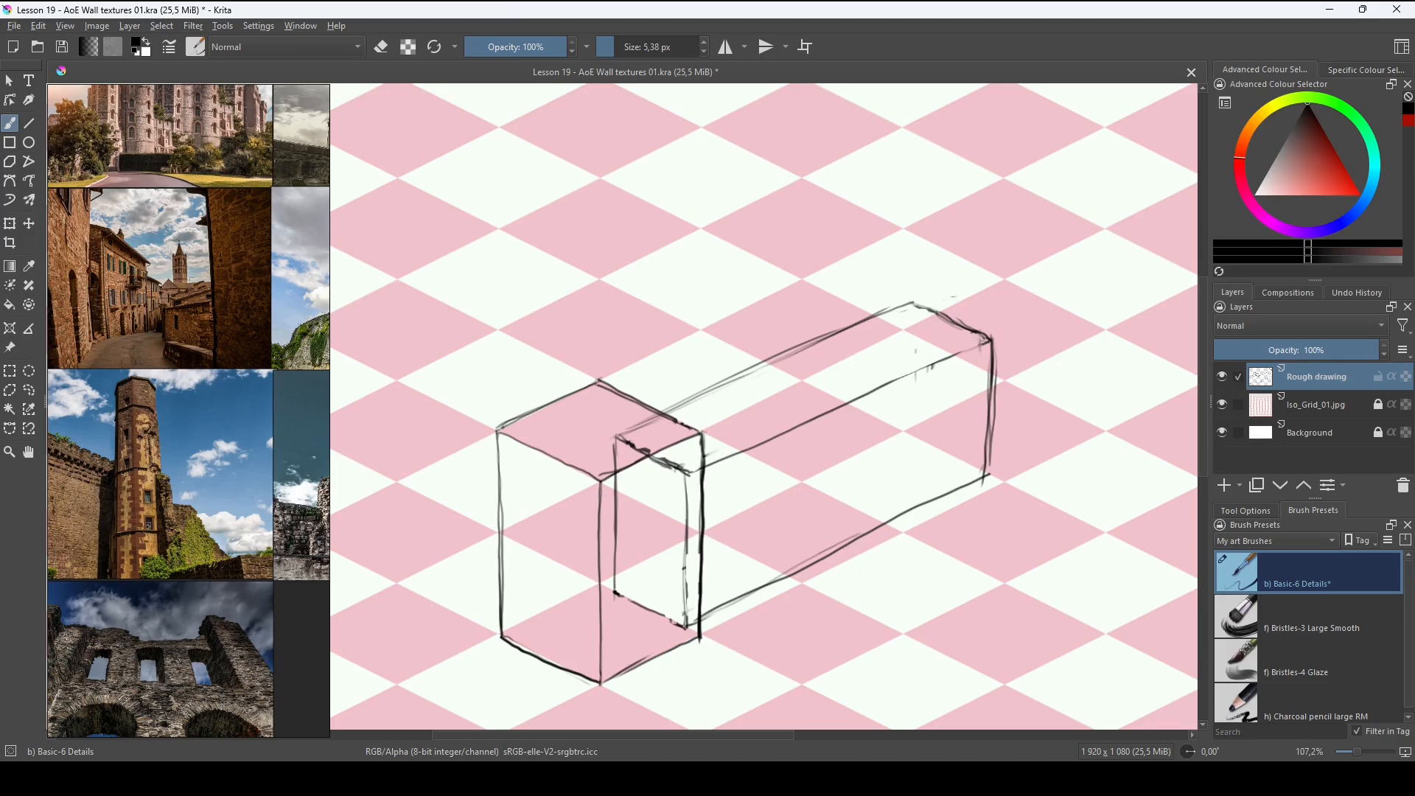
{"action": "left_click_drag", "start_coordinate": [702, 367], "coordinate": [701, 438]}
{"action": "left_click_drag", "start_coordinate": [603, 429], "coordinate": [601, 484]}
{"action": "left_click_drag", "start_coordinate": [492, 364], "coordinate": [494, 422]}
{"action": "left_click_drag", "start_coordinate": [692, 365], "coordinate": [599, 413]}
{"action": "mouse_move", "coordinate": [496, 366]}
{"action": "left_mouse_down"}
{"action": "mouse_move", "coordinate": [599, 412]}
{"action": "mouse_move", "coordinate": [492, 361]}
{"action": "mouse_move", "coordinate": [494, 449]}
{"action": "left_mouse_up"}
{"action": "left_click_drag", "start_coordinate": [501, 361], "coordinate": [606, 325]}
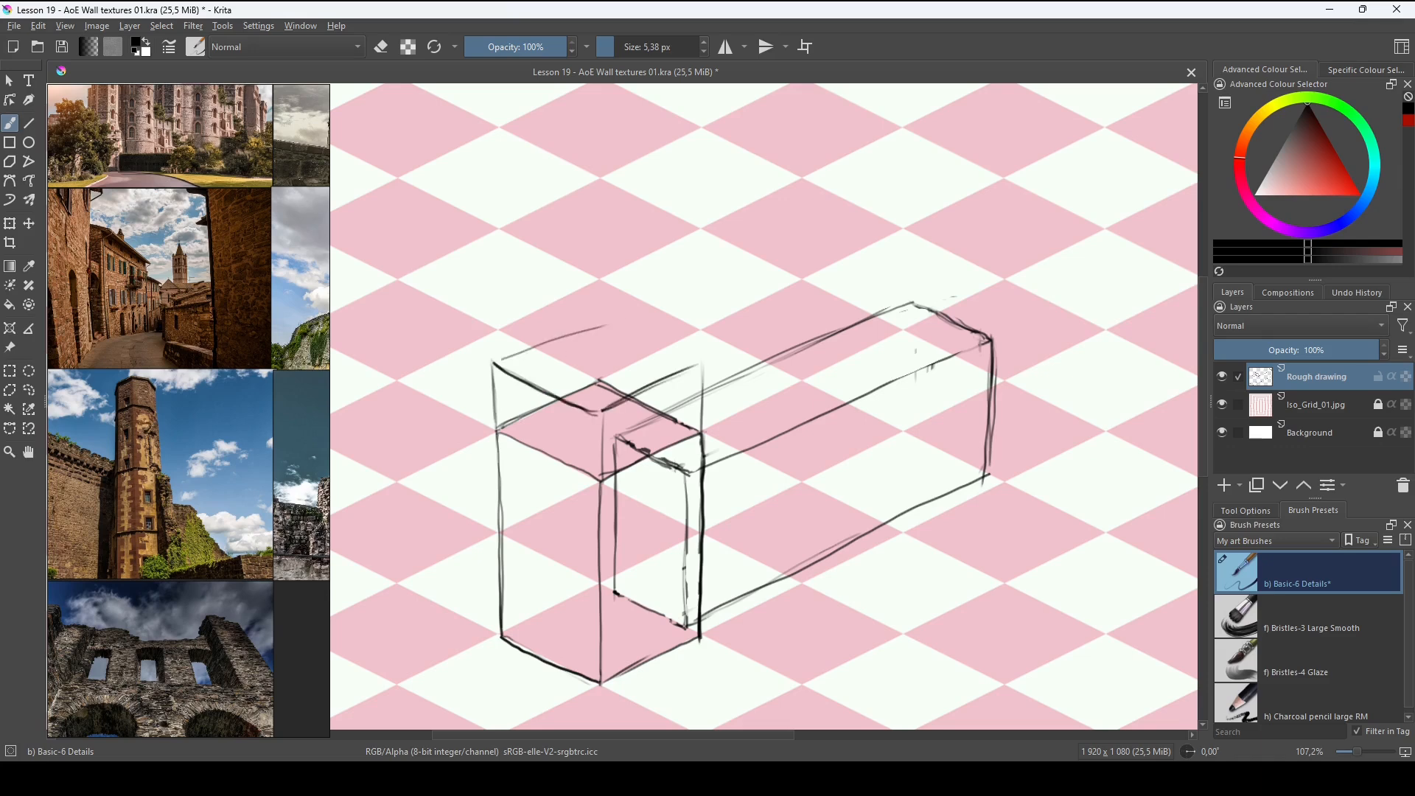
{"action": "left_click_drag", "start_coordinate": [697, 360], "coordinate": [599, 319]}
{"action": "mouse_move", "coordinate": [496, 362]}
{"action": "left_mouse_down"}
{"action": "mouse_move", "coordinate": [599, 319]}
{"action": "mouse_move", "coordinate": [504, 360]}
{"action": "mouse_move", "coordinate": [496, 427]}
{"action": "left_mouse_up"}
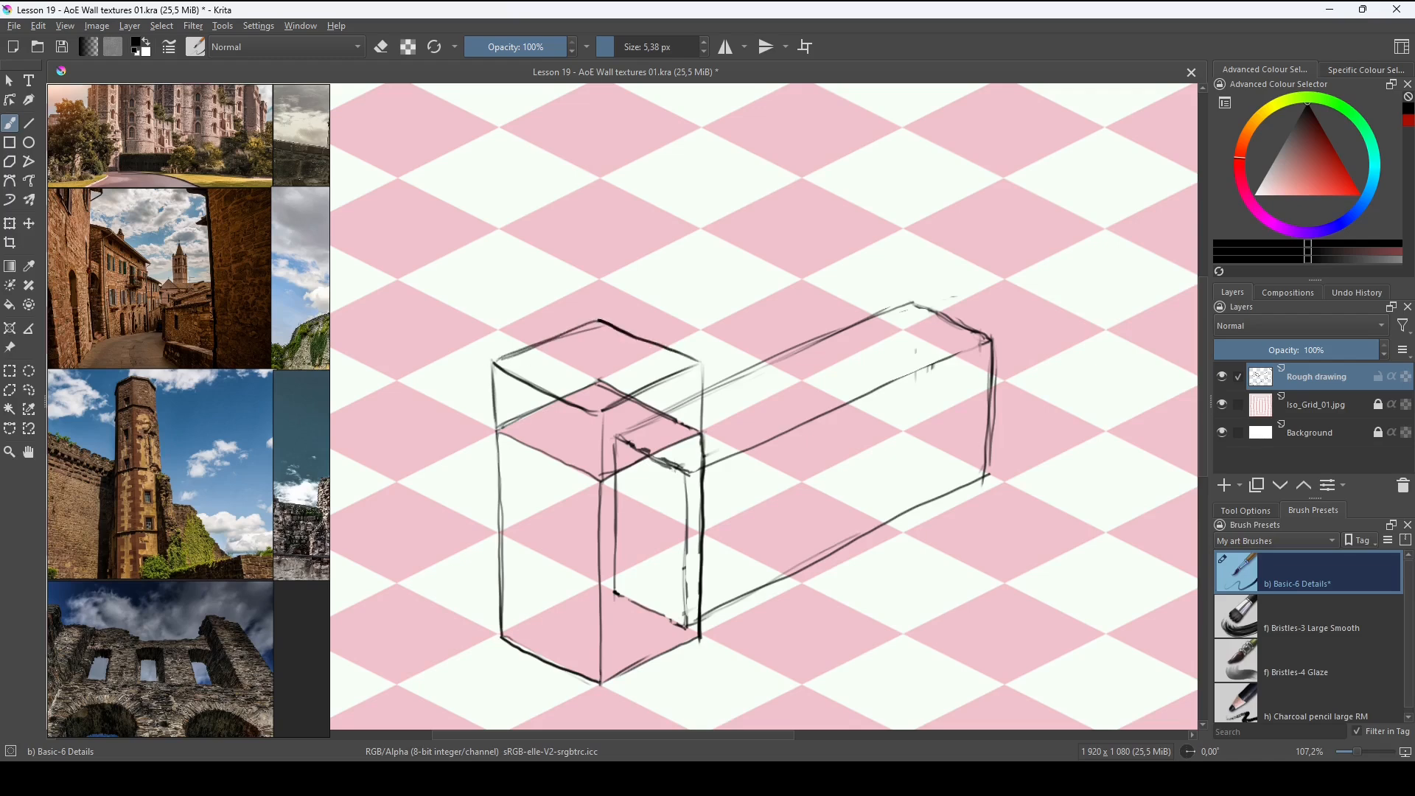
Darken the front and side vertical edges of the tower's raised section.
{"action": "left_click_drag", "start_coordinate": [602, 411], "coordinate": [601, 453]}
{"action": "left_click_drag", "start_coordinate": [702, 365], "coordinate": [703, 431]}
{"action": "left_click_drag", "start_coordinate": [704, 383], "coordinate": [705, 413]}
{"action": "left_click_drag", "start_coordinate": [600, 411], "coordinate": [602, 478]}
{"action": "mouse_move", "coordinate": [482, 365]}
{"action": "left_mouse_down"}
{"action": "mouse_move", "coordinate": [484, 431]}
{"action": "mouse_move", "coordinate": [484, 389]}
{"action": "left_mouse_up"}
{"action": "key", "text": "ctrl+z"}
{"action": "key", "text": "ctrl+z"}
{"action": "key", "text": "ctrl+z"}
Sketch the lower front edges of a slightly wider slab overhanging the tower's top.
{"action": "mouse_move", "coordinate": [479, 360]}
{"action": "left_mouse_down"}
{"action": "mouse_move", "coordinate": [601, 309]}
{"action": "mouse_move", "coordinate": [718, 358]}
{"action": "left_mouse_up"}
{"action": "mouse_move", "coordinate": [601, 421]}
{"action": "left_mouse_down"}
{"action": "mouse_move", "coordinate": [668, 394]}
{"action": "mouse_move", "coordinate": [653, 399]}
{"action": "left_mouse_up"}
{"action": "left_click_drag", "start_coordinate": [648, 402], "coordinate": [720, 364]}
Give the overhanging slab thickness with short vertical corner edges and outline its diamond-shaped top face.
{"action": "mouse_move", "coordinate": [482, 361]}
{"action": "left_mouse_down"}
{"action": "mouse_move", "coordinate": [468, 370]}
{"action": "mouse_move", "coordinate": [599, 422]}
{"action": "mouse_move", "coordinate": [471, 363]}
{"action": "mouse_move", "coordinate": [469, 333]}
{"action": "mouse_move", "coordinate": [603, 284]}
{"action": "left_mouse_up"}
{"action": "left_click_drag", "start_coordinate": [602, 284], "coordinate": [730, 337]}
{"action": "left_click_drag", "start_coordinate": [728, 336], "coordinate": [724, 365]}
{"action": "left_click_drag", "start_coordinate": [474, 339], "coordinate": [469, 367]}
{"action": "left_click_drag", "start_coordinate": [465, 338], "coordinate": [601, 279]}
{"action": "left_click_drag", "start_coordinate": [672, 317], "coordinate": [722, 338]}
{"action": "left_click_drag", "start_coordinate": [599, 391], "coordinate": [680, 355]}
{"action": "left_click_drag", "start_coordinate": [602, 386], "coordinate": [722, 334]}
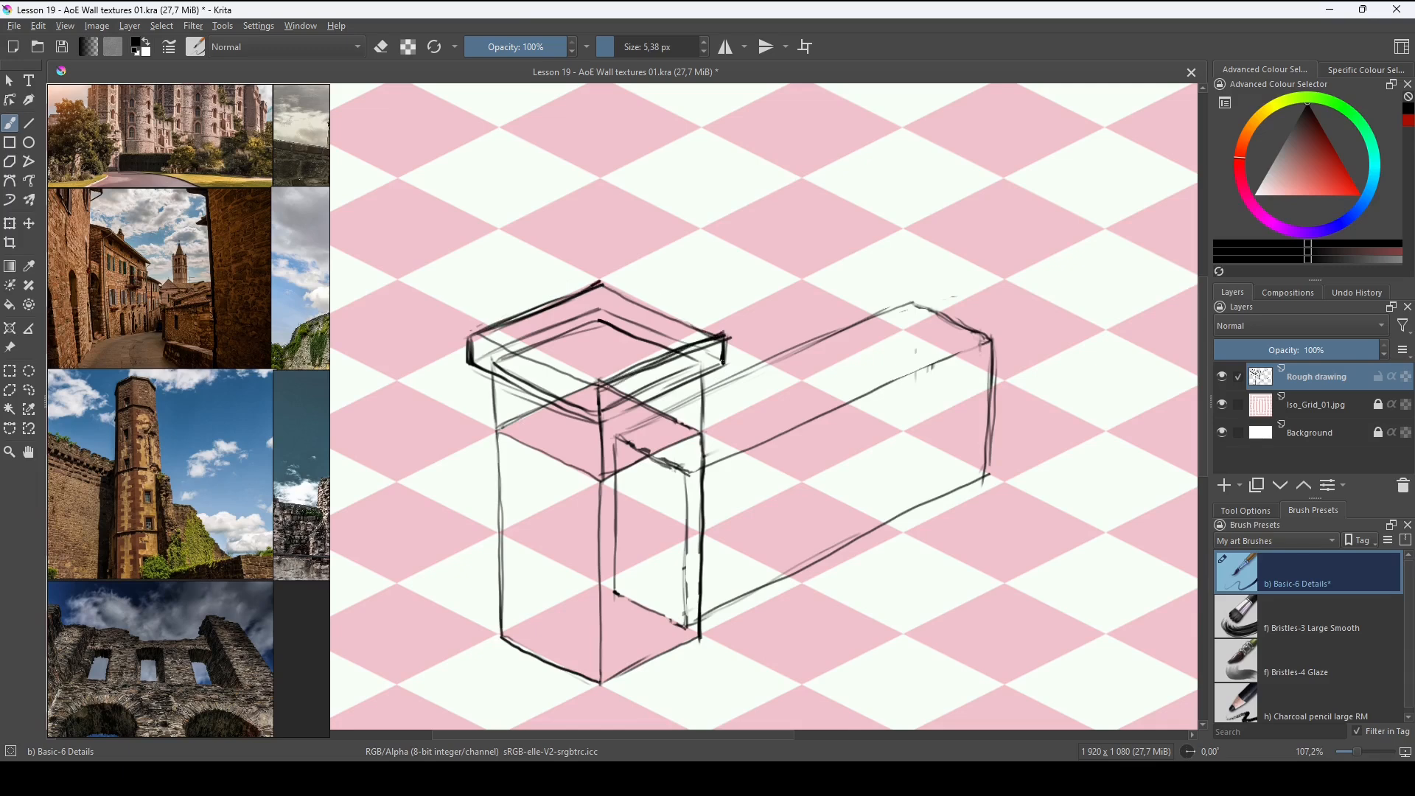
Erase the construction lines inside the tower's overhanging slab and add short supports beneath it.
{"action": "key", "text": "e"}
{"action": "mouse_move", "coordinate": [492, 361]}
{"action": "left_mouse_down"}
{"action": "mouse_move", "coordinate": [529, 382]}
{"action": "mouse_move", "coordinate": [509, 352]}
{"action": "mouse_move", "coordinate": [583, 313]}
{"action": "mouse_move", "coordinate": [672, 344]}
{"action": "mouse_move", "coordinate": [615, 405]}
{"action": "left_mouse_up"}
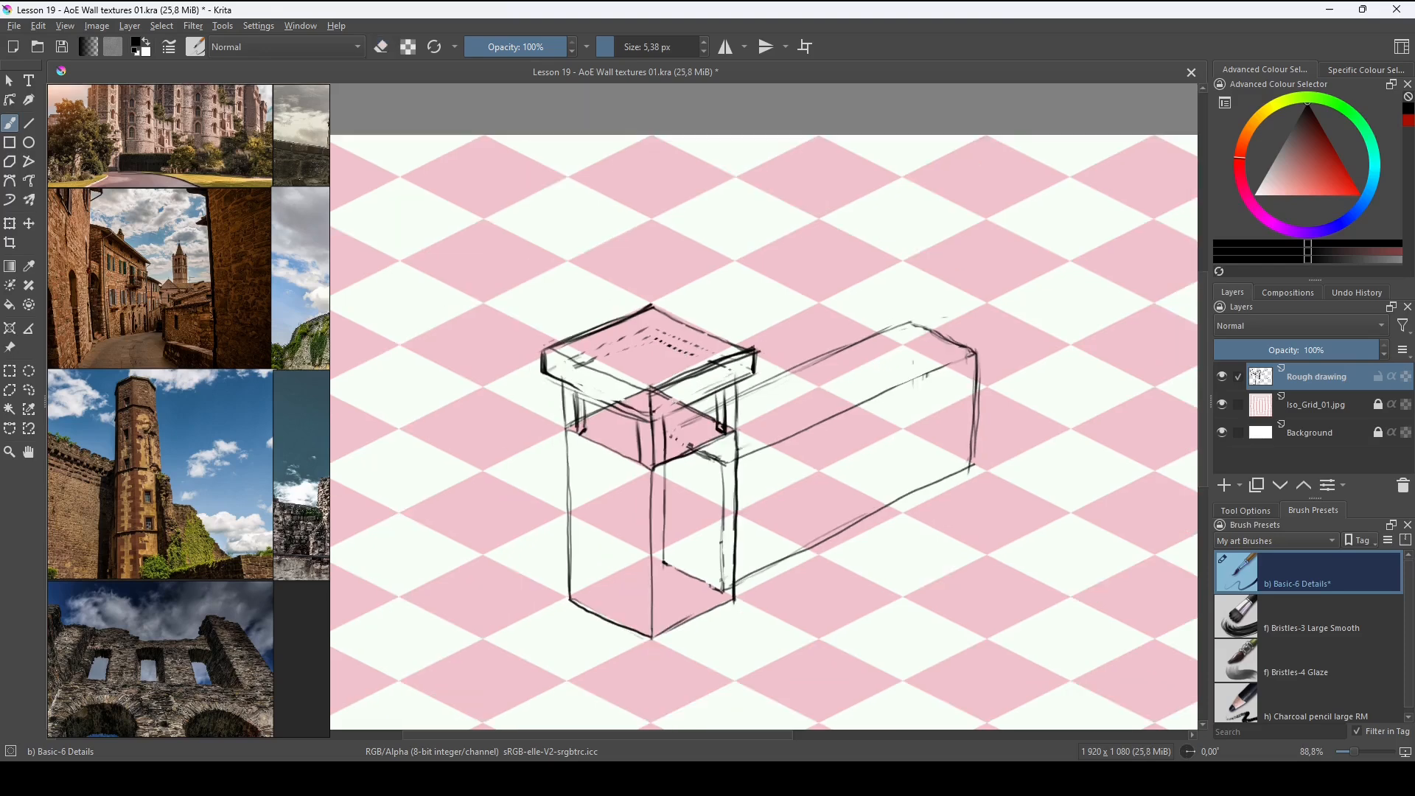
Lasso around the tower and duplicate the rough drawing layer.
{"action": "mouse_move", "coordinate": [916, 515]}
{"action": "left_mouse_down"}
{"action": "mouse_move", "coordinate": [891, 531]}
{"action": "mouse_move", "coordinate": [1038, 364]}
{"action": "mouse_move", "coordinate": [1052, 325]}
{"action": "mouse_move", "coordinate": [1017, 443]}
{"action": "mouse_move", "coordinate": [926, 410]}
{"action": "mouse_move", "coordinate": [786, 566]}
{"action": "mouse_move", "coordinate": [818, 555]}
{"action": "mouse_move", "coordinate": [732, 590]}
{"action": "left_mouse_up"}
{"action": "key", "text": "t"}
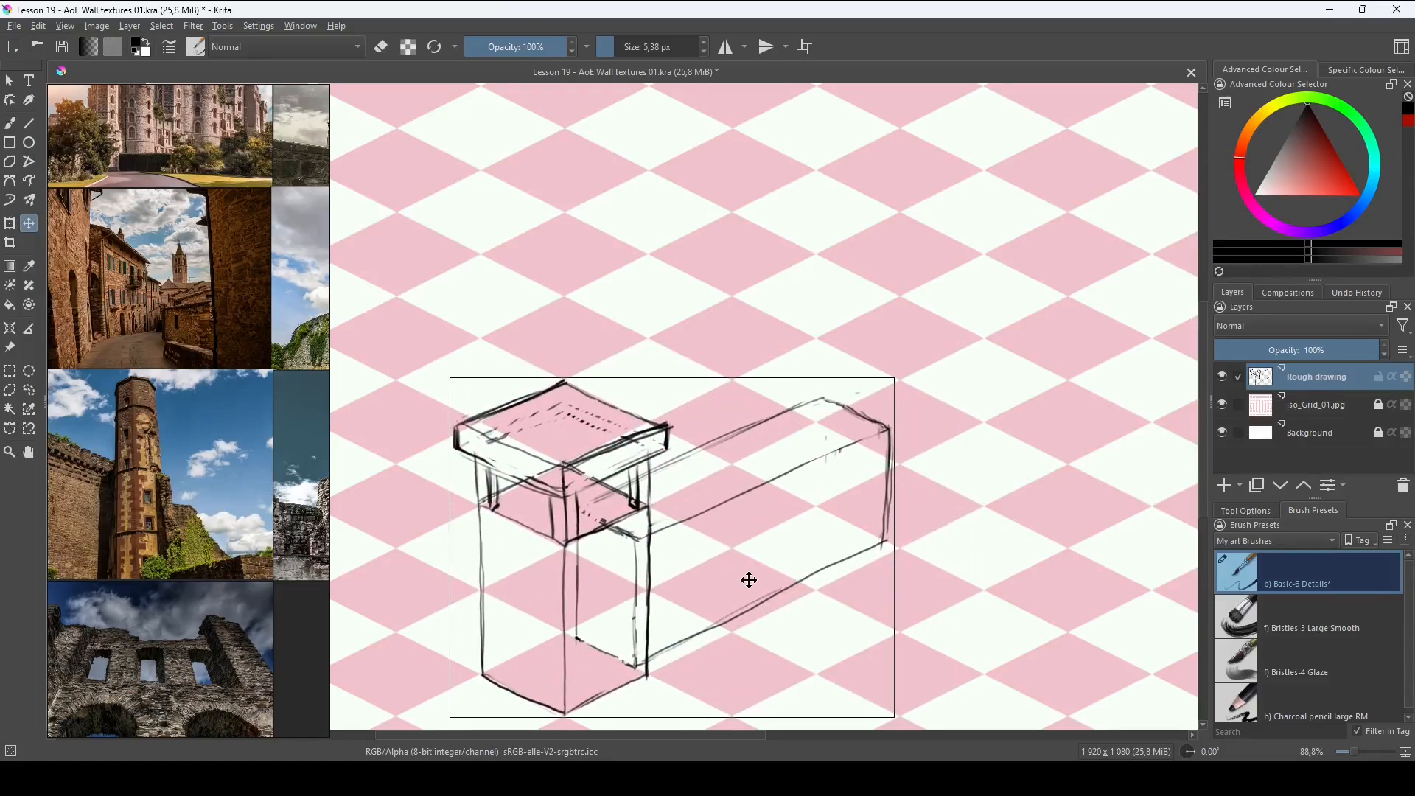
{"action": "key", "text": "l"}
{"action": "mouse_move", "coordinate": [652, 683]}
{"action": "left_mouse_down"}
{"action": "mouse_move", "coordinate": [654, 468]}
{"action": "mouse_move", "coordinate": [669, 451]}
{"action": "mouse_move", "coordinate": [654, 420]}
{"action": "left_mouse_up"}
{"action": "left_click_drag", "start_coordinate": [574, 381], "coordinate": [467, 422]}
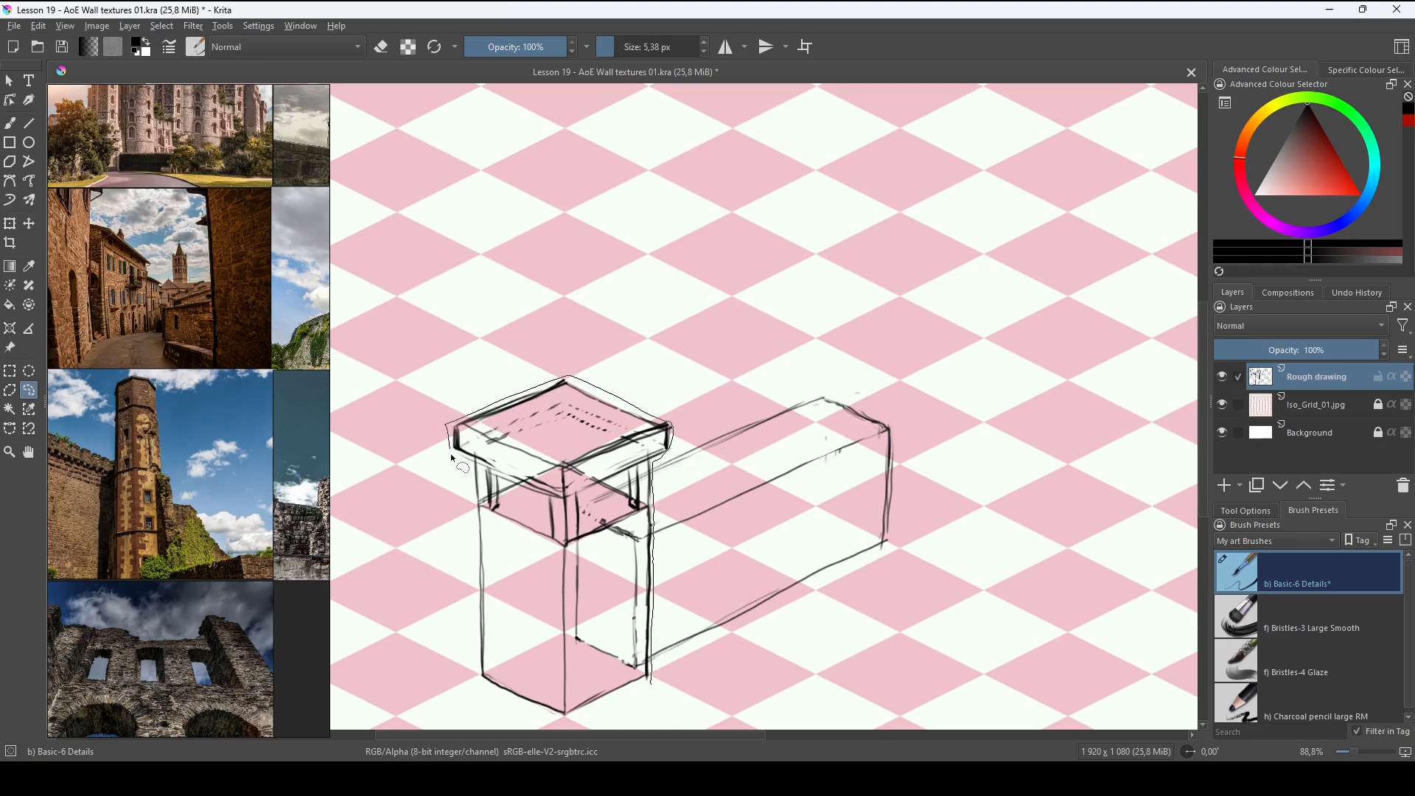
{"action": "mouse_move", "coordinate": [476, 675]}
{"action": "left_mouse_down"}
{"action": "mouse_move", "coordinate": [520, 712]}
{"action": "mouse_move", "coordinate": [598, 706]}
{"action": "mouse_move", "coordinate": [650, 664]}
{"action": "left_mouse_up"}
{"action": "key", "text": "ctrl+j"}
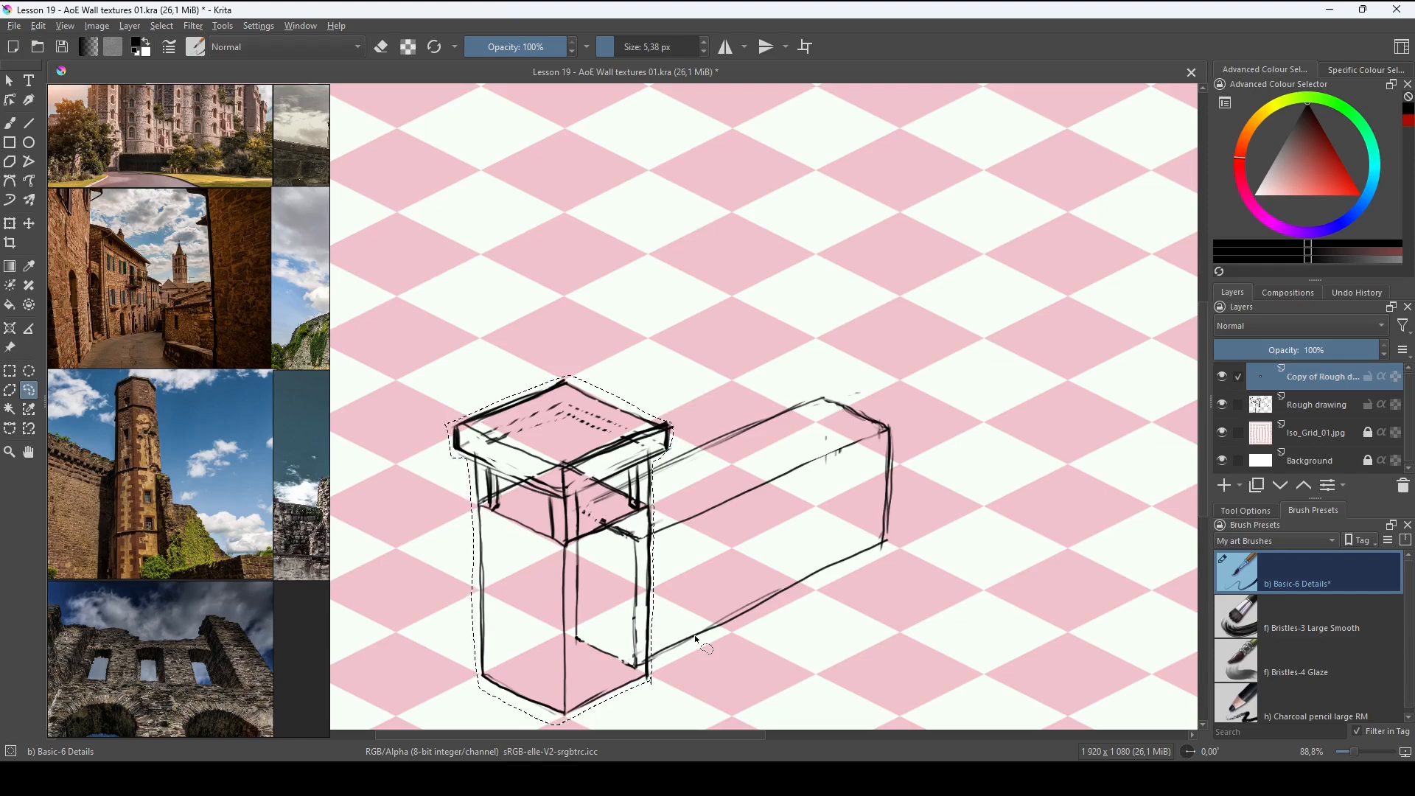
Move the duplicated drawing toward the upper right along the grid so its tower stands at the wall's far end.
{"action": "key", "text": "t"}
{"action": "left_click_drag", "start_coordinate": [624, 651], "coordinate": [899, 506]}
{"action": "key", "text": "ctrl+z"}
{"action": "key", "text": "ctrl+z"}
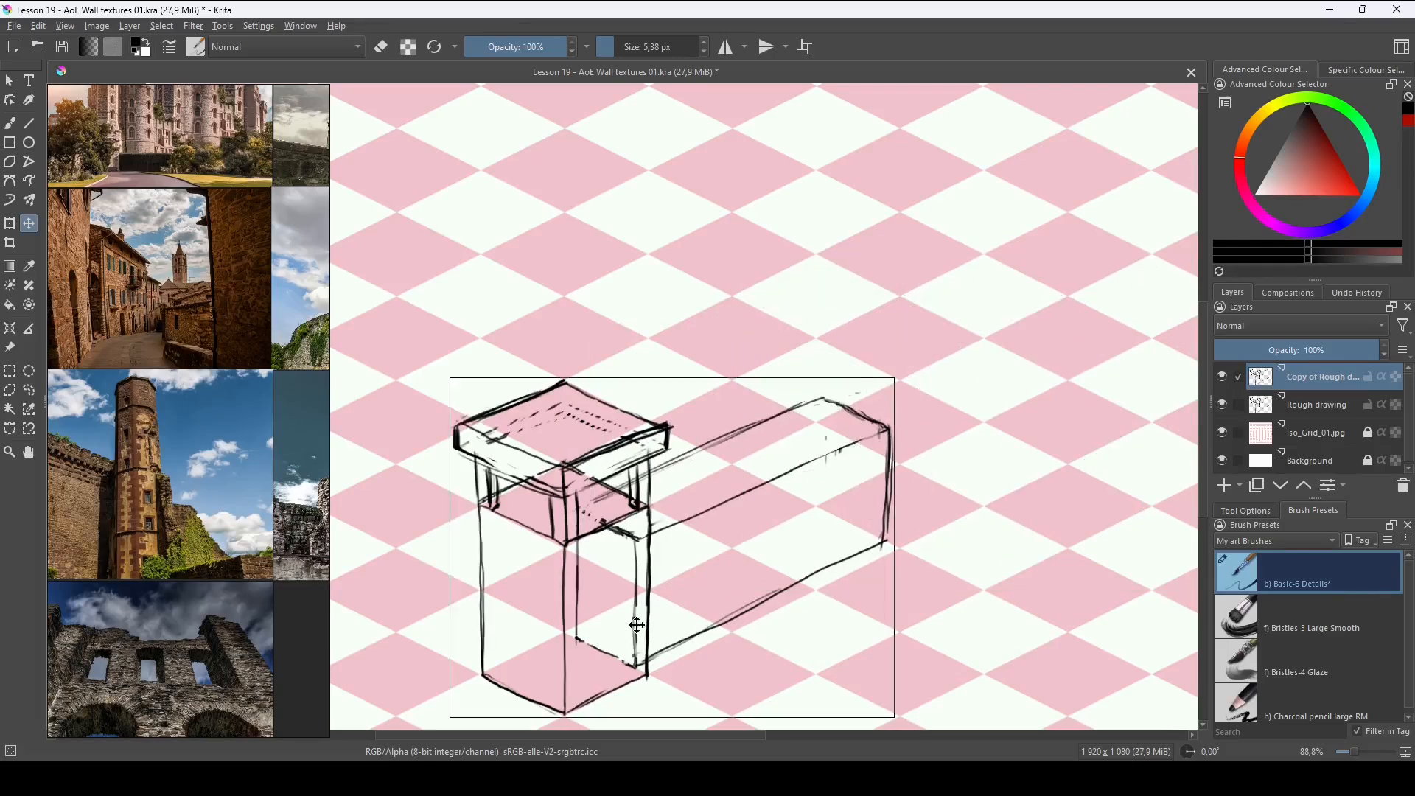
{"action": "mouse_move", "coordinate": [639, 626]}
{"action": "left_mouse_down"}
{"action": "mouse_move", "coordinate": [962, 497]}
{"action": "mouse_move", "coordinate": [944, 508]}
{"action": "mouse_move", "coordinate": [949, 484]}
{"action": "left_mouse_up"}
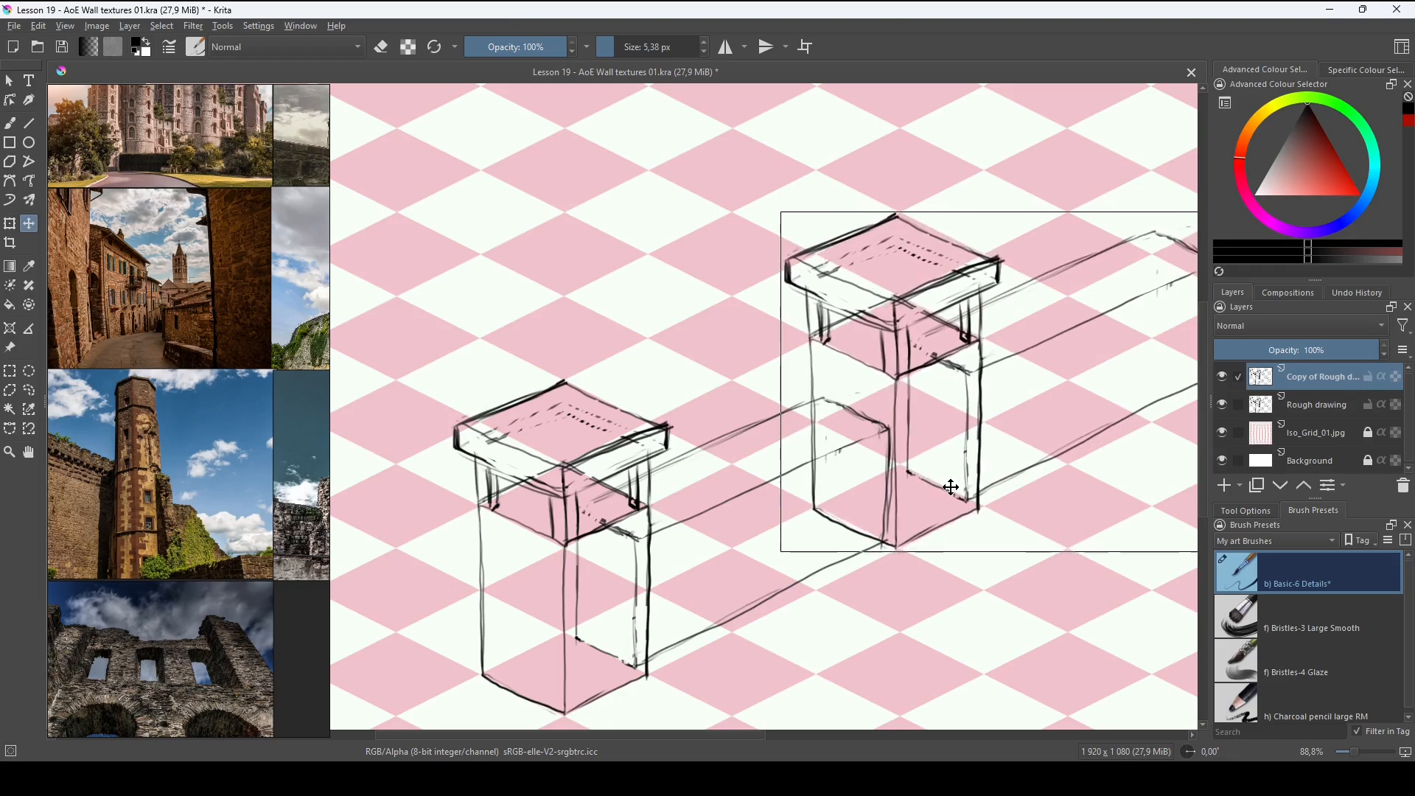
Lasso the copied wall and its lines inside the second tower, delete them, and clear the selection.
{"action": "left_click_drag", "start_coordinate": [1039, 477], "coordinate": [905, 534]}
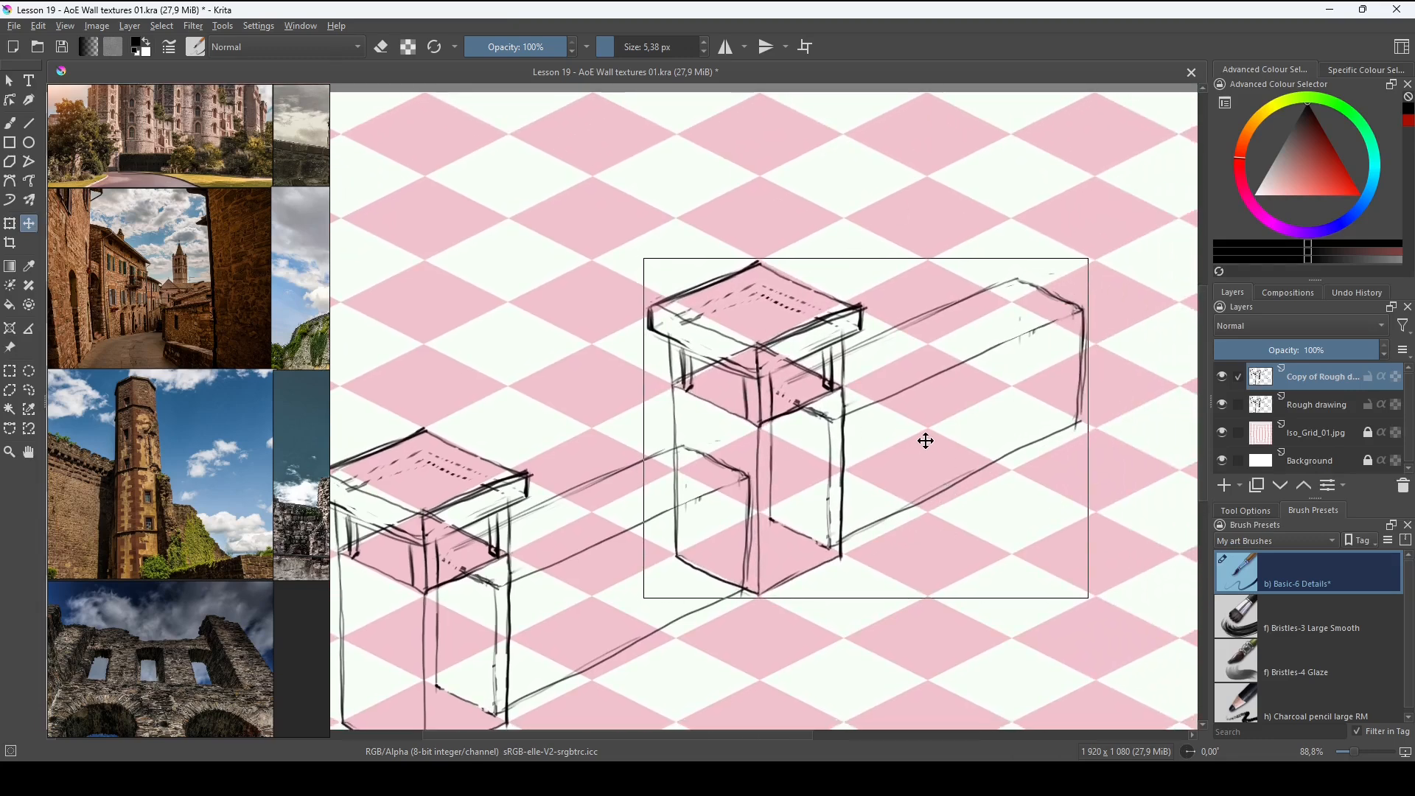
{"action": "key", "text": "e"}
{"action": "key", "text": "l"}
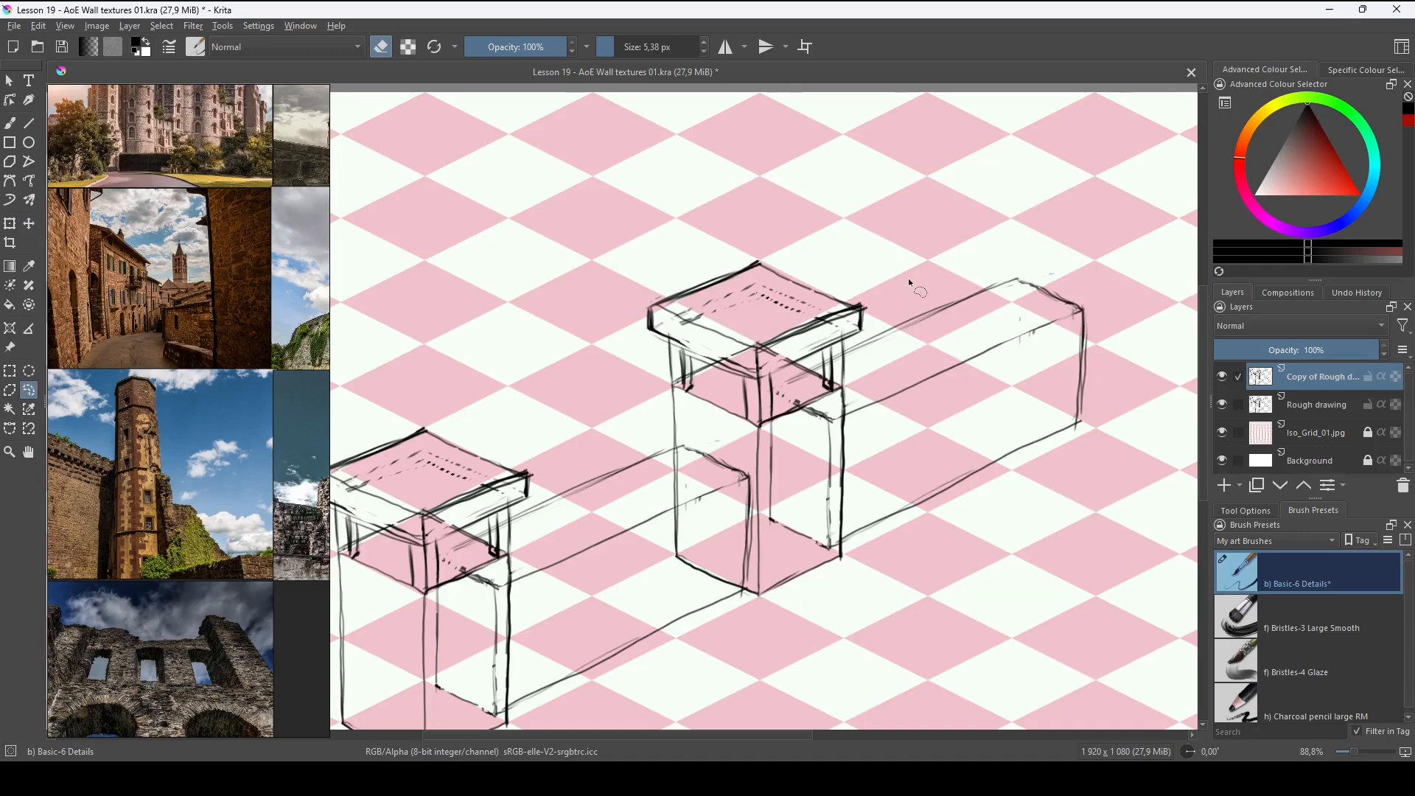
{"action": "left_click_drag", "start_coordinate": [909, 280], "coordinate": [862, 338]}
{"action": "left_click_drag", "start_coordinate": [845, 419], "coordinate": [847, 489]}
{"action": "mouse_move", "coordinate": [912, 571]}
{"action": "left_mouse_down"}
{"action": "mouse_move", "coordinate": [1085, 254]}
{"action": "mouse_move", "coordinate": [914, 281]}
{"action": "left_mouse_up"}
{"action": "mouse_move", "coordinate": [782, 423]}
{"action": "left_mouse_down"}
{"action": "mouse_move", "coordinate": [767, 493]}
{"action": "mouse_move", "coordinate": [825, 562]}
{"action": "mouse_move", "coordinate": [834, 422]}
{"action": "mouse_move", "coordinate": [781, 377]}
{"action": "mouse_move", "coordinate": [769, 402]}
{"action": "mouse_move", "coordinate": [809, 402]}
{"action": "left_mouse_up"}
{"action": "key", "text": "Delete"}
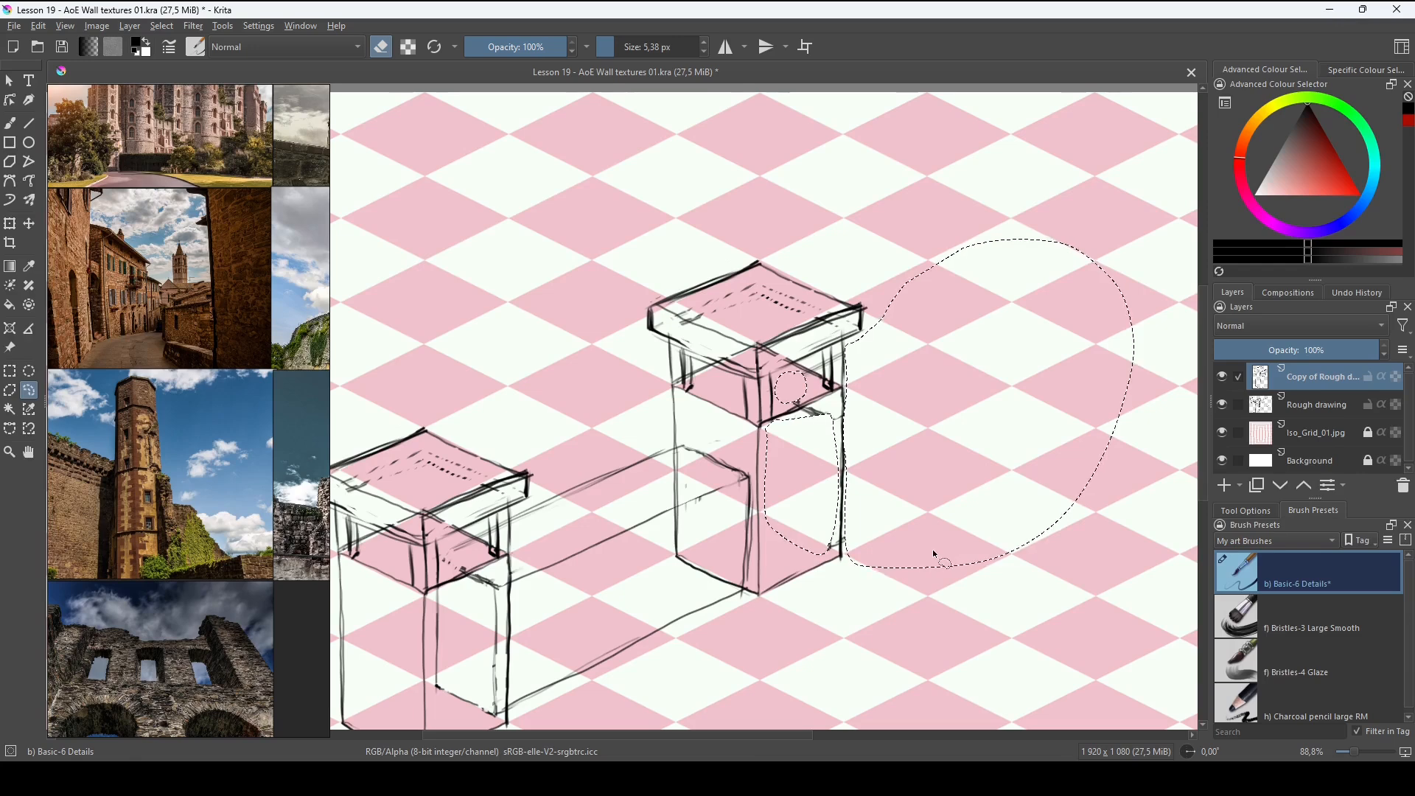
{"action": "key", "text": "ctrl+shift+a"}
Duplicate the second tower's layer and move the copy toward the upper right along the grid as a third tower.
{"action": "key", "text": "ctrl+j"}
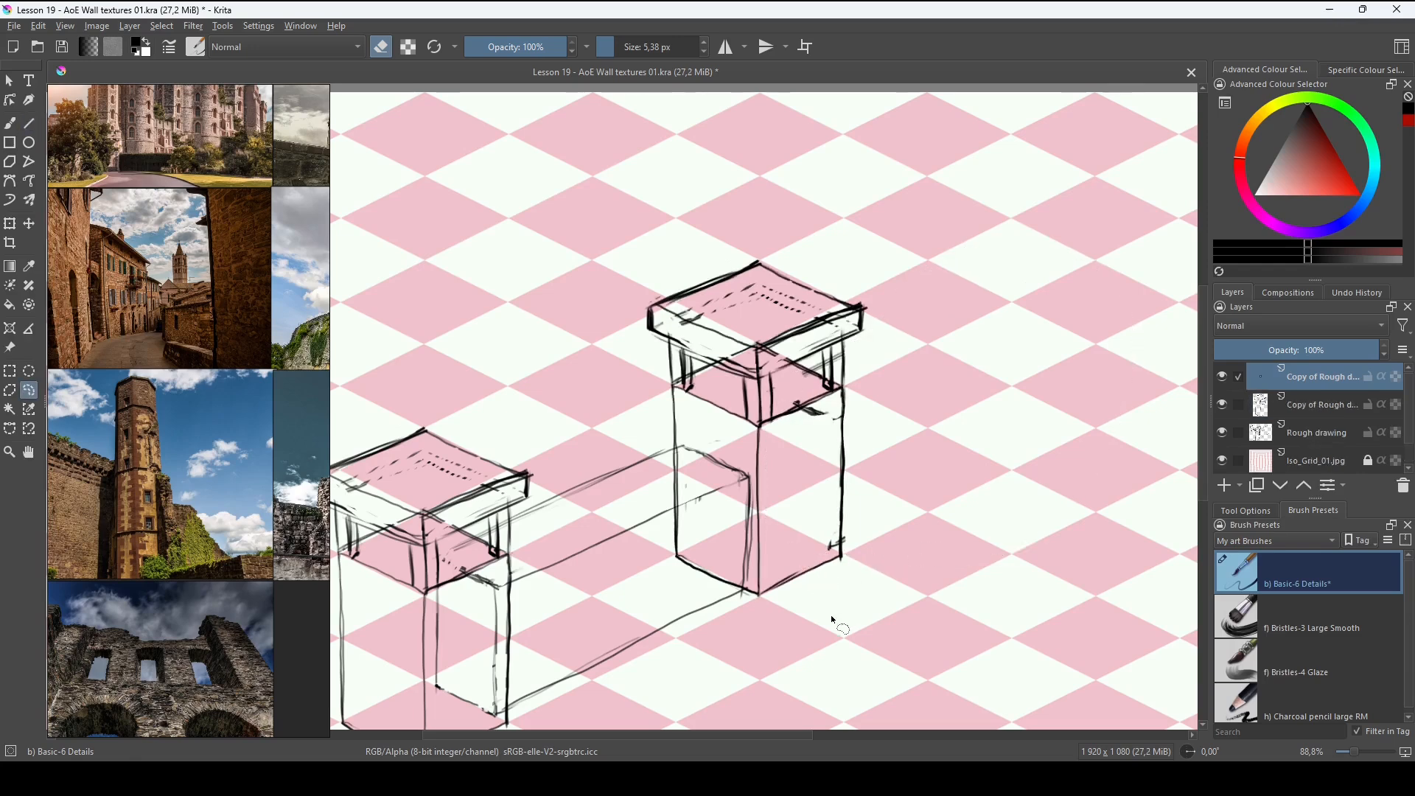
{"action": "key", "text": "t"}
{"action": "left_click_drag", "start_coordinate": [770, 577], "coordinate": [1109, 405]}
{"action": "mouse_move", "coordinate": [1070, 454]}
{"action": "left_mouse_down"}
{"action": "mouse_move", "coordinate": [834, 568]}
{"action": "mouse_move", "coordinate": [1107, 411]}
{"action": "left_mouse_up"}
{"action": "left_click_drag", "start_coordinate": [883, 521], "coordinate": [1040, 440]}
{"action": "left_click_drag", "start_coordinate": [816, 552], "coordinate": [687, 637]}
{"action": "left_click_drag", "start_coordinate": [1042, 417], "coordinate": [1041, 415]}
{"action": "left_click_drag", "start_coordinate": [937, 513], "coordinate": [924, 509]}
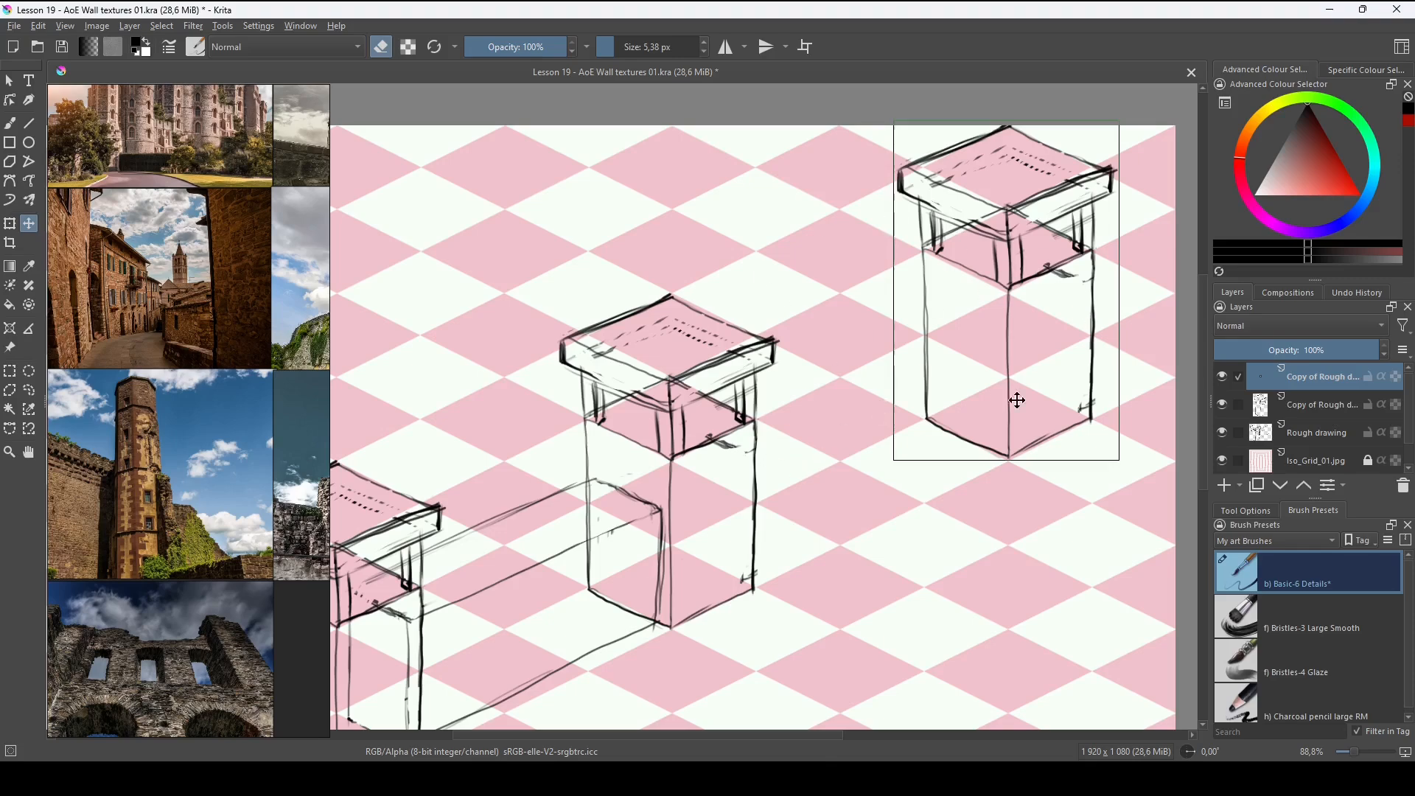
Draw two parallel top lines for a second wall section connecting the middle and far towers.
{"action": "left_click_drag", "start_coordinate": [899, 496], "coordinate": [980, 467]}
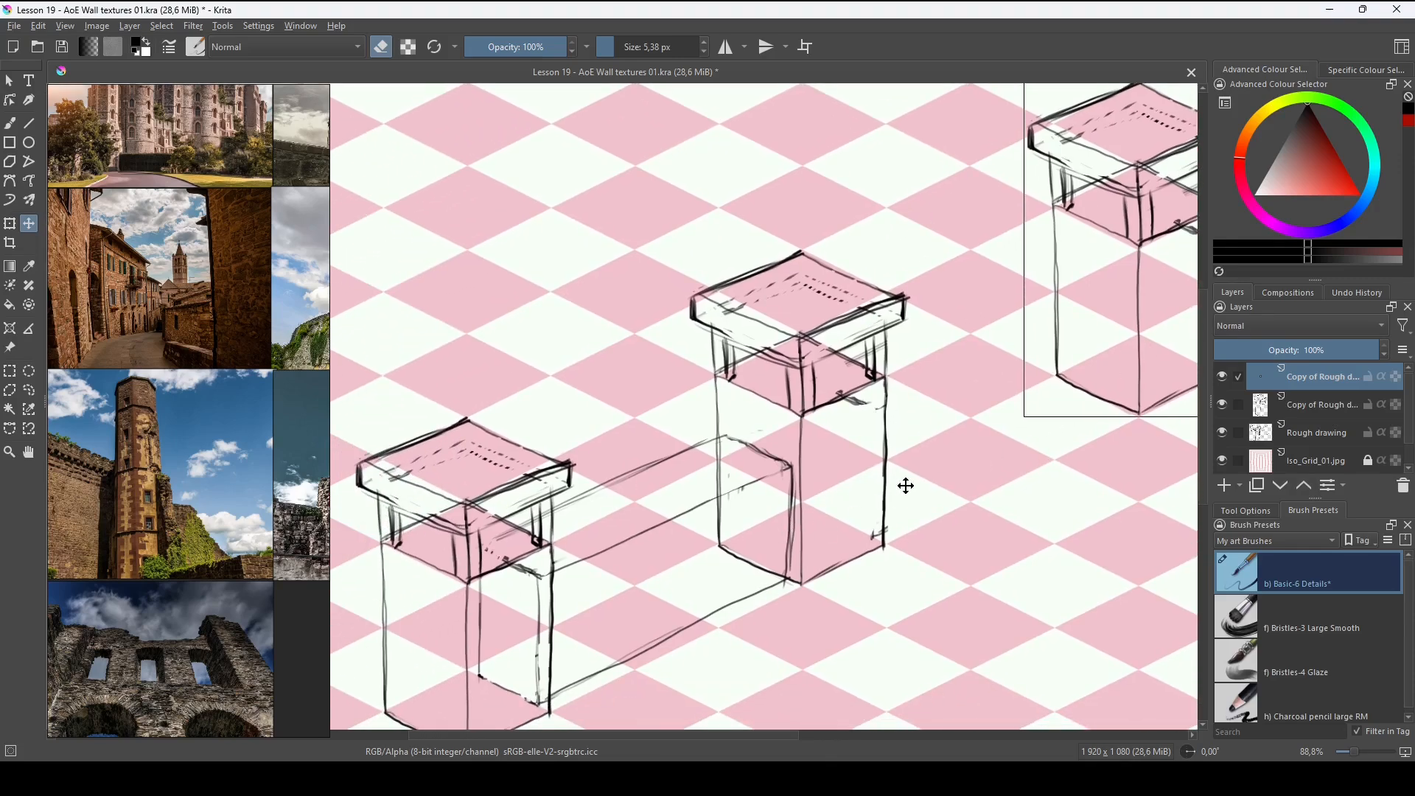
{"action": "scroll", "coordinate": [926, 495], "scroll_direction": "down", "scroll_amount": 2}
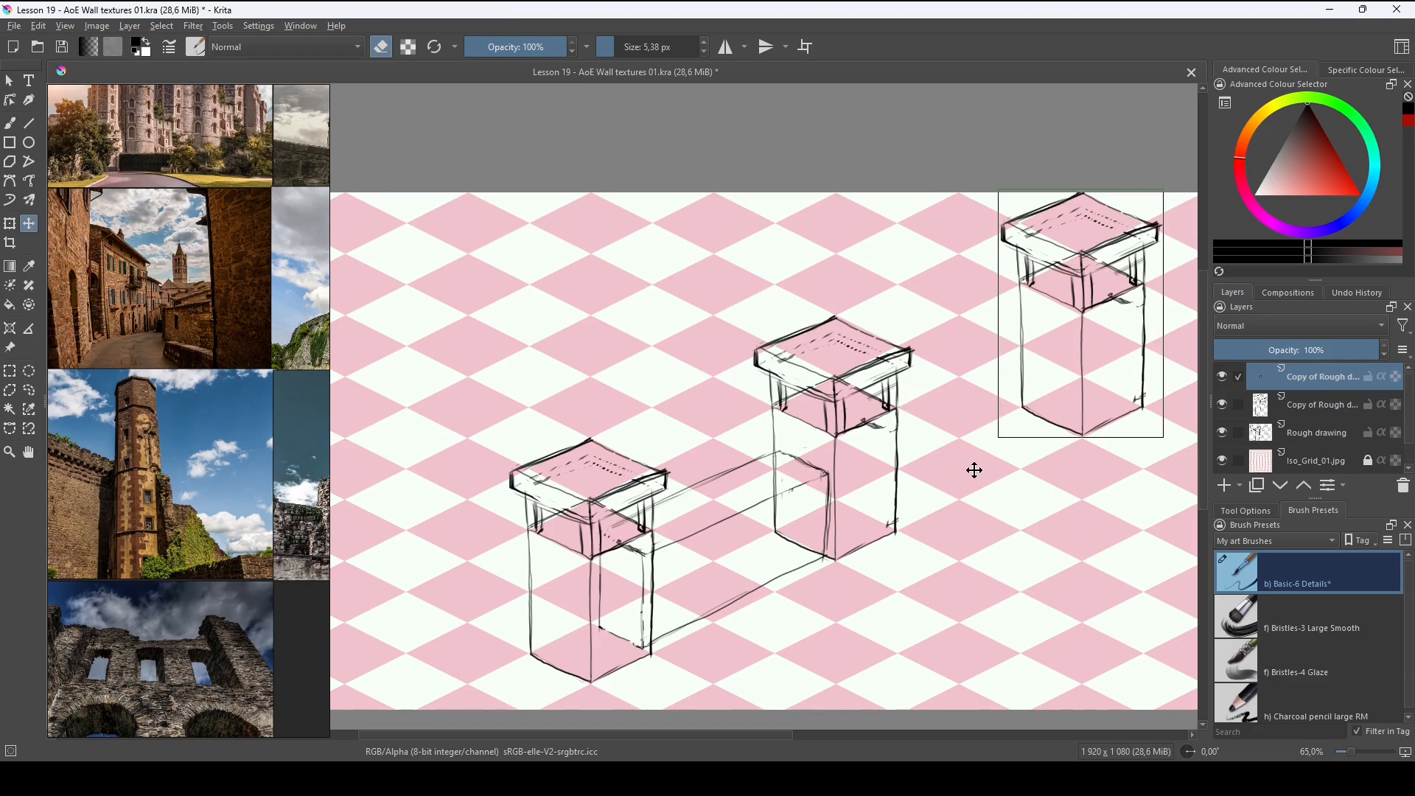
{"action": "key", "text": "b"}
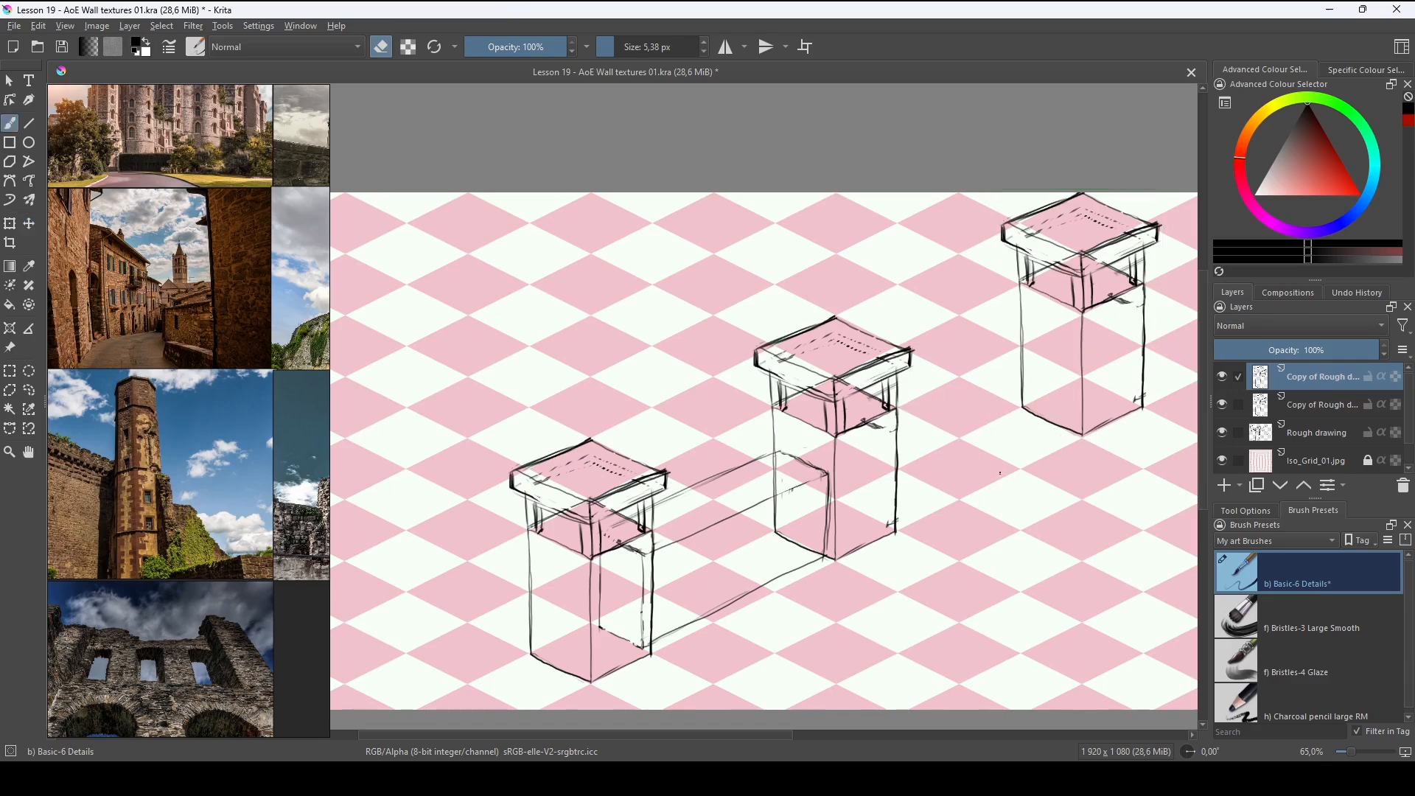
{"action": "left_click_drag", "start_coordinate": [1031, 437], "coordinate": [927, 481]}
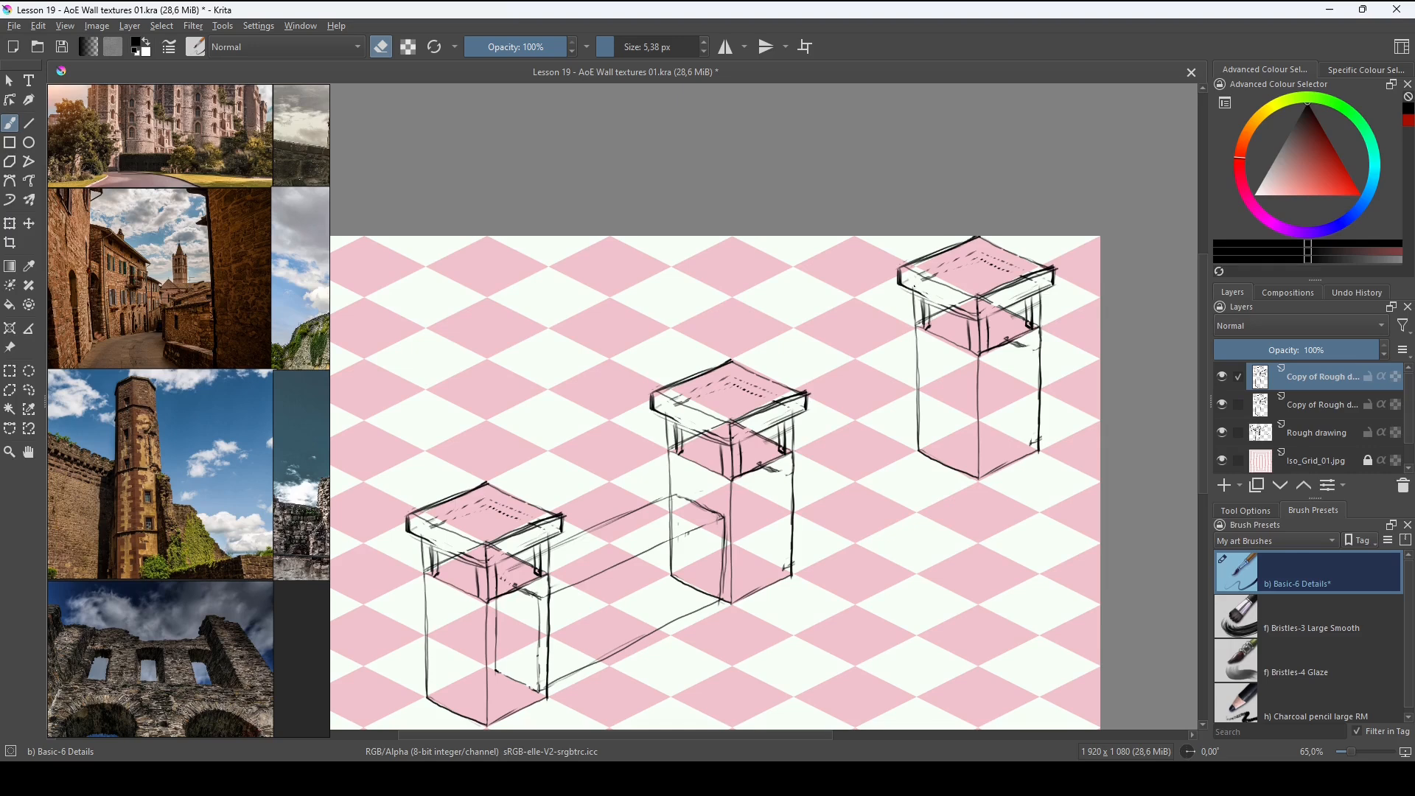
{"action": "key", "text": "e"}
{"action": "left_click_drag", "start_coordinate": [899, 292], "coordinate": [767, 362]}
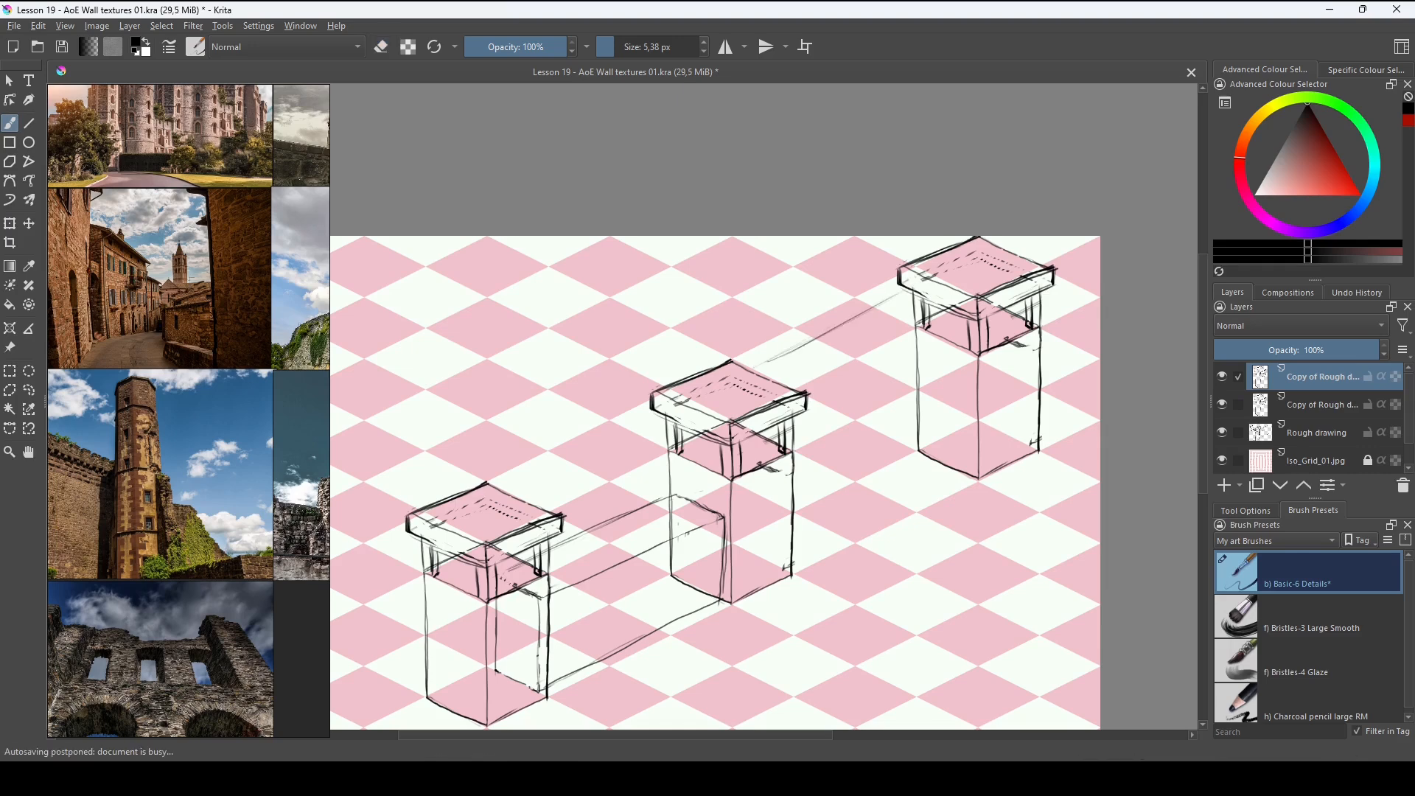
{"action": "left_click_drag", "start_coordinate": [905, 289], "coordinate": [751, 368]}
{"action": "left_click_drag", "start_coordinate": [958, 294], "coordinate": [777, 384]}
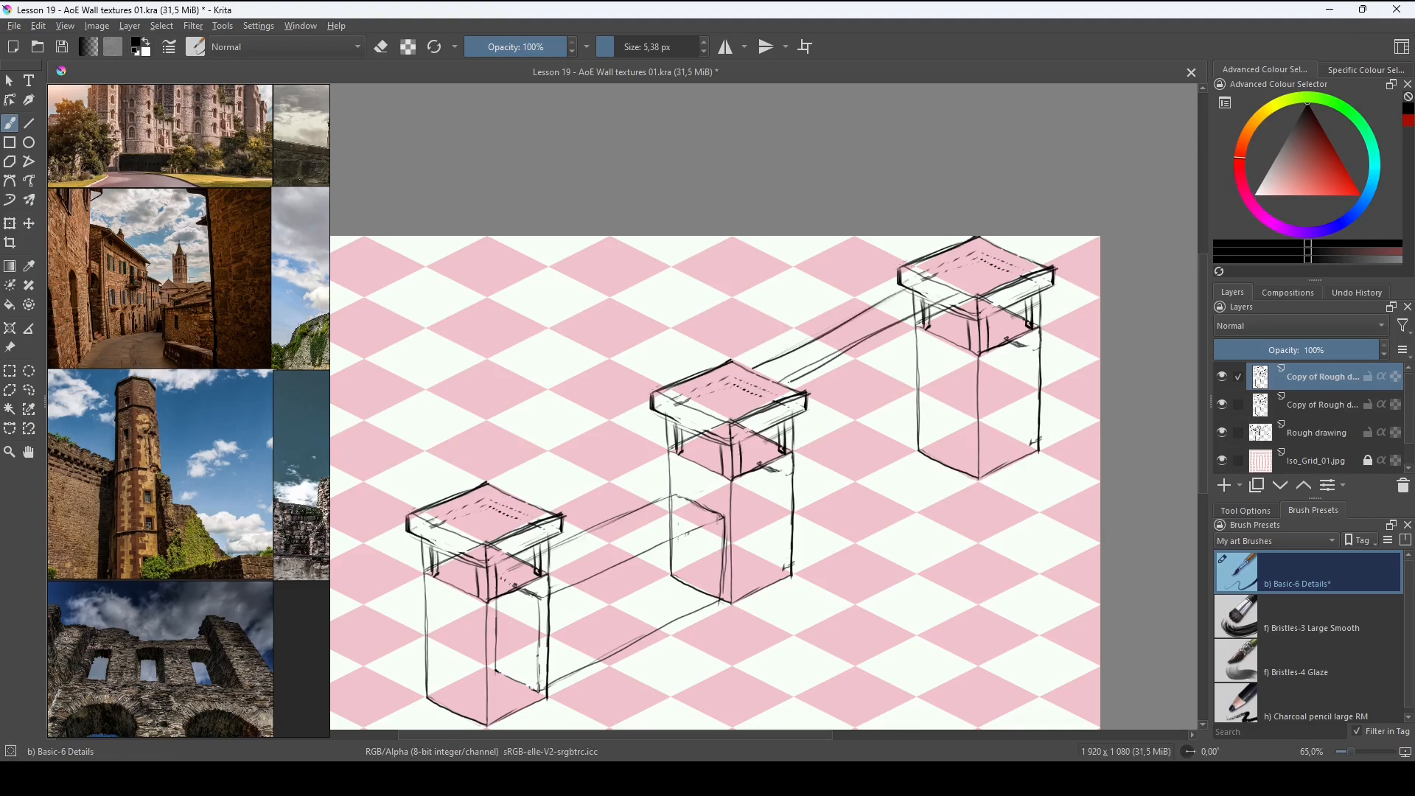
Sketch the second wall section's vertical end edge inside the far tower, from the top line down to the base.
{"action": "mouse_move", "coordinate": [953, 294]}
{"action": "left_mouse_down"}
{"action": "mouse_move", "coordinate": [952, 329]}
{"action": "mouse_move", "coordinate": [955, 316]}
{"action": "left_mouse_up"}
{"action": "left_click_drag", "start_coordinate": [953, 314], "coordinate": [955, 361]}
{"action": "left_click_drag", "start_coordinate": [772, 409], "coordinate": [774, 458]}
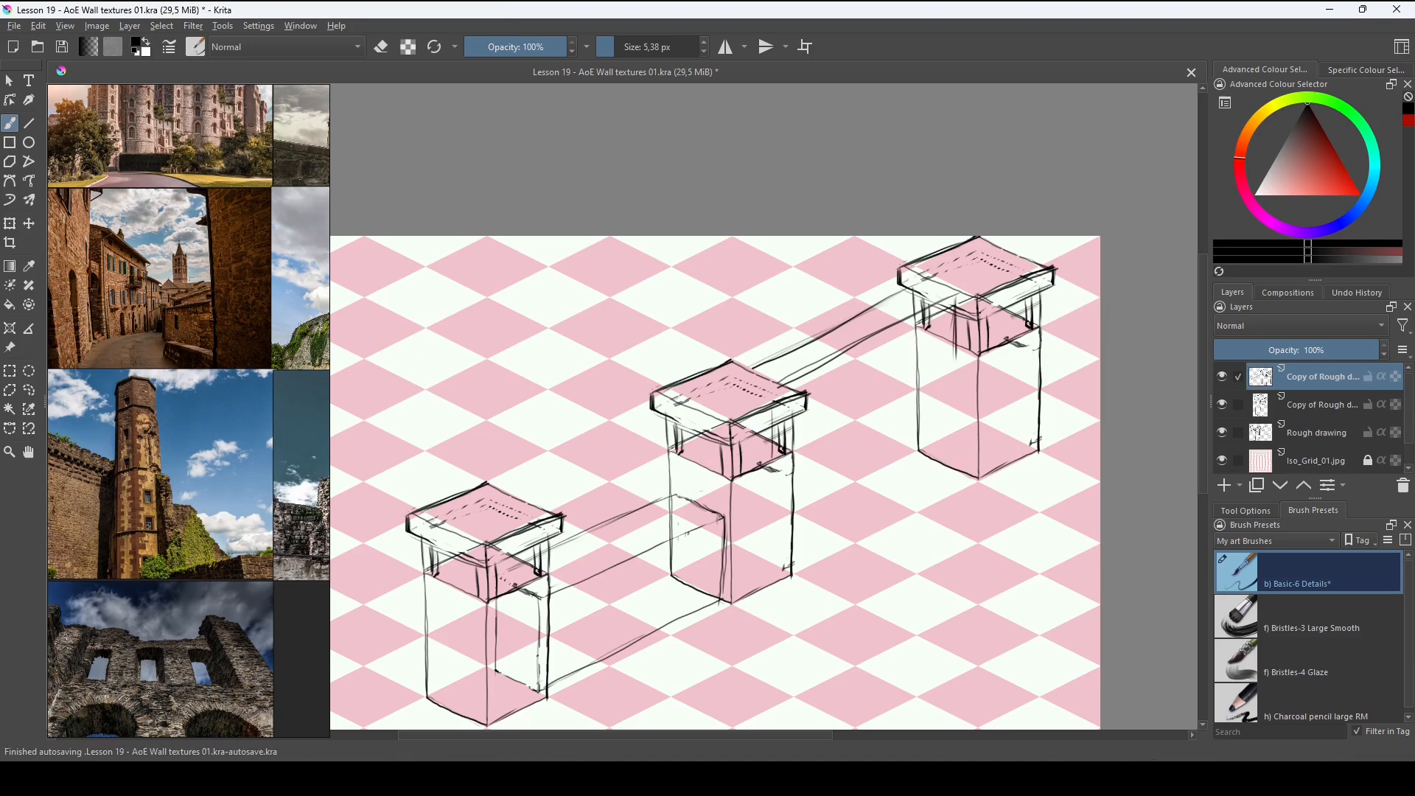
{"action": "left_click_drag", "start_coordinate": [953, 407], "coordinate": [953, 427]}
{"action": "left_click_drag", "start_coordinate": [956, 347], "coordinate": [958, 464]}
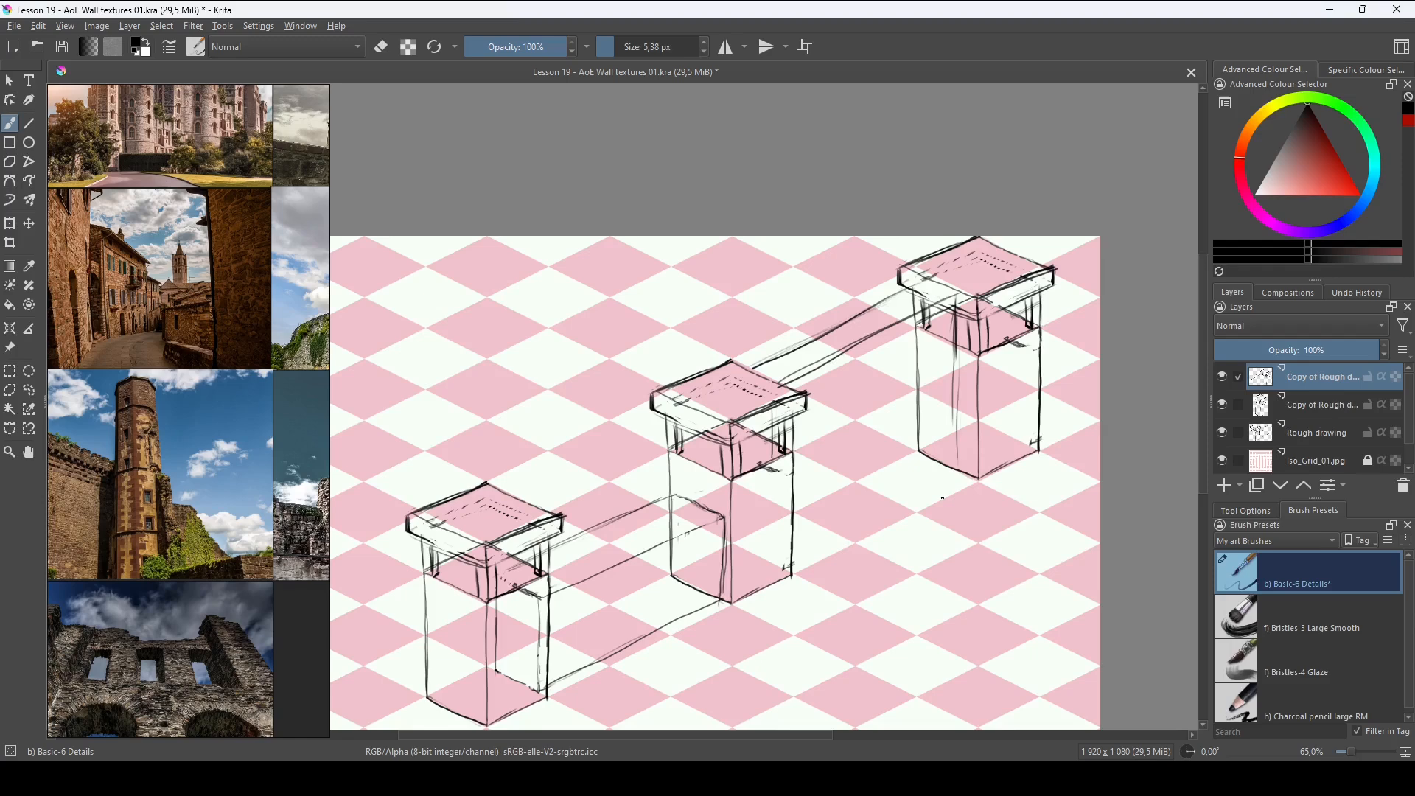
Draw a parallel line across the second wall's front face and its base line between the middle and far towers.
{"action": "left_click_drag", "start_coordinate": [910, 290], "coordinate": [897, 296]}
{"action": "mouse_move", "coordinate": [942, 365]}
{"action": "left_mouse_down"}
{"action": "mouse_move", "coordinate": [789, 449]}
{"action": "mouse_move", "coordinate": [889, 398]}
{"action": "left_mouse_up"}
{"action": "left_click_drag", "start_coordinate": [898, 390], "coordinate": [794, 444]}
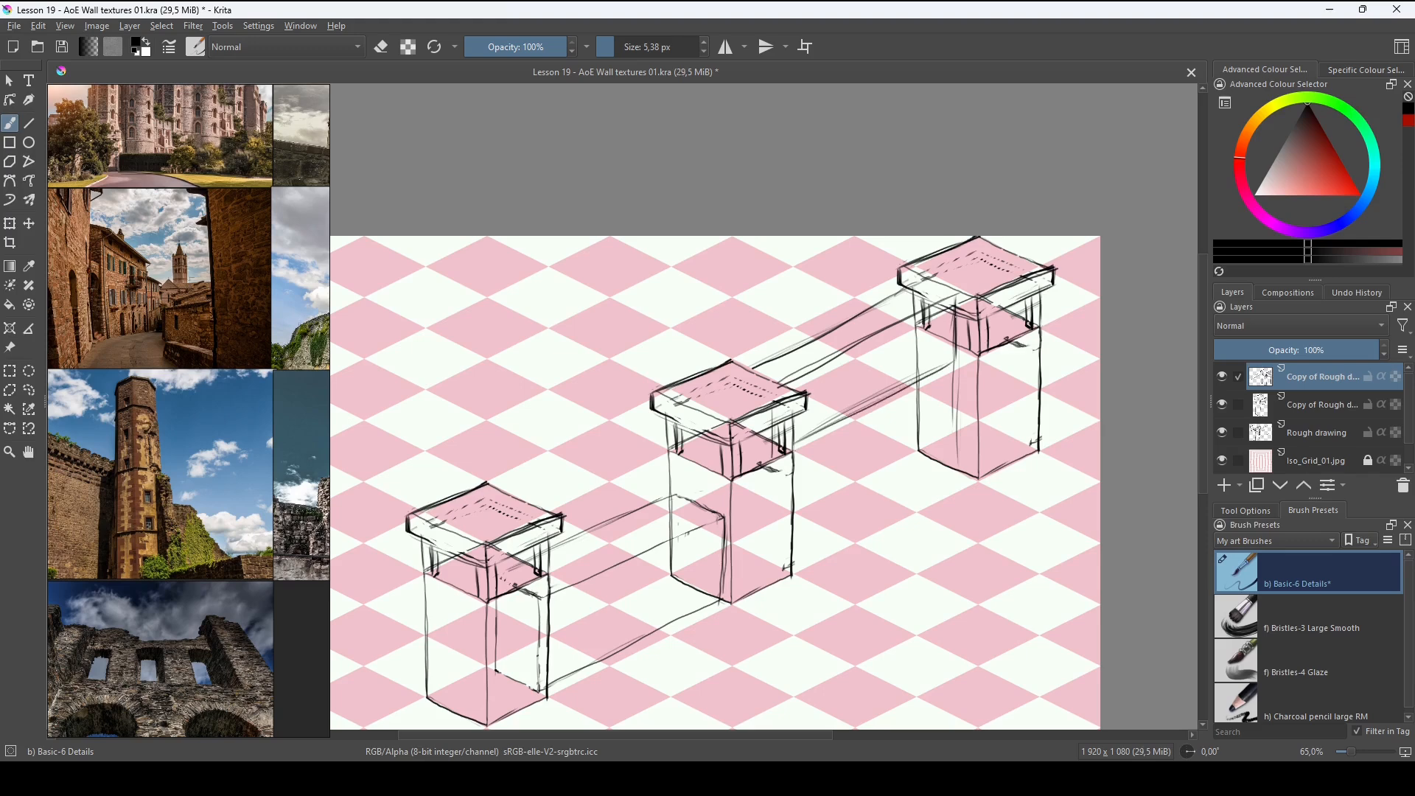
{"action": "left_click_drag", "start_coordinate": [958, 325], "coordinate": [955, 472]}
{"action": "mouse_move", "coordinate": [956, 309]}
{"action": "left_mouse_down"}
{"action": "mouse_move", "coordinate": [957, 468]}
{"action": "mouse_move", "coordinate": [793, 557]}
{"action": "mouse_move", "coordinate": [962, 472]}
{"action": "mouse_move", "coordinate": [796, 557]}
{"action": "left_mouse_up"}
{"action": "left_click_drag", "start_coordinate": [918, 494], "coordinate": [801, 554]}
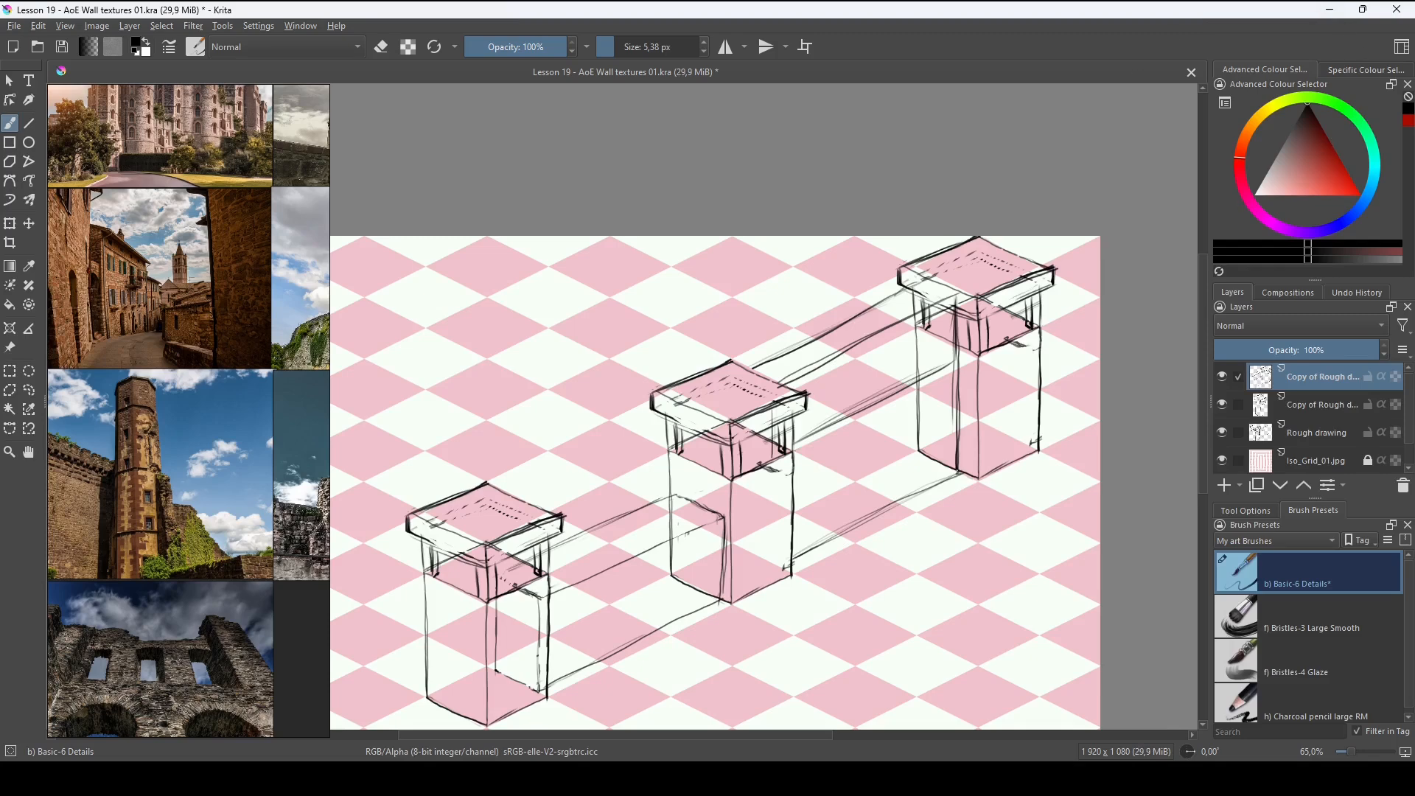
Darken the base line and the top lines of the second wall section between the middle and far towers.
{"action": "left_click_drag", "start_coordinate": [955, 472], "coordinate": [805, 554]}
{"action": "left_click_drag", "start_coordinate": [785, 380], "coordinate": [946, 303]}
{"action": "left_click_drag", "start_coordinate": [767, 355], "coordinate": [931, 279]}
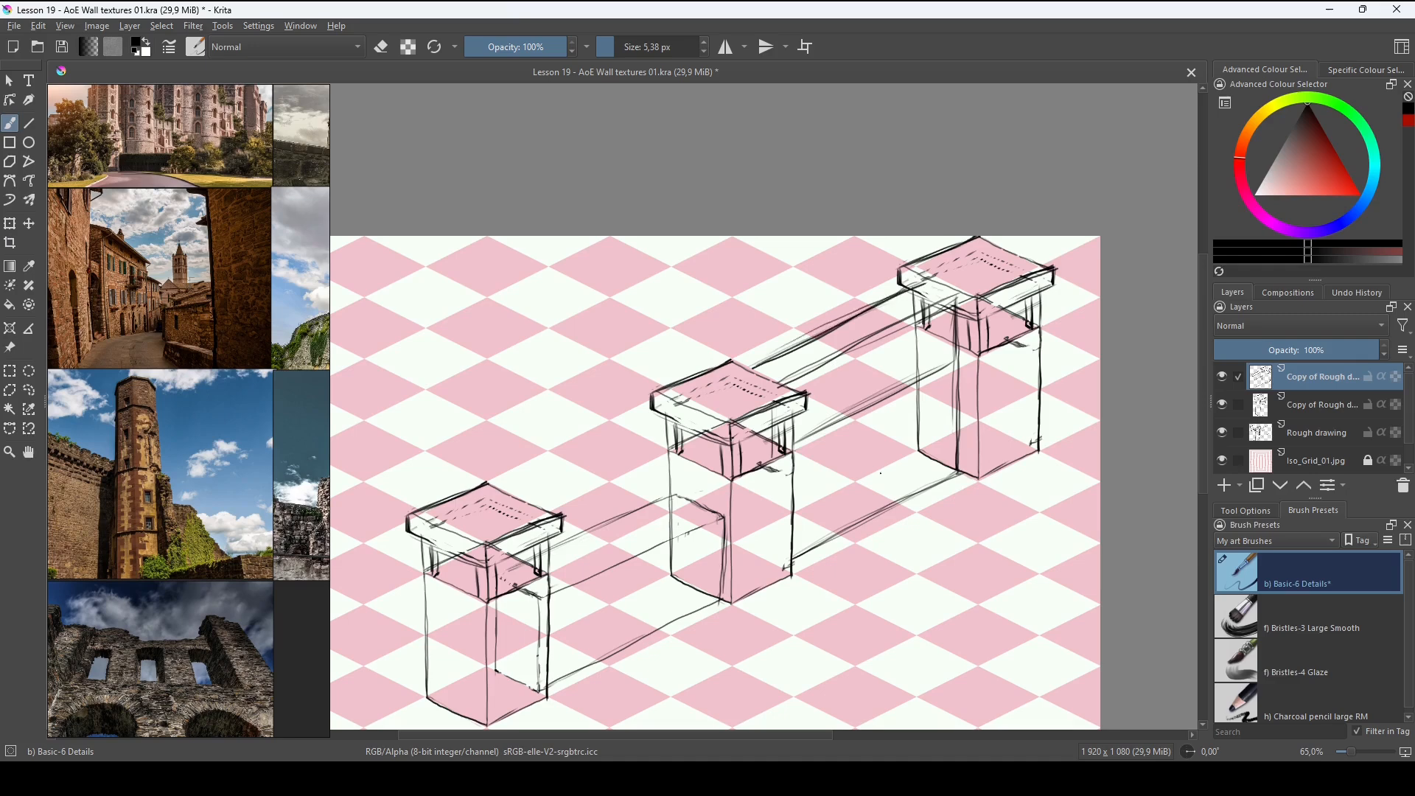
Sketch an arched gateway with its inner thickness in the second wall's front face, near the far tower.
{"action": "mouse_move", "coordinate": [914, 406]}
{"action": "left_mouse_down"}
{"action": "mouse_move", "coordinate": [824, 528]}
{"action": "mouse_move", "coordinate": [922, 402]}
{"action": "mouse_move", "coordinate": [930, 427]}
{"action": "mouse_move", "coordinate": [852, 417]}
{"action": "mouse_move", "coordinate": [809, 505]}
{"action": "mouse_move", "coordinate": [829, 441]}
{"action": "mouse_move", "coordinate": [896, 398]}
{"action": "mouse_move", "coordinate": [924, 415]}
{"action": "mouse_move", "coordinate": [927, 442]}
{"action": "left_mouse_up"}
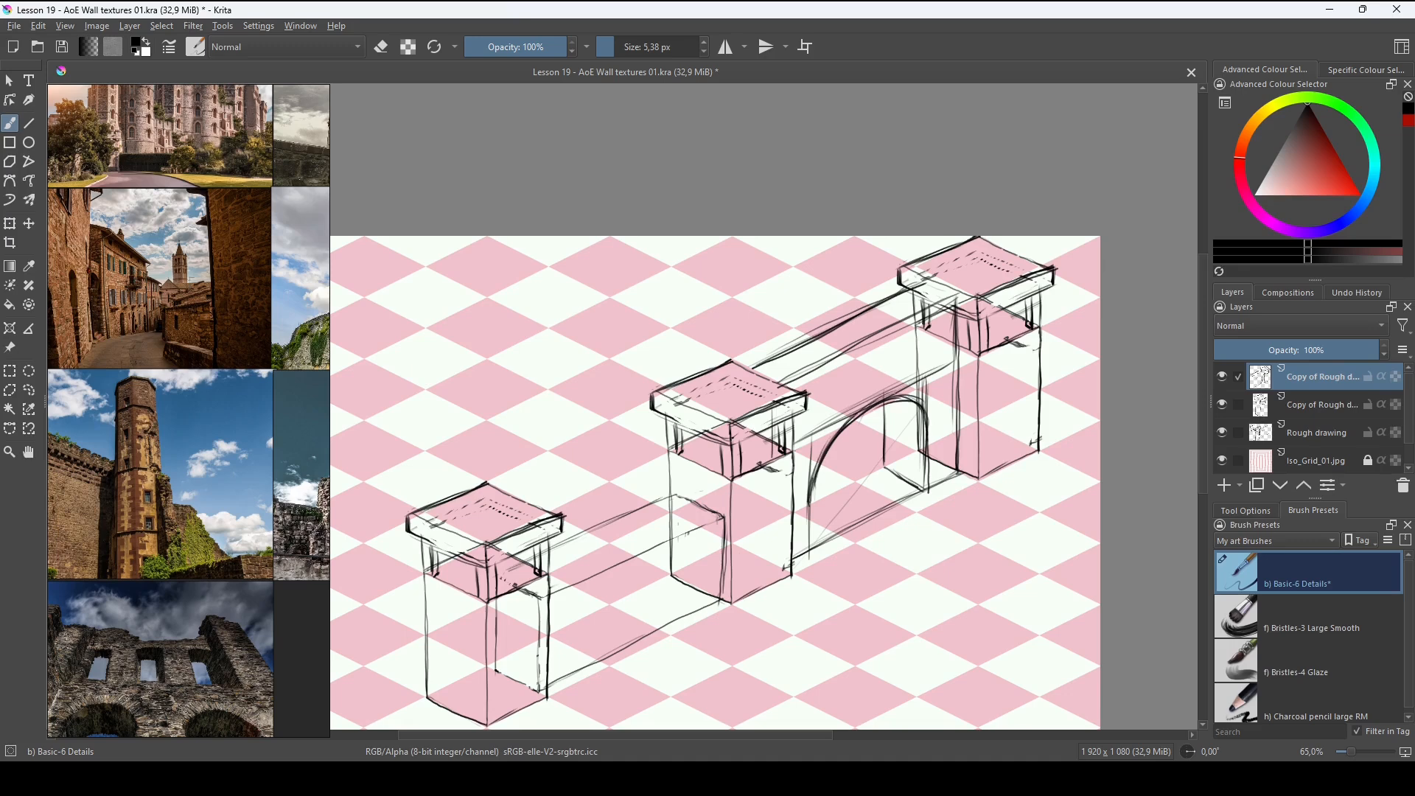
{"action": "mouse_move", "coordinate": [817, 479]}
{"action": "left_mouse_down"}
{"action": "mouse_move", "coordinate": [850, 426]}
{"action": "mouse_move", "coordinate": [916, 407]}
{"action": "mouse_move", "coordinate": [927, 442]}
{"action": "mouse_move", "coordinate": [887, 426]}
{"action": "mouse_move", "coordinate": [930, 442]}
{"action": "left_mouse_up"}
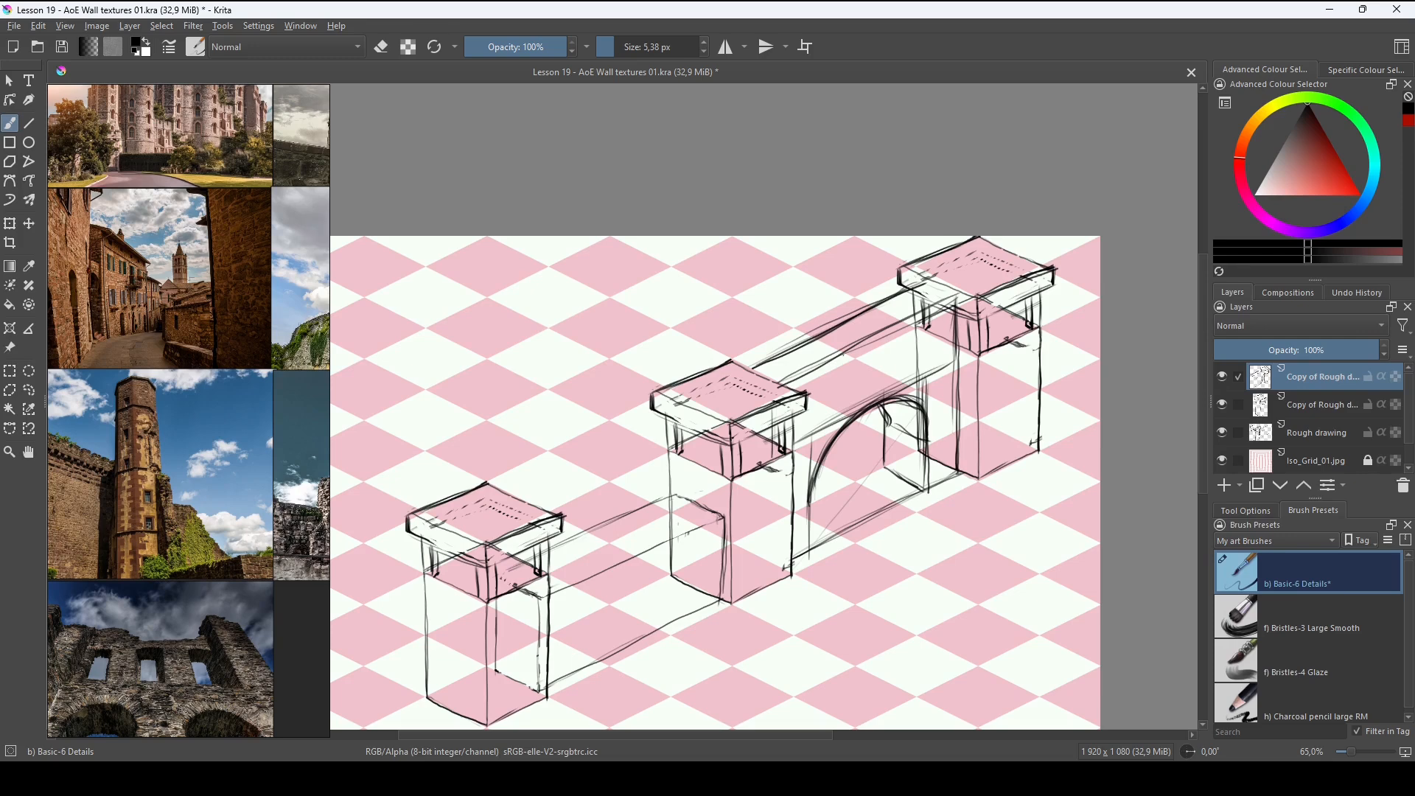
{"action": "left_click_drag", "start_coordinate": [793, 379], "coordinate": [963, 302]}
{"action": "left_click_drag", "start_coordinate": [824, 459], "coordinate": [813, 498]}
Add a line above the arch and parallel strokes along the second wall's back and front top edges.
{"action": "left_click_drag", "start_coordinate": [828, 388], "coordinate": [904, 352]}
{"action": "left_click_drag", "start_coordinate": [752, 370], "coordinate": [913, 296]}
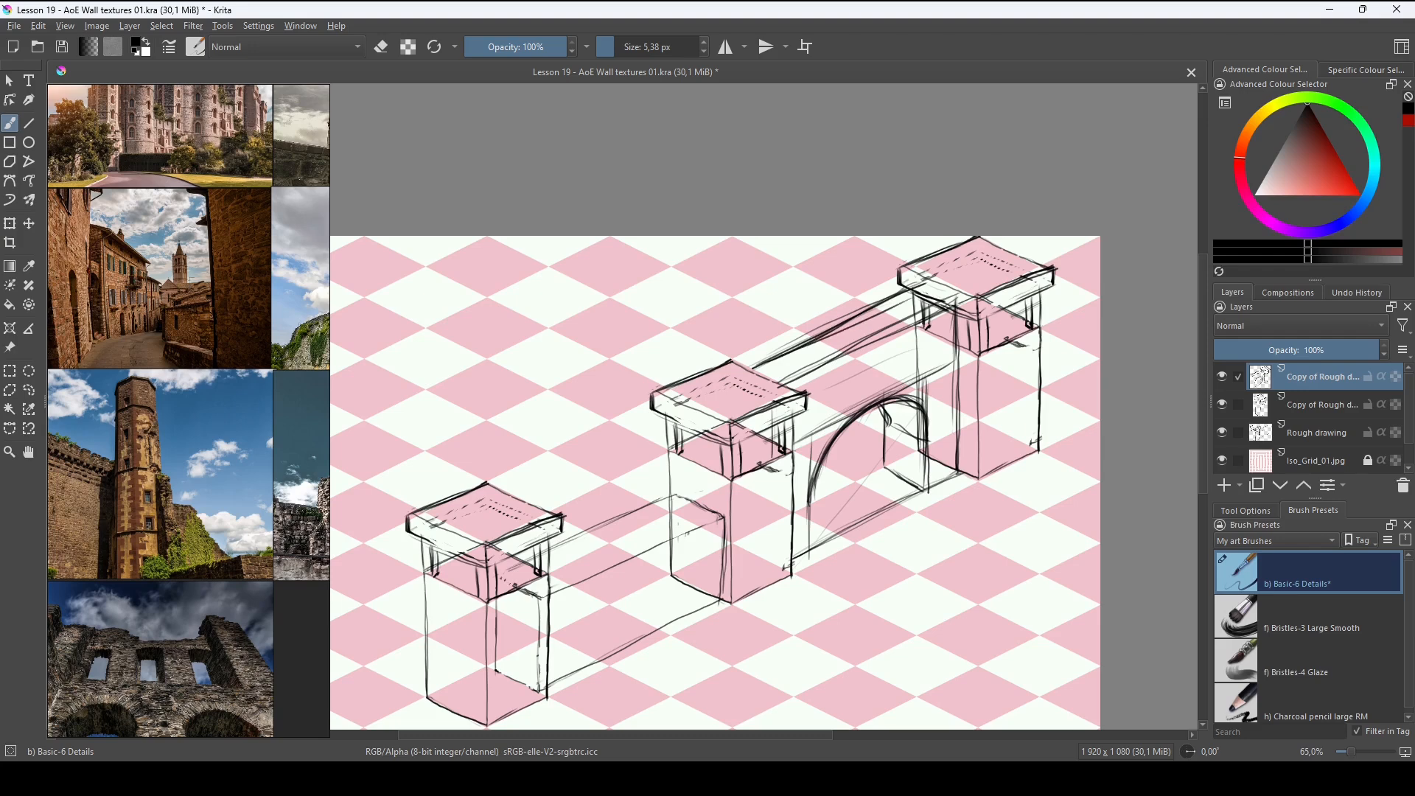
{"action": "left_click_drag", "start_coordinate": [942, 322], "coordinate": [796, 392]}
Erase the second wall's crowded upper lines between the middle and far towers with an enlarged eraser.
{"action": "key", "text": "e"}
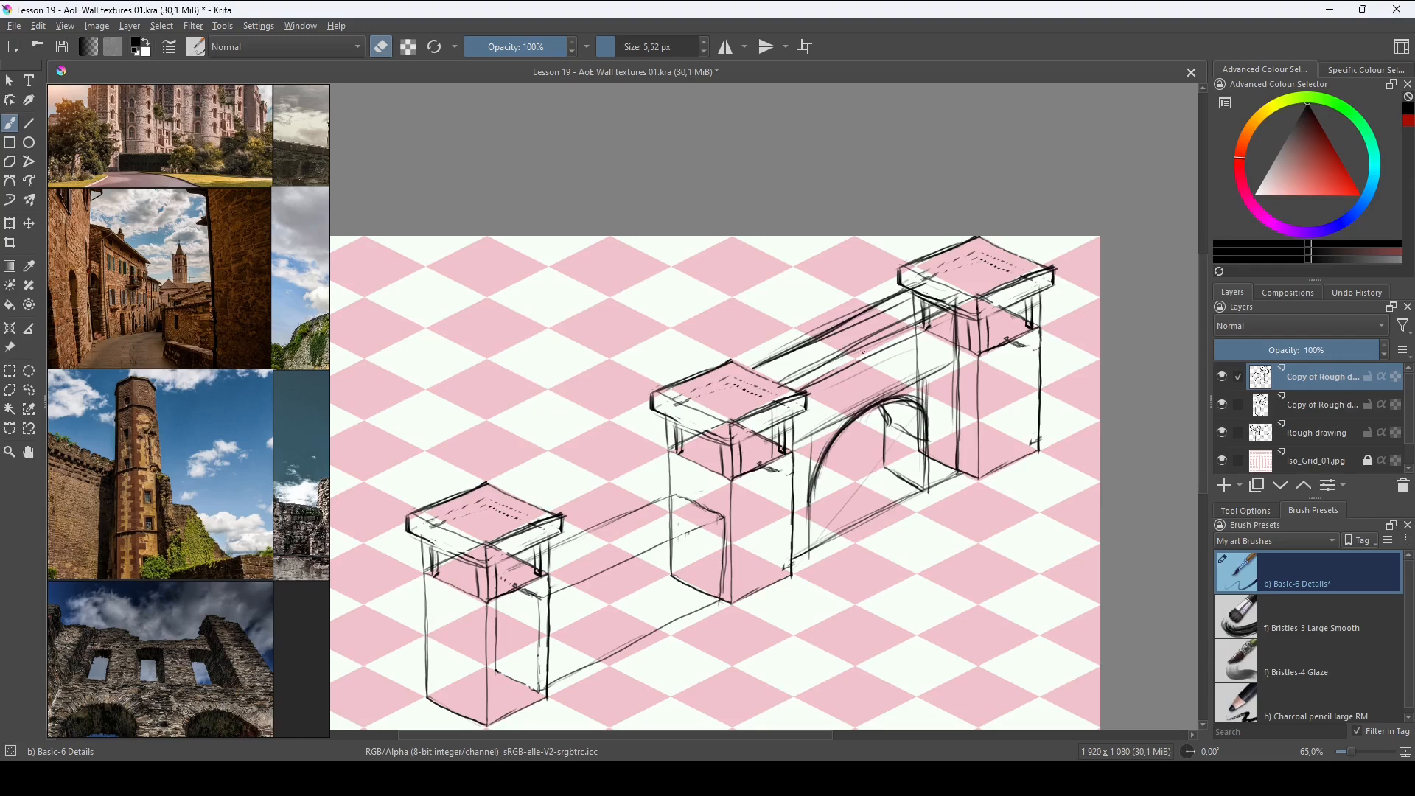
{"action": "left_click_drag", "start_coordinate": [864, 353], "coordinate": [896, 352], "text": "shift"}
{"action": "mouse_move", "coordinate": [884, 314]}
{"action": "left_mouse_down"}
{"action": "mouse_move", "coordinate": [767, 357]}
{"action": "mouse_move", "coordinate": [802, 378]}
{"action": "mouse_move", "coordinate": [820, 335]}
{"action": "mouse_move", "coordinate": [923, 291]}
{"action": "mouse_move", "coordinate": [933, 304]}
{"action": "mouse_move", "coordinate": [847, 352]}
{"action": "mouse_move", "coordinate": [931, 310]}
{"action": "mouse_move", "coordinate": [894, 299]}
{"action": "mouse_move", "coordinate": [874, 327]}
{"action": "left_mouse_up"}
{"action": "mouse_move", "coordinate": [961, 303]}
{"action": "left_mouse_down", "text": "shift"}
{"action": "mouse_move", "coordinate": [918, 319]}
{"action": "mouse_move", "coordinate": [910, 304]}
{"action": "mouse_move", "coordinate": [925, 306]}
{"action": "mouse_move", "coordinate": [902, 292]}
{"action": "mouse_move", "coordinate": [971, 317]}
{"action": "left_mouse_up", "text": "shift"}
{"action": "key", "text": "e"}
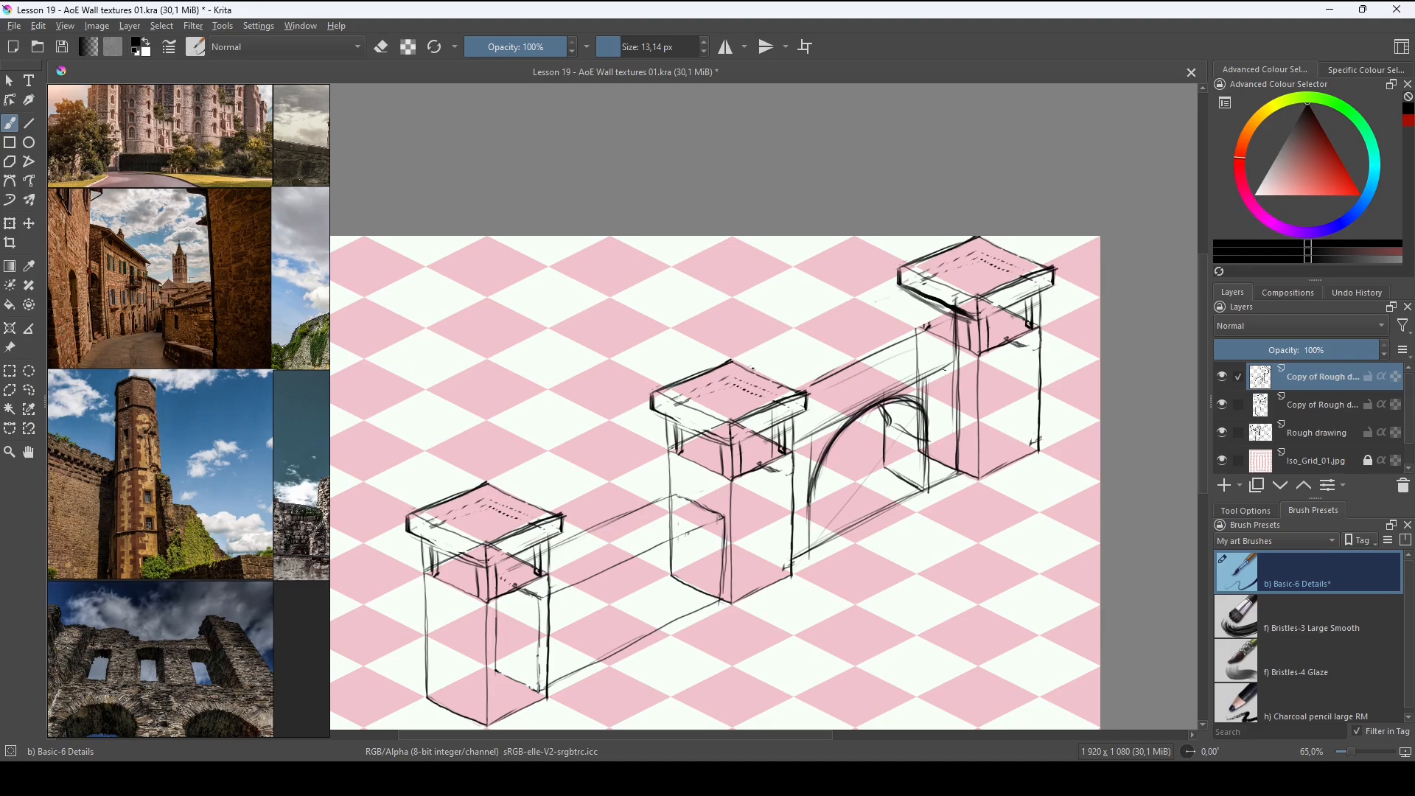
Set the brush size to 8.61 px and redraw the left underside edge of the far tower's overhanging top.
{"action": "key", "text": "ctrl+z"}
{"action": "left_click_drag", "start_coordinate": [945, 400], "coordinate": [942, 400], "text": "shift"}
{"action": "left_click_drag", "start_coordinate": [902, 288], "coordinate": [967, 320]}
{"action": "key", "text": "ctrl+z"}
{"action": "left_click_drag", "start_coordinate": [898, 286], "coordinate": [975, 320]}
Redraw the second wall's front and back top edges as bold parallel lines between the middle and far towers.
{"action": "left_click_drag", "start_coordinate": [855, 364], "coordinate": [949, 320]}
{"action": "left_click_drag", "start_coordinate": [804, 388], "coordinate": [955, 314]}
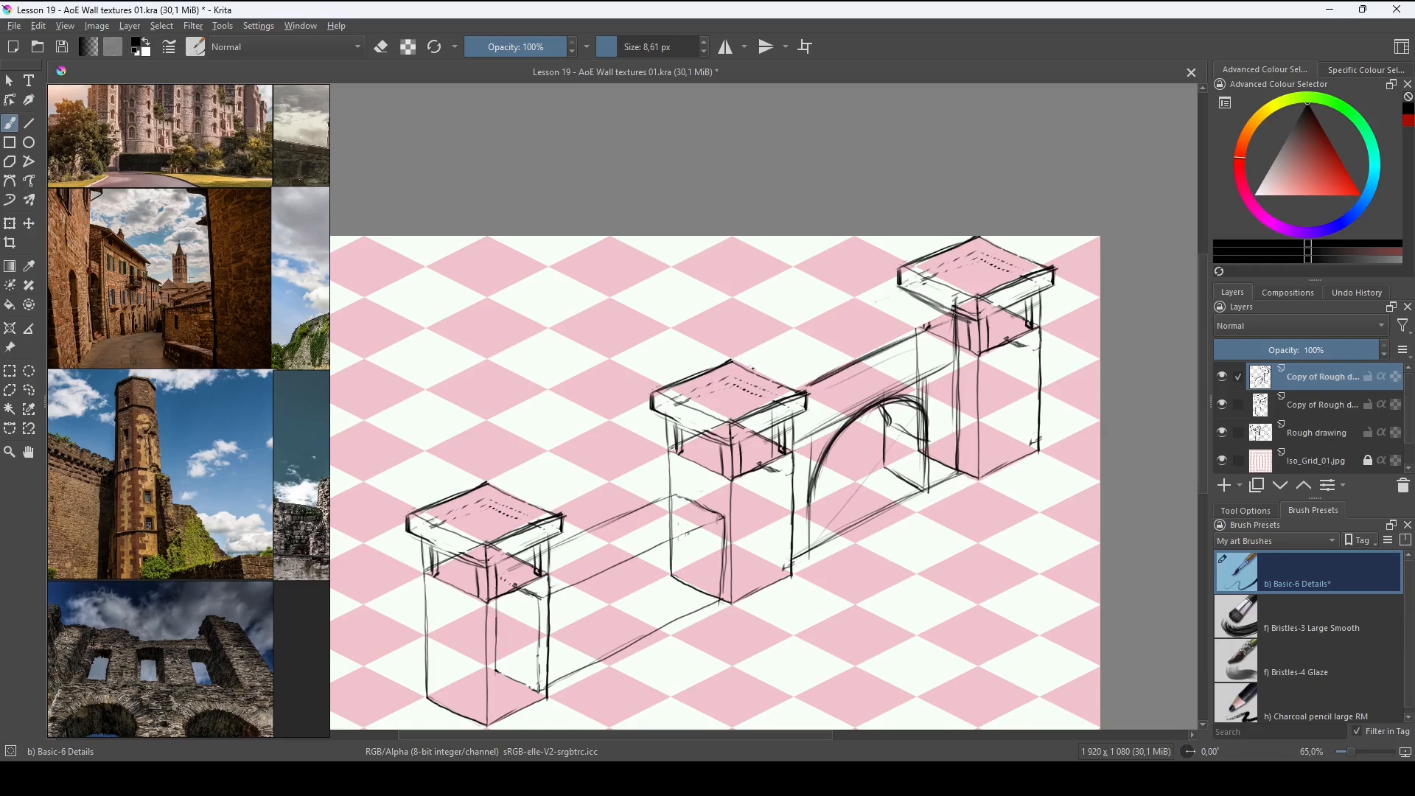
{"action": "left_click_drag", "start_coordinate": [814, 353], "coordinate": [902, 310]}
{"action": "mouse_move", "coordinate": [765, 376]}
{"action": "left_mouse_down"}
{"action": "mouse_move", "coordinate": [918, 300]}
{"action": "mouse_move", "coordinate": [778, 366]}
{"action": "left_mouse_up"}
{"action": "left_click_drag", "start_coordinate": [836, 339], "coordinate": [757, 373]}
{"action": "left_click_drag", "start_coordinate": [901, 308], "coordinate": [748, 377]}
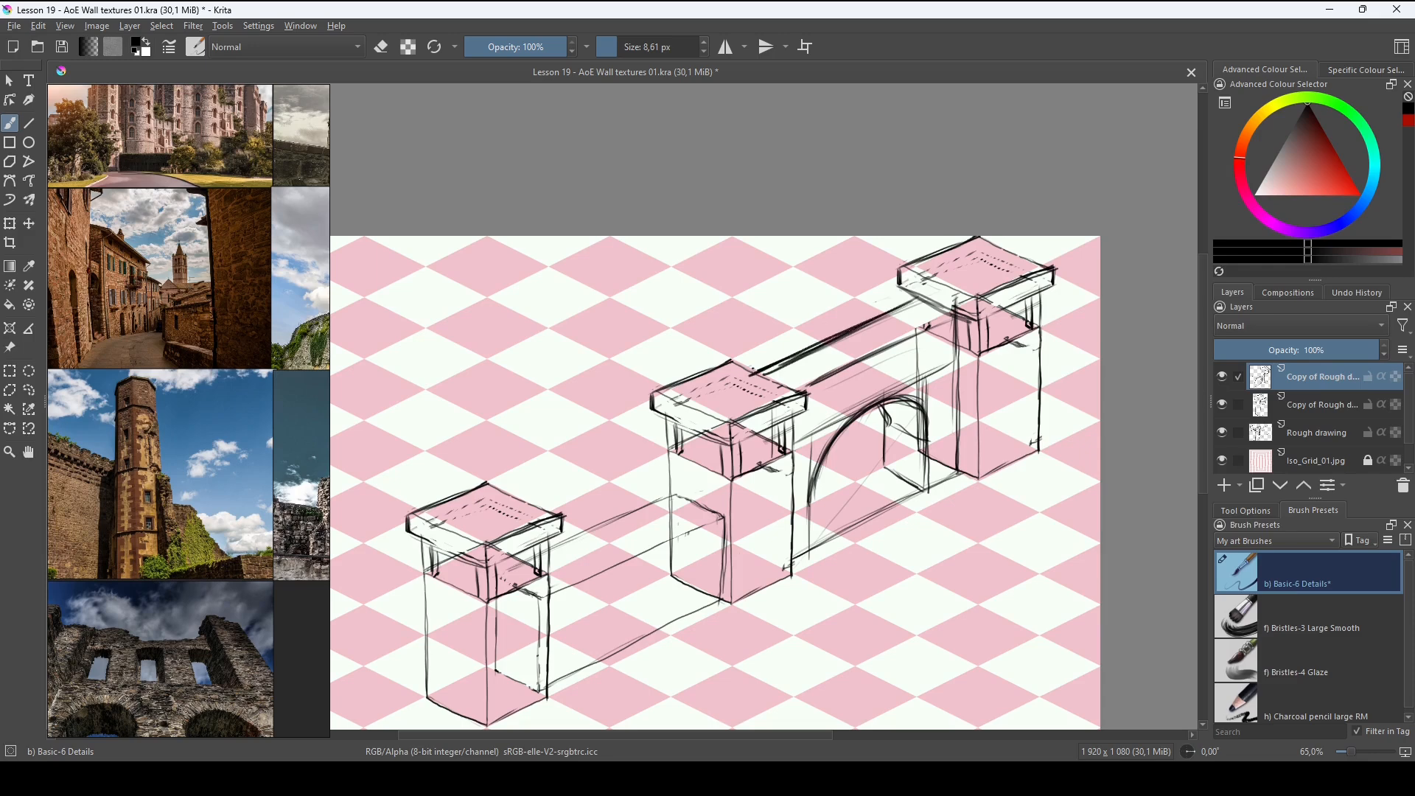
{"action": "mouse_move", "coordinate": [950, 323]}
{"action": "left_mouse_down"}
{"action": "mouse_move", "coordinate": [790, 392]}
{"action": "mouse_move", "coordinate": [814, 384]}
{"action": "left_mouse_up"}
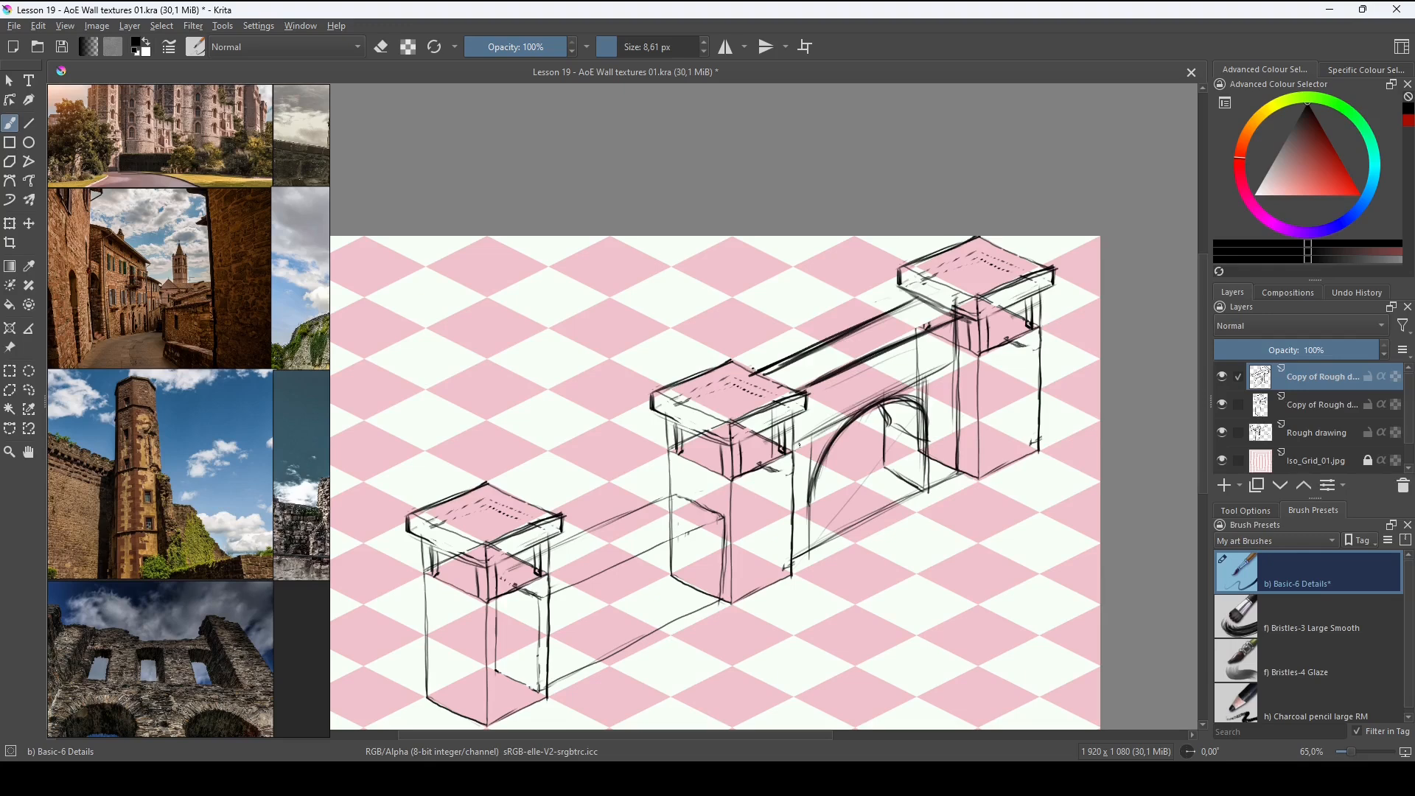
Reinforce the curve of the arched gateway and the vertical edge inside its opening.
{"action": "mouse_move", "coordinate": [820, 453]}
{"action": "left_mouse_down"}
{"action": "mouse_move", "coordinate": [915, 401]}
{"action": "mouse_move", "coordinate": [936, 417]}
{"action": "mouse_move", "coordinate": [927, 475]}
{"action": "left_mouse_up"}
{"action": "left_click_drag", "start_coordinate": [886, 425], "coordinate": [885, 469]}
Darken the first wall section's vertical end edge at the middle tower and its front and back top lines.
{"action": "left_click_drag", "start_coordinate": [759, 638], "coordinate": [877, 574]}
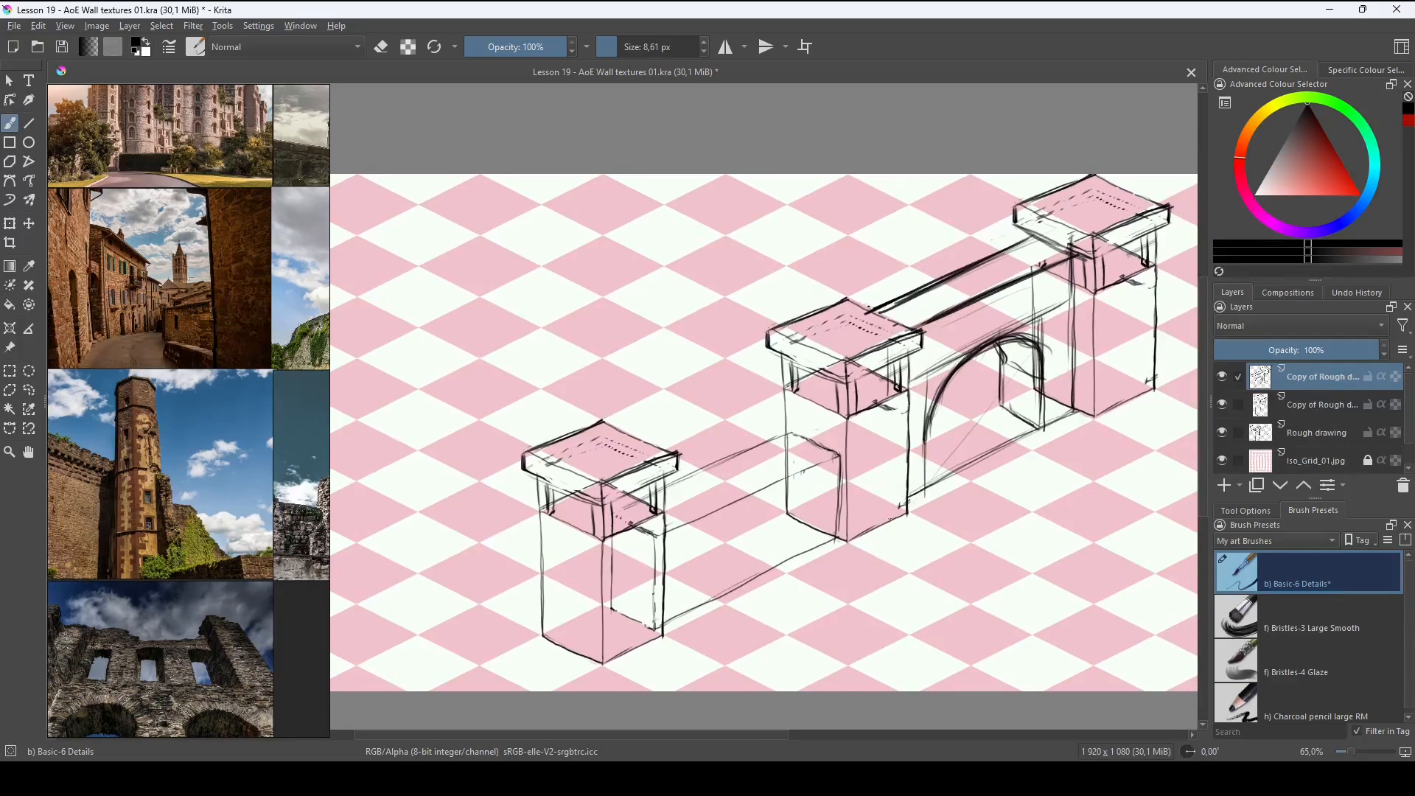
{"action": "left_click_drag", "start_coordinate": [882, 526], "coordinate": [849, 521]}
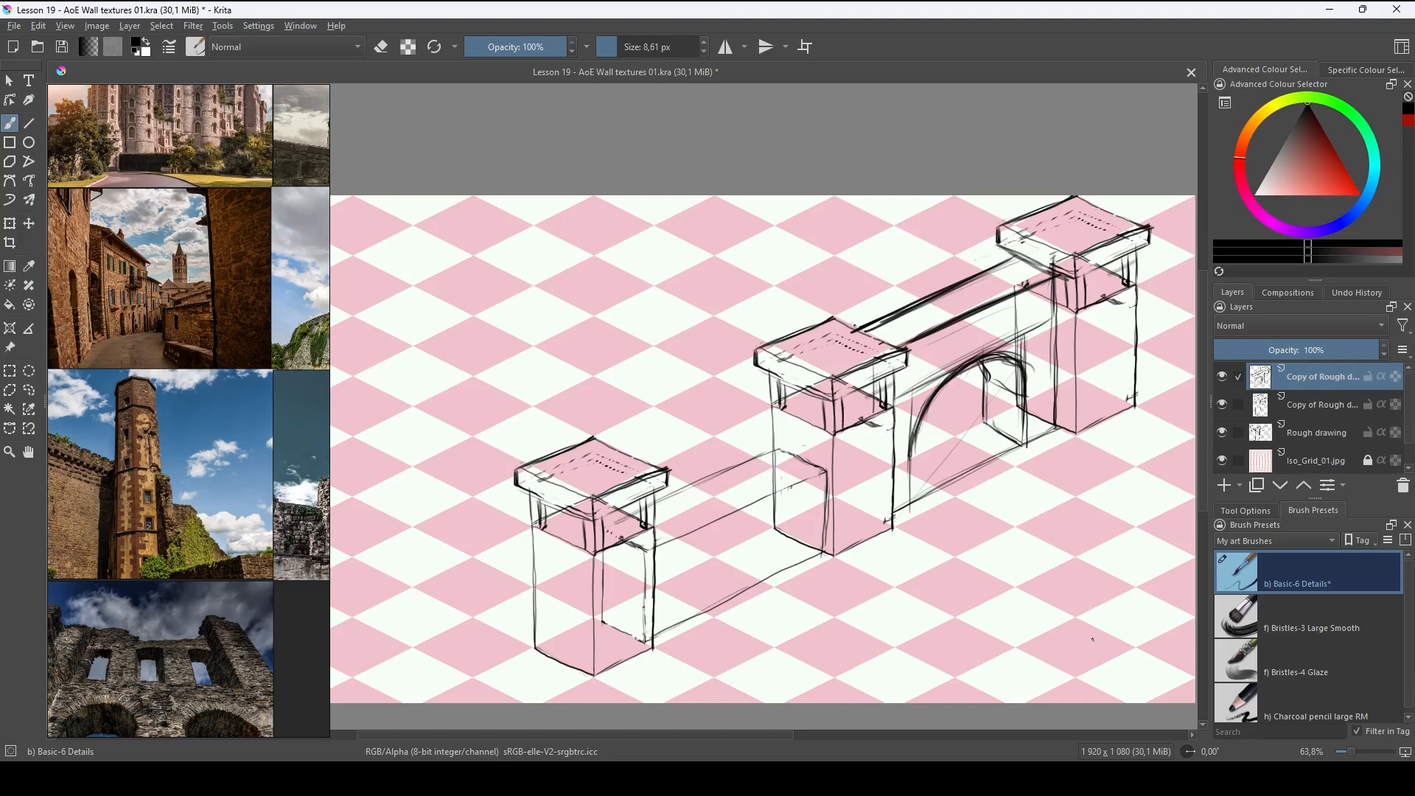
{"action": "left_click_drag", "start_coordinate": [973, 572], "coordinate": [956, 582]}
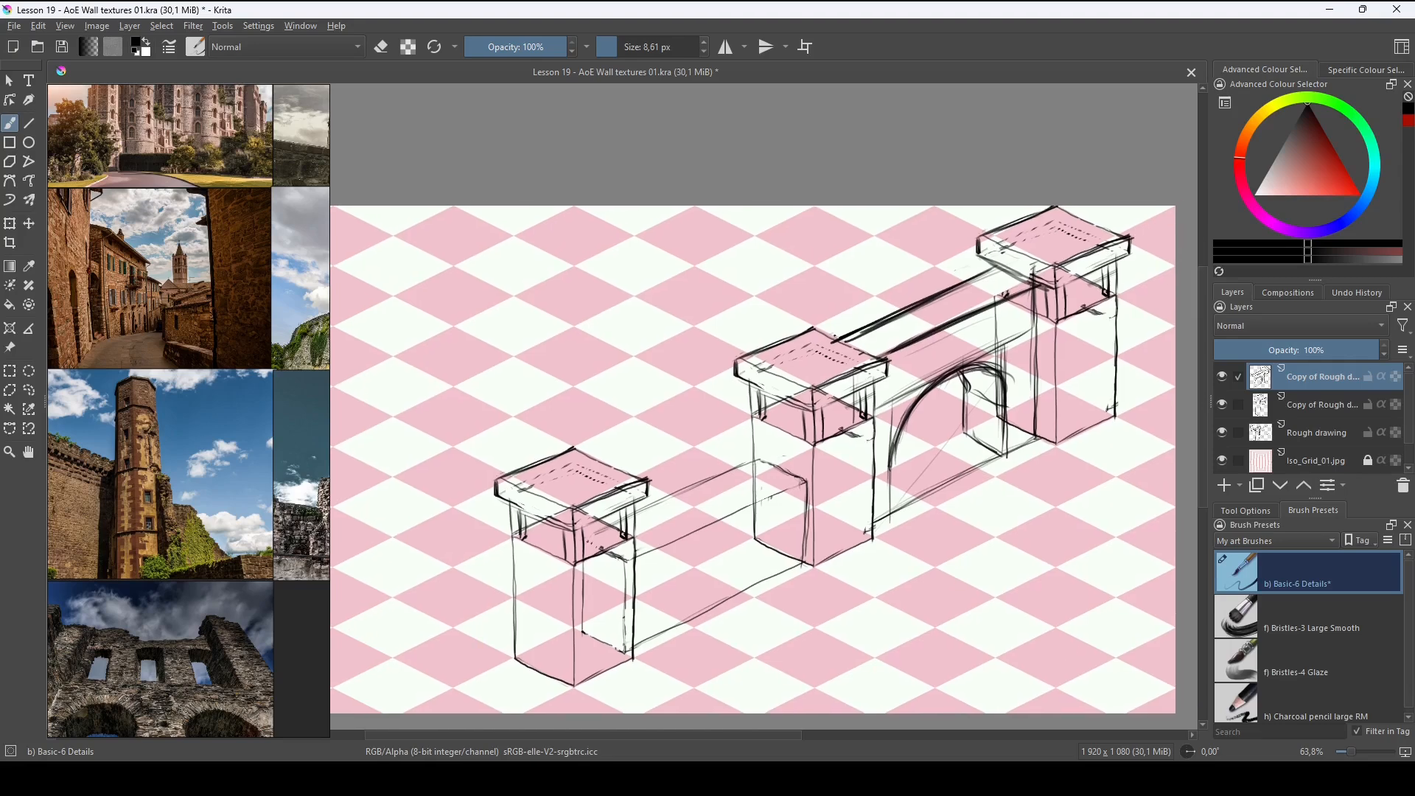
{"action": "left_click_drag", "start_coordinate": [799, 480], "coordinate": [806, 562]}
{"action": "left_click_drag", "start_coordinate": [799, 489], "coordinate": [804, 561]}
{"action": "left_click_drag", "start_coordinate": [643, 553], "coordinate": [795, 483]}
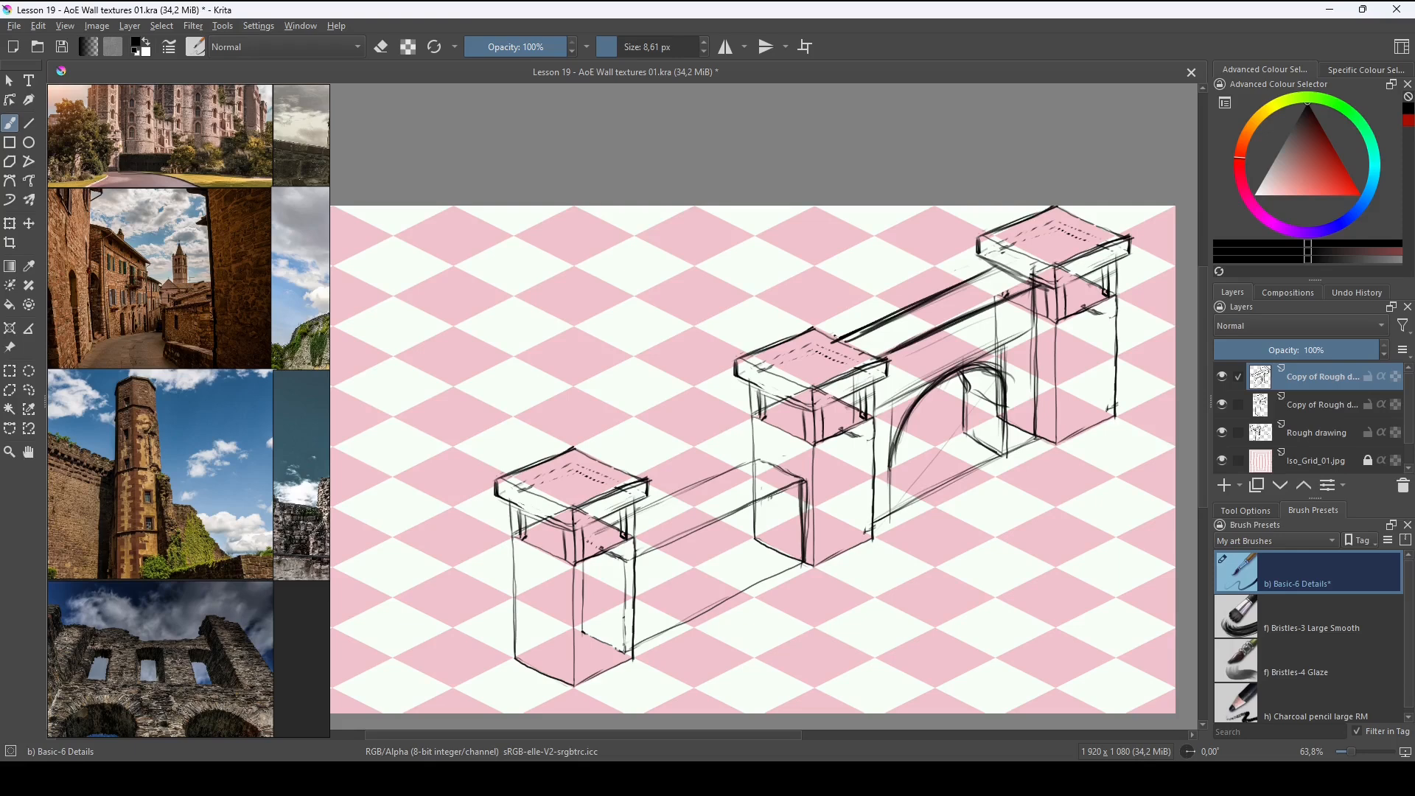
{"action": "left_click_drag", "start_coordinate": [627, 517], "coordinate": [769, 462]}
Sketch a small arched doorway on the middle tower's left face where the first wall's walkway meets it.
{"action": "mouse_move", "coordinate": [772, 437]}
{"action": "left_mouse_down"}
{"action": "mouse_move", "coordinate": [773, 466]}
{"action": "mouse_move", "coordinate": [782, 437]}
{"action": "mouse_move", "coordinate": [794, 475]}
{"action": "mouse_move", "coordinate": [787, 458]}
{"action": "left_mouse_up"}
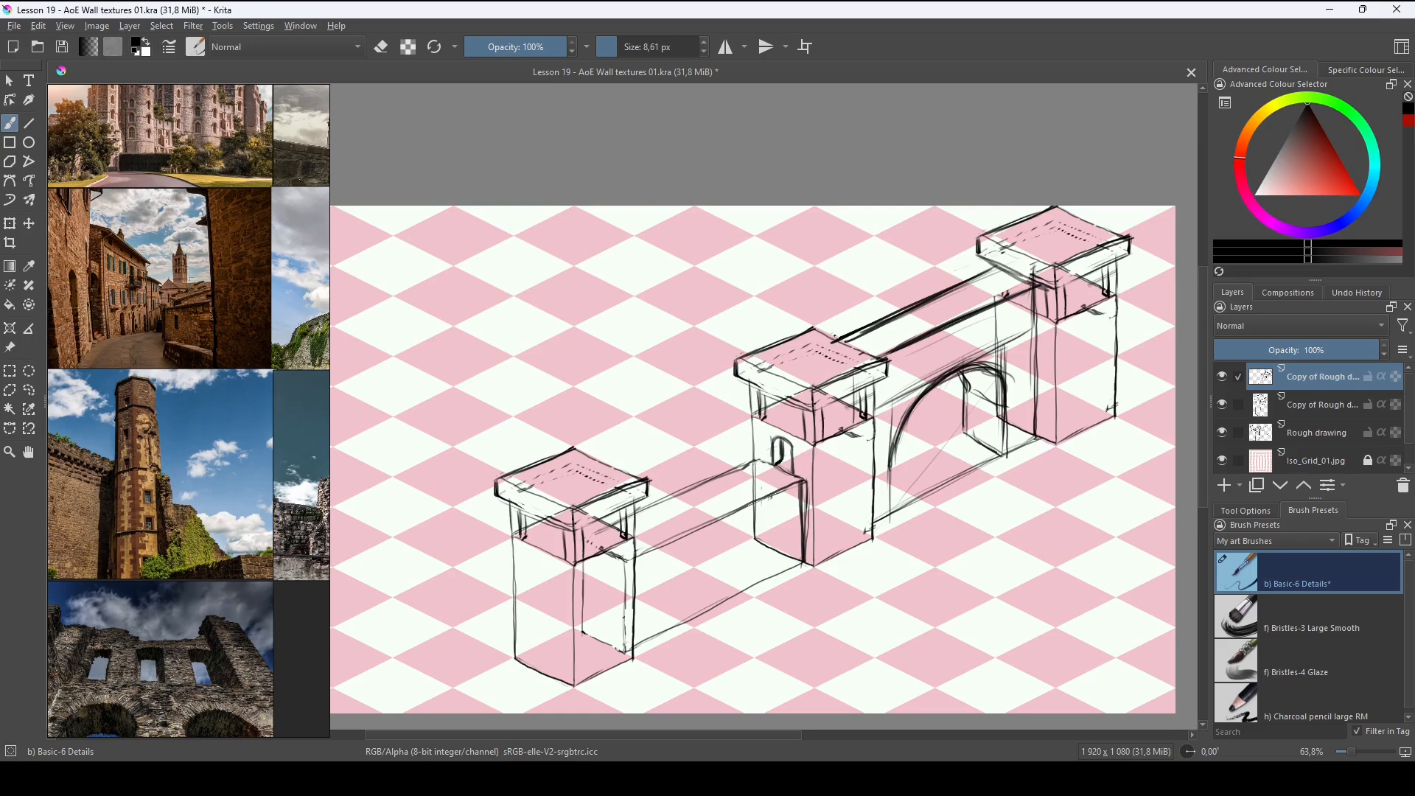
{"action": "left_click_drag", "start_coordinate": [782, 441], "coordinate": [783, 462]}
Draw raised parapet lines along the front and back top edges of the first wall section.
{"action": "mouse_move", "coordinate": [637, 541]}
{"action": "left_mouse_down"}
{"action": "mouse_move", "coordinate": [805, 461]}
{"action": "mouse_move", "coordinate": [807, 484]}
{"action": "left_mouse_up"}
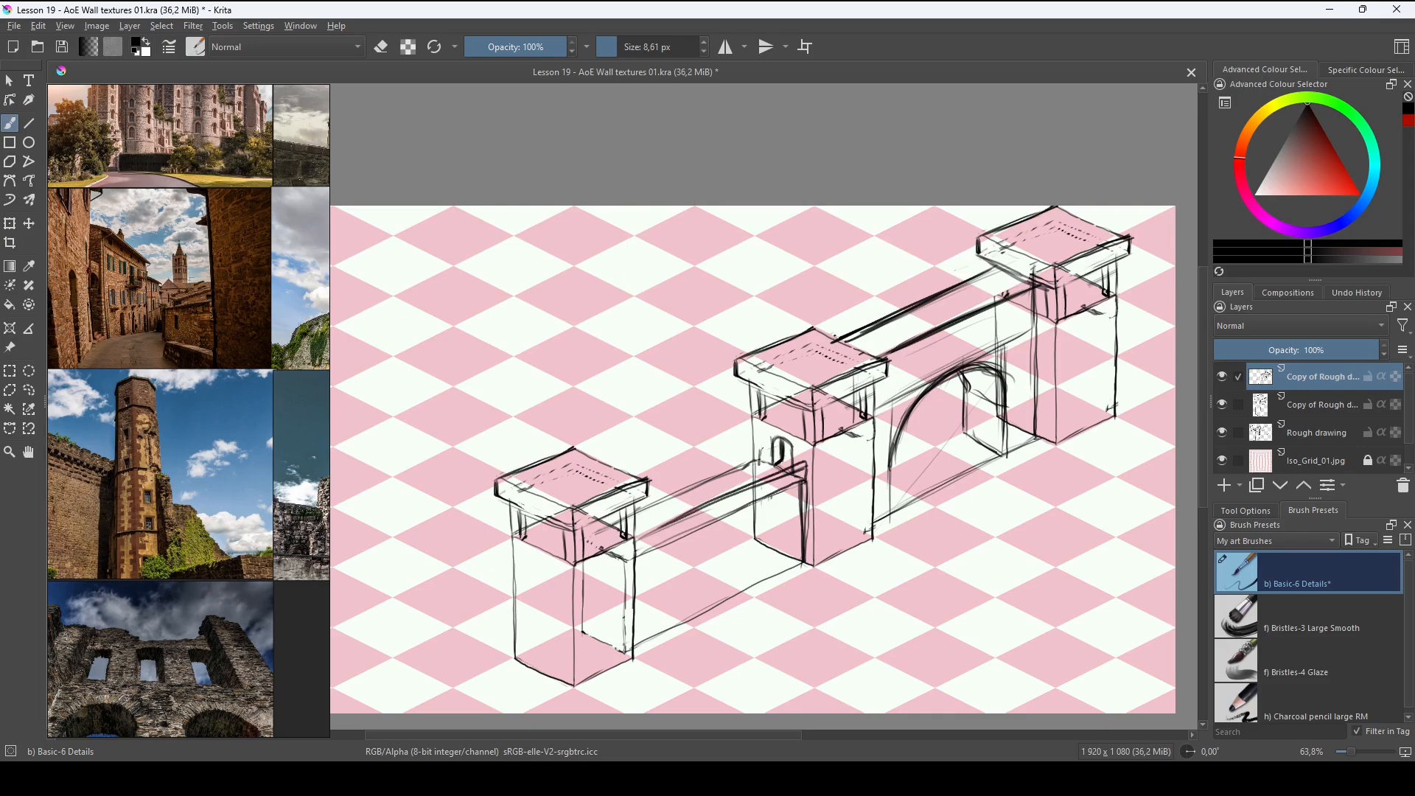
{"action": "left_click_drag", "start_coordinate": [595, 515], "coordinate": [764, 452]}
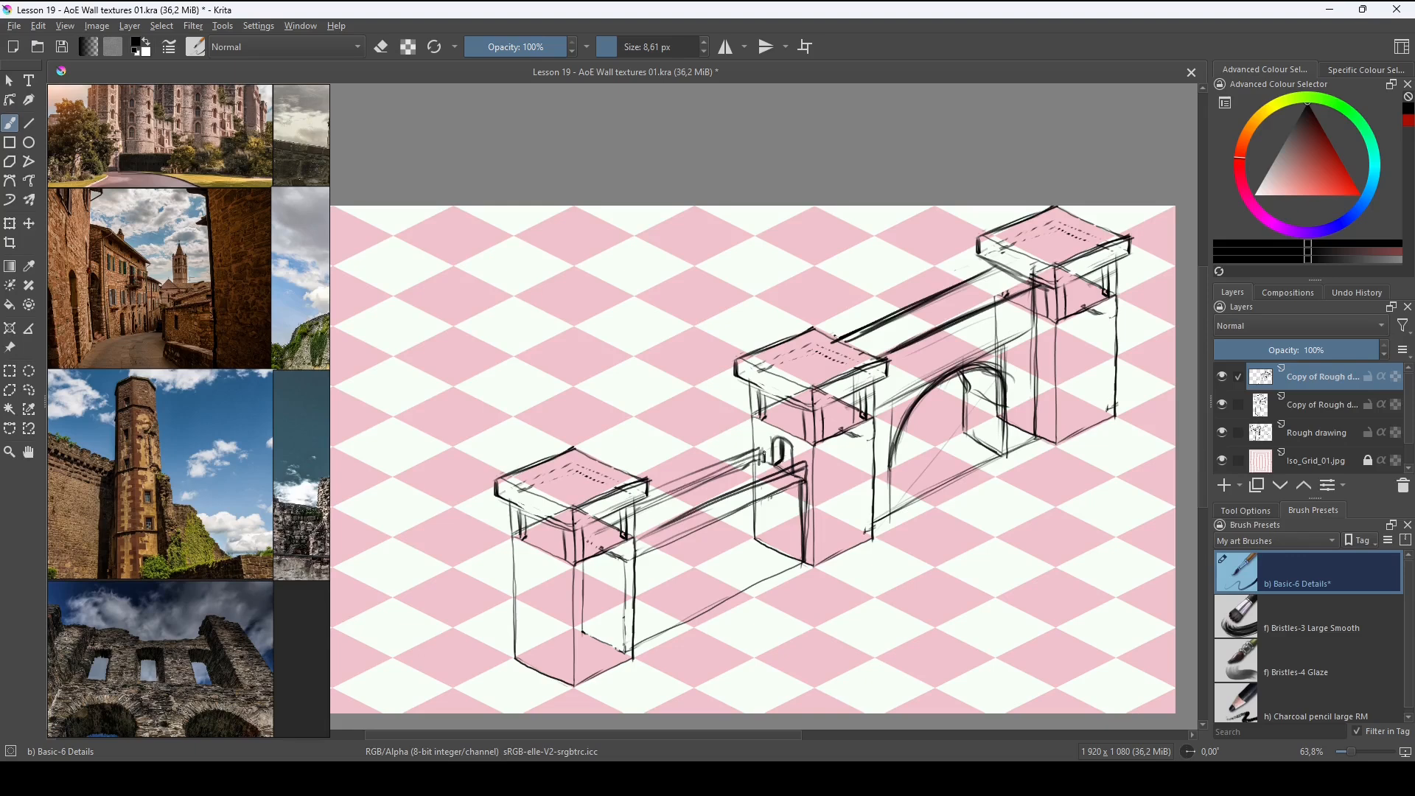
{"action": "mouse_move", "coordinate": [641, 520]}
{"action": "left_mouse_down"}
{"action": "mouse_move", "coordinate": [763, 463]}
{"action": "mouse_move", "coordinate": [759, 447]}
{"action": "left_mouse_up"}
{"action": "left_click_drag", "start_coordinate": [652, 505], "coordinate": [761, 442]}
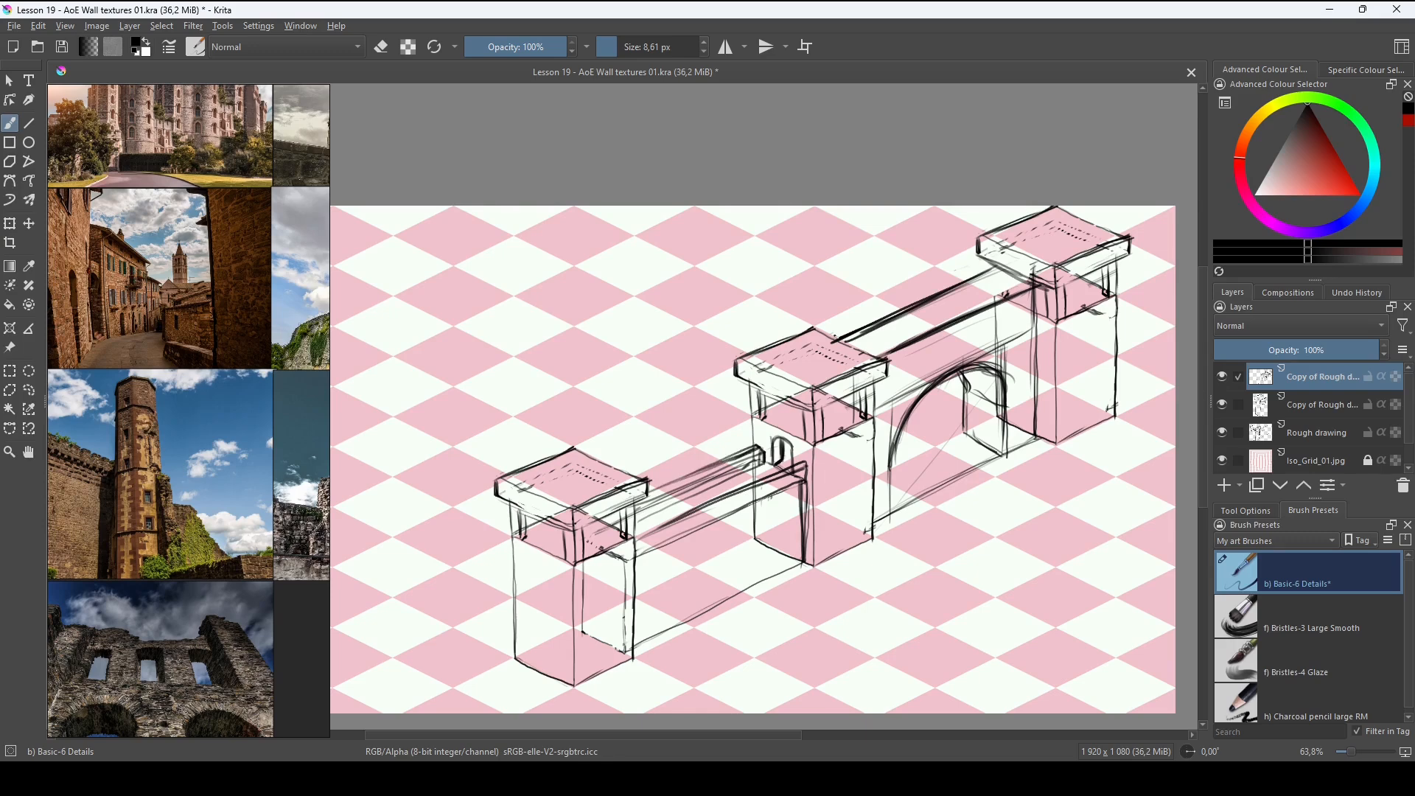
{"action": "left_click_drag", "start_coordinate": [630, 564], "coordinate": [804, 480]}
Merge the sketch layers into one layer and rename it "Rough template".
{"action": "left_click", "coordinate": [1222, 378]}
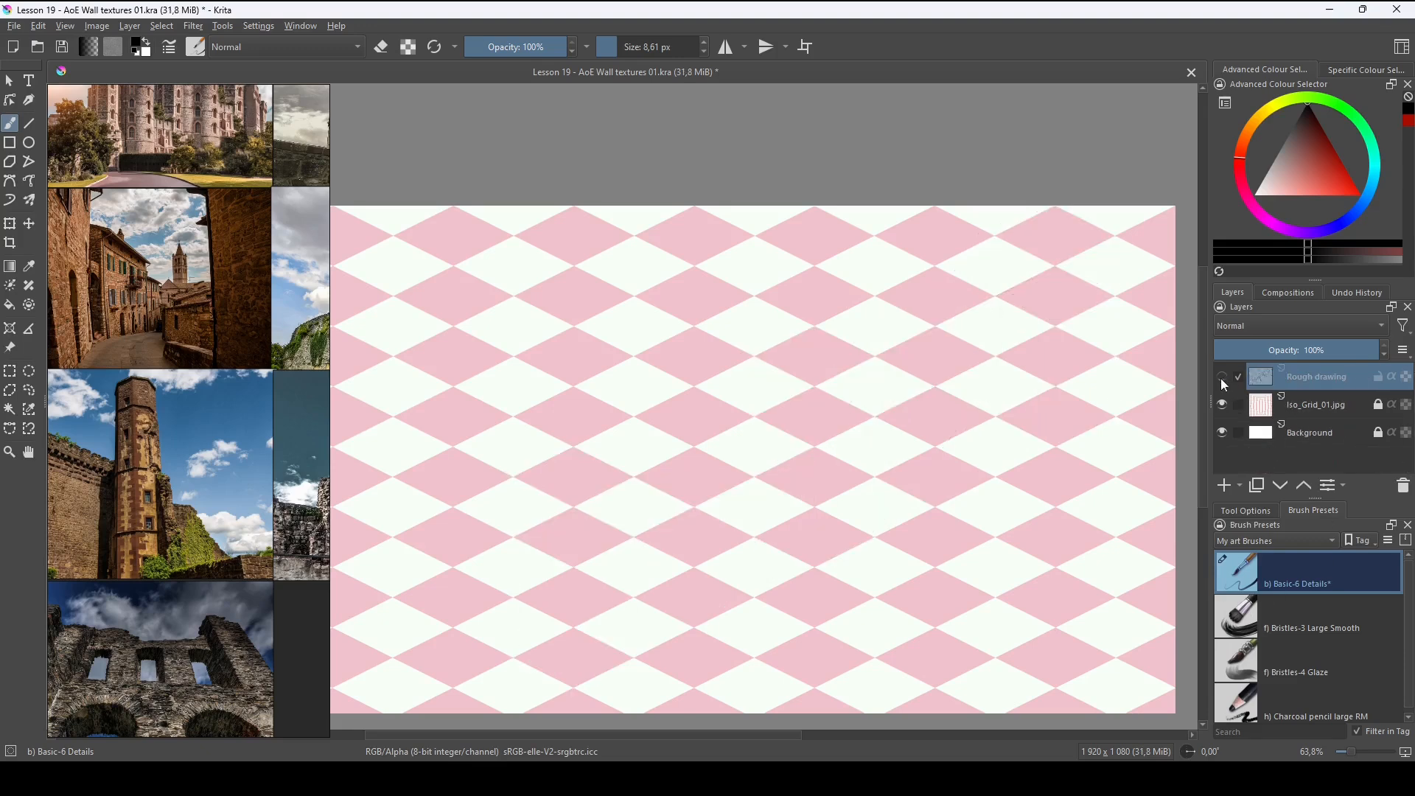
{"action": "left_click", "coordinate": [1222, 377]}
{"action": "left_click", "coordinate": [1223, 376]}
{"action": "left_click", "coordinate": [1222, 376]}
{"action": "double_click", "coordinate": [1307, 378]}
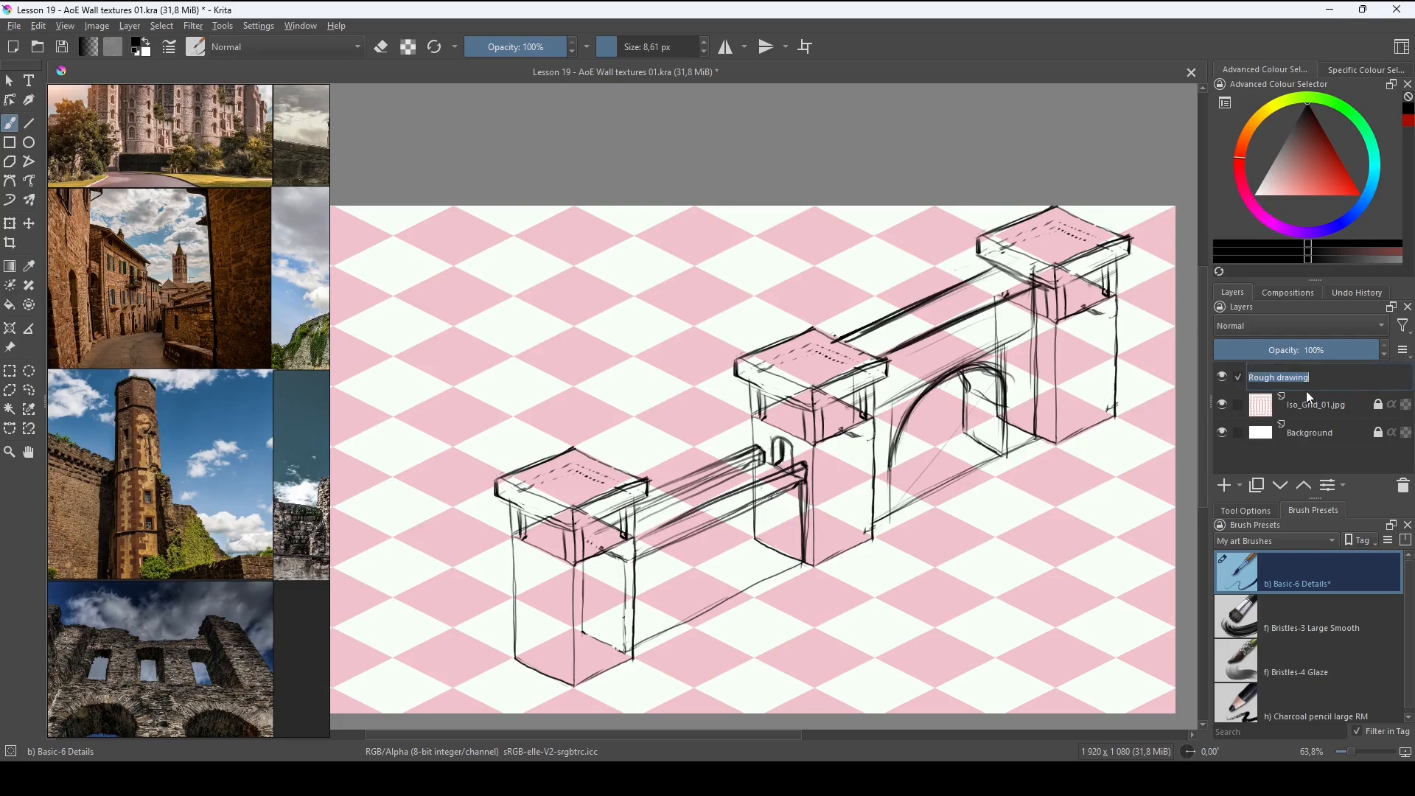
{"action": "key", "text": "BackSpace"}
{"action": "type", "text": "Rough template"}
{"action": "key", "text": "Return"}
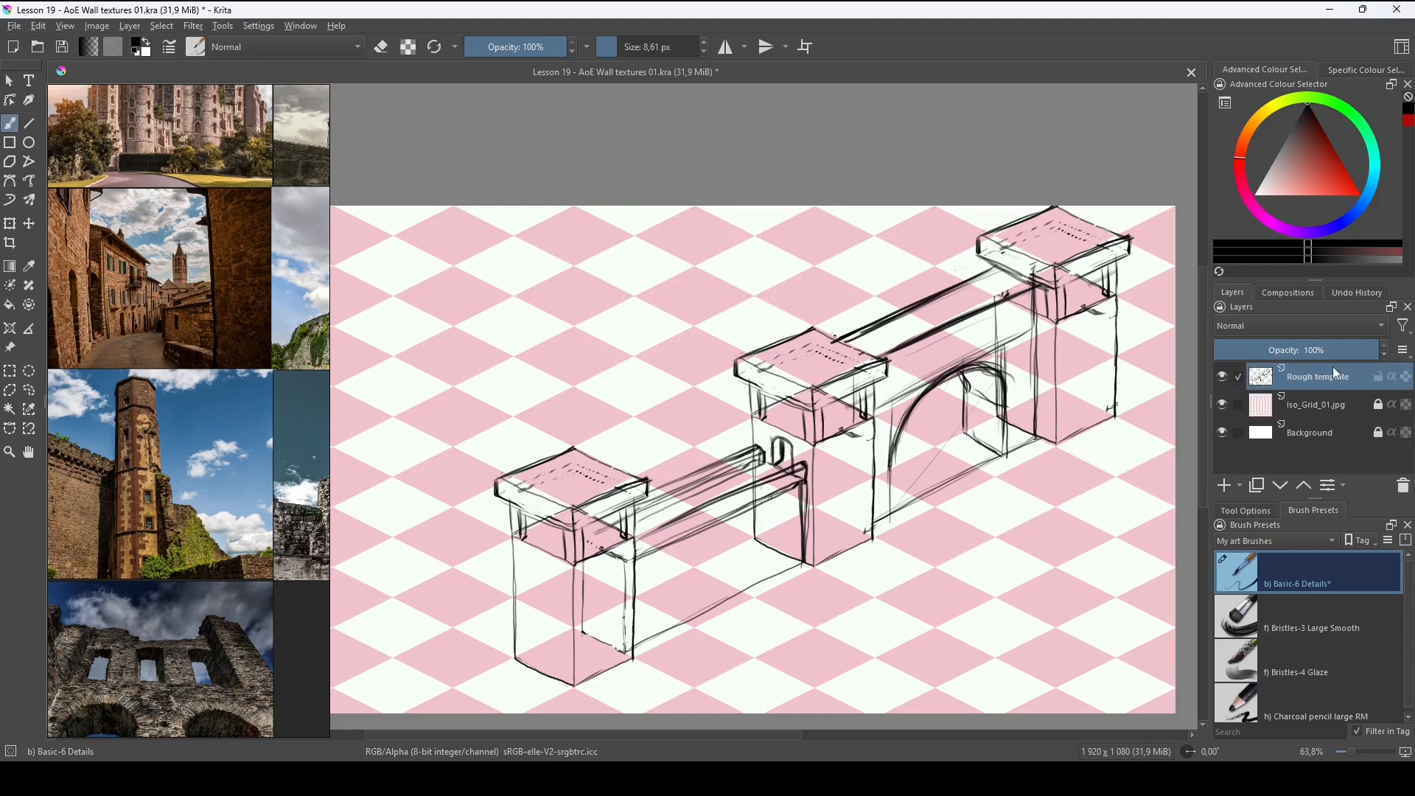
Reduce the Rough template layer's opacity to 33% and add a new layer named "Tower 01" above it.
{"action": "left_click_drag", "start_coordinate": [1334, 349], "coordinate": [1269, 349]}
{"action": "left_click_drag", "start_coordinate": [686, 640], "coordinate": [722, 551]}
{"action": "left_click_drag", "start_coordinate": [765, 588], "coordinate": [1037, 517]}
{"action": "left_click_drag", "start_coordinate": [950, 500], "coordinate": [952, 505]}
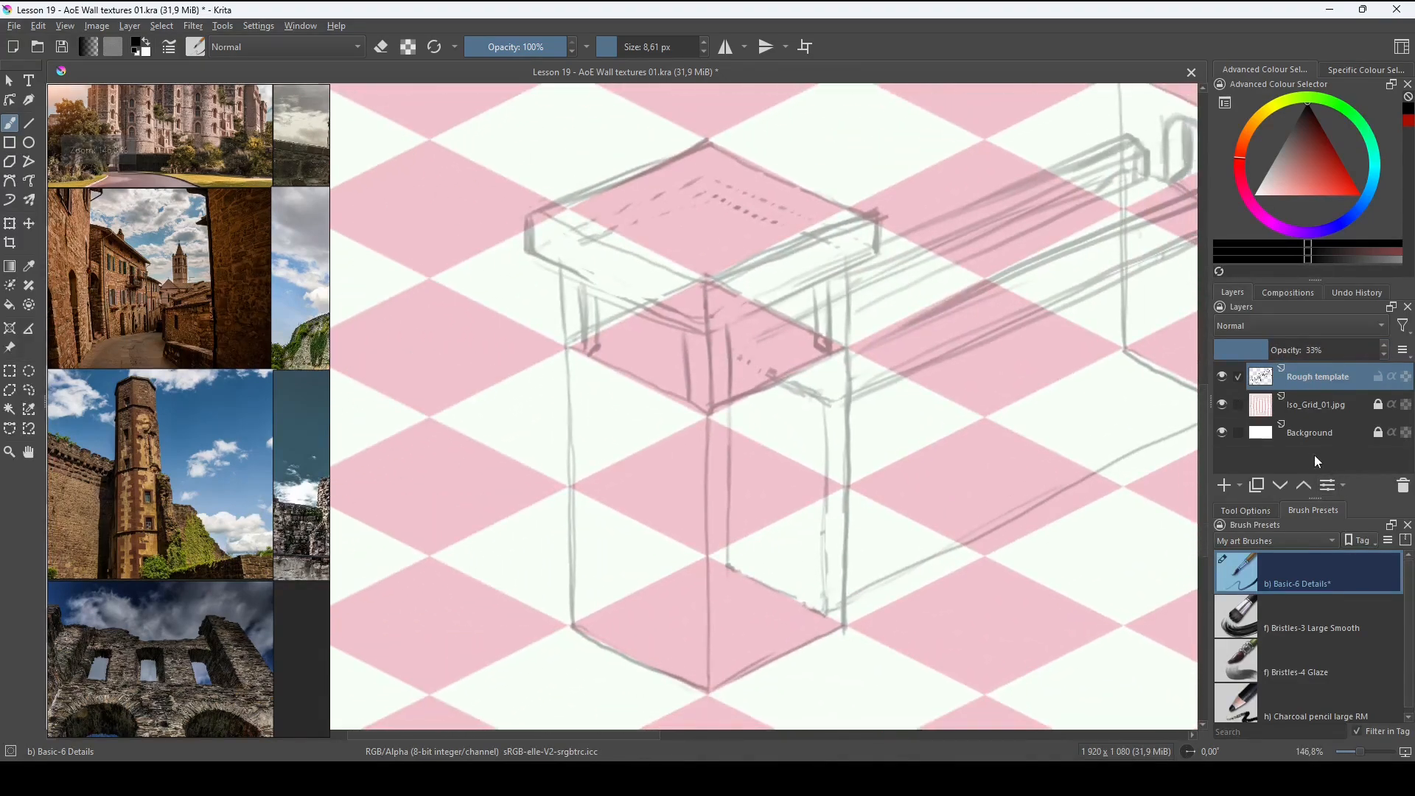
{"action": "key", "text": "Insert"}
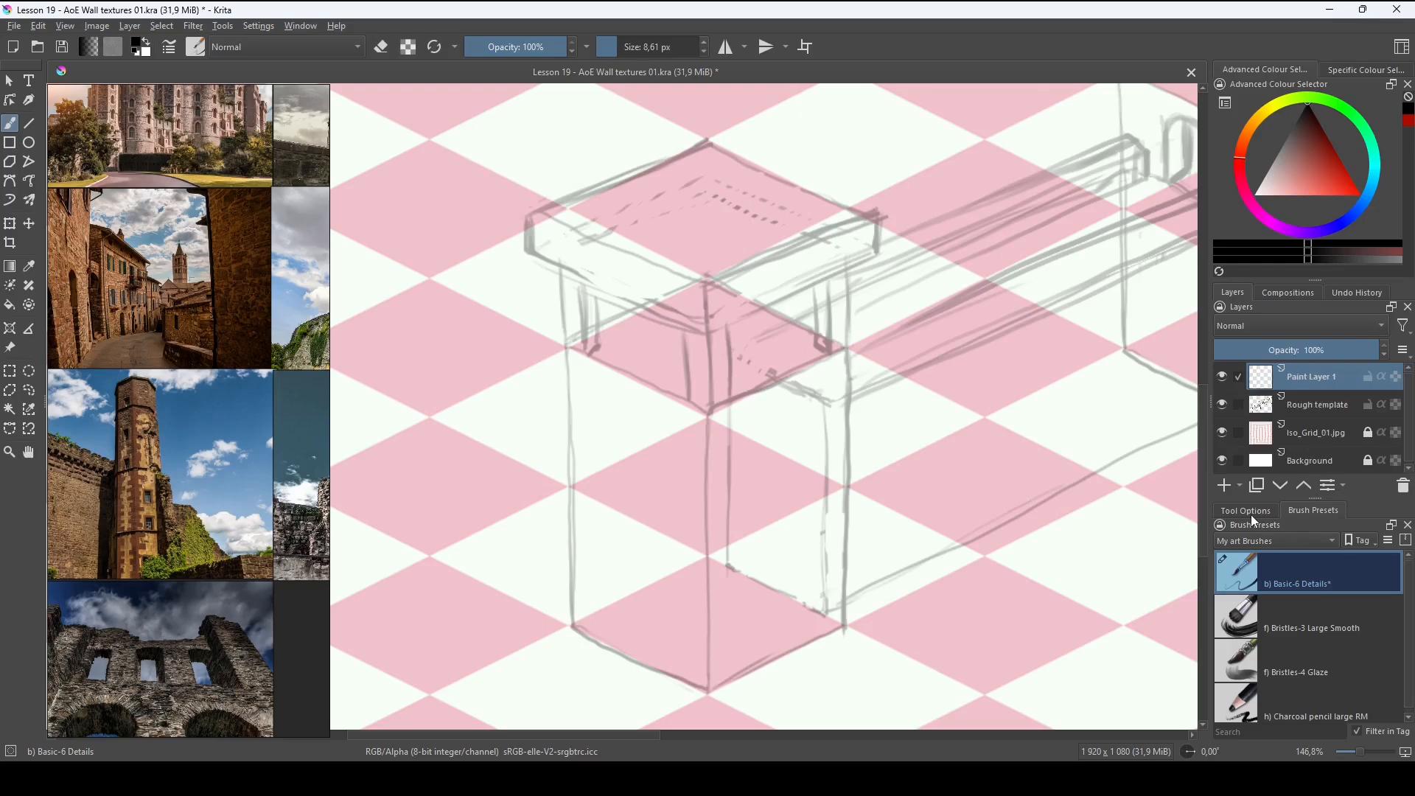
{"action": "double_click", "coordinate": [1311, 378]}
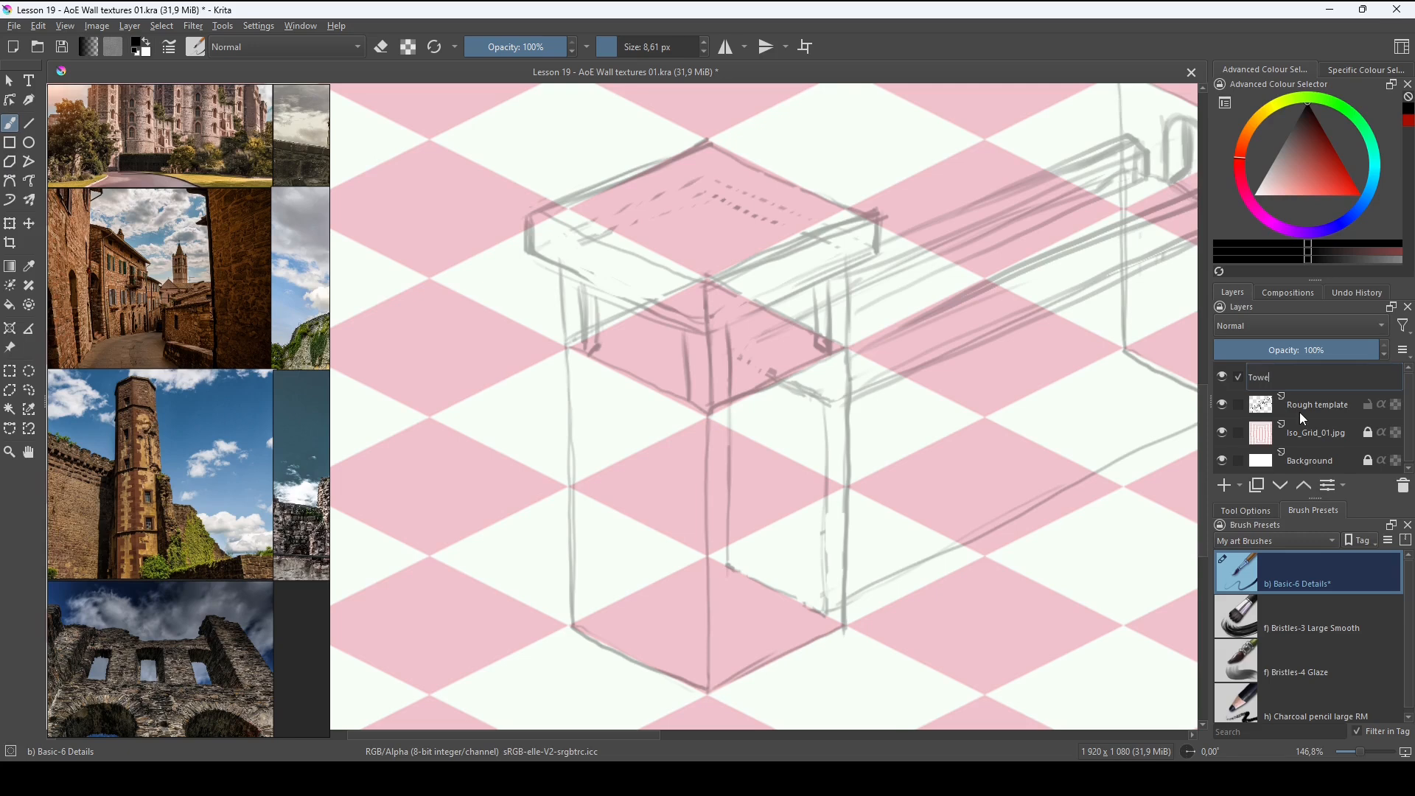
{"action": "key", "text": "Return"}
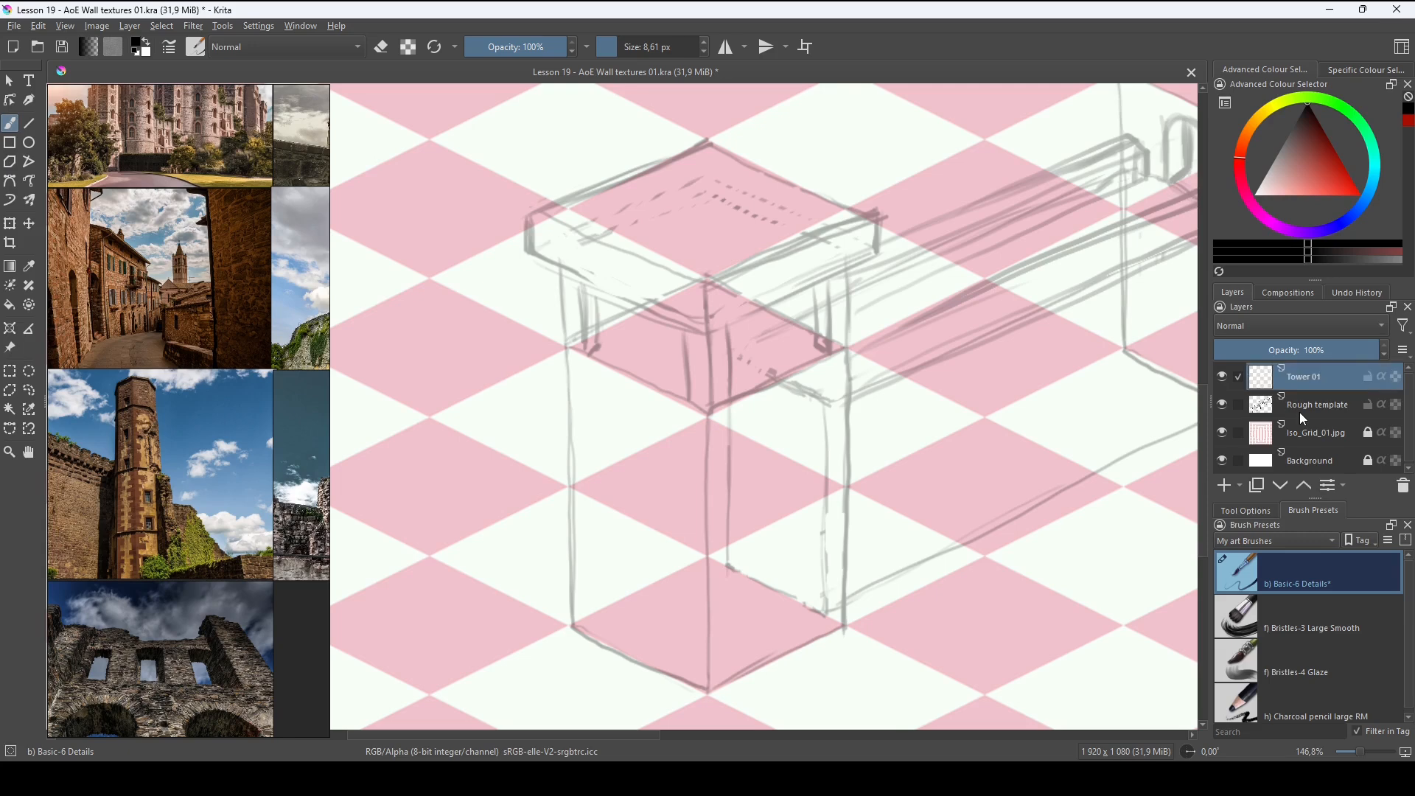
Set the brush size to 7 px and choose a dark, muted blue as the drawing colour.
{"action": "key", "text": "bracketleft"}
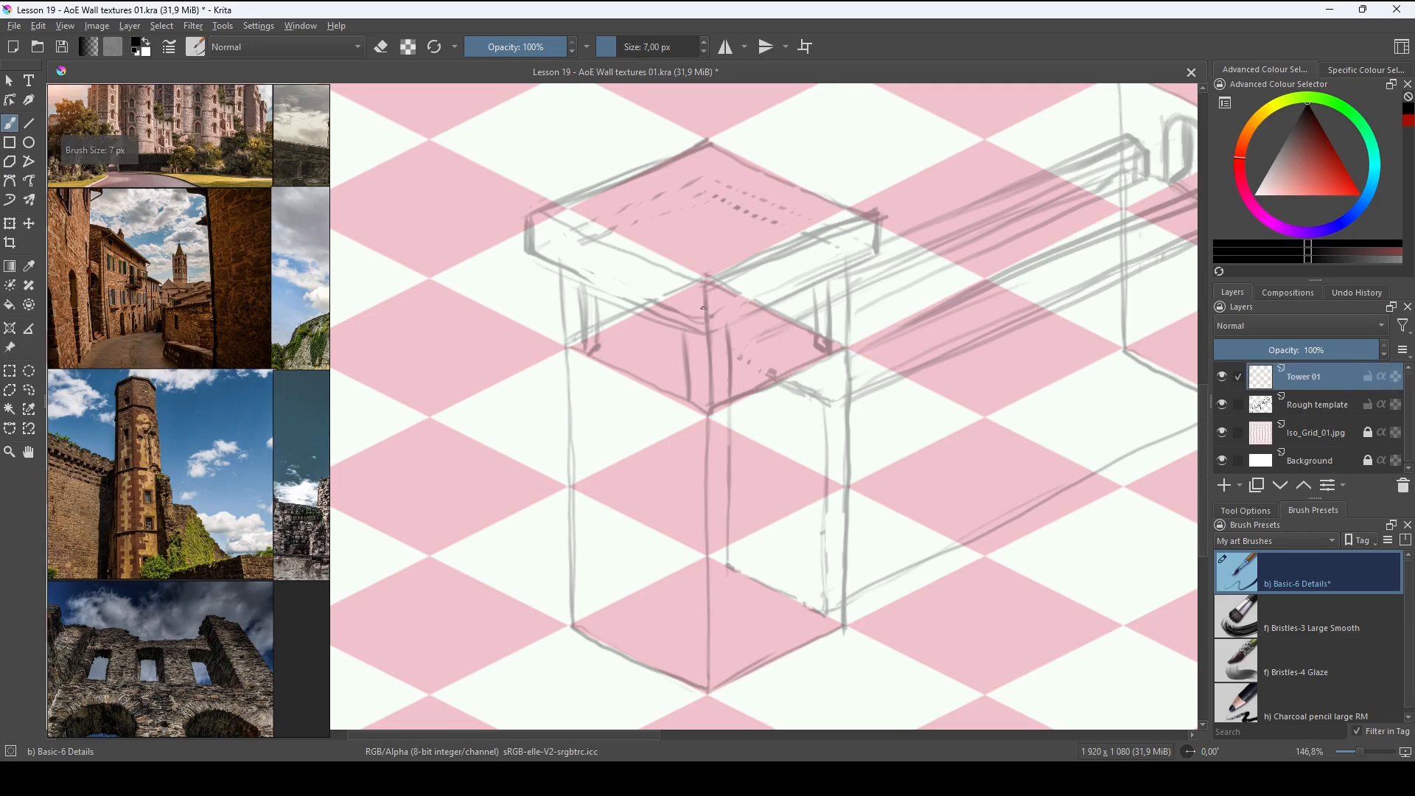
{"action": "left_click_drag", "start_coordinate": [789, 541], "coordinate": [783, 495]}
{"action": "left_click_drag", "start_coordinate": [763, 447], "coordinate": [835, 493]}
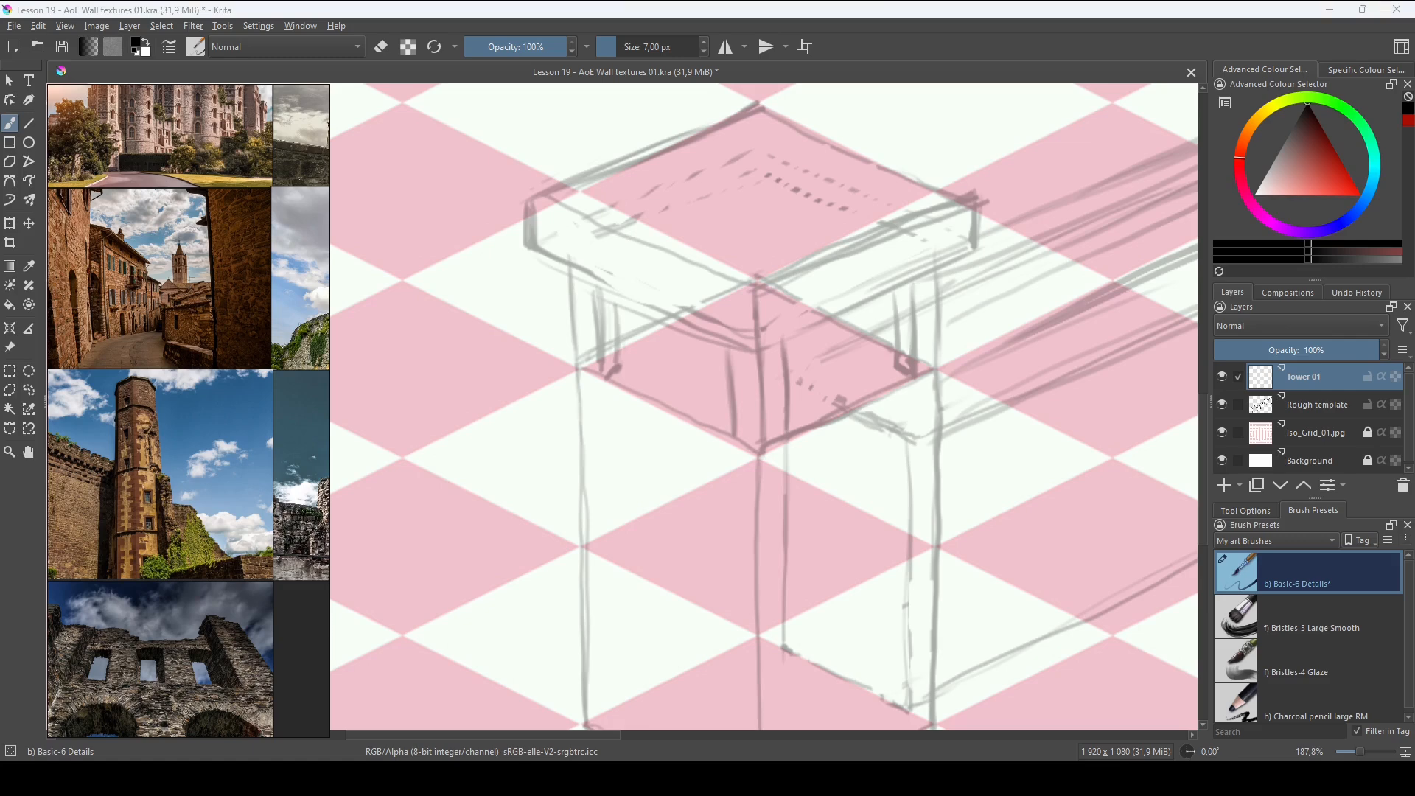
{"action": "left_click", "coordinate": [1380, 181]}
{"action": "left_click", "coordinate": [1313, 150]}
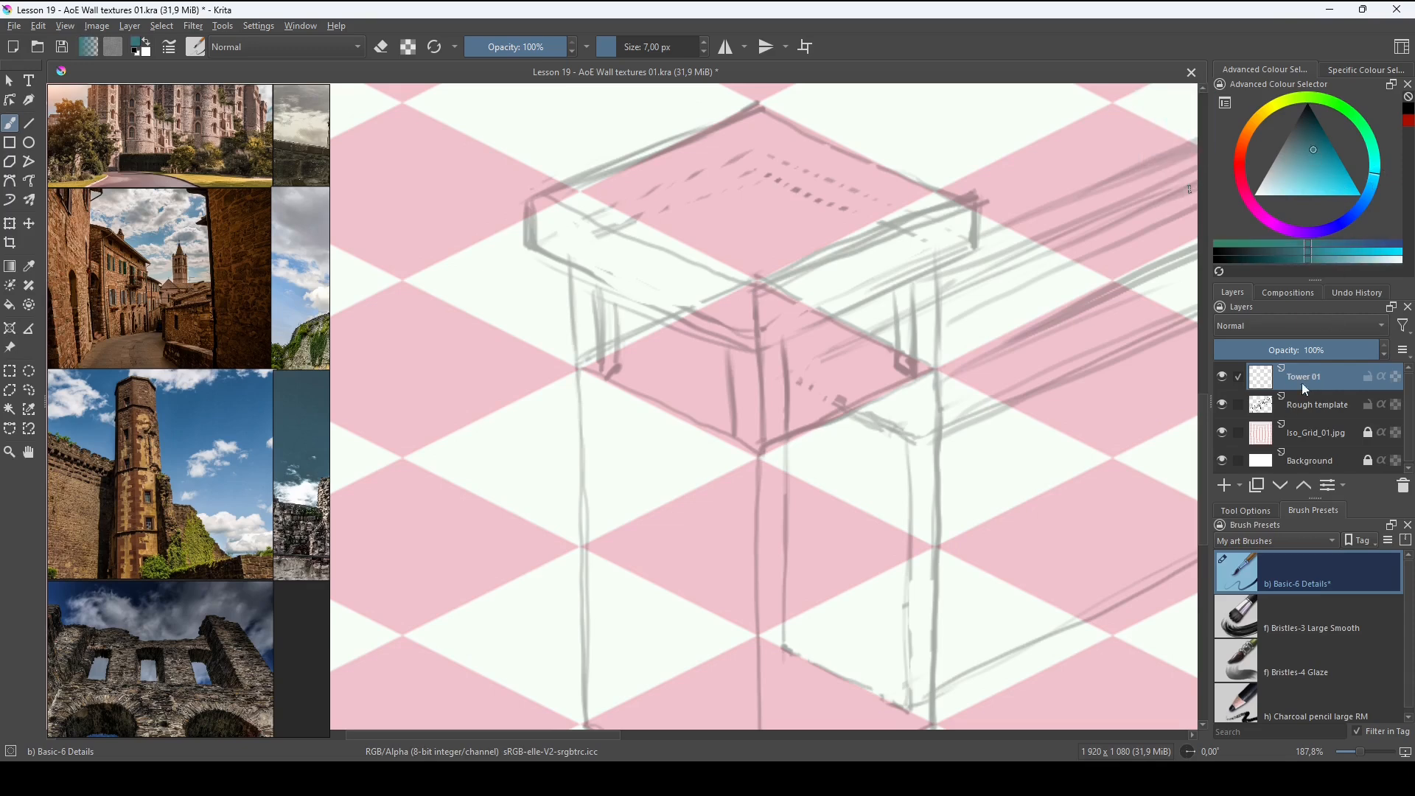
{"action": "left_click", "coordinate": [1377, 177]}
{"action": "left_click", "coordinate": [1315, 138]}
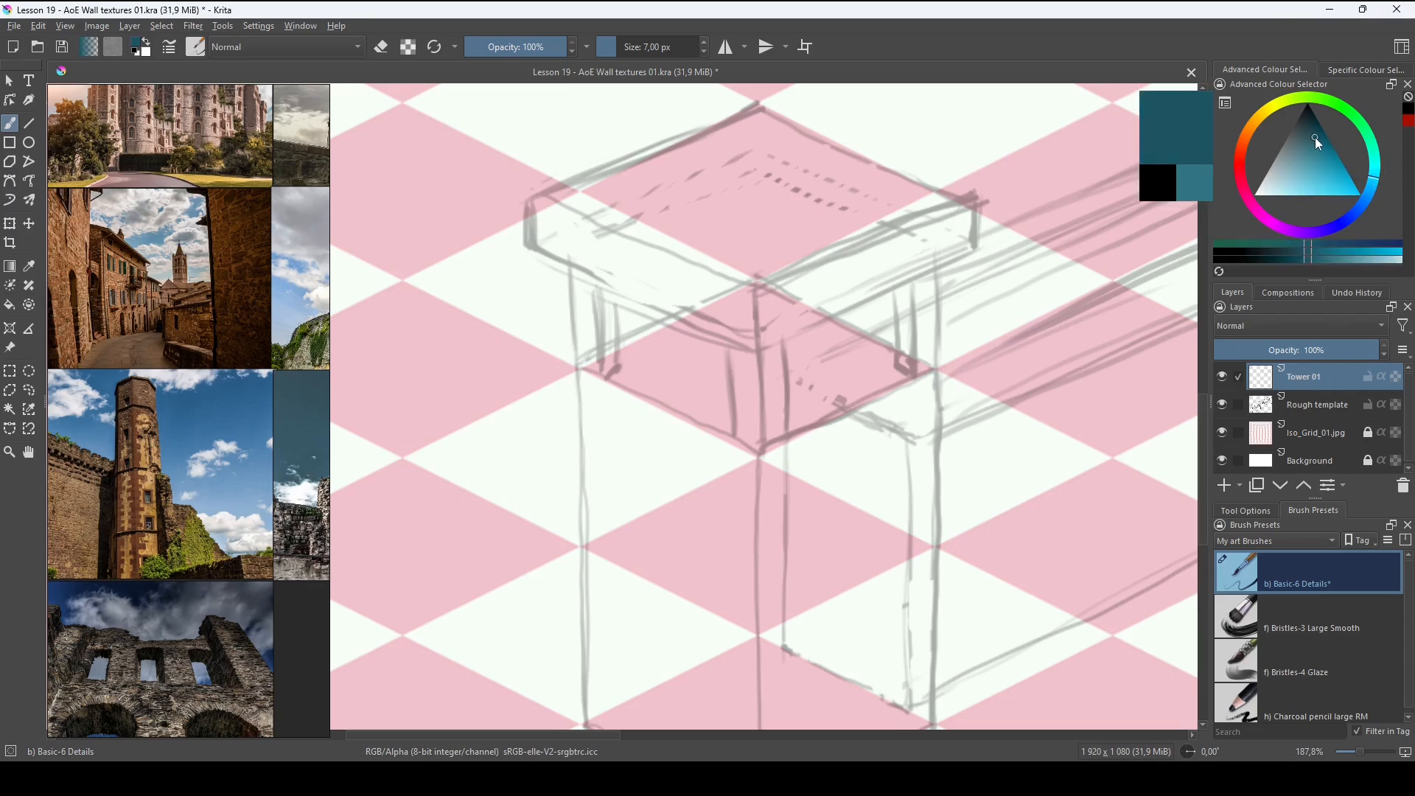
{"action": "left_click", "coordinate": [1376, 190]}
{"action": "left_click", "coordinate": [1315, 150]}
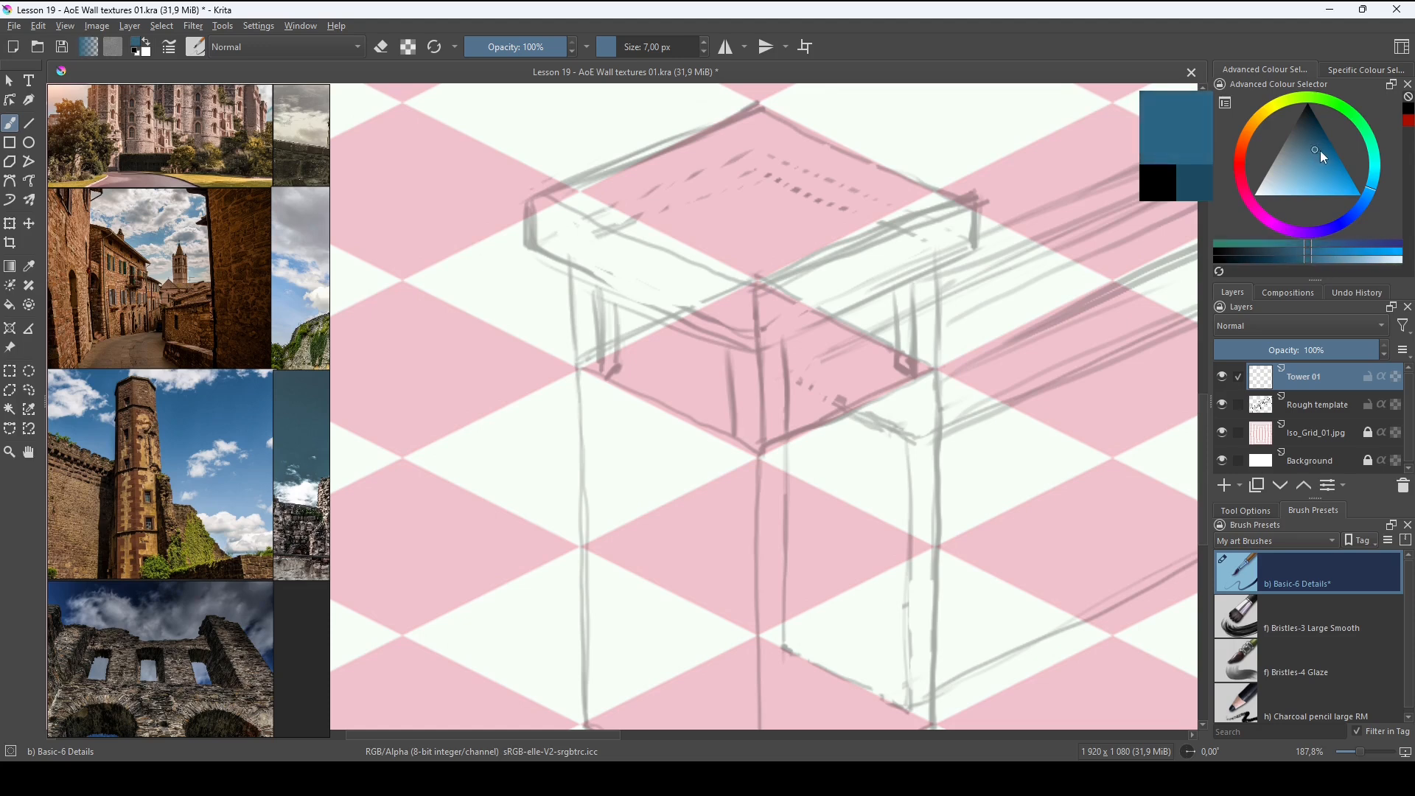
{"action": "left_click", "coordinate": [1320, 149]}
{"action": "left_click", "coordinate": [1319, 139]}
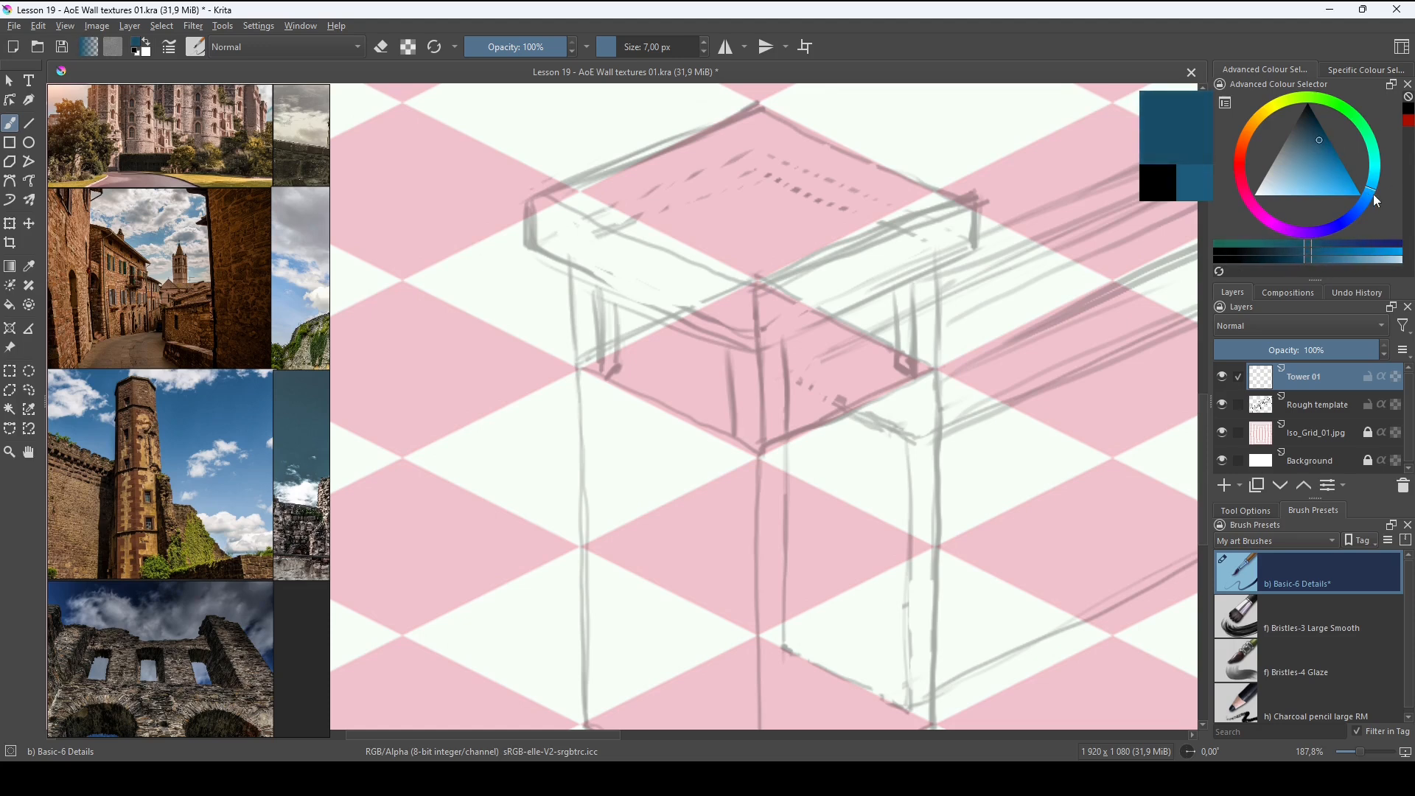
Lower the Rough template layer's opacity further so the sketch is fainter.
{"action": "left_click", "coordinate": [1325, 404]}
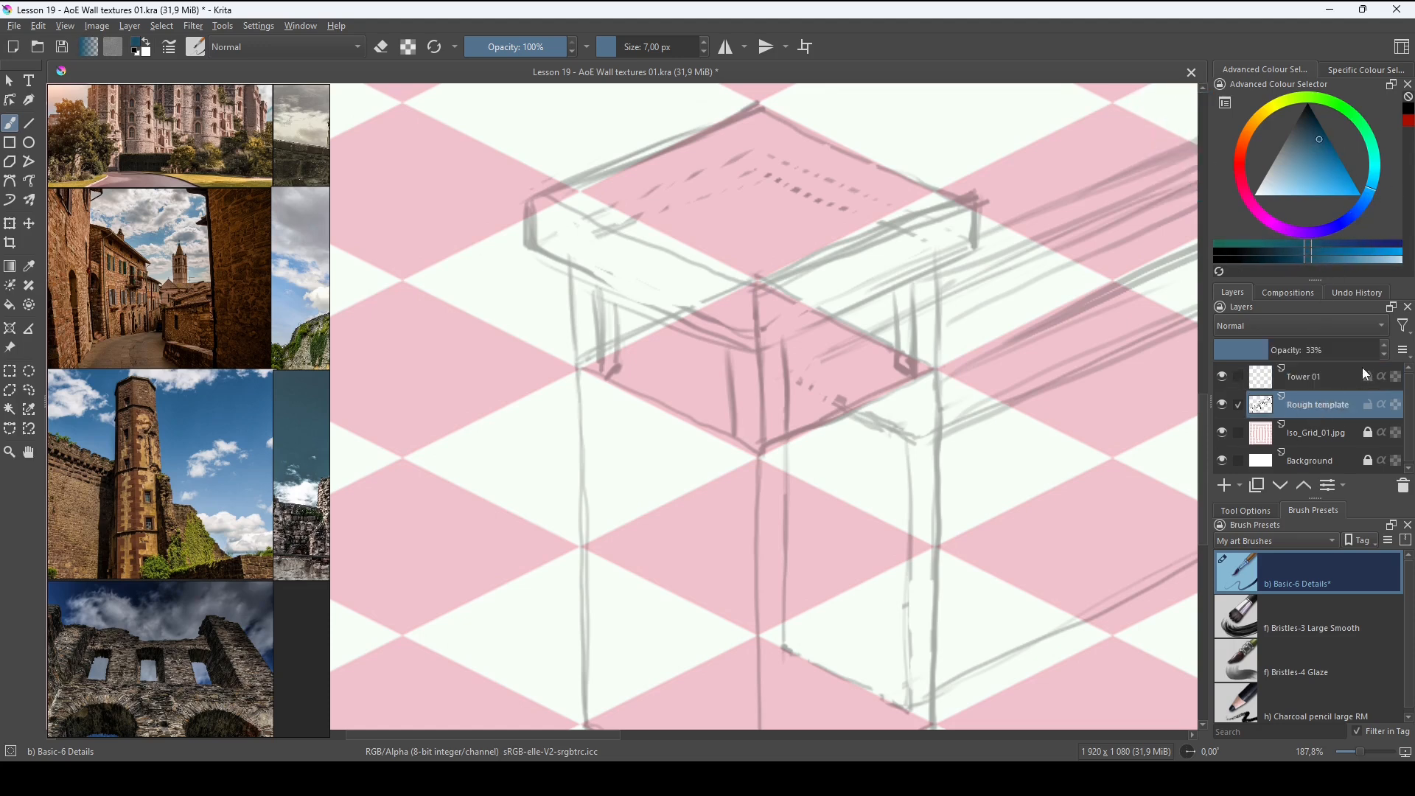
{"action": "left_click_drag", "start_coordinate": [1323, 356], "coordinate": [1256, 351]}
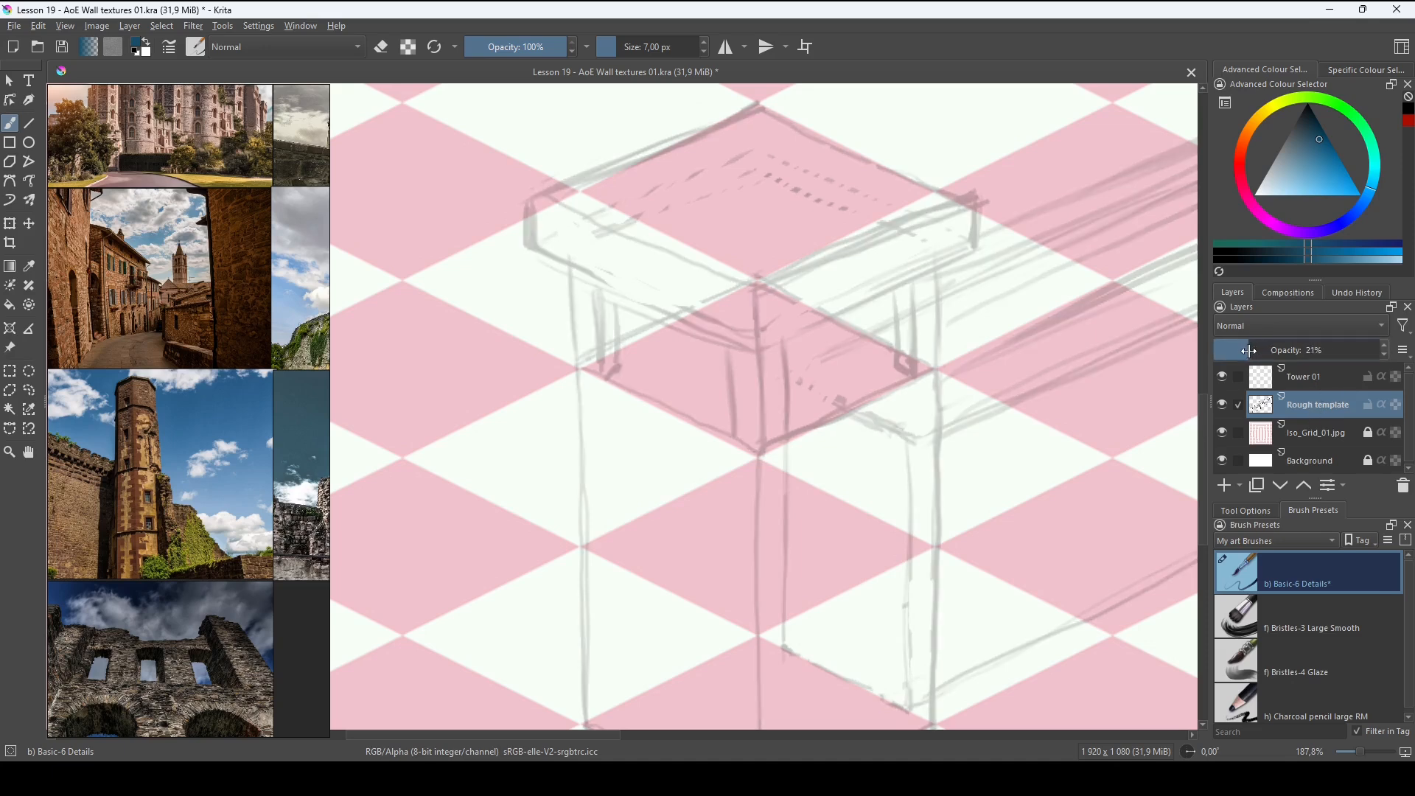
Lock the Rough template layer and rename the Tower 01 layer "Tower 01 (rough)".
{"action": "left_click", "coordinate": [1319, 381]}
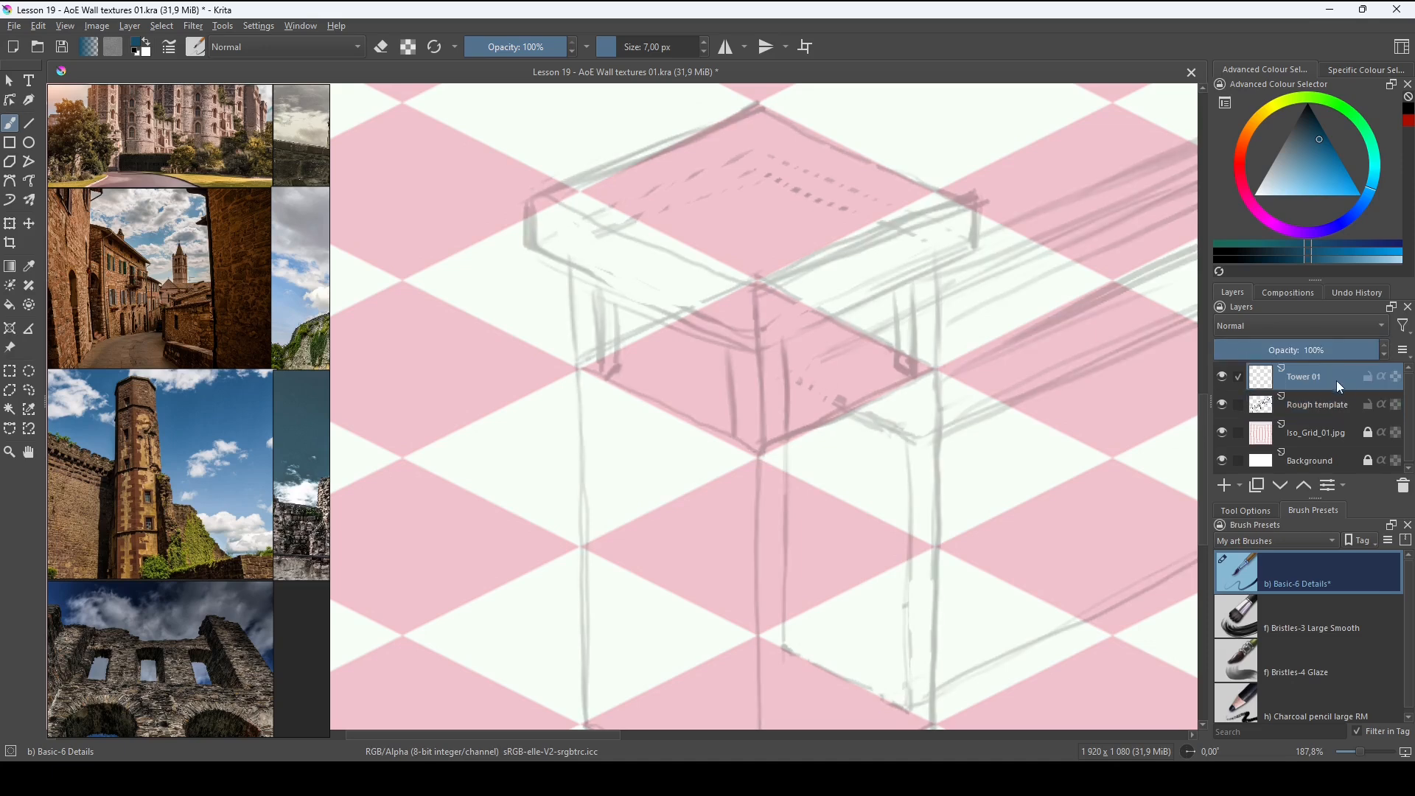
{"action": "double_click", "coordinate": [1312, 380]}
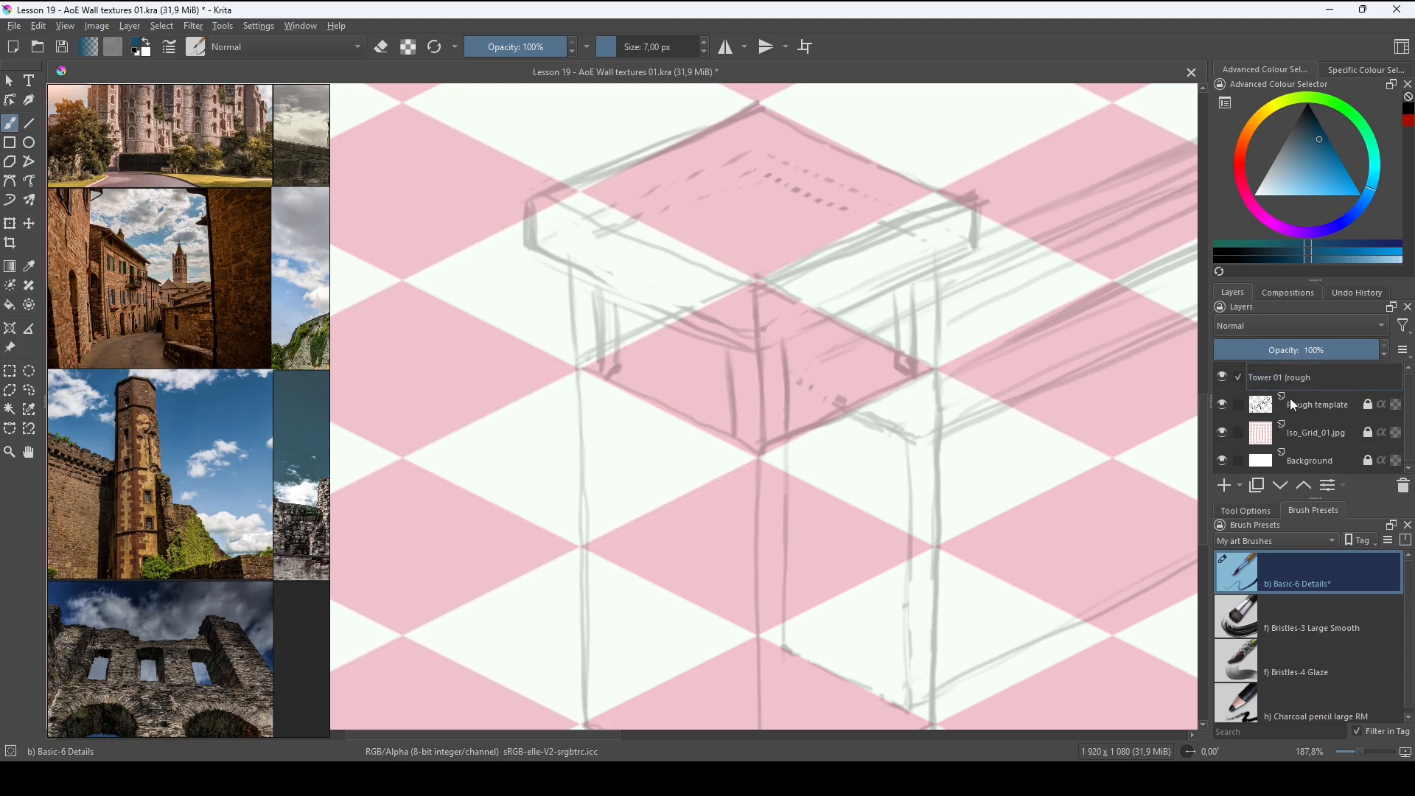
{"action": "key", "text": "Return"}
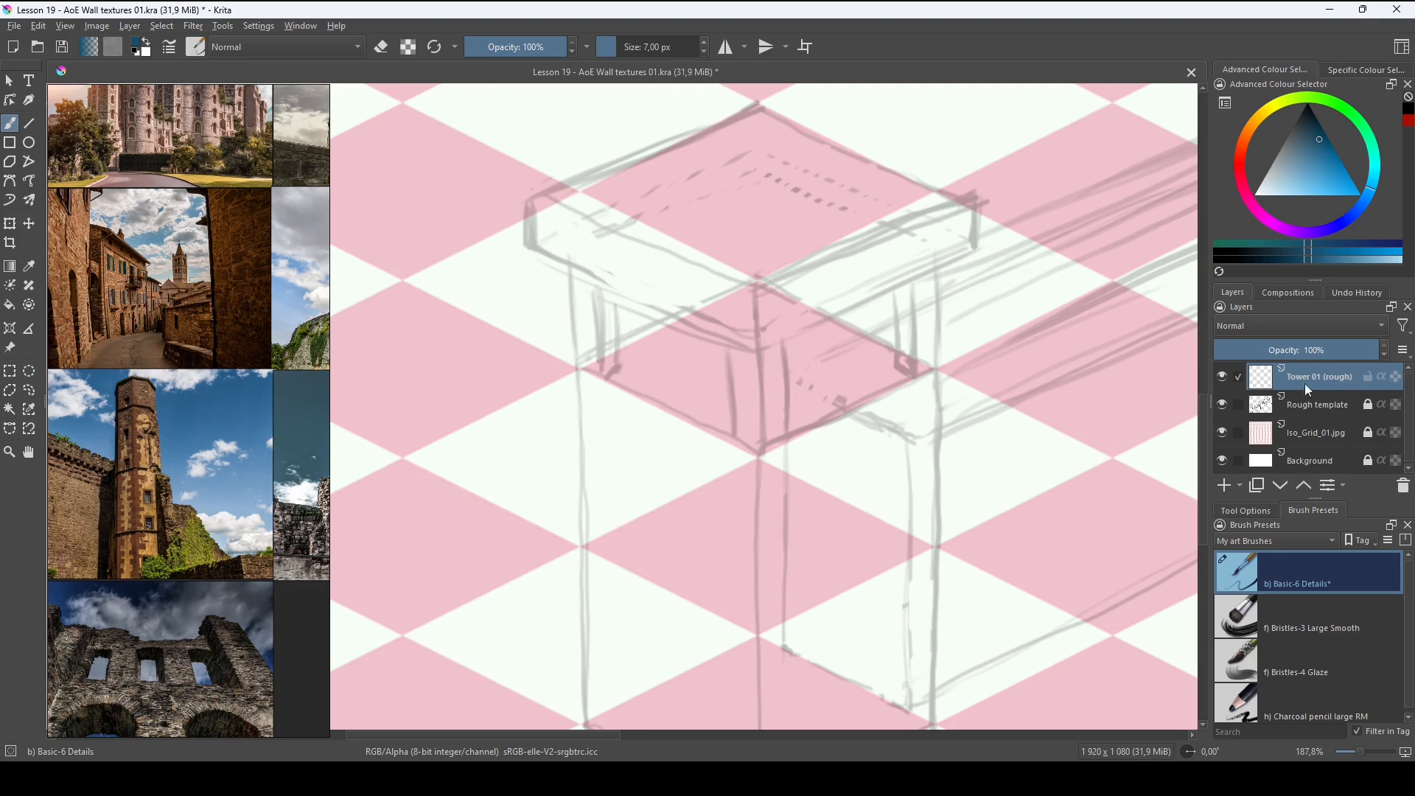
Trace the right half of the tower's top over the faded template, including the parapet's rim, outer corner and front face.
{"action": "left_click", "coordinate": [524, 200]}
{"action": "scroll", "coordinate": [800, 496], "scroll_direction": "down", "scroll_amount": 3}
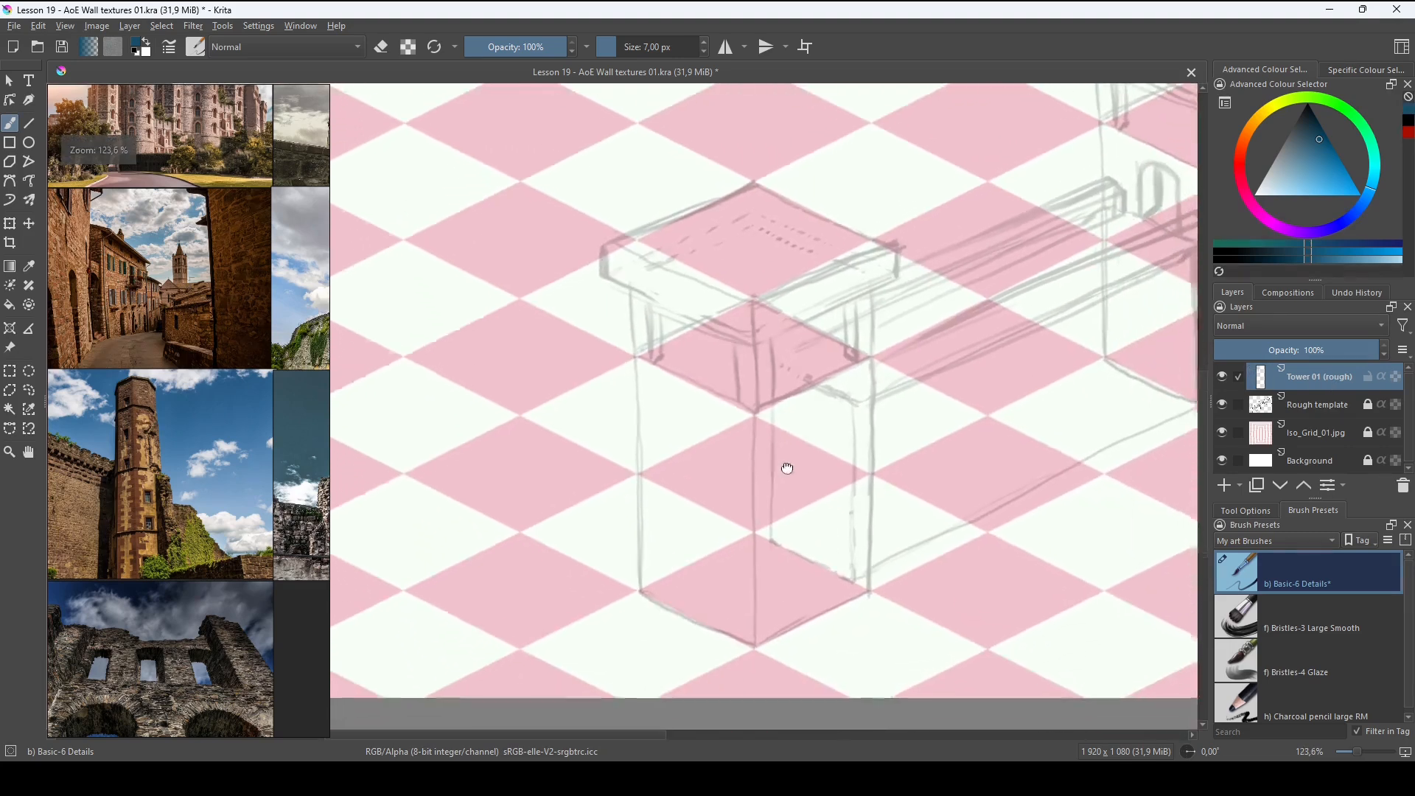
{"action": "scroll", "coordinate": [769, 513], "scroll_direction": "up", "scroll_amount": 1}
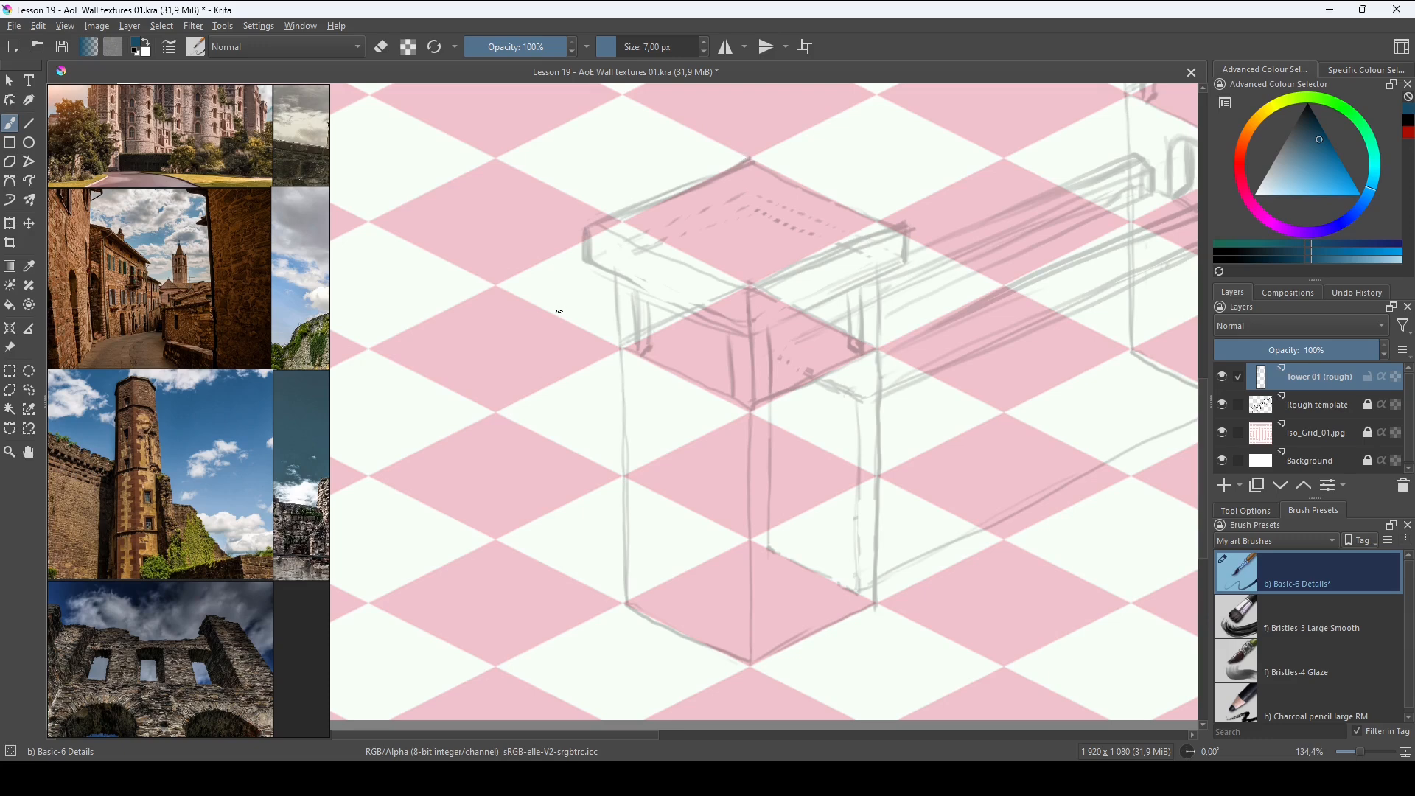
{"action": "scroll", "coordinate": [892, 464], "scroll_direction": "up", "scroll_amount": 3}
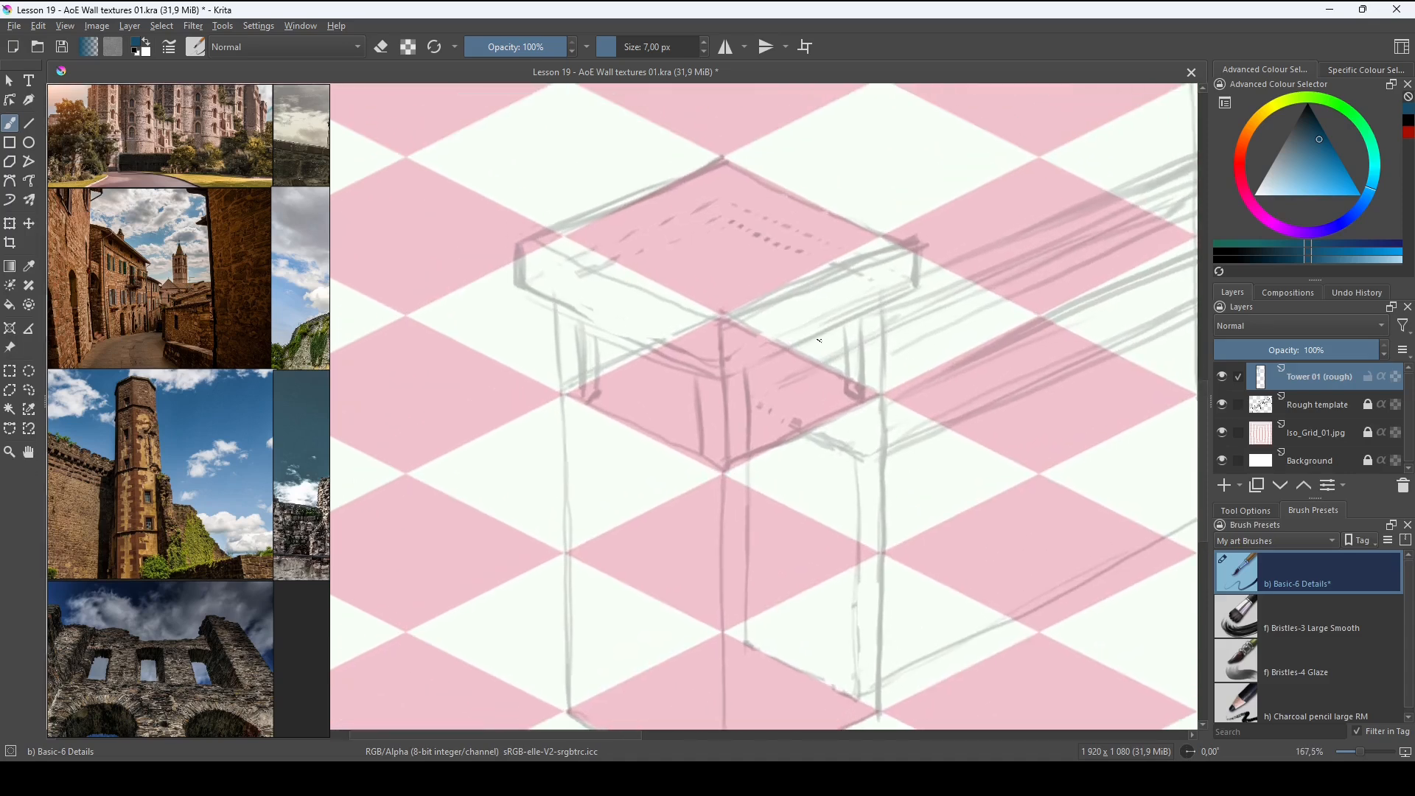
{"action": "mouse_move", "coordinate": [807, 357]}
{"action": "left_mouse_down"}
{"action": "mouse_move", "coordinate": [806, 292]}
{"action": "mouse_move", "coordinate": [821, 296]}
{"action": "left_mouse_up"}
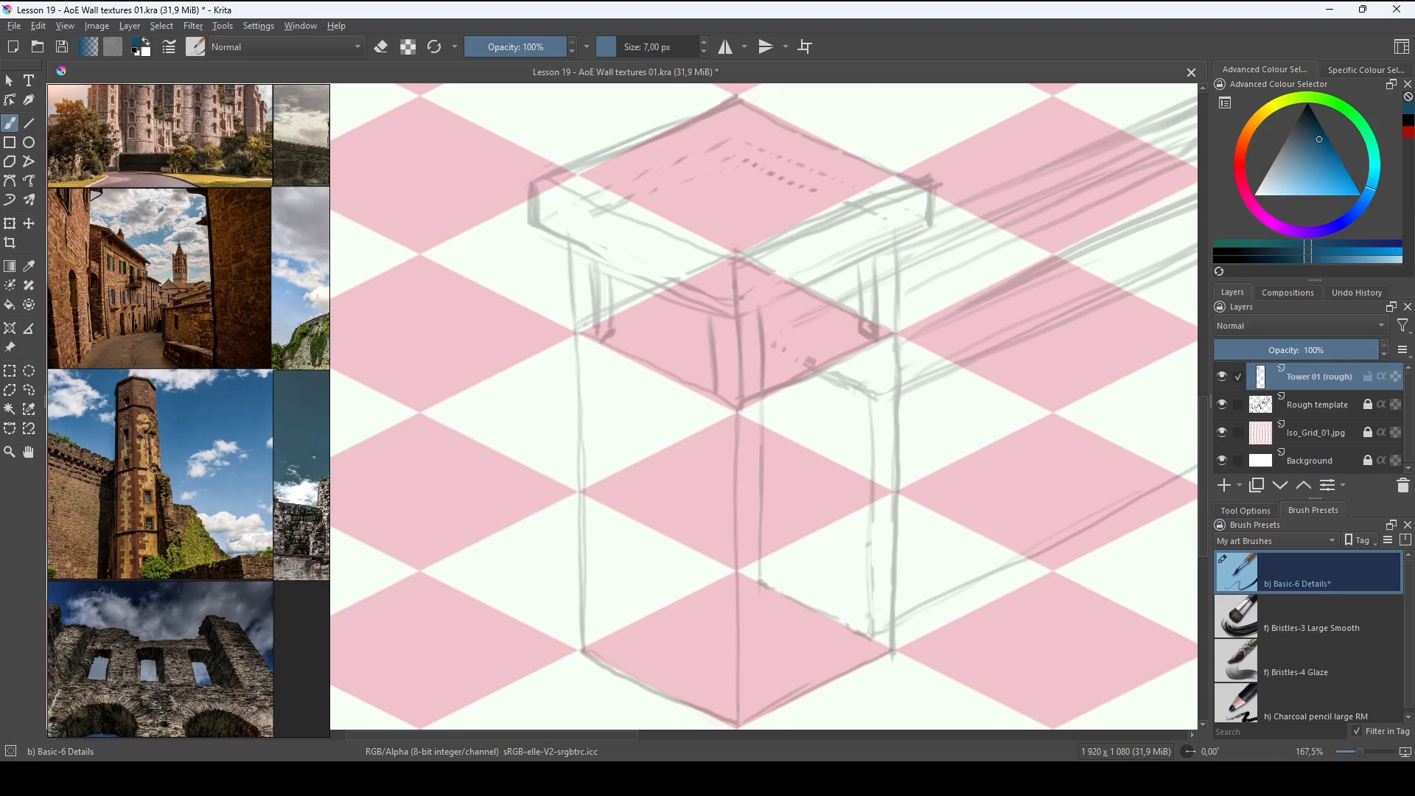
{"action": "left_click_drag", "start_coordinate": [761, 240], "coordinate": [769, 314]}
{"action": "left_click_drag", "start_coordinate": [920, 359], "coordinate": [898, 326]}
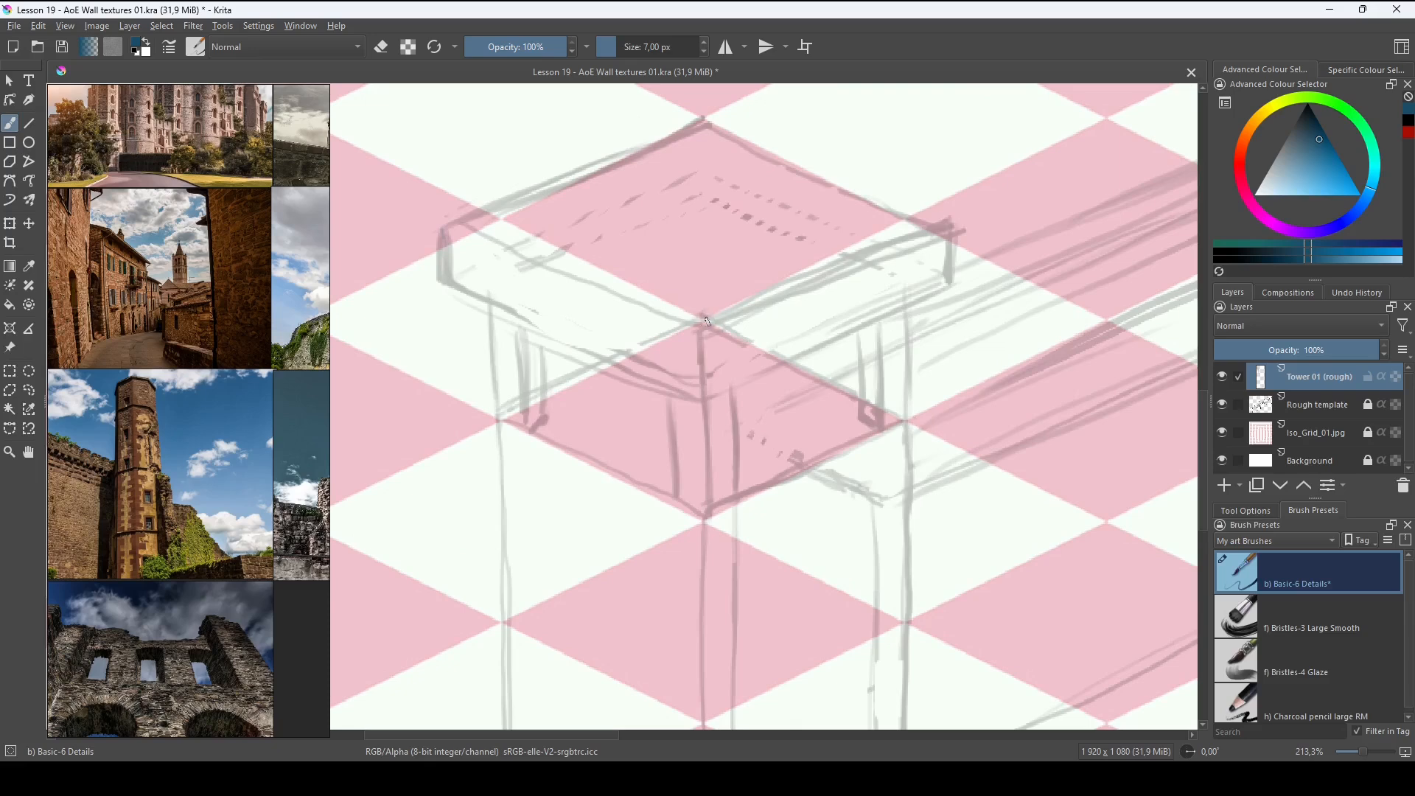
{"action": "left_click_drag", "start_coordinate": [707, 320], "coordinate": [906, 222]}
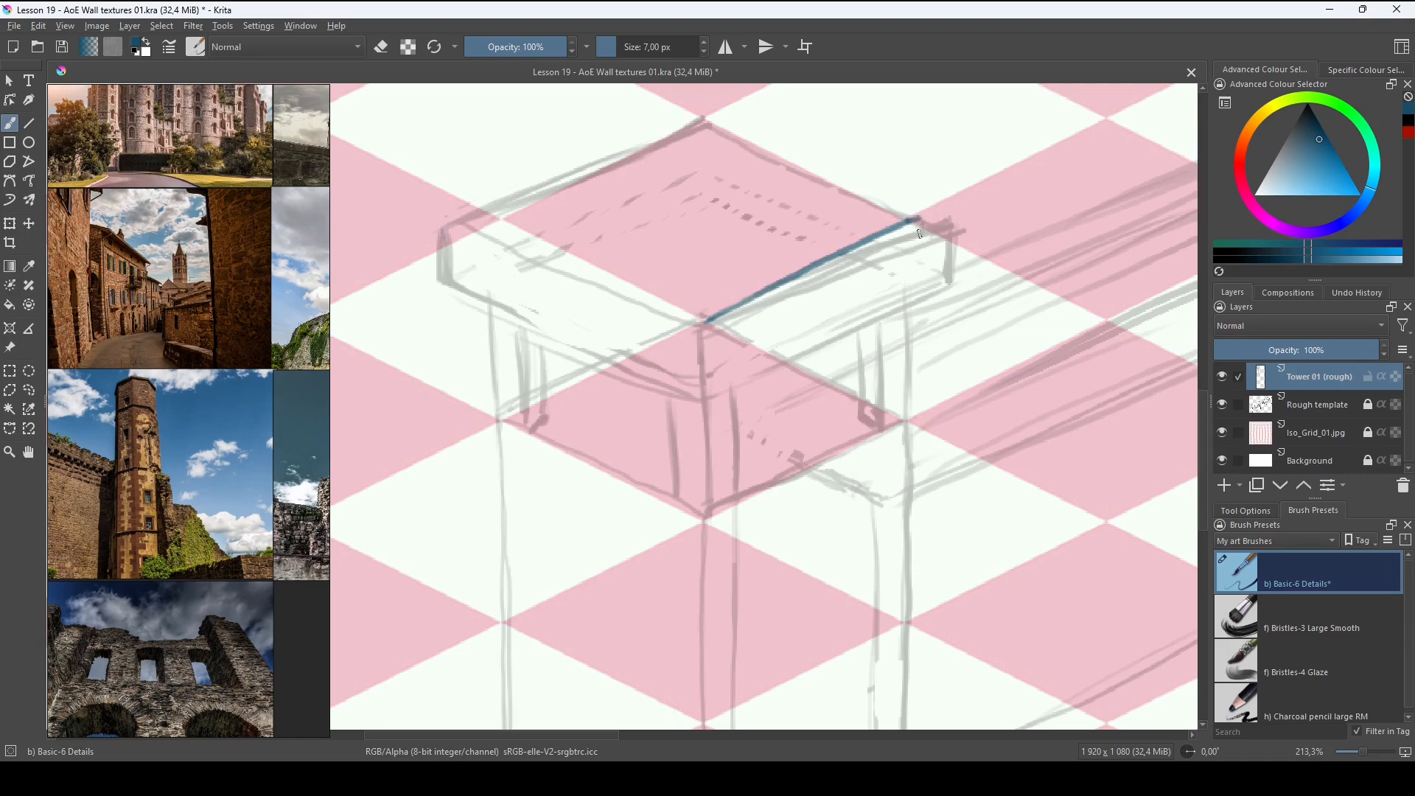
{"action": "left_click_drag", "start_coordinate": [919, 219], "coordinate": [924, 302]}
{"action": "mouse_move", "coordinate": [701, 322]}
{"action": "left_mouse_down"}
{"action": "mouse_move", "coordinate": [709, 399]}
{"action": "mouse_move", "coordinate": [922, 299]}
{"action": "mouse_move", "coordinate": [815, 289]}
{"action": "mouse_move", "coordinate": [927, 221]}
{"action": "mouse_move", "coordinate": [691, 122]}
{"action": "left_mouse_up"}
{"action": "mouse_move", "coordinate": [704, 115]}
{"action": "left_mouse_down"}
{"action": "mouse_move", "coordinate": [707, 176]}
{"action": "mouse_move", "coordinate": [706, 131]}
{"action": "left_mouse_up"}
{"action": "left_click_drag", "start_coordinate": [898, 222], "coordinate": [706, 133]}
{"action": "left_click_drag", "start_coordinate": [703, 322], "coordinate": [741, 308]}
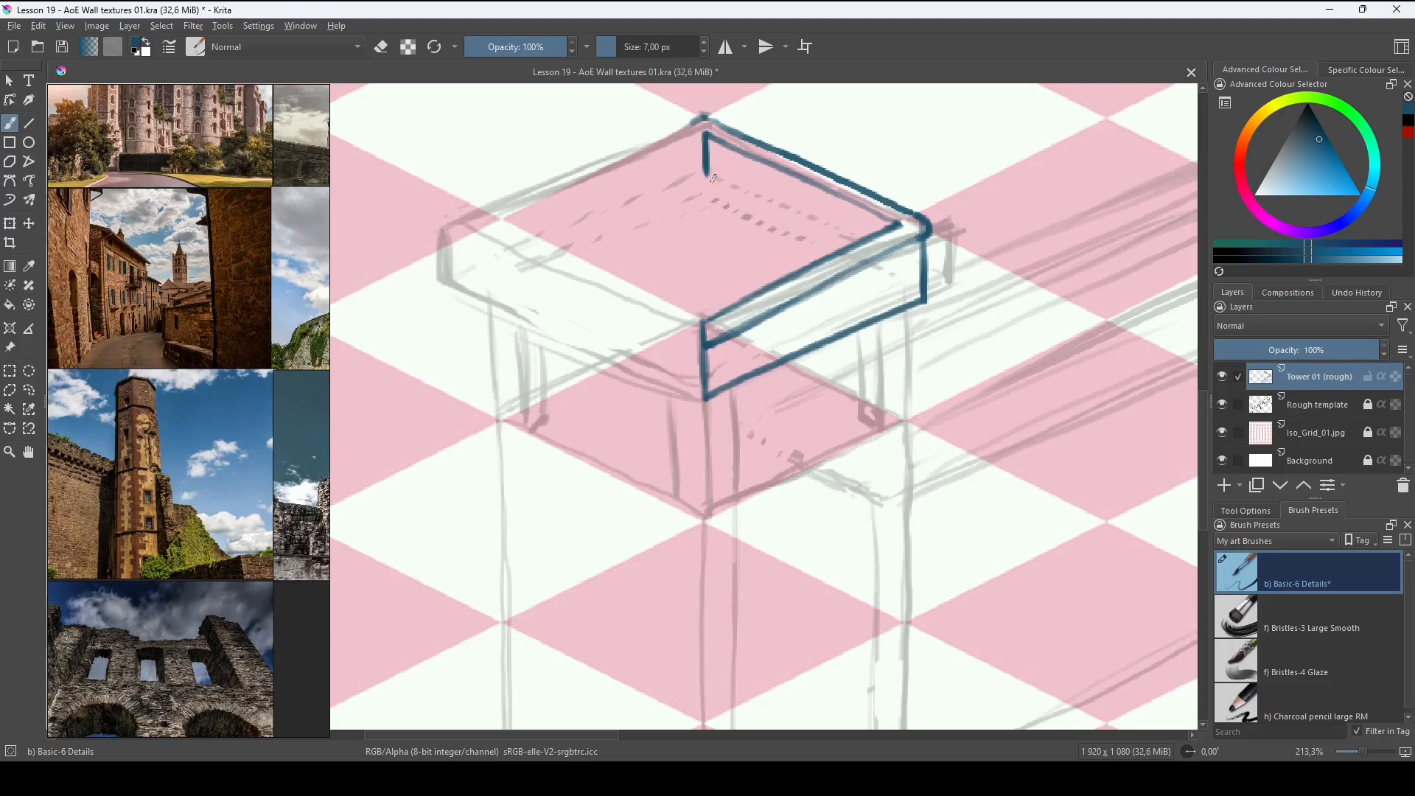
Draw the inner face of the far parapet wall, reinforce the rim lines and clean up the inner corner.
{"action": "left_click_drag", "start_coordinate": [842, 232], "coordinate": [708, 176]}
{"action": "left_click_drag", "start_coordinate": [708, 177], "coordinate": [845, 241]}
{"action": "left_click_drag", "start_coordinate": [708, 342], "coordinate": [922, 239]}
{"action": "left_click_drag", "start_coordinate": [707, 136], "coordinate": [892, 224]}
{"action": "key", "text": "e"}
{"action": "left_click_drag", "start_coordinate": [901, 220], "coordinate": [900, 230]}
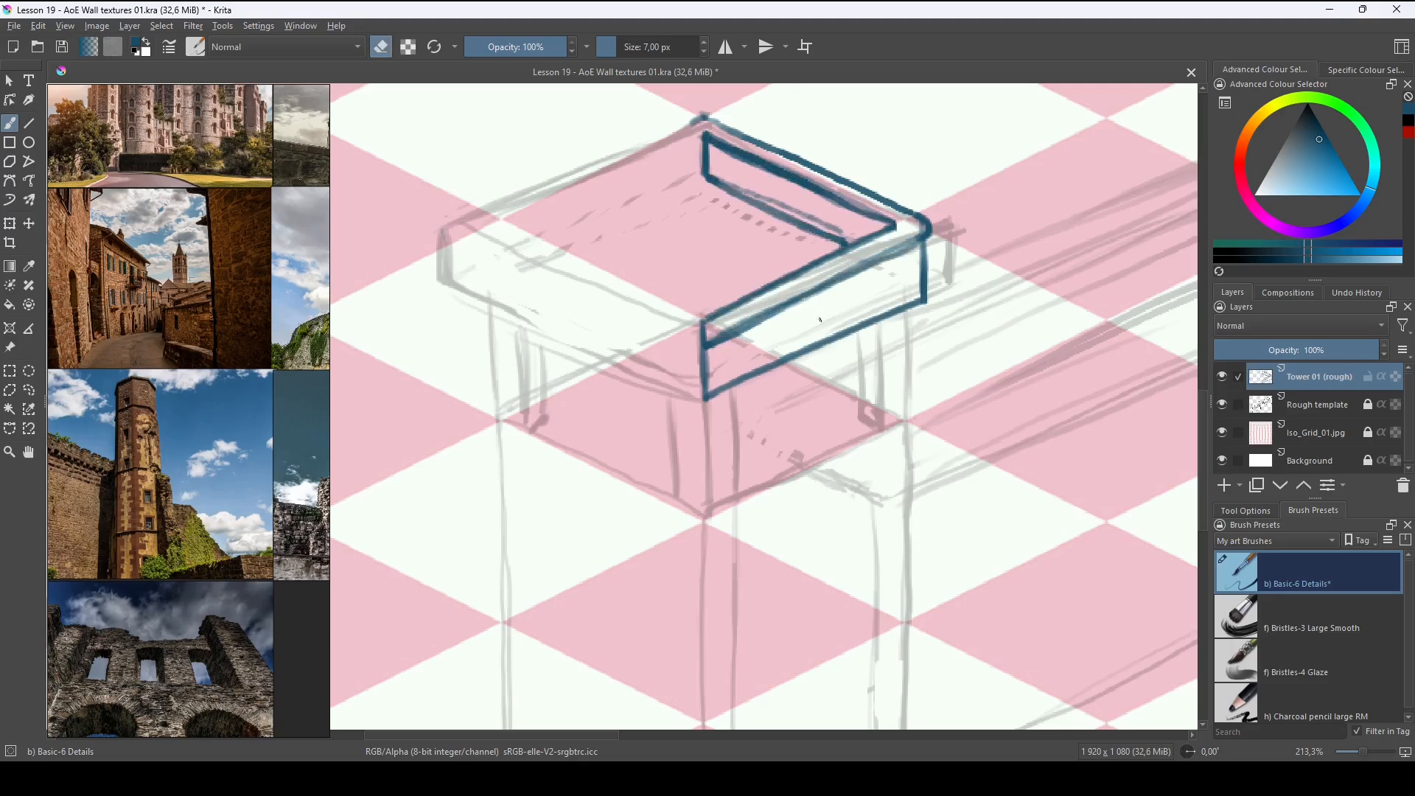
Draw a row of small battlement openings with inner depth along the parapet's outer right face.
{"action": "key", "text": "e"}
{"action": "left_click_drag", "start_coordinate": [713, 374], "coordinate": [921, 276]}
{"action": "mouse_move", "coordinate": [724, 341]}
{"action": "left_mouse_down"}
{"action": "mouse_move", "coordinate": [725, 365]}
{"action": "mouse_move", "coordinate": [750, 360]}
{"action": "left_mouse_up"}
{"action": "left_click_drag", "start_coordinate": [770, 317], "coordinate": [770, 342]}
{"action": "left_click_drag", "start_coordinate": [798, 304], "coordinate": [799, 330]}
{"action": "left_click_drag", "start_coordinate": [895, 258], "coordinate": [896, 283]}
{"action": "left_click_drag", "start_coordinate": [818, 319], "coordinate": [844, 306]}
{"action": "left_click_drag", "start_coordinate": [772, 339], "coordinate": [798, 331]}
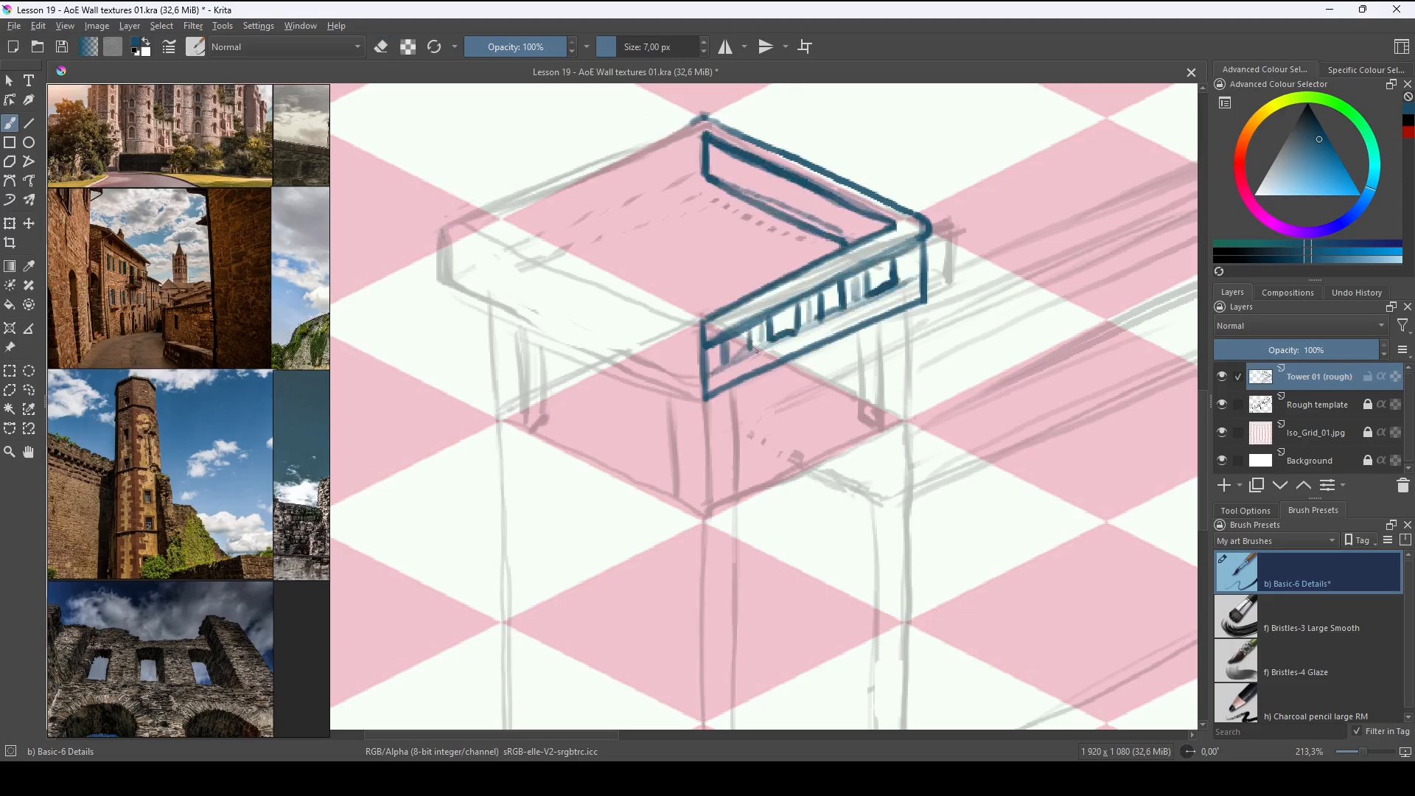
{"action": "left_click_drag", "start_coordinate": [723, 362], "coordinate": [750, 355]}
{"action": "mouse_move", "coordinate": [875, 273]}
{"action": "left_mouse_down"}
{"action": "mouse_move", "coordinate": [890, 282]}
{"action": "mouse_move", "coordinate": [844, 306]}
{"action": "mouse_move", "coordinate": [868, 298]}
{"action": "left_mouse_up"}
{"action": "key", "text": "e"}
{"action": "key", "text": "e"}
{"action": "left_click_drag", "start_coordinate": [873, 269], "coordinate": [872, 296]}
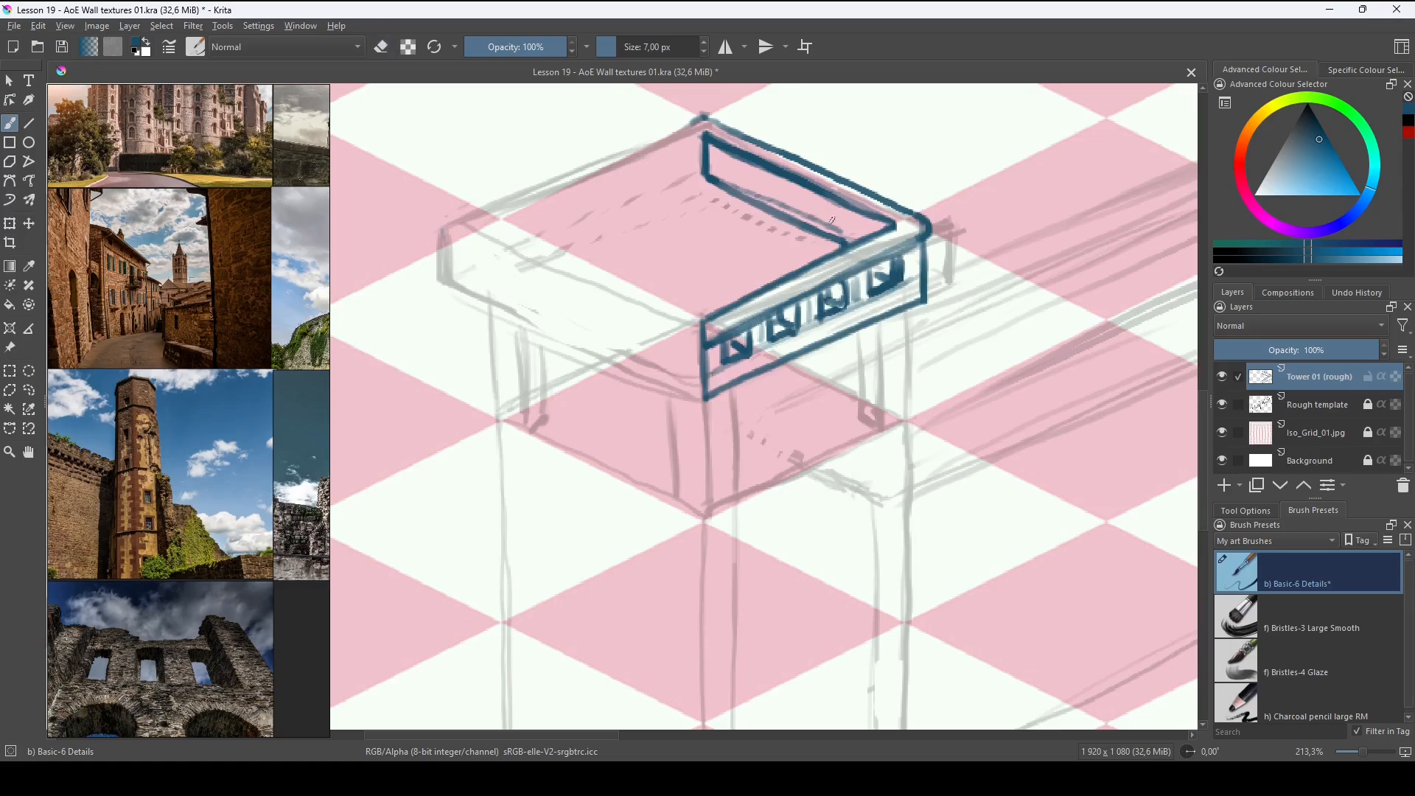
Draw the vertical sides of the battlement openings along the inner face of the far parapet wall.
{"action": "left_click_drag", "start_coordinate": [723, 152], "coordinate": [723, 182]}
{"action": "left_click_drag", "start_coordinate": [895, 231], "coordinate": [895, 251]}
{"action": "left_click_drag", "start_coordinate": [796, 180], "coordinate": [796, 209]}
{"action": "left_click_drag", "start_coordinate": [746, 168], "coordinate": [747, 197]}
{"action": "left_click_drag", "start_coordinate": [842, 207], "coordinate": [843, 236]}
{"action": "left_click_drag", "start_coordinate": [809, 192], "coordinate": [810, 224]}
{"action": "left_click_drag", "start_coordinate": [854, 214], "coordinate": [856, 242]}
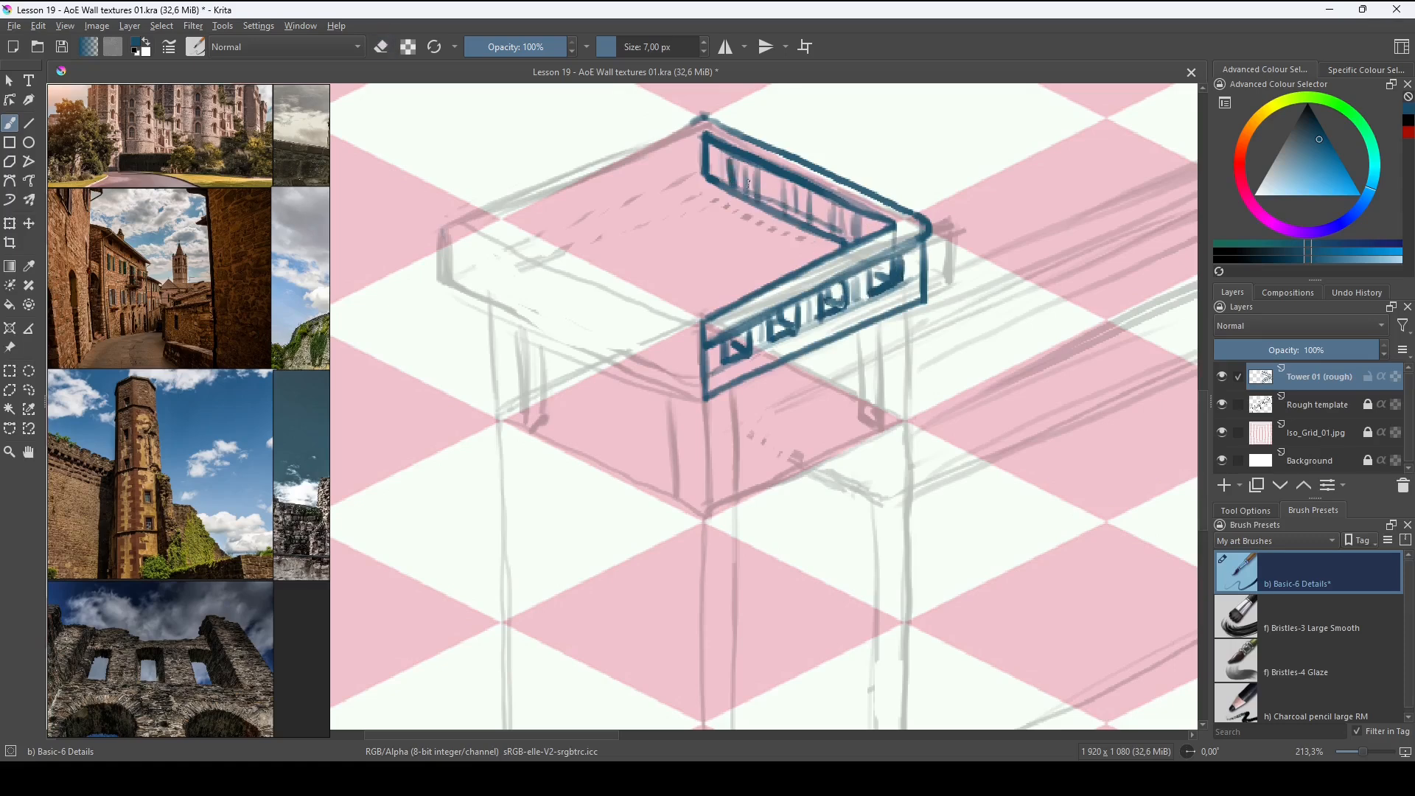
{"action": "left_click_drag", "start_coordinate": [729, 157], "coordinate": [755, 195]}
{"action": "left_click_drag", "start_coordinate": [783, 180], "coordinate": [814, 229]}
{"action": "left_click_drag", "start_coordinate": [846, 210], "coordinate": [860, 231]}
{"action": "left_click_drag", "start_coordinate": [778, 177], "coordinate": [777, 209]}
Refine the openings on the inner parapet wall, erasing surplus lines and redrawing their edges.
{"action": "mouse_move", "coordinate": [726, 157]}
{"action": "left_mouse_down"}
{"action": "mouse_move", "coordinate": [726, 183]}
{"action": "mouse_move", "coordinate": [862, 237]}
{"action": "left_mouse_up"}
{"action": "key", "text": "x"}
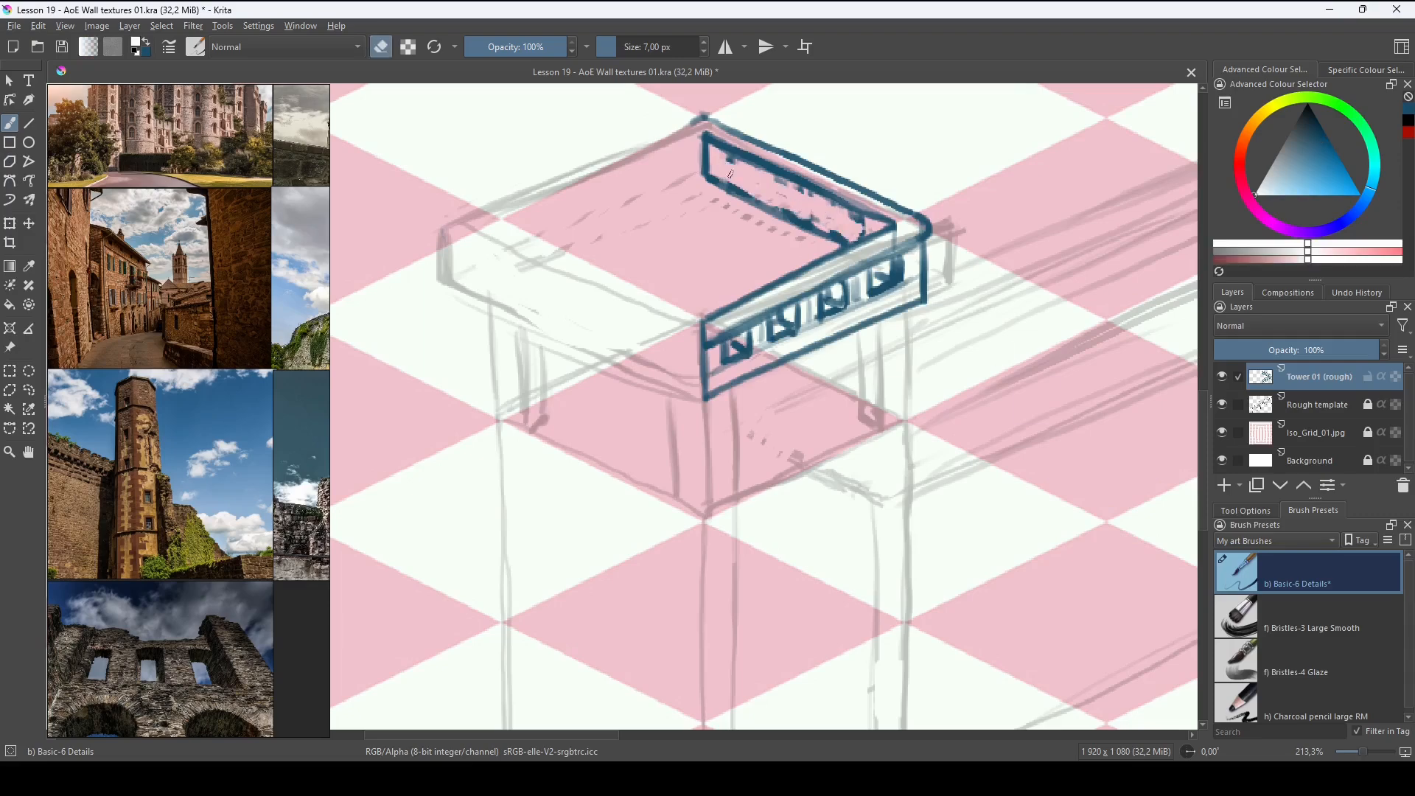
{"action": "key", "text": "ctrl+z"}
{"action": "key", "text": "x"}
{"action": "key", "text": "e"}
{"action": "mouse_move", "coordinate": [742, 168]}
{"action": "left_mouse_down"}
{"action": "mouse_move", "coordinate": [743, 203]}
{"action": "mouse_move", "coordinate": [774, 202]}
{"action": "left_mouse_up"}
{"action": "key", "text": "e"}
{"action": "left_click_drag", "start_coordinate": [810, 215], "coordinate": [855, 242]}
{"action": "key", "text": "e"}
{"action": "key", "text": "e"}
{"action": "left_click_drag", "start_coordinate": [850, 222], "coordinate": [863, 240]}
Draw the tower body's front vertical edge, its right base edge and its right vertical edge.
{"action": "left_click_drag", "start_coordinate": [825, 443], "coordinate": [818, 287]}
{"action": "left_click_drag", "start_coordinate": [767, 457], "coordinate": [778, 373]}
{"action": "mouse_move", "coordinate": [707, 160]}
{"action": "left_mouse_down"}
{"action": "mouse_move", "coordinate": [707, 682]}
{"action": "mouse_move", "coordinate": [881, 587]}
{"action": "left_mouse_up"}
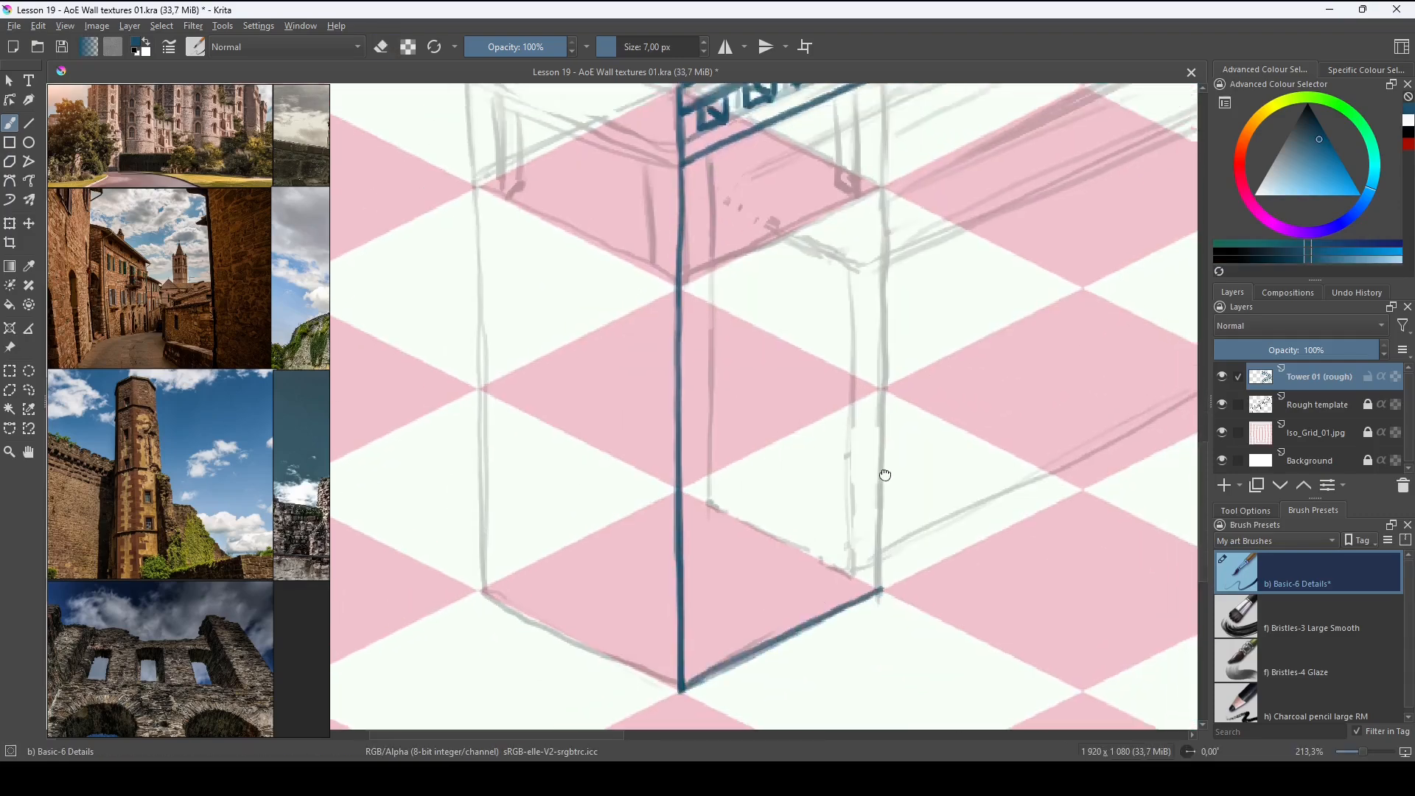
{"action": "left_click_drag", "start_coordinate": [887, 88], "coordinate": [887, 312]}
{"action": "left_click_drag", "start_coordinate": [871, 265], "coordinate": [867, 540]}
Draw the sides and sill line of two tall windows below the parapet, and arch the top of the right one.
{"action": "left_click_drag", "start_coordinate": [781, 295], "coordinate": [769, 487]}
{"action": "left_click_drag", "start_coordinate": [685, 301], "coordinate": [687, 404]}
{"action": "left_click_drag", "start_coordinate": [830, 234], "coordinate": [827, 344]}
{"action": "left_click_drag", "start_coordinate": [692, 405], "coordinate": [832, 344]}
{"action": "left_click_drag", "start_coordinate": [768, 257], "coordinate": [769, 367]}
{"action": "left_click_drag", "start_coordinate": [750, 266], "coordinate": [750, 384]}
{"action": "left_click_drag", "start_coordinate": [777, 310], "coordinate": [832, 252]}
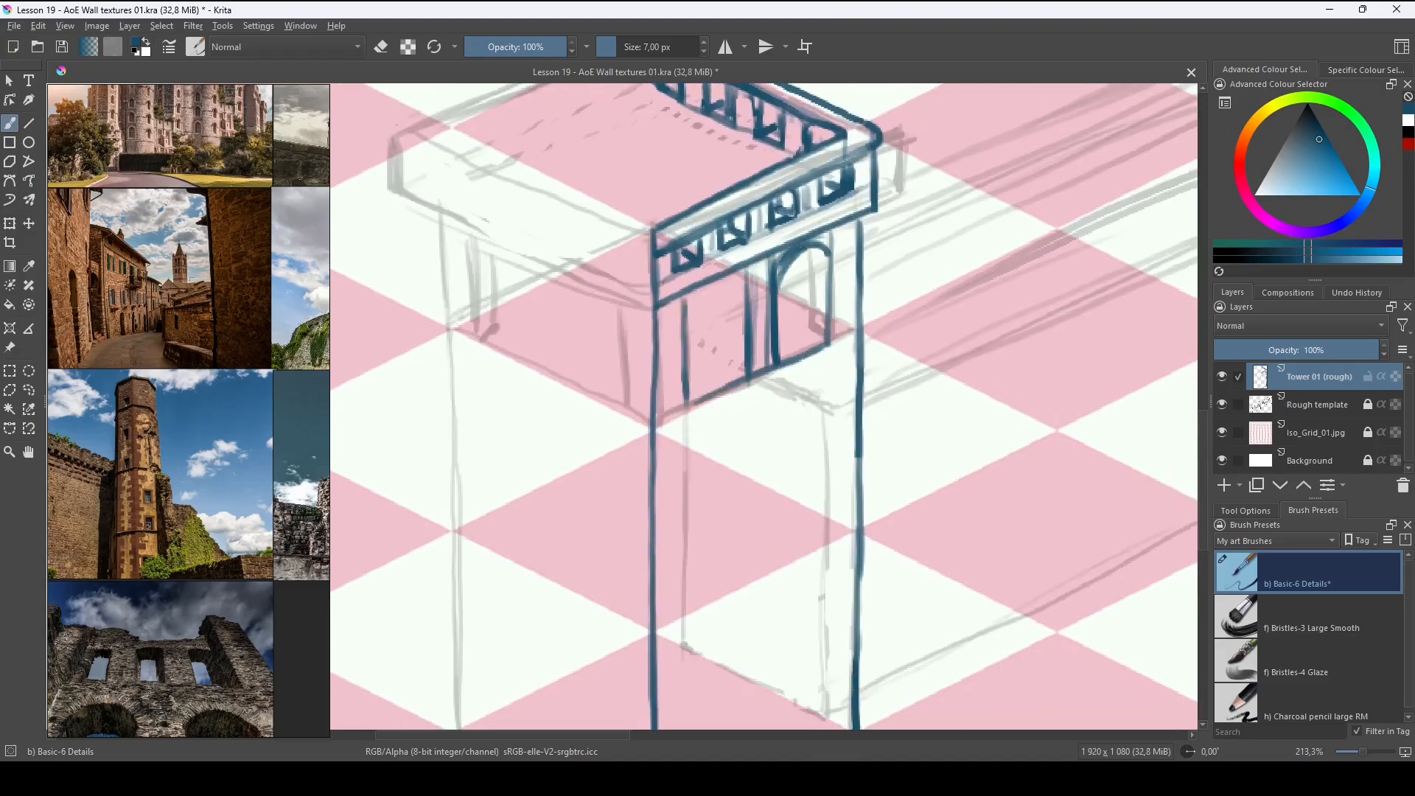
Arch the top of the left window and clean up the outlines of both windows.
{"action": "key", "text": "x"}
{"action": "mouse_move", "coordinate": [687, 324]}
{"action": "left_mouse_down"}
{"action": "mouse_move", "coordinate": [746, 283]}
{"action": "mouse_move", "coordinate": [737, 276]}
{"action": "mouse_move", "coordinate": [823, 249]}
{"action": "mouse_move", "coordinate": [695, 289]}
{"action": "left_mouse_up"}
{"action": "key", "text": "e"}
{"action": "key", "text": "x"}
{"action": "key", "text": "e"}
{"action": "left_click_drag", "start_coordinate": [774, 280], "coordinate": [833, 263]}
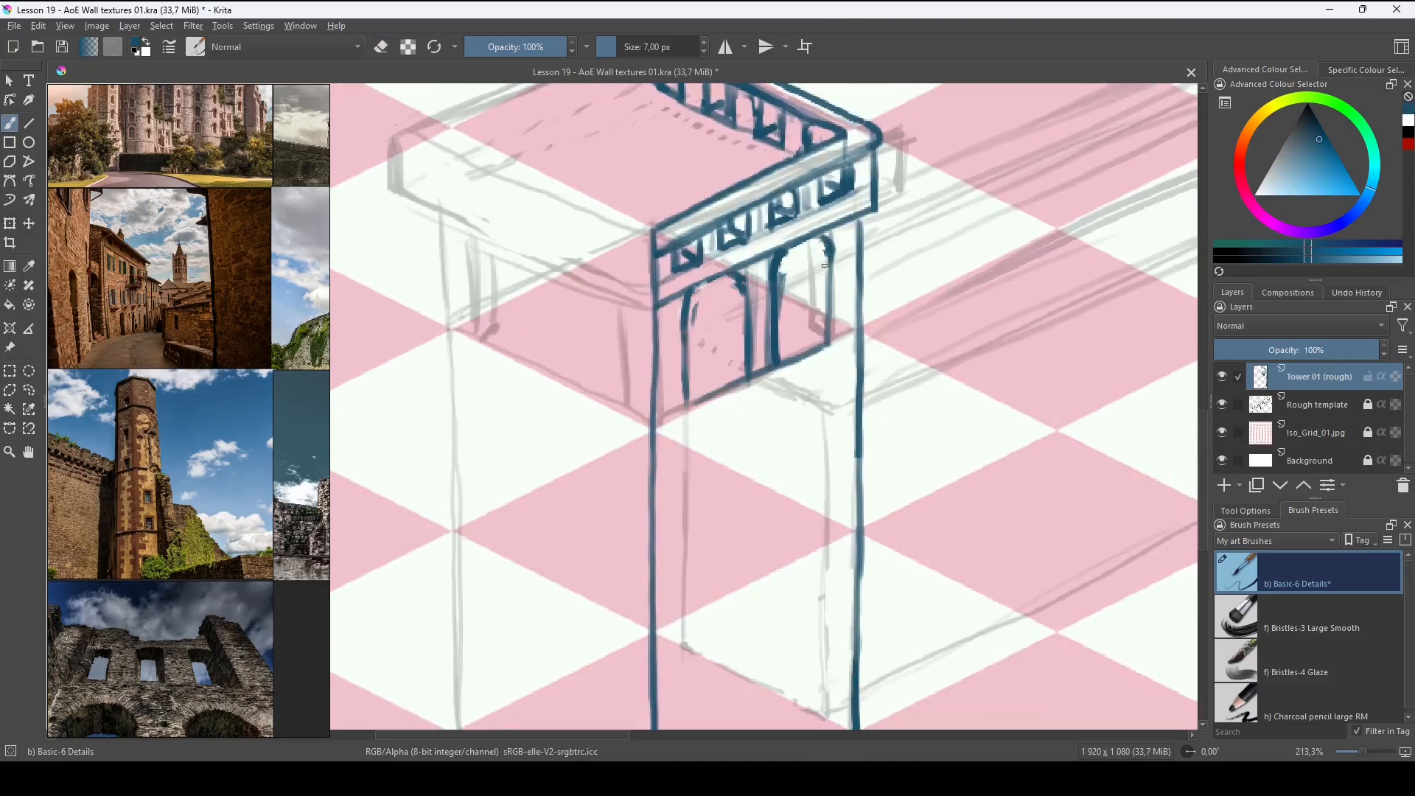
{"action": "key", "text": "e"}
{"action": "left_click_drag", "start_coordinate": [764, 374], "coordinate": [760, 276]}
{"action": "key", "text": "e"}
Draw a projecting ledge across the tower's right face just below the arched windows.
{"action": "mouse_move", "coordinate": [656, 440]}
{"action": "left_mouse_down"}
{"action": "mouse_move", "coordinate": [854, 352]}
{"action": "mouse_move", "coordinate": [893, 373]}
{"action": "left_mouse_up"}
{"action": "left_click_drag", "start_coordinate": [650, 473], "coordinate": [895, 350]}
{"action": "left_click_drag", "start_coordinate": [767, 369], "coordinate": [769, 401]}
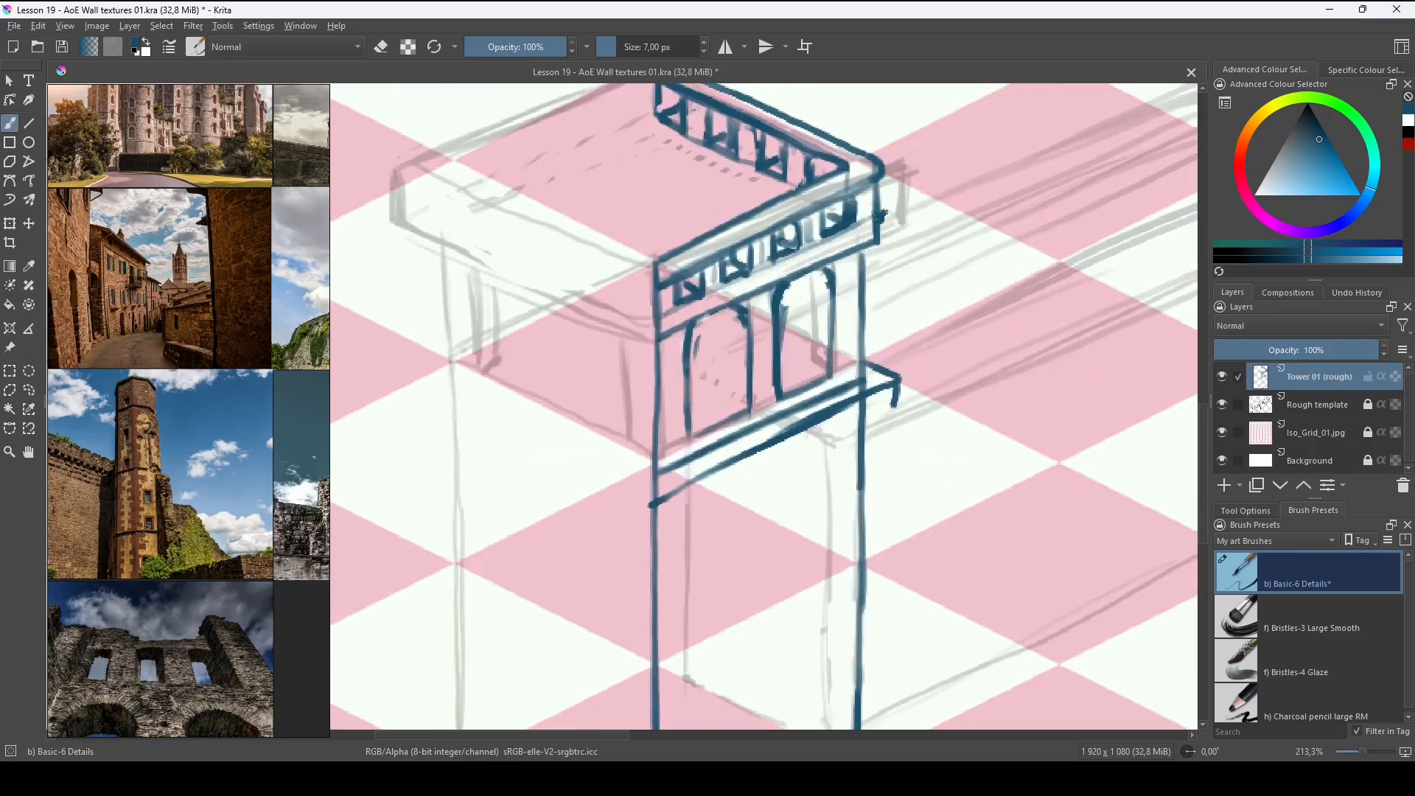
Draw a protruding cornice along the parapet's lower edge and erase the lines overlapping it.
{"action": "left_click_drag", "start_coordinate": [885, 211], "coordinate": [659, 316]}
{"action": "key", "text": "x"}
{"action": "key", "text": "e"}
{"action": "mouse_move", "coordinate": [855, 221]}
{"action": "left_mouse_down"}
{"action": "mouse_move", "coordinate": [906, 214]}
{"action": "mouse_move", "coordinate": [879, 232]}
{"action": "left_mouse_up"}
{"action": "key", "text": "x"}
{"action": "key", "text": "e"}
{"action": "mouse_move", "coordinate": [661, 322]}
{"action": "left_mouse_down"}
{"action": "mouse_move", "coordinate": [902, 212]}
{"action": "mouse_move", "coordinate": [910, 230]}
{"action": "left_mouse_up"}
{"action": "key", "text": "e"}
{"action": "key", "text": "e"}
{"action": "key", "text": "e"}
{"action": "mouse_move", "coordinate": [658, 344]}
{"action": "left_mouse_down"}
{"action": "mouse_move", "coordinate": [910, 230]}
{"action": "mouse_move", "coordinate": [661, 336]}
{"action": "left_mouse_up"}
{"action": "mouse_move", "coordinate": [663, 326]}
{"action": "left_mouse_down"}
{"action": "mouse_move", "coordinate": [876, 225]}
{"action": "mouse_move", "coordinate": [914, 227]}
{"action": "mouse_move", "coordinate": [867, 221]}
{"action": "left_mouse_up"}
Refine the ledge below the arched windows with parallel moulding lines and erase stray overlaps.
{"action": "key", "text": "e"}
{"action": "mouse_move", "coordinate": [652, 458]}
{"action": "left_mouse_down"}
{"action": "mouse_move", "coordinate": [864, 360]}
{"action": "mouse_move", "coordinate": [868, 379]}
{"action": "left_mouse_up"}
{"action": "key", "text": "ctrl+z"}
{"action": "mouse_move", "coordinate": [655, 525]}
{"action": "left_mouse_down"}
{"action": "mouse_move", "coordinate": [878, 415]}
{"action": "mouse_move", "coordinate": [641, 527]}
{"action": "left_mouse_up"}
{"action": "mouse_move", "coordinate": [766, 472]}
{"action": "left_mouse_down"}
{"action": "mouse_move", "coordinate": [780, 346]}
{"action": "mouse_move", "coordinate": [887, 260]}
{"action": "left_mouse_up"}
{"action": "key", "text": "e"}
{"action": "mouse_move", "coordinate": [667, 383]}
{"action": "left_mouse_down"}
{"action": "mouse_move", "coordinate": [668, 398]}
{"action": "mouse_move", "coordinate": [906, 292]}
{"action": "mouse_move", "coordinate": [784, 333]}
{"action": "left_mouse_up"}
{"action": "key", "text": "e"}
Draw a protruding plinth around the right side of the tower's base and erase the lines it overlaps.
{"action": "mouse_move", "coordinate": [682, 683]}
{"action": "left_mouse_down"}
{"action": "mouse_move", "coordinate": [689, 506]}
{"action": "mouse_move", "coordinate": [887, 414]}
{"action": "left_mouse_up"}
{"action": "key", "text": "e"}
{"action": "key", "text": "e"}
{"action": "left_click_drag", "start_coordinate": [673, 530], "coordinate": [905, 413]}
{"action": "left_click_drag", "start_coordinate": [905, 413], "coordinate": [908, 467]}
{"action": "key", "text": "e"}
{"action": "key", "text": "e"}
{"action": "left_click_drag", "start_coordinate": [677, 581], "coordinate": [911, 468]}
{"action": "key", "text": "e"}
{"action": "mouse_move", "coordinate": [685, 557]}
{"action": "left_mouse_down"}
{"action": "mouse_move", "coordinate": [876, 464]}
{"action": "mouse_move", "coordinate": [682, 585]}
{"action": "left_mouse_up"}
{"action": "left_click_drag", "start_coordinate": [811, 295], "coordinate": [768, 488]}
{"action": "key", "text": "e"}
{"action": "left_click_drag", "start_coordinate": [907, 383], "coordinate": [906, 457]}
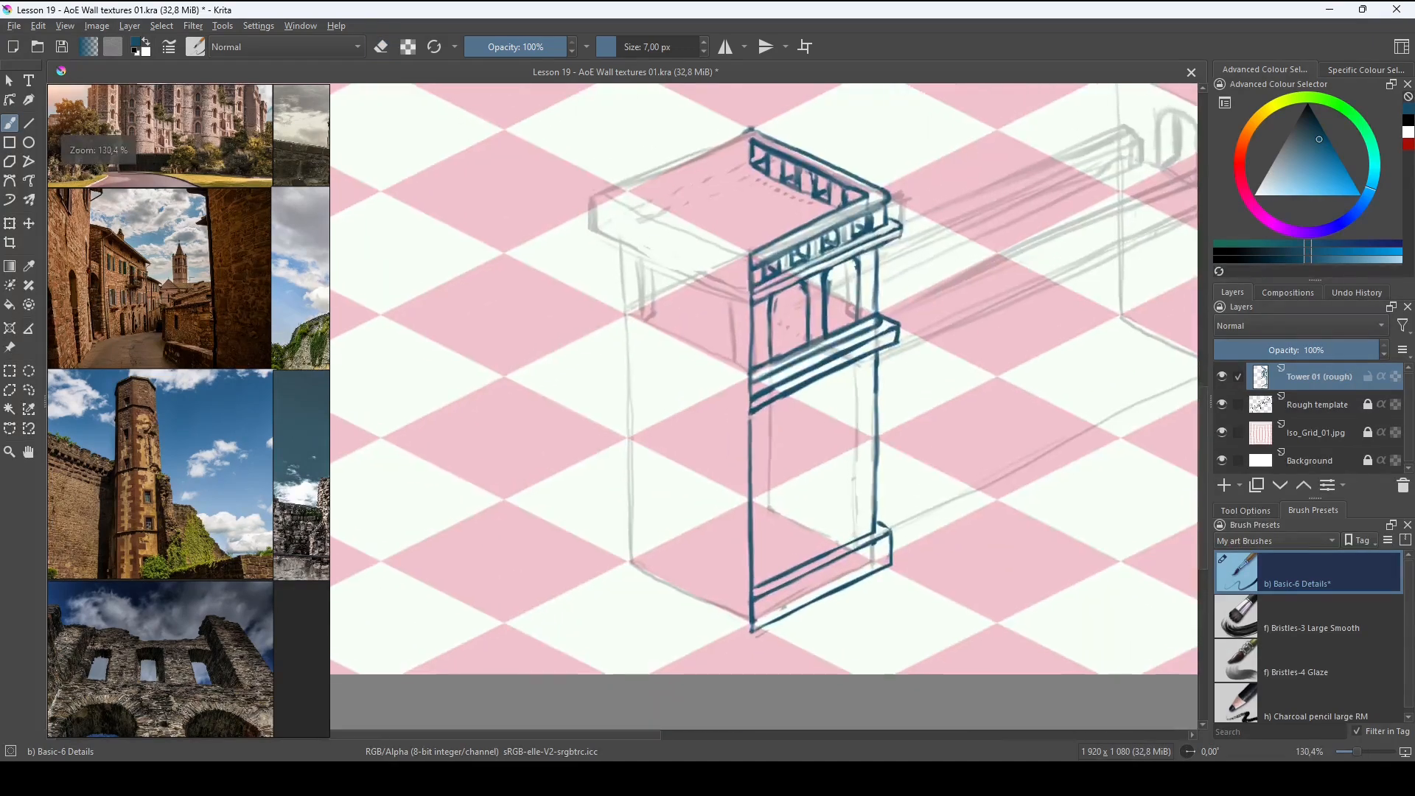
Add inner depth lines and sills inside the two arched windows and tidy their edges.
{"action": "left_click_drag", "start_coordinate": [870, 350], "coordinate": [870, 272]}
{"action": "left_click_drag", "start_coordinate": [824, 189], "coordinate": [823, 277]}
{"action": "left_click_drag", "start_coordinate": [819, 278], "coordinate": [799, 288]}
{"action": "left_click_drag", "start_coordinate": [732, 245], "coordinate": [730, 315]}
{"action": "left_click_drag", "start_coordinate": [729, 315], "coordinate": [702, 332]}
{"action": "mouse_move", "coordinate": [730, 316]}
{"action": "left_mouse_down"}
{"action": "mouse_move", "coordinate": [759, 333]}
{"action": "mouse_move", "coordinate": [774, 289]}
{"action": "left_mouse_up"}
{"action": "key", "text": "e"}
{"action": "left_click_drag", "start_coordinate": [787, 244], "coordinate": [787, 309]}
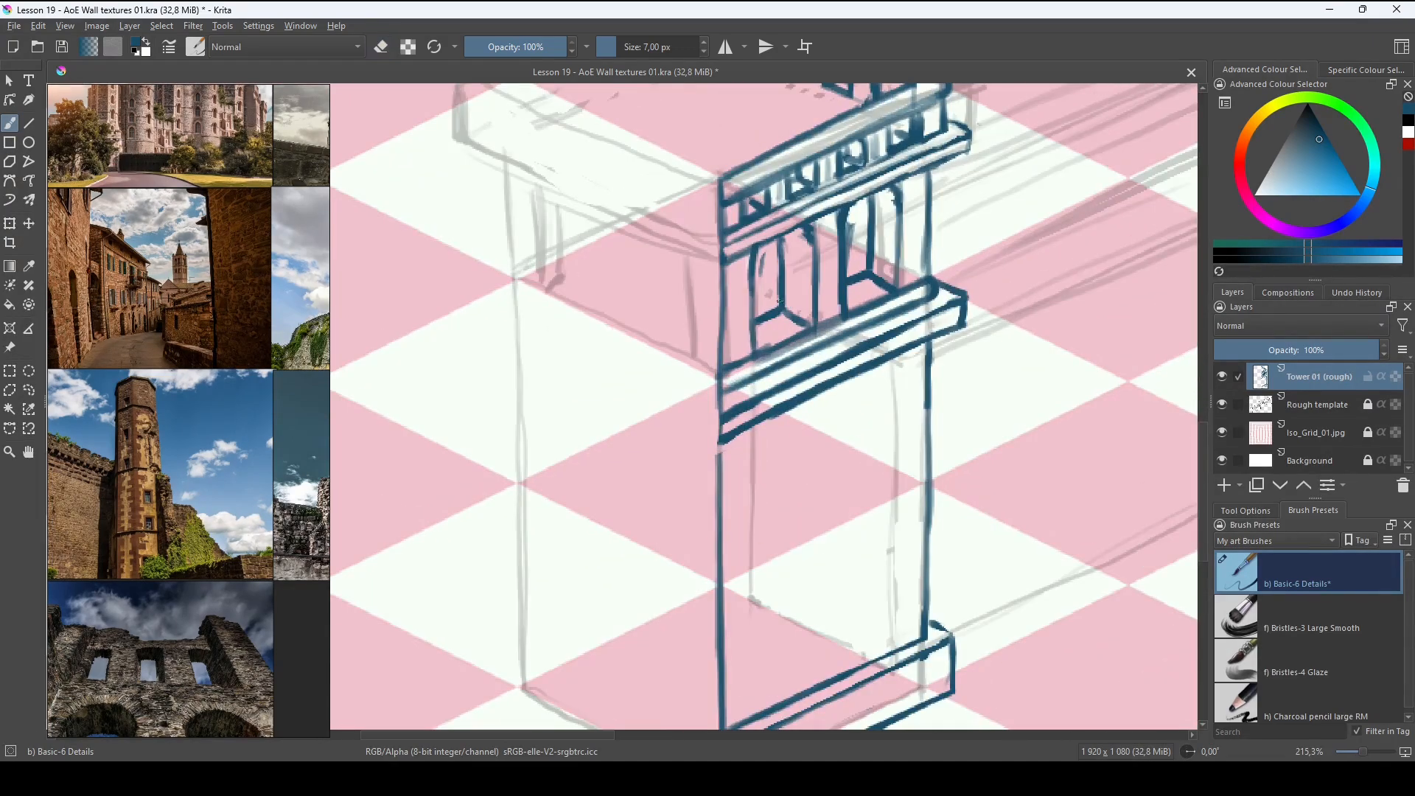
{"action": "key", "text": "e"}
{"action": "left_click_drag", "start_coordinate": [752, 264], "coordinate": [752, 309]}
Check the whole drawn tower half in a mirrored canvas view and return to the normal view.
{"action": "left_click_drag", "start_coordinate": [916, 266], "coordinate": [882, 490]}
{"action": "left_click_drag", "start_coordinate": [907, 623], "coordinate": [889, 609]}
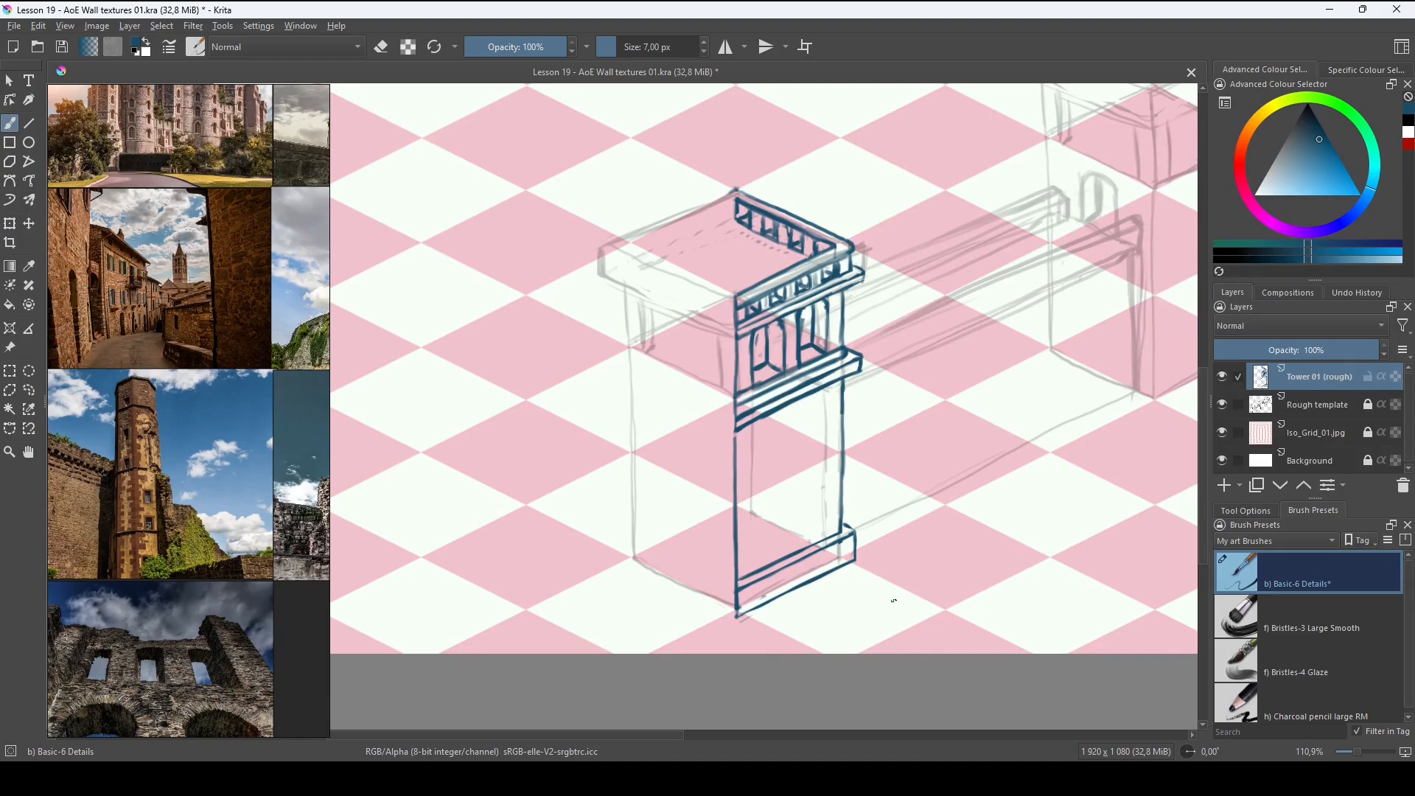
{"action": "key", "text": "m"}
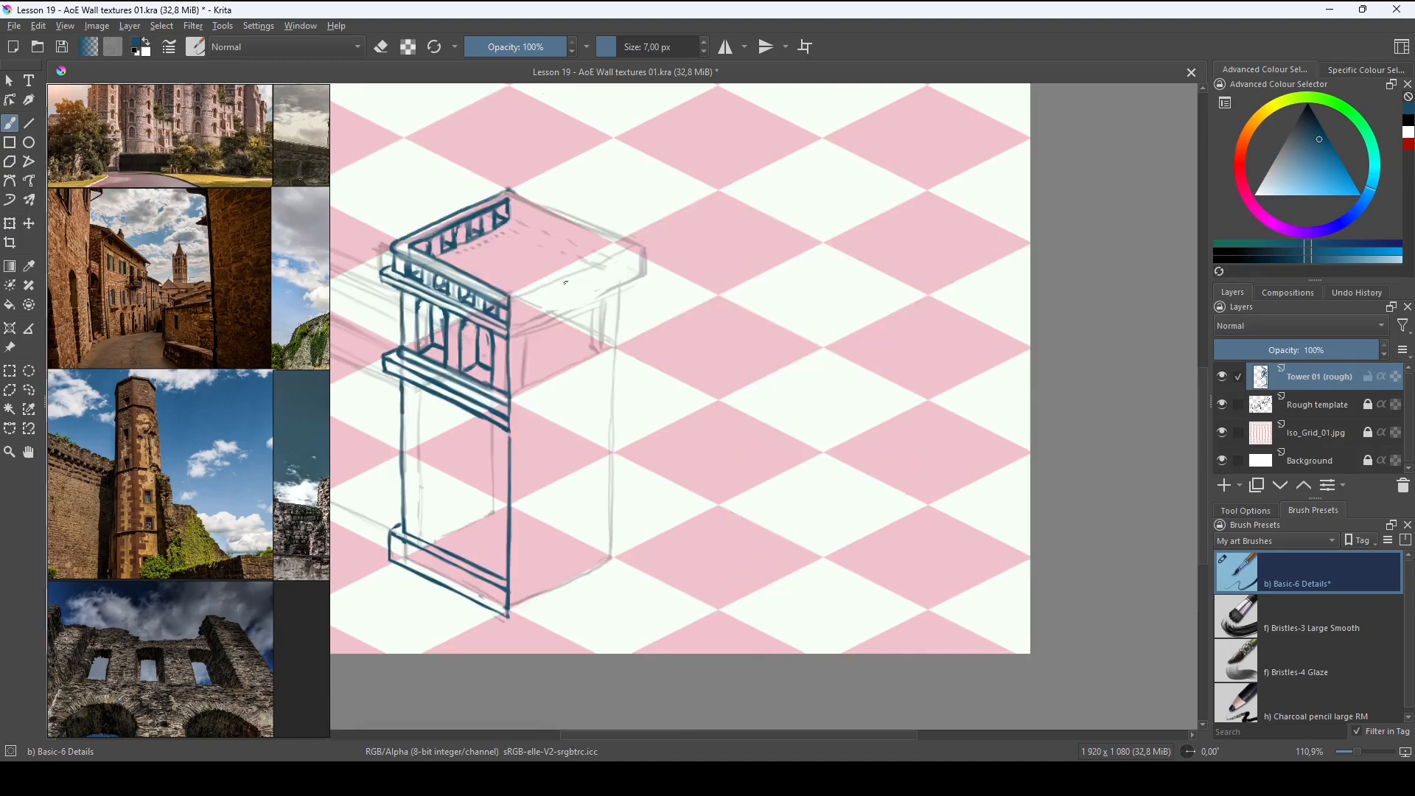
{"action": "key", "text": "m"}
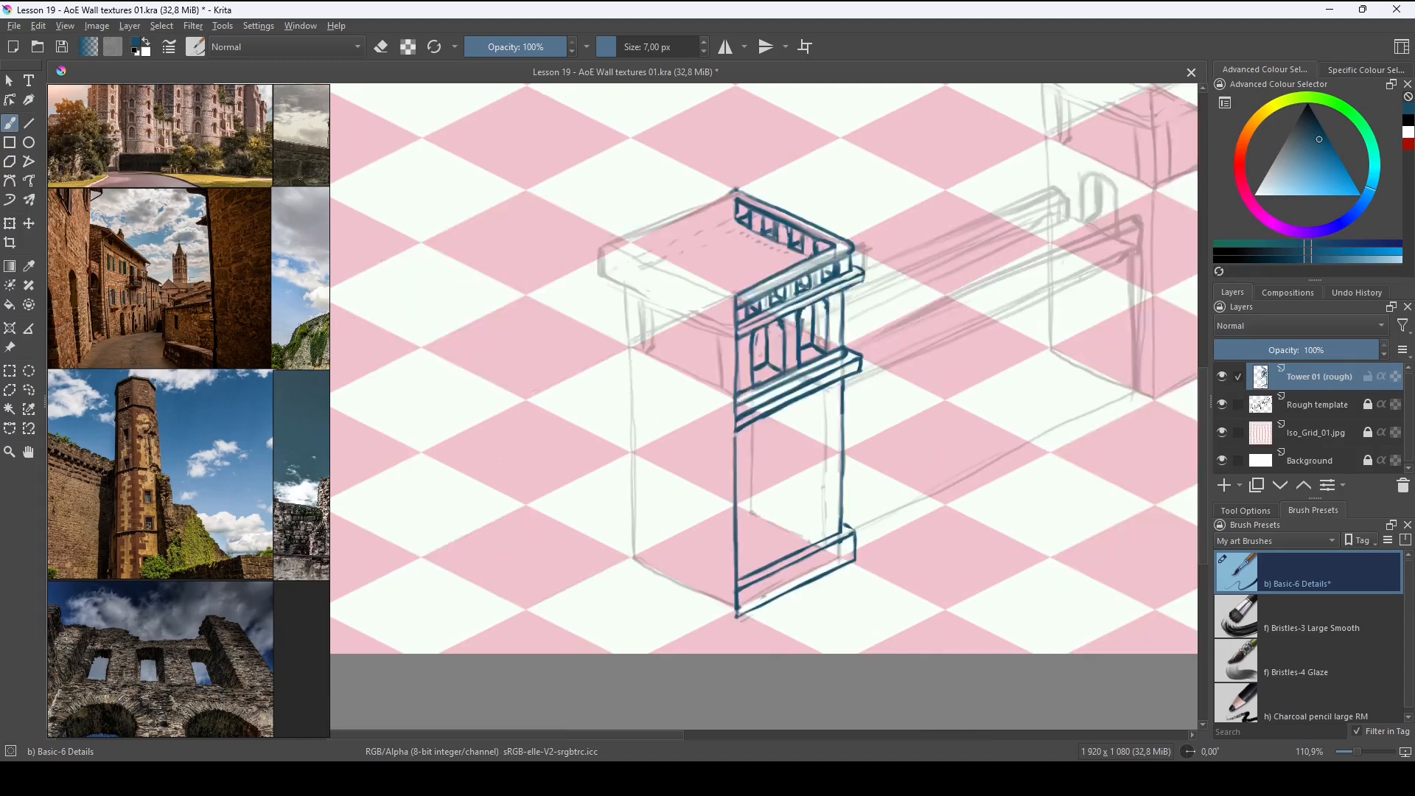
Select the drawn right half of the tower with a rectangular selection and copy it to a new layer.
{"action": "left_click", "coordinate": [9, 371]}
{"action": "left_click_drag", "start_coordinate": [736, 185], "coordinate": [913, 627]}
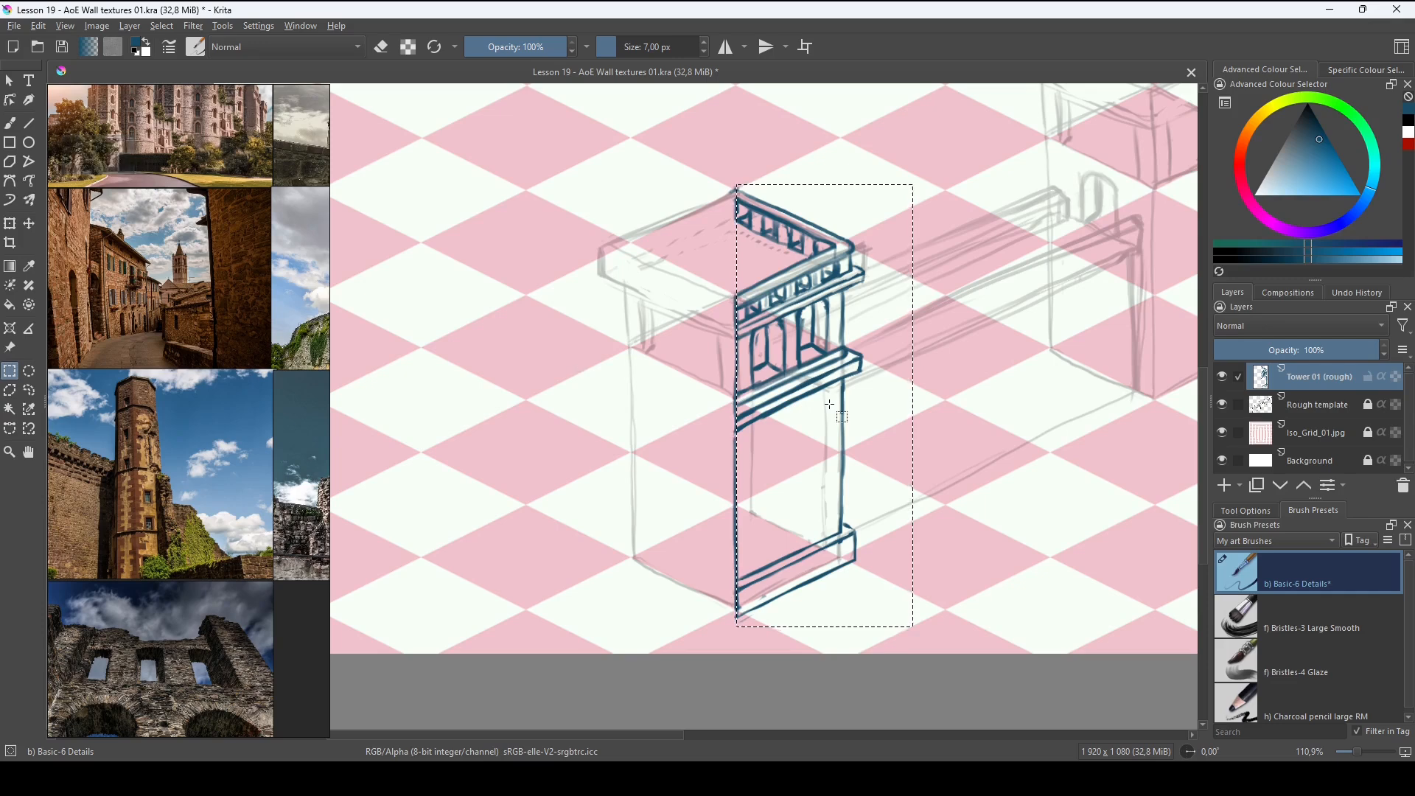
{"action": "left_click", "coordinate": [833, 536]}
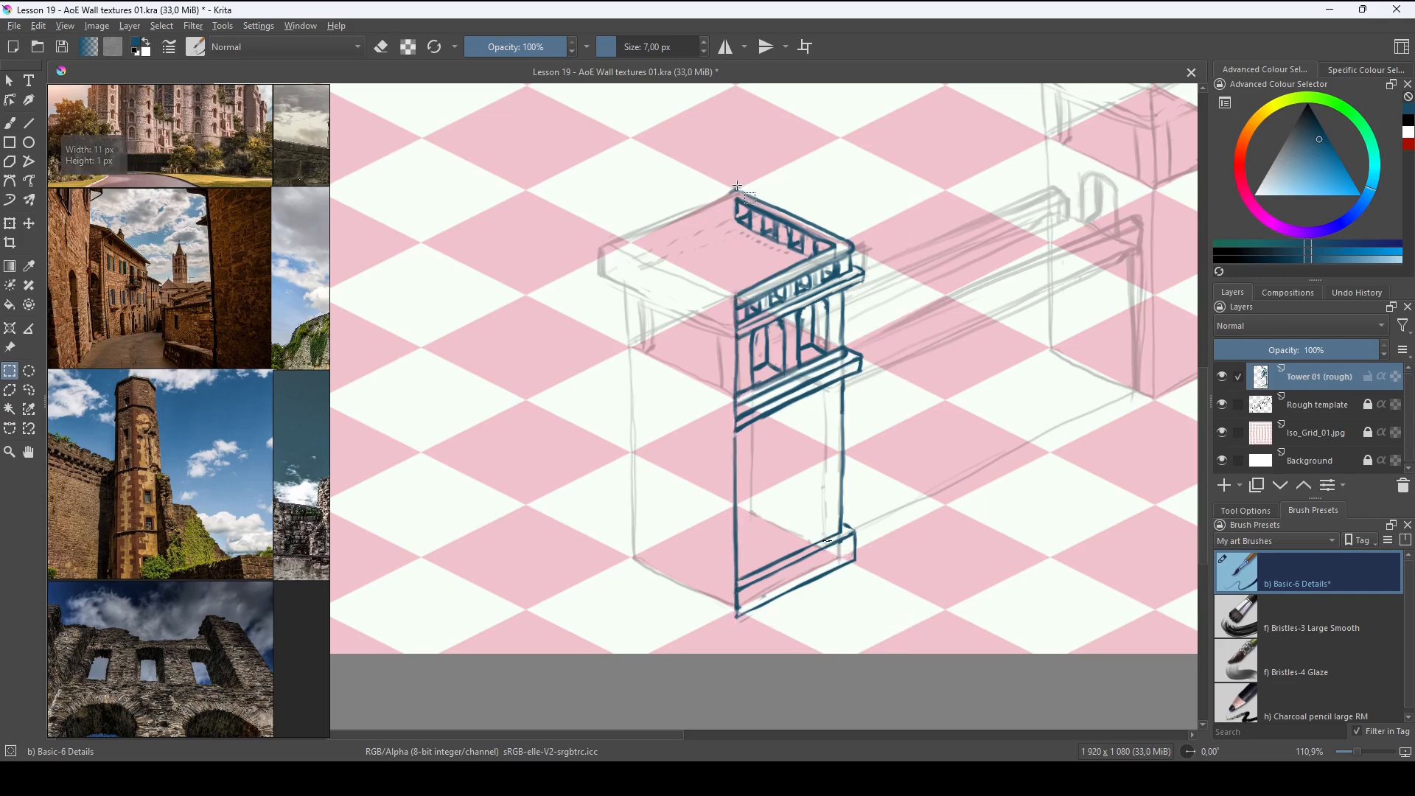
{"action": "left_click_drag", "start_coordinate": [737, 186], "coordinate": [889, 613]}
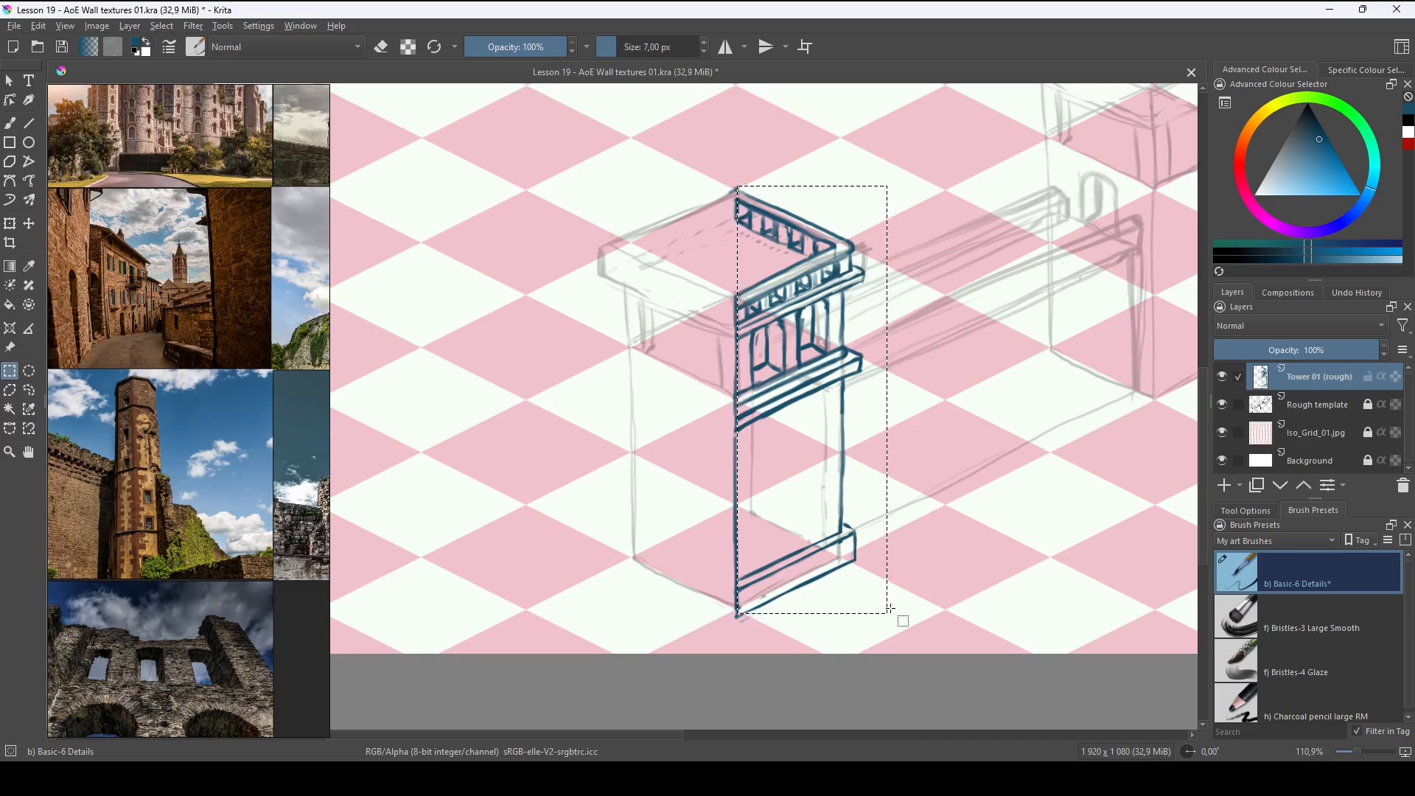
{"action": "key", "text": "ctrl+alt+j"}
Mirror the copied tower half horizontally and clear the selection.
{"action": "key", "text": "ctrl+t"}
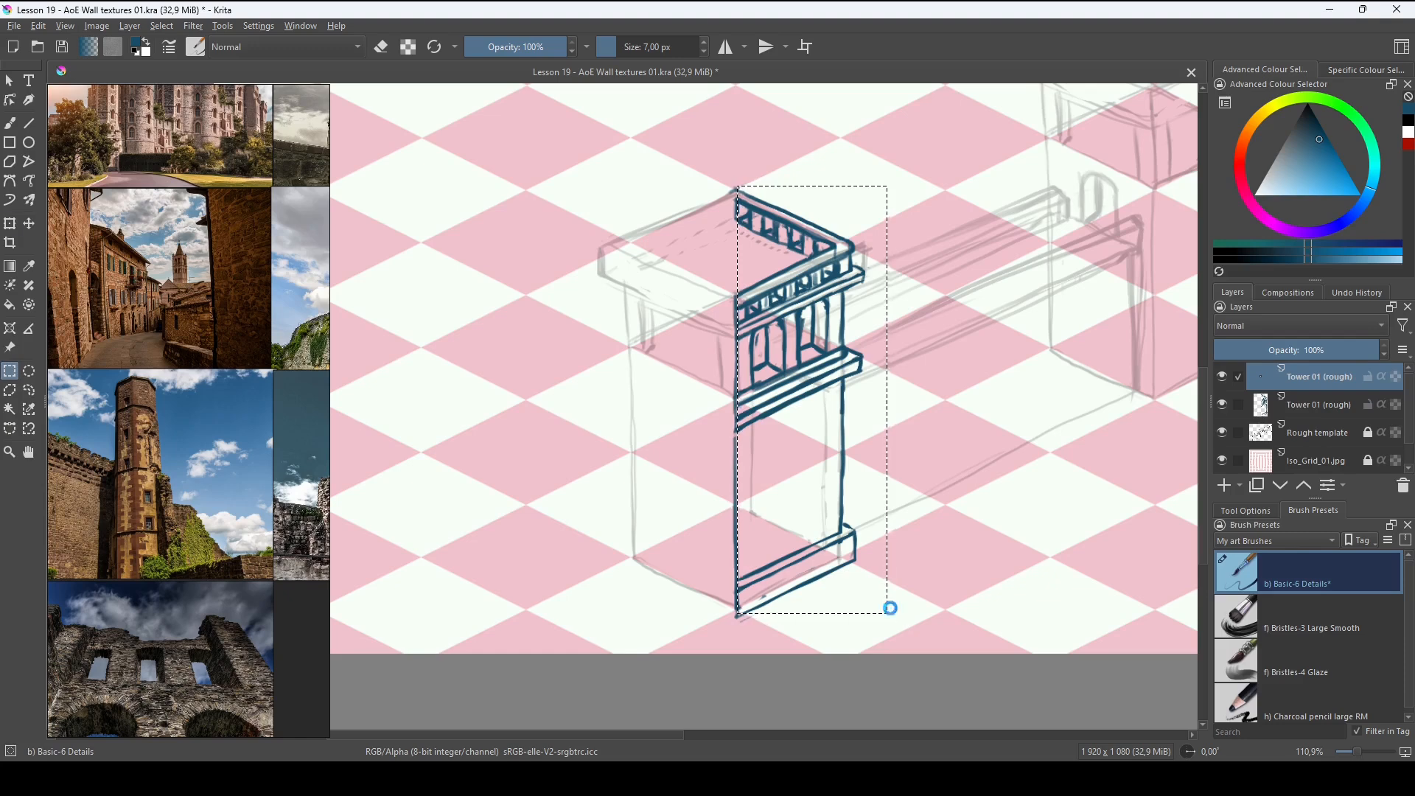
{"action": "right_click", "coordinate": [814, 483]}
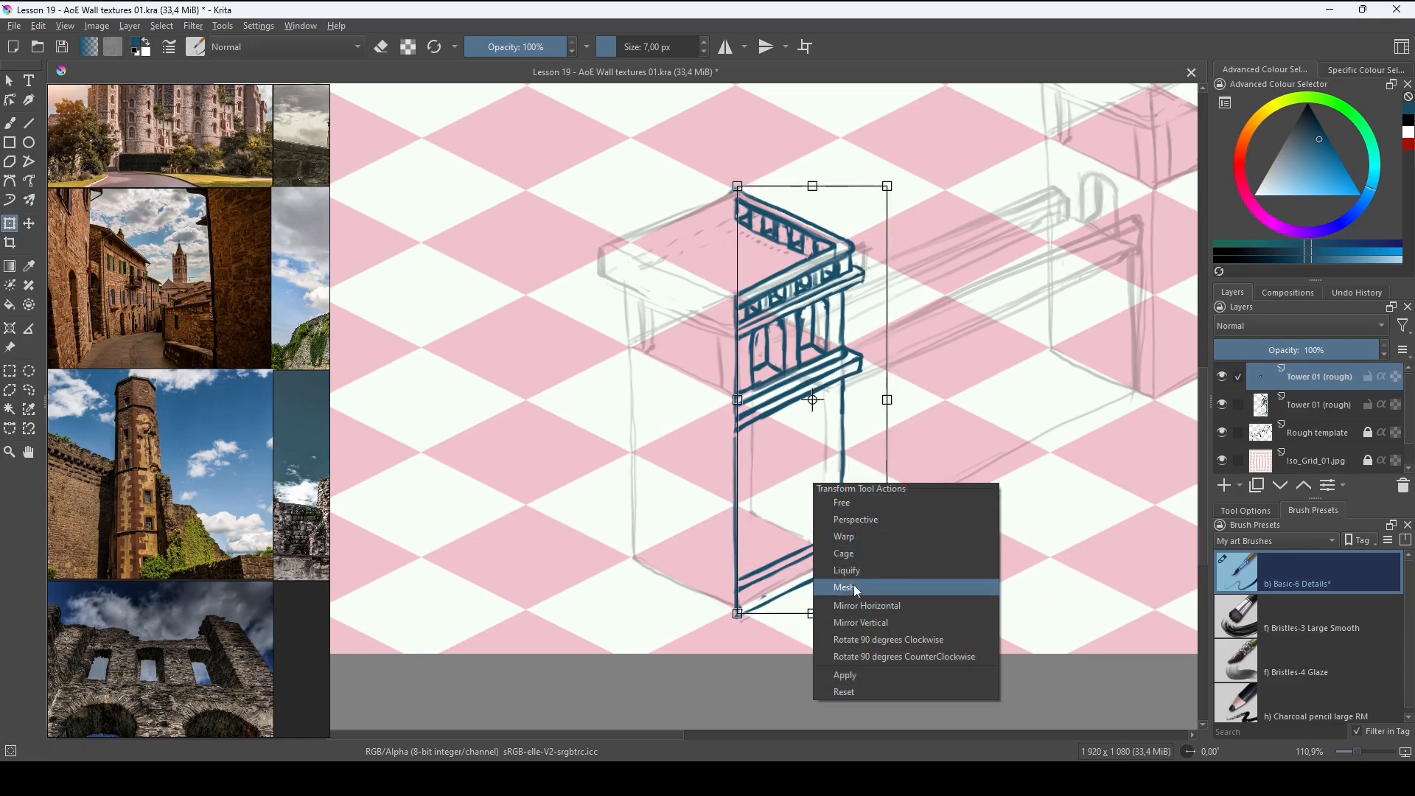
{"action": "left_click", "coordinate": [864, 608]}
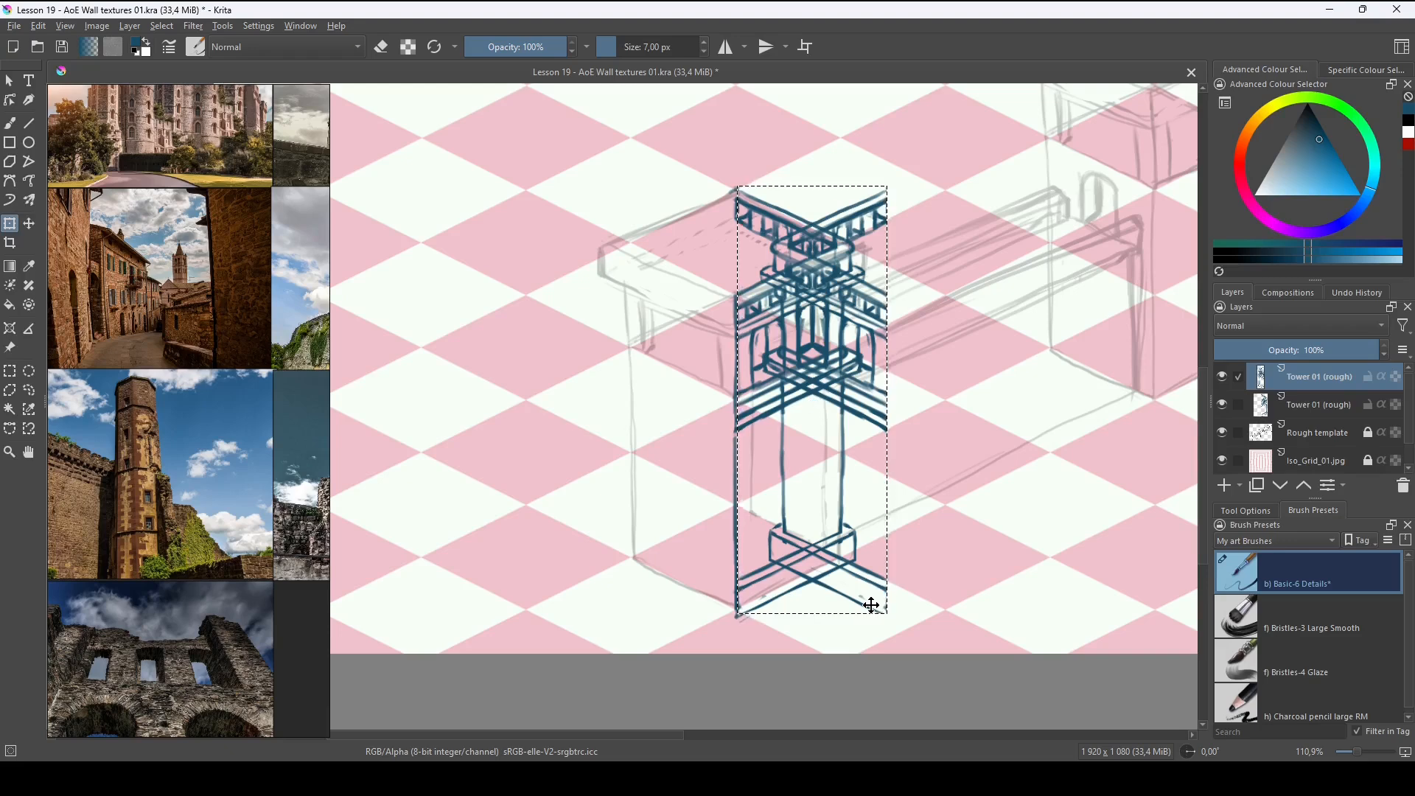
{"action": "key", "text": "ctrl+shift+a"}
Move the mirrored half to the tower's left side and nudge it until it meets the original along the centre edge.
{"action": "key", "text": "t"}
{"action": "left_click_drag", "start_coordinate": [840, 538], "coordinate": [689, 557]}
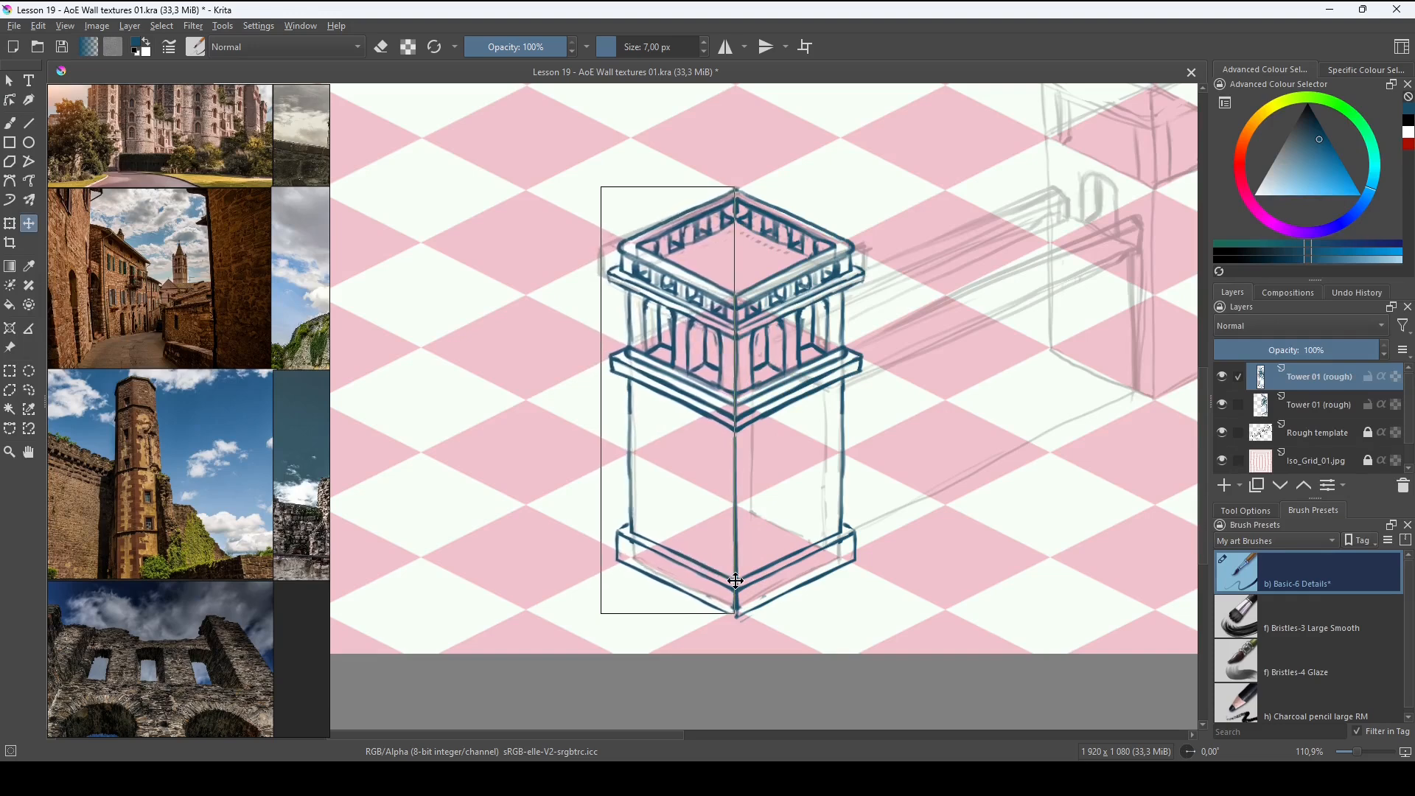
{"action": "key", "text": "Right"}
{"action": "key", "text": "Left"}
{"action": "key", "text": "Left"}
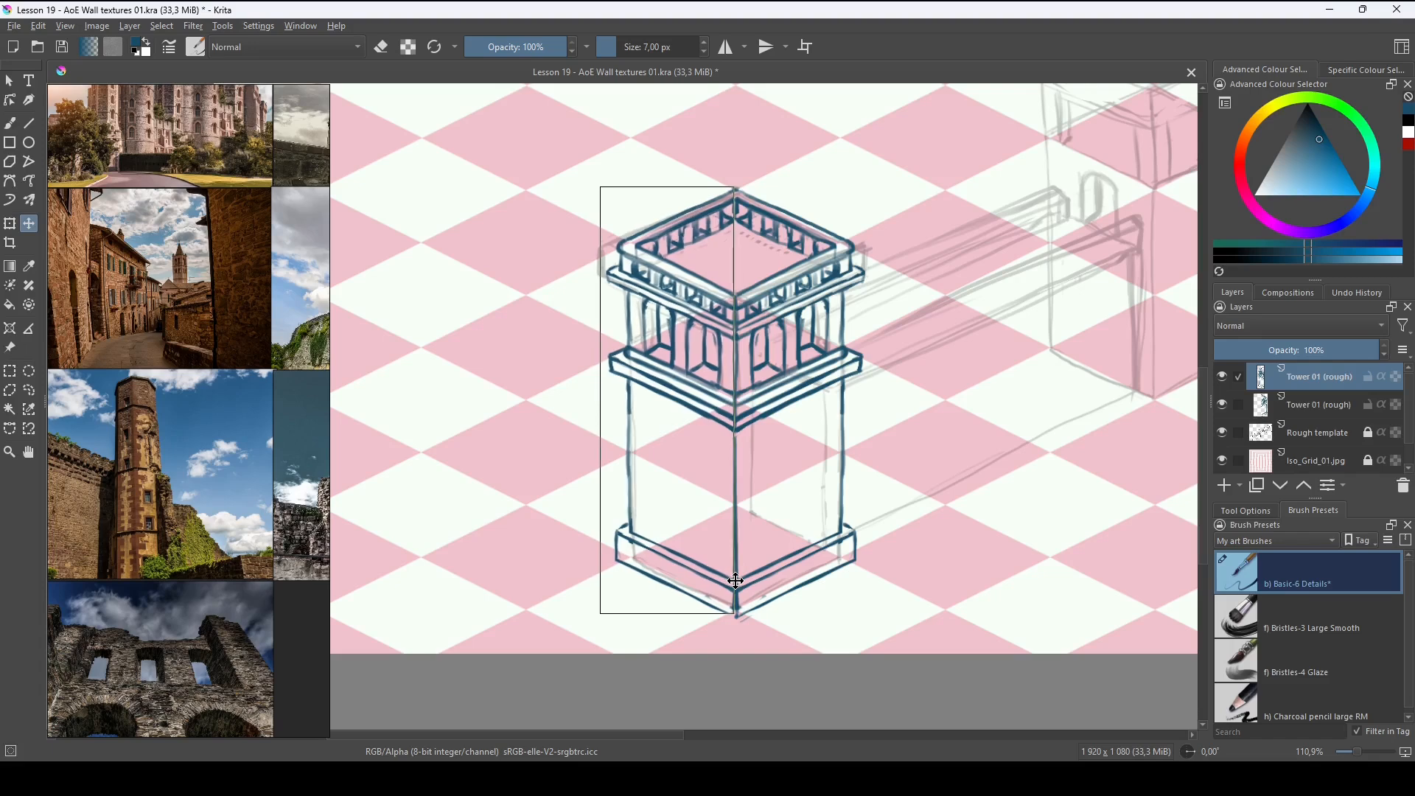
Merge the mirrored half down into the Tower 01 (rough) layer and toggle the layer's visibility to compare with the template.
{"action": "key", "text": "ctrl+e"}
{"action": "left_click", "coordinate": [1223, 376]}
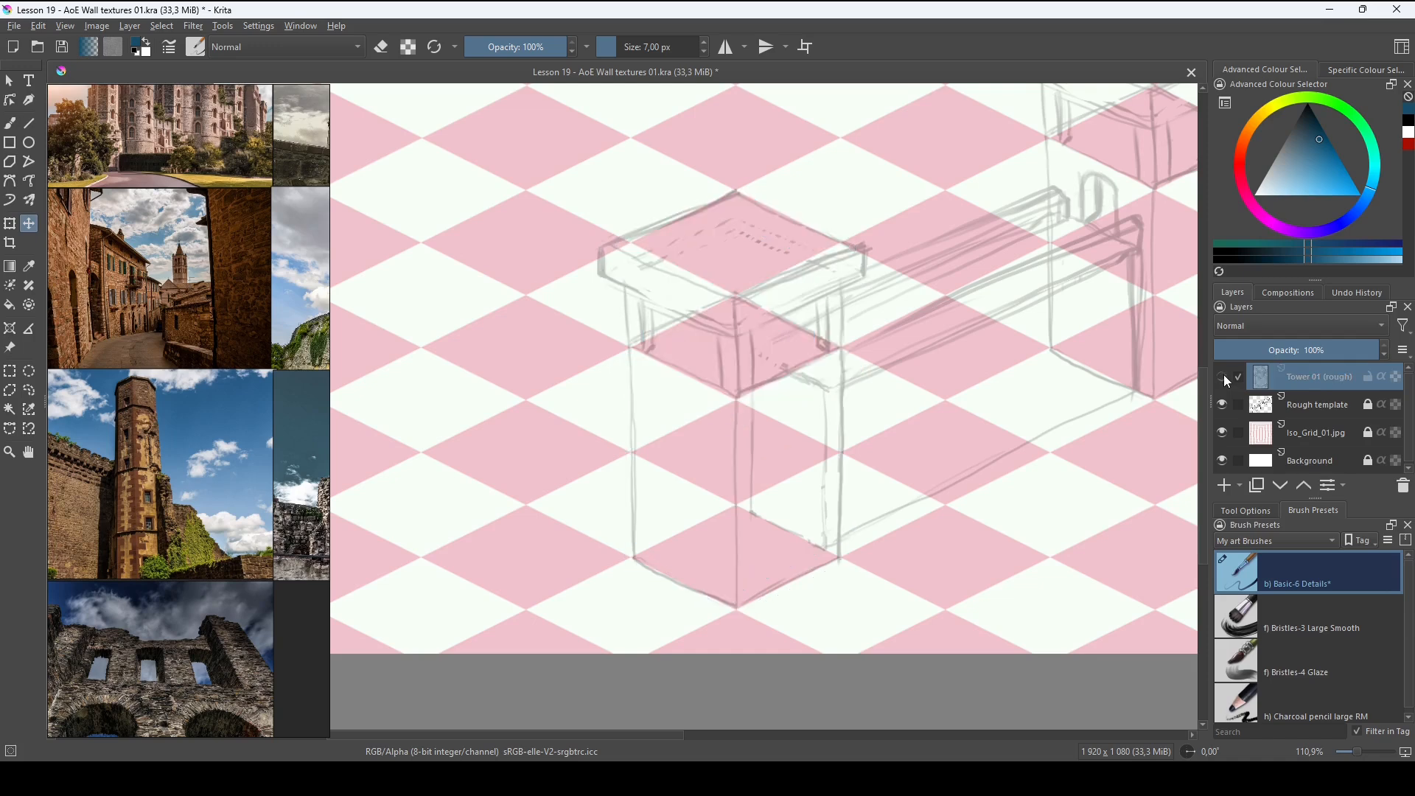
{"action": "left_click", "coordinate": [1224, 378]}
{"action": "left_click", "coordinate": [1224, 377]}
{"action": "left_click", "coordinate": [1224, 377]}
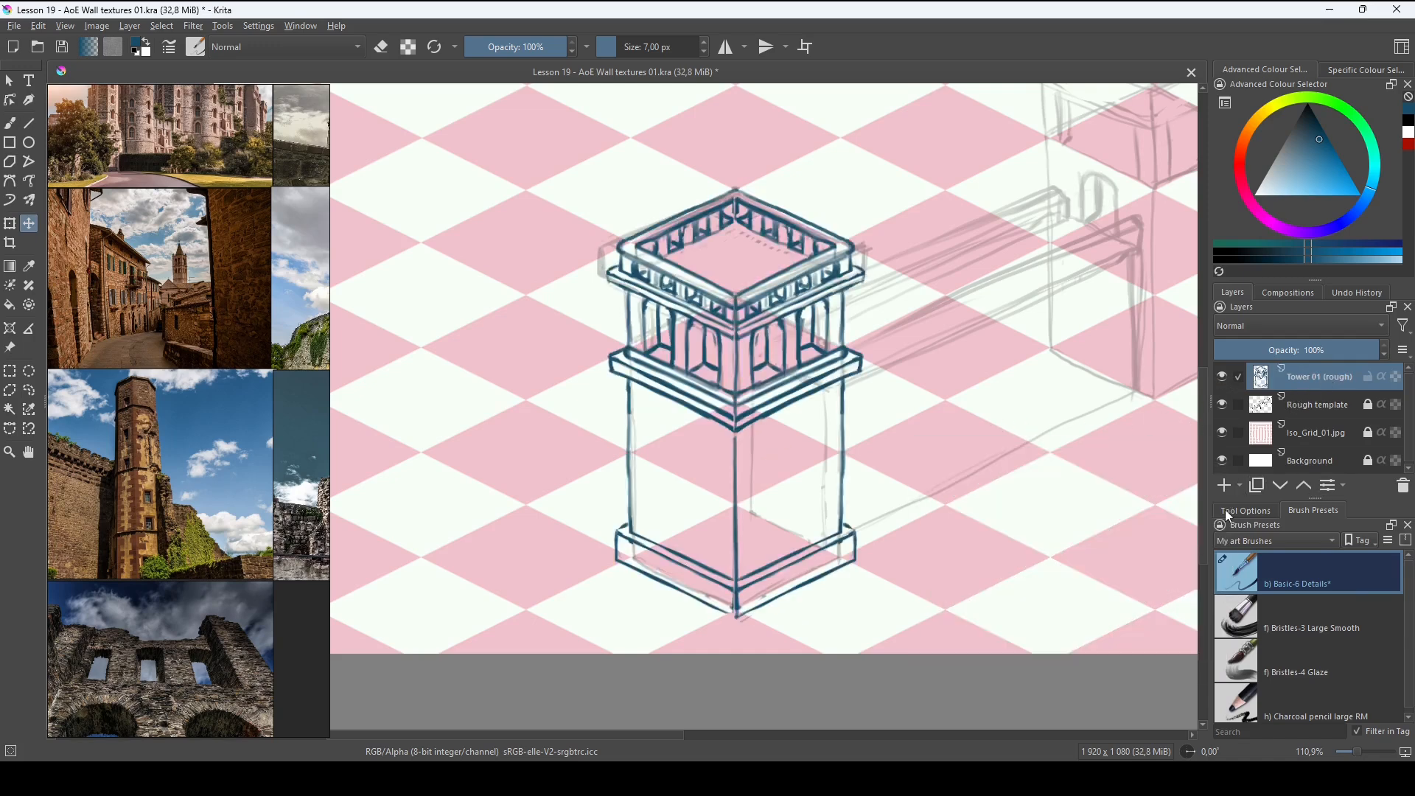
Add a new paint layer above the tower and name it "Wall 01 rough".
{"action": "key", "text": "Insert"}
{"action": "double_click", "coordinate": [1298, 378]}
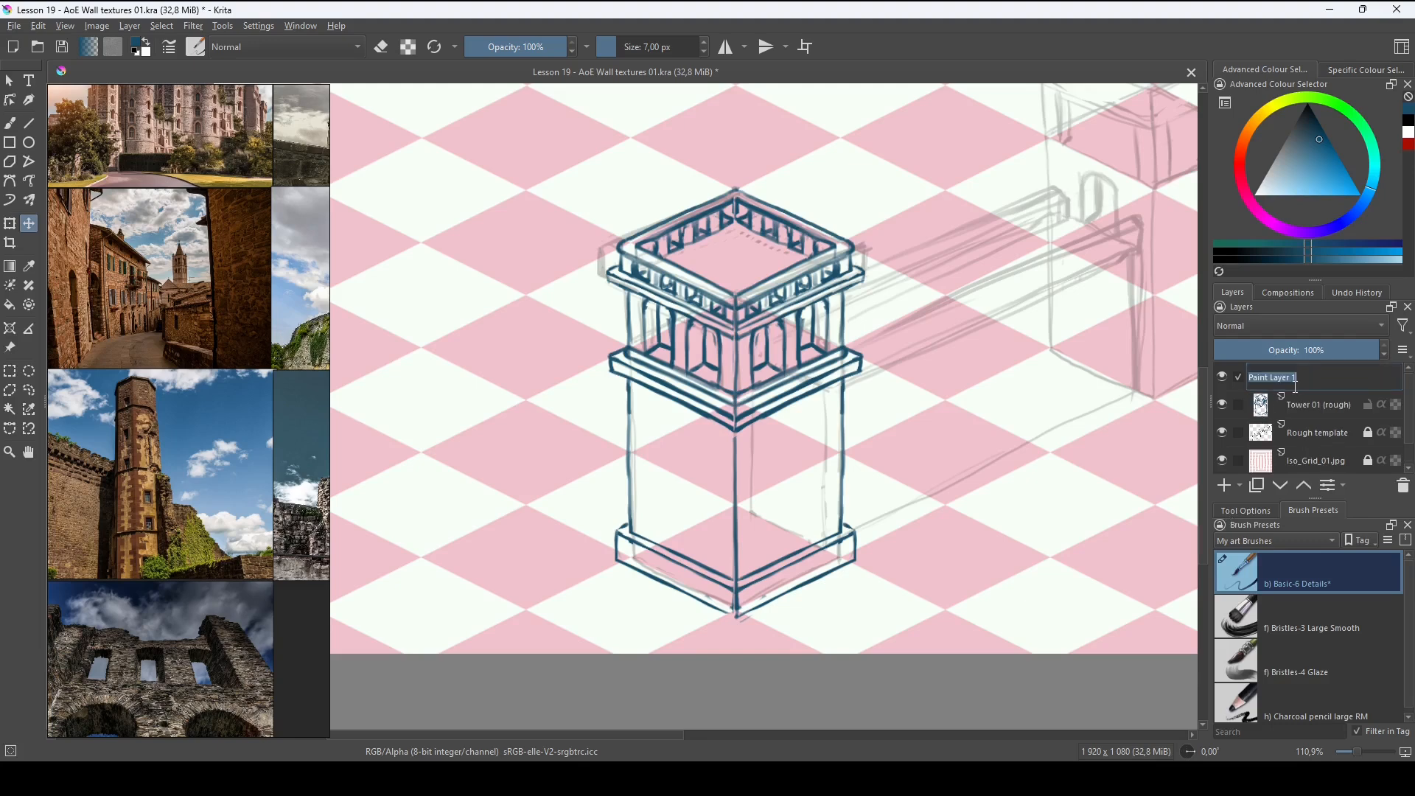
{"action": "type", "text": "Wall 01 rough"}
{"action": "key", "text": "Return"}
Switch back to the Brush tool and hide the Tower 01 (rough) layer to expose the wall template.
{"action": "left_click_drag", "start_coordinate": [951, 448], "coordinate": [714, 525]}
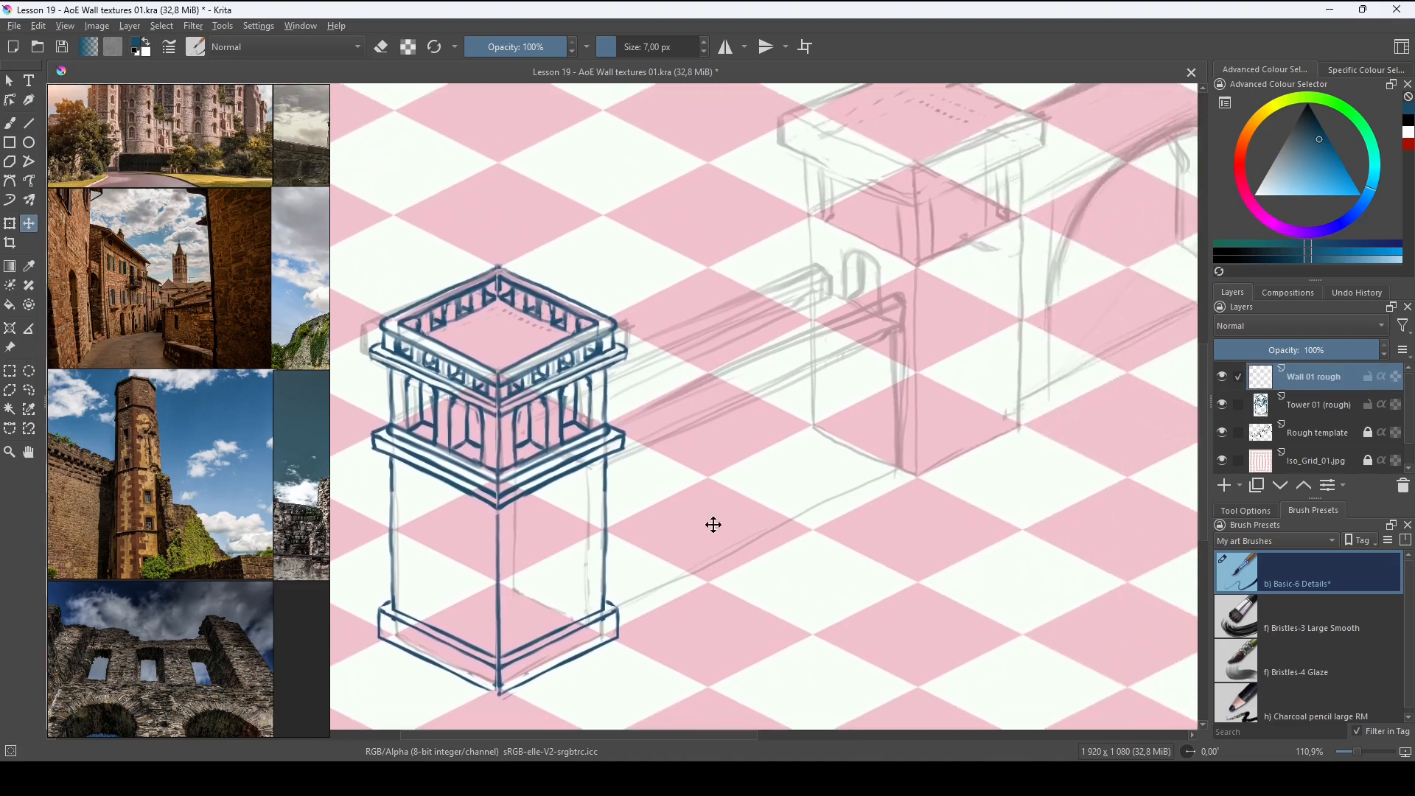
{"action": "left_click_drag", "start_coordinate": [852, 564], "coordinate": [772, 573]}
{"action": "key", "text": "b"}
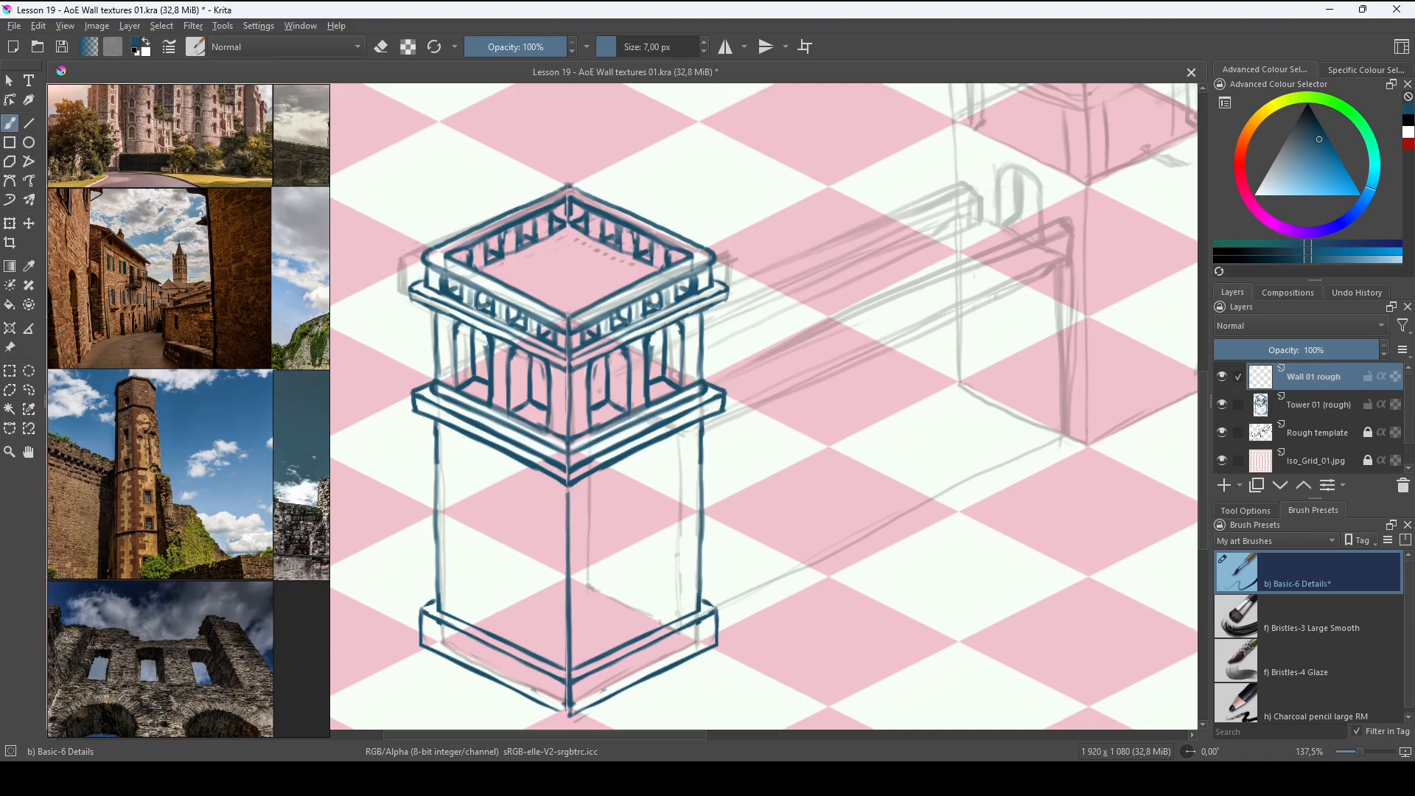
{"action": "left_click", "coordinate": [1223, 404]}
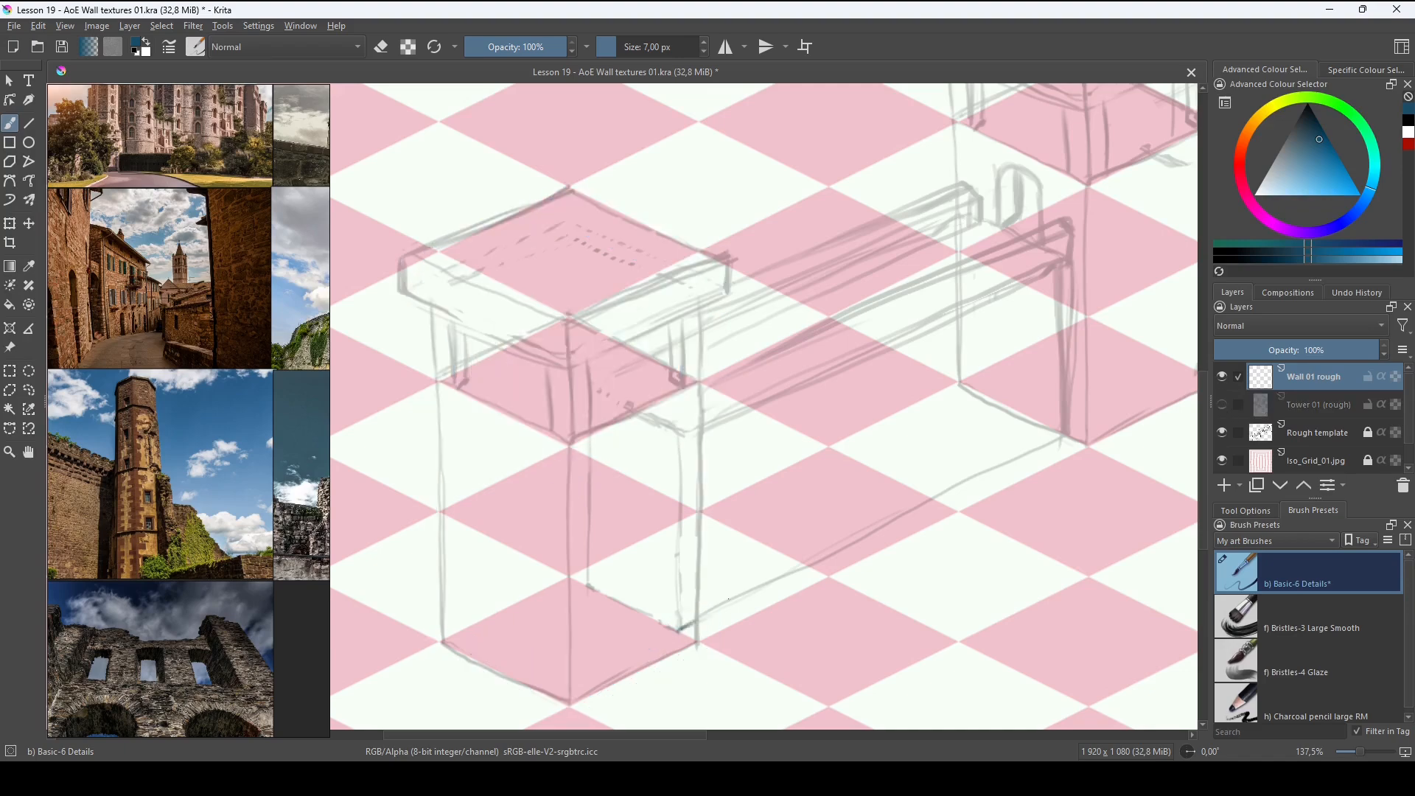
Trace the wall's base line, near vertical edges, front top edge and far vertical edge over the rough template.
{"action": "left_click_drag", "start_coordinate": [676, 630], "coordinate": [1068, 436]}
{"action": "mouse_move", "coordinate": [677, 630]}
{"action": "left_mouse_down"}
{"action": "mouse_move", "coordinate": [588, 586]}
{"action": "mouse_move", "coordinate": [589, 365]}
{"action": "mouse_move", "coordinate": [682, 401]}
{"action": "left_mouse_up"}
{"action": "key", "text": "e"}
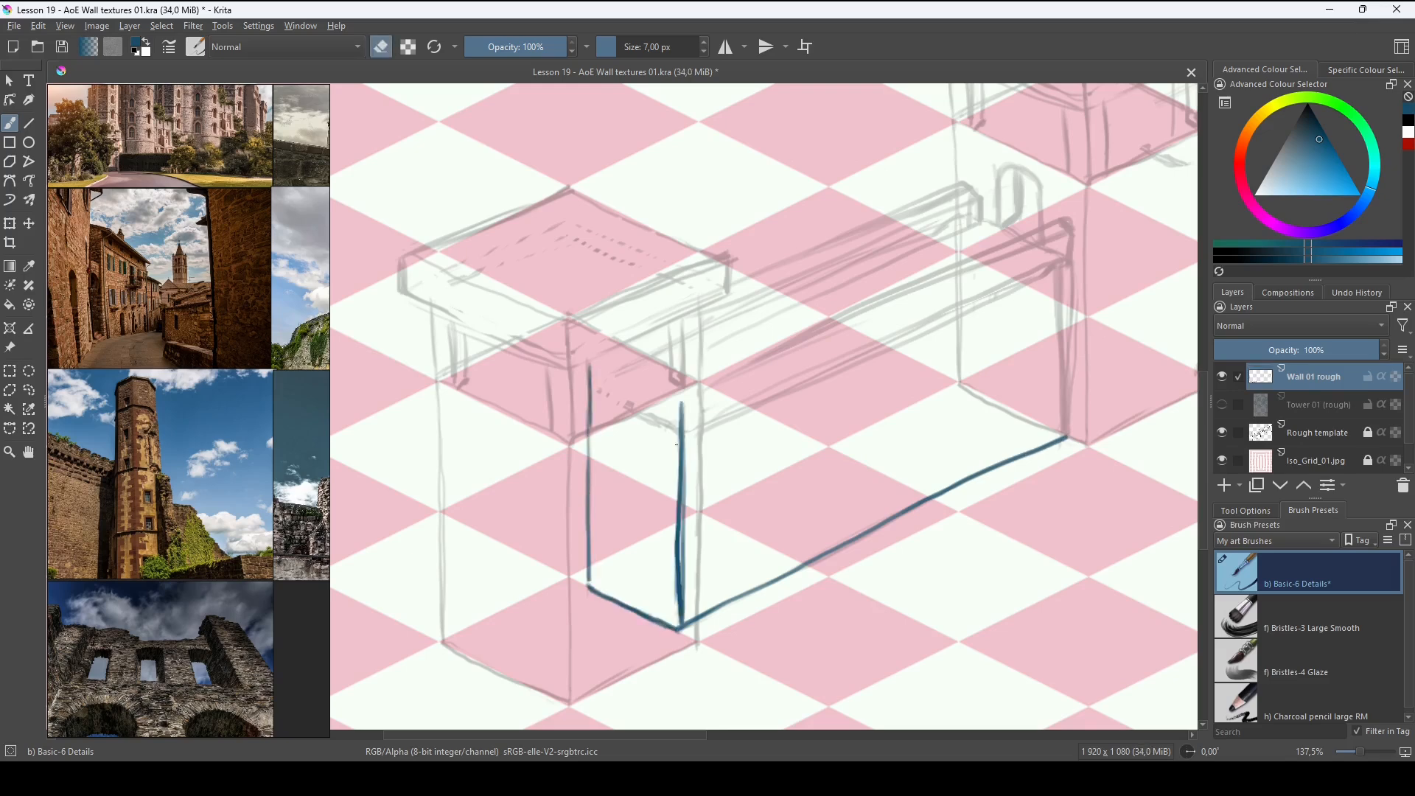
{"action": "key", "text": "e"}
{"action": "mouse_move", "coordinate": [589, 365]}
{"action": "left_mouse_down"}
{"action": "mouse_move", "coordinate": [804, 341]}
{"action": "mouse_move", "coordinate": [931, 281]}
{"action": "mouse_move", "coordinate": [1065, 225]}
{"action": "left_mouse_up"}
{"action": "left_click_drag", "start_coordinate": [1067, 436], "coordinate": [1068, 225]}
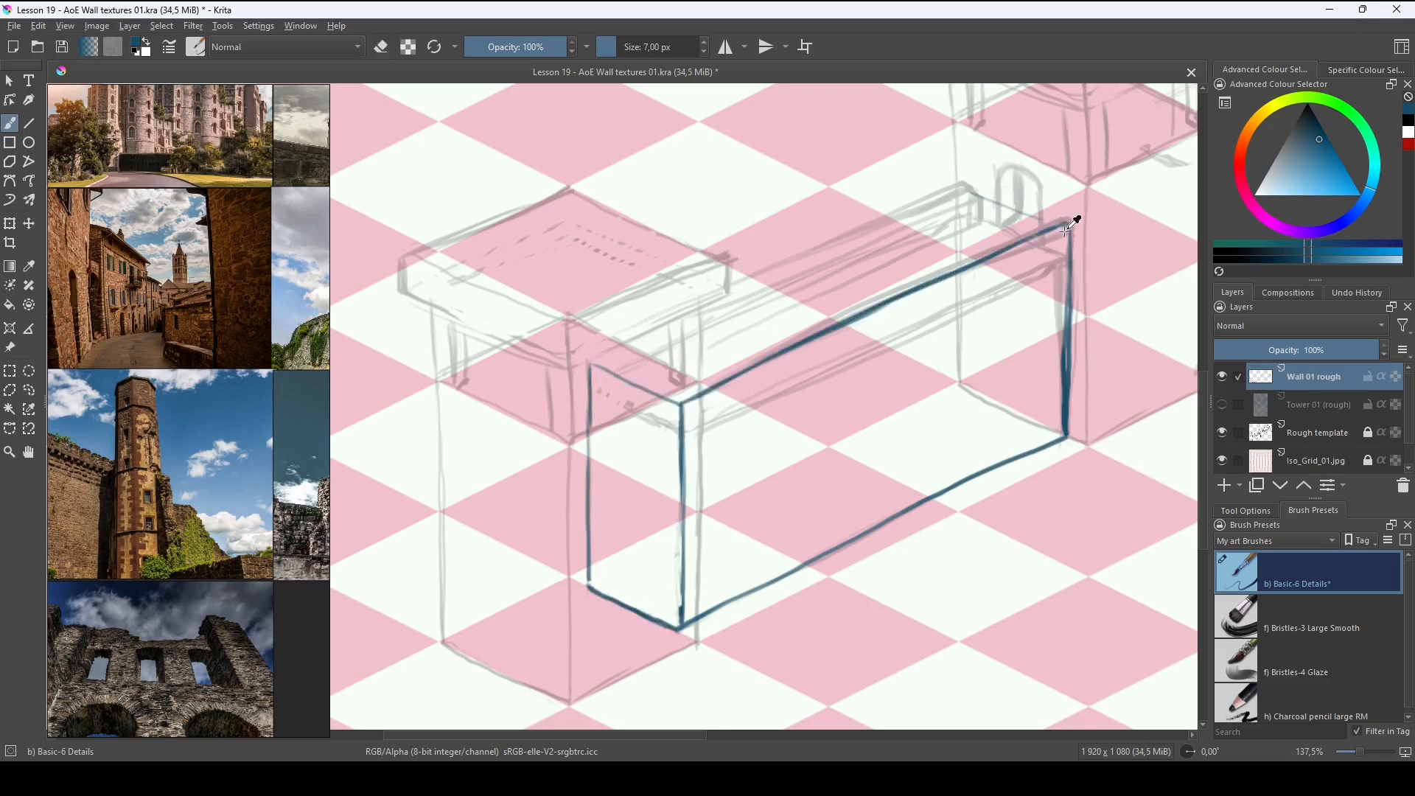
Draw the far end edge and the back edge of the wall's top, erasing and redrawing overlapping strokes on the back edge.
{"action": "left_click_drag", "start_coordinate": [977, 182], "coordinate": [1066, 220]}
{"action": "left_click_drag", "start_coordinate": [591, 363], "coordinate": [977, 184]}
{"action": "left_click_drag", "start_coordinate": [594, 359], "coordinate": [956, 202]}
{"action": "key", "text": "e"}
{"action": "left_click_drag", "start_coordinate": [651, 339], "coordinate": [944, 207]}
{"action": "key", "text": "e"}
{"action": "left_click_drag", "start_coordinate": [685, 321], "coordinate": [979, 184]}
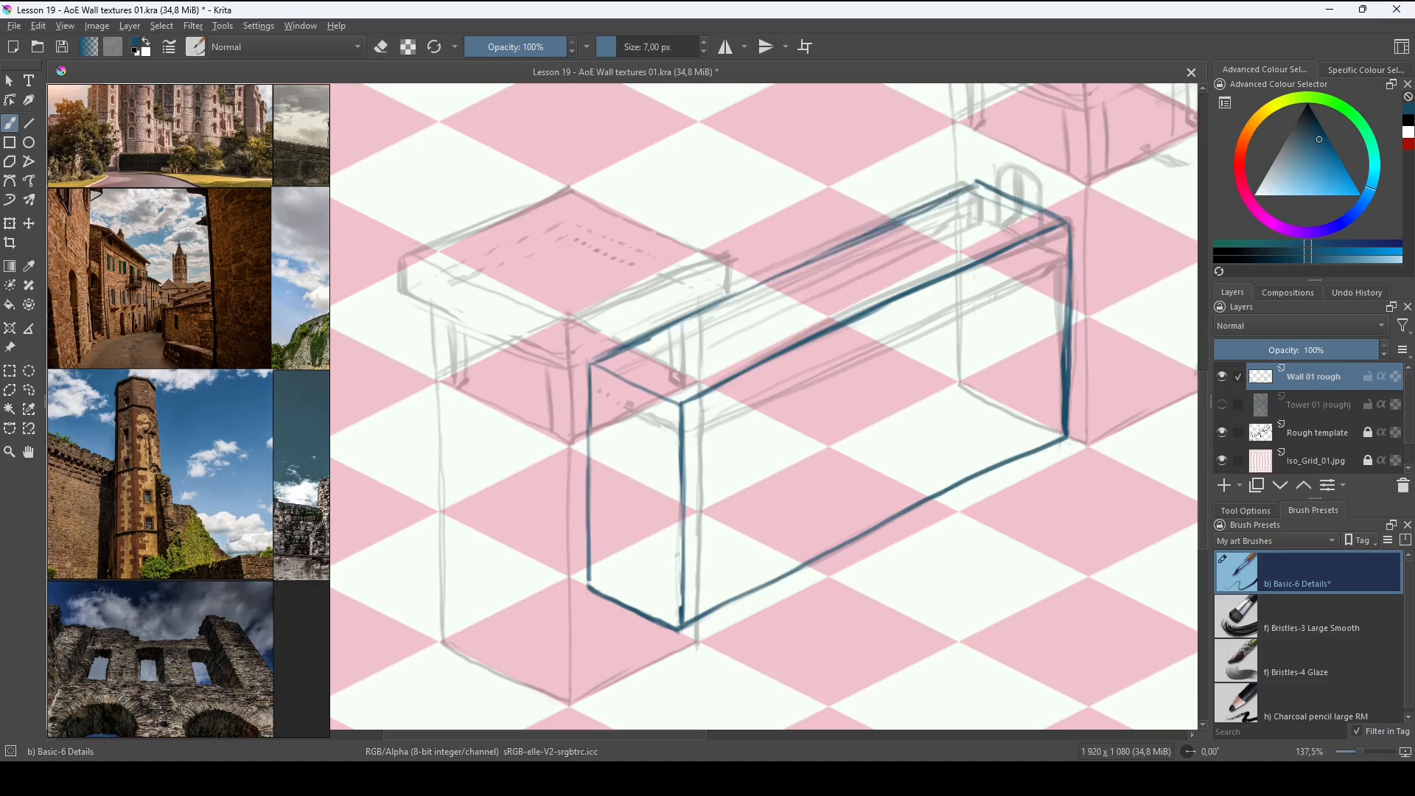
Sketch the recessed walkway profile at the wall's near end and run its lines along the wall to the far end.
{"action": "left_click_drag", "start_coordinate": [607, 373], "coordinate": [607, 405]}
{"action": "left_click_drag", "start_coordinate": [607, 406], "coordinate": [653, 425]}
{"action": "left_click_drag", "start_coordinate": [663, 400], "coordinate": [662, 427]}
{"action": "left_click_drag", "start_coordinate": [616, 376], "coordinate": [666, 400]}
{"action": "left_click_drag", "start_coordinate": [607, 403], "coordinate": [991, 219]}
{"action": "left_click_drag", "start_coordinate": [607, 373], "coordinate": [988, 198]}
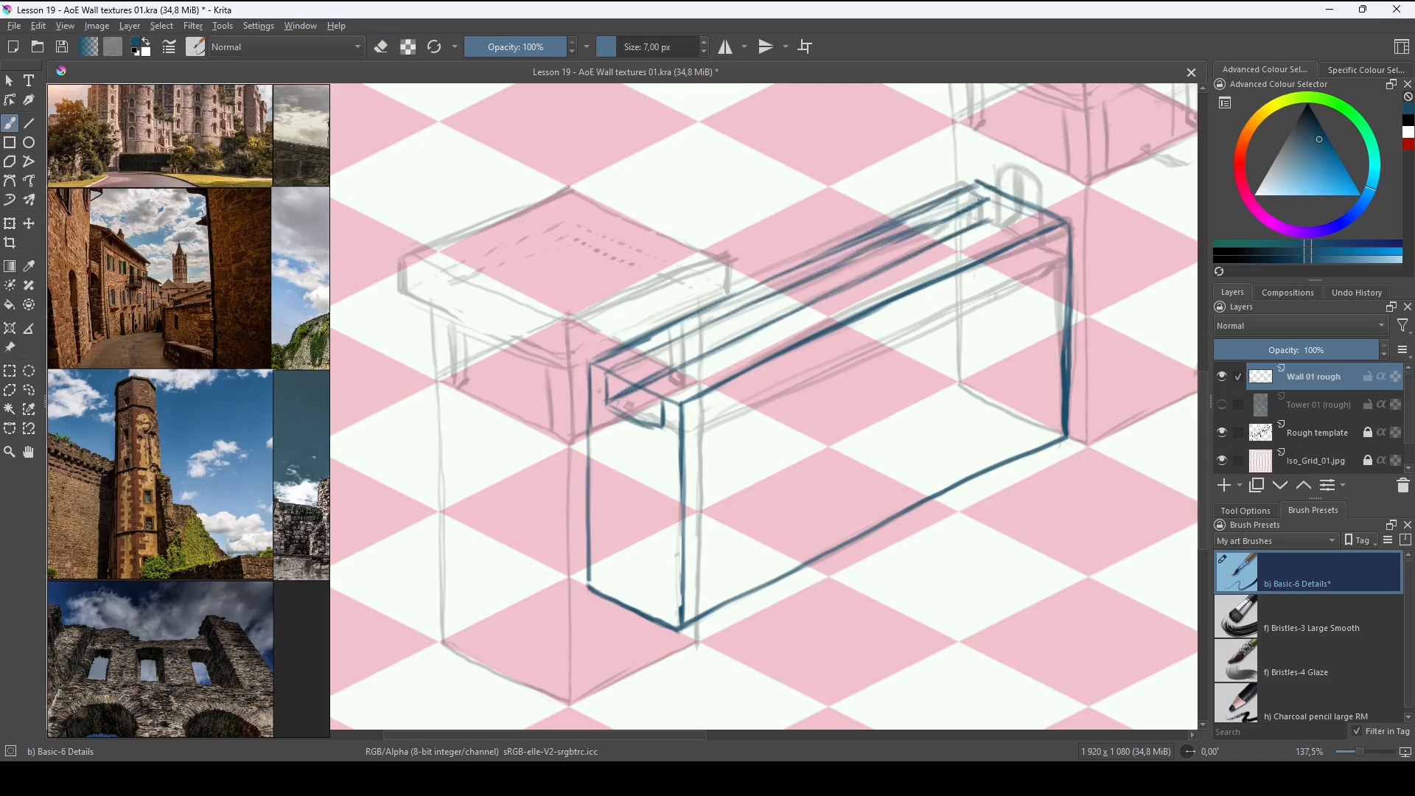
Draw the walkway's far-end notch and the front parapet's inner edge, and erase overlapping lines from the front and near-end edges.
{"action": "left_click_drag", "start_coordinate": [895, 239], "coordinate": [1000, 194]}
{"action": "left_click_drag", "start_coordinate": [999, 195], "coordinate": [998, 222]}
{"action": "key", "text": "e"}
{"action": "left_click_drag", "start_coordinate": [737, 377], "coordinate": [921, 289]}
{"action": "key", "text": "e"}
{"action": "left_click_drag", "start_coordinate": [666, 397], "coordinate": [1042, 212]}
{"action": "key", "text": "e"}
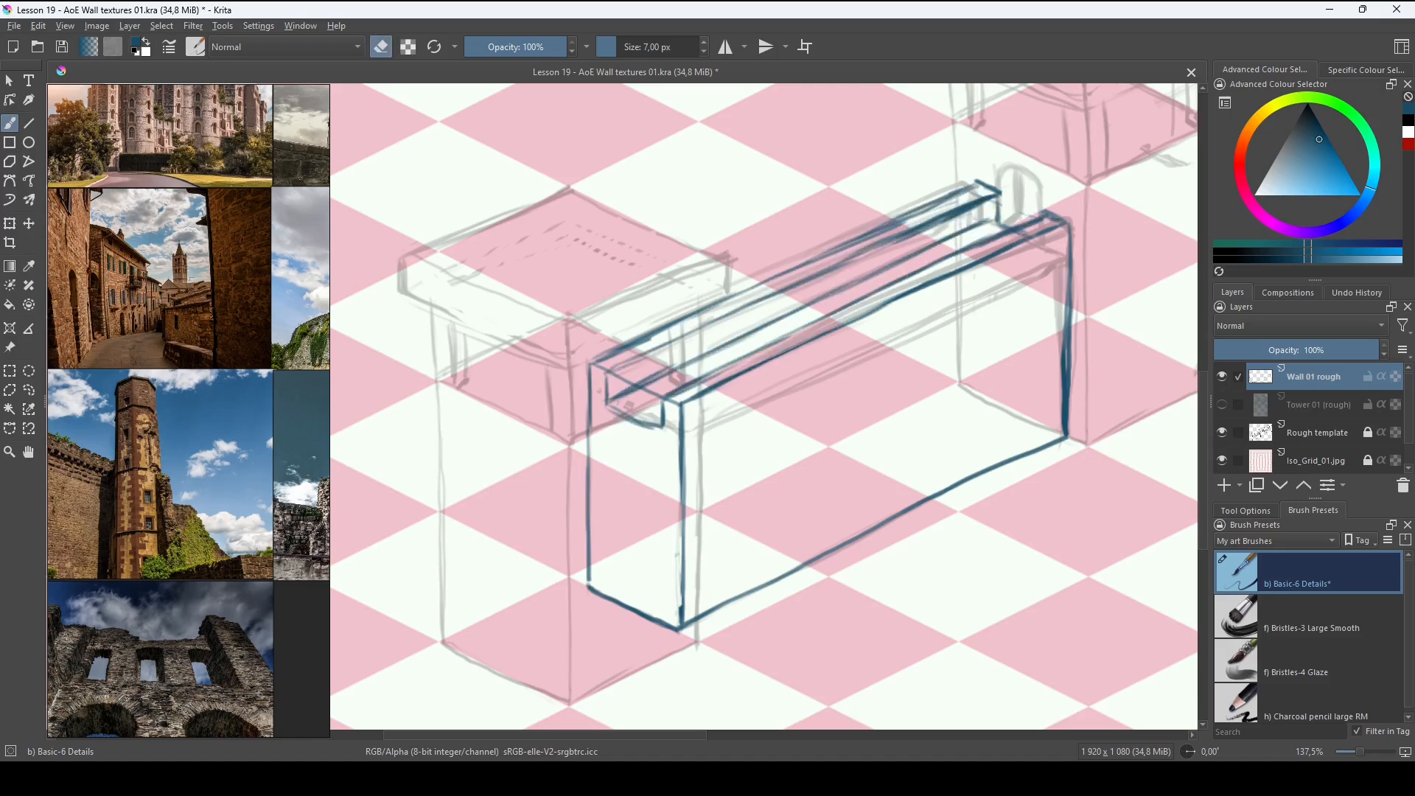
{"action": "left_click_drag", "start_coordinate": [898, 294], "coordinate": [1037, 232]}
{"action": "left_click_drag", "start_coordinate": [613, 374], "coordinate": [662, 399]}
Draw a narrow ledge along the wall's front below the parapet and add a row of small bracket blocks under it.
{"action": "key", "text": "e"}
{"action": "mouse_move", "coordinate": [686, 449]}
{"action": "left_mouse_down"}
{"action": "mouse_move", "coordinate": [1066, 272]}
{"action": "mouse_move", "coordinate": [693, 469]}
{"action": "left_mouse_up"}
{"action": "left_click_drag", "start_coordinate": [1067, 273], "coordinate": [1073, 295]}
{"action": "left_click_drag", "start_coordinate": [693, 468], "coordinate": [1070, 294]}
{"action": "left_click_drag", "start_coordinate": [690, 487], "coordinate": [1071, 314]}
{"action": "left_click_drag", "start_coordinate": [1071, 314], "coordinate": [932, 370]}
{"action": "mouse_move", "coordinate": [689, 487]}
{"action": "left_mouse_down"}
{"action": "mouse_move", "coordinate": [995, 346]}
{"action": "mouse_move", "coordinate": [980, 349]}
{"action": "left_mouse_up"}
{"action": "left_click_drag", "start_coordinate": [931, 355], "coordinate": [931, 371]}
{"action": "left_click_drag", "start_coordinate": [826, 400], "coordinate": [826, 417]}
{"action": "left_click_drag", "start_coordinate": [737, 447], "coordinate": [738, 464]}
{"action": "mouse_move", "coordinate": [1025, 313]}
{"action": "left_mouse_down"}
{"action": "mouse_move", "coordinate": [1025, 329]}
{"action": "mouse_move", "coordinate": [1049, 321]}
{"action": "left_mouse_up"}
{"action": "left_click_drag", "start_coordinate": [954, 343], "coordinate": [954, 359]}
{"action": "left_click_drag", "start_coordinate": [903, 365], "coordinate": [902, 383]}
{"action": "left_click_drag", "start_coordinate": [698, 475], "coordinate": [1050, 315]}
{"action": "left_click_drag", "start_coordinate": [697, 495], "coordinate": [1062, 330]}
Lasso the ledge with its brackets, skew it with Transform to match the wall's slope, and deselect it.
{"action": "key", "text": "l"}
{"action": "mouse_move", "coordinate": [670, 447]}
{"action": "left_mouse_down"}
{"action": "mouse_move", "coordinate": [1059, 321]}
{"action": "mouse_move", "coordinate": [672, 445]}
{"action": "left_mouse_up"}
{"action": "key", "text": "ctrl+t"}
{"action": "right_click", "coordinate": [1041, 348]}
{"action": "left_click", "coordinate": [1087, 365]}
{"action": "left_click_drag", "start_coordinate": [1077, 367], "coordinate": [1076, 356]}
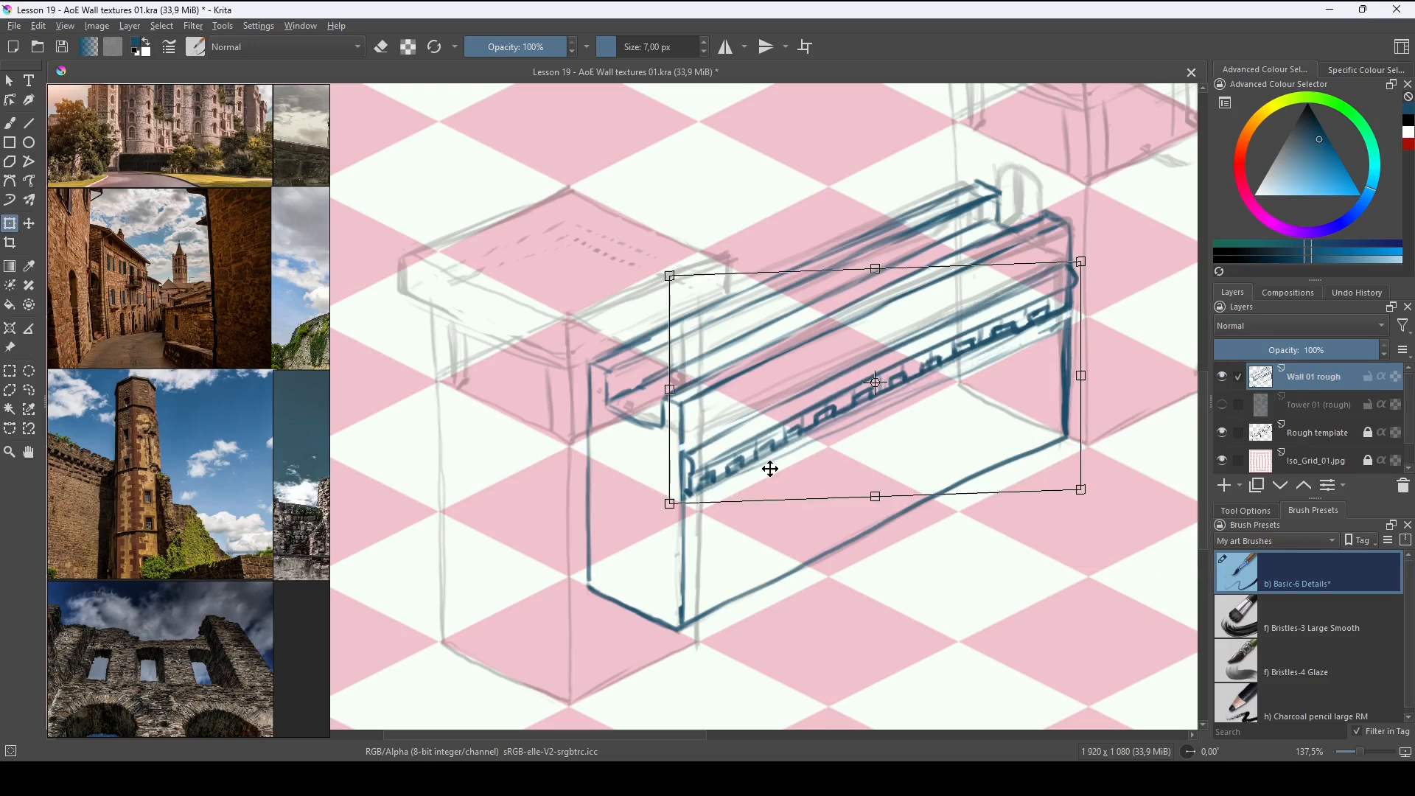
{"action": "left_click_drag", "start_coordinate": [1080, 339], "coordinate": [1081, 304]}
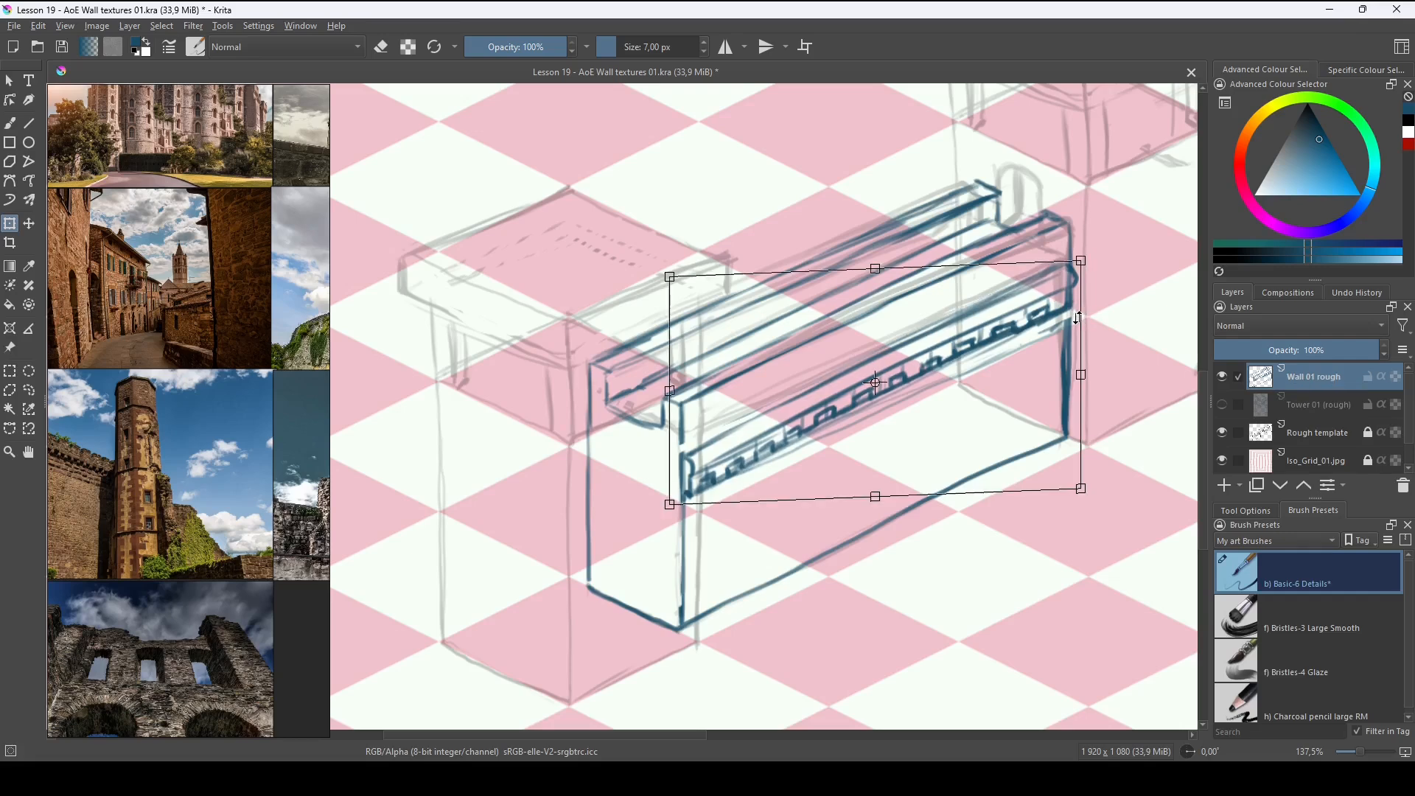
{"action": "left_click_drag", "start_coordinate": [1081, 316], "coordinate": [1080, 335]}
{"action": "key", "text": "Return"}
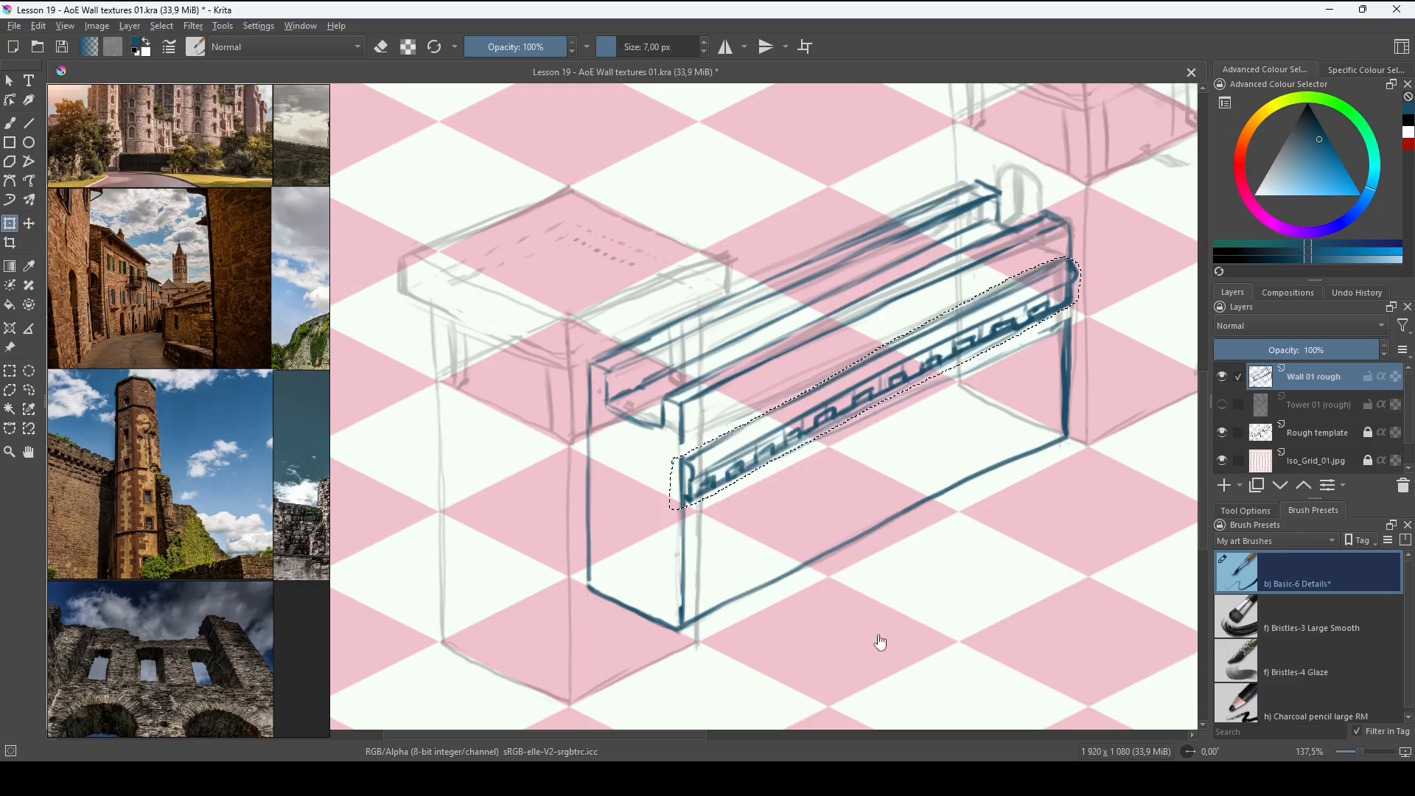
{"action": "key", "text": "ctrl+shift+a"}
Sketch a small square window with the Brush at the near end of the parapet's front face.
{"action": "key", "text": "b"}
{"action": "left_click_drag", "start_coordinate": [715, 399], "coordinate": [824, 342]}
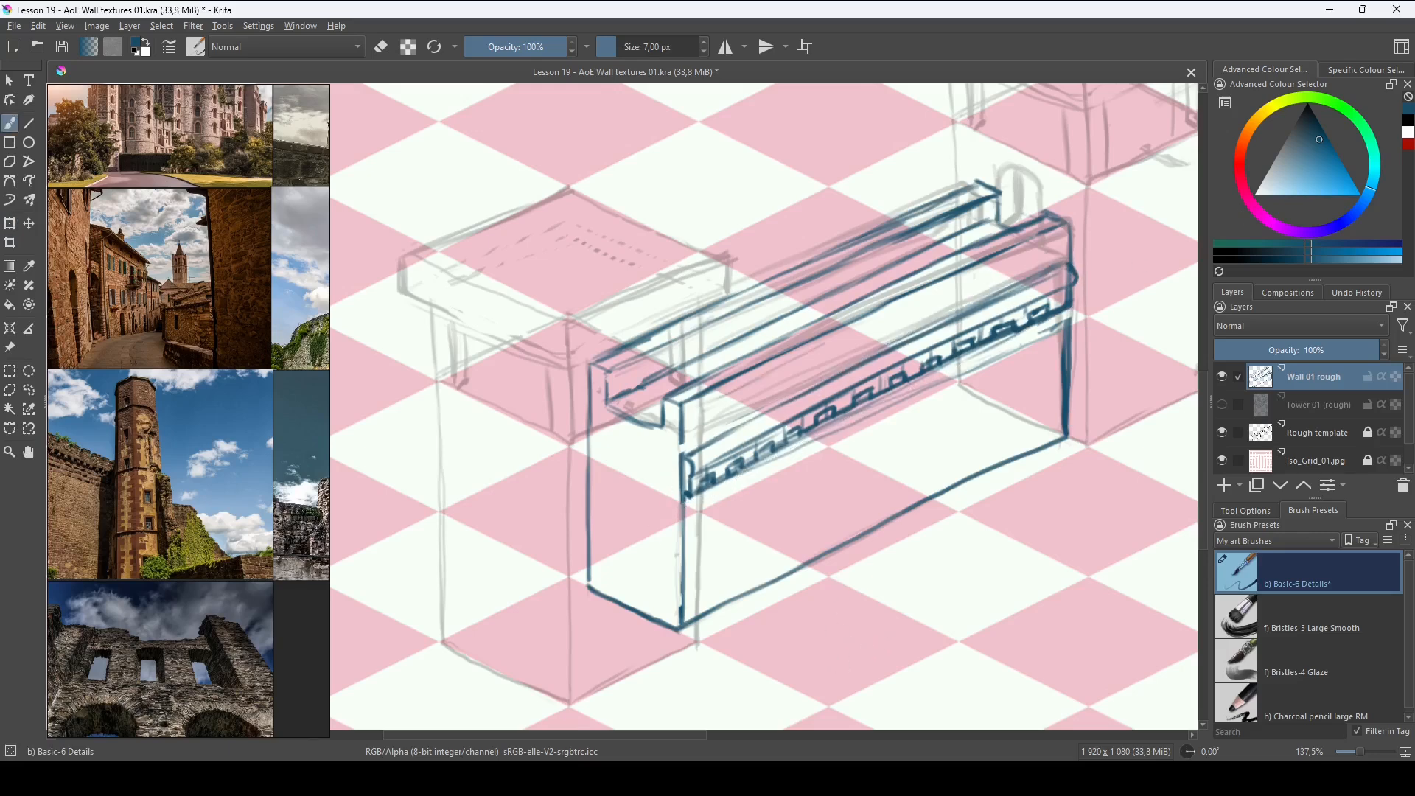
{"action": "key", "text": "ctrl+z"}
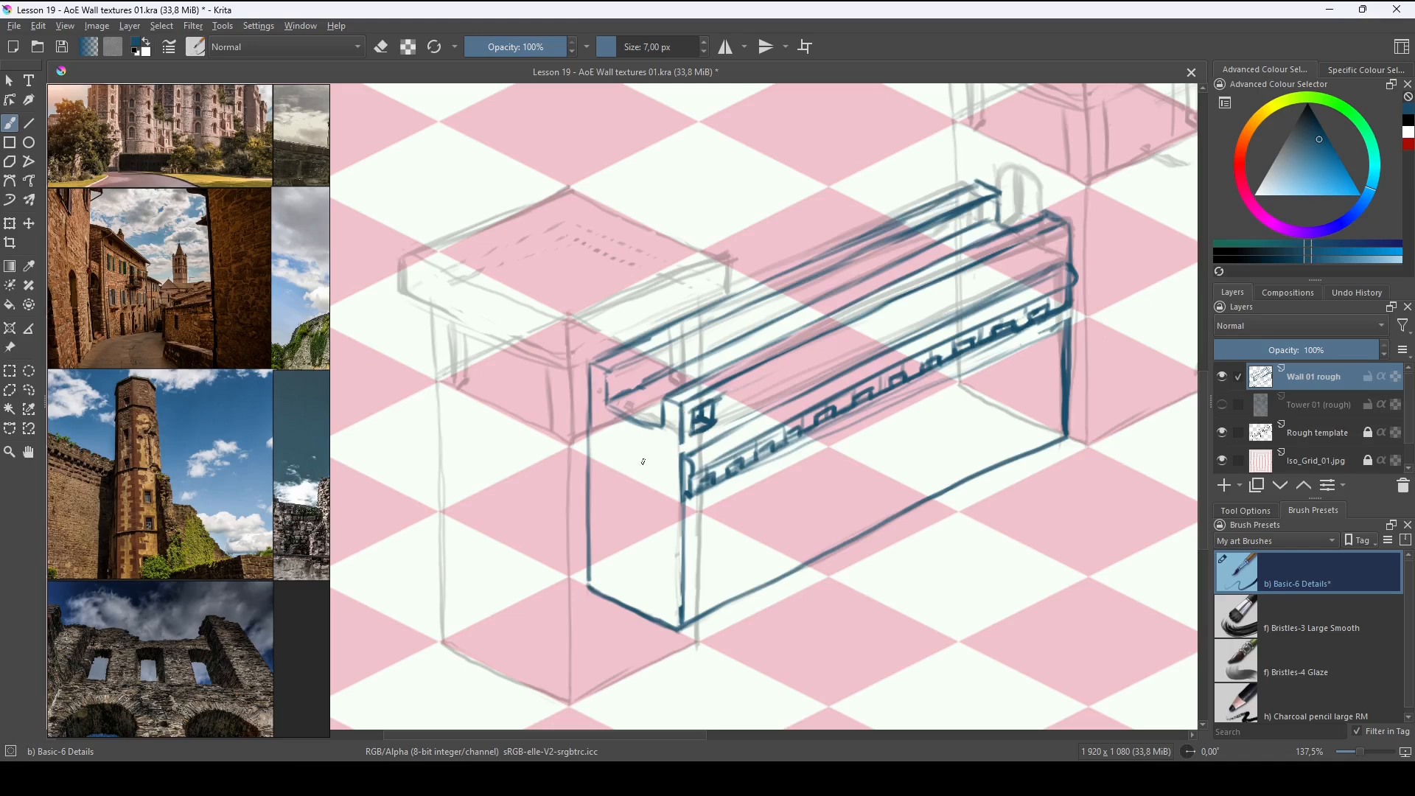
Lasso the small window, copy it to new layers, space the copies along the parapet and merge them together.
{"action": "key", "text": "l"}
{"action": "left_click_drag", "start_coordinate": [703, 441], "coordinate": [689, 406]}
{"action": "left_click_drag", "start_coordinate": [706, 434], "coordinate": [688, 413]}
{"action": "key", "text": "ctrl+alt+j"}
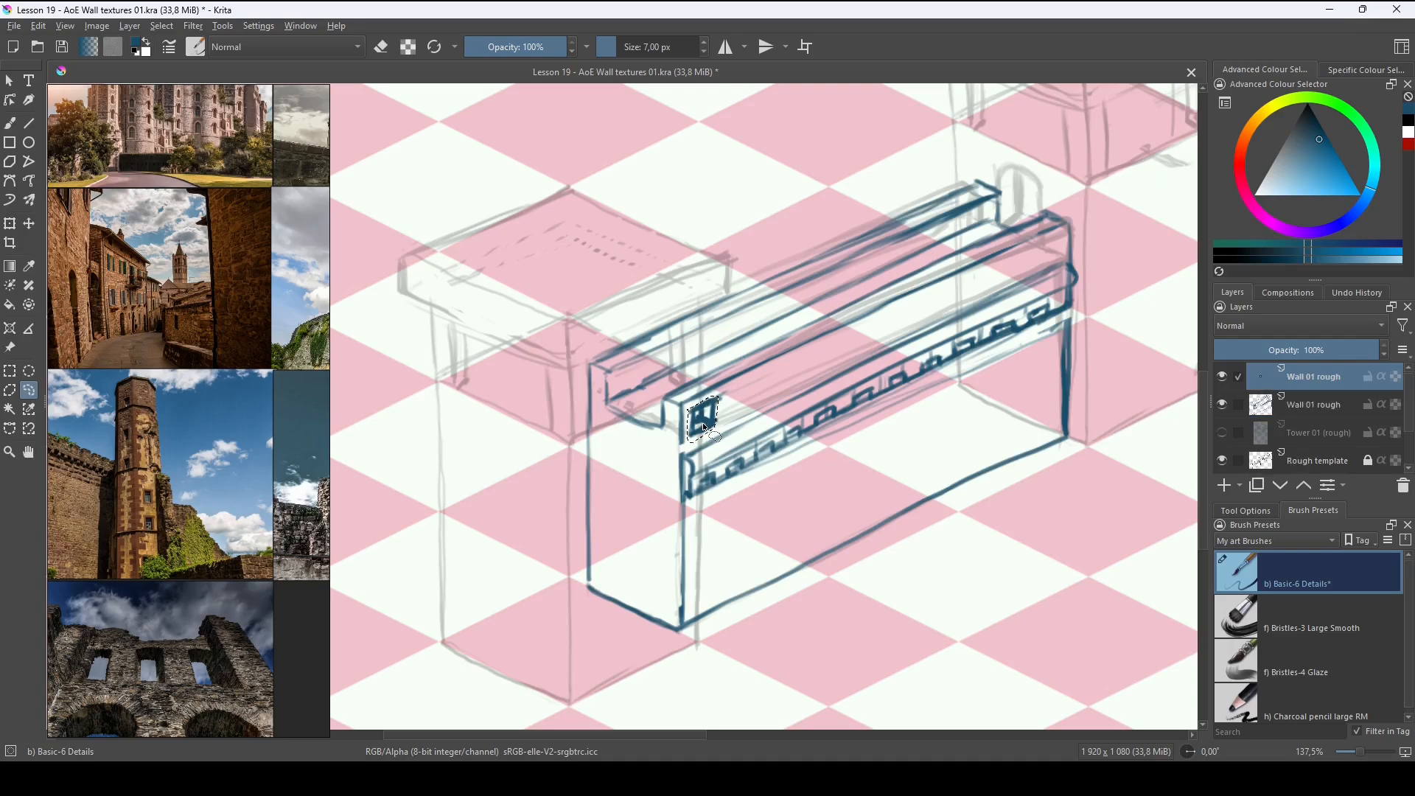
{"action": "key", "text": "t"}
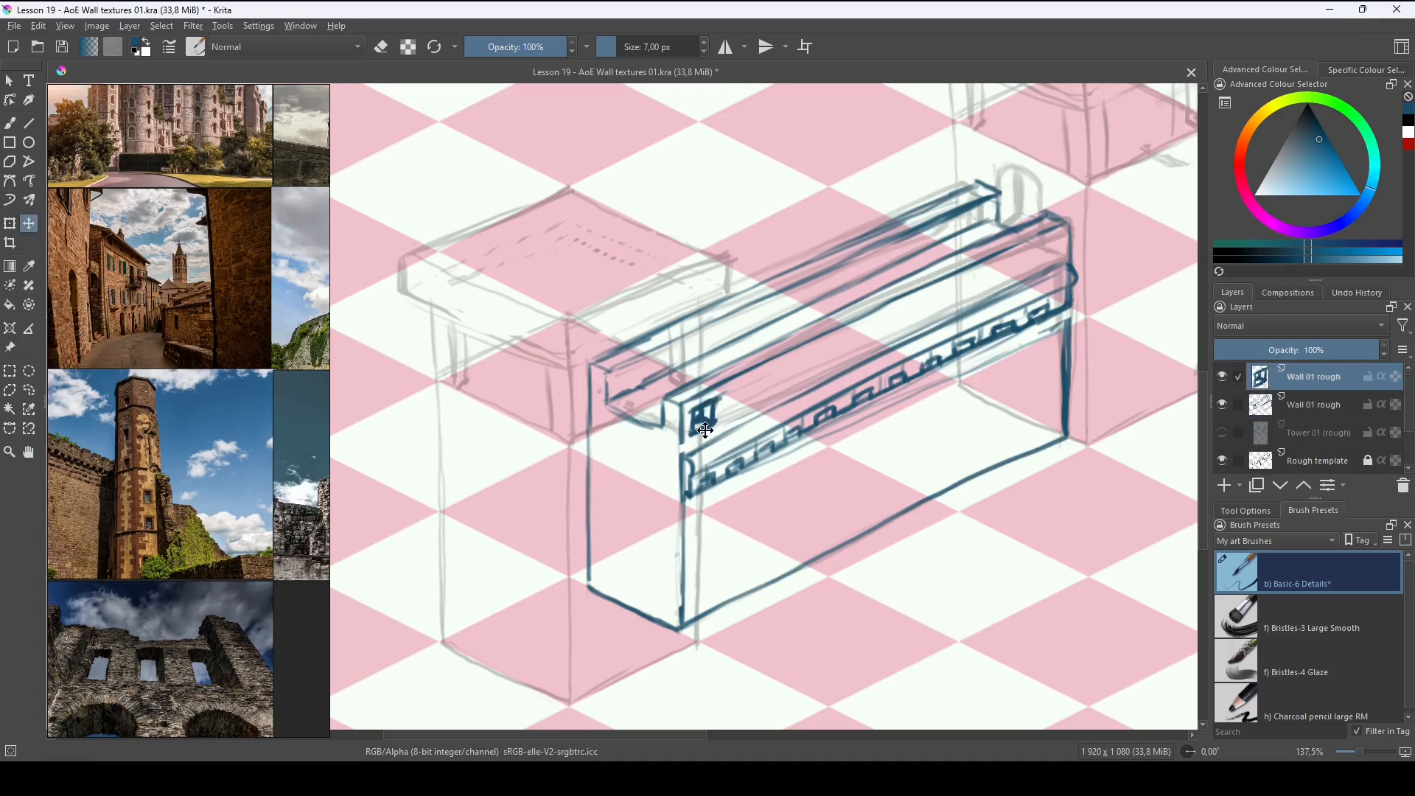
{"action": "left_click_drag", "start_coordinate": [706, 430], "coordinate": [791, 381]}
{"action": "key", "text": "ctrl+j"}
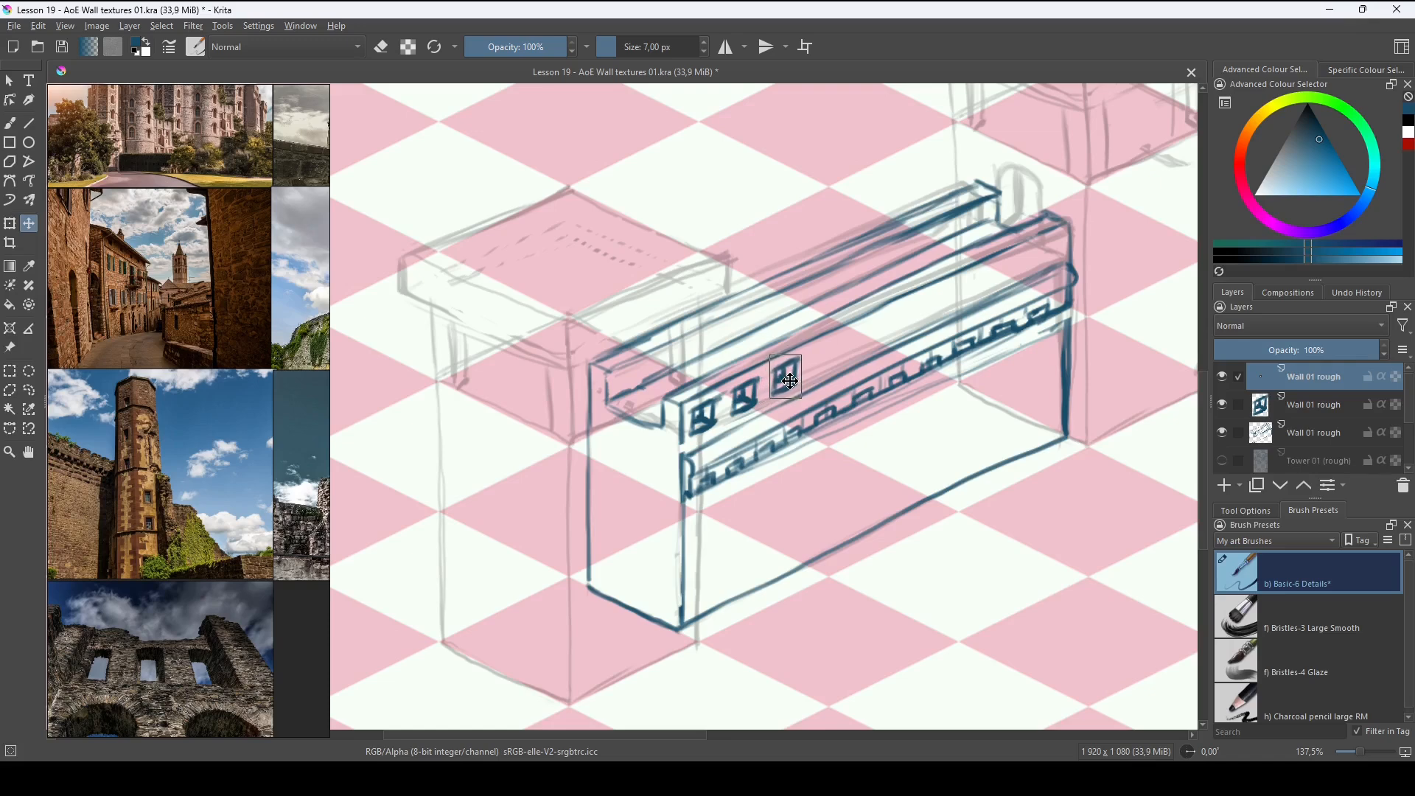
{"action": "key", "text": "ctrl+e"}
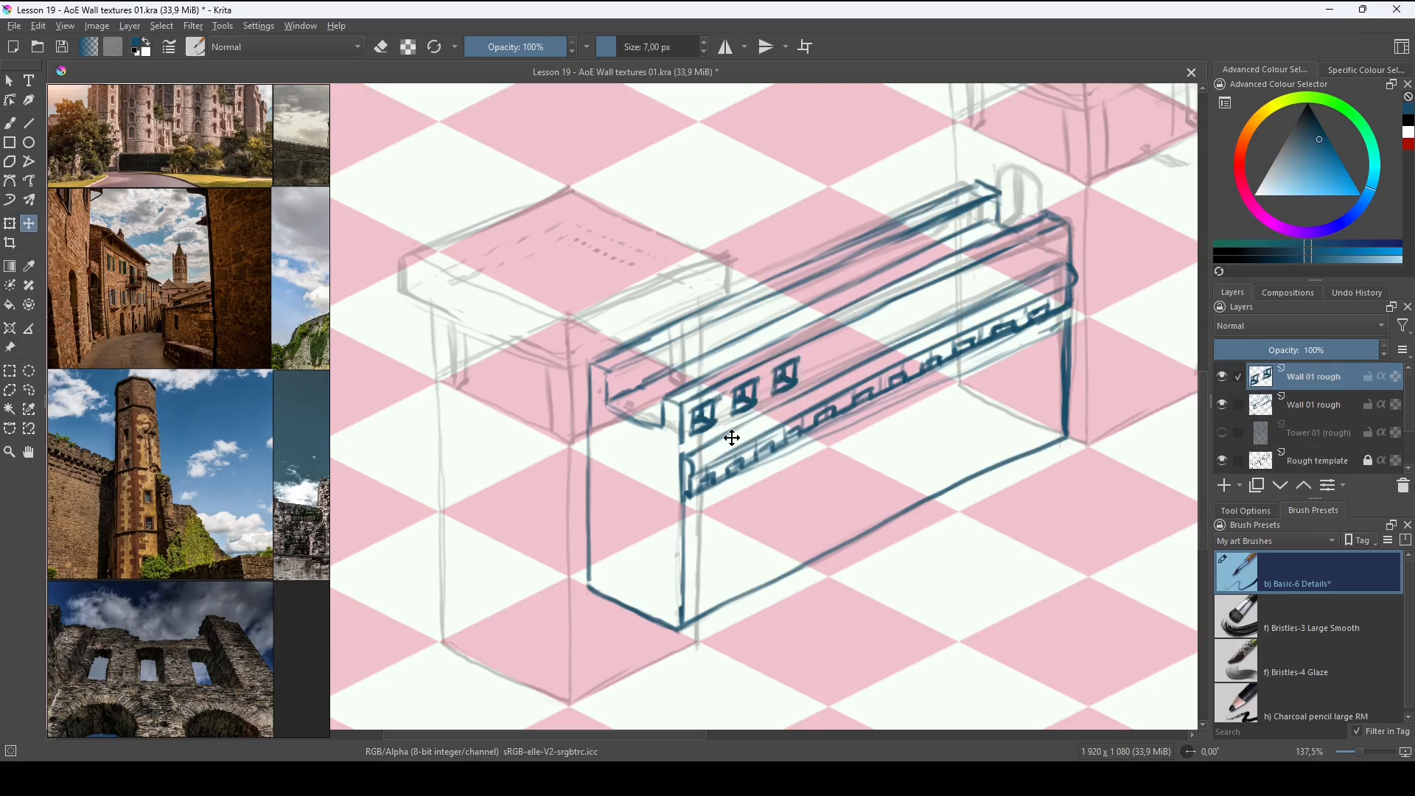
Duplicate the group of windows and move the copies along the parapet until the row reaches the wall's far end.
{"action": "key", "text": "ctrl+j"}
{"action": "left_click_drag", "start_coordinate": [783, 385], "coordinate": [1033, 267]}
{"action": "key", "text": "ctrl+j"}
{"action": "key", "text": "ctrl+j"}
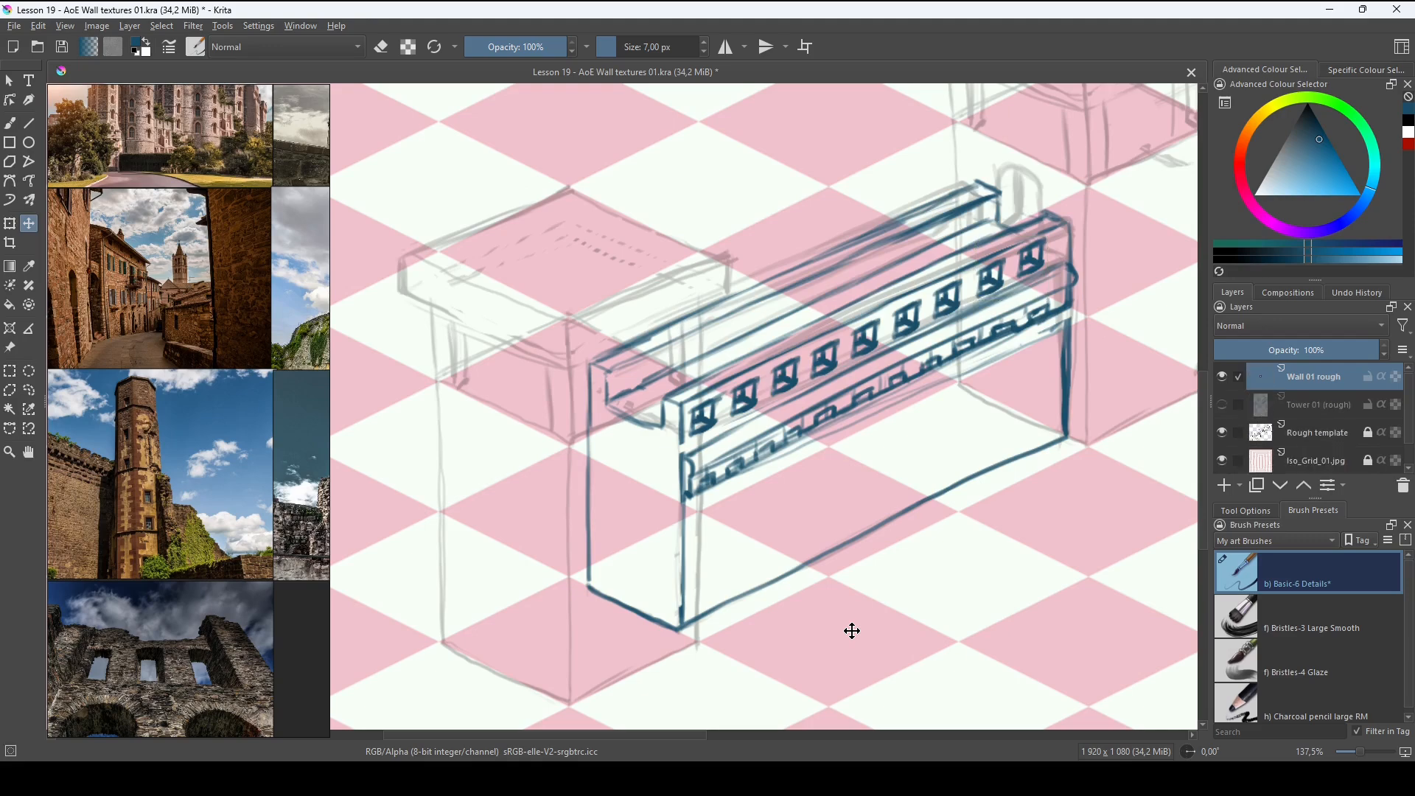
Toggle the window layer's visibility to check it and merge it down into the Wall 01 rough layer.
{"action": "key", "text": "ctrl+j"}
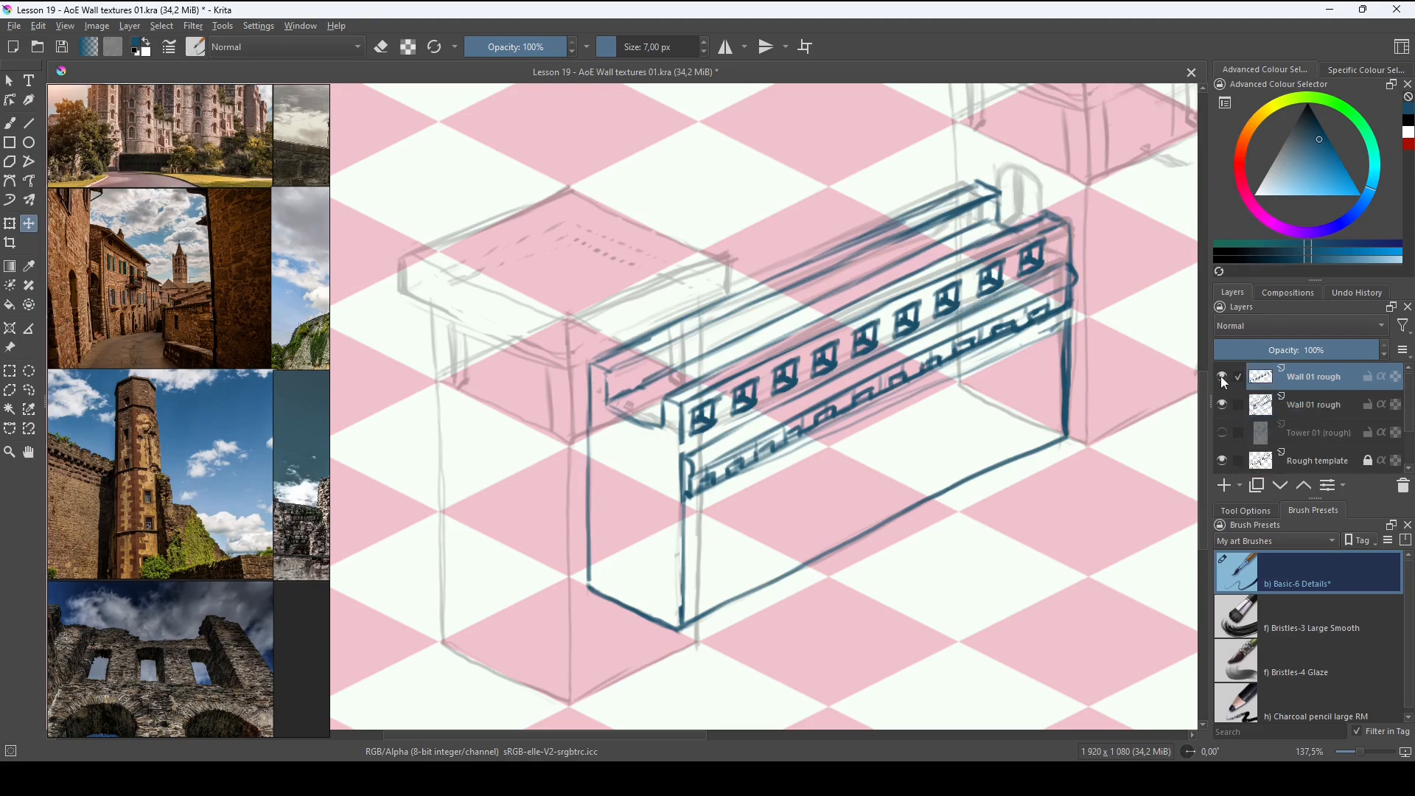
{"action": "left_click", "coordinate": [1223, 378]}
{"action": "left_click", "coordinate": [1225, 379]}
{"action": "key", "text": "ctrl+e"}
{"action": "left_click", "coordinate": [1224, 378]}
{"action": "left_click", "coordinate": [1224, 378]}
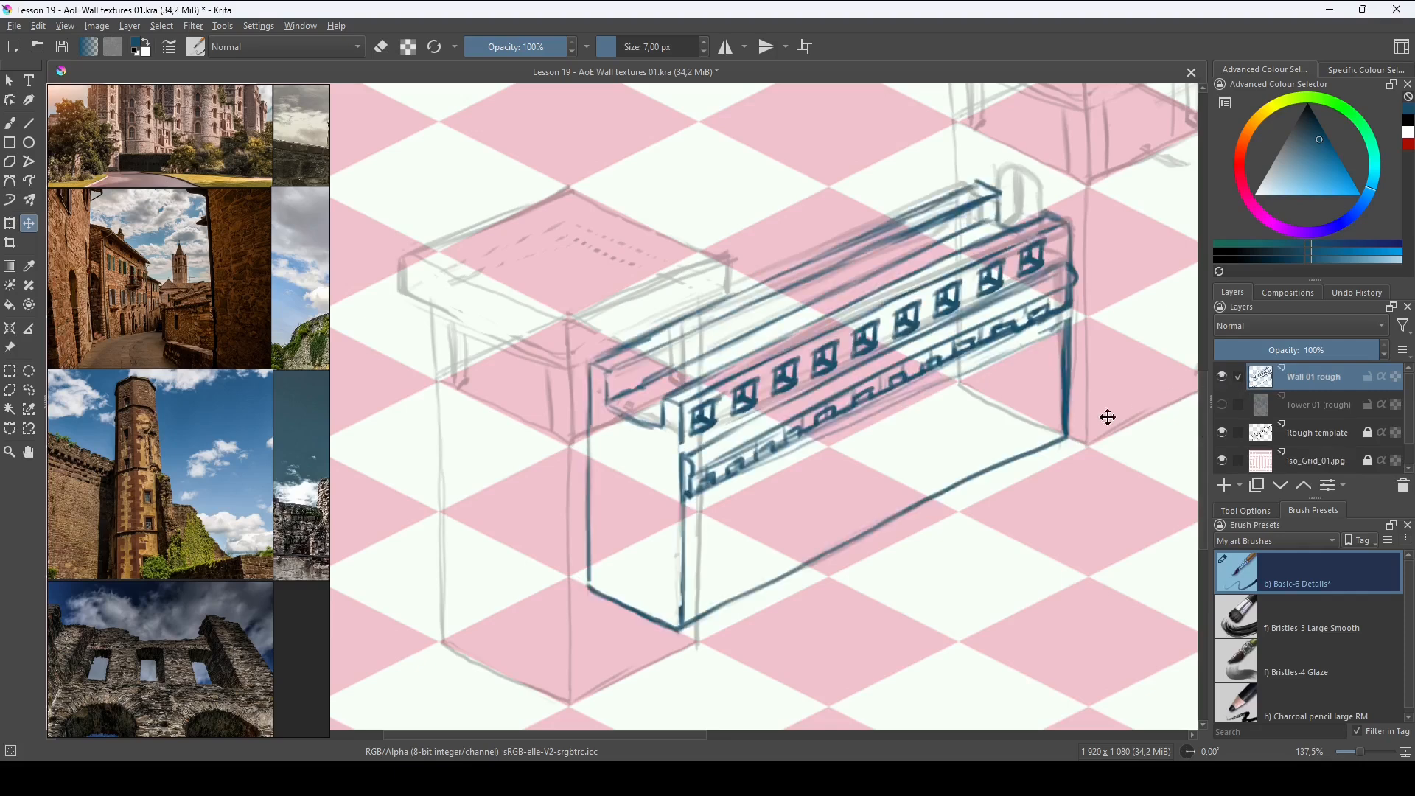
Duplicate the finished wall layer and position the copy over the template's arched wall between the two farther towers.
{"action": "mouse_move", "coordinate": [1016, 446]}
{"action": "left_mouse_down"}
{"action": "mouse_move", "coordinate": [1014, 464]}
{"action": "mouse_move", "coordinate": [909, 471]}
{"action": "mouse_move", "coordinate": [1042, 449]}
{"action": "mouse_move", "coordinate": [972, 470]}
{"action": "mouse_move", "coordinate": [773, 578]}
{"action": "mouse_move", "coordinate": [745, 622]}
{"action": "mouse_move", "coordinate": [641, 632]}
{"action": "mouse_move", "coordinate": [759, 536]}
{"action": "mouse_move", "coordinate": [972, 452]}
{"action": "mouse_move", "coordinate": [688, 590]}
{"action": "mouse_move", "coordinate": [572, 671]}
{"action": "mouse_move", "coordinate": [893, 489]}
{"action": "left_mouse_up"}
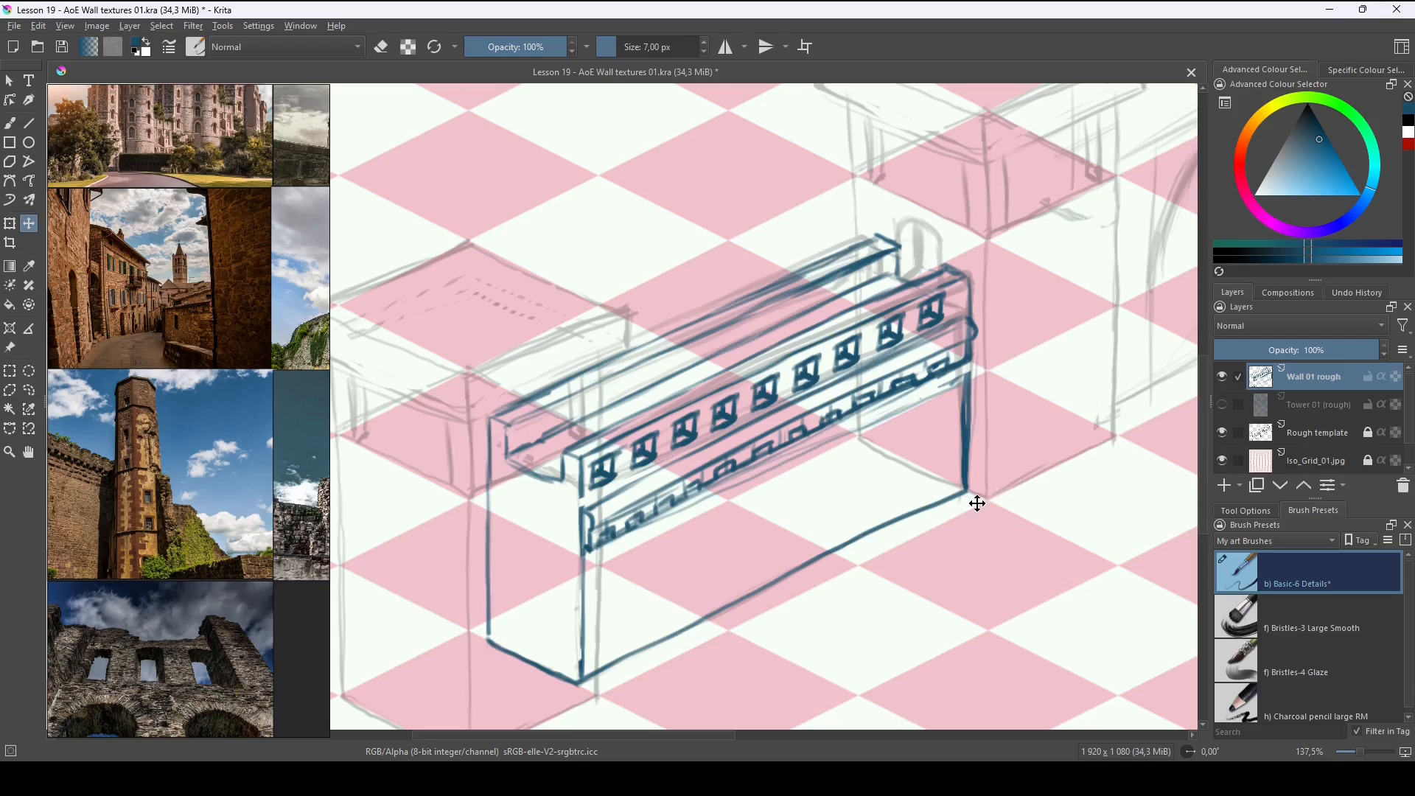
{"action": "scroll", "coordinate": [970, 505], "scroll_direction": "down", "scroll_amount": 4}
{"action": "left_click_drag", "start_coordinate": [957, 546], "coordinate": [821, 600]}
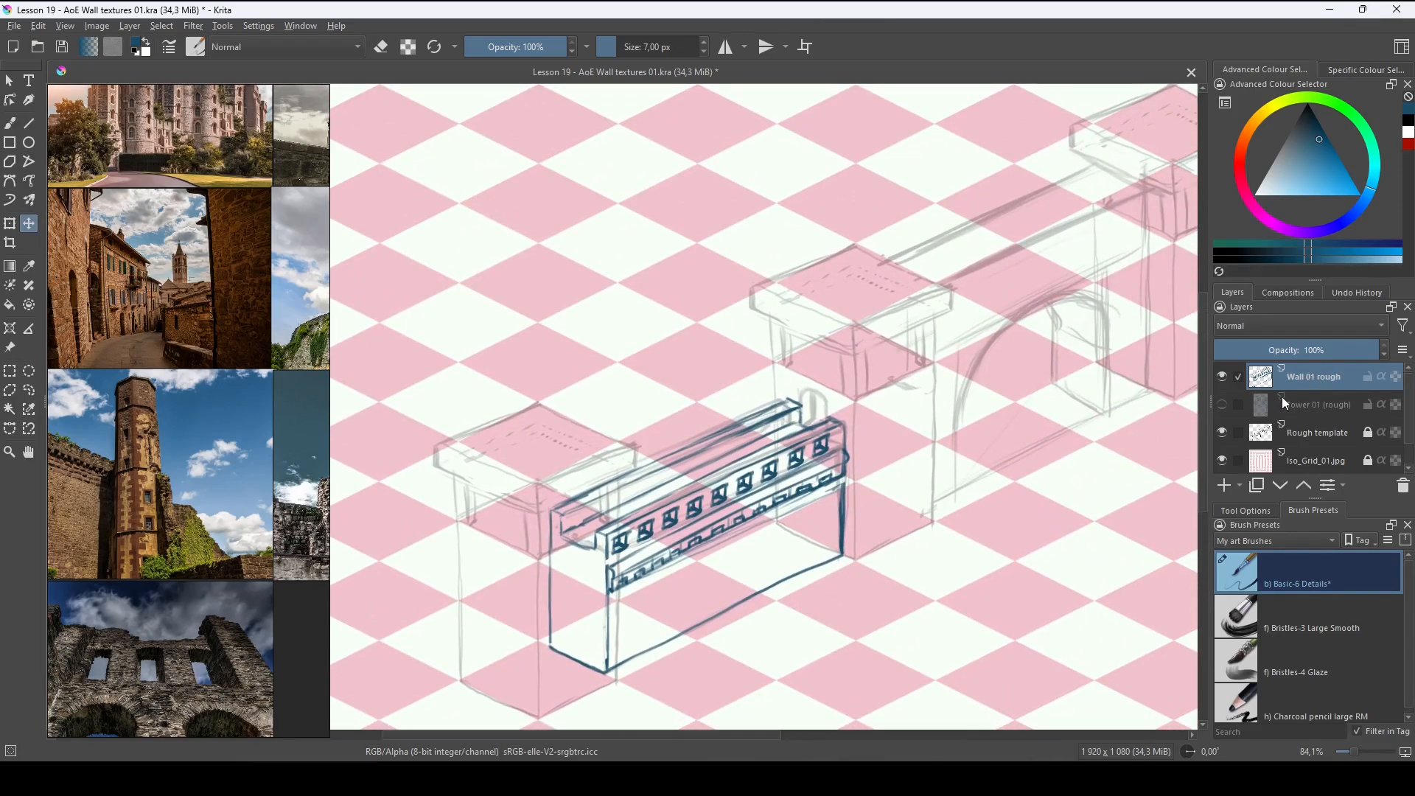
{"action": "key", "text": "ctrl+j"}
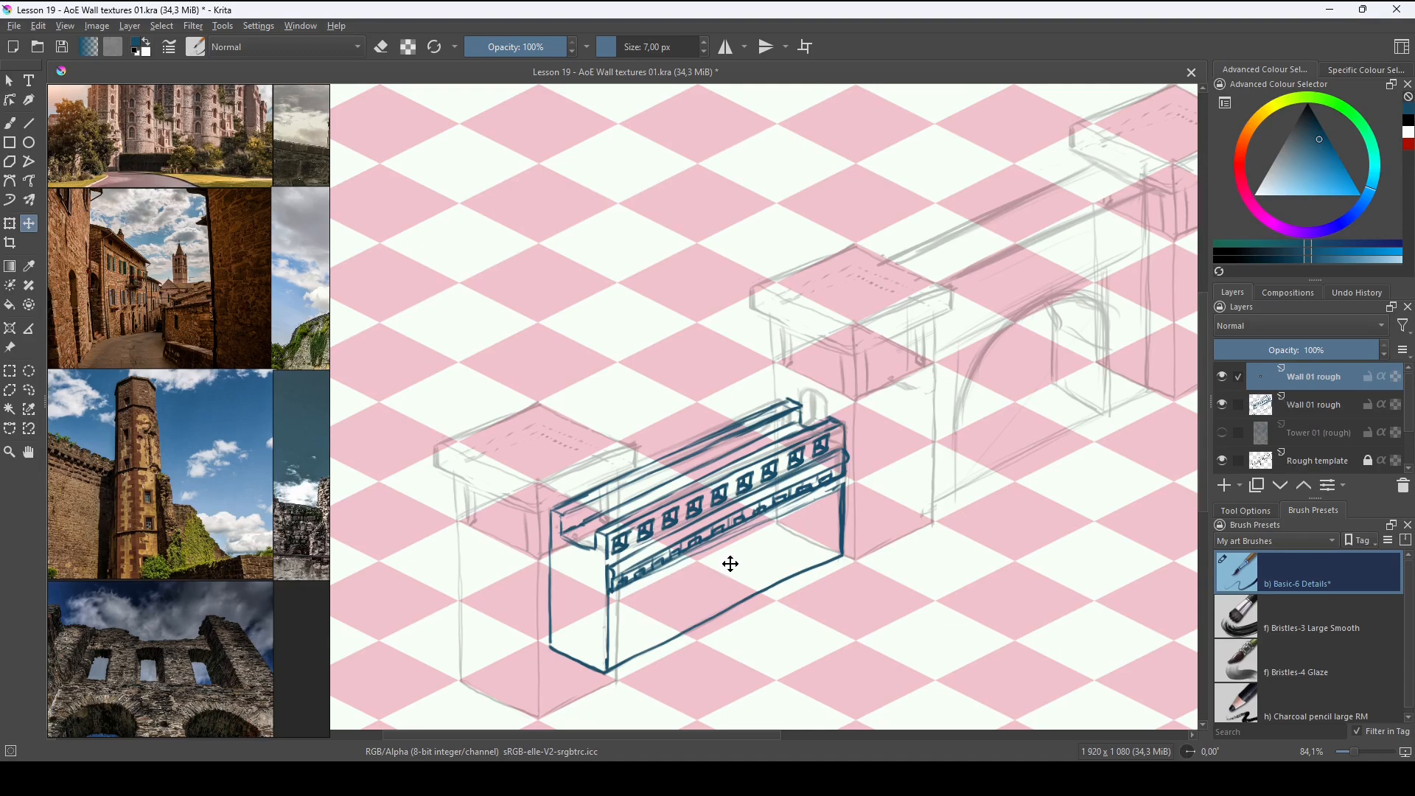
{"action": "left_click_drag", "start_coordinate": [730, 563], "coordinate": [943, 386]}
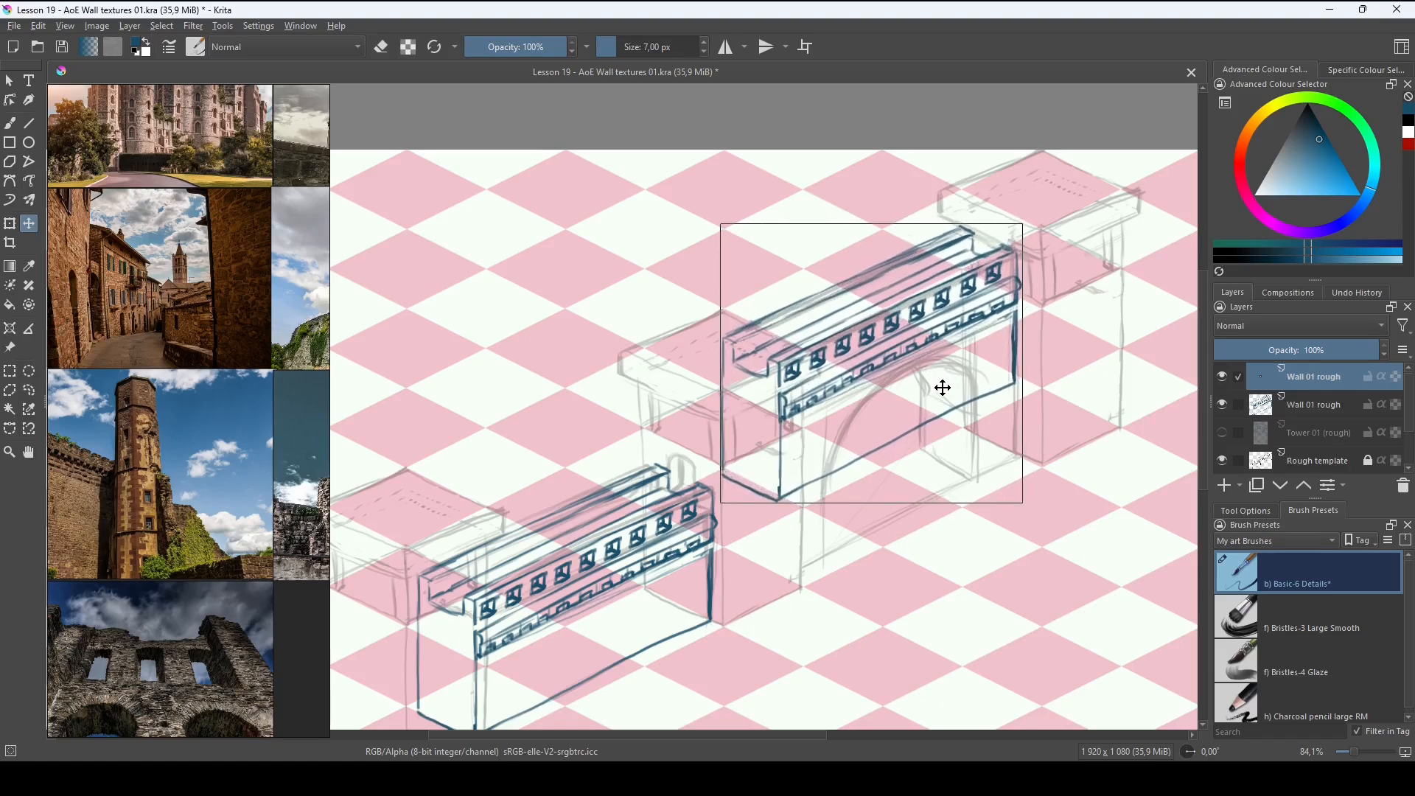
{"action": "key", "text": "Down"}
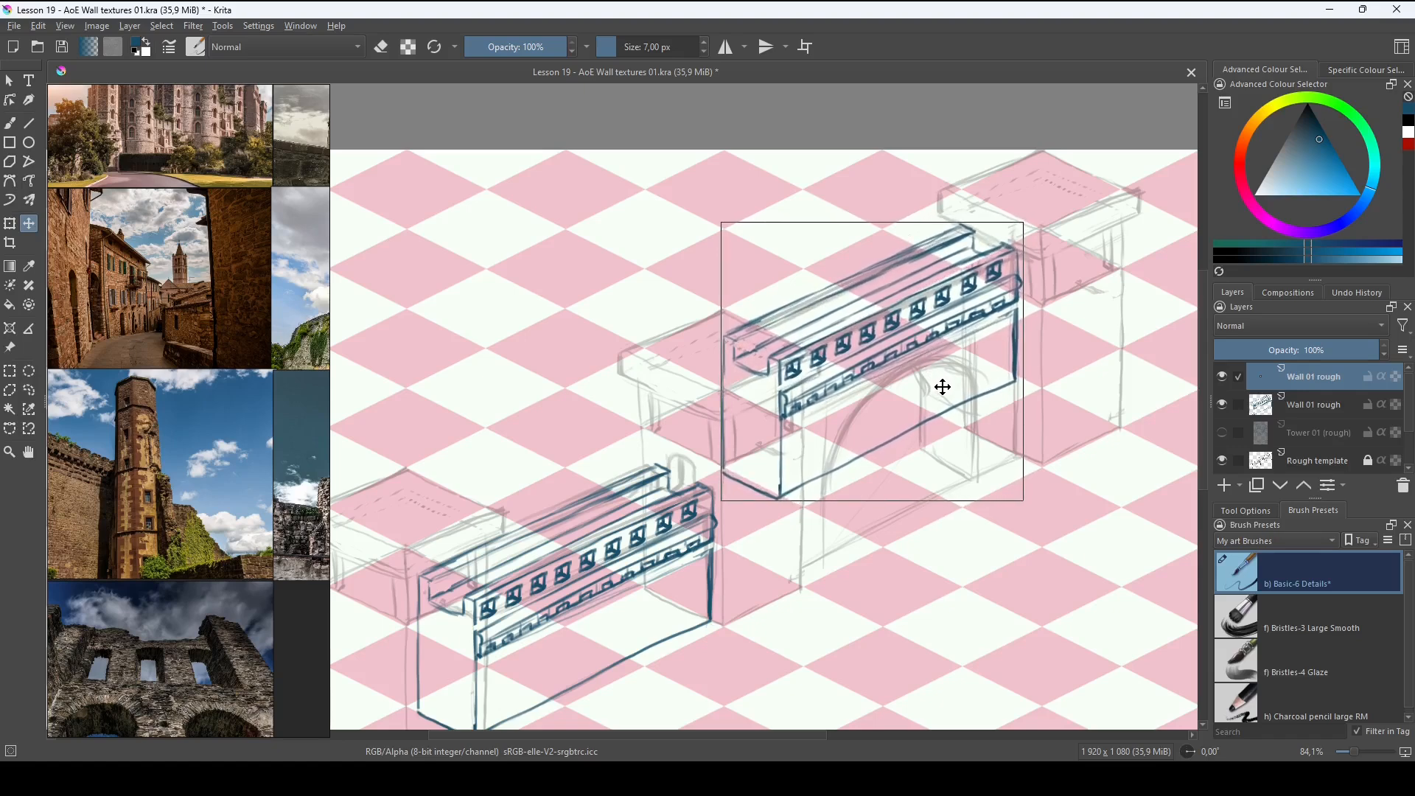
Erase the copied wall's lower front edge and set the brush size back to about 7 px.
{"action": "scroll", "coordinate": [914, 571], "scroll_direction": "up", "scroll_amount": 3}
{"action": "scroll", "coordinate": [934, 485], "scroll_direction": "up", "scroll_amount": 2}
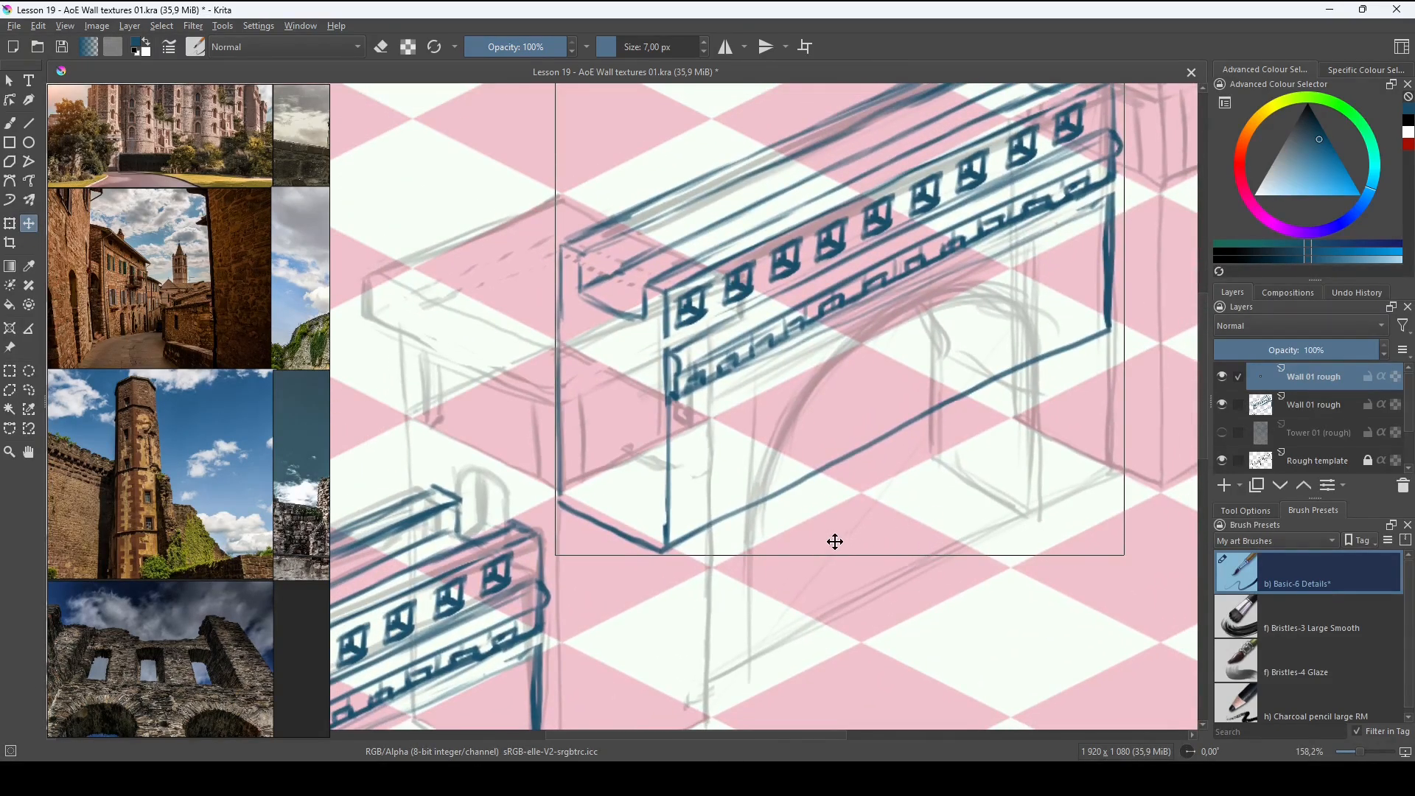
{"action": "key", "text": "e"}
{"action": "key", "text": "b"}
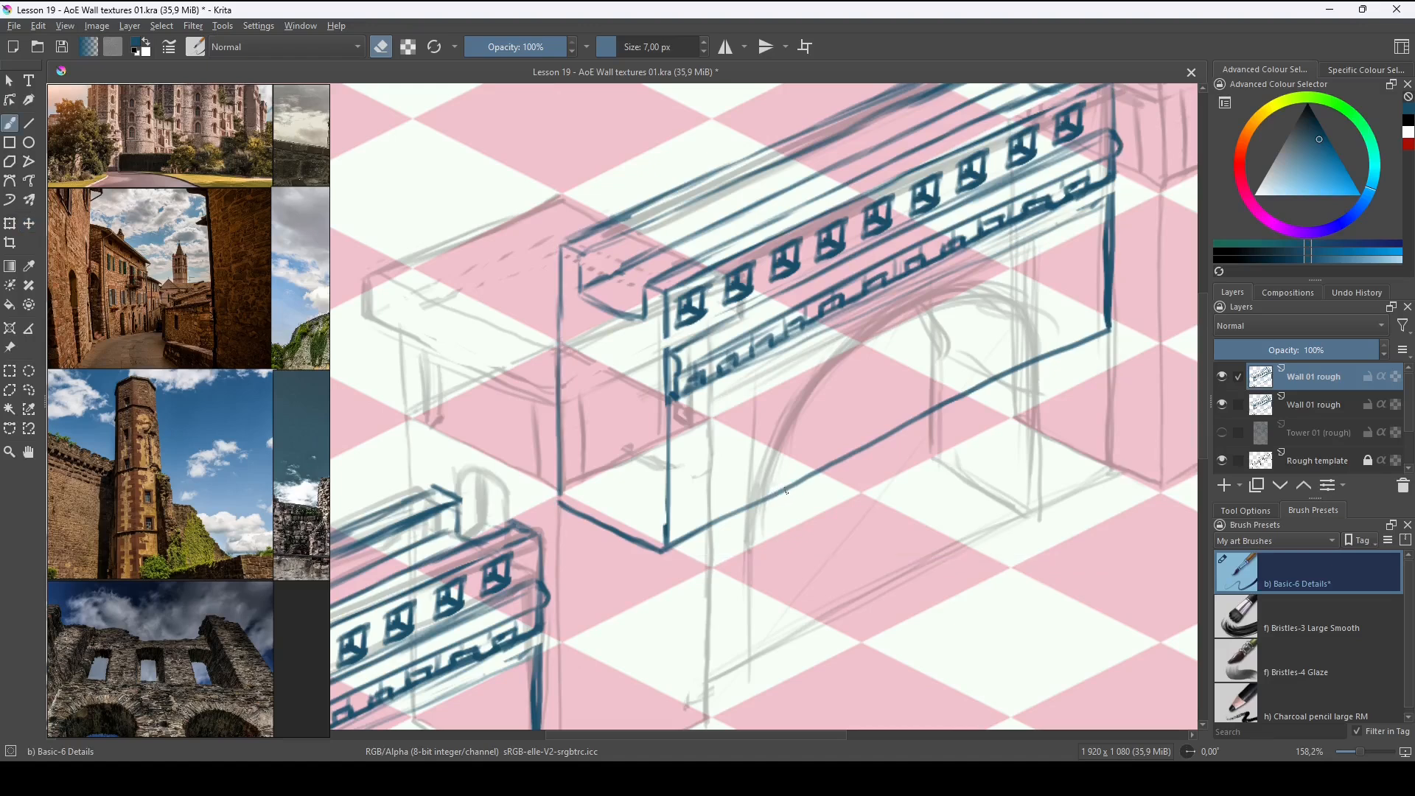
{"action": "key", "text": "e"}
{"action": "key", "text": "e"}
{"action": "left_click_drag", "start_coordinate": [770, 500], "coordinate": [1018, 371]}
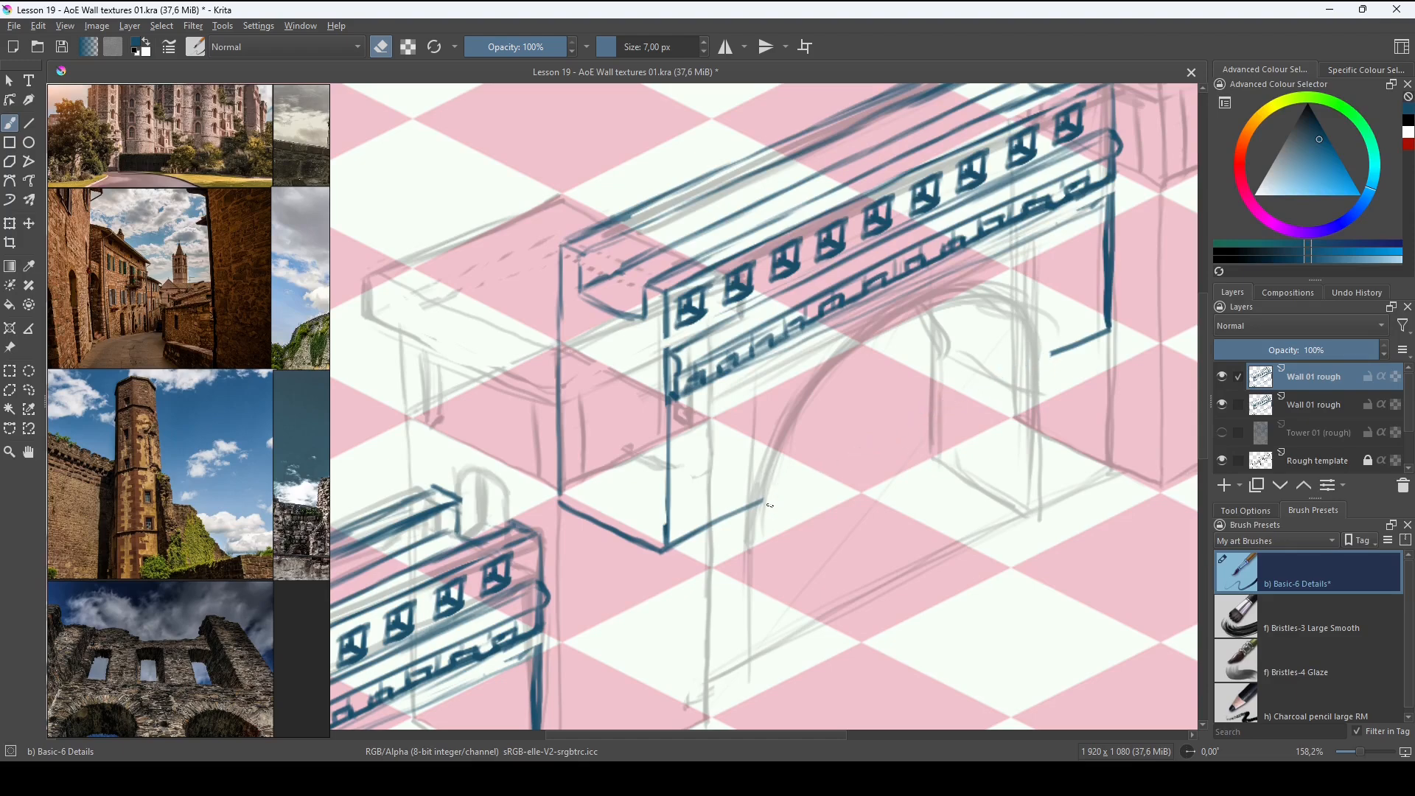
{"action": "left_click_drag", "start_coordinate": [1044, 361], "coordinate": [1100, 336], "text": "shift"}
{"action": "left_click_drag", "start_coordinate": [760, 501], "coordinate": [680, 554]}
{"action": "key", "text": "bracketleft"}
{"action": "key", "text": "bracketleft"}
{"action": "key", "text": "bracketleft"}
{"action": "key", "text": "bracketleft"}
{"action": "key", "text": "bracketleft"}
{"action": "key", "text": "bracketleft"}
{"action": "key", "text": "bracketleft"}
{"action": "key", "text": "bracketleft"}
{"action": "key", "text": "bracketleft"}
{"action": "key", "text": "bracketleft"}
{"action": "key", "text": "bracketleft"}
{"action": "key", "text": "bracketleft"}
{"action": "key", "text": "bracketleft"}
{"action": "key", "text": "bracketleft"}
{"action": "key", "text": "bracketleft"}
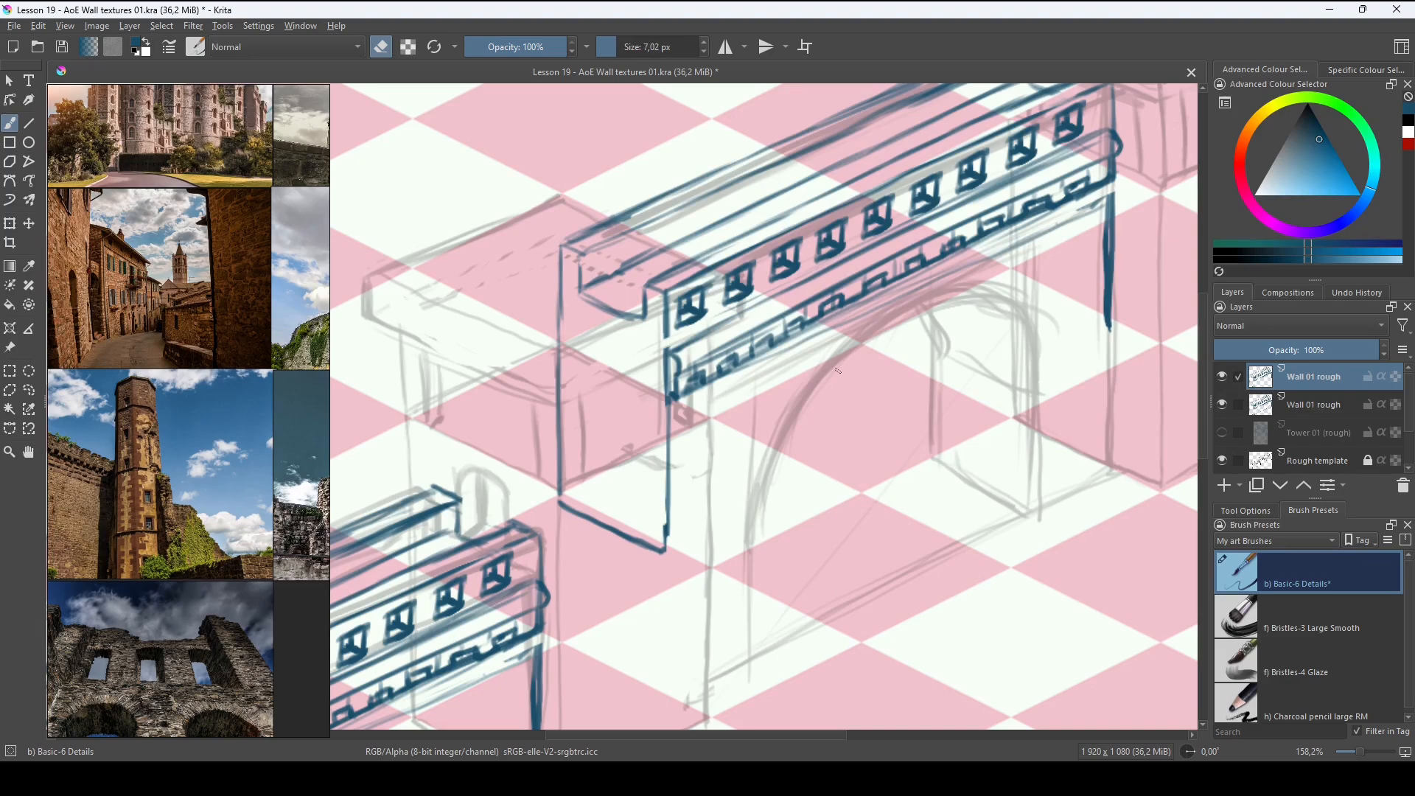
Trace the gate arch over the template with the Brush, from the near leg over the crown down the far leg.
{"action": "key", "text": "e"}
{"action": "left_click_drag", "start_coordinate": [927, 302], "coordinate": [805, 408]}
{"action": "left_click_drag", "start_coordinate": [872, 333], "coordinate": [787, 438]}
{"action": "left_click_drag", "start_coordinate": [838, 362], "coordinate": [768, 465]}
{"action": "mouse_move", "coordinate": [805, 400]}
{"action": "left_mouse_down"}
{"action": "mouse_move", "coordinate": [757, 527]}
{"action": "mouse_move", "coordinate": [745, 615]}
{"action": "left_mouse_up"}
{"action": "left_click_drag", "start_coordinate": [756, 542], "coordinate": [750, 656]}
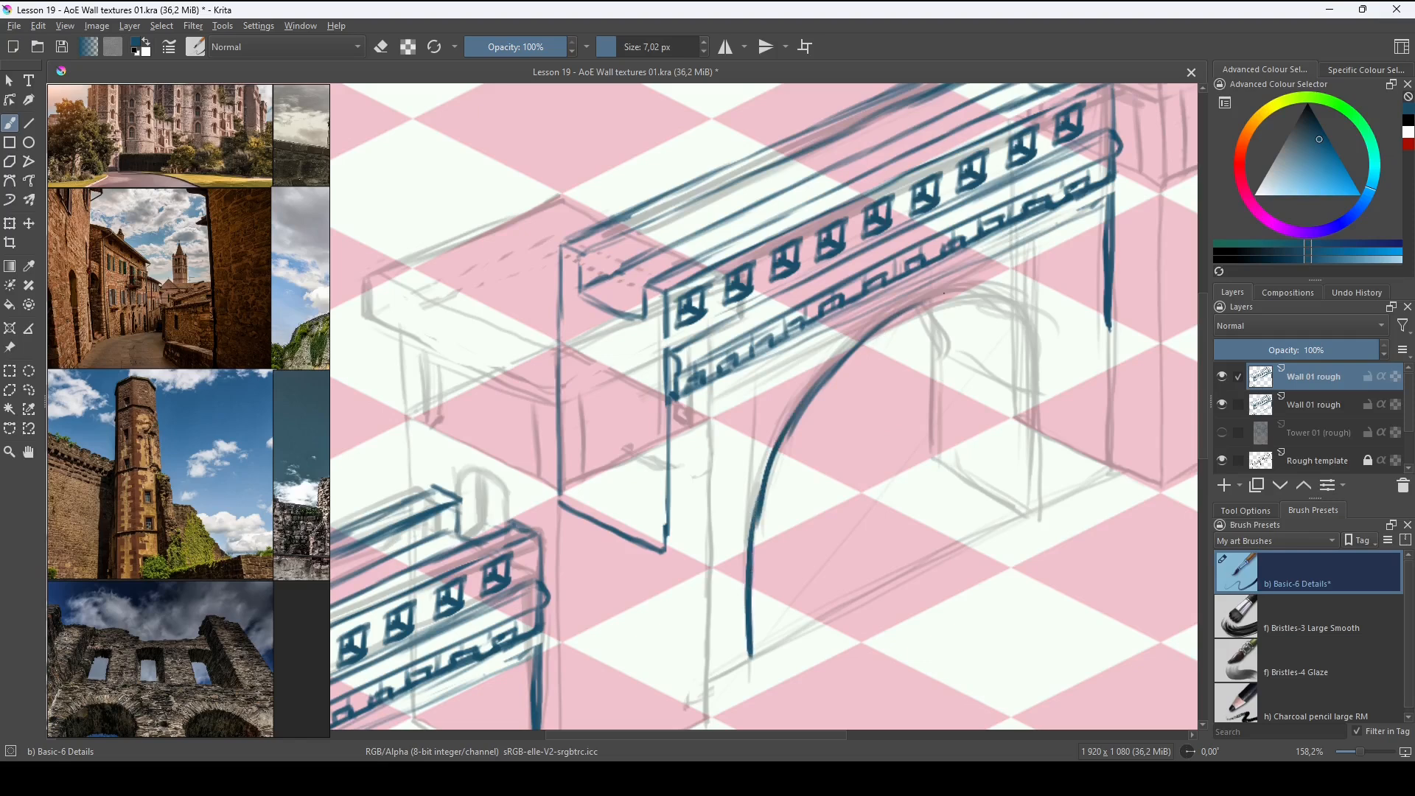
{"action": "mouse_move", "coordinate": [908, 310]}
{"action": "left_mouse_down"}
{"action": "mouse_move", "coordinate": [797, 425]}
{"action": "mouse_move", "coordinate": [930, 306]}
{"action": "mouse_move", "coordinate": [985, 290]}
{"action": "mouse_move", "coordinate": [1019, 316]}
{"action": "mouse_move", "coordinate": [1034, 426]}
{"action": "left_mouse_up"}
{"action": "left_click_drag", "start_coordinate": [1033, 360], "coordinate": [1030, 505]}
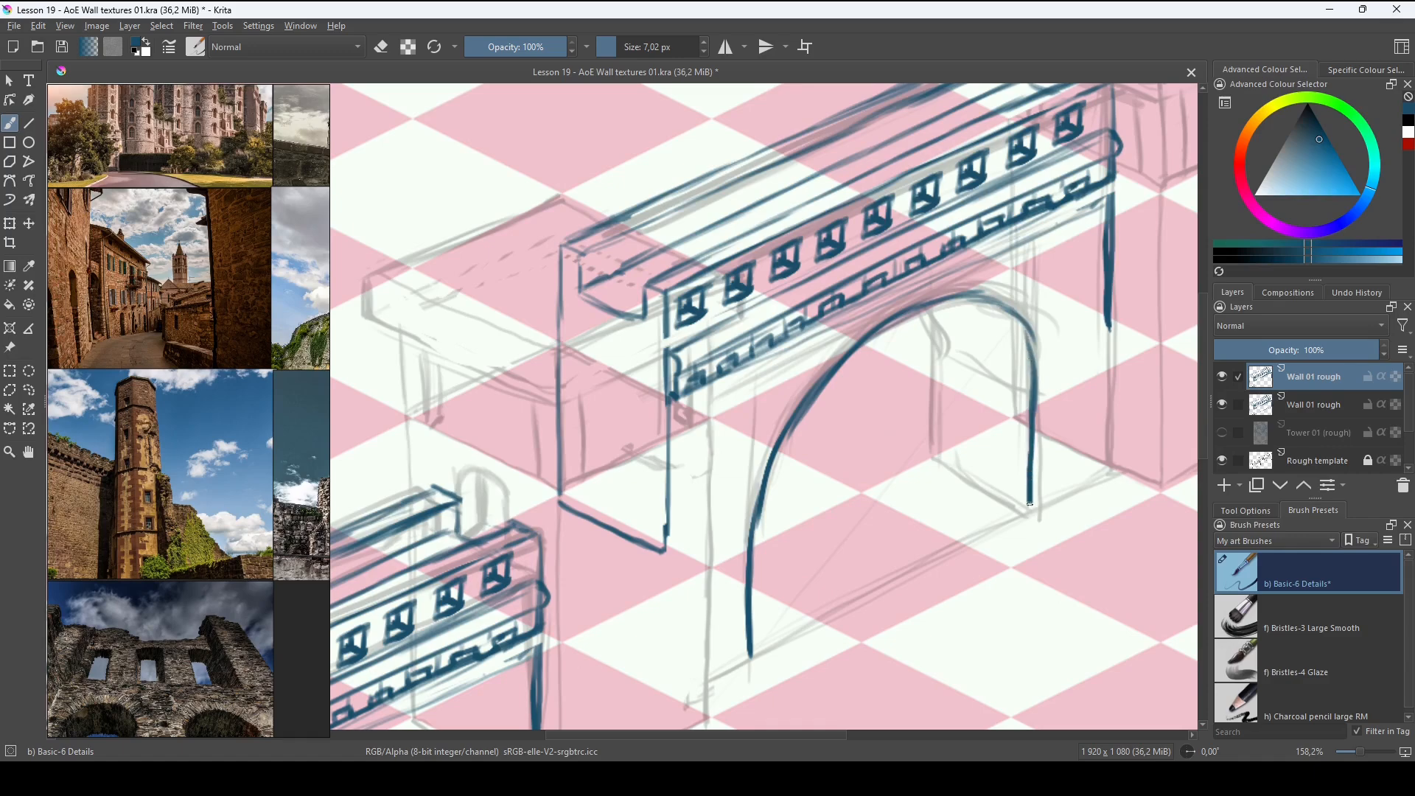
Extend the copied wall's far vertical edge to the ground and connect it to the arch's far leg with a base line.
{"action": "left_click_drag", "start_coordinate": [1111, 306], "coordinate": [1106, 418]}
{"action": "left_click_drag", "start_coordinate": [1108, 324], "coordinate": [1110, 456]}
{"action": "left_click_drag", "start_coordinate": [1057, 499], "coordinate": [1113, 472]}
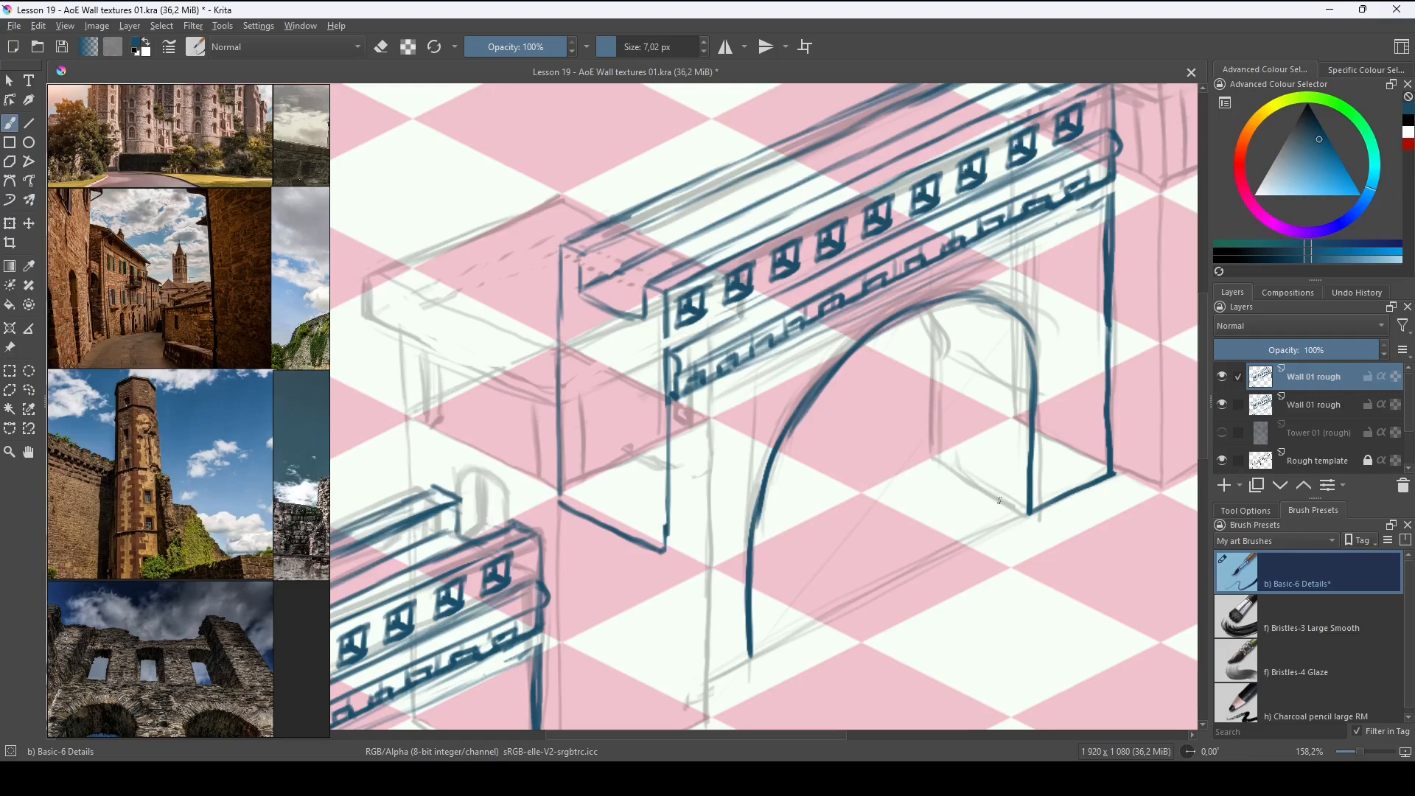
Draw the far pillar's inner base edge inside the arch and a separate parallel diagonal line in front of it.
{"action": "mouse_move", "coordinate": [924, 467]}
{"action": "left_mouse_down"}
{"action": "mouse_move", "coordinate": [1002, 508]}
{"action": "mouse_move", "coordinate": [922, 468]}
{"action": "left_mouse_up"}
{"action": "left_click_drag", "start_coordinate": [881, 507], "coordinate": [976, 551]}
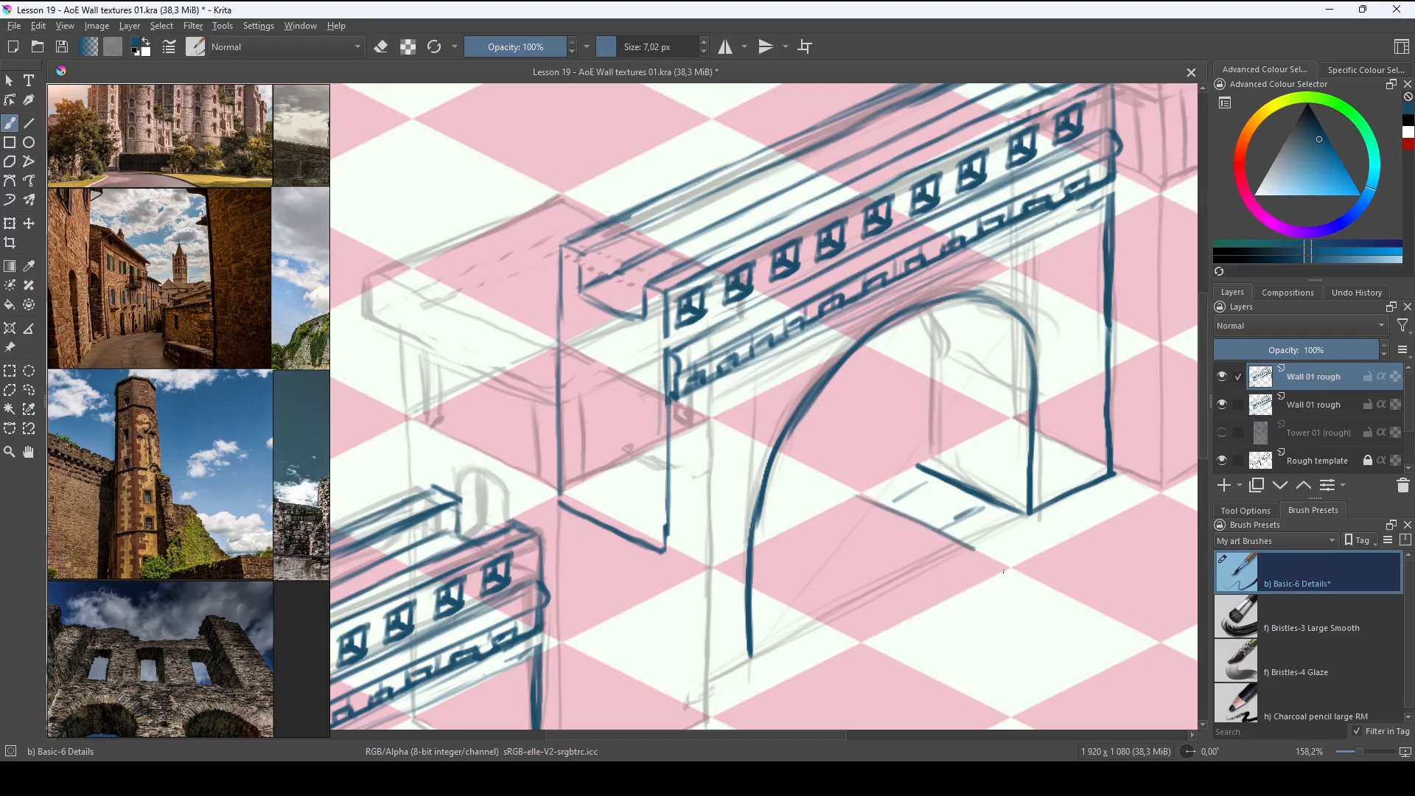
{"action": "key", "text": "ctrl+z"}
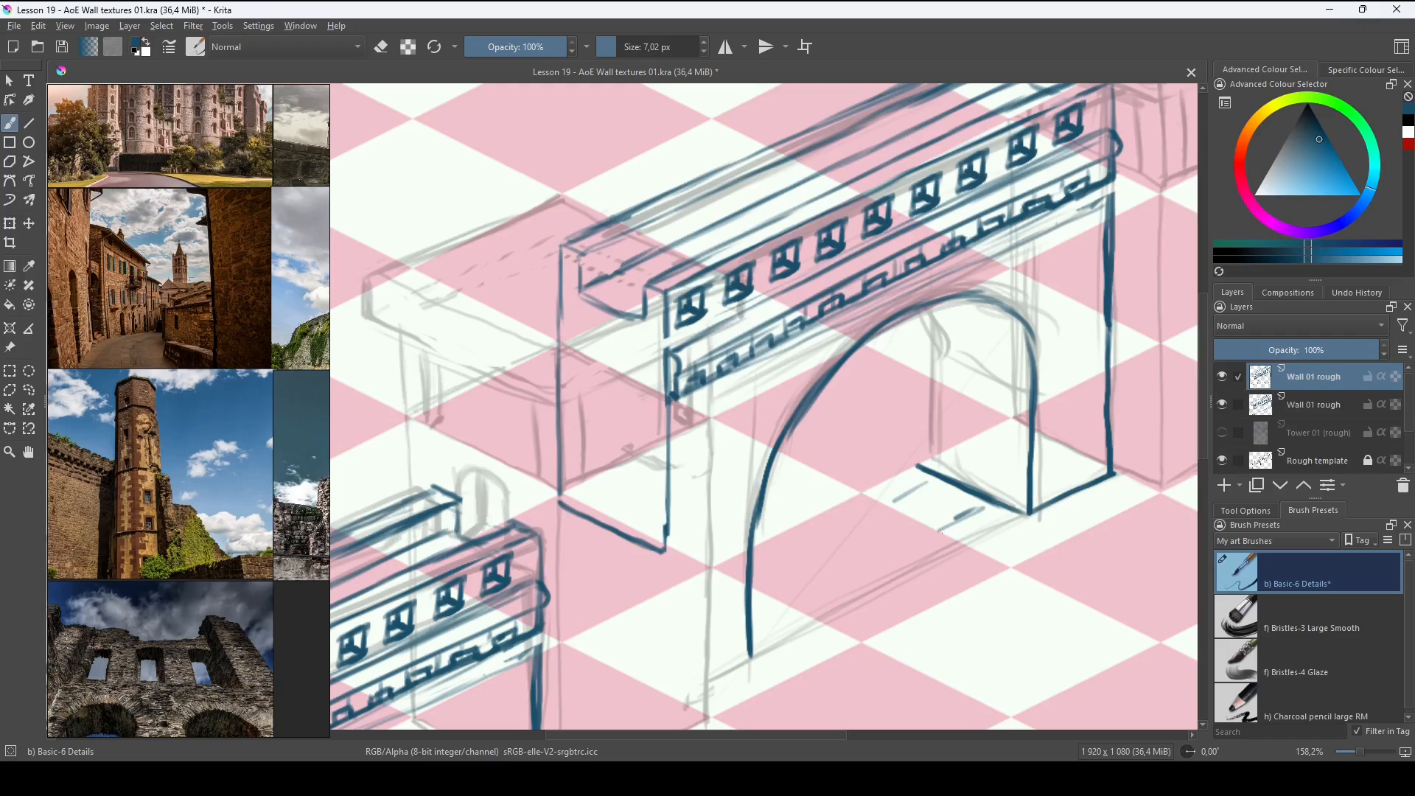
{"action": "left_click_drag", "start_coordinate": [950, 539], "coordinate": [901, 513]}
Lasso the separate diagonal line and move it onto the far pillar's inner base edge.
{"action": "key", "text": "l"}
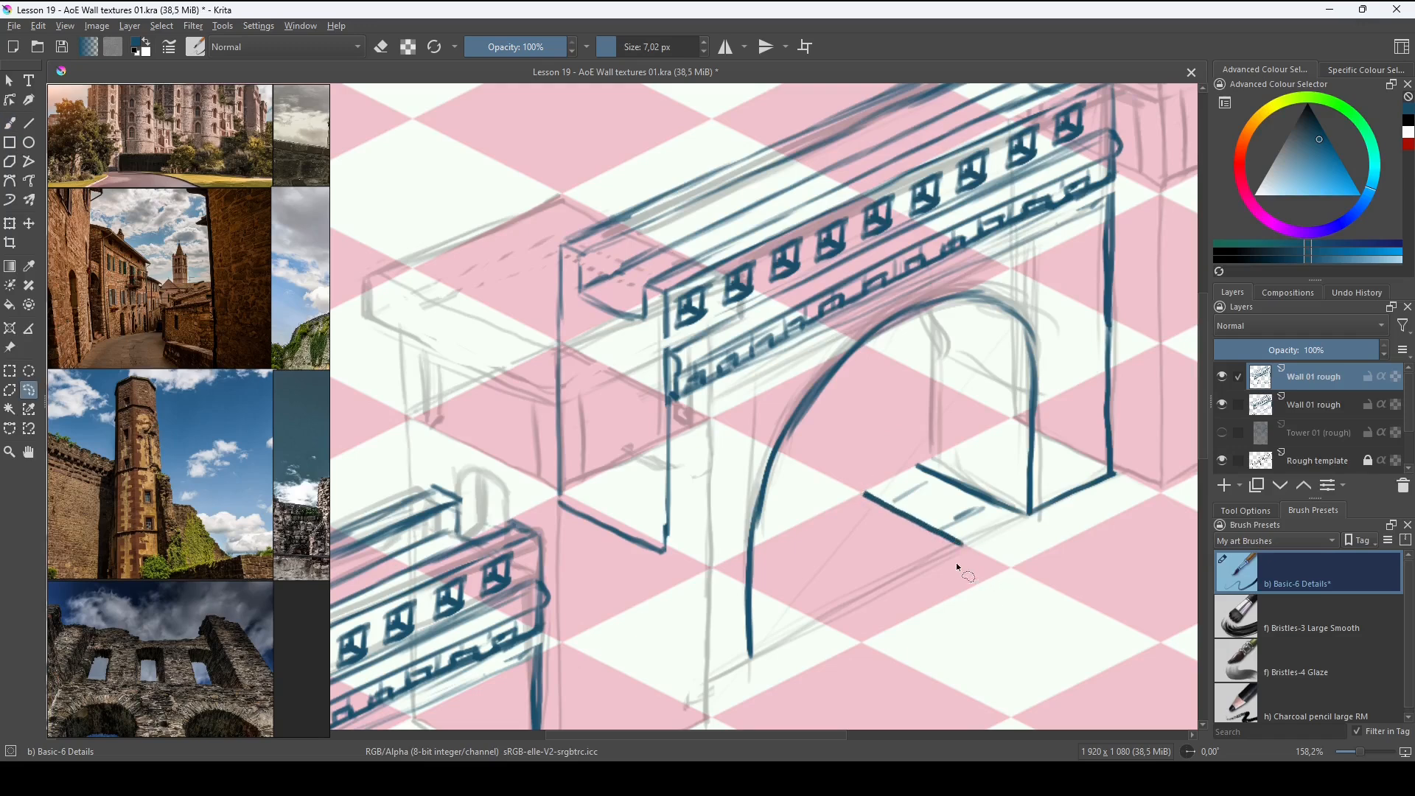
{"action": "left_click_drag", "start_coordinate": [864, 507], "coordinate": [859, 491]}
{"action": "key", "text": "t"}
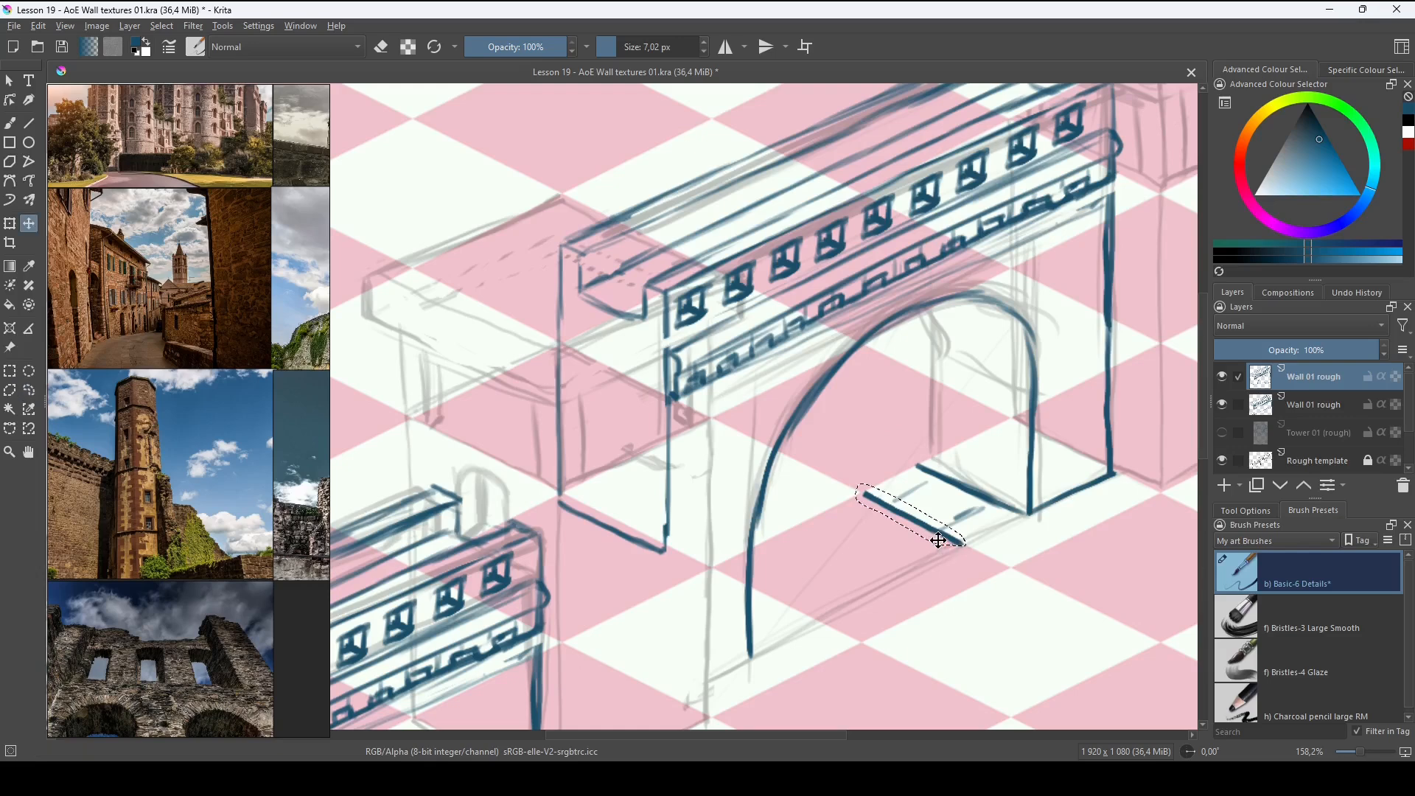
{"action": "left_click_drag", "start_coordinate": [937, 535], "coordinate": [1011, 508]}
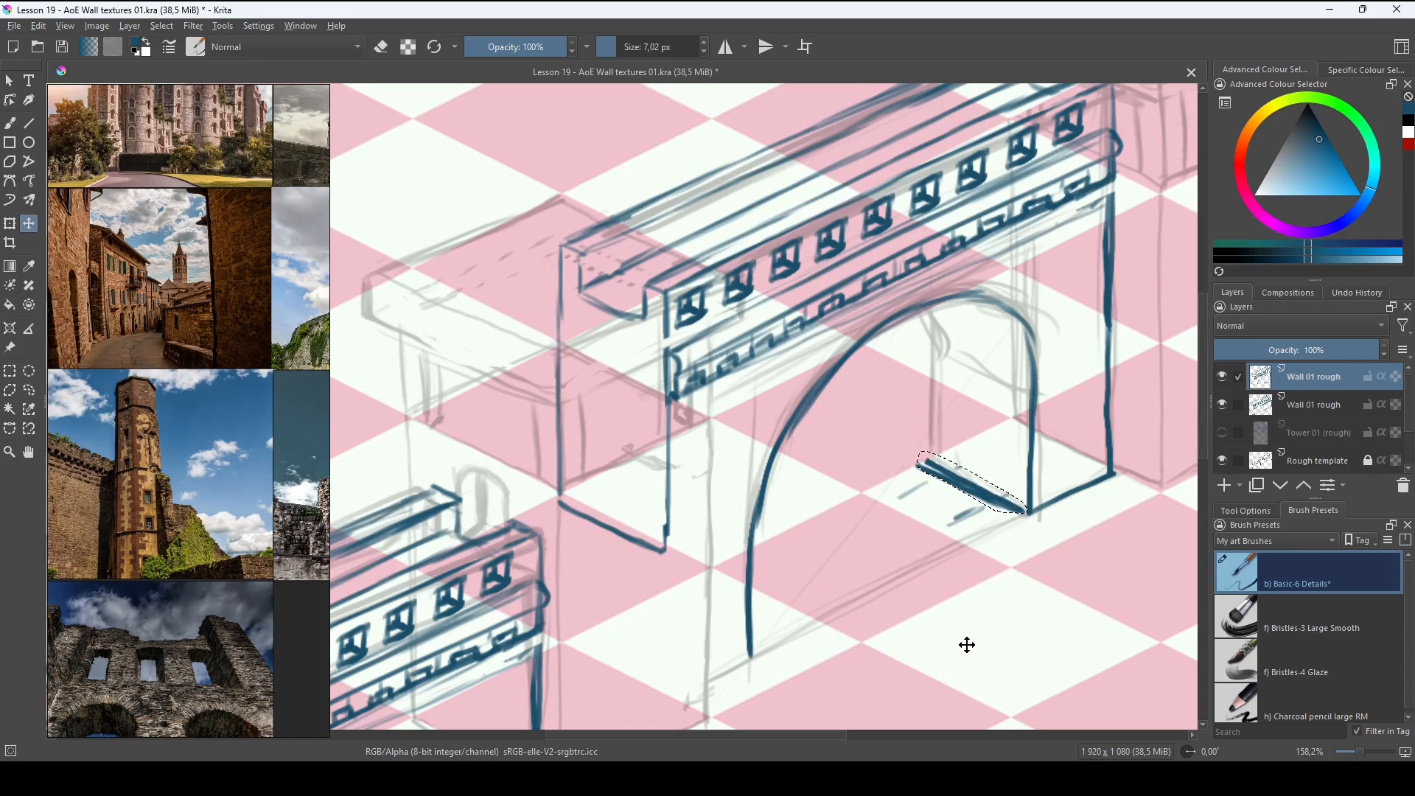
Deselect, clean up the far pillar's inner base edge with the eraser and Brush, and draw its inner vertical edge up to the arch.
{"action": "key", "text": "ctrl+shift+a"}
{"action": "left_click_drag", "start_coordinate": [911, 467], "coordinate": [916, 499]}
{"action": "key", "text": "b"}
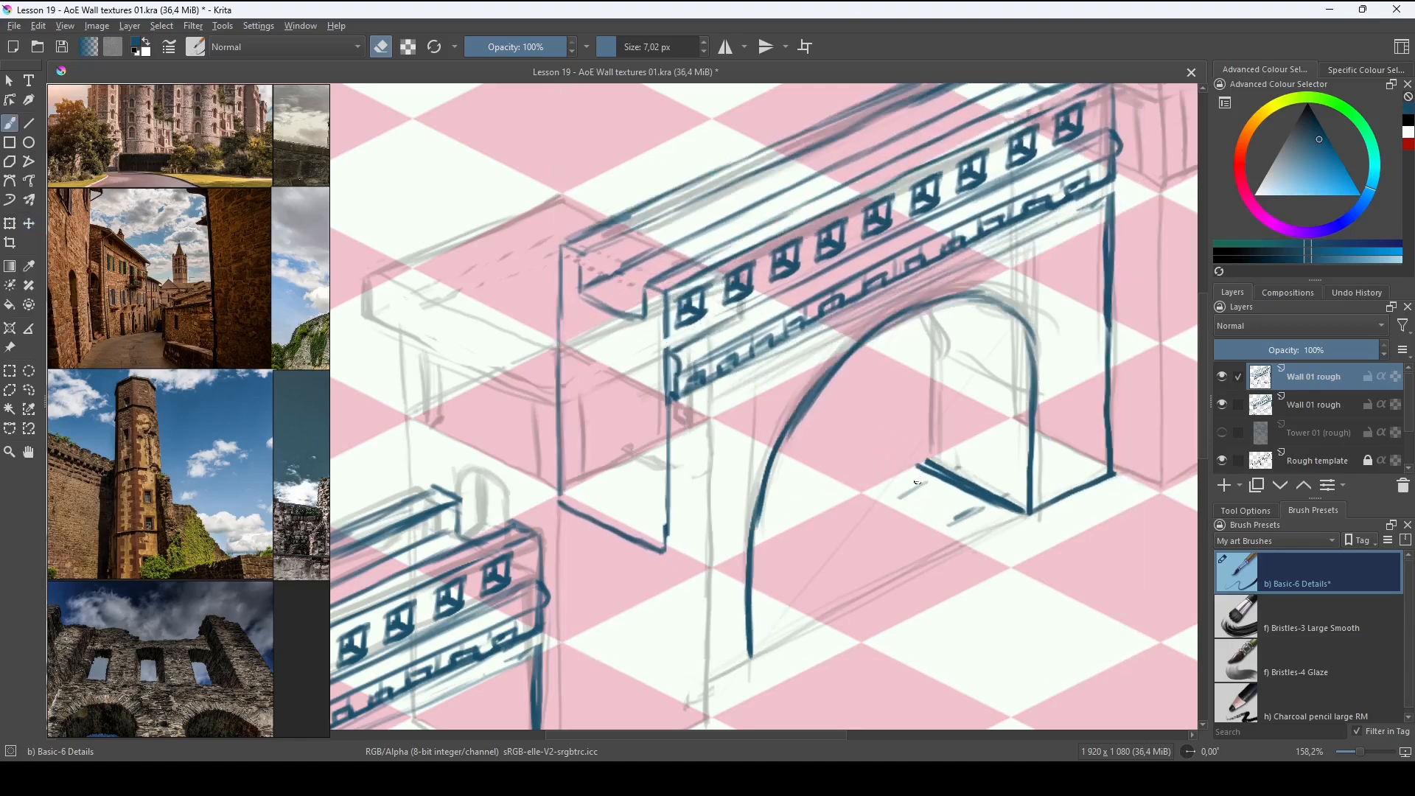
{"action": "key", "text": "e"}
{"action": "left_click_drag", "start_coordinate": [912, 465], "coordinate": [958, 488]}
{"action": "key", "text": "e"}
{"action": "mouse_move", "coordinate": [910, 472]}
{"action": "left_mouse_down"}
{"action": "mouse_move", "coordinate": [1013, 511]}
{"action": "mouse_move", "coordinate": [931, 480]}
{"action": "left_mouse_up"}
{"action": "key", "text": "e"}
{"action": "mouse_move", "coordinate": [933, 317]}
{"action": "left_mouse_down"}
{"action": "mouse_move", "coordinate": [928, 462]}
{"action": "mouse_move", "coordinate": [925, 311]}
{"action": "left_mouse_up"}
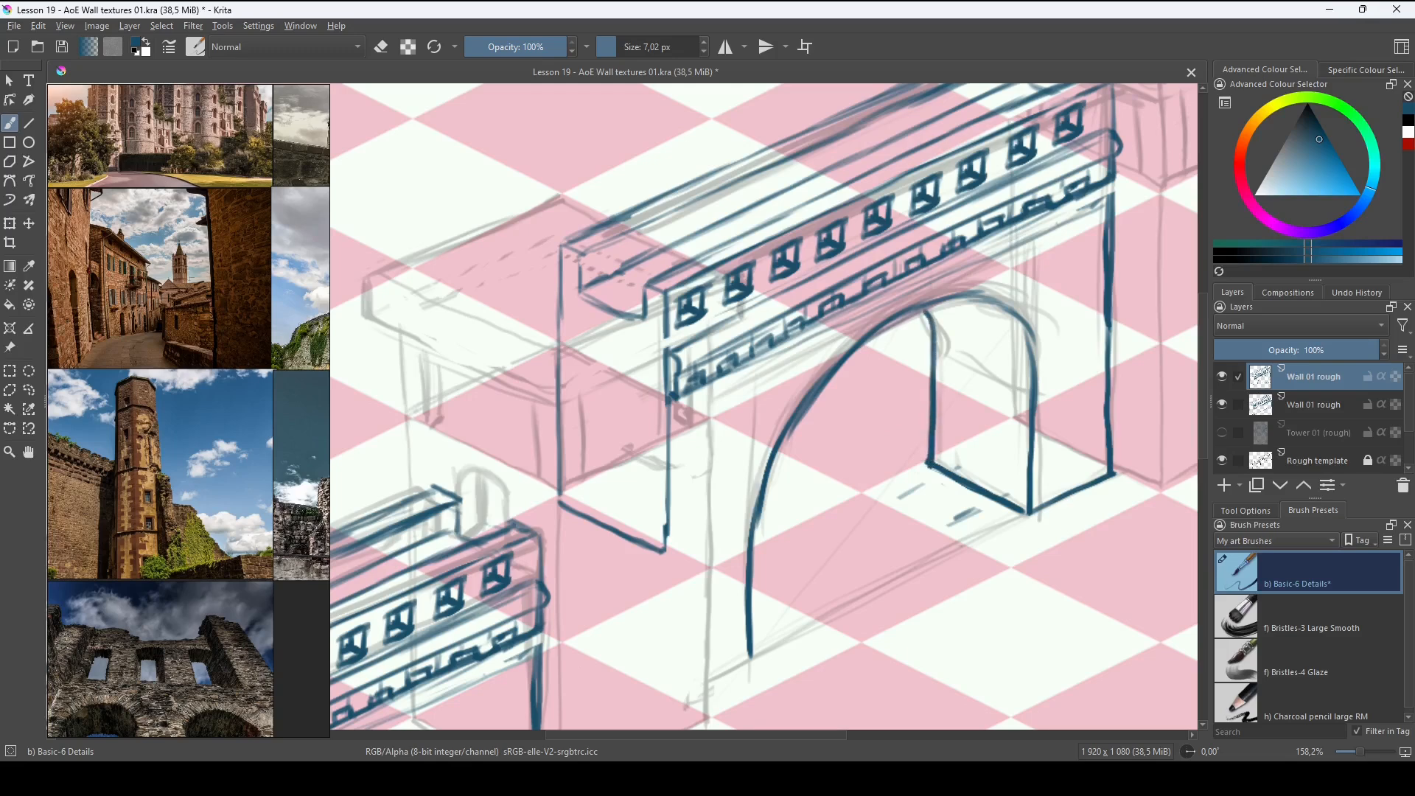
Draw the near pillar's front base line from the arch leg, extend its two vertical edges down, and connect them with a side base line.
{"action": "mouse_move", "coordinate": [776, 601]}
{"action": "left_mouse_down"}
{"action": "mouse_move", "coordinate": [758, 546]}
{"action": "mouse_move", "coordinate": [781, 523]}
{"action": "left_mouse_up"}
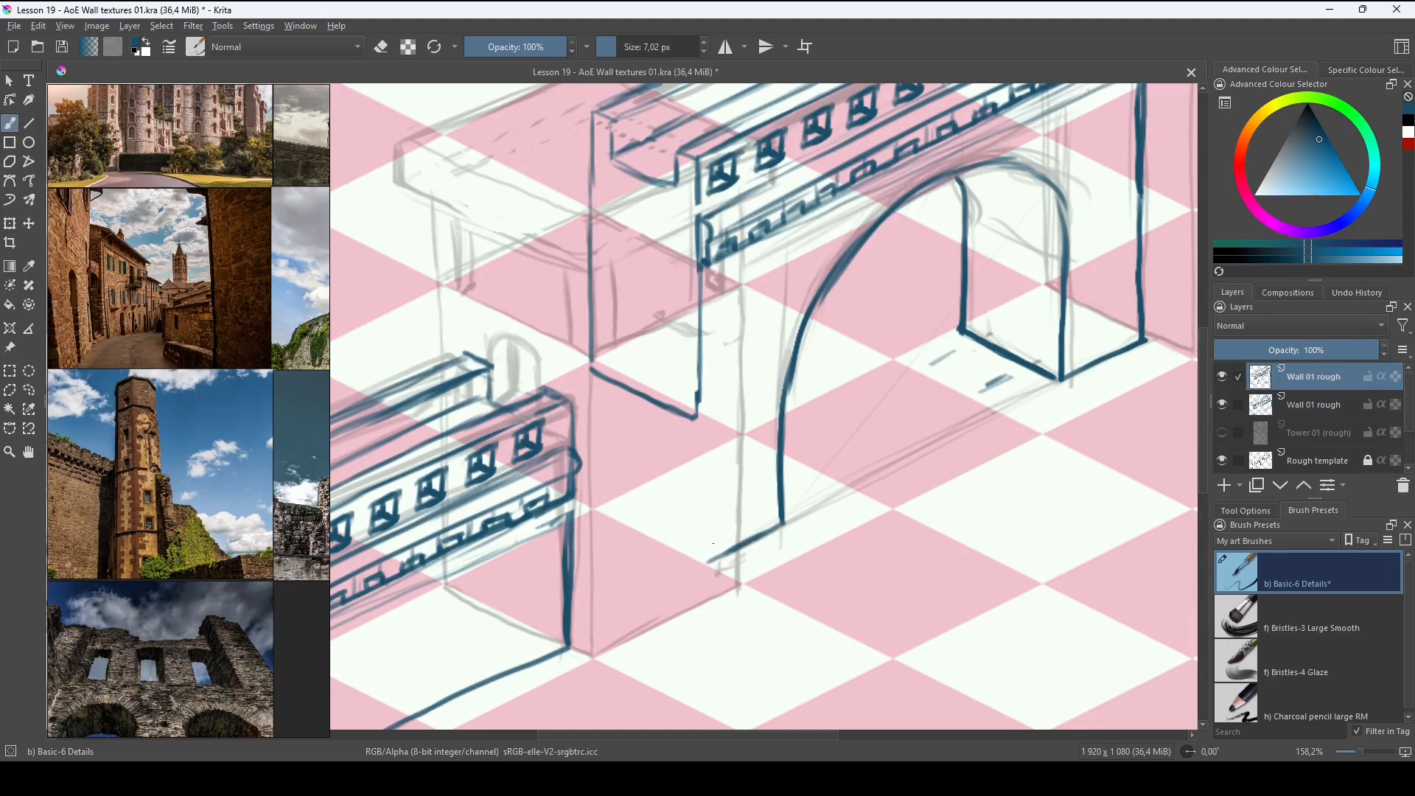
{"action": "left_click_drag", "start_coordinate": [699, 404], "coordinate": [701, 565]}
{"action": "left_click_drag", "start_coordinate": [590, 372], "coordinate": [596, 510]}
{"action": "mouse_move", "coordinate": [594, 460]}
{"action": "left_mouse_down"}
{"action": "mouse_move", "coordinate": [597, 516]}
{"action": "mouse_move", "coordinate": [701, 564]}
{"action": "mouse_move", "coordinate": [604, 514]}
{"action": "mouse_move", "coordinate": [660, 546]}
{"action": "left_mouse_up"}
Erase the copied wall's old base line crossing the near pillar's side face.
{"action": "left_click_drag", "start_coordinate": [709, 474], "coordinate": [720, 518]}
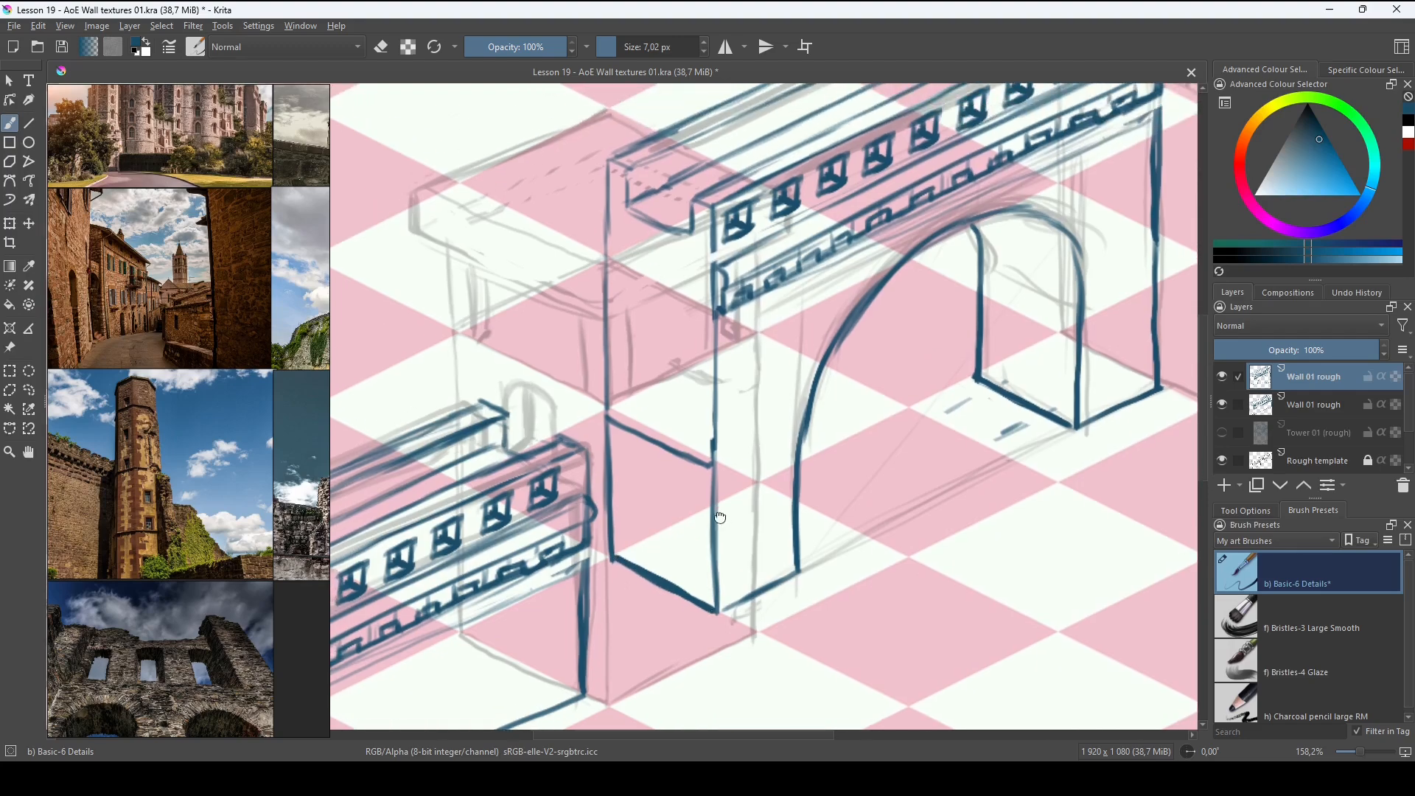
{"action": "key", "text": "e"}
{"action": "mouse_move", "coordinate": [646, 441]}
{"action": "left_mouse_down"}
{"action": "mouse_move", "coordinate": [615, 440]}
{"action": "mouse_move", "coordinate": [696, 466]}
{"action": "mouse_move", "coordinate": [663, 445]}
{"action": "left_mouse_up"}
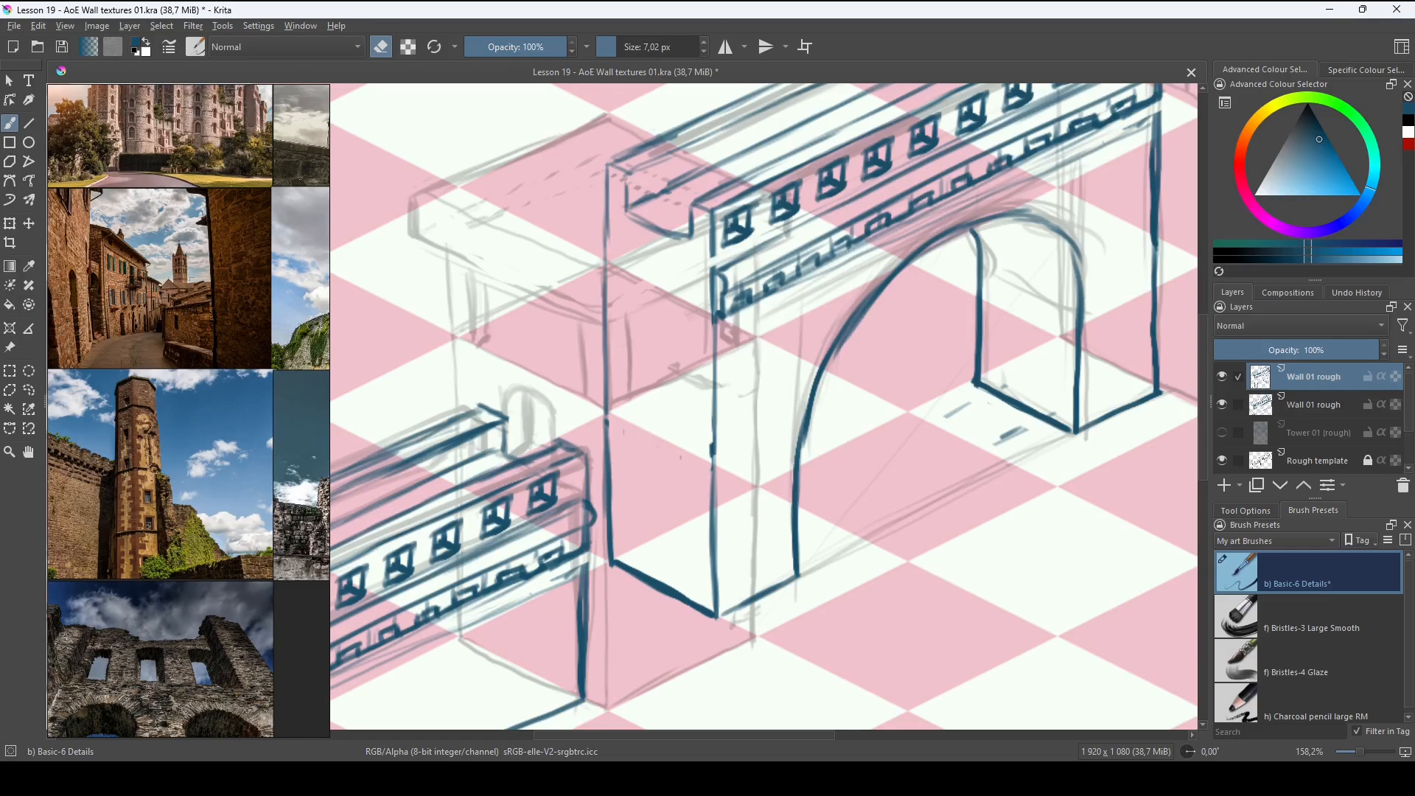
{"action": "mouse_move", "coordinate": [815, 361]}
{"action": "left_mouse_down"}
{"action": "mouse_move", "coordinate": [809, 488]}
{"action": "mouse_move", "coordinate": [937, 502]}
{"action": "mouse_move", "coordinate": [957, 475]}
{"action": "left_mouse_up"}
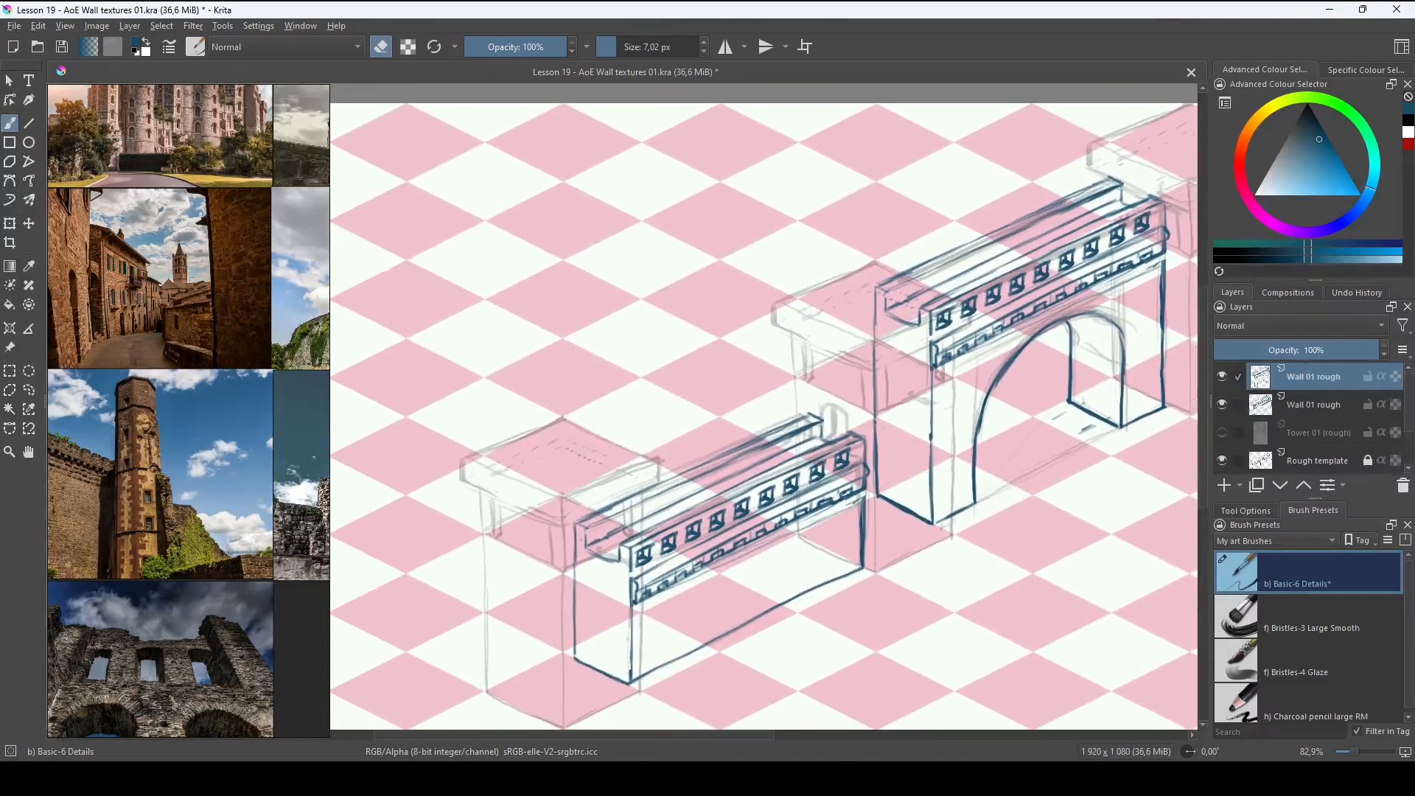
{"action": "mouse_move", "coordinate": [896, 510]}
{"action": "left_mouse_down"}
{"action": "mouse_move", "coordinate": [913, 537]}
{"action": "mouse_move", "coordinate": [902, 521]}
{"action": "mouse_move", "coordinate": [924, 496]}
{"action": "mouse_move", "coordinate": [897, 491]}
{"action": "left_mouse_up"}
Show the Tower 01 (rough) layer and rename the gate wall's layer to Gatel 01 rough.
{"action": "left_click", "coordinate": [1222, 433]}
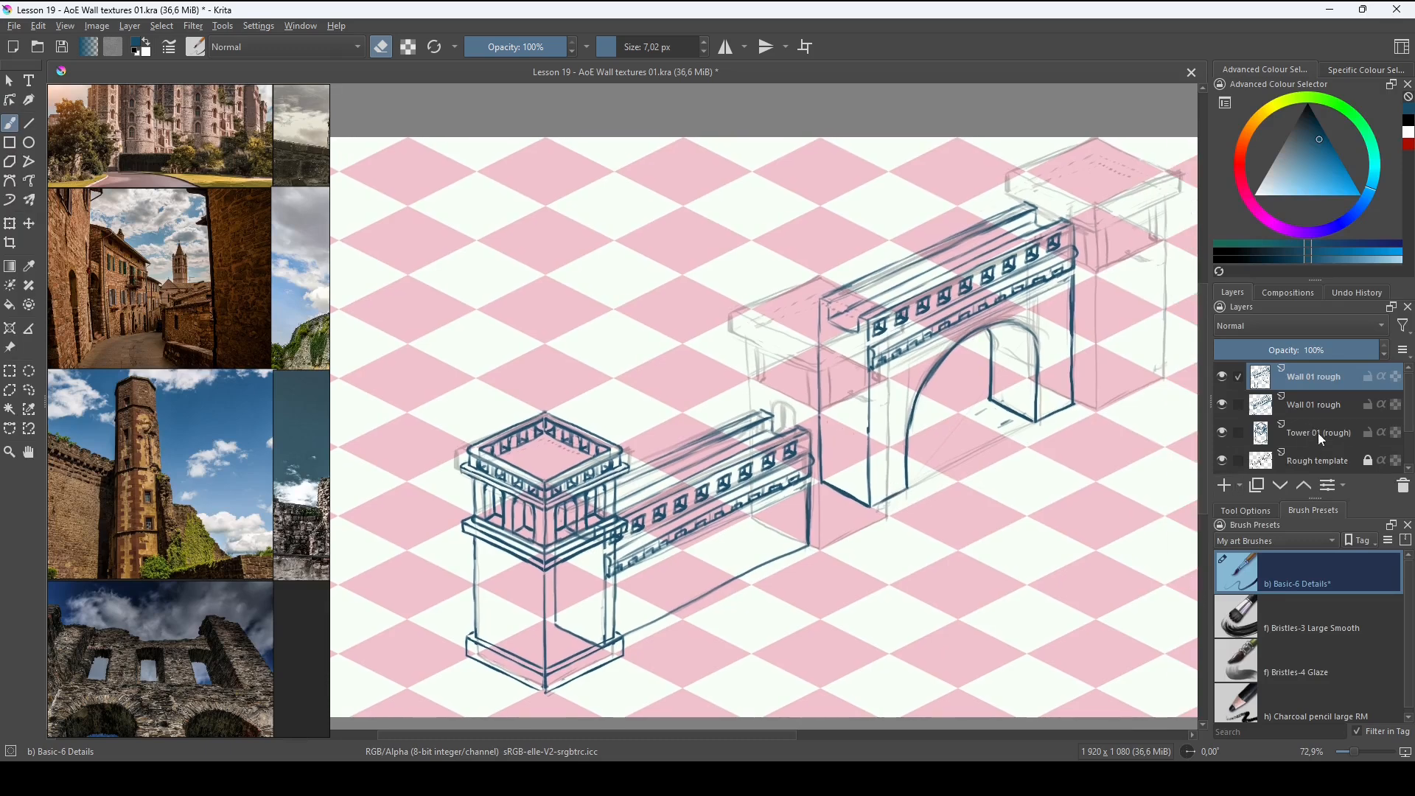
{"action": "double_click", "coordinate": [1314, 378]}
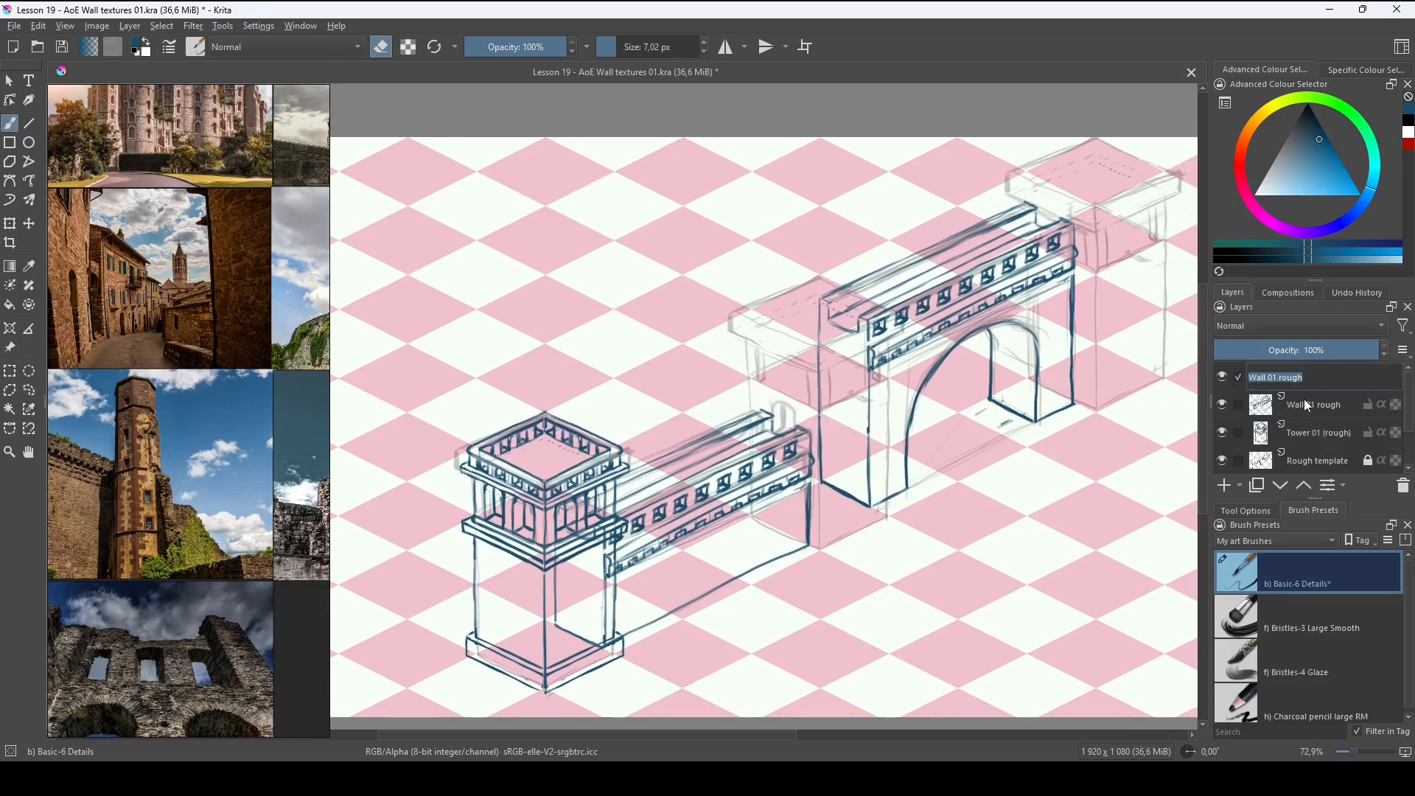
{"action": "key", "text": "Left"}
{"action": "key", "text": "shift+Right"}
{"action": "type", "text": "Gatel"}
{"action": "key", "text": "Return"}
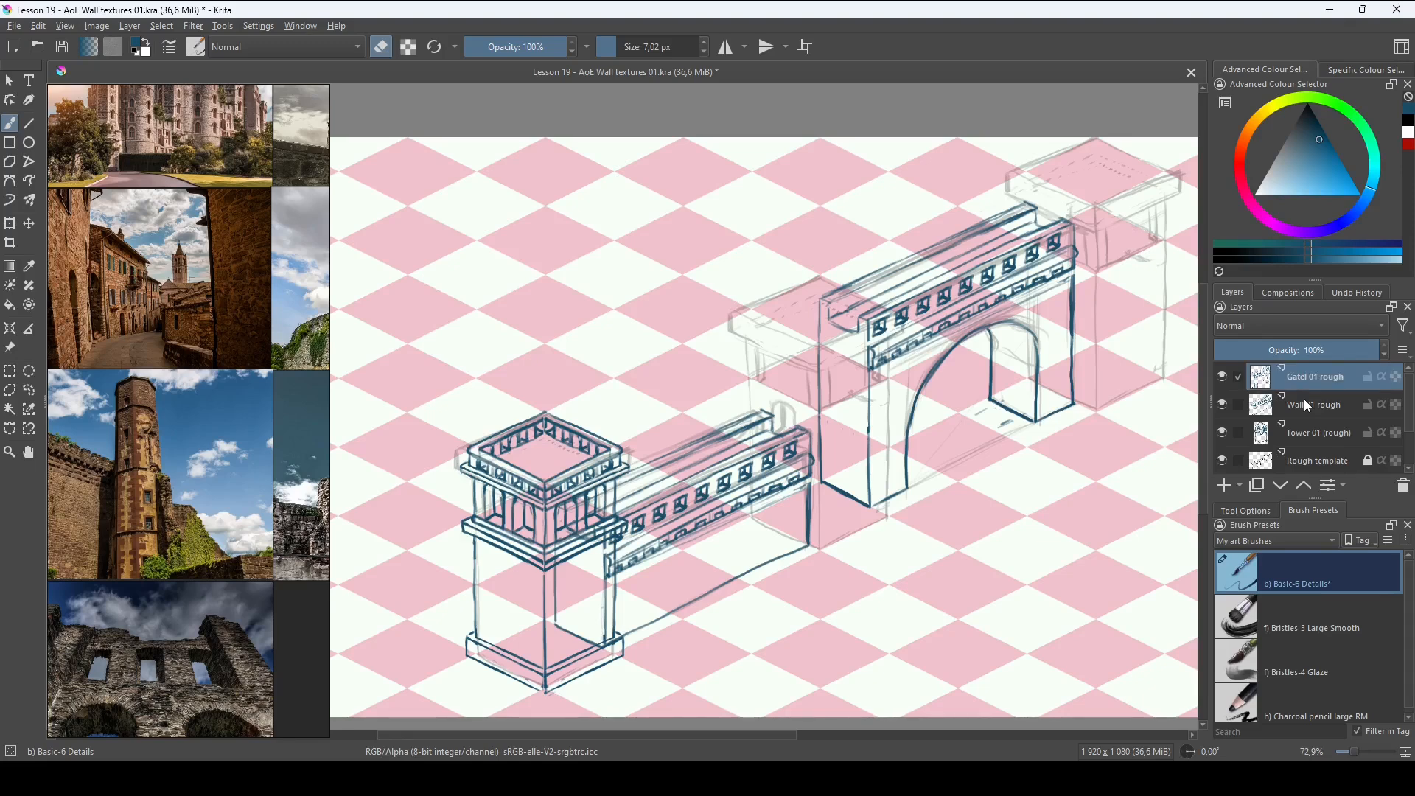
Toggle the visibility of Wall 01 rough and Gatel 01 rough to compare the wall and gate drawings with the template.
{"action": "left_click", "coordinate": [1223, 405]}
{"action": "left_click", "coordinate": [1223, 406]}
{"action": "left_click", "coordinate": [1223, 407]}
{"action": "left_click", "coordinate": [1223, 407]}
{"action": "mouse_move", "coordinate": [1054, 470]}
{"action": "left_mouse_down"}
{"action": "mouse_move", "coordinate": [960, 486]}
{"action": "mouse_move", "coordinate": [980, 471]}
{"action": "mouse_move", "coordinate": [975, 505]}
{"action": "left_mouse_up"}
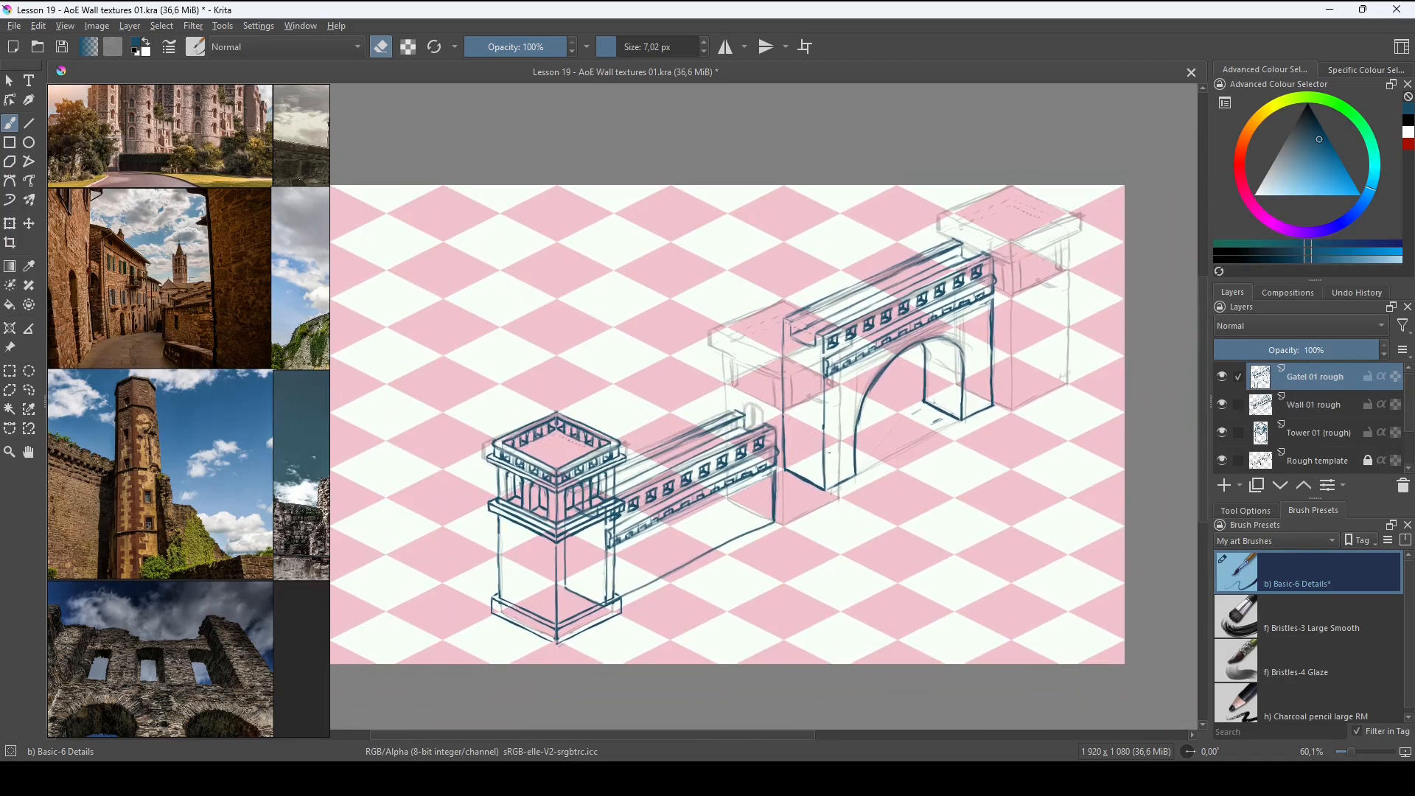
{"action": "left_click_drag", "start_coordinate": [661, 560], "coordinate": [830, 475]}
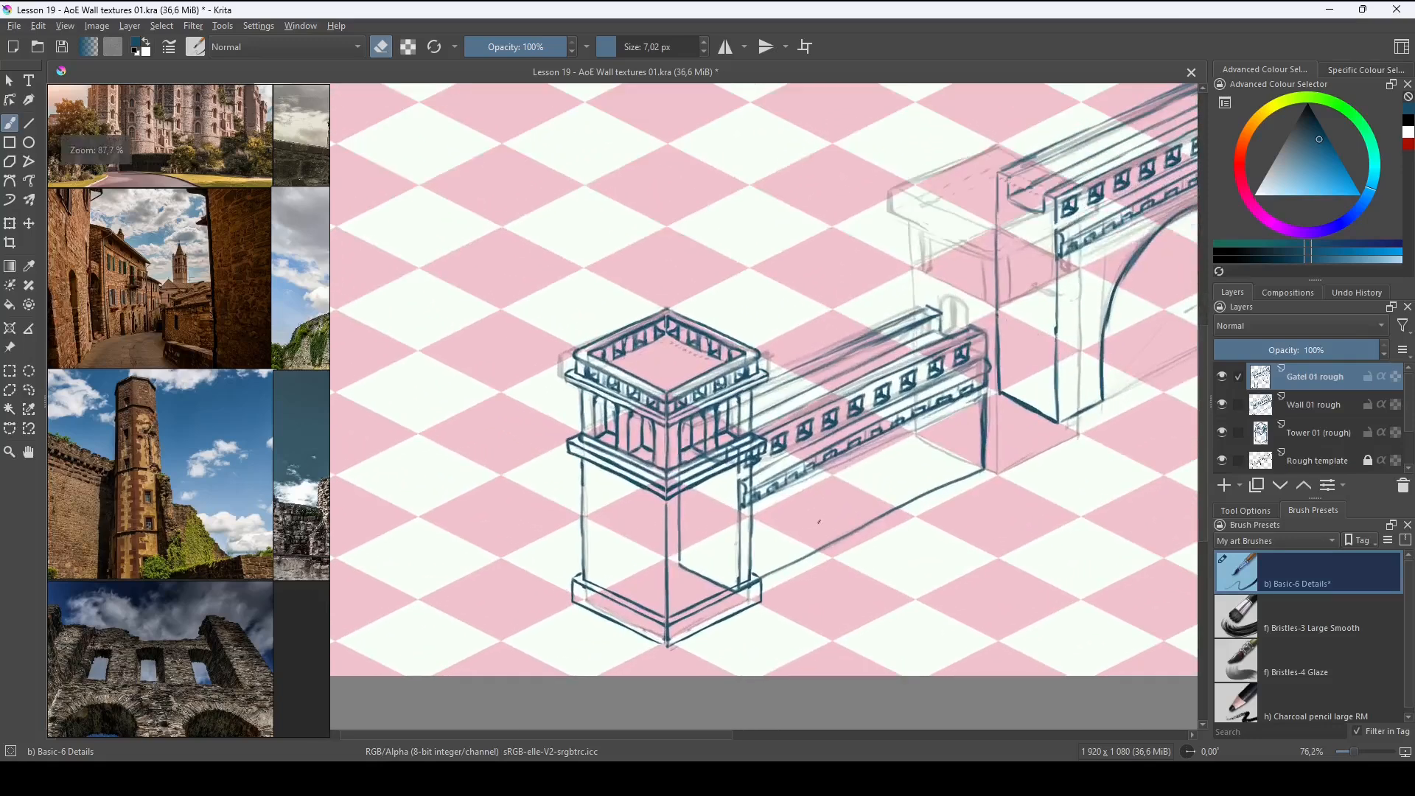
{"action": "left_click_drag", "start_coordinate": [1047, 335], "coordinate": [918, 414]}
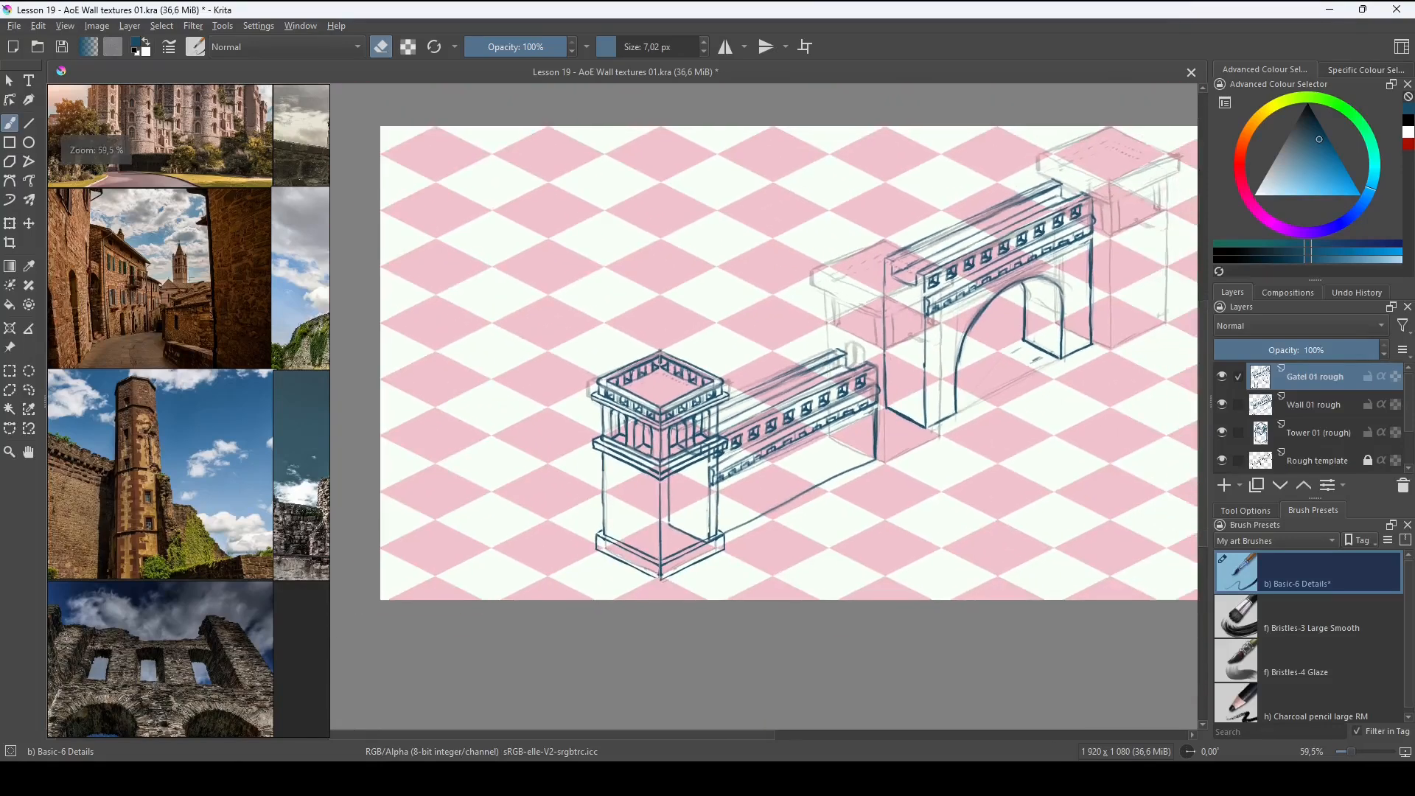
{"action": "left_click_drag", "start_coordinate": [991, 348], "coordinate": [857, 486]}
{"action": "left_click_drag", "start_coordinate": [856, 508], "coordinate": [846, 475]}
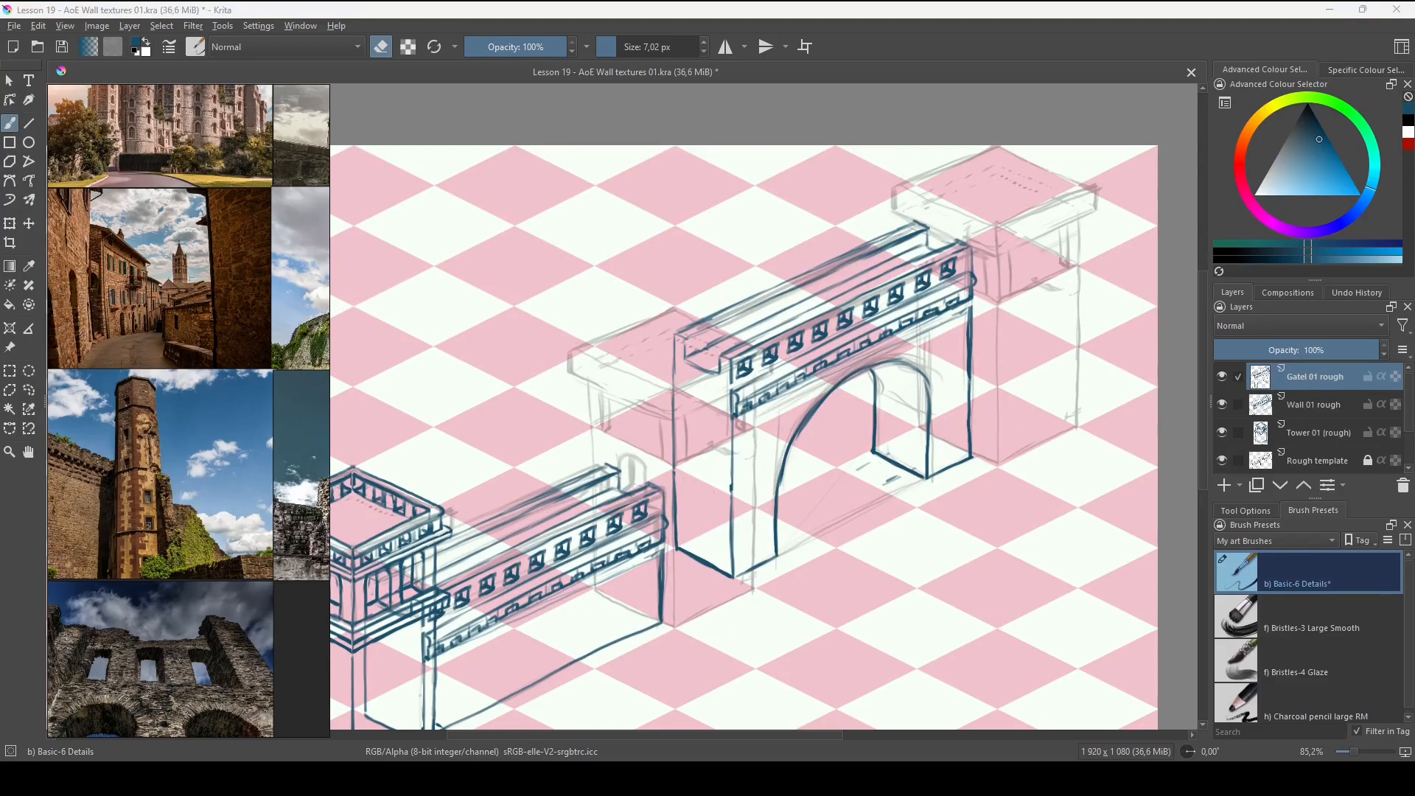
{"action": "left_click_drag", "start_coordinate": [858, 461], "coordinate": [940, 439]}
{"action": "left_click_drag", "start_coordinate": [919, 485], "coordinate": [938, 479]}
{"action": "left_click", "coordinate": [1222, 377]}
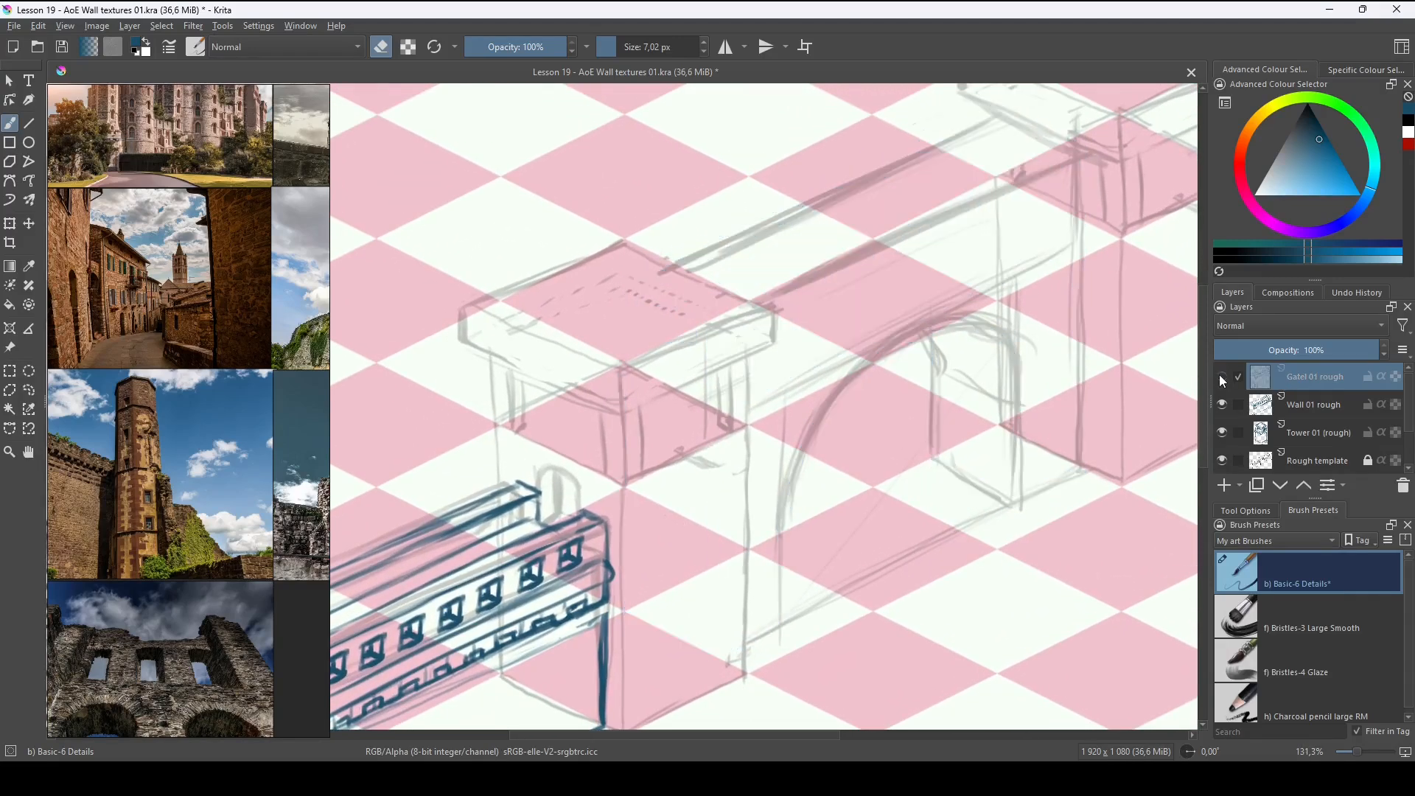
{"action": "left_click", "coordinate": [1223, 378]}
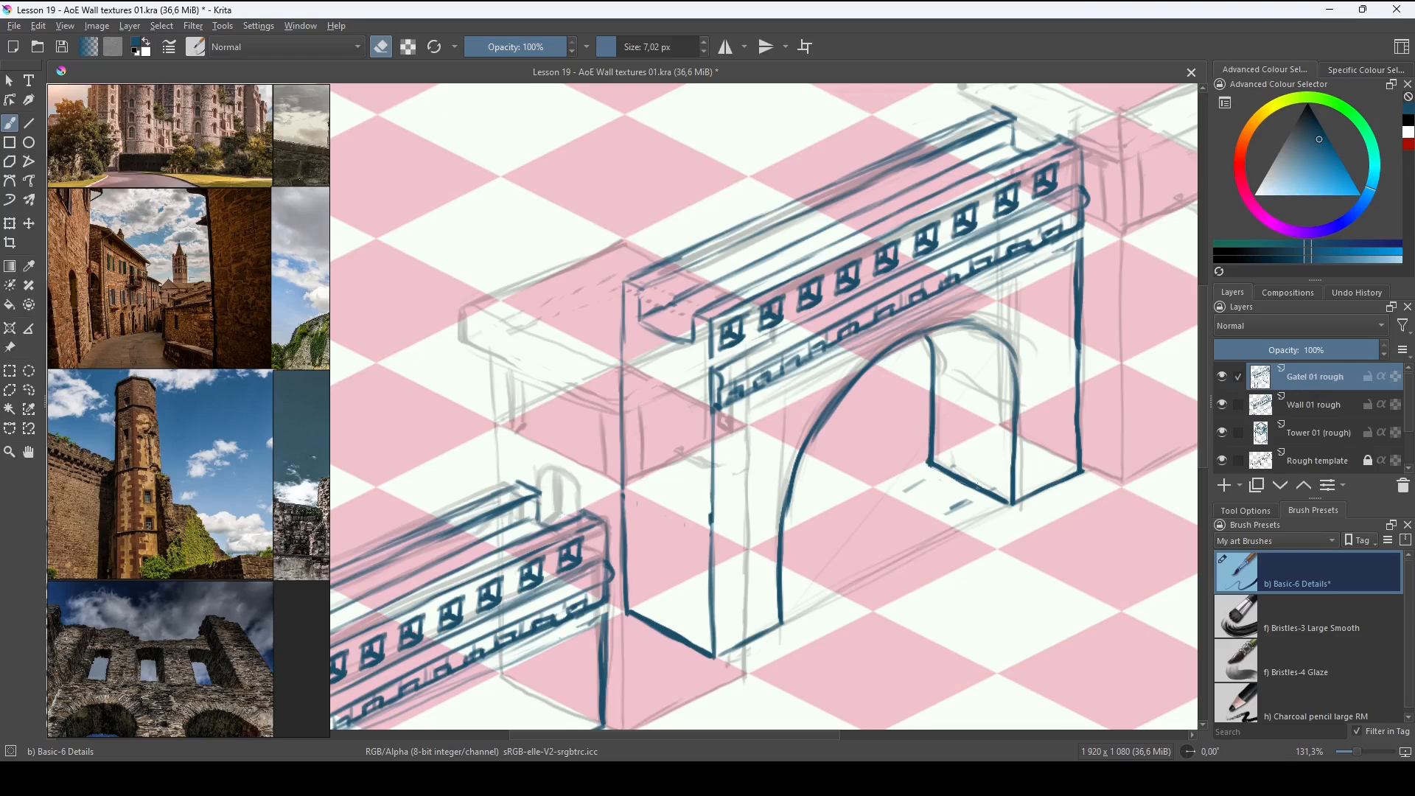
Draw the recessed gate's far vertical edge inside the arch and its base line running back from the near leg.
{"action": "key", "text": "e"}
{"action": "mouse_move", "coordinate": [928, 511]}
{"action": "left_mouse_down"}
{"action": "mouse_move", "coordinate": [783, 582]}
{"action": "mouse_move", "coordinate": [991, 479]}
{"action": "mouse_move", "coordinate": [988, 342]}
{"action": "left_mouse_up"}
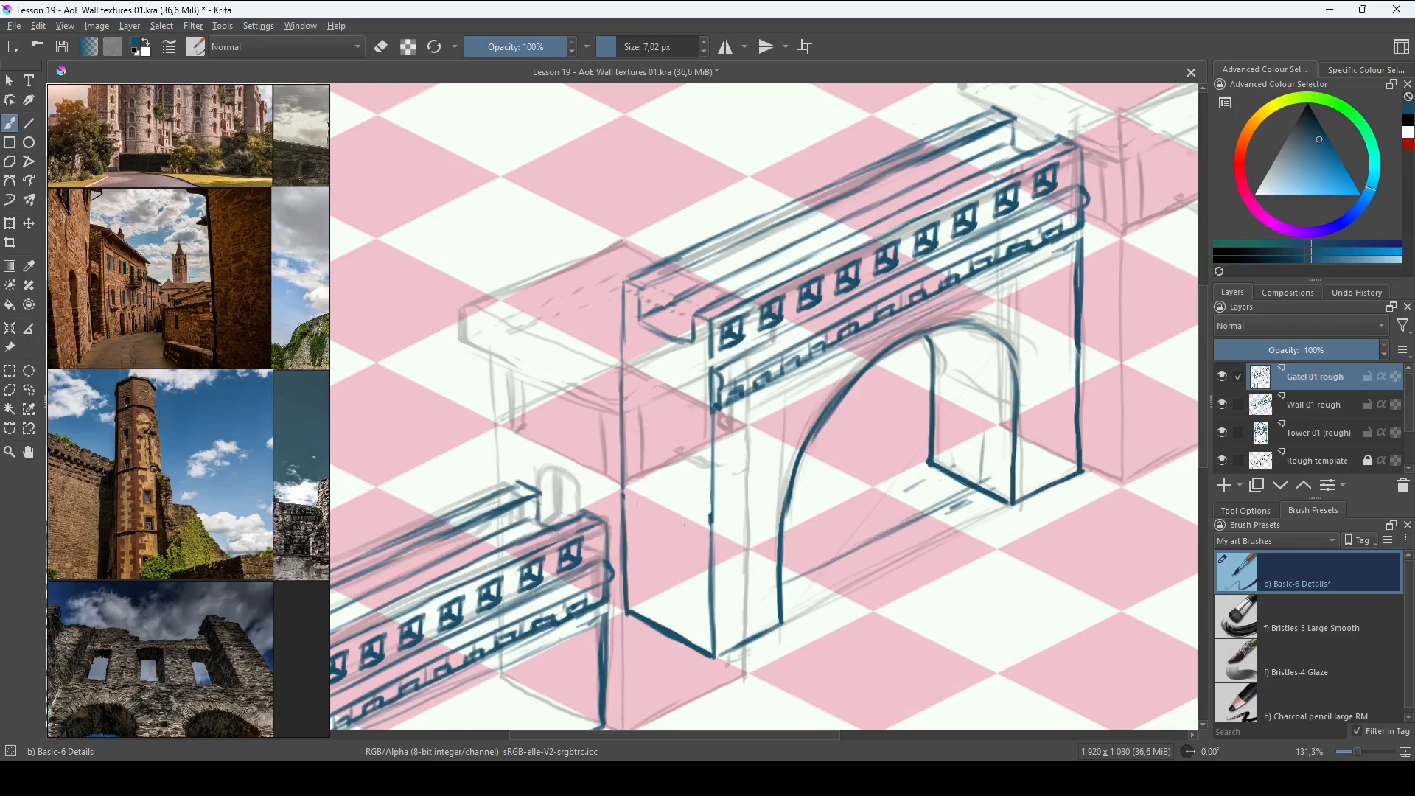
{"action": "mouse_move", "coordinate": [986, 424]}
{"action": "left_mouse_down"}
{"action": "mouse_move", "coordinate": [976, 330]}
{"action": "mouse_move", "coordinate": [975, 445]}
{"action": "left_mouse_up"}
{"action": "mouse_move", "coordinate": [974, 327]}
{"action": "left_mouse_down"}
{"action": "mouse_move", "coordinate": [975, 489]}
{"action": "mouse_move", "coordinate": [971, 324]}
{"action": "left_mouse_up"}
{"action": "left_click_drag", "start_coordinate": [781, 586], "coordinate": [966, 491]}
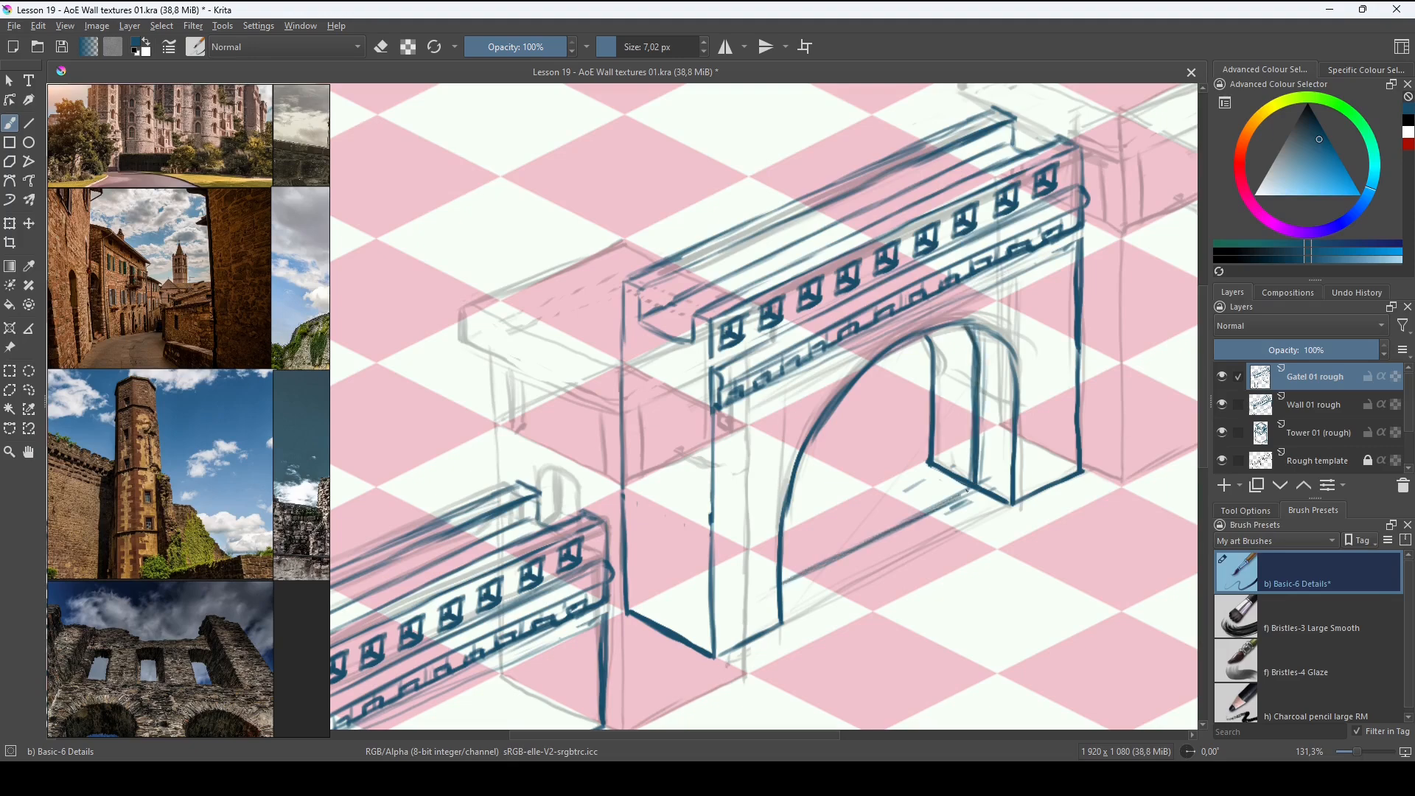
Sketch the gate's grille inside the arch with two crossbars parallel to the base and four vertical bars.
{"action": "left_click_drag", "start_coordinate": [780, 522], "coordinate": [973, 430]}
{"action": "mouse_move", "coordinate": [815, 442]}
{"action": "left_mouse_down"}
{"action": "mouse_move", "coordinate": [971, 363]}
{"action": "mouse_move", "coordinate": [928, 435]}
{"action": "left_mouse_up"}
{"action": "left_click_drag", "start_coordinate": [946, 329], "coordinate": [947, 500]}
{"action": "left_click_drag", "start_coordinate": [905, 398], "coordinate": [905, 524]}
{"action": "left_click_drag", "start_coordinate": [865, 385], "coordinate": [864, 550]}
{"action": "left_click_drag", "start_coordinate": [821, 428], "coordinate": [821, 568]}
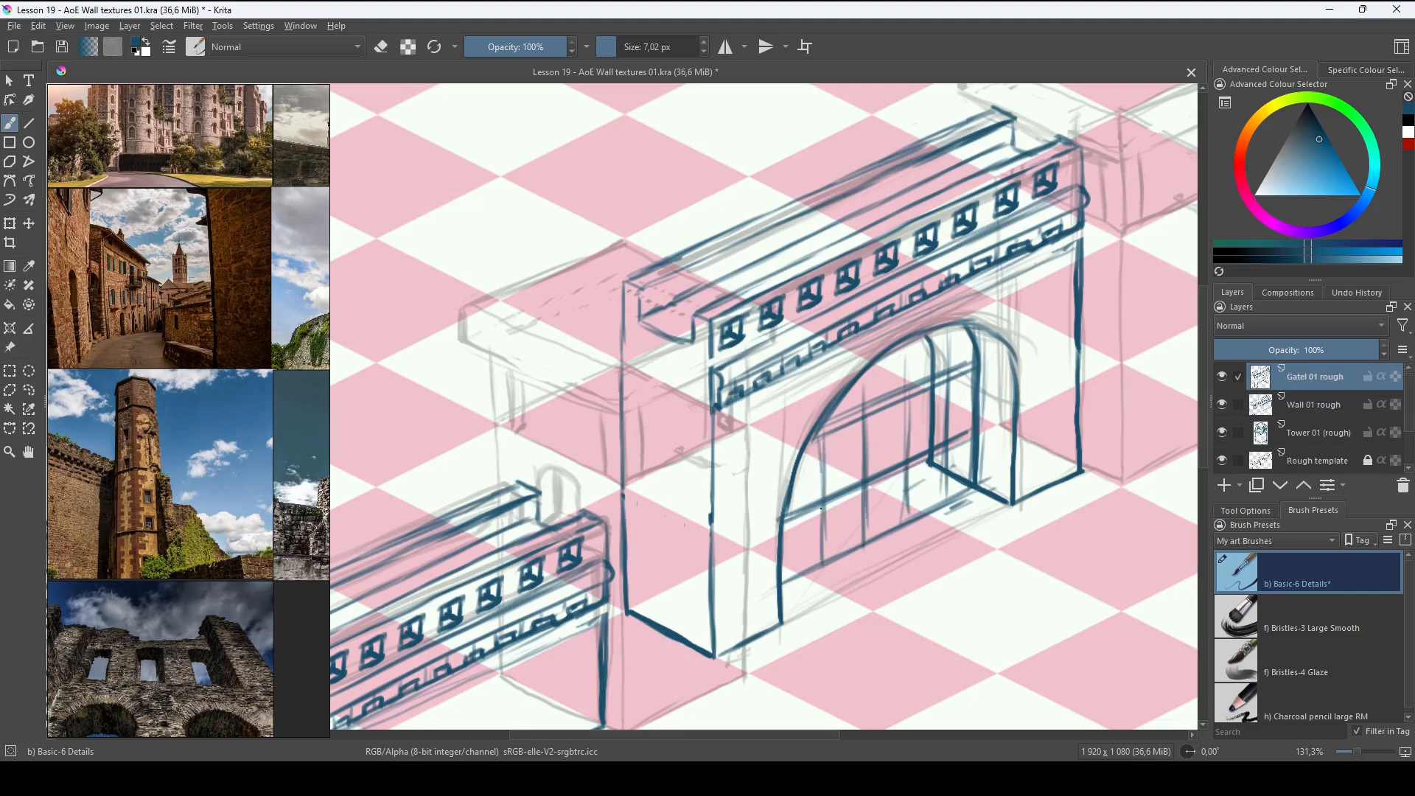
Add a vertical bar beside the arch's near leg and strengthen the grille's other bars and bottom edge.
{"action": "left_click_drag", "start_coordinate": [791, 508], "coordinate": [792, 576]}
{"action": "left_click_drag", "start_coordinate": [820, 432], "coordinate": [818, 555]}
{"action": "left_click_drag", "start_coordinate": [904, 349], "coordinate": [904, 459]}
{"action": "left_click_drag", "start_coordinate": [947, 329], "coordinate": [947, 440]}
{"action": "left_click_drag", "start_coordinate": [825, 561], "coordinate": [974, 487]}
{"action": "left_click_drag", "start_coordinate": [790, 576], "coordinate": [975, 485]}
{"action": "scroll", "coordinate": [970, 360], "scroll_direction": "down", "scroll_amount": 4}
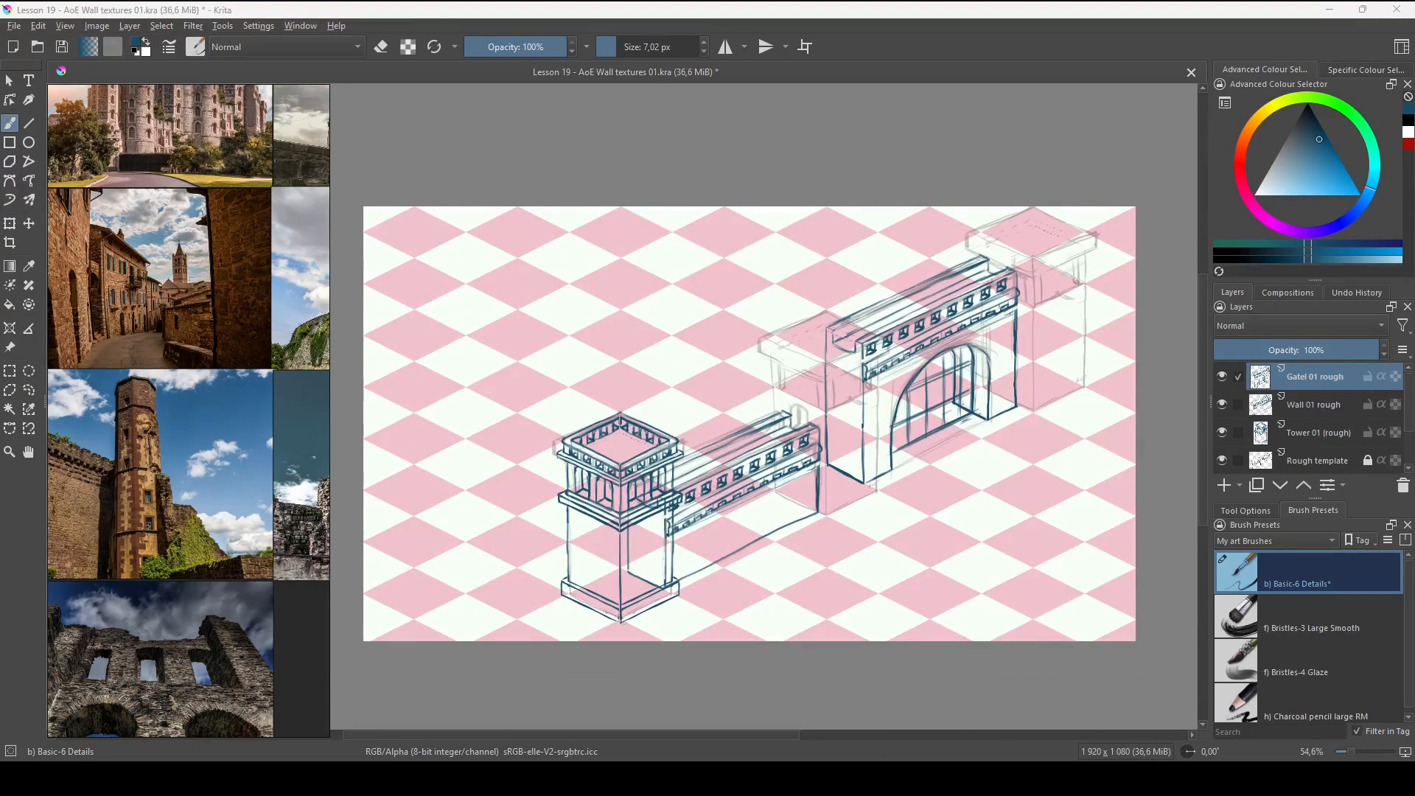
Examine the castle and ruin reference photos alongside the sketched tower, wall and gate.
{"action": "mouse_move", "coordinate": [671, 595]}
{"action": "left_mouse_down"}
{"action": "mouse_move", "coordinate": [691, 526]}
{"action": "mouse_move", "coordinate": [799, 542]}
{"action": "mouse_move", "coordinate": [786, 493]}
{"action": "left_mouse_up"}
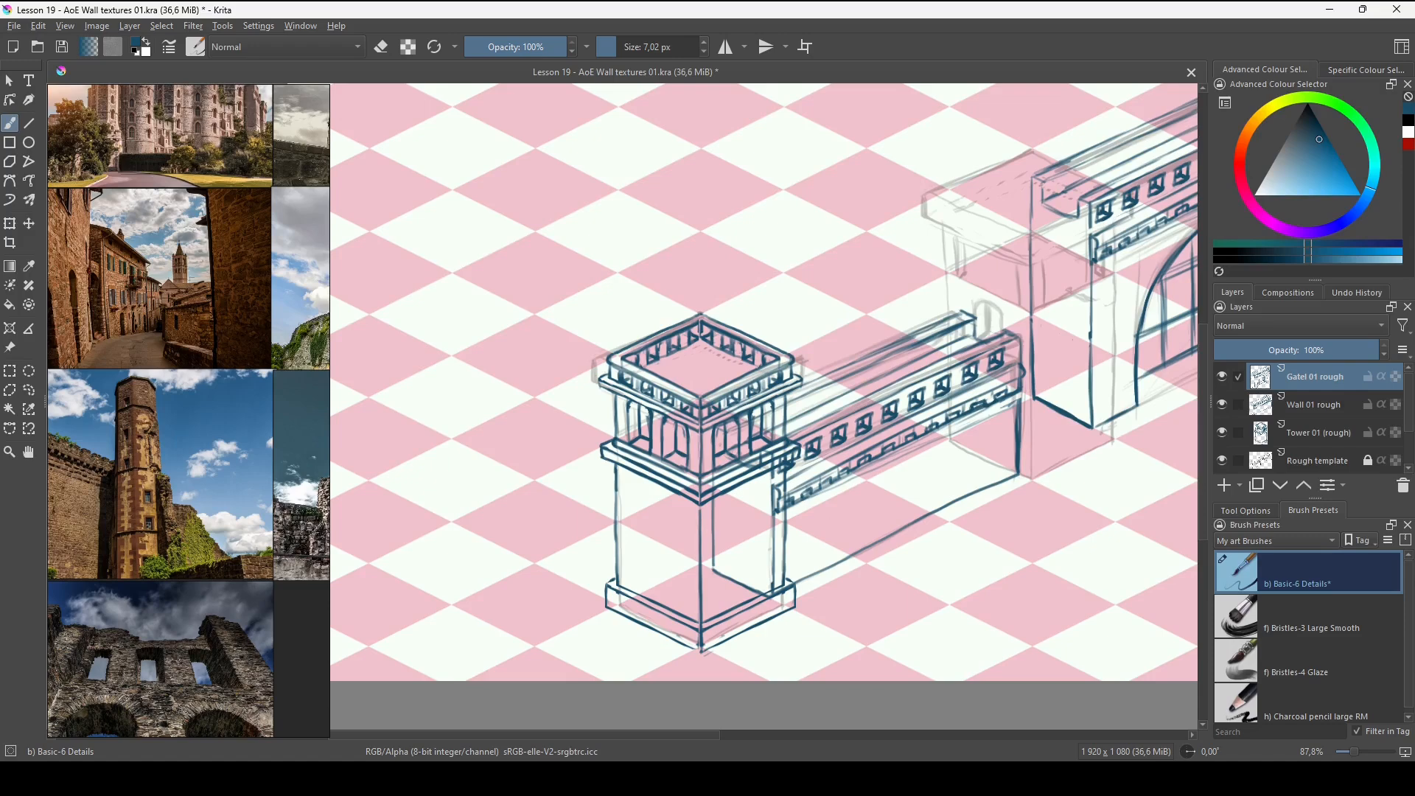
{"action": "left_click_drag", "start_coordinate": [123, 377], "coordinate": [140, 488]}
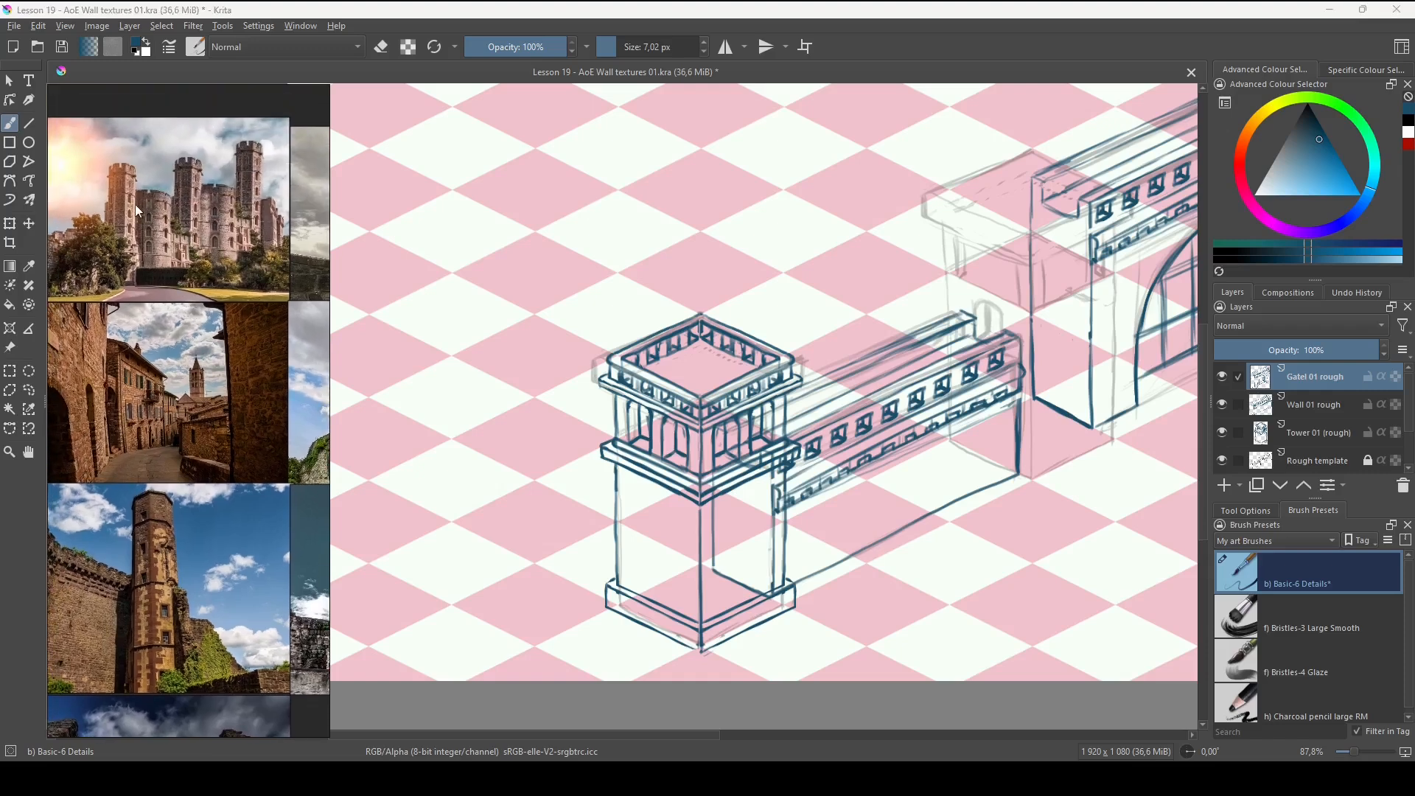
{"action": "left_click_drag", "start_coordinate": [199, 286], "coordinate": [179, 278]}
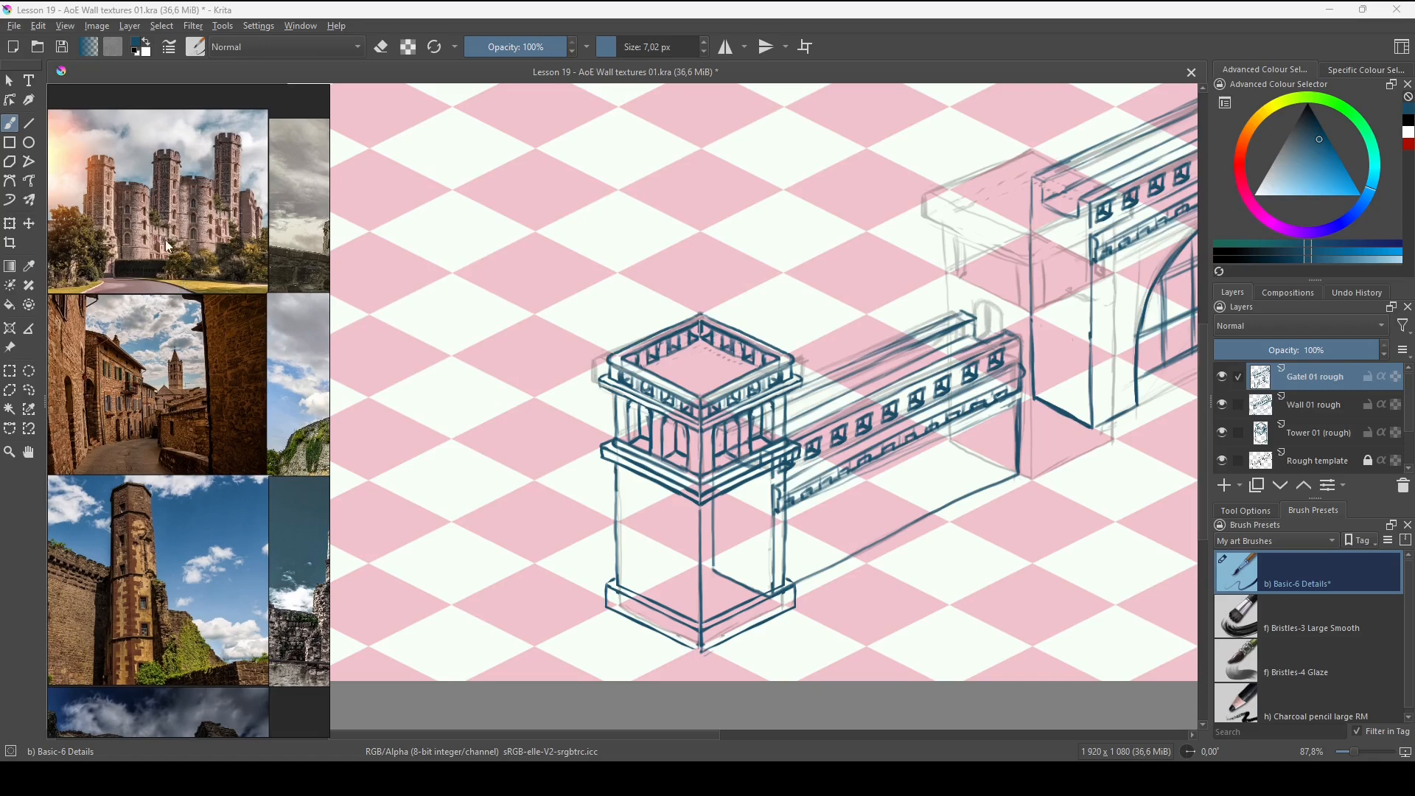
{"action": "left_click_drag", "start_coordinate": [264, 611], "coordinate": [107, 483]}
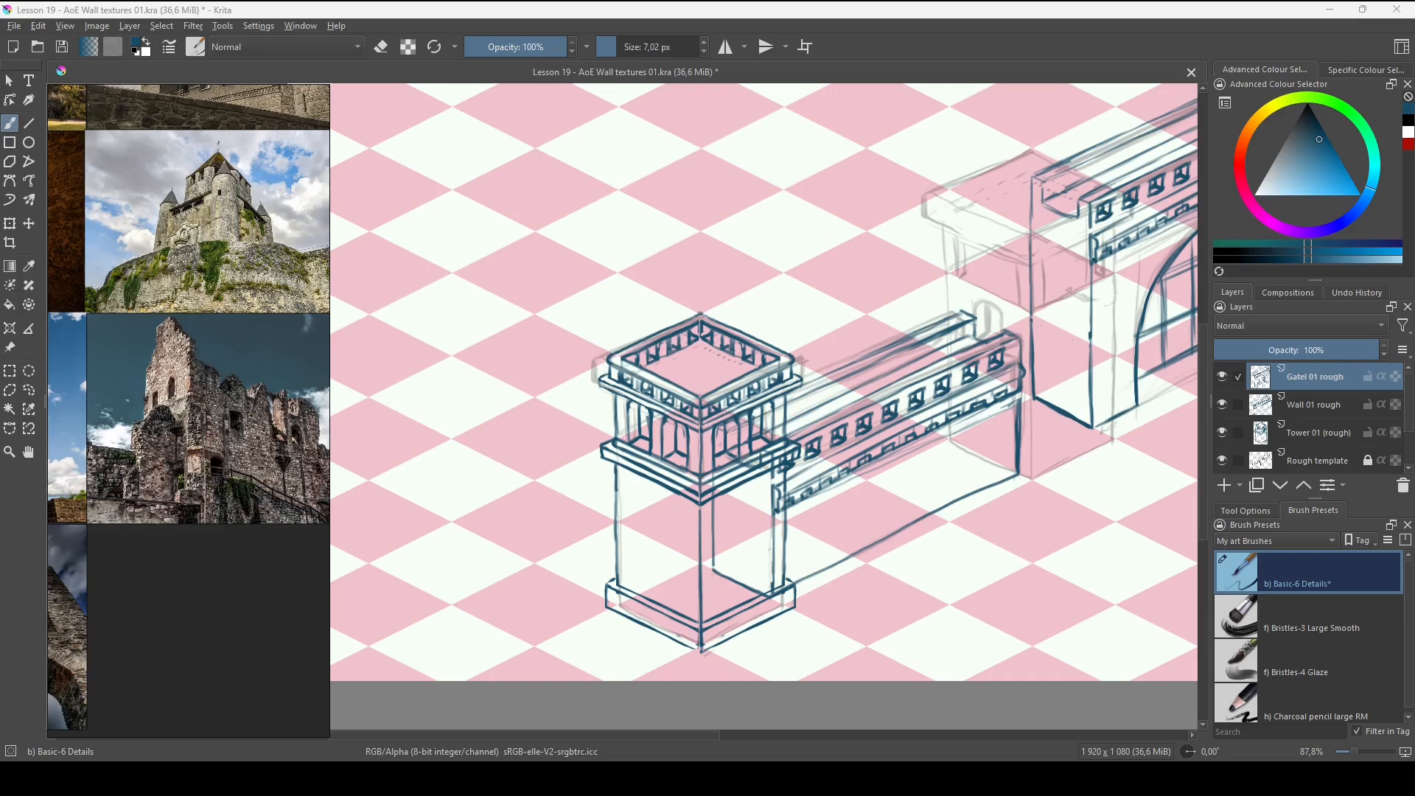
{"action": "left_click_drag", "start_coordinate": [752, 532], "coordinate": [764, 457]}
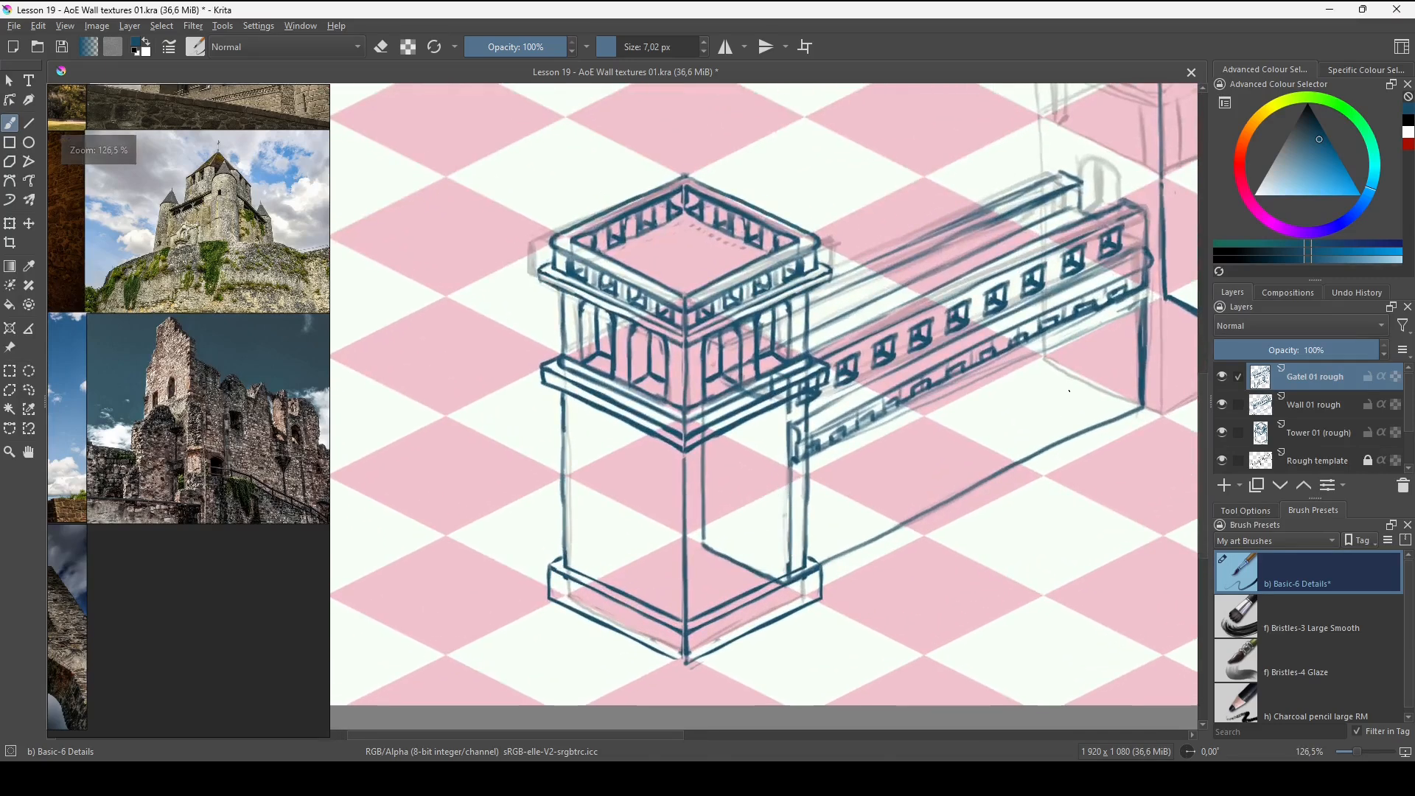
{"action": "left_click_drag", "start_coordinate": [160, 512], "coordinate": [288, 543]}
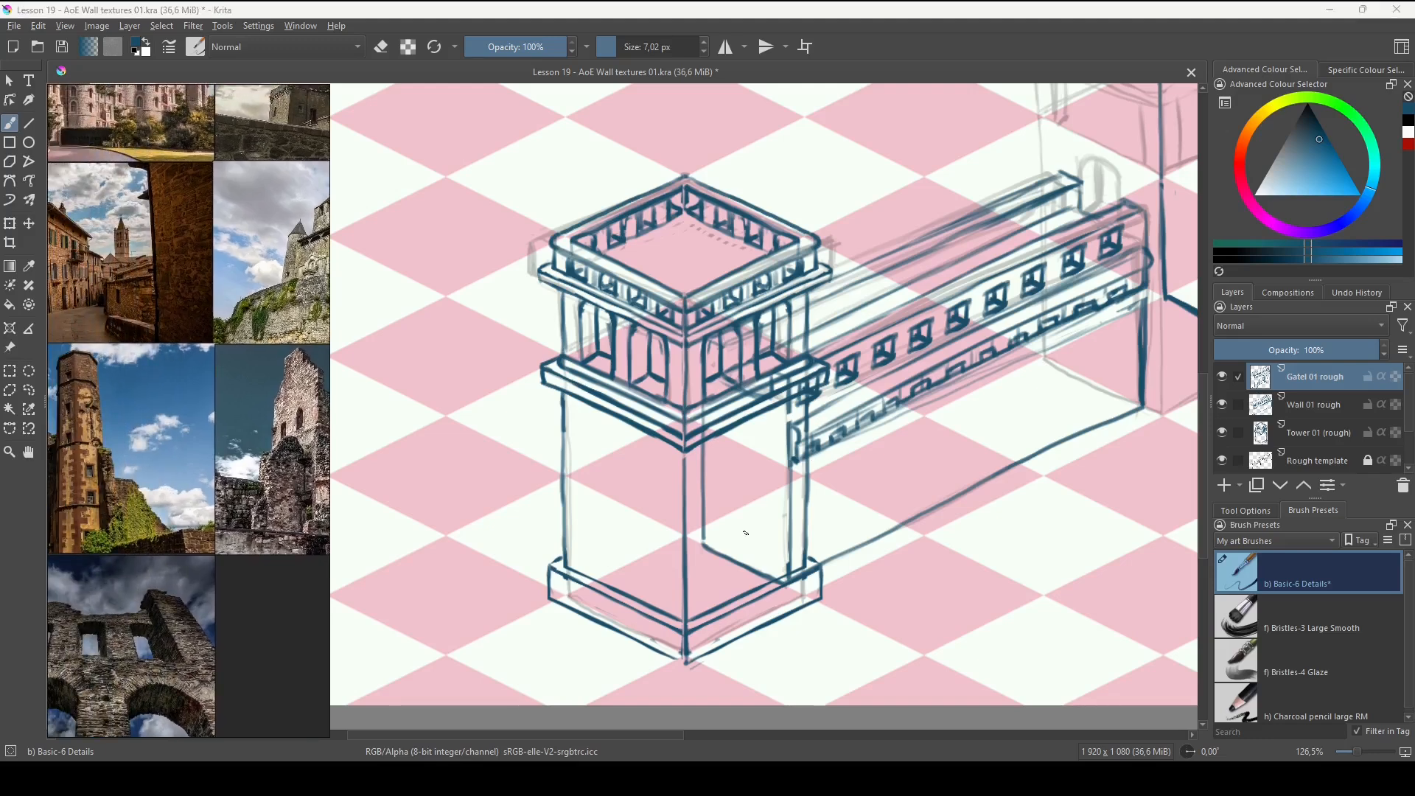
{"action": "left_click_drag", "start_coordinate": [746, 532], "coordinate": [713, 531]}
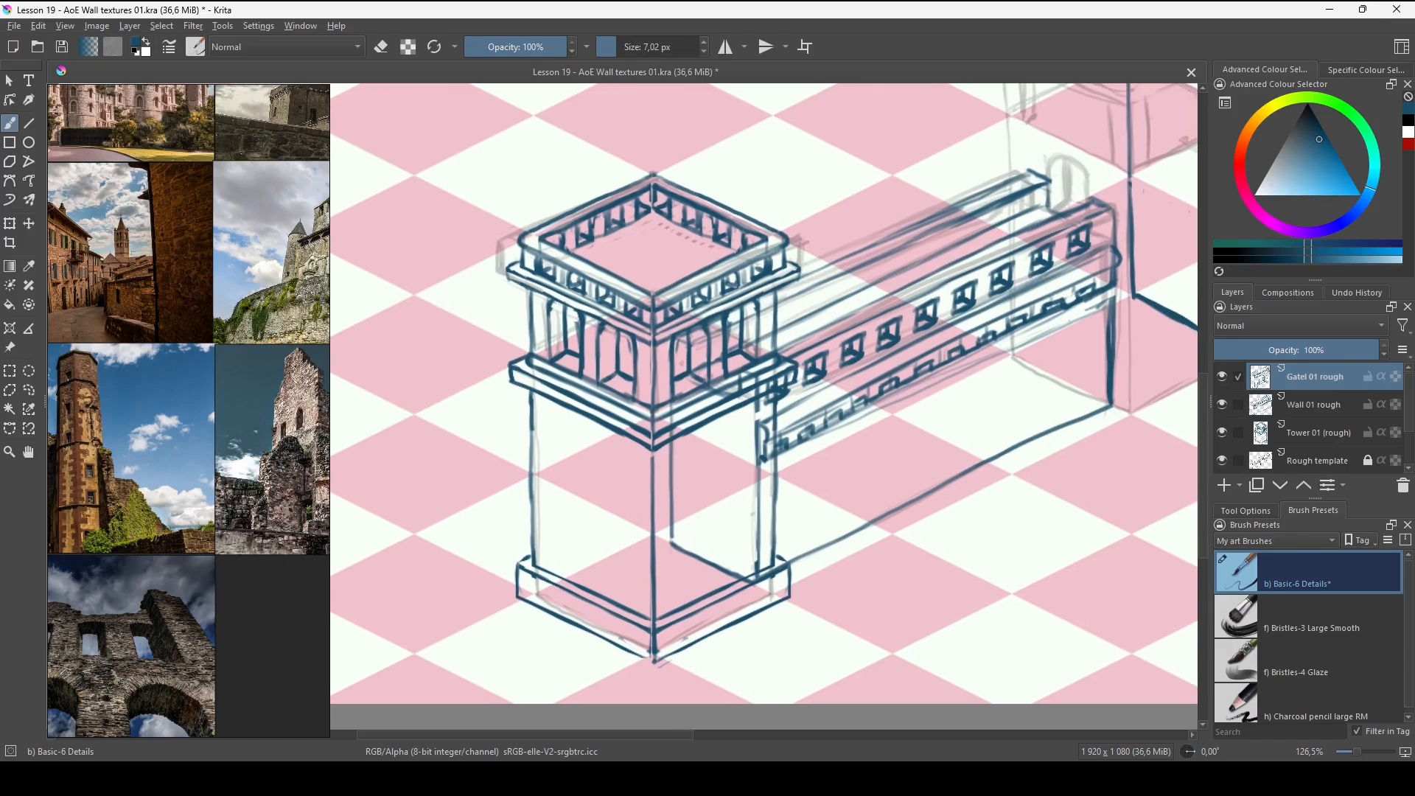
{"action": "scroll", "coordinate": [754, 443], "scroll_direction": "down", "scroll_amount": 2}
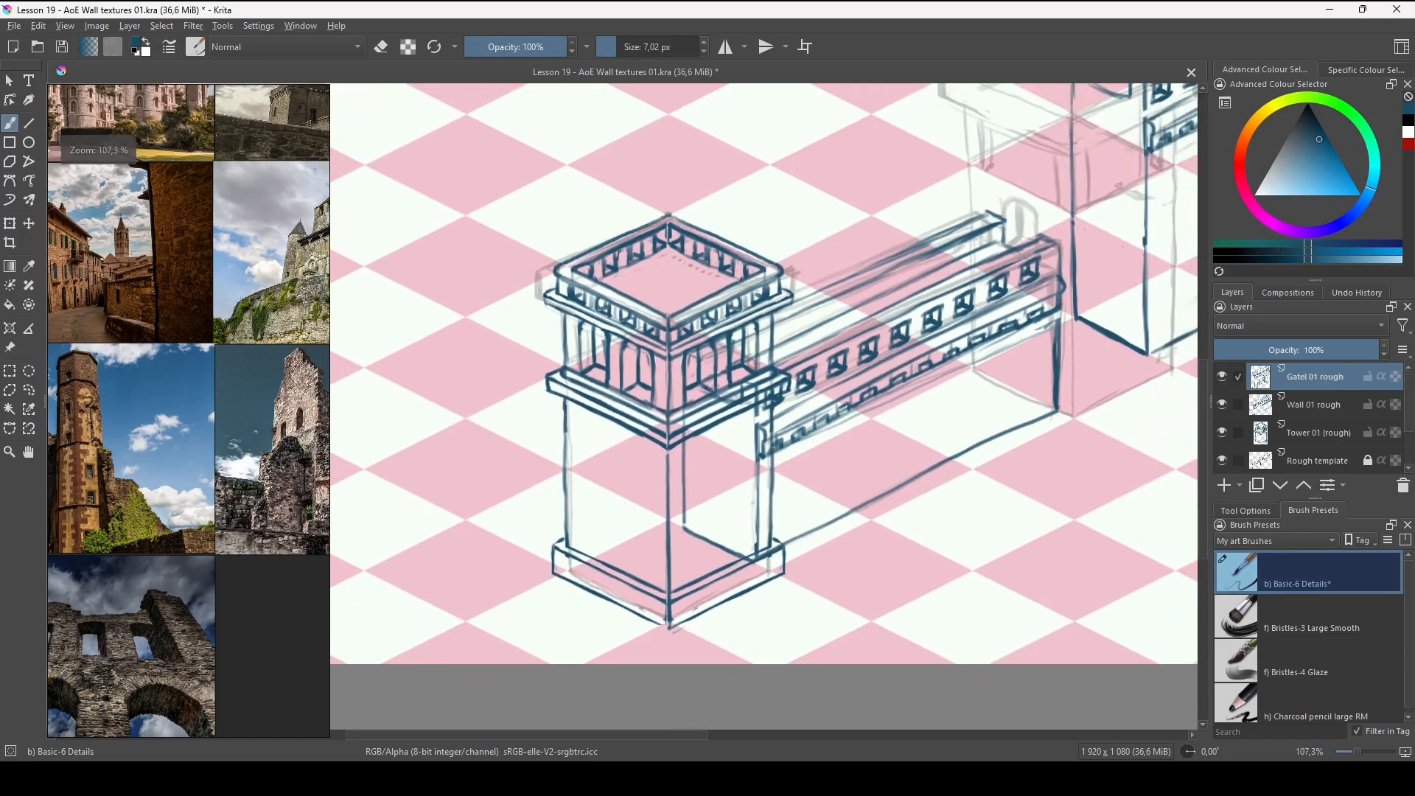
{"action": "scroll", "coordinate": [753, 443], "scroll_direction": "down", "scroll_amount": 3}
{"action": "left_click_drag", "start_coordinate": [753, 443], "coordinate": [786, 478]}
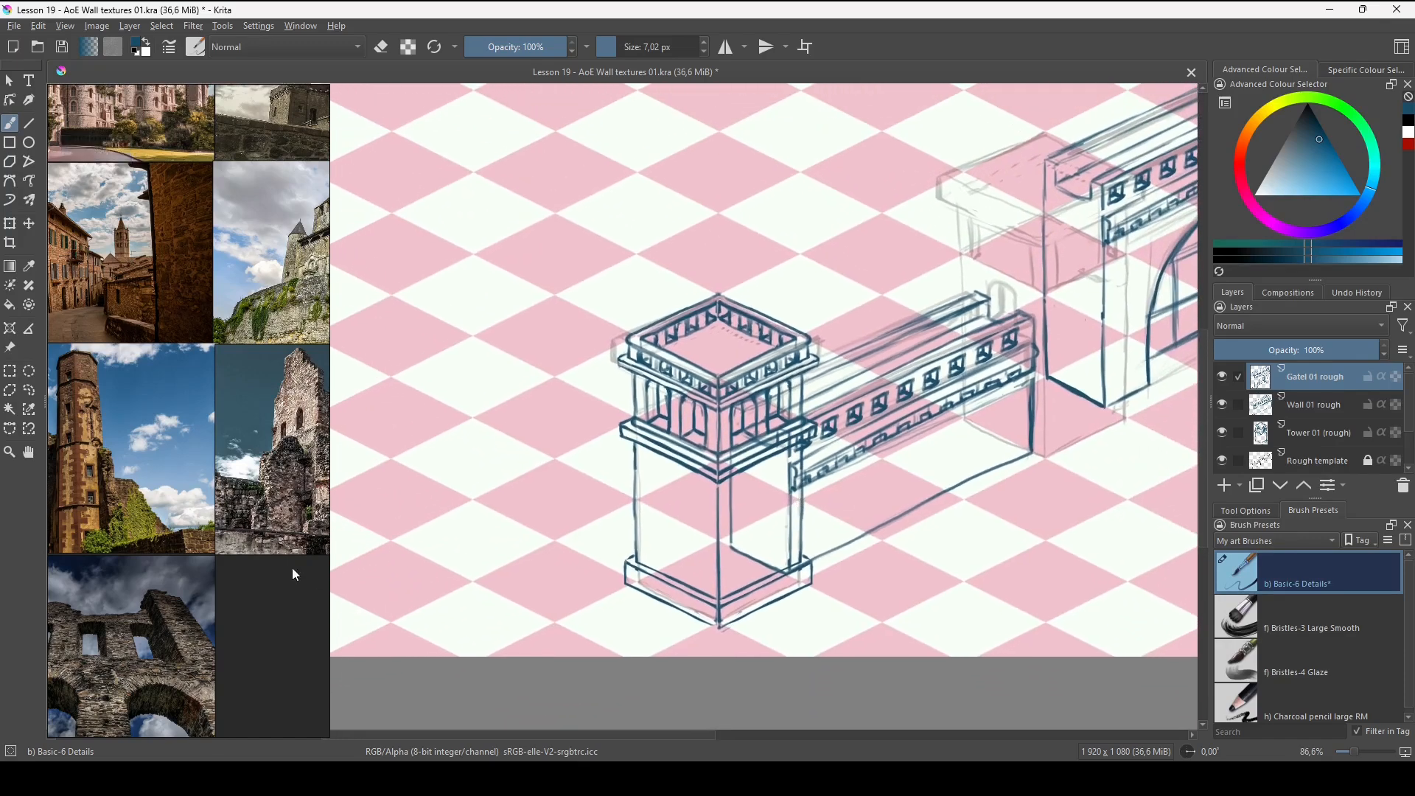
{"action": "left_click_drag", "start_coordinate": [292, 567], "coordinate": [203, 534]}
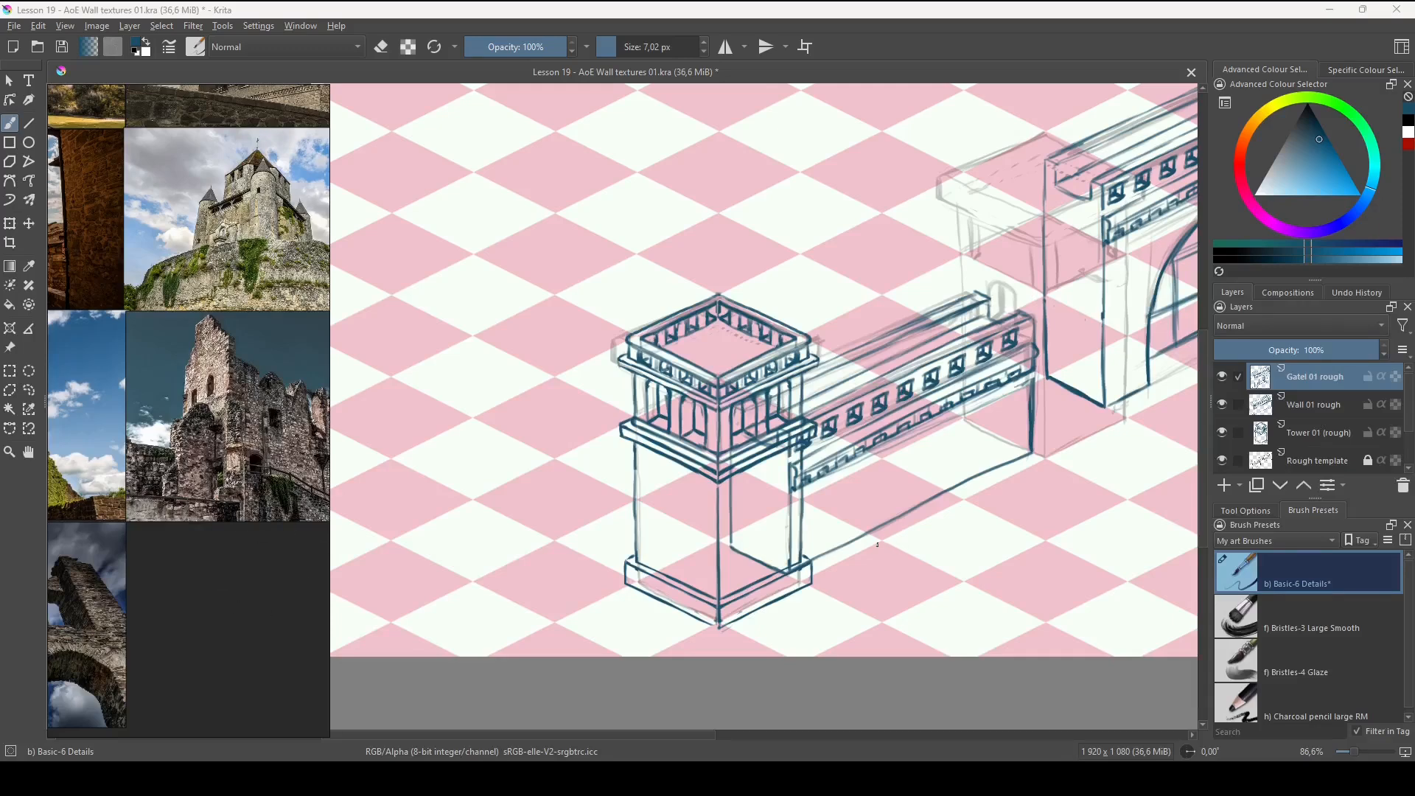
{"action": "left_click_drag", "start_coordinate": [1004, 540], "coordinate": [969, 551]}
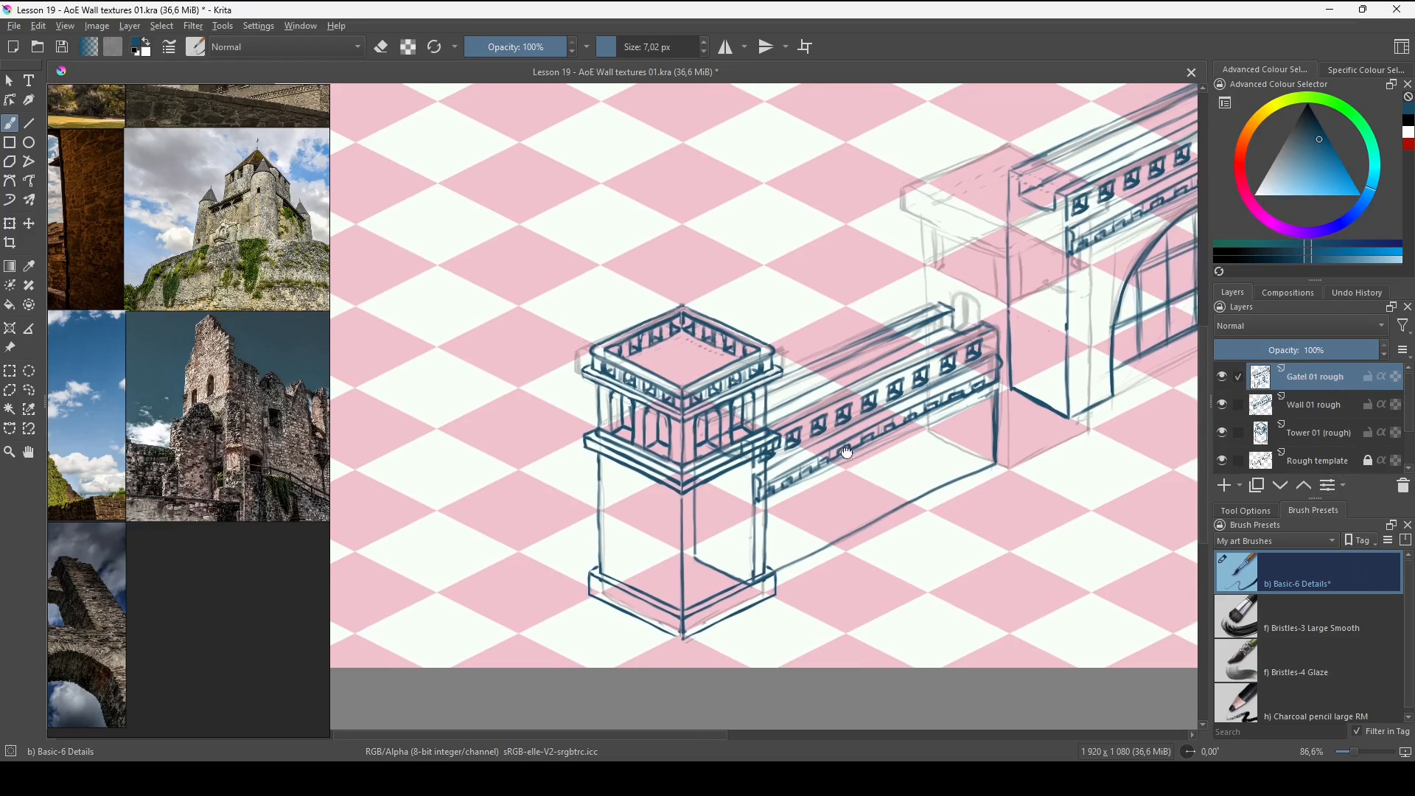
{"action": "left_click_drag", "start_coordinate": [726, 522], "coordinate": [712, 465]}
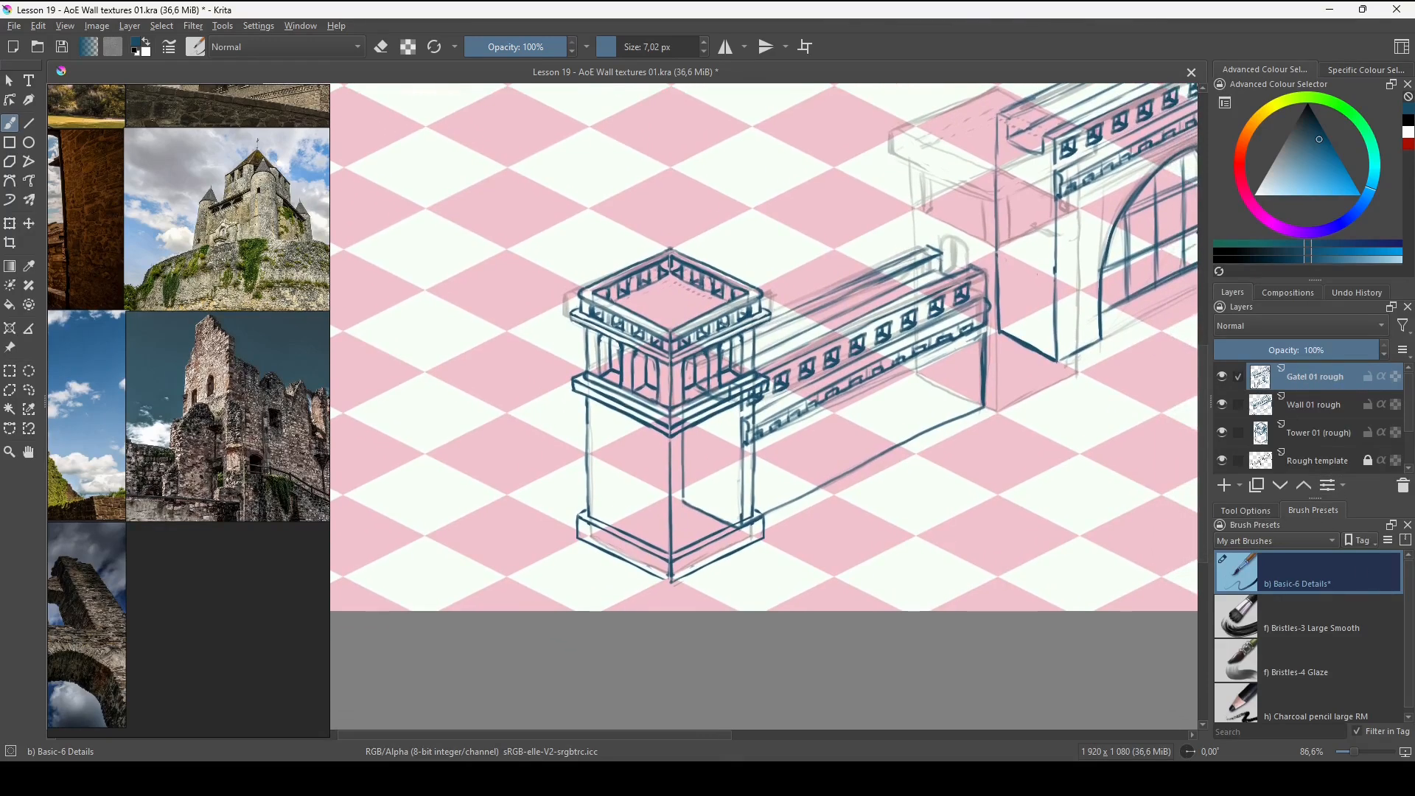
{"action": "left_click_drag", "start_coordinate": [1037, 274], "coordinate": [941, 297]}
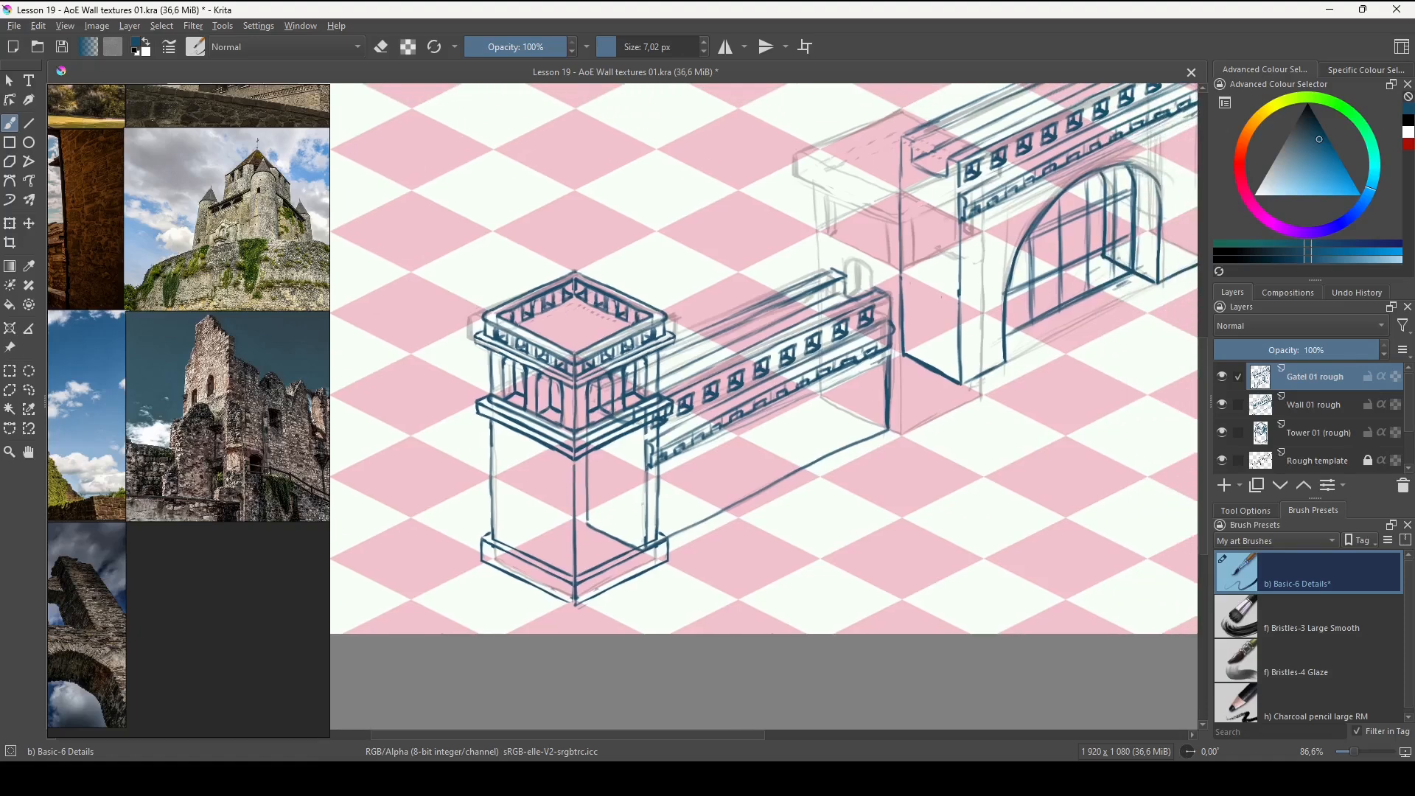
{"action": "left_click_drag", "start_coordinate": [861, 465], "coordinate": [906, 475]}
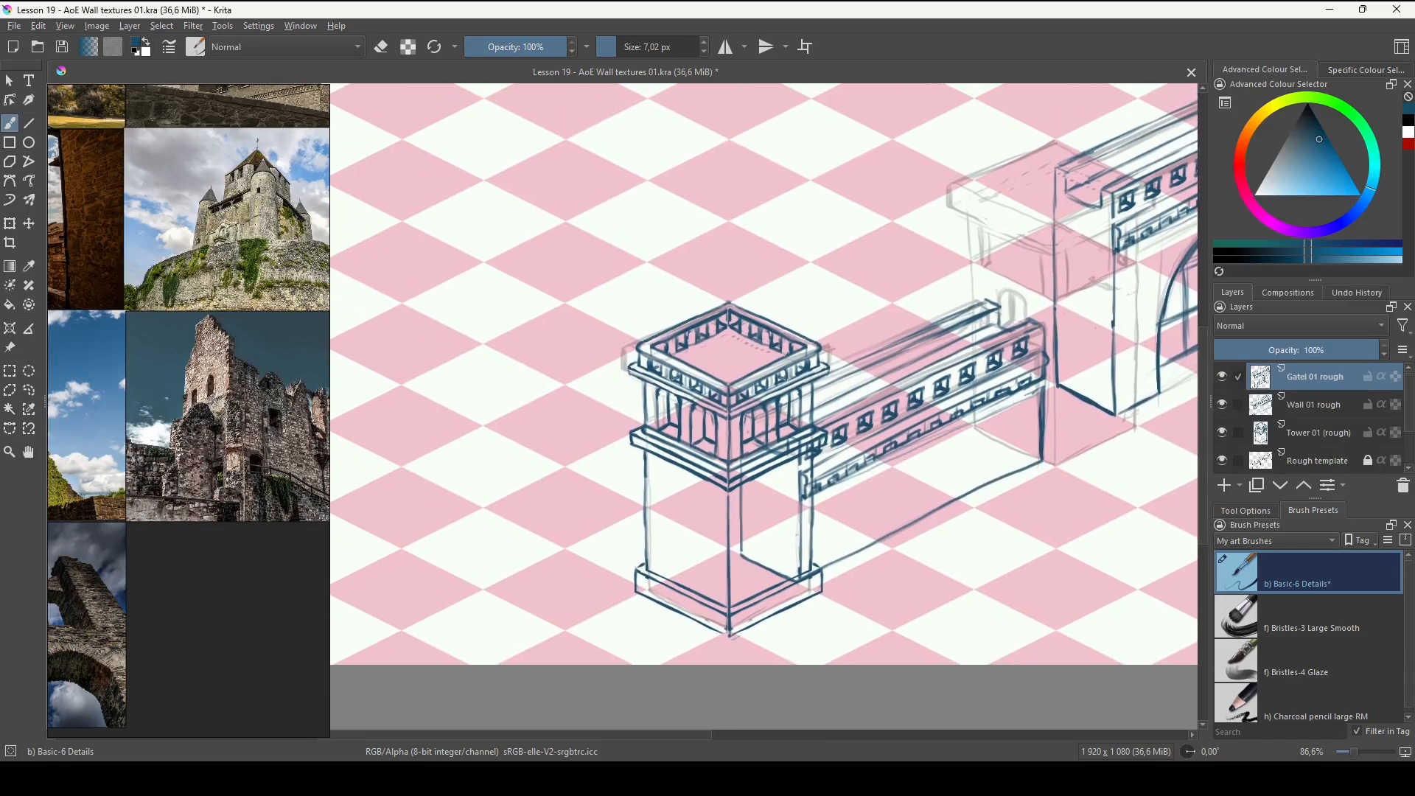
{"action": "left_click_drag", "start_coordinate": [819, 379], "coordinate": [1006, 565]}
{"action": "left_click_drag", "start_coordinate": [803, 432], "coordinate": [623, 402]}
{"action": "left_click_drag", "start_coordinate": [737, 341], "coordinate": [800, 339]}
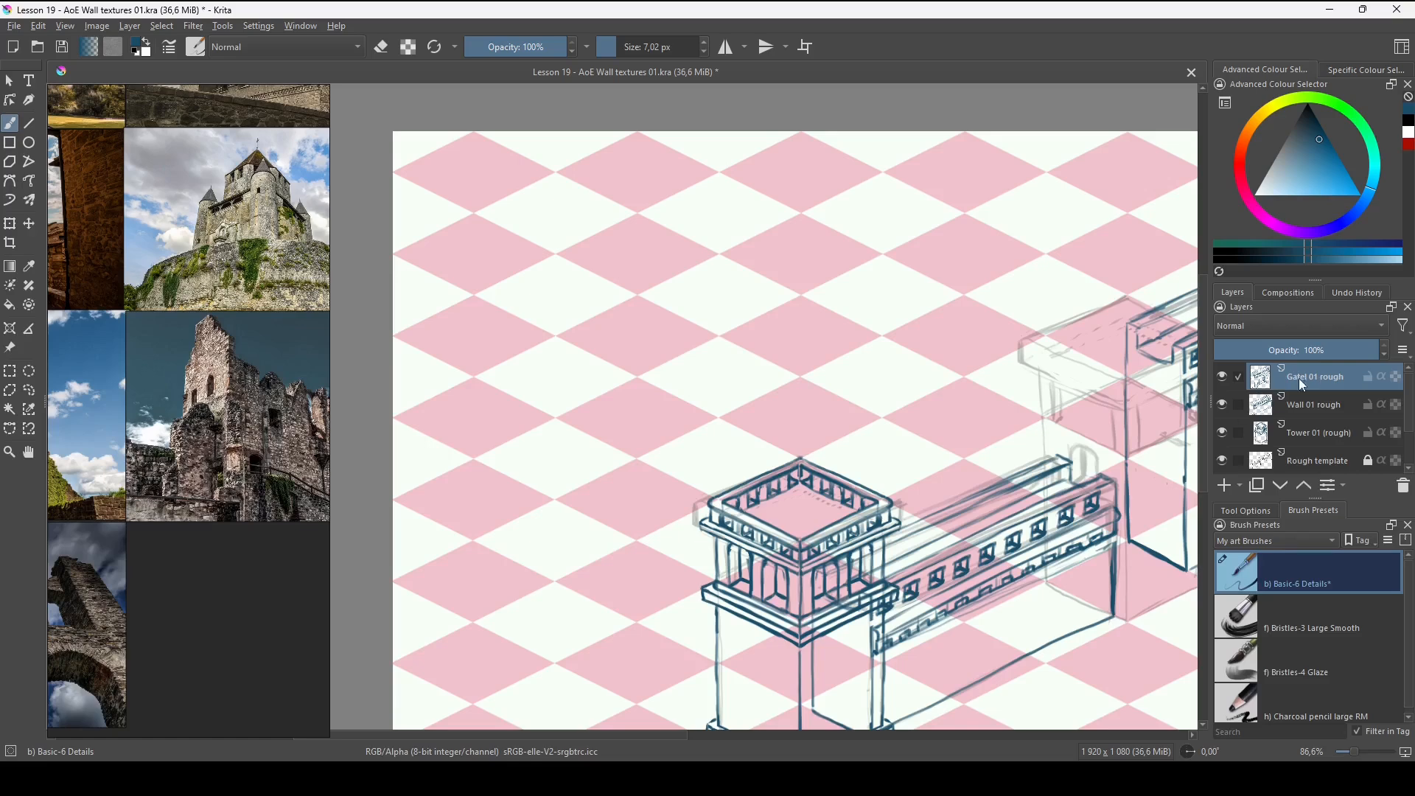
Hide the Gatel 01 rough, Wall 01 rough and Tower 01 (rough) layers, leaving the rough template shown.
{"action": "left_click", "coordinate": [1222, 376]}
{"action": "left_click", "coordinate": [1223, 404]}
{"action": "left_click", "coordinate": [1222, 433]}
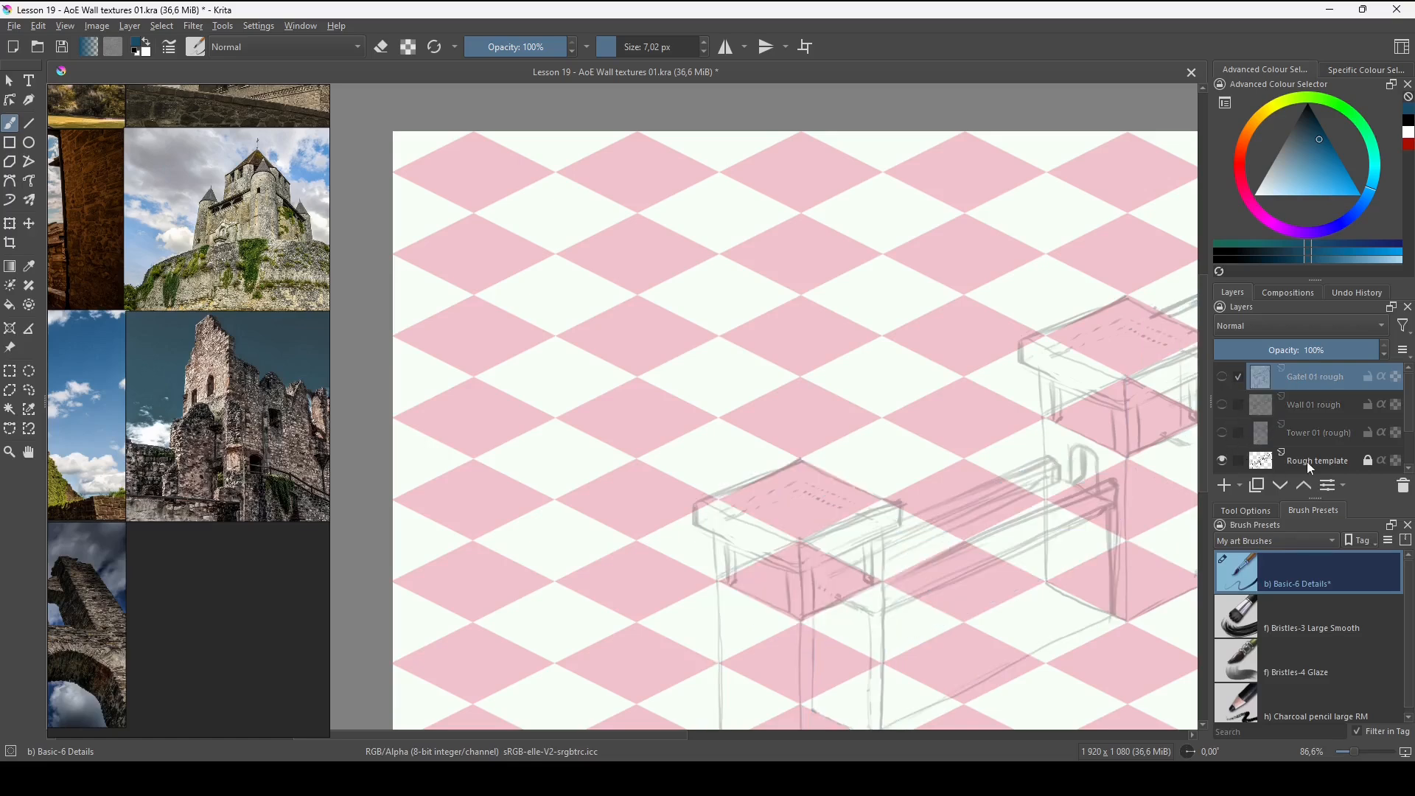
Hide the Rough template and Iso_Grid_01.jpg layers and add a new paint layer above the Gatel 01 rough layer.
{"action": "left_click_drag", "start_coordinate": [1409, 400], "coordinate": [1411, 445]}
{"action": "left_click", "coordinate": [1223, 403]}
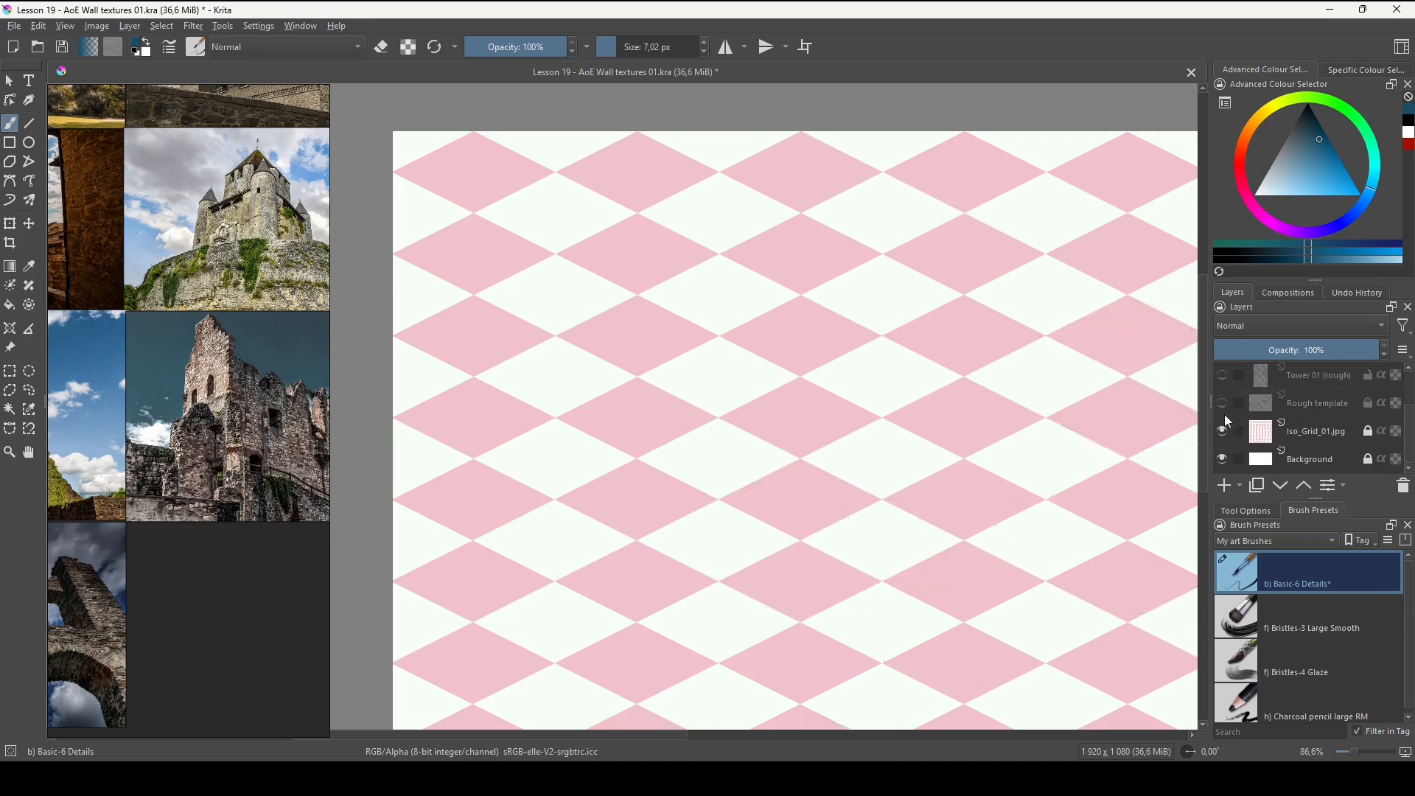
{"action": "left_click", "coordinate": [1223, 431]}
{"action": "left_click_drag", "start_coordinate": [846, 448], "coordinate": [786, 435]}
{"action": "left_click_drag", "start_coordinate": [1031, 441], "coordinate": [1036, 428]}
{"action": "left_click_drag", "start_coordinate": [993, 415], "coordinate": [943, 436]}
{"action": "left_click_drag", "start_coordinate": [895, 440], "coordinate": [777, 431]}
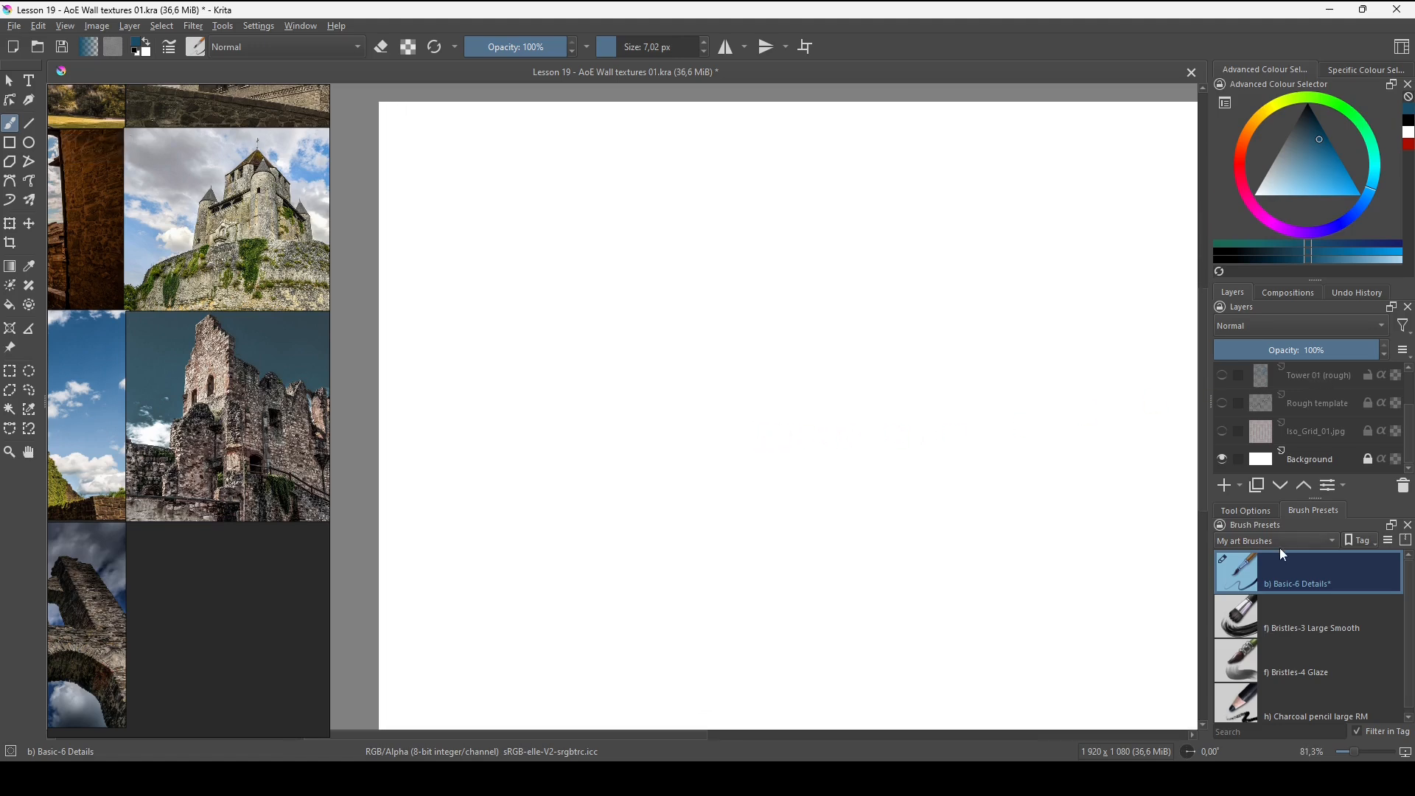
{"action": "key", "text": "Insert"}
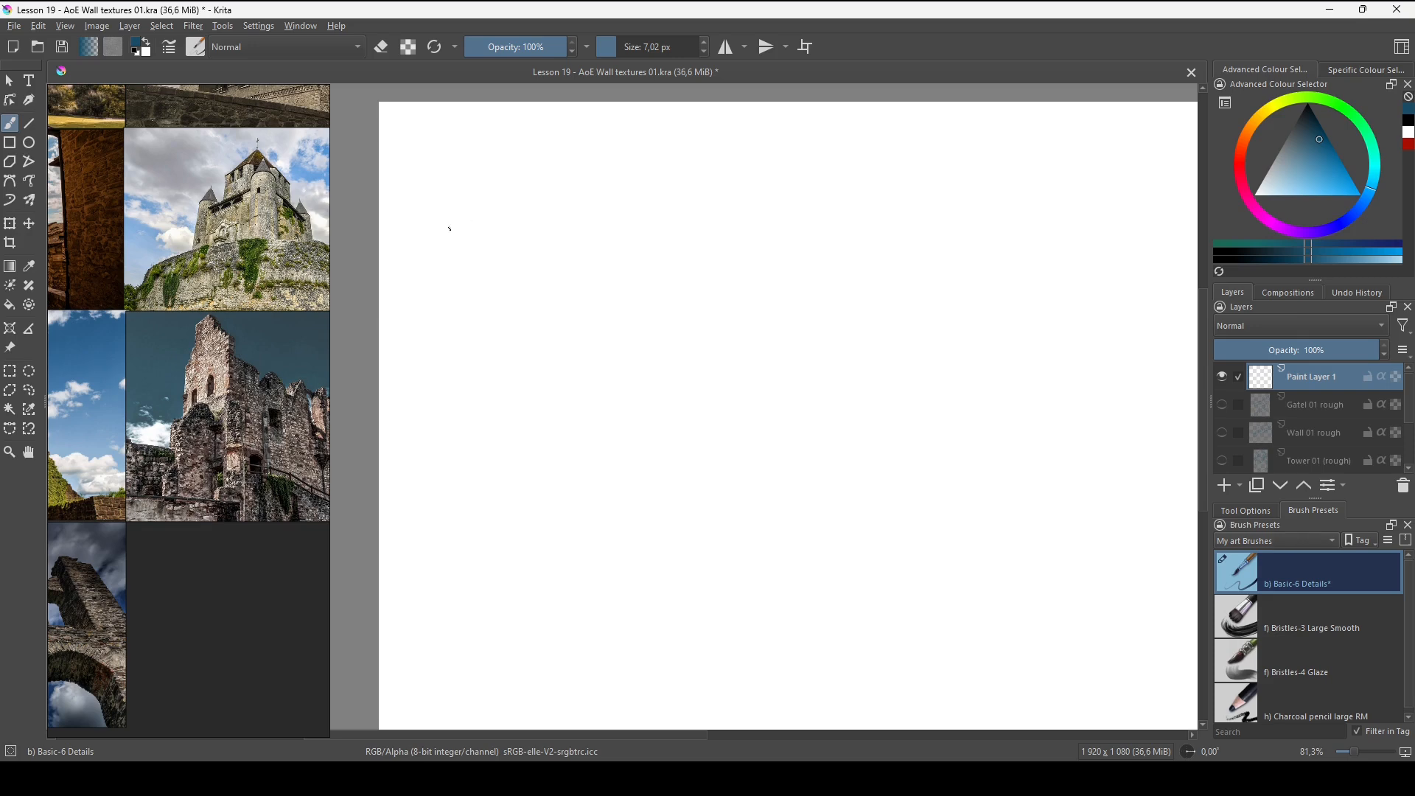
{"action": "left_click_drag", "start_coordinate": [452, 228], "coordinate": [800, 232]}
{"action": "key", "text": "ctrl+z"}
{"action": "mouse_move", "coordinate": [601, 267]}
{"action": "left_mouse_down"}
{"action": "mouse_move", "coordinate": [780, 274]}
{"action": "mouse_move", "coordinate": [505, 275]}
{"action": "mouse_move", "coordinate": [1034, 288]}
{"action": "left_mouse_up"}
{"action": "key", "text": "ctrl+z"}
Draw seven evenly spaced straight horizontal lines across the blank canvas with the Line tool at a 14 px brush size.
{"action": "key", "text": "bracketleft"}
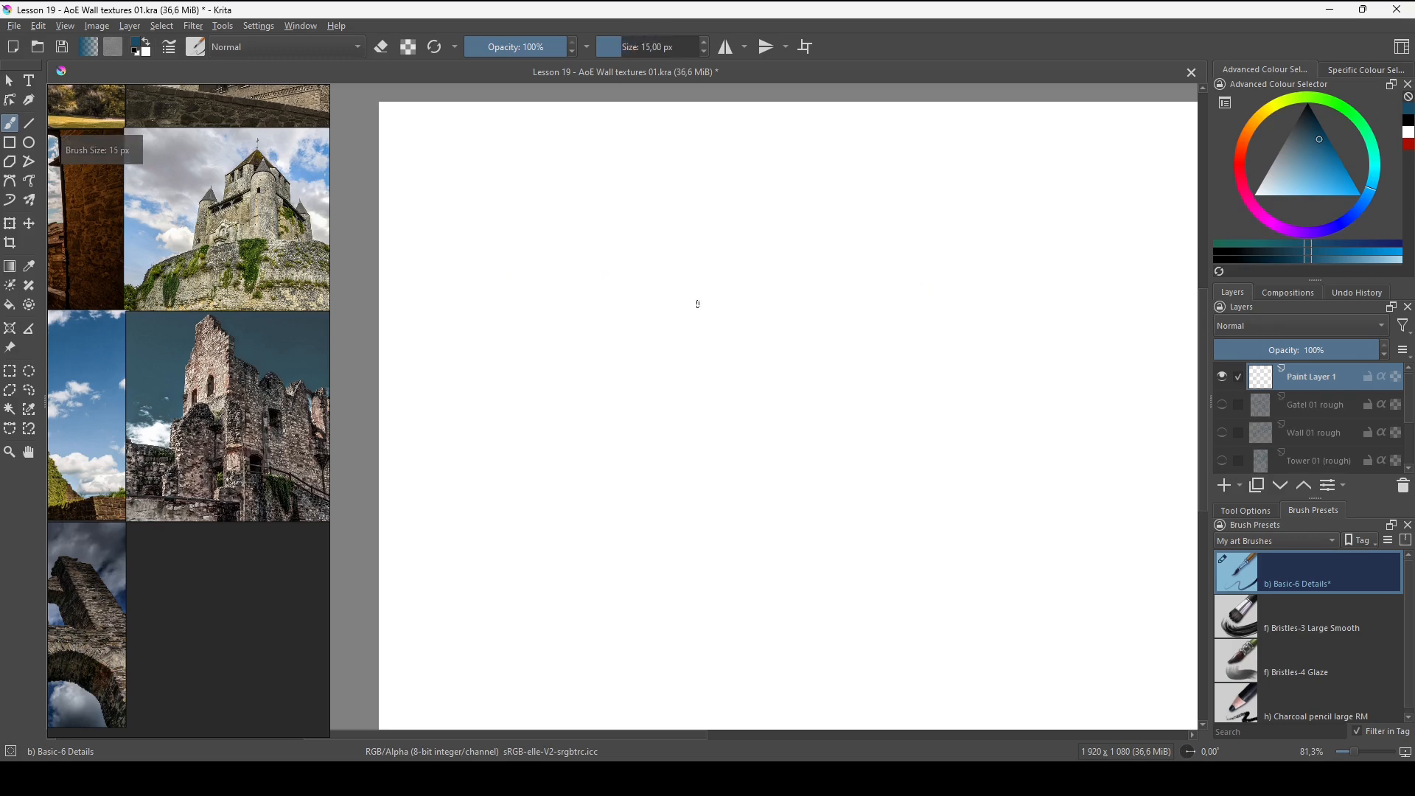
{"action": "key", "text": "v"}
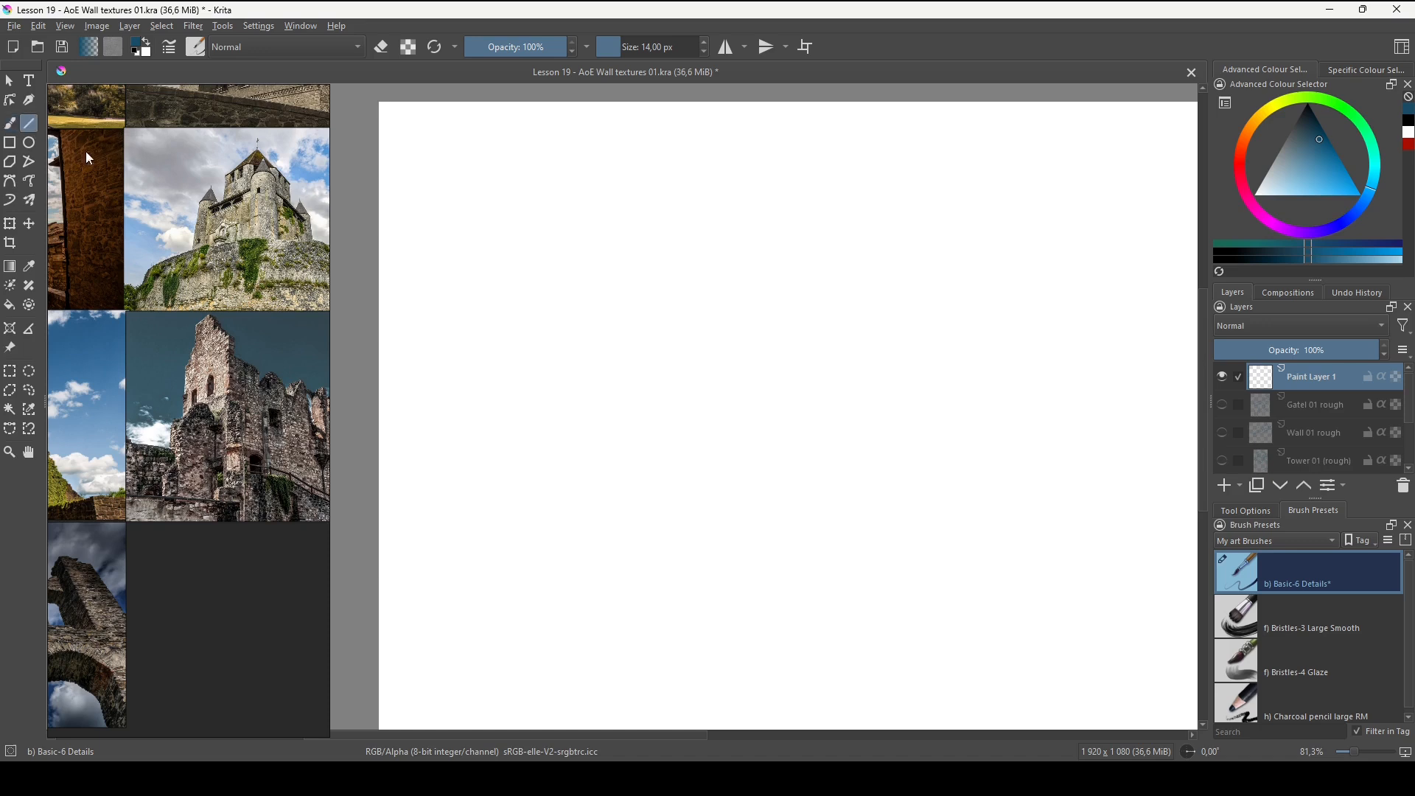
{"action": "left_click_drag", "start_coordinate": [392, 163], "coordinate": [979, 175]}
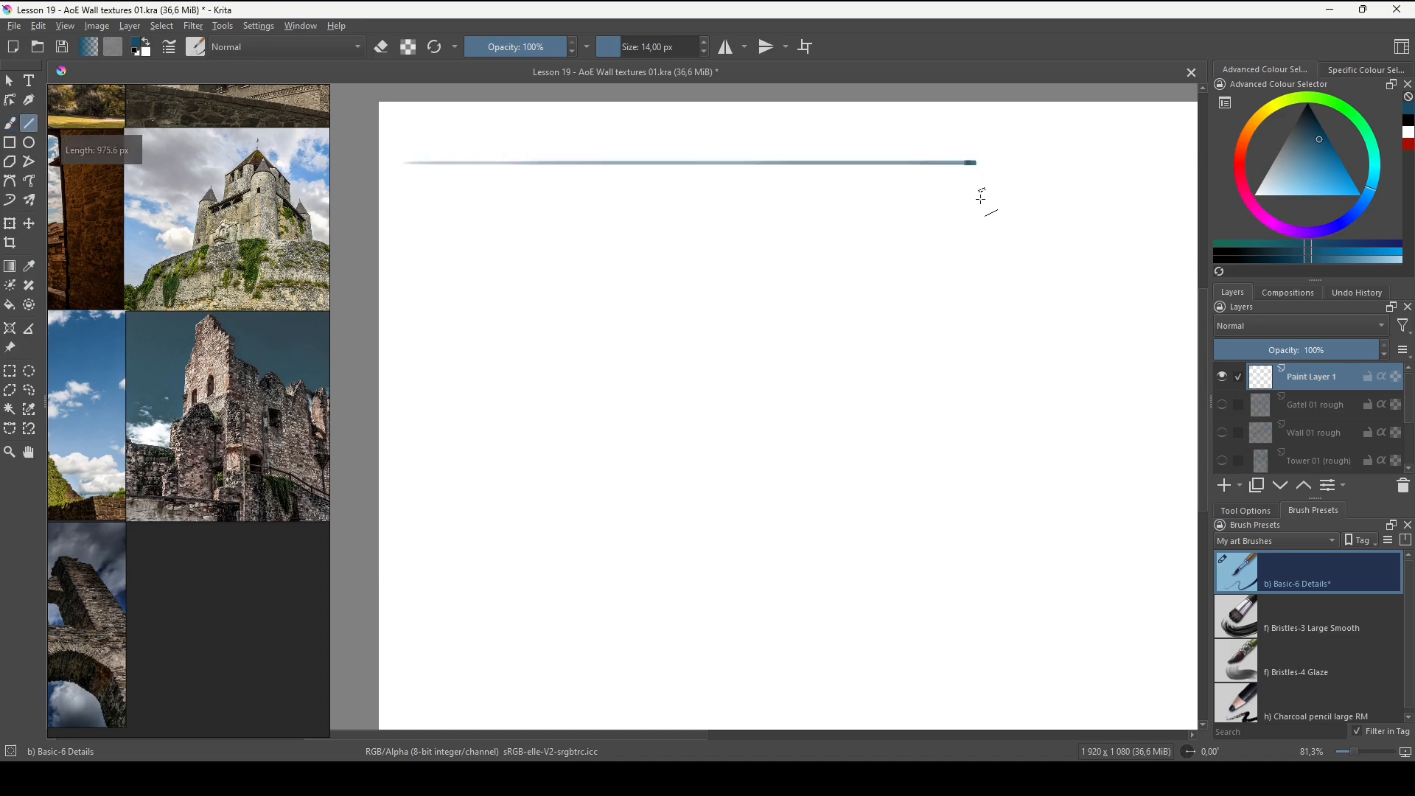
{"action": "key", "text": "ctrl+z"}
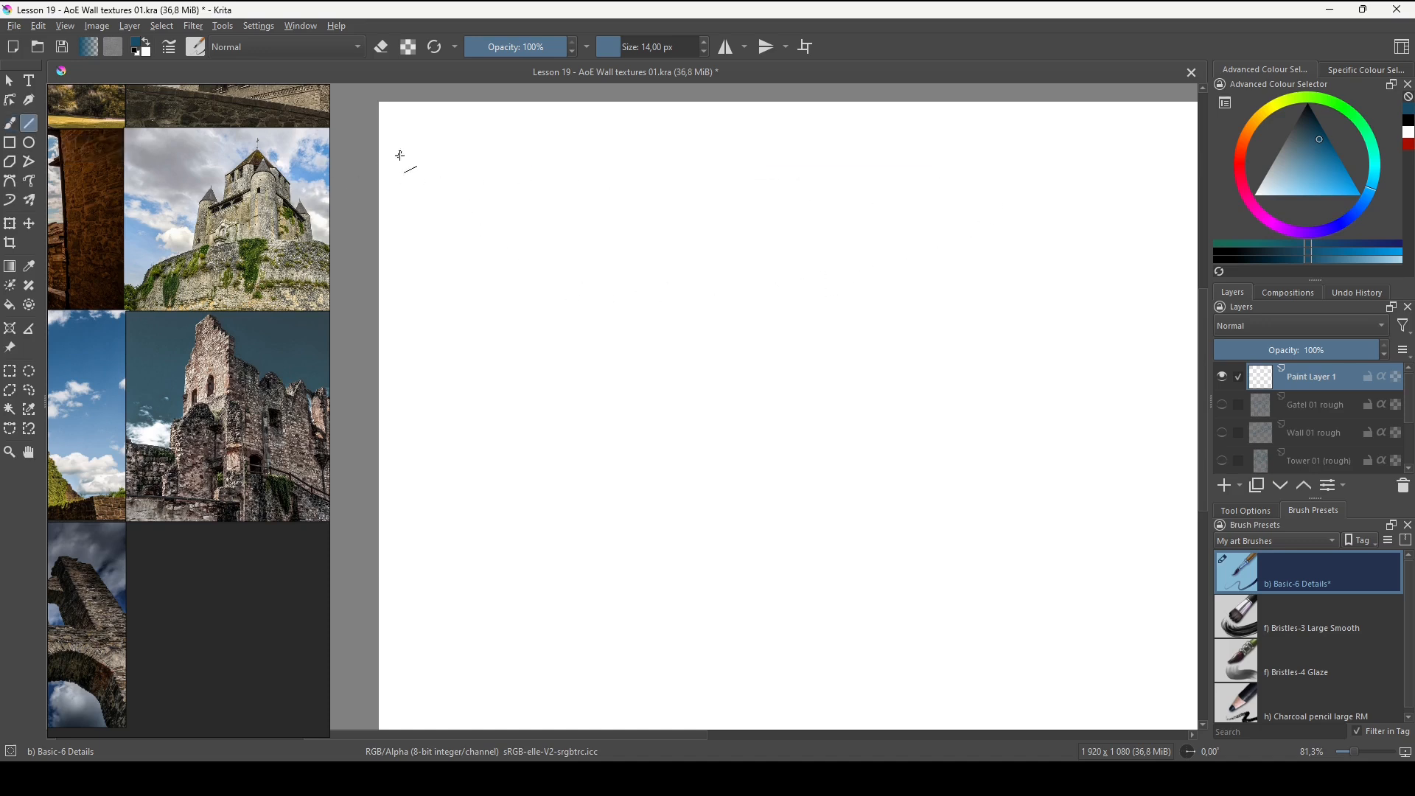
{"action": "left_click_drag", "start_coordinate": [397, 156], "coordinate": [1104, 157]}
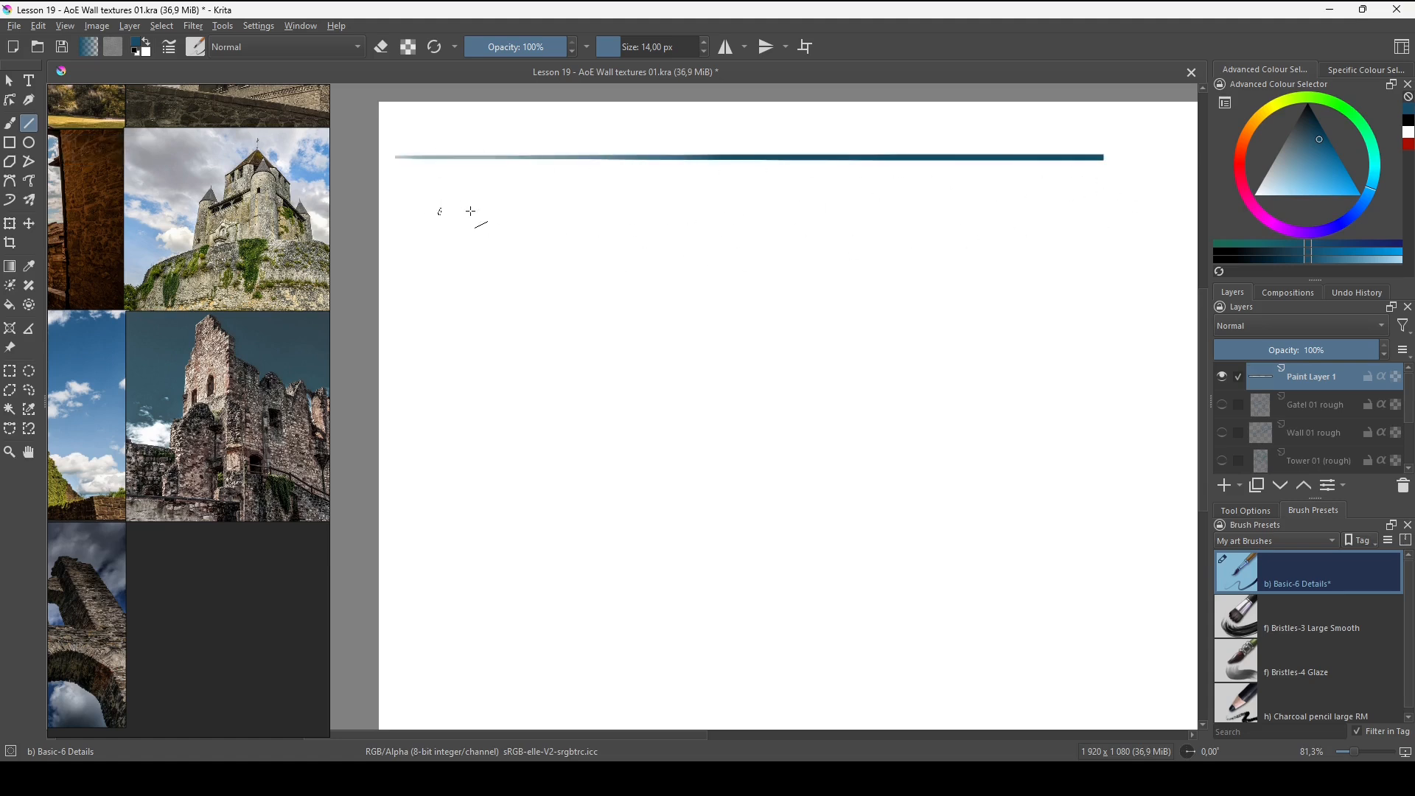
{"action": "left_click_drag", "start_coordinate": [1099, 210], "coordinate": [1108, 258]}
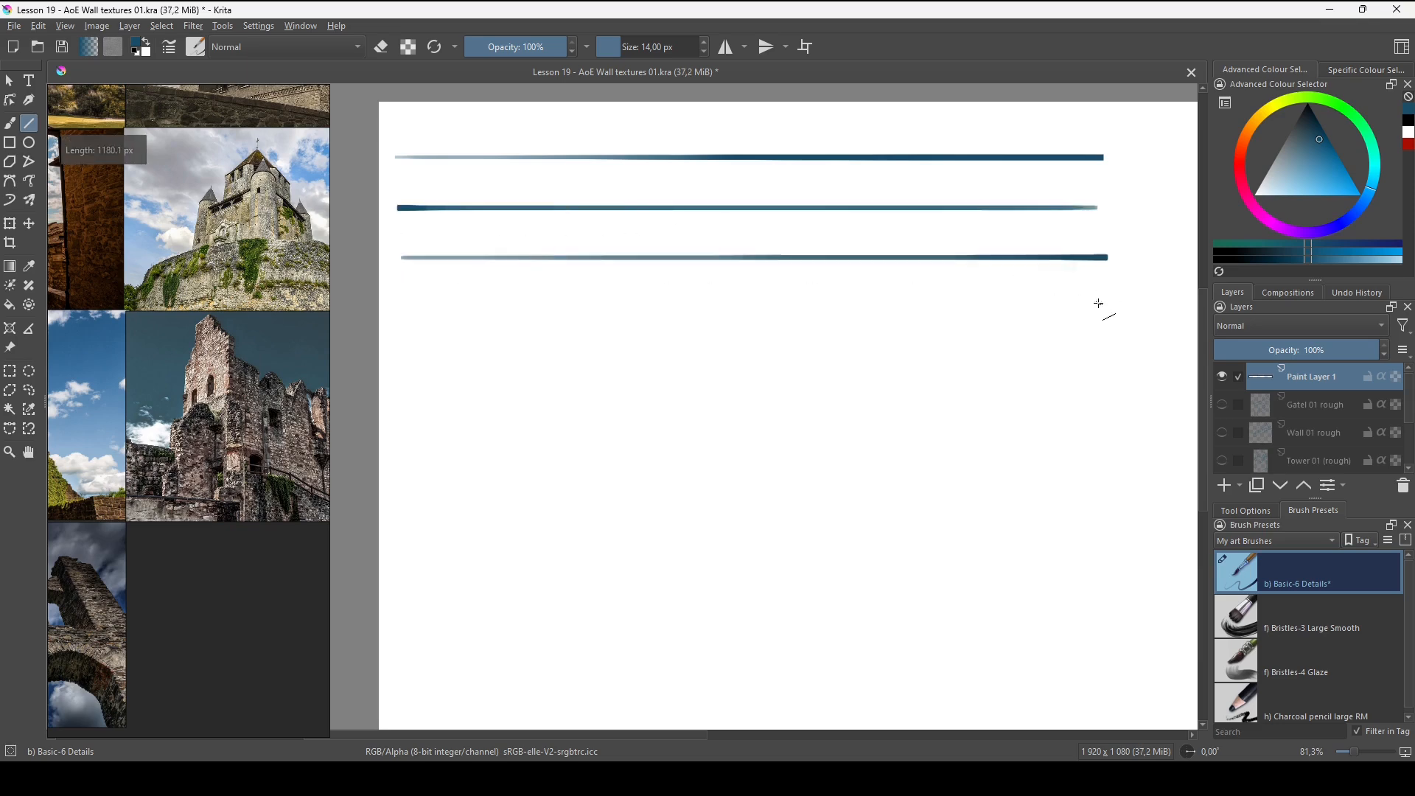
{"action": "left_click_drag", "start_coordinate": [1101, 307], "coordinate": [1000, 399]}
{"action": "mouse_move", "coordinate": [450, 439]}
{"action": "left_mouse_down"}
{"action": "mouse_move", "coordinate": [407, 449]}
{"action": "mouse_move", "coordinate": [1127, 474]}
{"action": "left_mouse_up"}
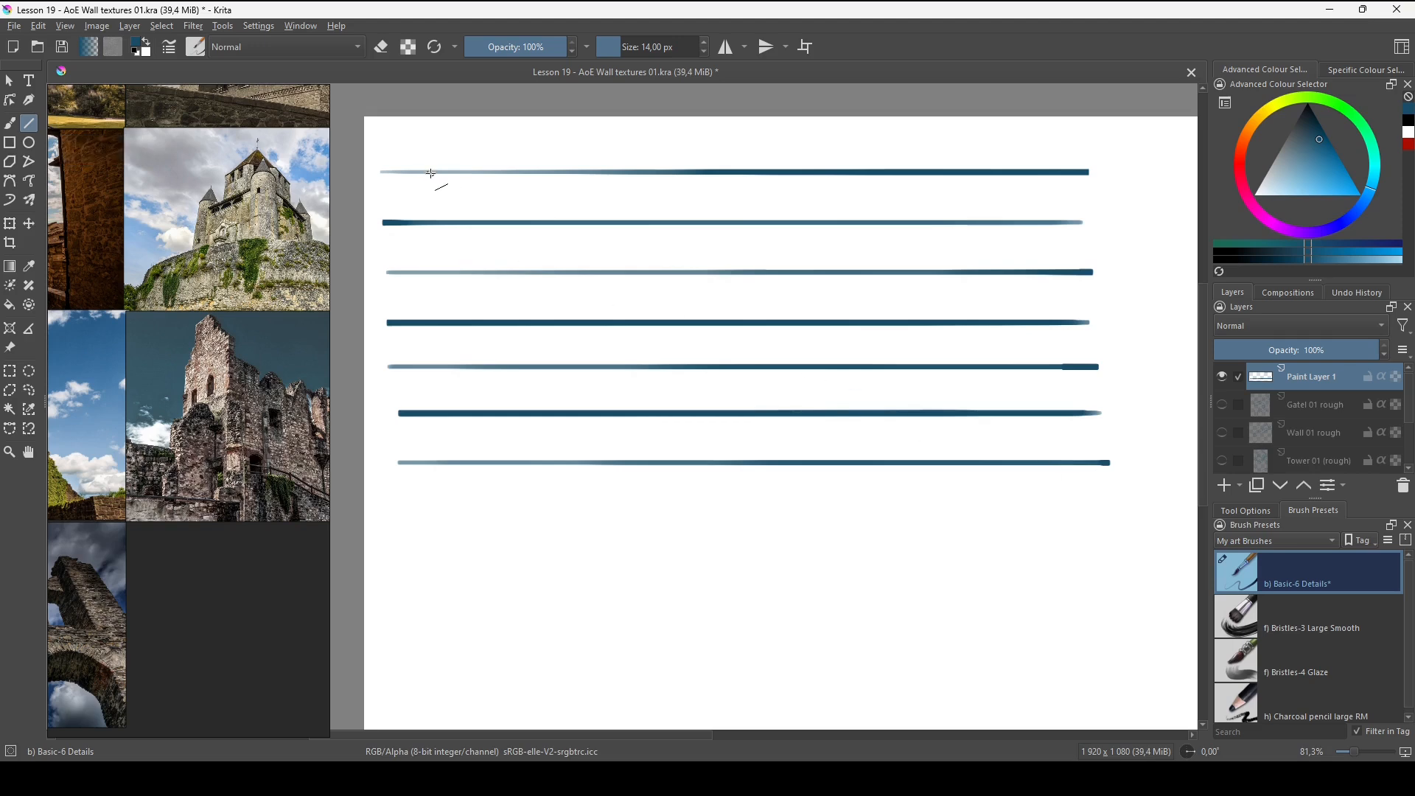
Draw eleven evenly spaced straight vertical lines between the top and bottom horizontal lines to form a grid.
{"action": "mouse_move", "coordinate": [431, 174]}
{"action": "left_mouse_down"}
{"action": "mouse_move", "coordinate": [461, 462]}
{"action": "mouse_move", "coordinate": [530, 175]}
{"action": "mouse_move", "coordinate": [569, 378]}
{"action": "left_mouse_up"}
{"action": "mouse_move", "coordinate": [561, 198]}
{"action": "left_mouse_down"}
{"action": "mouse_move", "coordinate": [582, 462]}
{"action": "mouse_move", "coordinate": [648, 180]}
{"action": "mouse_move", "coordinate": [661, 176]}
{"action": "mouse_move", "coordinate": [690, 461]}
{"action": "left_mouse_up"}
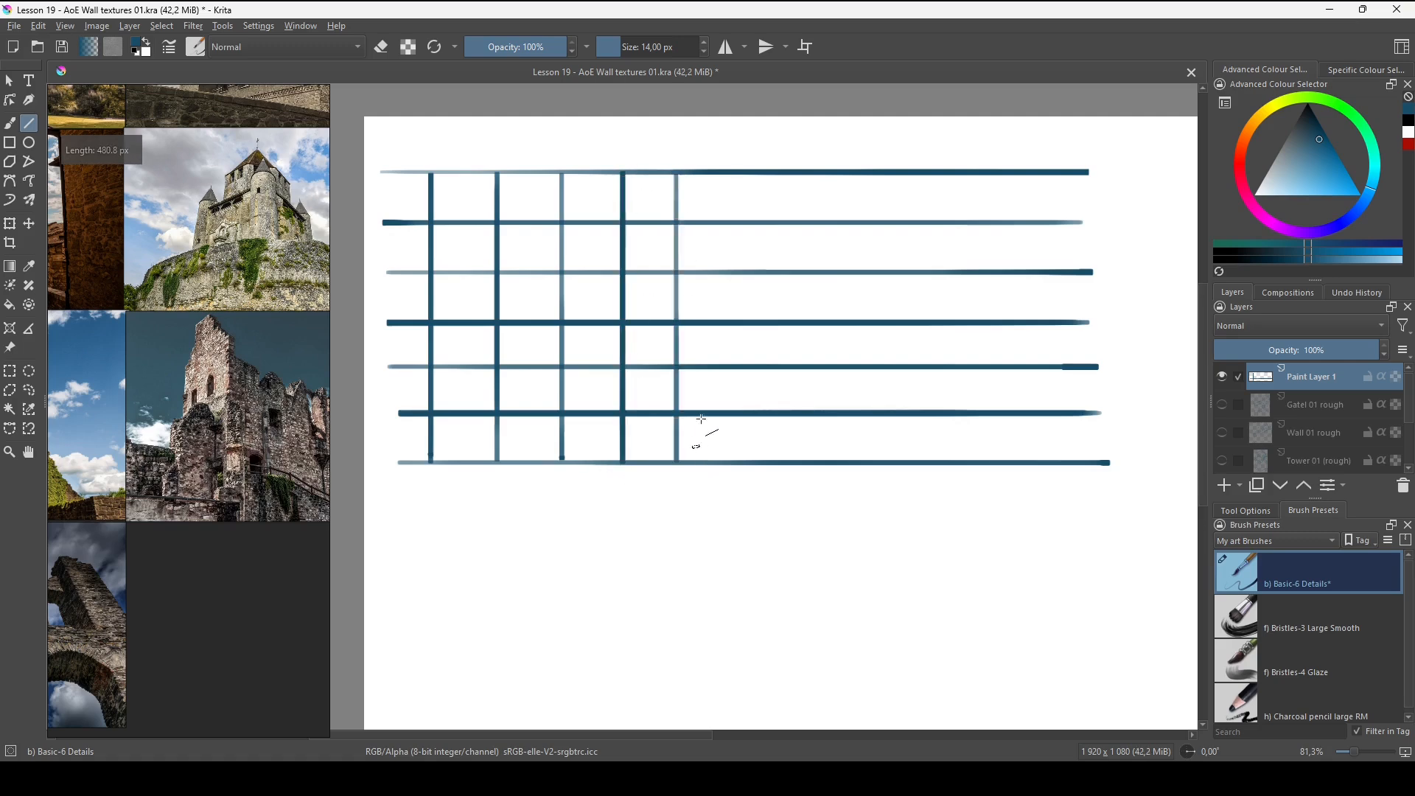
{"action": "key", "text": "ctrl+z"}
{"action": "mouse_move", "coordinate": [685, 199]}
{"action": "left_mouse_down"}
{"action": "mouse_move", "coordinate": [697, 466]}
{"action": "mouse_move", "coordinate": [743, 324]}
{"action": "mouse_move", "coordinate": [742, 173]}
{"action": "mouse_move", "coordinate": [815, 262]}
{"action": "mouse_move", "coordinate": [823, 463]}
{"action": "mouse_move", "coordinate": [900, 172]}
{"action": "left_mouse_up"}
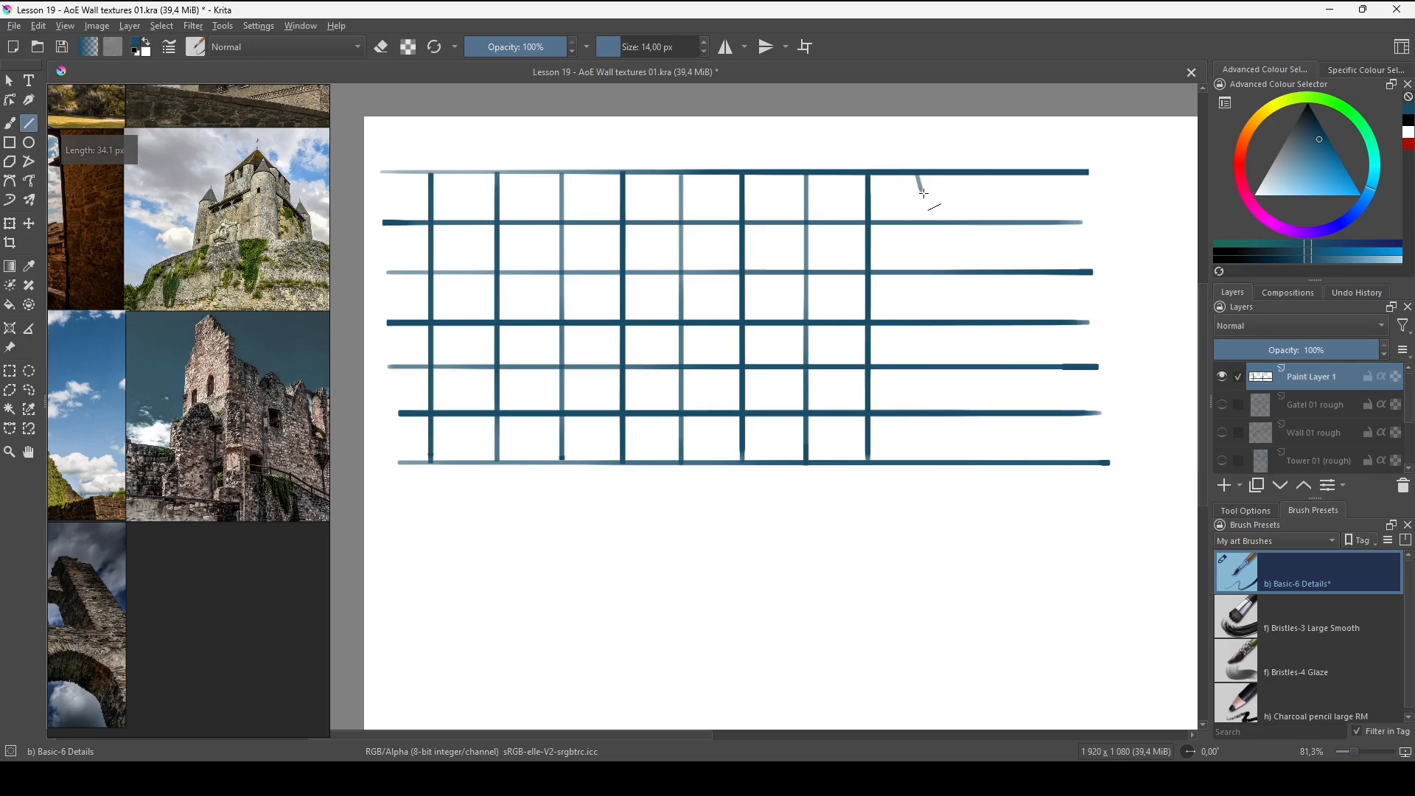
{"action": "mouse_move", "coordinate": [932, 254]}
{"action": "left_mouse_down"}
{"action": "mouse_move", "coordinate": [938, 439]}
{"action": "mouse_move", "coordinate": [959, 463]}
{"action": "mouse_move", "coordinate": [996, 262]}
{"action": "mouse_move", "coordinate": [994, 172]}
{"action": "mouse_move", "coordinate": [1050, 177]}
{"action": "mouse_move", "coordinate": [1057, 408]}
{"action": "left_mouse_up"}
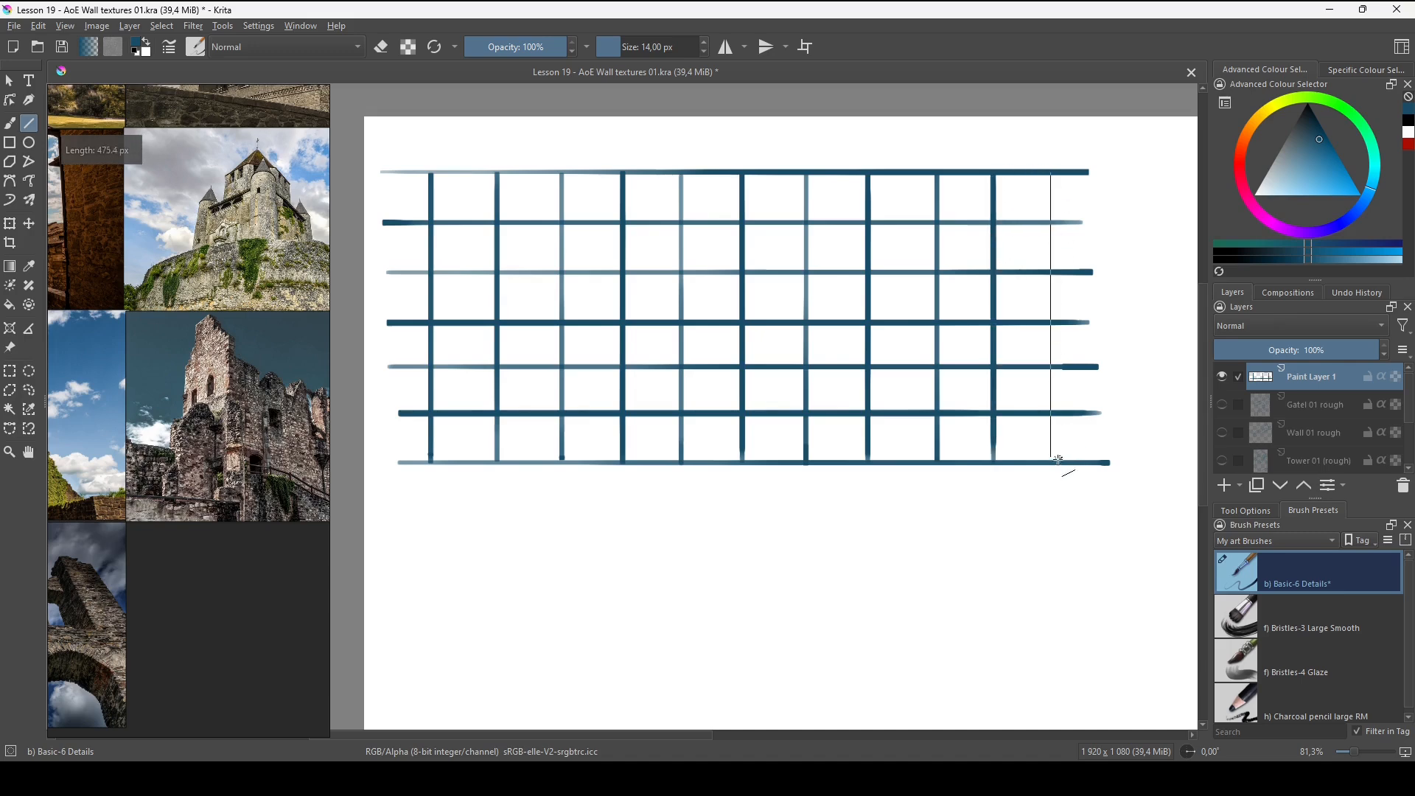
{"action": "left_click_drag", "start_coordinate": [1058, 460], "coordinate": [1053, 466]}
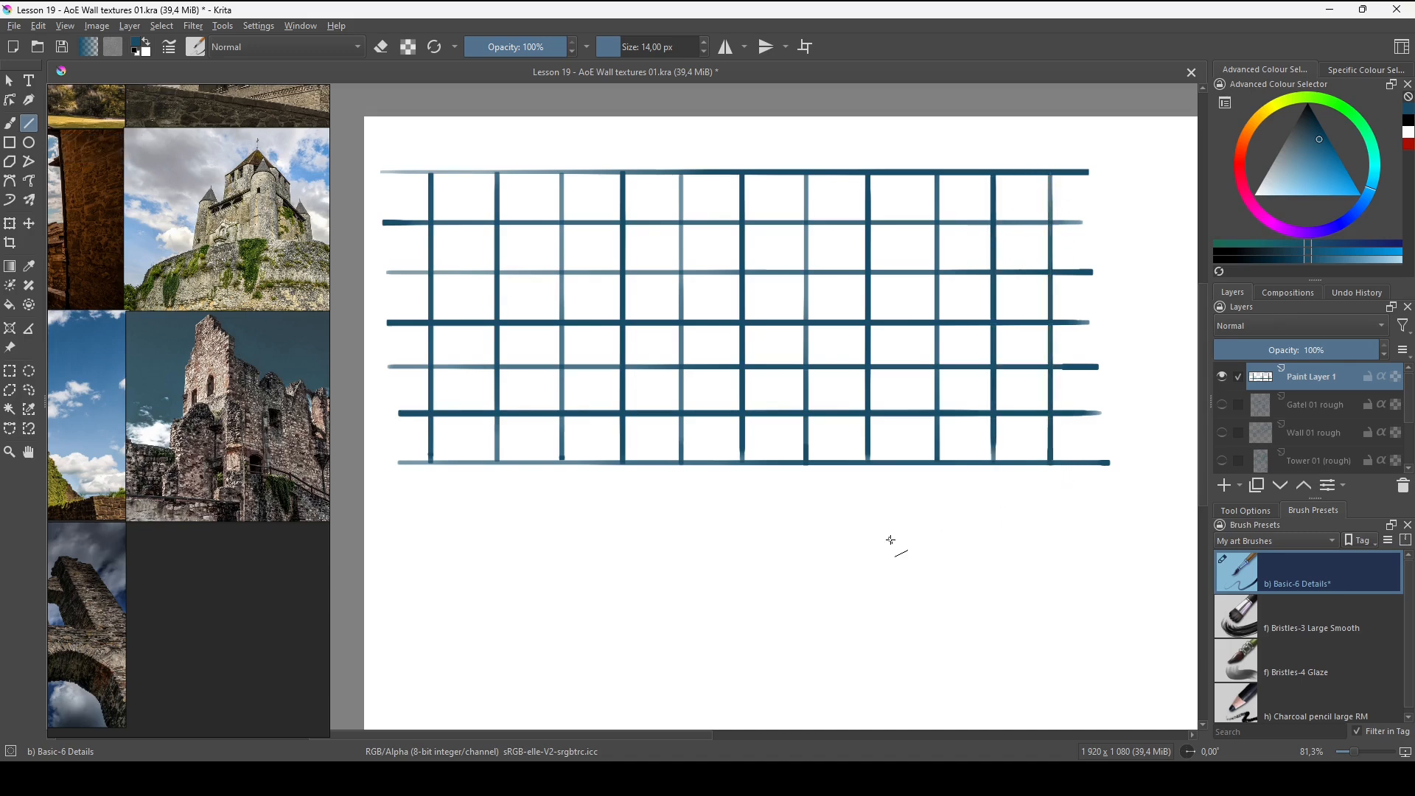
Erase alternate segments of the vertical lines row by row so the grid becomes a staggered running-bond brick pattern.
{"action": "key", "text": "b"}
{"action": "key", "text": "e"}
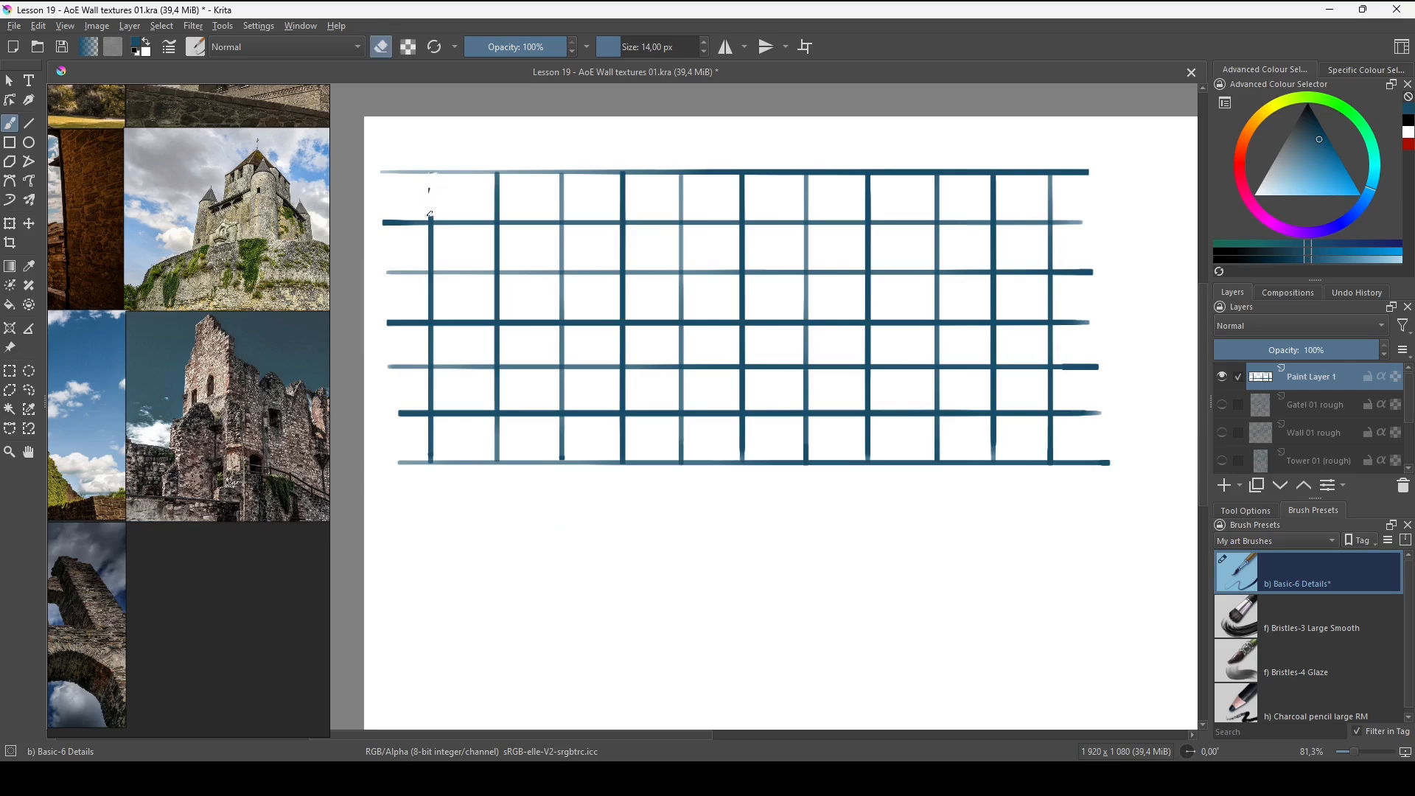
{"action": "left_click_drag", "start_coordinate": [433, 279], "coordinate": [429, 309]}
{"action": "left_click_drag", "start_coordinate": [496, 227], "coordinate": [496, 268]}
{"action": "left_click_drag", "start_coordinate": [496, 327], "coordinate": [496, 364]}
{"action": "left_click_drag", "start_coordinate": [497, 417], "coordinate": [497, 460]}
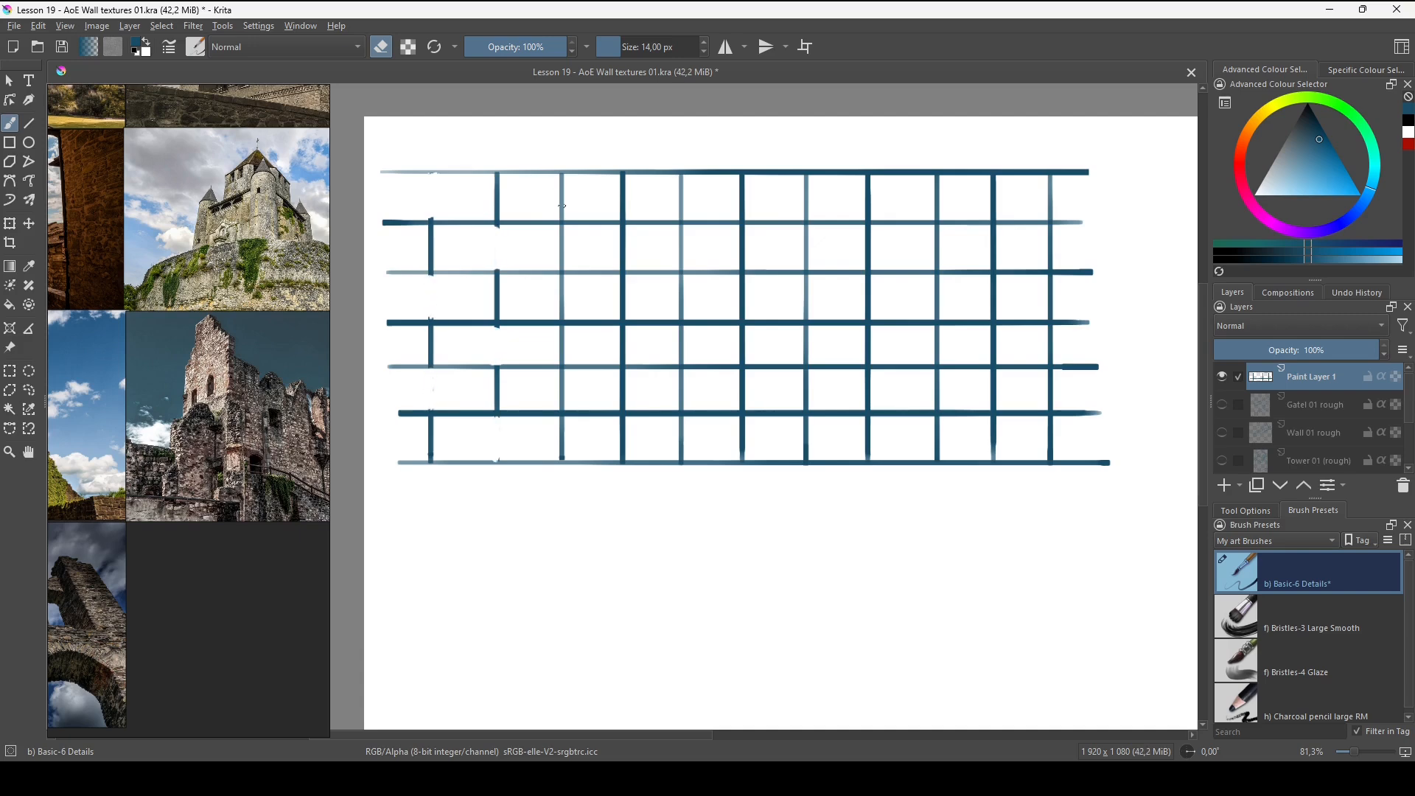
{"action": "left_click_drag", "start_coordinate": [562, 174], "coordinate": [562, 222]}
{"action": "left_click_drag", "start_coordinate": [562, 276], "coordinate": [562, 414]}
{"action": "left_click_drag", "start_coordinate": [623, 326], "coordinate": [625, 362]}
{"action": "left_click_drag", "start_coordinate": [624, 417], "coordinate": [623, 460]}
{"action": "left_click_drag", "start_coordinate": [623, 226], "coordinate": [623, 272]}
{"action": "left_click_drag", "start_coordinate": [681, 177], "coordinate": [681, 221]}
{"action": "left_click_drag", "start_coordinate": [681, 274], "coordinate": [681, 418]}
{"action": "left_click_drag", "start_coordinate": [742, 325], "coordinate": [742, 367]}
{"action": "left_click_drag", "start_coordinate": [740, 416], "coordinate": [741, 460]}
{"action": "mouse_move", "coordinate": [742, 226]}
{"action": "left_mouse_down"}
{"action": "mouse_move", "coordinate": [742, 271]}
{"action": "mouse_move", "coordinate": [806, 322]}
{"action": "left_mouse_up"}
{"action": "left_click_drag", "start_coordinate": [806, 369], "coordinate": [806, 415]}
{"action": "left_click_drag", "start_coordinate": [867, 325], "coordinate": [866, 364]}
{"action": "left_click_drag", "start_coordinate": [867, 413], "coordinate": [866, 462]}
{"action": "left_click_drag", "start_coordinate": [867, 223], "coordinate": [867, 269]}
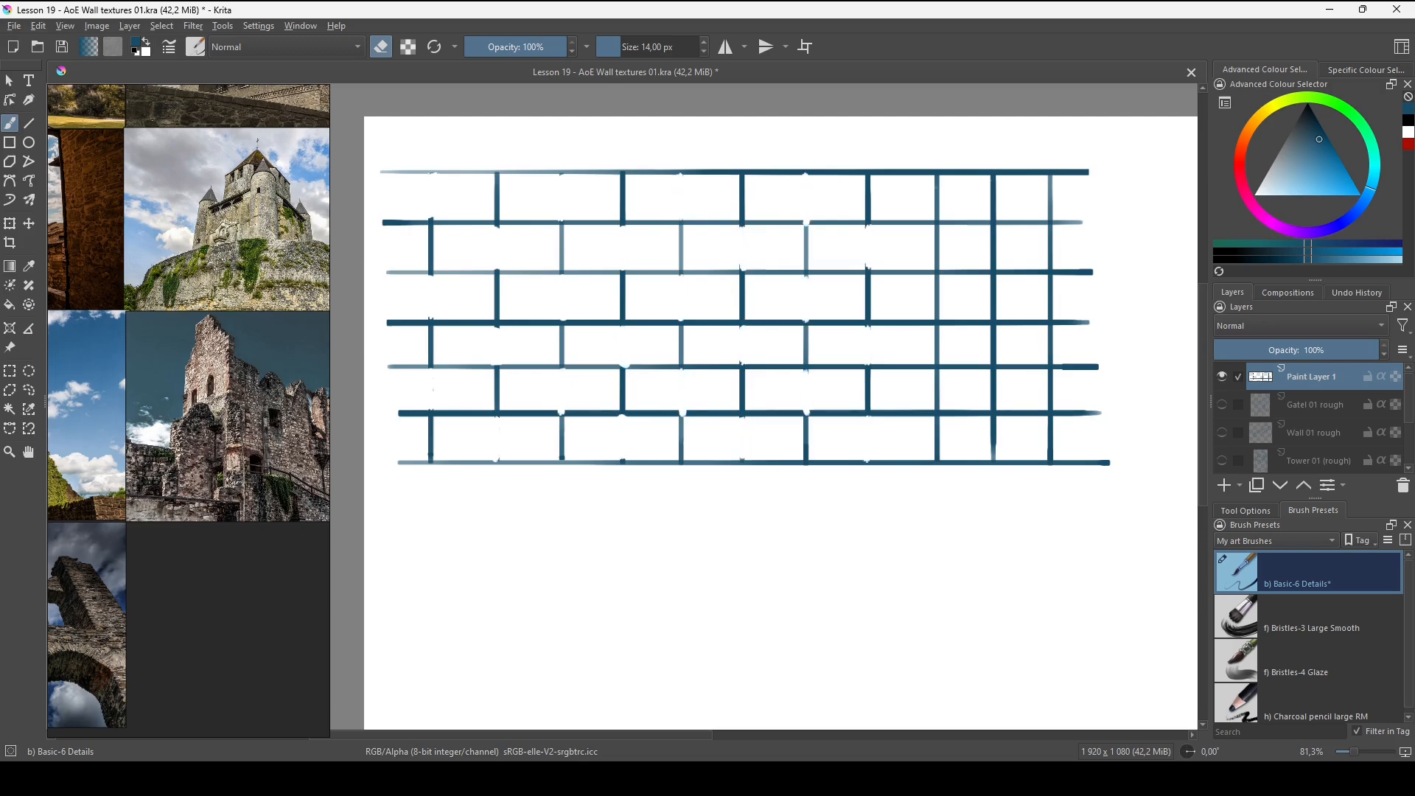
{"action": "left_click_drag", "start_coordinate": [937, 172], "coordinate": [937, 223]}
{"action": "mouse_move", "coordinate": [937, 272]}
{"action": "left_mouse_down"}
{"action": "mouse_move", "coordinate": [937, 320]}
{"action": "mouse_move", "coordinate": [997, 342]}
{"action": "left_mouse_up"}
{"action": "left_click_drag", "start_coordinate": [992, 223], "coordinate": [992, 272]}
{"action": "left_click_drag", "start_coordinate": [1050, 177], "coordinate": [1050, 223]}
{"action": "left_click_drag", "start_coordinate": [1050, 276], "coordinate": [1047, 409]}
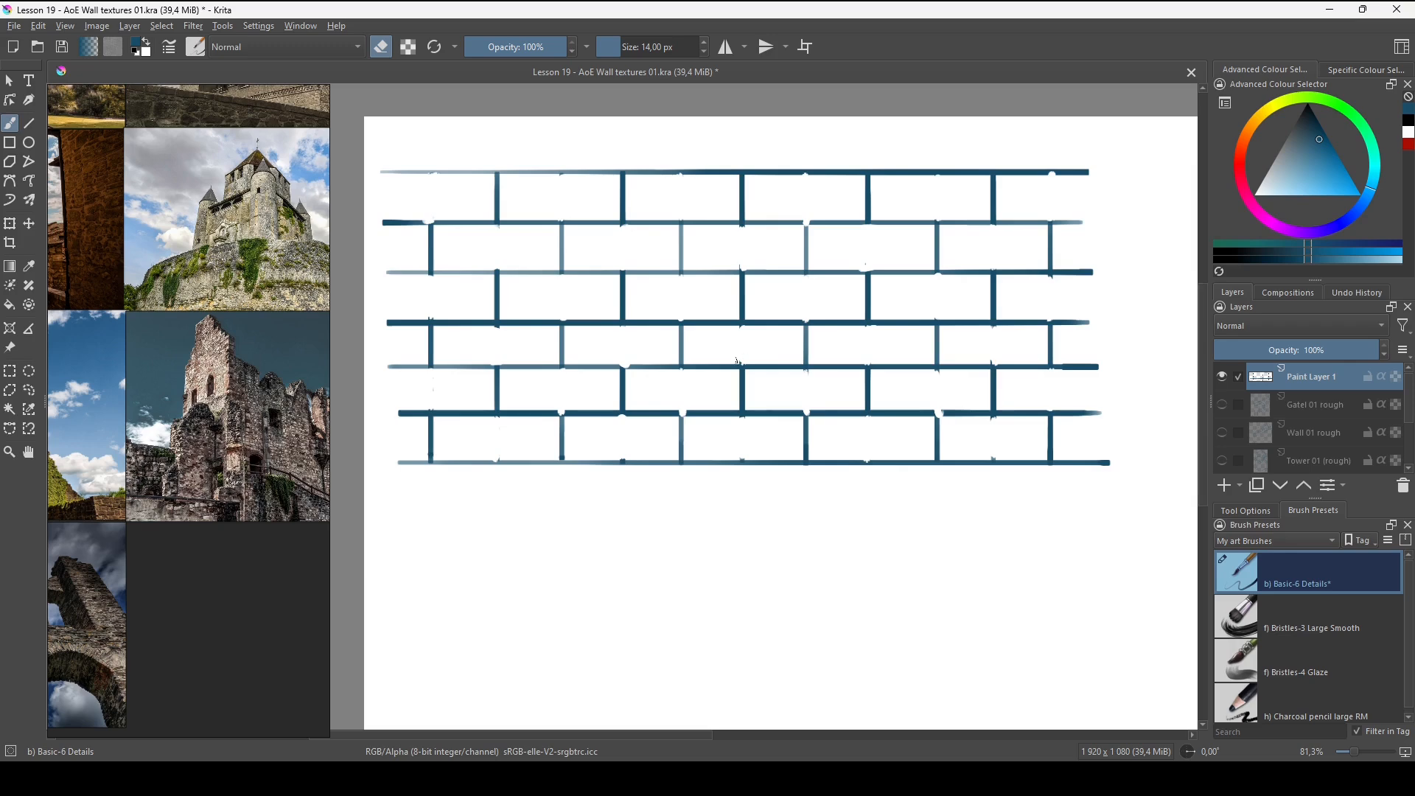
Turn off erasing and repaint the gaps left in the horizontal mortar lines.
{"action": "key", "text": "e"}
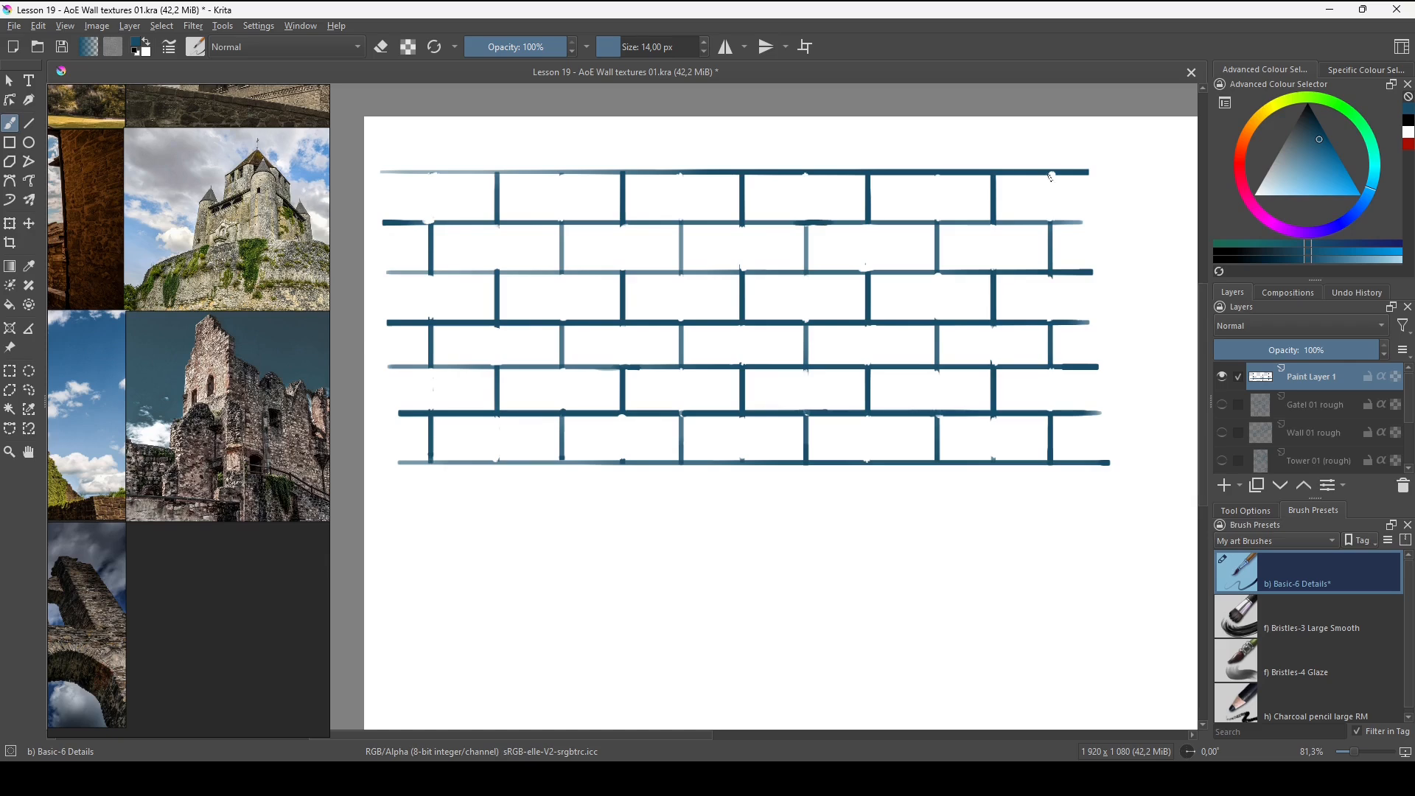
{"action": "scroll", "coordinate": [816, 393], "scroll_direction": "down", "scroll_amount": 1}
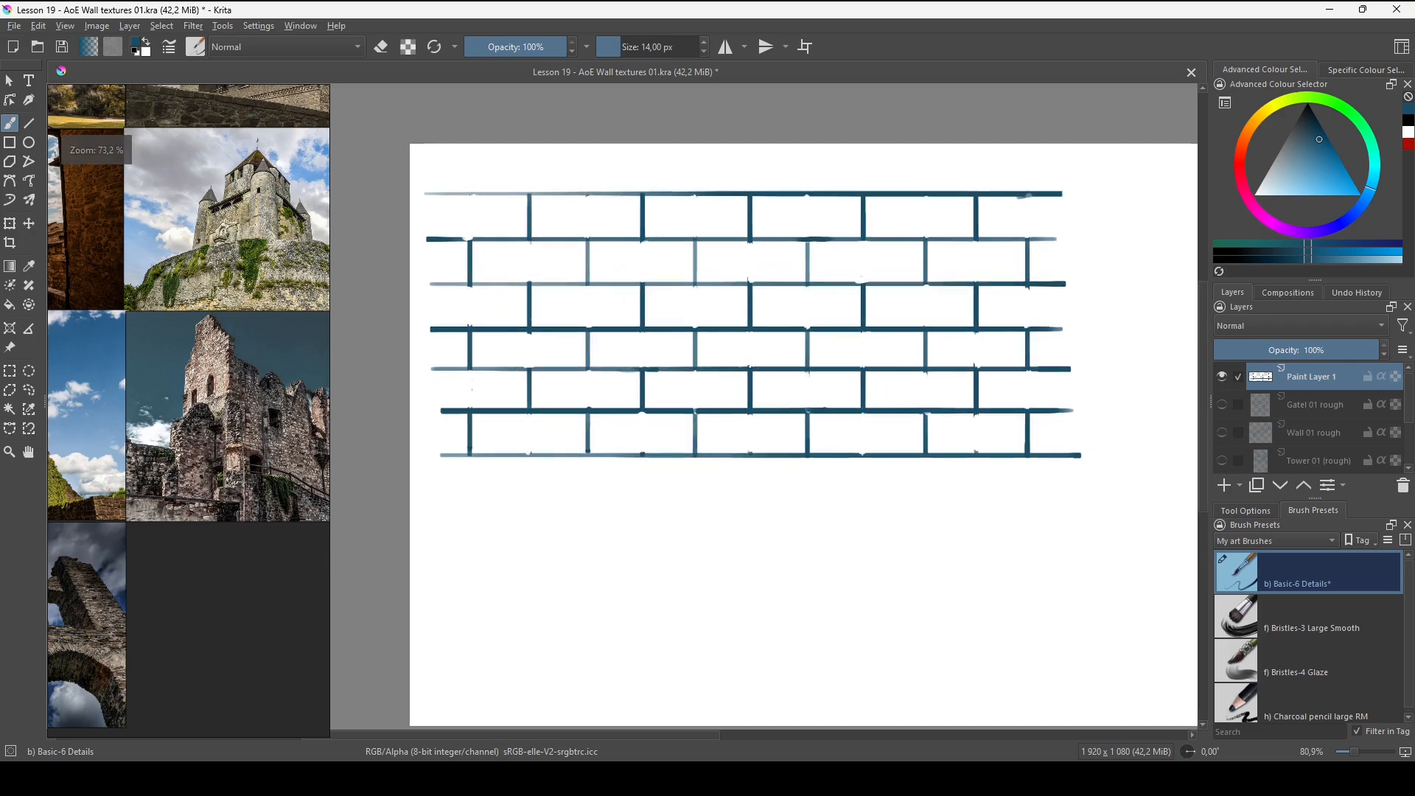
{"action": "scroll", "coordinate": [780, 433], "scroll_direction": "down", "scroll_amount": 2}
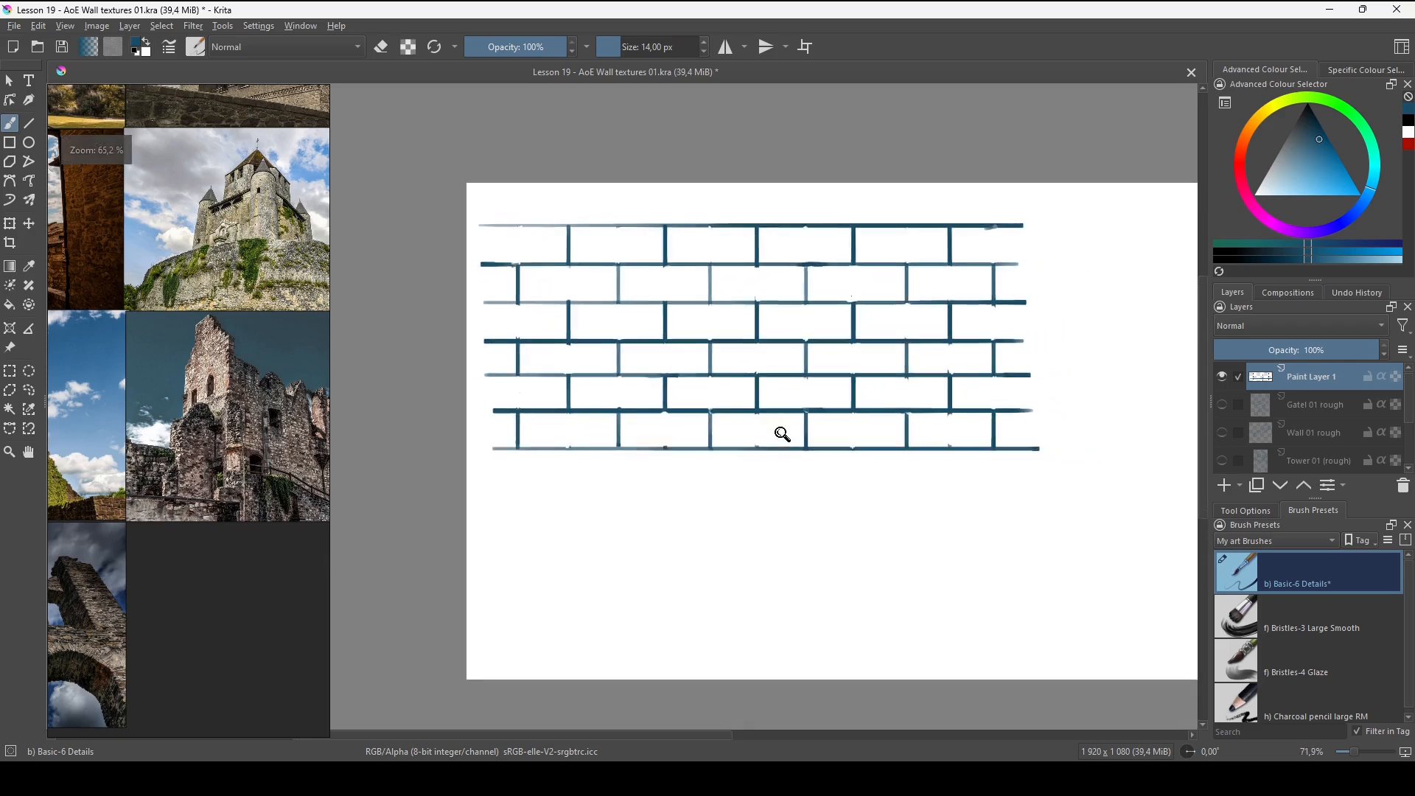
Duplicate the brick layer, shift the copy sideways to continue the rows, and merge it with the original.
{"action": "left_click", "coordinate": [726, 440], "text": "ctrl"}
{"action": "key", "text": "Insert"}
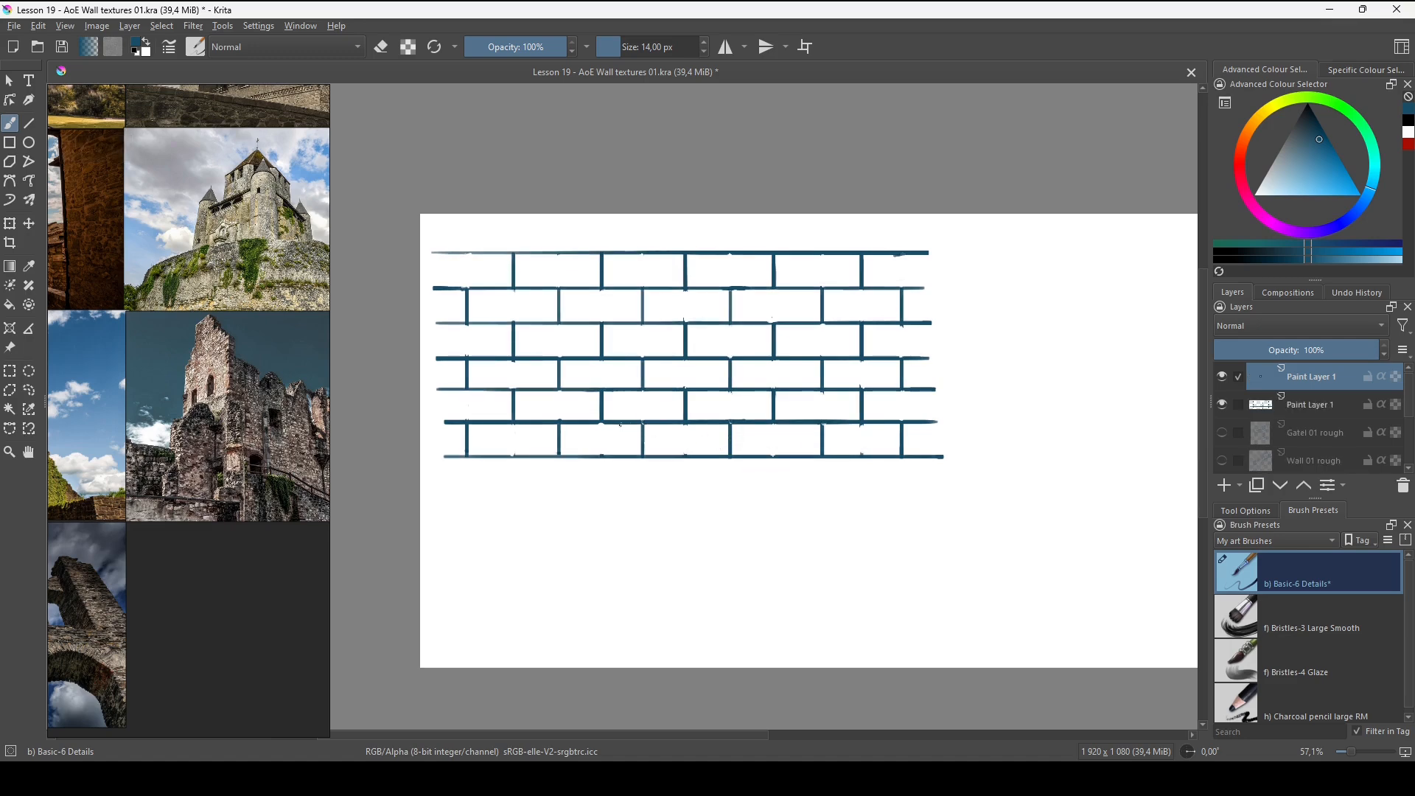
{"action": "key", "text": "t"}
{"action": "left_click_drag", "start_coordinate": [568, 405], "coordinate": [972, 454]}
{"action": "key", "text": "ctrl+e"}
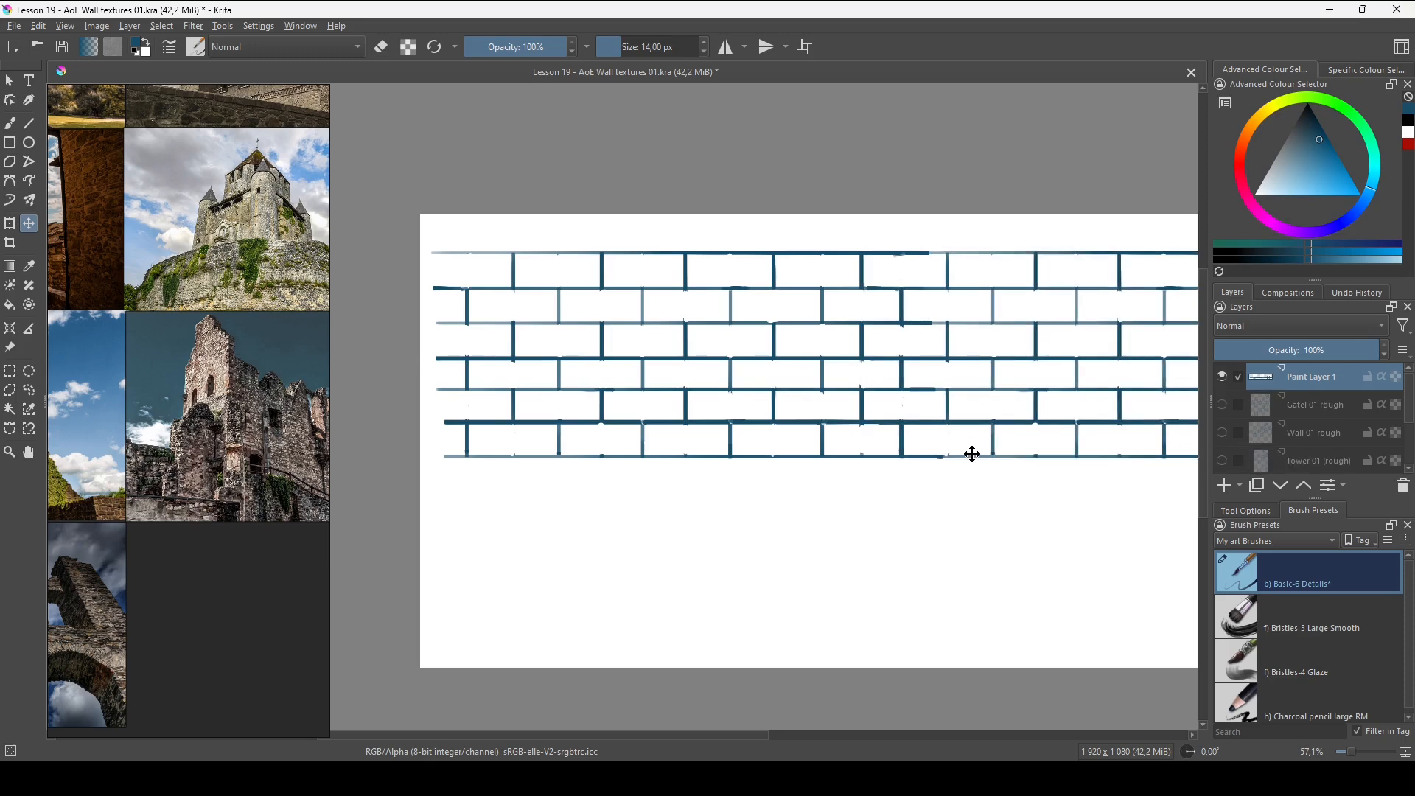
Duplicate the widened brick layer, align the copy directly beneath the existing rows, and merge the two layers.
{"action": "key", "text": "ctrl+j"}
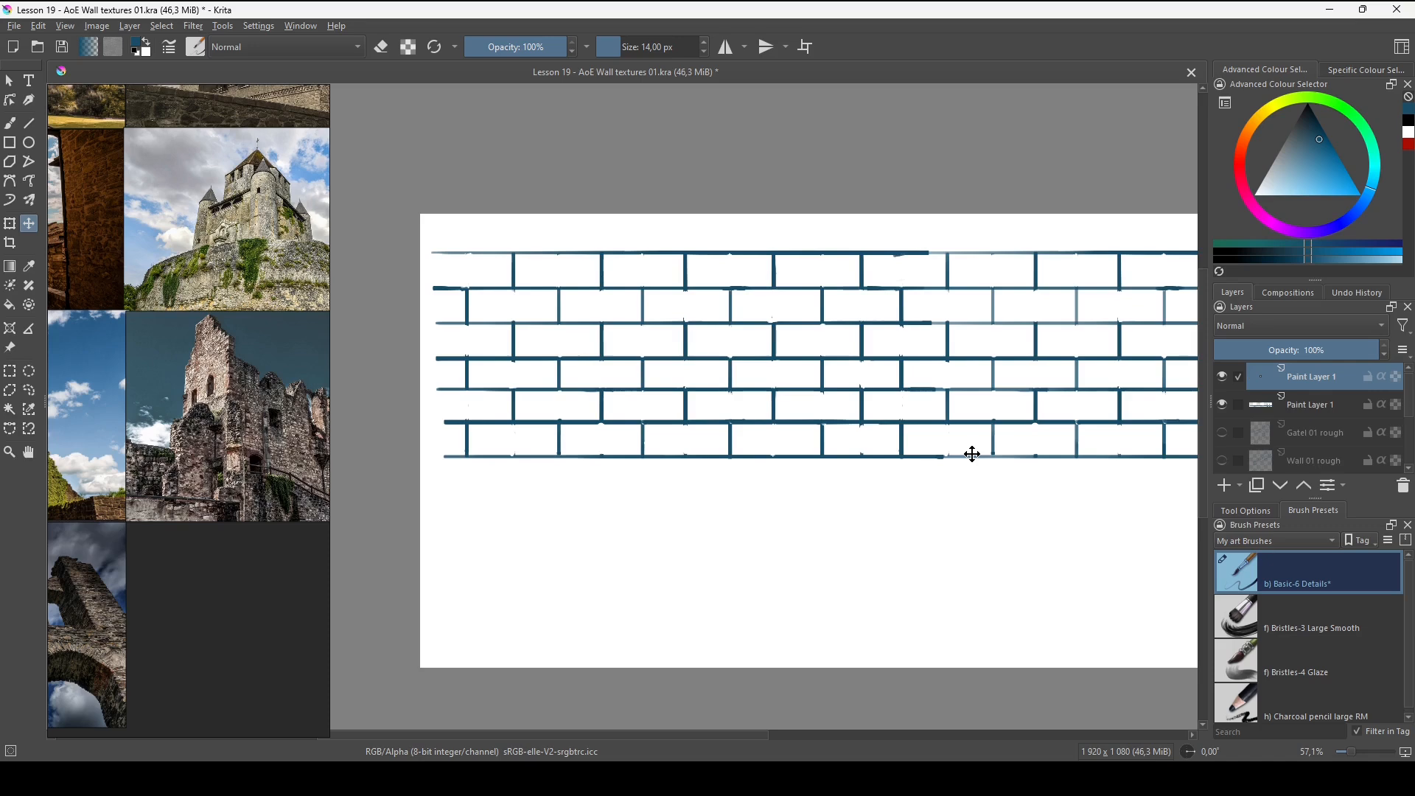
{"action": "key", "text": "ctrl+e"}
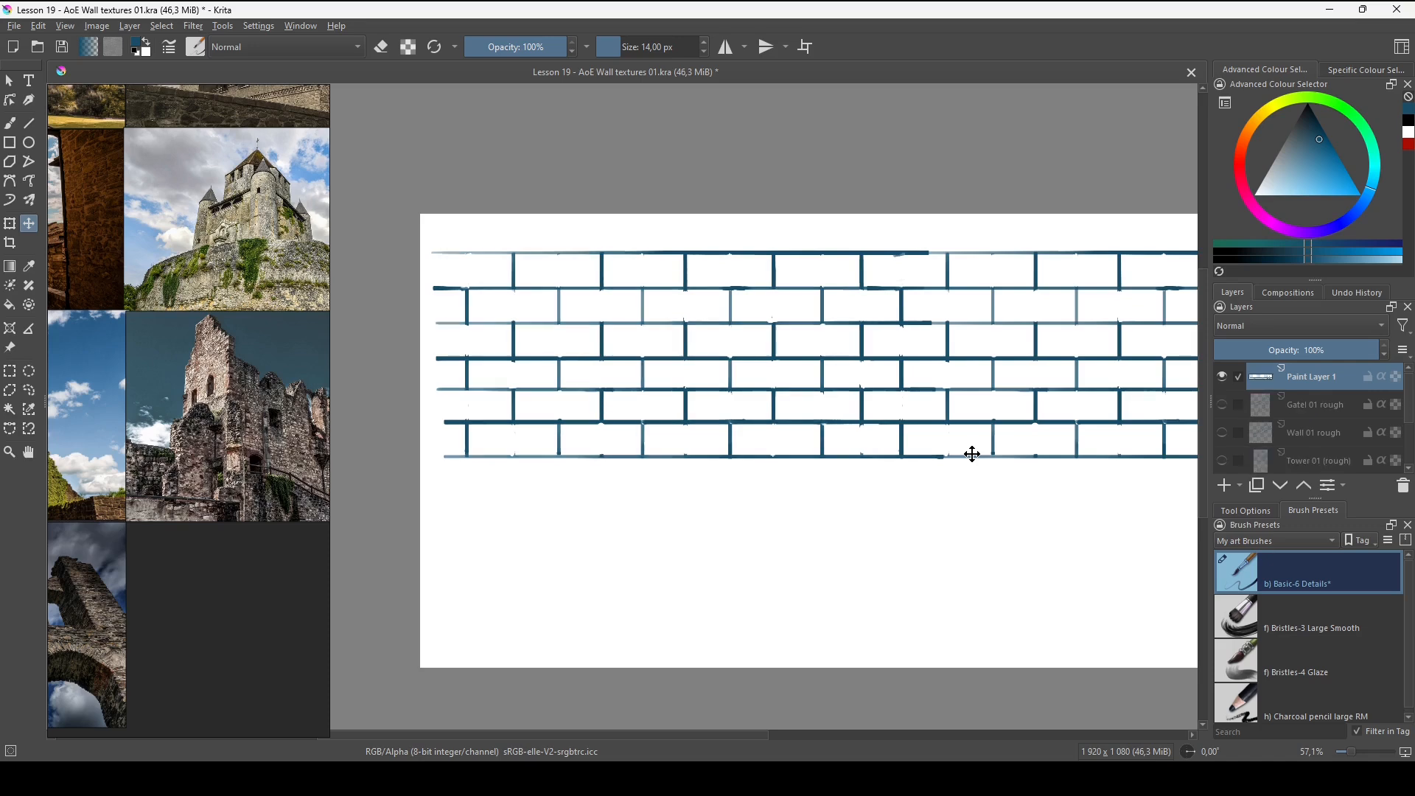
{"action": "key", "text": "ctrl+b"}
{"action": "key", "text": "Escape"}
{"action": "key", "text": "ctrl+j"}
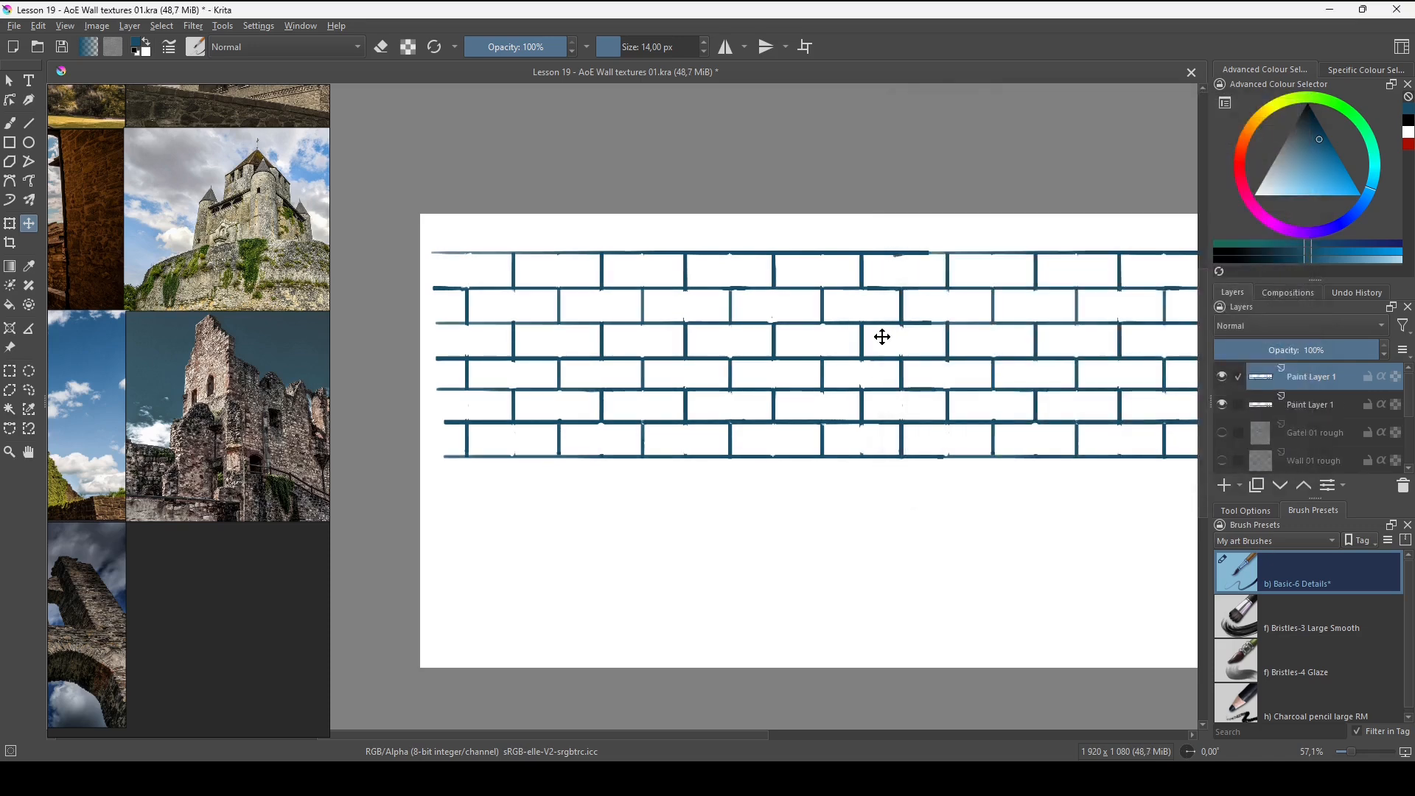
{"action": "left_click_drag", "start_coordinate": [887, 325], "coordinate": [888, 521]}
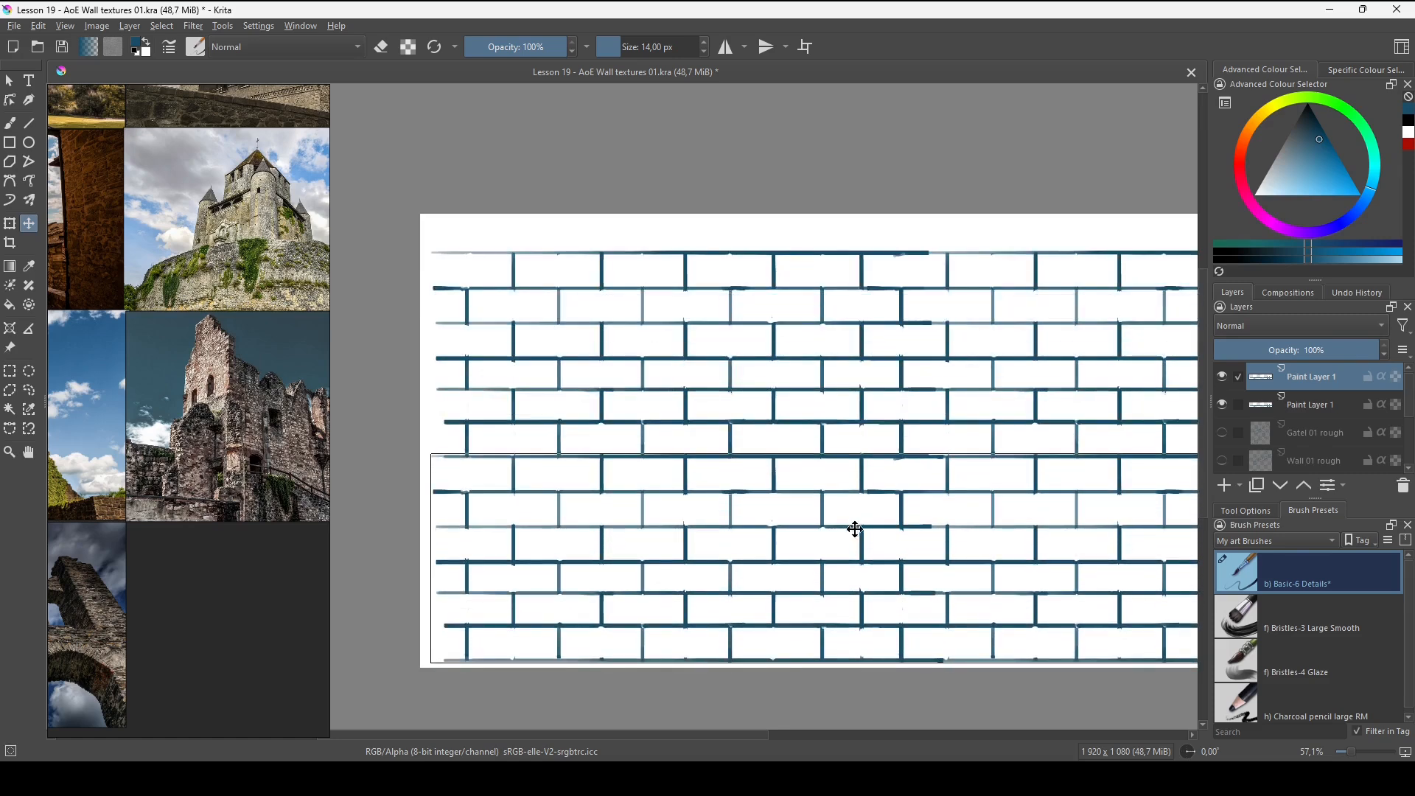
{"action": "left_click_drag", "start_coordinate": [846, 513], "coordinate": [846, 513]}
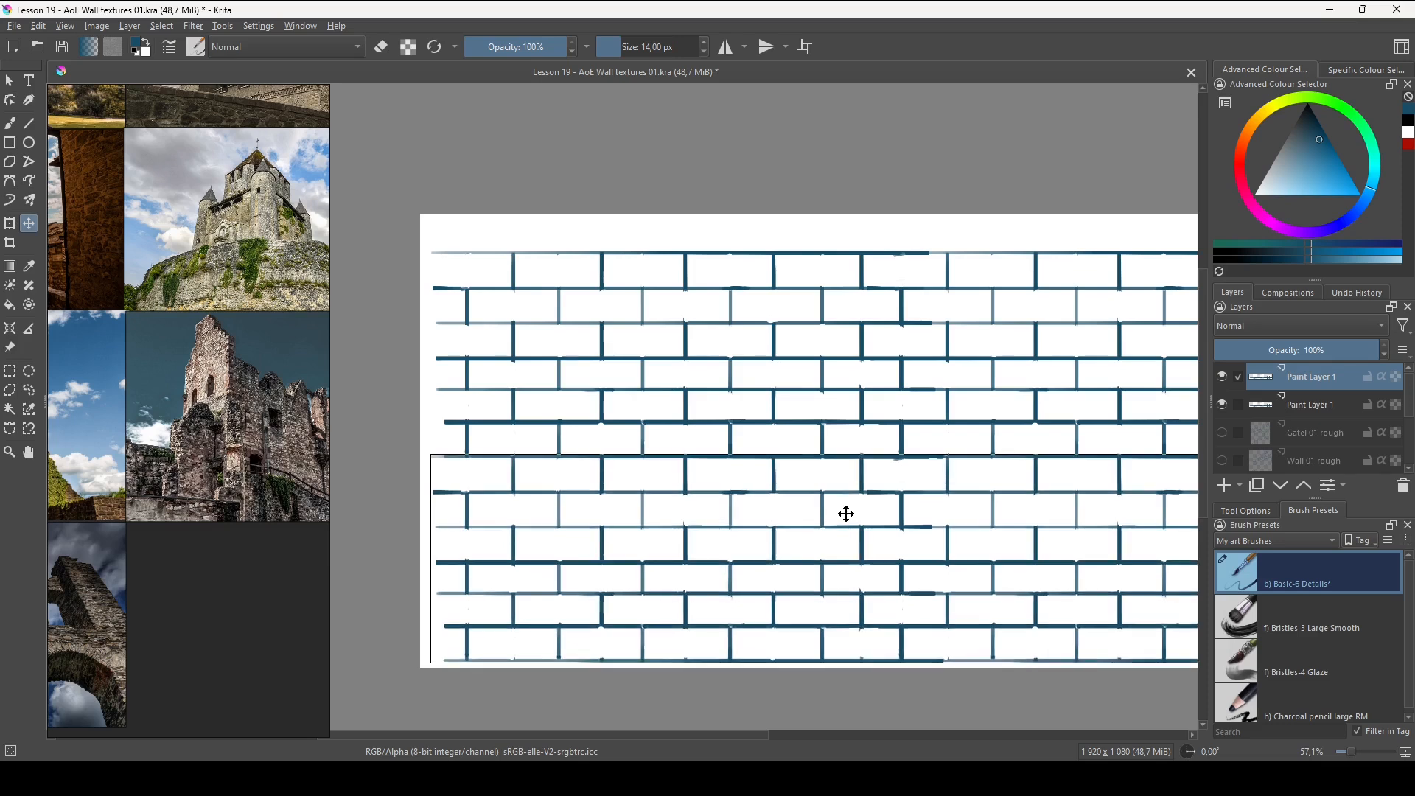
{"action": "key", "text": "ctrl+e"}
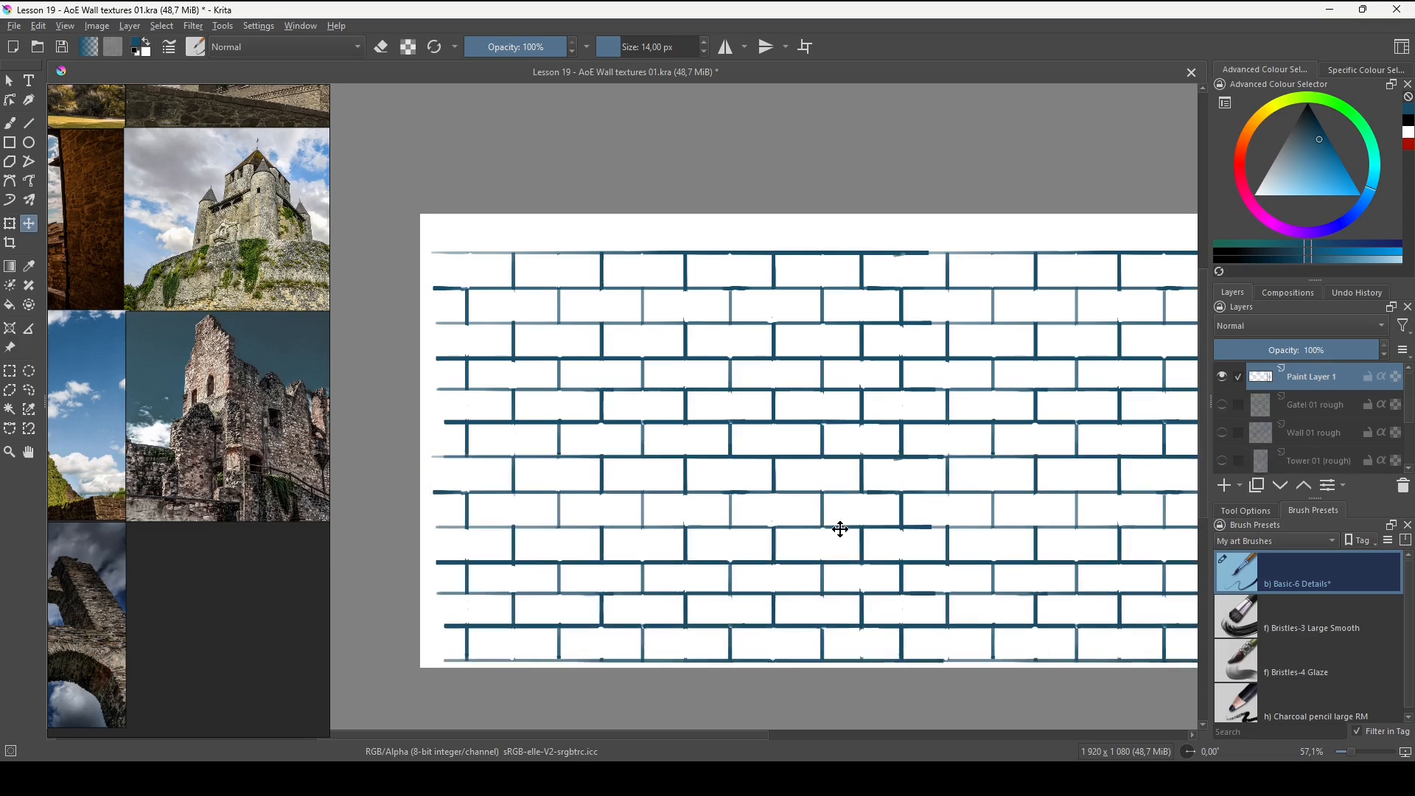
Scale the whole brick pattern down to less than half its size and place it inside the canvas's left half.
{"action": "left_click_drag", "start_coordinate": [934, 610], "coordinate": [801, 562]}
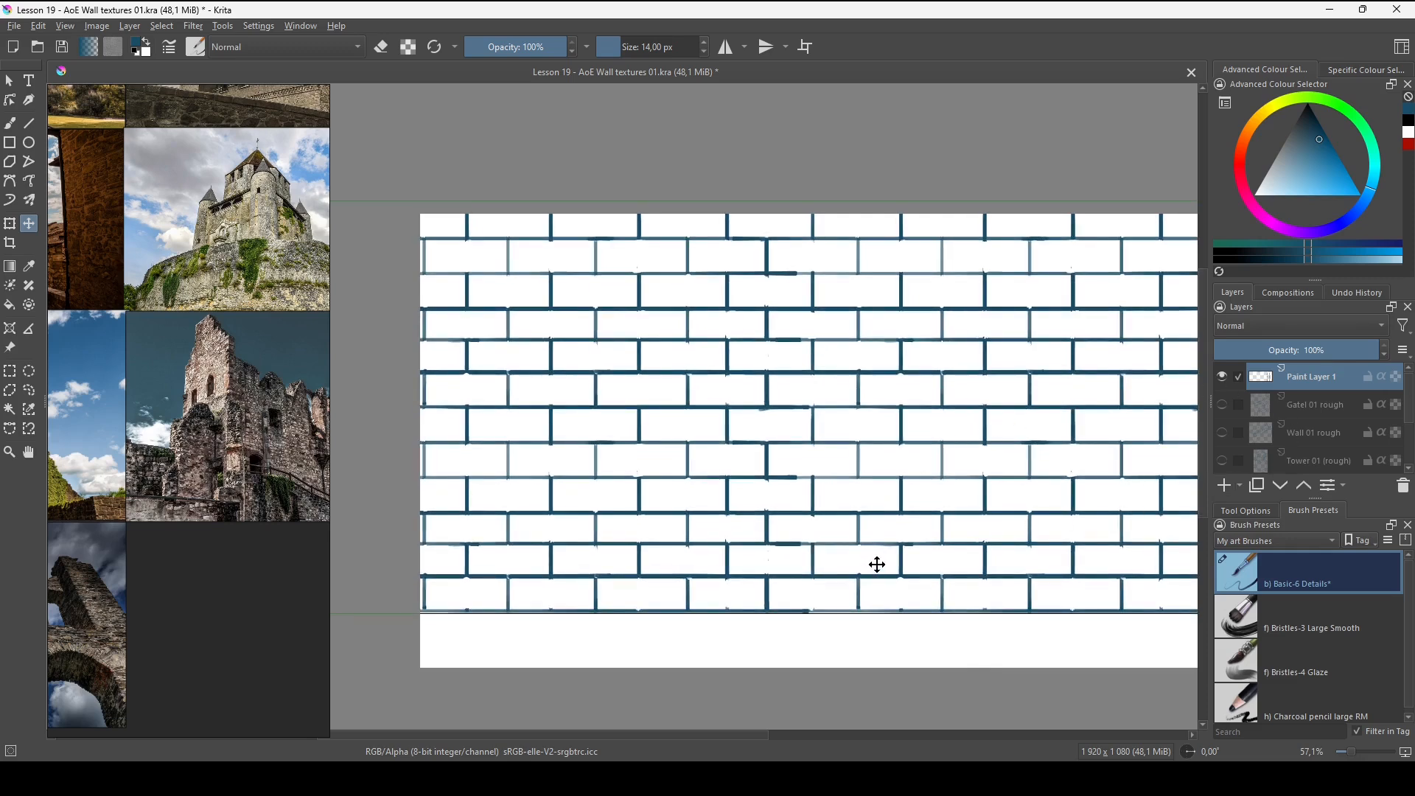
{"action": "key", "text": "ctrl+t"}
{"action": "left_click_drag", "start_coordinate": [981, 531], "coordinate": [717, 555]}
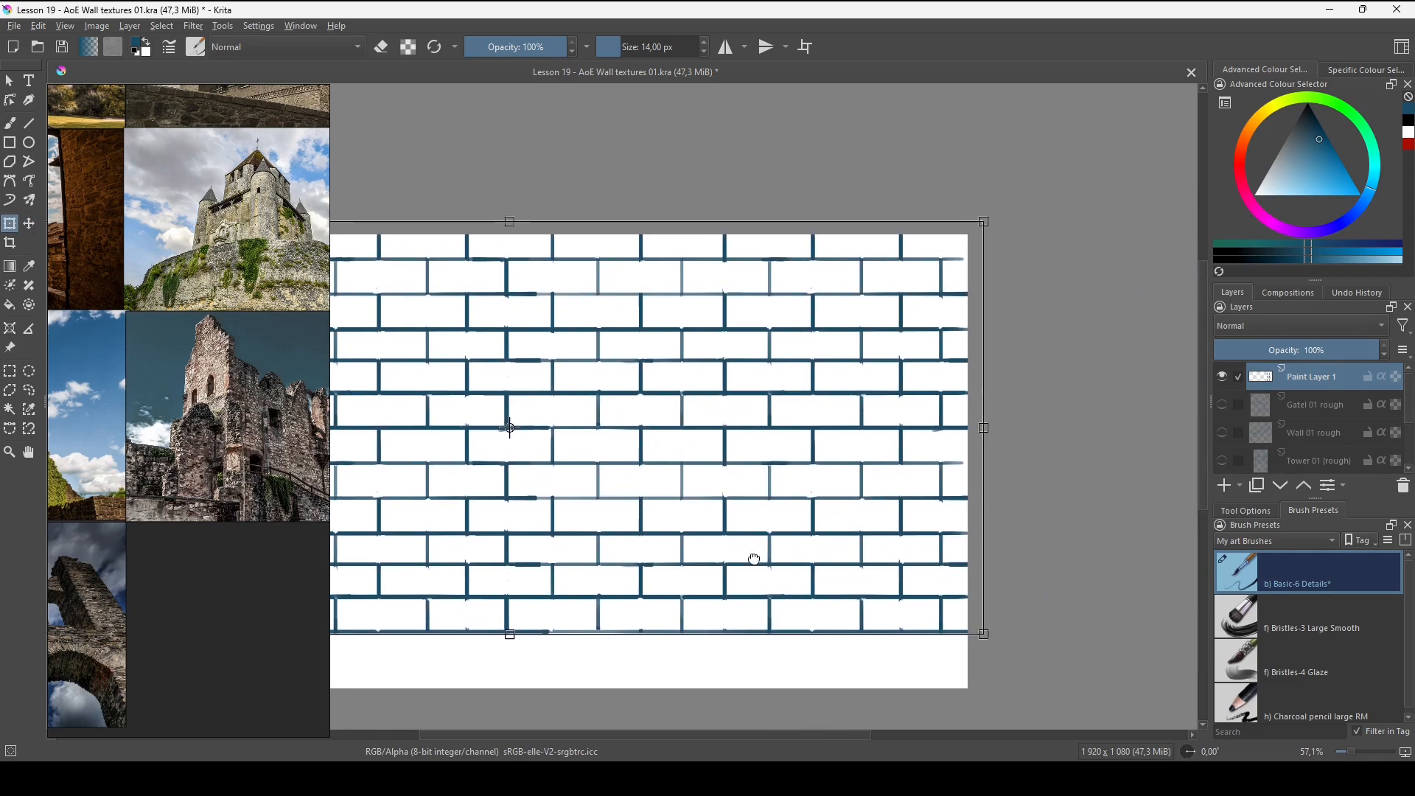
{"action": "left_click_drag", "start_coordinate": [981, 223], "coordinate": [488, 500]}
{"action": "left_click_drag", "start_coordinate": [536, 532], "coordinate": [920, 460]}
{"action": "mouse_move", "coordinate": [877, 390]}
{"action": "left_mouse_down"}
{"action": "mouse_move", "coordinate": [940, 352]}
{"action": "mouse_move", "coordinate": [854, 396]}
{"action": "left_mouse_up"}
{"action": "left_click_drag", "start_coordinate": [700, 496], "coordinate": [853, 404]}
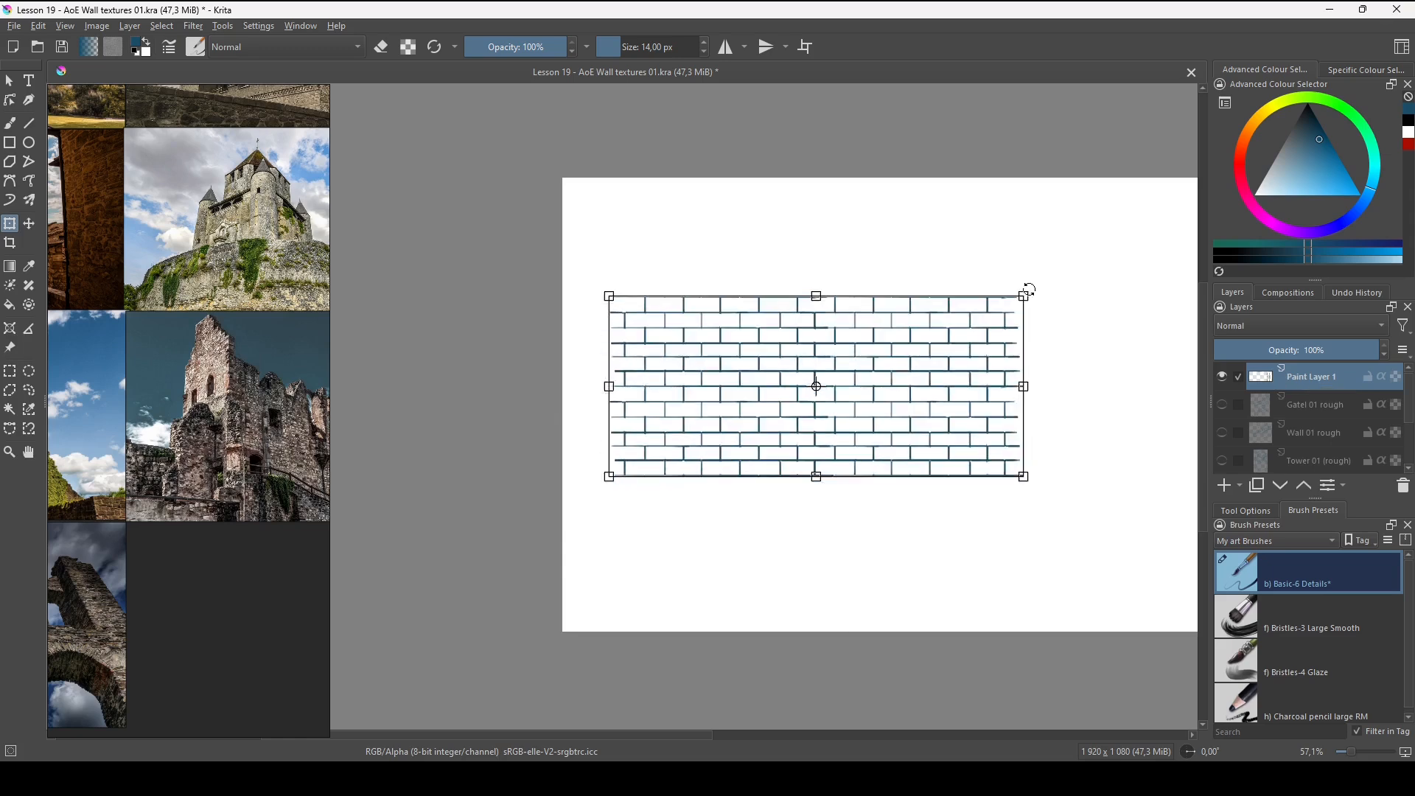
{"action": "left_click_drag", "start_coordinate": [1026, 290], "coordinate": [1002, 305]}
{"action": "key", "text": "Return"}
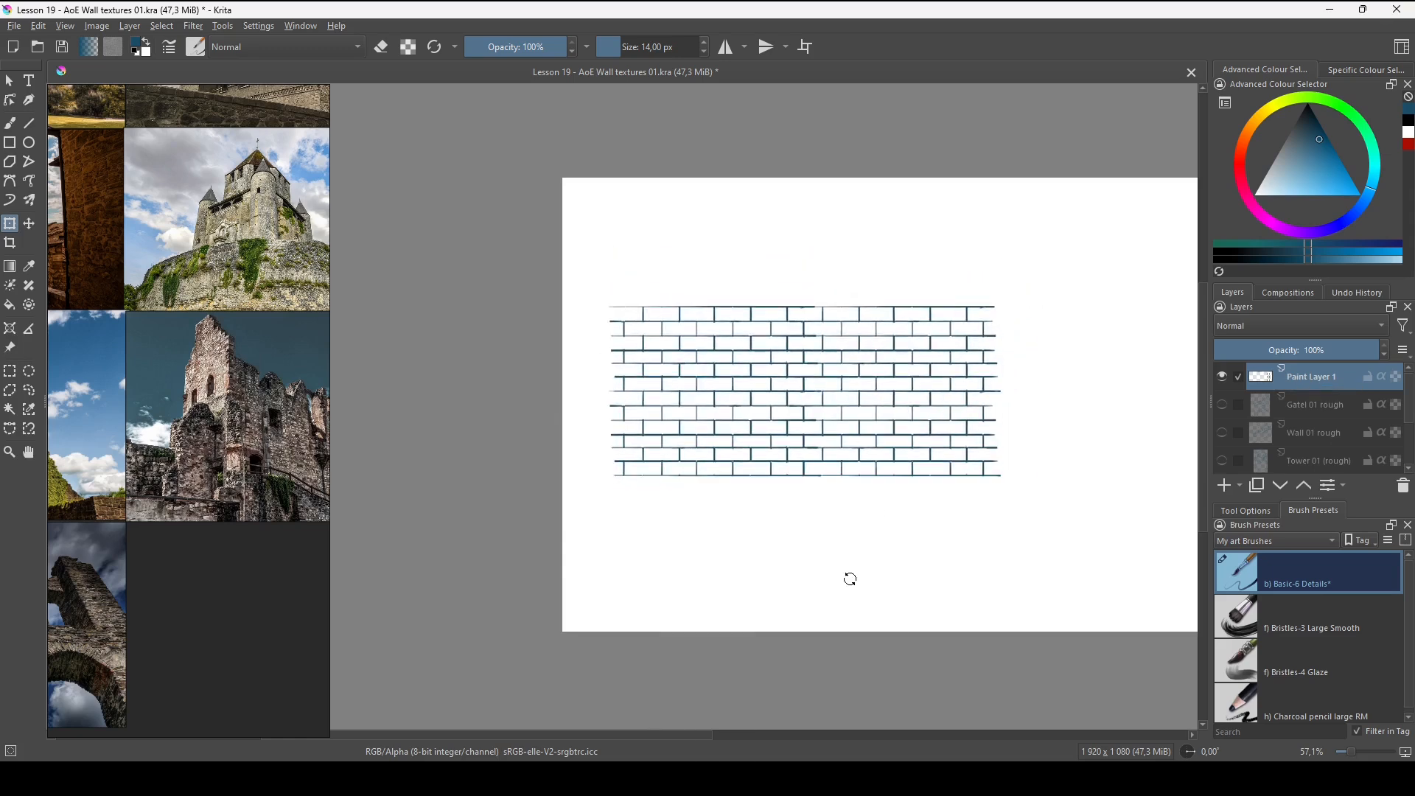
Rename the brick layer as Brick pattern.
{"action": "double_click", "coordinate": [1310, 375]}
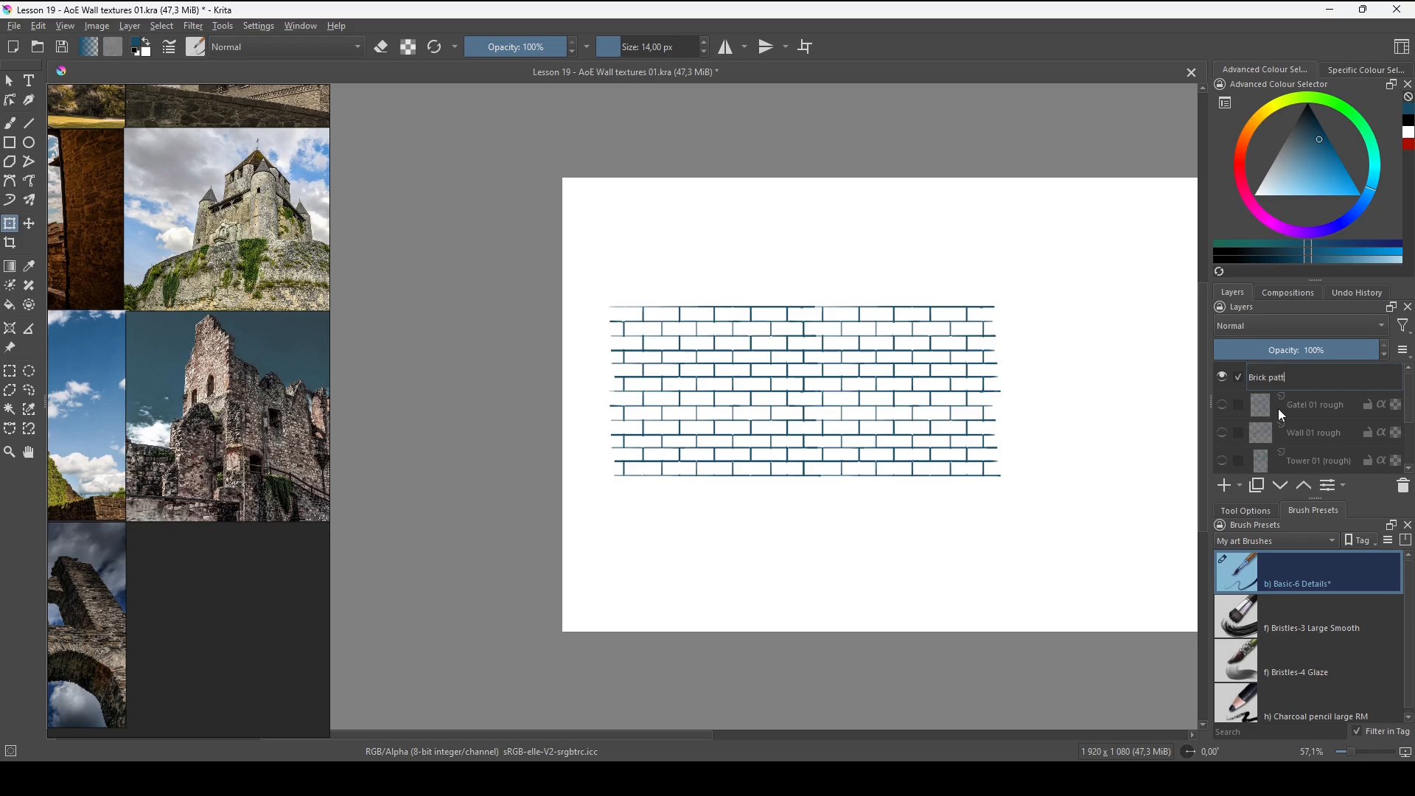
{"action": "type", "text": "Brick pattern"}
{"action": "key", "text": "Return"}
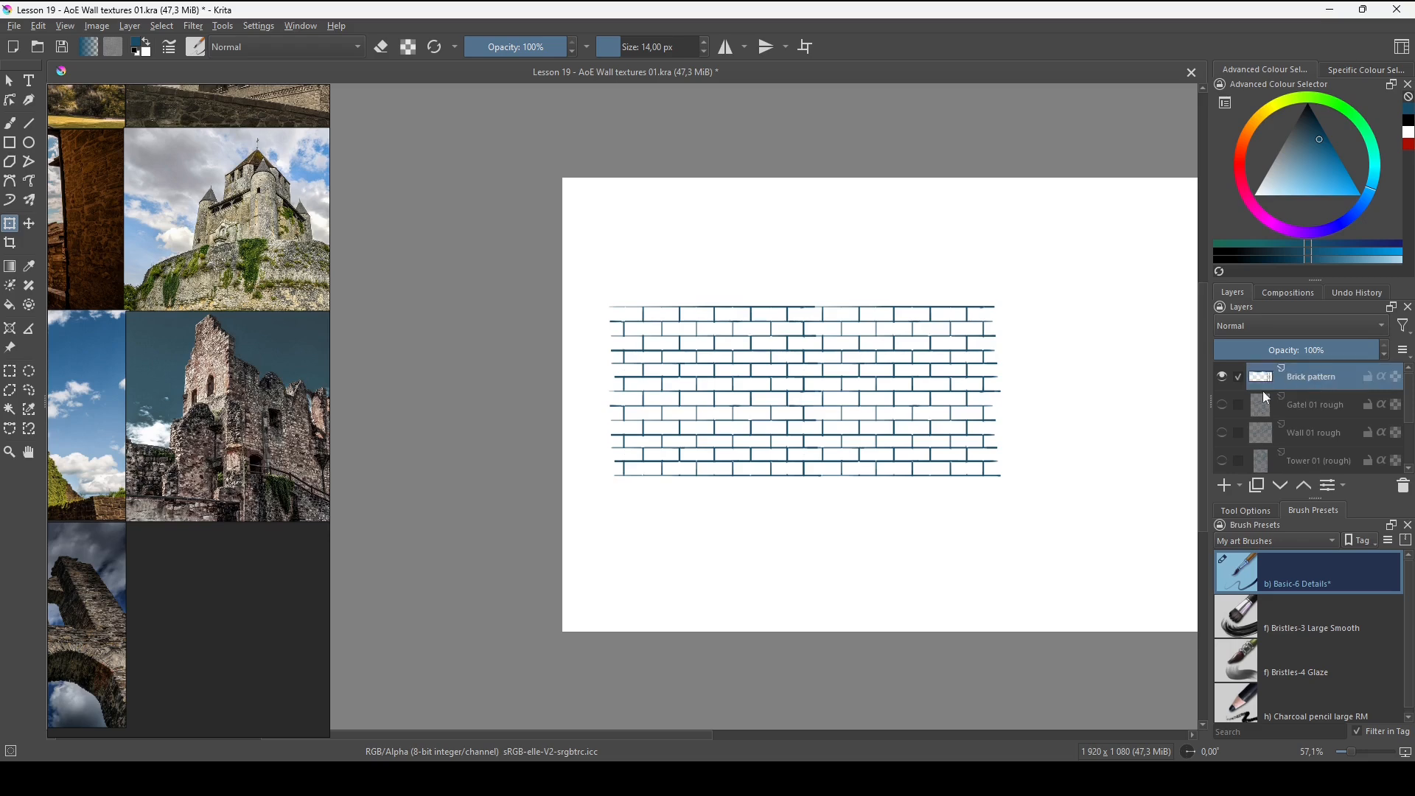
Show the gate, wall and tower rough sketches and move the brick pattern over the wall and tower.
{"action": "left_click_drag", "start_coordinate": [1234, 408], "coordinate": [1231, 464]}
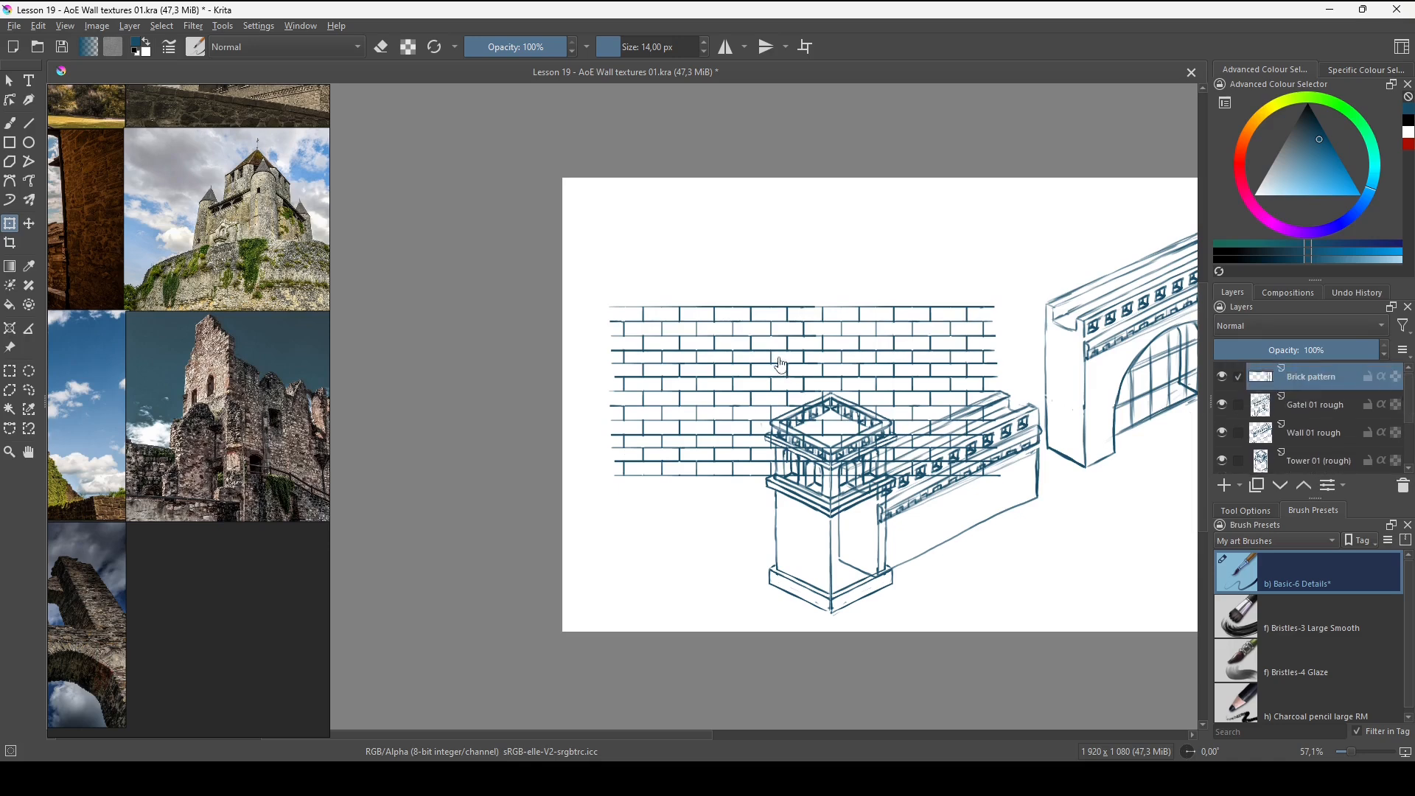
{"action": "key", "text": "t"}
{"action": "left_click_drag", "start_coordinate": [765, 374], "coordinate": [734, 367]}
{"action": "left_click_drag", "start_coordinate": [781, 396], "coordinate": [838, 428]}
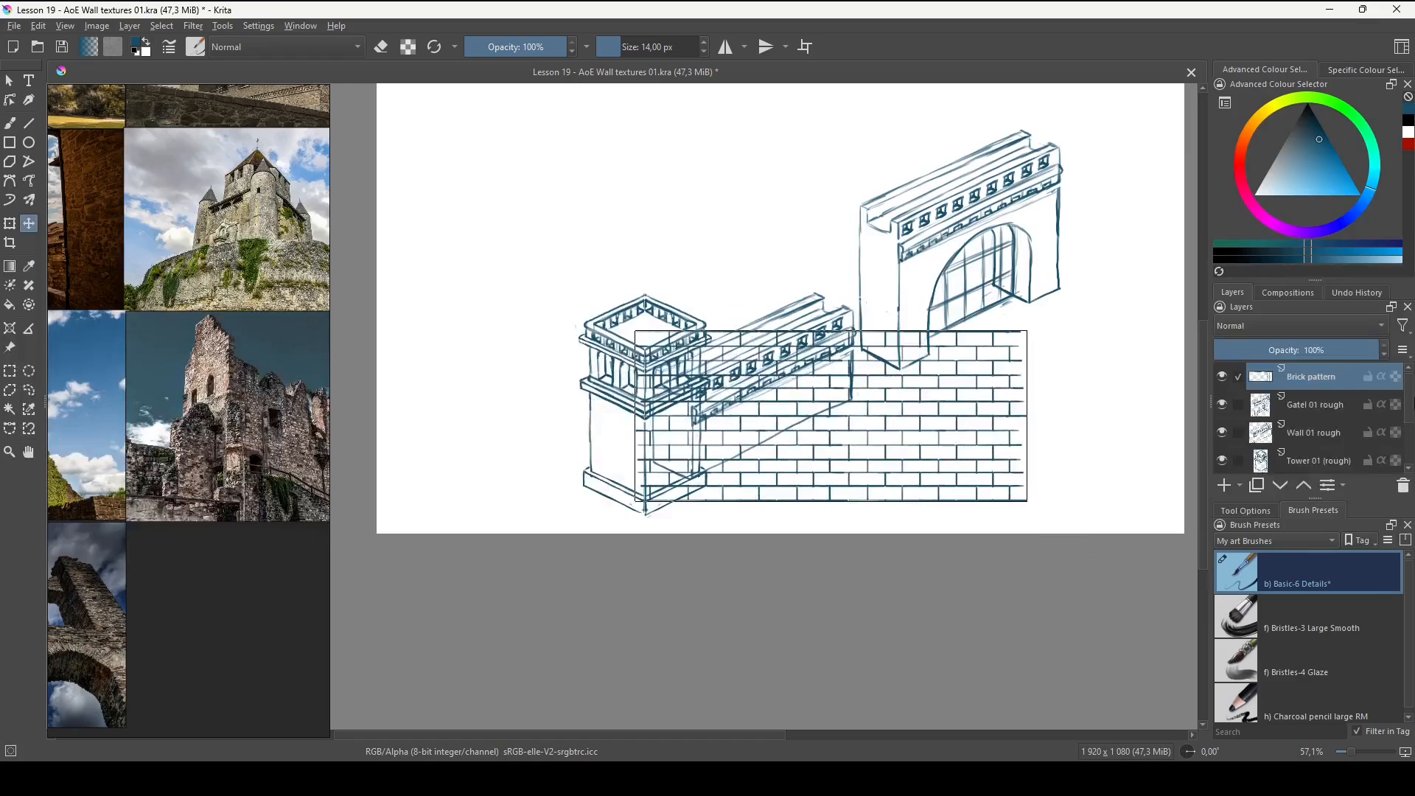
Show the Iso_Grid_01.jpg layer, reduce its opacity to about half, and lock it again.
{"action": "scroll", "coordinate": [1413, 440], "scroll_direction": "down", "scroll_amount": 3}
{"action": "left_click", "coordinate": [1222, 431]}
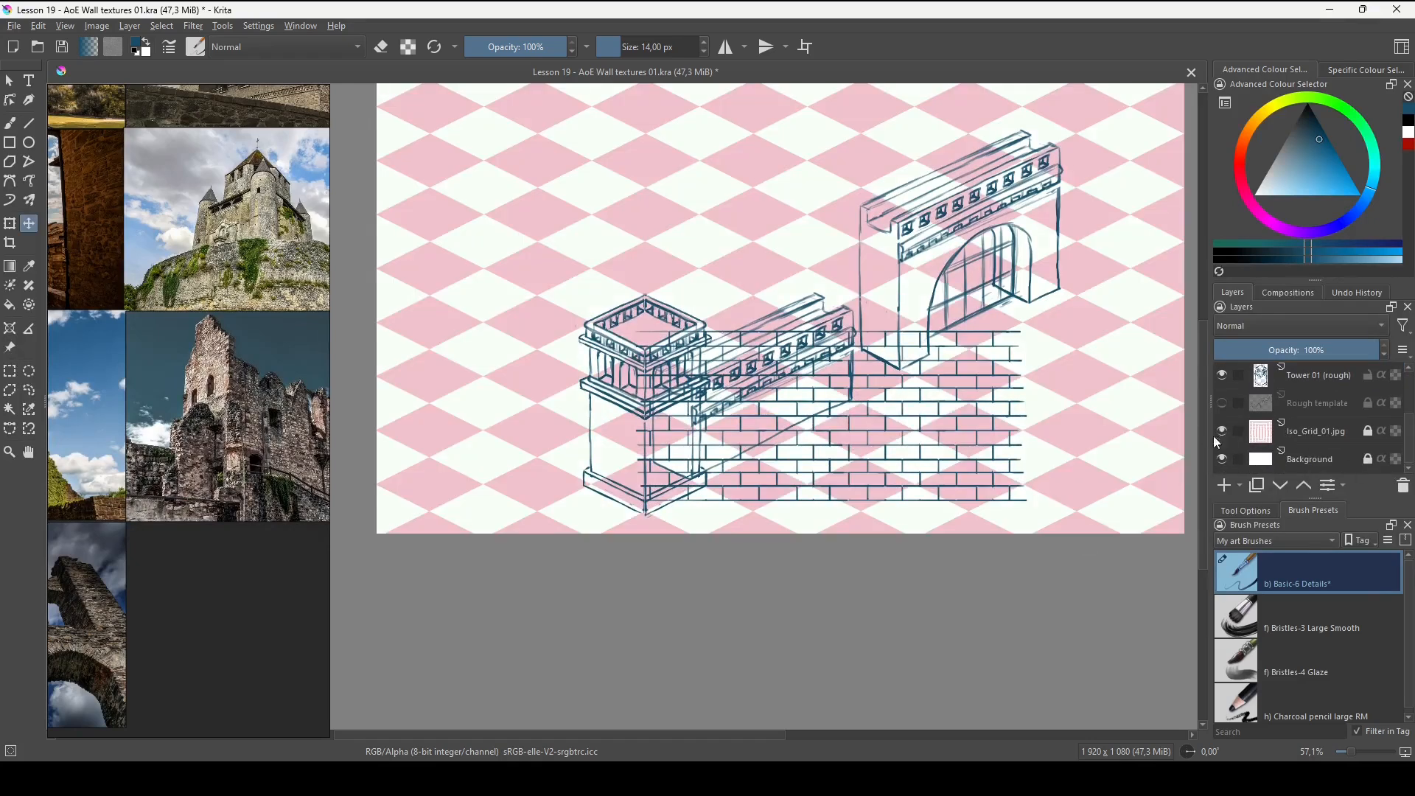
{"action": "left_click", "coordinate": [1300, 432]}
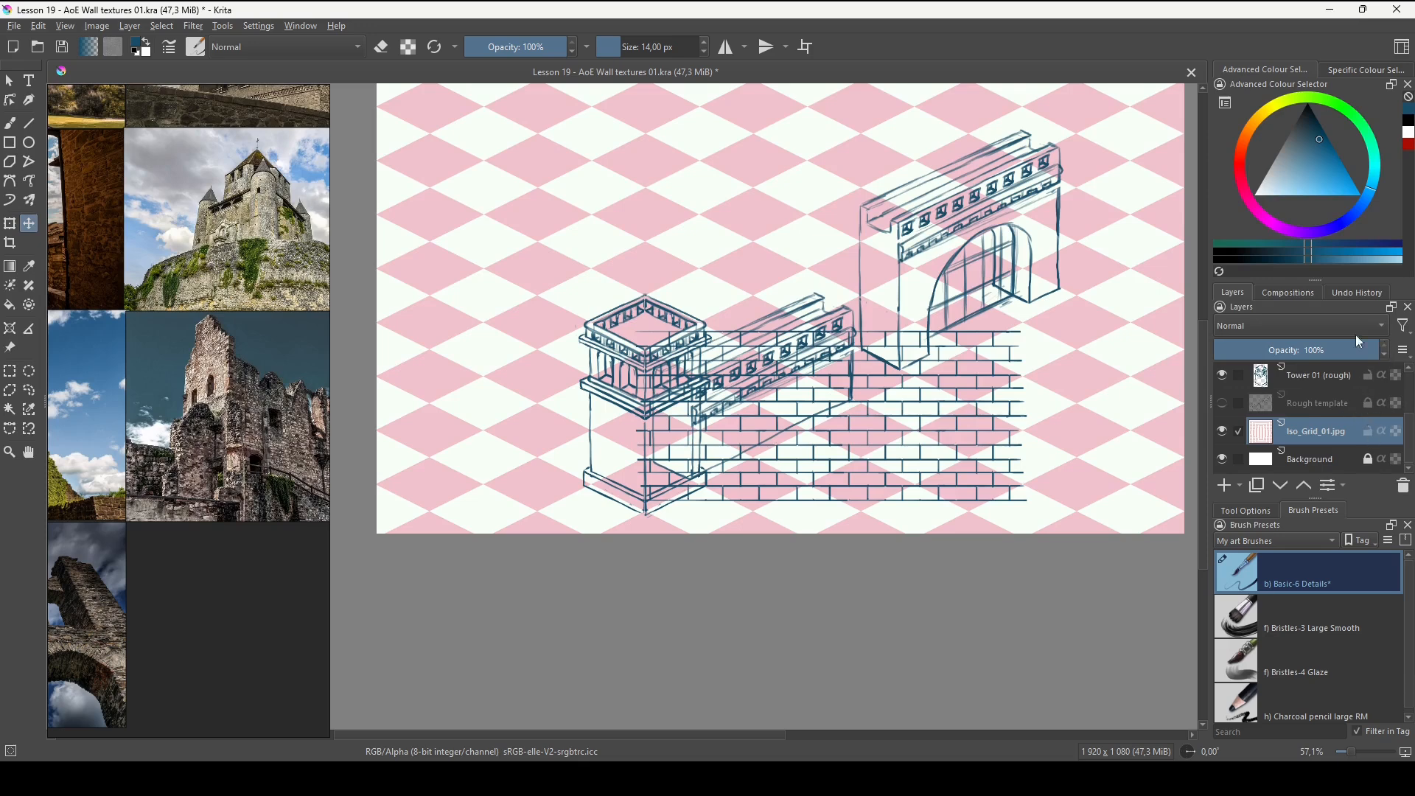
{"action": "left_click_drag", "start_coordinate": [1359, 350], "coordinate": [1302, 350]}
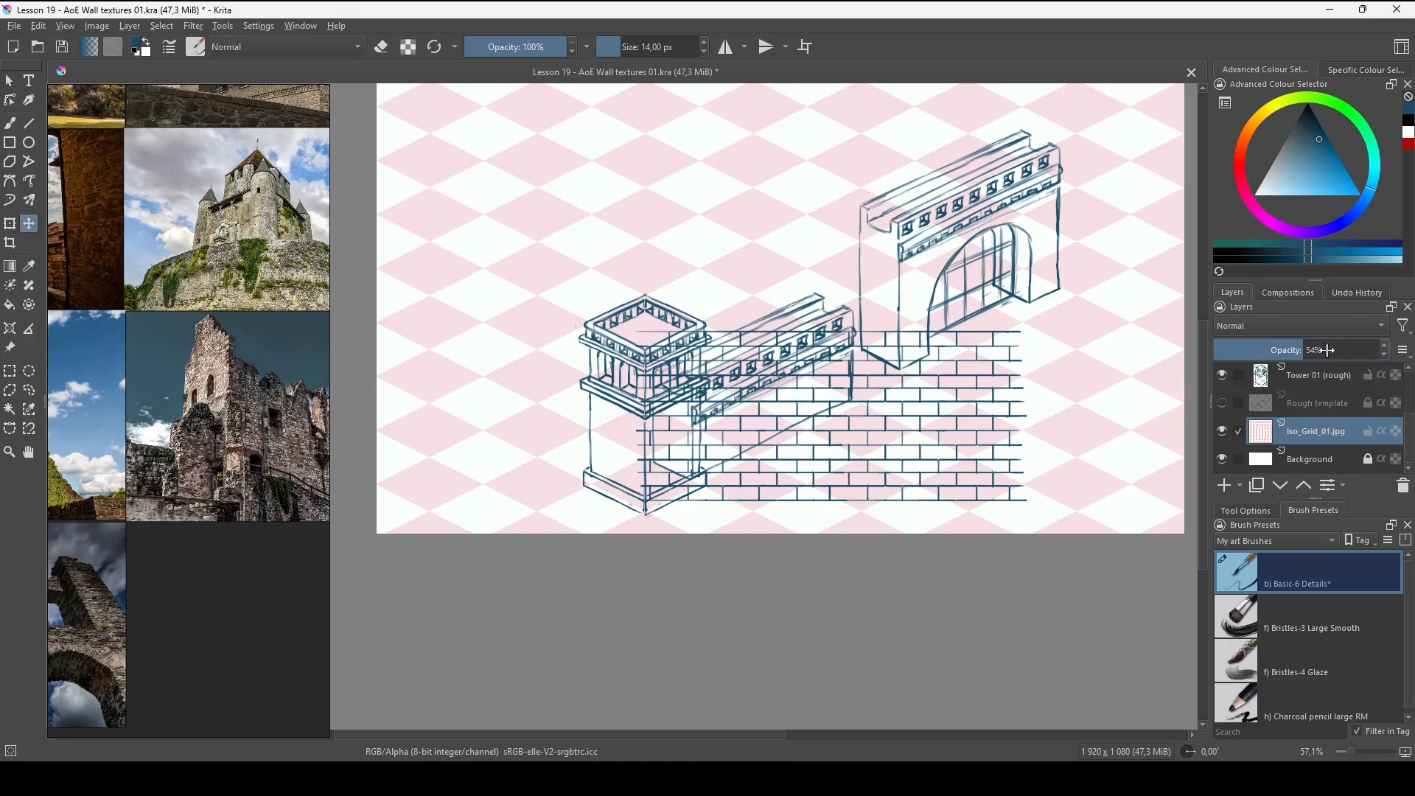
{"action": "left_click_drag", "start_coordinate": [1328, 350], "coordinate": [1297, 351]}
{"action": "left_click", "coordinate": [1367, 433]}
{"action": "left_click_drag", "start_coordinate": [1409, 440], "coordinate": [1411, 398]}
Move the brick pattern above the tower sketch and shear it vertically to follow the isometric grid's upward diagonal.
{"action": "left_click", "coordinate": [1274, 383]}
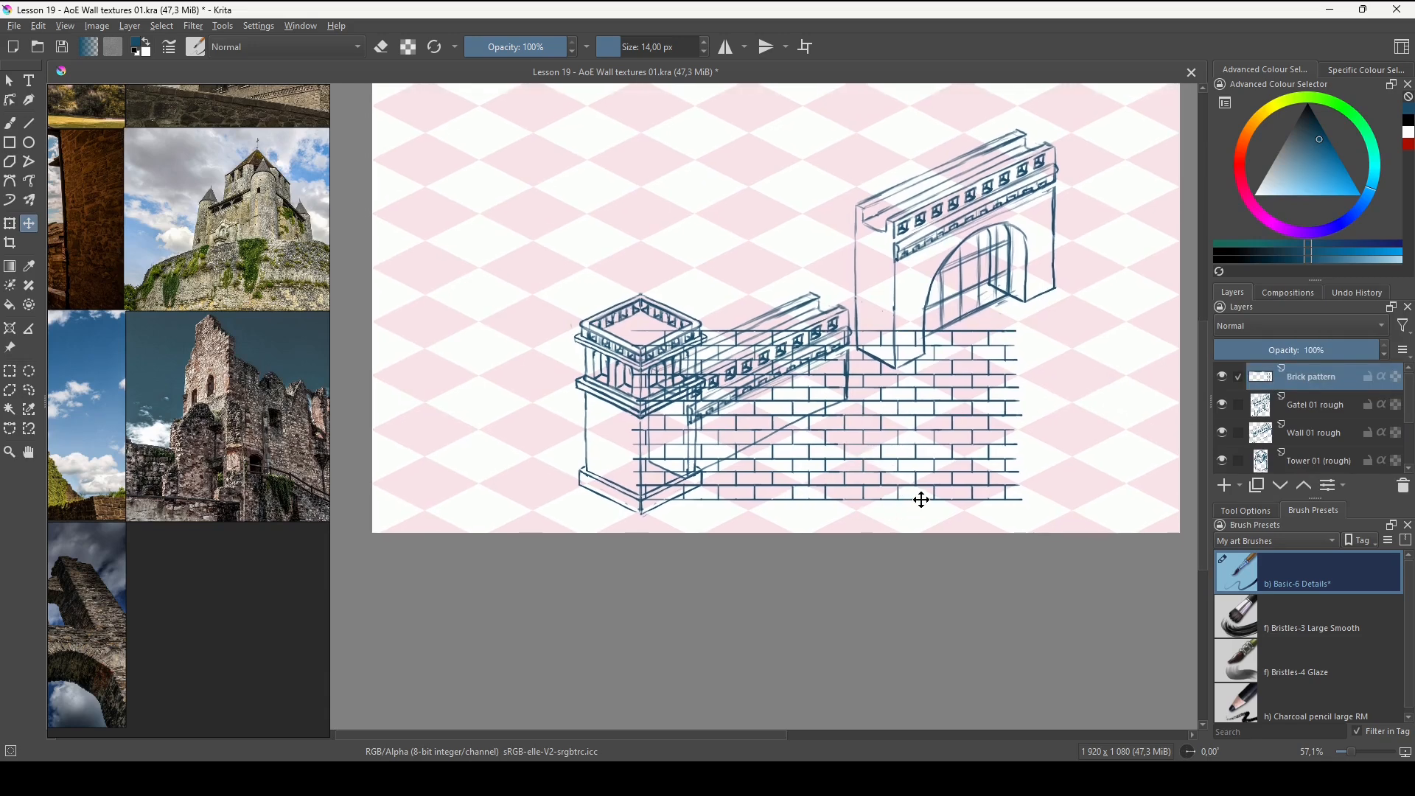
{"action": "key", "text": "ctrl+t"}
{"action": "left_click_drag", "start_coordinate": [906, 433], "coordinate": [912, 446]}
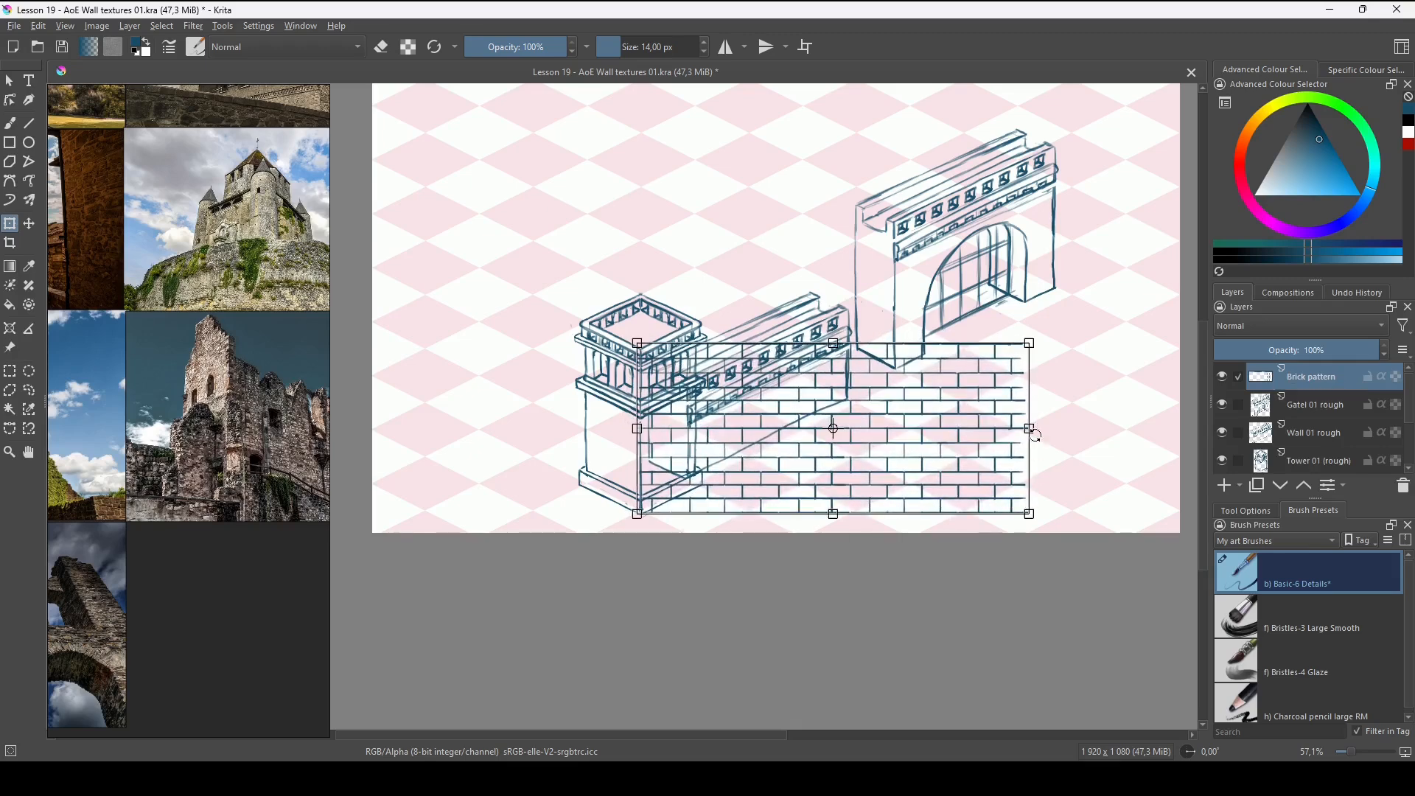
{"action": "left_click_drag", "start_coordinate": [933, 471], "coordinate": [758, 268]}
{"action": "left_click_drag", "start_coordinate": [880, 391], "coordinate": [928, 457]}
{"action": "left_click_drag", "start_coordinate": [818, 328], "coordinate": [787, 339]}
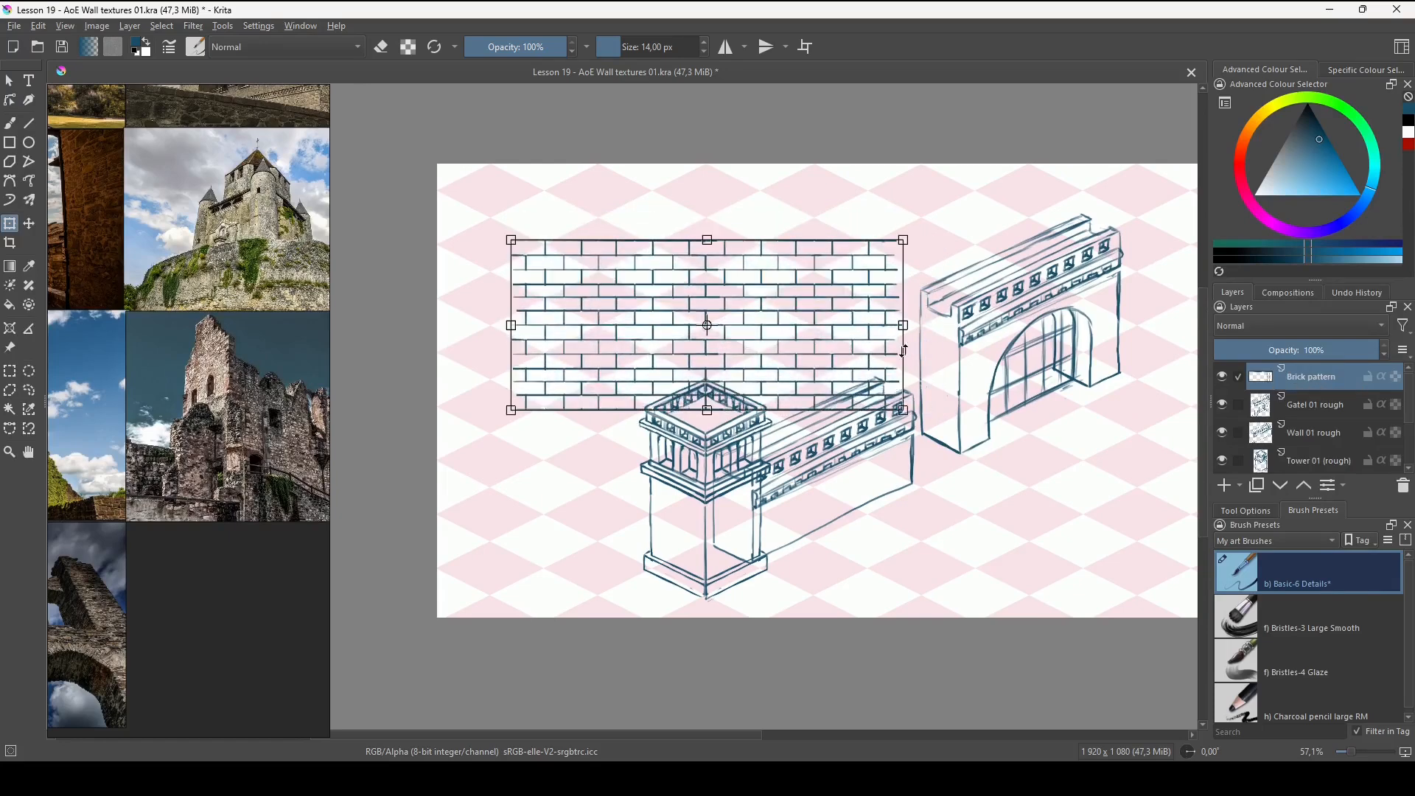
{"action": "left_click_drag", "start_coordinate": [902, 357], "coordinate": [913, 288]}
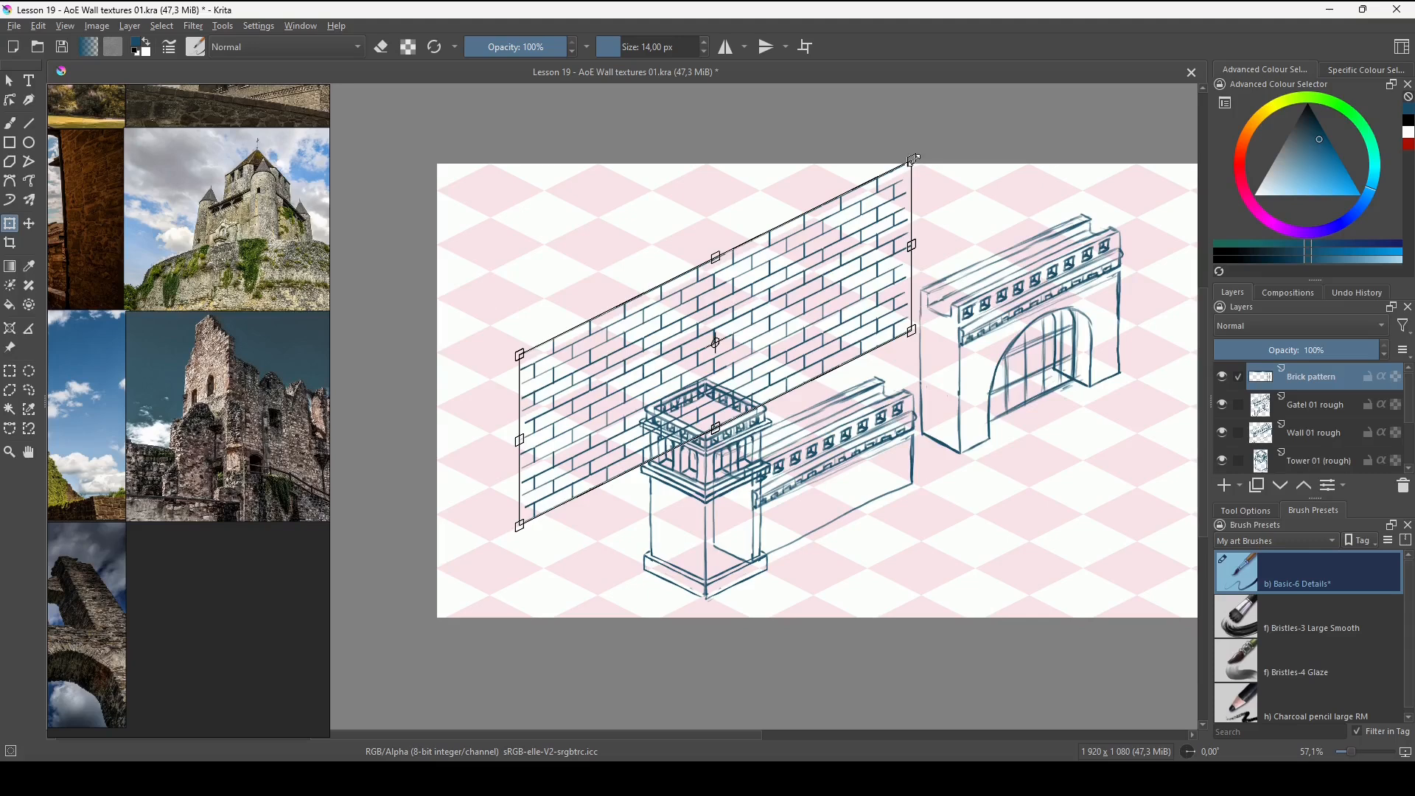
Scale the sheared brick pattern down and fit it over the wall sketch, aligned with the wall's lower edge.
{"action": "left_click_drag", "start_coordinate": [914, 158], "coordinate": [857, 213]}
{"action": "mouse_move", "coordinate": [825, 328]}
{"action": "left_mouse_down"}
{"action": "mouse_move", "coordinate": [894, 420]}
{"action": "mouse_move", "coordinate": [932, 373]}
{"action": "mouse_move", "coordinate": [932, 343]}
{"action": "mouse_move", "coordinate": [901, 371]}
{"action": "left_mouse_up"}
{"action": "mouse_move", "coordinate": [865, 543]}
{"action": "left_mouse_down"}
{"action": "mouse_move", "coordinate": [848, 468]}
{"action": "mouse_move", "coordinate": [800, 470]}
{"action": "mouse_move", "coordinate": [869, 435]}
{"action": "mouse_move", "coordinate": [868, 409]}
{"action": "left_mouse_up"}
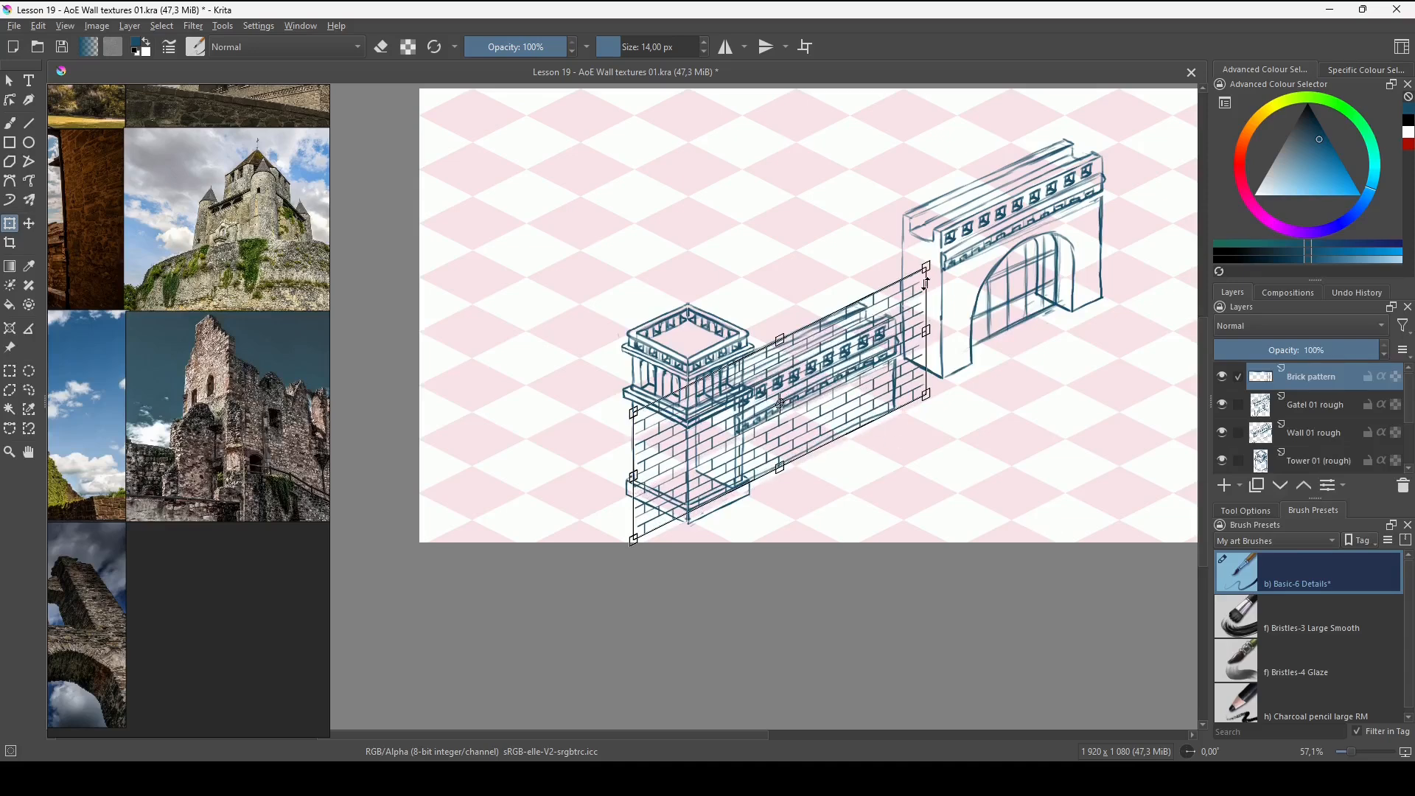
{"action": "left_click_drag", "start_coordinate": [927, 267], "coordinate": [905, 287]}
{"action": "key", "text": "Return"}
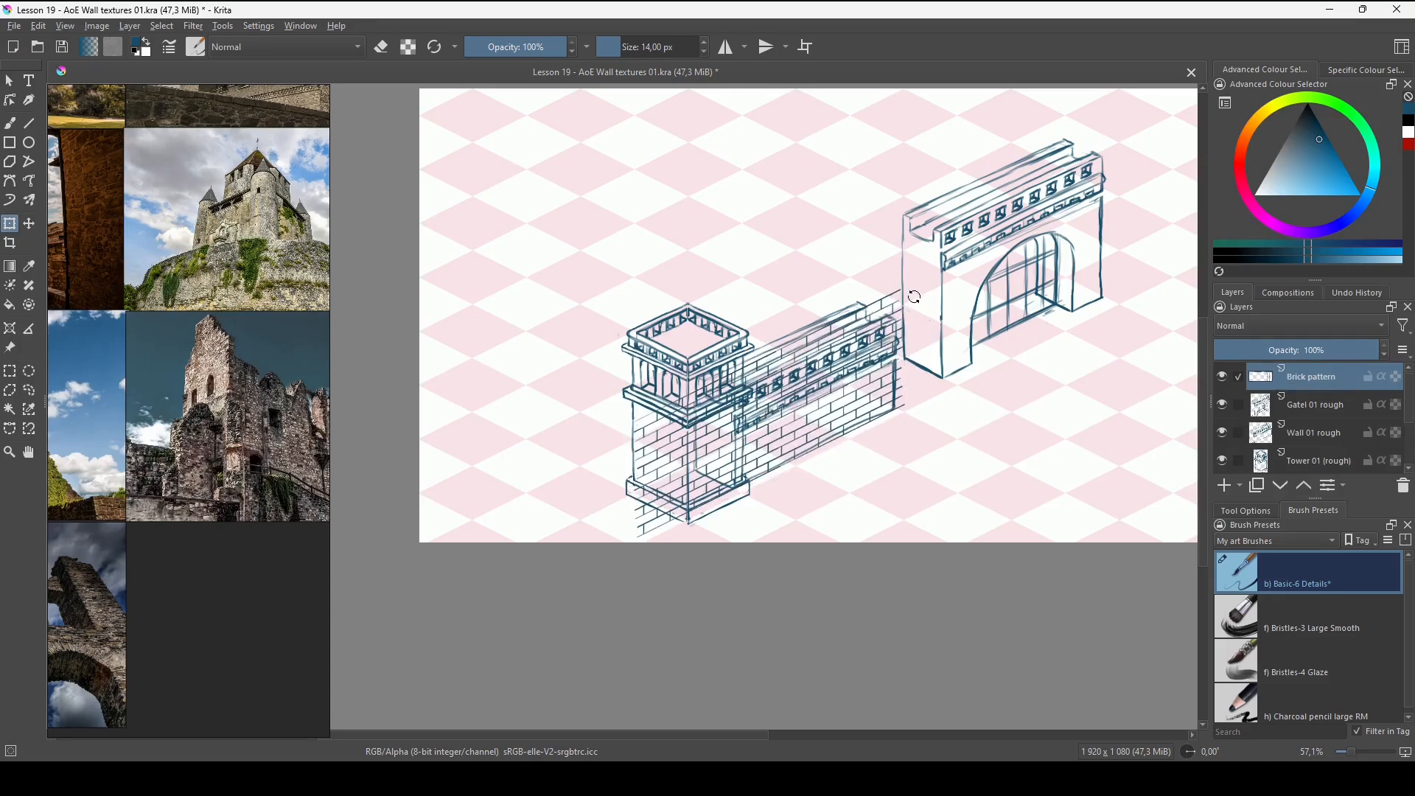
Move the sheared brick pattern off the wall into the empty area above the tower.
{"action": "left_click", "coordinate": [807, 405]}
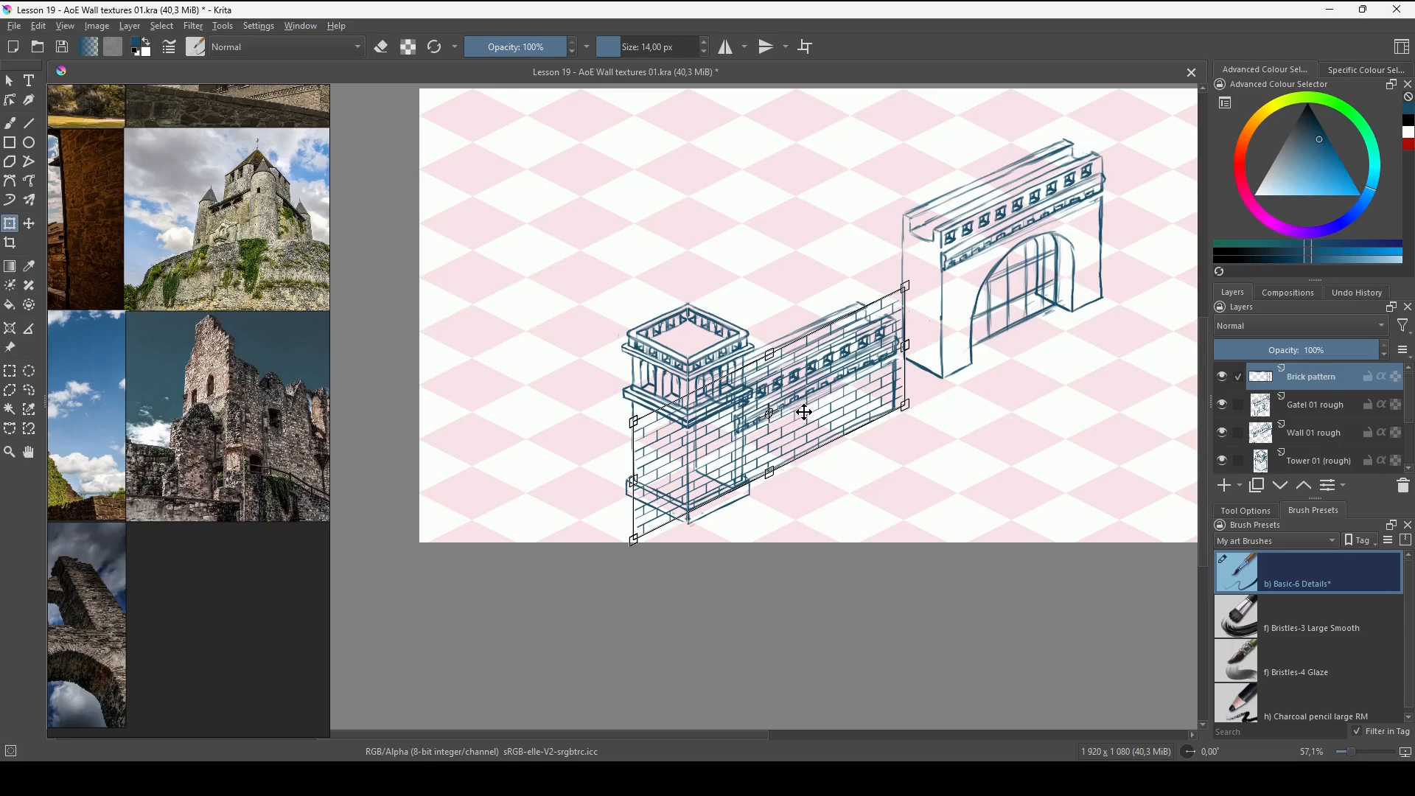
{"action": "key", "text": "t"}
{"action": "left_click_drag", "start_coordinate": [802, 407], "coordinate": [647, 259]}
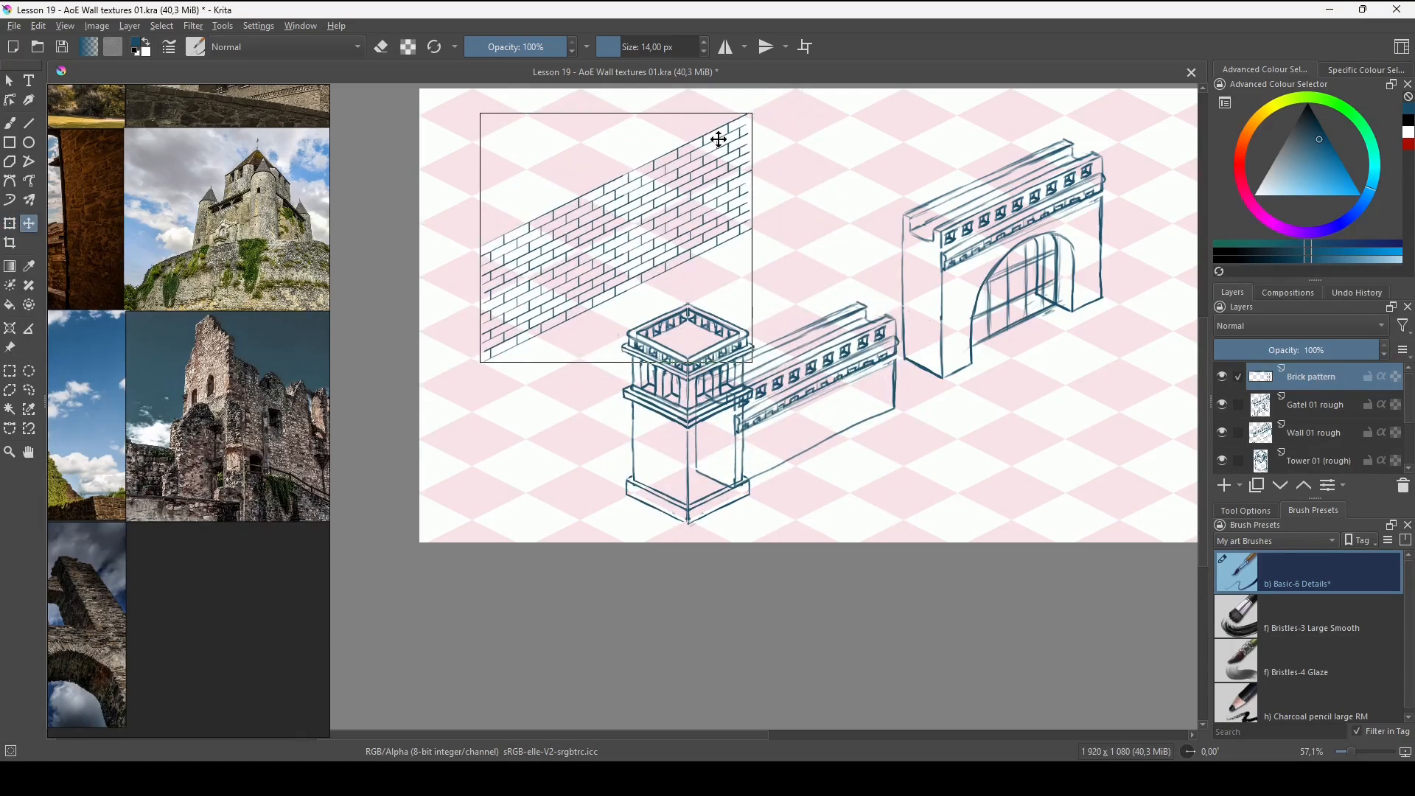
{"action": "key", "text": "ctrl+t"}
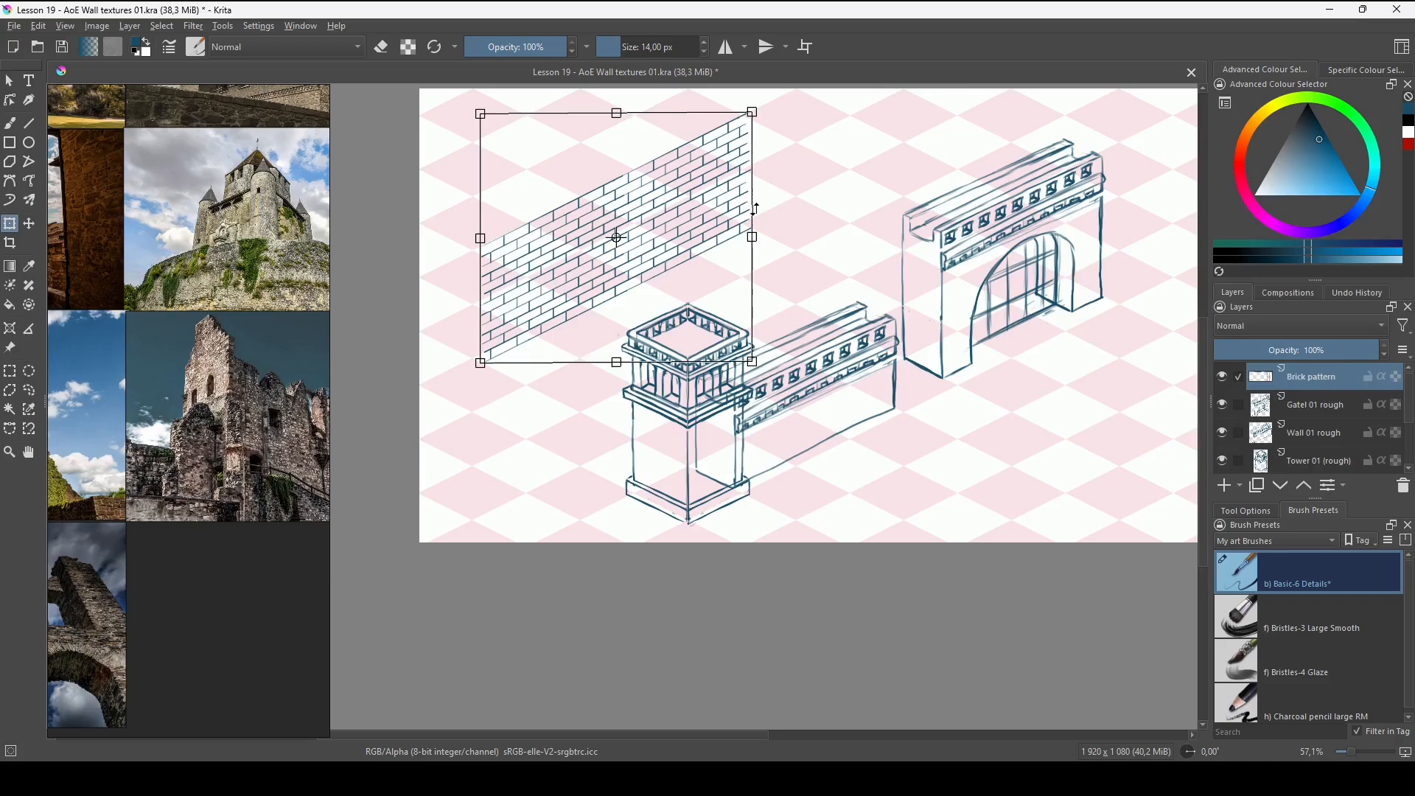
{"action": "key", "text": "Return"}
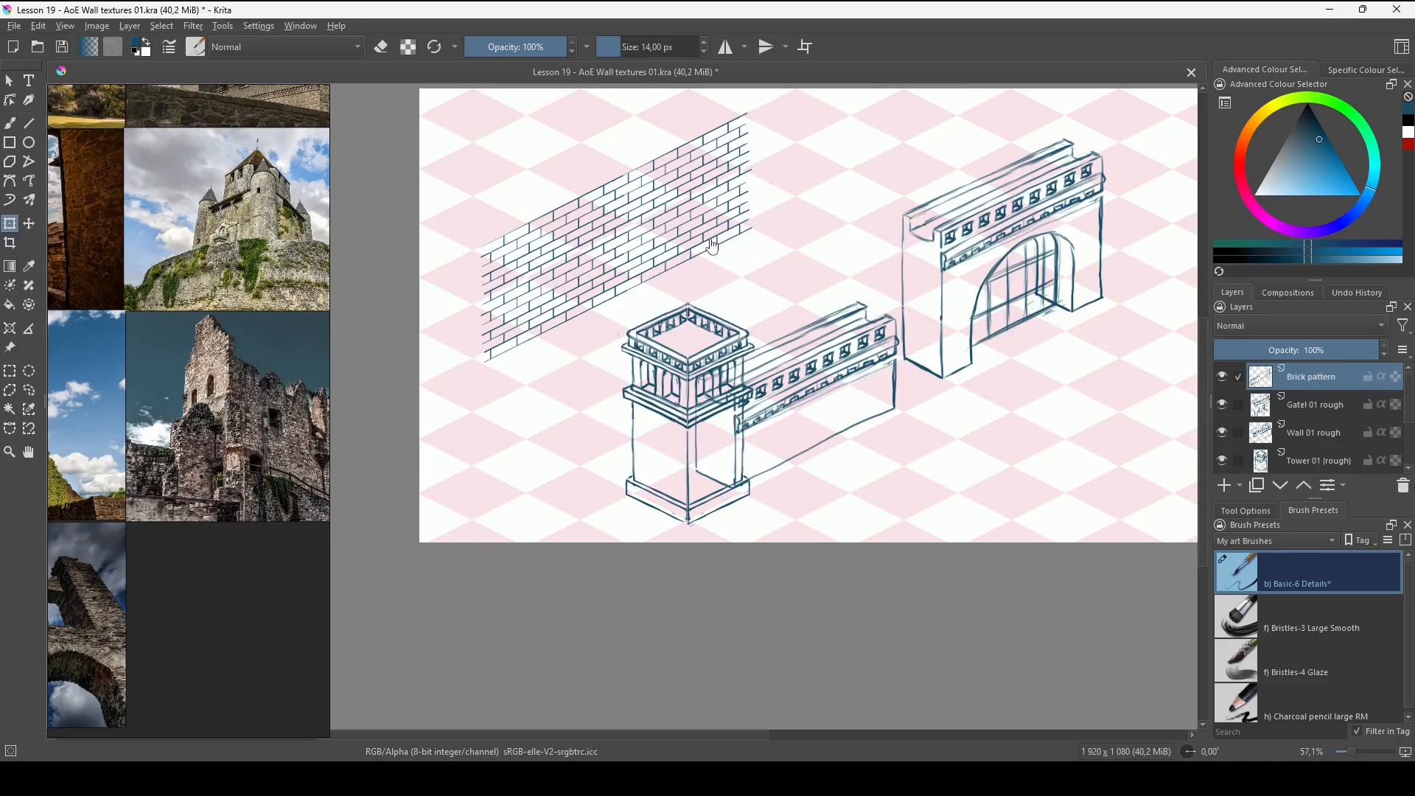
Place the brick pattern back over the wall and tower sketches and set its layer opacity to 50%.
{"action": "key", "text": "t"}
{"action": "left_click_drag", "start_coordinate": [700, 215], "coordinate": [846, 399]}
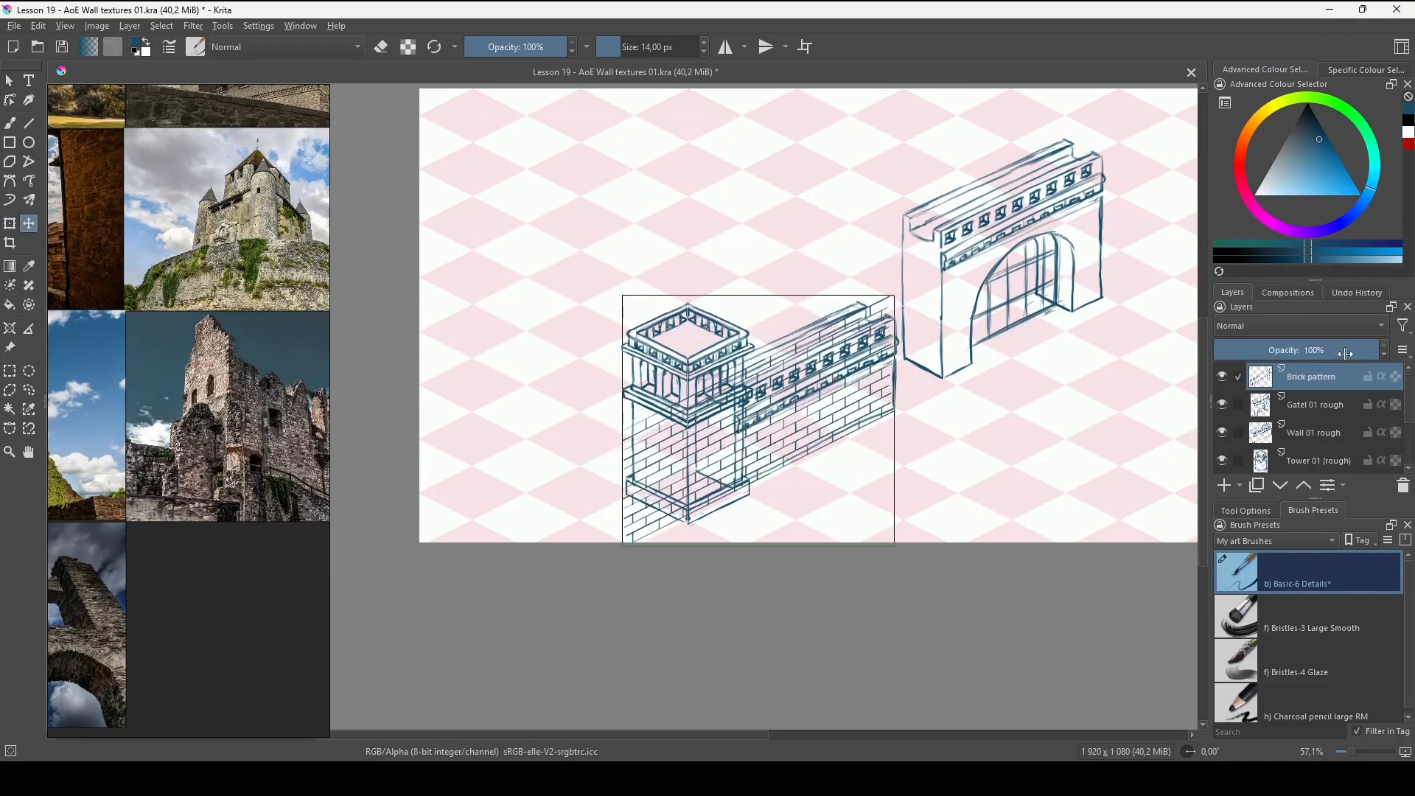
{"action": "left_click_drag", "start_coordinate": [1347, 353], "coordinate": [1297, 349]}
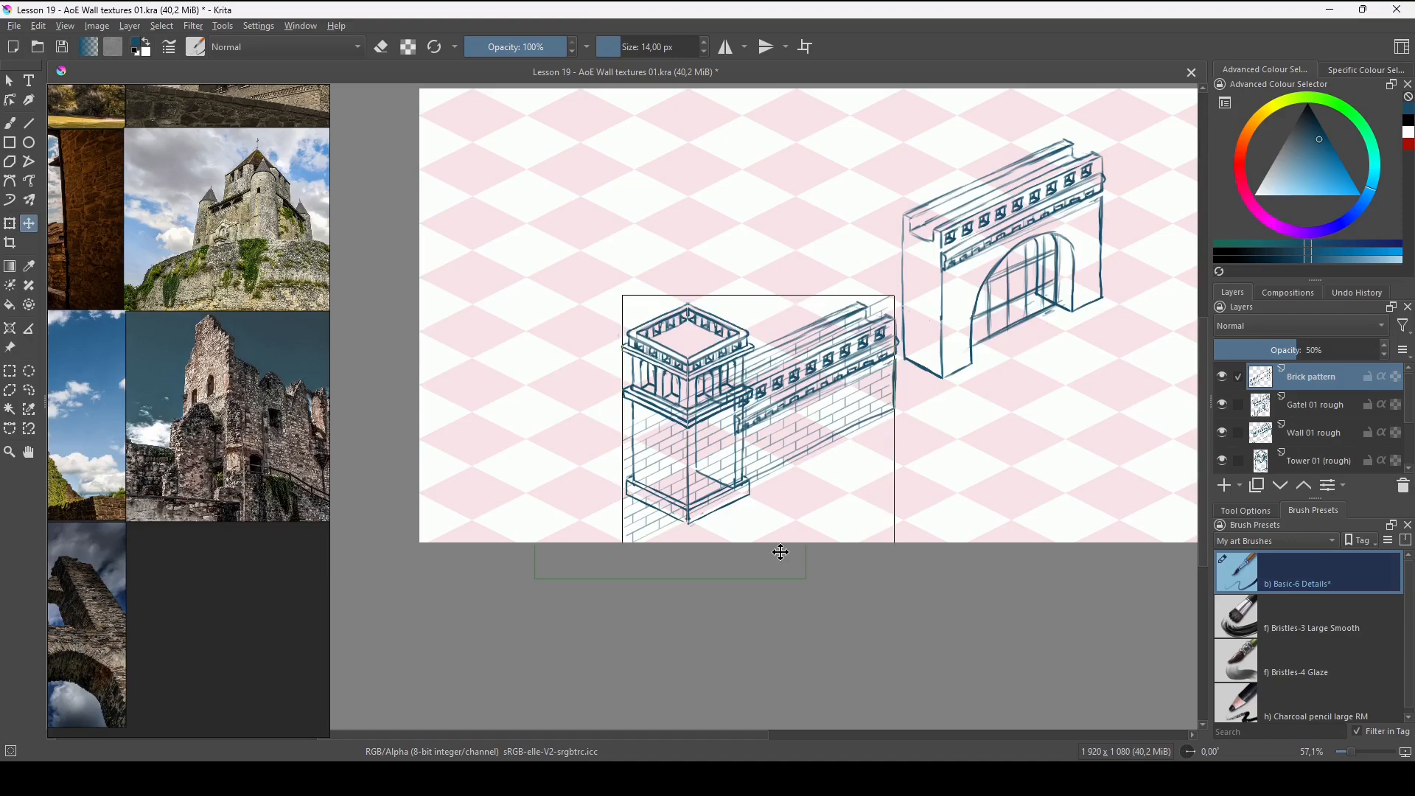
Fine-tune the brick pattern's position against the front corner and base of the tower sketch.
{"action": "scroll", "coordinate": [781, 552], "scroll_direction": "up", "scroll_amount": 6}
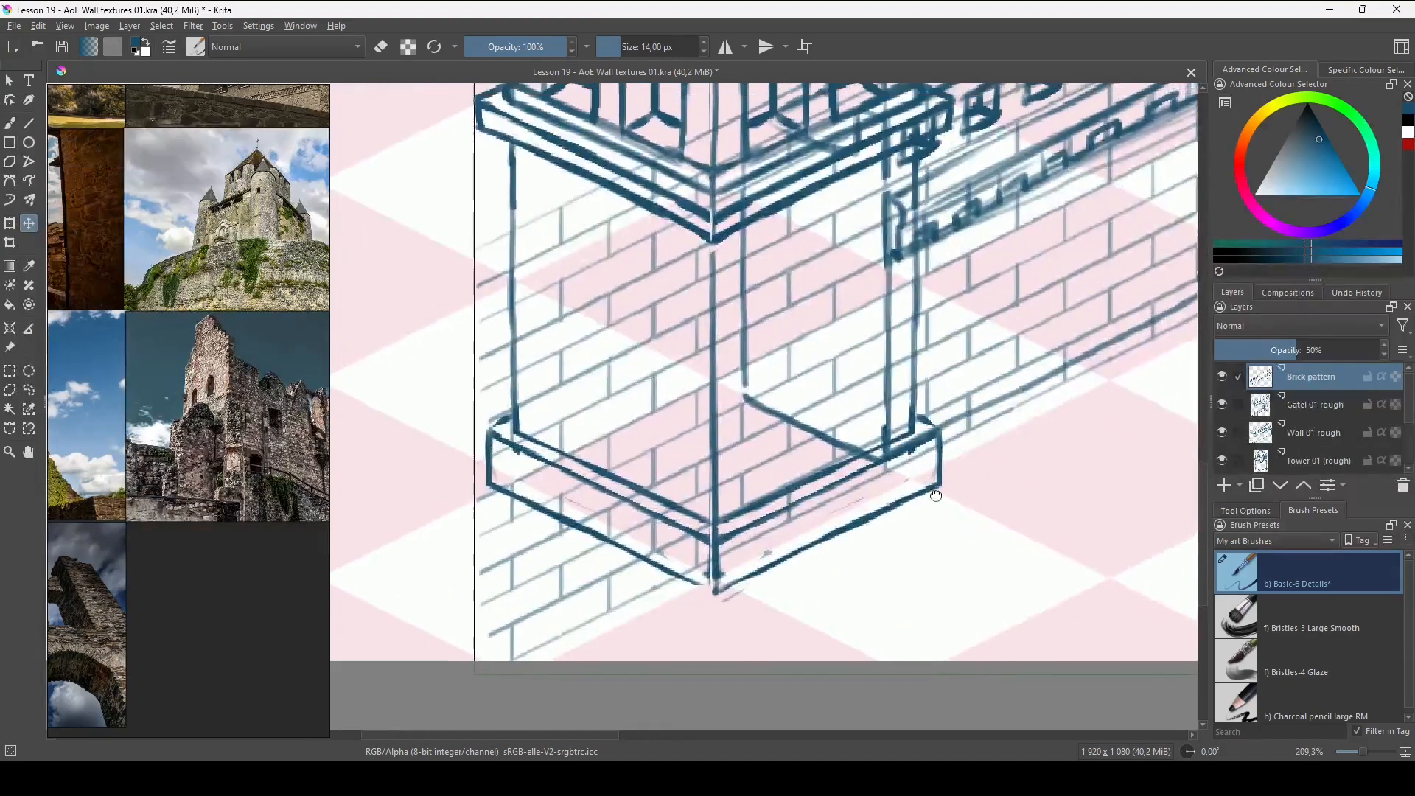
{"action": "left_click_drag", "start_coordinate": [936, 495], "coordinate": [946, 514]}
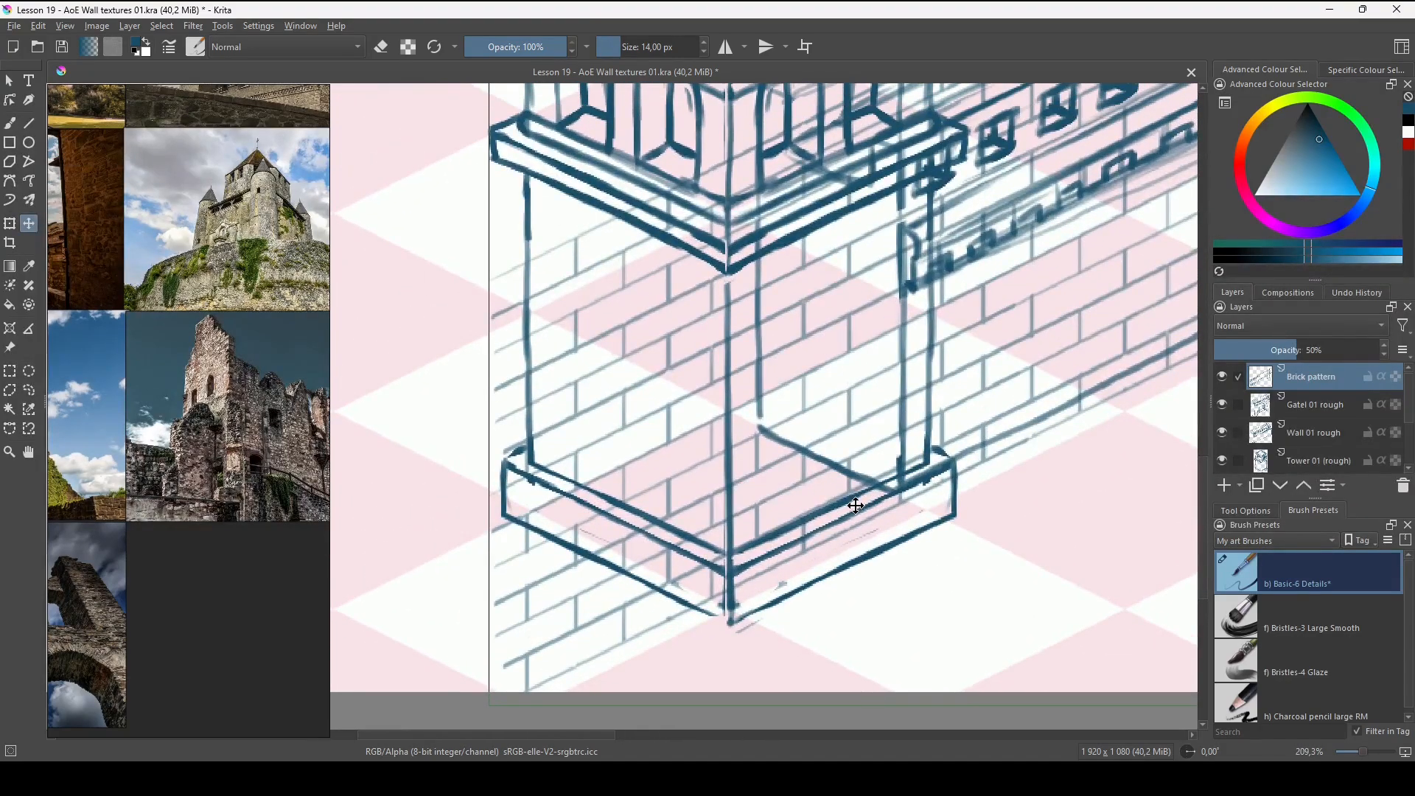
{"action": "left_click_drag", "start_coordinate": [881, 405], "coordinate": [849, 415]}
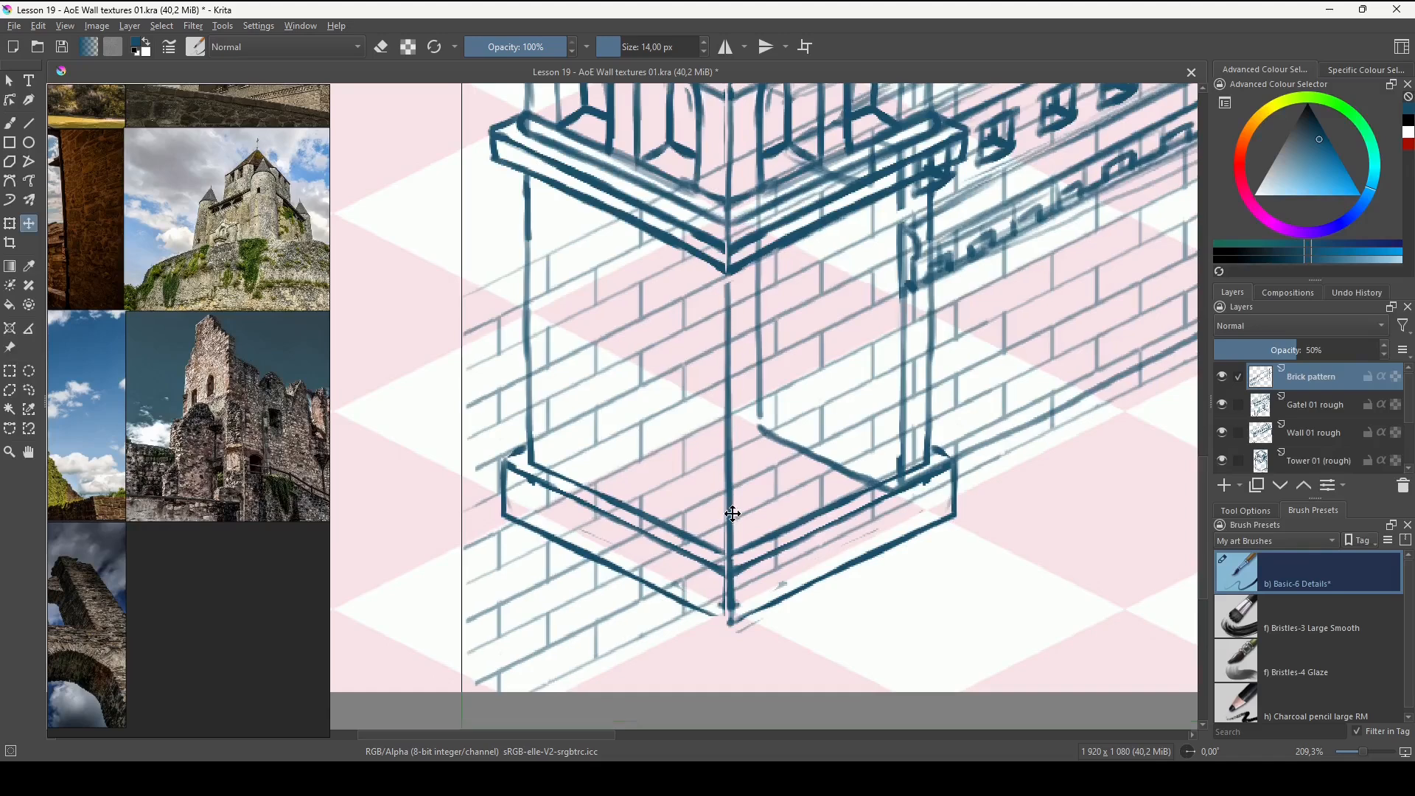
{"action": "left_click_drag", "start_coordinate": [753, 324], "coordinate": [797, 329]}
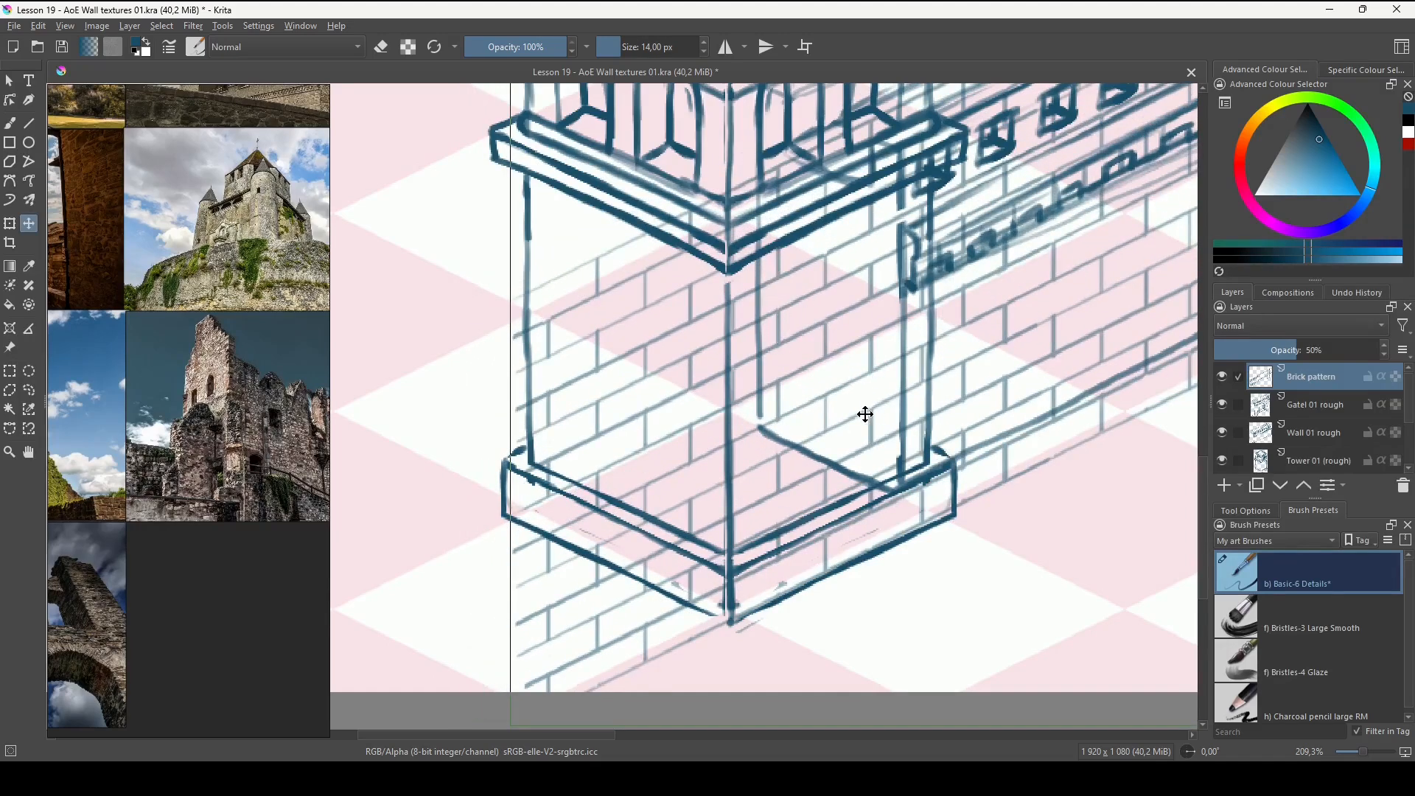
{"action": "left_click_drag", "start_coordinate": [863, 411], "coordinate": [818, 428]}
{"action": "left_click_drag", "start_coordinate": [860, 377], "coordinate": [860, 379]}
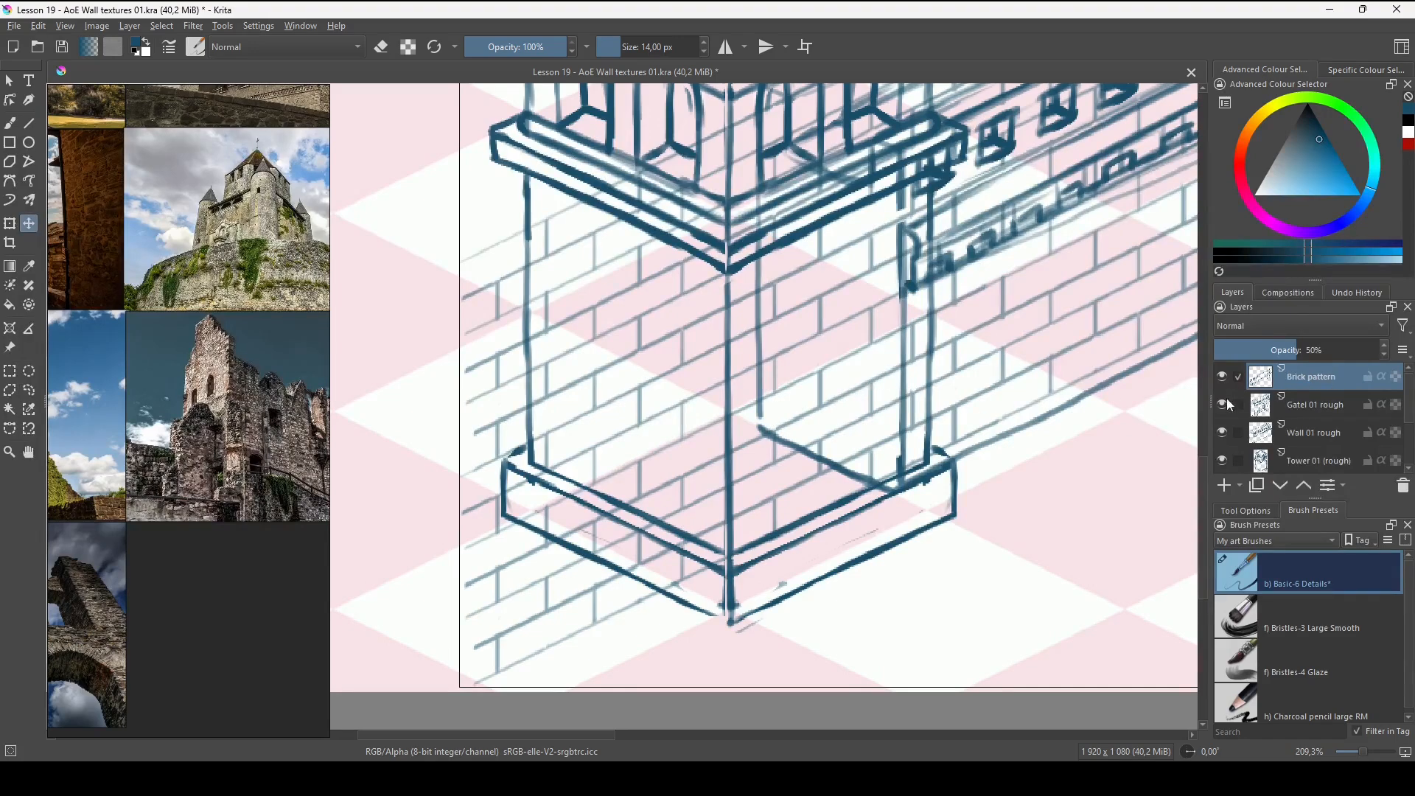
Hide the rough wall and gate layers, keeping only the tower sketch and brick pattern visible over the grid.
{"action": "left_click_drag", "start_coordinate": [1024, 384], "coordinate": [905, 512]}
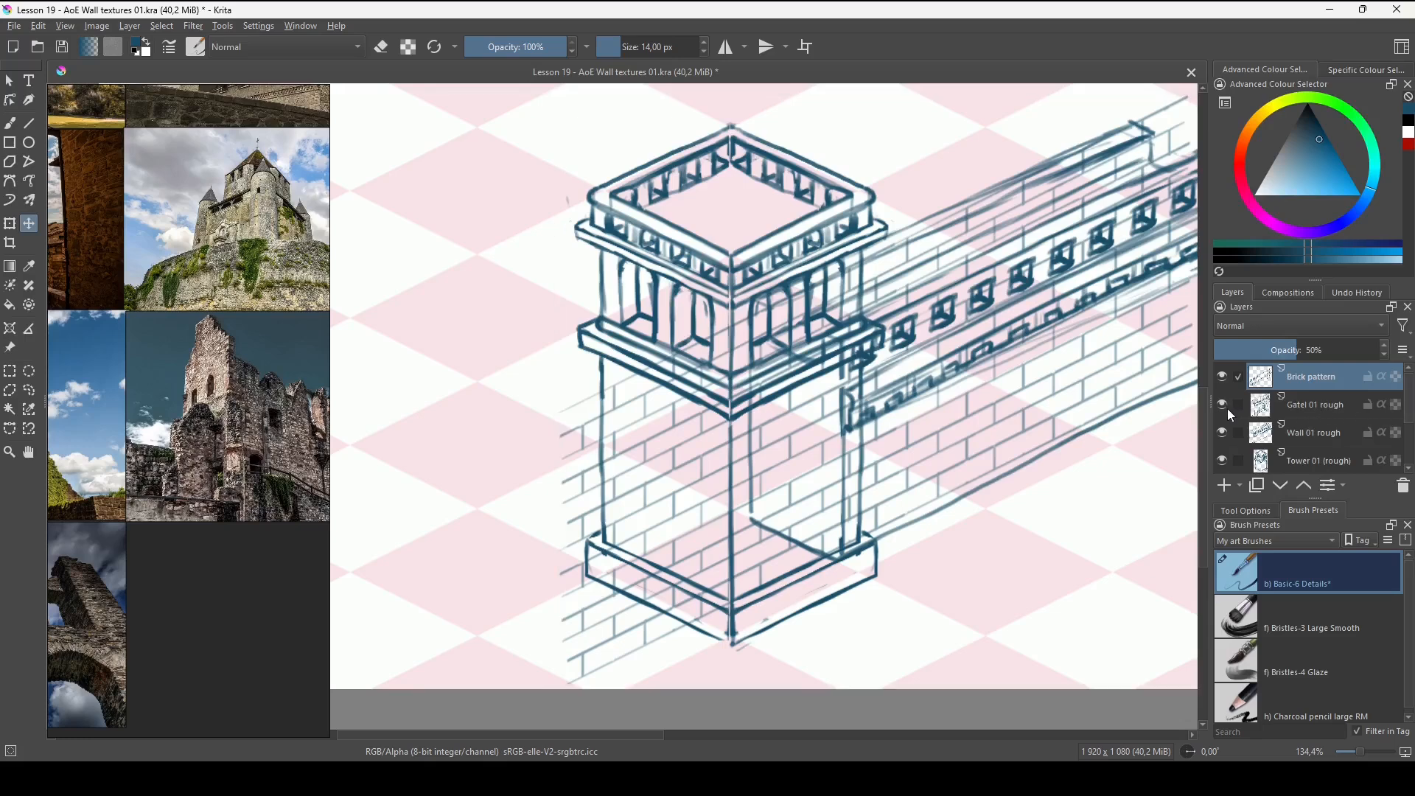
{"action": "left_click", "coordinate": [1223, 432]}
{"action": "left_click", "coordinate": [1222, 433]}
{"action": "left_click", "coordinate": [1221, 434]}
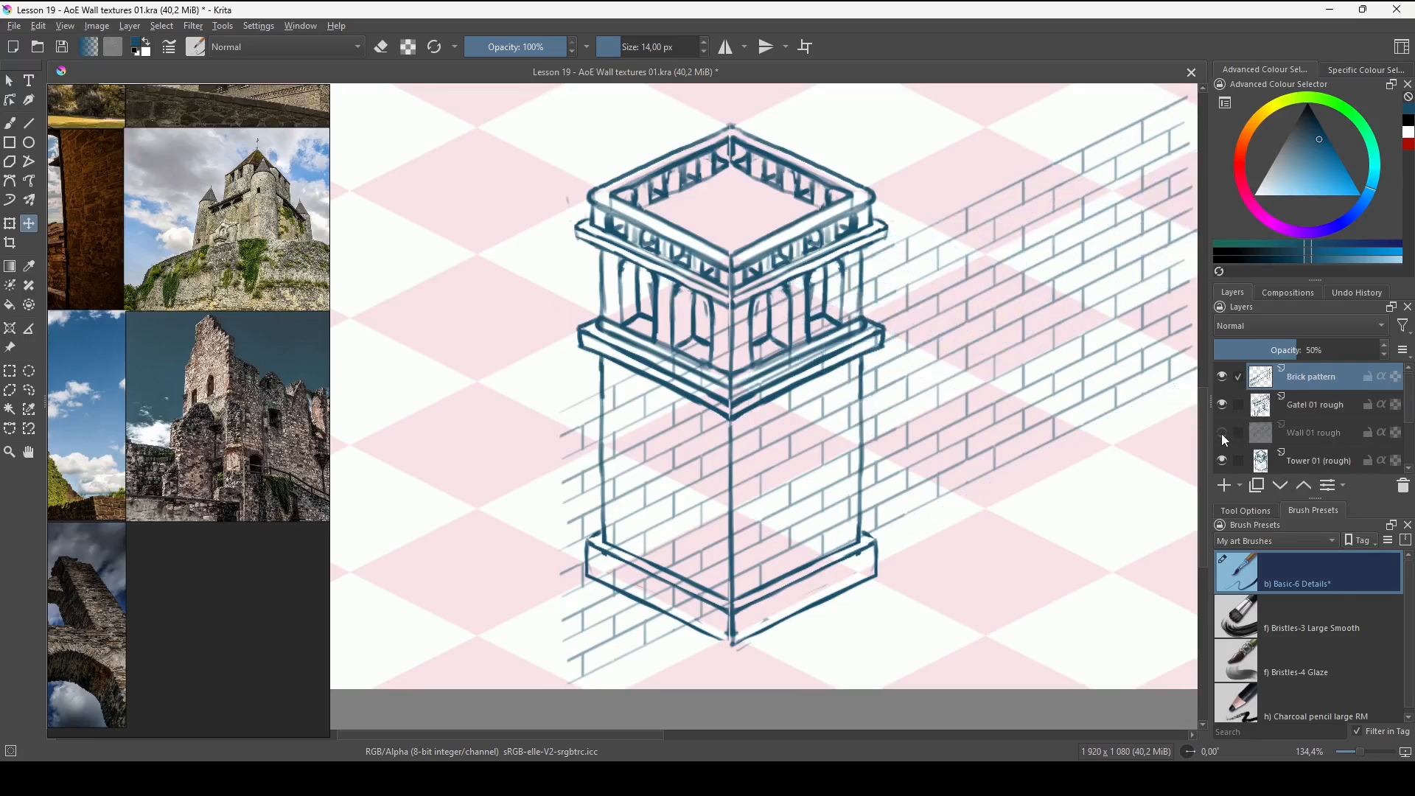
{"action": "left_click_drag", "start_coordinate": [1039, 476], "coordinate": [864, 463]}
{"action": "left_click", "coordinate": [1222, 461]}
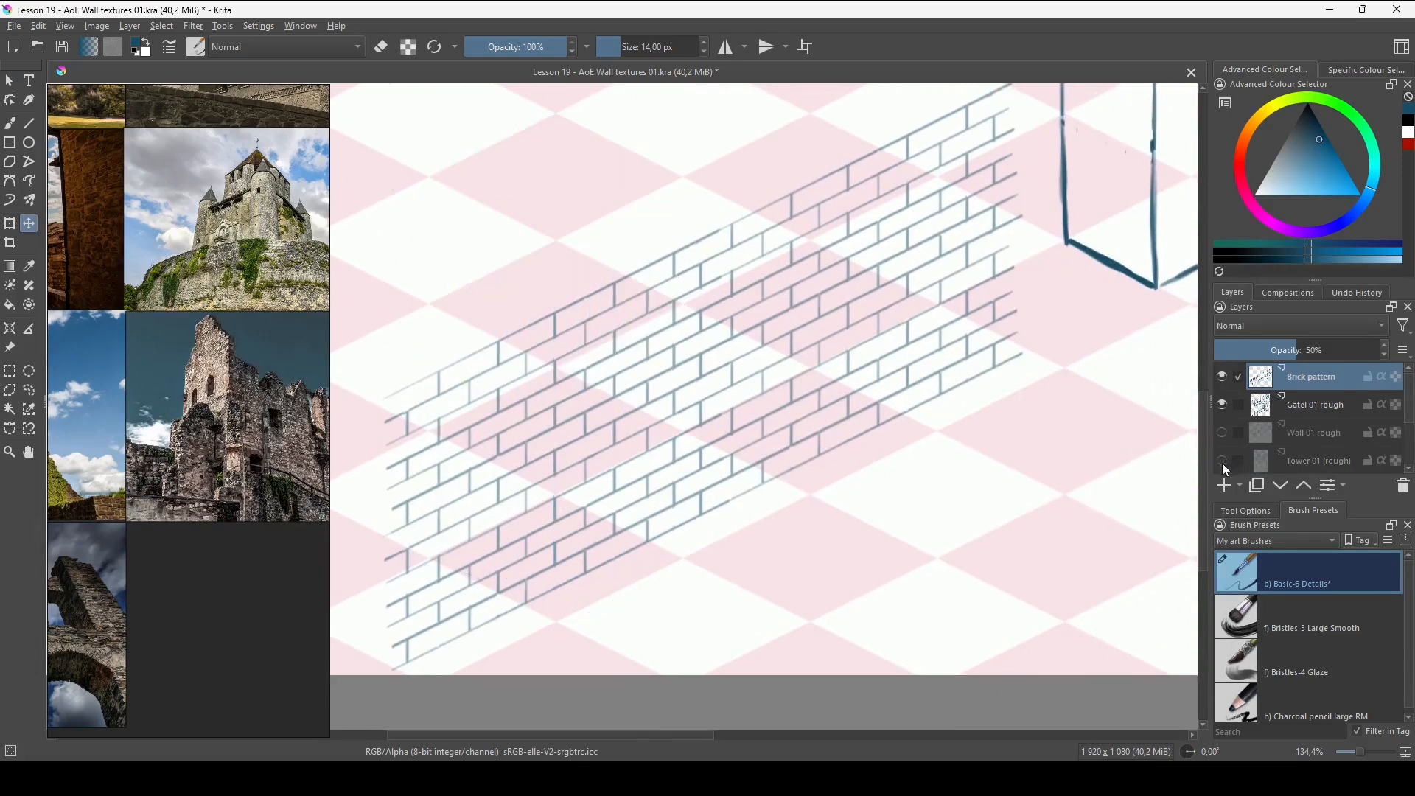
{"action": "left_click", "coordinate": [1223, 461]}
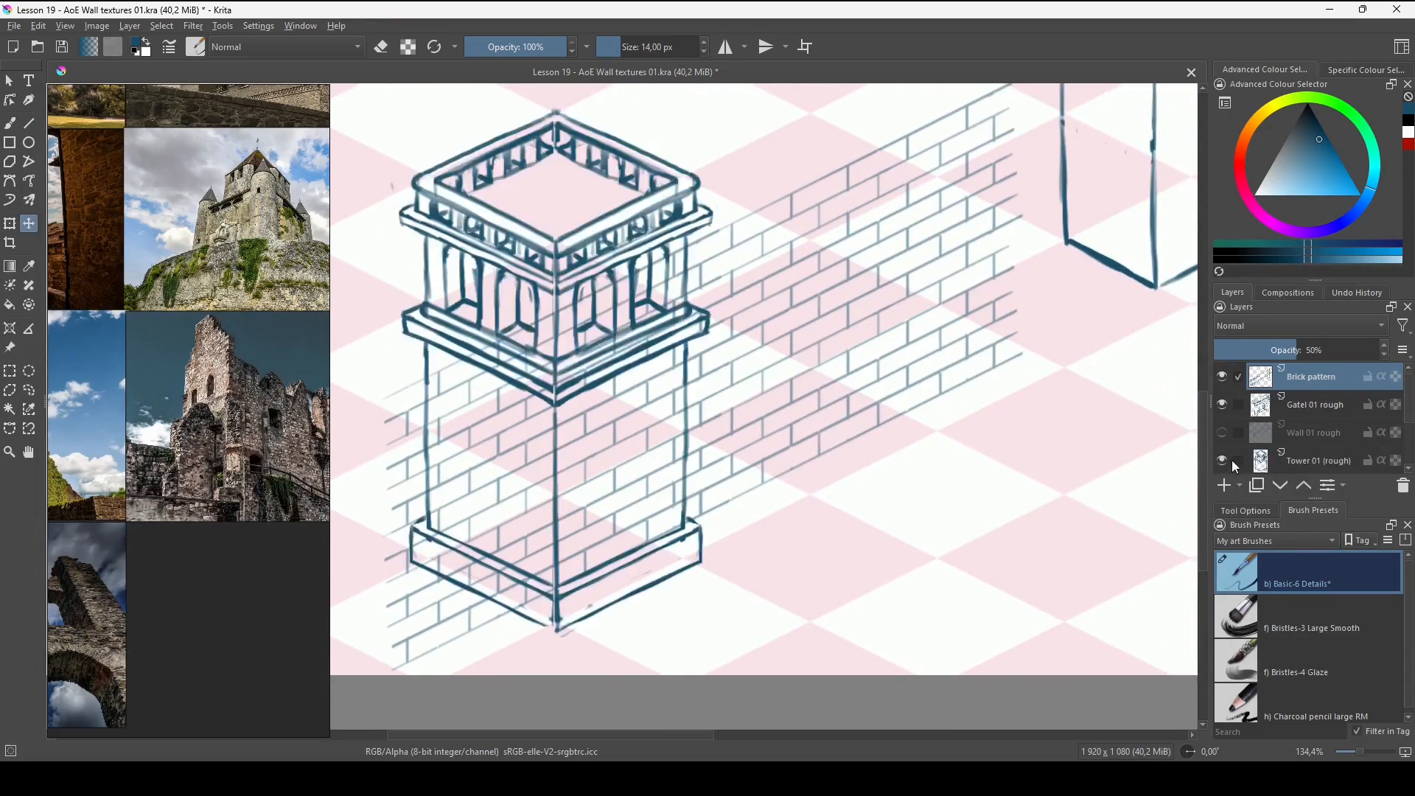
{"action": "left_click", "coordinate": [1222, 377]}
{"action": "left_click_drag", "start_coordinate": [1108, 395], "coordinate": [1013, 478]}
{"action": "left_click", "coordinate": [1222, 376]}
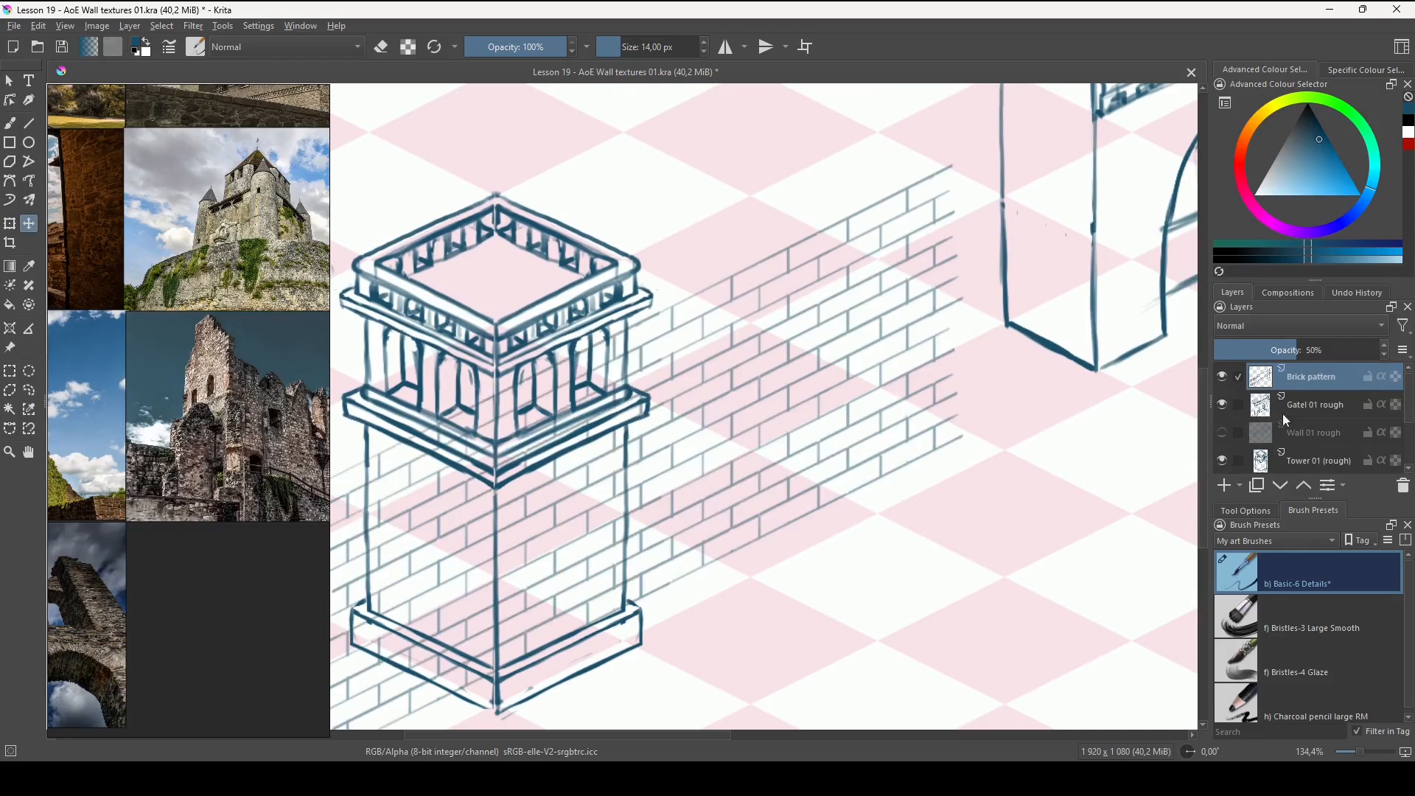
{"action": "left_click", "coordinate": [1222, 404]}
Add a new paint layer above the brick pattern and name it Wall paint.
{"action": "mouse_move", "coordinate": [631, 596]}
{"action": "left_mouse_down"}
{"action": "mouse_move", "coordinate": [954, 549]}
{"action": "mouse_move", "coordinate": [971, 516]}
{"action": "left_mouse_up"}
{"action": "scroll", "coordinate": [851, 559], "scroll_direction": "up", "scroll_amount": 2}
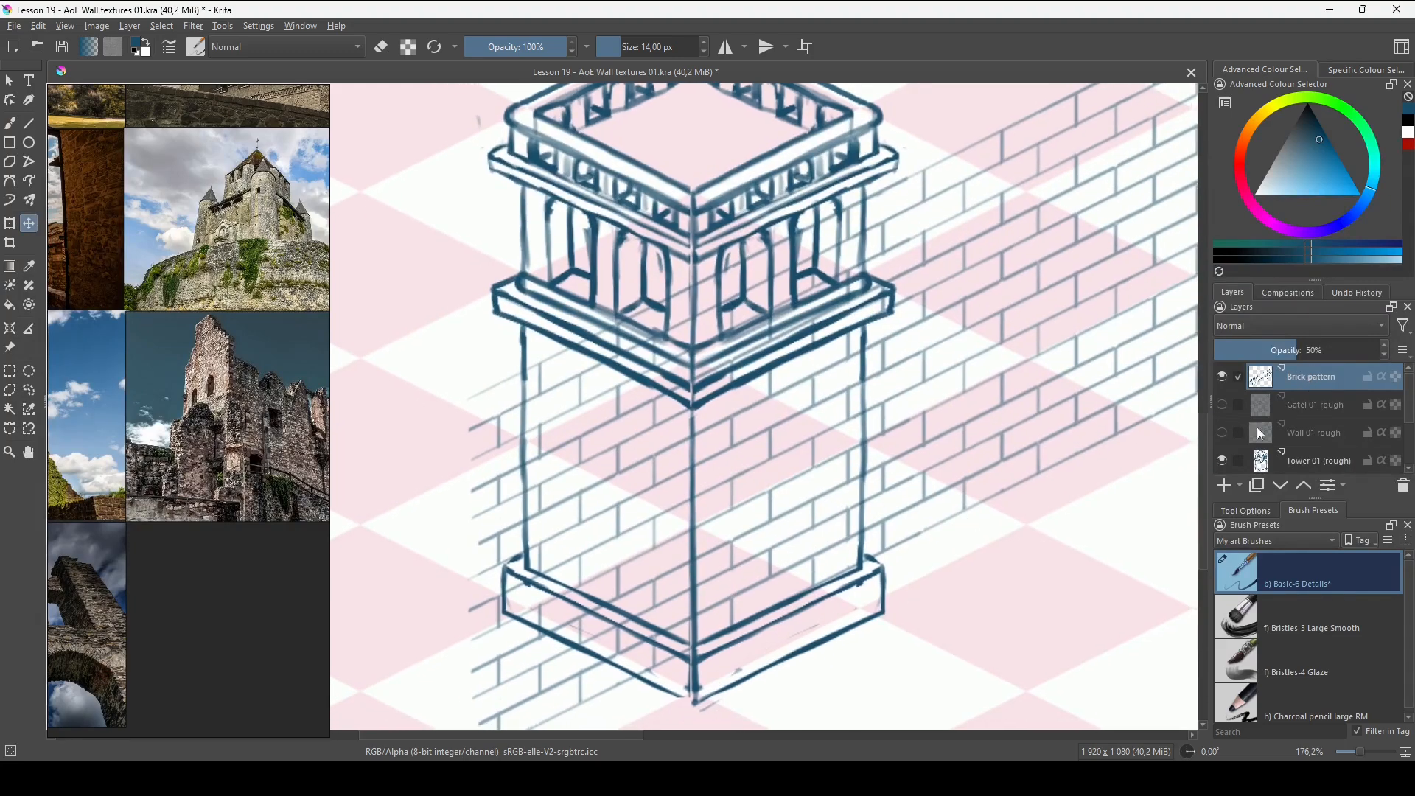
{"action": "key", "text": "Insert"}
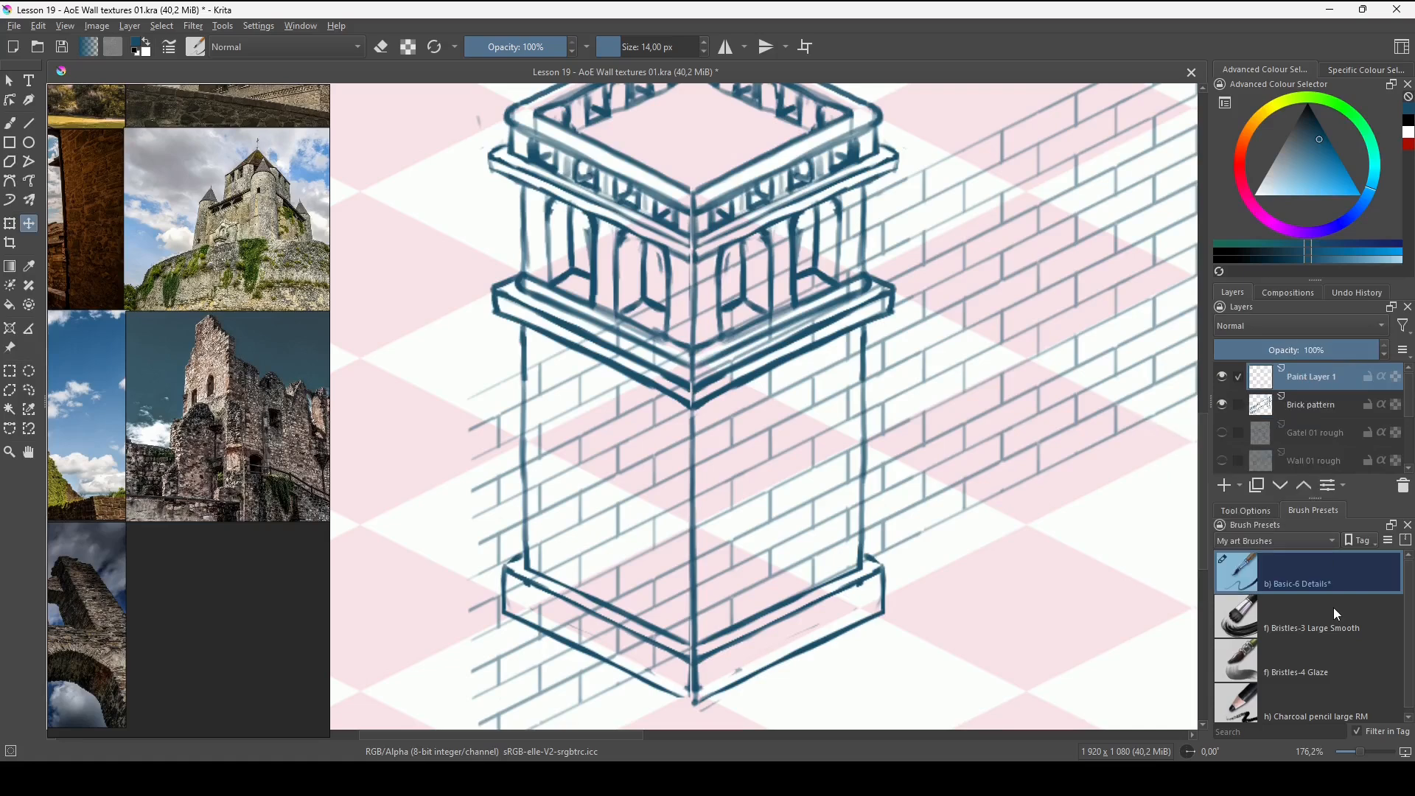
{"action": "double_click", "coordinate": [1314, 377]}
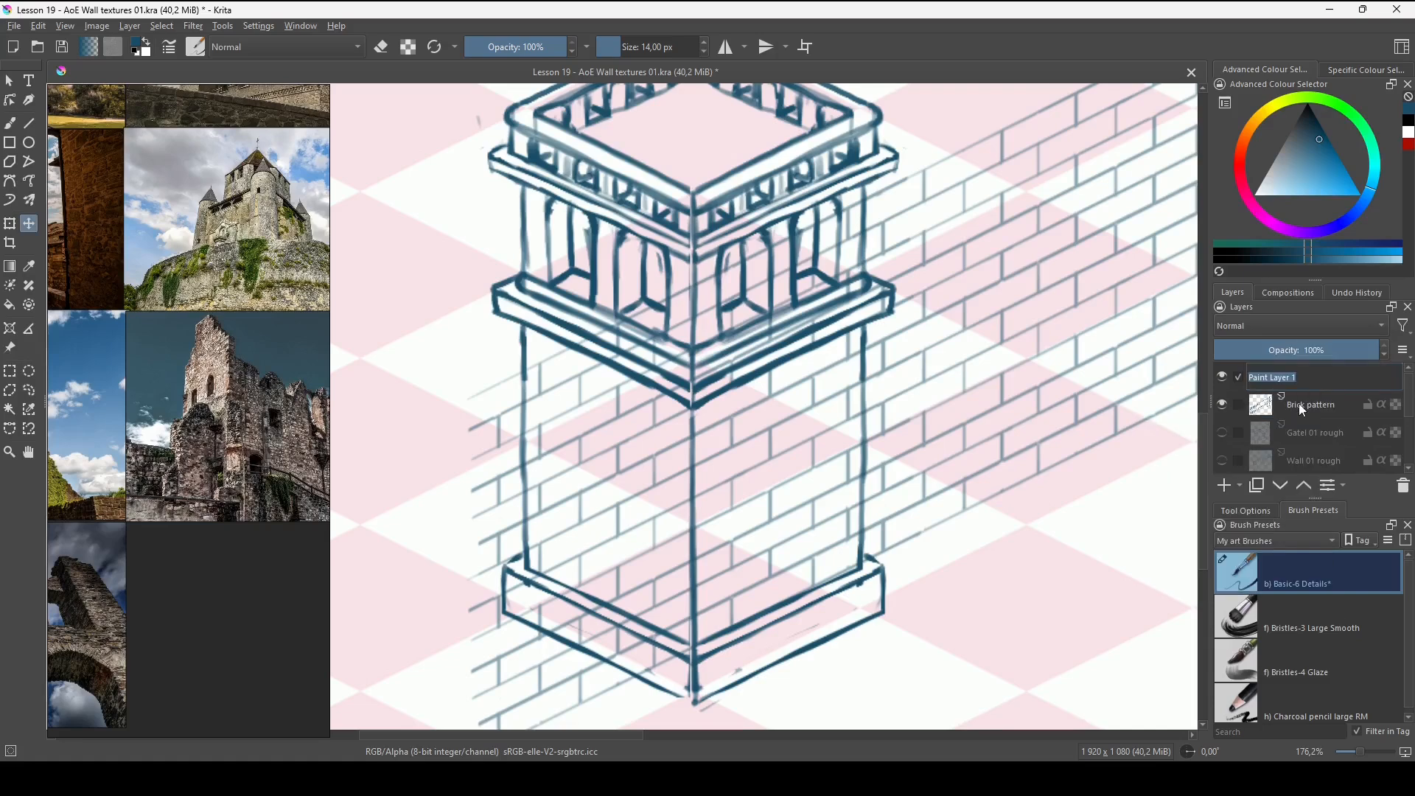
{"action": "type", "text": "Wall paint"}
{"action": "key", "text": "Return"}
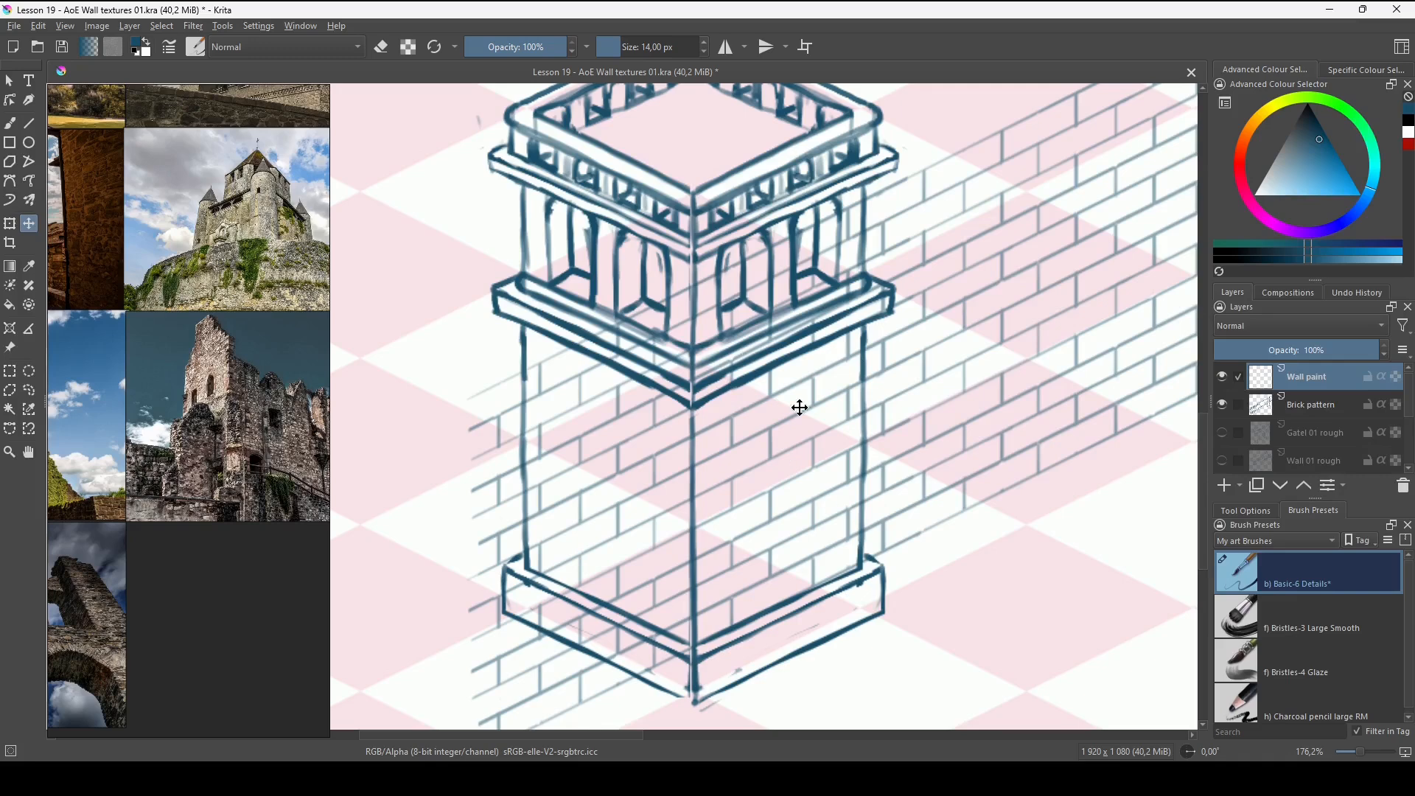
Set the Tower 01 (rough) layer's opacity to 54%.
{"action": "left_click_drag", "start_coordinate": [797, 406], "coordinate": [803, 407]}
{"action": "left_click", "coordinate": [1323, 403]}
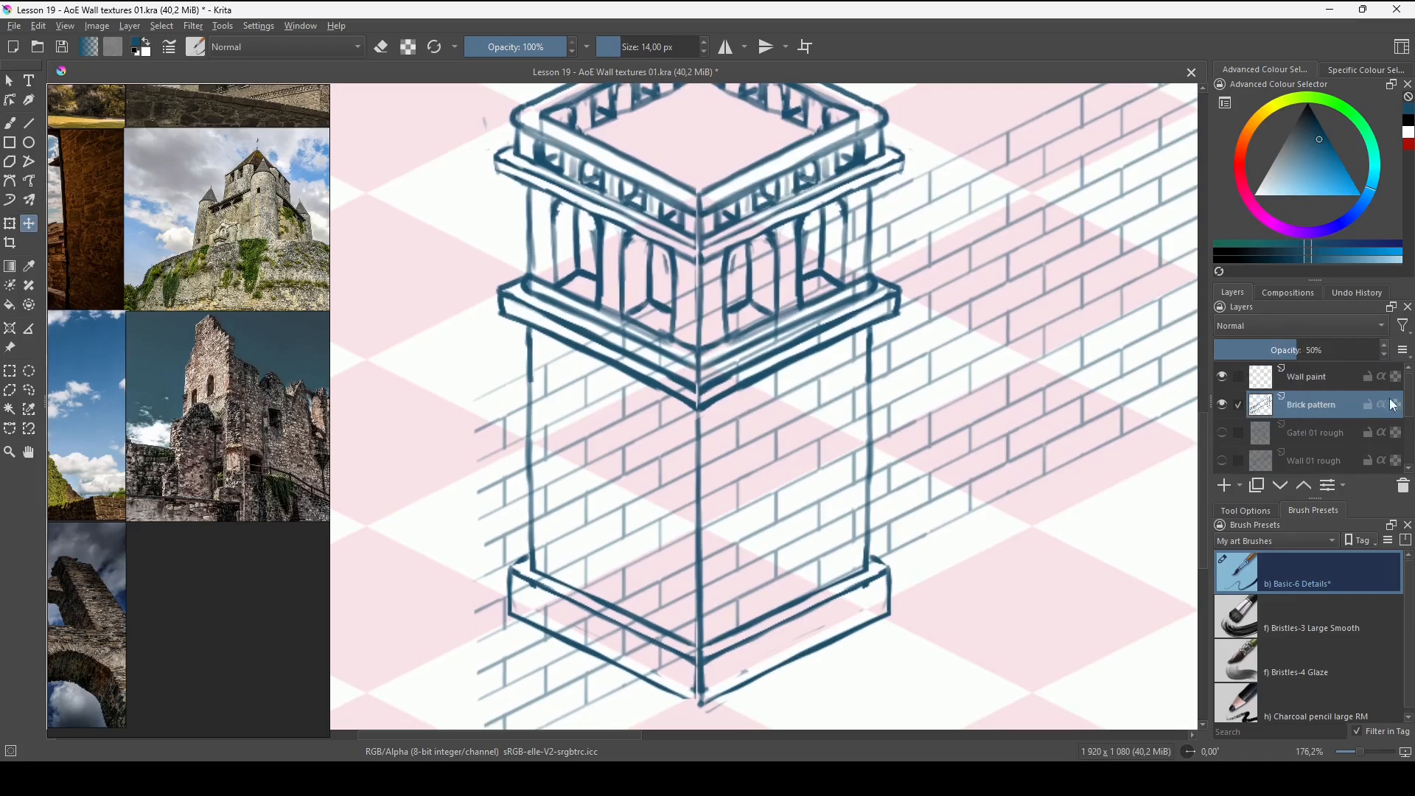
{"action": "scroll", "coordinate": [1378, 409], "scroll_direction": "down", "scroll_amount": 3}
{"action": "left_click", "coordinate": [1367, 423]}
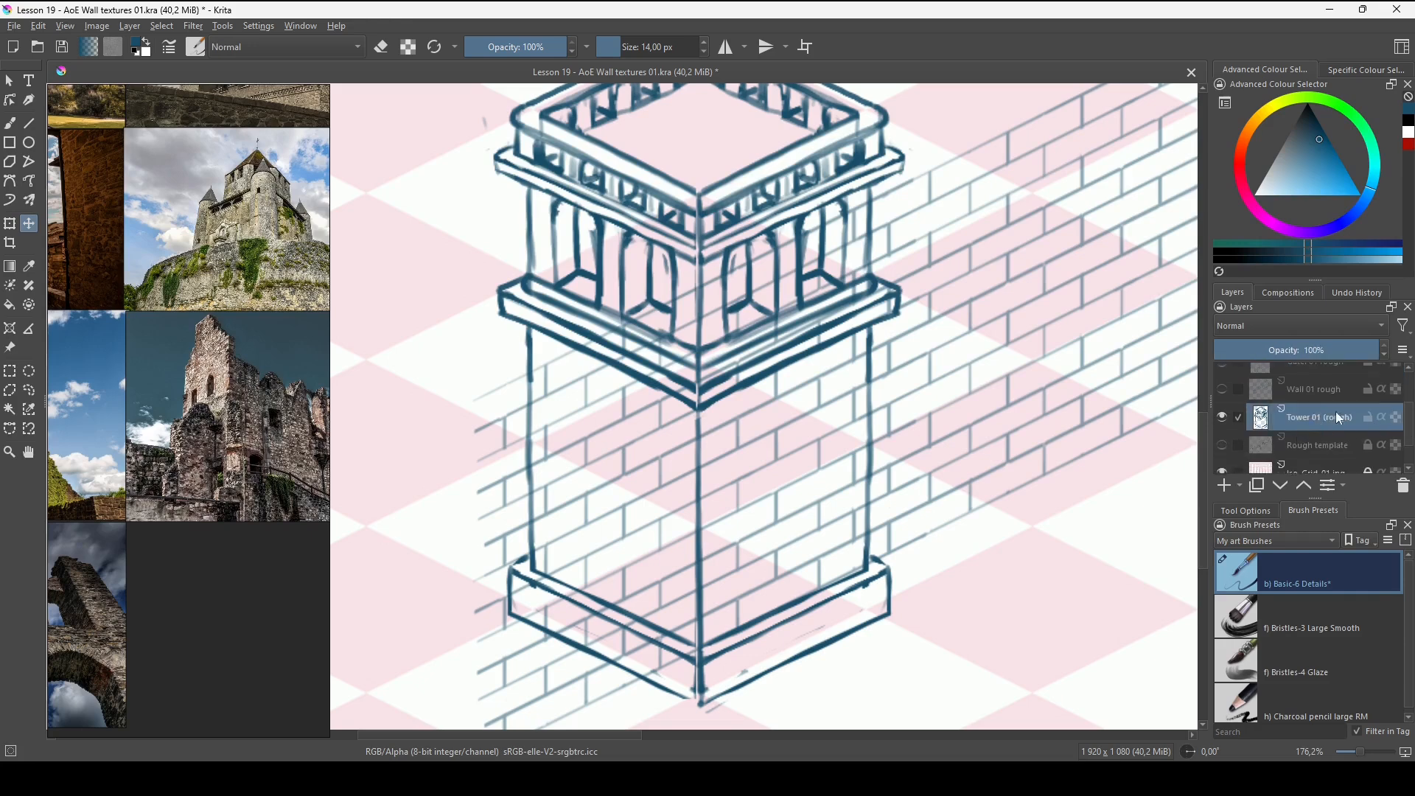
{"action": "mouse_move", "coordinate": [1360, 350]}
{"action": "left_mouse_down"}
{"action": "mouse_move", "coordinate": [1284, 350]}
{"action": "mouse_move", "coordinate": [1313, 351]}
{"action": "left_mouse_up"}
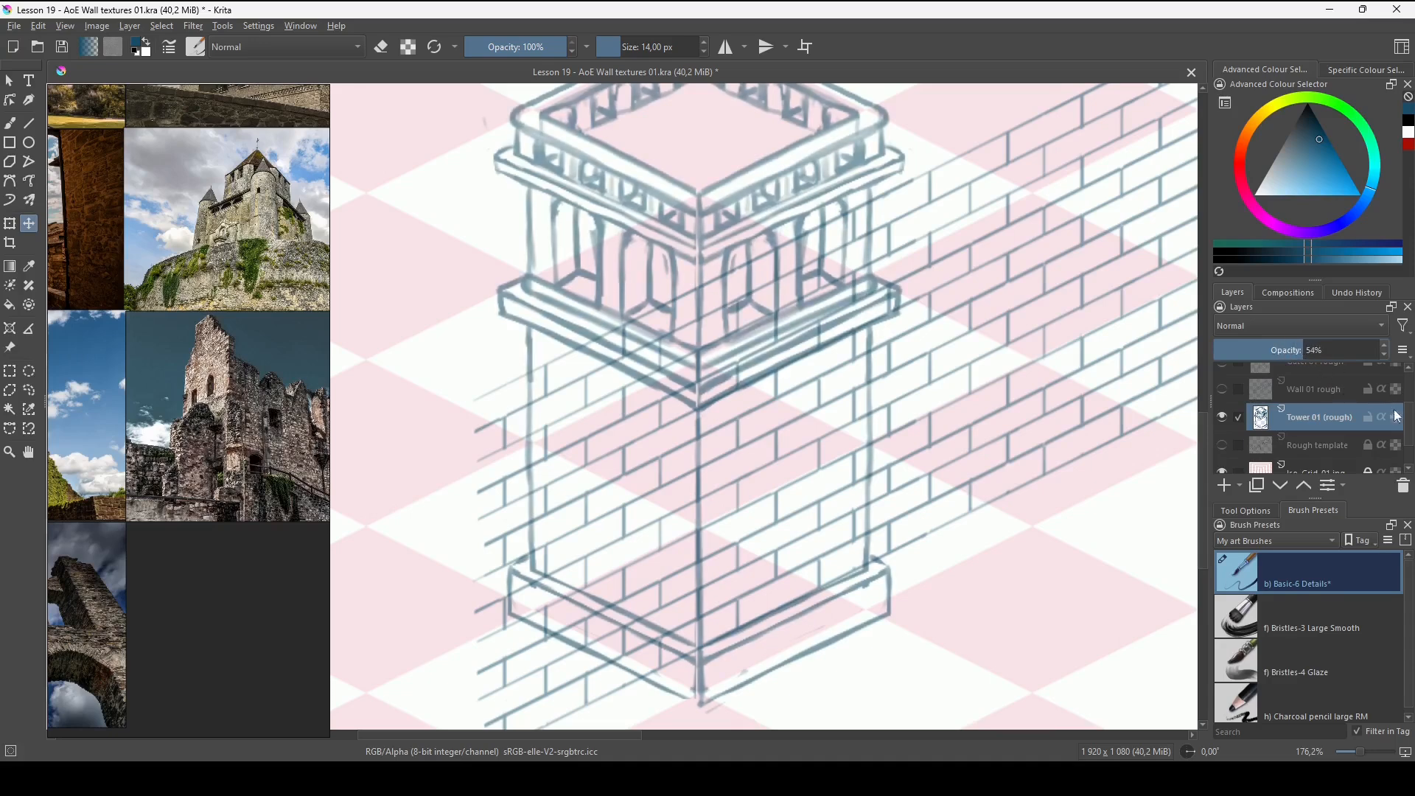
{"action": "scroll", "coordinate": [1397, 416], "scroll_direction": "up", "scroll_amount": 2}
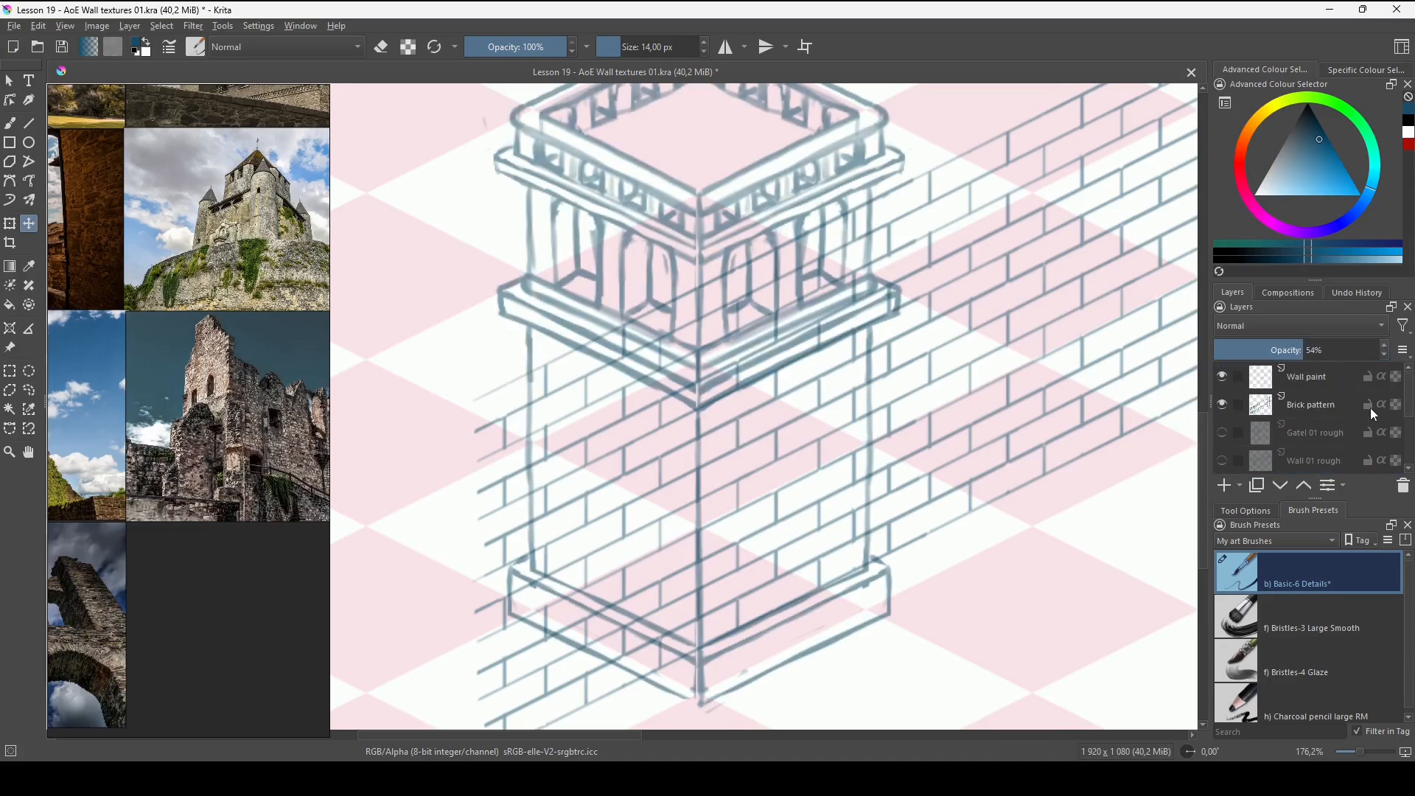
Rename the Wall paint layer as Brick paint and switch to the Freehand Brush tool.
{"action": "left_click", "coordinate": [1316, 379]}
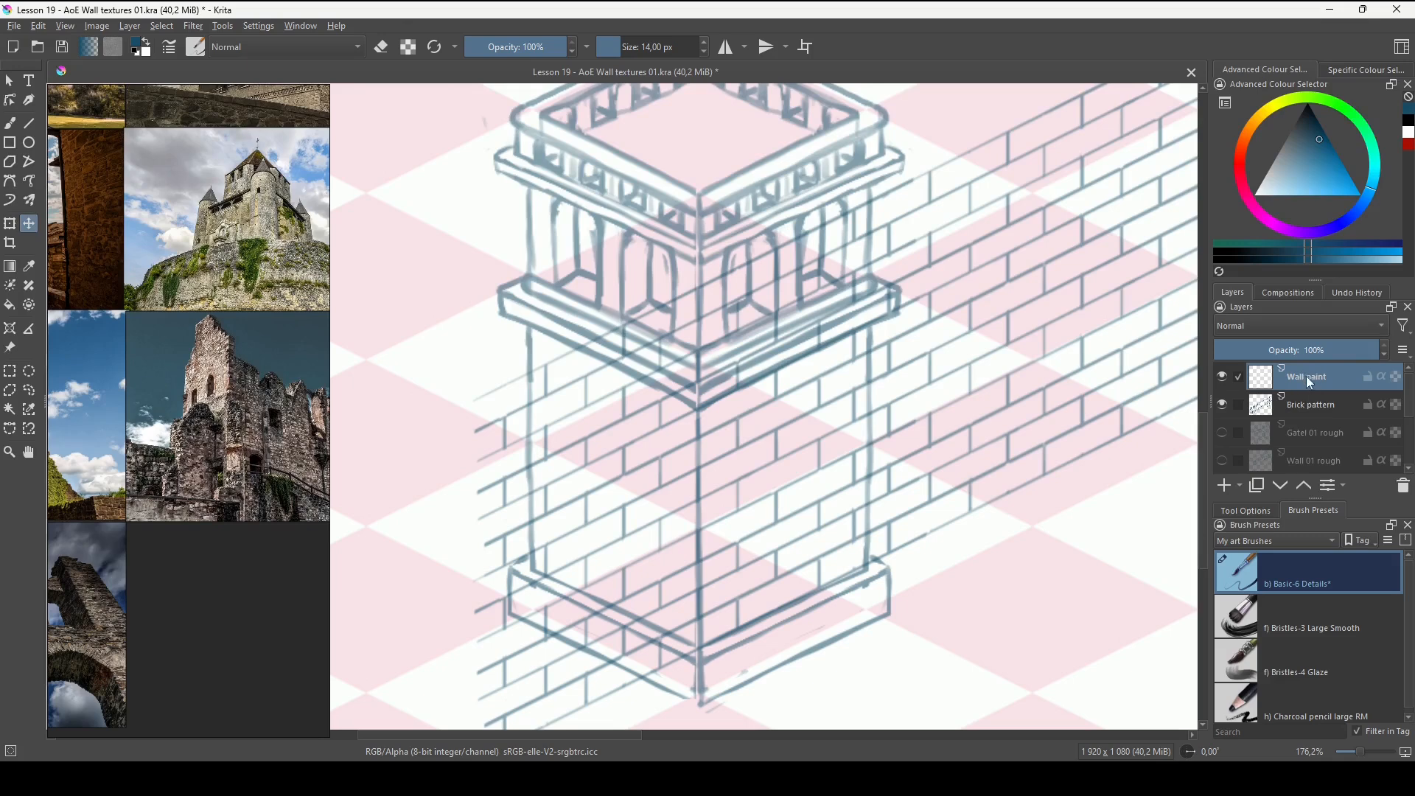
{"action": "double_click", "coordinate": [1311, 380]}
{"action": "key", "text": "End"}
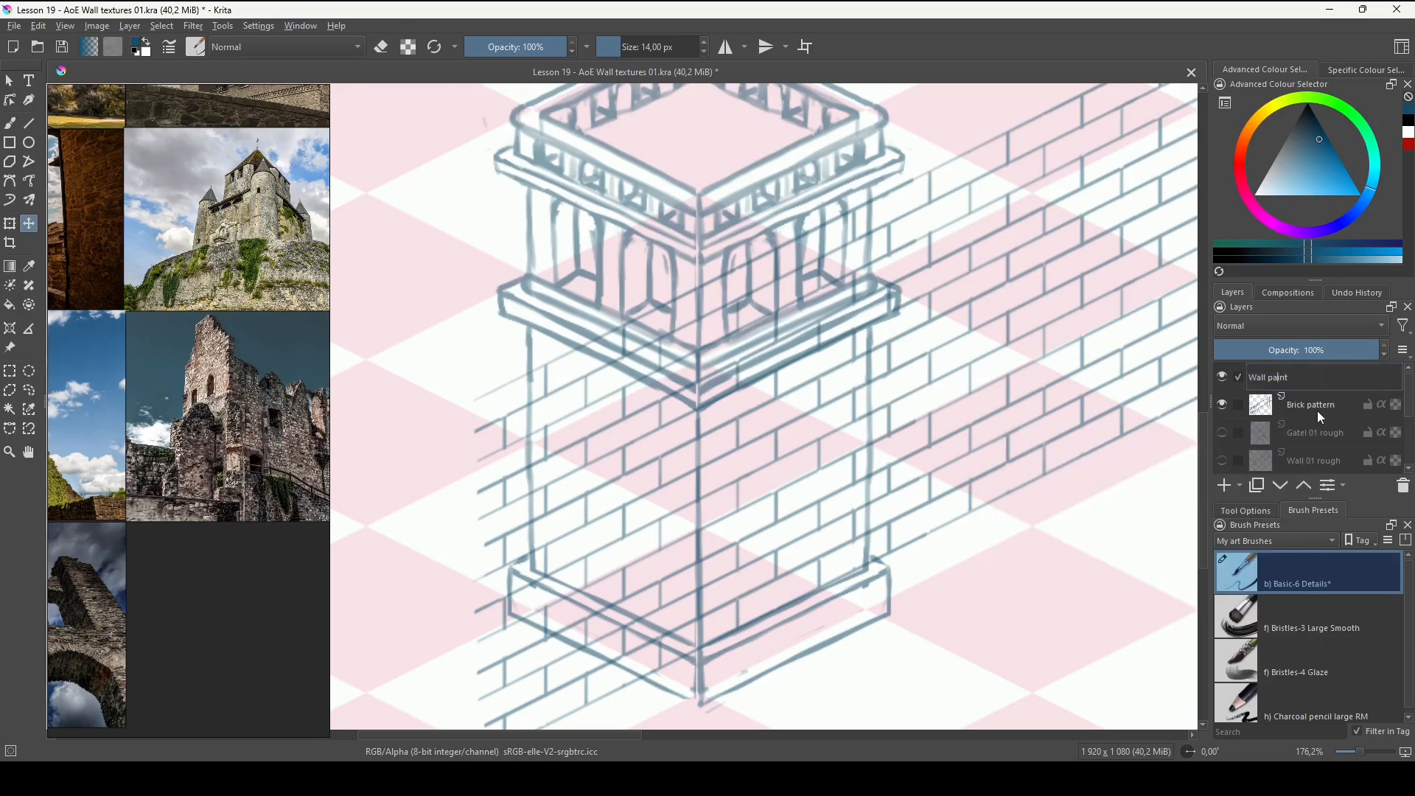
{"action": "key", "text": "shift+Left"}
{"action": "key", "text": "shift+Left"}
{"action": "key", "text": "shift+Left"}
{"action": "key", "text": "shift+Left"}
{"action": "type", "text": "Brick"}
{"action": "key", "text": "Return"}
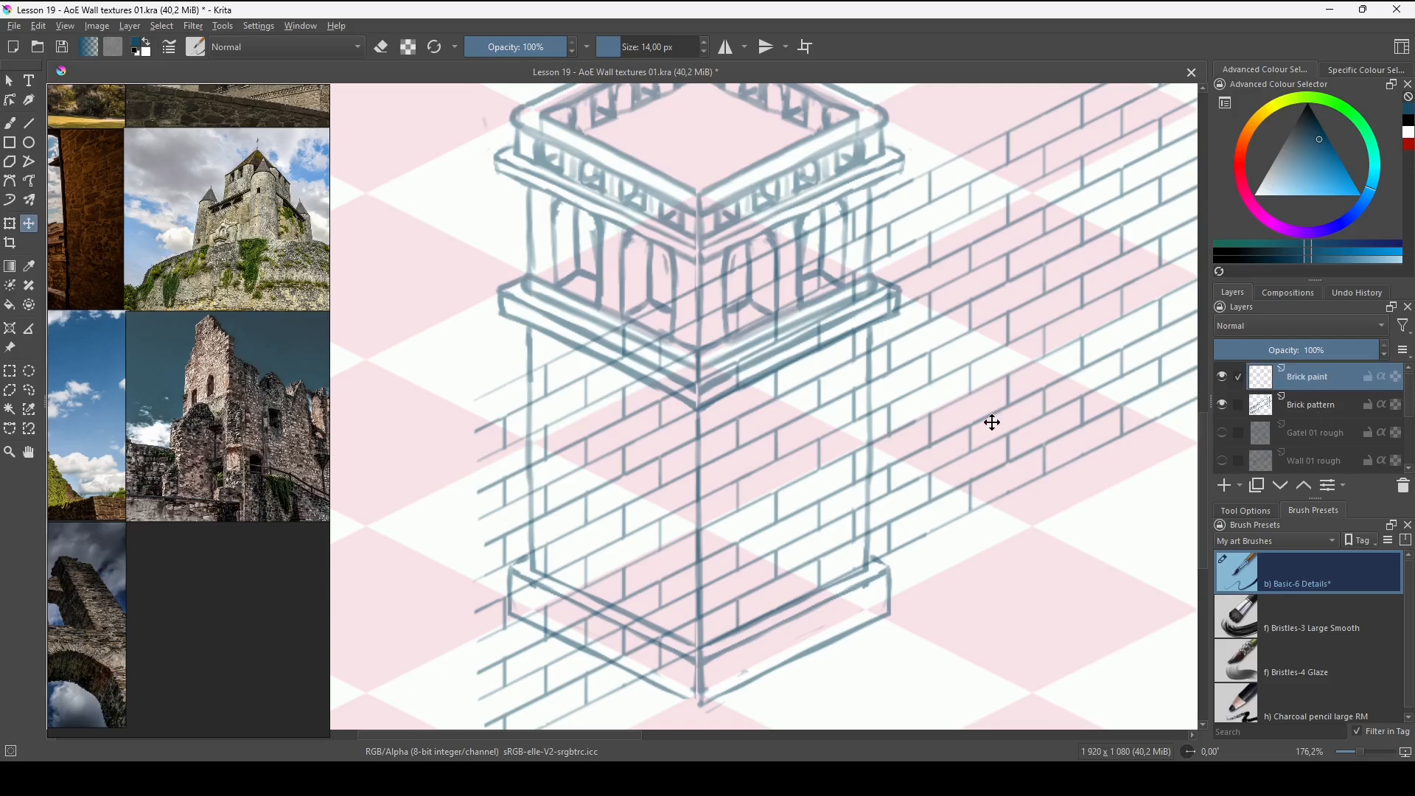
{"action": "left_click_drag", "start_coordinate": [850, 484], "coordinate": [911, 497]}
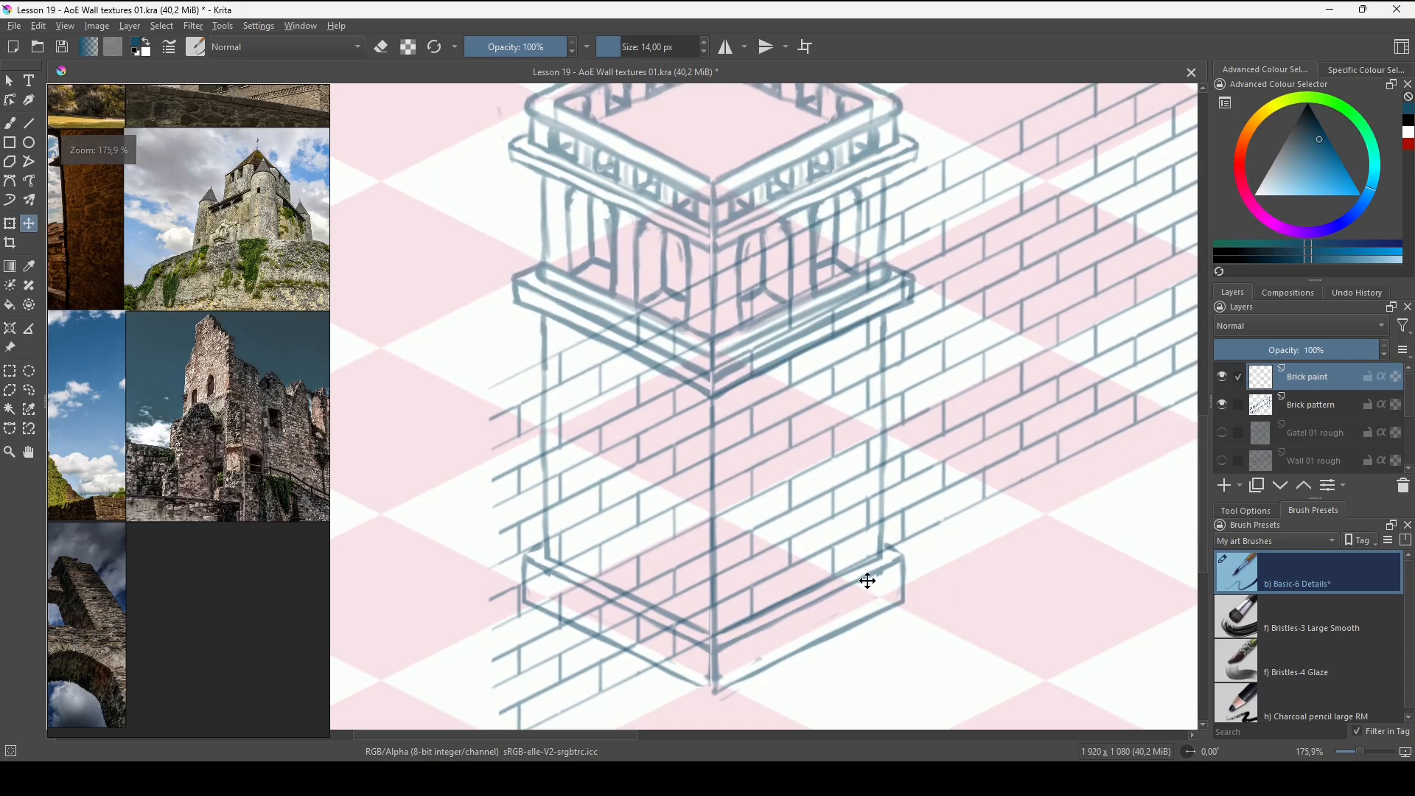
{"action": "key", "text": "b"}
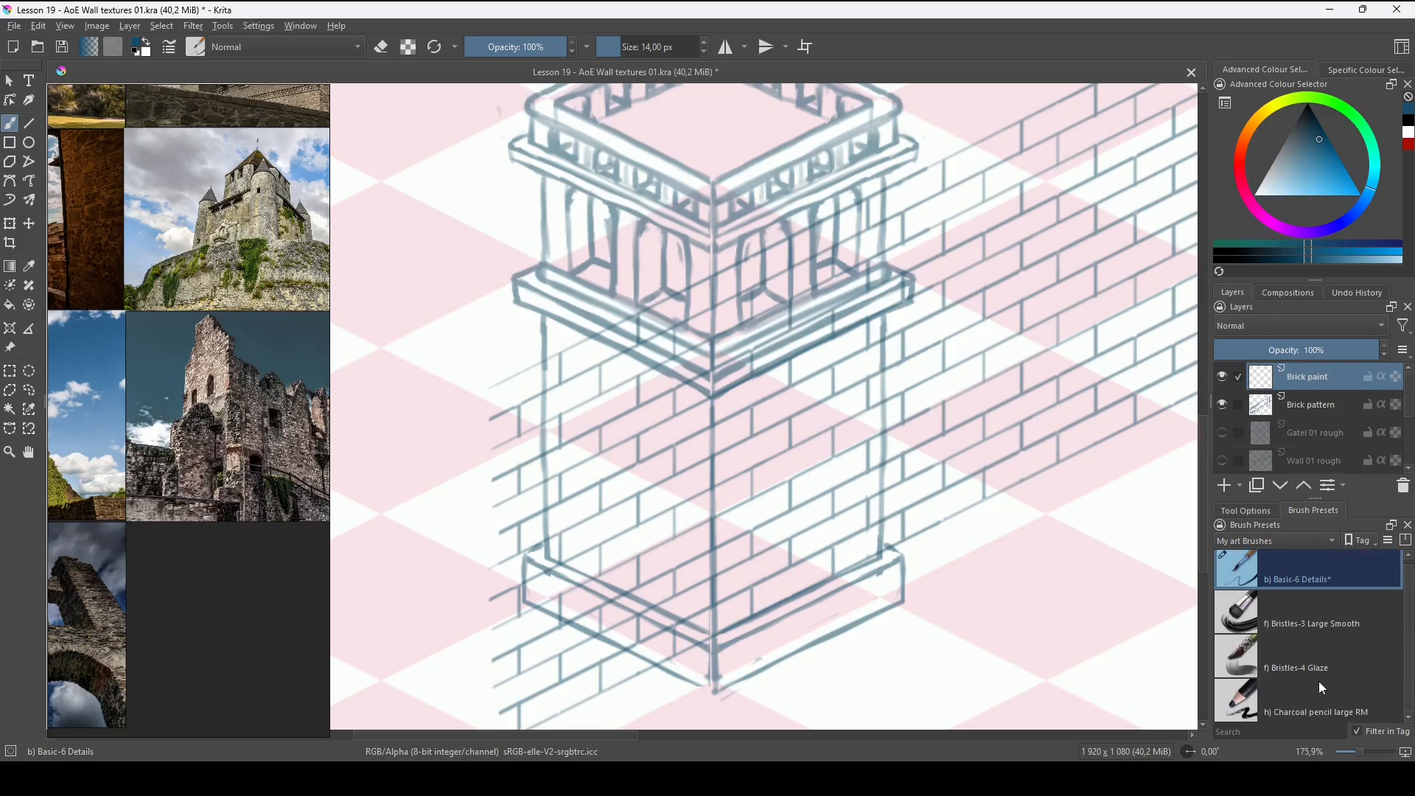
Try the Charcoal pencil large RM, Bristles-4 Glaze, Bristles-3 Large Smooth and Basic-6 Details brushes beside the tower, undoing each test stroke.
{"action": "left_click", "coordinate": [1245, 704]}
{"action": "mouse_move", "coordinate": [855, 464]}
{"action": "left_mouse_down"}
{"action": "mouse_move", "coordinate": [936, 504]}
{"action": "mouse_move", "coordinate": [935, 548]}
{"action": "left_mouse_up"}
{"action": "key", "text": "ctrl+z"}
{"action": "left_click", "coordinate": [1256, 667]}
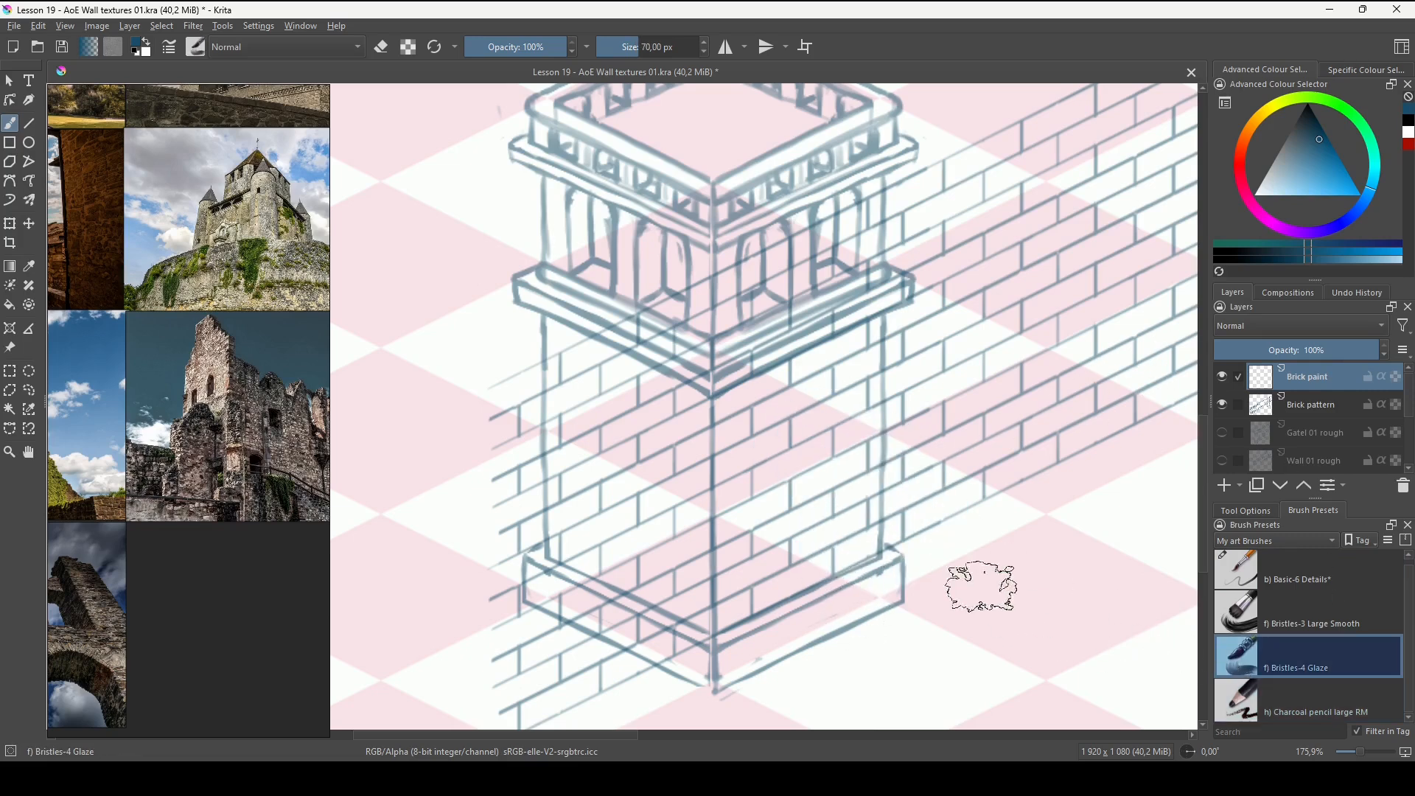
{"action": "mouse_move", "coordinate": [950, 449]}
{"action": "left_mouse_down"}
{"action": "mouse_move", "coordinate": [870, 578]}
{"action": "mouse_move", "coordinate": [921, 582]}
{"action": "left_mouse_up"}
{"action": "key", "text": "ctrl+z"}
{"action": "left_click", "coordinate": [1245, 612]}
{"action": "mouse_move", "coordinate": [958, 442]}
{"action": "left_mouse_down"}
{"action": "mouse_move", "coordinate": [848, 501]}
{"action": "mouse_move", "coordinate": [885, 605]}
{"action": "left_mouse_up"}
{"action": "key", "text": "ctrl+z"}
{"action": "left_click", "coordinate": [1253, 573]}
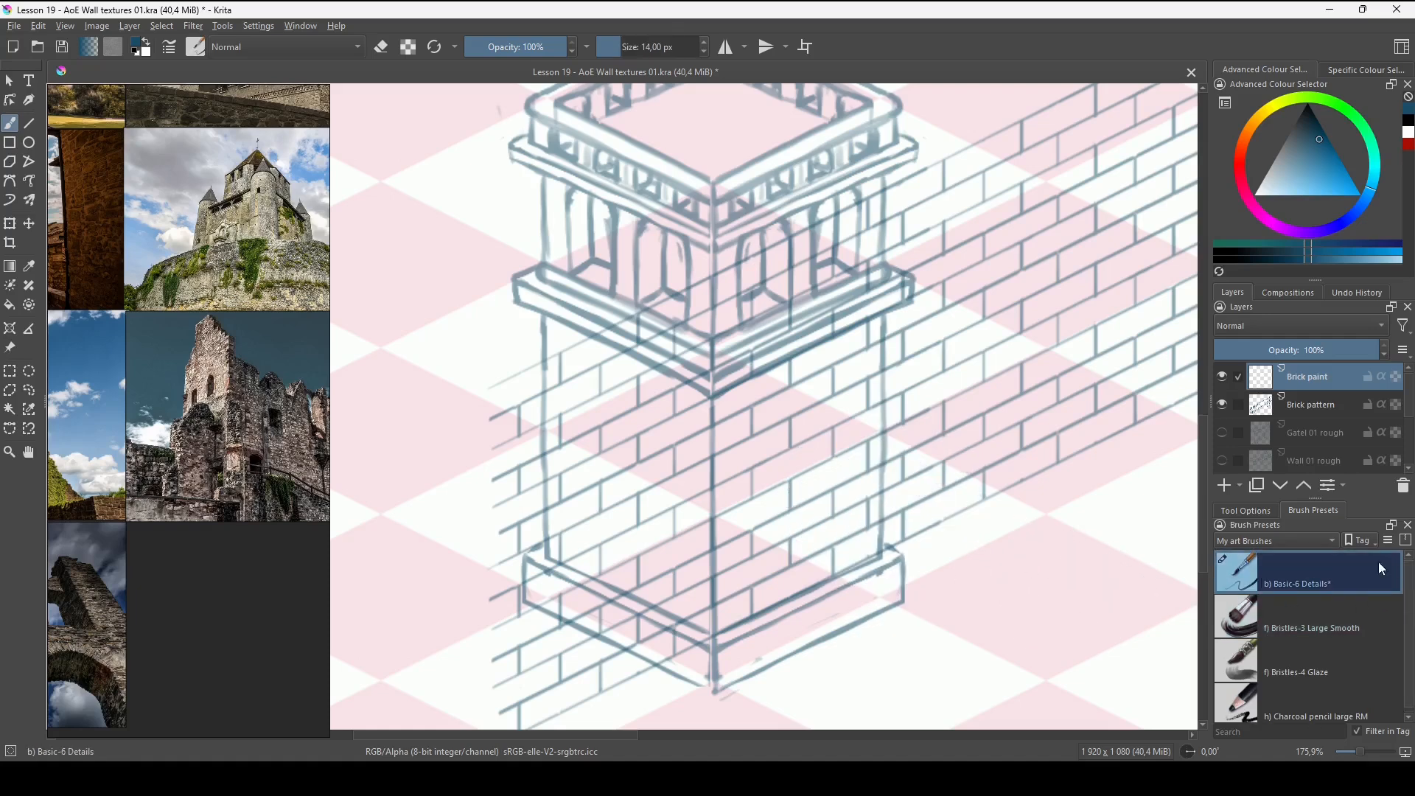
{"action": "mouse_move", "coordinate": [917, 426]}
{"action": "left_mouse_down"}
{"action": "mouse_move", "coordinate": [866, 468]}
{"action": "mouse_move", "coordinate": [858, 495]}
{"action": "left_mouse_up"}
{"action": "key", "text": "ctrl+z"}
Choose an orange hue and mute it to a medium greyish brown as the painting colour.
{"action": "left_click_drag", "start_coordinate": [1251, 133], "coordinate": [1257, 122]}
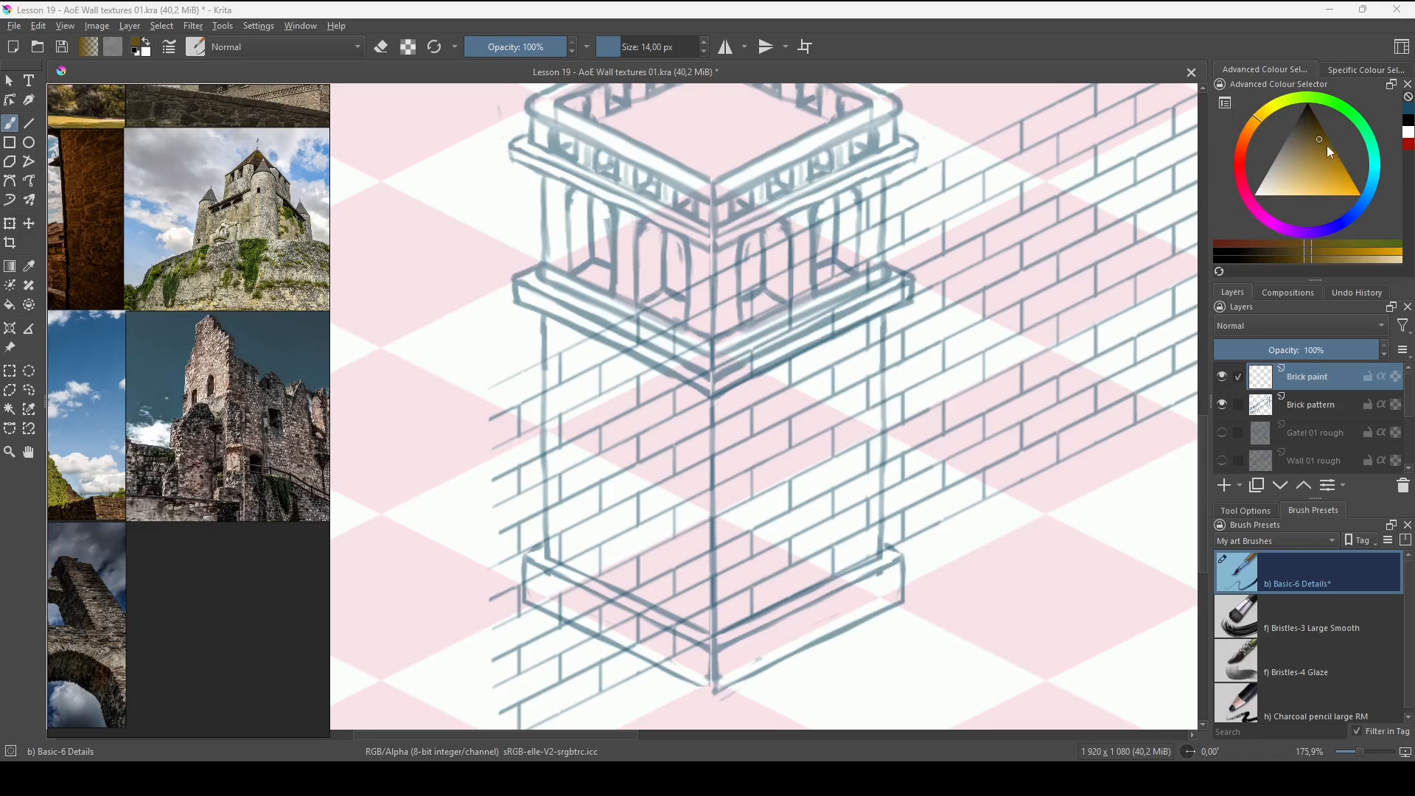
{"action": "mouse_move", "coordinate": [1249, 133]}
{"action": "left_mouse_down"}
{"action": "mouse_move", "coordinate": [1293, 211]}
{"action": "mouse_move", "coordinate": [1360, 196]}
{"action": "mouse_move", "coordinate": [1315, 113]}
{"action": "mouse_move", "coordinate": [1333, 152]}
{"action": "mouse_move", "coordinate": [1301, 157]}
{"action": "mouse_move", "coordinate": [1297, 143]}
{"action": "left_mouse_up"}
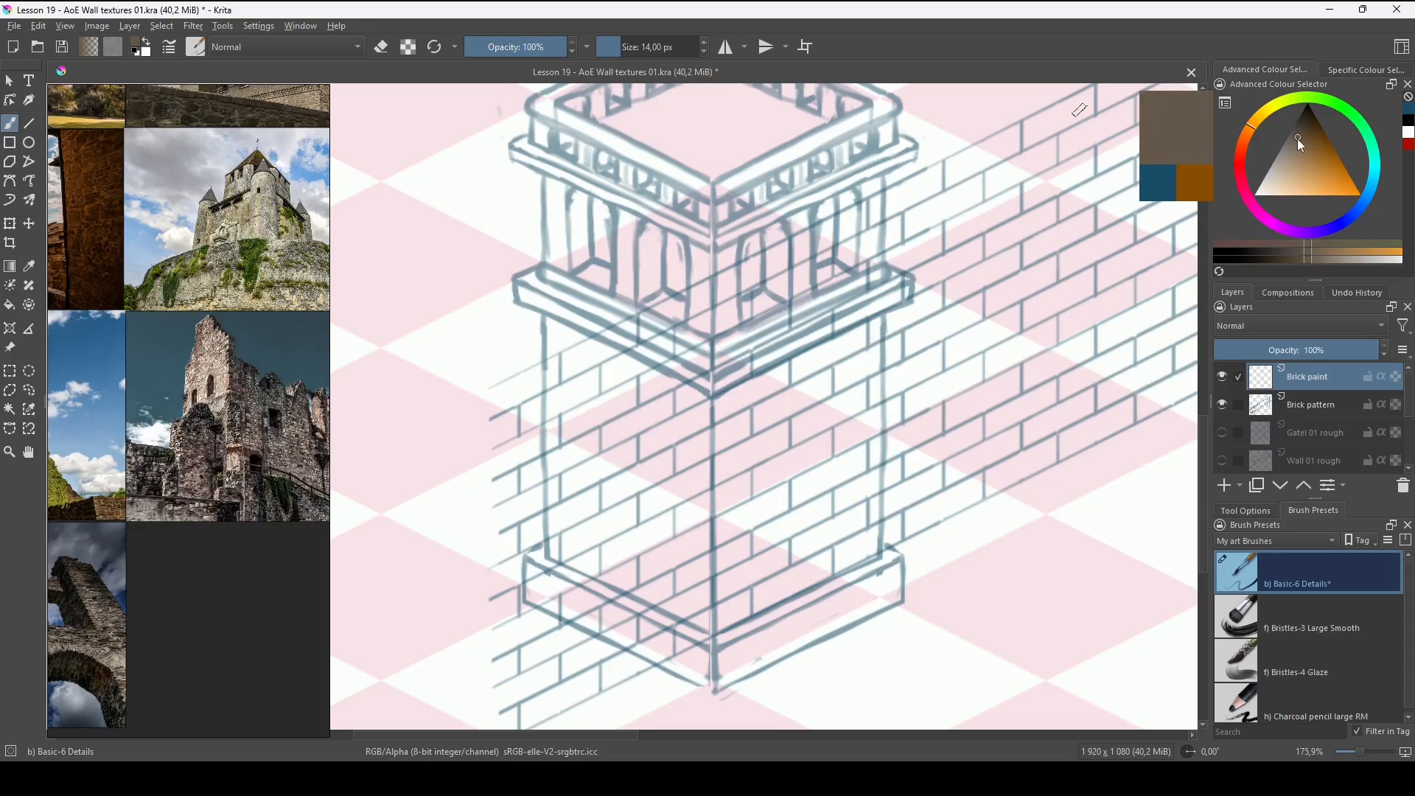
{"action": "left_click_drag", "start_coordinate": [1299, 141], "coordinate": [1299, 142]}
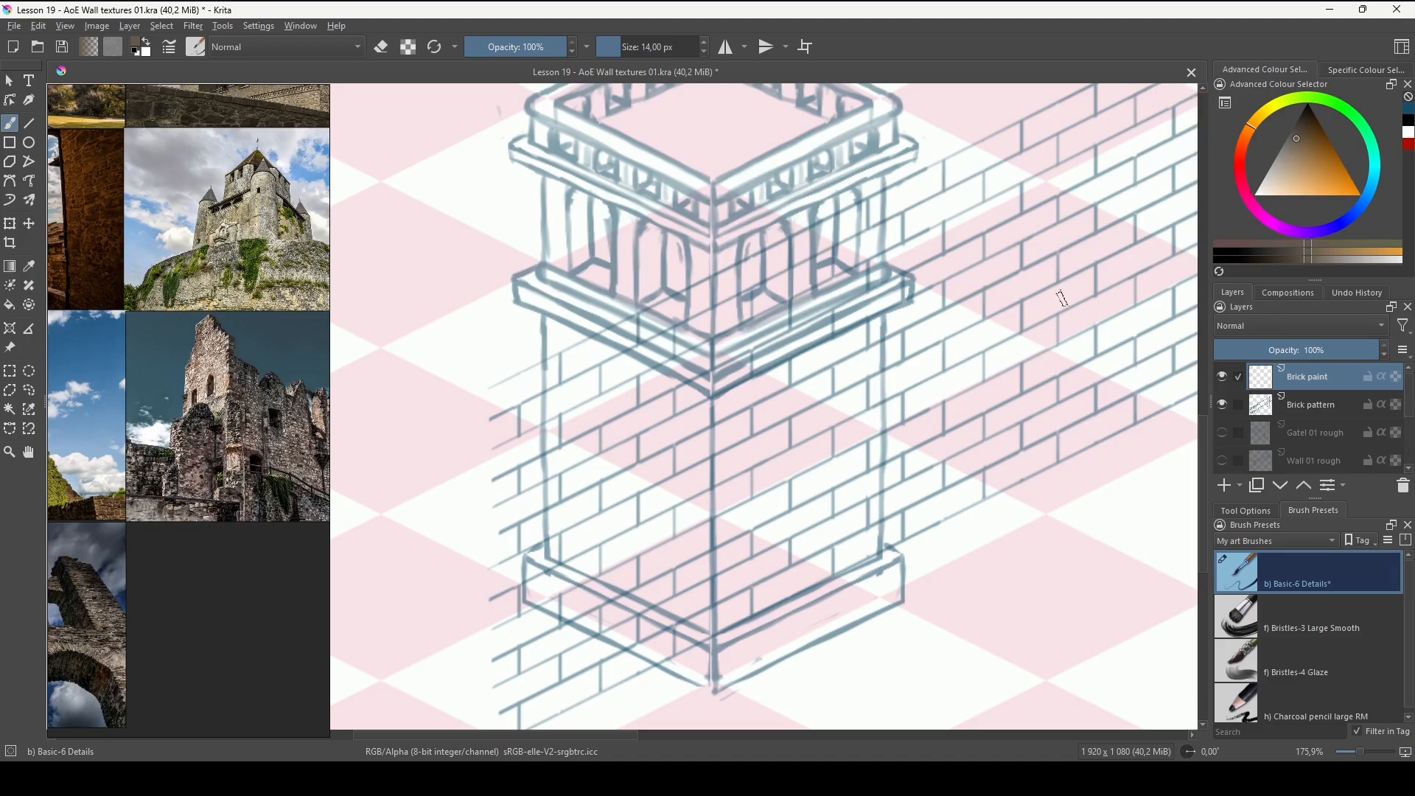
Swap the painting colours and mix dark and medium browns of the same orange hue for the second colour.
{"action": "key", "text": "x"}
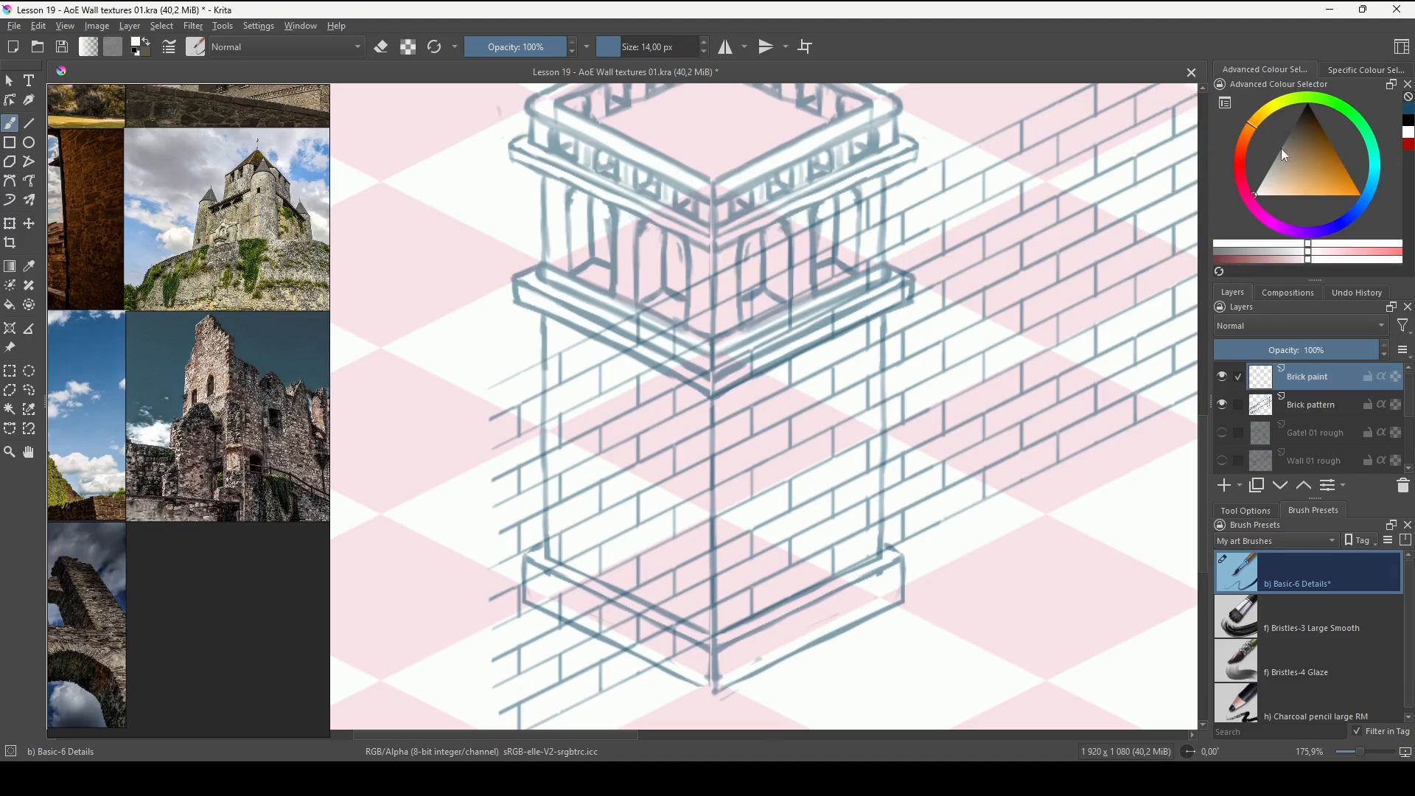
{"action": "left_click_drag", "start_coordinate": [1362, 196], "coordinate": [1359, 195]}
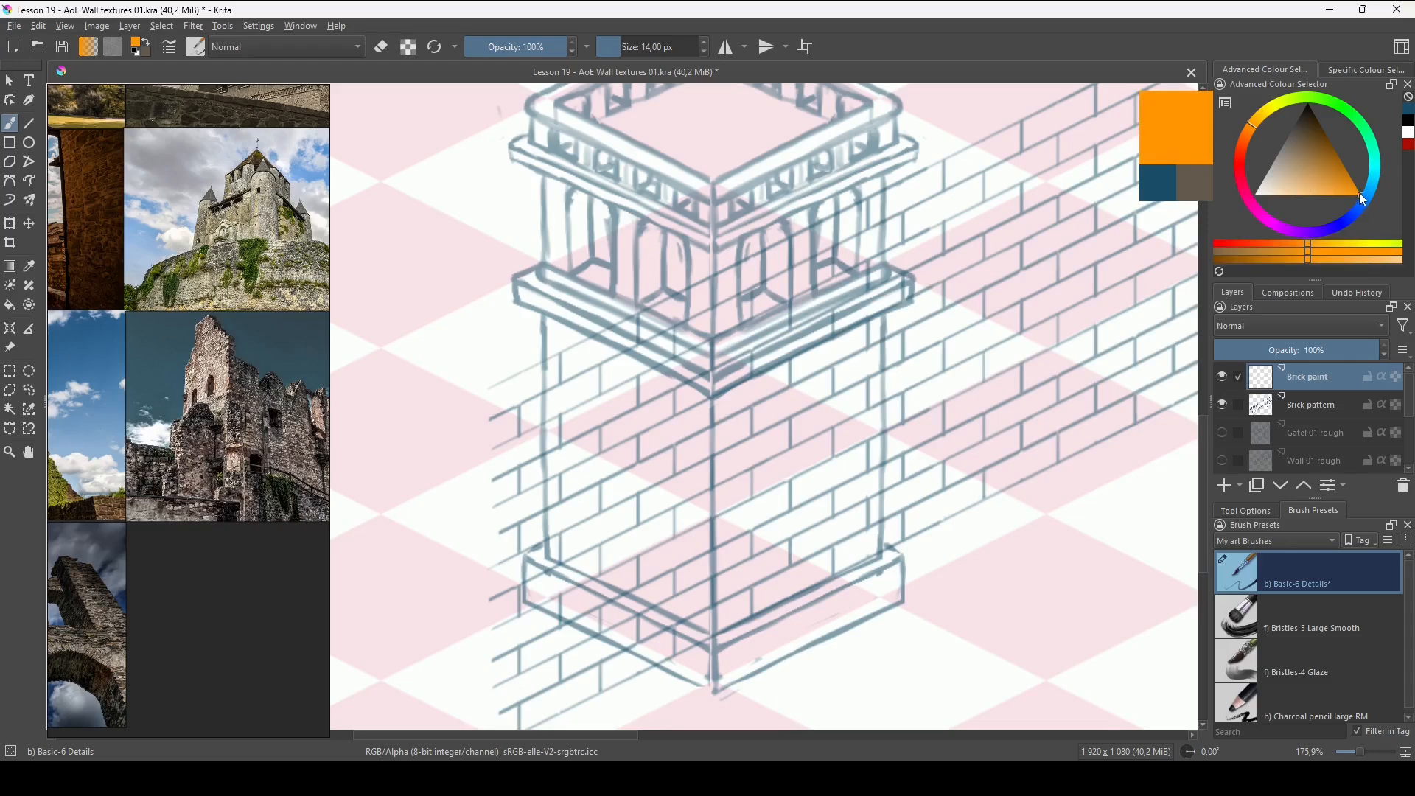
{"action": "mouse_move", "coordinate": [1362, 195]}
{"action": "left_mouse_down"}
{"action": "mouse_move", "coordinate": [1324, 167]}
{"action": "mouse_move", "coordinate": [1303, 120]}
{"action": "left_mouse_up"}
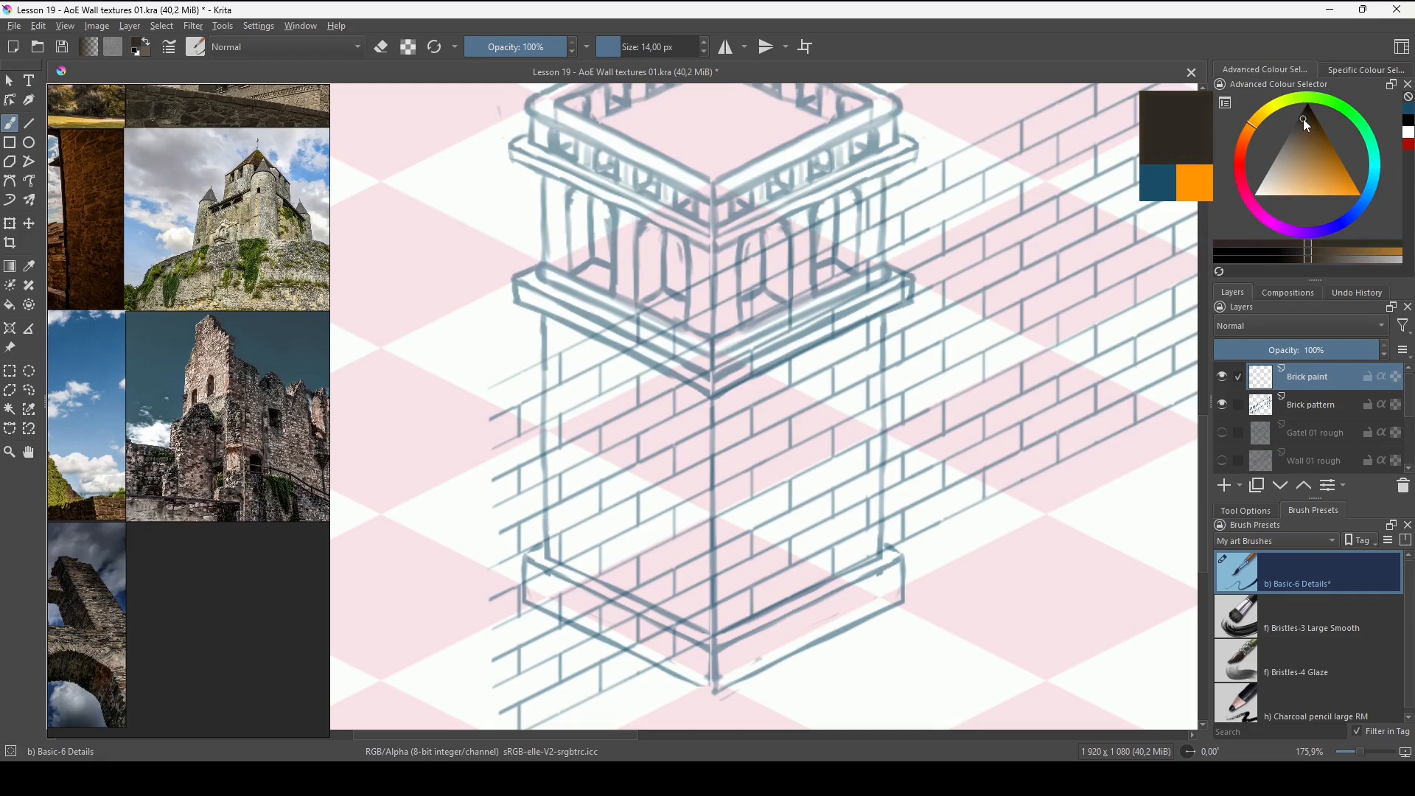
{"action": "left_click", "coordinate": [1297, 183]}
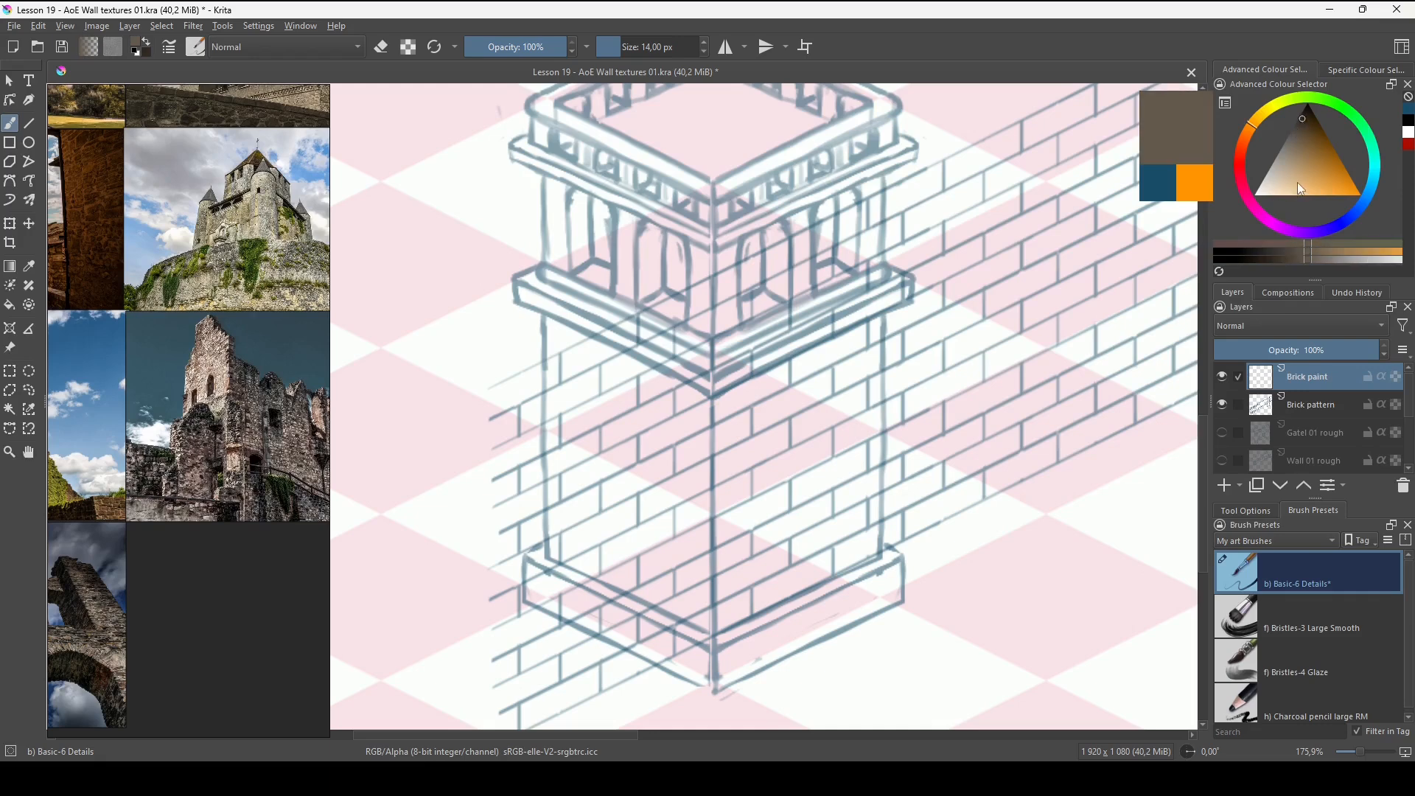
{"action": "left_click", "coordinate": [1303, 139]}
{"action": "left_click", "coordinate": [1299, 144]}
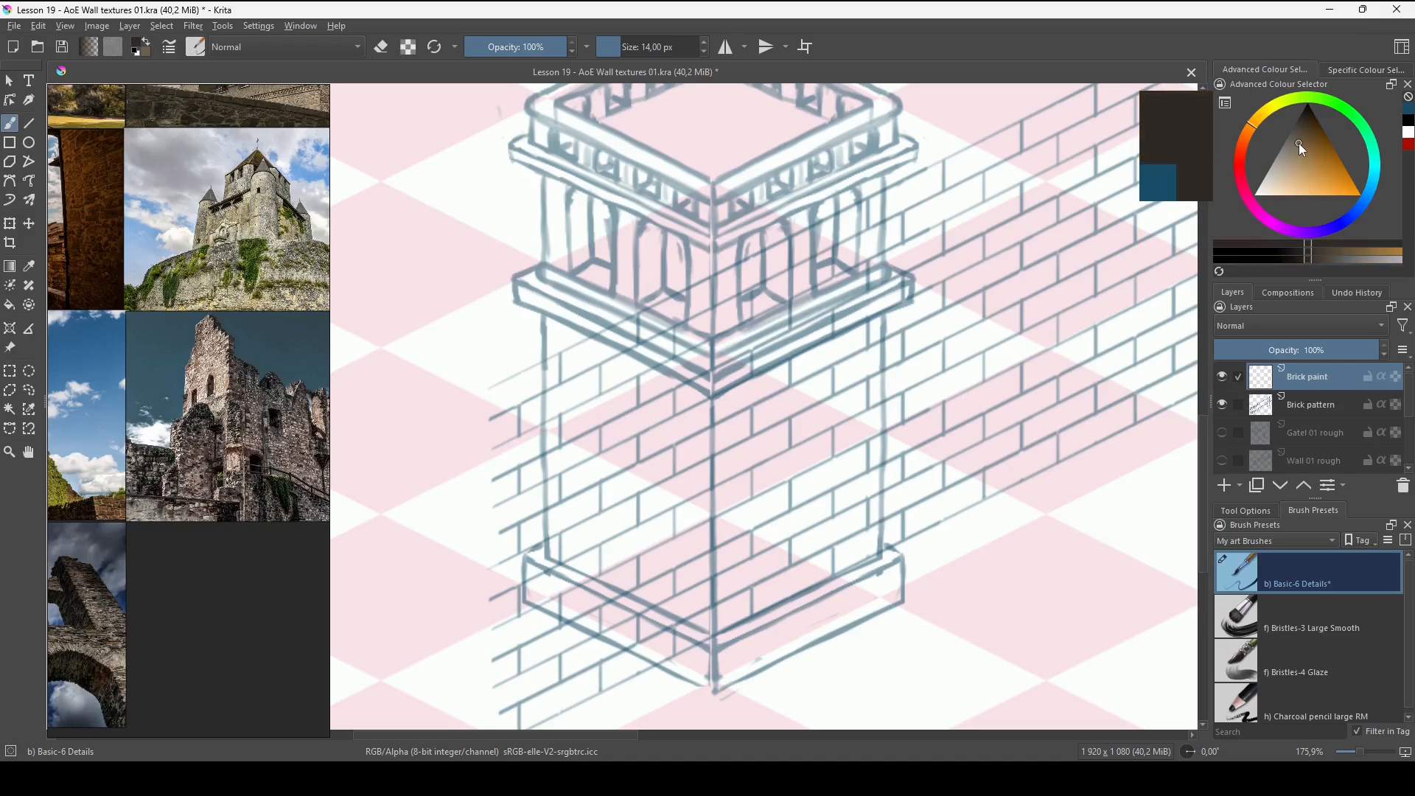
{"action": "left_click", "coordinate": [1302, 149]}
{"action": "left_click", "coordinate": [1300, 151]}
{"action": "left_click", "coordinate": [1303, 147]}
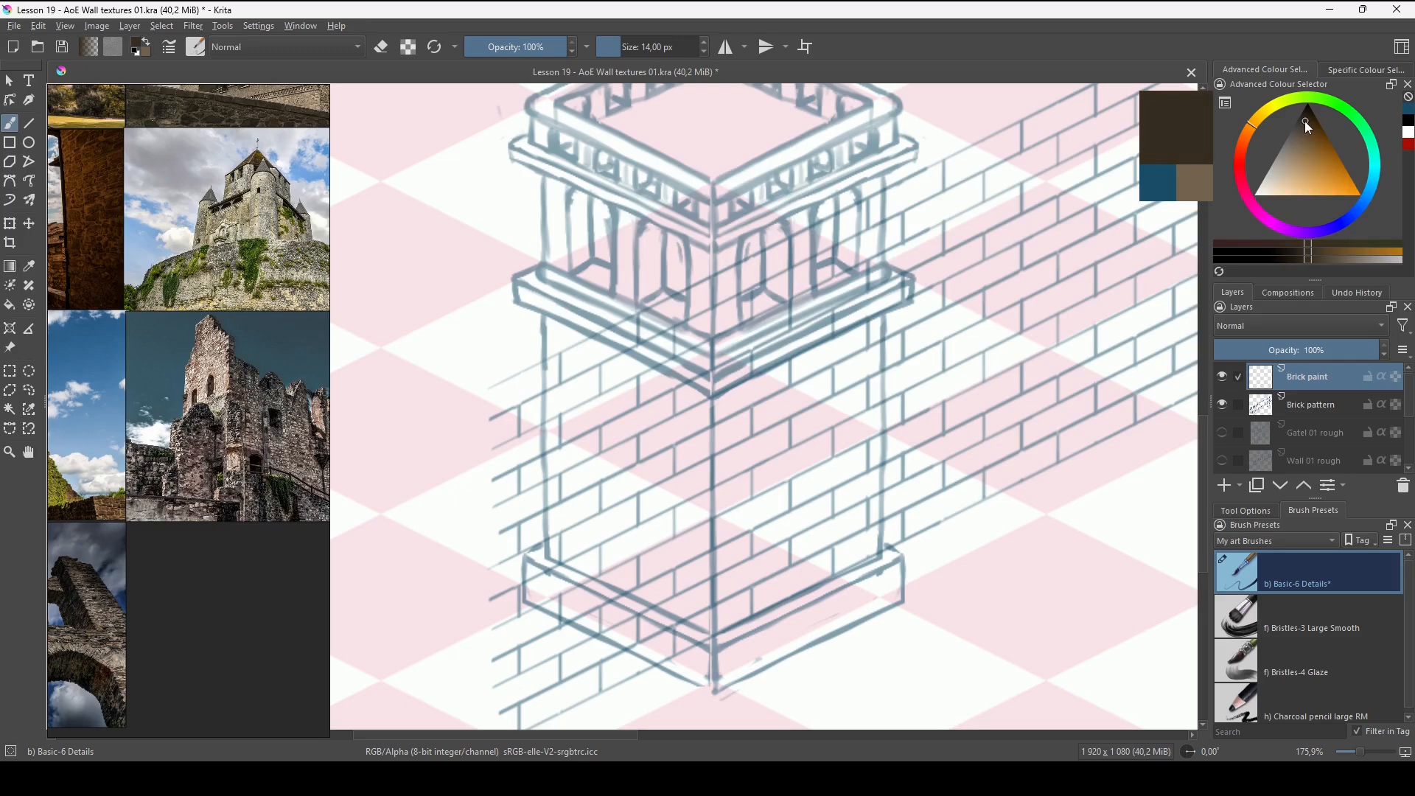
{"action": "left_click", "coordinate": [1302, 131]}
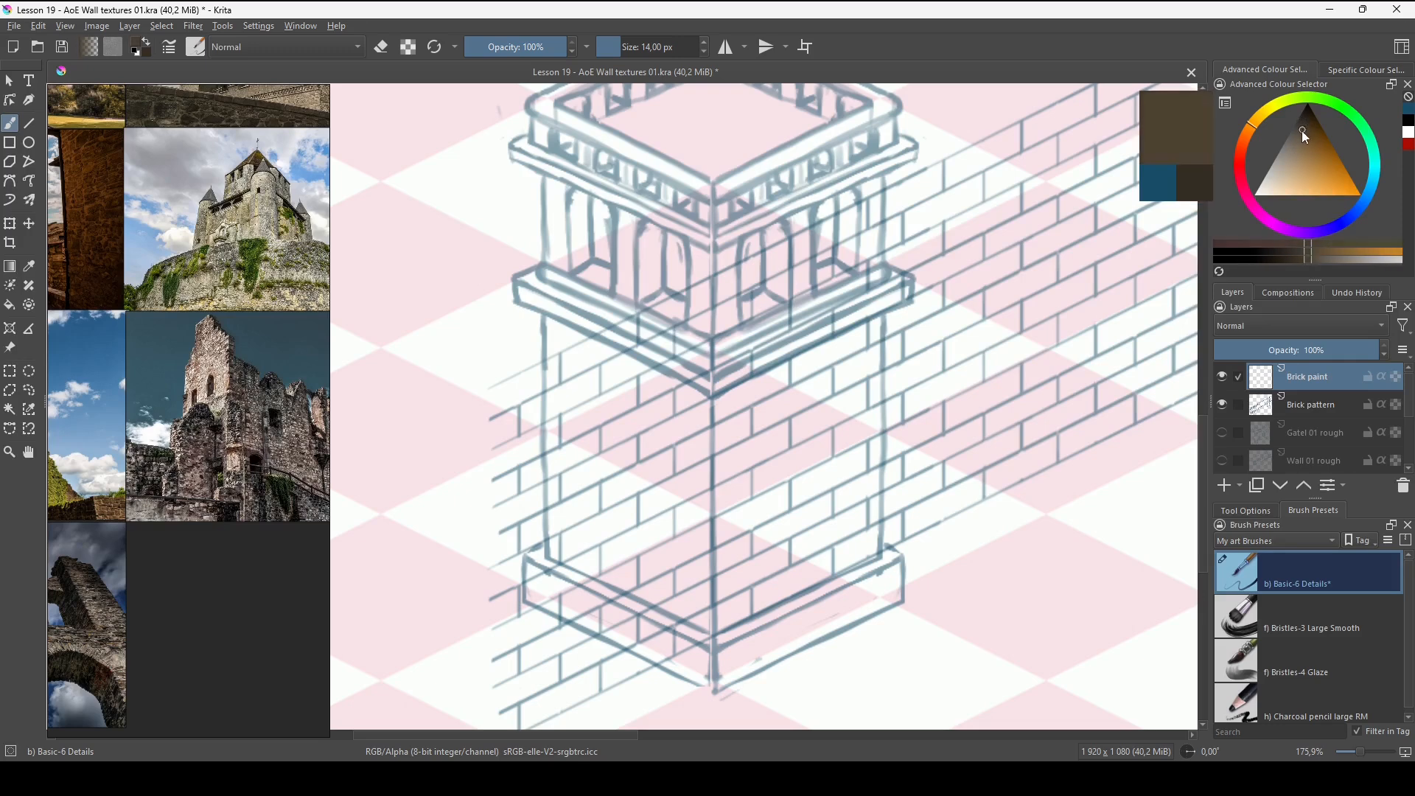
{"action": "left_click_drag", "start_coordinate": [1302, 131], "coordinate": [1301, 138]}
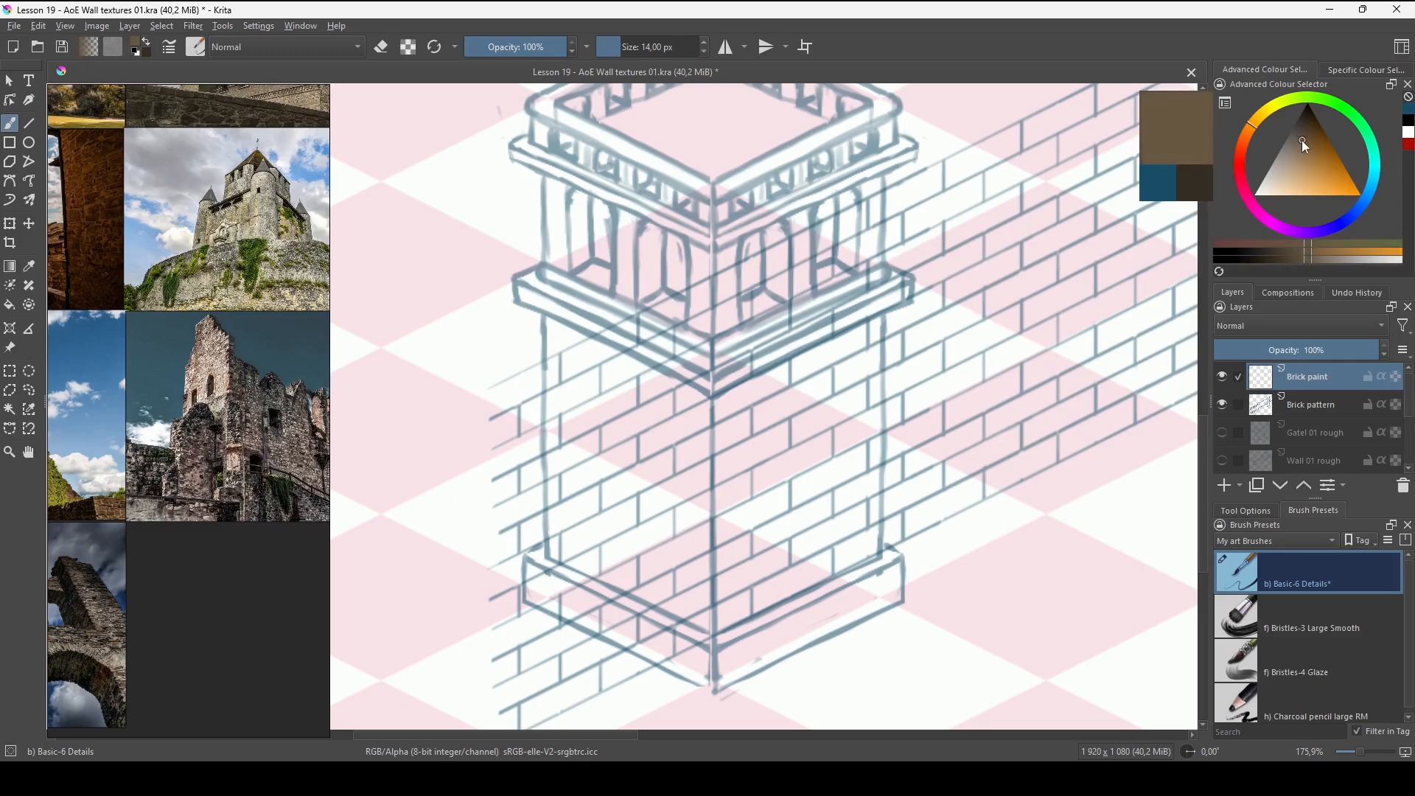
Try the dark and medium browns in a test swatch on the tower's lower face, and clear the Brick paint layer.
{"action": "mouse_move", "coordinate": [855, 465]}
{"action": "left_mouse_down"}
{"action": "mouse_move", "coordinate": [787, 488]}
{"action": "mouse_move", "coordinate": [793, 538]}
{"action": "mouse_move", "coordinate": [832, 531]}
{"action": "mouse_move", "coordinate": [787, 493]}
{"action": "mouse_move", "coordinate": [855, 469]}
{"action": "mouse_move", "coordinate": [782, 505]}
{"action": "left_mouse_up"}
{"action": "key", "text": "x"}
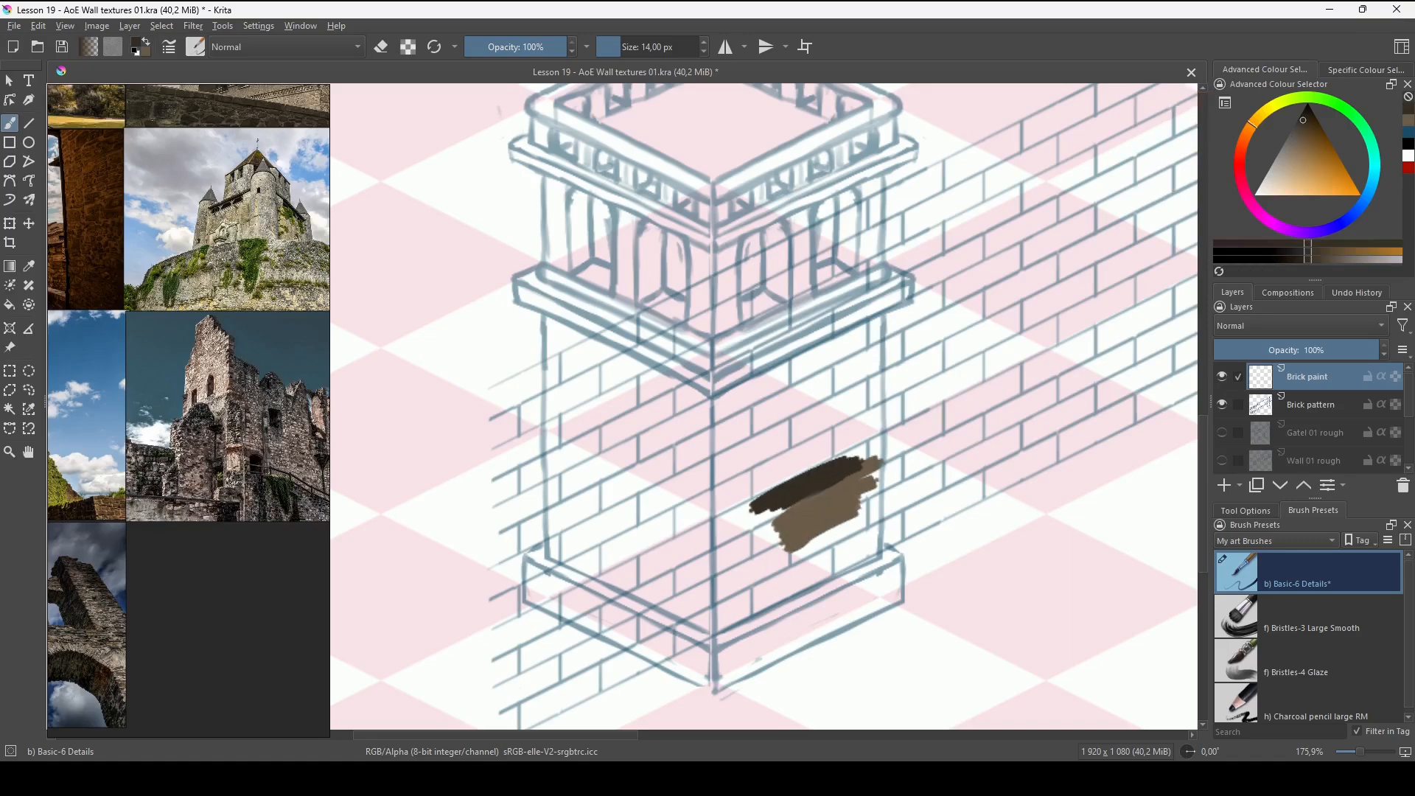
{"action": "key", "text": "x"}
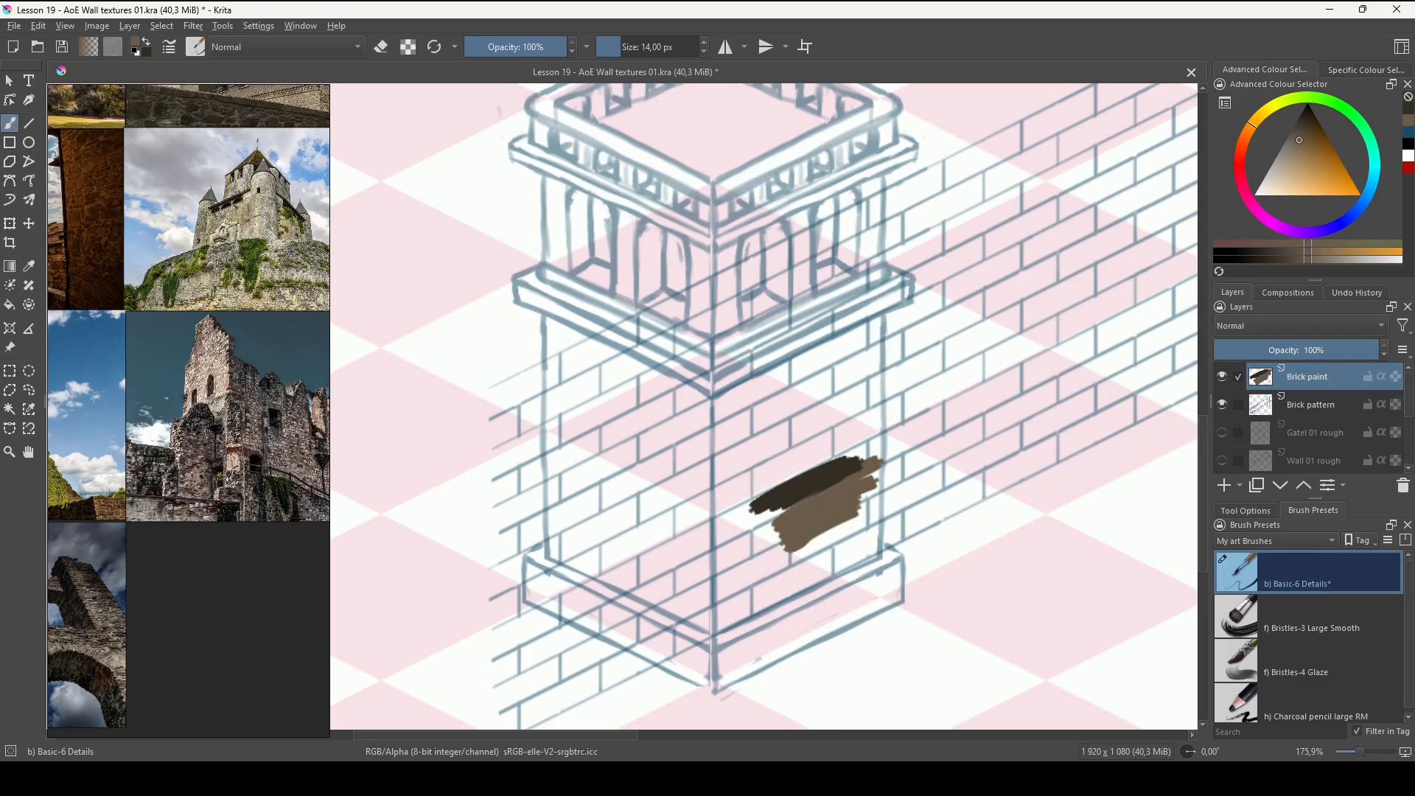
{"action": "key", "text": "Delete"}
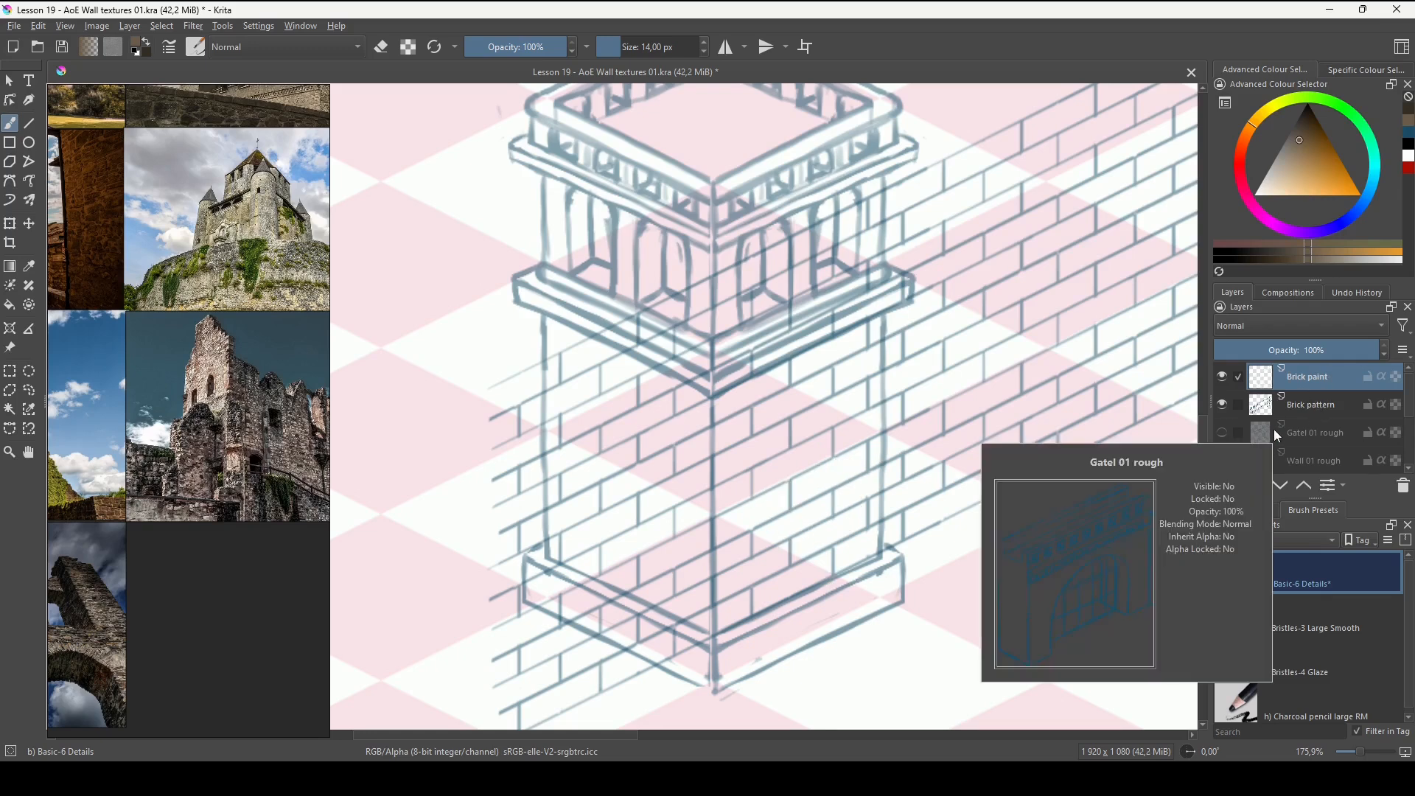
Move the Brick paint layer below the Brick pattern layer and paint a first medium-brown brick beside the tower's front corner.
{"action": "key", "text": "ctrl+Page_Down"}
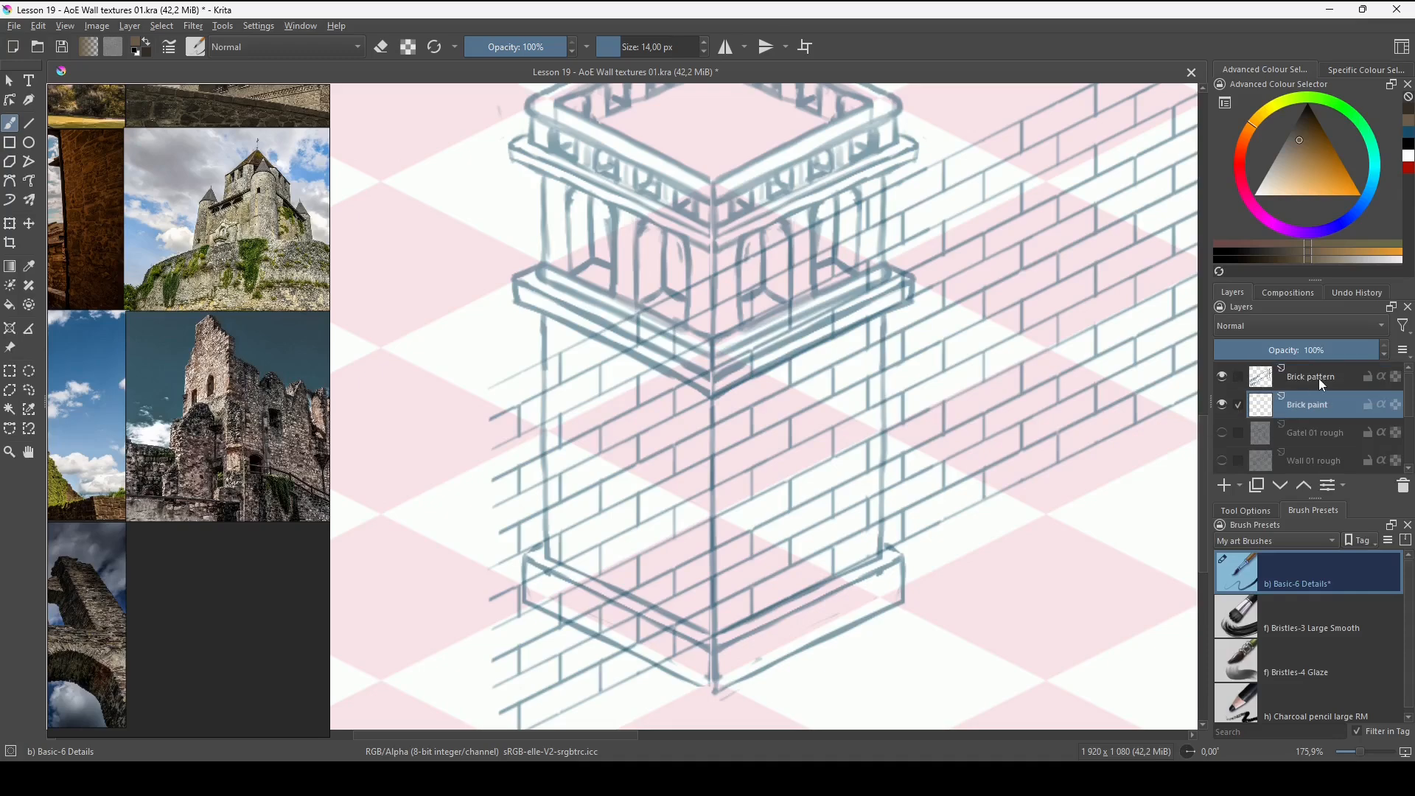
{"action": "mouse_move", "coordinate": [770, 508]}
{"action": "left_mouse_down"}
{"action": "mouse_move", "coordinate": [730, 526]}
{"action": "mouse_move", "coordinate": [766, 507]}
{"action": "left_mouse_up"}
{"action": "scroll", "coordinate": [763, 507], "scroll_direction": "up", "scroll_amount": 3}
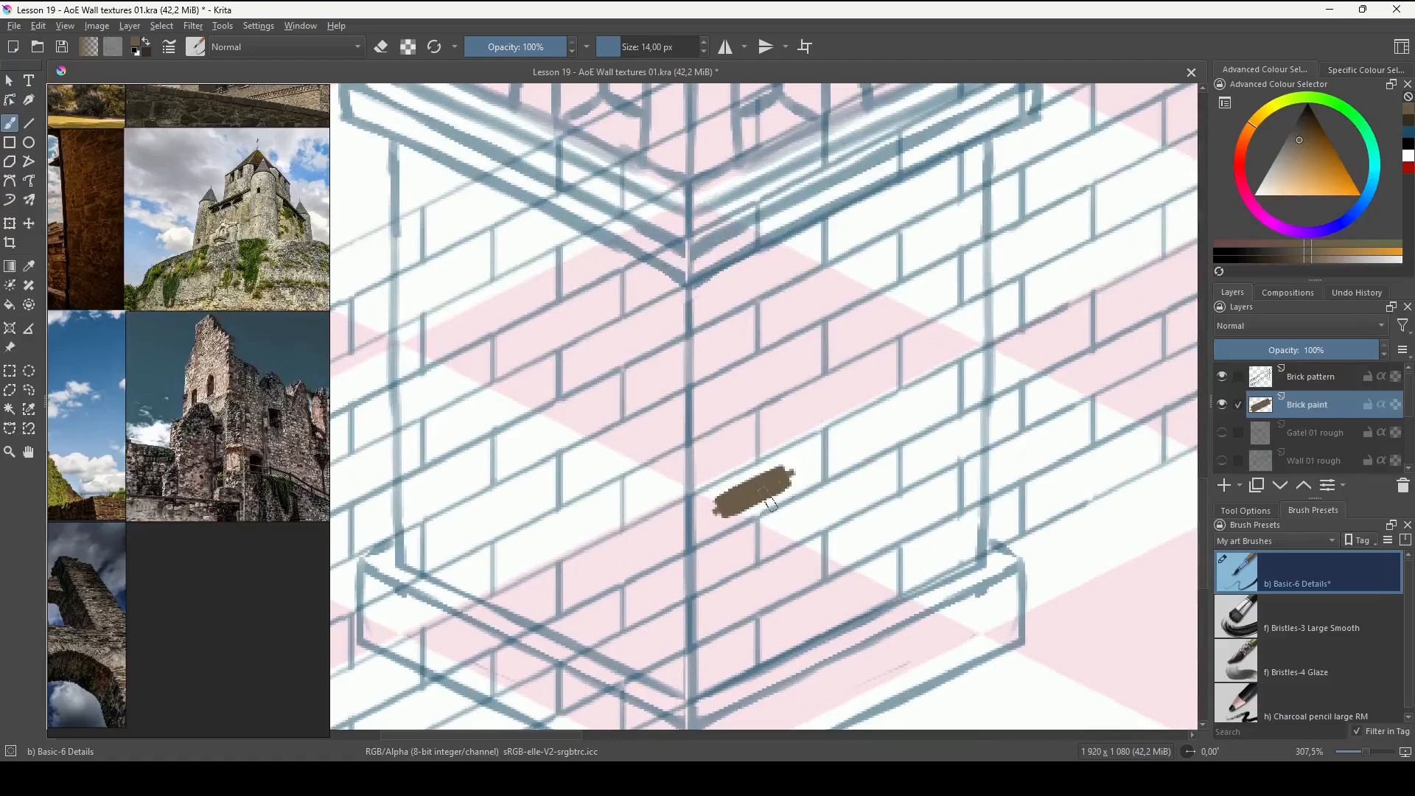
{"action": "mouse_move", "coordinate": [790, 471]}
{"action": "left_mouse_down"}
{"action": "mouse_move", "coordinate": [702, 508]}
{"action": "mouse_move", "coordinate": [705, 535]}
{"action": "mouse_move", "coordinate": [699, 524]}
{"action": "mouse_move", "coordinate": [786, 474]}
{"action": "mouse_move", "coordinate": [706, 504]}
{"action": "left_mouse_up"}
{"action": "scroll", "coordinate": [706, 504], "scroll_direction": "down", "scroll_amount": 3}
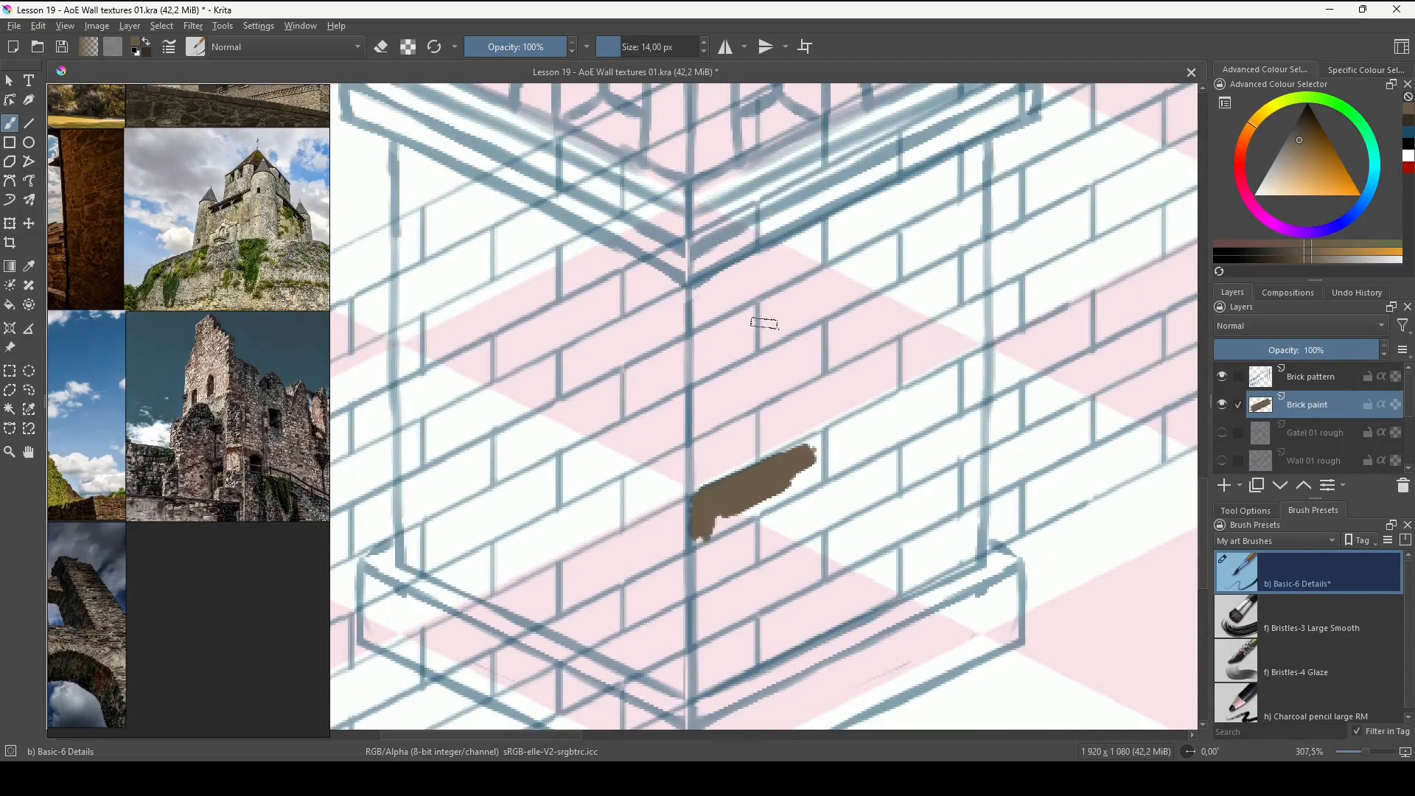
{"action": "scroll", "coordinate": [762, 321], "scroll_direction": "down", "scroll_amount": 2}
{"action": "left_click_drag", "start_coordinate": [817, 412], "coordinate": [799, 474]}
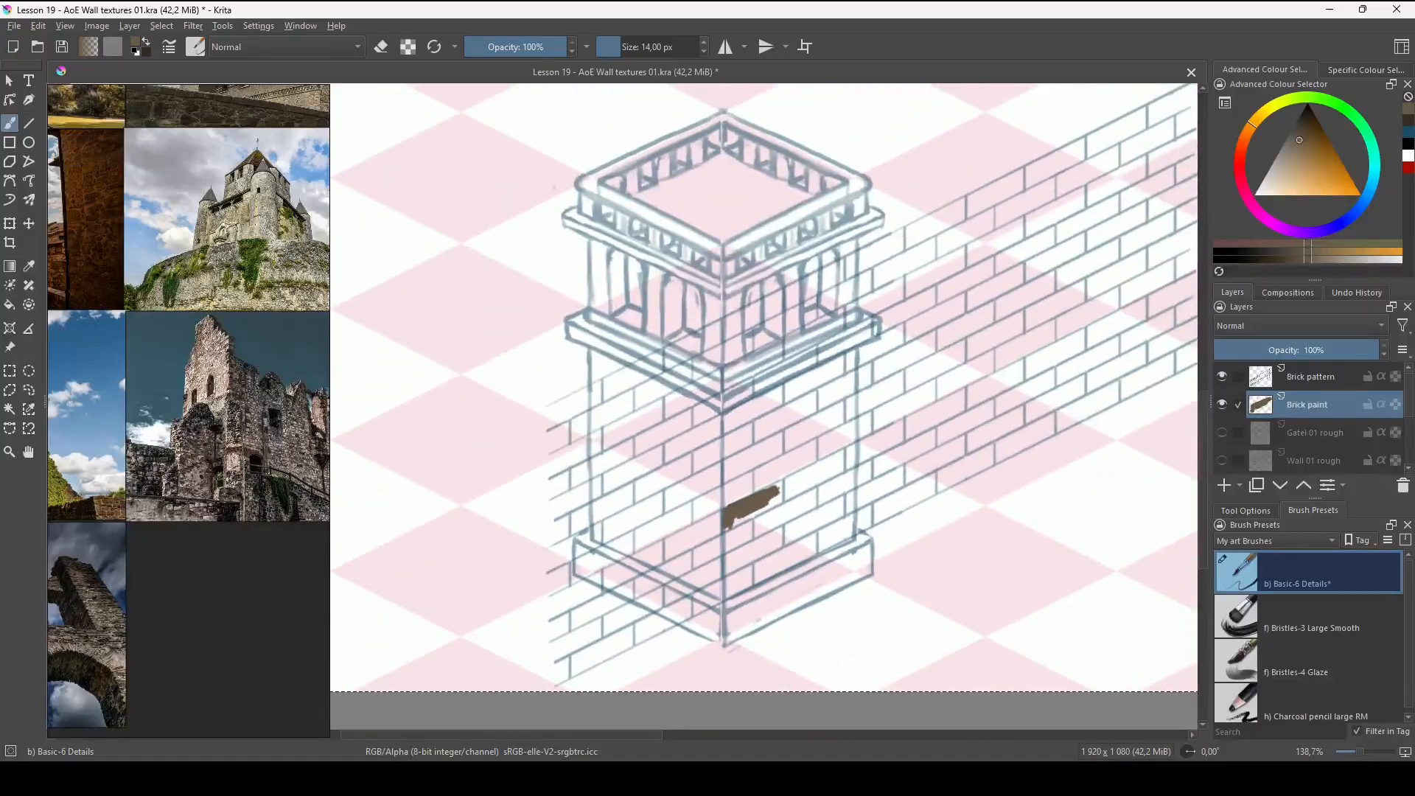
Enlarge the brush to 89,40 px and cover the whole sheared brick pattern with the medium-brown base colour.
{"action": "mouse_move", "coordinate": [646, 398]}
{"action": "left_mouse_down"}
{"action": "mouse_move", "coordinate": [631, 388]}
{"action": "mouse_move", "coordinate": [809, 294]}
{"action": "left_mouse_up"}
{"action": "left_click_drag", "start_coordinate": [801, 350], "coordinate": [879, 350]}
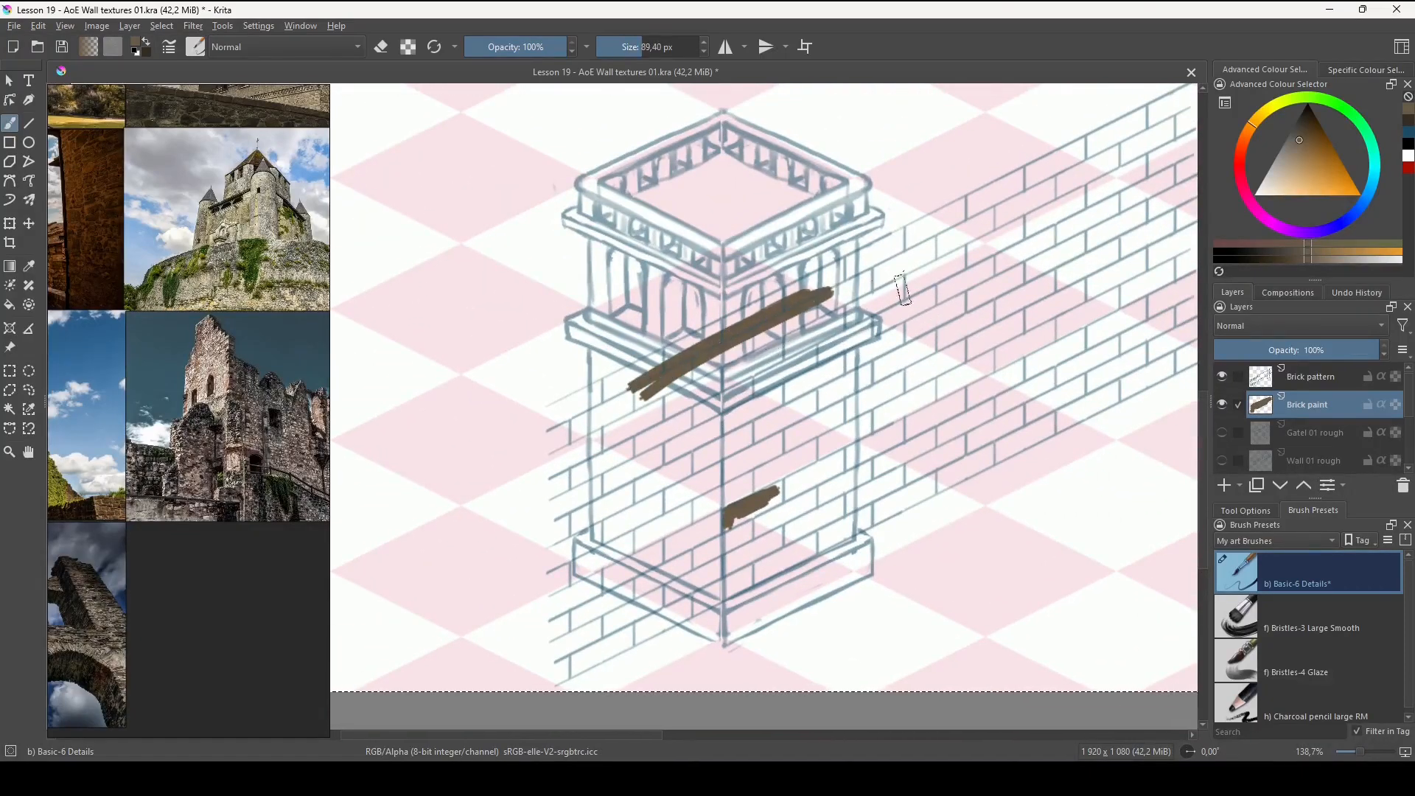
{"action": "mouse_move", "coordinate": [903, 291]}
{"action": "left_mouse_down"}
{"action": "mouse_move", "coordinate": [872, 412]}
{"action": "mouse_move", "coordinate": [742, 530]}
{"action": "mouse_move", "coordinate": [759, 549]}
{"action": "mouse_move", "coordinate": [789, 538]}
{"action": "mouse_move", "coordinate": [630, 622]}
{"action": "mouse_move", "coordinate": [722, 471]}
{"action": "mouse_move", "coordinate": [715, 380]}
{"action": "mouse_move", "coordinate": [654, 395]}
{"action": "mouse_move", "coordinate": [766, 316]}
{"action": "mouse_move", "coordinate": [962, 232]}
{"action": "left_mouse_up"}
{"action": "left_click_drag", "start_coordinate": [995, 288], "coordinate": [1011, 204]}
{"action": "mouse_move", "coordinate": [684, 394]}
{"action": "left_mouse_down"}
{"action": "mouse_move", "coordinate": [667, 361]}
{"action": "mouse_move", "coordinate": [603, 343]}
{"action": "mouse_move", "coordinate": [677, 398]}
{"action": "mouse_move", "coordinate": [767, 419]}
{"action": "mouse_move", "coordinate": [1039, 352]}
{"action": "left_mouse_up"}
{"action": "left_click_drag", "start_coordinate": [913, 433], "coordinate": [767, 506]}
{"action": "mouse_move", "coordinate": [862, 435]}
{"action": "left_mouse_down"}
{"action": "mouse_move", "coordinate": [729, 435]}
{"action": "mouse_move", "coordinate": [947, 287]}
{"action": "left_mouse_up"}
{"action": "left_click_drag", "start_coordinate": [958, 276], "coordinate": [854, 377]}
{"action": "mouse_move", "coordinate": [811, 324]}
{"action": "left_mouse_down"}
{"action": "mouse_move", "coordinate": [939, 221]}
{"action": "mouse_move", "coordinate": [903, 291]}
{"action": "mouse_move", "coordinate": [947, 446]}
{"action": "mouse_move", "coordinate": [904, 454]}
{"action": "left_mouse_up"}
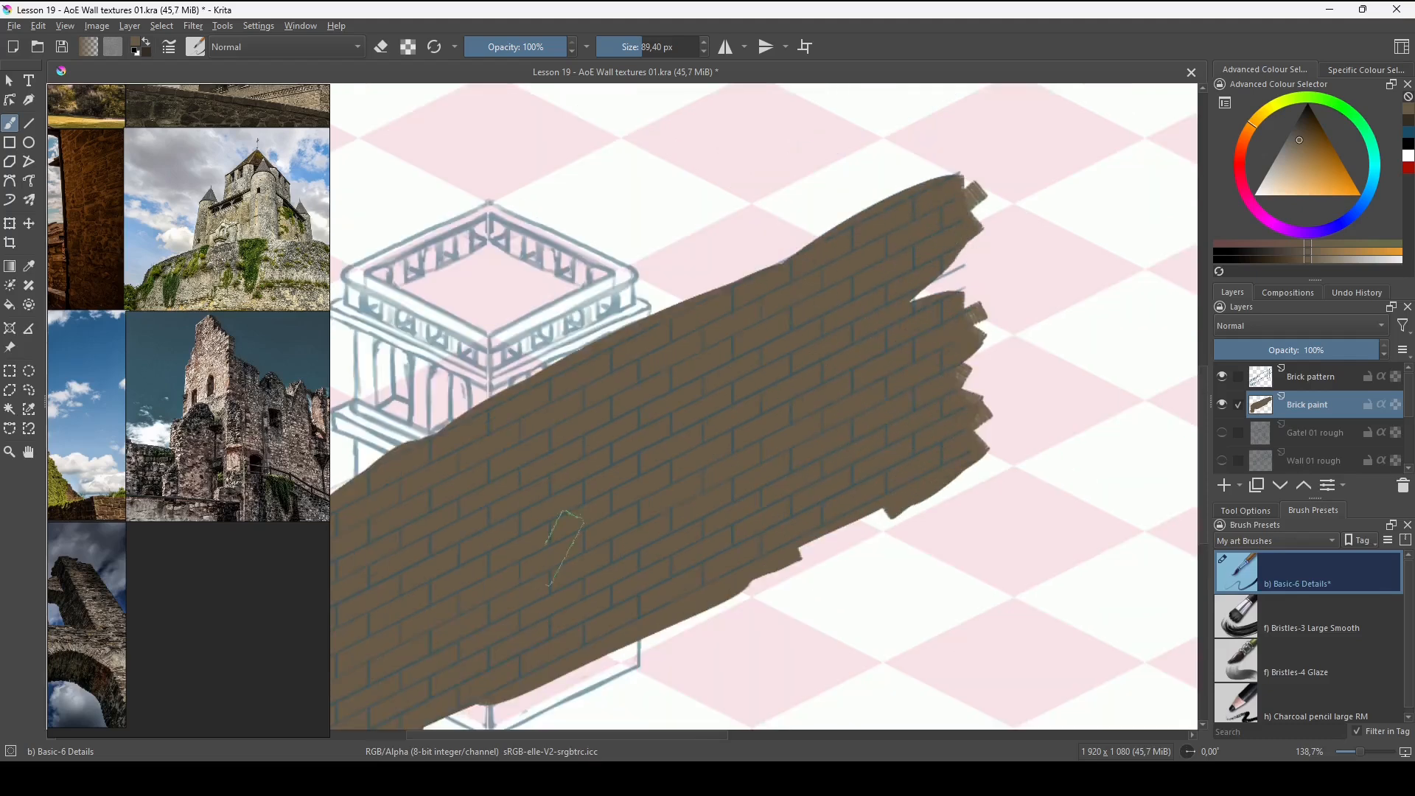
{"action": "left_click_drag", "start_coordinate": [547, 508], "coordinate": [851, 398]}
{"action": "left_click_drag", "start_coordinate": [784, 310], "coordinate": [669, 352]}
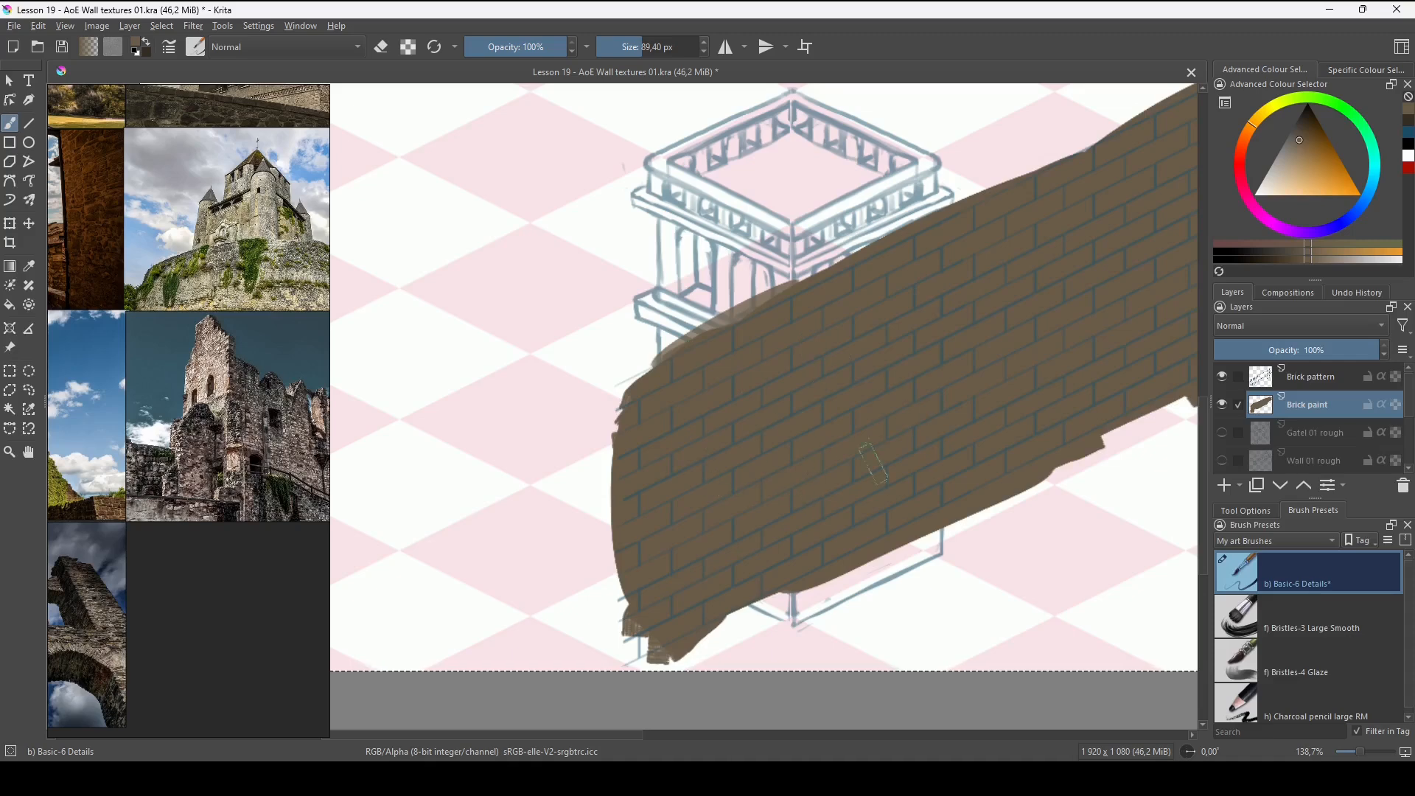
Choose a slightly lighter brown and brush soft diagonal tone variations across the brick base.
{"action": "left_click_drag", "start_coordinate": [1081, 269], "coordinate": [992, 284]}
{"action": "left_click", "coordinate": [1303, 145]}
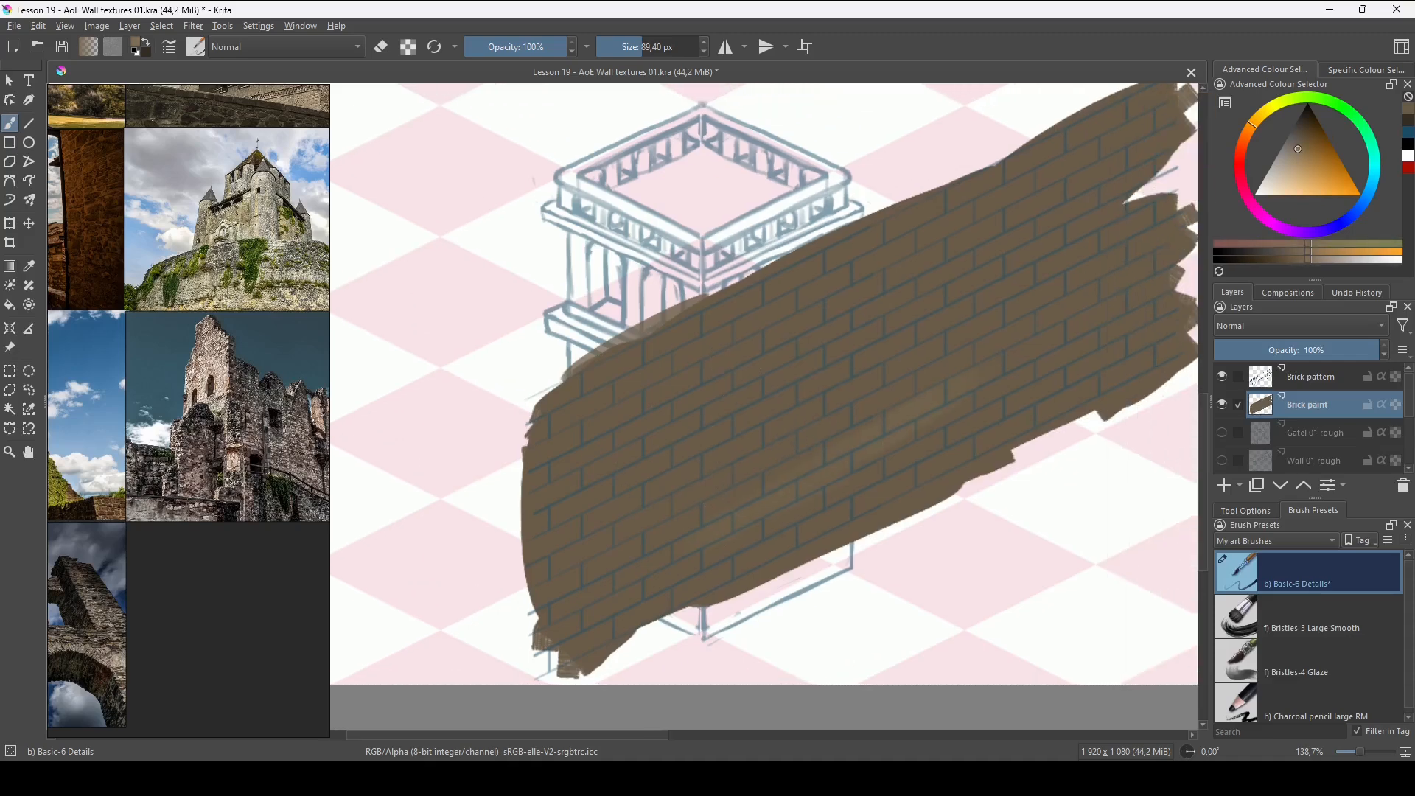
{"action": "mouse_move", "coordinate": [638, 557]}
{"action": "left_mouse_down"}
{"action": "mouse_move", "coordinate": [617, 585]}
{"action": "mouse_move", "coordinate": [711, 455]}
{"action": "mouse_move", "coordinate": [937, 320]}
{"action": "mouse_move", "coordinate": [918, 254]}
{"action": "mouse_move", "coordinate": [704, 337]}
{"action": "left_mouse_up"}
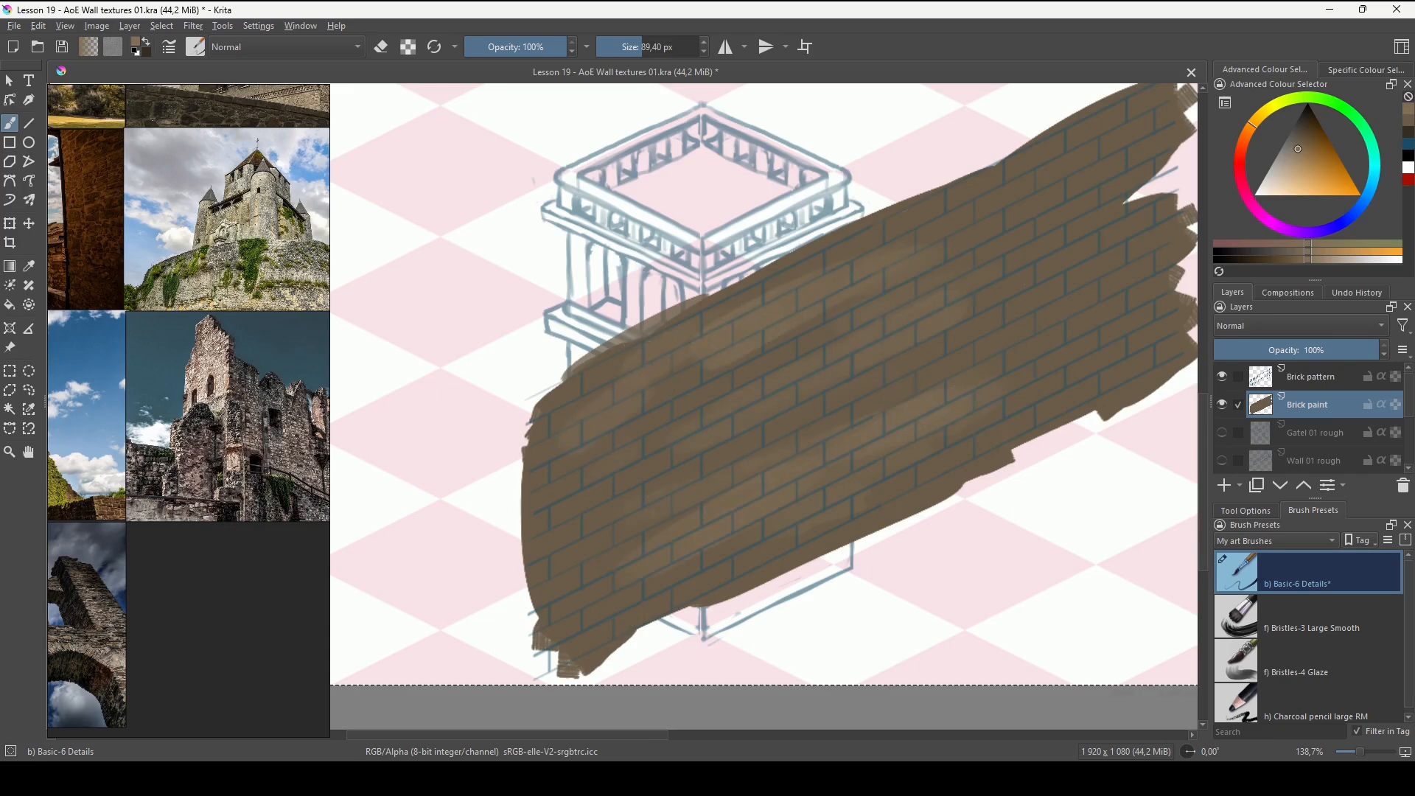
{"action": "mouse_move", "coordinate": [971, 459]}
{"action": "left_mouse_down"}
{"action": "mouse_move", "coordinate": [877, 508]}
{"action": "mouse_move", "coordinate": [709, 560]}
{"action": "left_mouse_up"}
Pick a light greyish beige and dab scattered pale patches over the brown brick area.
{"action": "left_click_drag", "start_coordinate": [939, 377], "coordinate": [840, 411]}
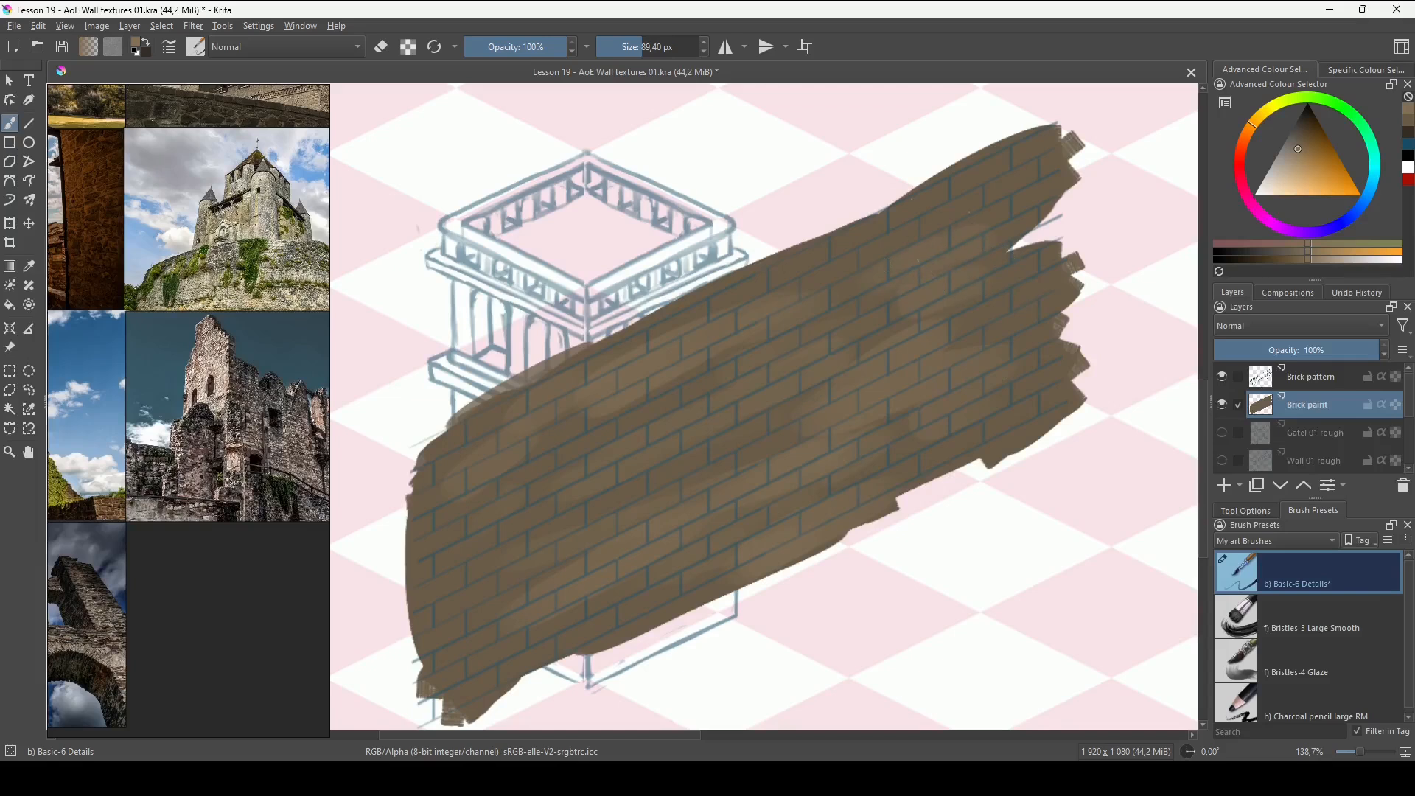
{"action": "left_click", "coordinate": [1302, 158]}
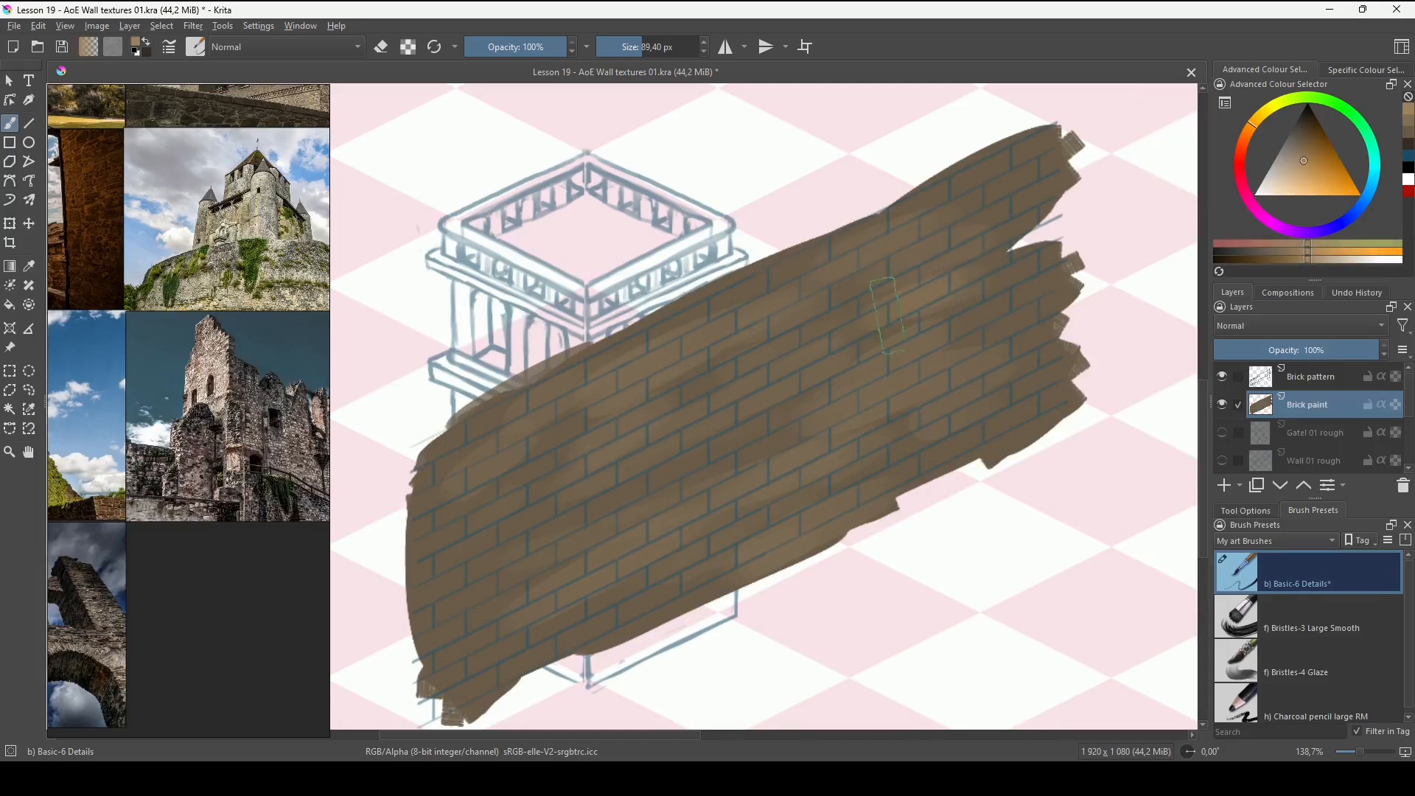
{"action": "left_click_drag", "start_coordinate": [1307, 157], "coordinate": [1282, 162]}
{"action": "mouse_move", "coordinate": [757, 398]}
{"action": "left_mouse_down"}
{"action": "mouse_move", "coordinate": [543, 506]}
{"action": "mouse_move", "coordinate": [746, 409]}
{"action": "mouse_move", "coordinate": [582, 417]}
{"action": "mouse_move", "coordinate": [580, 398]}
{"action": "mouse_move", "coordinate": [525, 412]}
{"action": "left_mouse_up"}
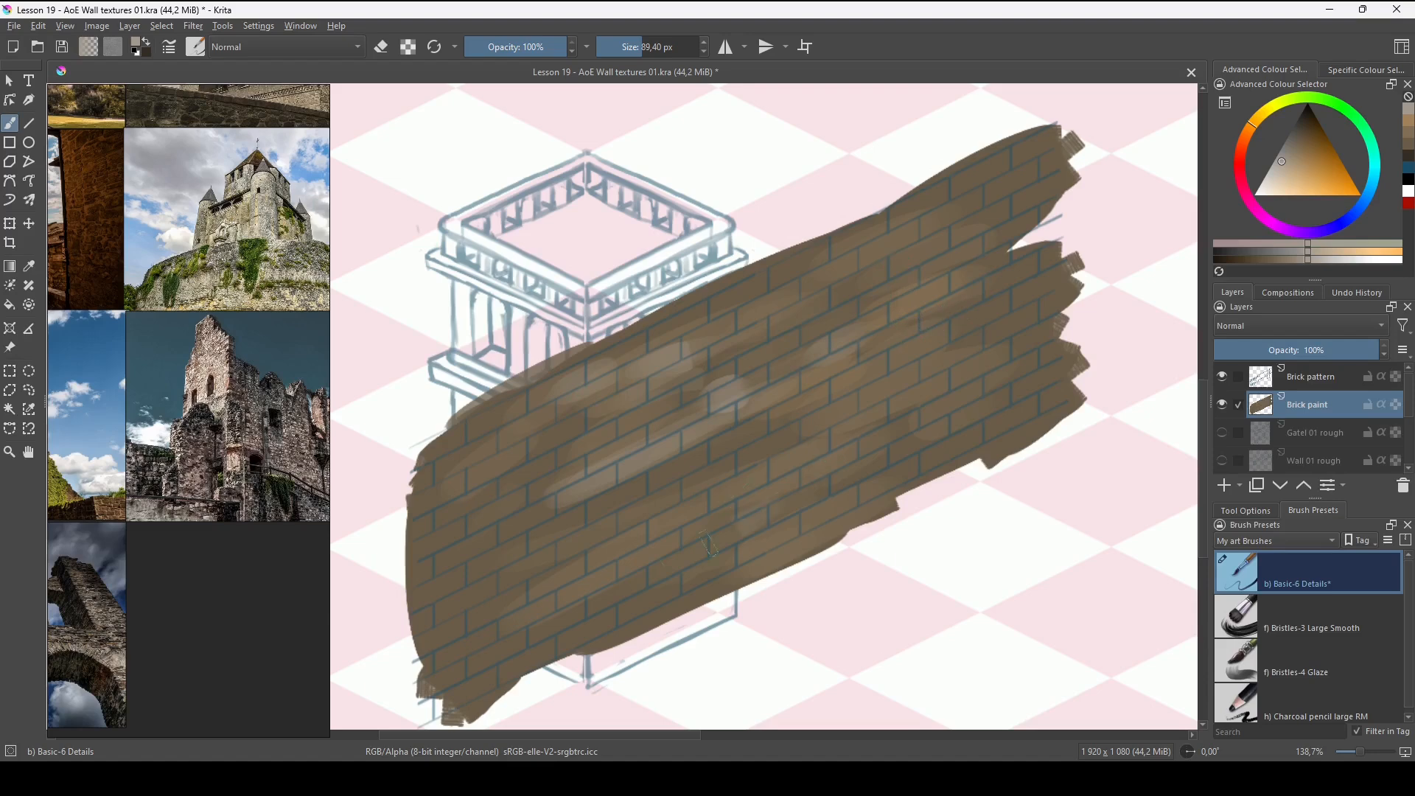
{"action": "mouse_move", "coordinate": [917, 364]}
{"action": "left_mouse_down"}
{"action": "mouse_move", "coordinate": [1021, 188]}
{"action": "mouse_move", "coordinate": [943, 177]}
{"action": "left_mouse_up"}
{"action": "mouse_move", "coordinate": [814, 325]}
{"action": "left_mouse_down"}
{"action": "mouse_move", "coordinate": [529, 449]}
{"action": "mouse_move", "coordinate": [475, 508]}
{"action": "left_mouse_up"}
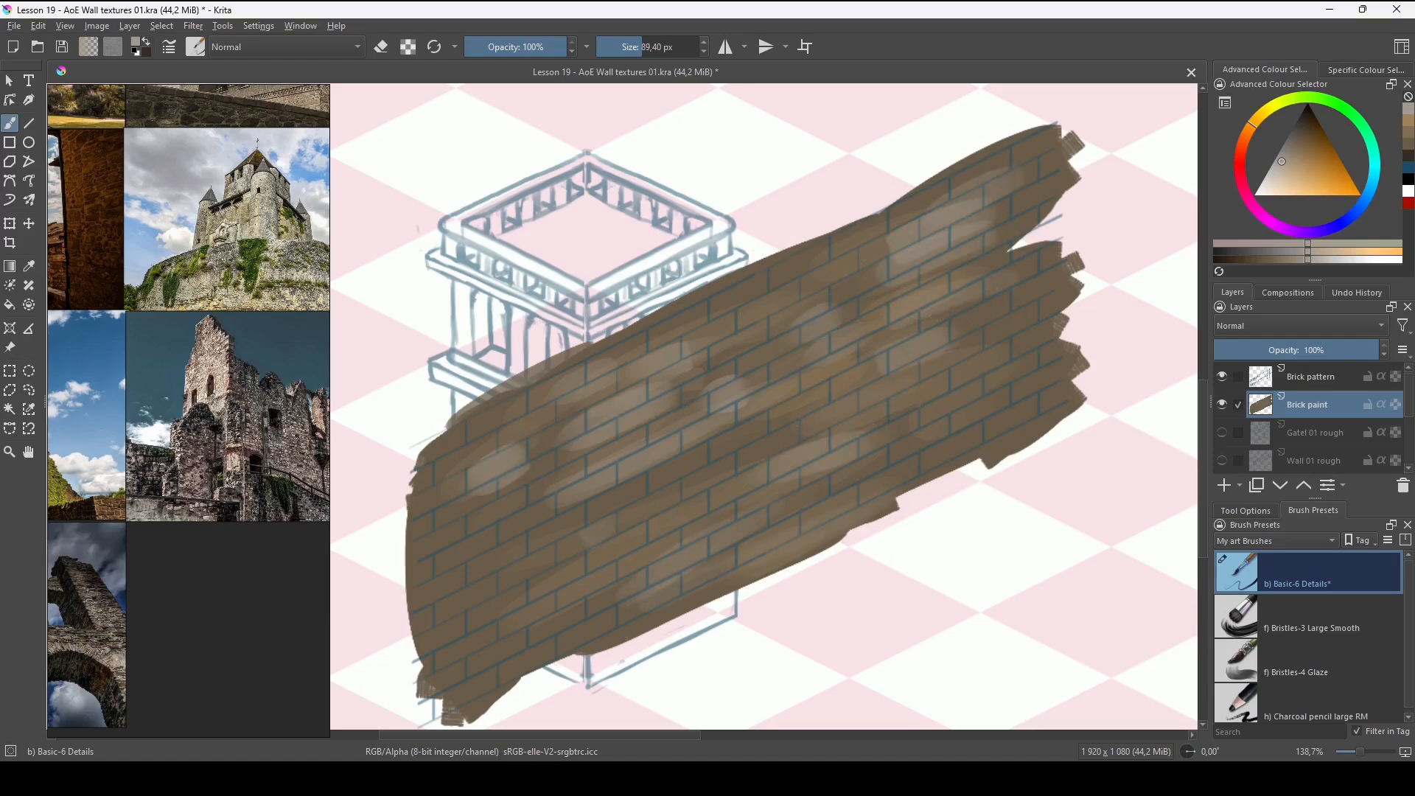
{"action": "left_click_drag", "start_coordinate": [483, 604], "coordinate": [582, 538]}
Lower the brush opacity to 27% and glaze medium-brown tones over the pale patches to soften the brick area.
{"action": "left_click_drag", "start_coordinate": [560, 46], "coordinate": [492, 56]}
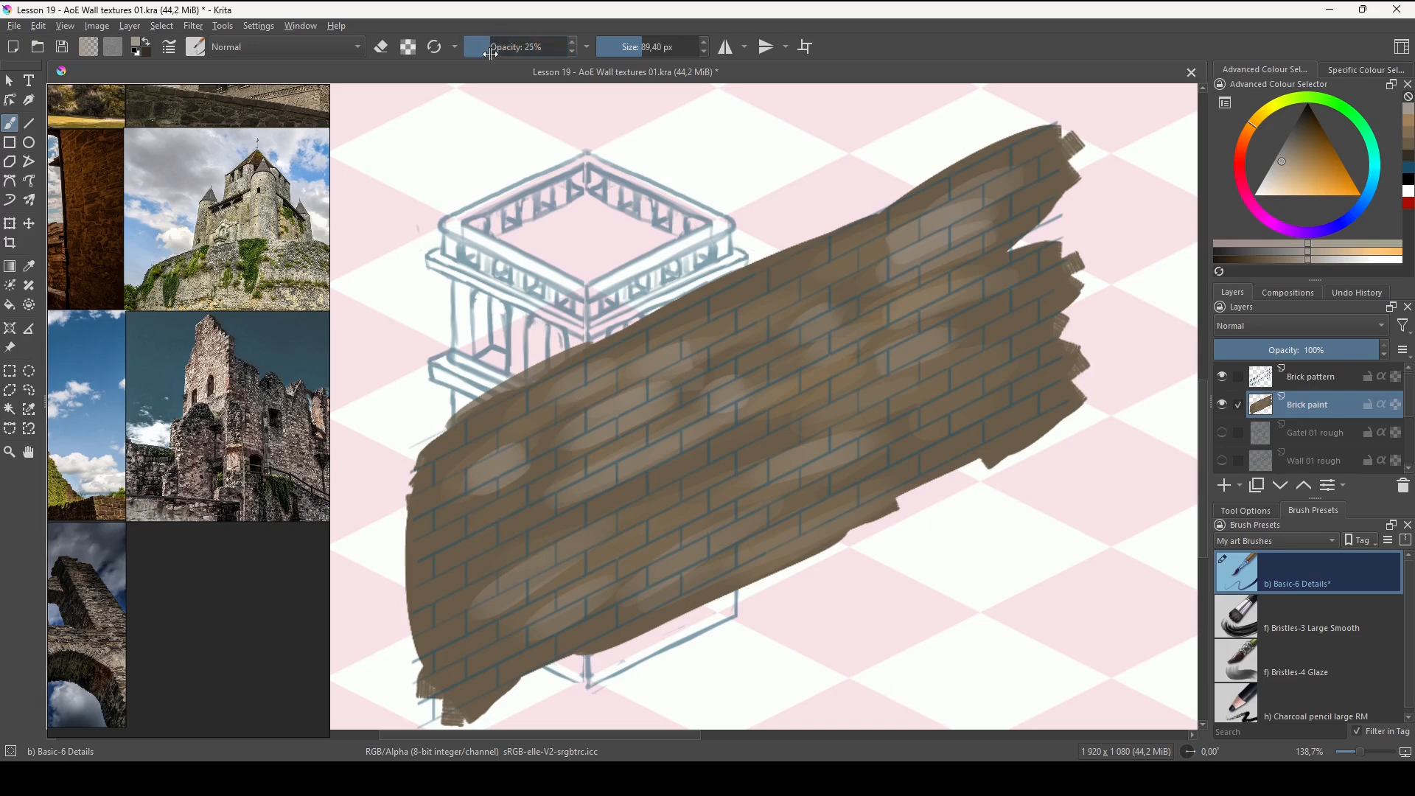
{"action": "mouse_move", "coordinate": [781, 446]}
{"action": "left_mouse_down"}
{"action": "mouse_move", "coordinate": [663, 486]}
{"action": "mouse_move", "coordinate": [818, 427]}
{"action": "left_mouse_up"}
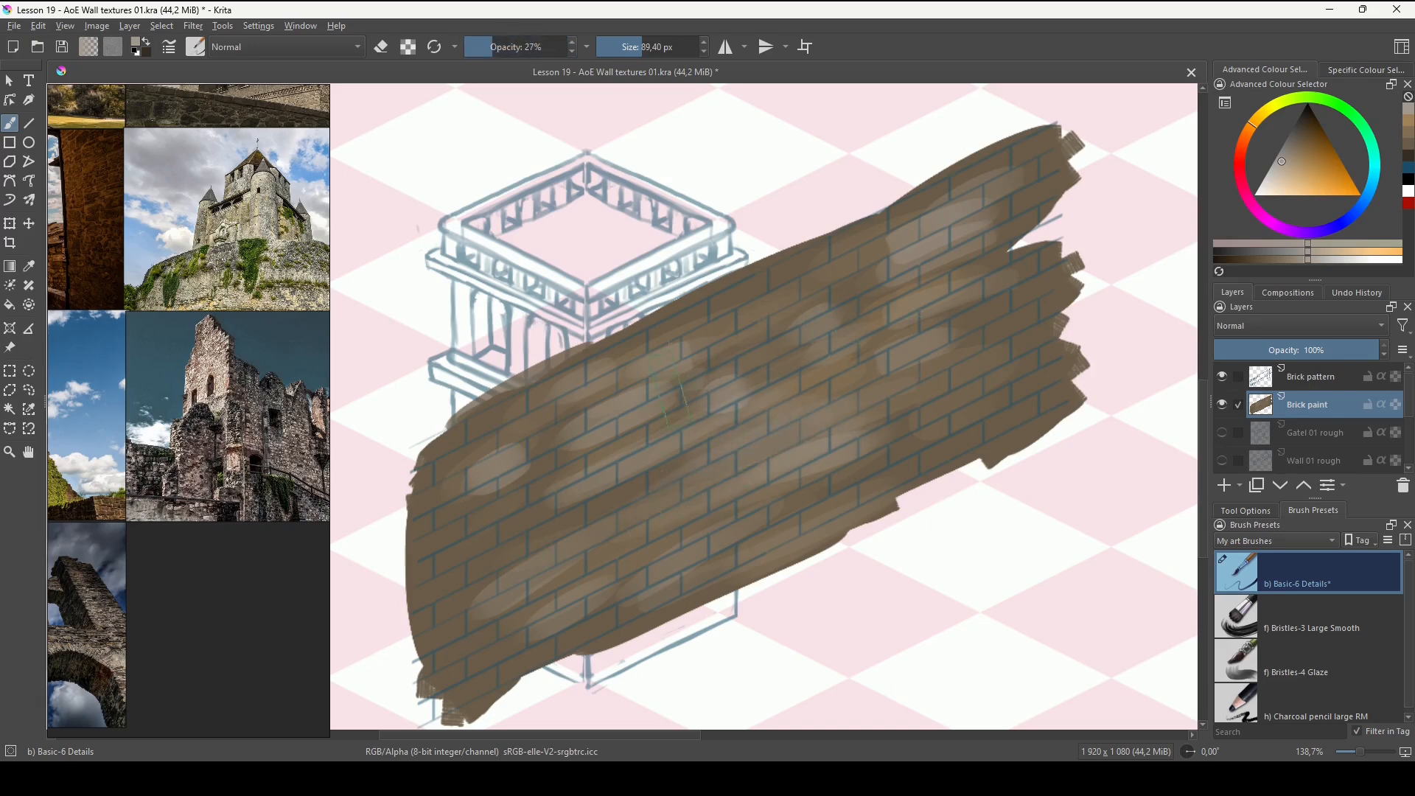
{"action": "left_click", "coordinate": [1300, 152]}
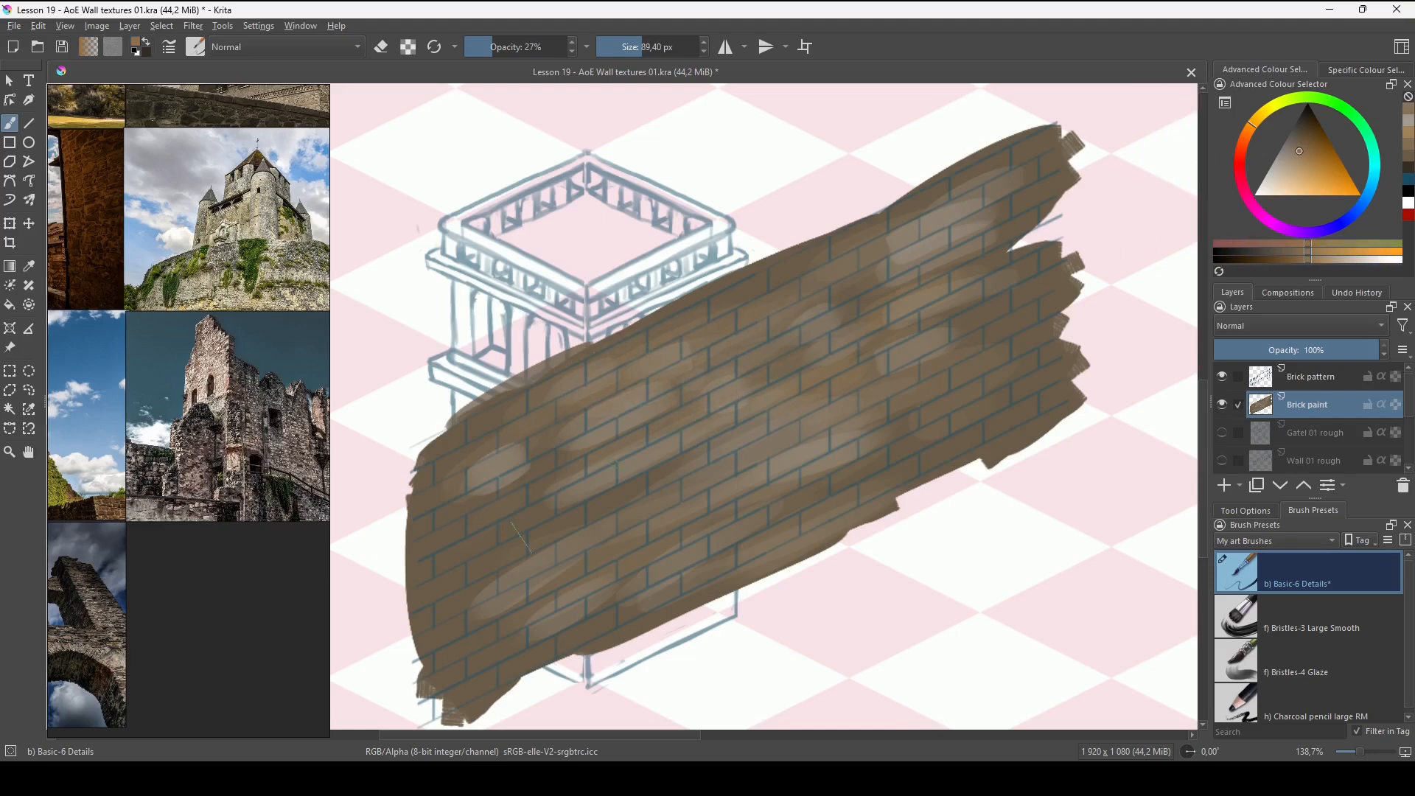
{"action": "mouse_move", "coordinate": [597, 572]}
{"action": "left_mouse_down"}
{"action": "mouse_move", "coordinate": [730, 476]}
{"action": "mouse_move", "coordinate": [594, 556]}
{"action": "left_mouse_up"}
{"action": "left_click_drag", "start_coordinate": [856, 470], "coordinate": [1022, 345]}
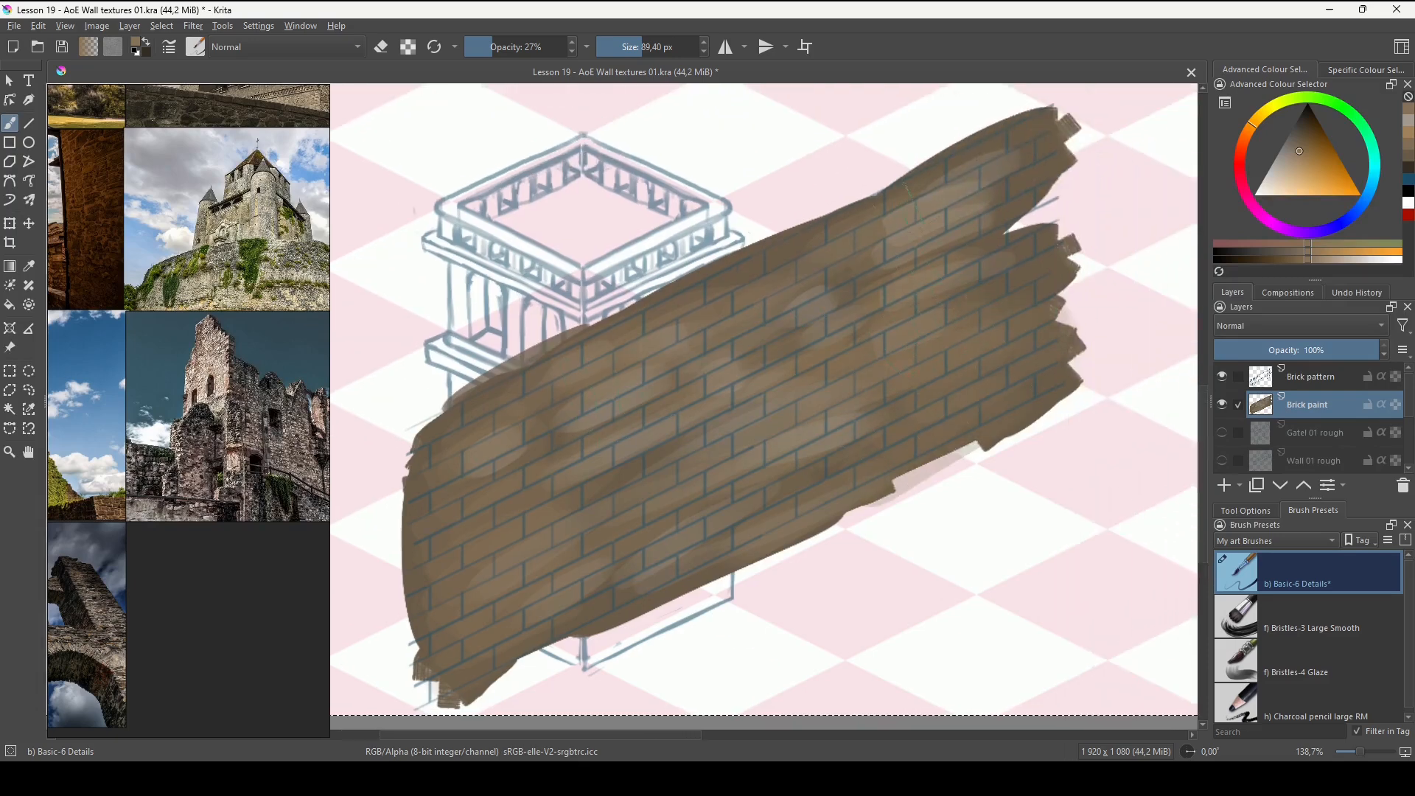
Tint scattered parts of the brick area with faint dark reddish-brown and olive-green glazes.
{"action": "mouse_move", "coordinate": [1302, 149]}
{"action": "left_mouse_down"}
{"action": "mouse_move", "coordinate": [1304, 137]}
{"action": "mouse_move", "coordinate": [1247, 133]}
{"action": "left_mouse_up"}
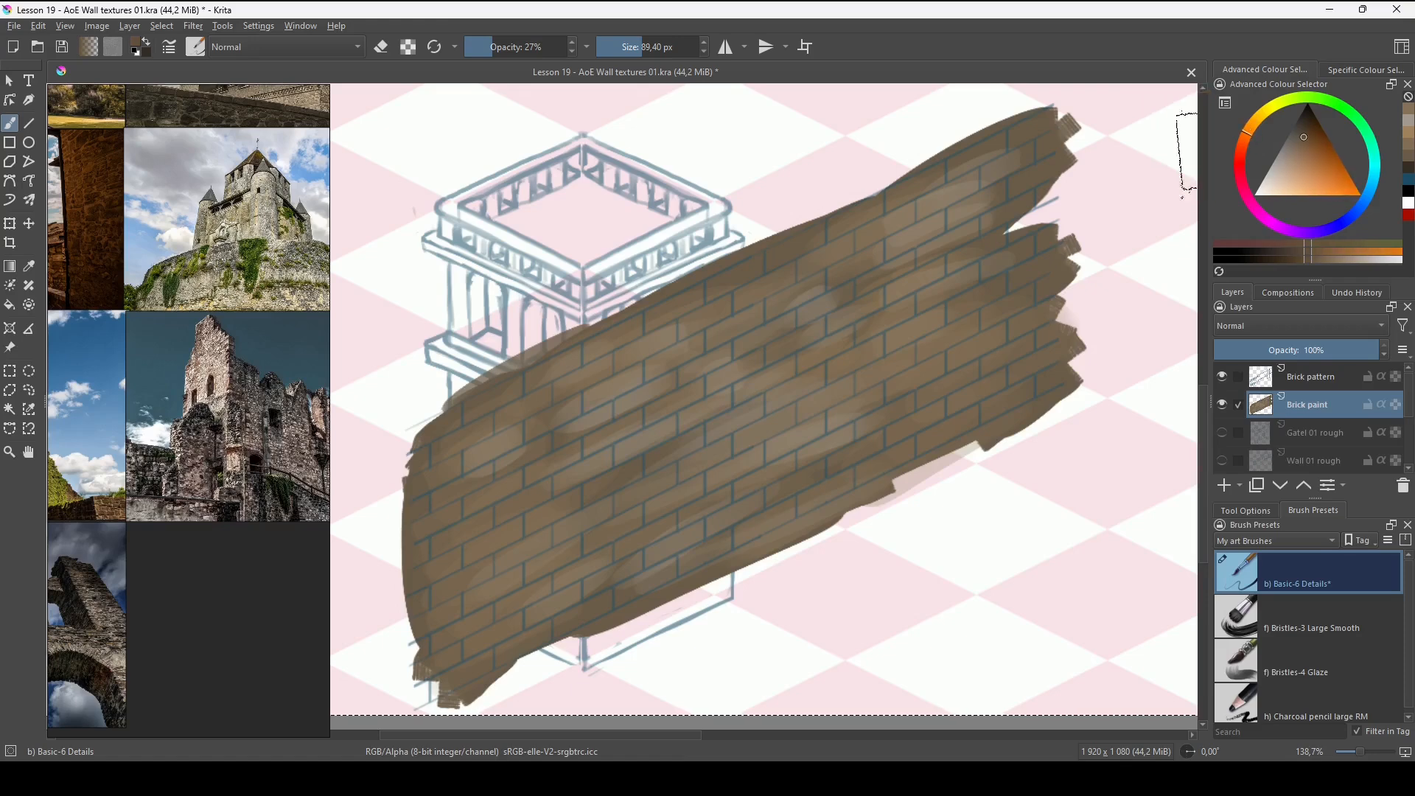
{"action": "left_click", "coordinate": [1248, 137]}
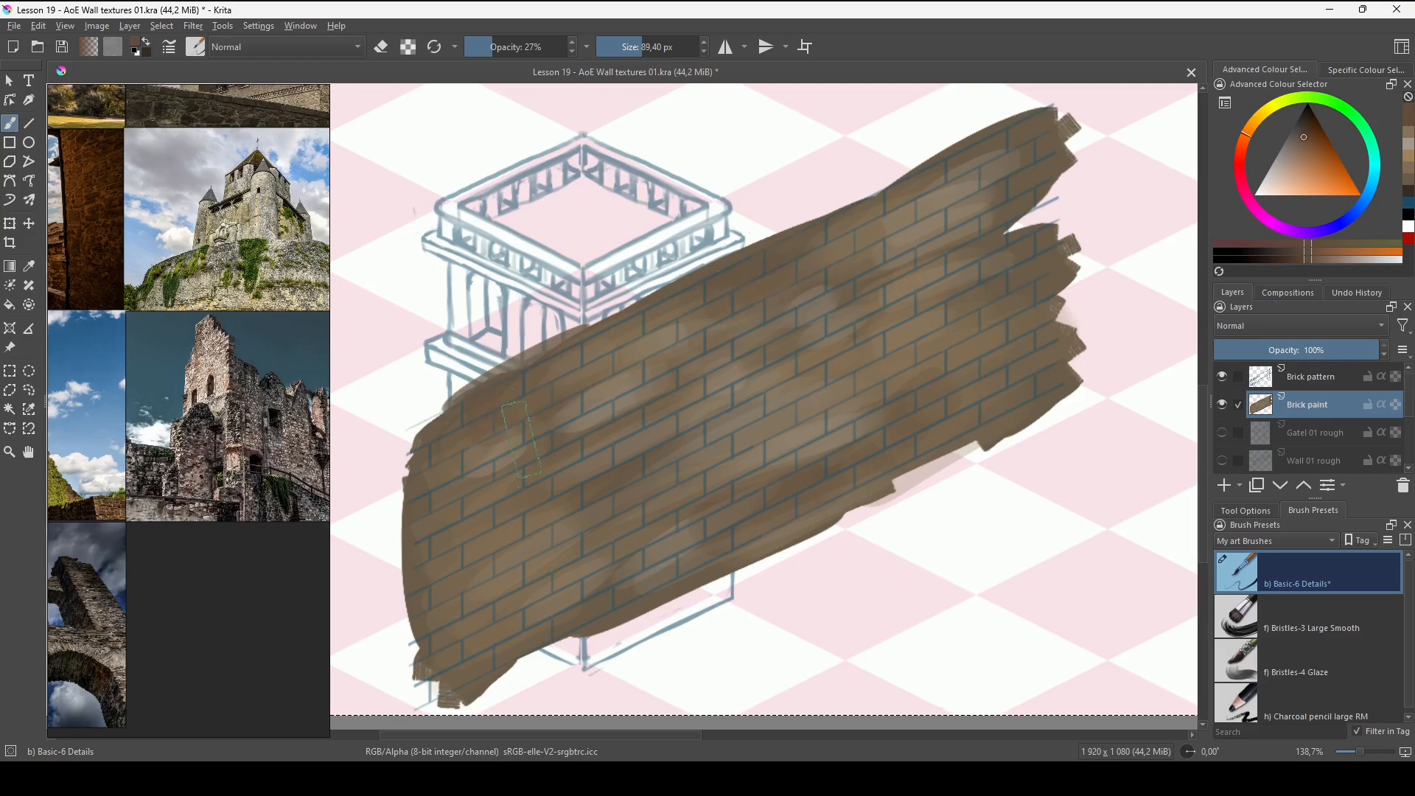
{"action": "left_click_drag", "start_coordinate": [1258, 134], "coordinate": [1288, 99]}
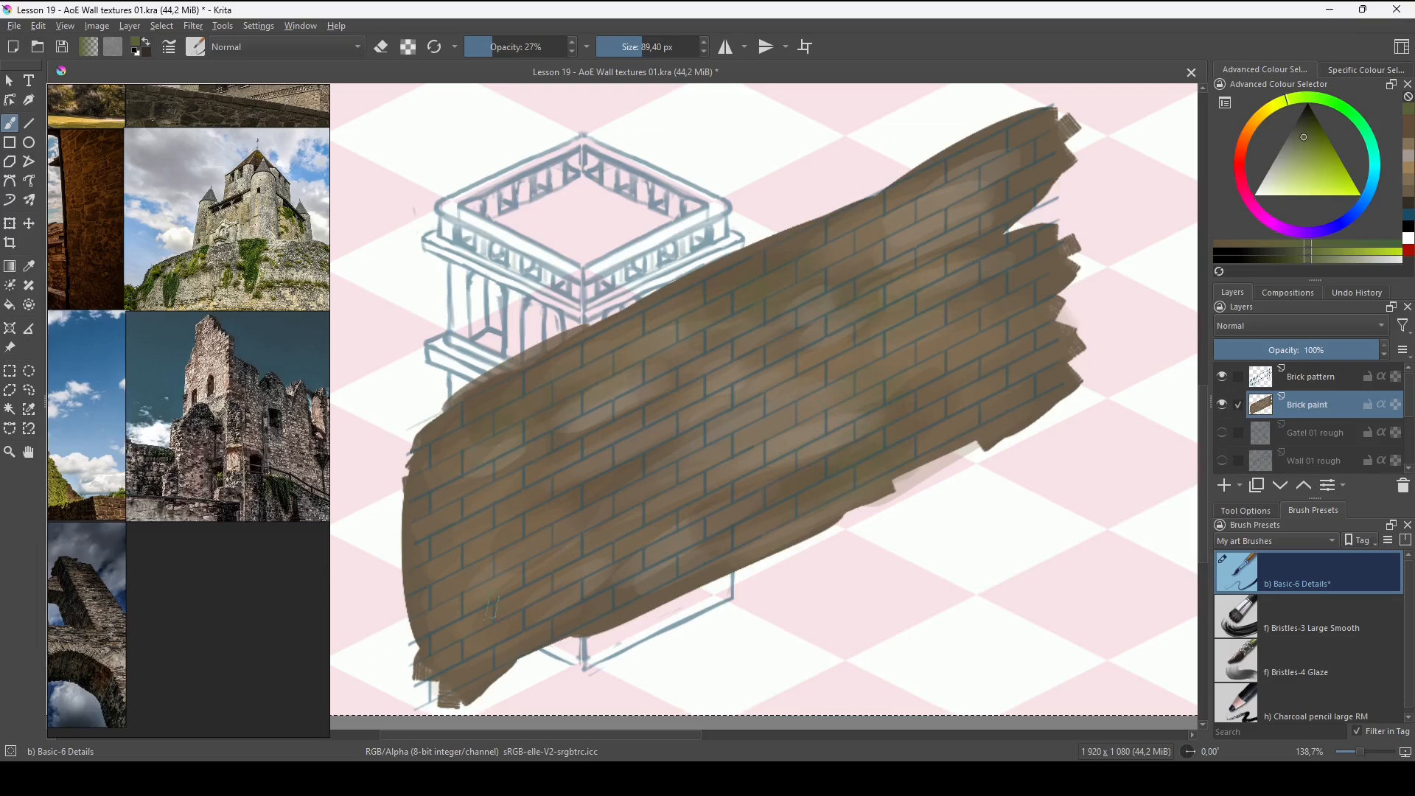
{"action": "mouse_move", "coordinate": [656, 608]}
{"action": "left_mouse_down"}
{"action": "mouse_move", "coordinate": [838, 543]}
{"action": "mouse_move", "coordinate": [861, 516]}
{"action": "left_mouse_up"}
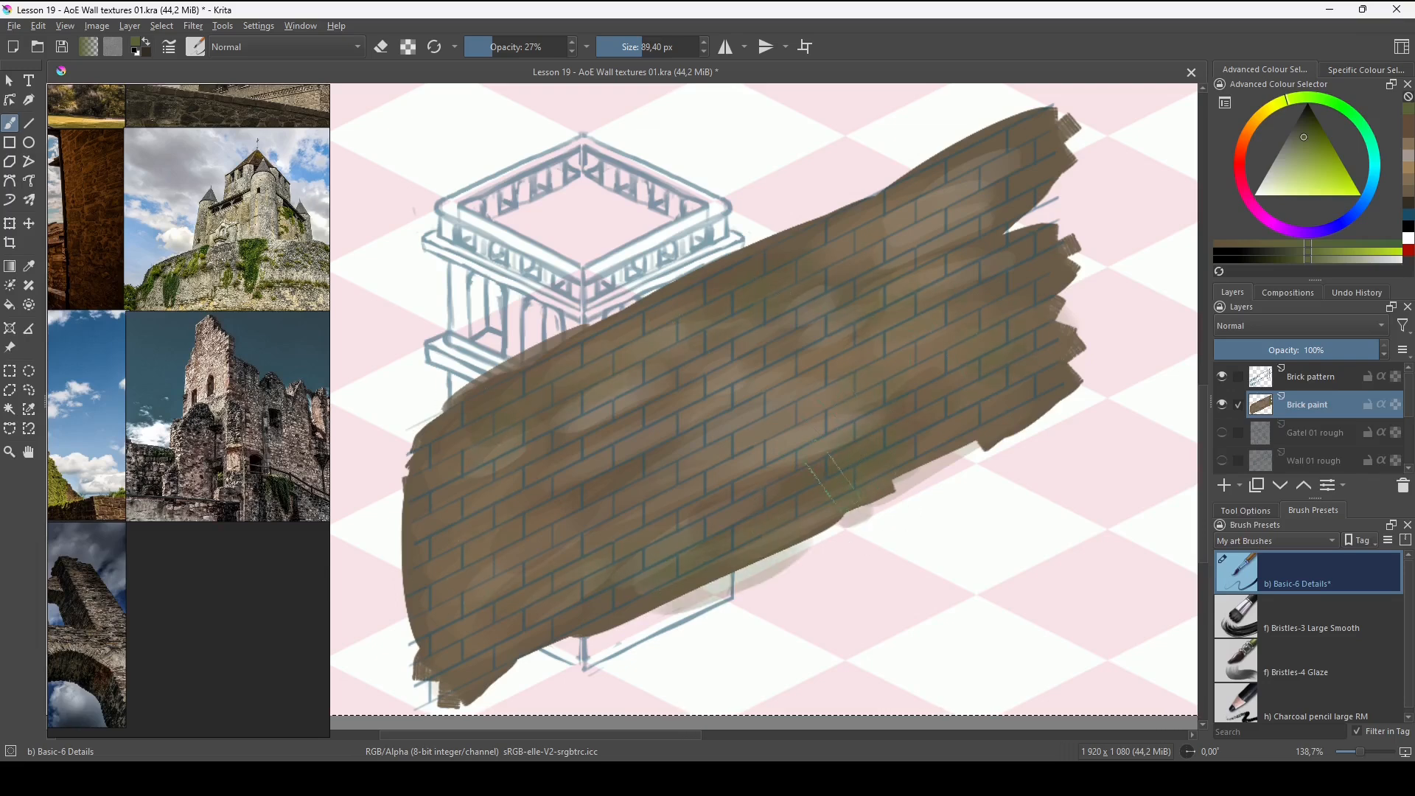
Glaze muted blue patches across the bricks and blend them with a dark yellowish brown.
{"action": "mouse_move", "coordinate": [1302, 105]}
{"action": "left_mouse_down"}
{"action": "mouse_move", "coordinate": [1369, 137]}
{"action": "mouse_move", "coordinate": [1369, 196]}
{"action": "left_mouse_up"}
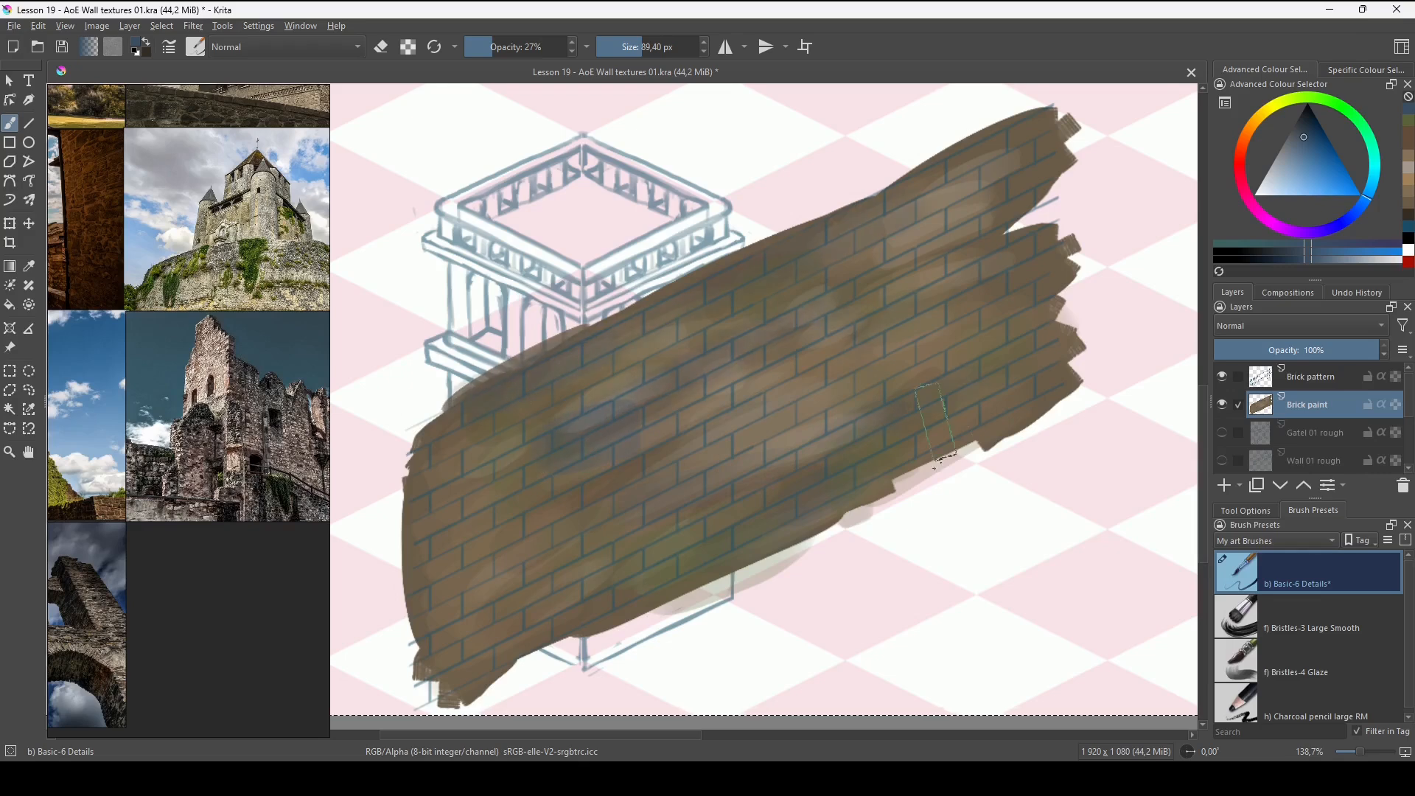
{"action": "left_click_drag", "start_coordinate": [938, 459], "coordinate": [1027, 354]}
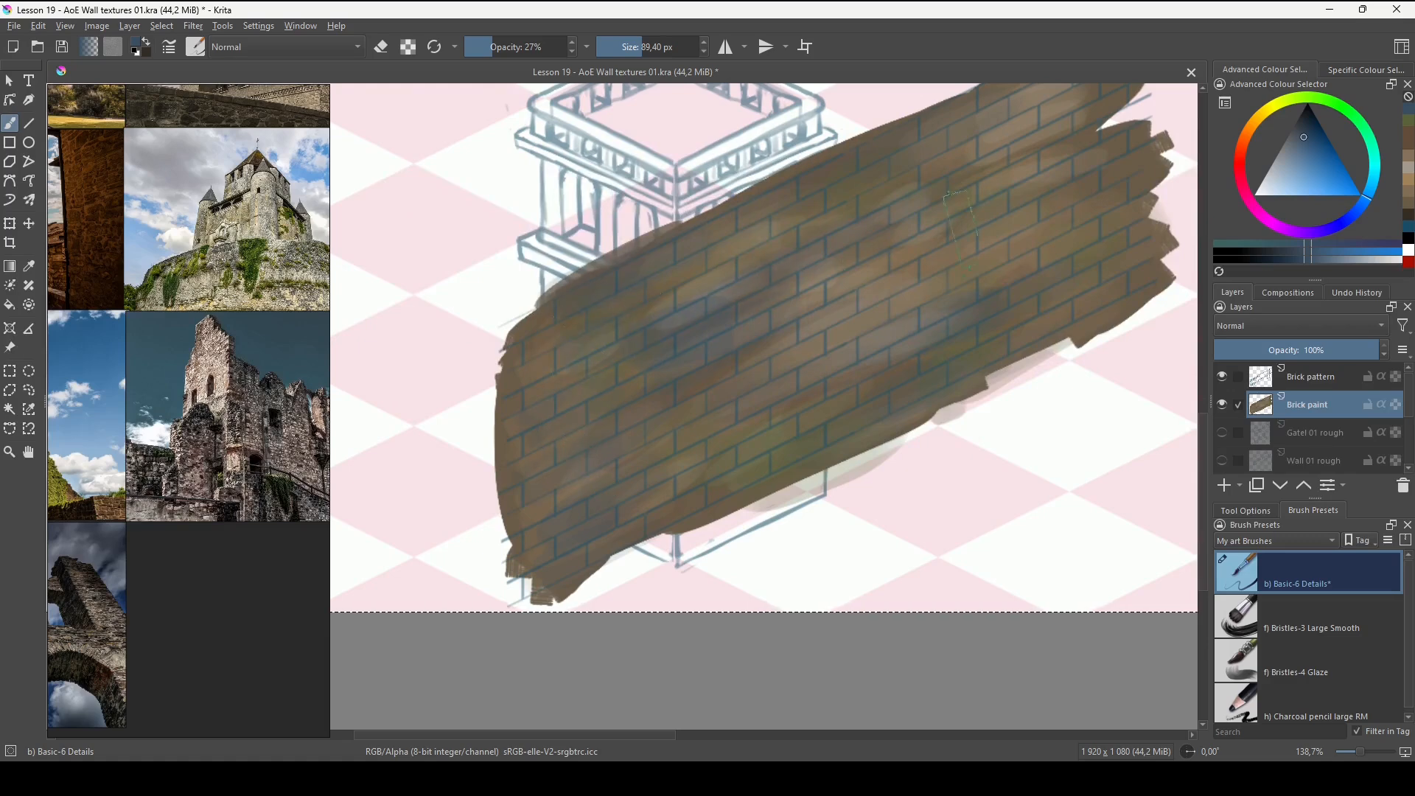
{"action": "left_click", "coordinate": [1259, 116]}
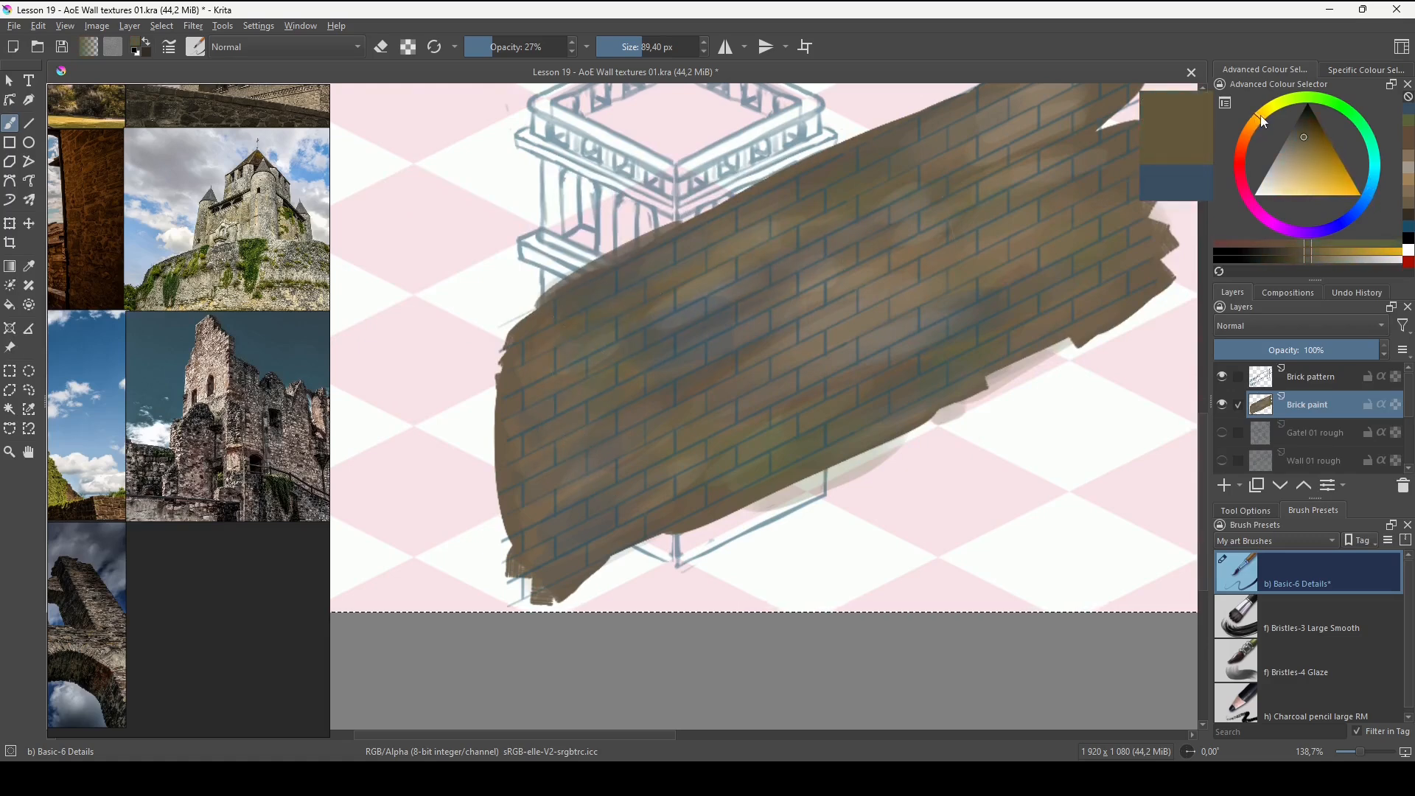
{"action": "mouse_move", "coordinate": [737, 302]}
{"action": "left_mouse_down"}
{"action": "mouse_move", "coordinate": [663, 332]}
{"action": "mouse_move", "coordinate": [600, 325]}
{"action": "left_mouse_up"}
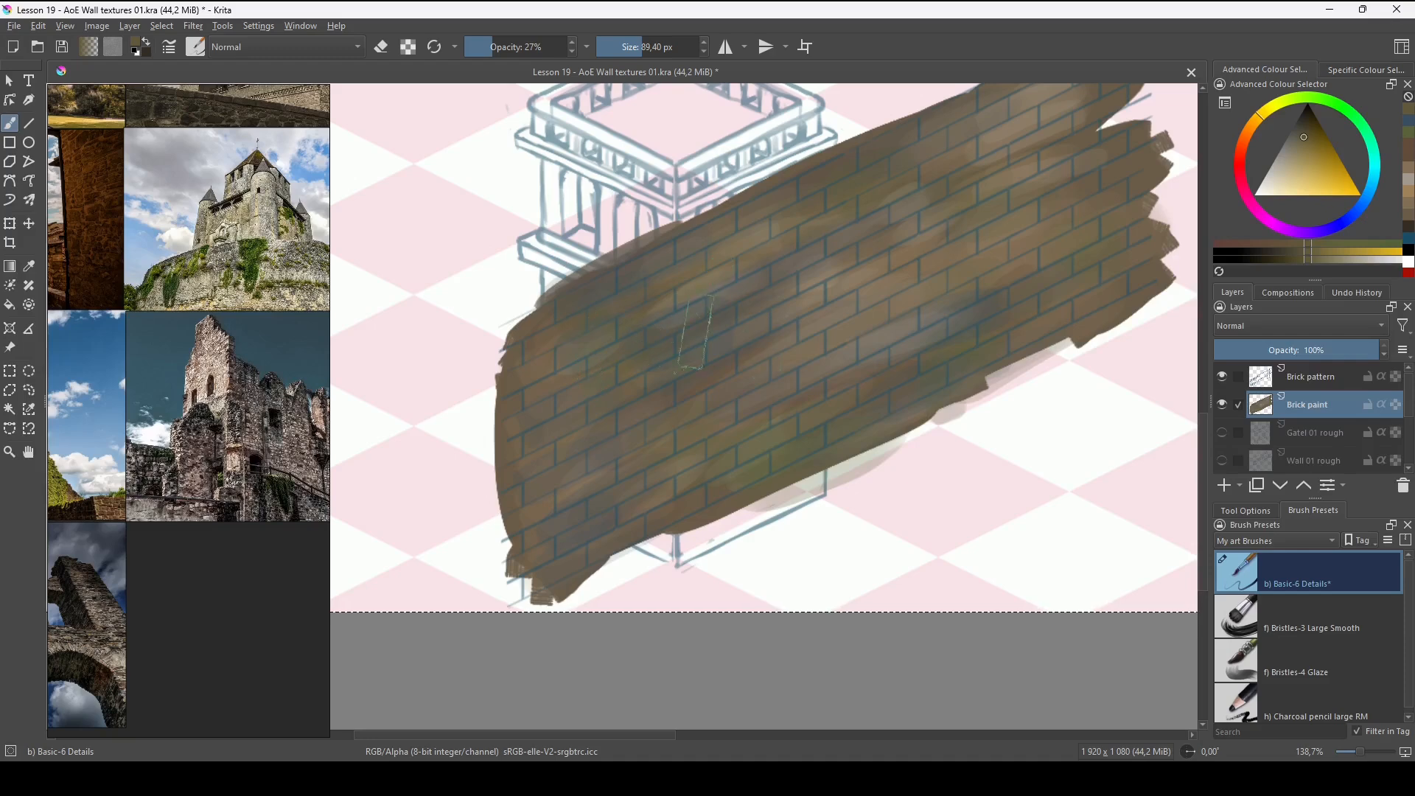
{"action": "left_click_drag", "start_coordinate": [708, 324], "coordinate": [704, 316]}
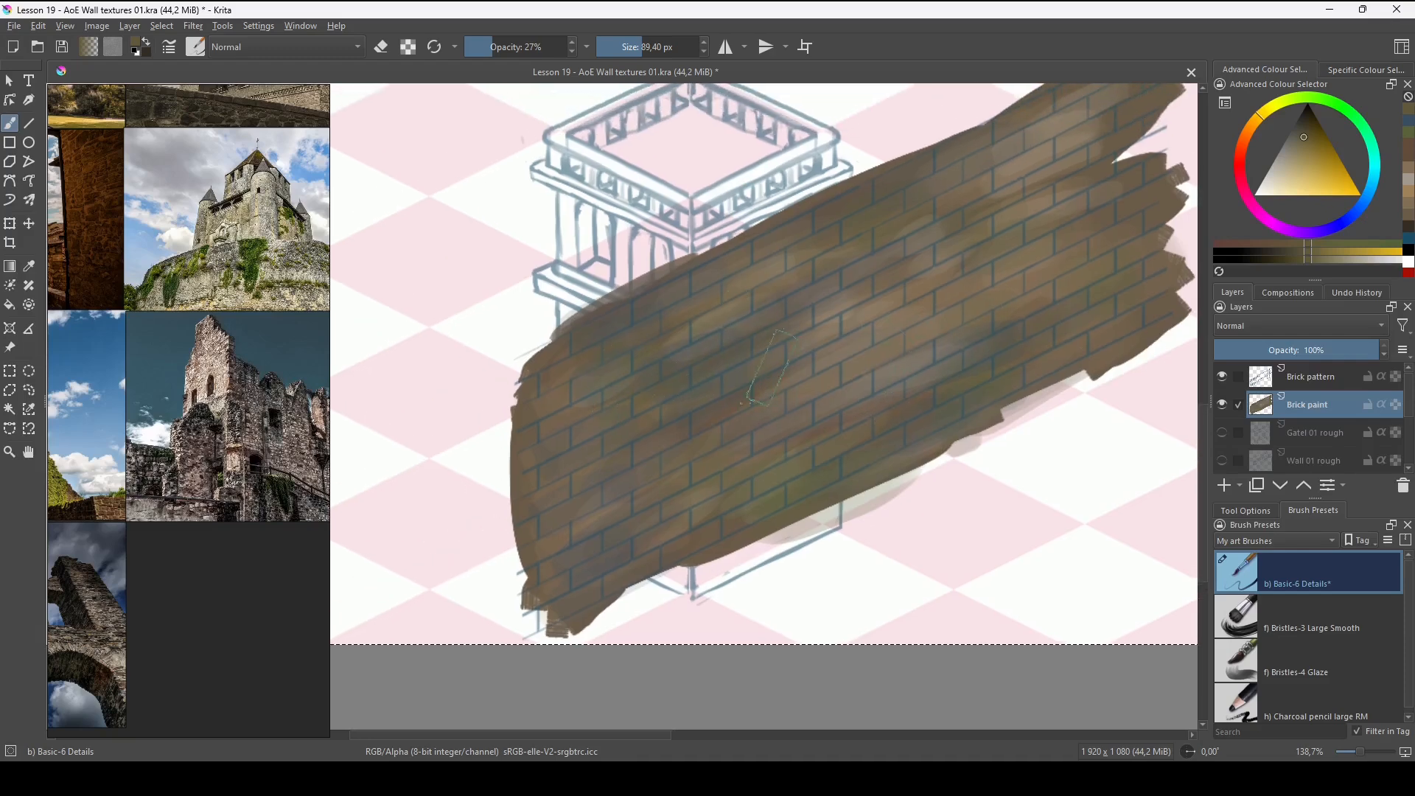
Pick a lighter ochre brown and brush soft translucent variations over the middle of the brick area.
{"action": "left_click", "coordinate": [1304, 153]}
{"action": "left_click", "coordinate": [1254, 120]}
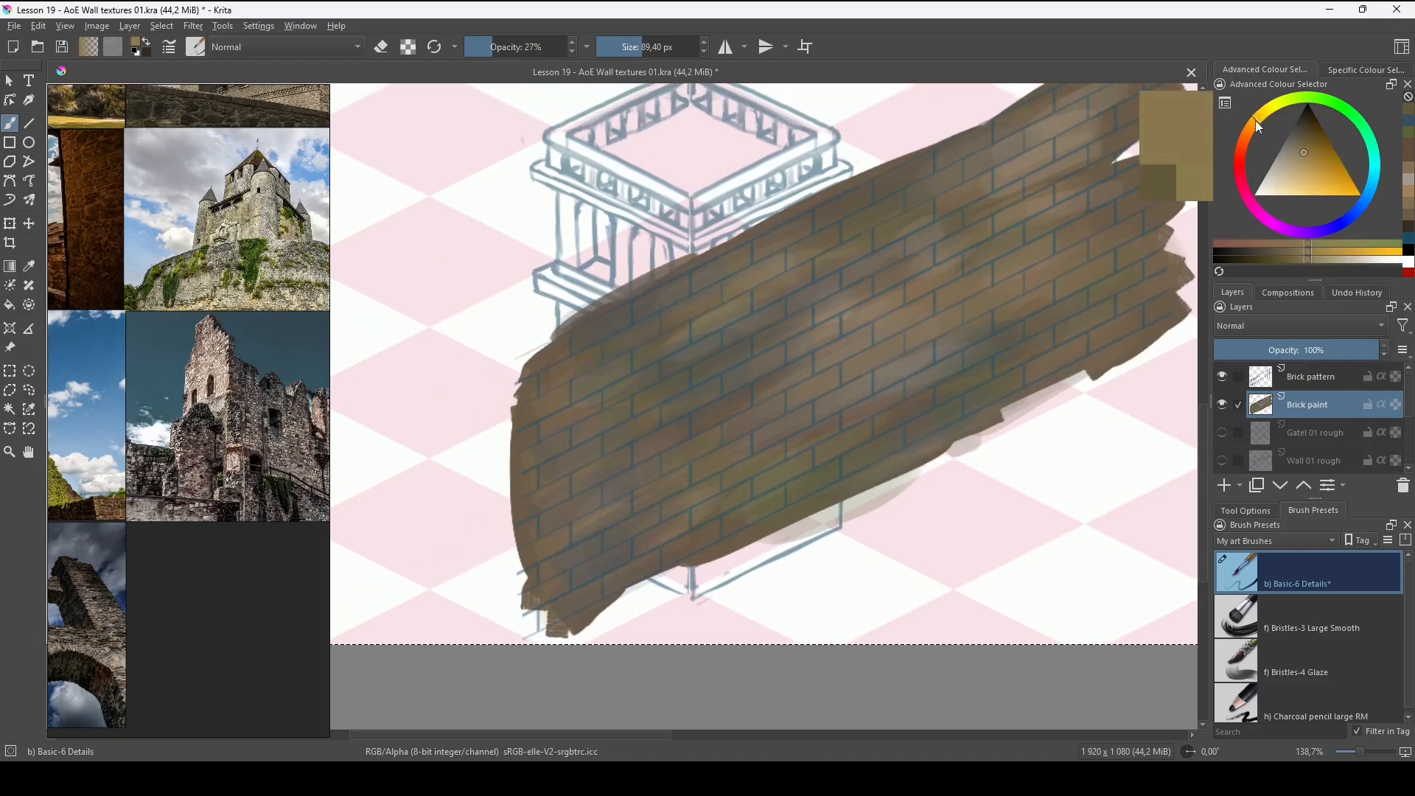
{"action": "left_click", "coordinate": [1303, 157]}
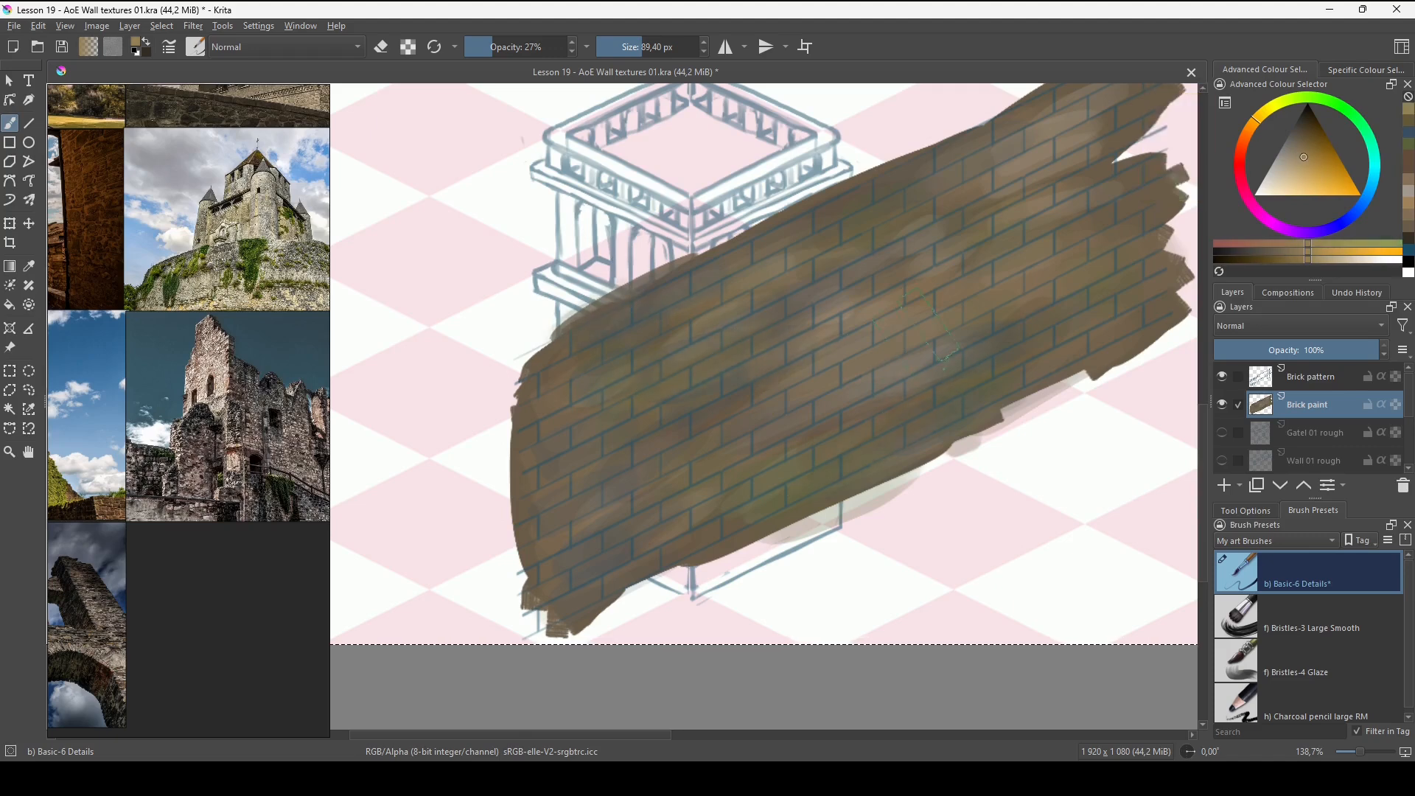
{"action": "mouse_move", "coordinate": [918, 328]}
{"action": "left_mouse_down"}
{"action": "mouse_move", "coordinate": [913, 313]}
{"action": "mouse_move", "coordinate": [851, 369]}
{"action": "left_mouse_up"}
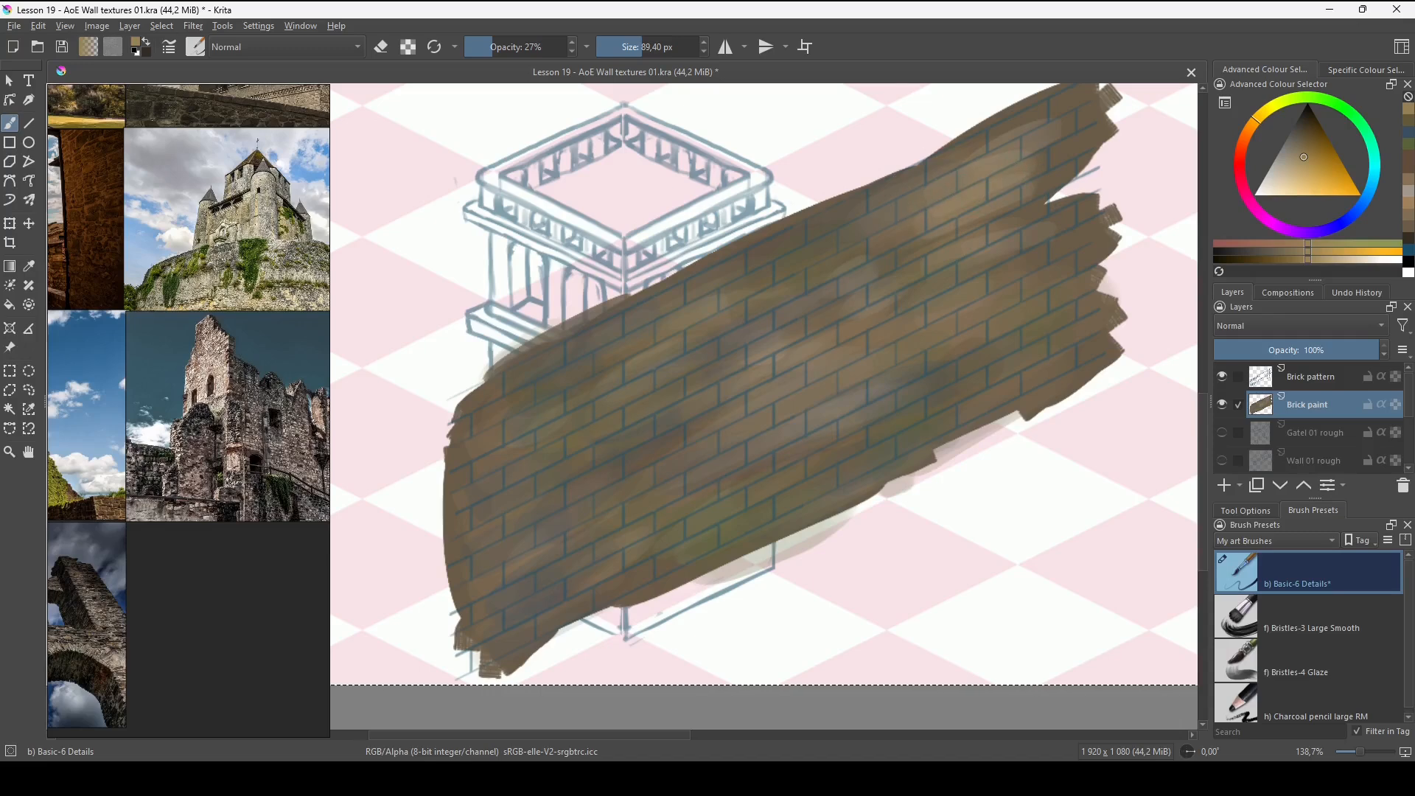
Reduce the brush to 18 px and work faint ochre tone variations into individual bricks across the pattern.
{"action": "key", "text": "bracketleft"}
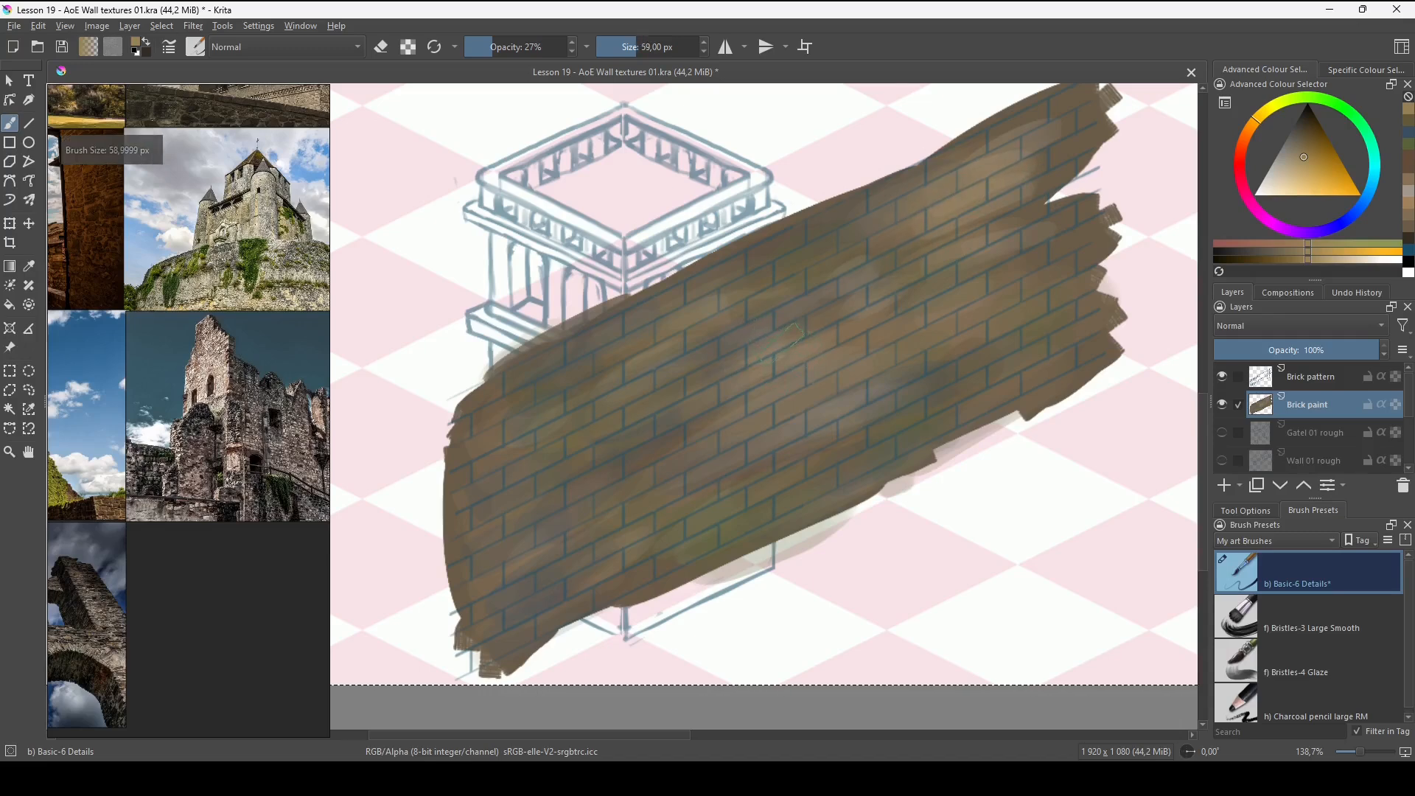
{"action": "key", "text": "bracketleft"}
{"action": "key", "text": "bracketleft"}
{"action": "key", "text": "bracketleft"}
{"action": "key", "text": "bracketleft"}
{"action": "key", "text": "bracketleft"}
{"action": "key", "text": "bracketleft"}
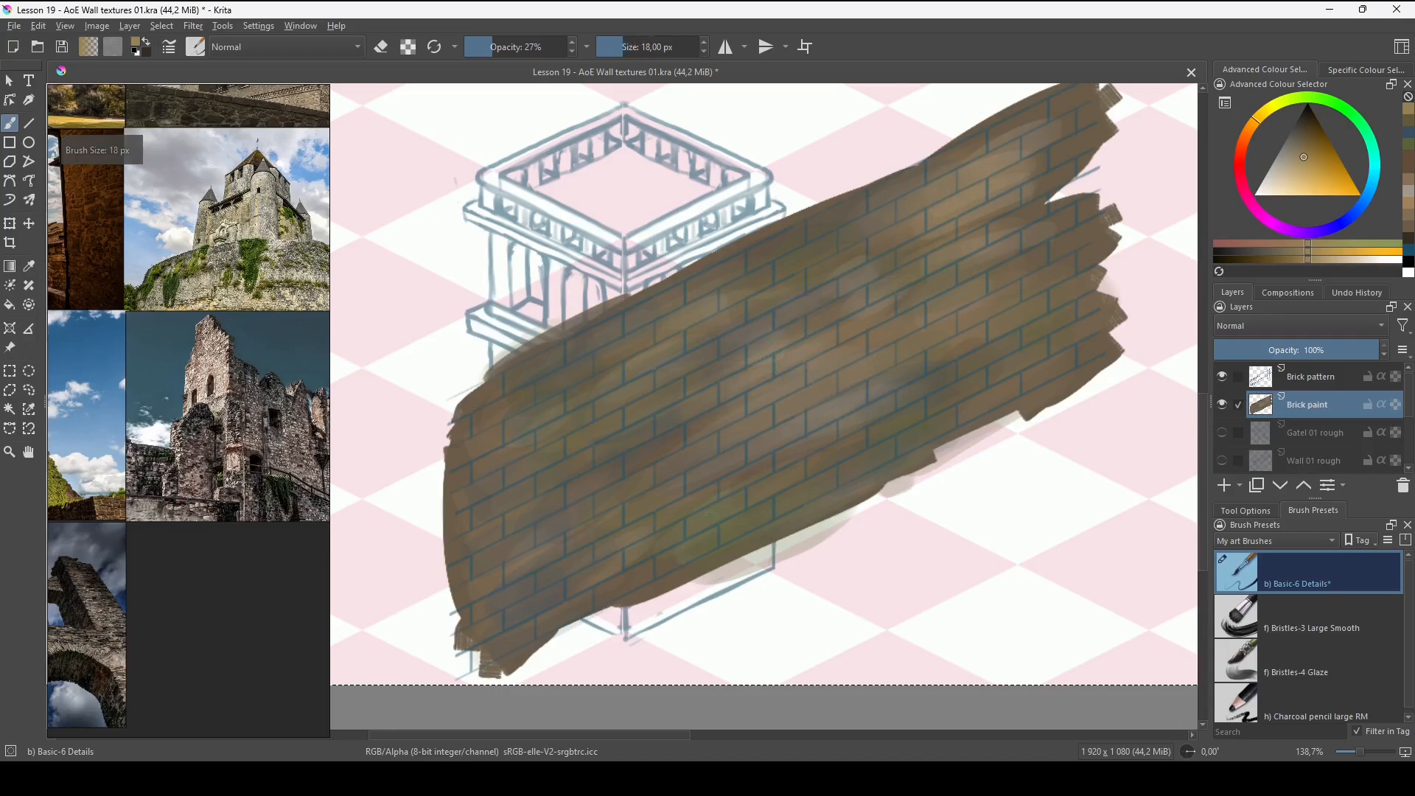
{"action": "mouse_move", "coordinate": [711, 512]}
{"action": "left_mouse_down"}
{"action": "mouse_move", "coordinate": [694, 489]}
{"action": "mouse_move", "coordinate": [777, 423]}
{"action": "mouse_move", "coordinate": [821, 426]}
{"action": "mouse_move", "coordinate": [919, 380]}
{"action": "mouse_move", "coordinate": [704, 496]}
{"action": "mouse_move", "coordinate": [804, 460]}
{"action": "mouse_move", "coordinate": [791, 468]}
{"action": "left_mouse_up"}
{"action": "left_click_drag", "start_coordinate": [1102, 268], "coordinate": [1082, 283]}
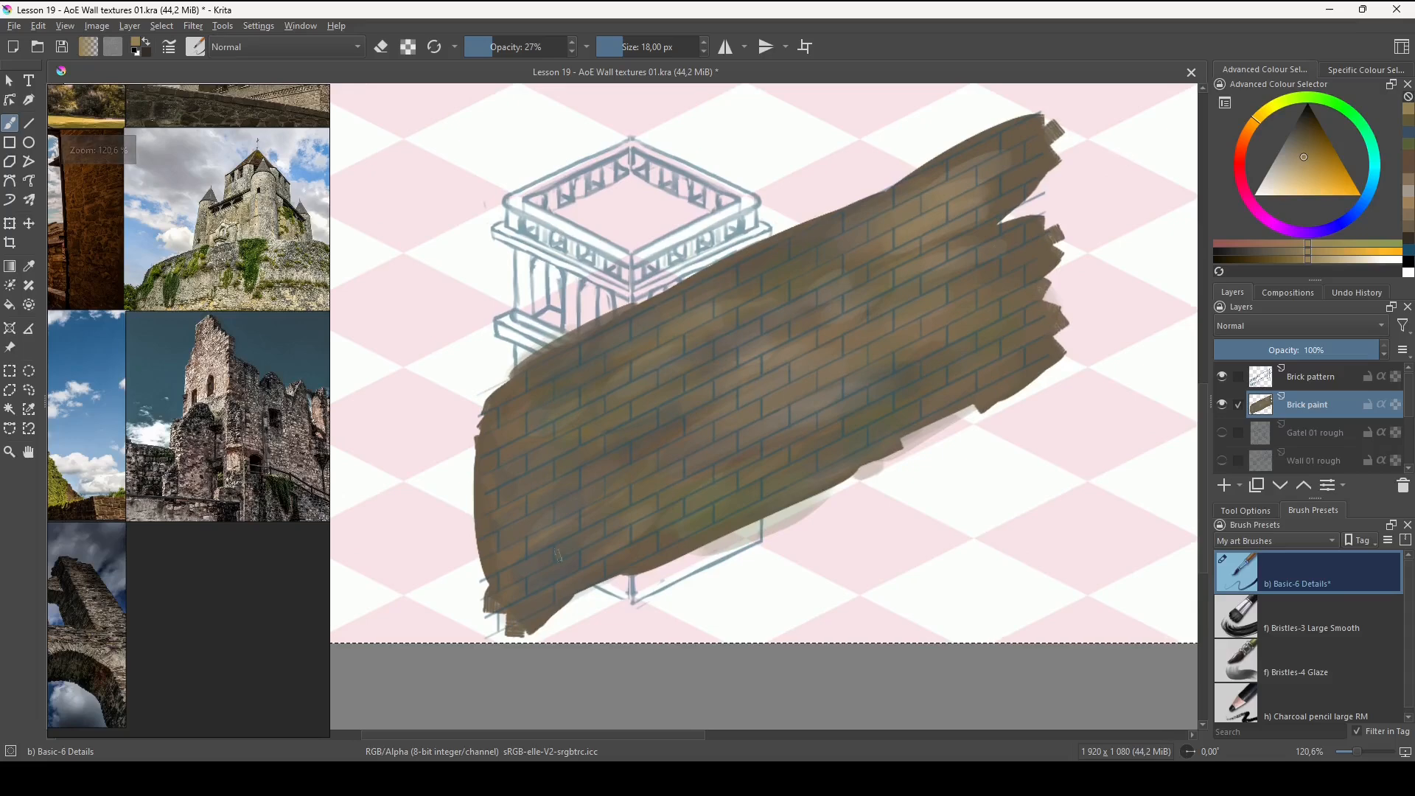
{"action": "left_click_drag", "start_coordinate": [685, 454], "coordinate": [791, 462]}
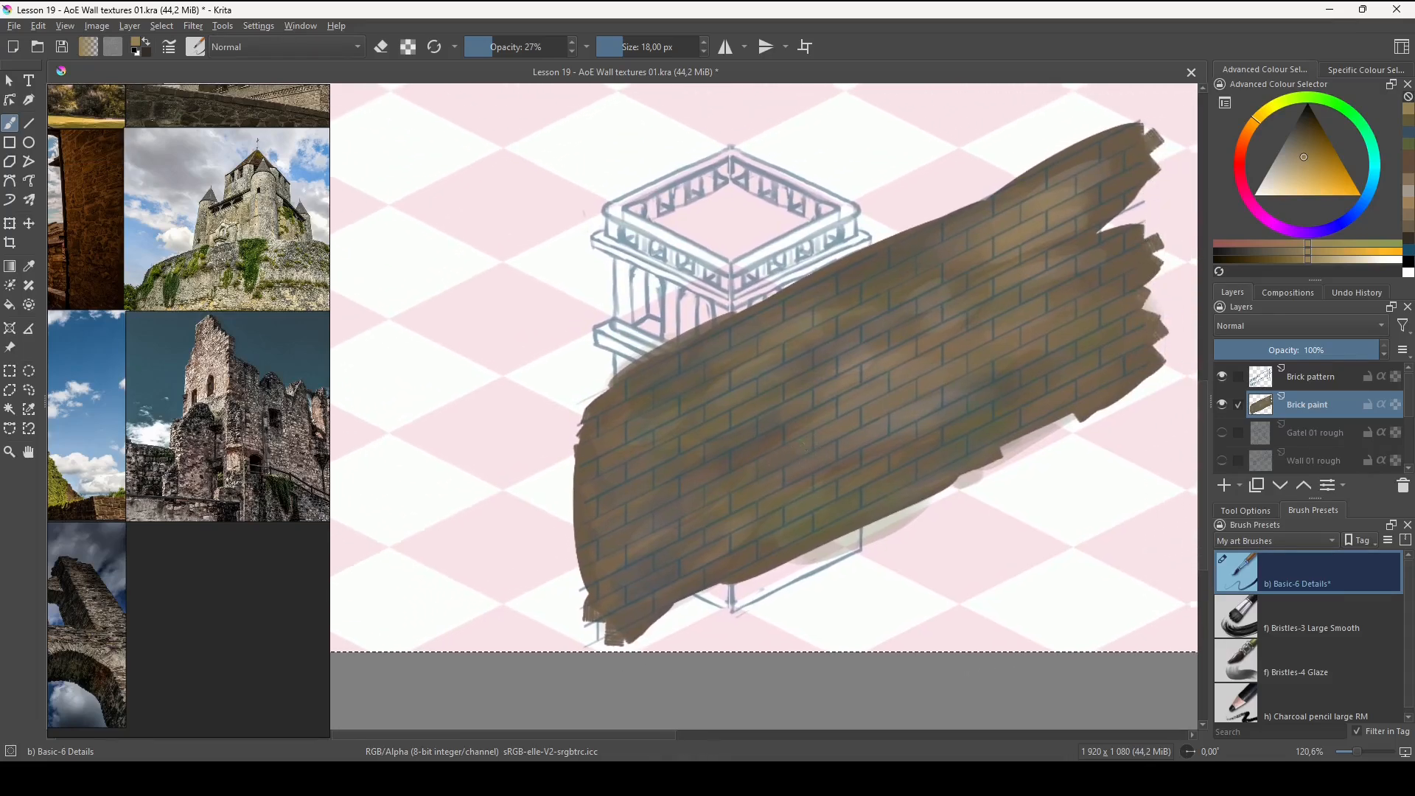
{"action": "mouse_move", "coordinate": [882, 368]}
{"action": "left_mouse_down"}
{"action": "mouse_move", "coordinate": [988, 329]}
{"action": "mouse_move", "coordinate": [820, 379]}
{"action": "left_mouse_up"}
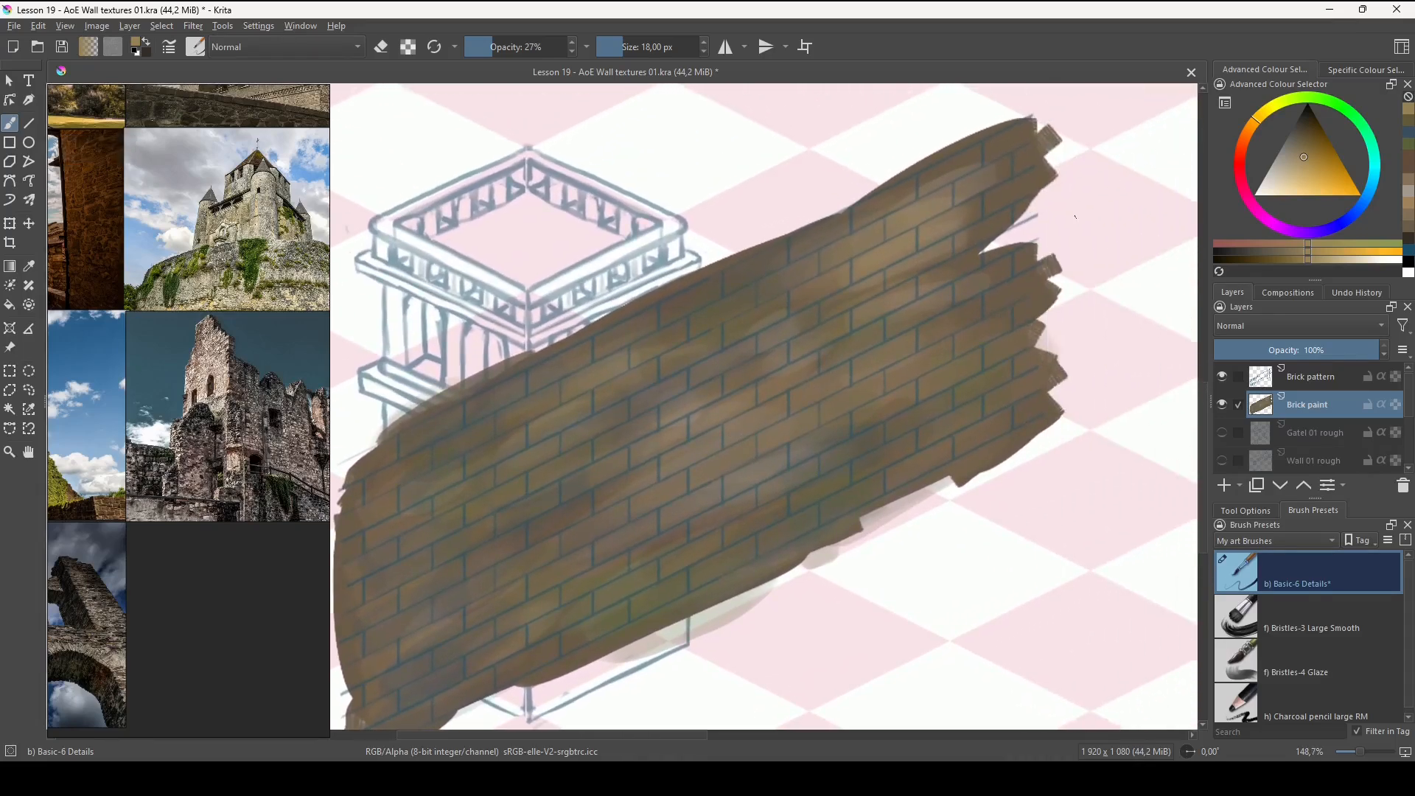
{"action": "left_click_drag", "start_coordinate": [554, 543], "coordinate": [770, 232]}
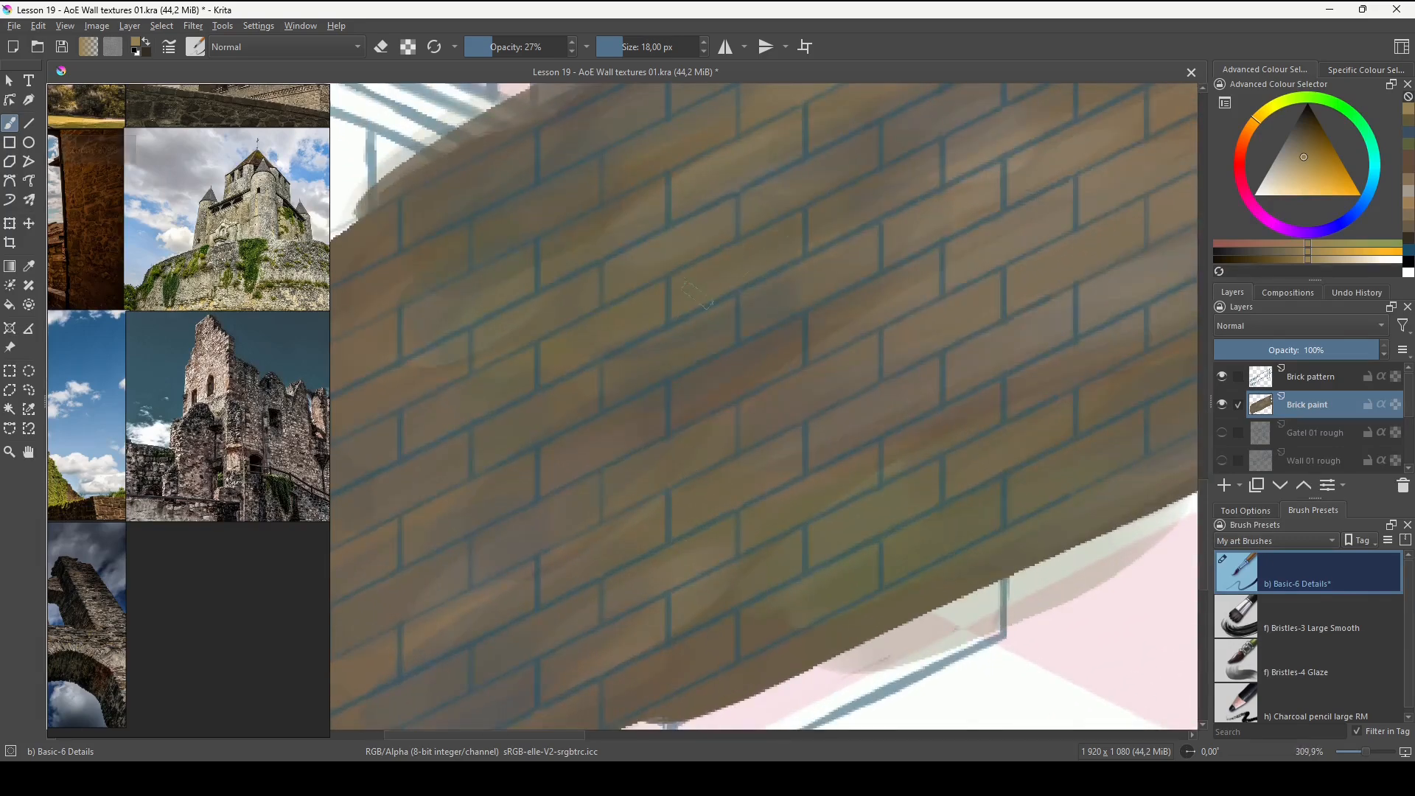
{"action": "left_click_drag", "start_coordinate": [755, 286], "coordinate": [882, 242]}
{"action": "left_click_drag", "start_coordinate": [868, 262], "coordinate": [805, 352]}
{"action": "left_click_drag", "start_coordinate": [1008, 323], "coordinate": [804, 468]}
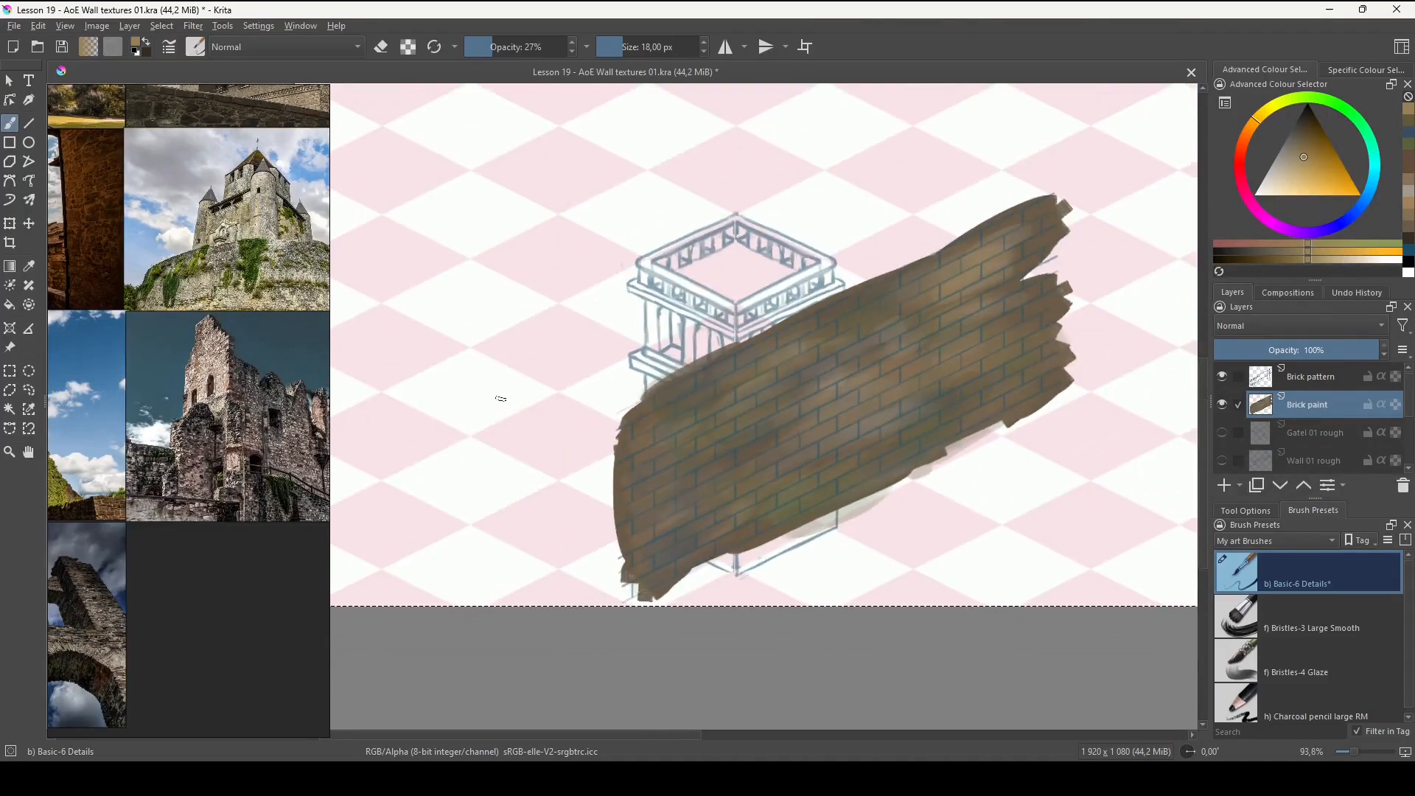
{"action": "mouse_move", "coordinate": [844, 493]}
{"action": "left_mouse_down"}
{"action": "mouse_move", "coordinate": [853, 442]}
{"action": "mouse_move", "coordinate": [817, 312]}
{"action": "mouse_move", "coordinate": [846, 395]}
{"action": "mouse_move", "coordinate": [902, 443]}
{"action": "mouse_move", "coordinate": [866, 332]}
{"action": "mouse_move", "coordinate": [958, 362]}
{"action": "mouse_move", "coordinate": [1010, 351]}
{"action": "left_mouse_up"}
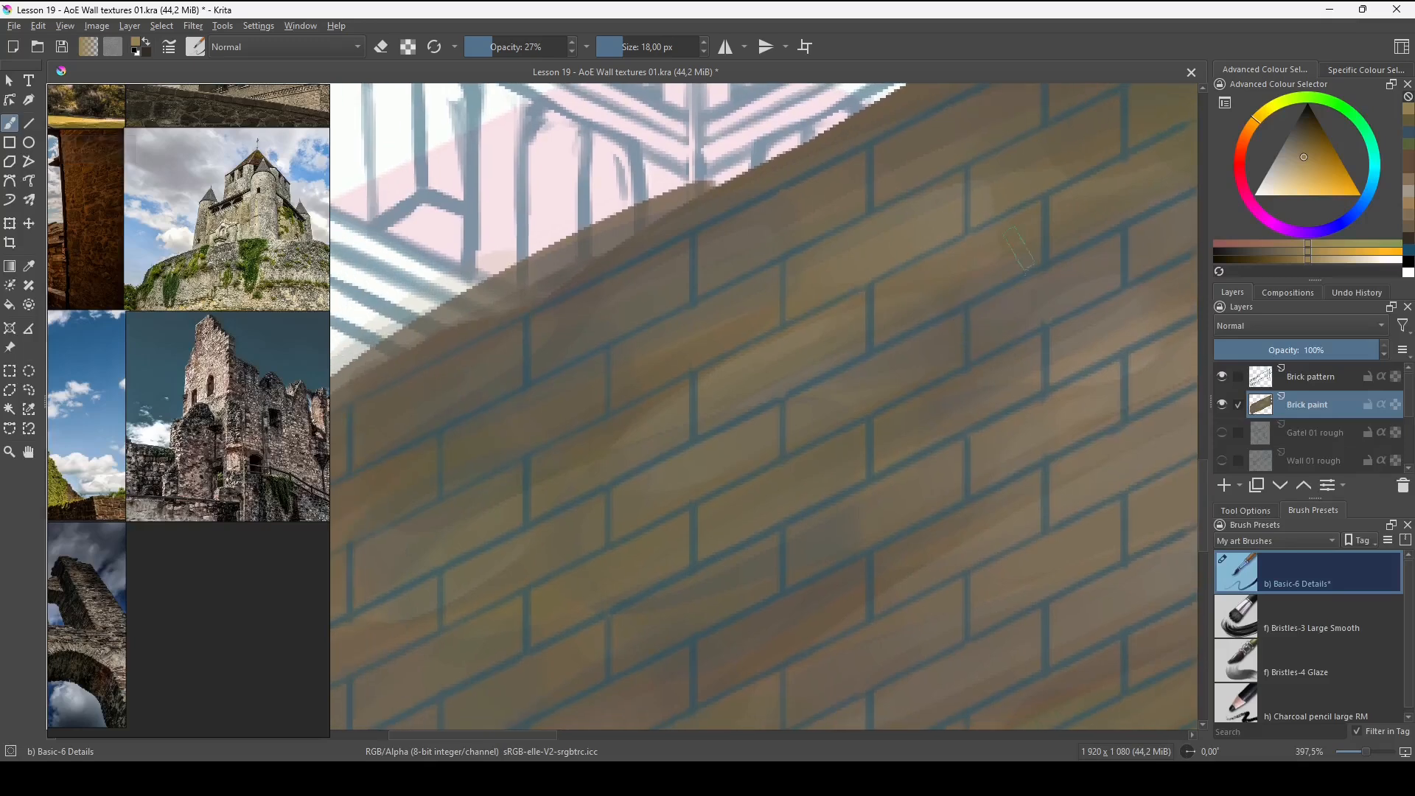
Pick a light greyish beige, set the brush to 3 px and 100% opacity, and paint a thin highlight along a brick's upper edge.
{"action": "key", "text": "bracketleft"}
{"action": "key", "text": "bracketleft"}
{"action": "key", "text": "bracketleft"}
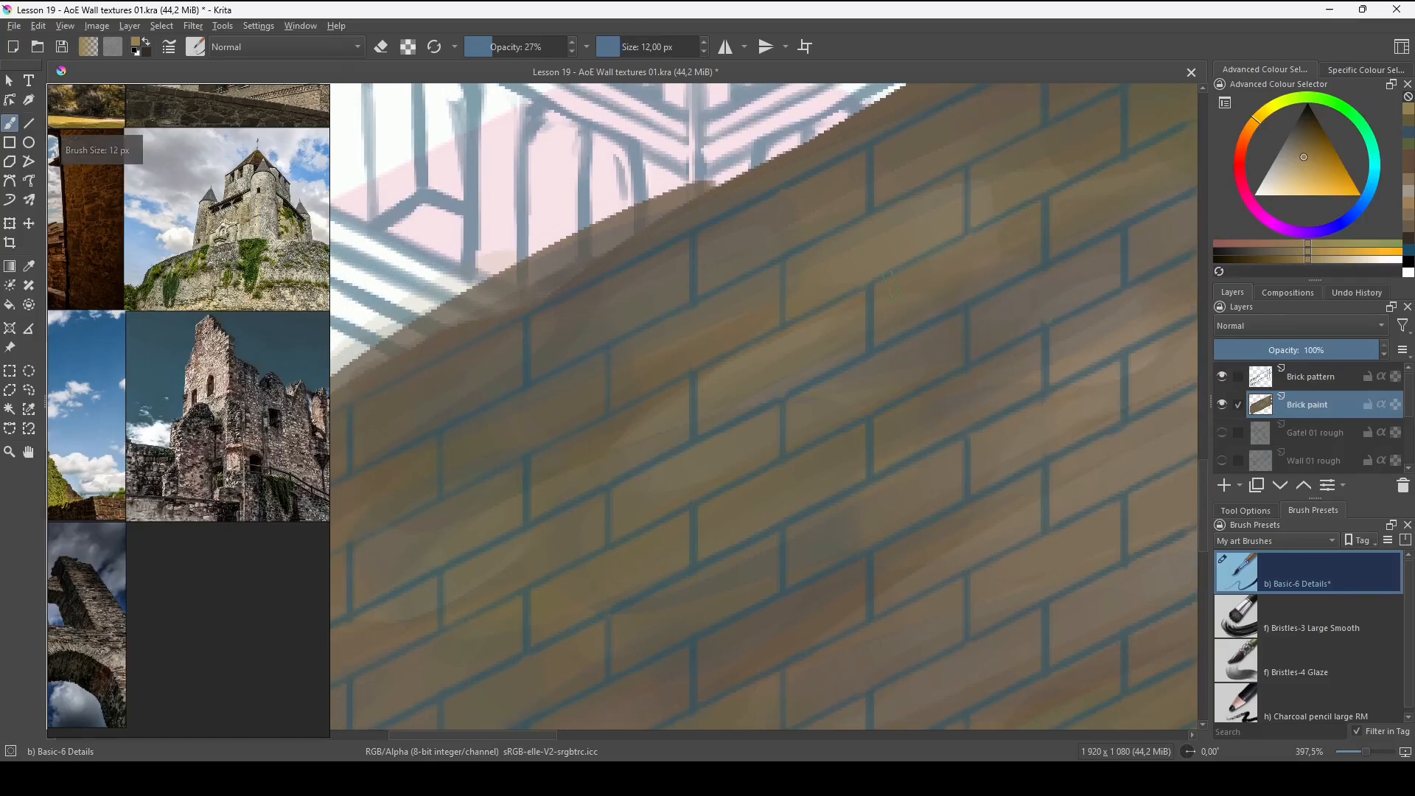
{"action": "key", "text": "bracketleft"}
{"action": "key", "text": "bracketleft"}
{"action": "key", "text": "bracketleft"}
{"action": "key", "text": "bracketleft"}
{"action": "key", "text": "bracketleft"}
{"action": "left_click_drag", "start_coordinate": [779, 433], "coordinate": [862, 313]}
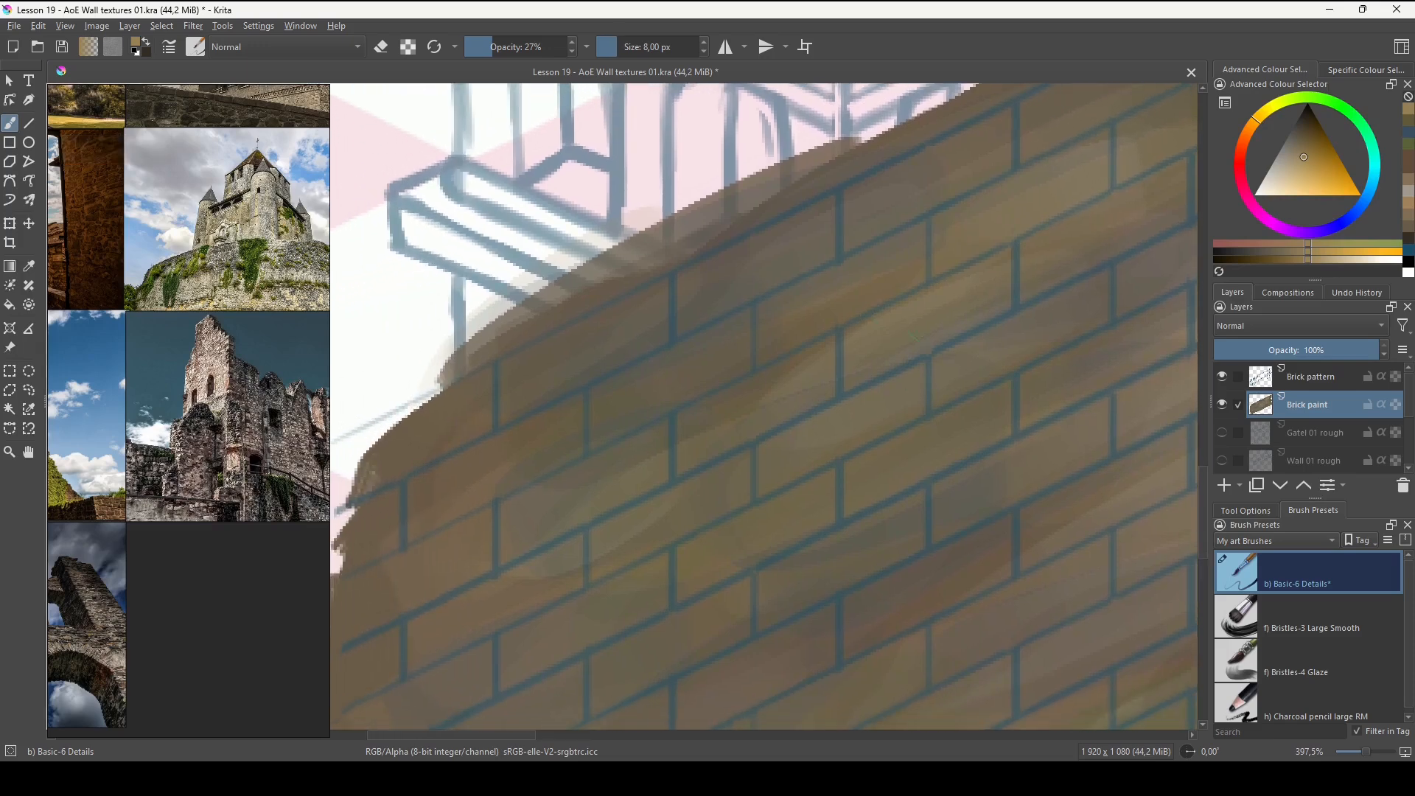
{"action": "key", "text": "bracketleft"}
{"action": "key", "text": "bracketleft"}
{"action": "left_click_drag", "start_coordinate": [1311, 165], "coordinate": [1291, 159]}
{"action": "left_click_drag", "start_coordinate": [492, 45], "coordinate": [734, 47]}
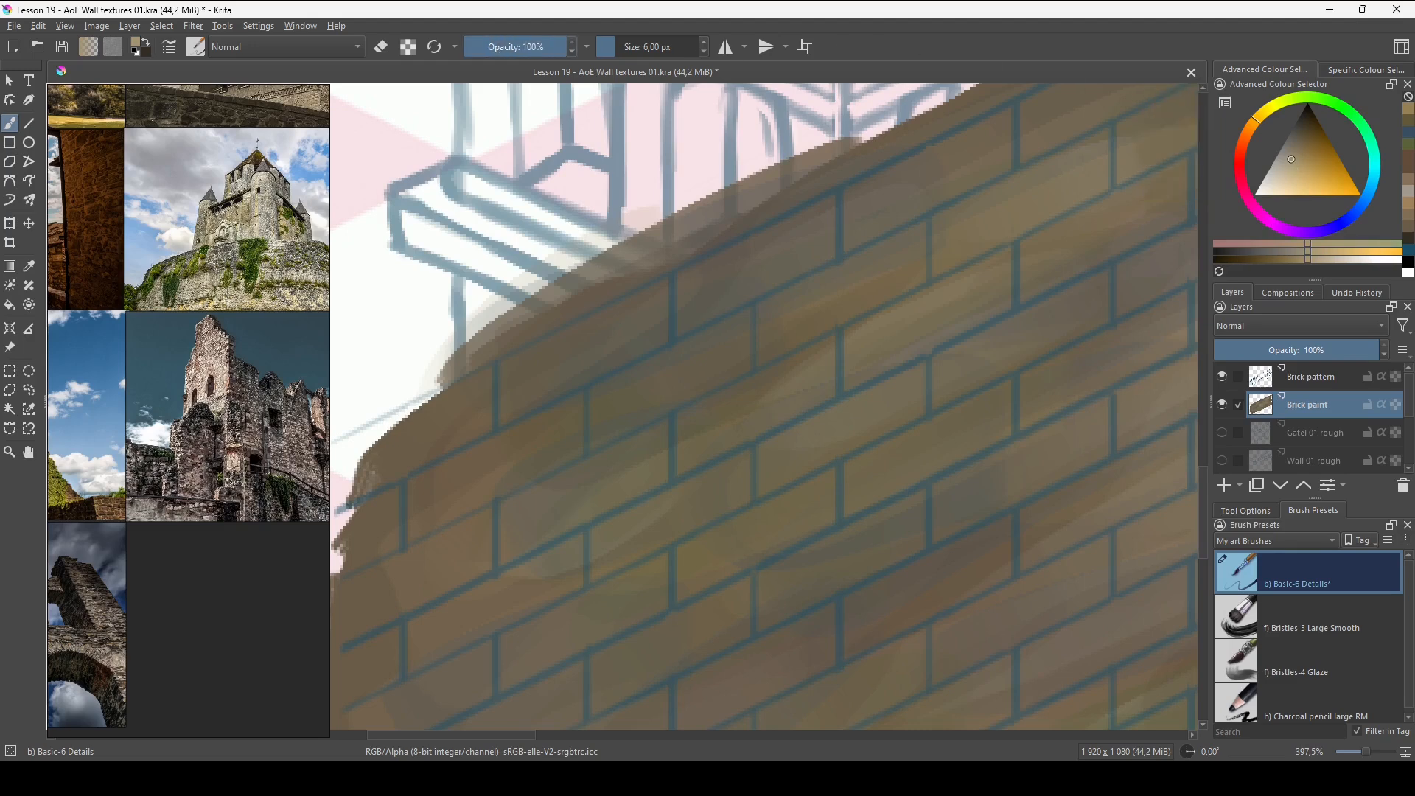
{"action": "key", "text": "bracketleft"}
{"action": "key", "text": "bracketleft"}
{"action": "key", "text": "bracketleft"}
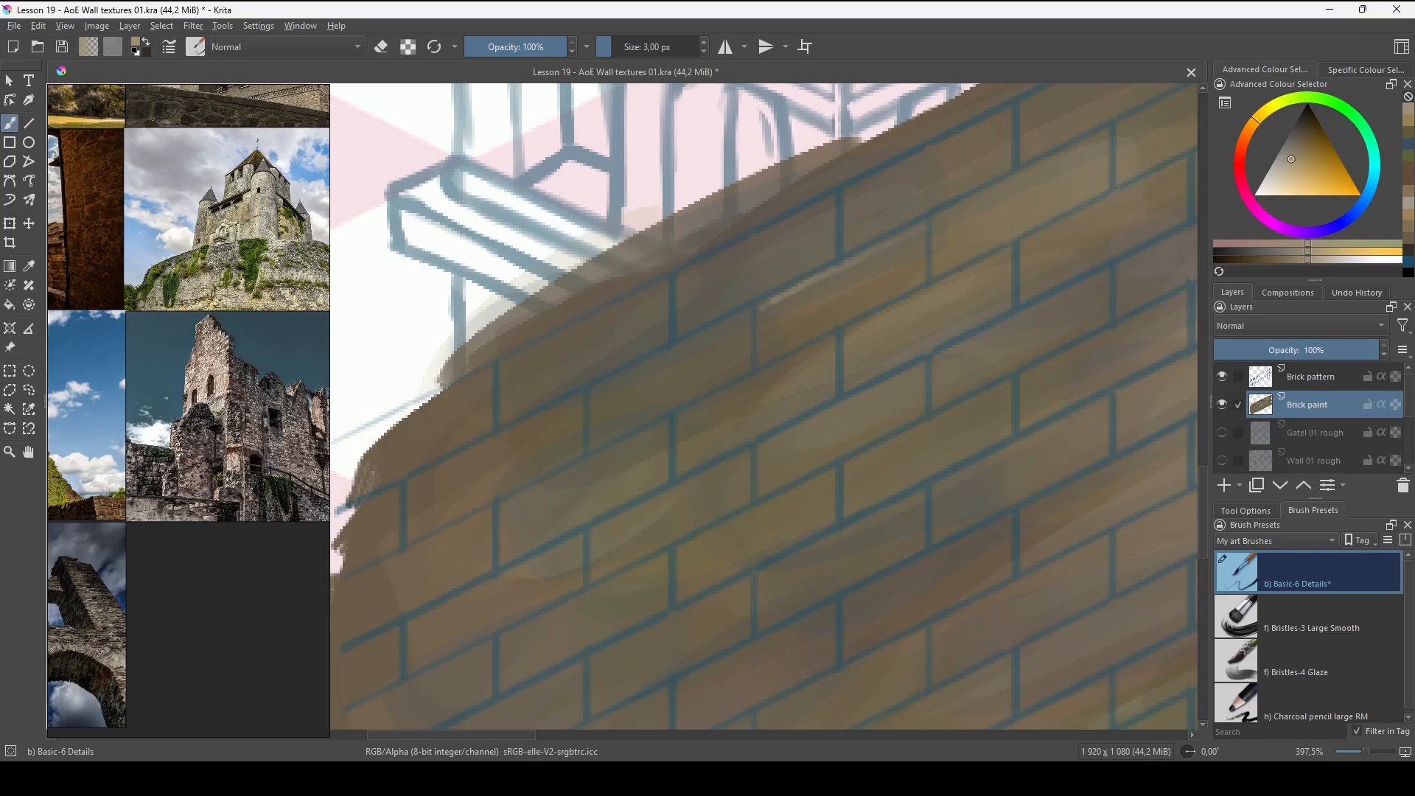
Enlarge the brush to 6 px and paint a light highlight along the upper and left edges of one brick near the wall's upper edge.
{"action": "mouse_move", "coordinate": [763, 315]}
{"action": "left_mouse_down"}
{"action": "mouse_move", "coordinate": [760, 345]}
{"action": "mouse_move", "coordinate": [819, 284]}
{"action": "mouse_move", "coordinate": [917, 235]}
{"action": "left_mouse_up"}
{"action": "key", "text": "bracketright"}
{"action": "key", "text": "bracketright"}
{"action": "key", "text": "bracketright"}
{"action": "mouse_move", "coordinate": [820, 285]}
{"action": "left_mouse_down"}
{"action": "mouse_move", "coordinate": [774, 311]}
{"action": "mouse_move", "coordinate": [761, 353]}
{"action": "left_mouse_up"}
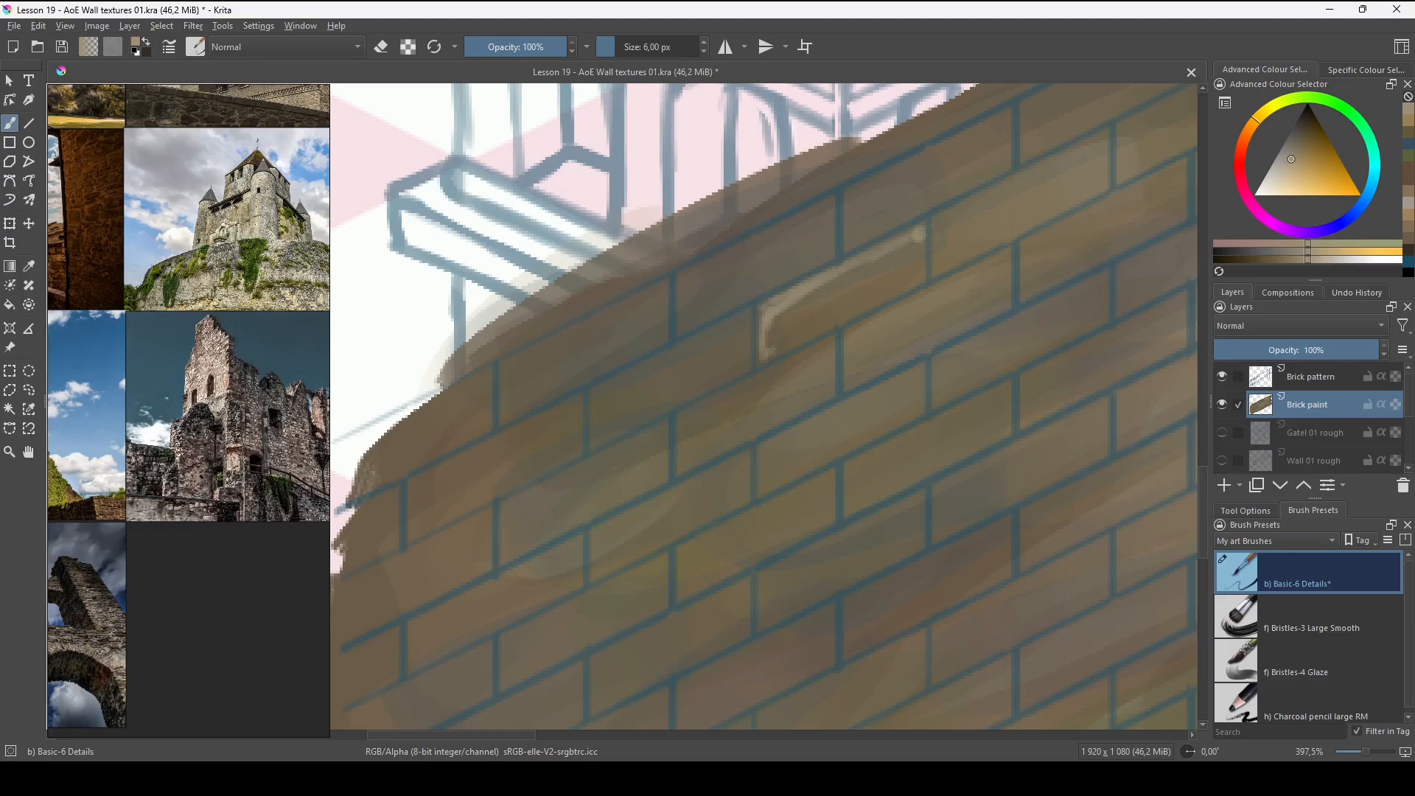
Outline the highlighted brick with dark mortar lines and extend its light highlight along the upper edge.
{"action": "key", "text": "x"}
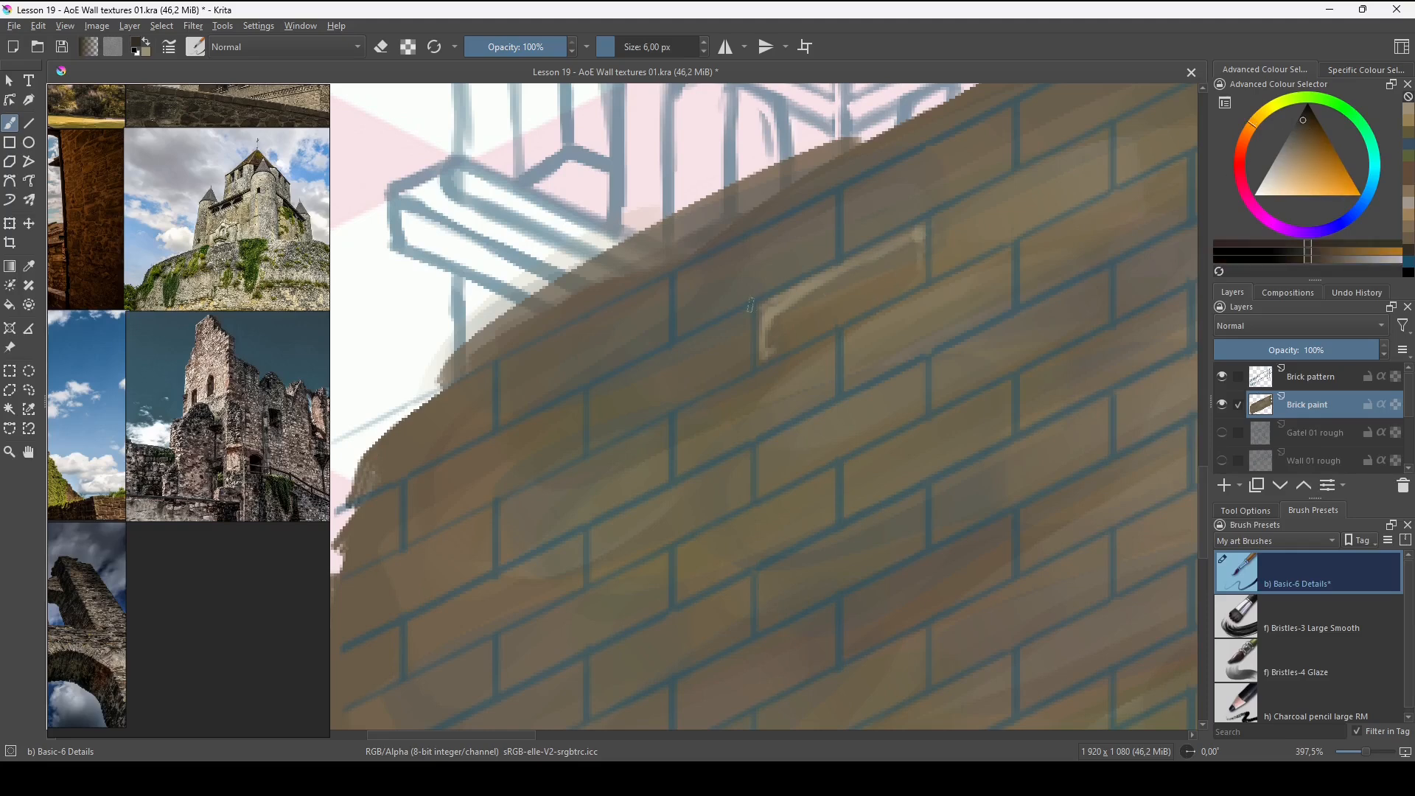
{"action": "mouse_move", "coordinate": [750, 306]}
{"action": "left_mouse_down"}
{"action": "mouse_move", "coordinate": [755, 335]}
{"action": "mouse_move", "coordinate": [811, 276]}
{"action": "left_mouse_up"}
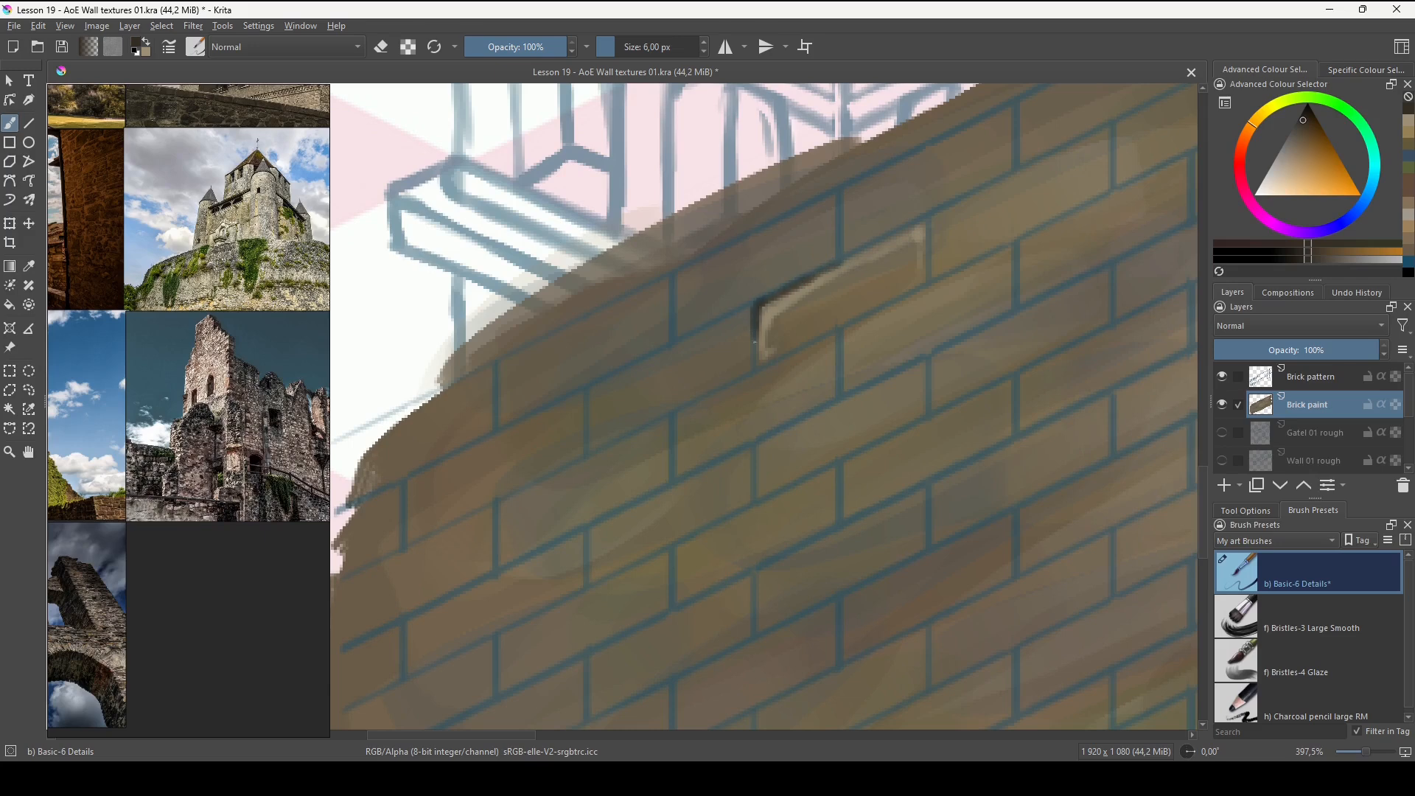
{"action": "mouse_move", "coordinate": [754, 342]}
{"action": "left_mouse_down"}
{"action": "mouse_move", "coordinate": [753, 357]}
{"action": "mouse_move", "coordinate": [795, 353]}
{"action": "mouse_move", "coordinate": [863, 323]}
{"action": "mouse_move", "coordinate": [773, 333]}
{"action": "left_mouse_up"}
{"action": "key", "text": "x"}
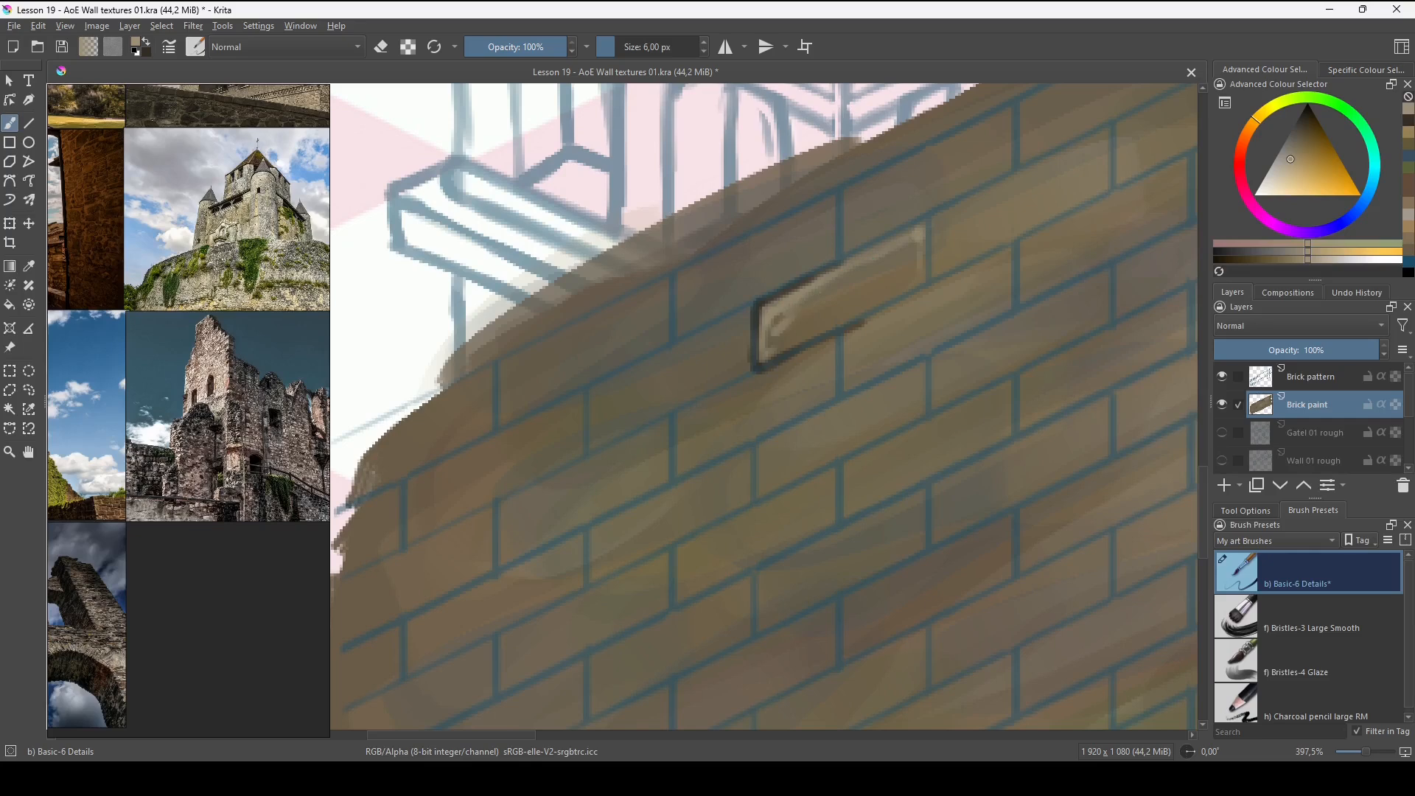
{"action": "left_click_drag", "start_coordinate": [839, 278], "coordinate": [905, 246]}
{"action": "key", "text": "x"}
{"action": "mouse_move", "coordinate": [824, 271]}
{"action": "left_mouse_down"}
{"action": "mouse_move", "coordinate": [922, 218]}
{"action": "mouse_move", "coordinate": [927, 270]}
{"action": "left_mouse_up"}
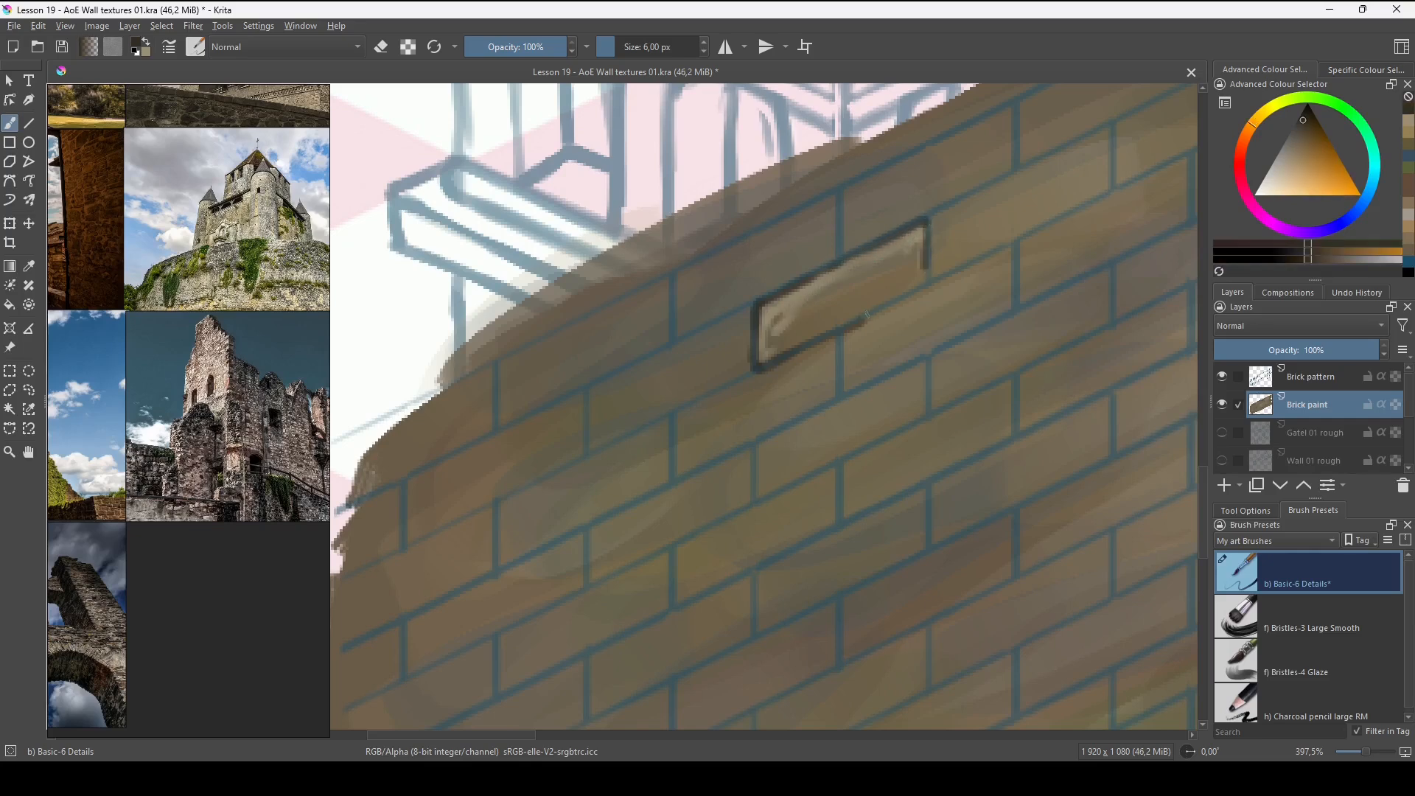
{"action": "mouse_move", "coordinate": [866, 315]}
{"action": "left_mouse_down"}
{"action": "mouse_move", "coordinate": [918, 286]}
{"action": "mouse_move", "coordinate": [947, 238]}
{"action": "left_mouse_up"}
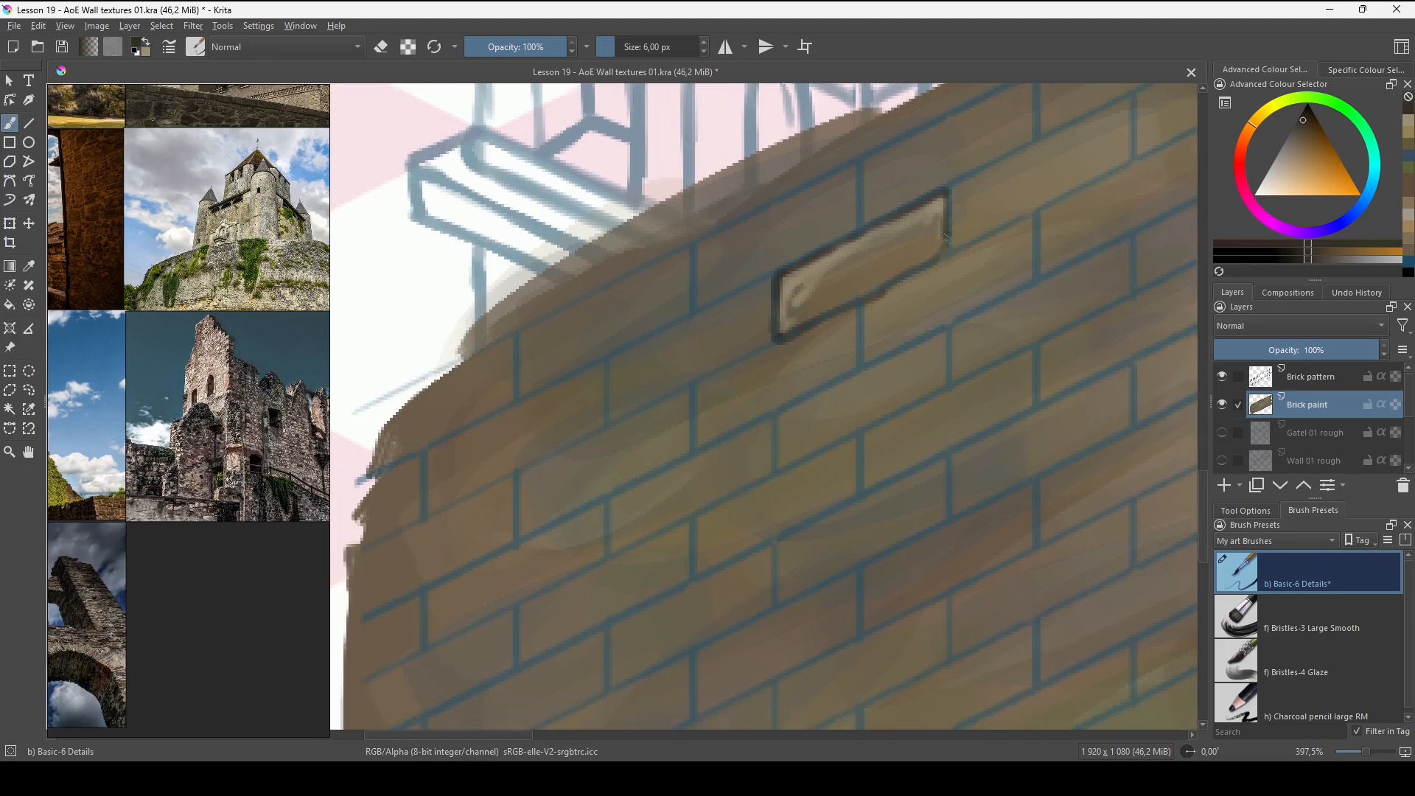
Paint a dark mortar line from the outlined brick down to the wall's left edge and begin the vertical joints beside it.
{"action": "left_click_drag", "start_coordinate": [678, 415], "coordinate": [788, 377]}
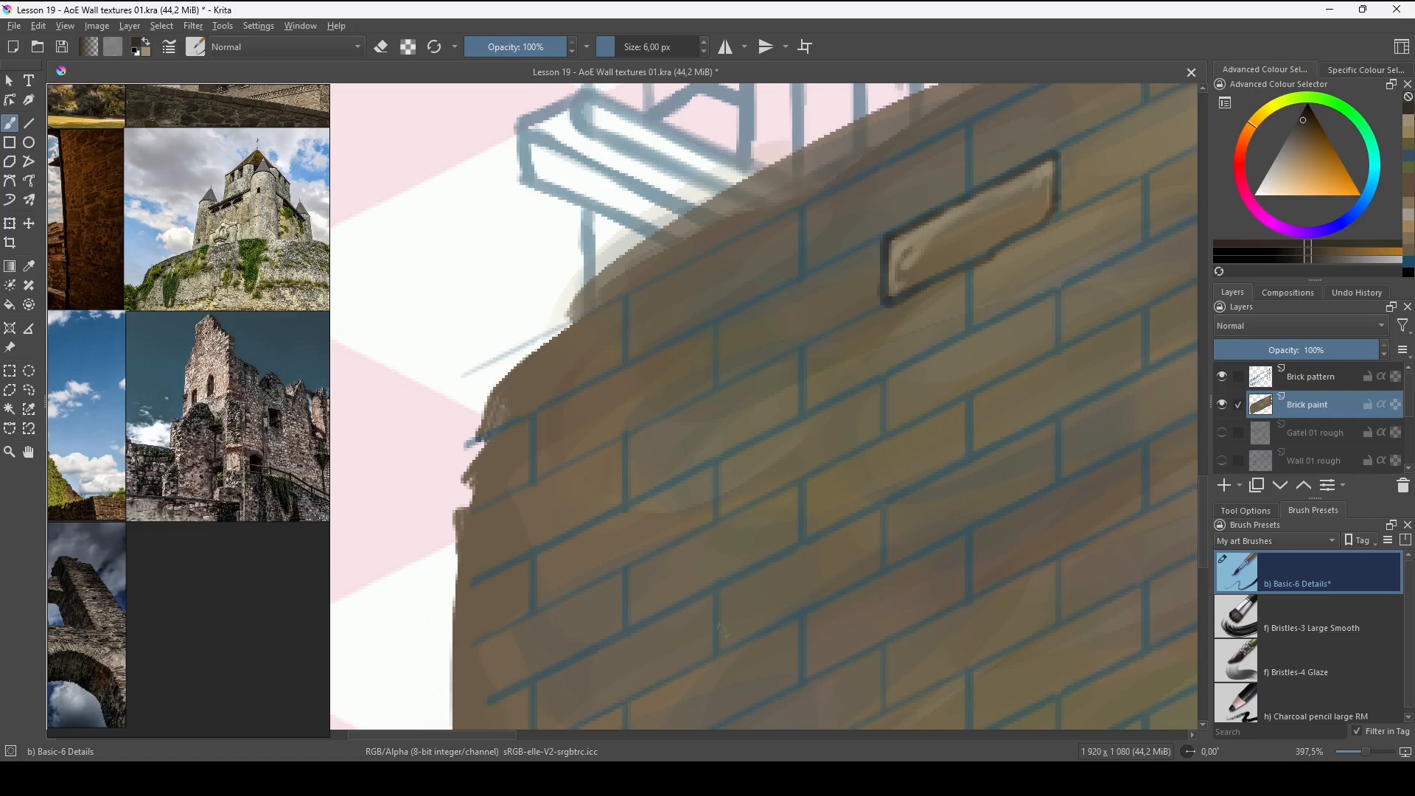
{"action": "left_click", "coordinate": [848, 268], "text": "ctrl"}
{"action": "key", "text": "x"}
{"action": "mouse_move", "coordinate": [901, 227]}
{"action": "left_mouse_down"}
{"action": "mouse_move", "coordinate": [860, 248]}
{"action": "mouse_move", "coordinate": [935, 209]}
{"action": "mouse_move", "coordinate": [496, 428]}
{"action": "left_mouse_up"}
{"action": "mouse_move", "coordinate": [601, 369]}
{"action": "left_mouse_down"}
{"action": "mouse_move", "coordinate": [690, 329]}
{"action": "mouse_move", "coordinate": [776, 245]}
{"action": "mouse_move", "coordinate": [754, 314]}
{"action": "left_mouse_up"}
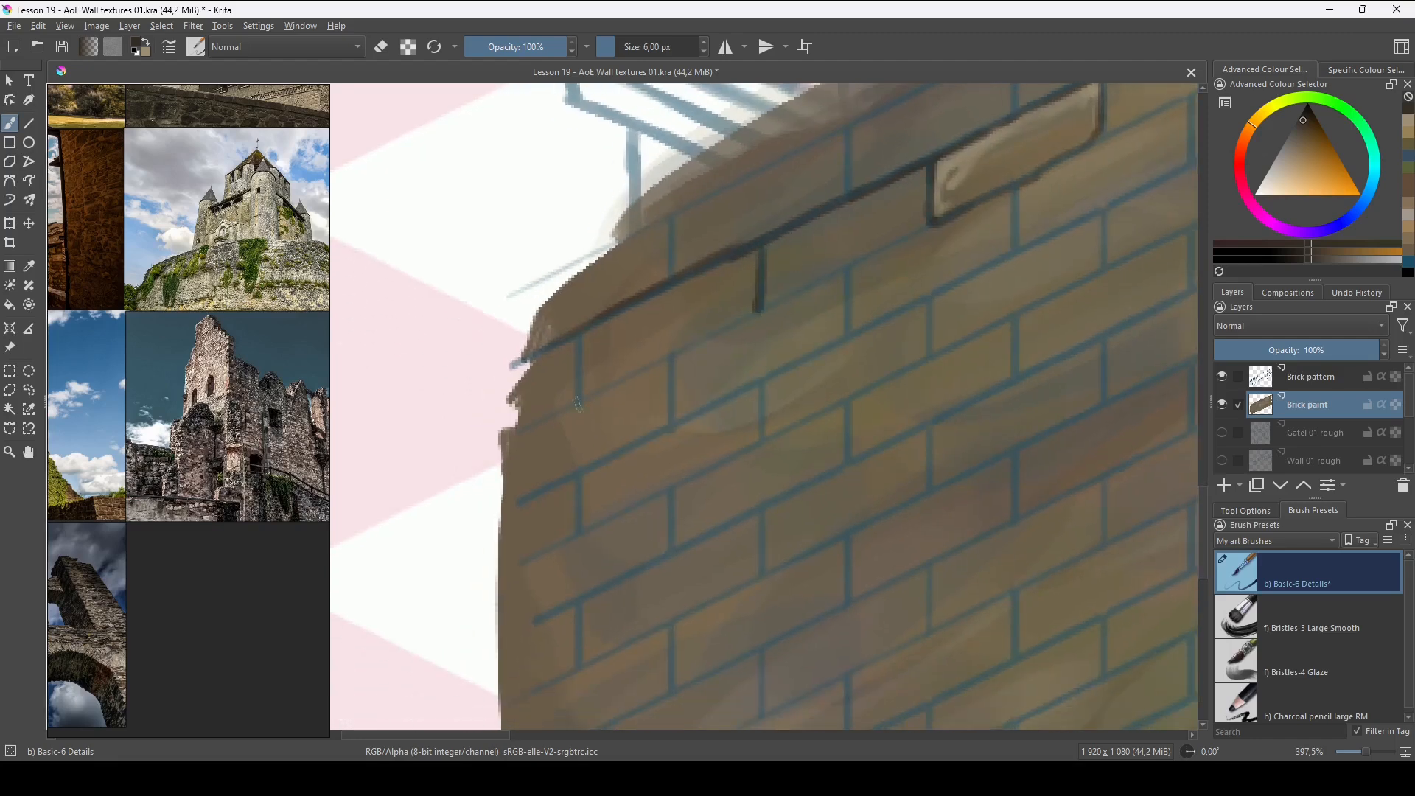
{"action": "mouse_move", "coordinate": [525, 427]}
{"action": "left_mouse_down"}
{"action": "mouse_move", "coordinate": [930, 226]}
{"action": "mouse_move", "coordinate": [573, 502]}
{"action": "left_mouse_up"}
Paint the vertical joints of the upper-left brick courses in dark and add the course line below the outlined brick.
{"action": "mouse_move", "coordinate": [688, 286]}
{"action": "left_mouse_down"}
{"action": "mouse_move", "coordinate": [683, 354]}
{"action": "mouse_move", "coordinate": [827, 337]}
{"action": "mouse_move", "coordinate": [894, 310]}
{"action": "left_mouse_up"}
{"action": "left_click_drag", "start_coordinate": [704, 331], "coordinate": [700, 394]}
{"action": "left_click_drag", "start_coordinate": [529, 415], "coordinate": [527, 478]}
{"action": "left_click_drag", "start_coordinate": [437, 532], "coordinate": [434, 593]}
{"action": "mouse_move", "coordinate": [529, 537]}
{"action": "left_mouse_down"}
{"action": "mouse_move", "coordinate": [569, 439]}
{"action": "mouse_move", "coordinate": [567, 506]}
{"action": "mouse_move", "coordinate": [521, 464]}
{"action": "left_mouse_up"}
{"action": "left_click_drag", "start_coordinate": [457, 496], "coordinate": [760, 342]}
{"action": "left_click_drag", "start_coordinate": [757, 280], "coordinate": [759, 343]}
{"action": "mouse_move", "coordinate": [762, 337]}
{"action": "left_mouse_down"}
{"action": "mouse_move", "coordinate": [849, 295]}
{"action": "mouse_move", "coordinate": [709, 394]}
{"action": "left_mouse_up"}
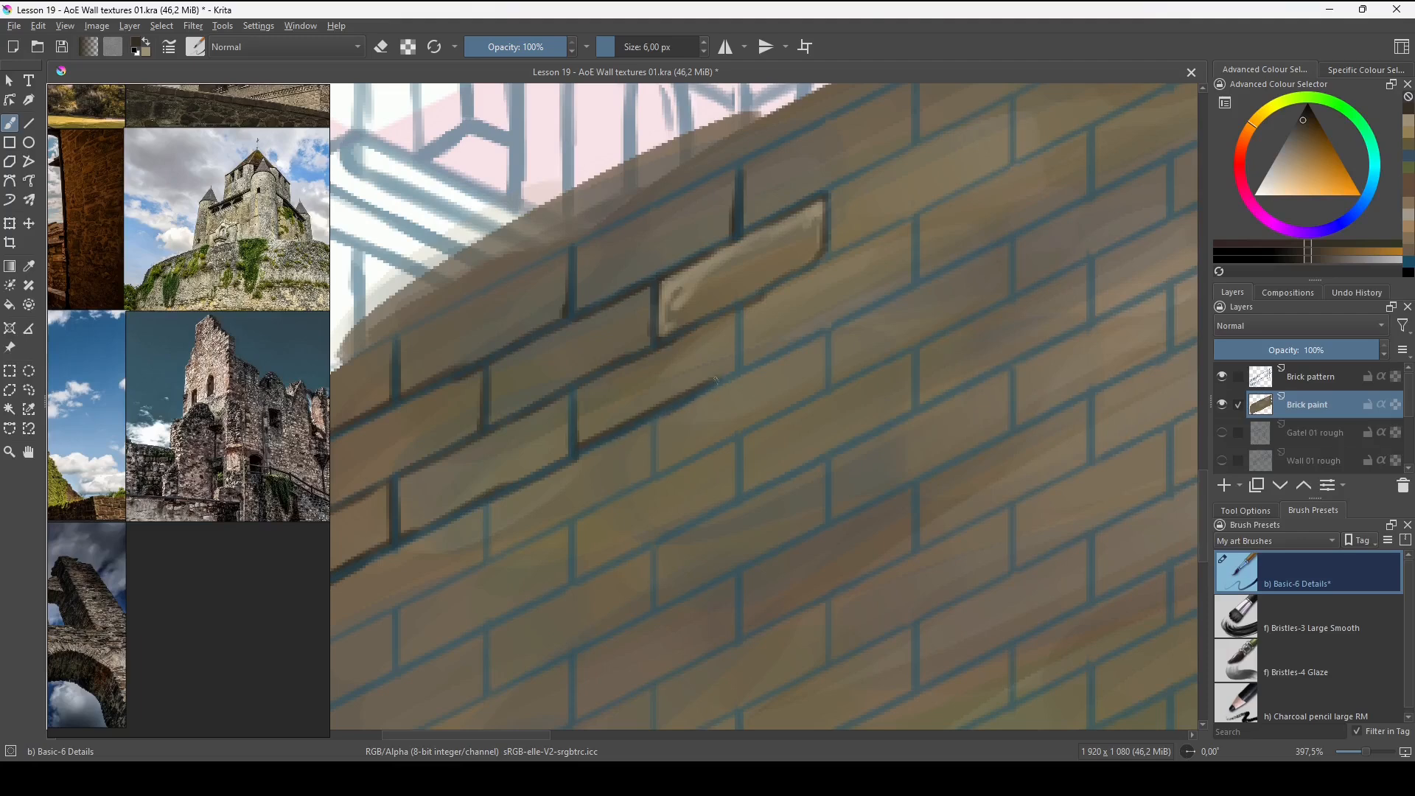
Hide the Brick pattern layer to check the painted mortar lines on their own, and show it again.
{"action": "left_click", "coordinate": [1222, 379]}
{"action": "left_click_drag", "start_coordinate": [922, 402], "coordinate": [1083, 364]}
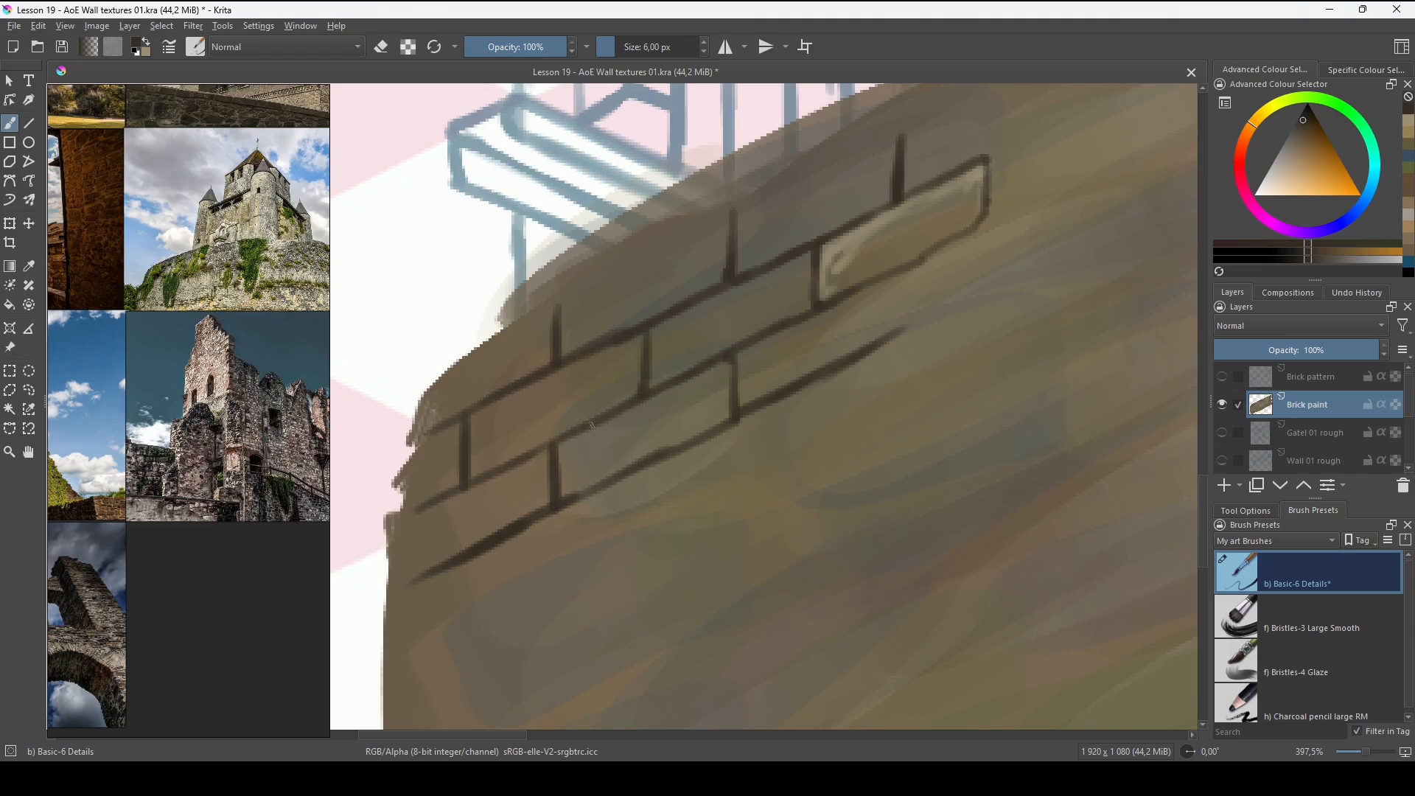
{"action": "left_click", "coordinate": [1222, 377]}
{"action": "left_click_drag", "start_coordinate": [875, 390], "coordinate": [794, 450]}
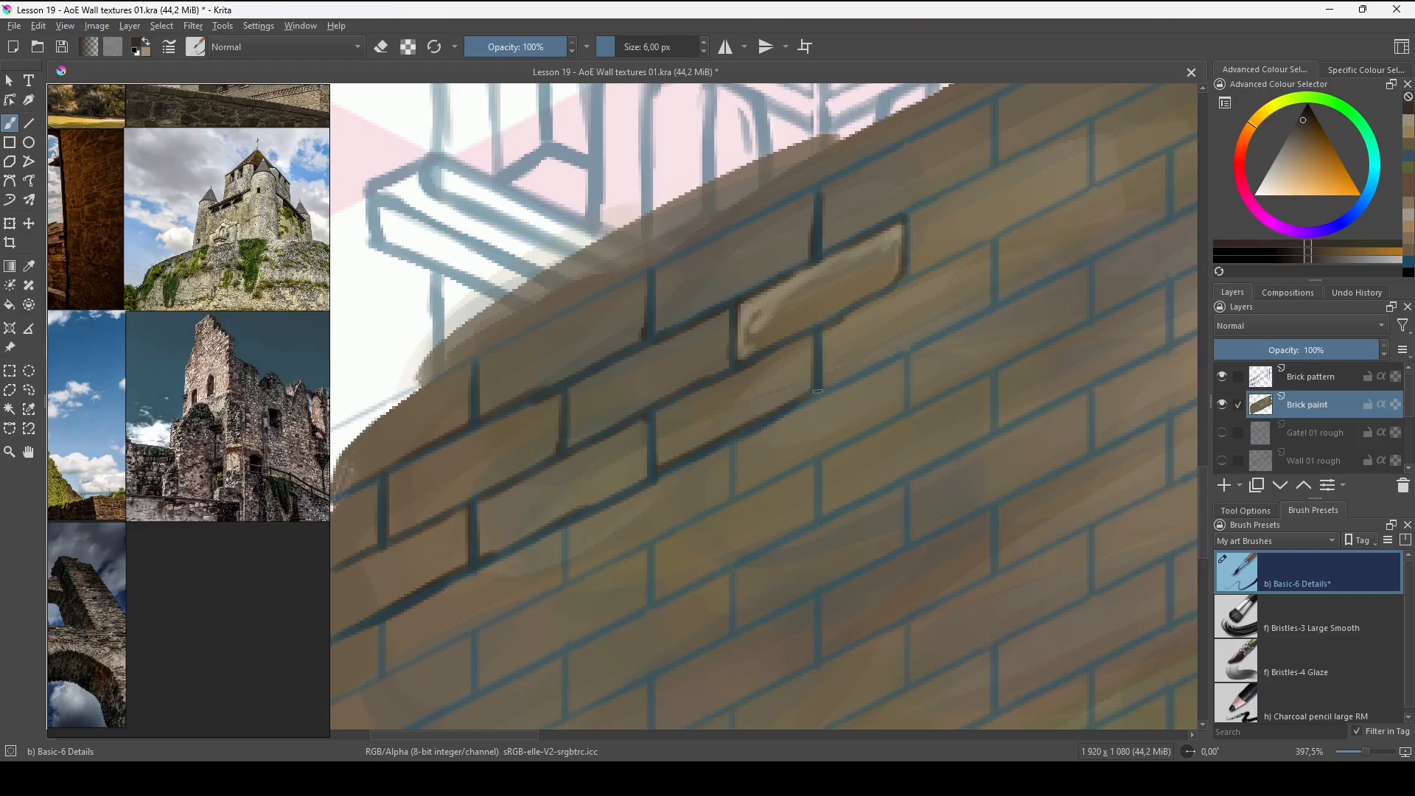
Reduce the brush to 4 px and trace the long slanted course lines of the brick pattern in dark across the wall.
{"action": "left_click_drag", "start_coordinate": [818, 390], "coordinate": [793, 512]}
{"action": "key", "text": "bracketleft"}
{"action": "key", "text": "bracketleft"}
{"action": "left_click_drag", "start_coordinate": [1017, 295], "coordinate": [670, 471]}
{"action": "left_click_drag", "start_coordinate": [549, 502], "coordinate": [1090, 228]}
{"action": "mouse_move", "coordinate": [1146, 225]}
{"action": "left_mouse_down"}
{"action": "mouse_move", "coordinate": [960, 345]}
{"action": "mouse_move", "coordinate": [1113, 166]}
{"action": "left_mouse_up"}
{"action": "left_click_drag", "start_coordinate": [508, 526], "coordinate": [1091, 230]}
{"action": "mouse_move", "coordinate": [876, 438]}
{"action": "left_mouse_down"}
{"action": "mouse_move", "coordinate": [983, 354]}
{"action": "mouse_move", "coordinate": [627, 413]}
{"action": "left_mouse_up"}
{"action": "mouse_move", "coordinate": [516, 427]}
{"action": "left_mouse_down"}
{"action": "mouse_move", "coordinate": [1046, 295]}
{"action": "mouse_move", "coordinate": [589, 442]}
{"action": "left_mouse_up"}
{"action": "left_click_drag", "start_coordinate": [339, 637], "coordinate": [1105, 265]}
{"action": "mouse_move", "coordinate": [810, 457]}
{"action": "left_mouse_down"}
{"action": "mouse_move", "coordinate": [811, 383]}
{"action": "mouse_move", "coordinate": [855, 269]}
{"action": "left_mouse_up"}
{"action": "left_click_drag", "start_coordinate": [346, 586], "coordinate": [862, 347]}
{"action": "left_click_drag", "start_coordinate": [1105, 243], "coordinate": [442, 509]}
{"action": "left_click_drag", "start_coordinate": [599, 473], "coordinate": [1082, 166]}
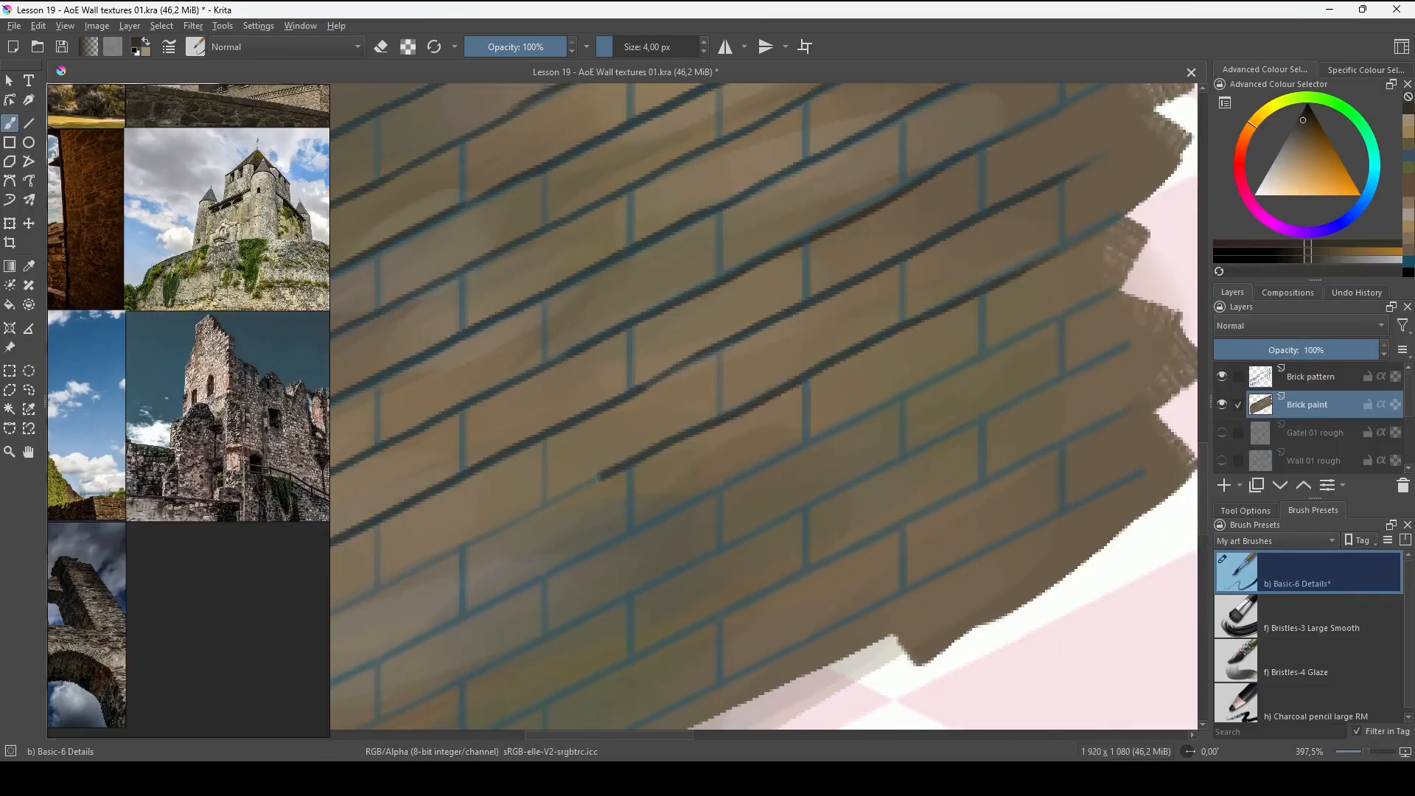
Trace the course lines near the wall's lower edge and the vertical joints between the lower bricks in dark.
{"action": "left_click_drag", "start_coordinate": [457, 442], "coordinate": [1091, 310]}
{"action": "left_click_drag", "start_coordinate": [471, 410], "coordinate": [729, 286]}
{"action": "left_click_drag", "start_coordinate": [1069, 295], "coordinate": [479, 472]}
{"action": "left_click_drag", "start_coordinate": [604, 490], "coordinate": [1009, 291]}
{"action": "mouse_move", "coordinate": [413, 590]}
{"action": "left_mouse_down"}
{"action": "mouse_move", "coordinate": [739, 458]}
{"action": "mouse_move", "coordinate": [383, 582]}
{"action": "left_mouse_up"}
{"action": "mouse_move", "coordinate": [664, 472]}
{"action": "left_mouse_down"}
{"action": "mouse_move", "coordinate": [796, 407]}
{"action": "mouse_move", "coordinate": [1004, 353]}
{"action": "mouse_move", "coordinate": [943, 563]}
{"action": "left_mouse_up"}
{"action": "left_click_drag", "start_coordinate": [958, 383], "coordinate": [604, 530]}
{"action": "left_click_drag", "start_coordinate": [604, 442], "coordinate": [884, 509]}
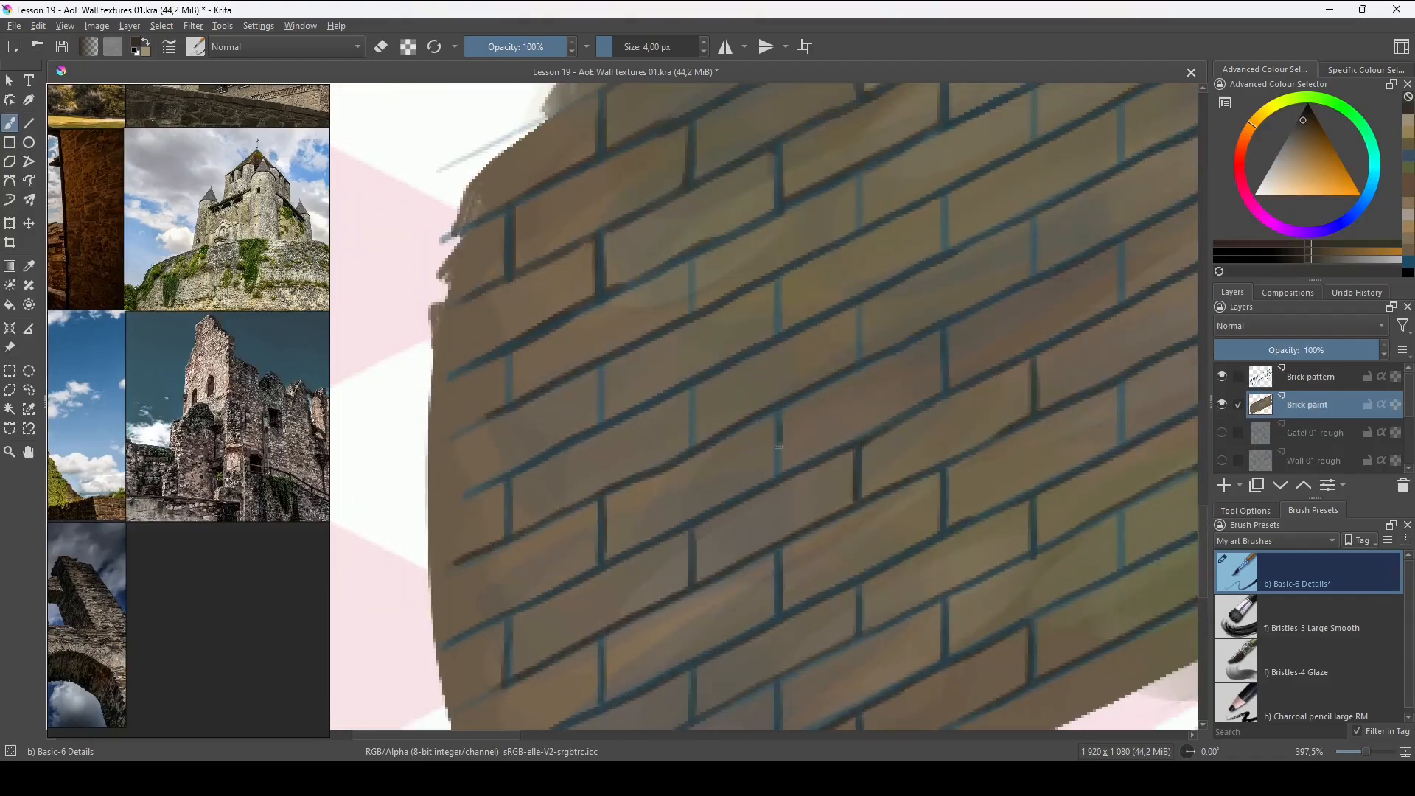
Trace the remaining vertical joints across the middle and upper right of the wall in dark, and hide the Brick pattern layer.
{"action": "left_click_drag", "start_coordinate": [811, 310], "coordinate": [752, 545]}
{"action": "left_click_drag", "start_coordinate": [1017, 294], "coordinate": [678, 446]}
{"action": "left_click_drag", "start_coordinate": [831, 257], "coordinate": [832, 326]}
{"action": "left_click_drag", "start_coordinate": [833, 575], "coordinate": [736, 243]}
{"action": "left_click_drag", "start_coordinate": [736, 310], "coordinate": [773, 486]}
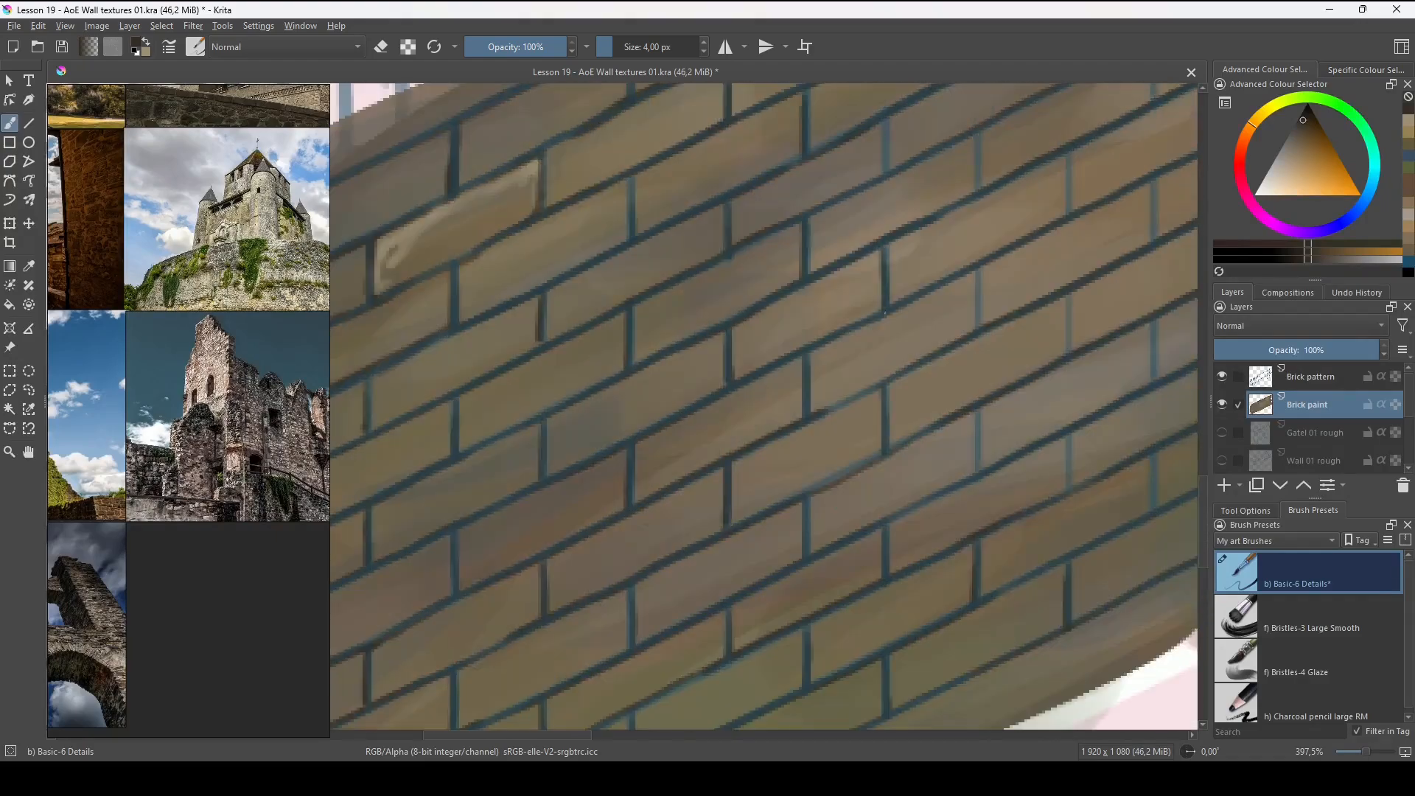
{"action": "left_click_drag", "start_coordinate": [928, 294], "coordinate": [685, 509]}
{"action": "left_click_drag", "start_coordinate": [914, 435], "coordinate": [825, 413]}
{"action": "left_click_drag", "start_coordinate": [741, 379], "coordinate": [742, 440]}
{"action": "left_click_drag", "start_coordinate": [824, 402], "coordinate": [826, 464]}
{"action": "left_click_drag", "start_coordinate": [847, 545], "coordinate": [804, 324]}
{"action": "left_click_drag", "start_coordinate": [796, 185], "coordinate": [789, 649]}
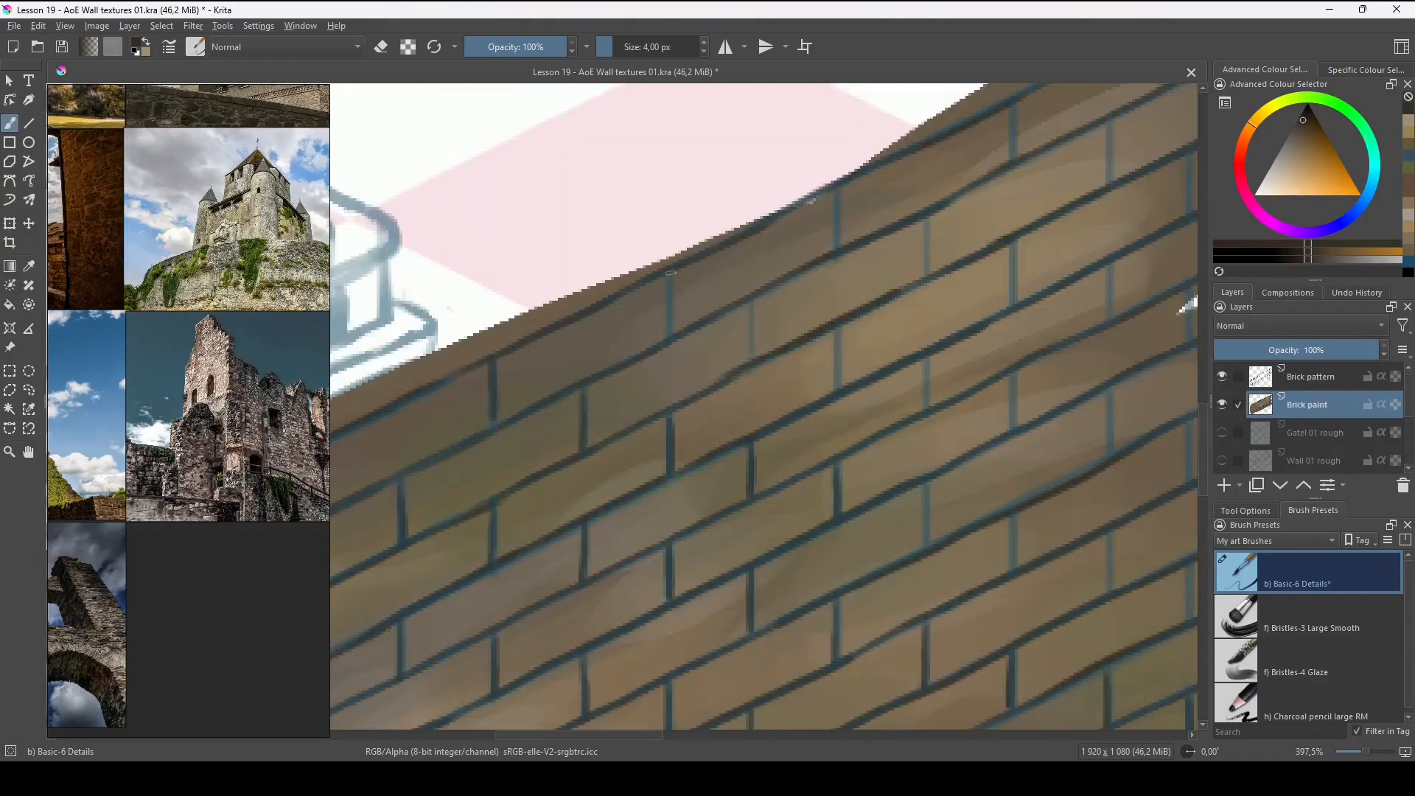
{"action": "left_click_drag", "start_coordinate": [1031, 354], "coordinate": [818, 395]}
{"action": "left_click_drag", "start_coordinate": [965, 439], "coordinate": [889, 393]}
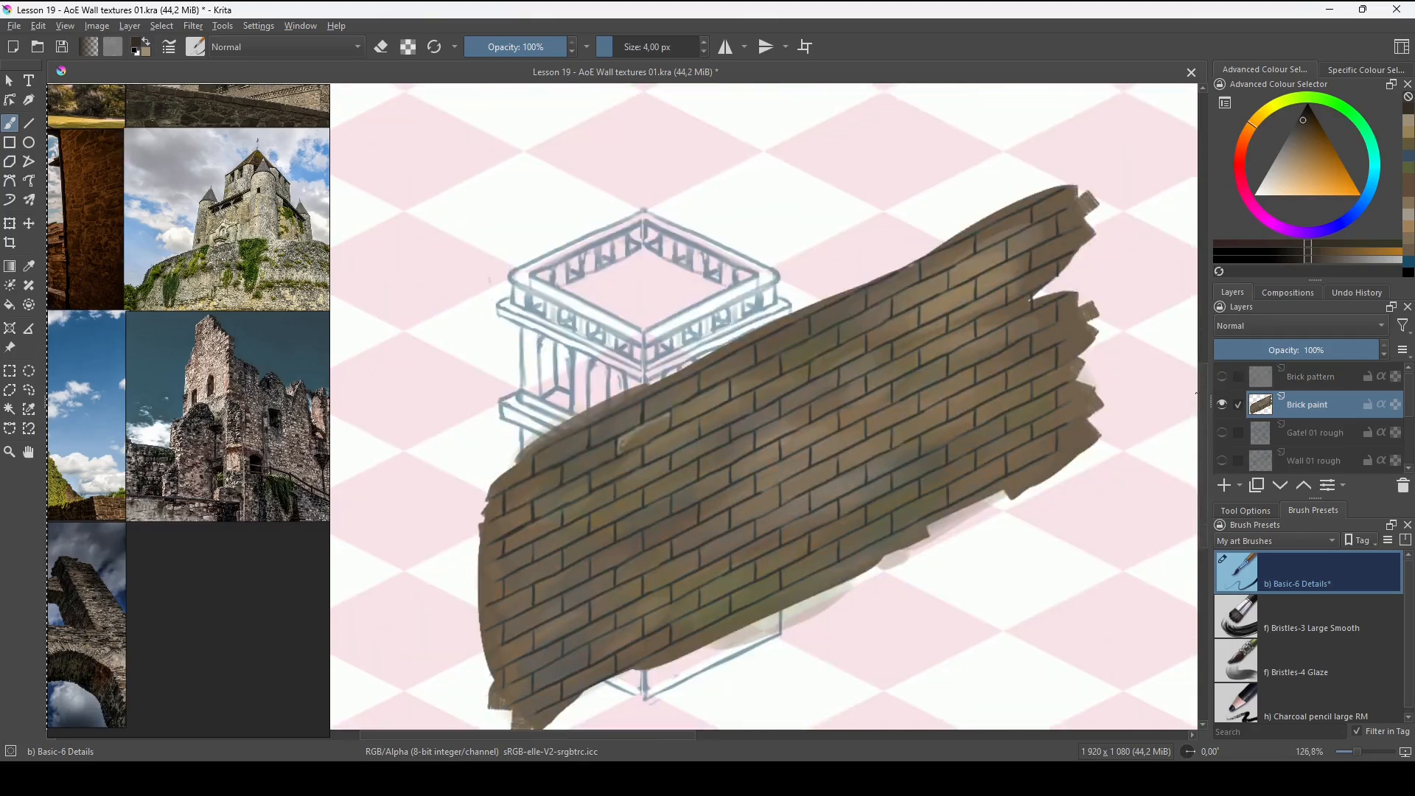
Switch to the light colour and highlight the upper and side edges of the brick left of the first highlighted one.
{"action": "scroll", "coordinate": [751, 664], "scroll_direction": "up", "scroll_amount": 3}
{"action": "left_click_drag", "start_coordinate": [779, 560], "coordinate": [1010, 527]}
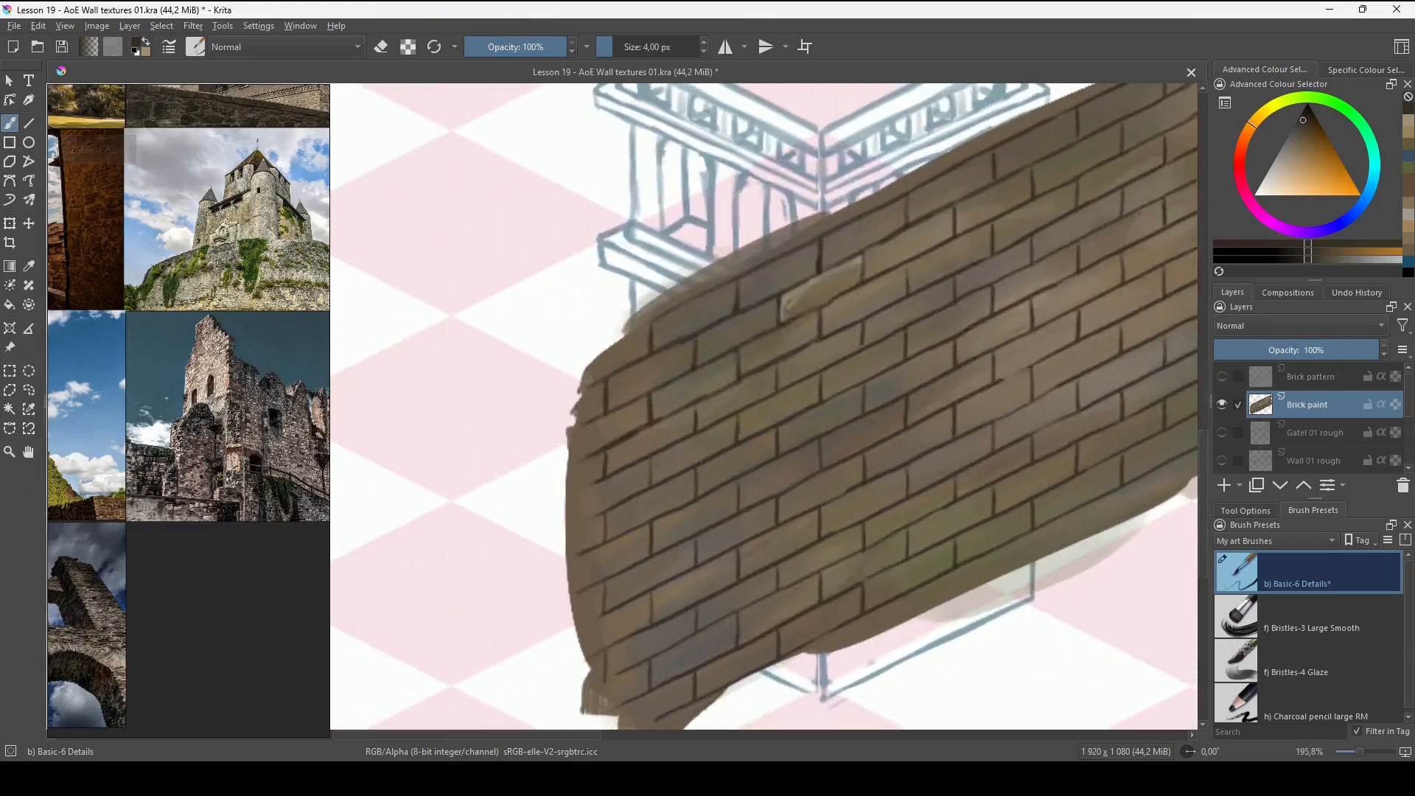
{"action": "scroll", "coordinate": [805, 532], "scroll_direction": "up", "scroll_amount": 4}
{"action": "left_click_drag", "start_coordinate": [744, 436], "coordinate": [656, 550]}
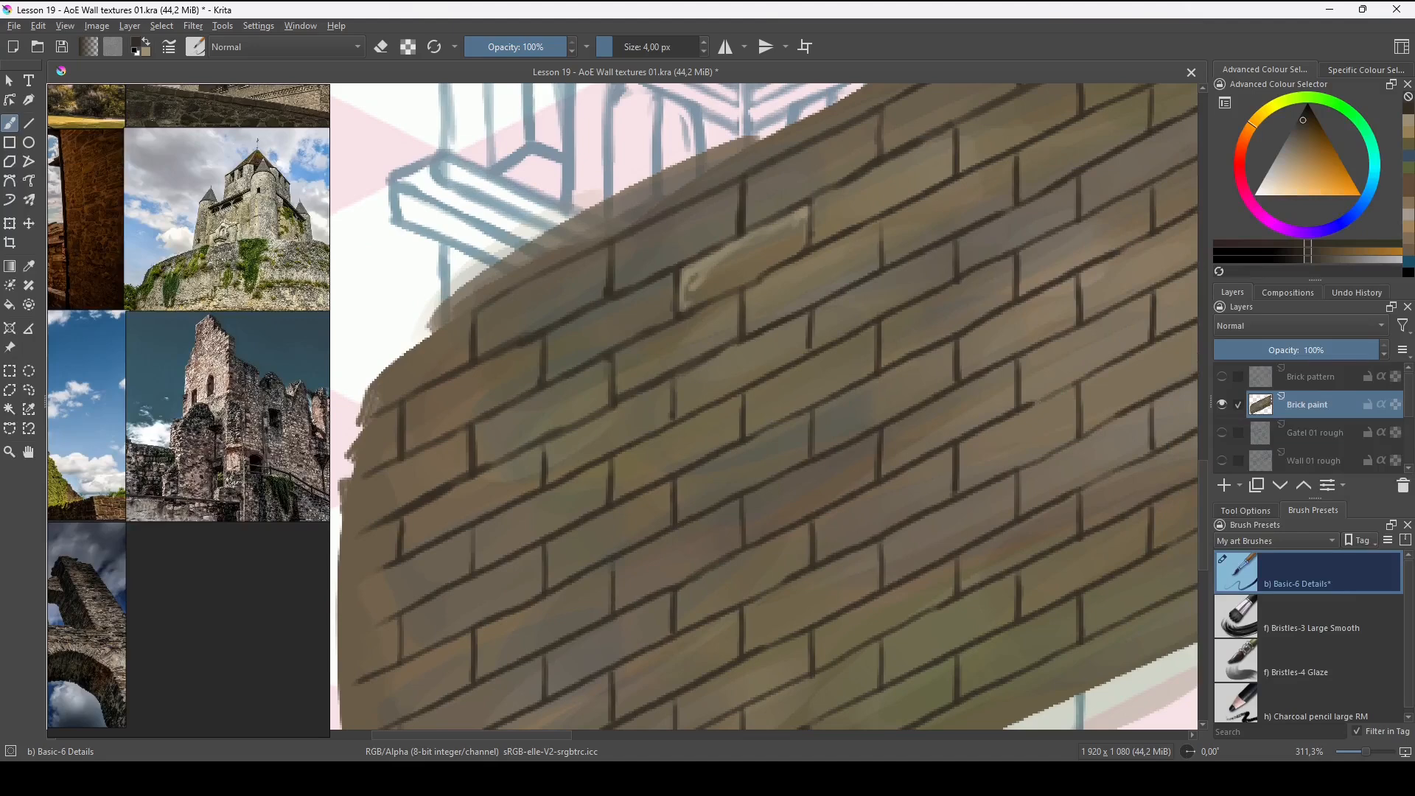
{"action": "key", "text": "x"}
{"action": "left_click_drag", "start_coordinate": [661, 414], "coordinate": [862, 466]}
{"action": "scroll", "coordinate": [721, 436], "scroll_direction": "up", "scroll_amount": 2}
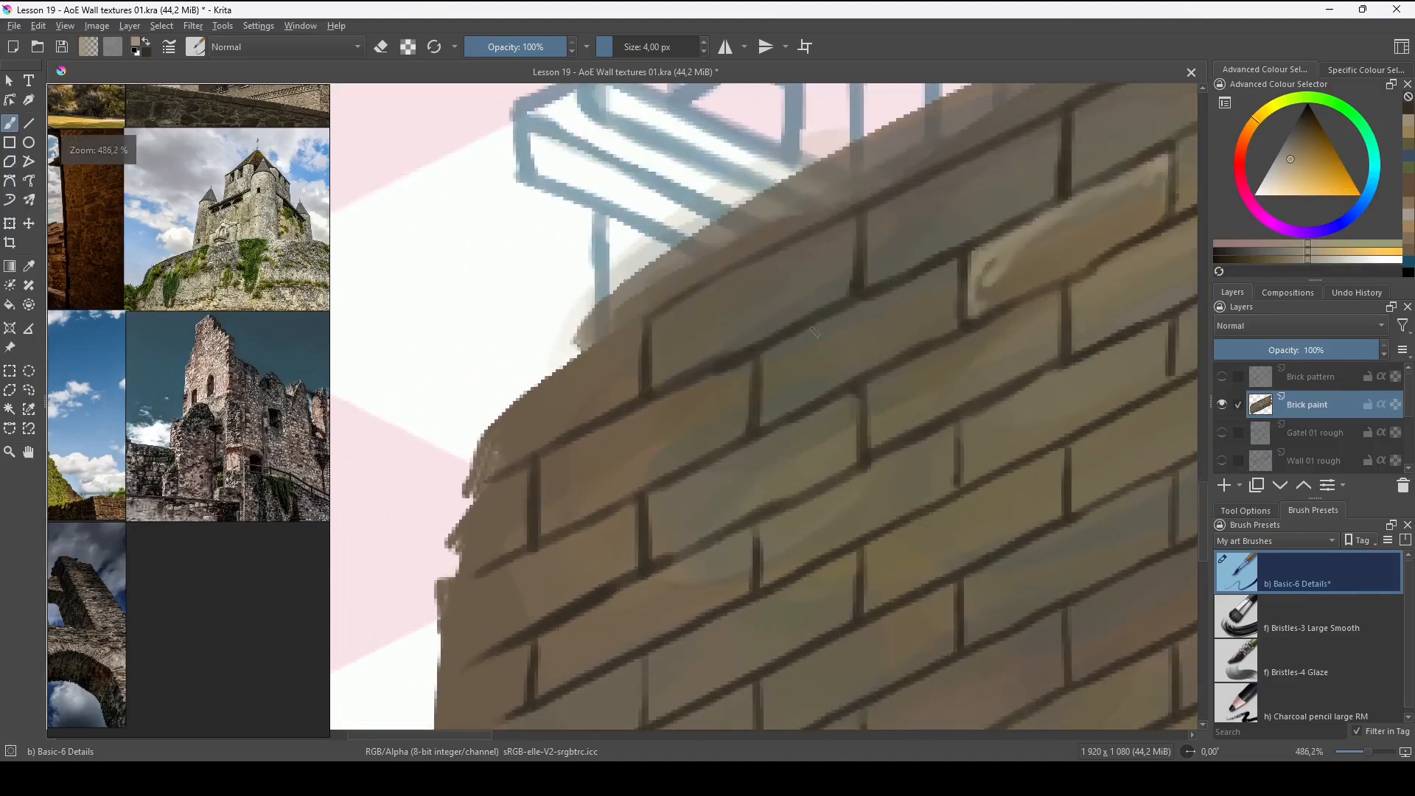
{"action": "mouse_move", "coordinate": [815, 331]}
{"action": "left_mouse_down"}
{"action": "mouse_move", "coordinate": [772, 356]}
{"action": "mouse_move", "coordinate": [765, 410]}
{"action": "left_mouse_up"}
{"action": "mouse_move", "coordinate": [778, 362]}
{"action": "left_mouse_down"}
{"action": "mouse_move", "coordinate": [948, 270]}
{"action": "mouse_move", "coordinate": [955, 307]}
{"action": "left_mouse_up"}
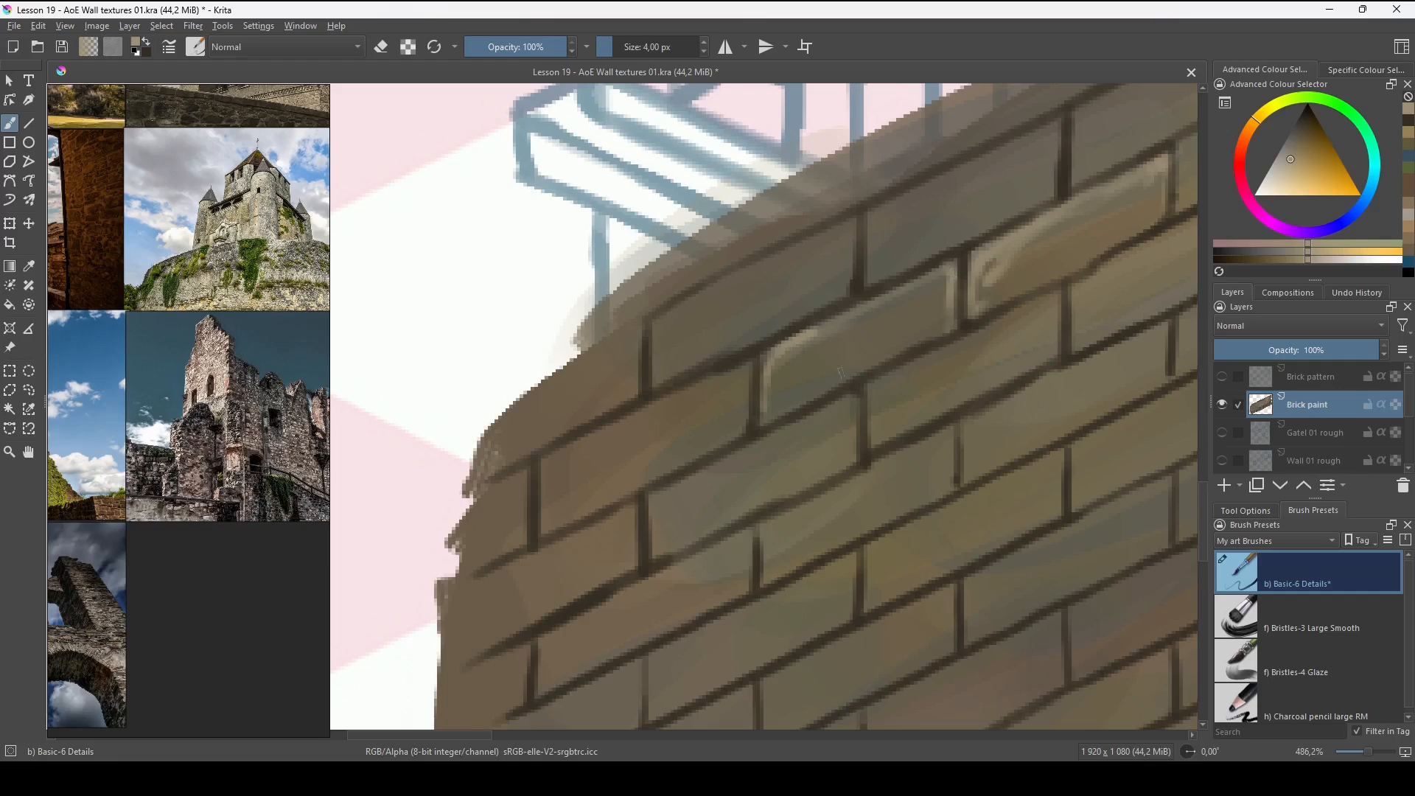
{"action": "left_click_drag", "start_coordinate": [763, 388], "coordinate": [783, 424]}
Enlarge the brush to 7 px and broaden the light highlight inside the same brick.
{"action": "key", "text": "bracketright"}
{"action": "key", "text": "bracketright"}
{"action": "key", "text": "bracketright"}
{"action": "mouse_move", "coordinate": [787, 359]}
{"action": "left_mouse_down"}
{"action": "mouse_move", "coordinate": [774, 370]}
{"action": "mouse_move", "coordinate": [940, 287]}
{"action": "left_mouse_up"}
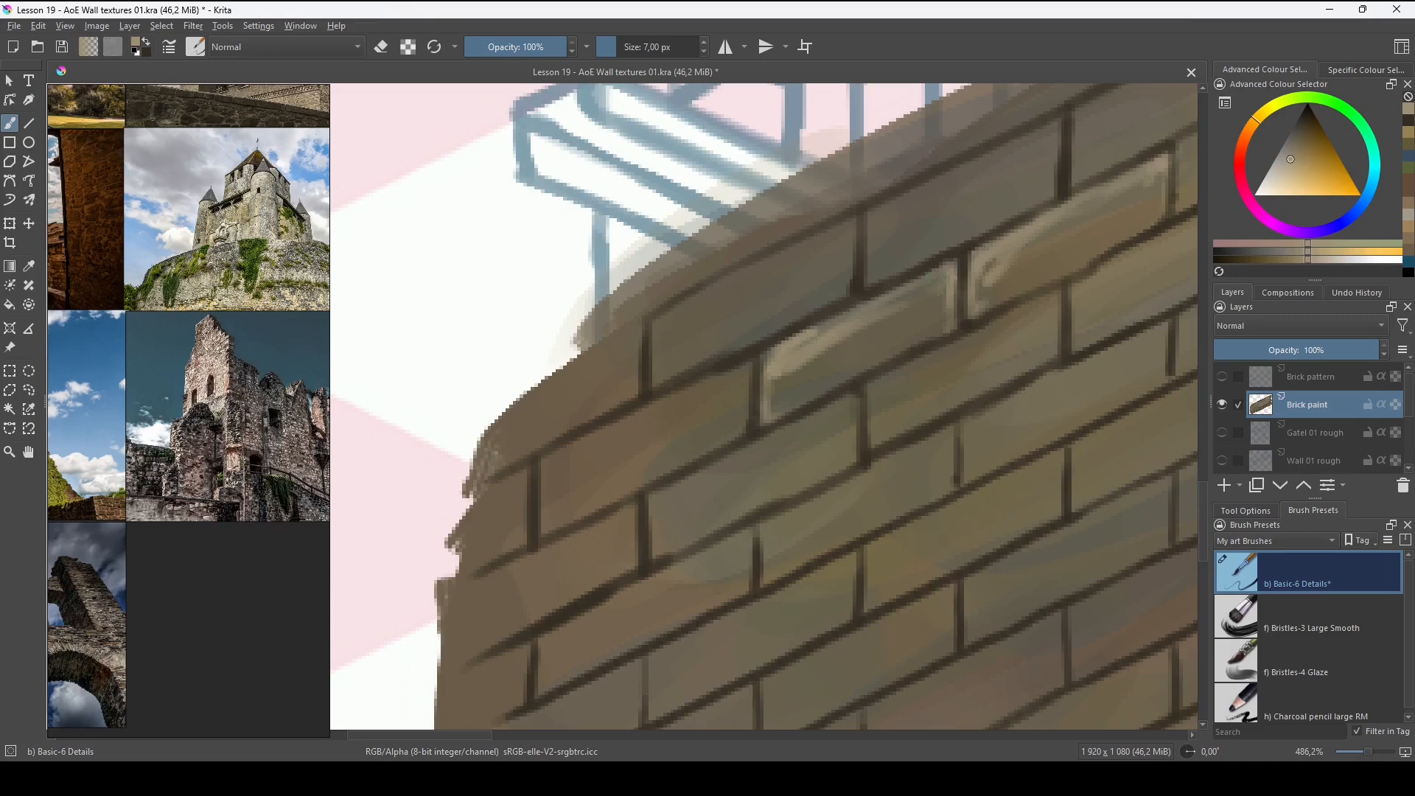
Enlarge the brush to 9 px and paint light highlights on the neighbouring bricks in the upper-left courses.
{"action": "key", "text": "bracketright"}
{"action": "key", "text": "bracketright"}
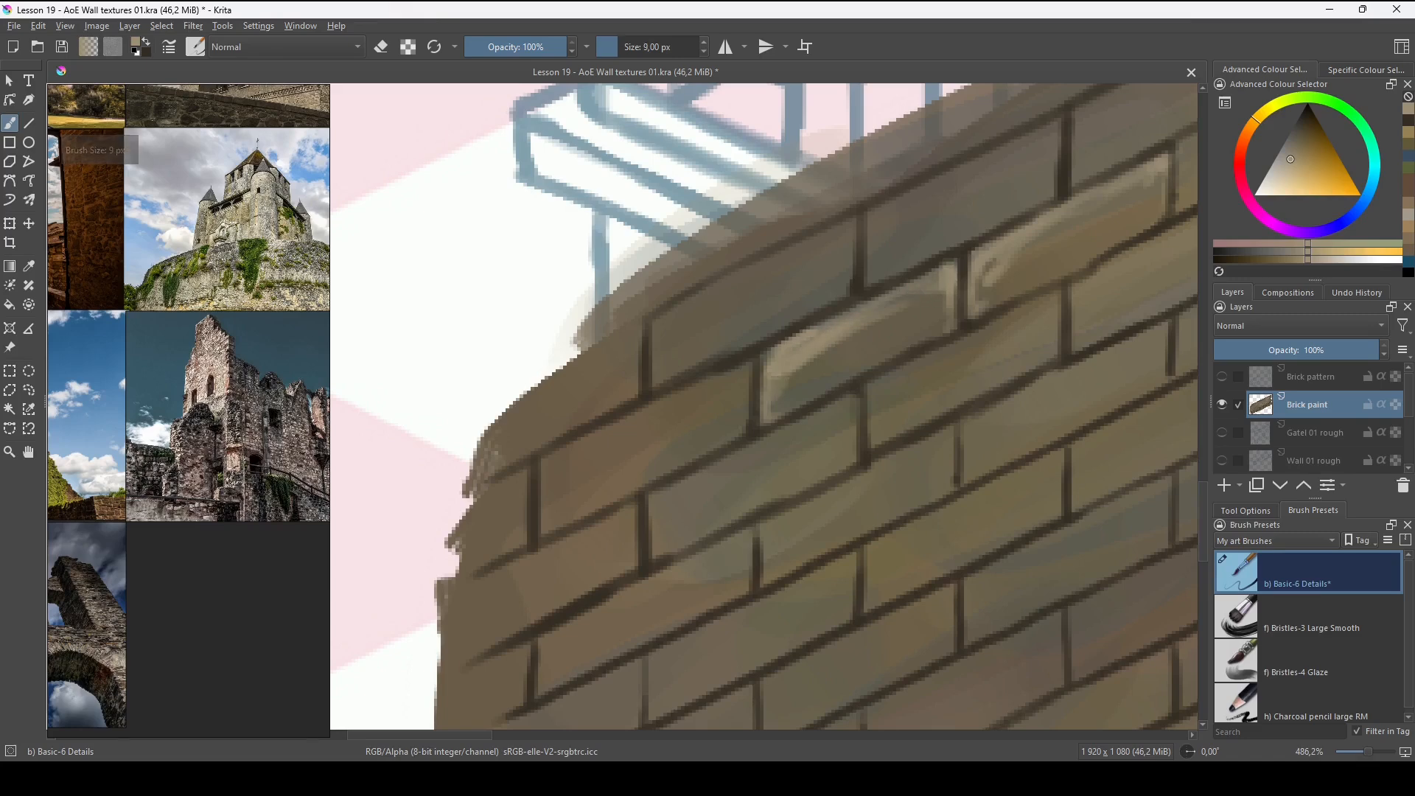
{"action": "mouse_move", "coordinate": [570, 451]}
{"action": "left_mouse_down"}
{"action": "mouse_move", "coordinate": [549, 485]}
{"action": "mouse_move", "coordinate": [558, 459]}
{"action": "mouse_move", "coordinate": [733, 375]}
{"action": "mouse_move", "coordinate": [742, 413]}
{"action": "left_mouse_up"}
{"action": "left_click_drag", "start_coordinate": [690, 405], "coordinate": [645, 441]}
{"action": "left_click_drag", "start_coordinate": [548, 488], "coordinate": [549, 506]}
{"action": "mouse_move", "coordinate": [560, 492]}
{"action": "left_mouse_down"}
{"action": "mouse_move", "coordinate": [653, 430]}
{"action": "mouse_move", "coordinate": [623, 462]}
{"action": "left_mouse_up"}
{"action": "left_click_drag", "start_coordinate": [641, 459], "coordinate": [713, 430]}
{"action": "left_click_drag", "start_coordinate": [772, 434], "coordinate": [744, 496]}
{"action": "mouse_move", "coordinate": [638, 383]}
{"action": "left_mouse_down"}
{"action": "mouse_move", "coordinate": [627, 420]}
{"action": "mouse_move", "coordinate": [733, 330]}
{"action": "left_mouse_up"}
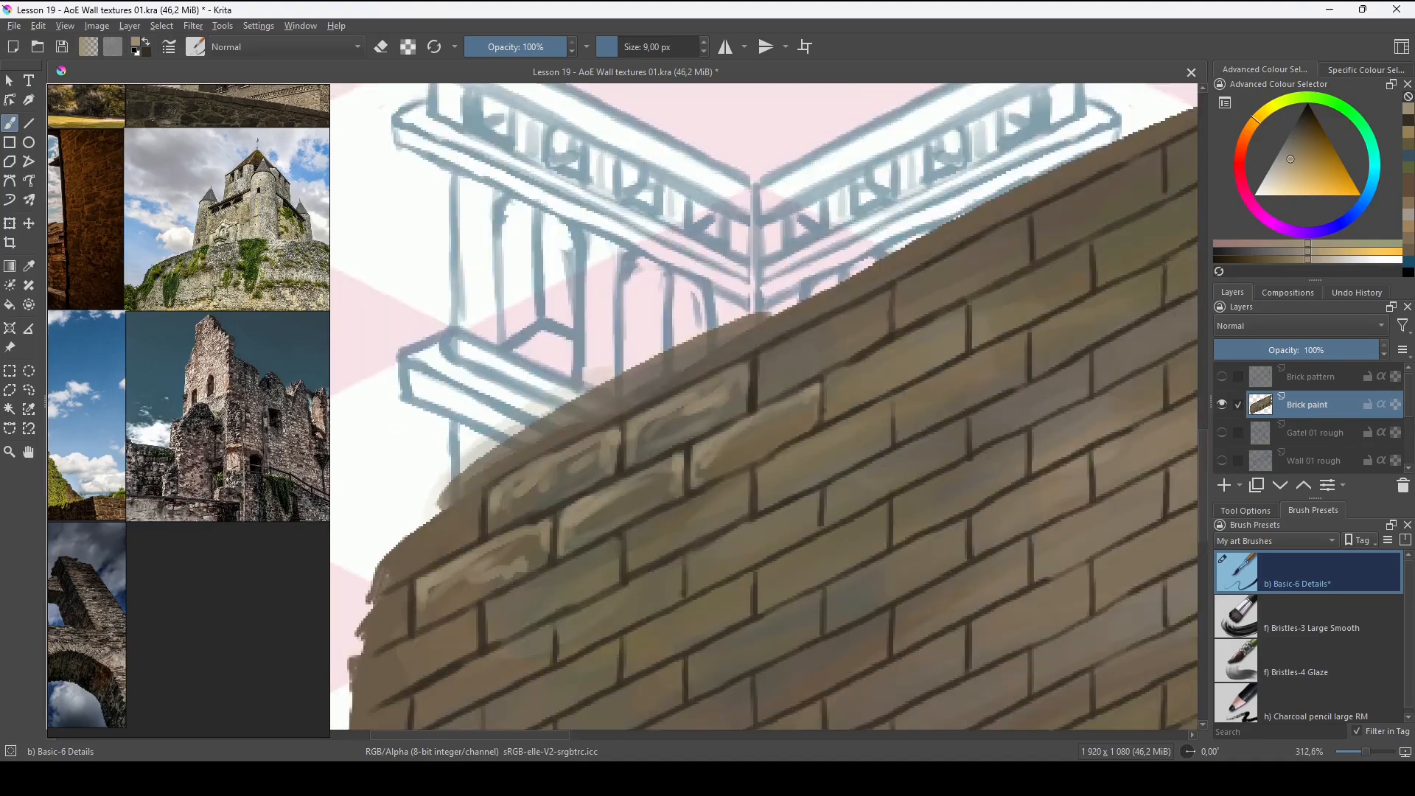
Paint light highlights on the bricks of the uppermost courses, working along the wall's upper edge to the right and back to the left end.
{"action": "left_click_drag", "start_coordinate": [764, 390], "coordinate": [884, 302]}
{"action": "left_click_drag", "start_coordinate": [847, 332], "coordinate": [737, 413]}
{"action": "left_click_drag", "start_coordinate": [921, 310], "coordinate": [689, 443]}
{"action": "mouse_move", "coordinate": [852, 374]}
{"action": "left_mouse_down"}
{"action": "mouse_move", "coordinate": [952, 311]}
{"action": "mouse_move", "coordinate": [736, 444]}
{"action": "left_mouse_up"}
{"action": "mouse_move", "coordinate": [795, 442]}
{"action": "left_mouse_down"}
{"action": "mouse_move", "coordinate": [904, 367]}
{"action": "mouse_move", "coordinate": [762, 407]}
{"action": "left_mouse_up"}
{"action": "left_click_drag", "start_coordinate": [977, 406], "coordinate": [1065, 339]}
{"action": "left_click_drag", "start_coordinate": [663, 516], "coordinate": [958, 398]}
{"action": "left_click_drag", "start_coordinate": [807, 448], "coordinate": [984, 370]}
{"action": "left_click_drag", "start_coordinate": [626, 560], "coordinate": [854, 295]}
{"action": "left_click_drag", "start_coordinate": [512, 523], "coordinate": [579, 476]}
{"action": "left_click_drag", "start_coordinate": [590, 485], "coordinate": [682, 426]}
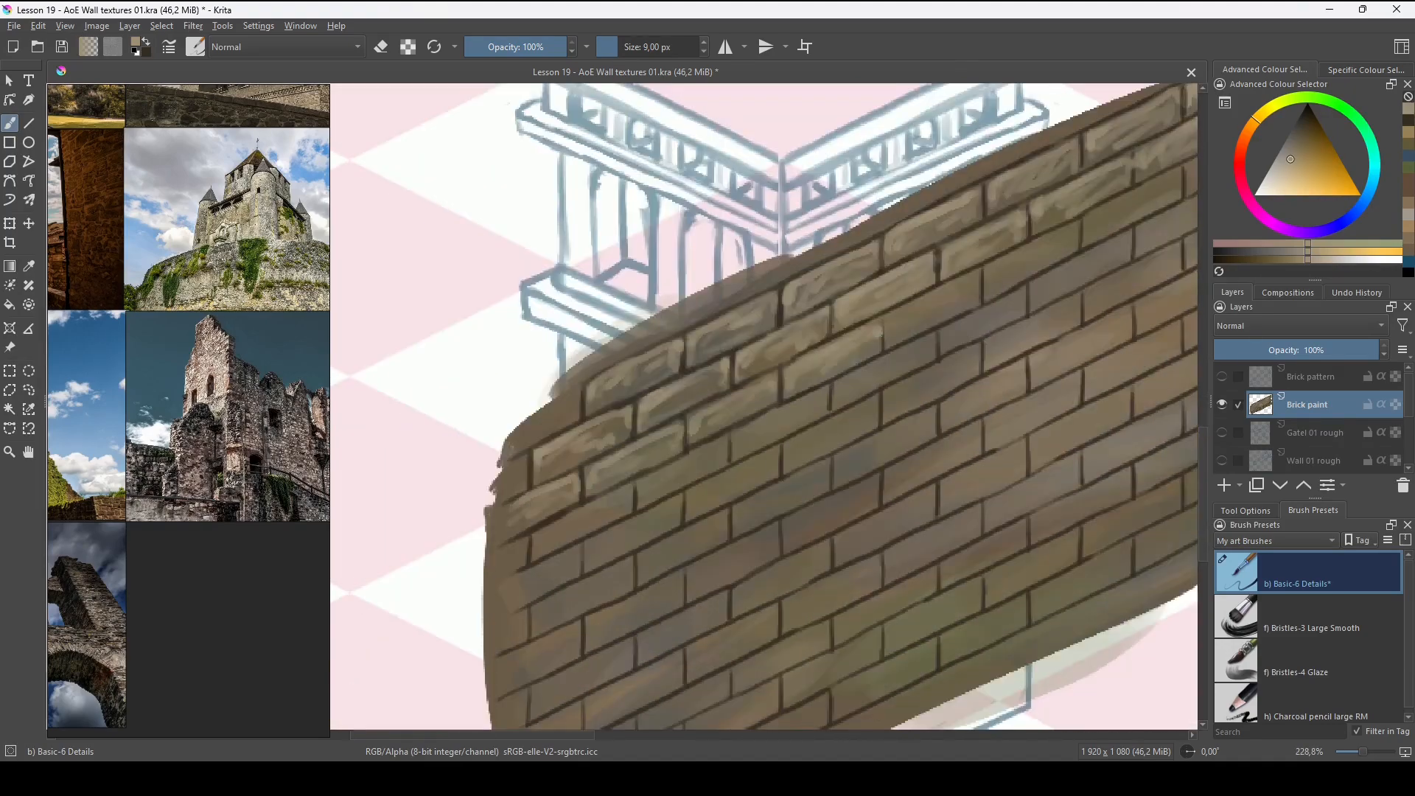
Paint light highlights on the next courses down, from the left end across the middle of the wall.
{"action": "left_click_drag", "start_coordinate": [597, 556], "coordinate": [633, 535]}
{"action": "left_click_drag", "start_coordinate": [921, 332], "coordinate": [545, 533]}
{"action": "mouse_move", "coordinate": [921, 295]}
{"action": "left_mouse_down"}
{"action": "mouse_move", "coordinate": [700, 457]}
{"action": "mouse_move", "coordinate": [921, 272]}
{"action": "left_mouse_up"}
{"action": "left_click_drag", "start_coordinate": [728, 439], "coordinate": [805, 347]}
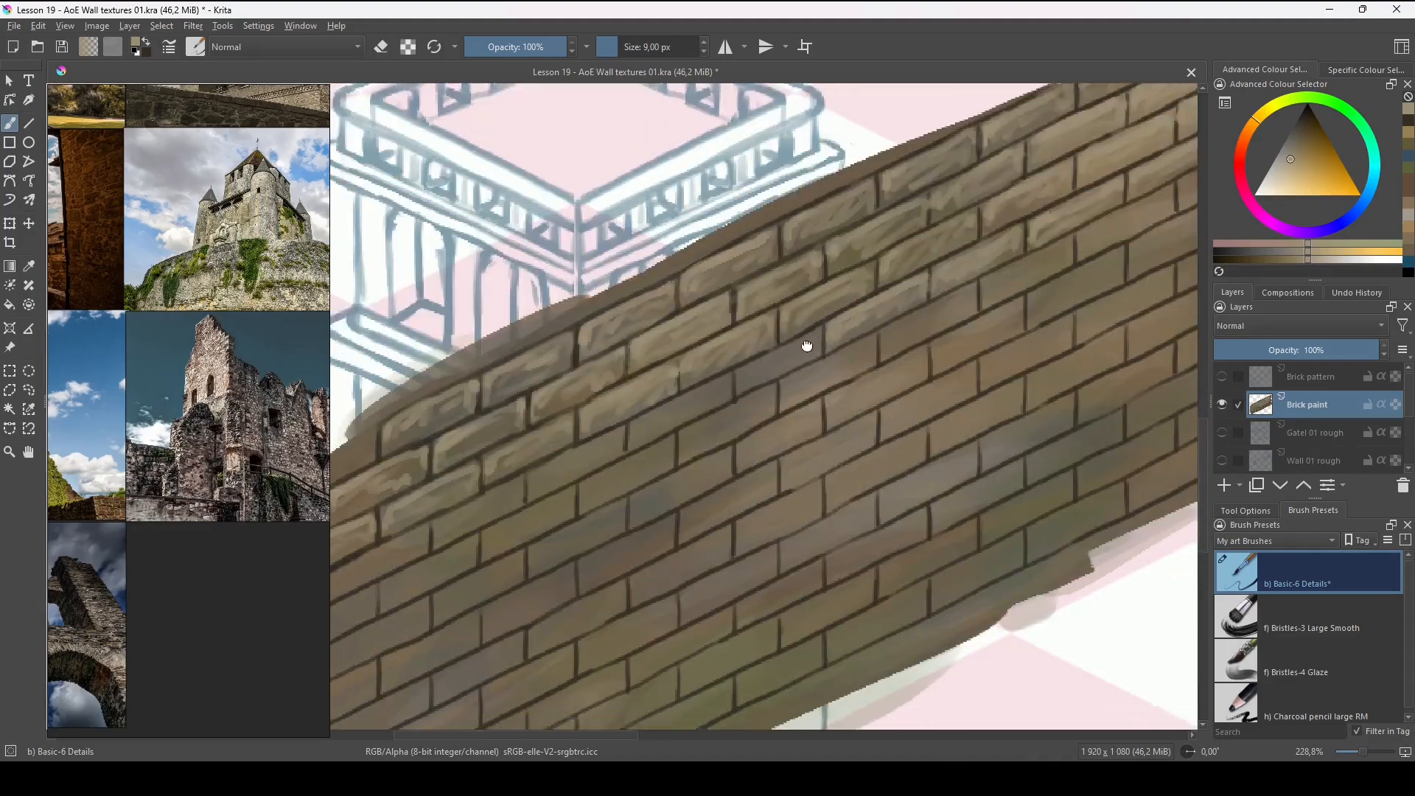
{"action": "left_click_drag", "start_coordinate": [634, 457], "coordinate": [1032, 240]}
{"action": "left_click_drag", "start_coordinate": [593, 419], "coordinate": [634, 386]}
{"action": "mouse_move", "coordinate": [833, 353]}
{"action": "left_mouse_down"}
{"action": "mouse_move", "coordinate": [717, 357]}
{"action": "mouse_move", "coordinate": [733, 420]}
{"action": "left_mouse_up"}
{"action": "left_click_drag", "start_coordinate": [899, 303], "coordinate": [737, 435]}
{"action": "left_click_drag", "start_coordinate": [986, 278], "coordinate": [1032, 251]}
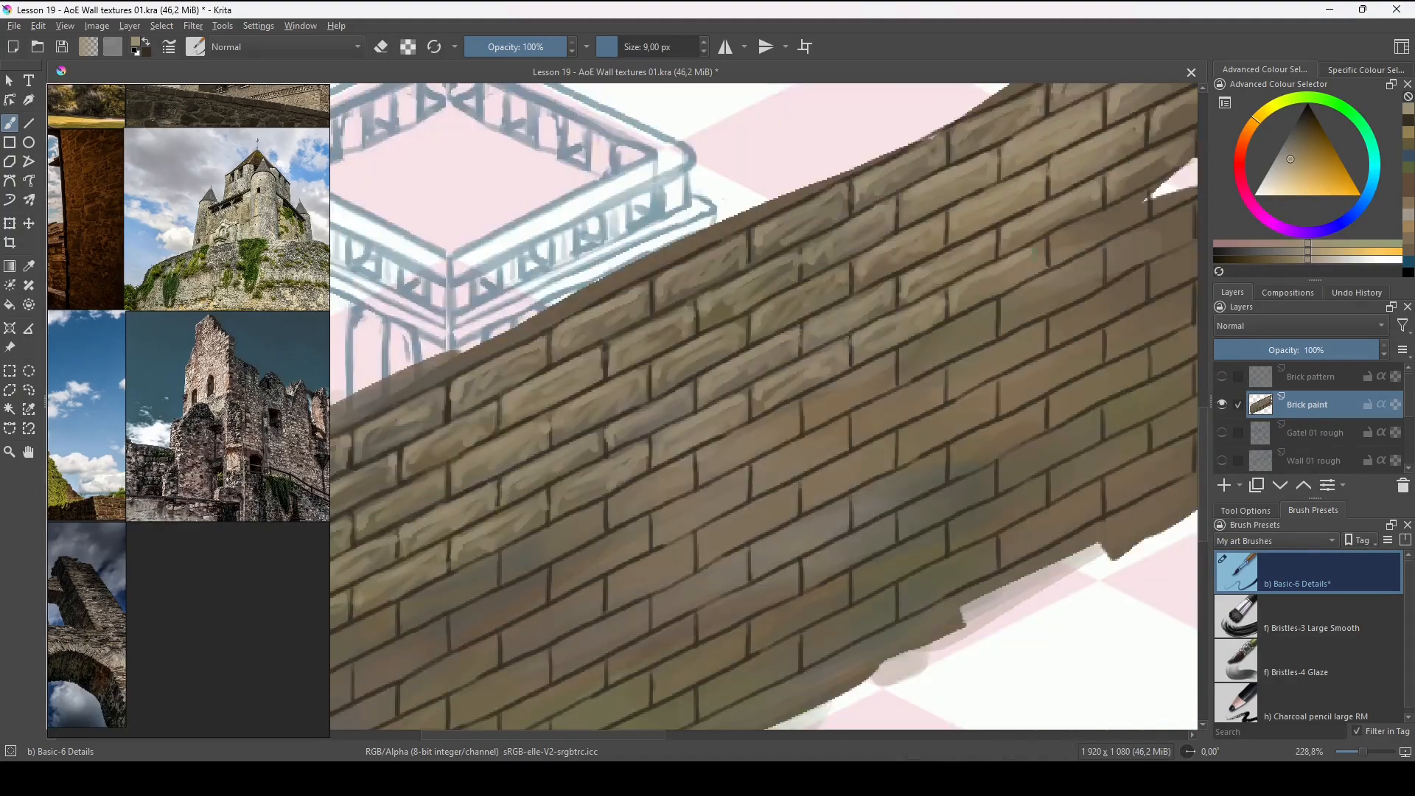
Add light highlights to the bricks between the wall's right side and its left end, one course lower.
{"action": "left_click_drag", "start_coordinate": [995, 302], "coordinate": [755, 386]}
{"action": "left_click_drag", "start_coordinate": [763, 398], "coordinate": [848, 352]}
{"action": "mouse_move", "coordinate": [649, 457]}
{"action": "left_mouse_down"}
{"action": "mouse_move", "coordinate": [1000, 300]}
{"action": "mouse_move", "coordinate": [921, 276]}
{"action": "left_mouse_up"}
{"action": "left_click_drag", "start_coordinate": [736, 413], "coordinate": [841, 334]}
{"action": "left_click_drag", "start_coordinate": [626, 437], "coordinate": [699, 408]}
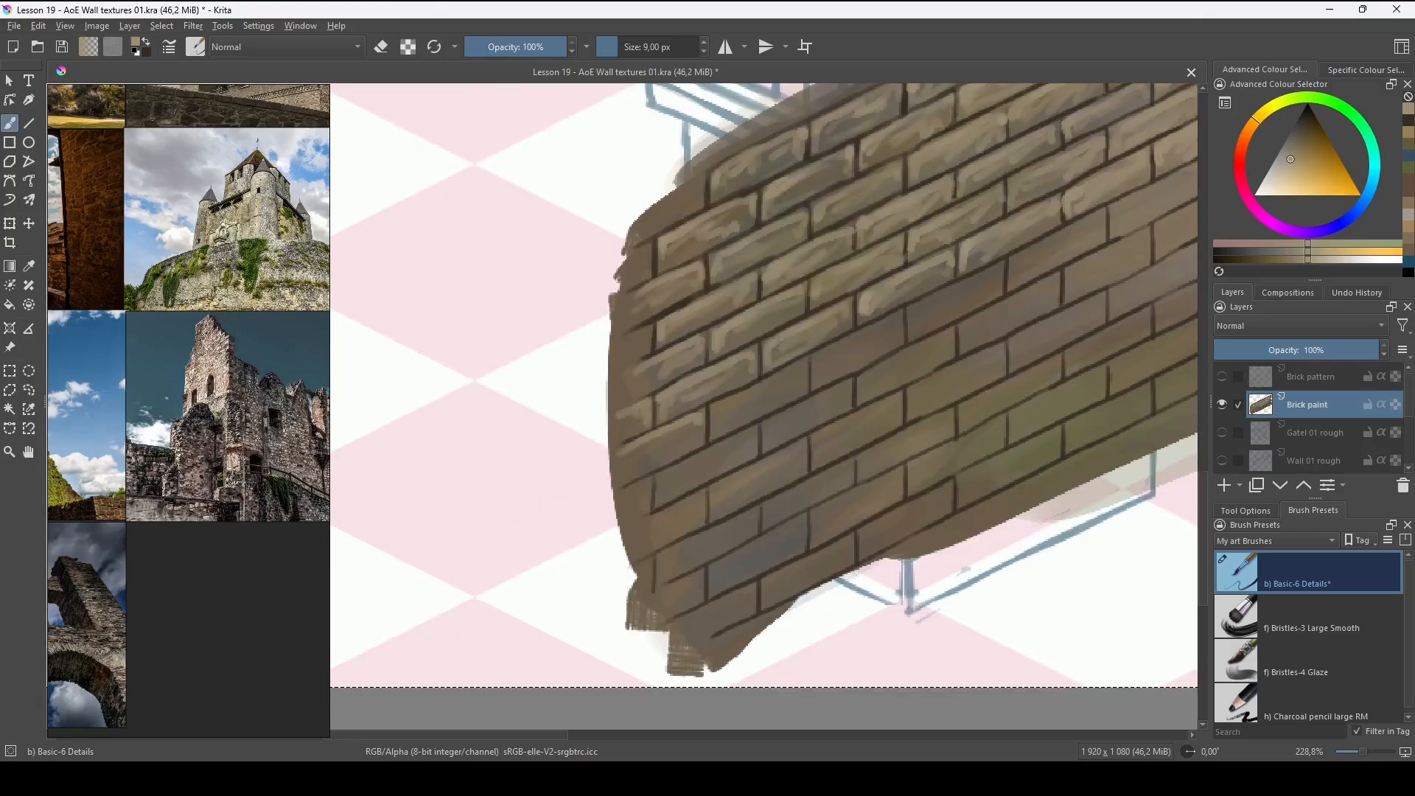
Highlight the bricks of the middle courses in the light colour and save the document.
{"action": "left_click_drag", "start_coordinate": [814, 360], "coordinate": [898, 320]}
{"action": "left_click_drag", "start_coordinate": [921, 309], "coordinate": [804, 373]}
{"action": "left_click_drag", "start_coordinate": [792, 380], "coordinate": [883, 318]}
{"action": "left_click_drag", "start_coordinate": [1032, 221], "coordinate": [653, 441]}
{"action": "left_click_drag", "start_coordinate": [958, 331], "coordinate": [801, 396]}
{"action": "left_click_drag", "start_coordinate": [610, 516], "coordinate": [686, 479]}
{"action": "mouse_move", "coordinate": [810, 368]}
{"action": "left_mouse_down"}
{"action": "mouse_move", "coordinate": [896, 299]}
{"action": "mouse_move", "coordinate": [974, 285]}
{"action": "left_mouse_up"}
{"action": "left_click_drag", "start_coordinate": [956, 325], "coordinate": [1039, 271]}
{"action": "key", "text": "ctrl+s"}
Paint light highlights on the bricks of the lower-left courses and of the lower courses toward the wall's right end.
{"action": "left_click_drag", "start_coordinate": [757, 410], "coordinate": [843, 370]}
{"action": "left_click_drag", "start_coordinate": [663, 479], "coordinate": [868, 348]}
{"action": "left_click_drag", "start_coordinate": [737, 442], "coordinate": [854, 366]}
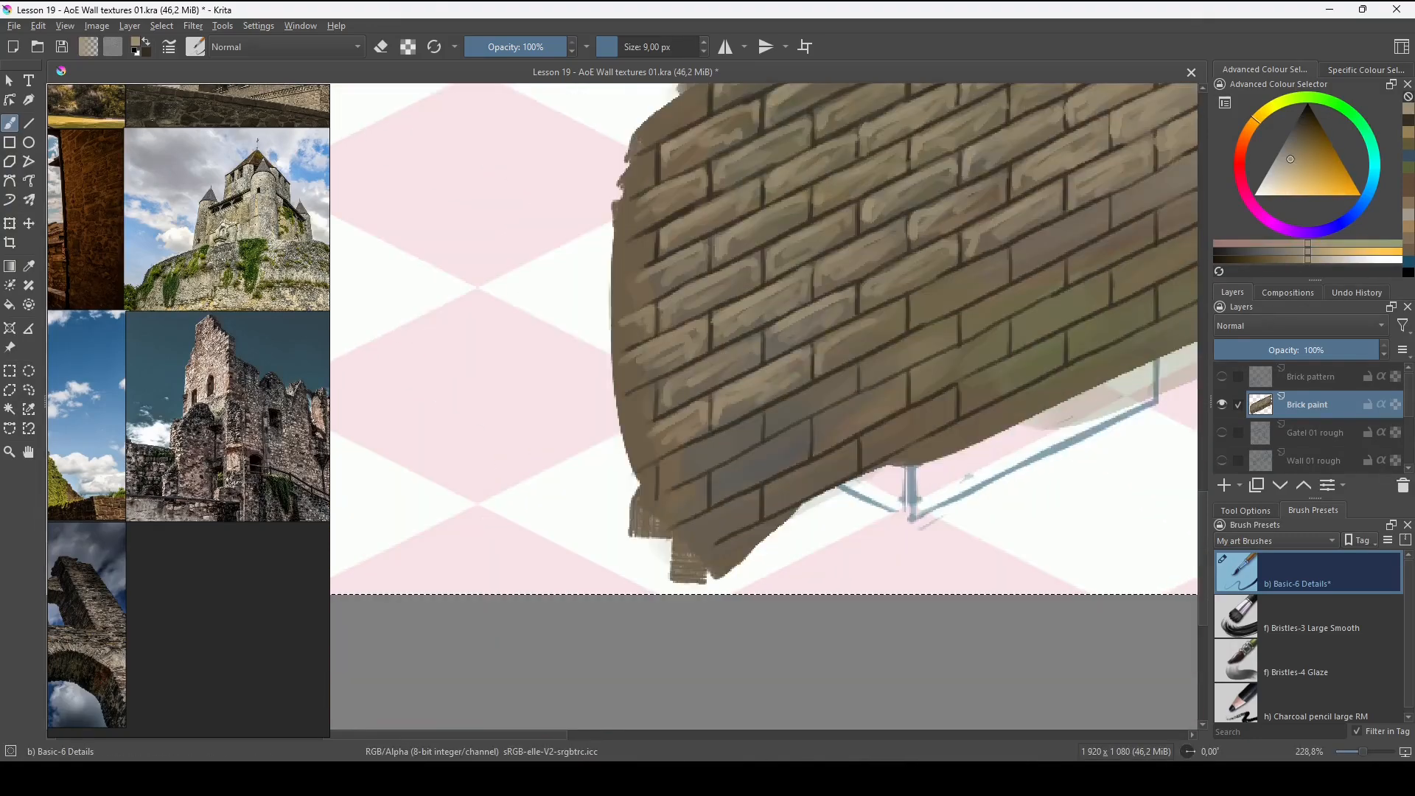
{"action": "left_click_drag", "start_coordinate": [921, 310], "coordinate": [634, 443]}
{"action": "left_click_drag", "start_coordinate": [689, 435], "coordinate": [766, 398]}
{"action": "left_click_drag", "start_coordinate": [921, 325], "coordinate": [698, 420]}
{"action": "left_click_drag", "start_coordinate": [964, 383], "coordinate": [1032, 350]}
{"action": "left_click_drag", "start_coordinate": [885, 354], "coordinate": [689, 372]}
{"action": "left_click_drag", "start_coordinate": [670, 435], "coordinate": [748, 398]}
{"action": "left_click_drag", "start_coordinate": [700, 383], "coordinate": [853, 348]}
{"action": "left_click_drag", "start_coordinate": [824, 341], "coordinate": [900, 306]}
{"action": "left_click_drag", "start_coordinate": [818, 369], "coordinate": [915, 330]}
{"action": "left_click_drag", "start_coordinate": [832, 308], "coordinate": [910, 274]}
{"action": "left_click_drag", "start_coordinate": [874, 352], "coordinate": [952, 317]}
{"action": "left_click_drag", "start_coordinate": [790, 401], "coordinate": [863, 368]}
{"action": "left_click_drag", "start_coordinate": [758, 372], "coordinate": [903, 313]}
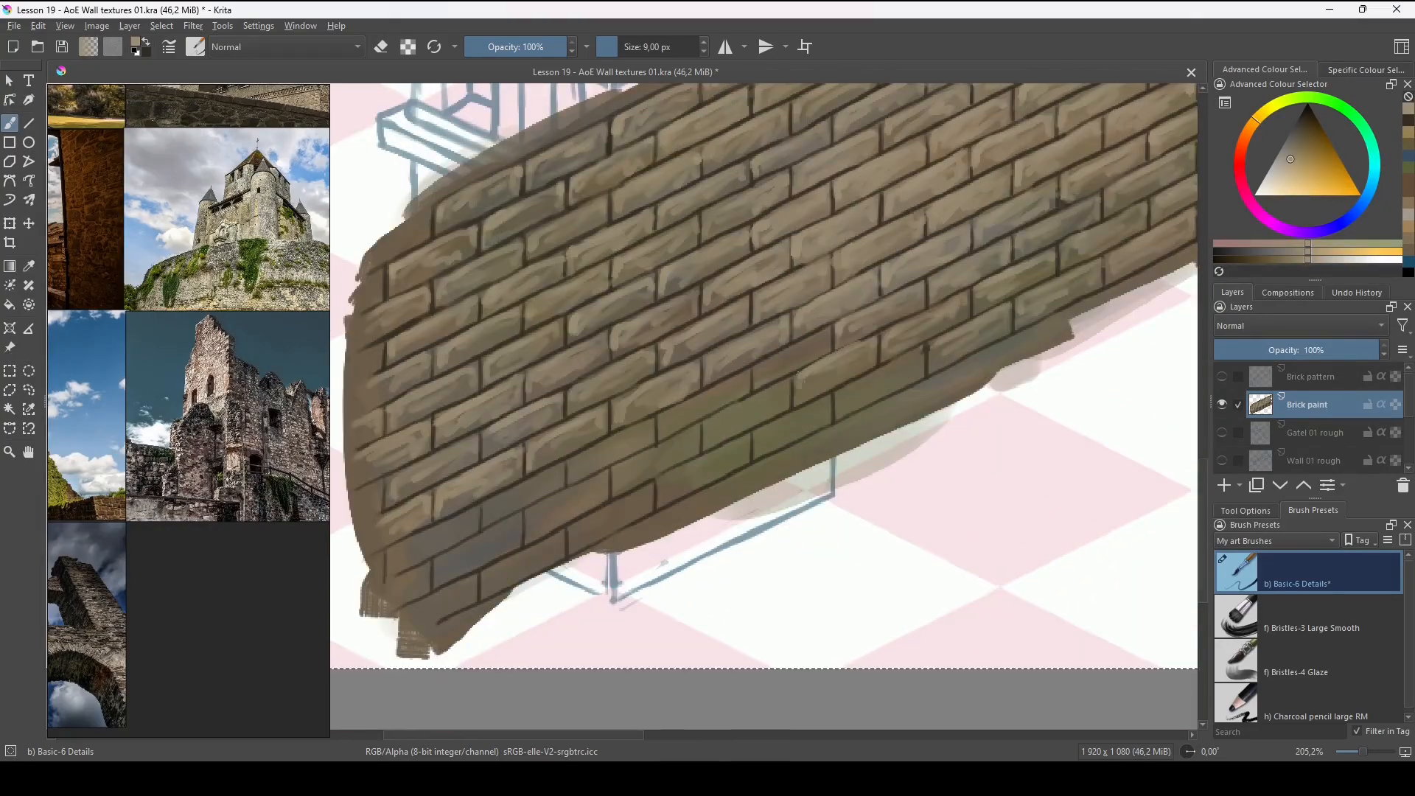
Highlight the last plain bricks along the wall's lower edge and in its lower-left corner with the light colour.
{"action": "left_click_drag", "start_coordinate": [758, 377], "coordinate": [828, 342]}
{"action": "left_click_drag", "start_coordinate": [840, 403], "coordinate": [918, 364]}
{"action": "left_click_drag", "start_coordinate": [737, 442], "coordinate": [893, 402]}
{"action": "left_click_drag", "start_coordinate": [774, 422], "coordinate": [851, 386]}
{"action": "left_click_drag", "start_coordinate": [730, 476], "coordinate": [808, 442]}
{"action": "left_click_drag", "start_coordinate": [751, 472], "coordinate": [872, 403]}
{"action": "left_click_drag", "start_coordinate": [764, 462], "coordinate": [831, 430]}
{"action": "left_click_drag", "start_coordinate": [737, 450], "coordinate": [862, 364]}
{"action": "left_click_drag", "start_coordinate": [800, 344], "coordinate": [871, 313]}
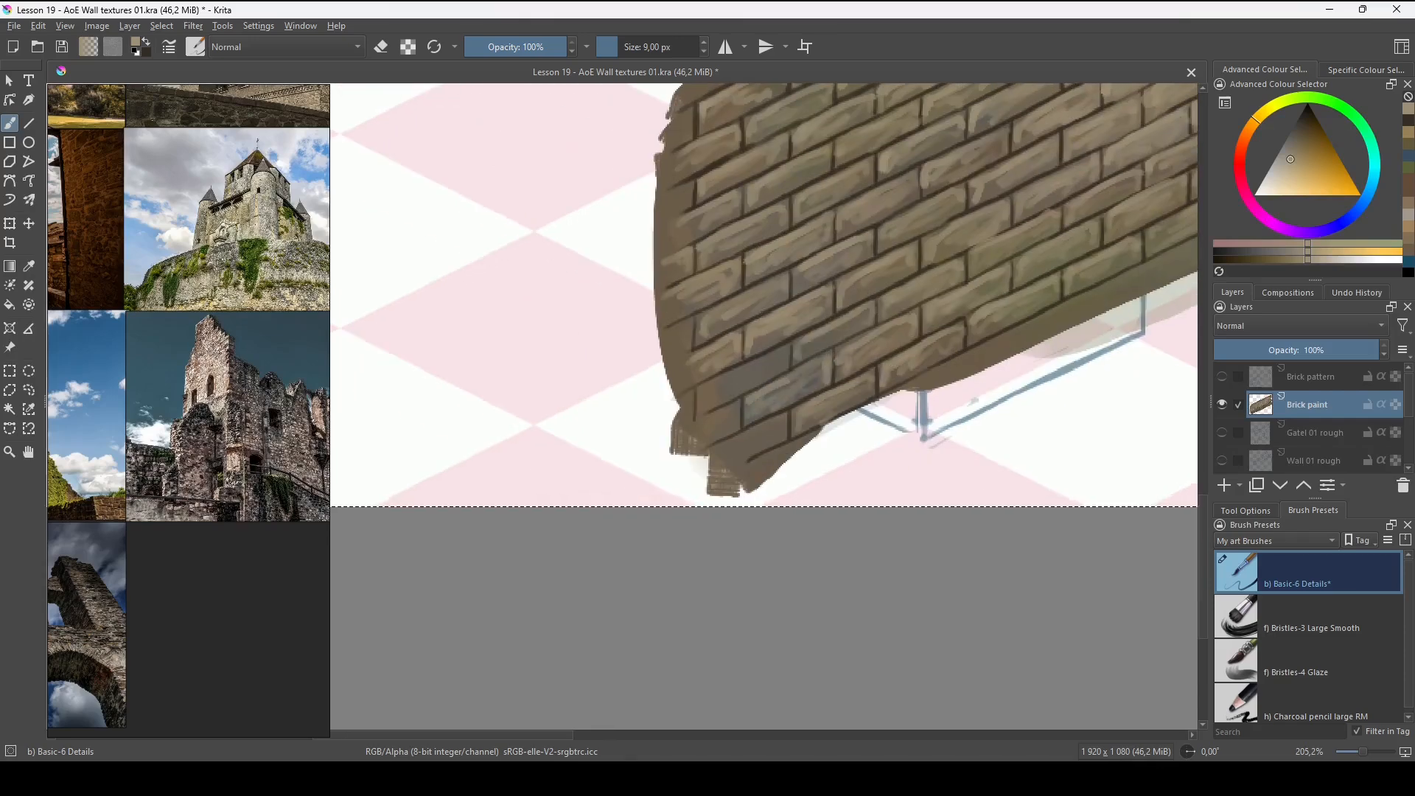
{"action": "left_click_drag", "start_coordinate": [753, 400], "coordinate": [827, 364]}
{"action": "left_click_drag", "start_coordinate": [797, 417], "coordinate": [873, 383]}
{"action": "mouse_move", "coordinate": [947, 323]}
{"action": "left_mouse_down"}
{"action": "mouse_move", "coordinate": [947, 368]}
{"action": "mouse_move", "coordinate": [734, 453]}
{"action": "mouse_move", "coordinate": [739, 442]}
{"action": "left_mouse_up"}
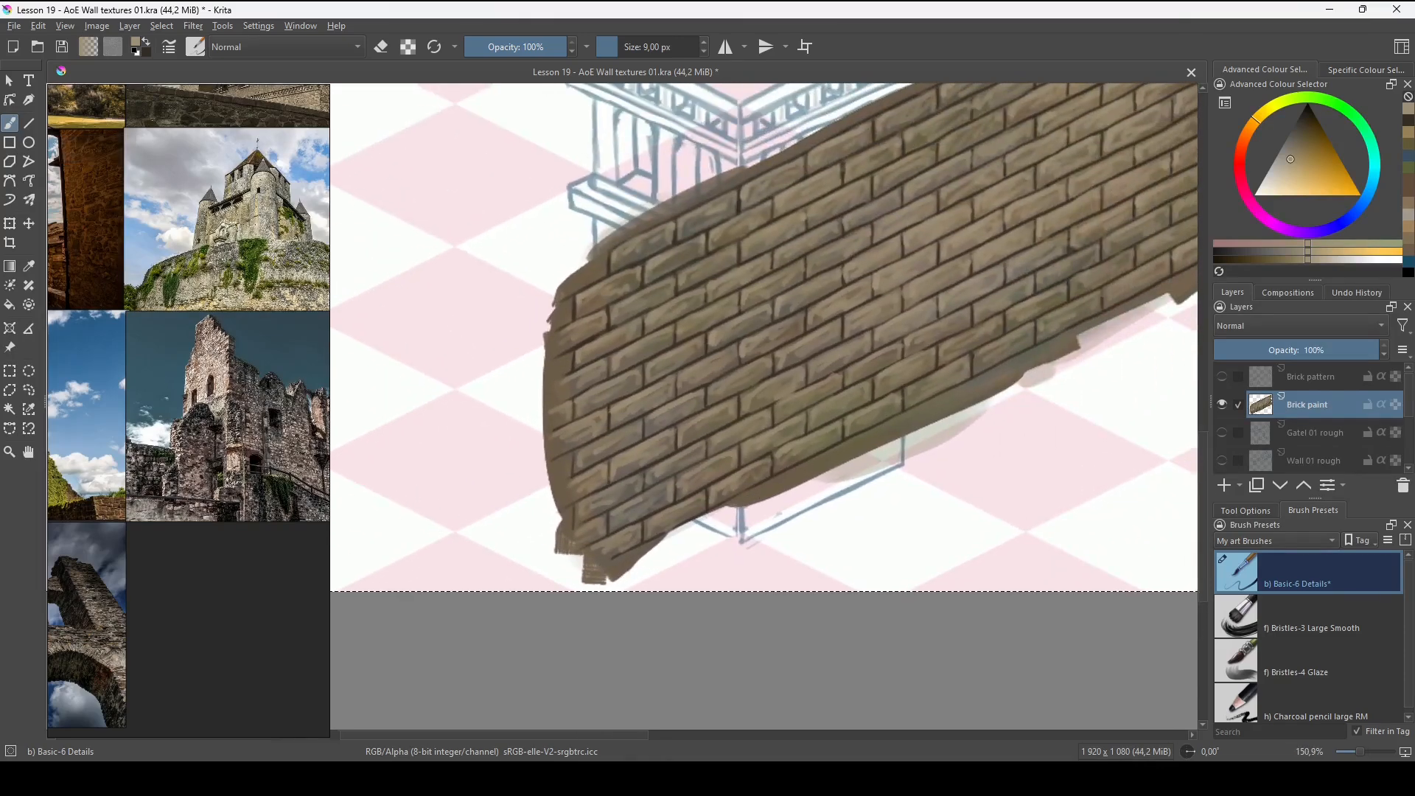
Switch to the dark brown with the brush reduced to 6 px, try a stroke over the left-hand bricks, and undo it.
{"action": "left_click_drag", "start_coordinate": [865, 356], "coordinate": [714, 511]}
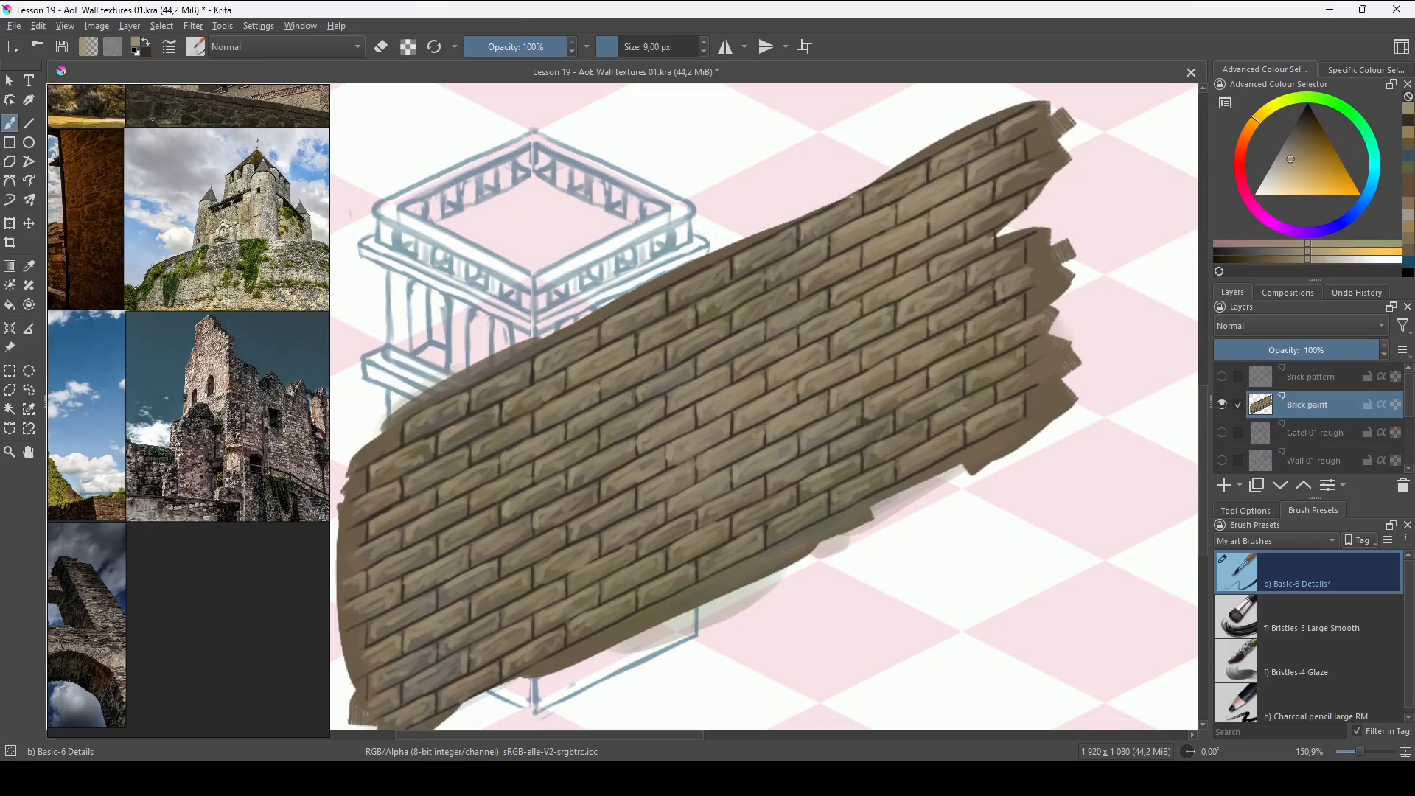
{"action": "left_click_drag", "start_coordinate": [731, 598], "coordinate": [729, 518]}
{"action": "mouse_move", "coordinate": [433, 362]}
{"action": "left_mouse_down"}
{"action": "mouse_move", "coordinate": [714, 439]}
{"action": "mouse_move", "coordinate": [791, 424]}
{"action": "left_mouse_up"}
{"action": "key", "text": "bracketleft"}
{"action": "key", "text": "bracketleft"}
{"action": "key", "text": "bracketleft"}
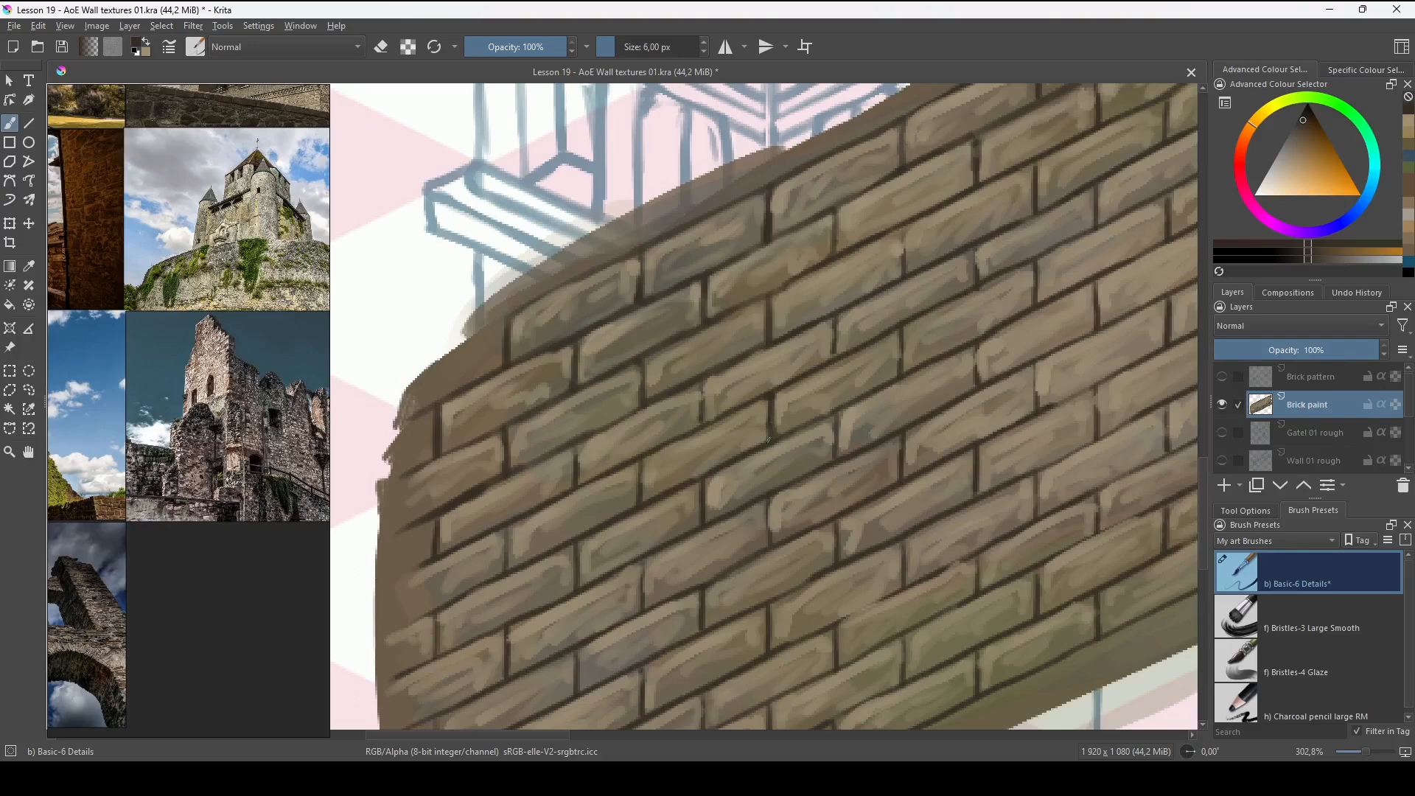
{"action": "mouse_move", "coordinate": [640, 470]}
{"action": "left_mouse_down"}
{"action": "mouse_move", "coordinate": [634, 522]}
{"action": "mouse_move", "coordinate": [769, 500]}
{"action": "mouse_move", "coordinate": [766, 421]}
{"action": "left_mouse_up"}
{"action": "key", "text": "ctrl+z"}
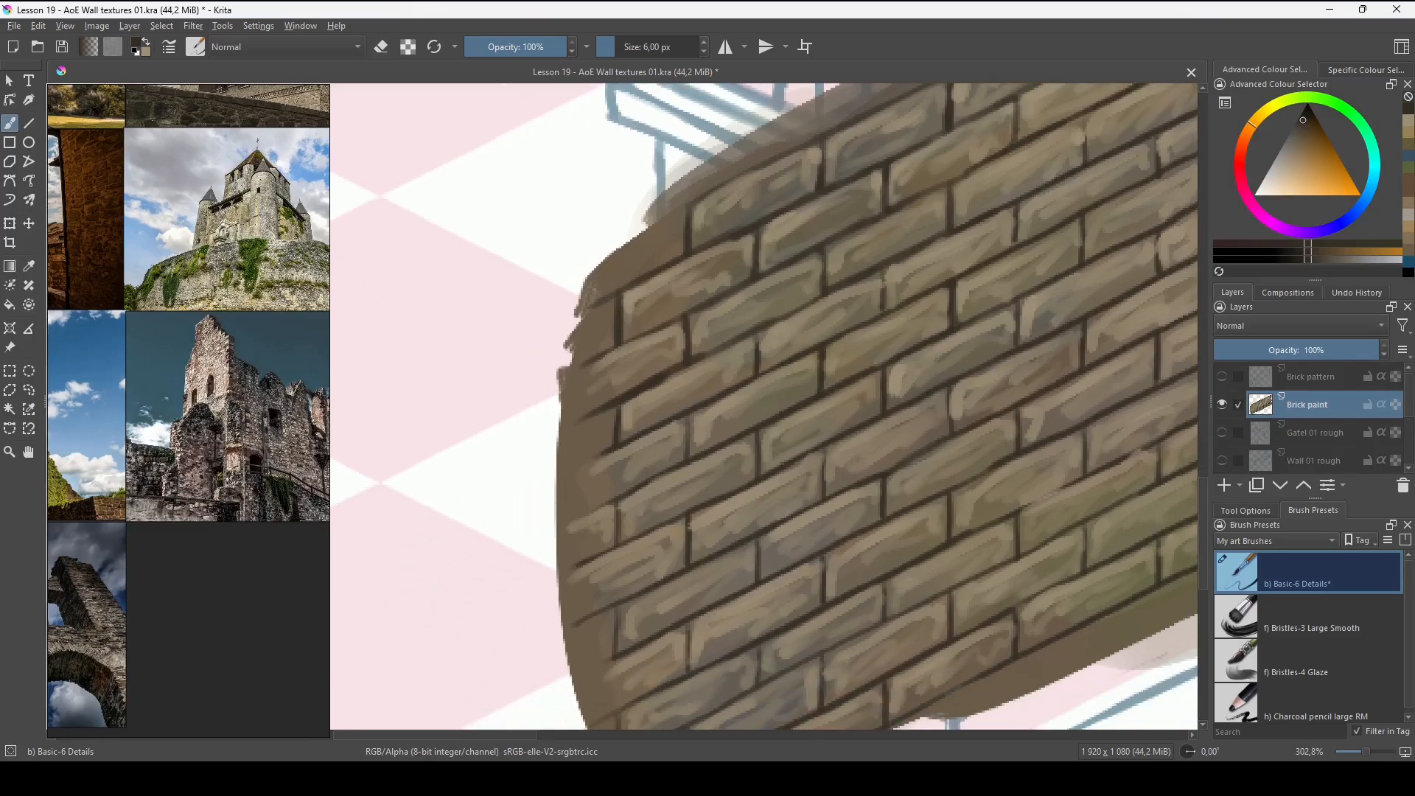
Reduce the brush to 3 px and draw dark brown cracks and joints that split bricks near the wall's left end.
{"action": "key", "text": "bracketleft"}
{"action": "key", "text": "bracketleft"}
{"action": "left_click_drag", "start_coordinate": [785, 366], "coordinate": [778, 417]}
{"action": "left_click_drag", "start_coordinate": [791, 509], "coordinate": [833, 378]}
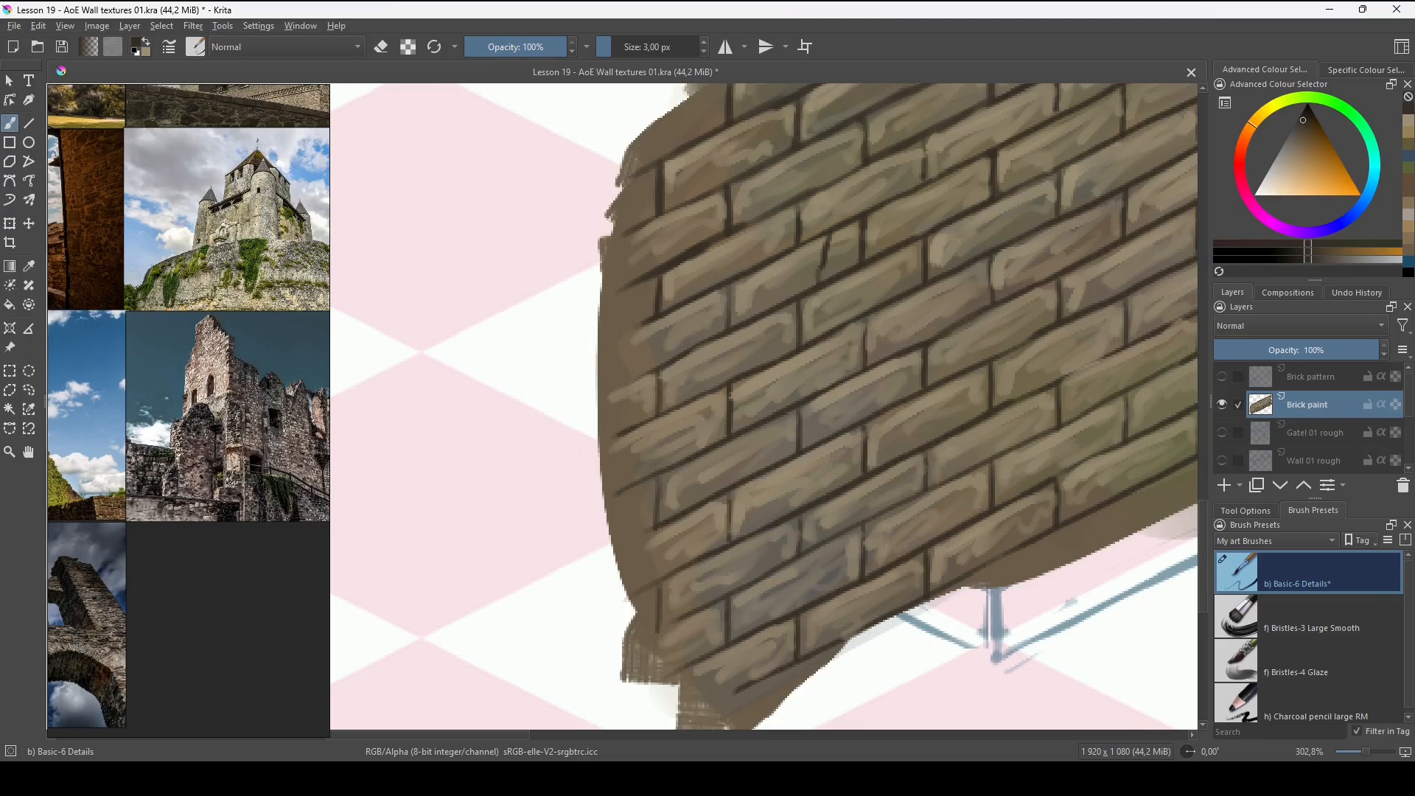
{"action": "mouse_move", "coordinate": [733, 398]}
{"action": "left_mouse_down"}
{"action": "mouse_move", "coordinate": [864, 346]}
{"action": "mouse_move", "coordinate": [817, 390]}
{"action": "mouse_move", "coordinate": [768, 388]}
{"action": "left_mouse_up"}
{"action": "left_click_drag", "start_coordinate": [900, 460], "coordinate": [850, 525]}
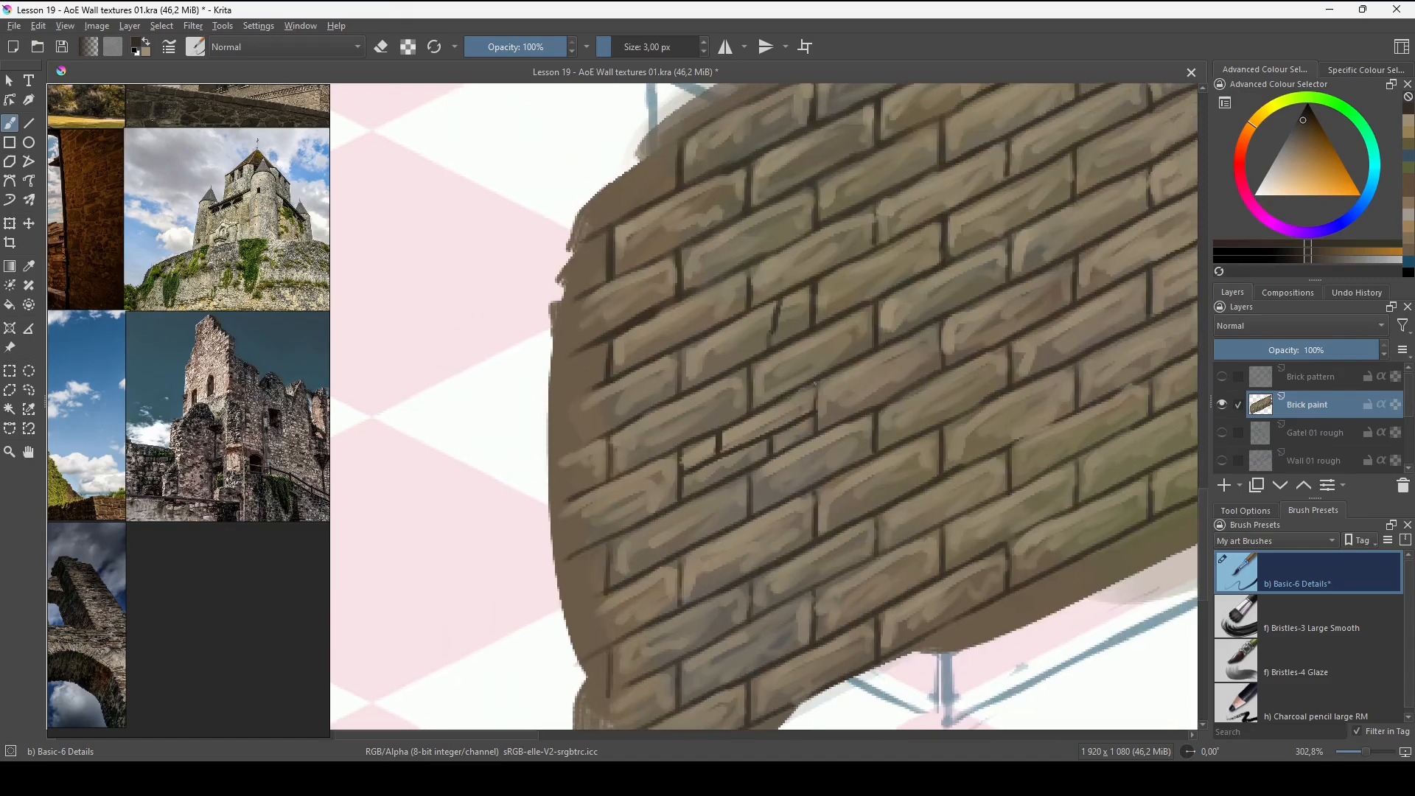
{"action": "left_click_drag", "start_coordinate": [814, 383], "coordinate": [816, 402]}
{"action": "mouse_move", "coordinate": [949, 484]}
{"action": "left_mouse_down"}
{"action": "mouse_move", "coordinate": [756, 545]}
{"action": "mouse_move", "coordinate": [657, 652]}
{"action": "left_mouse_up"}
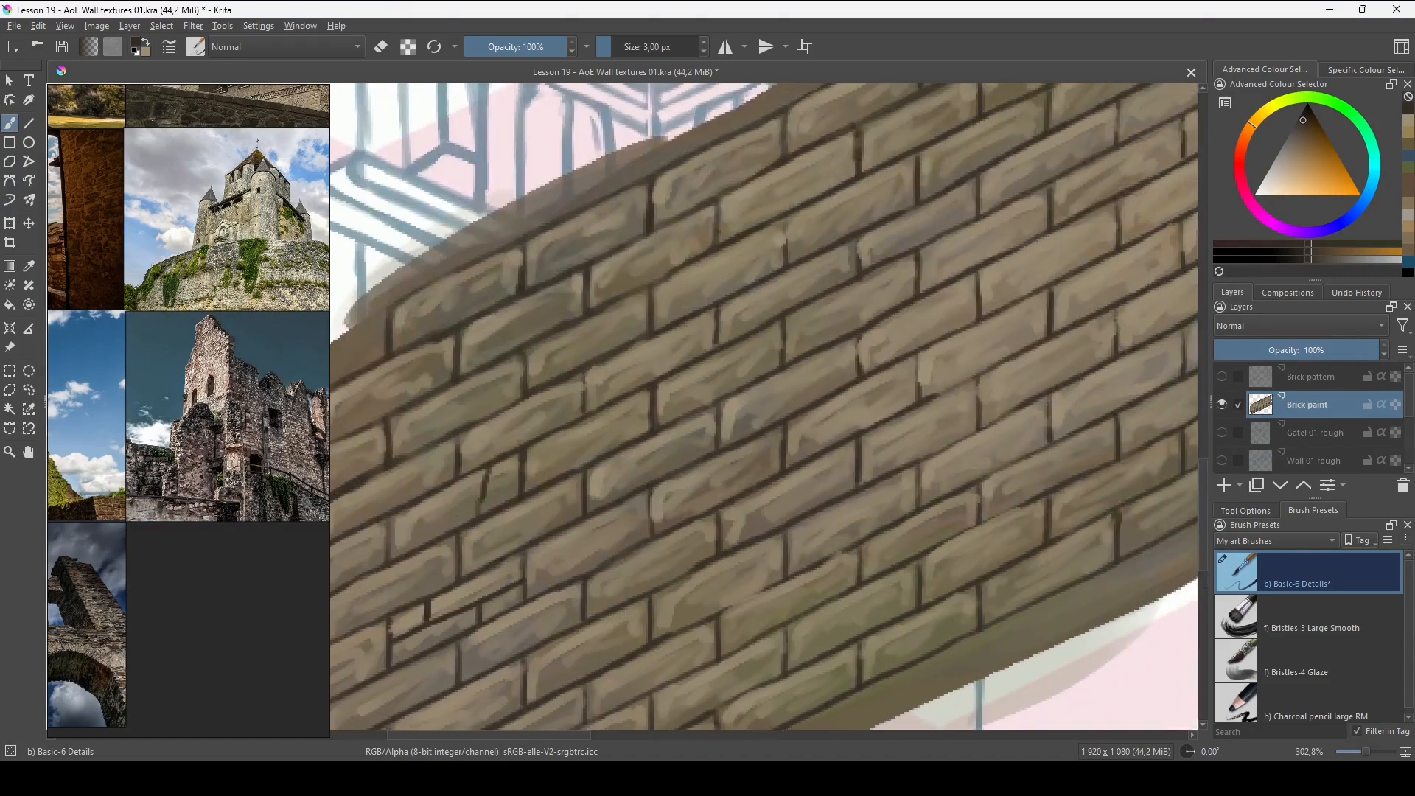
Divide several bricks in the wall's middle courses into smaller stones with thin dark joint lines.
{"action": "mouse_move", "coordinate": [782, 344]}
{"action": "left_mouse_down"}
{"action": "mouse_move", "coordinate": [914, 274]}
{"action": "mouse_move", "coordinate": [803, 330]}
{"action": "mouse_move", "coordinate": [826, 314]}
{"action": "left_mouse_up"}
{"action": "left_click_drag", "start_coordinate": [859, 236], "coordinate": [886, 309]}
{"action": "left_click_drag", "start_coordinate": [886, 293], "coordinate": [885, 311]}
{"action": "mouse_move", "coordinate": [869, 412]}
{"action": "left_mouse_down"}
{"action": "mouse_move", "coordinate": [869, 430]}
{"action": "mouse_move", "coordinate": [930, 309]}
{"action": "mouse_move", "coordinate": [880, 339]}
{"action": "mouse_move", "coordinate": [692, 391]}
{"action": "left_mouse_up"}
{"action": "left_click_drag", "start_coordinate": [914, 251], "coordinate": [837, 394]}
{"action": "left_click_drag", "start_coordinate": [810, 372], "coordinate": [923, 311]}
{"action": "left_click_drag", "start_coordinate": [903, 297], "coordinate": [904, 323]}
{"action": "left_click_drag", "start_coordinate": [845, 353], "coordinate": [845, 374]}
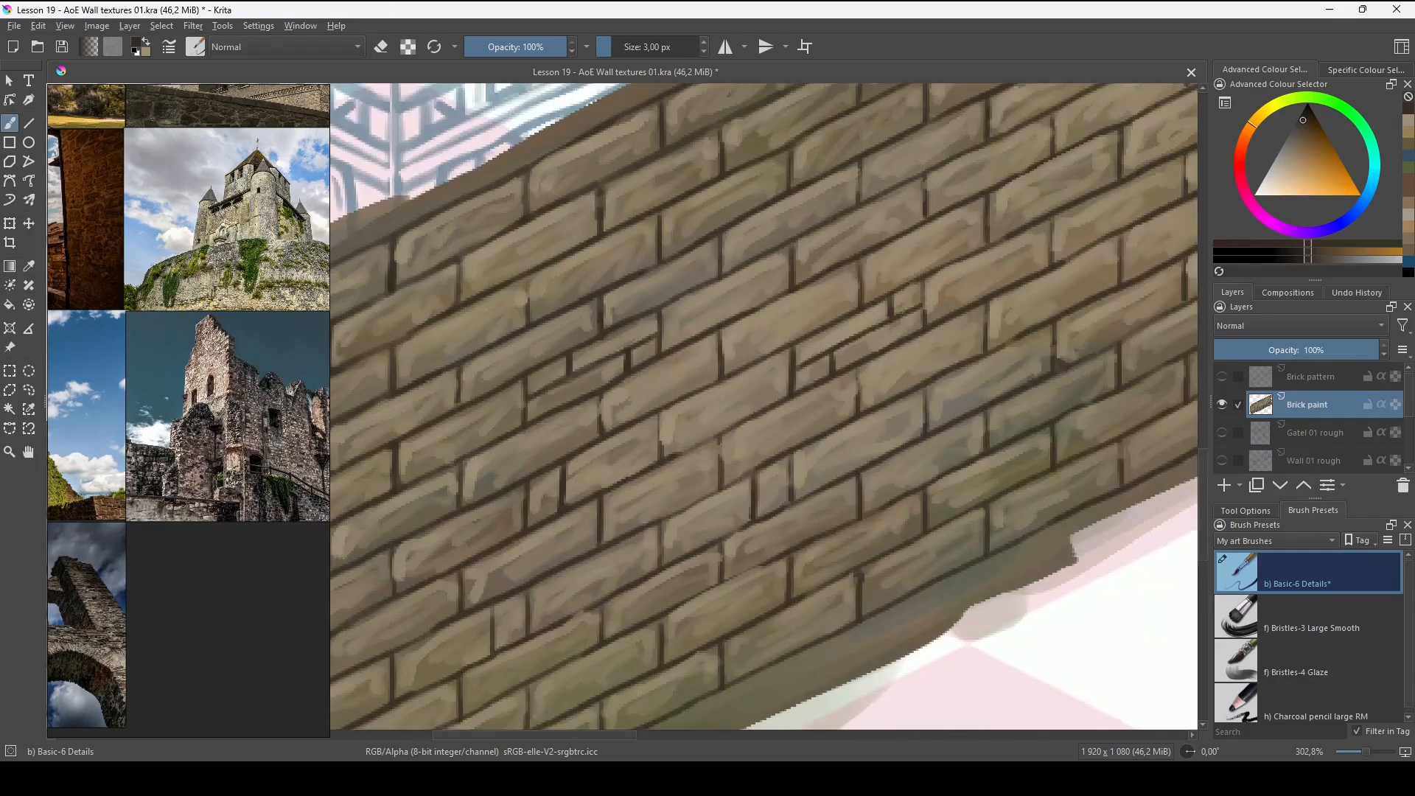
Add thin dark cracks and extra joints to bricks in the lower courses and toward the wall's right end.
{"action": "left_click_drag", "start_coordinate": [958, 221], "coordinate": [725, 498]}
{"action": "mouse_move", "coordinate": [736, 445]}
{"action": "left_mouse_down"}
{"action": "mouse_move", "coordinate": [736, 484]}
{"action": "mouse_move", "coordinate": [579, 281]}
{"action": "left_mouse_up"}
{"action": "left_click_drag", "start_coordinate": [770, 317], "coordinate": [868, 274]}
{"action": "left_click_drag", "start_coordinate": [831, 375], "coordinate": [872, 385]}
{"action": "left_click_drag", "start_coordinate": [811, 412], "coordinate": [962, 287]}
{"action": "left_click_drag", "start_coordinate": [516, 516], "coordinate": [1002, 321]}
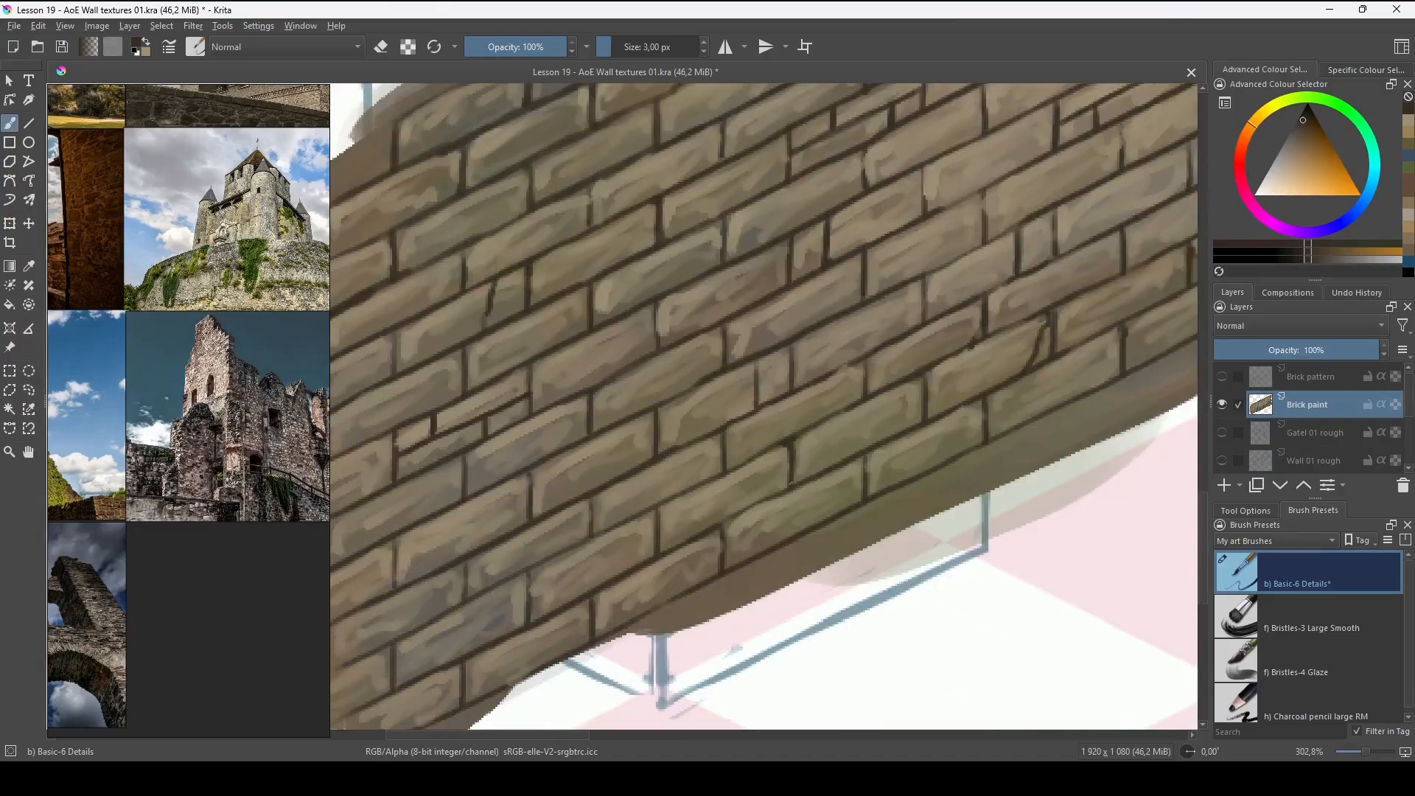
{"action": "left_click_drag", "start_coordinate": [782, 247], "coordinate": [847, 347]}
{"action": "left_click_drag", "start_coordinate": [1032, 280], "coordinate": [944, 325]}
{"action": "scroll", "coordinate": [811, 398], "scroll_direction": "down", "scroll_amount": 1}
{"action": "left_click_drag", "start_coordinate": [863, 531], "coordinate": [811, 295]}
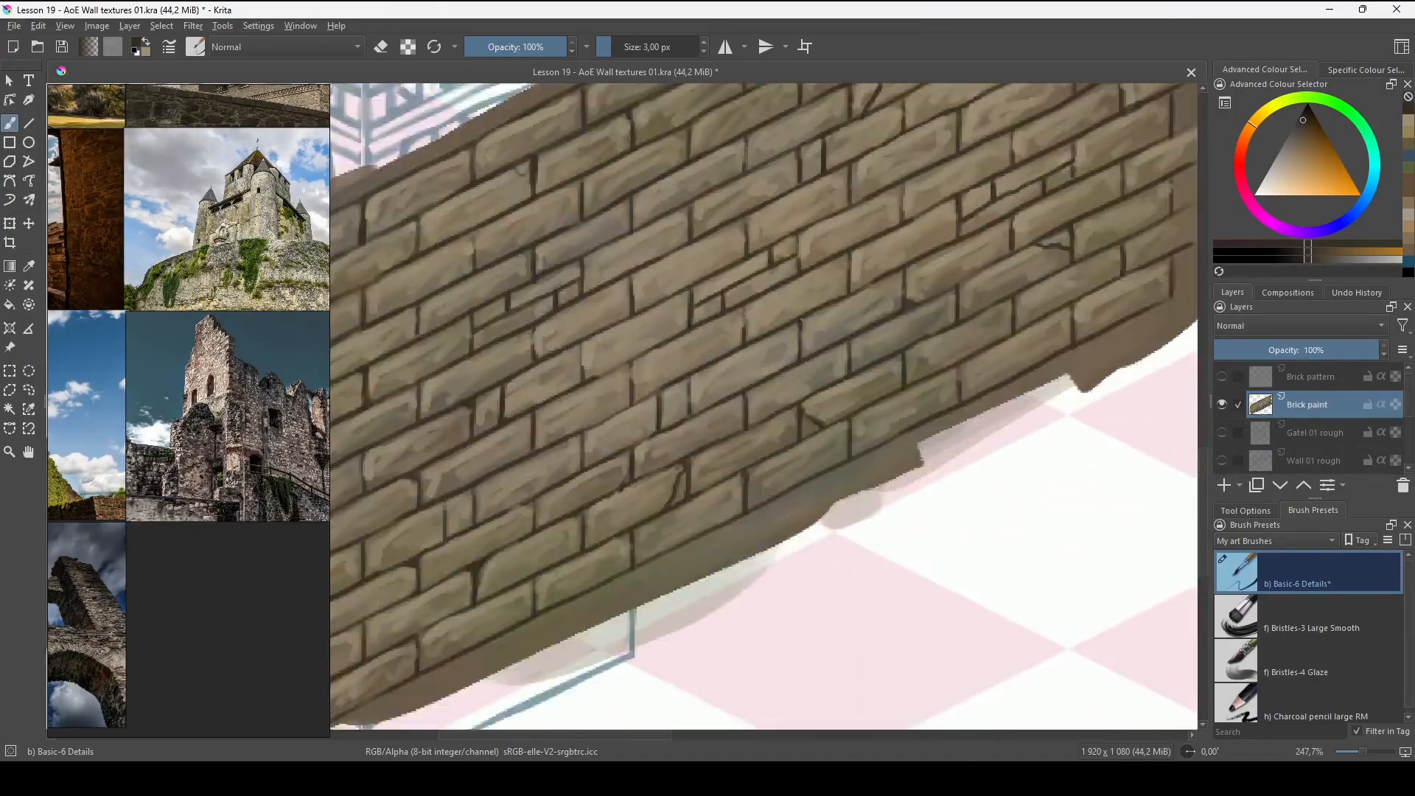
Enlarge the brush to about 19.5 px and darken scattered individual bricks across the wall.
{"action": "mouse_move", "coordinate": [423, 533]}
{"action": "left_mouse_down"}
{"action": "mouse_move", "coordinate": [851, 361]}
{"action": "mouse_move", "coordinate": [951, 238]}
{"action": "mouse_move", "coordinate": [796, 458]}
{"action": "mouse_move", "coordinate": [711, 545]}
{"action": "left_mouse_up"}
{"action": "scroll", "coordinate": [711, 545], "scroll_direction": "down", "scroll_amount": 1}
{"action": "left_click_drag", "start_coordinate": [754, 375], "coordinate": [833, 365]}
{"action": "left_click_drag", "start_coordinate": [1080, 401], "coordinate": [815, 490]}
{"action": "left_click_drag", "start_coordinate": [704, 365], "coordinate": [778, 341]}
{"action": "left_click_drag", "start_coordinate": [803, 560], "coordinate": [820, 322]}
{"action": "left_click_drag", "start_coordinate": [590, 443], "coordinate": [948, 328]}
{"action": "scroll", "coordinate": [811, 472], "scroll_direction": "down", "scroll_amount": 2}
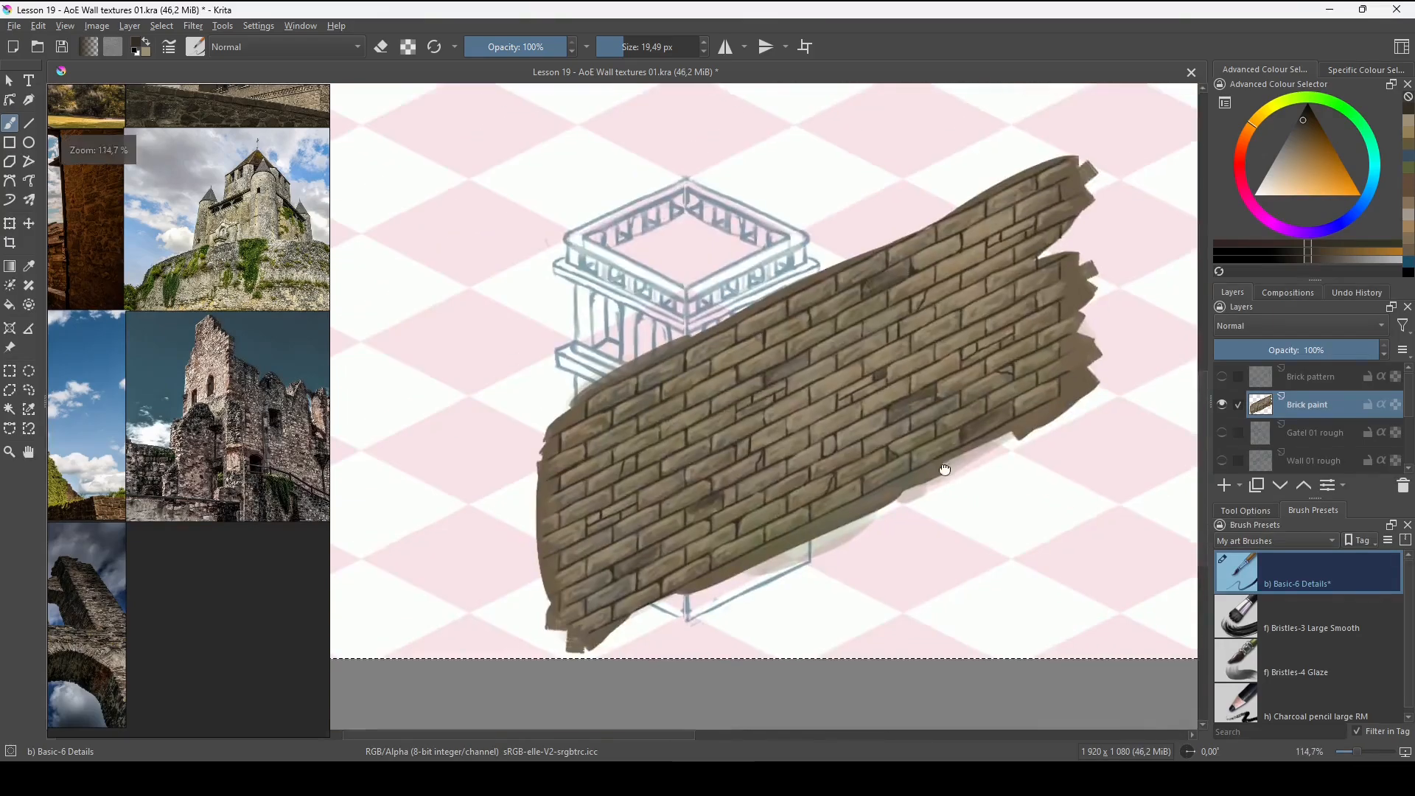
Sample a light tan, reduce the brush to 3 px, and outline the upper edges of a brick in the upper-middle courses.
{"action": "scroll", "coordinate": [737, 516], "scroll_direction": "up", "scroll_amount": 1}
{"action": "mouse_move", "coordinate": [689, 464]}
{"action": "left_mouse_down"}
{"action": "mouse_move", "coordinate": [870, 435]}
{"action": "mouse_move", "coordinate": [944, 458]}
{"action": "left_mouse_up"}
{"action": "scroll", "coordinate": [759, 474], "scroll_direction": "up", "scroll_amount": 2}
{"action": "left_click", "coordinate": [848, 420], "text": "ctrl"}
{"action": "scroll", "coordinate": [847, 442], "scroll_direction": "up", "scroll_amount": 1}
{"action": "key", "text": "5"}
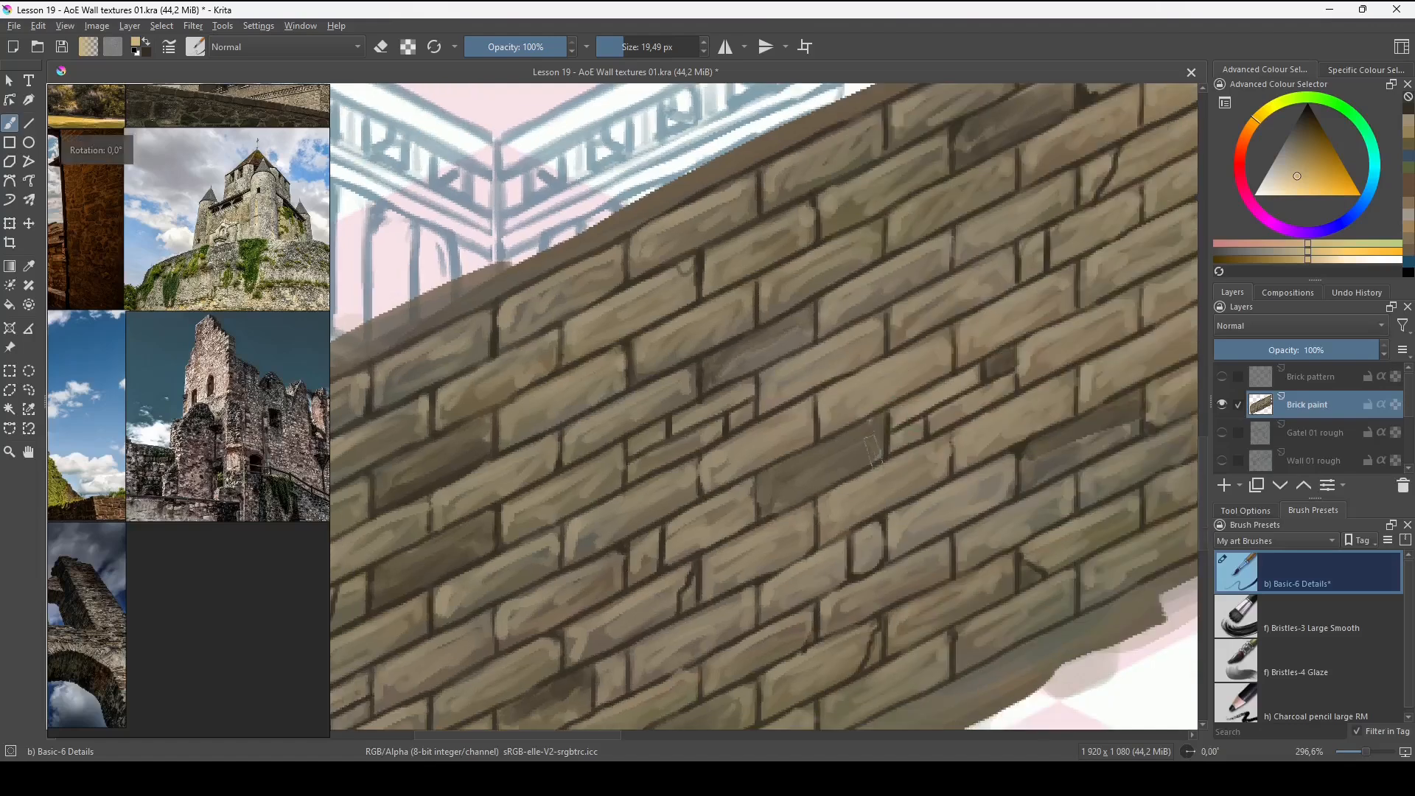
{"action": "key", "text": "bracketleft"}
{"action": "key", "text": "bracketleft"}
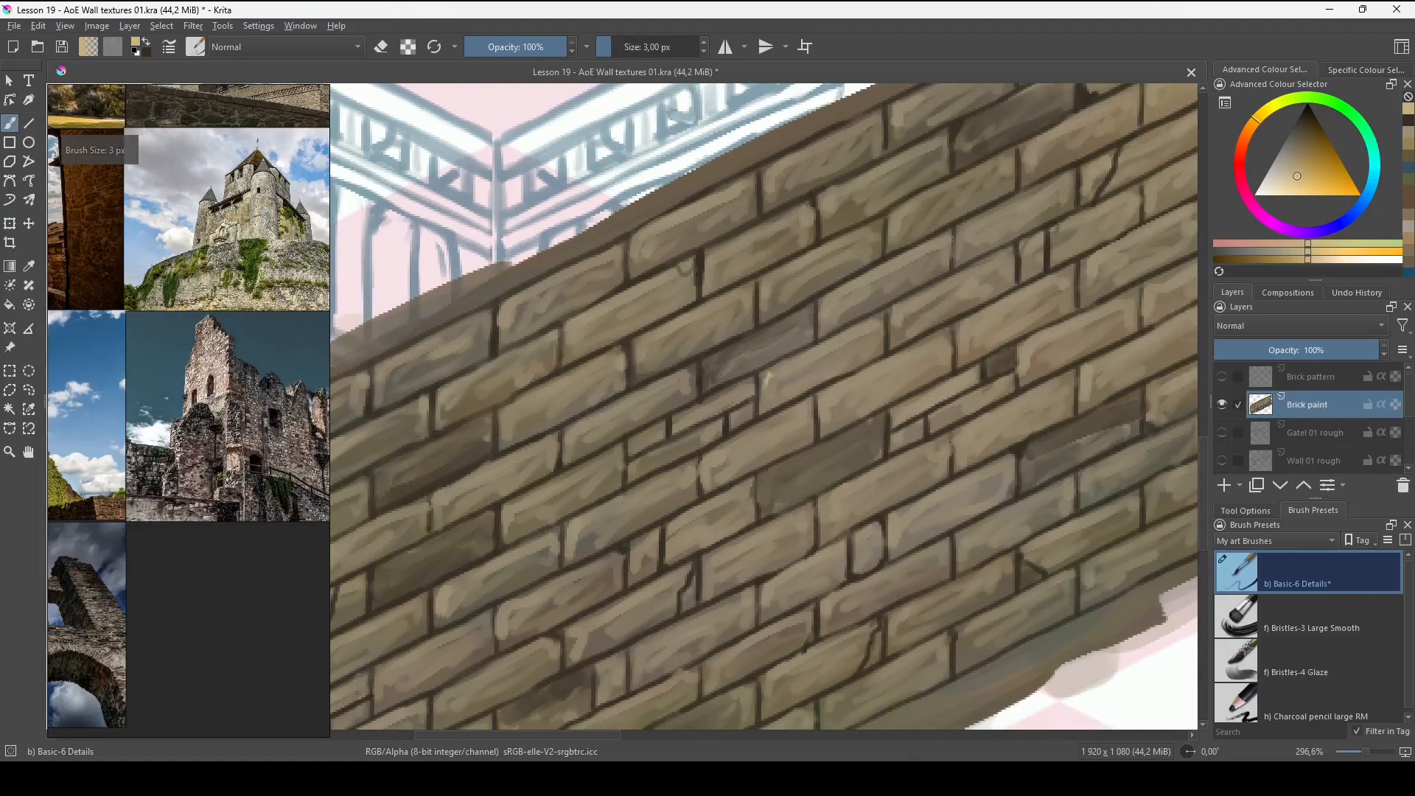
{"action": "mouse_move", "coordinate": [767, 377]}
{"action": "left_mouse_down"}
{"action": "mouse_move", "coordinate": [840, 340]}
{"action": "mouse_move", "coordinate": [929, 361]}
{"action": "mouse_move", "coordinate": [932, 325]}
{"action": "left_mouse_up"}
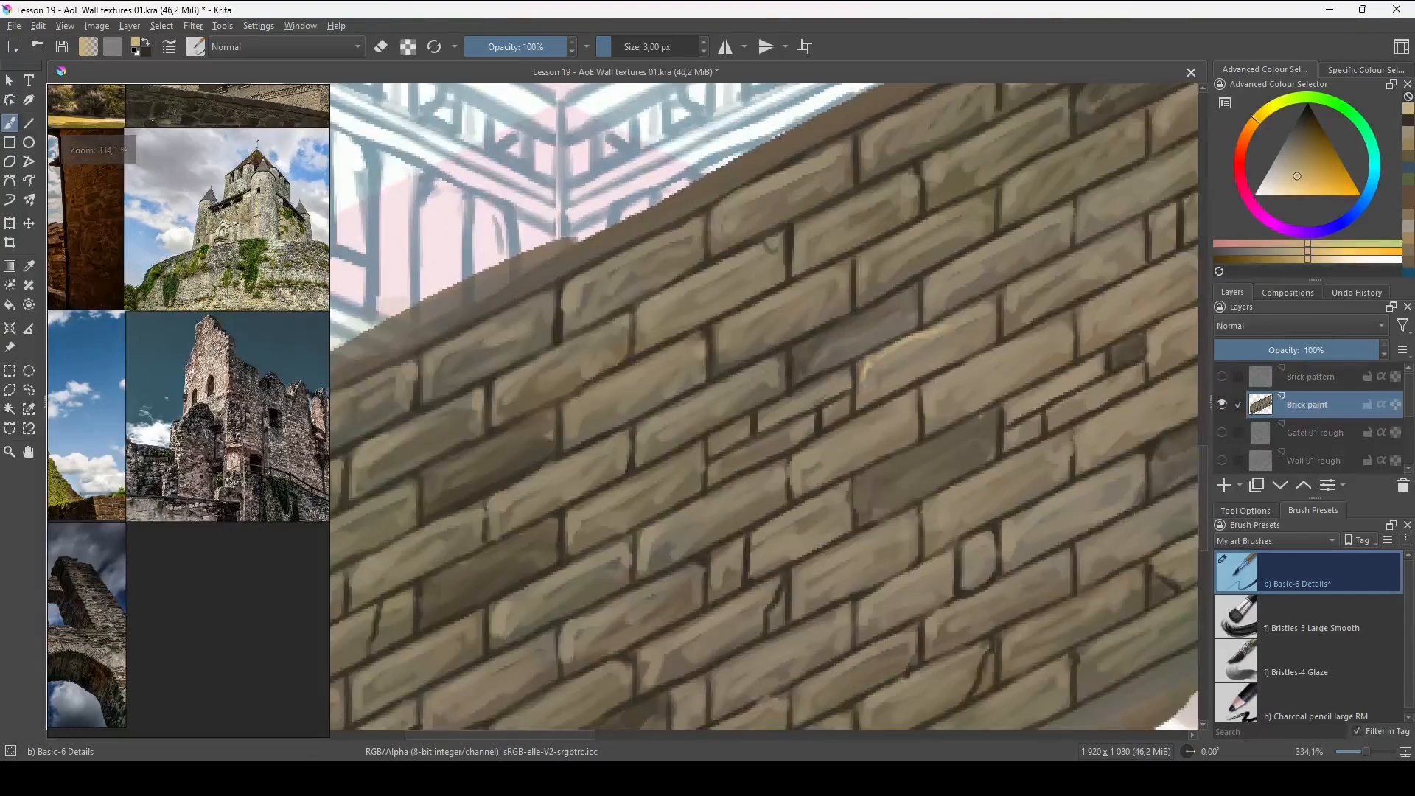
{"action": "left_click_drag", "start_coordinate": [865, 373], "coordinate": [865, 389]}
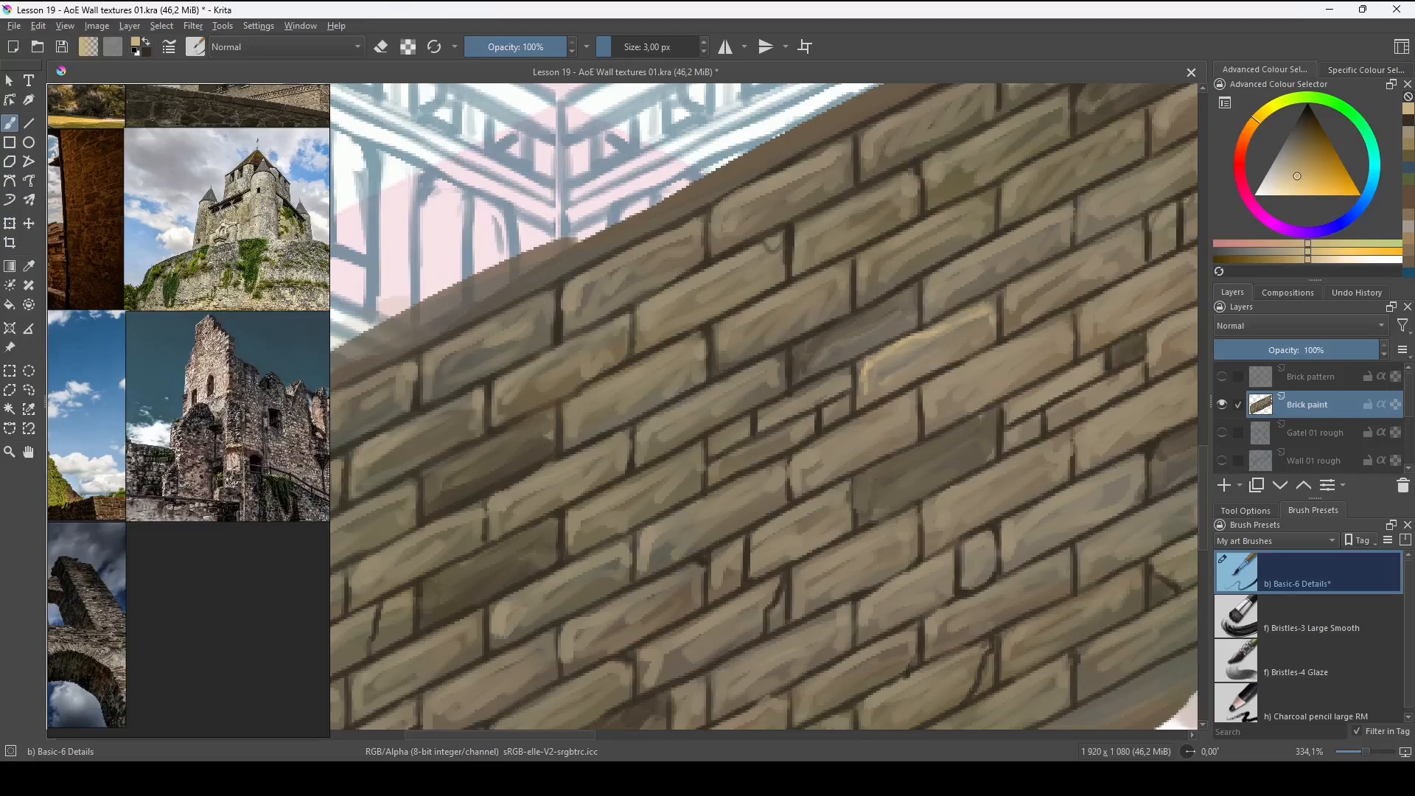
{"action": "left_click_drag", "start_coordinate": [994, 318], "coordinate": [964, 384]}
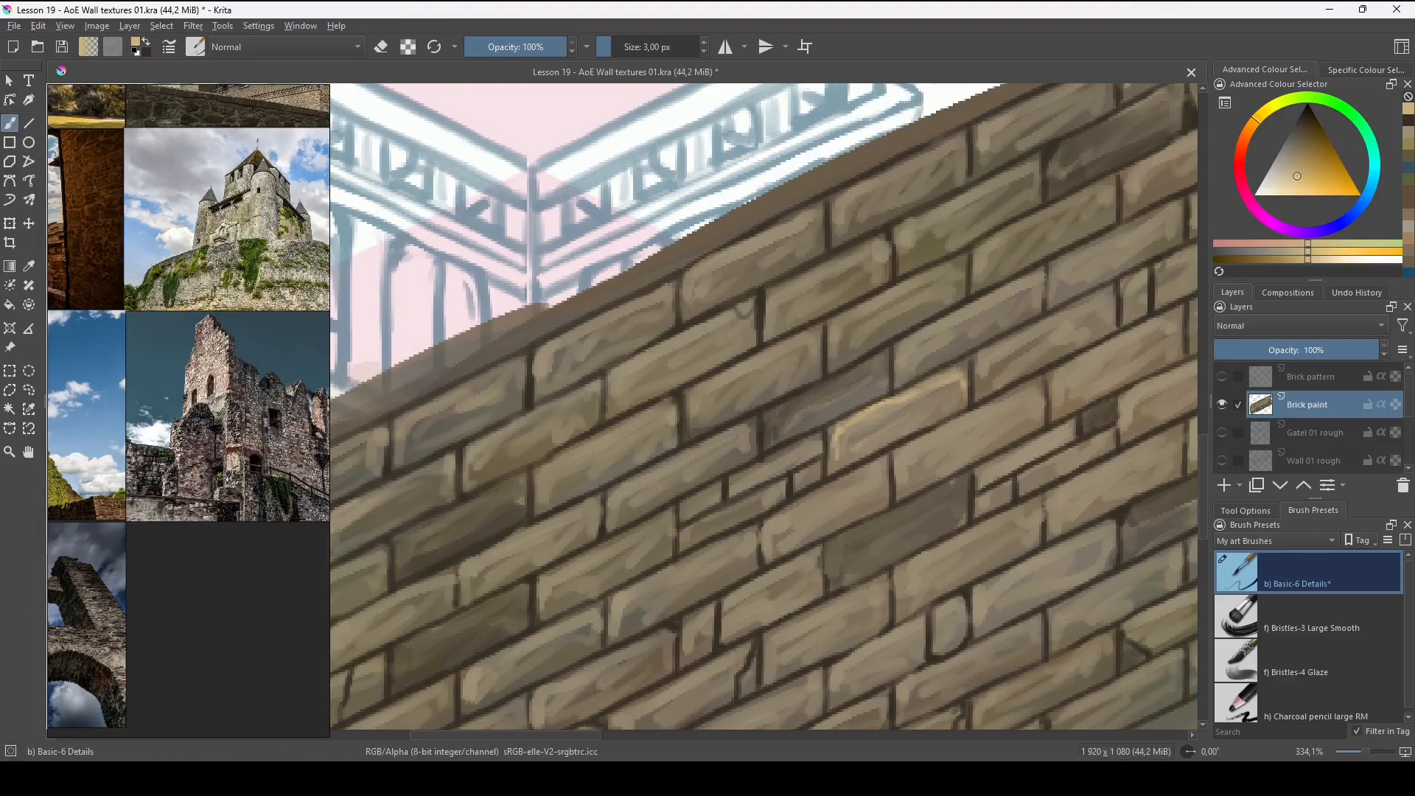
Edge the neighbouring brick in light tan and add small dark brown marks inside both bricks, alternating the two colours.
{"action": "left_click_drag", "start_coordinate": [957, 321], "coordinate": [980, 311]}
{"action": "key", "text": "x"}
{"action": "left_click_drag", "start_coordinate": [935, 352], "coordinate": [952, 340]}
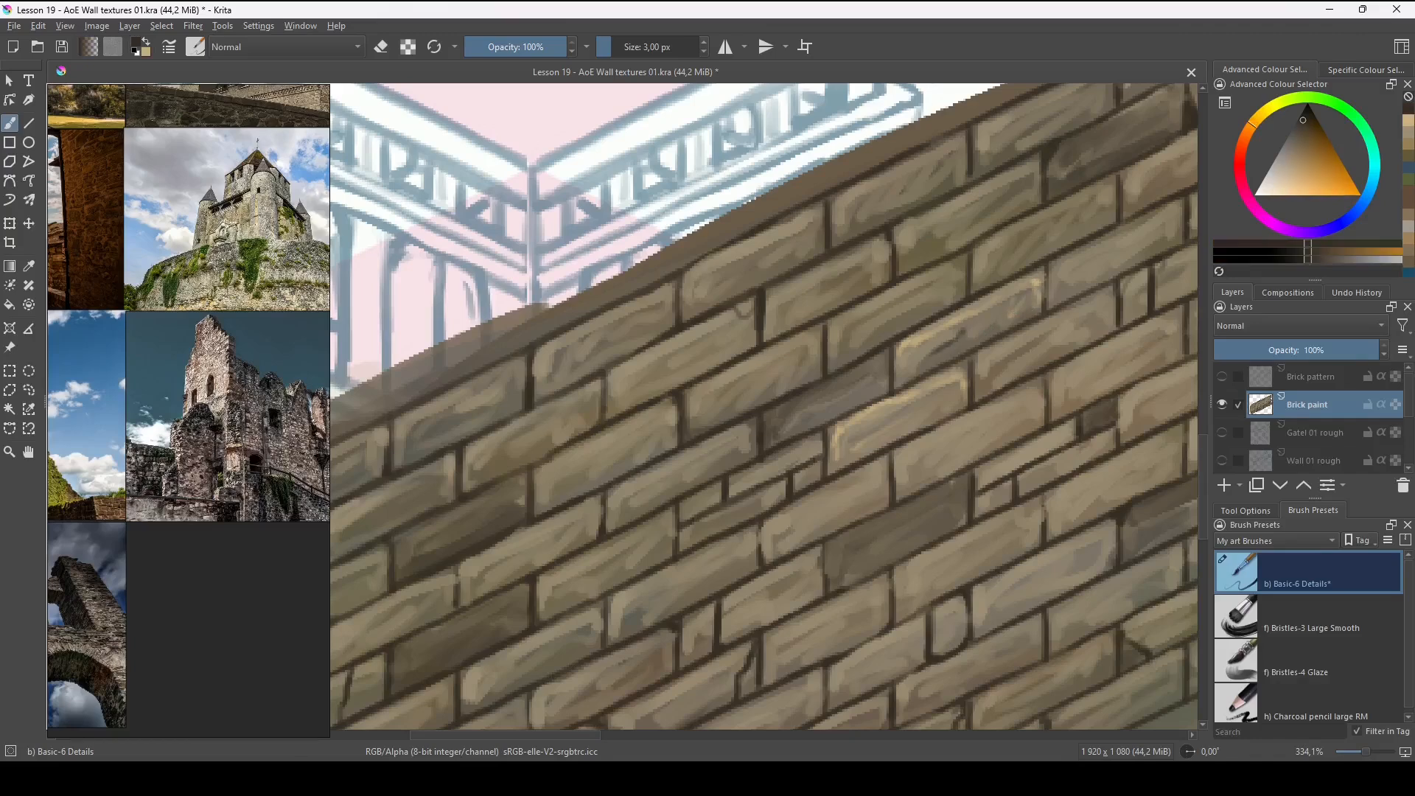
{"action": "key", "text": "x"}
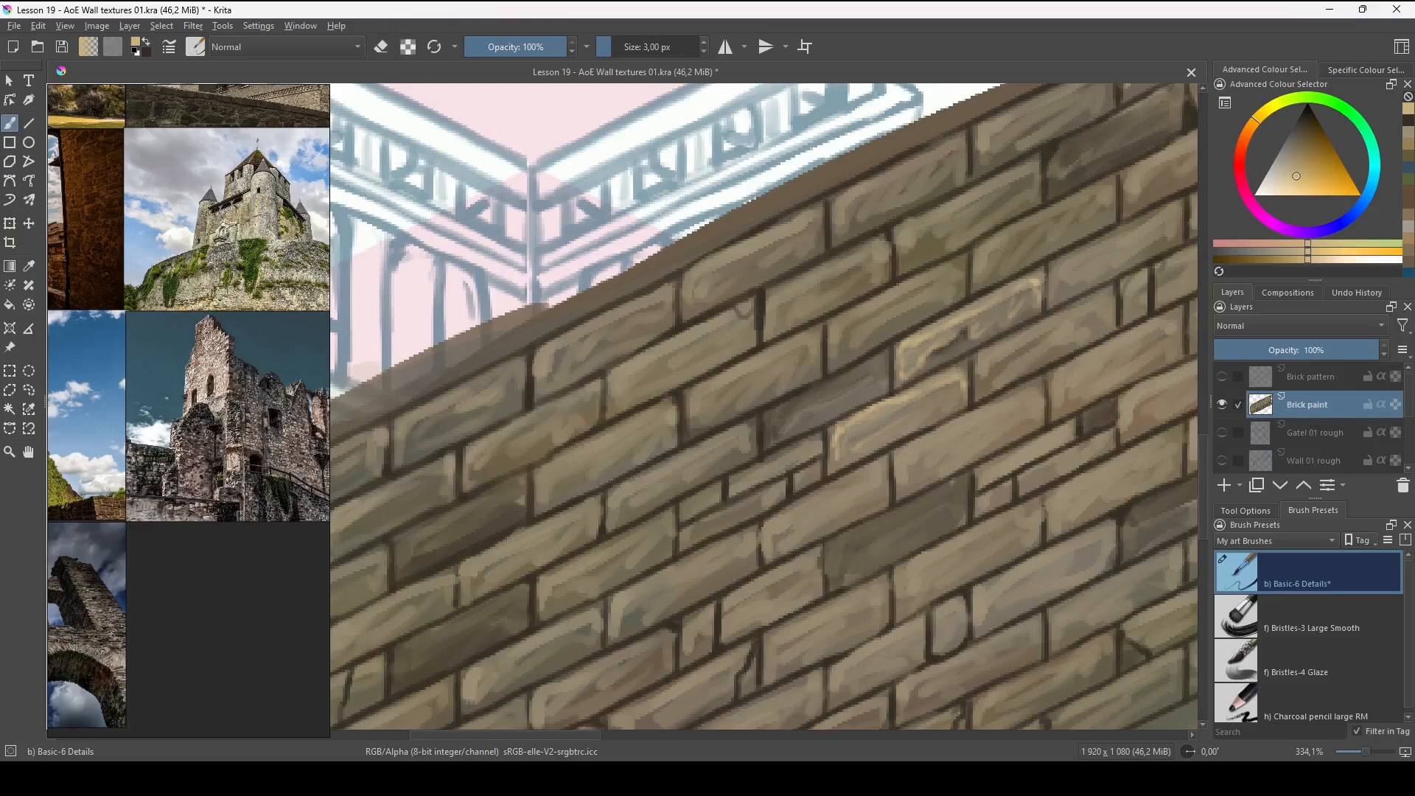
{"action": "key", "text": "x"}
{"action": "mouse_move", "coordinate": [860, 439]}
{"action": "left_mouse_down"}
{"action": "mouse_move", "coordinate": [893, 410]}
{"action": "mouse_move", "coordinate": [940, 408]}
{"action": "left_mouse_up"}
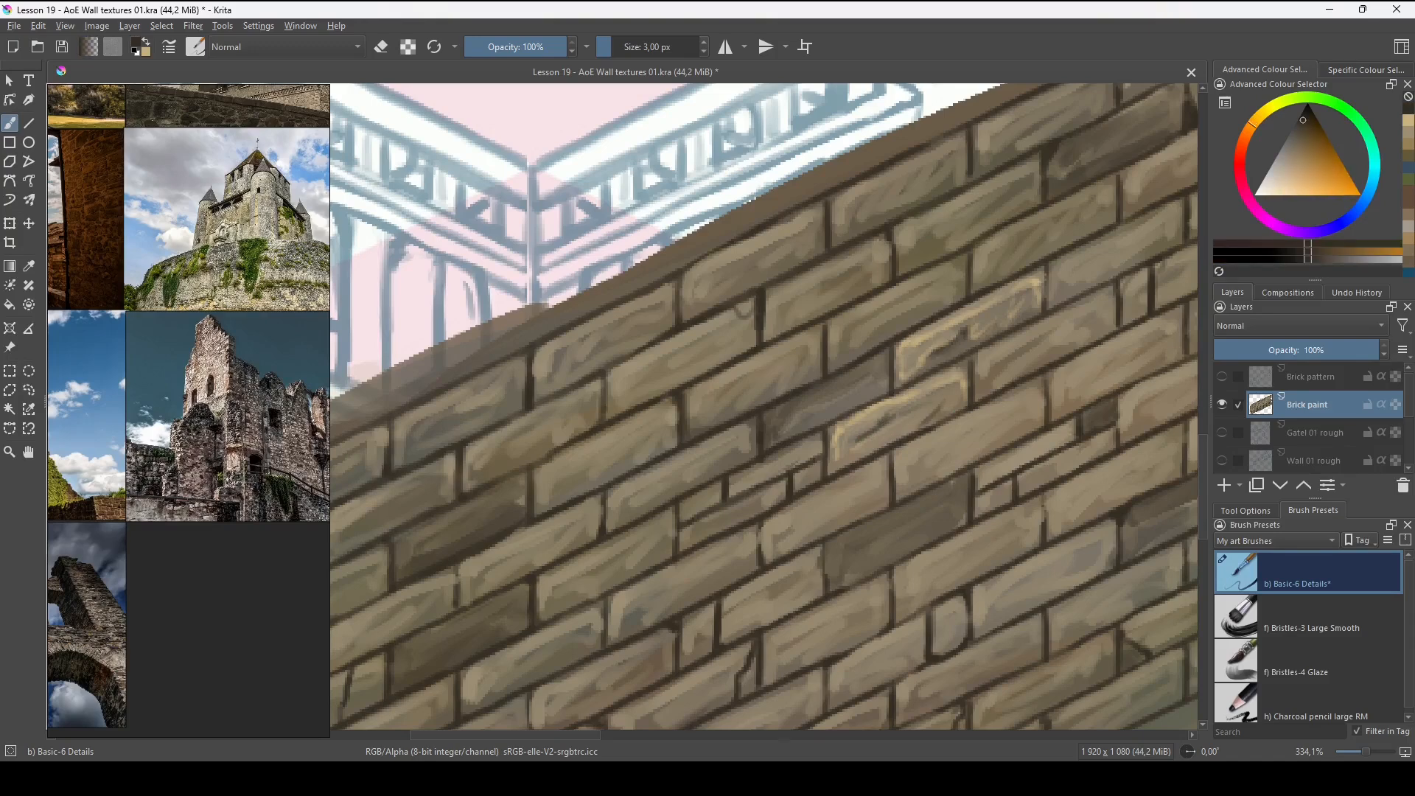
{"action": "key", "text": "x"}
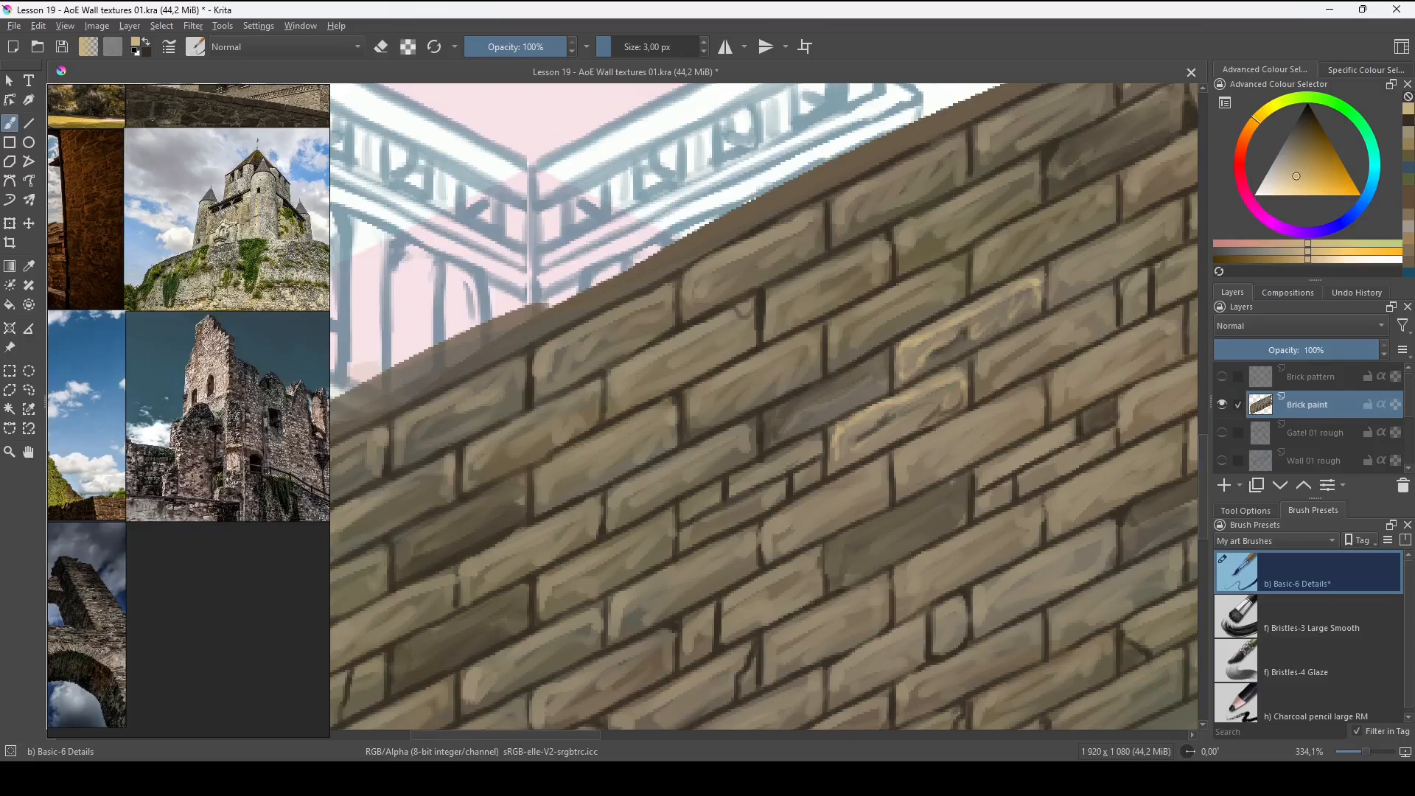
{"action": "left_click_drag", "start_coordinate": [832, 449], "coordinate": [924, 391]}
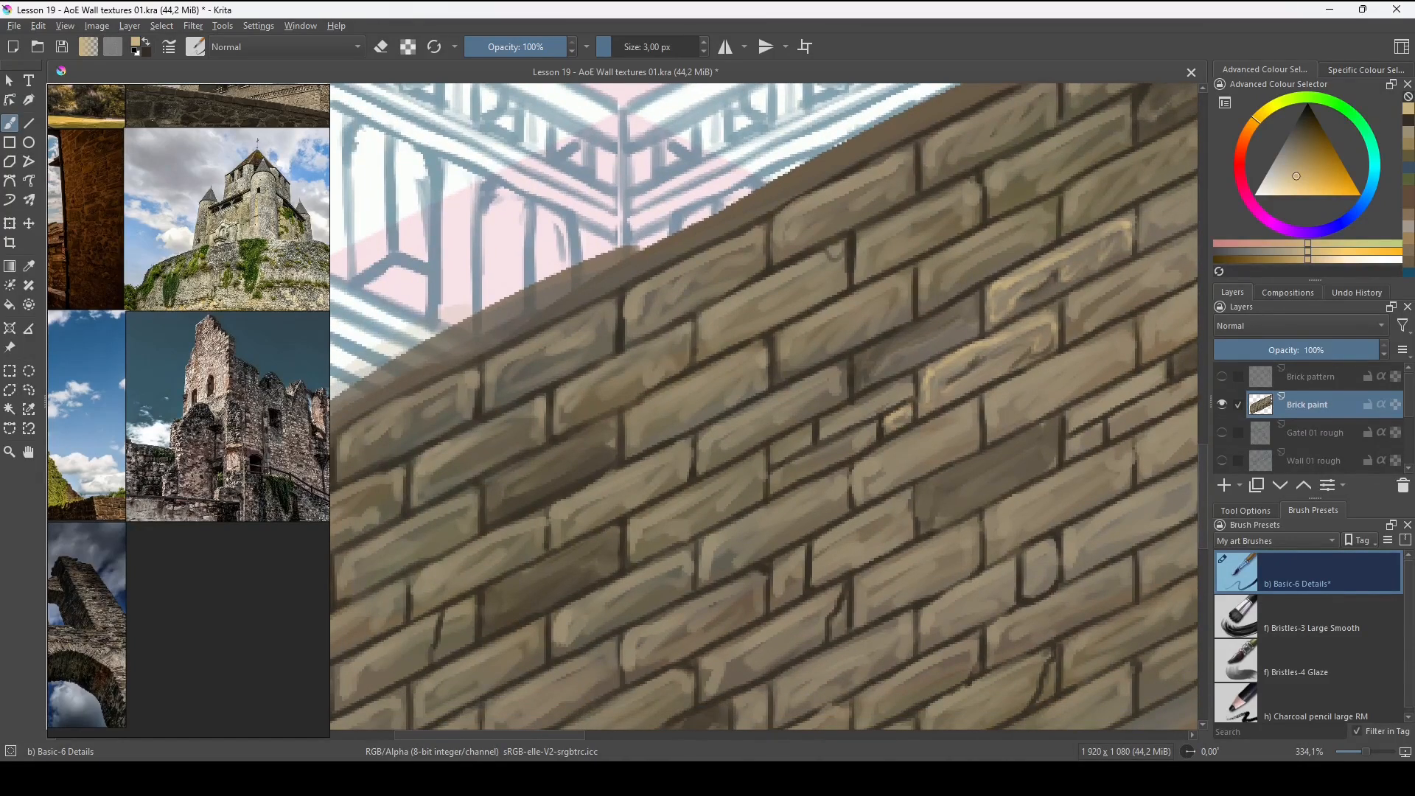
Paint light tan edges on the small split stones and on the bricks toward the wall's left end.
{"action": "left_click_drag", "start_coordinate": [848, 410], "coordinate": [1031, 292]}
{"action": "left_click_drag", "start_coordinate": [884, 394], "coordinate": [816, 430]}
{"action": "left_click_drag", "start_coordinate": [816, 424], "coordinate": [953, 354]}
{"action": "left_click_drag", "start_coordinate": [757, 433], "coordinate": [666, 508]}
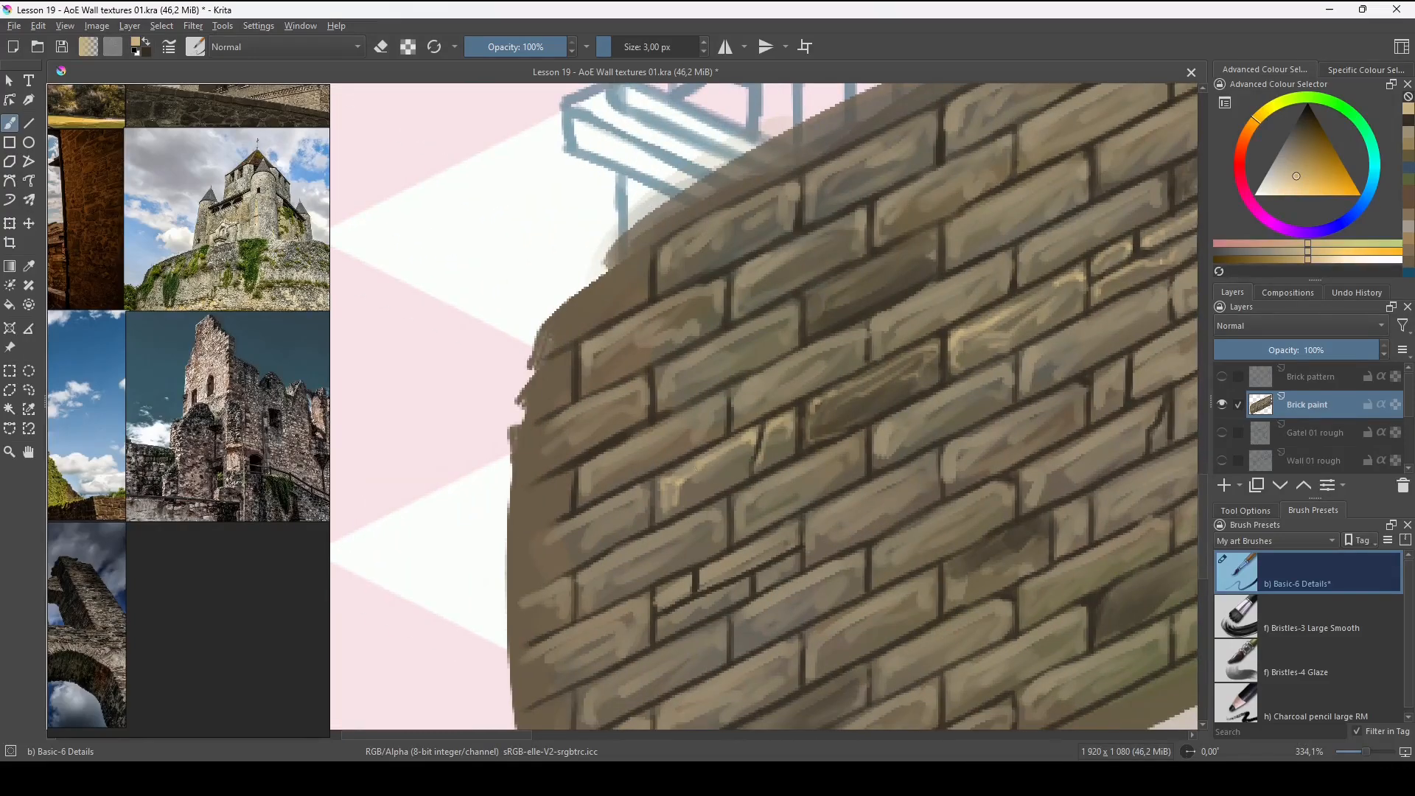
{"action": "left_click_drag", "start_coordinate": [848, 397], "coordinate": [877, 413]}
{"action": "scroll", "coordinate": [848, 405], "scroll_direction": "down", "scroll_amount": 2}
{"action": "left_click_drag", "start_coordinate": [796, 431], "coordinate": [948, 329]}
Add a new paint layer above Brick paint and detail the upper-left bricks with light tan edges and dark brown marks.
{"action": "key", "text": "Insert"}
{"action": "scroll", "coordinate": [847, 406], "scroll_direction": "up", "scroll_amount": 2}
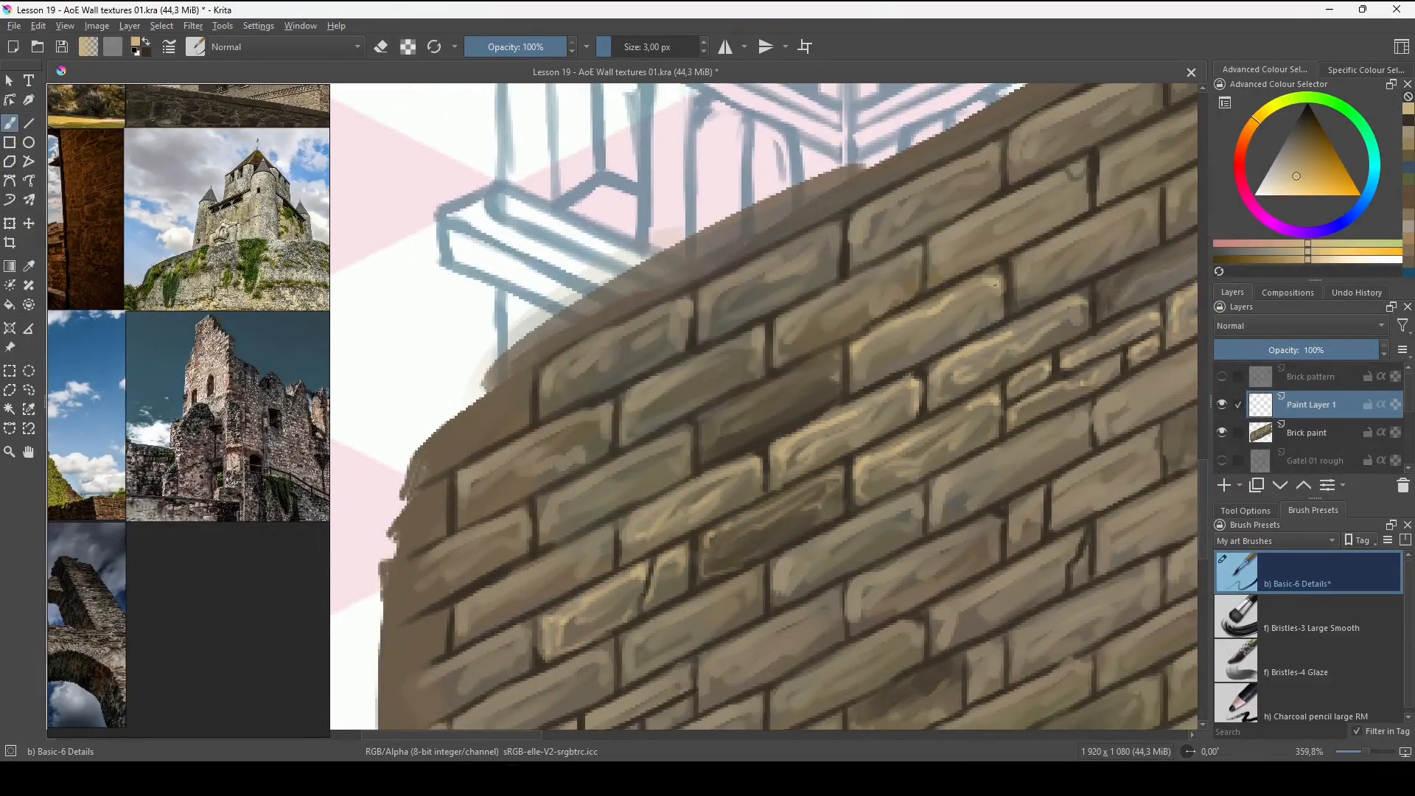
{"action": "key", "text": "x"}
{"action": "left_click_drag", "start_coordinate": [870, 363], "coordinate": [914, 349]}
{"action": "key", "text": "x"}
{"action": "left_click_drag", "start_coordinate": [833, 405], "coordinate": [964, 392]}
{"action": "left_click_drag", "start_coordinate": [834, 442], "coordinate": [951, 377]}
{"action": "left_click_drag", "start_coordinate": [870, 412], "coordinate": [948, 389]}
{"action": "left_click_drag", "start_coordinate": [768, 466], "coordinate": [844, 432]}
{"action": "left_click_drag", "start_coordinate": [1030, 312], "coordinate": [811, 394]}
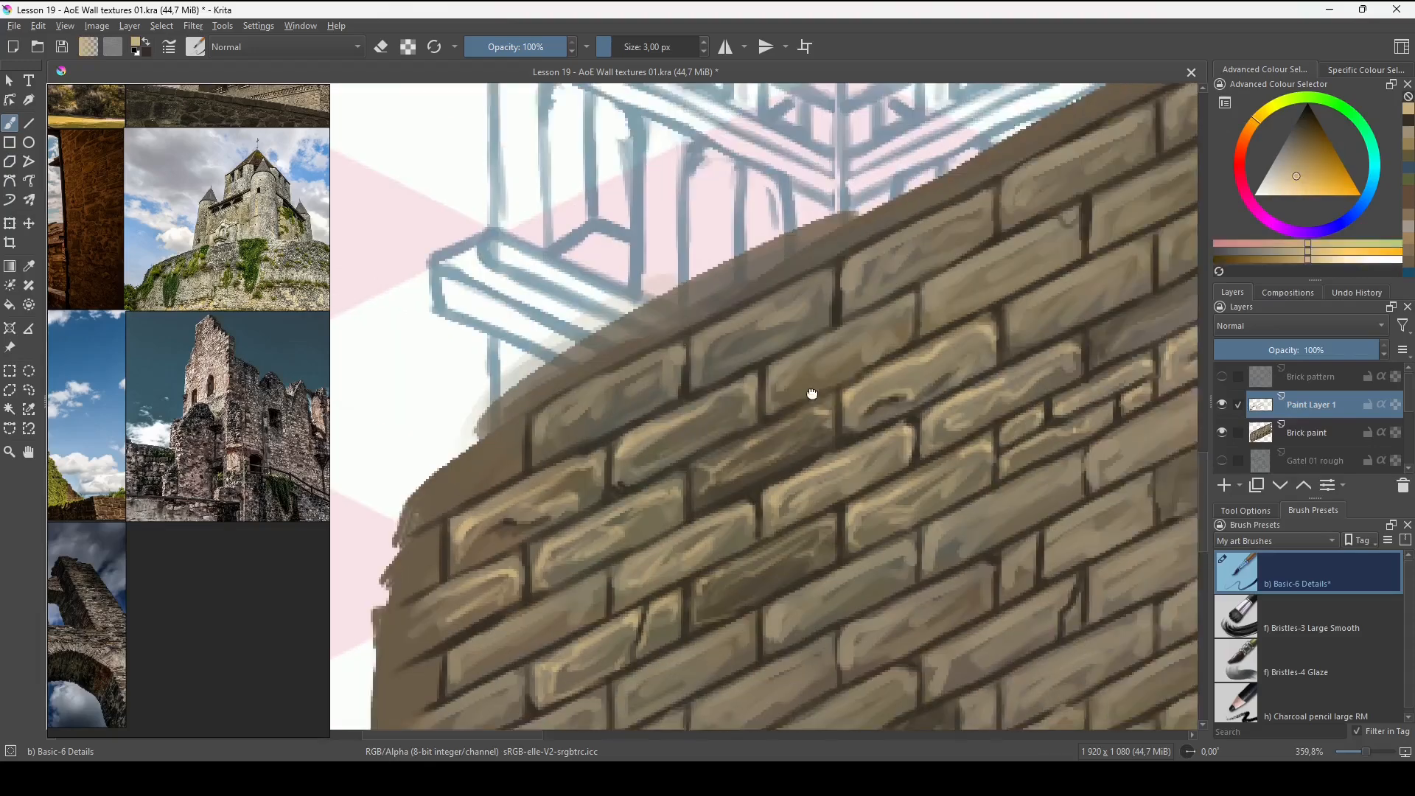
Toggle the visibility of Paint Layer 1 to compare the wall with and without the added brick details.
{"action": "scroll", "coordinate": [812, 394], "scroll_direction": "down", "scroll_amount": 5}
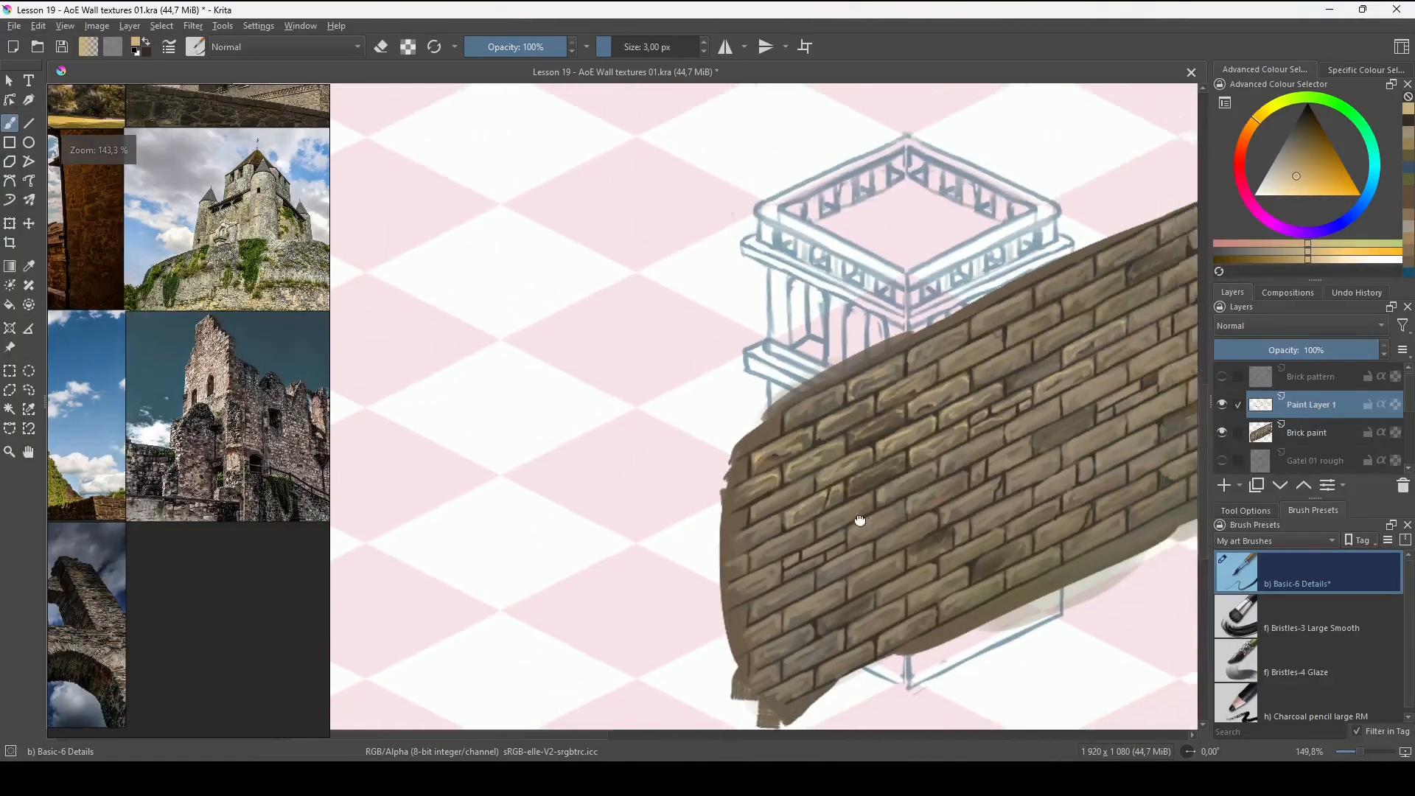
{"action": "scroll", "coordinate": [860, 520], "scroll_direction": "down", "scroll_amount": 2}
{"action": "scroll", "coordinate": [774, 475], "scroll_direction": "up", "scroll_amount": 4}
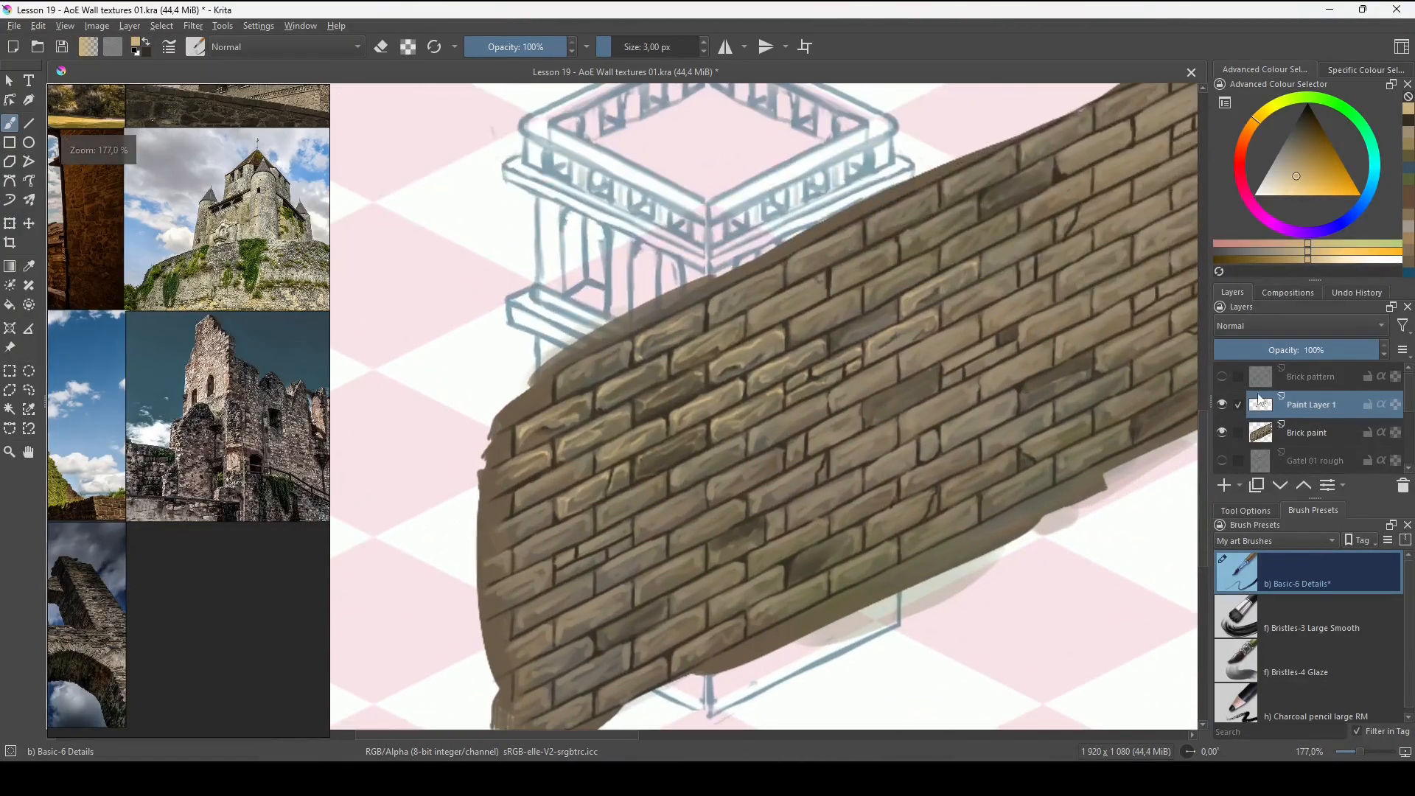
{"action": "left_click", "coordinate": [1224, 404]}
{"action": "left_click", "coordinate": [1224, 405]}
{"action": "left_click", "coordinate": [1224, 406]}
{"action": "left_click", "coordinate": [1225, 407]}
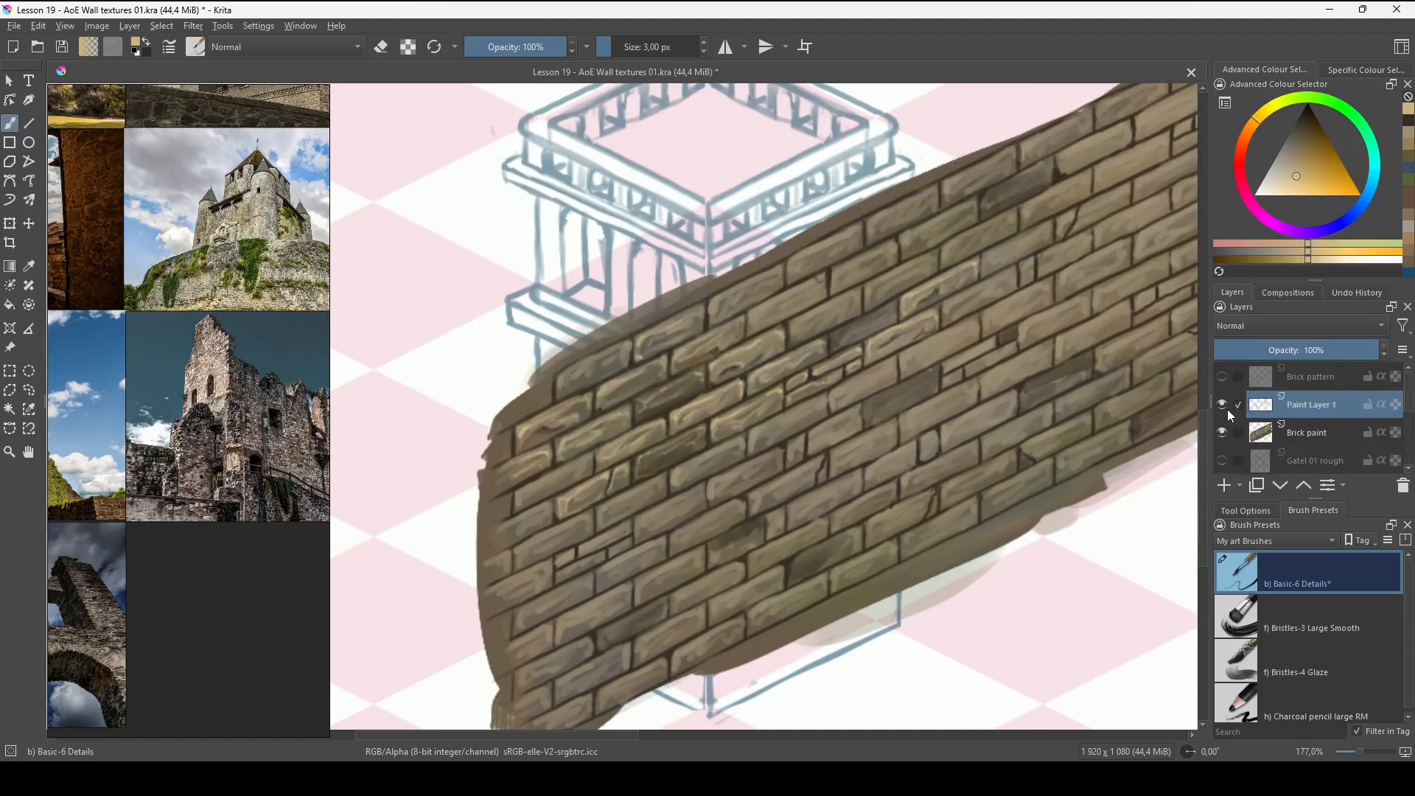
{"action": "scroll", "coordinate": [892, 507], "scroll_direction": "down", "scroll_amount": 3}
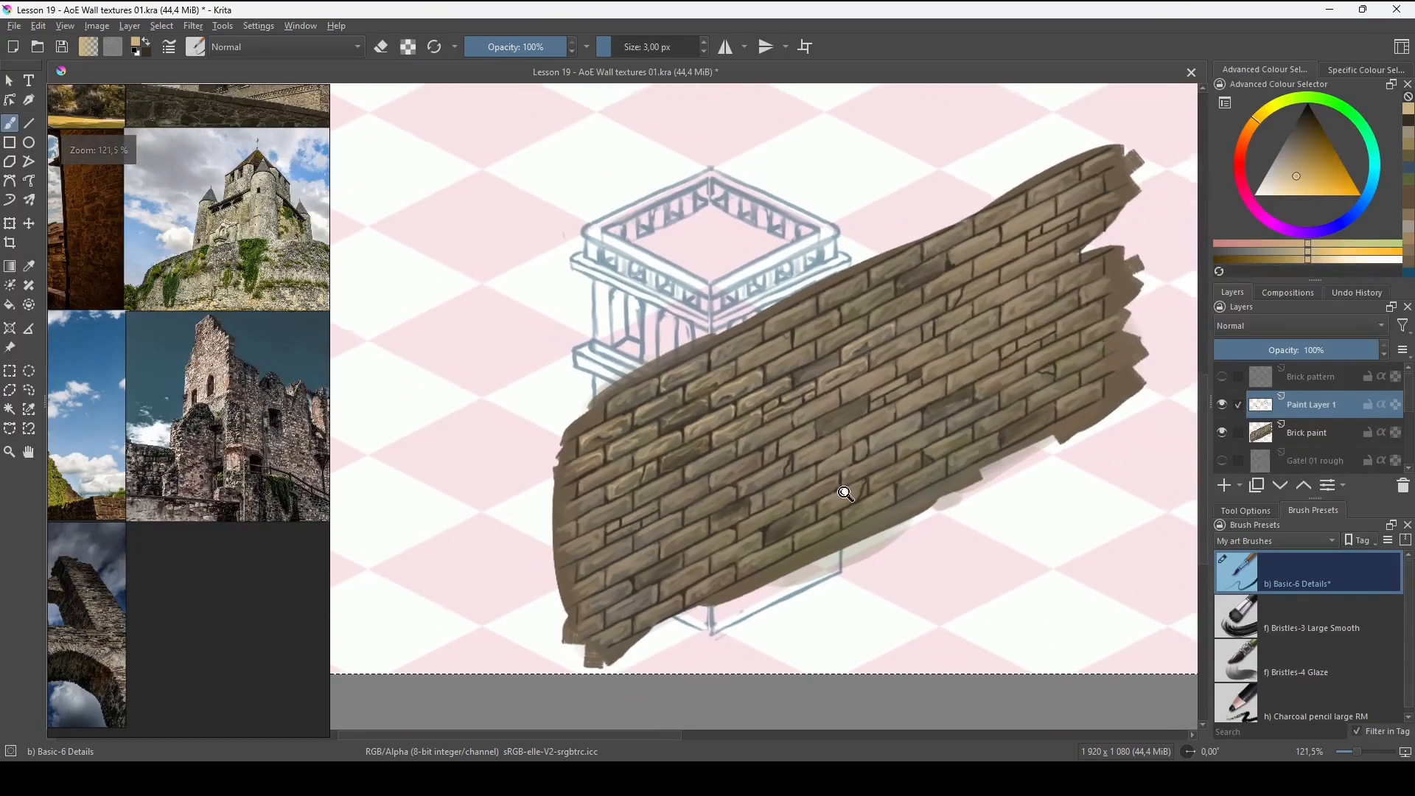
{"action": "left_click_drag", "start_coordinate": [892, 507], "coordinate": [932, 517]}
{"action": "left_click", "coordinate": [1224, 407]}
{"action": "left_click", "coordinate": [1224, 407]}
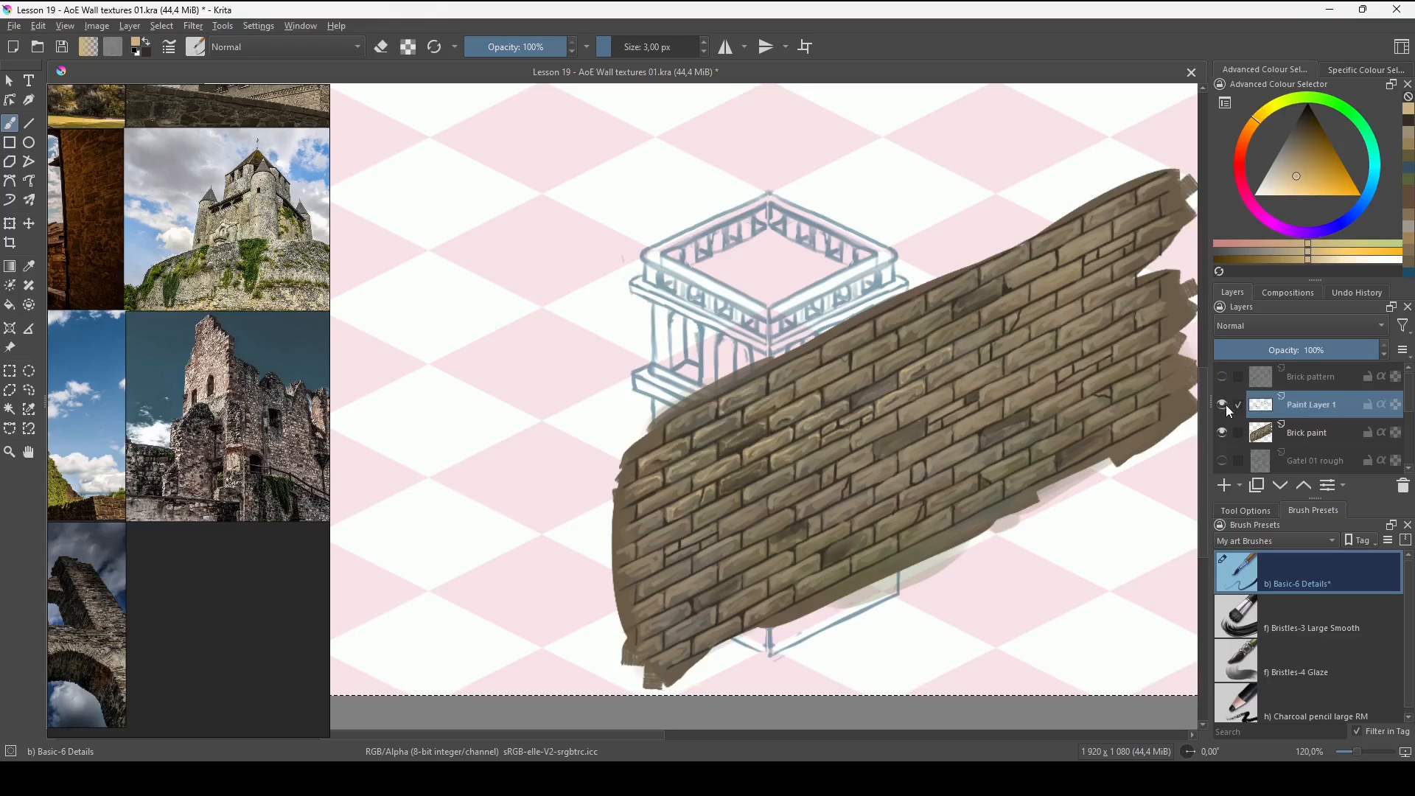
{"action": "left_click", "coordinate": [1224, 407]}
{"action": "left_click", "coordinate": [1224, 406]}
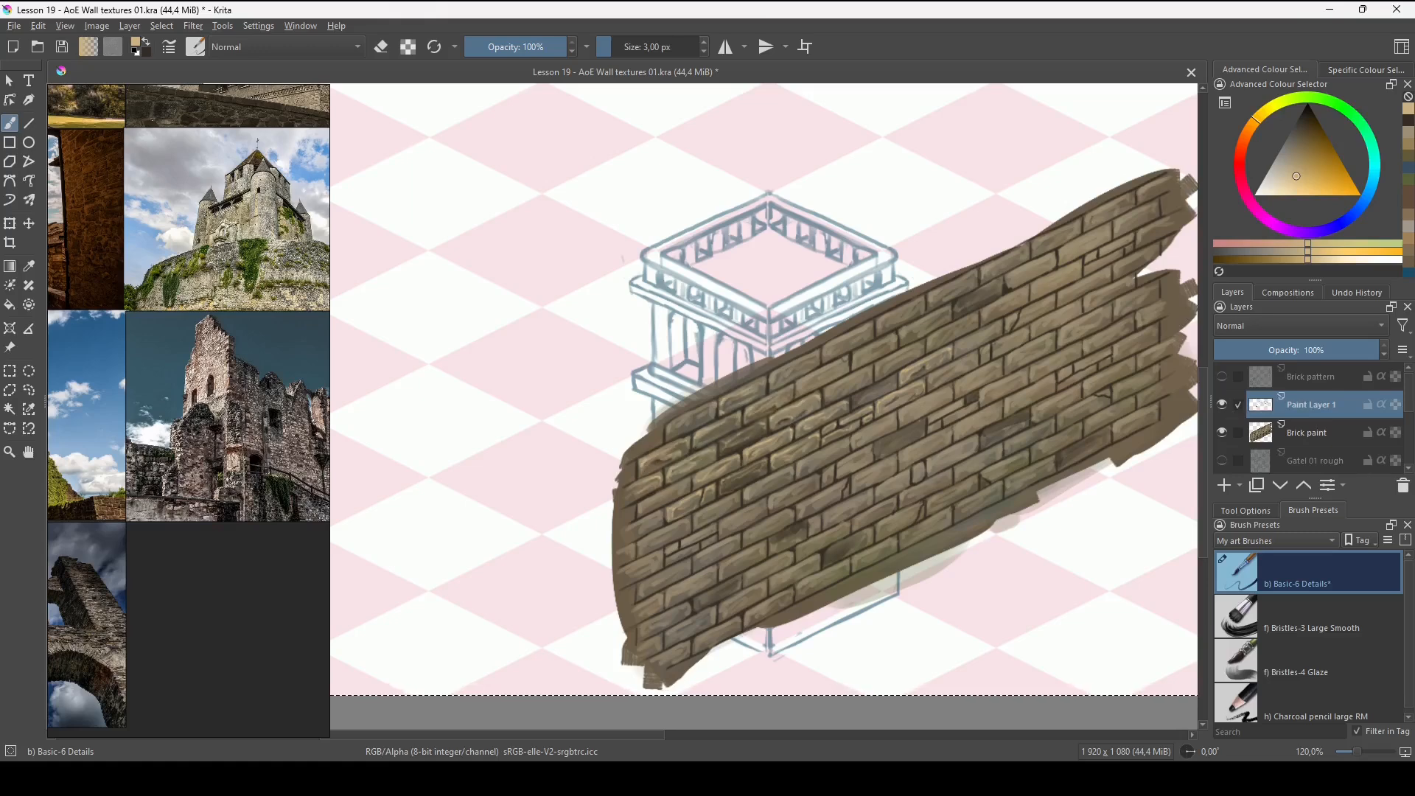
{"action": "left_click", "coordinate": [1224, 407]}
{"action": "left_click", "coordinate": [1224, 407]}
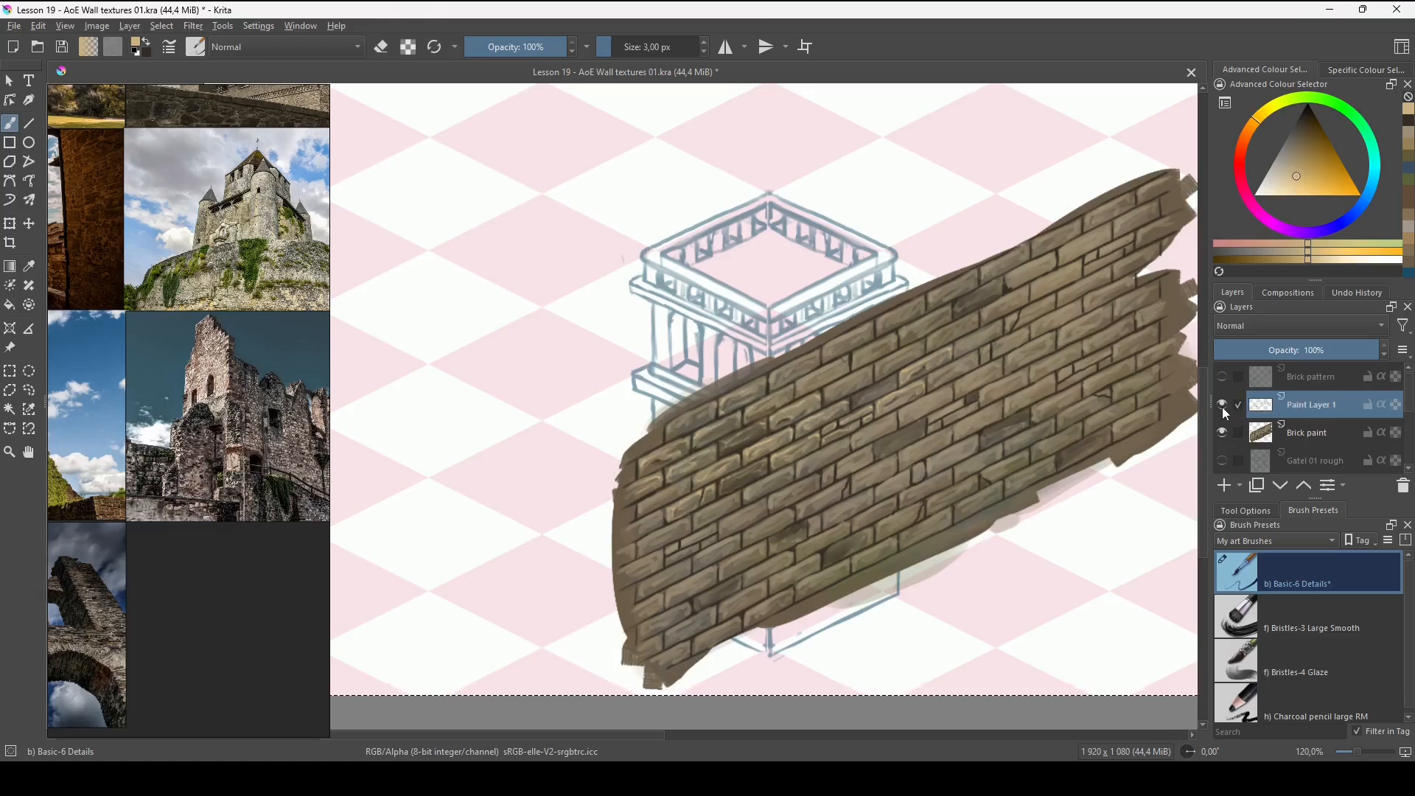
{"action": "left_click", "coordinate": [1224, 407]}
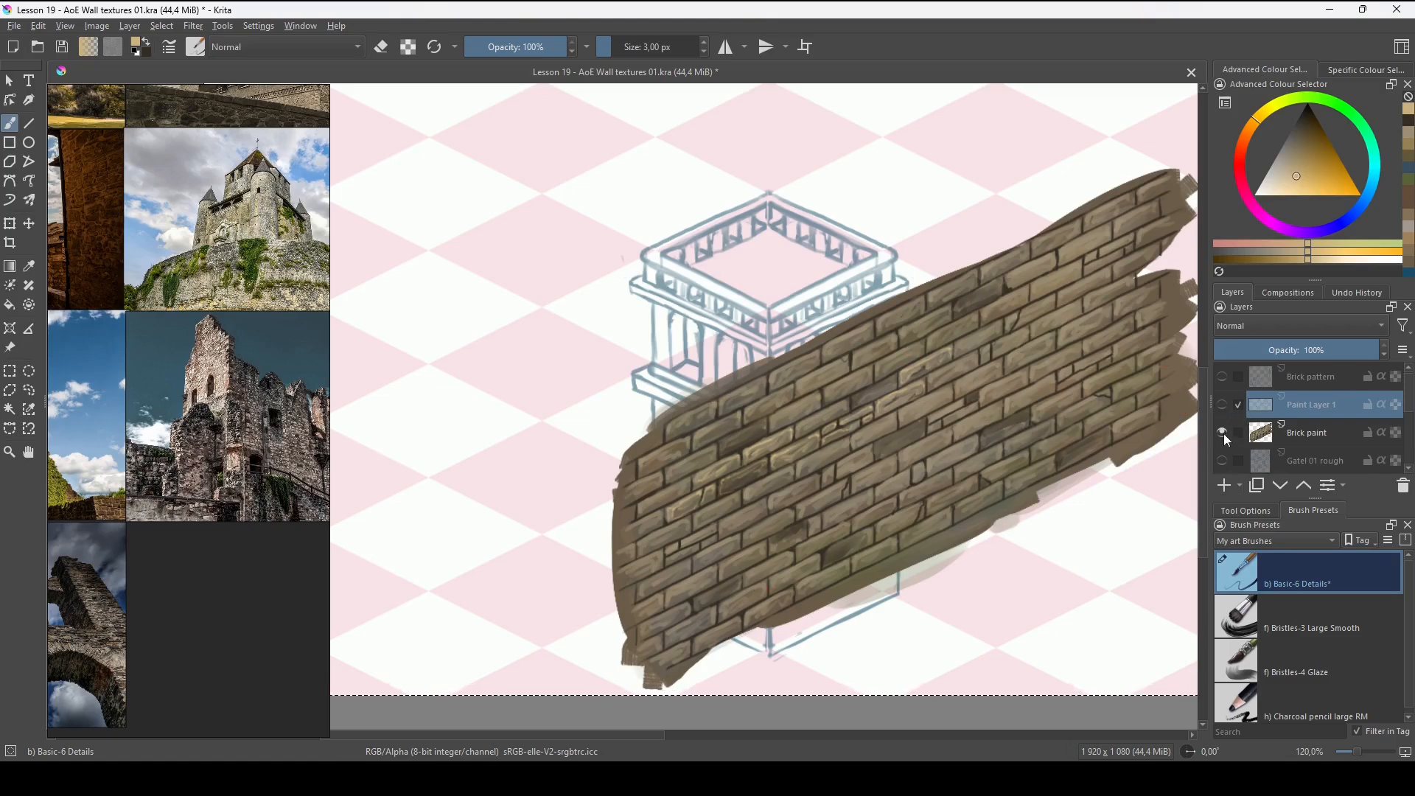
{"action": "left_click", "coordinate": [1224, 407]}
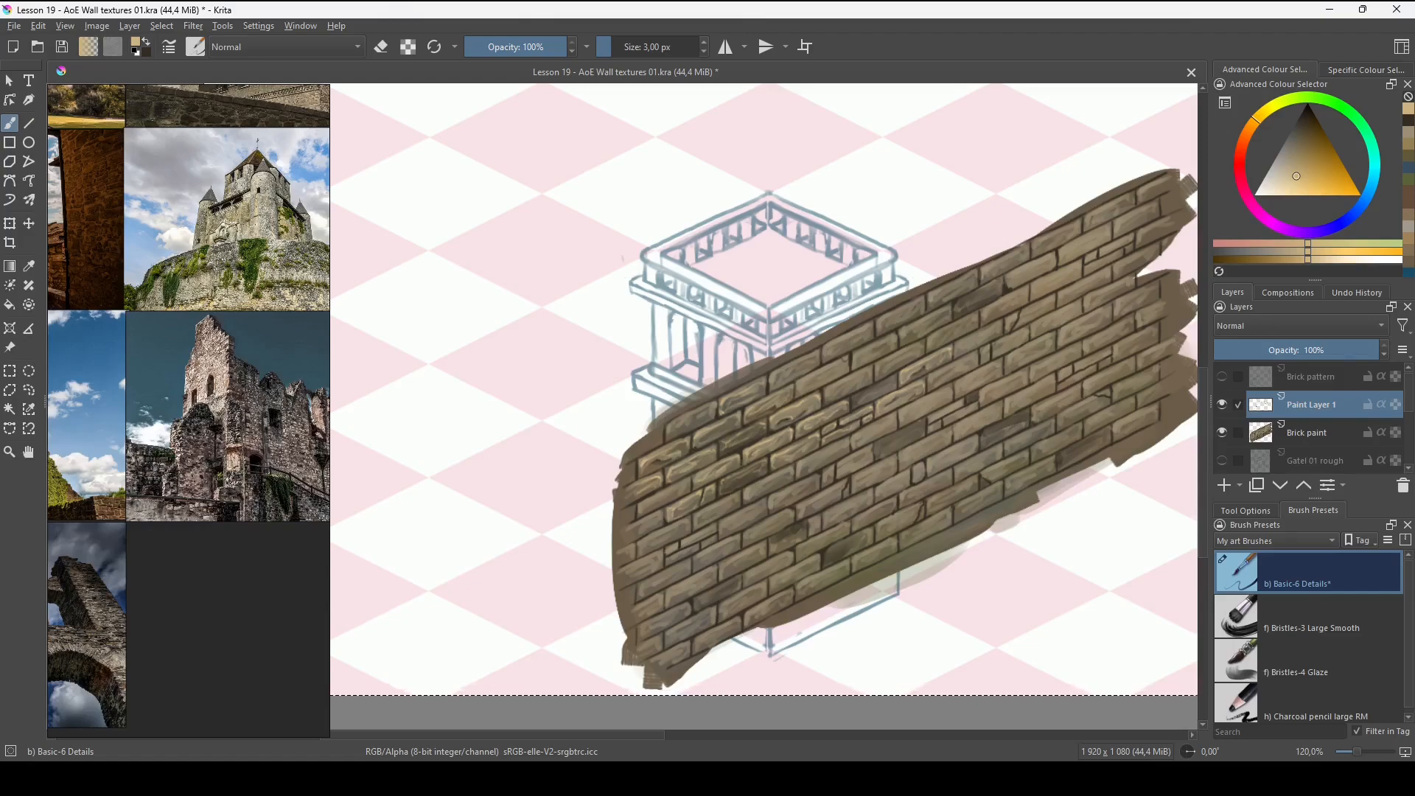
Detail the topmost brick at the wall's upper-left edge with a dark brown crack and light tan edge strokes.
{"action": "scroll", "coordinate": [708, 412], "scroll_direction": "up", "scroll_amount": 3}
{"action": "left_click_drag", "start_coordinate": [732, 379], "coordinate": [801, 442]}
{"action": "scroll", "coordinate": [766, 466], "scroll_direction": "up", "scroll_amount": 1}
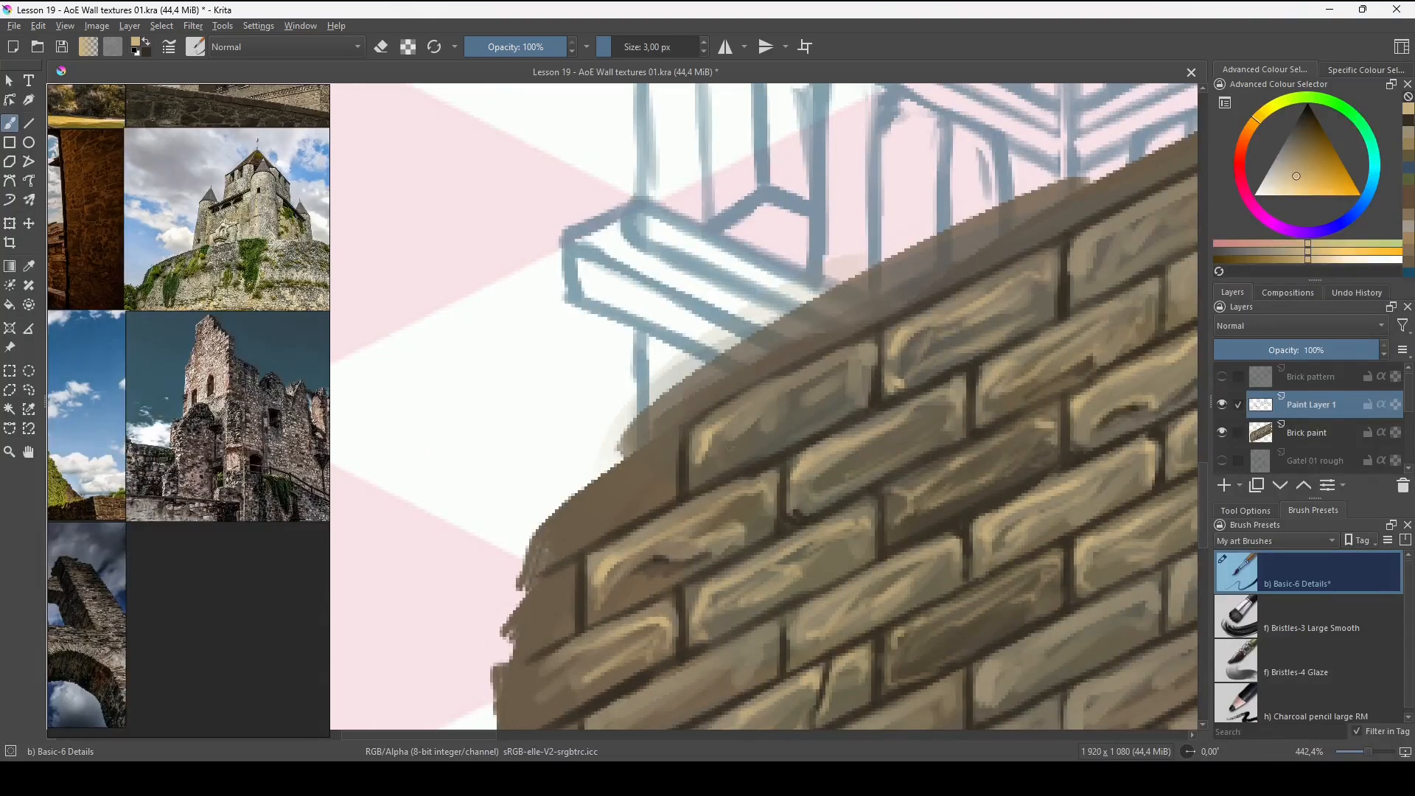
{"action": "key", "text": "d"}
{"action": "mouse_move", "coordinate": [754, 437]}
{"action": "left_mouse_down"}
{"action": "mouse_move", "coordinate": [786, 435]}
{"action": "mouse_move", "coordinate": [844, 366]}
{"action": "mouse_move", "coordinate": [789, 386]}
{"action": "left_mouse_up"}
{"action": "key", "text": "x"}
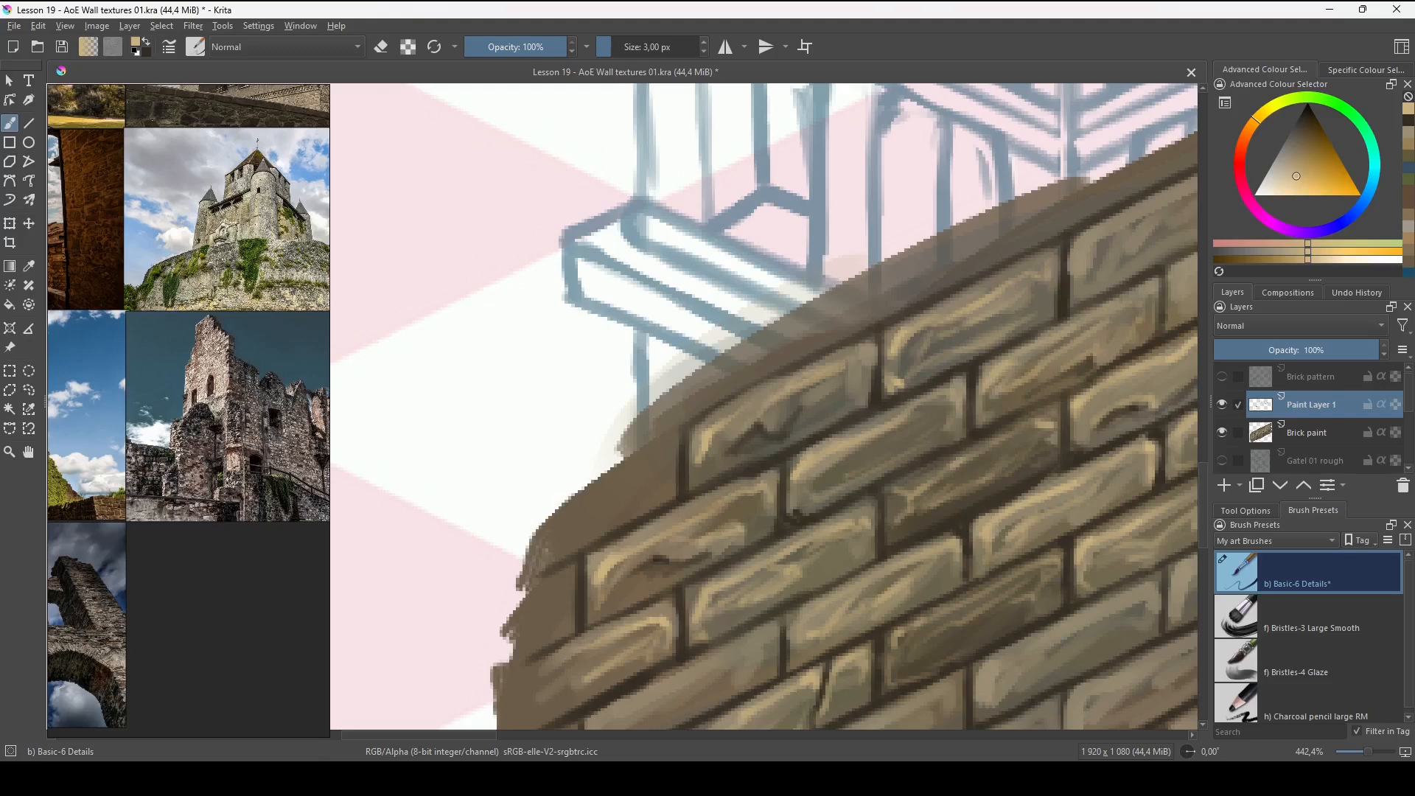
{"action": "left_click_drag", "start_coordinate": [874, 368], "coordinate": [868, 398]}
{"action": "left_click_drag", "start_coordinate": [733, 445], "coordinate": [757, 422]}
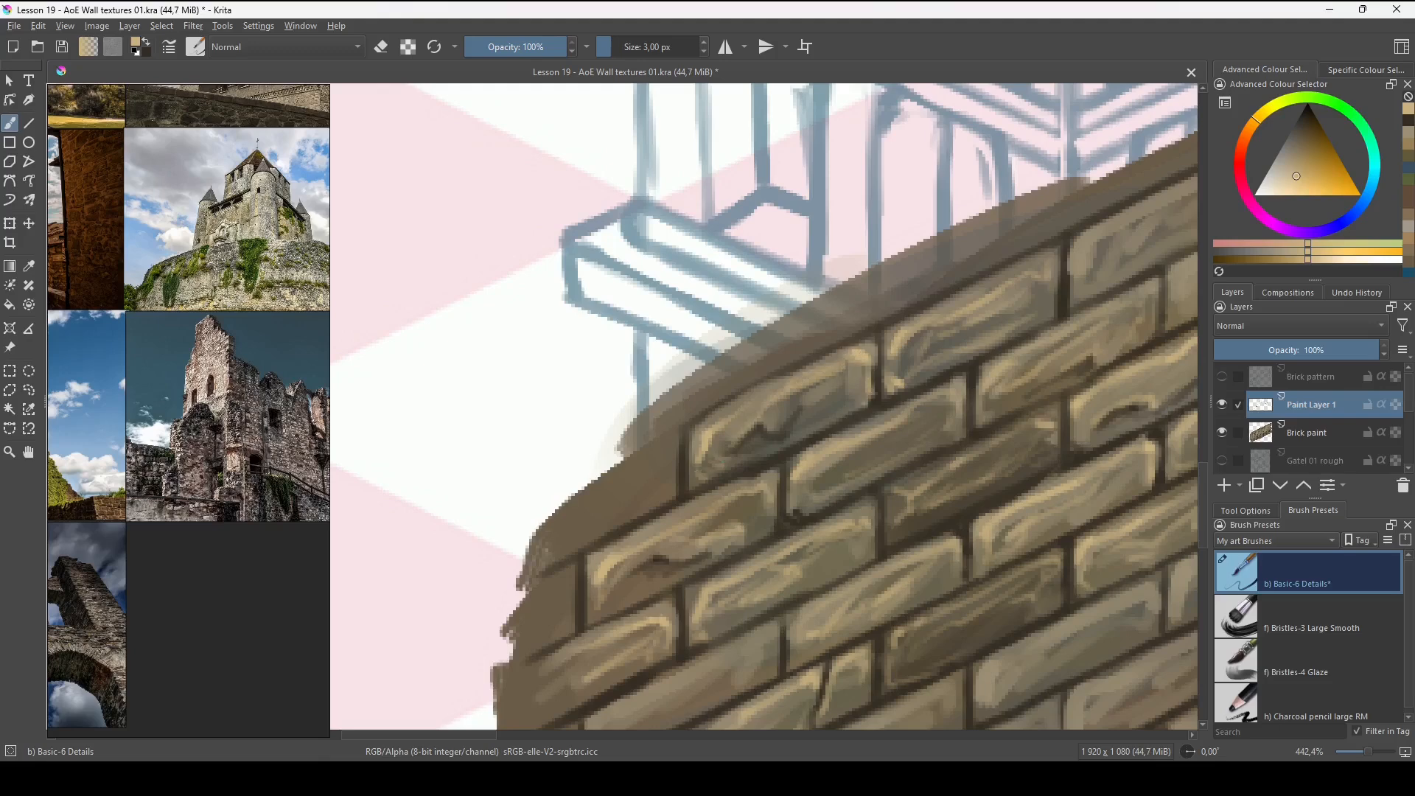
Toggle the visibility of Paint Layer 1 repeatedly to compare the whole wall with and without the added edge details.
{"action": "scroll", "coordinate": [884, 381], "scroll_direction": "down", "scroll_amount": 5}
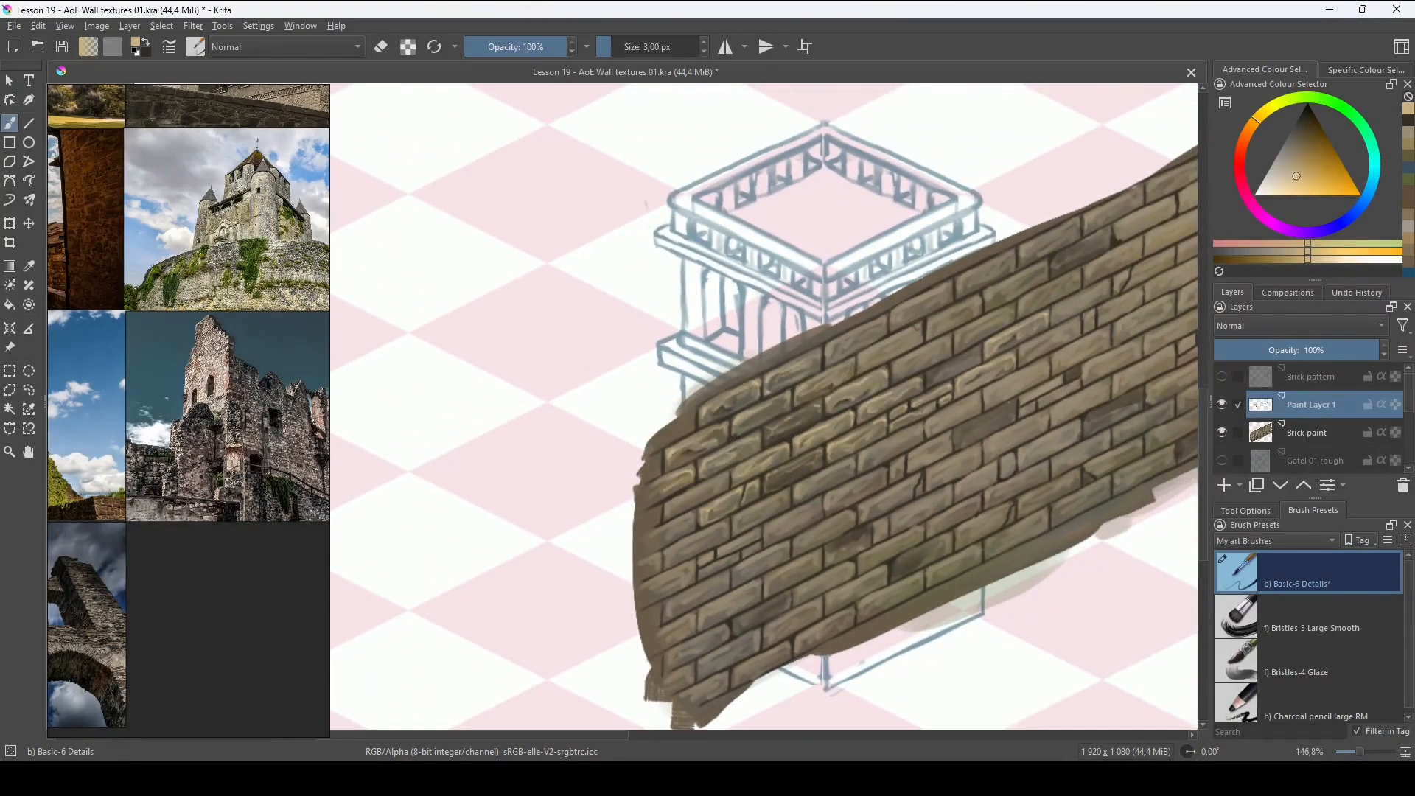
{"action": "scroll", "coordinate": [905, 474], "scroll_direction": "down", "scroll_amount": 1}
{"action": "scroll", "coordinate": [905, 474], "scroll_direction": "down", "scroll_amount": 3}
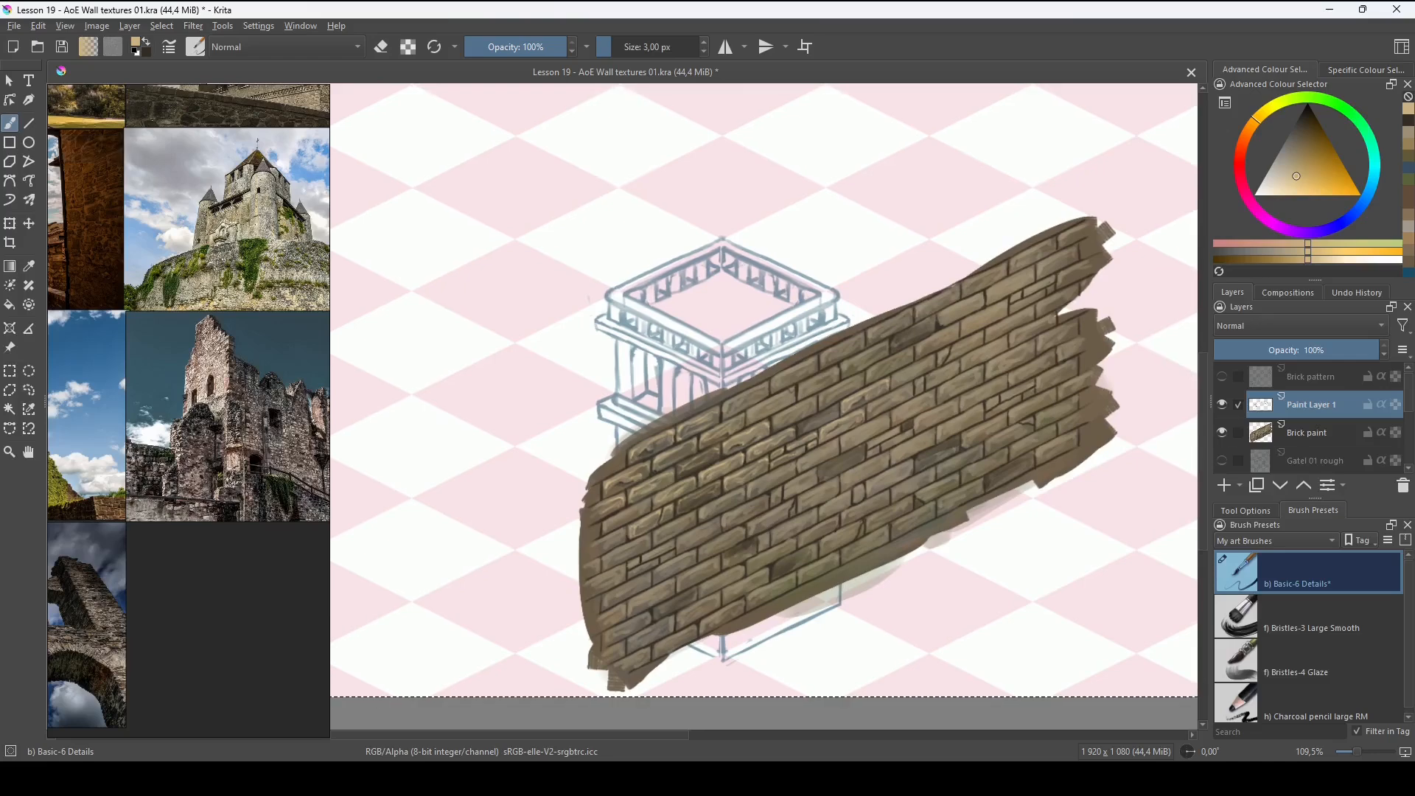
{"action": "left_click", "coordinate": [1223, 405]}
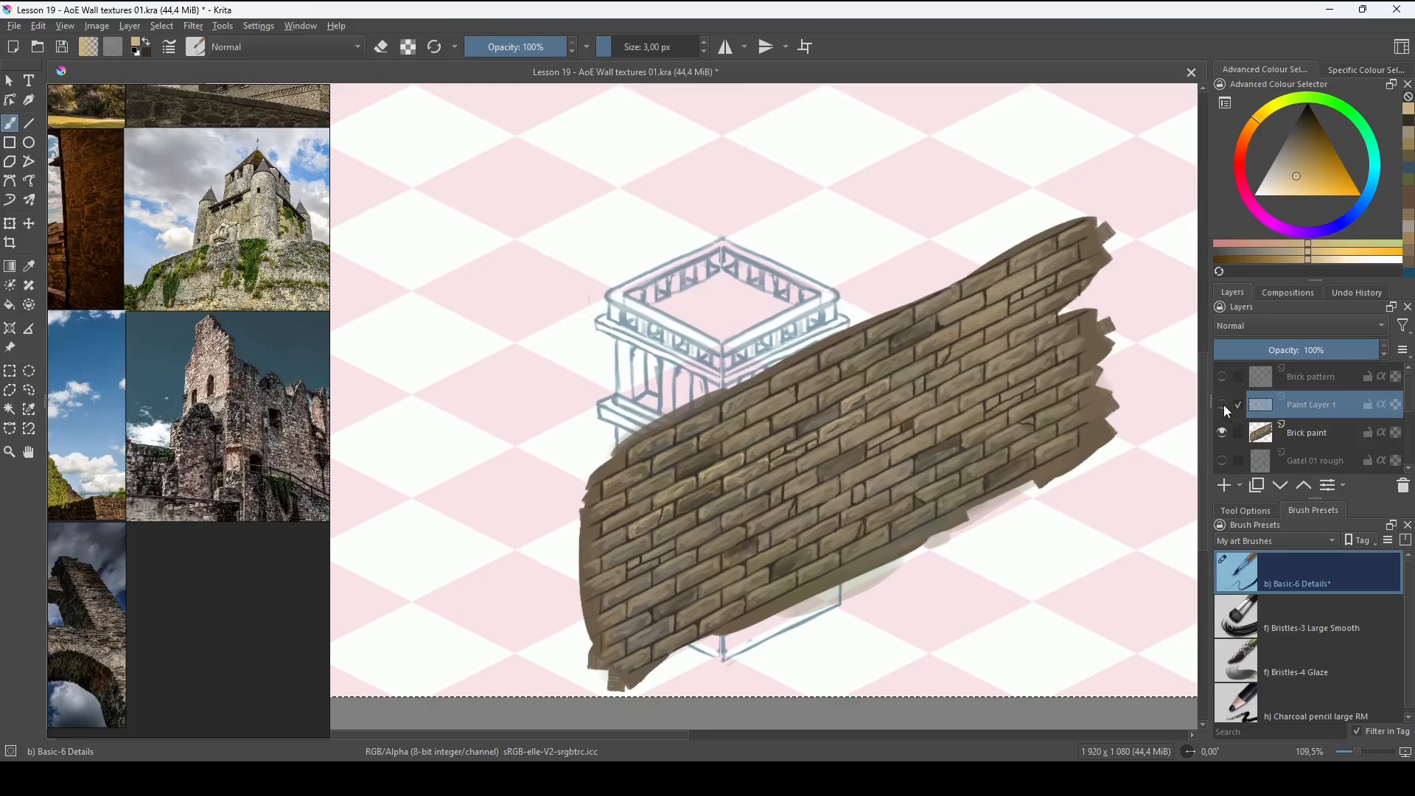
{"action": "left_click", "coordinate": [1223, 405]}
{"action": "left_click", "coordinate": [1223, 406]}
{"action": "left_click", "coordinate": [1224, 405]}
{"action": "left_click", "coordinate": [1224, 406]}
{"action": "left_click", "coordinate": [1222, 405]}
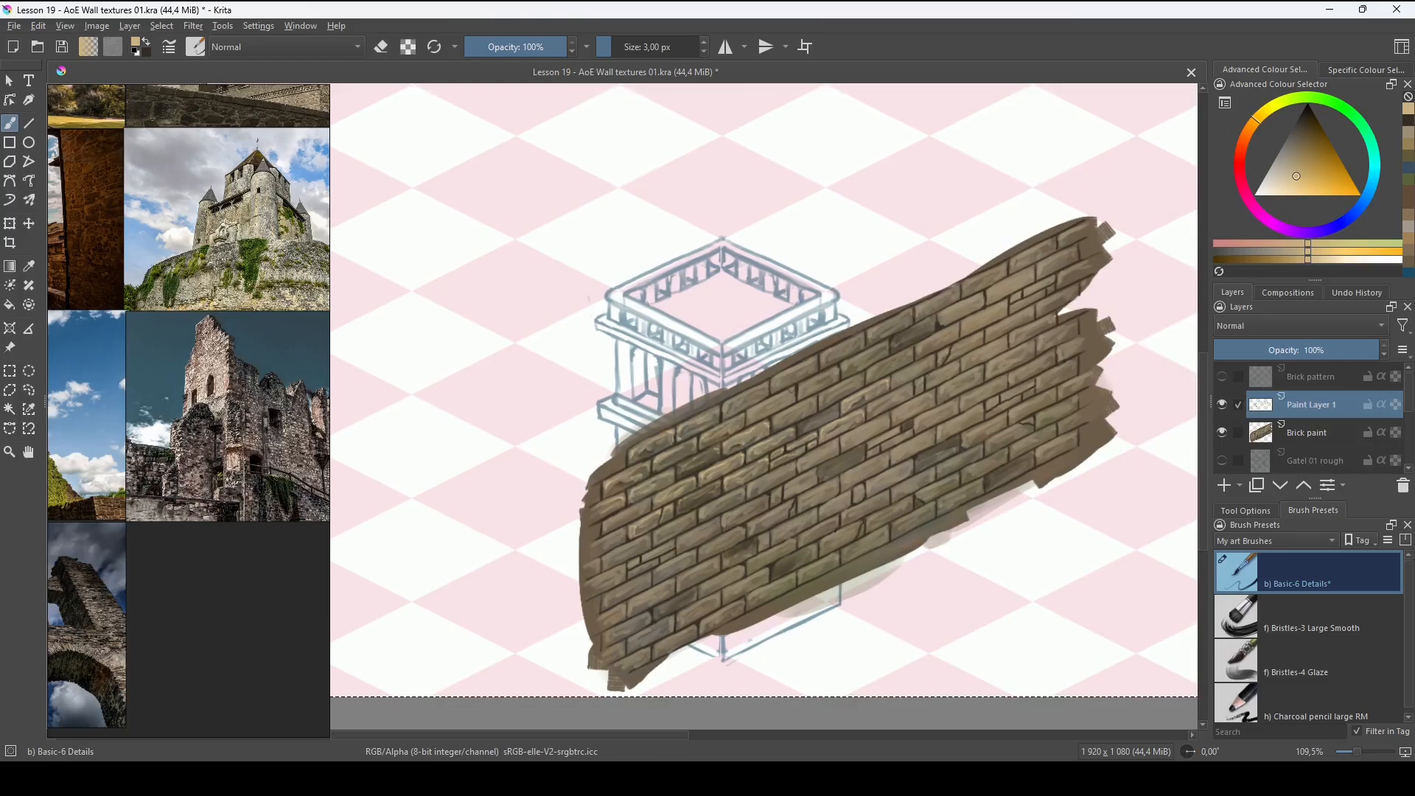
Paint light tan edges and dark brown marks on the bricks along the wall's upper edge toward its right end.
{"action": "scroll", "coordinate": [735, 367], "scroll_direction": "up", "scroll_amount": 10}
{"action": "scroll", "coordinate": [734, 366], "scroll_direction": "down", "scroll_amount": 8}
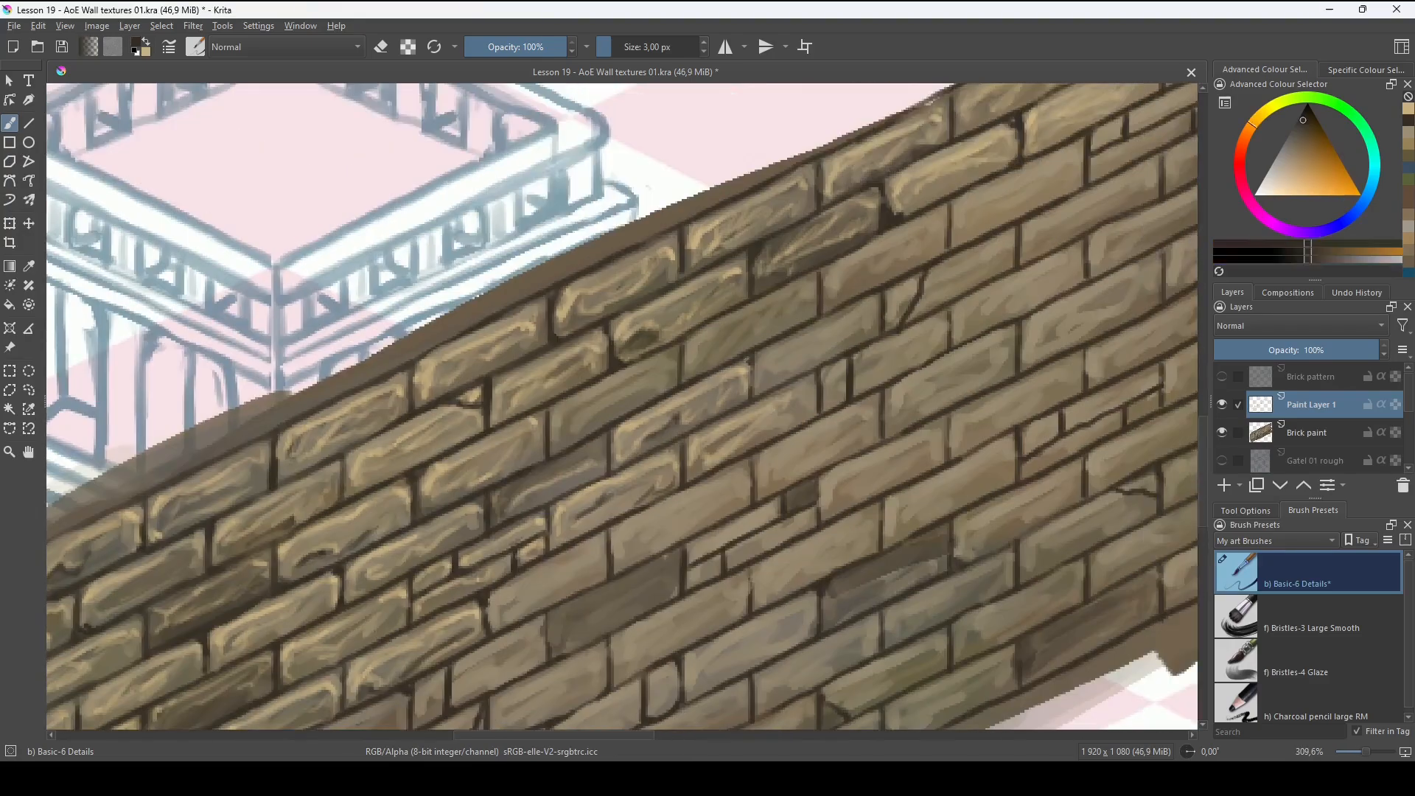
{"action": "scroll", "coordinate": [1135, 264], "scroll_direction": "up", "scroll_amount": 9}
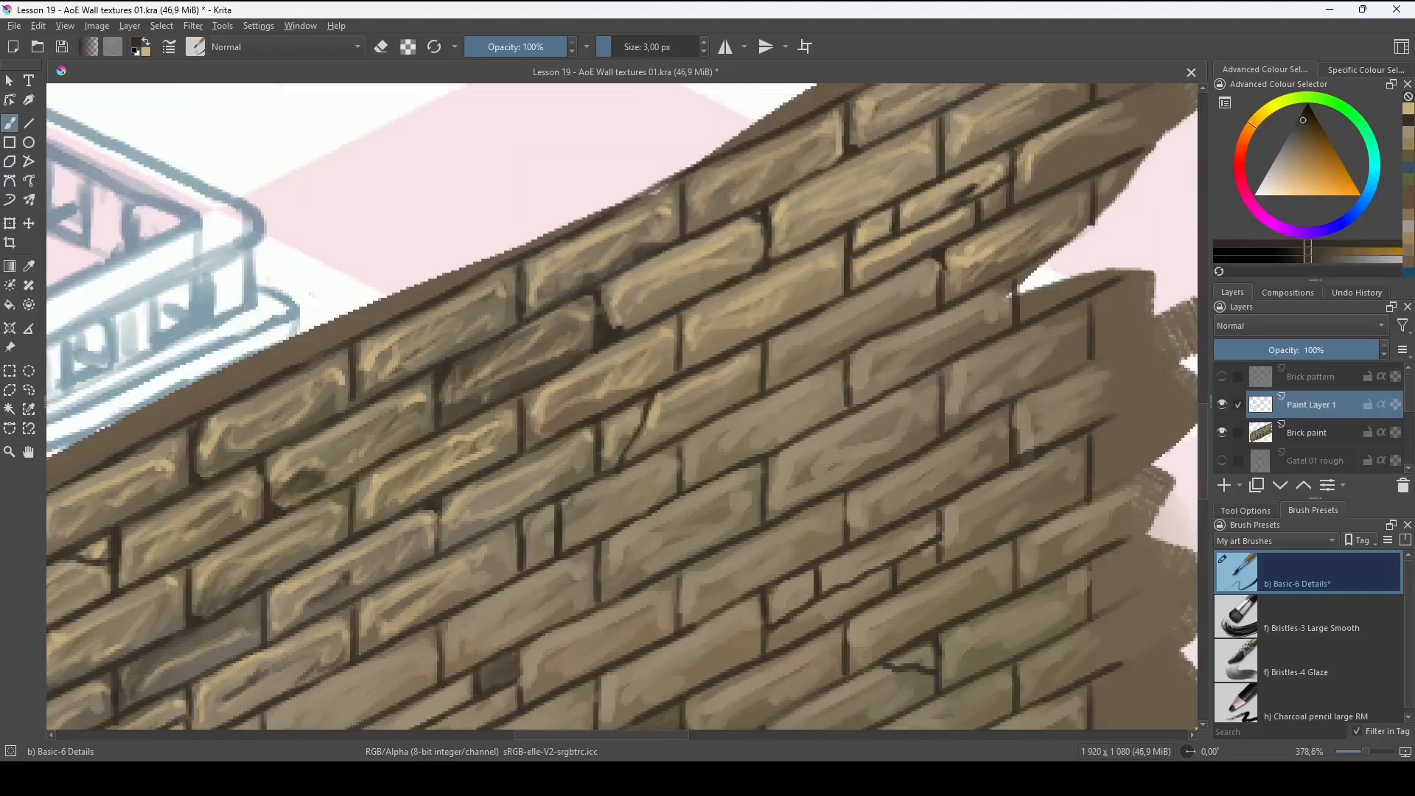
{"action": "key", "text": "x"}
{"action": "mouse_move", "coordinate": [515, 516]}
{"action": "left_mouse_down"}
{"action": "mouse_move", "coordinate": [572, 428]}
{"action": "mouse_move", "coordinate": [812, 289]}
{"action": "left_mouse_up"}
{"action": "key", "text": "x"}
{"action": "left_click_drag", "start_coordinate": [628, 518], "coordinate": [731, 407]}
{"action": "key", "text": "x"}
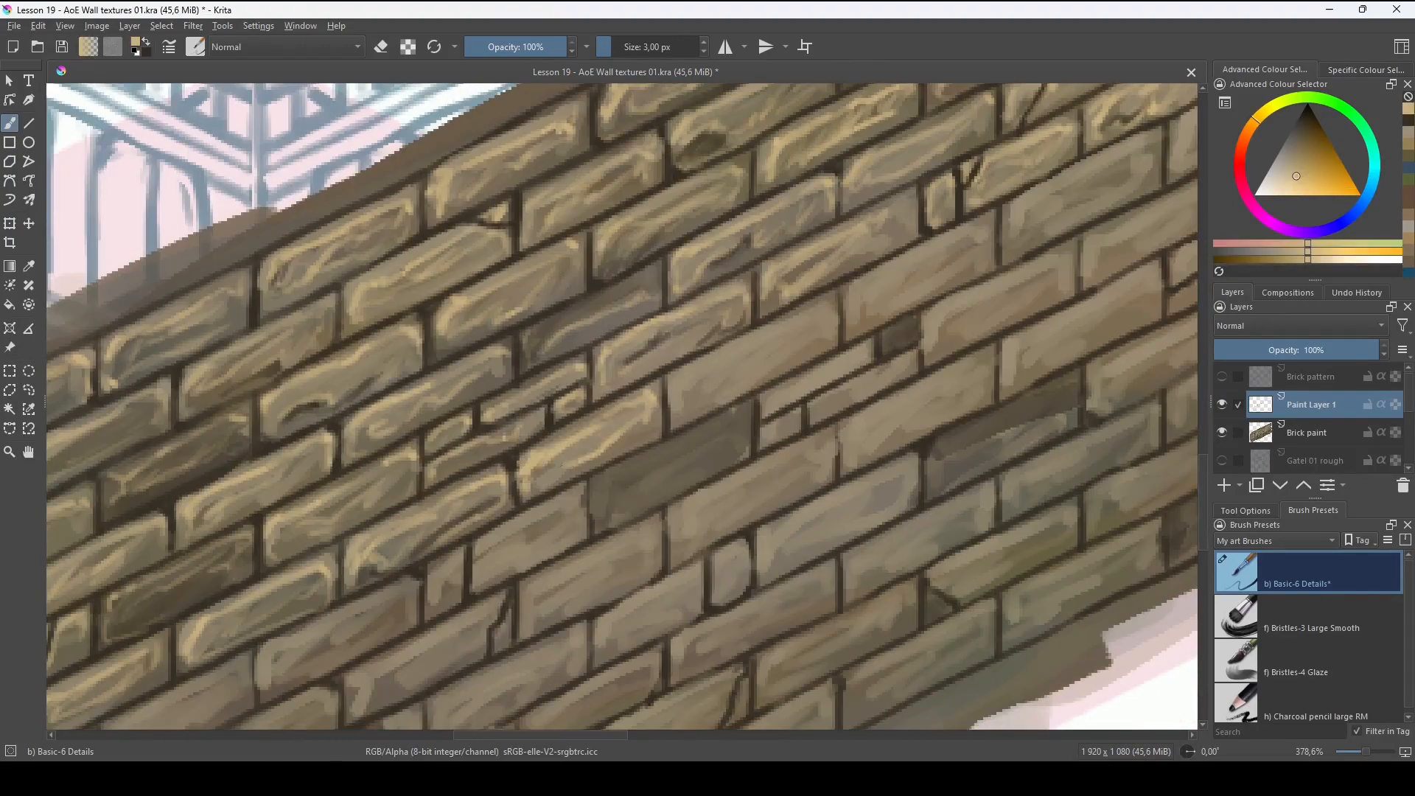
Add light tan edges and dark cracks to the upper-middle brick rows, including the cracked bricks toward the right.
{"action": "key", "text": "x"}
{"action": "left_click_drag", "start_coordinate": [818, 354], "coordinate": [737, 427]}
{"action": "key", "text": "x"}
{"action": "key", "text": "x"}
{"action": "left_click_drag", "start_coordinate": [936, 324], "coordinate": [756, 436]}
{"action": "key", "text": "x"}
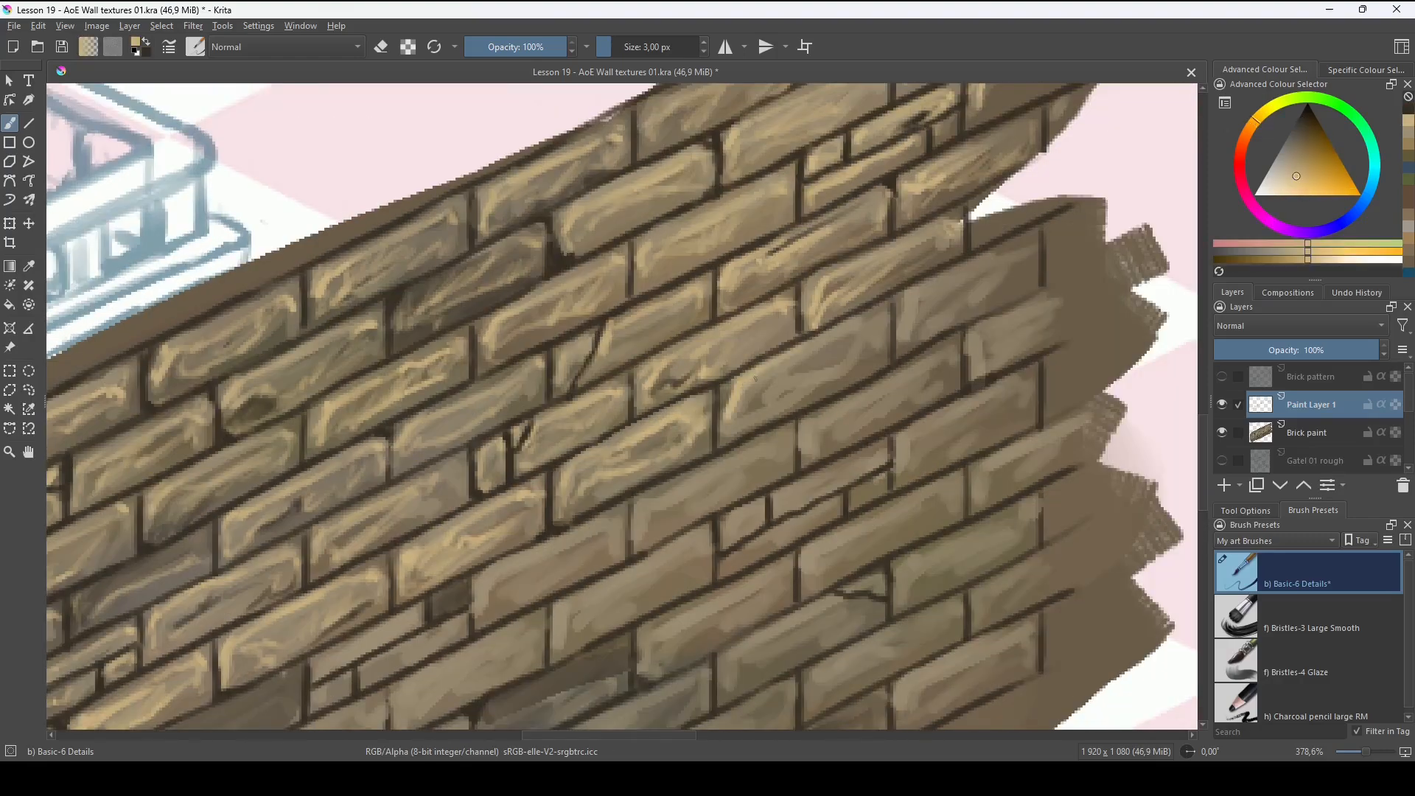
Paint light tan highlights and dark marks on the bricks above the thin split stones in the wall's right half.
{"action": "left_click_drag", "start_coordinate": [818, 401], "coordinate": [885, 368]}
{"action": "left_click_drag", "start_coordinate": [855, 442], "coordinate": [889, 373]}
{"action": "left_click_drag", "start_coordinate": [781, 413], "coordinate": [882, 348]}
{"action": "key", "text": "x"}
{"action": "left_click_drag", "start_coordinate": [663, 442], "coordinate": [799, 363]}
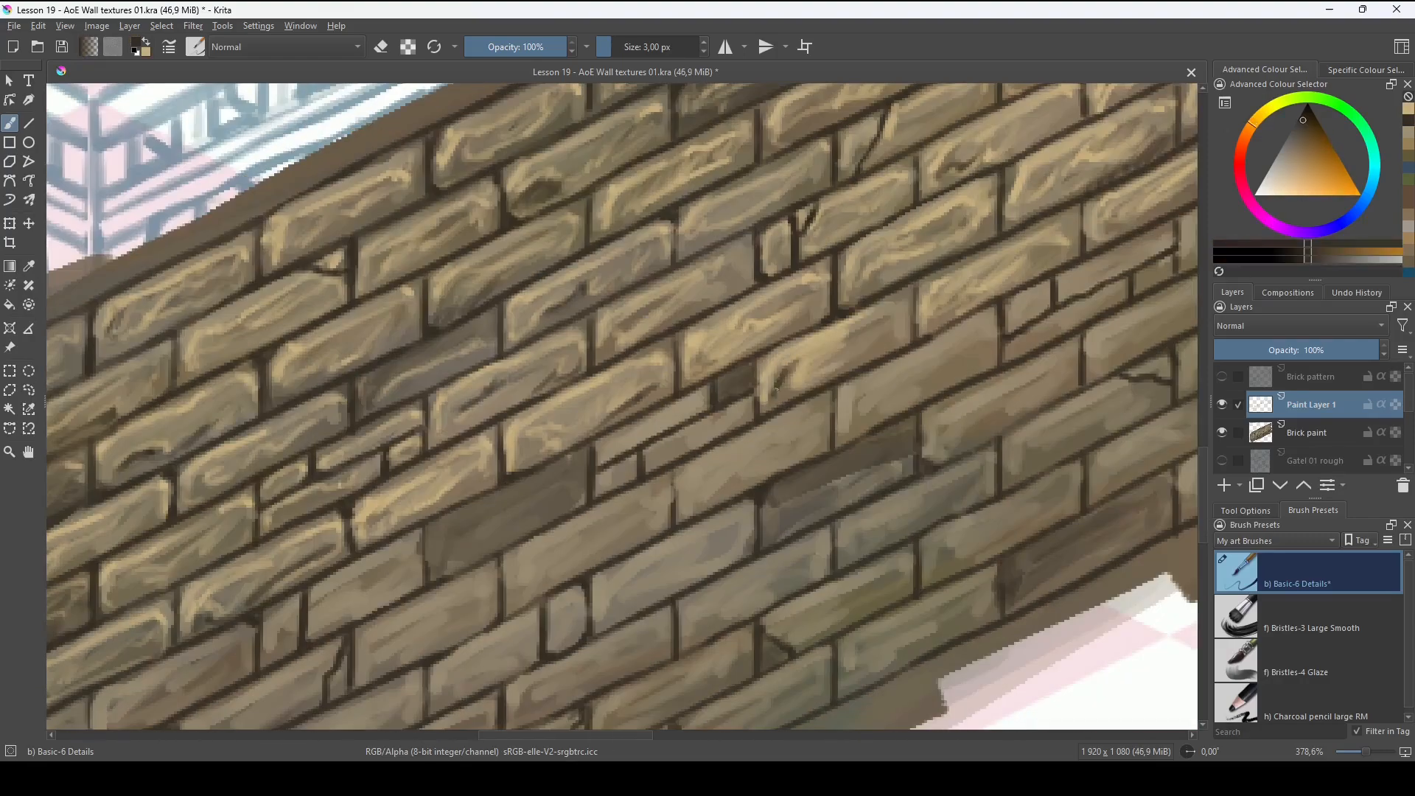
Detail the thin split stones and neighbouring bricks at the wall's centre with tan edges and dark accents.
{"action": "key", "text": "x"}
{"action": "left_click_drag", "start_coordinate": [589, 471], "coordinate": [825, 381]}
{"action": "left_click_drag", "start_coordinate": [700, 413], "coordinate": [847, 362]}
{"action": "key", "text": "x"}
{"action": "left_click_drag", "start_coordinate": [949, 364], "coordinate": [989, 335]}
{"action": "key", "text": "x"}
{"action": "left_click_drag", "start_coordinate": [663, 384], "coordinate": [919, 412]}
{"action": "key", "text": "x"}
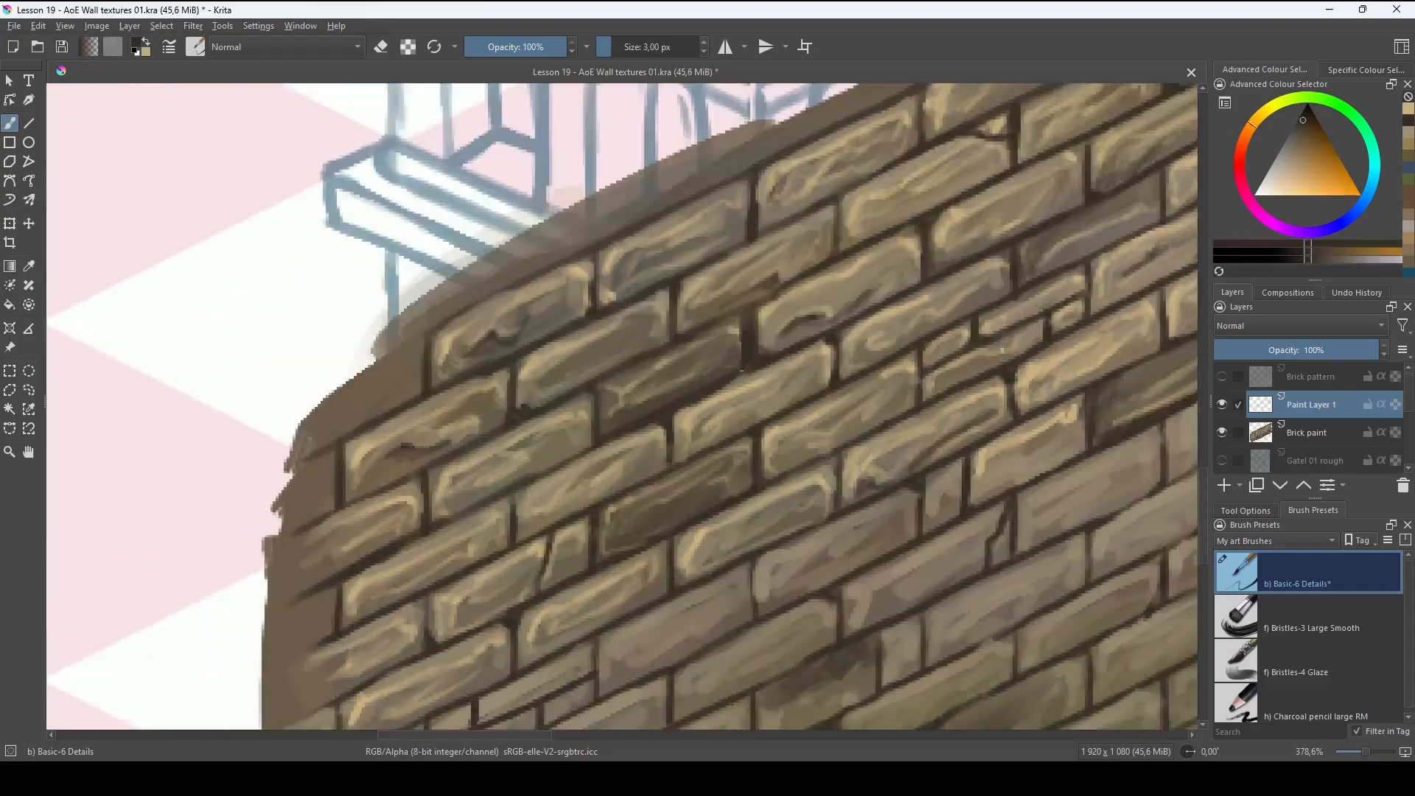
Darken mortar gaps and paint light tan edges on the middle-row bricks near the wall's left end.
{"action": "mouse_move", "coordinate": [664, 332]}
{"action": "left_mouse_down"}
{"action": "mouse_move", "coordinate": [737, 516]}
{"action": "mouse_move", "coordinate": [663, 383]}
{"action": "left_mouse_up"}
{"action": "key", "text": "x"}
{"action": "key", "text": "x"}
{"action": "mouse_move", "coordinate": [442, 604]}
{"action": "left_mouse_down"}
{"action": "mouse_move", "coordinate": [739, 437]}
{"action": "mouse_move", "coordinate": [643, 416]}
{"action": "left_mouse_up"}
{"action": "key", "text": "x"}
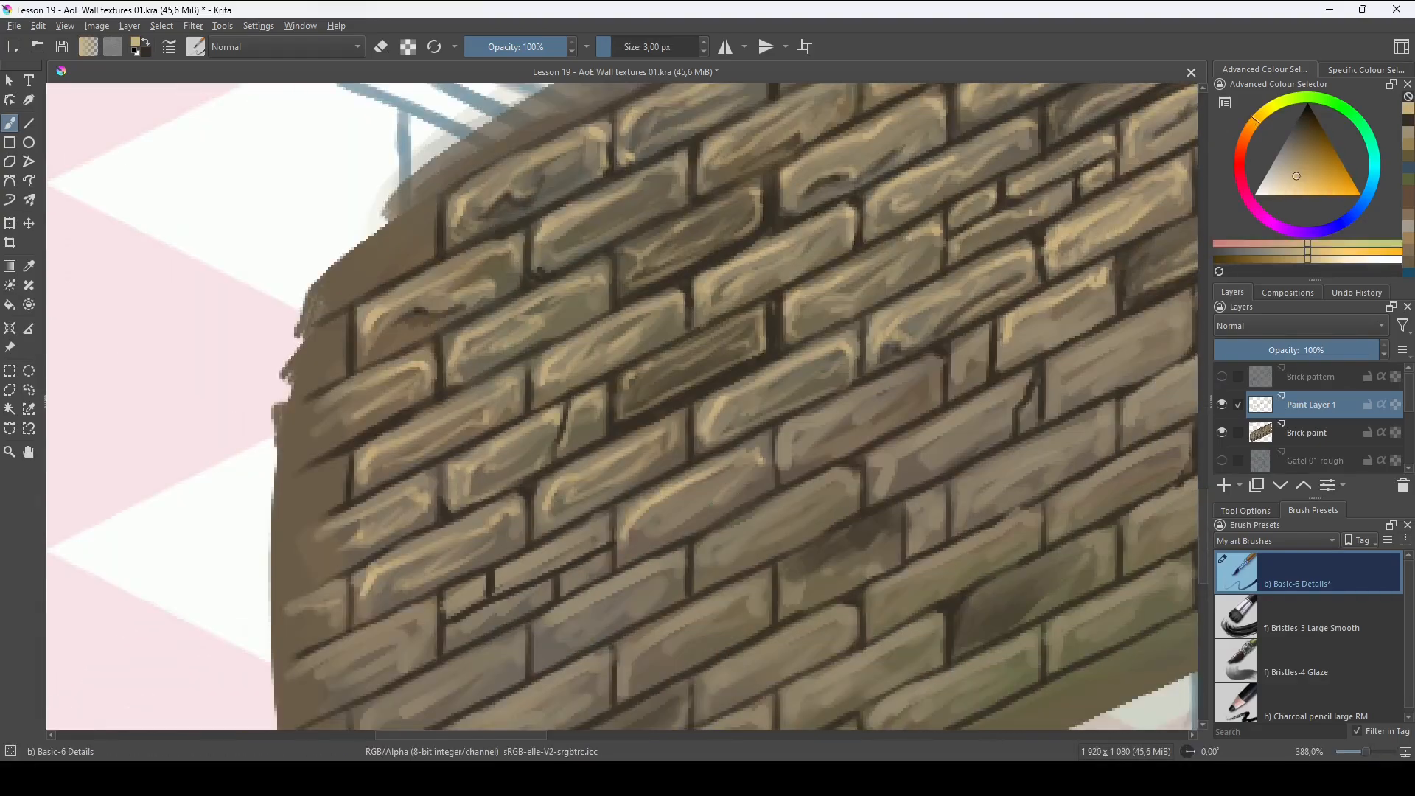
Detail the left-end split stones and the bricks from there to the cracked brick at lower centre with tan edges and dark marks.
{"action": "key", "text": "x"}
{"action": "key", "text": "x"}
{"action": "left_click_drag", "start_coordinate": [626, 516], "coordinate": [855, 376]}
{"action": "left_click_drag", "start_coordinate": [737, 479], "coordinate": [746, 380]}
{"action": "key", "text": "x"}
{"action": "key", "text": "x"}
{"action": "left_click_drag", "start_coordinate": [604, 501], "coordinate": [718, 440]}
{"action": "key", "text": "x"}
{"action": "key", "text": "x"}
{"action": "mouse_move", "coordinate": [811, 369]}
{"action": "left_mouse_down"}
{"action": "mouse_move", "coordinate": [725, 436]}
{"action": "mouse_move", "coordinate": [826, 409]}
{"action": "left_mouse_up"}
{"action": "left_click_drag", "start_coordinate": [826, 383], "coordinate": [724, 414]}
{"action": "key", "text": "x"}
{"action": "left_click_drag", "start_coordinate": [848, 354], "coordinate": [629, 452]}
{"action": "key", "text": "x"}
{"action": "left_click_drag", "start_coordinate": [825, 331], "coordinate": [647, 404]}
{"action": "key", "text": "x"}
{"action": "key", "text": "x"}
{"action": "left_click_drag", "start_coordinate": [737, 457], "coordinate": [728, 355]}
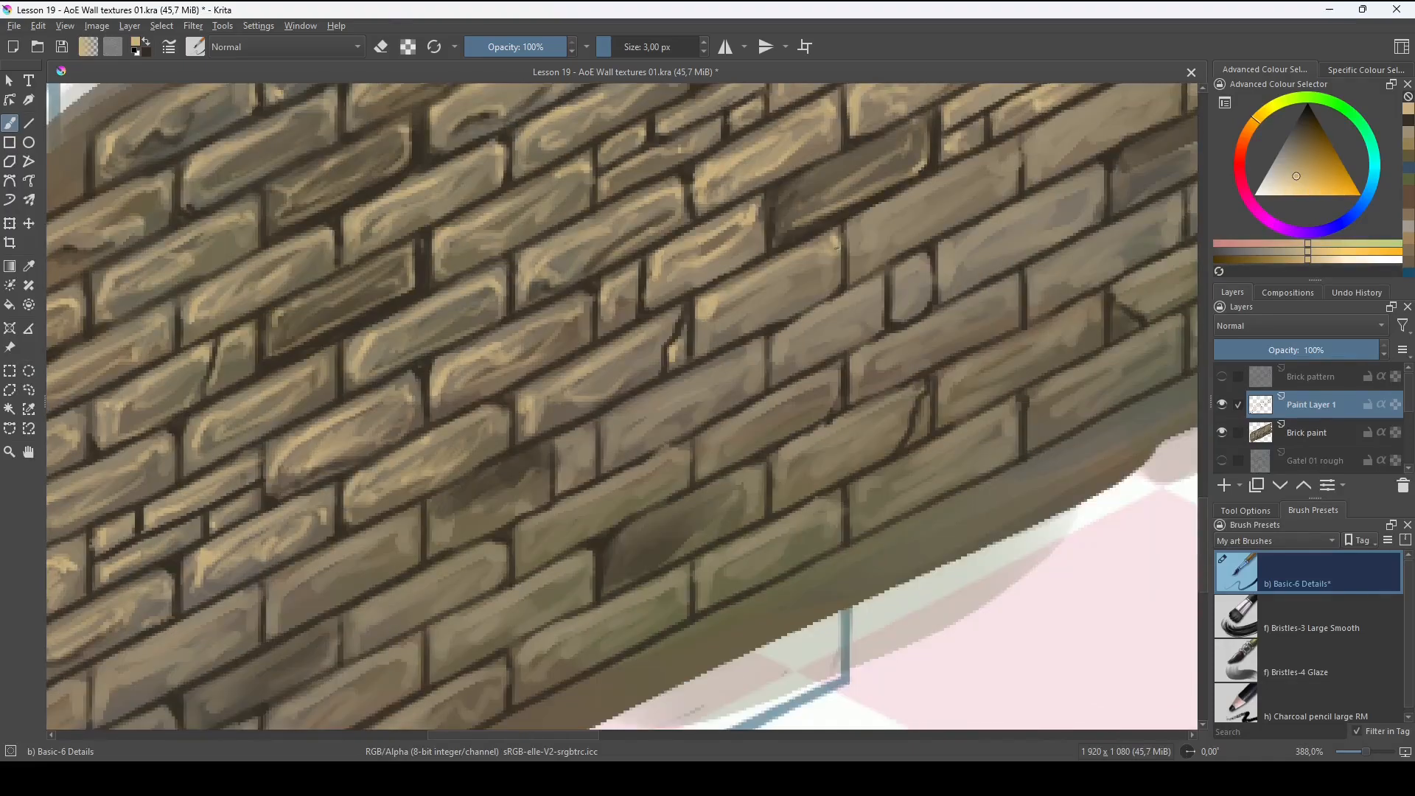
Paint tan edges and dark cracks on the right-half split stones and the bricks surrounding them.
{"action": "mouse_move", "coordinate": [810, 332]}
{"action": "left_mouse_down"}
{"action": "mouse_move", "coordinate": [650, 461]}
{"action": "mouse_move", "coordinate": [670, 474]}
{"action": "left_mouse_up"}
{"action": "key", "text": "x"}
{"action": "key", "text": "x"}
{"action": "mouse_move", "coordinate": [796, 368]}
{"action": "left_mouse_down"}
{"action": "mouse_move", "coordinate": [673, 412]}
{"action": "mouse_move", "coordinate": [638, 460]}
{"action": "mouse_move", "coordinate": [764, 364]}
{"action": "left_mouse_up"}
{"action": "key", "text": "x"}
{"action": "key", "text": "x"}
{"action": "scroll", "coordinate": [885, 394], "scroll_direction": "down", "scroll_amount": 3}
{"action": "scroll", "coordinate": [1006, 409], "scroll_direction": "up", "scroll_amount": 3}
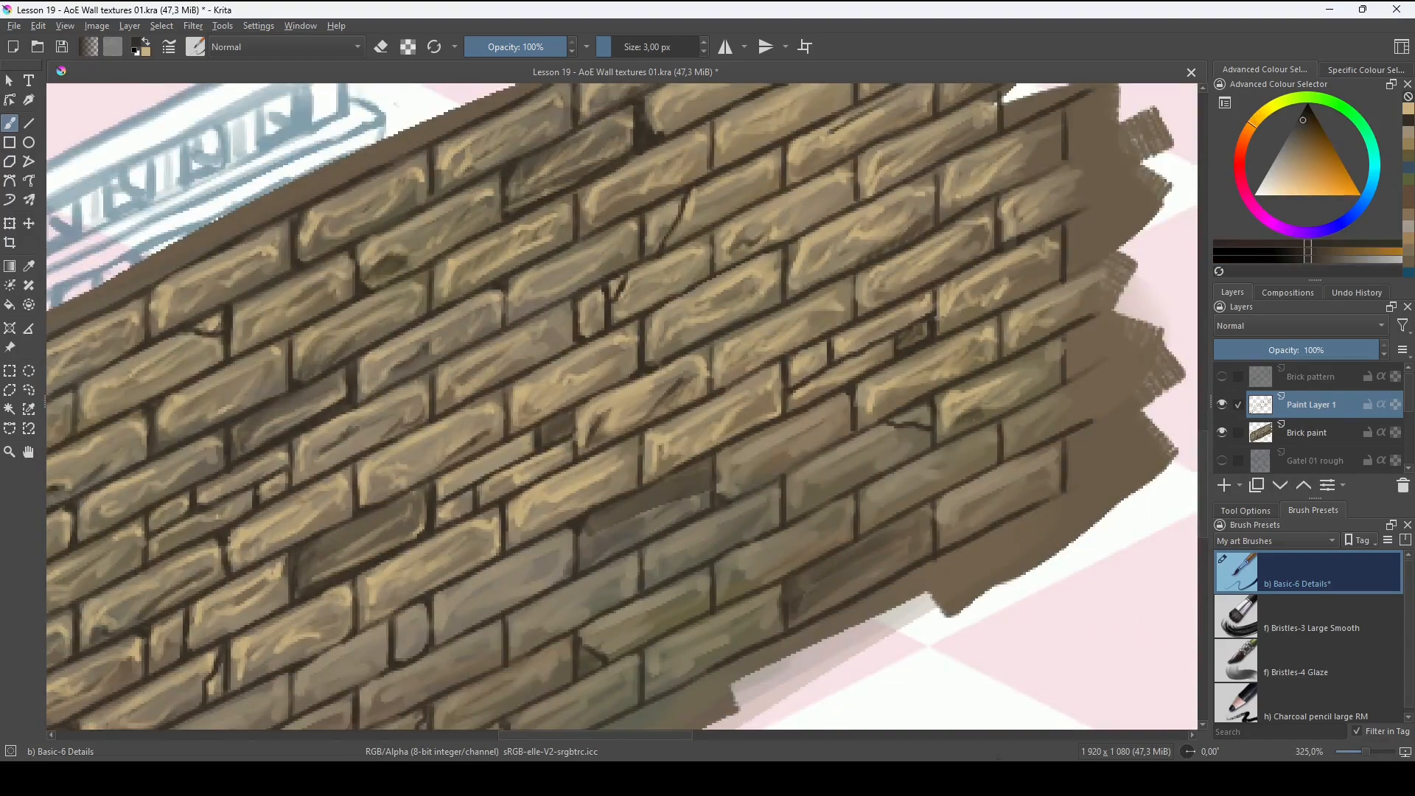
Add light tan strokes and dark accents to the lower-centre bricks around the small rounded stone.
{"action": "left_click_drag", "start_coordinate": [663, 479], "coordinate": [812, 366]}
{"action": "mouse_move", "coordinate": [740, 425]}
{"action": "left_mouse_down"}
{"action": "mouse_move", "coordinate": [808, 389]}
{"action": "mouse_move", "coordinate": [920, 366]}
{"action": "left_mouse_up"}
{"action": "key", "text": "x"}
{"action": "key", "text": "x"}
{"action": "mouse_move", "coordinate": [737, 442]}
{"action": "left_mouse_down"}
{"action": "mouse_move", "coordinate": [860, 376]}
{"action": "mouse_move", "coordinate": [752, 405]}
{"action": "mouse_move", "coordinate": [889, 366]}
{"action": "mouse_move", "coordinate": [887, 386]}
{"action": "mouse_move", "coordinate": [855, 402]}
{"action": "left_mouse_up"}
{"action": "key", "text": "x"}
{"action": "key", "text": "x"}
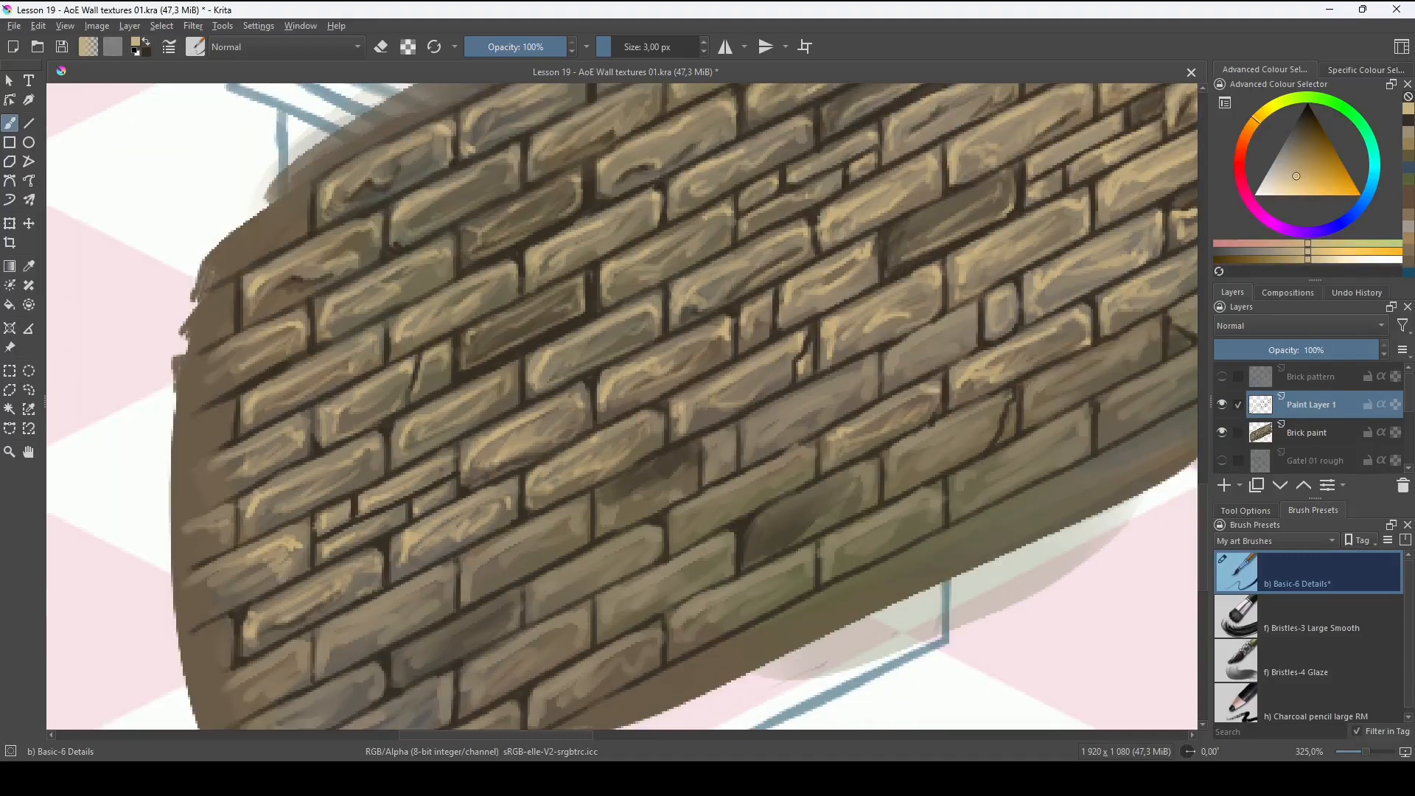
Detail the dark brick and the cracked brick near the wall's lower edge with tan edges and dark brown cracks.
{"action": "left_click_drag", "start_coordinate": [737, 472], "coordinate": [856, 355]}
{"action": "key", "text": "x"}
{"action": "left_click_drag", "start_coordinate": [868, 448], "coordinate": [895, 423]}
{"action": "key", "text": "x"}
{"action": "left_click_drag", "start_coordinate": [1021, 355], "coordinate": [1068, 336]}
{"action": "left_click_drag", "start_coordinate": [1022, 262], "coordinate": [1087, 228]}
{"action": "key", "text": "x"}
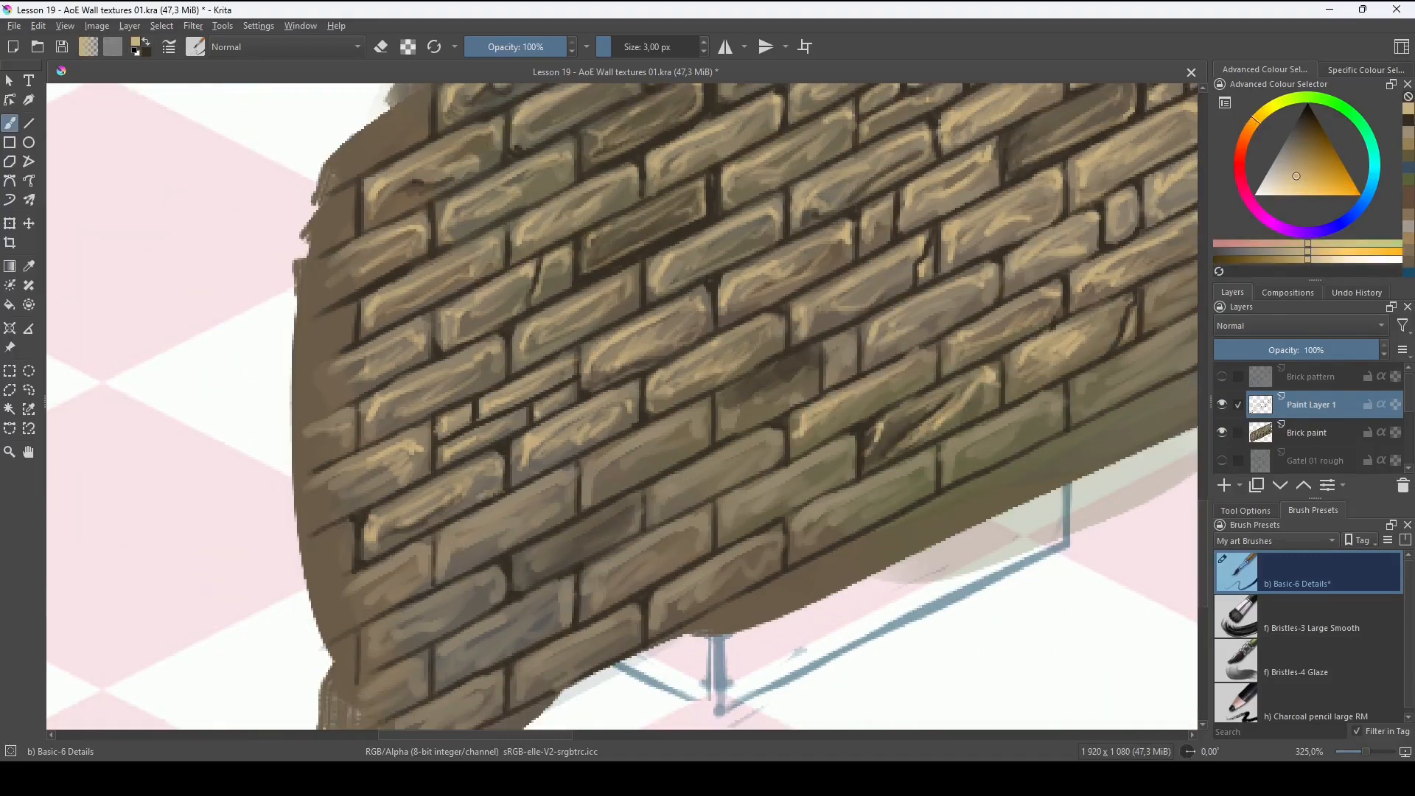
Break up the dark brick at the lower left-centre with dark cracks and tan highlights, and lighten its neighbours' edges.
{"action": "mouse_move", "coordinate": [766, 368]}
{"action": "left_mouse_down"}
{"action": "mouse_move", "coordinate": [811, 411]}
{"action": "mouse_move", "coordinate": [881, 394]}
{"action": "left_mouse_up"}
{"action": "key", "text": "x"}
{"action": "mouse_move", "coordinate": [737, 442]}
{"action": "left_mouse_down"}
{"action": "mouse_move", "coordinate": [786, 385]}
{"action": "mouse_move", "coordinate": [988, 328]}
{"action": "left_mouse_up"}
{"action": "mouse_move", "coordinate": [748, 471]}
{"action": "left_mouse_down"}
{"action": "mouse_move", "coordinate": [840, 429]}
{"action": "mouse_move", "coordinate": [749, 440]}
{"action": "left_mouse_up"}
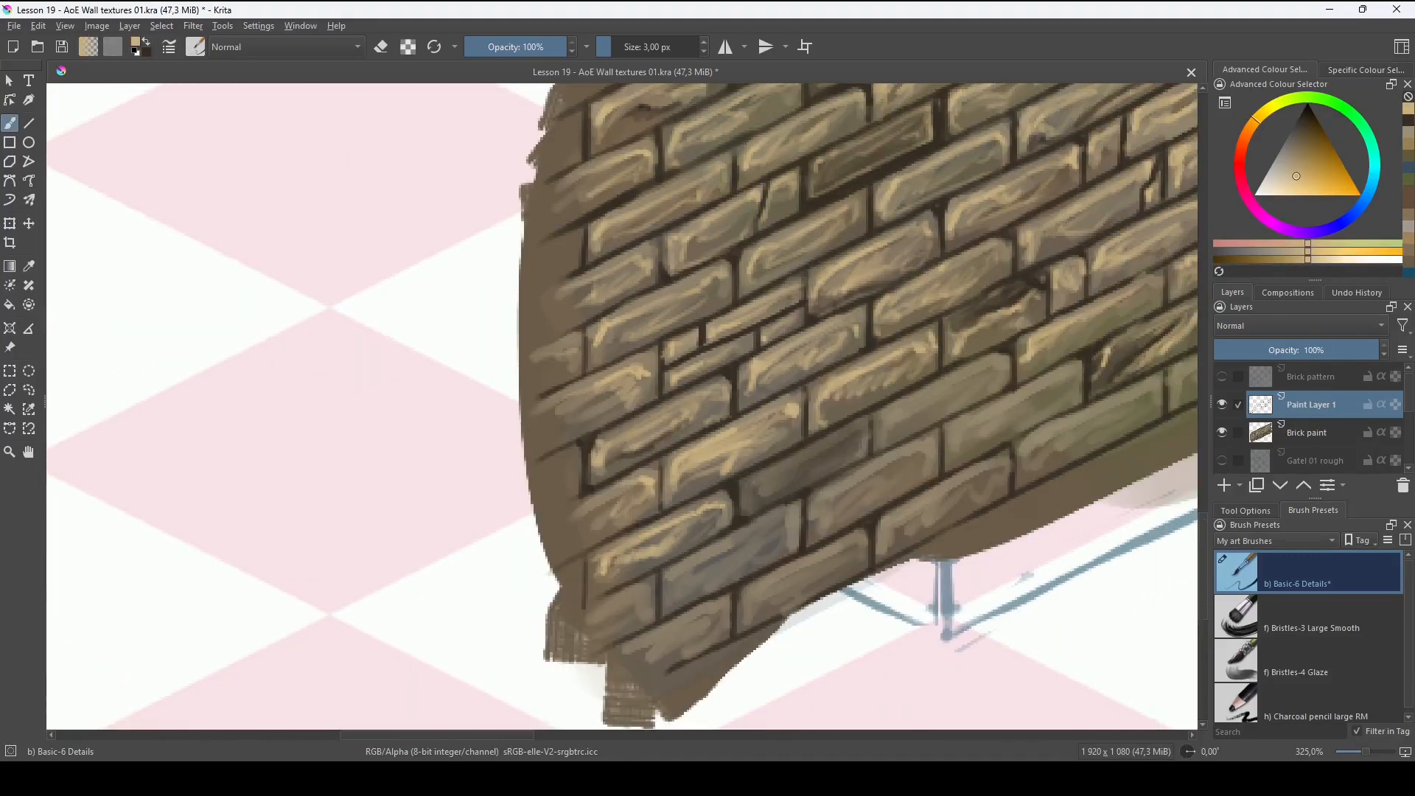
Paint light tan edges and surface strokes on the bricks in the wall's lower-left part.
{"action": "left_click_drag", "start_coordinate": [746, 510], "coordinate": [862, 431]}
{"action": "left_click_drag", "start_coordinate": [678, 596], "coordinate": [735, 546]}
{"action": "left_click_drag", "start_coordinate": [737, 479], "coordinate": [823, 411]}
{"action": "scroll", "coordinate": [737, 443], "scroll_direction": "up", "scroll_amount": 1}
{"action": "mouse_move", "coordinate": [921, 398]}
{"action": "left_mouse_down"}
{"action": "mouse_move", "coordinate": [700, 453]}
{"action": "mouse_move", "coordinate": [857, 359]}
{"action": "left_mouse_up"}
{"action": "left_click_drag", "start_coordinate": [796, 412], "coordinate": [776, 433]}
{"action": "left_click_drag", "start_coordinate": [652, 533], "coordinate": [788, 436]}
{"action": "left_click_drag", "start_coordinate": [737, 501], "coordinate": [847, 400]}
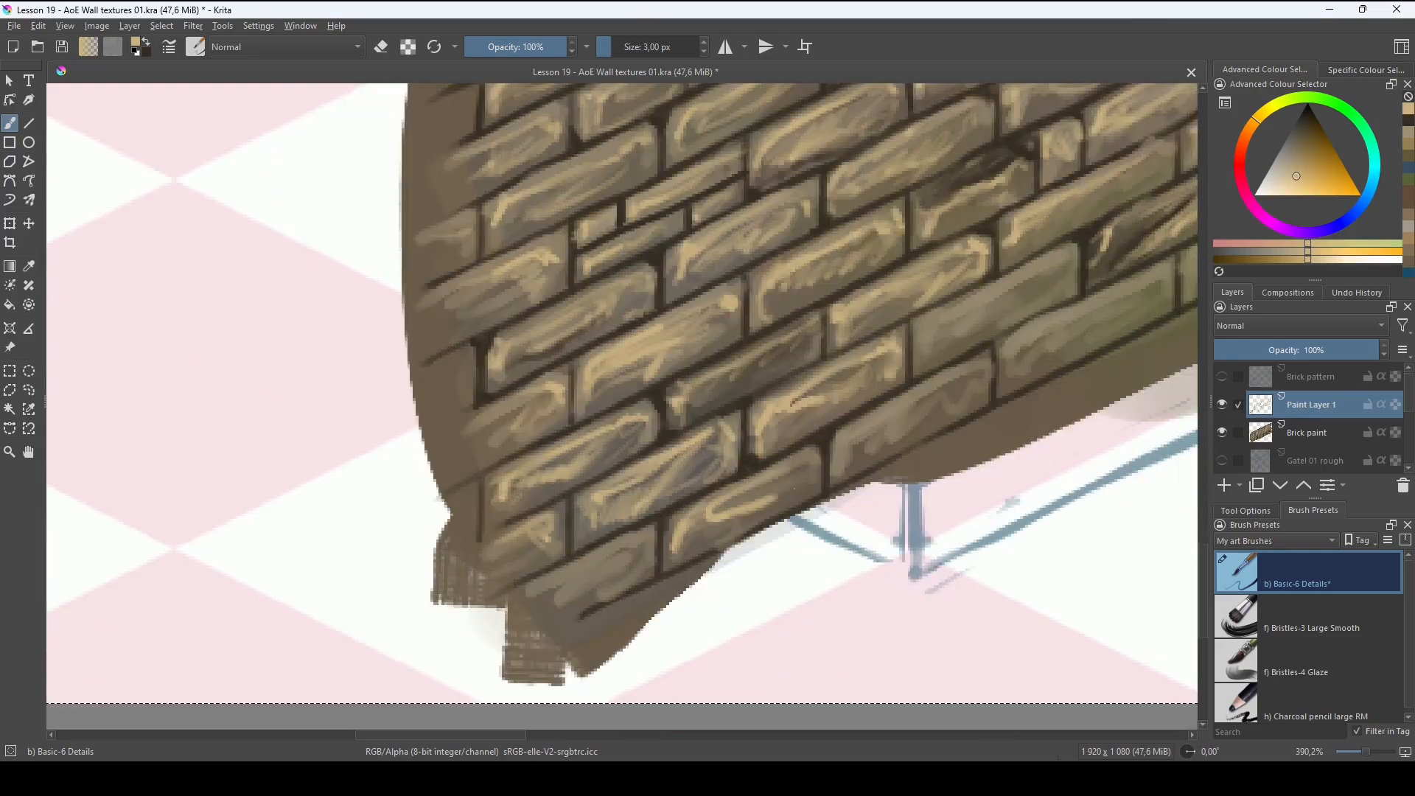
Highlight the lowest row of bricks along the wall's bottom edge in light tan and add dark brown accents.
{"action": "left_click_drag", "start_coordinate": [590, 590], "coordinate": [759, 509]}
{"action": "left_click_drag", "start_coordinate": [869, 383], "coordinate": [740, 488]}
{"action": "mouse_move", "coordinate": [1020, 397]}
{"action": "left_mouse_down"}
{"action": "mouse_move", "coordinate": [802, 454]}
{"action": "mouse_move", "coordinate": [698, 522]}
{"action": "left_mouse_up"}
{"action": "key", "text": "x"}
{"action": "left_click_drag", "start_coordinate": [691, 540], "coordinate": [654, 581]}
{"action": "key", "text": "x"}
{"action": "scroll", "coordinate": [653, 582], "scroll_direction": "down", "scroll_amount": 4}
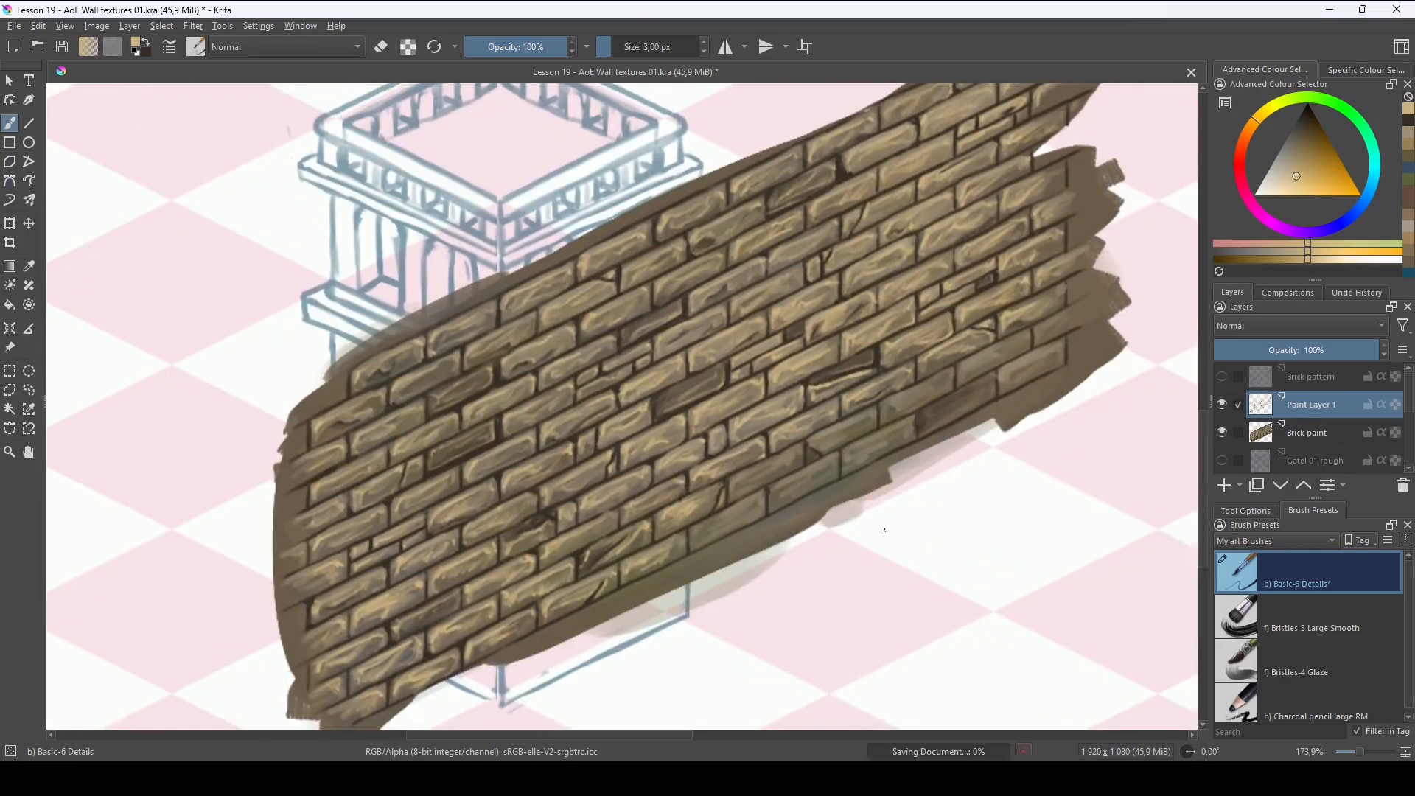
Paint light tan edges and strokes on the remaining plain bricks along the wall's lower-right edge.
{"action": "scroll", "coordinate": [634, 590], "scroll_direction": "up", "scroll_amount": 4}
{"action": "left_click_drag", "start_coordinate": [833, 536], "coordinate": [972, 446]}
{"action": "mouse_move", "coordinate": [972, 446]}
{"action": "left_mouse_down"}
{"action": "mouse_move", "coordinate": [818, 541]}
{"action": "mouse_move", "coordinate": [901, 438]}
{"action": "left_mouse_up"}
{"action": "mouse_move", "coordinate": [903, 442]}
{"action": "left_mouse_down"}
{"action": "mouse_move", "coordinate": [826, 451]}
{"action": "mouse_move", "coordinate": [978, 369]}
{"action": "left_mouse_up"}
{"action": "mouse_move", "coordinate": [921, 402]}
{"action": "left_mouse_down"}
{"action": "mouse_move", "coordinate": [843, 443]}
{"action": "mouse_move", "coordinate": [1046, 336]}
{"action": "left_mouse_up"}
{"action": "left_click_drag", "start_coordinate": [692, 584], "coordinate": [830, 504]}
{"action": "left_click_drag", "start_coordinate": [844, 506], "coordinate": [991, 429]}
{"action": "mouse_move", "coordinate": [1019, 410]}
{"action": "left_mouse_down"}
{"action": "mouse_move", "coordinate": [917, 435]}
{"action": "mouse_move", "coordinate": [1028, 395]}
{"action": "left_mouse_up"}
{"action": "mouse_move", "coordinate": [1024, 398]}
{"action": "left_mouse_down"}
{"action": "mouse_move", "coordinate": [885, 487]}
{"action": "mouse_move", "coordinate": [981, 374]}
{"action": "left_mouse_up"}
{"action": "left_click_drag", "start_coordinate": [962, 460], "coordinate": [1050, 407]}
{"action": "left_click_drag", "start_coordinate": [868, 435], "coordinate": [999, 365]}
{"action": "left_click_drag", "start_coordinate": [1022, 376], "coordinate": [1075, 323]}
{"action": "key", "text": "x"}
{"action": "left_click_drag", "start_coordinate": [529, 360], "coordinate": [725, 398]}
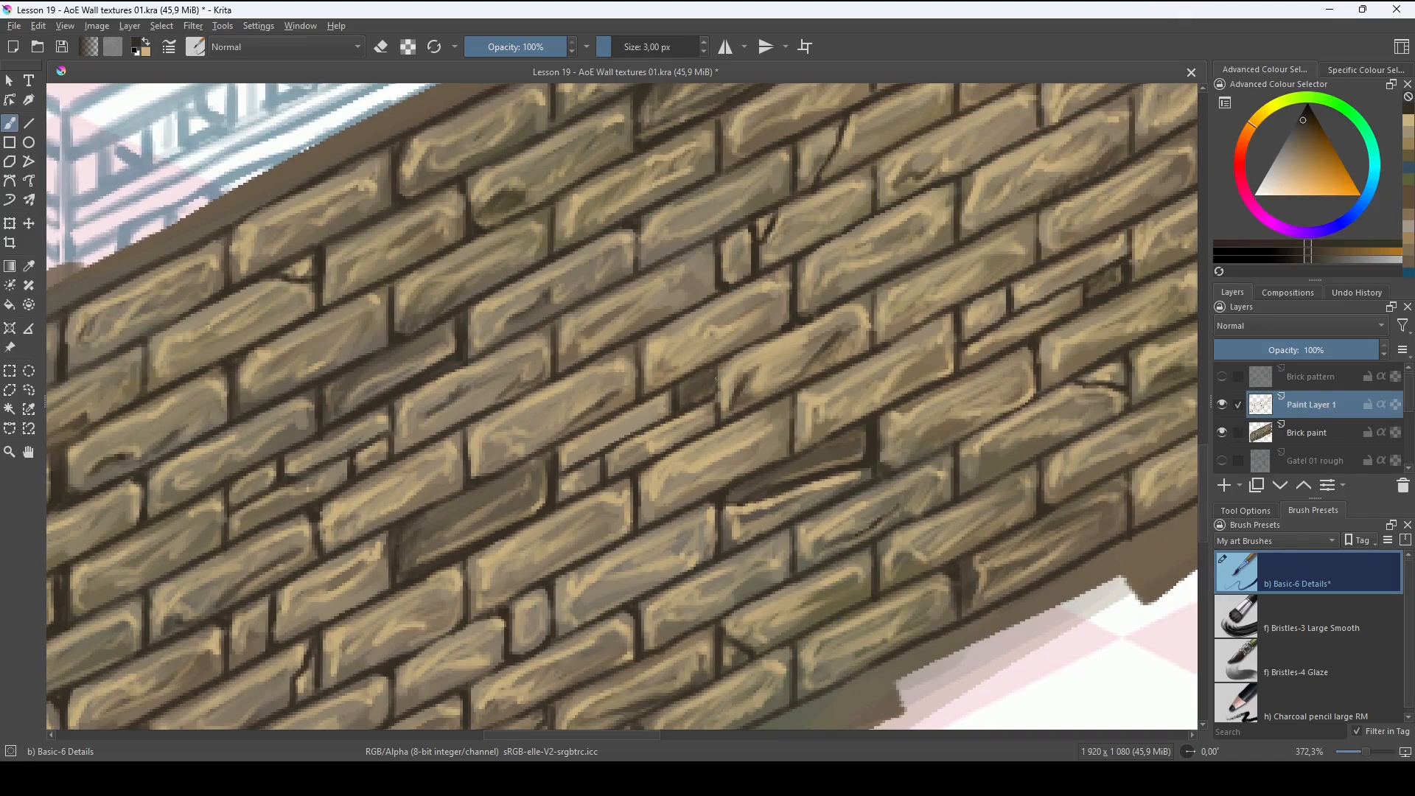
Darken the small dark stone and the broken dark brick at the wall's centre with dark brown strokes.
{"action": "key", "text": "x"}
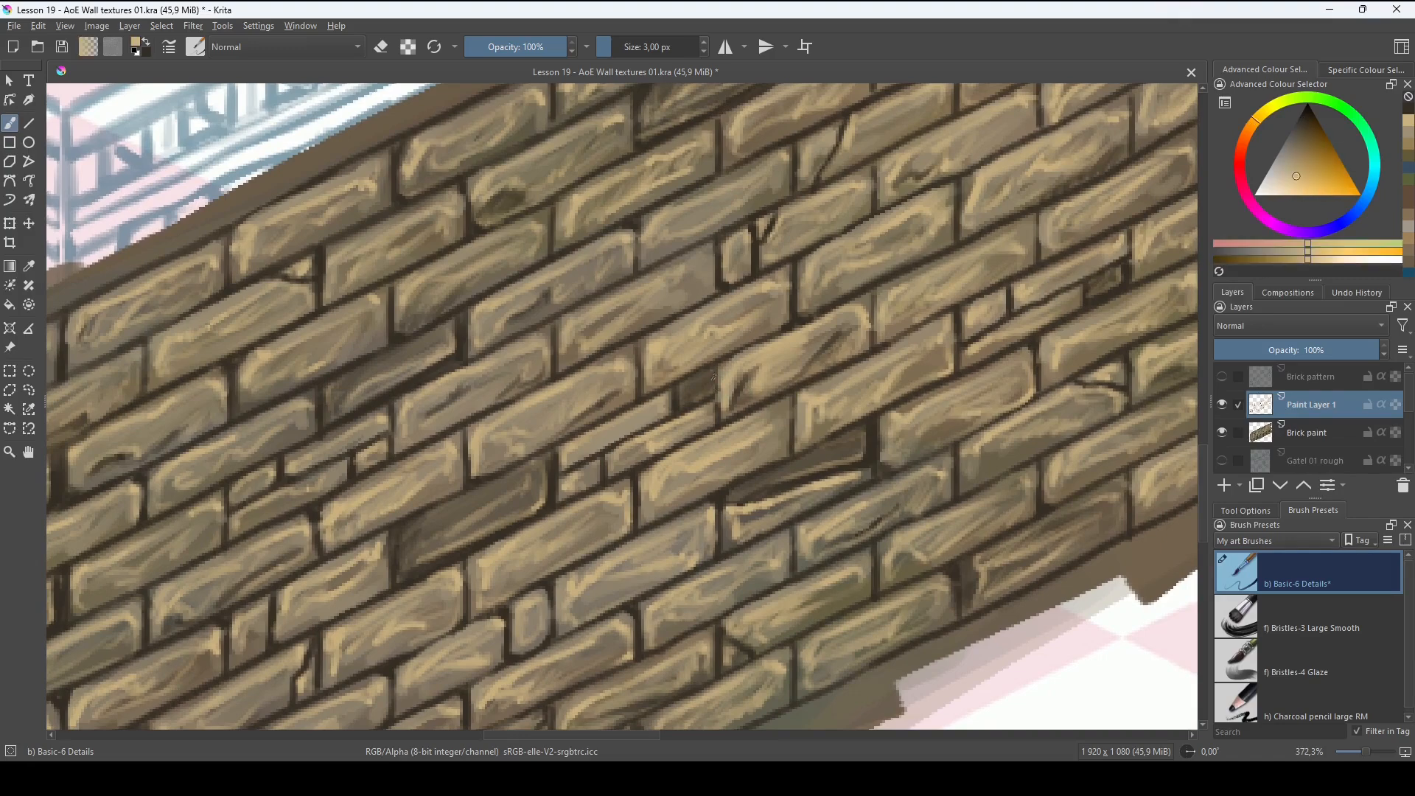
{"action": "key", "text": "x"}
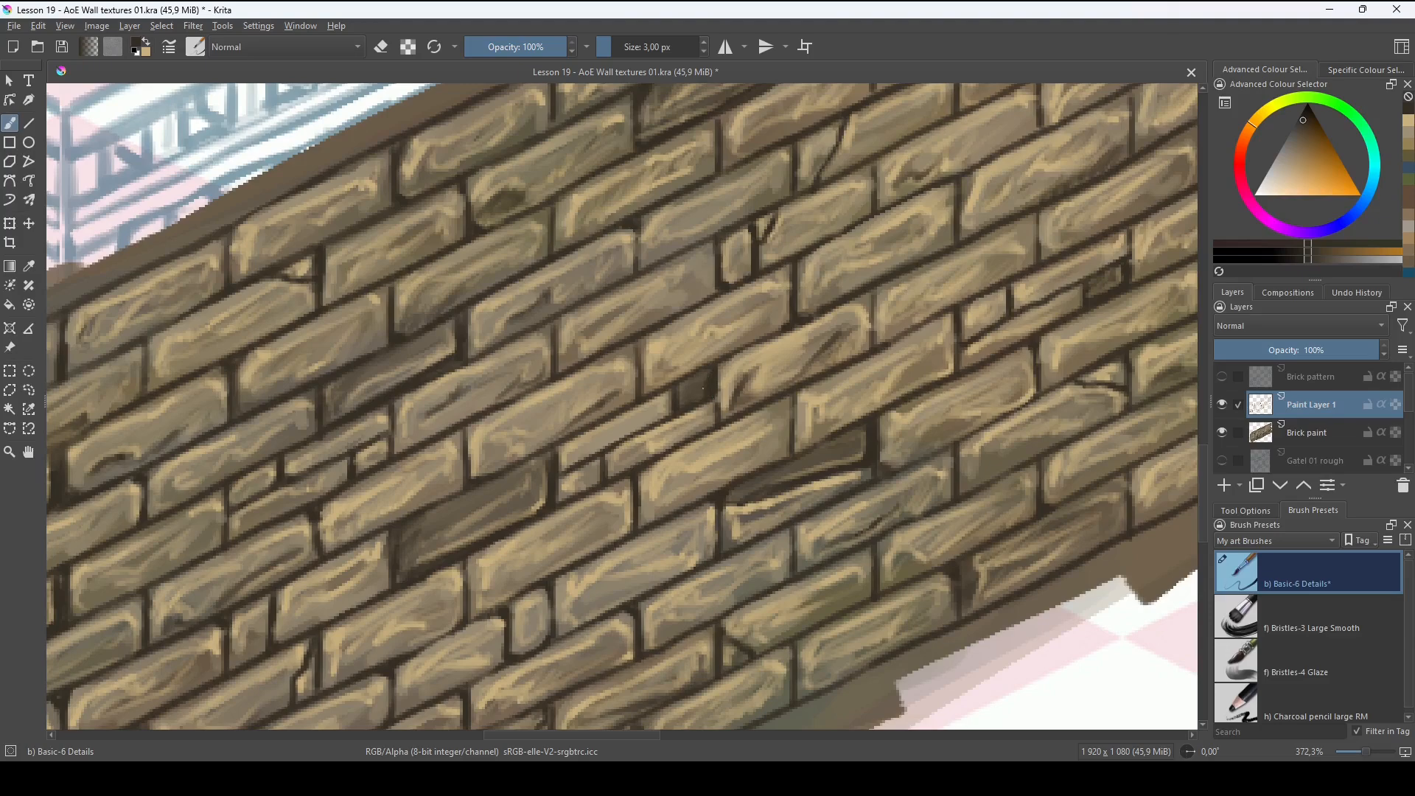
{"action": "key", "text": "x"}
{"action": "left_click_drag", "start_coordinate": [685, 398], "coordinate": [701, 391]}
{"action": "left_click_drag", "start_coordinate": [783, 347], "coordinate": [769, 446]}
{"action": "left_click_drag", "start_coordinate": [768, 446], "coordinate": [717, 451]}
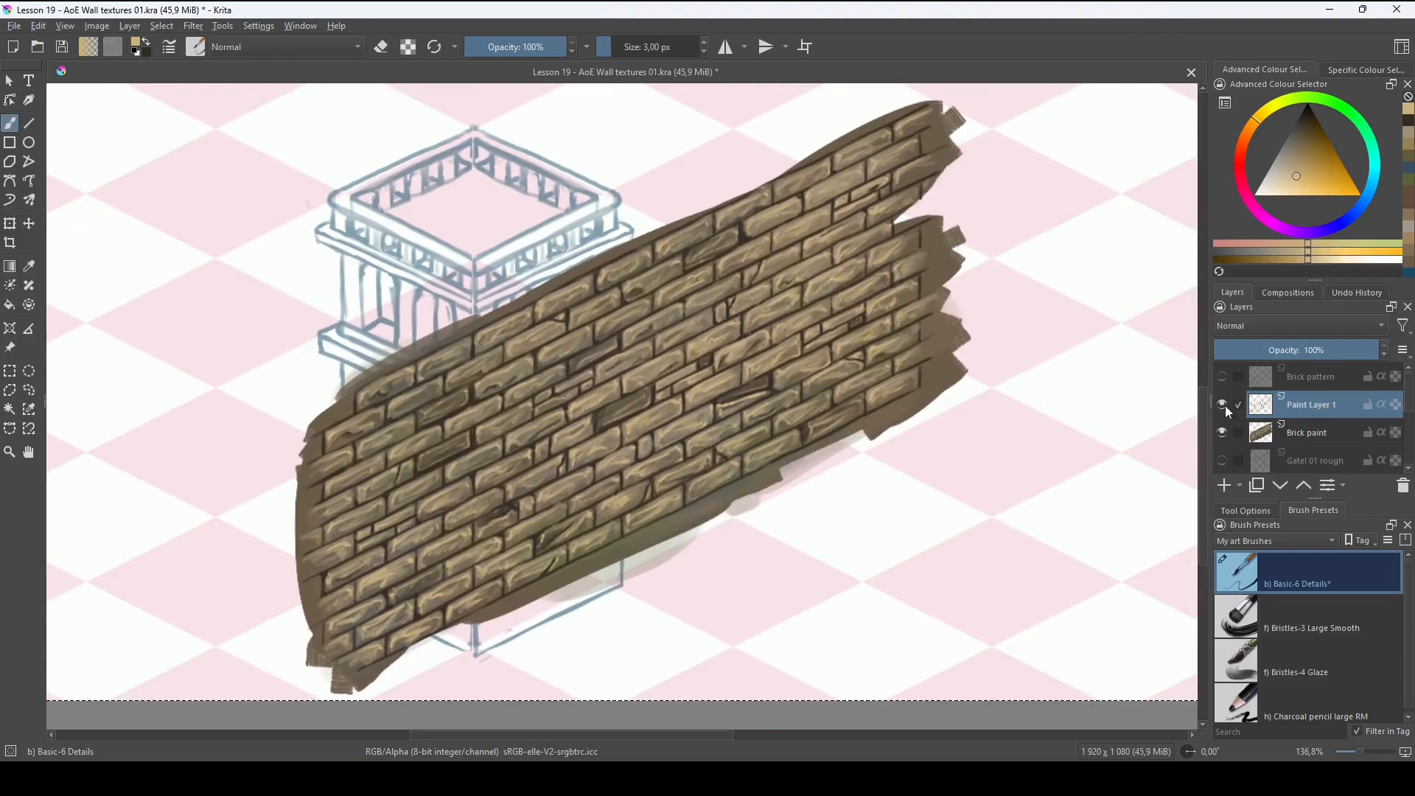
Hide and show Paint Layer 1 to compare the completed brick detailing with the base paint.
{"action": "left_click", "coordinate": [1224, 407]}
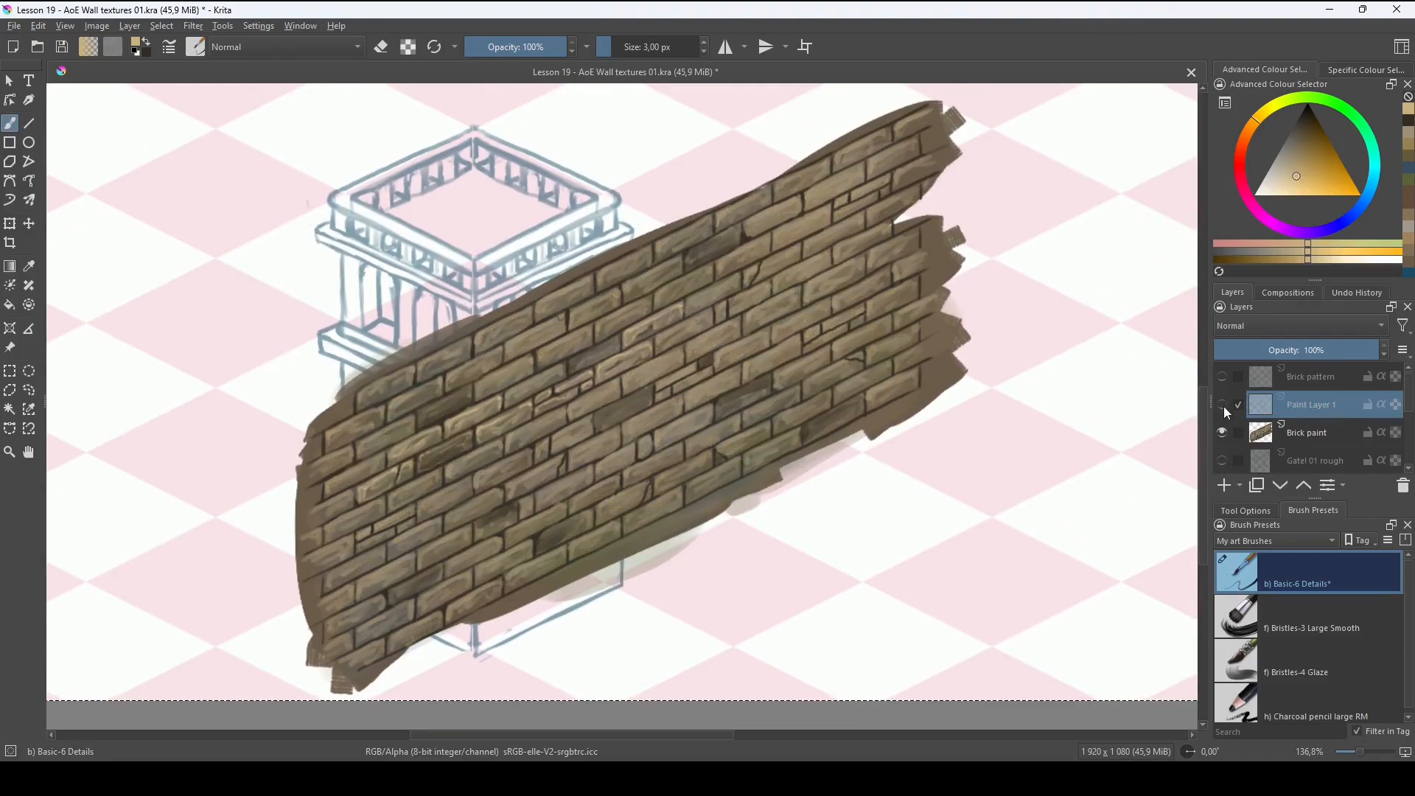
{"action": "left_click", "coordinate": [1224, 407]}
{"action": "left_click", "coordinate": [1224, 407]}
{"action": "left_click", "coordinate": [1224, 407]}
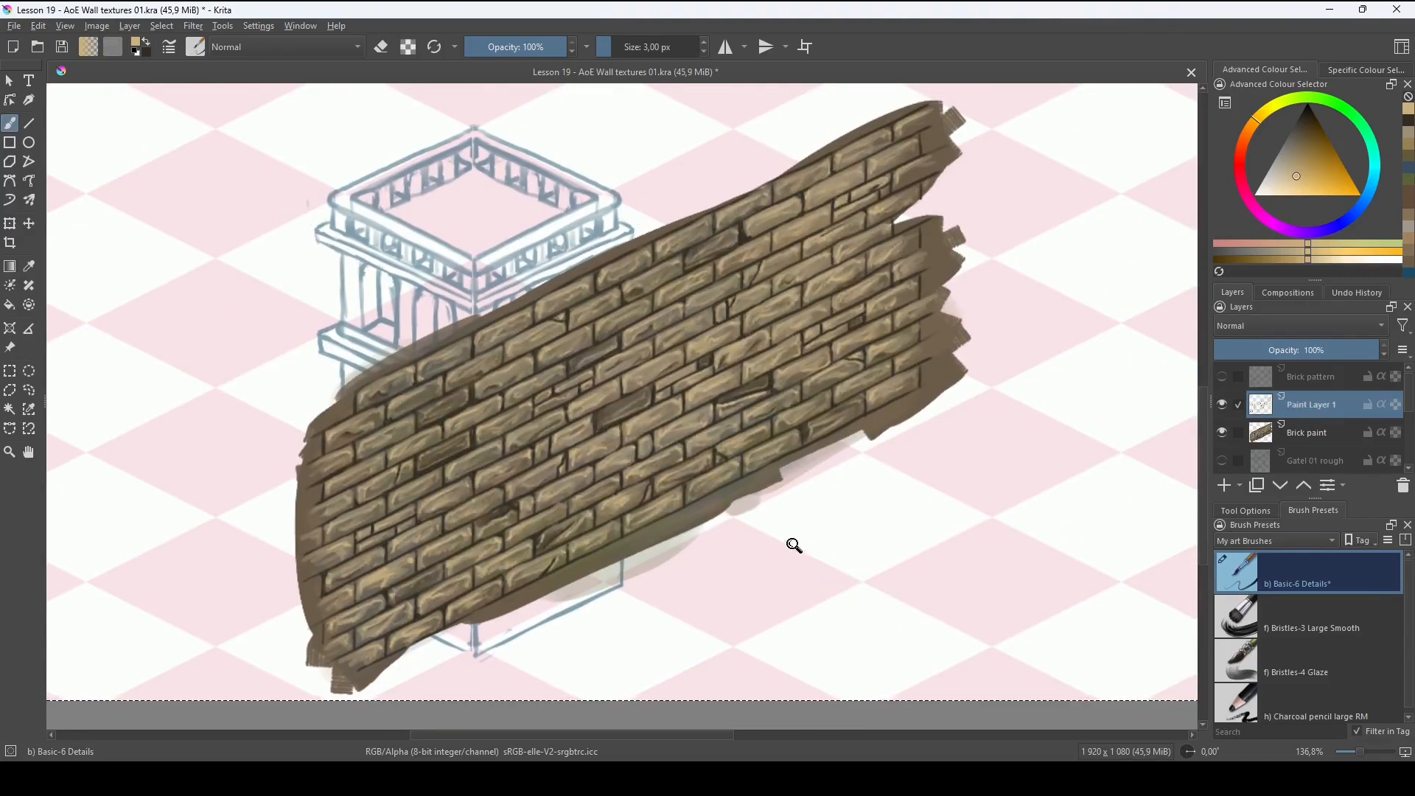
Examine the detailed brick wall both up close and at full-canvas size.
{"action": "left_click_drag", "start_coordinate": [793, 545], "coordinate": [1105, 563]}
{"action": "left_click_drag", "start_coordinate": [822, 516], "coordinate": [1013, 568]}
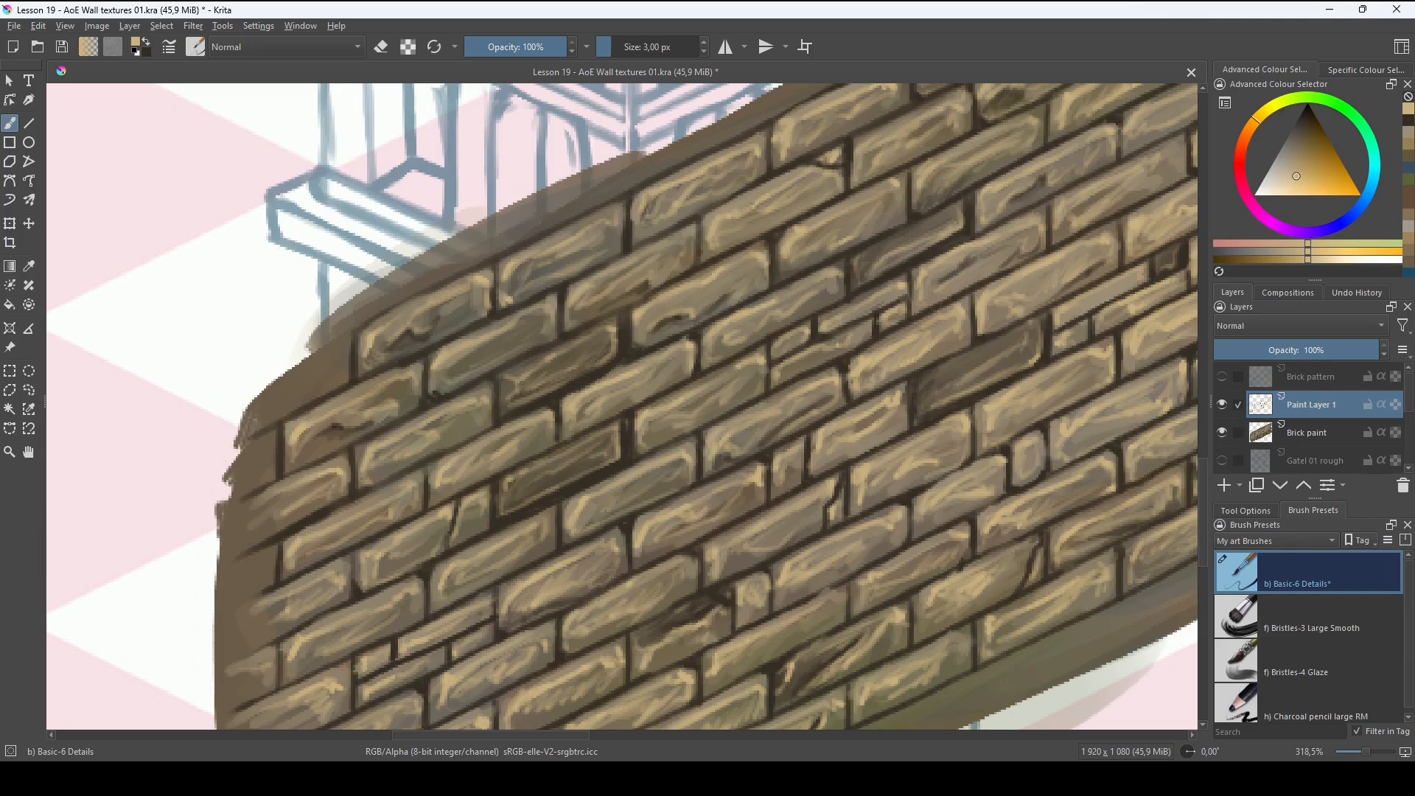
{"action": "left_click_drag", "start_coordinate": [909, 490], "coordinate": [827, 381]}
{"action": "left_click_drag", "start_coordinate": [826, 382], "coordinate": [825, 428]}
{"action": "left_click_drag", "start_coordinate": [818, 444], "coordinate": [711, 523]}
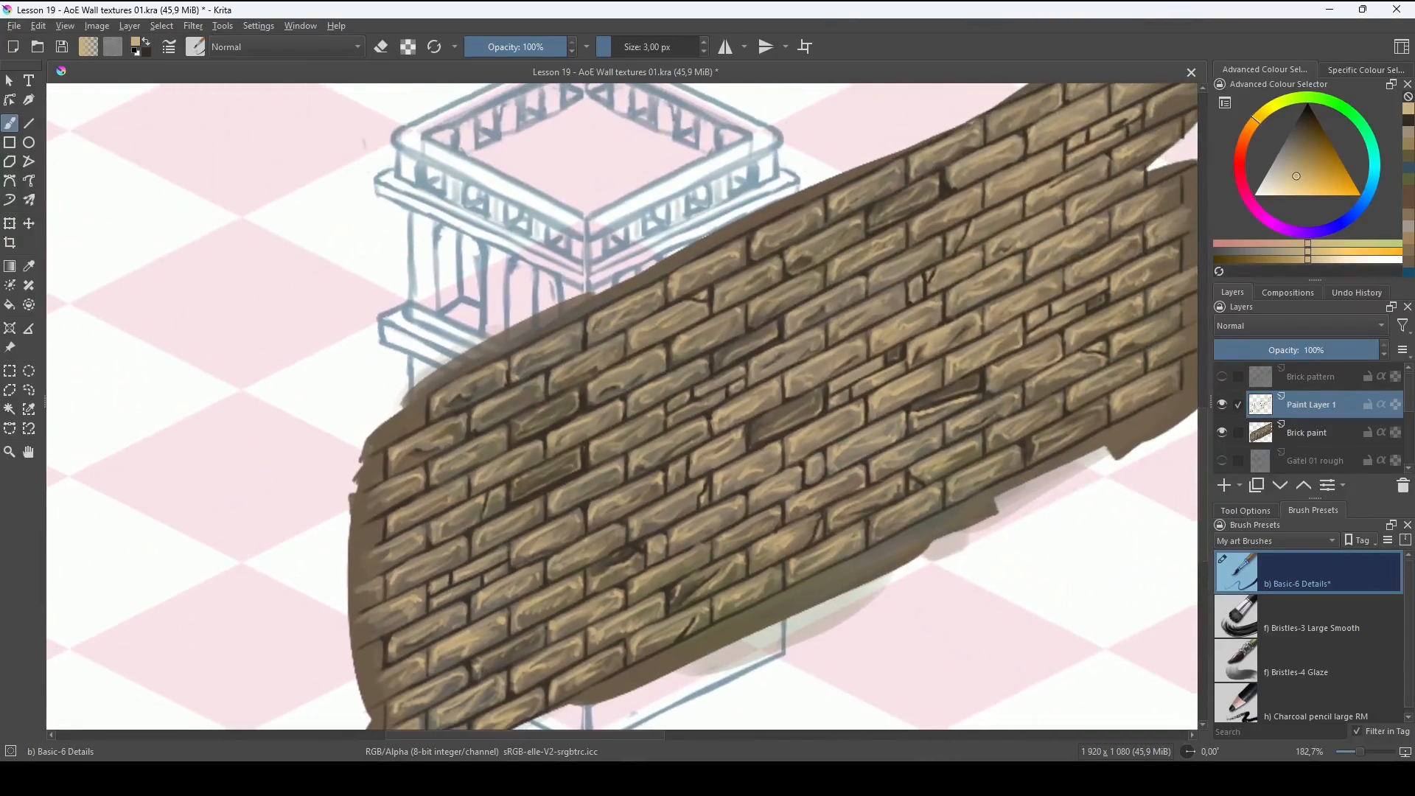
{"action": "left_click_drag", "start_coordinate": [846, 509], "coordinate": [656, 536]}
{"action": "left_click_drag", "start_coordinate": [669, 493], "coordinate": [718, 514]}
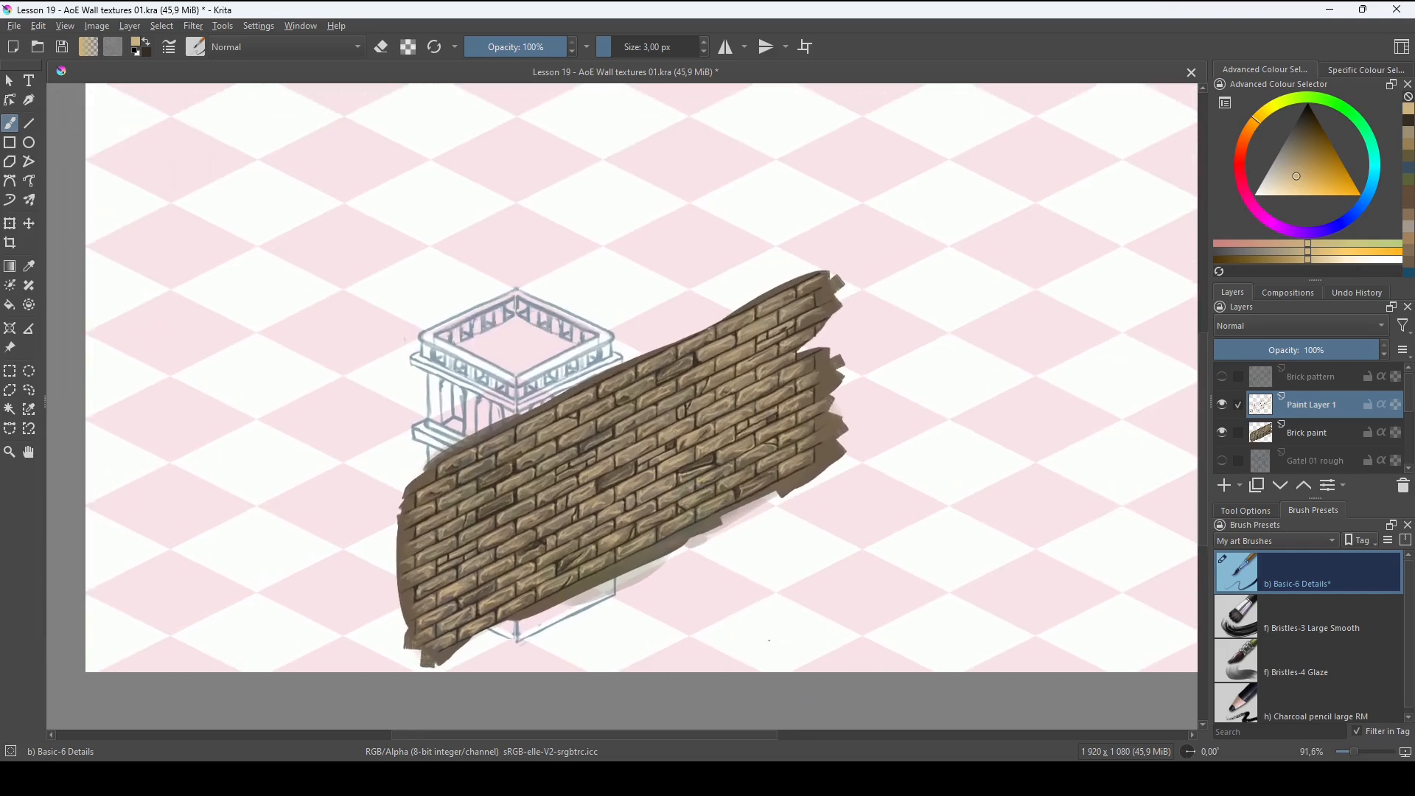
{"action": "scroll", "coordinate": [654, 591], "scroll_direction": "up", "scroll_amount": 2}
{"action": "scroll", "coordinate": [658, 565], "scroll_direction": "down", "scroll_amount": 2}
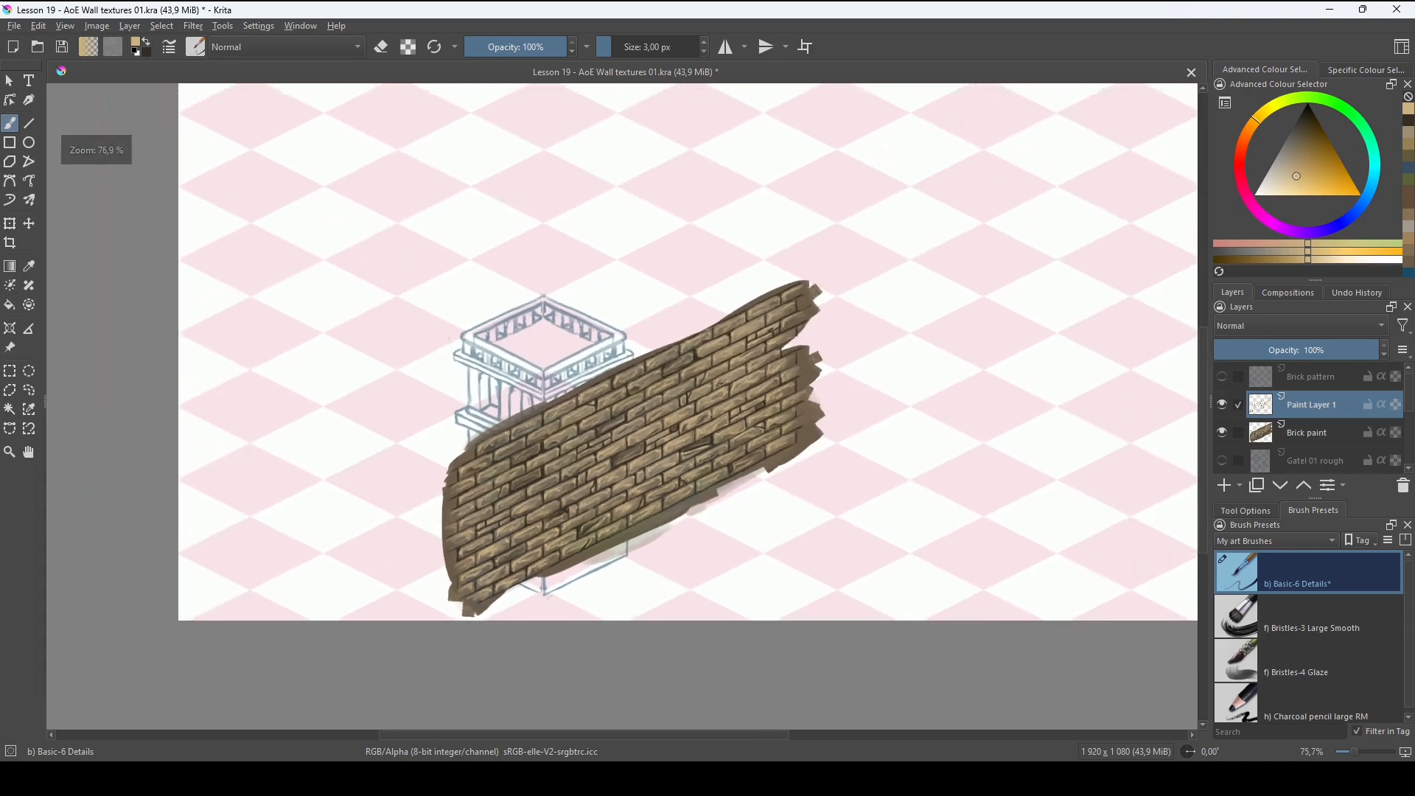
{"action": "scroll", "coordinate": [667, 564], "scroll_direction": "down", "scroll_amount": 2}
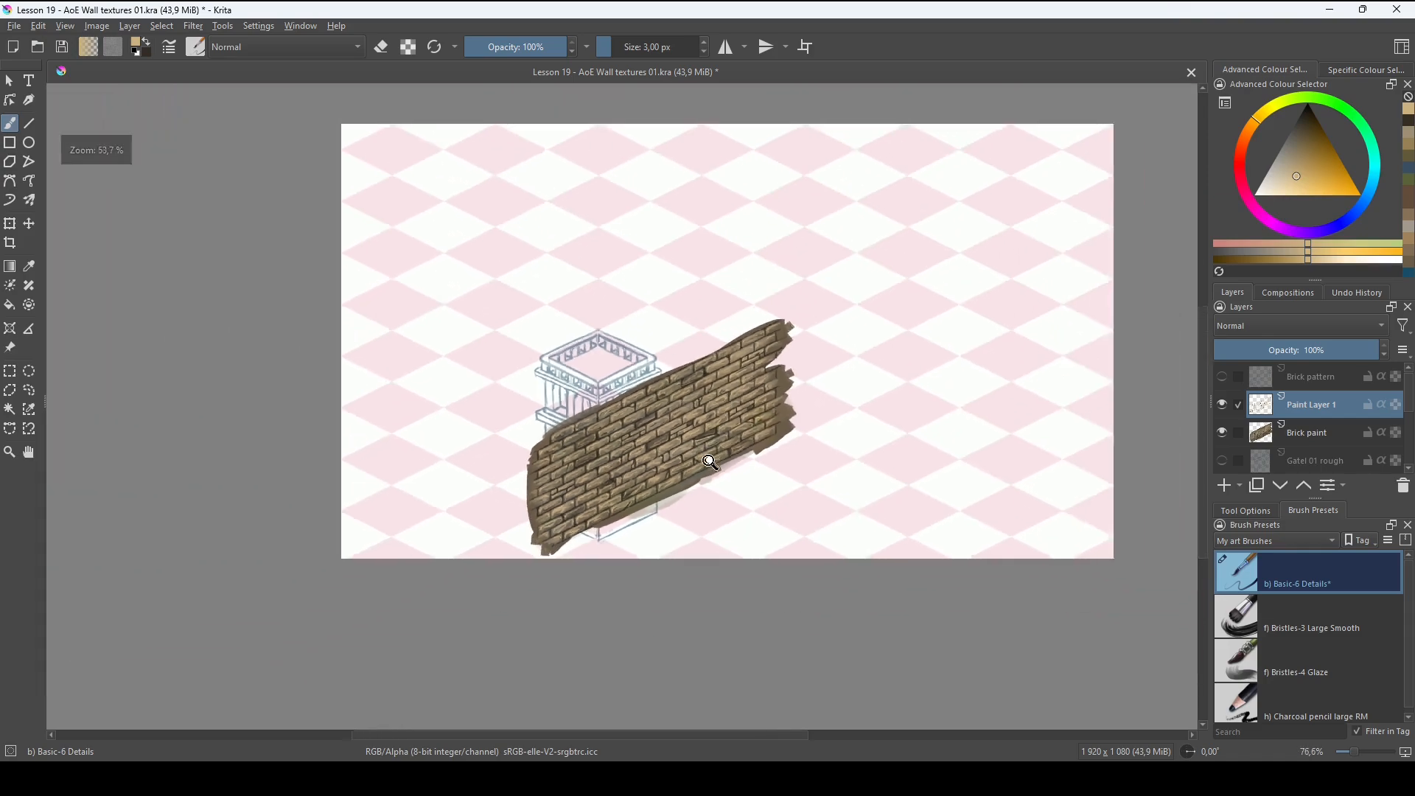
{"action": "left_click_drag", "start_coordinate": [724, 475], "coordinate": [724, 491]}
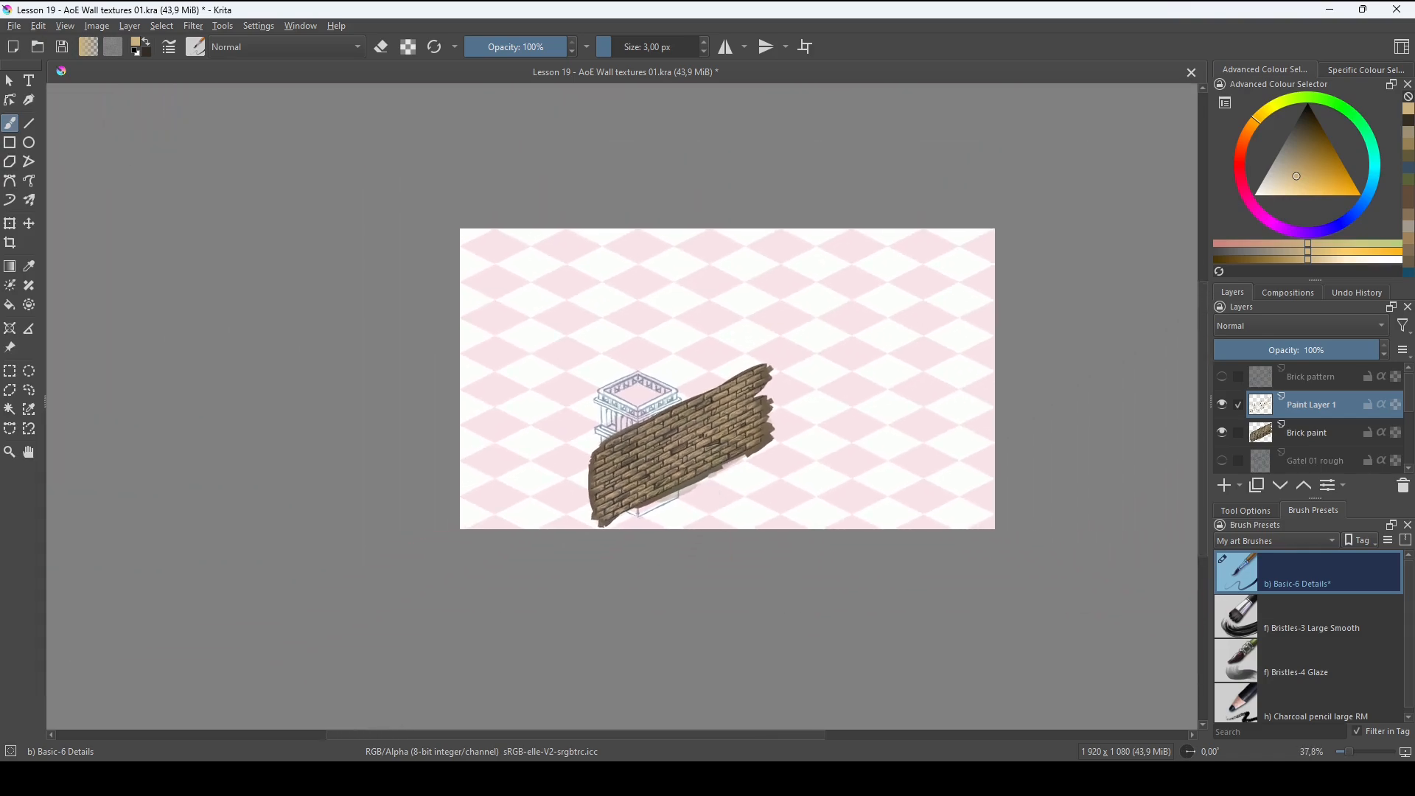
{"action": "scroll", "coordinate": [727, 379], "scroll_direction": "down", "scroll_amount": 1}
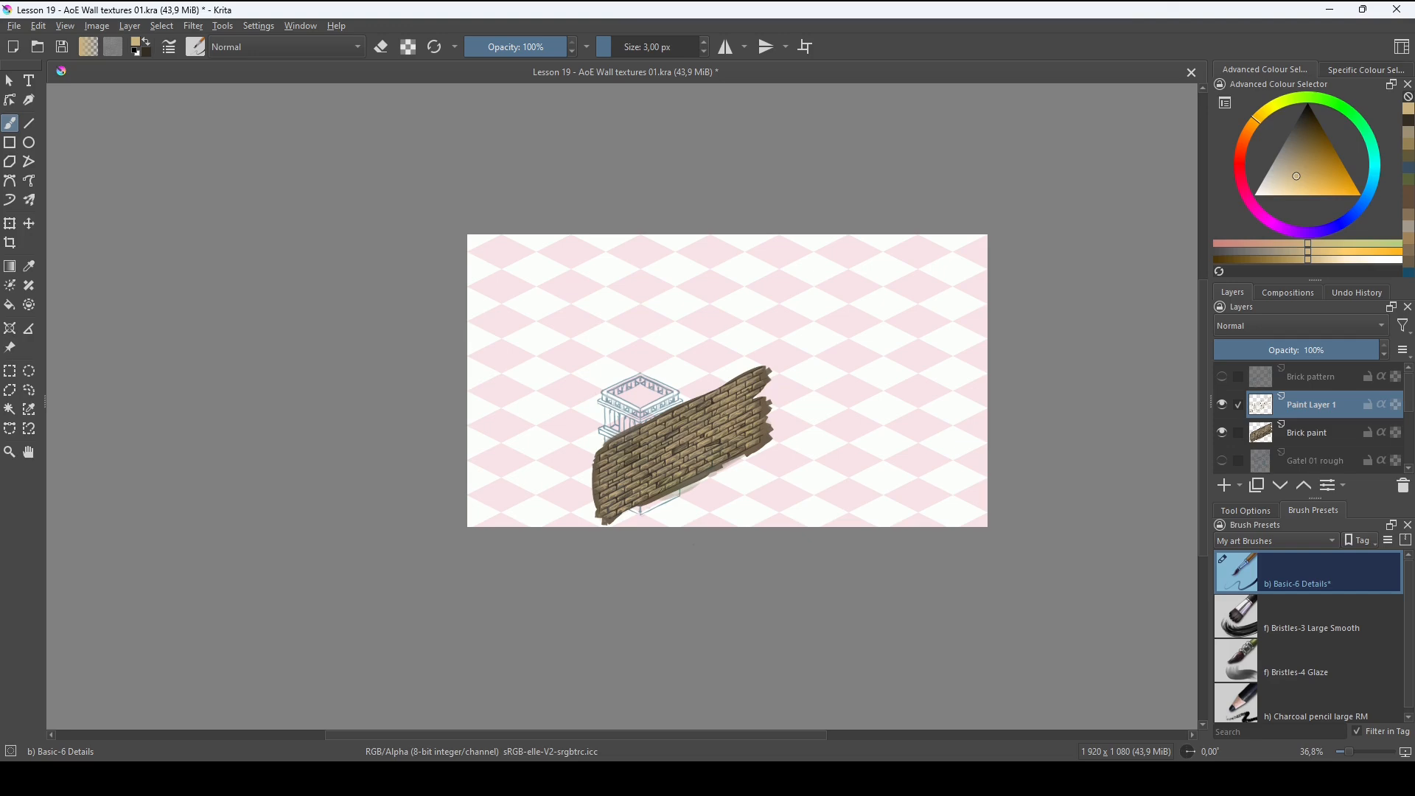
{"action": "scroll", "coordinate": [695, 515], "scroll_direction": "up", "scroll_amount": 6}
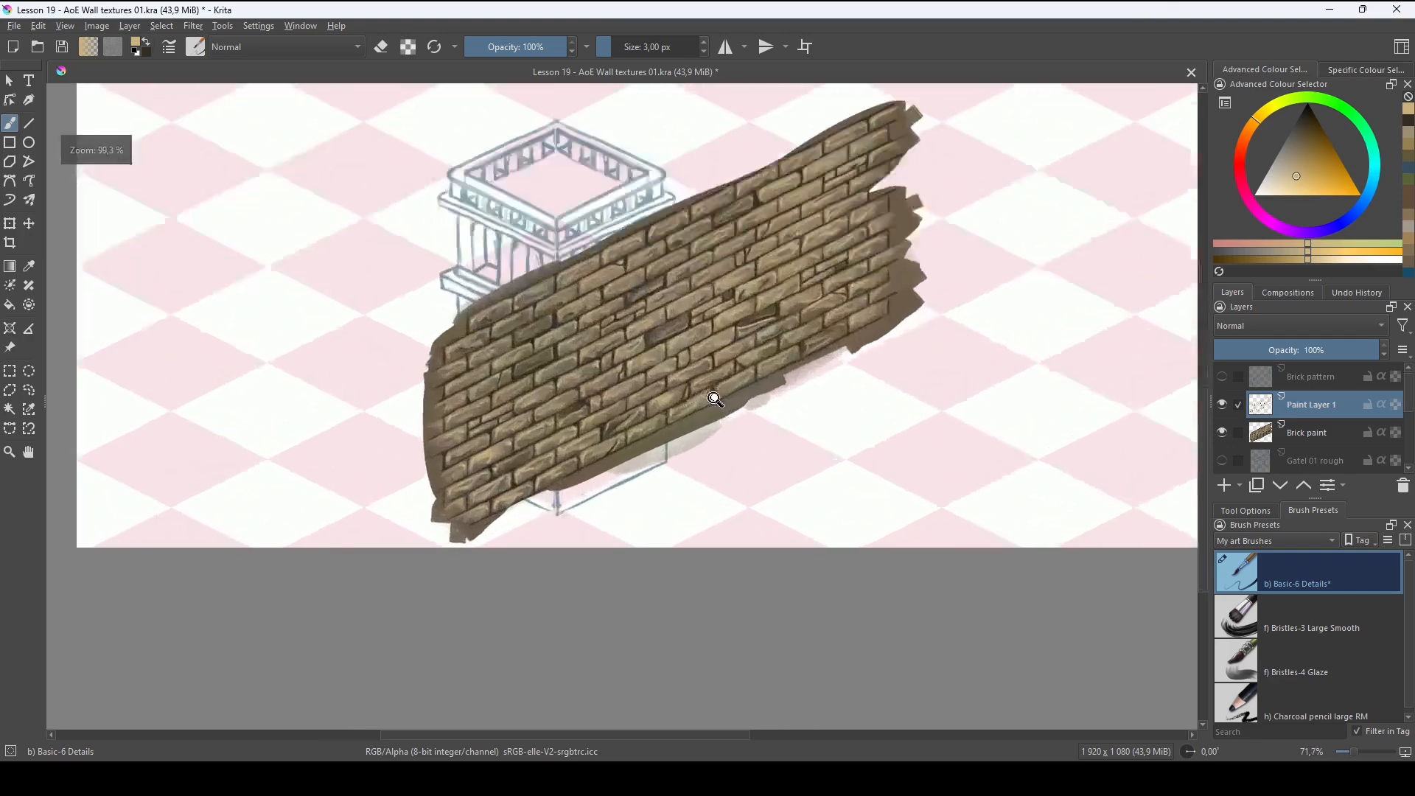
{"action": "scroll", "coordinate": [701, 448], "scroll_direction": "up", "scroll_amount": 2}
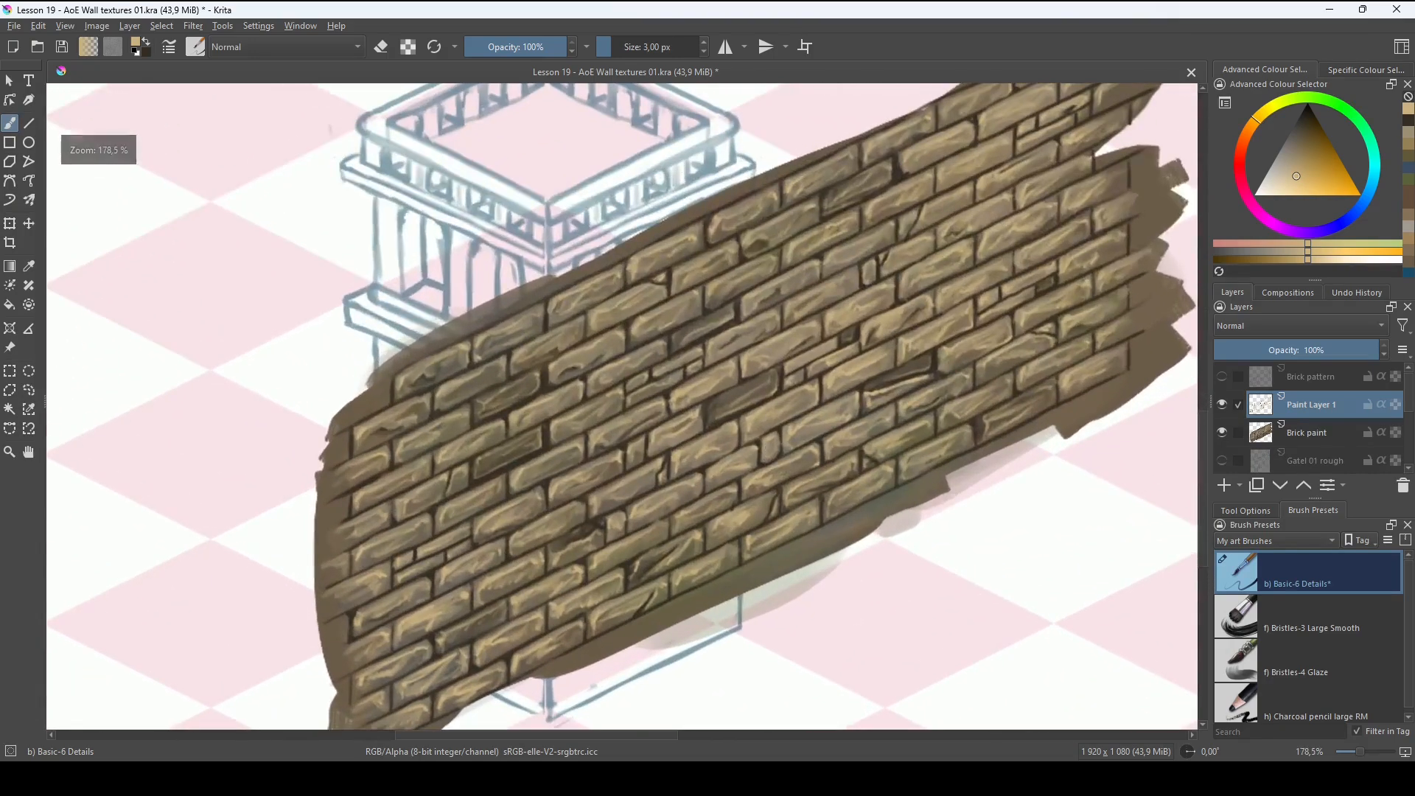
{"action": "scroll", "coordinate": [701, 448], "scroll_direction": "up", "scroll_amount": 2}
{"action": "left_click_drag", "start_coordinate": [725, 423], "coordinate": [841, 446]}
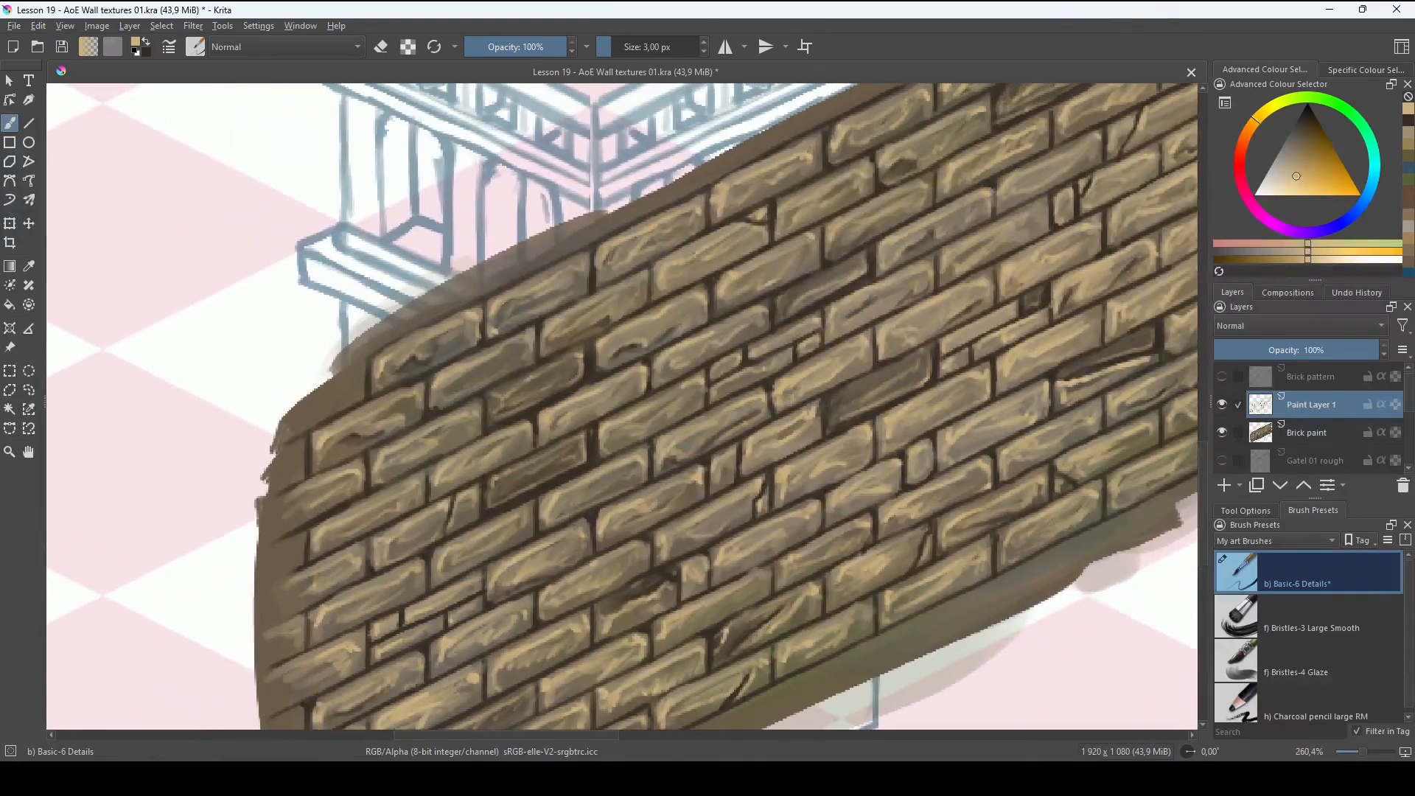
{"action": "scroll", "coordinate": [832, 520], "scroll_direction": "up", "scroll_amount": 3}
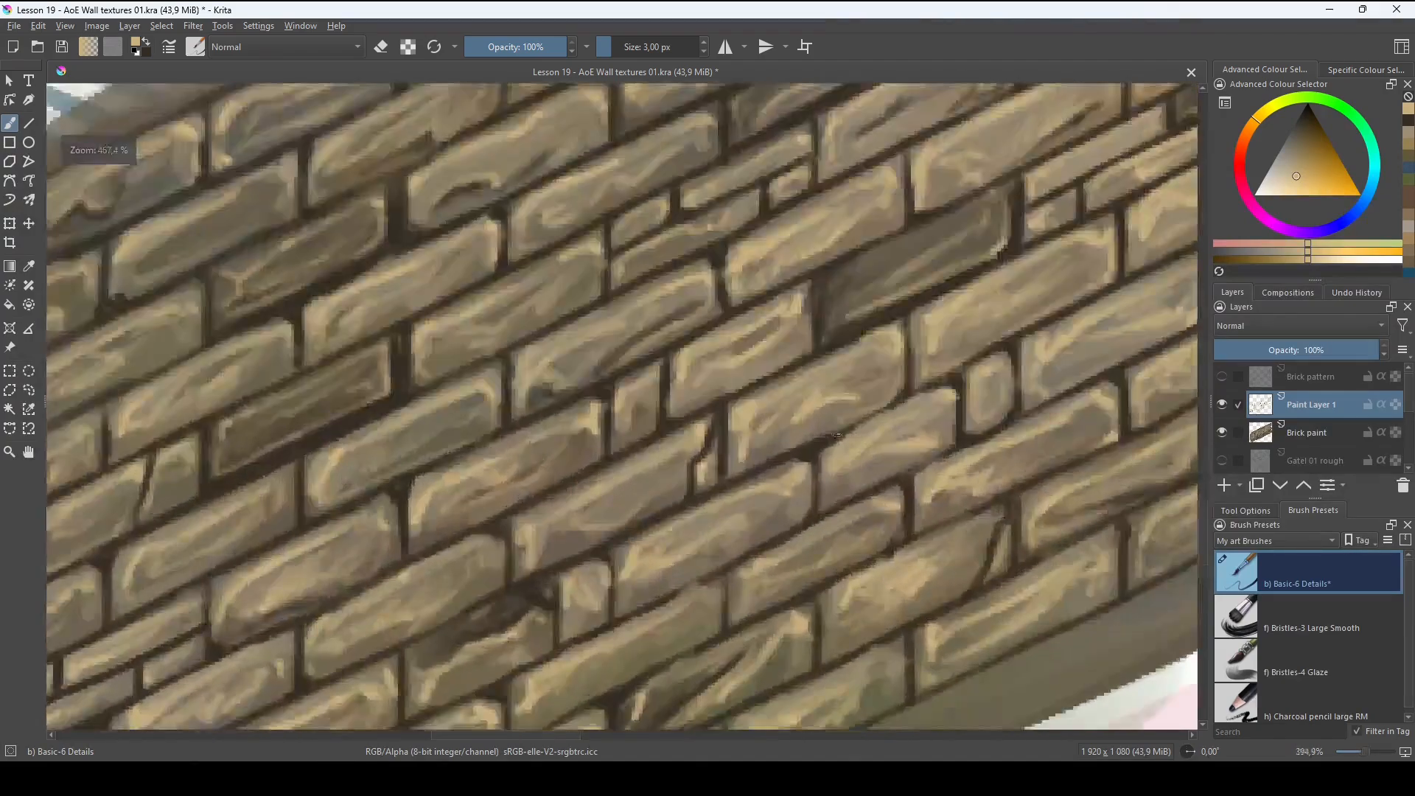
Add a new paint layer above Paint Layer 1 and choose a near-black brown as the painting colour.
{"action": "scroll", "coordinate": [824, 496], "scroll_direction": "down", "scroll_amount": 4}
{"action": "scroll", "coordinate": [779, 499], "scroll_direction": "up", "scroll_amount": 2}
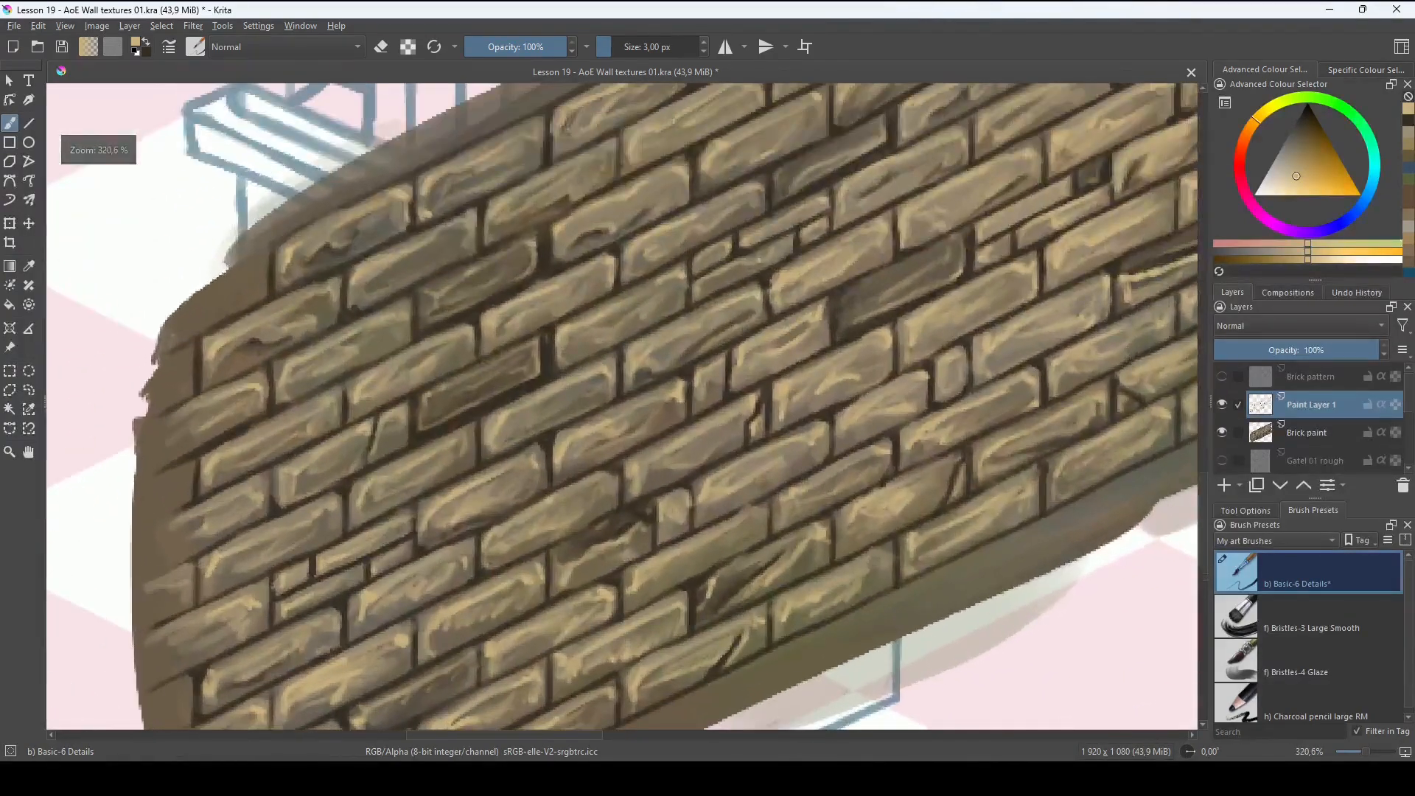
{"action": "left_click_drag", "start_coordinate": [779, 499], "coordinate": [885, 501]}
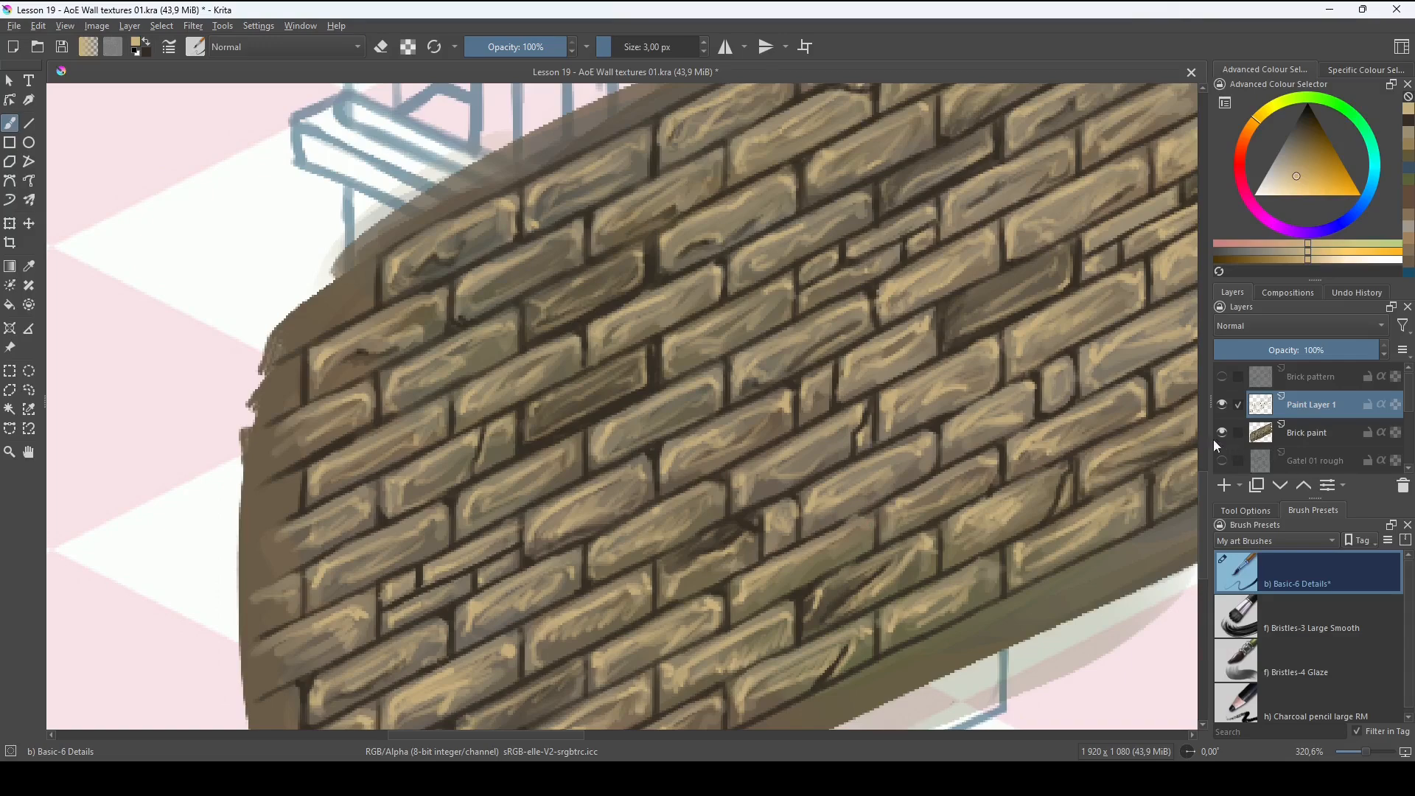
{"action": "scroll", "coordinate": [901, 406], "scroll_direction": "down", "scroll_amount": 6}
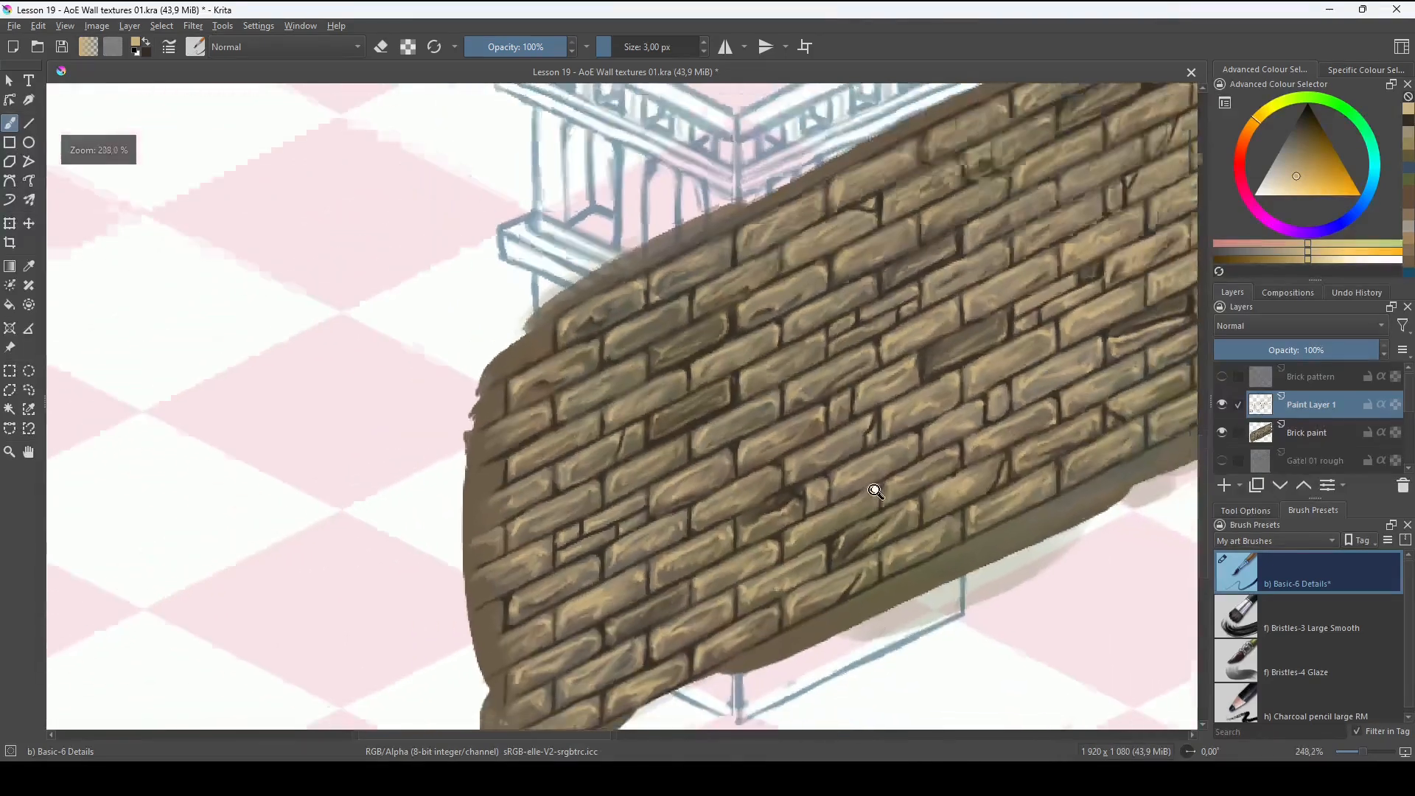
{"action": "left_click_drag", "start_coordinate": [874, 483], "coordinate": [804, 528]}
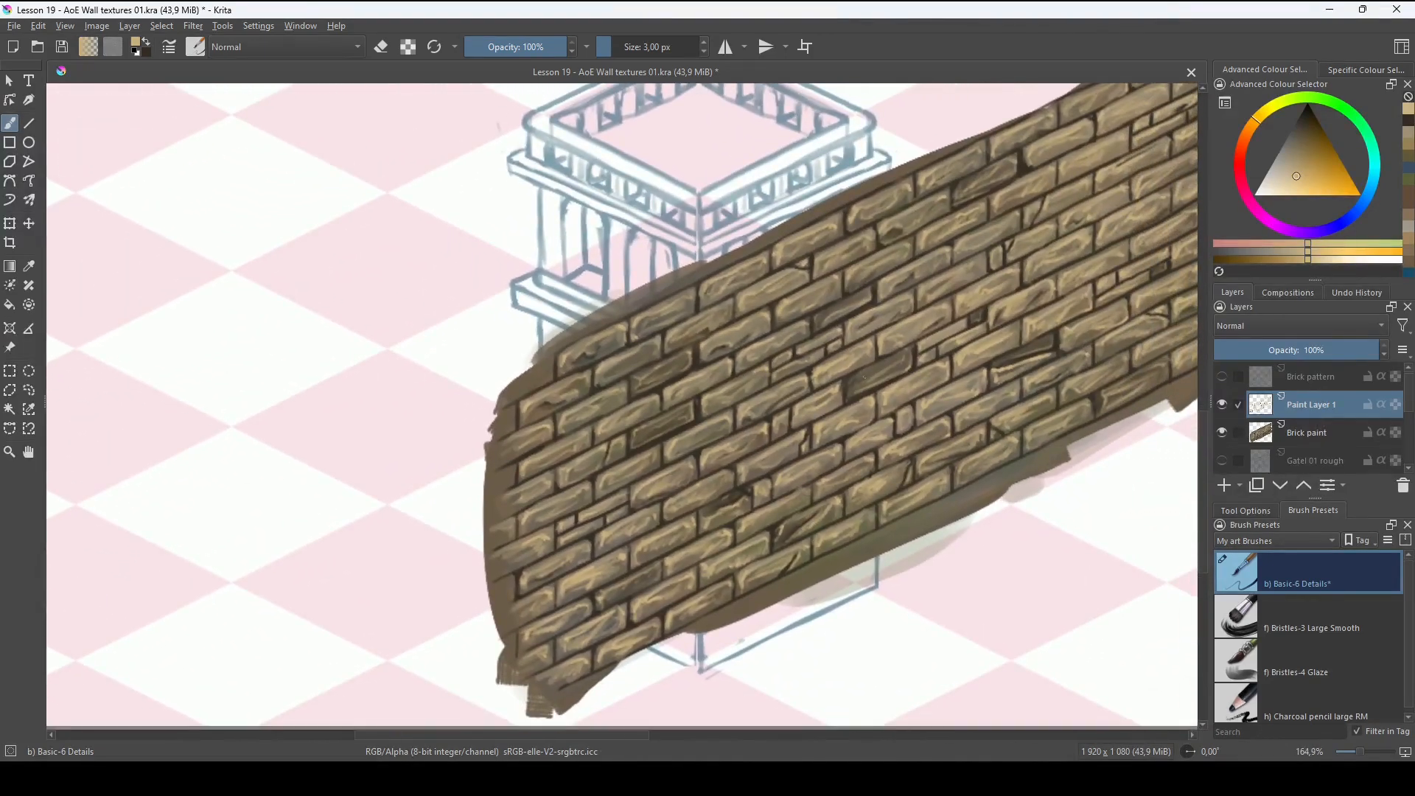
{"action": "key", "text": "Insert"}
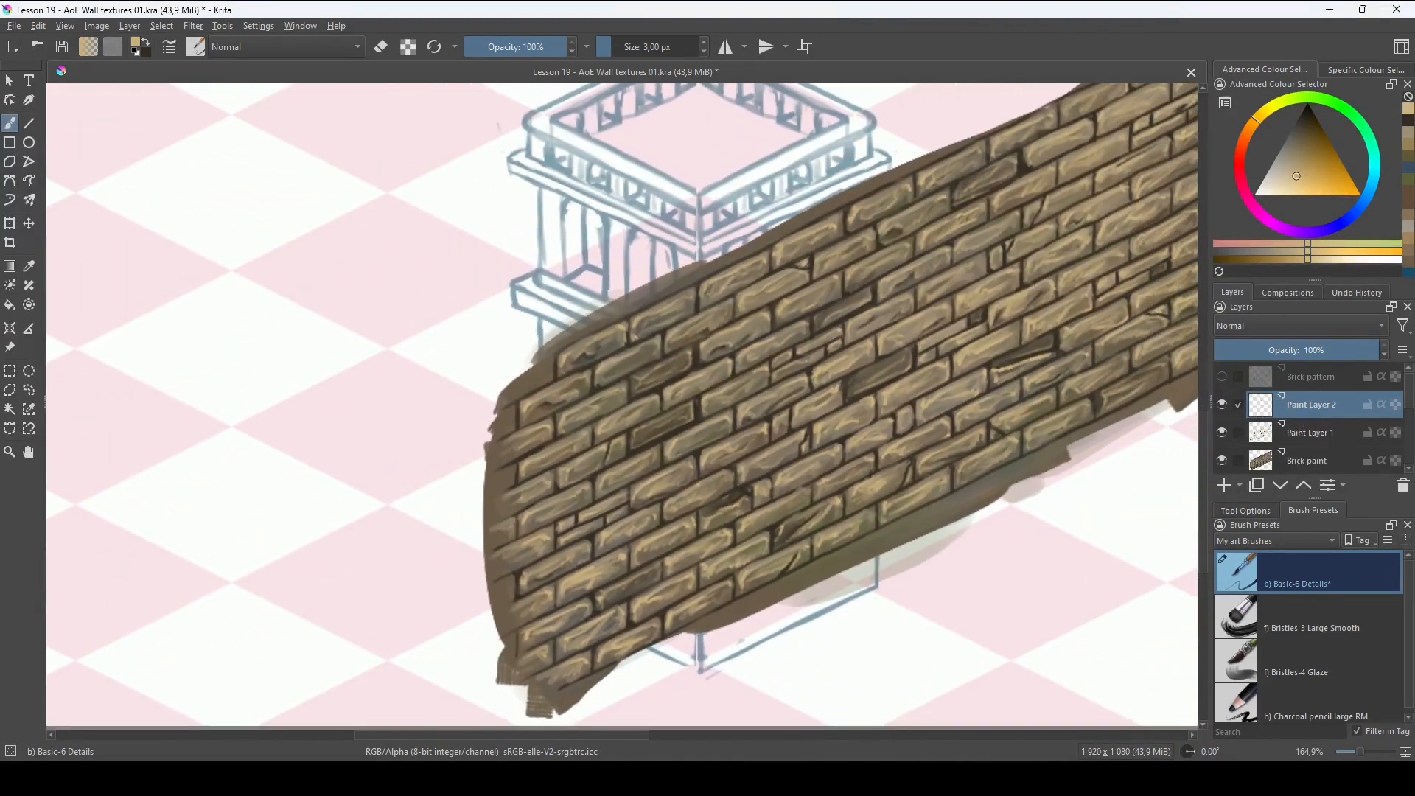
{"action": "scroll", "coordinate": [725, 545], "scroll_direction": "up", "scroll_amount": 3}
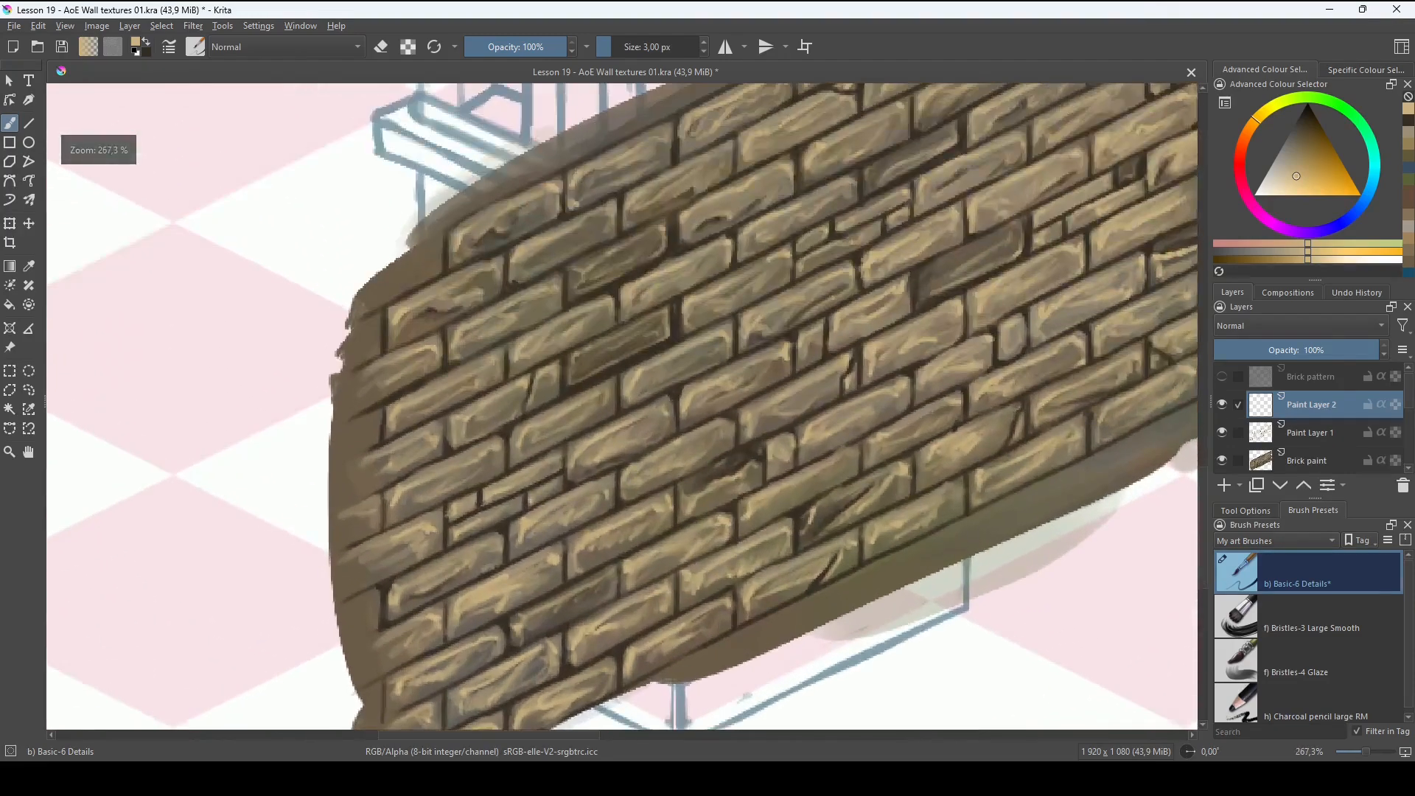
{"action": "key", "text": "d"}
{"action": "left_click", "coordinate": [1305, 118]}
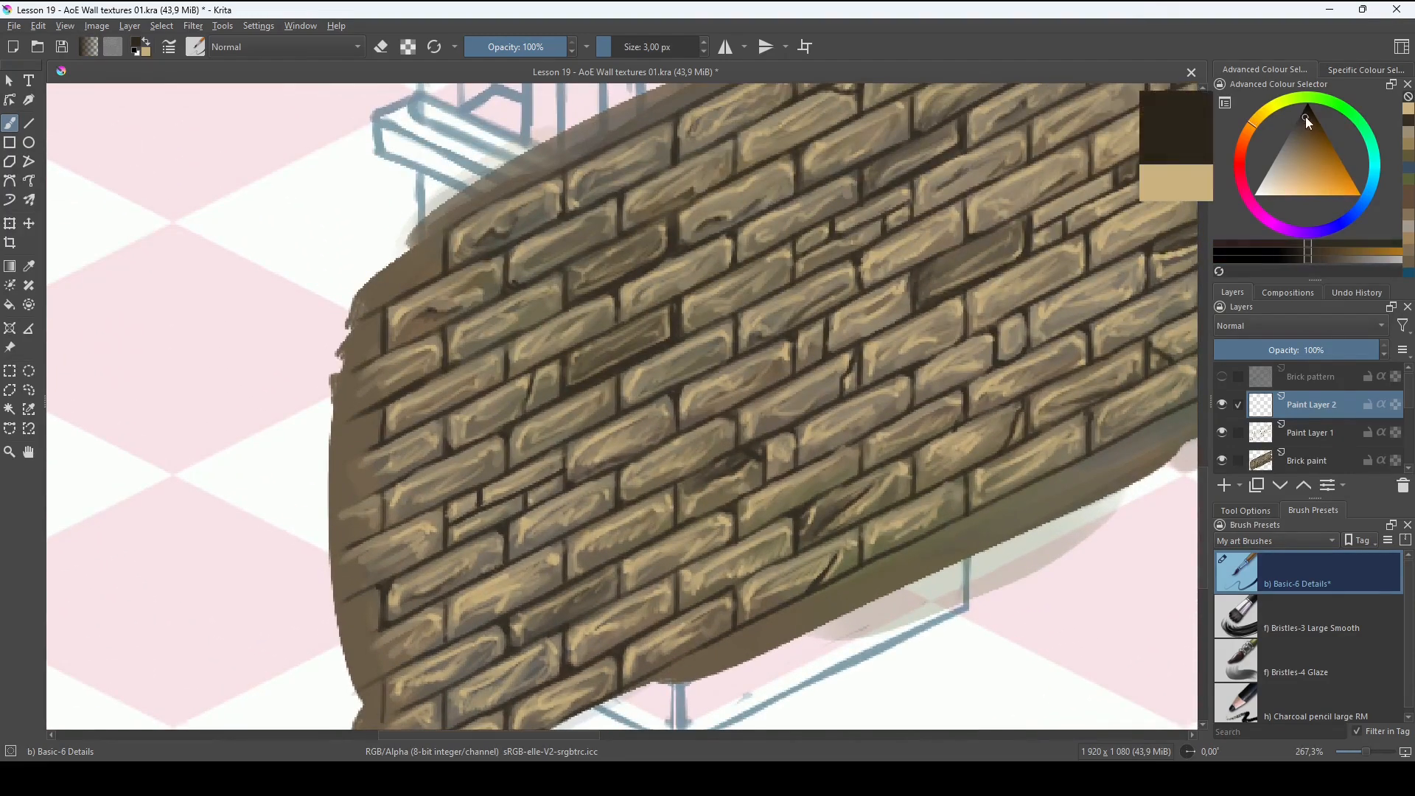
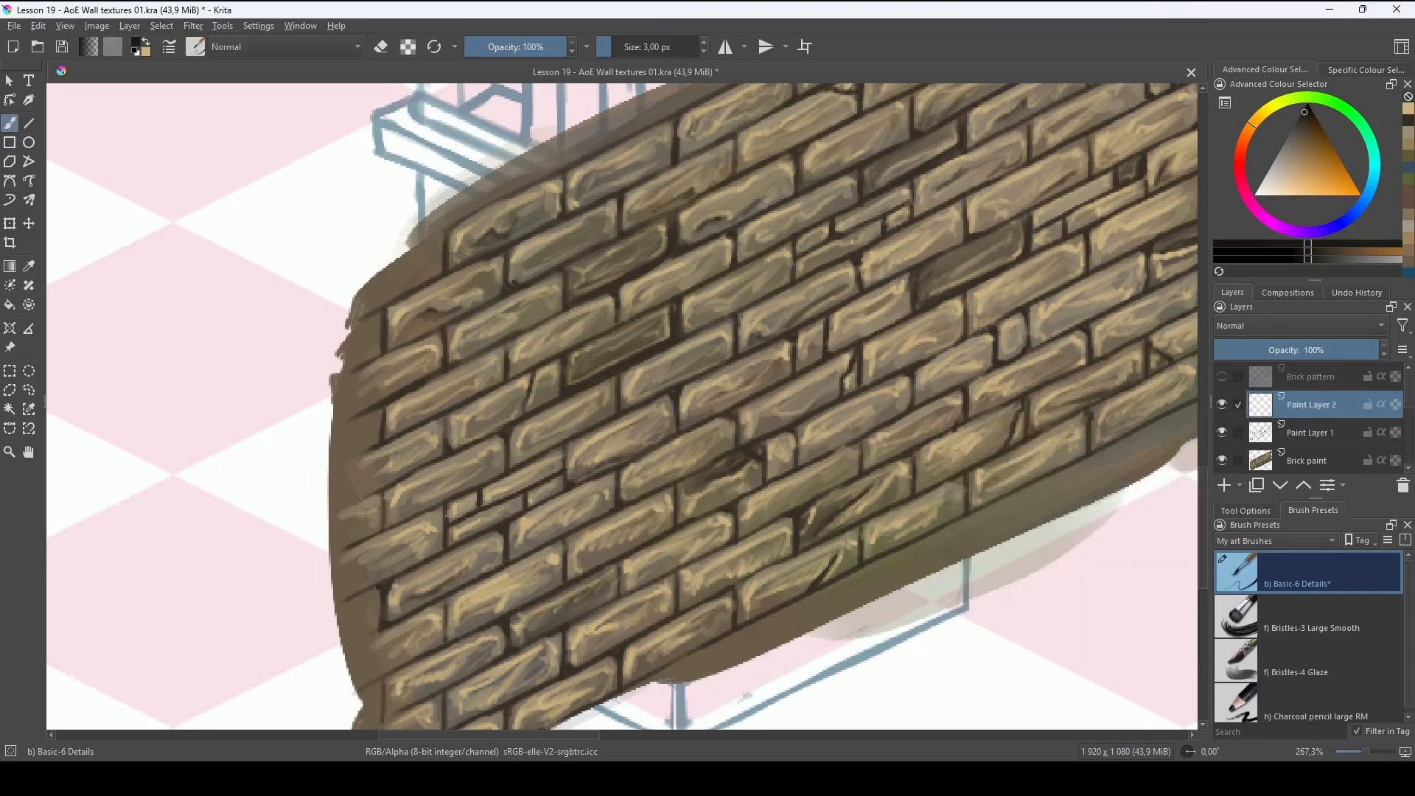
Brighten the tan highlight colour to a paler cream and dab it on a brick near the wall's left centre.
{"action": "scroll", "coordinate": [735, 353], "scroll_direction": "up", "scroll_amount": 3}
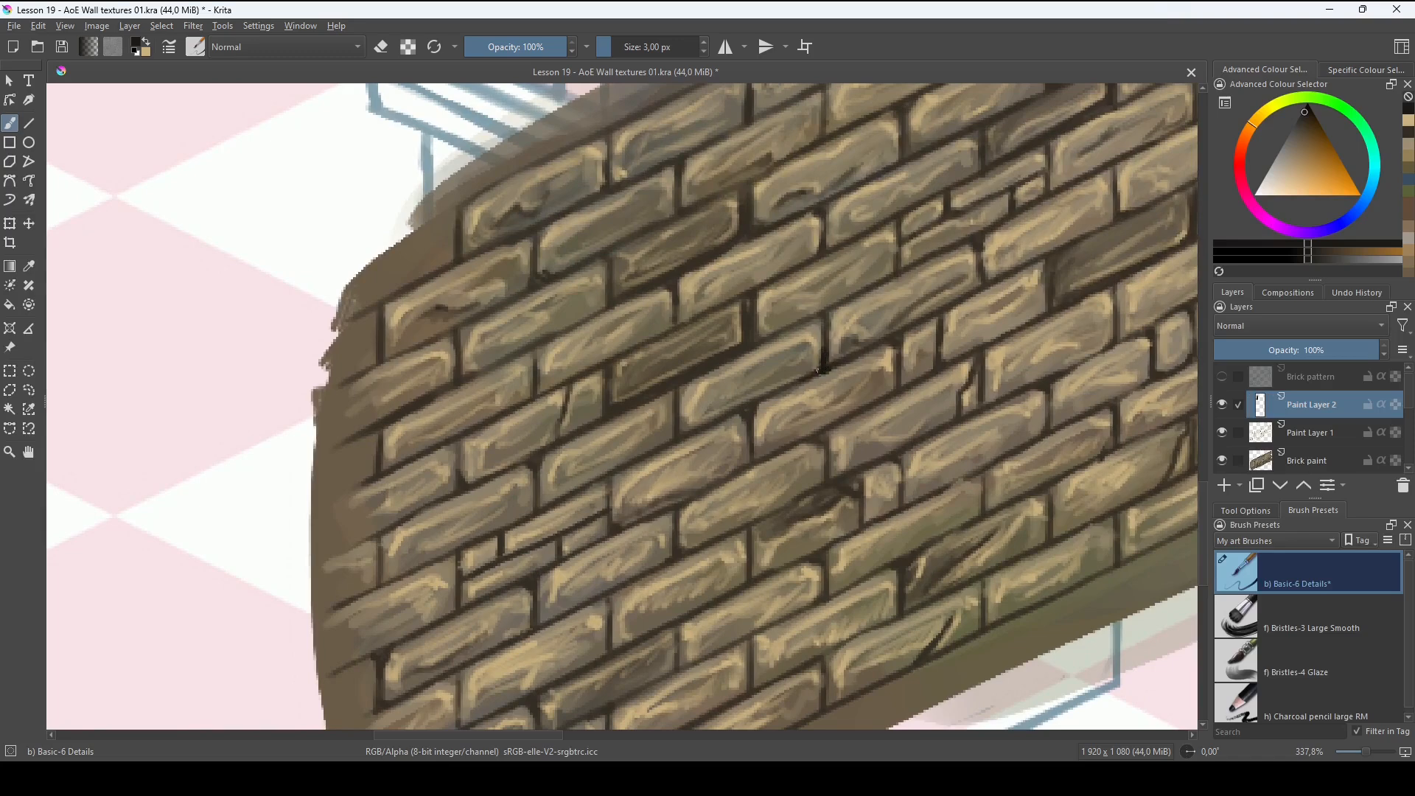
{"action": "left_click_drag", "start_coordinate": [776, 415], "coordinate": [846, 409]}
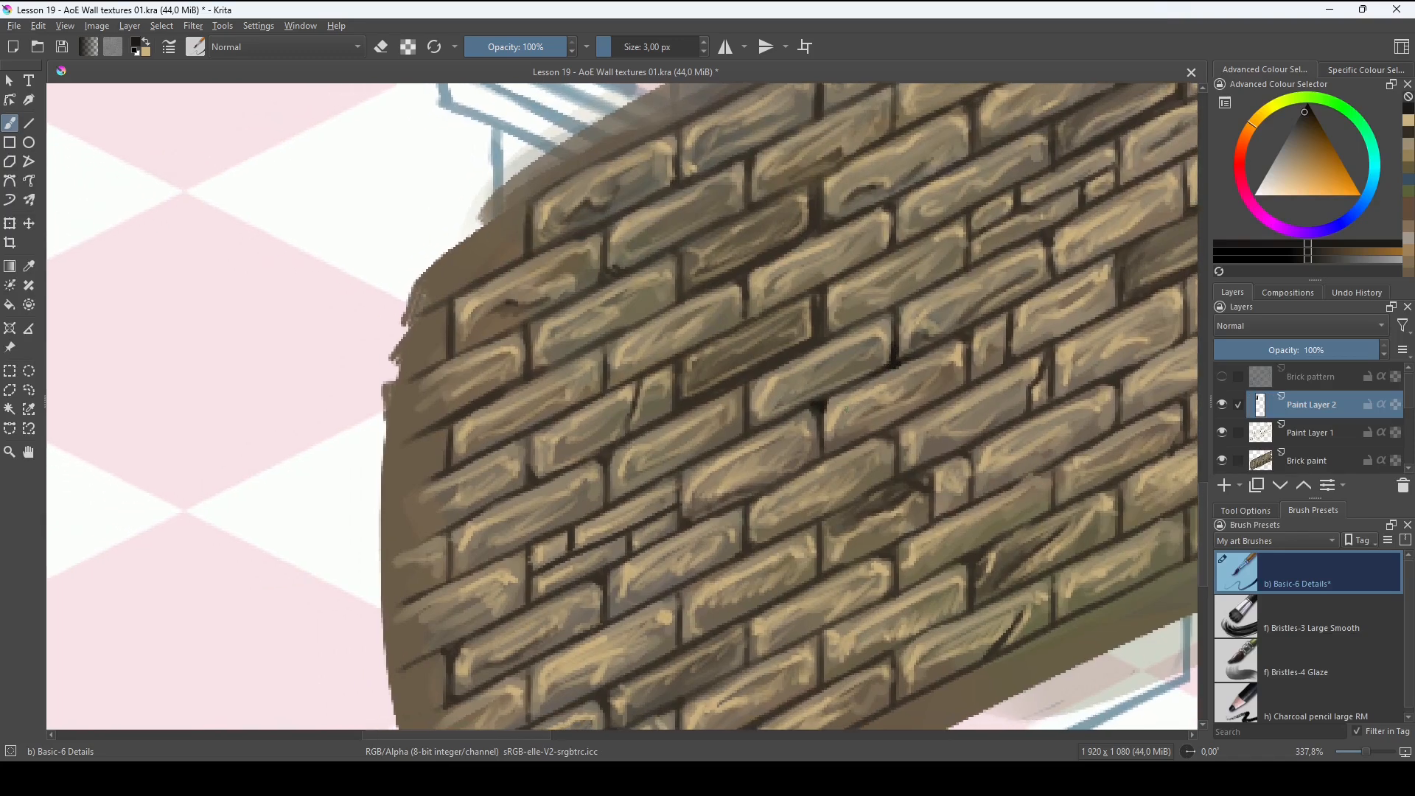
{"action": "key", "text": "x"}
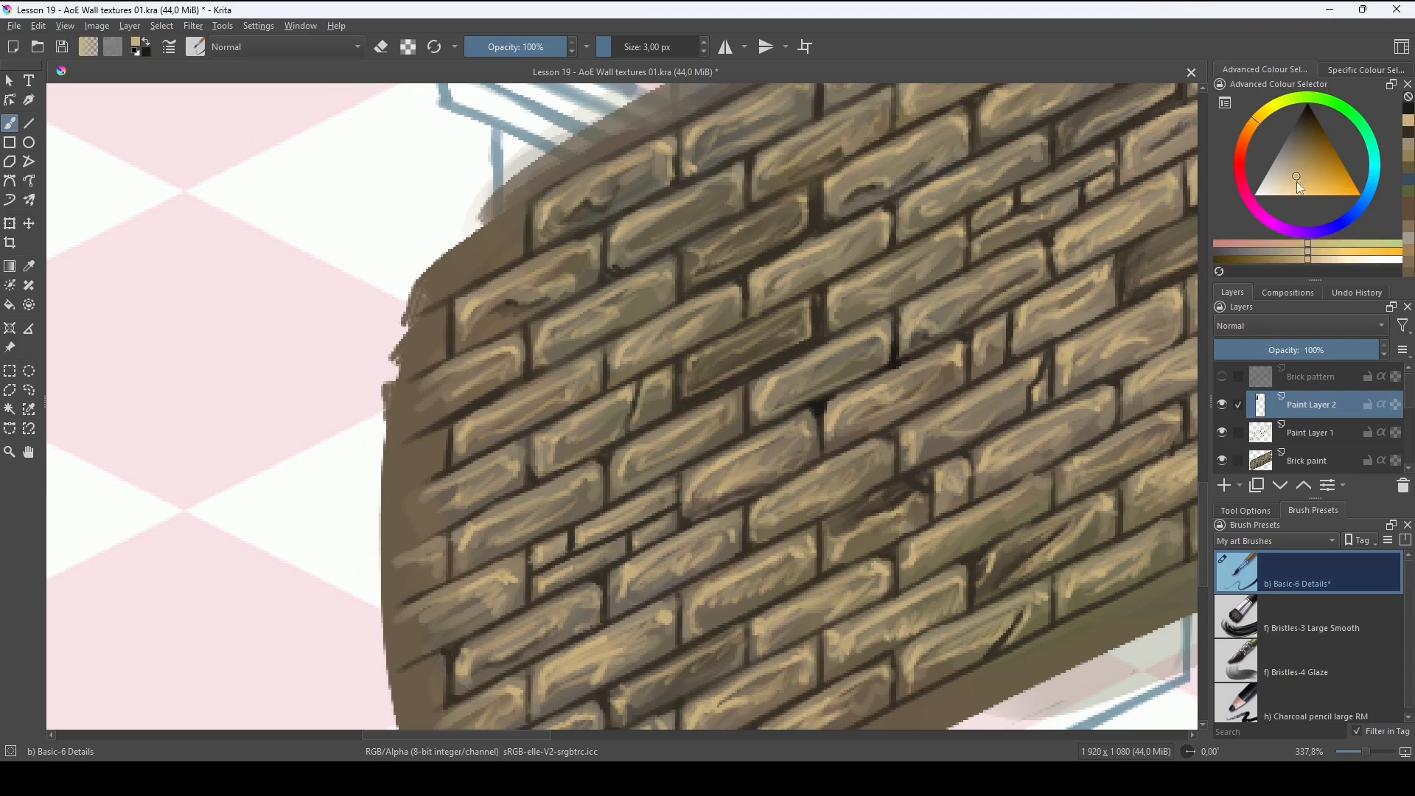
{"action": "left_click_drag", "start_coordinate": [1298, 177], "coordinate": [1291, 185]}
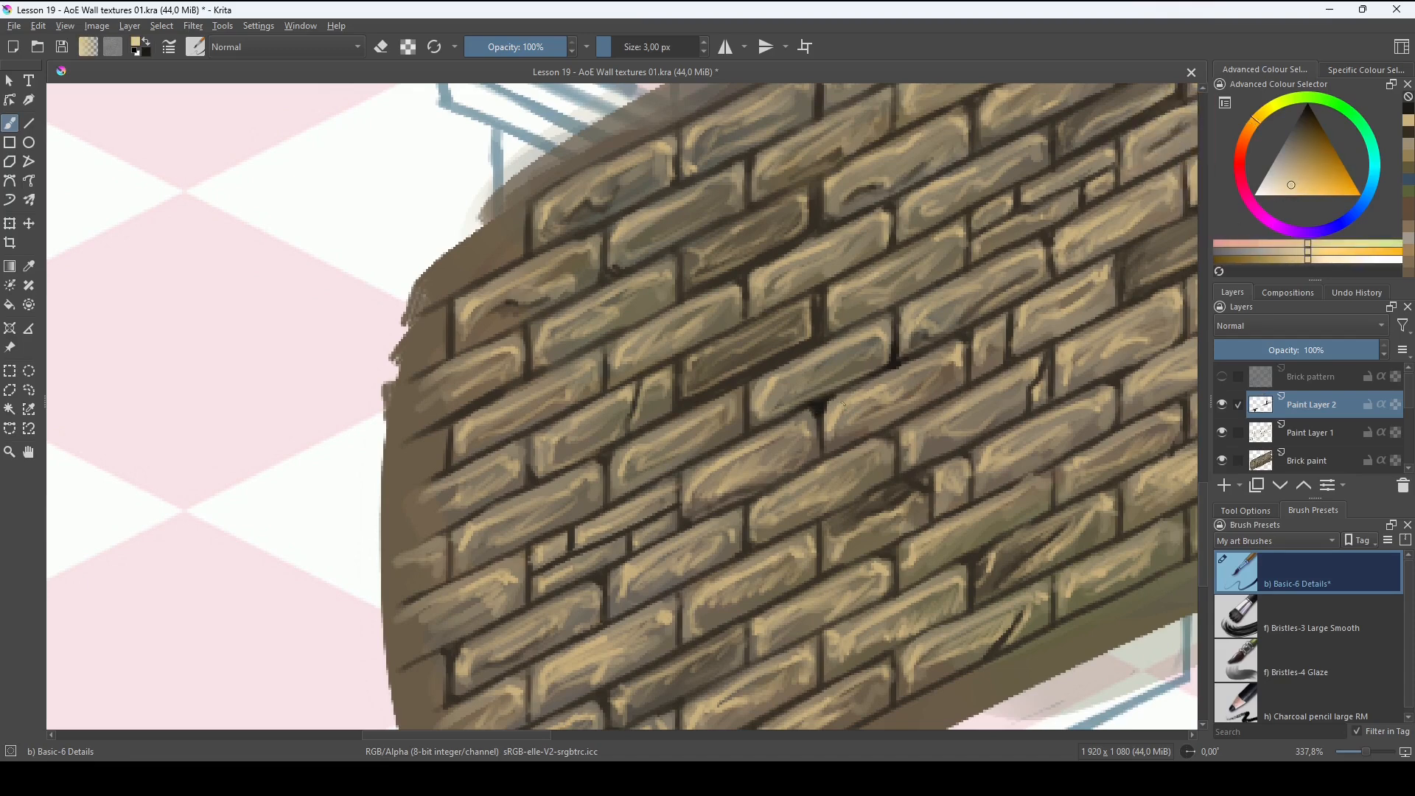
{"action": "left_click_drag", "start_coordinate": [843, 404], "coordinate": [838, 406]}
{"action": "left_click_drag", "start_coordinate": [1291, 185], "coordinate": [1289, 190]}
Paint near-black shadow accents in the mortar joints beside and below the long dark brick in the wall's left half.
{"action": "key", "text": "x"}
{"action": "left_click", "coordinate": [818, 406]}
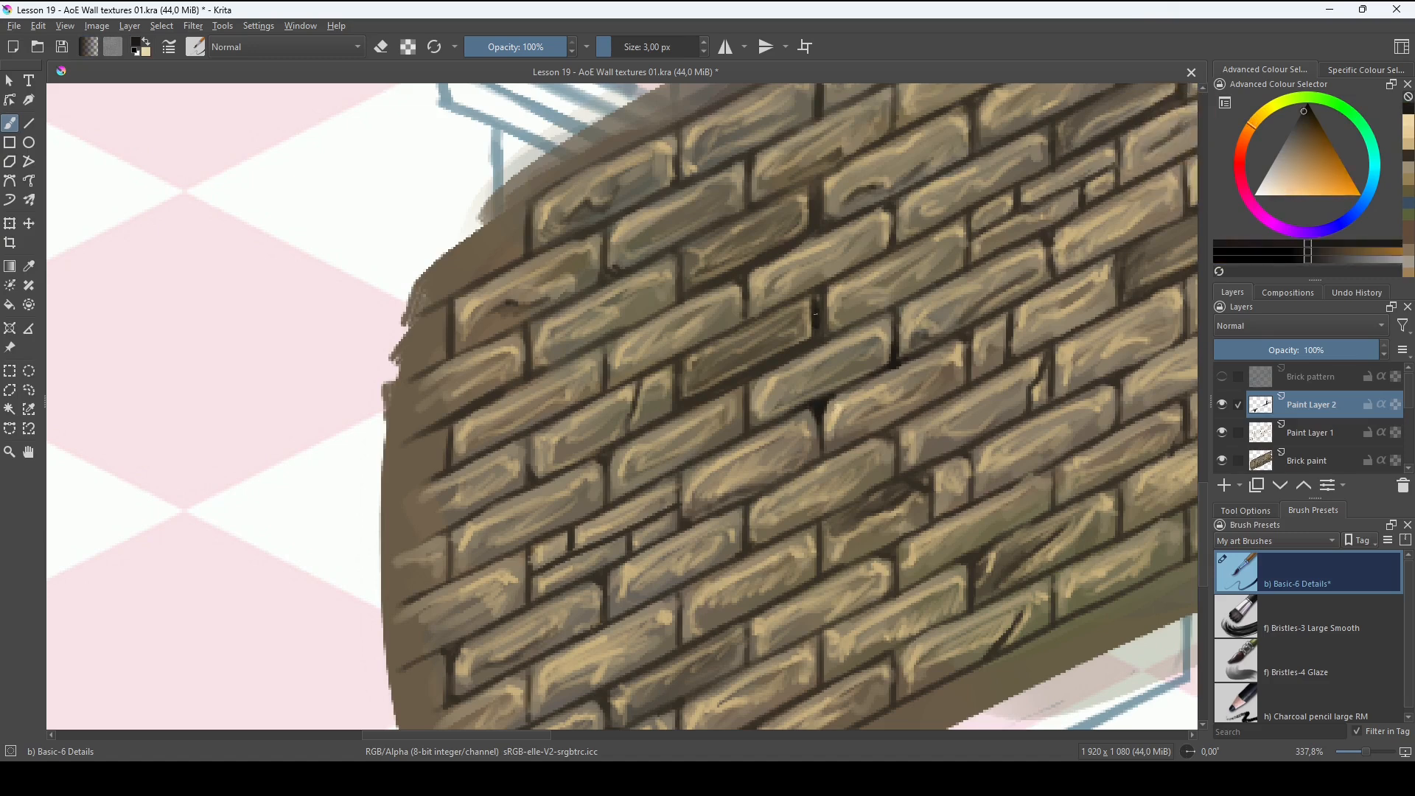
{"action": "left_click_drag", "start_coordinate": [709, 387], "coordinate": [816, 333]}
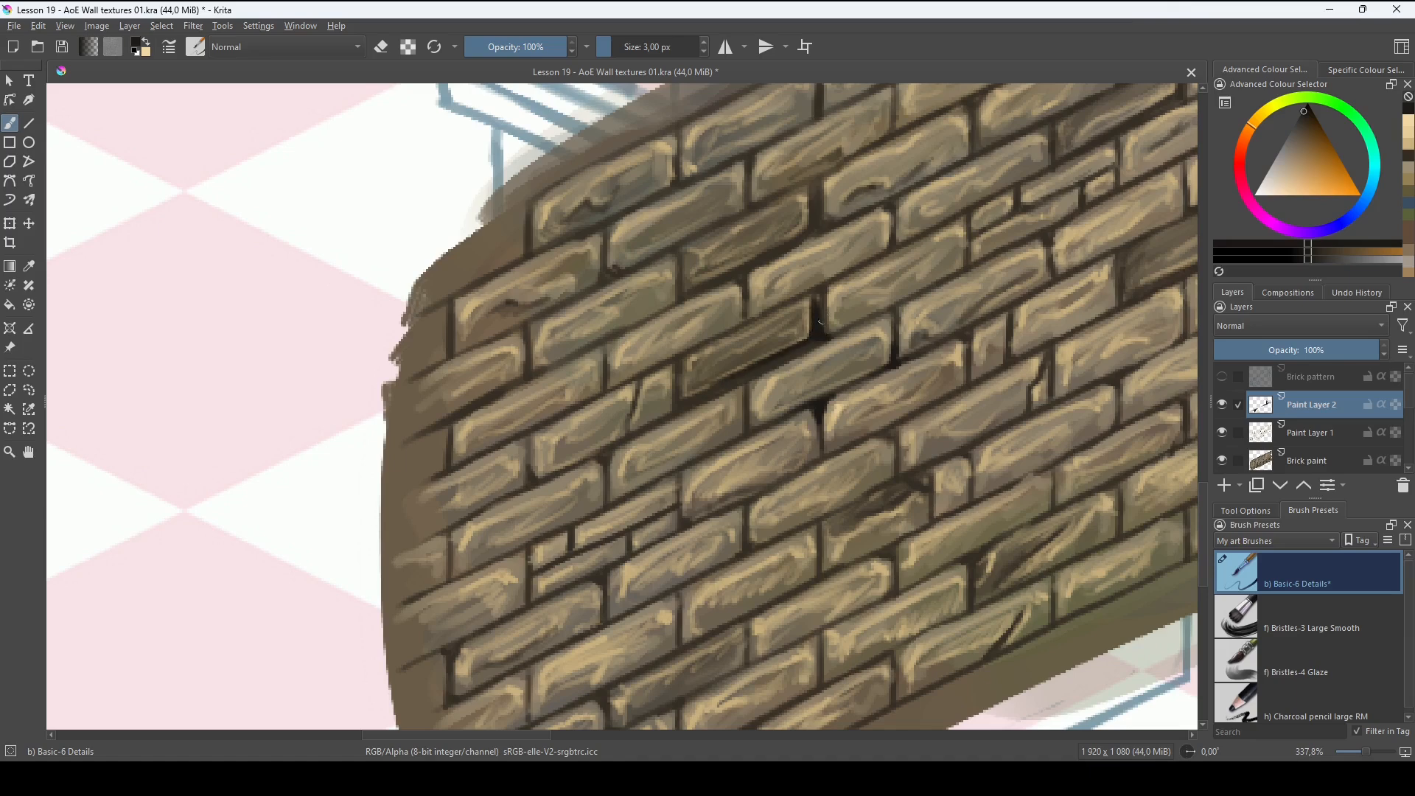
{"action": "left_click", "coordinate": [1303, 110]}
Paint pale cream highlights on the corner and upper edge of the brick just right of the long dark brick.
{"action": "left_click", "coordinate": [836, 303], "text": "ctrl"}
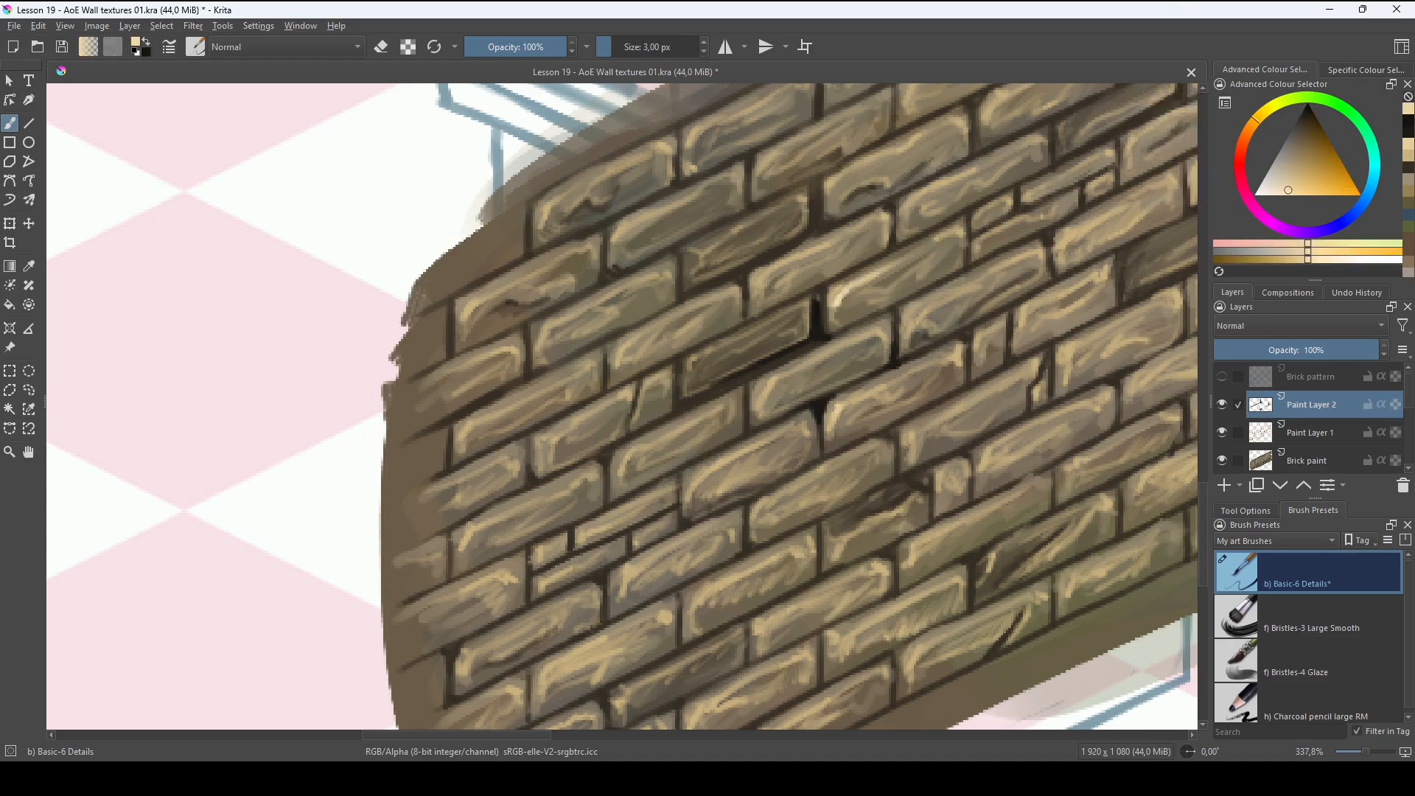
{"action": "mouse_move", "coordinate": [852, 299]}
{"action": "left_mouse_down"}
{"action": "mouse_move", "coordinate": [878, 287]}
{"action": "mouse_move", "coordinate": [927, 319]}
{"action": "left_mouse_up"}
{"action": "left_click_drag", "start_coordinate": [1006, 390], "coordinate": [873, 457]}
{"action": "left_click_drag", "start_coordinate": [874, 458], "coordinate": [801, 458]}
Hide and show Paint Layer 2 repeatedly to compare the wall with and without the new accents.
{"action": "left_click", "coordinate": [1224, 403]}
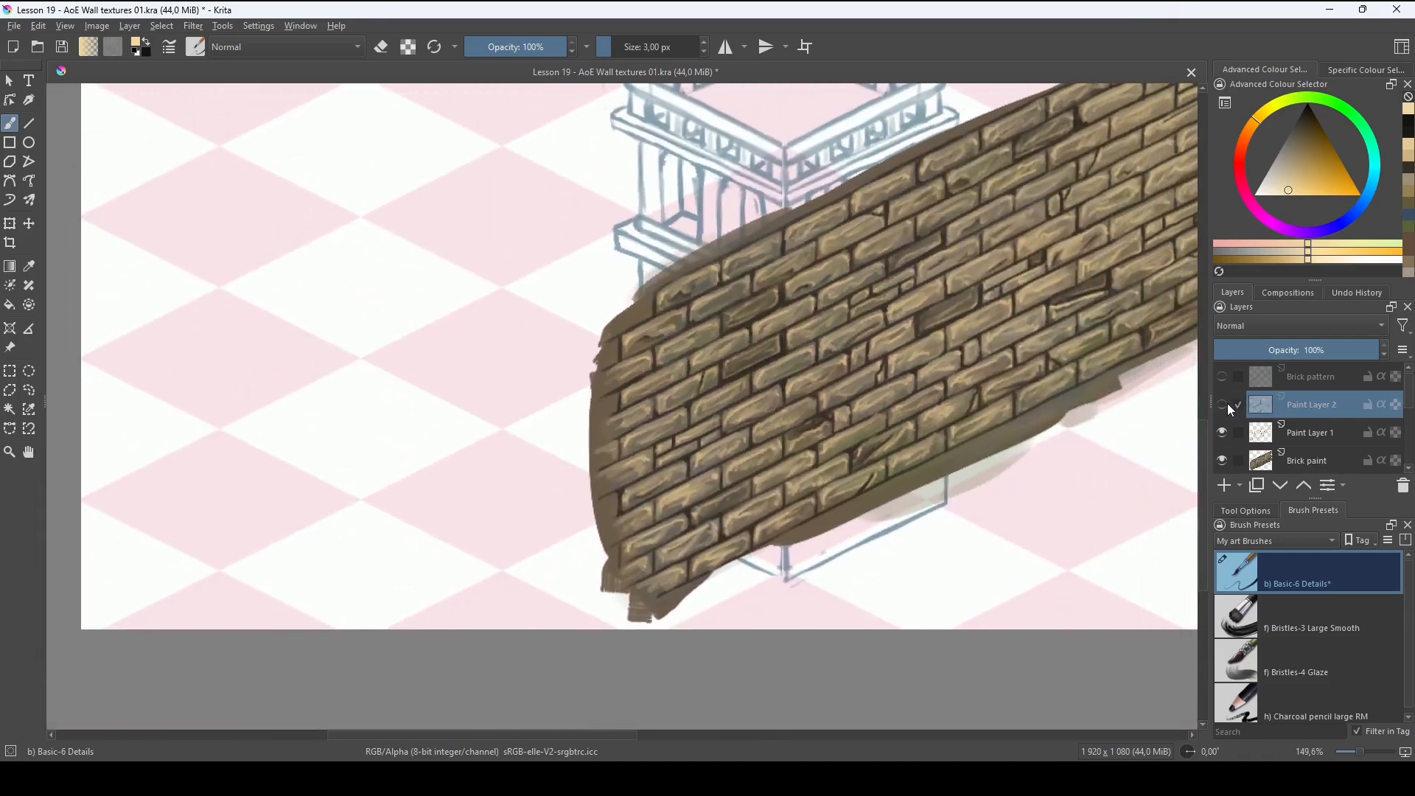
{"action": "left_click", "coordinate": [1225, 404]}
{"action": "left_click", "coordinate": [1225, 403]}
{"action": "left_click", "coordinate": [1225, 404]}
{"action": "left_click", "coordinate": [1225, 404]}
{"action": "left_click", "coordinate": [1225, 404]}
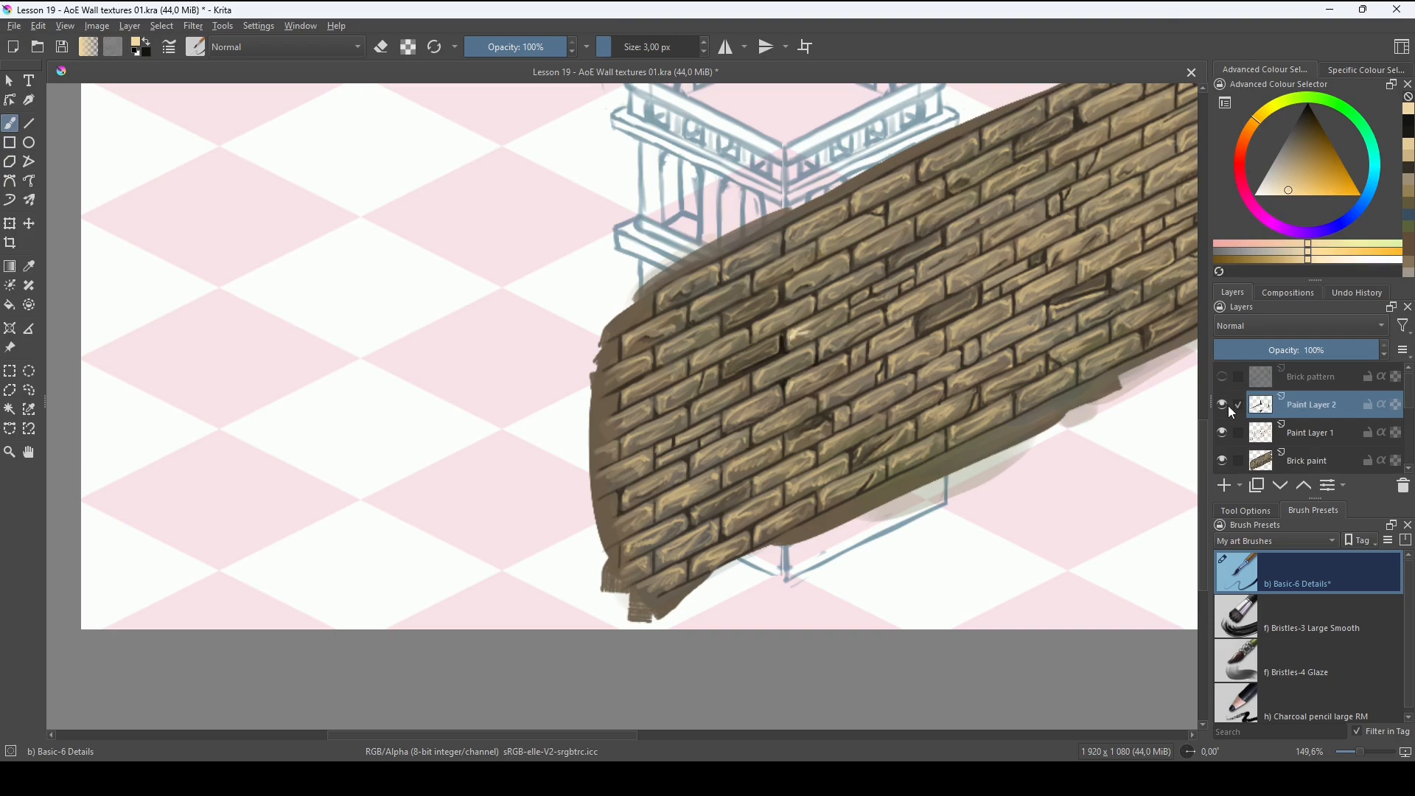
{"action": "left_click", "coordinate": [1225, 404]}
{"action": "left_click", "coordinate": [1225, 404]}
{"action": "left_click", "coordinate": [1225, 404]}
{"action": "left_click", "coordinate": [1225, 405]}
Paint near-black accents in the joints around the small split brick left of the long dark brick.
{"action": "mouse_move", "coordinate": [762, 468]}
{"action": "left_mouse_down"}
{"action": "mouse_move", "coordinate": [763, 306]}
{"action": "mouse_move", "coordinate": [816, 318]}
{"action": "mouse_move", "coordinate": [880, 374]}
{"action": "left_mouse_up"}
{"action": "key", "text": "x"}
{"action": "mouse_move", "coordinate": [803, 321]}
{"action": "left_mouse_down"}
{"action": "mouse_move", "coordinate": [759, 335]}
{"action": "mouse_move", "coordinate": [754, 321]}
{"action": "mouse_move", "coordinate": [751, 344]}
{"action": "mouse_move", "coordinate": [690, 356]}
{"action": "mouse_move", "coordinate": [678, 317]}
{"action": "left_mouse_up"}
{"action": "mouse_move", "coordinate": [709, 305]}
{"action": "left_mouse_down"}
{"action": "mouse_move", "coordinate": [678, 313]}
{"action": "mouse_move", "coordinate": [734, 286]}
{"action": "mouse_move", "coordinate": [695, 337]}
{"action": "left_mouse_up"}
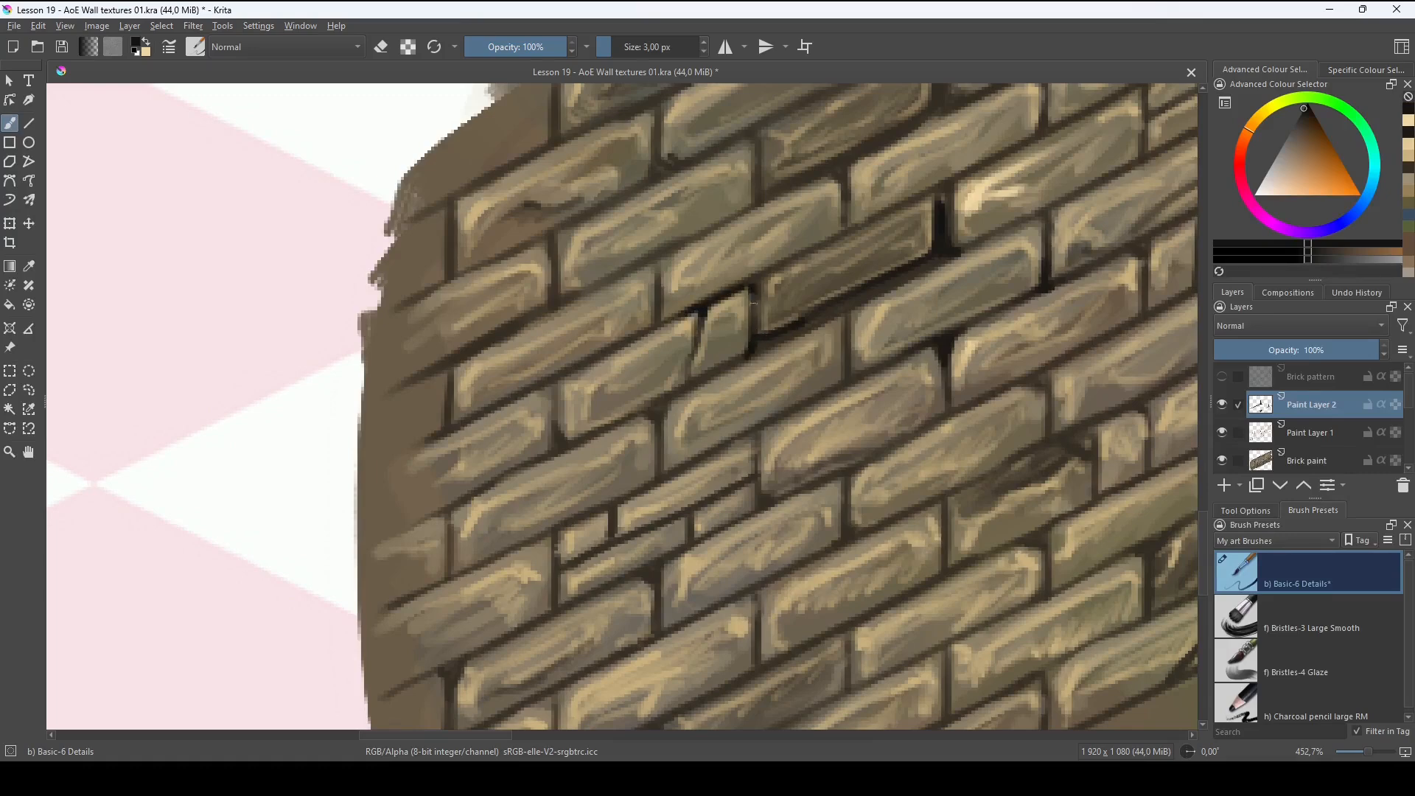
{"action": "mouse_move", "coordinate": [753, 296]}
{"action": "left_mouse_down"}
{"action": "mouse_move", "coordinate": [761, 347]}
{"action": "mouse_move", "coordinate": [664, 396]}
{"action": "mouse_move", "coordinate": [799, 340]}
{"action": "left_mouse_up"}
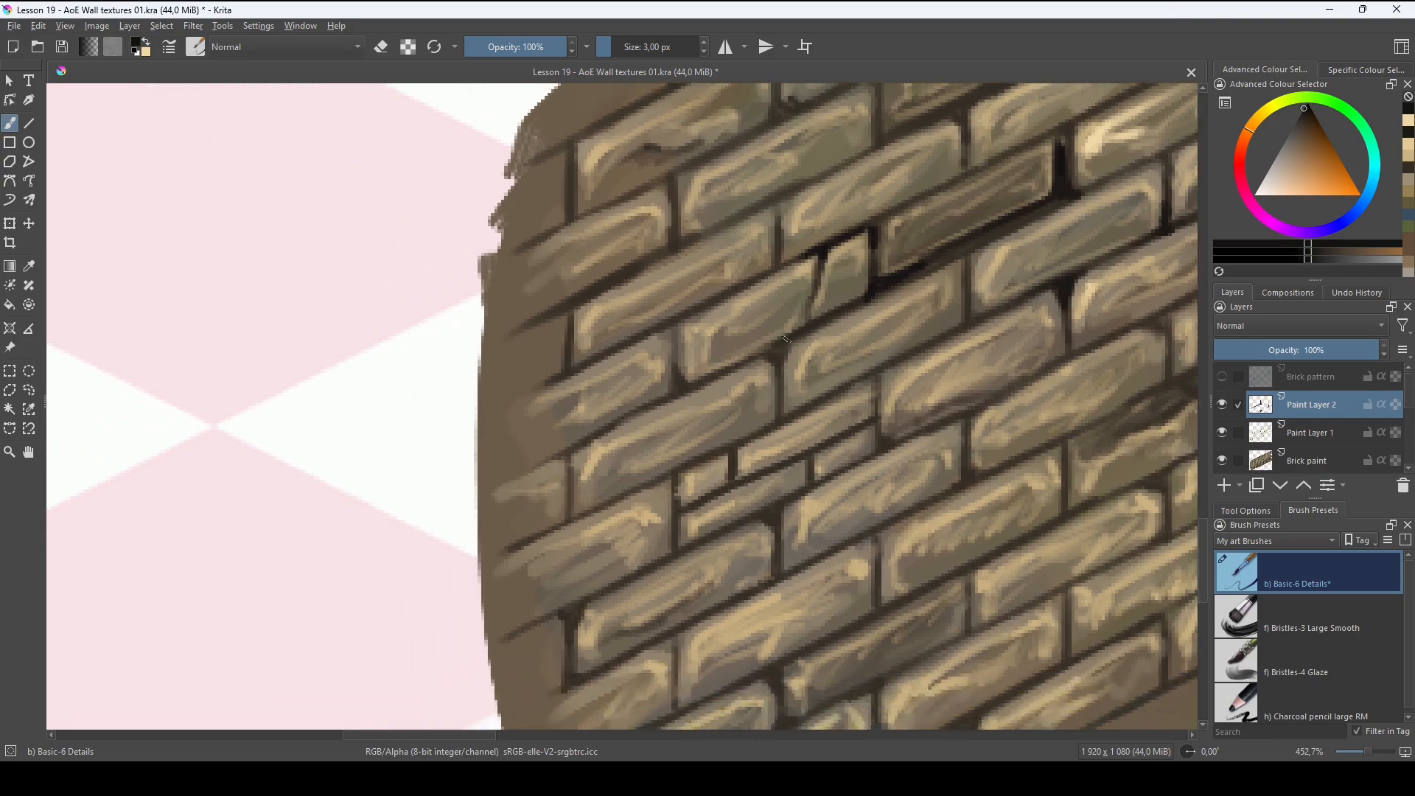
{"action": "scroll", "coordinate": [786, 339], "scroll_direction": "down", "scroll_amount": 2}
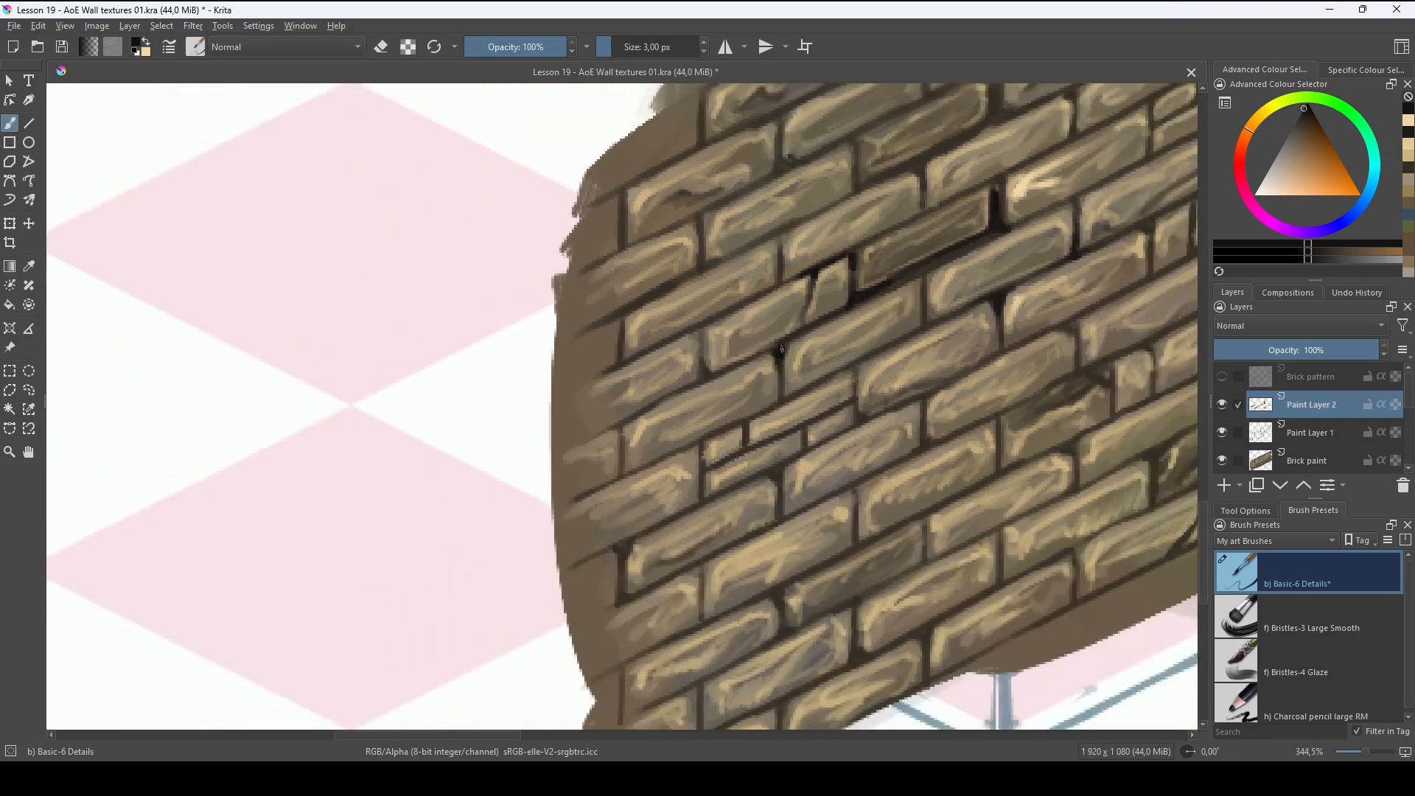
Paint pale cream highlights along the edges of the brick below the small split brick and on its neighbours.
{"action": "key", "text": "x"}
{"action": "mouse_move", "coordinate": [781, 385]}
{"action": "left_mouse_down"}
{"action": "mouse_move", "coordinate": [806, 342]}
{"action": "mouse_move", "coordinate": [880, 309]}
{"action": "left_mouse_up"}
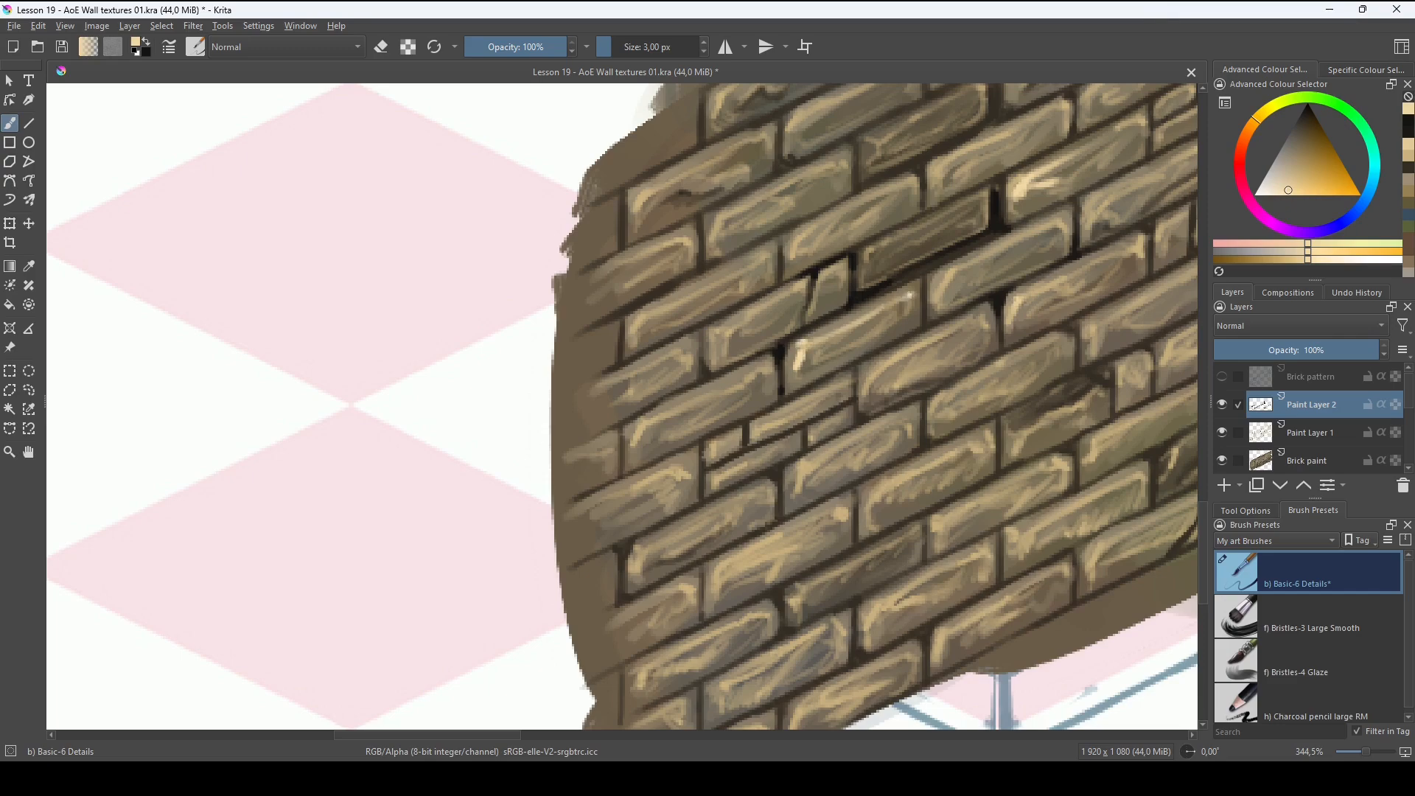
{"action": "left_click_drag", "start_coordinate": [792, 392], "coordinate": [670, 447]}
{"action": "scroll", "coordinate": [789, 464], "scroll_direction": "down", "scroll_amount": 1}
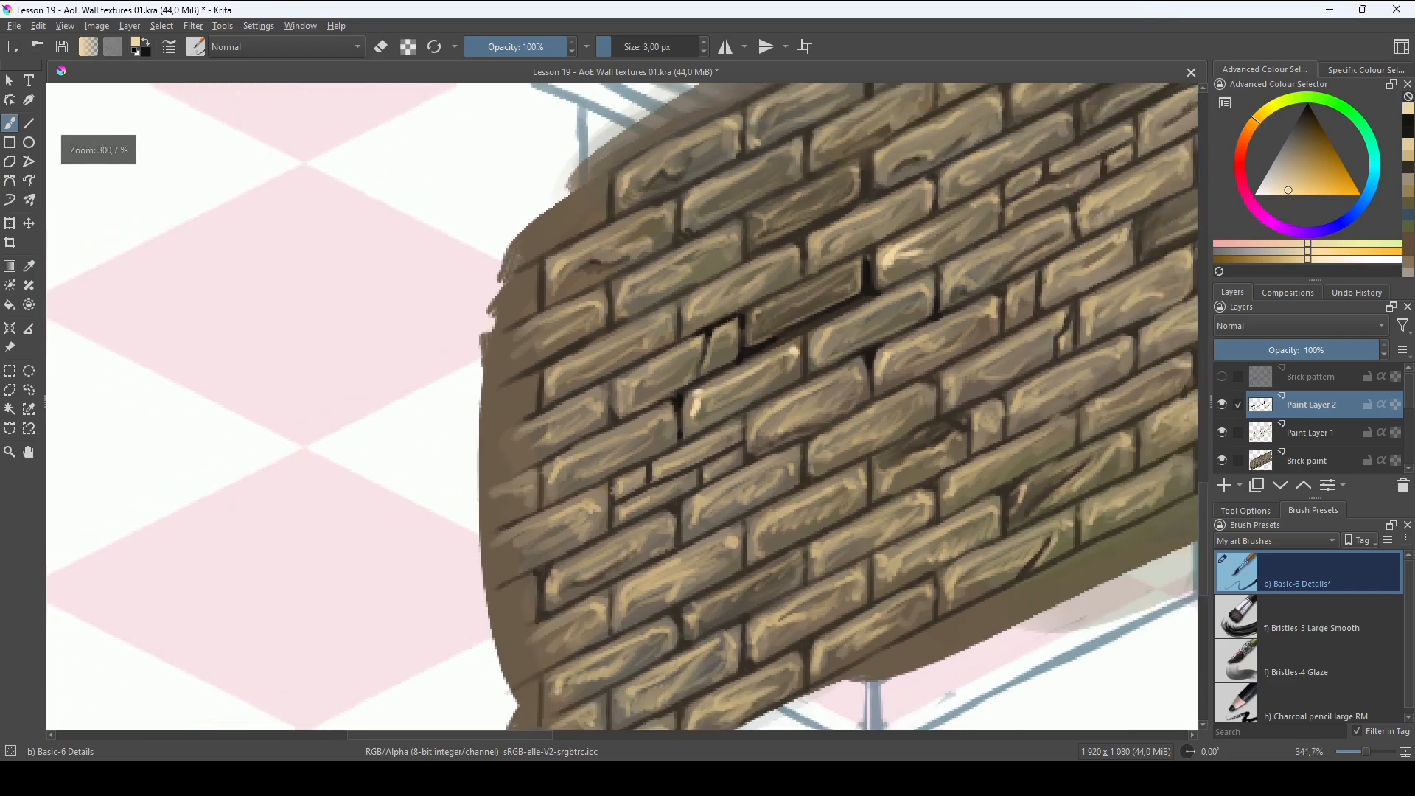
{"action": "left_click_drag", "start_coordinate": [788, 464], "coordinate": [727, 521]}
{"action": "left_click_drag", "start_coordinate": [824, 335], "coordinate": [820, 345]}
{"action": "mouse_move", "coordinate": [789, 333]}
{"action": "left_mouse_down"}
{"action": "mouse_move", "coordinate": [802, 352]}
{"action": "mouse_move", "coordinate": [783, 302]}
{"action": "left_mouse_up"}
{"action": "left_click", "coordinate": [752, 324], "text": "ctrl"}
{"action": "scroll", "coordinate": [737, 332], "scroll_direction": "down", "scroll_amount": 2}
Paint near-black accents into the mortar joints, joint corners and cracks across the wall's left half and middle.
{"action": "key", "text": "x"}
{"action": "key", "text": "x"}
{"action": "left_click_drag", "start_coordinate": [706, 258], "coordinate": [672, 271]}
{"action": "mouse_move", "coordinate": [578, 440]}
{"action": "left_mouse_down"}
{"action": "mouse_move", "coordinate": [641, 384]}
{"action": "mouse_move", "coordinate": [586, 336]}
{"action": "left_mouse_up"}
{"action": "left_click_drag", "start_coordinate": [519, 430], "coordinate": [565, 418]}
{"action": "left_click_drag", "start_coordinate": [619, 380], "coordinate": [528, 408]}
{"action": "left_click_drag", "start_coordinate": [724, 350], "coordinate": [682, 412]}
{"action": "scroll", "coordinate": [663, 383], "scroll_direction": "down", "scroll_amount": 1}
{"action": "left_click_drag", "start_coordinate": [712, 359], "coordinate": [741, 345]}
{"action": "mouse_move", "coordinate": [772, 287]}
{"action": "left_mouse_down"}
{"action": "mouse_move", "coordinate": [782, 310]}
{"action": "mouse_move", "coordinate": [697, 267]}
{"action": "left_mouse_up"}
{"action": "mouse_move", "coordinate": [625, 442]}
{"action": "left_mouse_down"}
{"action": "mouse_move", "coordinate": [542, 515]}
{"action": "mouse_move", "coordinate": [448, 529]}
{"action": "left_mouse_up"}
{"action": "left_click_drag", "start_coordinate": [404, 524], "coordinate": [351, 549]}
{"action": "left_click_drag", "start_coordinate": [672, 450], "coordinate": [652, 465]}
{"action": "left_click_drag", "start_coordinate": [635, 492], "coordinate": [621, 505]}
{"action": "mouse_move", "coordinate": [722, 170]}
{"action": "left_mouse_down"}
{"action": "mouse_move", "coordinate": [687, 244]}
{"action": "mouse_move", "coordinate": [711, 315]}
{"action": "left_mouse_up"}
{"action": "left_click_drag", "start_coordinate": [669, 253], "coordinate": [631, 273]}
{"action": "left_click_drag", "start_coordinate": [603, 321], "coordinate": [479, 355]}
{"action": "mouse_move", "coordinate": [839, 344]}
{"action": "left_mouse_down"}
{"action": "mouse_move", "coordinate": [648, 331]}
{"action": "mouse_move", "coordinate": [662, 345]}
{"action": "left_mouse_up"}
{"action": "left_click_drag", "start_coordinate": [760, 350], "coordinate": [675, 392]}
{"action": "left_click_drag", "start_coordinate": [518, 523], "coordinate": [567, 445]}
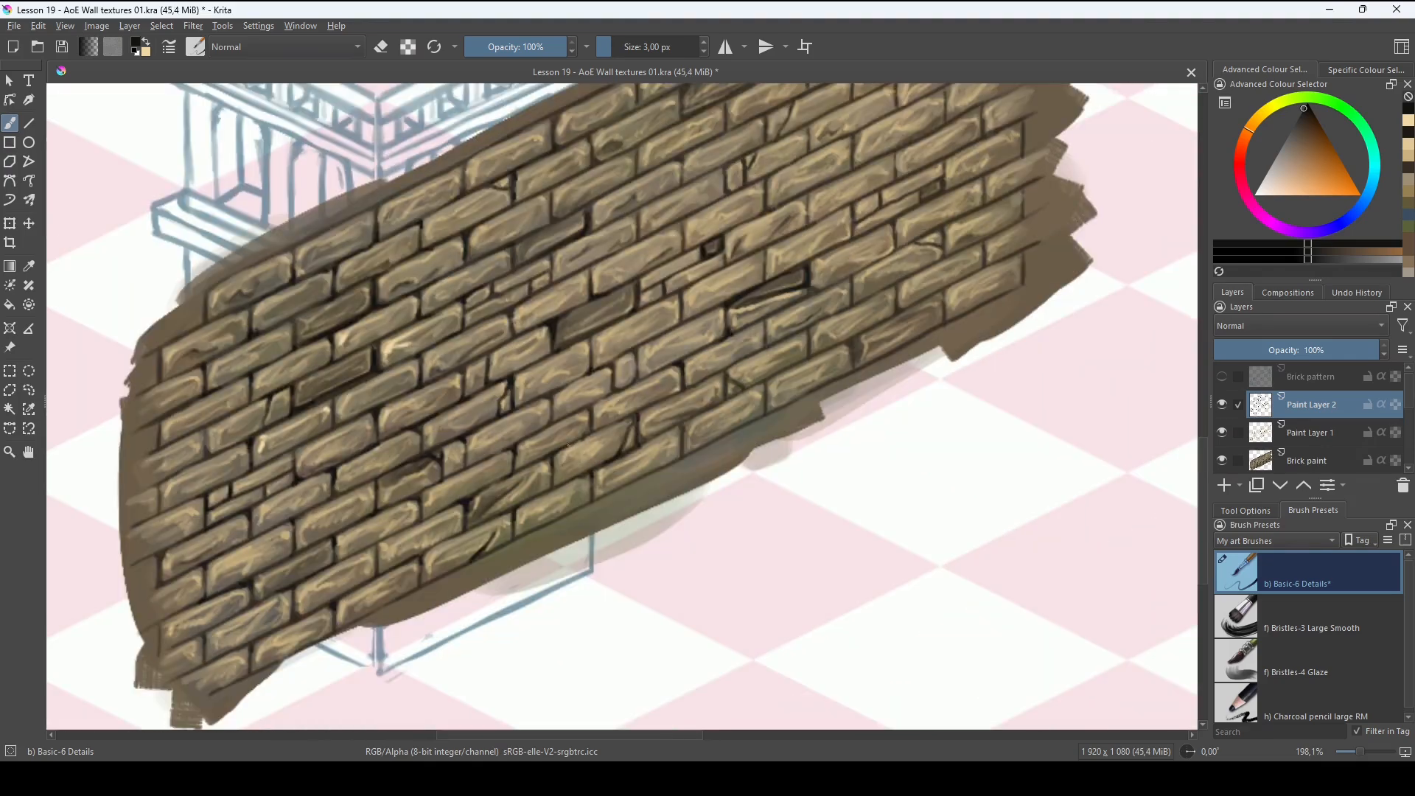
Deepen the joints, gaps and cracks across the wall's centre and right half with near-black strokes.
{"action": "left_click_drag", "start_coordinate": [737, 258], "coordinate": [597, 395]}
{"action": "left_click_drag", "start_coordinate": [670, 339], "coordinate": [610, 369]}
{"action": "left_click_drag", "start_coordinate": [662, 306], "coordinate": [660, 346]}
{"action": "left_click_drag", "start_coordinate": [716, 274], "coordinate": [650, 322]}
{"action": "mouse_move", "coordinate": [641, 245]}
{"action": "left_mouse_down"}
{"action": "mouse_move", "coordinate": [599, 277]}
{"action": "mouse_move", "coordinate": [771, 253]}
{"action": "mouse_move", "coordinate": [683, 251]}
{"action": "mouse_move", "coordinate": [555, 321]}
{"action": "mouse_move", "coordinate": [639, 228]}
{"action": "left_mouse_up"}
{"action": "left_click_drag", "start_coordinate": [835, 349], "coordinate": [804, 376]}
{"action": "left_click_drag", "start_coordinate": [745, 371], "coordinate": [709, 389]}
{"action": "left_click_drag", "start_coordinate": [726, 461], "coordinate": [792, 328]}
{"action": "left_click_drag", "start_coordinate": [812, 380], "coordinate": [809, 413]}
{"action": "left_click_drag", "start_coordinate": [797, 392], "coordinate": [740, 414]}
{"action": "left_click_drag", "start_coordinate": [684, 415], "coordinate": [667, 437]}
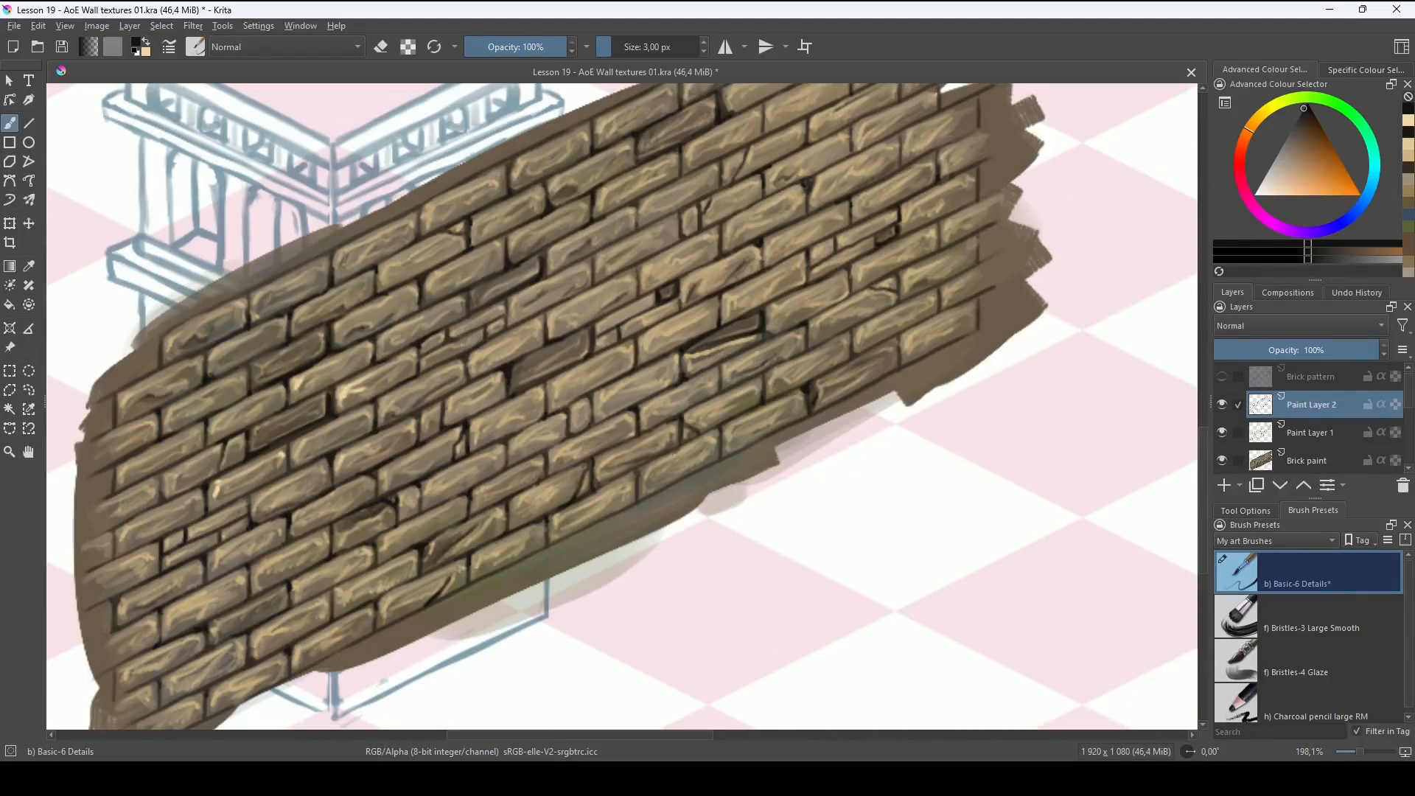
{"action": "left_click_drag", "start_coordinate": [969, 374], "coordinate": [970, 412]}
{"action": "left_click_drag", "start_coordinate": [716, 295], "coordinate": [698, 306]}
{"action": "left_click_drag", "start_coordinate": [690, 283], "coordinate": [668, 294]}
{"action": "left_click_drag", "start_coordinate": [788, 382], "coordinate": [770, 405]}
{"action": "left_click_drag", "start_coordinate": [888, 347], "coordinate": [860, 360]}
{"action": "mouse_move", "coordinate": [934, 330]}
{"action": "left_mouse_down"}
{"action": "mouse_move", "coordinate": [919, 310]}
{"action": "mouse_move", "coordinate": [889, 385]}
{"action": "left_mouse_up"}
{"action": "left_click_drag", "start_coordinate": [915, 188], "coordinate": [876, 208]}
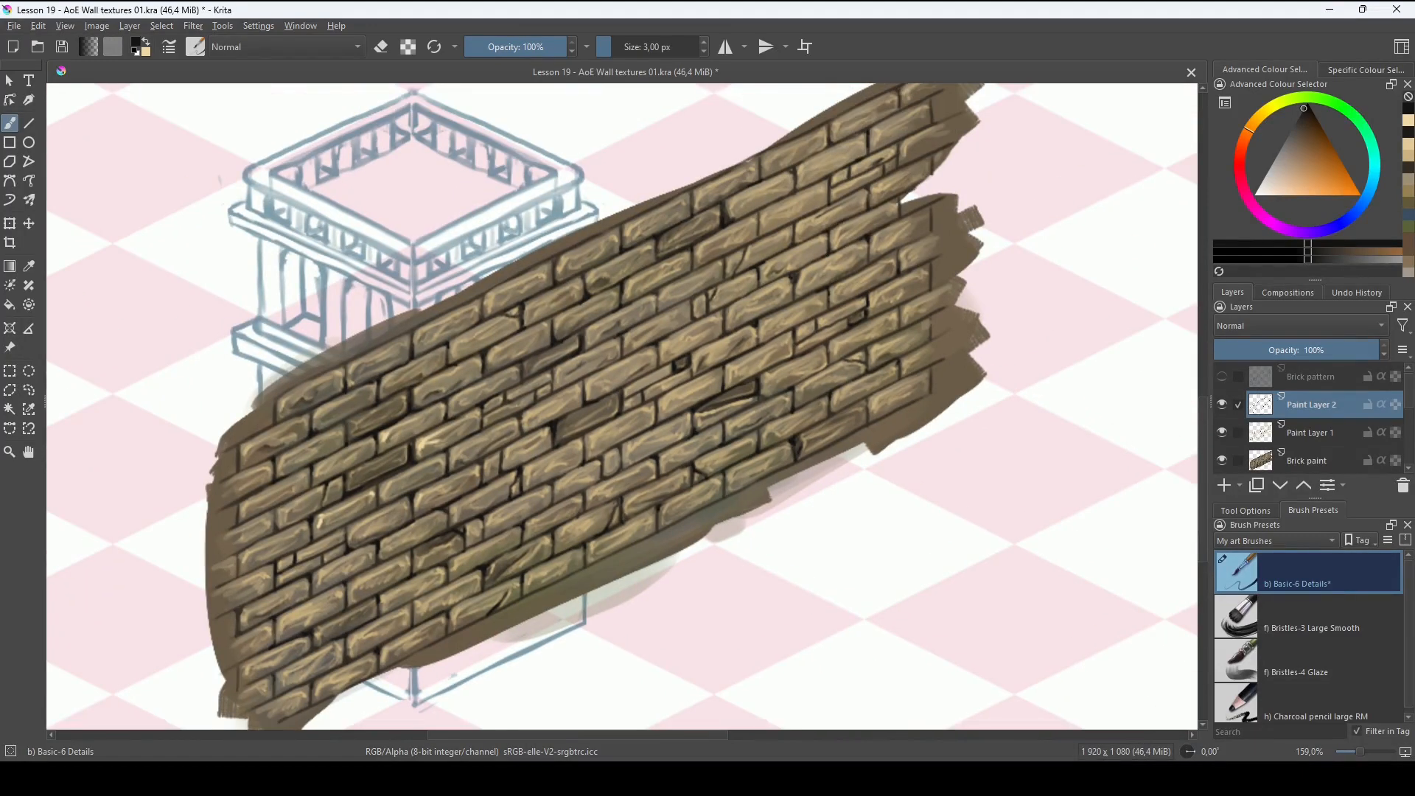
Paint pale cream highlights on the edges and corners of selected bricks across the wall's middle and right half.
{"action": "key", "text": "x"}
{"action": "mouse_move", "coordinate": [626, 435]}
{"action": "left_mouse_down"}
{"action": "mouse_move", "coordinate": [742, 389]}
{"action": "mouse_move", "coordinate": [709, 394]}
{"action": "left_mouse_up"}
{"action": "mouse_move", "coordinate": [663, 405]}
{"action": "left_mouse_down"}
{"action": "mouse_move", "coordinate": [781, 377]}
{"action": "mouse_move", "coordinate": [691, 380]}
{"action": "left_mouse_up"}
{"action": "left_click_drag", "start_coordinate": [767, 354], "coordinate": [789, 303]}
{"action": "left_click_drag", "start_coordinate": [627, 288], "coordinate": [609, 301]}
{"action": "mouse_move", "coordinate": [901, 313]}
{"action": "left_mouse_down"}
{"action": "mouse_move", "coordinate": [626, 393]}
{"action": "mouse_move", "coordinate": [613, 411]}
{"action": "left_mouse_up"}
{"action": "left_click_drag", "start_coordinate": [729, 291], "coordinate": [649, 299]}
{"action": "left_click_drag", "start_coordinate": [709, 364], "coordinate": [739, 439]}
{"action": "left_click_drag", "start_coordinate": [835, 449], "coordinate": [808, 463]}
{"action": "left_click_drag", "start_coordinate": [899, 369], "coordinate": [840, 368]}
{"action": "left_click_drag", "start_coordinate": [870, 349], "coordinate": [837, 362]}
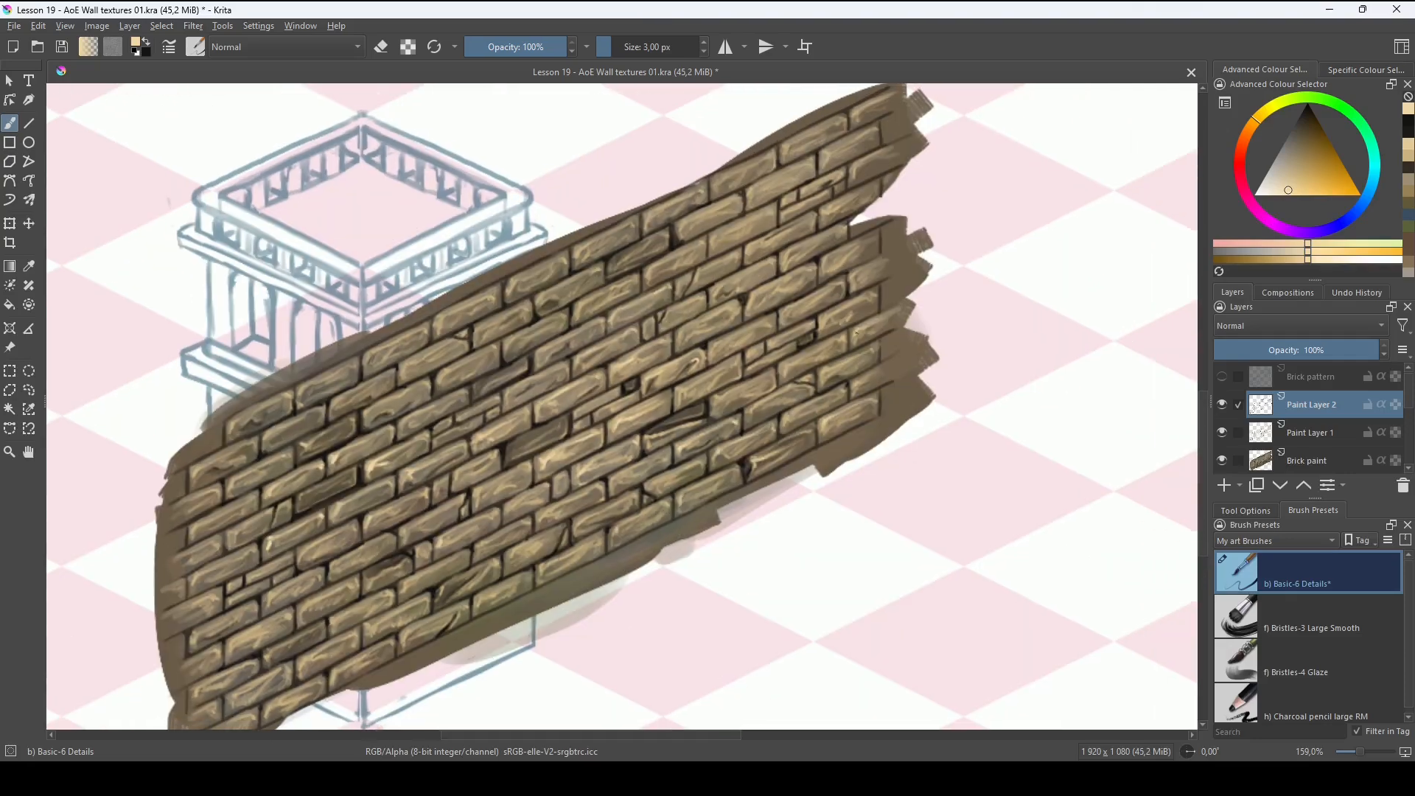
{"action": "mouse_move", "coordinate": [655, 324]}
{"action": "left_mouse_down"}
{"action": "mouse_move", "coordinate": [742, 322]}
{"action": "mouse_move", "coordinate": [806, 268]}
{"action": "left_mouse_up"}
Toggle Paint Layer 2 off and on, and examine the finished accents up close and from a distance.
{"action": "scroll", "coordinate": [575, 373], "scroll_direction": "down", "scroll_amount": 2}
{"action": "left_click", "coordinate": [1224, 405]}
{"action": "left_click", "coordinate": [1224, 405]}
{"action": "scroll", "coordinate": [671, 514], "scroll_direction": "up", "scroll_amount": 4}
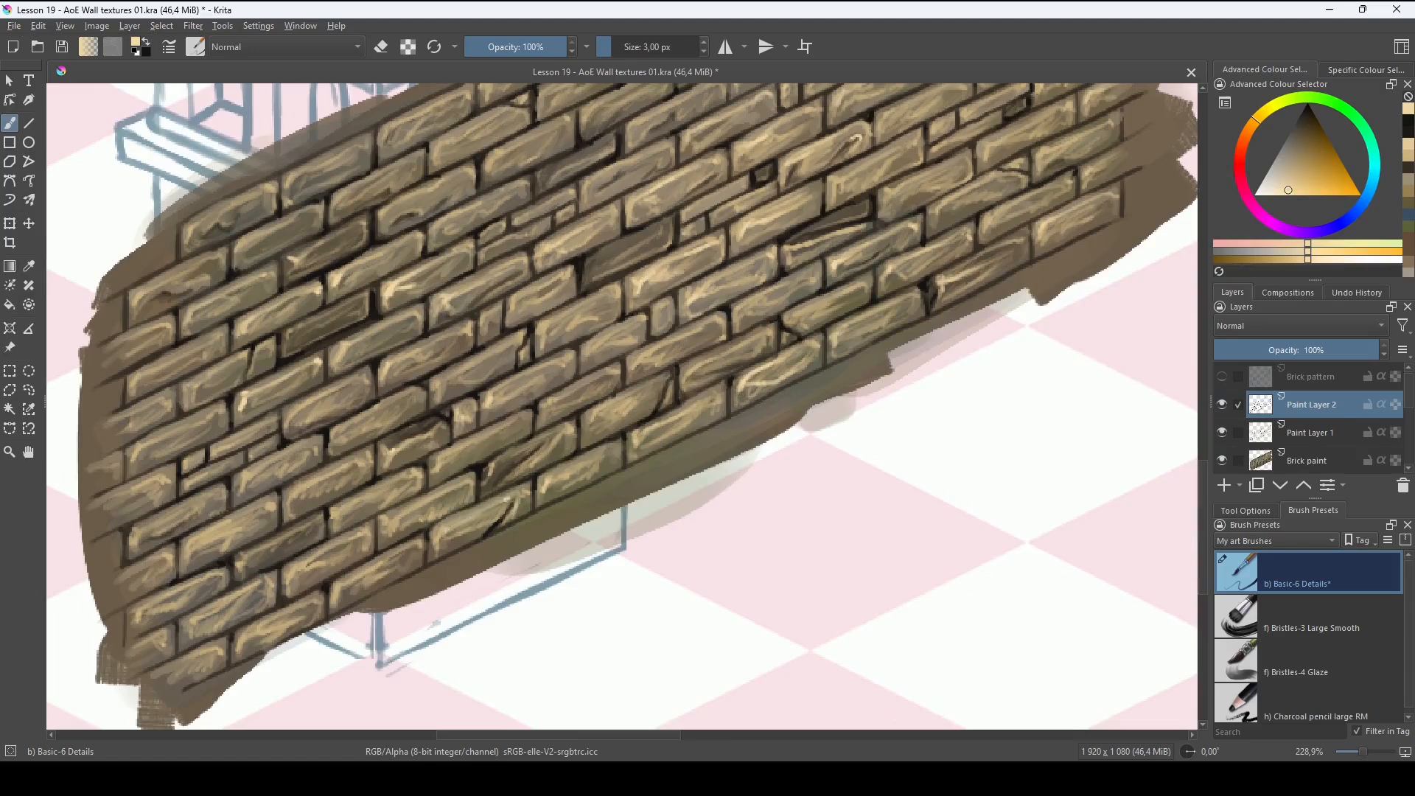
{"action": "scroll", "coordinate": [657, 533], "scroll_direction": "down", "scroll_amount": 3}
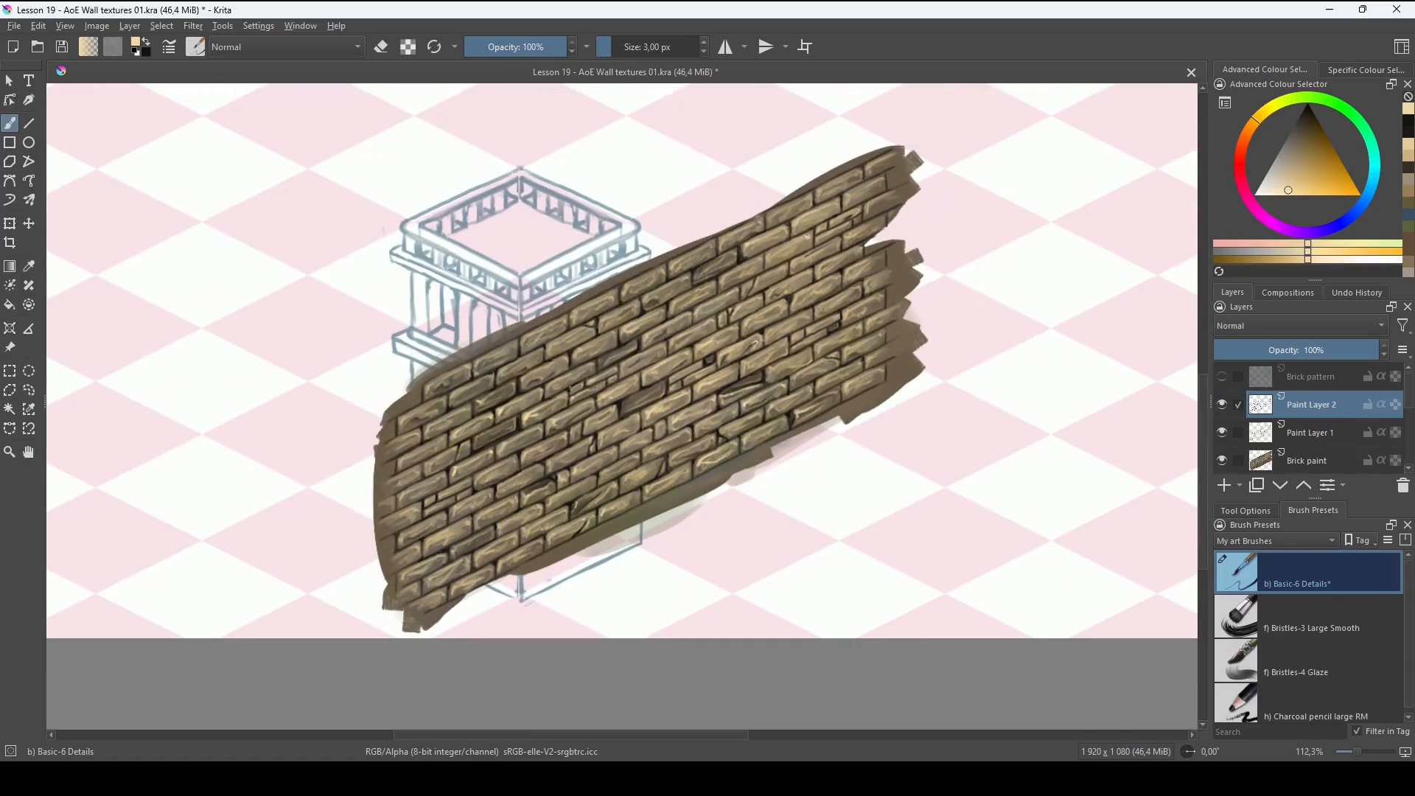
Merge Paint Layer 2, Paint Layer 1 and Brick paint into a single layer.
{"action": "scroll", "coordinate": [1305, 430], "scroll_direction": "down", "scroll_amount": 1}
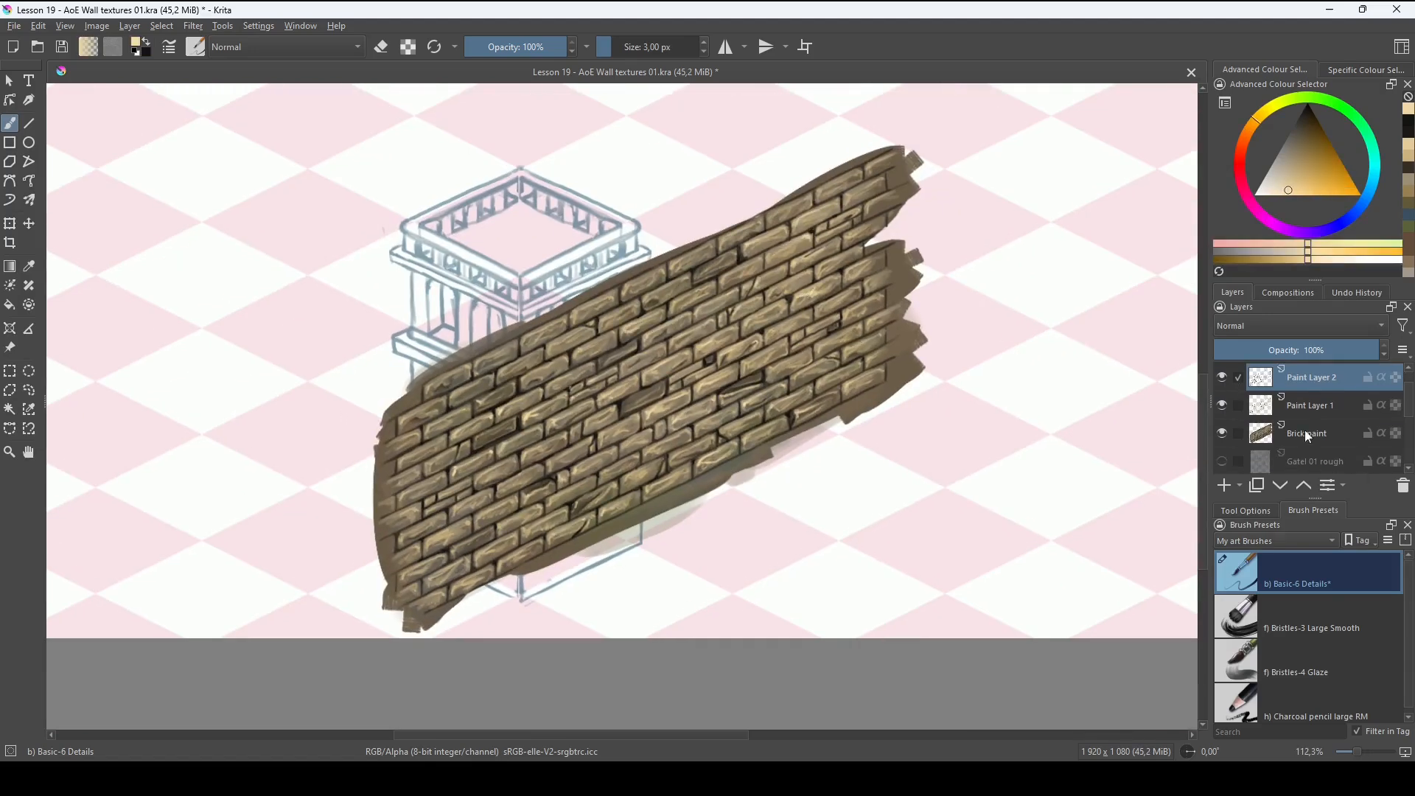
{"action": "left_click", "coordinate": [1304, 431], "text": "shift"}
{"action": "key", "text": "ctrl+e"}
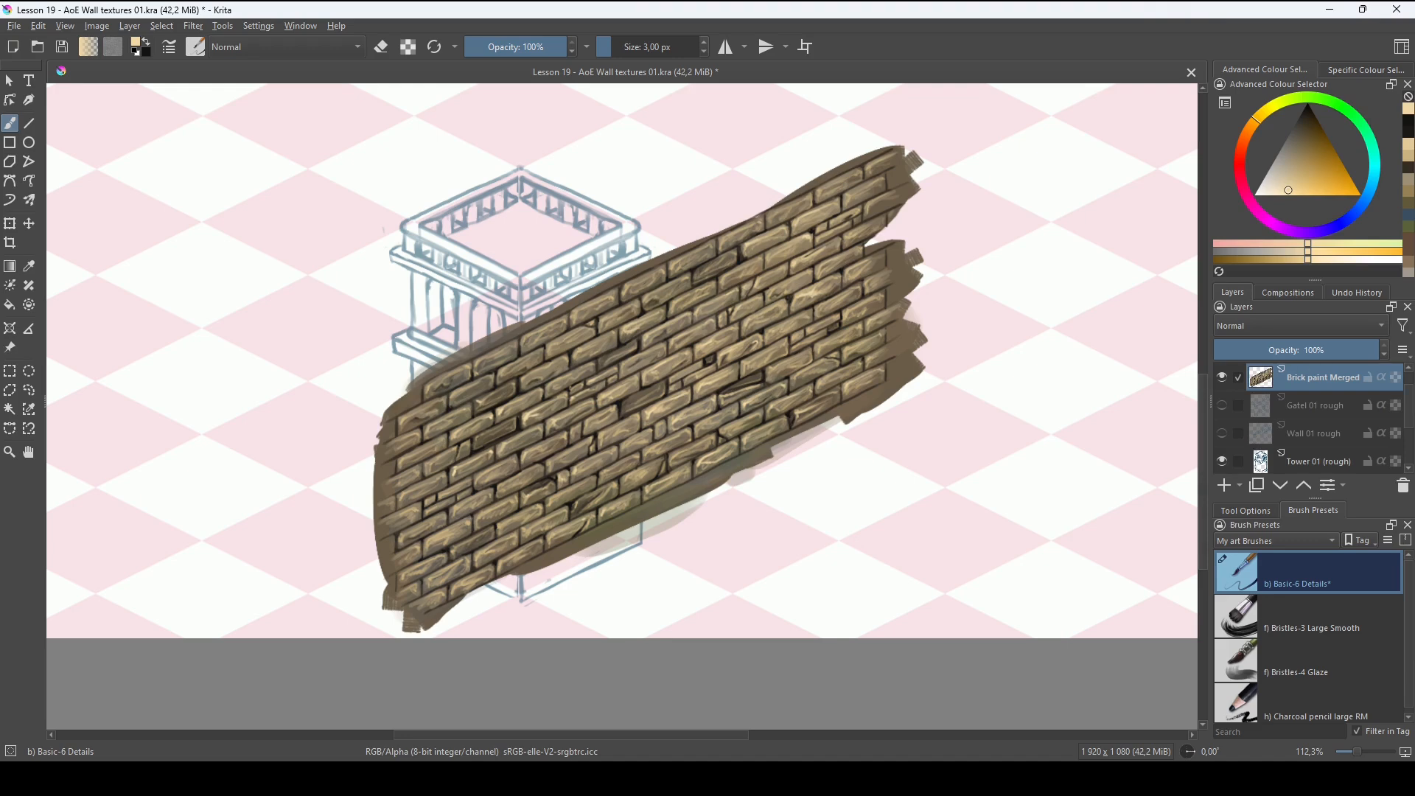
Hide and show the merged brick layer to compare it with the tower sketch underneath.
{"action": "left_click", "coordinate": [1223, 377]}
{"action": "left_click", "coordinate": [1224, 377]}
{"action": "left_click", "coordinate": [1223, 378]}
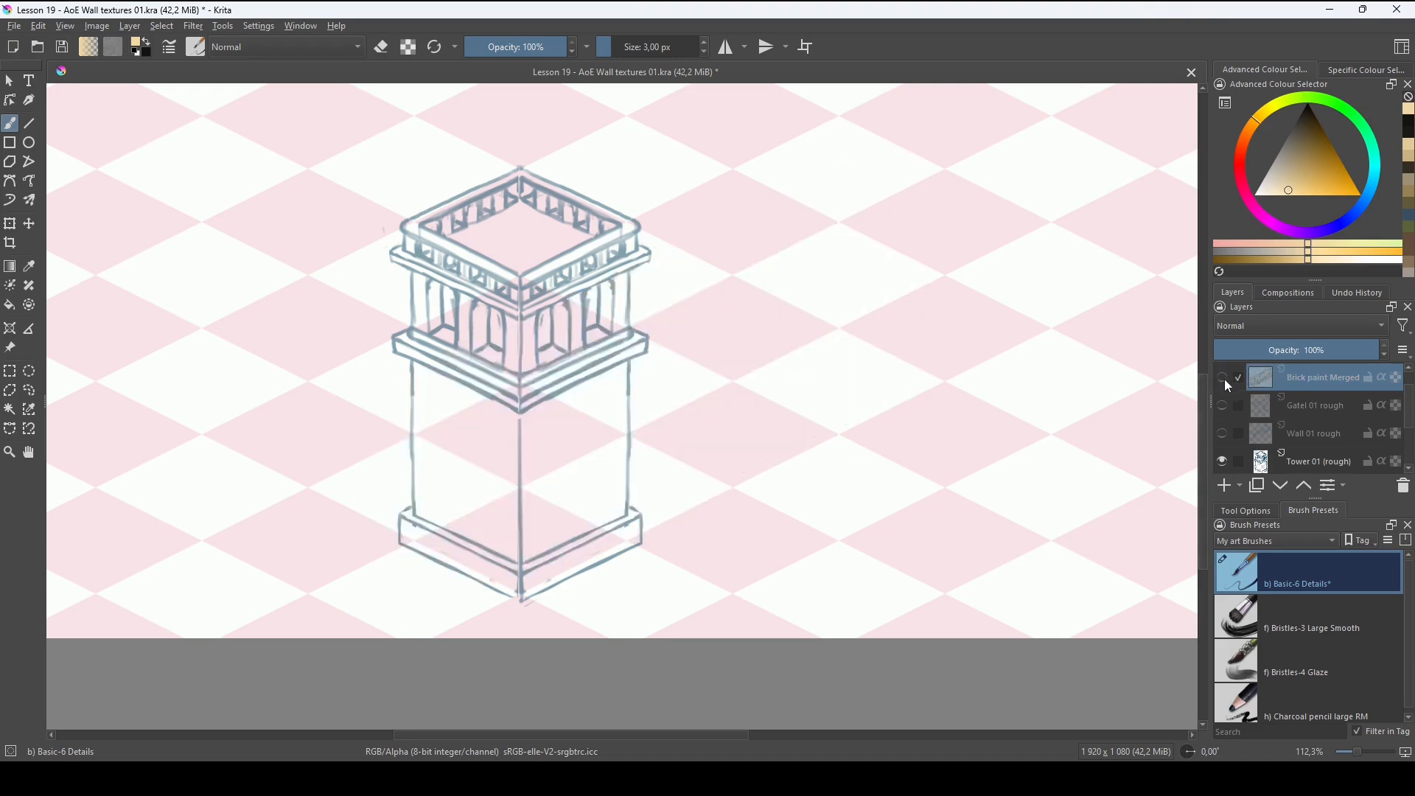
{"action": "left_click", "coordinate": [1225, 379]}
{"action": "left_click", "coordinate": [1226, 378]}
{"action": "left_click", "coordinate": [1226, 380]}
{"action": "left_click", "coordinate": [1225, 379]}
{"action": "left_click", "coordinate": [1223, 378]}
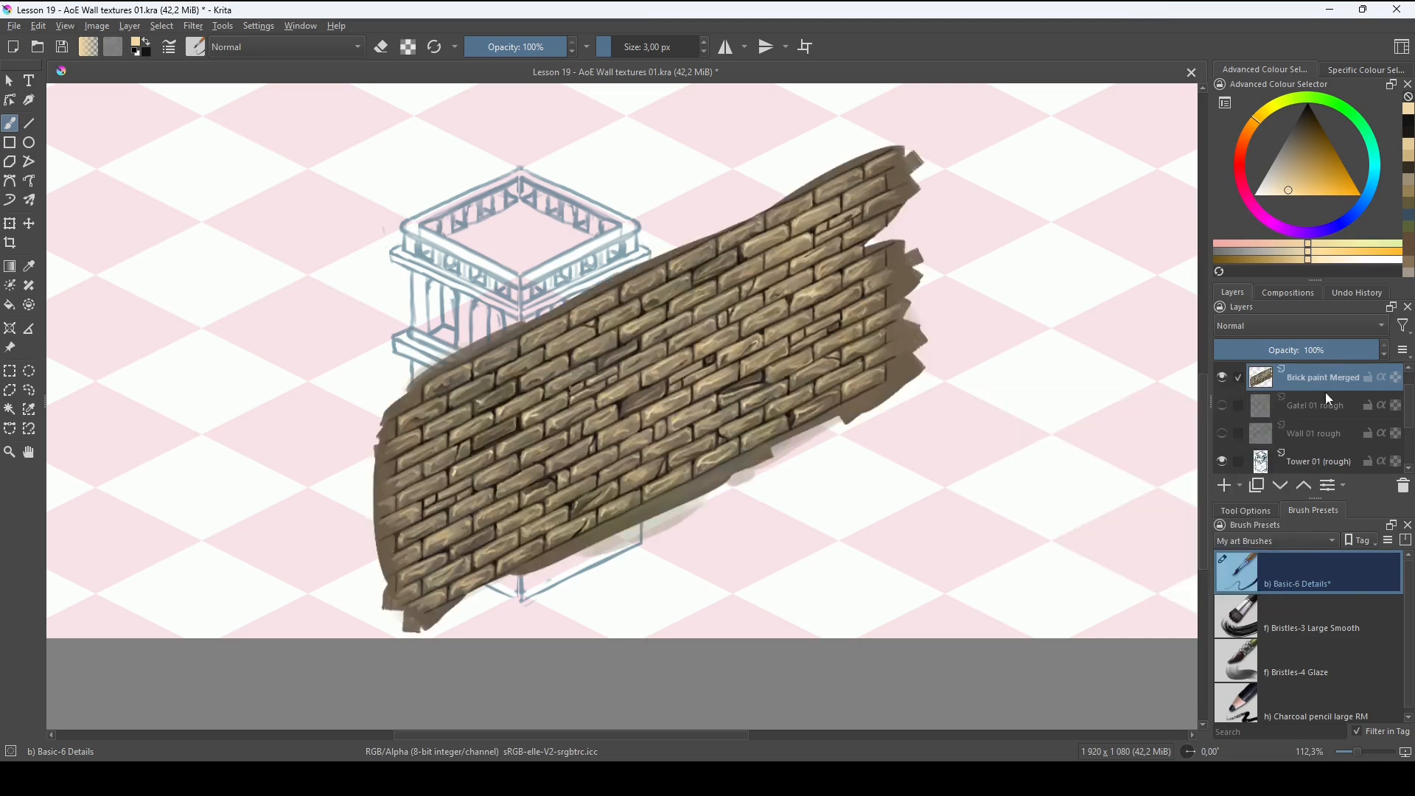
Add a transparency mask to the merged brick layer and invert it to black so the bricks are fully masked.
{"action": "mouse_move", "coordinate": [1317, 377]}
{"action": "left_click", "coordinate": [1241, 484]}
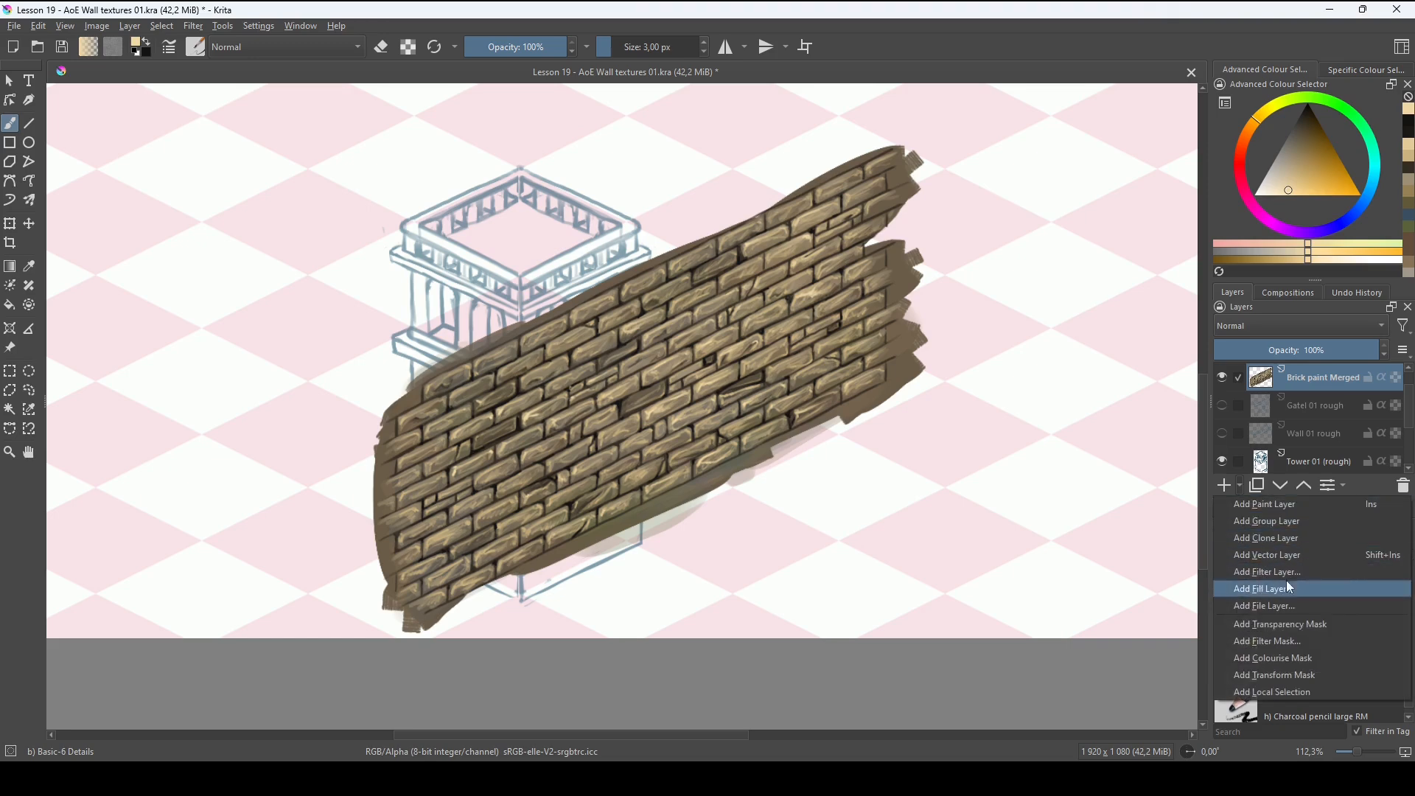
{"action": "left_click", "coordinate": [1268, 625]}
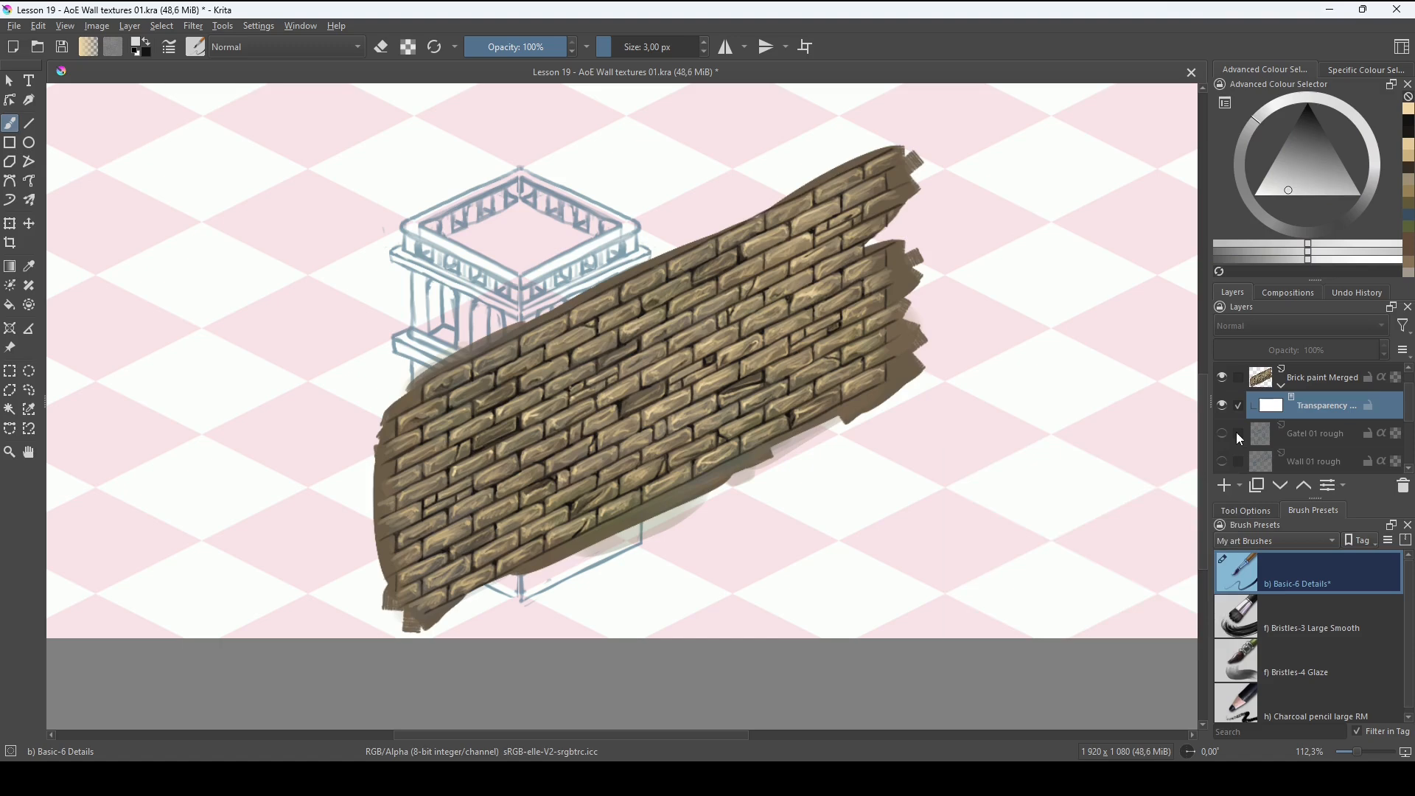
{"action": "key", "text": "ctrl+i"}
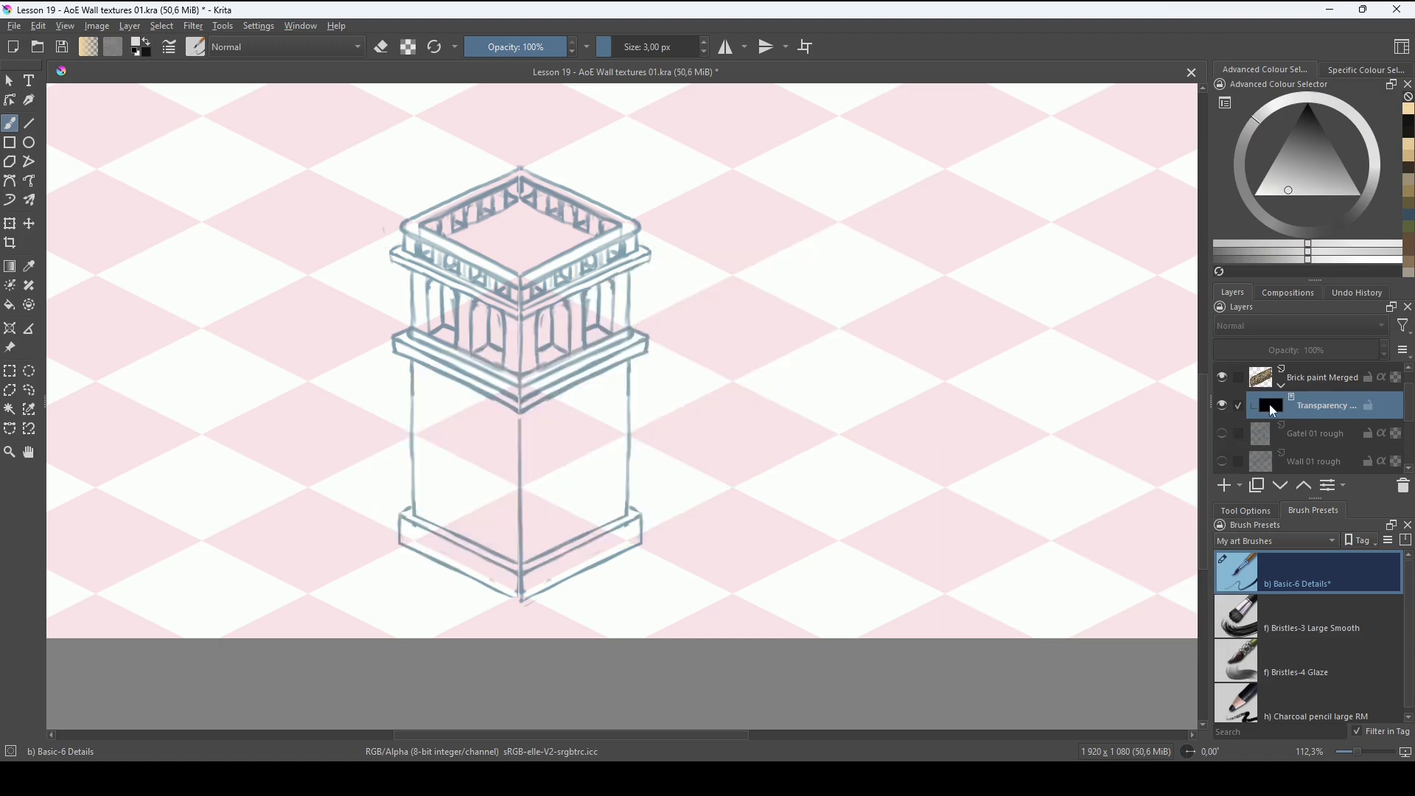
Invert the brick layer's transparency mask to white and turn it back to solid black.
{"action": "mouse_move", "coordinate": [1265, 436]}
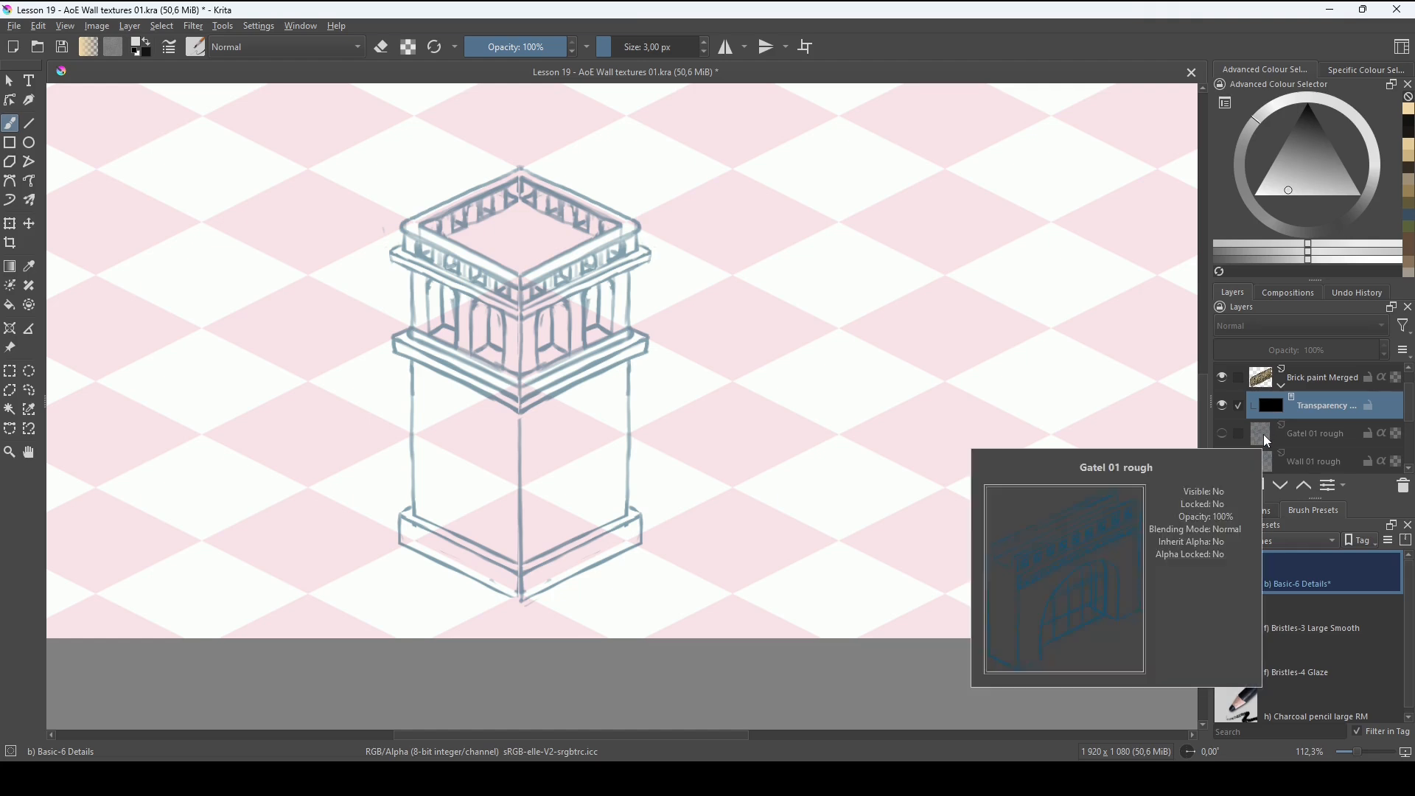
{"action": "key", "text": "ctrl+i"}
{"action": "key", "text": "ctrl+i"}
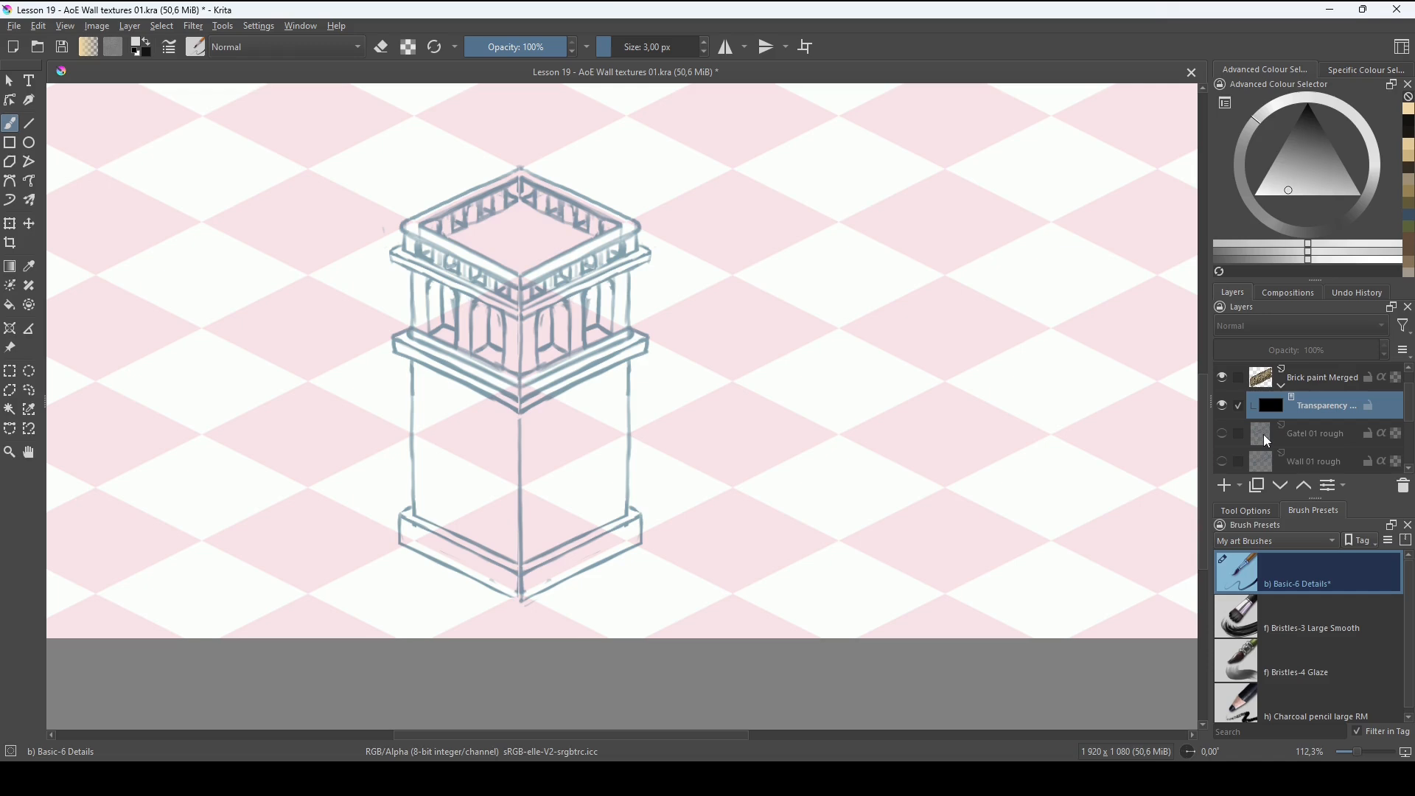
{"action": "key", "text": "ctrl+i"}
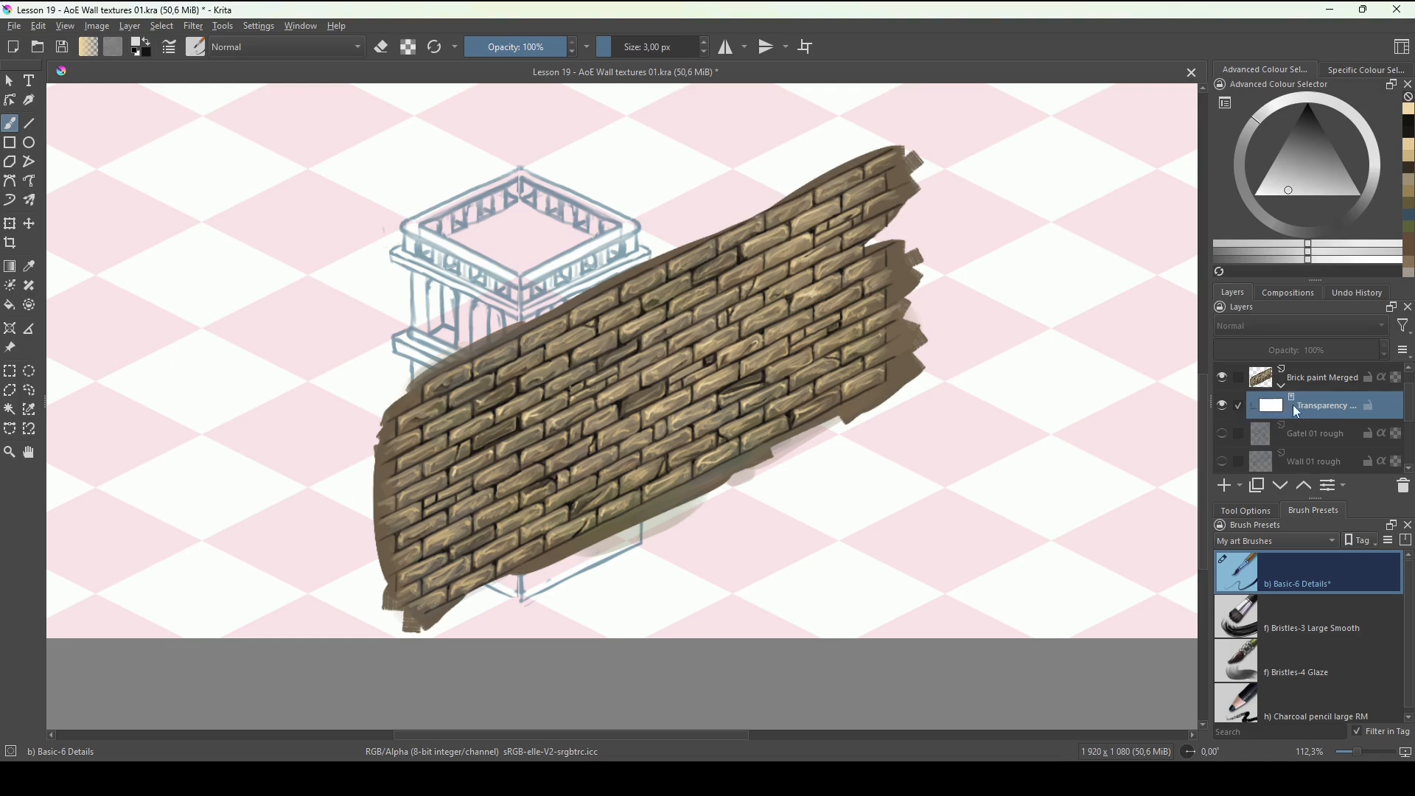
{"action": "key", "text": "Delete"}
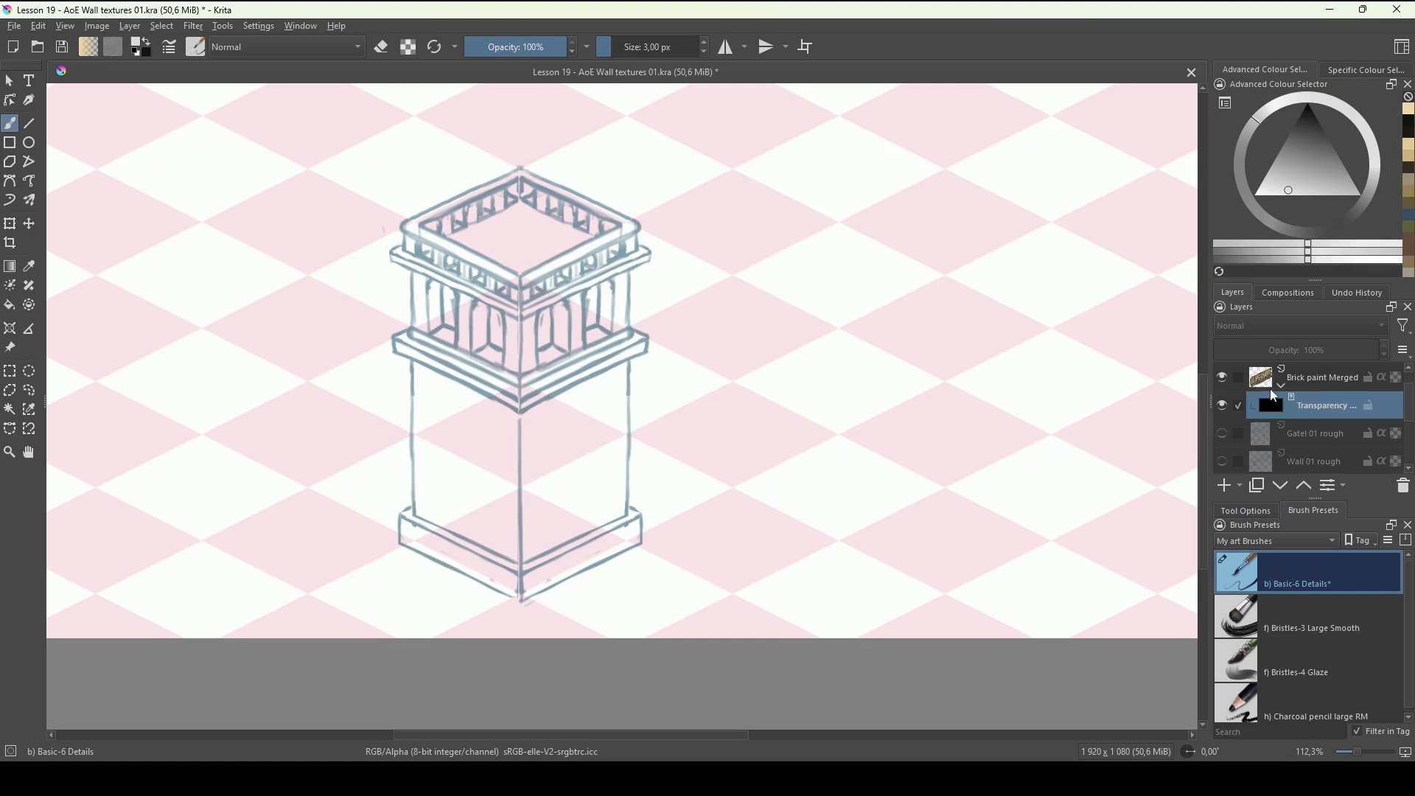
Paint a few thin white test strokes on the transparency mask to reveal bricks on the tower shaft's right face.
{"action": "scroll", "coordinate": [647, 529], "scroll_direction": "up", "scroll_amount": 5}
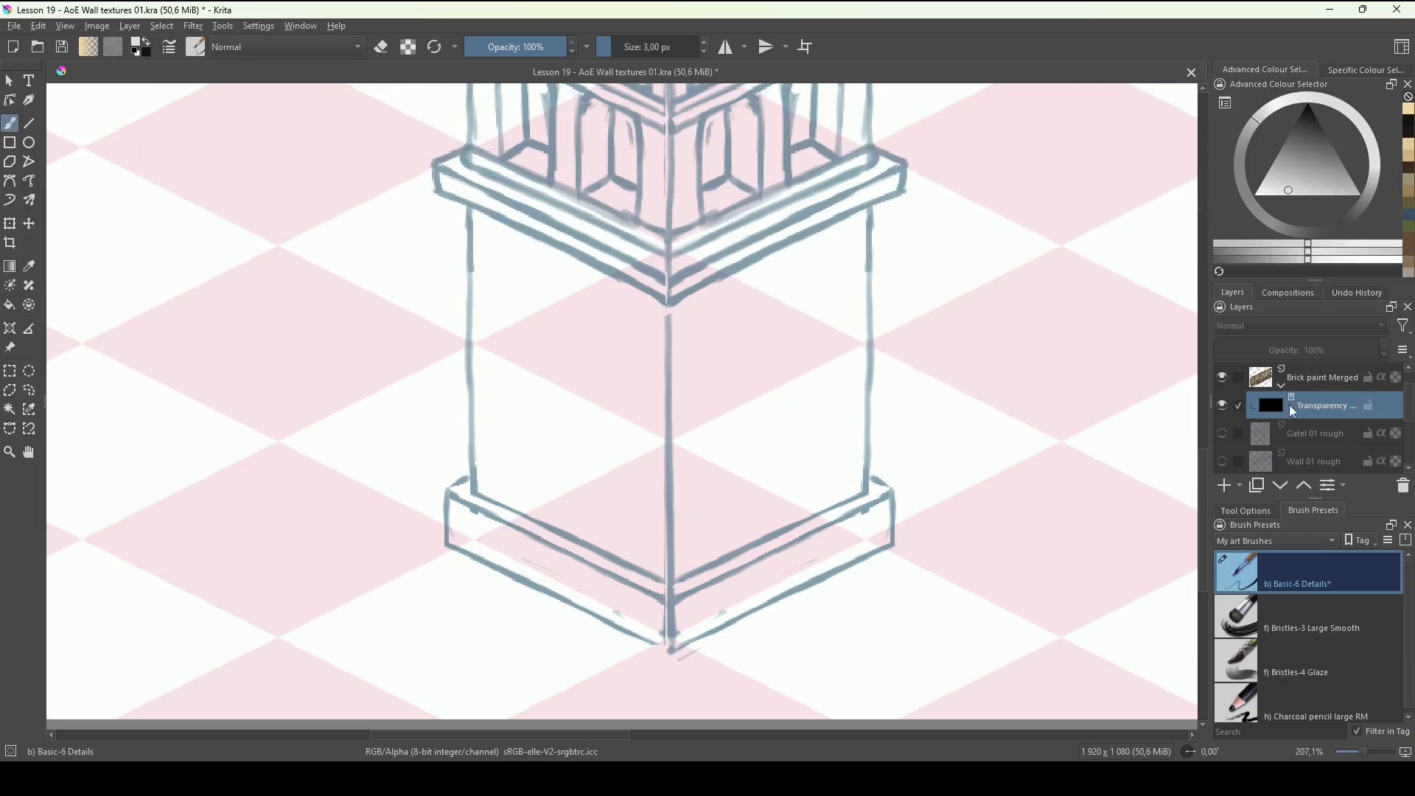
{"action": "left_click_drag", "start_coordinate": [730, 312], "coordinate": [725, 429]}
{"action": "left_click_drag", "start_coordinate": [1291, 196], "coordinate": [1231, 220]}
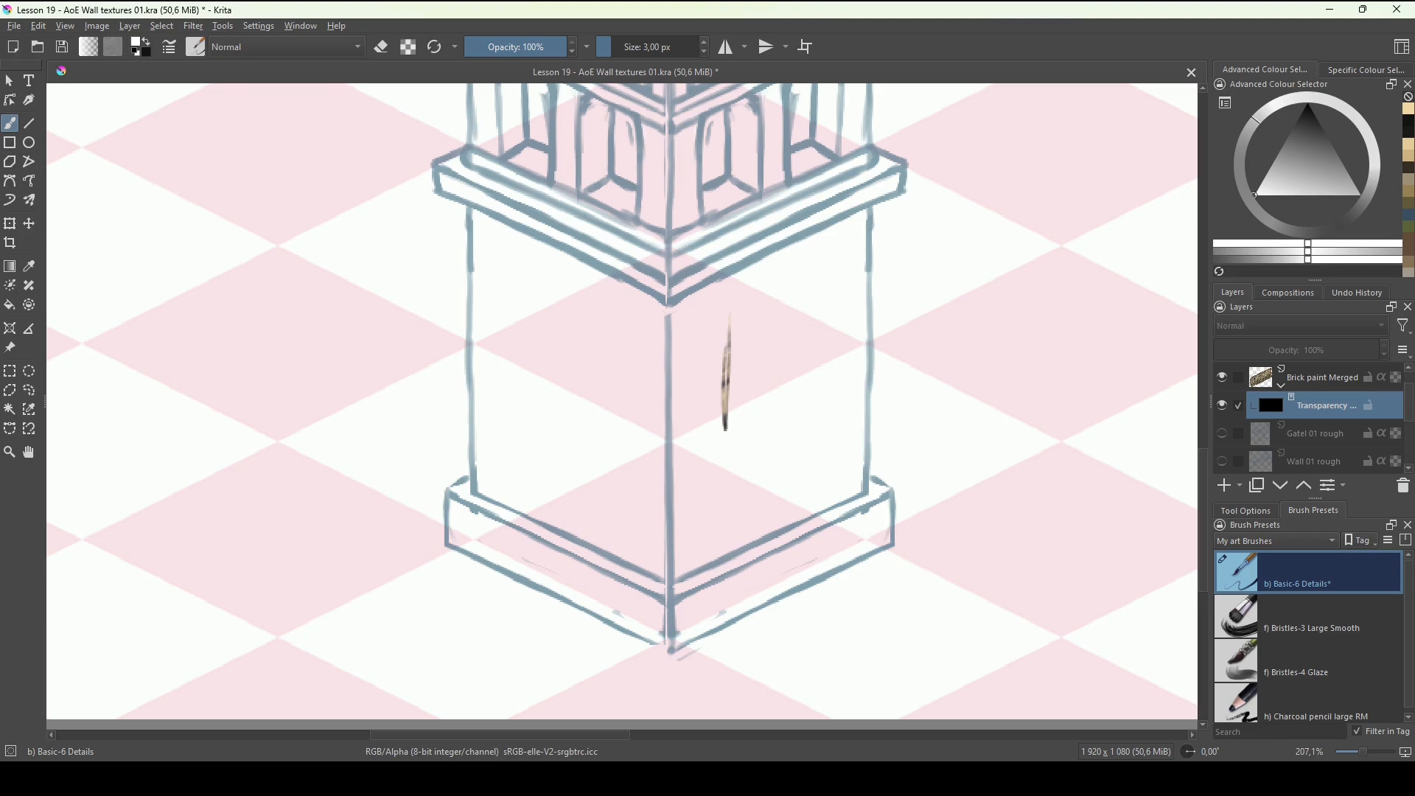
{"action": "left_click_drag", "start_coordinate": [741, 329], "coordinate": [728, 421]}
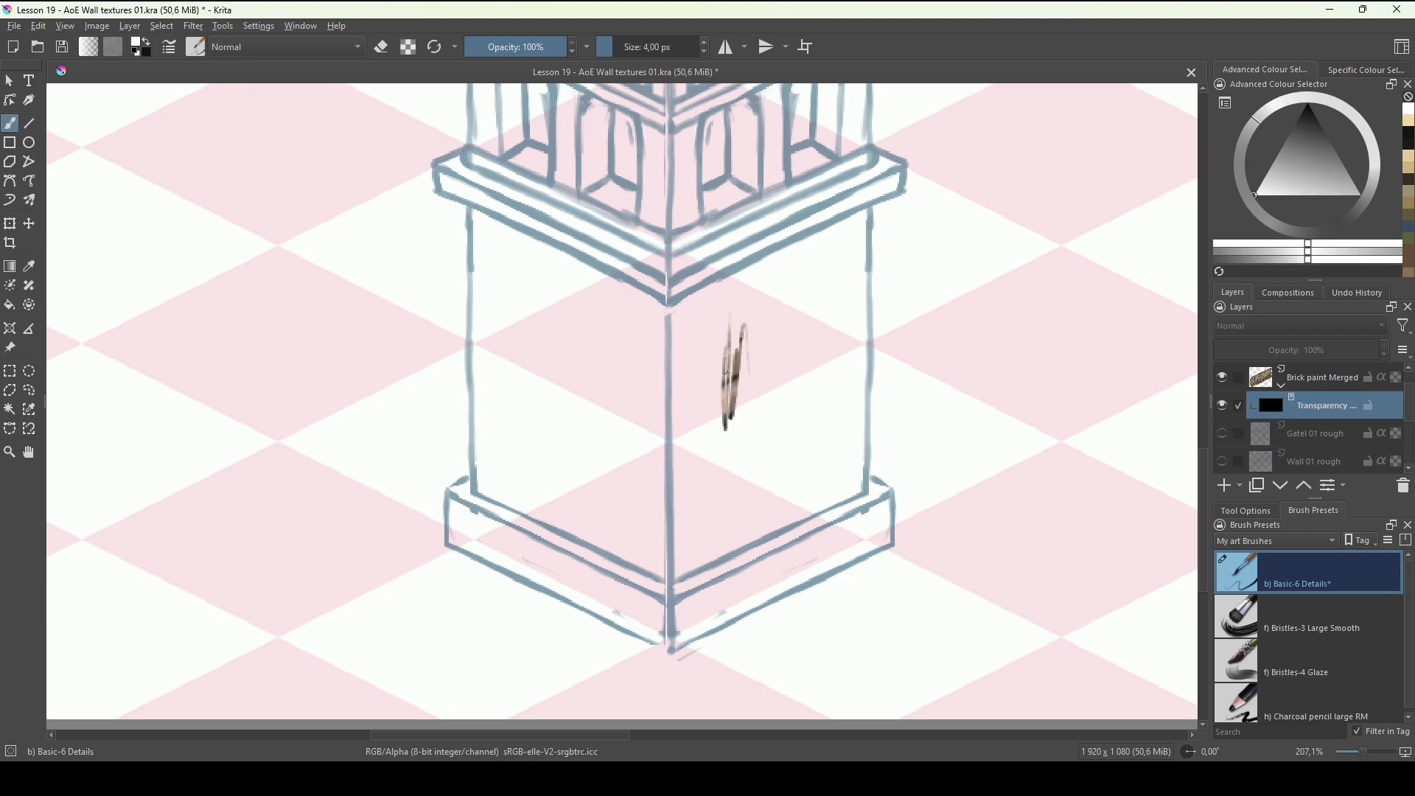
Enlarge the brush to 12.12 px and paint the mask to reveal bricks across the shaft's right face, tidying its left edge and bottom corner.
{"action": "key", "text": "bracketright"}
{"action": "key", "text": "bracketright"}
{"action": "key", "text": "bracketright"}
{"action": "key", "text": "bracketright"}
{"action": "key", "text": "bracketright"}
{"action": "key", "text": "bracketright"}
{"action": "key", "text": "bracketright"}
{"action": "key", "text": "bracketright"}
{"action": "key", "text": "bracketright"}
{"action": "key", "text": "bracketright"}
{"action": "key", "text": "bracketright"}
{"action": "mouse_move", "coordinate": [737, 337]}
{"action": "left_mouse_down"}
{"action": "mouse_move", "coordinate": [721, 512]}
{"action": "mouse_move", "coordinate": [702, 329]}
{"action": "mouse_move", "coordinate": [686, 299]}
{"action": "mouse_move", "coordinate": [851, 224]}
{"action": "mouse_move", "coordinate": [674, 317]}
{"action": "mouse_move", "coordinate": [682, 406]}
{"action": "mouse_move", "coordinate": [674, 313]}
{"action": "left_mouse_up"}
{"action": "left_click_drag", "start_coordinate": [675, 313], "coordinate": [685, 472]}
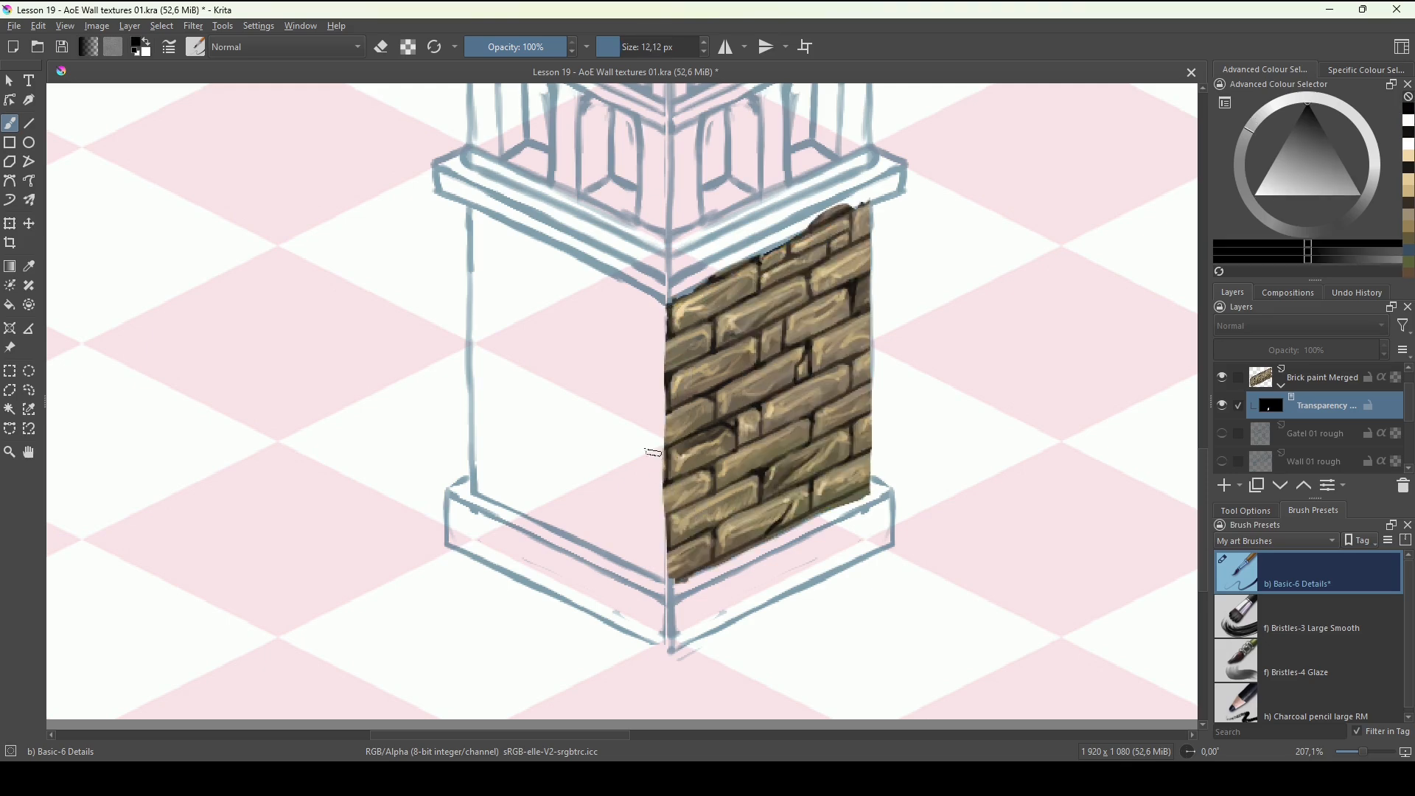
{"action": "key", "text": "x"}
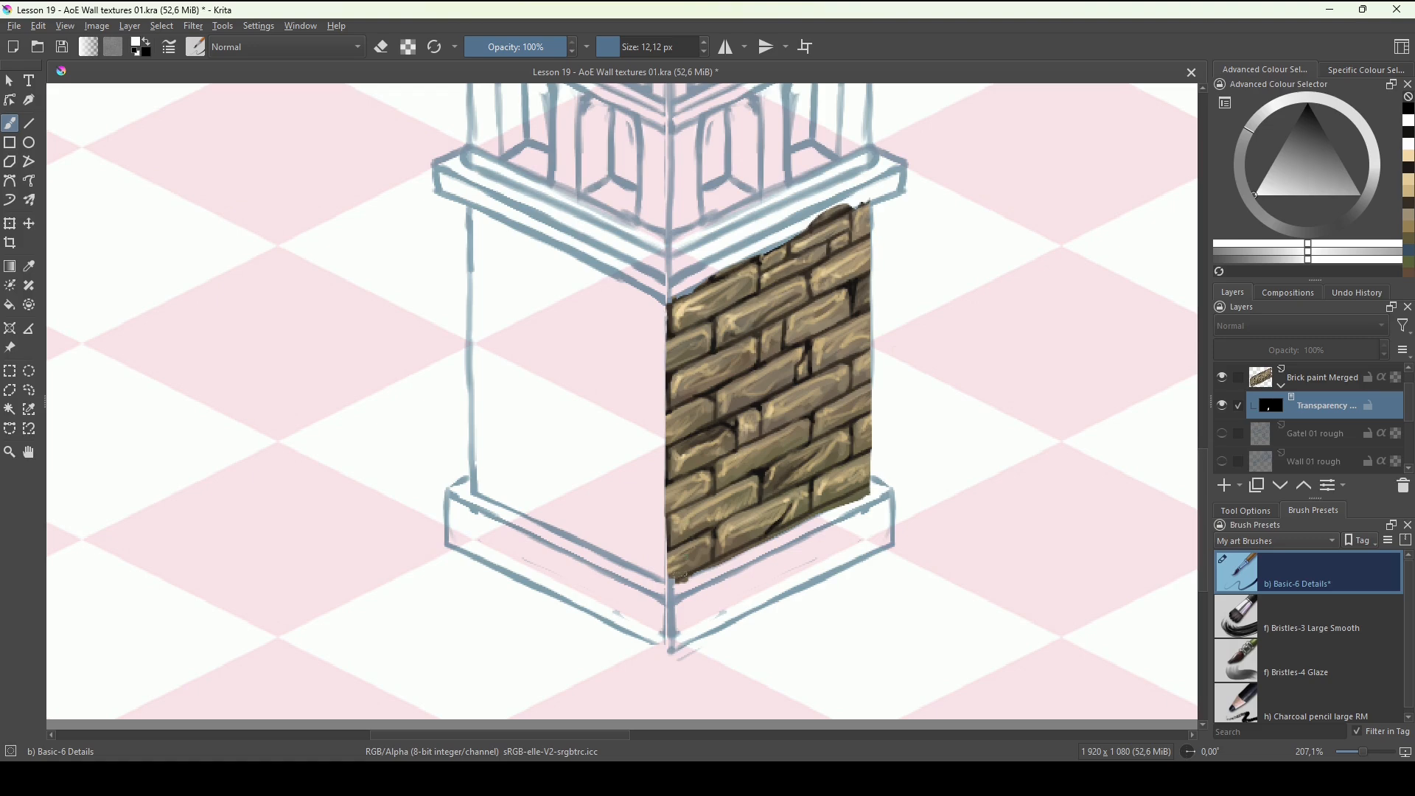
{"action": "left_click_drag", "start_coordinate": [679, 578], "coordinate": [675, 586]}
{"action": "left_click", "coordinate": [1313, 380]}
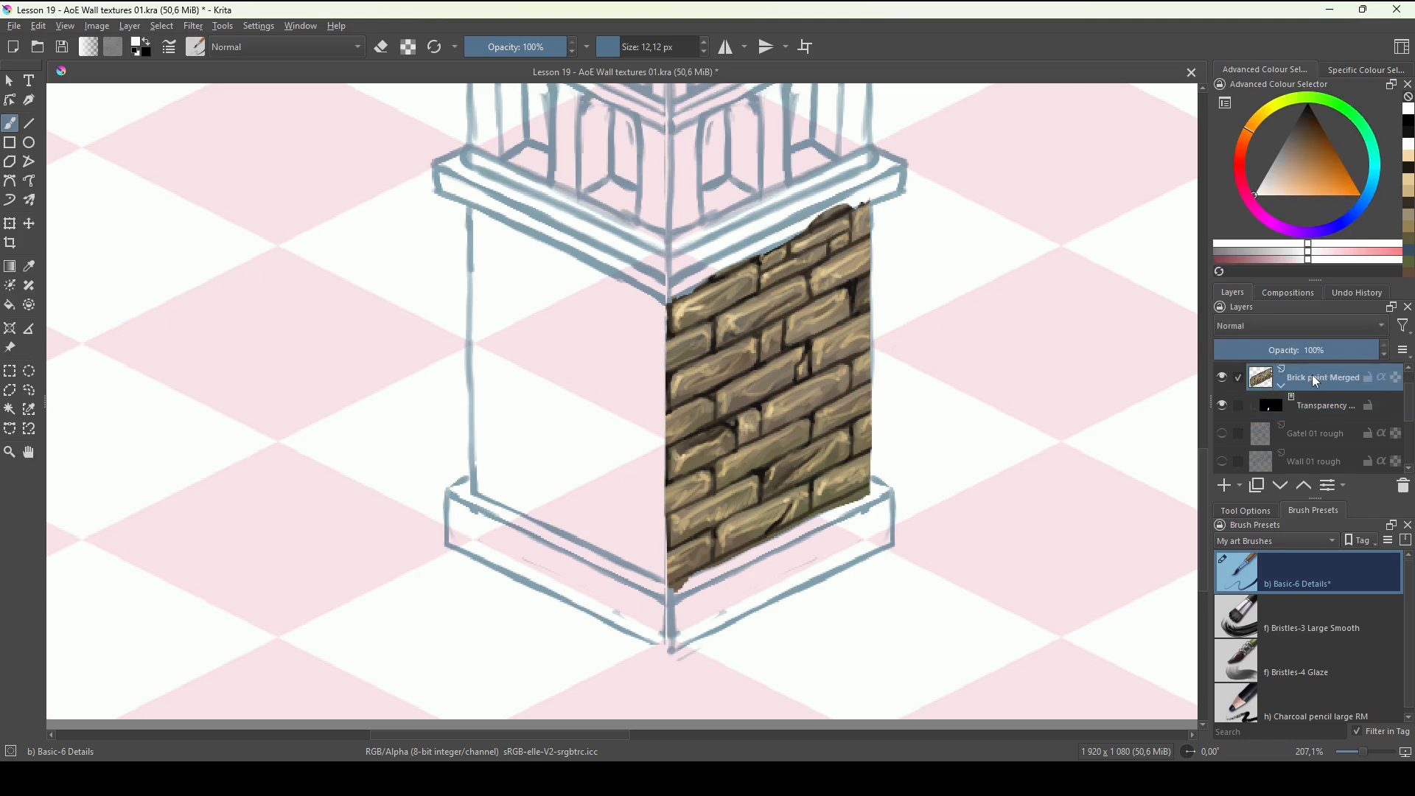
{"action": "right_click", "coordinate": [1312, 376]}
{"action": "left_click", "coordinate": [1315, 367]}
{"action": "mouse_move", "coordinate": [1273, 392]}
{"action": "left_click", "coordinate": [1240, 410]}
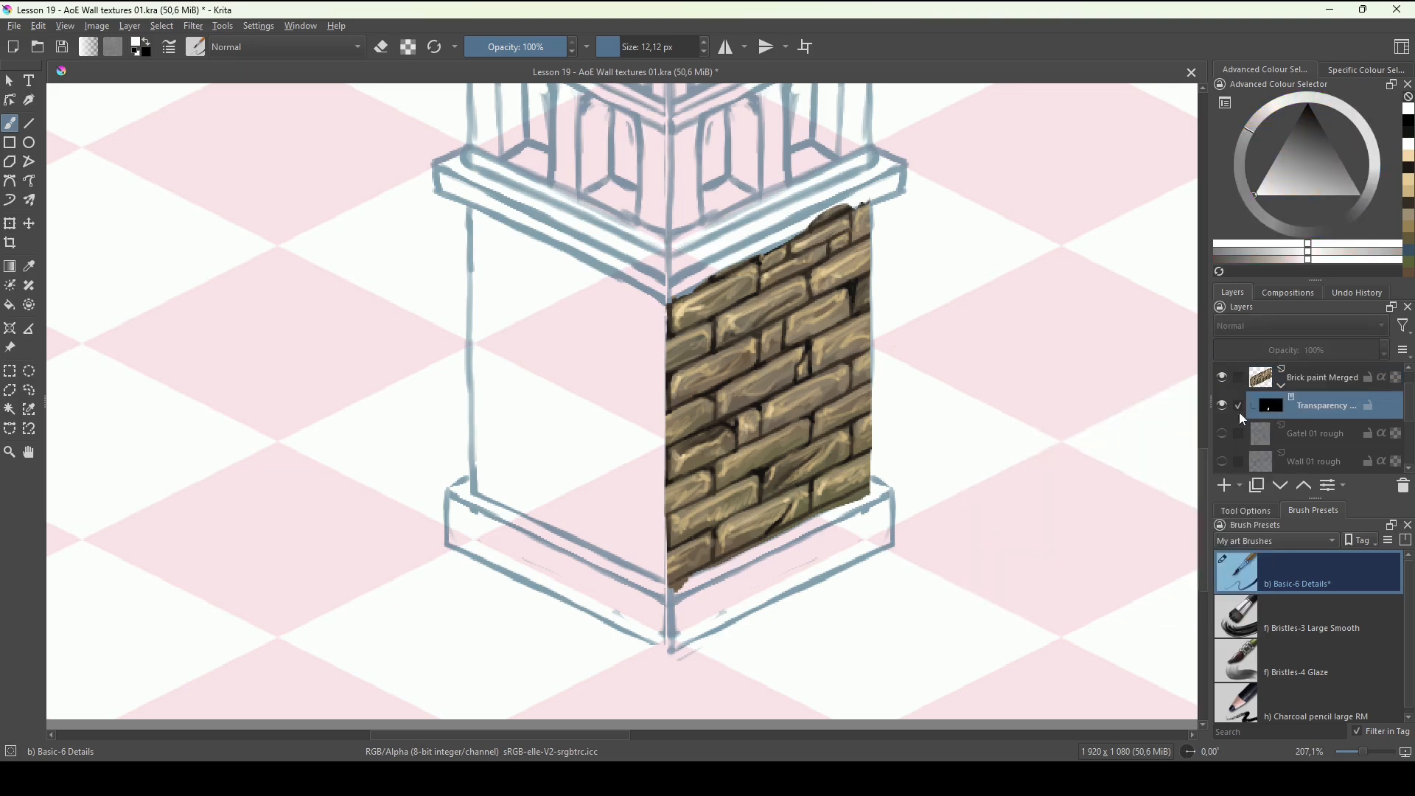
Touch up the mask along the top and right edges of the revealed brick wall, undoing the last stroke.
{"action": "key", "text": "x"}
{"action": "mouse_move", "coordinate": [765, 252]}
{"action": "left_mouse_down"}
{"action": "mouse_move", "coordinate": [792, 239]}
{"action": "mouse_move", "coordinate": [688, 287]}
{"action": "mouse_move", "coordinate": [722, 270]}
{"action": "left_mouse_up"}
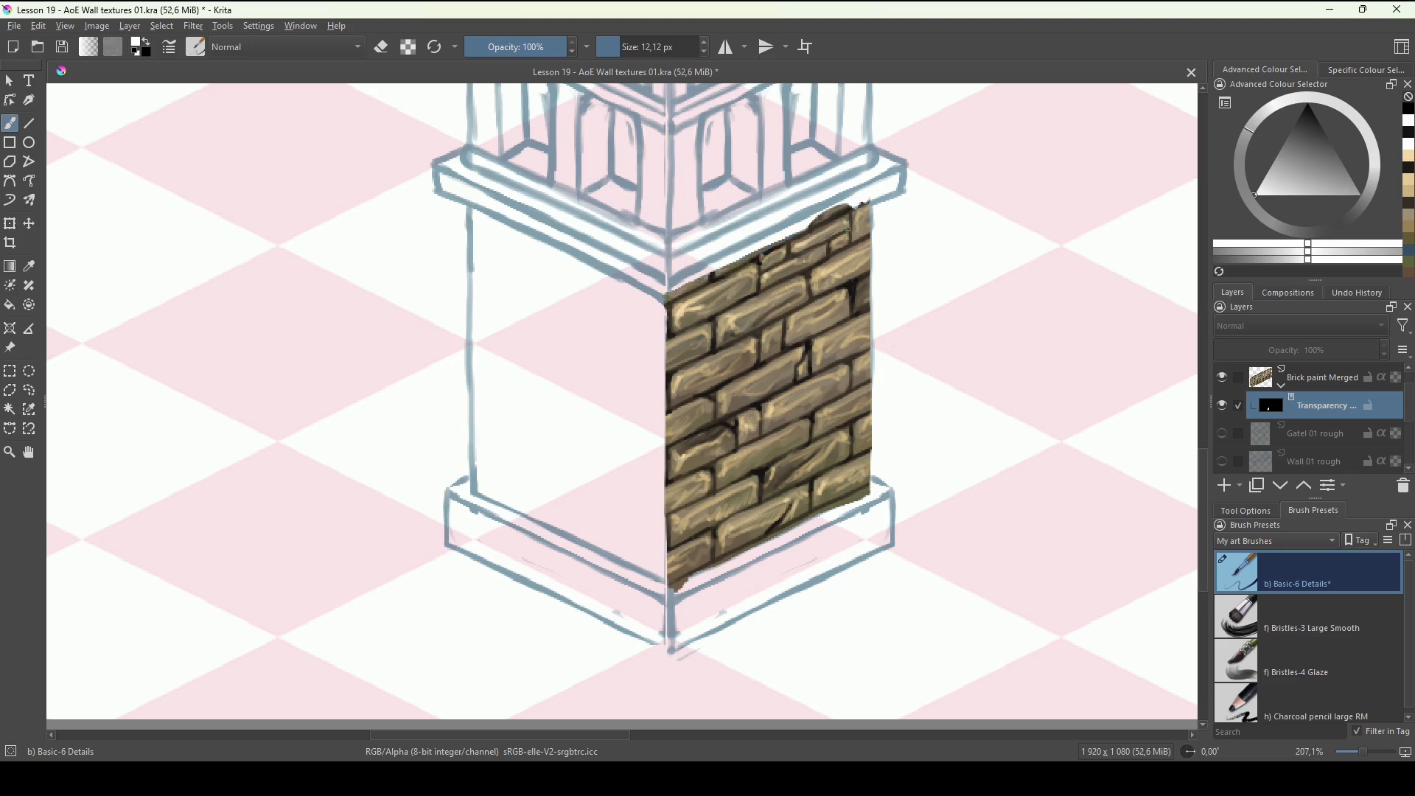
{"action": "left_click_drag", "start_coordinate": [858, 202], "coordinate": [873, 400]}
{"action": "mouse_move", "coordinate": [878, 264]}
{"action": "left_mouse_down"}
{"action": "mouse_move", "coordinate": [863, 342]}
{"action": "mouse_move", "coordinate": [874, 301]}
{"action": "mouse_move", "coordinate": [876, 343]}
{"action": "left_mouse_up"}
{"action": "key", "text": "ctrl+z"}
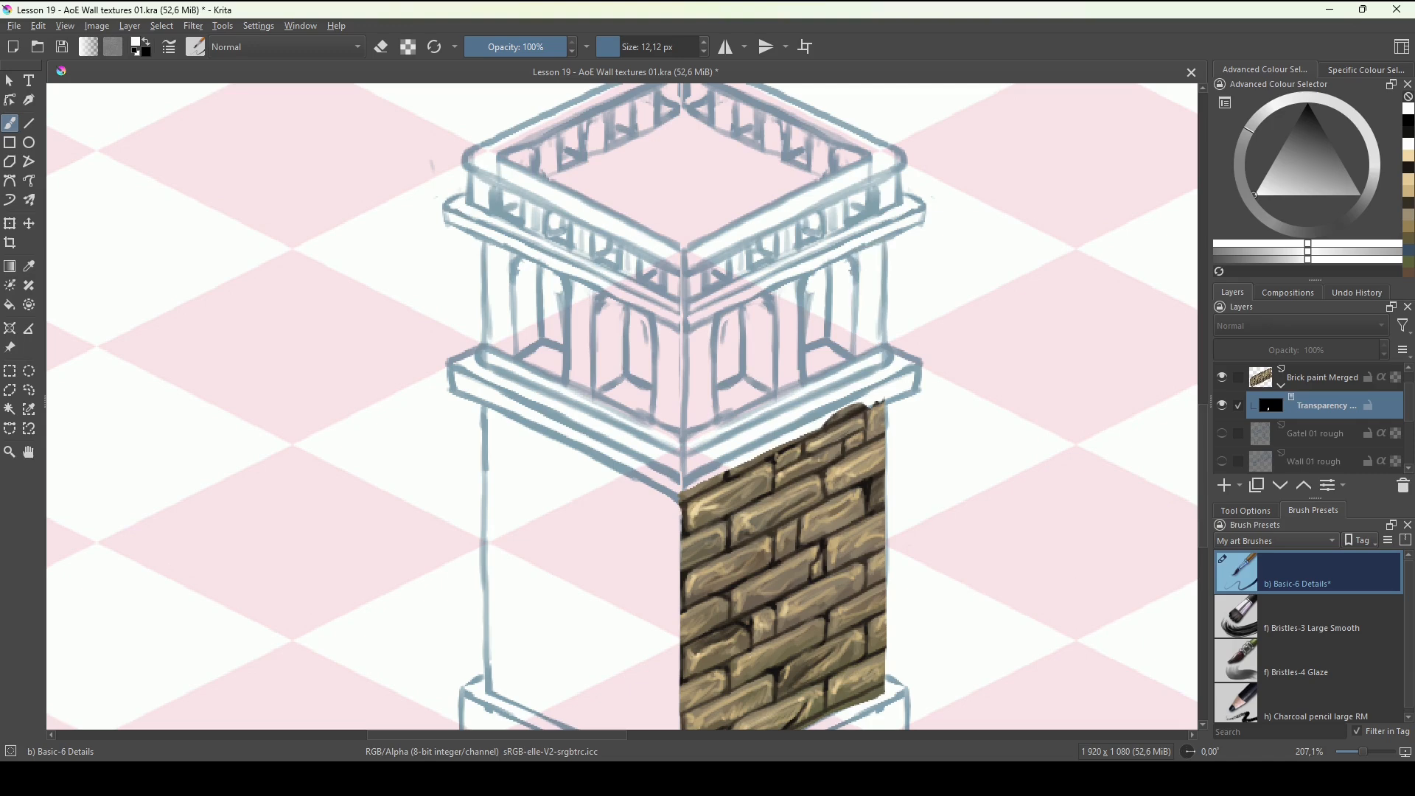
Duplicate the Brick paint Merged layer with its mask and move the copy up over the tower's arched storey.
{"action": "left_click", "coordinate": [1311, 380]}
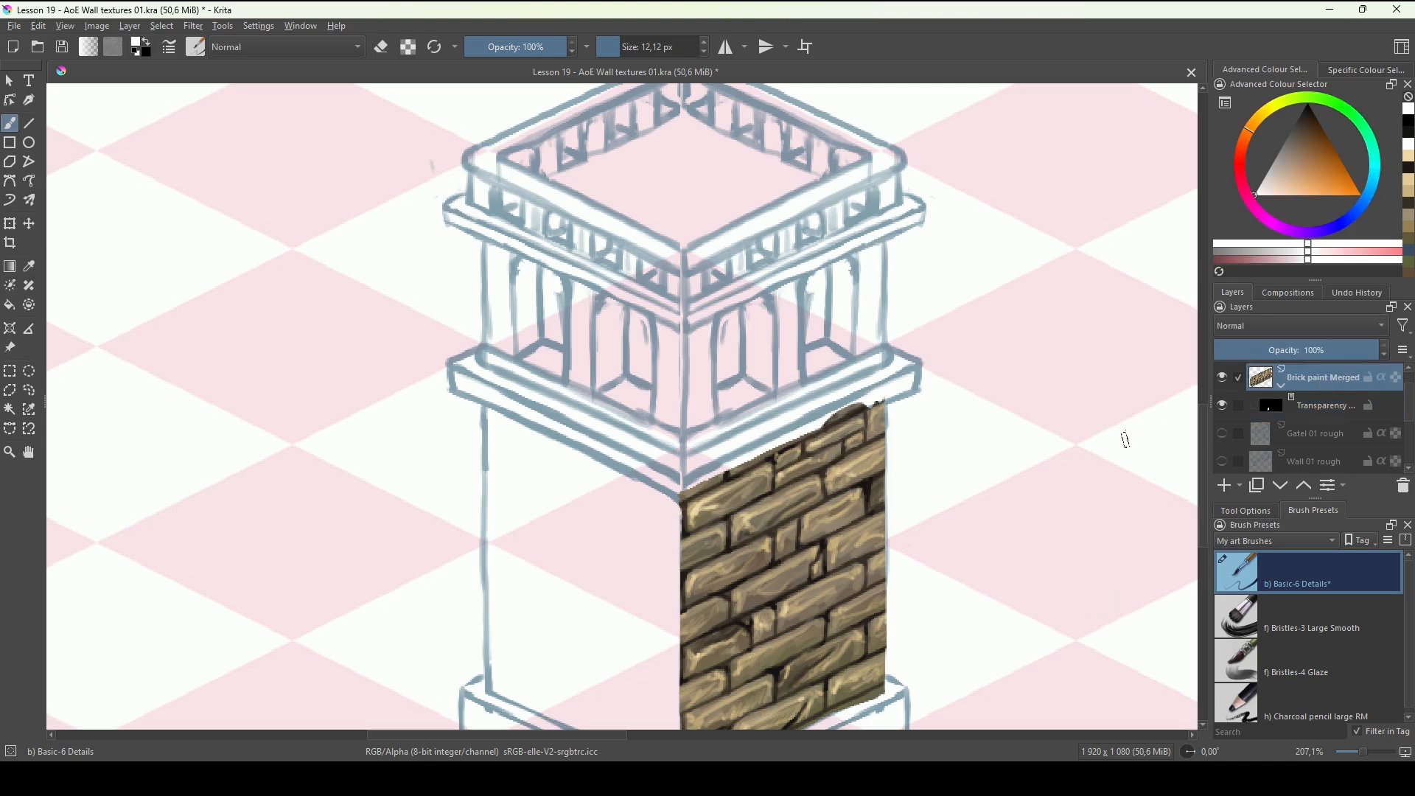
{"action": "key", "text": "ctrl+j"}
{"action": "key", "text": "t"}
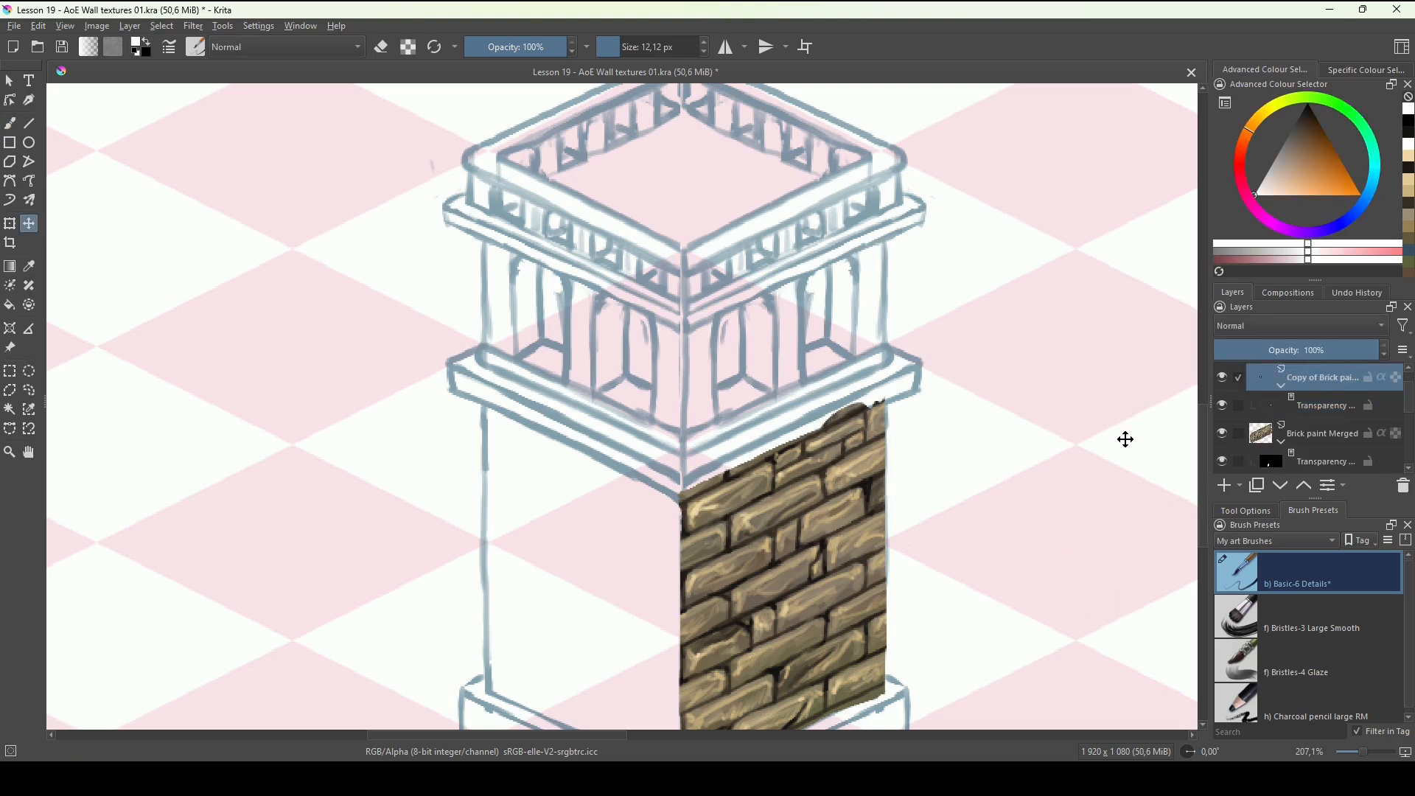
{"action": "left_click_drag", "start_coordinate": [806, 543], "coordinate": [808, 319]}
Lasso the revealed area on the copy's transparency mask, clear it to black and remove the selection.
{"action": "left_click", "coordinate": [1299, 398]}
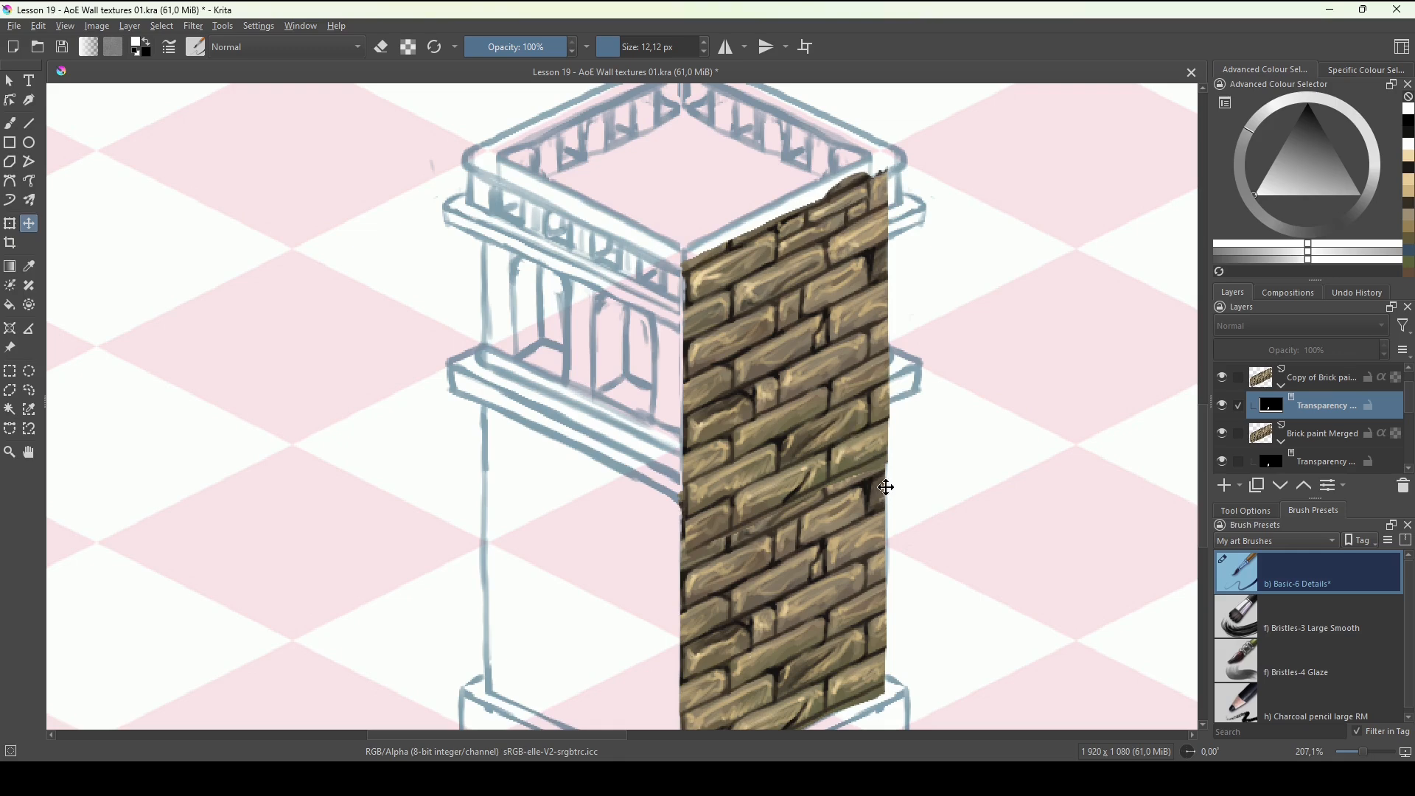
{"action": "key", "text": "l"}
{"action": "mouse_move", "coordinate": [870, 156]}
{"action": "left_mouse_down"}
{"action": "mouse_move", "coordinate": [506, 451]}
{"action": "mouse_move", "coordinate": [1015, 271]}
{"action": "mouse_move", "coordinate": [893, 129]}
{"action": "left_mouse_up"}
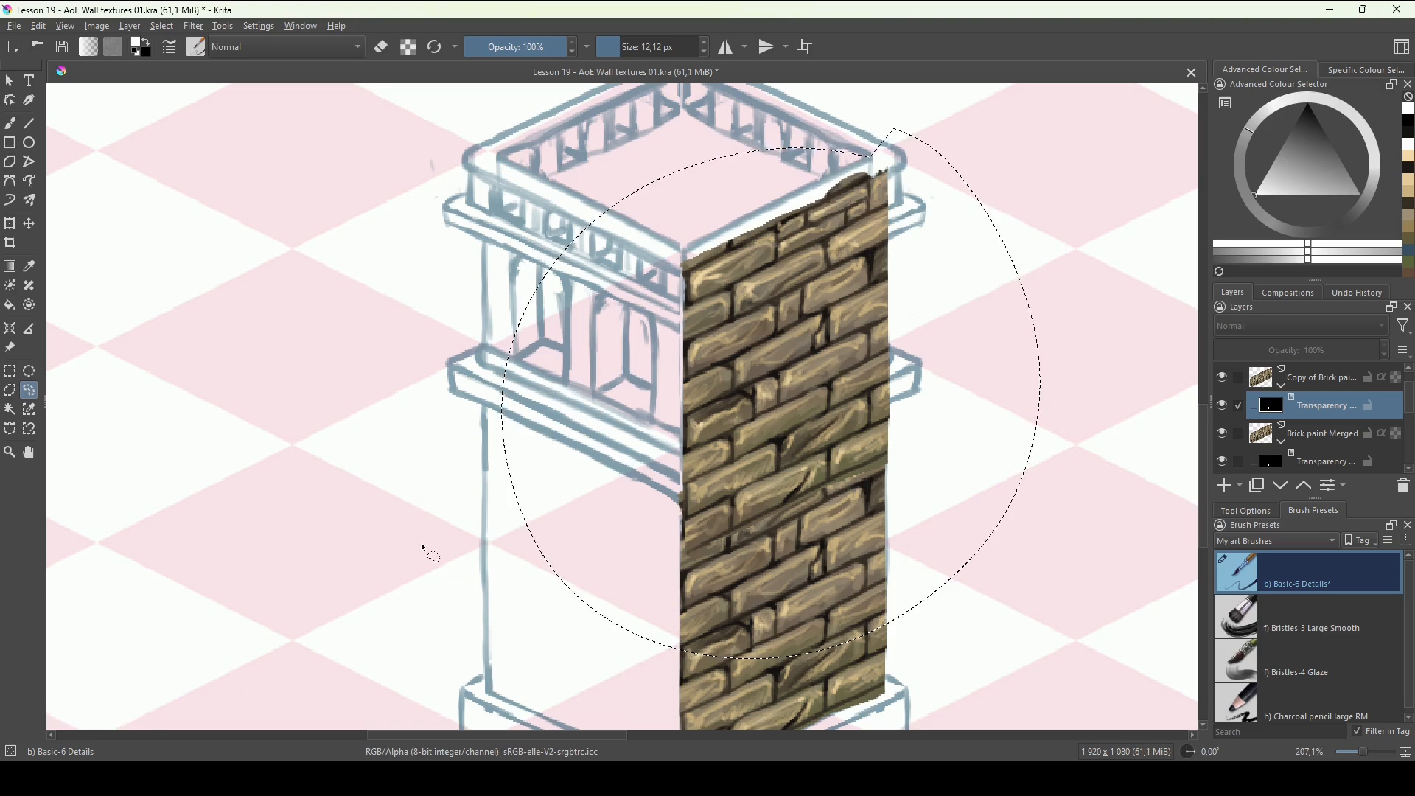
{"action": "key", "text": "Delete"}
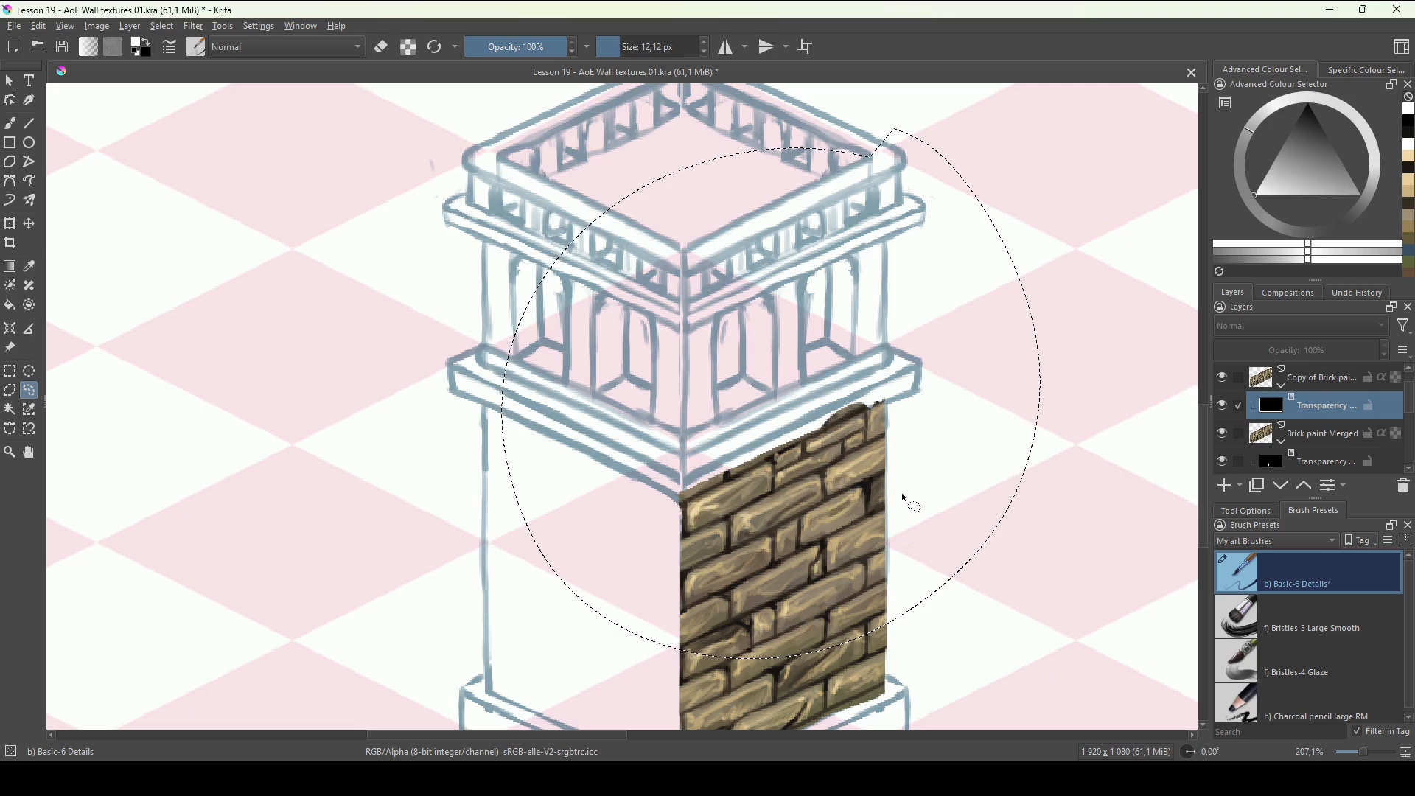
{"action": "key", "text": "ctrl+shift+a"}
Paint the copy's mask to reveal bricks on the arched storey's right-side pillars, trimming the arch edge with black.
{"action": "key", "text": "b"}
{"action": "mouse_move", "coordinate": [861, 265]}
{"action": "left_mouse_down"}
{"action": "mouse_move", "coordinate": [864, 309]}
{"action": "mouse_move", "coordinate": [869, 250]}
{"action": "mouse_move", "coordinate": [871, 346]}
{"action": "mouse_move", "coordinate": [855, 361]}
{"action": "mouse_move", "coordinate": [857, 247]}
{"action": "mouse_move", "coordinate": [851, 287]}
{"action": "mouse_move", "coordinate": [875, 228]}
{"action": "mouse_move", "coordinate": [877, 347]}
{"action": "mouse_move", "coordinate": [870, 324]}
{"action": "left_mouse_up"}
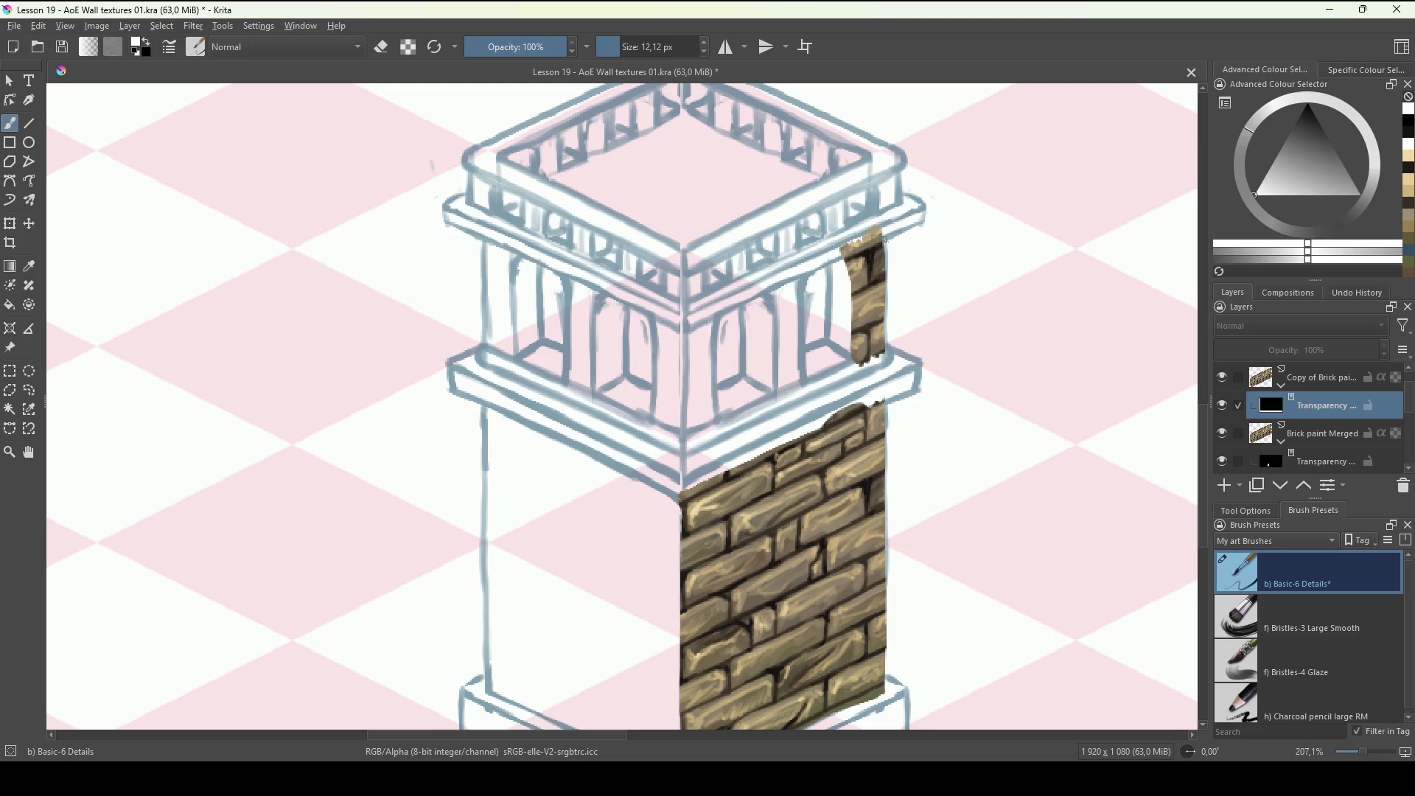
{"action": "left_click_drag", "start_coordinate": [886, 239], "coordinate": [884, 223]}
{"action": "mouse_move", "coordinate": [794, 298]}
{"action": "left_mouse_down"}
{"action": "mouse_move", "coordinate": [770, 280]}
{"action": "mouse_move", "coordinate": [810, 247]}
{"action": "mouse_move", "coordinate": [781, 398]}
{"action": "left_mouse_up"}
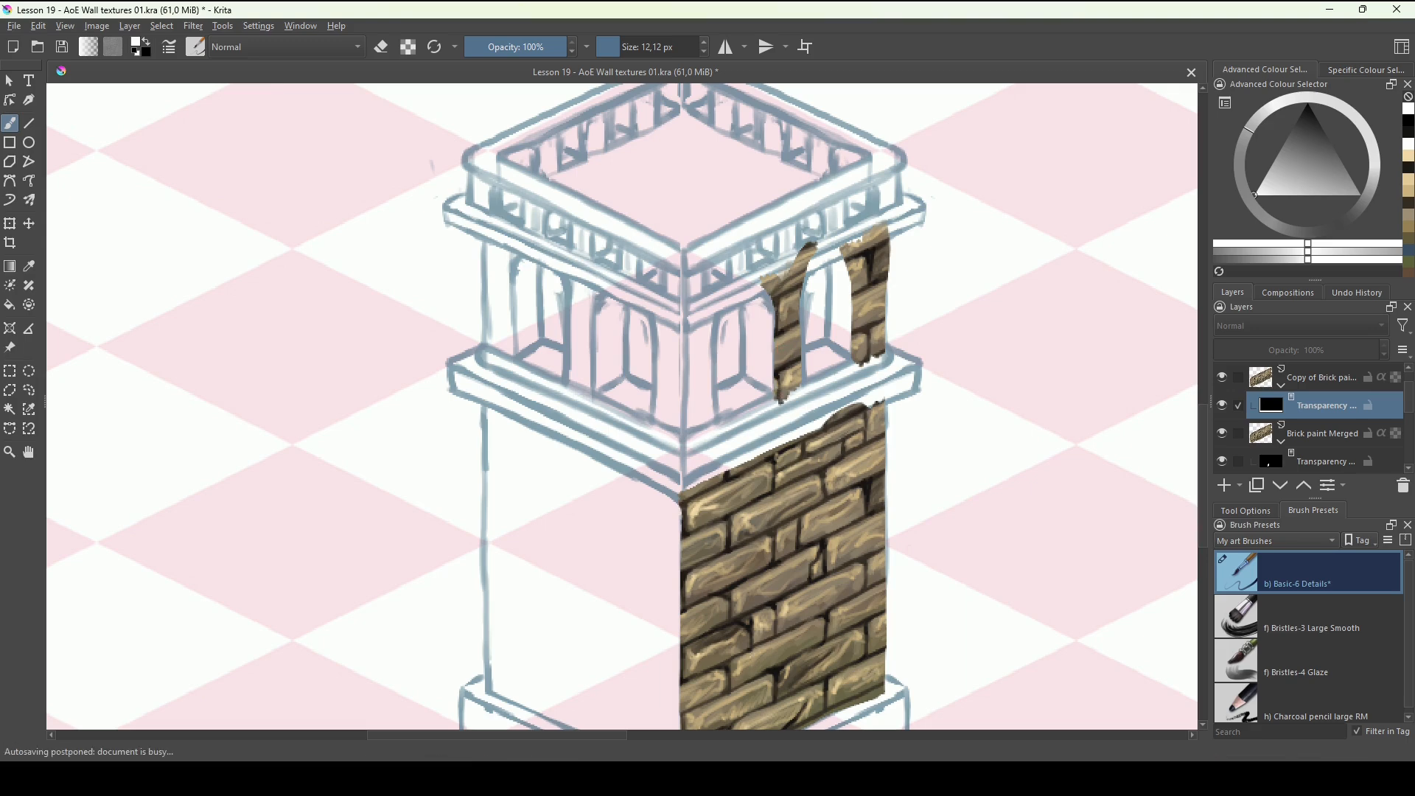
{"action": "mouse_move", "coordinate": [773, 302]}
{"action": "left_mouse_down"}
{"action": "mouse_move", "coordinate": [771, 328]}
{"action": "mouse_move", "coordinate": [795, 286]}
{"action": "mouse_move", "coordinate": [693, 372]}
{"action": "mouse_move", "coordinate": [697, 310]}
{"action": "mouse_move", "coordinate": [693, 438]}
{"action": "left_mouse_up"}
{"action": "left_click_drag", "start_coordinate": [693, 303], "coordinate": [693, 352]}
{"action": "mouse_move", "coordinate": [712, 401]}
{"action": "left_mouse_down"}
{"action": "mouse_move", "coordinate": [714, 289]}
{"action": "mouse_move", "coordinate": [745, 283]}
{"action": "left_mouse_up"}
{"action": "left_click_drag", "start_coordinate": [709, 425], "coordinate": [731, 303]}
{"action": "key", "text": "x"}
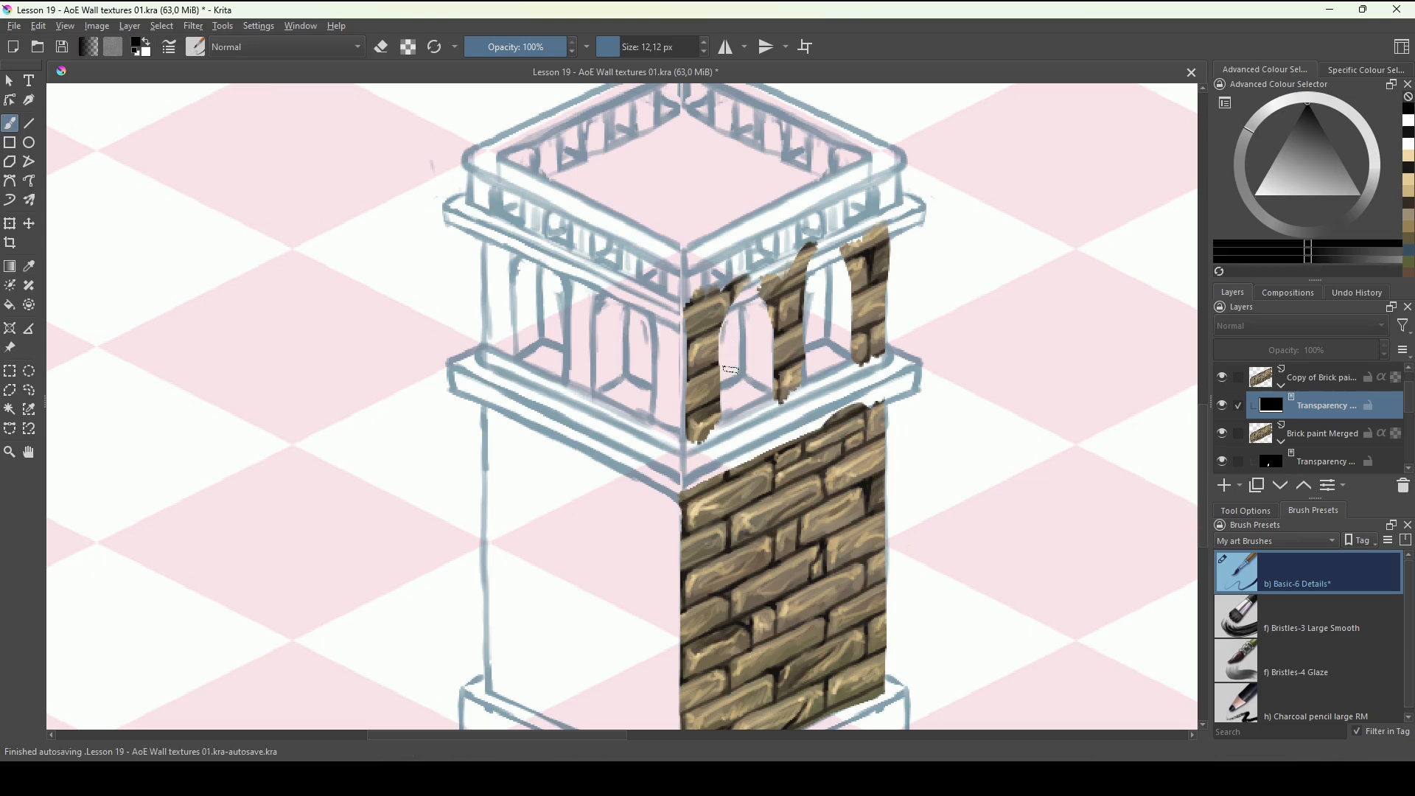
{"action": "mouse_move", "coordinate": [725, 373]}
{"action": "left_mouse_down"}
{"action": "mouse_move", "coordinate": [723, 413]}
{"action": "mouse_move", "coordinate": [726, 316]}
{"action": "left_mouse_up"}
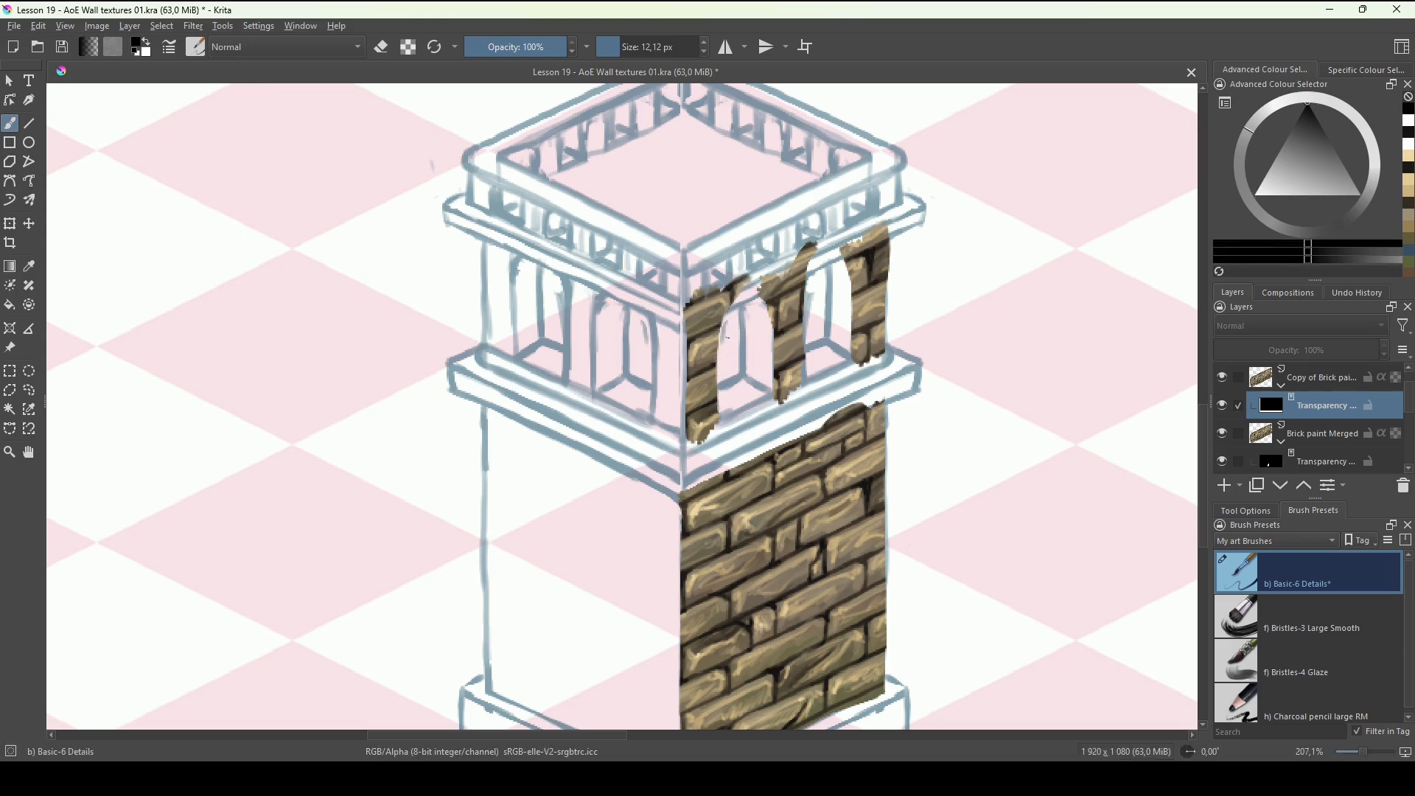
{"action": "key", "text": "x"}
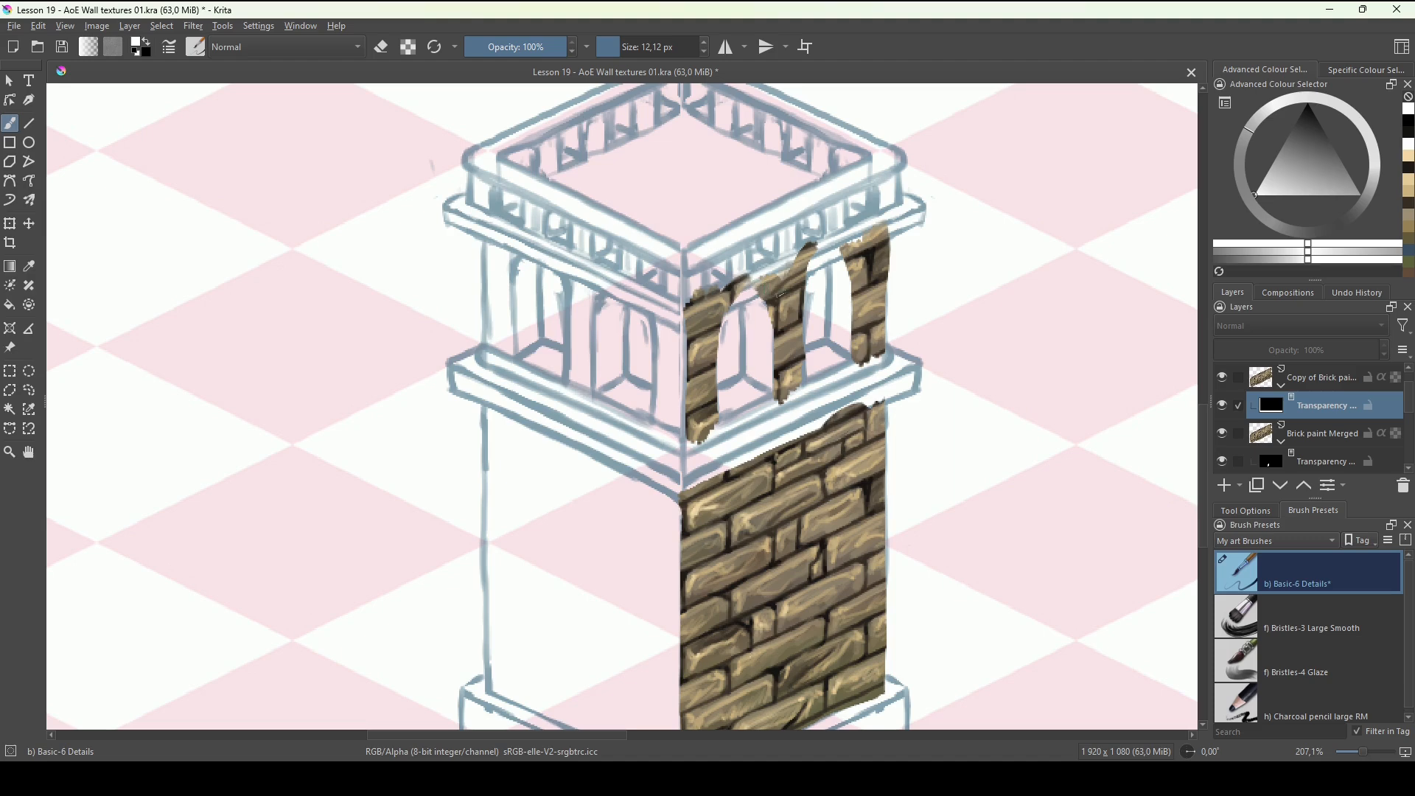
{"action": "left_click_drag", "start_coordinate": [783, 278], "coordinate": [786, 260]}
Duplicate the upper brick copy and delete the duplicate's transparency mask.
{"action": "left_click", "coordinate": [1283, 386]}
{"action": "key", "text": "ctrl+j"}
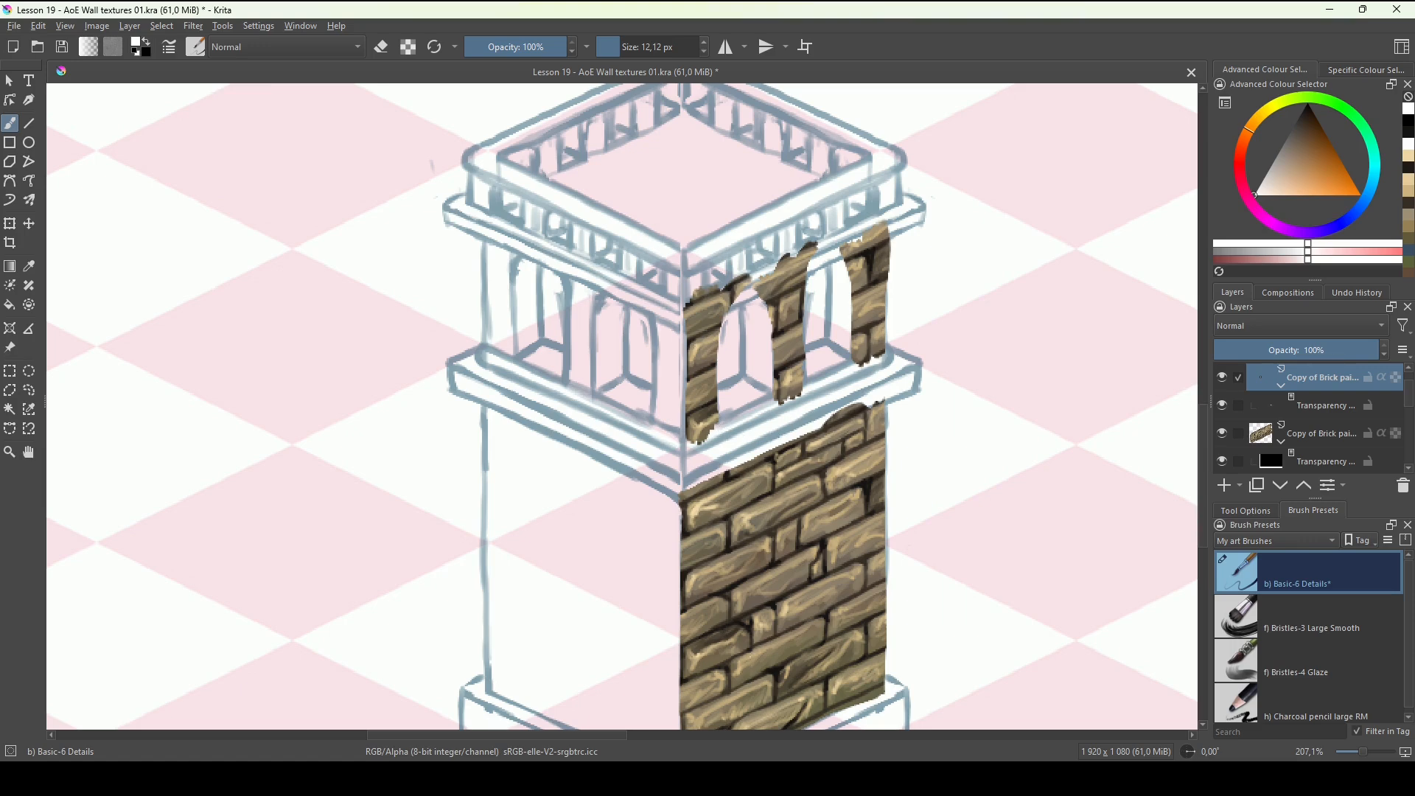
{"action": "left_click", "coordinate": [1315, 407]}
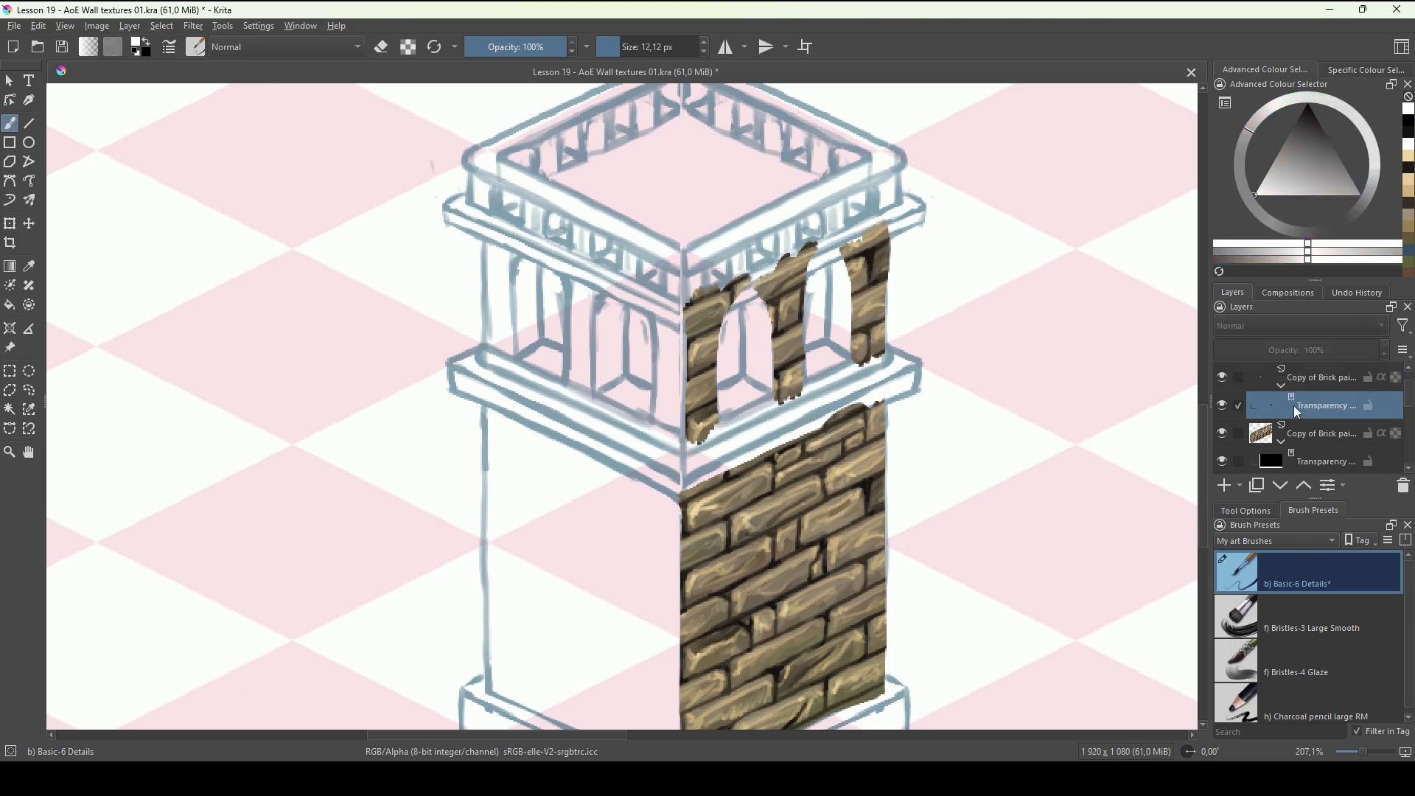
{"action": "right_click", "coordinate": [1334, 410]}
{"action": "left_click", "coordinate": [1175, 407]}
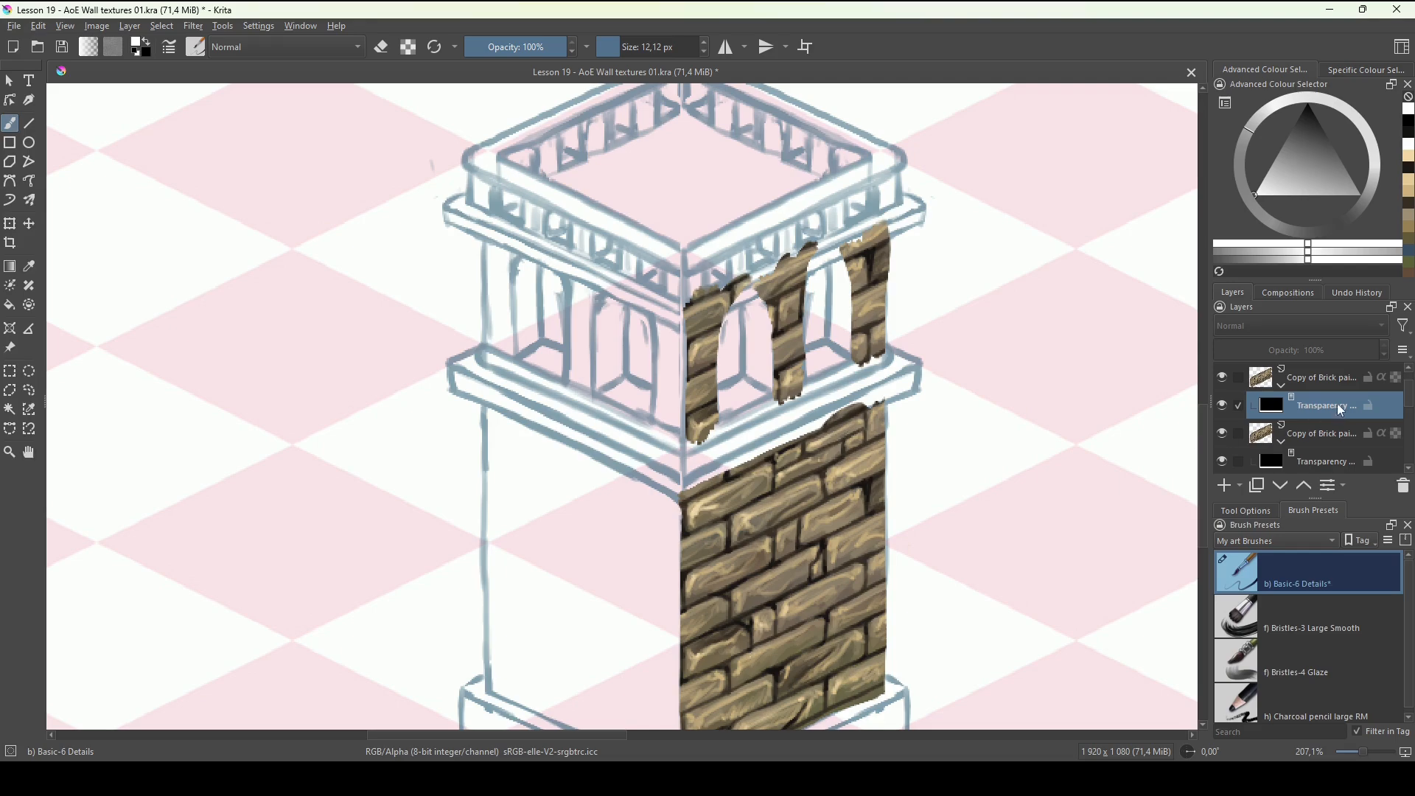
{"action": "left_click", "coordinate": [1406, 489]}
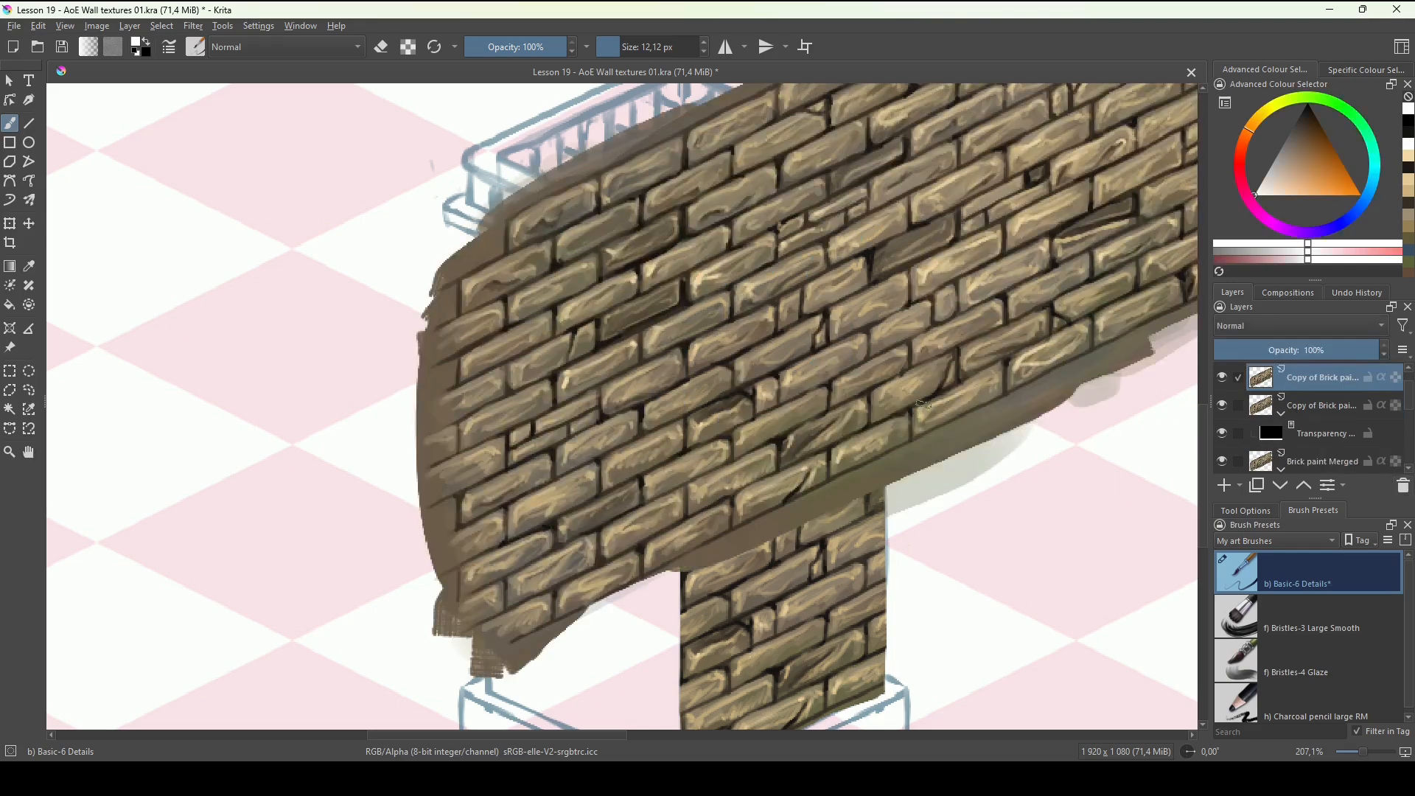
Shift the unmasked brick copy left across the tower and mirror it horizontally.
{"action": "left_click_drag", "start_coordinate": [924, 406], "coordinate": [821, 529]}
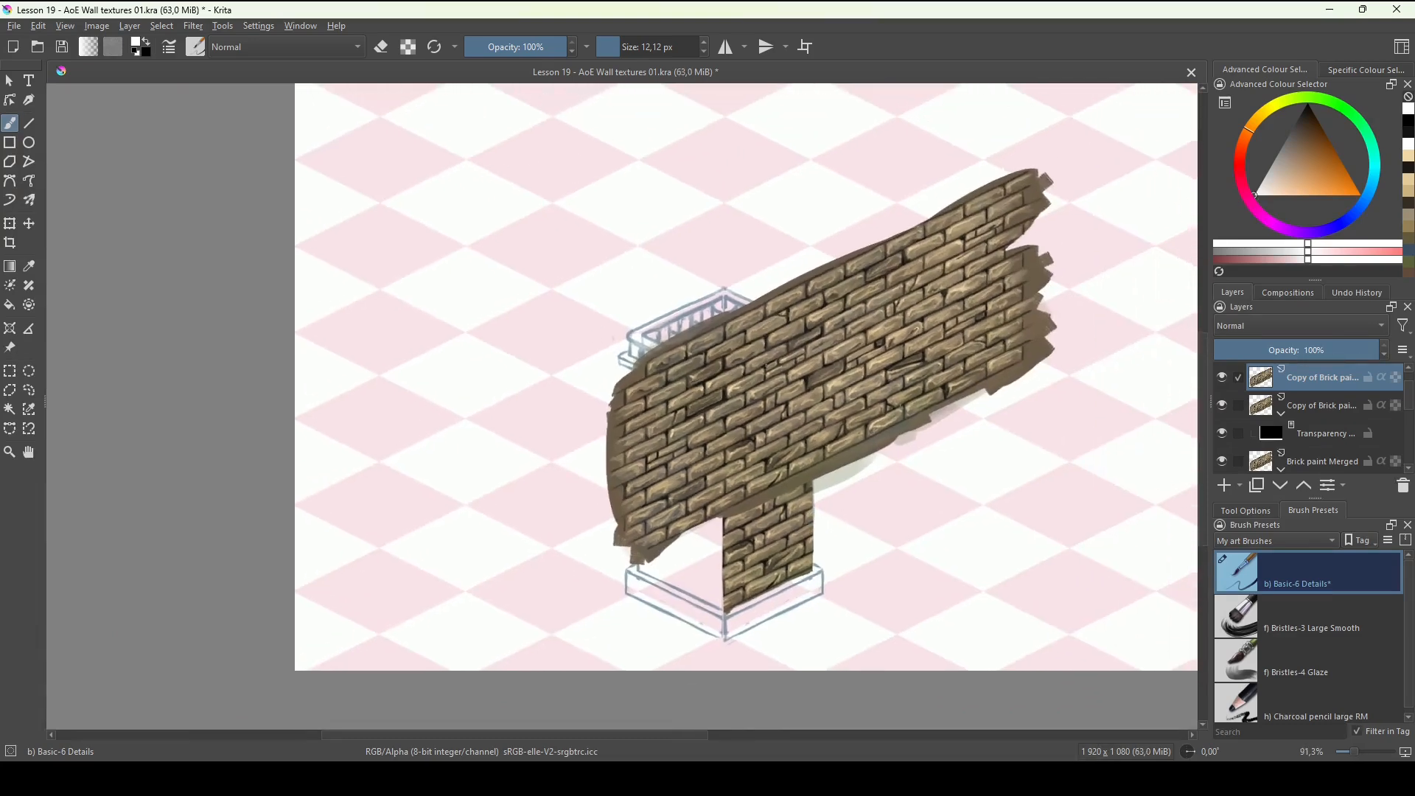
{"action": "key", "text": "t"}
{"action": "mouse_move", "coordinate": [989, 407]}
{"action": "left_mouse_down"}
{"action": "mouse_move", "coordinate": [614, 461]}
{"action": "mouse_move", "coordinate": [838, 445]}
{"action": "mouse_move", "coordinate": [958, 412]}
{"action": "left_mouse_up"}
{"action": "key", "text": "ctrl+t"}
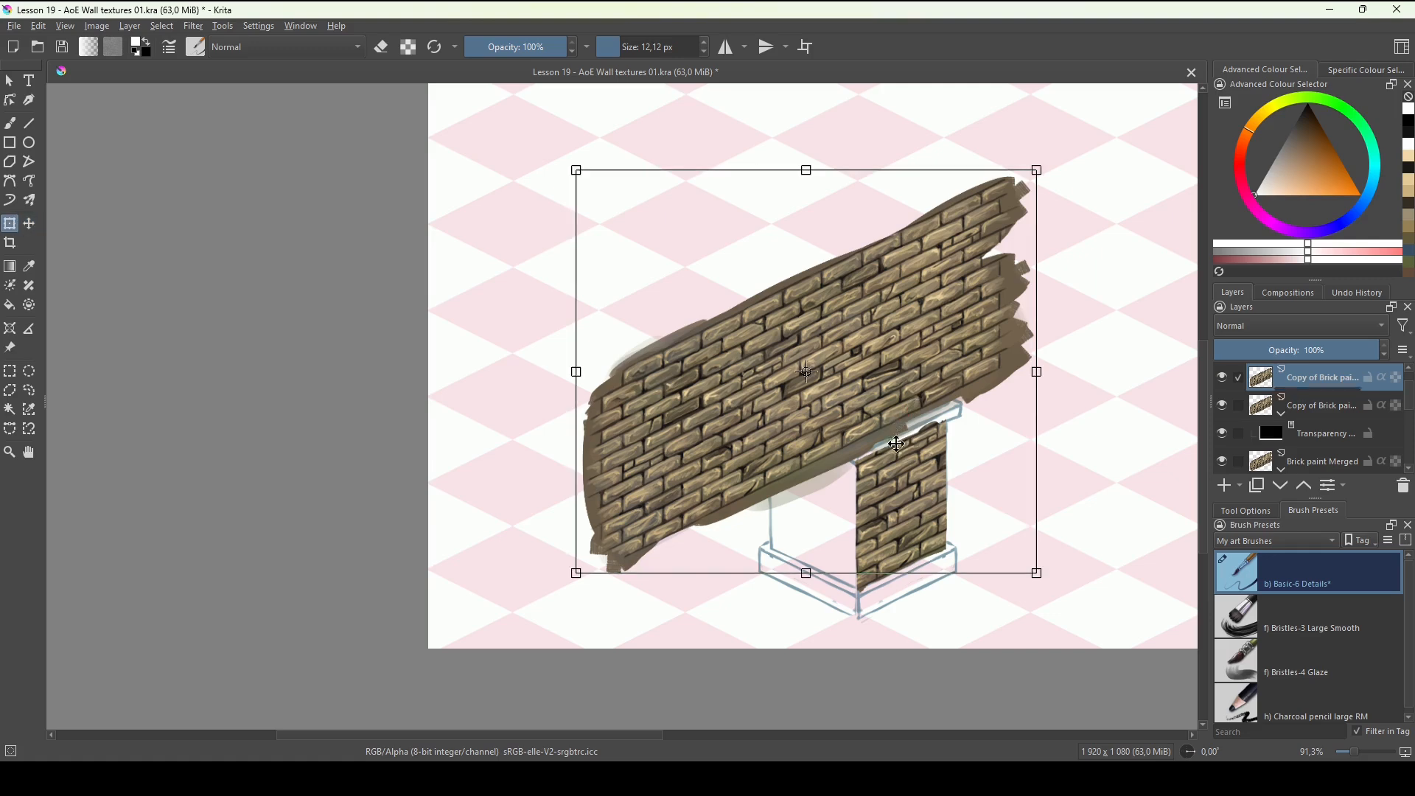
{"action": "right_click", "coordinate": [925, 432]}
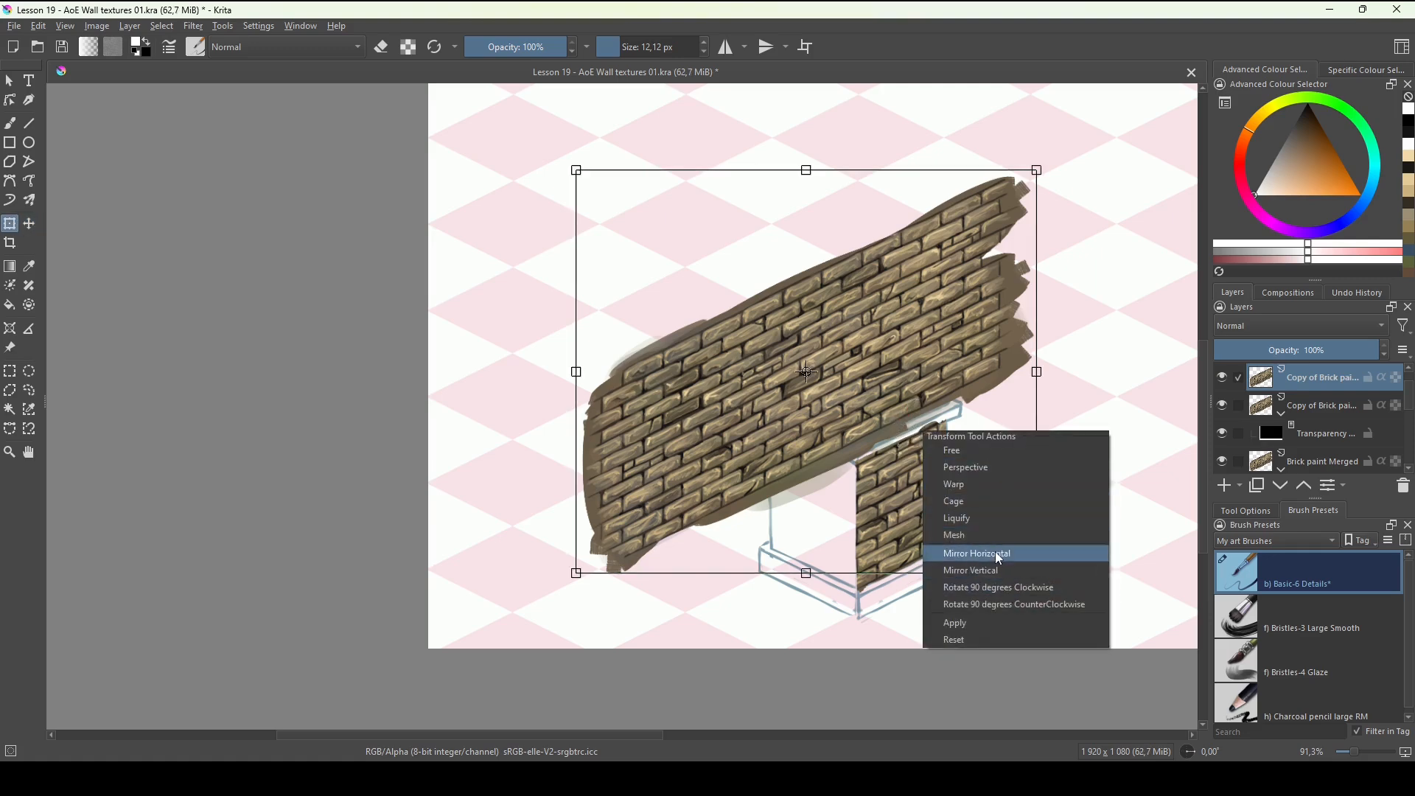
{"action": "left_click", "coordinate": [1000, 560]}
{"action": "key", "text": "Return"}
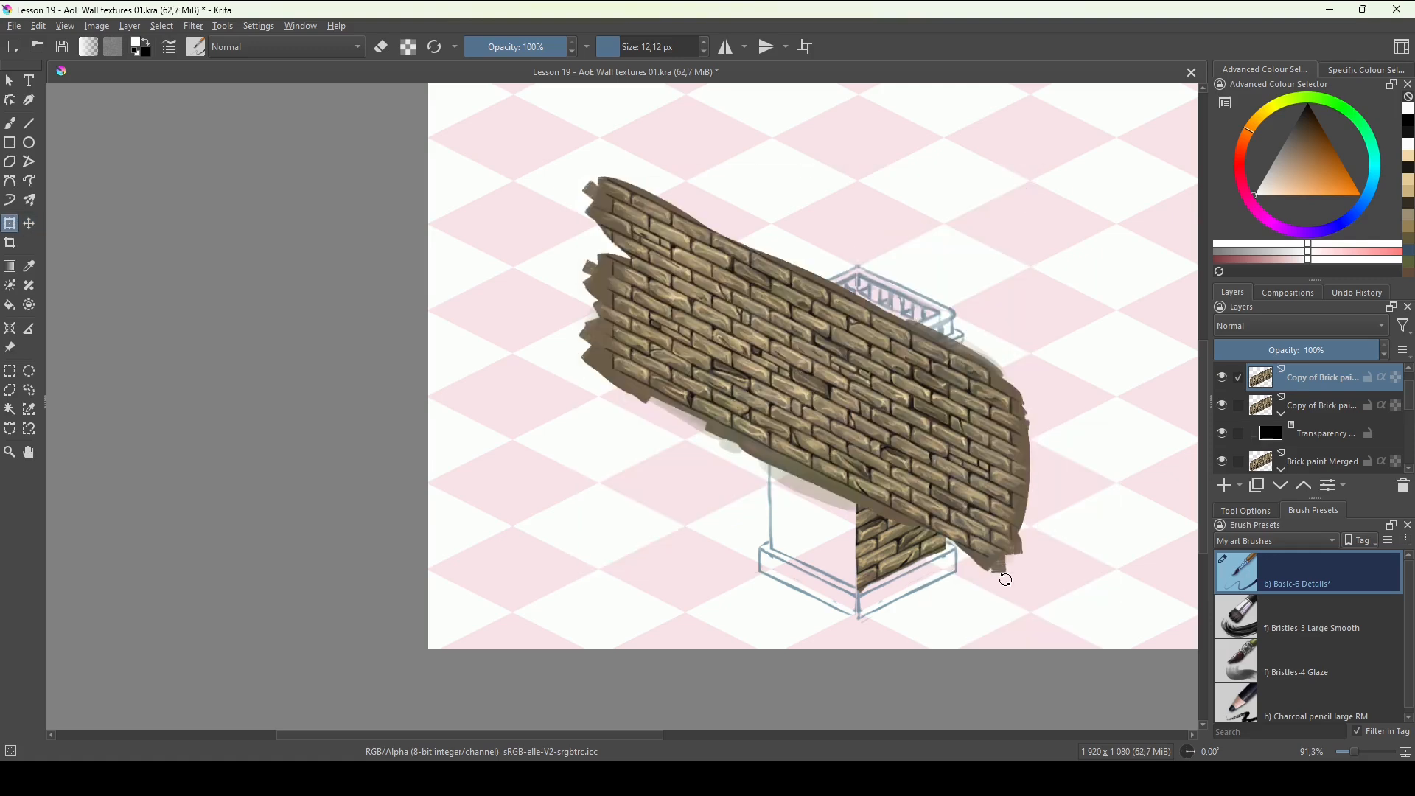
Move the mirrored bricks down over the tower shaft's left face and set the layer opacity to 48%.
{"action": "left_click", "coordinate": [914, 459]}
{"action": "left_click_drag", "start_coordinate": [921, 431], "coordinate": [901, 542]}
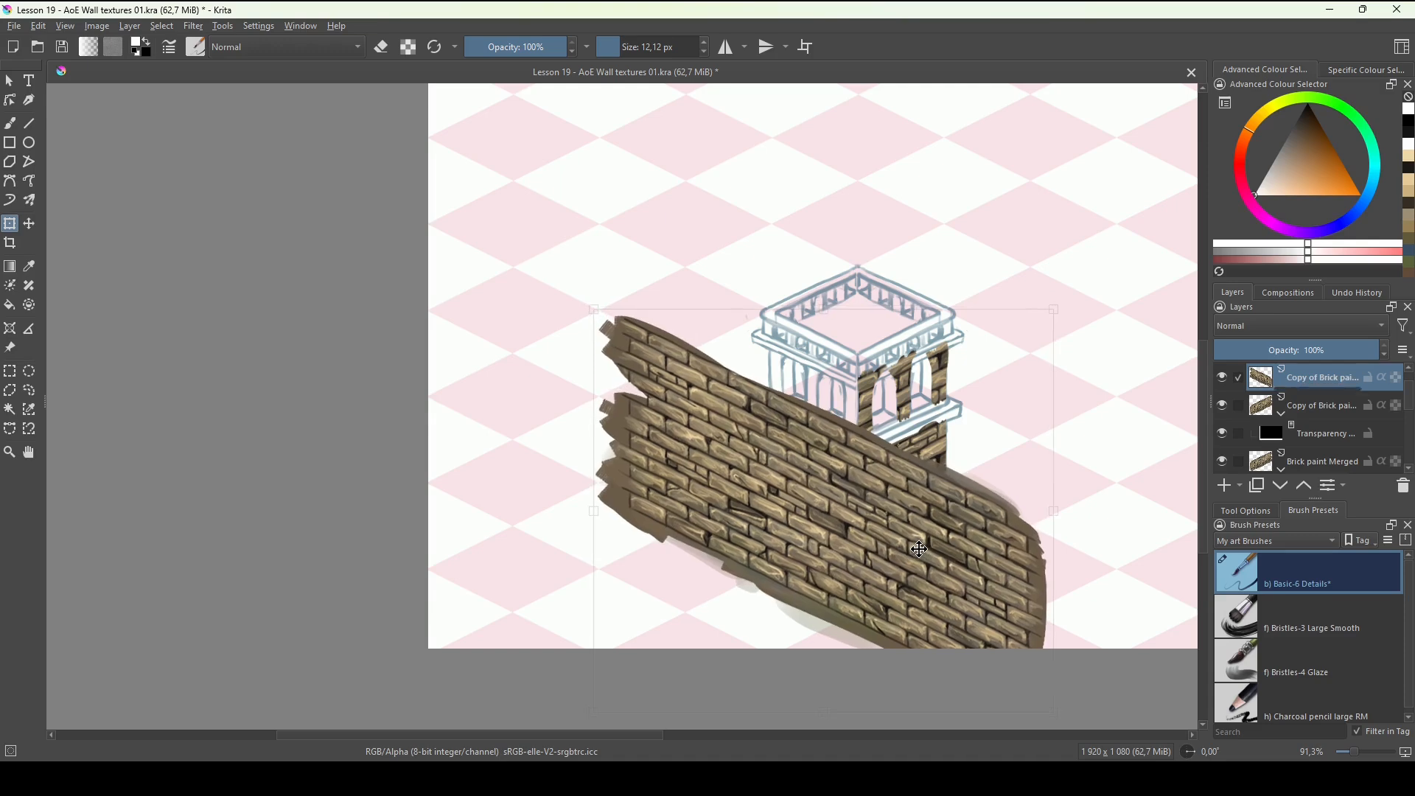
{"action": "scroll", "coordinate": [912, 493], "scroll_direction": "up", "scroll_amount": 3}
{"action": "scroll", "coordinate": [852, 472], "scroll_direction": "down", "scroll_amount": 2}
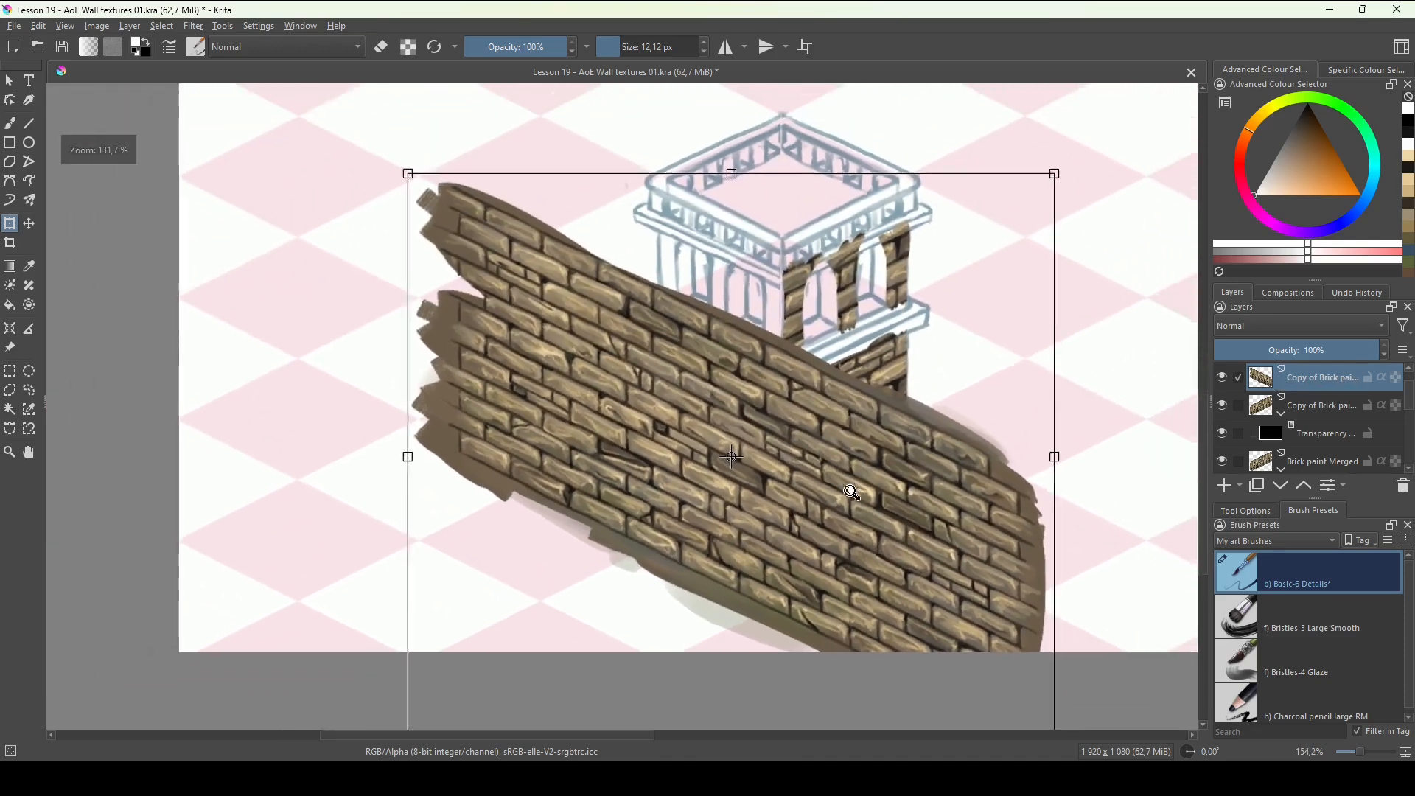
{"action": "left_click_drag", "start_coordinate": [1371, 351], "coordinate": [1274, 352]}
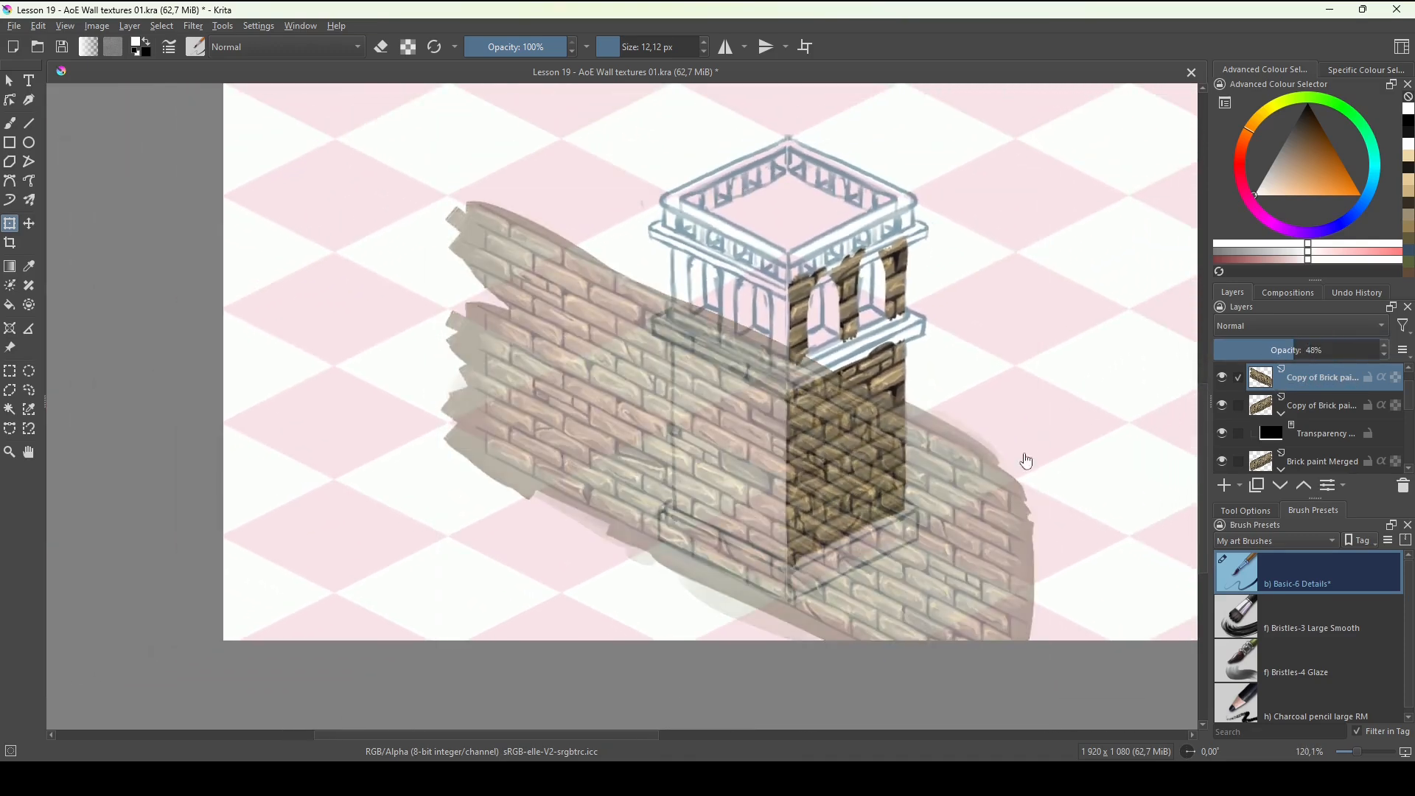
{"action": "scroll", "coordinate": [847, 515], "scroll_direction": "up", "scroll_amount": 5}
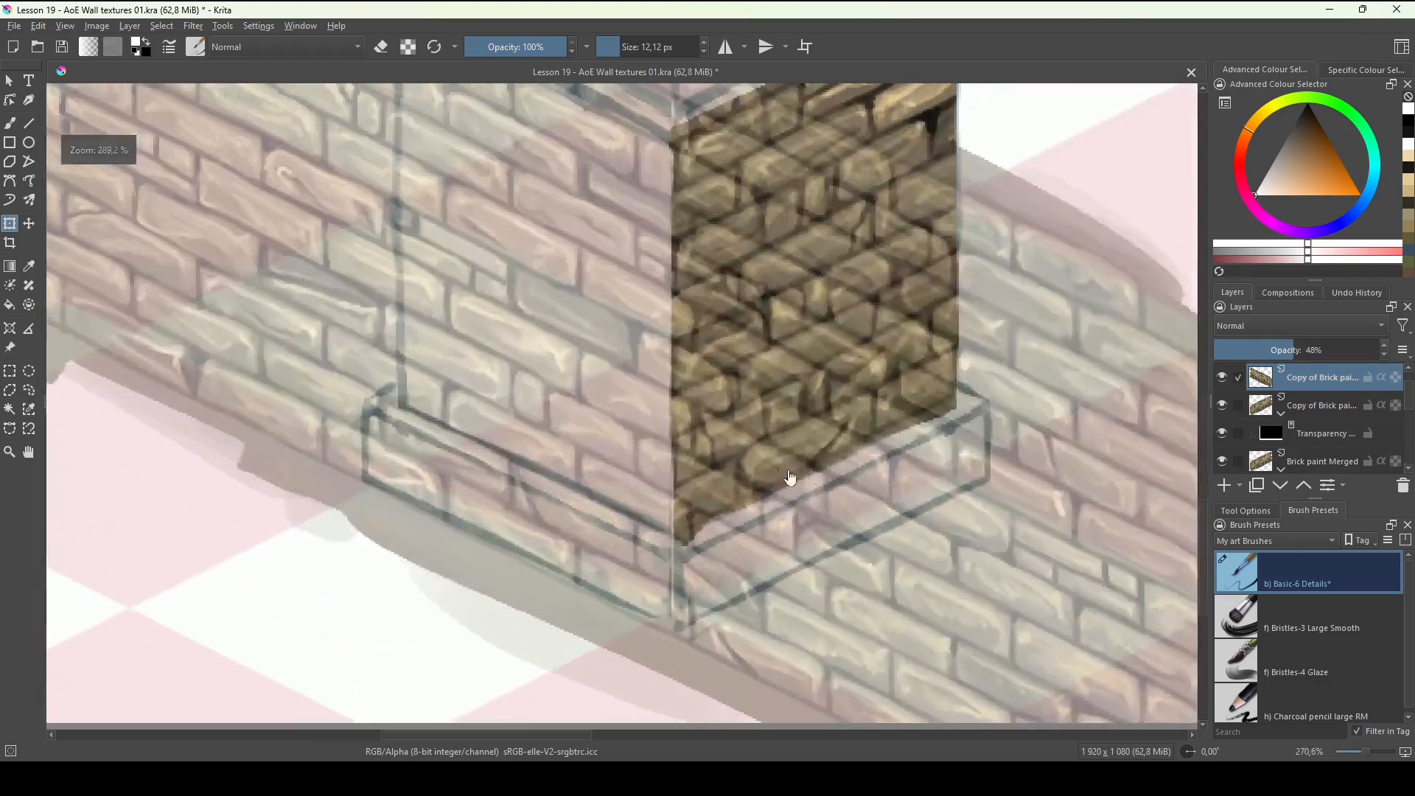
Align the mirrored bricks' rows with the right face's bricks at the tower's front edge and restore the layer opacity to 100%.
{"action": "key", "text": "t"}
{"action": "mouse_move", "coordinate": [789, 467]}
{"action": "left_mouse_down"}
{"action": "mouse_move", "coordinate": [768, 445]}
{"action": "mouse_move", "coordinate": [778, 461]}
{"action": "left_mouse_up"}
{"action": "left_click_drag", "start_coordinate": [738, 258], "coordinate": [767, 335]}
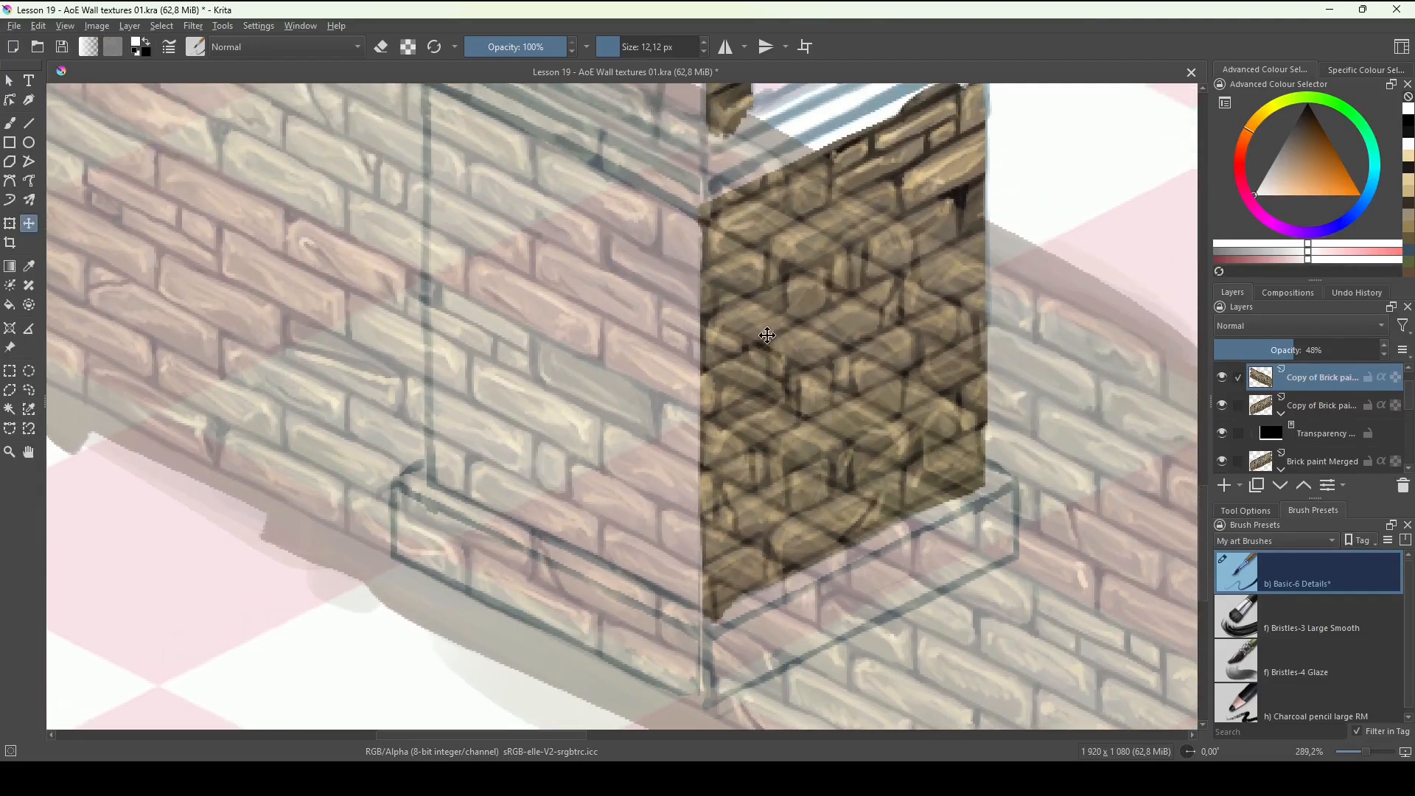
{"action": "left_click_drag", "start_coordinate": [903, 555], "coordinate": [922, 521]}
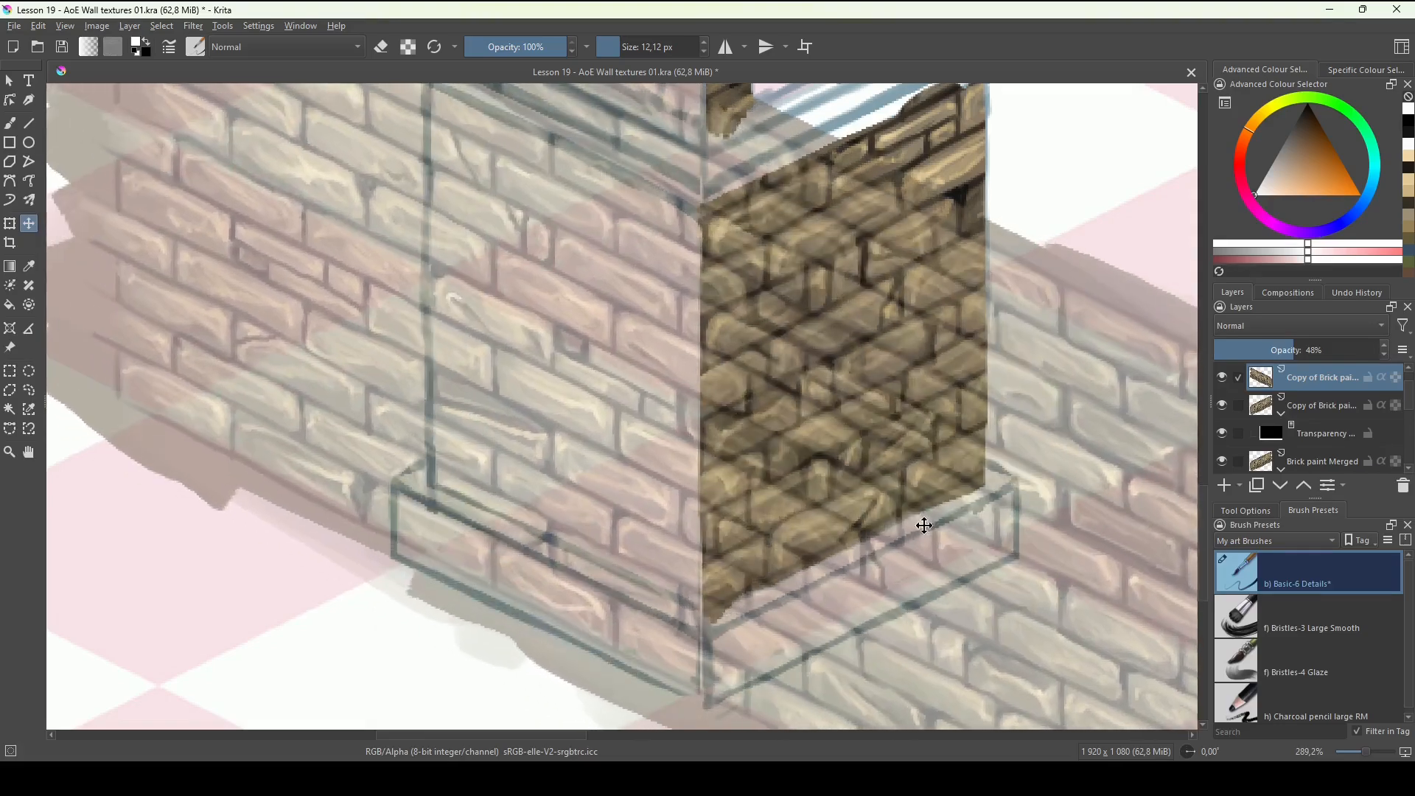
{"action": "left_click_drag", "start_coordinate": [819, 489], "coordinate": [775, 475]}
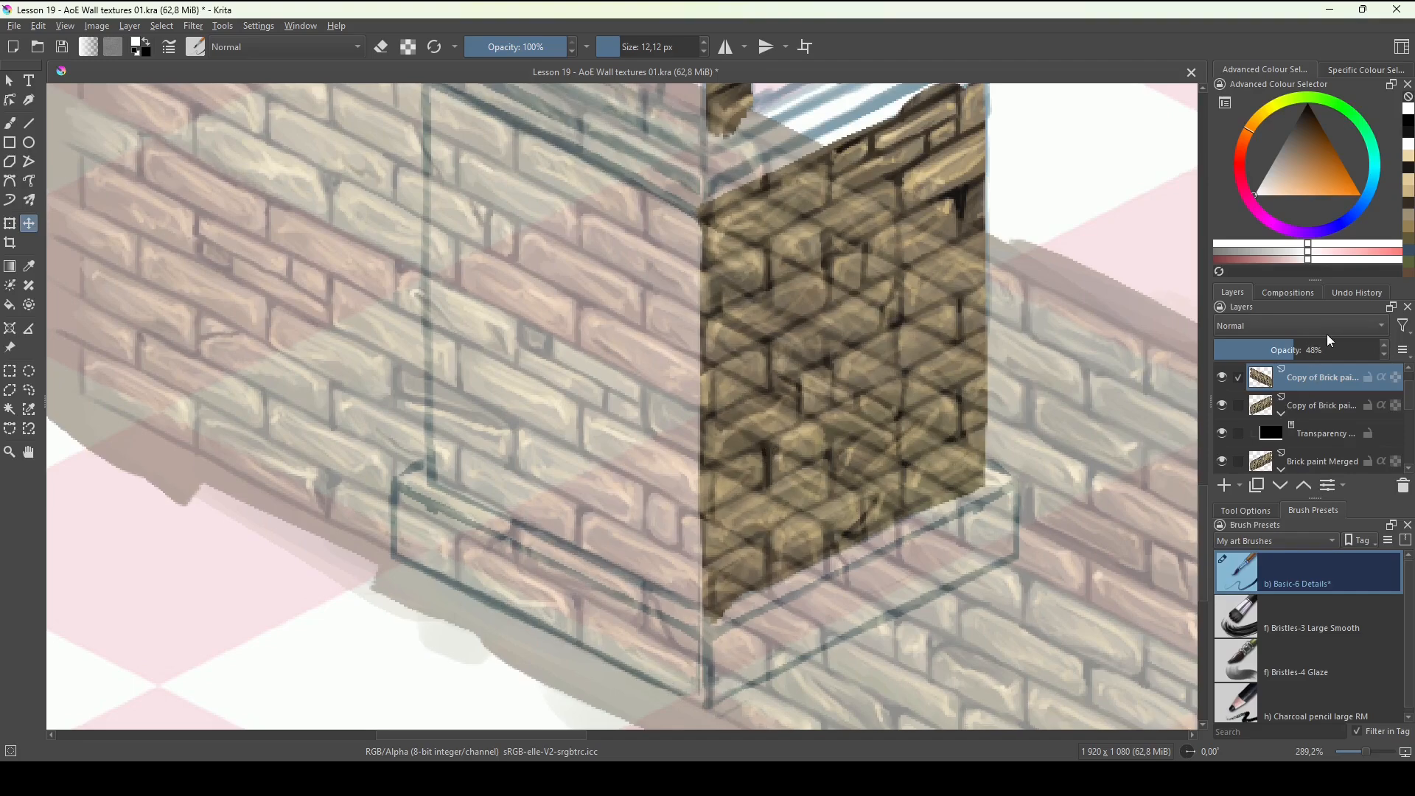
{"action": "left_click_drag", "start_coordinate": [1330, 343], "coordinate": [1384, 347]}
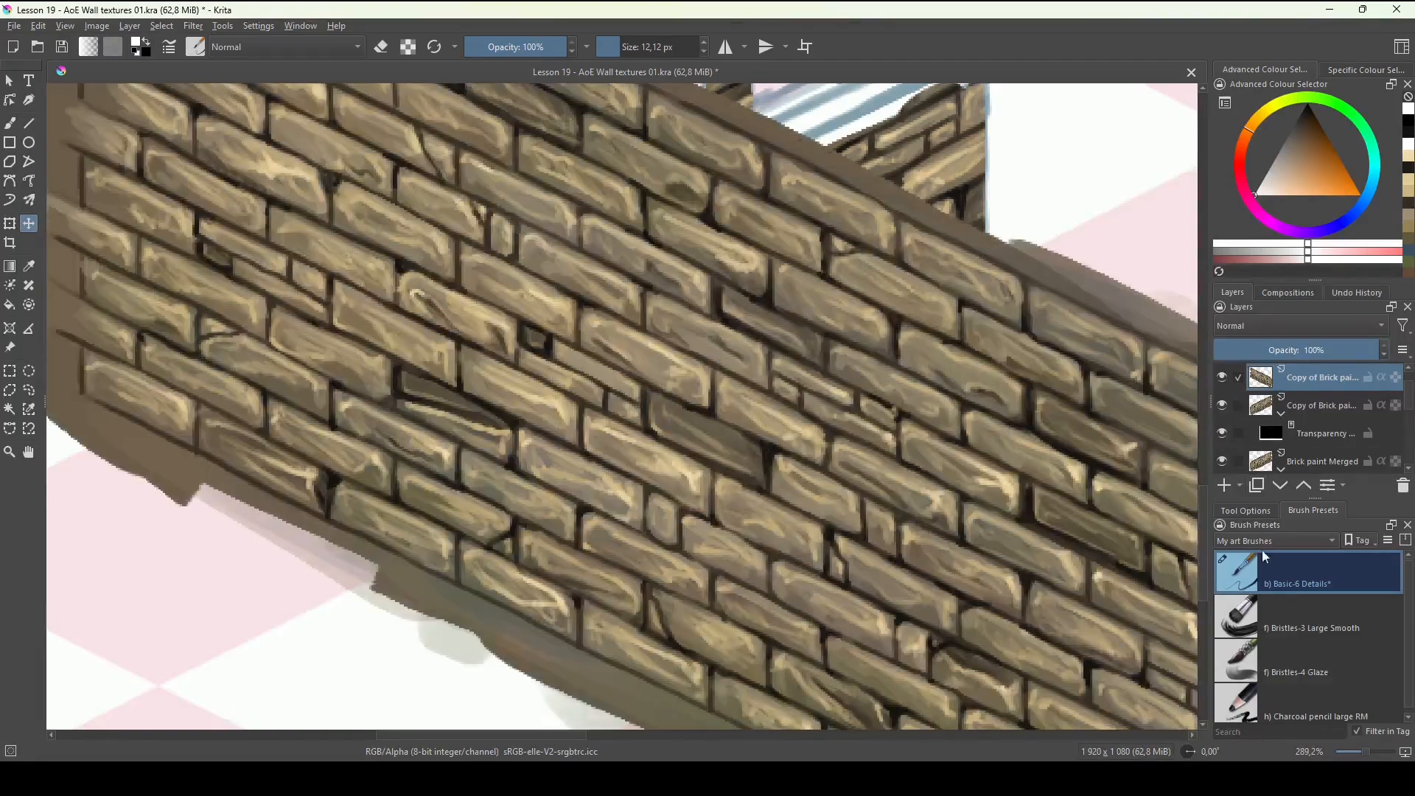
Add a transparency mask to the mirrored brick copy and fill the mask with black.
{"action": "left_click", "coordinate": [1241, 489]}
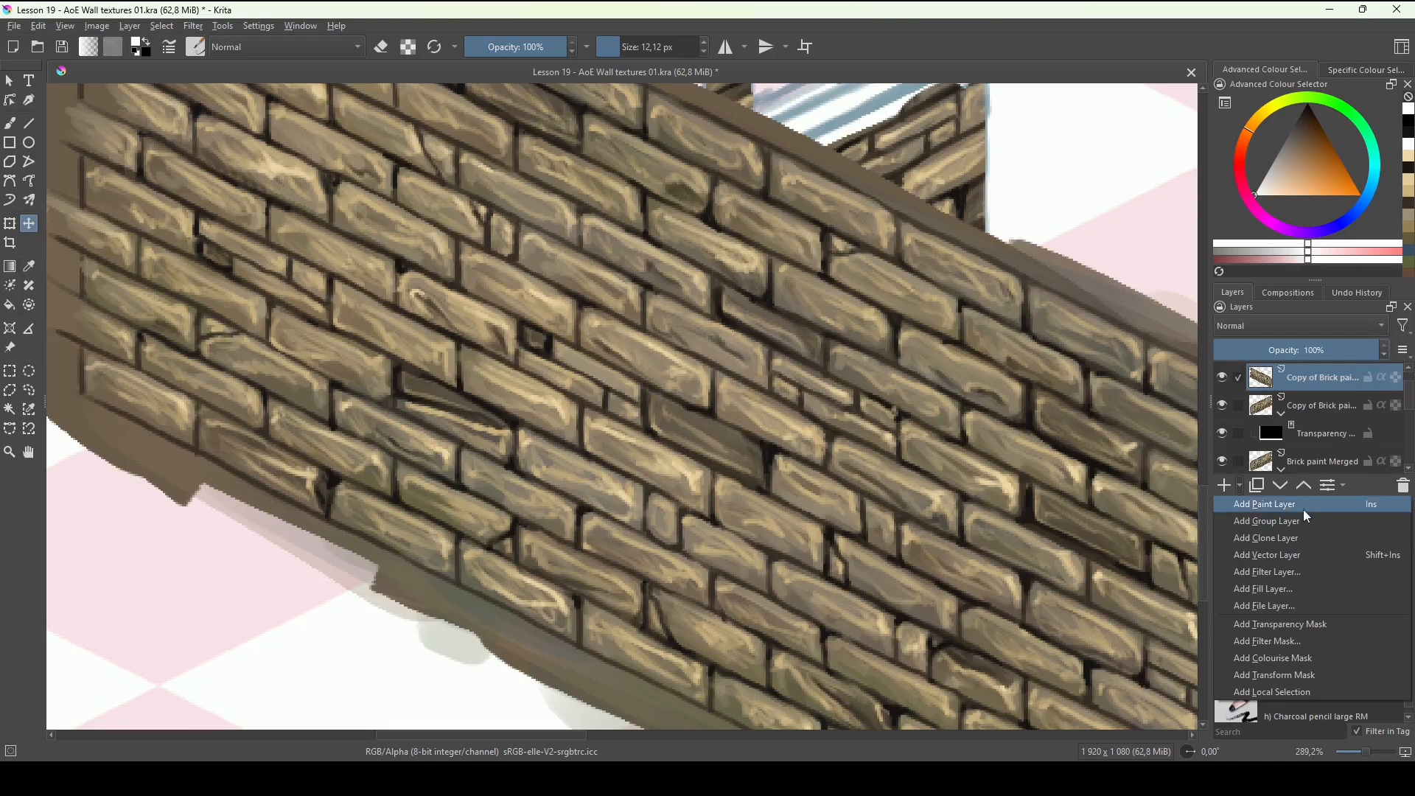
{"action": "left_click", "coordinate": [1274, 624]}
{"action": "key", "text": "Delete"}
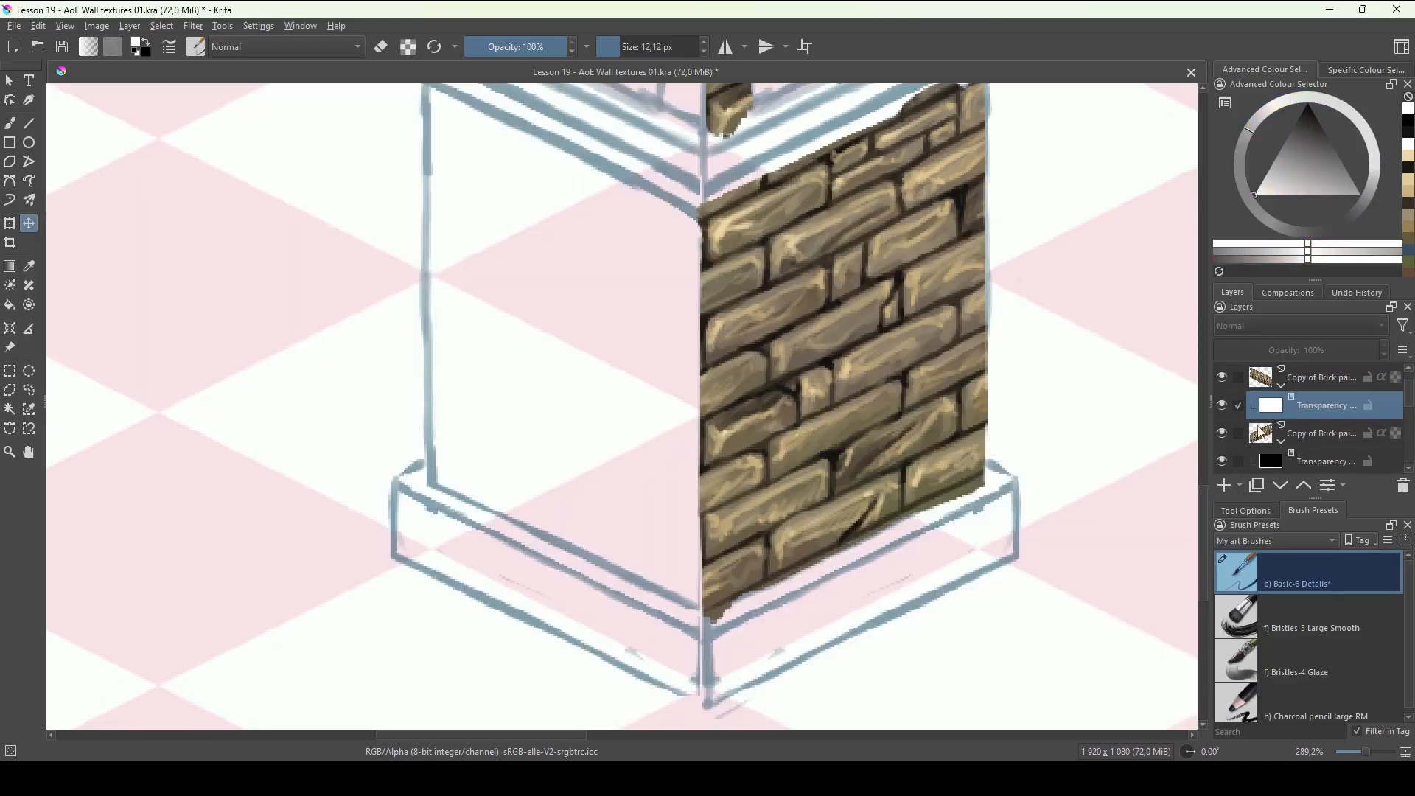
Paint white on the mask to reveal the mirrored bricks across the shaft's left face, trimming overflow with black.
{"action": "key", "text": "b"}
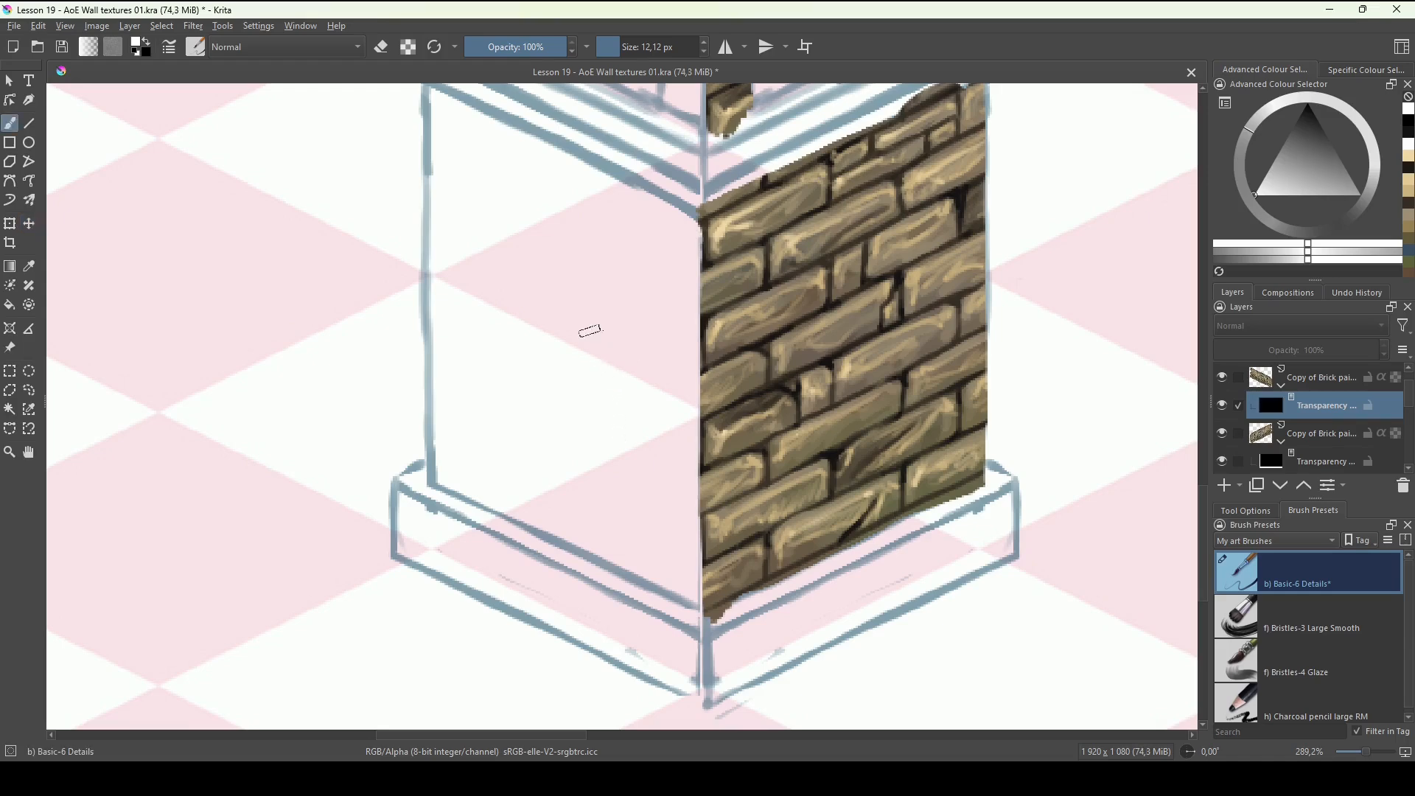
{"action": "left_click_drag", "start_coordinate": [512, 151], "coordinate": [513, 220]}
{"action": "left_click_drag", "start_coordinate": [515, 270], "coordinate": [518, 311]}
{"action": "left_click_drag", "start_coordinate": [609, 347], "coordinate": [677, 440]}
{"action": "mouse_move", "coordinate": [515, 195]}
{"action": "left_mouse_down"}
{"action": "mouse_move", "coordinate": [511, 235]}
{"action": "mouse_move", "coordinate": [508, 168]}
{"action": "mouse_move", "coordinate": [503, 599]}
{"action": "left_mouse_up"}
{"action": "key", "text": "x"}
{"action": "key", "text": "x"}
{"action": "left_click_drag", "start_coordinate": [509, 254], "coordinate": [507, 579]}
{"action": "mouse_move", "coordinate": [516, 579]}
{"action": "left_mouse_down"}
{"action": "mouse_move", "coordinate": [759, 680]}
{"action": "mouse_move", "coordinate": [763, 317]}
{"action": "mouse_move", "coordinate": [527, 191]}
{"action": "left_mouse_up"}
{"action": "key", "text": "x"}
{"action": "mouse_move", "coordinate": [560, 225]}
{"action": "left_mouse_down"}
{"action": "mouse_move", "coordinate": [551, 557]}
{"action": "mouse_move", "coordinate": [631, 300]}
{"action": "mouse_move", "coordinate": [615, 552]}
{"action": "left_mouse_up"}
{"action": "key", "text": "x"}
{"action": "scroll", "coordinate": [737, 279], "scroll_direction": "down", "scroll_amount": 1}
Nudge the mirrored brick copy slightly and touch up its mask along the upper part of the shaft's left face.
{"action": "left_click", "coordinate": [1319, 377]}
{"action": "key", "text": "t"}
{"action": "left_click_drag", "start_coordinate": [685, 434], "coordinate": [695, 421]}
{"action": "left_click", "coordinate": [1280, 409]}
{"action": "key", "text": "b"}
{"action": "key", "text": "x"}
{"action": "left_click", "coordinate": [505, 188]}
{"action": "key", "text": "x"}
{"action": "left_click_drag", "start_coordinate": [500, 196], "coordinate": [498, 357]}
{"action": "left_click_drag", "start_coordinate": [663, 332], "coordinate": [614, 505]}
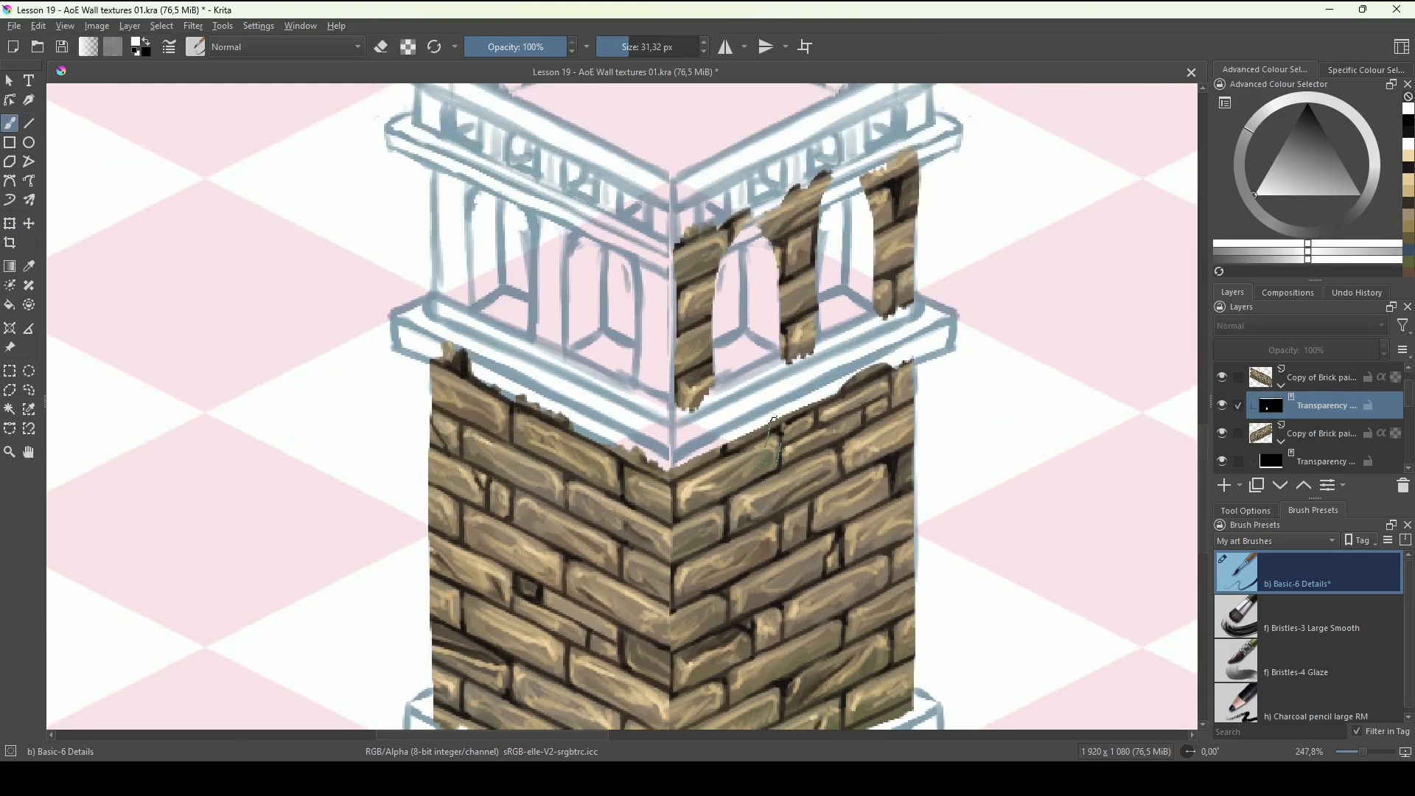
Duplicate the mirrored brick copy, shift it up over the arched storey's left face, and fill the duplicate's mask with black.
{"action": "left_click", "coordinate": [1322, 383]}
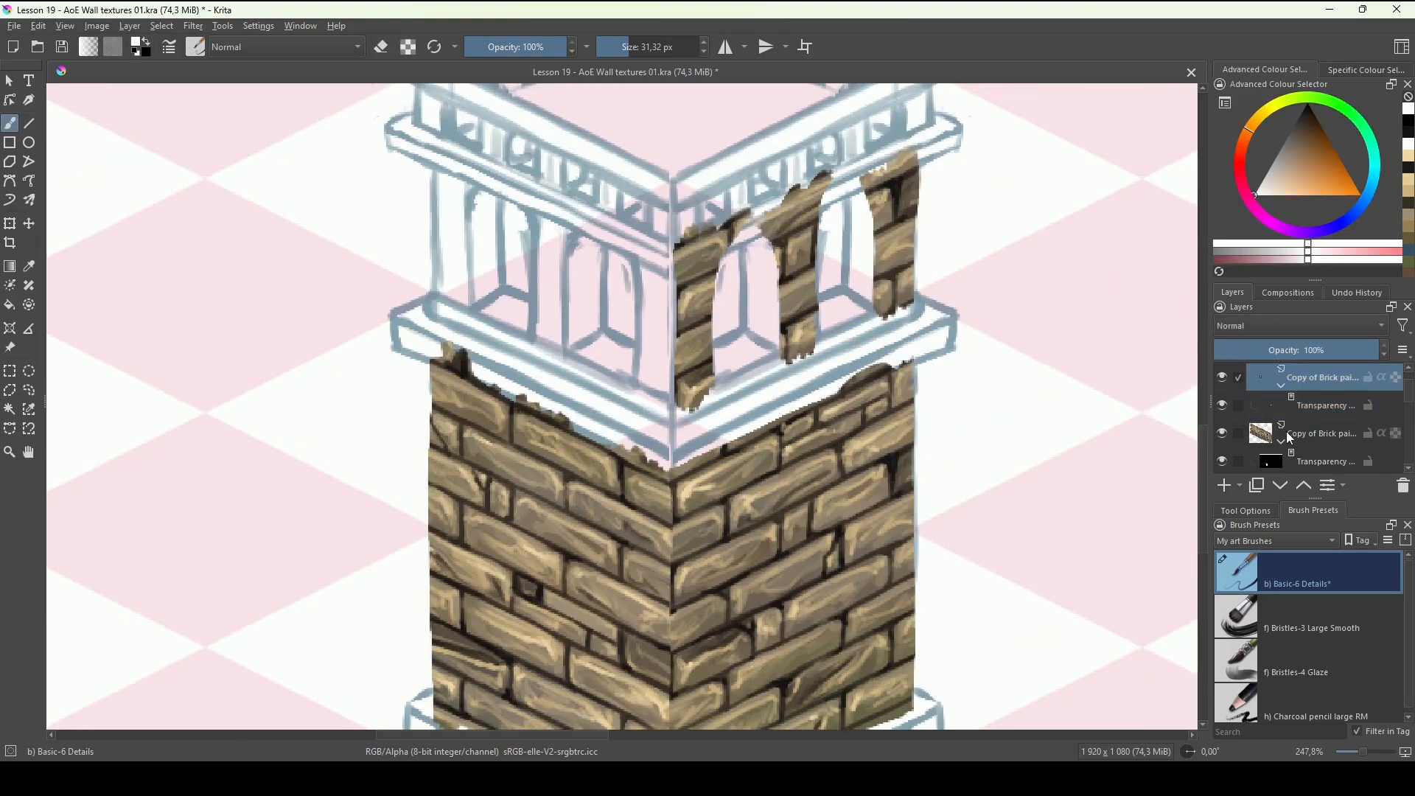
{"action": "key", "text": "t"}
{"action": "left_click_drag", "start_coordinate": [623, 507], "coordinate": [605, 298]}
{"action": "left_click", "coordinate": [1312, 406]}
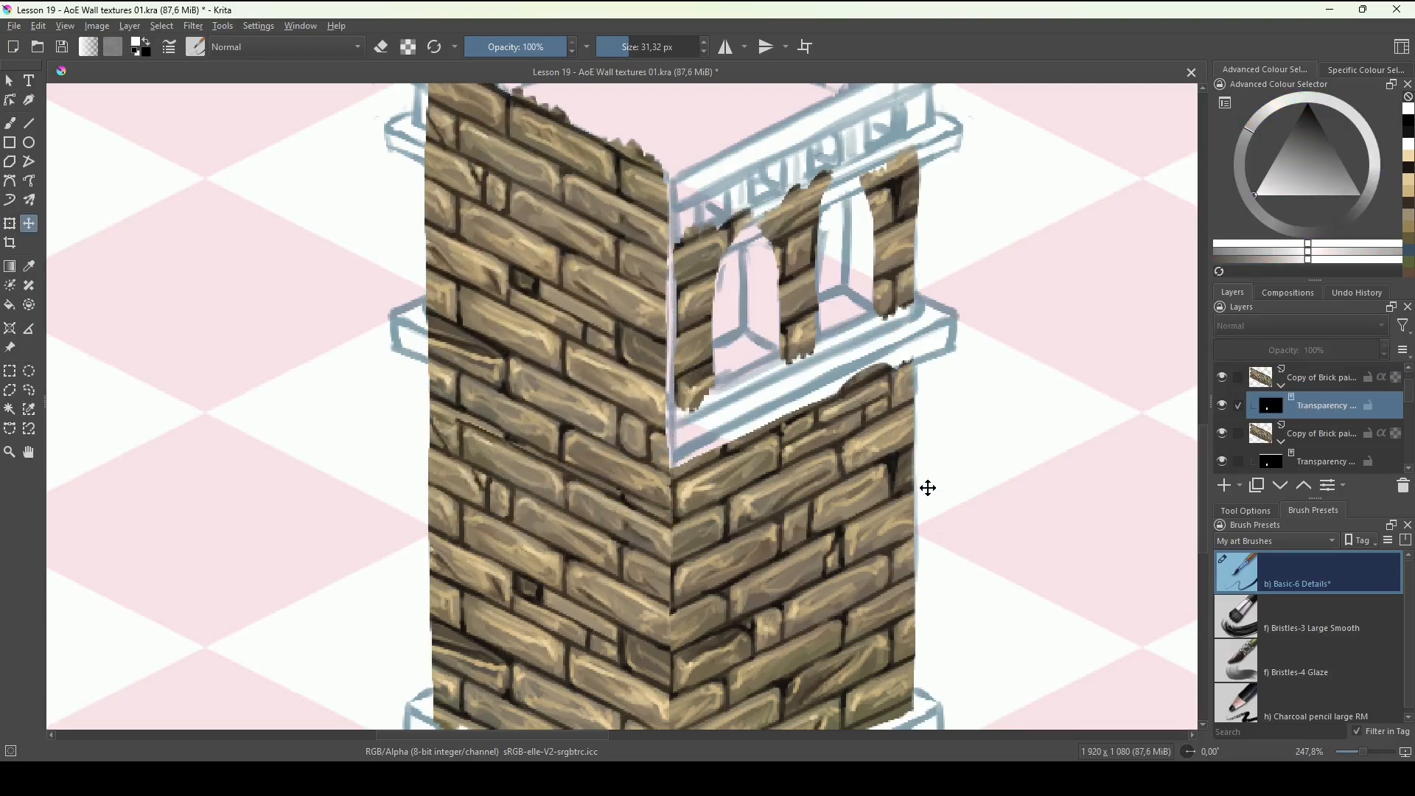
{"action": "key", "text": "Delete"}
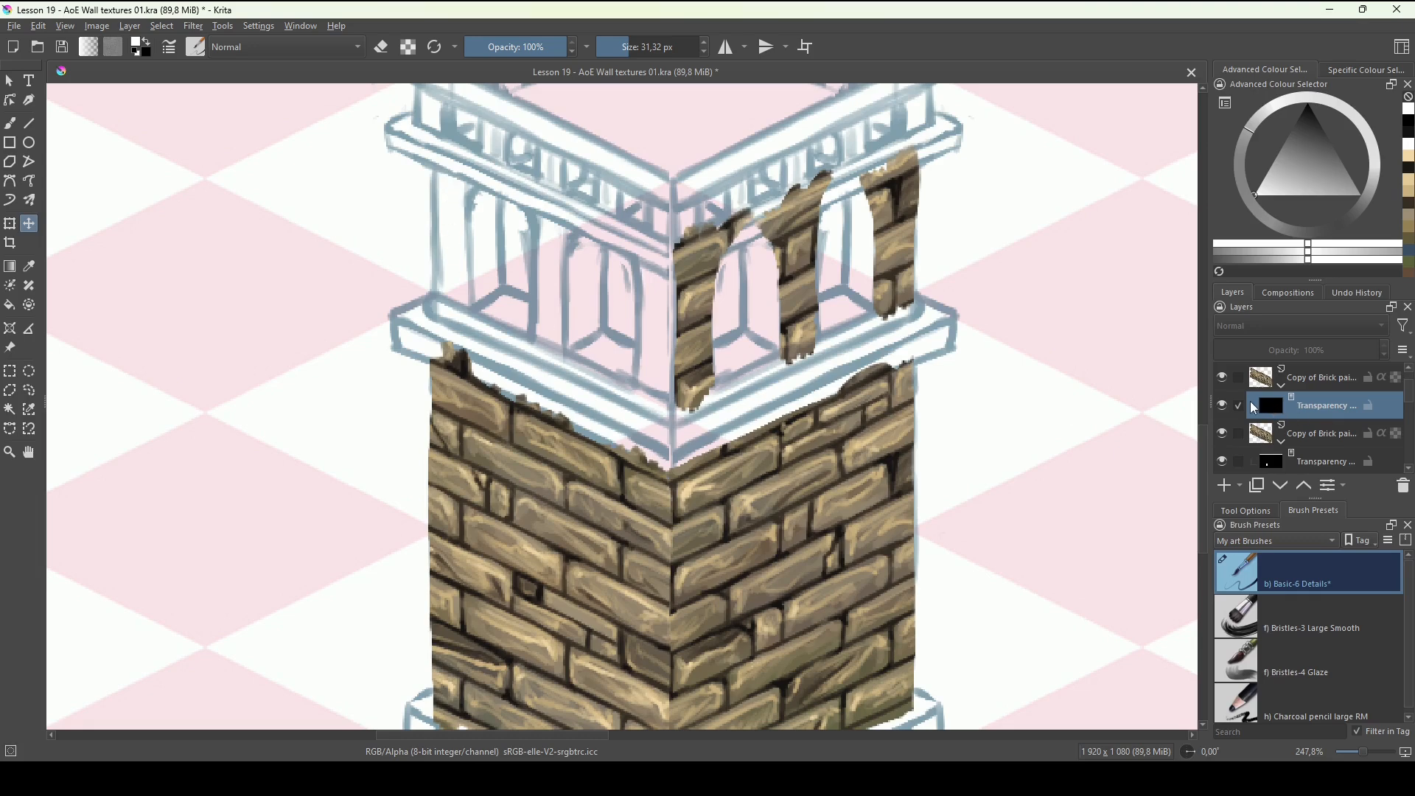
Reveal mirrored bricks on the arched storey's left-side pillars and the right-side pillars' left-facing sides, reducing the brush to 18 px.
{"action": "key", "text": "b"}
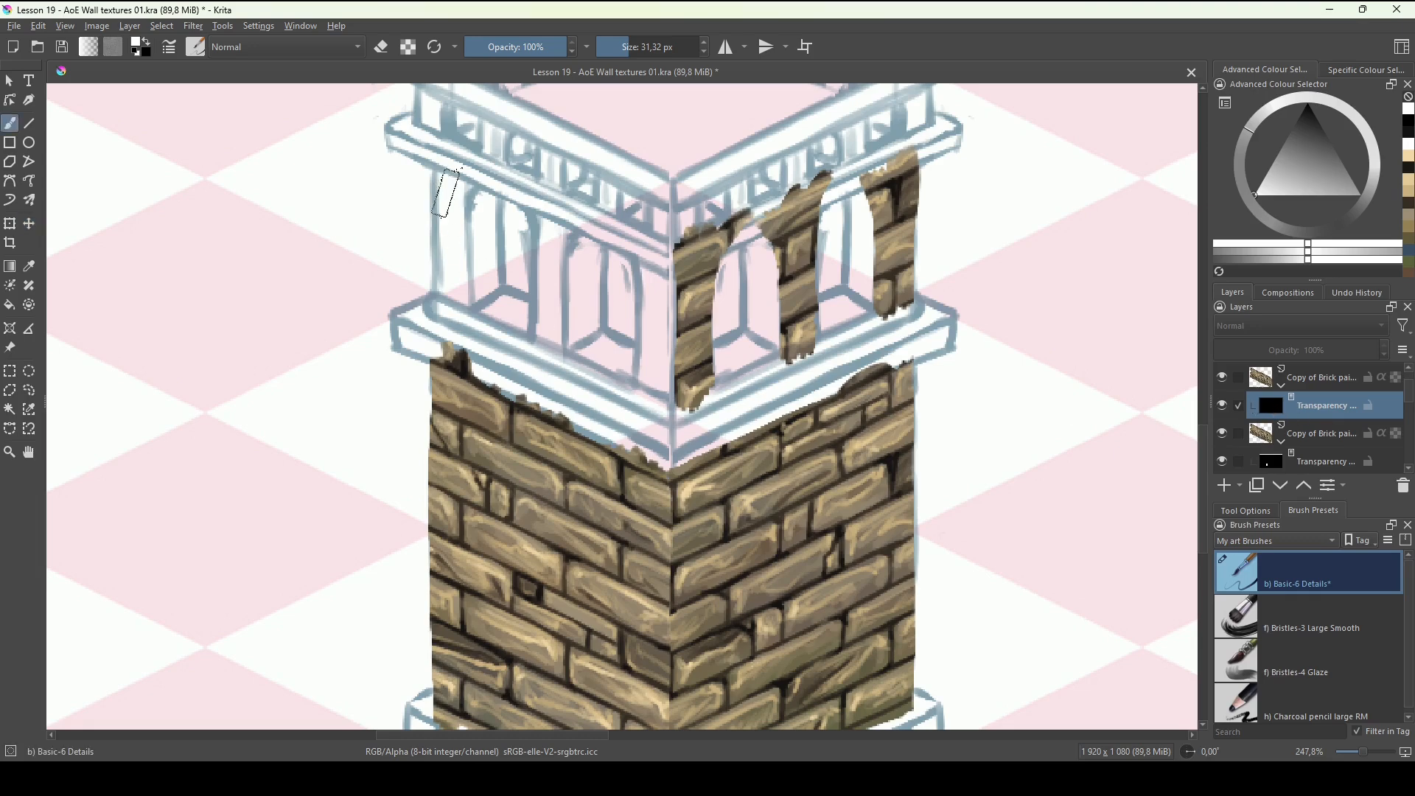
{"action": "left_click_drag", "start_coordinate": [449, 168], "coordinate": [451, 258]}
{"action": "key", "text": "bracketleft"}
{"action": "key", "text": "bracketleft"}
{"action": "key", "text": "bracketleft"}
{"action": "key", "text": "bracketleft"}
{"action": "key", "text": "bracketleft"}
{"action": "key", "text": "bracketleft"}
{"action": "key", "text": "bracketleft"}
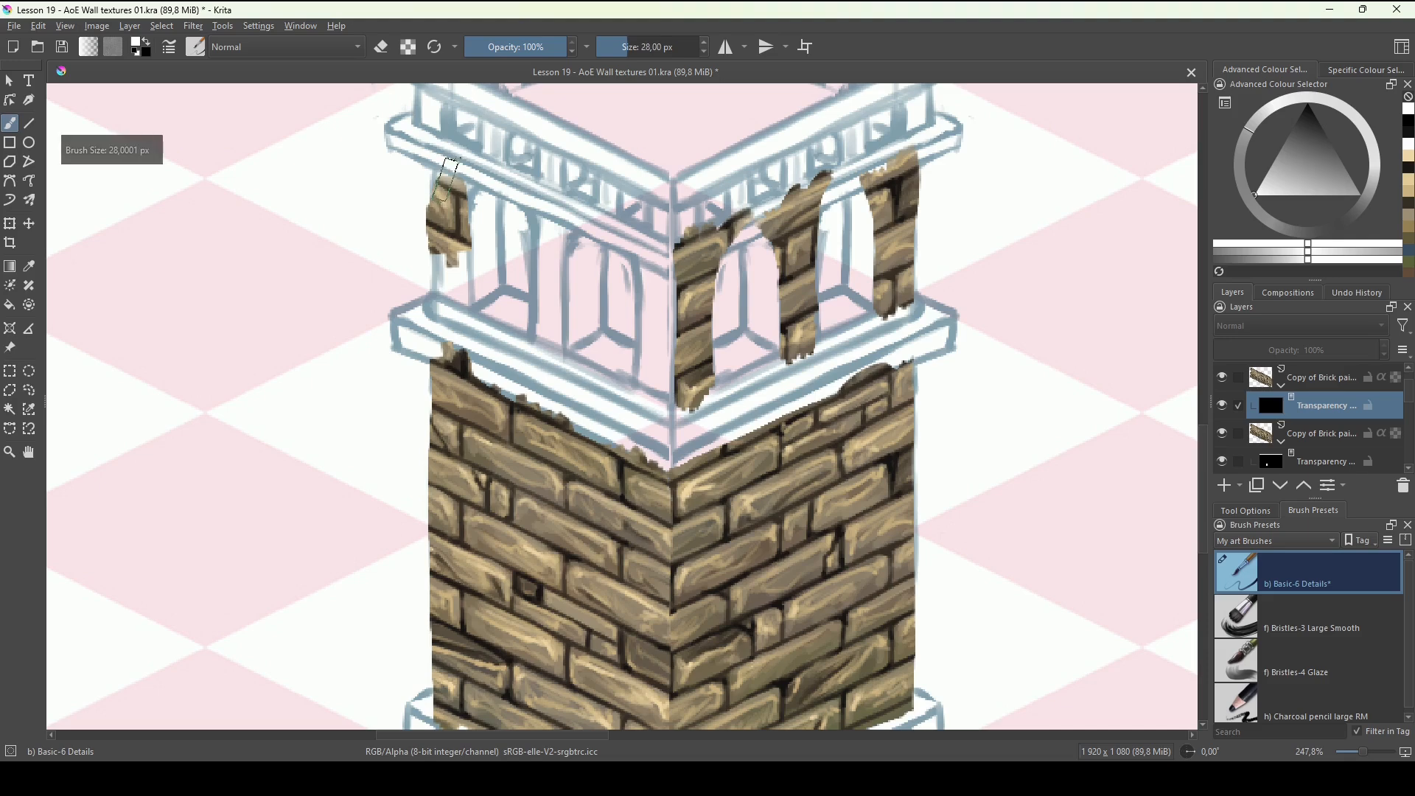
{"action": "mouse_move", "coordinate": [449, 176]}
{"action": "left_mouse_down"}
{"action": "mouse_move", "coordinate": [438, 301]}
{"action": "mouse_move", "coordinate": [462, 193]}
{"action": "mouse_move", "coordinate": [461, 308]}
{"action": "left_mouse_up"}
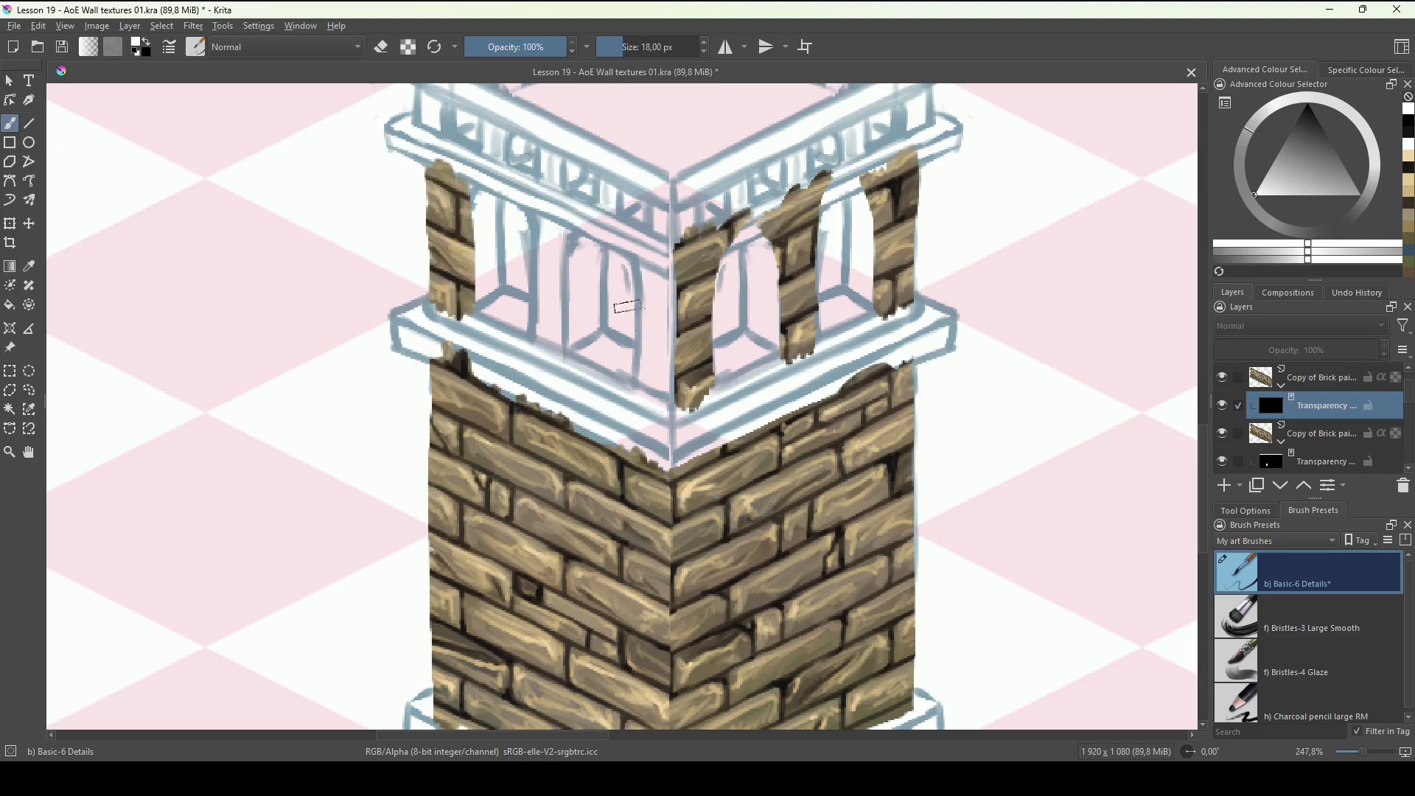
{"action": "mouse_move", "coordinate": [475, 173]}
{"action": "left_mouse_down"}
{"action": "mouse_move", "coordinate": [545, 339]}
{"action": "mouse_move", "coordinate": [656, 412]}
{"action": "mouse_move", "coordinate": [855, 221]}
{"action": "mouse_move", "coordinate": [859, 300]}
{"action": "left_mouse_up"}
Reveal right-facing bricks on the inner sides of the left-side pillars using the unmirrored copy's mask and a 14 px brush.
{"action": "key", "text": "bracketleft"}
{"action": "key", "text": "bracketleft"}
{"action": "key", "text": "x"}
{"action": "key", "text": "x"}
{"action": "scroll", "coordinate": [1319, 413], "scroll_direction": "down", "scroll_amount": 3}
{"action": "left_click", "coordinate": [1326, 411]}
{"action": "left_click_drag", "start_coordinate": [582, 242], "coordinate": [588, 342]}
{"action": "left_click_drag", "start_coordinate": [490, 193], "coordinate": [488, 301]}
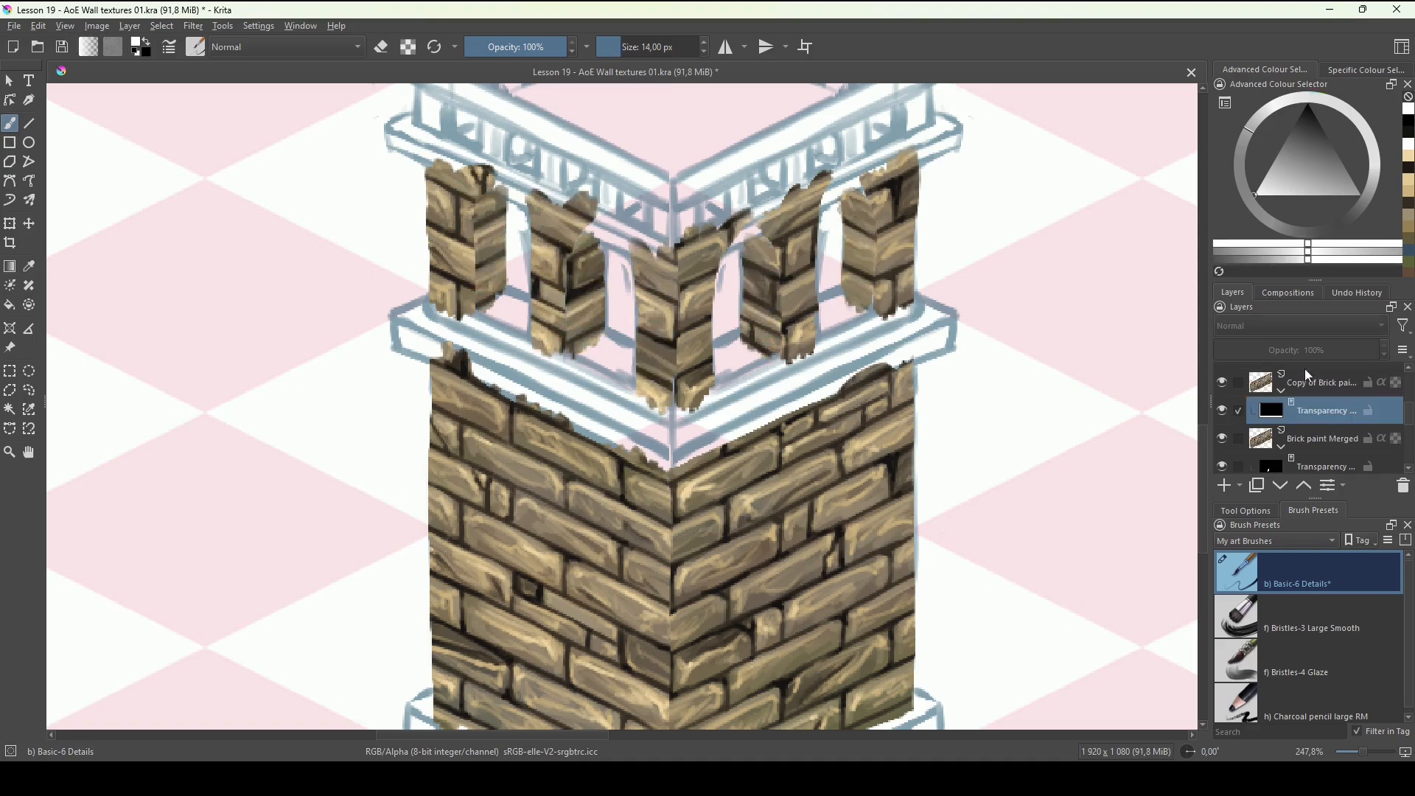
{"action": "scroll", "coordinate": [1304, 376], "scroll_direction": "up", "scroll_amount": 3}
{"action": "left_click", "coordinate": [1321, 377]}
{"action": "left_click", "coordinate": [1325, 405]}
{"action": "left_click", "coordinate": [1320, 377]}
{"action": "key", "text": "t"}
{"action": "left_click_drag", "start_coordinate": [654, 397], "coordinate": [708, 331]}
{"action": "scroll", "coordinate": [790, 276], "scroll_direction": "down", "scroll_amount": 3}
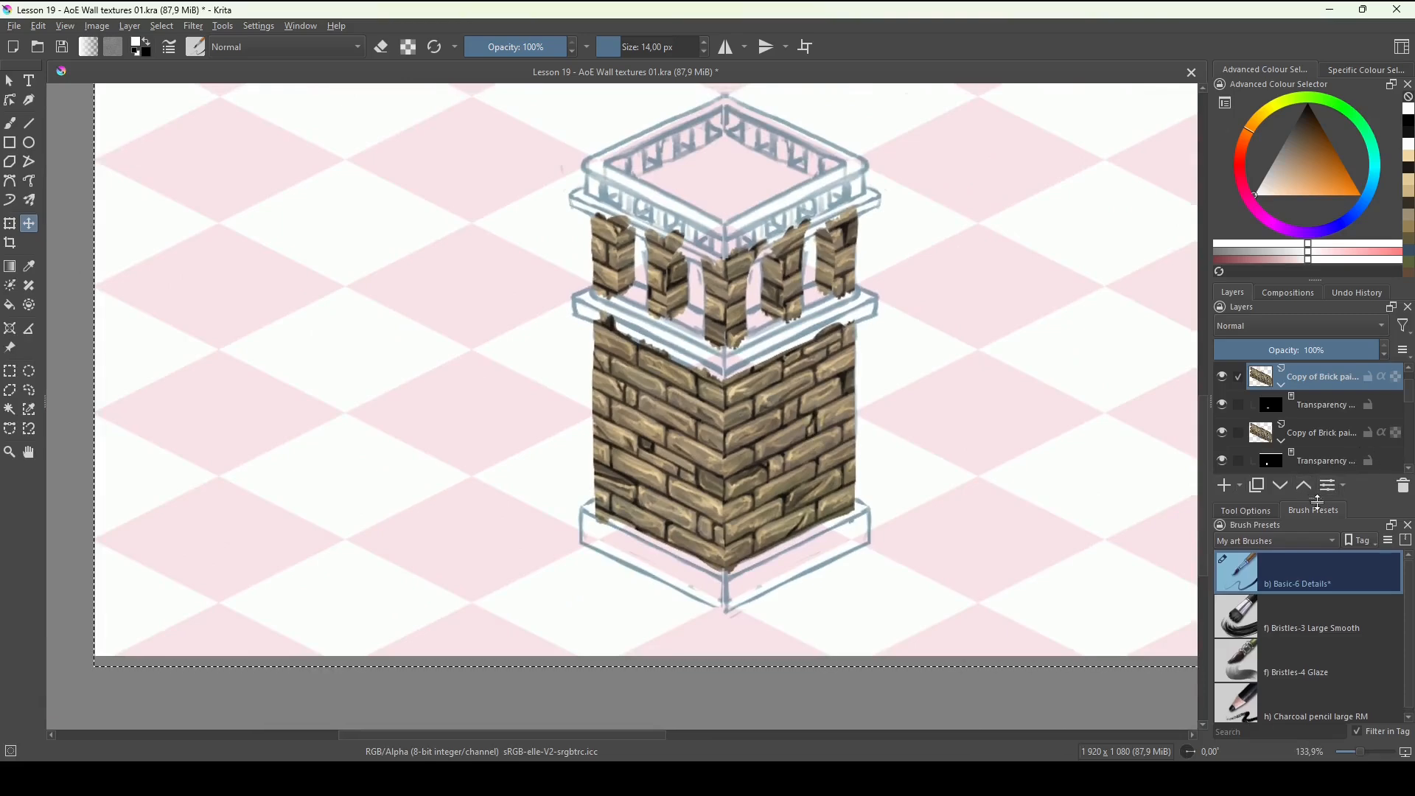
Duplicate the Brick paint Merged layer and delete the duplicate's transparency mask.
{"action": "left_click_drag", "start_coordinate": [1315, 499], "coordinate": [1316, 560]}
{"action": "scroll", "coordinate": [1320, 442], "scroll_direction": "down", "scroll_amount": 5}
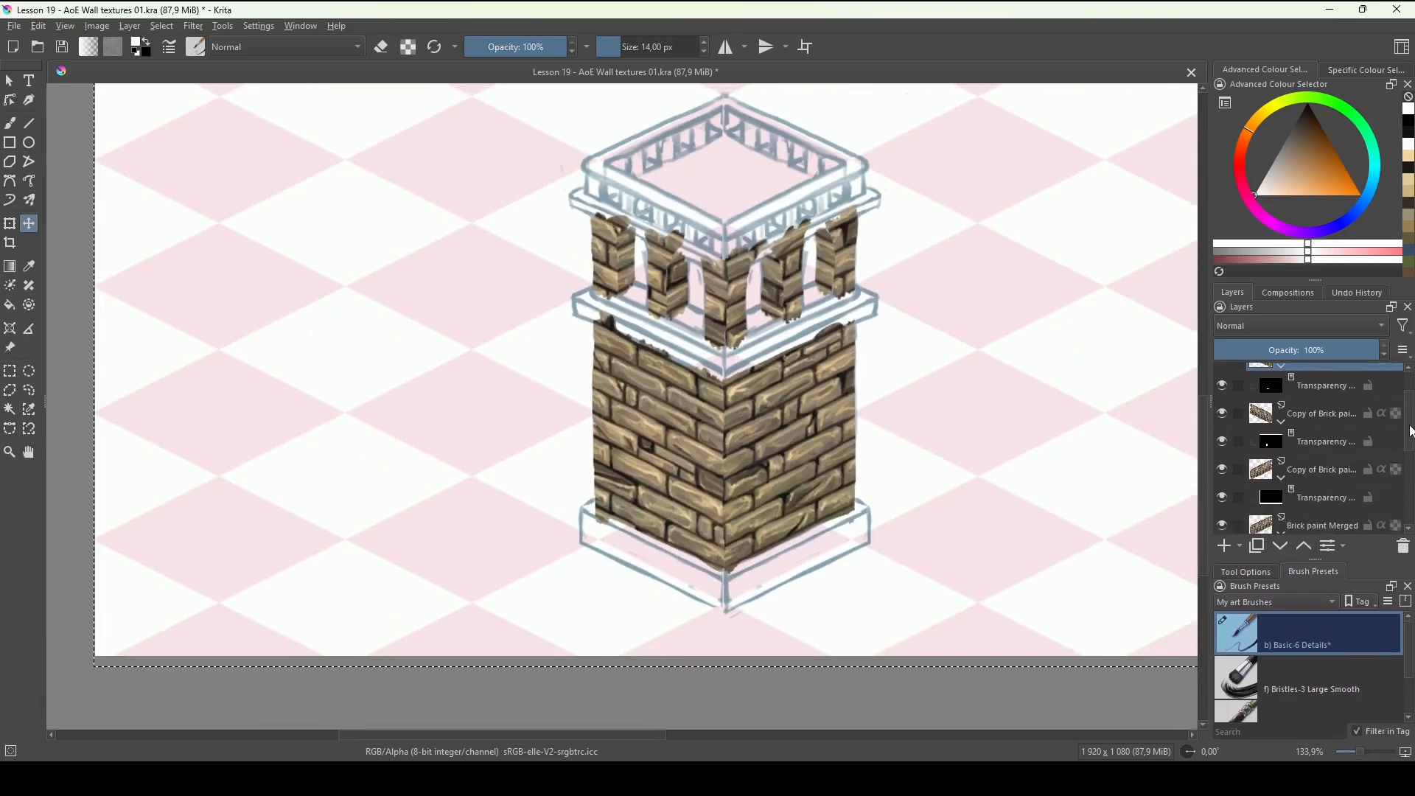
{"action": "left_click", "coordinate": [1302, 435]}
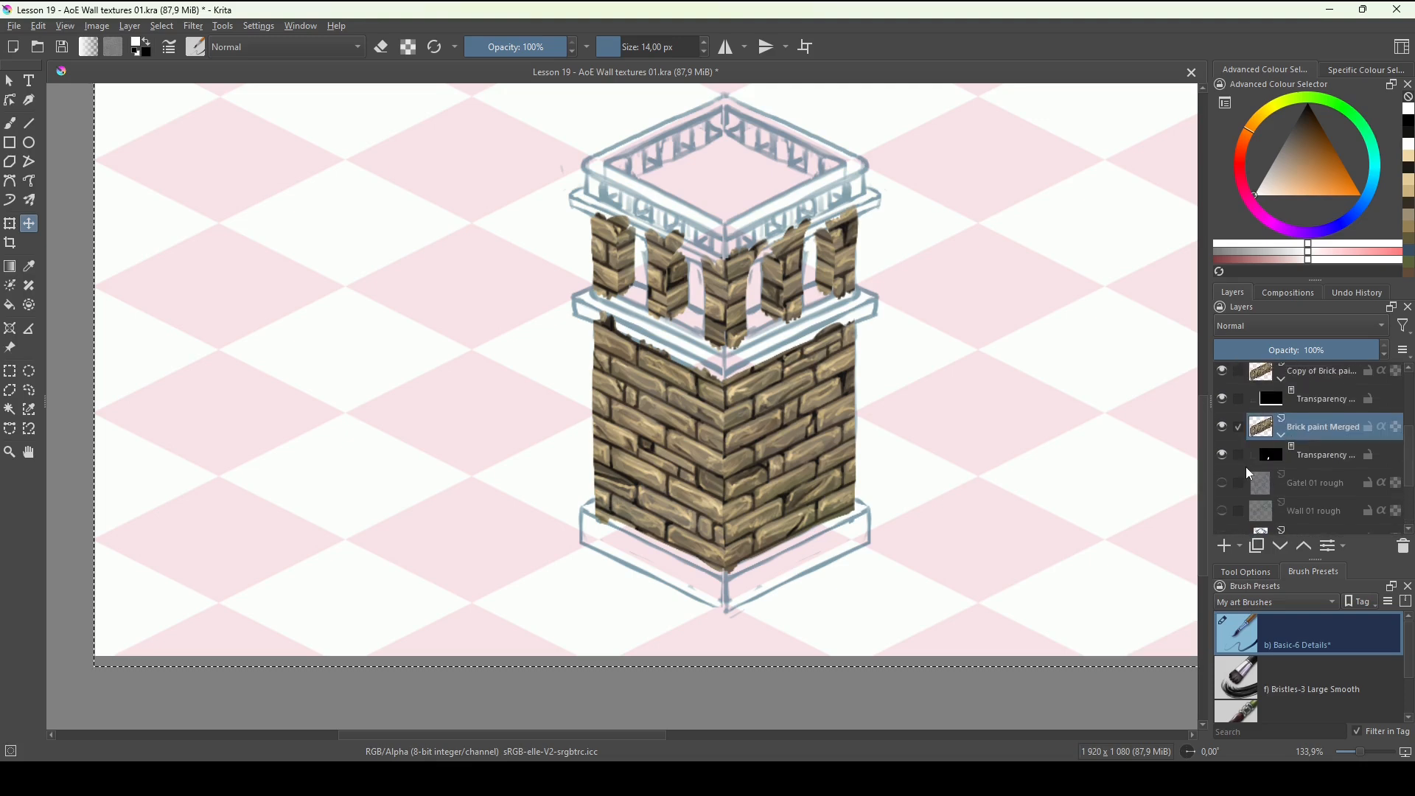
{"action": "key", "text": "ctrl+j"}
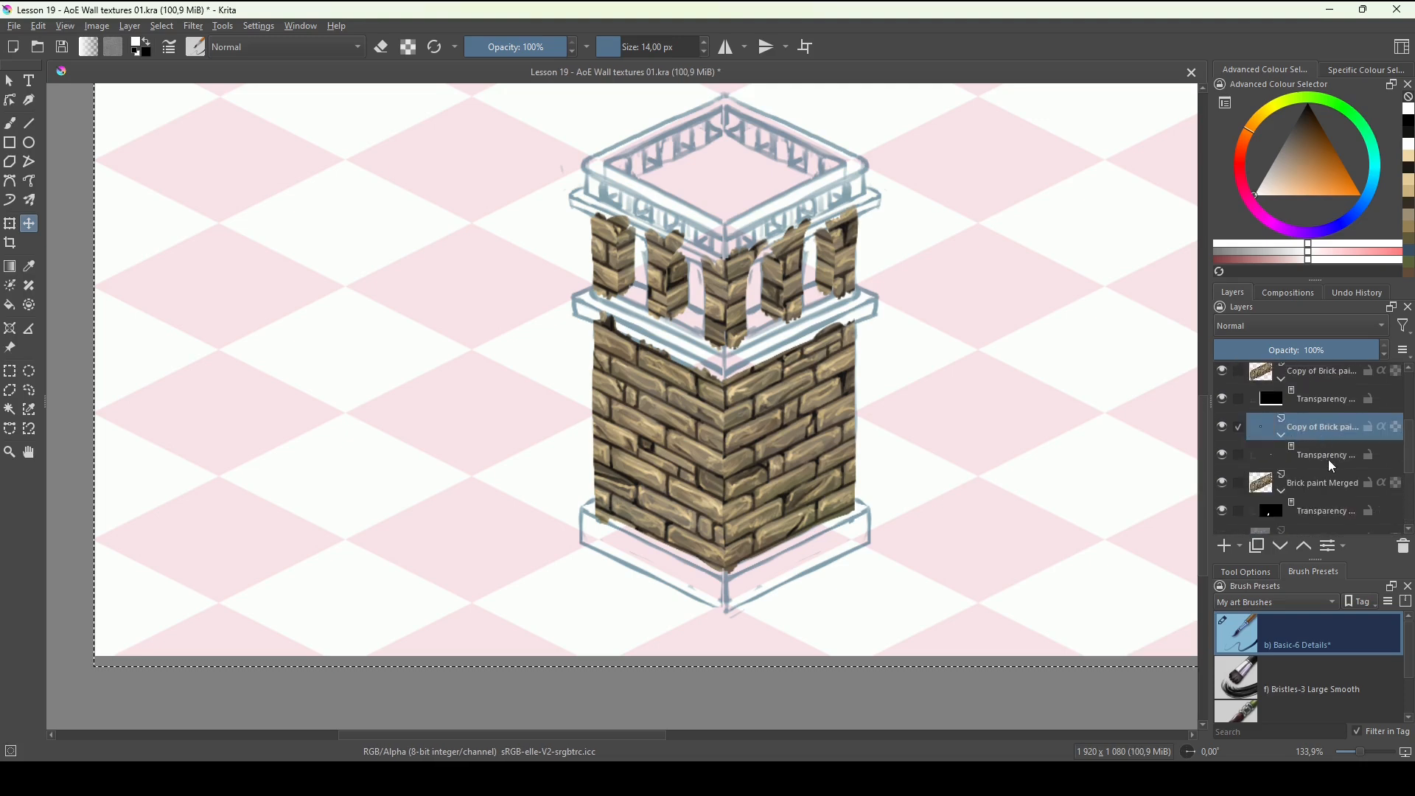
{"action": "left_click", "coordinate": [1337, 458]}
{"action": "key", "text": "shift+Delete"}
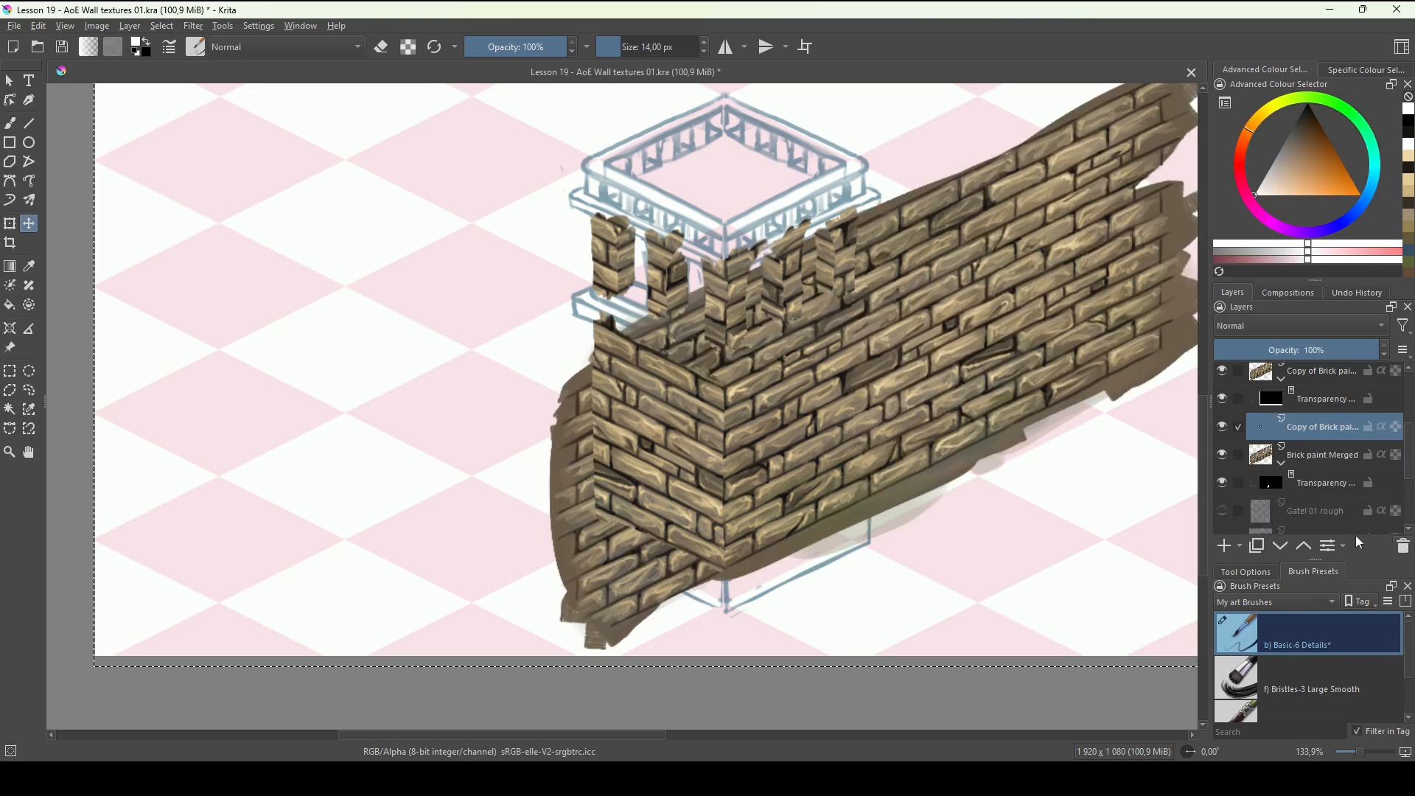
Rename the unmasked duplicate as Bricks template and place it directly above the Tower 01 (rough) layer.
{"action": "double_click", "coordinate": [1312, 435]}
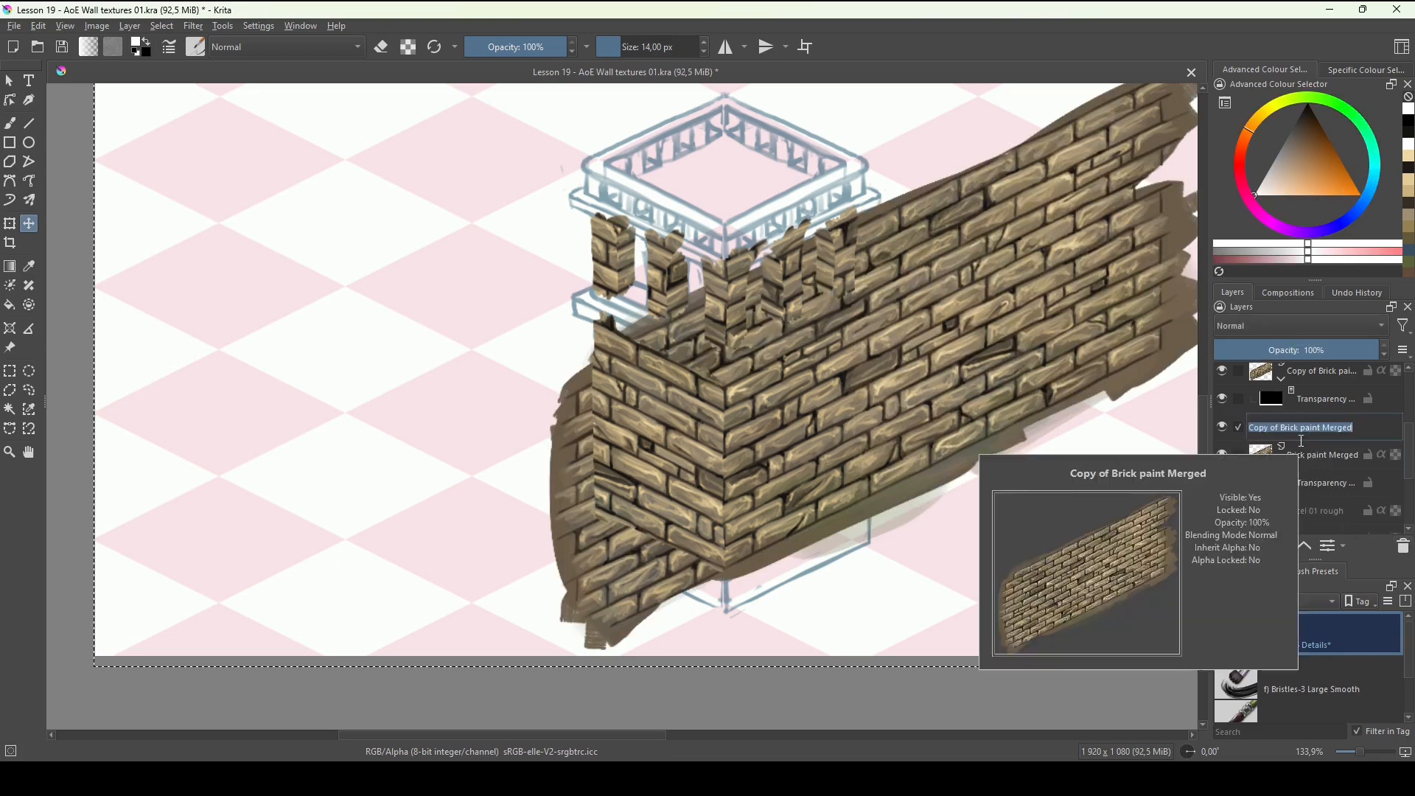
{"action": "type", "text": "Bricks template"}
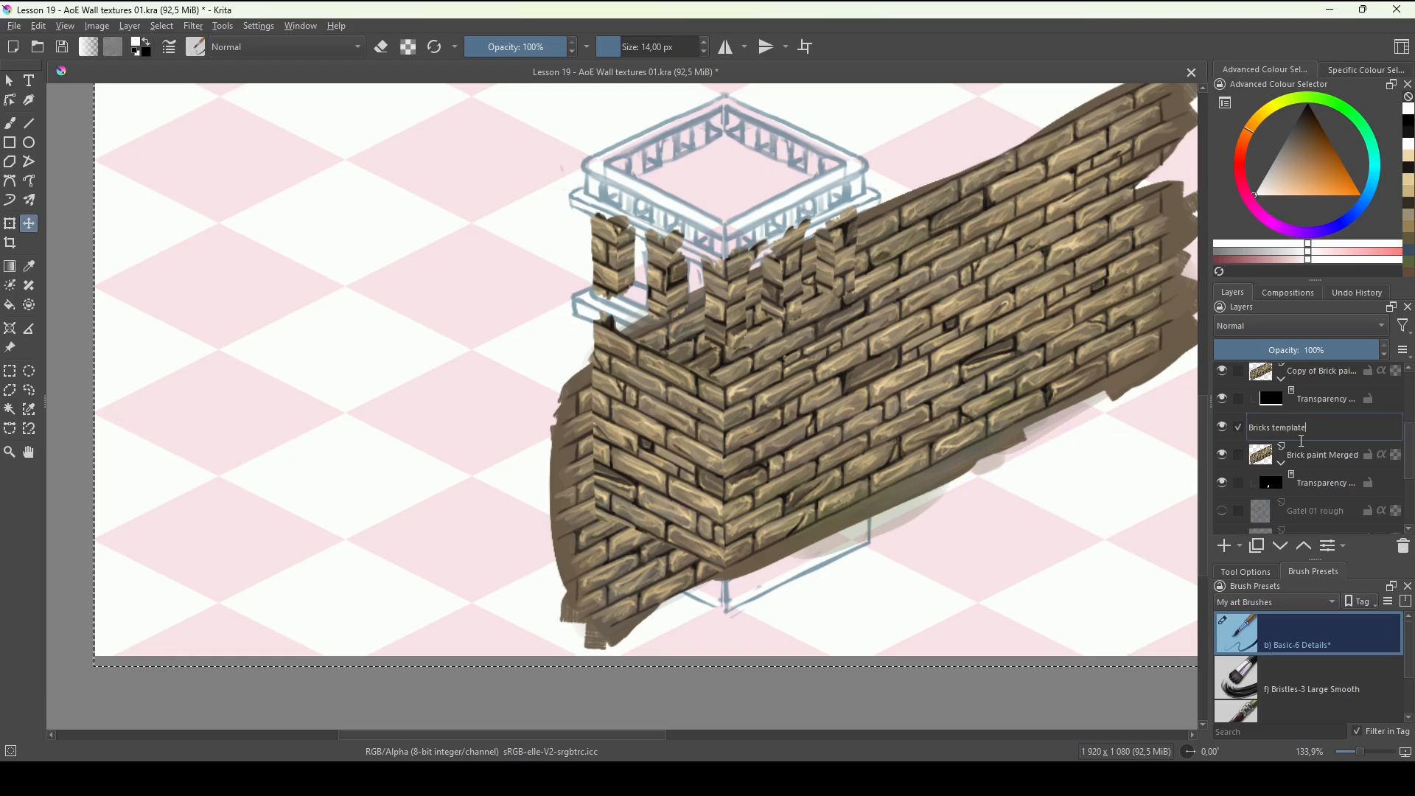
{"action": "key", "text": "Return"}
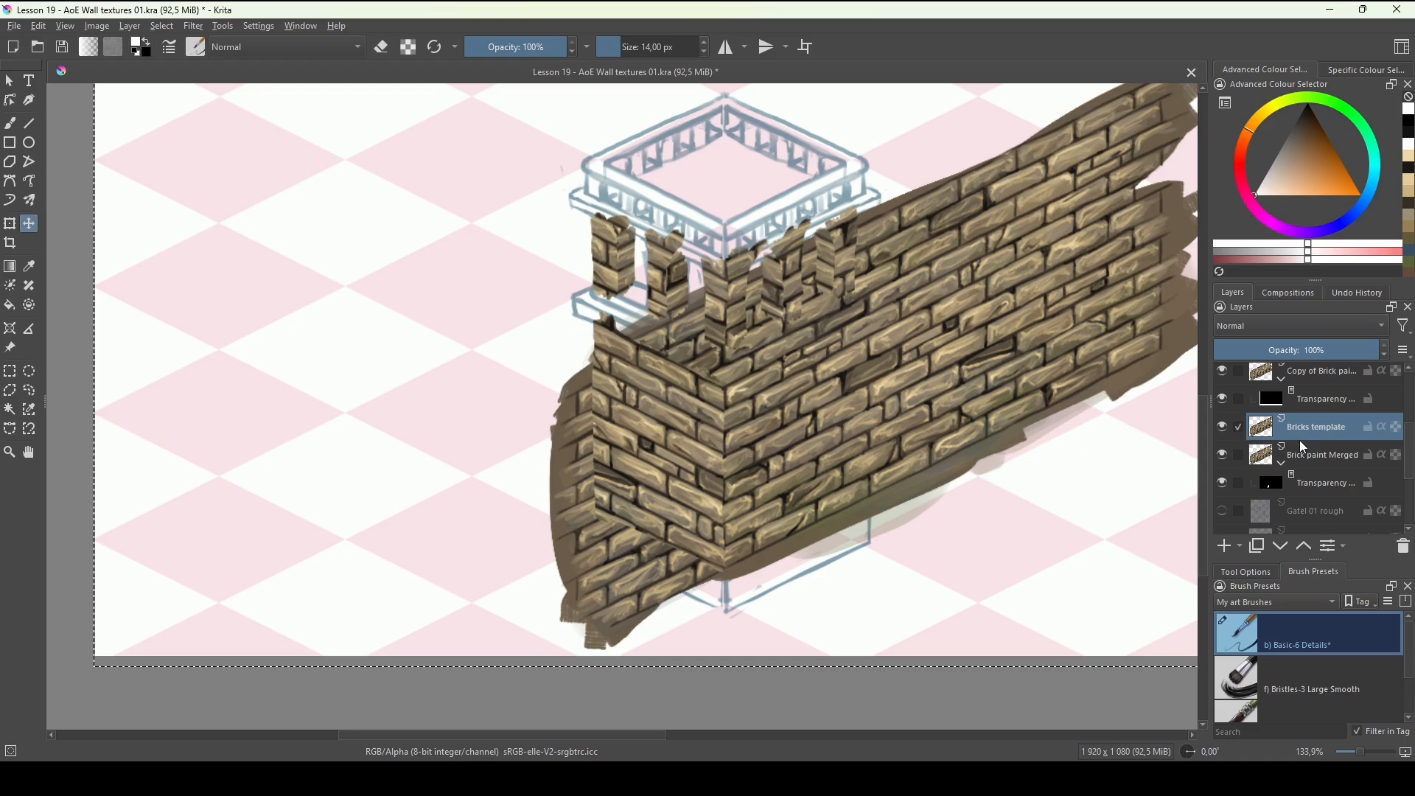
{"action": "left_click", "coordinate": [1221, 428]}
{"action": "left_click", "coordinate": [1225, 428]}
{"action": "scroll", "coordinate": [1378, 457], "scroll_direction": "down", "scroll_amount": 3}
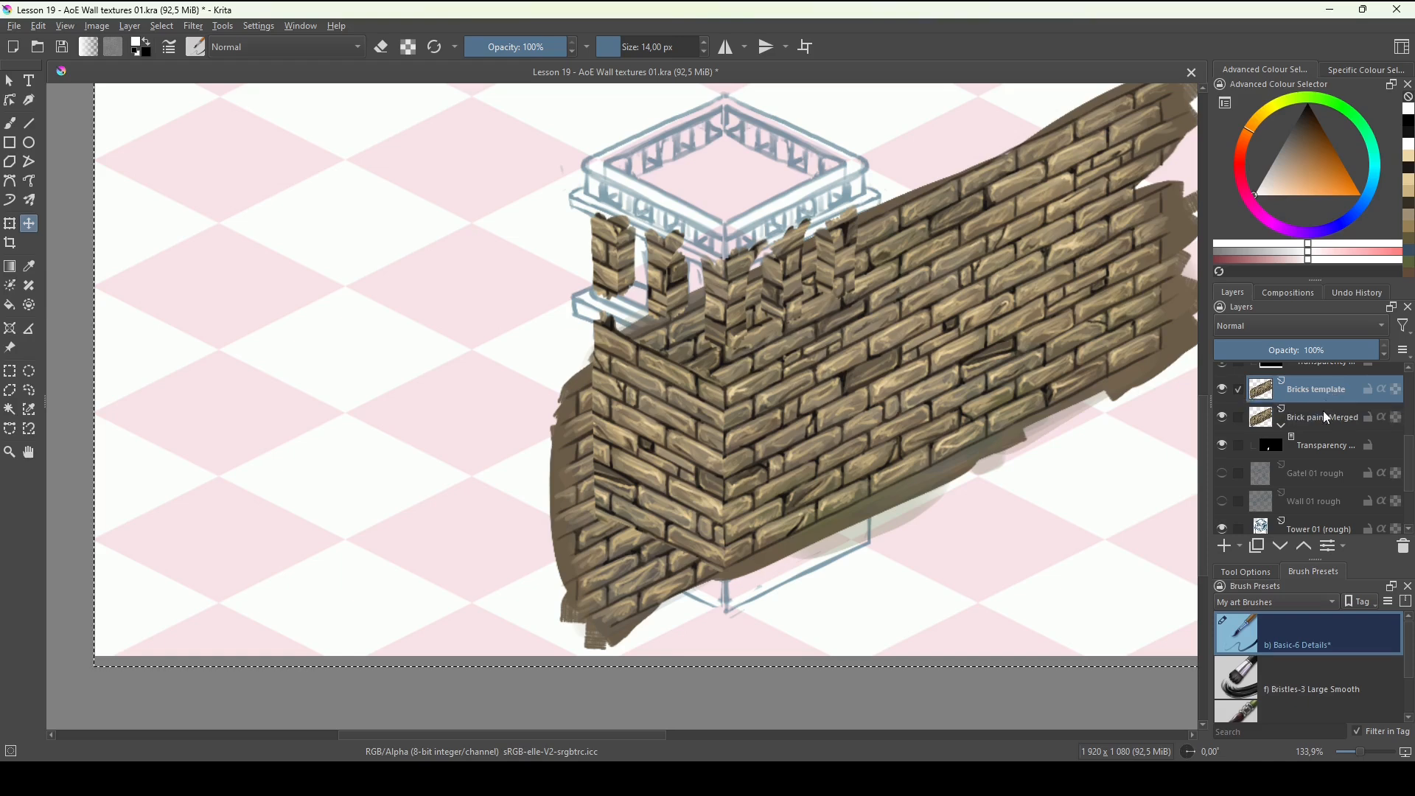
{"action": "left_click_drag", "start_coordinate": [1334, 408], "coordinate": [1311, 515]}
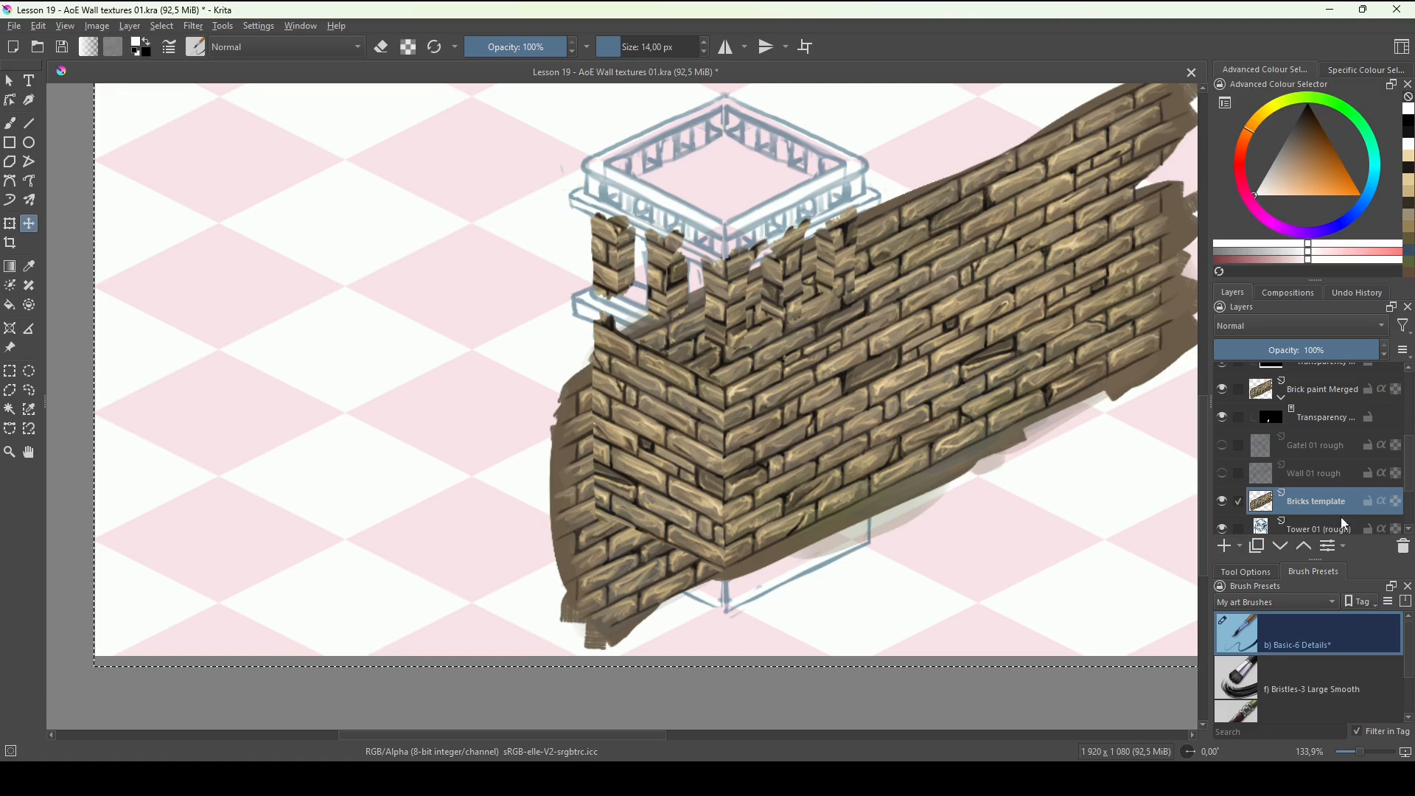
Show the Brick pattern layer briefly and hide it again, and hide the Bricks template layer.
{"action": "left_click_drag", "start_coordinate": [1412, 487], "coordinate": [1412, 405]}
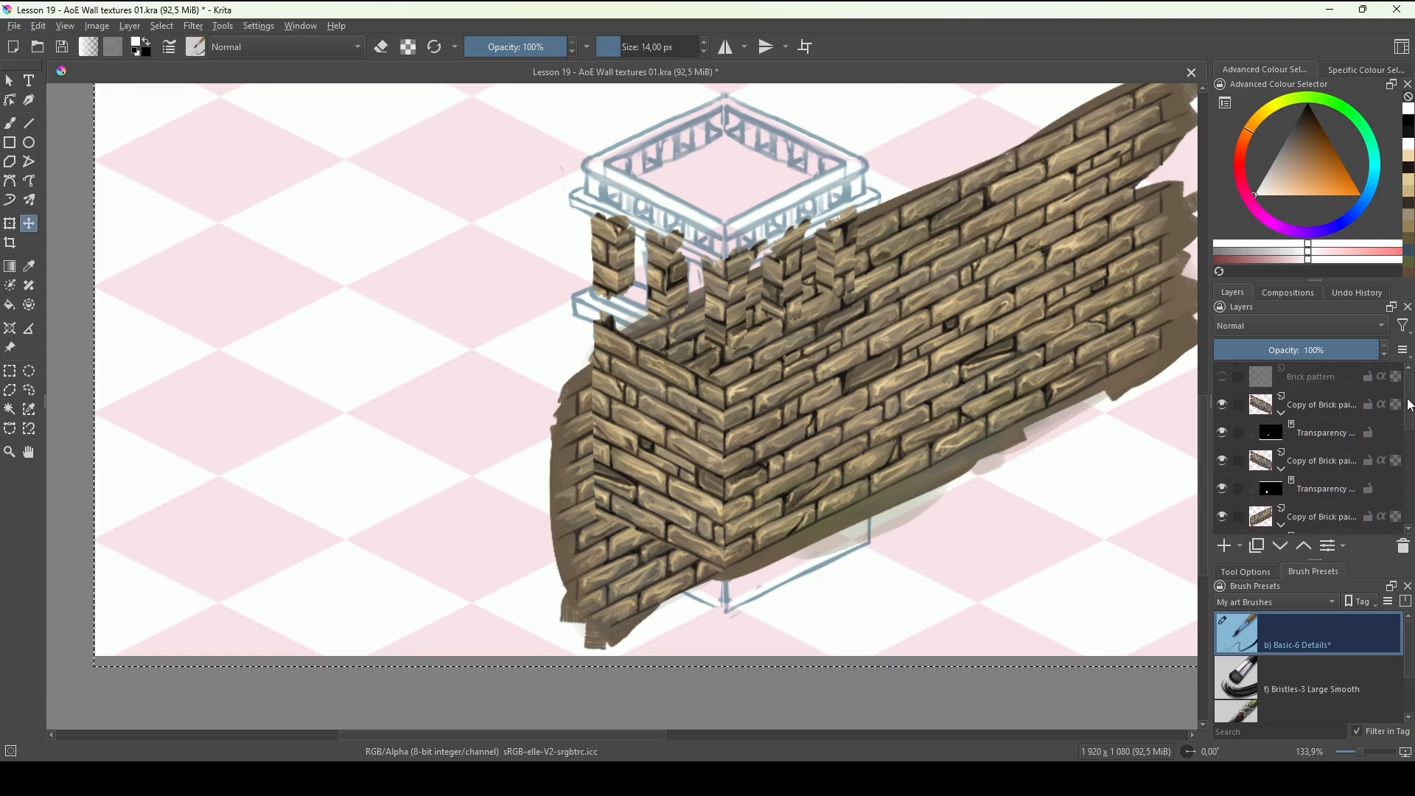
{"action": "left_click", "coordinate": [1223, 375]}
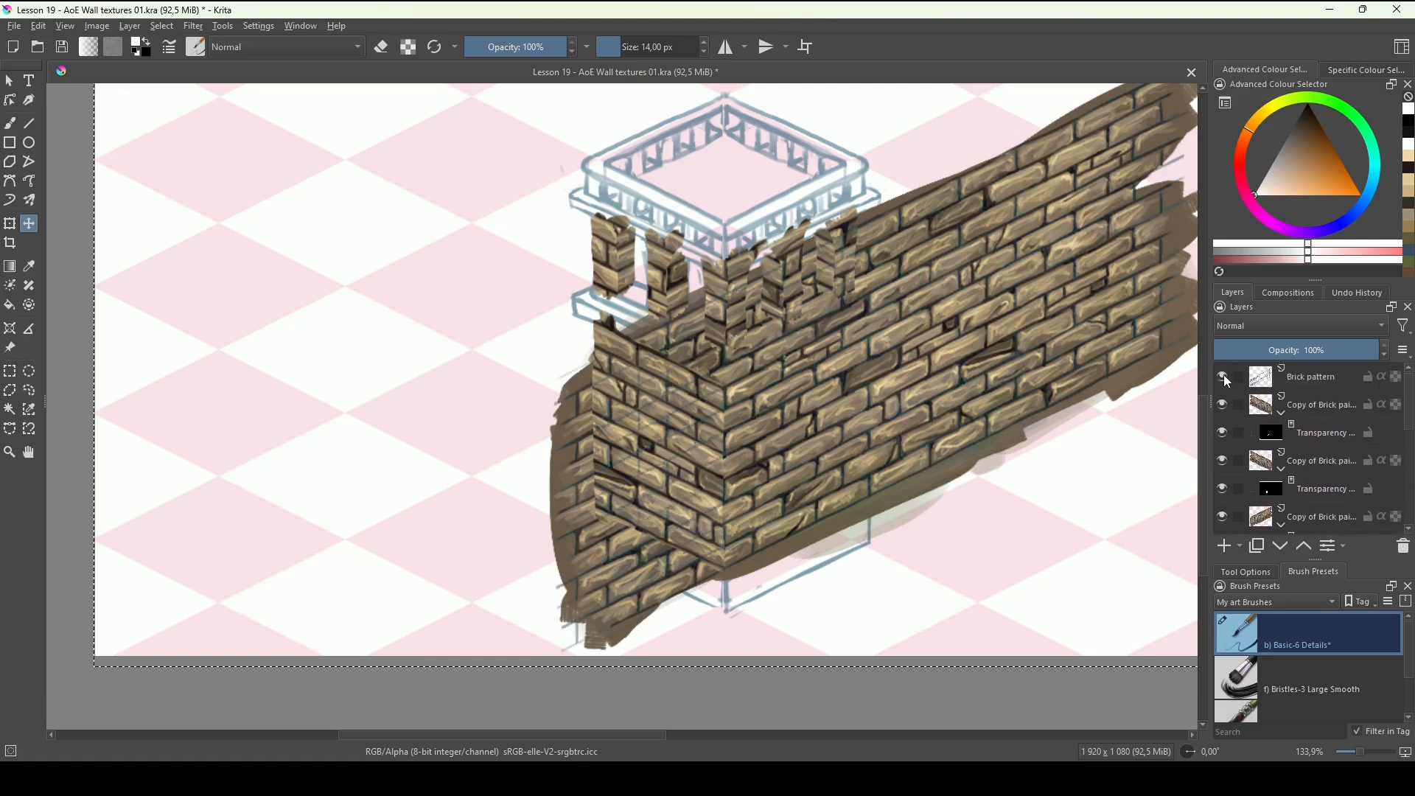
{"action": "left_click", "coordinate": [1223, 375]}
{"action": "mouse_move", "coordinate": [1412, 413]}
{"action": "left_mouse_down"}
{"action": "mouse_move", "coordinate": [1412, 500]}
{"action": "mouse_move", "coordinate": [1392, 383]}
{"action": "mouse_move", "coordinate": [1409, 456]}
{"action": "left_mouse_up"}
{"action": "left_click", "coordinate": [1222, 447]}
Group all the masked brick layers, from the topmost brick copy down to Brick paint Merged and its mask.
{"action": "left_click", "coordinate": [1320, 410]}
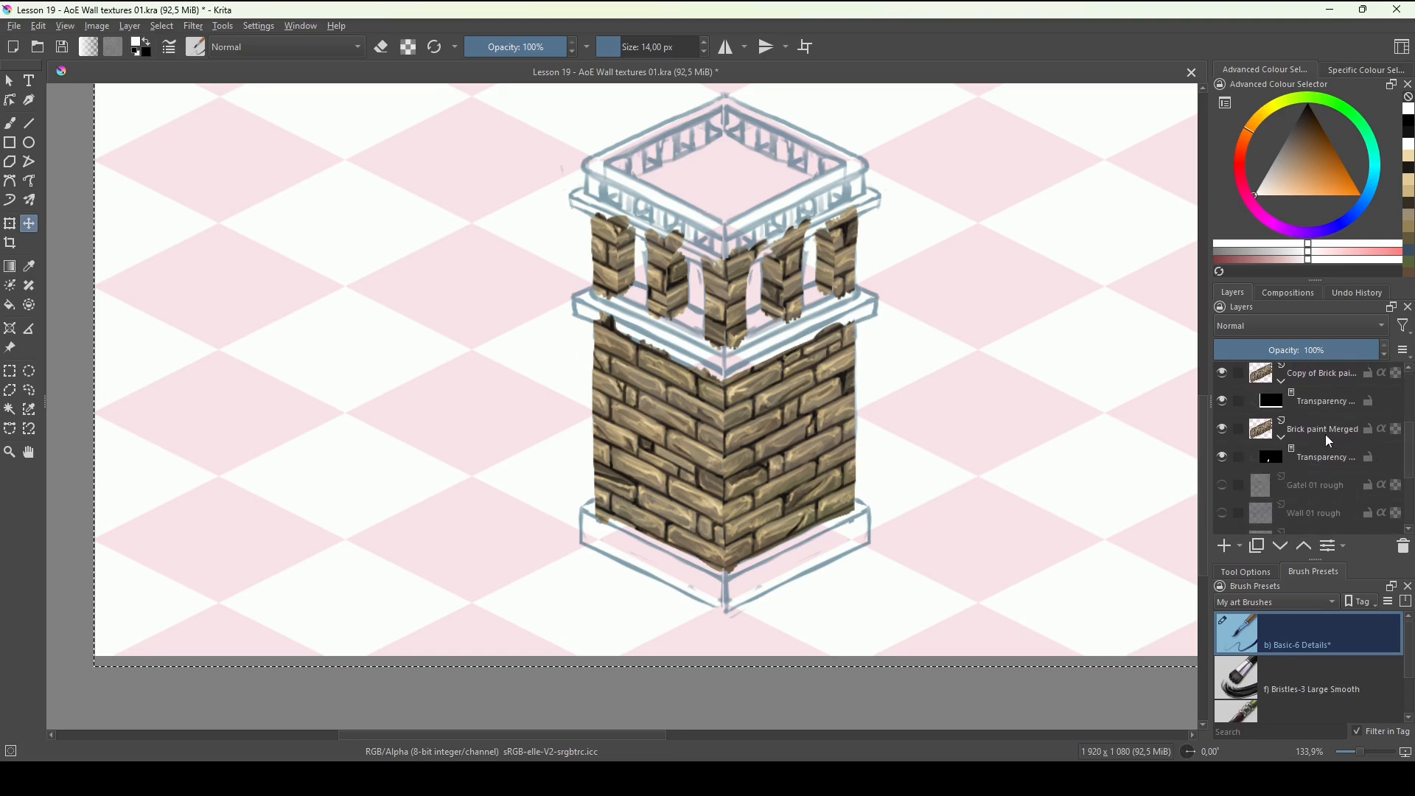
{"action": "left_click", "coordinate": [1326, 431], "text": "shift"}
{"action": "left_click", "coordinate": [1308, 459], "text": "shift"}
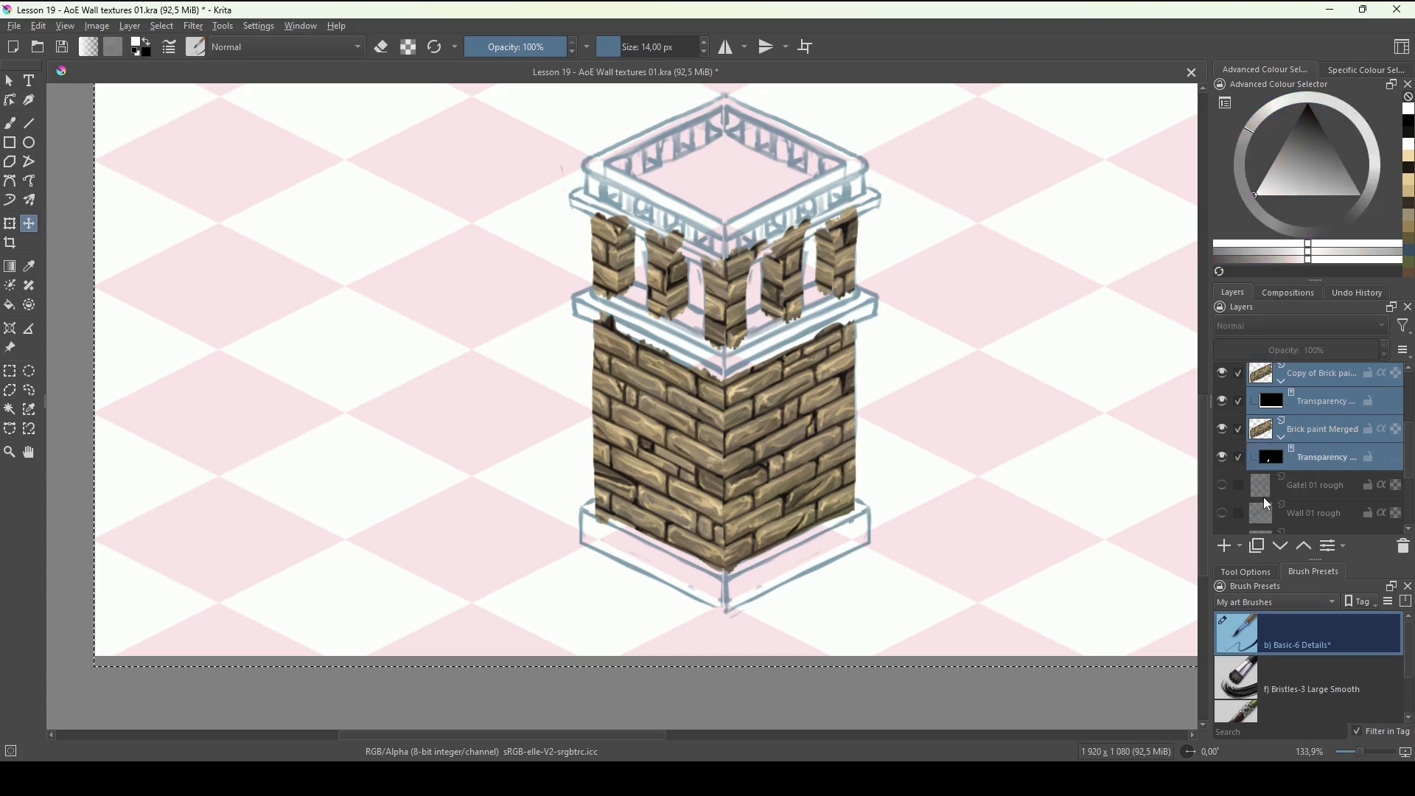
{"action": "left_click_drag", "start_coordinate": [1407, 448], "coordinate": [1399, 401]}
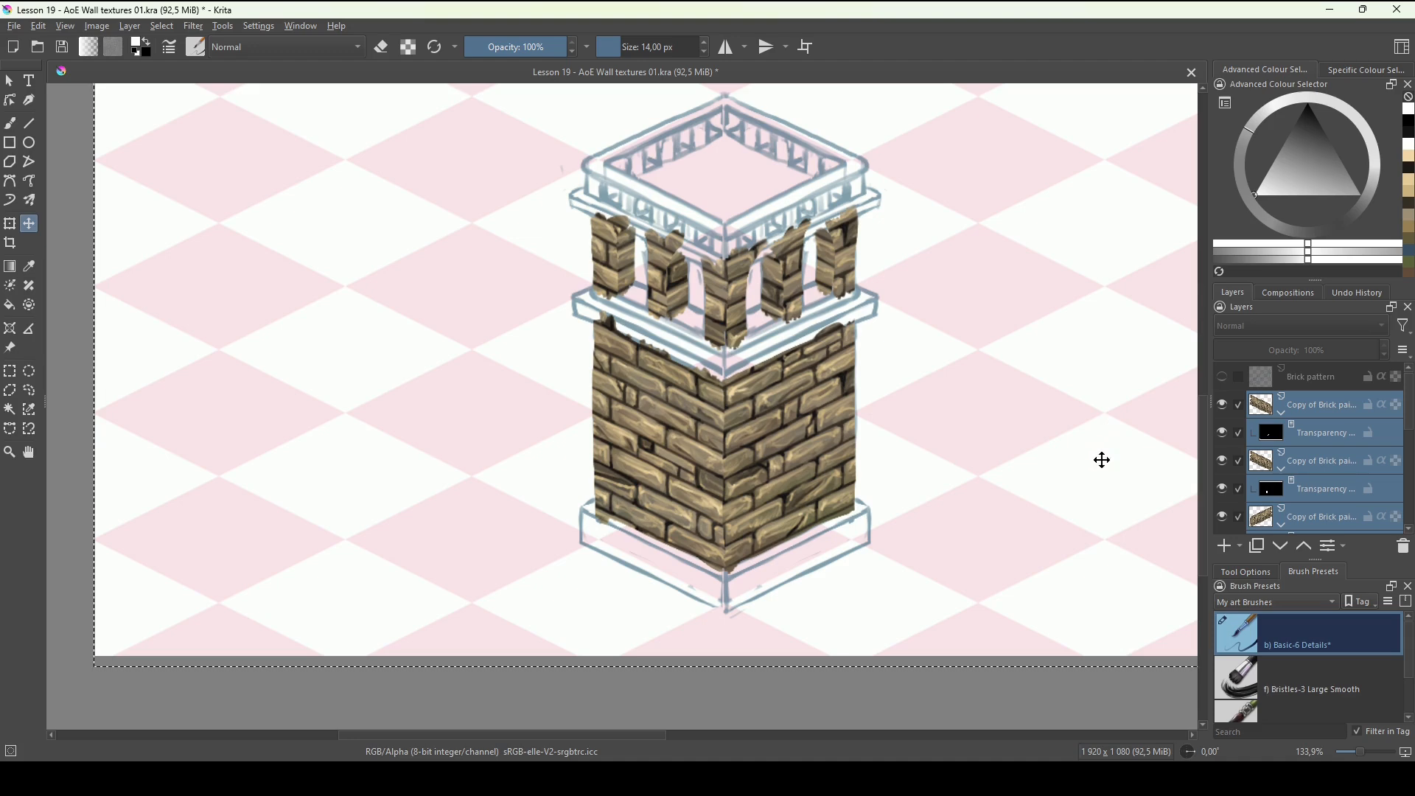
{"action": "left_click", "coordinate": [130, 26]}
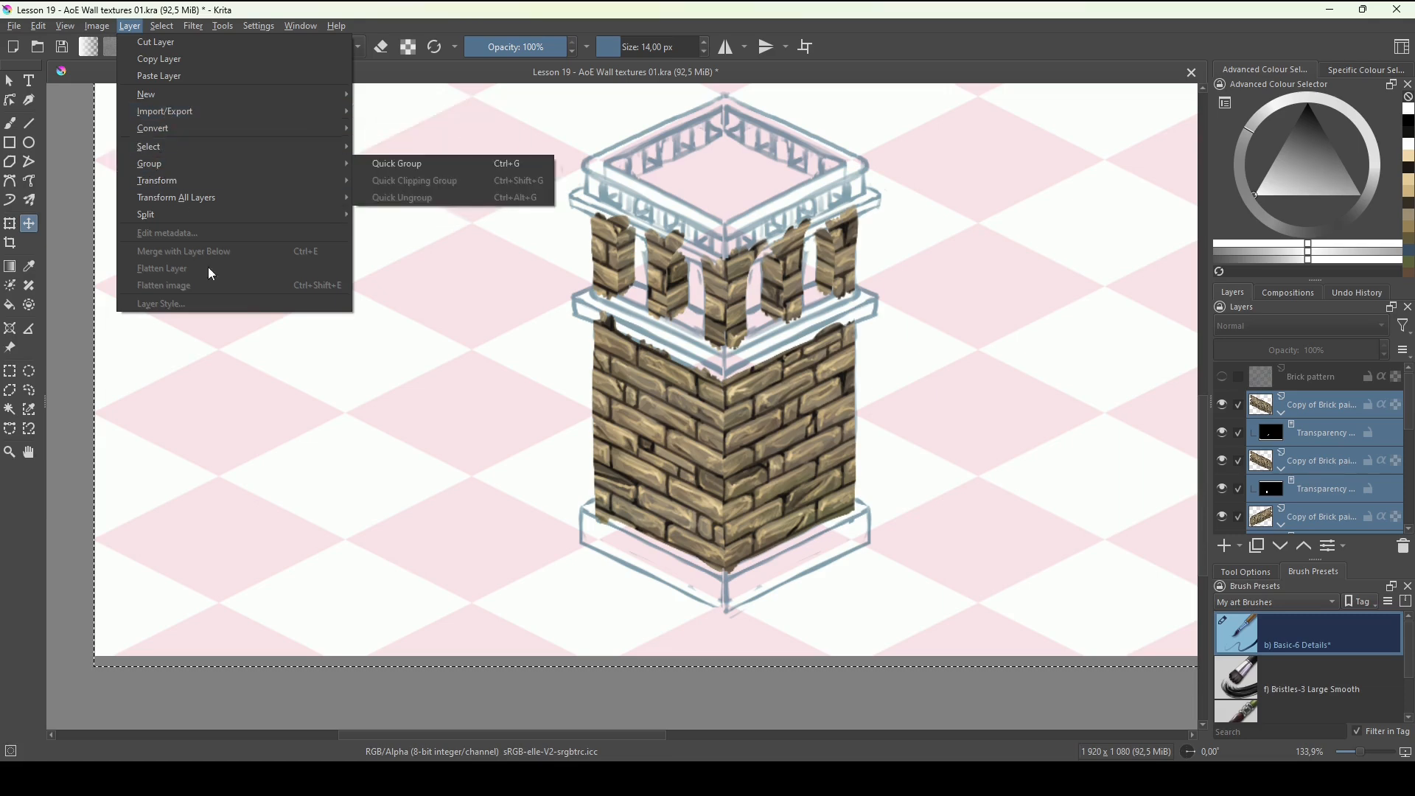
{"action": "right_click", "coordinate": [1324, 463]}
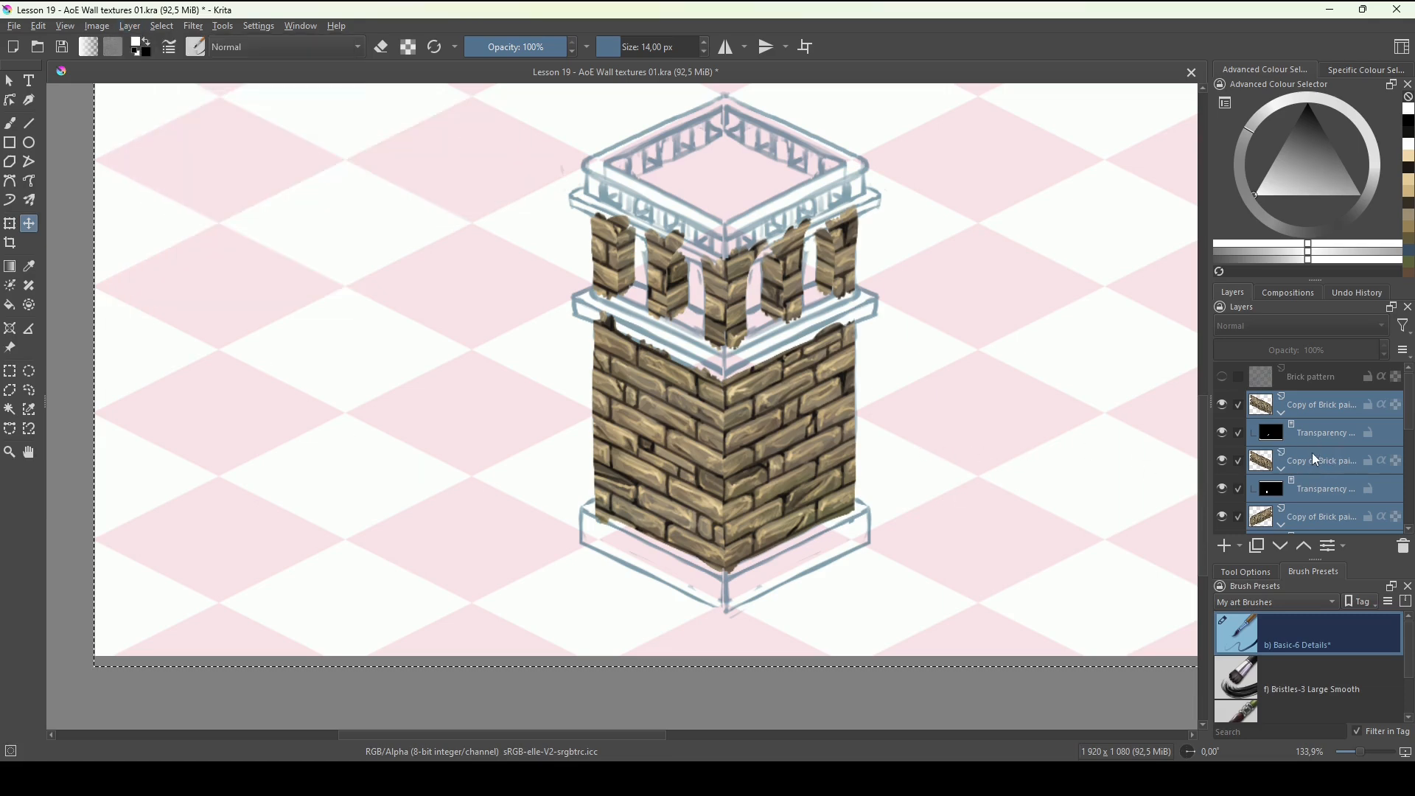
{"action": "key", "text": "ctrl+g"}
Collapse the new layer group and rename it as Tower.
{"action": "left_click_drag", "start_coordinate": [1412, 431], "coordinate": [1412, 404]}
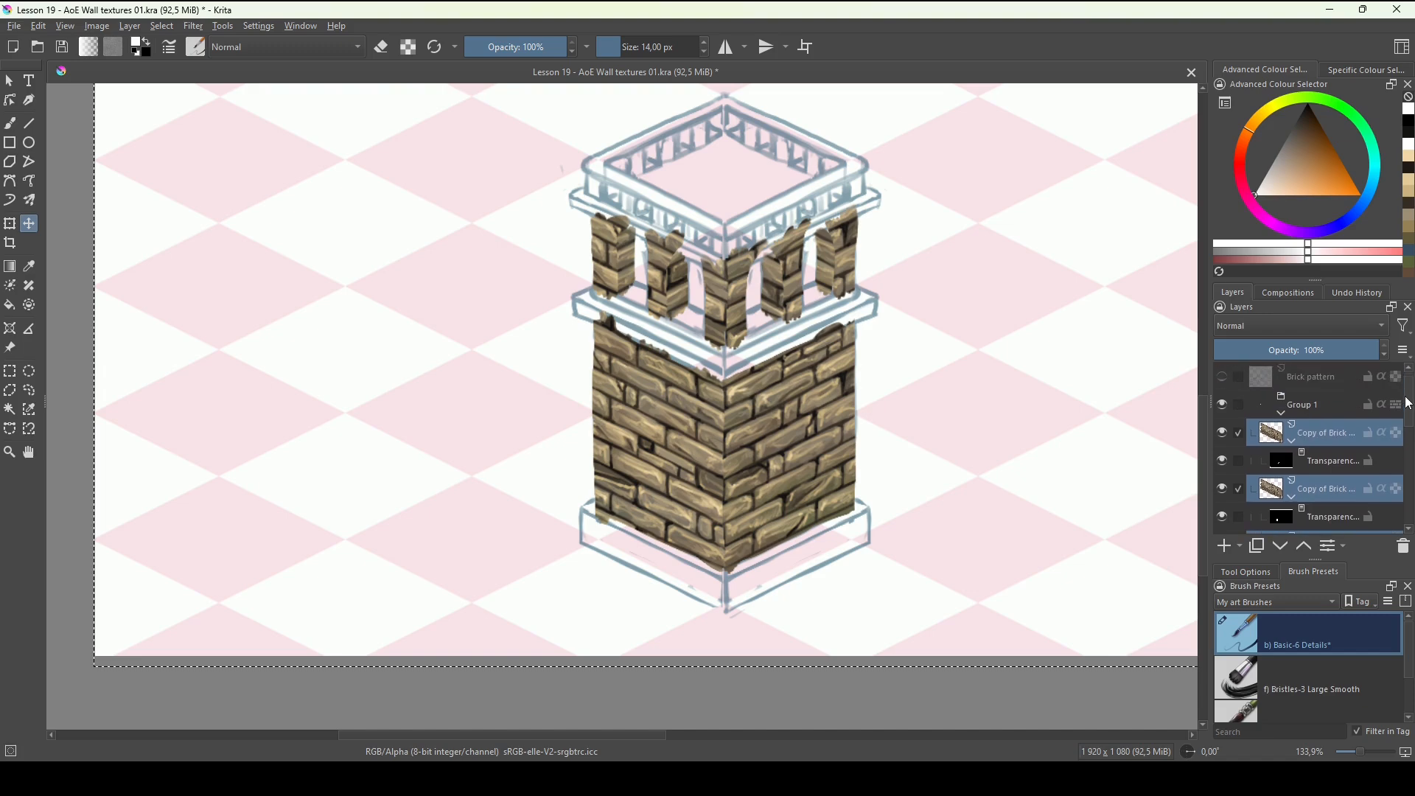
{"action": "left_click", "coordinate": [1279, 414]}
{"action": "double_click", "coordinate": [1305, 404]}
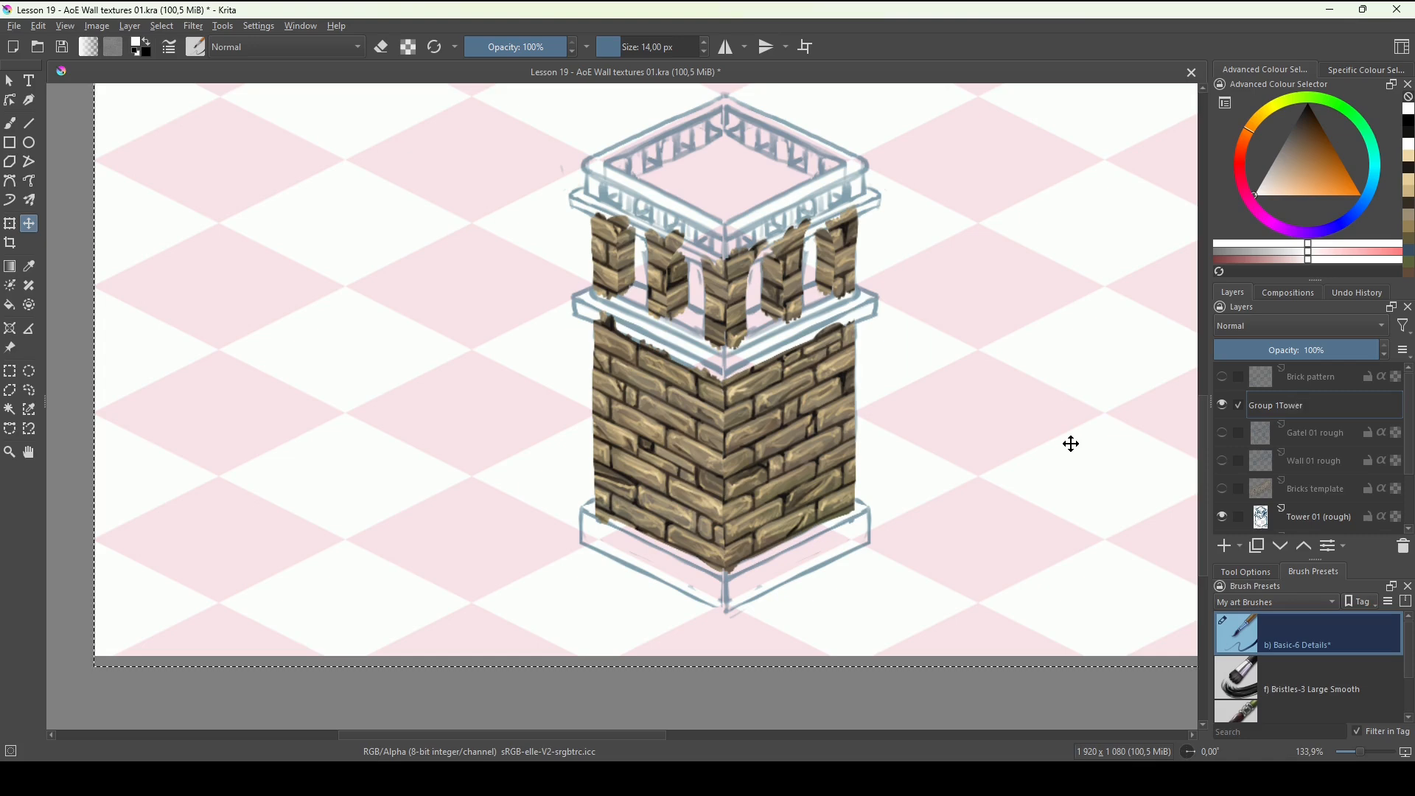
{"action": "key", "text": "ctrl+a"}
{"action": "type", "text": "T"}
{"action": "key", "text": "Return"}
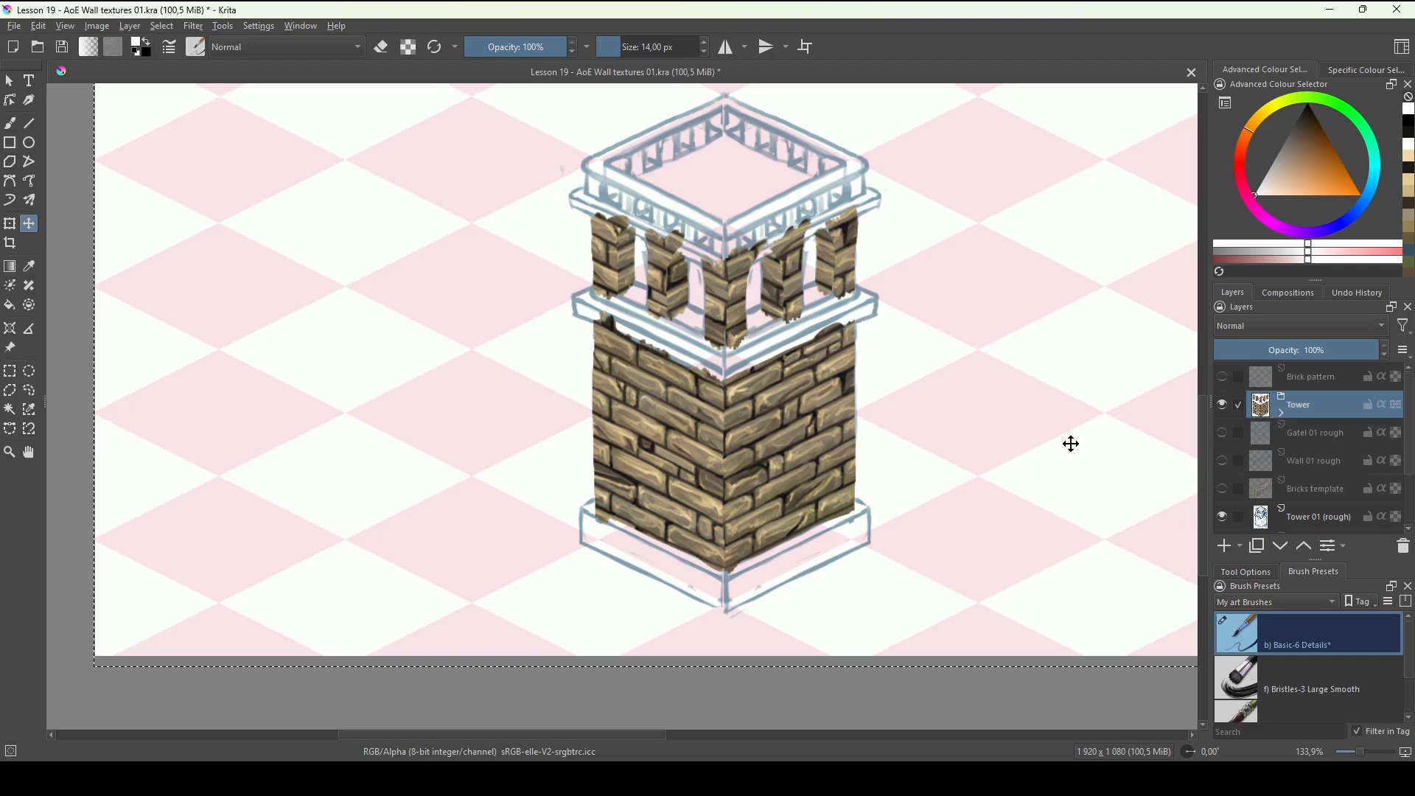
Try merging the whole Tower group into one layer, compare it shown and hidden, and undo the merge.
{"action": "left_click", "coordinate": [1280, 411]}
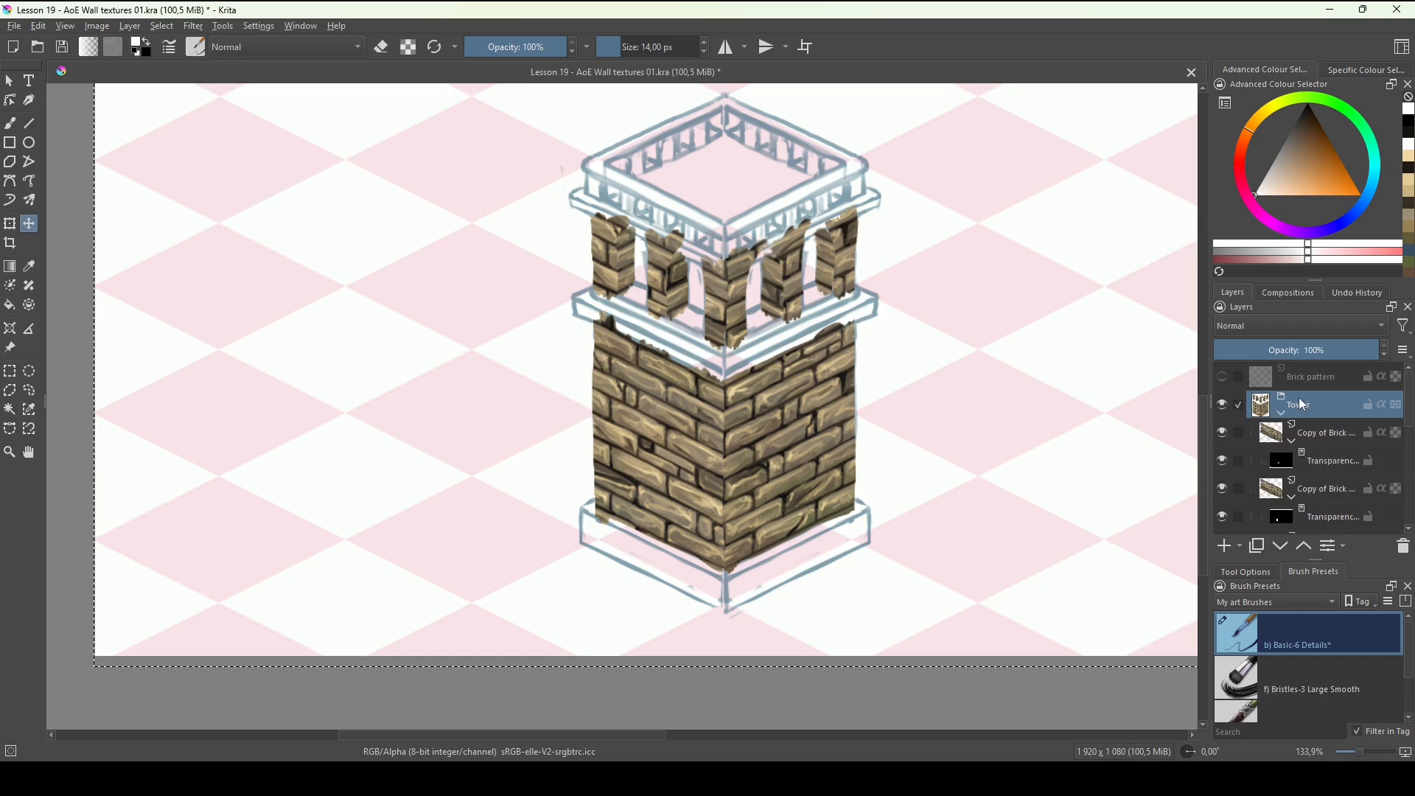
{"action": "key", "text": "ctrl+e"}
{"action": "left_click", "coordinate": [1225, 404]}
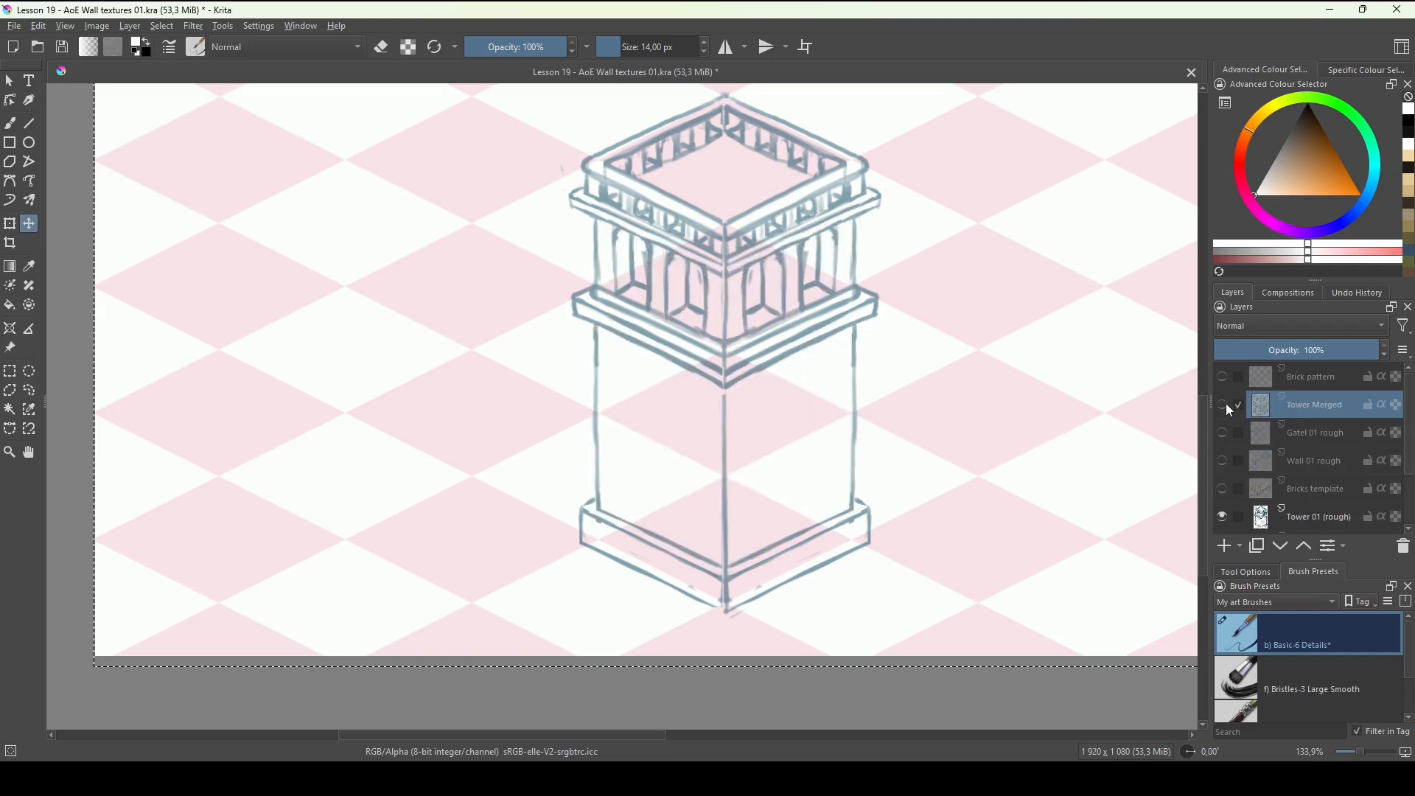
{"action": "left_click", "coordinate": [1225, 404]}
{"action": "left_click", "coordinate": [1224, 405]}
{"action": "left_click", "coordinate": [1225, 405]}
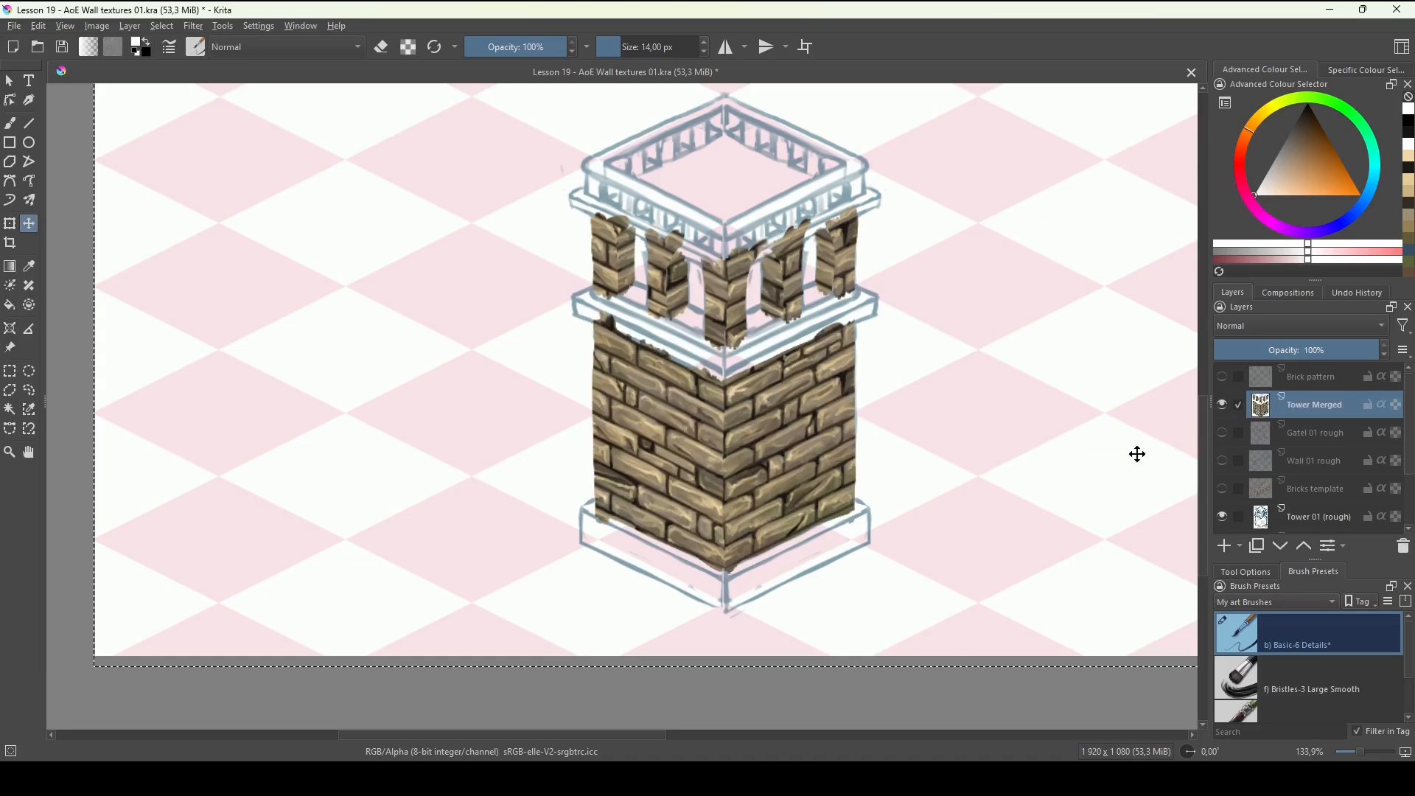
{"action": "key", "text": "ctrl+z"}
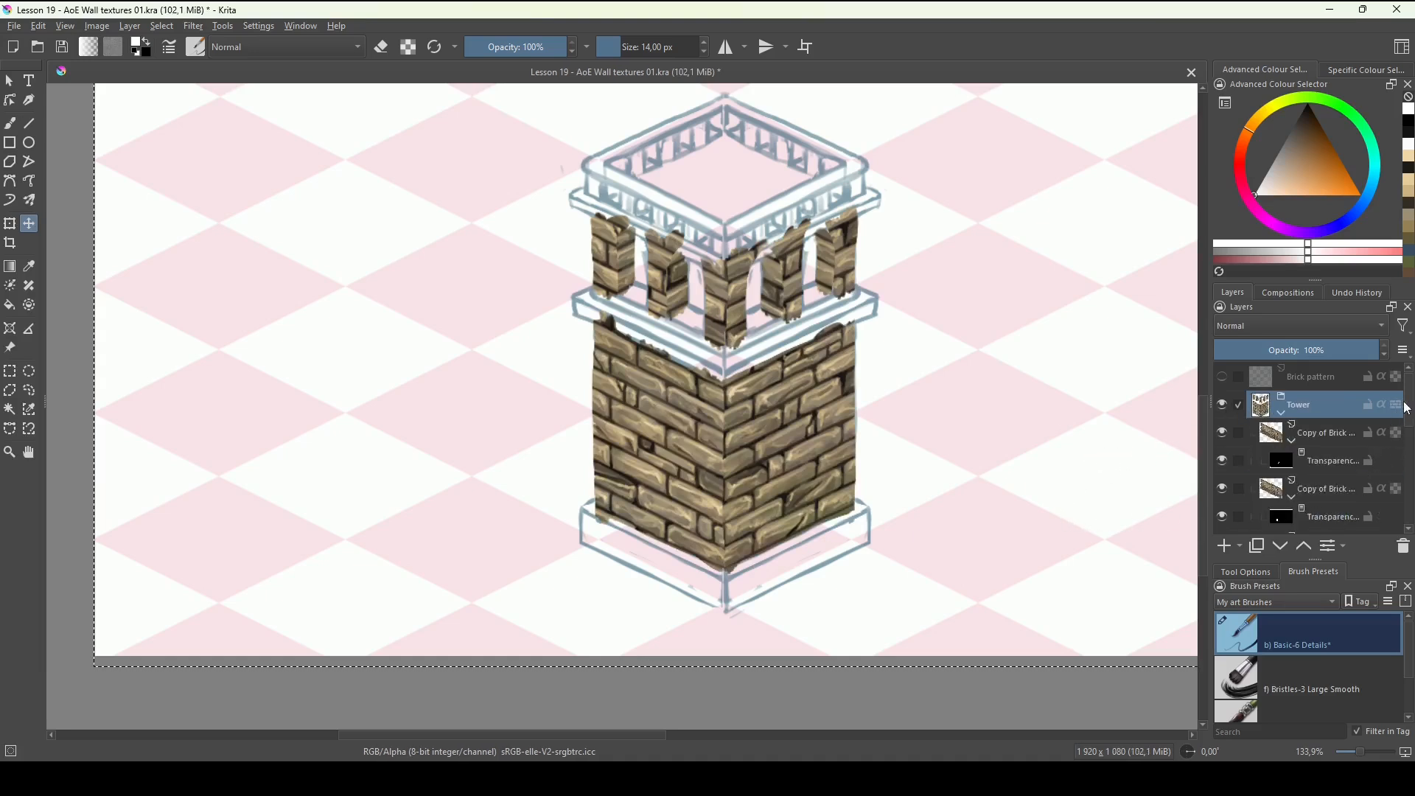
Group the two topmost masked brick copies with their transparency masks inside the Tower group and collapse the new group.
{"action": "scroll", "coordinate": [1411, 415], "scroll_direction": "down", "scroll_amount": 1}
{"action": "left_click", "coordinate": [1282, 397]}
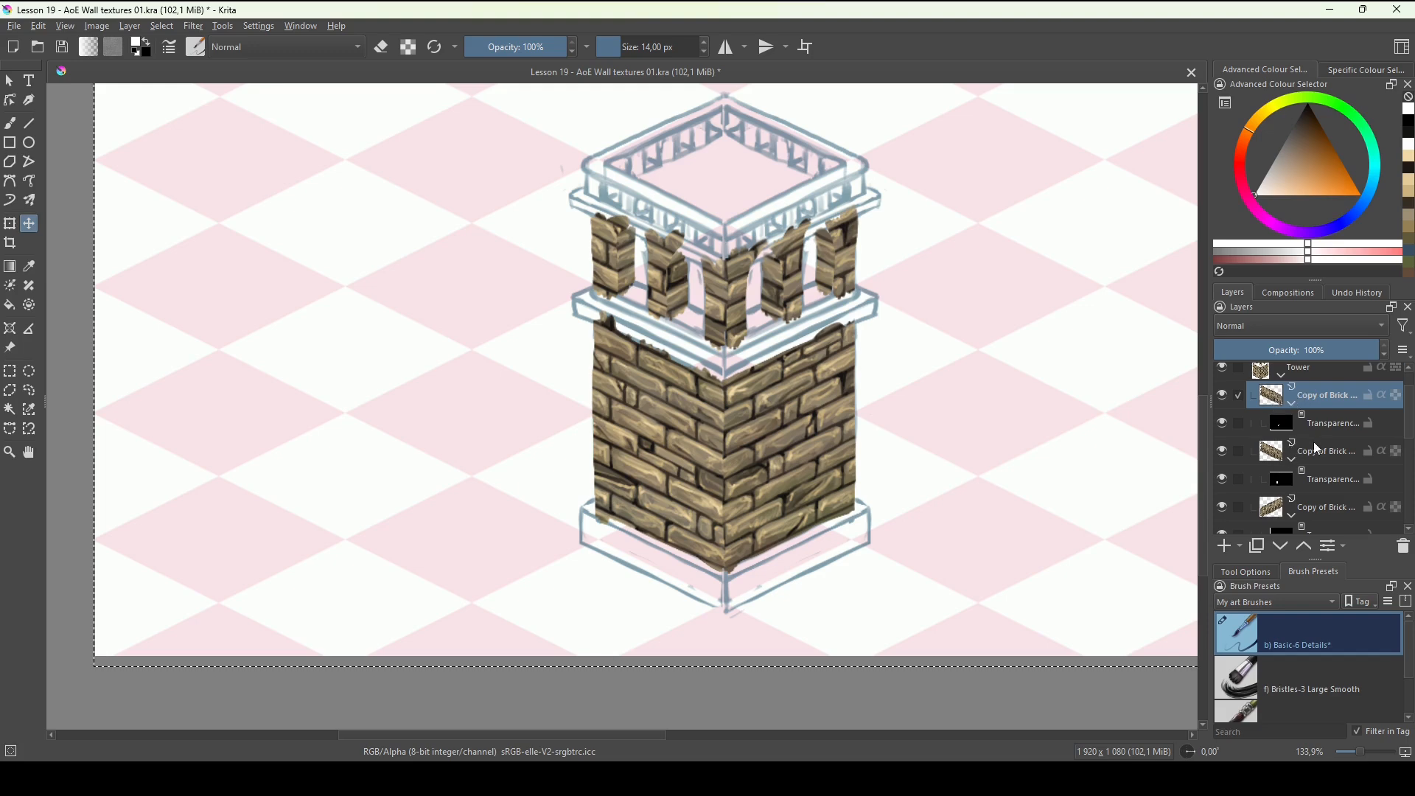
{"action": "left_click", "coordinate": [1304, 458], "text": "shift"}
{"action": "left_click", "coordinate": [1314, 489], "text": "shift"}
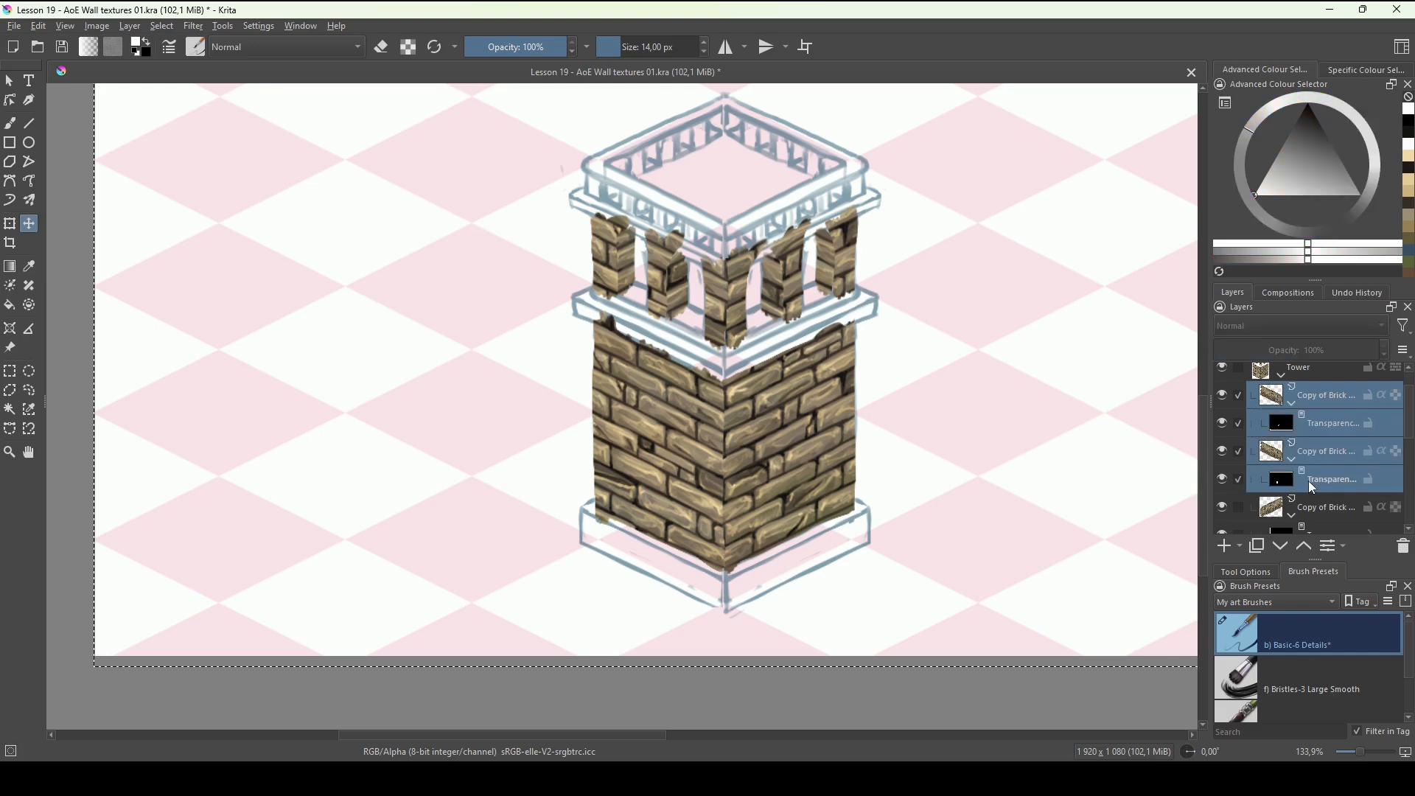
{"action": "key", "text": "ctrl+g"}
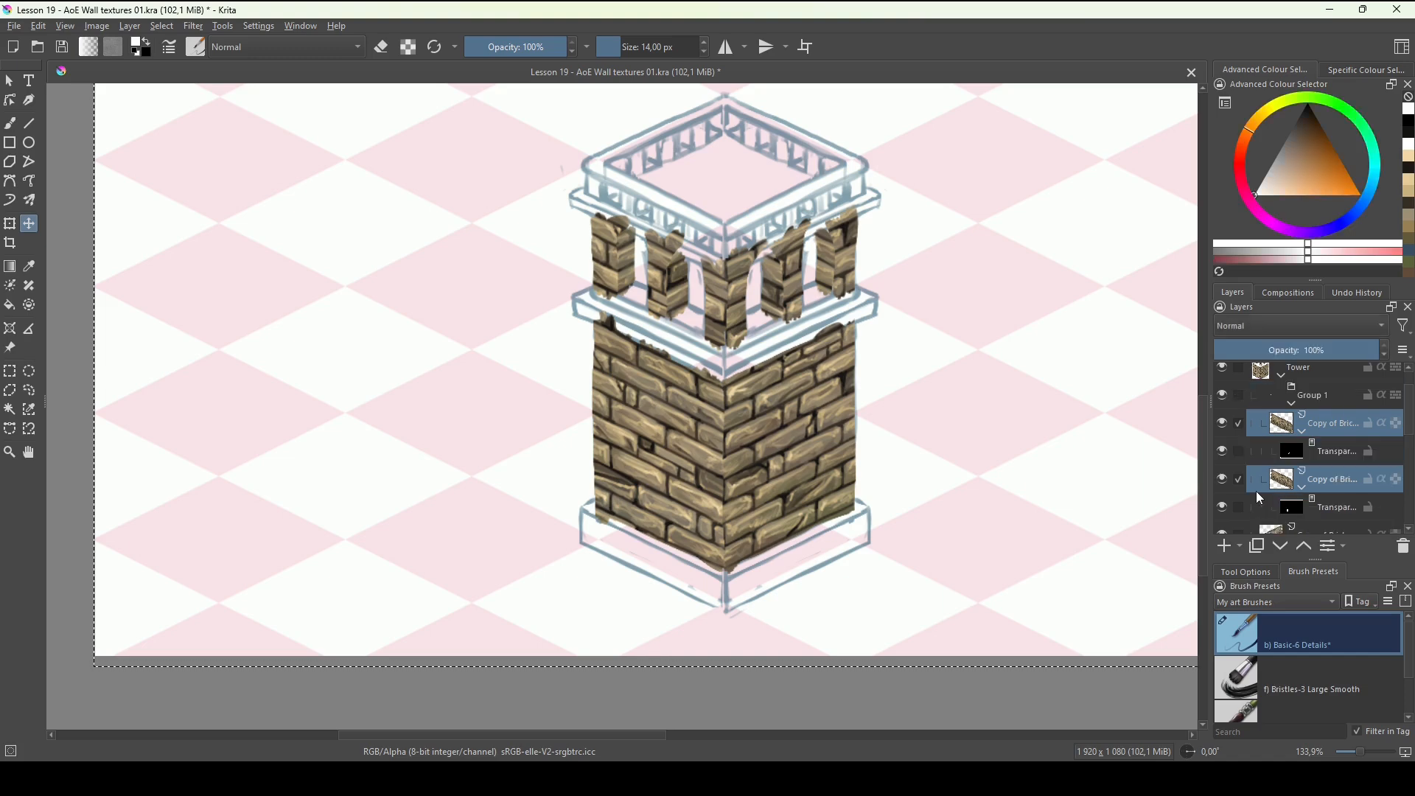
{"action": "left_click", "coordinate": [1297, 412]}
Check which walls the new subgroup covers by toggling its visibility, and merge the subgroup into a single layer.
{"action": "left_click", "coordinate": [1223, 400]}
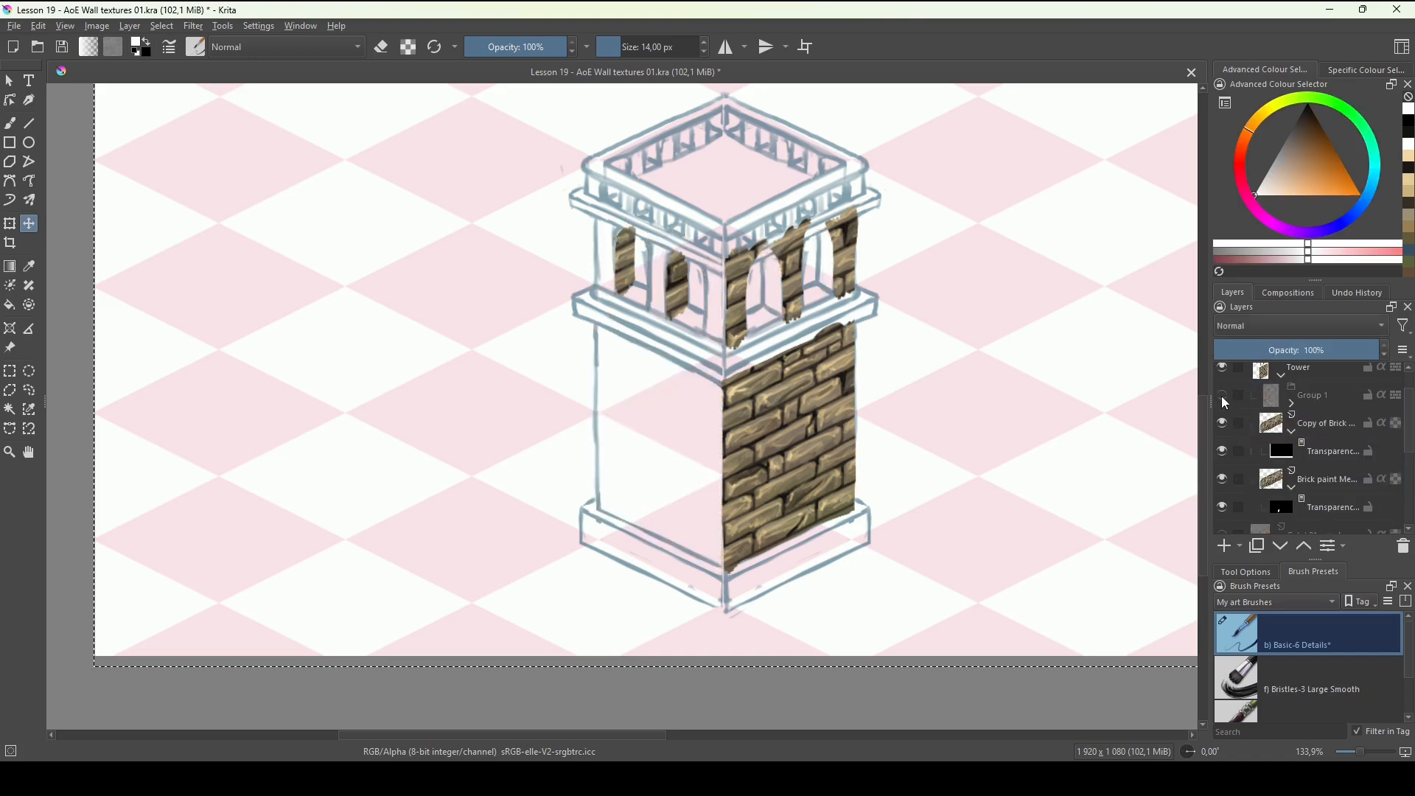
{"action": "left_click", "coordinate": [1225, 398]}
{"action": "left_click", "coordinate": [1227, 398]}
{"action": "left_click", "coordinate": [1226, 398]}
{"action": "left_click", "coordinate": [1327, 407]}
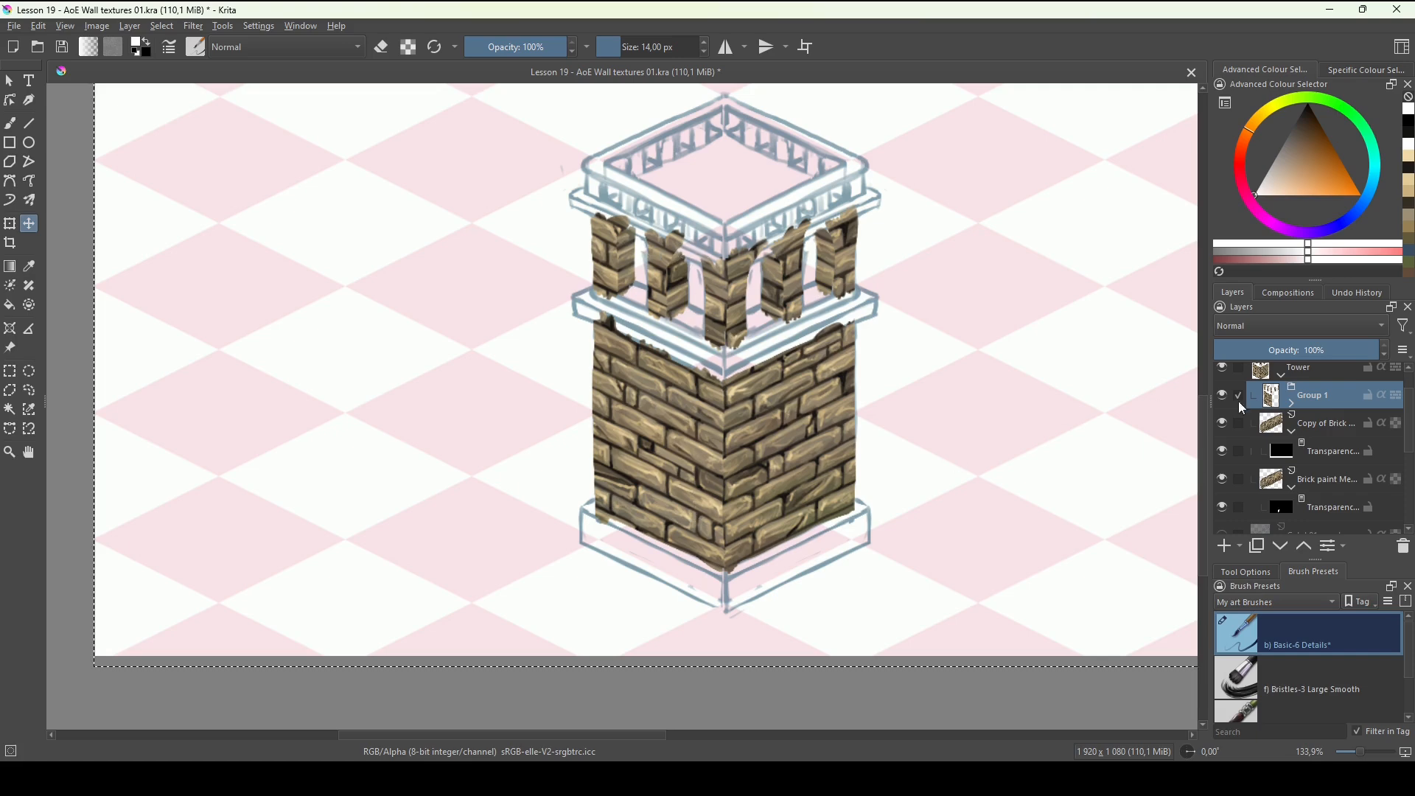
{"action": "left_click_drag", "start_coordinate": [995, 252], "coordinate": [970, 273]}
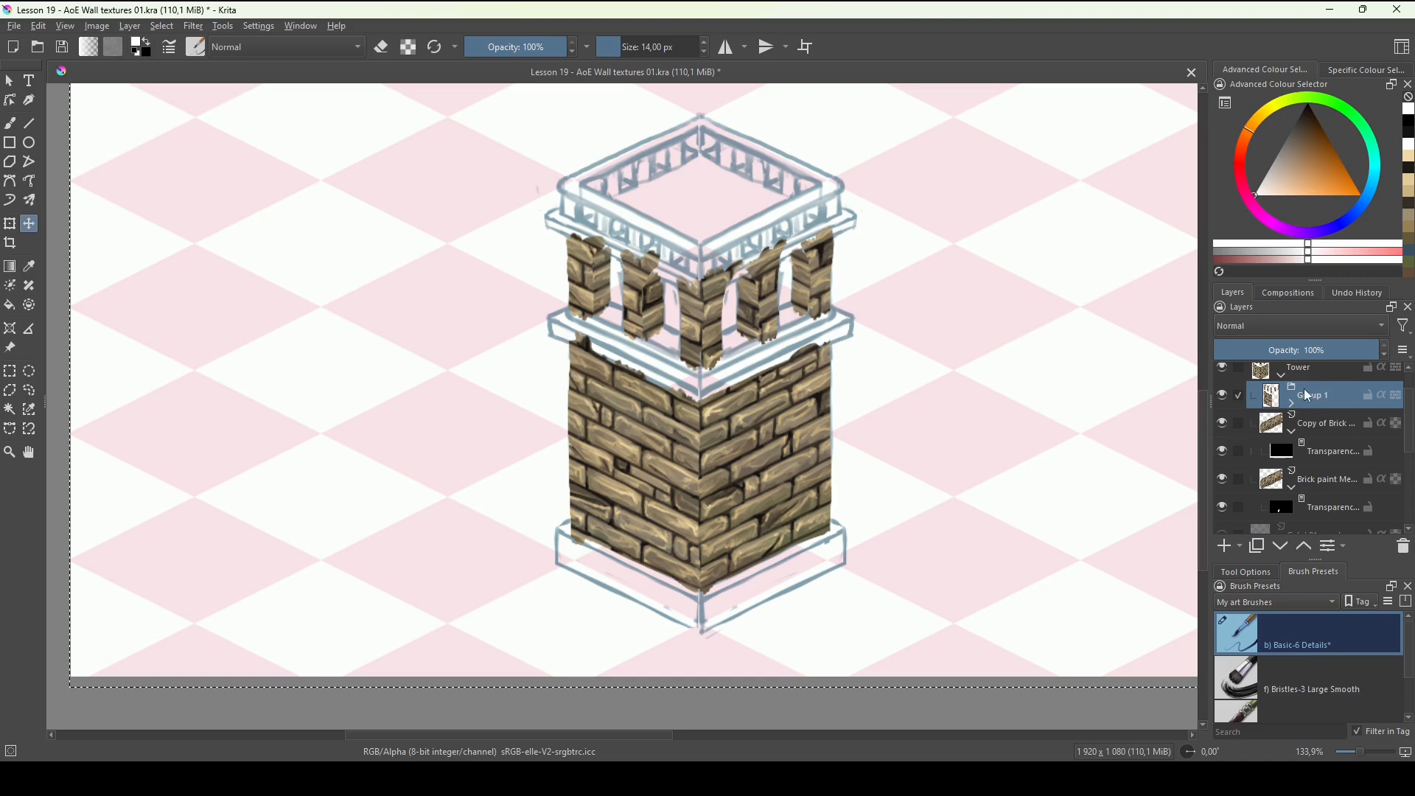
{"action": "key", "text": "ctrl+e"}
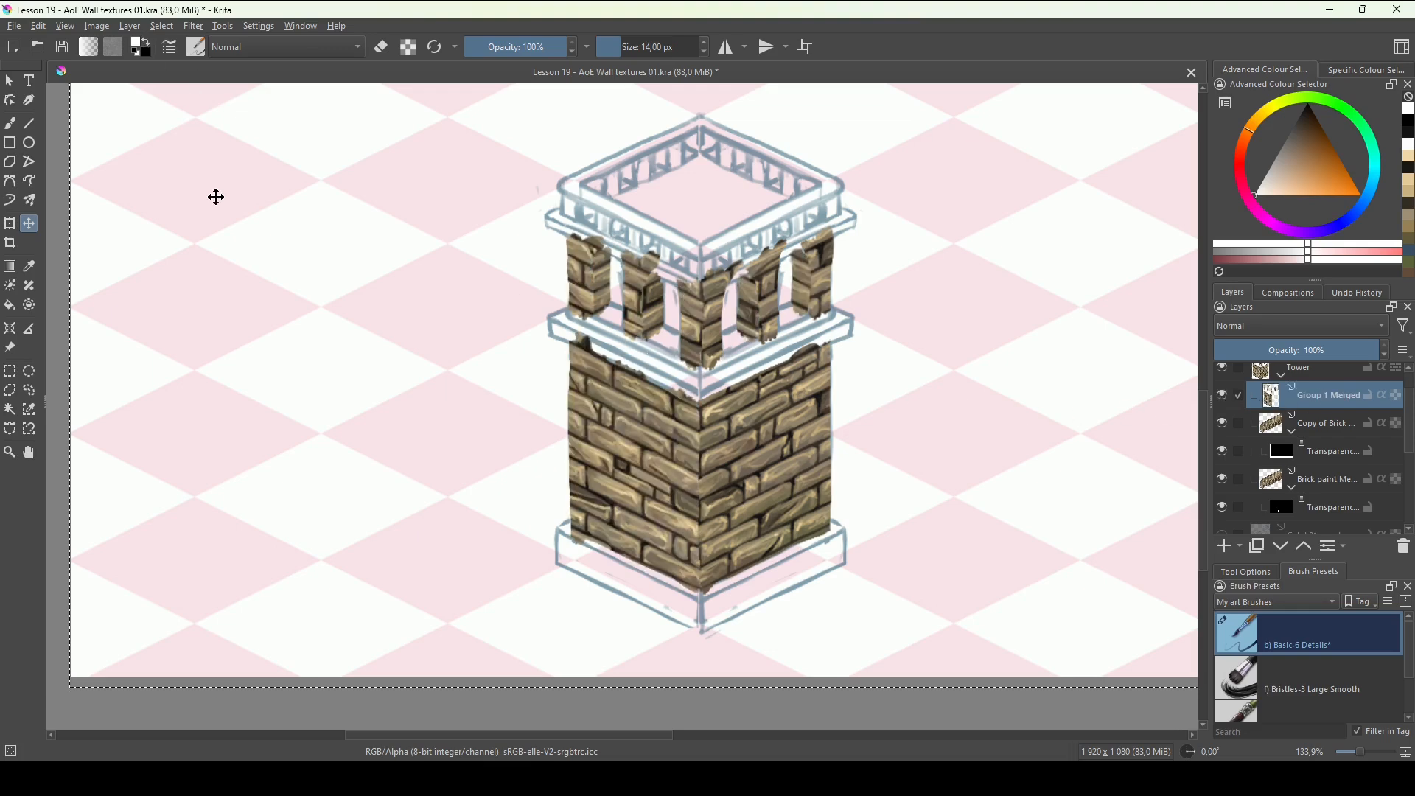
{"action": "key", "text": "ctrl+u"}
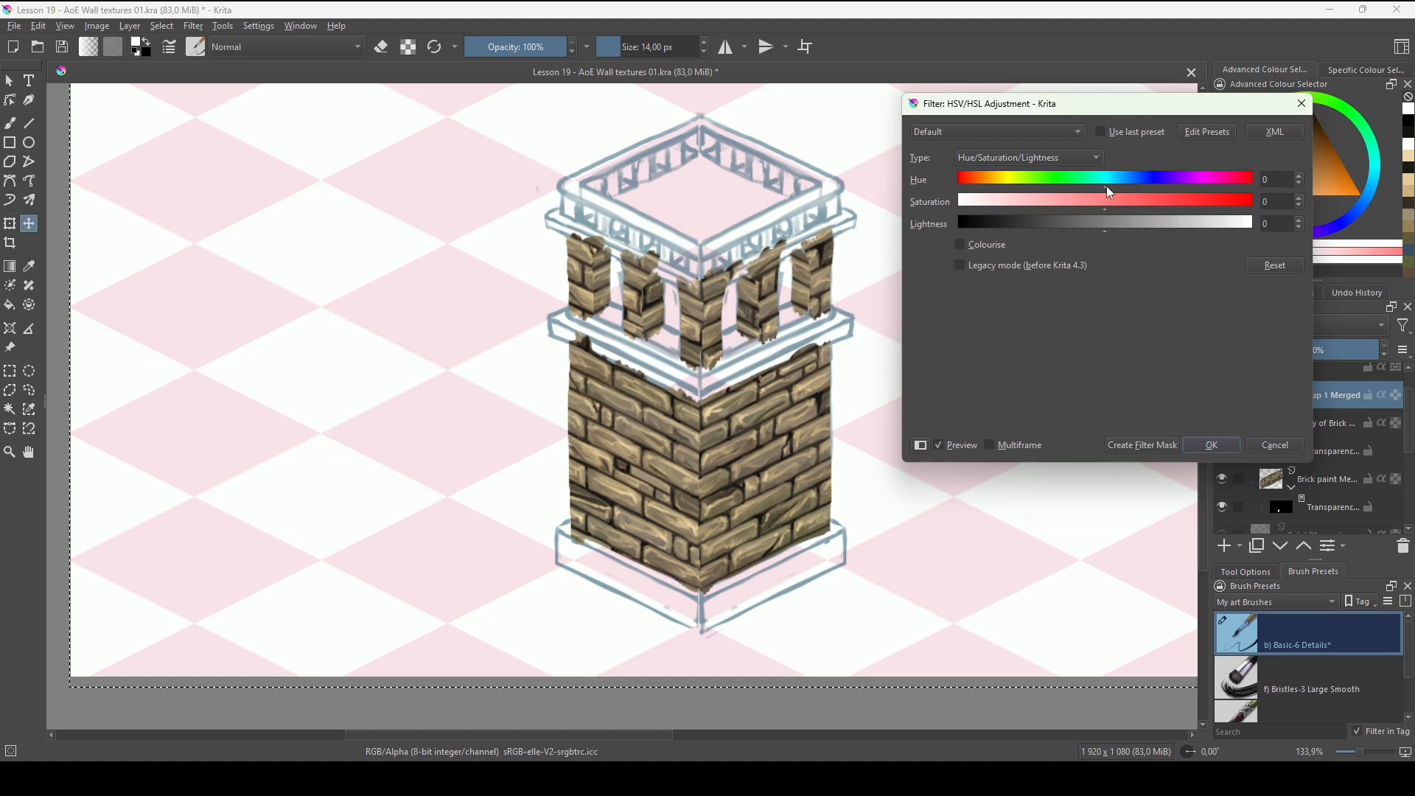
{"action": "left_click_drag", "start_coordinate": [1111, 193], "coordinate": [1128, 192]}
{"action": "mouse_move", "coordinate": [1116, 187]}
{"action": "left_mouse_down"}
{"action": "mouse_move", "coordinate": [1085, 187]}
{"action": "mouse_move", "coordinate": [1161, 180]}
{"action": "mouse_move", "coordinate": [1118, 206]}
{"action": "left_mouse_up"}
{"action": "left_click", "coordinate": [1253, 448]}
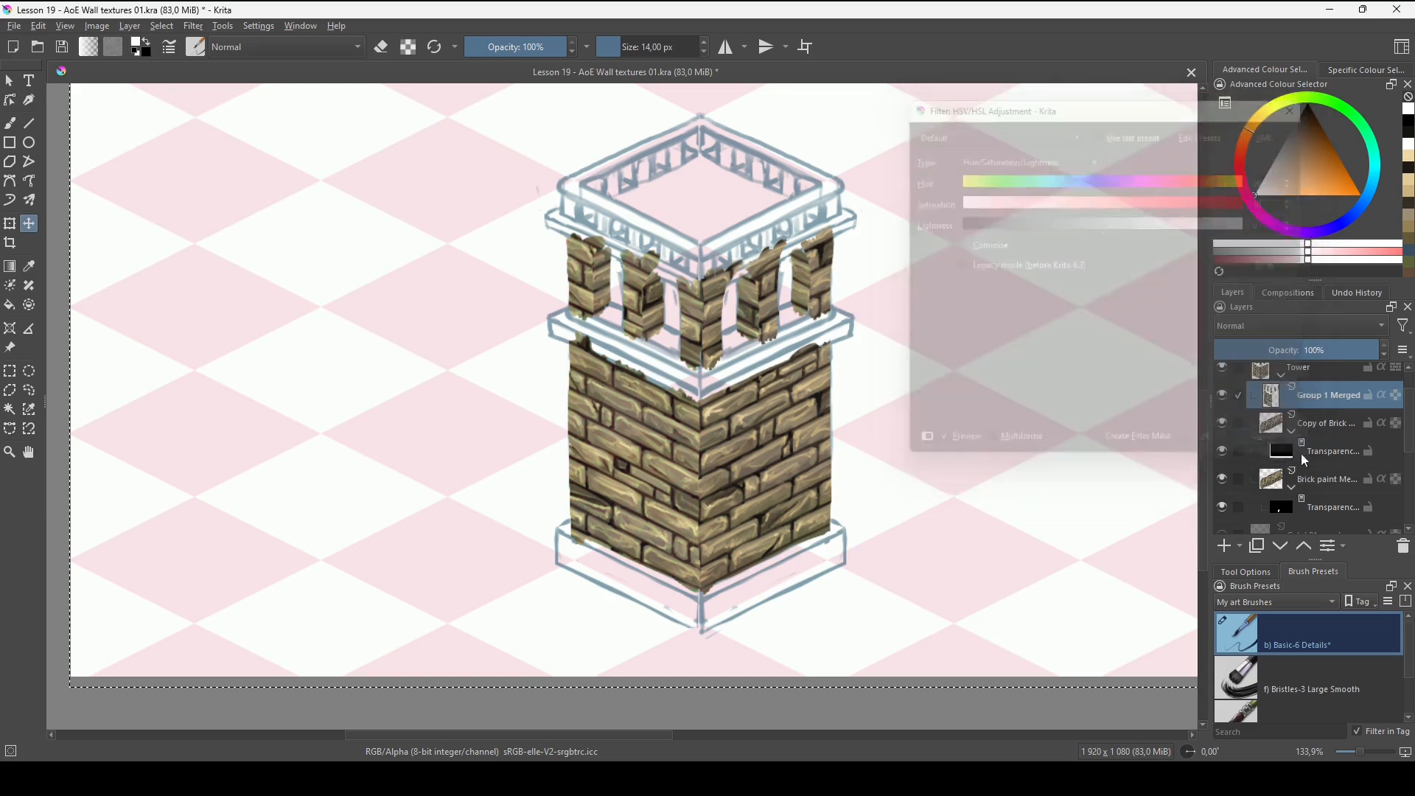
Duplicate the merged left-wall brick layer and apply an HSV/HSL adjustment with hue 178, saturation 1 and lightness -53 to the copy.
{"action": "key", "text": "ctrl+j"}
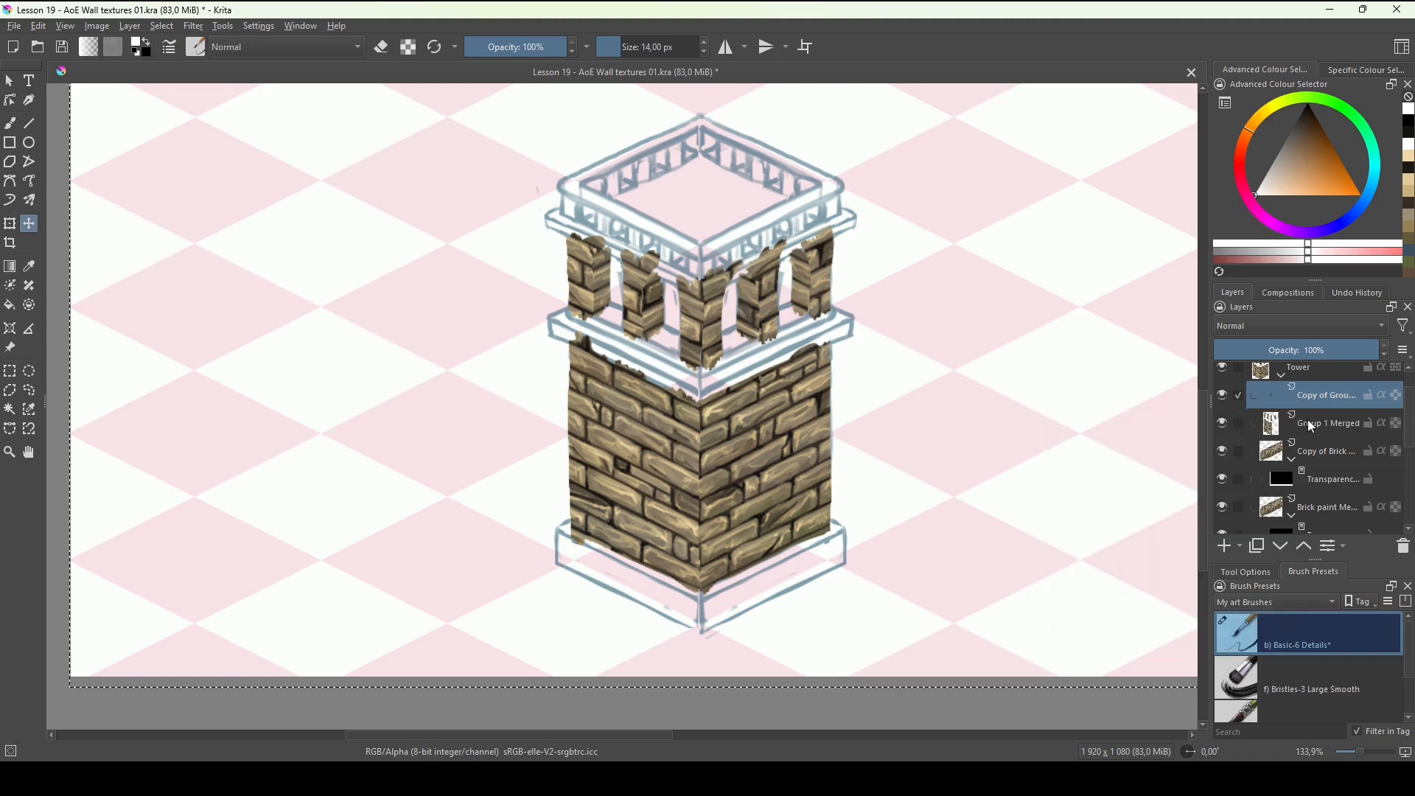
{"action": "key", "text": "ctrl+u"}
{"action": "mouse_move", "coordinate": [1108, 183]}
{"action": "left_mouse_down"}
{"action": "mouse_move", "coordinate": [1177, 198]}
{"action": "mouse_move", "coordinate": [1251, 186]}
{"action": "left_mouse_up"}
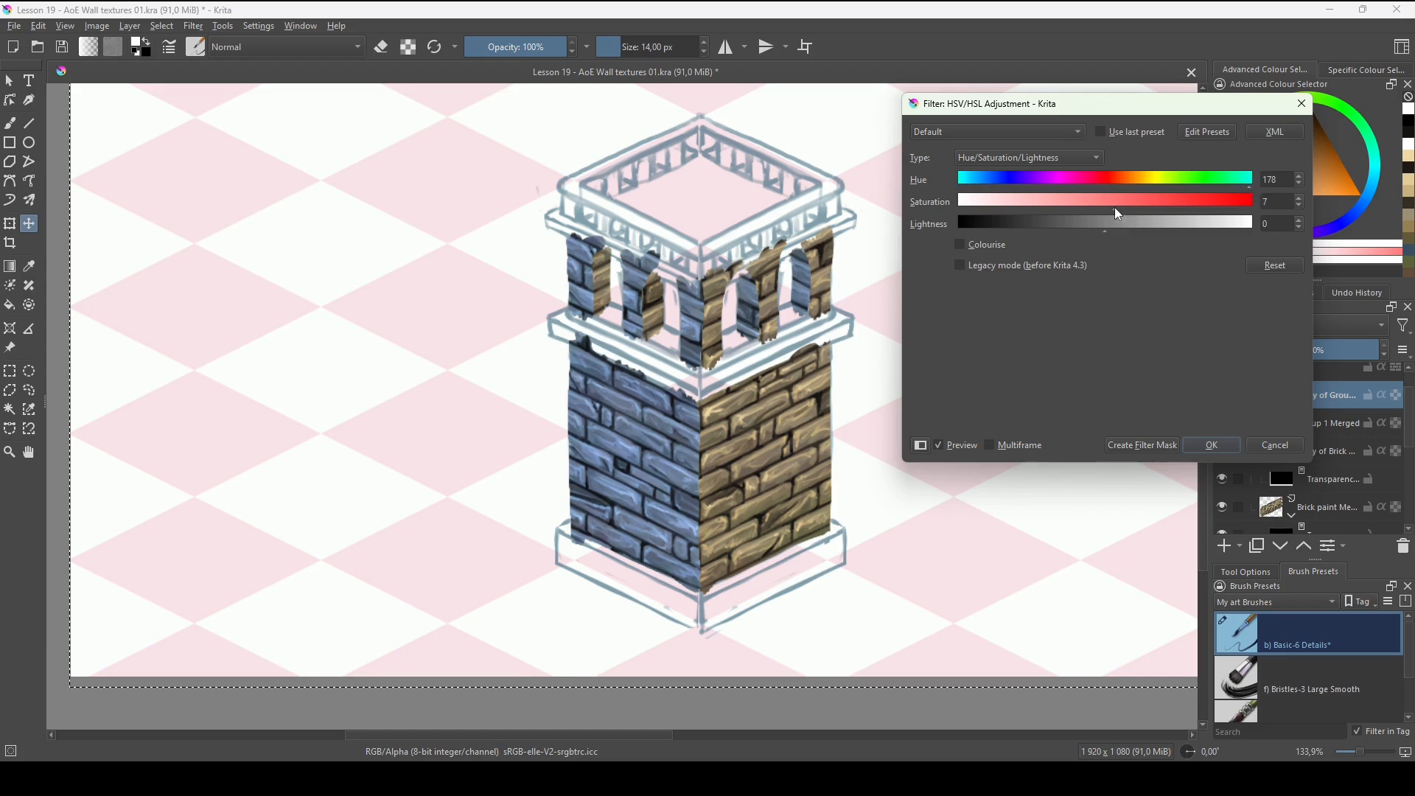
{"action": "mouse_move", "coordinate": [1115, 209]}
{"action": "left_mouse_down"}
{"action": "mouse_move", "coordinate": [1134, 206]}
{"action": "mouse_move", "coordinate": [1099, 232]}
{"action": "mouse_move", "coordinate": [1046, 238]}
{"action": "left_mouse_up"}
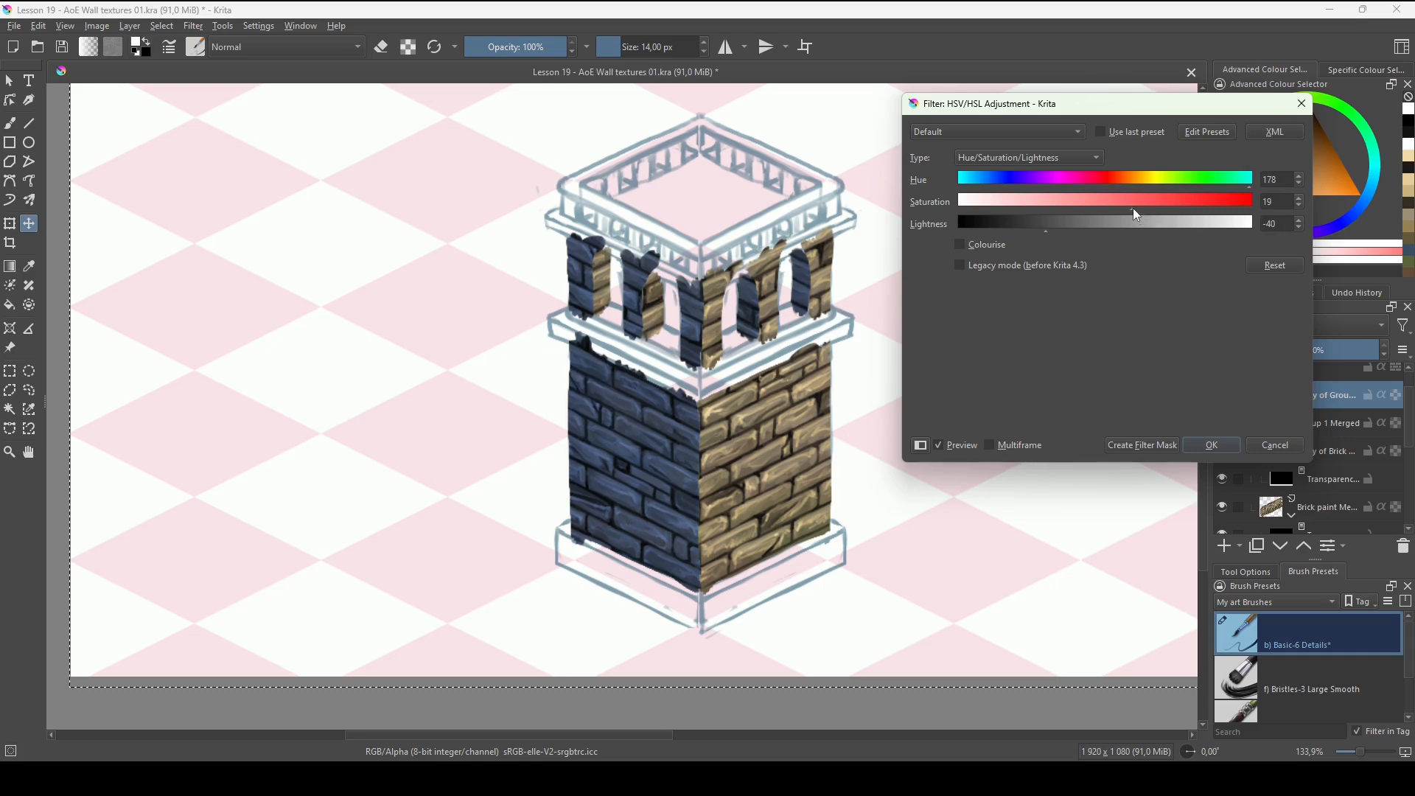
{"action": "left_click_drag", "start_coordinate": [1042, 232], "coordinate": [1028, 232]}
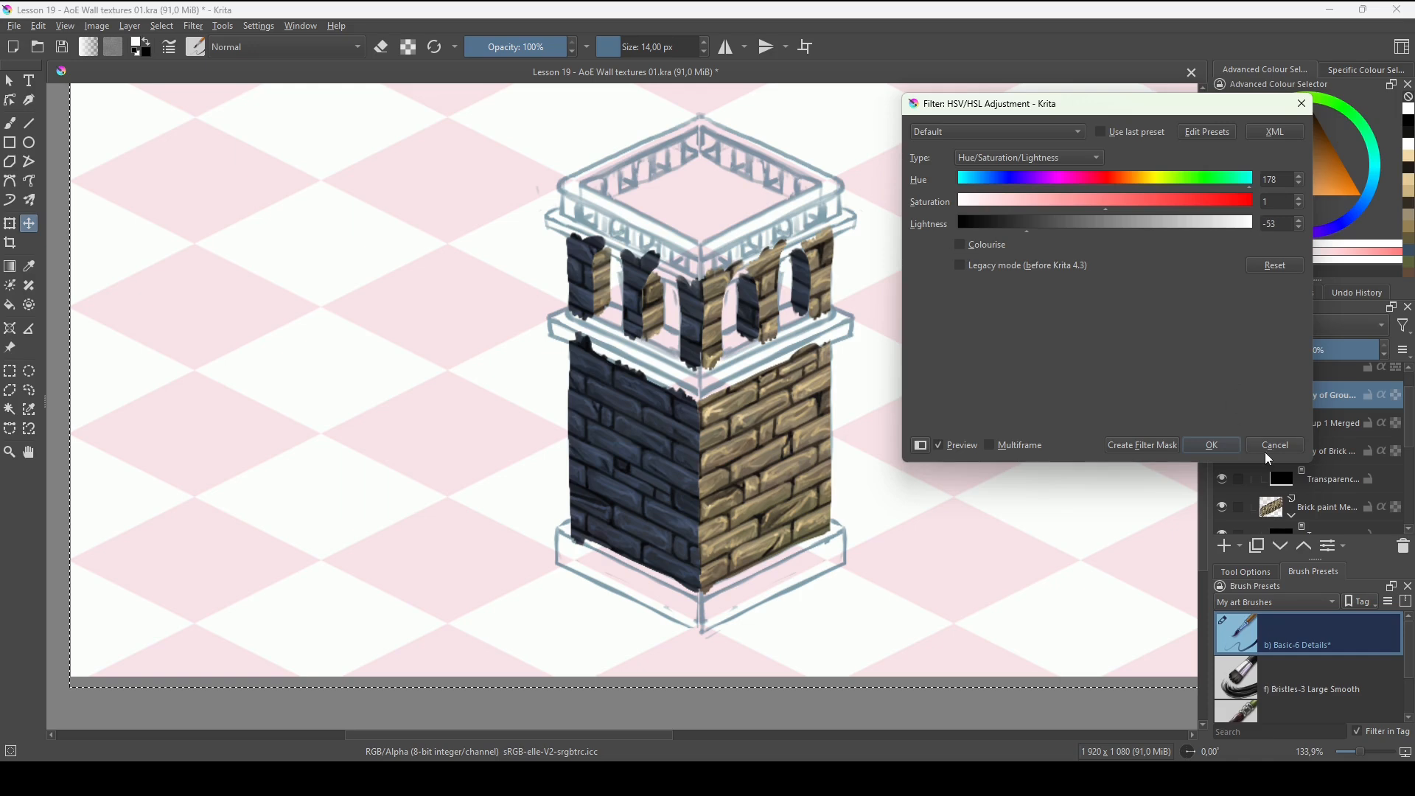
{"action": "left_click", "coordinate": [1212, 445]}
Compare the darkened left-wall copy shown and hidden, and set its layer opacity to 76%.
{"action": "left_click", "coordinate": [1227, 401]}
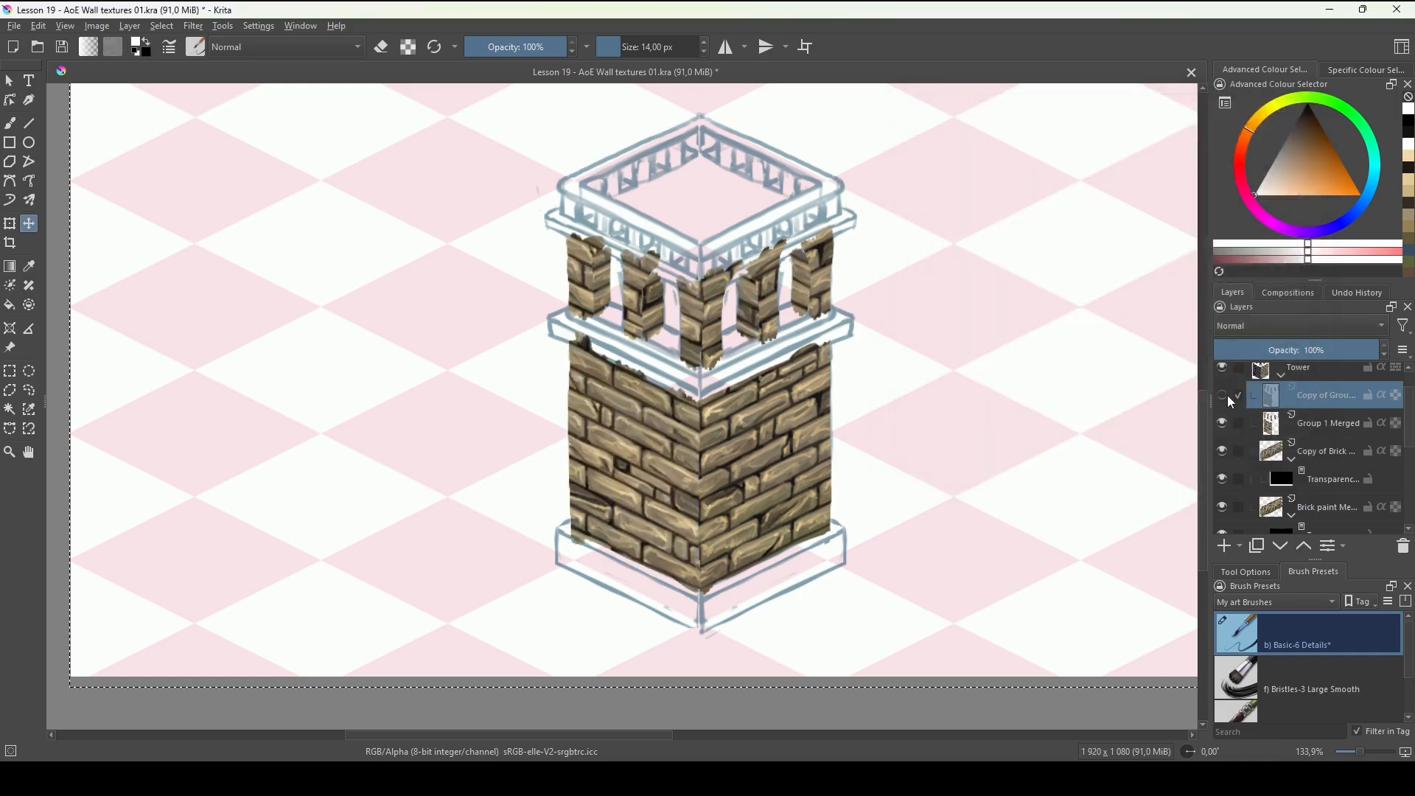
{"action": "left_click", "coordinate": [1226, 400]}
{"action": "left_click", "coordinate": [1227, 400]}
{"action": "left_click", "coordinate": [1226, 401]}
{"action": "left_click", "coordinate": [1227, 400]}
{"action": "left_click", "coordinate": [1227, 400]}
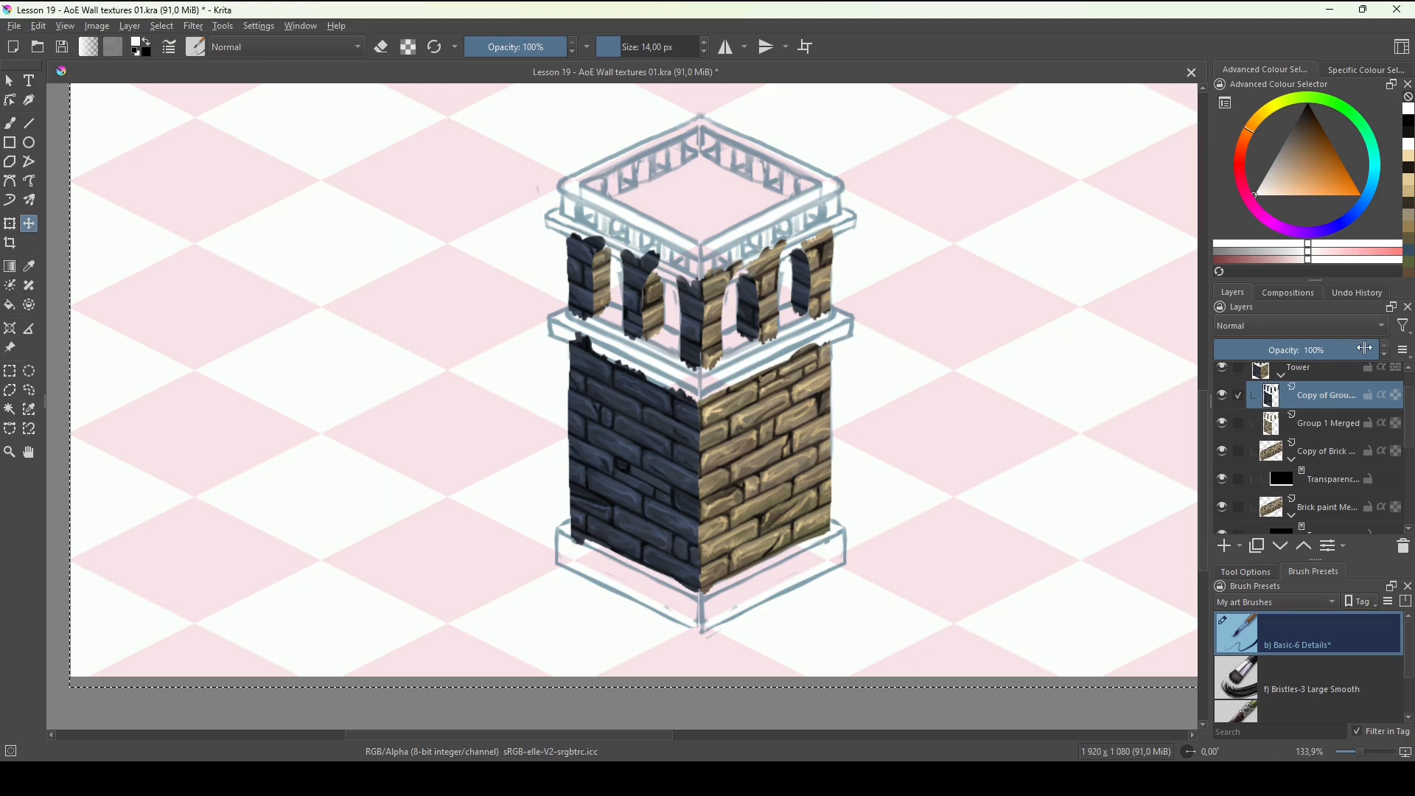
{"action": "mouse_move", "coordinate": [1367, 348]}
{"action": "left_mouse_down"}
{"action": "mouse_move", "coordinate": [1325, 351]}
{"action": "mouse_move", "coordinate": [1341, 350]}
{"action": "left_mouse_up"}
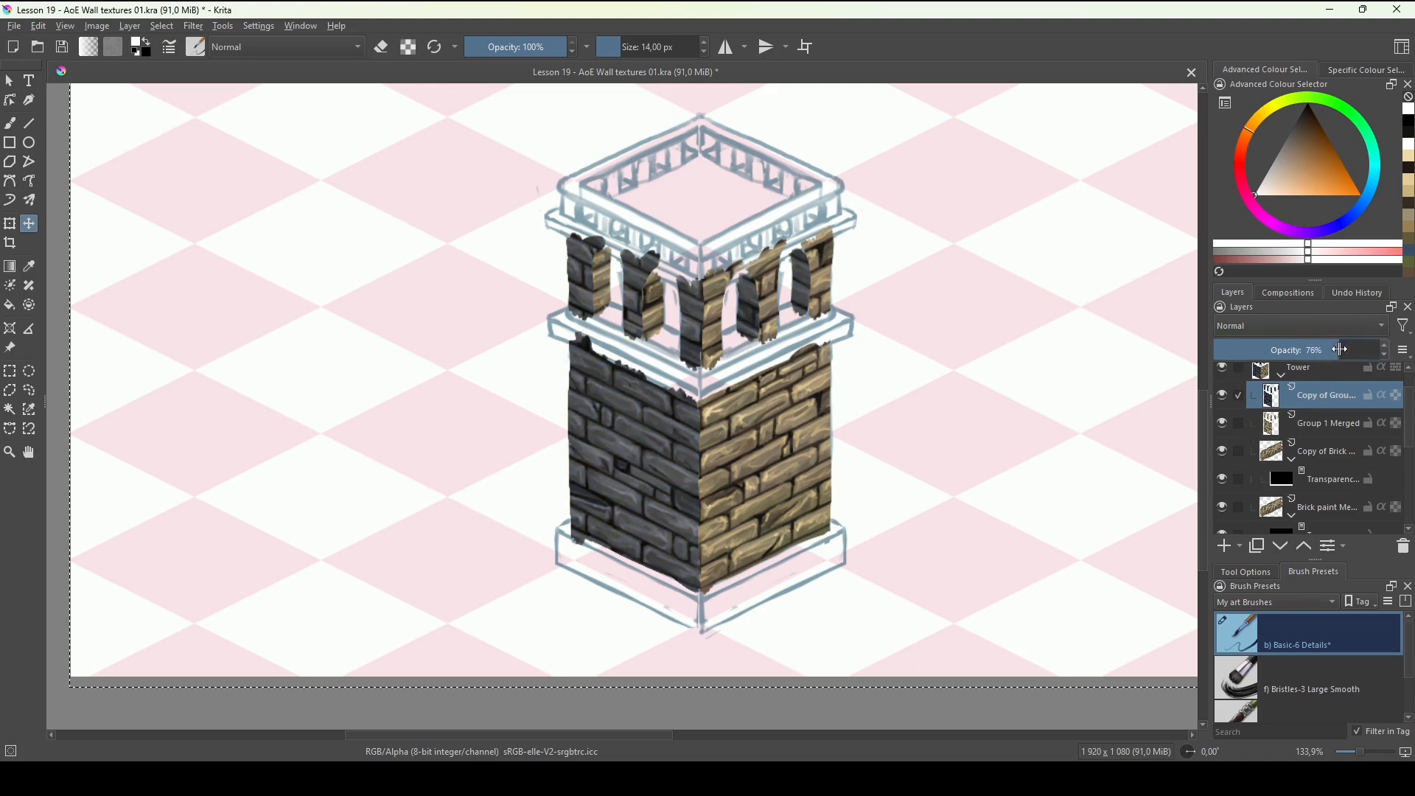
Group the two remaining masked brick layers of the right wall, merge them into one layer and check it by toggling visibility.
{"action": "left_click", "coordinate": [1327, 451]}
{"action": "scroll", "coordinate": [1364, 451], "scroll_direction": "down", "scroll_amount": 3}
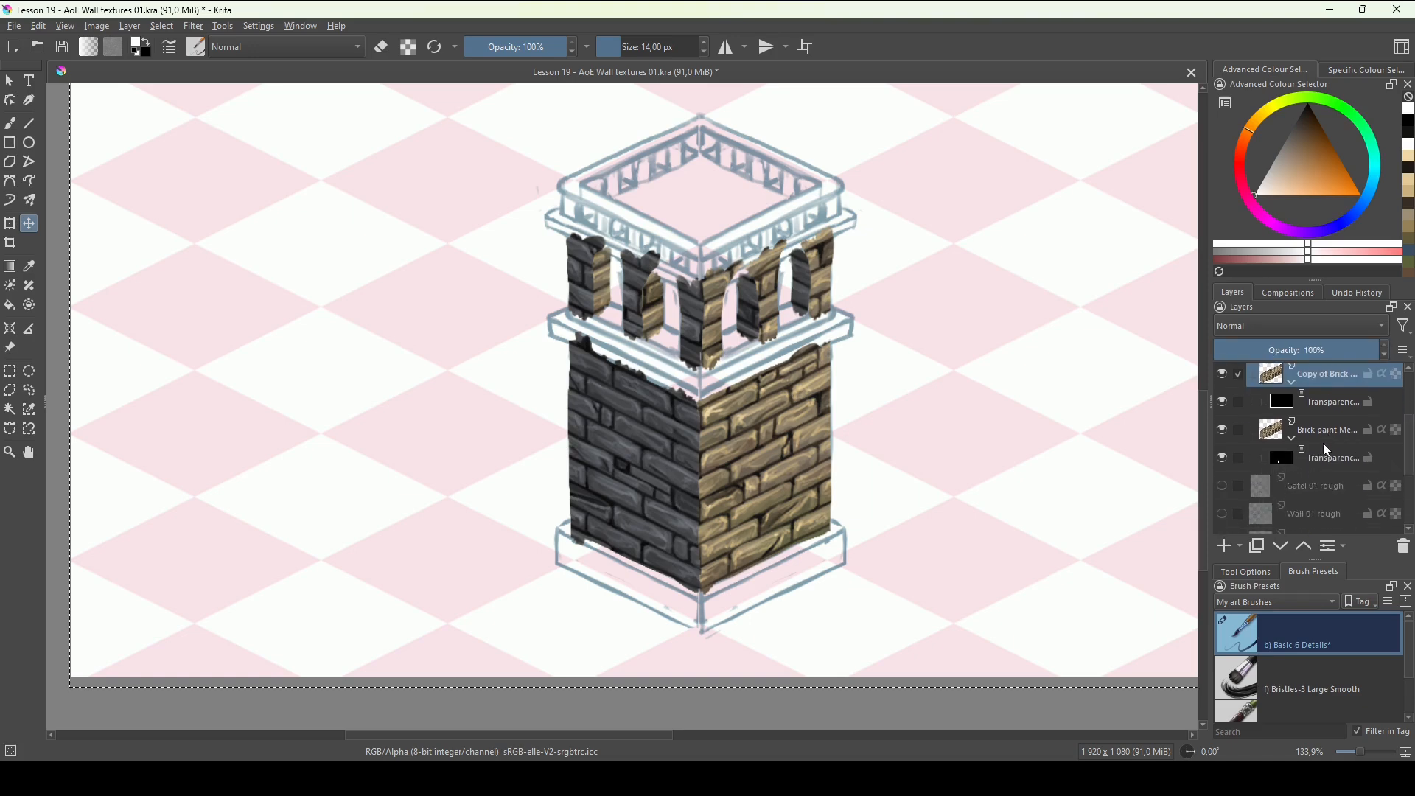
{"action": "left_click", "coordinate": [1321, 453], "text": "shift"}
{"action": "key", "text": "ctrl+g"}
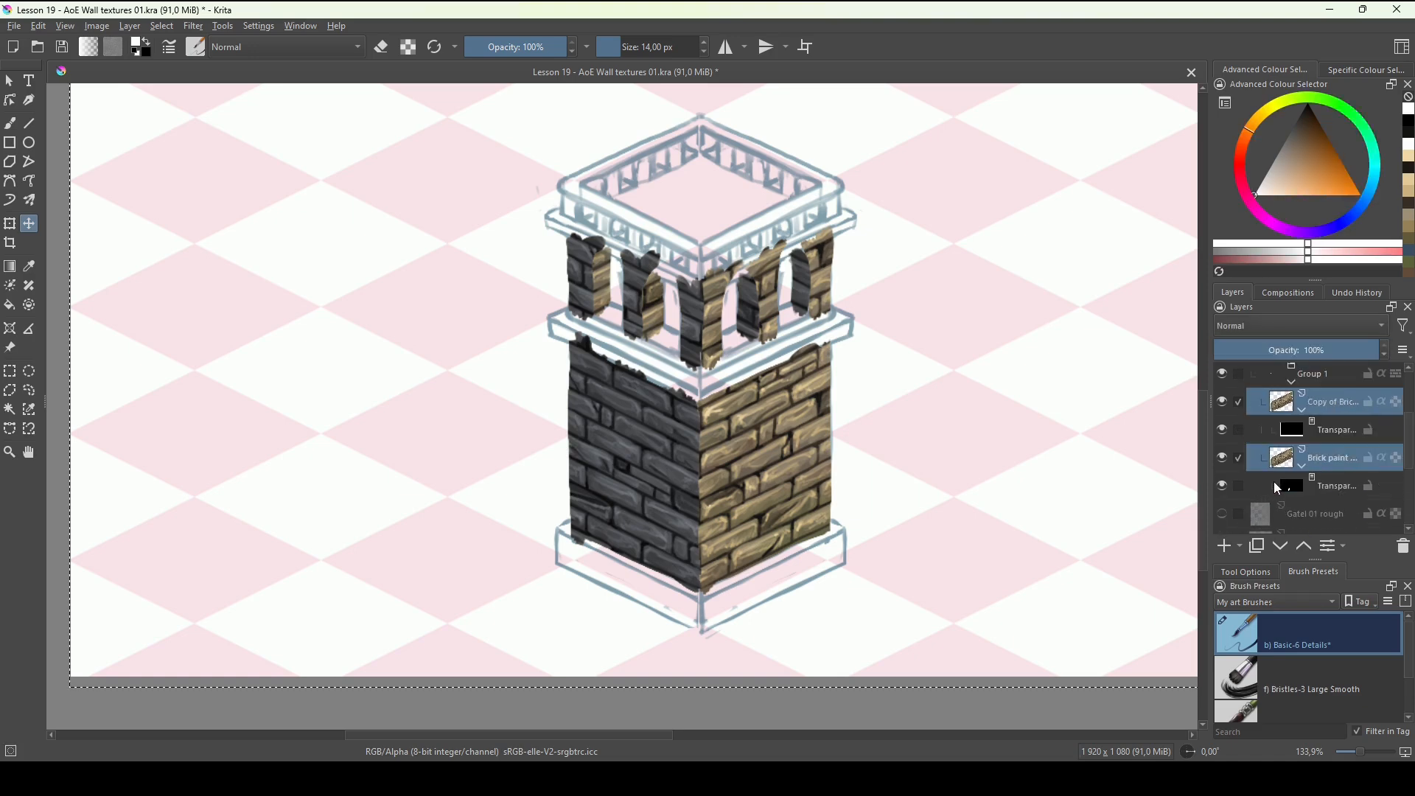
{"action": "key", "text": "ctrl+e"}
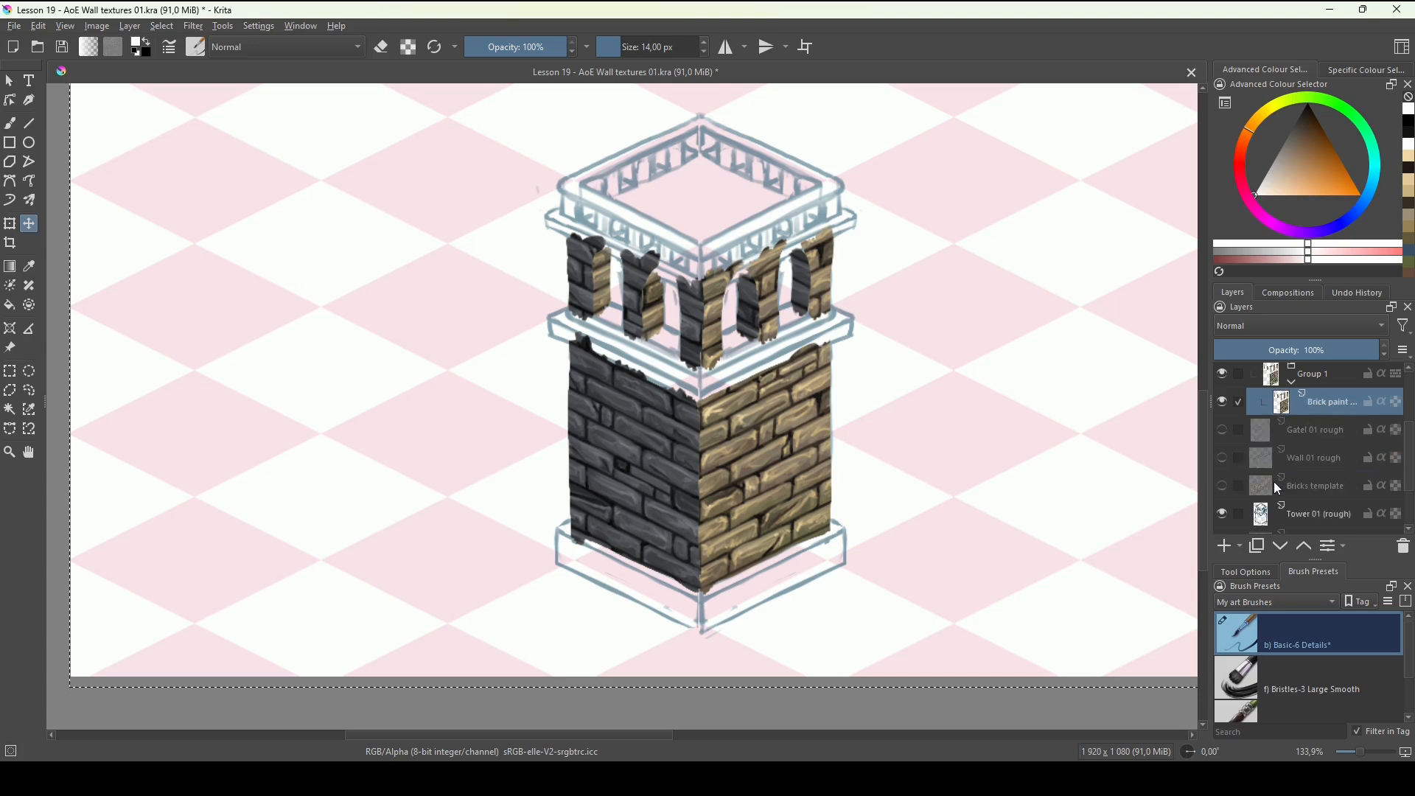
{"action": "left_click", "coordinate": [1224, 402]}
{"action": "left_click", "coordinate": [1223, 402]}
{"action": "left_click", "coordinate": [1223, 402]}
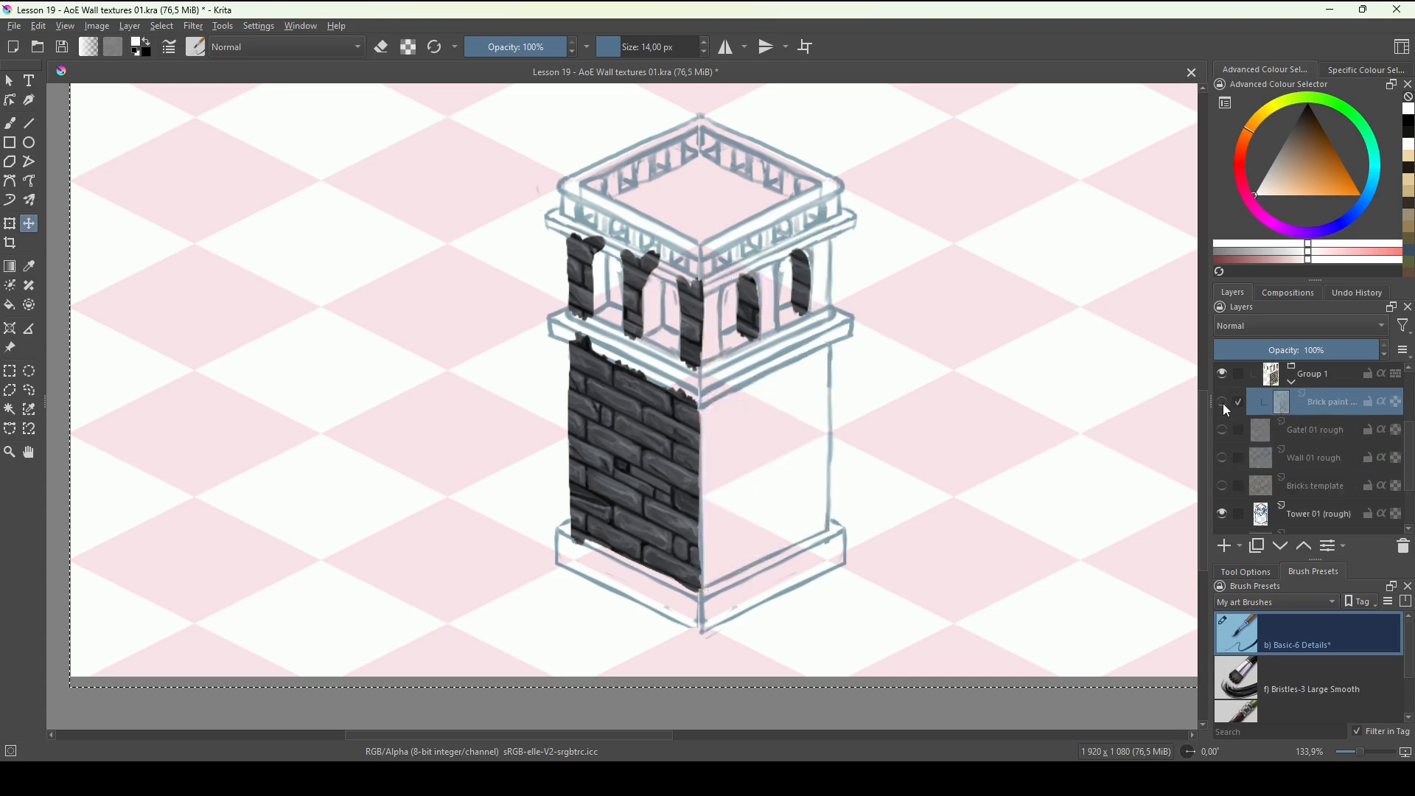
{"action": "left_click", "coordinate": [1223, 402]}
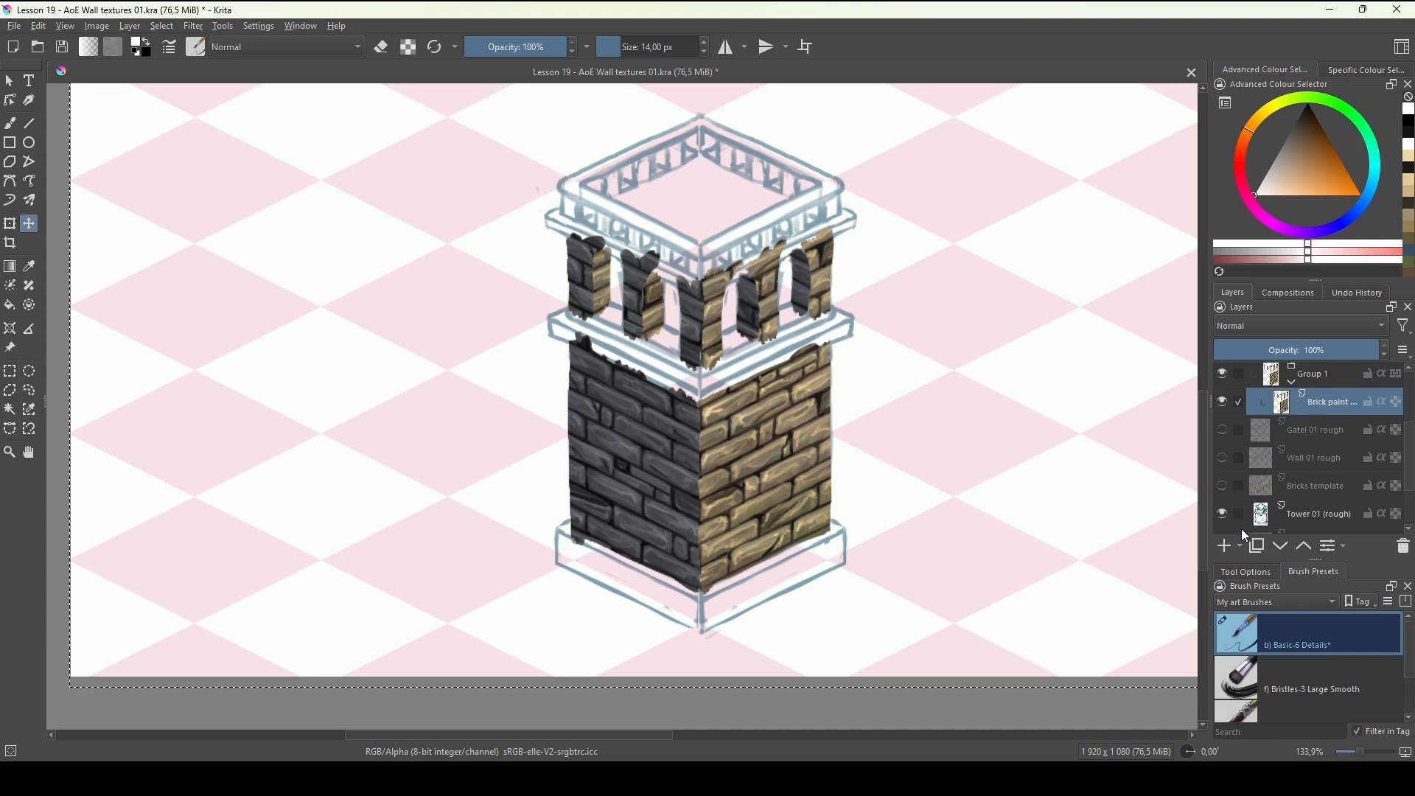
Duplicate the merged right-wall brick layer and try an HSV/HSL adjustment with saturation 38 and lightness 0 on the copy.
{"action": "key", "text": "ctrl+j"}
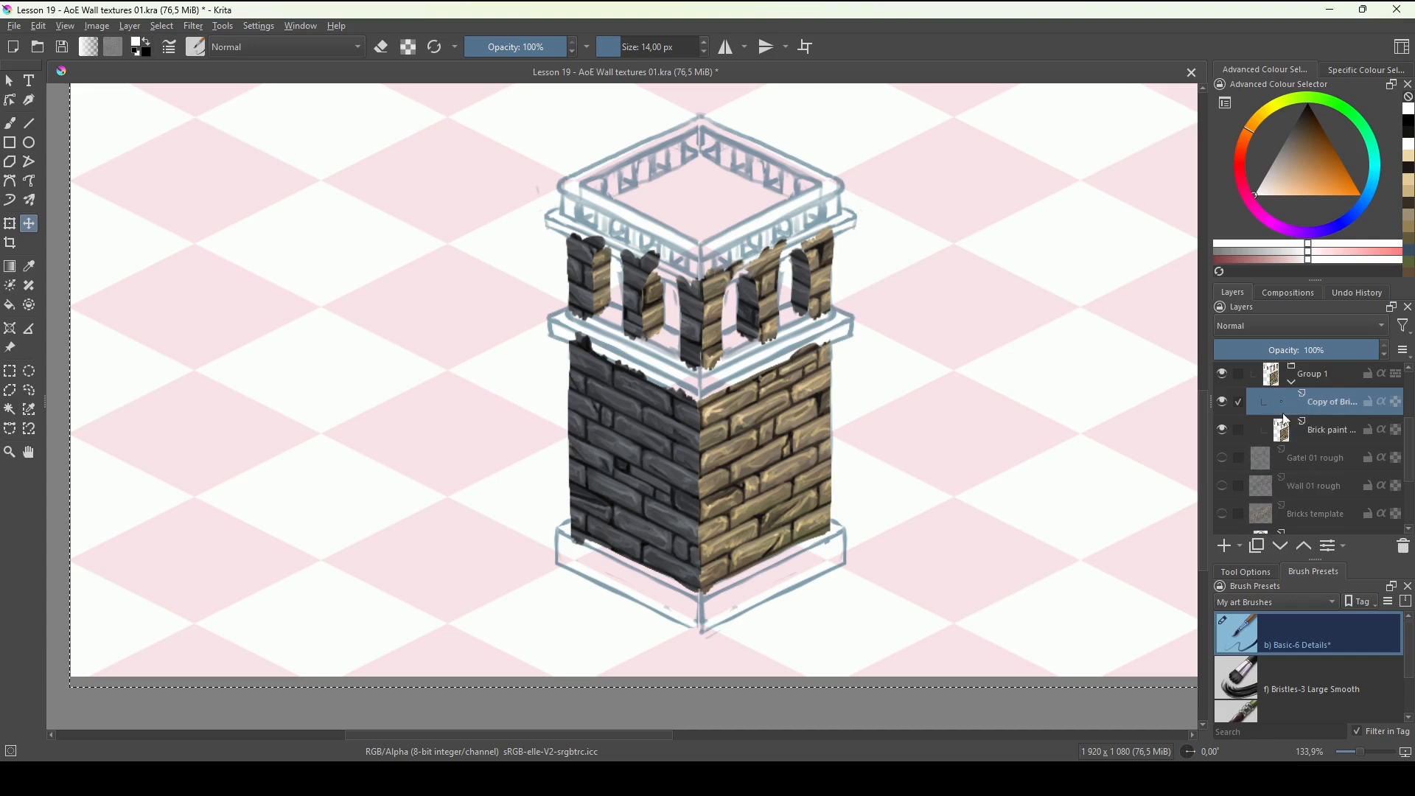
{"action": "key", "text": "ctrl+u"}
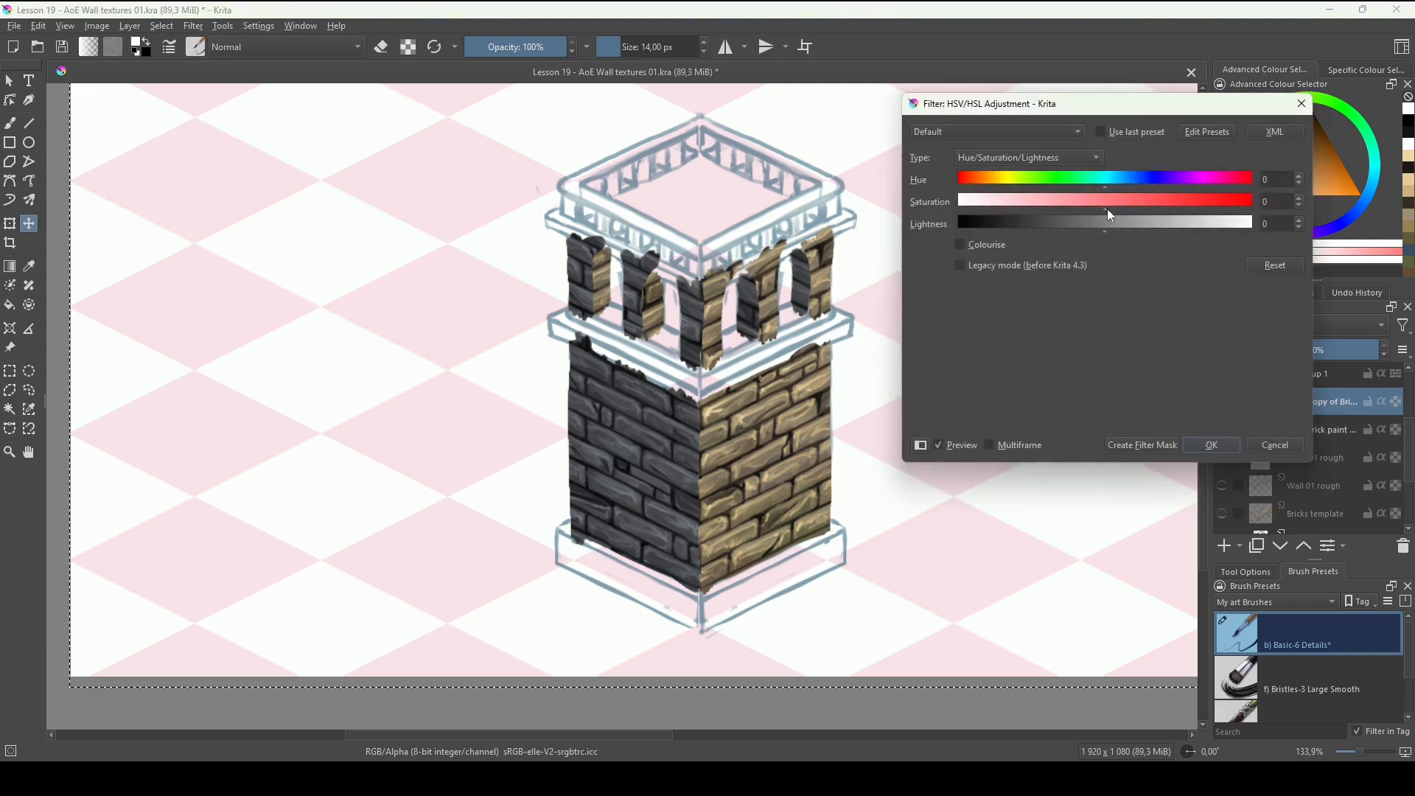
{"action": "mouse_move", "coordinate": [1108, 210]}
{"action": "left_mouse_down"}
{"action": "mouse_move", "coordinate": [1137, 206]}
{"action": "mouse_move", "coordinate": [1138, 228]}
{"action": "mouse_move", "coordinate": [1122, 230]}
{"action": "left_mouse_up"}
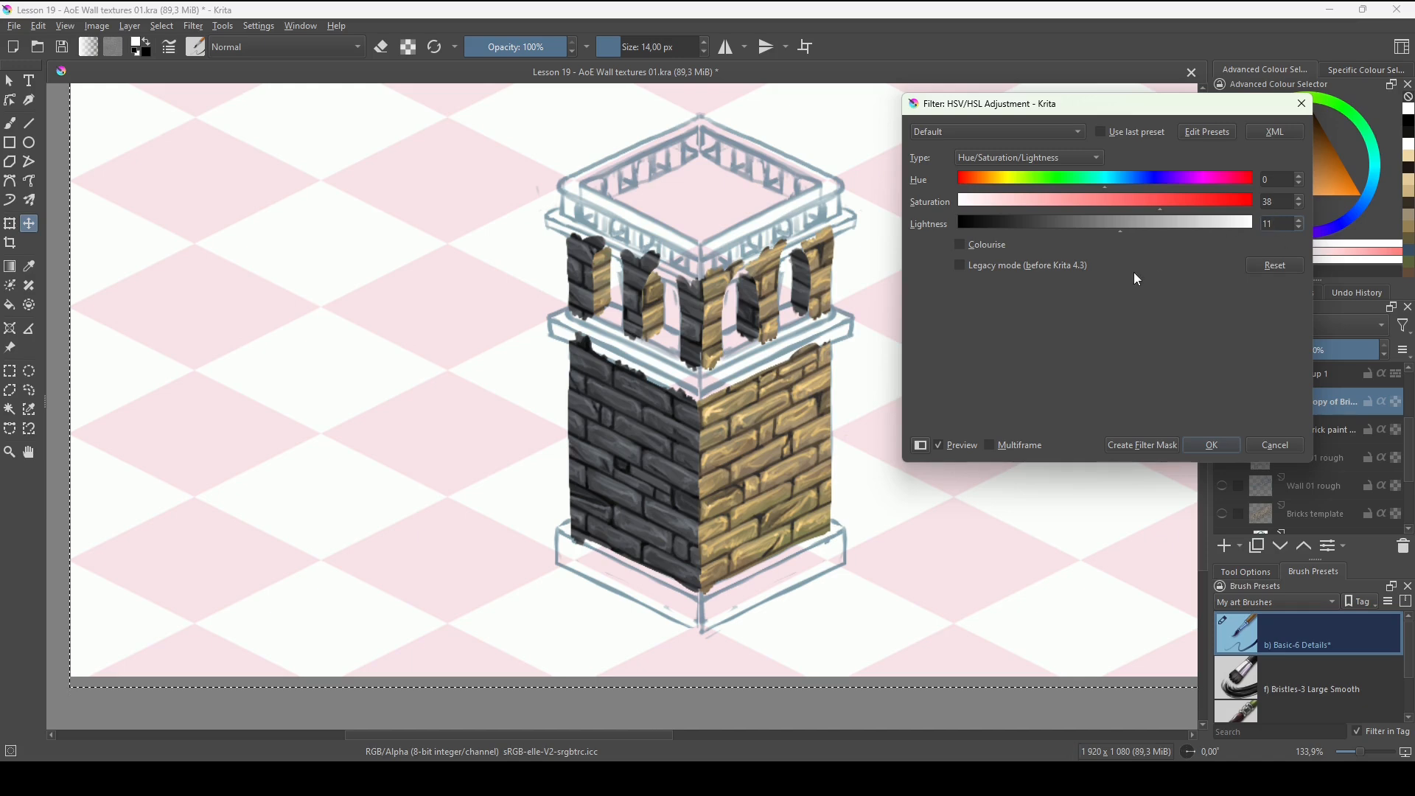
{"action": "type", "text": "0"}
{"action": "key", "text": "BackSpace"}
{"action": "key", "text": "BackSpace"}
{"action": "key", "text": "BackSpace"}
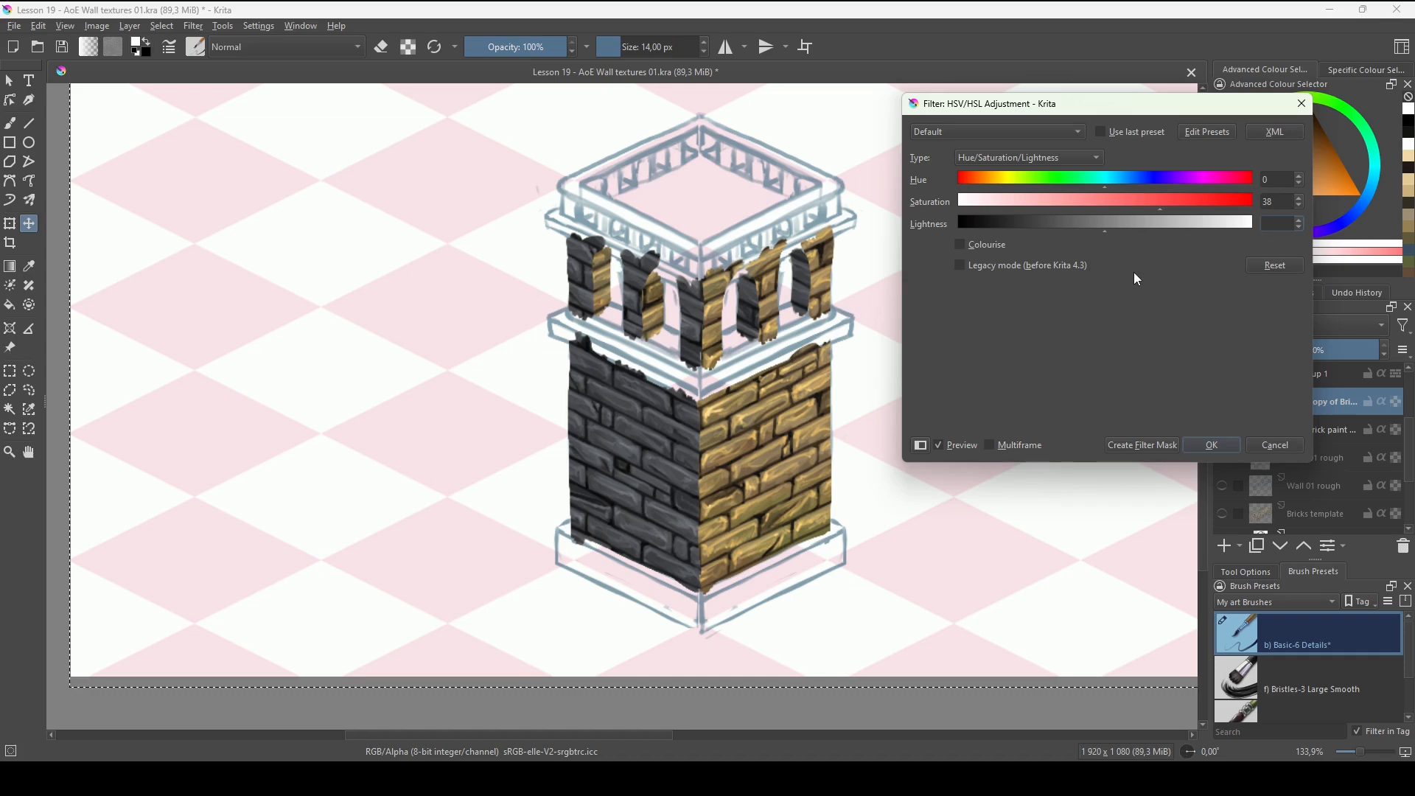
{"action": "type", "text": "0"}
{"action": "key", "text": "Return"}
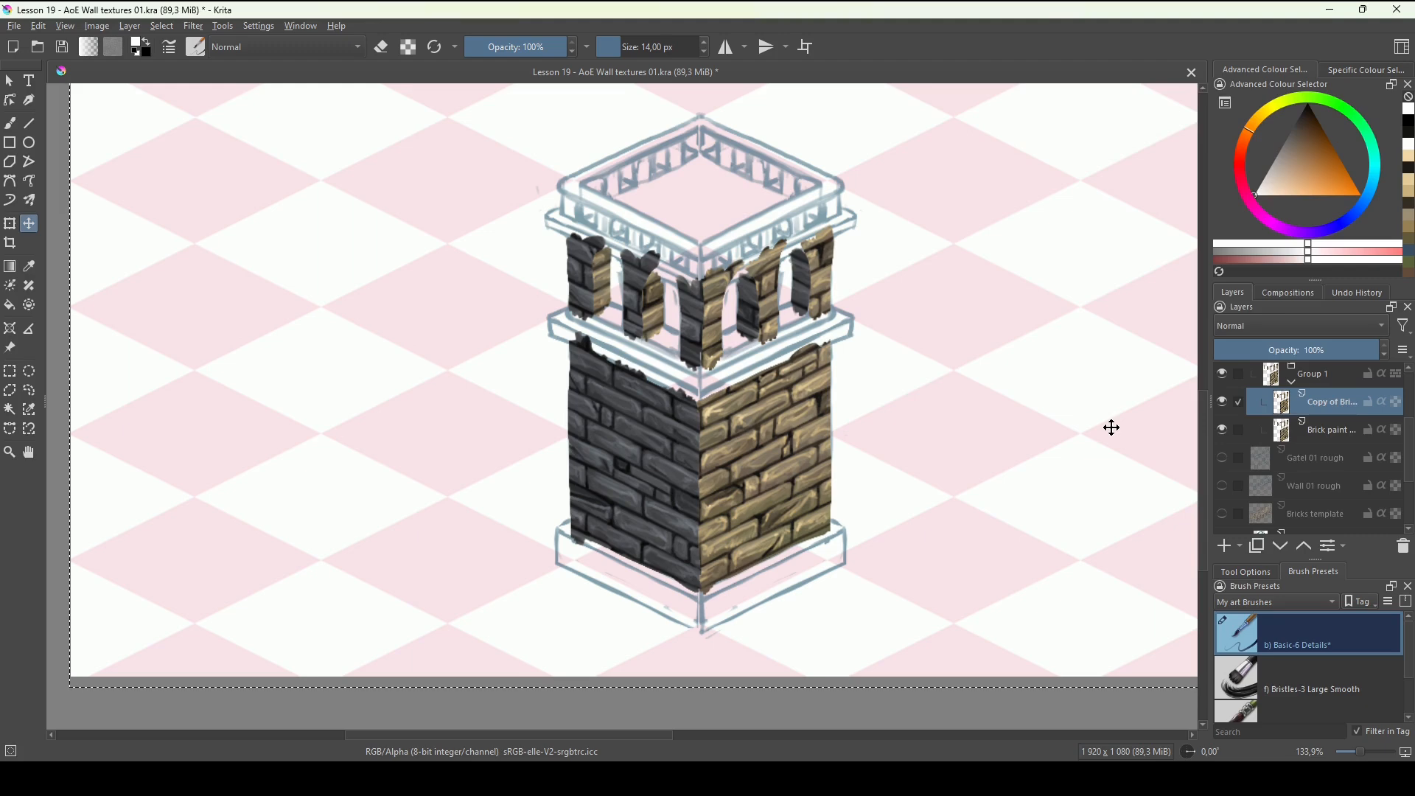
Apply an HSV/HSL adjustment to the right-wall copy that raises its saturation slightly and keeps hue at 0.
{"action": "key", "text": "ctrl+u"}
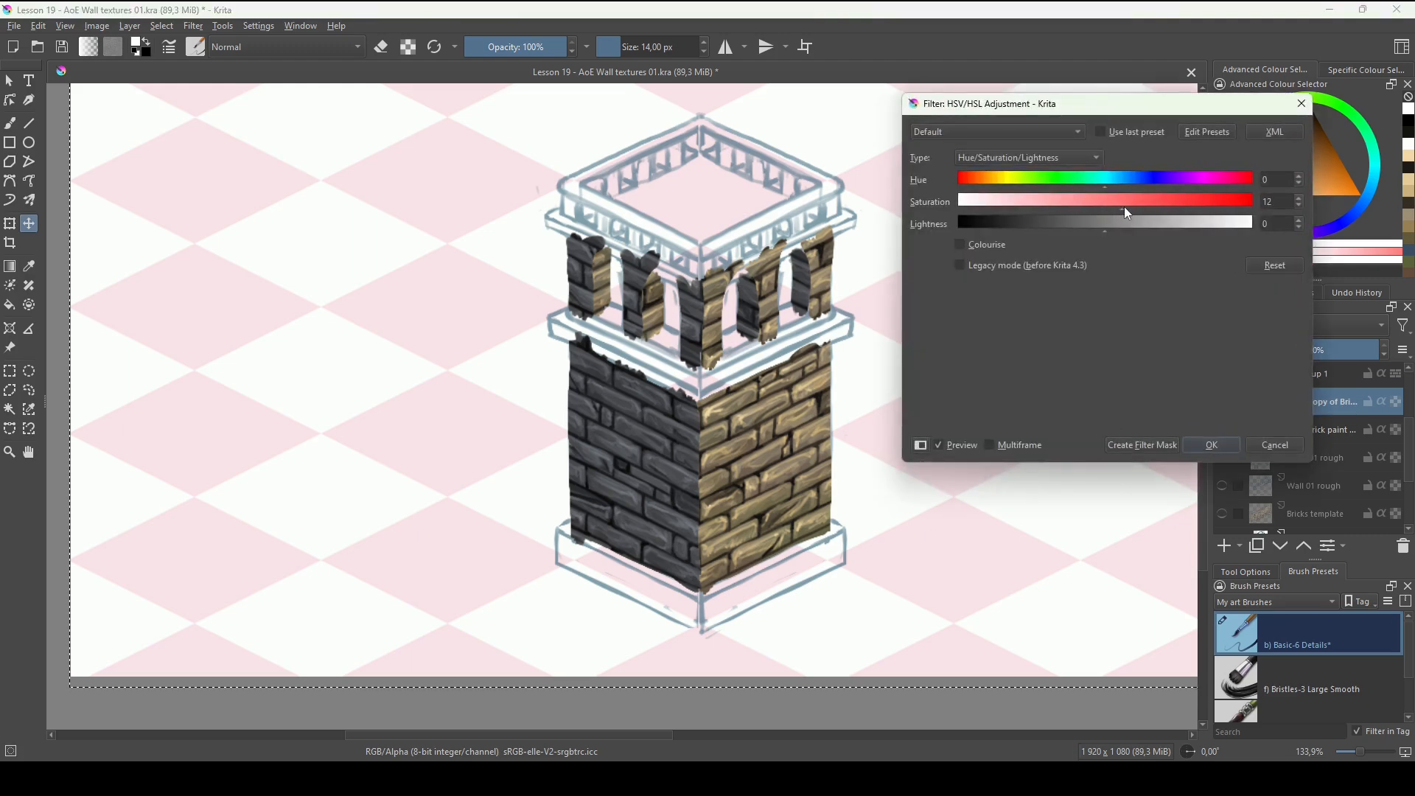
{"action": "left_click_drag", "start_coordinate": [1109, 189], "coordinate": [1109, 188]}
{"action": "left_click_drag", "start_coordinate": [1284, 179], "coordinate": [1210, 208]}
{"action": "type", "text": "0"}
{"action": "key", "text": "Return"}
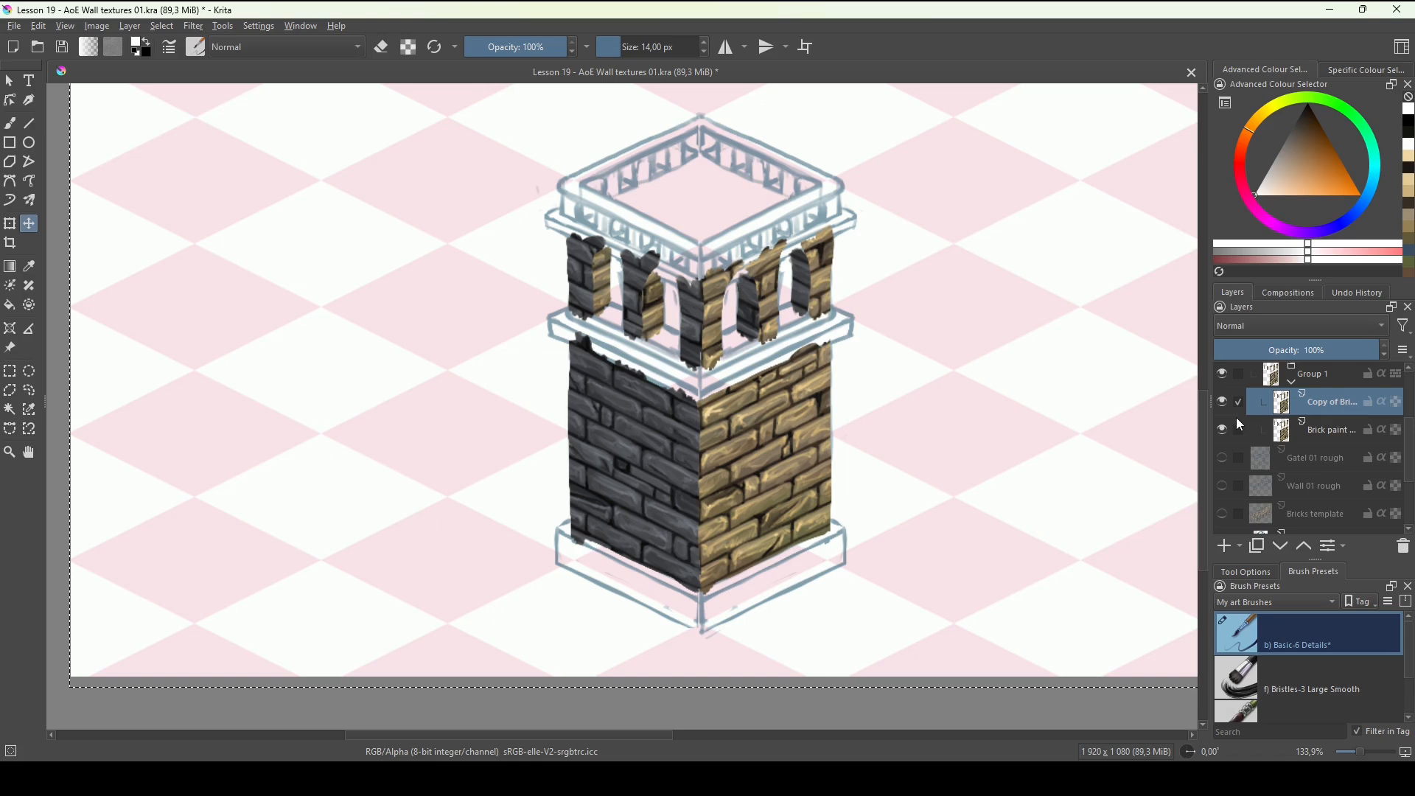
Apply a Levels adjustment to the right-wall copy with input black 18, gamma 0,966 and white 213.
{"action": "key", "text": "ctrl+l"}
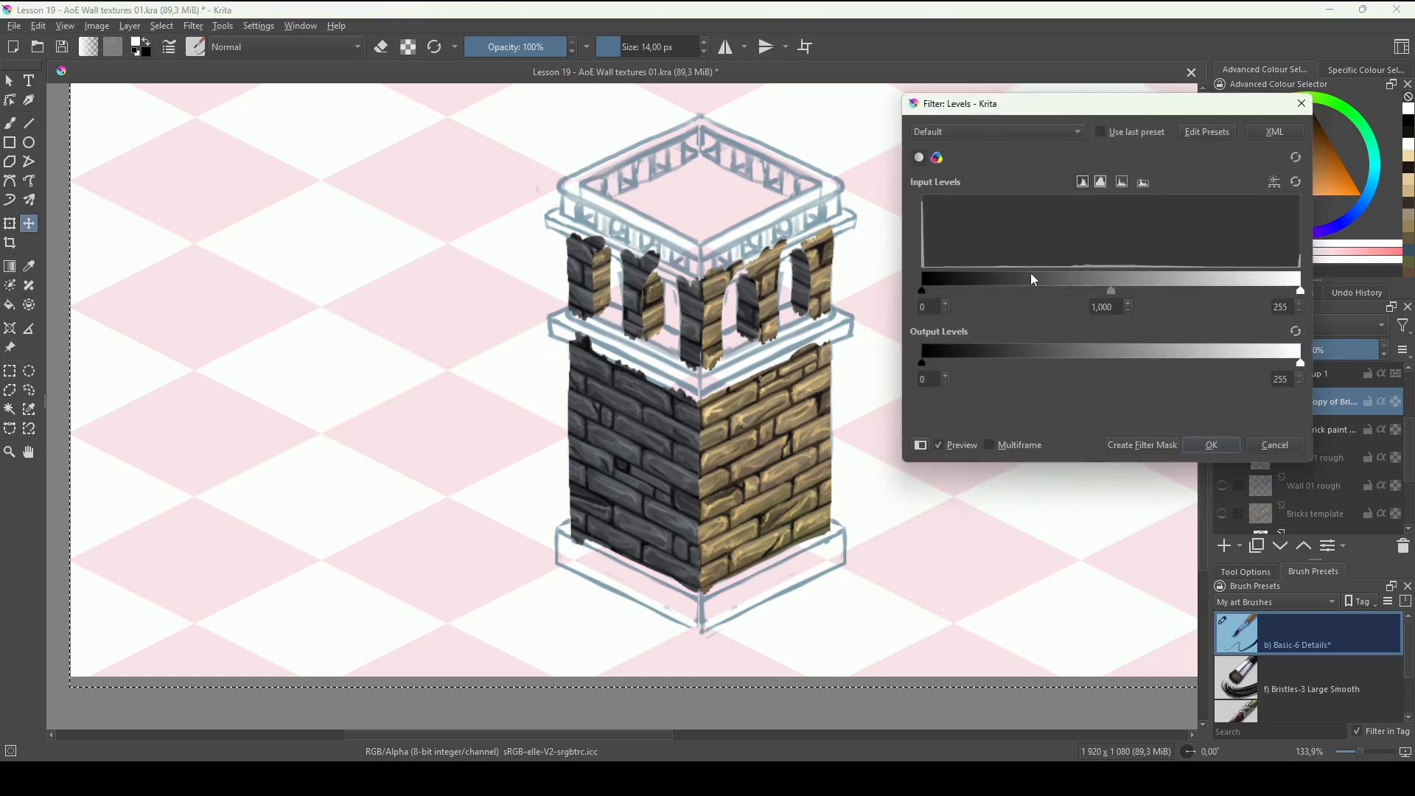
{"action": "left_click_drag", "start_coordinate": [1300, 292], "coordinate": [1225, 290]}
{"action": "left_click_drag", "start_coordinate": [921, 292], "coordinate": [945, 292]}
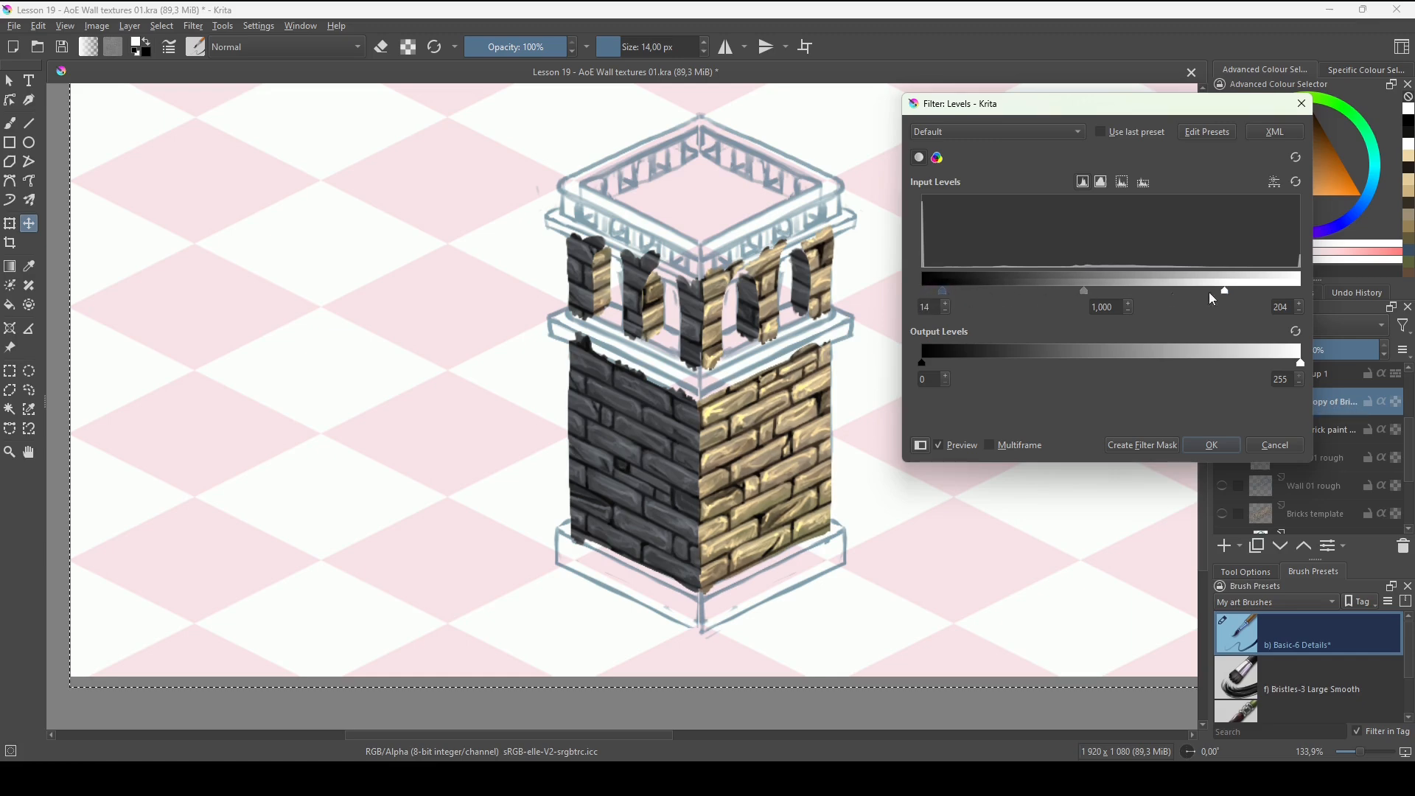
{"action": "left_click_drag", "start_coordinate": [1228, 289], "coordinate": [1238, 290]}
{"action": "mouse_move", "coordinate": [1098, 289]}
{"action": "left_mouse_down"}
{"action": "mouse_move", "coordinate": [1116, 291]}
{"action": "mouse_move", "coordinate": [1098, 291]}
{"action": "left_mouse_up"}
{"action": "left_click_drag", "start_coordinate": [943, 291], "coordinate": [949, 291]}
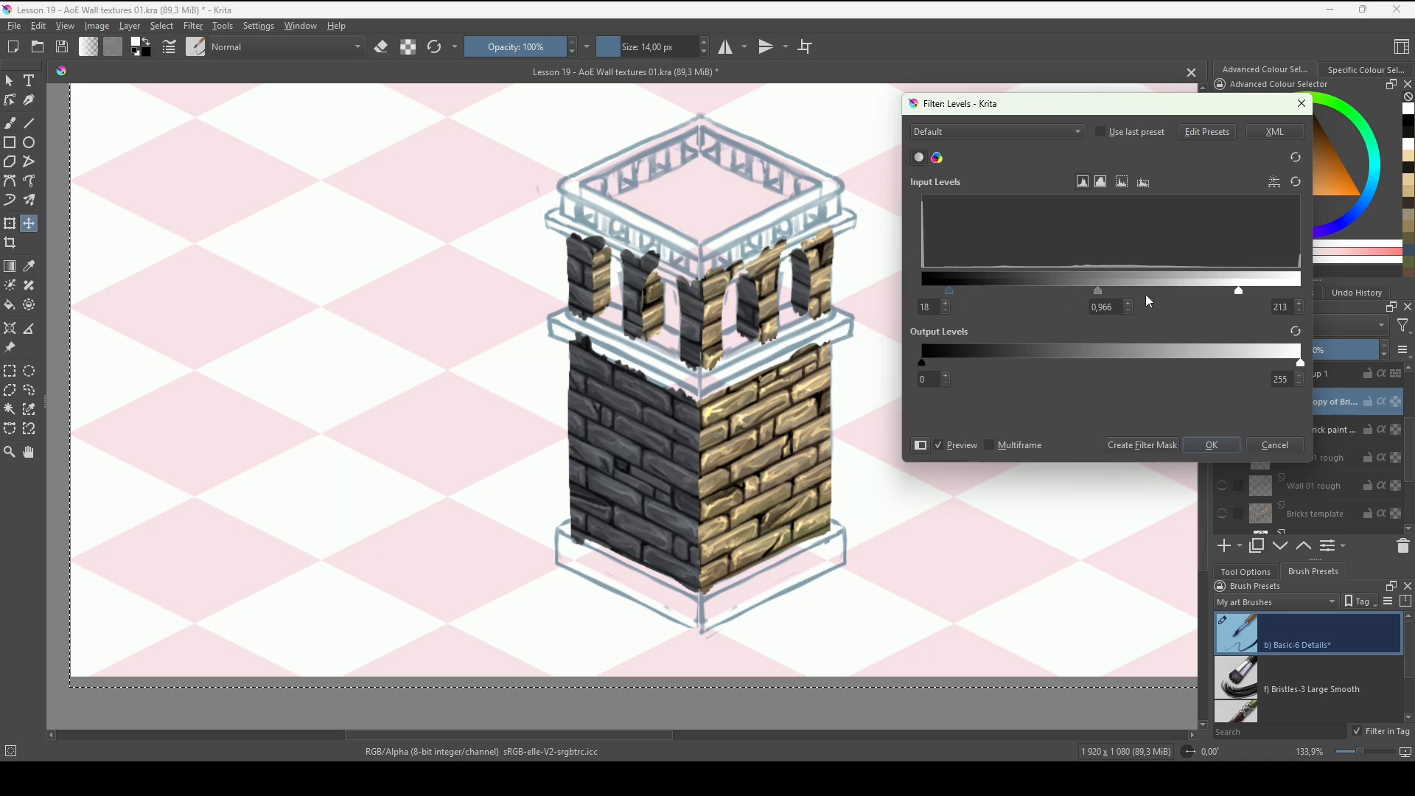
{"action": "left_click", "coordinate": [1213, 445]}
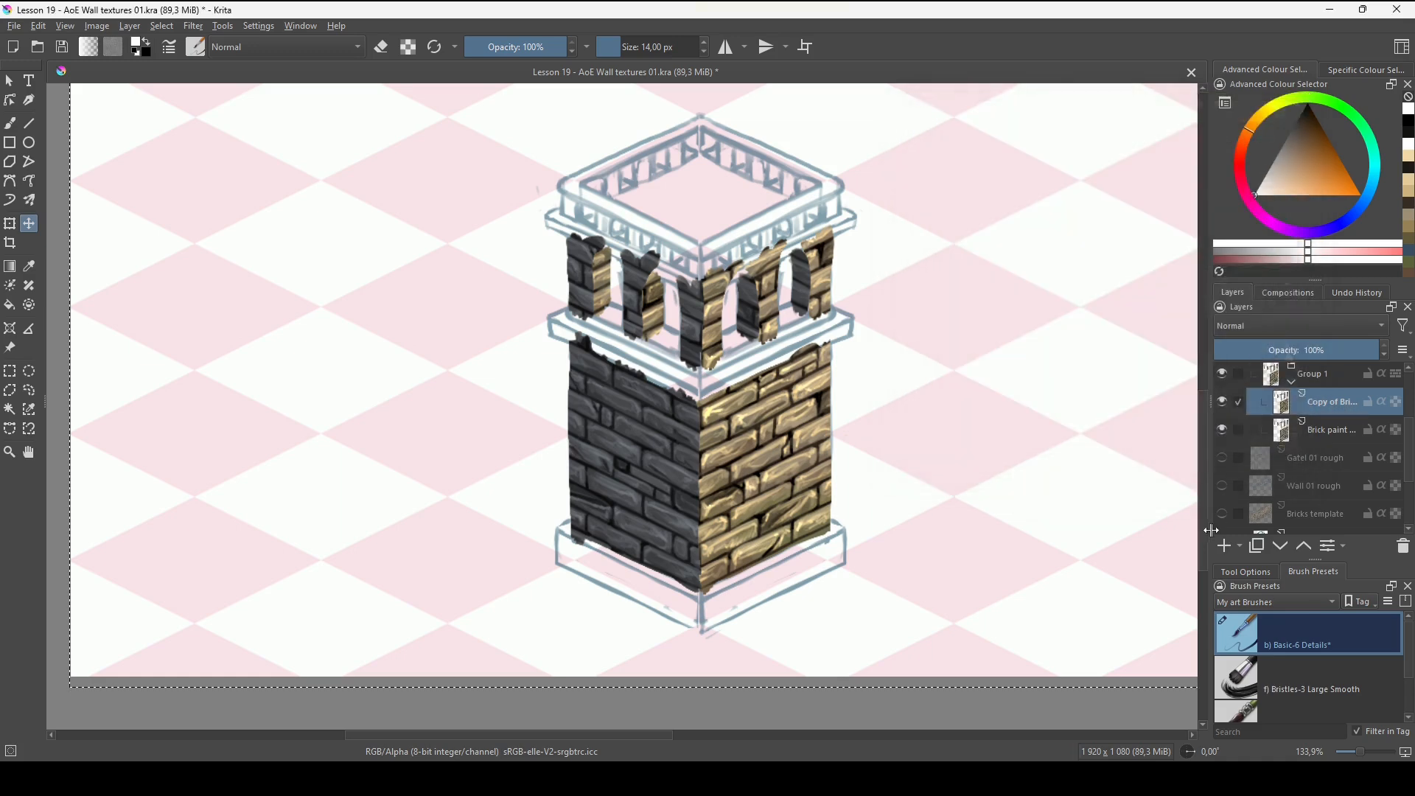
Compare the adjusted right-wall copy shown and hidden, and set its layer opacity to 65%.
{"action": "left_click", "coordinate": [1224, 402]}
{"action": "left_click", "coordinate": [1224, 402]}
{"action": "left_click", "coordinate": [1224, 403]}
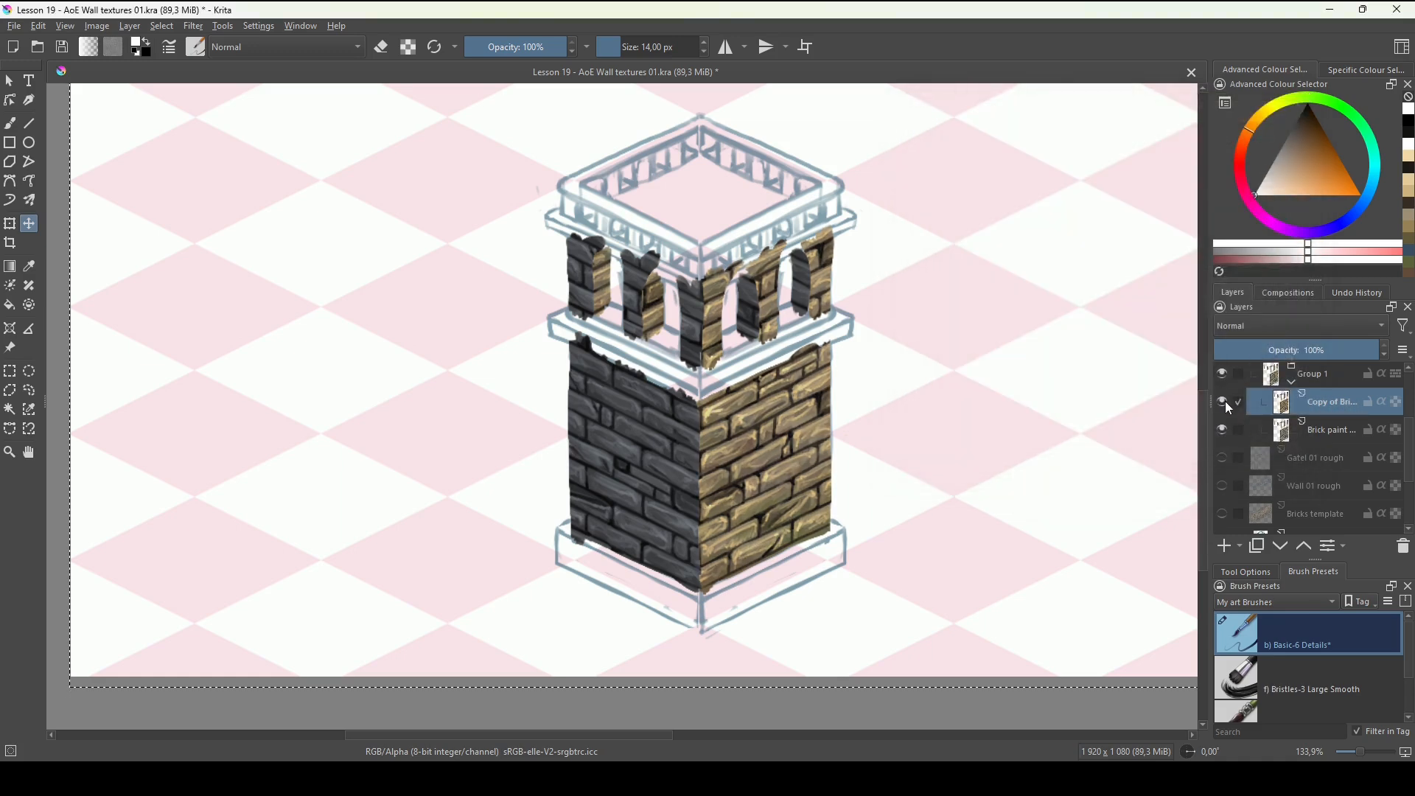
{"action": "left_click", "coordinate": [1224, 402]}
{"action": "left_click", "coordinate": [1225, 403]}
{"action": "left_click", "coordinate": [1225, 403]}
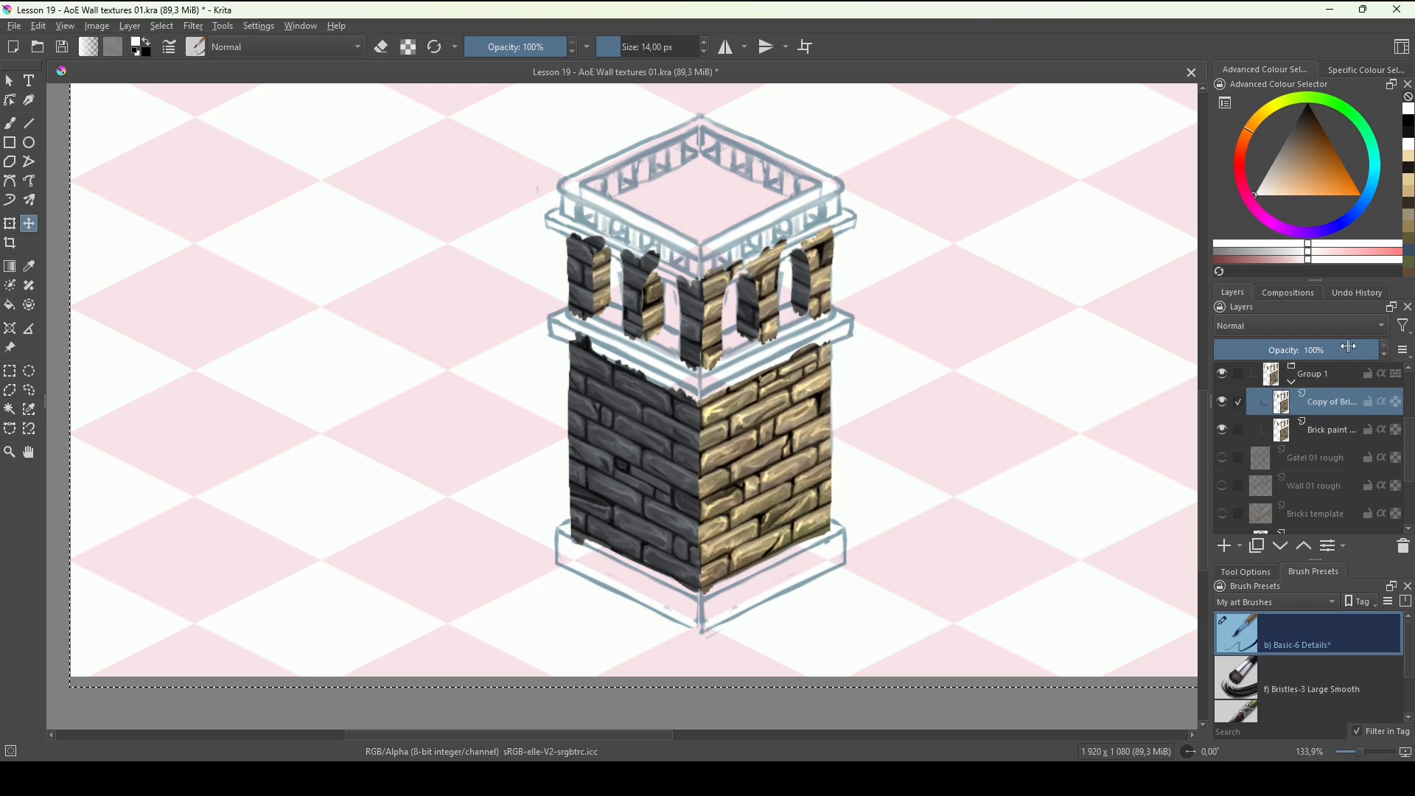
{"action": "mouse_move", "coordinate": [1347, 348]}
{"action": "left_mouse_down"}
{"action": "mouse_move", "coordinate": [1311, 351]}
{"action": "mouse_move", "coordinate": [1321, 344]}
{"action": "left_mouse_up"}
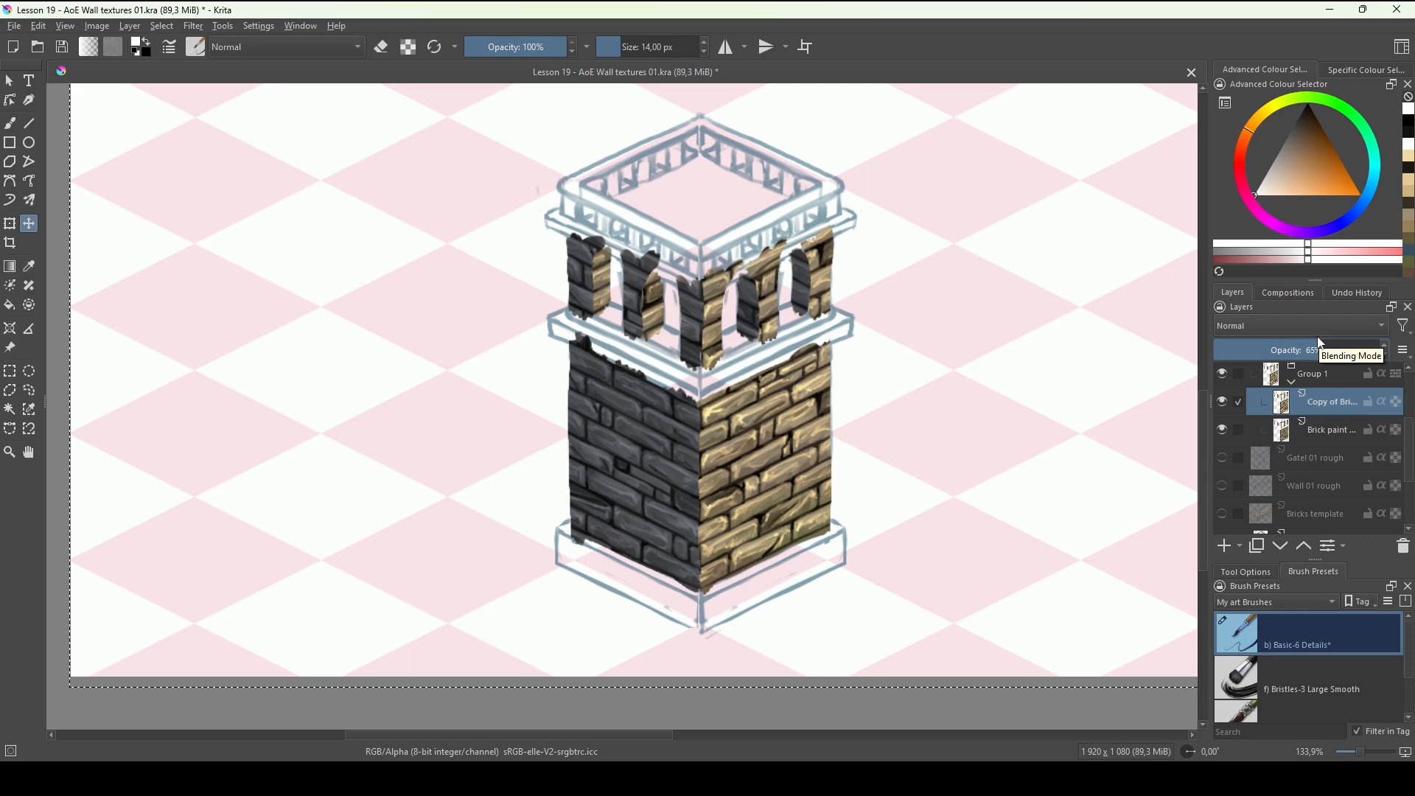
Collapse the Tower group and merge it into a single layer.
{"action": "left_click_drag", "start_coordinate": [1409, 458], "coordinate": [1409, 418]}
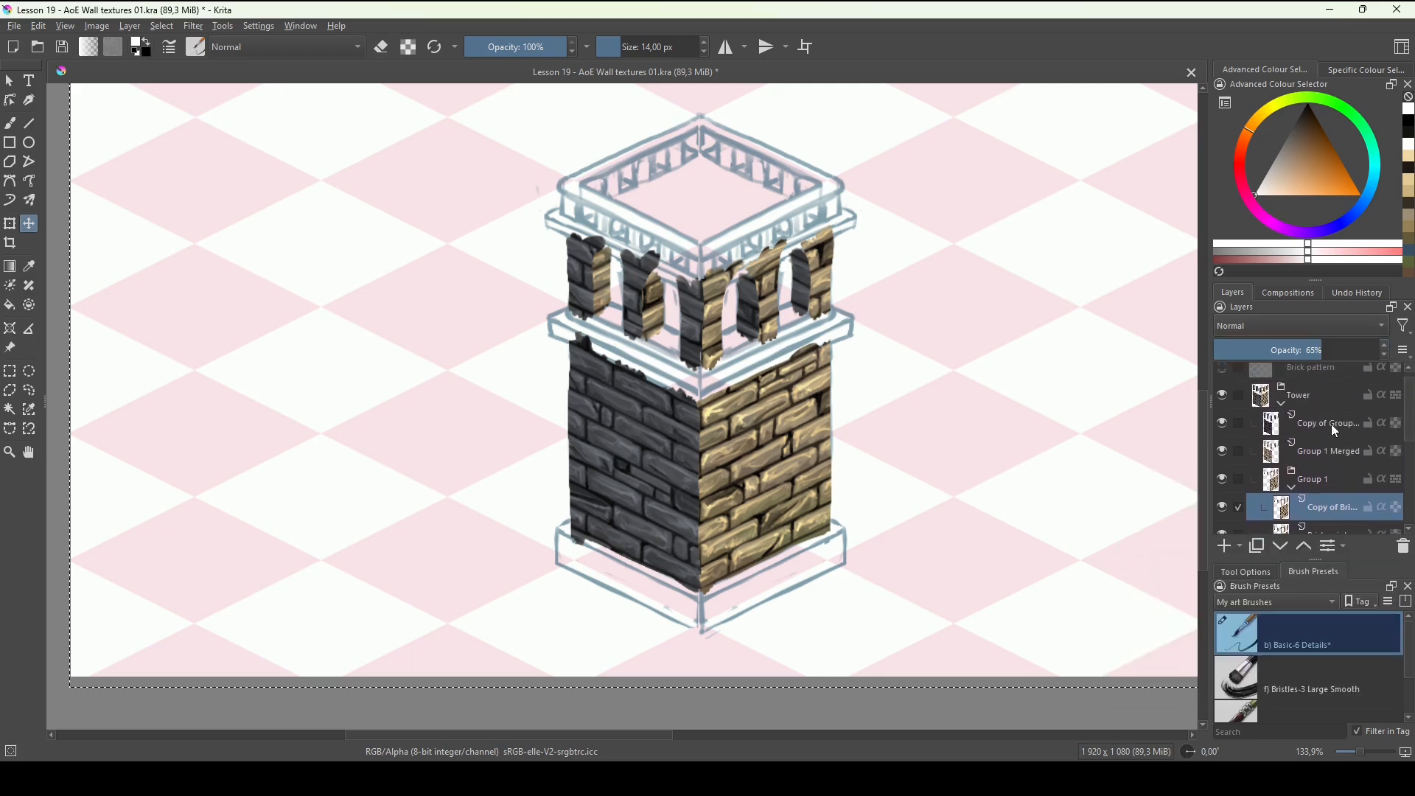
{"action": "left_click", "coordinate": [1281, 403]}
{"action": "left_click", "coordinate": [1292, 402]}
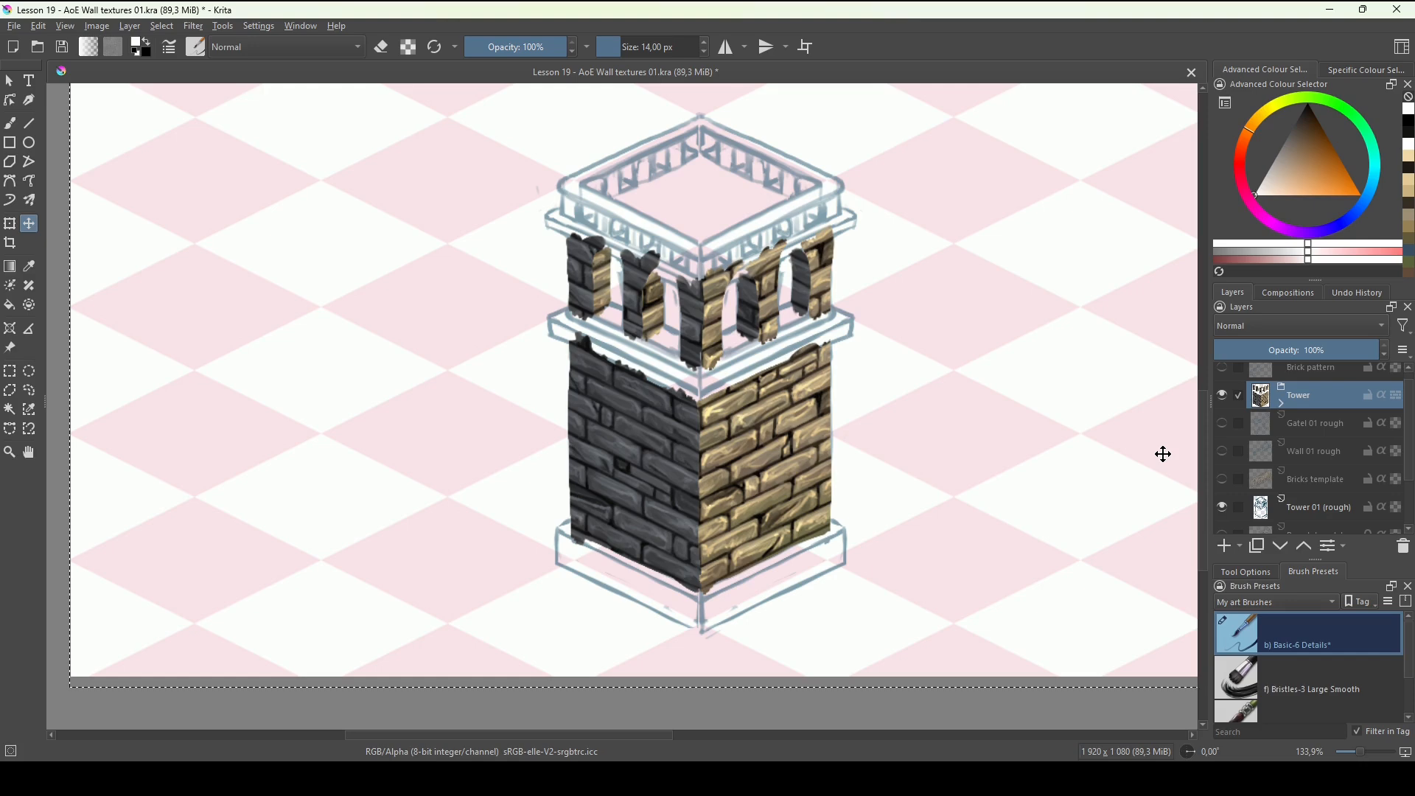
{"action": "key", "text": "ctrl+e"}
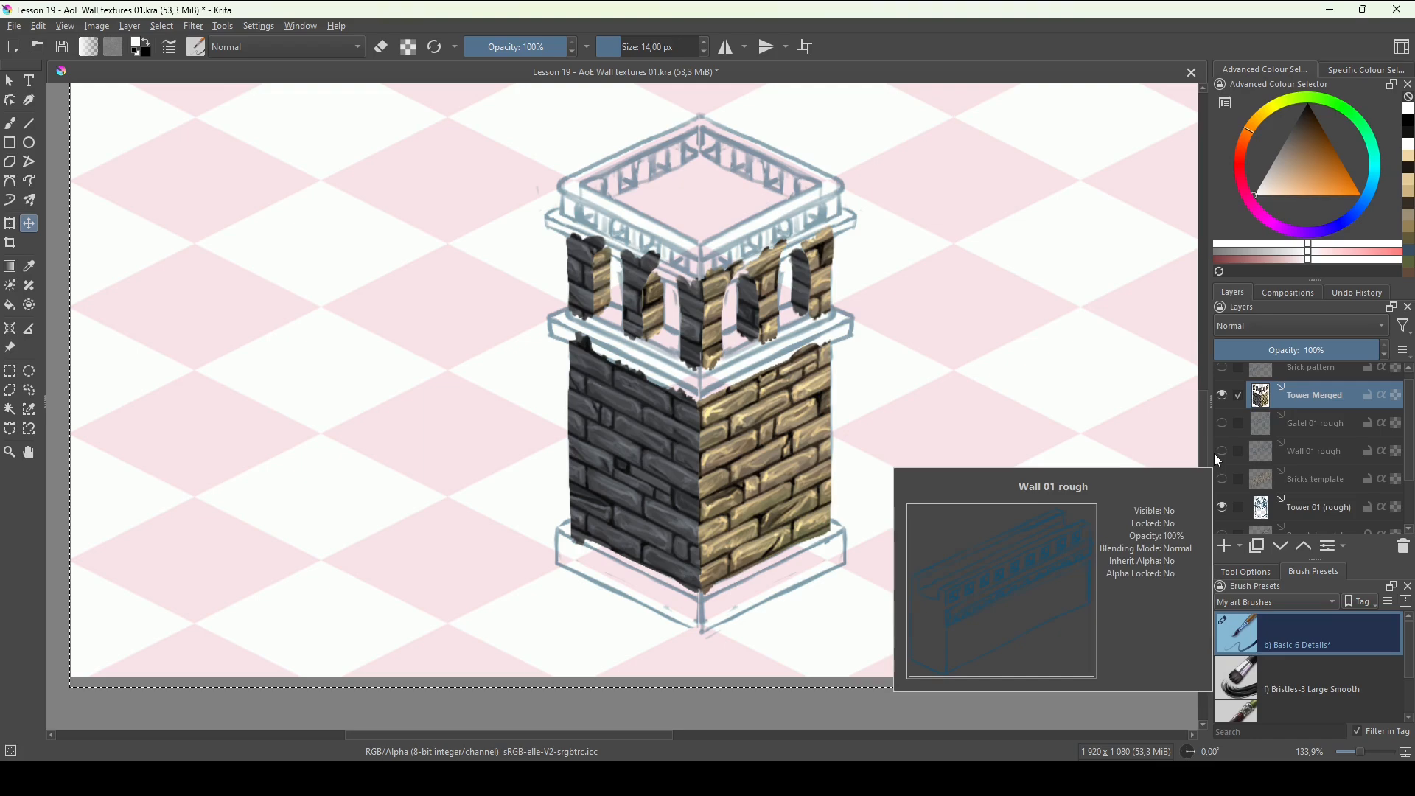
Add a new paint layer above the merged tower and set the brush size to 4 px for edge details.
{"action": "key", "text": "Insert"}
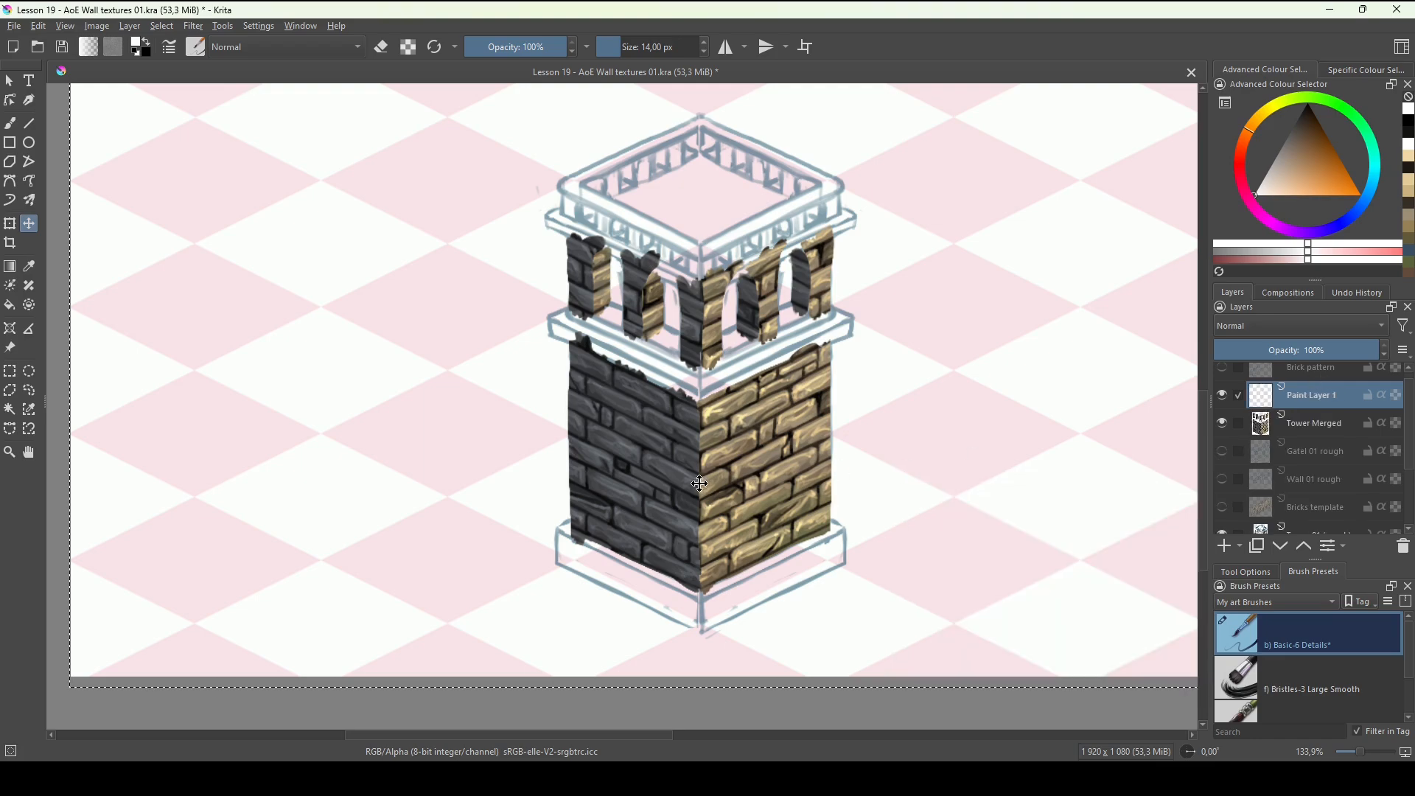
{"action": "scroll", "coordinate": [700, 624], "scroll_direction": "up", "scroll_amount": 4}
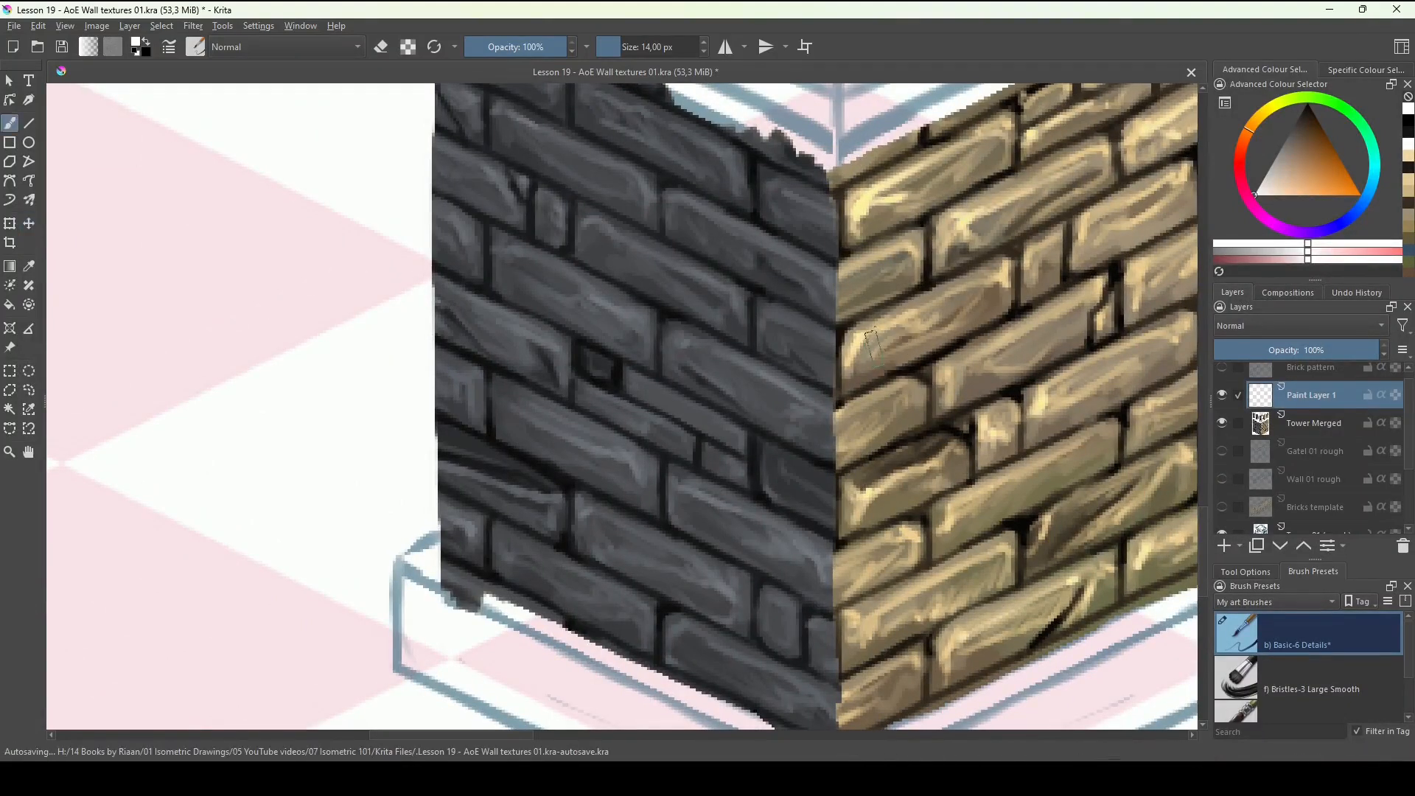
{"action": "key", "text": "b"}
{"action": "key", "text": "bracketleft"}
{"action": "key", "text": "bracketleft"}
{"action": "key", "text": "bracketleft"}
{"action": "key", "text": "bracketleft"}
{"action": "key", "text": "bracketleft"}
{"action": "key", "text": "bracketleft"}
{"action": "key", "text": "bracketleft"}
{"action": "key", "text": "bracketleft"}
{"action": "key", "text": "bracketleft"}
{"action": "key", "text": "bracketleft"}
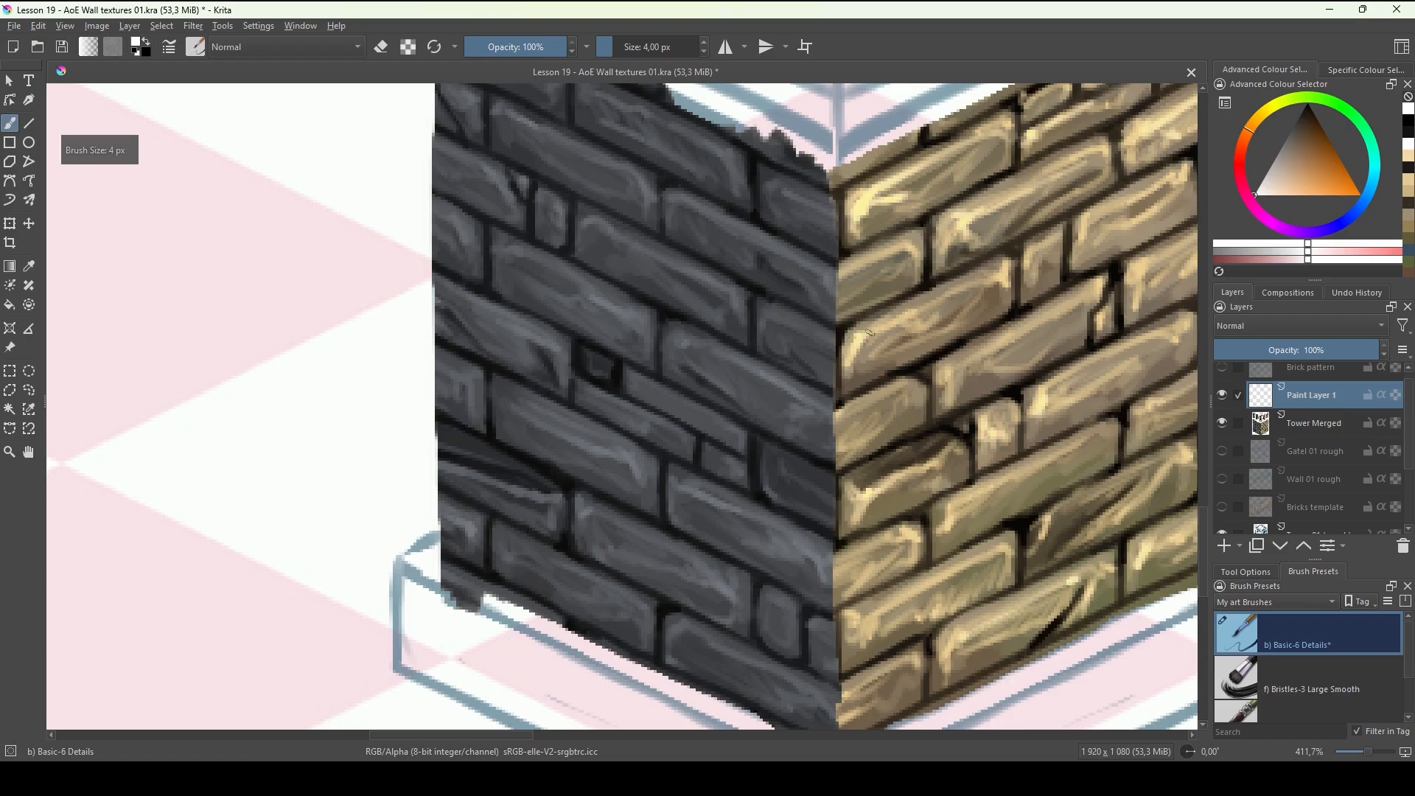
Paint over the corner between the two walls with sampled brick colours, adding light yellow highlights along the edges of the bricks.
{"action": "left_click_drag", "start_coordinate": [845, 339], "coordinate": [834, 522]}
{"action": "left_click_drag", "start_coordinate": [984, 402], "coordinate": [934, 579]}
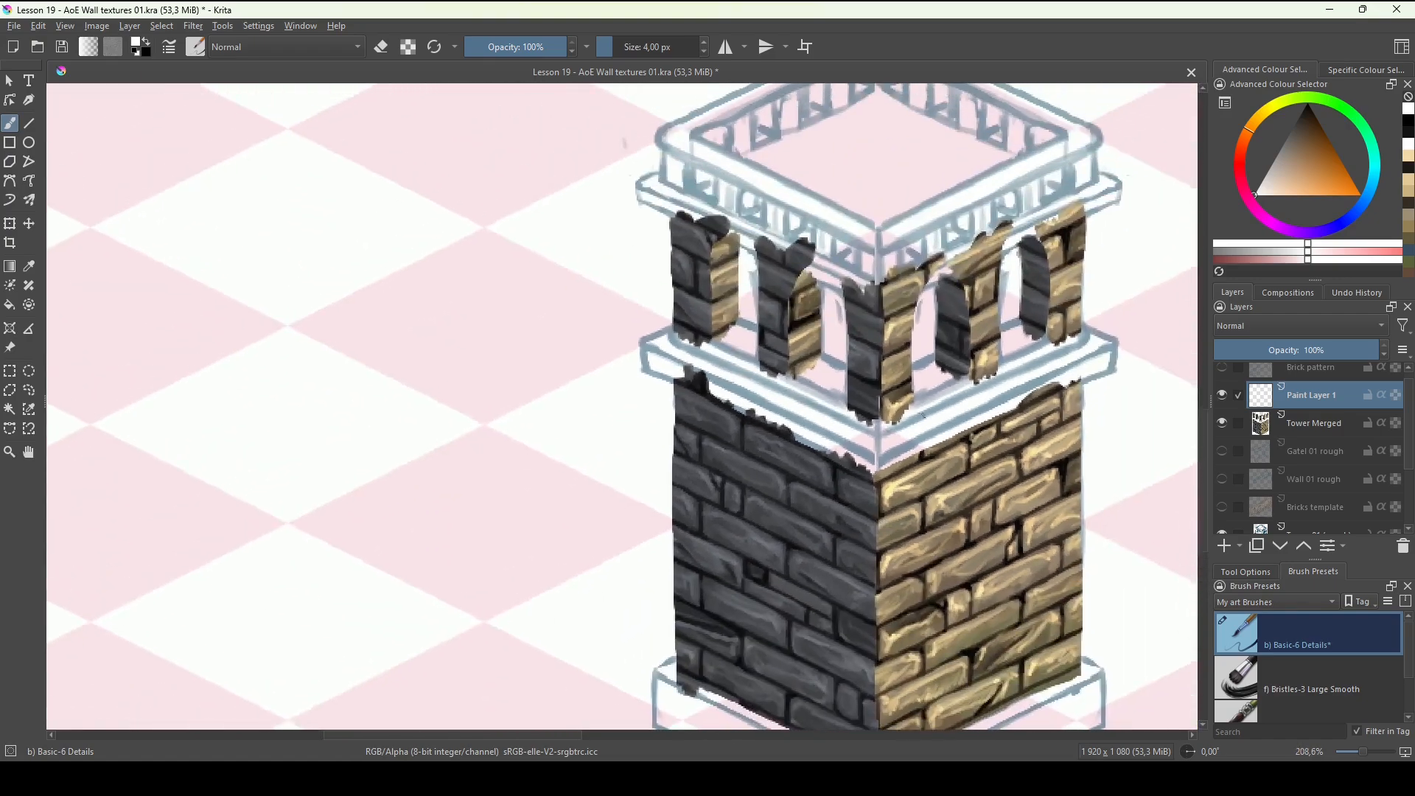
{"action": "left_click_drag", "start_coordinate": [914, 528], "coordinate": [917, 464]}
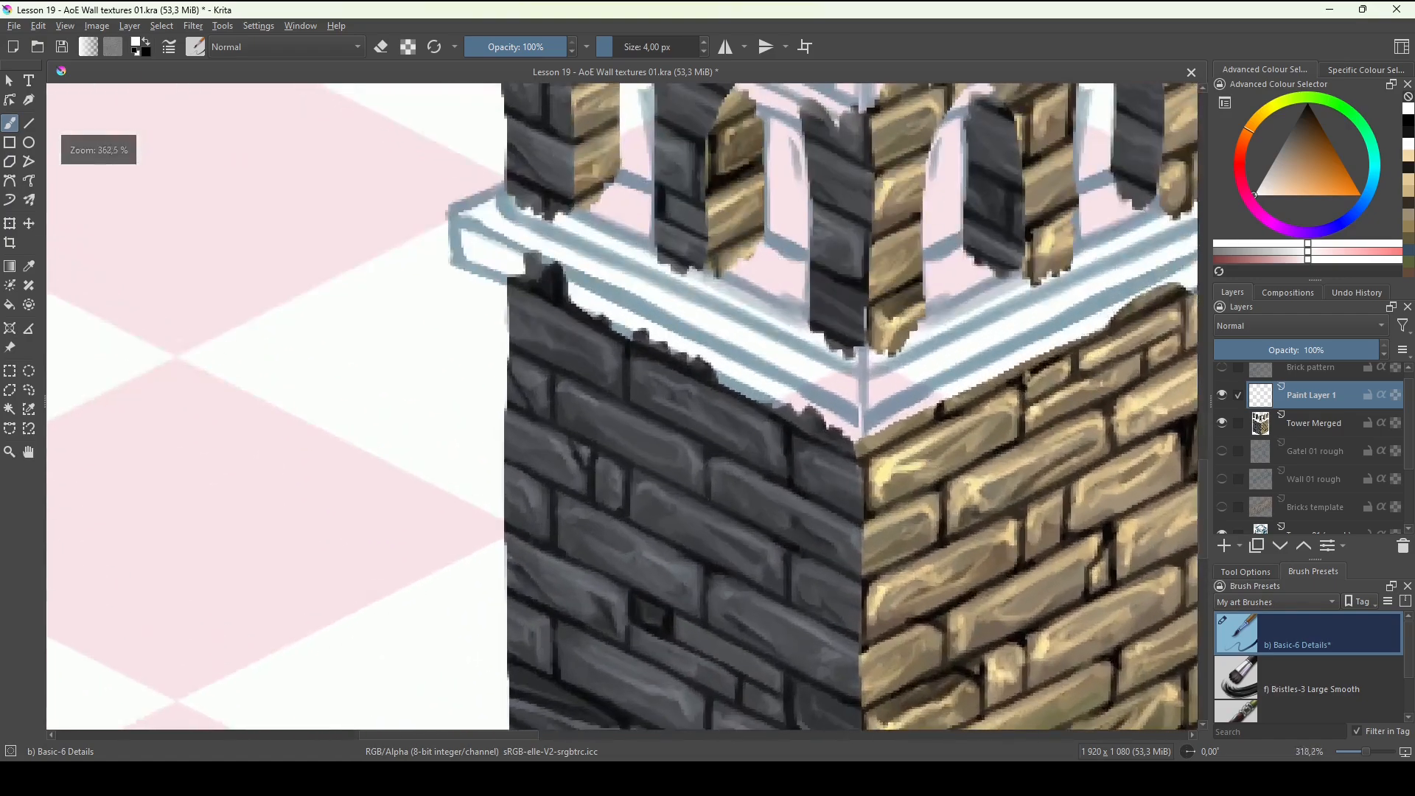
{"action": "left_click", "coordinate": [856, 523], "text": "ctrl"}
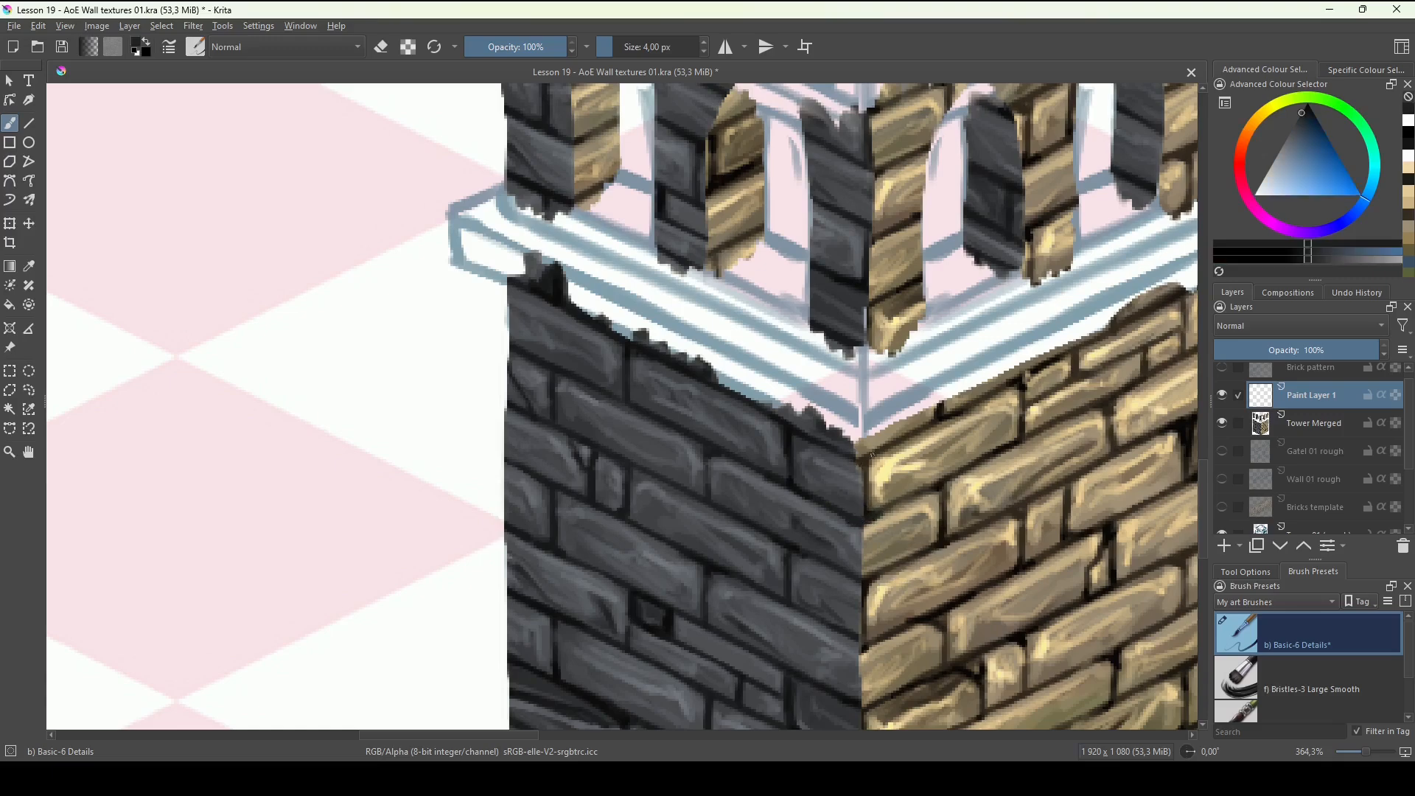
{"action": "left_click_drag", "start_coordinate": [883, 584], "coordinate": [833, 508]}
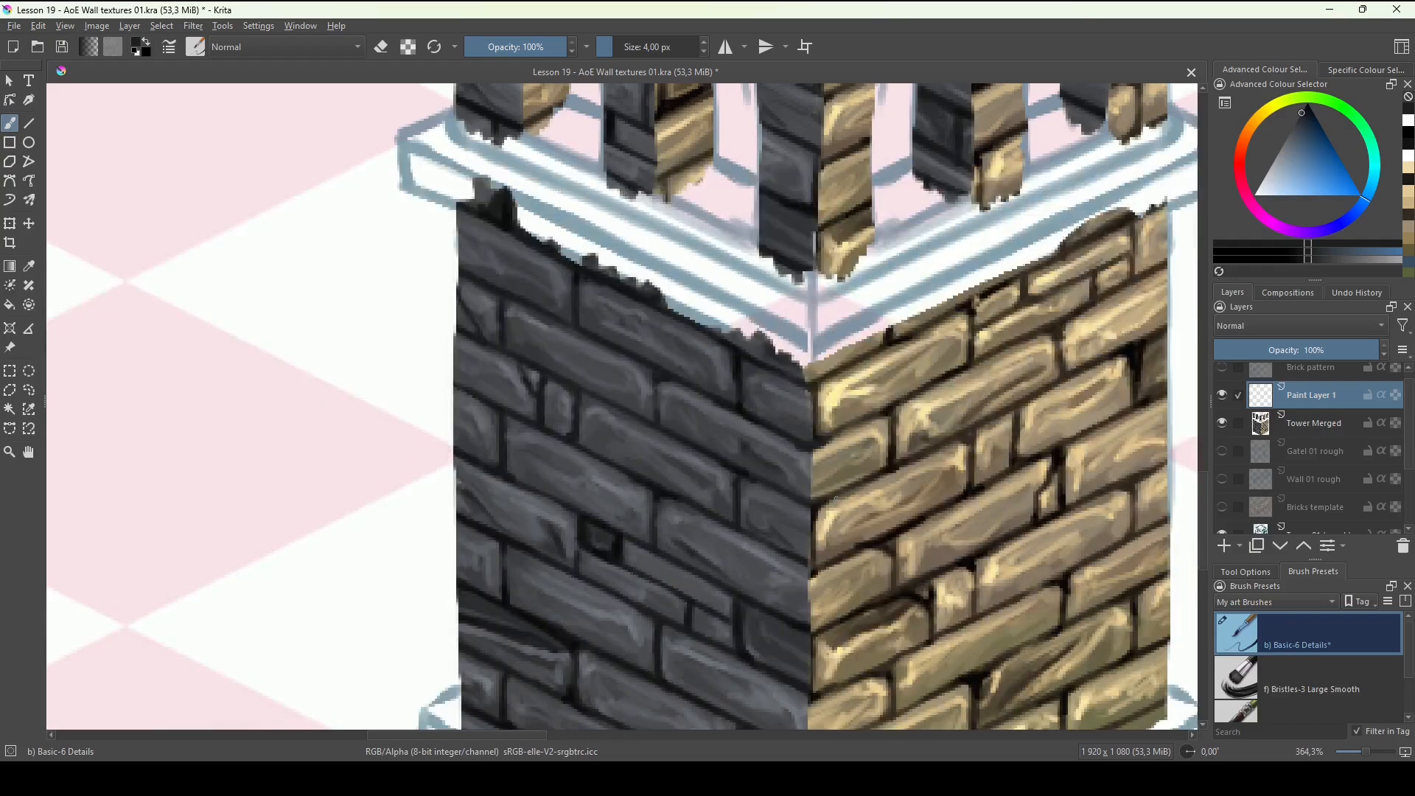
{"action": "left_click", "coordinate": [814, 508], "text": "ctrl"}
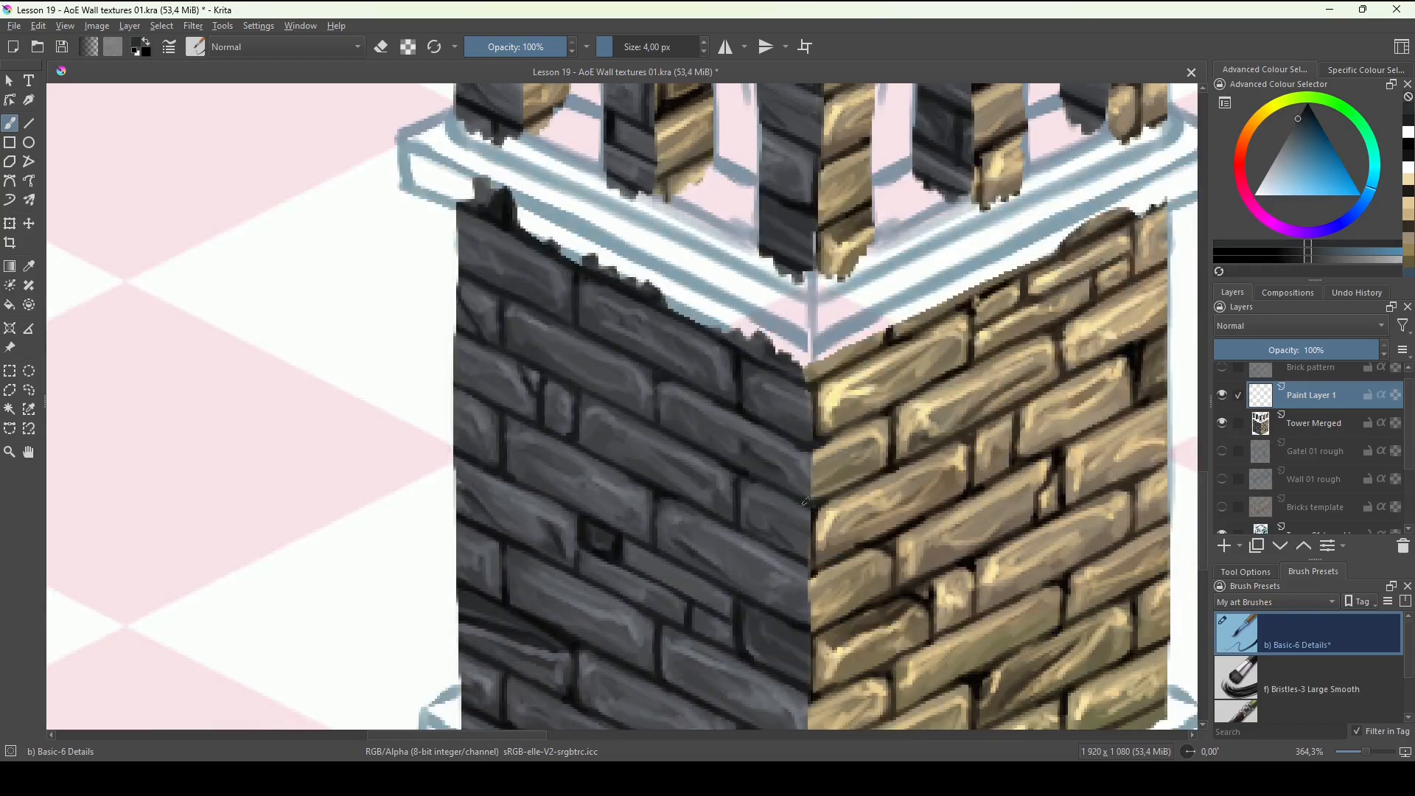
{"action": "left_click_drag", "start_coordinate": [843, 523], "coordinate": [804, 435]}
{"action": "left_click", "coordinate": [807, 483], "text": "ctrl"}
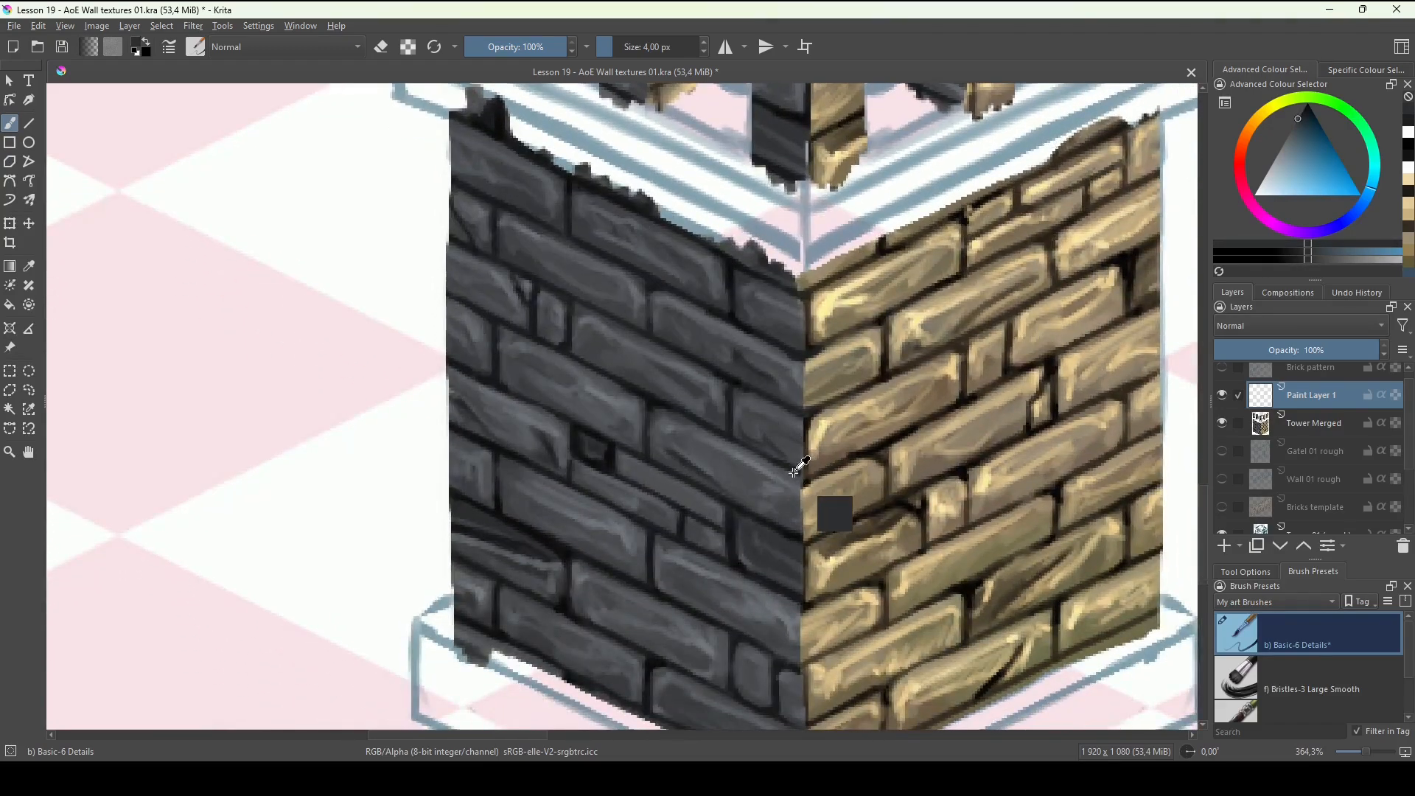
{"action": "left_click_drag", "start_coordinate": [811, 482], "coordinate": [791, 331]}
{"action": "scroll", "coordinate": [622, 405], "scroll_direction": "up", "scroll_amount": 6}
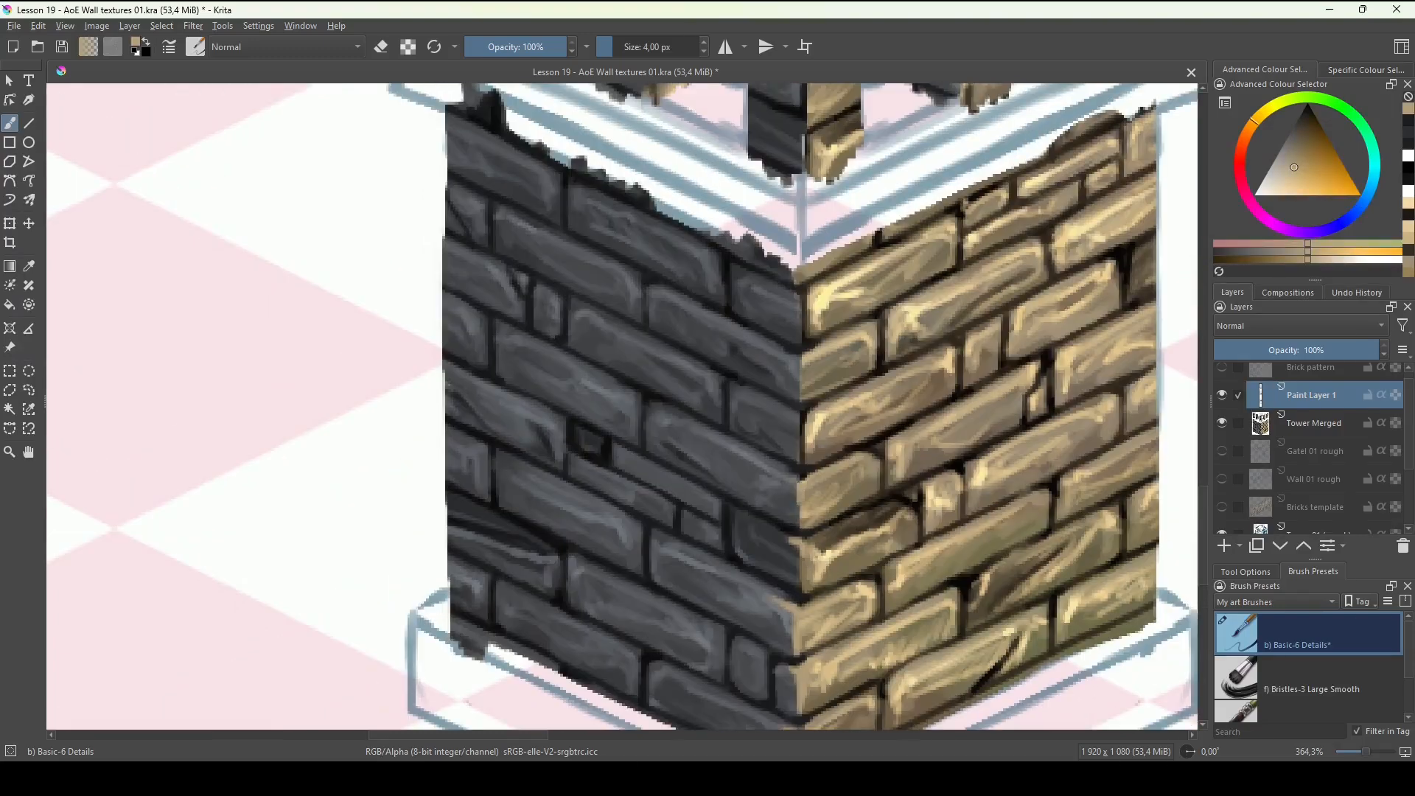
{"action": "left_click", "coordinate": [1284, 140]}
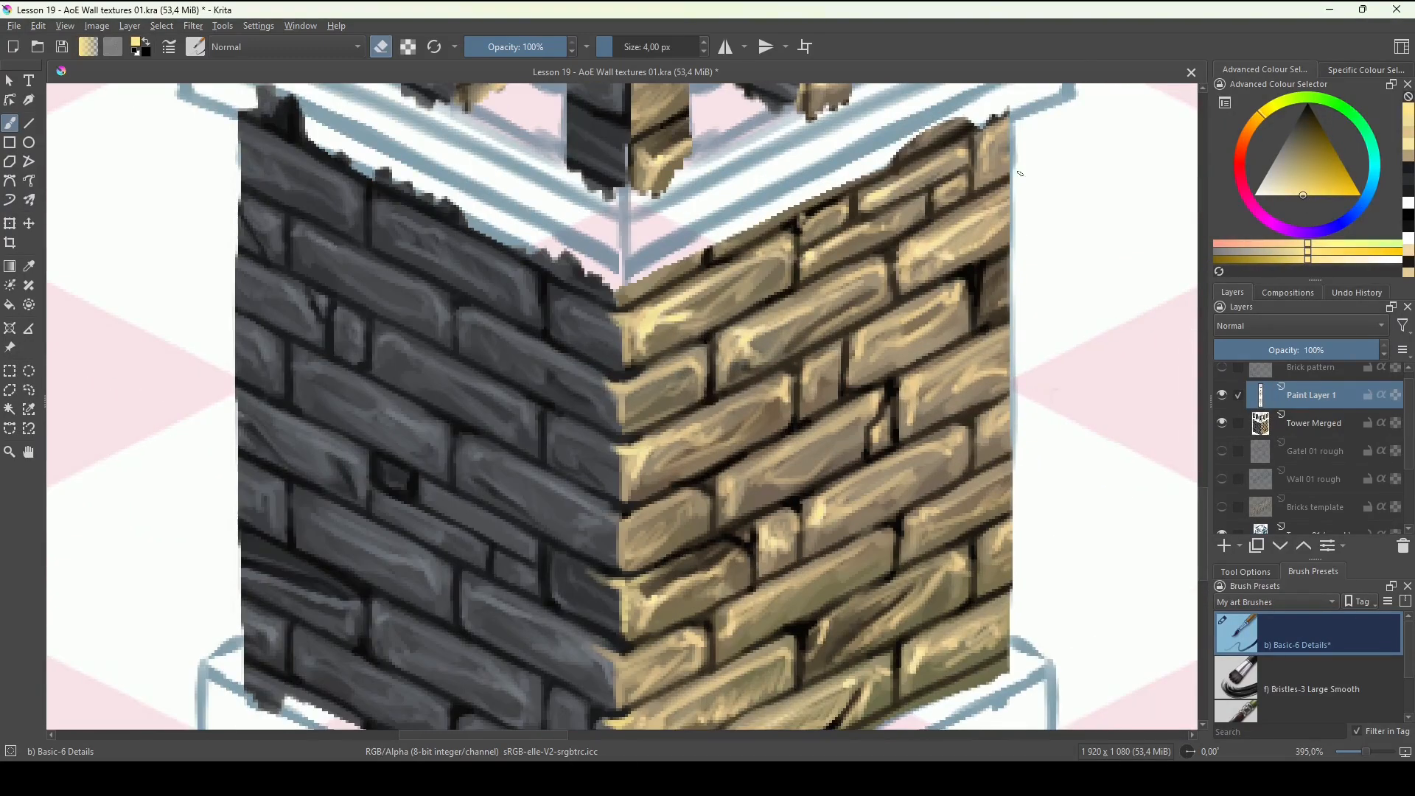
On the merged tower layer, clean up the walls' outer edges with the eraser and strokes of sampled dark grey.
{"action": "left_click", "coordinate": [1314, 423]}
{"action": "scroll", "coordinate": [707, 546], "scroll_direction": "up", "scroll_amount": 3}
{"action": "key", "text": "e"}
{"action": "left_click_drag", "start_coordinate": [707, 545], "coordinate": [716, 641]}
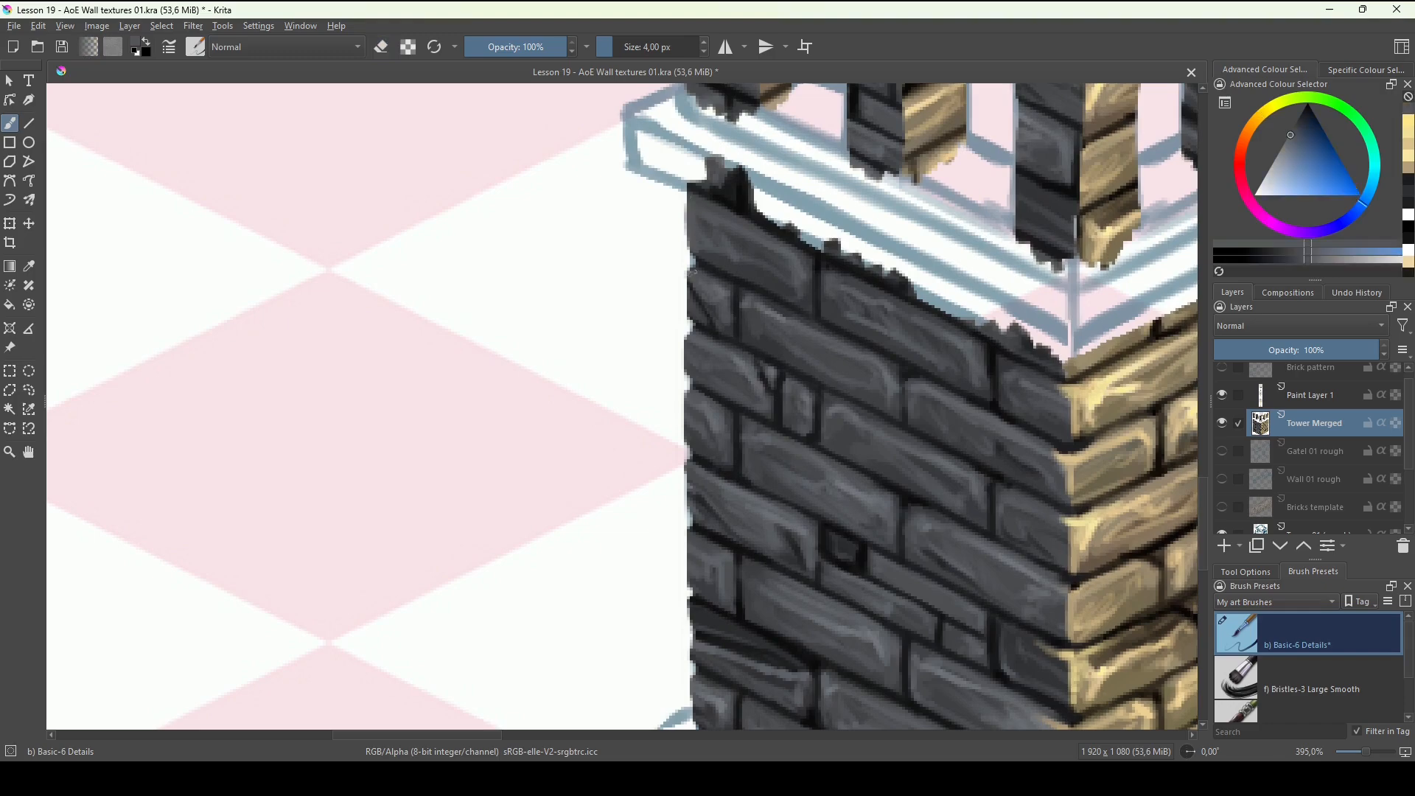
{"action": "left_click", "coordinate": [963, 395], "text": "ctrl"}
{"action": "left_click_drag", "start_coordinate": [696, 265], "coordinate": [693, 313]}
{"action": "left_click_drag", "start_coordinate": [699, 383], "coordinate": [700, 431]}
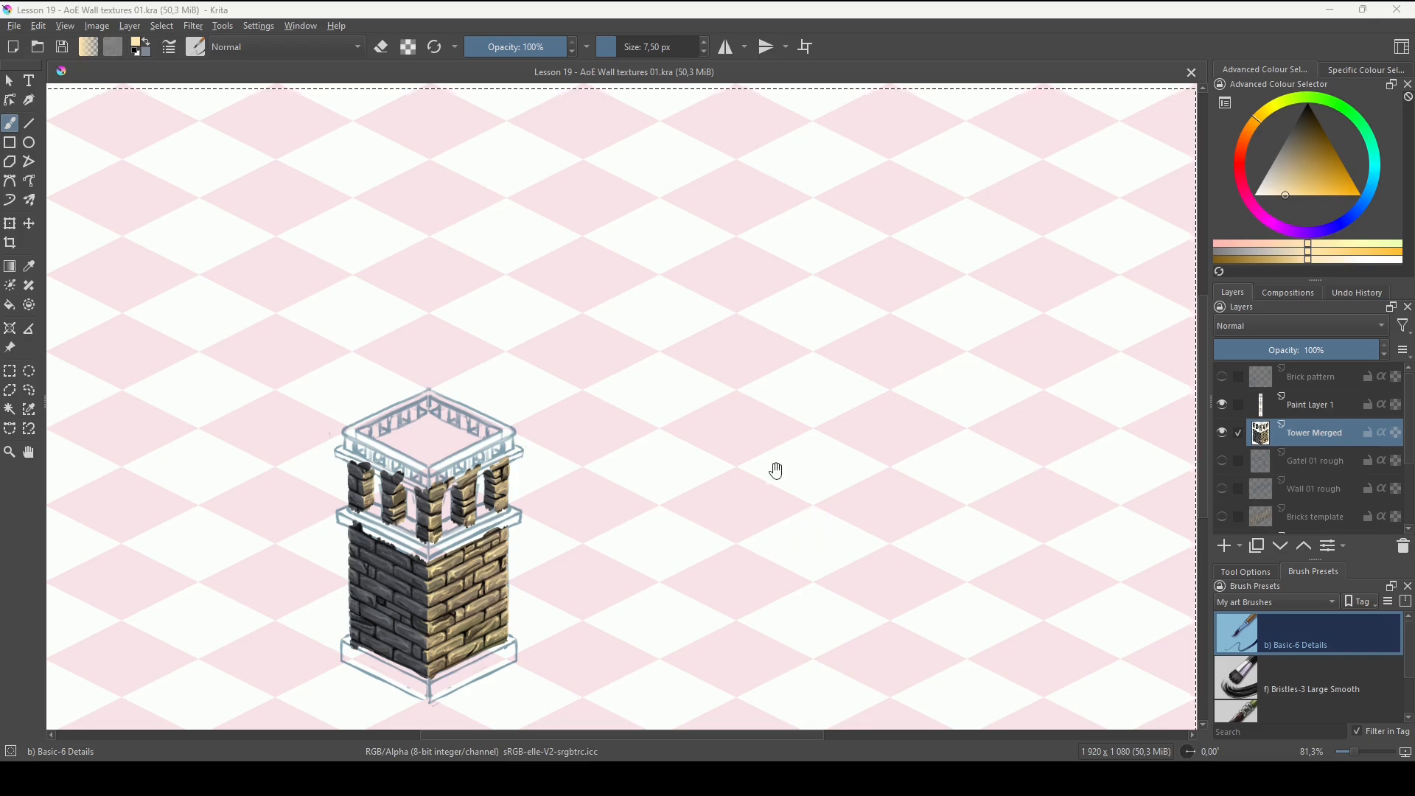
Compare the corner highlights shown and hidden, merge their layer down into the merged tower layer and check the result.
{"action": "left_click_drag", "start_coordinate": [767, 485], "coordinate": [798, 473]}
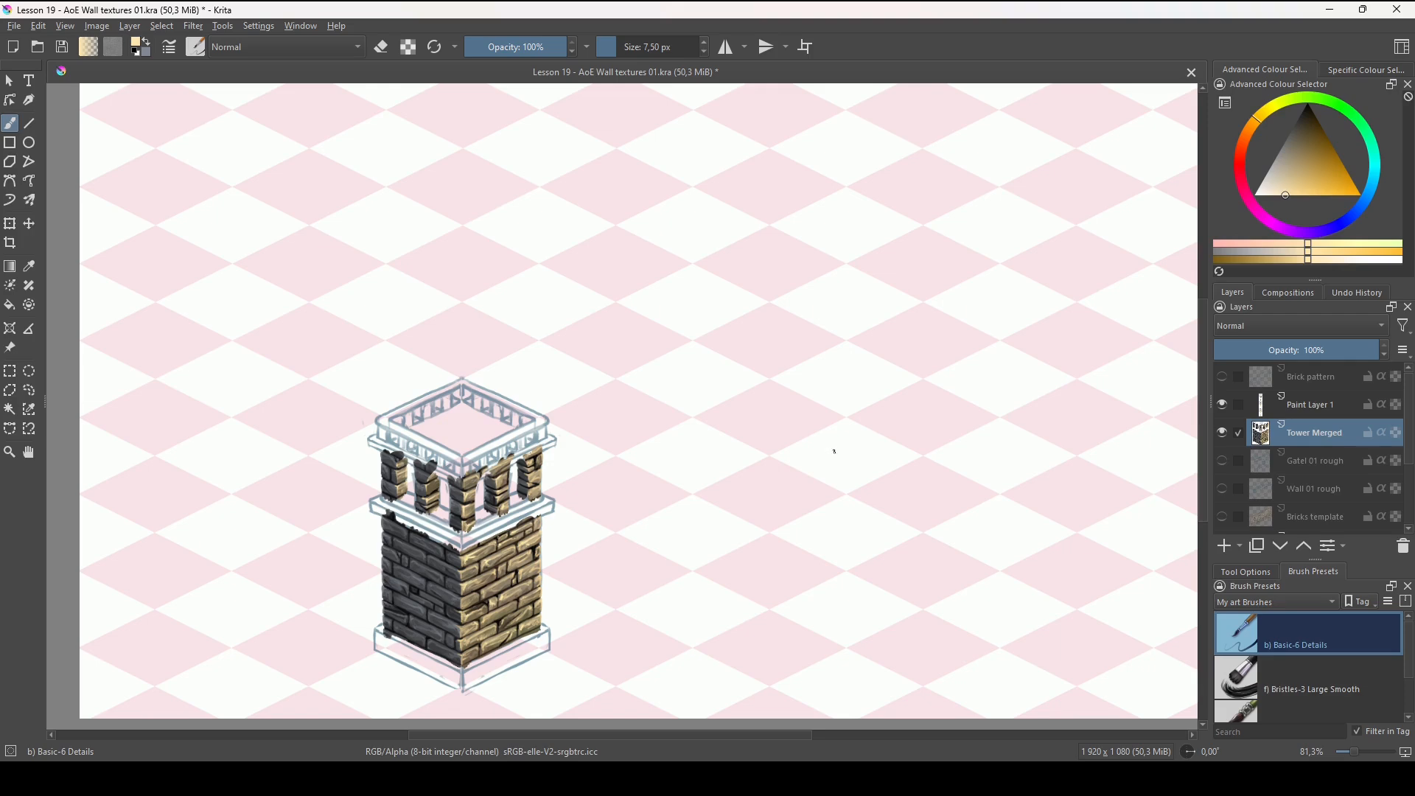
{"action": "left_click", "coordinate": [1220, 404]}
{"action": "left_click", "coordinate": [1221, 404]}
{"action": "left_click", "coordinate": [1223, 404]}
{"action": "left_click", "coordinate": [1225, 405]}
{"action": "left_click", "coordinate": [1227, 404]}
{"action": "left_click", "coordinate": [1226, 406]}
{"action": "left_click", "coordinate": [1299, 411]}
{"action": "key", "text": "shift+Delete"}
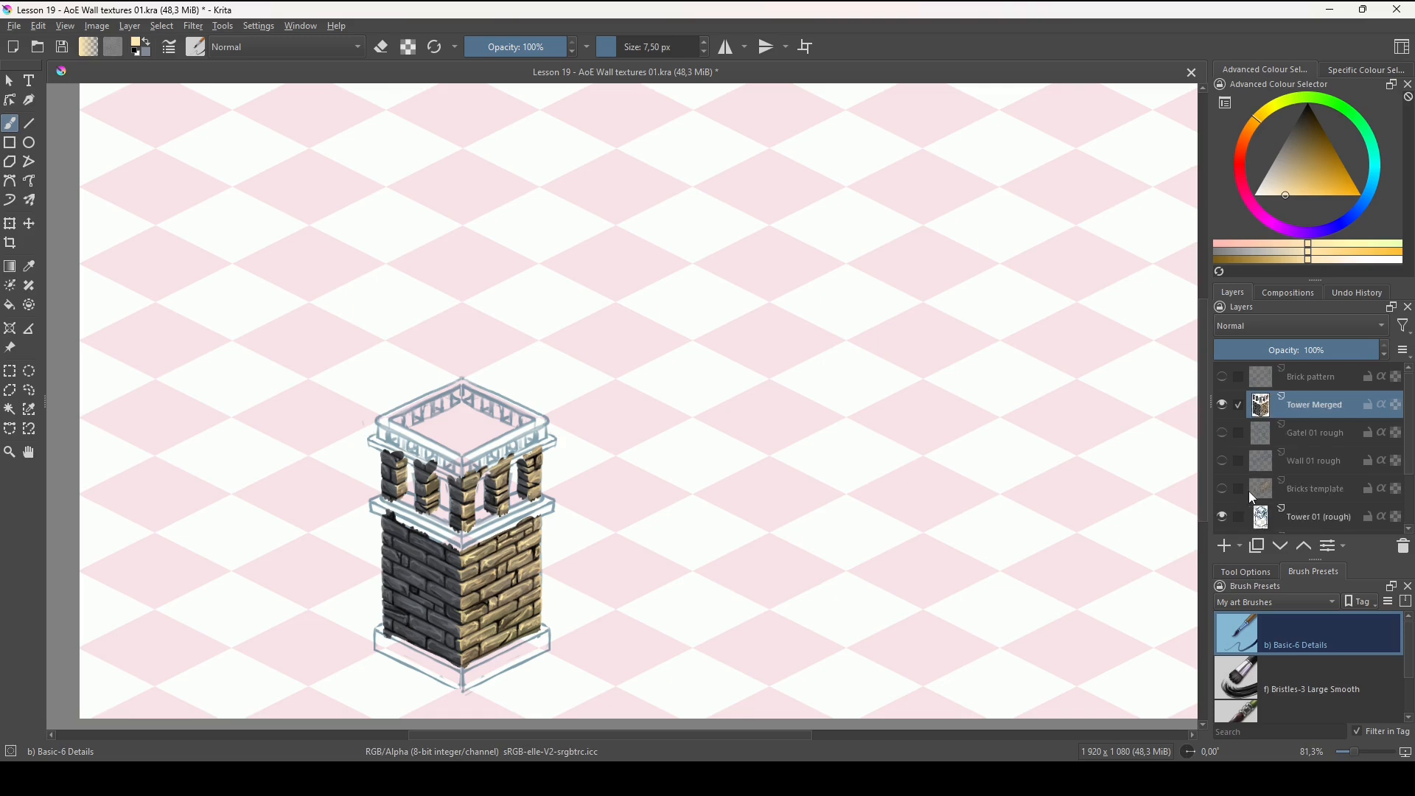
{"action": "left_click", "coordinate": [1224, 406]}
{"action": "left_click", "coordinate": [1225, 407]}
Add a new paint layer above the merged tower and rename it "Wood planks".
{"action": "key", "text": "ctrl+z"}
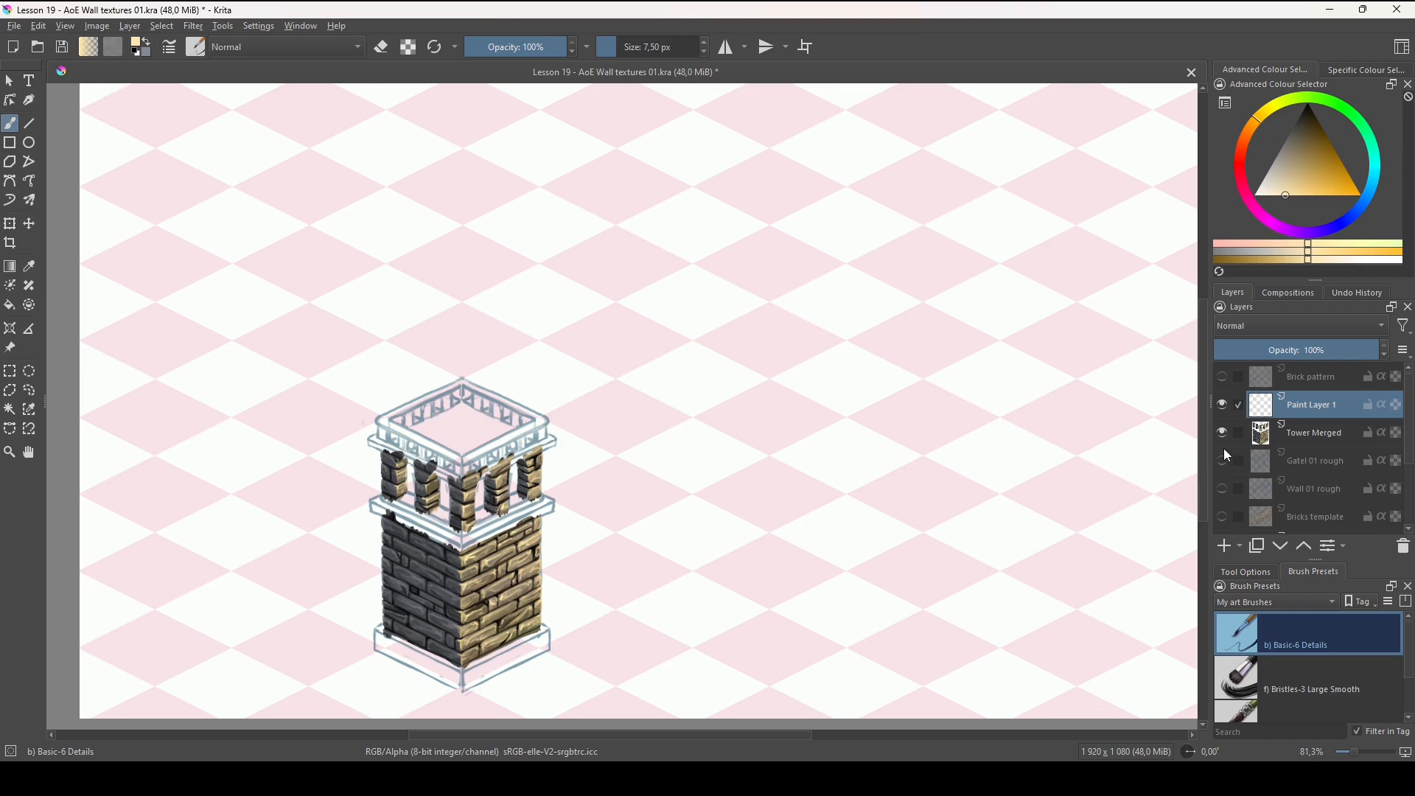
{"action": "left_click_drag", "start_coordinate": [745, 467], "coordinate": [835, 523]}
{"action": "mouse_move", "coordinate": [834, 523]}
{"action": "left_mouse_down"}
{"action": "mouse_move", "coordinate": [835, 560]}
{"action": "mouse_move", "coordinate": [816, 558]}
{"action": "left_mouse_up"}
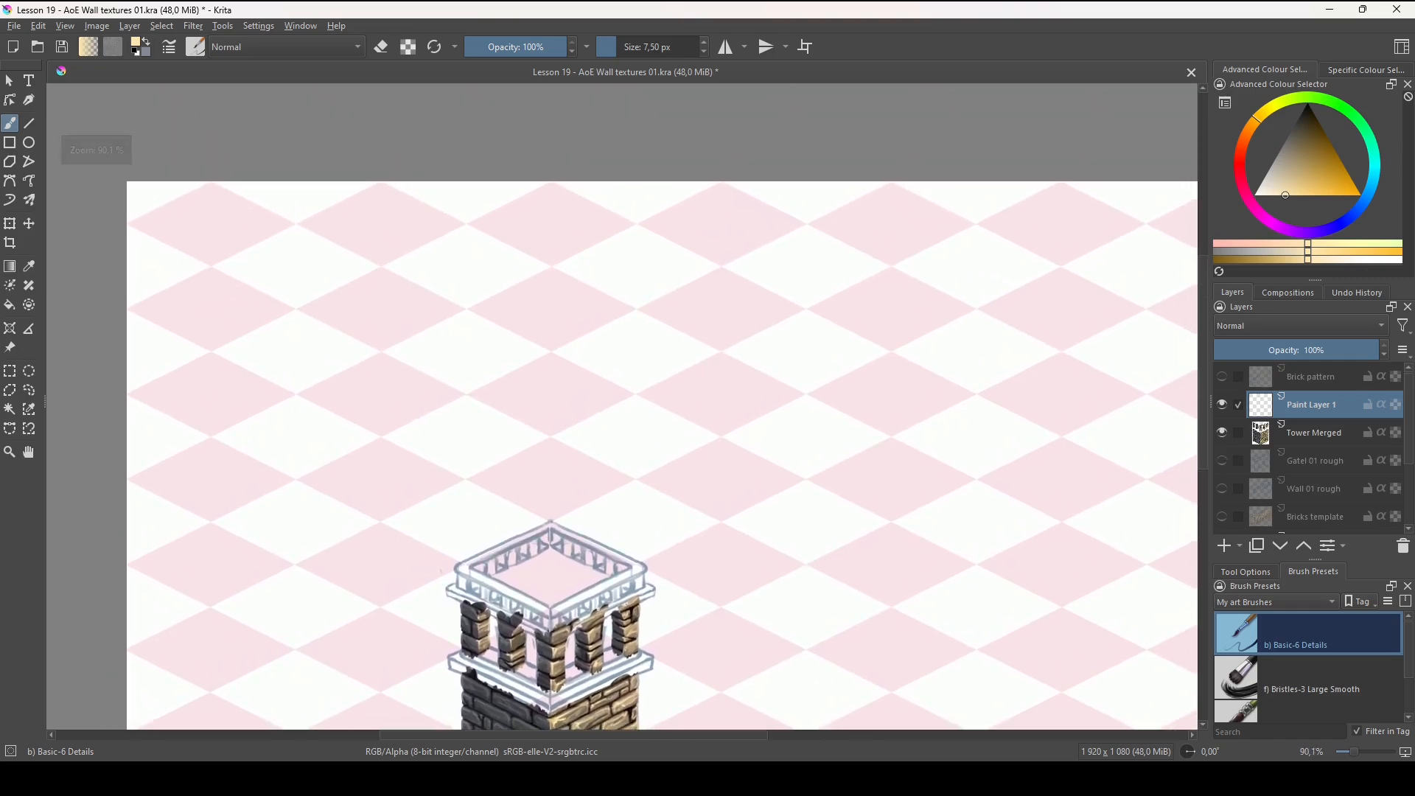
{"action": "double_click", "coordinate": [1321, 408]}
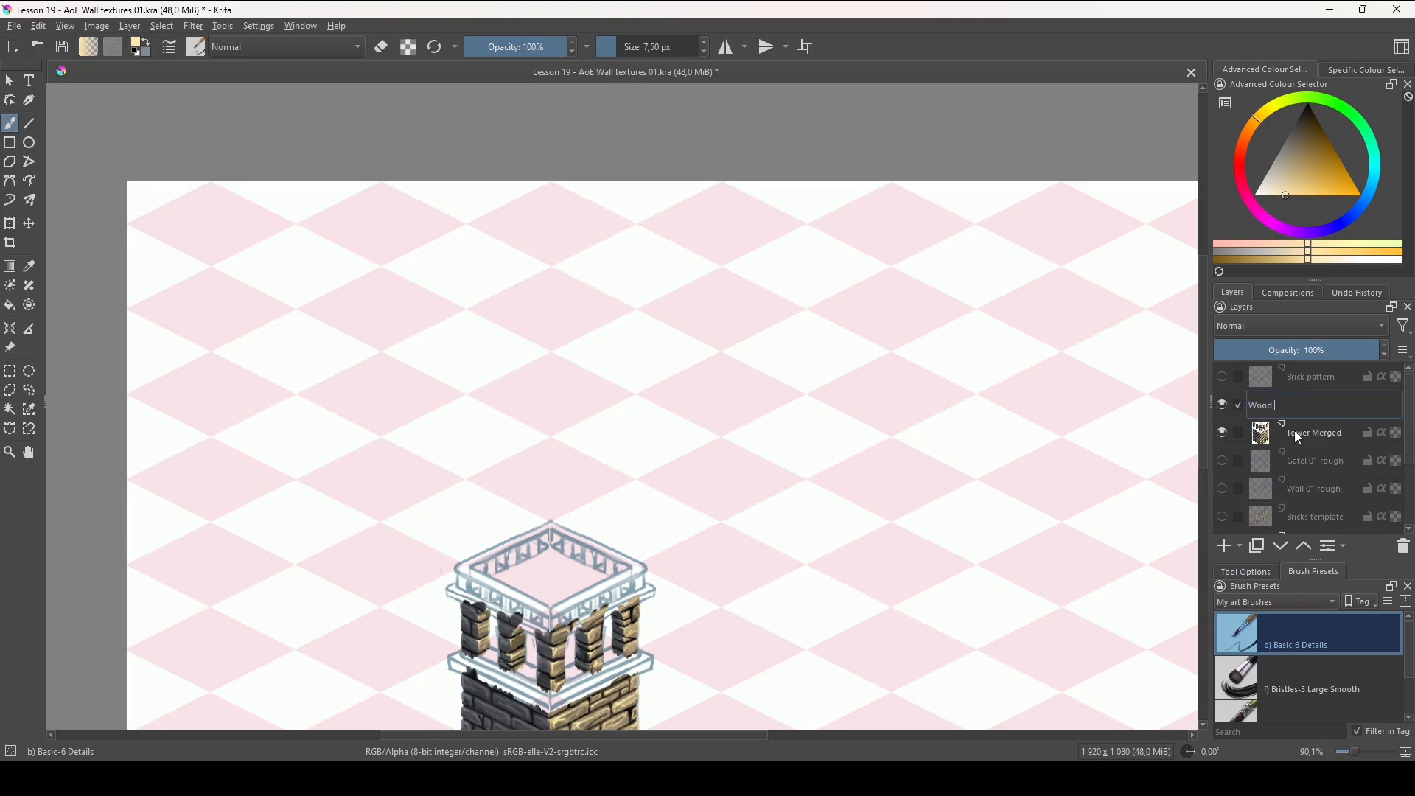
{"action": "type", "text": "Wood planks"}
{"action": "key", "text": "Return"}
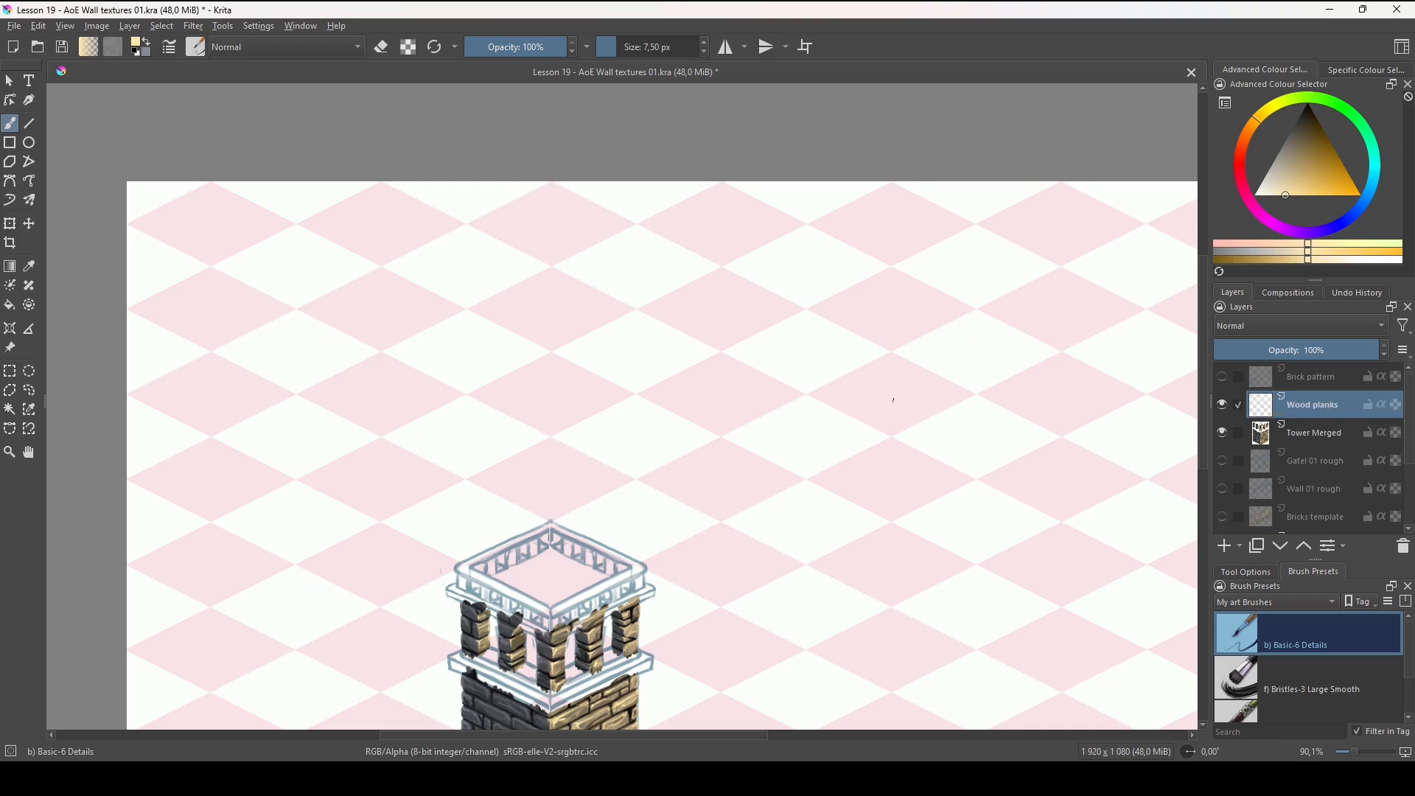
Pick a medium wood brown as the painting colour.
{"action": "left_click_drag", "start_coordinate": [1316, 182], "coordinate": [1306, 165]}
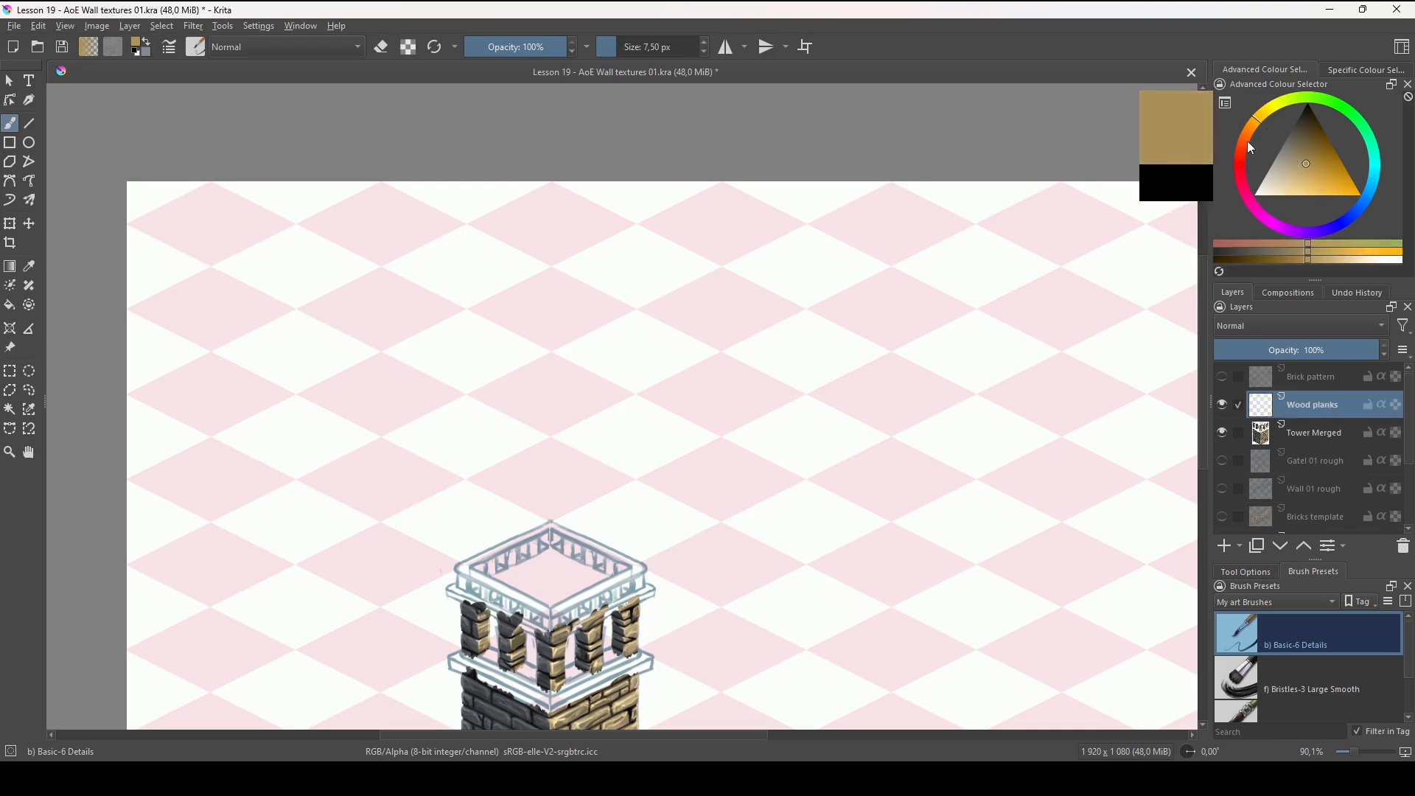
{"action": "left_click_drag", "start_coordinate": [1253, 115], "coordinate": [1255, 122]}
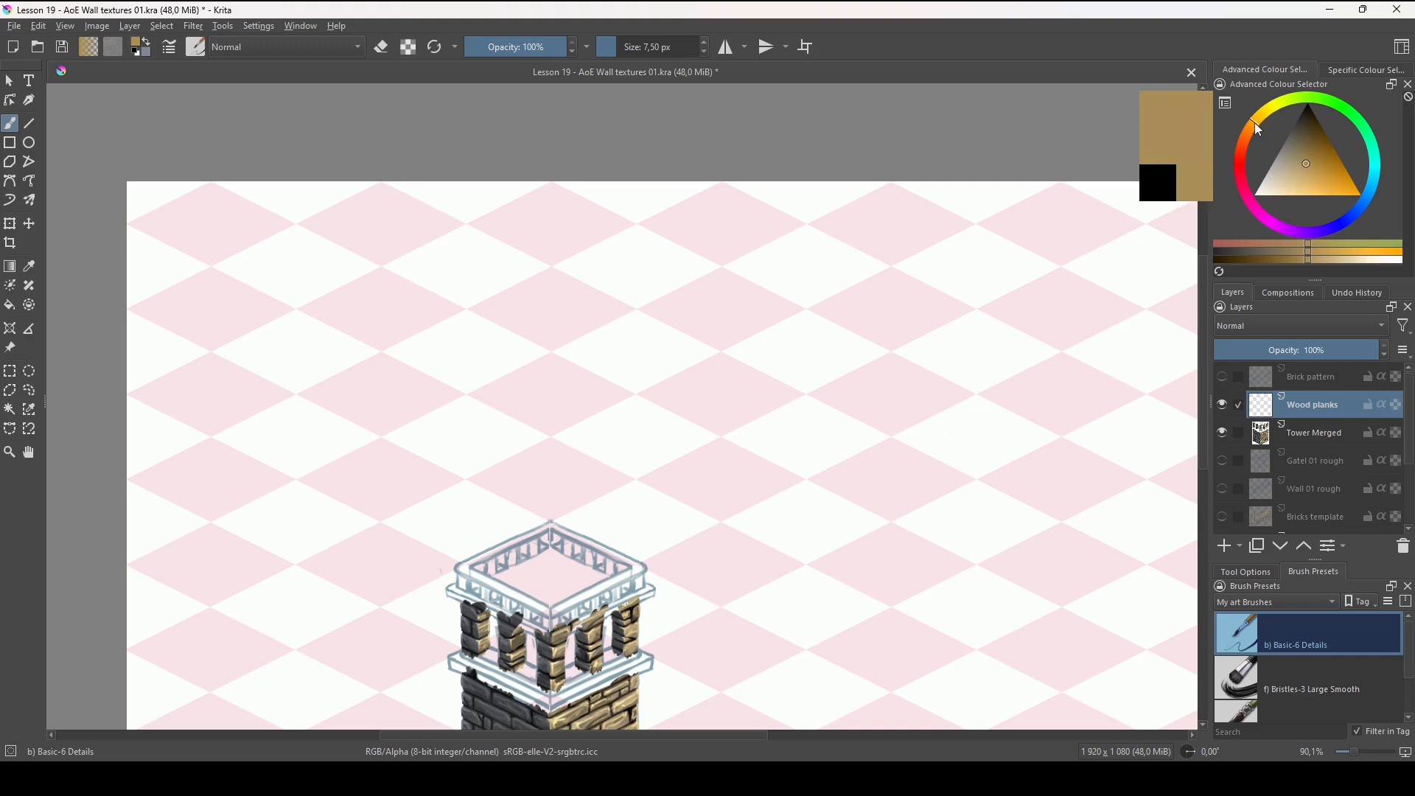
{"action": "left_click", "coordinate": [1316, 167]}
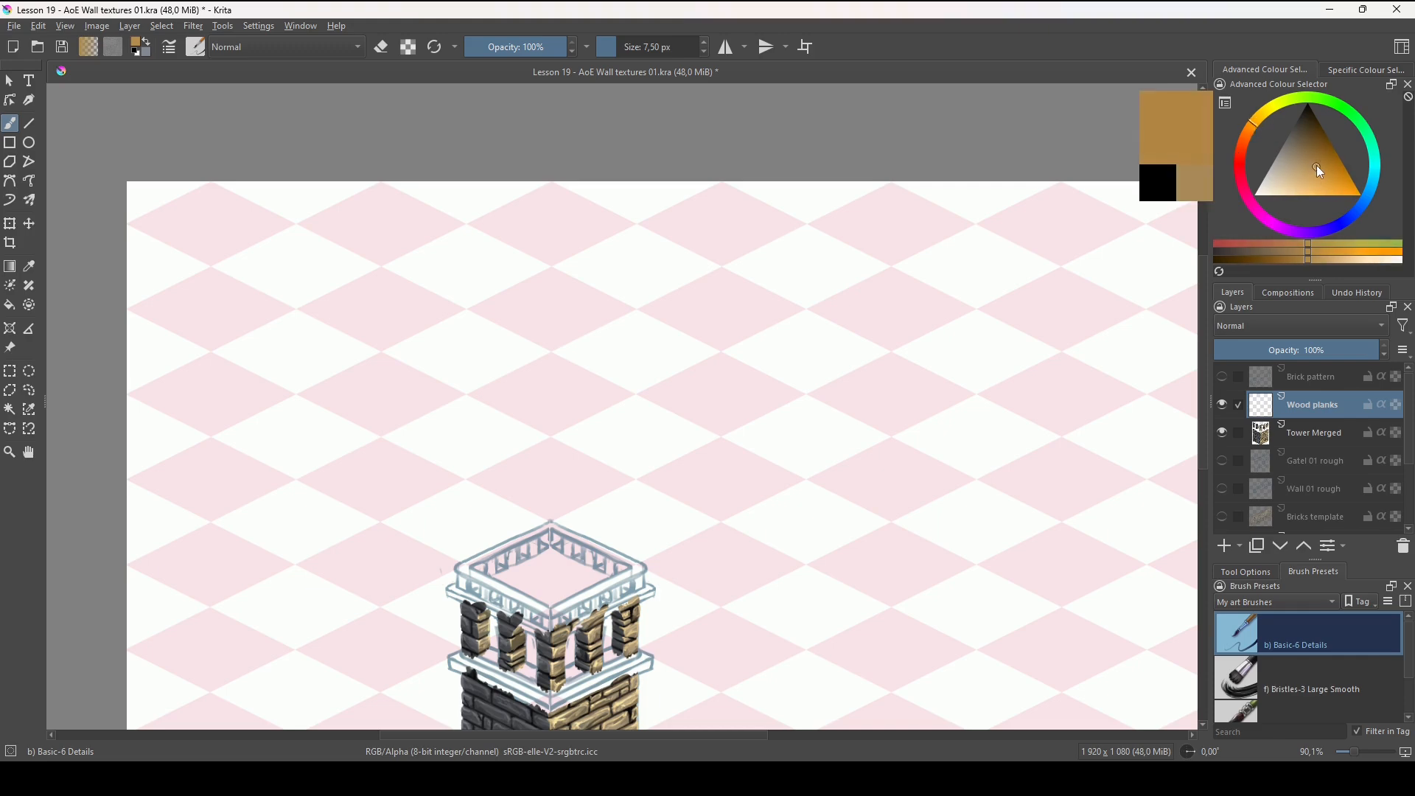
{"action": "left_click", "coordinate": [1251, 125]}
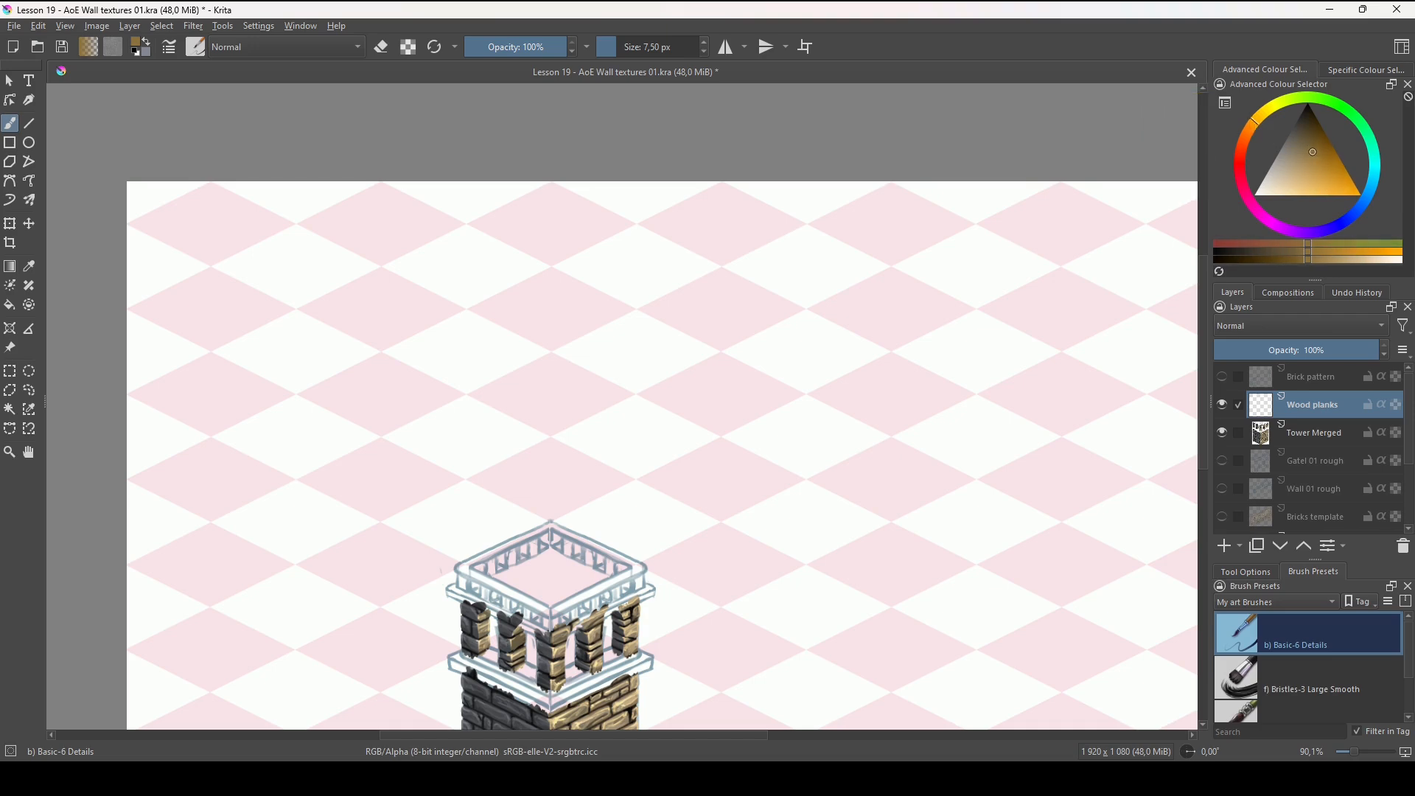
{"action": "key", "text": "bracketright"}
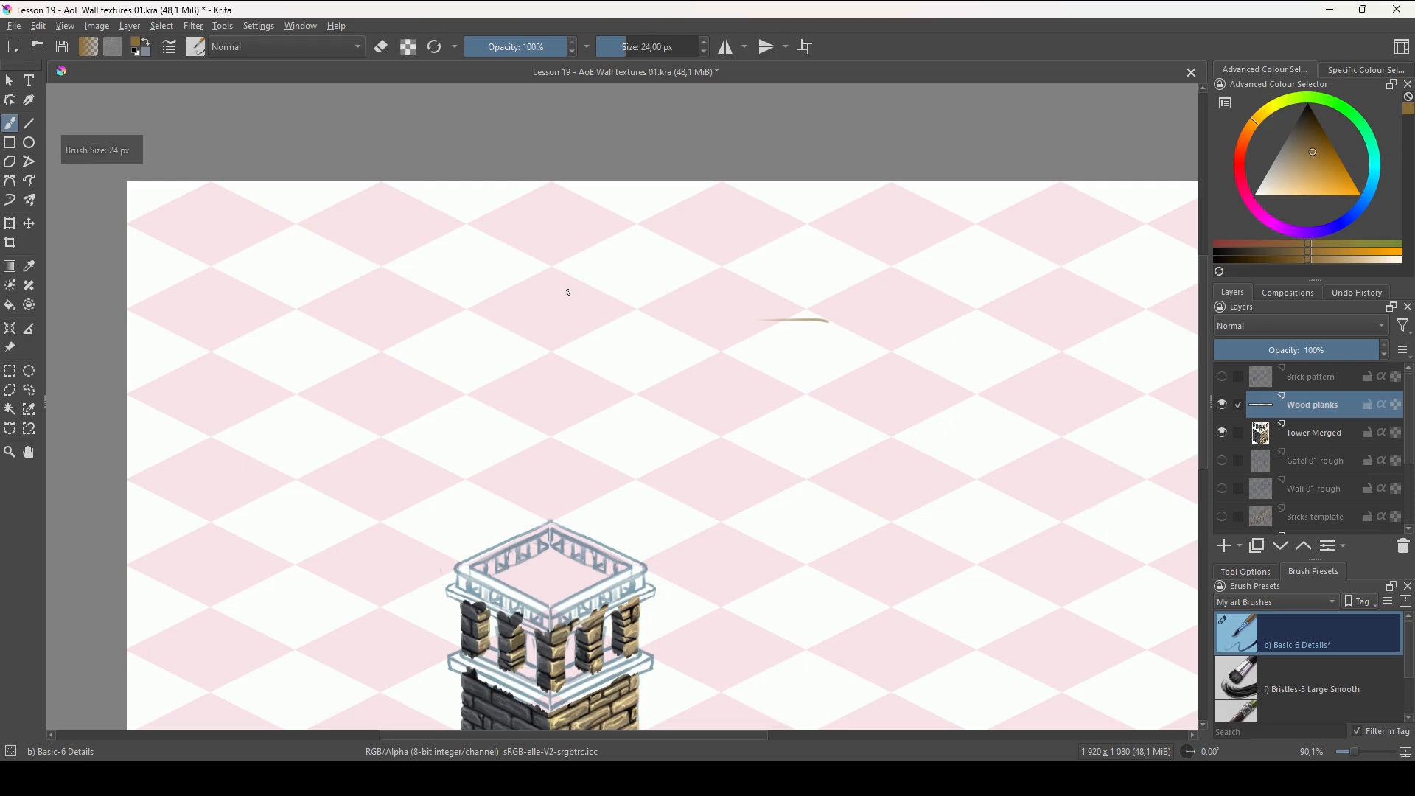
{"action": "mouse_move", "coordinate": [569, 293]}
{"action": "left_mouse_down"}
{"action": "mouse_move", "coordinate": [444, 284]}
{"action": "mouse_move", "coordinate": [515, 272]}
{"action": "left_mouse_up"}
{"action": "key", "text": "bracketright"}
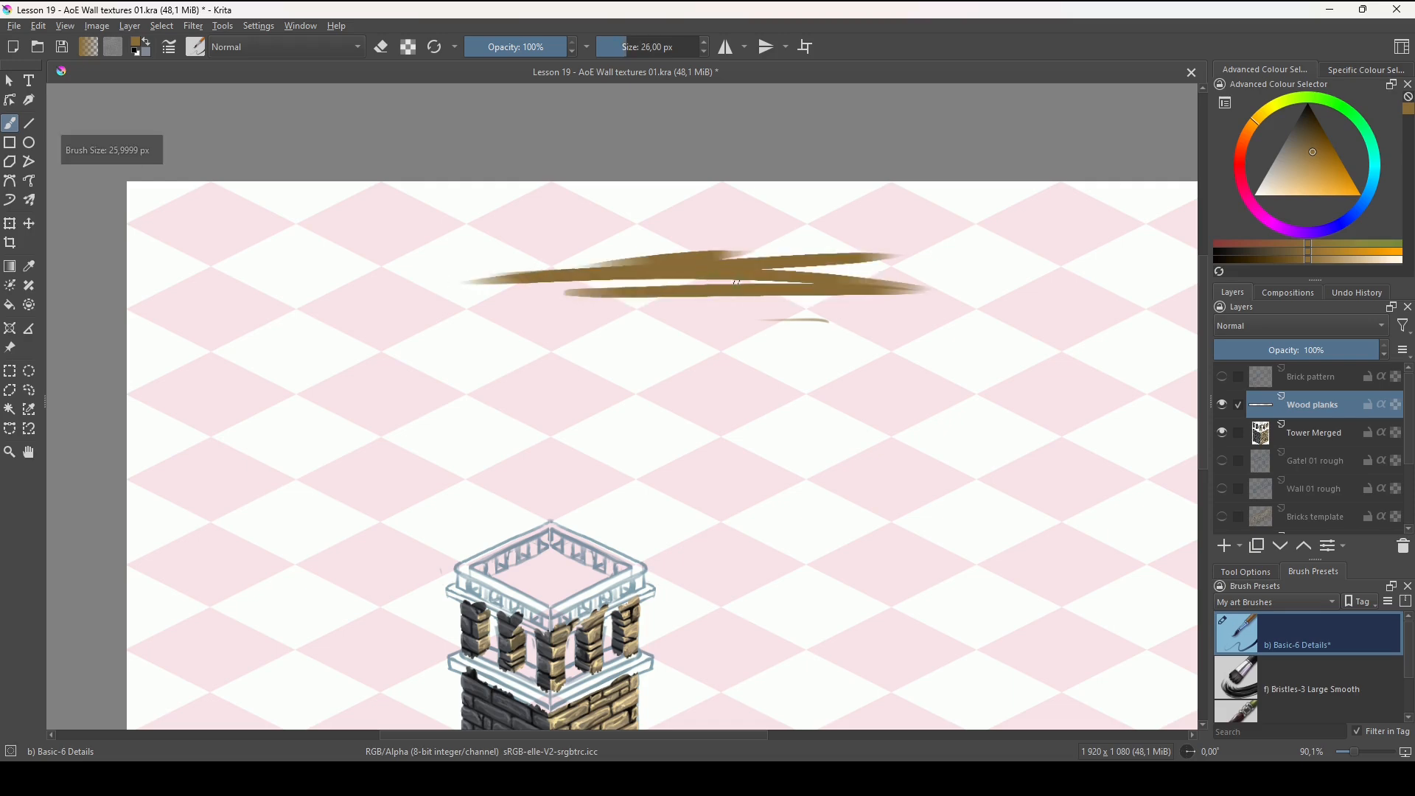
{"action": "mouse_move", "coordinate": [739, 280]}
{"action": "left_mouse_down"}
{"action": "mouse_move", "coordinate": [669, 300]}
{"action": "mouse_move", "coordinate": [900, 306]}
{"action": "mouse_move", "coordinate": [885, 335]}
{"action": "mouse_move", "coordinate": [753, 375]}
{"action": "mouse_move", "coordinate": [872, 370]}
{"action": "mouse_move", "coordinate": [708, 237]}
{"action": "mouse_move", "coordinate": [402, 230]}
{"action": "mouse_move", "coordinate": [465, 210]}
{"action": "mouse_move", "coordinate": [1001, 196]}
{"action": "mouse_move", "coordinate": [310, 193]}
{"action": "mouse_move", "coordinate": [1069, 221]}
{"action": "mouse_move", "coordinate": [673, 252]}
{"action": "mouse_move", "coordinate": [365, 243]}
{"action": "mouse_move", "coordinate": [919, 272]}
{"action": "mouse_move", "coordinate": [471, 335]}
{"action": "mouse_move", "coordinate": [264, 418]}
{"action": "mouse_move", "coordinate": [950, 421]}
{"action": "left_mouse_up"}
{"action": "key", "text": "m"}
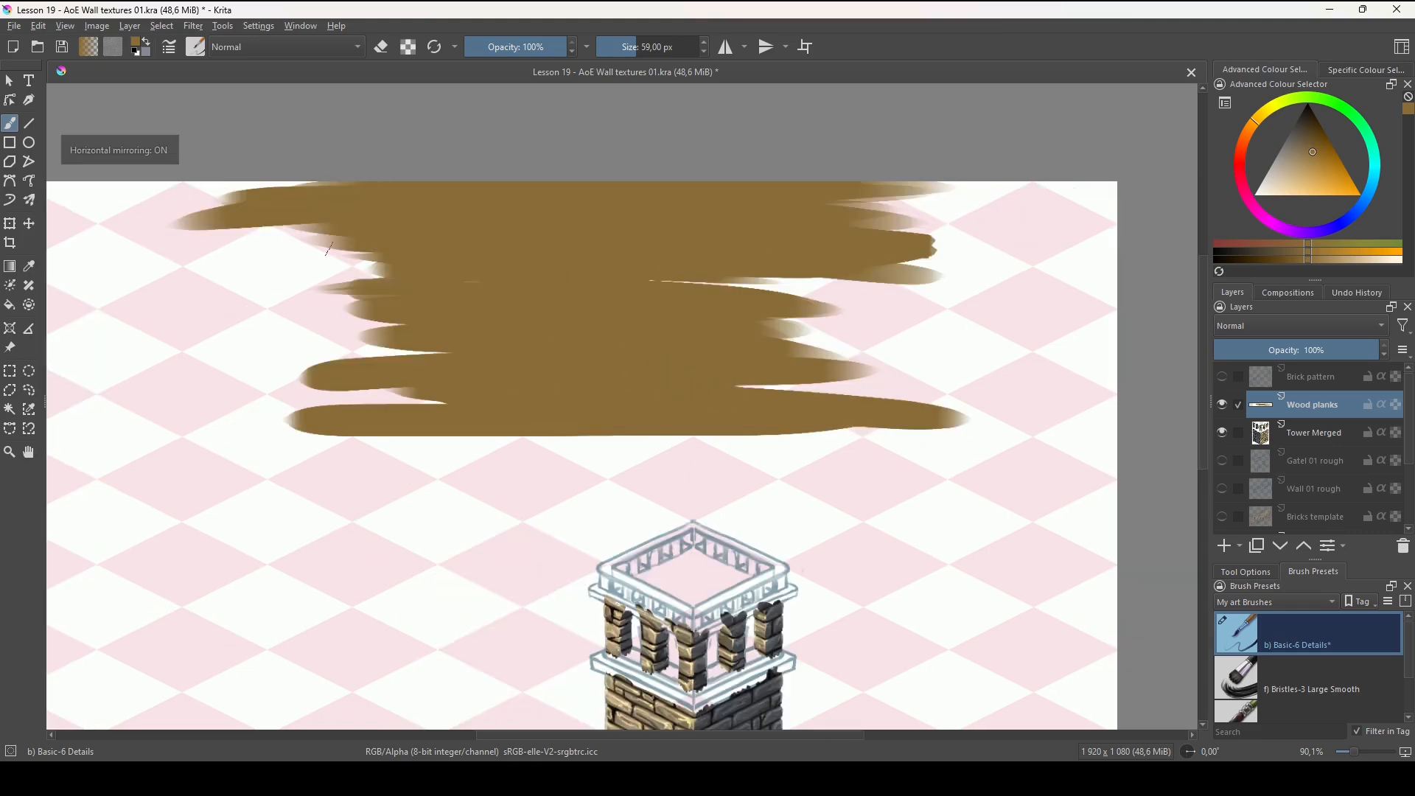
{"action": "key", "text": "m"}
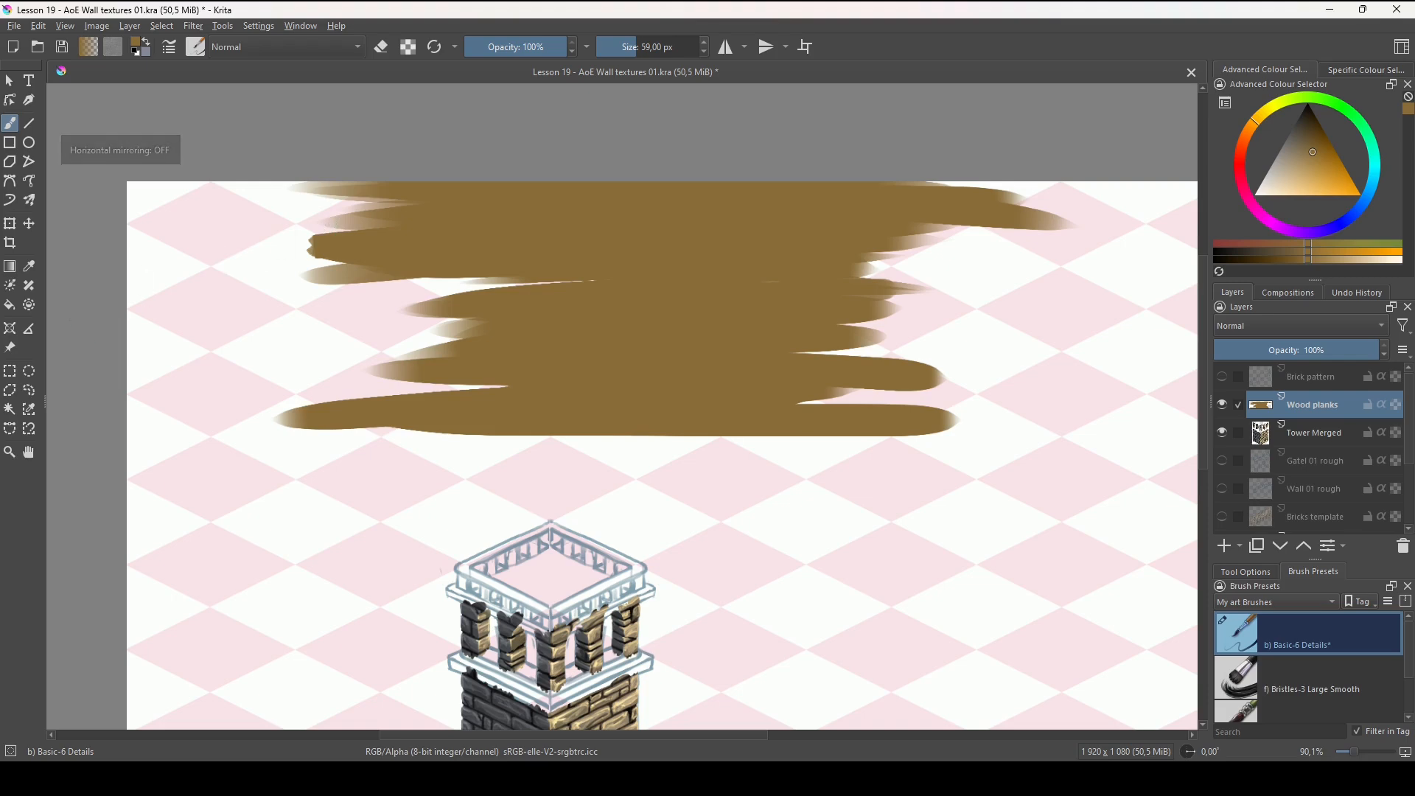
Select a rectangle about 1323 by 474 px around the rough strokes, clear it, fill it with brown and deselect.
{"action": "left_click", "coordinate": [9, 371]}
{"action": "left_click_drag", "start_coordinate": [231, 136], "coordinate": [1111, 451]}
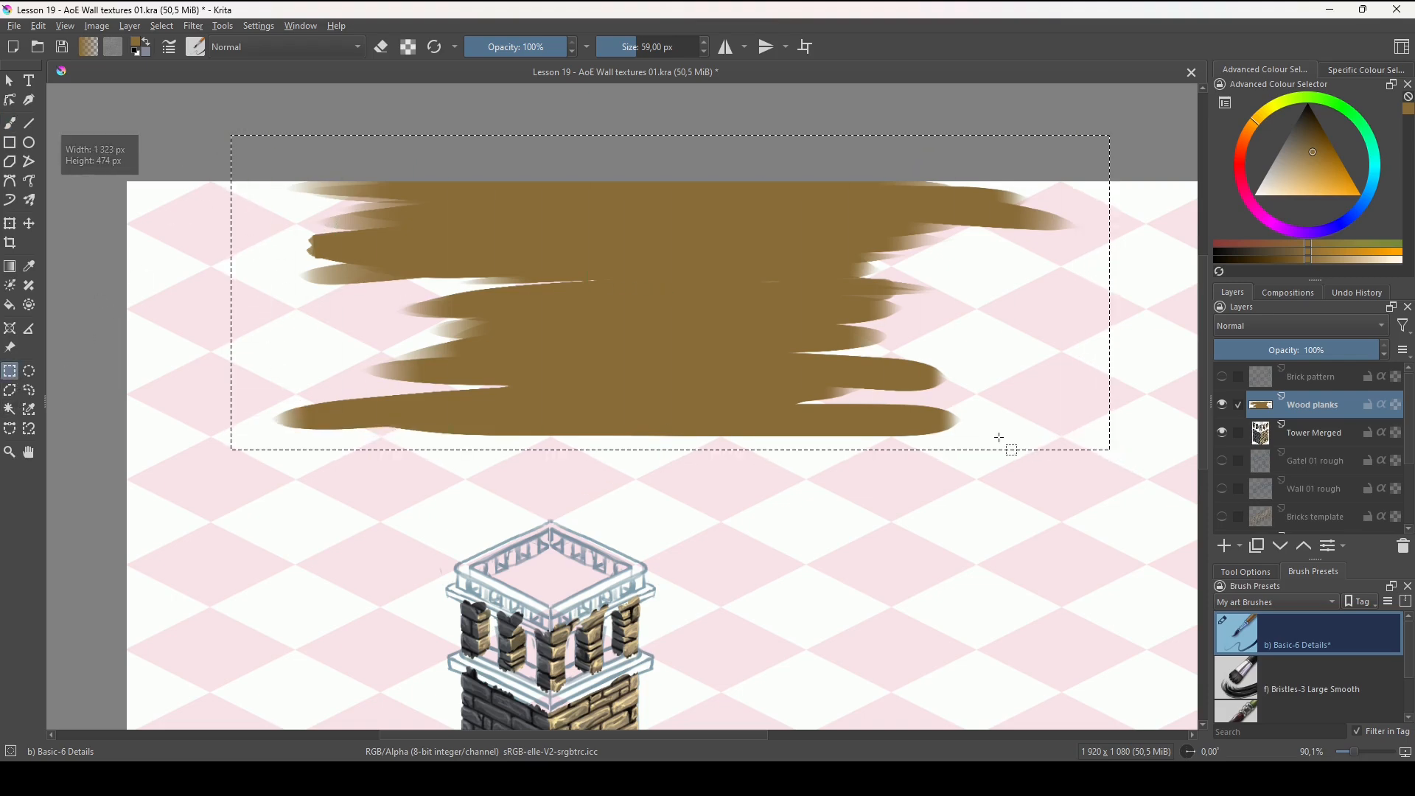
{"action": "key", "text": "Delete"}
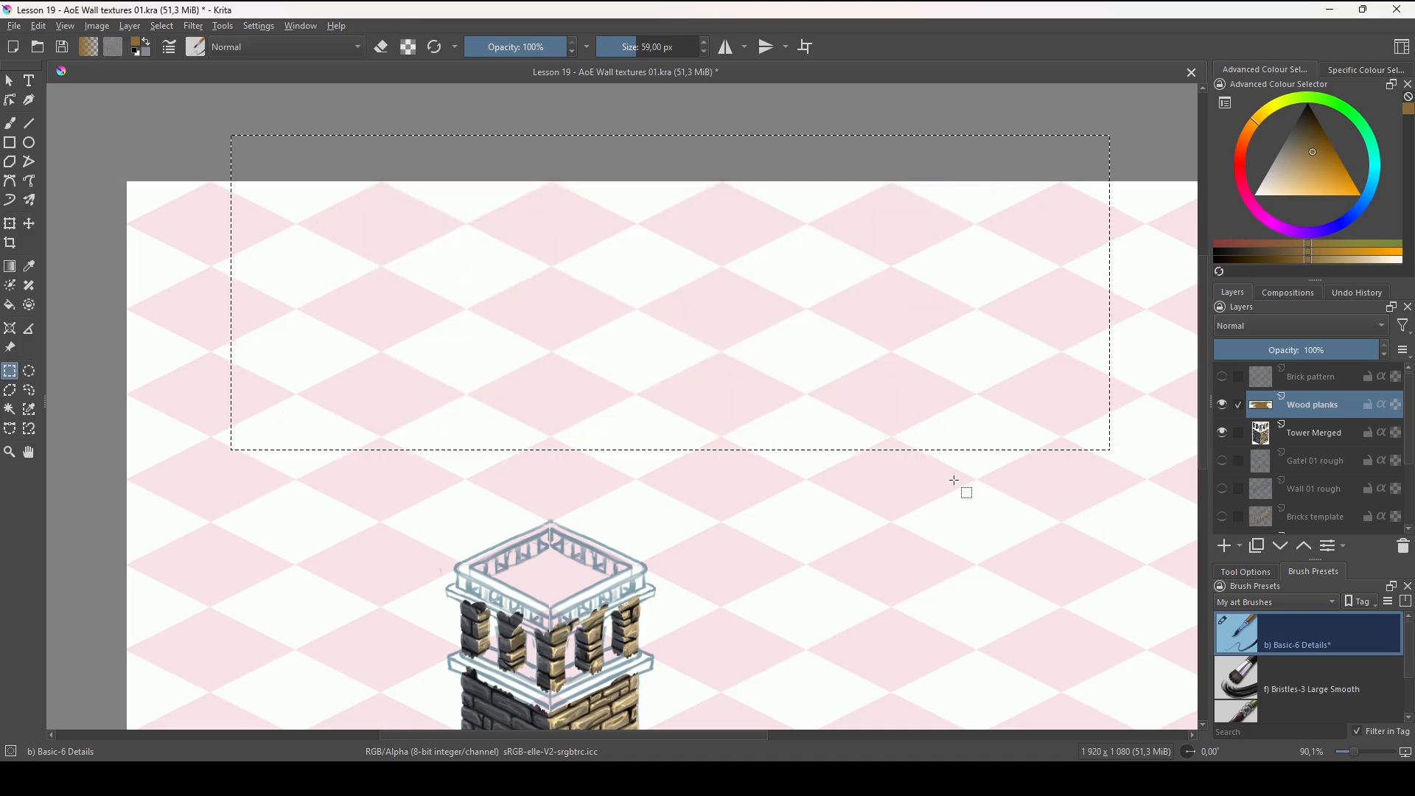
{"action": "left_click", "coordinate": [12, 308]}
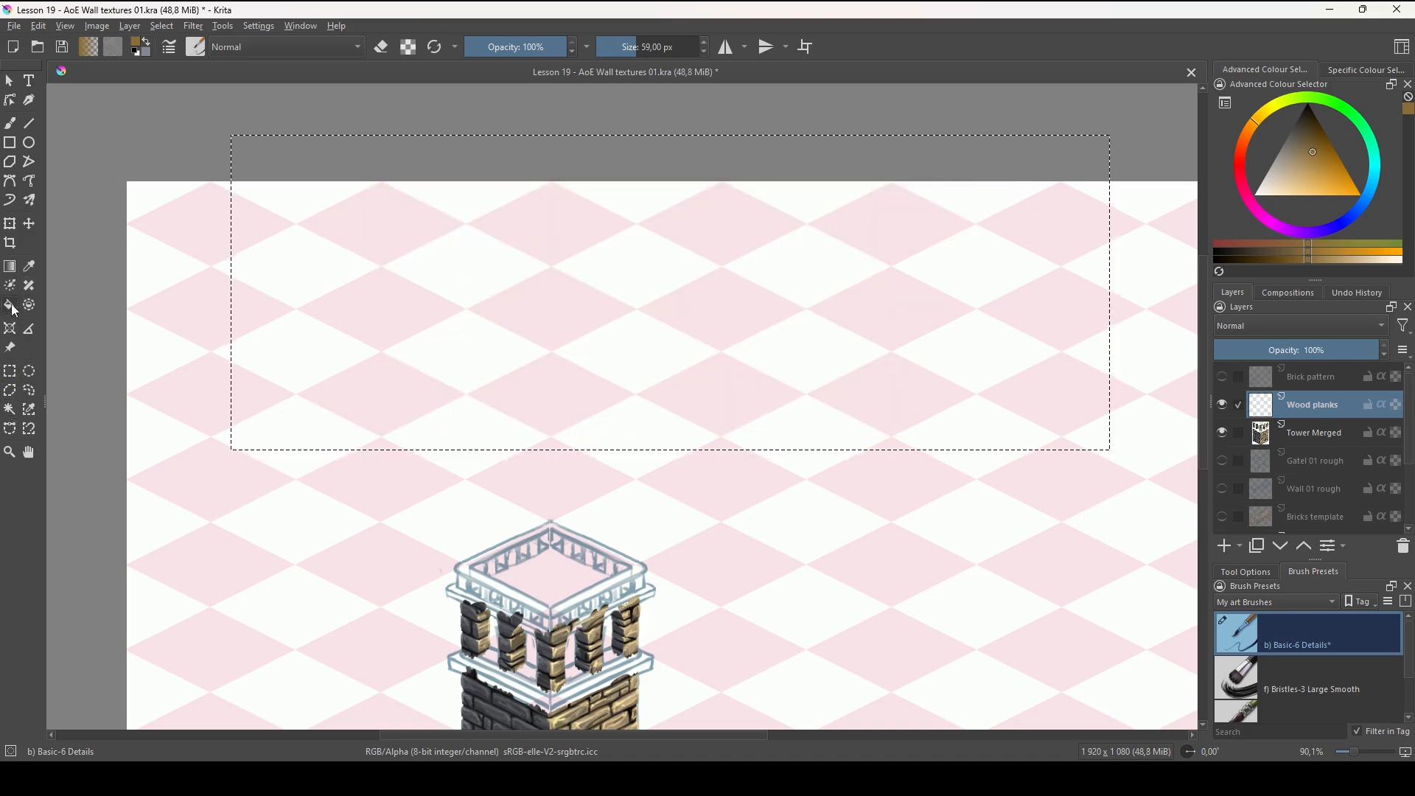
{"action": "left_click", "coordinate": [608, 324]}
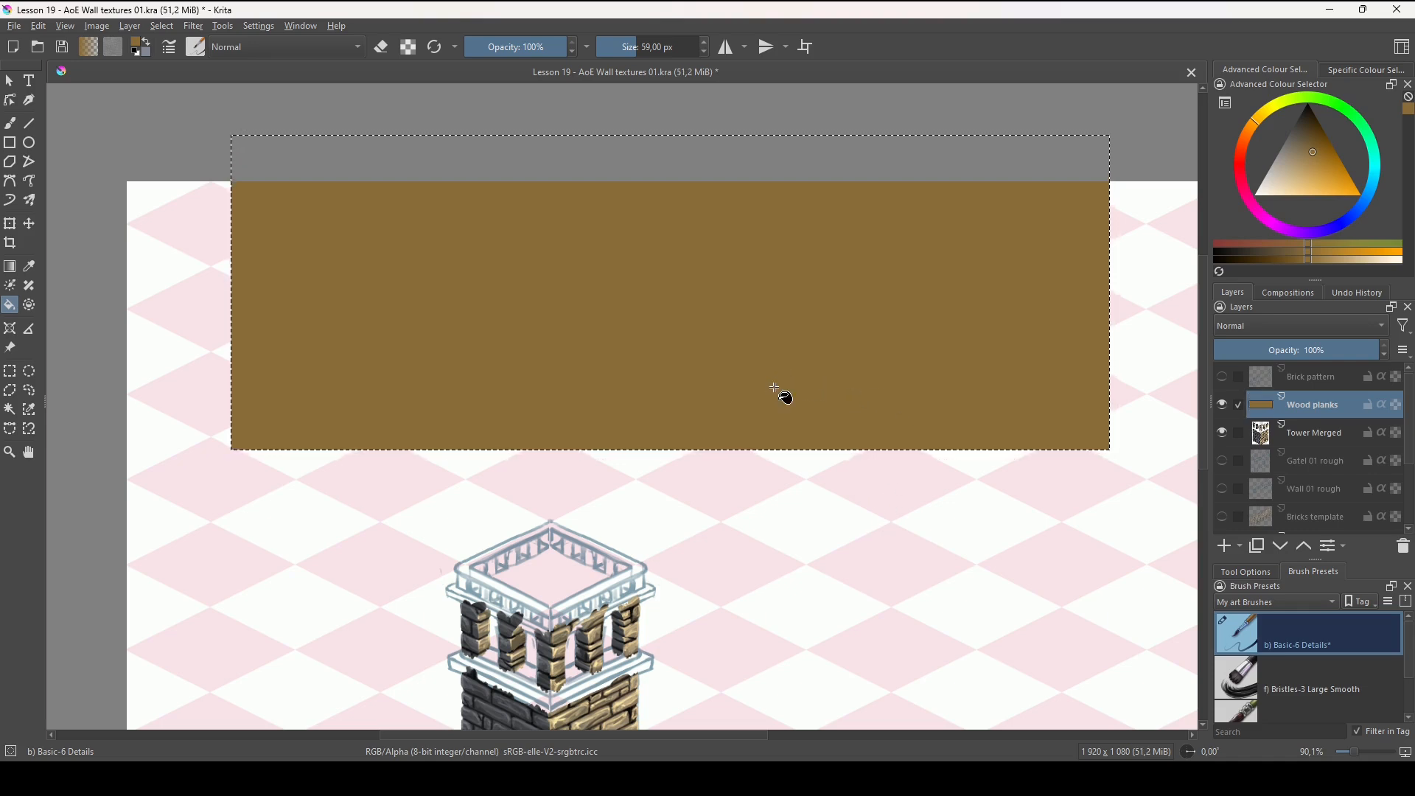
{"action": "key", "text": "ctrl+shift+a"}
Move the brown rectangle slightly down inside the canvas and lock the alpha of the Wood planks layer.
{"action": "key", "text": "t"}
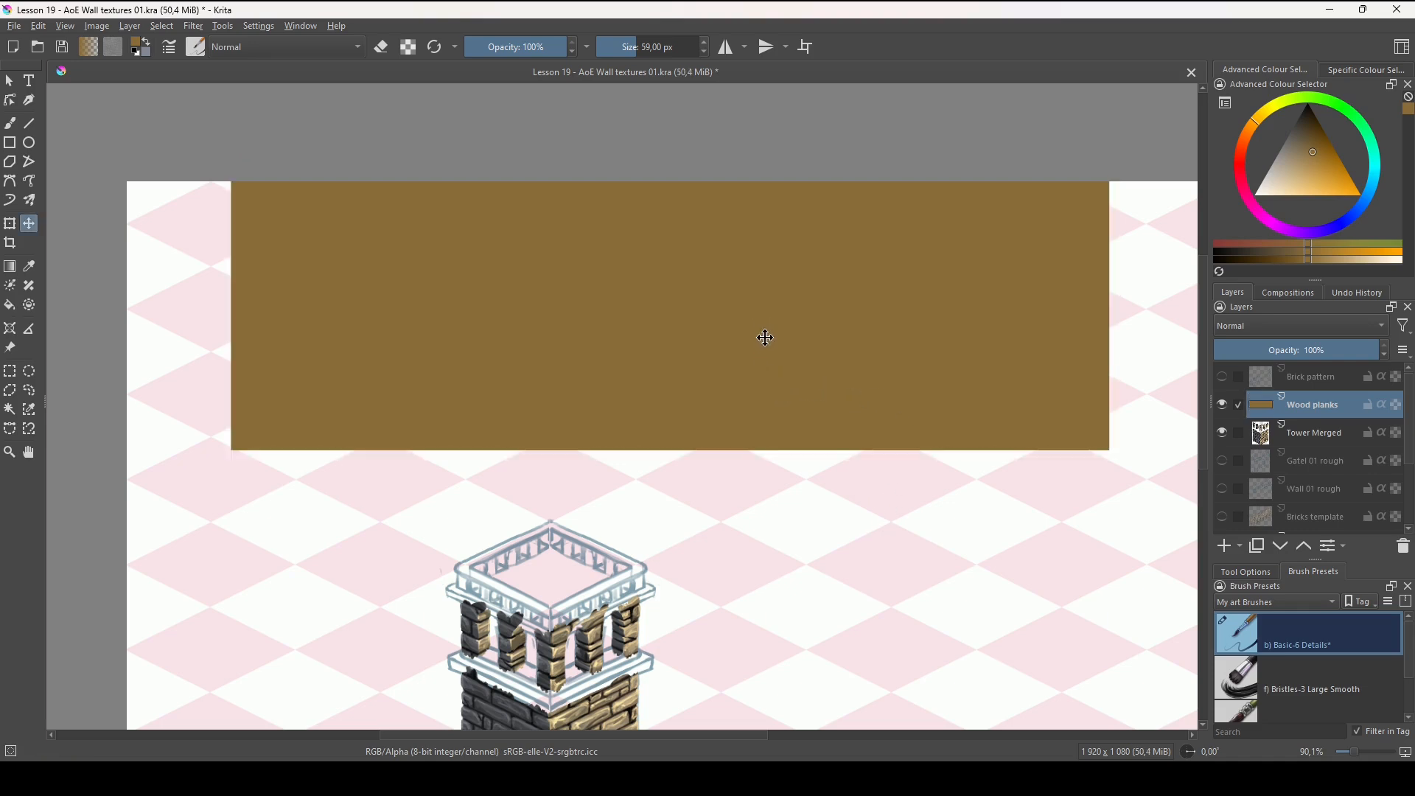
{"action": "mouse_move", "coordinate": [765, 346]}
{"action": "left_mouse_down"}
{"action": "mouse_move", "coordinate": [771, 388]}
{"action": "mouse_move", "coordinate": [767, 366]}
{"action": "left_mouse_up"}
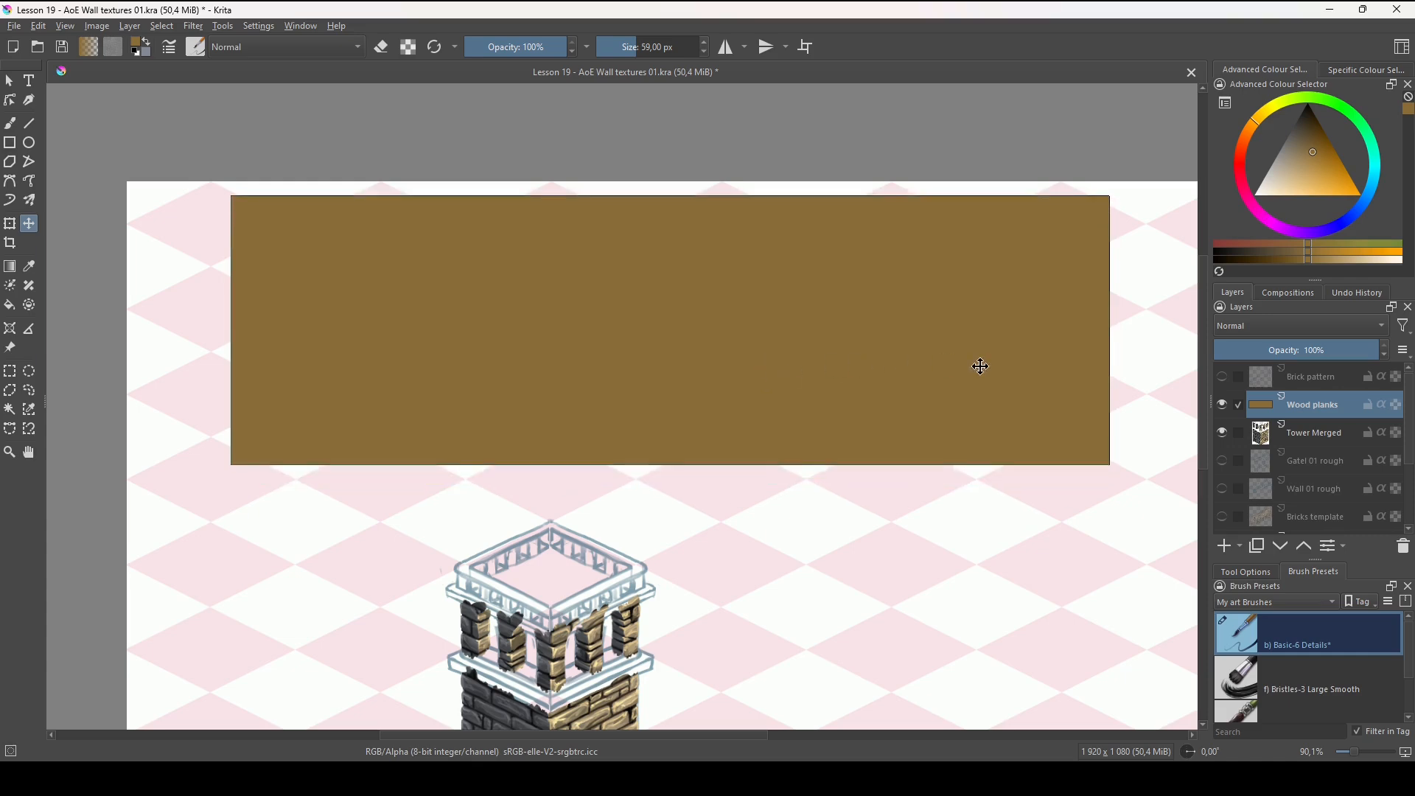
{"action": "left_click", "coordinate": [1397, 405]}
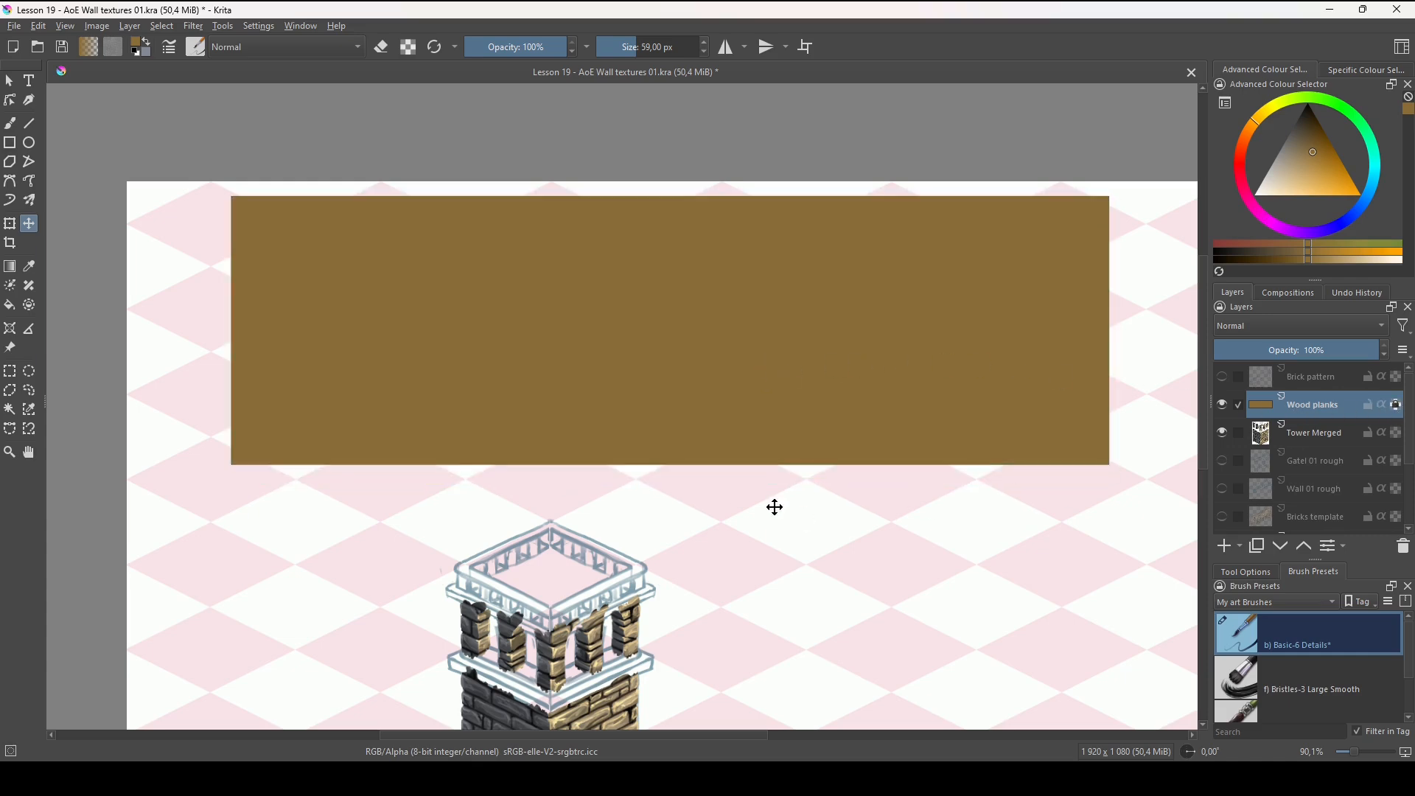
Paint long horizontal lighter brown streaks across the rectangle with a 78 px brush at 46% opacity.
{"action": "key", "text": "b"}
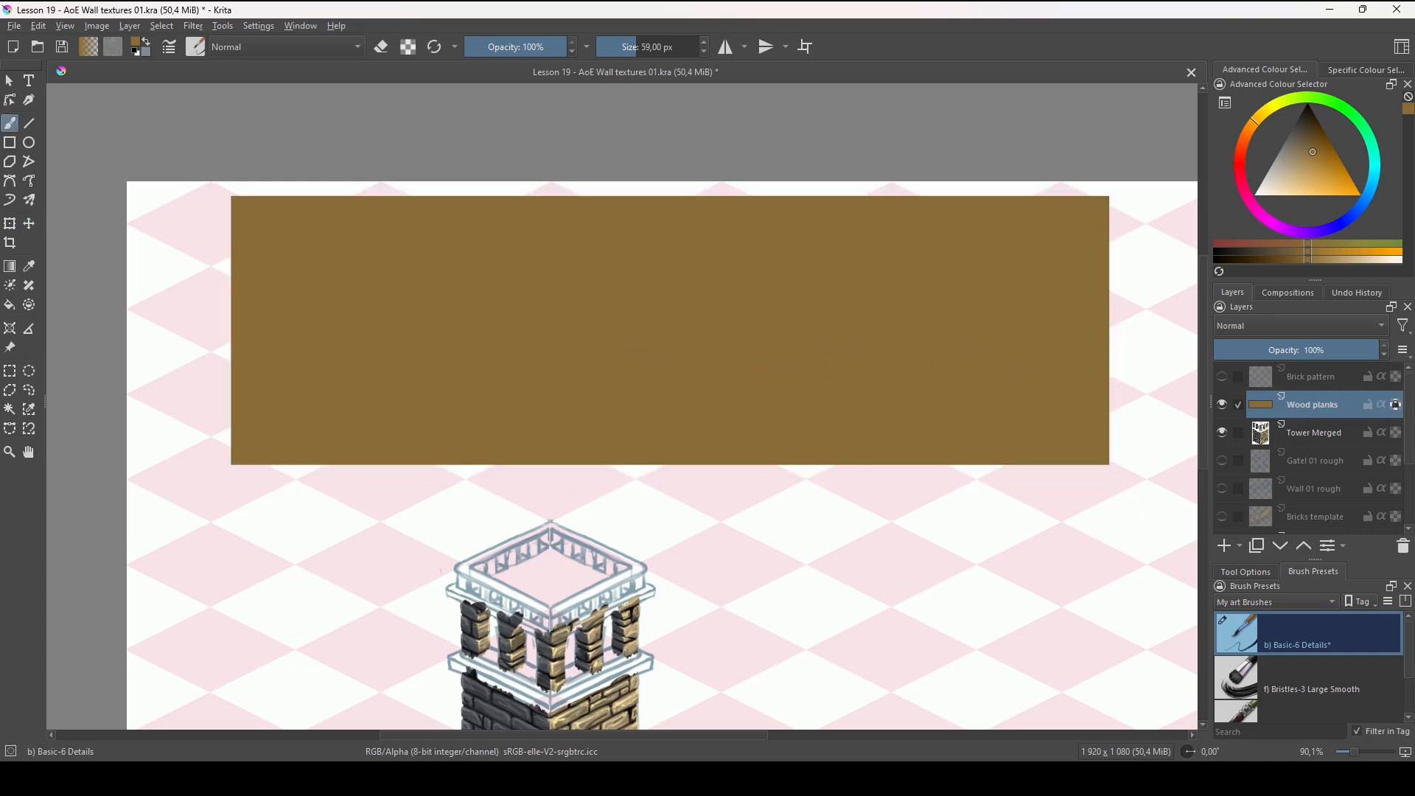
{"action": "left_click", "coordinate": [1308, 165]}
{"action": "key", "text": "bracketright"}
{"action": "key", "text": "bracketright"}
{"action": "key", "text": "bracketright"}
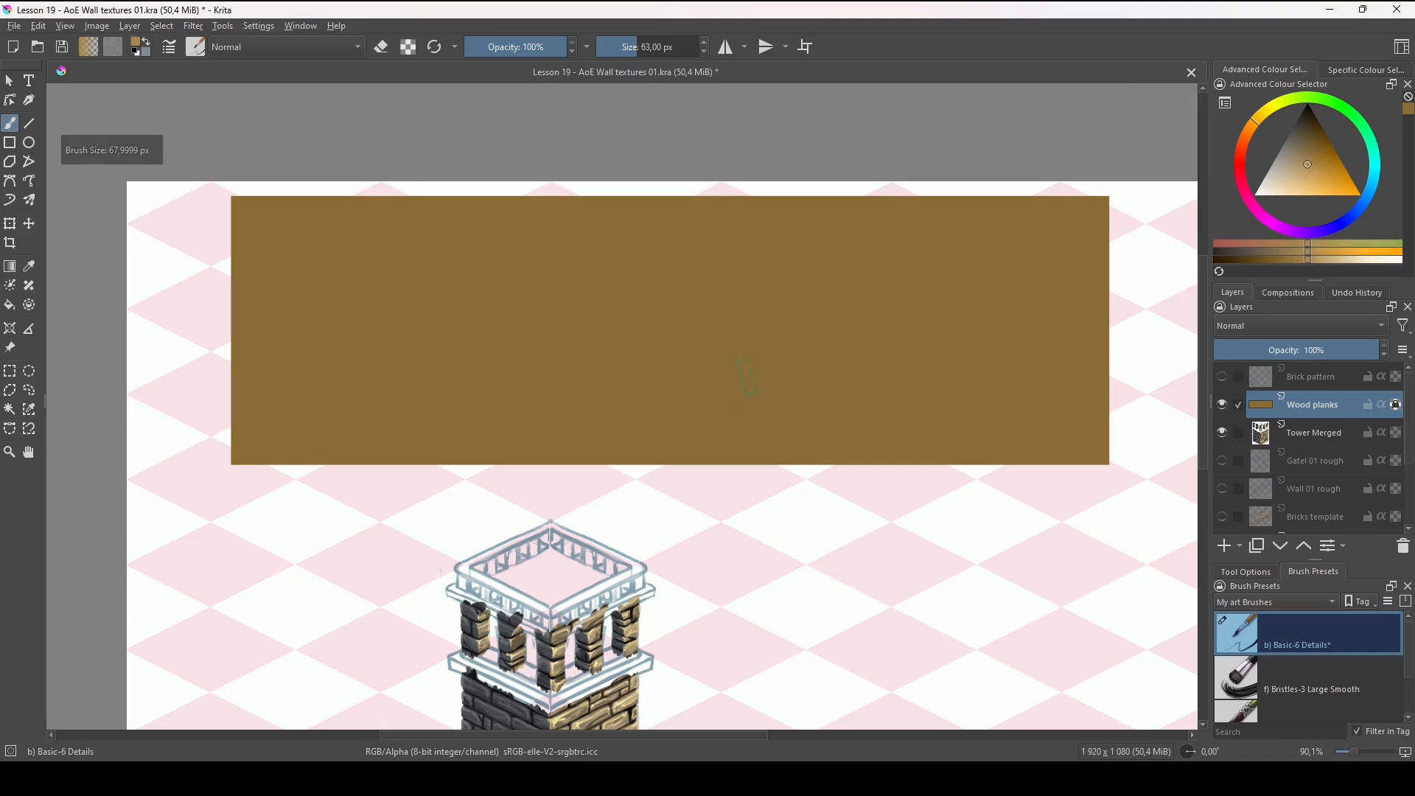
{"action": "left_click_drag", "start_coordinate": [800, 346], "coordinate": [426, 357]}
{"action": "left_click_drag", "start_coordinate": [575, 53], "coordinate": [514, 52]}
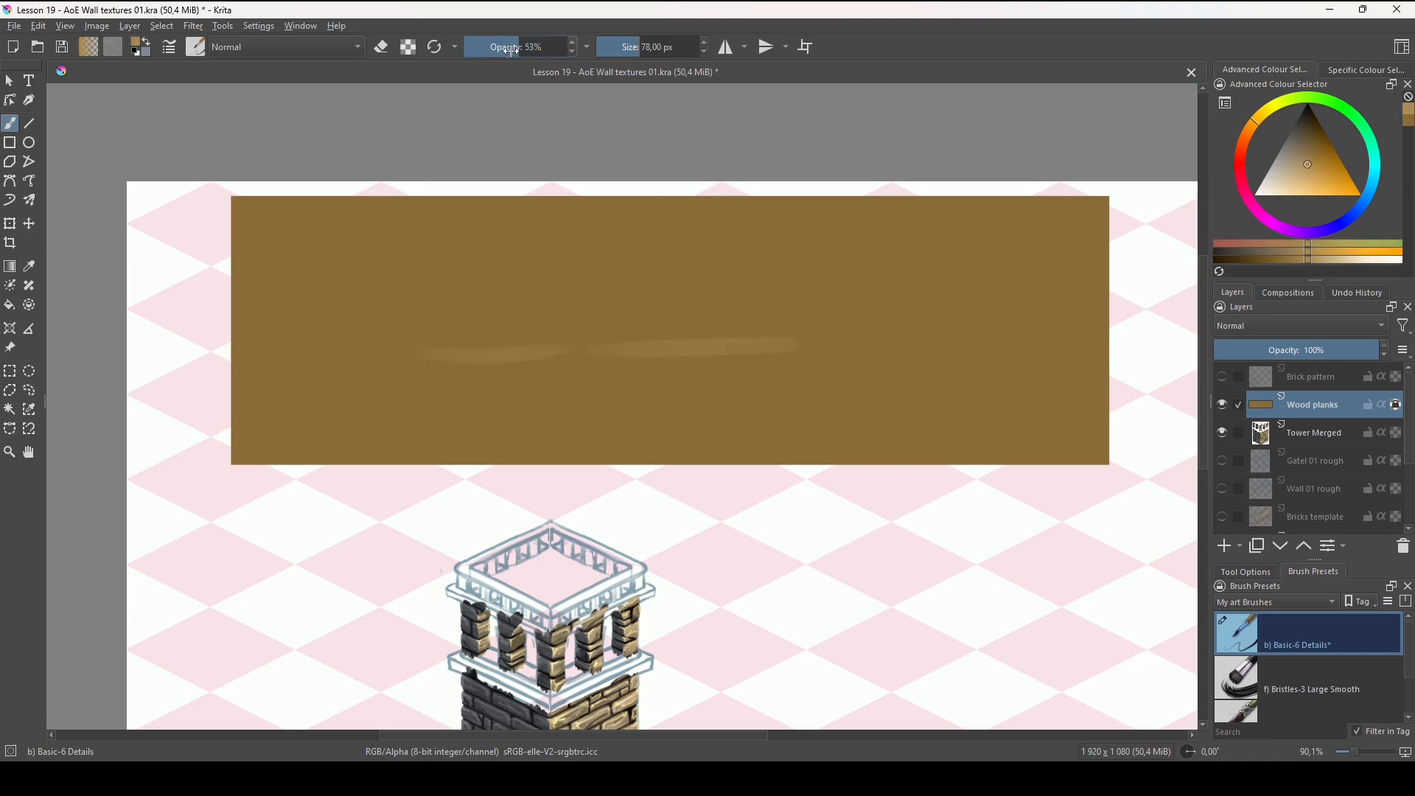
{"action": "left_click_drag", "start_coordinate": [261, 218], "coordinate": [1032, 240]}
{"action": "left_click_drag", "start_coordinate": [854, 210], "coordinate": [237, 224]}
{"action": "left_click_drag", "start_coordinate": [250, 401], "coordinate": [1062, 361]}
{"action": "left_click_drag", "start_coordinate": [940, 416], "coordinate": [1102, 442]}
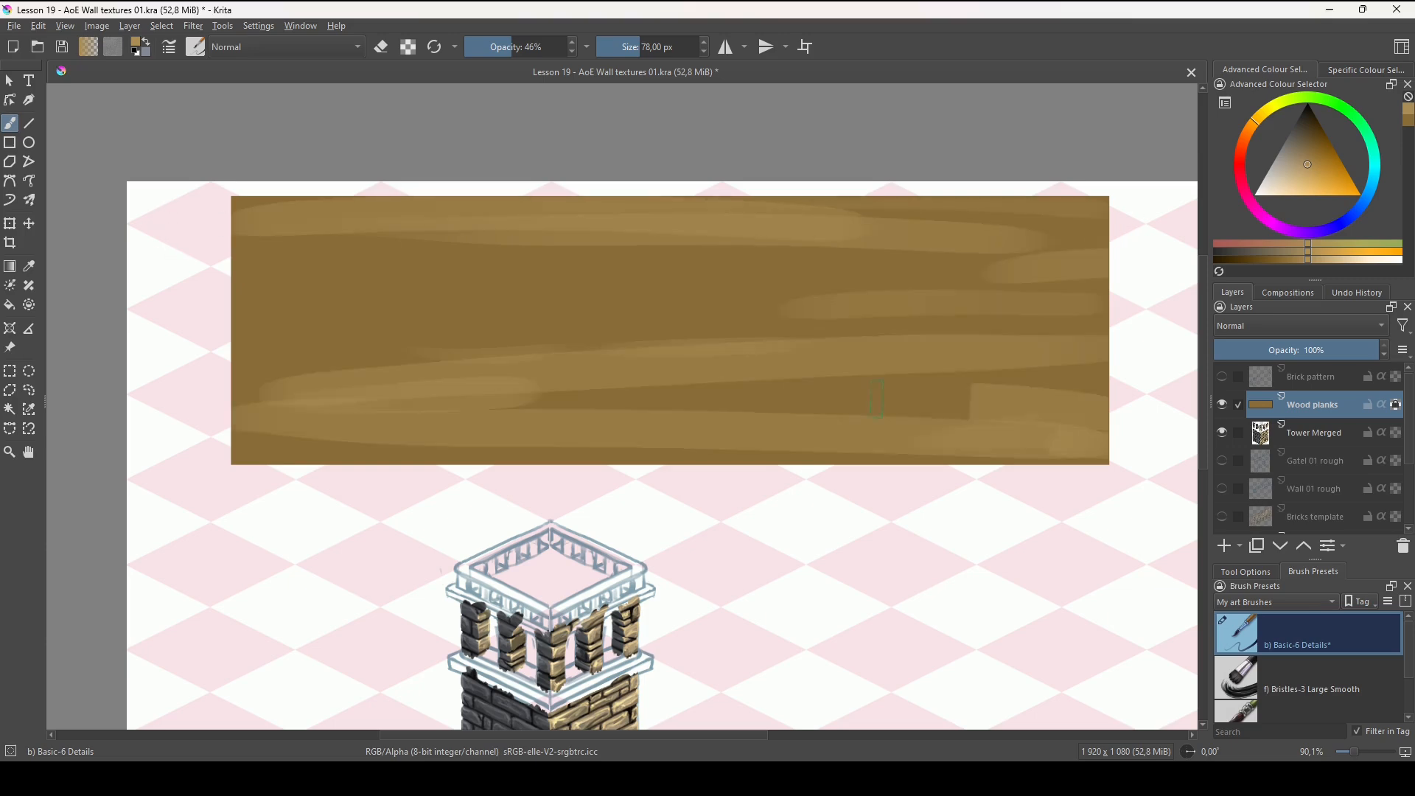
{"action": "left_click_drag", "start_coordinate": [247, 325], "coordinate": [921, 295]}
{"action": "left_click_drag", "start_coordinate": [1080, 332], "coordinate": [729, 317]}
Paint darker brown streaks lengthwise between the lighter ones to build up the wood tone.
{"action": "left_click", "coordinate": [1313, 153]}
{"action": "left_click_drag", "start_coordinate": [1028, 272], "coordinate": [561, 280]}
{"action": "left_click_drag", "start_coordinate": [302, 428], "coordinate": [1106, 438]}
{"action": "left_click", "coordinate": [1314, 158]}
{"action": "left_click_drag", "start_coordinate": [378, 412], "coordinate": [1079, 391]}
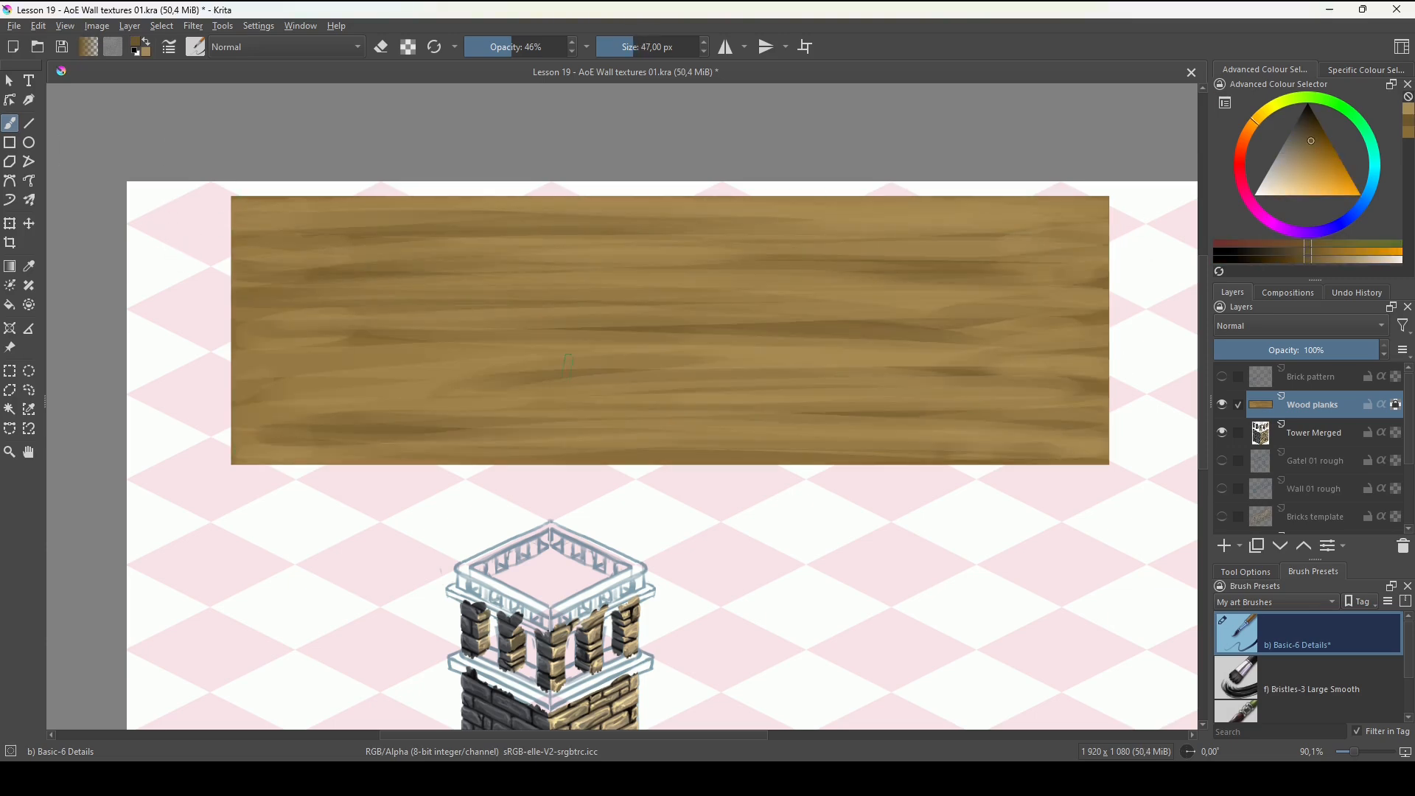
Set the brush to a darker brown at 100% opacity with a much smaller size.
{"action": "left_click", "coordinate": [1311, 141]}
{"action": "left_click_drag", "start_coordinate": [511, 49], "coordinate": [568, 48]}
{"action": "key", "text": "bracketleft"}
{"action": "key", "text": "bracketleft"}
{"action": "key", "text": "bracketleft"}
{"action": "key", "text": "bracketleft"}
{"action": "key", "text": "bracketleft"}
{"action": "key", "text": "bracketleft"}
{"action": "left_click_drag", "start_coordinate": [1101, 380], "coordinate": [780, 382]}
{"action": "key", "text": "ctrl+z"}
{"action": "left_click_drag", "start_coordinate": [231, 389], "coordinate": [1108, 384]}
{"action": "key", "text": "ctrl+z"}
Draw five long plank seams across the rectangle in very dark brown with an 8 px brush.
{"action": "key", "text": "bracketleft"}
{"action": "key", "text": "bracketleft"}
{"action": "left_click", "coordinate": [1313, 131]}
{"action": "left_click_drag", "start_coordinate": [231, 414], "coordinate": [1109, 411]}
{"action": "scroll", "coordinate": [789, 454], "scroll_direction": "up", "scroll_amount": 1}
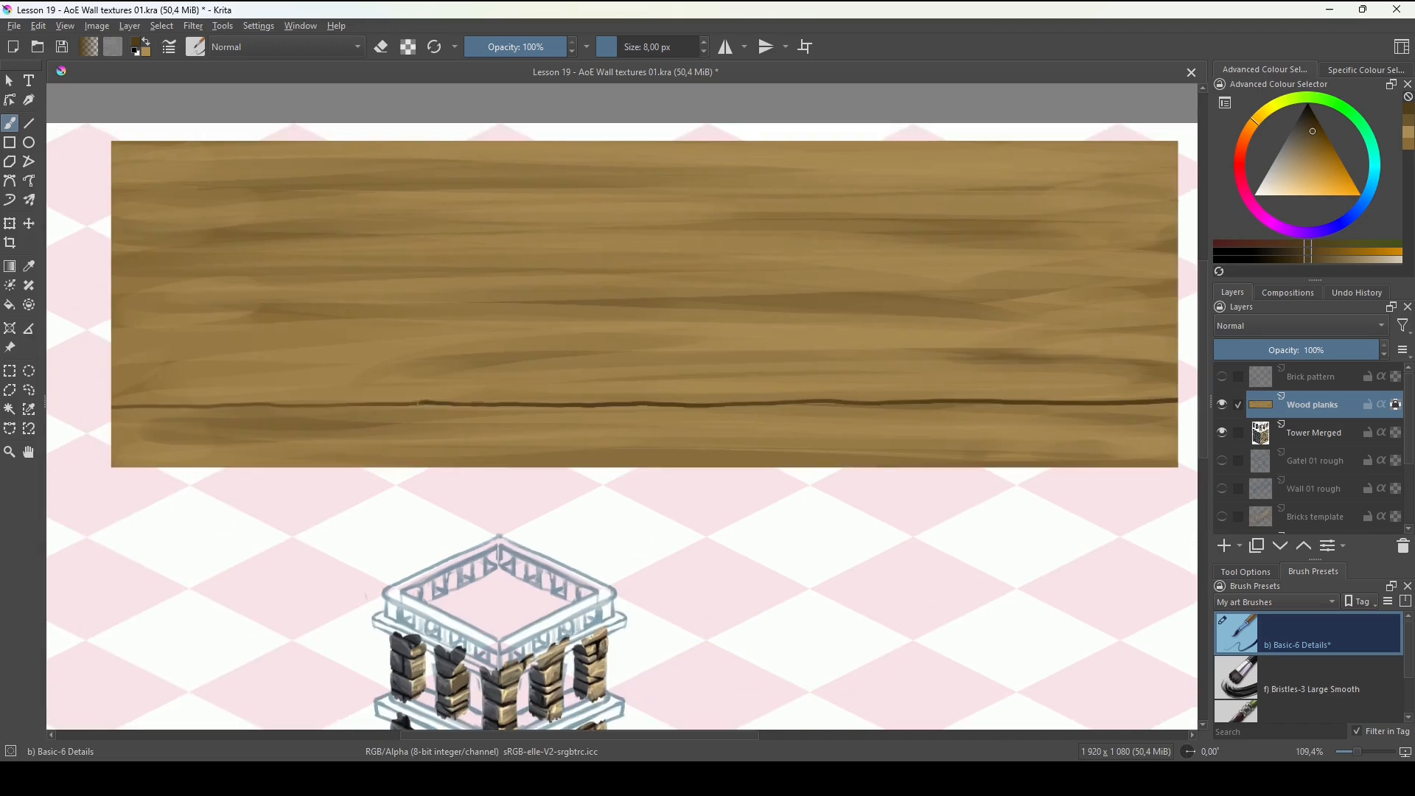
{"action": "left_click_drag", "start_coordinate": [112, 357], "coordinate": [1177, 349]}
{"action": "left_click_drag", "start_coordinate": [112, 309], "coordinate": [1177, 297]}
{"action": "left_click_drag", "start_coordinate": [870, 530], "coordinate": [896, 451]}
{"action": "left_click_drag", "start_coordinate": [145, 482], "coordinate": [1134, 178]}
{"action": "left_click_drag", "start_coordinate": [128, 435], "coordinate": [491, 320]}
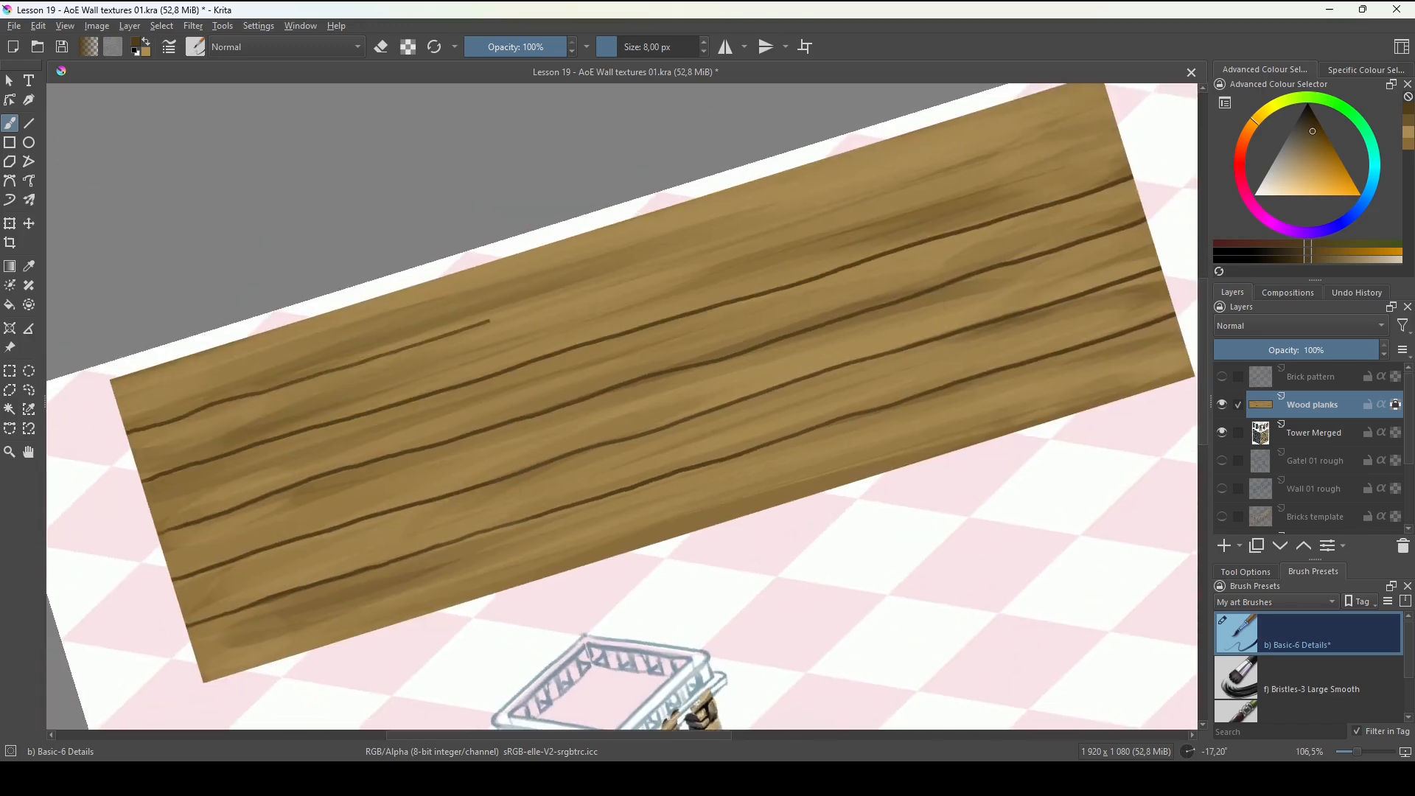
Draw fine dark grain lines and elongated grain loops on the middle planks with a 4 px brush.
{"action": "key", "text": "bracketleft"}
{"action": "key", "text": "bracketleft"}
{"action": "left_click_drag", "start_coordinate": [1099, 289], "coordinate": [906, 353]}
{"action": "left_click_drag", "start_coordinate": [516, 442], "coordinate": [700, 429]}
{"action": "mouse_move", "coordinate": [1101, 295]}
{"action": "left_mouse_down"}
{"action": "mouse_move", "coordinate": [774, 395]}
{"action": "mouse_move", "coordinate": [510, 451]}
{"action": "left_mouse_up"}
{"action": "left_click_drag", "start_coordinate": [1037, 322], "coordinate": [825, 401]}
{"action": "left_click_drag", "start_coordinate": [442, 479], "coordinate": [751, 397]}
{"action": "left_click_drag", "start_coordinate": [502, 472], "coordinate": [995, 332]}
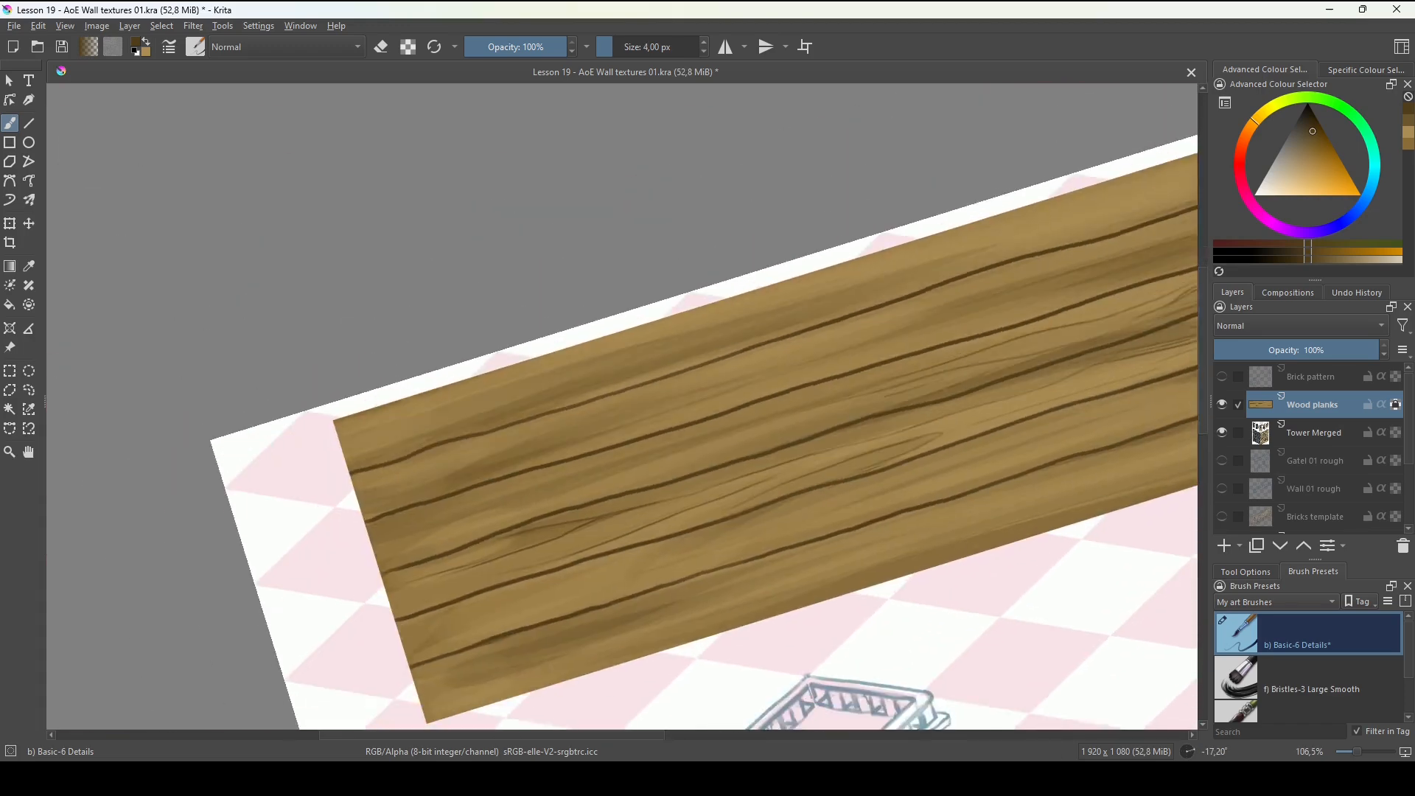
Add fine dark grain lines along the upper planks.
{"action": "left_click_drag", "start_coordinate": [516, 442], "coordinate": [631, 460]}
{"action": "left_click_drag", "start_coordinate": [515, 600], "coordinate": [1059, 451]}
{"action": "mouse_move", "coordinate": [810, 368]}
{"action": "left_mouse_down"}
{"action": "mouse_move", "coordinate": [561, 499]}
{"action": "mouse_move", "coordinate": [856, 397]}
{"action": "left_mouse_up"}
{"action": "left_click_drag", "start_coordinate": [811, 405], "coordinate": [624, 469]}
{"action": "left_click_drag", "start_coordinate": [992, 359], "coordinate": [715, 448]}
{"action": "left_click_drag", "start_coordinate": [663, 516], "coordinate": [748, 307]}
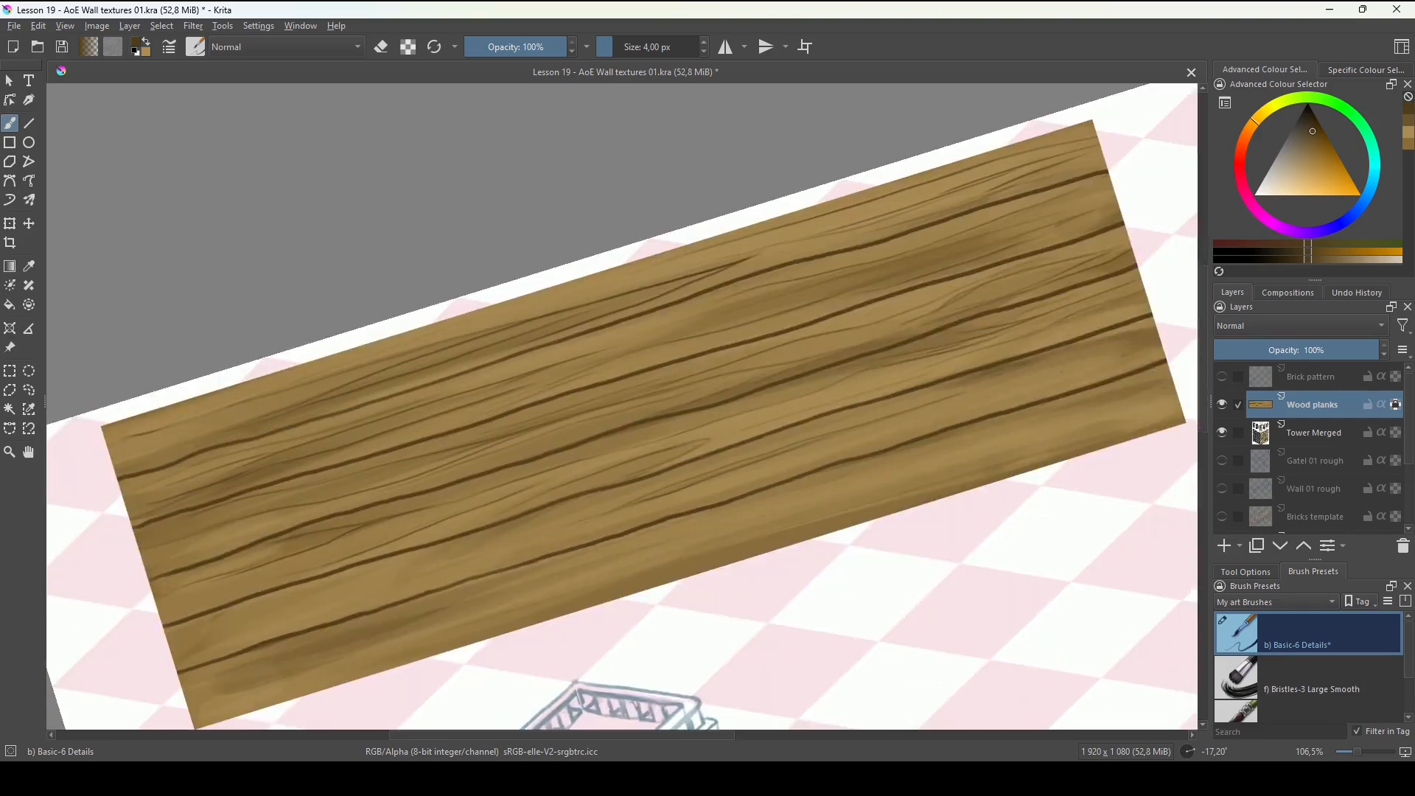
Add fine dark grain lines and long knot-like loops to the lower planks.
{"action": "left_click_drag", "start_coordinate": [1118, 356], "coordinate": [1000, 402]}
{"action": "left_click_drag", "start_coordinate": [1122, 344], "coordinate": [1026, 364]}
{"action": "left_click_drag", "start_coordinate": [516, 479], "coordinate": [779, 387]}
{"action": "left_click_drag", "start_coordinate": [516, 442], "coordinate": [742, 381]}
{"action": "mouse_move", "coordinate": [778, 447]}
{"action": "left_mouse_down"}
{"action": "mouse_move", "coordinate": [678, 493]}
{"action": "mouse_move", "coordinate": [669, 385]}
{"action": "left_mouse_up"}
{"action": "left_click_drag", "start_coordinate": [725, 435], "coordinate": [600, 473]}
{"action": "left_click_drag", "start_coordinate": [1031, 368], "coordinate": [551, 535]}
{"action": "left_click_drag", "start_coordinate": [584, 524], "coordinate": [459, 566]}
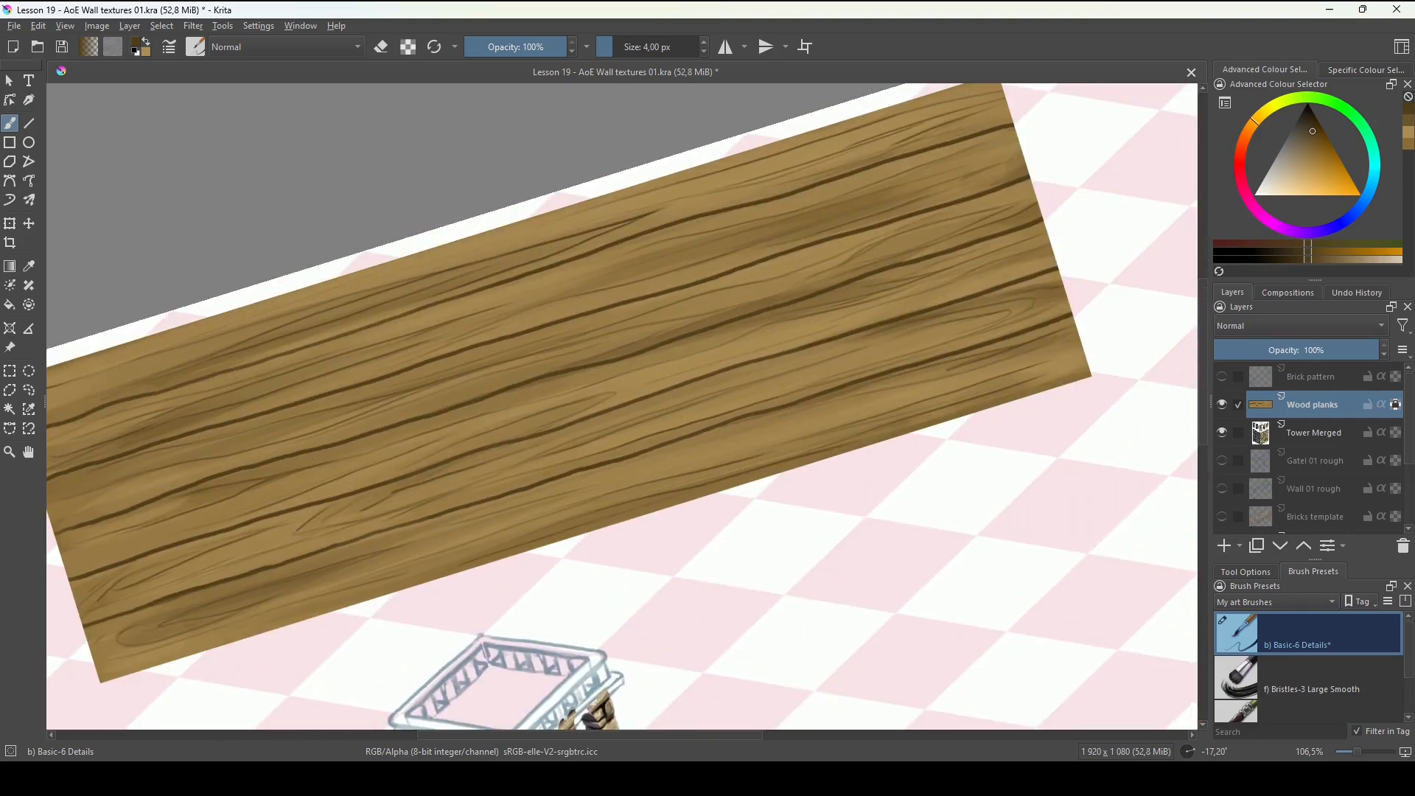
Paint a light tan highlight along the lowest plank seam with a 6 px brush.
{"action": "mouse_move", "coordinate": [1285, 182]}
{"action": "left_mouse_down"}
{"action": "mouse_move", "coordinate": [1306, 154]}
{"action": "mouse_move", "coordinate": [1303, 180]}
{"action": "mouse_move", "coordinate": [1261, 199]}
{"action": "mouse_move", "coordinate": [1309, 181]}
{"action": "left_mouse_up"}
{"action": "left_click_drag", "start_coordinate": [752, 471], "coordinate": [970, 458]}
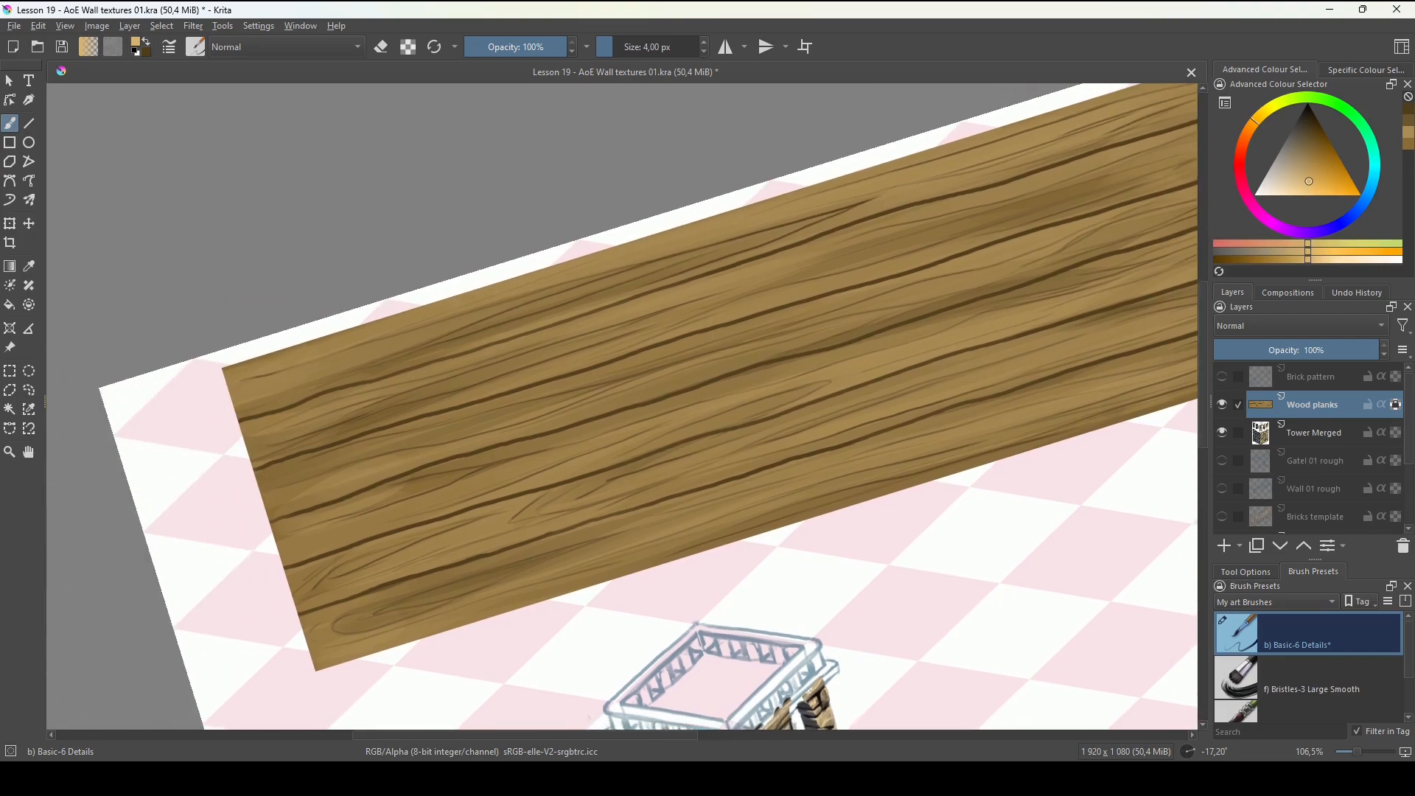
{"action": "left_click_drag", "start_coordinate": [774, 494], "coordinate": [774, 457]}
{"action": "left_click_drag", "start_coordinate": [626, 442], "coordinate": [797, 413]}
{"action": "left_click_drag", "start_coordinate": [356, 386], "coordinate": [442, 360]}
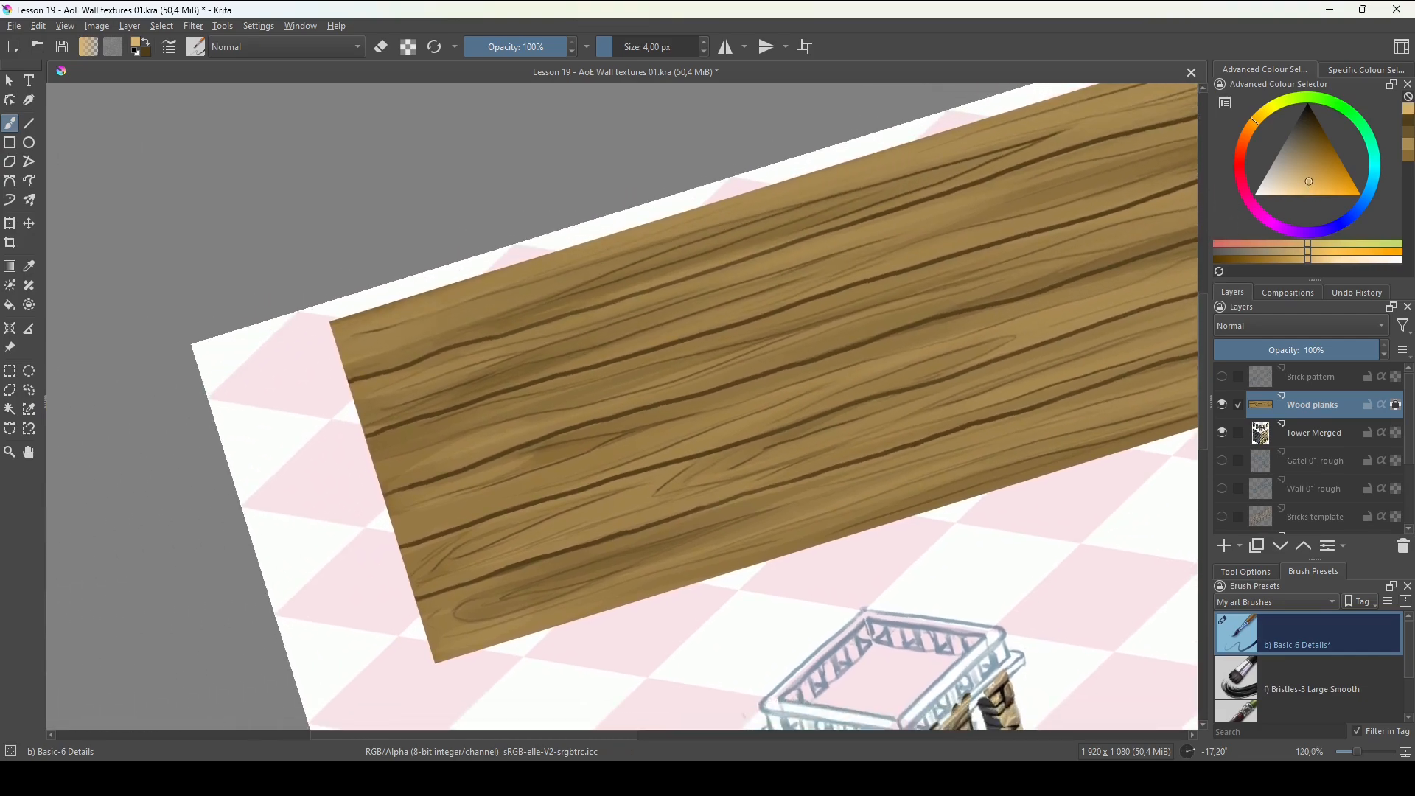
{"action": "left_click_drag", "start_coordinate": [606, 582], "coordinate": [609, 476]}
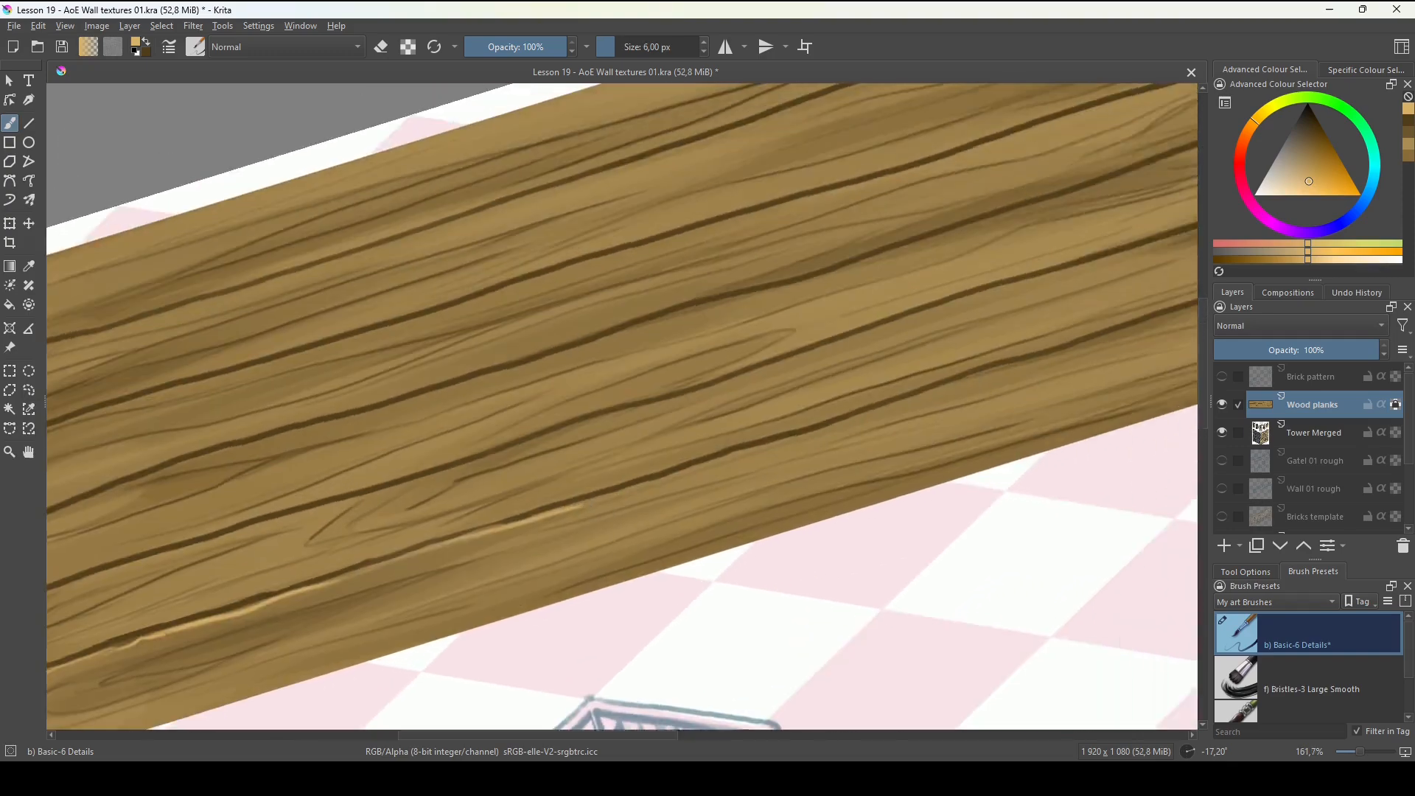
{"action": "left_click_drag", "start_coordinate": [848, 332], "coordinate": [521, 478]}
{"action": "left_click_drag", "start_coordinate": [742, 499], "coordinate": [978, 426]}
{"action": "left_click_drag", "start_coordinate": [310, 501], "coordinate": [931, 315]}
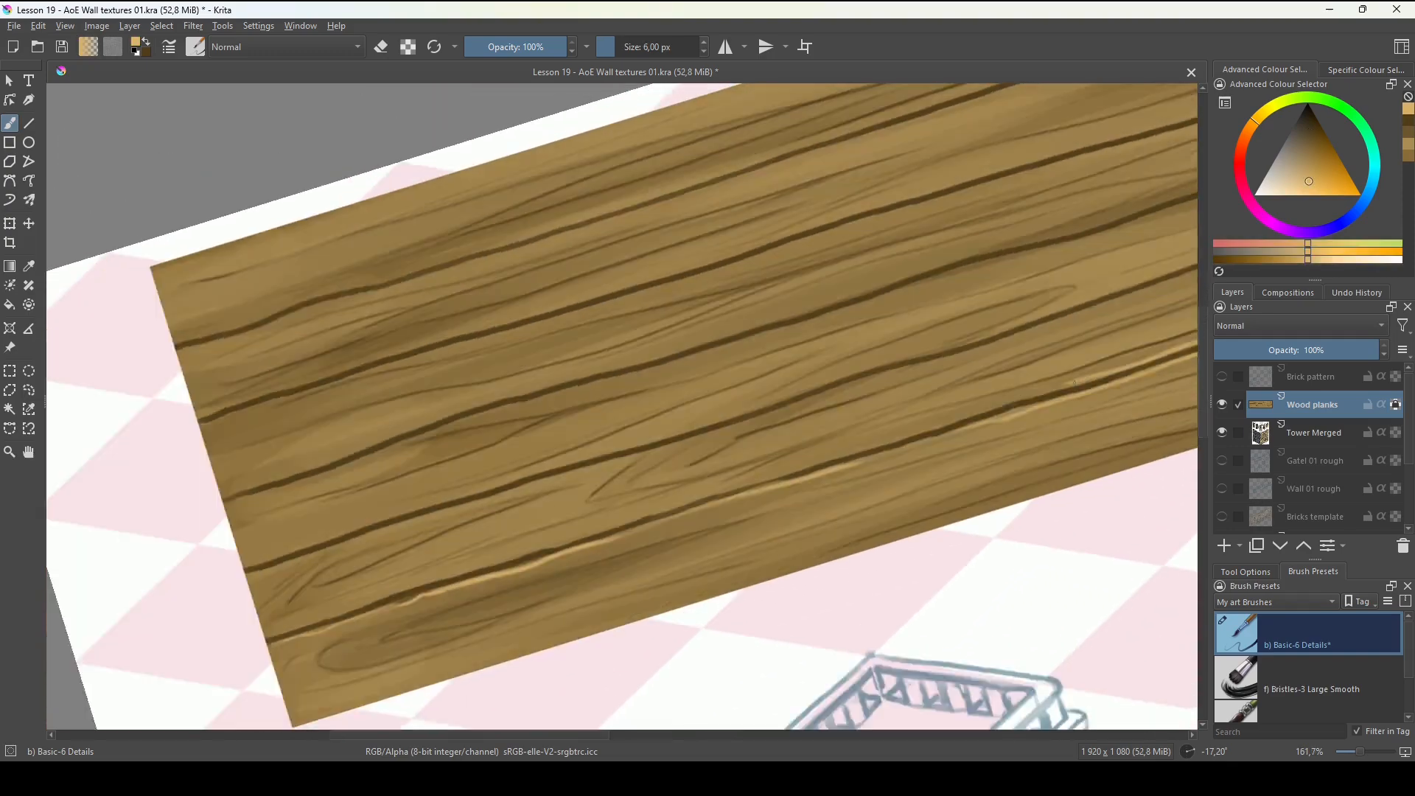
Paint light tan highlights along the edges of the remaining plank seams, up to the topmost one.
{"action": "left_click_drag", "start_coordinate": [479, 457], "coordinate": [726, 431]}
{"action": "mouse_move", "coordinate": [1105, 243]}
{"action": "left_mouse_down"}
{"action": "mouse_move", "coordinate": [100, 588]}
{"action": "mouse_move", "coordinate": [1092, 279]}
{"action": "left_mouse_up"}
{"action": "left_click_drag", "start_coordinate": [810, 331], "coordinate": [478, 549]}
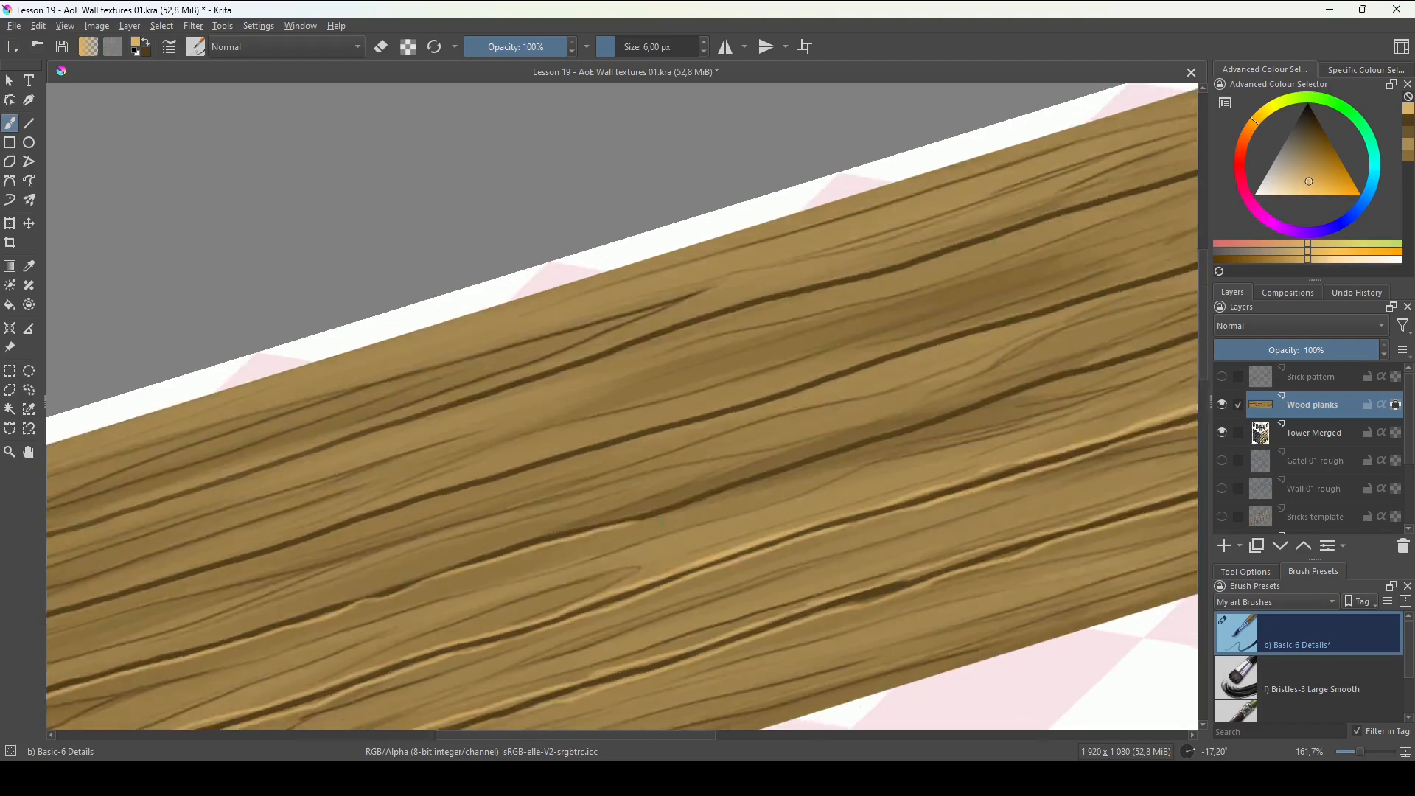
{"action": "left_click_drag", "start_coordinate": [442, 612], "coordinate": [826, 486]}
{"action": "left_click_drag", "start_coordinate": [516, 442], "coordinate": [888, 399]}
{"action": "mouse_move", "coordinate": [1121, 295]}
{"action": "left_mouse_down"}
{"action": "mouse_move", "coordinate": [147, 589]}
{"action": "mouse_move", "coordinate": [1106, 344]}
{"action": "left_mouse_up"}
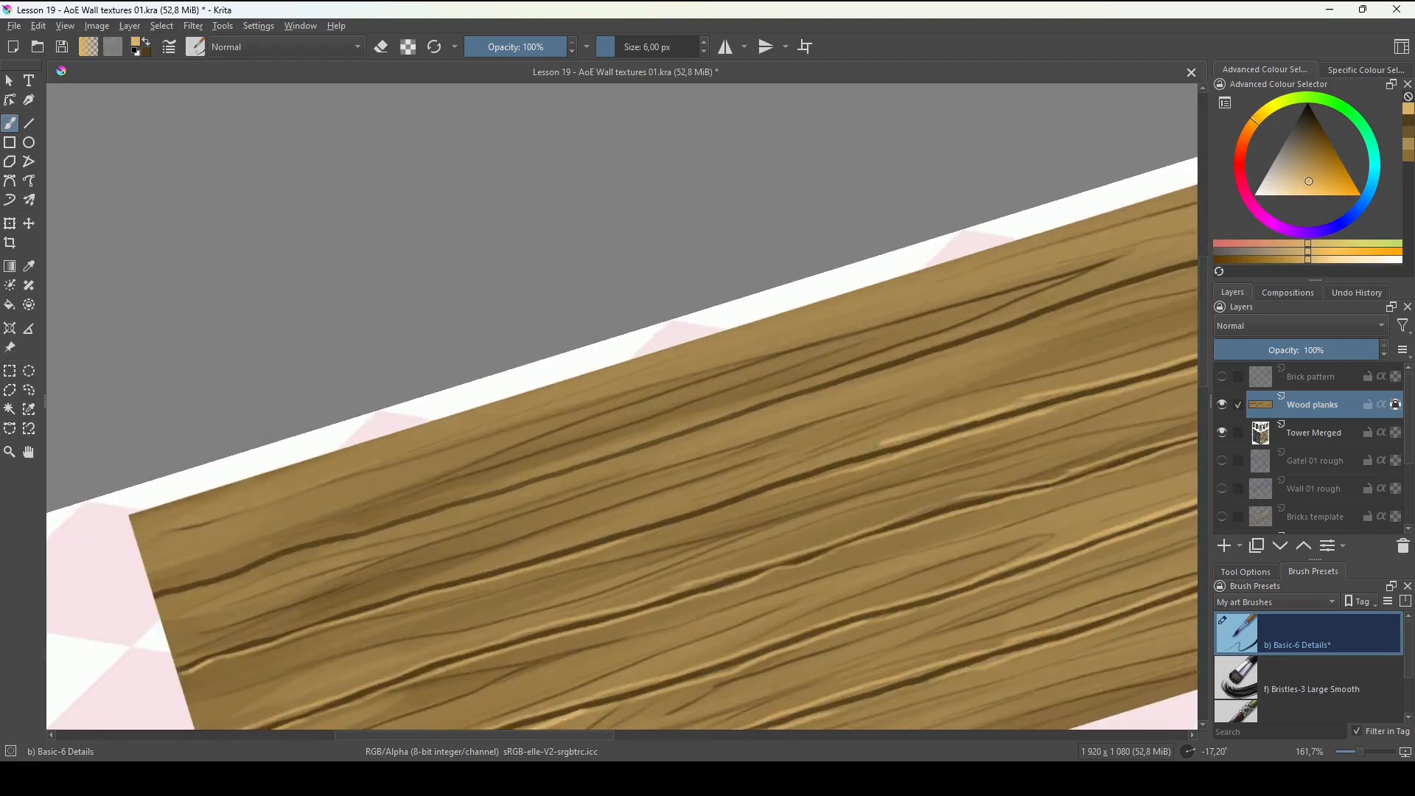
{"action": "left_click_drag", "start_coordinate": [837, 420], "coordinate": [529, 559]}
{"action": "left_click_drag", "start_coordinate": [479, 471], "coordinate": [930, 392]}
{"action": "left_click_drag", "start_coordinate": [700, 457], "coordinate": [552, 368]}
Reduce the brush to 3 px and add thin tan highlights beside the seams and grain lines.
{"action": "key", "text": "bracketleft"}
{"action": "key", "text": "bracketleft"}
{"action": "key", "text": "bracketleft"}
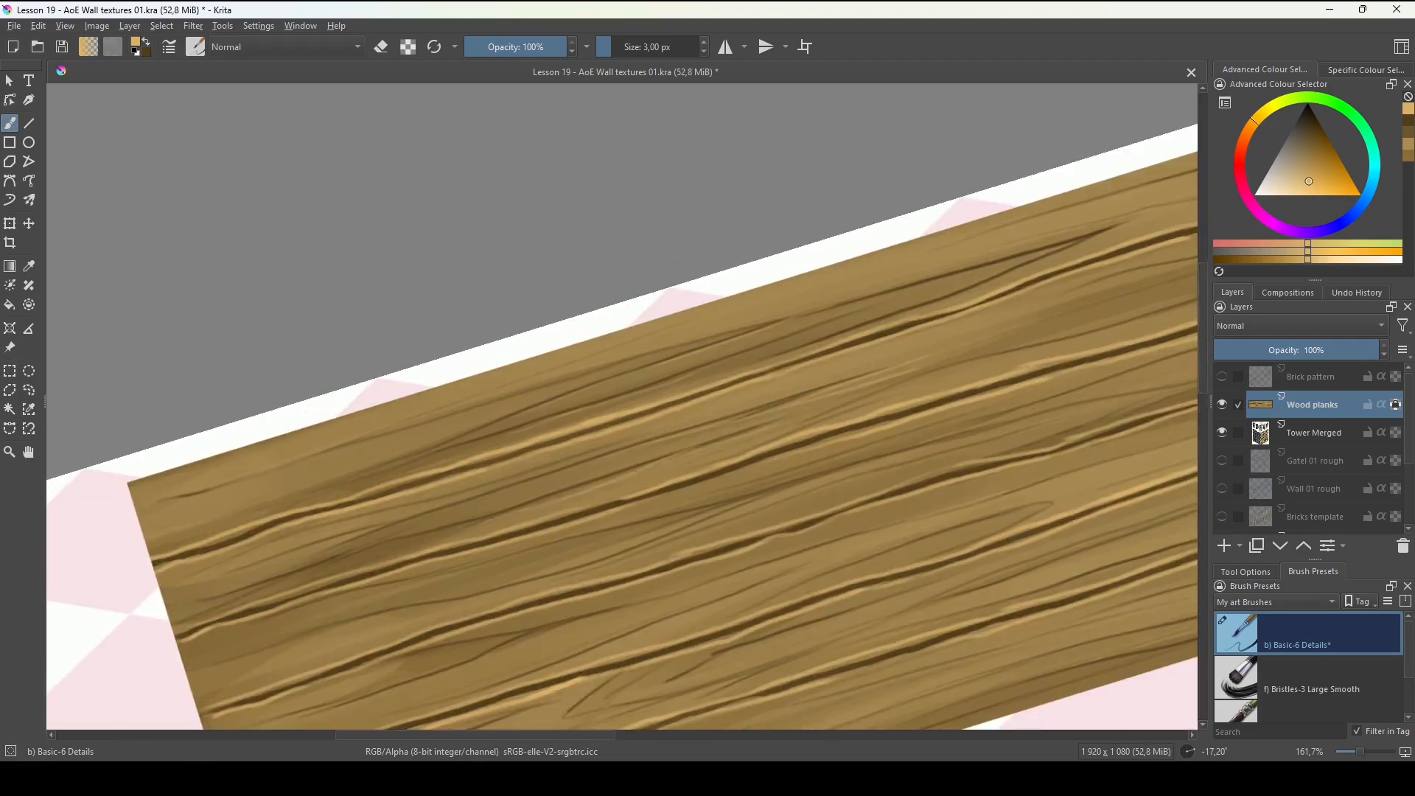
{"action": "left_click_drag", "start_coordinate": [958, 317], "coordinate": [367, 537]}
{"action": "left_click_drag", "start_coordinate": [626, 574], "coordinate": [624, 321]}
{"action": "left_click_drag", "start_coordinate": [331, 560], "coordinate": [1023, 372]}
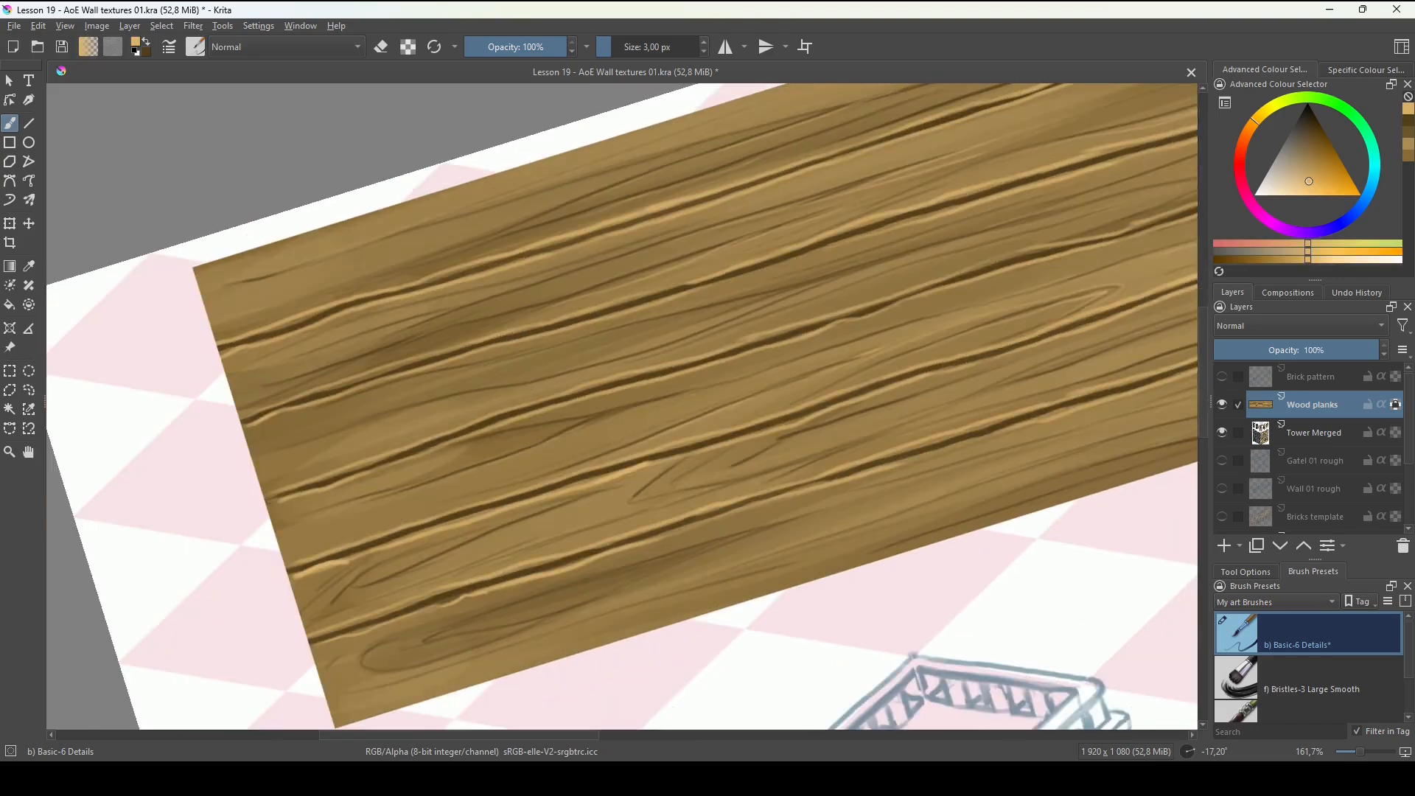
Add more thin tan highlights along the grain lines and loops of the middle and lower planks.
{"action": "left_click_drag", "start_coordinate": [995, 442], "coordinate": [251, 540]}
{"action": "left_click_drag", "start_coordinate": [626, 442], "coordinate": [636, 382]}
{"action": "left_click_drag", "start_coordinate": [794, 322], "coordinate": [1084, 256]}
{"action": "left_click_drag", "start_coordinate": [905, 328], "coordinate": [1054, 284]}
{"action": "left_click_drag", "start_coordinate": [369, 479], "coordinate": [959, 325]}
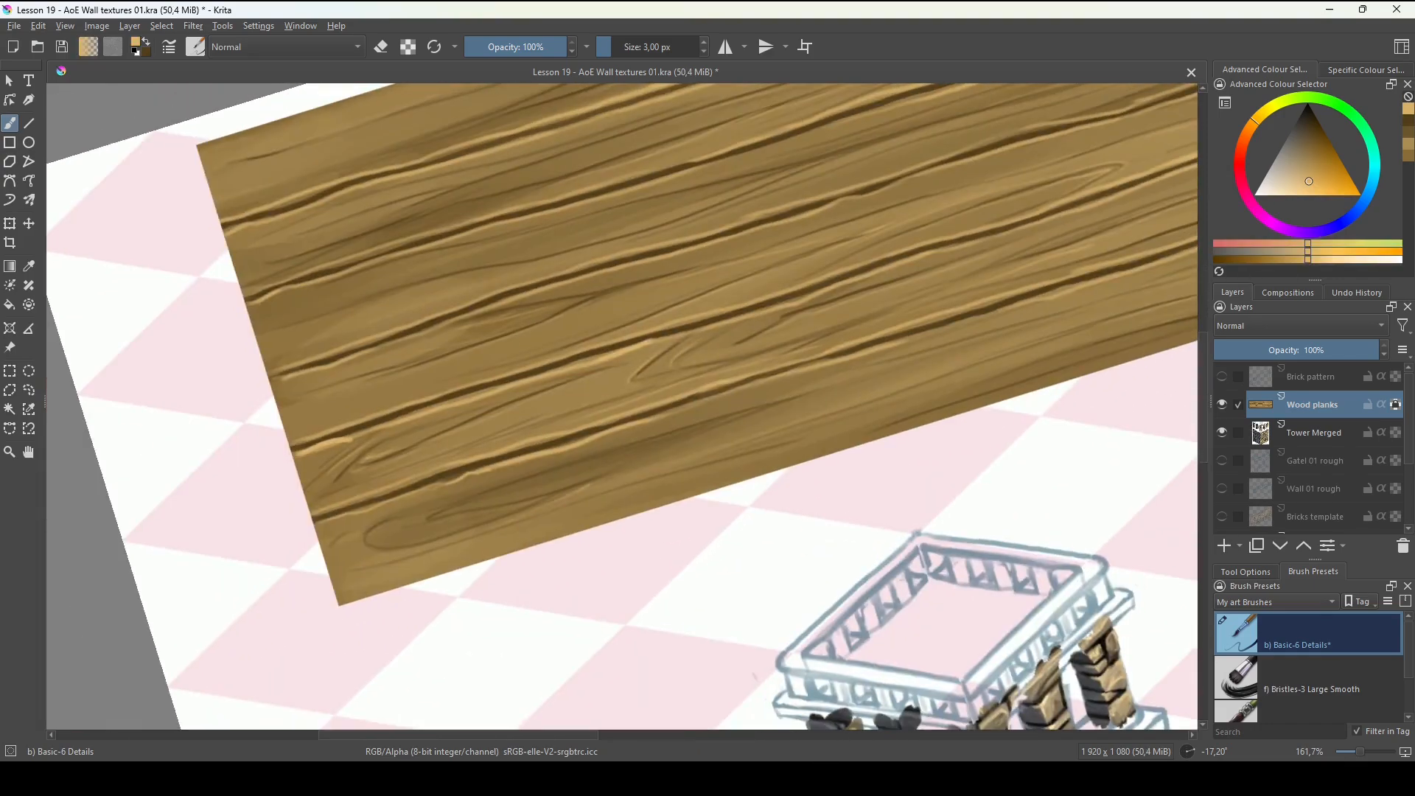
{"action": "left_click_drag", "start_coordinate": [414, 525], "coordinate": [496, 509]}
{"action": "left_click_drag", "start_coordinate": [592, 483], "coordinate": [785, 404]}
{"action": "left_click_drag", "start_coordinate": [781, 413], "coordinate": [587, 496]}
Reset the canvas rotation and draw a vertical dark brown joint across the third plank from the top.
{"action": "key", "text": "5"}
{"action": "left_click_drag", "start_coordinate": [739, 437], "coordinate": [664, 565]}
{"action": "key", "text": "x"}
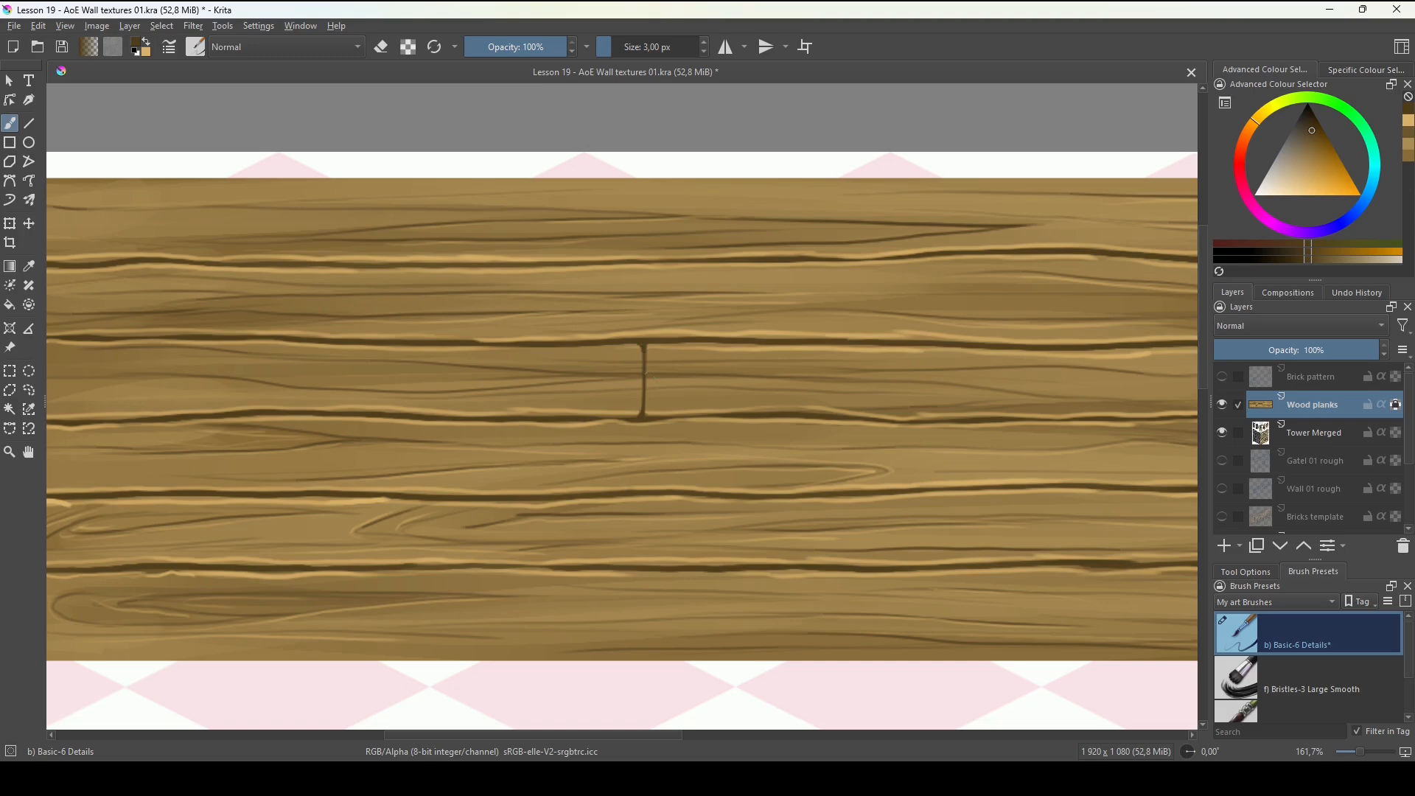
Add light tan highlights along the third plank's joint, and dot dark brown nail marks on both sides of it.
{"action": "key", "text": "x"}
{"action": "left_click_drag", "start_coordinate": [613, 347], "coordinate": [638, 370]}
{"action": "key", "text": "x"}
{"action": "key", "text": "x"}
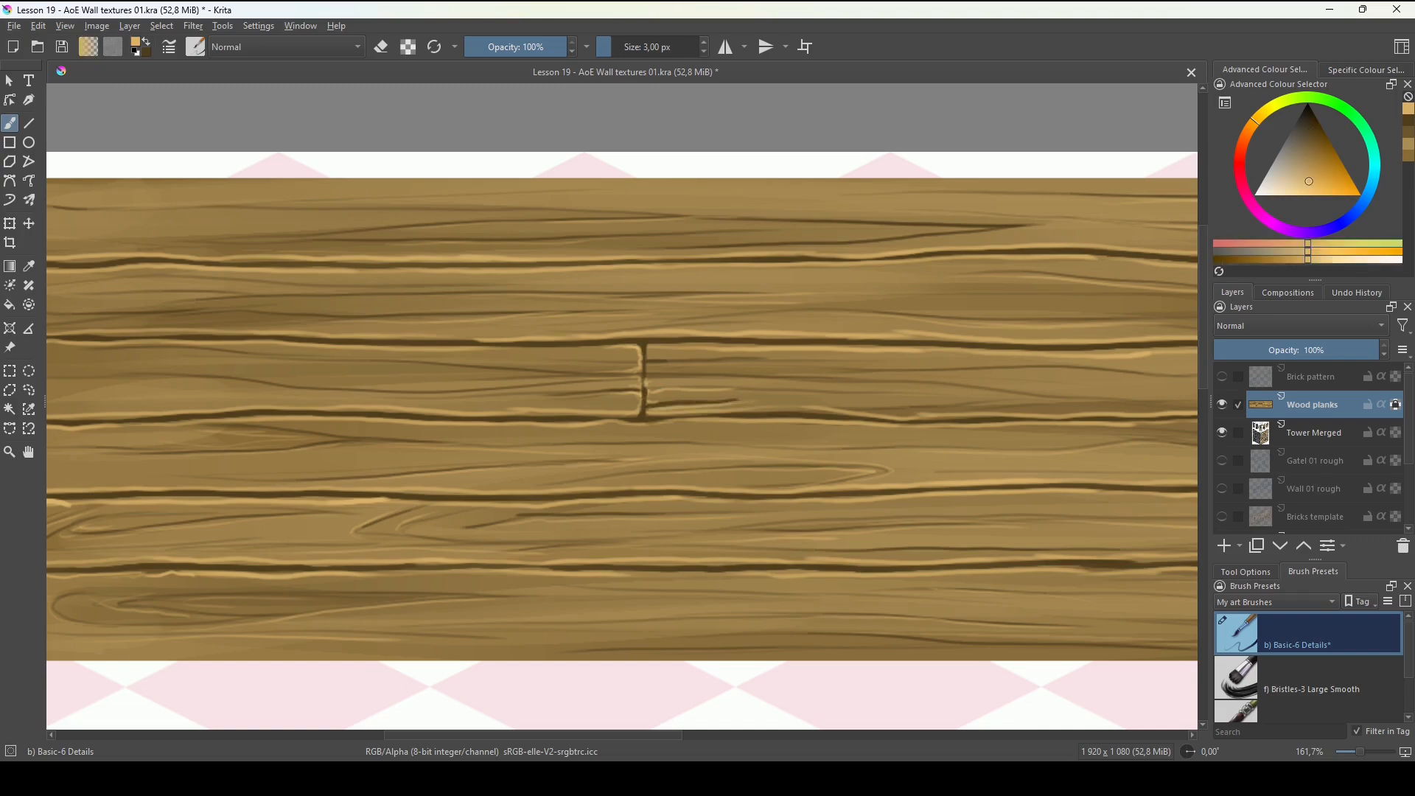
{"action": "key", "text": "x"}
{"action": "left_click", "coordinate": [621, 400]}
Draw a dark brown joint with short grain cracks across the fourth plank, adding tan highlights and nail marks beside it.
{"action": "left_click_drag", "start_coordinate": [811, 428], "coordinate": [558, 313]}
{"action": "mouse_move", "coordinate": [840, 369]}
{"action": "left_mouse_down"}
{"action": "mouse_move", "coordinate": [844, 308]}
{"action": "mouse_move", "coordinate": [946, 354]}
{"action": "left_mouse_up"}
{"action": "mouse_move", "coordinate": [845, 318]}
{"action": "left_mouse_down"}
{"action": "mouse_move", "coordinate": [947, 328]}
{"action": "mouse_move", "coordinate": [713, 333]}
{"action": "left_mouse_up"}
{"action": "left_click_drag", "start_coordinate": [841, 350], "coordinate": [758, 342]}
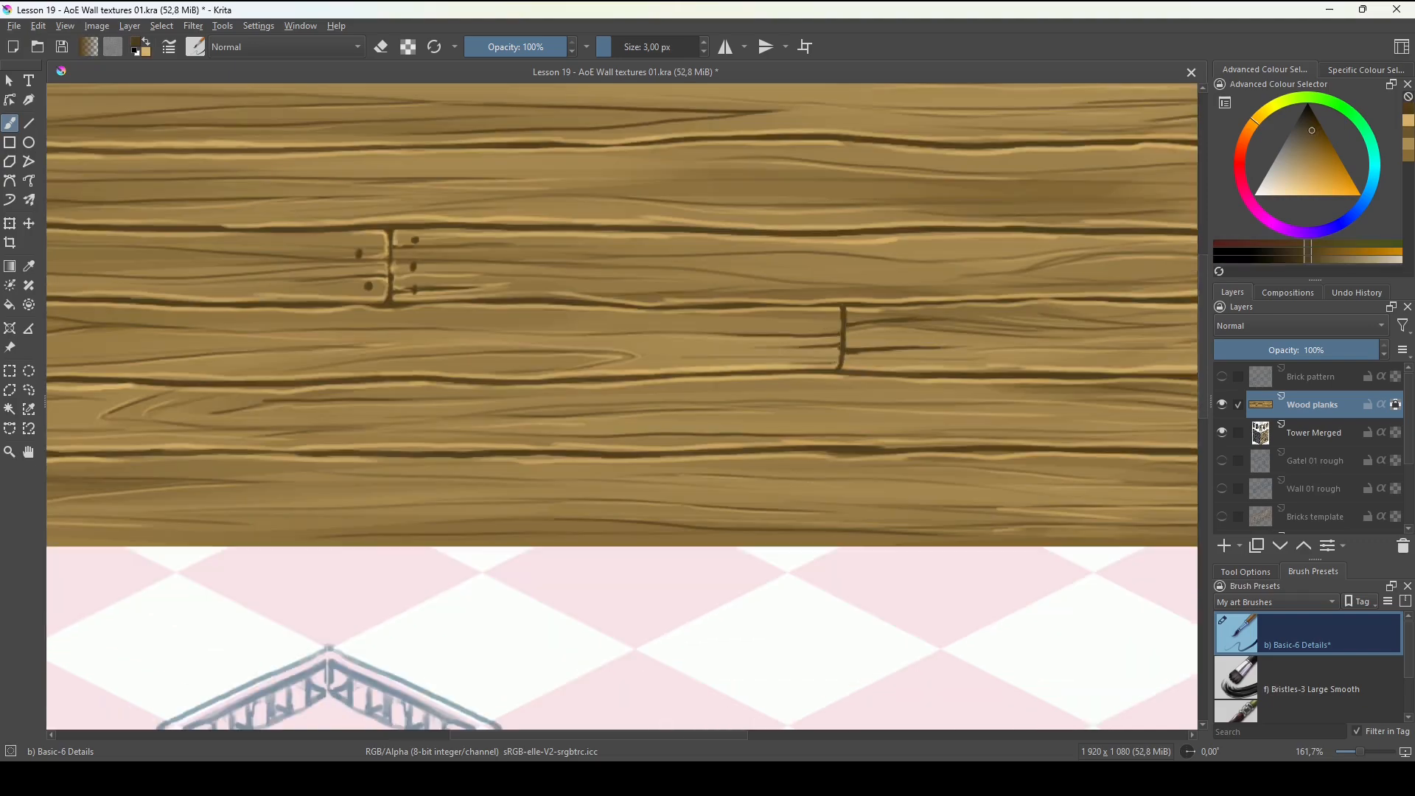
{"action": "key", "text": "x"}
{"action": "key", "text": "x"}
{"action": "left_click_drag", "start_coordinate": [412, 317], "coordinate": [819, 463]}
Draw a slanted dark brown joint across the second plank, with a long crack, tan highlights and nail marks around it.
{"action": "key", "text": "x"}
{"action": "key", "text": "x"}
{"action": "left_click_drag", "start_coordinate": [566, 297], "coordinate": [552, 371]}
{"action": "mouse_move", "coordinate": [553, 353]}
{"action": "left_mouse_down"}
{"action": "mouse_move", "coordinate": [715, 444]}
{"action": "mouse_move", "coordinate": [848, 434]}
{"action": "left_mouse_up"}
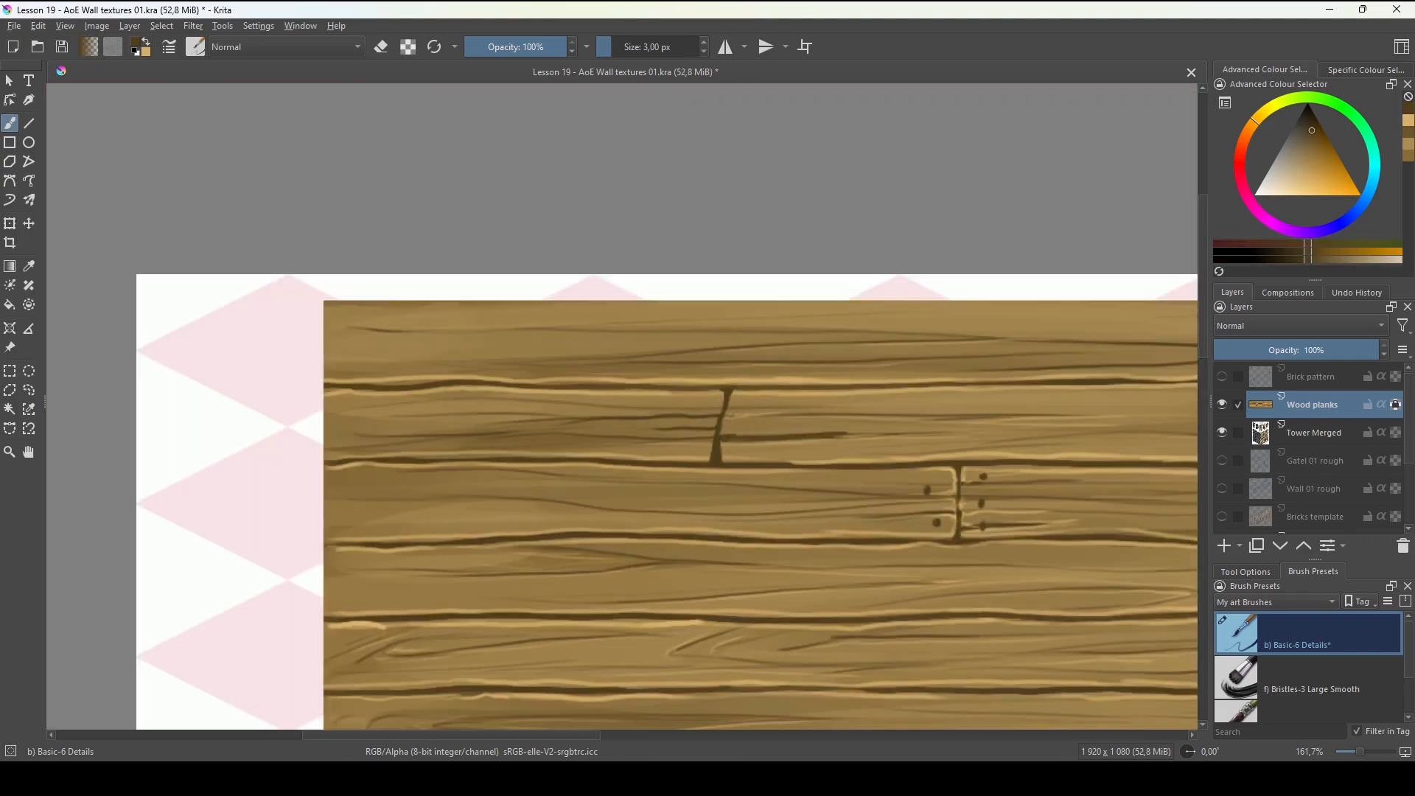
{"action": "key", "text": "x"}
{"action": "left_click_drag", "start_coordinate": [723, 445], "coordinate": [822, 443]}
{"action": "left_click_drag", "start_coordinate": [718, 415], "coordinate": [656, 414]}
{"action": "key", "text": "x"}
{"action": "left_click", "coordinate": [697, 449]}
{"action": "scroll", "coordinate": [722, 516], "scroll_direction": "down", "scroll_amount": 2}
Pick muted blue-grey and dark tones and paint the nails around the three plank joints as metal heads.
{"action": "scroll", "coordinate": [576, 415], "scroll_direction": "up", "scroll_amount": 3}
{"action": "left_click", "coordinate": [1366, 199]}
{"action": "left_click", "coordinate": [1302, 156]}
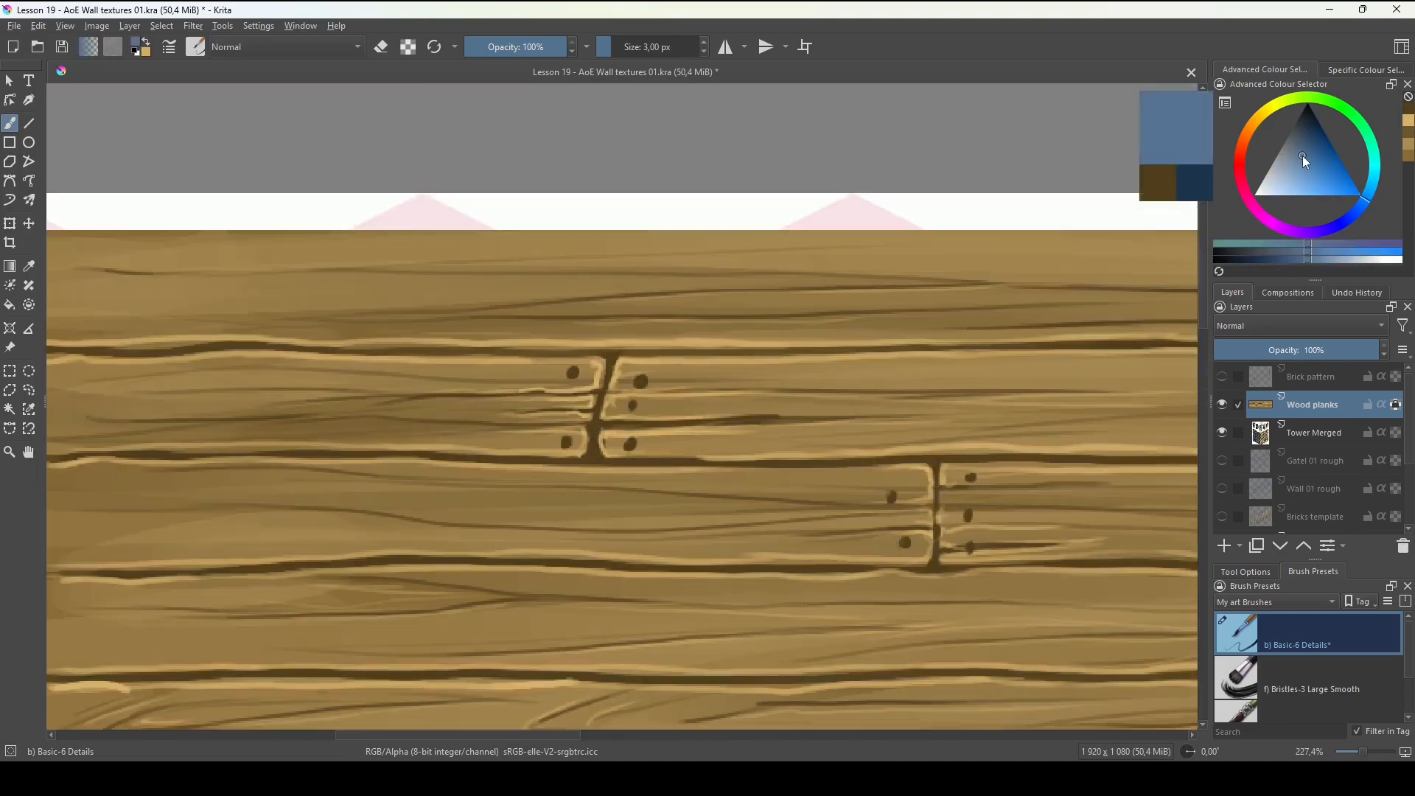
{"action": "left_click", "coordinate": [1283, 152]}
{"action": "left_click", "coordinate": [638, 383]}
{"action": "mouse_move", "coordinate": [1032, 560]}
{"action": "left_mouse_down"}
{"action": "mouse_move", "coordinate": [487, 456]}
{"action": "mouse_move", "coordinate": [1032, 560]}
{"action": "left_mouse_up"}
{"action": "left_click", "coordinate": [1305, 119]}
{"action": "left_click_drag", "start_coordinate": [489, 341], "coordinate": [728, 444]}
Enlarge the brush to 6 px, pick a very dark reddish brown, and deepen parts of the upper plank seams and joints.
{"action": "key", "text": "bracketright"}
{"action": "key", "text": "bracketright"}
{"action": "key", "text": "bracketright"}
{"action": "left_click", "coordinate": [1246, 134]}
{"action": "left_click_drag", "start_coordinate": [687, 373], "coordinate": [450, 370]}
{"action": "left_click_drag", "start_coordinate": [678, 426], "coordinate": [835, 309]}
{"action": "left_click_drag", "start_coordinate": [958, 412], "coordinate": [558, 414]}
{"action": "left_click_drag", "start_coordinate": [771, 368], "coordinate": [768, 471]}
{"action": "left_click_drag", "start_coordinate": [884, 368], "coordinate": [319, 410]}
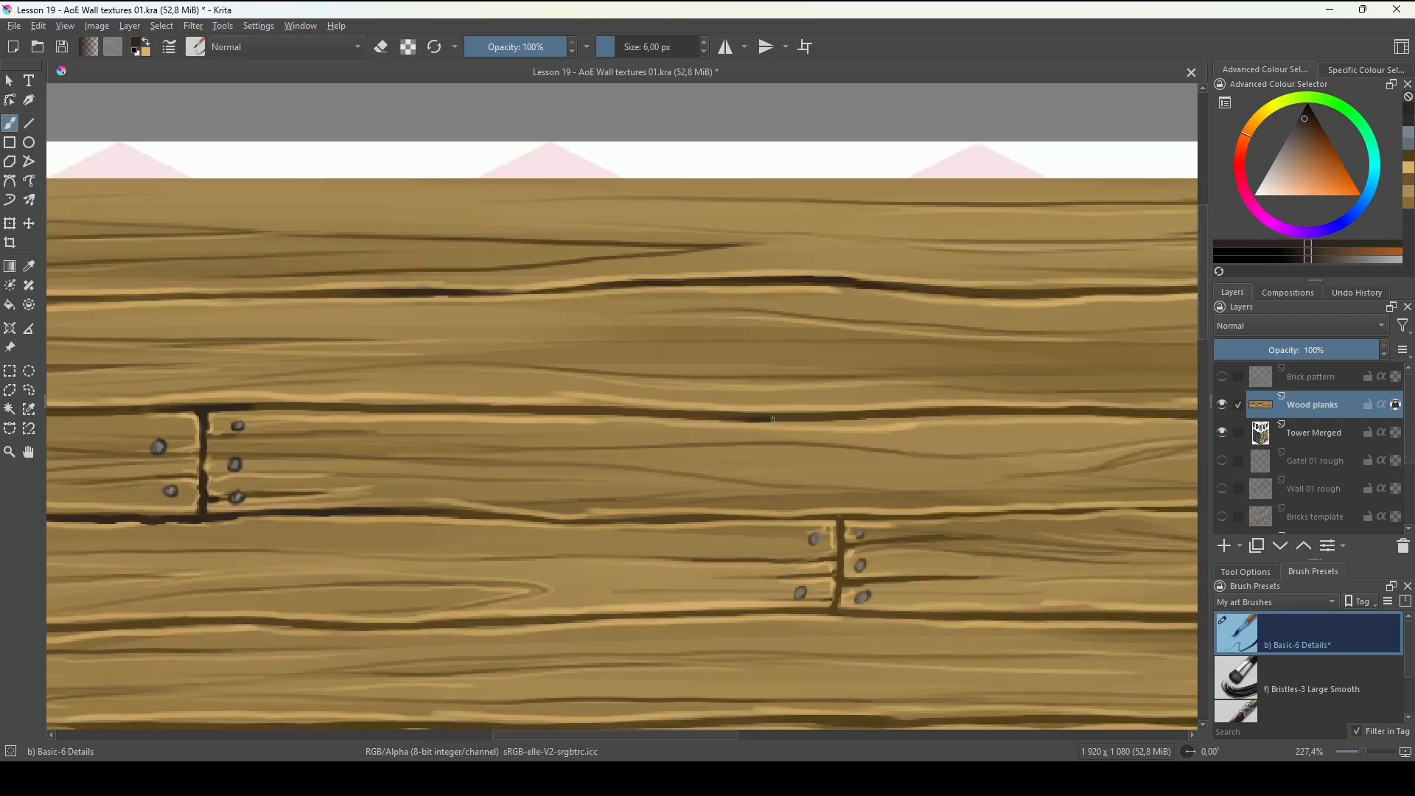
Deepen the remaining plank seams and the fourth plank's joint with very dark brown strokes.
{"action": "left_click_drag", "start_coordinate": [837, 515], "coordinate": [784, 417]}
{"action": "left_click_drag", "start_coordinate": [786, 422], "coordinate": [780, 510]}
{"action": "mouse_move", "coordinate": [792, 445]}
{"action": "left_mouse_down"}
{"action": "mouse_move", "coordinate": [861, 440]}
{"action": "mouse_move", "coordinate": [523, 442]}
{"action": "left_mouse_up"}
{"action": "left_click_drag", "start_coordinate": [501, 514], "coordinate": [767, 515]}
{"action": "left_click_drag", "start_coordinate": [295, 516], "coordinate": [985, 361]}
{"action": "left_click_drag", "start_coordinate": [295, 221], "coordinate": [1008, 570]}
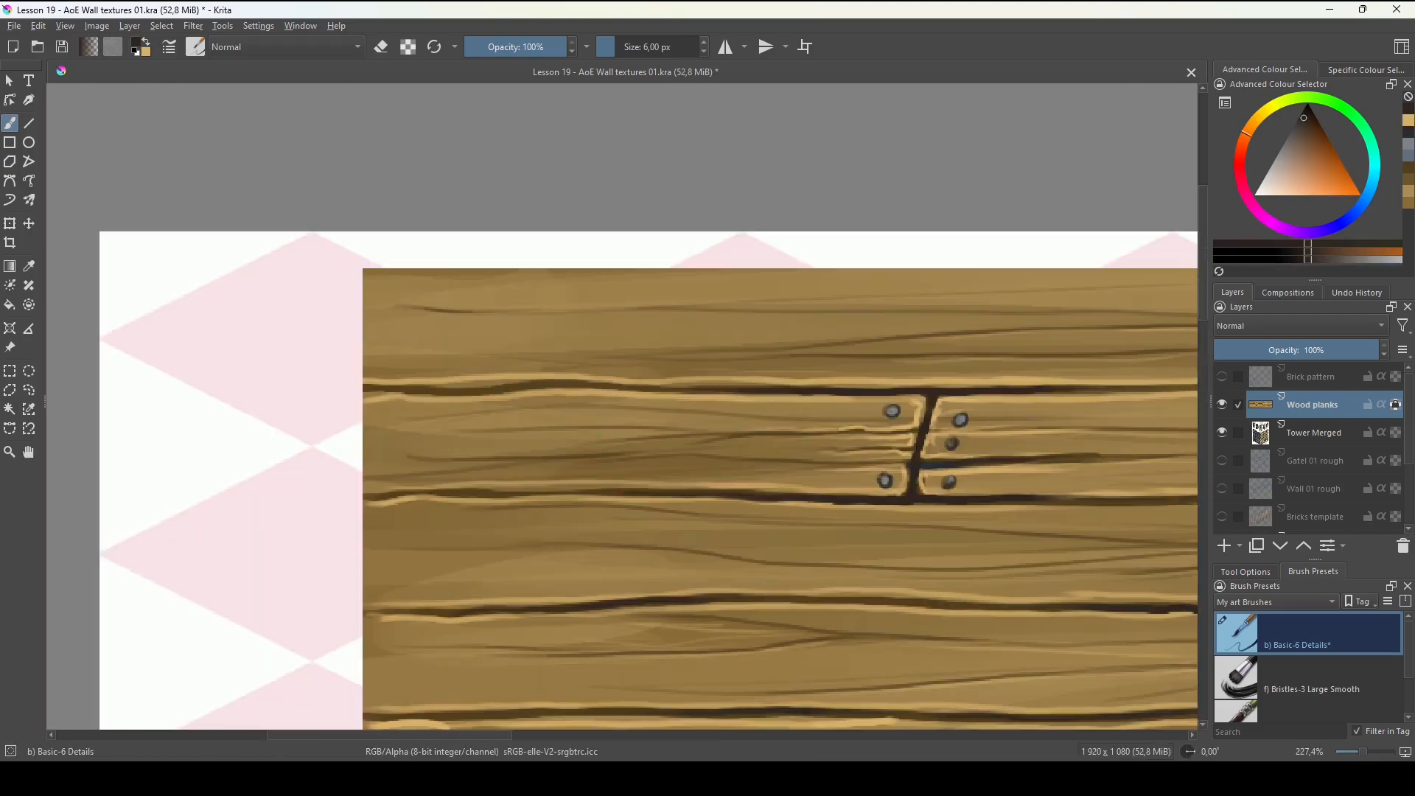
{"action": "left_click_drag", "start_coordinate": [767, 407], "coordinate": [632, 497]}
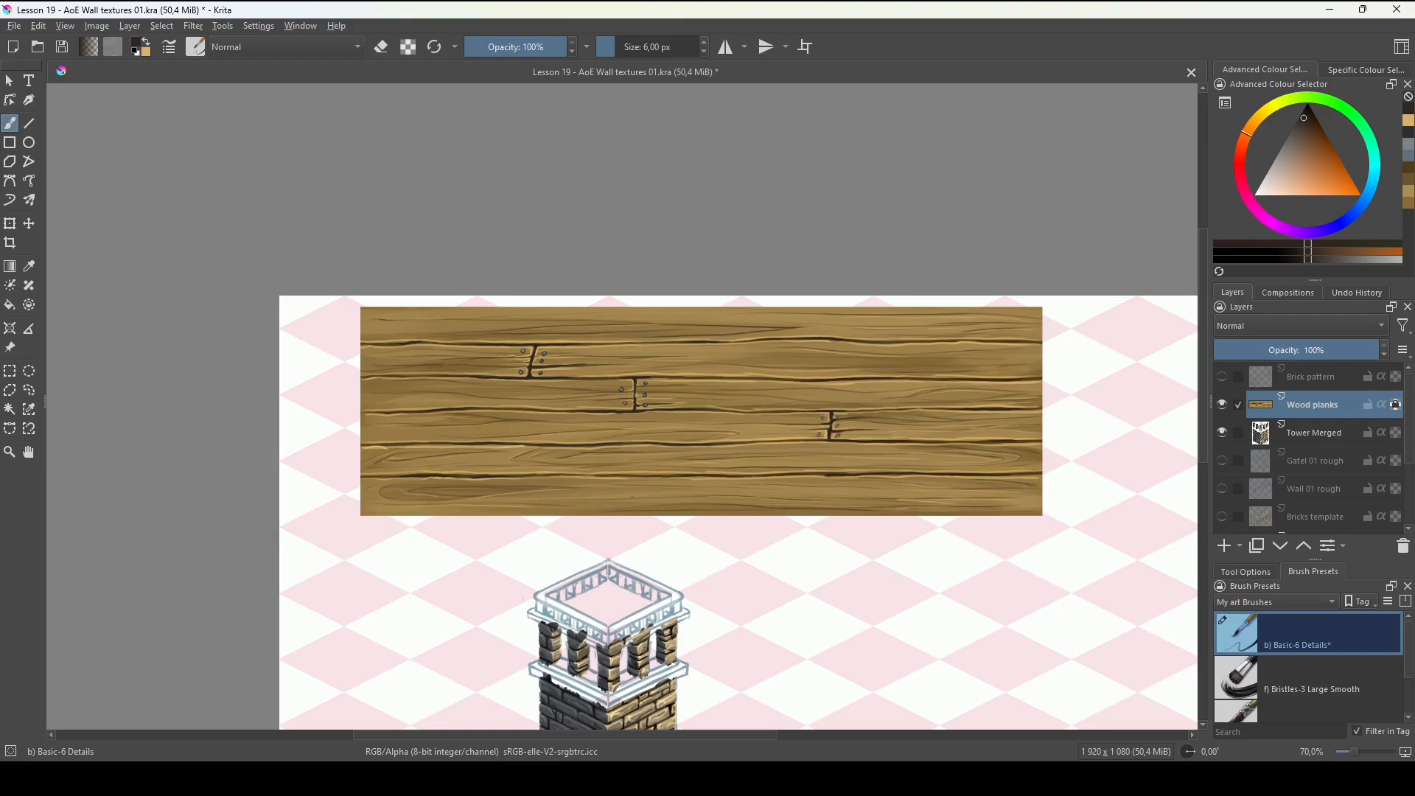
{"action": "left_click_drag", "start_coordinate": [794, 529], "coordinate": [749, 420]}
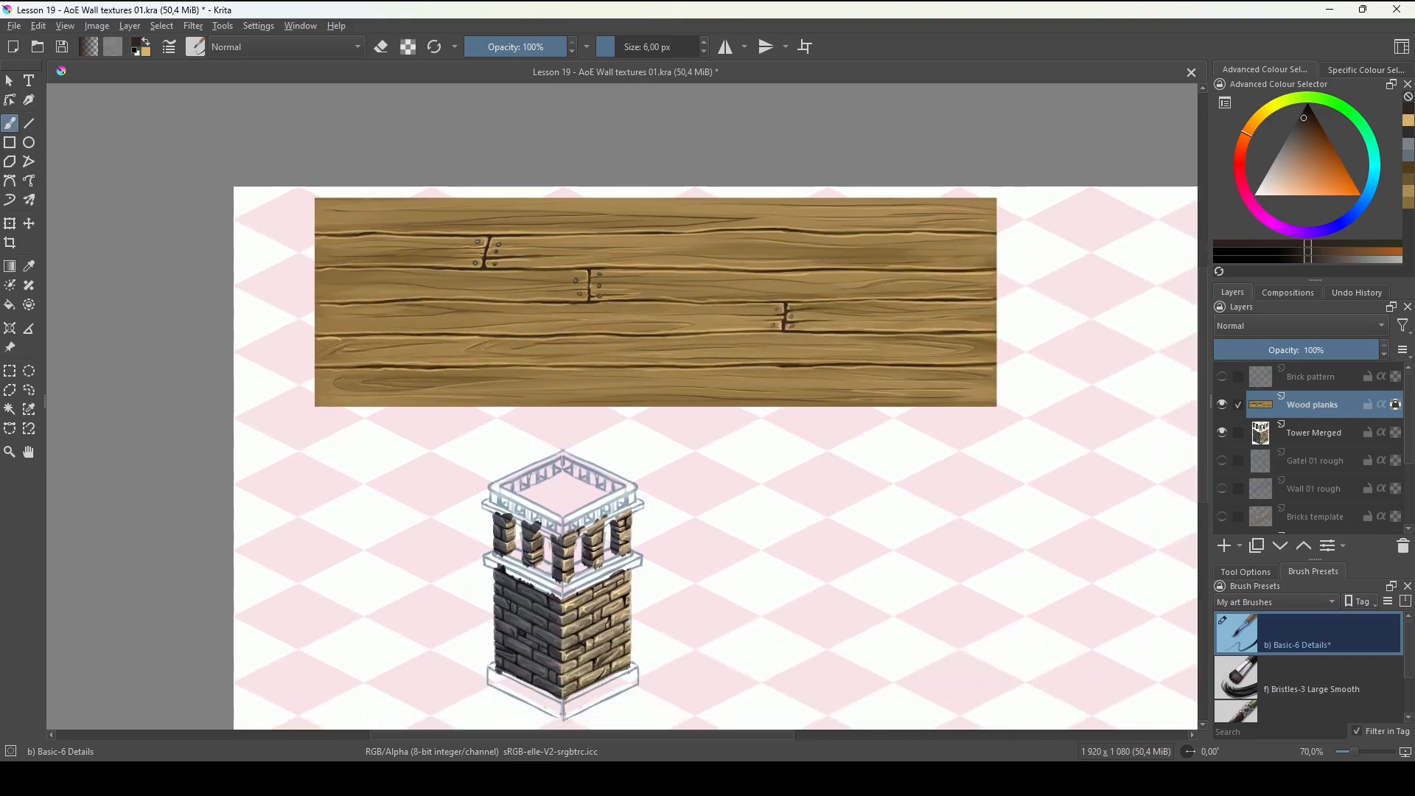
Duplicate the Wood planks layer and move the copy straight down beneath the original planks.
{"action": "key", "text": "ctrl"}
{"action": "key", "text": "ctrl+j"}
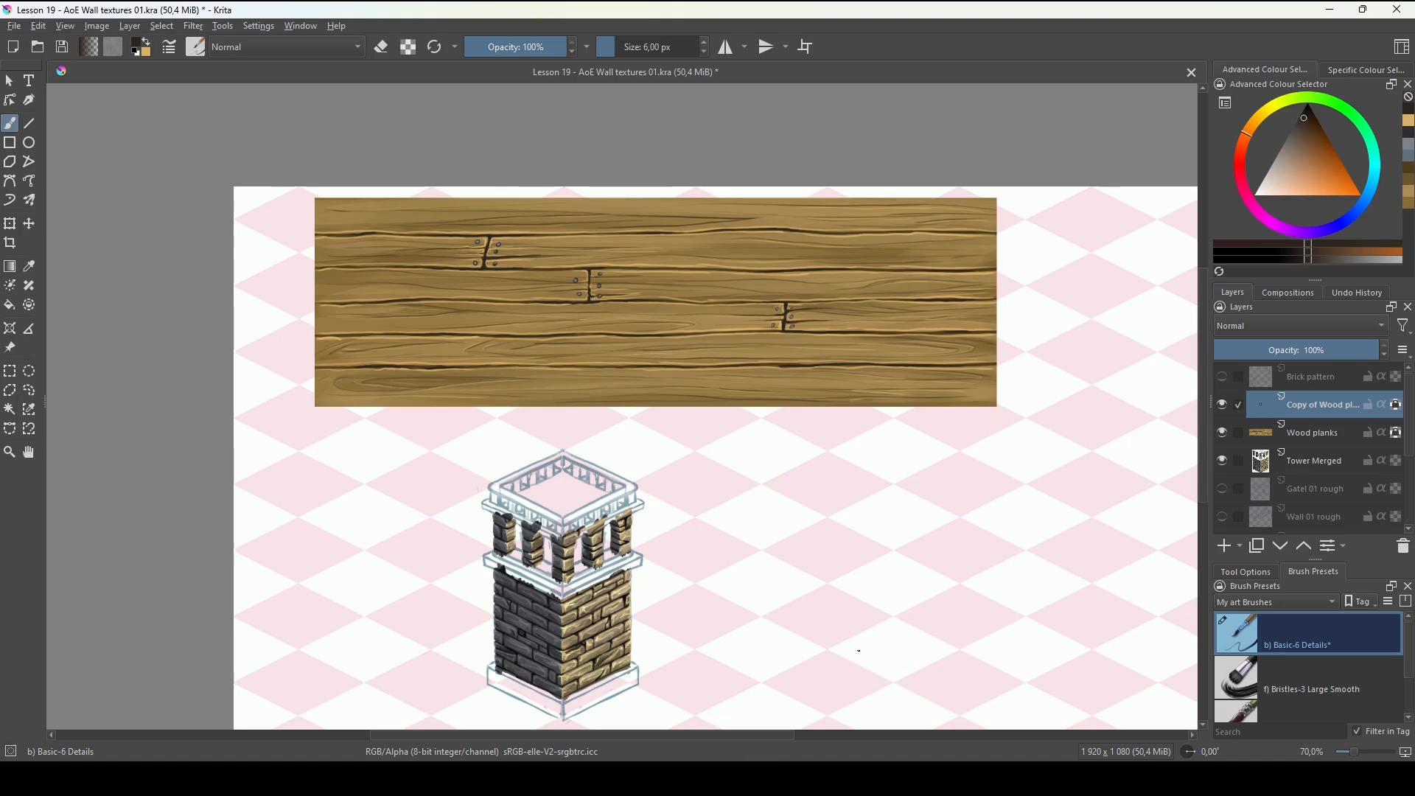
{"action": "key", "text": "t"}
{"action": "left_click_drag", "start_coordinate": [785, 328], "coordinate": [785, 514]}
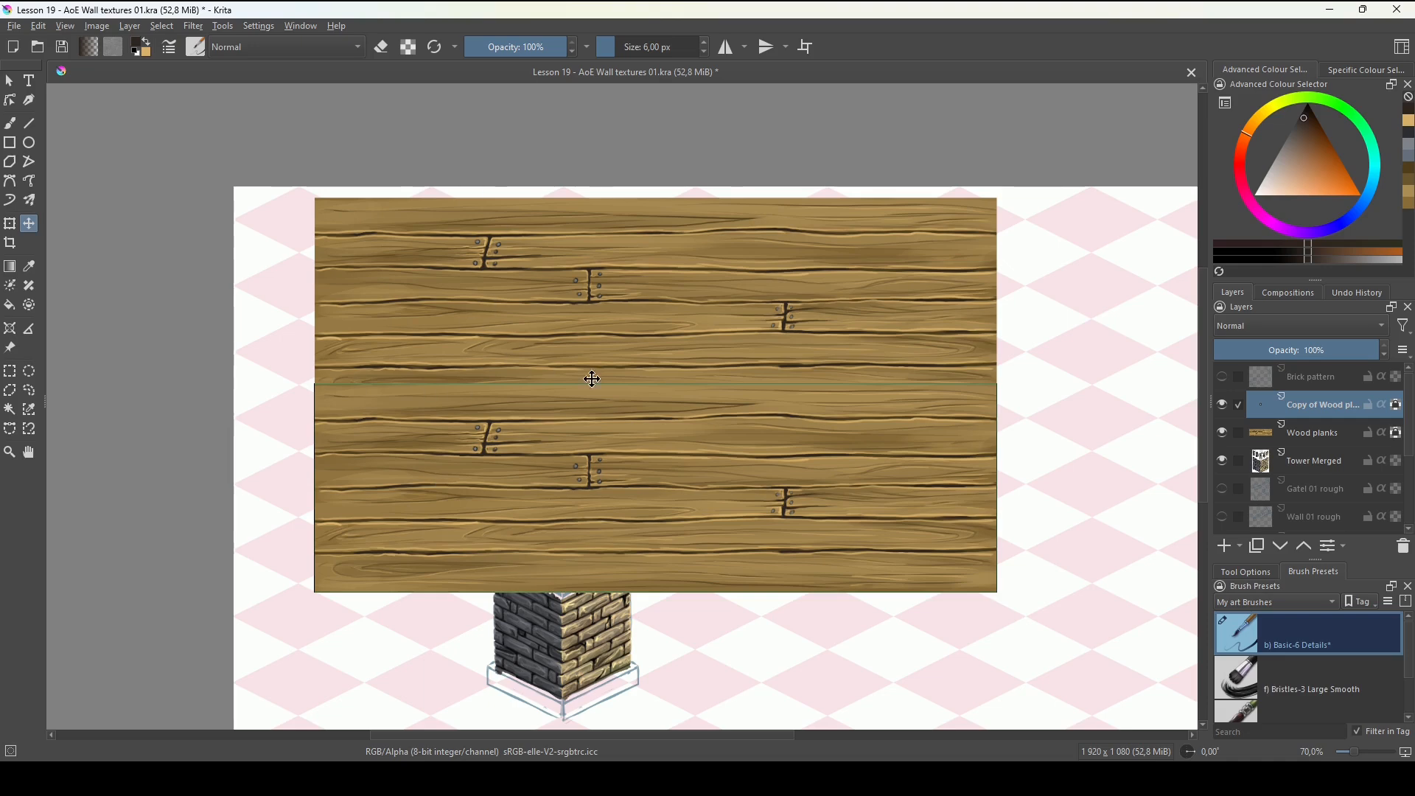
Mirror the copied planks horizontally and vertically with the Transform tool.
{"action": "key", "text": "ctrl+t"}
{"action": "right_click", "coordinate": [691, 508]}
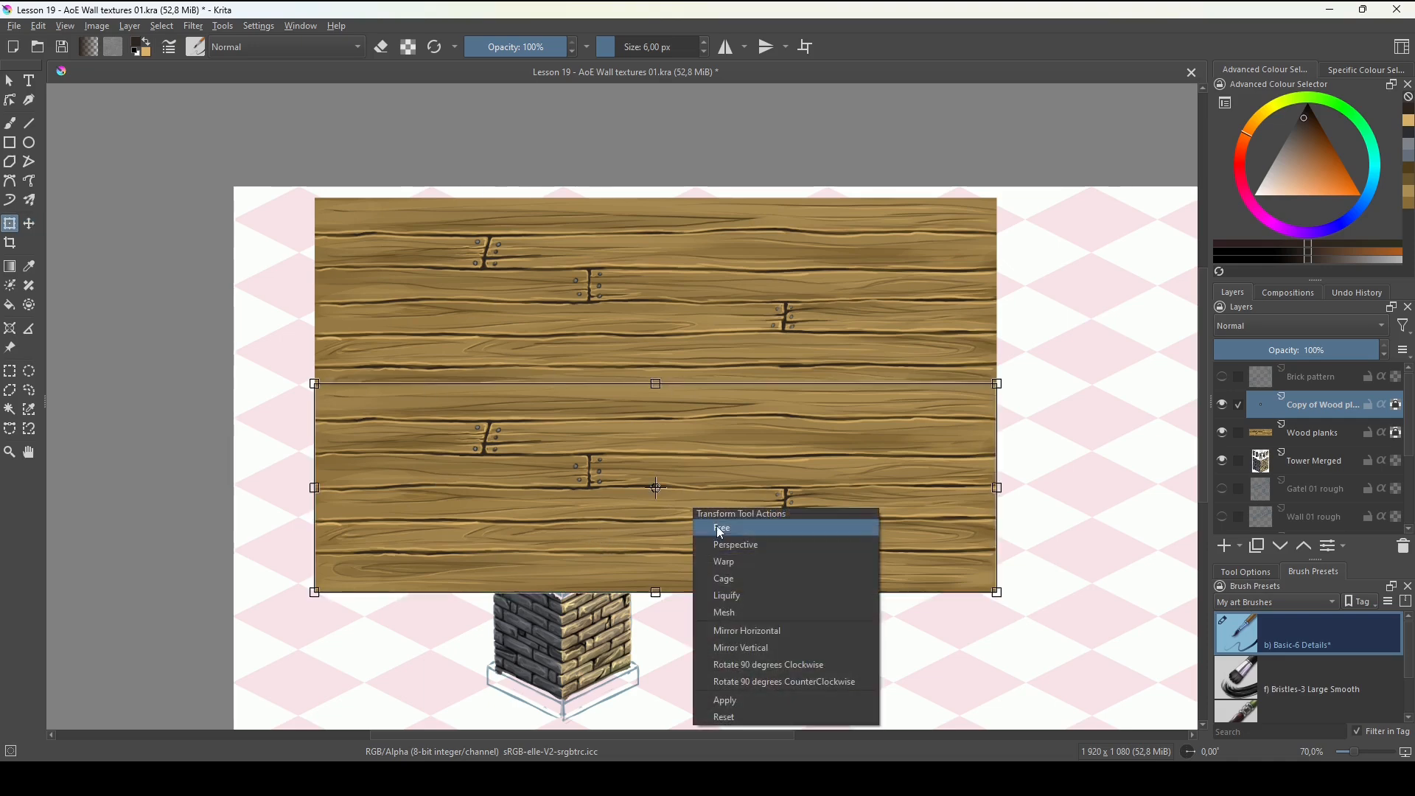
{"action": "left_click", "coordinate": [775, 634]}
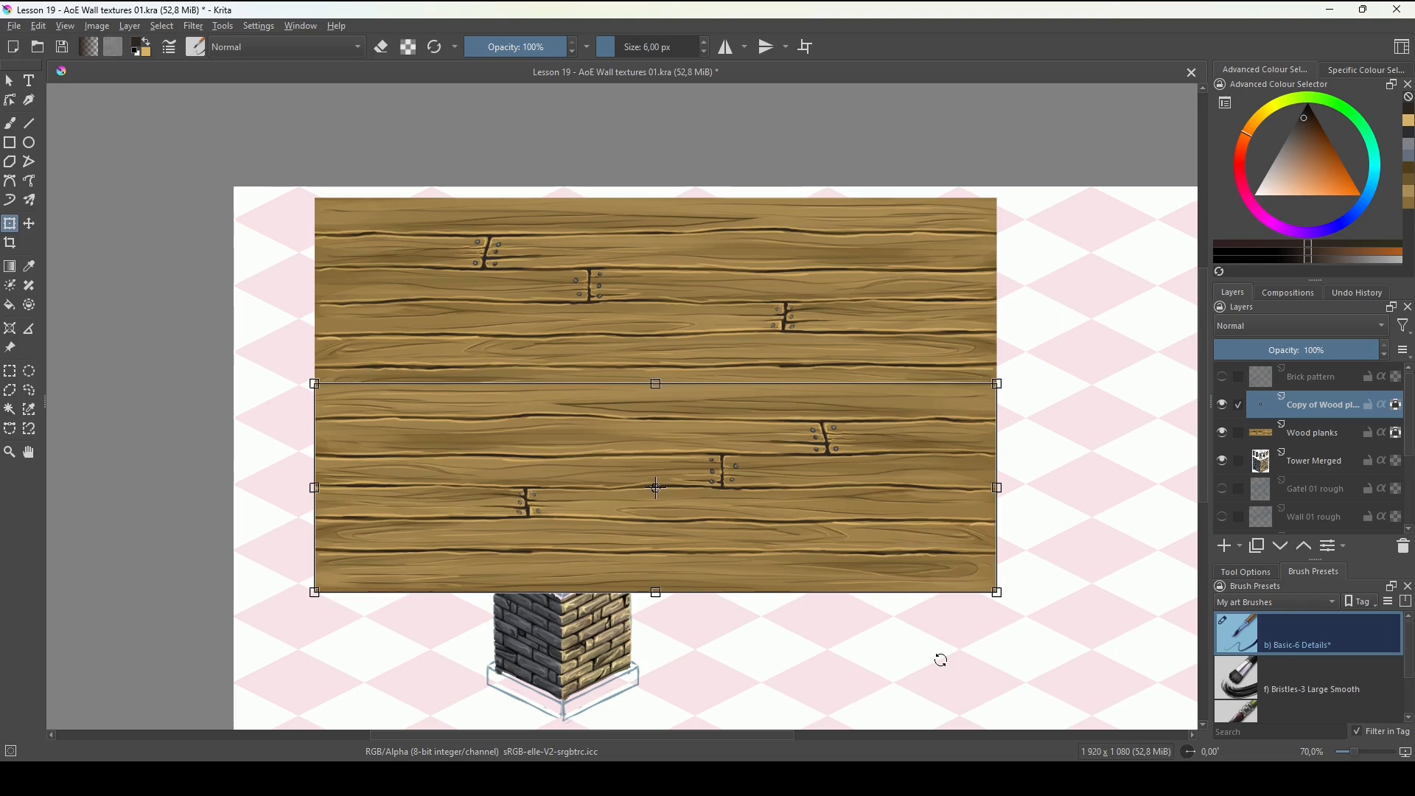
{"action": "right_click", "coordinate": [870, 506]}
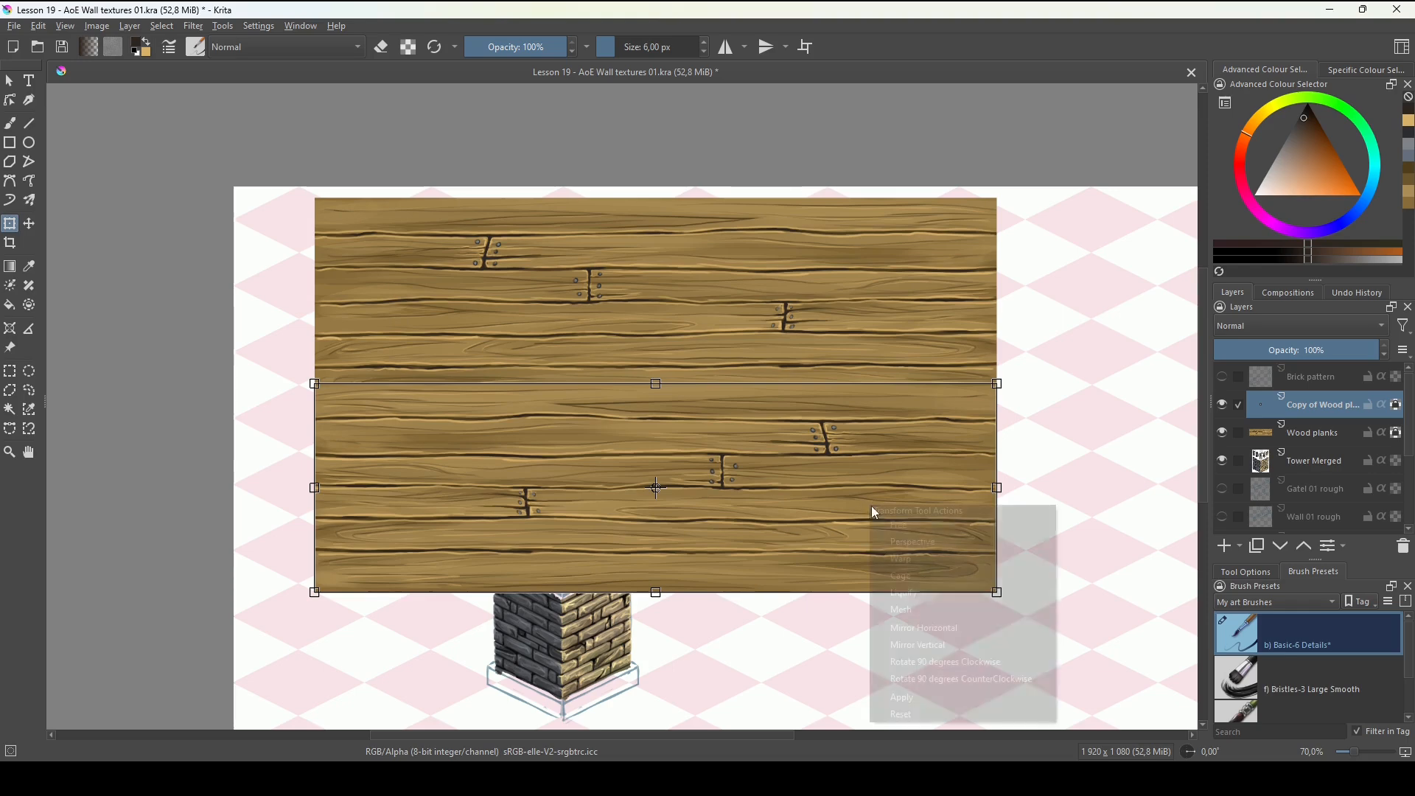
{"action": "left_click", "coordinate": [945, 646]}
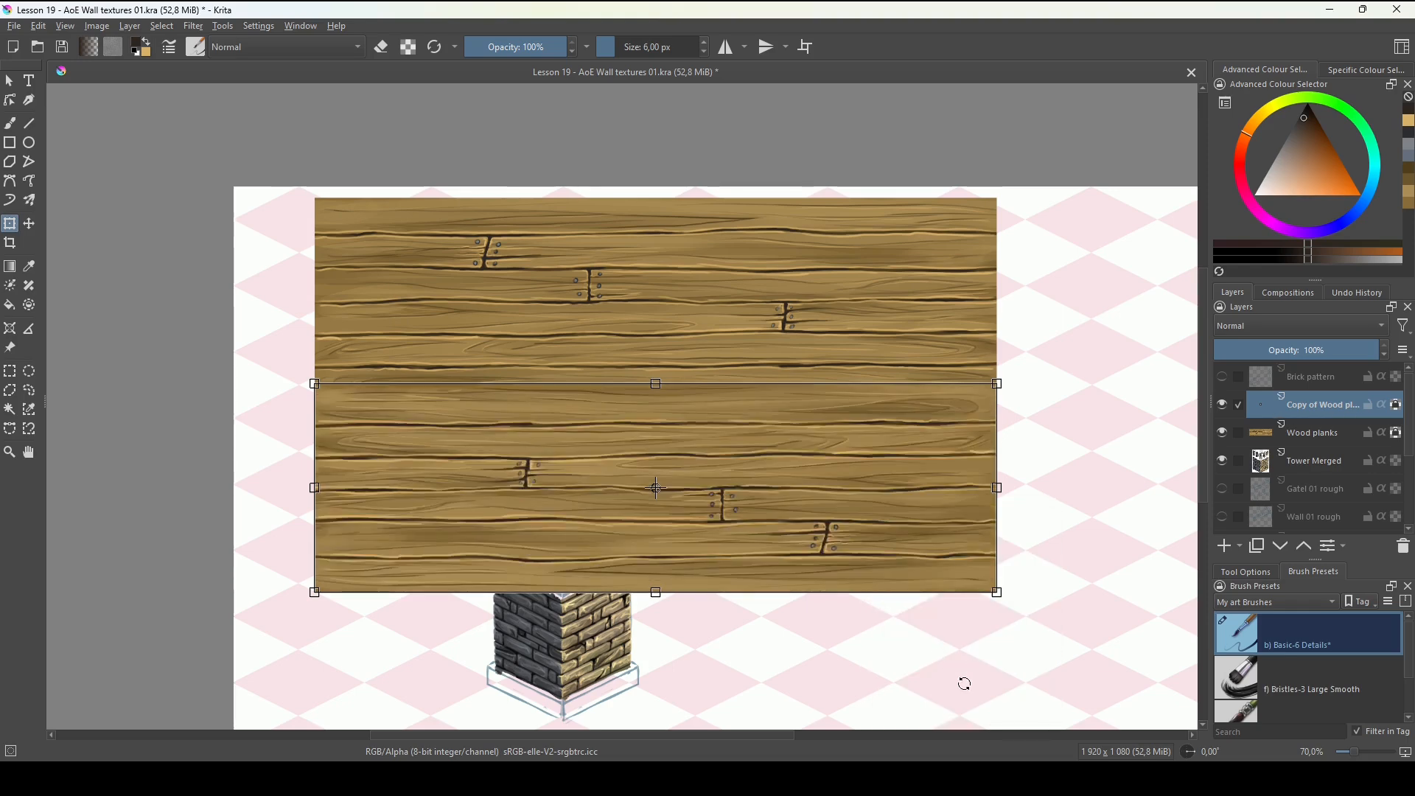
{"action": "right_click", "coordinate": [829, 458]}
{"action": "left_click", "coordinate": [903, 585]}
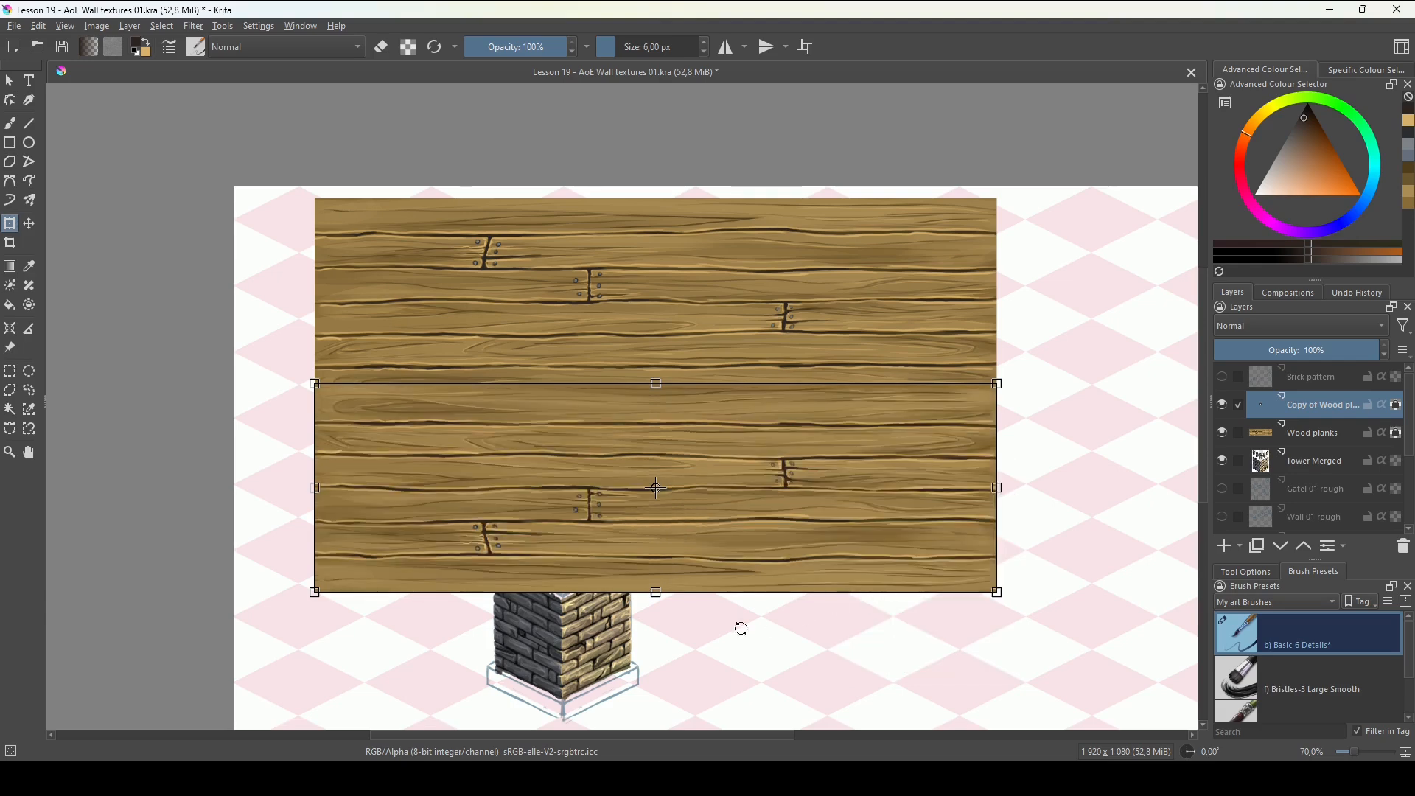
{"action": "right_click", "coordinate": [812, 474]}
{"action": "left_click", "coordinate": [880, 606]}
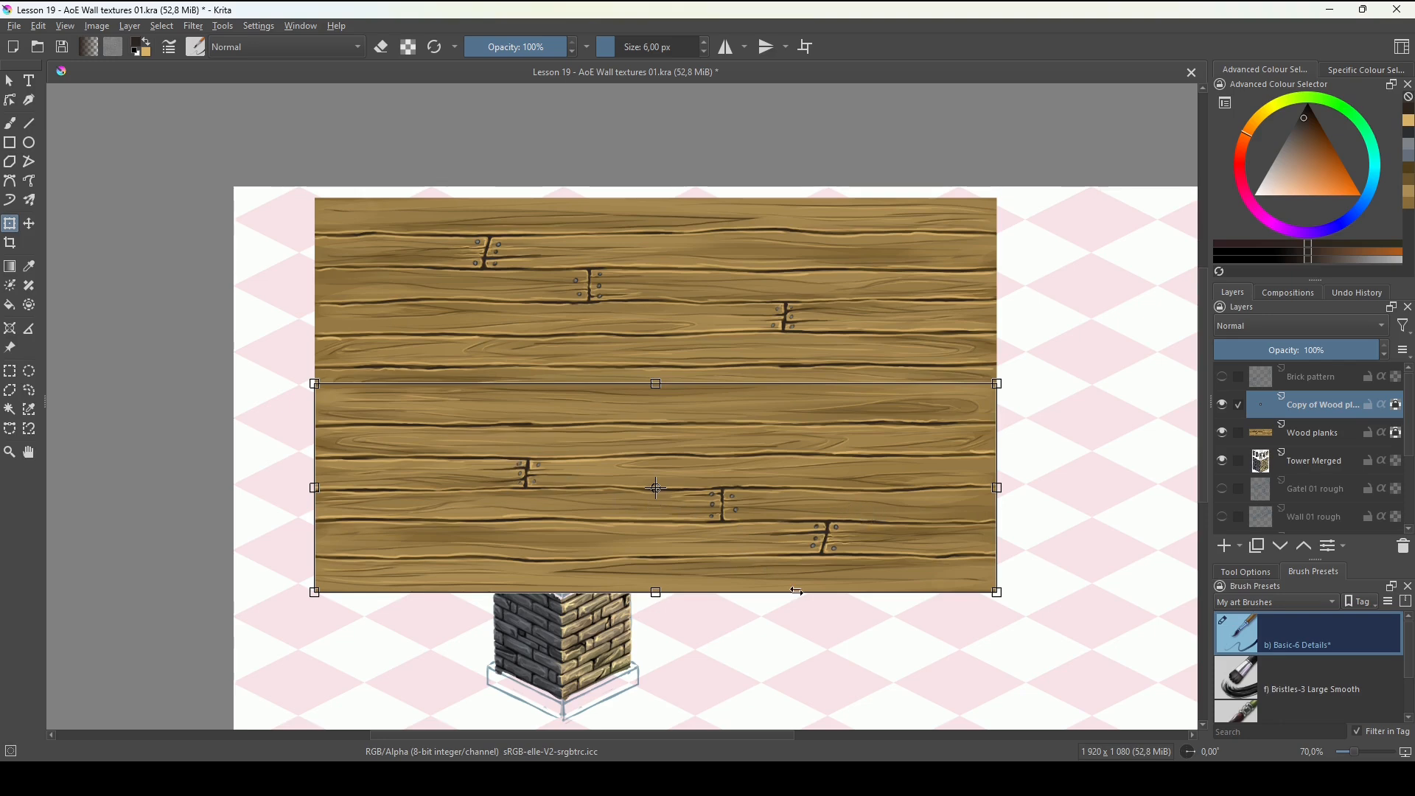
Apply the mirroring, shift the copy up slightly to join the original planks, and merge it into the Wood planks layer.
{"action": "key", "text": "Return"}
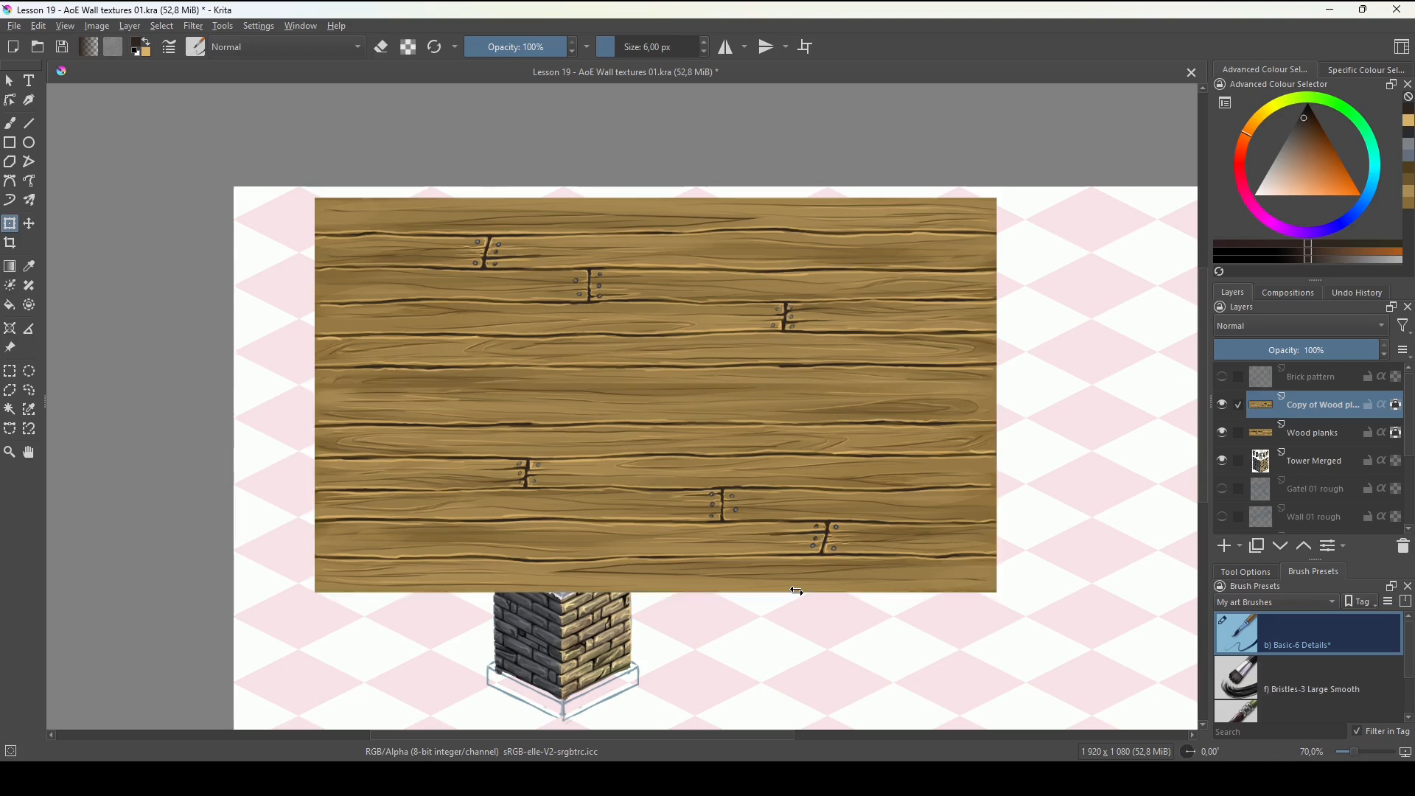
{"action": "left_click_drag", "start_coordinate": [764, 501], "coordinate": [768, 489]}
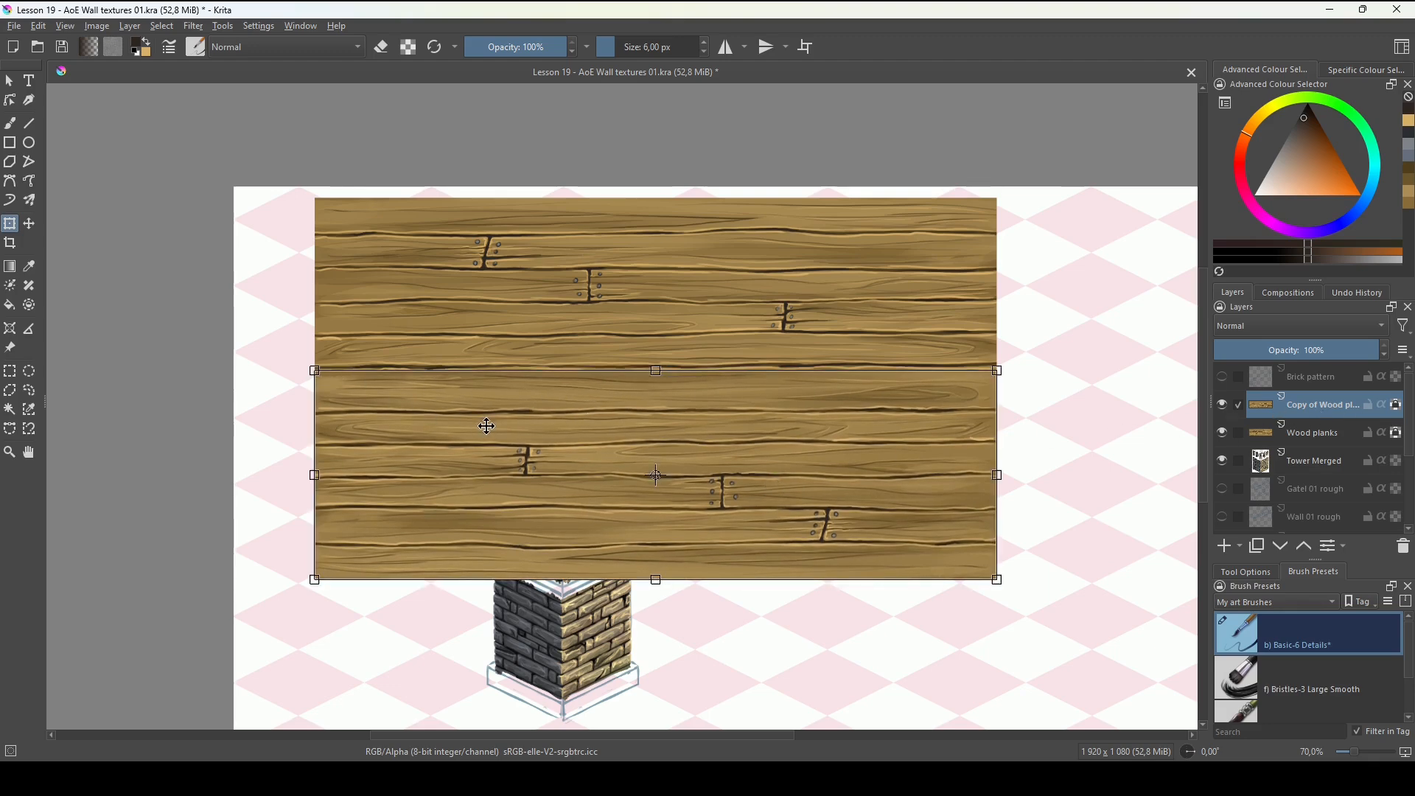
{"action": "key", "text": "b"}
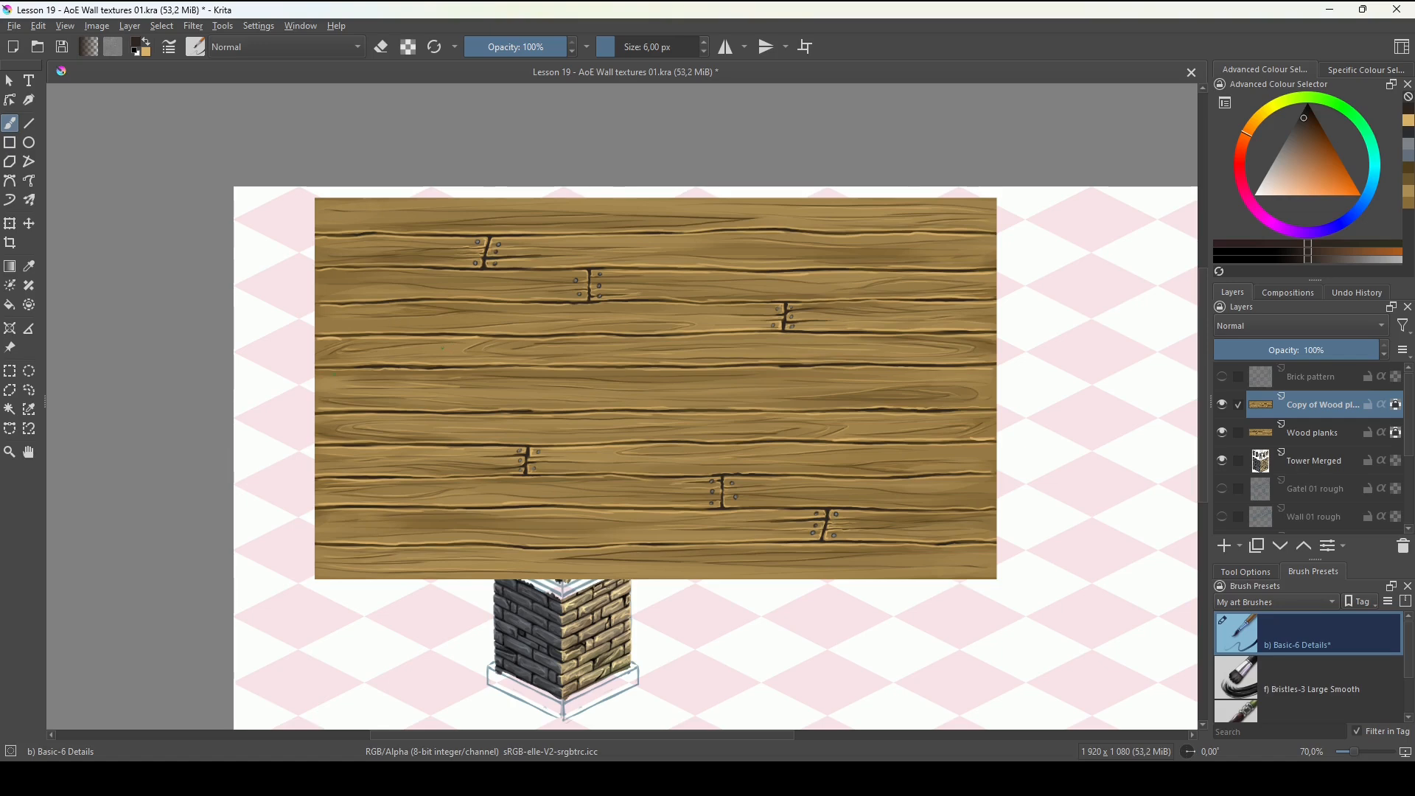
{"action": "key", "text": "e"}
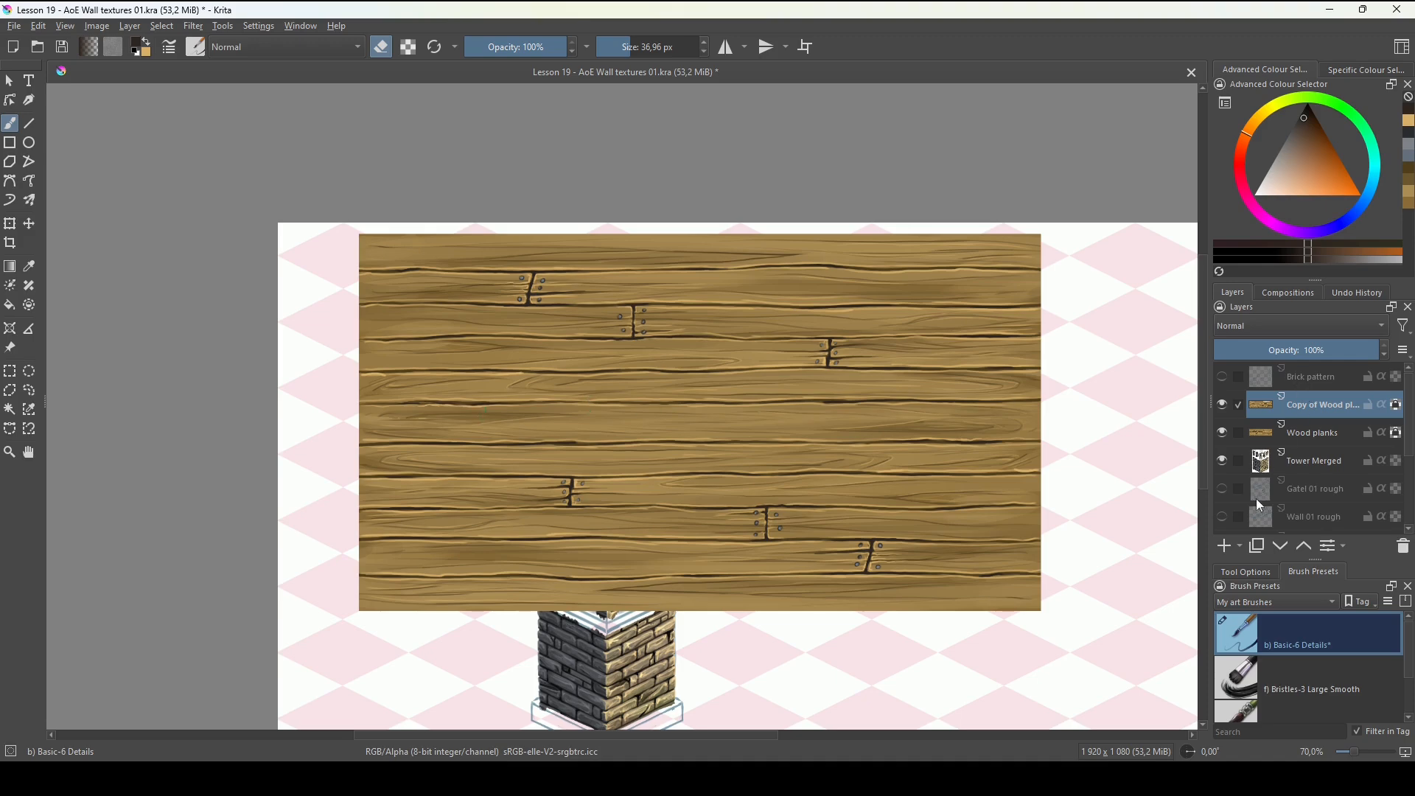
{"action": "key", "text": "ctrl+e"}
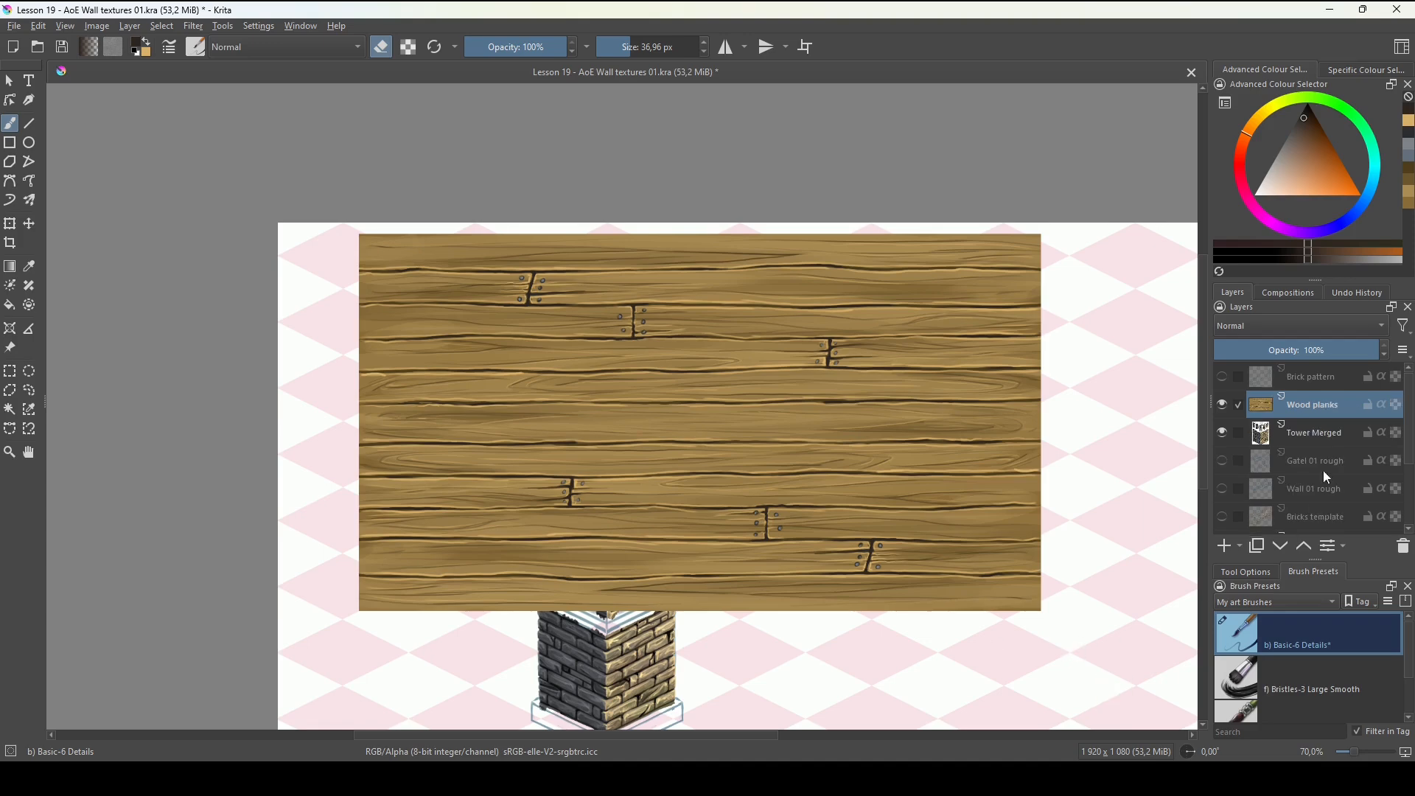
Paint over the leftmost nailed joint in the lower planks with wood browns sampled nearby, using a 26 px brush.
{"action": "left_click_drag", "start_coordinate": [965, 459], "coordinate": [995, 418]}
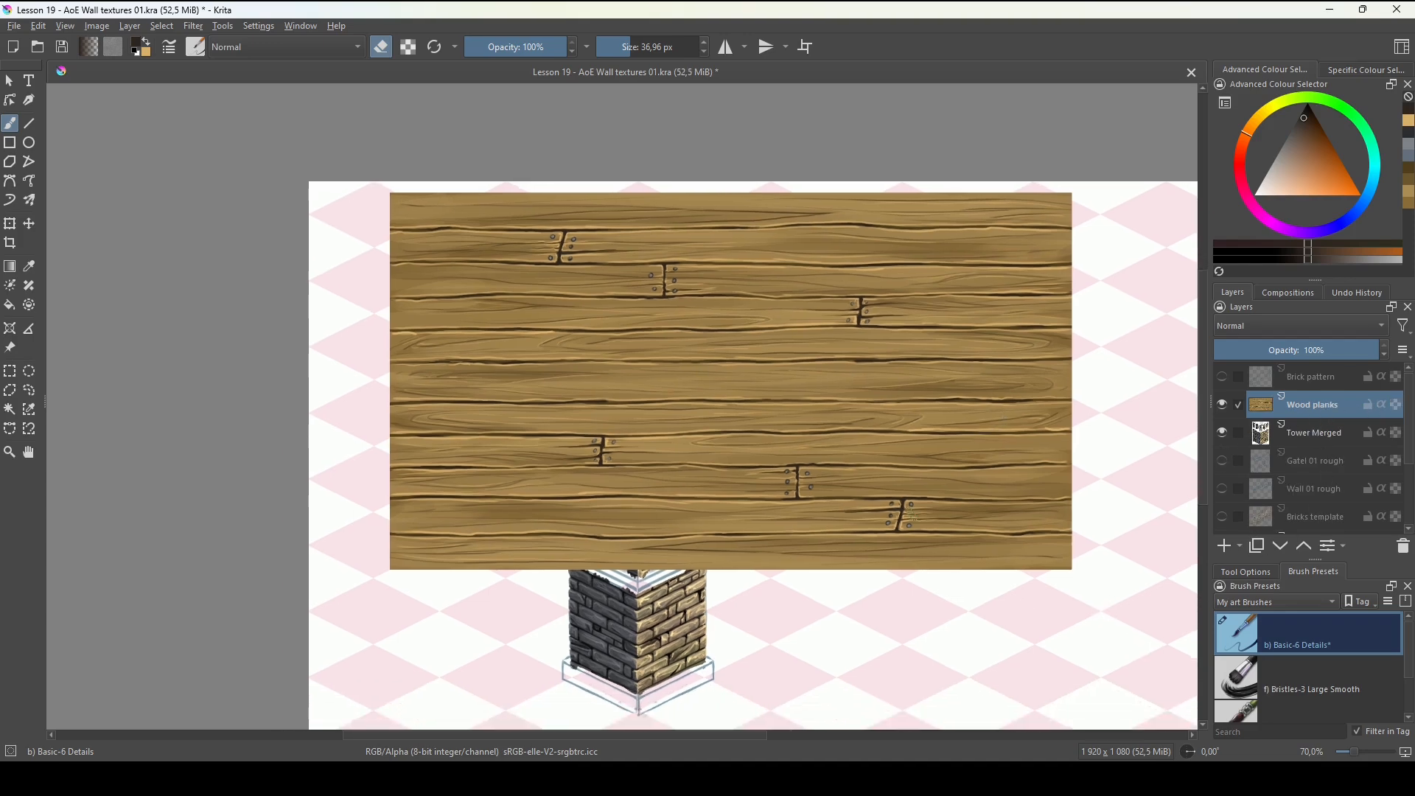
{"action": "left_click_drag", "start_coordinate": [840, 494], "coordinate": [840, 465]}
{"action": "left_click_drag", "start_coordinate": [616, 445], "coordinate": [618, 429]}
{"action": "left_click_drag", "start_coordinate": [667, 441], "coordinate": [811, 480]}
{"action": "left_click_drag", "start_coordinate": [771, 436], "coordinate": [771, 400]}
{"action": "left_click_drag", "start_coordinate": [744, 514], "coordinate": [658, 481]}
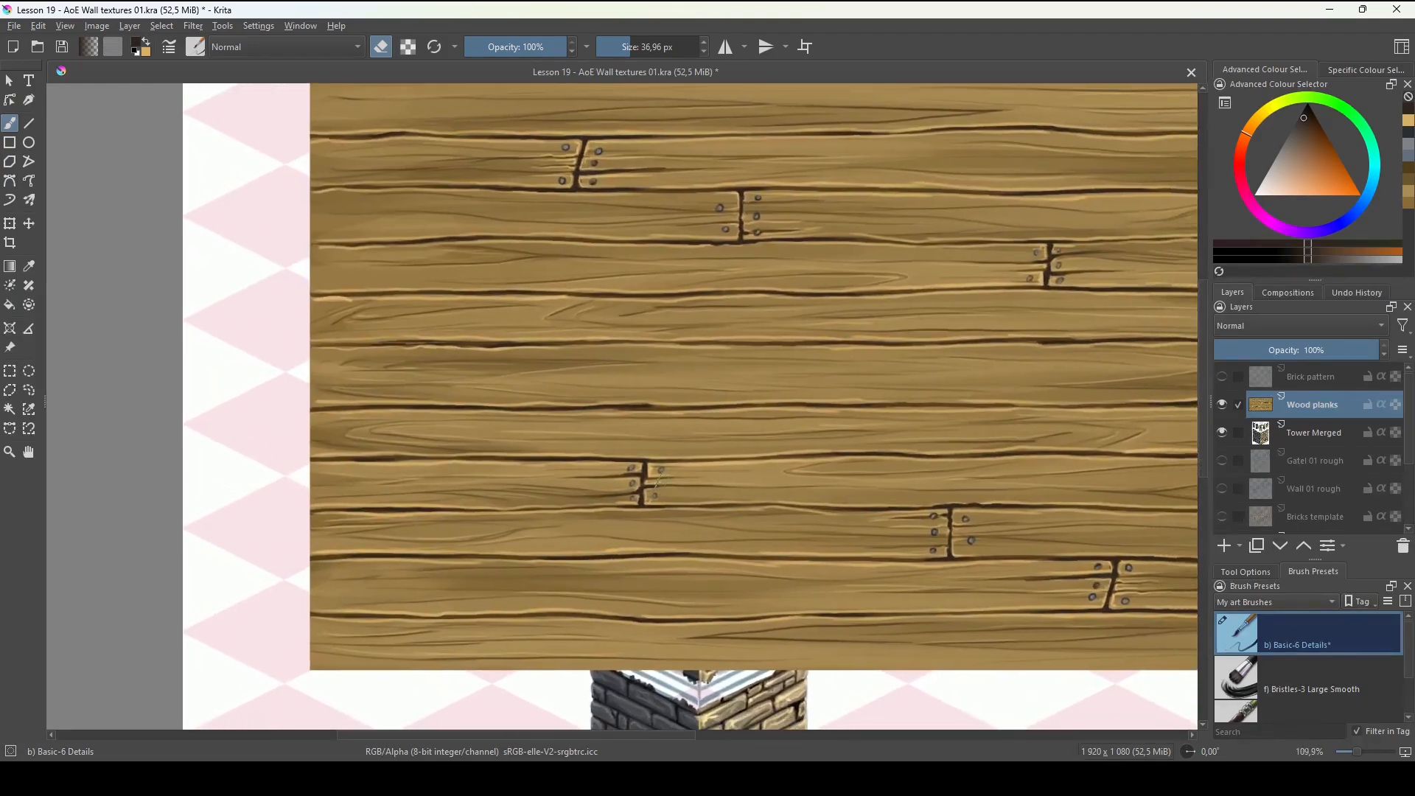
{"action": "left_click_drag", "start_coordinate": [667, 555], "coordinate": [668, 511]}
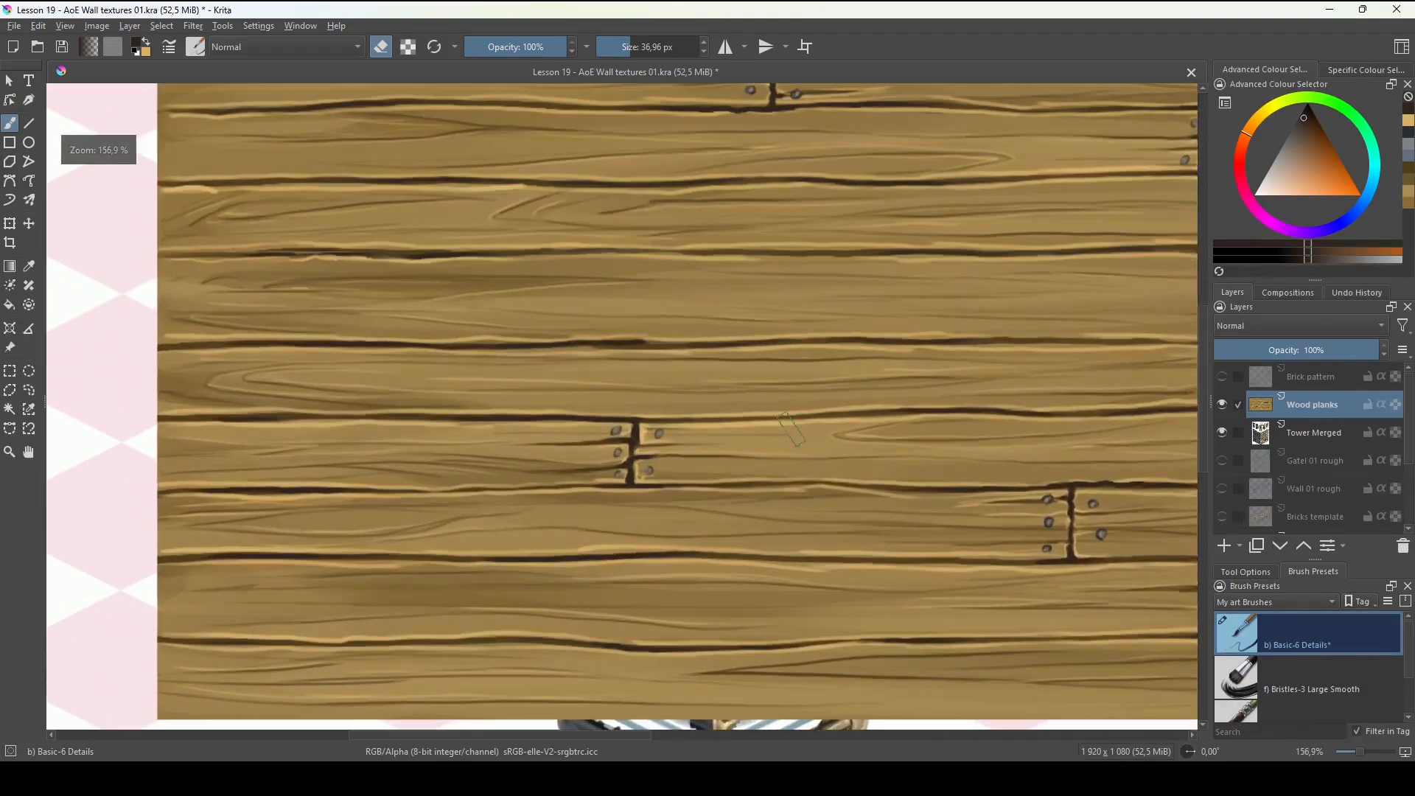
{"action": "left_click_drag", "start_coordinate": [759, 450], "coordinate": [812, 543]}
{"action": "mouse_move", "coordinate": [834, 524]}
{"action": "left_mouse_down"}
{"action": "mouse_move", "coordinate": [834, 485]}
{"action": "mouse_move", "coordinate": [846, 504]}
{"action": "left_mouse_up"}
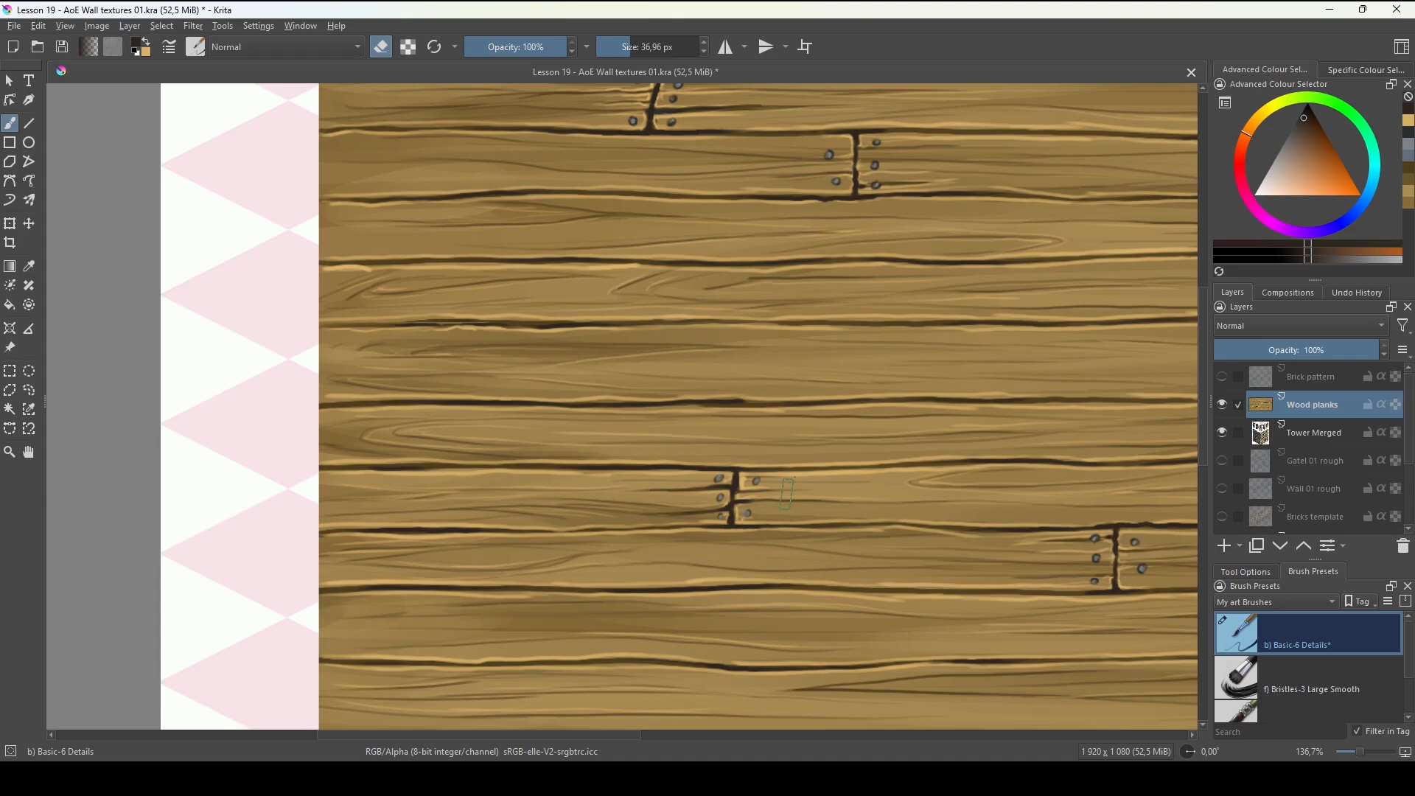
{"action": "mouse_move", "coordinate": [785, 495]}
{"action": "left_mouse_down"}
{"action": "mouse_move", "coordinate": [699, 489]}
{"action": "mouse_move", "coordinate": [723, 484]}
{"action": "left_mouse_up"}
{"action": "key", "text": "ctrl+z"}
{"action": "key", "text": "e"}
{"action": "left_click", "coordinate": [792, 483], "text": "ctrl"}
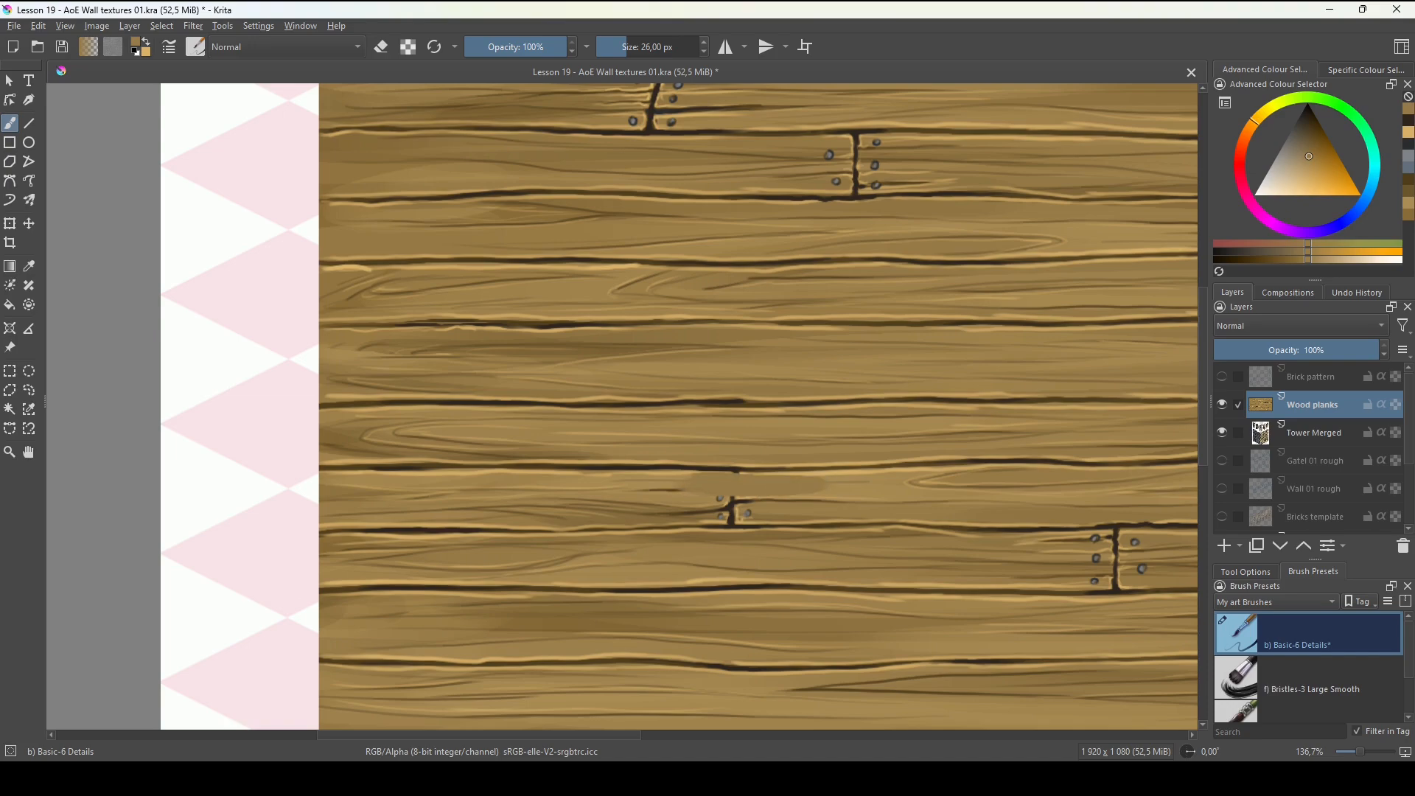
{"action": "left_click_drag", "start_coordinate": [800, 509], "coordinate": [632, 512]}
{"action": "left_click", "coordinate": [707, 523], "text": "ctrl"}
{"action": "left_click_drag", "start_coordinate": [656, 490], "coordinate": [832, 487]}
Reduce the brush to 6 px and blend the area of the removed joint with fine wood-coloured strokes.
{"action": "scroll", "coordinate": [678, 521], "scroll_direction": "up", "scroll_amount": 2}
{"action": "key", "text": "bracketleft"}
{"action": "key", "text": "bracketleft"}
{"action": "key", "text": "bracketleft"}
{"action": "key", "text": "bracketleft"}
{"action": "key", "text": "bracketleft"}
{"action": "key", "text": "bracketleft"}
{"action": "key", "text": "bracketleft"}
{"action": "key", "text": "bracketleft"}
{"action": "key", "text": "bracketleft"}
{"action": "key", "text": "bracketleft"}
{"action": "mouse_move", "coordinate": [516, 514]}
{"action": "left_mouse_down"}
{"action": "mouse_move", "coordinate": [881, 510]}
{"action": "mouse_move", "coordinate": [644, 504]}
{"action": "left_mouse_up"}
{"action": "left_click", "coordinate": [643, 525], "text": "ctrl"}
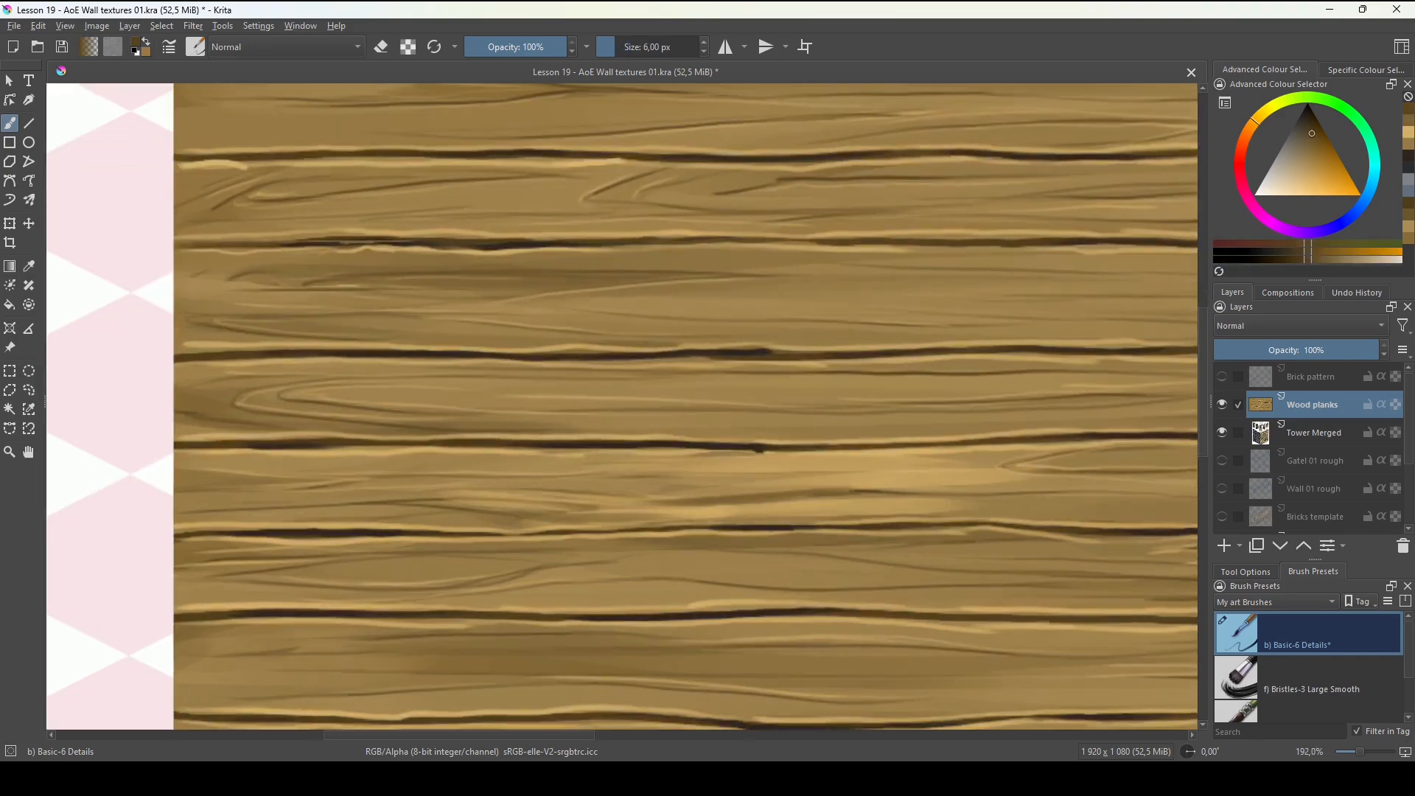
Add dark and light tan grain streaks across the repainted plank section, sampling colours from the surrounding wood.
{"action": "left_click_drag", "start_coordinate": [527, 490], "coordinate": [757, 506]}
{"action": "left_click_drag", "start_coordinate": [581, 525], "coordinate": [812, 503]}
{"action": "left_click_drag", "start_coordinate": [720, 512], "coordinate": [989, 504]}
{"action": "left_click_drag", "start_coordinate": [519, 475], "coordinate": [777, 474]}
{"action": "left_click", "coordinate": [800, 482], "text": "ctrl"}
{"action": "left_click_drag", "start_coordinate": [622, 491], "coordinate": [776, 484]}
{"action": "left_click_drag", "start_coordinate": [738, 510], "coordinate": [911, 505]}
{"action": "scroll", "coordinate": [896, 573], "scroll_direction": "down", "scroll_amount": 3}
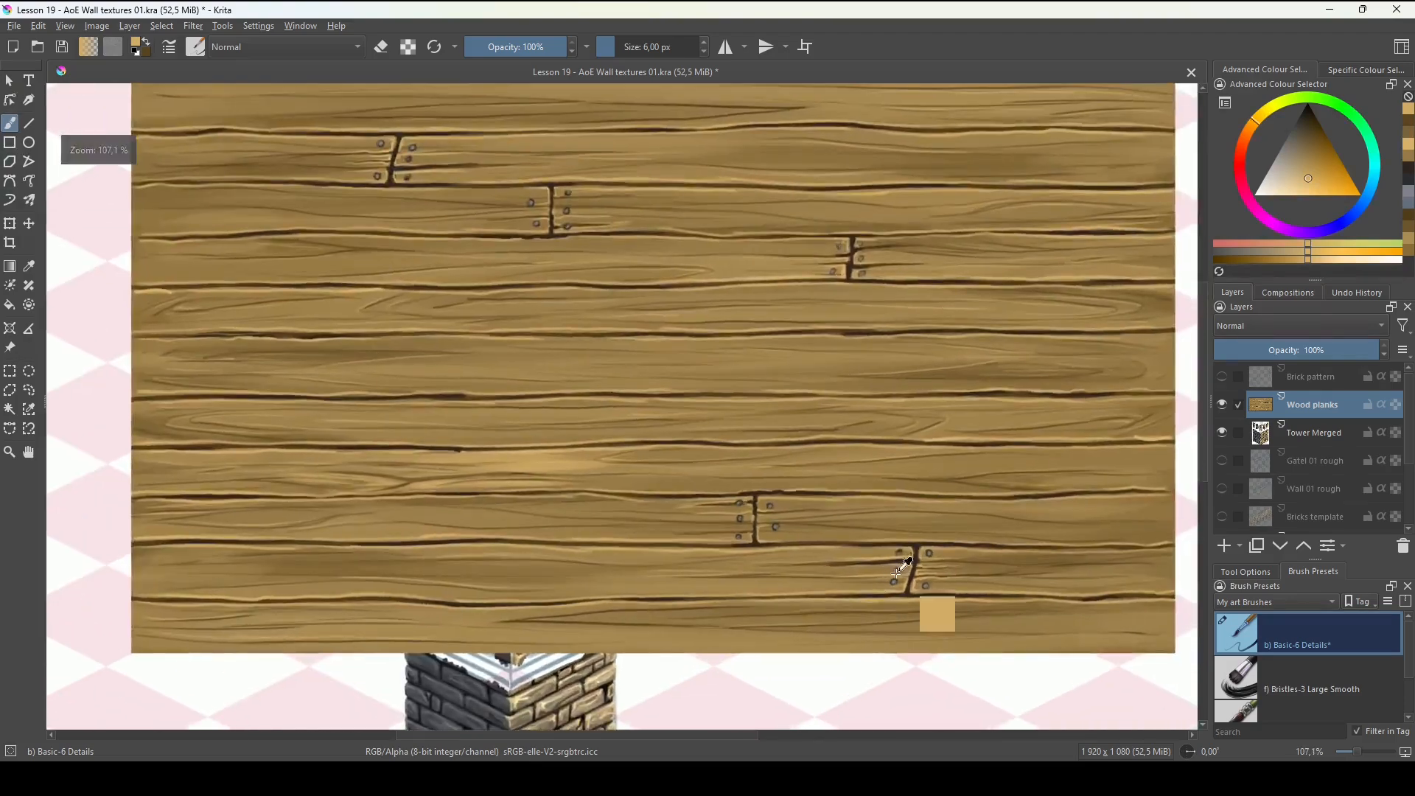
Paint over the slanted nailed joint in the second plank from the bottom with sampled light and mid wood tones.
{"action": "scroll", "coordinate": [970, 614], "scroll_direction": "up", "scroll_amount": 3}
{"action": "left_click_drag", "start_coordinate": [781, 558], "coordinate": [914, 561]}
{"action": "left_click", "coordinate": [900, 525], "text": "ctrl"}
{"action": "mouse_move", "coordinate": [952, 510]}
{"action": "left_mouse_down"}
{"action": "mouse_move", "coordinate": [817, 519]}
{"action": "mouse_move", "coordinate": [981, 541]}
{"action": "left_mouse_up"}
{"action": "left_click", "coordinate": [884, 525], "text": "ctrl"}
{"action": "left_click_drag", "start_coordinate": [818, 508], "coordinate": [957, 510]}
{"action": "left_click_drag", "start_coordinate": [675, 527], "coordinate": [1002, 532]}
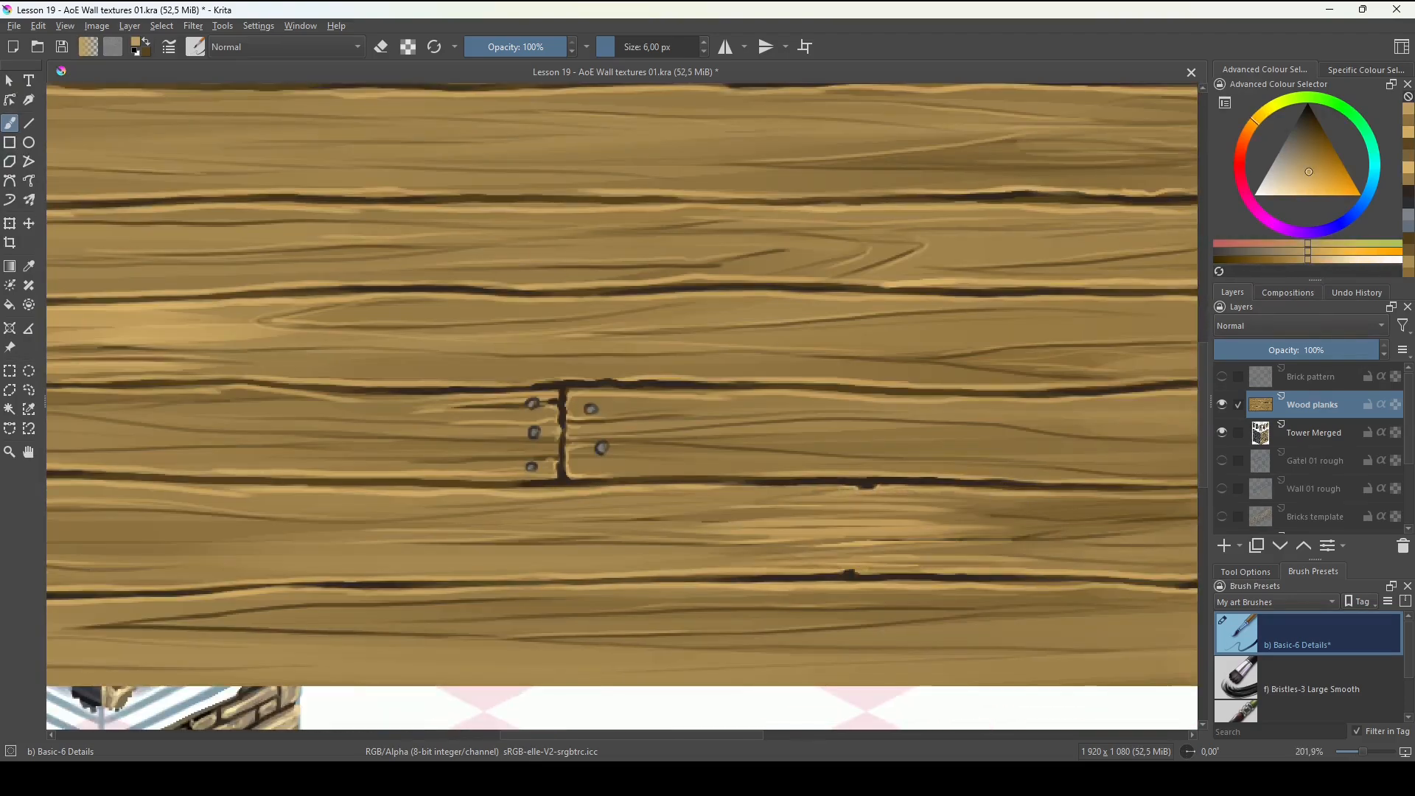
{"action": "left_click_drag", "start_coordinate": [689, 558], "coordinate": [982, 557]}
Reduce the brush to 3 px and add thin grain lines over the repainted section of the second plank from the bottom.
{"action": "key", "text": "x"}
{"action": "key", "text": "bracketleft"}
{"action": "key", "text": "bracketleft"}
{"action": "key", "text": "bracketleft"}
{"action": "left_click_drag", "start_coordinate": [639, 539], "coordinate": [1035, 538]}
{"action": "left_click_drag", "start_coordinate": [644, 499], "coordinate": [778, 498]}
{"action": "left_click_drag", "start_coordinate": [813, 496], "coordinate": [966, 496]}
{"action": "scroll", "coordinate": [919, 560], "scroll_direction": "down", "scroll_amount": 6}
{"action": "left_click_drag", "start_coordinate": [919, 561], "coordinate": [943, 511]}
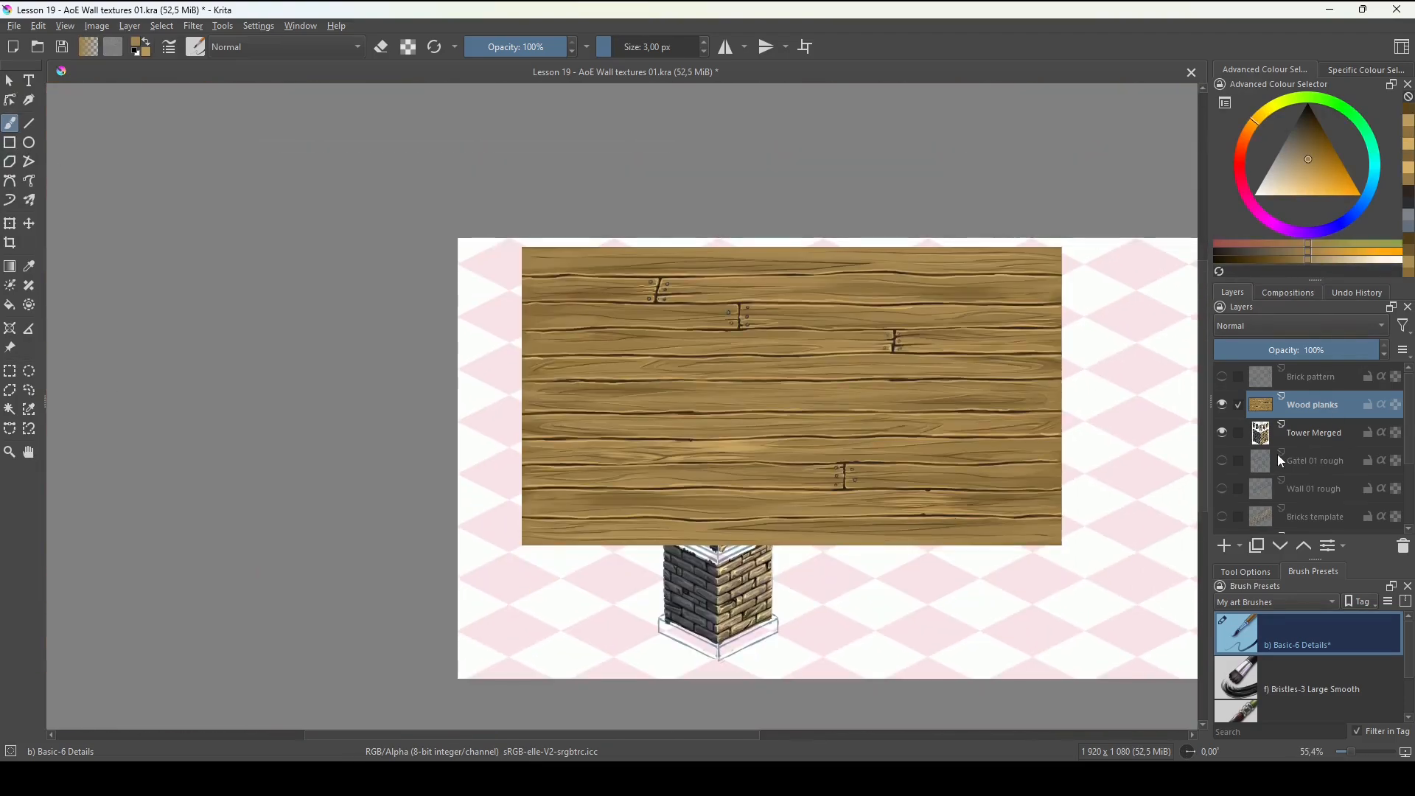
Duplicate the Wood planks layer and hide the original.
{"action": "key", "text": "ctrl+j"}
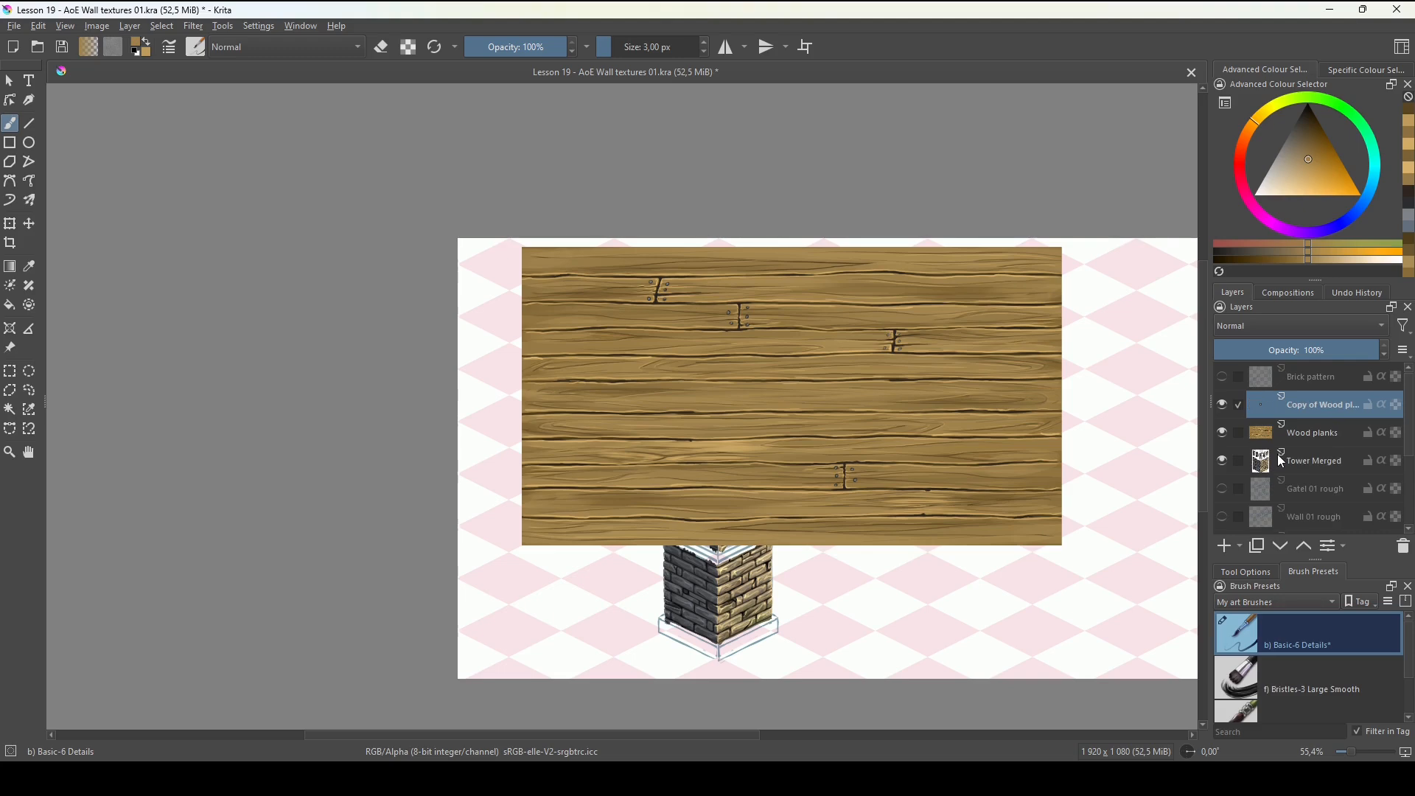
{"action": "left_click", "coordinate": [1223, 432]}
{"action": "scroll", "coordinate": [888, 619], "scroll_direction": "up", "scroll_amount": 3}
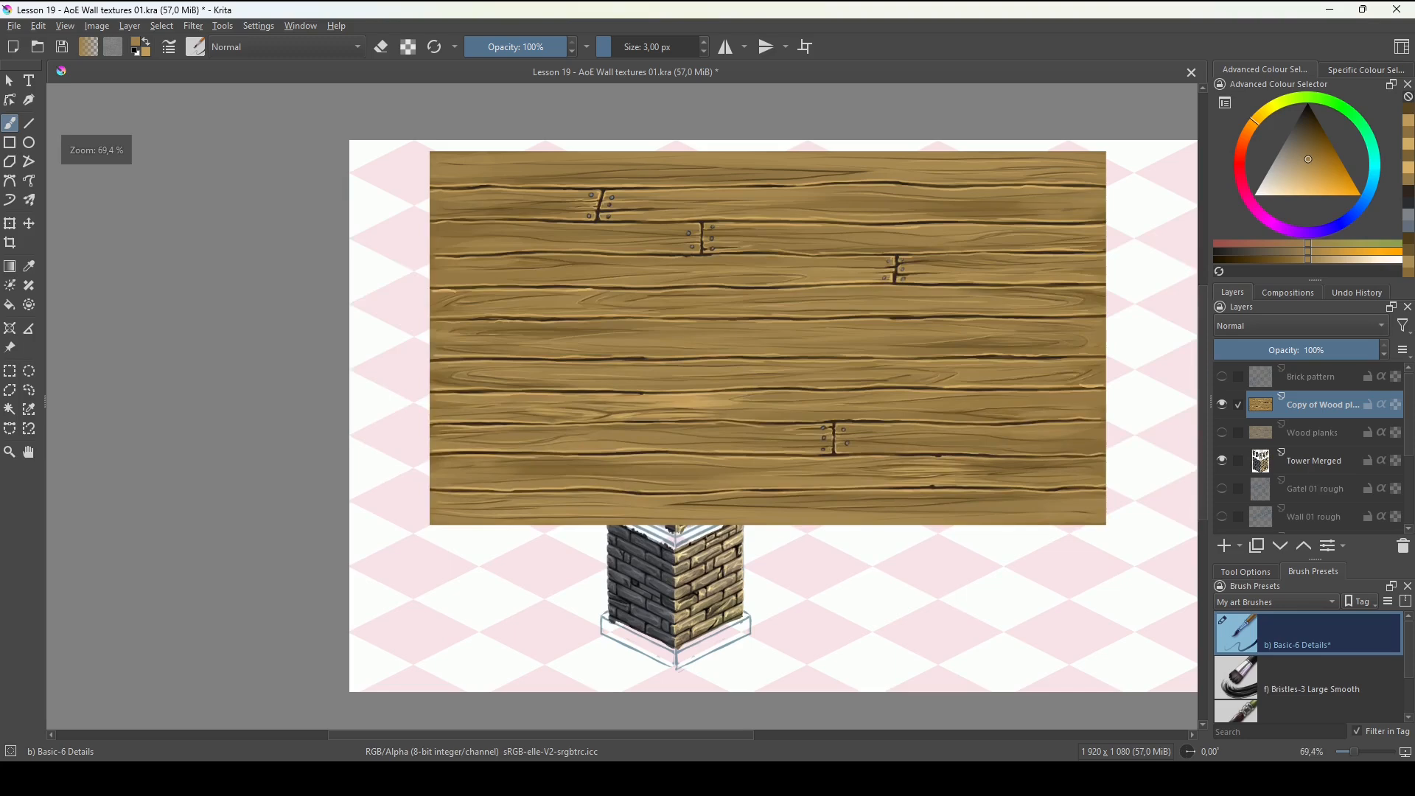
{"action": "left_click", "coordinate": [992, 633], "text": "ctrl"}
Rotate the copied planks counterclockwise to follow the isometric grid lines and position them over the tower.
{"action": "key", "text": "ctrl+t"}
{"action": "left_click_drag", "start_coordinate": [1005, 603], "coordinate": [1034, 447]}
{"action": "left_click_drag", "start_coordinate": [1040, 530], "coordinate": [966, 464]}
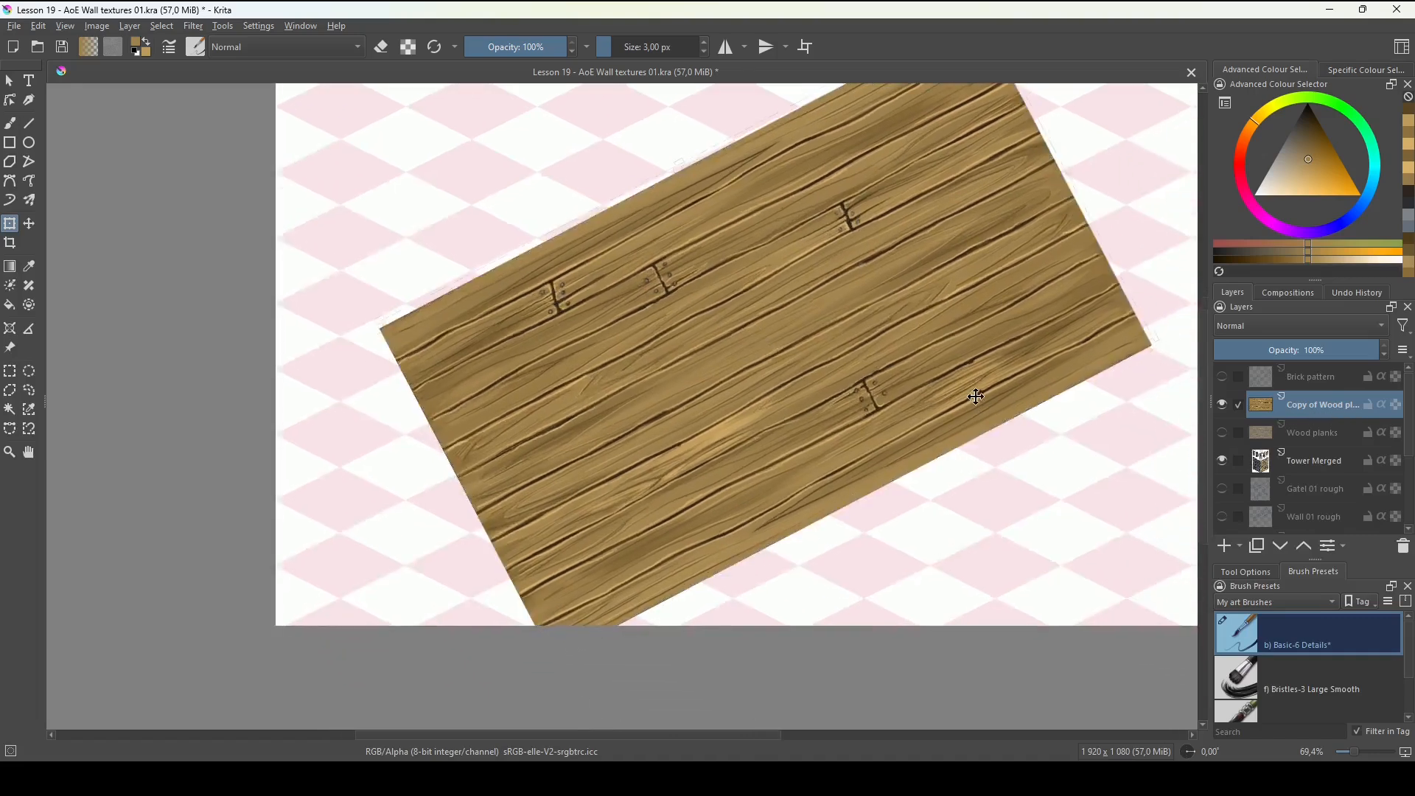
{"action": "left_click_drag", "start_coordinate": [965, 402], "coordinate": [982, 356]}
{"action": "left_click_drag", "start_coordinate": [982, 360], "coordinate": [992, 375]}
{"action": "left_click_drag", "start_coordinate": [1117, 477], "coordinate": [1032, 512]}
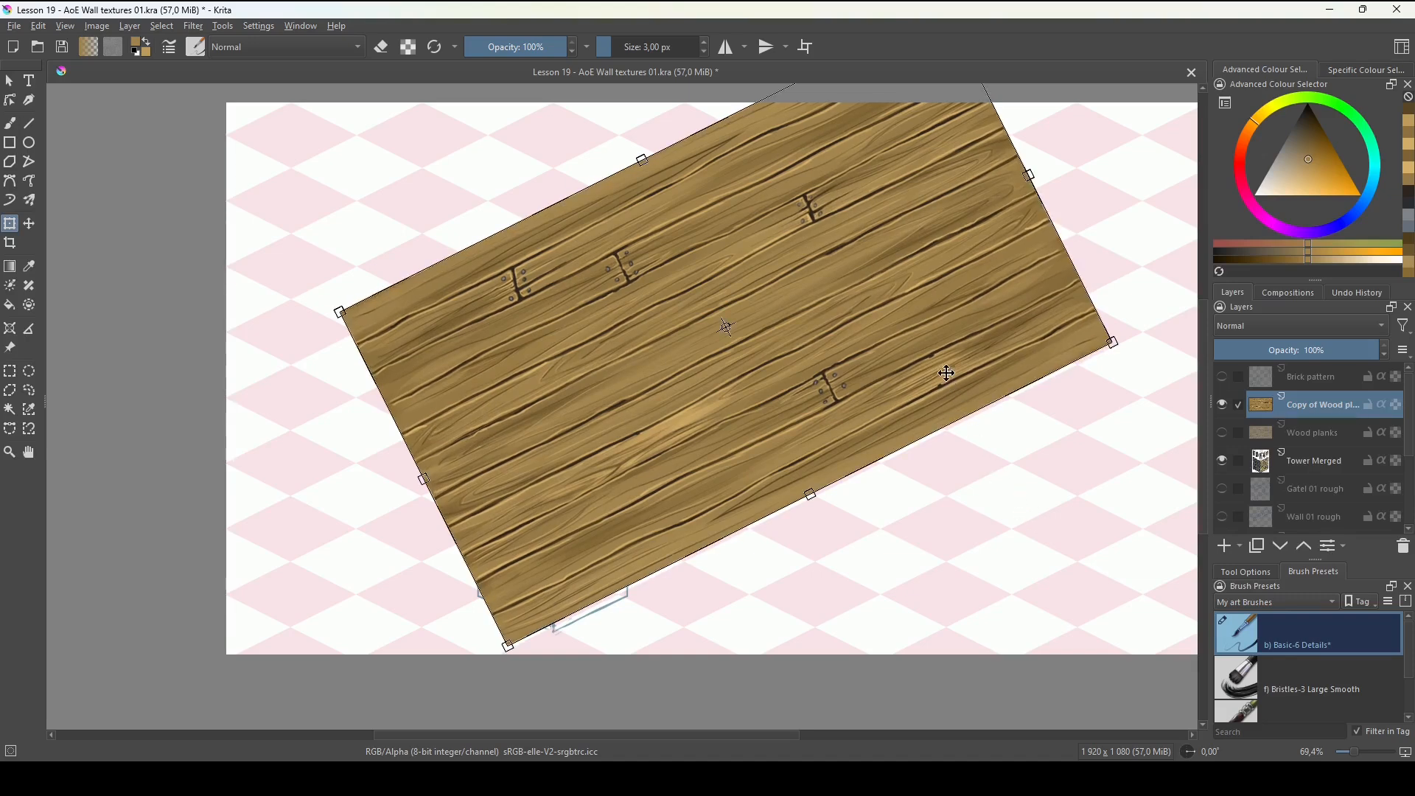
{"action": "left_click_drag", "start_coordinate": [941, 379], "coordinate": [939, 428]}
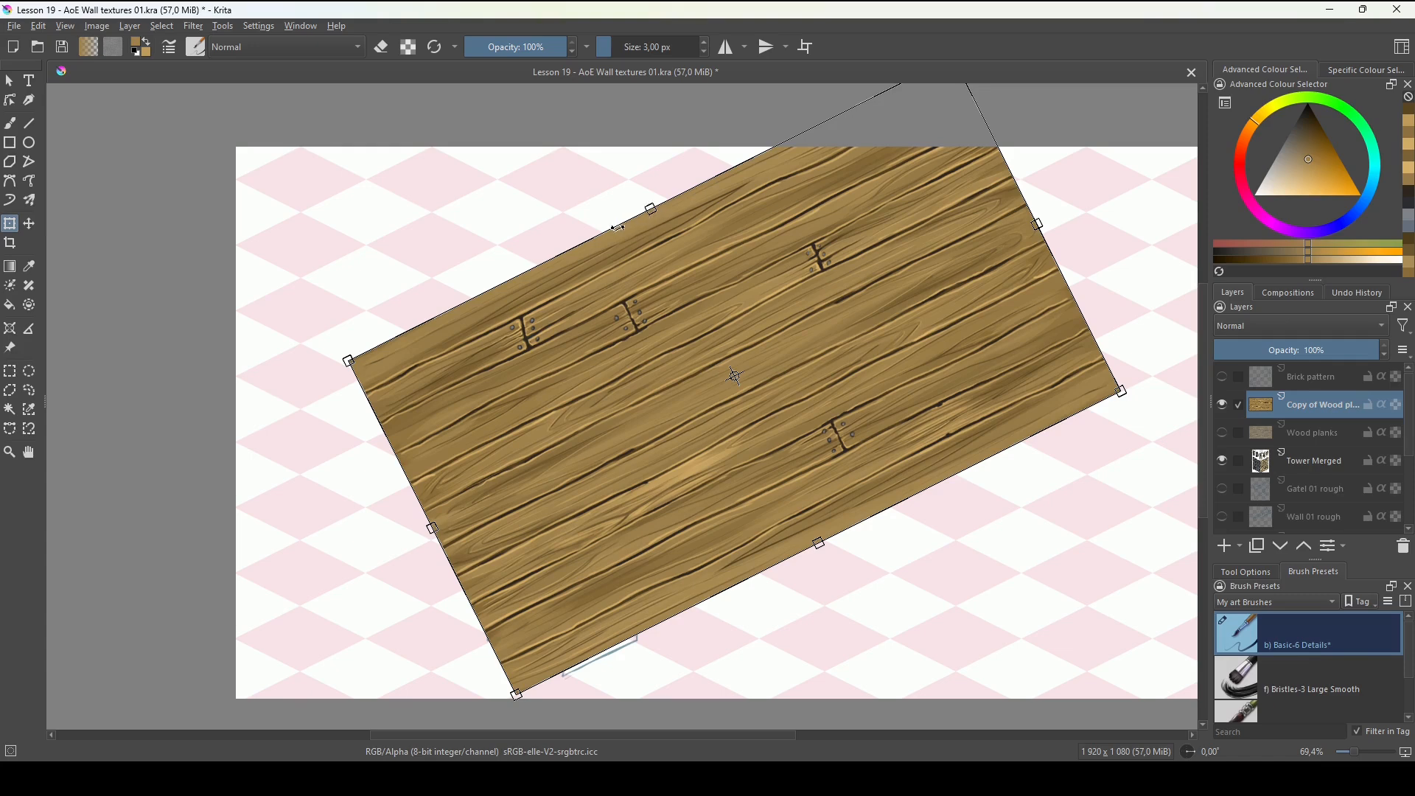
Shear the rotated planks along their upper long edge into an isometric floor plane and apply the transformation.
{"action": "left_click_drag", "start_coordinate": [619, 229], "coordinate": [491, 297]}
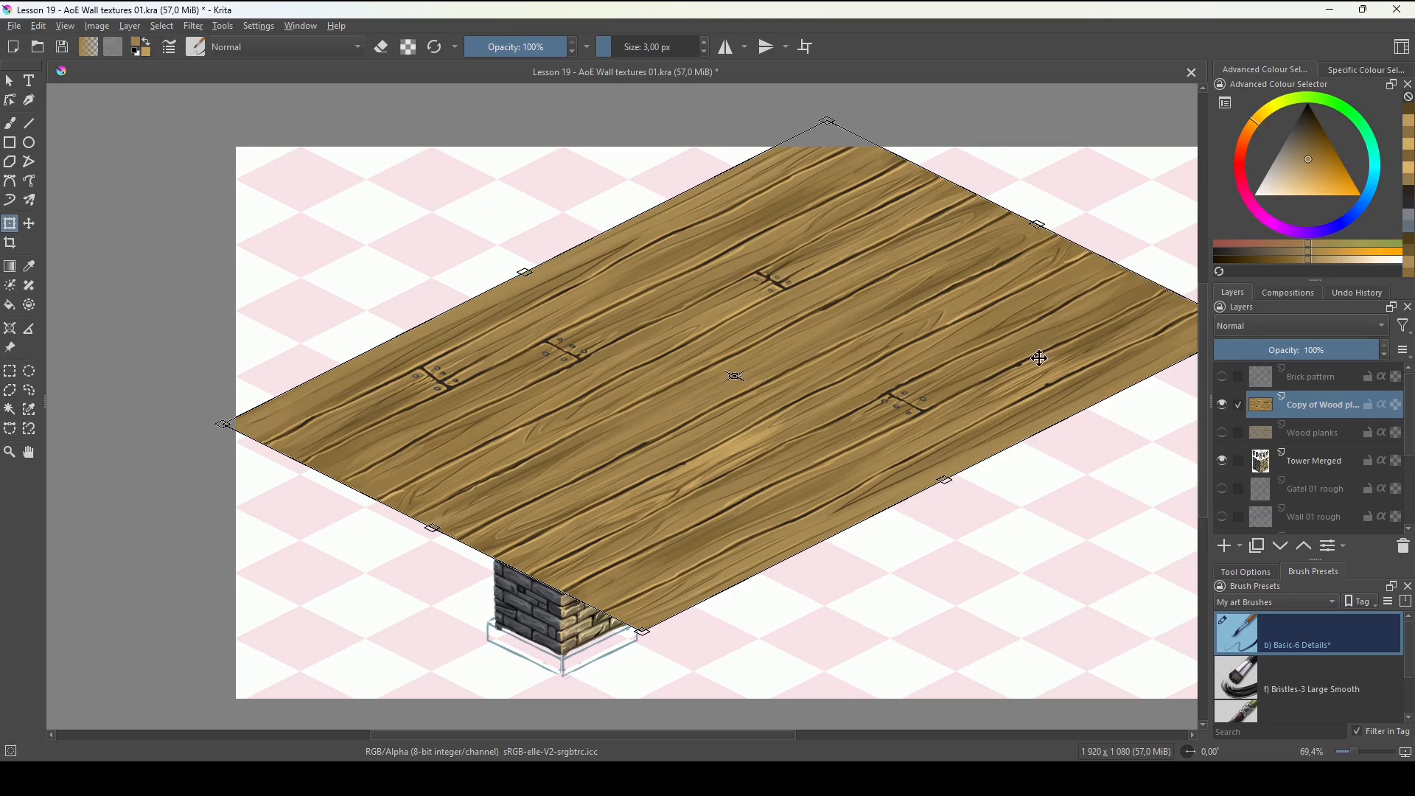
{"action": "mouse_move", "coordinate": [1000, 439]}
{"action": "left_mouse_down"}
{"action": "mouse_move", "coordinate": [916, 471]}
{"action": "mouse_move", "coordinate": [1014, 442]}
{"action": "left_mouse_up"}
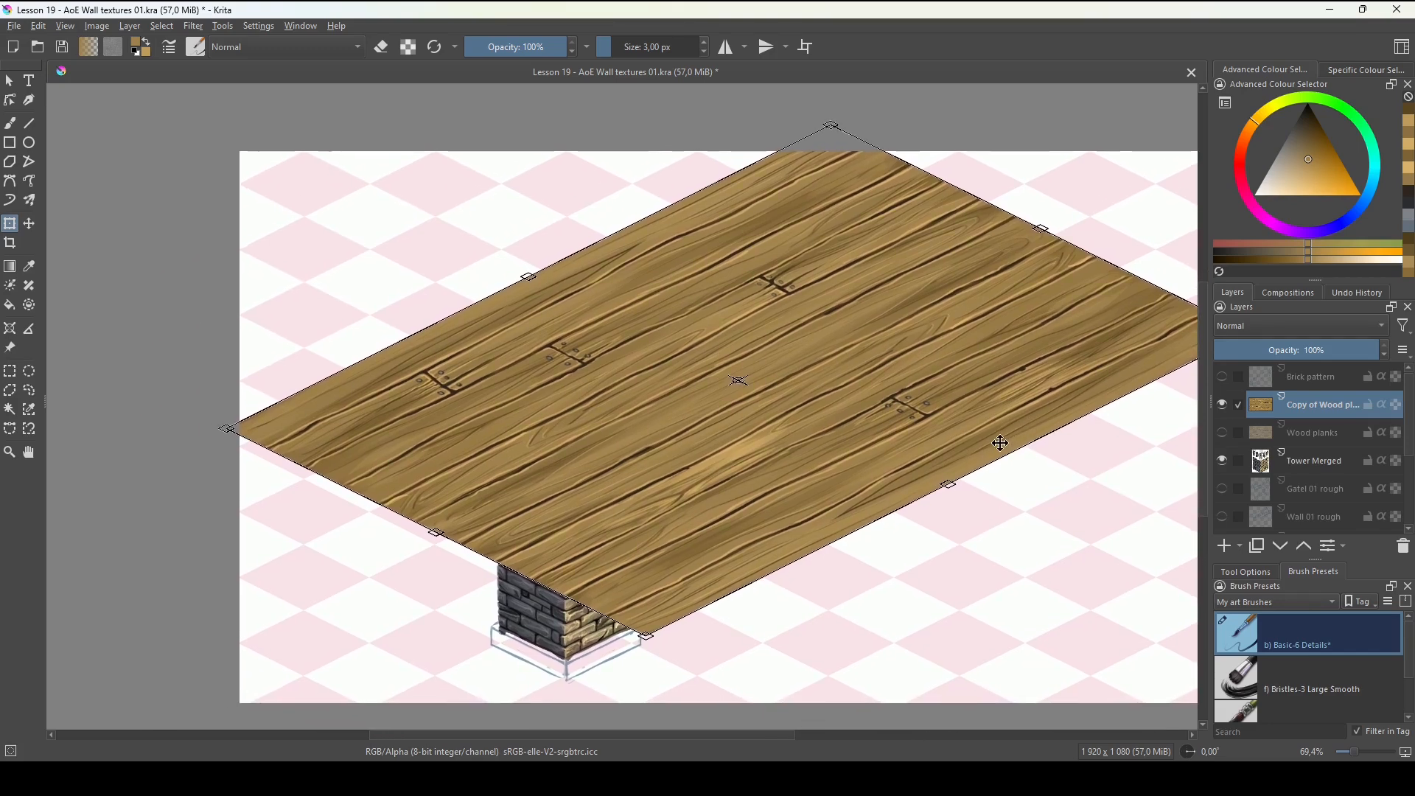
{"action": "key", "text": "Return"}
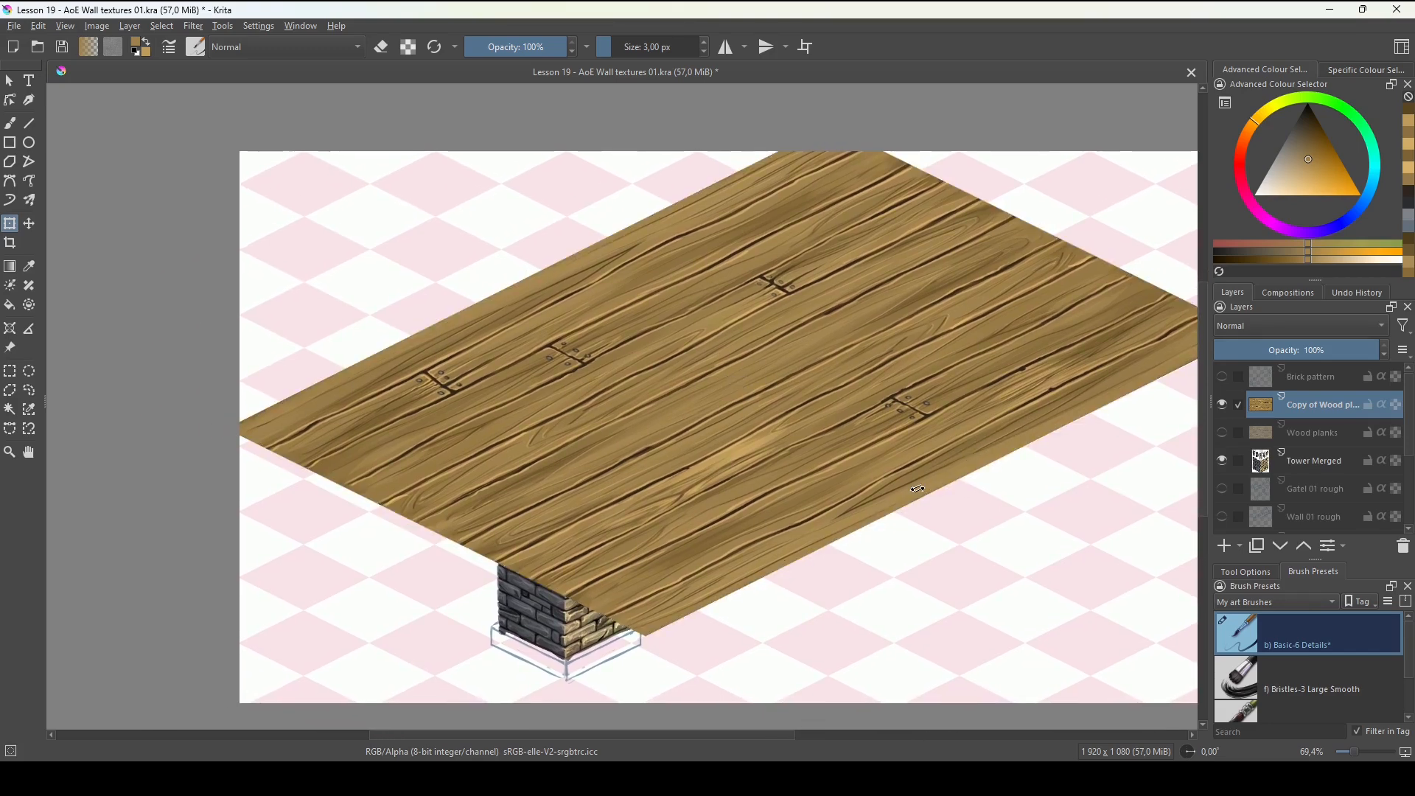
Scale down the isometric wood plank copy and place it over the upper part of the tower.
{"action": "left_click_drag", "start_coordinate": [968, 459], "coordinate": [910, 472]}
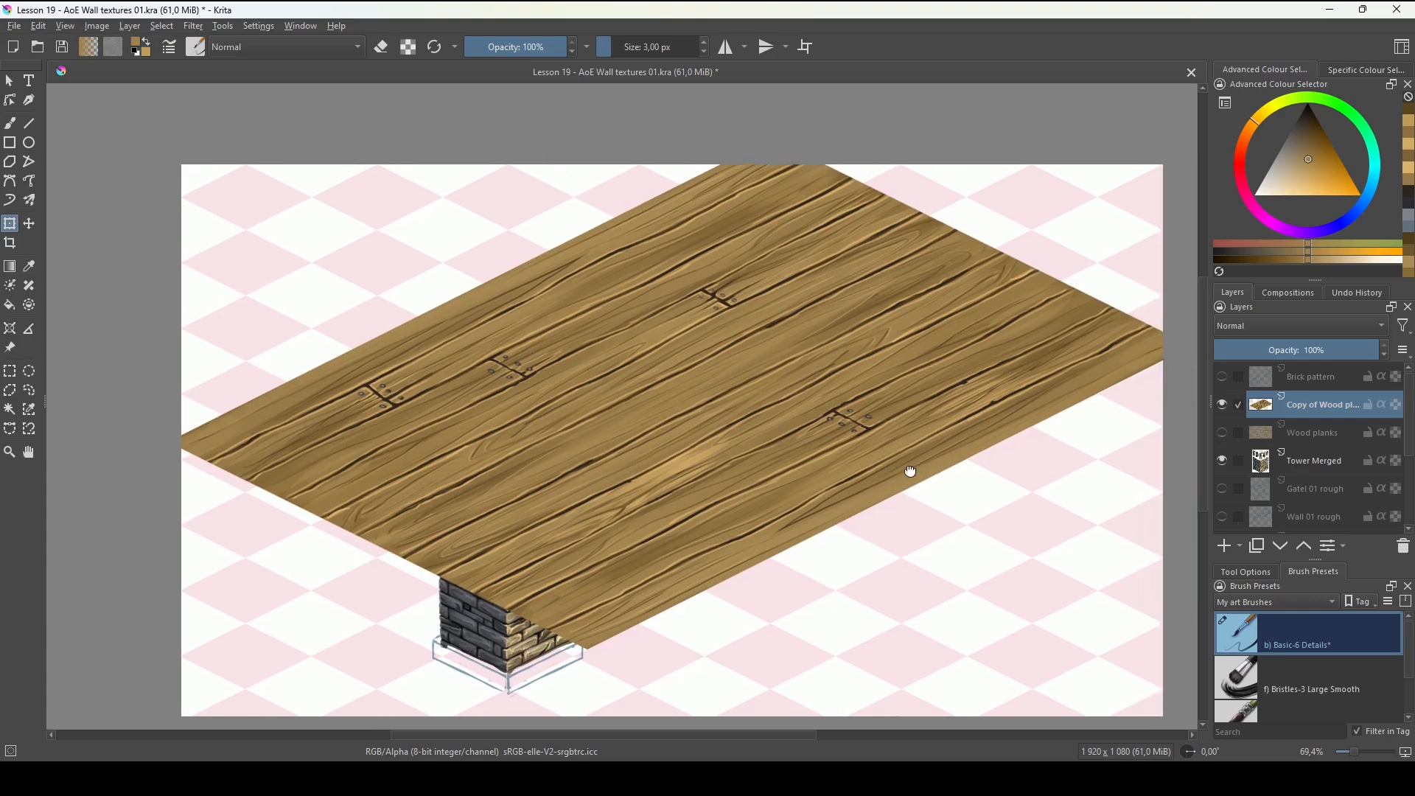
{"action": "left_click_drag", "start_coordinate": [1002, 482], "coordinate": [971, 495]}
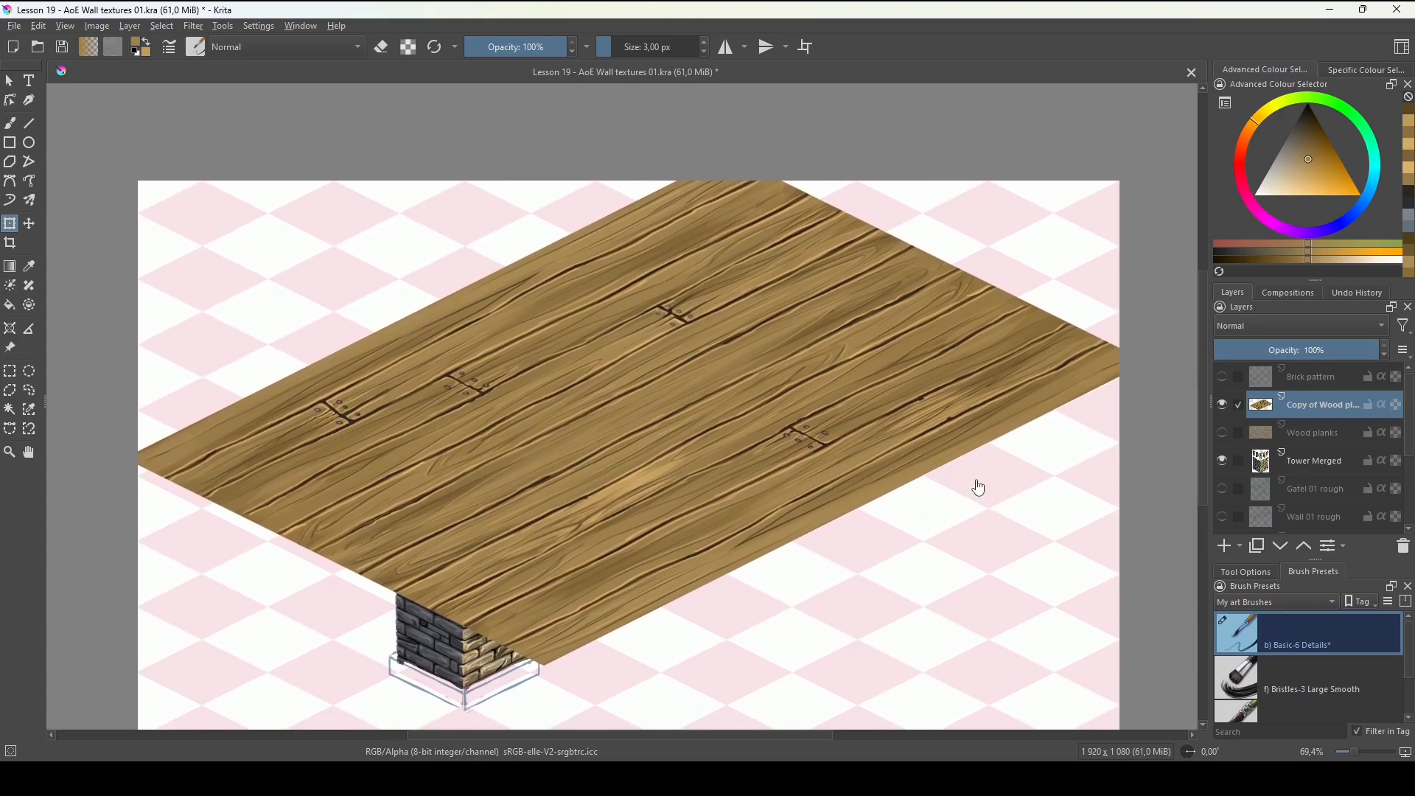
{"action": "key", "text": "minus"}
{"action": "key", "text": "minus"}
{"action": "key", "text": "minus"}
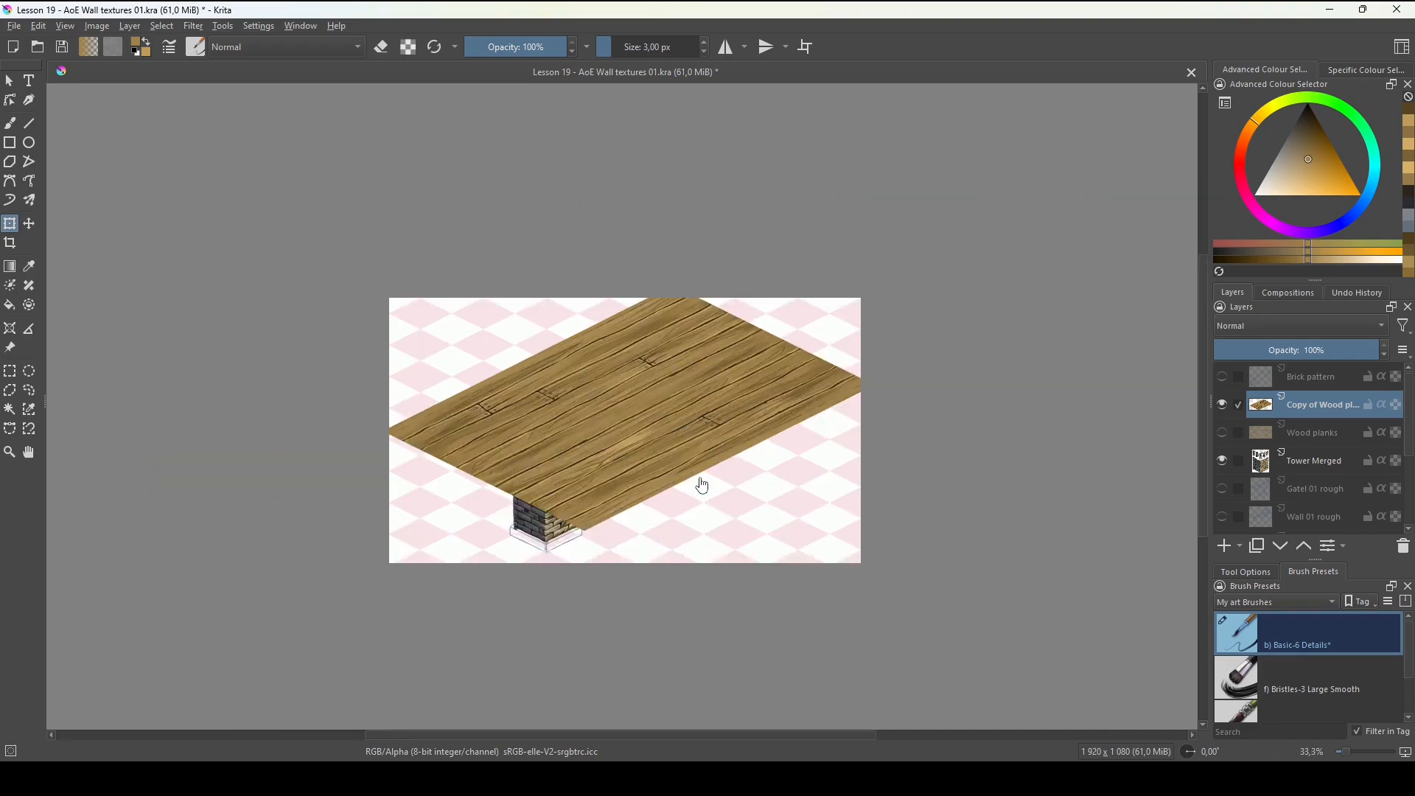
{"action": "key", "text": "t"}
{"action": "left_click_drag", "start_coordinate": [695, 411], "coordinate": [759, 445]}
{"action": "key", "text": "ctrl+t"}
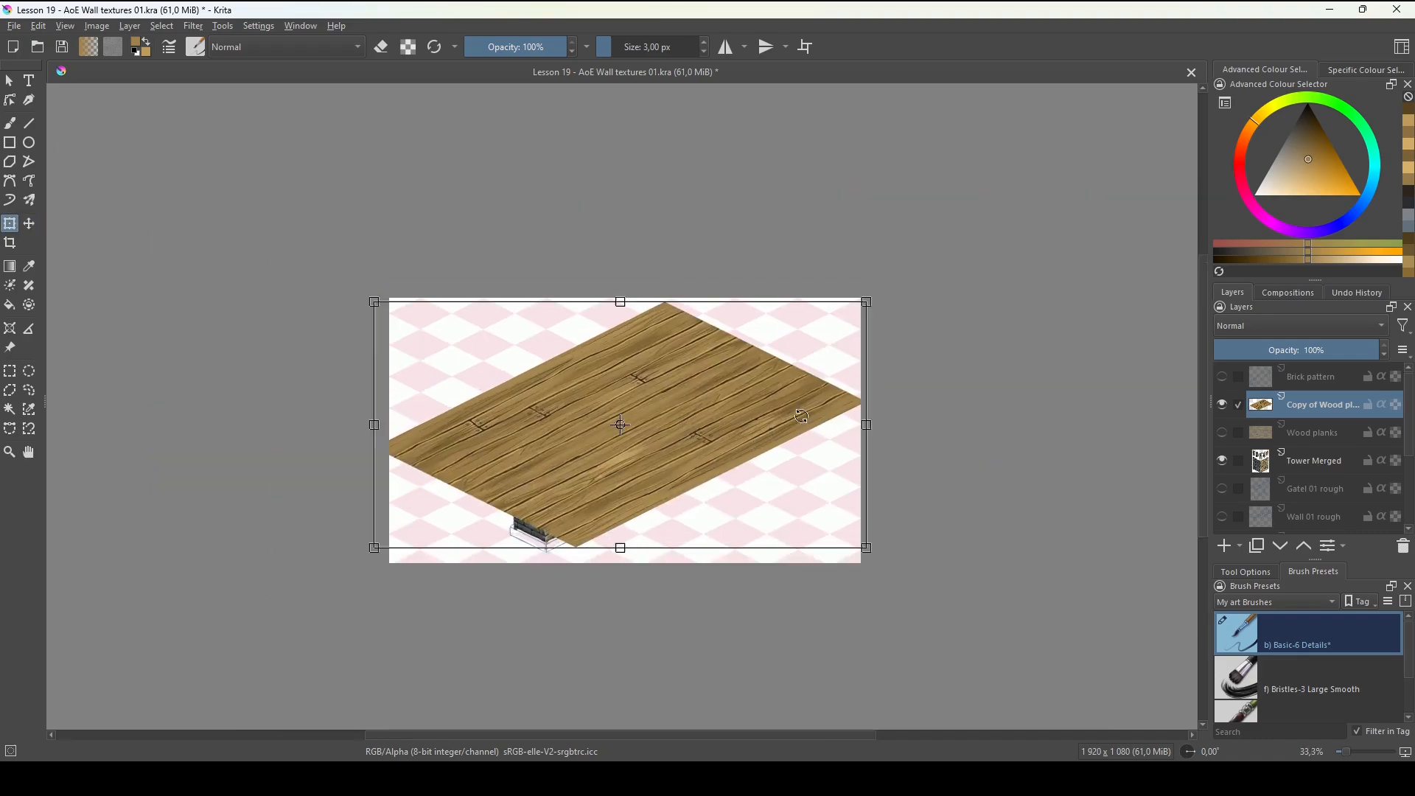
{"action": "left_click_drag", "start_coordinate": [871, 300], "coordinate": [676, 373]}
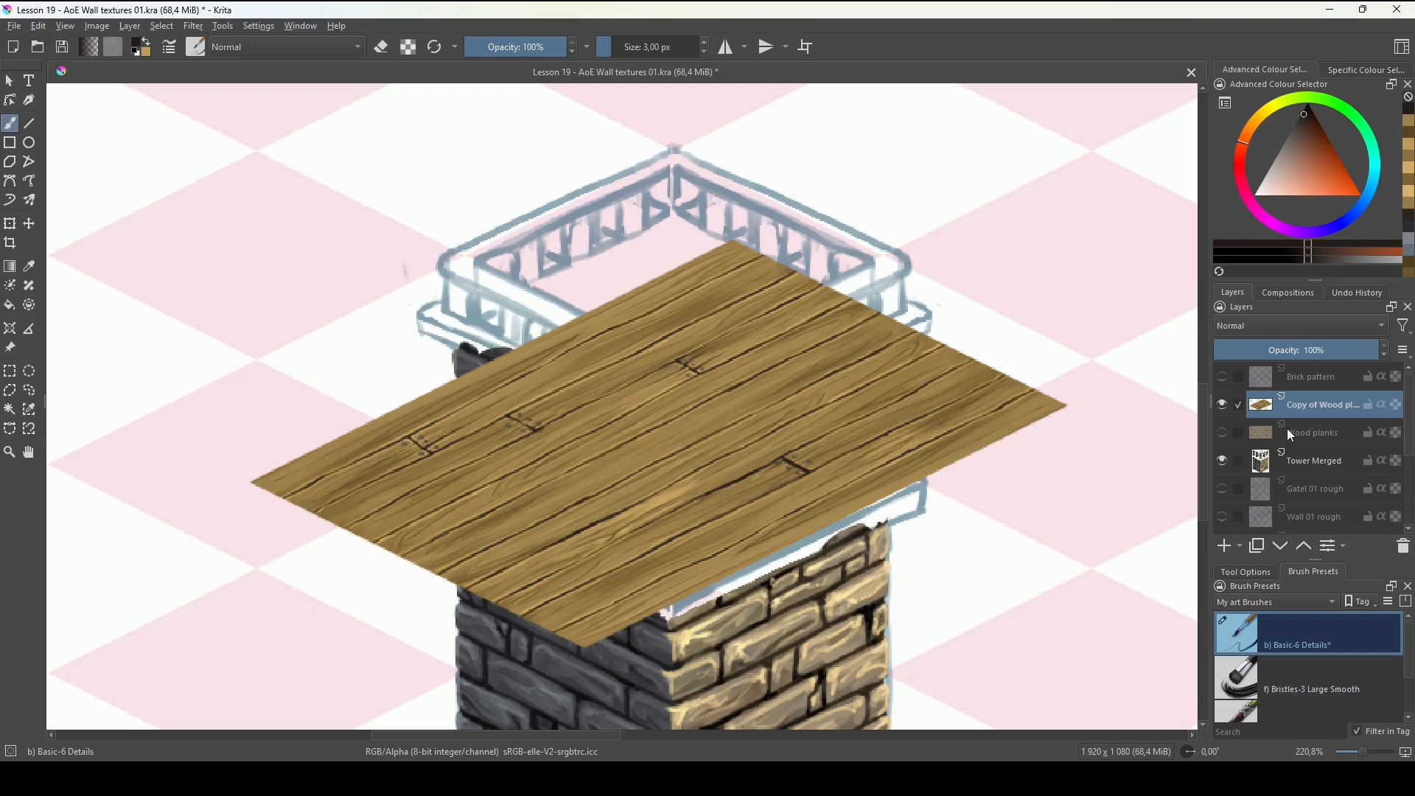
Move the wood plank copy below the Tower Merged layer so the planks sit behind the pillars.
{"action": "key", "text": "ctrl+Page_Down"}
{"action": "key", "text": "ctrl+Page_Down"}
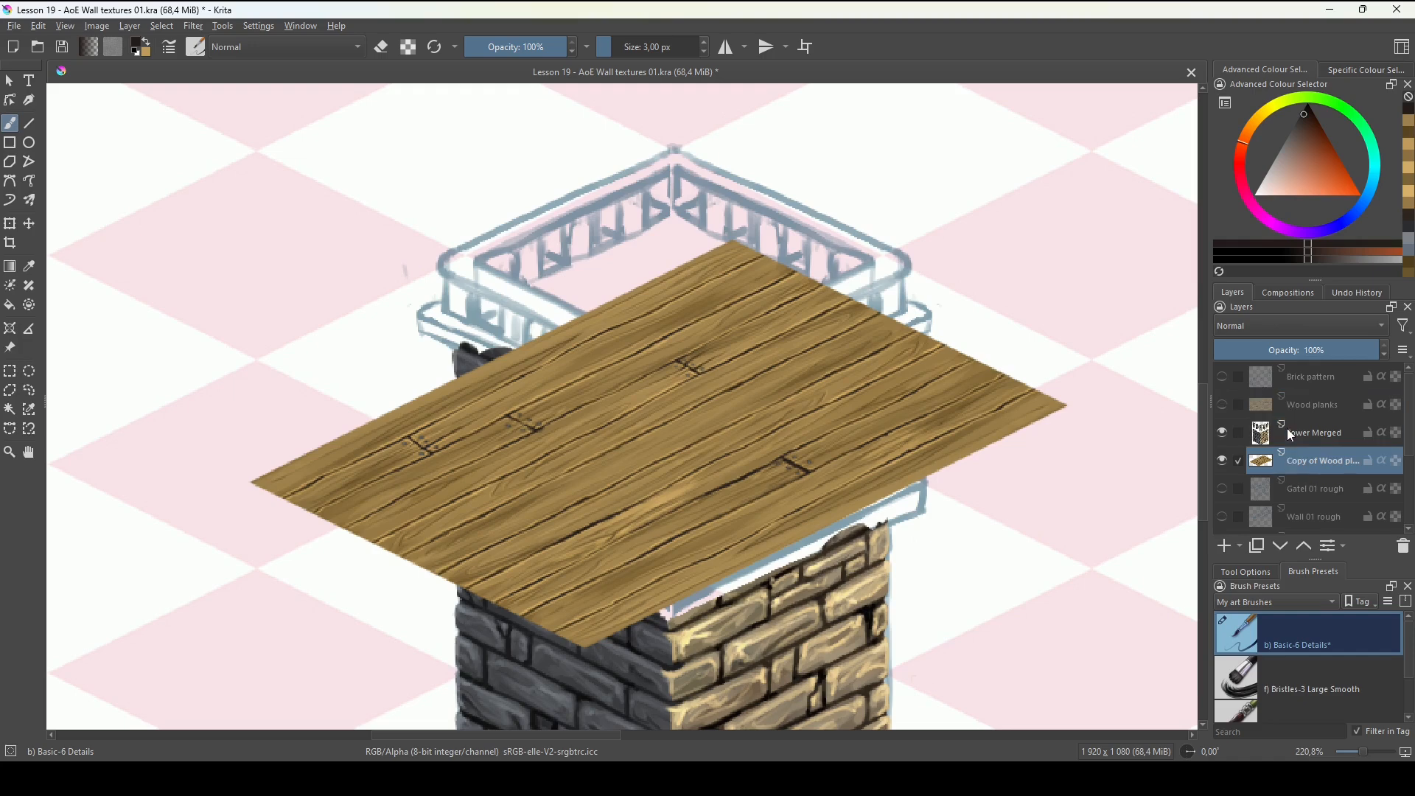
{"action": "left_click_drag", "start_coordinate": [664, 442], "coordinate": [683, 428]}
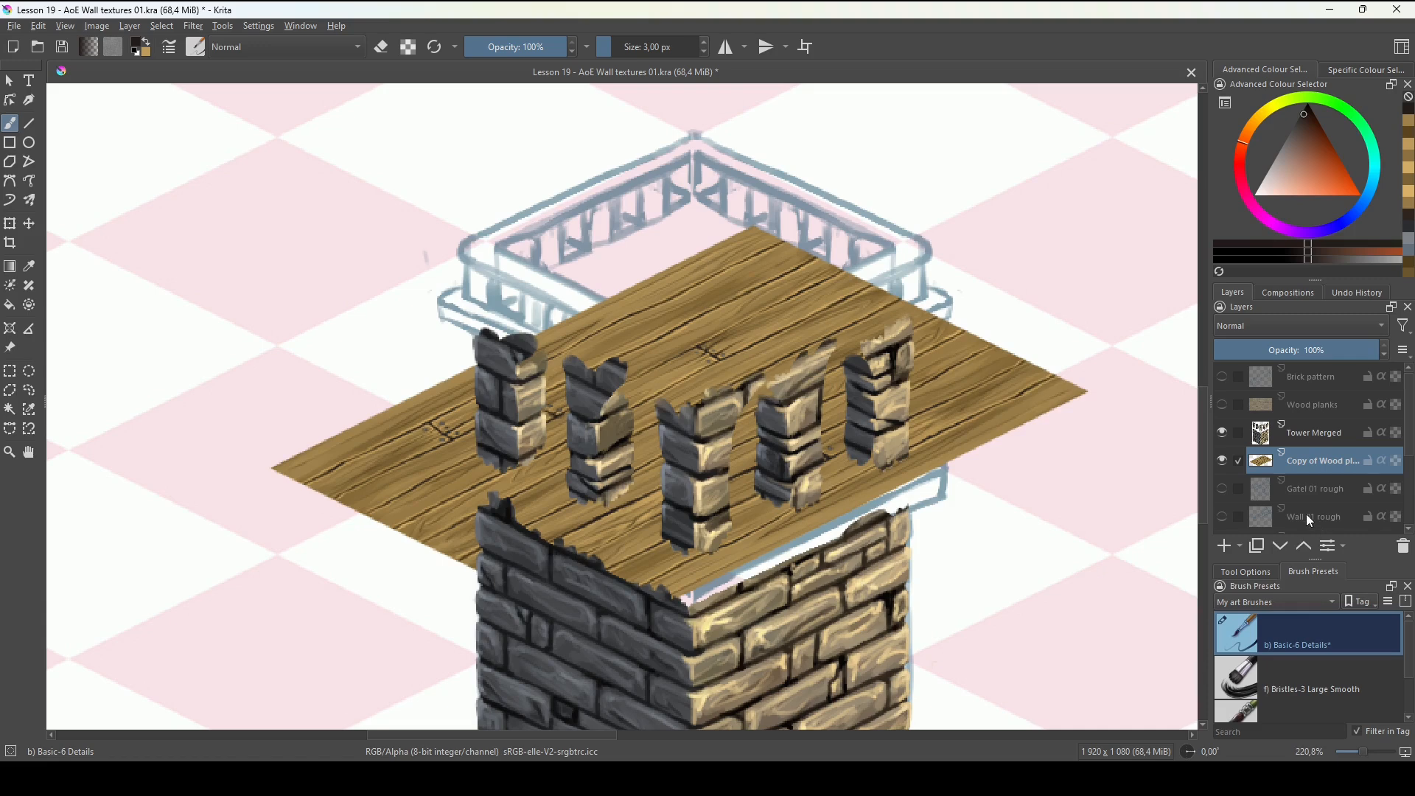
Add a transparency mask to the wood plank copy and invert it to black to hide the planks.
{"action": "left_click", "coordinate": [1240, 549]}
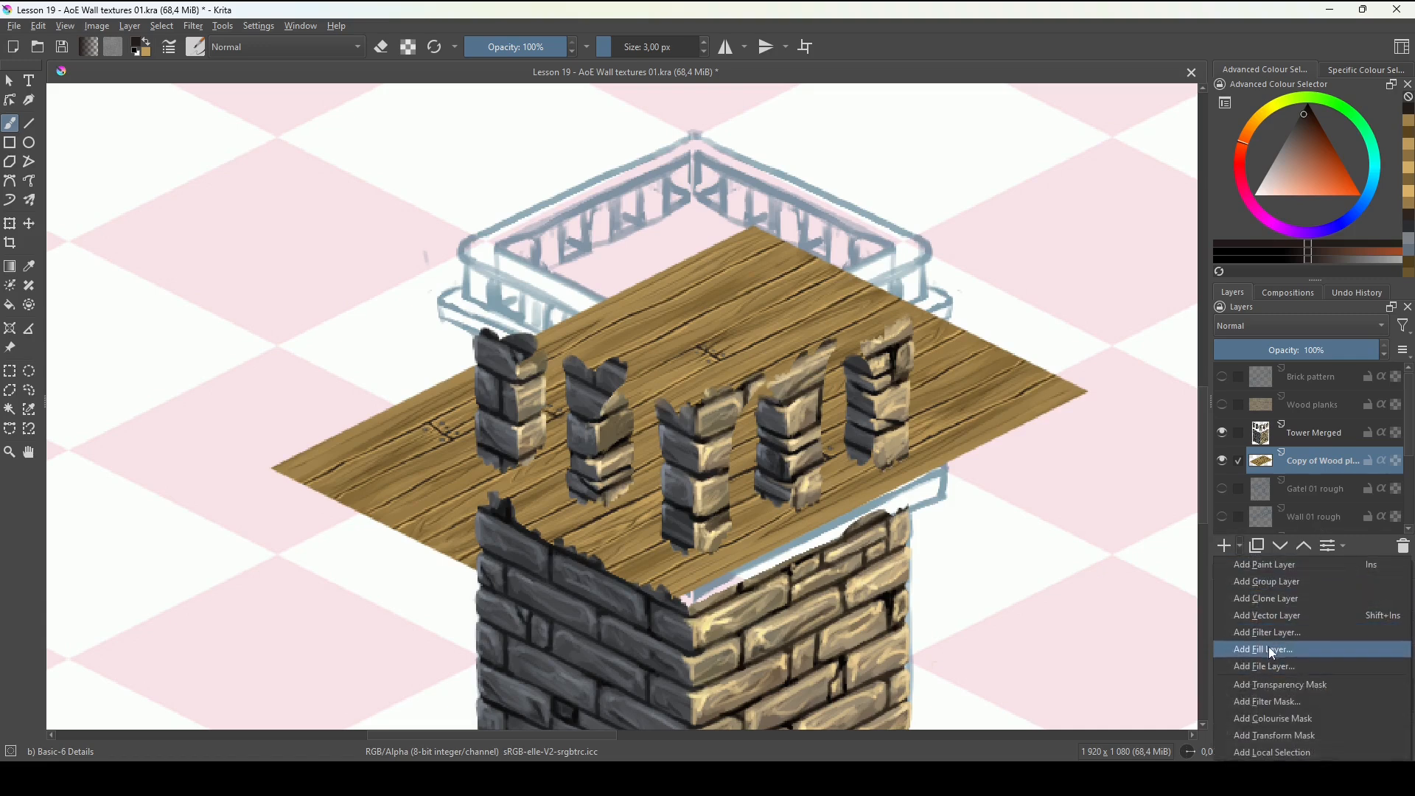
{"action": "left_click", "coordinate": [1279, 684]}
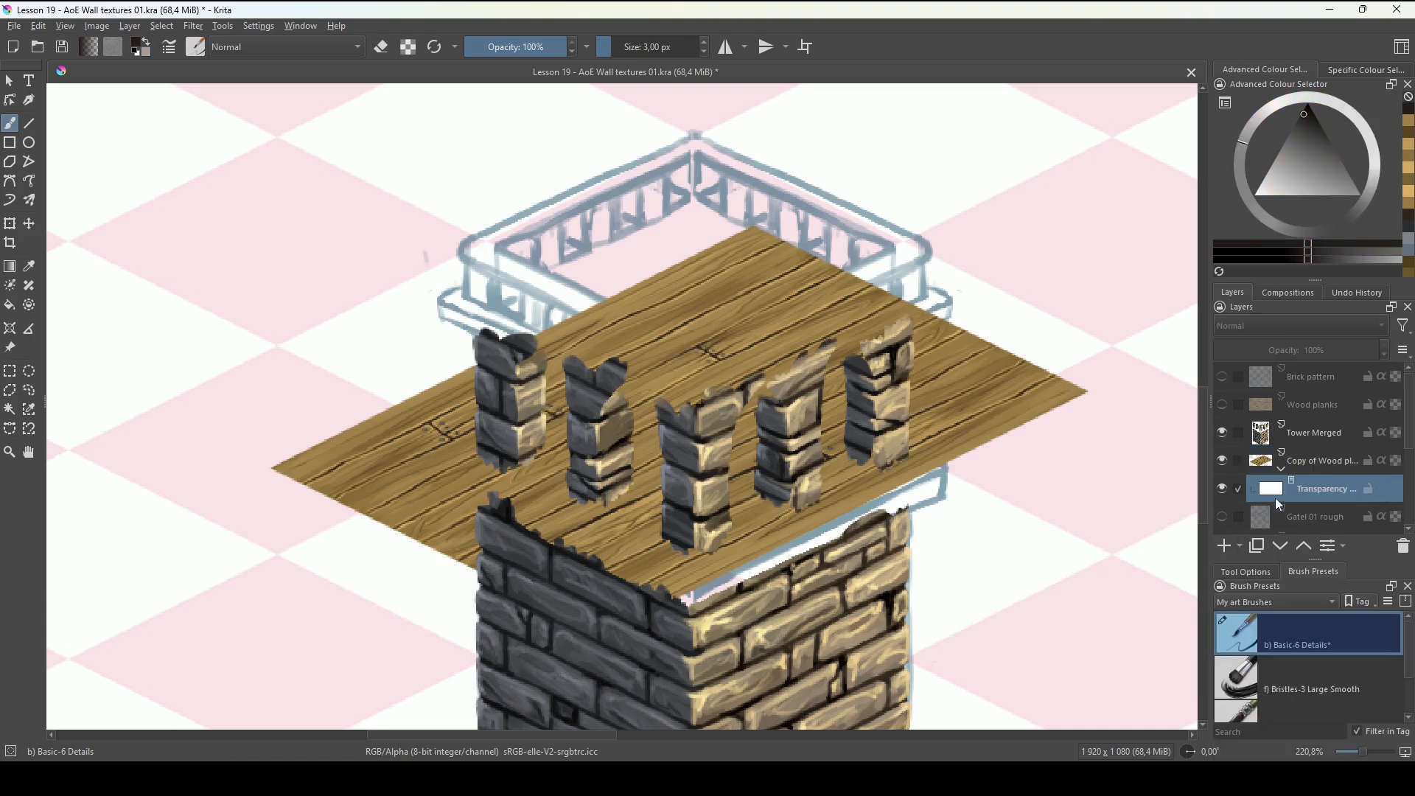
{"action": "key", "text": "ctrl+i"}
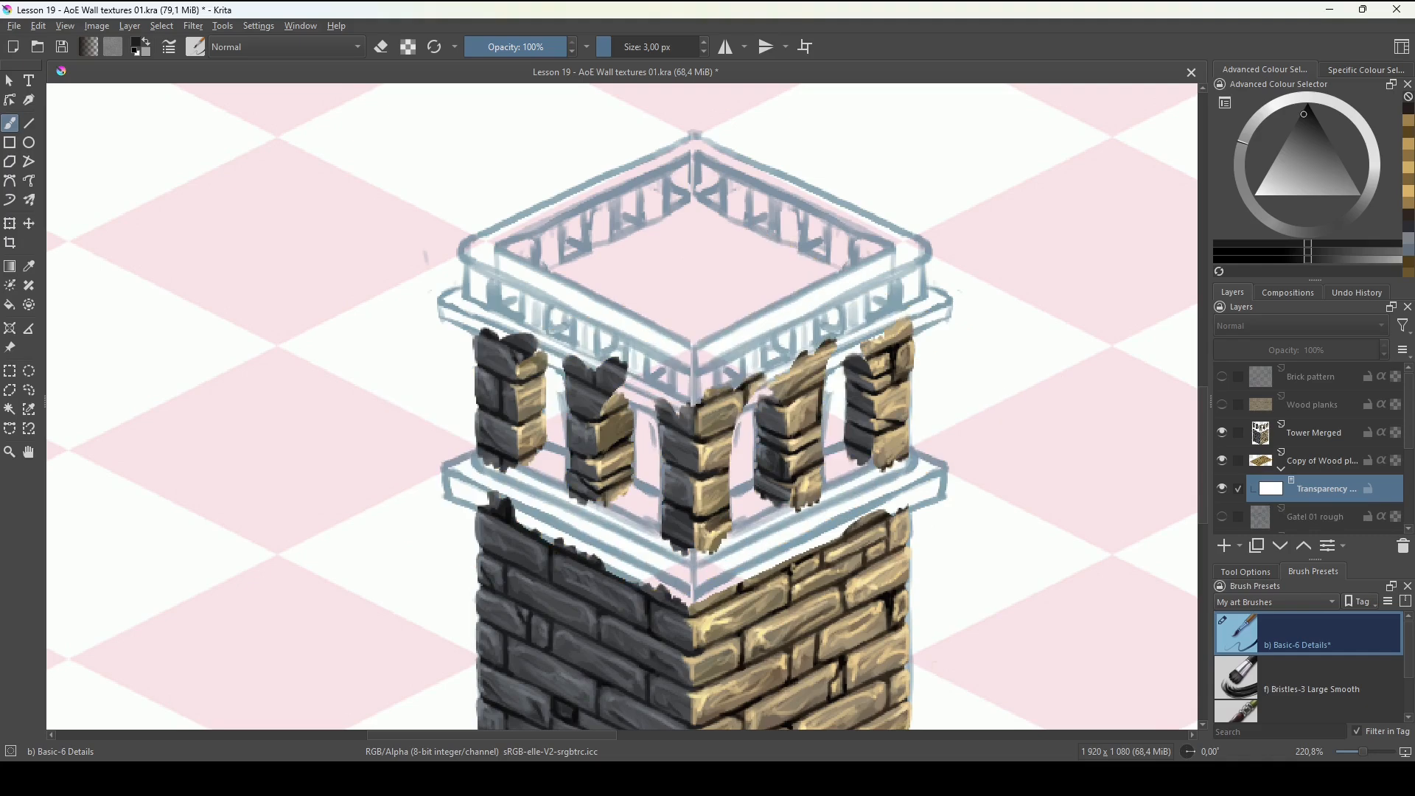
Paint white on the mask with a 9 px brush to reveal the plank floor between the tower's pillars.
{"action": "key", "text": "bracketright"}
{"action": "key", "text": "bracketright"}
{"action": "key", "text": "bracketright"}
{"action": "key", "text": "d"}
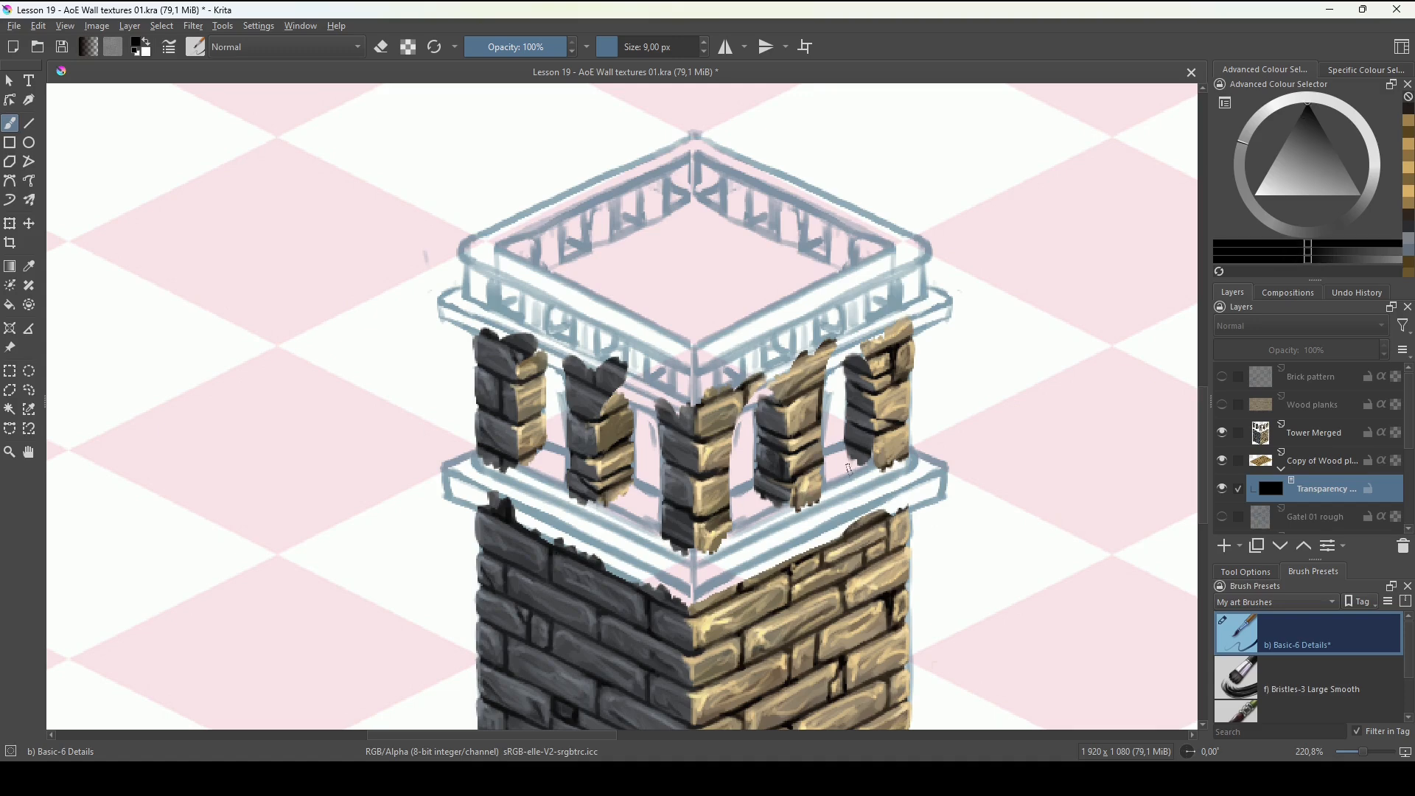
{"action": "left_click_drag", "start_coordinate": [848, 470], "coordinate": [824, 481]}
{"action": "key", "text": "x"}
{"action": "left_click_drag", "start_coordinate": [736, 517], "coordinate": [769, 506]}
{"action": "mouse_move", "coordinate": [843, 474]}
{"action": "left_mouse_down"}
{"action": "mouse_move", "coordinate": [725, 515]}
{"action": "mouse_move", "coordinate": [733, 501]}
{"action": "mouse_move", "coordinate": [656, 514]}
{"action": "mouse_move", "coordinate": [694, 473]}
{"action": "mouse_move", "coordinate": [740, 461]}
{"action": "left_mouse_up"}
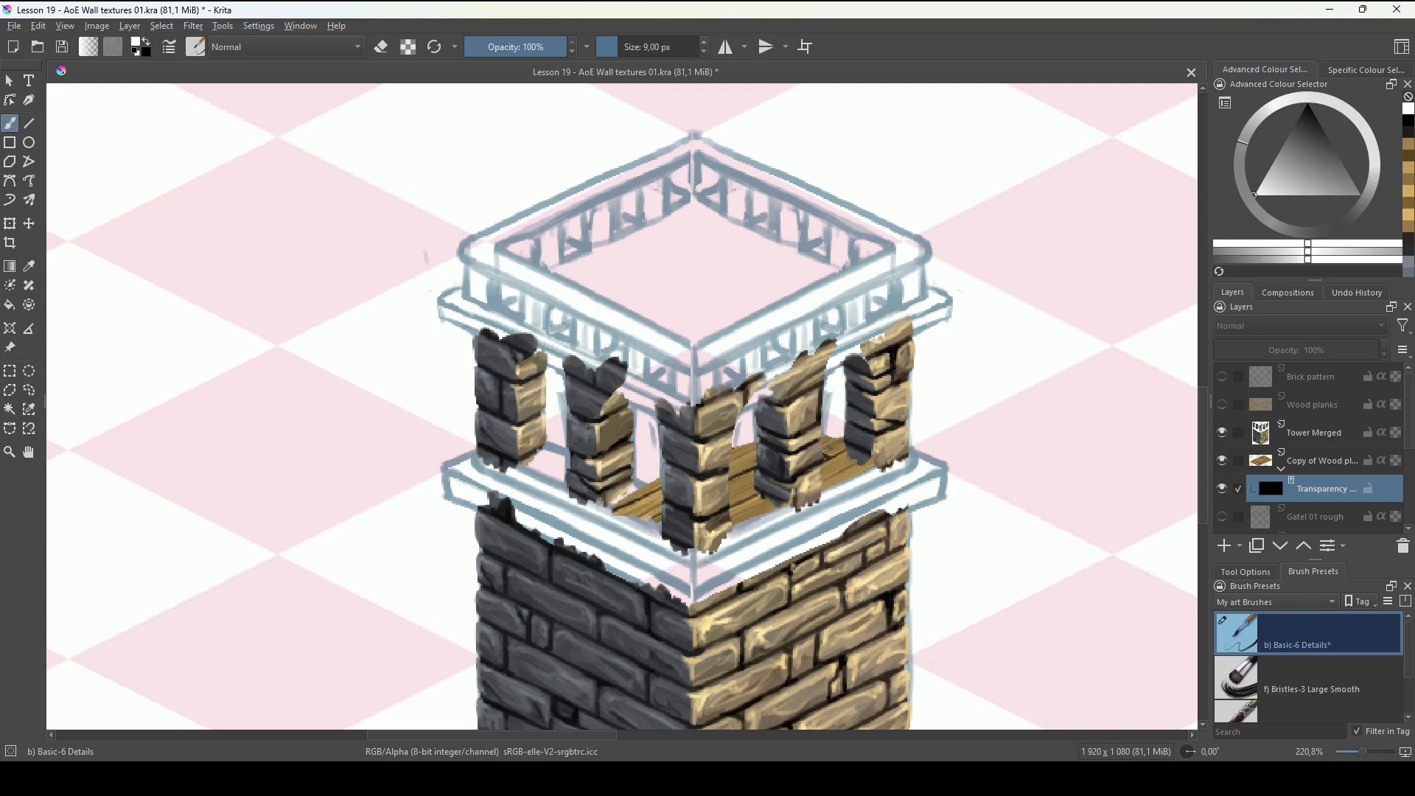
{"action": "mouse_move", "coordinate": [645, 490]}
{"action": "left_mouse_down"}
{"action": "mouse_move", "coordinate": [618, 470]}
{"action": "mouse_move", "coordinate": [671, 429]}
{"action": "mouse_move", "coordinate": [556, 474]}
{"action": "mouse_move", "coordinate": [531, 452]}
{"action": "left_mouse_up"}
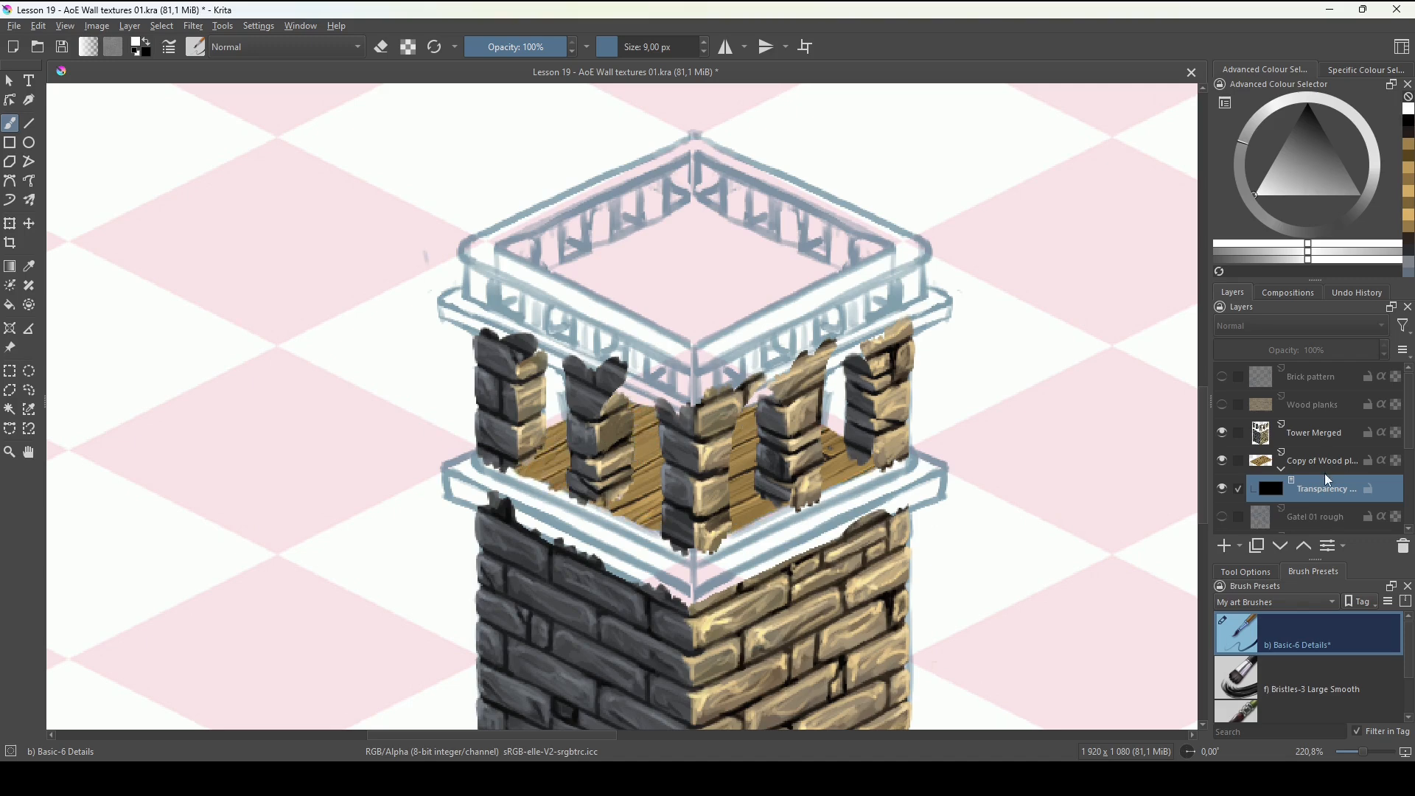
Duplicate the masked plank layer and fill the duplicate's transparency mask with black.
{"action": "left_click", "coordinate": [1337, 467]}
{"action": "key", "text": "ctrl+j"}
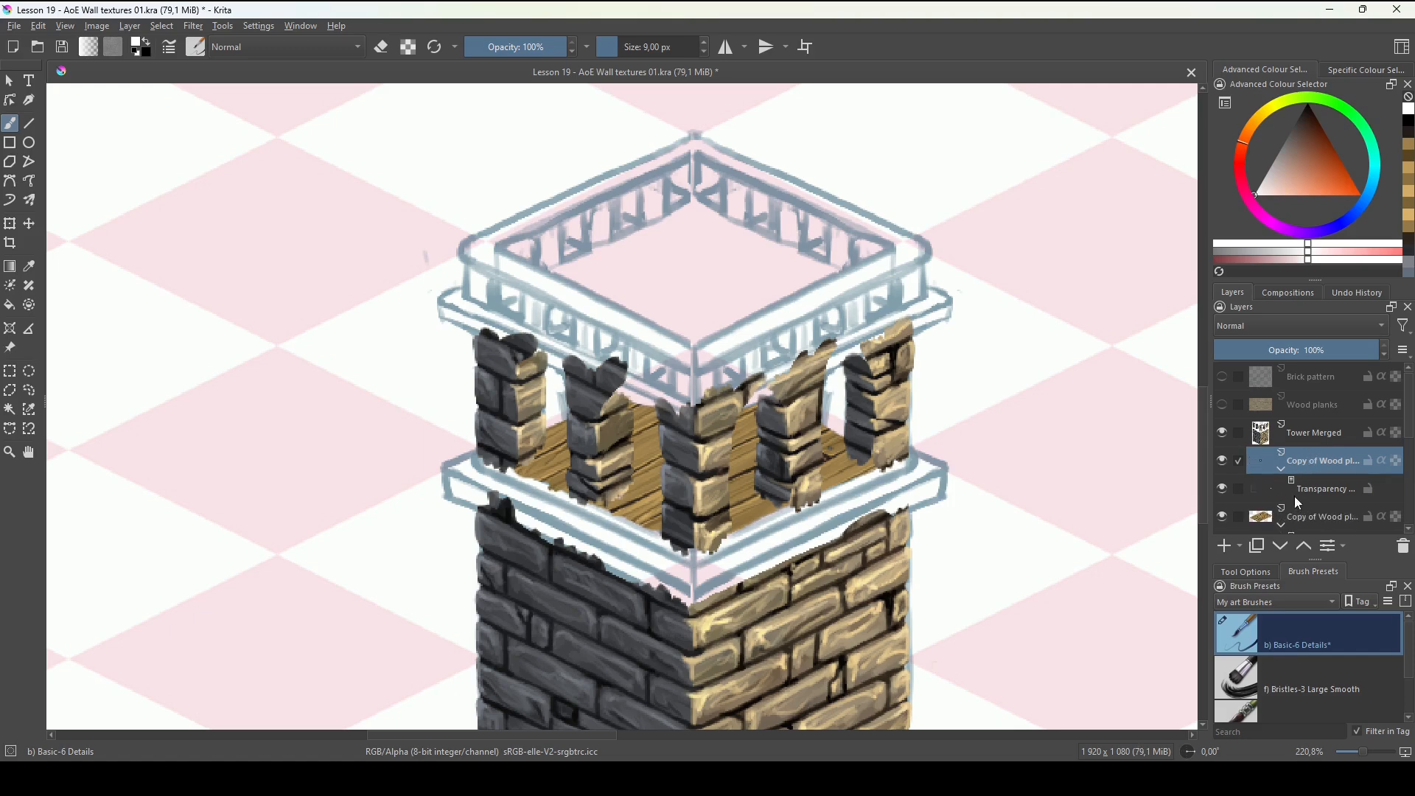
{"action": "left_click", "coordinate": [1273, 495]}
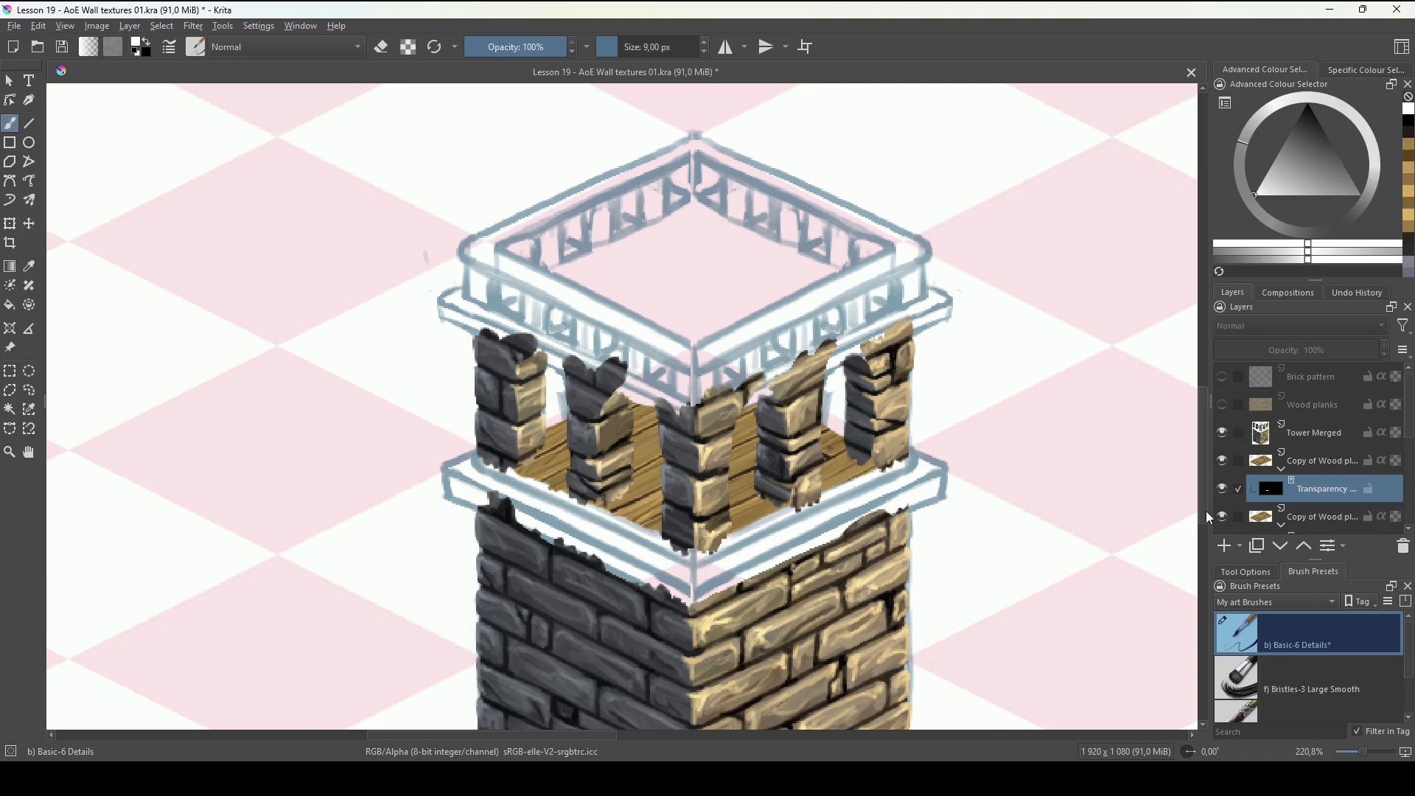
{"action": "left_click", "coordinate": [1265, 464]}
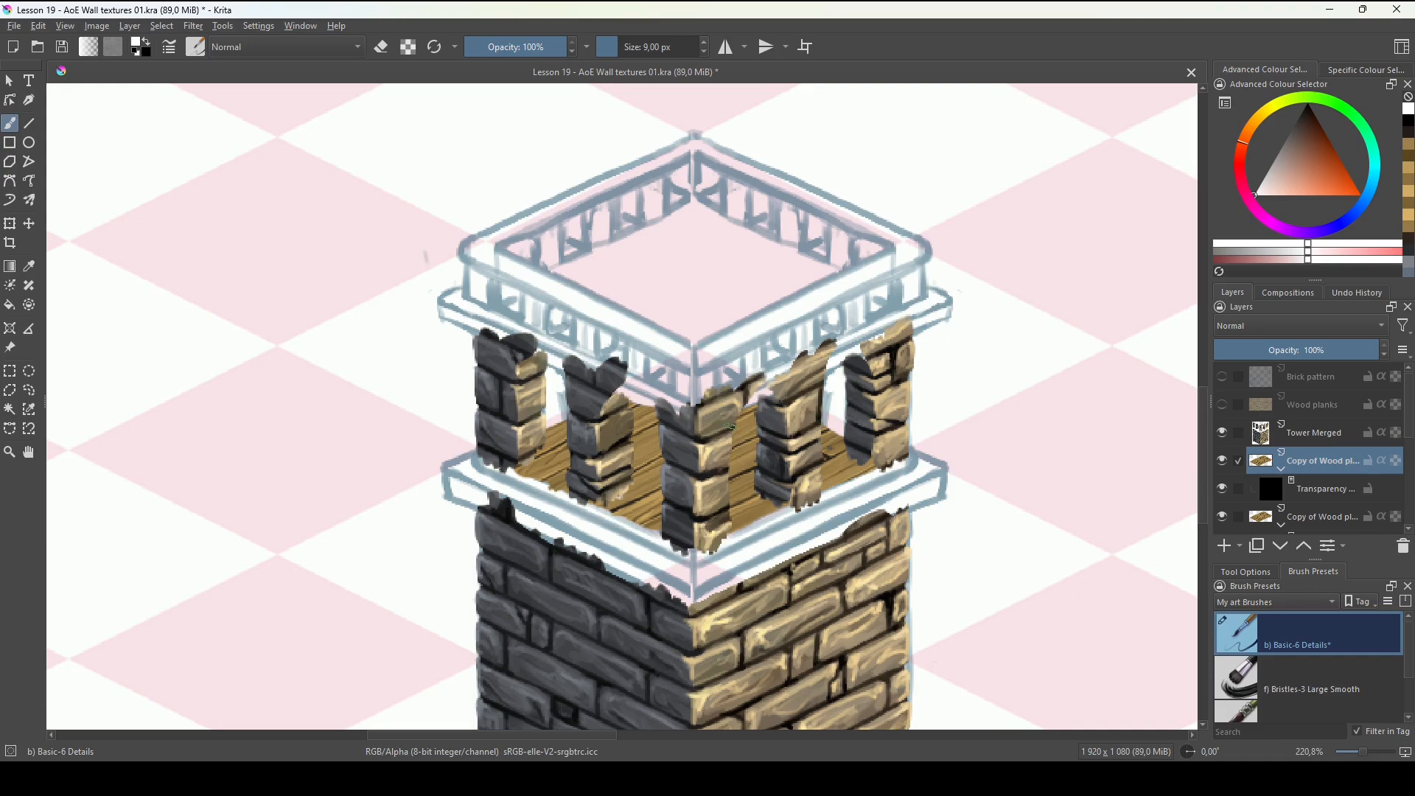
Hide the duplicate's transparency mask and move its planks up to the level of the tower's roof.
{"action": "key", "text": "t"}
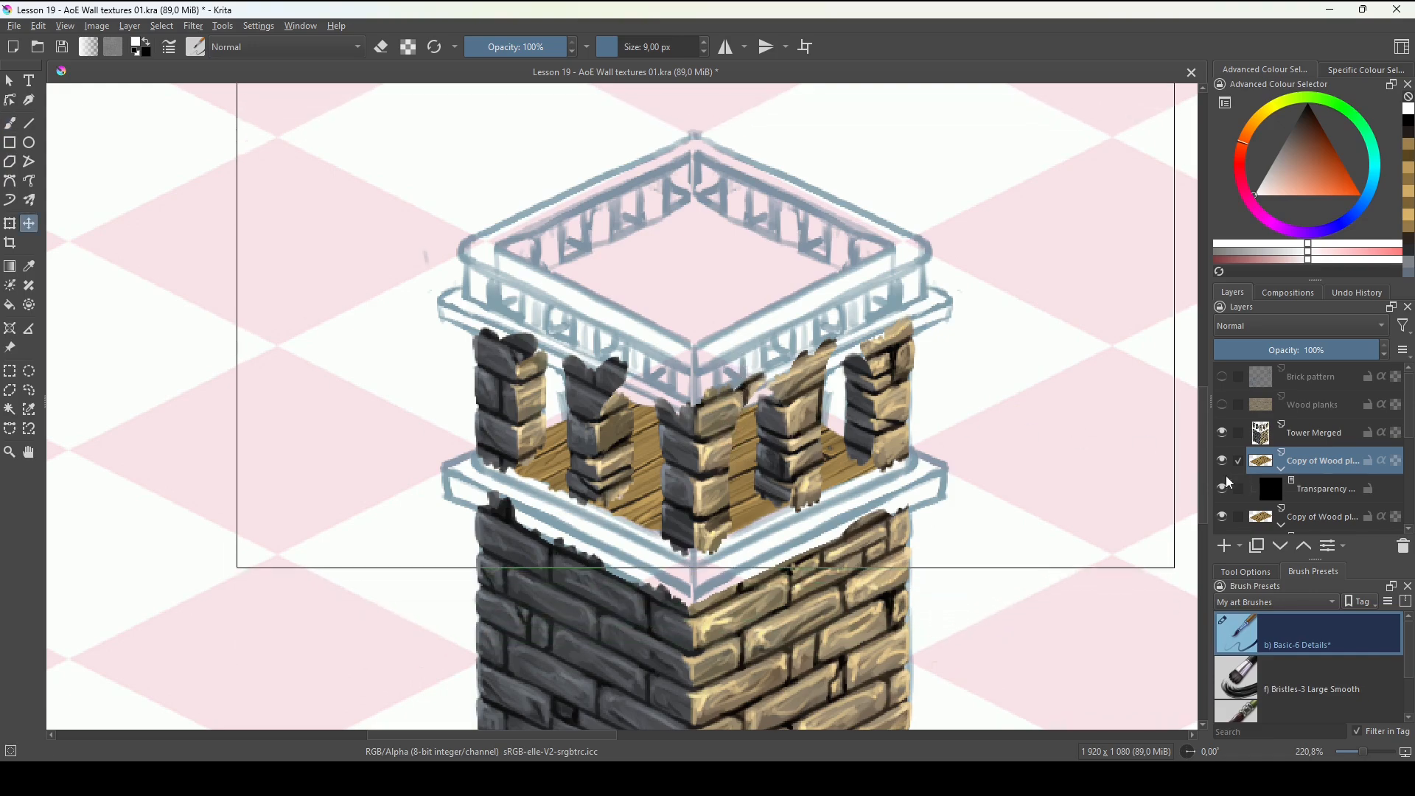
{"action": "left_click", "coordinate": [1224, 487]}
{"action": "left_click_drag", "start_coordinate": [815, 436], "coordinate": [807, 379]}
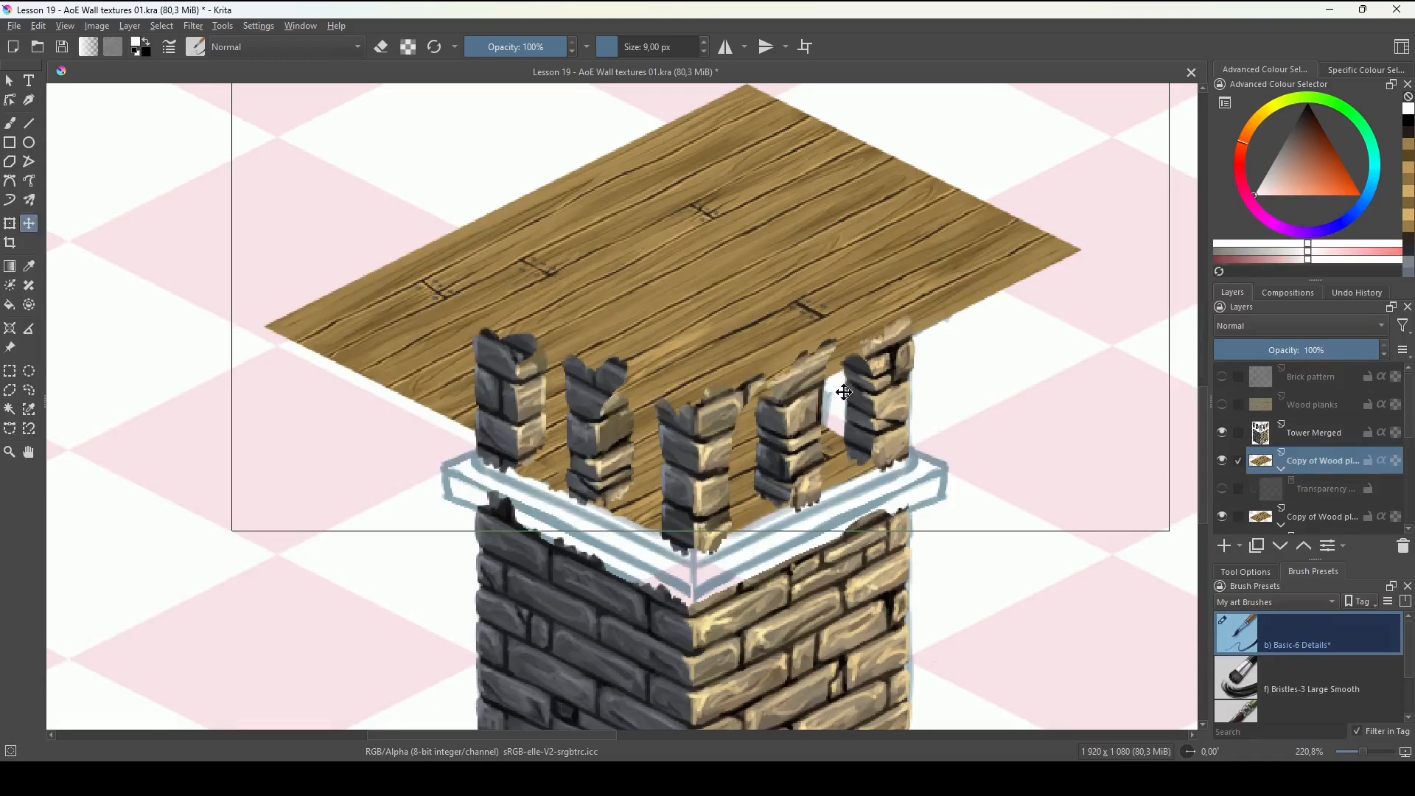
Mirror the duplicated planks horizontally so the upper floor's boards run in the opposite direction.
{"action": "key", "text": "ctrl+t"}
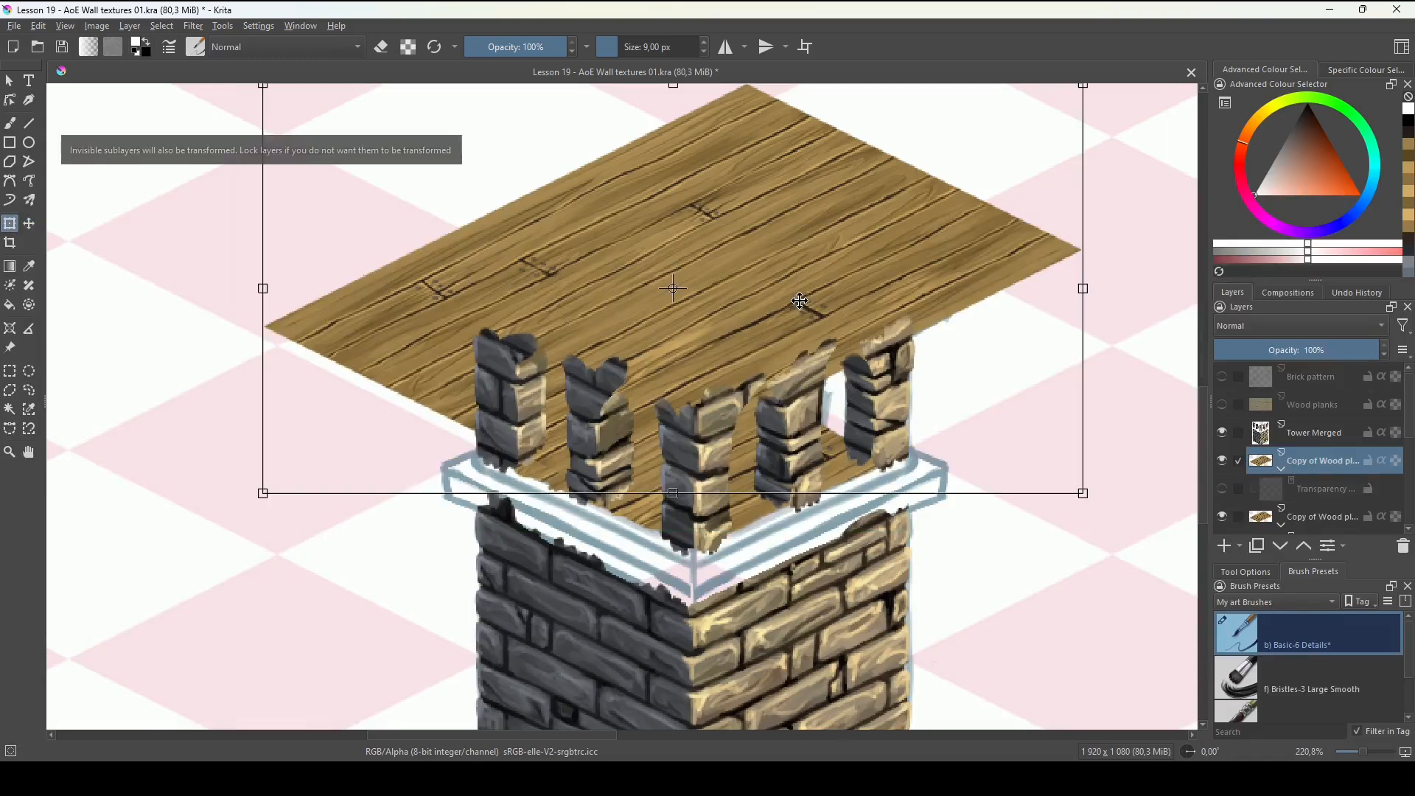
{"action": "right_click", "coordinate": [801, 299]}
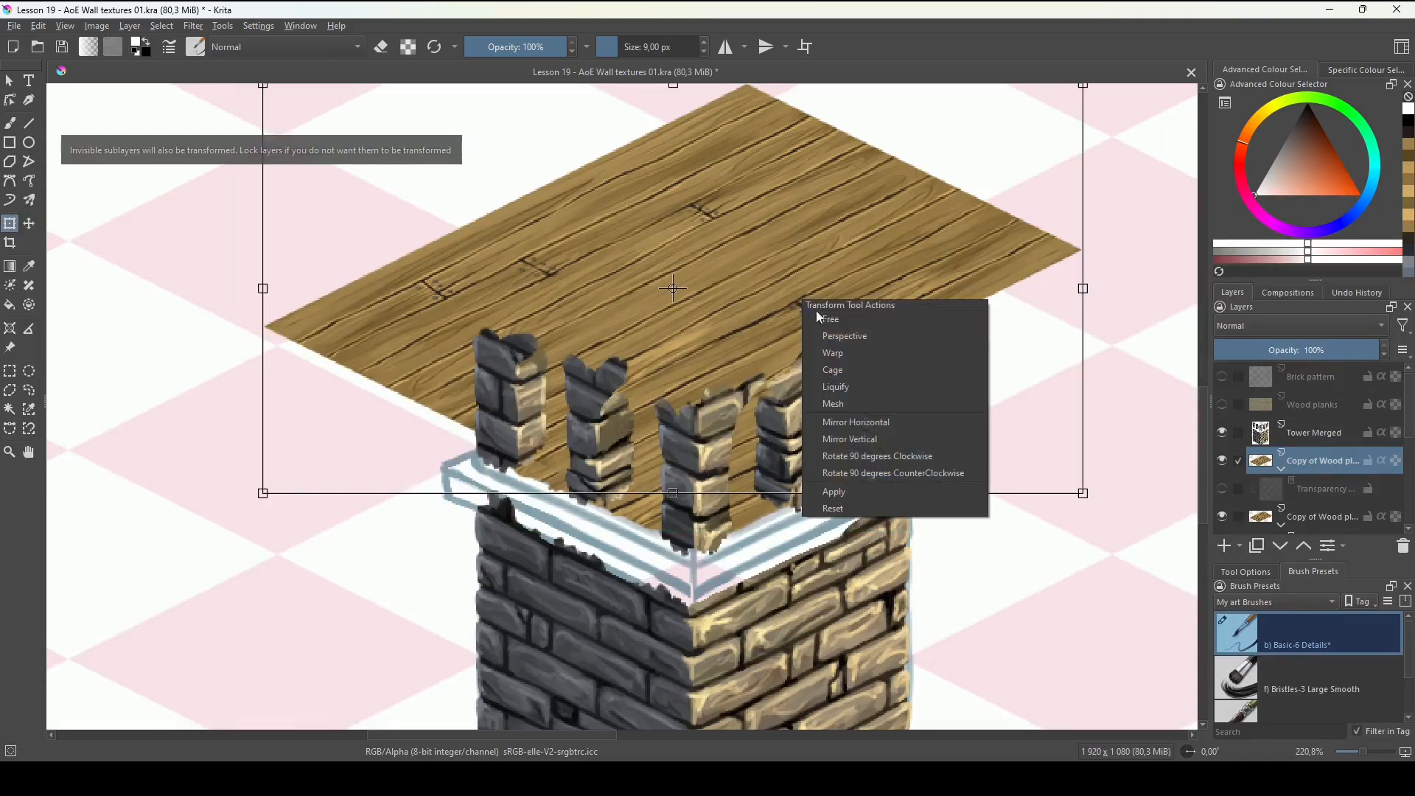
{"action": "left_click", "coordinate": [865, 426]}
{"action": "key", "text": "Return"}
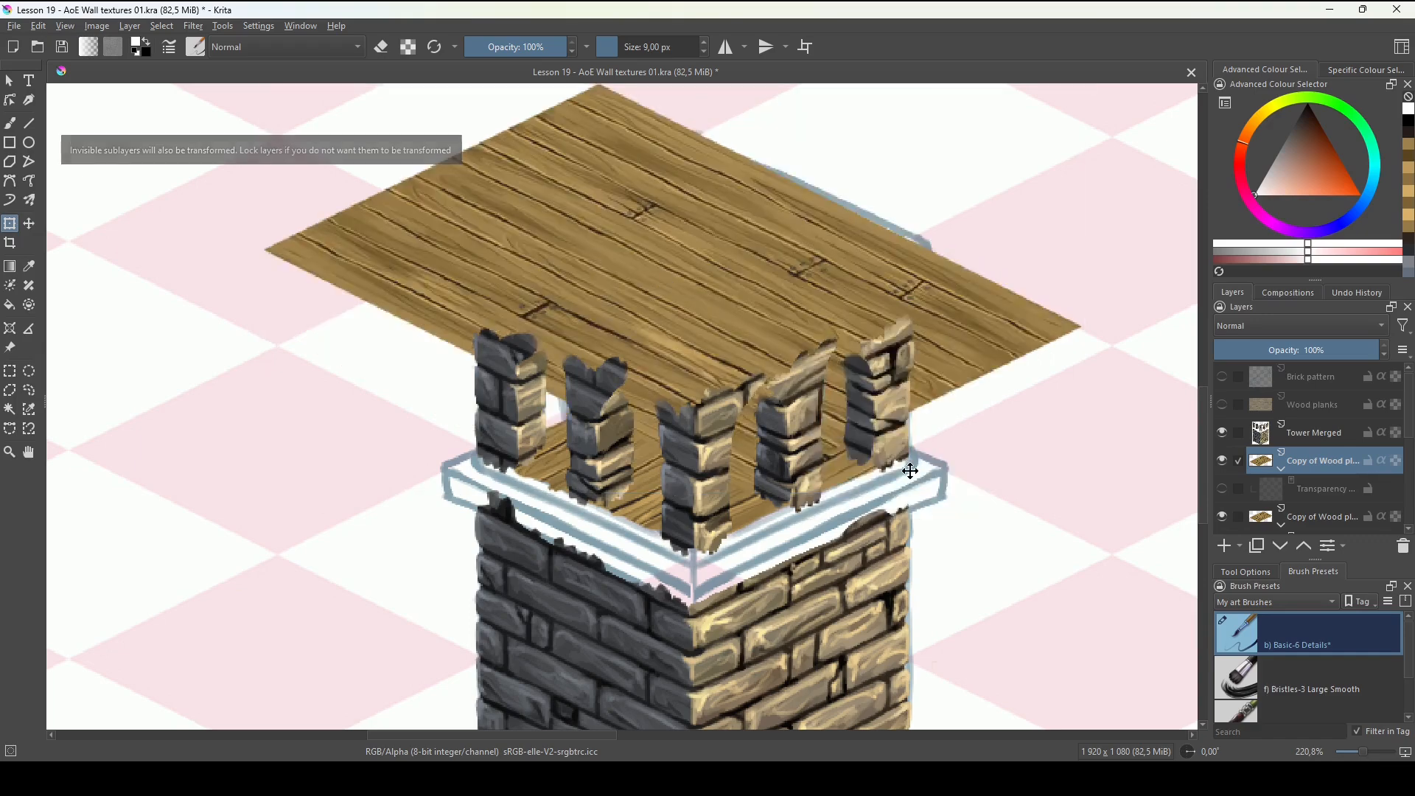
Turn the duplicate's transparency mask back on and start painting white on it over the roof area.
{"action": "left_click", "coordinate": [1222, 489]}
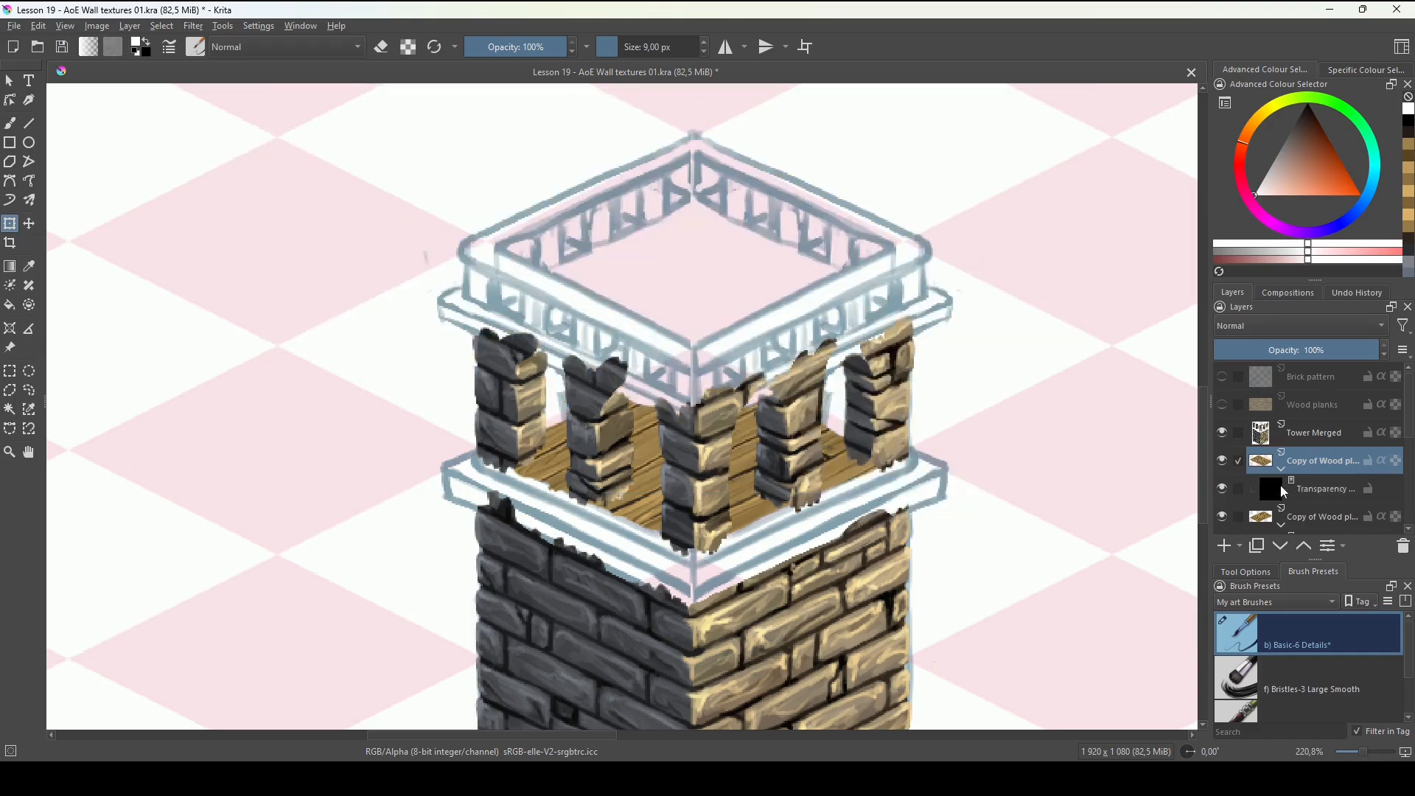
{"action": "left_click", "coordinate": [1282, 486]}
{"action": "key", "text": "b"}
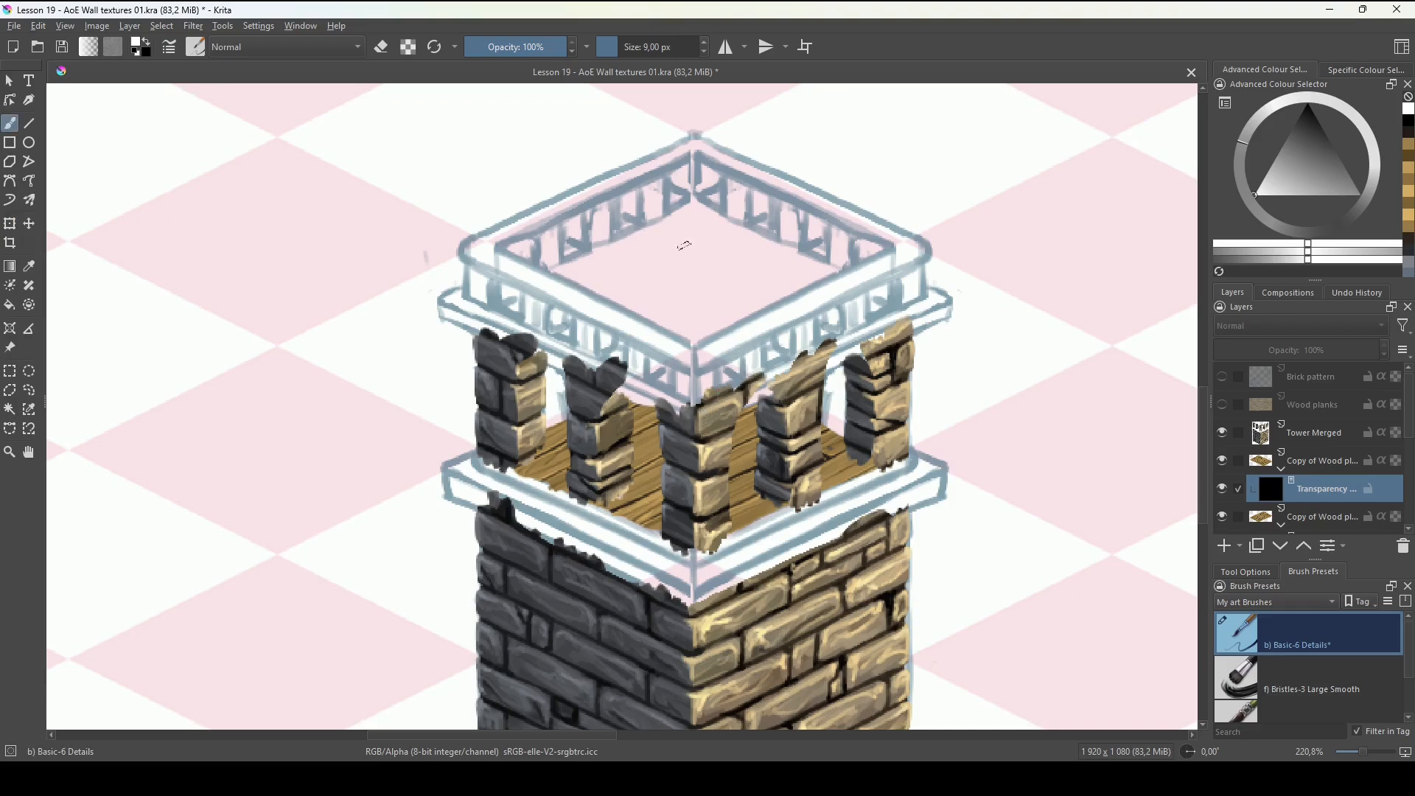
{"action": "mouse_move", "coordinate": [684, 245]}
{"action": "left_mouse_down"}
{"action": "mouse_move", "coordinate": [590, 280]}
{"action": "mouse_move", "coordinate": [670, 232]}
{"action": "mouse_move", "coordinate": [514, 298]}
{"action": "left_mouse_up"}
Enlarge the brush to 24 px and paint white on the mask to reveal the whole roof floor inside the parapet.
{"action": "key", "text": "bracketright"}
{"action": "key", "text": "bracketright"}
{"action": "key", "text": "bracketright"}
{"action": "key", "text": "bracketright"}
{"action": "key", "text": "bracketright"}
{"action": "key", "text": "bracketright"}
{"action": "key", "text": "bracketright"}
{"action": "key", "text": "bracketright"}
{"action": "key", "text": "bracketright"}
{"action": "key", "text": "bracketright"}
{"action": "key", "text": "bracketright"}
{"action": "mouse_move", "coordinate": [695, 215]}
{"action": "left_mouse_down"}
{"action": "mouse_move", "coordinate": [707, 383]}
{"action": "mouse_move", "coordinate": [723, 217]}
{"action": "left_mouse_up"}
{"action": "mouse_move", "coordinate": [707, 287]}
{"action": "left_mouse_down"}
{"action": "mouse_move", "coordinate": [640, 317]}
{"action": "mouse_move", "coordinate": [730, 295]}
{"action": "left_mouse_up"}
{"action": "left_click_drag", "start_coordinate": [664, 358], "coordinate": [752, 302]}
{"action": "left_click_drag", "start_coordinate": [708, 354], "coordinate": [741, 343]}
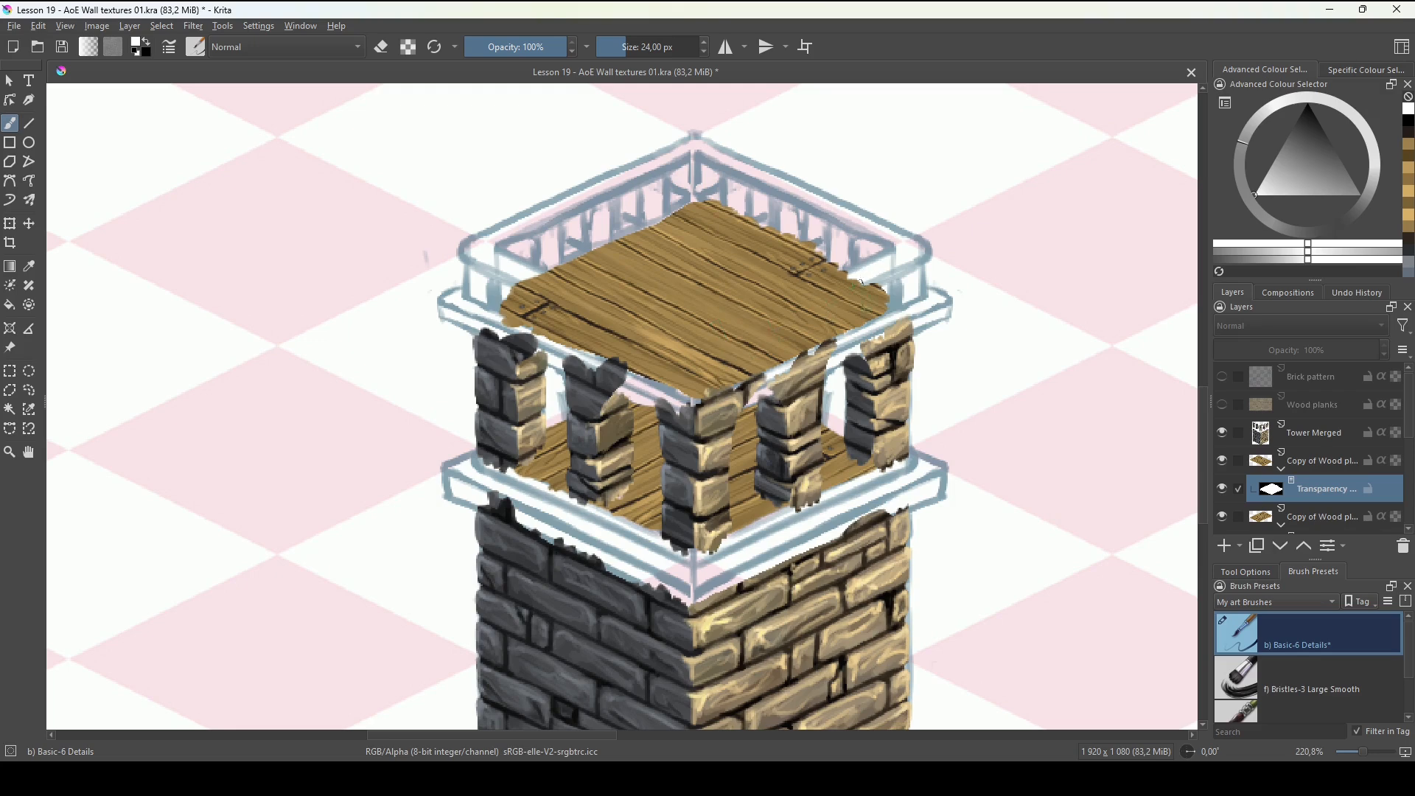
{"action": "mouse_move", "coordinate": [861, 282]}
{"action": "left_mouse_down"}
{"action": "mouse_move", "coordinate": [890, 304]}
{"action": "mouse_move", "coordinate": [839, 270]}
{"action": "left_mouse_up"}
{"action": "left_click_drag", "start_coordinate": [684, 211], "coordinate": [483, 302]}
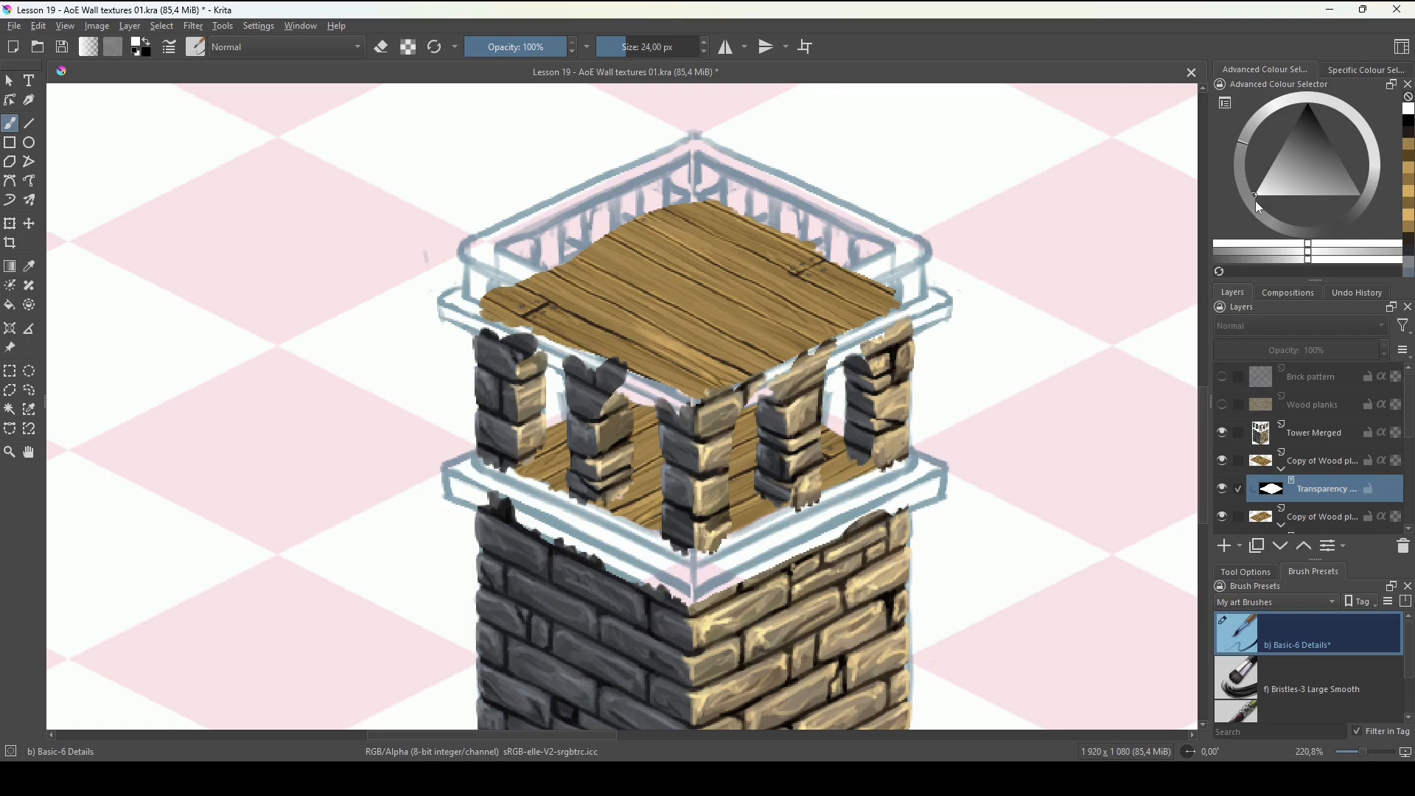
{"action": "left_click_drag", "start_coordinate": [1254, 200], "coordinate": [1312, 95]}
{"action": "mouse_move", "coordinate": [693, 279]}
{"action": "left_mouse_down"}
{"action": "mouse_move", "coordinate": [670, 303]}
{"action": "mouse_move", "coordinate": [709, 303]}
{"action": "mouse_move", "coordinate": [695, 255]}
{"action": "mouse_move", "coordinate": [689, 342]}
{"action": "left_mouse_up"}
{"action": "key", "text": "x"}
{"action": "key", "text": "x"}
{"action": "left_click_drag", "start_coordinate": [766, 197], "coordinate": [837, 233]}
{"action": "key", "text": "x"}
{"action": "key", "text": "x"}
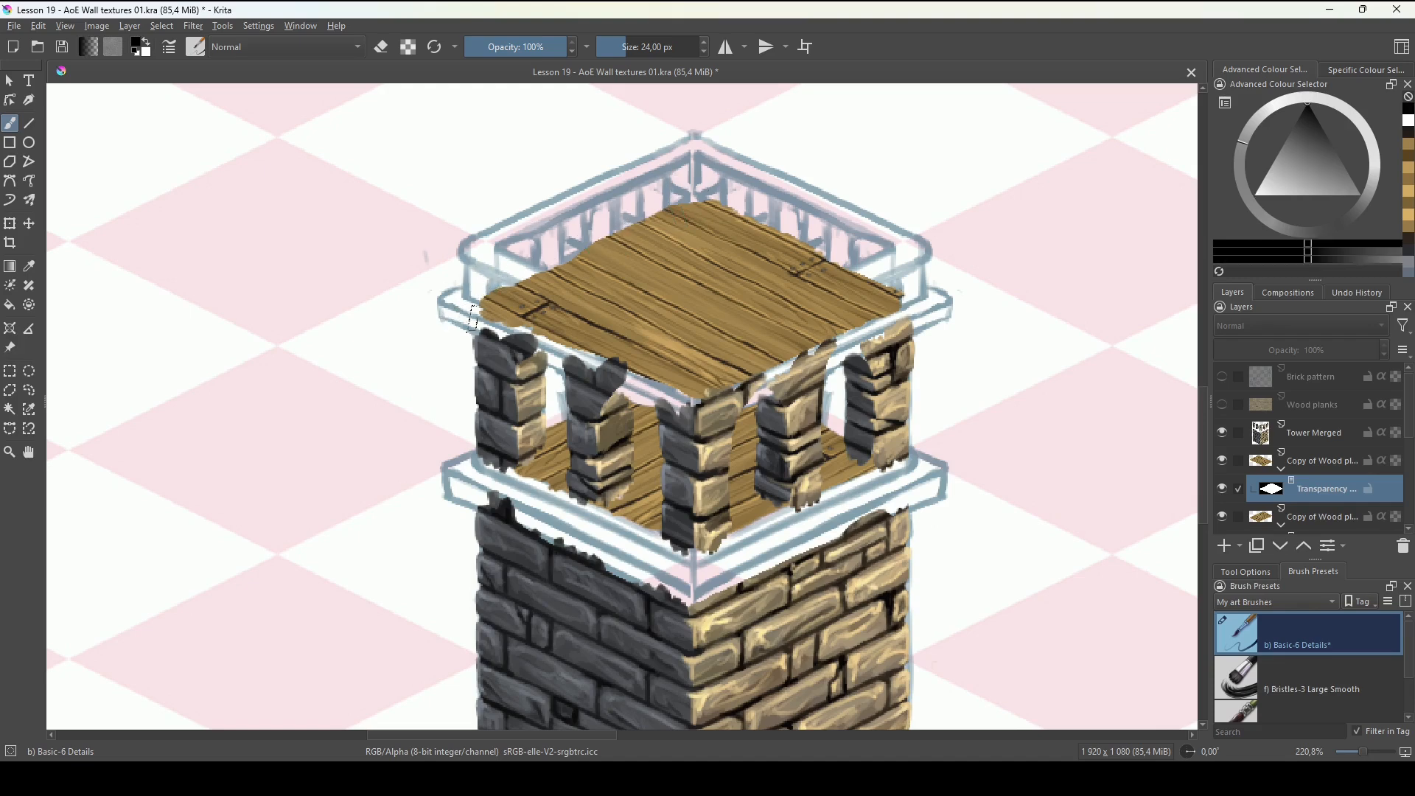
{"action": "key", "text": "x"}
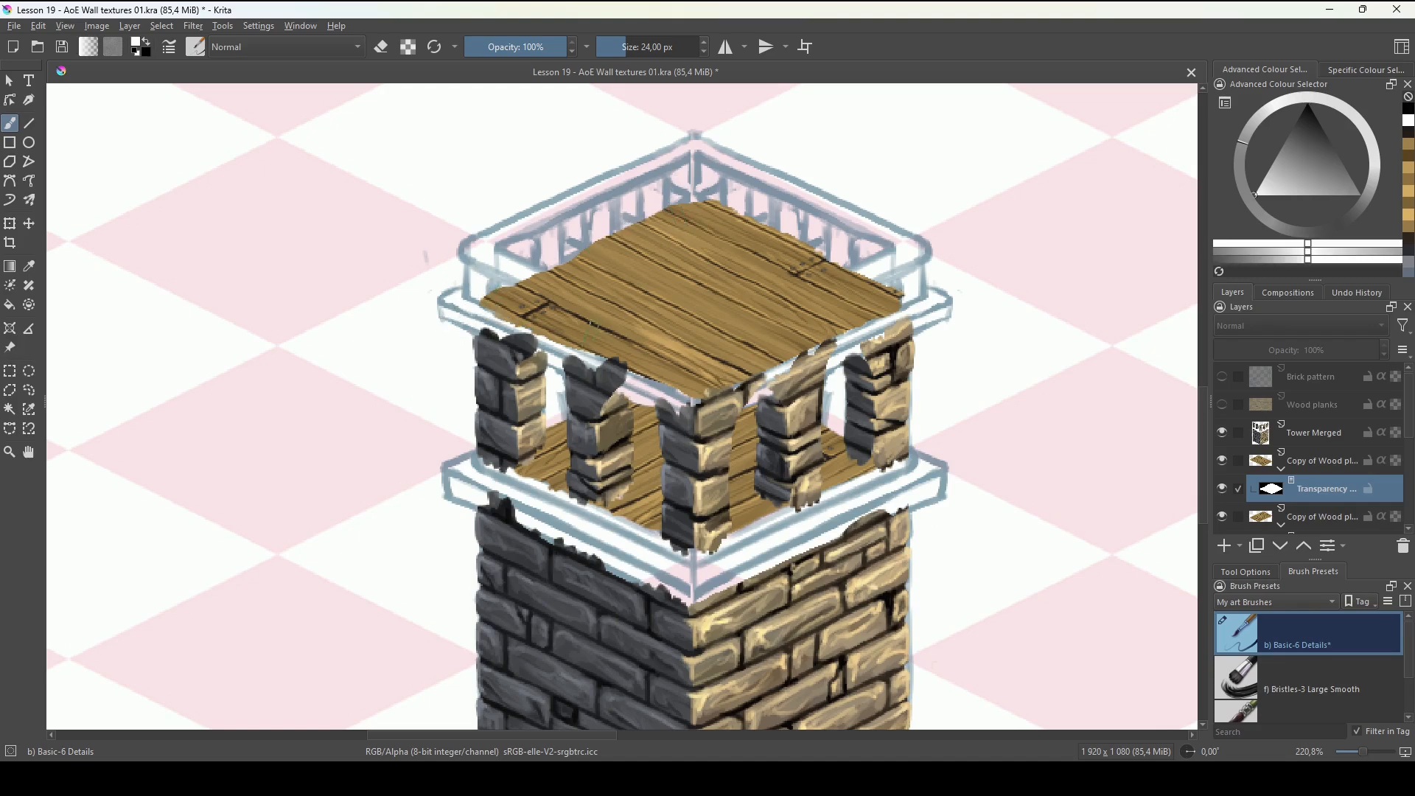
{"action": "left_click_drag", "start_coordinate": [759, 359], "coordinate": [655, 343]}
Move the Tower 01 (rough) sketch layer above Tower Merged and lock it.
{"action": "left_click_drag", "start_coordinate": [910, 458], "coordinate": [865, 489]}
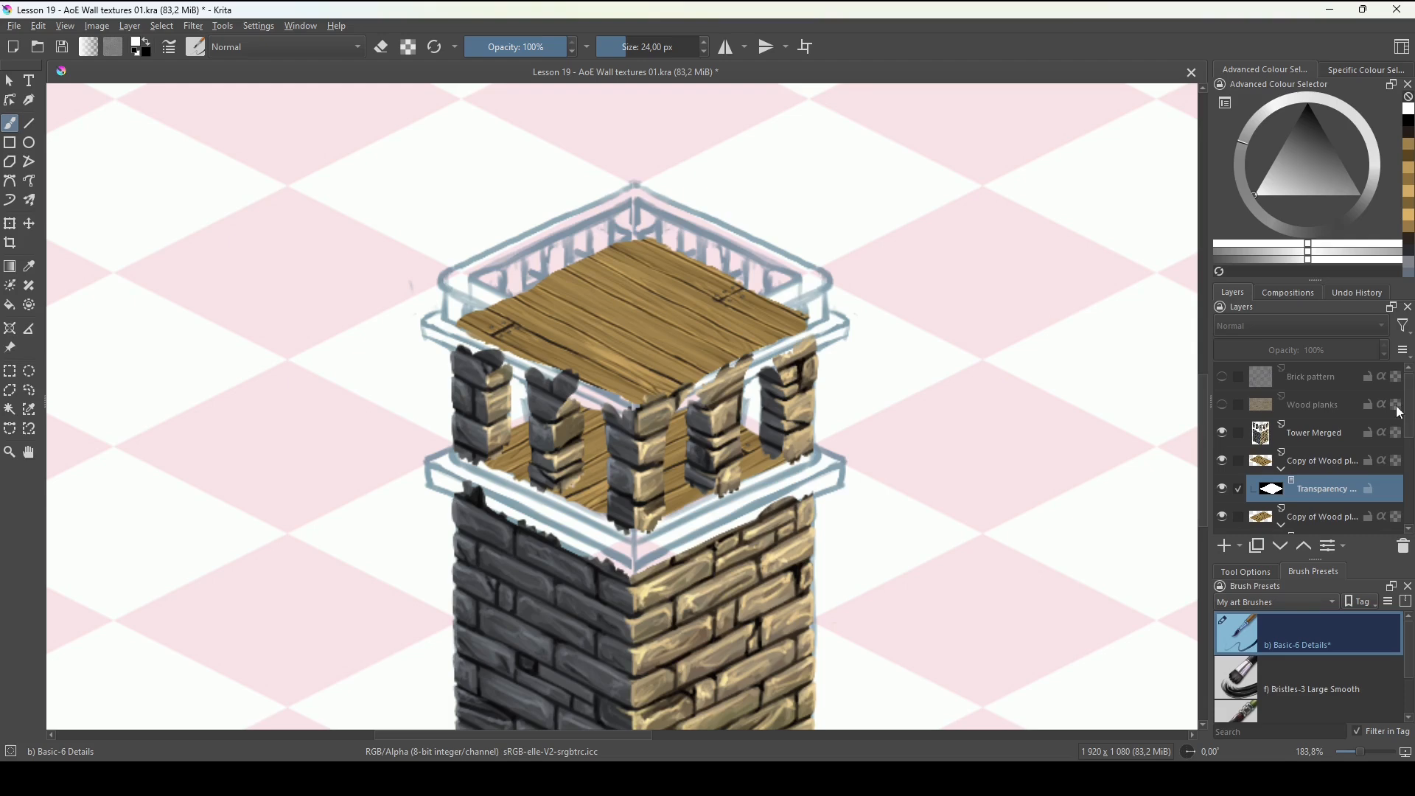
{"action": "left_click_drag", "start_coordinate": [1411, 402], "coordinate": [1404, 471]}
{"action": "left_click", "coordinate": [1321, 477]}
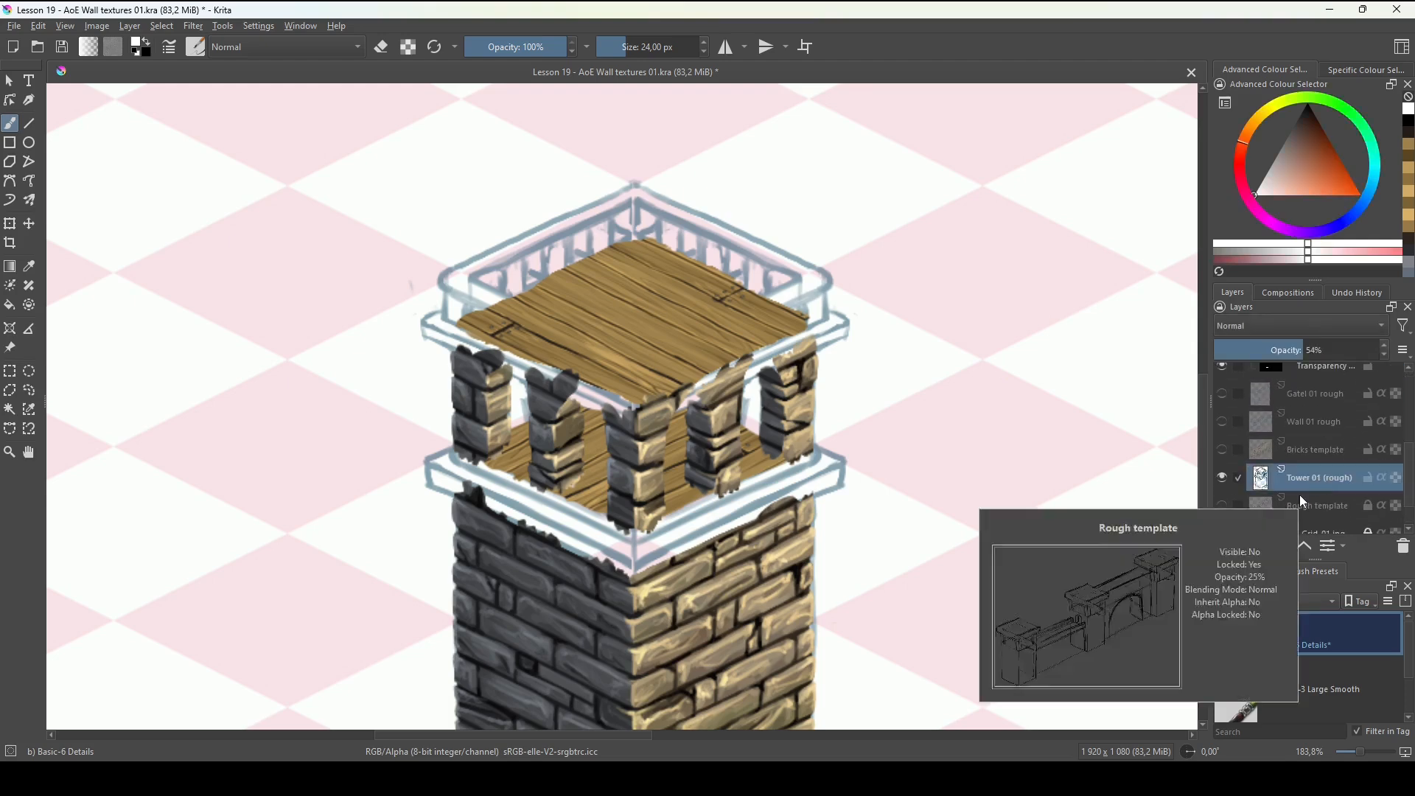
{"action": "key", "text": "ctrl+Page_Up"}
{"action": "key", "text": "ctrl+Page_Up"}
{"action": "key", "text": "ctrl+Page_Up"}
{"action": "key", "text": "ctrl+Page_Up"}
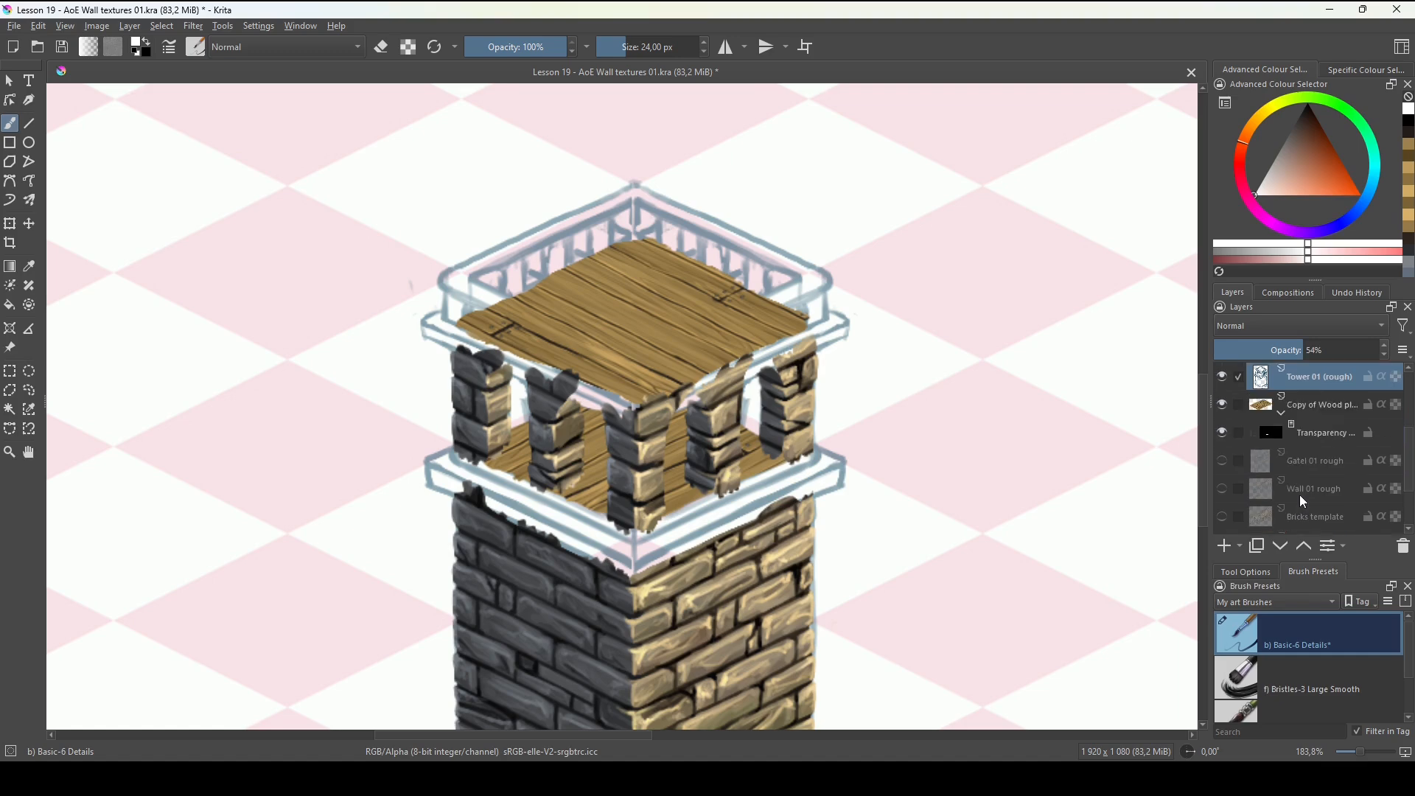
{"action": "key", "text": "ctrl+Page_Up"}
{"action": "key", "text": "ctrl+Page_Up"}
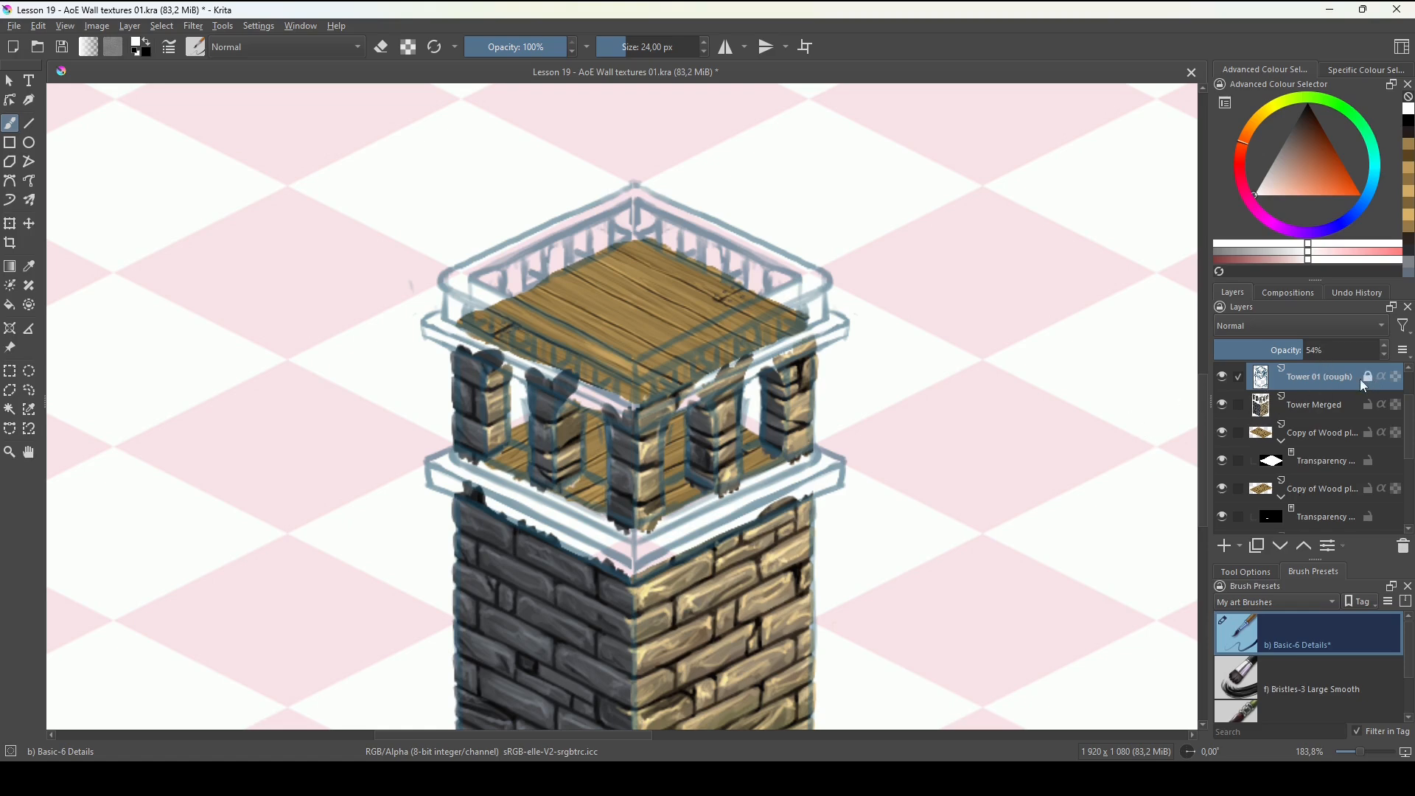
Select the lower plank floor layer and toggle its visibility off and on to check it against the sketch.
{"action": "scroll", "coordinate": [935, 474], "scroll_direction": "up", "scroll_amount": 4}
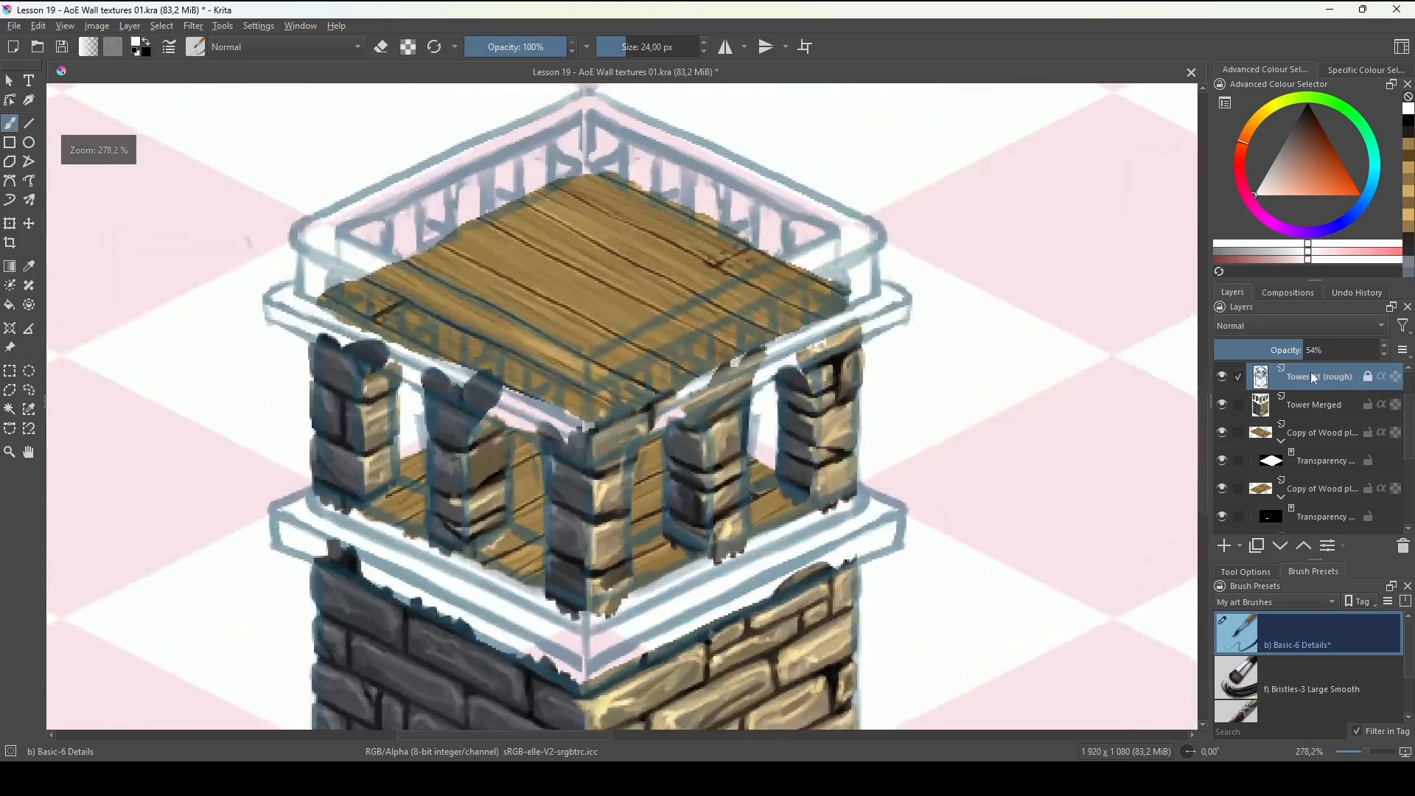
{"action": "left_click_drag", "start_coordinate": [887, 452], "coordinate": [1032, 452]}
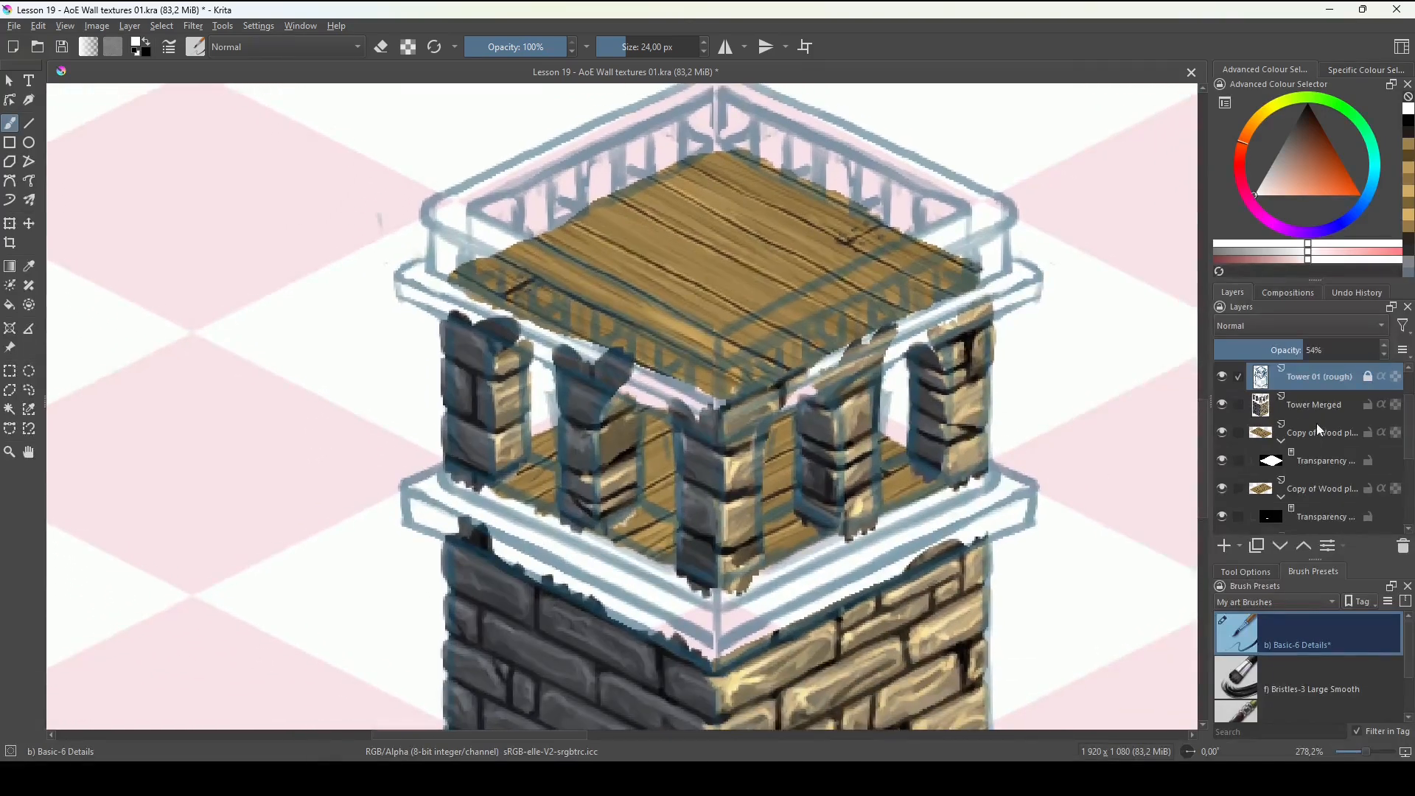
{"action": "left_click", "coordinate": [1307, 488]}
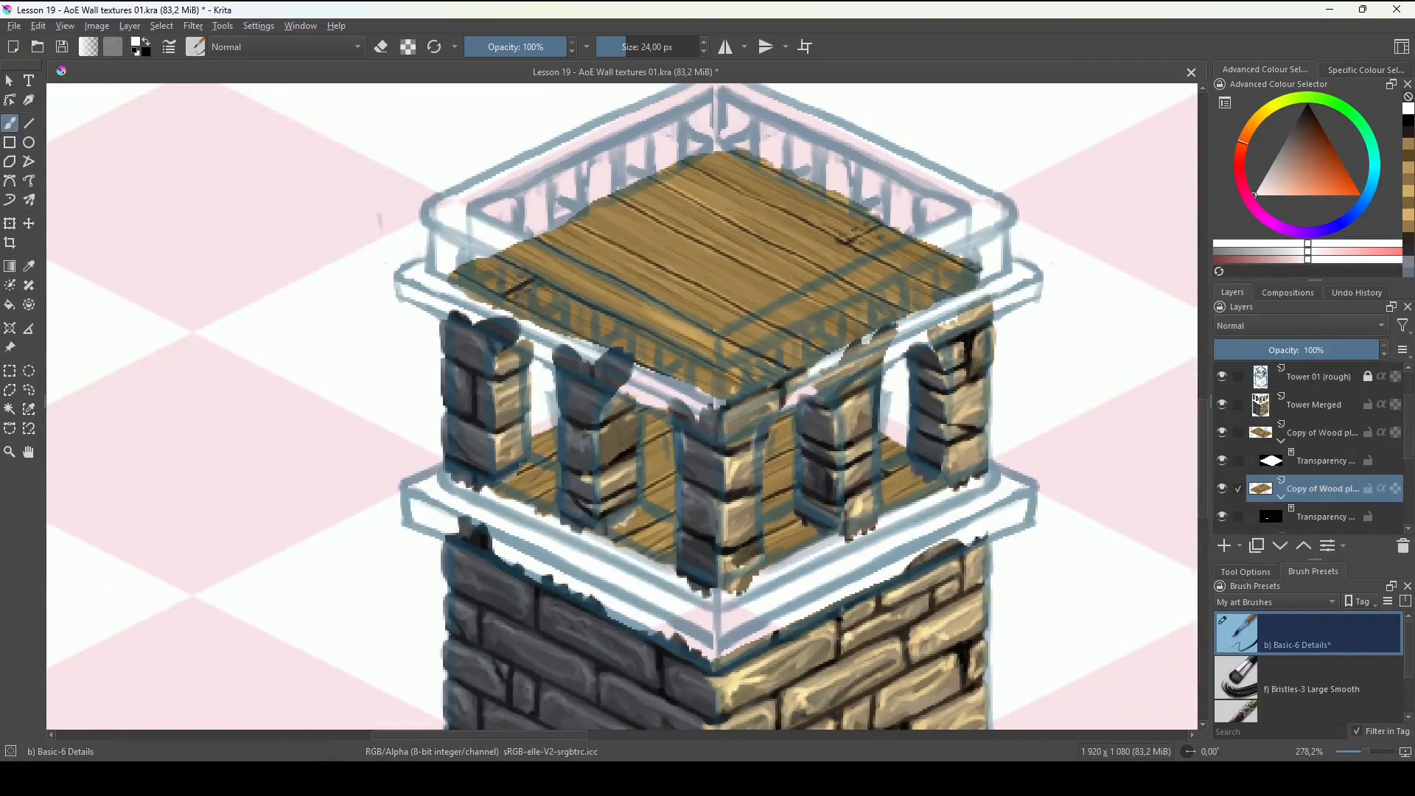
{"action": "left_click", "coordinate": [1221, 488]}
{"action": "left_click", "coordinate": [1221, 489]}
{"action": "left_click", "coordinate": [1221, 488]}
{"action": "left_click", "coordinate": [1221, 489]}
{"action": "left_click_drag", "start_coordinate": [1034, 524], "coordinate": [983, 501]}
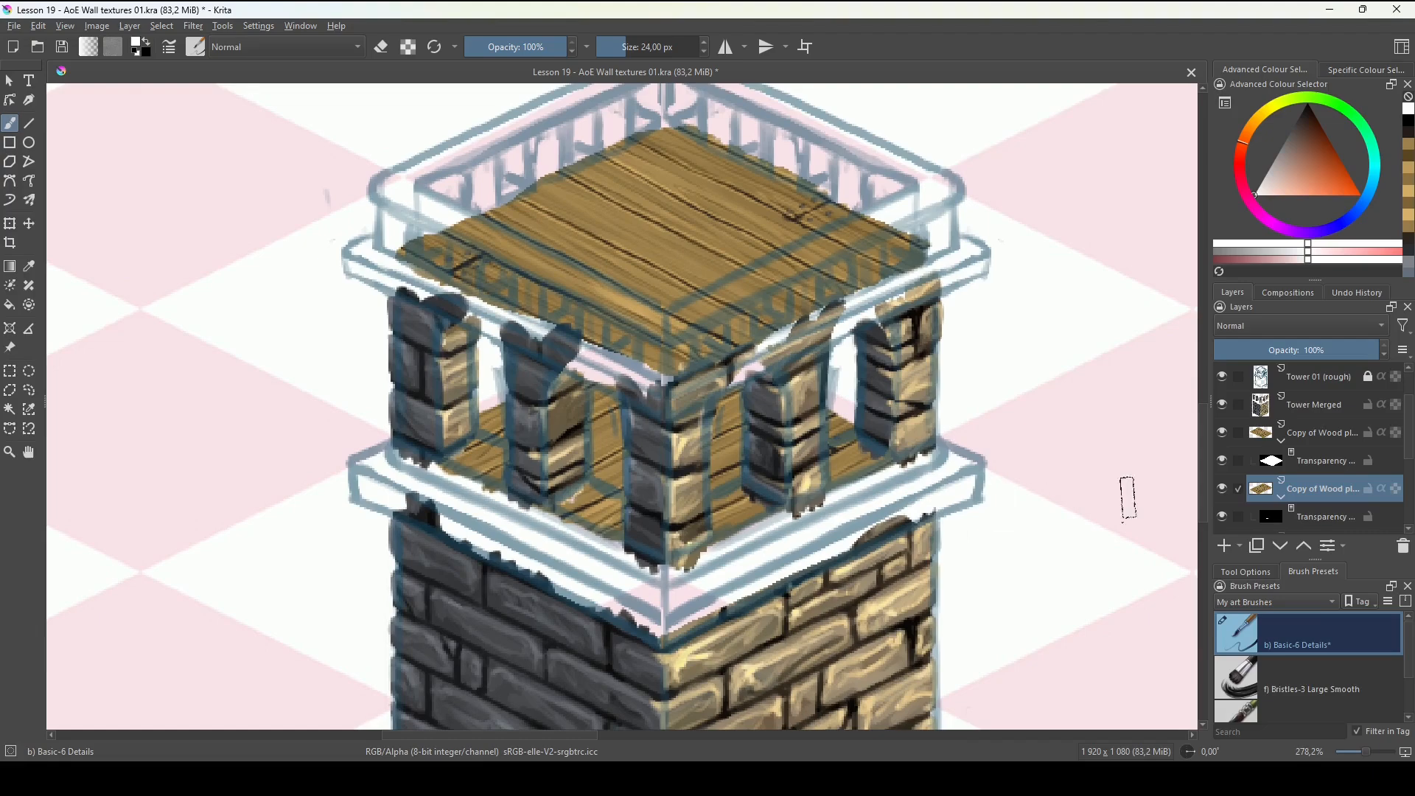
Add a new paint layer above the lower plank floor layer and set its blending mode to Multiply.
{"action": "left_click_drag", "start_coordinate": [1129, 497], "coordinate": [1125, 465]}
{"action": "mouse_move", "coordinate": [868, 453]}
{"action": "left_mouse_down"}
{"action": "mouse_move", "coordinate": [859, 466]}
{"action": "mouse_move", "coordinate": [920, 518]}
{"action": "left_mouse_up"}
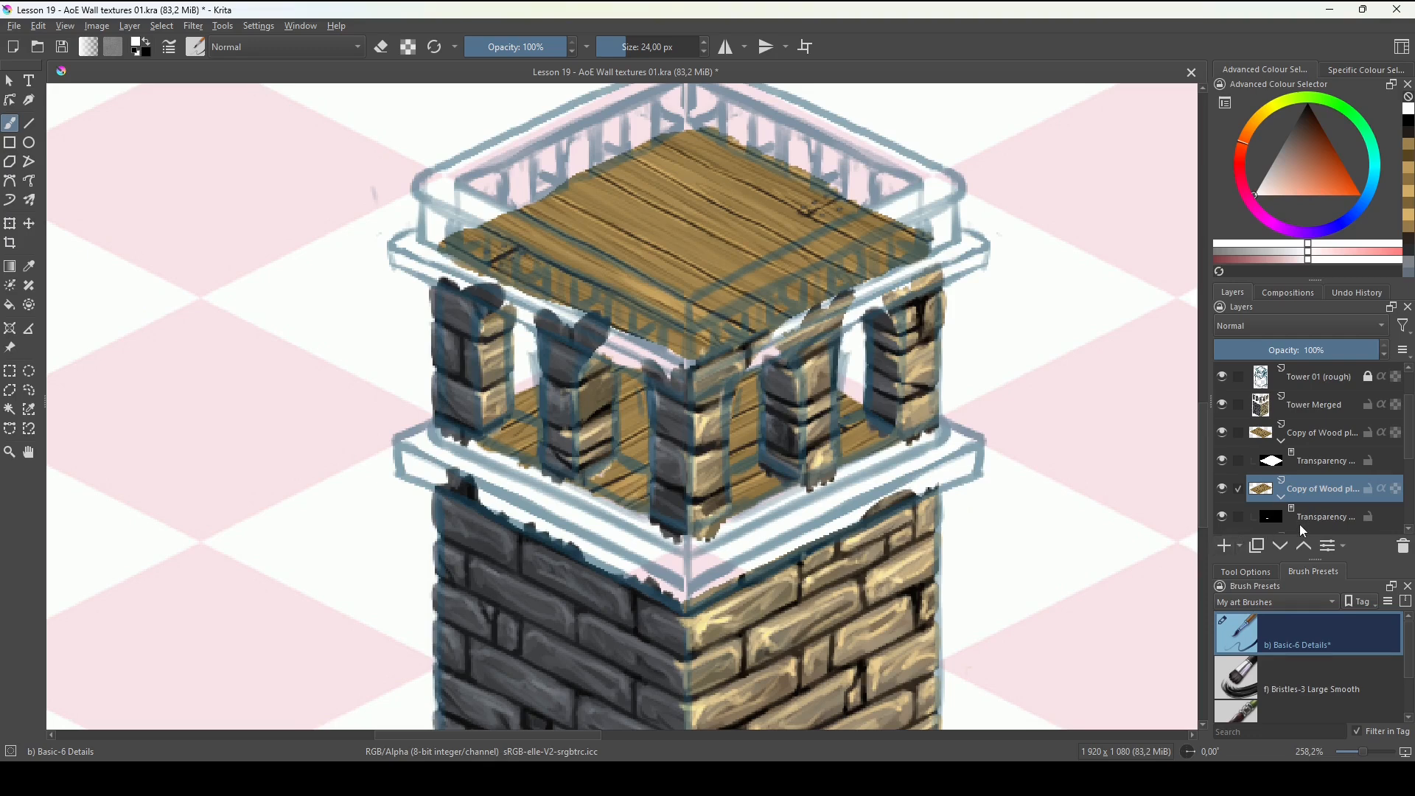
{"action": "key", "text": "Insert"}
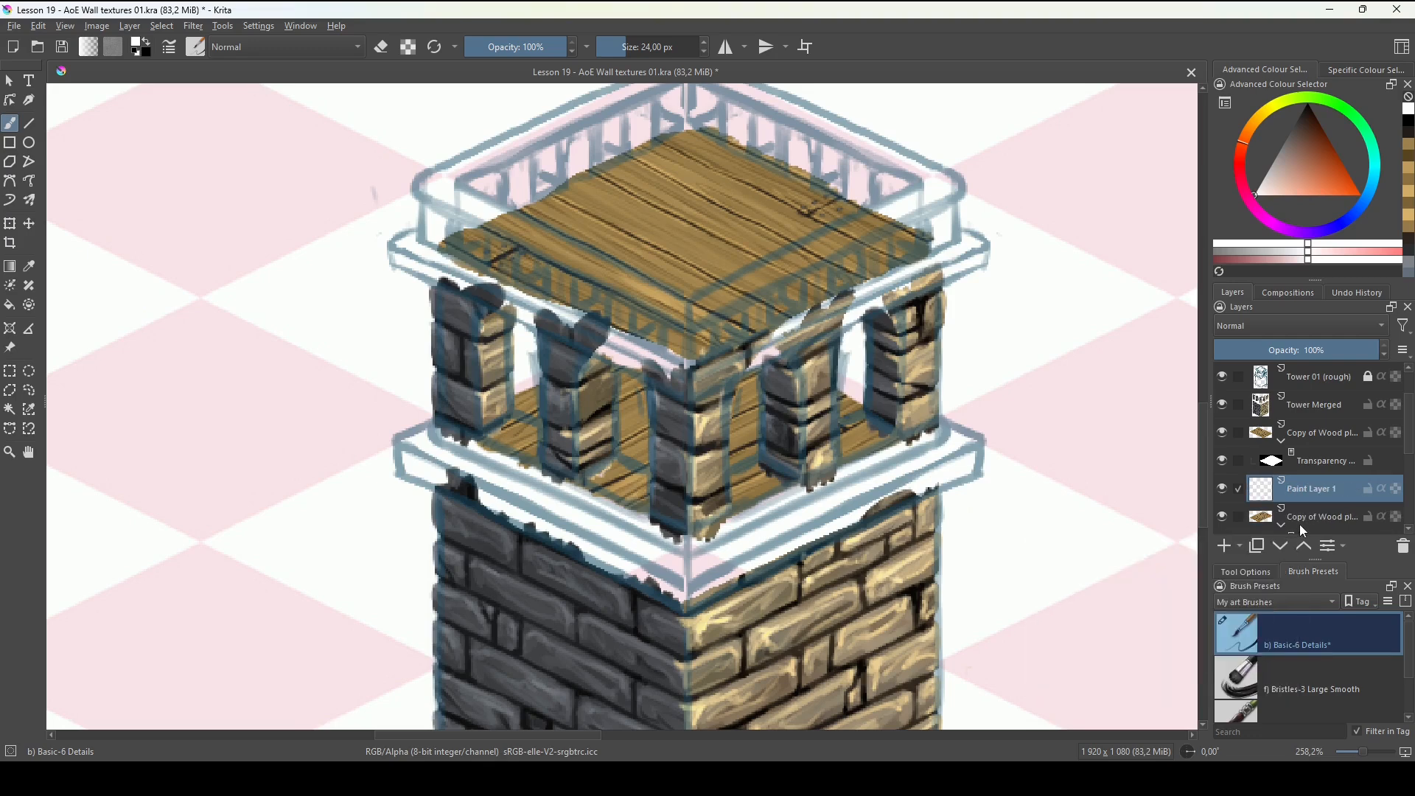
{"action": "left_click", "coordinate": [1270, 326]}
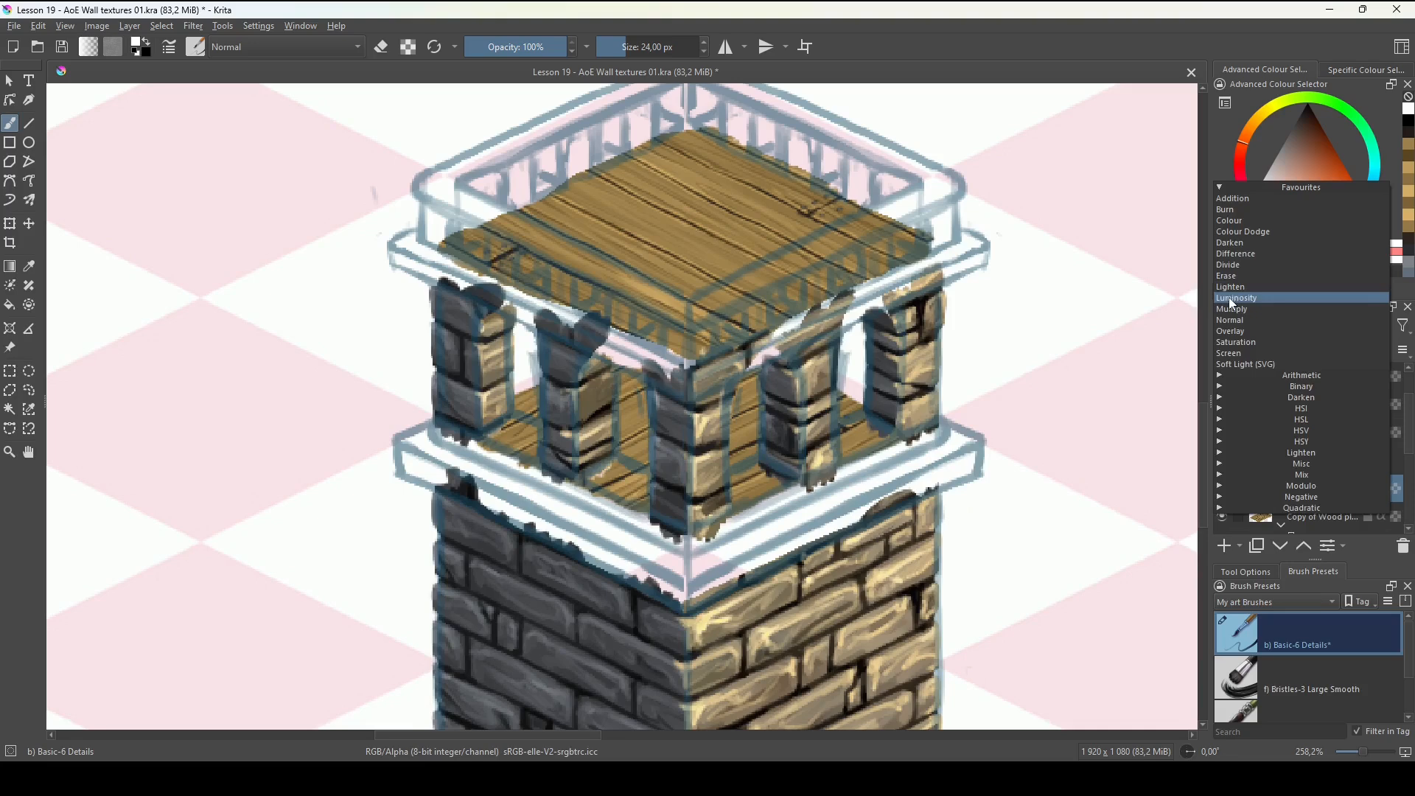
{"action": "left_click", "coordinate": [1236, 310]}
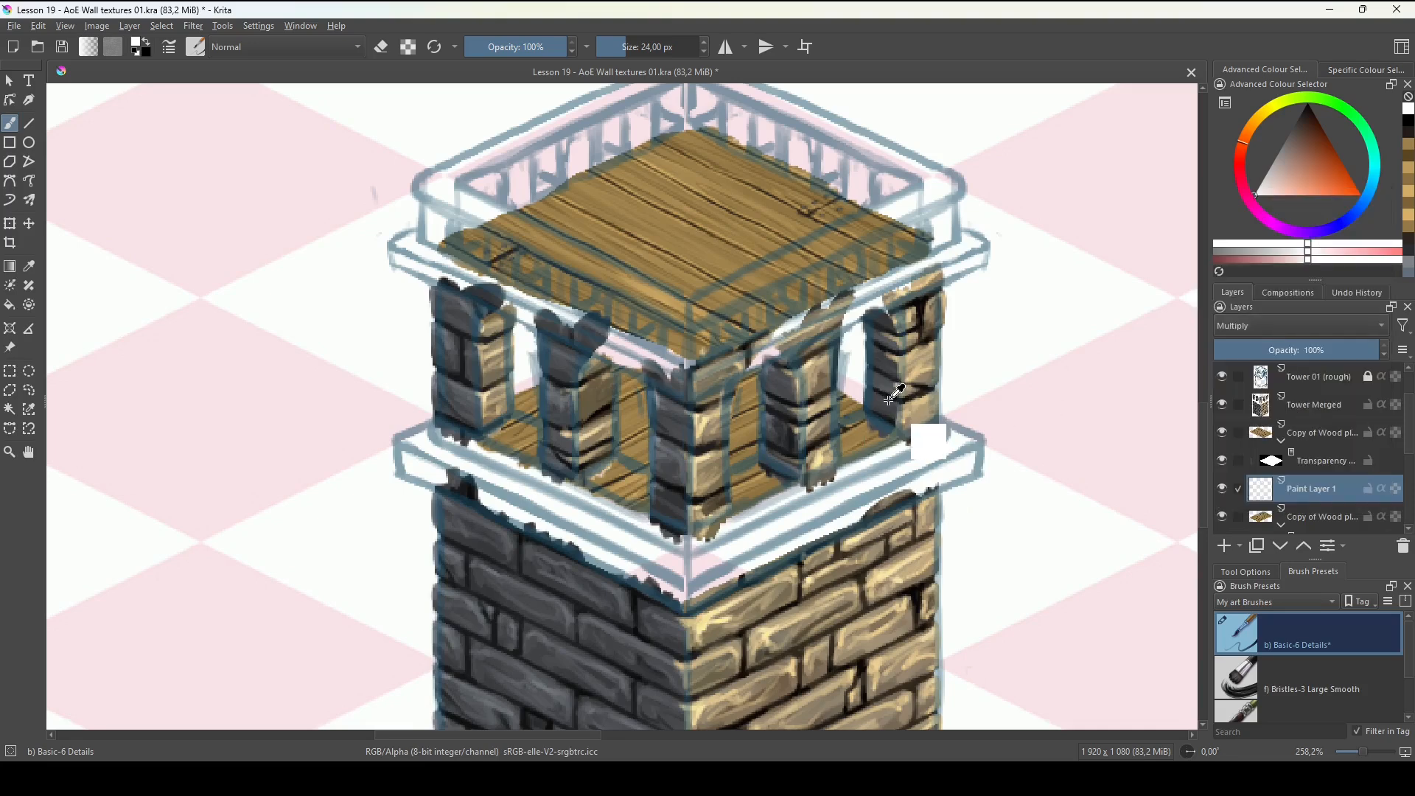
Pick a dark blue-grey from the stone and paint shadow across the lower plank floor behind and between the pillars.
{"action": "left_click_drag", "start_coordinate": [815, 423], "coordinate": [865, 426]}
{"action": "mouse_move", "coordinate": [743, 437]}
{"action": "left_mouse_down"}
{"action": "mouse_move", "coordinate": [876, 427]}
{"action": "mouse_move", "coordinate": [719, 439]}
{"action": "left_mouse_up"}
{"action": "left_click_drag", "start_coordinate": [874, 420], "coordinate": [649, 438]}
{"action": "mouse_move", "coordinate": [763, 451]}
{"action": "left_mouse_down"}
{"action": "mouse_move", "coordinate": [634, 464]}
{"action": "mouse_move", "coordinate": [630, 479]}
{"action": "left_mouse_up"}
{"action": "left_click_drag", "start_coordinate": [767, 478], "coordinate": [549, 481]}
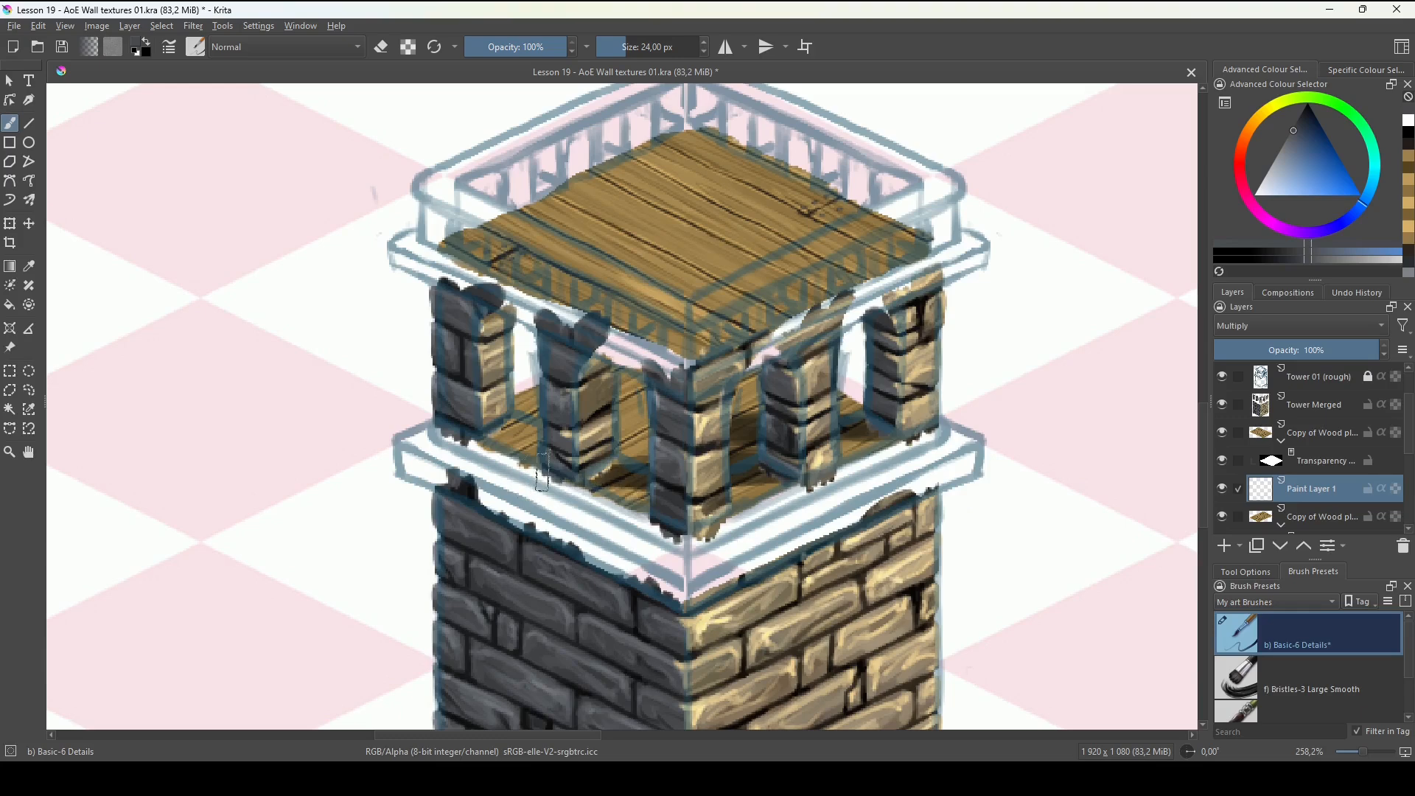
{"action": "left_click_drag", "start_coordinate": [667, 495], "coordinate": [578, 483]}
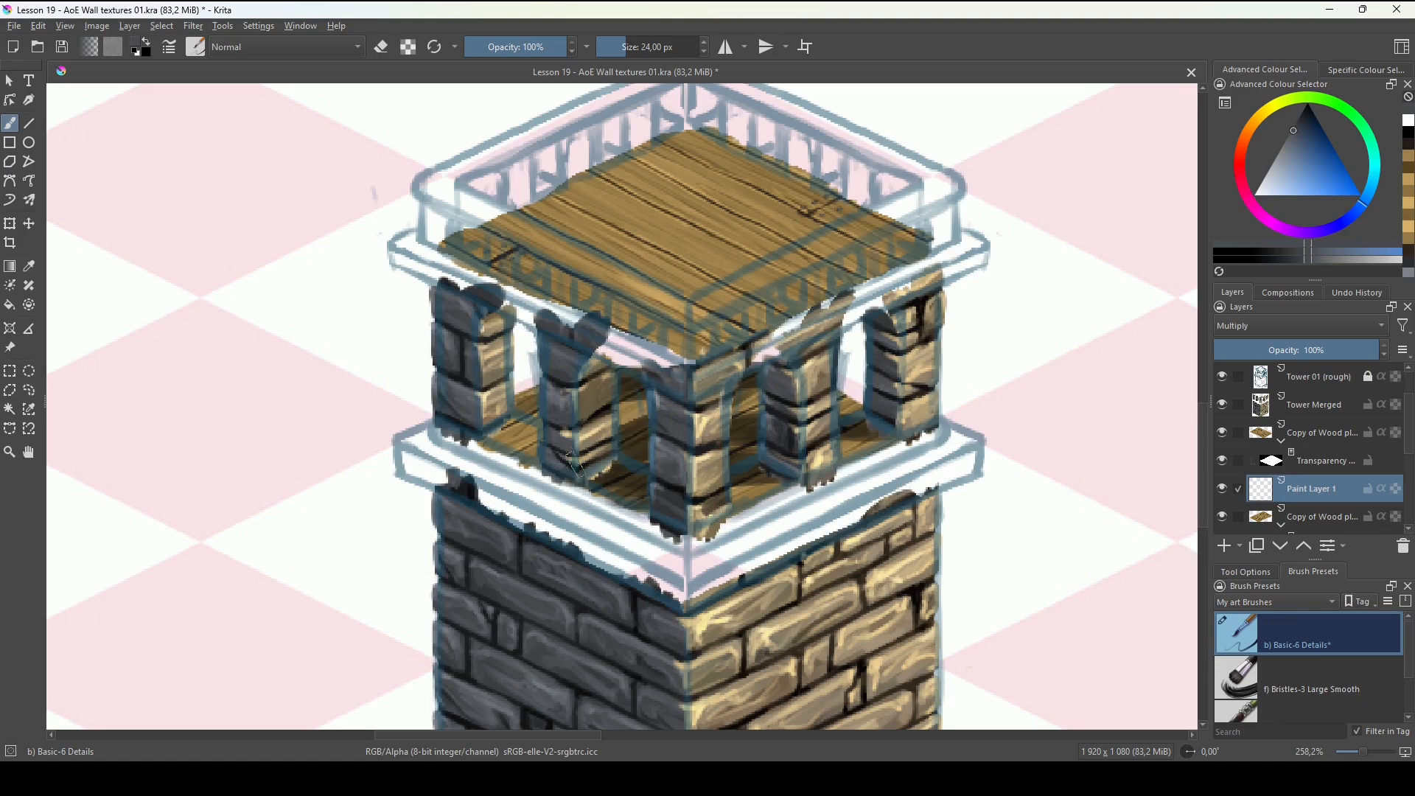
{"action": "mouse_move", "coordinate": [571, 455]}
{"action": "left_mouse_down"}
{"action": "mouse_move", "coordinate": [628, 409]}
{"action": "mouse_move", "coordinate": [490, 439]}
{"action": "left_mouse_up"}
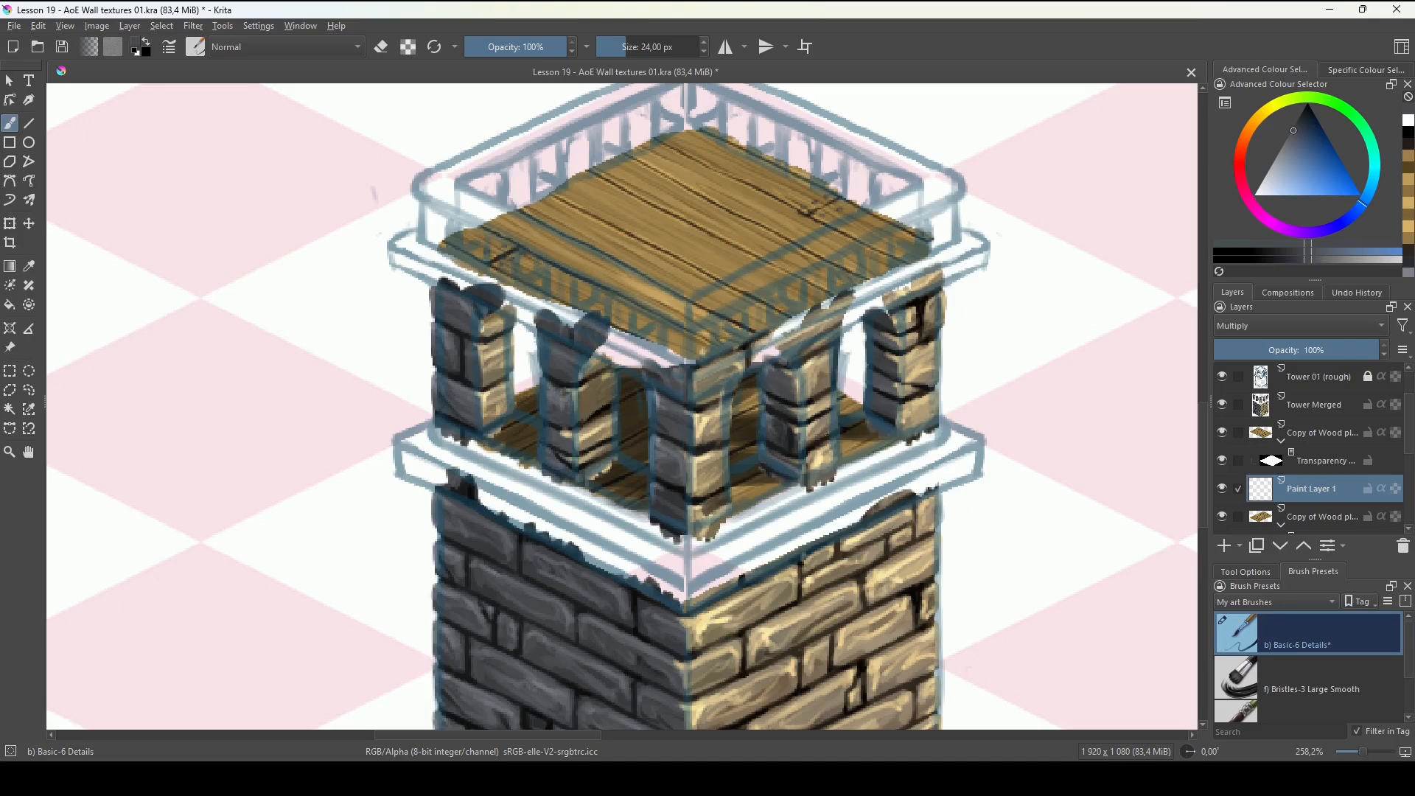
{"action": "mouse_move", "coordinate": [667, 505]}
{"action": "left_mouse_down"}
{"action": "mouse_move", "coordinate": [578, 492]}
{"action": "mouse_move", "coordinate": [501, 451]}
{"action": "left_mouse_up"}
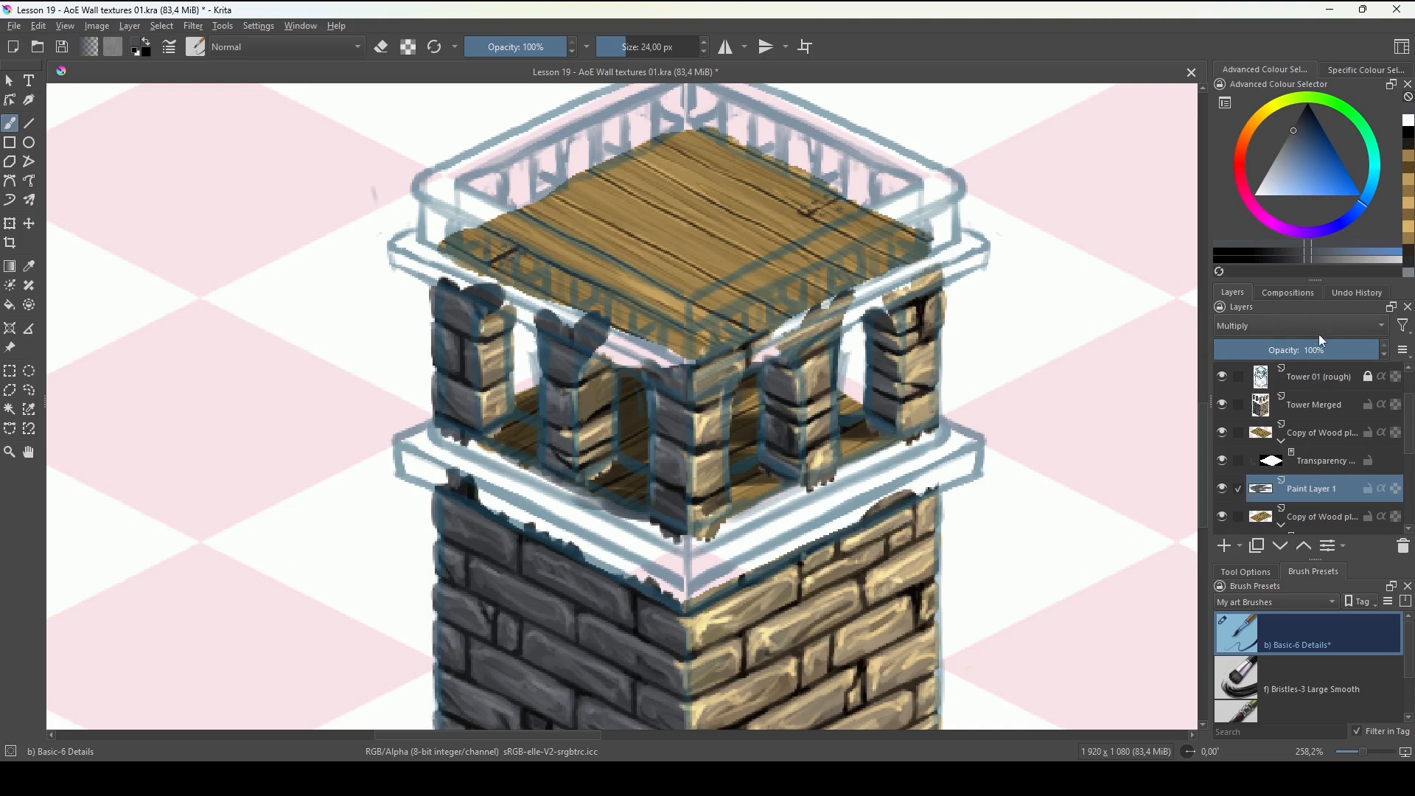
Lower the shadow layer's opacity to 74% and toggle its visibility repeatedly to compare the floor with and without it.
{"action": "left_click_drag", "start_coordinate": [1367, 349], "coordinate": [1328, 350]}
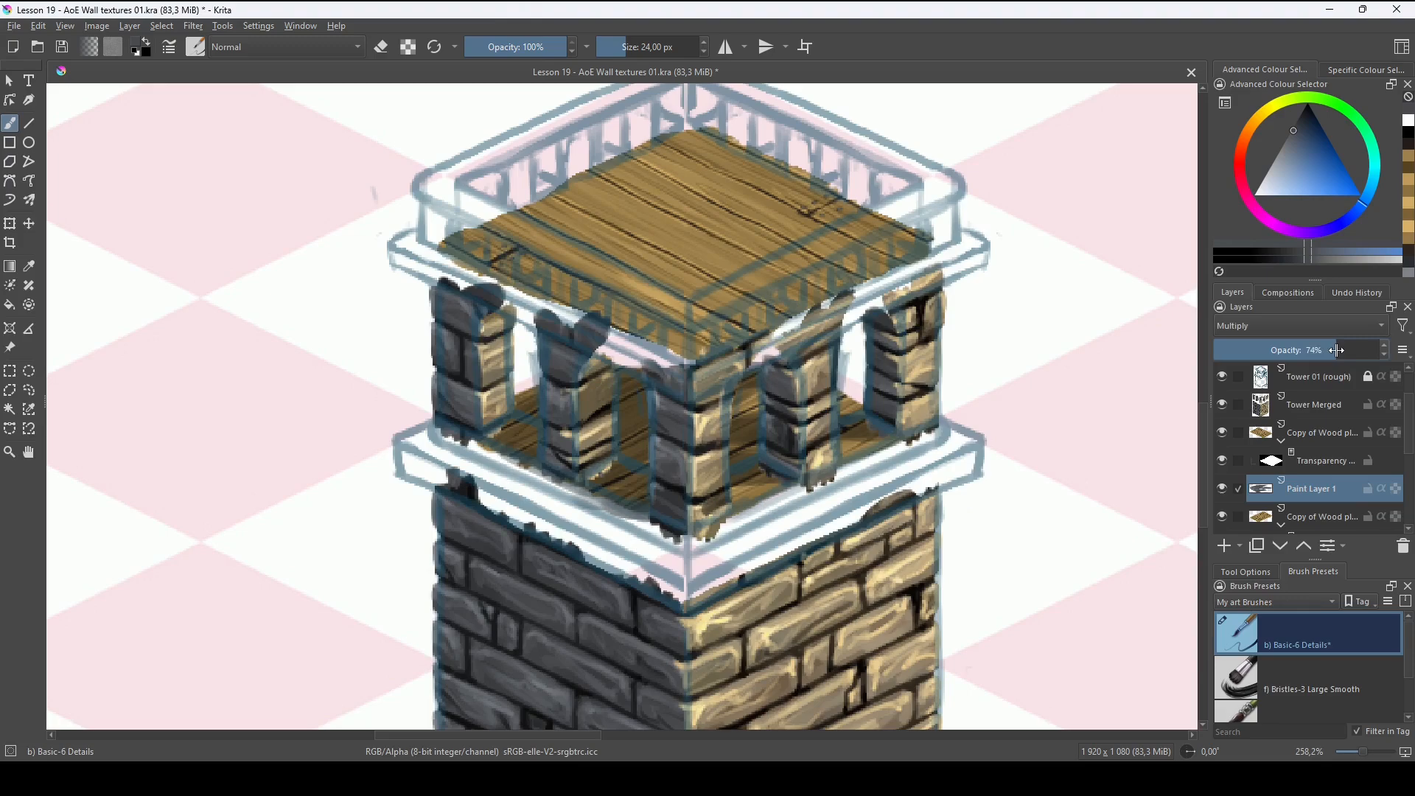
{"action": "scroll", "coordinate": [961, 410], "scroll_direction": "down", "scroll_amount": 3}
{"action": "left_click_drag", "start_coordinate": [960, 410], "coordinate": [882, 432]}
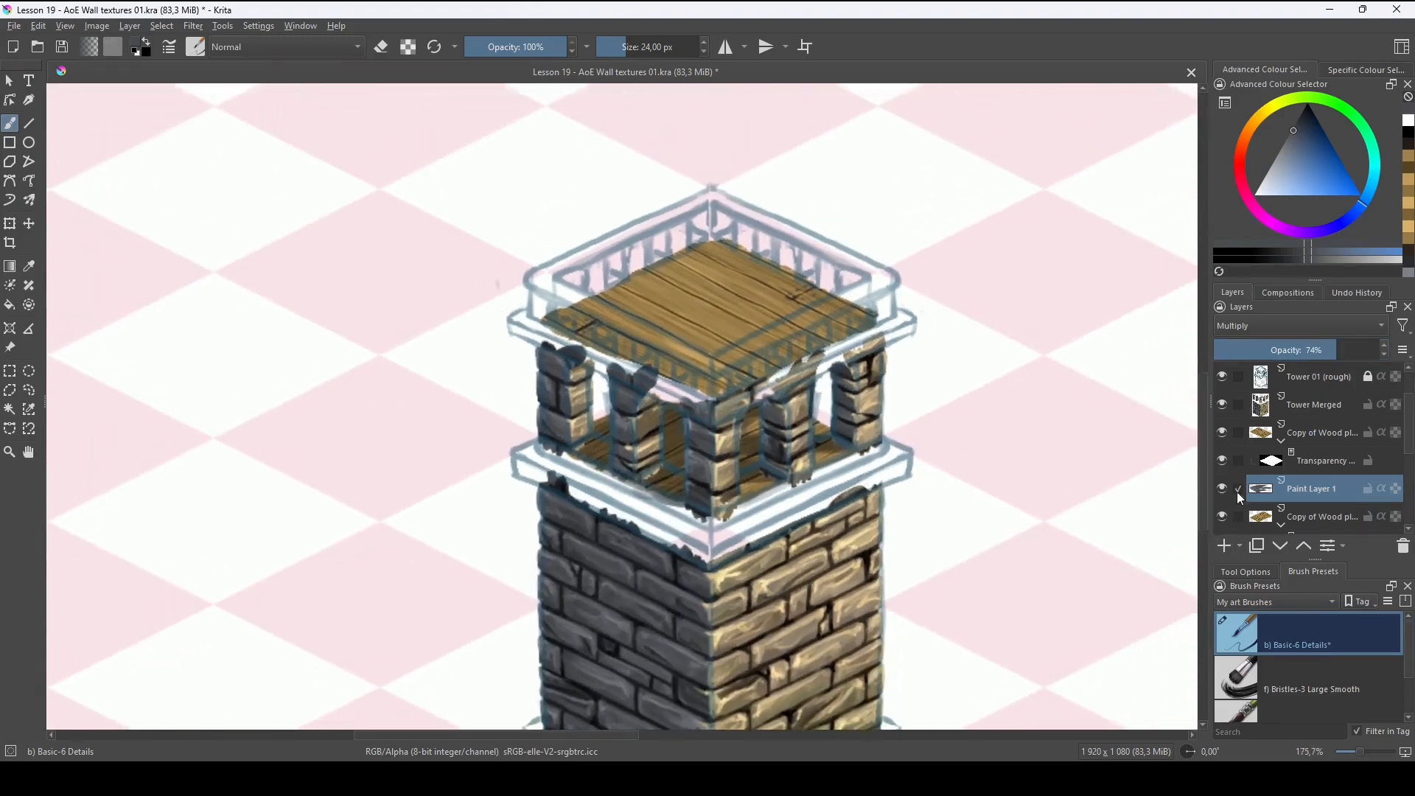
{"action": "left_click", "coordinate": [1223, 488]}
{"action": "left_click", "coordinate": [1227, 487]}
{"action": "left_click", "coordinate": [1228, 488]}
{"action": "left_click", "coordinate": [1228, 489]}
{"action": "left_click", "coordinate": [1229, 489]}
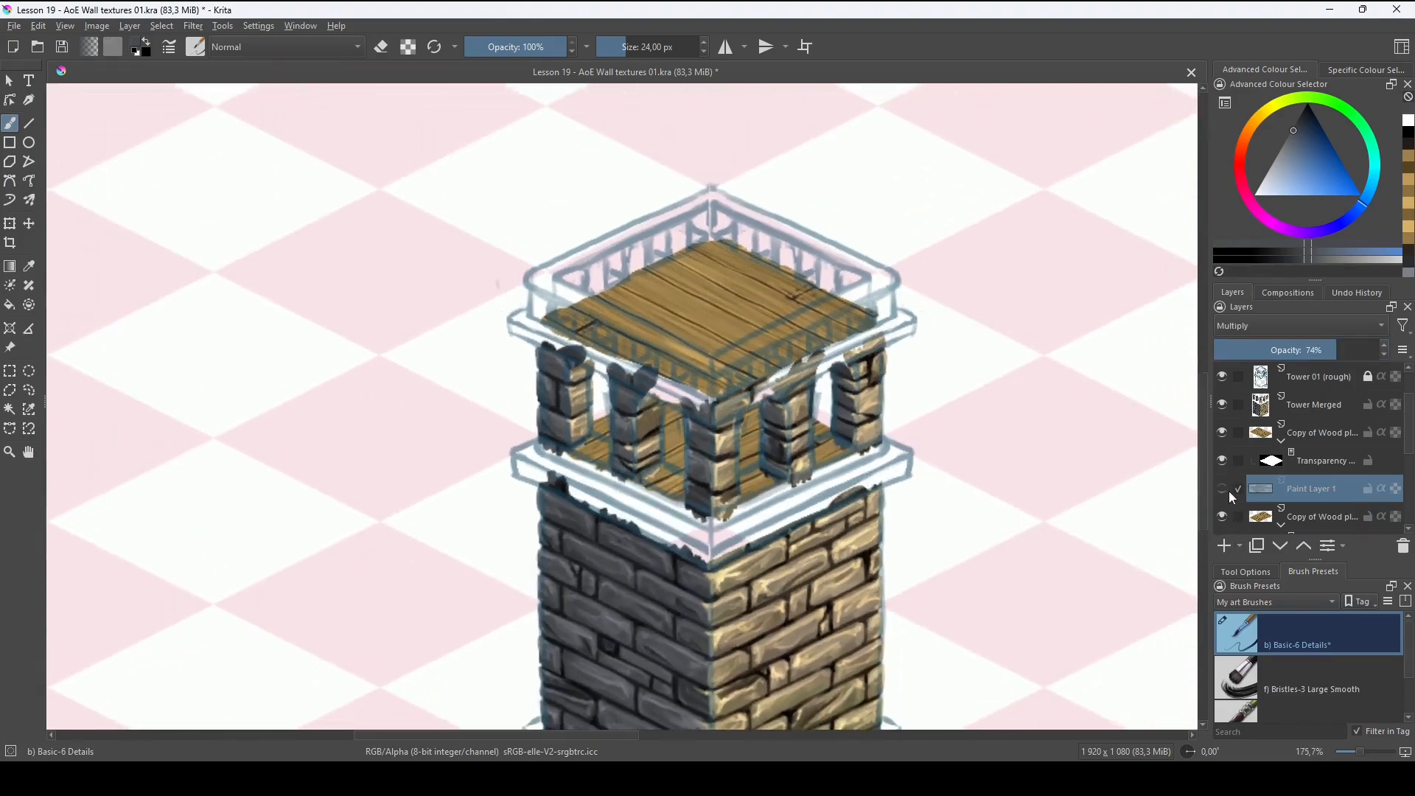
{"action": "left_click", "coordinate": [1228, 491]}
{"action": "left_click", "coordinate": [1230, 492]}
{"action": "left_click", "coordinate": [1230, 491]}
Rename the Multiply shadow layer as "Shadow lower floor".
{"action": "double_click", "coordinate": [1304, 489]}
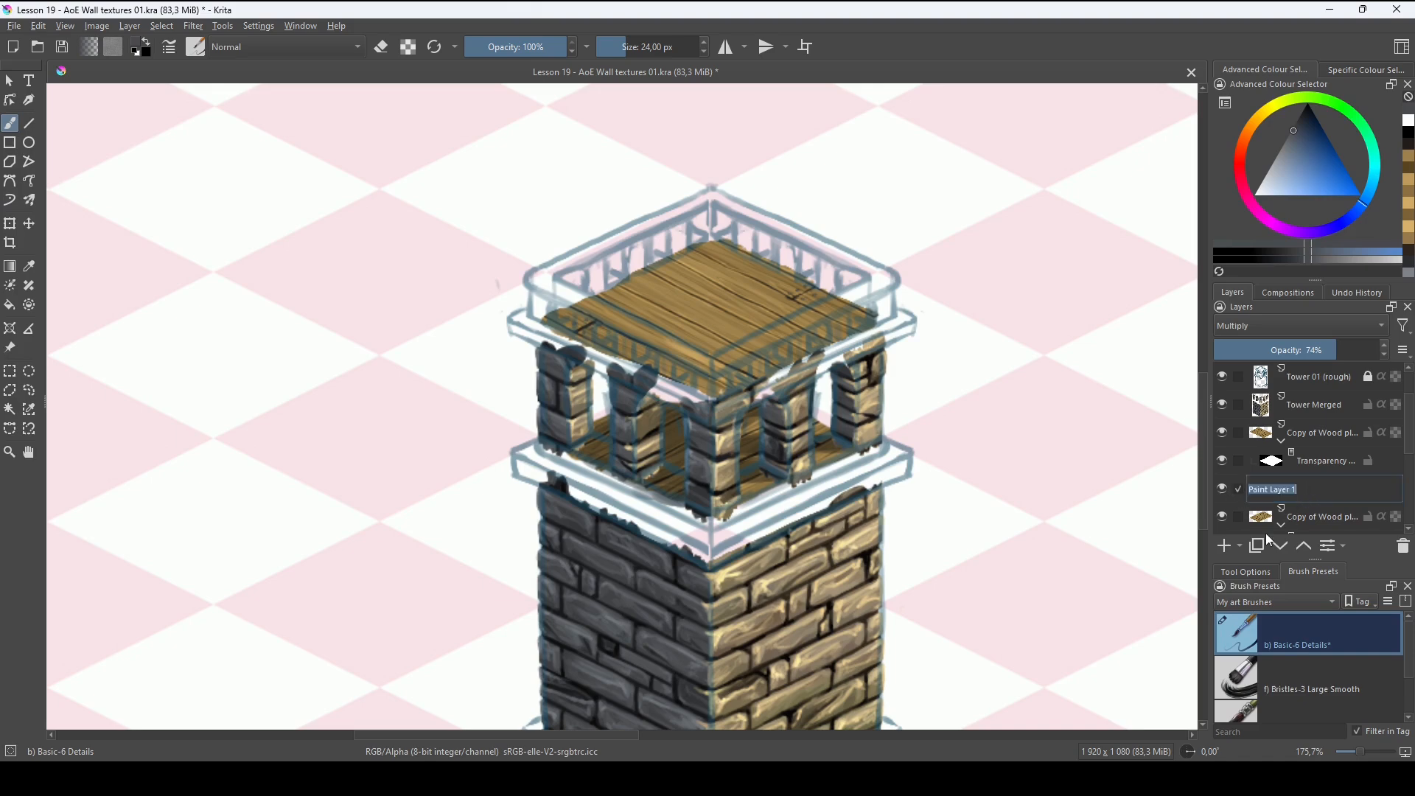
{"action": "type", "text": "Shadow lower floor"}
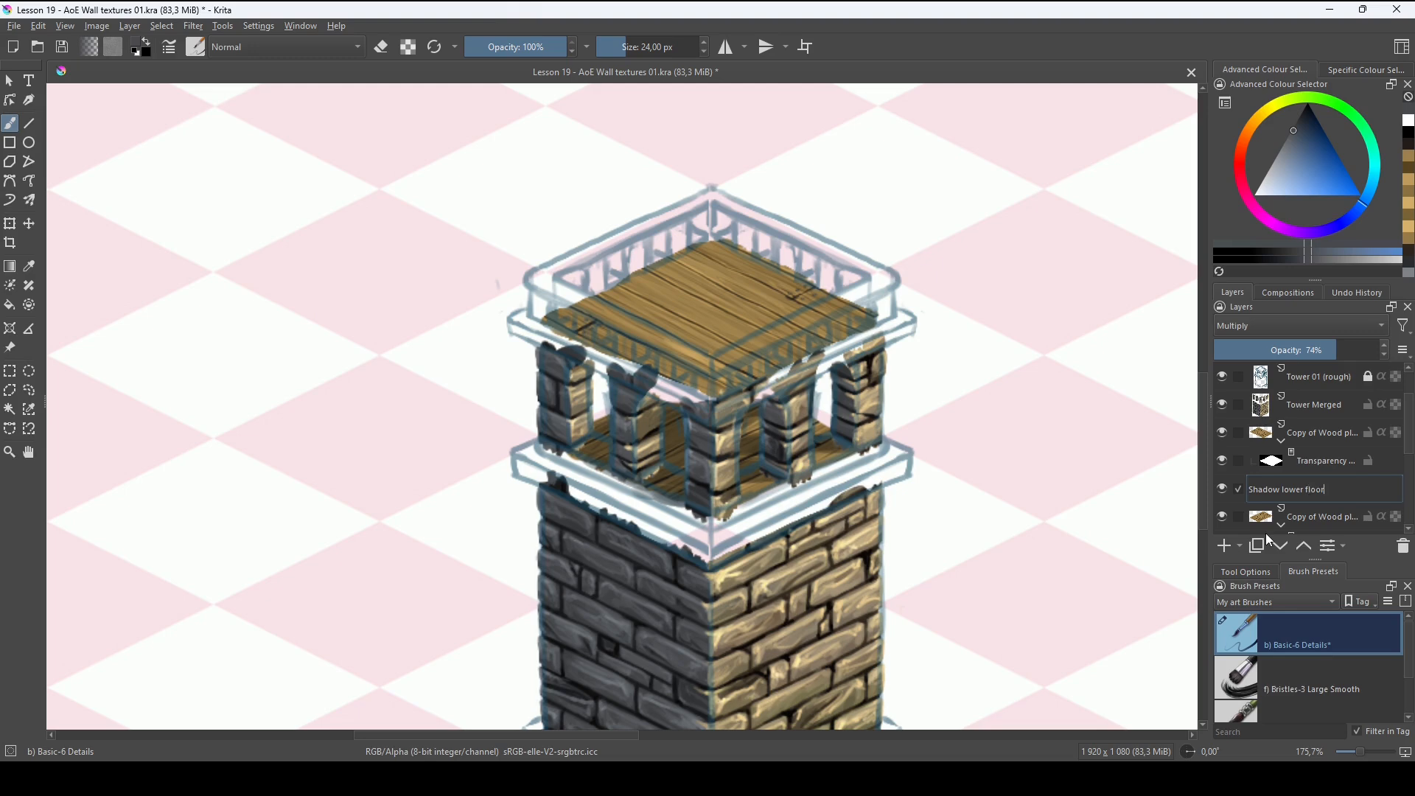
{"action": "key", "text": "Return"}
Add a new paint layer directly above Tower Merged and name it "Detail".
{"action": "left_click_drag", "start_coordinate": [1413, 452], "coordinate": [1412, 426]}
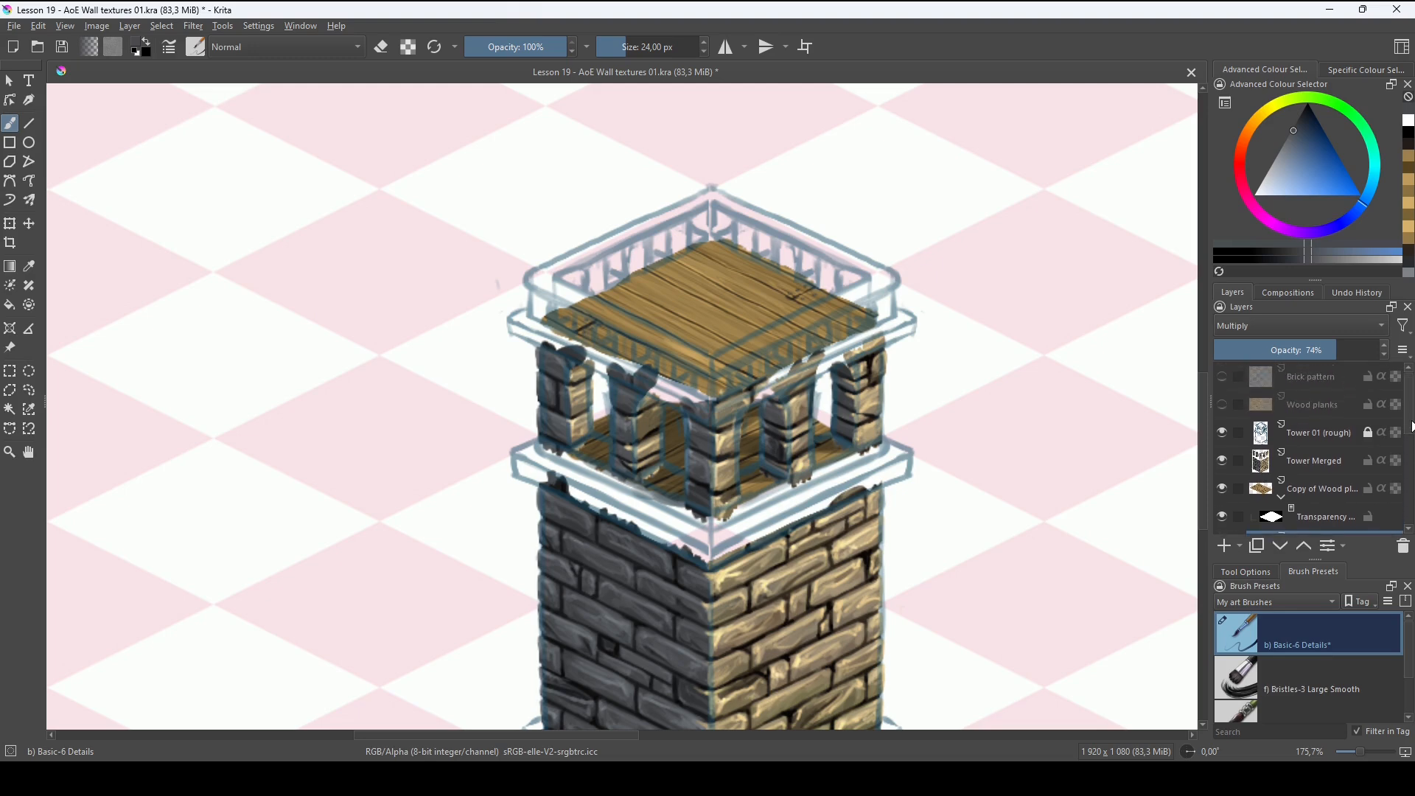
{"action": "left_click", "coordinate": [1274, 472]}
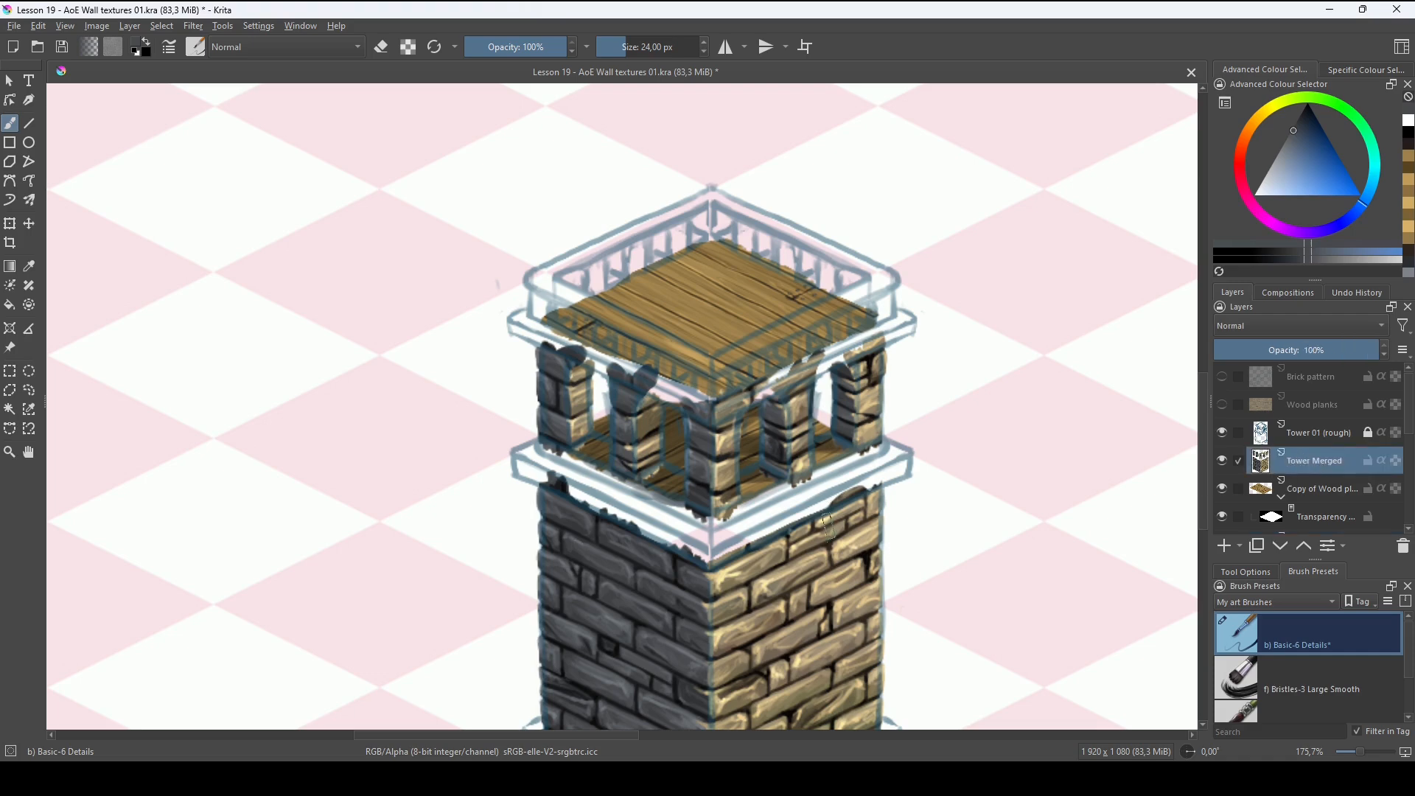
{"action": "scroll", "coordinate": [826, 525], "scroll_direction": "up", "scroll_amount": 2}
{"action": "left_click_drag", "start_coordinate": [827, 525], "coordinate": [882, 572]}
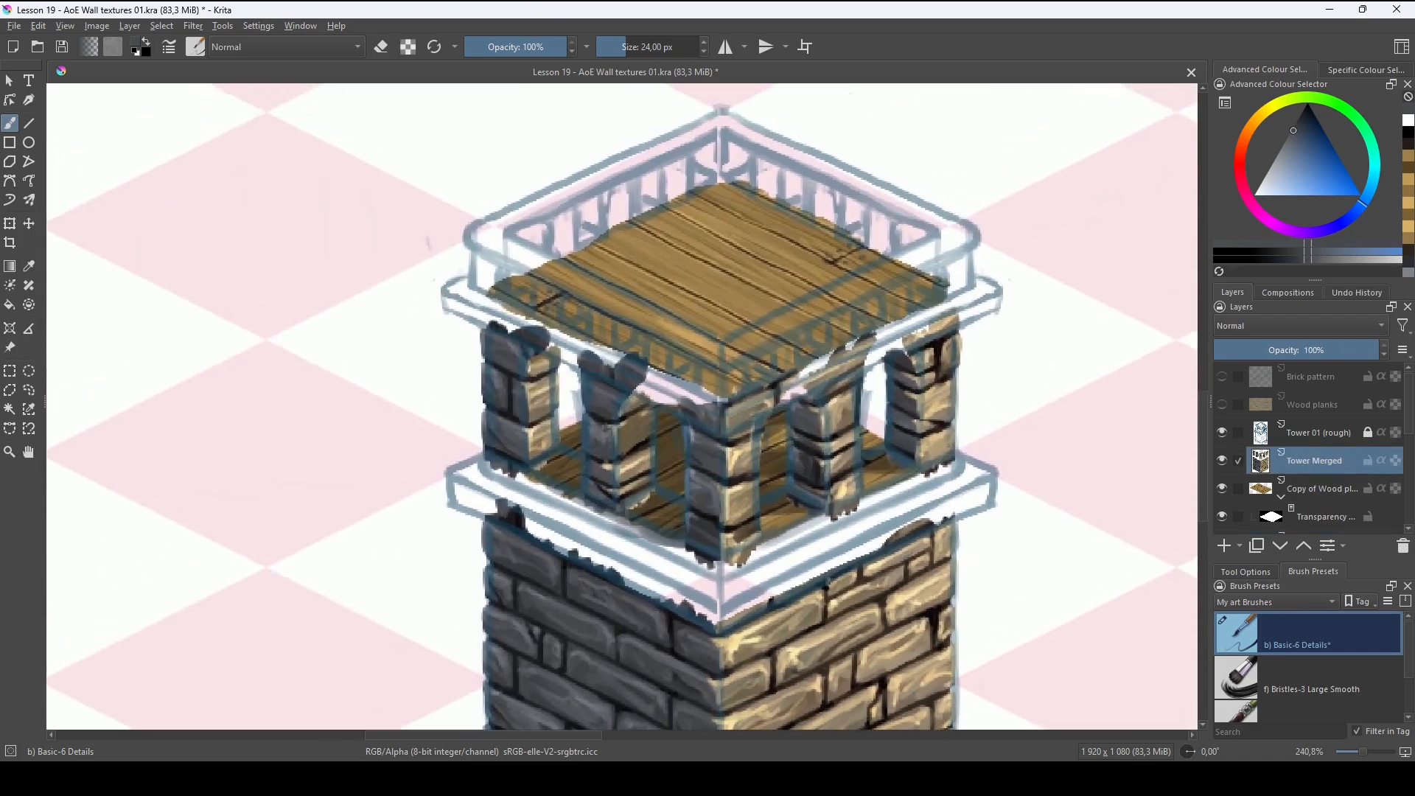
{"action": "key", "text": "Insert"}
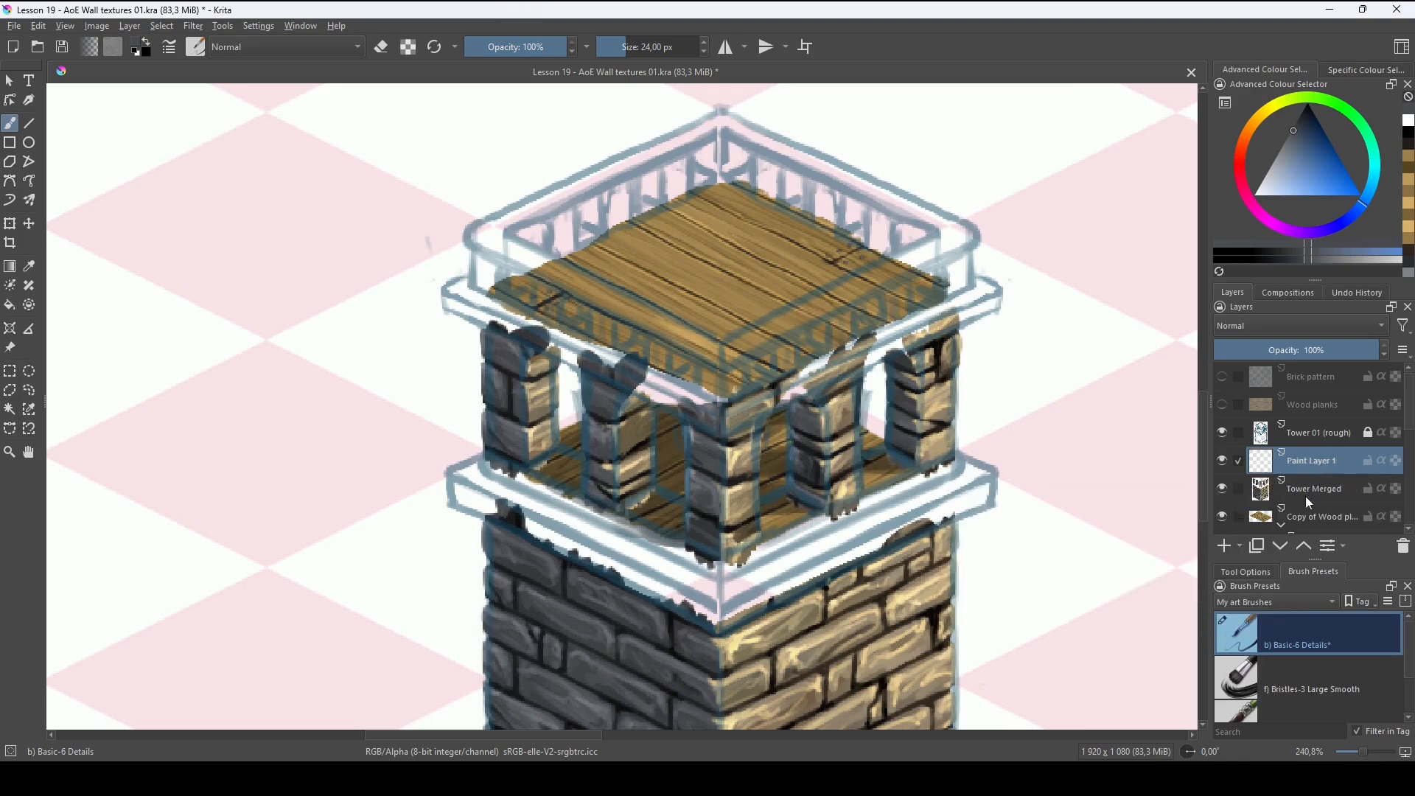
{"action": "double_click", "coordinate": [1319, 461]}
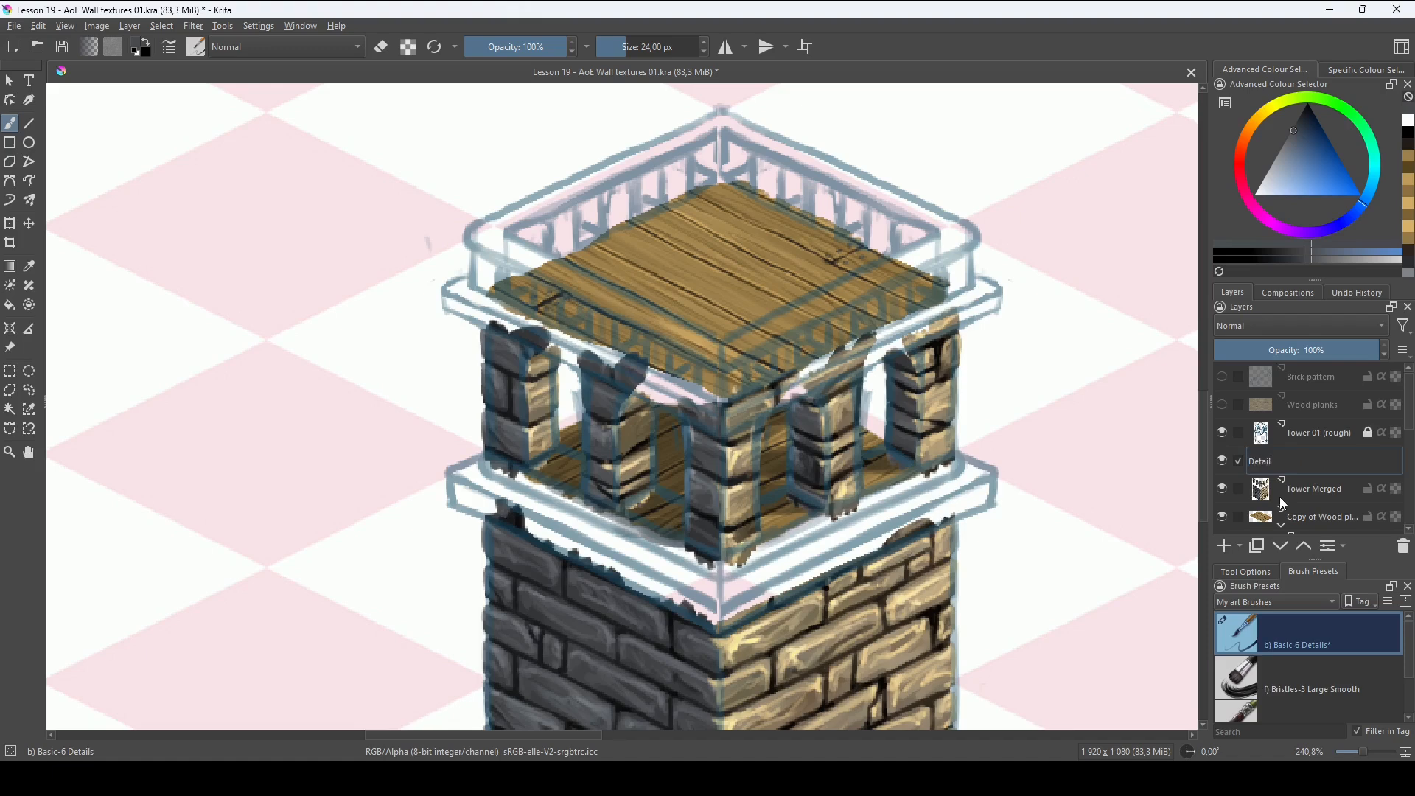
{"action": "type", "text": "Detail"}
{"action": "key", "text": "Return"}
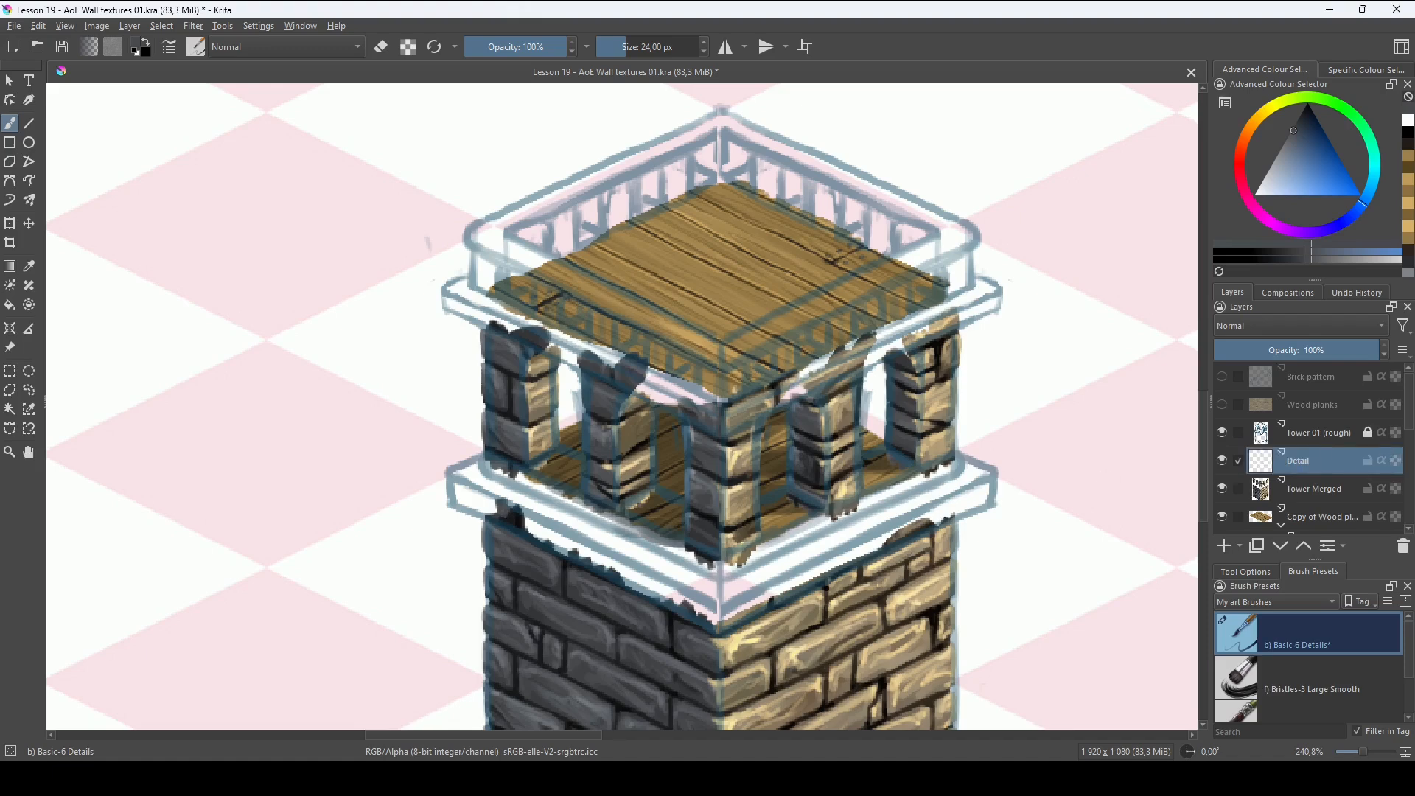
With a 13 px brush, block in the lower ledge's right face in sampled brown and the upper ledge's left face in dark grey.
{"action": "left_click_drag", "start_coordinate": [899, 541], "coordinate": [907, 511]}
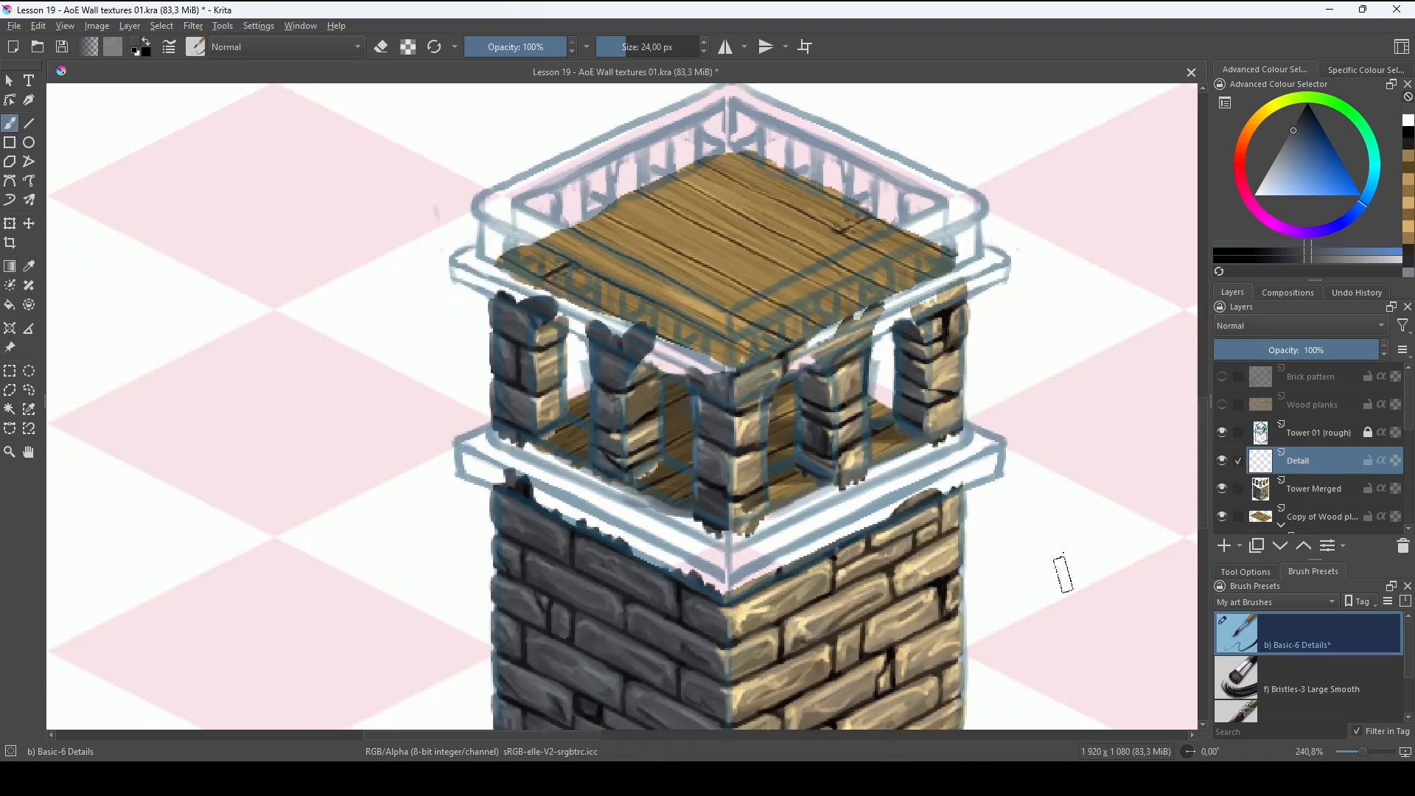
{"action": "left_click", "coordinate": [862, 565], "text": "ctrl"}
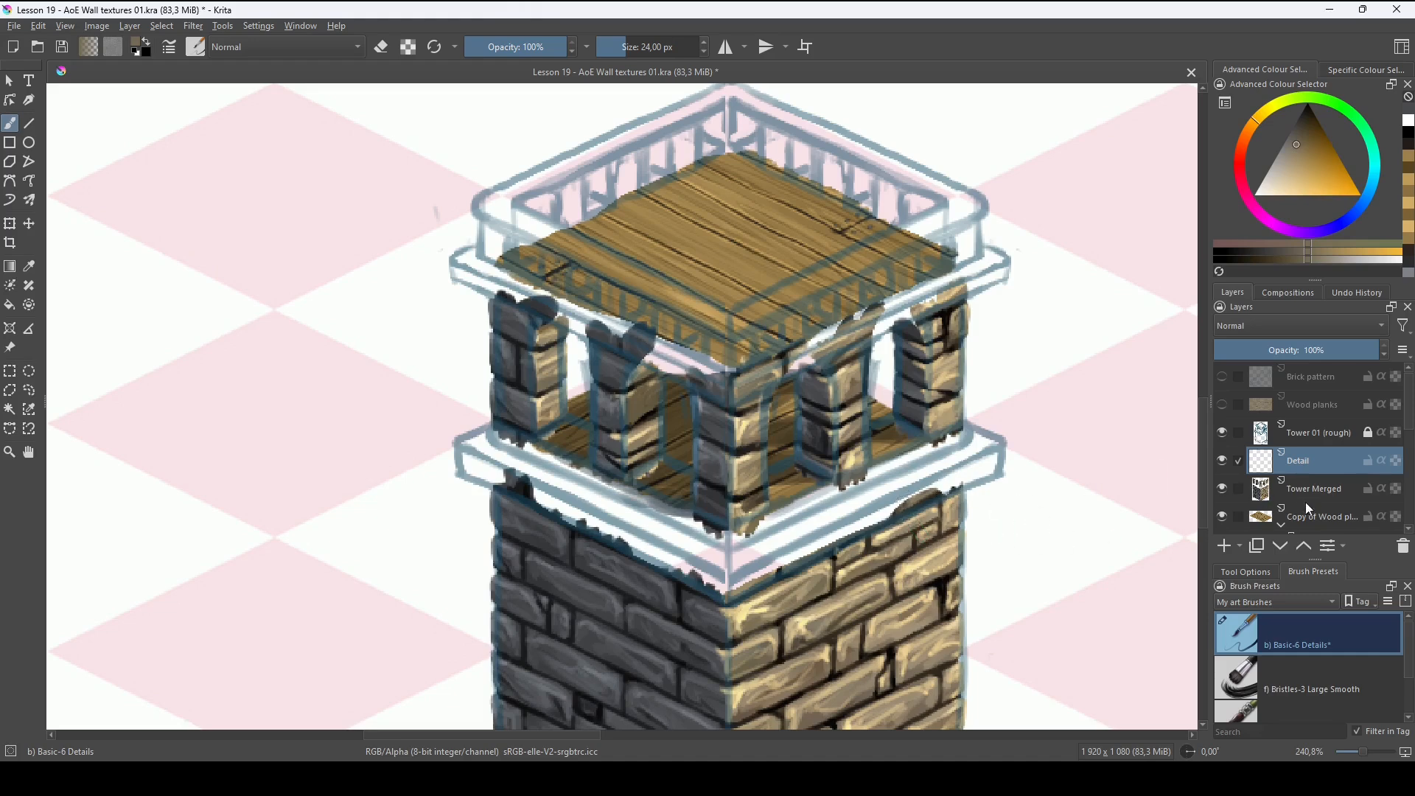
{"action": "key", "text": "bracketleft"}
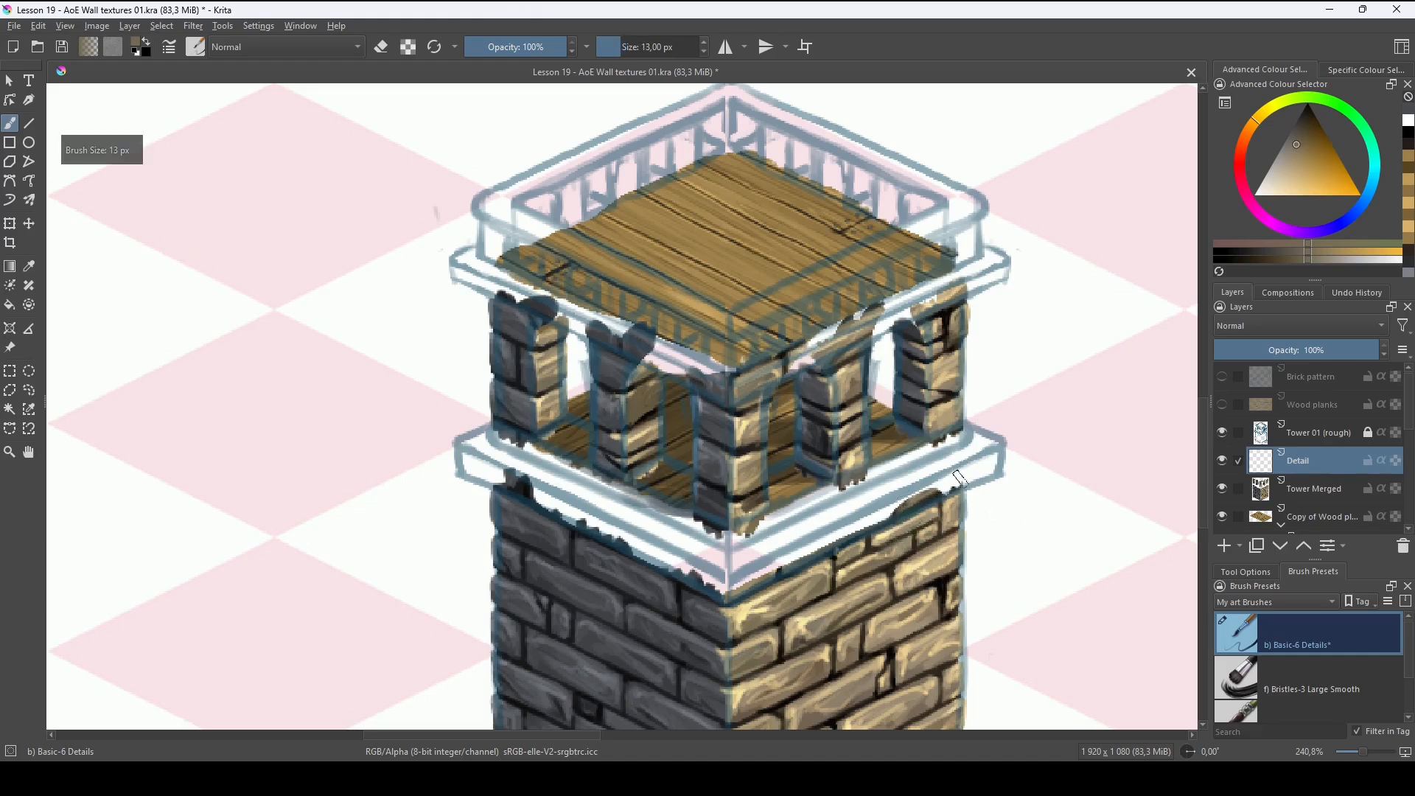
{"action": "mouse_move", "coordinate": [958, 478]}
{"action": "left_mouse_down"}
{"action": "mouse_move", "coordinate": [811, 537]}
{"action": "mouse_move", "coordinate": [999, 459]}
{"action": "left_mouse_up"}
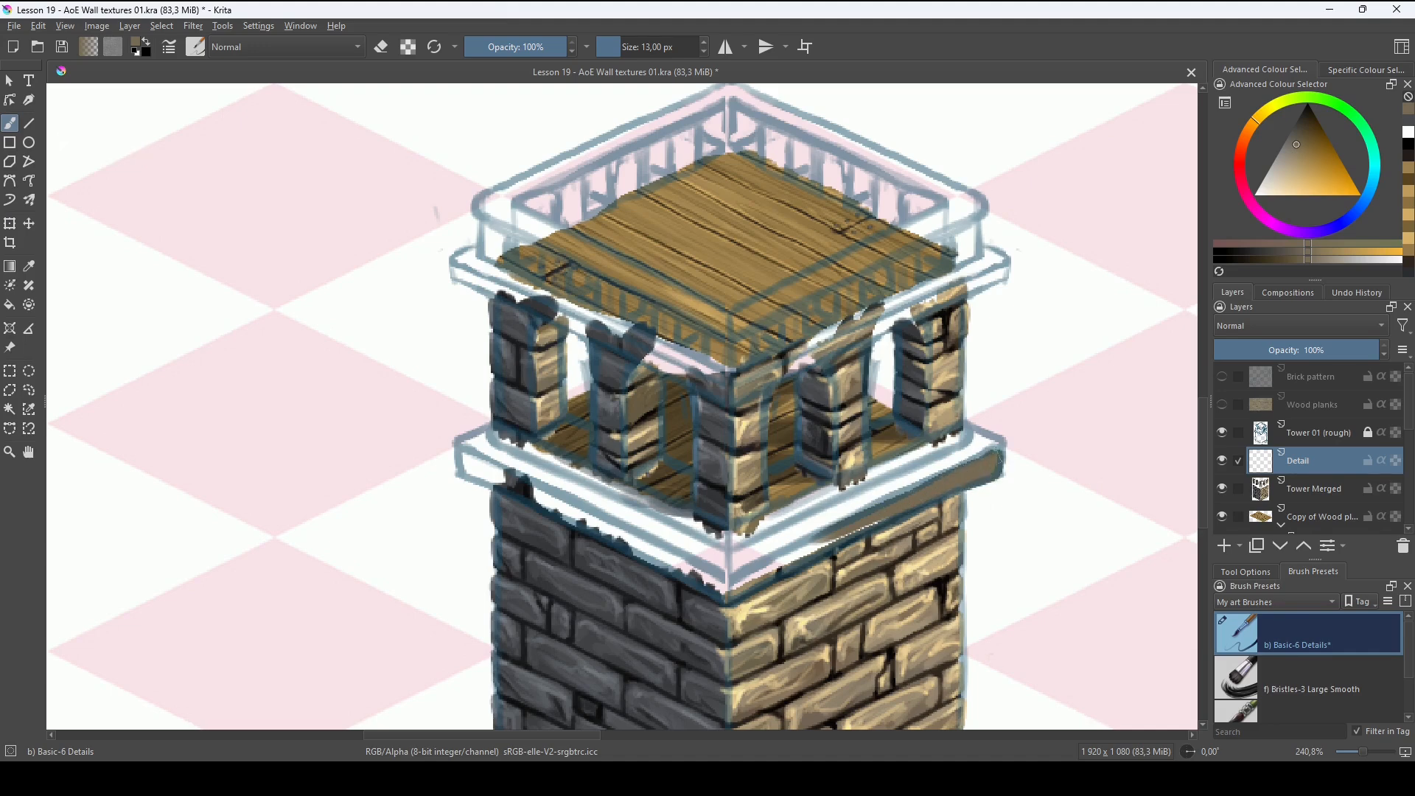
{"action": "left_click_drag", "start_coordinate": [884, 519], "coordinate": [732, 586]}
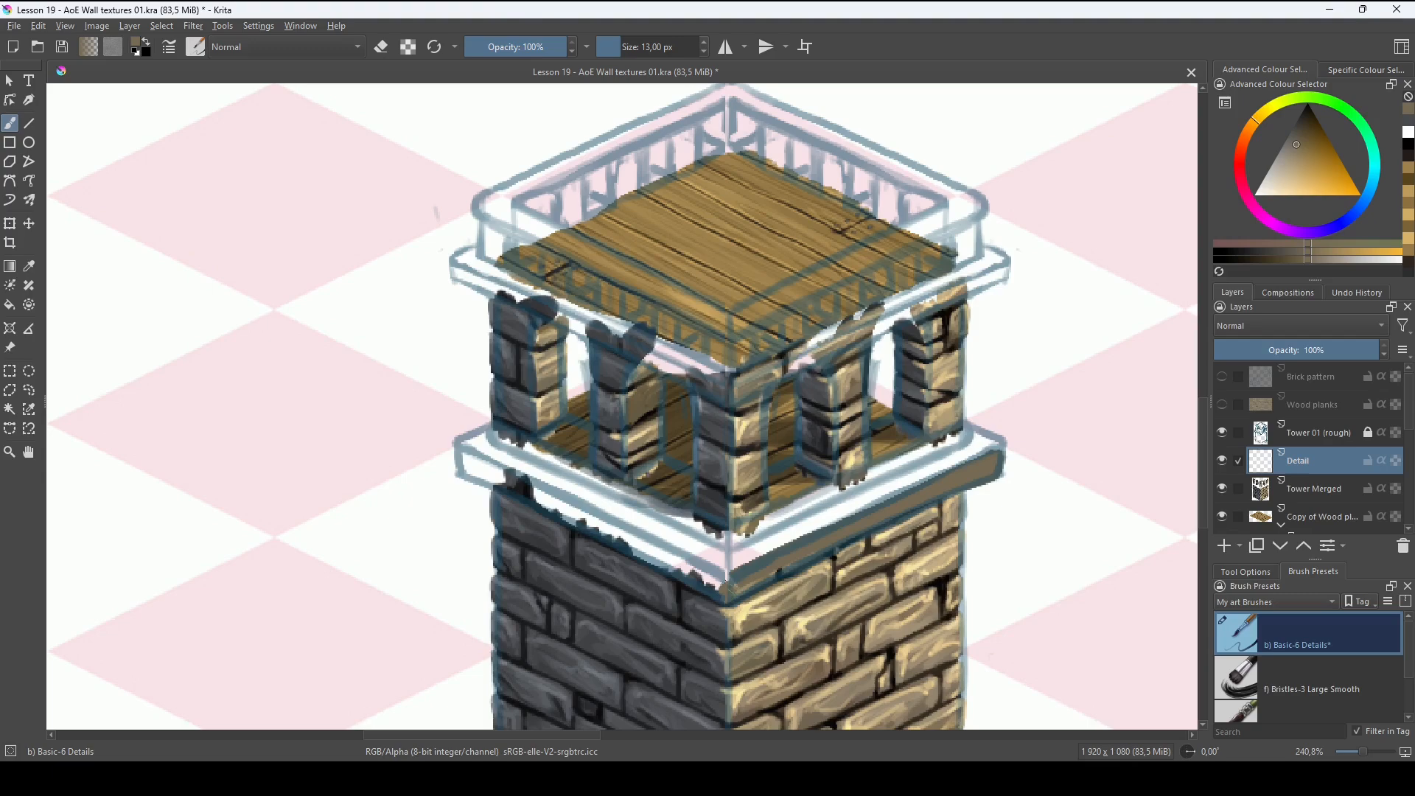
{"action": "left_click_drag", "start_coordinate": [812, 552], "coordinate": [903, 517]}
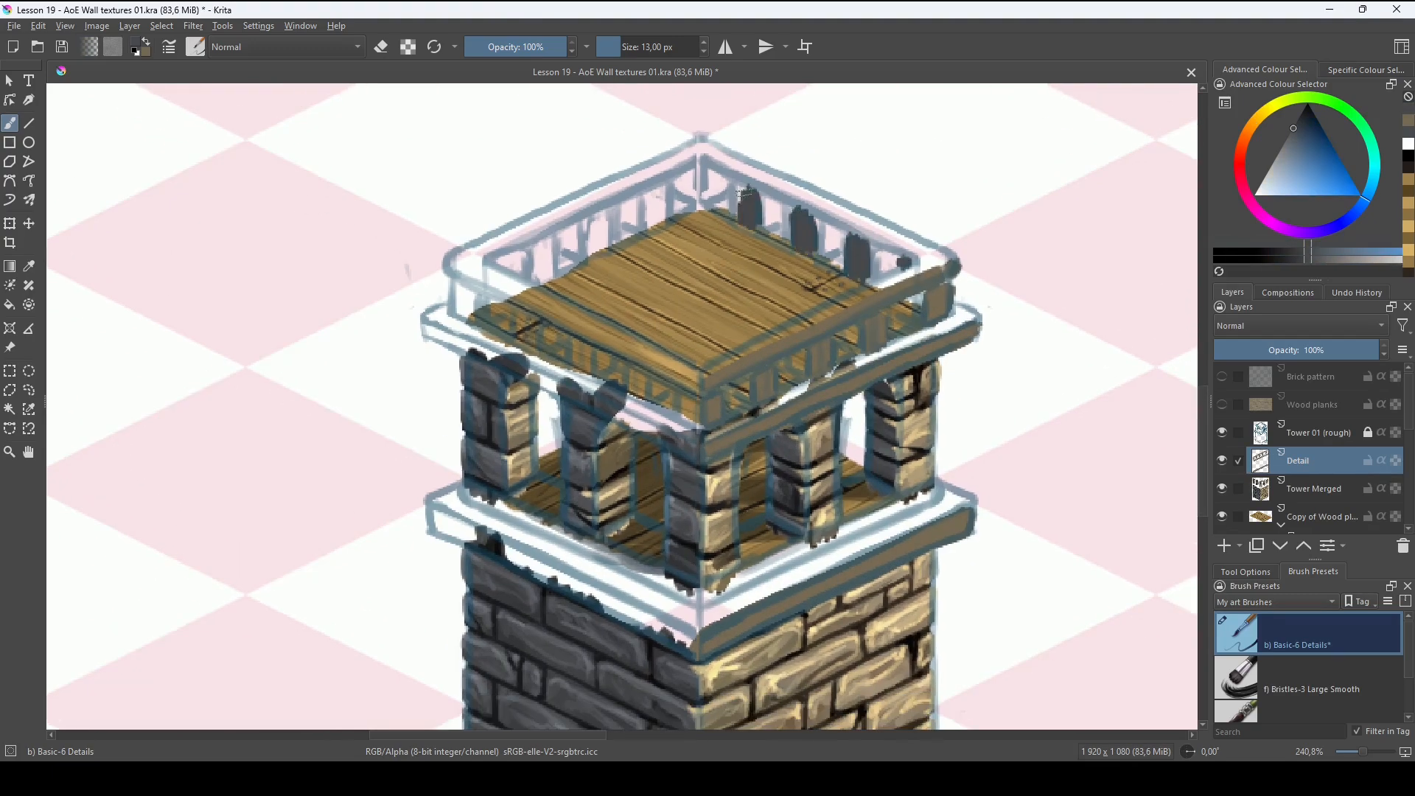
{"action": "mouse_move", "coordinate": [693, 431]}
{"action": "left_mouse_down"}
{"action": "mouse_move", "coordinate": [477, 354]}
{"action": "mouse_move", "coordinate": [443, 324]}
{"action": "left_mouse_up"}
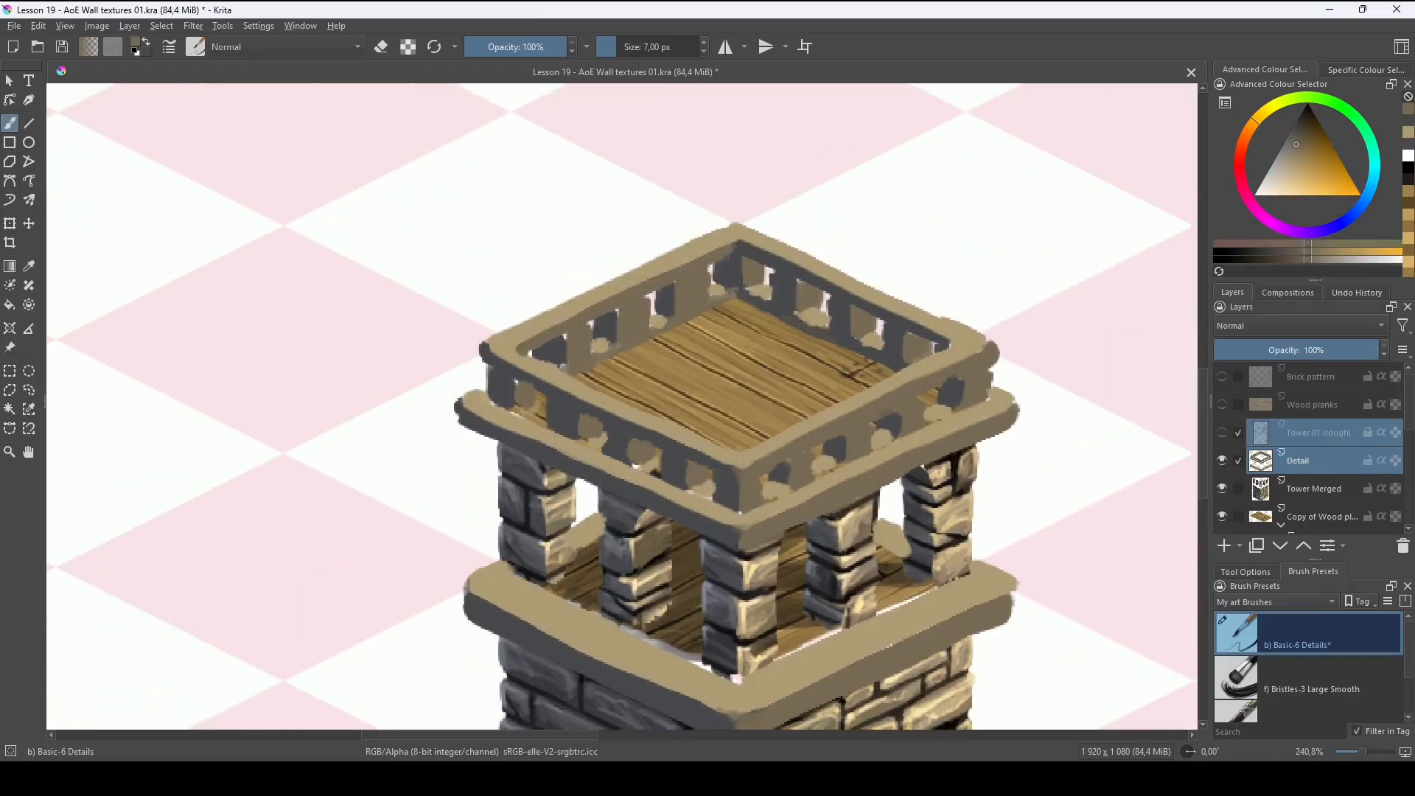
Paint the upper ledge's surface between the front parapet balusters in light tan with a 7 px brush.
{"action": "key", "text": "x"}
{"action": "left_click_drag", "start_coordinate": [525, 402], "coordinate": [546, 421]}
{"action": "left_click_drag", "start_coordinate": [579, 433], "coordinate": [601, 445]}
{"action": "left_click_drag", "start_coordinate": [634, 456], "coordinate": [704, 493]}
{"action": "left_click_drag", "start_coordinate": [818, 463], "coordinate": [843, 474]}
{"action": "left_click_drag", "start_coordinate": [953, 411], "coordinate": [995, 399]}
{"action": "key", "text": "x"}
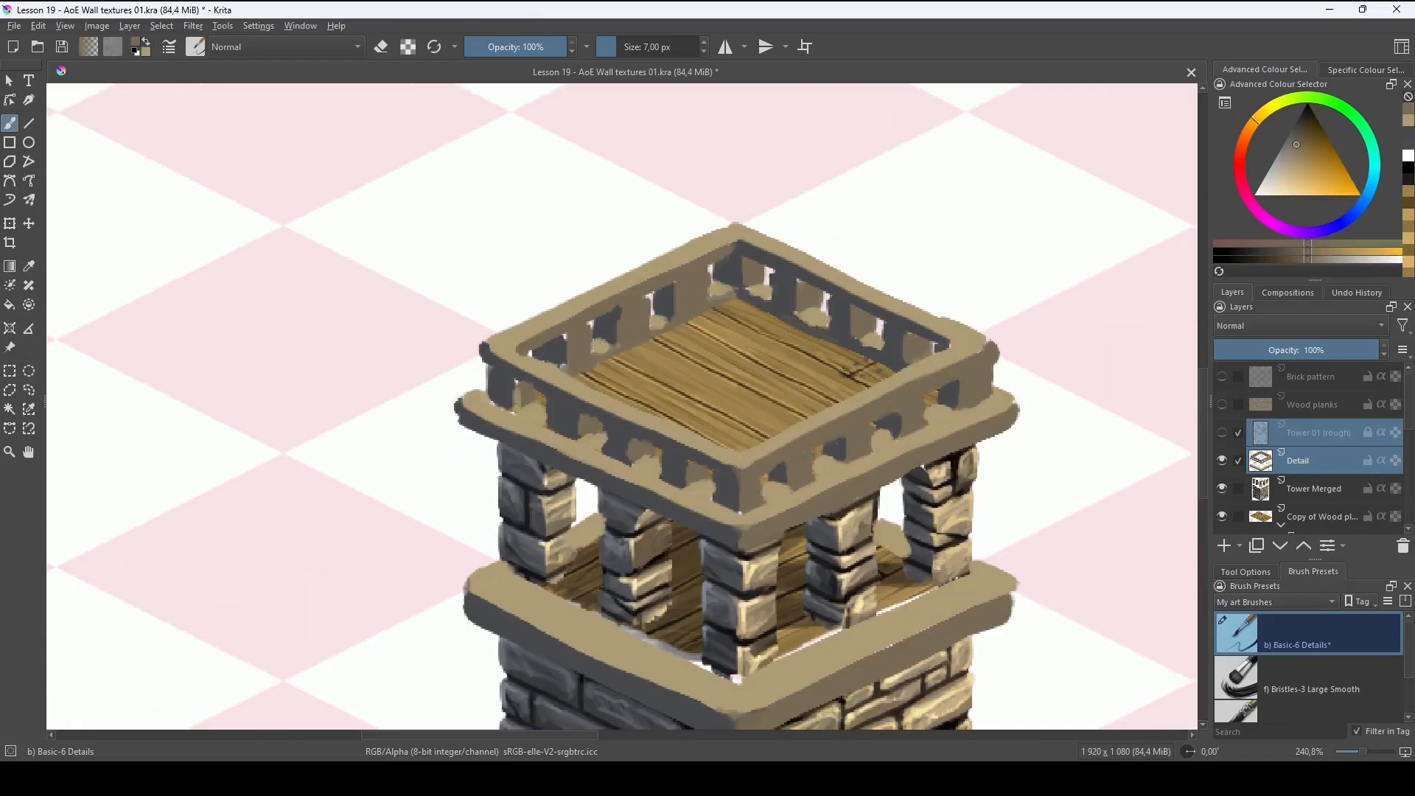
Refine the front corner baluster and touch up the parapet openings with brown tones sampled from the stonework.
{"action": "left_click_drag", "start_coordinate": [764, 476], "coordinate": [764, 496]}
{"action": "left_click_drag", "start_coordinate": [715, 472], "coordinate": [731, 495]}
{"action": "left_click", "coordinate": [893, 423], "text": "ctrl"}
{"action": "left_click_drag", "start_coordinate": [880, 430], "coordinate": [897, 437]}
{"action": "left_click_drag", "start_coordinate": [740, 300], "coordinate": [752, 306]}
{"action": "left_click", "coordinate": [553, 360], "text": "ctrl"}
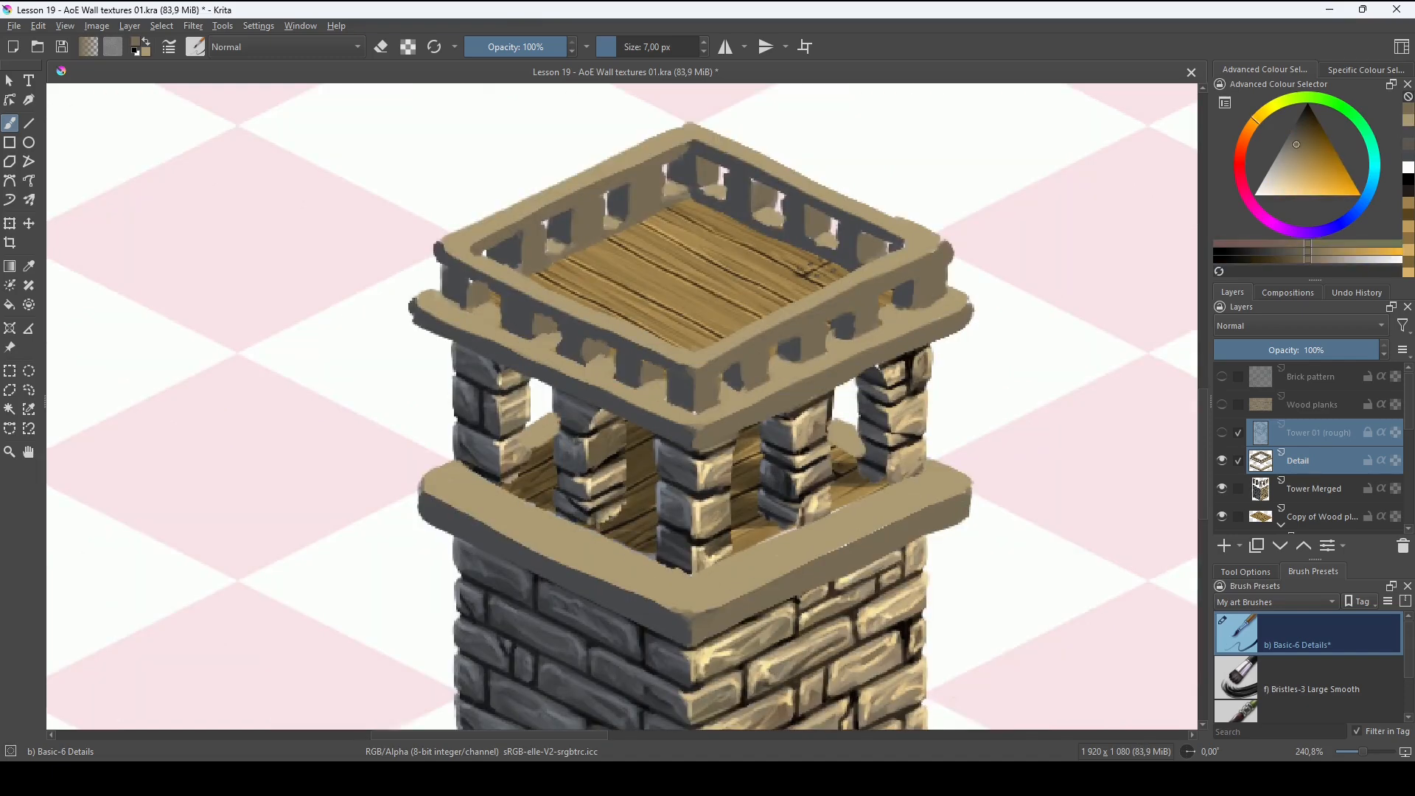
{"action": "key", "text": "e"}
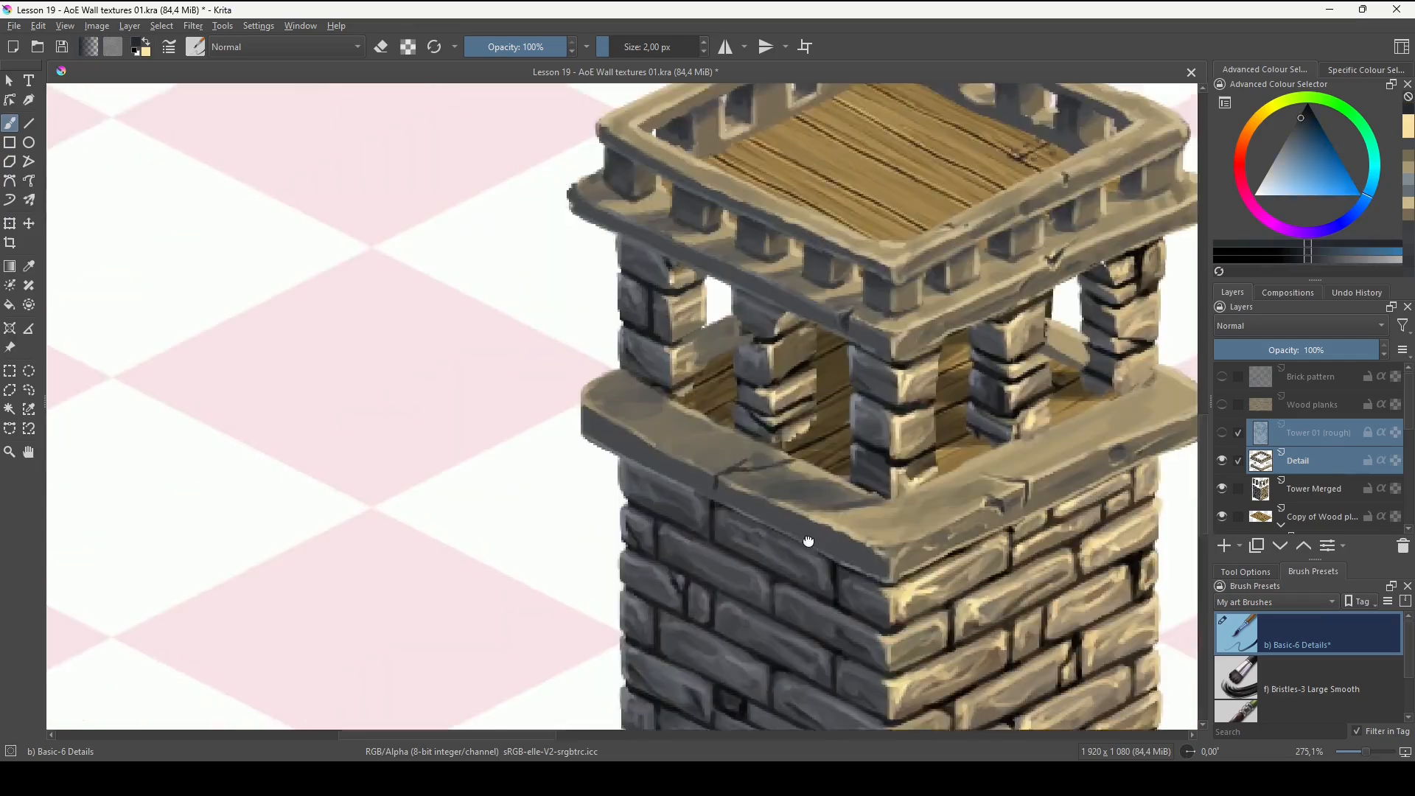
Erase stray paint from the leftmost opening of the rear parapet with a 6 px brush, returning to normal painting.
{"action": "left_click_drag", "start_coordinate": [808, 541], "coordinate": [873, 579]}
{"action": "key", "text": "x"}
{"action": "scroll", "coordinate": [887, 444], "scroll_direction": "down", "scroll_amount": 2}
{"action": "scroll", "coordinate": [887, 444], "scroll_direction": "up", "scroll_amount": 3}
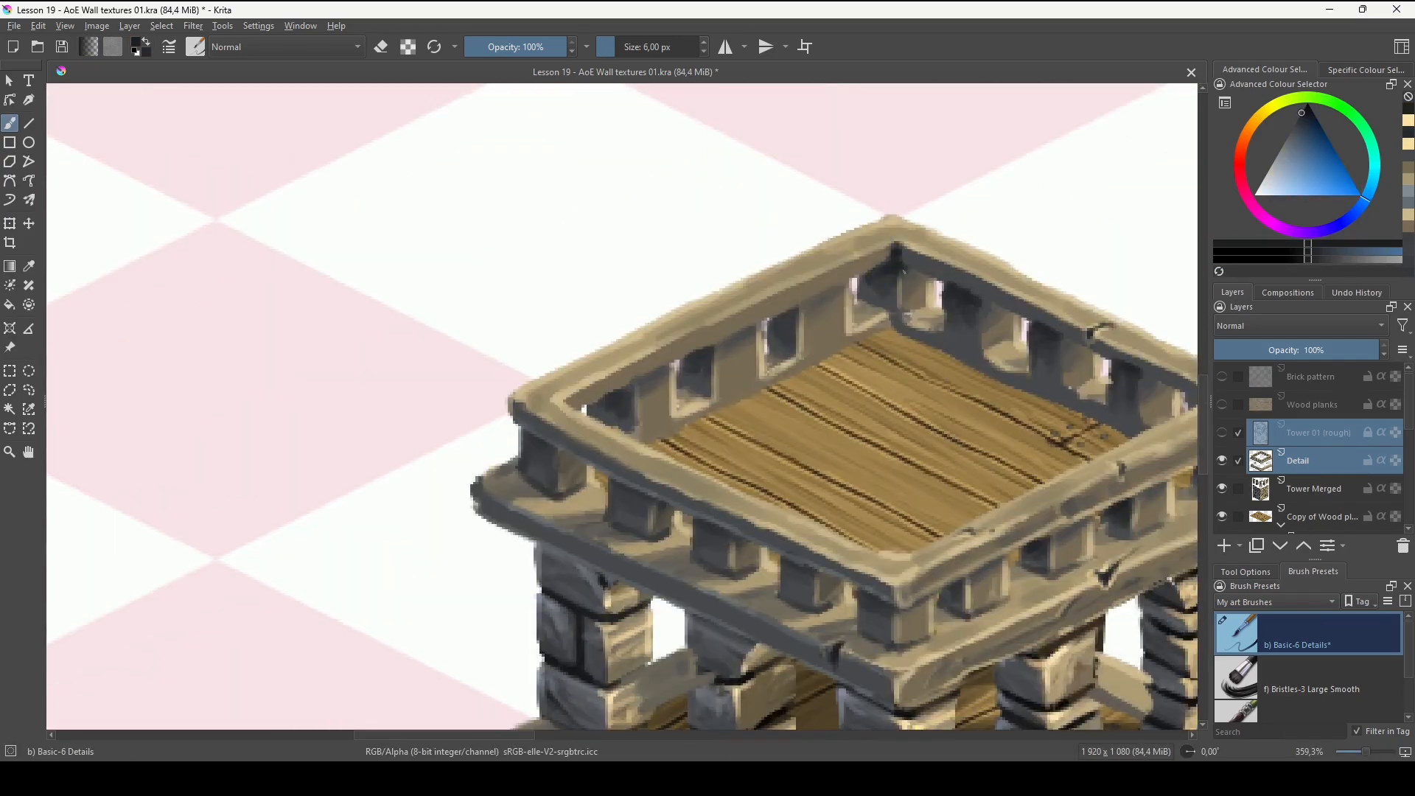
{"action": "key", "text": "e"}
{"action": "left_click", "coordinate": [750, 411]}
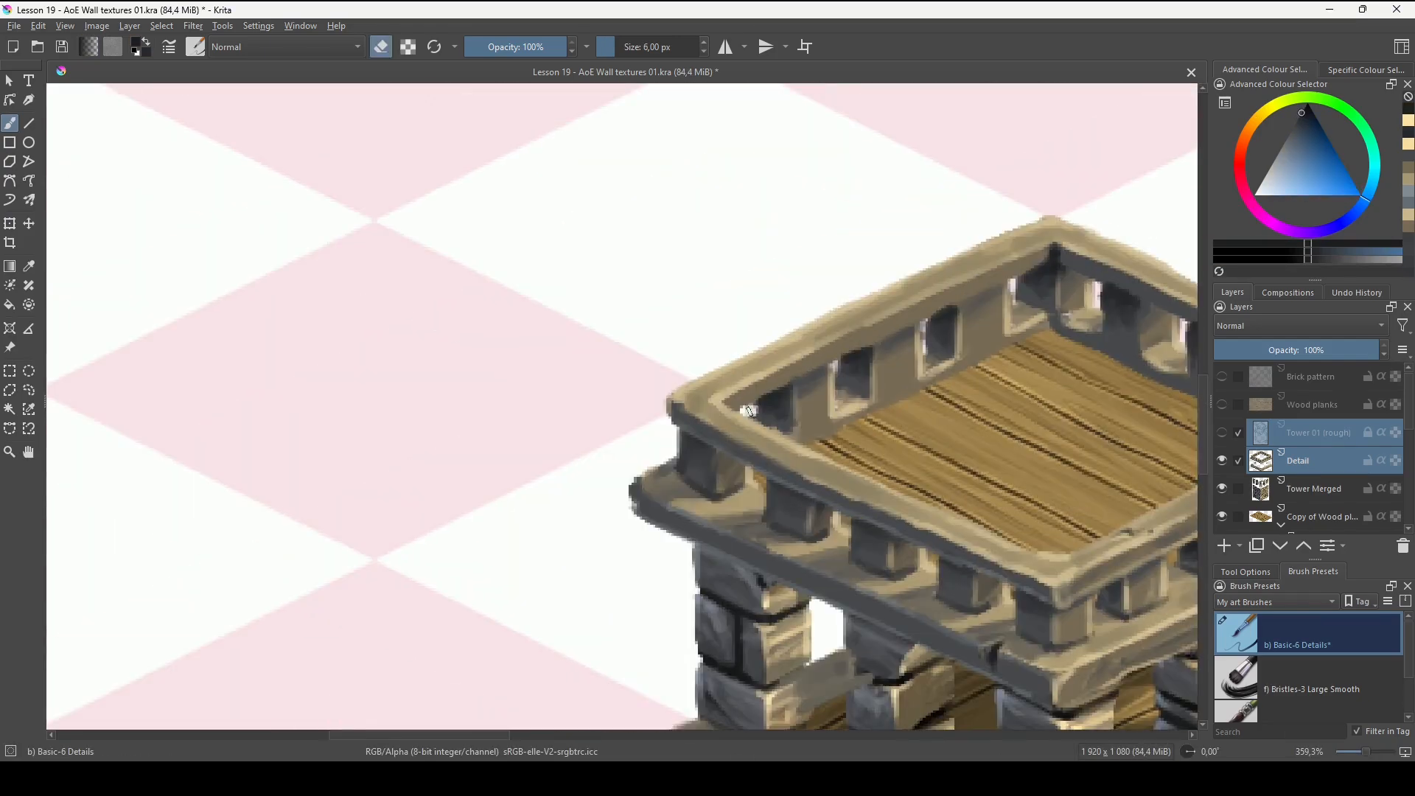
{"action": "key", "text": "e"}
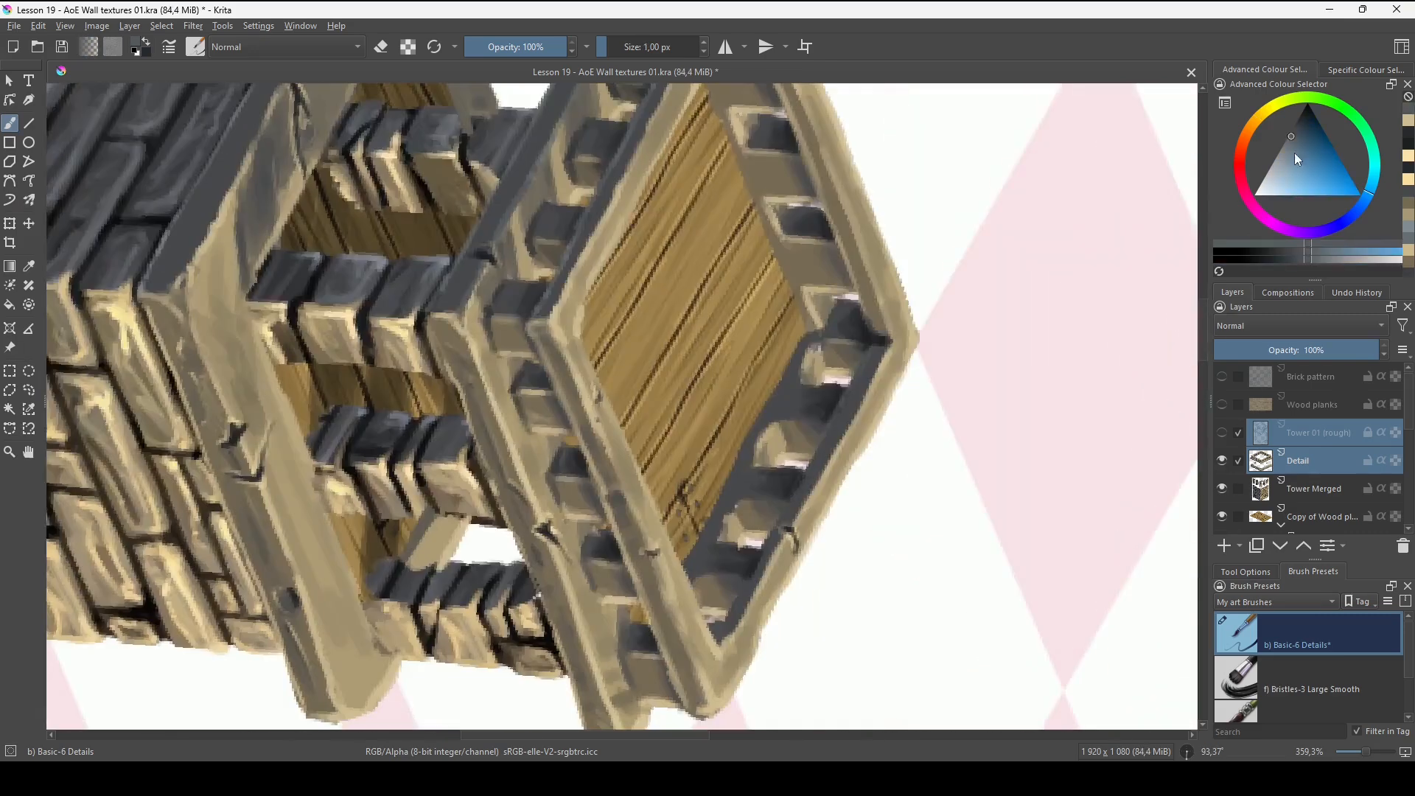
Apply a Levels adjustment to the Detail layer with input levels of 29, 0.935 and 243.
{"action": "left_click", "coordinate": [1223, 462]}
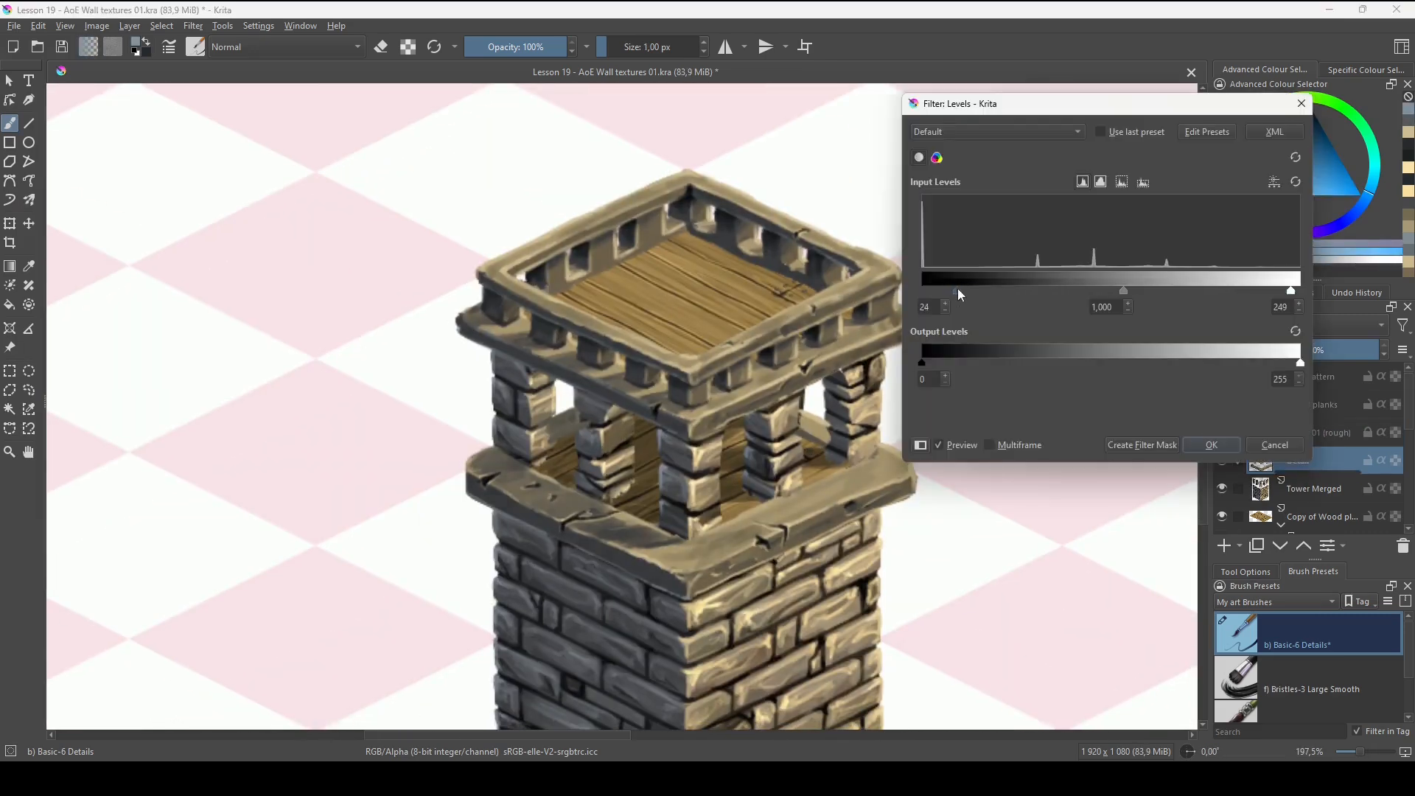
{"action": "left_click_drag", "start_coordinate": [1160, 290], "coordinate": [1131, 289]}
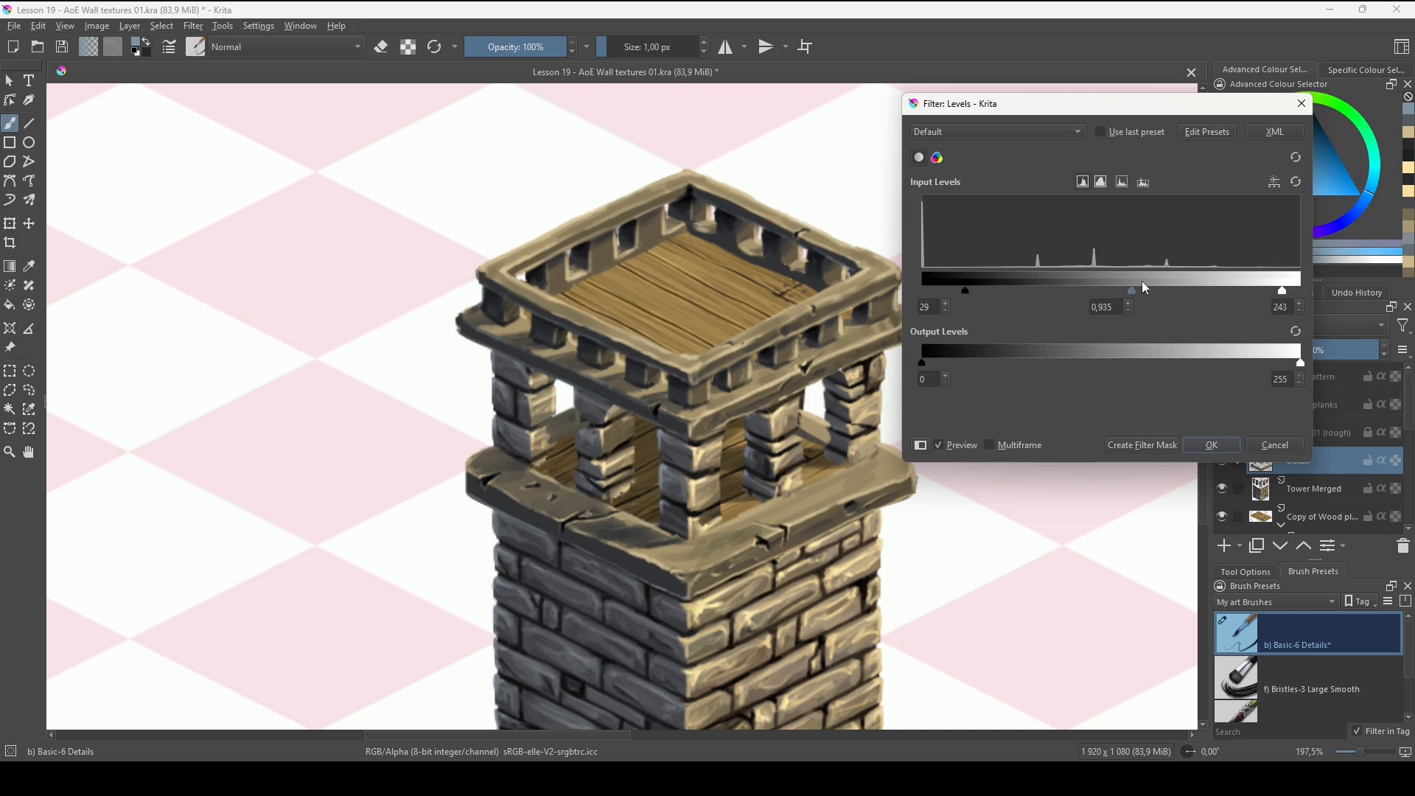
{"action": "left_click", "coordinate": [1213, 445]}
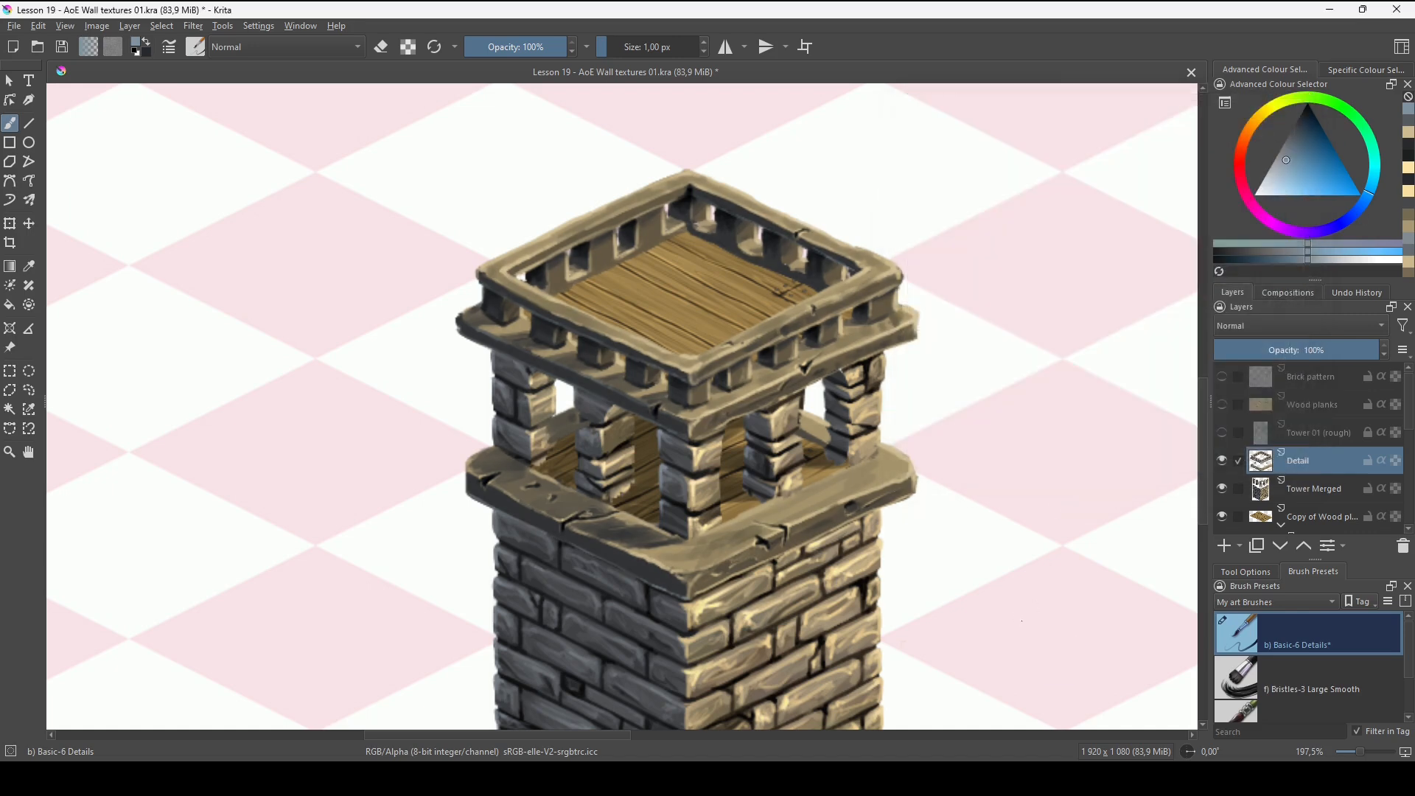
Recolour the lower floor's wood plank layer with an HSV adjustment of hue -13 and saturation 31.
{"action": "scroll", "coordinate": [940, 495], "scroll_direction": "down", "scroll_amount": 2}
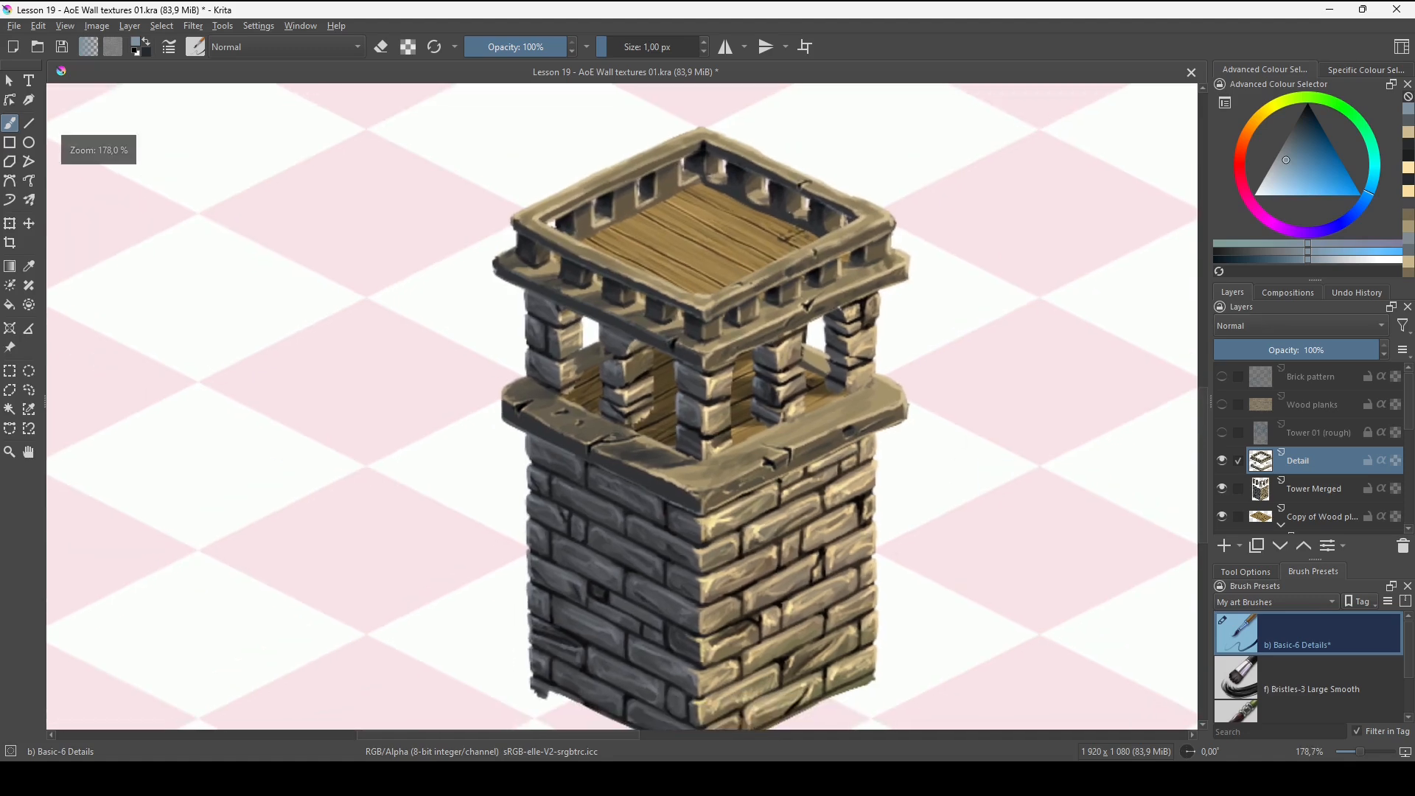
{"action": "left_click", "coordinate": [1324, 520]}
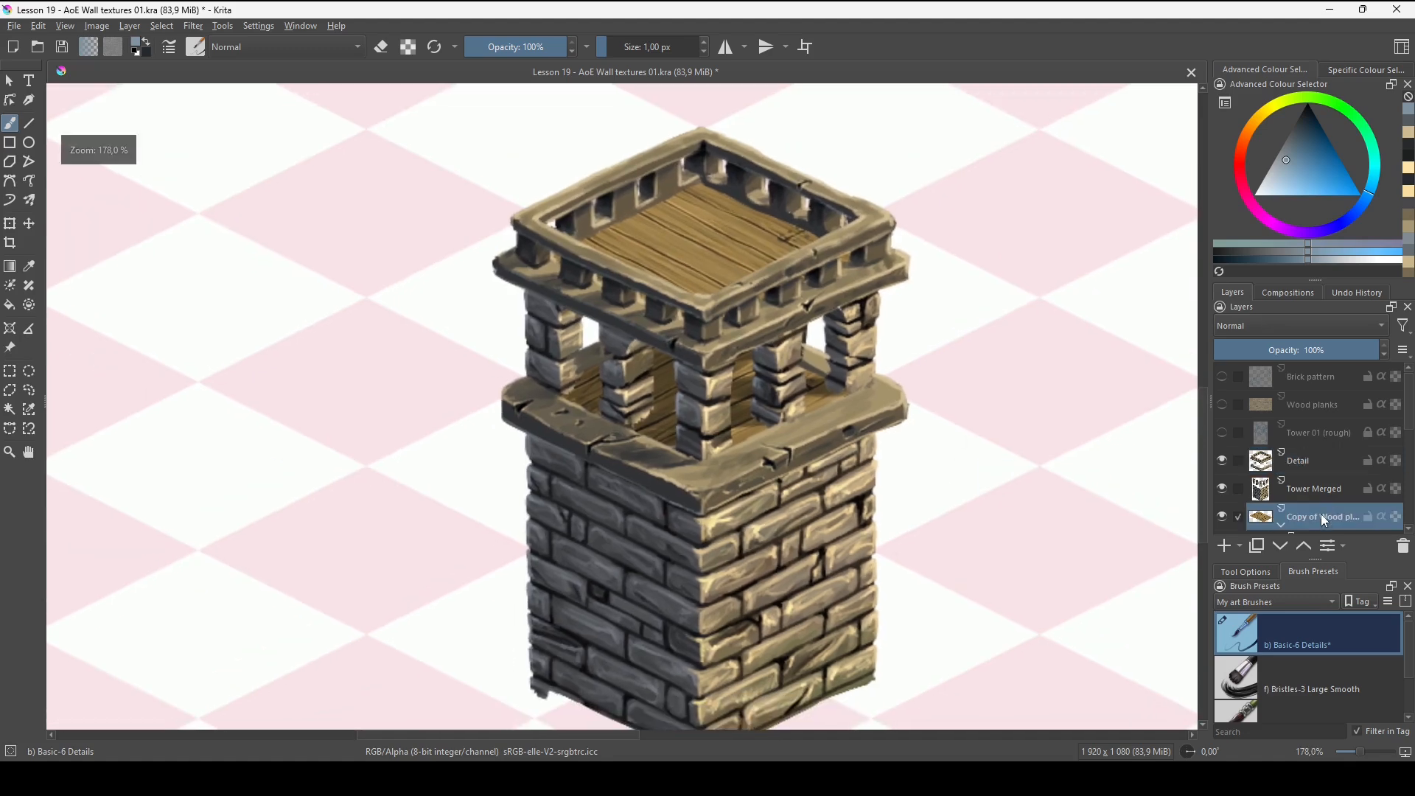
{"action": "left_click", "coordinate": [1402, 399]}
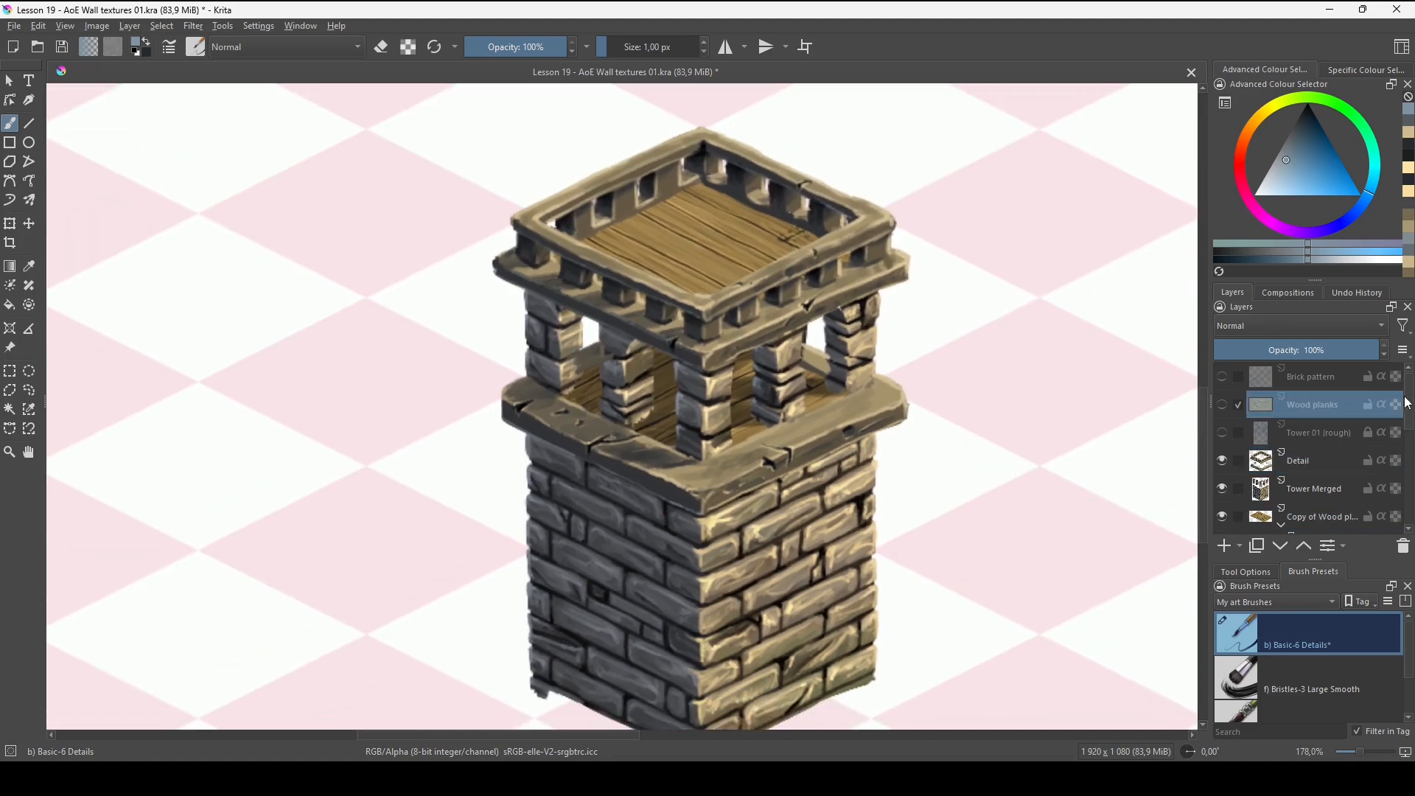
{"action": "scroll", "coordinate": [1311, 442], "scroll_direction": "down", "scroll_amount": 3}
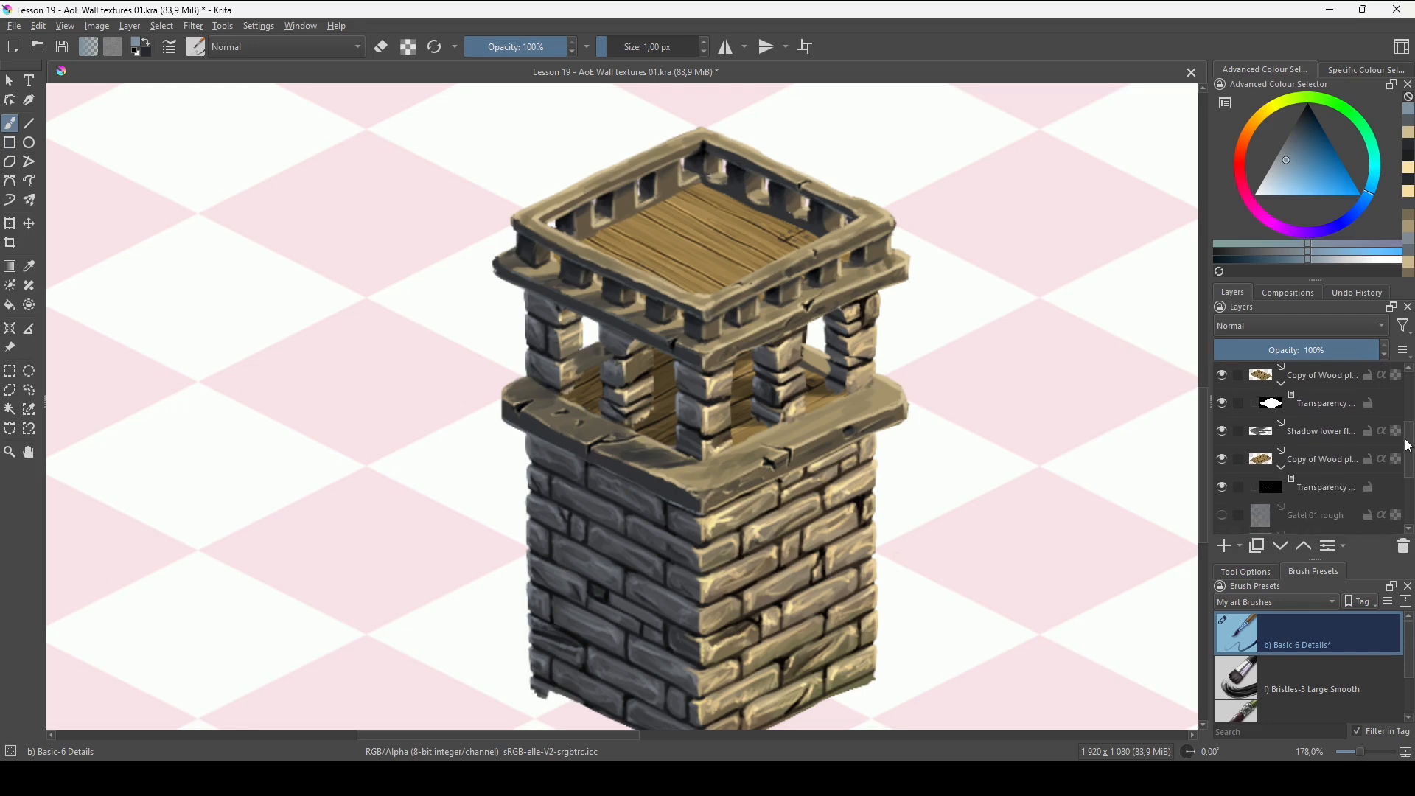
{"action": "left_click", "coordinate": [1302, 440]}
{"action": "left_click", "coordinate": [1222, 436]}
{"action": "left_click", "coordinate": [1222, 436]}
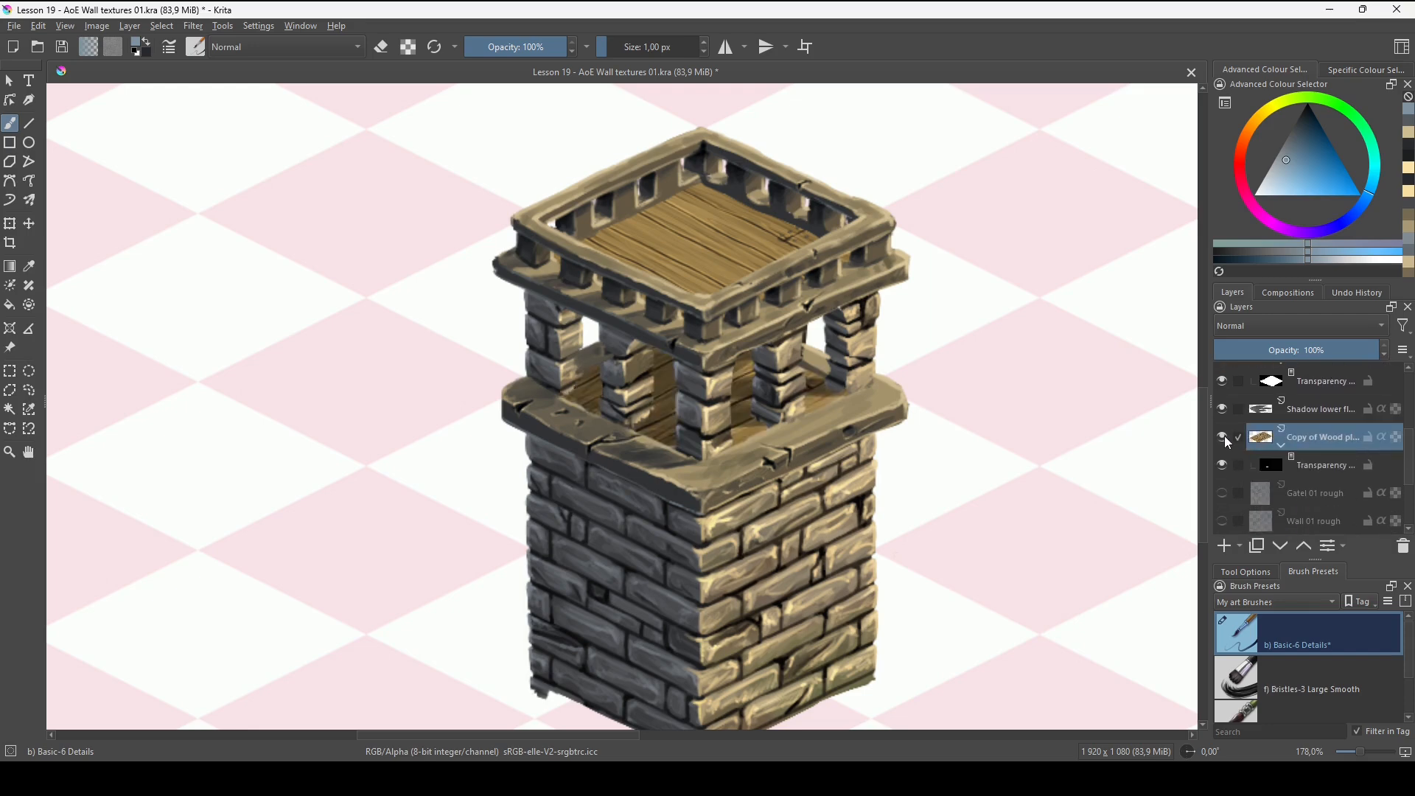
{"action": "left_click", "coordinate": [1223, 436]}
{"action": "left_click", "coordinate": [1225, 436]}
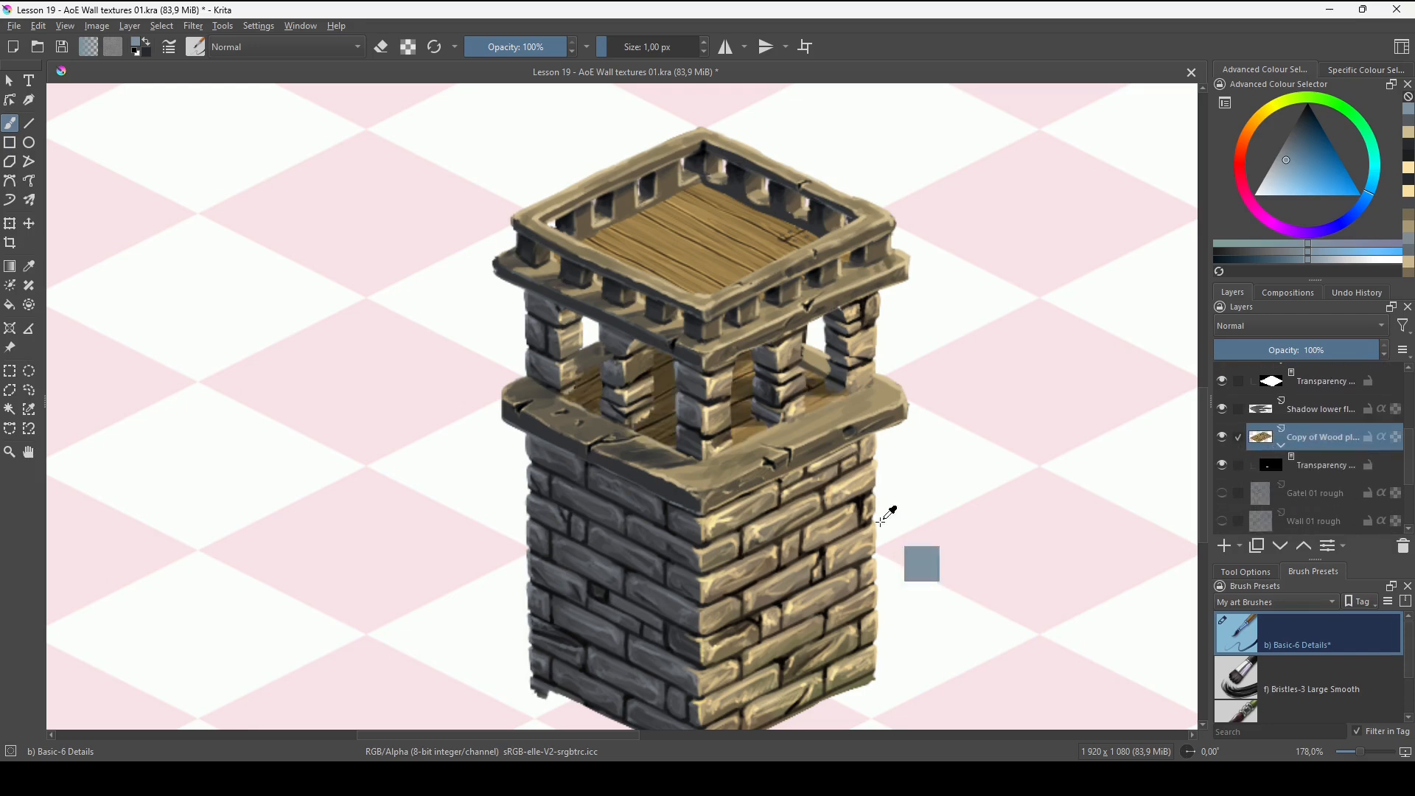
{"action": "scroll", "coordinate": [891, 511], "scroll_direction": "up", "scroll_amount": 3, "text": "ctrl"}
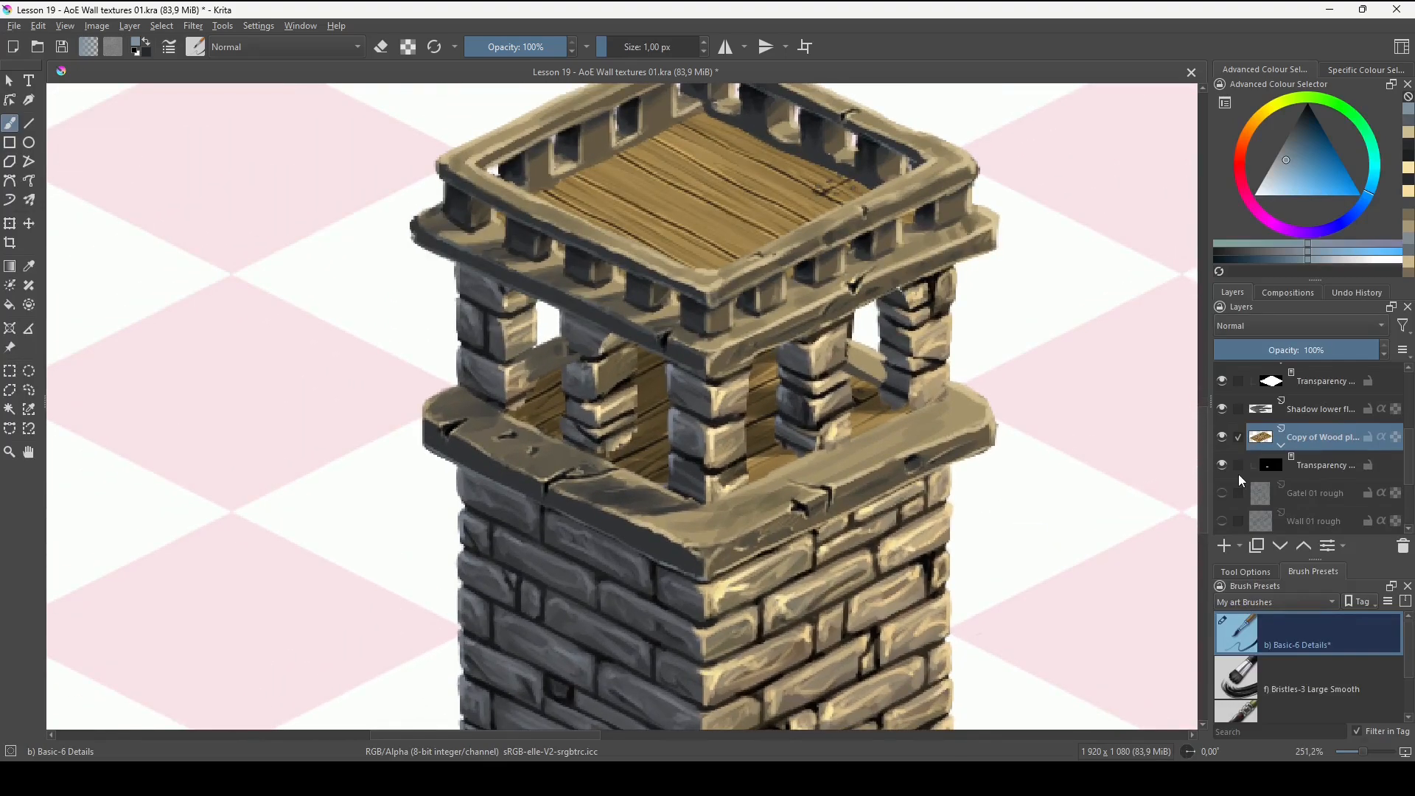
{"action": "key", "text": "ctrl+u"}
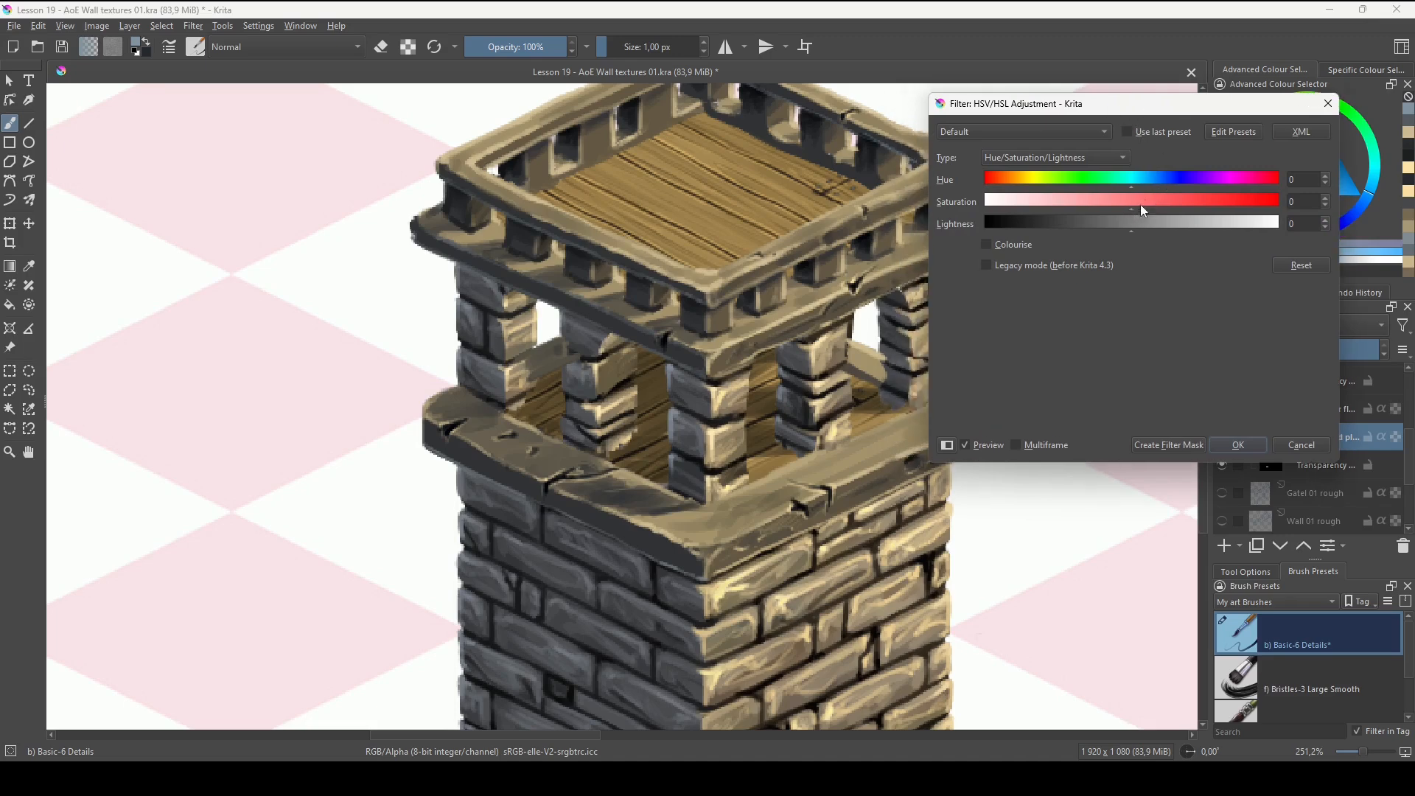
{"action": "left_click_drag", "start_coordinate": [1137, 215], "coordinate": [1154, 215]}
{"action": "left_click_drag", "start_coordinate": [1131, 188], "coordinate": [1123, 189]}
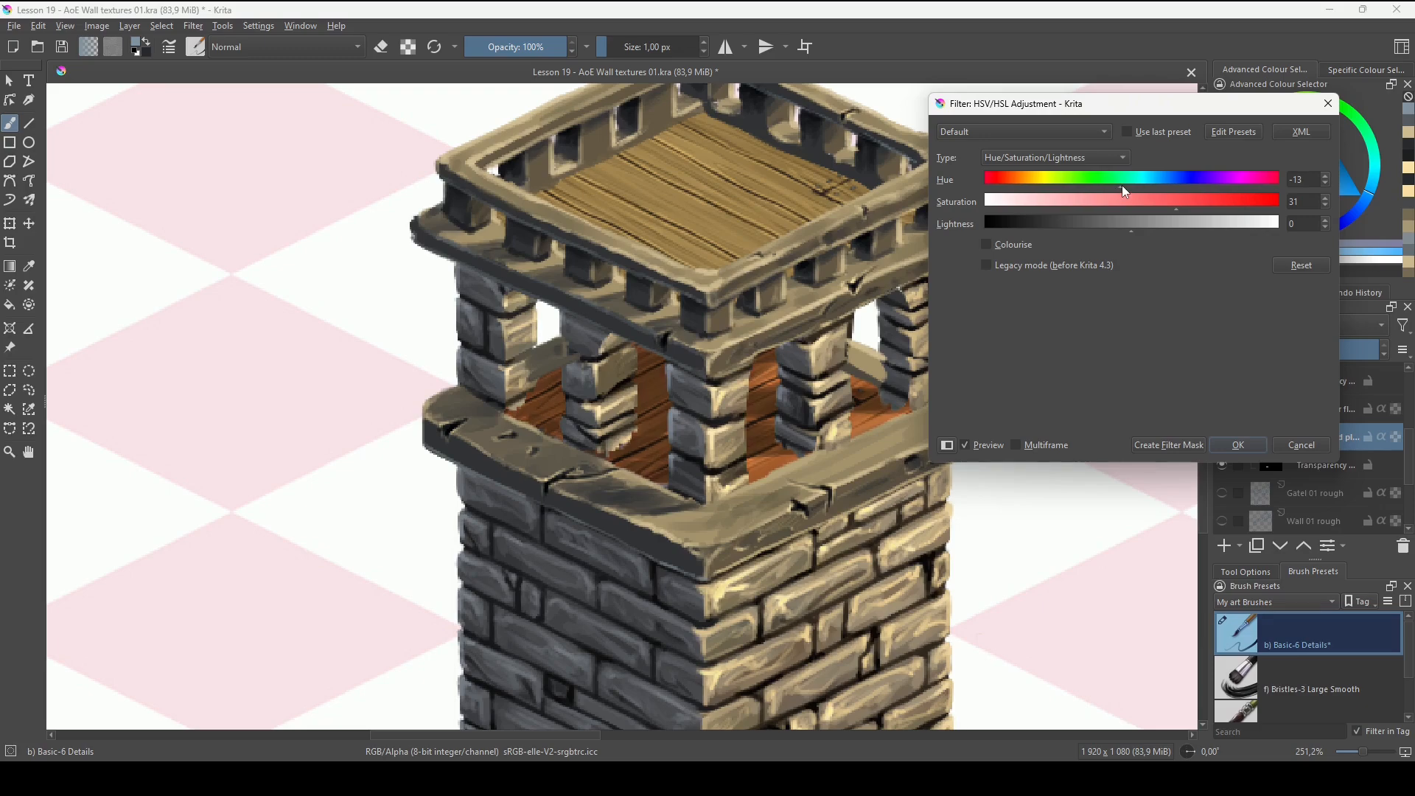
{"action": "left_click", "coordinate": [1224, 444]}
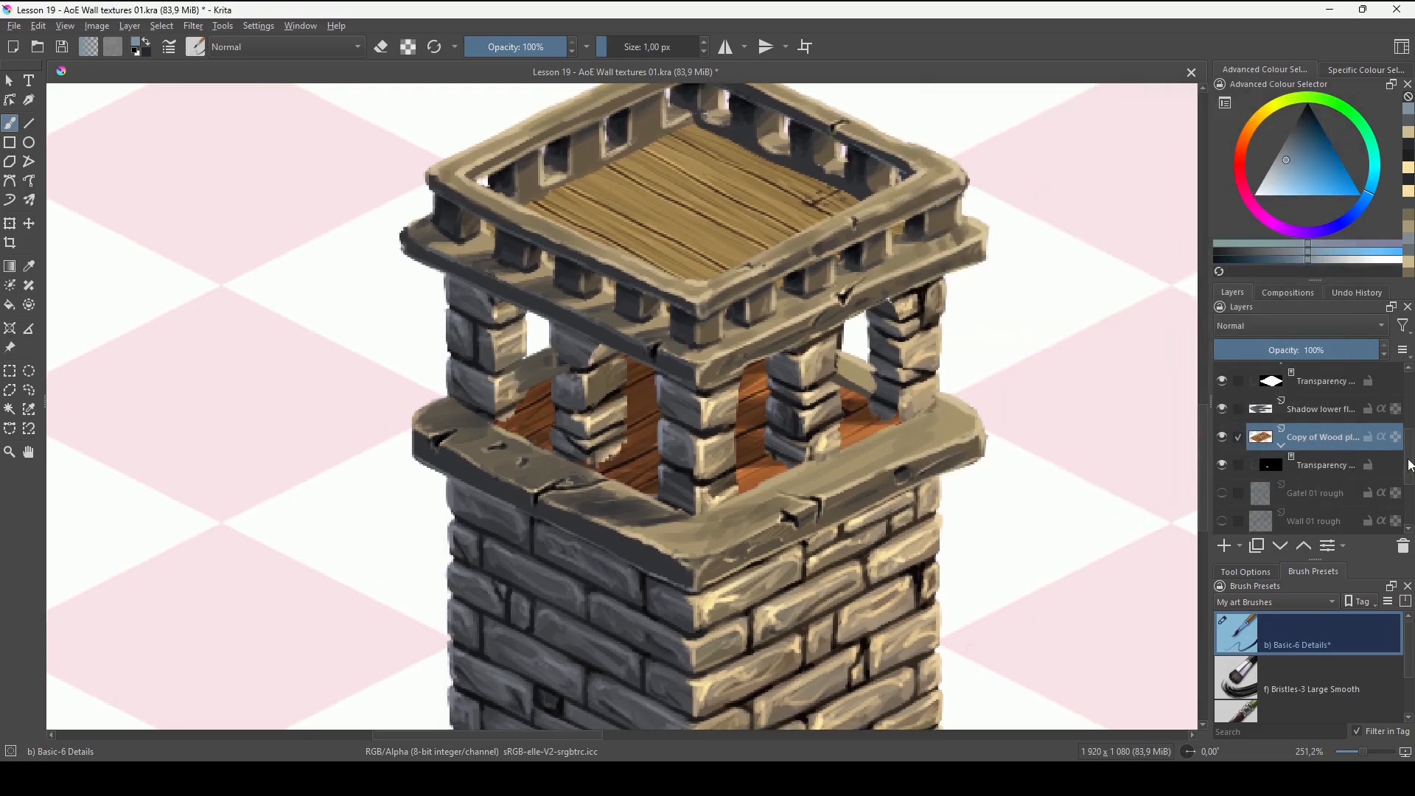
Recolour the upper floor's wood plank layer with an HSV adjustment of hue -11 and saturation 15.
{"action": "left_click_drag", "start_coordinate": [1409, 465], "coordinate": [1409, 428]}
{"action": "left_click", "coordinate": [1281, 469]}
{"action": "left_click", "coordinate": [1309, 464]}
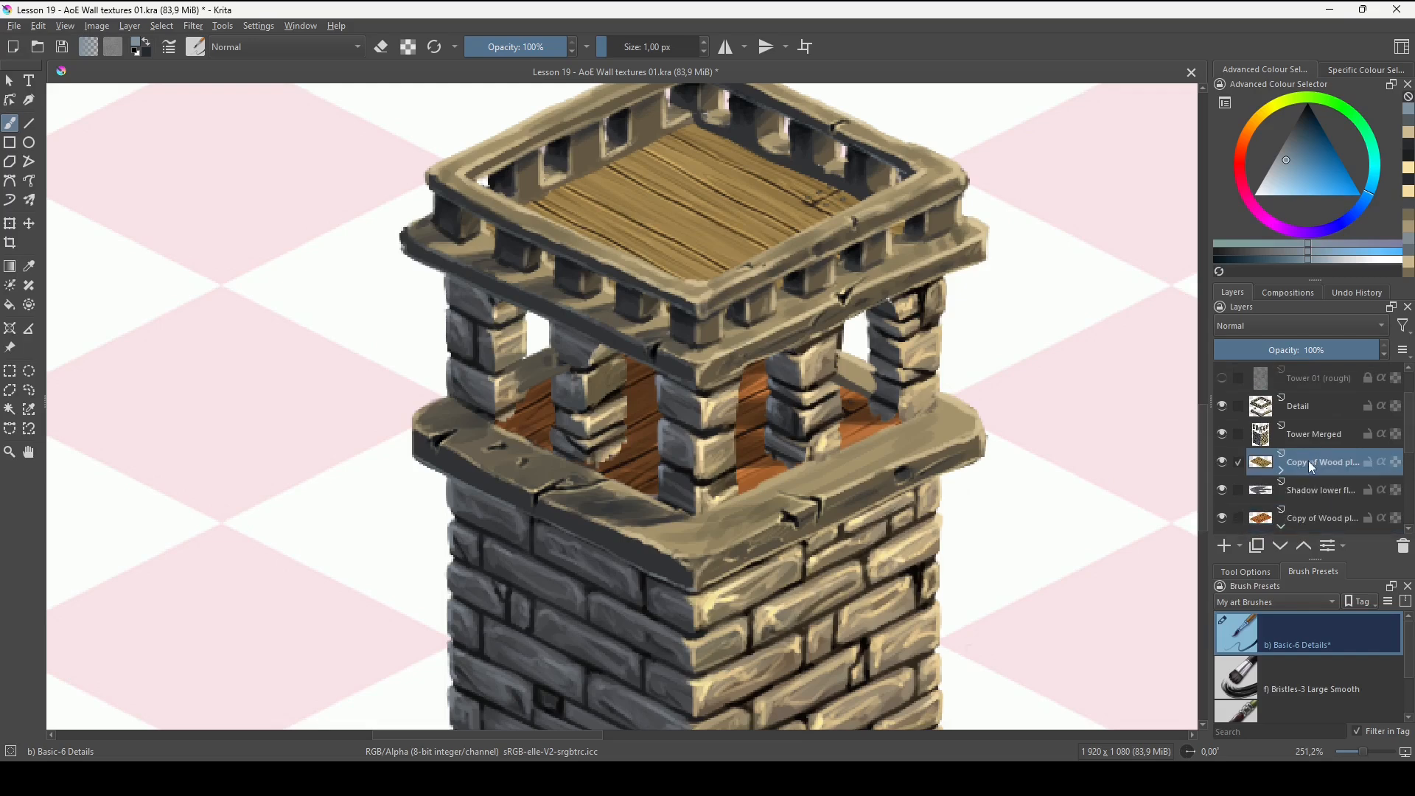
{"action": "key", "text": "ctrl+u"}
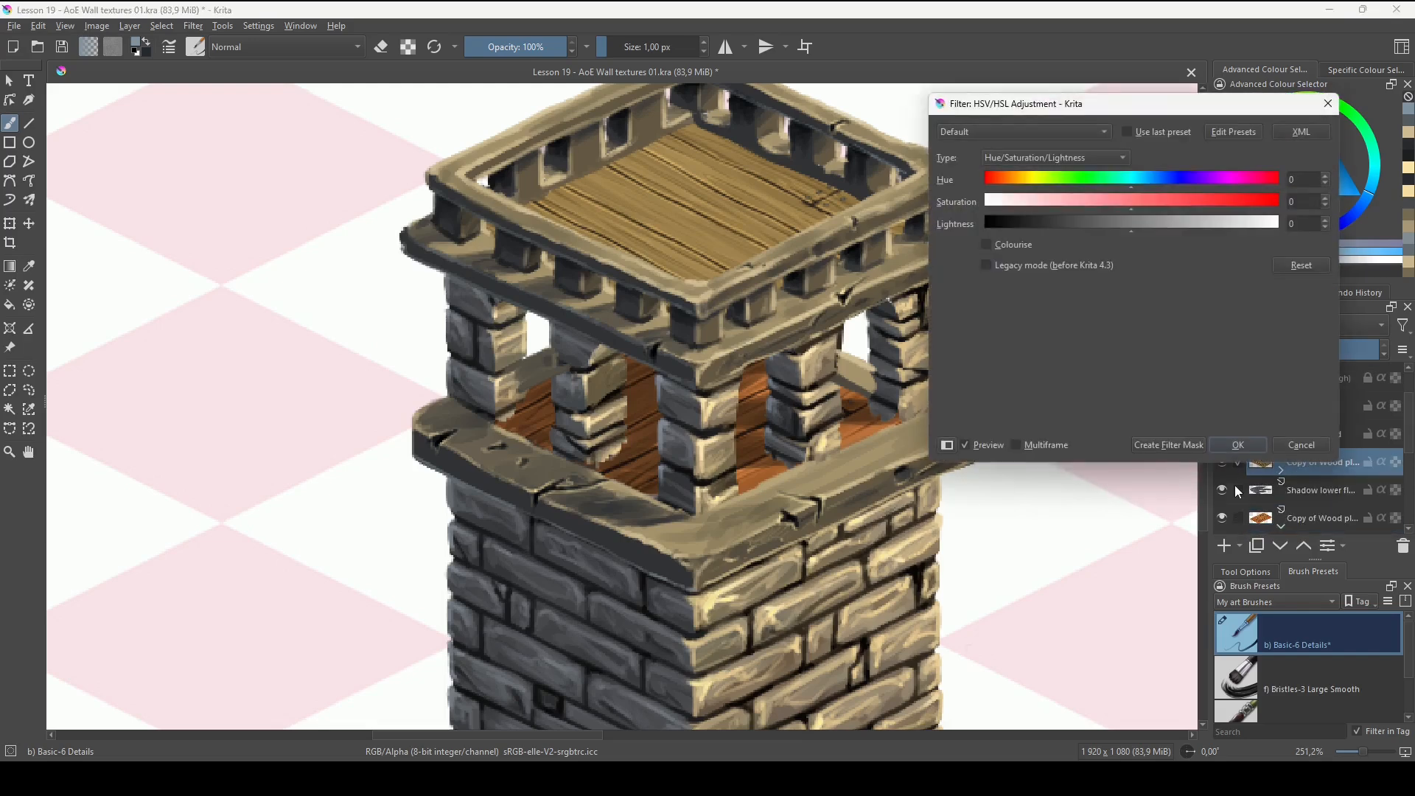
{"action": "mouse_move", "coordinate": [1130, 208]}
{"action": "left_mouse_down"}
{"action": "mouse_move", "coordinate": [1152, 207]}
{"action": "mouse_move", "coordinate": [1125, 192]}
{"action": "left_mouse_up"}
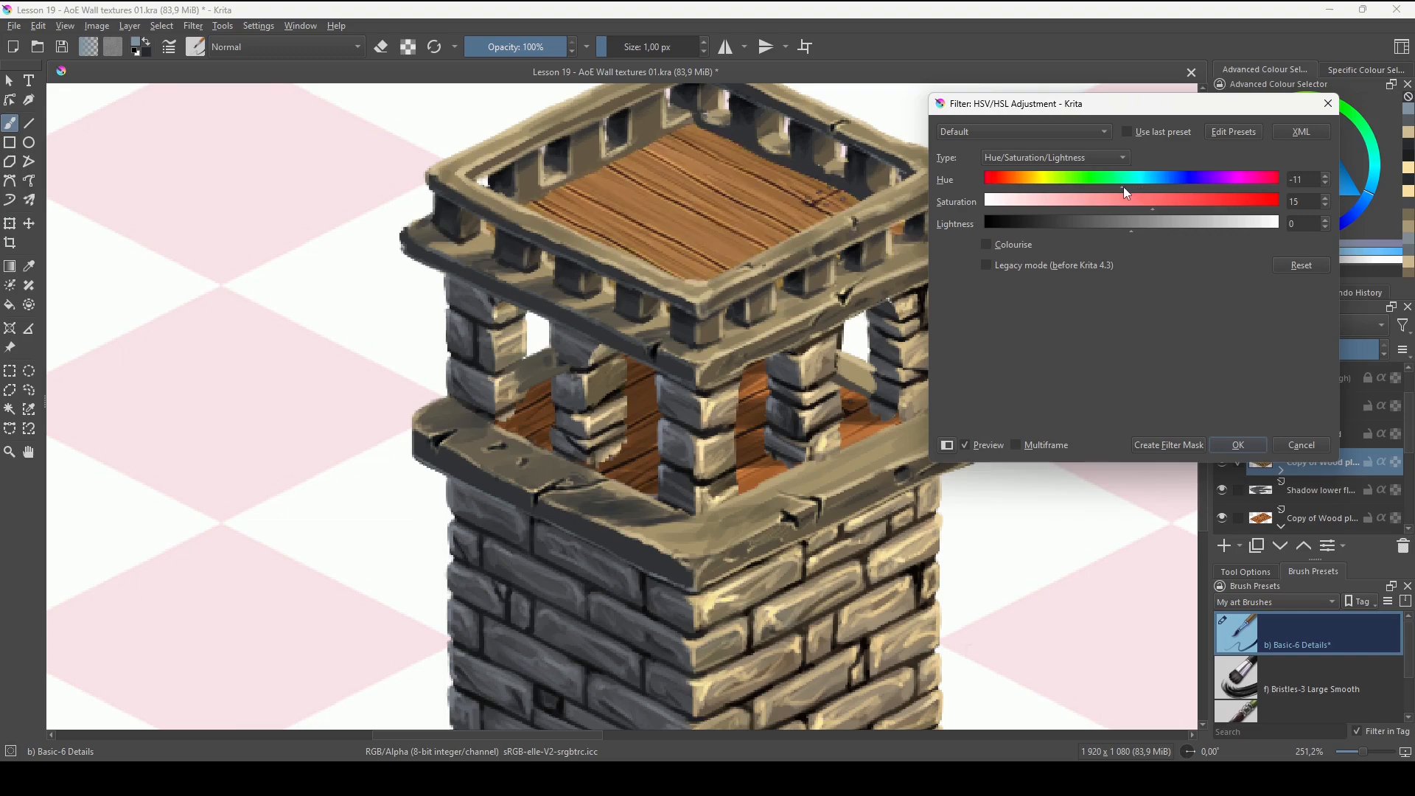
{"action": "left_click", "coordinate": [1238, 444]}
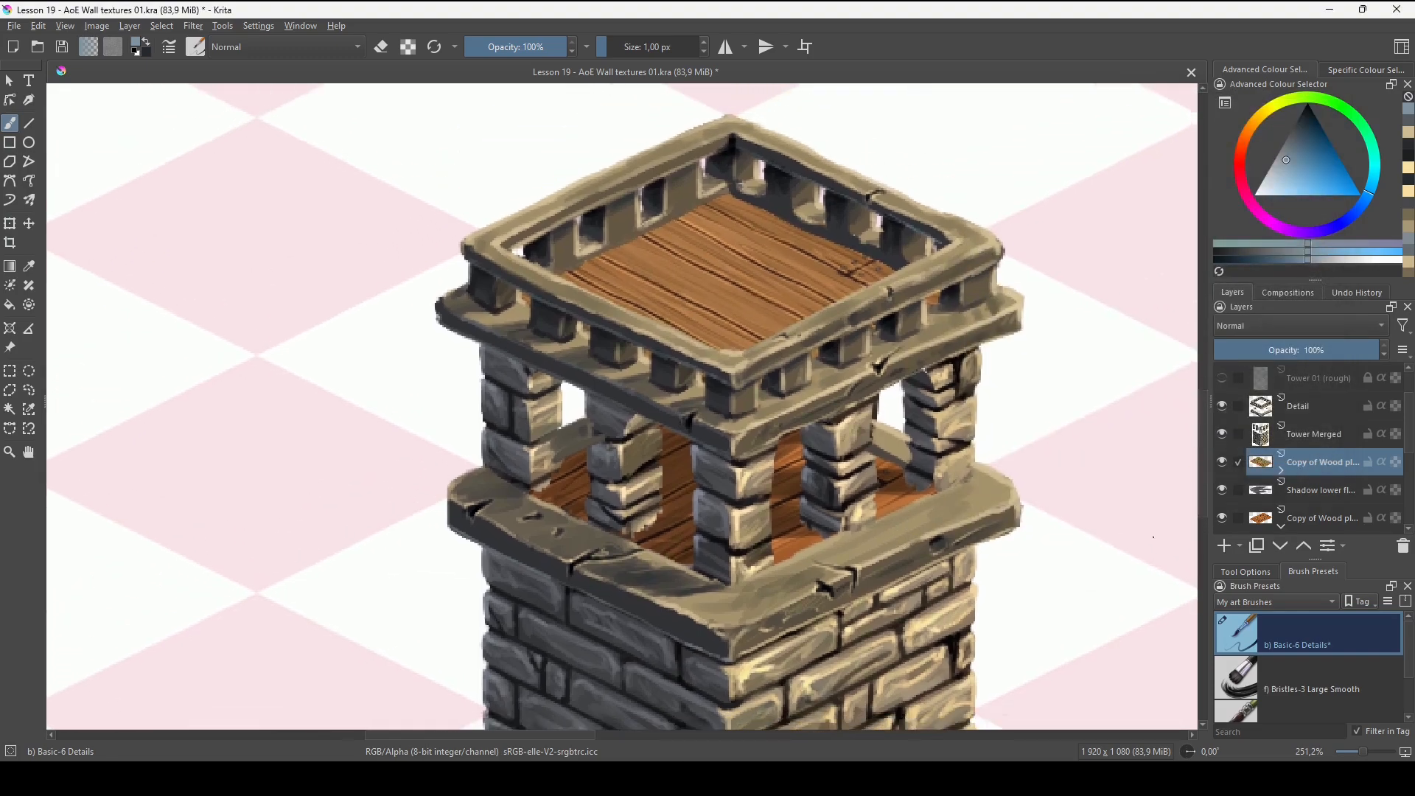
Add a transparency mask to the Detail layer.
{"action": "left_click_drag", "start_coordinate": [1059, 489], "coordinate": [1065, 433]}
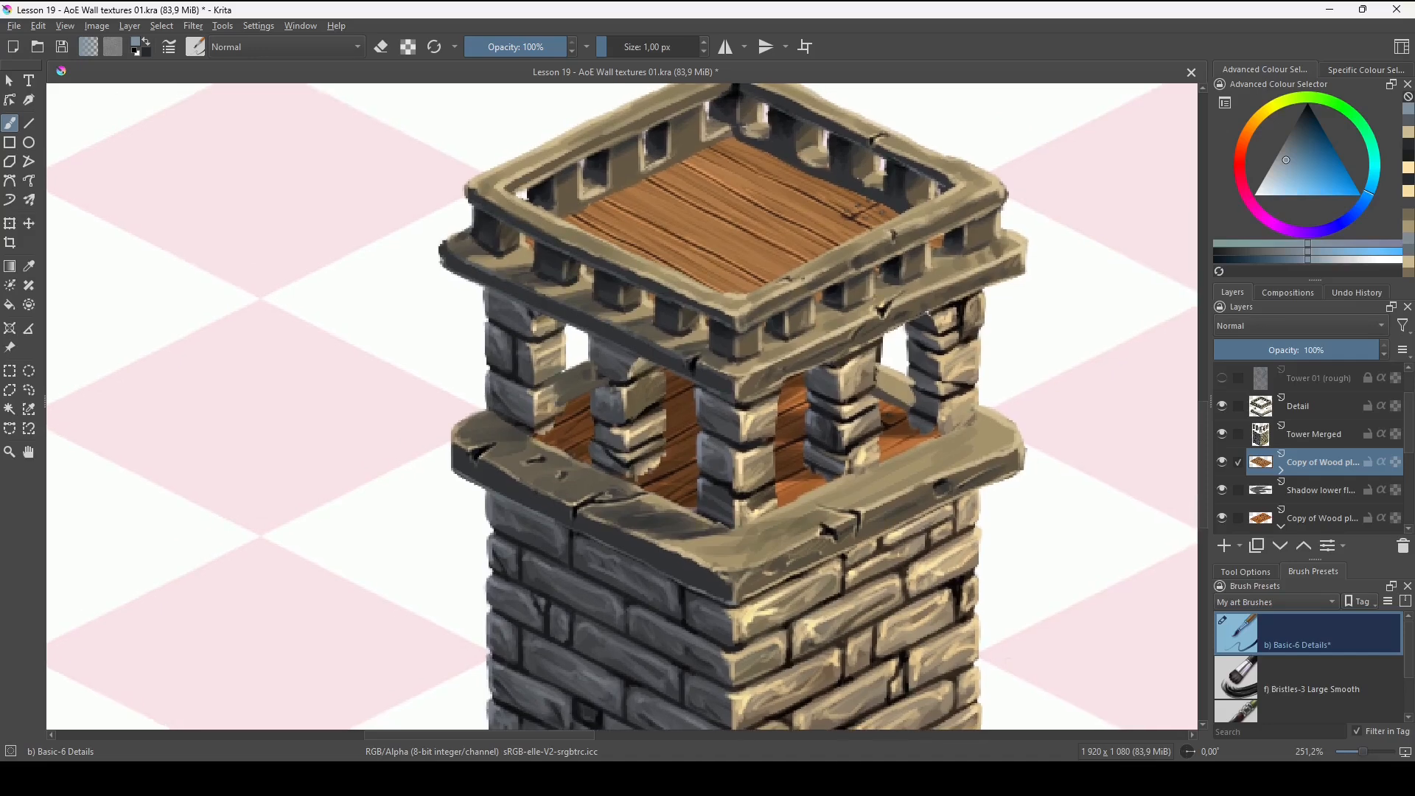
{"action": "scroll", "coordinate": [1405, 452], "scroll_direction": "up", "scroll_amount": 1}
{"action": "left_click", "coordinate": [1302, 444]}
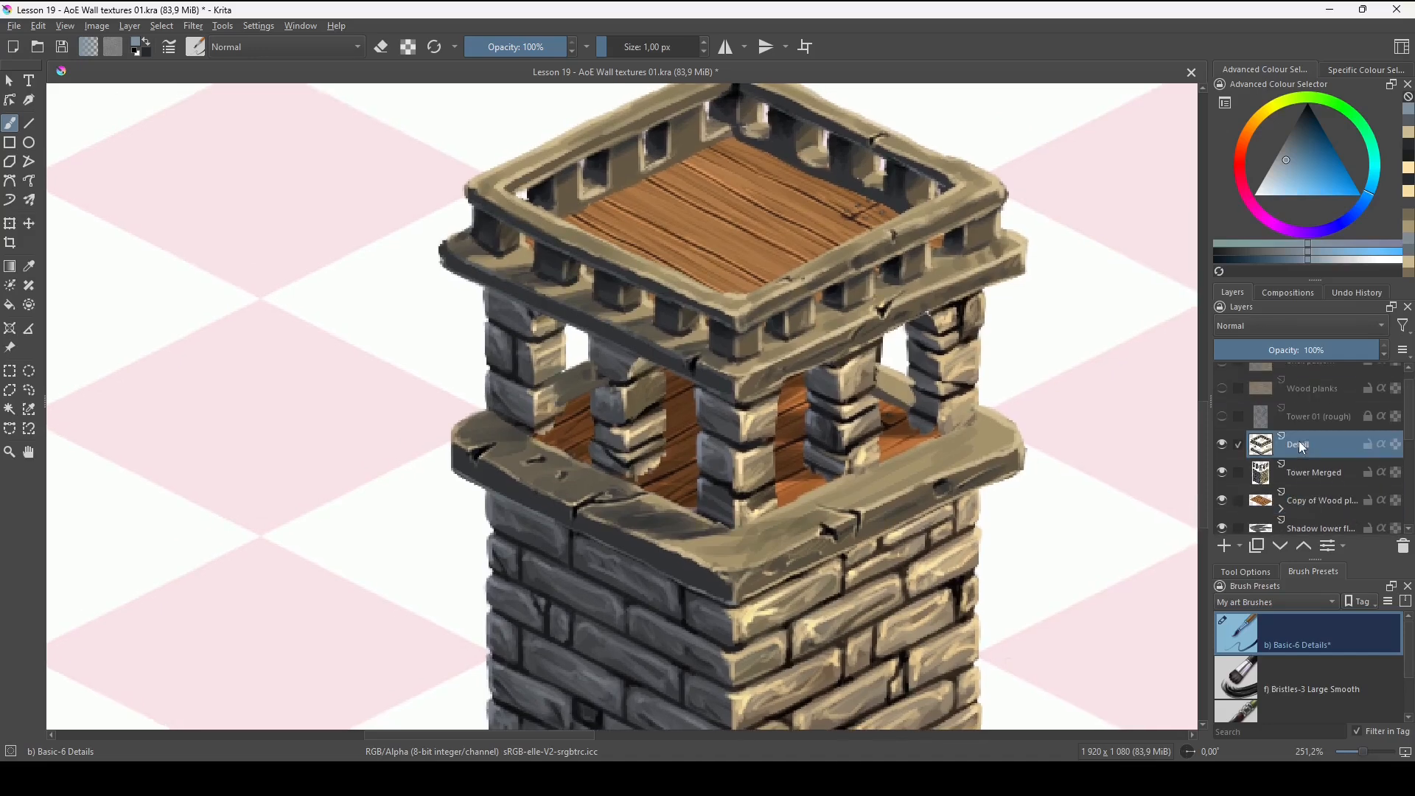
{"action": "left_click", "coordinate": [1240, 546]}
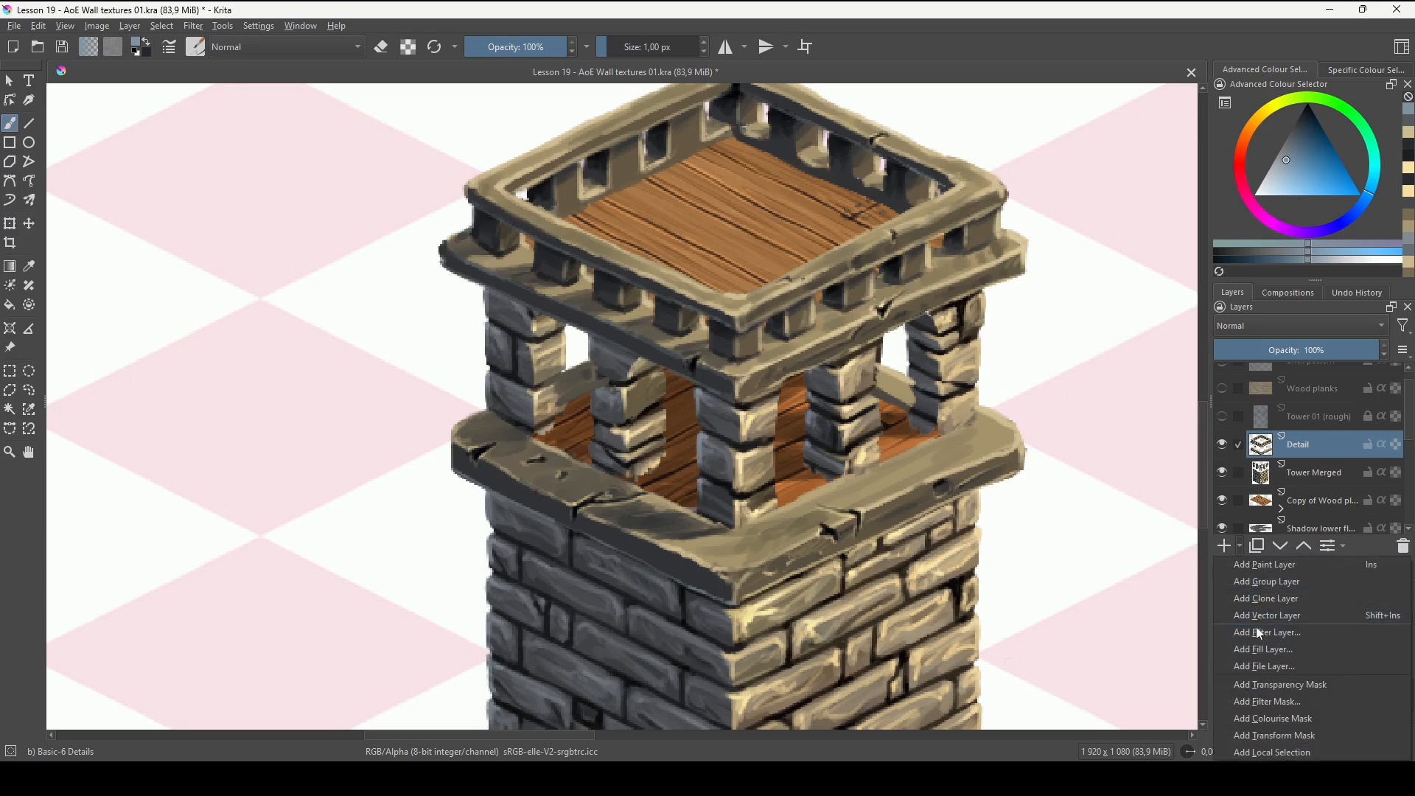
{"action": "left_click", "coordinate": [1270, 682]}
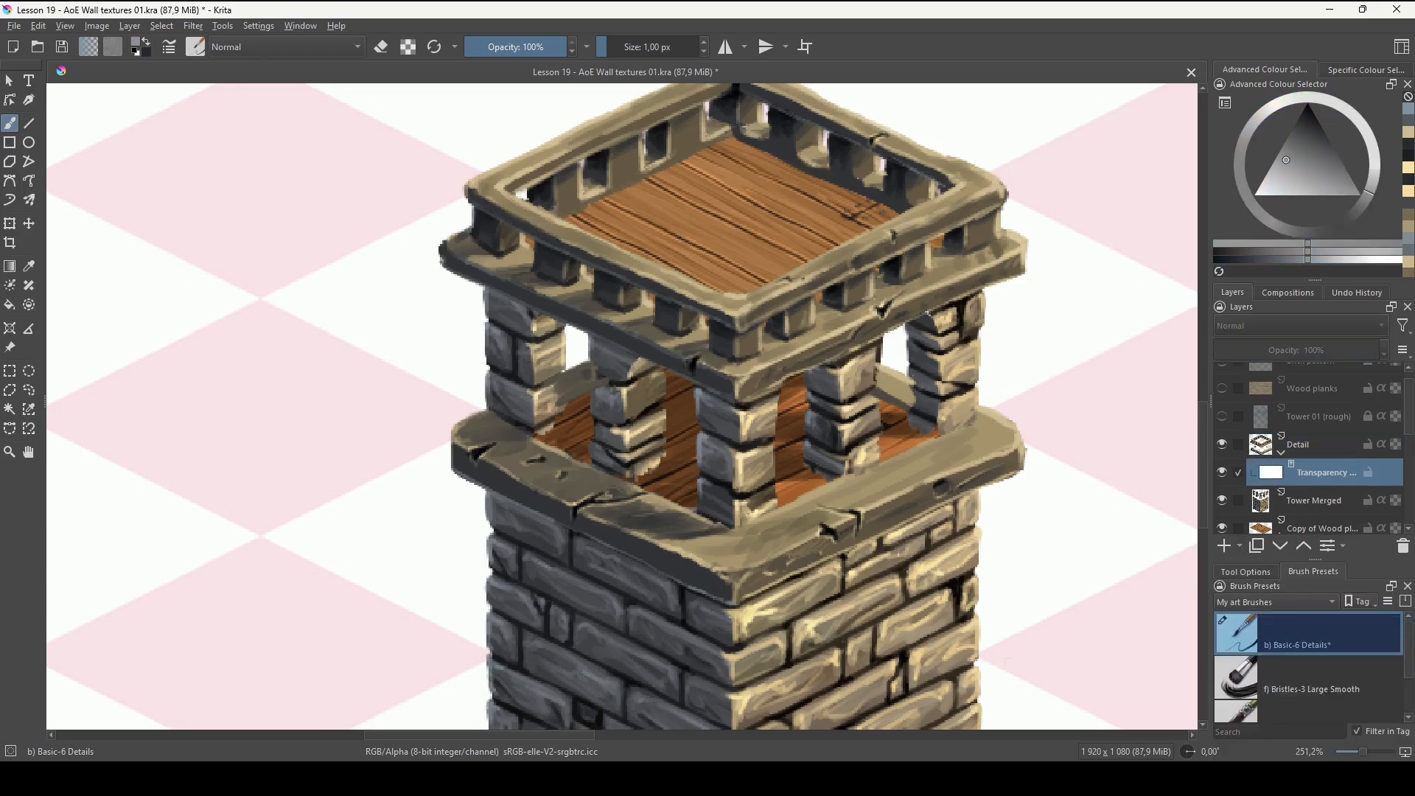
Mask out the lower rear ledge where it overlaps the columns, using a 10 px brush in black and white.
{"action": "key", "text": "g"}
{"action": "key", "text": "d"}
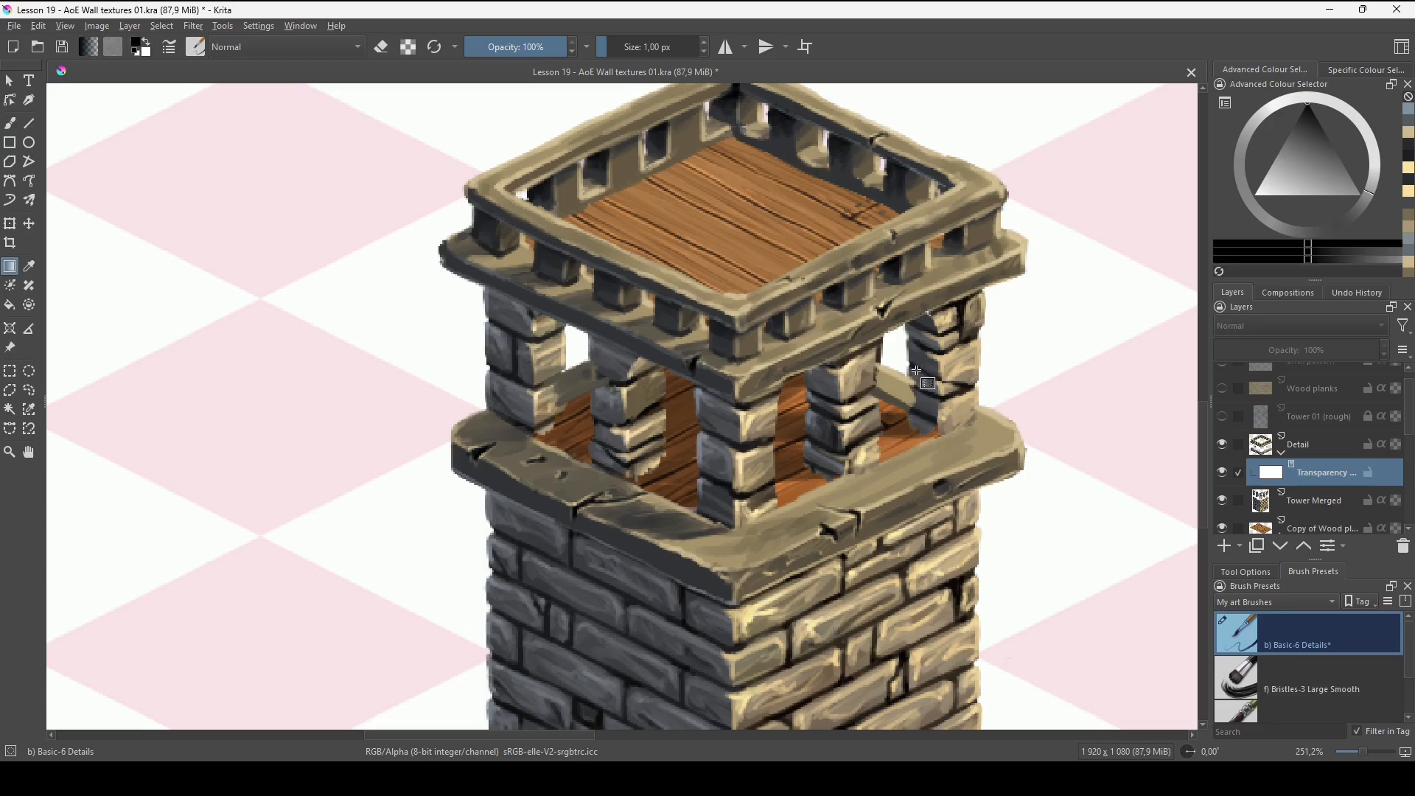
{"action": "key", "text": "b"}
{"action": "key", "text": "bracketright"}
{"action": "key", "text": "bracketright"}
{"action": "key", "text": "bracketright"}
{"action": "key", "text": "bracketright"}
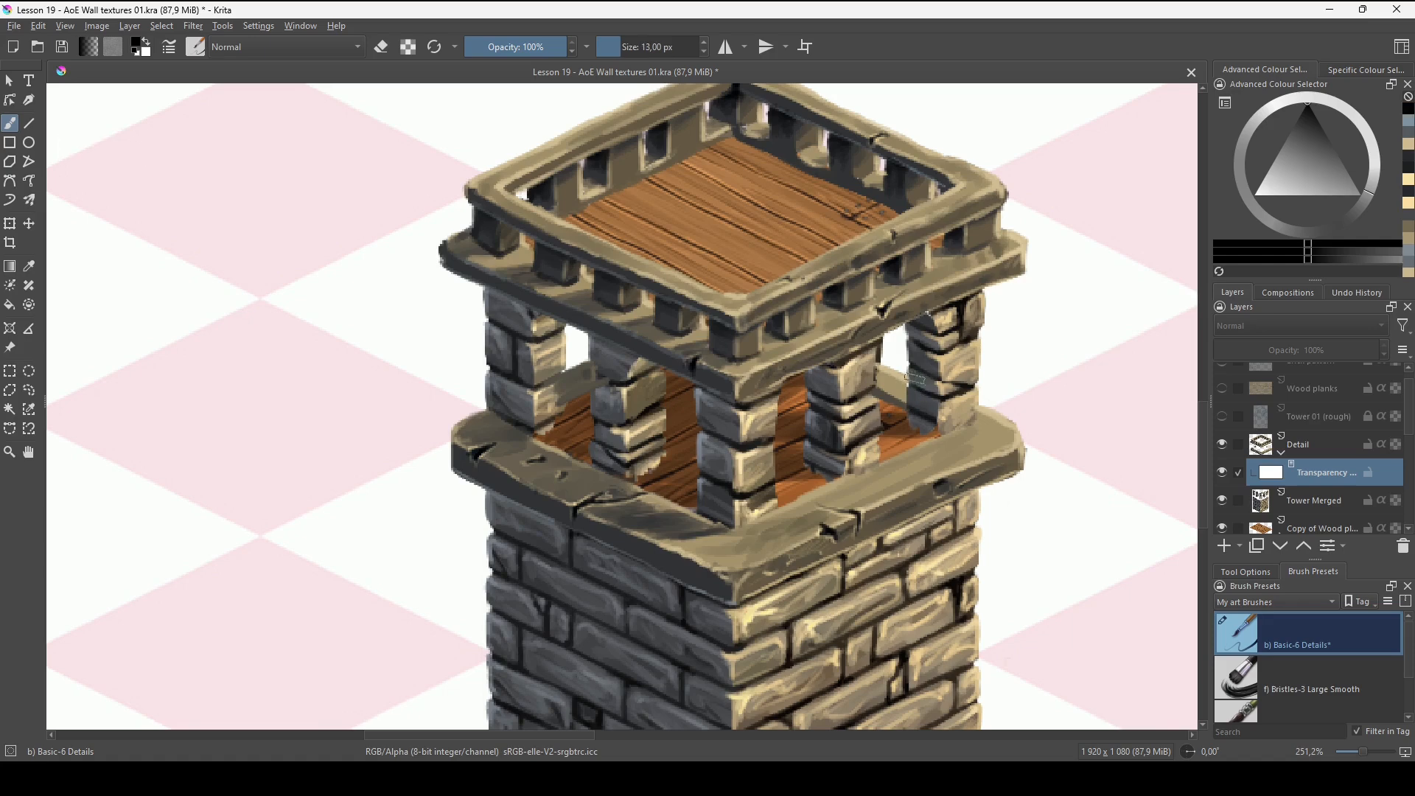
{"action": "key", "text": "bracketleft"}
{"action": "key", "text": "x"}
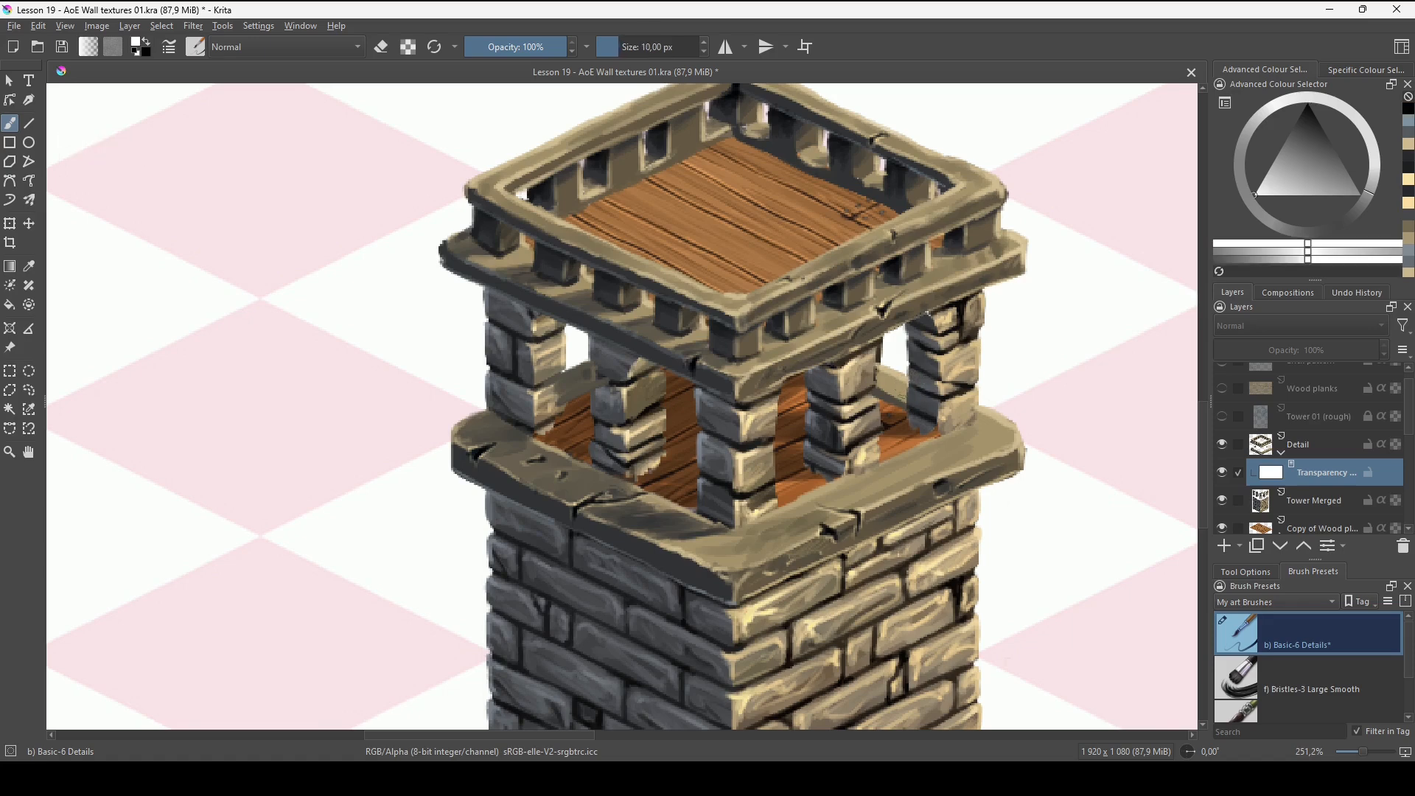
{"action": "key", "text": "x"}
{"action": "left_click_drag", "start_coordinate": [879, 346], "coordinate": [877, 386]}
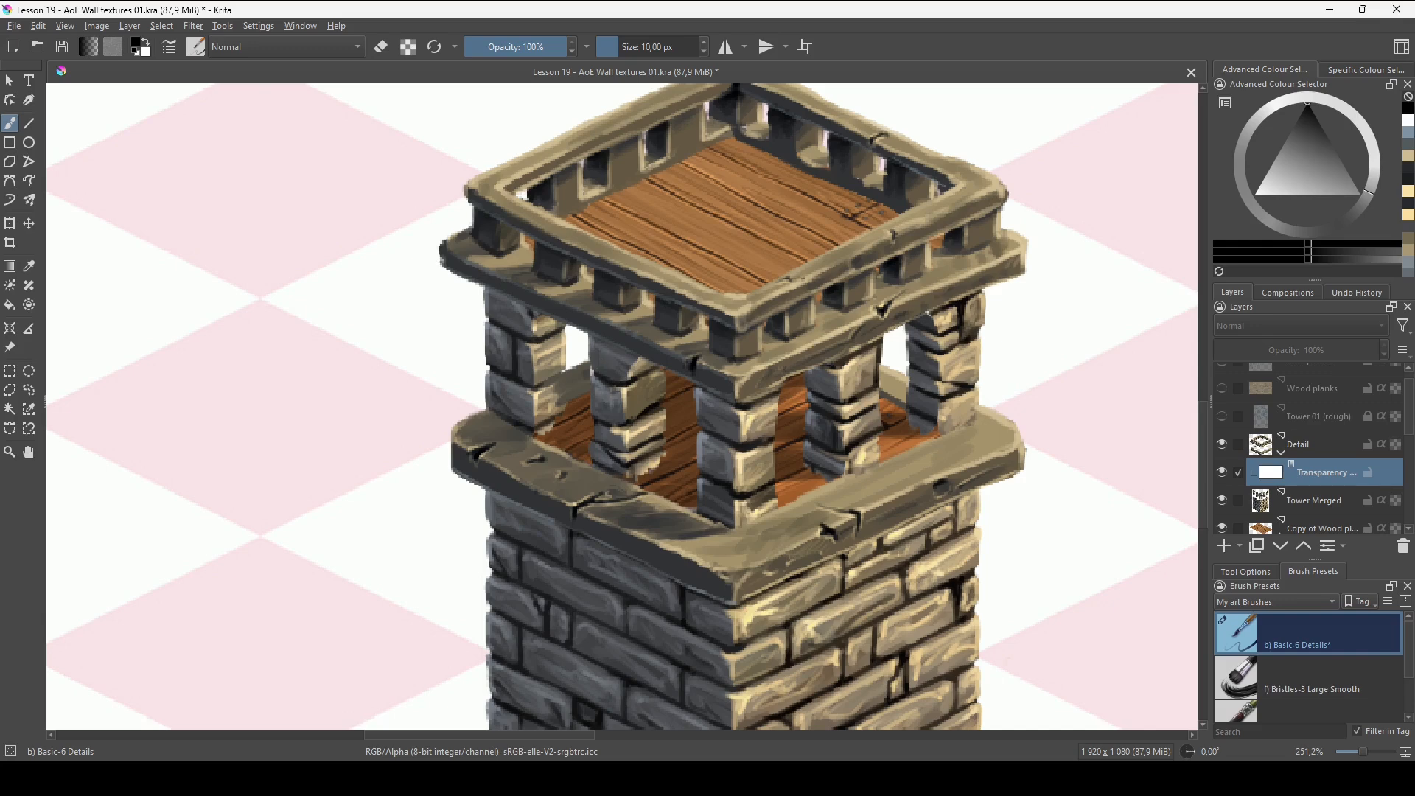
{"action": "key", "text": "x"}
{"action": "left_click_drag", "start_coordinate": [597, 368], "coordinate": [594, 369]}
{"action": "key", "text": "x"}
Add a transparency mask to the Tower Merged layer and clean up the column edges above the lower floor in black.
{"action": "left_click", "coordinate": [1305, 506]}
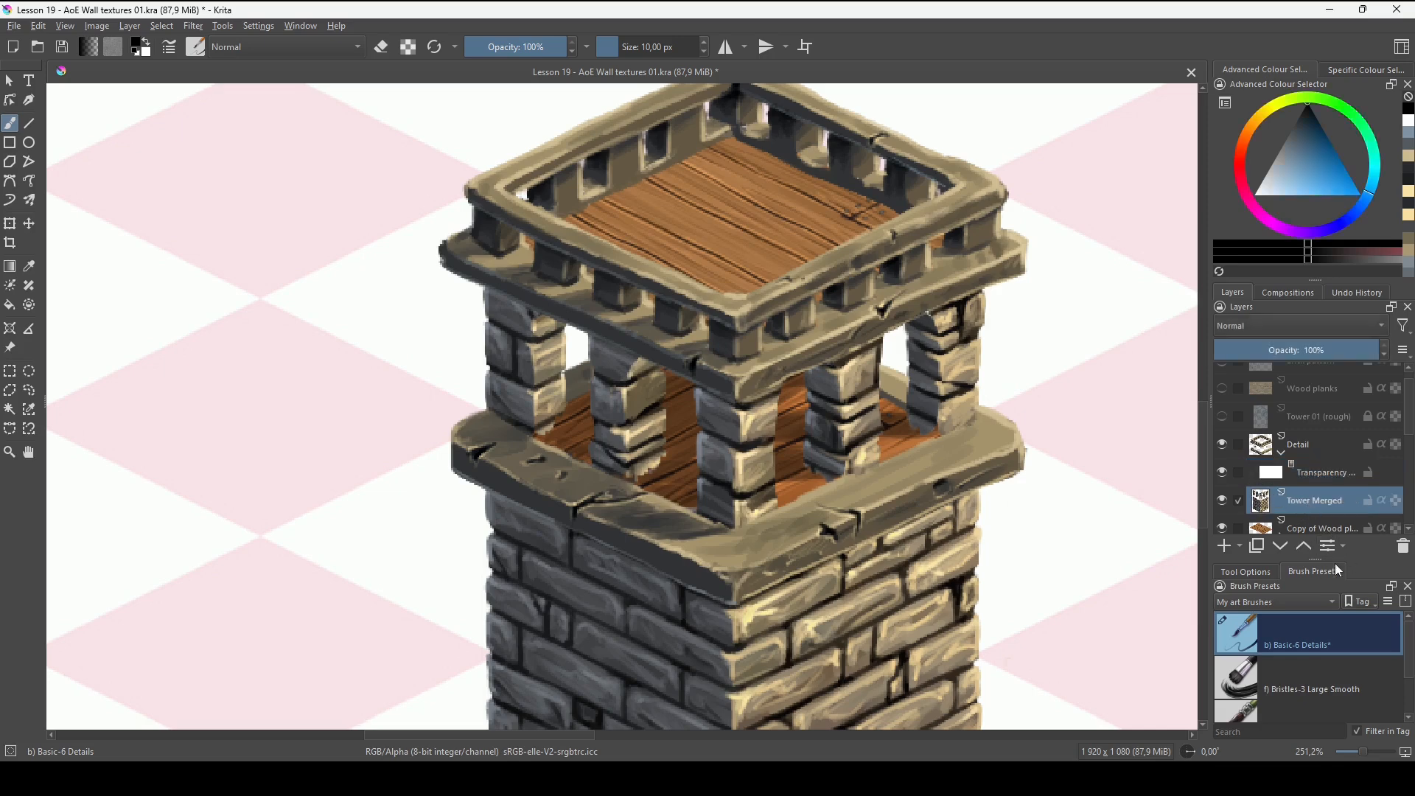
{"action": "left_click", "coordinate": [1240, 546]}
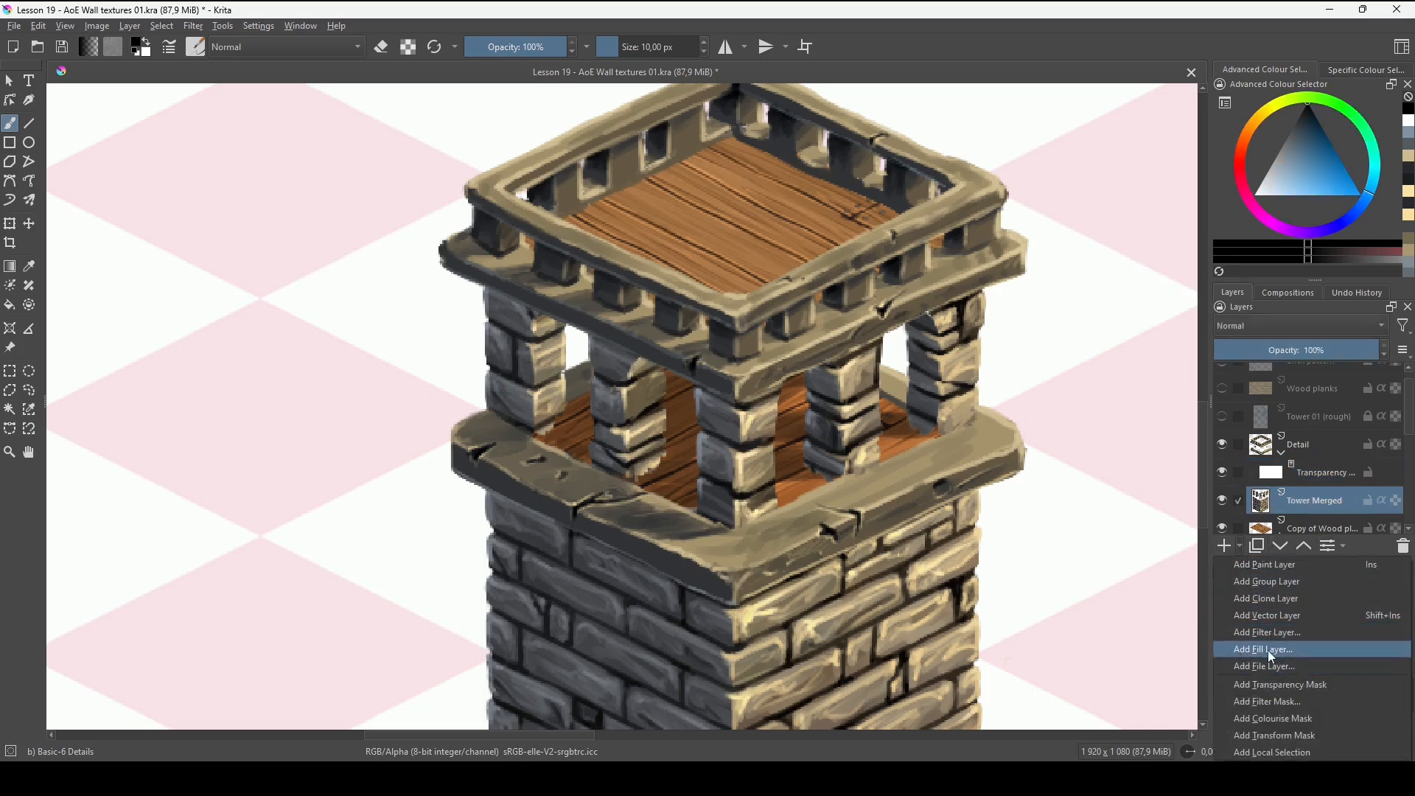
{"action": "left_click", "coordinate": [1283, 685]}
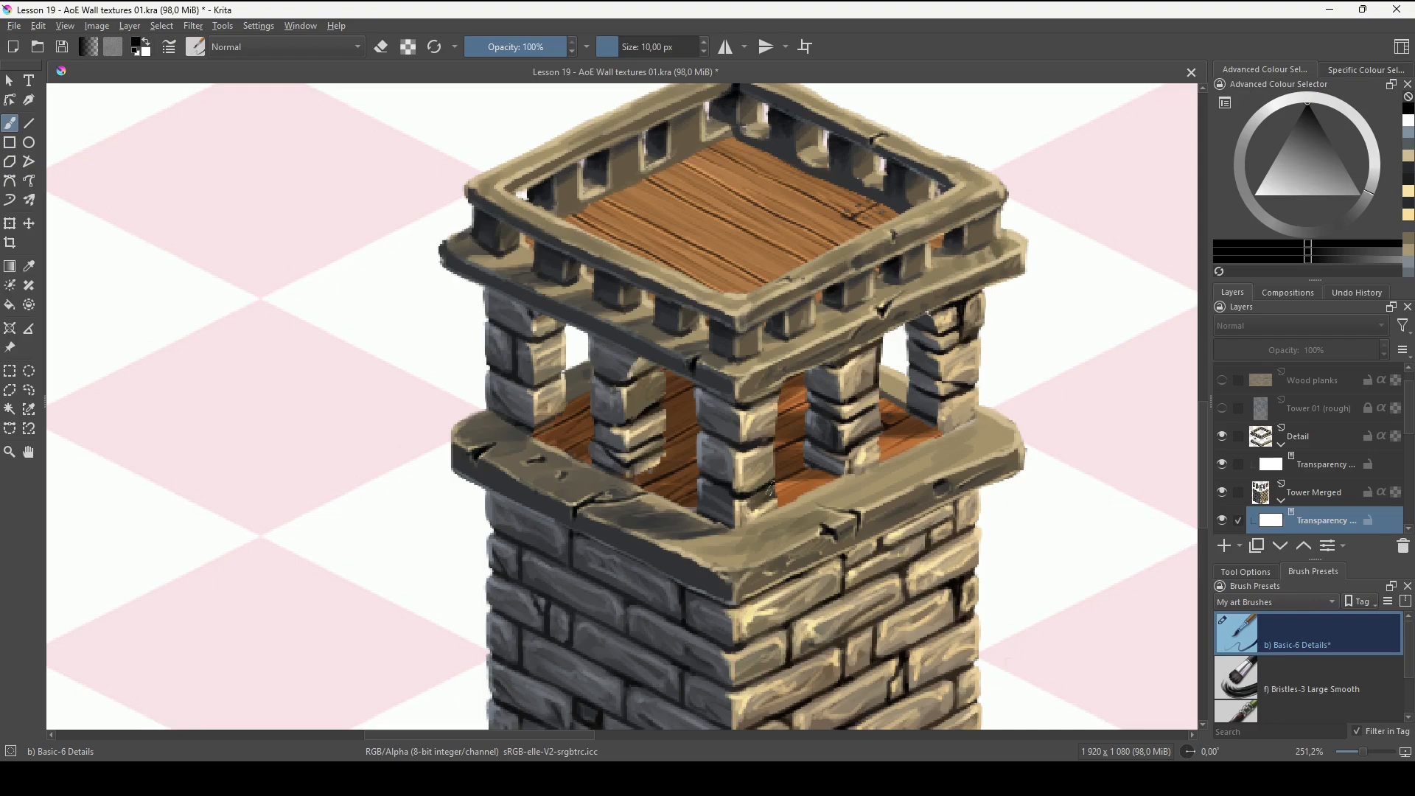
{"action": "left_click_drag", "start_coordinate": [872, 390], "coordinate": [776, 535]}
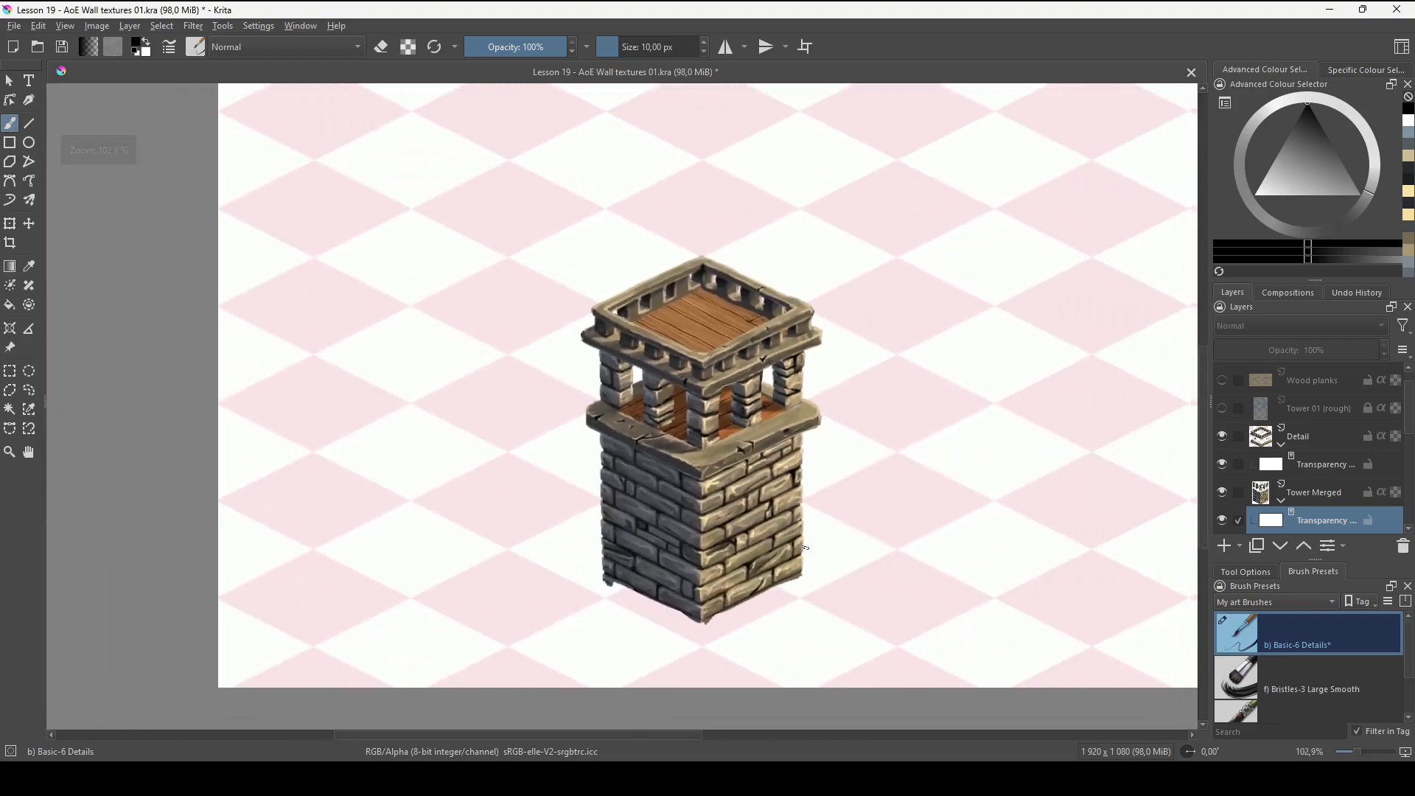
Show the Tower 01 (rough) sketch layer as a guide for the tower's base.
{"action": "left_click_drag", "start_coordinate": [793, 611], "coordinate": [790, 539]}
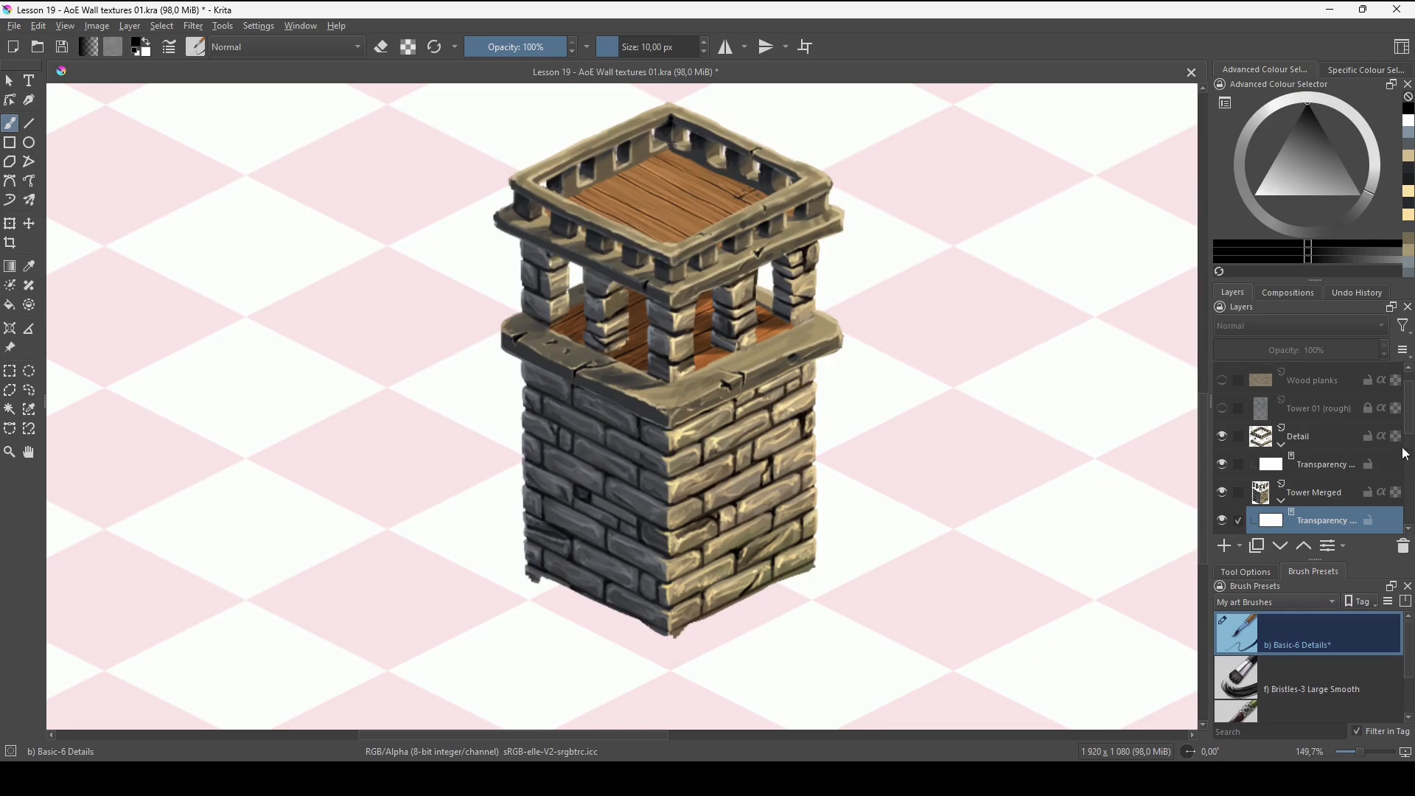
{"action": "left_click", "coordinate": [1222, 408]}
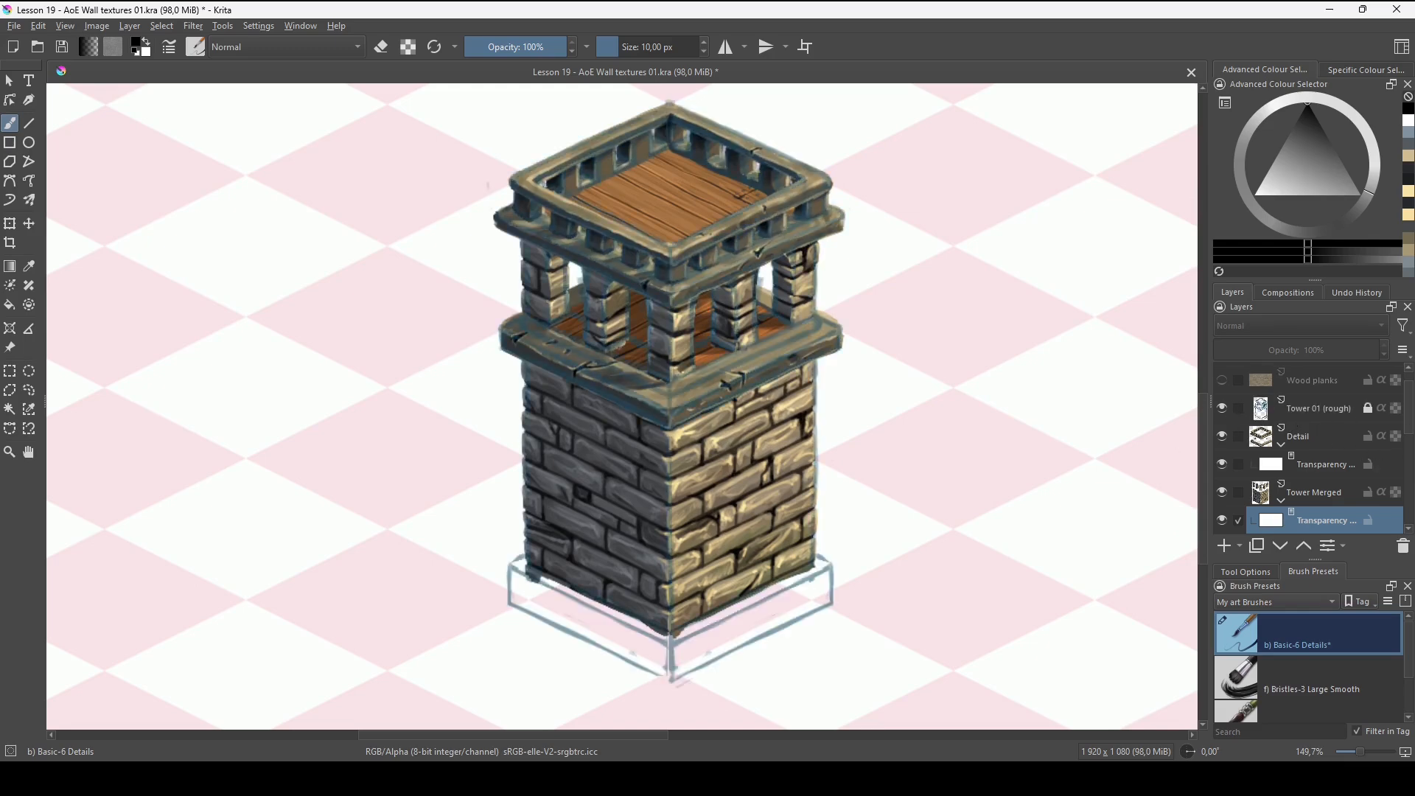
{"action": "left_click_drag", "start_coordinate": [832, 618], "coordinate": [893, 624]}
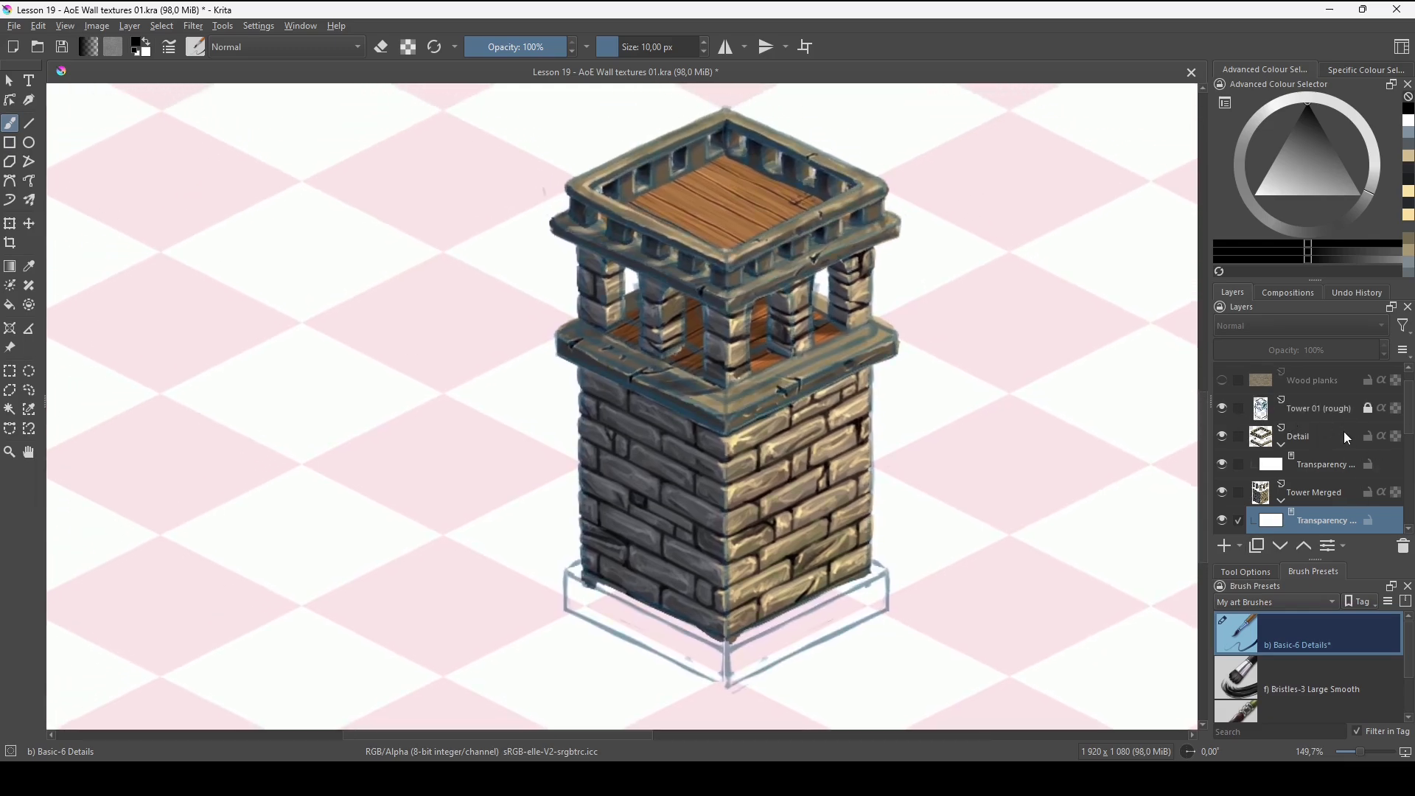
Duplicate the Detail layer and move the copy down so its lower ledge sits at the tower's base.
{"action": "left_click", "coordinate": [1345, 436]}
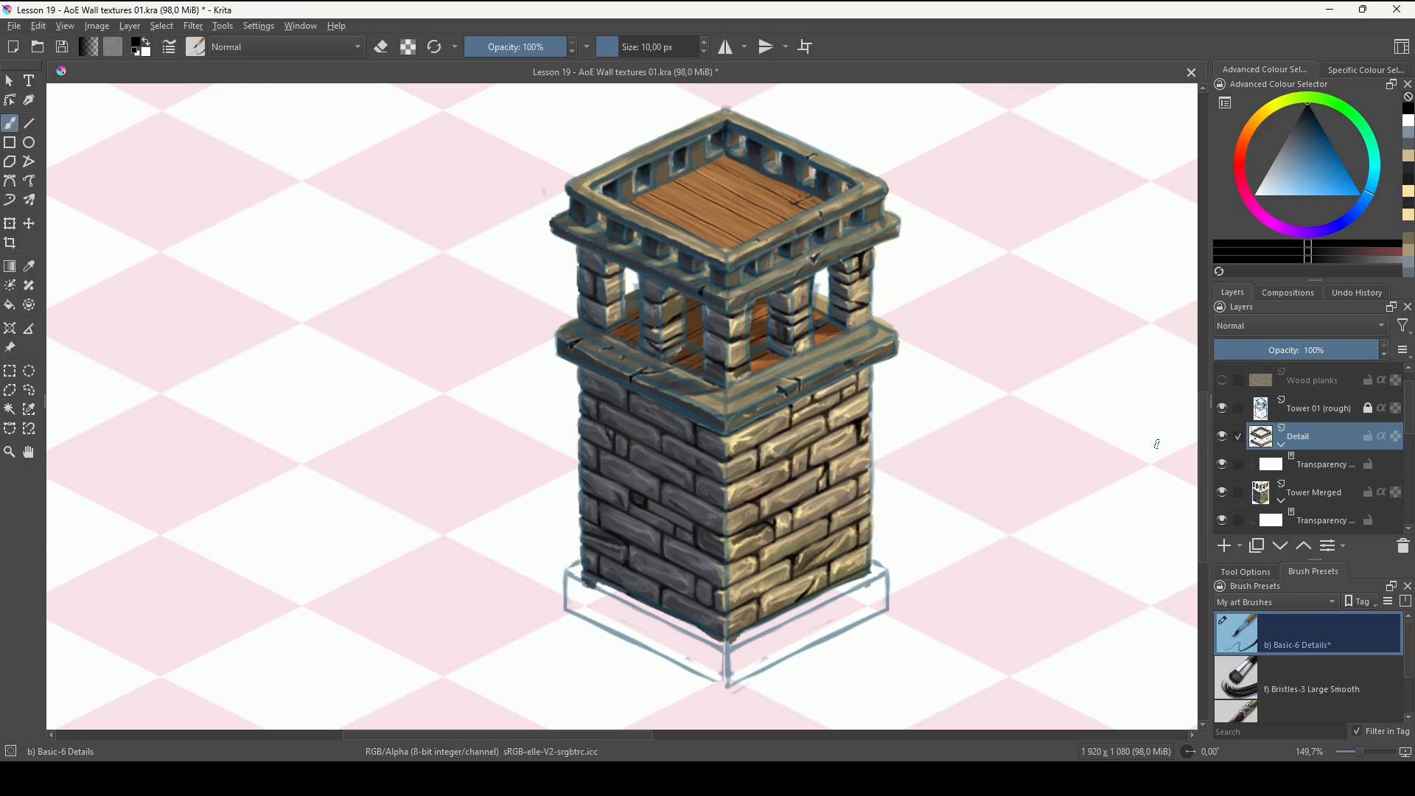
{"action": "key", "text": "ctrl+j"}
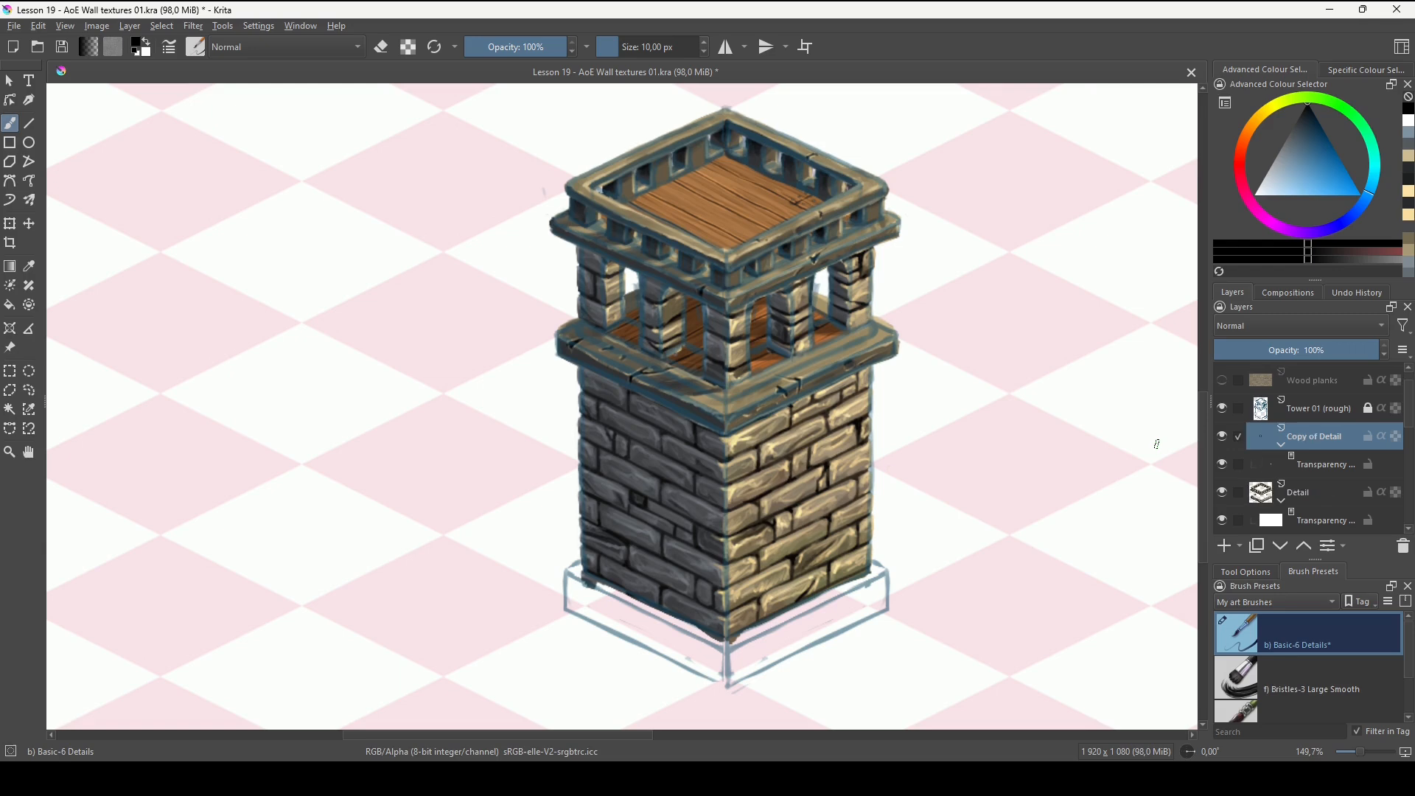
{"action": "key", "text": "t"}
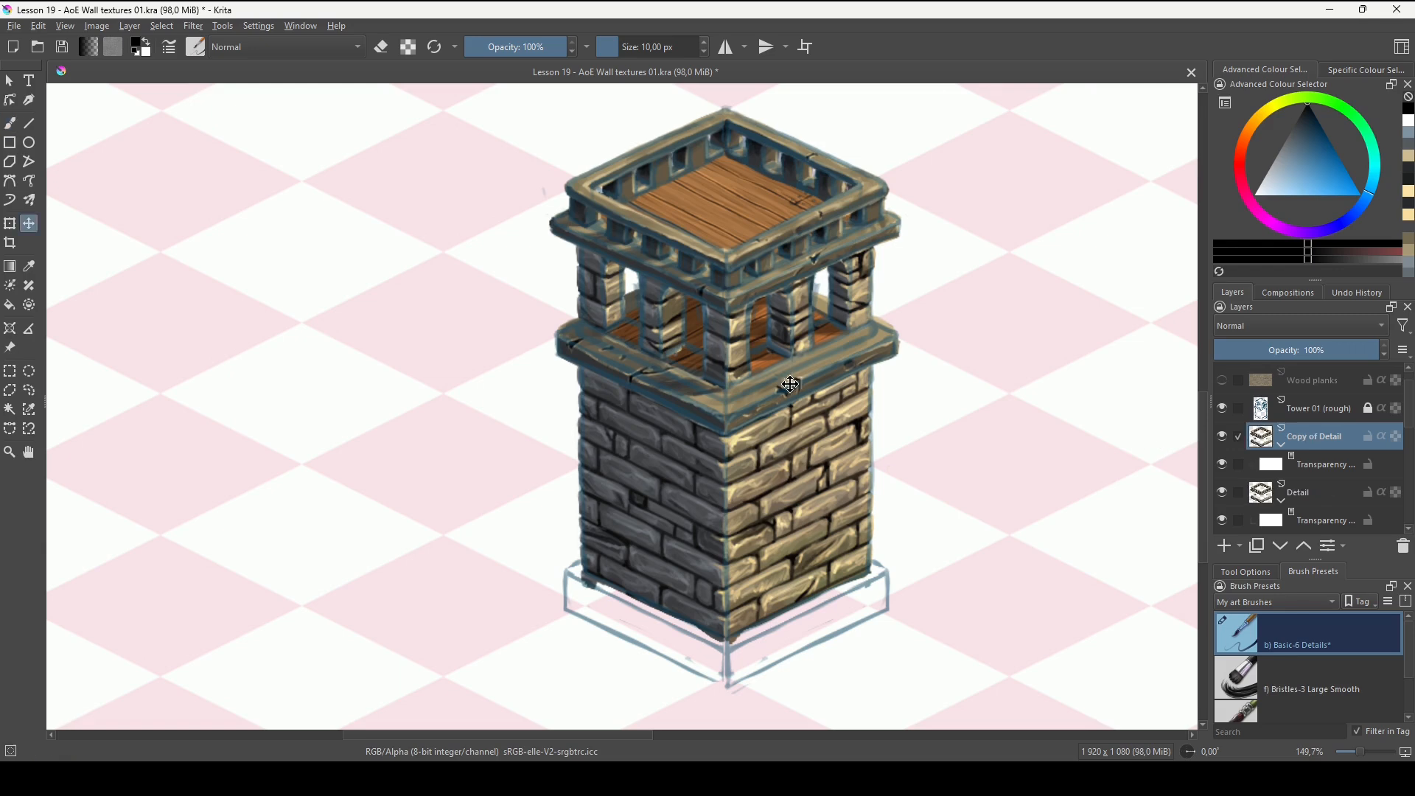
{"action": "left_click_drag", "start_coordinate": [790, 379], "coordinate": [831, 622]}
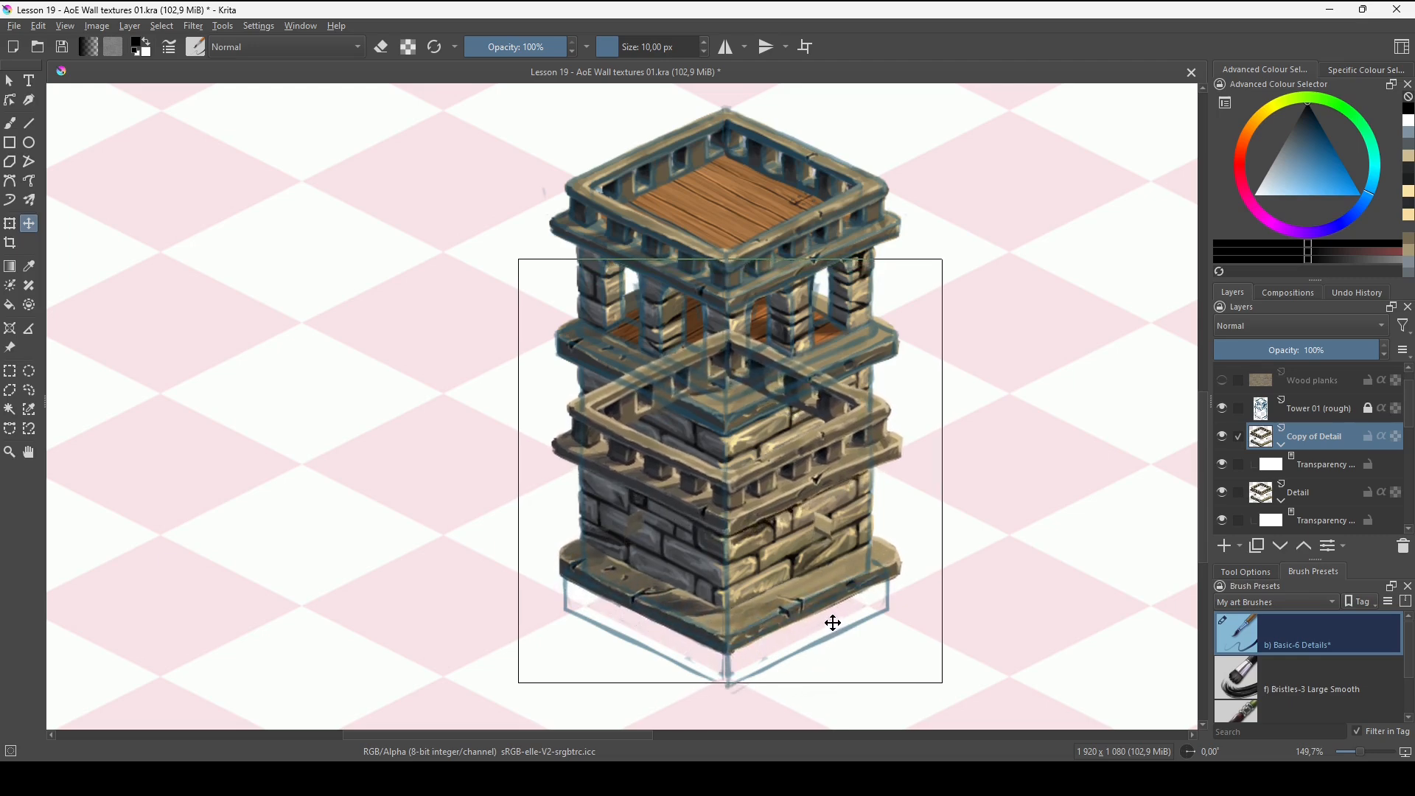
Lasso the duplicated railing above the base ledge on the Copy of Detail transparency mask, clear that area, and deselect.
{"action": "scroll", "coordinate": [828, 615], "scroll_direction": "up", "scroll_amount": 2}
{"action": "left_click", "coordinate": [1252, 471]}
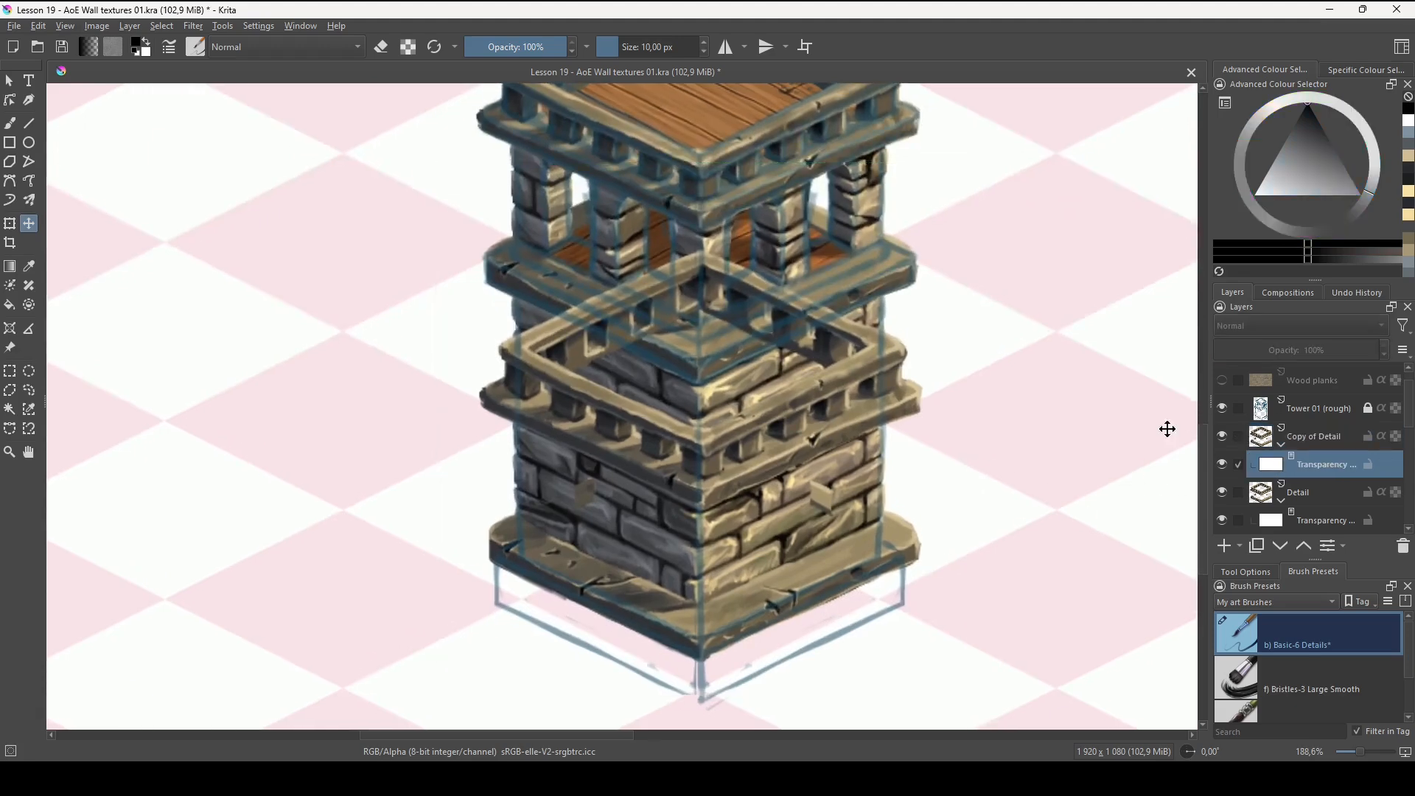
{"action": "scroll", "coordinate": [880, 450], "scroll_direction": "up", "scroll_amount": 1}
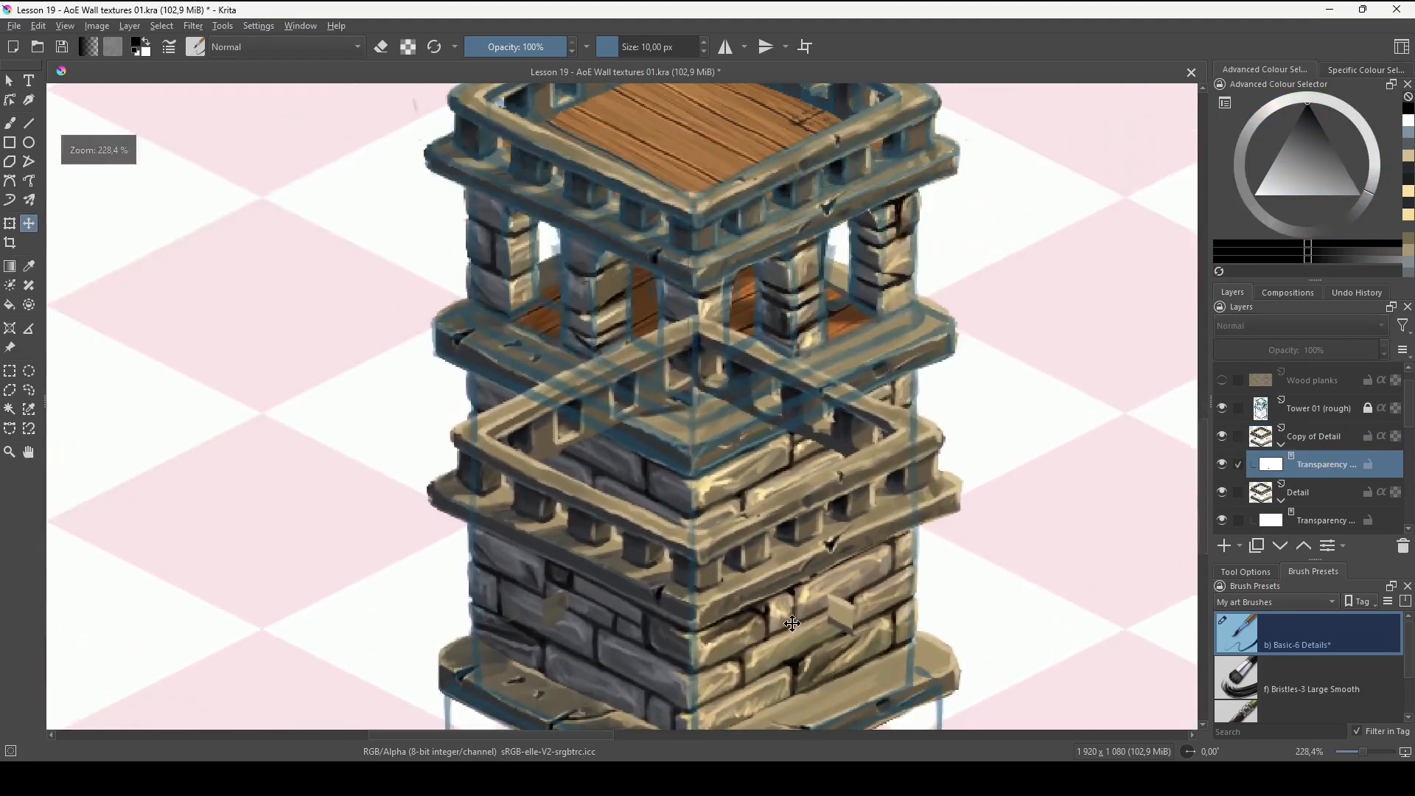
{"action": "key", "text": "l"}
{"action": "mouse_move", "coordinate": [856, 595]}
{"action": "left_mouse_down"}
{"action": "mouse_move", "coordinate": [907, 280]}
{"action": "mouse_move", "coordinate": [382, 486]}
{"action": "mouse_move", "coordinate": [781, 635]}
{"action": "left_mouse_up"}
{"action": "key", "text": "Delete"}
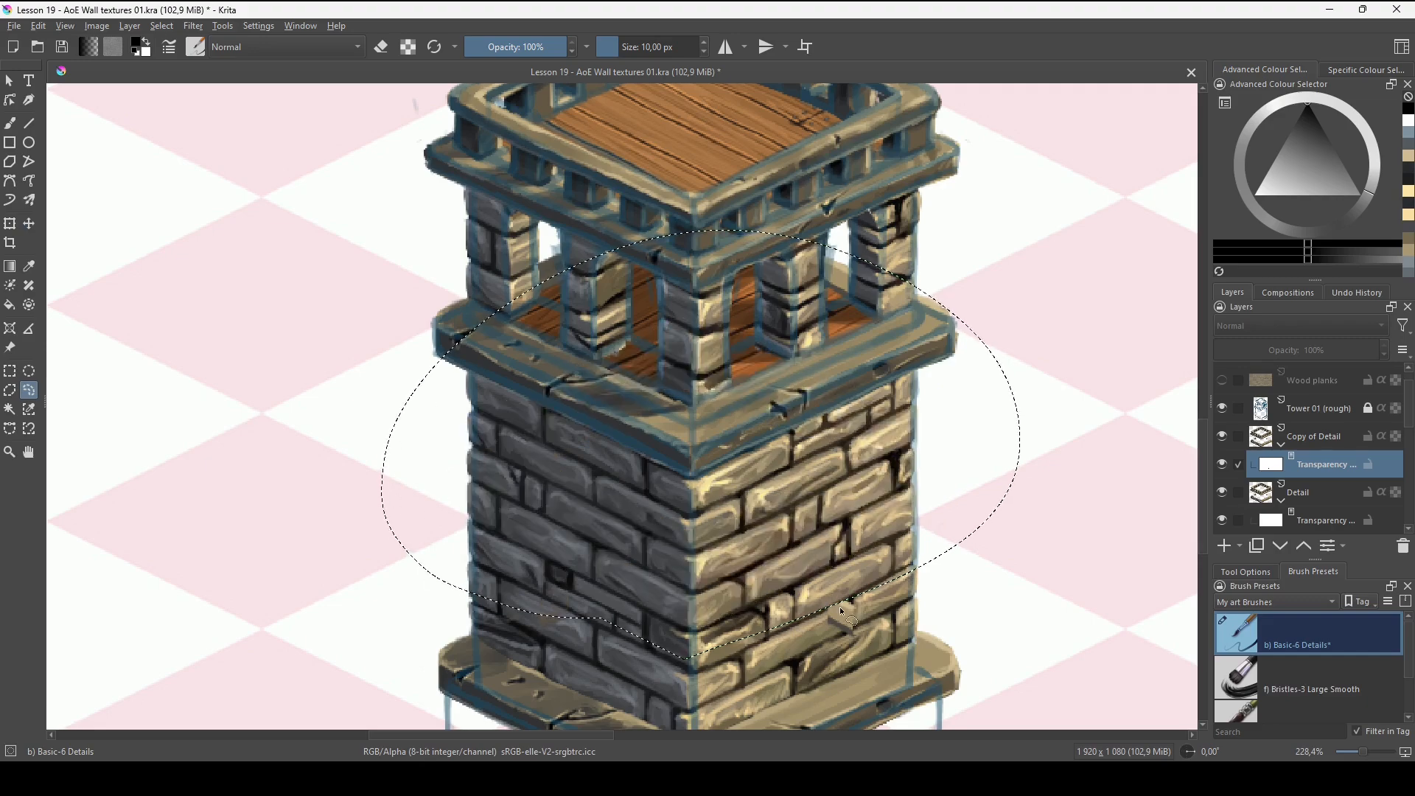
{"action": "scroll", "coordinate": [810, 531], "scroll_direction": "down", "scroll_amount": 2}
{"action": "scroll", "coordinate": [820, 496], "scroll_direction": "up", "scroll_amount": 1}
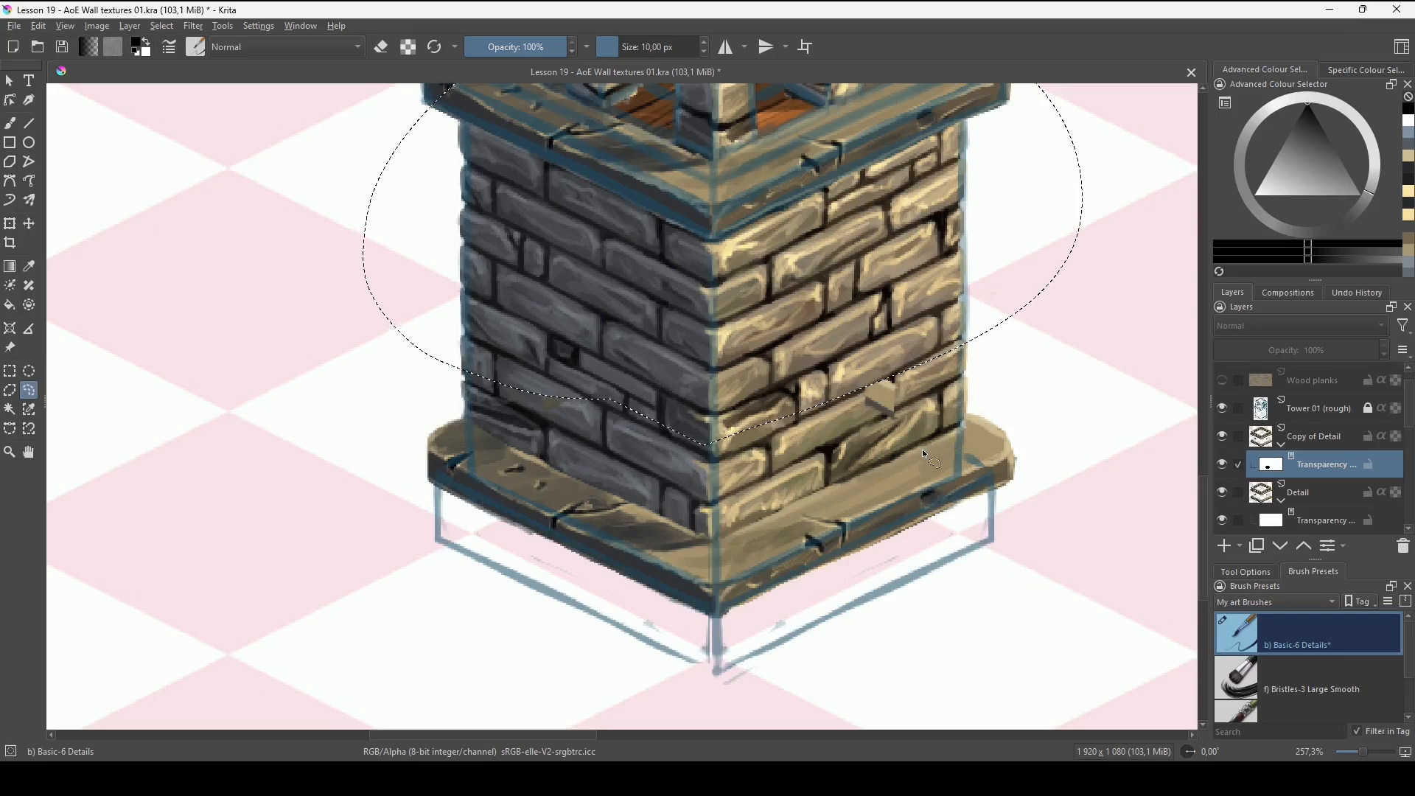
{"action": "key", "text": "ctrl+shift+a"}
Mask out the base ledge where it overlaps the brick walls and at its outer corners, using a 10 px brush.
{"action": "key", "text": "b"}
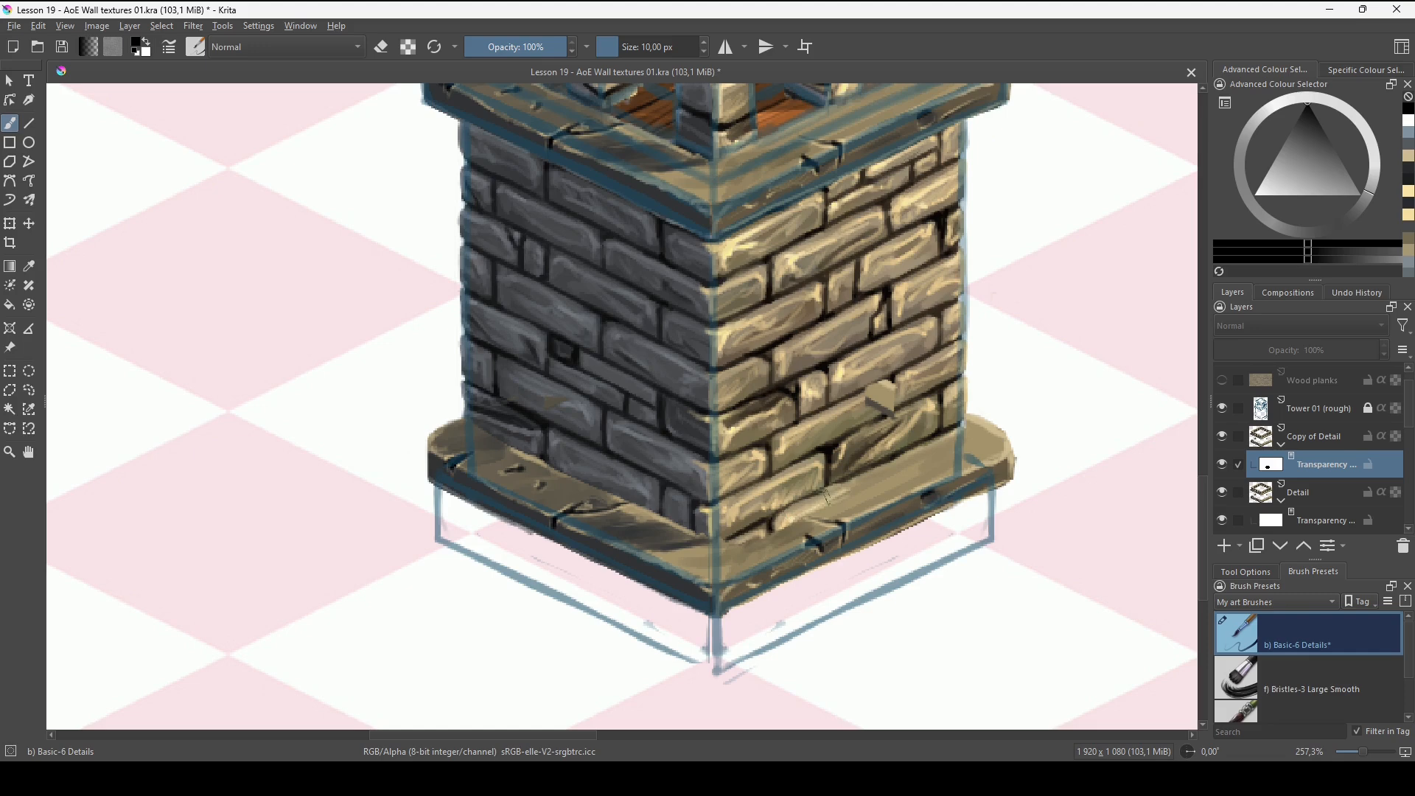
{"action": "left_click_drag", "start_coordinate": [846, 492], "coordinate": [911, 467]}
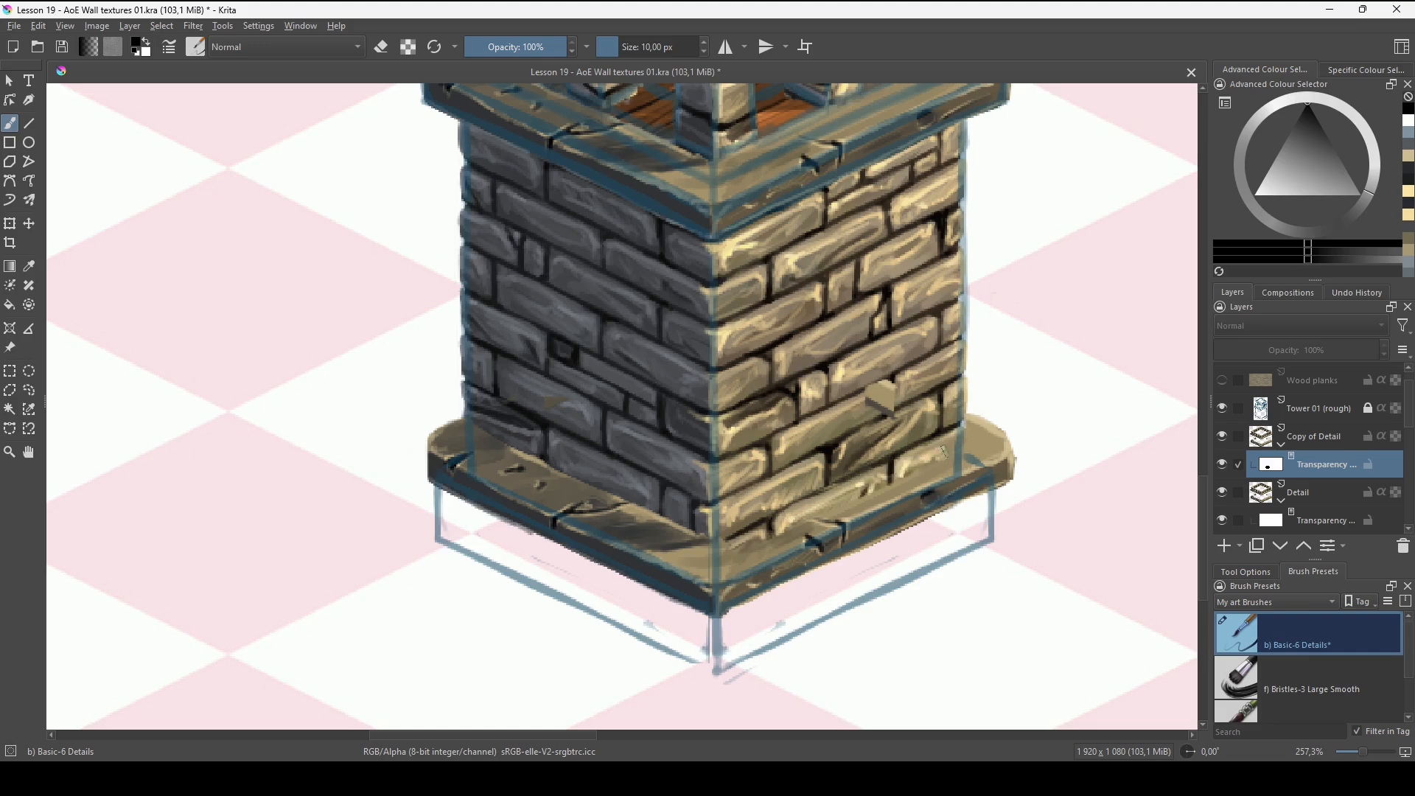
{"action": "mouse_move", "coordinate": [971, 411]}
{"action": "left_mouse_down"}
{"action": "mouse_move", "coordinate": [1012, 445]}
{"action": "mouse_move", "coordinate": [966, 418]}
{"action": "mouse_move", "coordinate": [1007, 444]}
{"action": "mouse_move", "coordinate": [969, 431]}
{"action": "mouse_move", "coordinate": [1024, 455]}
{"action": "mouse_move", "coordinate": [1006, 493]}
{"action": "left_mouse_up"}
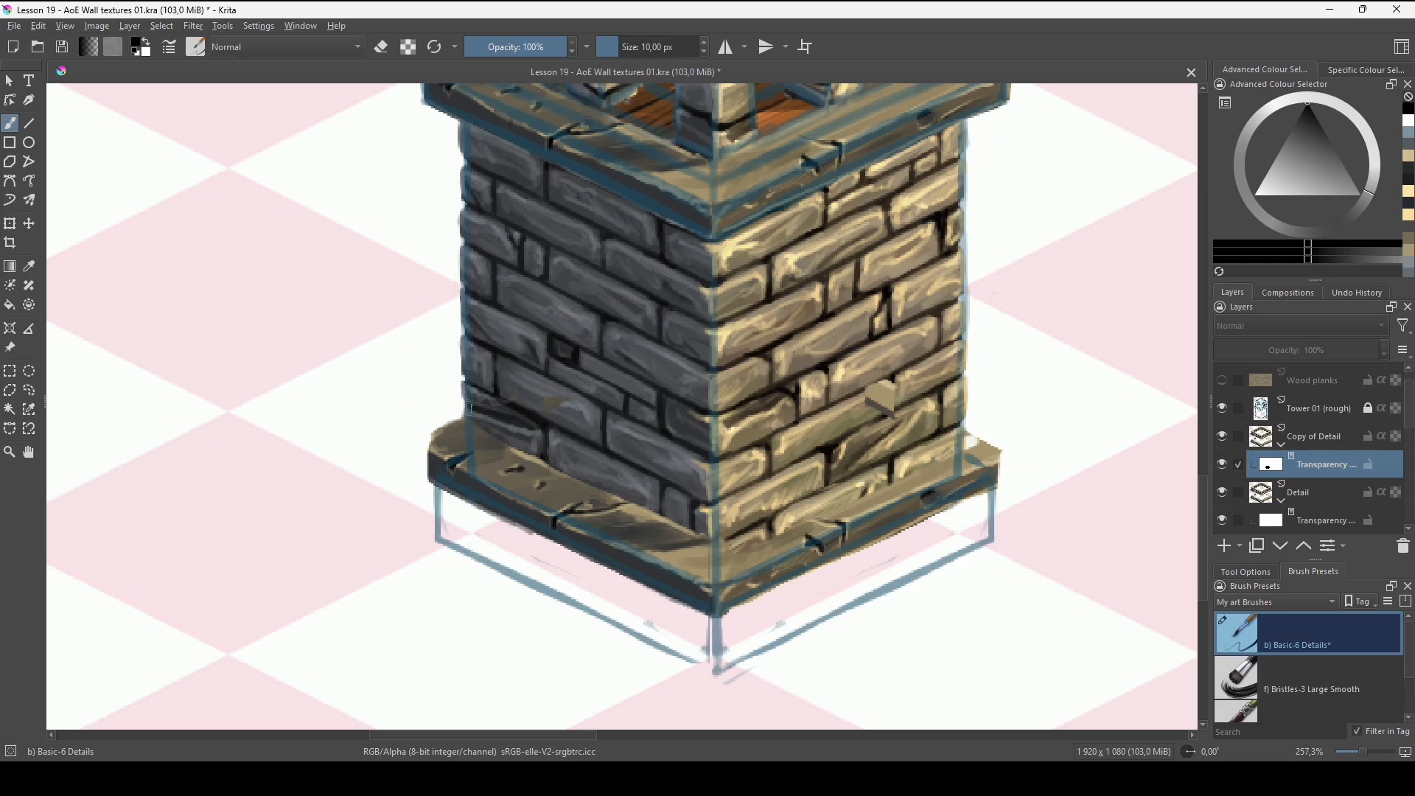
{"action": "left_click_drag", "start_coordinate": [458, 422], "coordinate": [711, 553]}
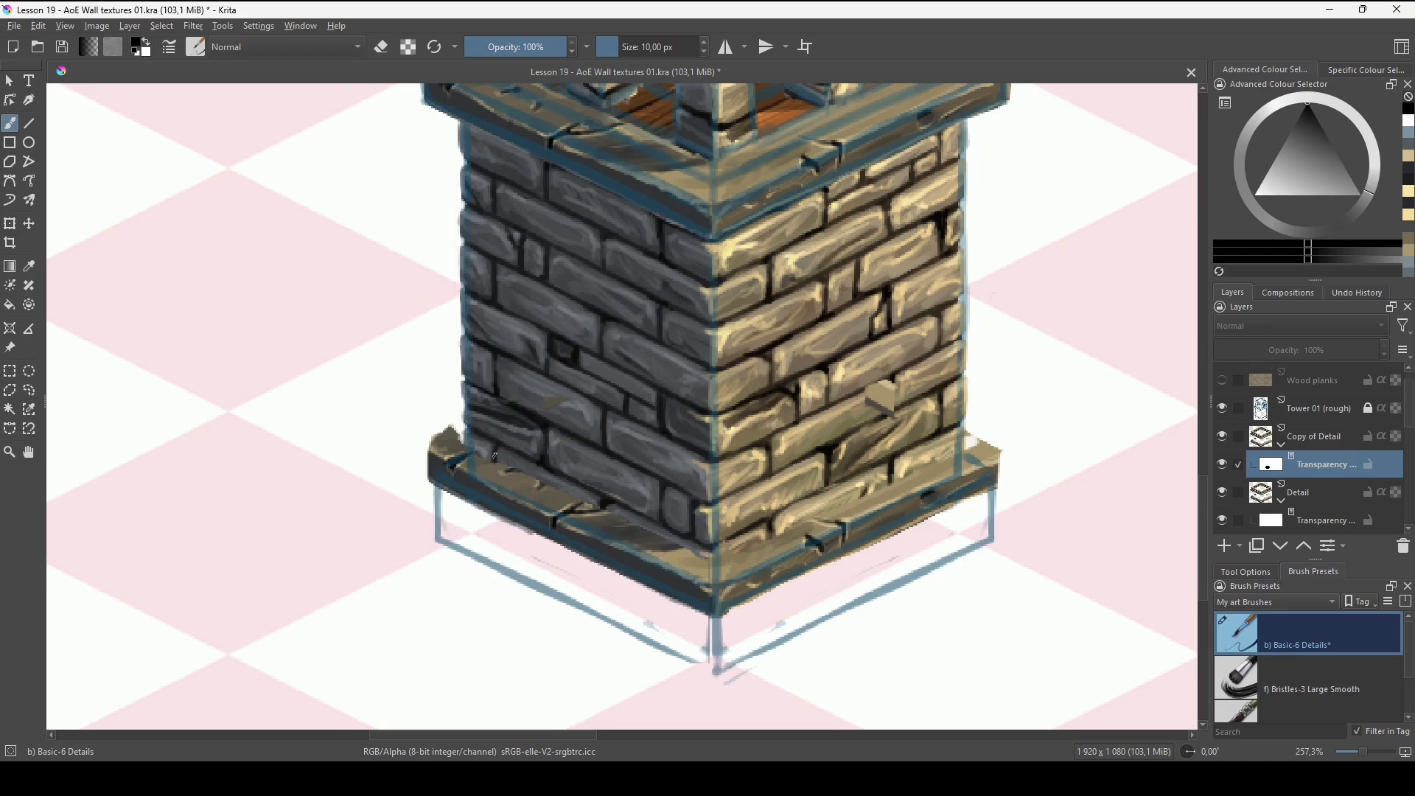
{"action": "left_click_drag", "start_coordinate": [495, 456], "coordinate": [534, 475]}
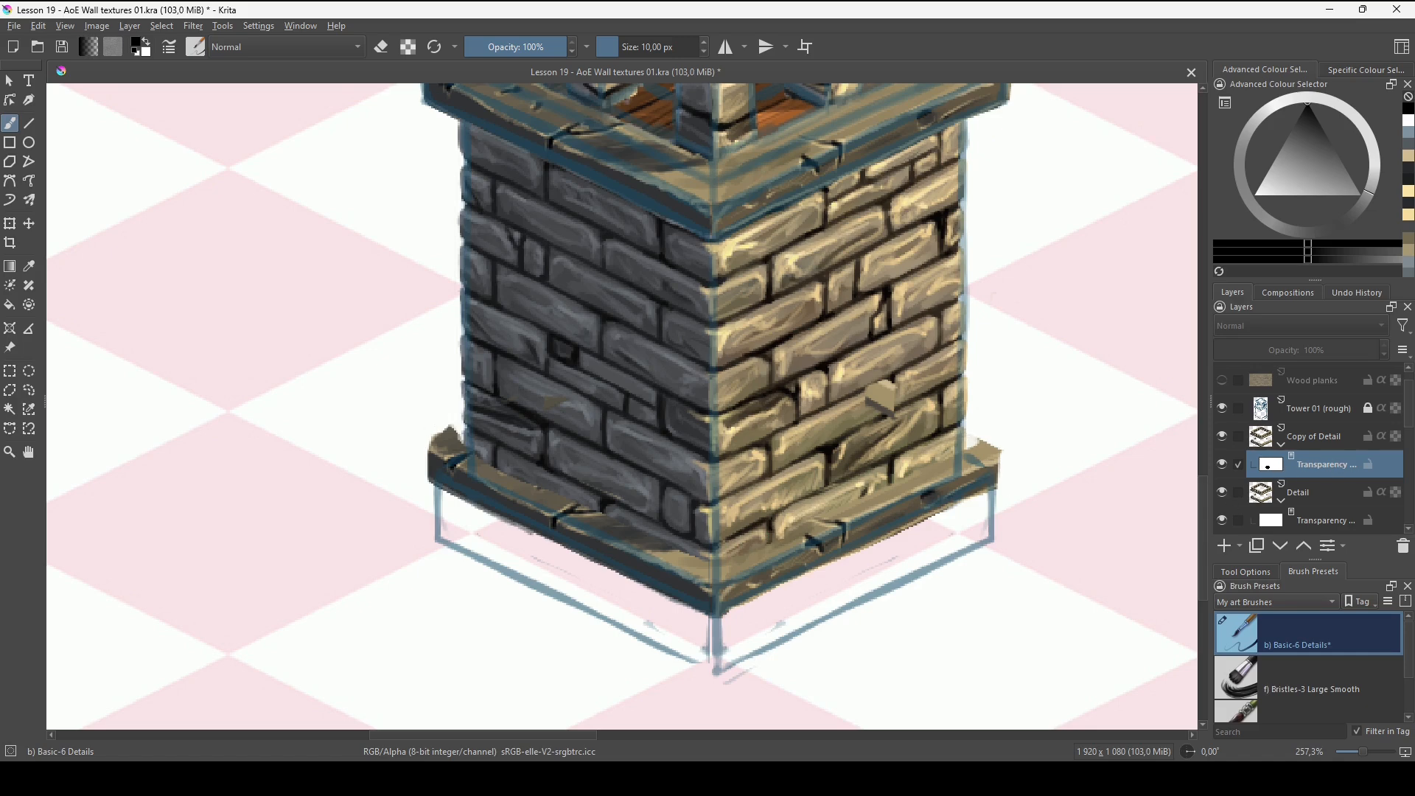
Add an empty paint layer below Copy of Detail and merge the copy and its transparency mask into it.
{"action": "left_click", "coordinate": [1335, 438]}
{"action": "left_click", "coordinate": [1314, 464], "text": "shift"}
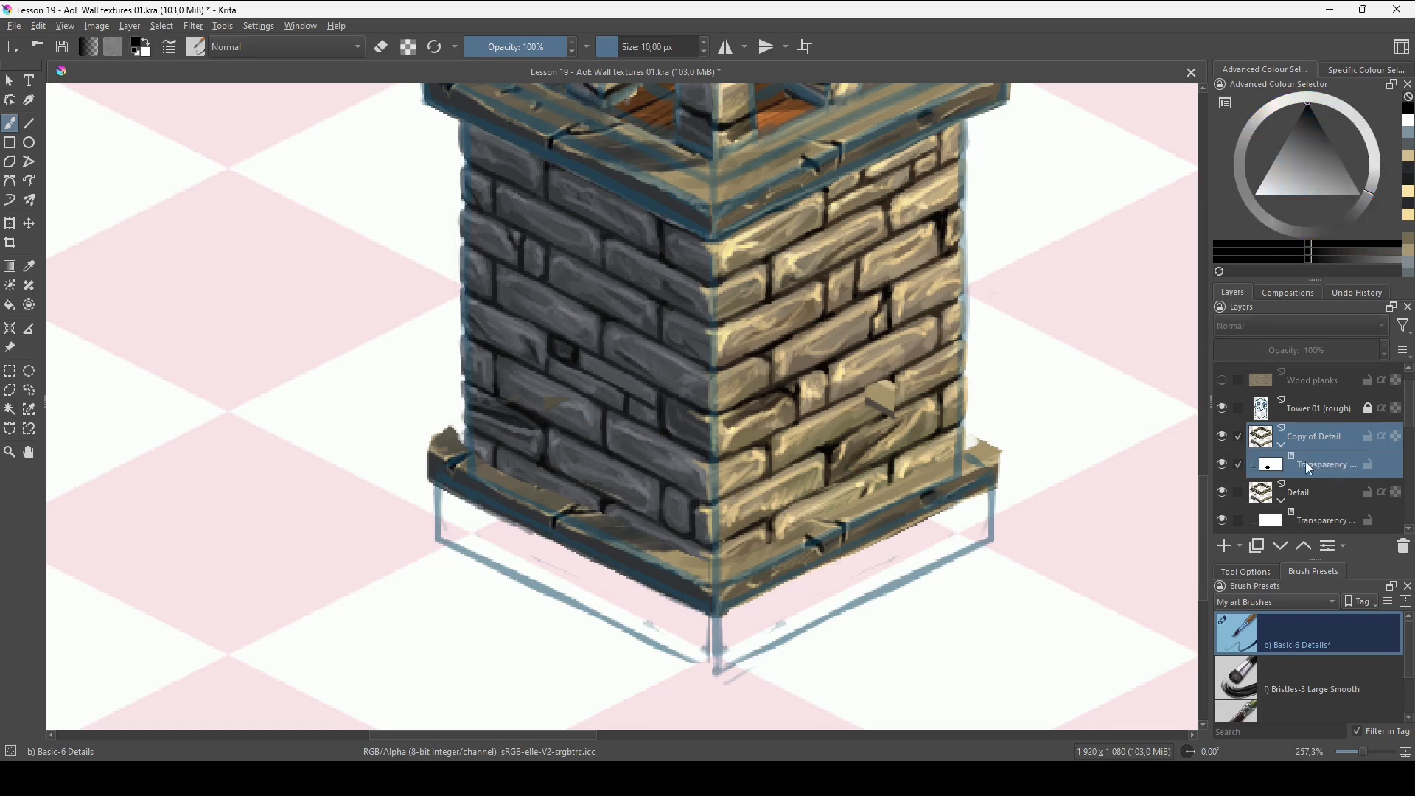
{"action": "right_click", "coordinate": [1321, 464]}
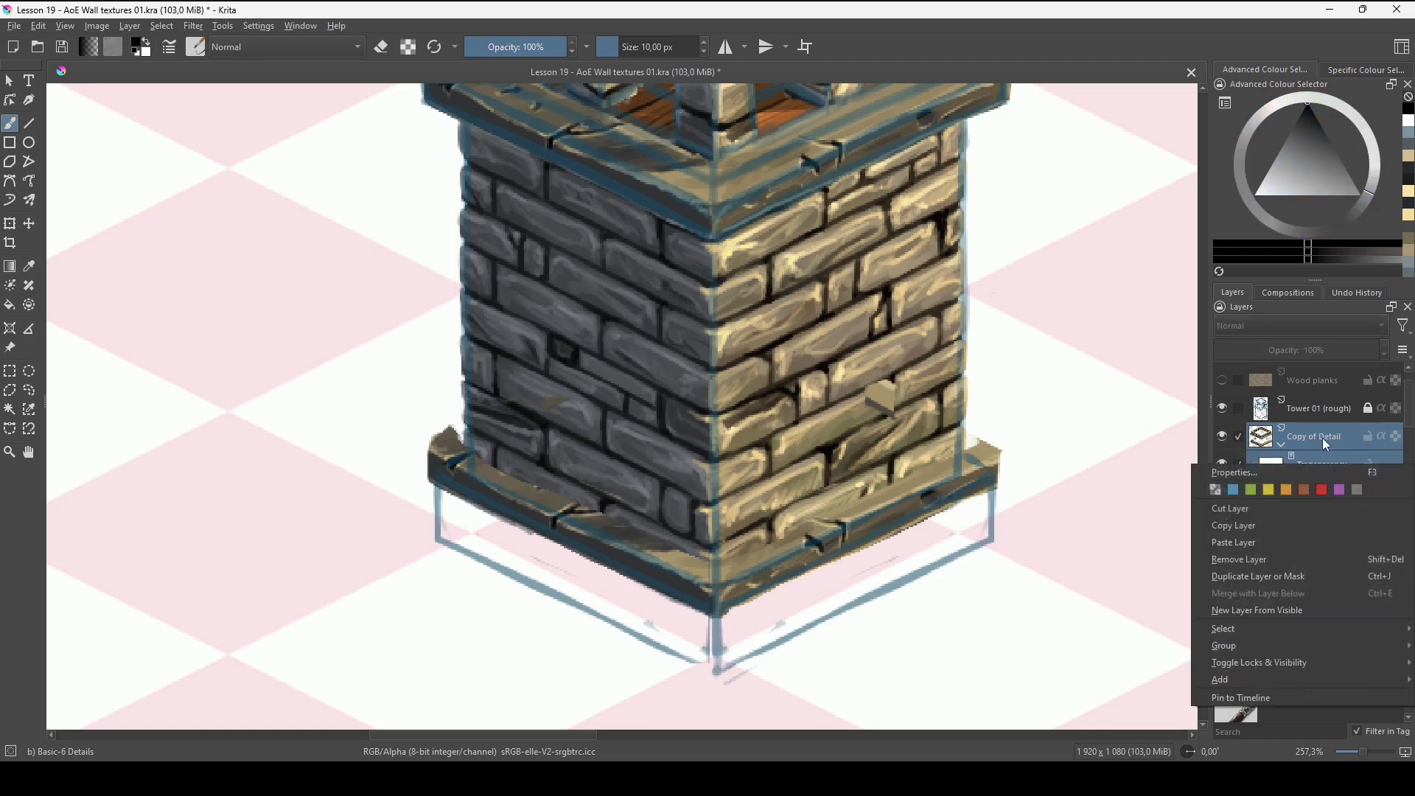
{"action": "left_click", "coordinate": [1322, 438]}
{"action": "left_click", "coordinate": [1310, 467]}
{"action": "left_click", "coordinate": [1303, 492]}
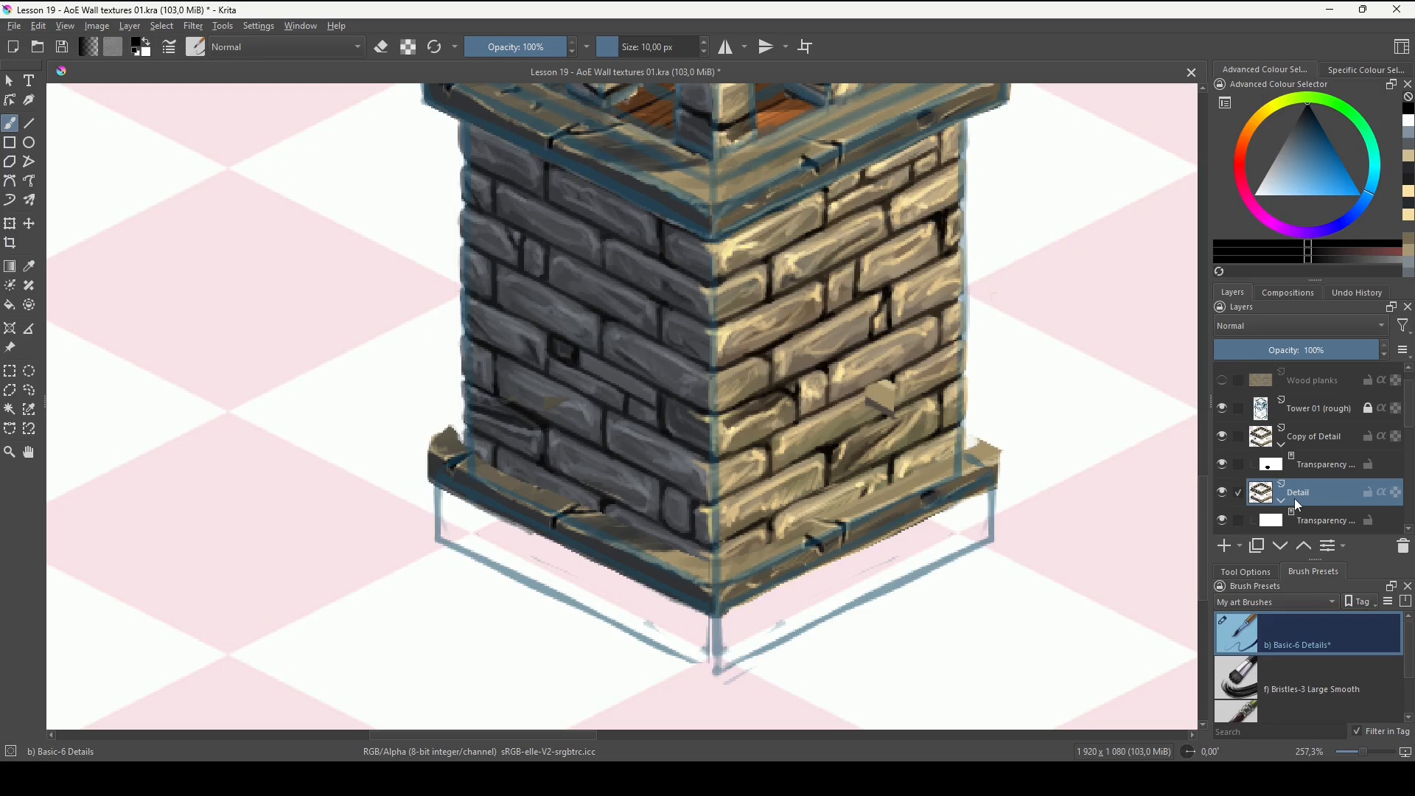
{"action": "key", "text": "Insert"}
{"action": "left_click", "coordinate": [1305, 457], "text": "shift"}
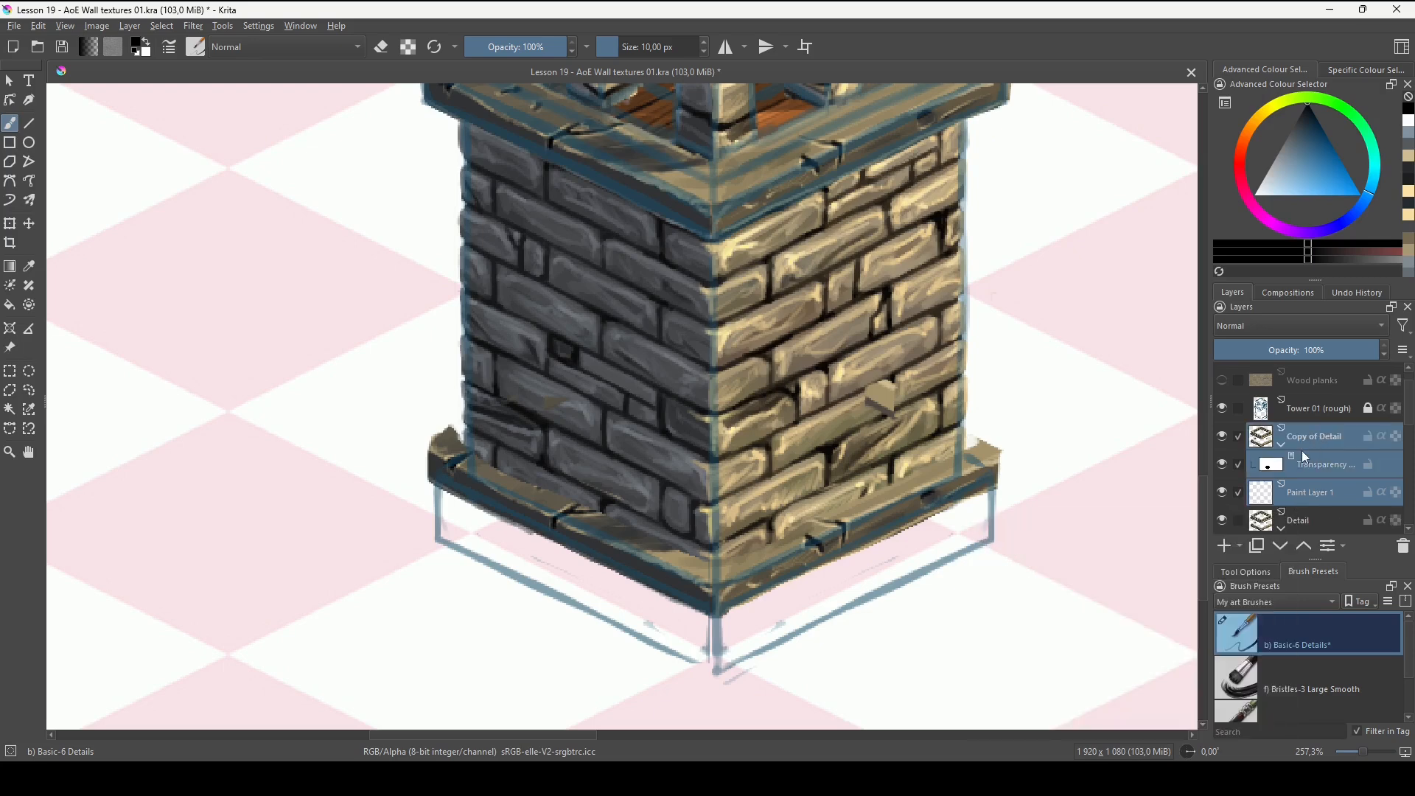
{"action": "key", "text": "ctrl+e"}
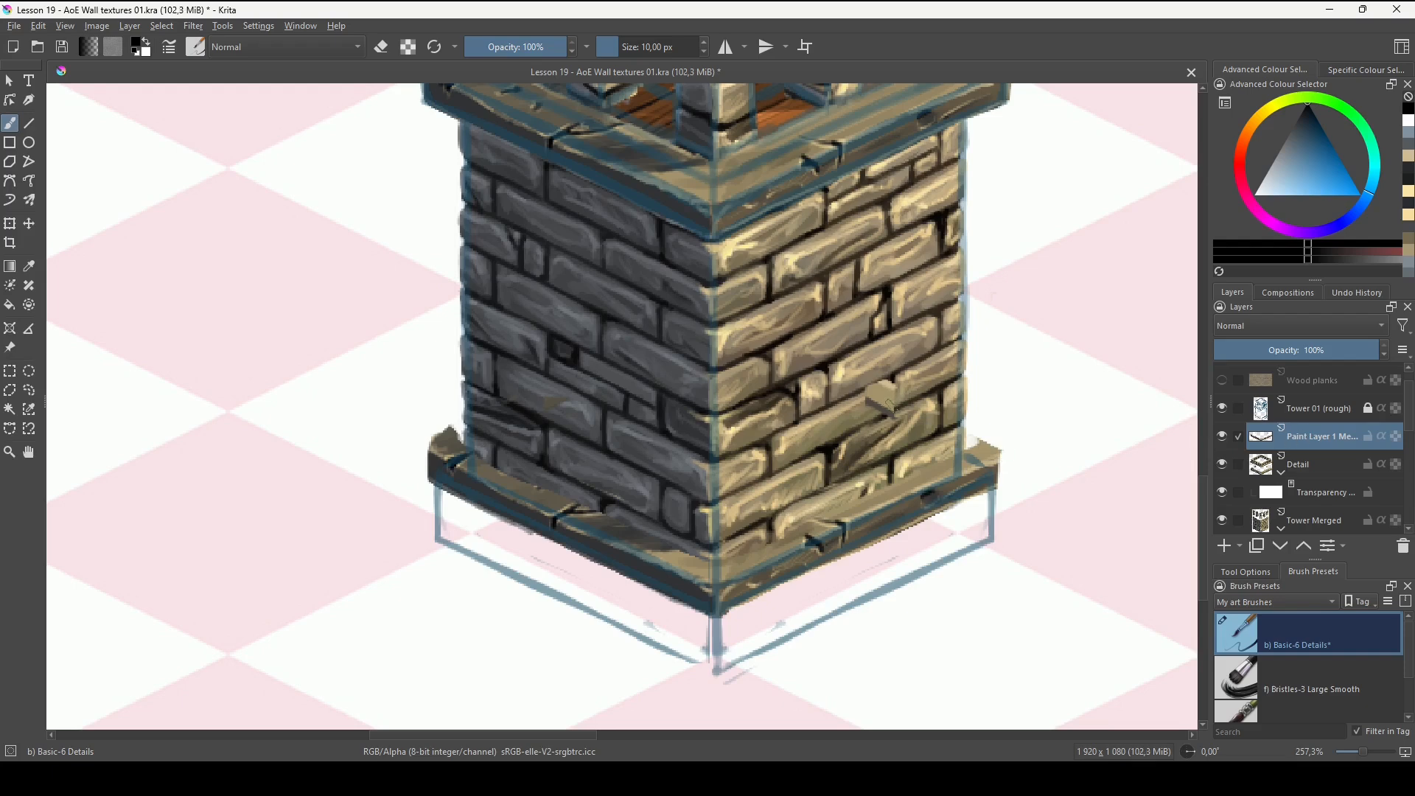
Erase the stray ledge fragments left on the two brick walls of the merged base layer.
{"action": "key", "text": "e"}
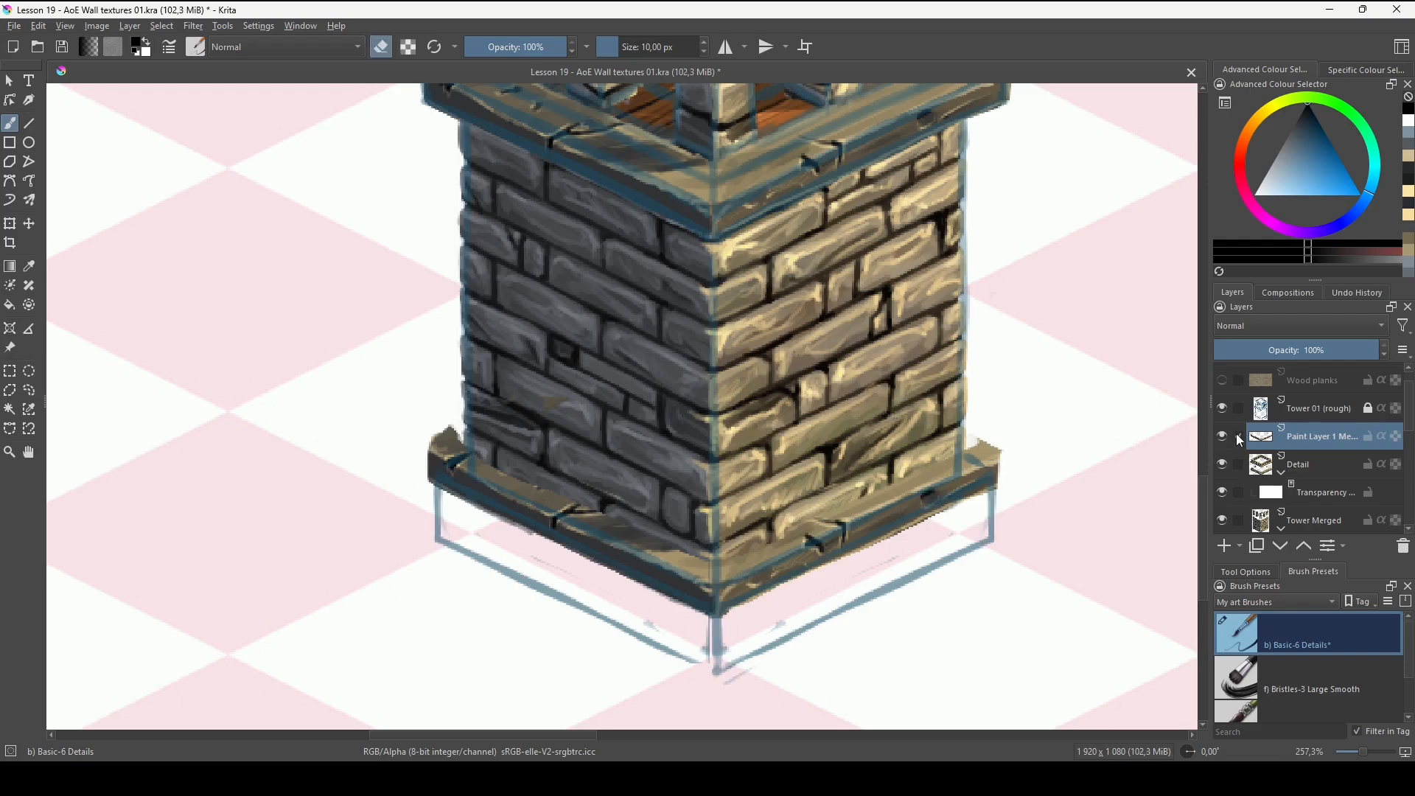
{"action": "left_click", "coordinate": [1238, 436]}
{"action": "left_click_drag", "start_coordinate": [677, 457], "coordinate": [655, 451]}
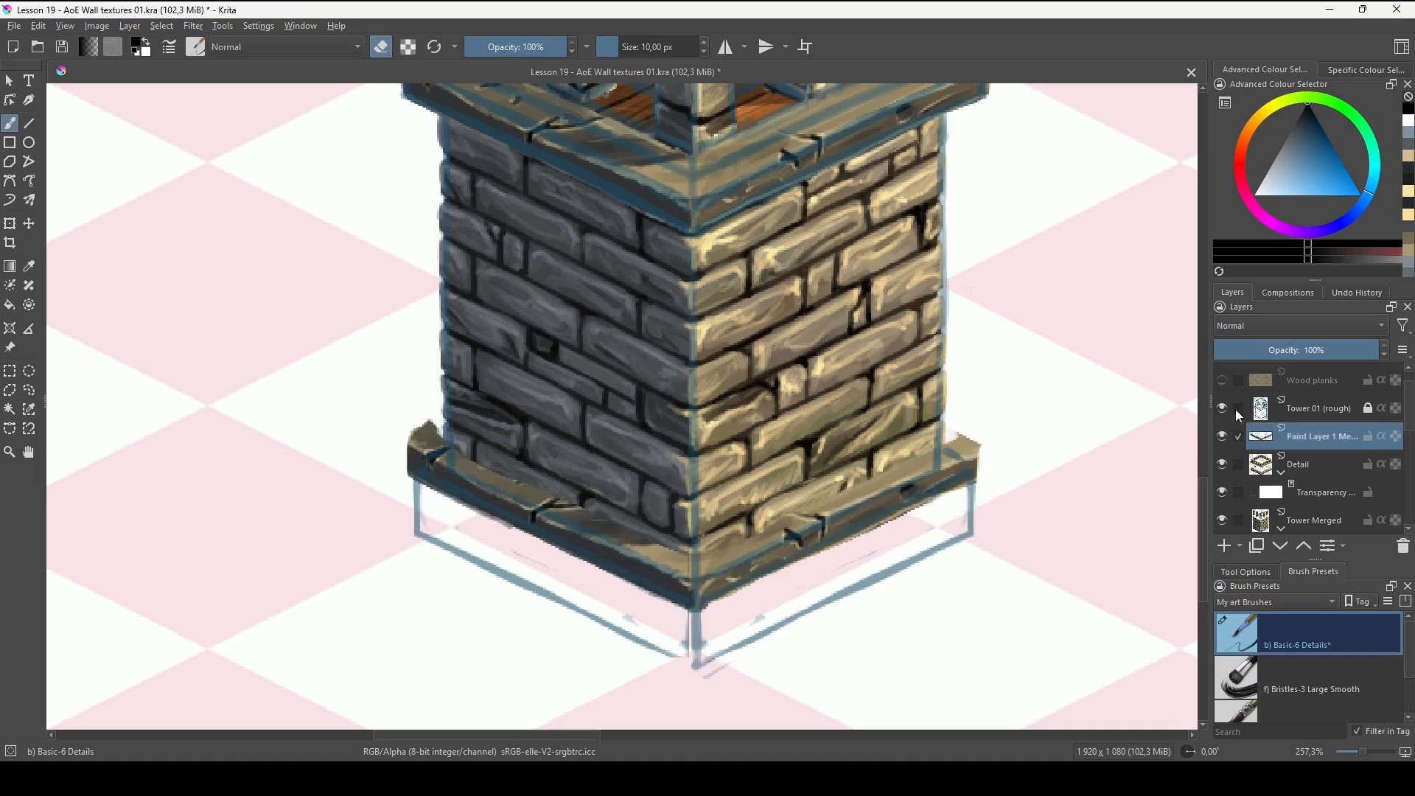
Block in the base's two side faces down to the sketch outline with a 10 px brush, dark blue-grey and brown.
{"action": "left_click", "coordinate": [1221, 408]}
{"action": "key", "text": "e"}
{"action": "left_click", "coordinate": [976, 515], "text": "ctrl"}
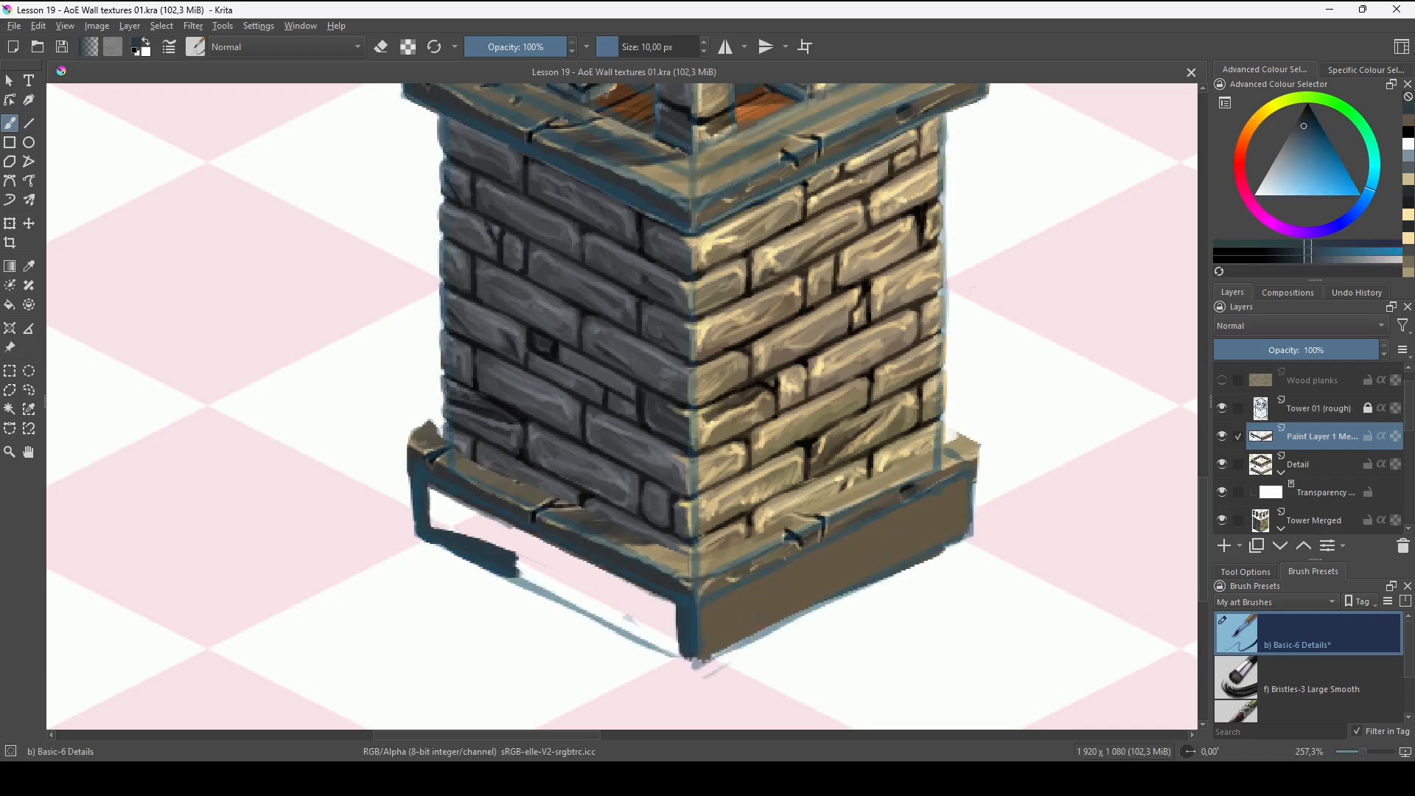
{"action": "left_click_drag", "start_coordinate": [515, 571], "coordinate": [685, 652]}
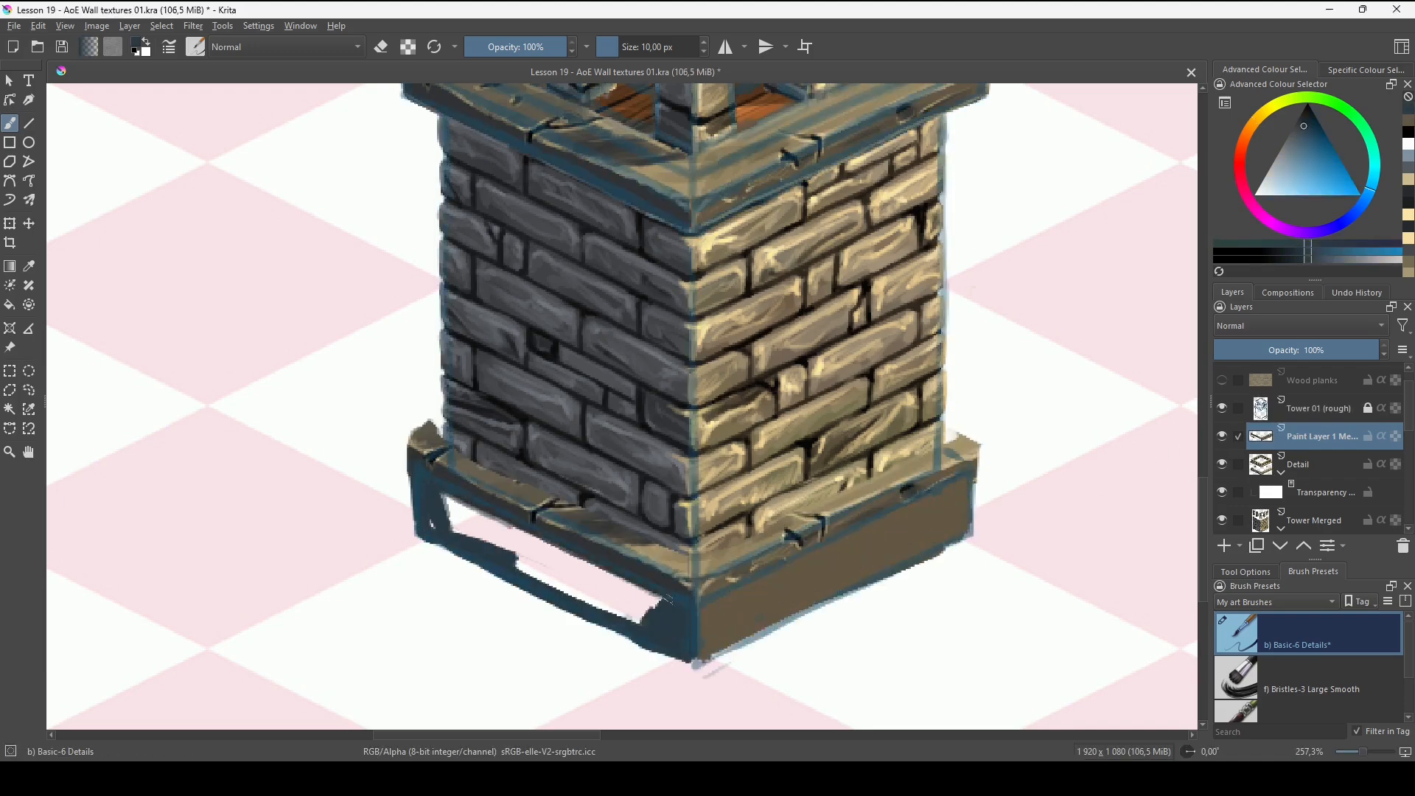
{"action": "left_click_drag", "start_coordinate": [450, 508], "coordinate": [667, 619]}
Hide the Tower 01 (rough) layer and fill the remaining gaps in the base's corners and shaded face.
{"action": "left_click", "coordinate": [706, 508], "text": "ctrl"}
{"action": "left_click", "coordinate": [1222, 408]}
{"action": "left_click_drag", "start_coordinate": [977, 446], "coordinate": [972, 529]}
{"action": "left_click_drag", "start_coordinate": [450, 508], "coordinate": [667, 611]}
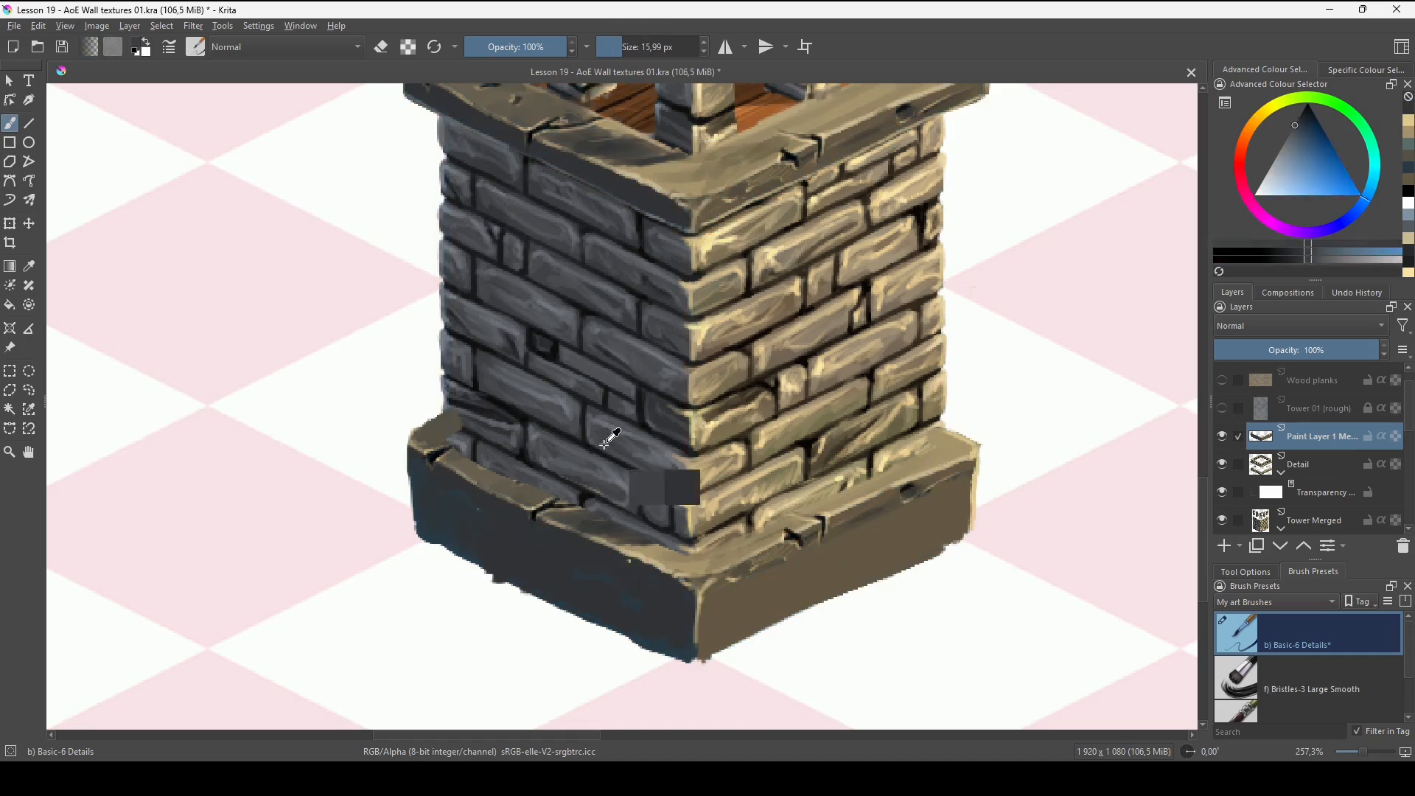
Shade the base's side faces with sampled wall and ledge tones, and paint over the old cracks in the ledge.
{"action": "left_click", "coordinate": [605, 443], "text": "ctrl"}
{"action": "left_click_drag", "start_coordinate": [571, 572], "coordinate": [681, 626]}
{"action": "left_click", "coordinate": [857, 499], "text": "ctrl"}
{"action": "left_click_drag", "start_coordinate": [936, 501], "coordinate": [715, 604]}
{"action": "key", "text": "bracketleft"}
{"action": "key", "text": "bracketleft"}
{"action": "left_click_drag", "start_coordinate": [785, 542], "coordinate": [911, 501]}
{"action": "left_click", "coordinate": [613, 537], "text": "ctrl"}
{"action": "left_click_drag", "start_coordinate": [442, 457], "coordinate": [590, 526]}
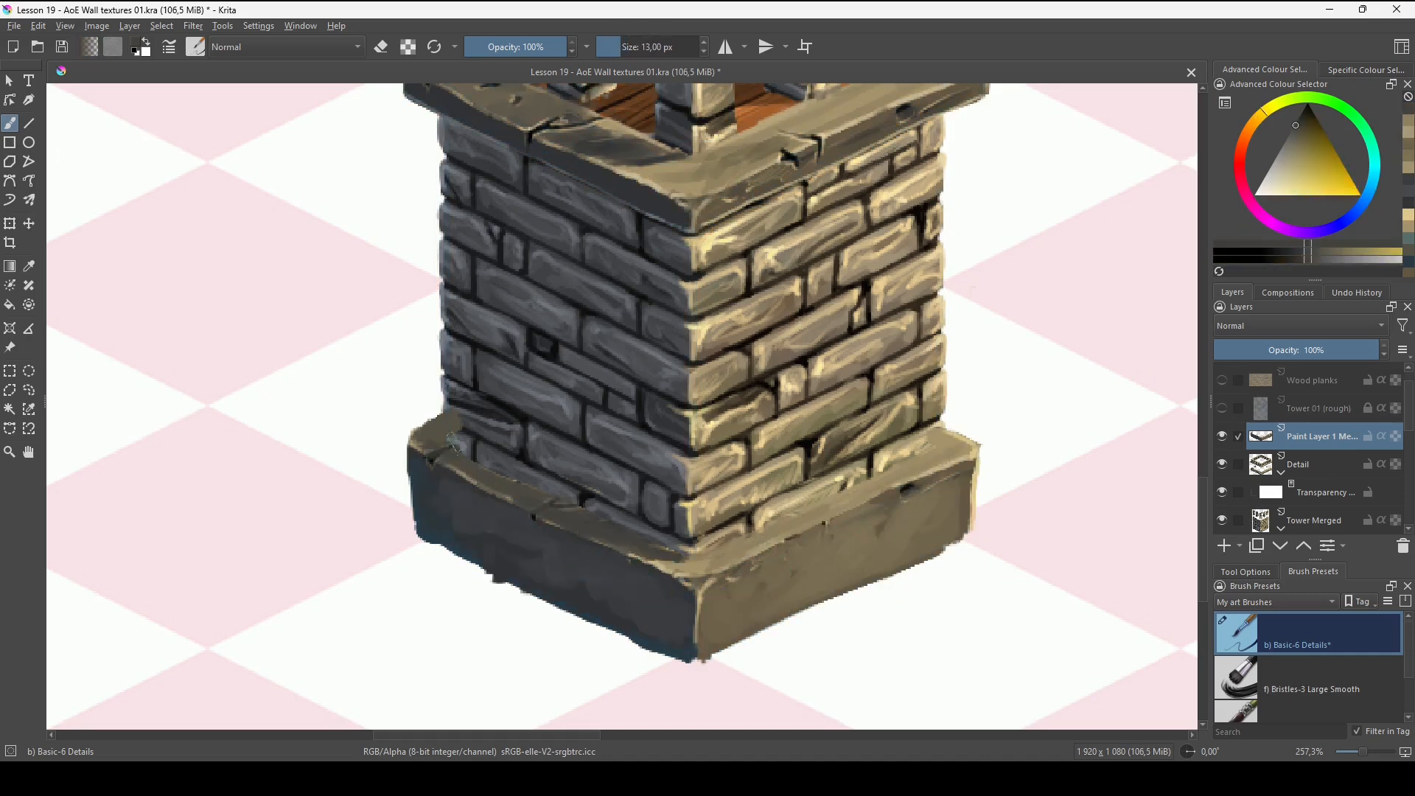
Repaint the base's top surface along the shaded wall and its rear corner with a sampled tone.
{"action": "key", "text": "bracketright"}
{"action": "left_click", "coordinate": [545, 549], "text": "ctrl"}
{"action": "left_click_drag", "start_coordinate": [442, 449], "coordinate": [666, 552]}
{"action": "key", "text": "bracketright"}
{"action": "left_click_drag", "start_coordinate": [456, 422], "coordinate": [427, 451]}
Refine the seam between the base's top surface and both brick walls with a smaller brush and sampled tones.
{"action": "key", "text": "bracketleft"}
{"action": "key", "text": "bracketleft"}
{"action": "key", "text": "bracketleft"}
{"action": "mouse_move", "coordinate": [800, 508]}
{"action": "left_mouse_down"}
{"action": "mouse_move", "coordinate": [686, 553]}
{"action": "mouse_move", "coordinate": [936, 448]}
{"action": "left_mouse_up"}
{"action": "left_click", "coordinate": [674, 542], "text": "ctrl"}
{"action": "left_click_drag", "start_coordinate": [685, 556], "coordinate": [471, 465]}
{"action": "key", "text": "e"}
{"action": "left_click_drag", "start_coordinate": [875, 562], "coordinate": [895, 524]}
{"action": "key", "text": "e"}
{"action": "left_click_drag", "start_coordinate": [634, 486], "coordinate": [906, 560]}
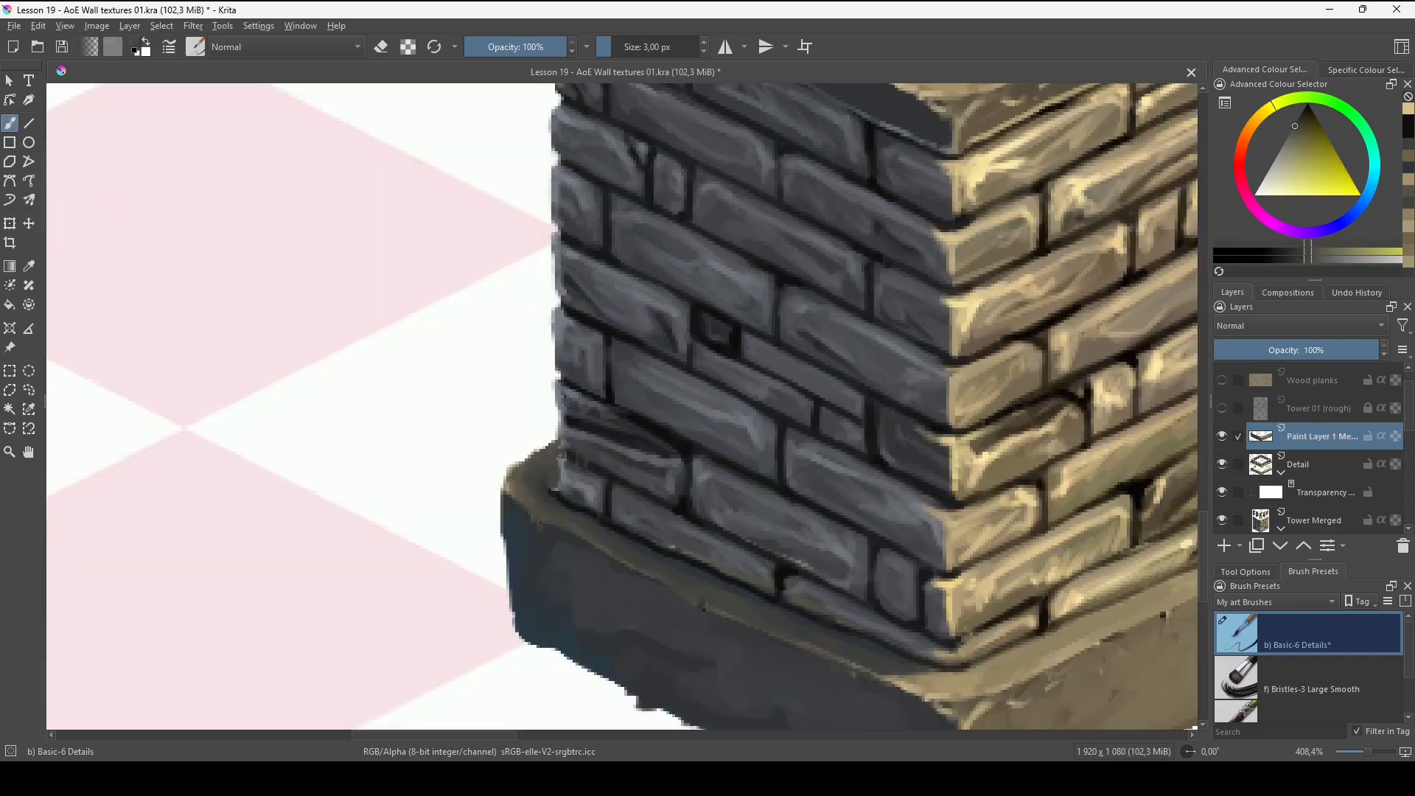
Paint a chip and a forked crack with lighter edges on the base's shaded face, using a 3 px brush.
{"action": "left_click_drag", "start_coordinate": [736, 515], "coordinate": [604, 437]}
{"action": "left_click_drag", "start_coordinate": [562, 508], "coordinate": [573, 536]}
{"action": "left_click_drag", "start_coordinate": [590, 546], "coordinate": [632, 473]}
{"action": "left_click_drag", "start_coordinate": [729, 465], "coordinate": [680, 572]}
{"action": "left_click_drag", "start_coordinate": [711, 527], "coordinate": [709, 574]}
{"action": "left_click_drag", "start_coordinate": [713, 484], "coordinate": [679, 564]}
{"action": "scroll", "coordinate": [707, 579], "scroll_direction": "down", "scroll_amount": 2}
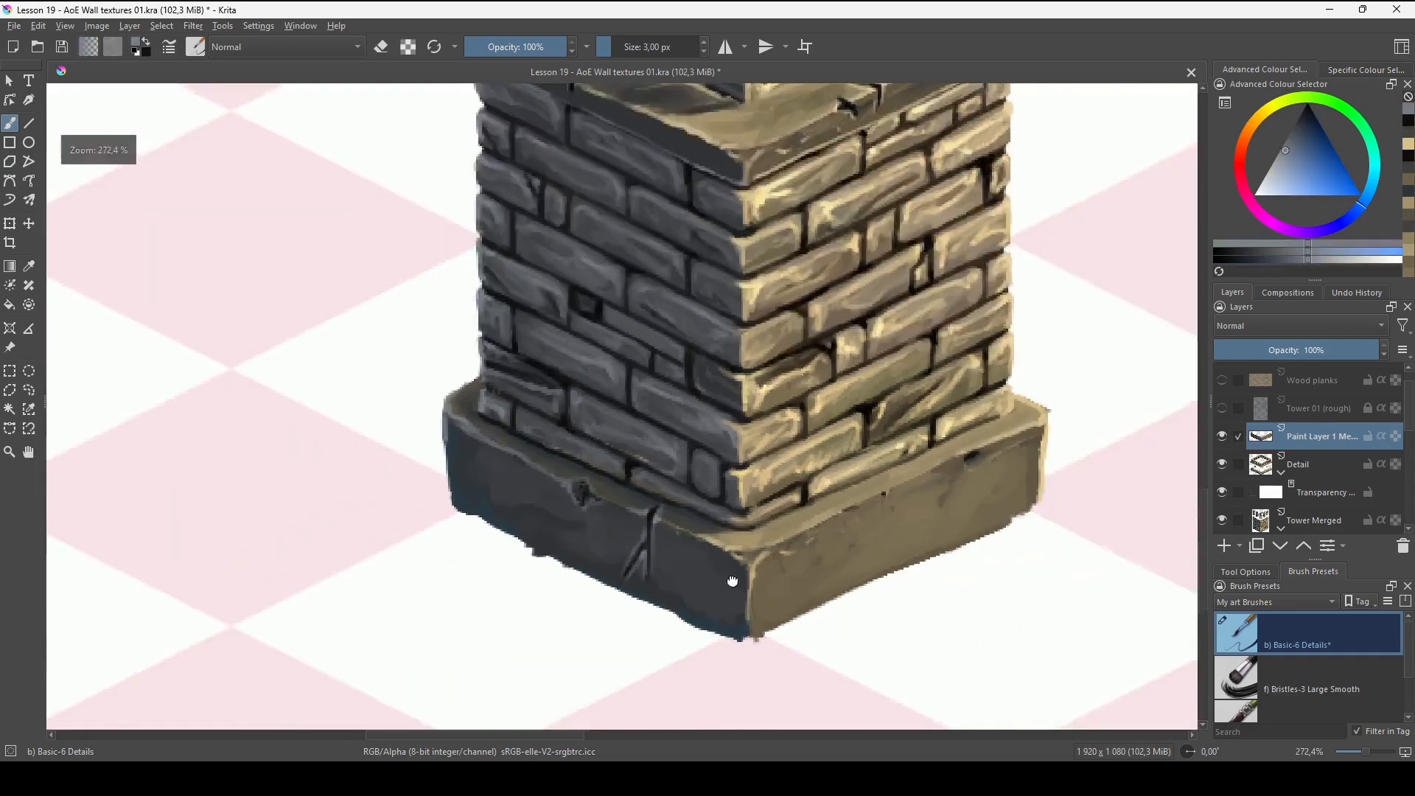
Paint a dark chip and a branching crack on the base's sunlit face, using the 3 px brush.
{"action": "scroll", "coordinate": [819, 494], "scroll_direction": "up", "scroll_amount": 2}
{"action": "left_click", "coordinate": [1407, 120]}
{"action": "left_click_drag", "start_coordinate": [809, 524], "coordinate": [822, 589]}
{"action": "left_click_drag", "start_coordinate": [825, 538], "coordinate": [877, 501]}
{"action": "left_click", "coordinate": [1408, 144]}
{"action": "mouse_move", "coordinate": [1038, 427]}
{"action": "left_mouse_down"}
{"action": "mouse_move", "coordinate": [1034, 490]}
{"action": "mouse_move", "coordinate": [928, 485]}
{"action": "left_mouse_up"}
Add pale yellow highlights along the cracks and upper edge of the base's sunlit face.
{"action": "left_click", "coordinate": [1303, 192]}
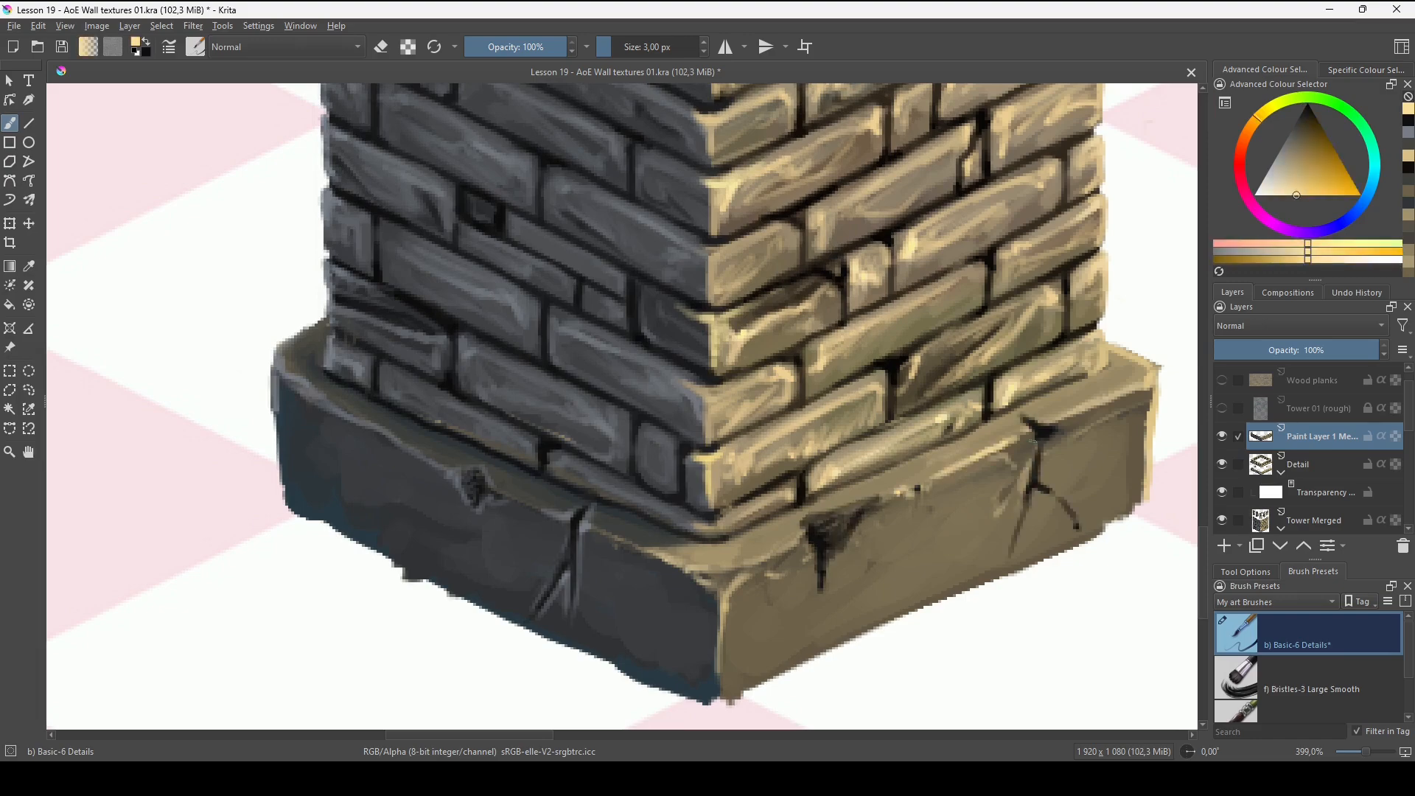
{"action": "left_click_drag", "start_coordinate": [1109, 420], "coordinate": [1040, 446]}
{"action": "left_click_drag", "start_coordinate": [1034, 492], "coordinate": [1061, 520]}
{"action": "left_click_drag", "start_coordinate": [815, 515], "coordinate": [737, 578]}
{"action": "left_click_drag", "start_coordinate": [901, 490], "coordinate": [834, 519]}
{"action": "left_click_drag", "start_coordinate": [885, 516], "coordinate": [798, 521]}
Lock the base layer's alpha and tint the lower part of both side faces with dark olive green moss.
{"action": "left_click", "coordinate": [795, 574], "text": "ctrl"}
{"action": "scroll", "coordinate": [708, 412], "scroll_direction": "down", "scroll_amount": 2}
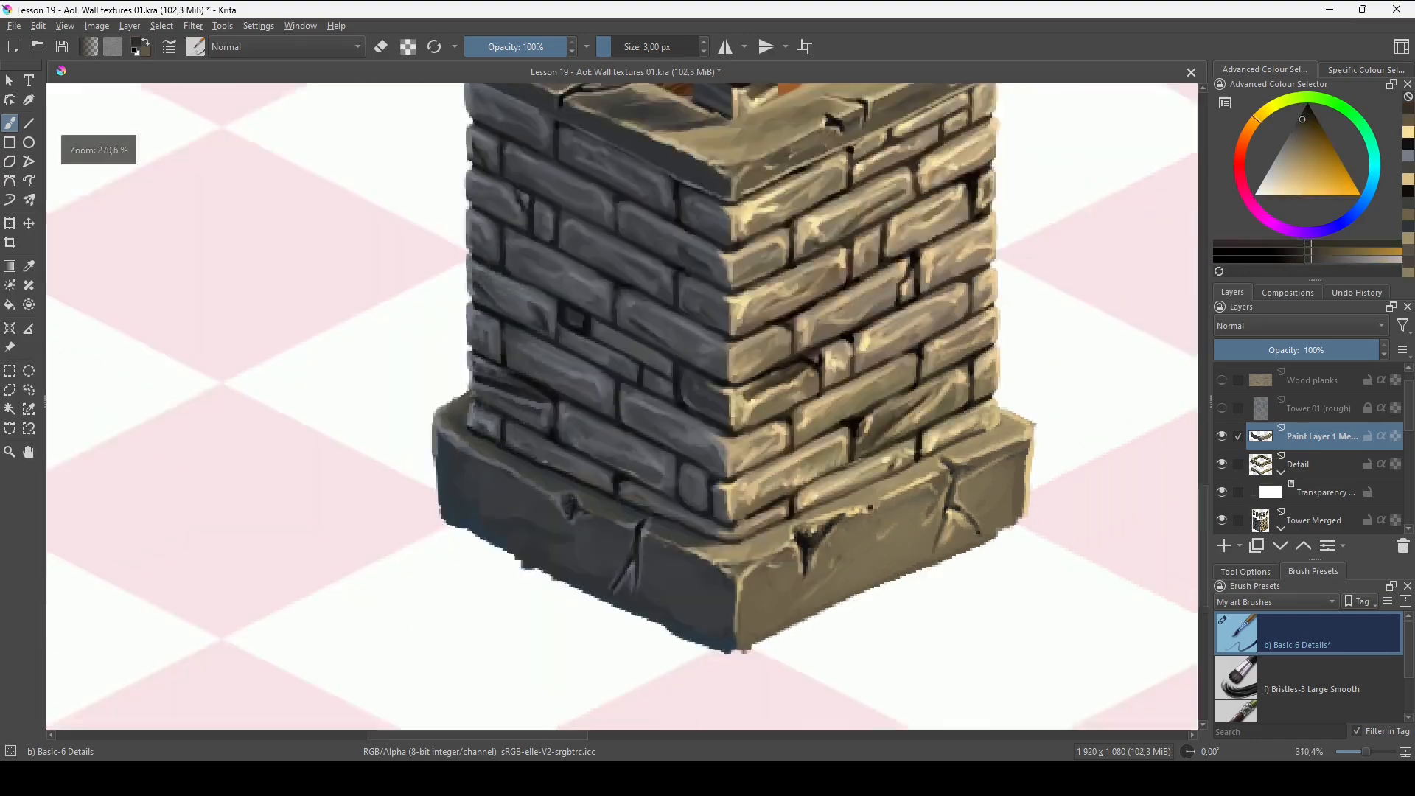
{"action": "scroll", "coordinate": [707, 515], "scroll_direction": "up", "scroll_amount": 1}
{"action": "left_click", "coordinate": [1395, 437]}
{"action": "scroll", "coordinate": [708, 516], "scroll_direction": "down", "scroll_amount": 1}
{"action": "left_click", "coordinate": [1280, 102]}
{"action": "left_click", "coordinate": [1303, 134]}
{"action": "left_click_drag", "start_coordinate": [974, 554], "coordinate": [859, 606]}
{"action": "left_click", "coordinate": [1304, 121]}
{"action": "left_click_drag", "start_coordinate": [748, 652], "coordinate": [497, 508]}
Unlock the base layer's alpha and touch up the base's outer edges and front corner with sampled and pale yellow tones.
{"action": "scroll", "coordinate": [483, 496], "scroll_direction": "up", "scroll_amount": 1}
{"action": "left_click", "coordinate": [1395, 436]}
{"action": "left_click", "coordinate": [617, 494], "text": "ctrl"}
{"action": "left_click_drag", "start_coordinate": [562, 466], "coordinate": [567, 534]}
{"action": "scroll", "coordinate": [707, 413], "scroll_direction": "down", "scroll_amount": 1}
{"action": "left_click", "coordinate": [1274, 184]}
{"action": "left_click_drag", "start_coordinate": [1050, 502], "coordinate": [1045, 553]}
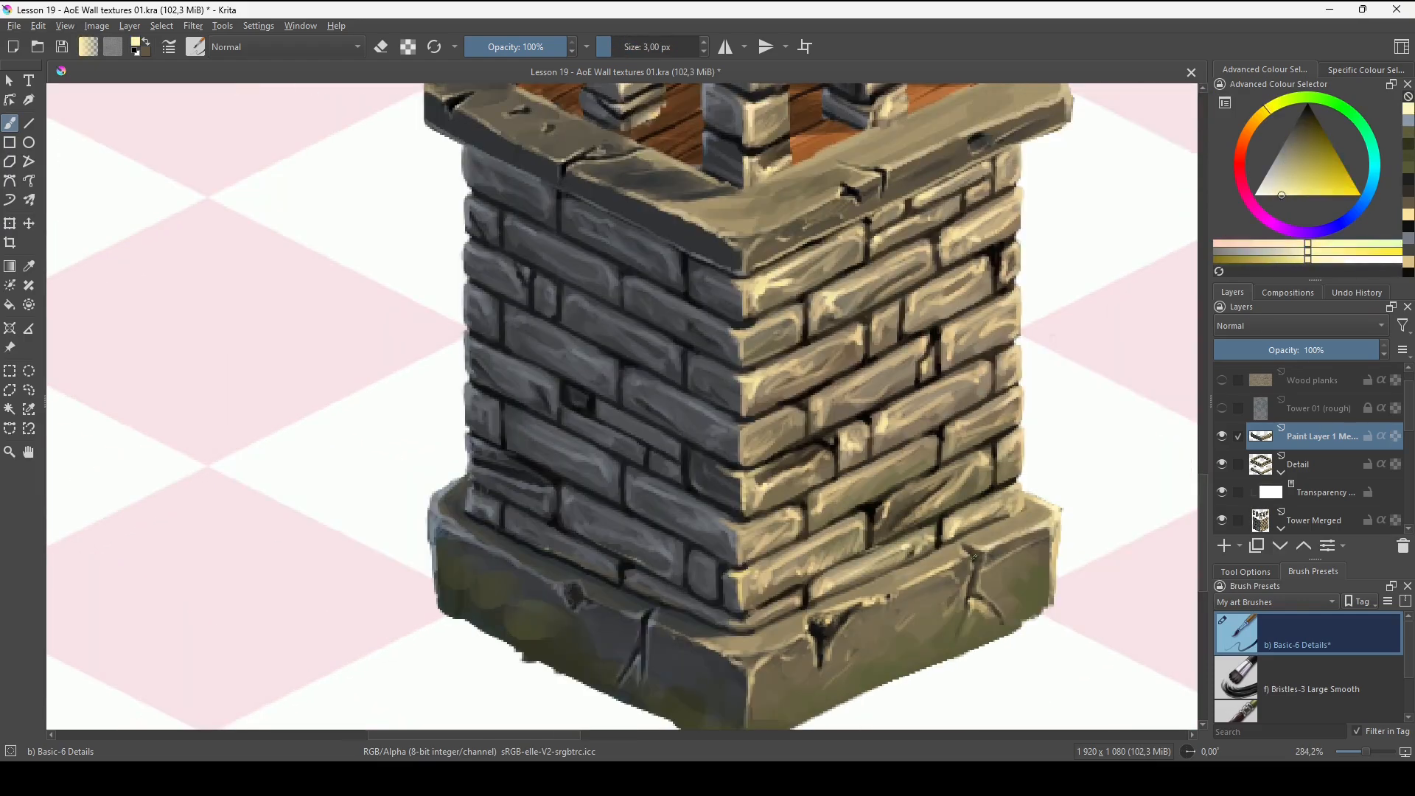
{"action": "left_click_drag", "start_coordinate": [790, 627], "coordinate": [809, 641]}
Paint a ragged fringe of olive green grass along the base's bottom edges and blend it into the moss.
{"action": "scroll", "coordinate": [707, 516], "scroll_direction": "up", "scroll_amount": 1}
{"action": "scroll", "coordinate": [708, 516], "scroll_direction": "down", "scroll_amount": 1}
{"action": "left_click", "coordinate": [1302, 135]}
{"action": "left_click_drag", "start_coordinate": [944, 571], "coordinate": [802, 626]}
{"action": "left_click_drag", "start_coordinate": [664, 516], "coordinate": [807, 478]}
{"action": "mouse_move", "coordinate": [1083, 536]}
{"action": "left_mouse_down"}
{"action": "mouse_move", "coordinate": [847, 635]}
{"action": "mouse_move", "coordinate": [604, 564]}
{"action": "left_mouse_up"}
{"action": "left_click", "coordinate": [744, 612], "text": "ctrl"}
{"action": "left_click_drag", "start_coordinate": [517, 524], "coordinate": [598, 562]}
{"action": "left_click_drag", "start_coordinate": [608, 571], "coordinate": [691, 606]}
{"action": "left_click_drag", "start_coordinate": [888, 618], "coordinate": [782, 652]}
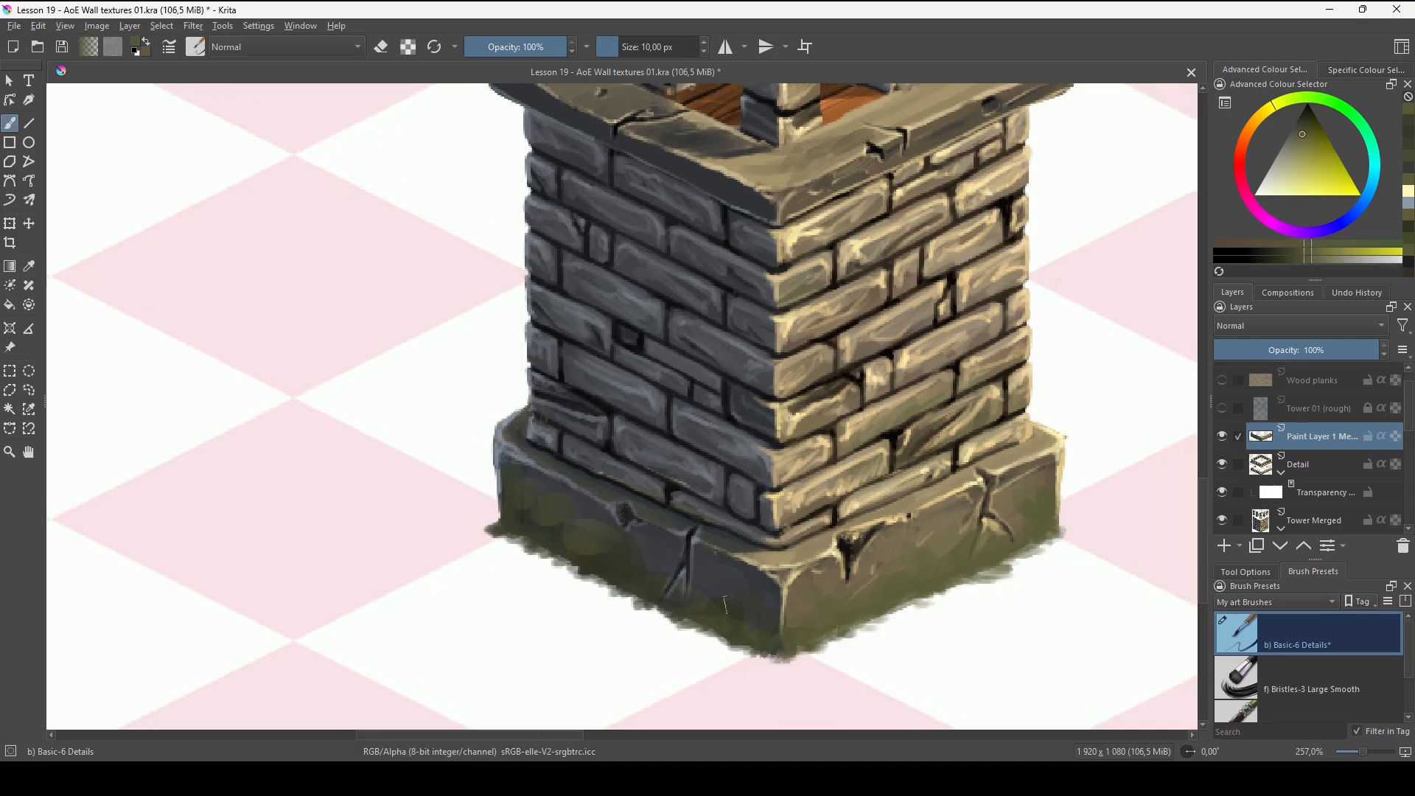
Add a layer named Shadow above the Copy of Wood planks layer, with the Multiply blending mode.
{"action": "key", "text": "e"}
{"action": "scroll", "coordinate": [678, 549], "scroll_direction": "down", "scroll_amount": 1}
{"action": "scroll", "coordinate": [679, 550], "scroll_direction": "down", "scroll_amount": 4}
{"action": "scroll", "coordinate": [634, 243], "scroll_direction": "up", "scroll_amount": 6}
{"action": "left_click", "coordinate": [1223, 545]}
{"action": "double_click", "coordinate": [1315, 463]}
{"action": "type", "text": "Shadow"}
{"action": "key", "text": "Return"}
{"action": "key", "text": "e"}
Paint a shadow in a sampled dark tone along the rear edge of the top plank floor, using a 30 px brush.
{"action": "left_click", "coordinate": [862, 357], "text": "ctrl"}
{"action": "left_click_drag", "start_coordinate": [958, 383], "coordinate": [818, 398]}
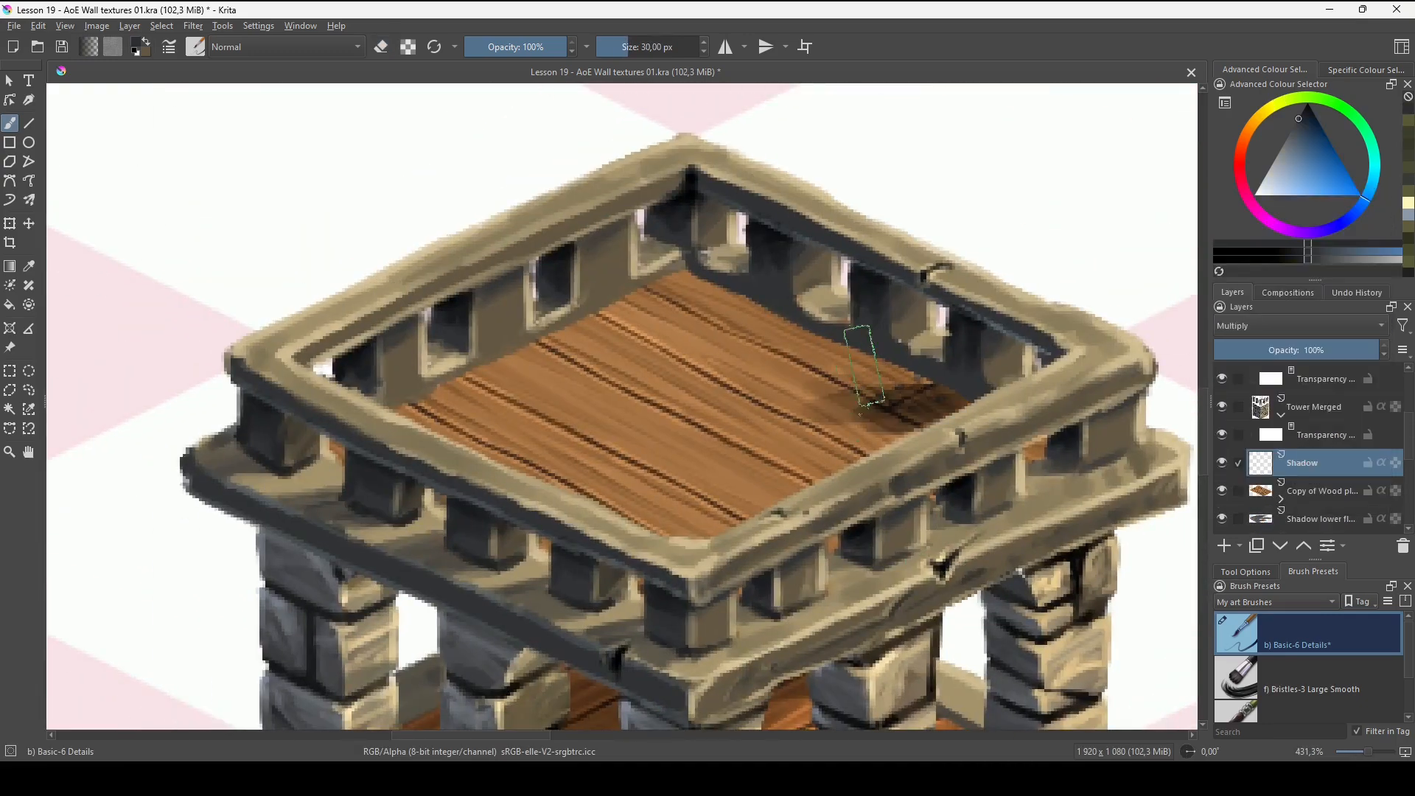
{"action": "left_click_drag", "start_coordinate": [634, 295], "coordinate": [914, 413]}
Move the Shadow layer directly above Detail and extend the shadow across the rear floor corner and inner railing.
{"action": "left_click", "coordinate": [1304, 545]}
{"action": "key", "text": "4"}
{"action": "key", "text": "5"}
{"action": "left_click", "coordinate": [1280, 545]}
{"action": "mouse_move", "coordinate": [633, 302]}
{"action": "left_mouse_down"}
{"action": "mouse_move", "coordinate": [726, 338]}
{"action": "mouse_move", "coordinate": [674, 336]}
{"action": "left_mouse_up"}
{"action": "left_click_drag", "start_coordinate": [725, 277], "coordinate": [681, 328]}
{"action": "left_click_drag", "start_coordinate": [810, 442], "coordinate": [769, 436]}
{"action": "left_click_drag", "start_coordinate": [726, 273], "coordinate": [663, 309]}
{"action": "left_click_drag", "start_coordinate": [995, 520], "coordinate": [933, 518]}
Erase the excess shadow from the railing and along the floor's rear edge, reducing the eraser from 5 px to 1 px.
{"action": "key", "text": "e"}
{"action": "left_click_drag", "start_coordinate": [884, 479], "coordinate": [974, 435]}
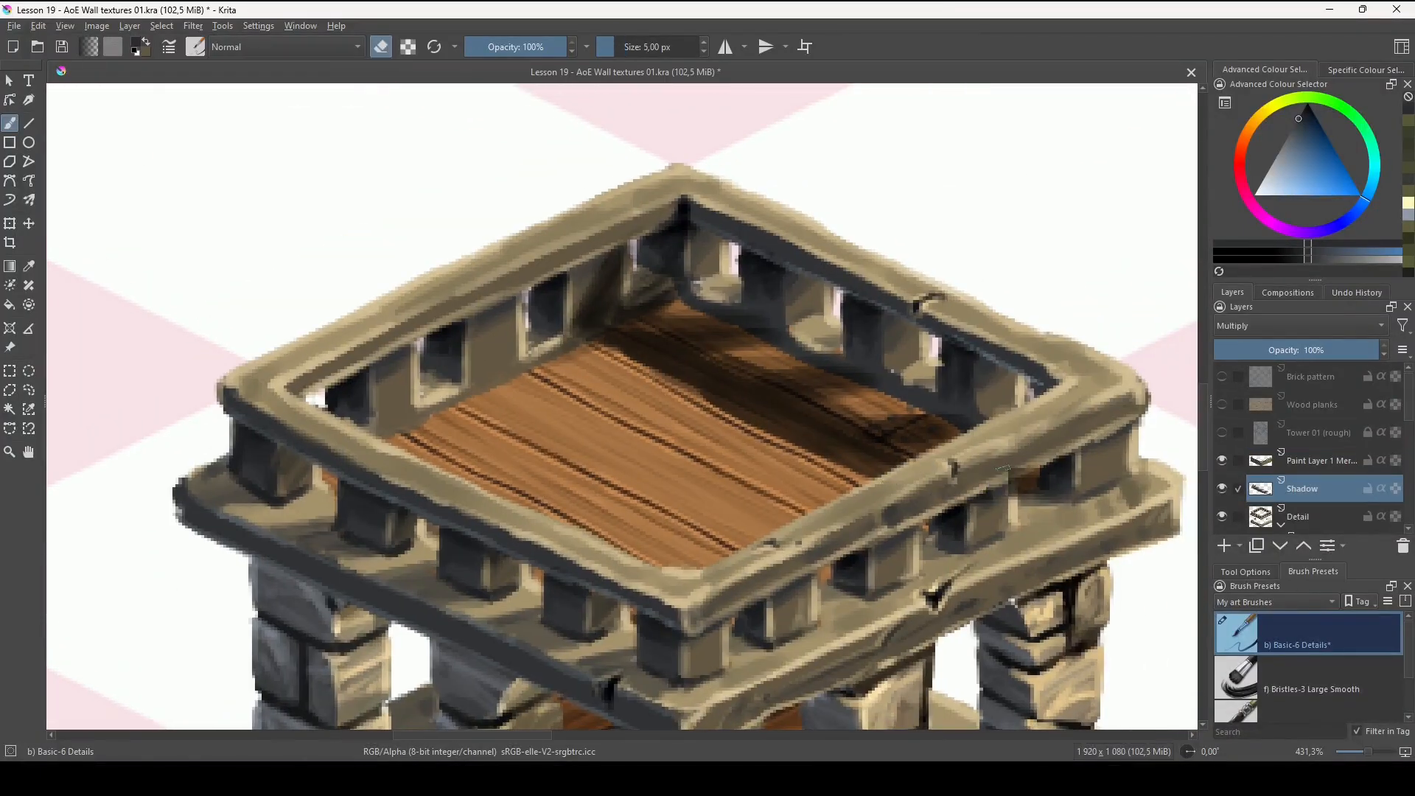
{"action": "left_click_drag", "start_coordinate": [1010, 499], "coordinate": [1039, 470]}
{"action": "key", "text": "["}
{"action": "left_click_drag", "start_coordinate": [703, 306], "coordinate": [965, 435]}
{"action": "key", "text": "e"}
{"action": "key", "text": "e"}
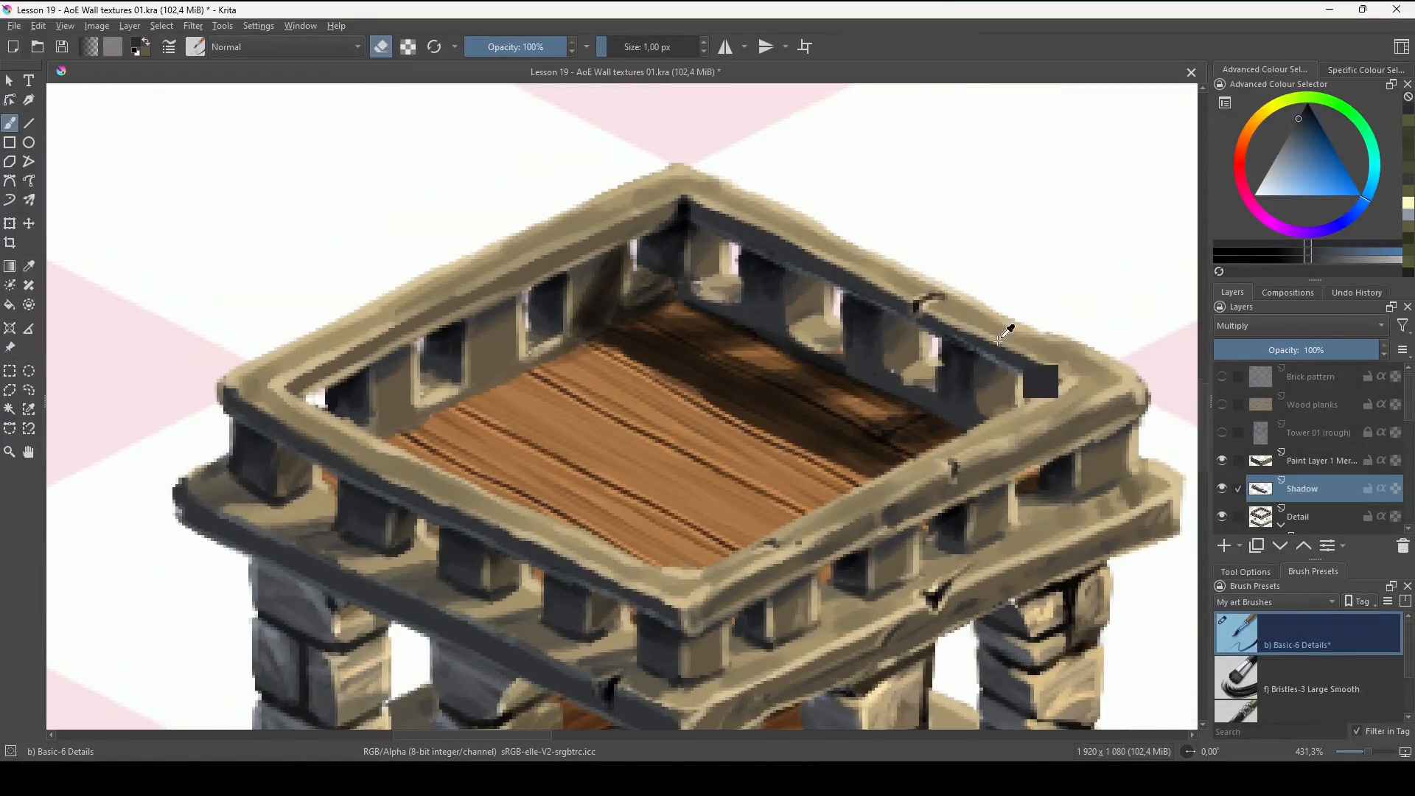
Touch up the front column's edge on the Tower Merged layer with a sampled stone tone and a 3 px brush.
{"action": "scroll", "coordinate": [725, 274], "scroll_direction": "down", "scroll_amount": 4}
{"action": "scroll", "coordinate": [774, 498], "scroll_direction": "up", "scroll_amount": 4}
{"action": "scroll", "coordinate": [1314, 505], "scroll_direction": "down", "scroll_amount": 1}
{"action": "left_click", "coordinate": [1314, 505]}
{"action": "key", "text": "e"}
{"action": "left_click", "coordinate": [634, 471], "text": "ctrl"}
{"action": "key", "text": "["}
{"action": "key", "text": "["}
{"action": "left_click", "coordinate": [623, 274], "text": "ctrl"}
{"action": "left_click_drag", "start_coordinate": [652, 311], "coordinate": [649, 361]}
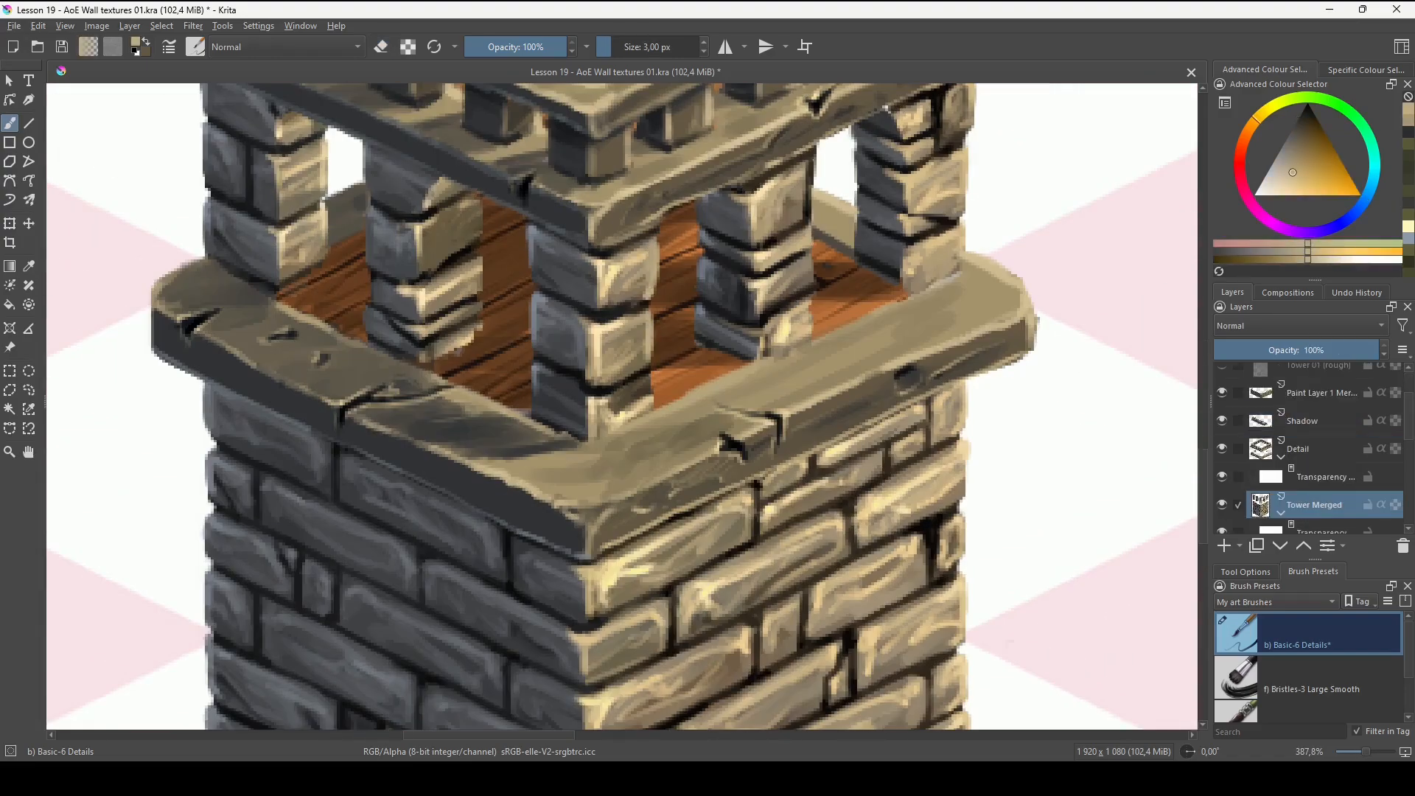
Touch up the edges of the columns on the Tower Merged layer with sampled stone tones, using a 3 px brush.
{"action": "left_click_drag", "start_coordinate": [813, 158], "coordinate": [811, 224]}
{"action": "left_click_drag", "start_coordinate": [736, 294], "coordinate": [803, 323]}
{"action": "left_click", "coordinate": [667, 336], "text": "ctrl"}
{"action": "left_click_drag", "start_coordinate": [626, 324], "coordinate": [704, 343]}
{"action": "mouse_move", "coordinate": [866, 273]}
{"action": "left_mouse_down"}
{"action": "mouse_move", "coordinate": [762, 316]}
{"action": "mouse_move", "coordinate": [770, 403]}
{"action": "left_mouse_up"}
{"action": "left_click", "coordinate": [745, 394], "text": "ctrl"}
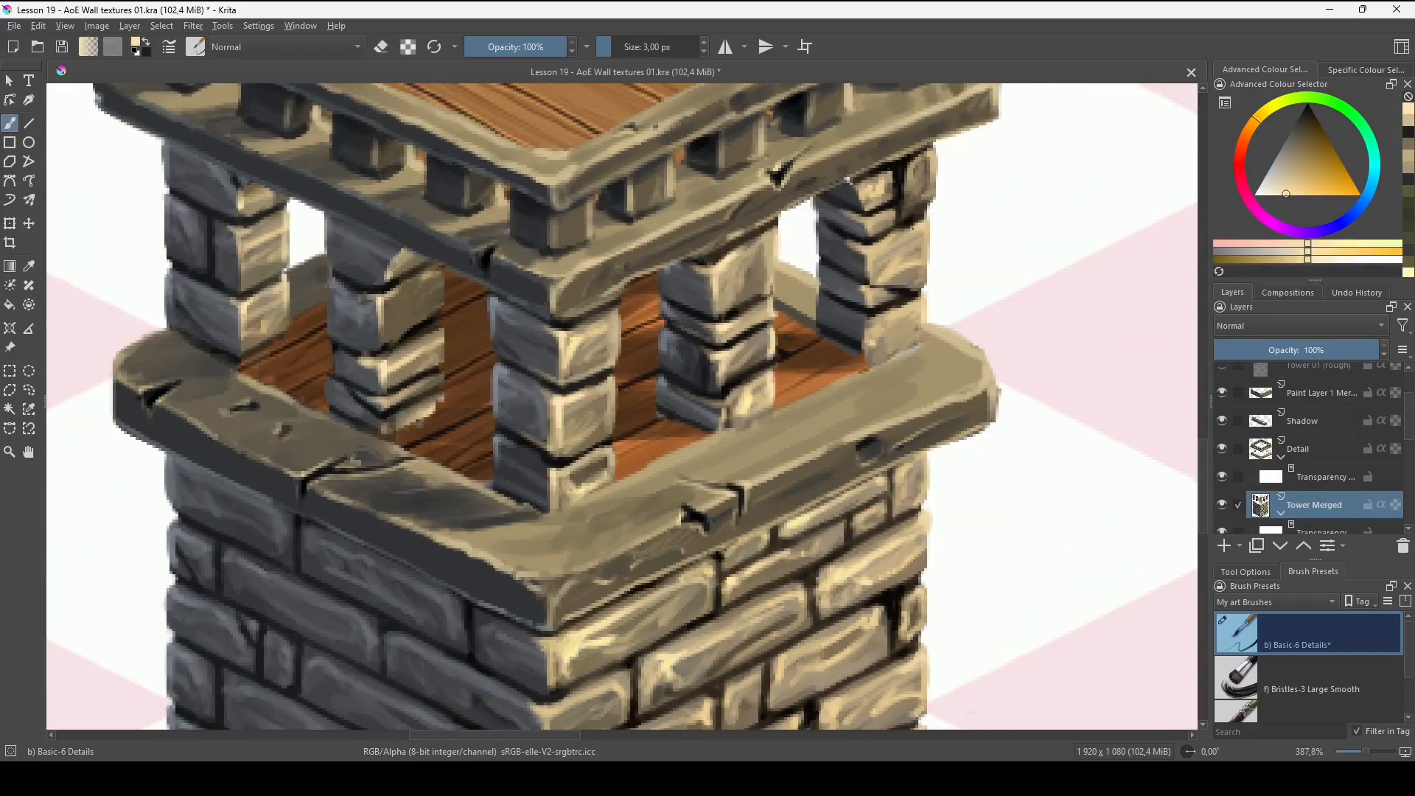
{"action": "left_click_drag", "start_coordinate": [442, 294], "coordinate": [761, 431]}
Shade the columns beneath the upper ledge with sampled dark tones, enlarging the brush to 8 px.
{"action": "left_click", "coordinate": [541, 347], "text": "ctrl"}
{"action": "key", "text": "]"}
{"action": "key", "text": "]"}
{"action": "key", "text": "]"}
{"action": "key", "text": "]"}
{"action": "left_click", "coordinate": [531, 283], "text": "ctrl"}
{"action": "mouse_move", "coordinate": [560, 404]}
{"action": "left_mouse_down"}
{"action": "mouse_move", "coordinate": [592, 350]}
{"action": "mouse_move", "coordinate": [722, 398]}
{"action": "left_mouse_up"}
{"action": "scroll", "coordinate": [526, 489], "scroll_direction": "down", "scroll_amount": 3}
{"action": "key", "text": "]"}
{"action": "mouse_move", "coordinate": [828, 444]}
{"action": "left_mouse_down"}
{"action": "mouse_move", "coordinate": [824, 472]}
{"action": "mouse_move", "coordinate": [896, 468]}
{"action": "left_mouse_up"}
Blend the shading beneath the upper ledge at 33% brush opacity with the 8 px brush.
{"action": "left_click", "coordinate": [498, 46]}
{"action": "scroll", "coordinate": [896, 383], "scroll_direction": "up", "scroll_amount": 3}
{"action": "left_click_drag", "start_coordinate": [515, 589], "coordinate": [958, 515]}
{"action": "scroll", "coordinate": [959, 515], "scroll_direction": "down", "scroll_amount": 3}
{"action": "scroll", "coordinate": [959, 516], "scroll_direction": "up", "scroll_amount": 3}
{"action": "left_click_drag", "start_coordinate": [1106, 515], "coordinate": [900, 449]}
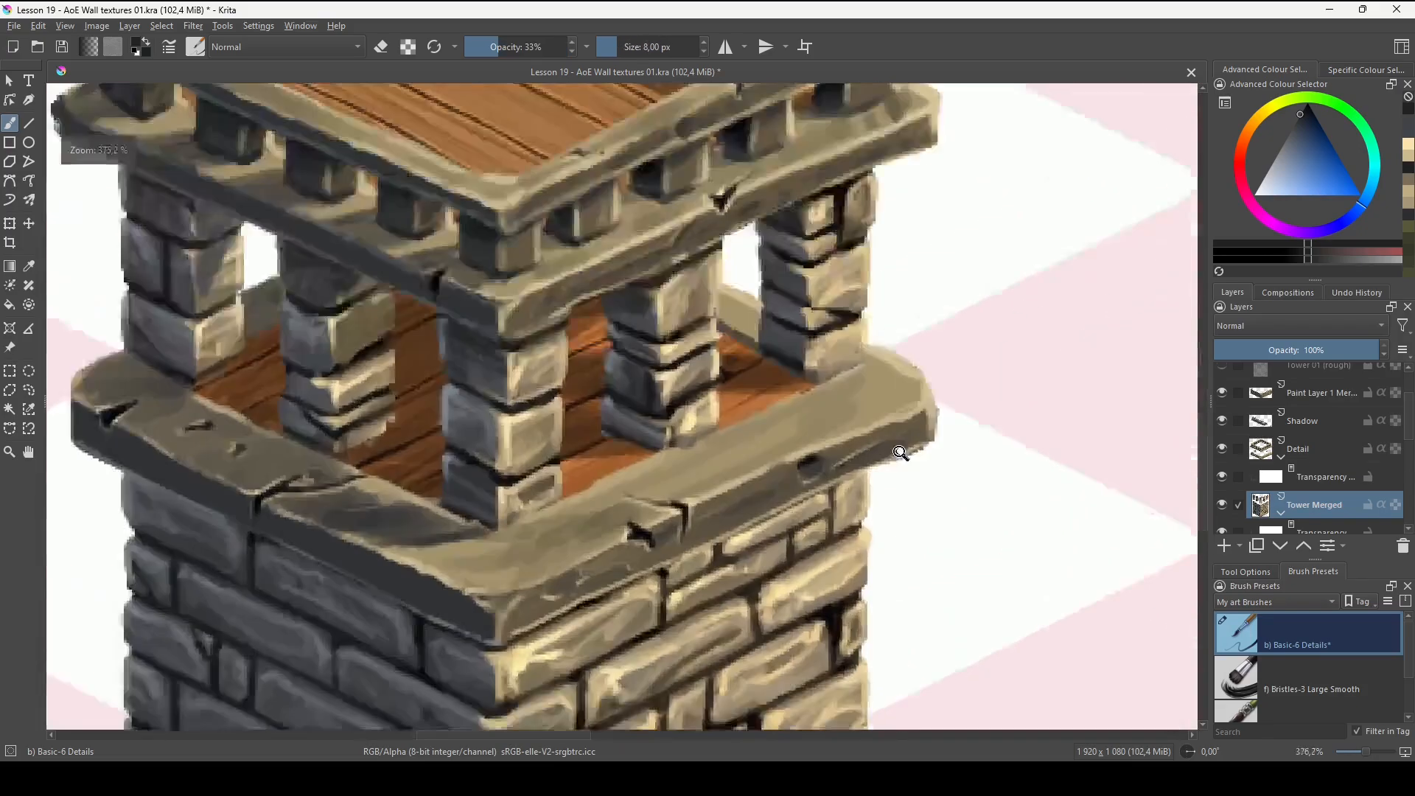
Repaint the lower ledge's edge on the Detail layer with a sampled stone tone at 100% opacity and a smaller brush.
{"action": "left_click", "coordinate": [1298, 449]}
{"action": "left_click", "coordinate": [902, 361], "text": "ctrl"}
{"action": "left_click", "coordinate": [566, 46]}
{"action": "key", "text": "["}
{"action": "key", "text": "["}
{"action": "key", "text": "["}
{"action": "key", "text": "["}
{"action": "key", "text": "["}
{"action": "left_click_drag", "start_coordinate": [942, 332], "coordinate": [911, 405]}
Refine the ledge edges around the columns on the Detail layer with sampled dark tones, using a 2.35 px brush.
{"action": "scroll", "coordinate": [848, 472], "scroll_direction": "down", "scroll_amount": 2}
{"action": "left_click_drag", "start_coordinate": [588, 346], "coordinate": [639, 507]}
{"action": "left_click_drag", "start_coordinate": [337, 317], "coordinate": [507, 234]}
{"action": "left_click_drag", "start_coordinate": [736, 575], "coordinate": [712, 438]}
{"action": "left_click", "coordinate": [847, 530], "text": "ctrl"}
{"action": "left_click_drag", "start_coordinate": [840, 504], "coordinate": [906, 541]}
{"action": "left_click_drag", "start_coordinate": [796, 472], "coordinate": [902, 405]}
{"action": "left_click", "coordinate": [908, 530], "text": "ctrl"}
{"action": "left_click", "coordinate": [442, 435], "text": "ctrl"}
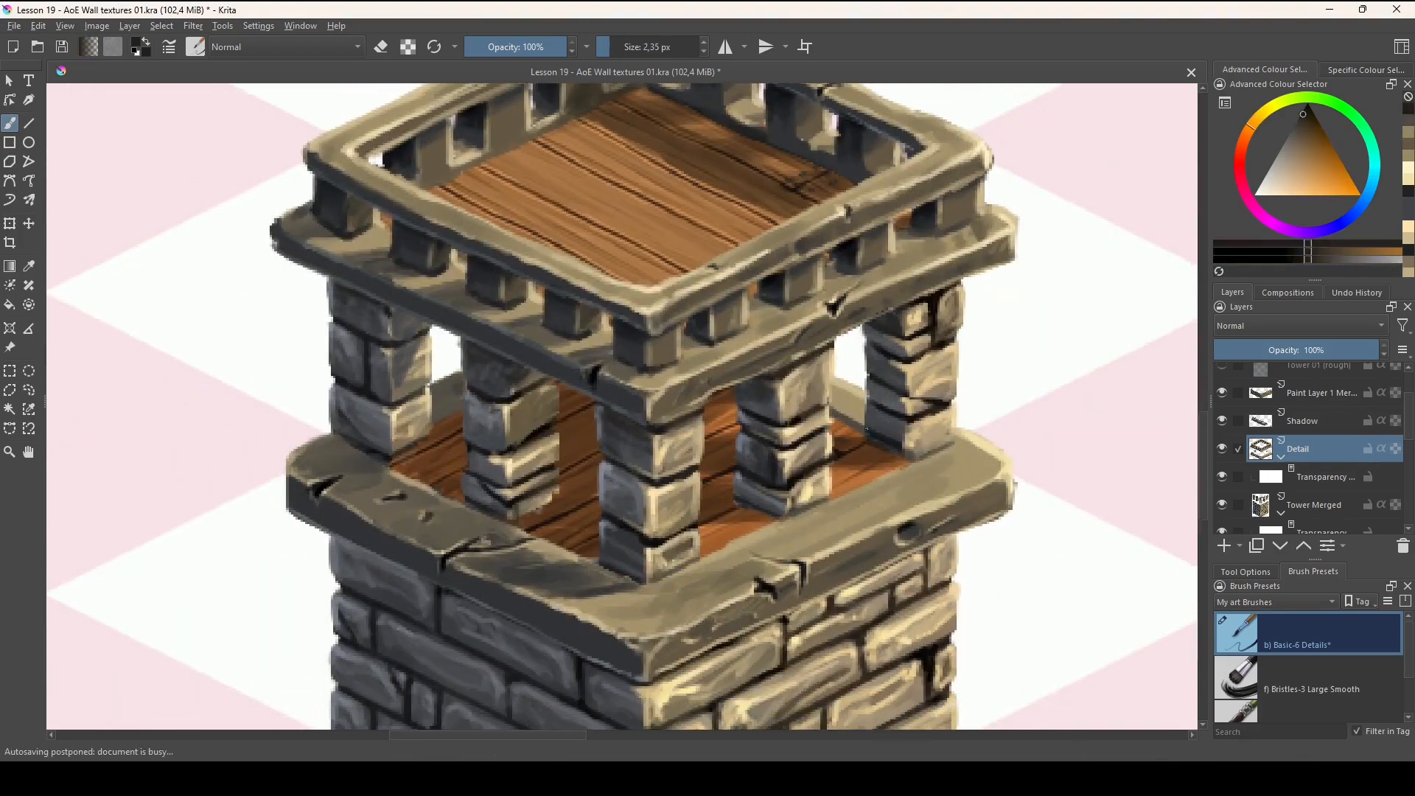
{"action": "left_click_drag", "start_coordinate": [442, 442], "coordinate": [629, 452]}
{"action": "left_click", "coordinate": [634, 472], "text": "ctrl"}
{"action": "scroll", "coordinate": [575, 412], "scroll_direction": "up", "scroll_amount": 1}
Select a small patch beside the left column's base with a freehand selection, shift it slightly and clear the selection.
{"action": "left_click", "coordinate": [29, 390]}
{"action": "left_click_drag", "start_coordinate": [630, 590], "coordinate": [608, 604]}
{"action": "key", "text": "t"}
{"action": "mouse_move", "coordinate": [724, 504]}
{"action": "left_mouse_down"}
{"action": "mouse_move", "coordinate": [682, 476]}
{"action": "mouse_move", "coordinate": [702, 476]}
{"action": "mouse_move", "coordinate": [689, 501]}
{"action": "left_mouse_up"}
{"action": "key", "text": "ctrl+shift+a"}
Paint over the ledge around the left column's base with sampled stone tones.
{"action": "key", "text": "b"}
{"action": "left_click", "coordinate": [663, 582], "text": "ctrl"}
{"action": "left_click_drag", "start_coordinate": [608, 556], "coordinate": [649, 574]}
{"action": "left_click", "coordinate": [678, 534], "text": "ctrl"}
{"action": "left_click_drag", "start_coordinate": [626, 516], "coordinate": [663, 538]}
Mask the Detail layer along the left column's edge on its transparency mask, using a 6 px brush.
{"action": "left_click", "coordinate": [1324, 476]}
{"action": "left_click_drag", "start_coordinate": [622, 445], "coordinate": [637, 477]}
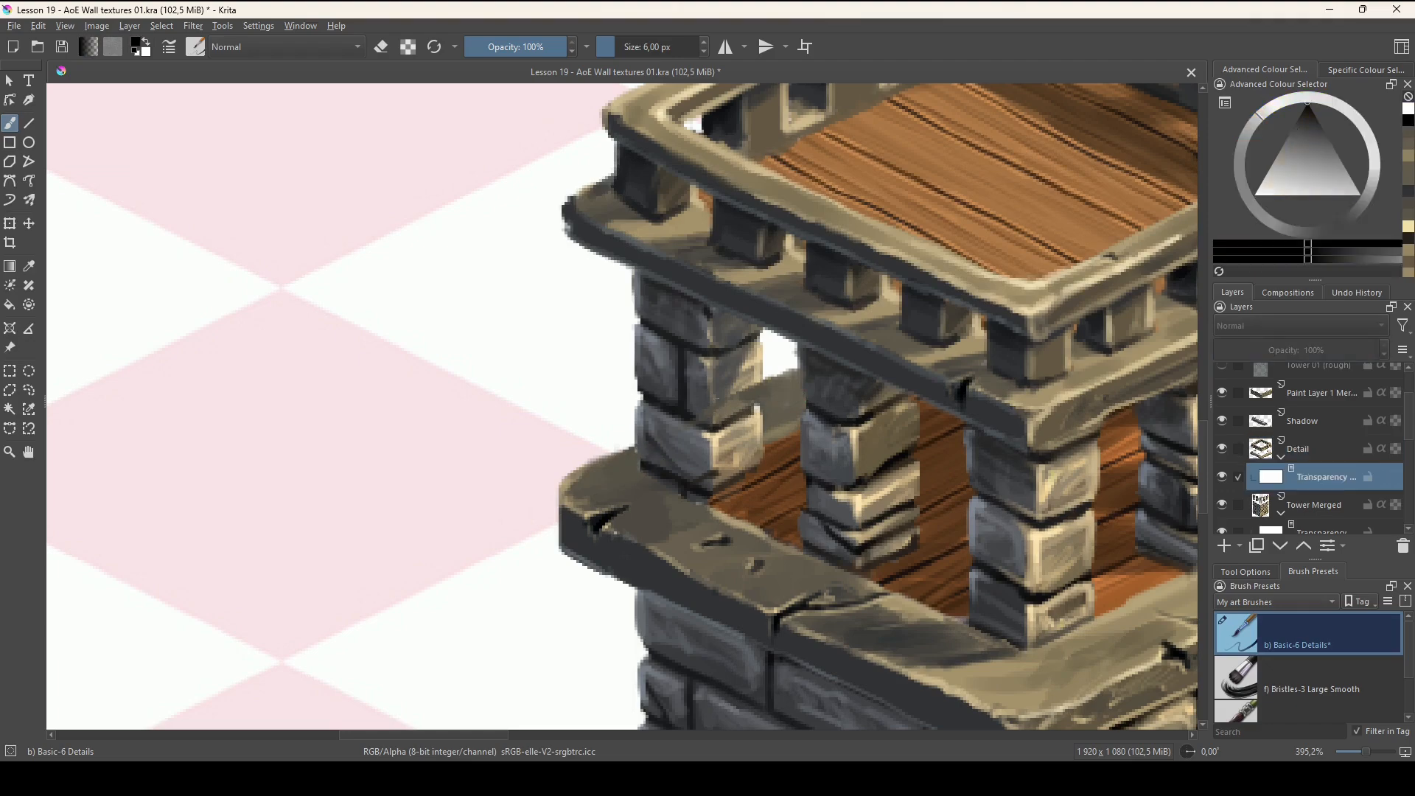
{"action": "left_click_drag", "start_coordinate": [750, 383], "coordinate": [750, 416]}
{"action": "key", "text": "x"}
Touch up the ledge at the foot of the left column on the Detail layer with a sampled tone.
{"action": "left_click", "coordinate": [1298, 449]}
{"action": "scroll", "coordinate": [801, 501], "scroll_direction": "up", "scroll_amount": 1}
{"action": "left_click", "coordinate": [726, 476], "text": "ctrl"}
{"action": "left_click_drag", "start_coordinate": [620, 464], "coordinate": [689, 507]}
Soften the left column's base on the Detail layer's transparency mask with a sampled grey tone and a 9 px brush.
{"action": "left_click", "coordinate": [678, 479], "text": "ctrl"}
{"action": "key", "text": "bracketright"}
{"action": "key", "text": "bracketright"}
{"action": "key", "text": "bracketright"}
{"action": "key", "text": "bracketright"}
{"action": "key", "text": "bracketright"}
{"action": "key", "text": "bracketright"}
{"action": "key", "text": "bracketright"}
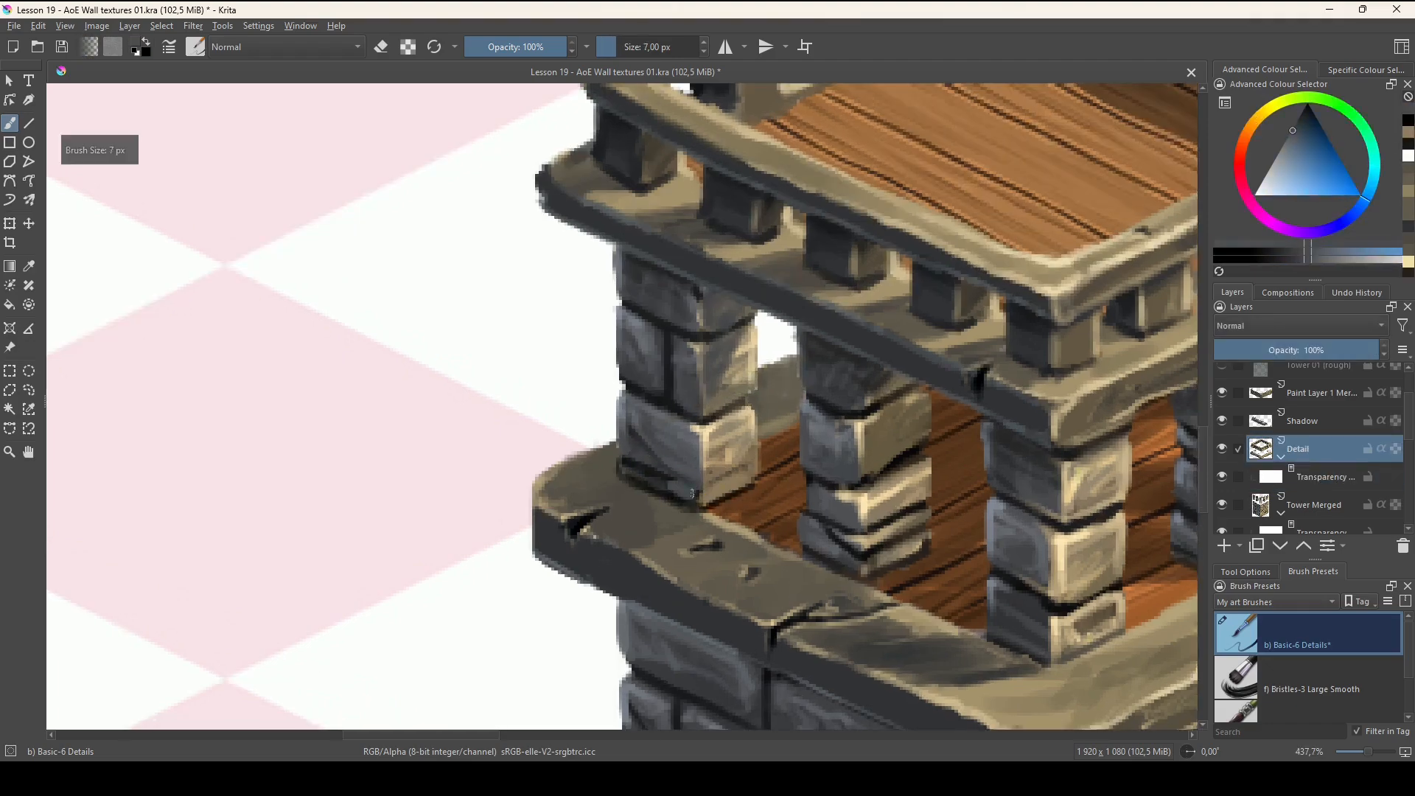
{"action": "left_click", "coordinate": [1324, 477]}
{"action": "left_click_drag", "start_coordinate": [634, 457], "coordinate": [674, 487]}
Examine the whole textured tower, from the plank floors down to the mossy base, at several magnifications.
{"action": "scroll", "coordinate": [743, 430], "scroll_direction": "down", "scroll_amount": 5}
{"action": "scroll", "coordinate": [806, 488], "scroll_direction": "up", "scroll_amount": 3}
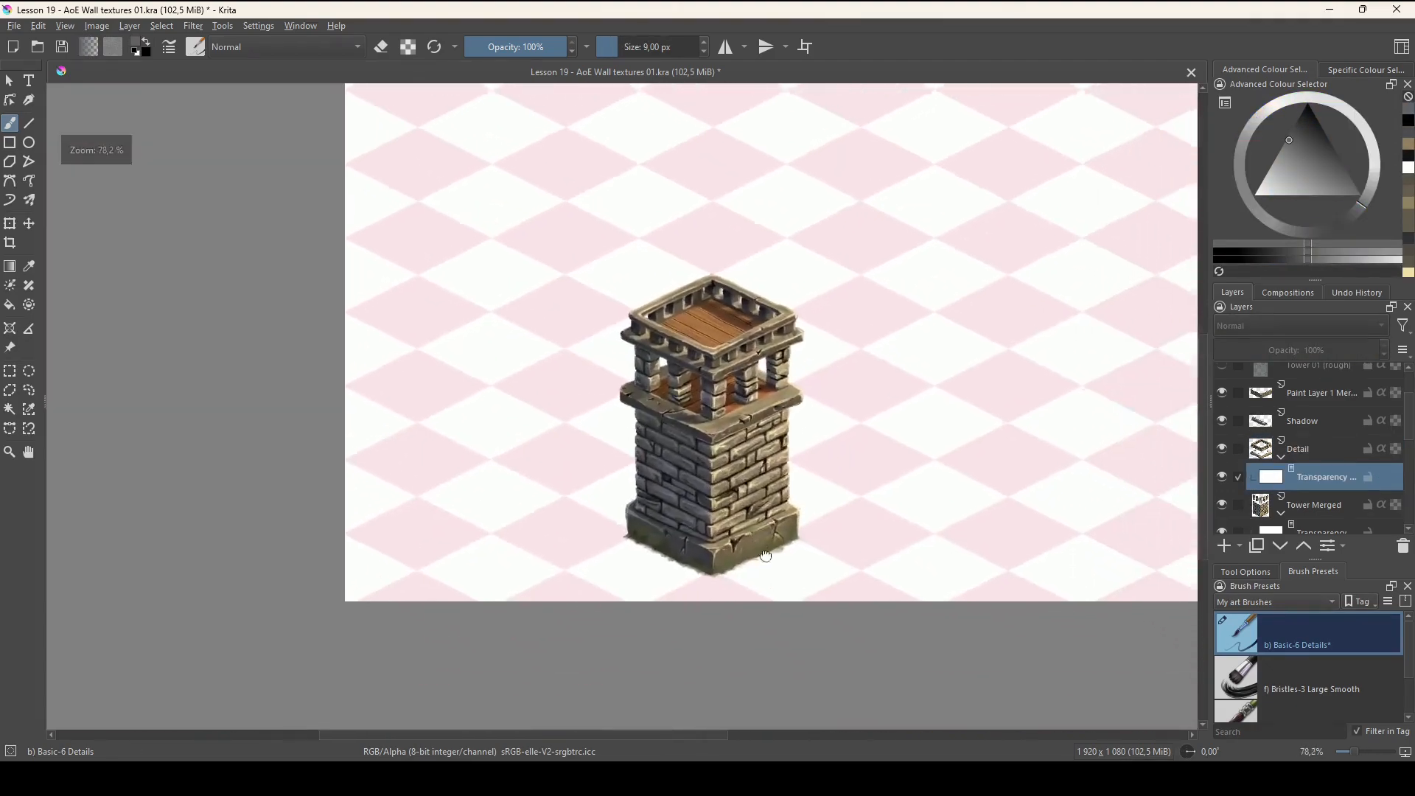
{"action": "scroll", "coordinate": [806, 488], "scroll_direction": "up", "scroll_amount": 2}
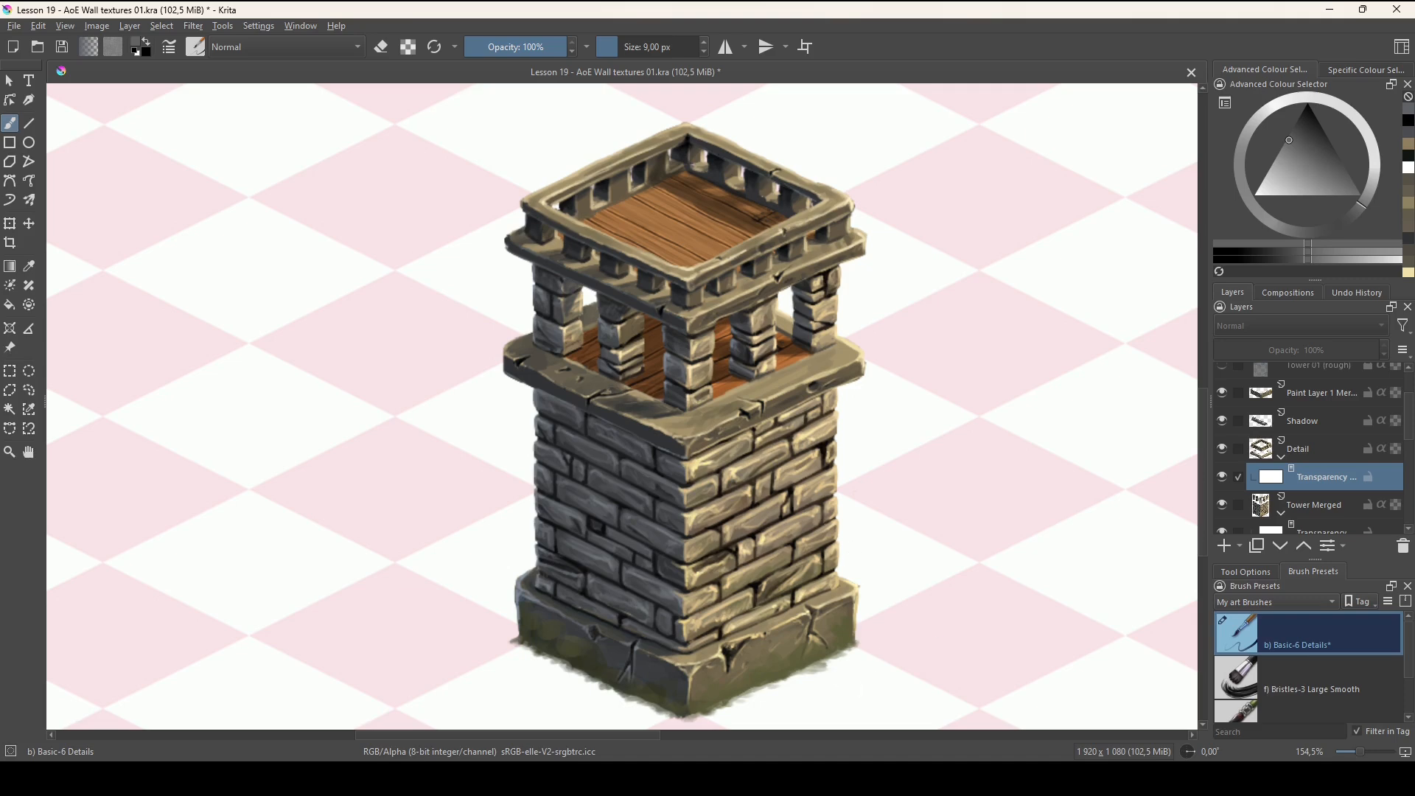
{"action": "scroll", "coordinate": [840, 560], "scroll_direction": "down", "scroll_amount": 2}
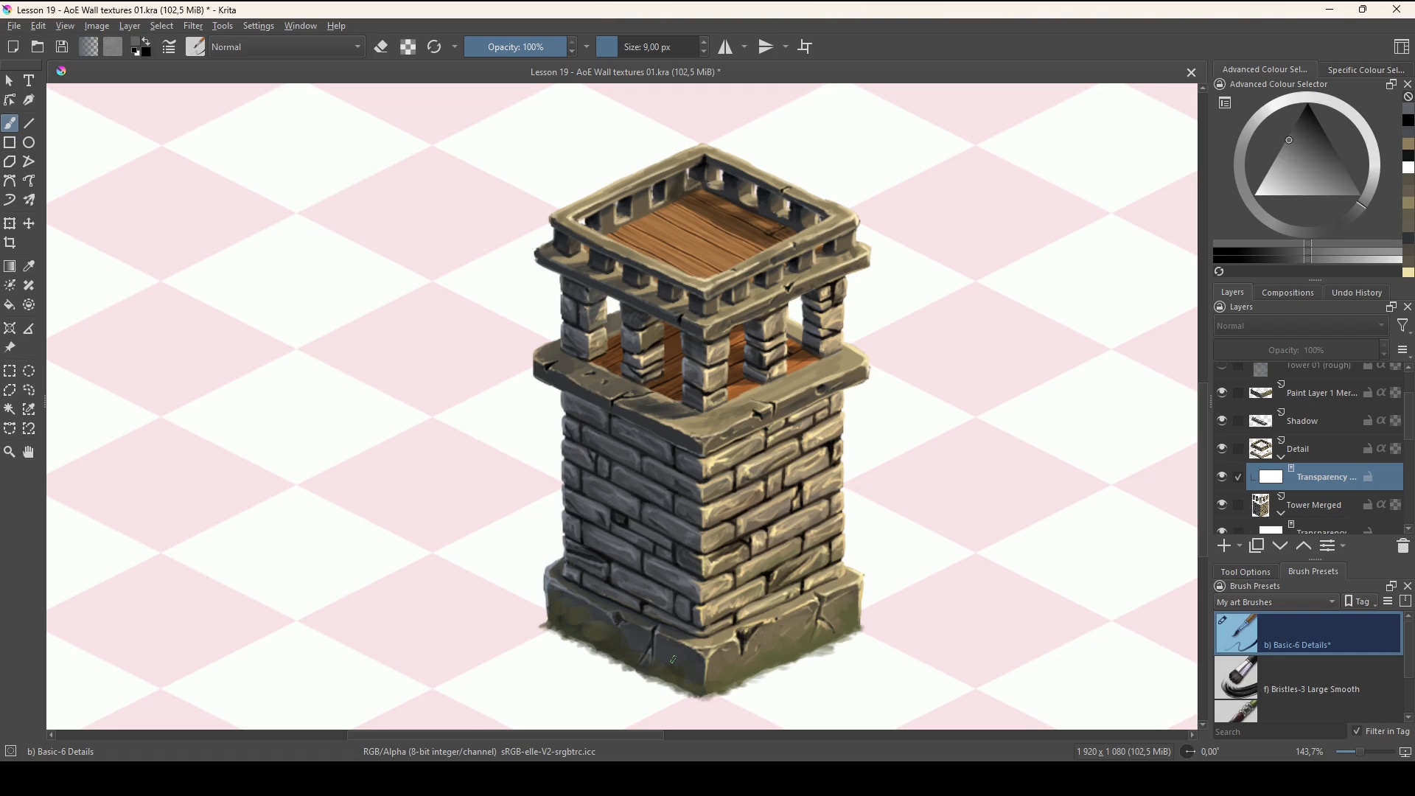
{"action": "scroll", "coordinate": [885, 433], "scroll_direction": "down", "scroll_amount": 2}
{"action": "scroll", "coordinate": [822, 475], "scroll_direction": "up", "scroll_amount": 2}
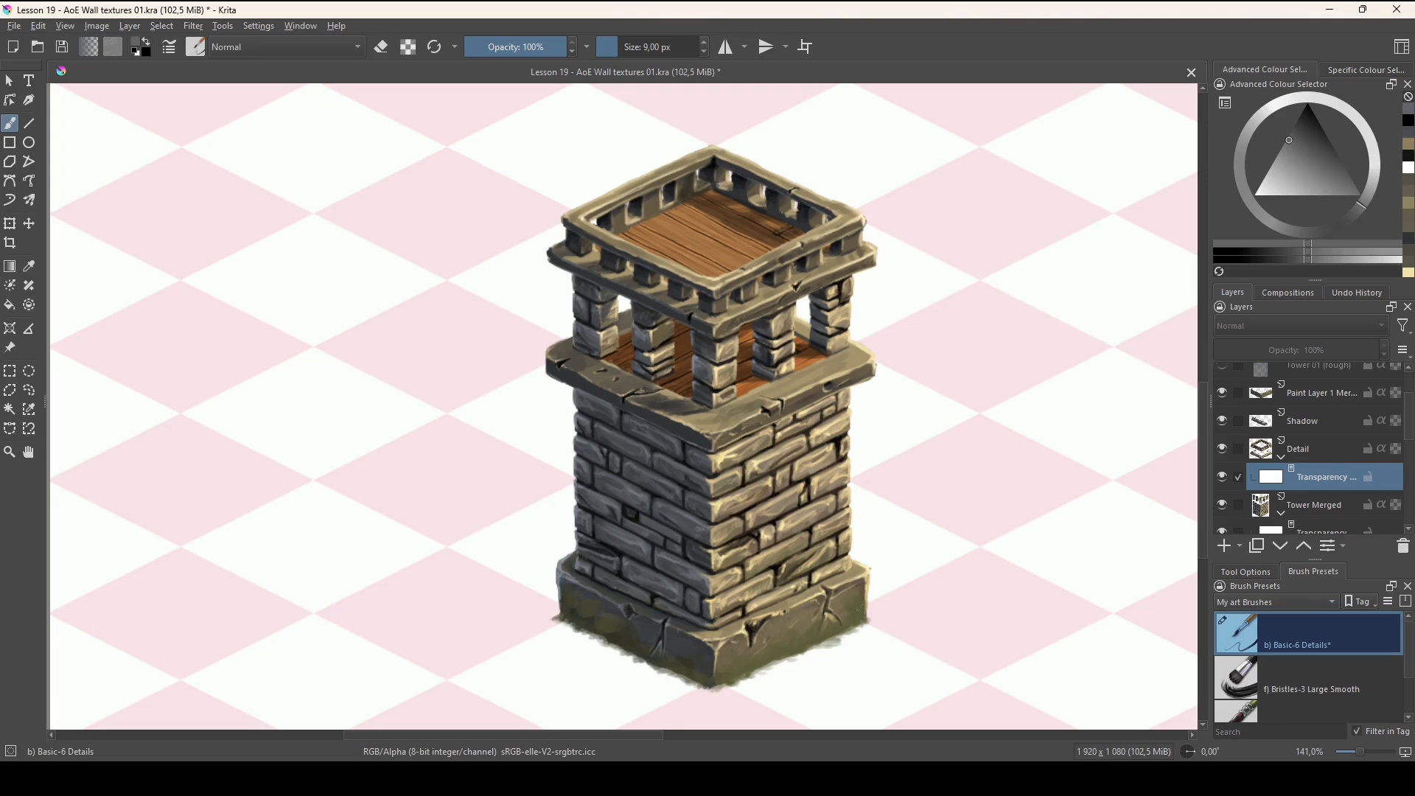
{"action": "scroll", "coordinate": [852, 533], "scroll_direction": "up", "scroll_amount": 2}
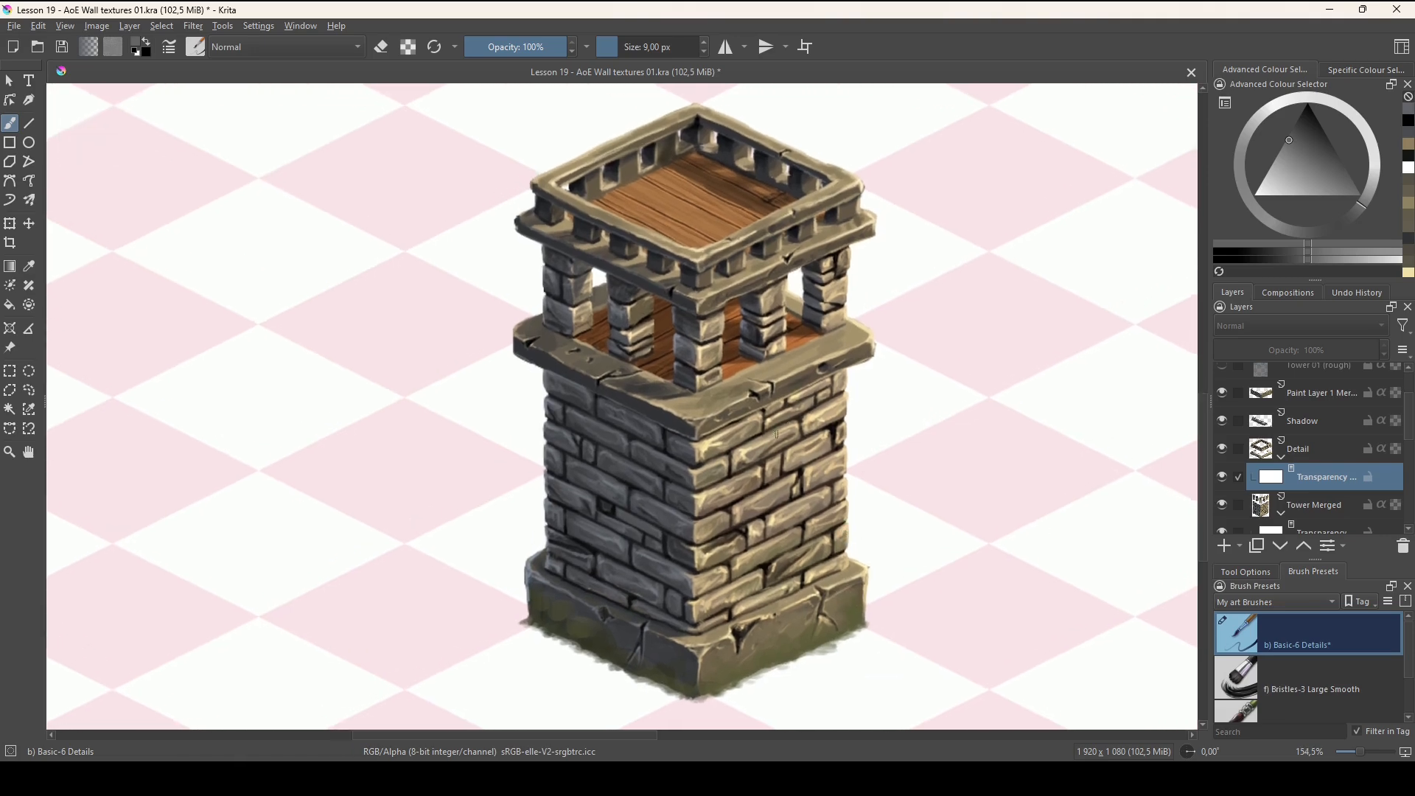
{"action": "left_click_drag", "start_coordinate": [871, 495], "coordinate": [725, 543]}
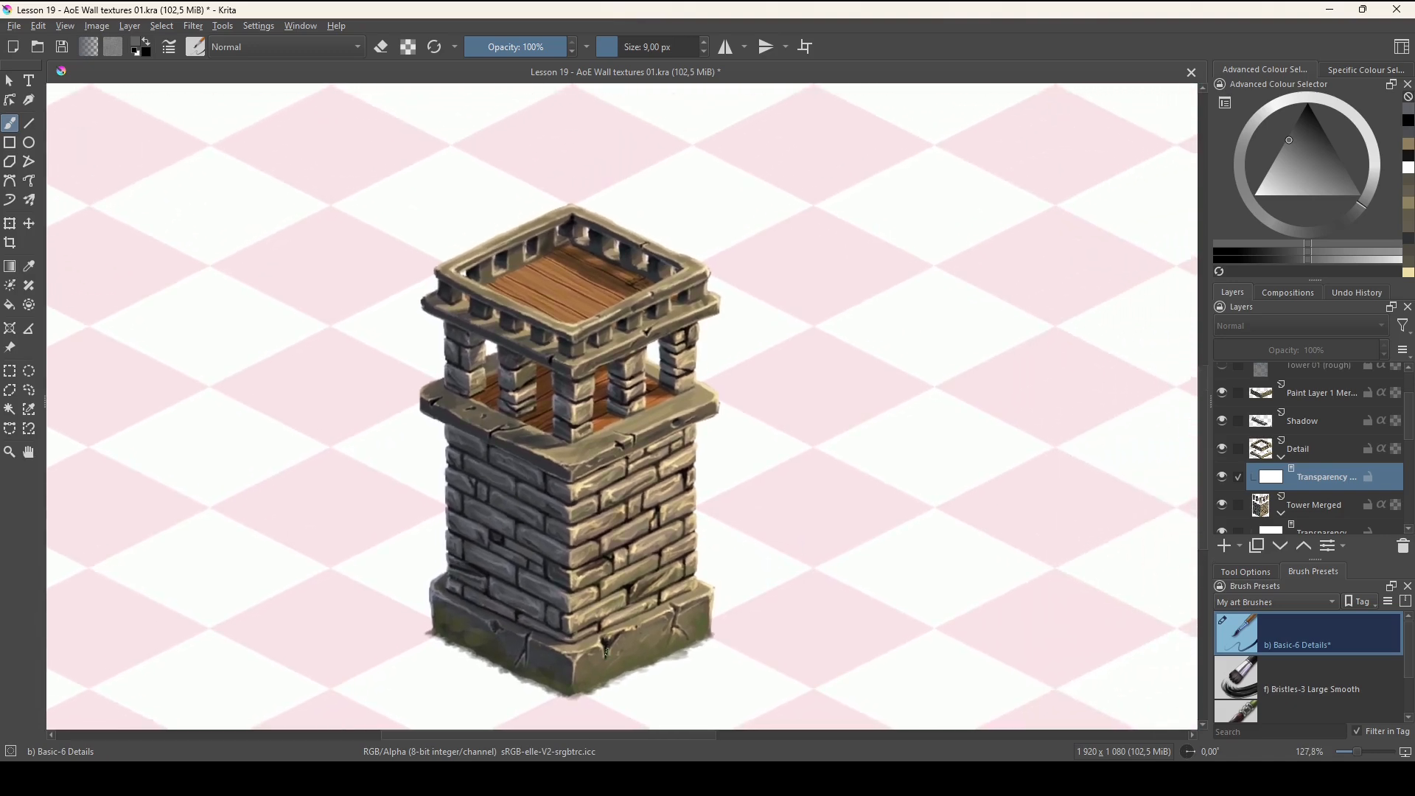
{"action": "left_click_drag", "start_coordinate": [635, 640], "coordinate": [781, 601]}
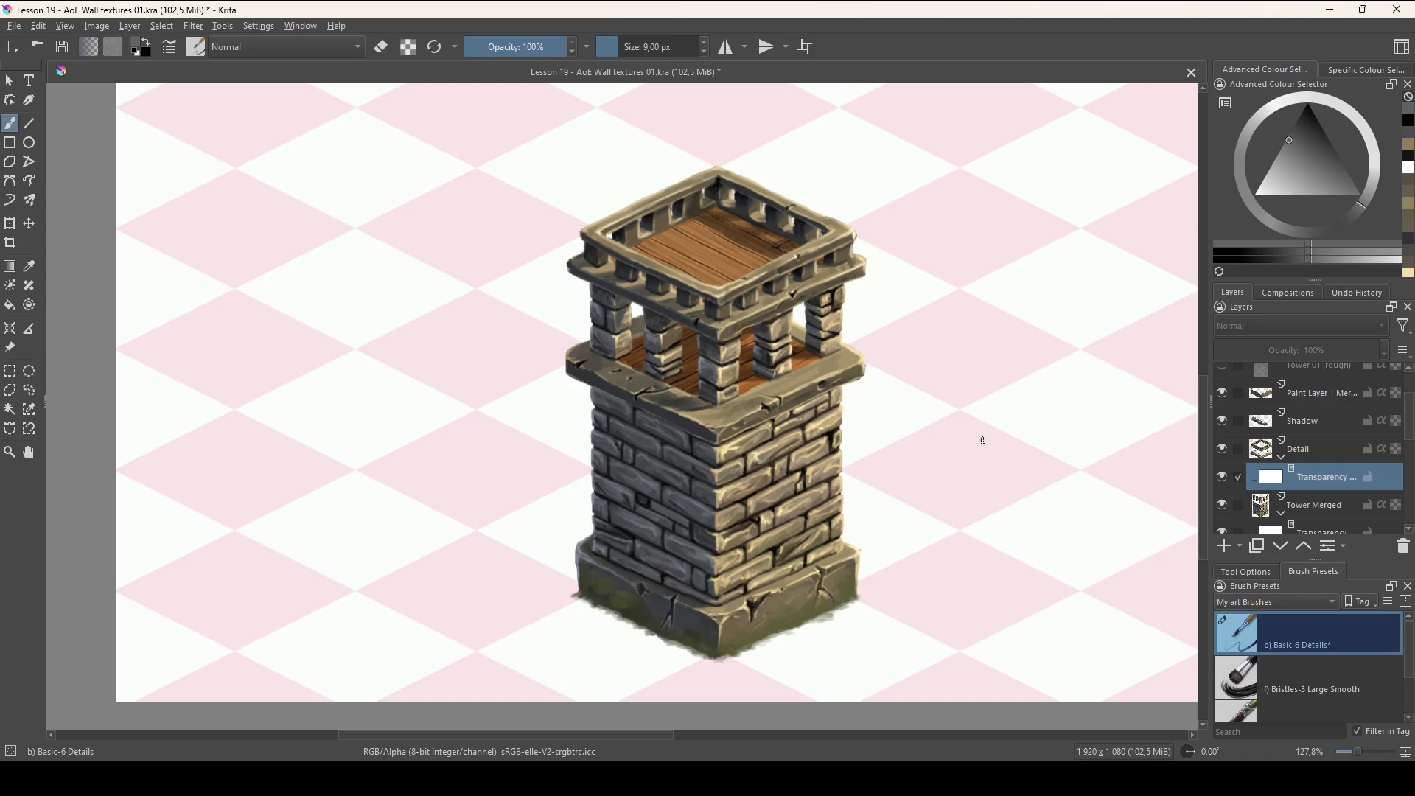
{"action": "left_click_drag", "start_coordinate": [911, 459], "coordinate": [737, 540]}
{"action": "left_click_drag", "start_coordinate": [737, 538], "coordinate": [624, 581]}
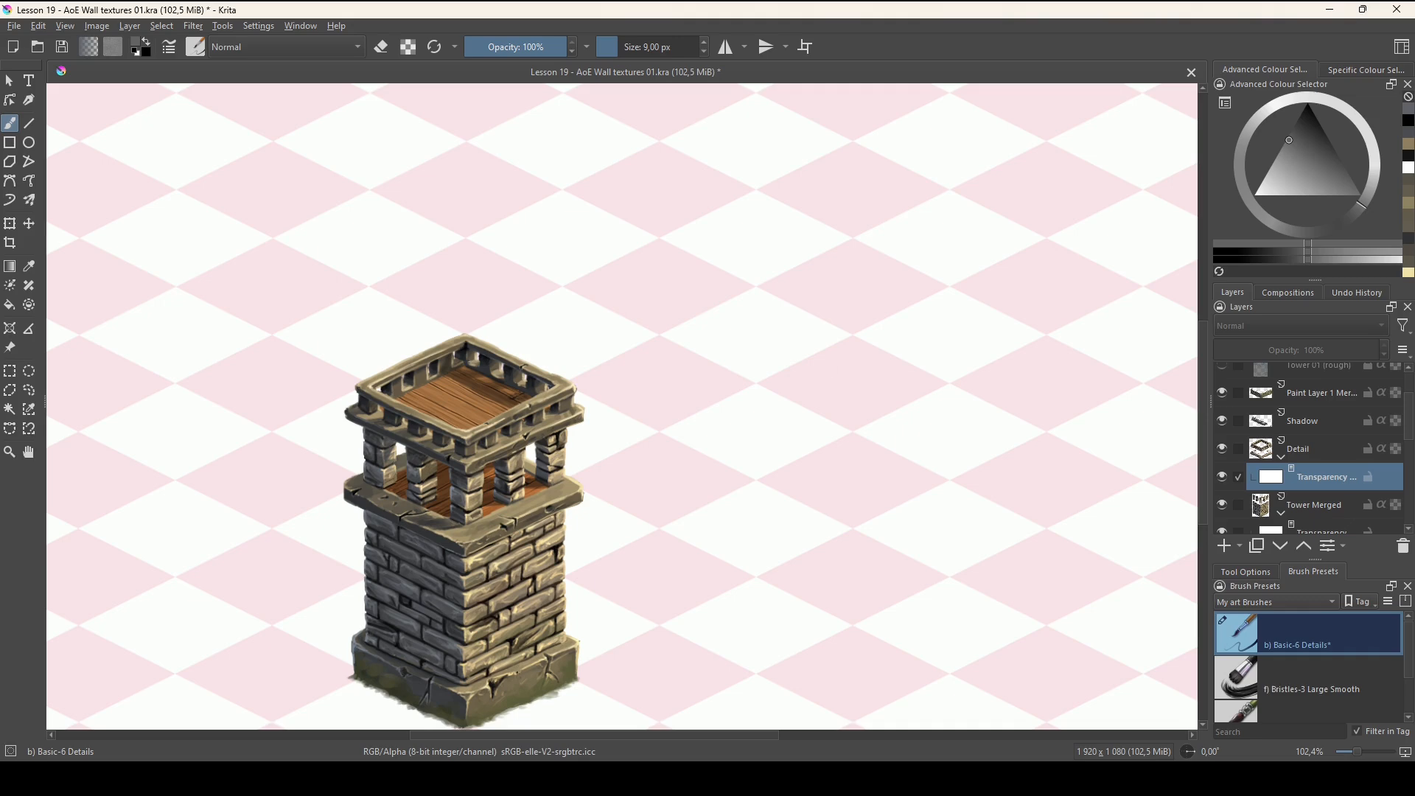
{"action": "left_click_drag", "start_coordinate": [715, 542], "coordinate": [671, 530]}
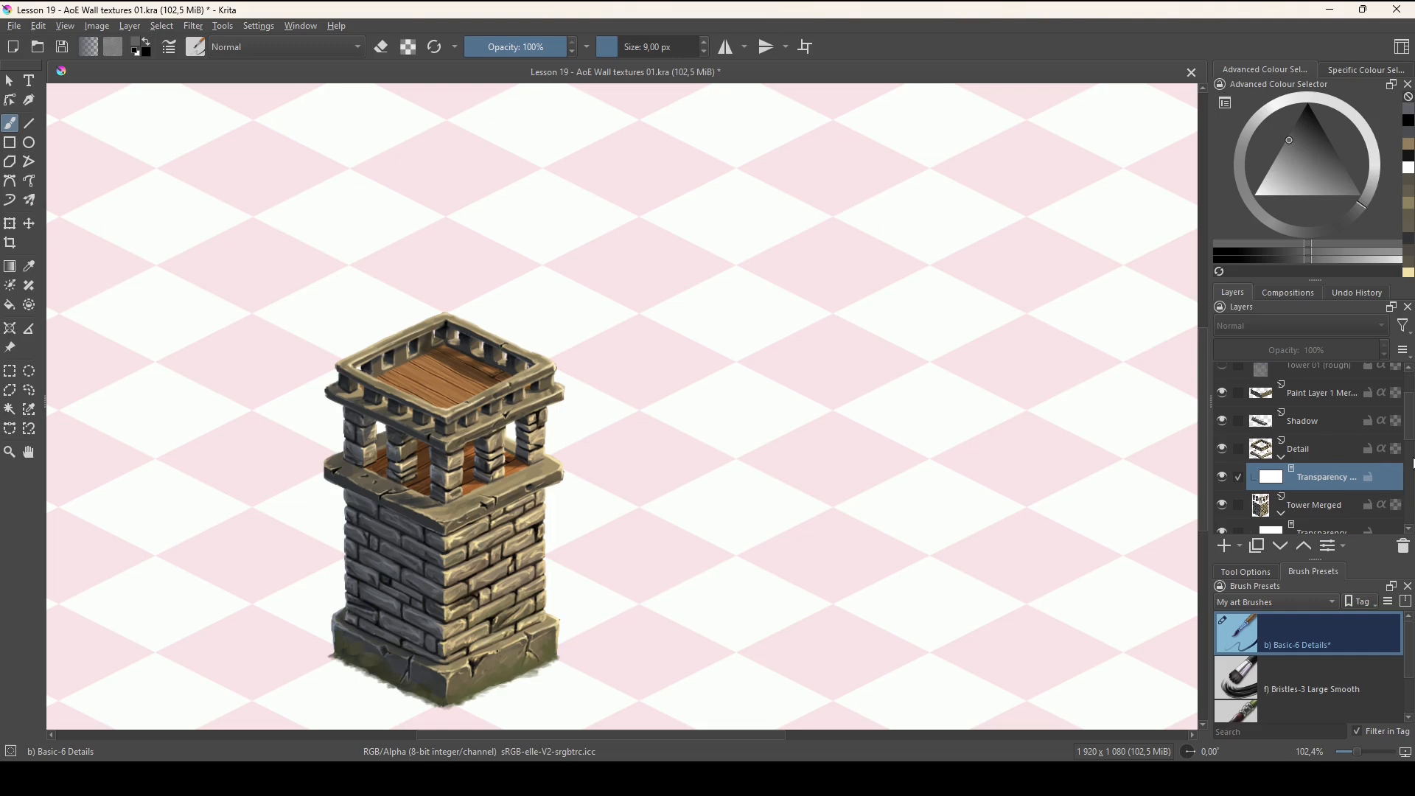
Hide the finished Tower group and show the Bricks template together with the Wall 01 rough sketch.
{"action": "scroll", "coordinate": [1412, 415], "scroll_direction": "up", "scroll_amount": 1}
{"action": "left_click", "coordinate": [1224, 378]}
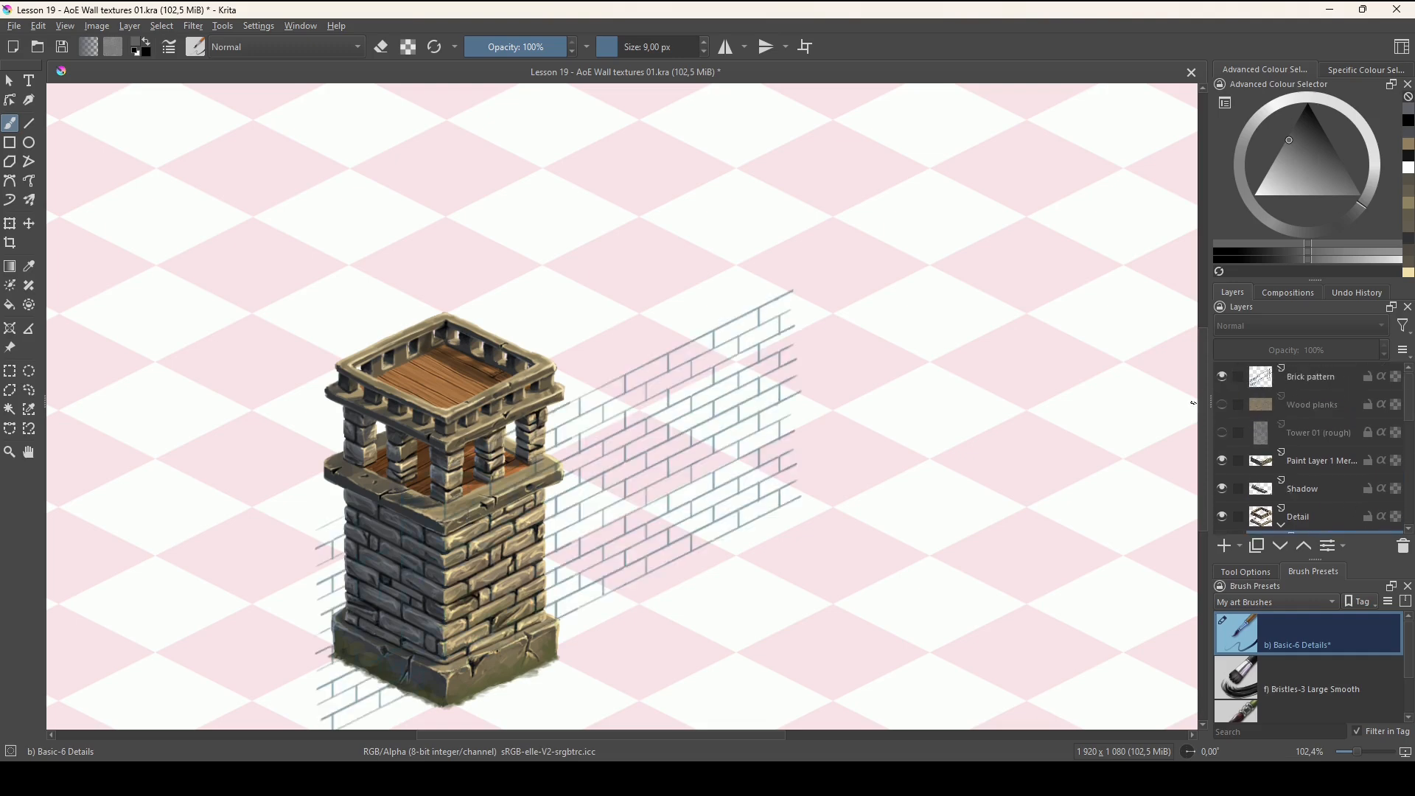
{"action": "left_click", "coordinate": [1224, 407]}
{"action": "left_click", "coordinate": [1223, 405]}
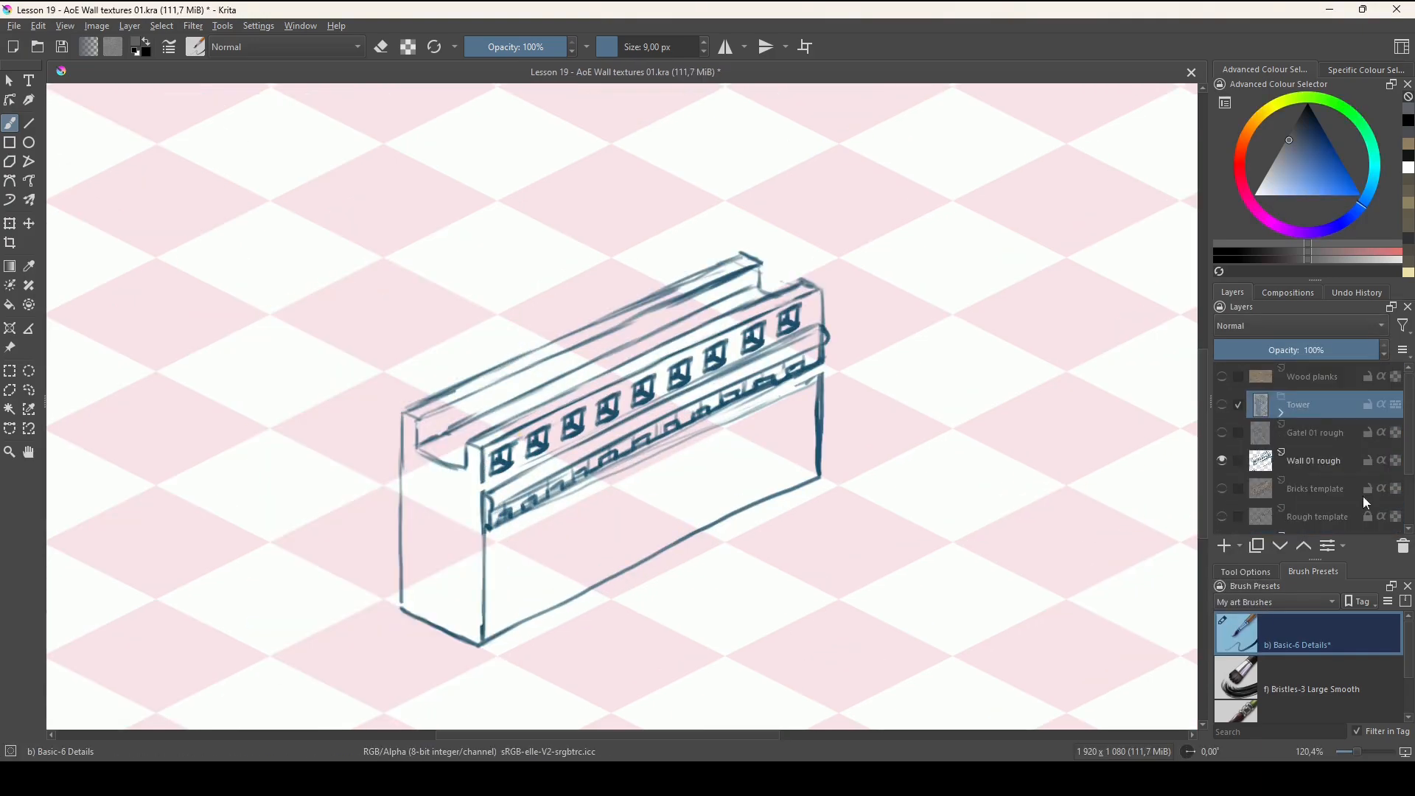
{"action": "left_click", "coordinate": [1222, 489]}
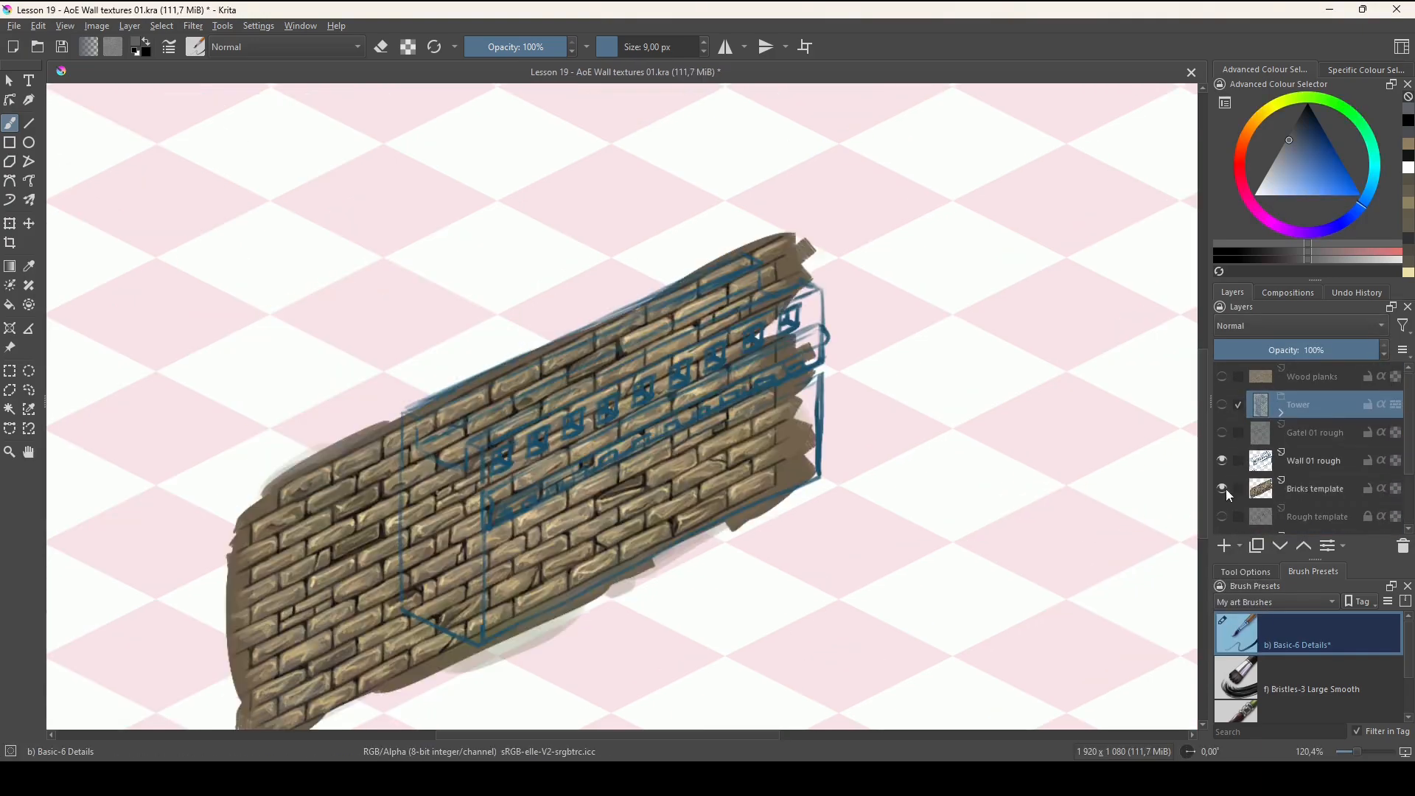
Align the brick textures with the wall sketch and select the mirrored copy's excess beyond the front corner on its transparency mask.
{"action": "key", "text": "t"}
{"action": "left_click_drag", "start_coordinate": [665, 521], "coordinate": [750, 521]}
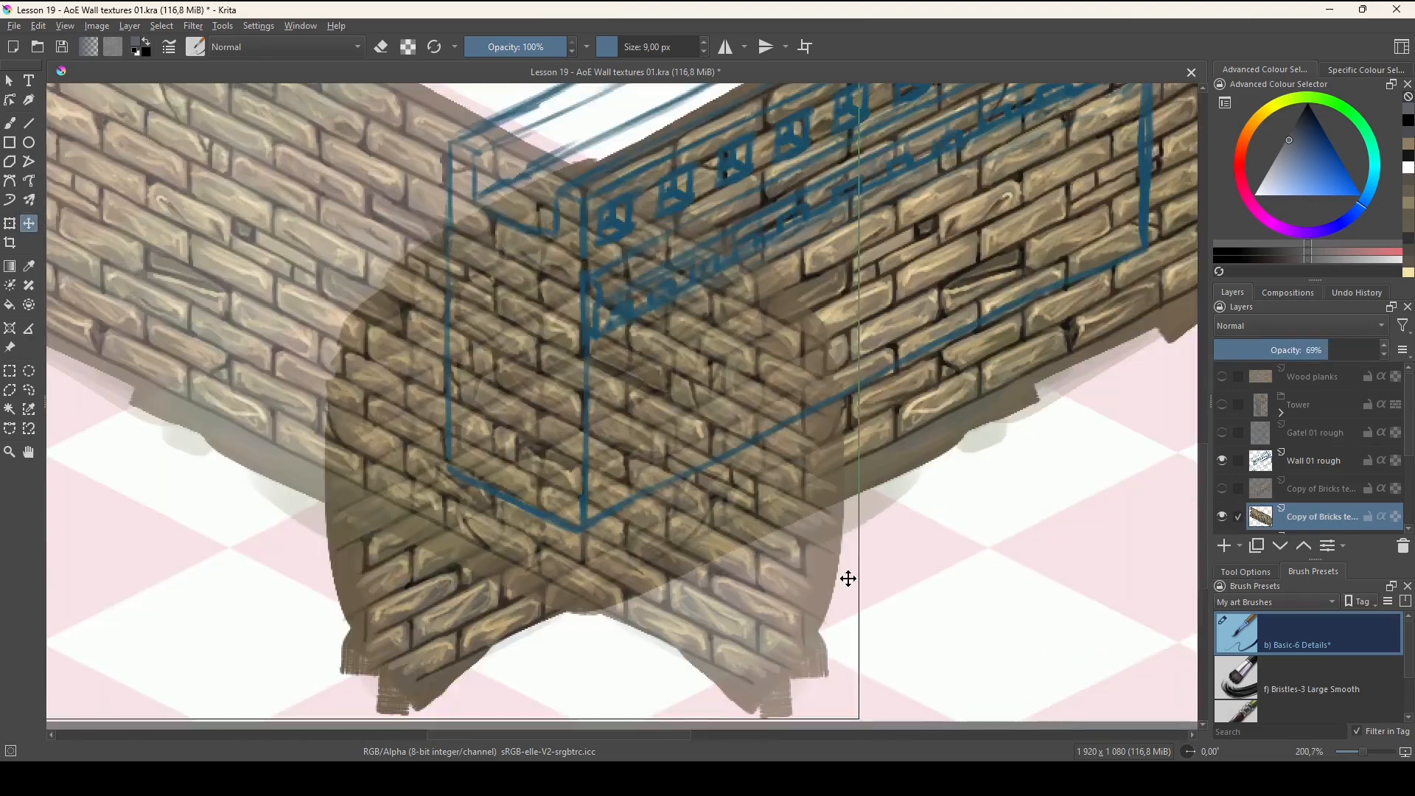
{"action": "left_click", "coordinate": [1262, 505]}
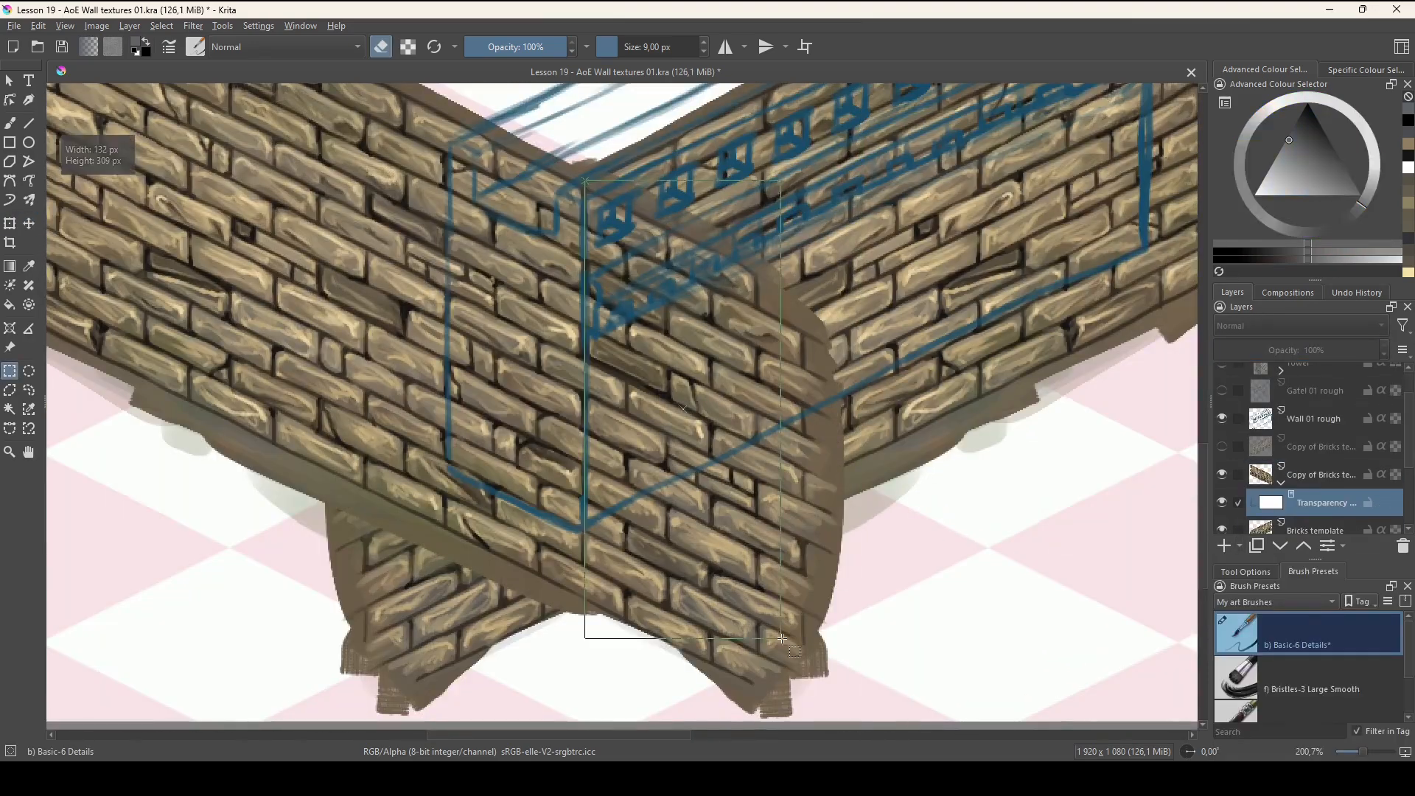
{"action": "left_click_drag", "start_coordinate": [408, 162], "coordinate": [725, 677]}
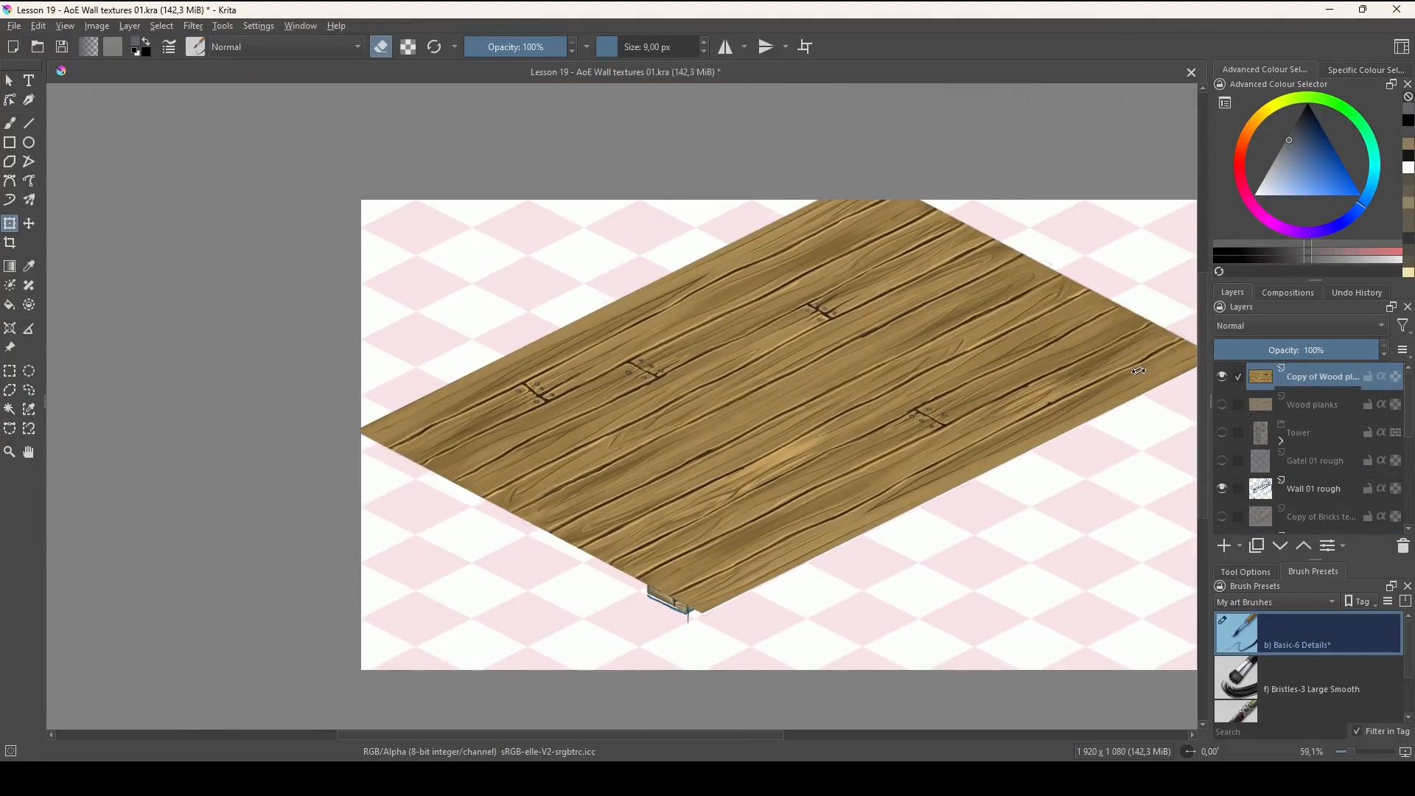
Scale down the copied wood planks over the wall sketch for the walkway.
{"action": "left_click_drag", "start_coordinate": [1138, 371], "coordinate": [850, 539]}
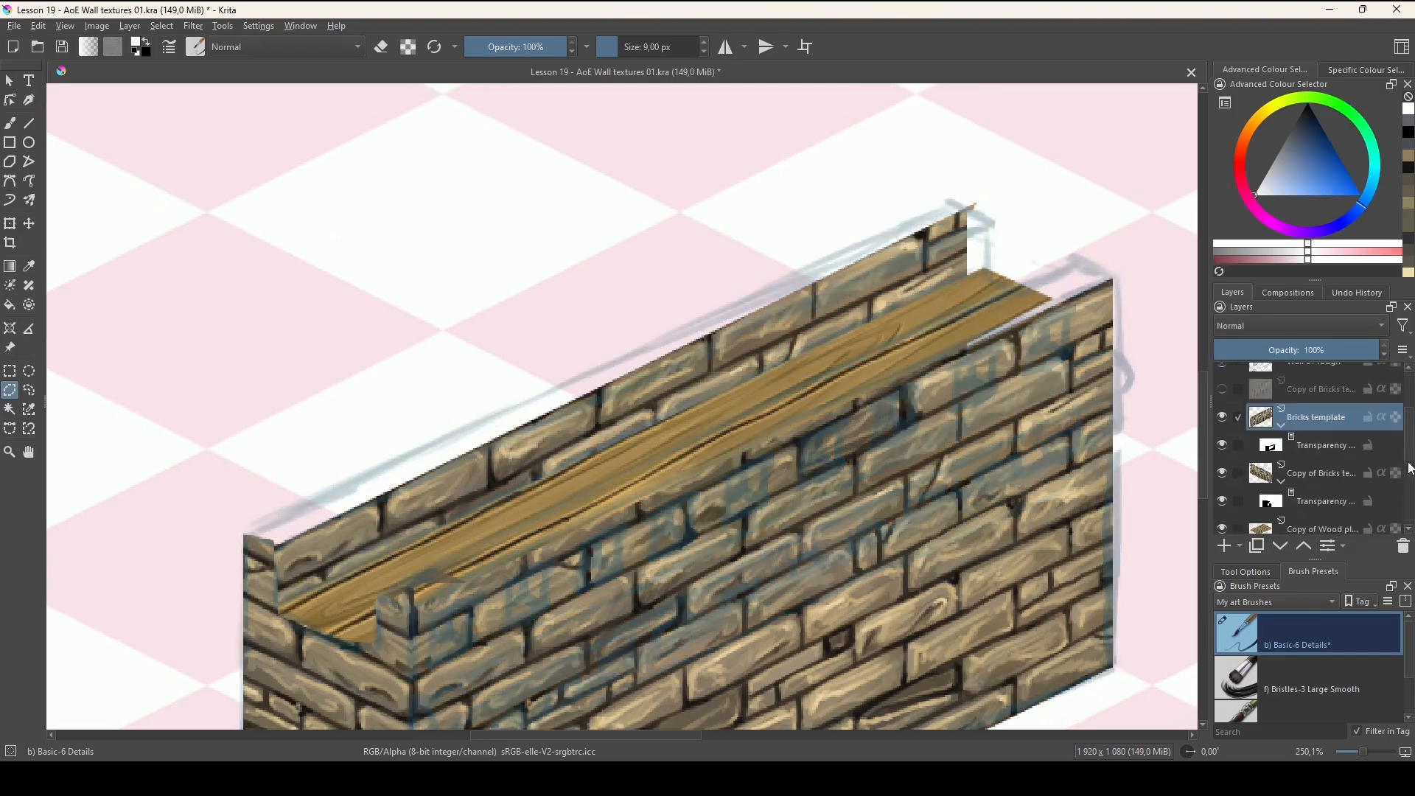
Name the paint layer above Bricks template in Group 1 "Details".
{"action": "scroll", "coordinate": [1285, 453], "scroll_direction": "down", "scroll_amount": 5}
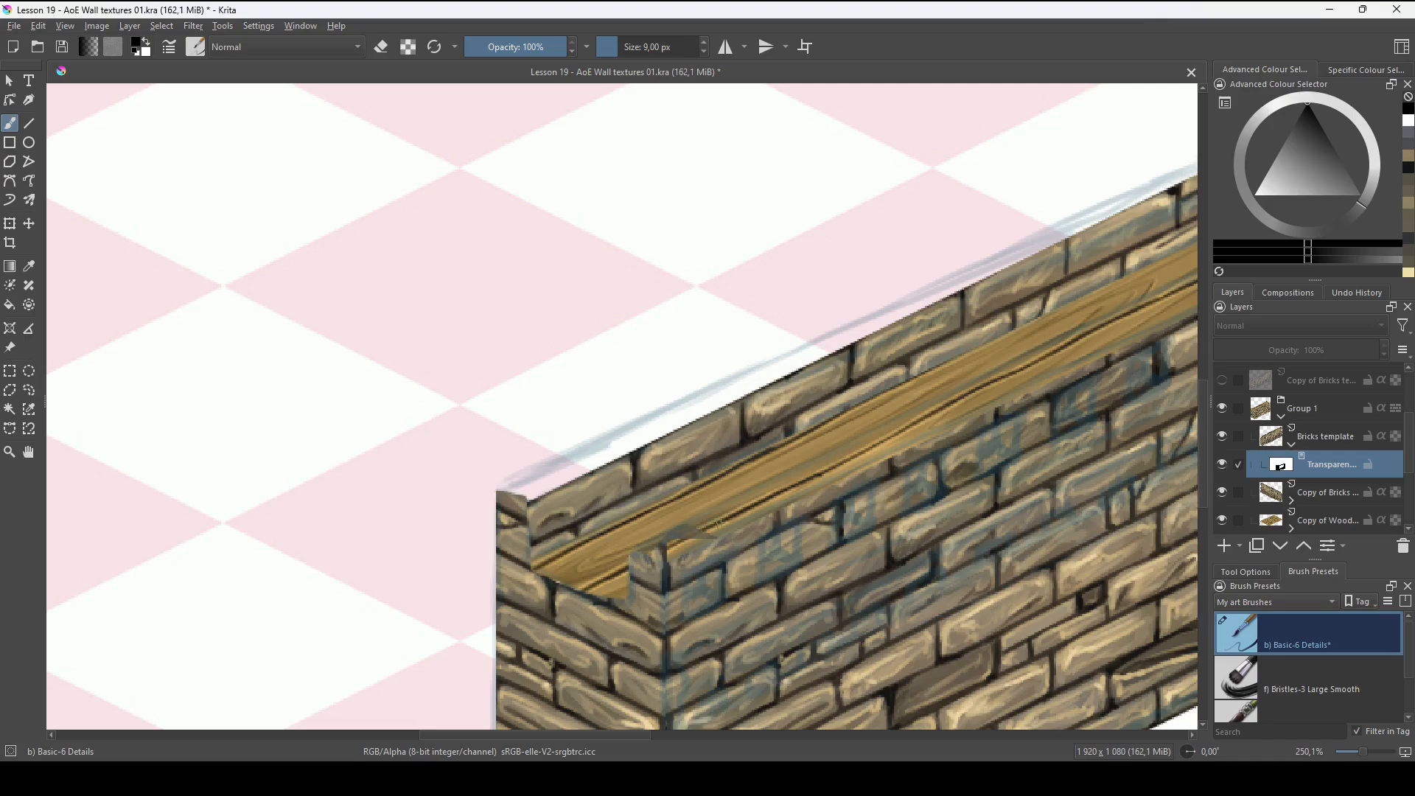
{"action": "left_click", "coordinate": [1291, 520]}
{"action": "left_click_drag", "start_coordinate": [786, 685], "coordinate": [786, 474]}
{"action": "left_click", "coordinate": [1291, 464]}
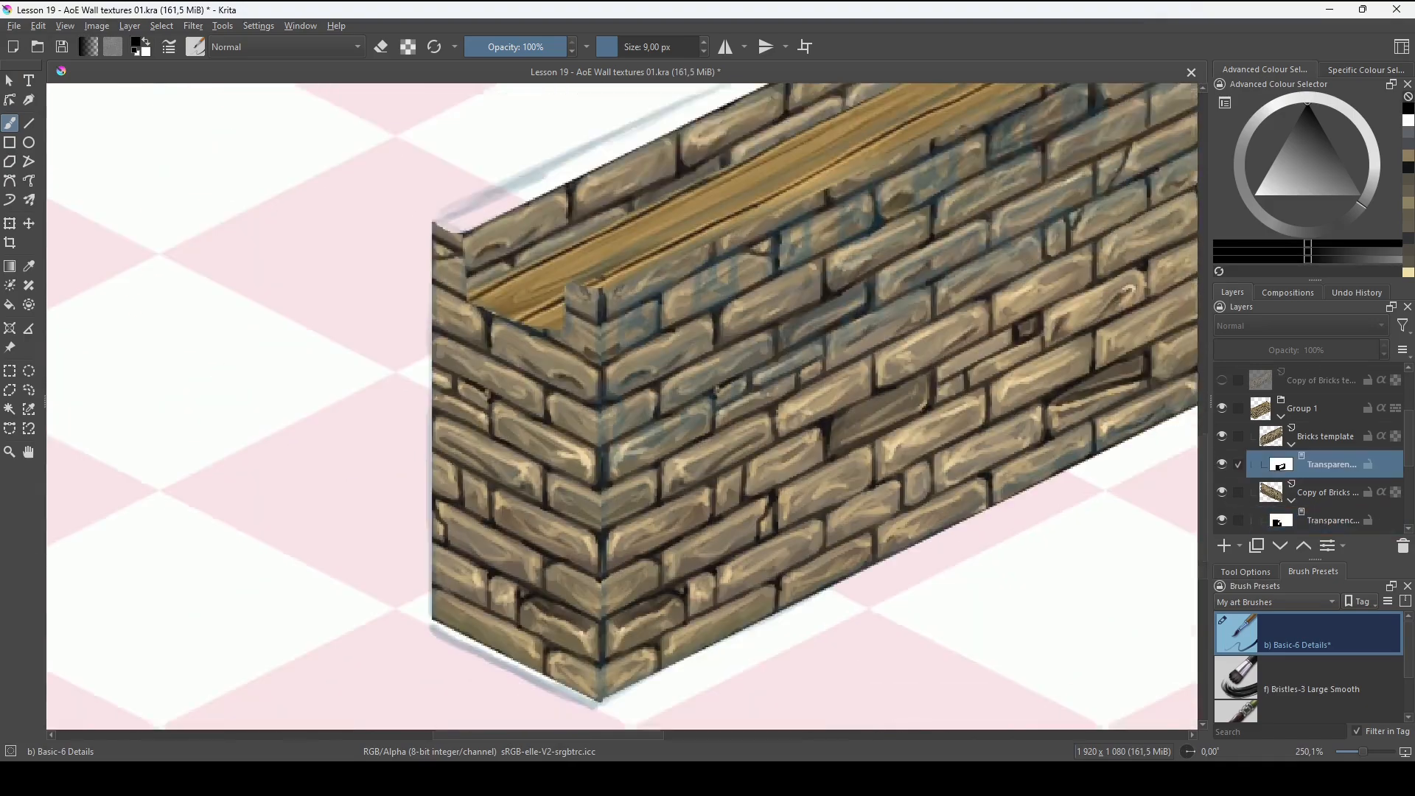
{"action": "scroll", "coordinate": [1305, 456], "scroll_direction": "up", "scroll_amount": 1}
{"action": "left_click", "coordinate": [1306, 450]}
{"action": "type", "text": "Details"}
{"action": "key", "text": "Return"}
Paint a tan stone cap along the top of the front parapet on the Details layer, using a 4 px brush.
{"action": "scroll", "coordinate": [465, 541], "scroll_direction": "up", "scroll_amount": 2}
{"action": "mouse_move", "coordinate": [483, 552]}
{"action": "left_mouse_down"}
{"action": "mouse_move", "coordinate": [699, 459]}
{"action": "mouse_move", "coordinate": [223, 722]}
{"action": "left_mouse_up"}
{"action": "left_click_drag", "start_coordinate": [913, 347], "coordinate": [707, 471]}
{"action": "mouse_move", "coordinate": [908, 429]}
{"action": "left_mouse_down"}
{"action": "mouse_move", "coordinate": [875, 412]}
{"action": "mouse_move", "coordinate": [815, 443]}
{"action": "left_mouse_up"}
{"action": "left_click_drag", "start_coordinate": [602, 551], "coordinate": [938, 404]}
{"action": "scroll", "coordinate": [846, 471], "scroll_direction": "down", "scroll_amount": 2}
Duplicate the painted cap, move the copy onto the rear parapet and merge it back into the Details layer.
{"action": "key", "text": "ctrl+j"}
{"action": "key", "text": "t"}
{"action": "left_click_drag", "start_coordinate": [846, 532], "coordinate": [696, 465]}
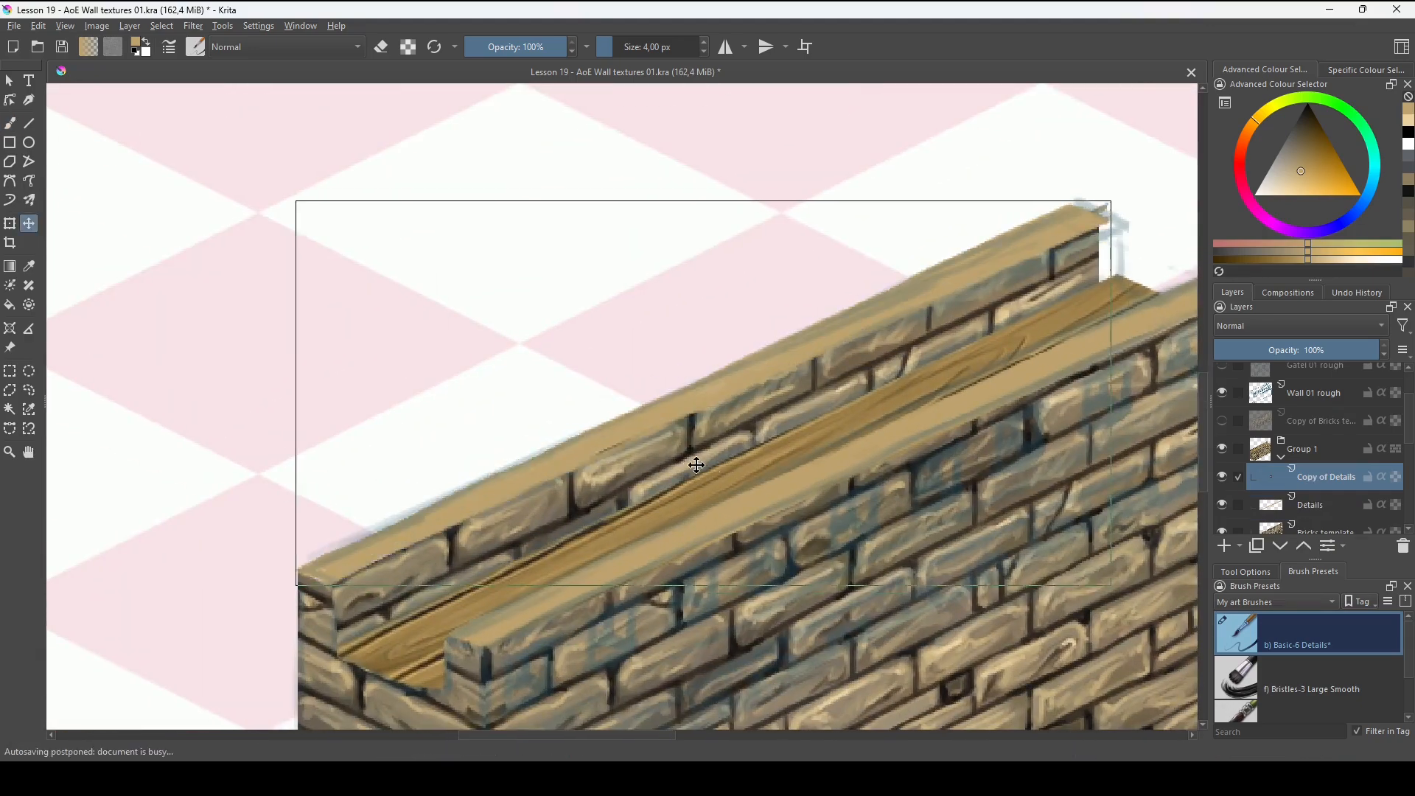
{"action": "key", "text": "ctrl+e"}
Fill out the tan cap along the rear parapet on the Details layer and hide the Wall 01 rough sketch.
{"action": "scroll", "coordinate": [874, 462], "scroll_direction": "up", "scroll_amount": 2}
{"action": "key", "text": "e"}
{"action": "scroll", "coordinate": [1232, 515], "scroll_direction": "down", "scroll_amount": 4}
{"action": "left_click", "coordinate": [1326, 519]}
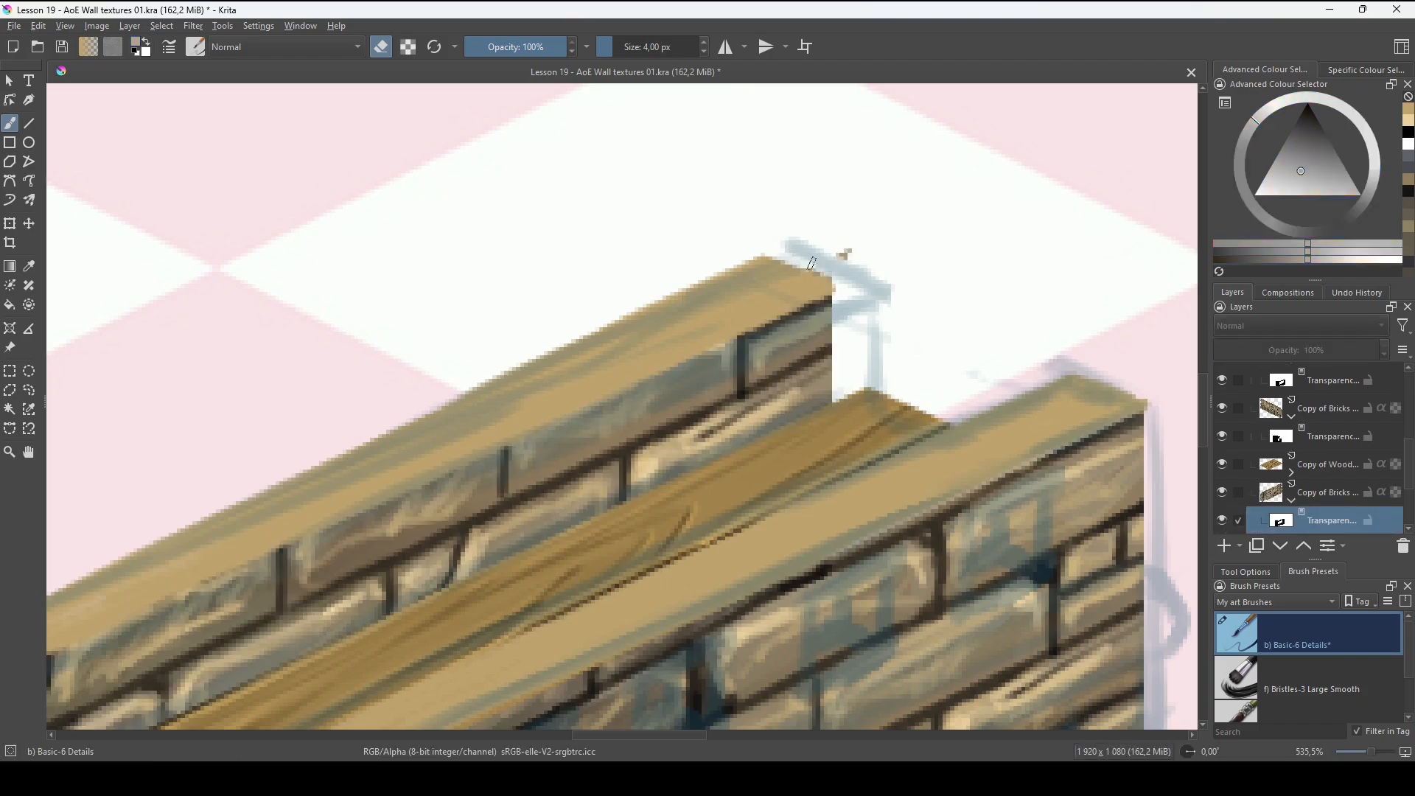
{"action": "scroll", "coordinate": [843, 252], "scroll_direction": "down", "scroll_amount": 3}
{"action": "scroll", "coordinate": [692, 472], "scroll_direction": "up", "scroll_amount": 1}
{"action": "scroll", "coordinate": [1310, 471], "scroll_direction": "up", "scroll_amount": 5}
{"action": "left_click", "coordinate": [1310, 436]}
{"action": "scroll", "coordinate": [693, 487], "scroll_direction": "up", "scroll_amount": 2}
{"action": "key", "text": "e"}
{"action": "left_click_drag", "start_coordinate": [693, 488], "coordinate": [633, 595]}
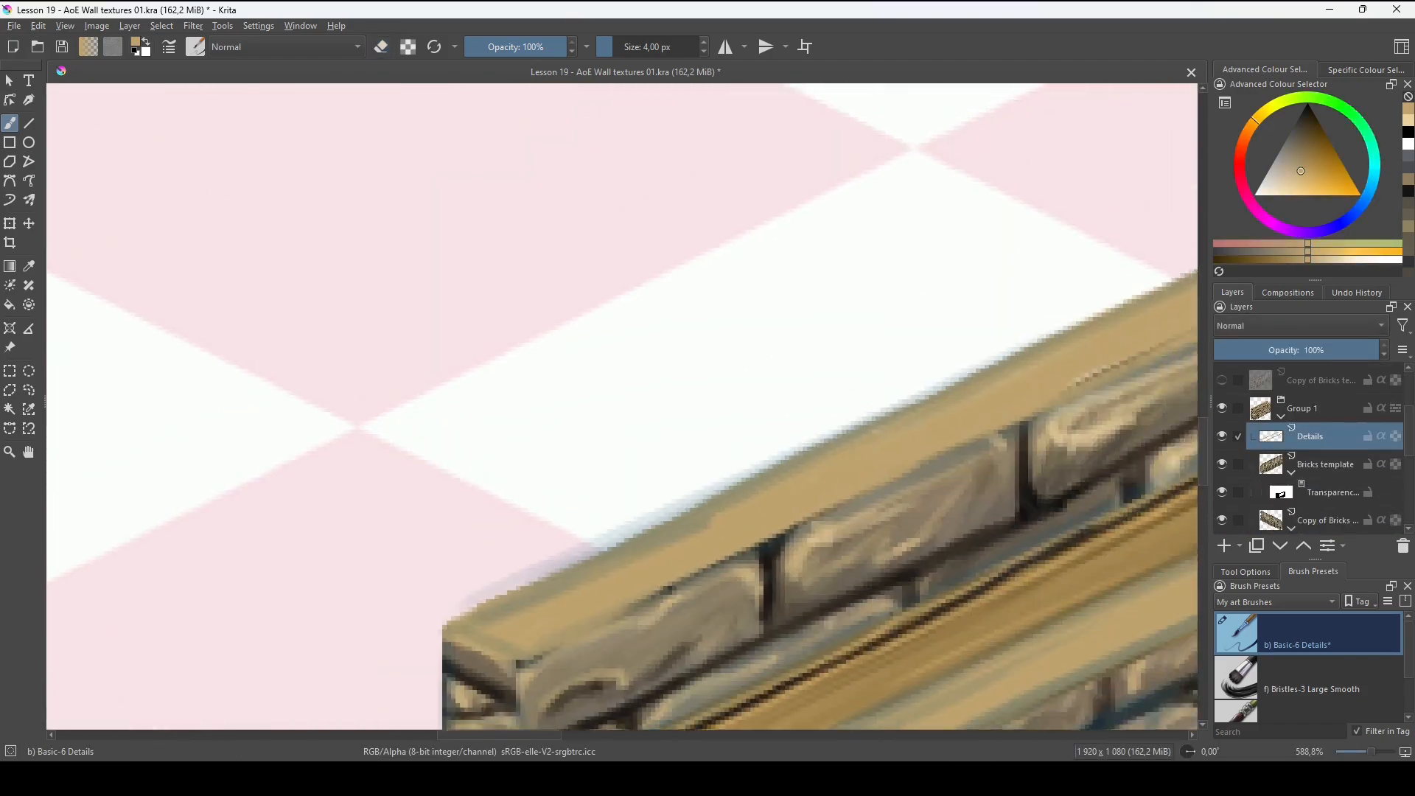
{"action": "left_click_drag", "start_coordinate": [980, 427], "coordinate": [313, 446]}
{"action": "mouse_move", "coordinate": [357, 723]}
{"action": "left_mouse_down"}
{"action": "mouse_move", "coordinate": [653, 553]}
{"action": "mouse_move", "coordinate": [634, 525]}
{"action": "left_mouse_up"}
{"action": "scroll", "coordinate": [1232, 442], "scroll_direction": "up", "scroll_amount": 3}
{"action": "left_click", "coordinate": [1222, 438]}
Paint joint lines across the near part of the front parapet's cap with a sampled dark brown and a 4 px brush.
{"action": "scroll", "coordinate": [652, 514], "scroll_direction": "up", "scroll_amount": 1}
{"action": "left_click", "coordinate": [820, 513], "text": "ctrl"}
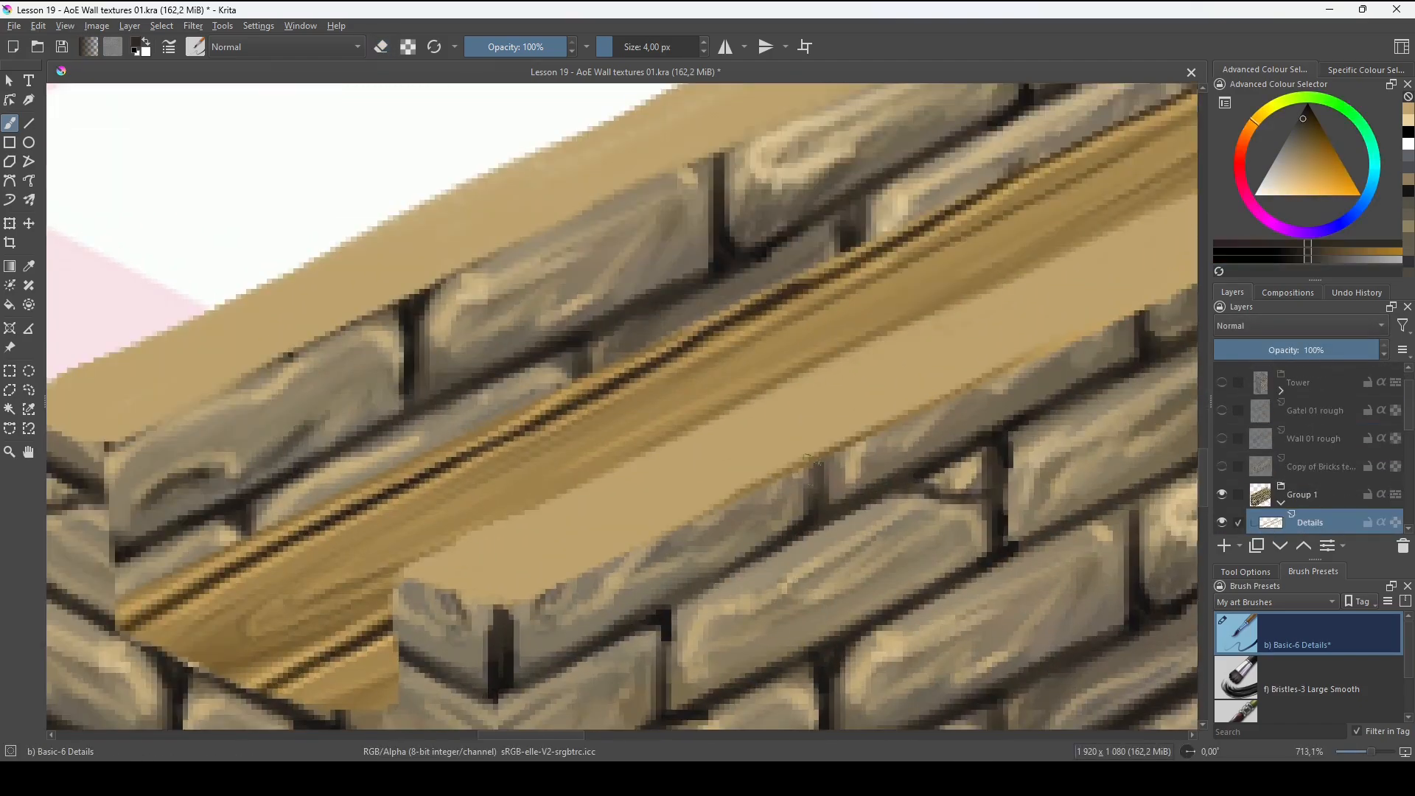
{"action": "left_click_drag", "start_coordinate": [728, 454], "coordinate": [815, 495]}
{"action": "scroll", "coordinate": [693, 472], "scroll_direction": "down", "scroll_amount": 2}
{"action": "scroll", "coordinate": [810, 472], "scroll_direction": "up", "scroll_amount": 2}
{"action": "left_click_drag", "start_coordinate": [760, 428], "coordinate": [843, 467]}
{"action": "left_click_drag", "start_coordinate": [922, 368], "coordinate": [735, 446]}
{"action": "left_click_drag", "start_coordinate": [844, 384], "coordinate": [919, 427]}
{"action": "left_click_drag", "start_coordinate": [1034, 404], "coordinate": [702, 531]}
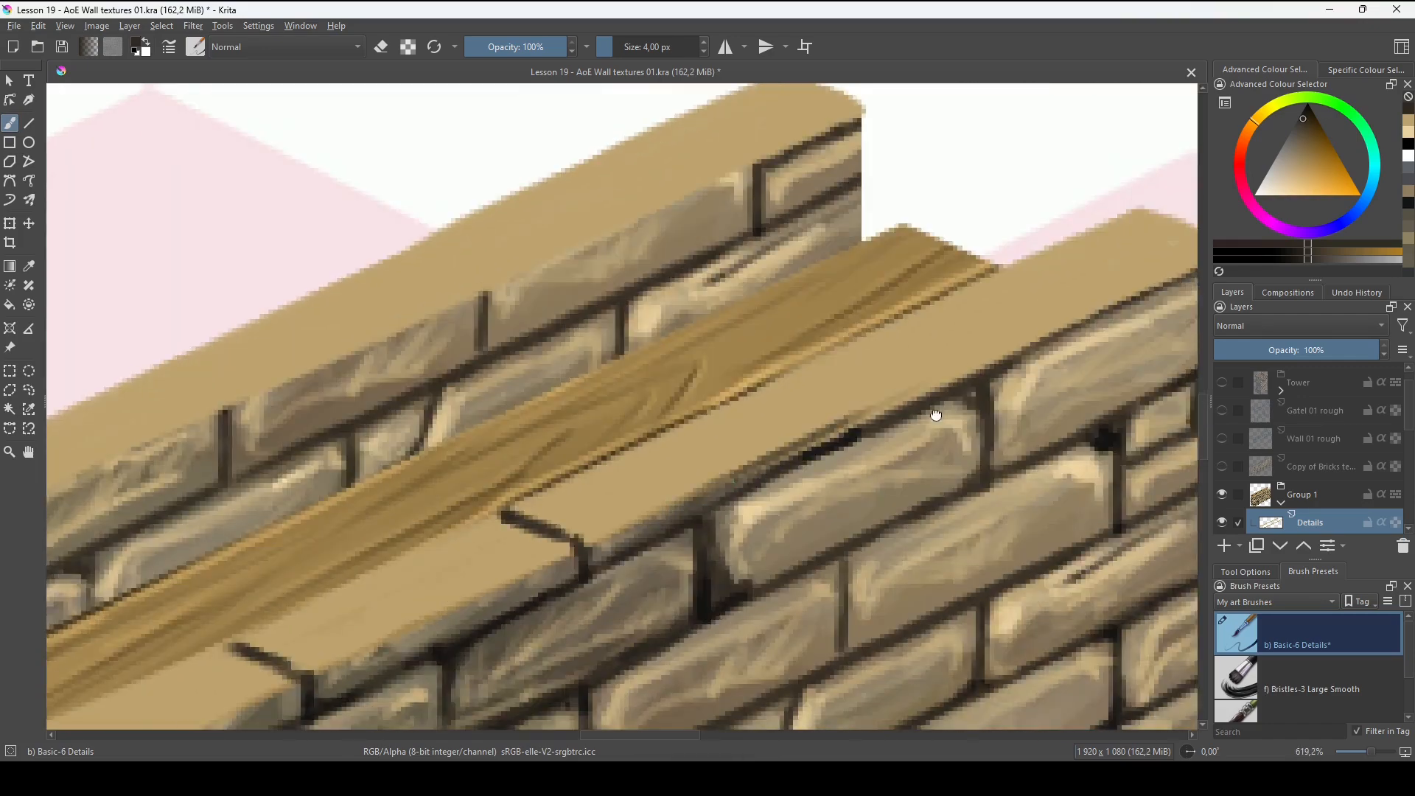
Continue the dark joint lines across the far end of the front parapet's cap.
{"action": "left_click_drag", "start_coordinate": [935, 414], "coordinate": [859, 474]}
{"action": "left_click_drag", "start_coordinate": [801, 395], "coordinate": [890, 435]}
{"action": "left_click_drag", "start_coordinate": [664, 453], "coordinate": [740, 486]}
{"action": "left_click_drag", "start_coordinate": [993, 397], "coordinate": [824, 507]}
Paint highlights and tonal variation along the edges of the front cap stones with sampled light stone tones.
{"action": "left_click", "coordinate": [824, 507], "text": "ctrl"}
{"action": "left_click_drag", "start_coordinate": [667, 516], "coordinate": [924, 447]}
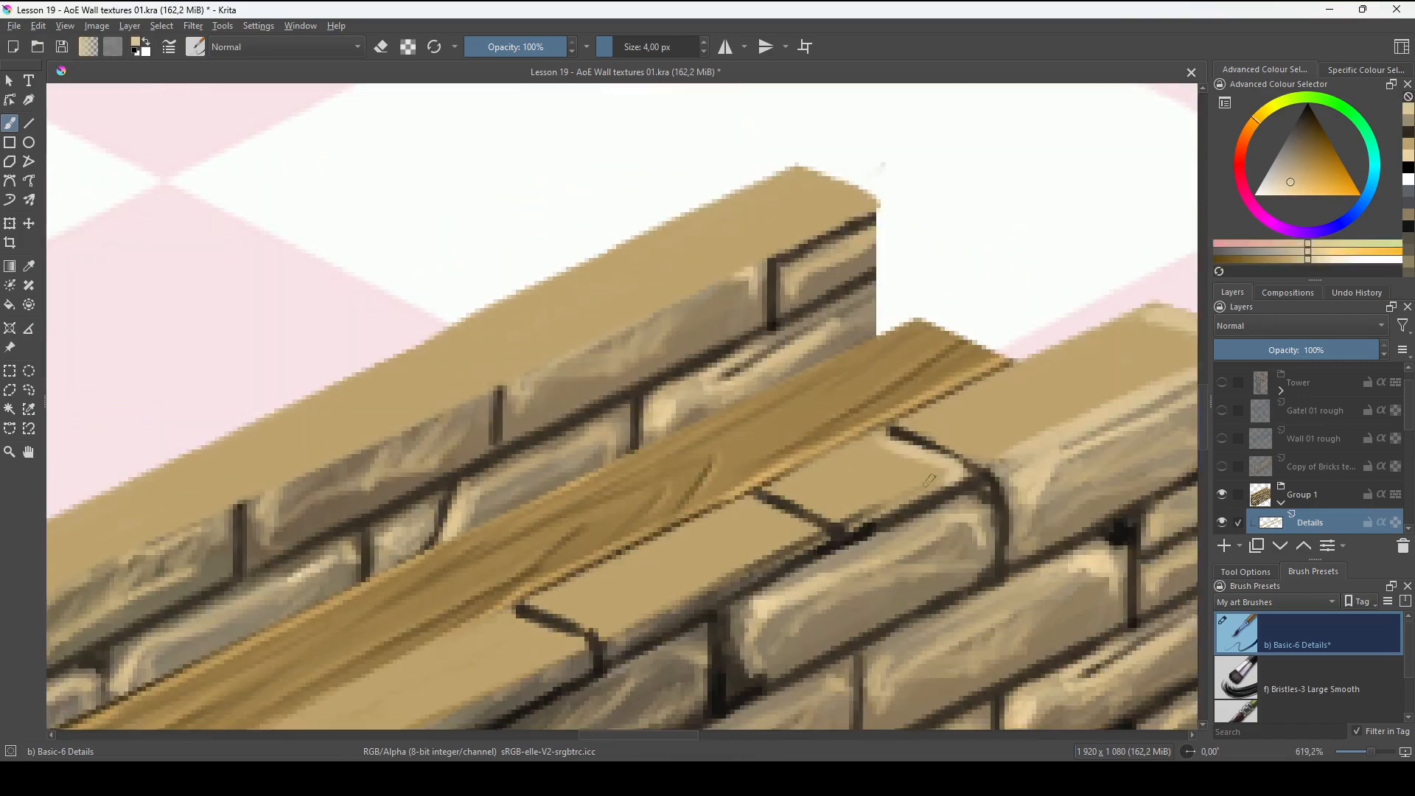
{"action": "left_click", "coordinate": [864, 467], "text": "ctrl"}
{"action": "mouse_move", "coordinate": [877, 508]}
{"action": "left_mouse_down"}
{"action": "mouse_move", "coordinate": [909, 448]}
{"action": "mouse_move", "coordinate": [873, 448]}
{"action": "left_mouse_up"}
{"action": "left_click", "coordinate": [1008, 461], "text": "ctrl"}
{"action": "left_click_drag", "start_coordinate": [773, 471], "coordinate": [935, 431]}
{"action": "left_click_drag", "start_coordinate": [1006, 354], "coordinate": [1083, 387]}
{"action": "mouse_move", "coordinate": [858, 417]}
{"action": "left_mouse_down"}
{"action": "mouse_move", "coordinate": [911, 439]}
{"action": "mouse_move", "coordinate": [719, 545]}
{"action": "left_mouse_up"}
{"action": "left_click_drag", "start_coordinate": [663, 547], "coordinate": [754, 496]}
Shade the front cap stones and the rear parapet's cap with sampled brown tones and an 11.27 px brush.
{"action": "left_click", "coordinate": [754, 496], "text": "ctrl"}
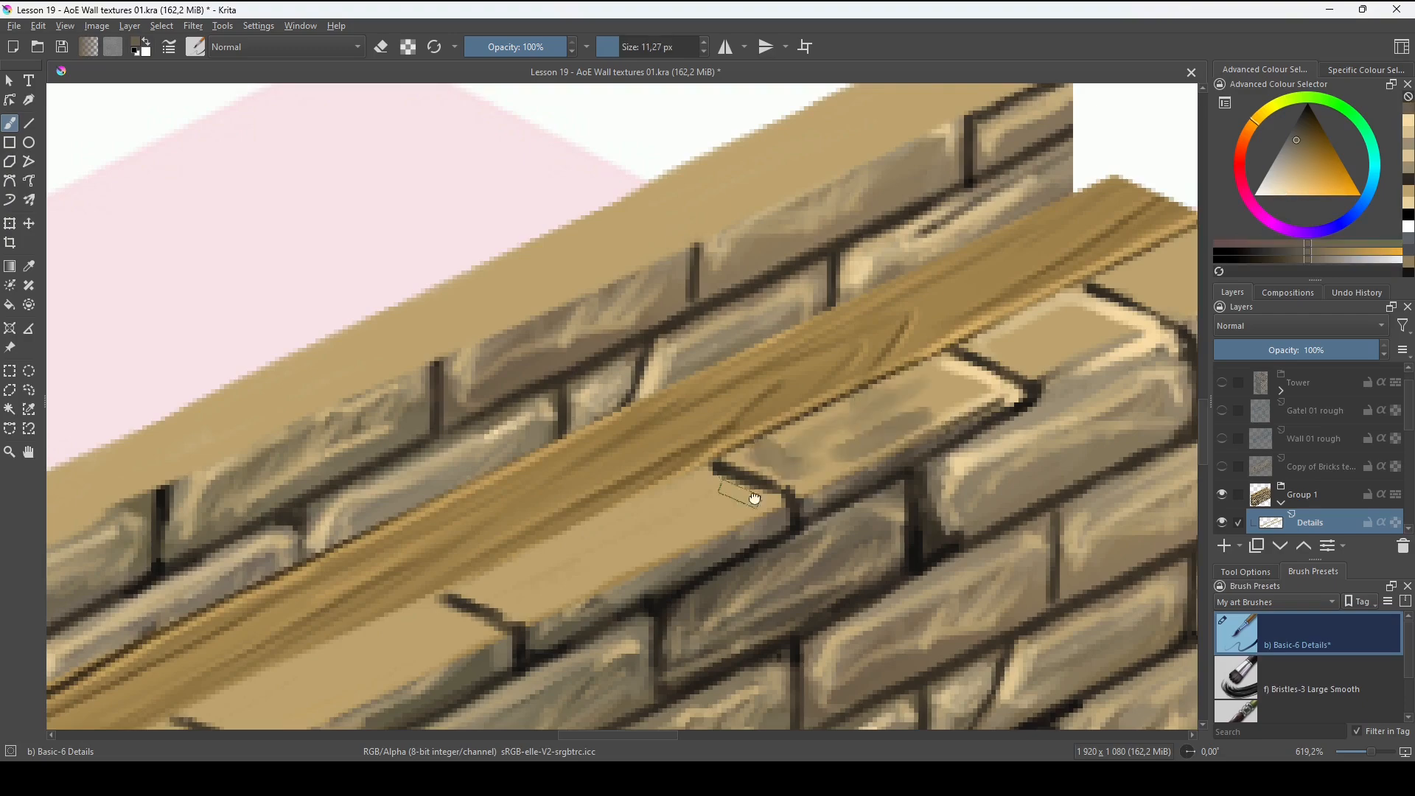
{"action": "left_click_drag", "start_coordinate": [258, 627], "coordinate": [1046, 310]}
{"action": "left_click_drag", "start_coordinate": [442, 516], "coordinate": [727, 394]}
{"action": "left_click_drag", "start_coordinate": [634, 309], "coordinate": [520, 612]}
{"action": "left_click_drag", "start_coordinate": [324, 689], "coordinate": [515, 626]}
{"action": "mouse_move", "coordinate": [561, 582]}
{"action": "left_mouse_down"}
{"action": "mouse_move", "coordinate": [583, 590]}
{"action": "mouse_move", "coordinate": [803, 512]}
{"action": "left_mouse_up"}
{"action": "left_click_drag", "start_coordinate": [921, 412], "coordinate": [727, 510]}
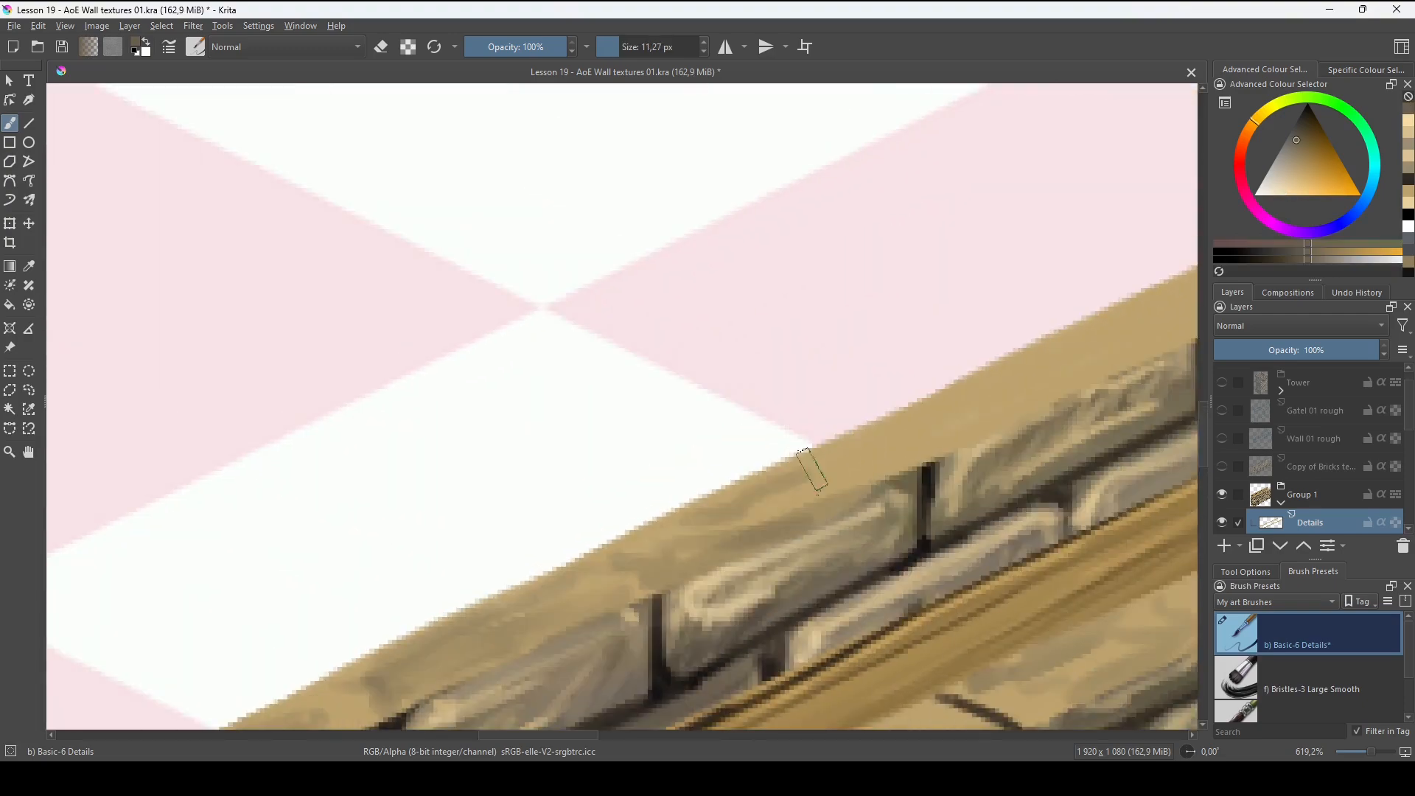
{"action": "left_click_drag", "start_coordinate": [1032, 309], "coordinate": [561, 617]}
{"action": "left_click_drag", "start_coordinate": [958, 471], "coordinate": [1127, 413]}
{"action": "left_click_drag", "start_coordinate": [1030, 511], "coordinate": [727, 635]}
Paint joint lines across the rear parapet's cap with a 4 px brush and notch its outer edge at the joints.
{"action": "key", "text": "bracketleft"}
{"action": "key", "text": "bracketleft"}
{"action": "key", "text": "bracketleft"}
{"action": "key", "text": "bracketleft"}
{"action": "key", "text": "bracketleft"}
{"action": "key", "text": "bracketleft"}
{"action": "key", "text": "bracketleft"}
{"action": "left_click_drag", "start_coordinate": [879, 485], "coordinate": [953, 520]}
{"action": "mouse_move", "coordinate": [894, 498]}
{"action": "left_mouse_down"}
{"action": "mouse_move", "coordinate": [862, 519]}
{"action": "mouse_move", "coordinate": [1021, 443]}
{"action": "left_mouse_up"}
{"action": "left_click_drag", "start_coordinate": [770, 546], "coordinate": [812, 584]}
{"action": "key", "text": "e"}
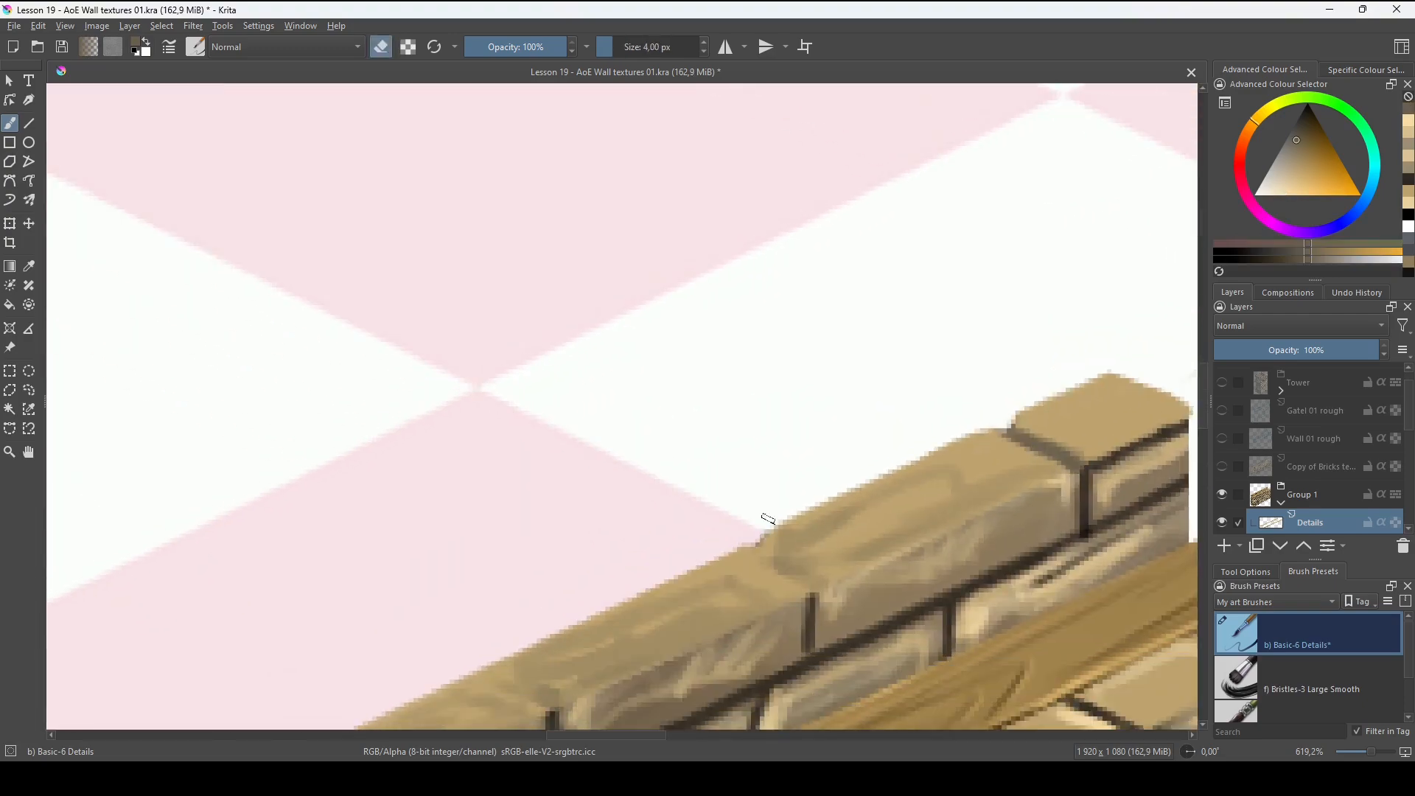
{"action": "key", "text": "e"}
{"action": "left_click_drag", "start_coordinate": [663, 663], "coordinate": [1150, 435]}
{"action": "left_click_drag", "start_coordinate": [868, 520], "coordinate": [902, 552]}
{"action": "mouse_move", "coordinate": [442, 648]}
{"action": "left_mouse_down"}
{"action": "mouse_move", "coordinate": [773, 448]}
{"action": "mouse_move", "coordinate": [777, 429]}
{"action": "left_mouse_up"}
{"action": "left_click_drag", "start_coordinate": [719, 472], "coordinate": [774, 505]}
Deepen the rear cap's joint lines with a sampled near-black brown and a 3 px brush.
{"action": "left_click", "coordinate": [781, 486], "text": "ctrl"}
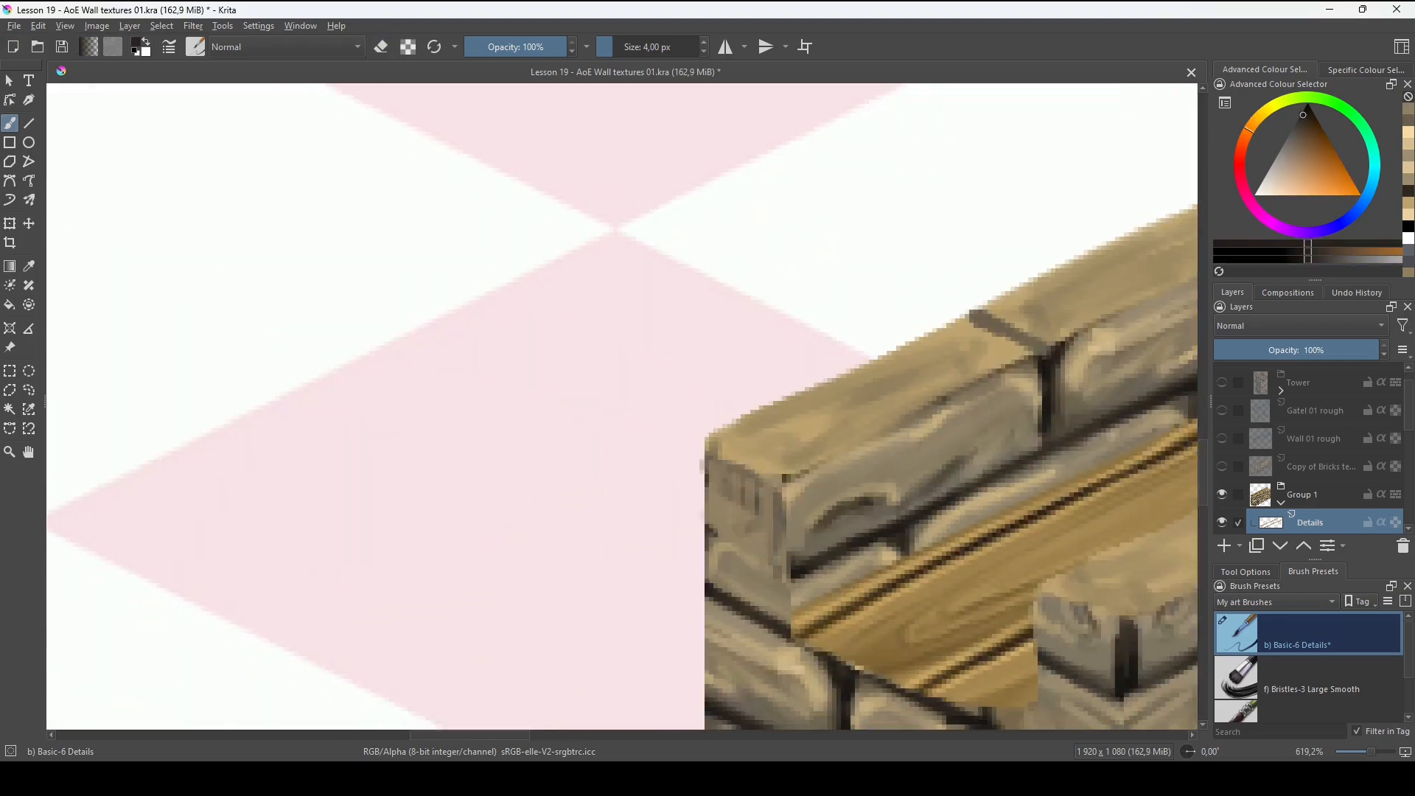
{"action": "key", "text": "bracketleft"}
{"action": "left_click_drag", "start_coordinate": [869, 383], "coordinate": [386, 571]}
{"action": "left_click_drag", "start_coordinate": [489, 506], "coordinate": [549, 542]}
{"action": "left_click_drag", "start_coordinate": [847, 347], "coordinate": [583, 441]}
{"action": "scroll", "coordinate": [934, 294], "scroll_direction": "down", "scroll_amount": 3}
{"action": "scroll", "coordinate": [617, 641], "scroll_direction": "up", "scroll_amount": 2}
Rework the corner edge of the front parapet's near end with sampled stone tones and a 3 px brush.
{"action": "left_click_drag", "start_coordinate": [617, 641], "coordinate": [774, 363]}
{"action": "left_click", "coordinate": [748, 363], "text": "ctrl"}
{"action": "left_click_drag", "start_coordinate": [770, 330], "coordinate": [772, 384]}
{"action": "left_click", "coordinate": [774, 314], "text": "ctrl"}
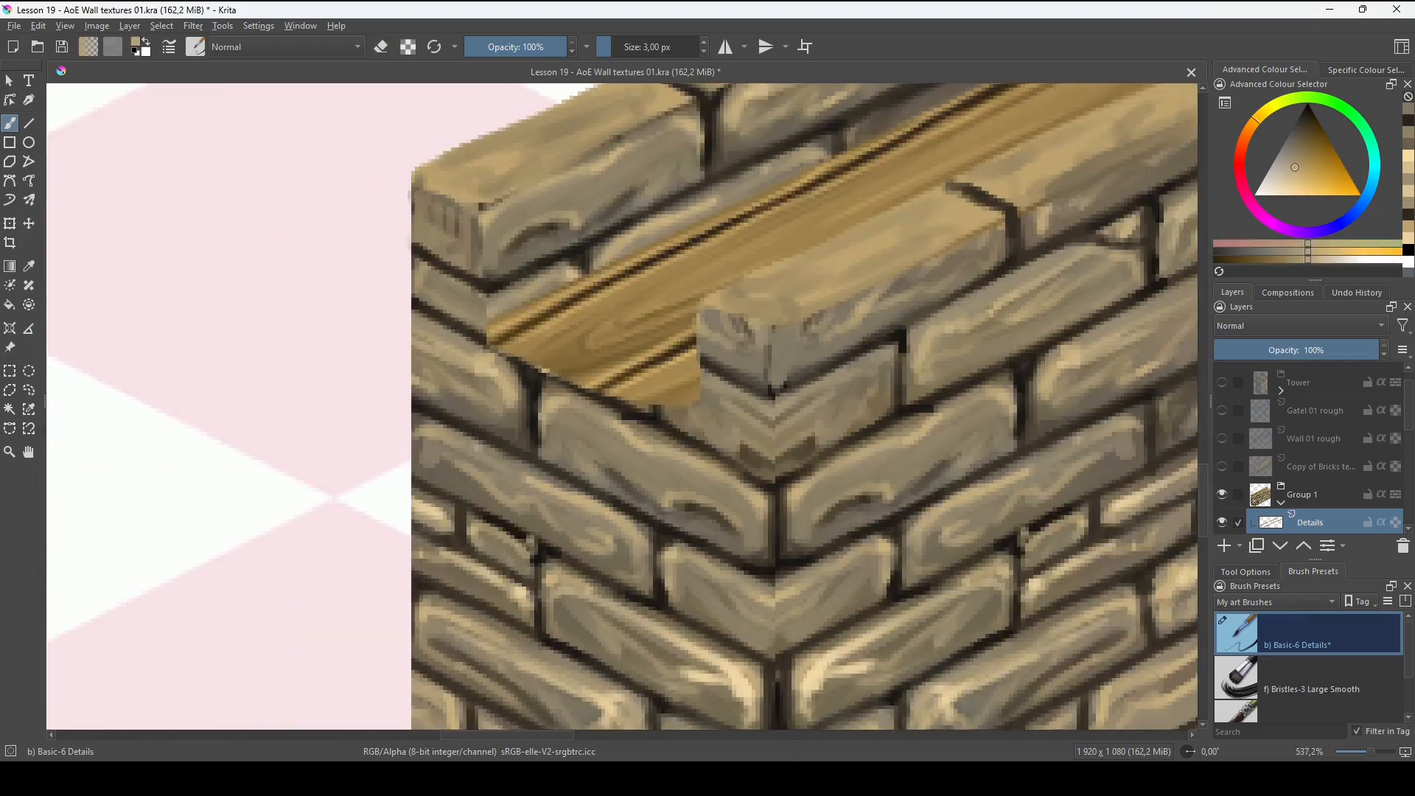
{"action": "left_click_drag", "start_coordinate": [794, 498], "coordinate": [764, 504]}
{"action": "left_click_drag", "start_coordinate": [783, 634], "coordinate": [793, 415]}
{"action": "mouse_move", "coordinate": [782, 469]}
{"action": "left_mouse_down"}
{"action": "mouse_move", "coordinate": [803, 453]}
{"action": "mouse_move", "coordinate": [815, 491]}
{"action": "left_mouse_up"}
{"action": "left_click_drag", "start_coordinate": [803, 545], "coordinate": [803, 389]}
Paint light highlights down the wall's near vertical corner with sampled pale stone tones.
{"action": "left_click", "coordinate": [787, 387], "text": "ctrl"}
{"action": "mouse_move", "coordinate": [786, 394]}
{"action": "left_mouse_down"}
{"action": "mouse_move", "coordinate": [787, 448]}
{"action": "mouse_move", "coordinate": [759, 526]}
{"action": "left_mouse_up"}
{"action": "left_click", "coordinate": [779, 538], "text": "ctrl"}
{"action": "mouse_move", "coordinate": [781, 531]}
{"action": "left_mouse_down"}
{"action": "mouse_move", "coordinate": [765, 413]}
{"action": "mouse_move", "coordinate": [754, 485]}
{"action": "left_mouse_up"}
{"action": "left_click_drag", "start_coordinate": [758, 431], "coordinate": [758, 508]}
{"action": "left_click_drag", "start_coordinate": [757, 251], "coordinate": [757, 303]}
{"action": "left_click_drag", "start_coordinate": [759, 516], "coordinate": [772, 403]}
{"action": "mouse_move", "coordinate": [771, 420]}
{"action": "left_mouse_down"}
{"action": "mouse_move", "coordinate": [772, 487]}
{"action": "mouse_move", "coordinate": [758, 485]}
{"action": "left_mouse_up"}
{"action": "left_click_drag", "start_coordinate": [766, 221], "coordinate": [767, 666]}
{"action": "left_click", "coordinate": [758, 383], "text": "ctrl"}
{"action": "left_click_drag", "start_coordinate": [759, 295], "coordinate": [771, 520]}
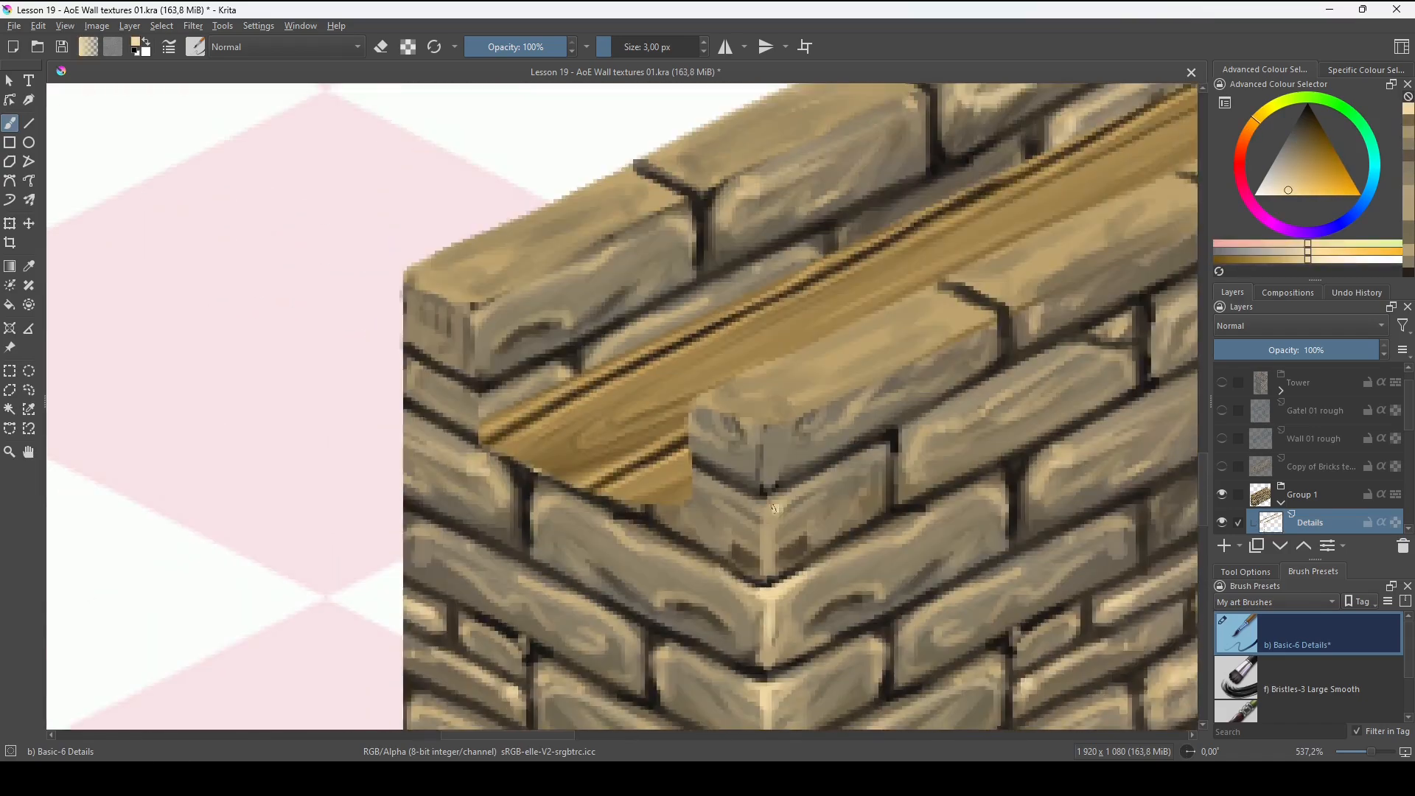
Highlight the edges and joints of the front cap stones with a pale stone tone and a 3 px brush.
{"action": "left_click_drag", "start_coordinate": [771, 420], "coordinate": [655, 586]}
{"action": "left_click_drag", "start_coordinate": [652, 591], "coordinate": [652, 650]}
{"action": "left_click_drag", "start_coordinate": [586, 569], "coordinate": [648, 591]}
{"action": "left_click_drag", "start_coordinate": [757, 547], "coordinate": [697, 569]}
{"action": "left_click_drag", "start_coordinate": [958, 412], "coordinate": [671, 537]}
{"action": "left_click_drag", "start_coordinate": [781, 472], "coordinate": [831, 506]}
{"action": "left_click_drag", "start_coordinate": [906, 435], "coordinate": [727, 558]}
{"action": "mouse_move", "coordinate": [870, 520]}
{"action": "left_mouse_down"}
{"action": "mouse_move", "coordinate": [799, 559]}
{"action": "mouse_move", "coordinate": [921, 483]}
{"action": "left_mouse_up"}
{"action": "scroll", "coordinate": [766, 546], "scroll_direction": "down", "scroll_amount": 2}
{"action": "mouse_move", "coordinate": [934, 476]}
{"action": "left_mouse_down"}
{"action": "mouse_move", "coordinate": [736, 560]}
{"action": "mouse_move", "coordinate": [870, 510]}
{"action": "left_mouse_up"}
{"action": "mouse_move", "coordinate": [847, 471]}
{"action": "left_mouse_down"}
{"action": "mouse_move", "coordinate": [759, 523]}
{"action": "mouse_move", "coordinate": [767, 512]}
{"action": "left_mouse_up"}
Shade the plain cap stones at the far ends of the parapets with a sampled olive brown.
{"action": "key", "text": "x"}
{"action": "left_click", "coordinate": [759, 549], "text": "ctrl"}
{"action": "left_click_drag", "start_coordinate": [718, 553], "coordinate": [787, 544]}
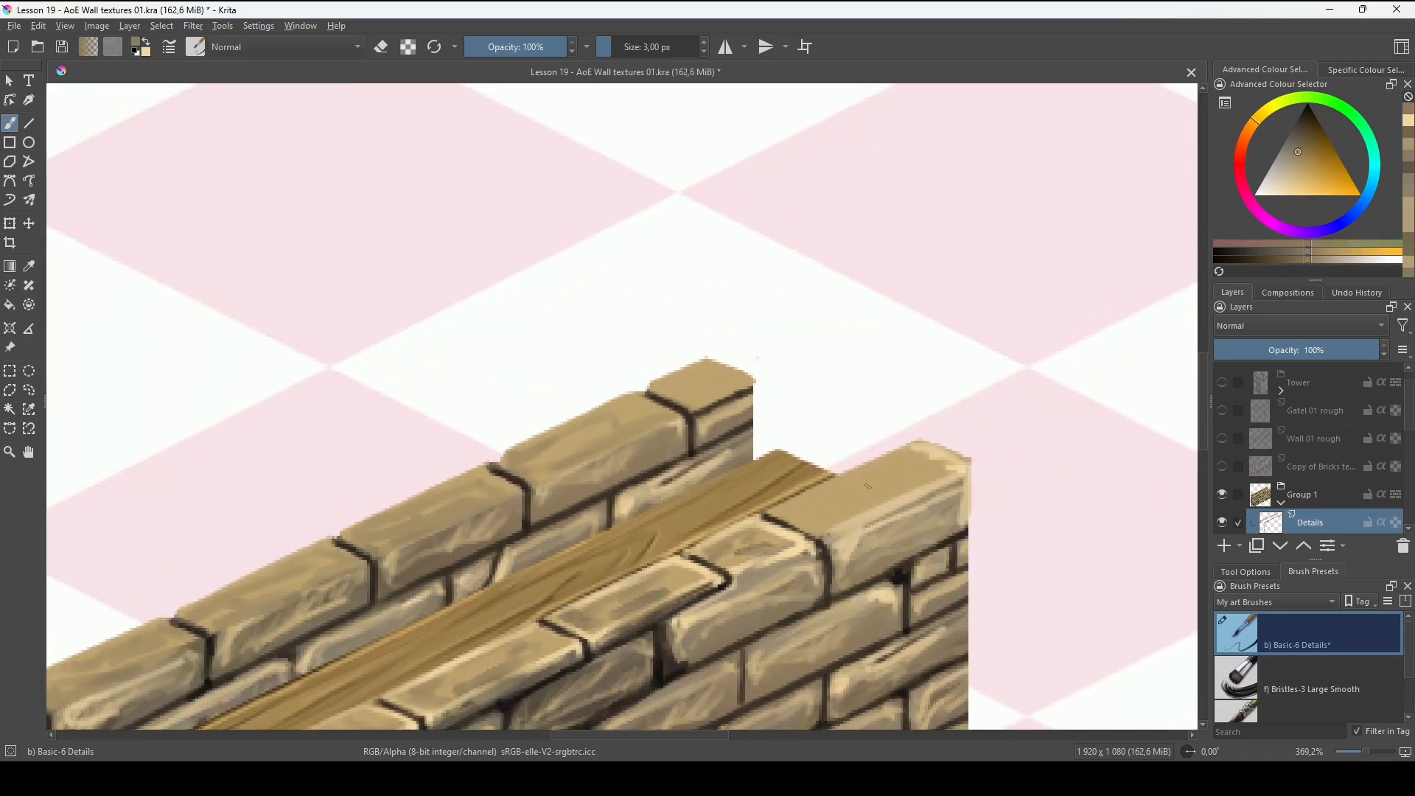
{"action": "left_click_drag", "start_coordinate": [756, 479], "coordinate": [915, 530]}
{"action": "left_click_drag", "start_coordinate": [864, 411], "coordinate": [912, 433]}
{"action": "left_click_drag", "start_coordinate": [862, 413], "coordinate": [810, 440]}
Paint pale highlights along the edges and joints of the rear cap stones.
{"action": "key", "text": "x"}
{"action": "left_click", "coordinate": [877, 446], "text": "ctrl"}
{"action": "mouse_move", "coordinate": [908, 442]}
{"action": "left_mouse_down"}
{"action": "mouse_move", "coordinate": [893, 446]}
{"action": "mouse_move", "coordinate": [964, 435]}
{"action": "left_mouse_up"}
{"action": "left_click_drag", "start_coordinate": [811, 545], "coordinate": [927, 454]}
{"action": "key", "text": "l"}
{"action": "mouse_move", "coordinate": [770, 517]}
{"action": "left_mouse_down"}
{"action": "mouse_move", "coordinate": [645, 575]}
{"action": "mouse_move", "coordinate": [827, 529]}
{"action": "left_mouse_up"}
{"action": "left_click_drag", "start_coordinate": [722, 578], "coordinate": [600, 637]}
{"action": "mouse_move", "coordinate": [664, 597]}
{"action": "left_mouse_down"}
{"action": "mouse_move", "coordinate": [889, 498]}
{"action": "mouse_move", "coordinate": [721, 529]}
{"action": "left_mouse_up"}
{"action": "mouse_move", "coordinate": [589, 605]}
{"action": "left_mouse_down"}
{"action": "mouse_move", "coordinate": [733, 550]}
{"action": "mouse_move", "coordinate": [638, 587]}
{"action": "left_mouse_up"}
{"action": "scroll", "coordinate": [649, 567], "scroll_direction": "up", "scroll_amount": 3}
{"action": "mouse_move", "coordinate": [664, 582]}
{"action": "left_mouse_down"}
{"action": "mouse_move", "coordinate": [660, 391]}
{"action": "mouse_move", "coordinate": [588, 311]}
{"action": "left_mouse_up"}
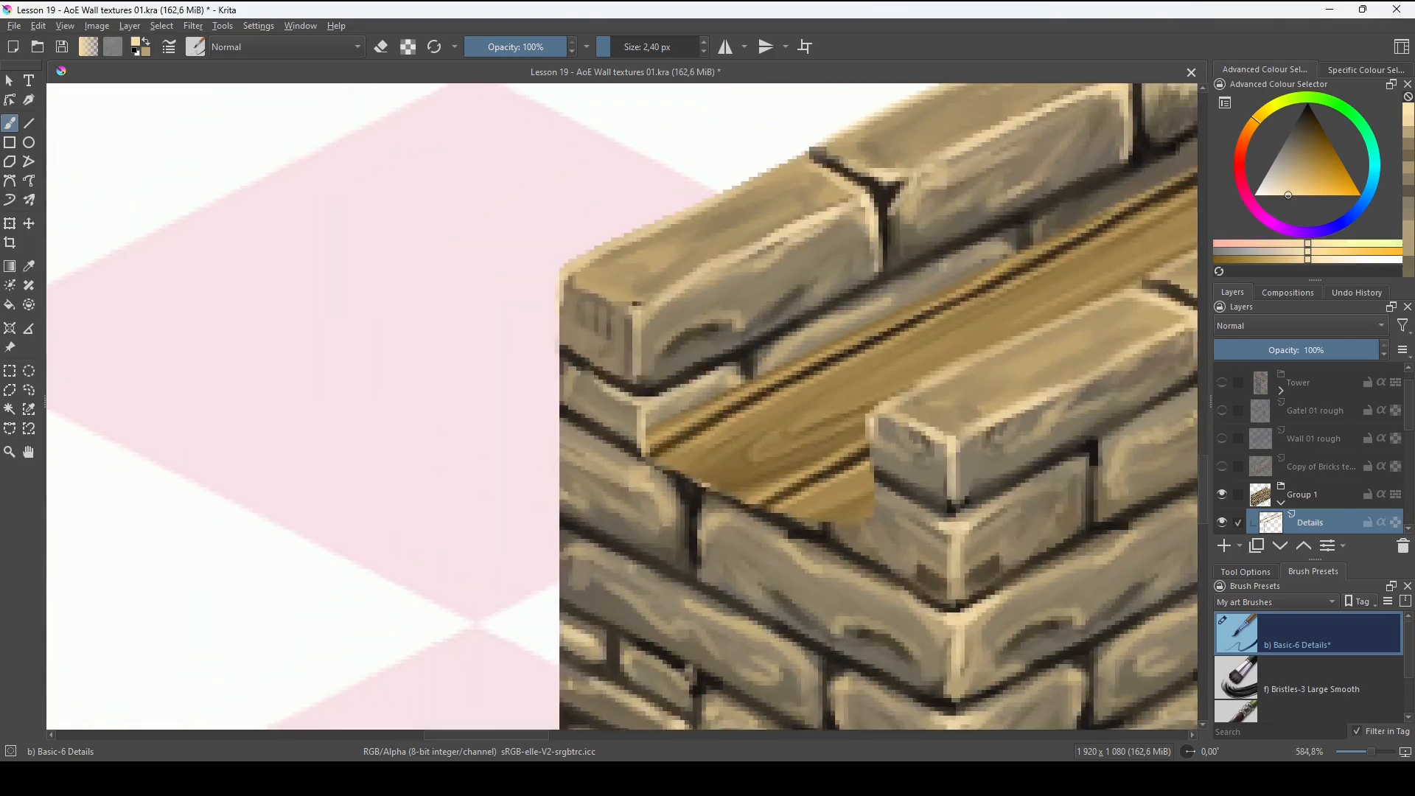
Paint a dark brown cut face along the walkway planks' near ends and highlight their edges with sampled wood tones.
{"action": "left_click", "coordinate": [801, 528], "text": "ctrl"}
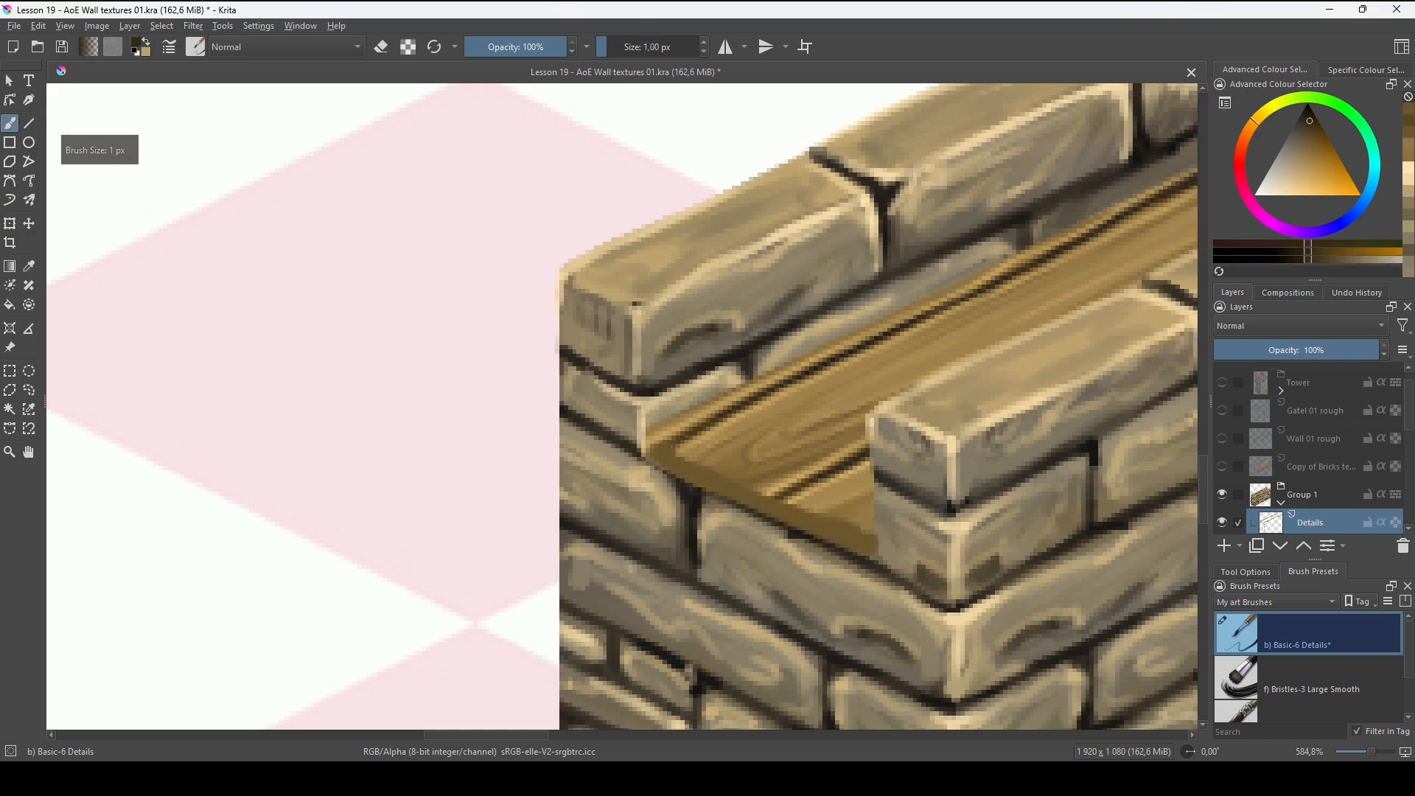
{"action": "left_click_drag", "start_coordinate": [873, 546], "coordinate": [873, 532]}
{"action": "left_click", "coordinate": [871, 428], "text": "ctrl"}
{"action": "left_click_drag", "start_coordinate": [787, 504], "coordinate": [860, 536]}
{"action": "left_click_drag", "start_coordinate": [709, 412], "coordinate": [709, 589]}
Trim the far tip of the plank walkway by painting on the wood copy's transparency mask.
{"action": "scroll", "coordinate": [709, 589], "scroll_direction": "down", "scroll_amount": 3}
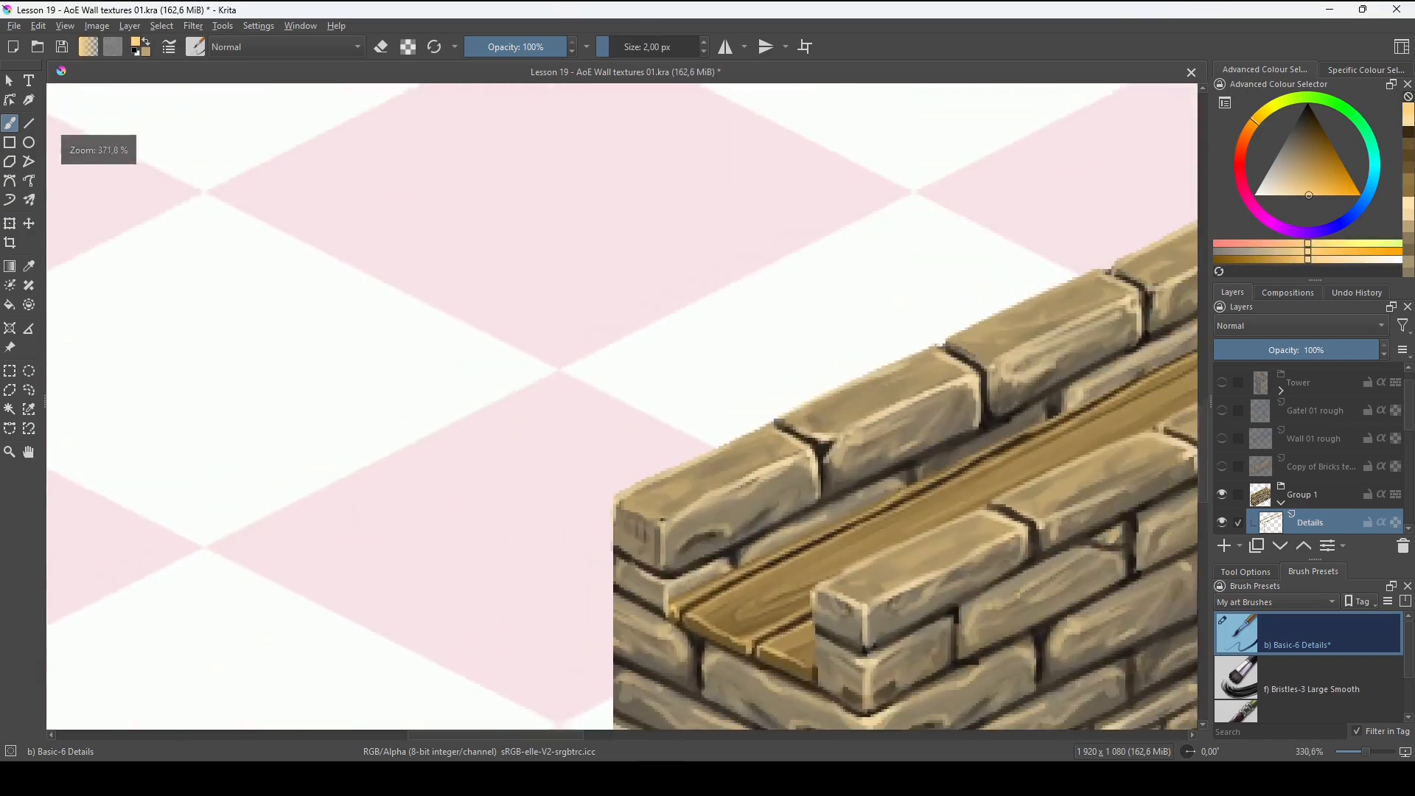
{"action": "left_click_drag", "start_coordinate": [1046, 295], "coordinate": [457, 508]}
{"action": "scroll", "coordinate": [622, 405], "scroll_direction": "up", "scroll_amount": 2}
{"action": "left_click_drag", "start_coordinate": [921, 331], "coordinate": [619, 431]}
{"action": "left_click_drag", "start_coordinate": [1408, 413], "coordinate": [1408, 470]}
{"action": "left_click", "coordinate": [1330, 486]}
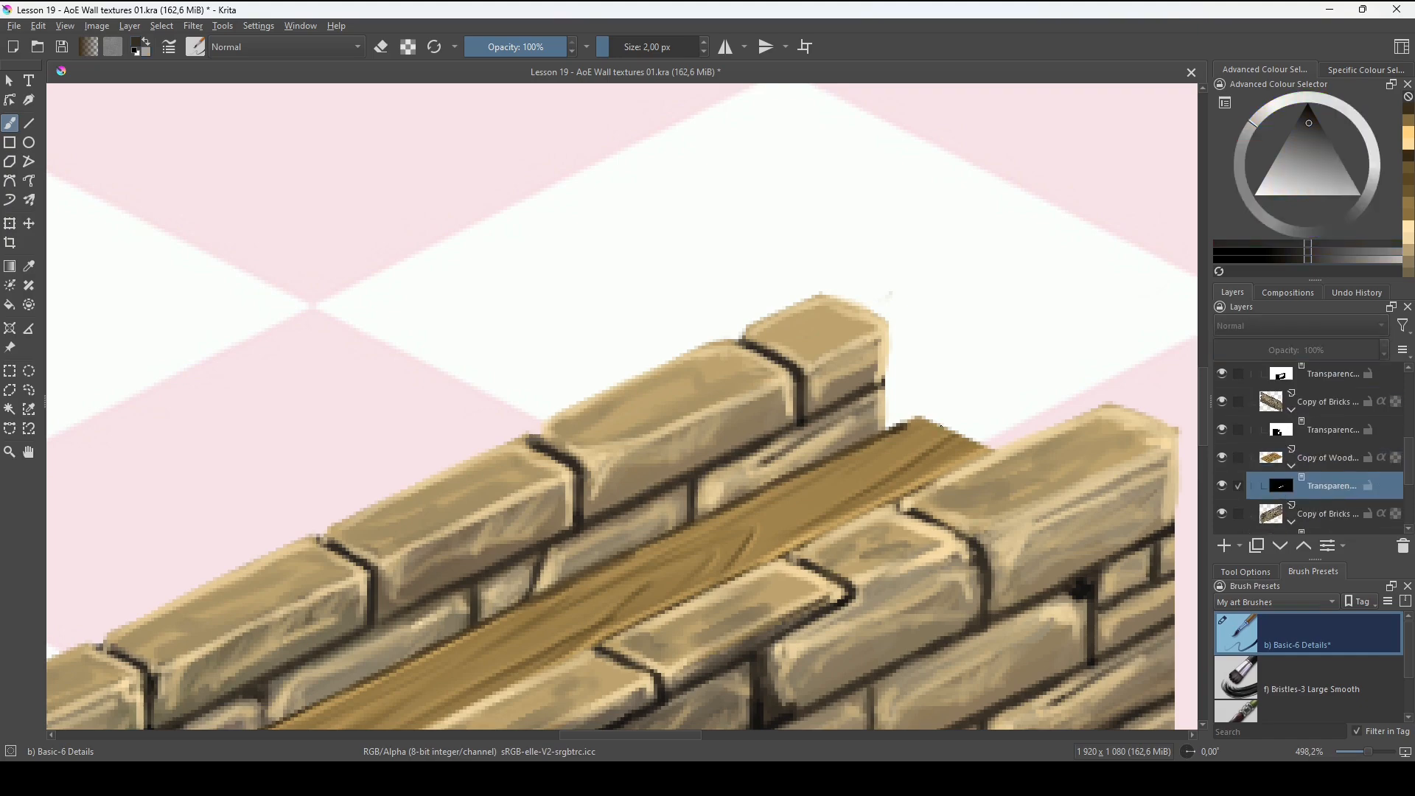
{"action": "left_click_drag", "start_coordinate": [893, 448], "coordinate": [940, 470]}
Return to the Details layer and touch up the rear parapet's far edge beside the plank.
{"action": "left_click_drag", "start_coordinate": [1408, 460], "coordinate": [1408, 418]}
{"action": "left_click", "coordinate": [1310, 470]}
{"action": "left_click_drag", "start_coordinate": [908, 424], "coordinate": [896, 428]}
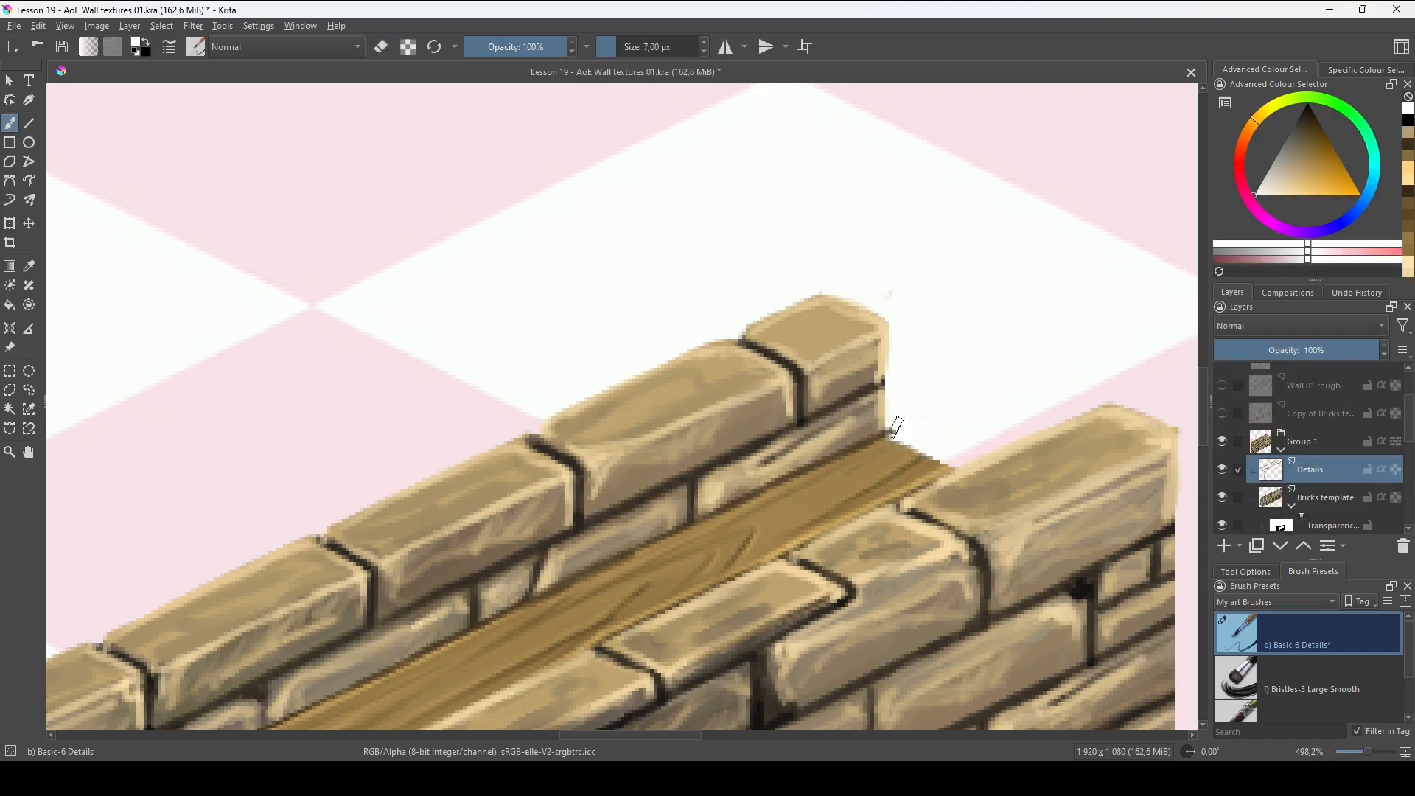
{"action": "key", "text": "e"}
{"action": "left_click", "coordinate": [886, 352], "text": "ctrl"}
Show the Wall 01 rough sketch and lay a broad sampled tan band along the front wall below the parapet.
{"action": "scroll", "coordinate": [875, 416], "scroll_direction": "down", "scroll_amount": 4}
{"action": "left_click", "coordinate": [1222, 460]}
{"action": "scroll", "coordinate": [805, 579], "scroll_direction": "up", "scroll_amount": 2}
{"action": "mouse_move", "coordinate": [1408, 418]}
{"action": "left_mouse_down"}
{"action": "mouse_move", "coordinate": [1409, 399]}
{"action": "mouse_move", "coordinate": [1408, 430]}
{"action": "left_mouse_up"}
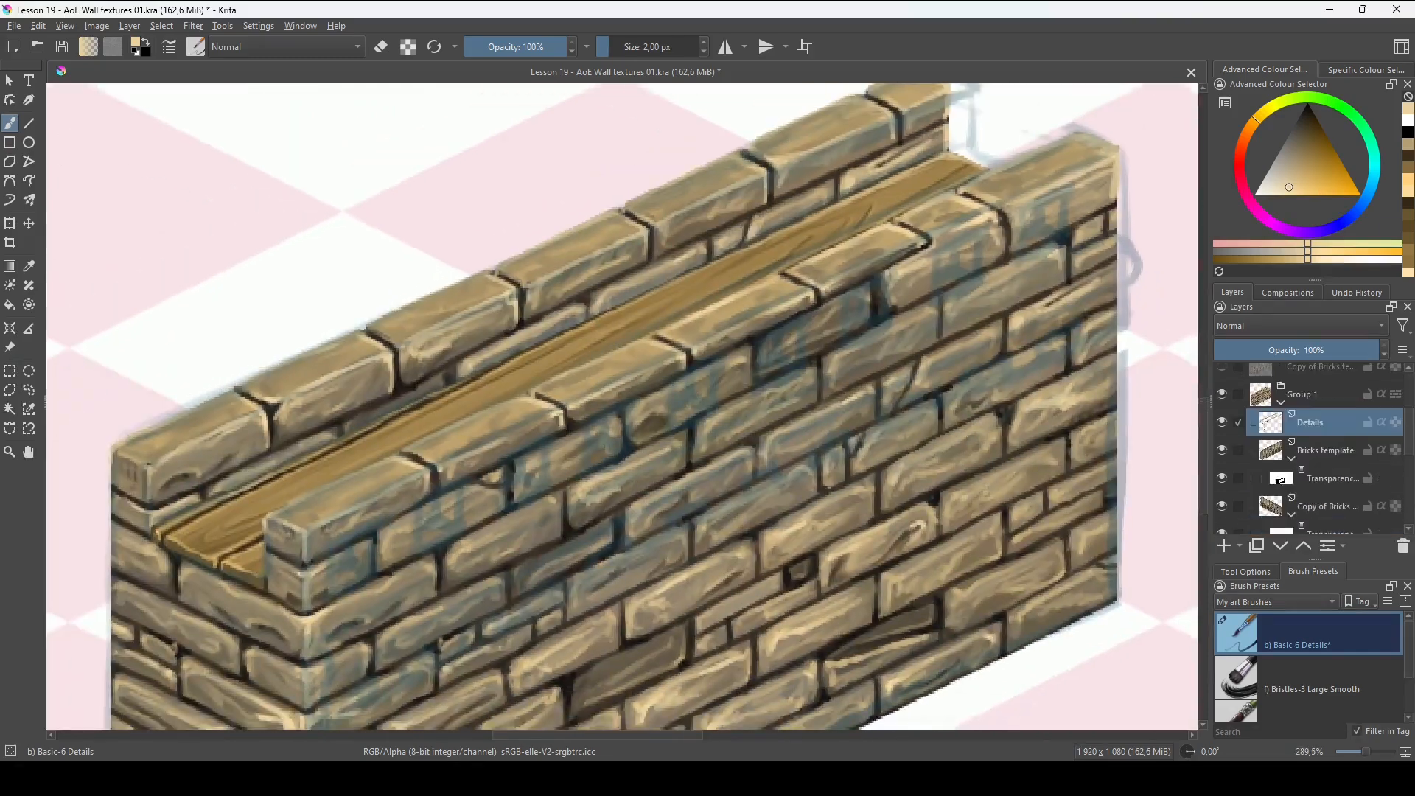
{"action": "left_click", "coordinate": [1047, 308], "text": "ctrl"}
{"action": "key", "text": "bracketright"}
{"action": "key", "text": "bracketright"}
{"action": "key", "text": "bracketright"}
{"action": "key", "text": "bracketright"}
{"action": "key", "text": "bracketright"}
{"action": "key", "text": "bracketright"}
{"action": "key", "text": "bracketright"}
{"action": "key", "text": "bracketright"}
{"action": "left_click_drag", "start_coordinate": [1015, 312], "coordinate": [1120, 268]}
{"action": "left_click_drag", "start_coordinate": [725, 447], "coordinate": [329, 651]}
{"action": "mouse_move", "coordinate": [637, 496]}
{"action": "left_mouse_down"}
{"action": "mouse_move", "coordinate": [936, 356]}
{"action": "mouse_move", "coordinate": [602, 477]}
{"action": "left_mouse_up"}
{"action": "mouse_move", "coordinate": [923, 373]}
{"action": "left_mouse_down"}
{"action": "mouse_move", "coordinate": [847, 406]}
{"action": "mouse_move", "coordinate": [631, 410]}
{"action": "left_mouse_up"}
{"action": "left_click_drag", "start_coordinate": [737, 428], "coordinate": [847, 332]}
Widen and even out the tan band along the front wall with a 7 px brush.
{"action": "key", "text": "bracketleft"}
{"action": "key", "text": "bracketleft"}
{"action": "key", "text": "bracketleft"}
{"action": "left_click_drag", "start_coordinate": [979, 296], "coordinate": [933, 319]}
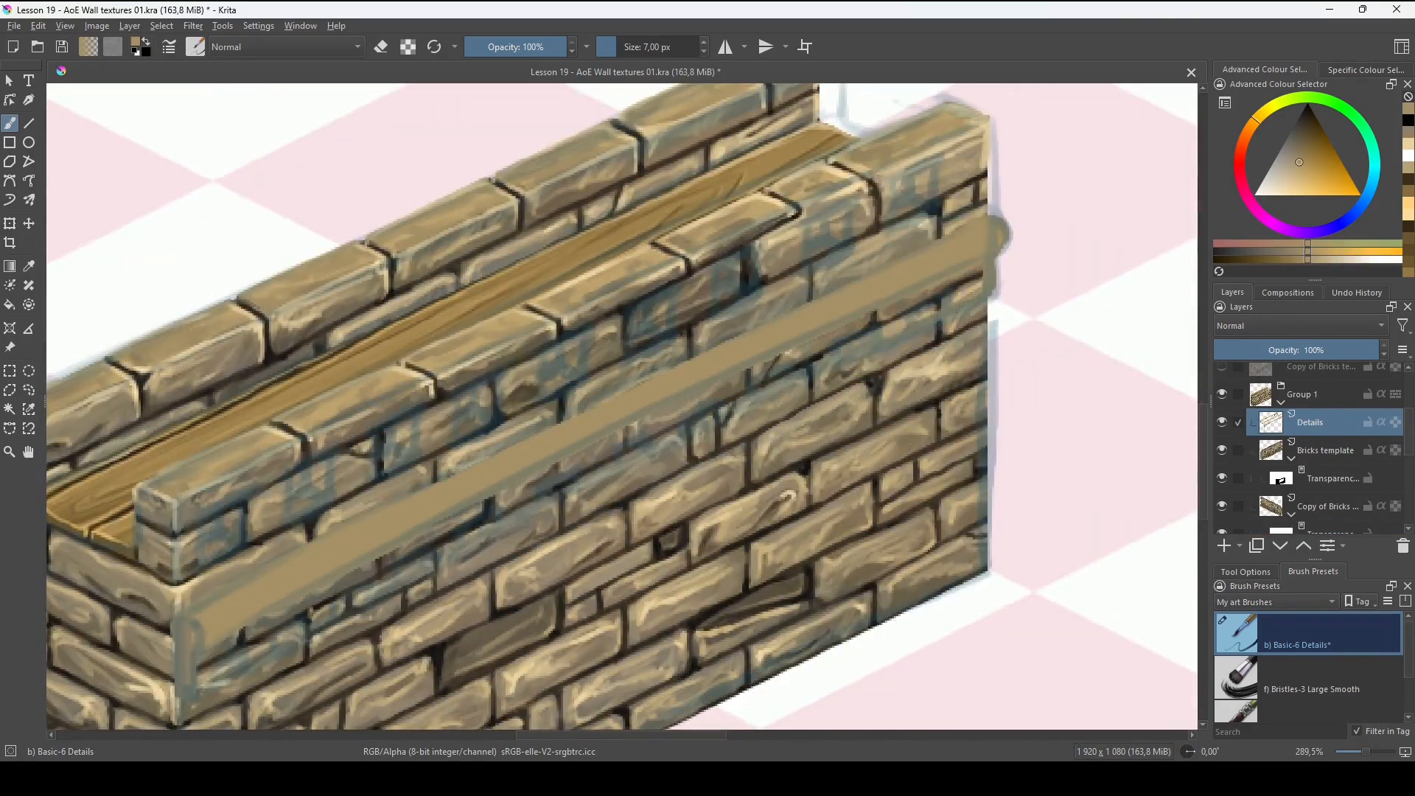
{"action": "left_click_drag", "start_coordinate": [457, 546], "coordinate": [813, 399]}
{"action": "left_click_drag", "start_coordinate": [809, 403], "coordinate": [560, 537]}
{"action": "left_click_drag", "start_coordinate": [958, 309], "coordinate": [686, 443]}
{"action": "mouse_move", "coordinate": [796, 383]}
{"action": "left_mouse_down"}
{"action": "mouse_move", "coordinate": [1065, 271]}
{"action": "mouse_move", "coordinate": [815, 368]}
{"action": "left_mouse_up"}
{"action": "left_click_drag", "start_coordinate": [516, 515], "coordinate": [857, 389]}
Paint a darker brown shadow stripe lengthwise along the middle of the tan band.
{"action": "key", "text": "x"}
{"action": "left_click", "coordinate": [692, 517], "text": "ctrl"}
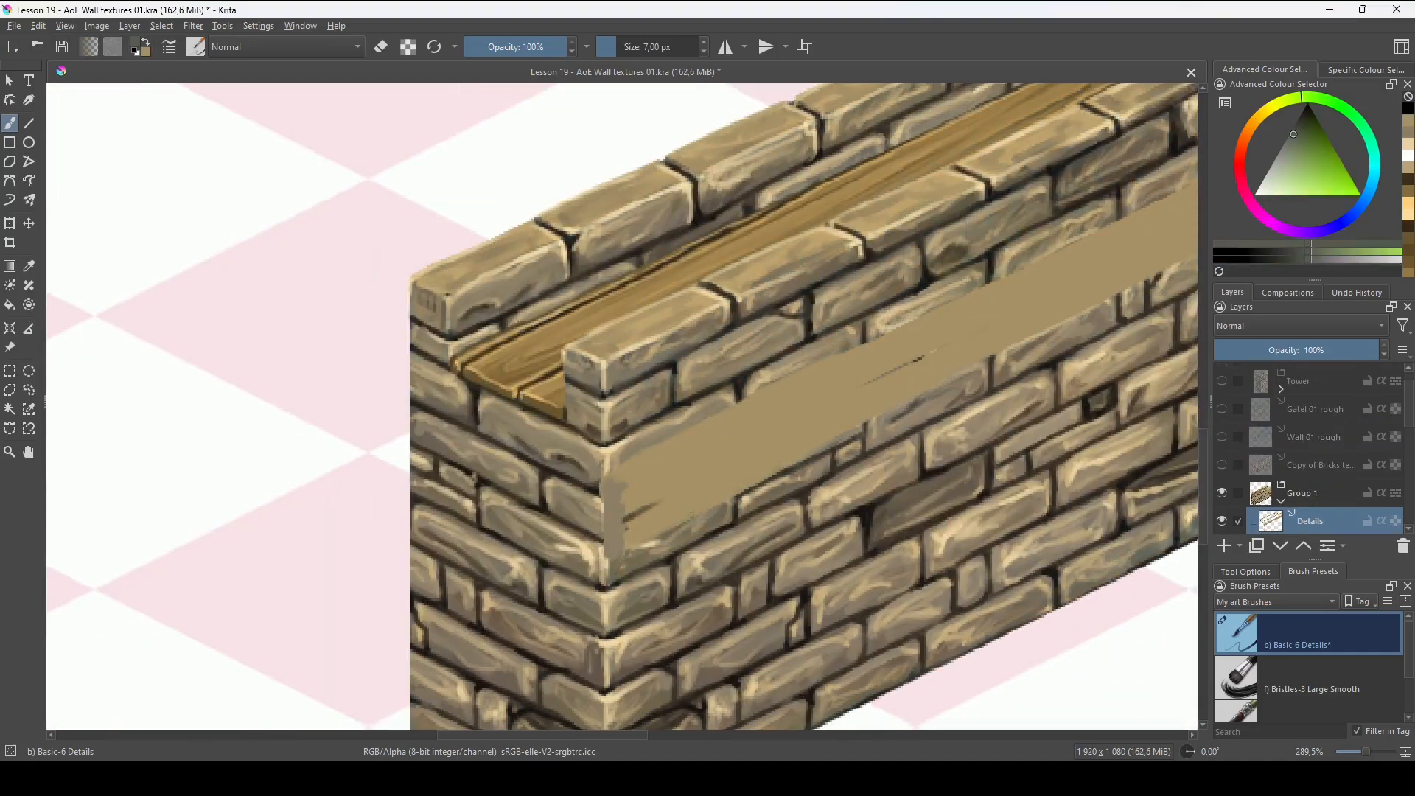
{"action": "left_click_drag", "start_coordinate": [661, 504], "coordinate": [1161, 243]}
{"action": "left_click_drag", "start_coordinate": [1156, 247], "coordinate": [666, 497]}
{"action": "left_click_drag", "start_coordinate": [933, 350], "coordinate": [378, 625]}
{"action": "left_click_drag", "start_coordinate": [462, 595], "coordinate": [864, 410]}
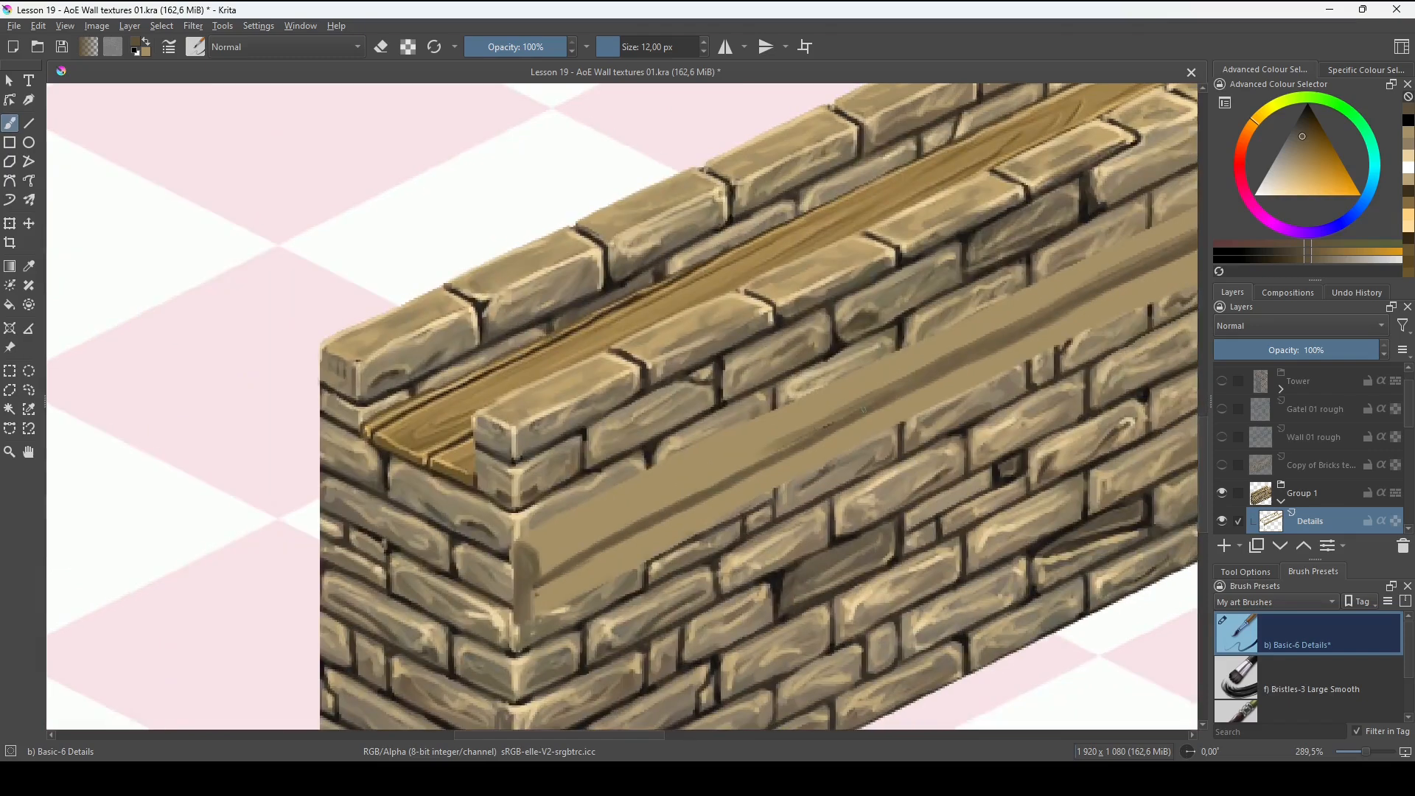
Shade the band's near end face and refine the shadow stripe along its length with a 5 px brush.
{"action": "left_click_drag", "start_coordinate": [529, 557], "coordinate": [525, 625]}
{"action": "left_click_drag", "start_coordinate": [1032, 287], "coordinate": [578, 556]}
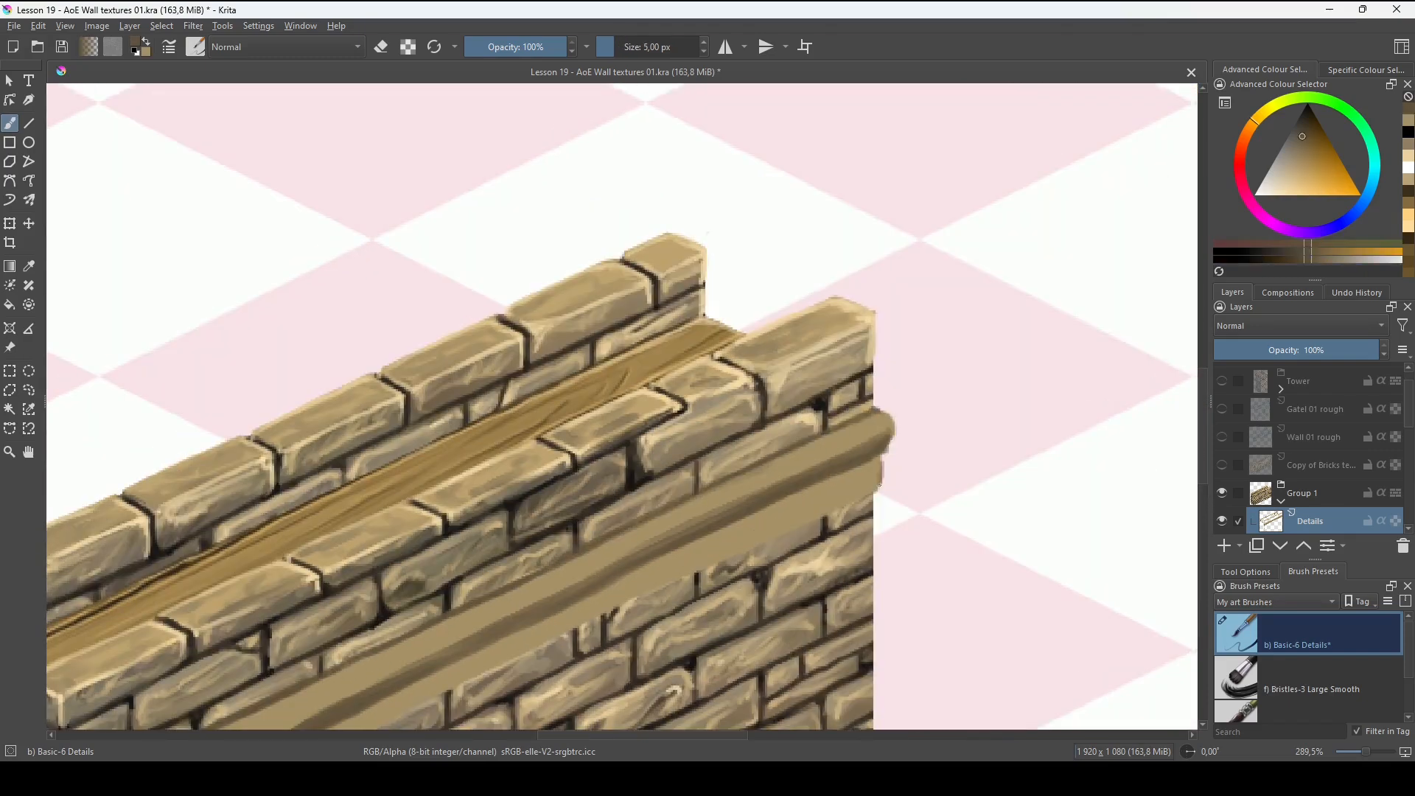
{"action": "left_click_drag", "start_coordinate": [509, 649], "coordinate": [671, 497]}
{"action": "left_click_drag", "start_coordinate": [254, 715], "coordinate": [1024, 347]}
{"action": "left_click_drag", "start_coordinate": [1021, 325], "coordinate": [390, 652]}
{"action": "left_click_drag", "start_coordinate": [413, 634], "coordinate": [816, 451]}
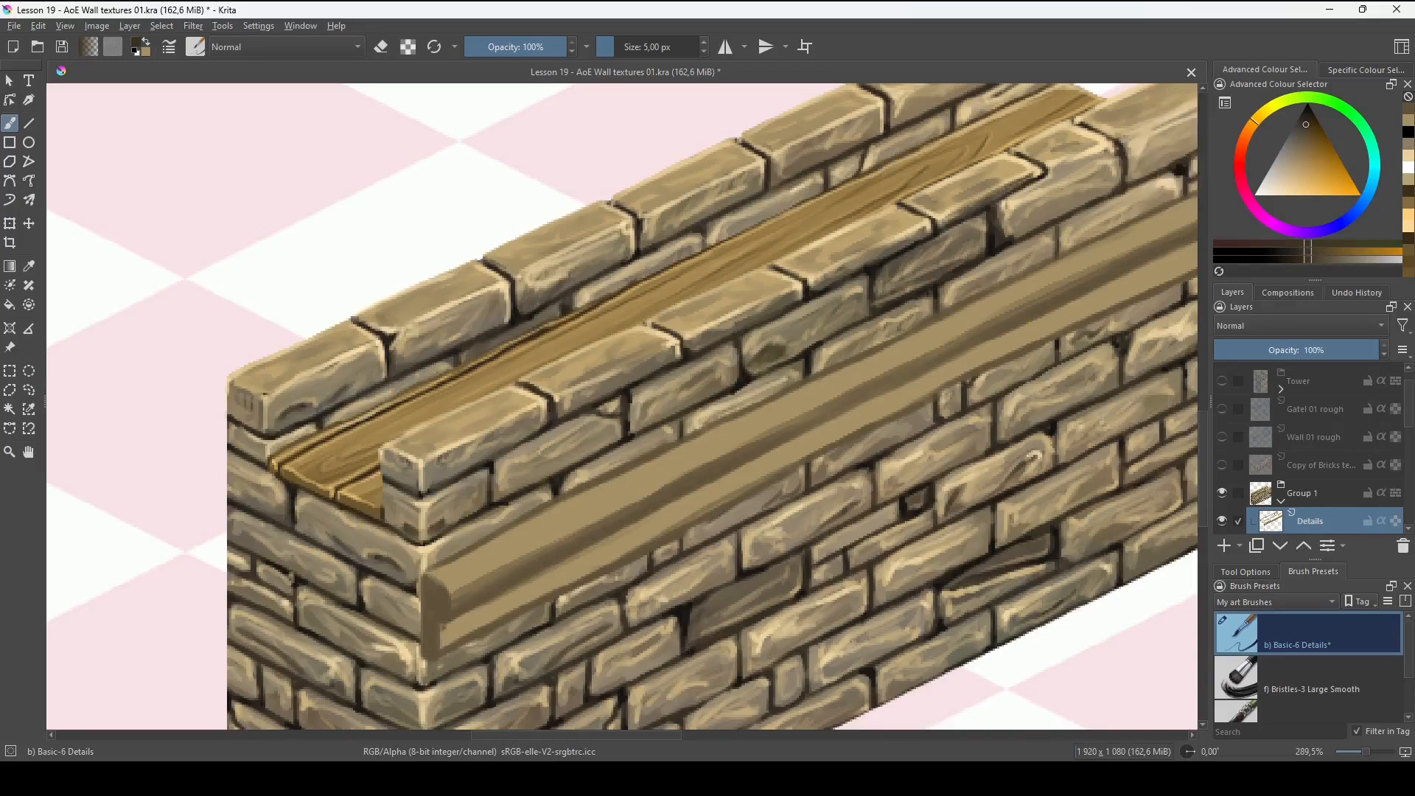
Darken the recess and near-end edges of the wall moulding with a deeper brown and a 3 px brush.
{"action": "scroll", "coordinate": [516, 516], "scroll_direction": "up", "scroll_amount": 2}
{"action": "left_click_drag", "start_coordinate": [515, 516], "coordinate": [758, 358]}
{"action": "key", "text": "bracketleft"}
{"action": "key", "text": "bracketleft"}
{"action": "left_click_drag", "start_coordinate": [618, 436], "coordinate": [1179, 159]}
{"action": "mouse_move", "coordinate": [1134, 254]}
{"action": "left_mouse_down"}
{"action": "mouse_move", "coordinate": [302, 663]}
{"action": "mouse_move", "coordinate": [1128, 248]}
{"action": "left_mouse_up"}
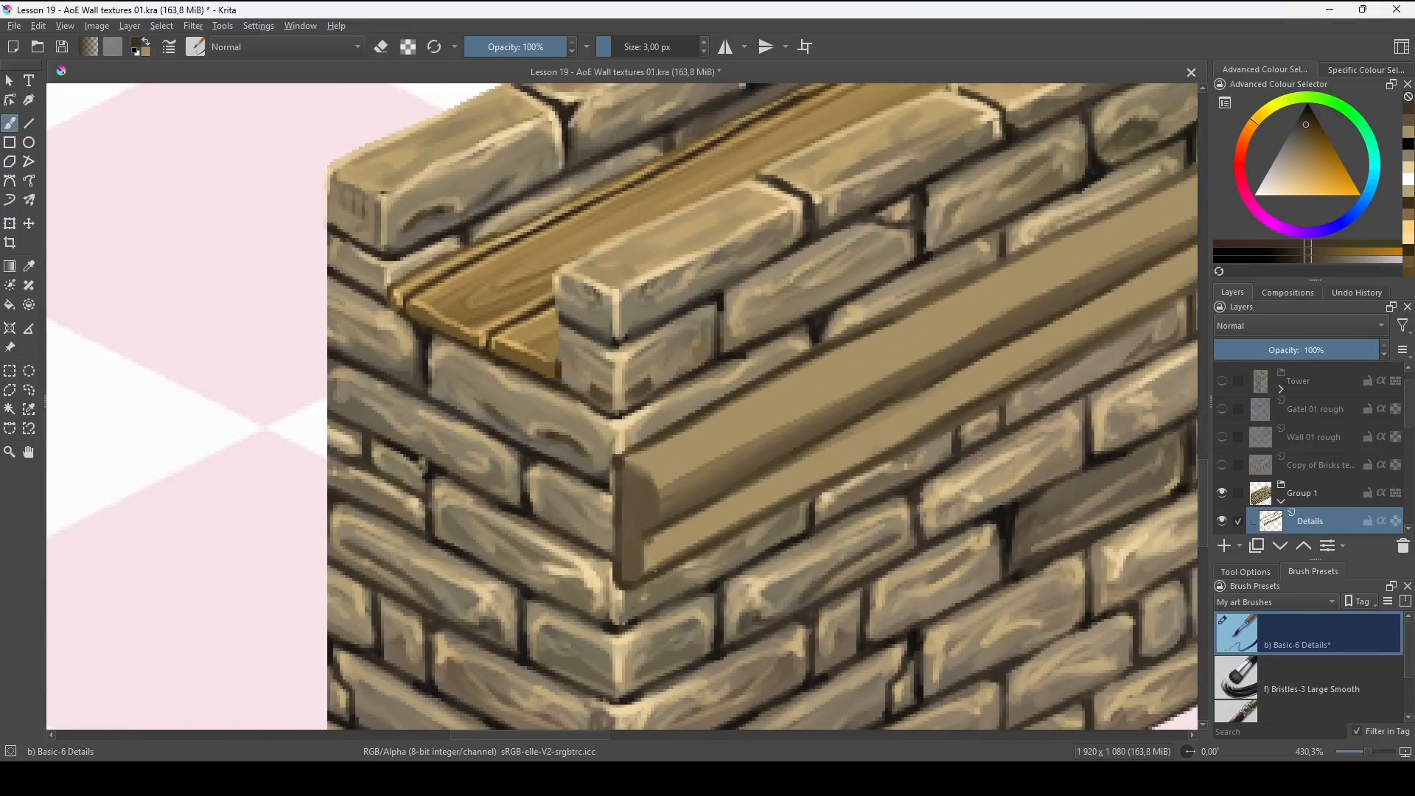
Paint a lighter tan highlight lengthwise along the moulding's upper roll with an 11 px brush.
{"action": "left_click", "coordinate": [1299, 163]}
{"action": "mouse_move", "coordinate": [615, 487]}
{"action": "left_mouse_down"}
{"action": "mouse_move", "coordinate": [404, 605]}
{"action": "mouse_move", "coordinate": [980, 324]}
{"action": "left_mouse_up"}
{"action": "key", "text": "bracketright"}
{"action": "key", "text": "bracketright"}
{"action": "left_click_drag", "start_coordinate": [980, 317], "coordinate": [614, 508]}
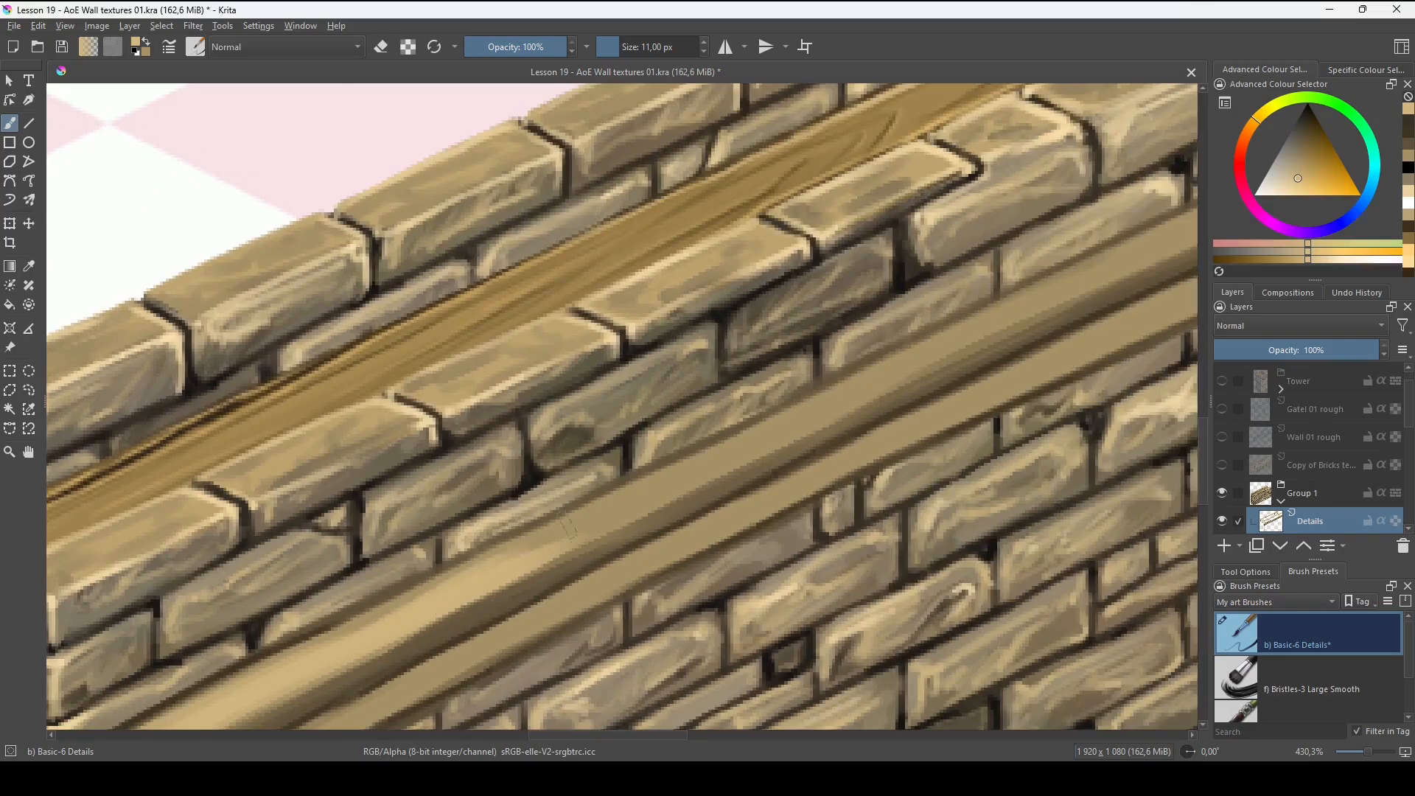
{"action": "left_click_drag", "start_coordinate": [884, 368], "coordinate": [632, 469]}
{"action": "left_click_drag", "start_coordinate": [560, 527], "coordinate": [994, 324]}
Brighten the moulding's lower strip with the lighter tan using a 7 px brush.
{"action": "key", "text": "bracketleft"}
{"action": "key", "text": "bracketleft"}
{"action": "key", "text": "bracketleft"}
{"action": "left_click_drag", "start_coordinate": [737, 413], "coordinate": [673, 417]}
{"action": "mouse_move", "coordinate": [335, 667]}
{"action": "left_mouse_down"}
{"action": "mouse_move", "coordinate": [1039, 364]}
{"action": "mouse_move", "coordinate": [464, 660]}
{"action": "left_mouse_up"}
{"action": "left_click_drag", "start_coordinate": [516, 516], "coordinate": [691, 415]}
Paint a muted dark blue shade along the groove between the moulding's roll and lower strip.
{"action": "left_click", "coordinate": [1362, 203]}
{"action": "left_click", "coordinate": [1306, 143]}
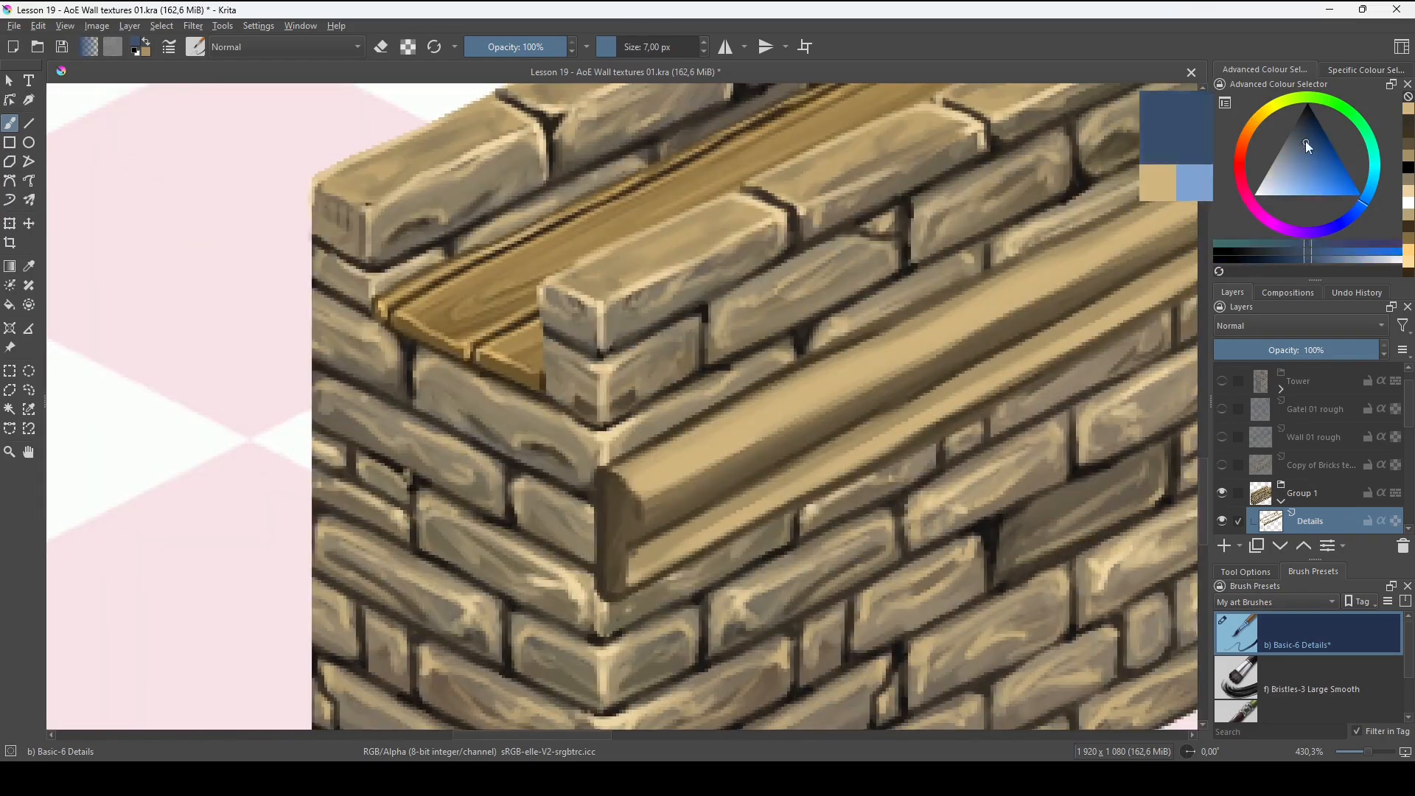
{"action": "left_click_drag", "start_coordinate": [656, 531], "coordinate": [1105, 316]}
{"action": "left_click_drag", "start_coordinate": [1032, 294], "coordinate": [394, 612]}
{"action": "left_click_drag", "start_coordinate": [471, 638], "coordinate": [980, 413]}
Divide the moulding into segments with thin dark brown joint lines across it, using a 2 px brush.
{"action": "left_click", "coordinate": [620, 545], "text": "ctrl"}
{"action": "key", "text": "bracketleft"}
{"action": "key", "text": "bracketleft"}
{"action": "key", "text": "bracketleft"}
{"action": "key", "text": "bracketleft"}
{"action": "key", "text": "bracketleft"}
{"action": "mouse_move", "coordinate": [368, 626]}
{"action": "left_mouse_down"}
{"action": "mouse_move", "coordinate": [1046, 302]}
{"action": "mouse_move", "coordinate": [258, 671]}
{"action": "left_mouse_up"}
{"action": "left_click_drag", "start_coordinate": [457, 567], "coordinate": [943, 365]}
{"action": "left_click_drag", "start_coordinate": [796, 398], "coordinate": [670, 480]}
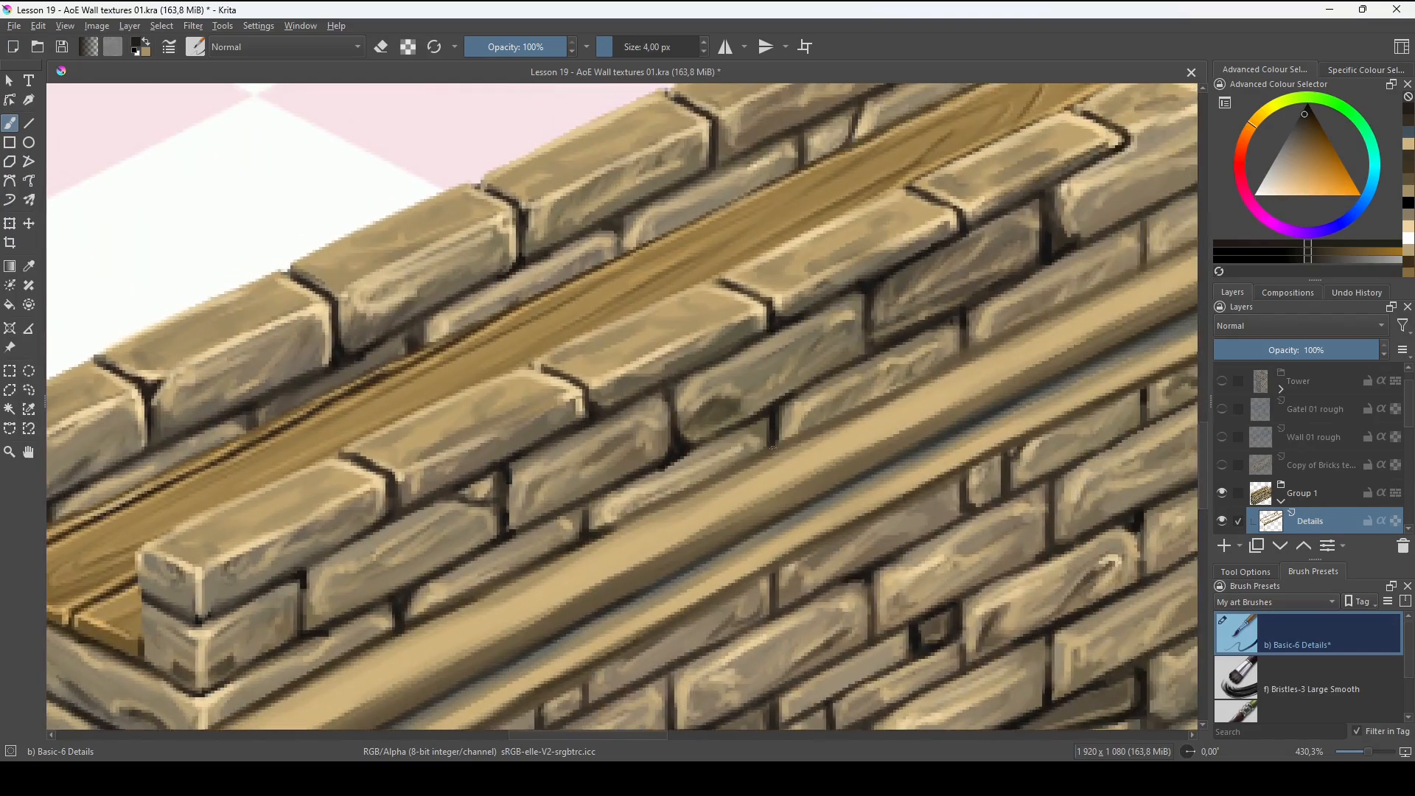
{"action": "left_click_drag", "start_coordinate": [958, 354], "coordinate": [634, 525]}
{"action": "left_click_drag", "start_coordinate": [549, 612], "coordinate": [899, 342]}
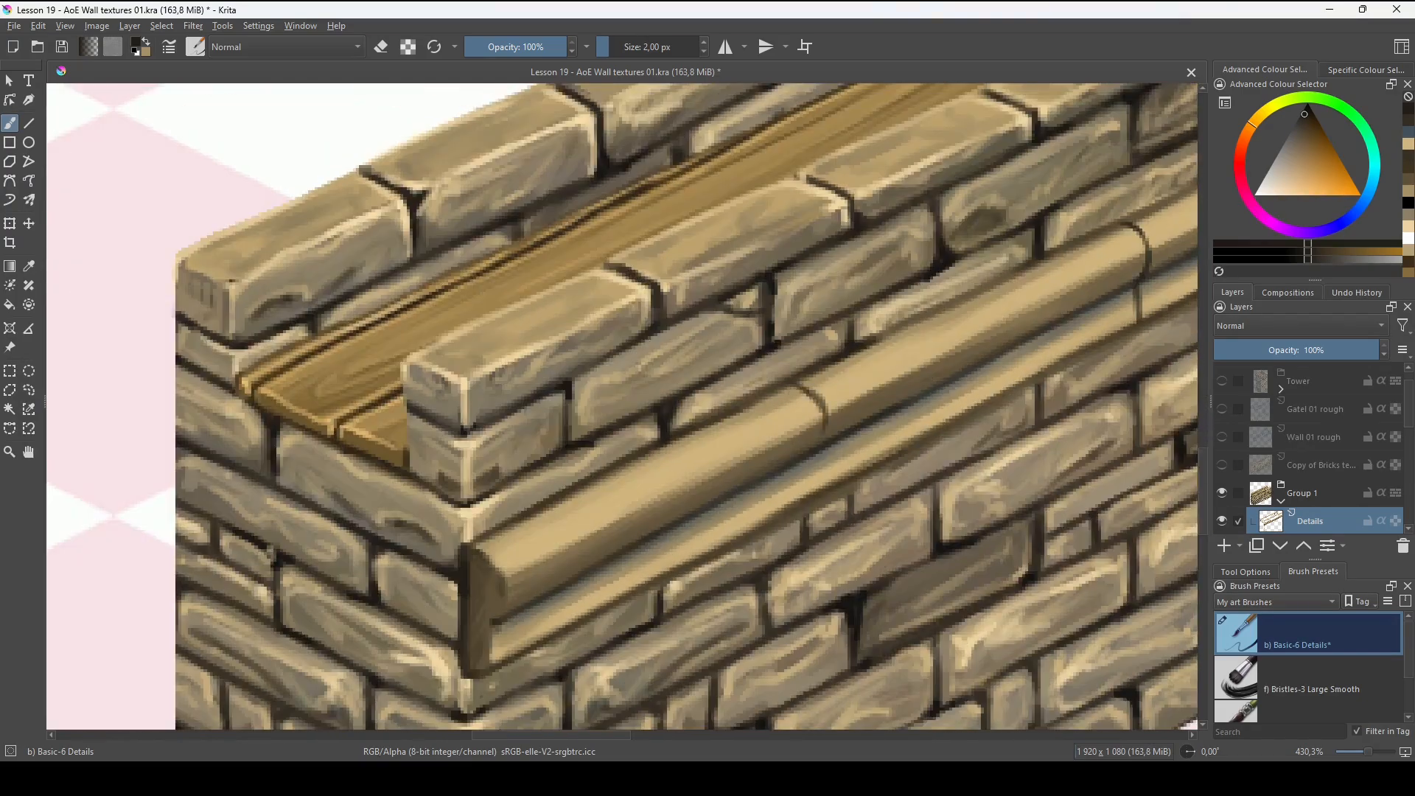
{"action": "left_click_drag", "start_coordinate": [885, 295], "coordinate": [376, 528]}
Edge the moulding's joints and near end with light cream highlights using a 2 px brush.
{"action": "scroll", "coordinate": [622, 406], "scroll_direction": "up", "scroll_amount": 1}
{"action": "left_click", "coordinate": [1286, 196]}
{"action": "left_click_drag", "start_coordinate": [839, 360], "coordinate": [861, 404]}
{"action": "left_click_drag", "start_coordinate": [848, 429], "coordinate": [847, 458]}
{"action": "left_click_drag", "start_coordinate": [858, 368], "coordinate": [711, 477]}
{"action": "left_click_drag", "start_coordinate": [902, 368], "coordinate": [921, 391]}
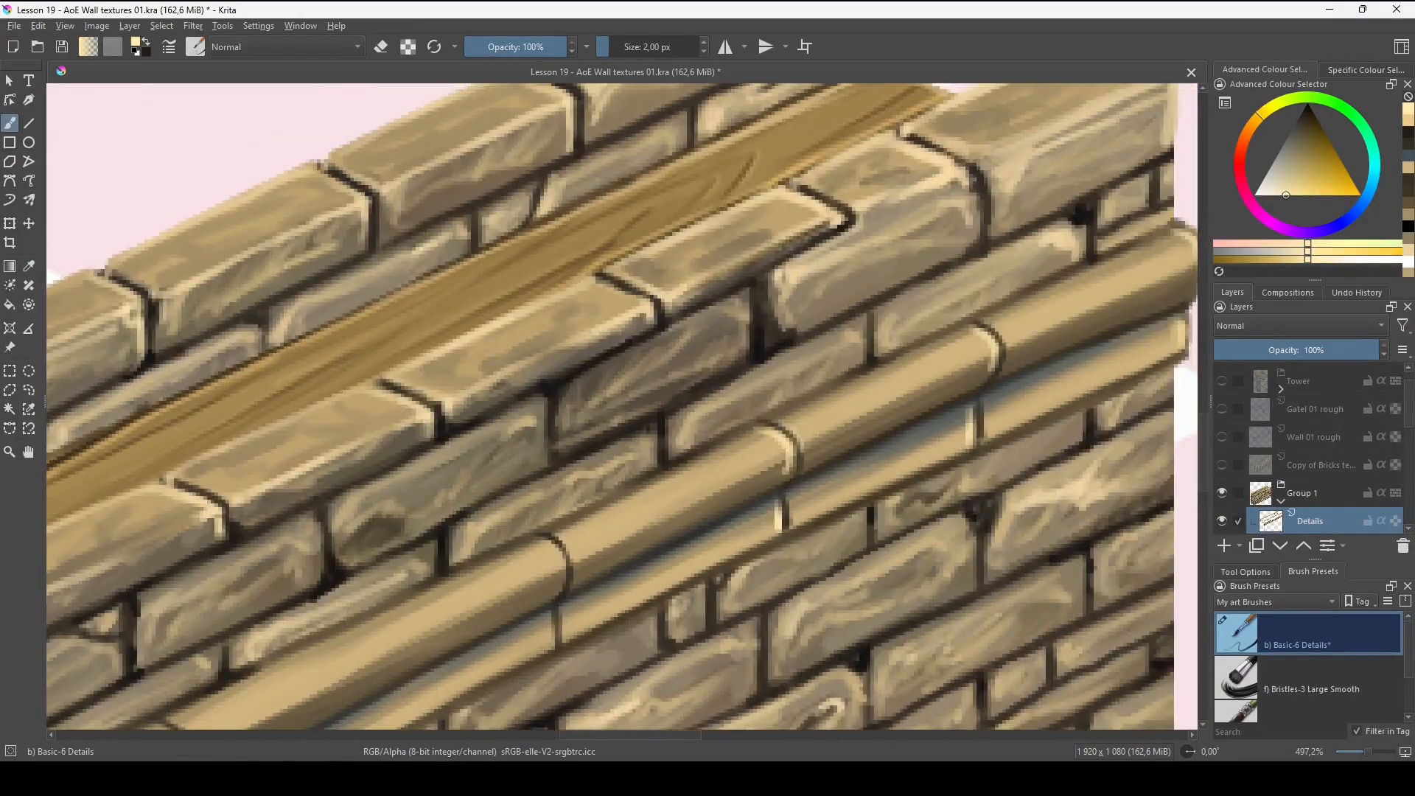
{"action": "left_click_drag", "start_coordinate": [442, 501], "coordinate": [802, 320]}
{"action": "left_click_drag", "start_coordinate": [516, 479], "coordinate": [772, 368]}
{"action": "mouse_move", "coordinate": [516, 553]}
{"action": "left_mouse_down"}
{"action": "mouse_move", "coordinate": [848, 291]}
{"action": "mouse_move", "coordinate": [652, 503]}
{"action": "left_mouse_up"}
Paint cream highlights lengthwise along the moulding's roll segments, starting with a 4 px brush.
{"action": "key", "text": "bracketright"}
{"action": "key", "text": "bracketright"}
{"action": "left_click_drag", "start_coordinate": [951, 368], "coordinate": [640, 529]}
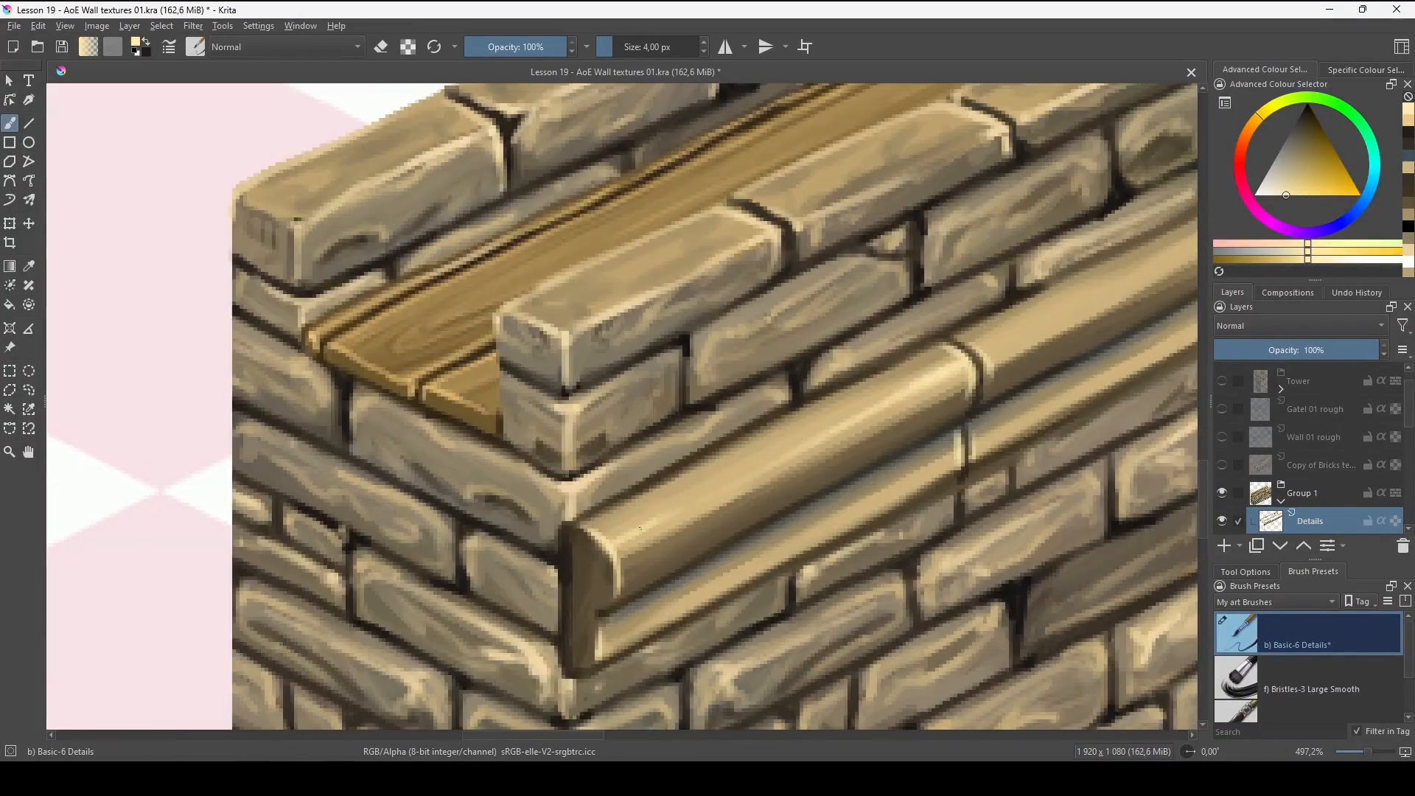
{"action": "left_click_drag", "start_coordinate": [1068, 221], "coordinate": [324, 619]}
{"action": "key", "text": "bracketright"}
{"action": "key", "text": "bracketright"}
{"action": "left_click_drag", "start_coordinate": [906, 418], "coordinate": [751, 496]}
{"action": "key", "text": "bracketleft"}
Paint small dark pits, chips and cracks along the moulding with a sampled dark brown.
{"action": "scroll", "coordinate": [622, 406], "scroll_direction": "down", "scroll_amount": 1}
{"action": "left_click", "coordinate": [723, 388], "text": "ctrl"}
{"action": "mouse_move", "coordinate": [295, 575]}
{"action": "left_mouse_down"}
{"action": "mouse_move", "coordinate": [931, 266]}
{"action": "mouse_move", "coordinate": [553, 461]}
{"action": "left_mouse_up"}
{"action": "left_click", "coordinate": [763, 472]}
{"action": "left_click", "coordinate": [890, 384]}
{"action": "left_click_drag", "start_coordinate": [811, 353], "coordinate": [727, 372]}
{"action": "left_click", "coordinate": [774, 395]}
{"action": "key", "text": "bracketleft"}
{"action": "key", "text": "bracketleft"}
{"action": "left_click_drag", "start_coordinate": [884, 294], "coordinate": [754, 350]}
Refine the moulding's chips and cracks toward its far end with sampled colours and a 2 px brush.
{"action": "left_click", "coordinate": [944, 242], "text": "ctrl"}
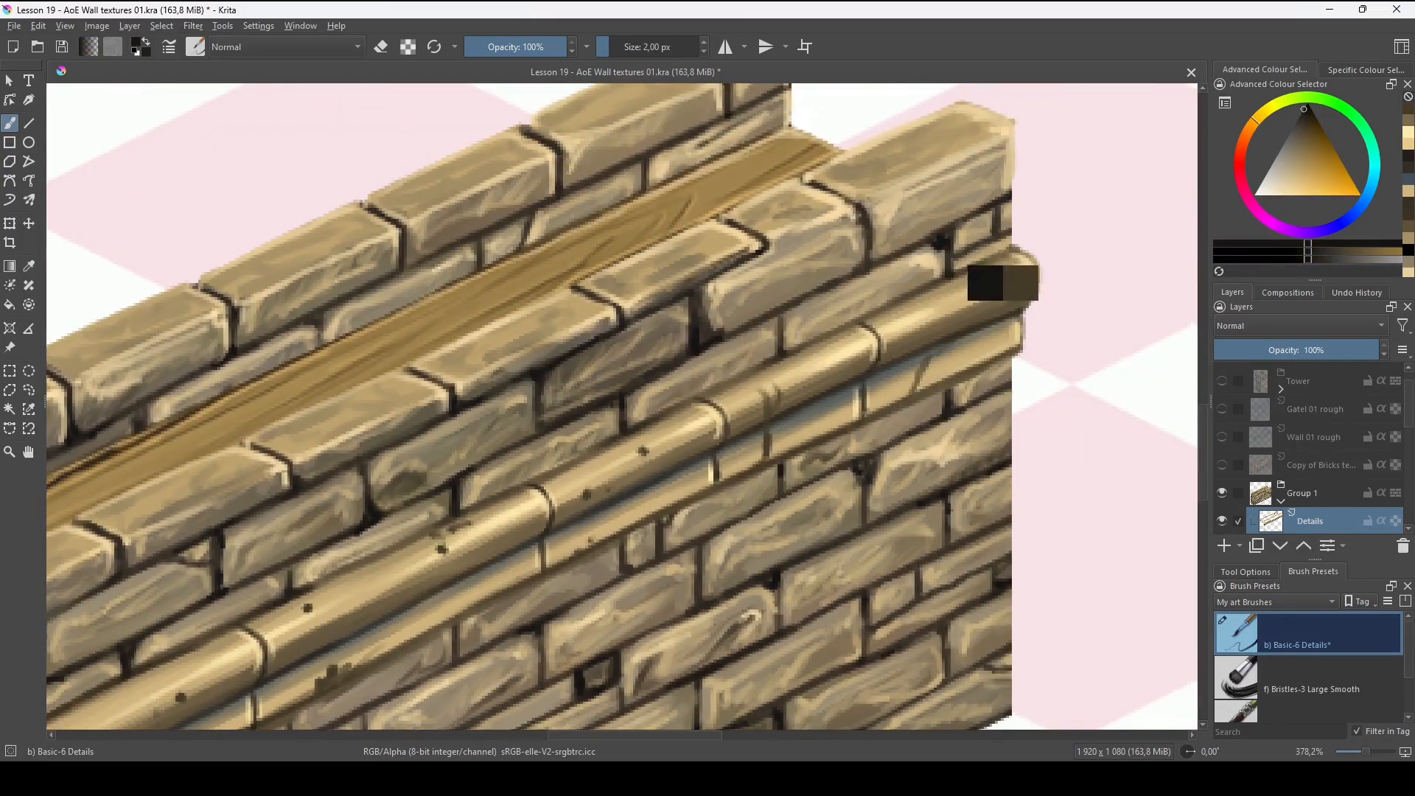
{"action": "left_click_drag", "start_coordinate": [266, 571], "coordinate": [851, 426]}
{"action": "scroll", "coordinate": [913, 486], "scroll_direction": "down", "scroll_amount": 1}
{"action": "left_click", "coordinate": [938, 508], "text": "ctrl"}
{"action": "mouse_move", "coordinate": [1031, 331]}
{"action": "left_mouse_down"}
{"action": "mouse_move", "coordinate": [690, 474]}
{"action": "mouse_move", "coordinate": [764, 448]}
{"action": "left_mouse_up"}
{"action": "mouse_move", "coordinate": [1043, 301]}
{"action": "left_mouse_down"}
{"action": "mouse_move", "coordinate": [828, 449]}
{"action": "mouse_move", "coordinate": [638, 503]}
{"action": "mouse_move", "coordinate": [999, 386]}
{"action": "left_mouse_up"}
Show the Tower layer and move the tower away from the wall so both stand side by side.
{"action": "scroll", "coordinate": [639, 503], "scroll_direction": "down", "scroll_amount": 1}
{"action": "scroll", "coordinate": [638, 503], "scroll_direction": "down", "scroll_amount": 5}
{"action": "scroll", "coordinate": [884, 516], "scroll_direction": "up", "scroll_amount": 2}
{"action": "scroll", "coordinate": [745, 480], "scroll_direction": "down", "scroll_amount": 2}
{"action": "left_click", "coordinate": [1222, 381]}
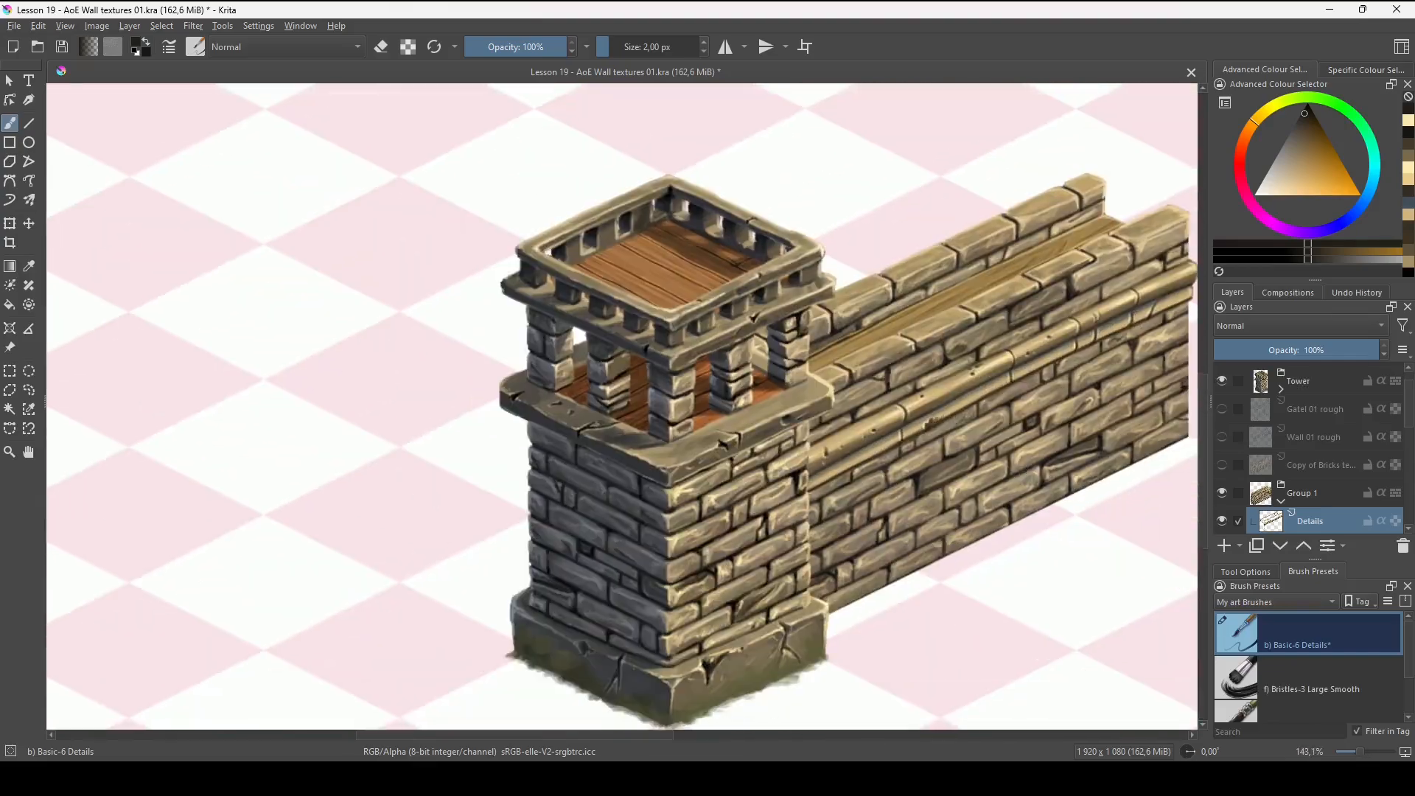
{"action": "left_click", "coordinate": [1298, 381]}
{"action": "key", "text": "t"}
{"action": "scroll", "coordinate": [765, 590], "scroll_direction": "up", "scroll_amount": 2}
{"action": "left_click_drag", "start_coordinate": [765, 590], "coordinate": [511, 678]}
{"action": "scroll", "coordinate": [672, 524], "scroll_direction": "up", "scroll_amount": 3}
{"action": "left_click_drag", "start_coordinate": [673, 524], "coordinate": [720, 637]}
{"action": "scroll", "coordinate": [1326, 477], "scroll_direction": "down", "scroll_amount": 3}
Roughen the outer edge of the wall's end face on the Copy of Bricks transparency mask with a 2 px brush.
{"action": "left_click", "coordinate": [1326, 478]}
{"action": "key", "text": "b"}
{"action": "key", "text": "e"}
{"action": "scroll", "coordinate": [660, 351], "scroll_direction": "up", "scroll_amount": 2}
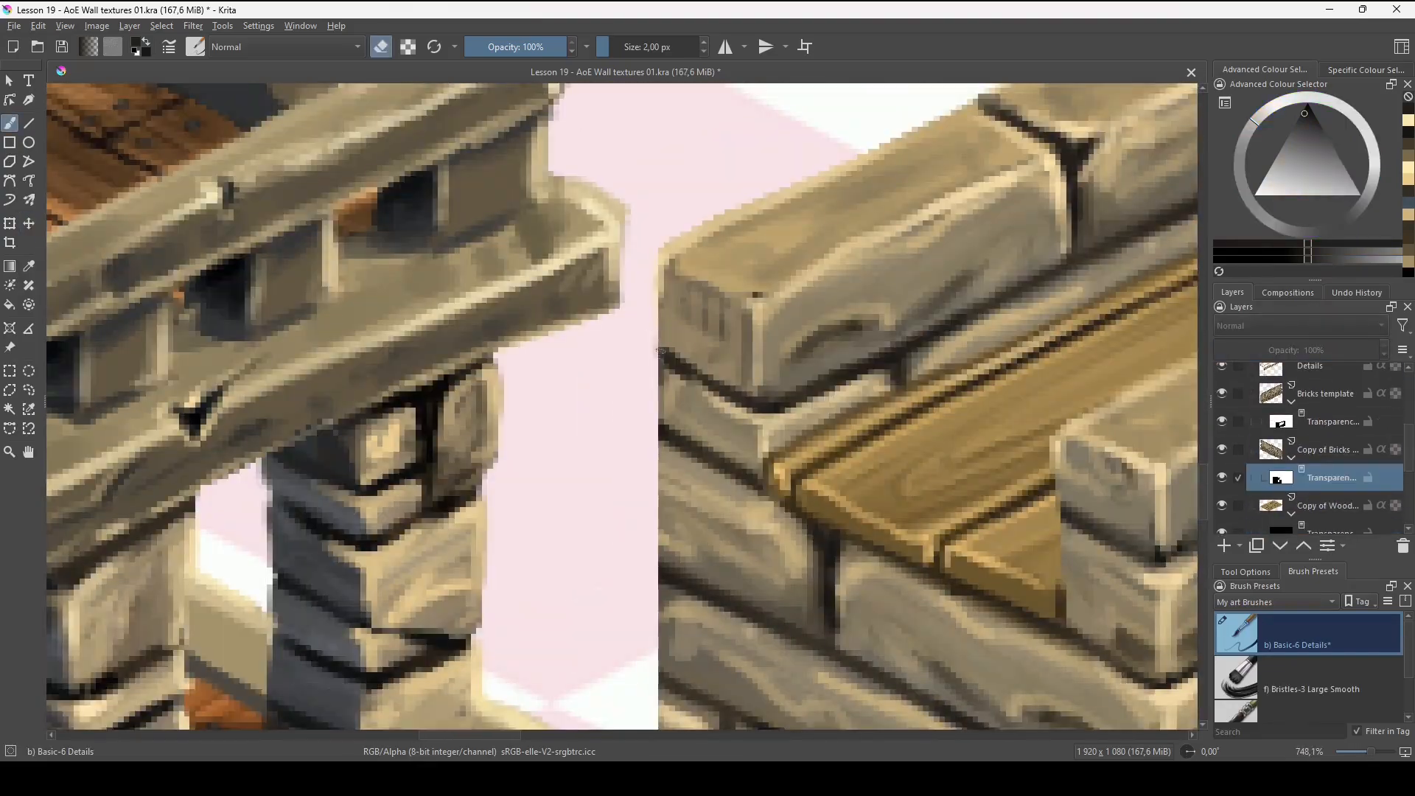
{"action": "left_click_drag", "start_coordinate": [611, 685], "coordinate": [774, 111]}
{"action": "left_click_drag", "start_coordinate": [663, 590], "coordinate": [681, 339]}
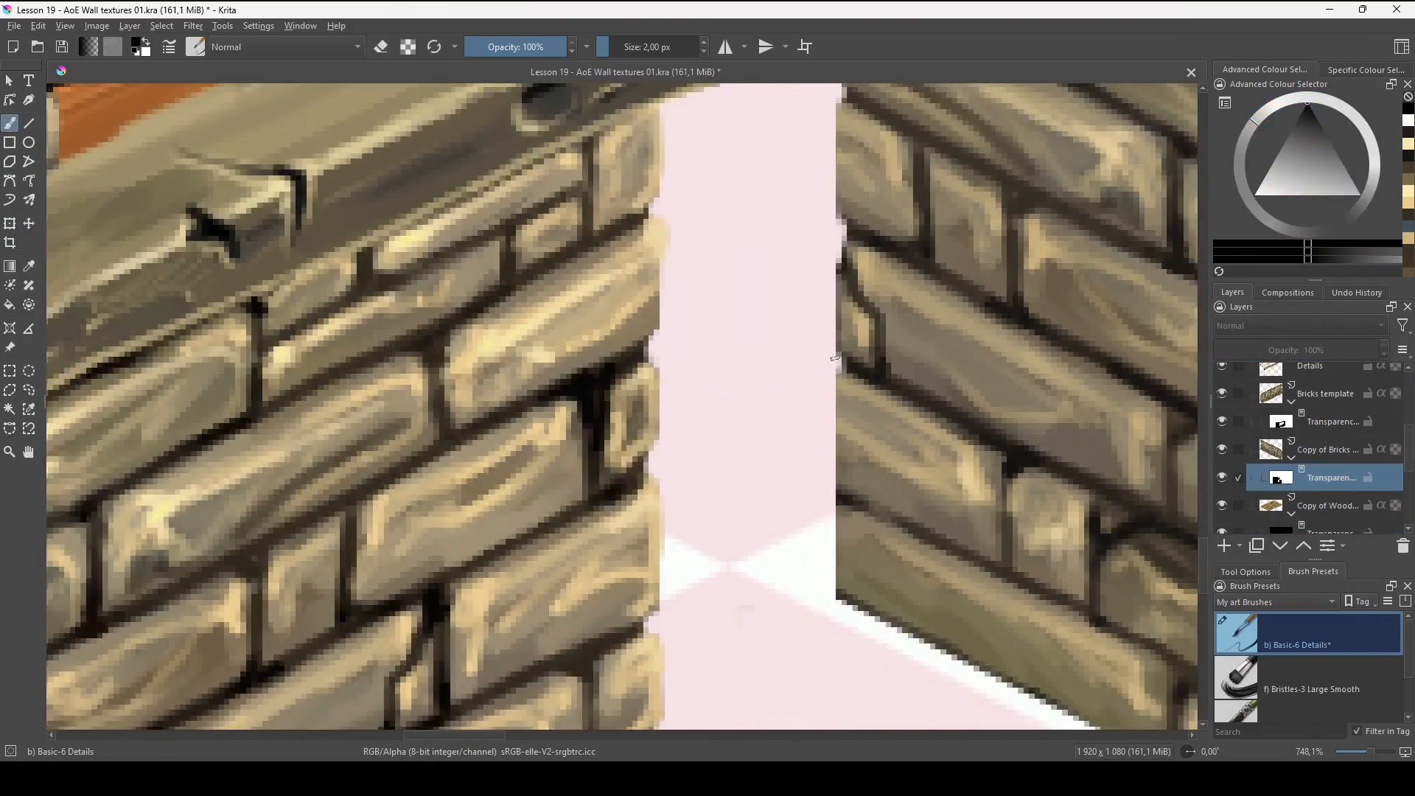
Shift the end-face bricks to dark blue-grey with an HSV adjustment of hue 176, saturation -47 and lightness -32.
{"action": "scroll", "coordinate": [568, 586], "scroll_direction": "down", "scroll_amount": 4}
{"action": "left_click", "coordinate": [1326, 449]}
{"action": "left_click_drag", "start_coordinate": [980, 391], "coordinate": [958, 406]}
{"action": "key", "text": "ctrl+u"}
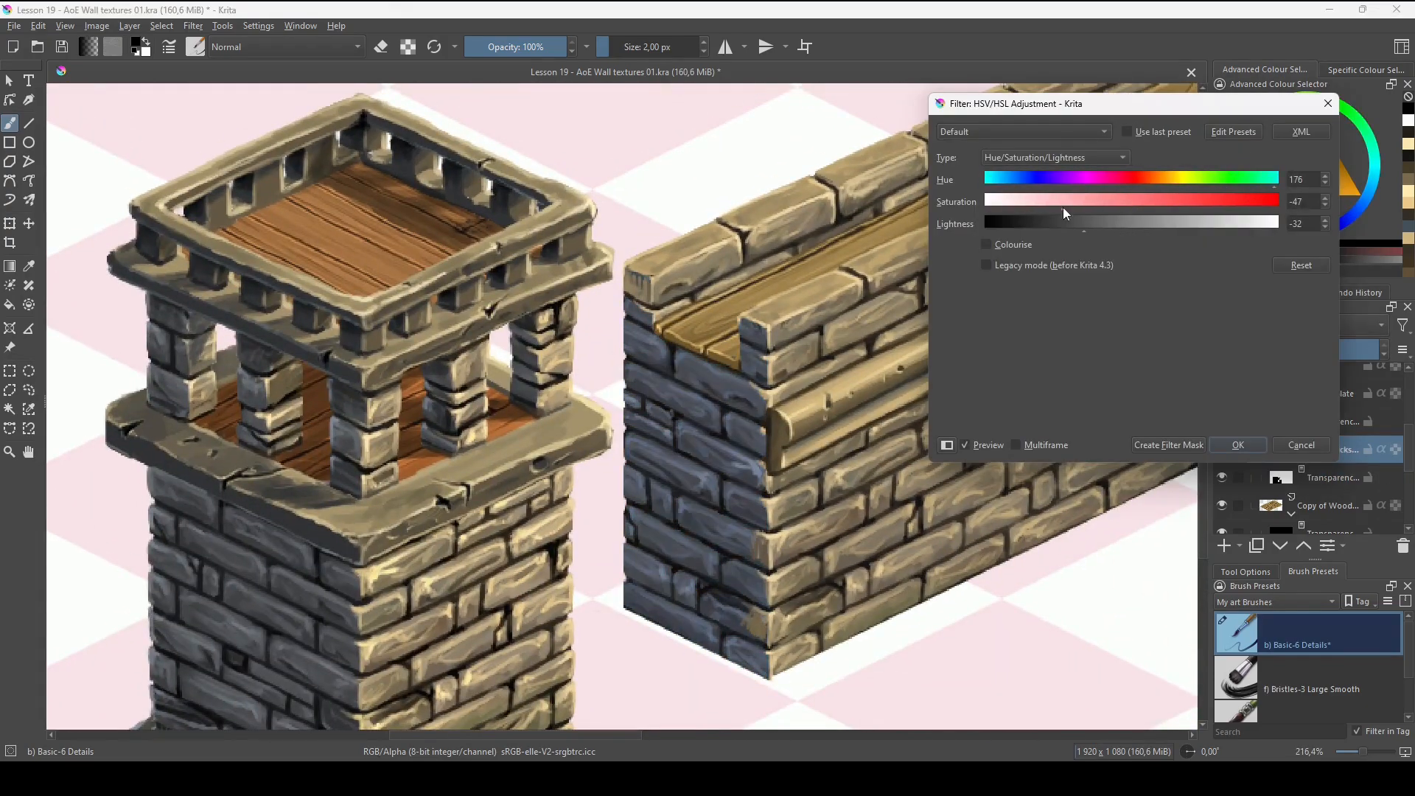
{"action": "left_click", "coordinate": [1238, 444]}
Repaint the near end faces of the stone caps in sampled blue-grey on the Details layer.
{"action": "left_click_drag", "start_coordinate": [811, 368], "coordinate": [895, 413]}
{"action": "scroll", "coordinate": [1327, 454], "scroll_direction": "up", "scroll_amount": 3}
{"action": "left_click", "coordinate": [1326, 479]}
{"action": "scroll", "coordinate": [712, 369], "scroll_direction": "up", "scroll_amount": 3}
{"action": "left_click", "coordinate": [711, 411], "text": "ctrl"}
{"action": "key", "text": "bracketright"}
{"action": "key", "text": "bracketright"}
{"action": "key", "text": "bracketright"}
{"action": "left_click", "coordinate": [691, 540], "text": "ctrl"}
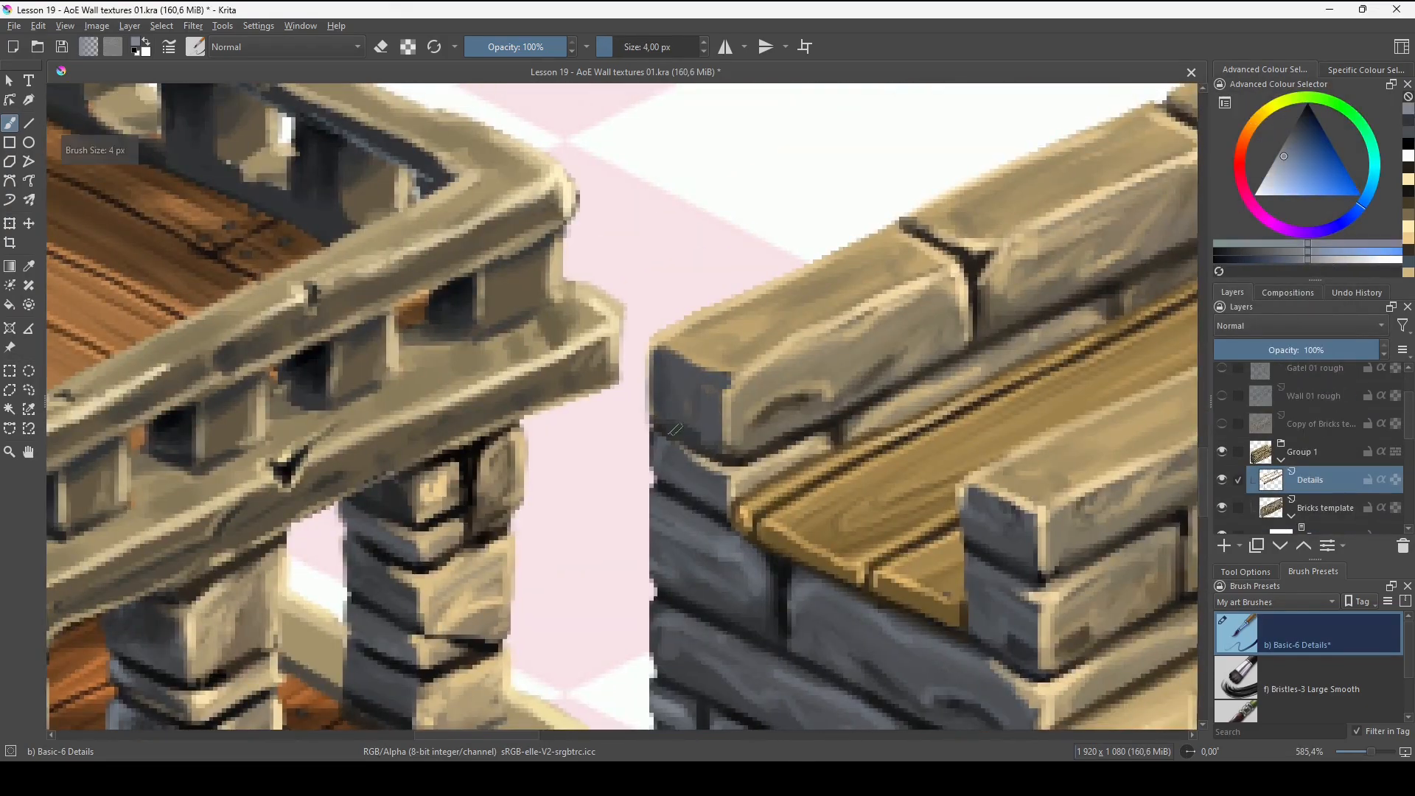
Refine the edges of the shaded caps and end-face bricks in blue-grey with a 2 px brush.
{"action": "key", "text": "bracketleft"}
{"action": "key", "text": "bracketleft"}
{"action": "key", "text": "bracketleft"}
{"action": "left_click_drag", "start_coordinate": [693, 545], "coordinate": [710, 394]}
{"action": "left_click_drag", "start_coordinate": [710, 590], "coordinate": [759, 258]}
{"action": "left_click_drag", "start_coordinate": [736, 560], "coordinate": [733, 392]}
{"action": "scroll", "coordinate": [623, 405], "scroll_direction": "down", "scroll_amount": 1}
{"action": "left_click_drag", "start_coordinate": [811, 295], "coordinate": [587, 504]}
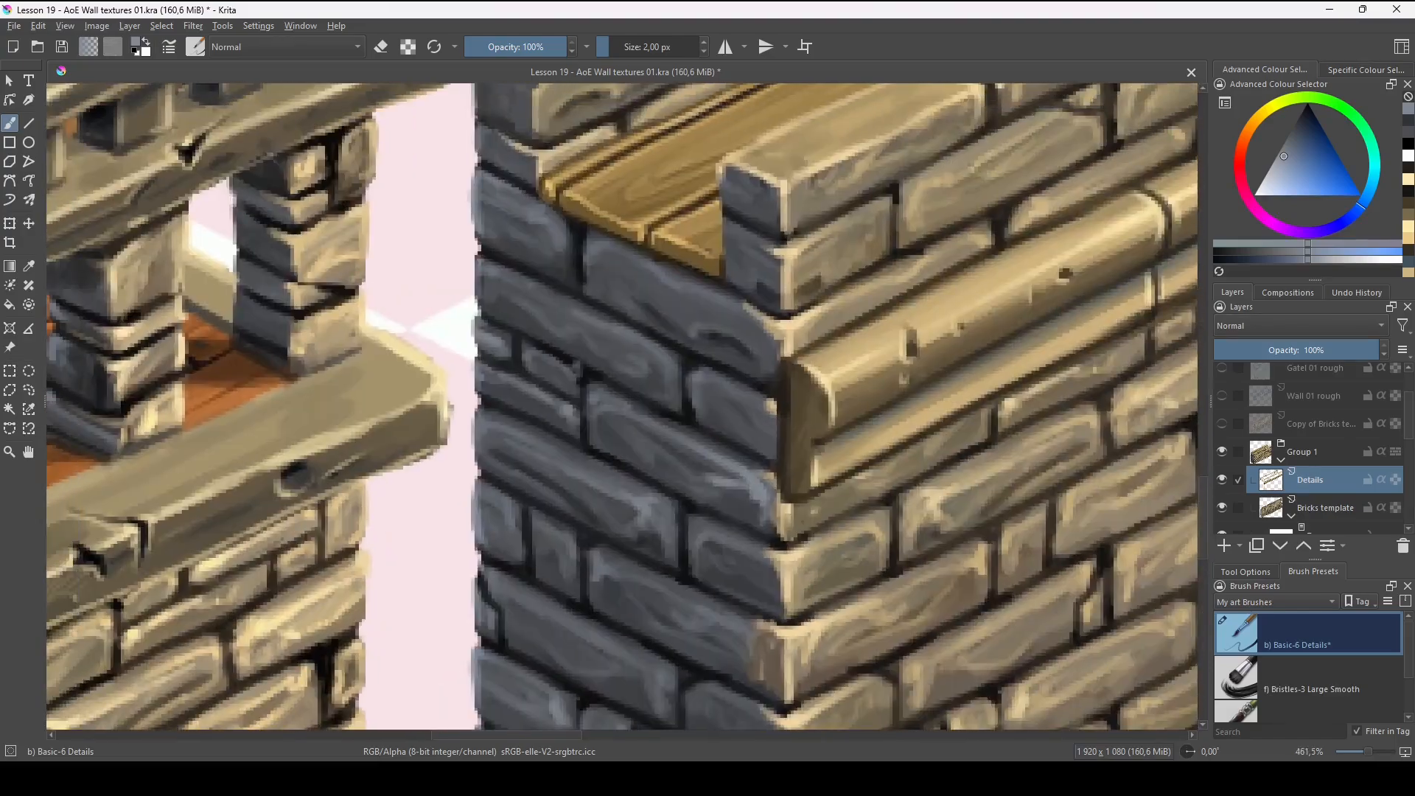
Repaint the moulding's near end face in sampled dark blue-grey tones to match the shaded side.
{"action": "scroll", "coordinate": [807, 398], "scroll_direction": "down", "scroll_amount": 1}
{"action": "mouse_move", "coordinate": [807, 398]}
{"action": "left_mouse_down"}
{"action": "mouse_move", "coordinate": [313, 409]}
{"action": "mouse_move", "coordinate": [763, 368]}
{"action": "left_mouse_up"}
{"action": "left_click", "coordinate": [707, 375], "text": "ctrl"}
{"action": "left_click", "coordinate": [736, 381], "text": "ctrl"}
{"action": "mouse_move", "coordinate": [759, 354]}
{"action": "left_mouse_down"}
{"action": "mouse_move", "coordinate": [752, 442]}
{"action": "mouse_move", "coordinate": [731, 447]}
{"action": "left_mouse_up"}
{"action": "left_click", "coordinate": [714, 444], "text": "ctrl"}
{"action": "left_click_drag", "start_coordinate": [709, 439], "coordinate": [725, 467]}
{"action": "scroll", "coordinate": [726, 435], "scroll_direction": "down", "scroll_amount": 1}
{"action": "left_click_drag", "start_coordinate": [726, 434], "coordinate": [655, 413]}
{"action": "left_click_drag", "start_coordinate": [674, 347], "coordinate": [672, 429]}
{"action": "scroll", "coordinate": [672, 413], "scroll_direction": "down", "scroll_amount": 3}
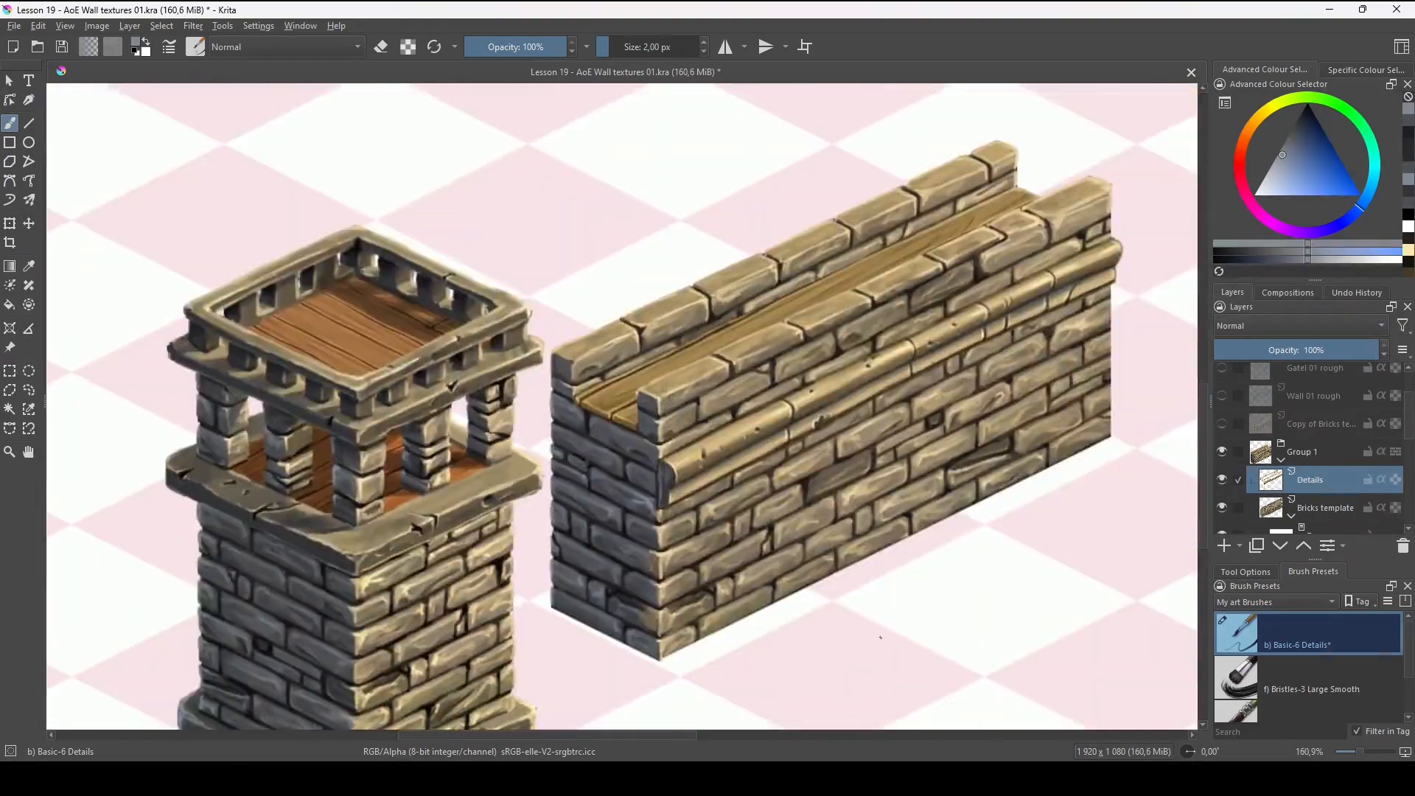
Touch up the moulding's lit edges near its front end with a sampled light cream.
{"action": "scroll", "coordinate": [672, 412], "scroll_direction": "up", "scroll_amount": 3}
{"action": "left_click", "coordinate": [720, 335], "text": "ctrl"}
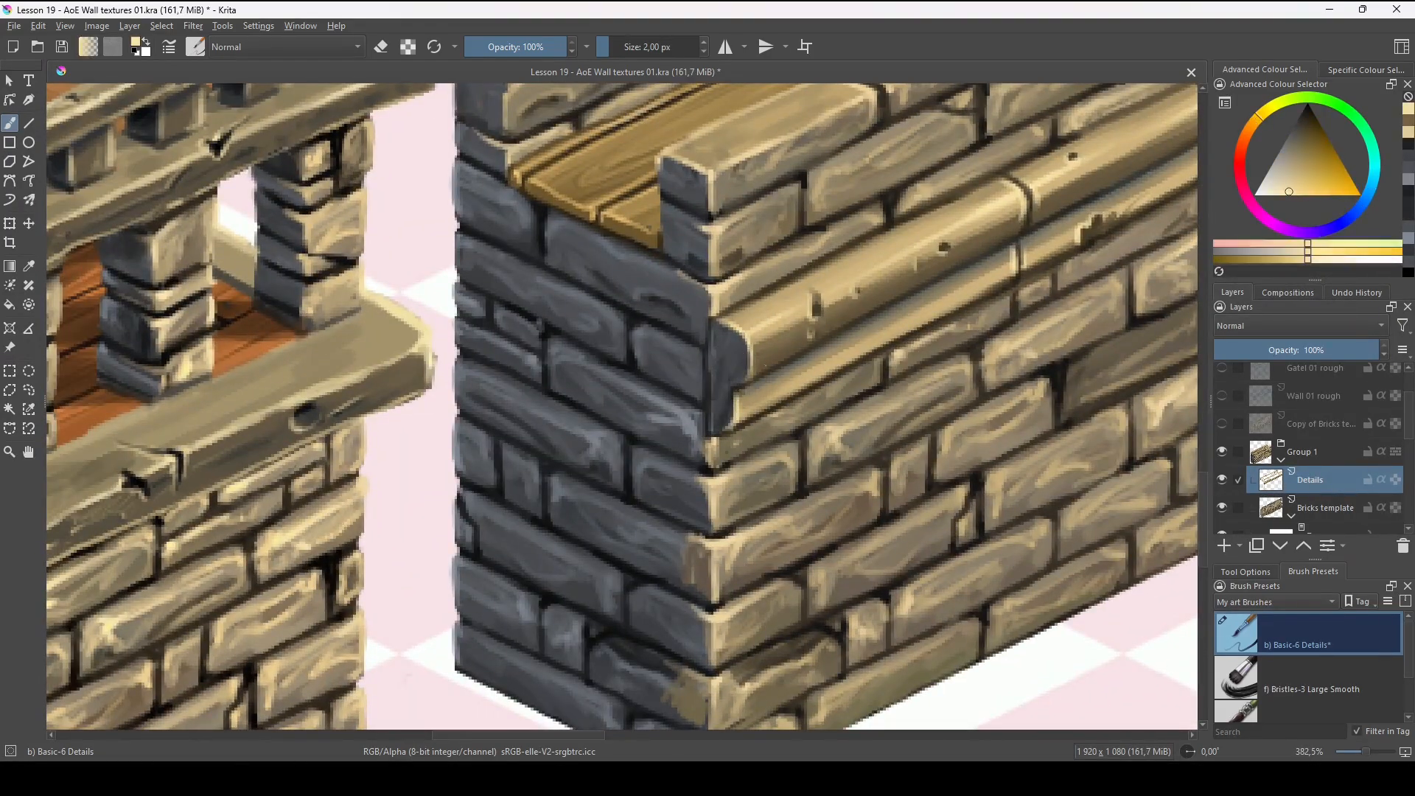
{"action": "left_click_drag", "start_coordinate": [1061, 250], "coordinate": [789, 439]}
{"action": "scroll", "coordinate": [789, 440], "scroll_direction": "down", "scroll_amount": 2}
{"action": "left_click_drag", "start_coordinate": [942, 472], "coordinate": [840, 515]}
{"action": "scroll", "coordinate": [840, 515], "scroll_direction": "down", "scroll_amount": 2}
{"action": "scroll", "coordinate": [1312, 450], "scroll_direction": "up", "scroll_amount": 1}
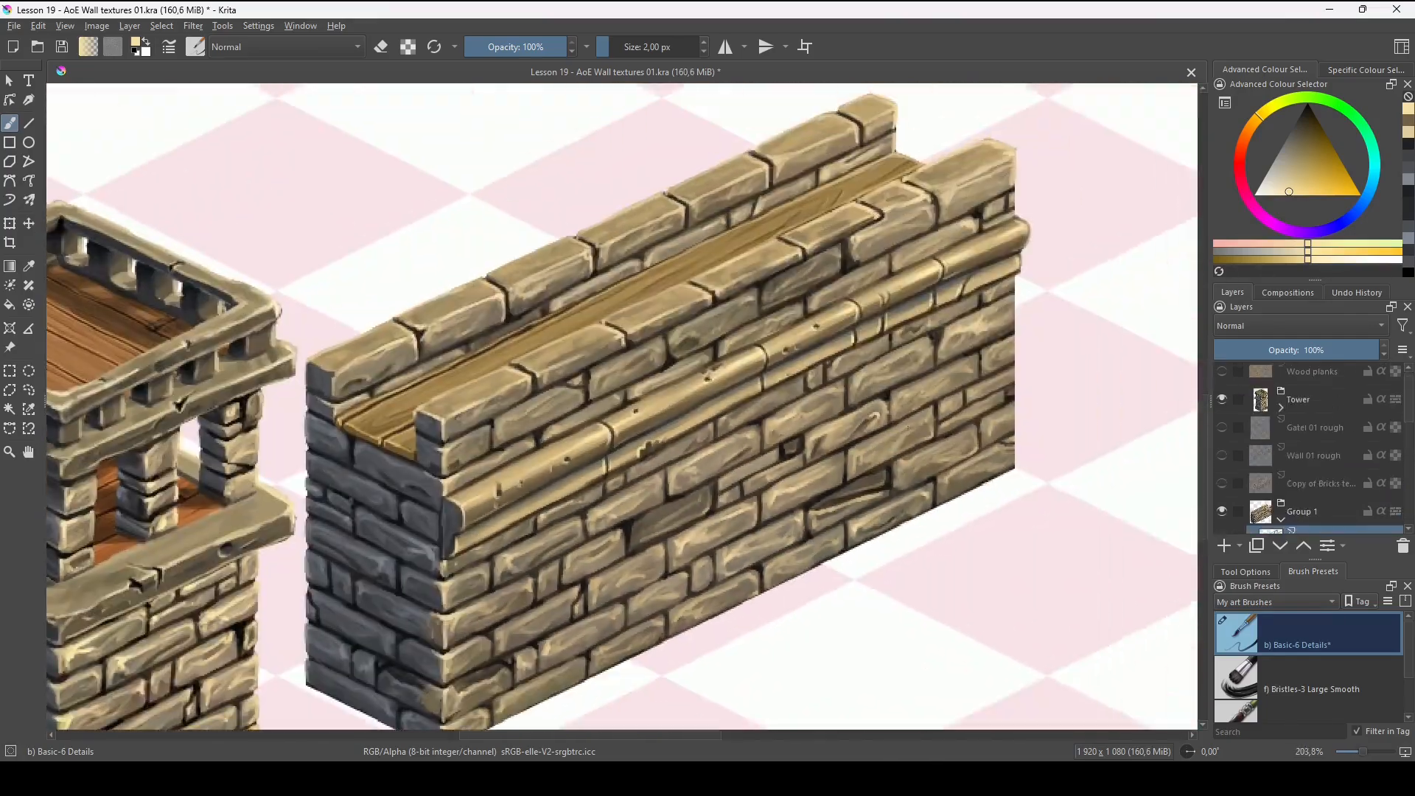
Move the Tower layer farther away from the wall.
{"action": "scroll", "coordinate": [623, 412], "scroll_direction": "down", "scroll_amount": 4}
{"action": "left_click", "coordinate": [1299, 400]}
{"action": "key", "text": "t"}
{"action": "left_click_drag", "start_coordinate": [442, 471], "coordinate": [544, 451]}
{"action": "scroll", "coordinate": [633, 413], "scroll_direction": "up", "scroll_amount": 3}
{"action": "left_click_drag", "start_coordinate": [487, 398], "coordinate": [192, 442]}
Cover the tan patches on the shaded side's lower corner bricks with sampled dark blue-grey on the Details layer.
{"action": "left_click", "coordinate": [1310, 430]}
{"action": "key", "text": "b"}
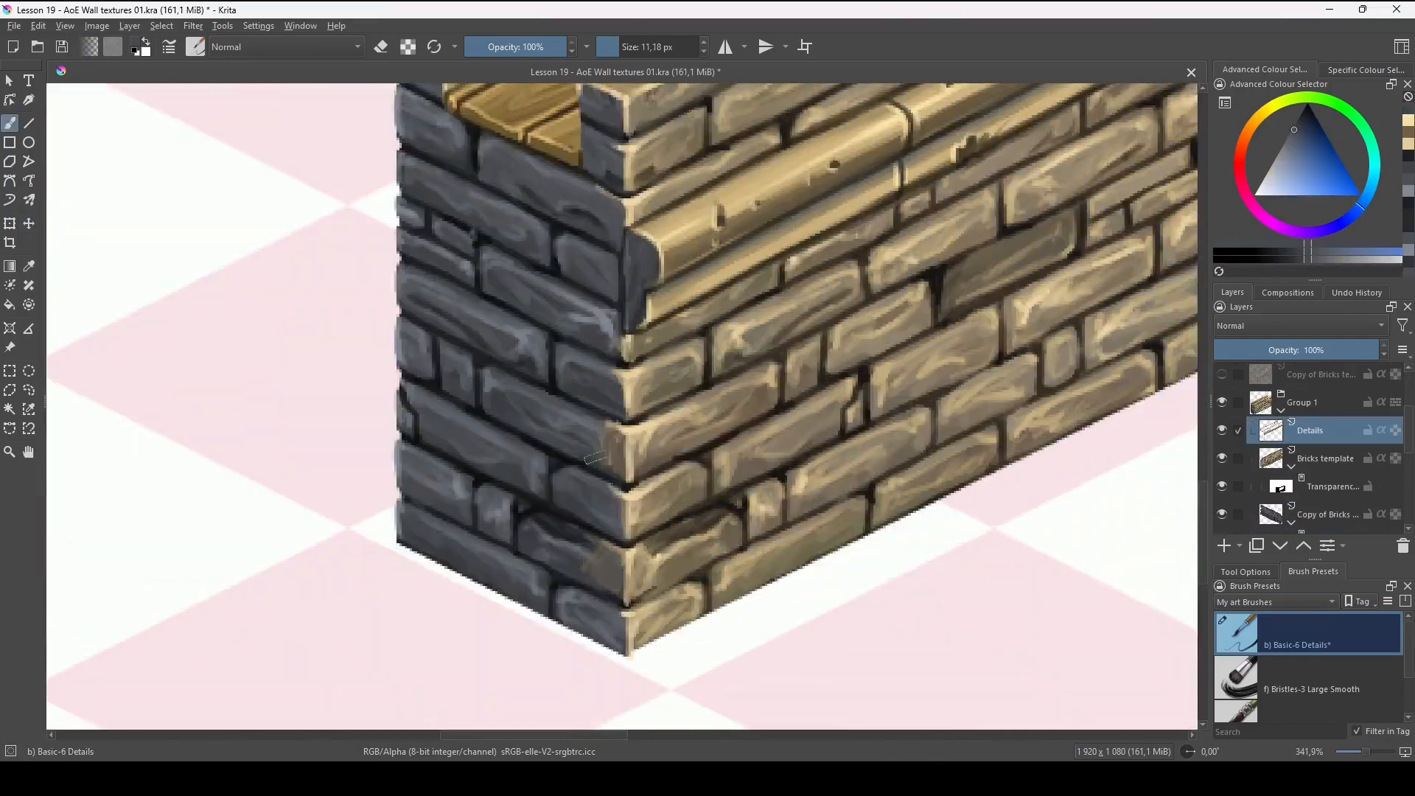
{"action": "left_click", "coordinate": [608, 573], "text": "ctrl"}
{"action": "scroll", "coordinate": [855, 588], "scroll_direction": "down", "scroll_amount": 4}
{"action": "scroll", "coordinate": [855, 589], "scroll_direction": "up", "scroll_amount": 6}
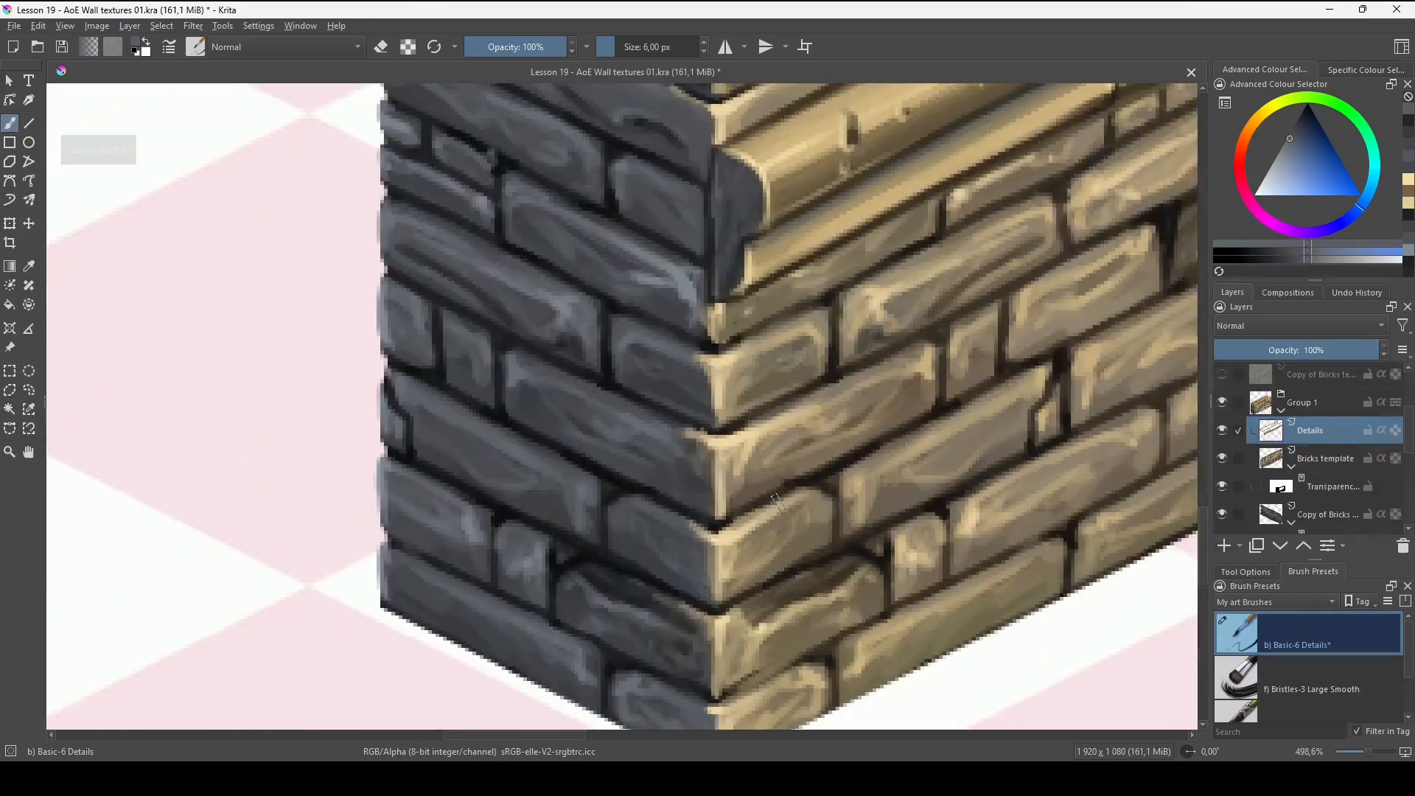
Split the shaded side's corner bricks with dark vertical joints and blue-grey edge highlights using a 3 px brush.
{"action": "left_click_drag", "start_coordinate": [678, 310], "coordinate": [741, 540]}
{"action": "left_click_drag", "start_coordinate": [714, 471], "coordinate": [711, 534]}
{"action": "left_click_drag", "start_coordinate": [774, 664], "coordinate": [666, 347]}
{"action": "left_click_drag", "start_coordinate": [601, 530], "coordinate": [600, 578]}
{"action": "left_click_drag", "start_coordinate": [737, 520], "coordinate": [774, 645]}
{"action": "left_click_drag", "start_coordinate": [582, 310], "coordinate": [630, 442]}
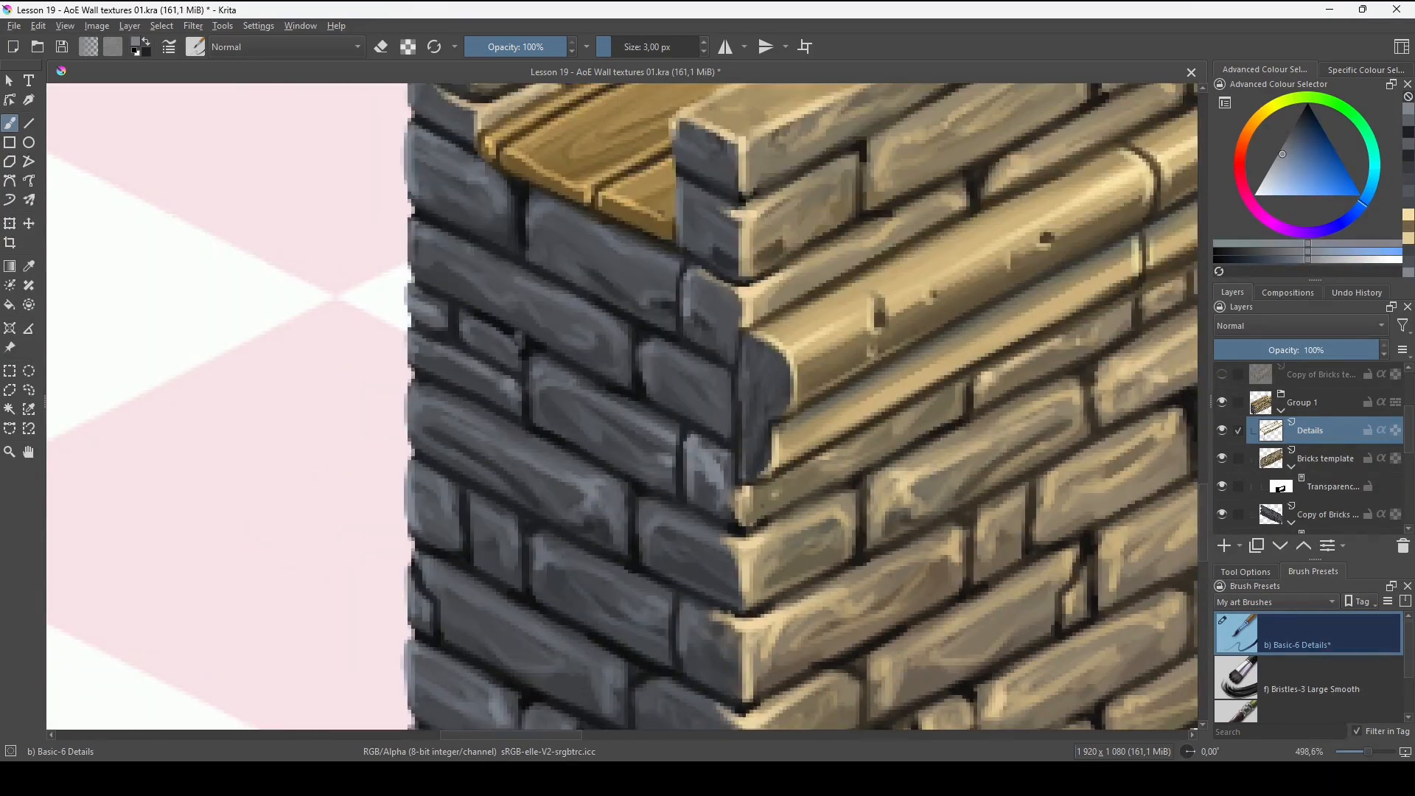
{"action": "left_click_drag", "start_coordinate": [737, 627], "coordinate": [766, 309]}
{"action": "scroll", "coordinate": [753, 470], "scroll_direction": "down", "scroll_amount": 4}
{"action": "scroll", "coordinate": [754, 470], "scroll_direction": "down", "scroll_amount": 2}
{"action": "scroll", "coordinate": [559, 545], "scroll_direction": "up", "scroll_amount": 4}
{"action": "left_click", "coordinate": [559, 544], "text": "ctrl"}
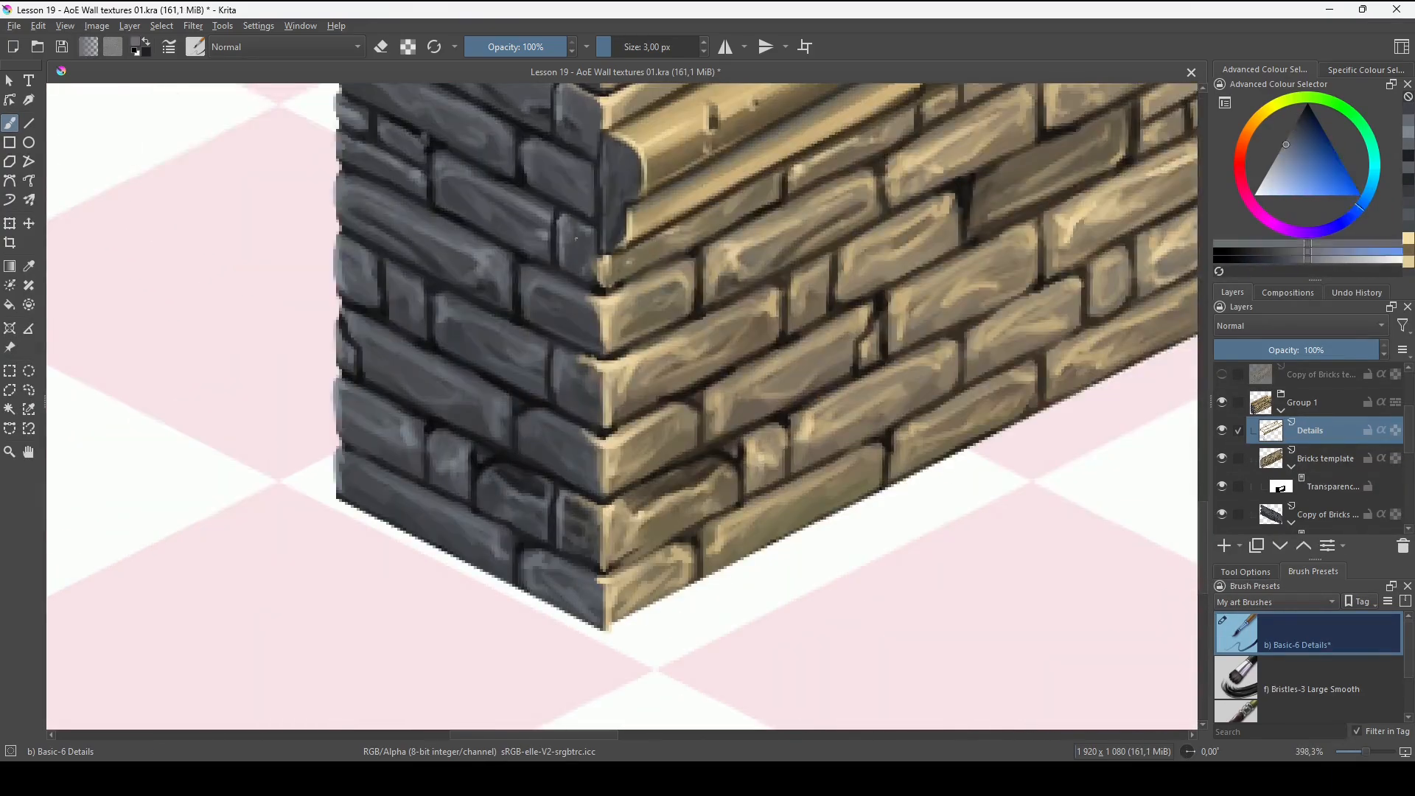
{"action": "scroll", "coordinate": [538, 609], "scroll_direction": "down", "scroll_amount": 5}
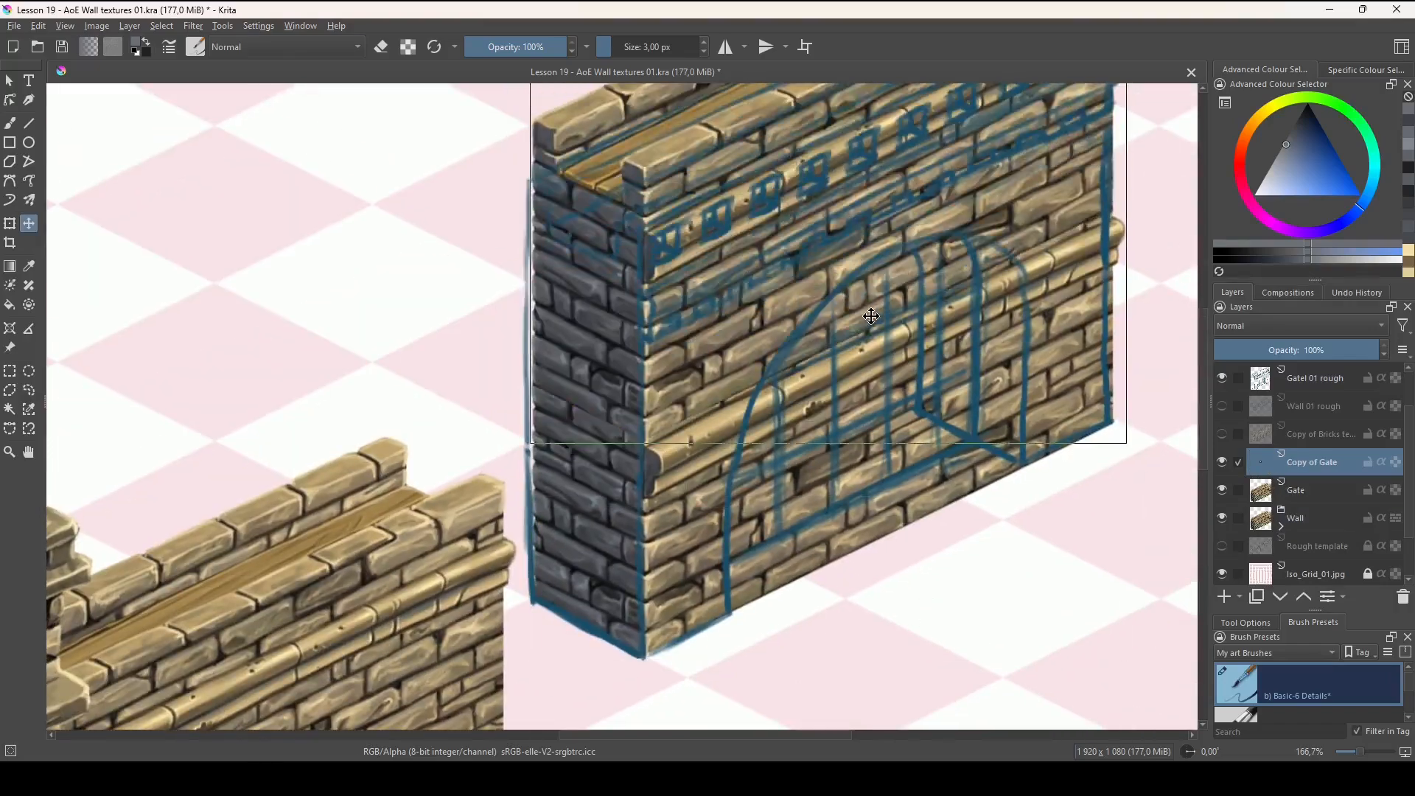
Move the Copy of Gate layer down until the wall's top lines up with the blue gate sketch.
{"action": "left_click_drag", "start_coordinate": [871, 316], "coordinate": [871, 371]}
{"action": "scroll", "coordinate": [838, 516], "scroll_direction": "up", "scroll_amount": 1}
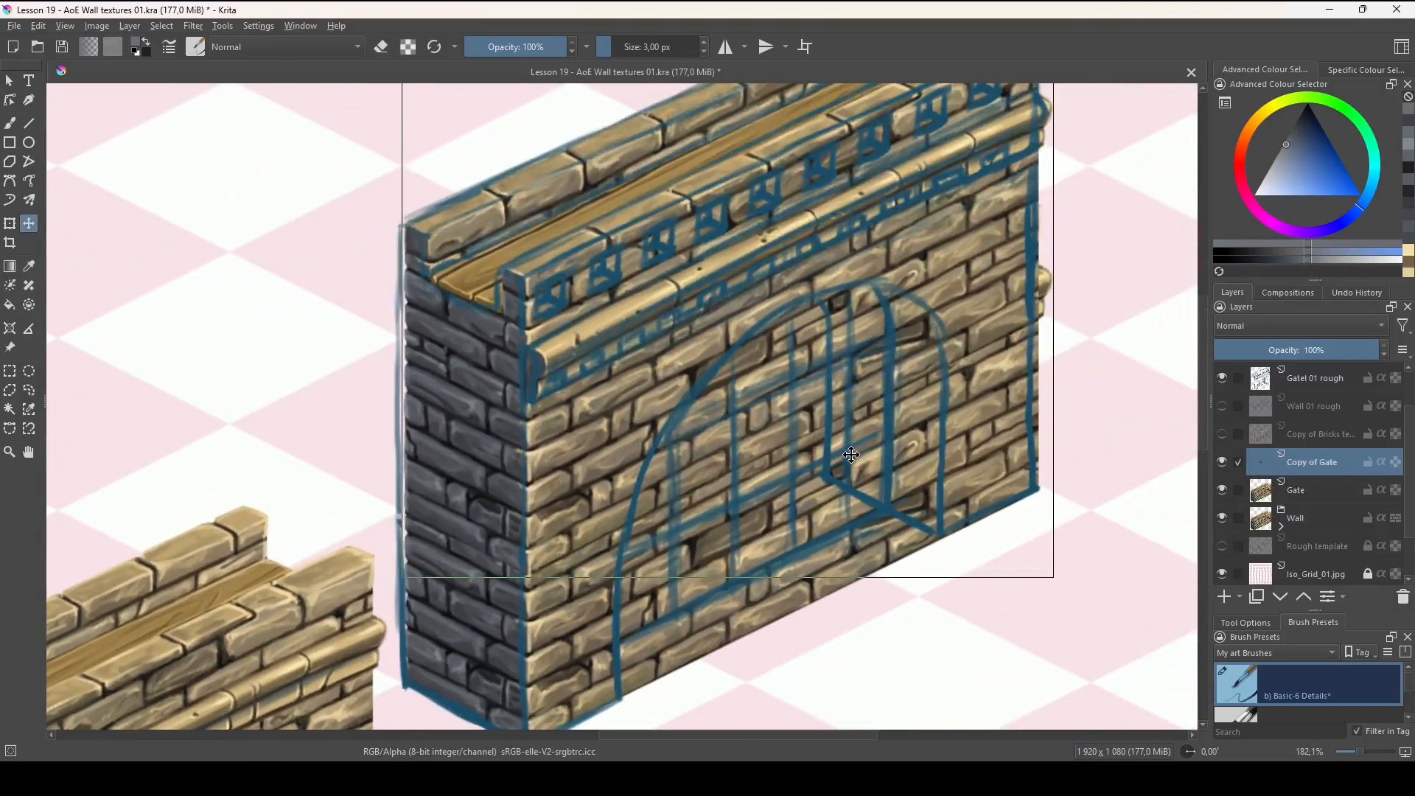
{"action": "scroll", "coordinate": [815, 552], "scroll_direction": "down", "scroll_amount": 2}
{"action": "scroll", "coordinate": [847, 452], "scroll_direction": "up", "scroll_amount": 2}
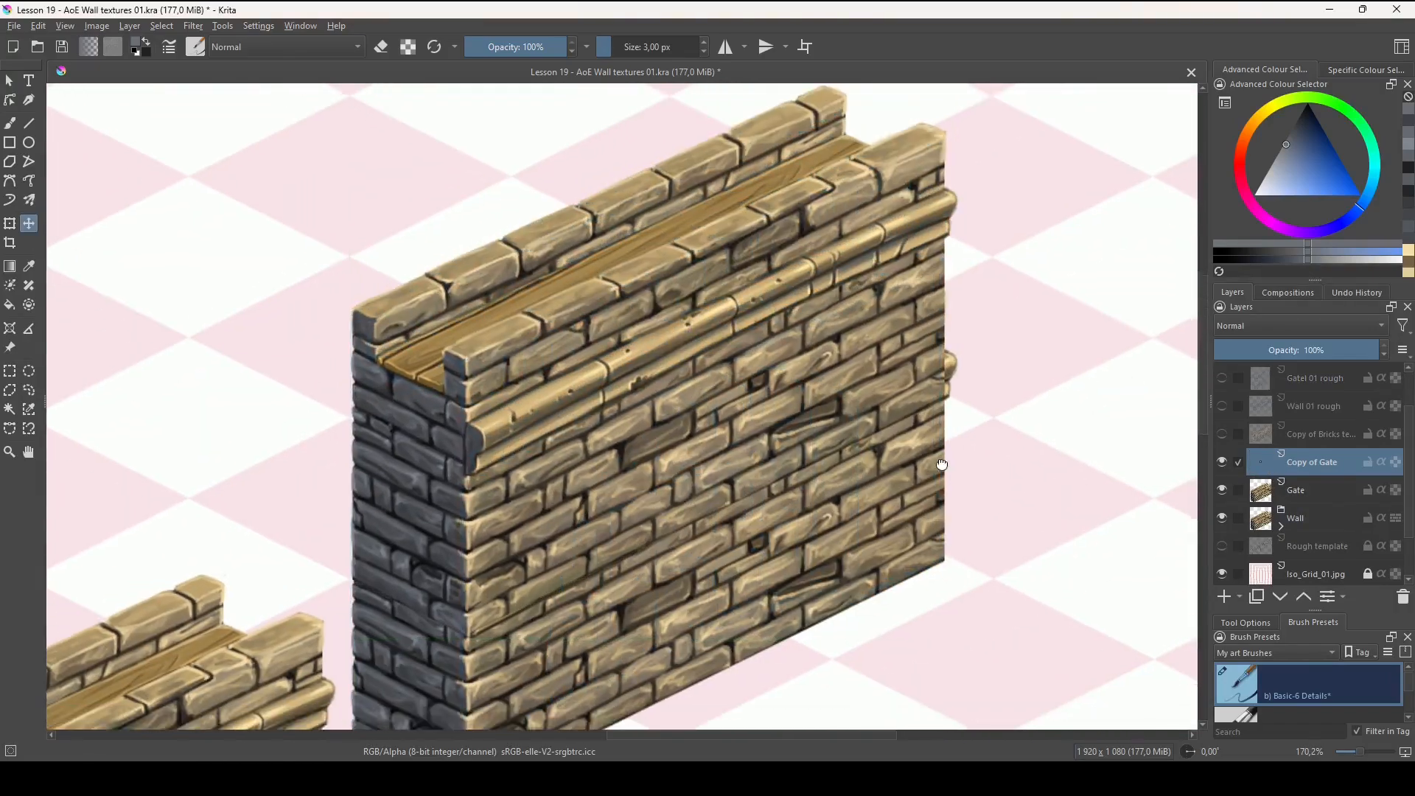
{"action": "scroll", "coordinate": [941, 257], "scroll_direction": "up", "scroll_amount": 1}
{"action": "scroll", "coordinate": [933, 311], "scroll_direction": "up", "scroll_amount": 1}
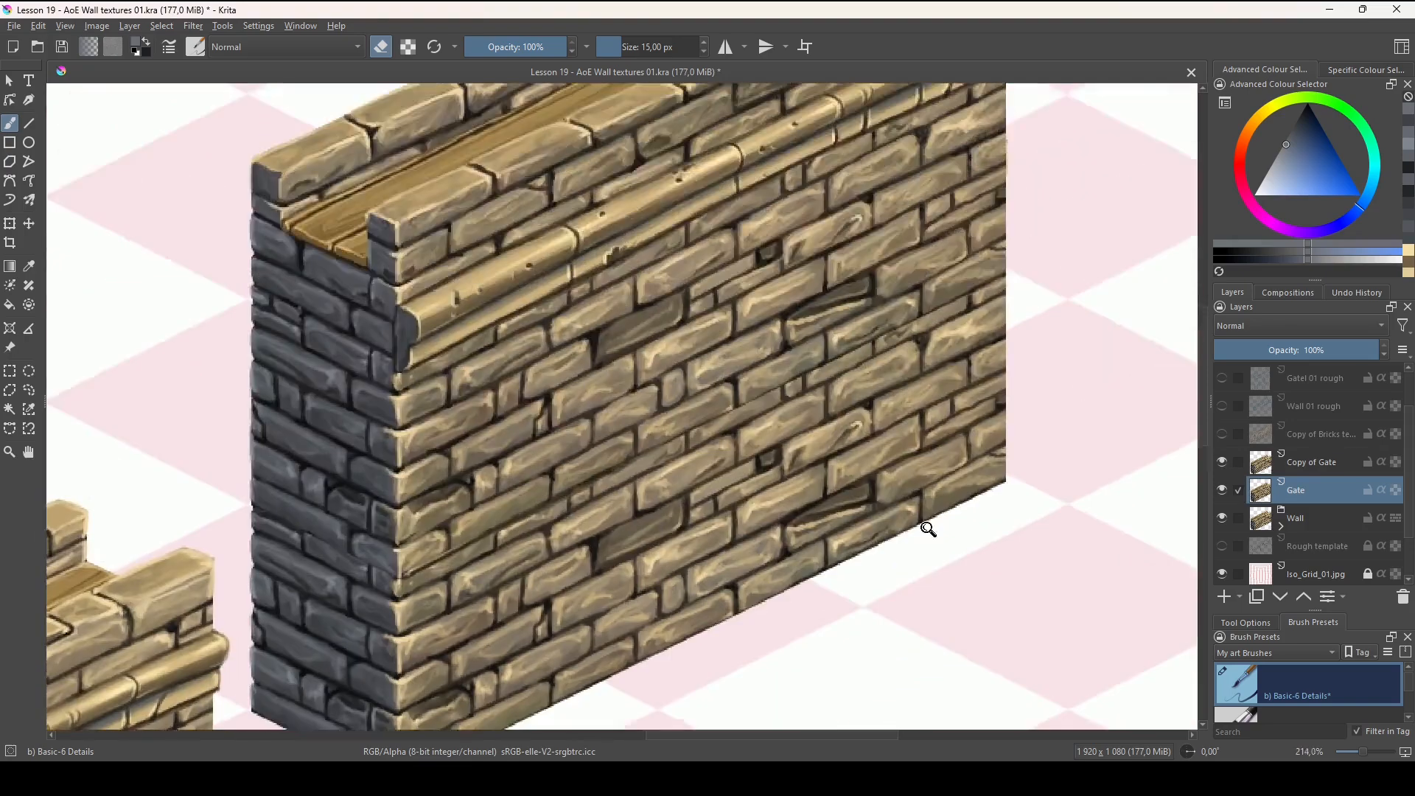
Merge the Copy of Gate layer down into the Gate layer.
{"action": "scroll", "coordinate": [925, 524], "scroll_direction": "down", "scroll_amount": 2}
{"action": "left_click", "coordinate": [1311, 462]}
{"action": "key", "text": "ctrl+e"}
Show the Gatel 01 rough sketch and add a transparency mask to the Gate layer.
{"action": "scroll", "coordinate": [1267, 442], "scroll_direction": "up", "scroll_amount": 1}
{"action": "left_click", "coordinate": [1222, 433]}
{"action": "scroll", "coordinate": [949, 517], "scroll_direction": "up", "scroll_amount": 1}
{"action": "left_click_drag", "start_coordinate": [948, 517], "coordinate": [951, 554]}
{"action": "left_click", "coordinate": [1240, 597]}
Mask out a band of bricks along the inside of the sketched arch with the 15 px brush.
{"action": "left_click_drag", "start_coordinate": [894, 529], "coordinate": [941, 547]}
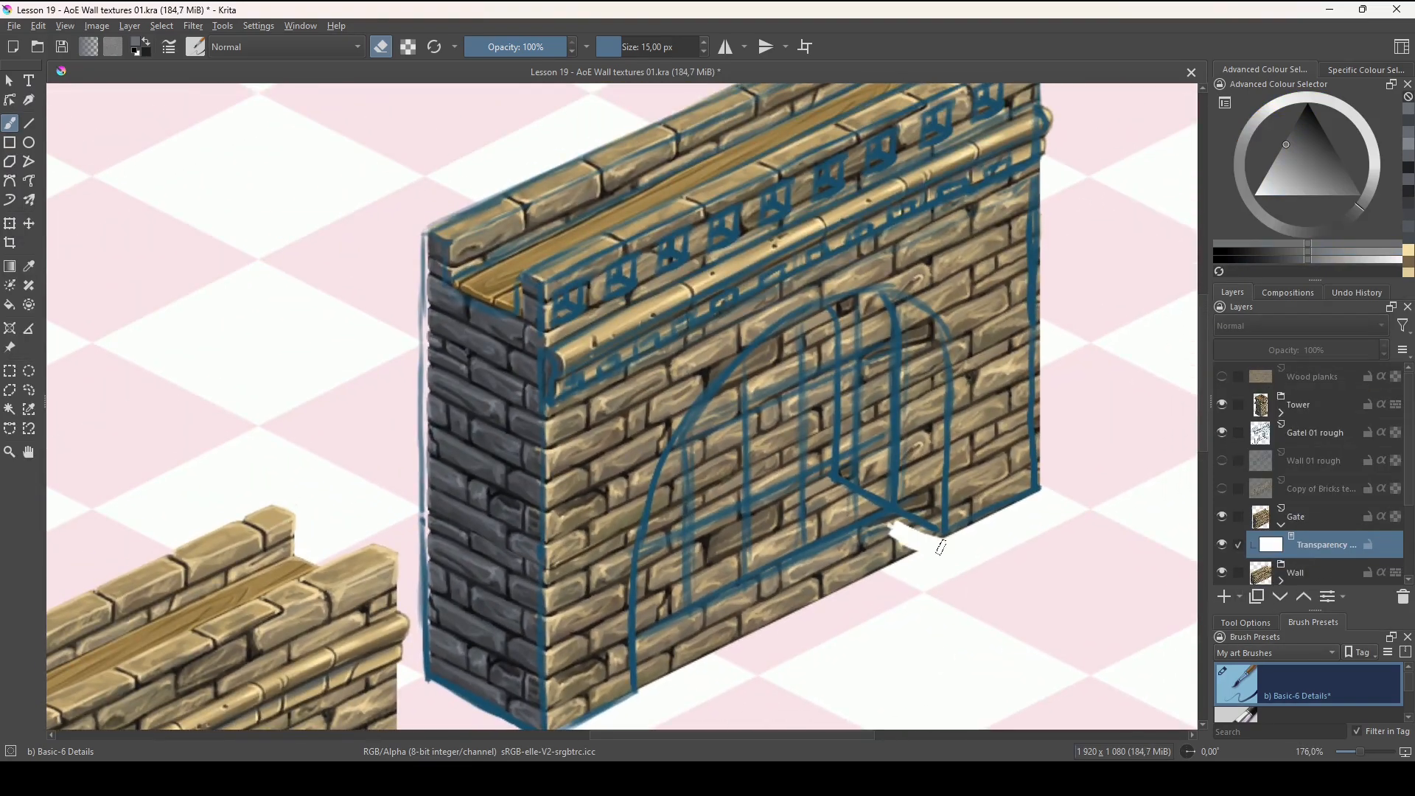
{"action": "left_click_drag", "start_coordinate": [654, 513], "coordinate": [642, 681]}
{"action": "left_click_drag", "start_coordinate": [648, 663], "coordinate": [690, 504]}
{"action": "left_click_drag", "start_coordinate": [725, 300], "coordinate": [709, 516]}
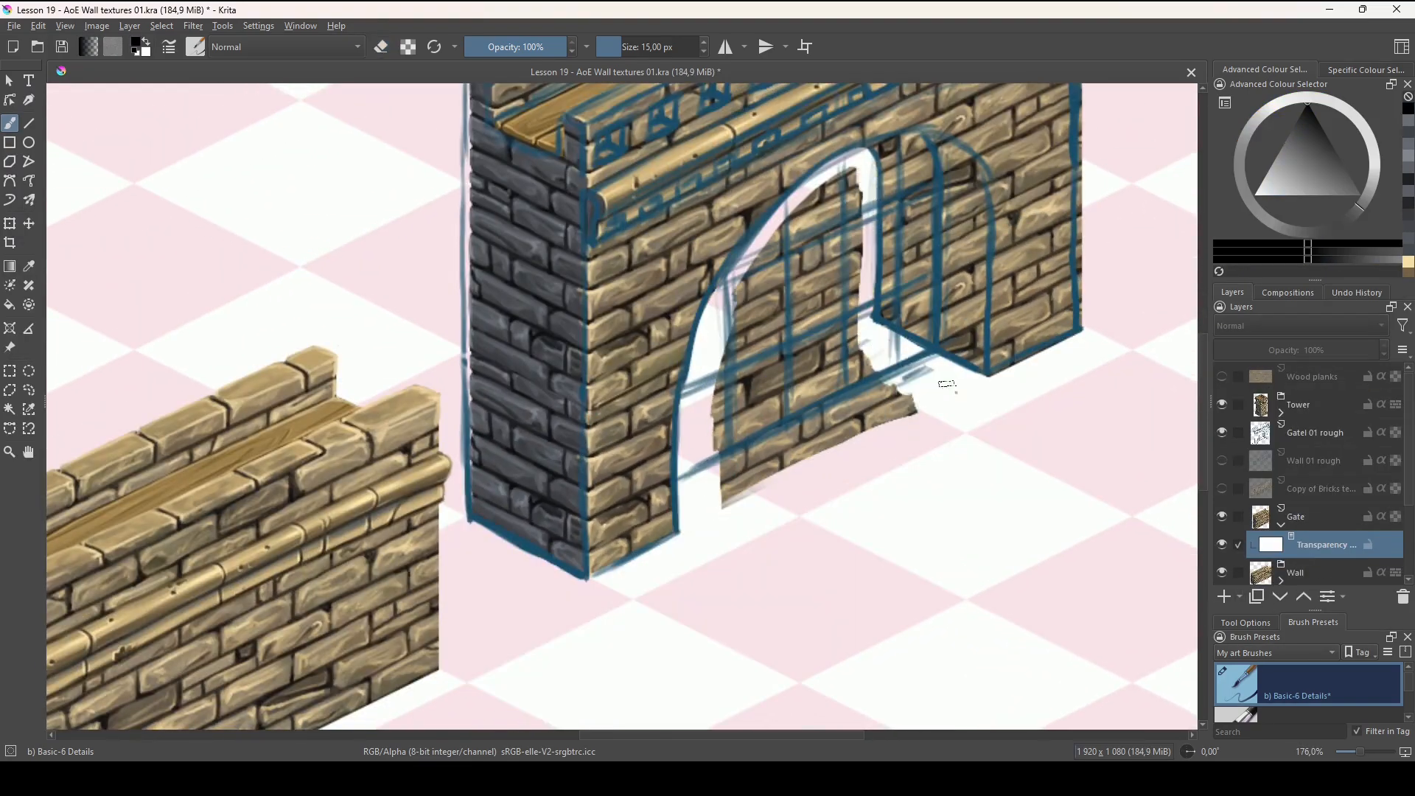
{"action": "scroll", "coordinate": [947, 384], "scroll_direction": "up", "scroll_amount": 1}
{"action": "left_click_drag", "start_coordinate": [946, 368], "coordinate": [956, 503]}
Freehand-select the bricks left inside the arch opening, clear them on the mask and deselect.
{"action": "left_click", "coordinate": [29, 390]}
{"action": "left_click_drag", "start_coordinate": [696, 445], "coordinate": [985, 645]}
{"action": "left_click_drag", "start_coordinate": [986, 645], "coordinate": [957, 541]}
{"action": "key", "text": "Delete"}
{"action": "key", "text": "ctrl+shift+a"}
Duplicate the Gate layer, delete the copy's transparency mask and move the copy so its shaded end forms the archway's far inner side.
{"action": "left_click", "coordinate": [1295, 516]}
{"action": "key", "text": "ctrl+j"}
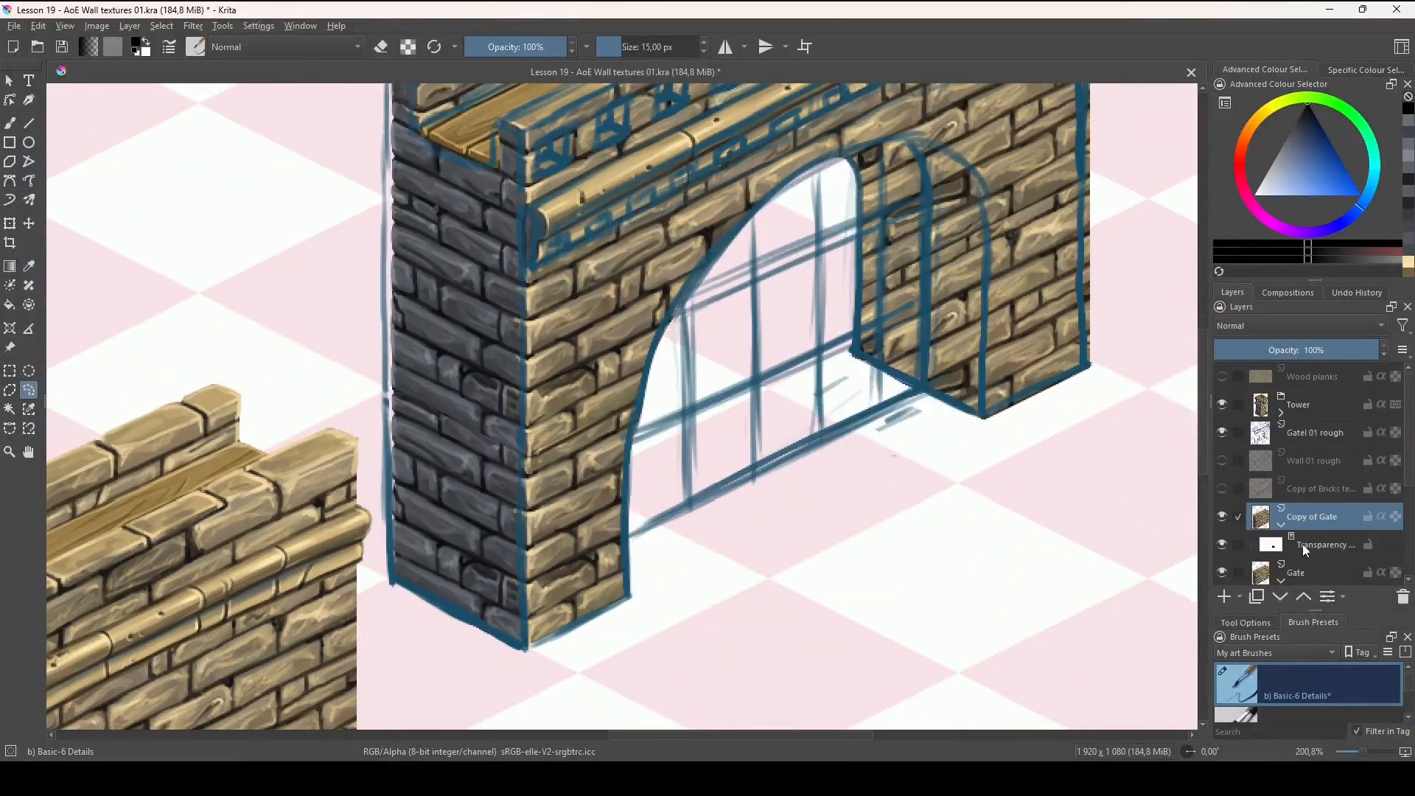
{"action": "left_click", "coordinate": [1297, 544]}
{"action": "key", "text": "shift+Delete"}
{"action": "left_click_drag", "start_coordinate": [472, 641], "coordinate": [930, 404]}
{"action": "left_click_drag", "start_coordinate": [998, 354], "coordinate": [900, 452]}
Add a transparency mask to Copy of Gate and mask its bricks along the arch's far curved edge.
{"action": "left_click", "coordinate": [1240, 596]}
{"action": "left_click", "coordinate": [1257, 508]}
{"action": "key", "text": "b"}
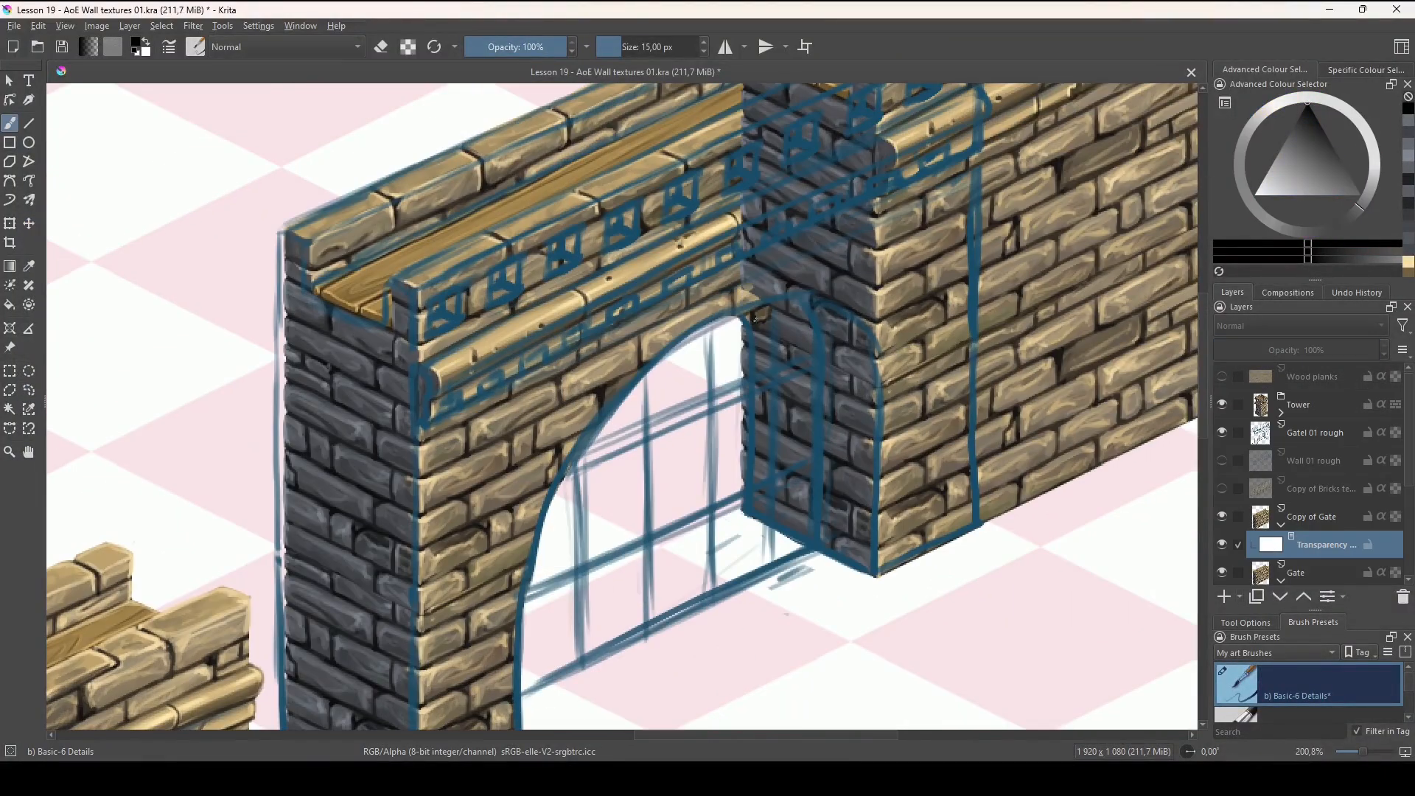
{"action": "left_click_drag", "start_coordinate": [852, 297], "coordinate": [886, 577]}
{"action": "scroll", "coordinate": [848, 442], "scroll_direction": "down", "scroll_amount": 1}
Freehand-select the part of the copied wall outside the arch opening and clear it on the mask.
{"action": "left_click", "coordinate": [29, 390]}
{"action": "left_click_drag", "start_coordinate": [626, 667], "coordinate": [433, 302]}
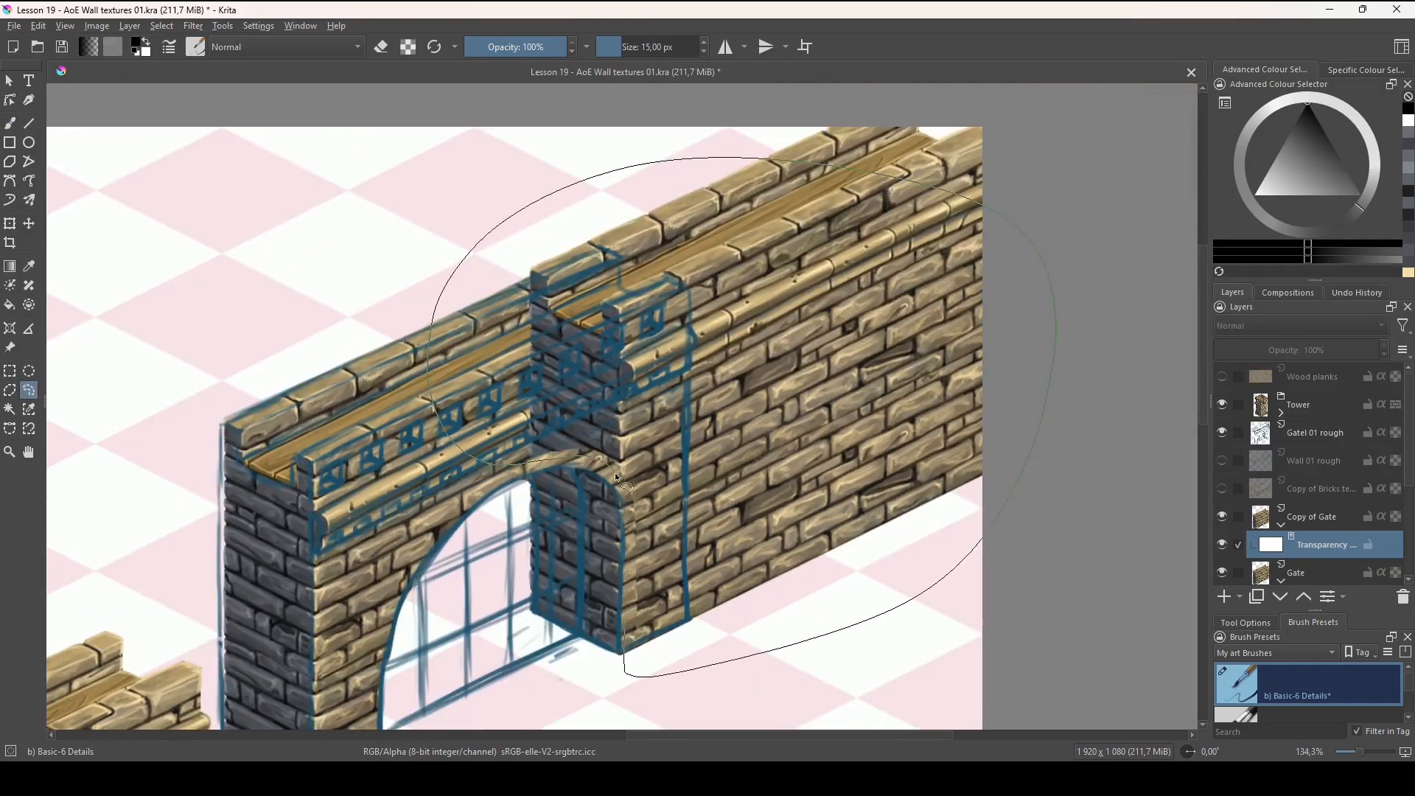
{"action": "key", "text": "Delete"}
{"action": "left_click_drag", "start_coordinate": [781, 295], "coordinate": [648, 403]}
Refine the Copy of Gate mask around the arch's crown and inner edge with the brush.
{"action": "key", "text": "b"}
{"action": "scroll", "coordinate": [811, 443], "scroll_direction": "up", "scroll_amount": 6}
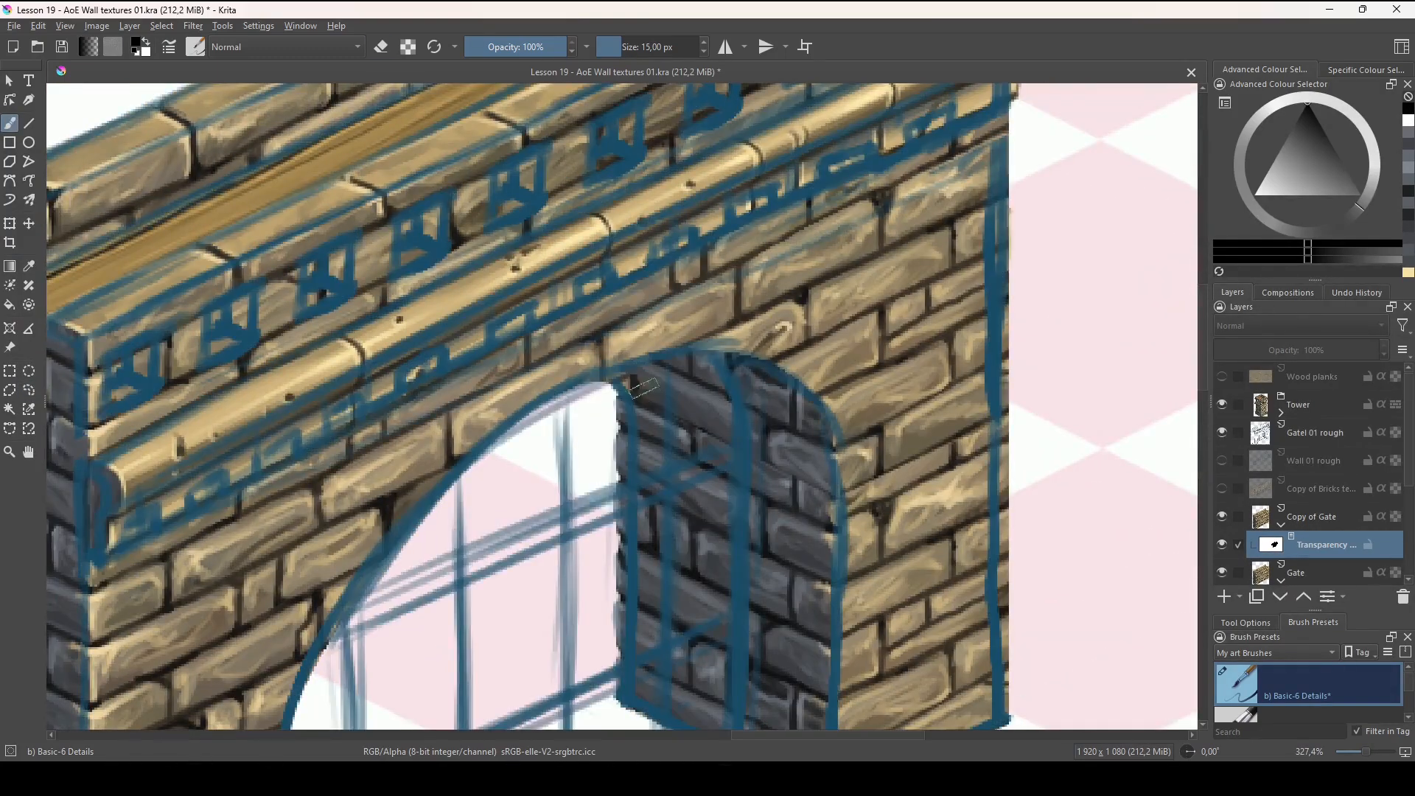
{"action": "key", "text": "x"}
{"action": "mouse_move", "coordinate": [645, 389]}
{"action": "left_mouse_down"}
{"action": "mouse_move", "coordinate": [675, 368]}
{"action": "mouse_move", "coordinate": [596, 398]}
{"action": "left_mouse_up"}
{"action": "scroll", "coordinate": [1260, 404], "scroll_direction": "down", "scroll_amount": 2}
{"action": "left_click", "coordinate": [1324, 523]}
{"action": "key", "text": "x"}
{"action": "key", "text": "x"}
{"action": "left_click_drag", "start_coordinate": [768, 550], "coordinate": [828, 415]}
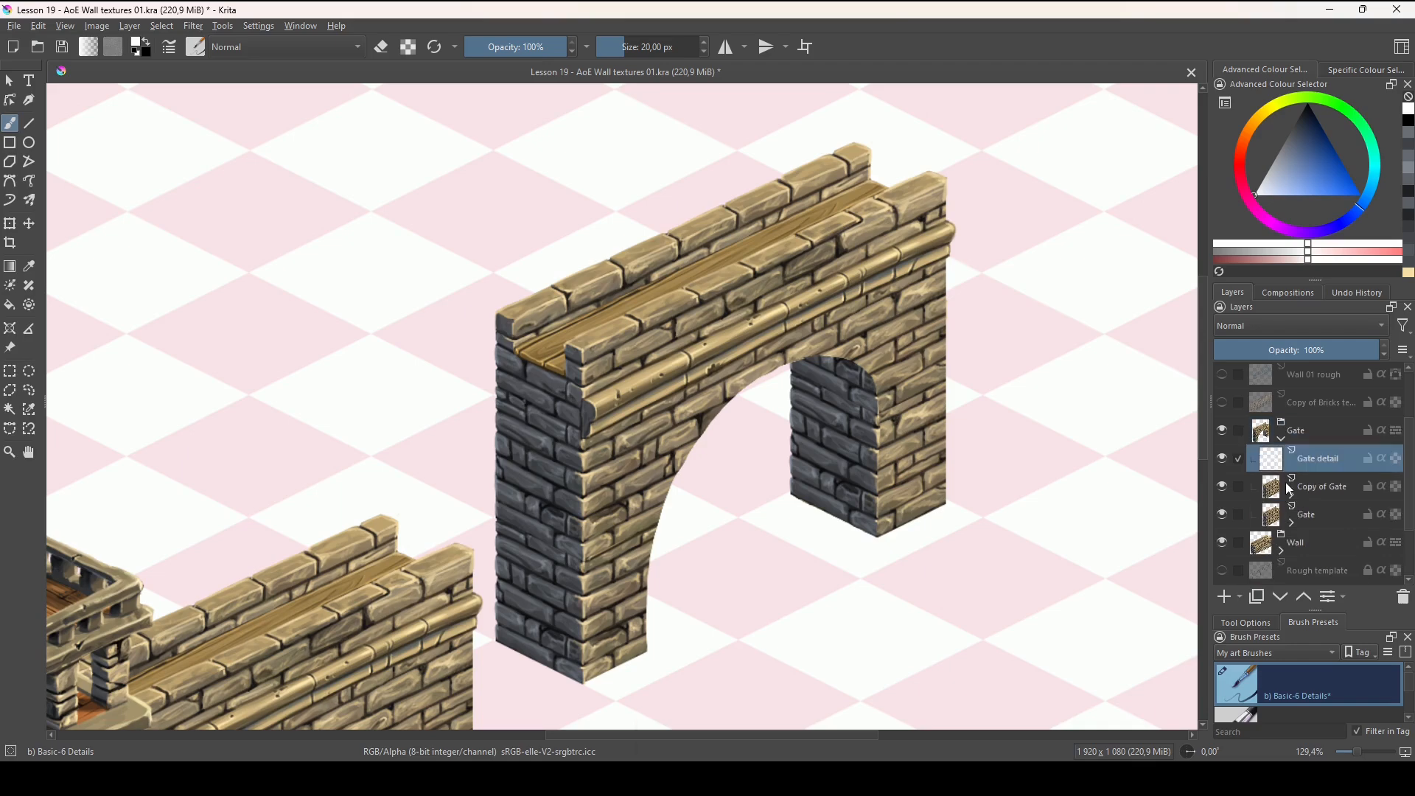
Repaint the blue-grey bricks at the top of the archway's inner side on the Gate detail layer with a fine brush.
{"action": "scroll", "coordinate": [785, 361], "scroll_direction": "up", "scroll_amount": 4}
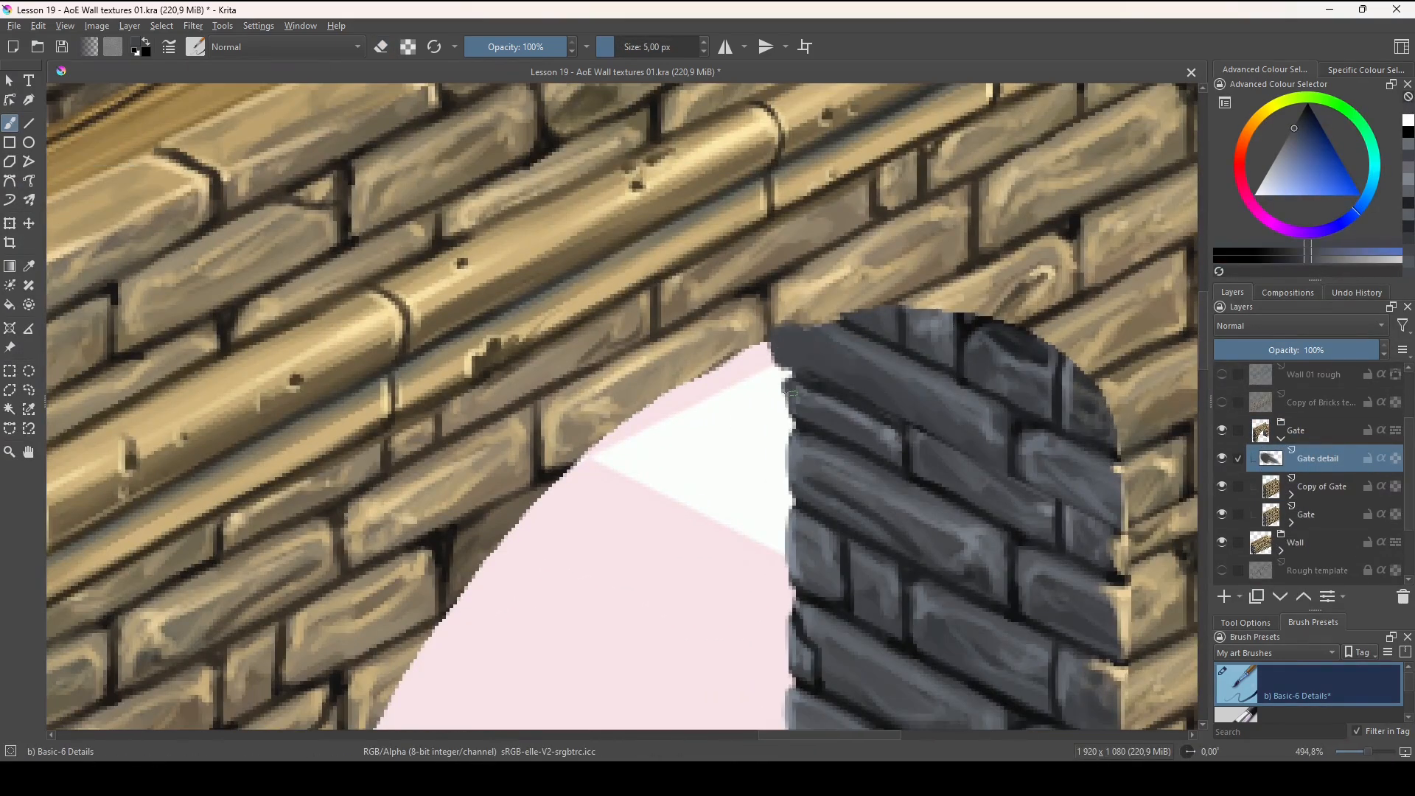
{"action": "left_click", "coordinate": [882, 397], "text": "ctrl"}
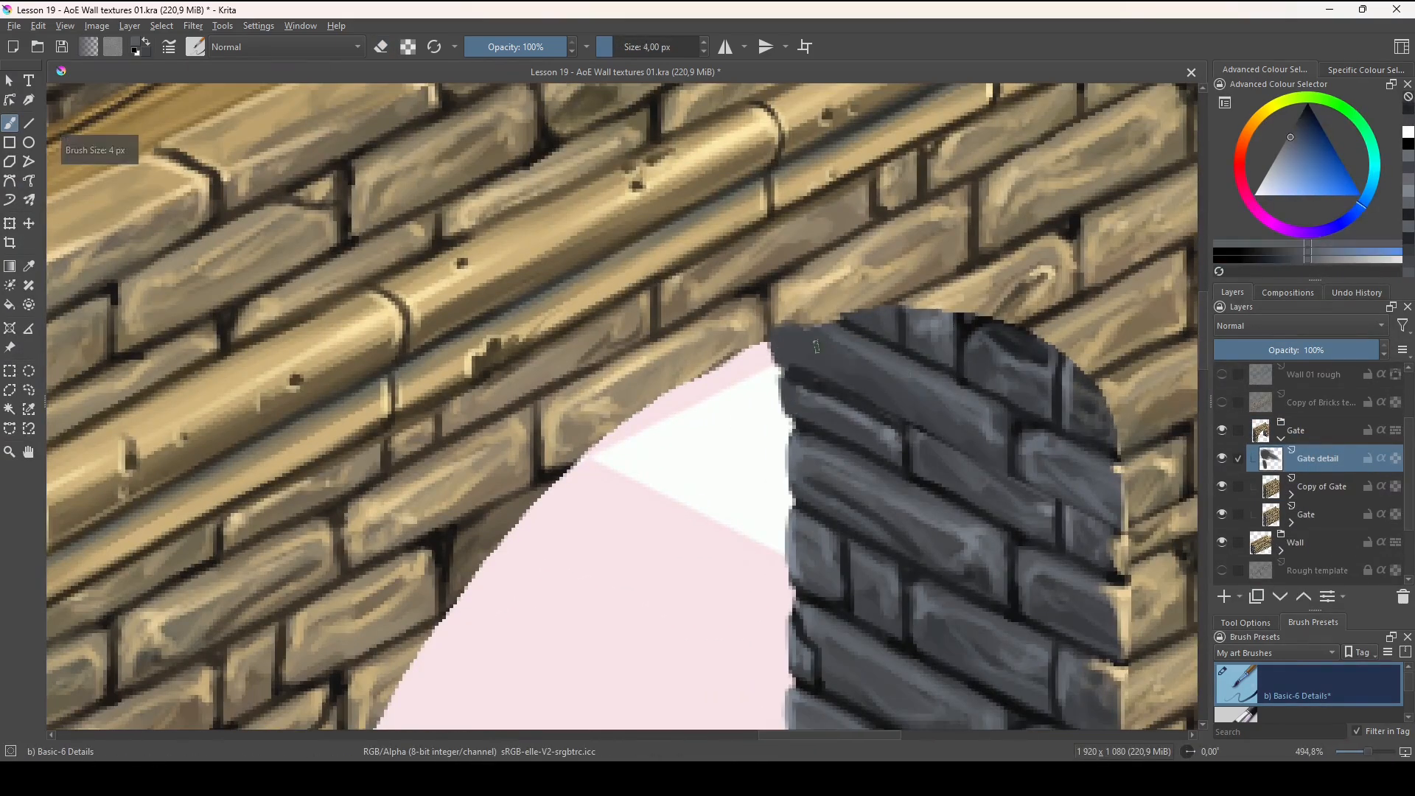
{"action": "left_click", "coordinate": [882, 398], "text": "ctrl"}
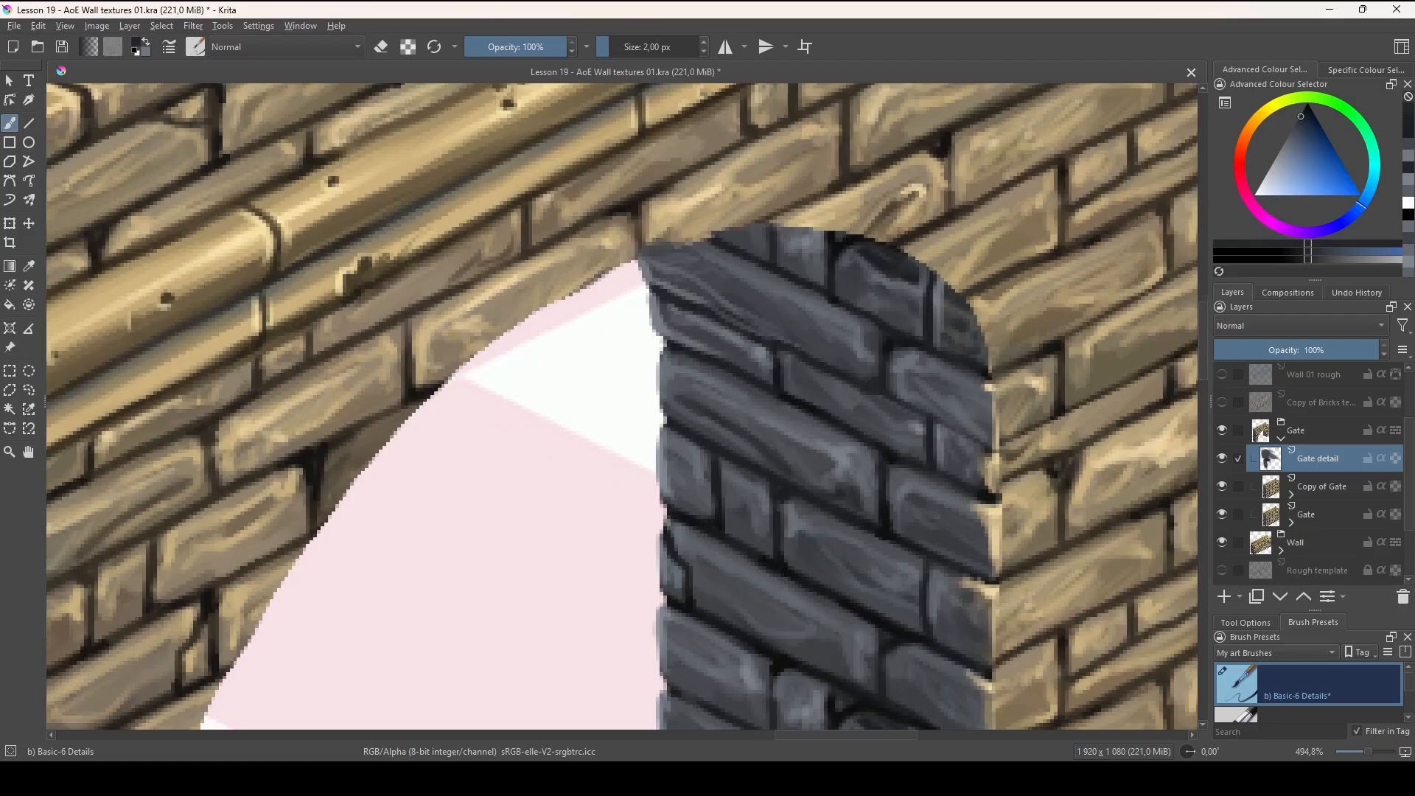
{"action": "left_click_drag", "start_coordinate": [982, 380], "coordinate": [899, 423]}
{"action": "scroll", "coordinate": [900, 423], "scroll_direction": "down", "scroll_amount": 3}
{"action": "scroll", "coordinate": [899, 423], "scroll_direction": "up", "scroll_amount": 4}
Add sampled grey strokes and dark joints under the arch's curve and along the inner pillar's corner.
{"action": "mouse_move", "coordinate": [936, 147]}
{"action": "left_mouse_down"}
{"action": "mouse_move", "coordinate": [872, 361]}
{"action": "mouse_move", "coordinate": [888, 472]}
{"action": "mouse_move", "coordinate": [781, 406]}
{"action": "left_mouse_up"}
{"action": "left_click_drag", "start_coordinate": [737, 353], "coordinate": [786, 422]}
{"action": "mouse_move", "coordinate": [590, 368]}
{"action": "left_mouse_down"}
{"action": "mouse_move", "coordinate": [763, 444]}
{"action": "mouse_move", "coordinate": [704, 476]}
{"action": "left_mouse_up"}
{"action": "mouse_move", "coordinate": [632, 451]}
{"action": "left_mouse_down"}
{"action": "mouse_move", "coordinate": [580, 350]}
{"action": "mouse_move", "coordinate": [737, 468]}
{"action": "left_mouse_up"}
{"action": "left_click", "coordinate": [623, 435], "text": "ctrl"}
{"action": "left_click", "coordinate": [693, 413], "text": "ctrl"}
{"action": "mouse_move", "coordinate": [874, 518]}
{"action": "left_mouse_down"}
{"action": "mouse_move", "coordinate": [787, 268]}
{"action": "mouse_move", "coordinate": [778, 451]}
{"action": "mouse_move", "coordinate": [804, 422]}
{"action": "left_mouse_up"}
{"action": "left_click", "coordinate": [840, 439], "text": "ctrl"}
{"action": "scroll", "coordinate": [802, 445], "scroll_direction": "down", "scroll_amount": 3}
{"action": "scroll", "coordinate": [773, 487], "scroll_direction": "up", "scroll_amount": 2}
Paint sampled light tan highlights along the inner pillar's corner bricks with a 3 px brush.
{"action": "left_click", "coordinate": [772, 490], "text": "ctrl"}
{"action": "left_click_drag", "start_coordinate": [774, 397], "coordinate": [733, 524]}
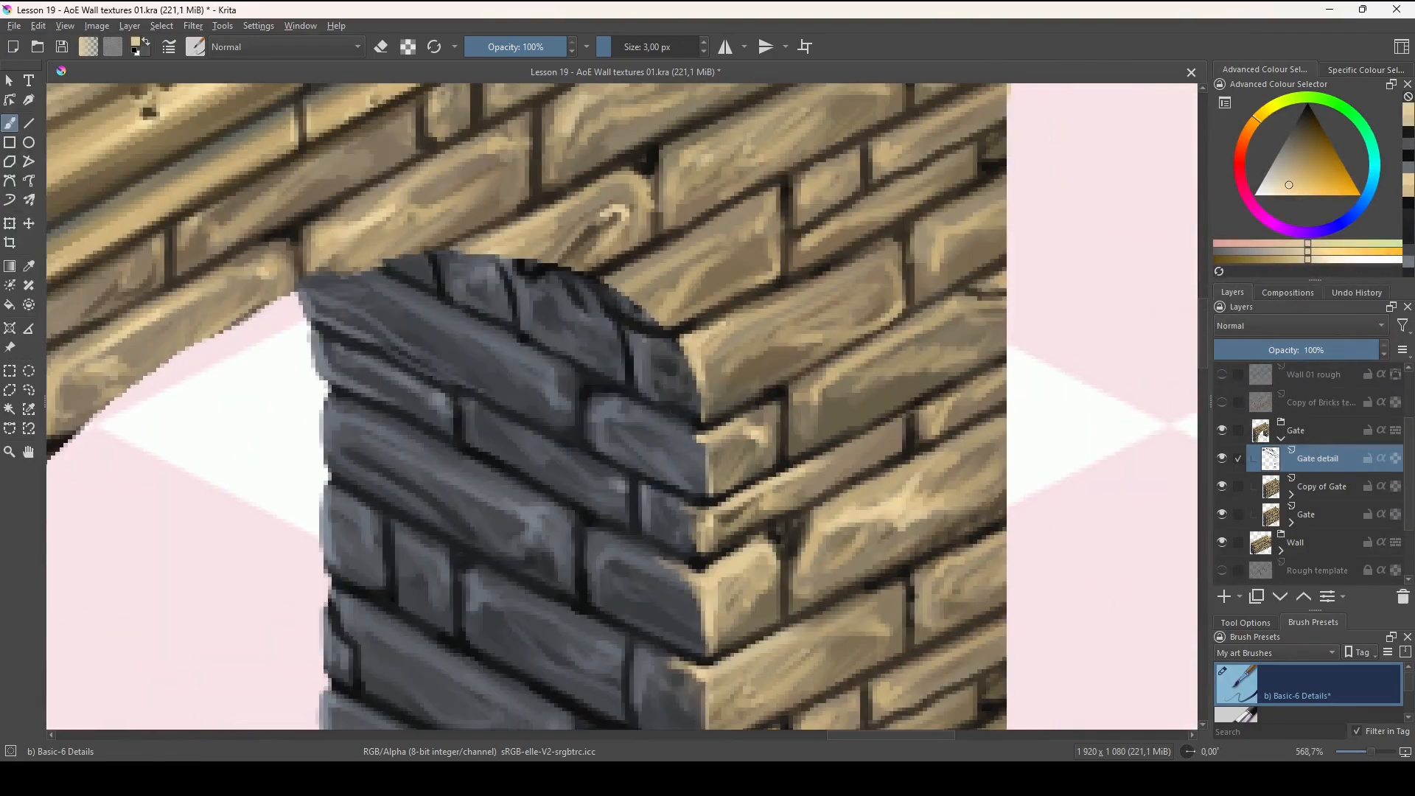
{"action": "left_click_drag", "start_coordinate": [700, 376], "coordinate": [711, 409]}
{"action": "left_click_drag", "start_coordinate": [730, 586], "coordinate": [726, 419]}
{"action": "scroll", "coordinate": [719, 418], "scroll_direction": "down", "scroll_amount": 8}
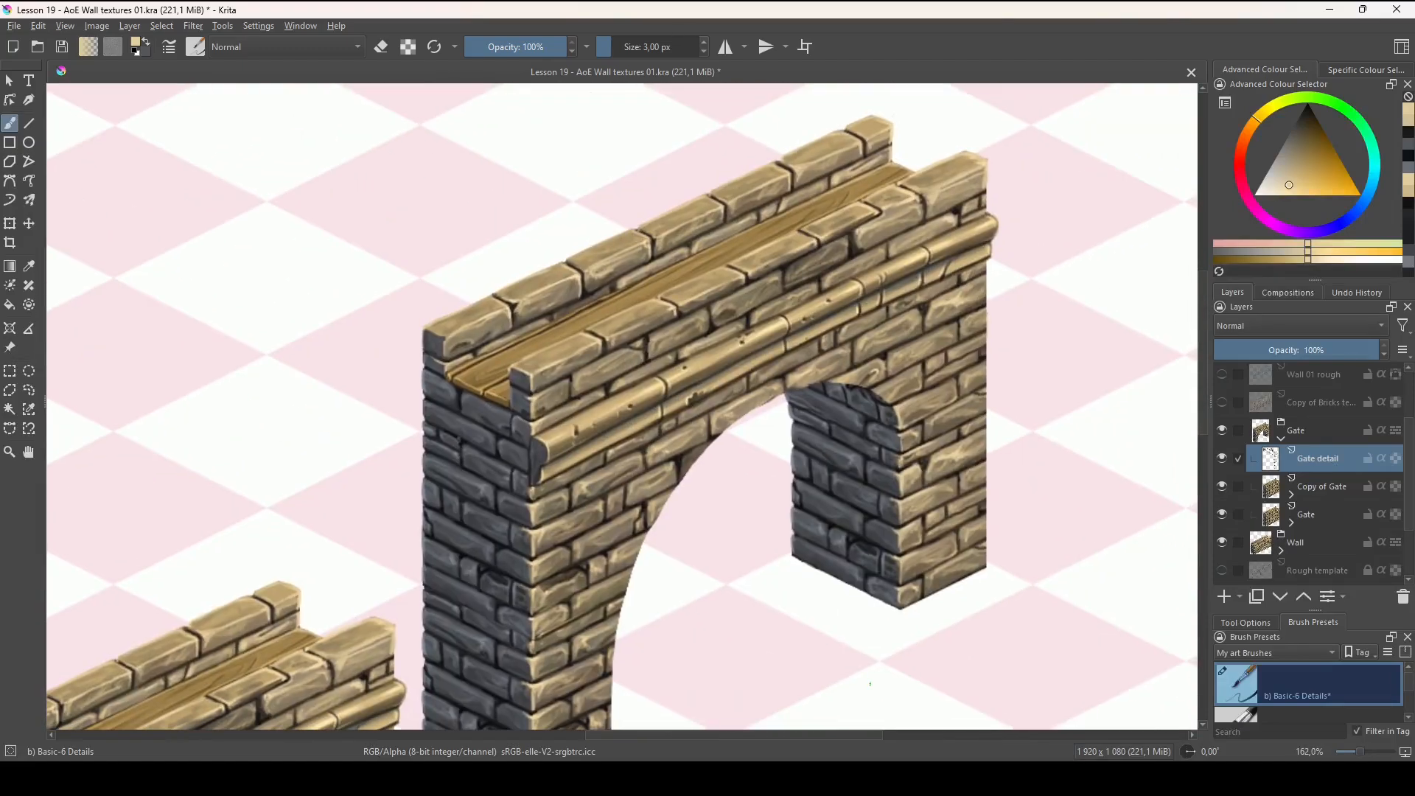
Add a layer above Gate detail inside the Gate group and name it Detail 02.
{"action": "left_click", "coordinate": [1295, 430]}
{"action": "left_click", "coordinate": [1224, 596]}
{"action": "left_click", "coordinate": [1303, 596]}
{"action": "left_click_drag", "start_coordinate": [1311, 435], "coordinate": [1306, 472]}
{"action": "double_click", "coordinate": [1306, 460]}
{"action": "type", "text": "Detail 02"}
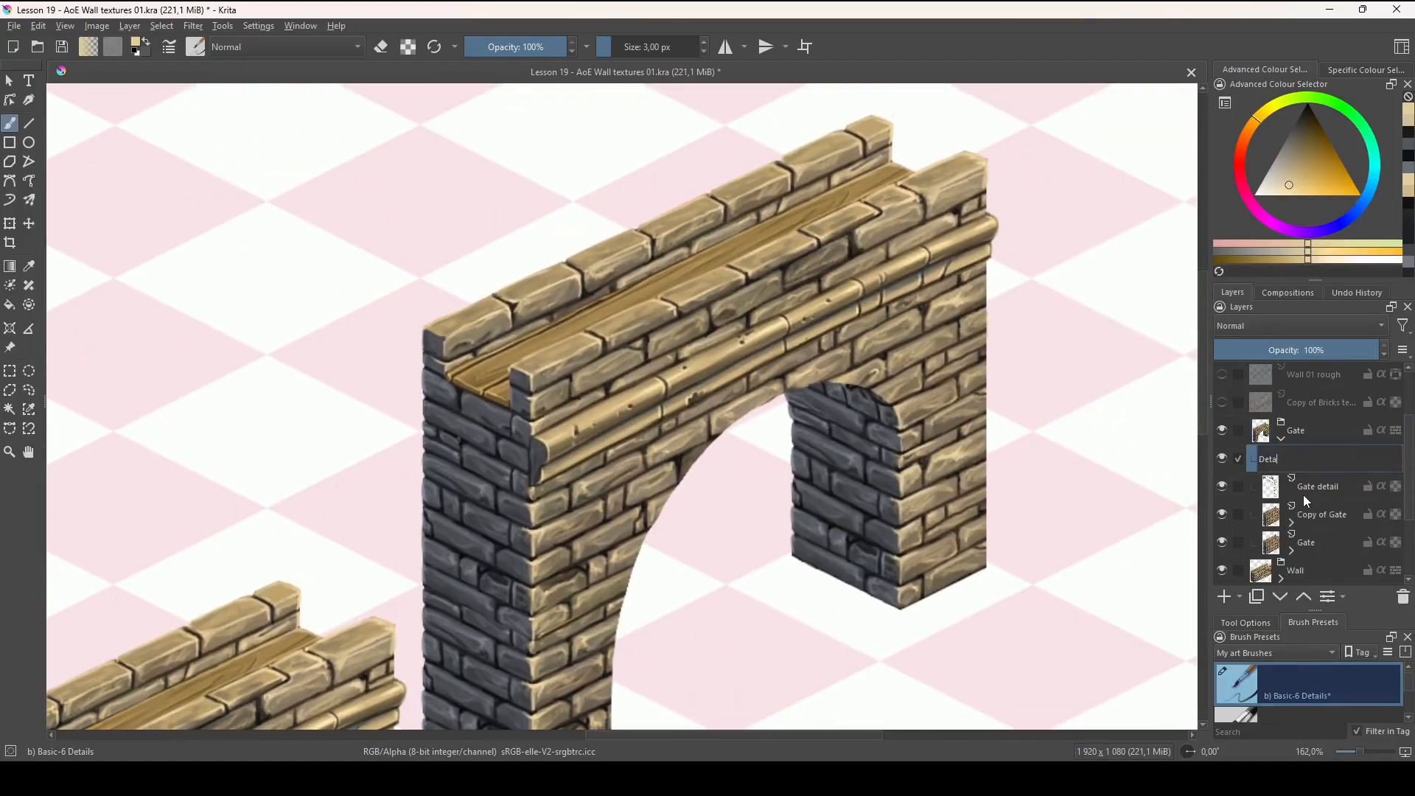
{"action": "key", "text": "Return"}
Draw a dark 3 px isometric guide line below the gate and move it up across the arch opening.
{"action": "scroll", "coordinate": [869, 634], "scroll_direction": "up", "scroll_amount": 3}
{"action": "scroll", "coordinate": [1302, 493], "scroll_direction": "up", "scroll_amount": 3}
{"action": "left_click", "coordinate": [1222, 433]}
{"action": "left_click", "coordinate": [1222, 433]}
{"action": "scroll", "coordinate": [854, 302], "scroll_direction": "down", "scroll_amount": 3}
{"action": "left_click", "coordinate": [589, 613], "text": "ctrl"}
{"action": "left_click_drag", "start_coordinate": [602, 679], "coordinate": [964, 500]}
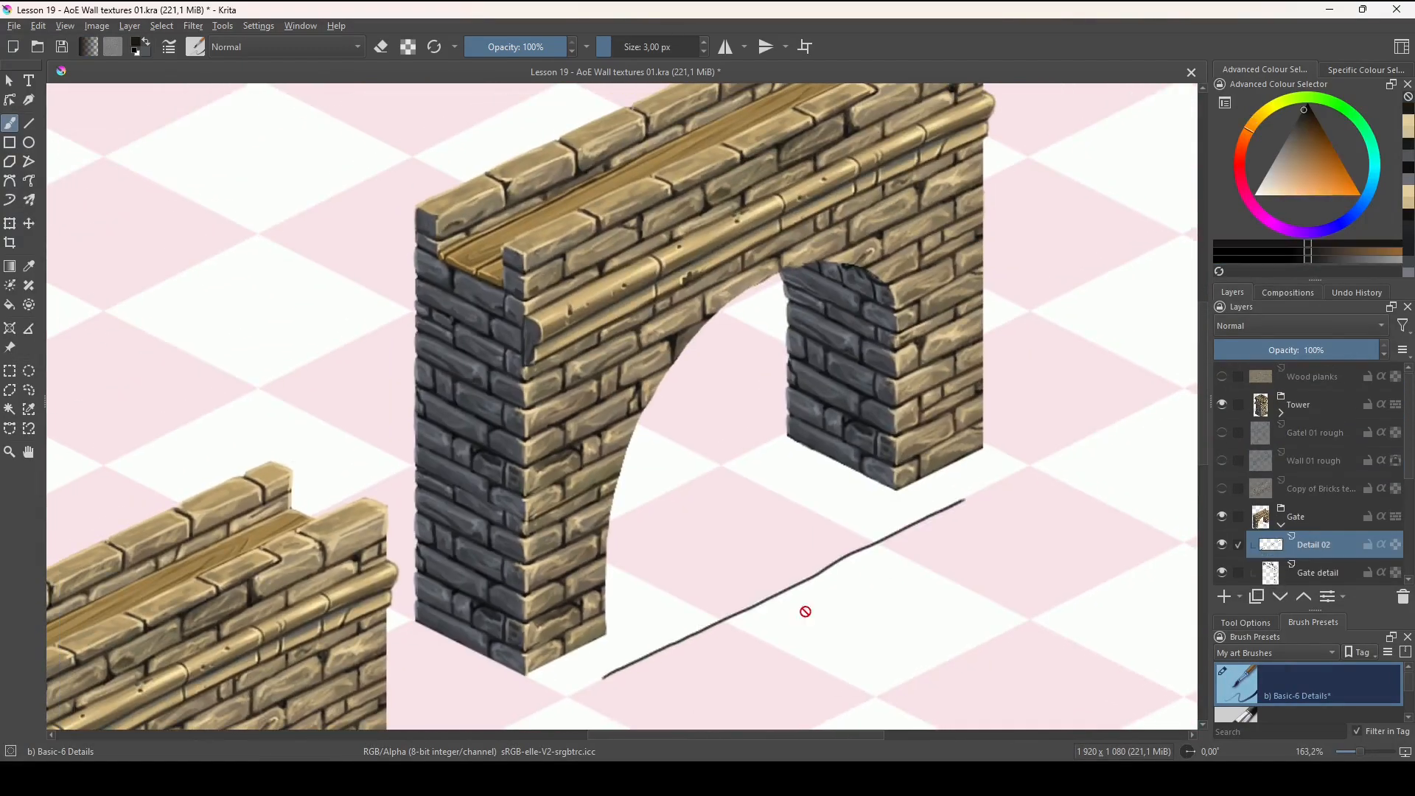
{"action": "key", "text": "t"}
{"action": "left_click_drag", "start_coordinate": [822, 655], "coordinate": [794, 472]}
Sketch the arch's dark outer curve above the guide line, checking its shape with the brick layers temporarily hidden.
{"action": "key", "text": "b"}
{"action": "scroll", "coordinate": [794, 471], "scroll_direction": "up", "scroll_amount": 3}
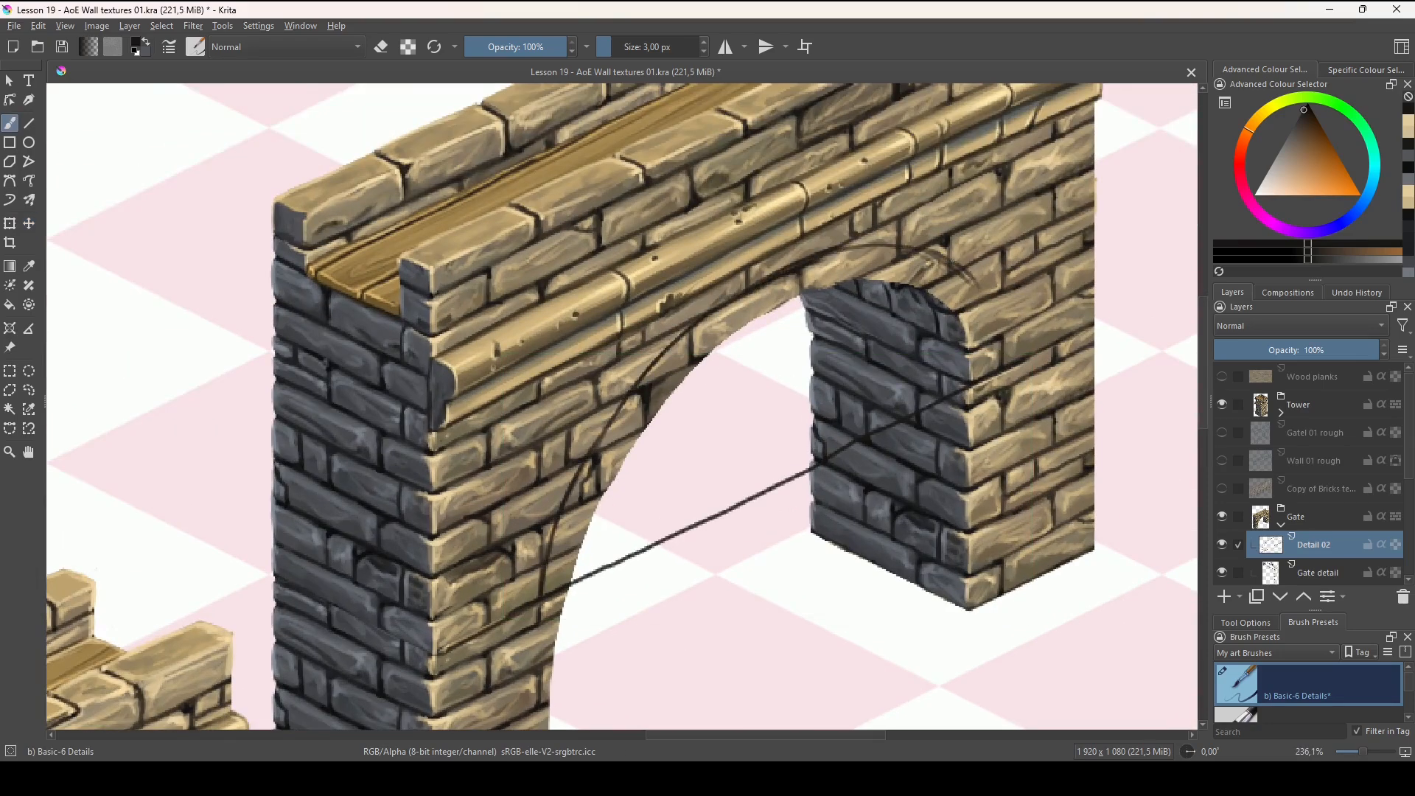
{"action": "left_click_drag", "start_coordinate": [617, 407], "coordinate": [542, 595]}
{"action": "scroll", "coordinate": [921, 346], "scroll_direction": "up", "scroll_amount": 1}
{"action": "left_click", "coordinate": [1222, 517]}
{"action": "left_click", "coordinate": [1222, 517]}
{"action": "scroll", "coordinate": [1223, 516], "scroll_direction": "down", "scroll_amount": 3}
{"action": "left_click", "coordinate": [1222, 487]}
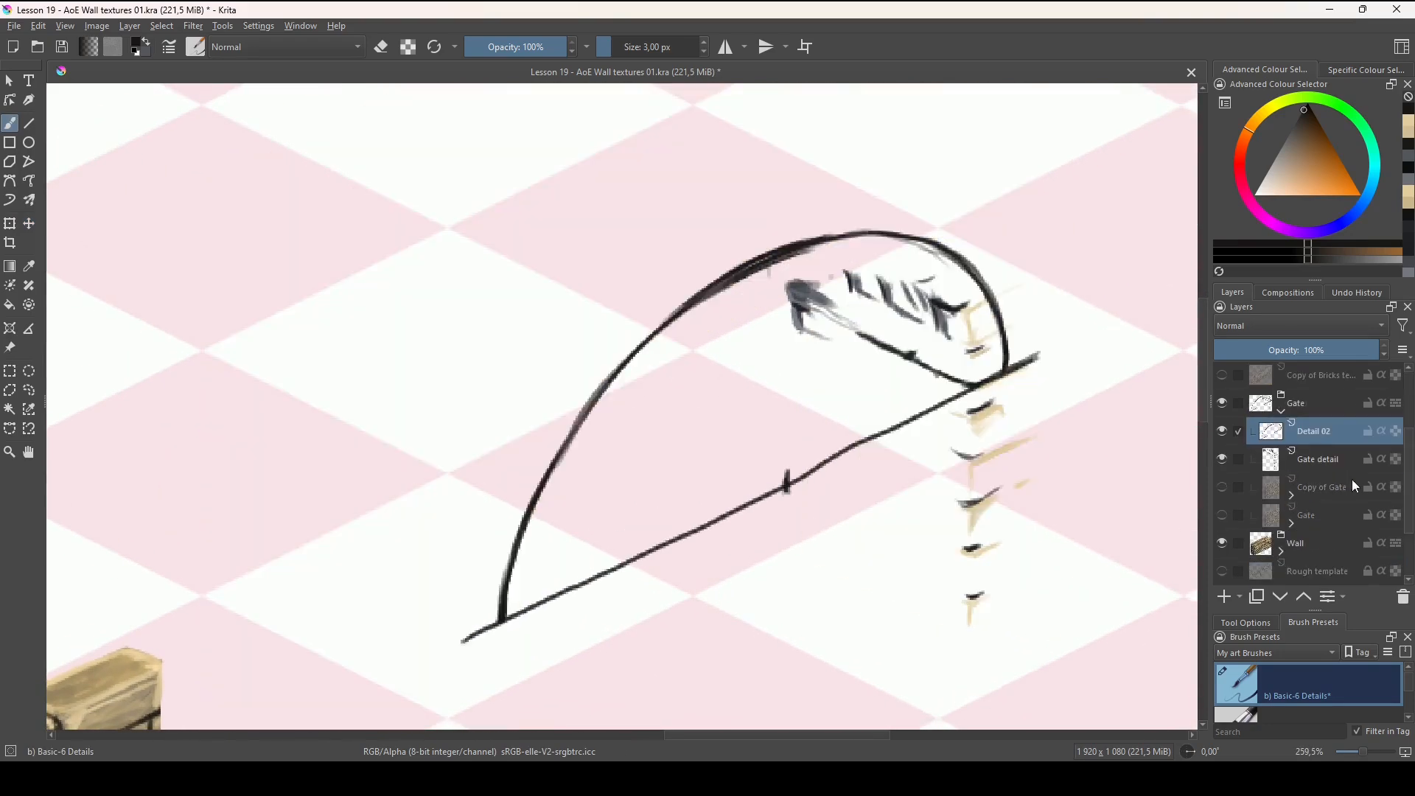
{"action": "left_click", "coordinate": [1221, 487]}
{"action": "left_click", "coordinate": [1222, 515]}
Divide the arch band into separate stones with short dark radial lines on Detail 02.
{"action": "scroll", "coordinate": [737, 295], "scroll_direction": "up", "scroll_amount": 2}
{"action": "left_click_drag", "start_coordinate": [859, 297], "coordinate": [853, 341]}
{"action": "left_click_drag", "start_coordinate": [756, 338], "coordinate": [774, 372]}
{"action": "left_click_drag", "start_coordinate": [773, 372], "coordinate": [812, 266]}
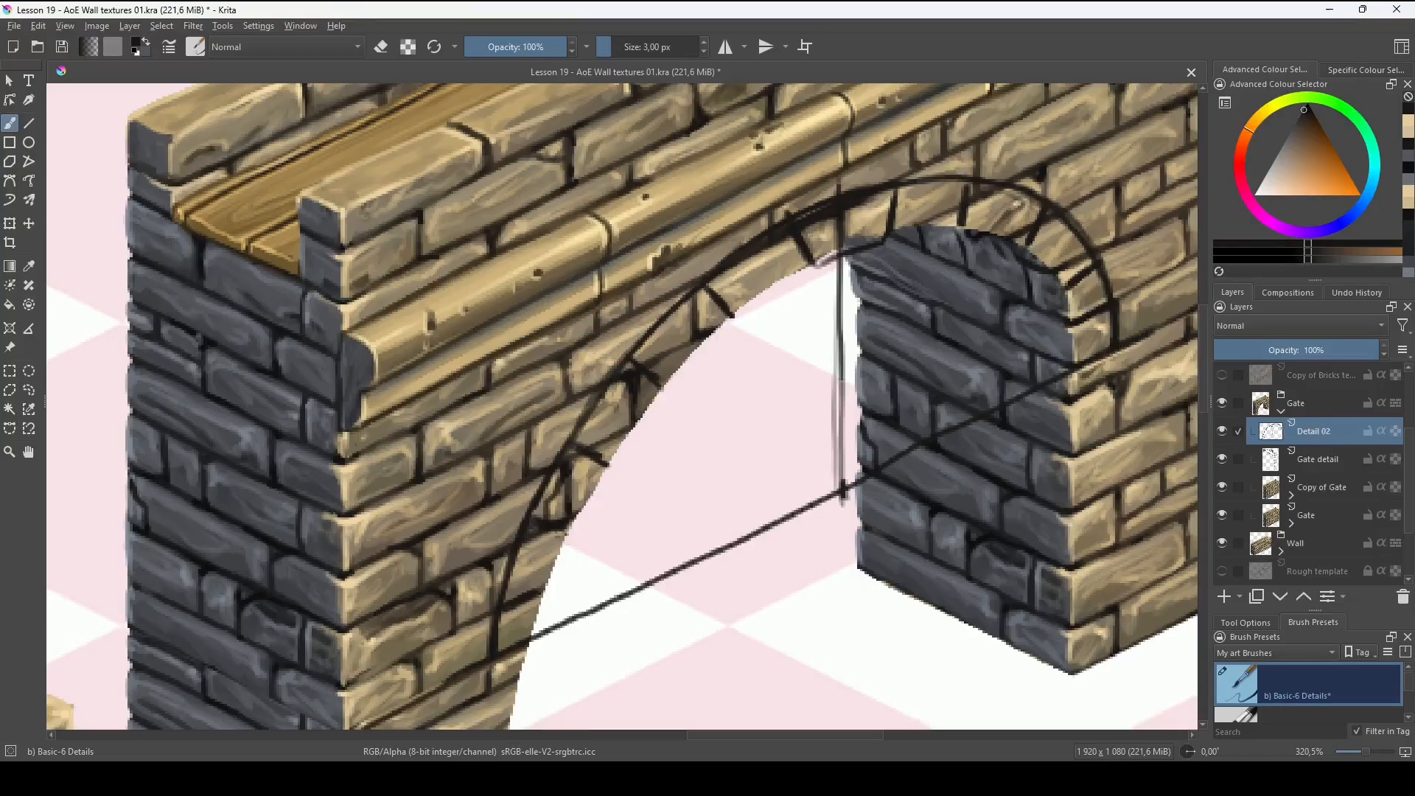
Add a paint layer beneath Detail 02 and block in the arch band with a sampled flat tan using a larger brush.
{"action": "key", "text": "bracketright"}
{"action": "key", "text": "bracketright"}
{"action": "key", "text": "bracketright"}
{"action": "mouse_move", "coordinate": [546, 530]}
{"action": "left_mouse_down"}
{"action": "mouse_move", "coordinate": [508, 506]}
{"action": "mouse_move", "coordinate": [492, 532]}
{"action": "left_mouse_up"}
{"action": "left_click", "coordinate": [1305, 459]}
{"action": "key", "text": "Insert"}
{"action": "left_click", "coordinate": [496, 541], "text": "ctrl"}
{"action": "left_click", "coordinate": [509, 516], "text": "ctrl"}
{"action": "left_click_drag", "start_coordinate": [532, 444], "coordinate": [509, 489]}
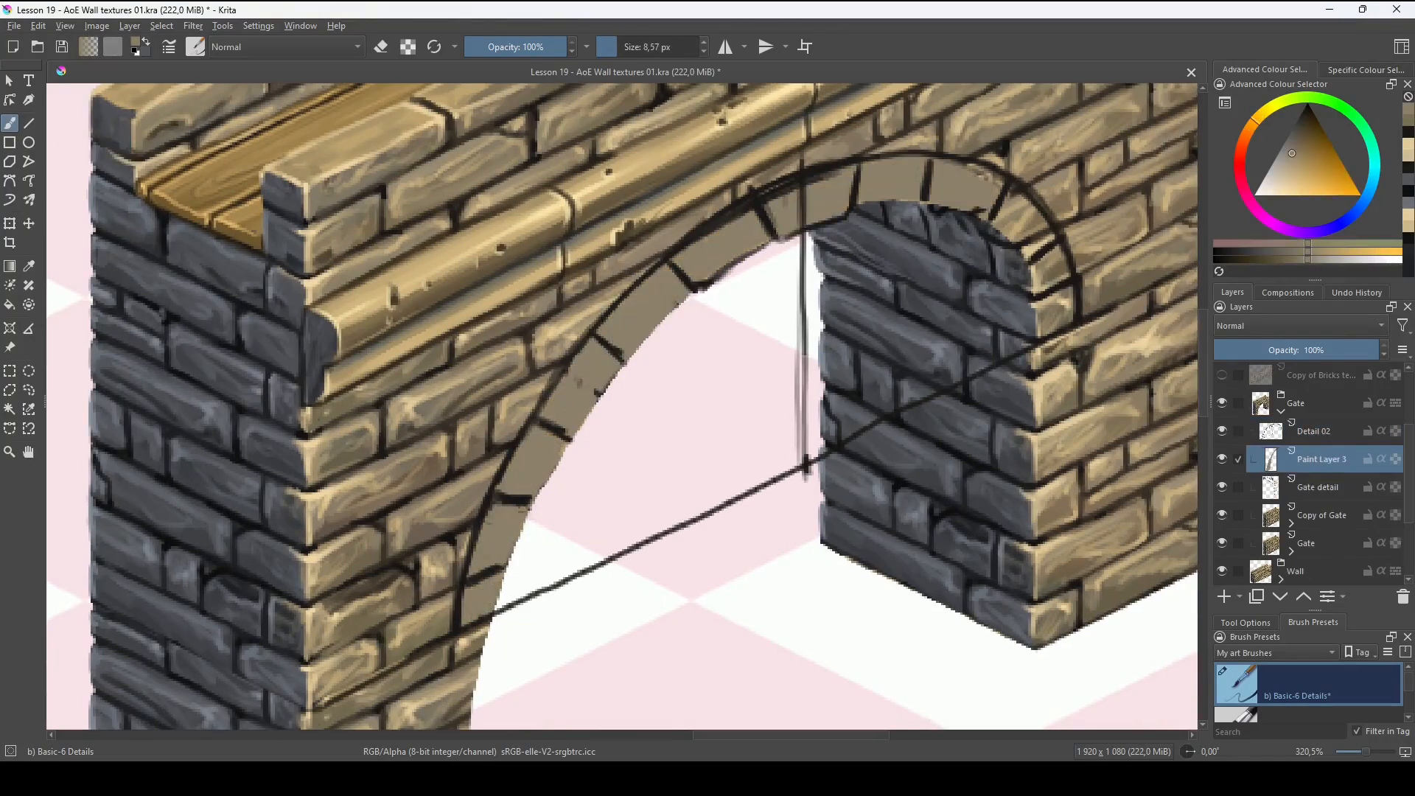
Extend the flat brown base across the remaining arch band out to its outer curve.
{"action": "left_click_drag", "start_coordinate": [700, 525], "coordinate": [817, 472]}
{"action": "left_click", "coordinate": [648, 368], "text": "ctrl"}
{"action": "mouse_move", "coordinate": [686, 383]}
{"action": "left_mouse_down"}
{"action": "mouse_move", "coordinate": [490, 475]}
{"action": "mouse_move", "coordinate": [617, 489]}
{"action": "mouse_move", "coordinate": [717, 415]}
{"action": "left_mouse_up"}
{"action": "left_click_drag", "start_coordinate": [743, 355], "coordinate": [705, 413]}
{"action": "left_click_drag", "start_coordinate": [687, 444], "coordinate": [661, 483]}
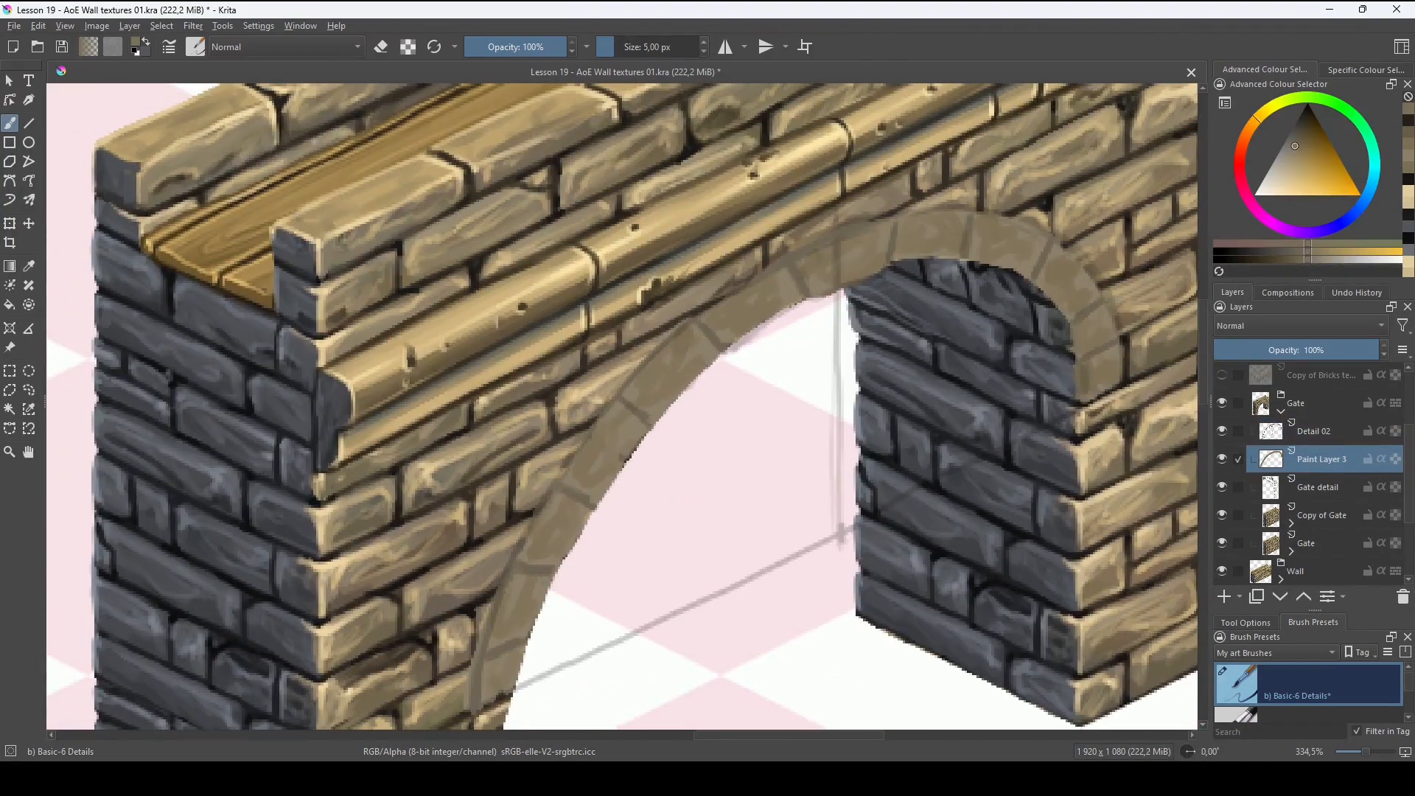
Paint sampled lighter tan patches on the individual arch stones of Paint Layer 3.
{"action": "left_click", "coordinate": [1031, 243], "text": "ctrl"}
{"action": "left_click_drag", "start_coordinate": [1061, 350], "coordinate": [1092, 360]}
{"action": "left_click", "coordinate": [1083, 295], "text": "ctrl"}
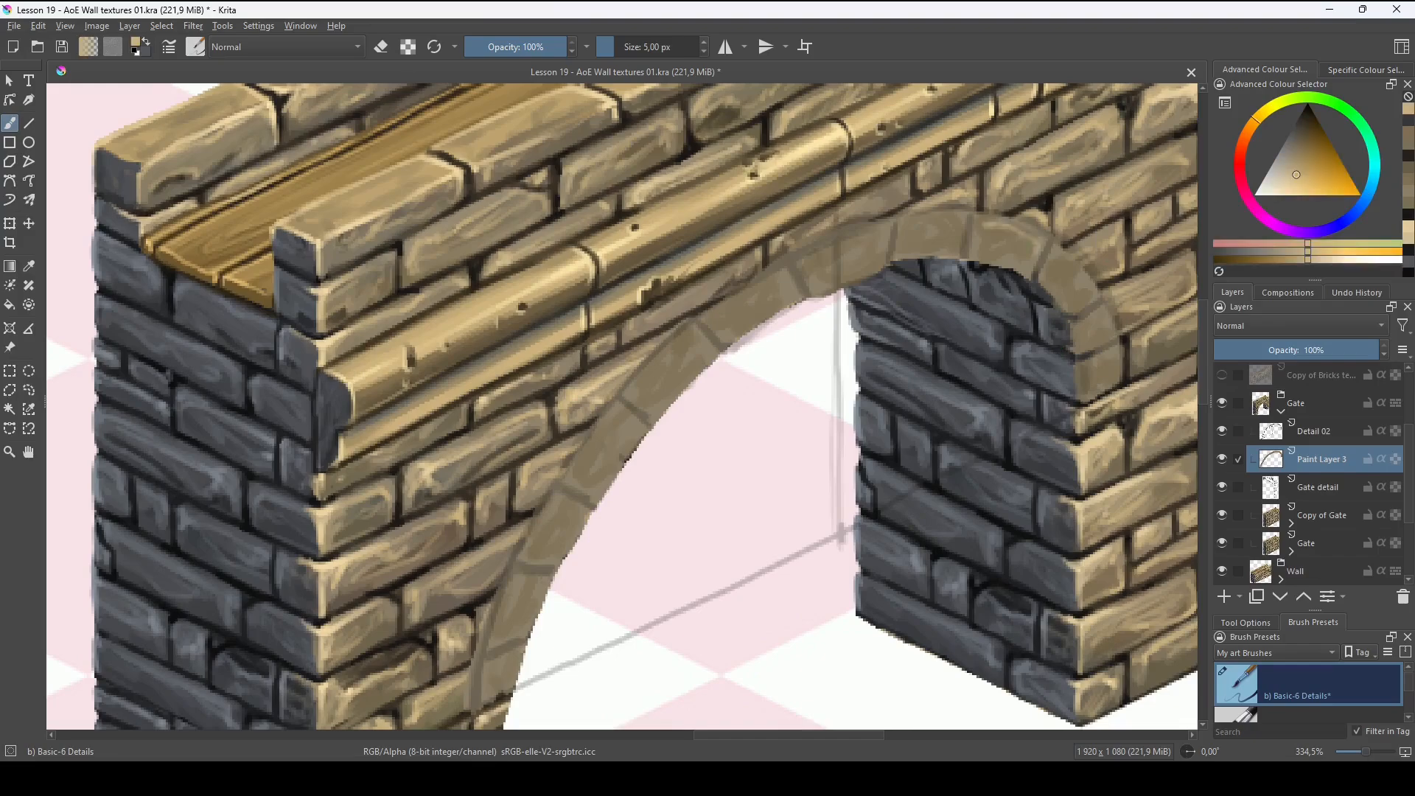
{"action": "left_click_drag", "start_coordinate": [1031, 223], "coordinate": [979, 258]}
{"action": "left_click_drag", "start_coordinate": [948, 219], "coordinate": [900, 227]}
{"action": "mouse_move", "coordinate": [796, 295]}
{"action": "left_mouse_down"}
{"action": "mouse_move", "coordinate": [886, 291]}
{"action": "mouse_move", "coordinate": [807, 321]}
{"action": "left_mouse_up"}
{"action": "left_click_drag", "start_coordinate": [733, 403], "coordinate": [914, 210]}
{"action": "left_click_drag", "start_coordinate": [790, 383], "coordinate": [752, 502]}
{"action": "left_click_drag", "start_coordinate": [1032, 258], "coordinate": [722, 427]}
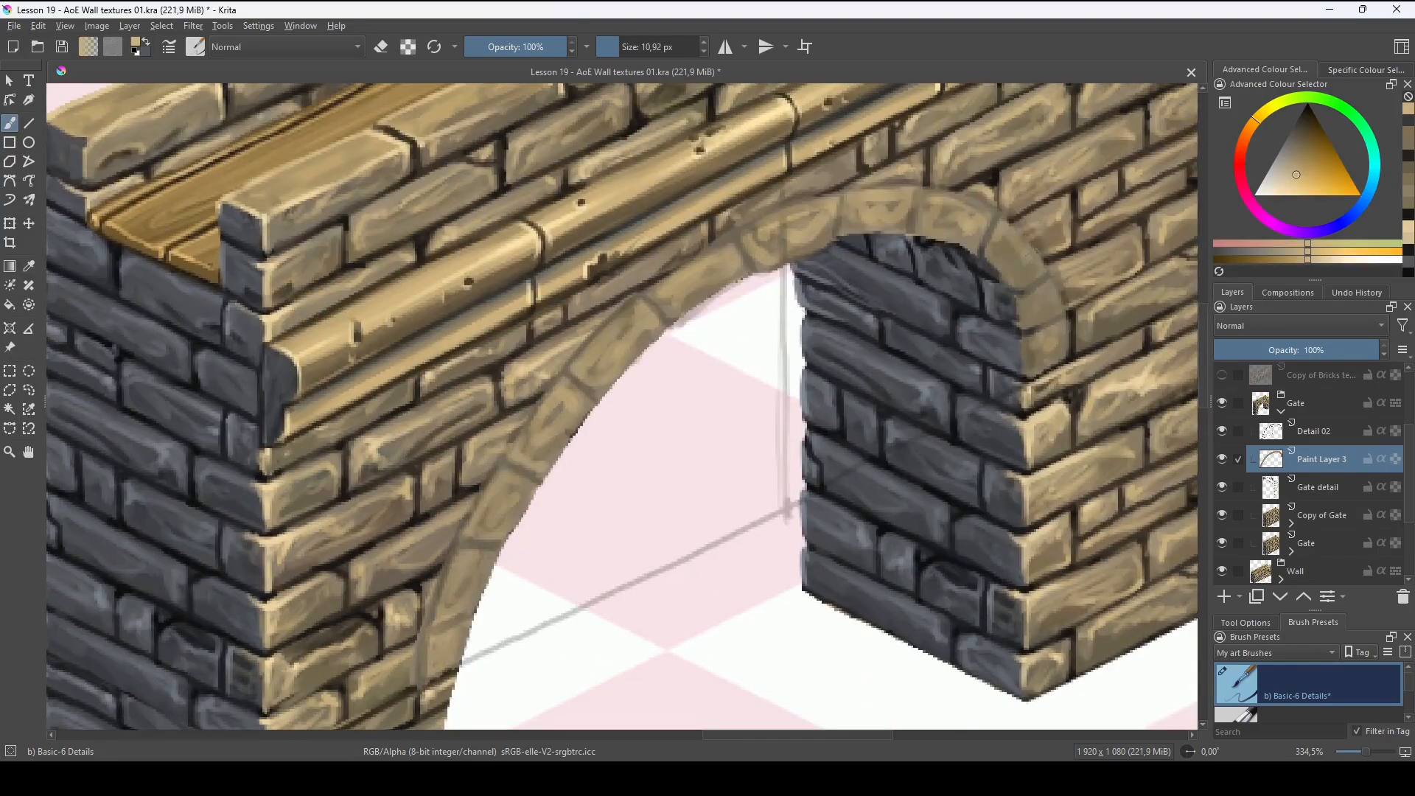
{"action": "left_click_drag", "start_coordinate": [991, 230], "coordinate": [1034, 286]}
Blend sampled mid-tone tan strokes into the arch stones around the crown with a 4.11 px brush.
{"action": "key", "text": "5"}
{"action": "left_click", "coordinate": [947, 412], "text": "ctrl"}
{"action": "left_click", "coordinate": [918, 350], "text": "ctrl"}
{"action": "left_click_drag", "start_coordinate": [883, 284], "coordinate": [947, 360]}
{"action": "left_click_drag", "start_coordinate": [920, 424], "coordinate": [967, 394]}
{"action": "scroll", "coordinate": [944, 412], "scroll_direction": "down", "scroll_amount": 2}
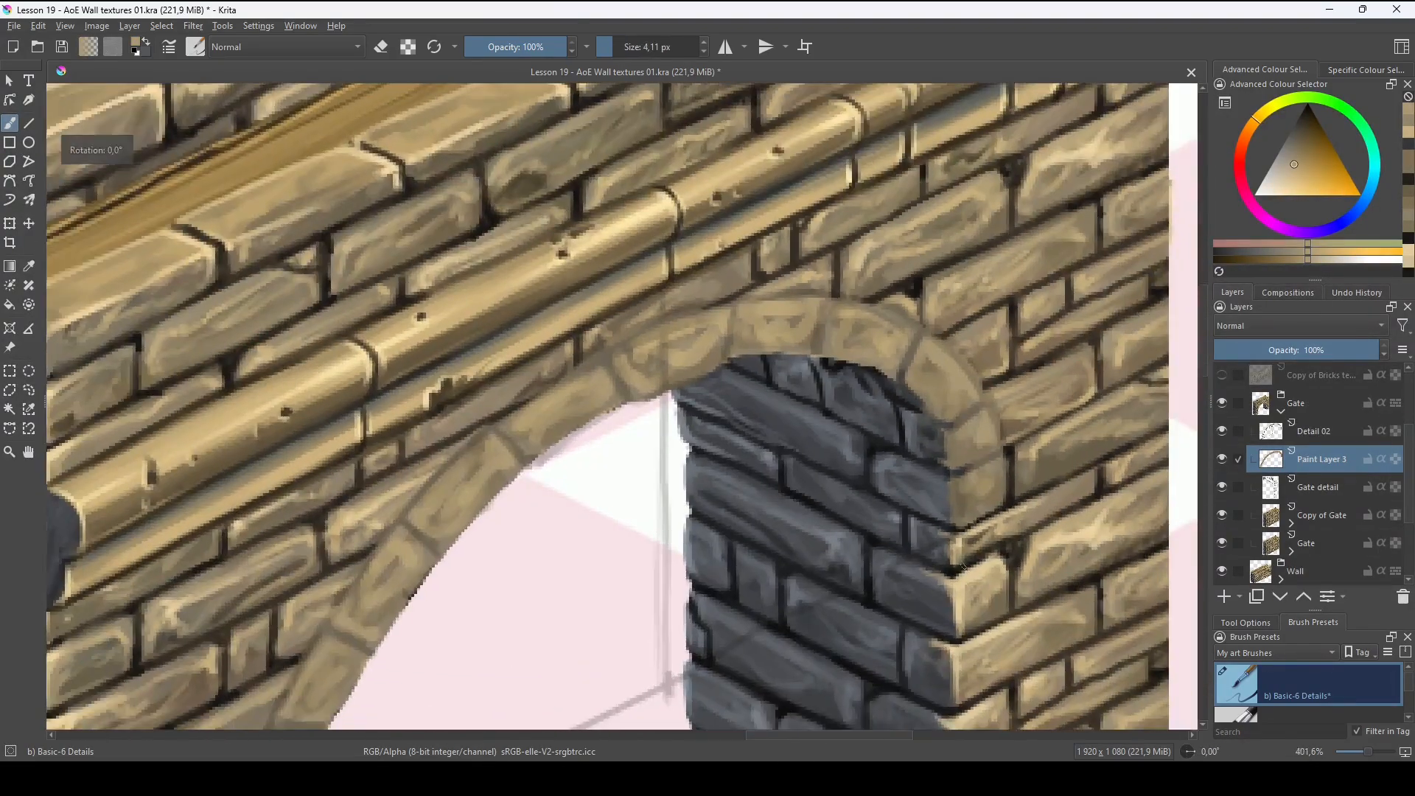
Paint dark joints and a dark outer outline around the stones of the arch's crown and right curve.
{"action": "left_click", "coordinate": [895, 442], "text": "ctrl"}
{"action": "scroll", "coordinate": [921, 457], "scroll_direction": "up", "scroll_amount": 2}
{"action": "mouse_move", "coordinate": [898, 507]}
{"action": "left_mouse_down"}
{"action": "mouse_move", "coordinate": [949, 477]}
{"action": "mouse_move", "coordinate": [992, 579]}
{"action": "left_mouse_up"}
{"action": "left_click_drag", "start_coordinate": [908, 473], "coordinate": [892, 534]}
{"action": "left_click_drag", "start_coordinate": [1016, 533], "coordinate": [991, 557]}
{"action": "left_click_drag", "start_coordinate": [870, 472], "coordinate": [1002, 477]}
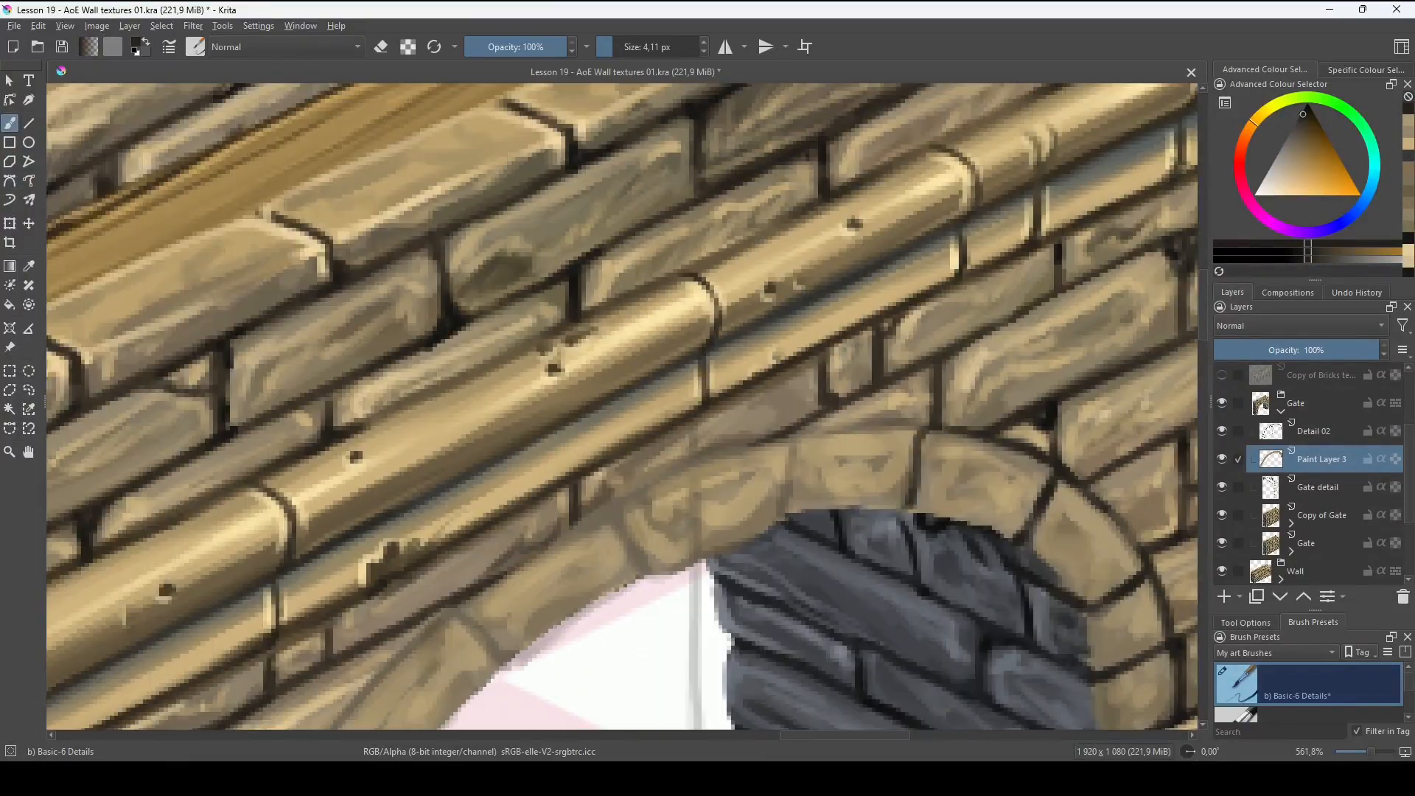
{"action": "left_click_drag", "start_coordinate": [916, 435], "coordinate": [904, 506]}
Continue the dark outline and joints between the stones down the arch's left curve.
{"action": "left_click_drag", "start_coordinate": [692, 457], "coordinate": [995, 460]}
{"action": "left_click_drag", "start_coordinate": [1097, 434], "coordinate": [923, 494]}
{"action": "left_click_drag", "start_coordinate": [807, 580], "coordinate": [942, 449]}
{"action": "mouse_move", "coordinate": [789, 641]}
{"action": "left_mouse_down"}
{"action": "mouse_move", "coordinate": [1031, 438]}
{"action": "mouse_move", "coordinate": [1064, 459]}
{"action": "left_mouse_up"}
{"action": "left_click_drag", "start_coordinate": [973, 575], "coordinate": [1021, 448]}
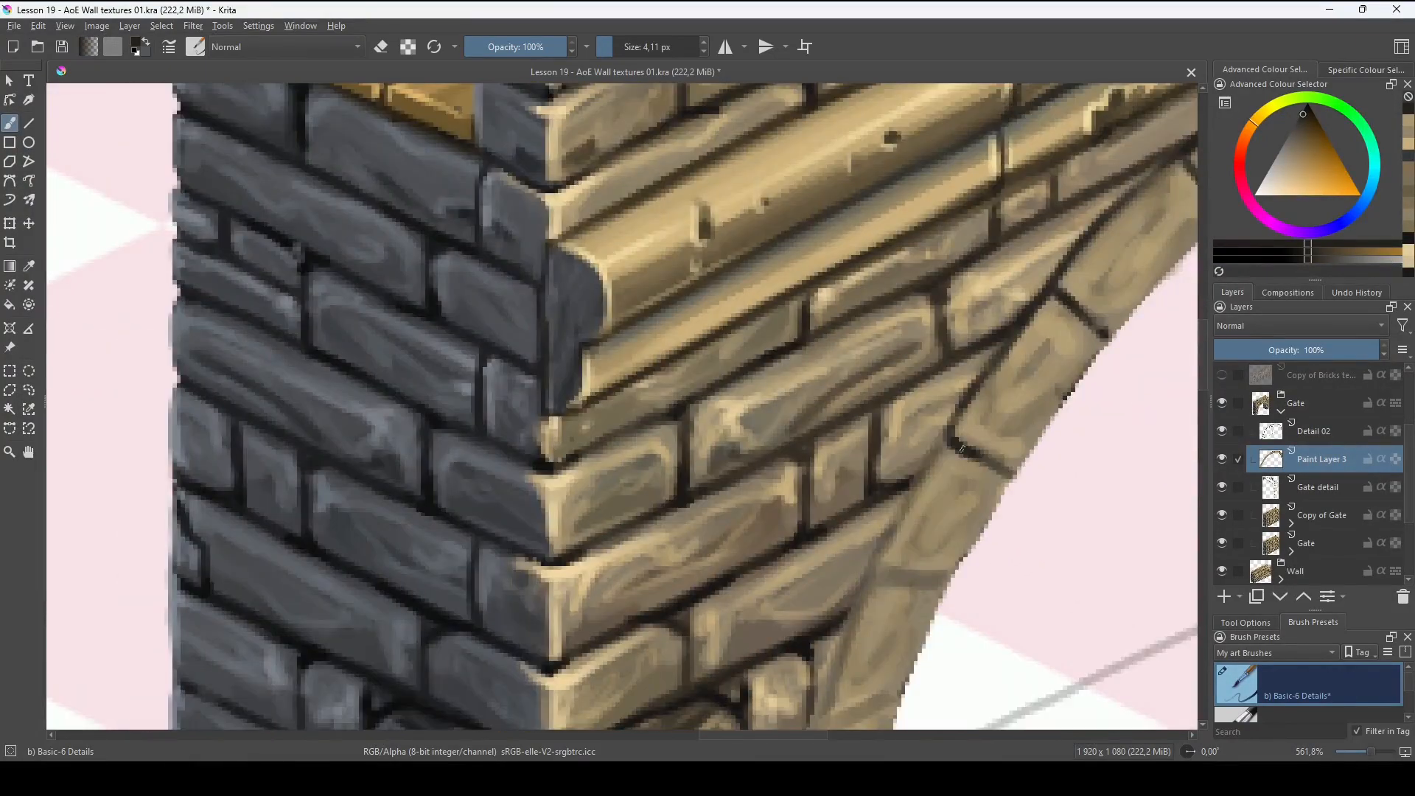
{"action": "left_click_drag", "start_coordinate": [1053, 289], "coordinate": [954, 434]}
{"action": "left_click_drag", "start_coordinate": [884, 626], "coordinate": [1006, 439]}
{"action": "left_click_drag", "start_coordinate": [995, 387], "coordinate": [947, 527]}
{"action": "left_click_drag", "start_coordinate": [939, 420], "coordinate": [998, 427]}
{"action": "left_click_drag", "start_coordinate": [880, 571], "coordinate": [955, 546]}
Paint light tan highlights on the stones of the arch's left curve using sampled colours.
{"action": "left_click", "coordinate": [1109, 221], "text": "ctrl"}
{"action": "mouse_move", "coordinate": [1121, 241]}
{"action": "left_mouse_down"}
{"action": "mouse_move", "coordinate": [1129, 233]}
{"action": "mouse_move", "coordinate": [975, 370]}
{"action": "mouse_move", "coordinate": [885, 476]}
{"action": "left_mouse_up"}
{"action": "left_click", "coordinate": [972, 366], "text": "ctrl"}
{"action": "left_click", "coordinate": [971, 366], "text": "ctrl"}
{"action": "left_click_drag", "start_coordinate": [804, 575], "coordinate": [759, 652]}
{"action": "left_click_drag", "start_coordinate": [858, 413], "coordinate": [799, 509]}
{"action": "left_click_drag", "start_coordinate": [854, 470], "coordinate": [865, 481]}
{"action": "left_click_drag", "start_coordinate": [862, 420], "coordinate": [776, 498]}
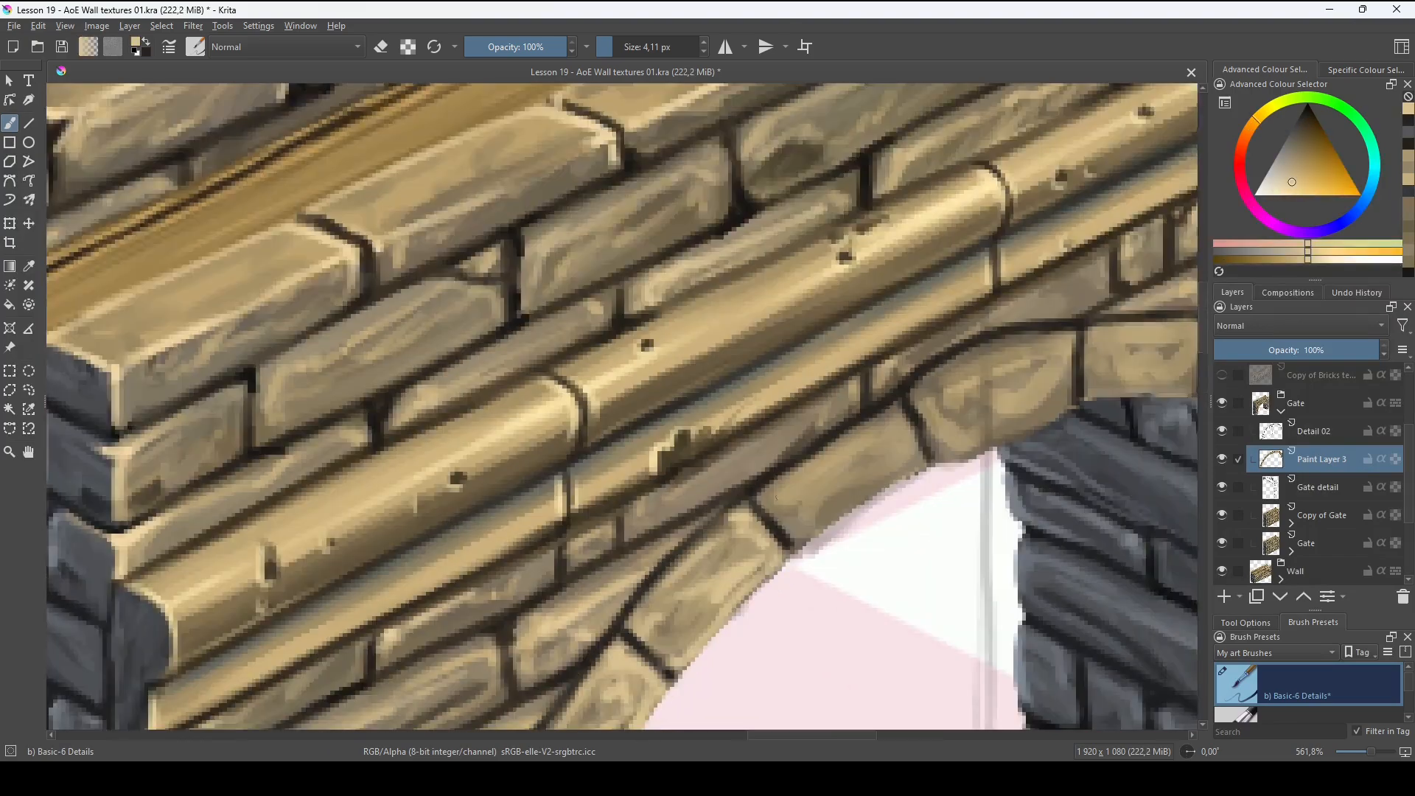
Highlight the stones over the arch's crown and down its right curve with the same light tan.
{"action": "left_click_drag", "start_coordinate": [1020, 345], "coordinate": [793, 439]}
{"action": "left_click_drag", "start_coordinate": [806, 524], "coordinate": [607, 519]}
{"action": "left_click_drag", "start_coordinate": [672, 422], "coordinate": [759, 432]}
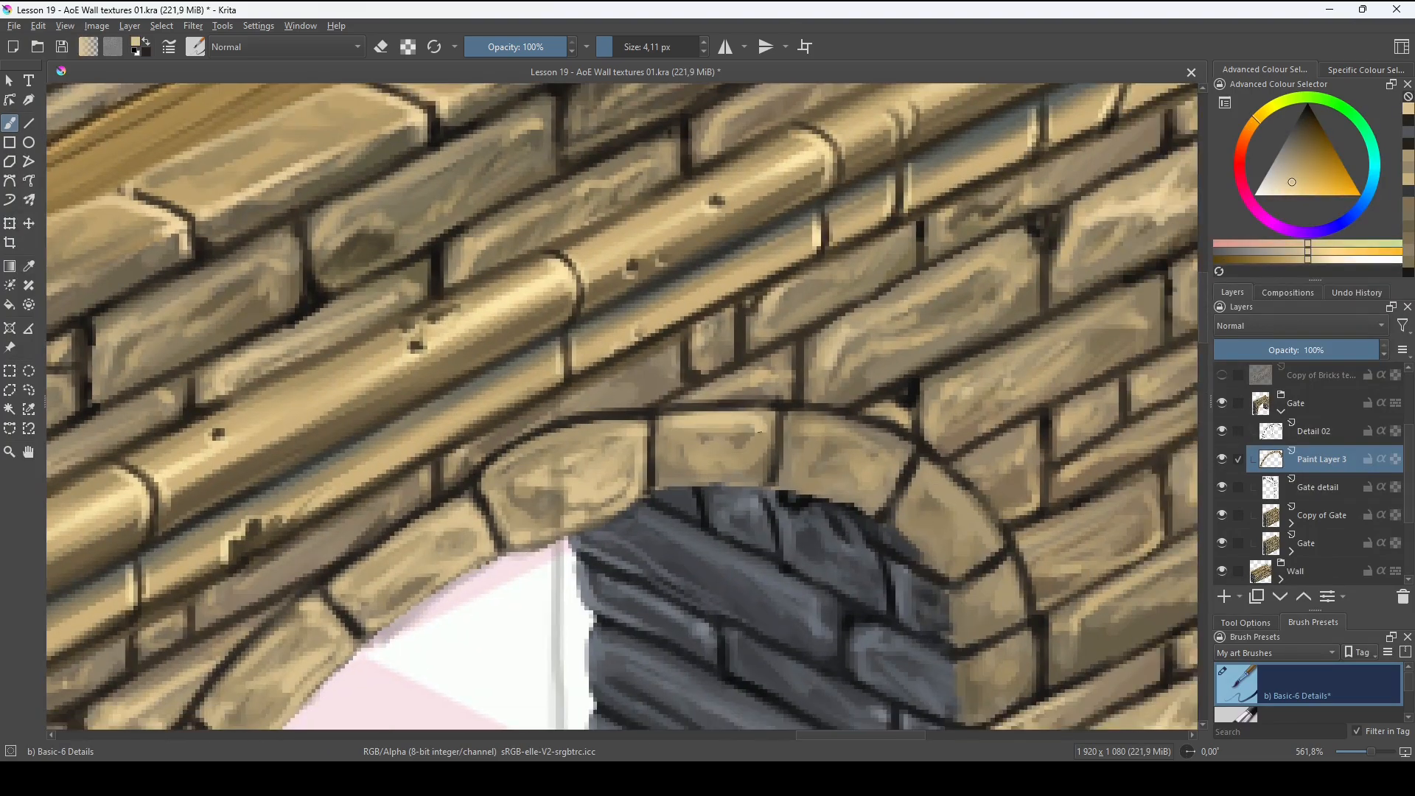
{"action": "left_click_drag", "start_coordinate": [878, 480], "coordinate": [694, 252]}
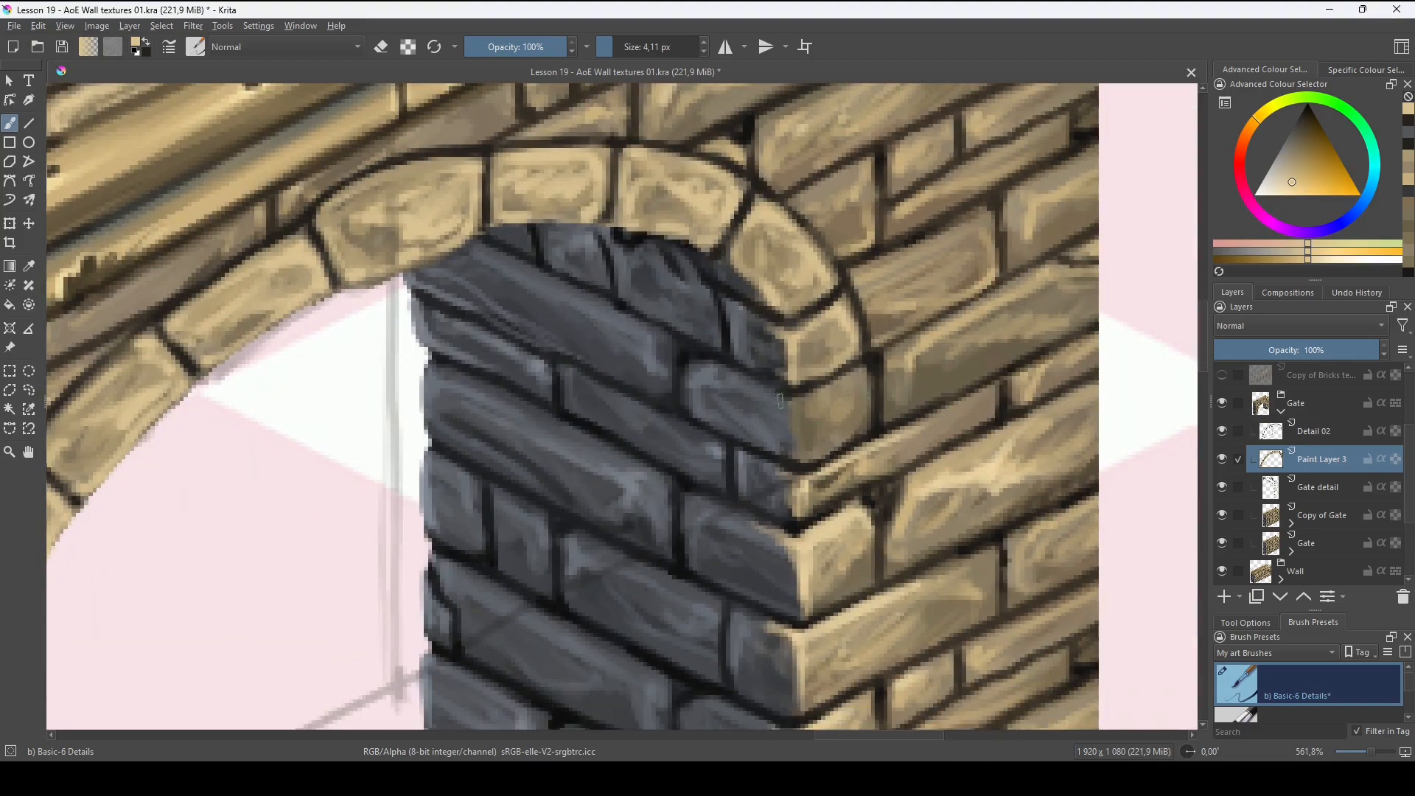
{"action": "left_click_drag", "start_coordinate": [780, 401], "coordinate": [827, 405]}
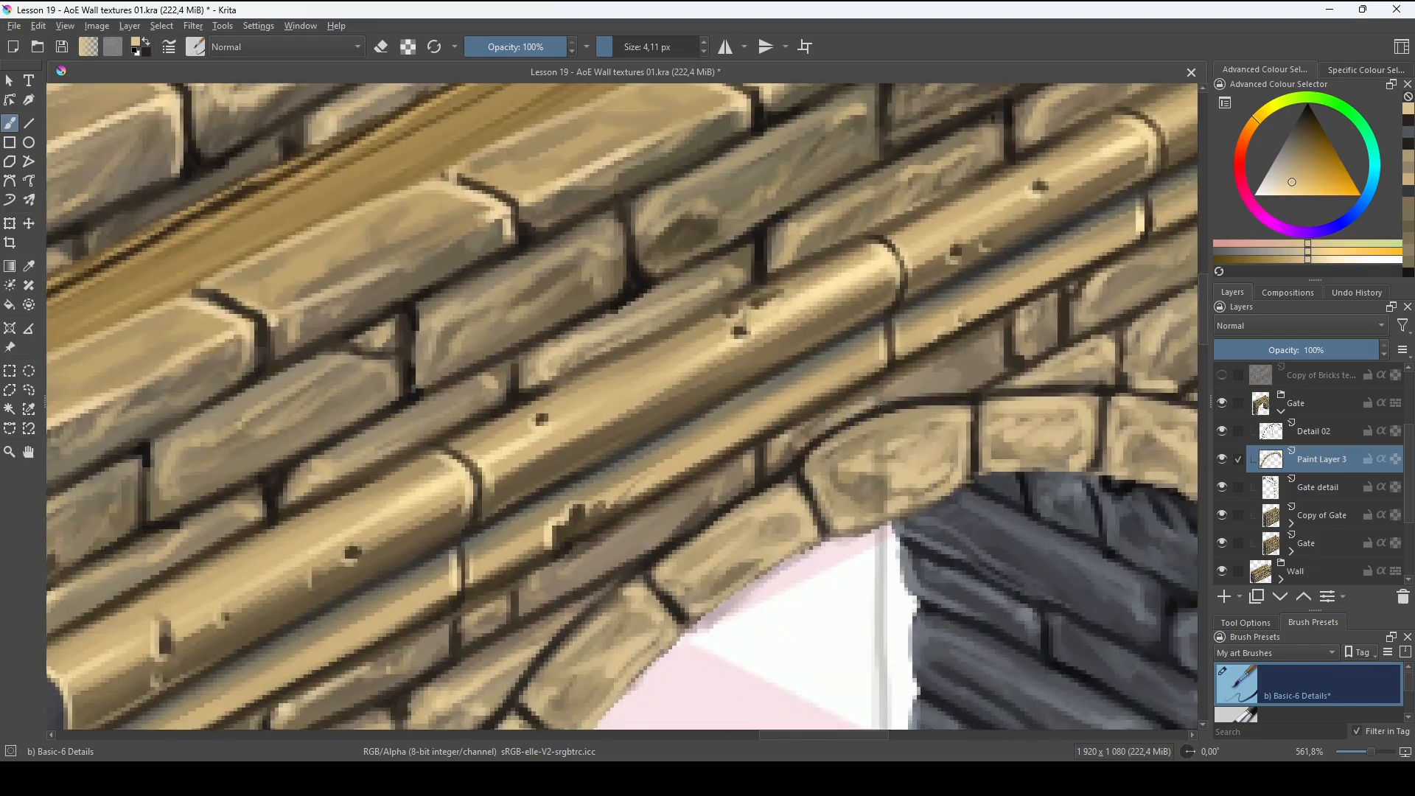
Brighten the lower stones on the arch's left curve with further light tan strokes.
{"action": "left_click_drag", "start_coordinate": [515, 516], "coordinate": [796, 354]}
{"action": "key", "text": "x"}
{"action": "key", "text": "x"}
{"action": "left_click_drag", "start_coordinate": [663, 490], "coordinate": [784, 331]}
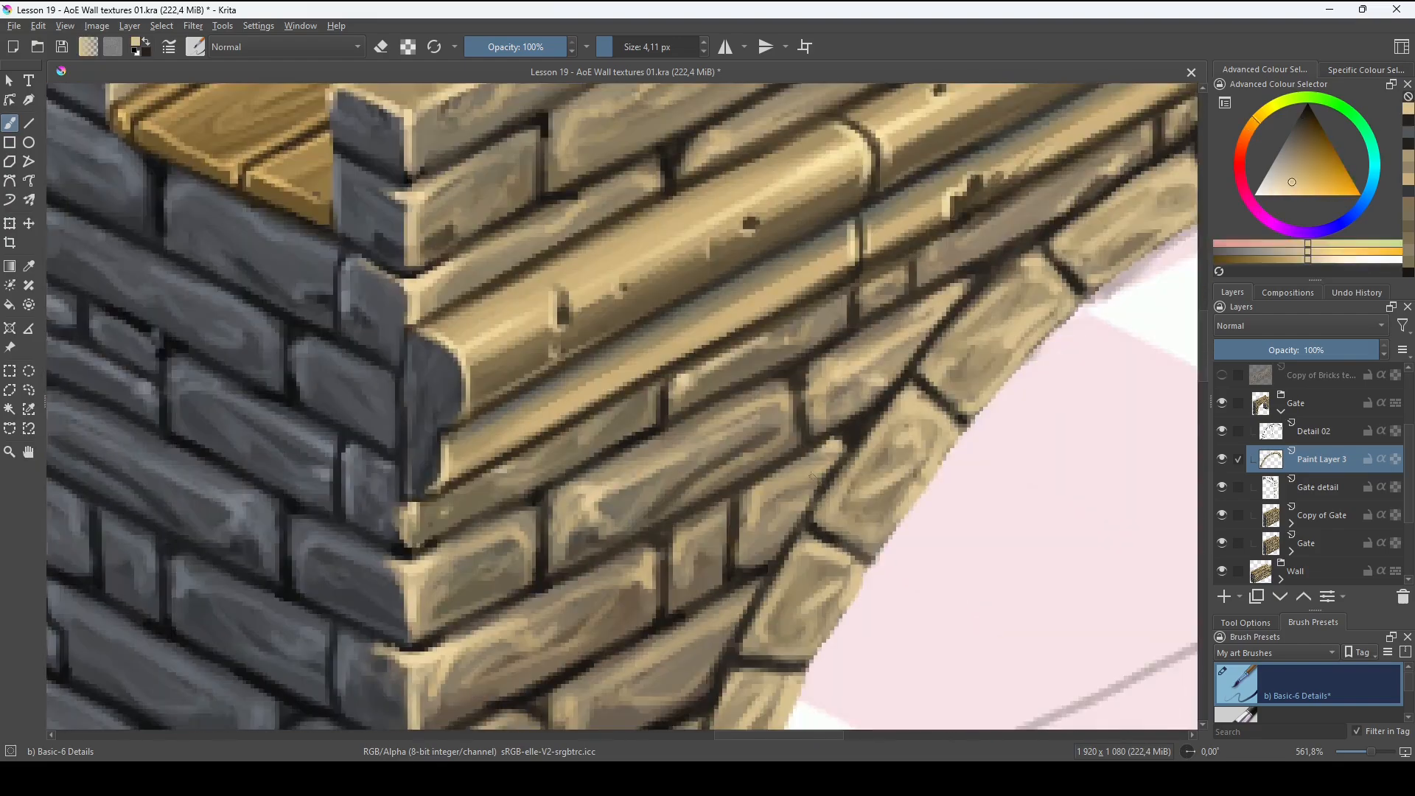
Clean up the inner edge of the arch stones with the eraser around the curve and crown.
{"action": "left_click_drag", "start_coordinate": [560, 516], "coordinate": [623, 302]}
{"action": "key", "text": "x"}
{"action": "key", "text": "x"}
{"action": "scroll", "coordinate": [987, 368], "scroll_direction": "down", "scroll_amount": 1}
{"action": "left_click_drag", "start_coordinate": [987, 368], "coordinate": [809, 583]}
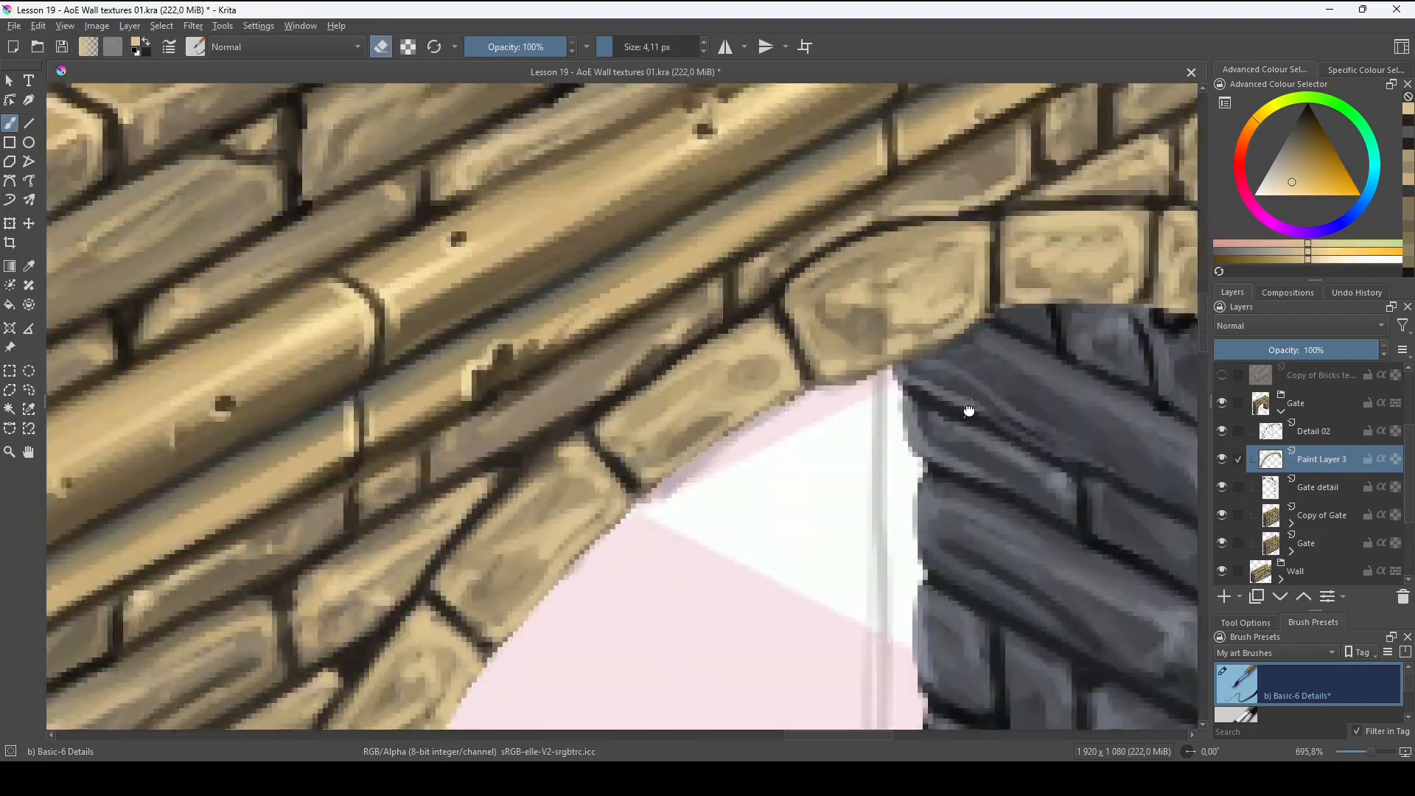
{"action": "scroll", "coordinate": [969, 410], "scroll_direction": "down", "scroll_amount": 1}
{"action": "left_click_drag", "start_coordinate": [869, 395], "coordinate": [969, 411]}
{"action": "key", "text": "e"}
Reduce the brush to 2 px and refine the lower stones on the arch's left curve with sampled tan tones.
{"action": "mouse_move", "coordinate": [590, 442]}
{"action": "left_mouse_down"}
{"action": "mouse_move", "coordinate": [748, 402]}
{"action": "mouse_move", "coordinate": [700, 379]}
{"action": "left_mouse_up"}
{"action": "left_click_drag", "start_coordinate": [574, 530], "coordinate": [748, 317]}
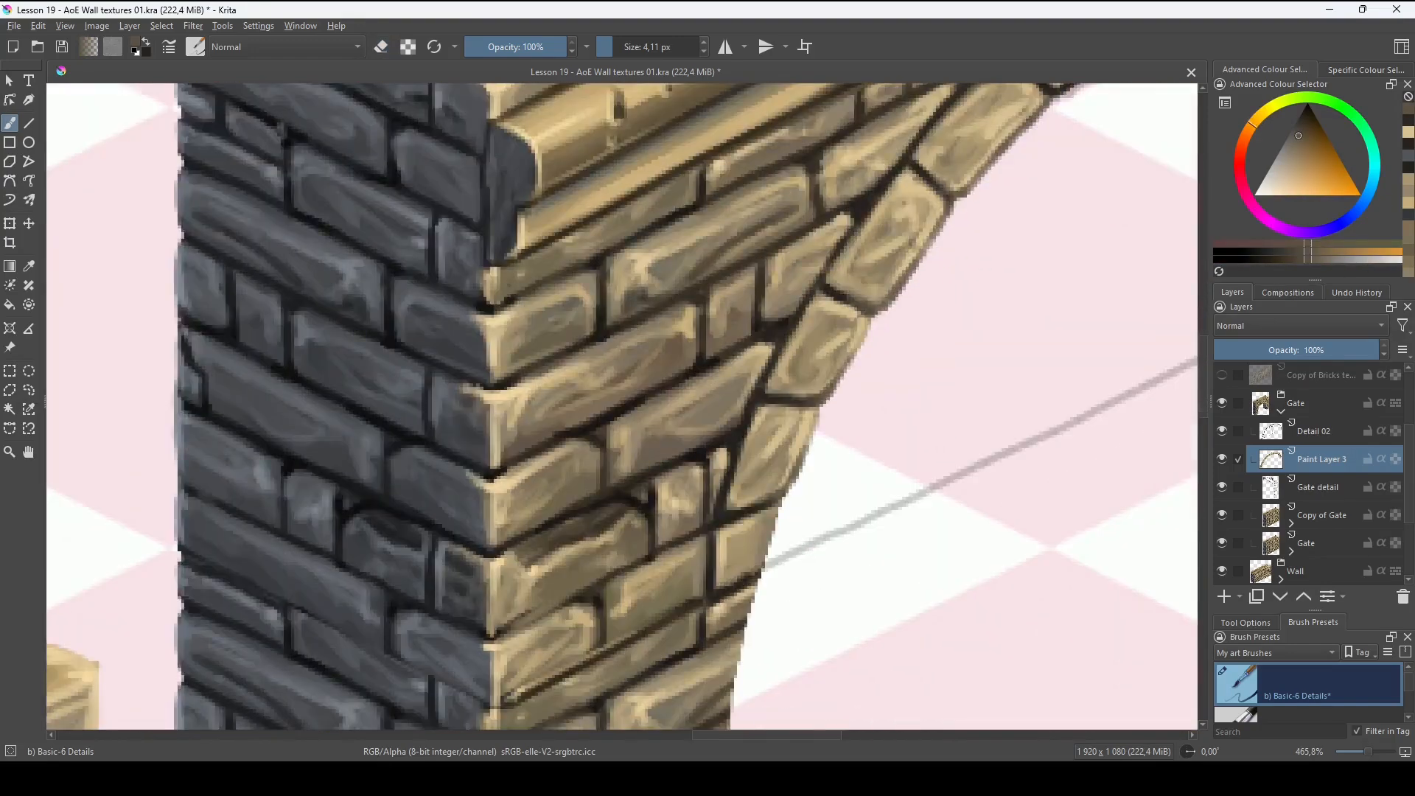
{"action": "mouse_move", "coordinate": [663, 700]}
{"action": "left_mouse_down"}
{"action": "mouse_move", "coordinate": [774, 446]}
{"action": "mouse_move", "coordinate": [774, 332]}
{"action": "mouse_move", "coordinate": [838, 343]}
{"action": "mouse_move", "coordinate": [836, 356]}
{"action": "left_mouse_up"}
{"action": "left_click", "coordinate": [824, 446], "text": "ctrl"}
{"action": "key", "text": "bracketleft"}
{"action": "key", "text": "bracketleft"}
{"action": "key", "text": "bracketleft"}
{"action": "left_click", "coordinate": [814, 435], "text": "ctrl"}
{"action": "left_click", "coordinate": [600, 471], "text": "ctrl"}
Delete the Detail 02 layer from the Gate group.
{"action": "left_click_drag", "start_coordinate": [950, 302], "coordinate": [318, 628]}
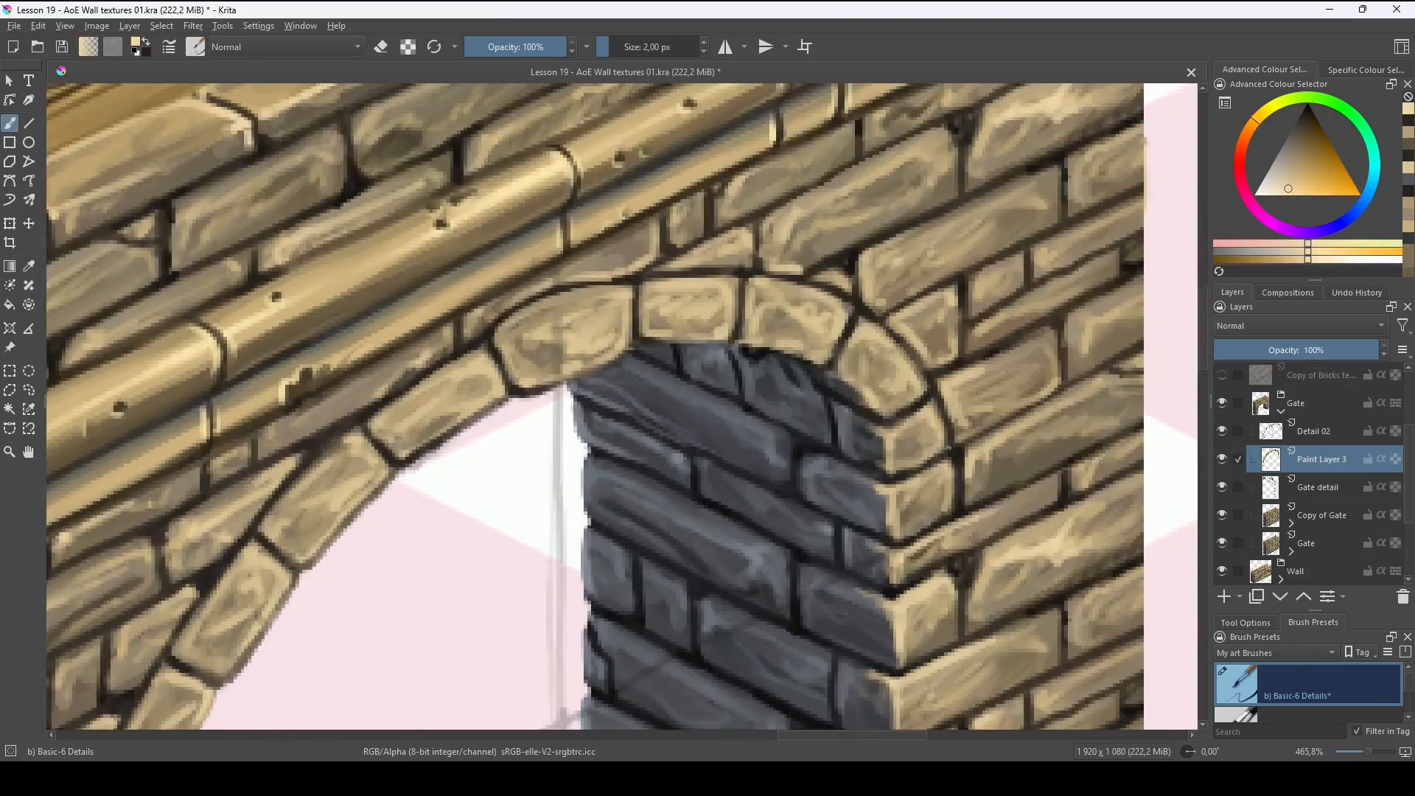
{"action": "scroll", "coordinate": [949, 447], "scroll_direction": "down", "scroll_amount": 3}
{"action": "left_click", "coordinate": [1306, 430]}
{"action": "left_click", "coordinate": [1402, 597]}
{"action": "scroll", "coordinate": [731, 440], "scroll_direction": "up", "scroll_amount": 4}
Touch up the stones at the arch's crown and their edges with sampled tan and grey tones.
{"action": "left_click", "coordinate": [731, 438], "text": "ctrl"}
{"action": "left_click", "coordinate": [793, 349], "text": "ctrl"}
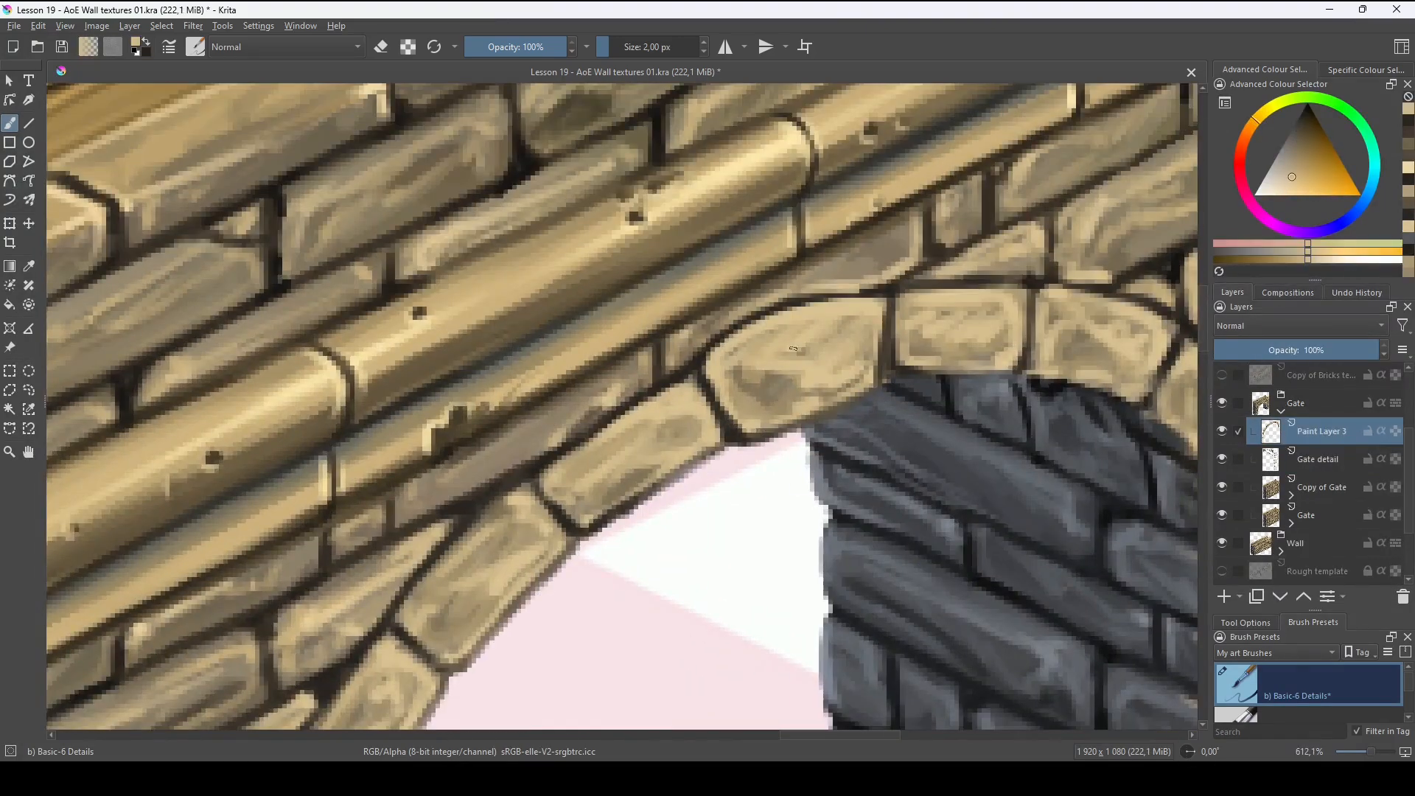
{"action": "left_click", "coordinate": [925, 241], "text": "ctrl"}
{"action": "left_click", "coordinate": [949, 394], "text": "ctrl"}
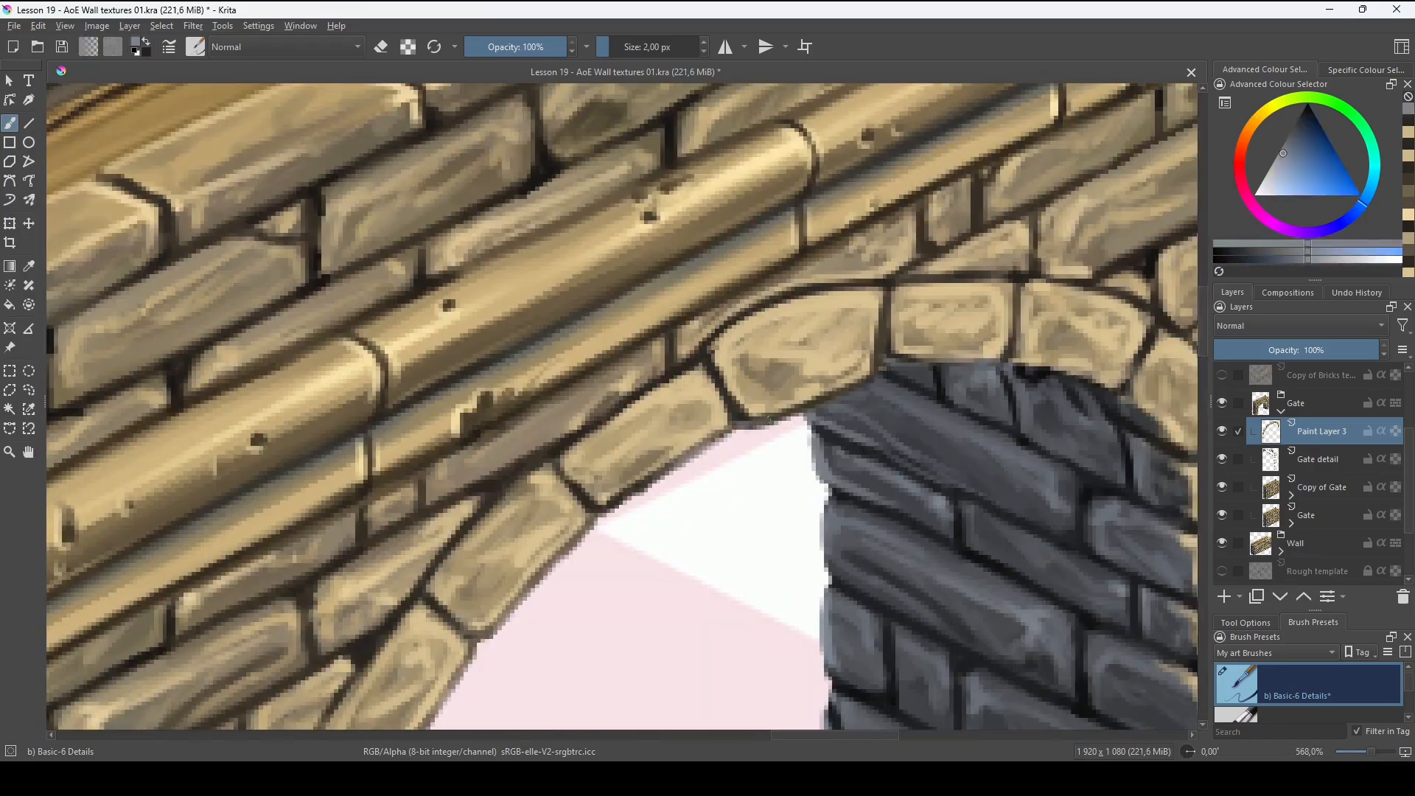
{"action": "scroll", "coordinate": [881, 493], "scroll_direction": "down", "scroll_amount": 3}
{"action": "left_click_drag", "start_coordinate": [881, 493], "coordinate": [1116, 228]}
{"action": "scroll", "coordinate": [810, 398], "scroll_direction": "up", "scroll_amount": 3}
{"action": "left_click", "coordinate": [855, 396], "text": "ctrl"}
Brighten the edges of the gate's front parapet stones with fine strokes of sampled light tan.
{"action": "scroll", "coordinate": [663, 486], "scroll_direction": "down", "scroll_amount": 4}
{"action": "scroll", "coordinate": [748, 233], "scroll_direction": "up", "scroll_amount": 3}
{"action": "left_click", "coordinate": [748, 250], "text": "ctrl"}
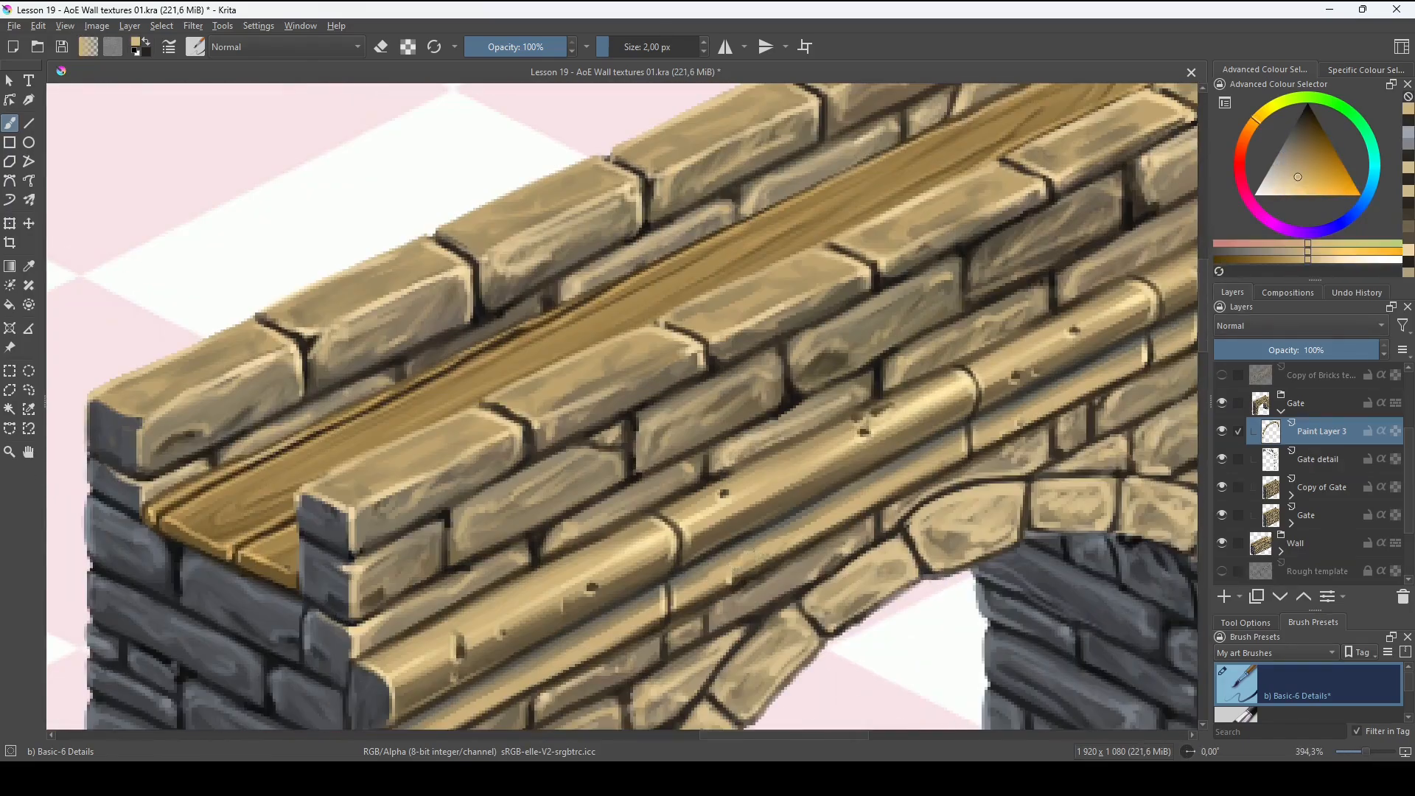
{"action": "left_click", "coordinate": [663, 368], "text": "ctrl"}
{"action": "mouse_move", "coordinate": [663, 368]}
{"action": "left_mouse_down"}
{"action": "mouse_move", "coordinate": [901, 252]}
{"action": "mouse_move", "coordinate": [669, 366]}
{"action": "left_mouse_up"}
{"action": "left_click_drag", "start_coordinate": [921, 295], "coordinate": [442, 482]}
{"action": "left_click", "coordinate": [892, 310], "text": "ctrl"}
{"action": "left_click_drag", "start_coordinate": [663, 412], "coordinate": [798, 372]}
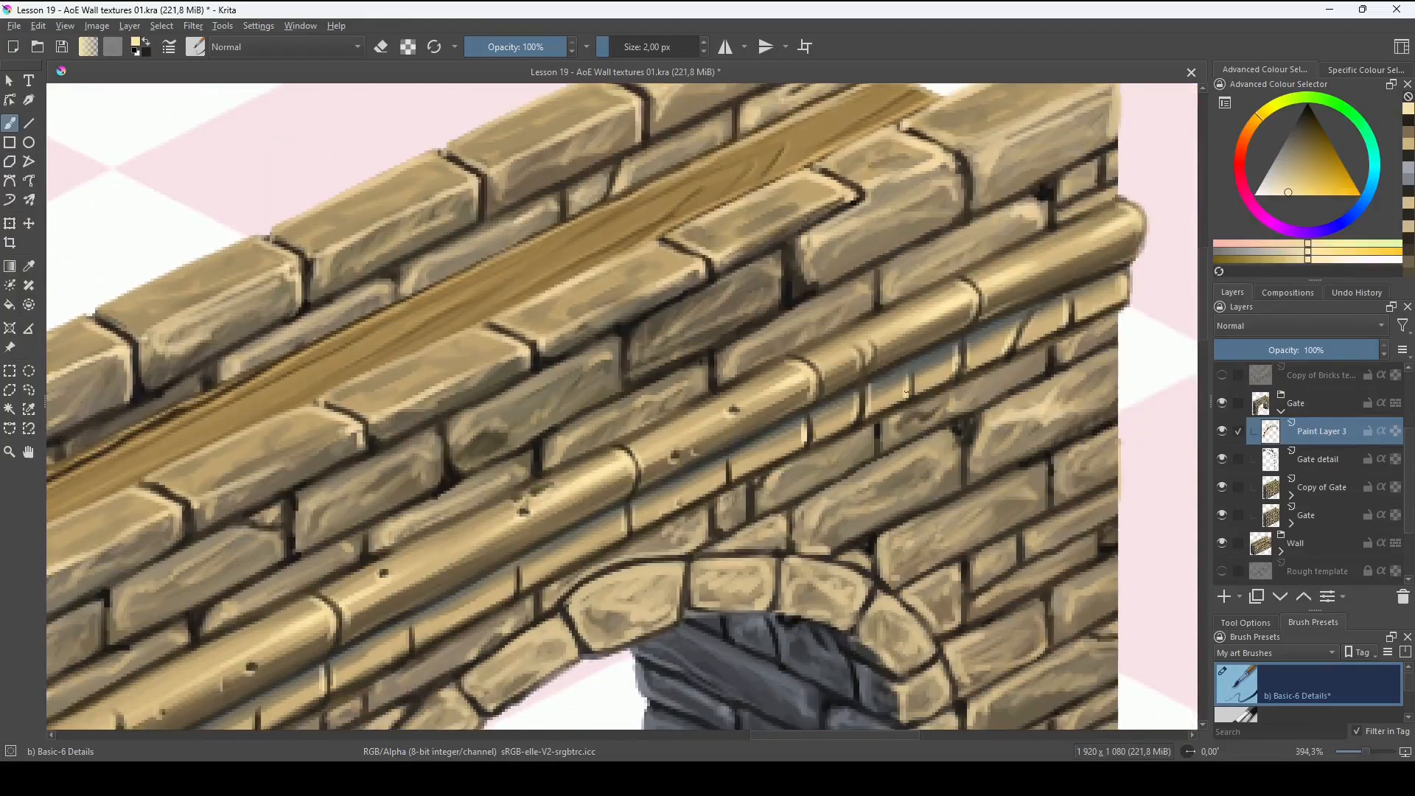
Add light tan accents along the ledge moulding and beside its vertical joints, and save the document.
{"action": "left_click_drag", "start_coordinate": [516, 501], "coordinate": [885, 328]}
{"action": "left_click_drag", "start_coordinate": [663, 515], "coordinate": [874, 412]}
{"action": "left_click_drag", "start_coordinate": [1000, 372], "coordinate": [1000, 391]}
{"action": "left_click_drag", "start_coordinate": [843, 455], "coordinate": [843, 475]}
{"action": "scroll", "coordinate": [909, 482], "scroll_direction": "down", "scroll_amount": 5}
{"action": "key", "text": "ctrl+s"}
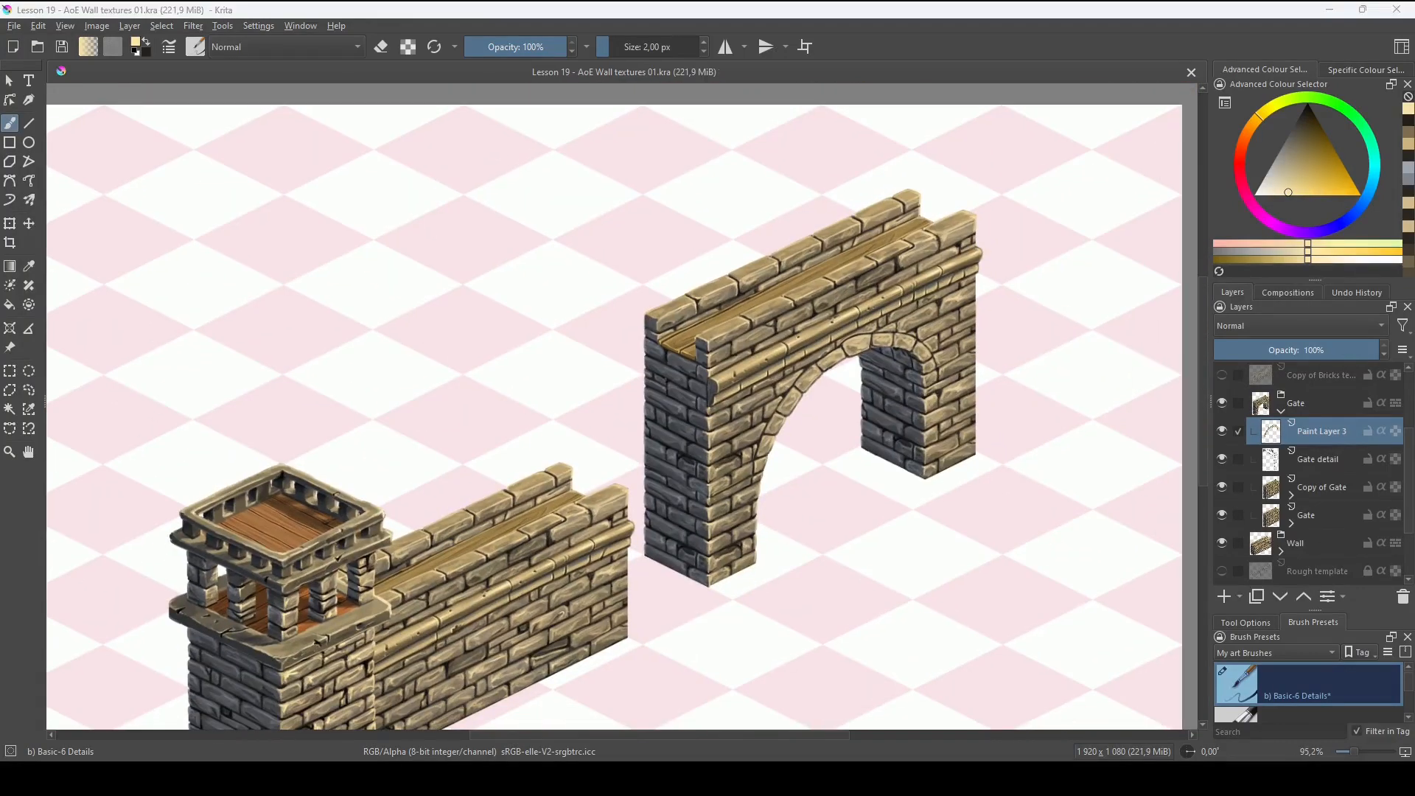
Try painting olive-brown patches along the lower band of the gate's ledge.
{"action": "scroll", "coordinate": [893, 497], "scroll_direction": "up", "scroll_amount": 4}
{"action": "left_click_drag", "start_coordinate": [736, 236], "coordinate": [970, 542]}
{"action": "left_click", "coordinate": [623, 443], "text": "ctrl"}
{"action": "left_click_drag", "start_coordinate": [737, 413], "coordinate": [673, 409]}
{"action": "left_click_drag", "start_coordinate": [566, 438], "coordinate": [570, 466]}
{"action": "left_click_drag", "start_coordinate": [689, 372], "coordinate": [694, 394]}
{"action": "left_click_drag", "start_coordinate": [810, 332], "coordinate": [693, 410]}
{"action": "left_click_drag", "start_coordinate": [706, 395], "coordinate": [729, 372]}
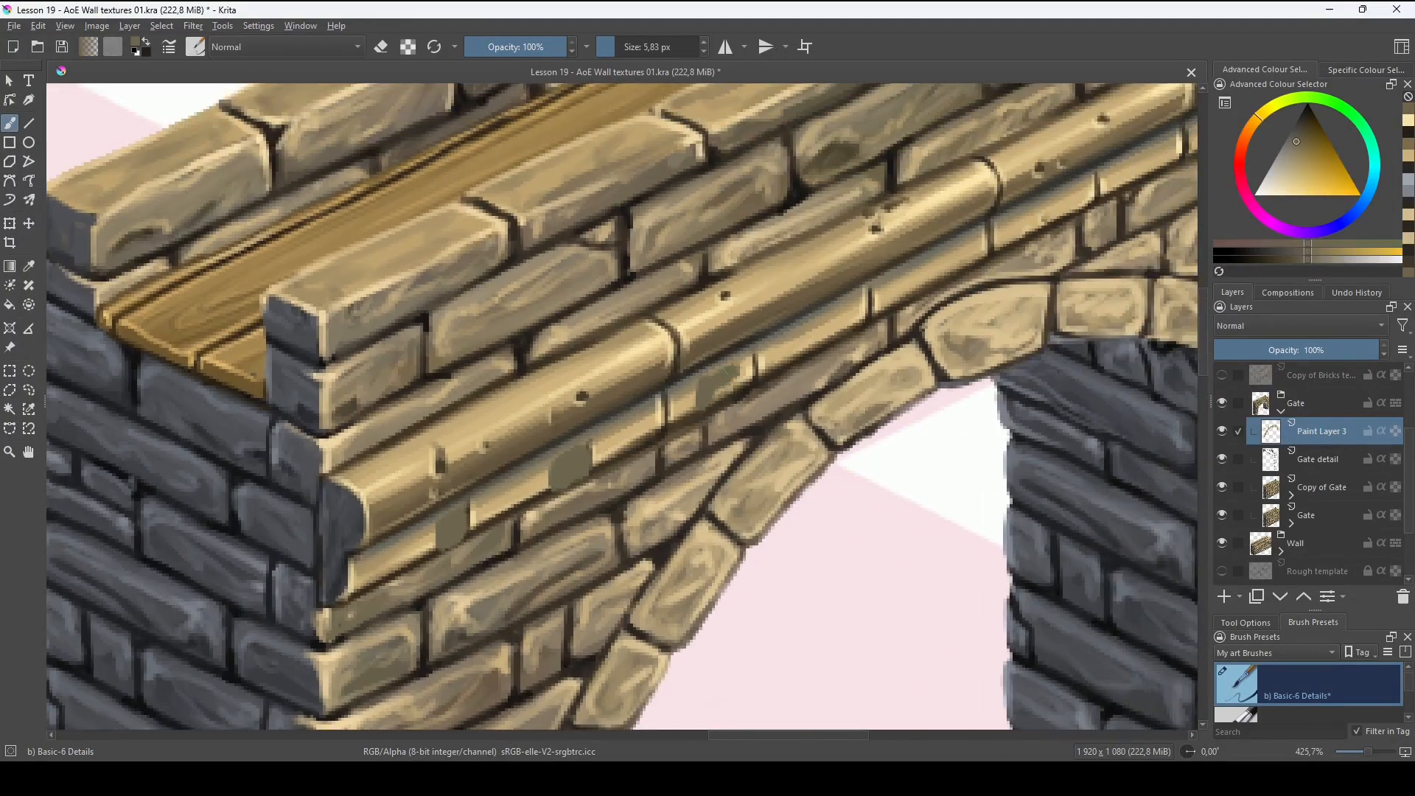
{"action": "left_click_drag", "start_coordinate": [663, 442], "coordinate": [781, 626]}
{"action": "key", "text": "ctrl+z"}
{"action": "key", "text": "ctrl+z"}
{"action": "key", "text": "ctrl+z"}
{"action": "key", "text": "ctrl+z"}
Sample a dark grey for the gate bars and offset the copied isometric grid layer from the original grid.
{"action": "left_click", "coordinate": [809, 581], "text": "ctrl"}
{"action": "left_click", "coordinate": [821, 429], "text": "ctrl"}
{"action": "left_click_drag", "start_coordinate": [1408, 465], "coordinate": [1412, 452]}
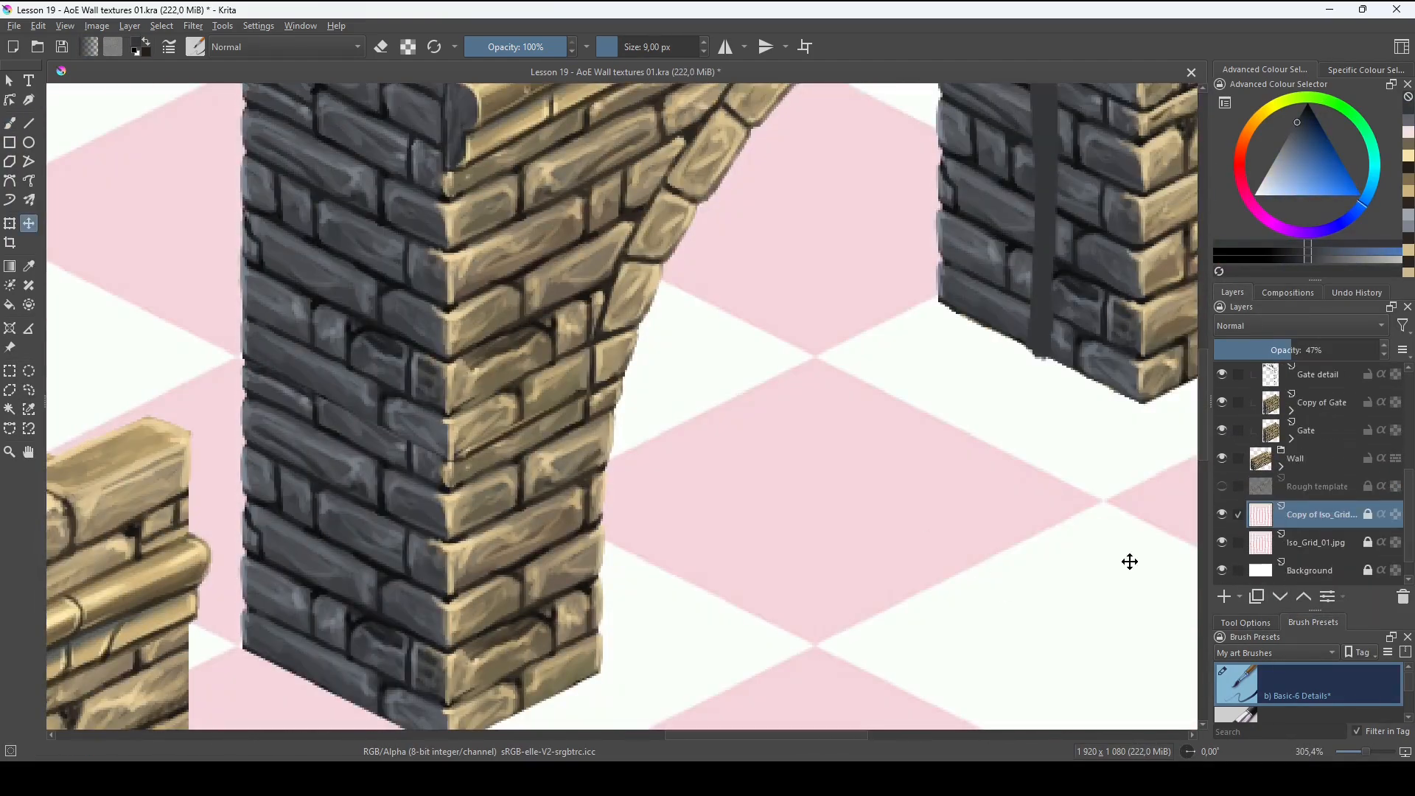
{"action": "left_click_drag", "start_coordinate": [1128, 560], "coordinate": [980, 376]}
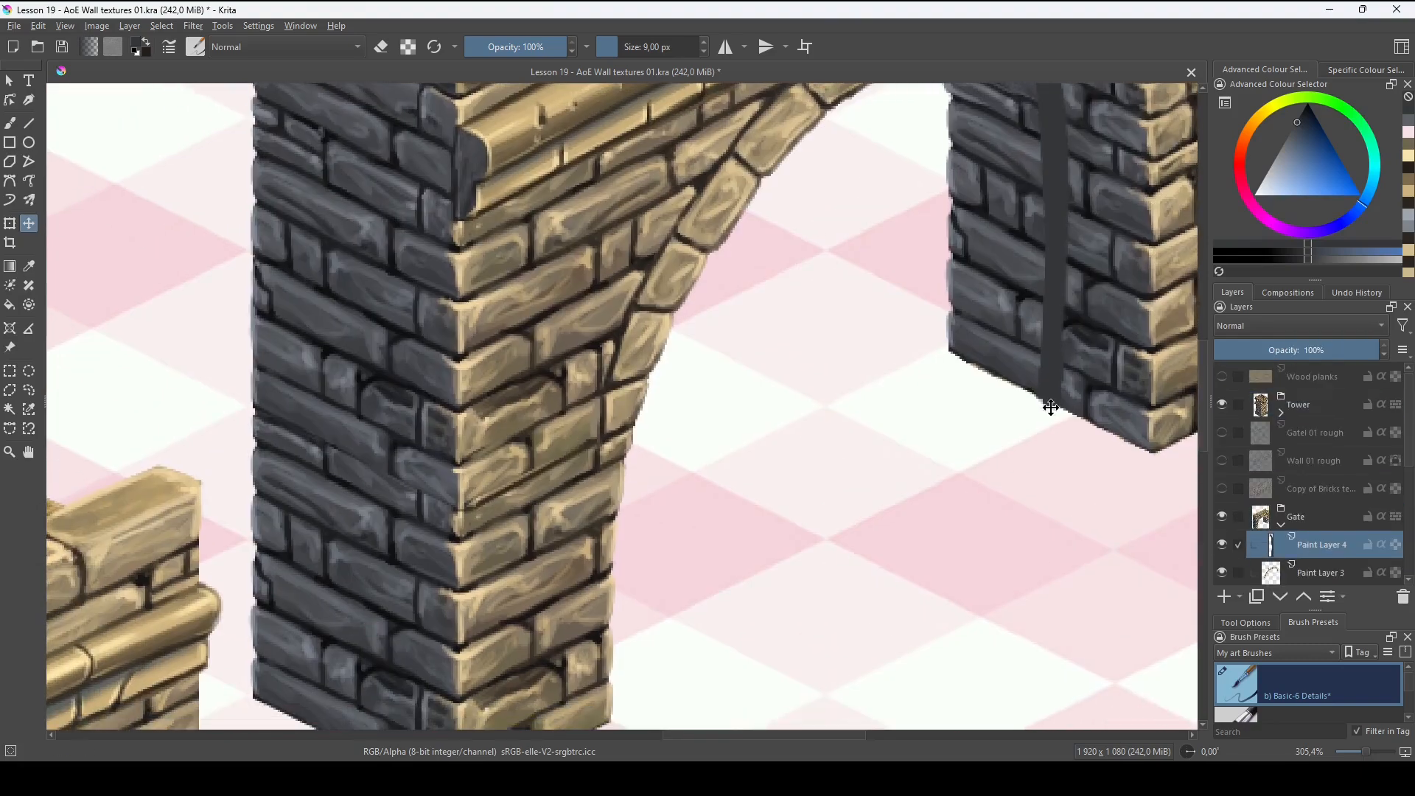
Paint the iron gate's dark grey bottom rail and upper rail across the archway, parallel to the grid.
{"action": "left_click_drag", "start_coordinate": [601, 617], "coordinate": [1043, 404]}
{"action": "scroll", "coordinate": [980, 317], "scroll_direction": "up", "scroll_amount": 3}
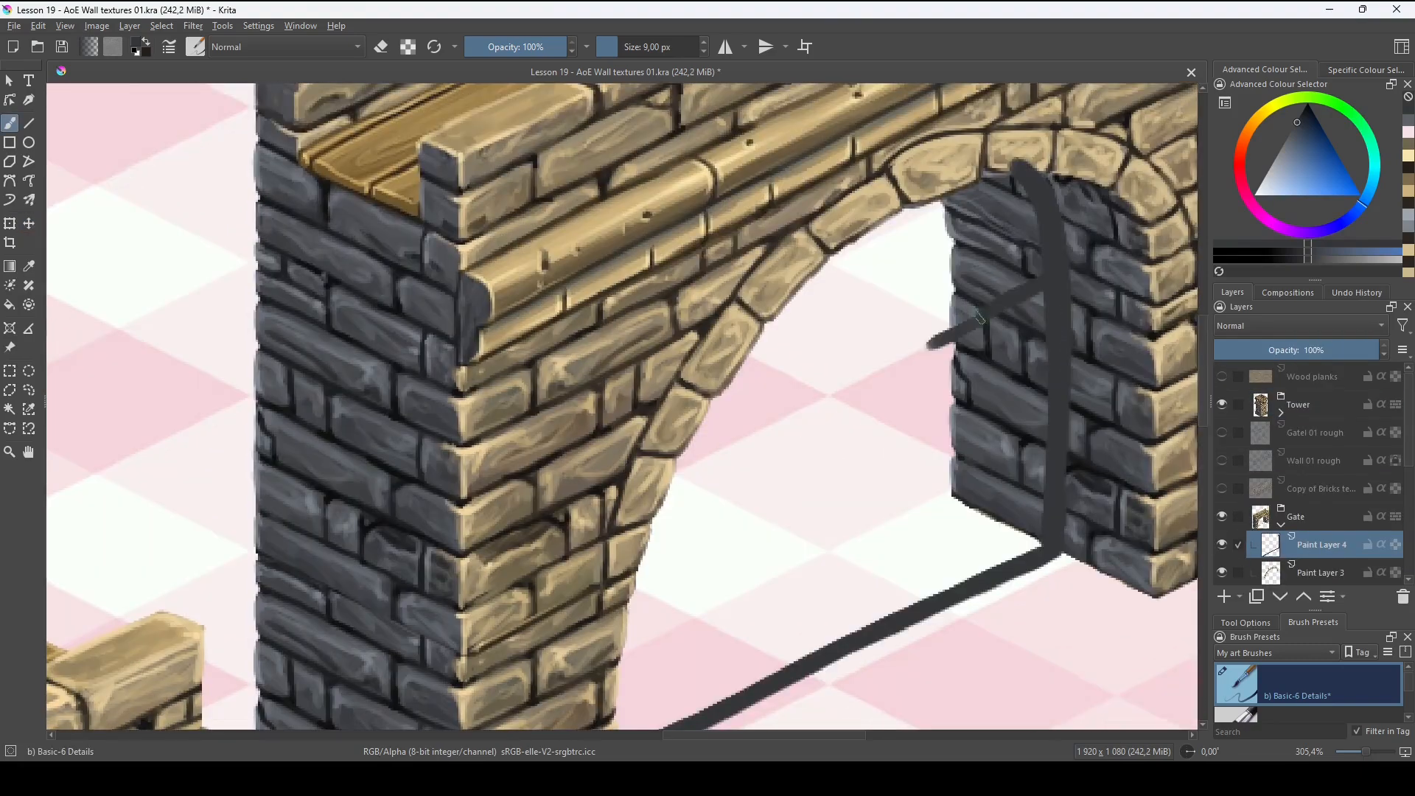
{"action": "left_click_drag", "start_coordinate": [979, 316], "coordinate": [537, 552]}
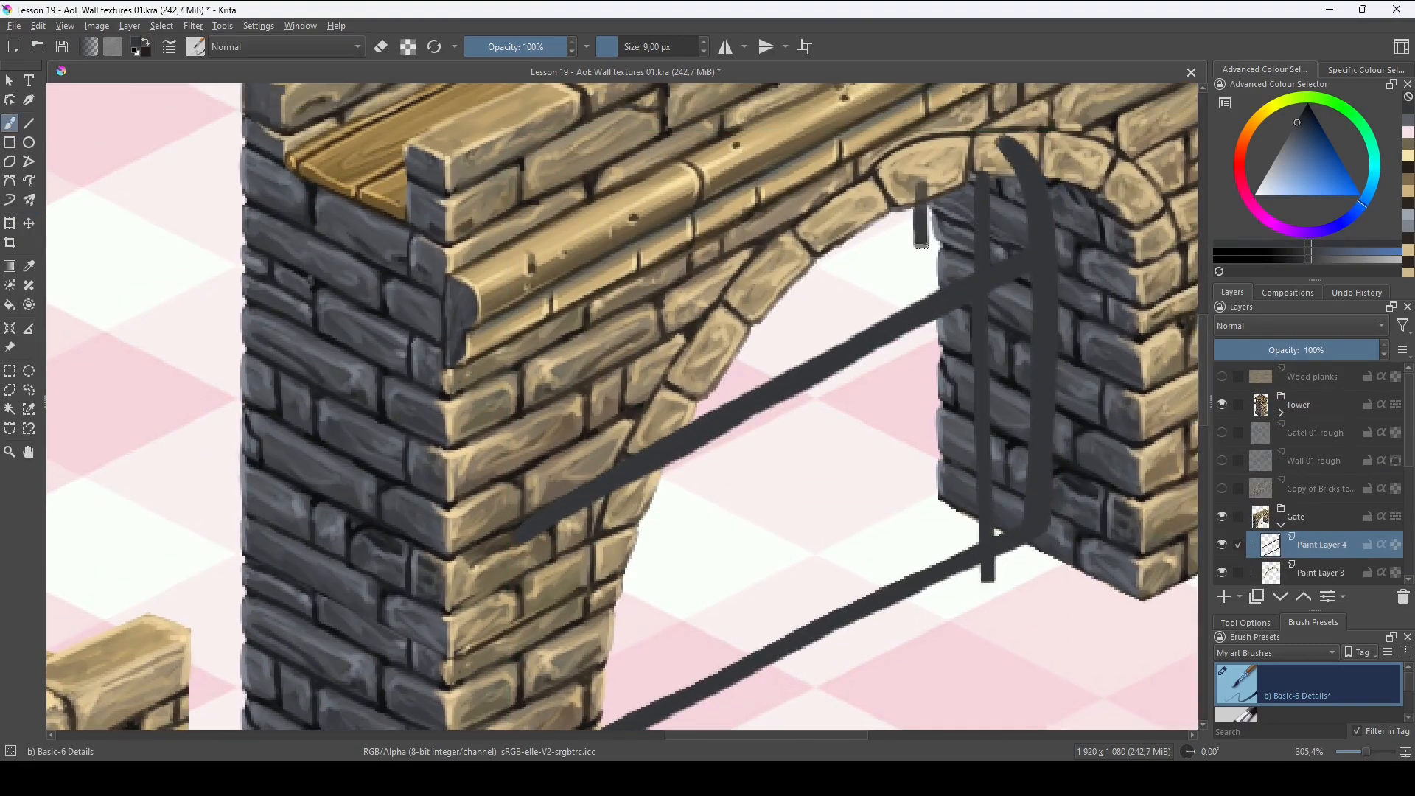
Paint dark grey vertical bars from right to left across the iron gate and thicken the upper rail.
{"action": "left_click_drag", "start_coordinate": [921, 247], "coordinate": [930, 611]}
{"action": "left_click_drag", "start_coordinate": [930, 422], "coordinate": [1013, 391]}
{"action": "left_click_drag", "start_coordinate": [942, 168], "coordinate": [949, 618]}
{"action": "left_click_drag", "start_coordinate": [876, 364], "coordinate": [885, 651]}
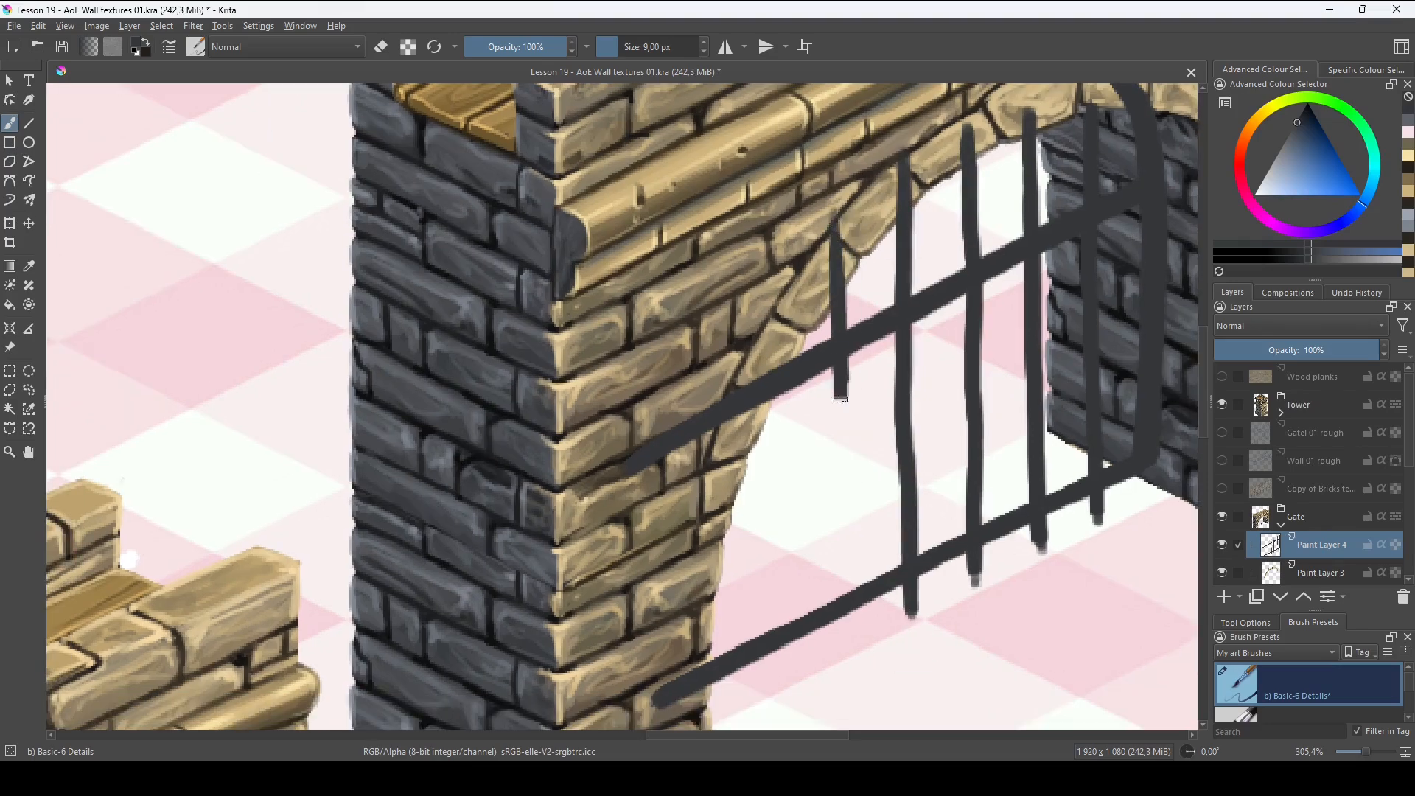
{"action": "left_click_drag", "start_coordinate": [840, 400], "coordinate": [845, 652]}
{"action": "mouse_move", "coordinate": [841, 465]}
{"action": "left_mouse_down"}
{"action": "mouse_move", "coordinate": [861, 452]}
{"action": "mouse_move", "coordinate": [862, 588]}
{"action": "left_mouse_up"}
{"action": "left_click_drag", "start_coordinate": [796, 289], "coordinate": [801, 652]}
{"action": "left_click_drag", "start_coordinate": [735, 458], "coordinate": [737, 686]}
{"action": "left_click_drag", "start_coordinate": [766, 545], "coordinate": [754, 457]}
{"action": "left_click_drag", "start_coordinate": [833, 294], "coordinate": [648, 464]}
{"action": "left_click_drag", "start_coordinate": [492, 489], "coordinate": [678, 402]}
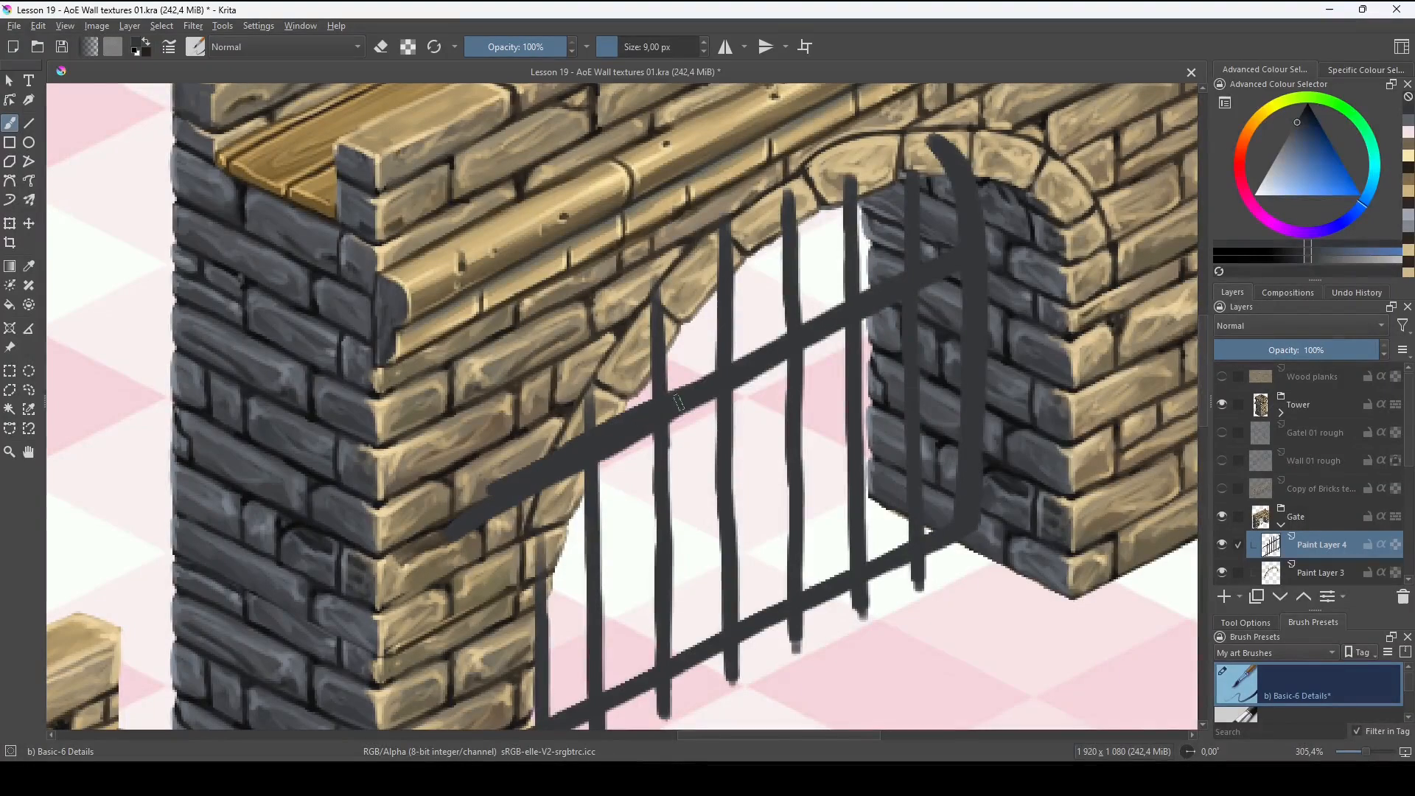
Lighten the gate's rails and frame post with blue-grey, and darken the bottom rail's edge with sampled dark grey.
{"action": "left_click_drag", "start_coordinate": [927, 531], "coordinate": [980, 422]}
{"action": "left_click_drag", "start_coordinate": [921, 480], "coordinate": [938, 538]}
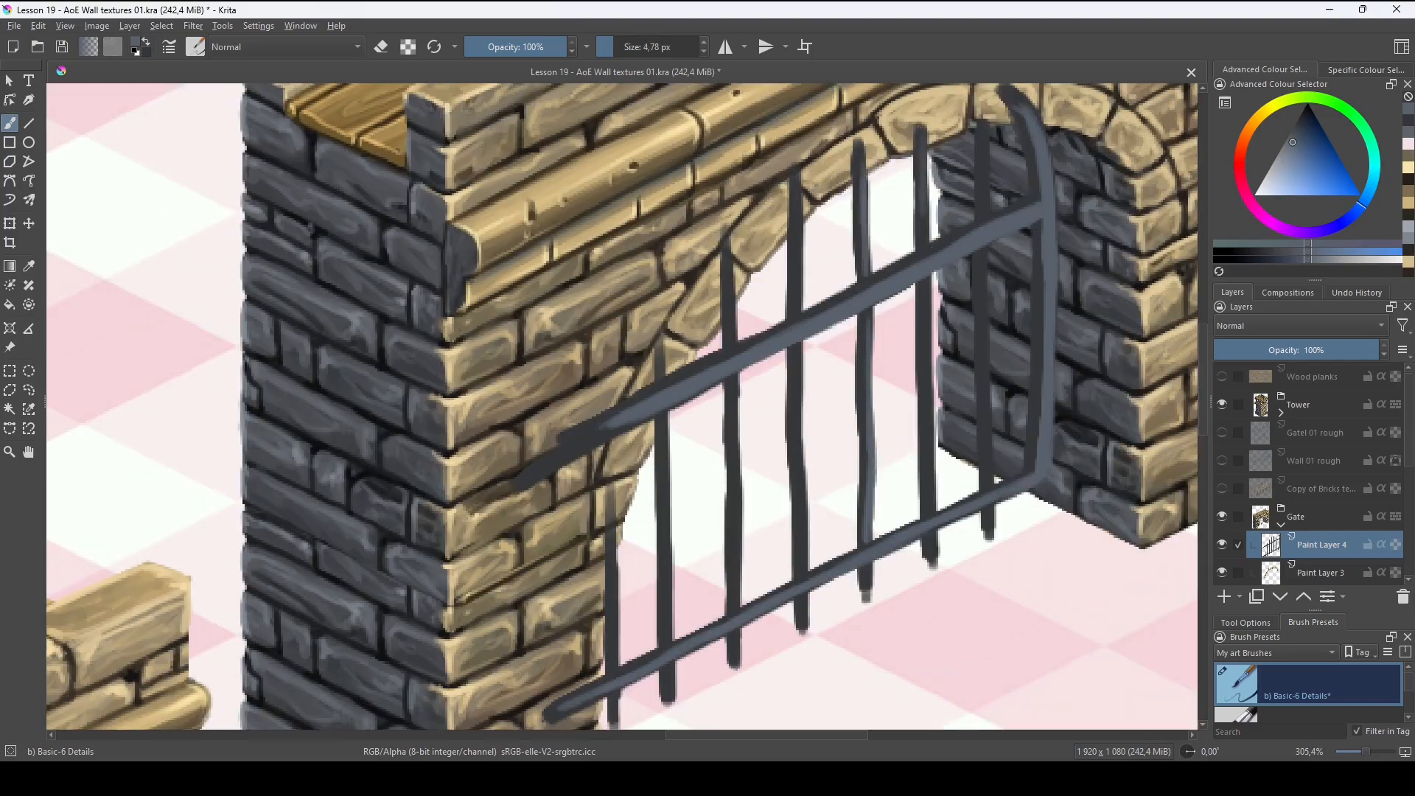
{"action": "left_click", "coordinate": [969, 498], "text": "ctrl"}
{"action": "left_click_drag", "start_coordinate": [782, 579], "coordinate": [869, 538]}
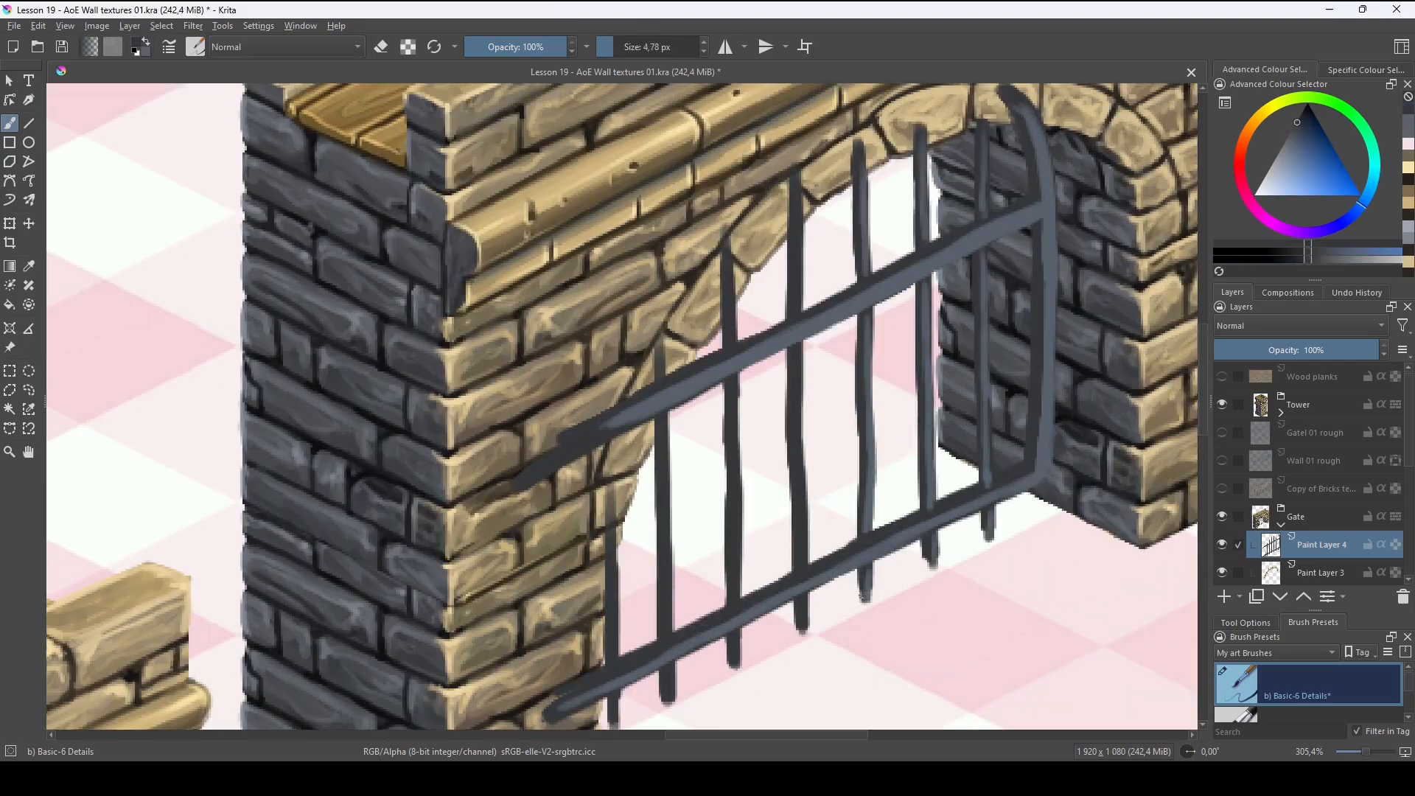
{"action": "left_click_drag", "start_coordinate": [862, 596], "coordinate": [973, 591]}
Paint lighter blue-grey strokes along the upper rail and the gate's vertical bars.
{"action": "key", "text": "x"}
{"action": "left_click_drag", "start_coordinate": [912, 307], "coordinate": [970, 273]}
{"action": "left_click_drag", "start_coordinate": [1130, 141], "coordinate": [1139, 407]}
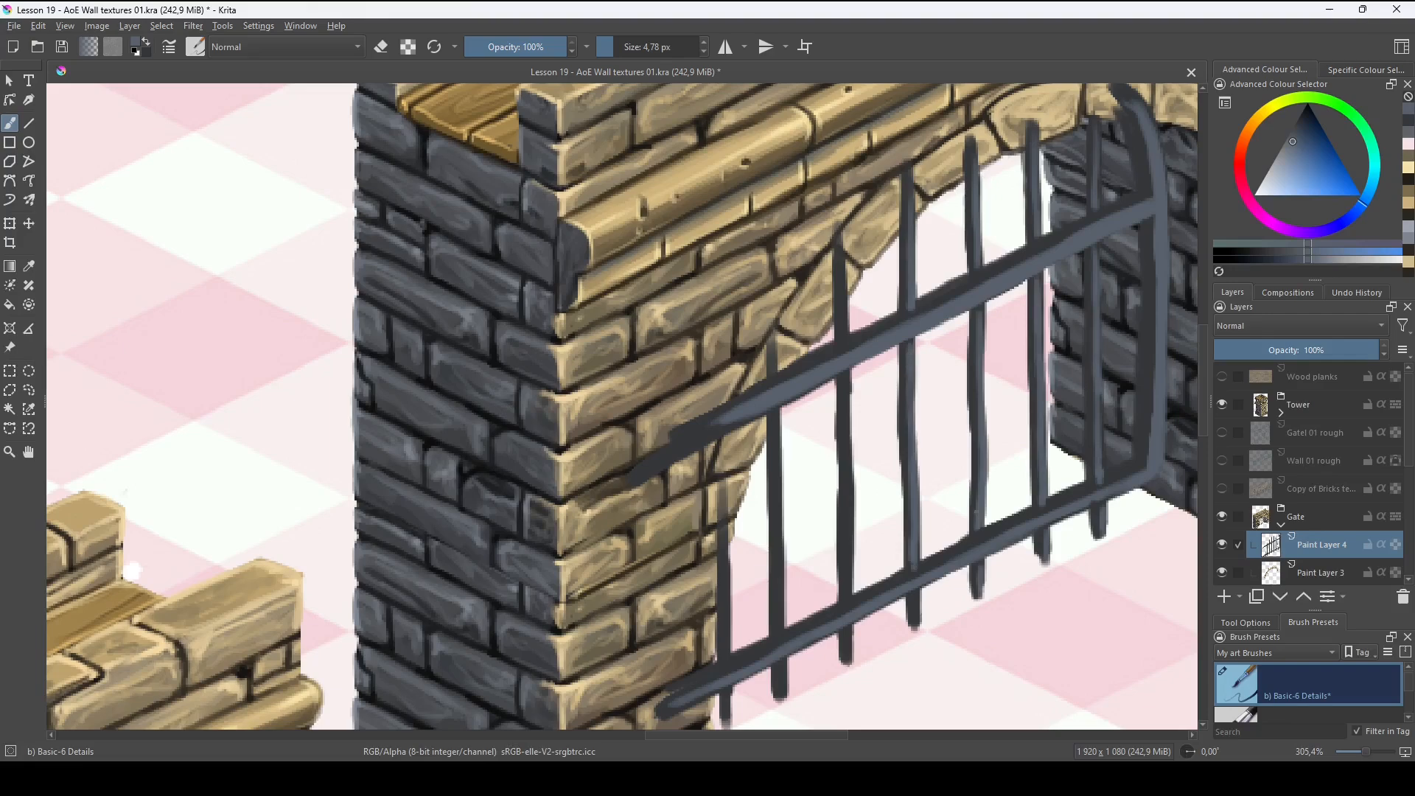
{"action": "left_click_drag", "start_coordinate": [849, 380], "coordinate": [849, 600]}
{"action": "left_click_drag", "start_coordinate": [796, 472], "coordinate": [893, 411]}
{"action": "left_click_drag", "start_coordinate": [874, 350], "coordinate": [876, 473]}
{"action": "left_click_drag", "start_coordinate": [798, 661], "coordinate": [540, 705]}
Sample a near-black and shade the frame post and the vertical bars around the upper rail.
{"action": "left_click", "coordinate": [982, 152], "text": "ctrl"}
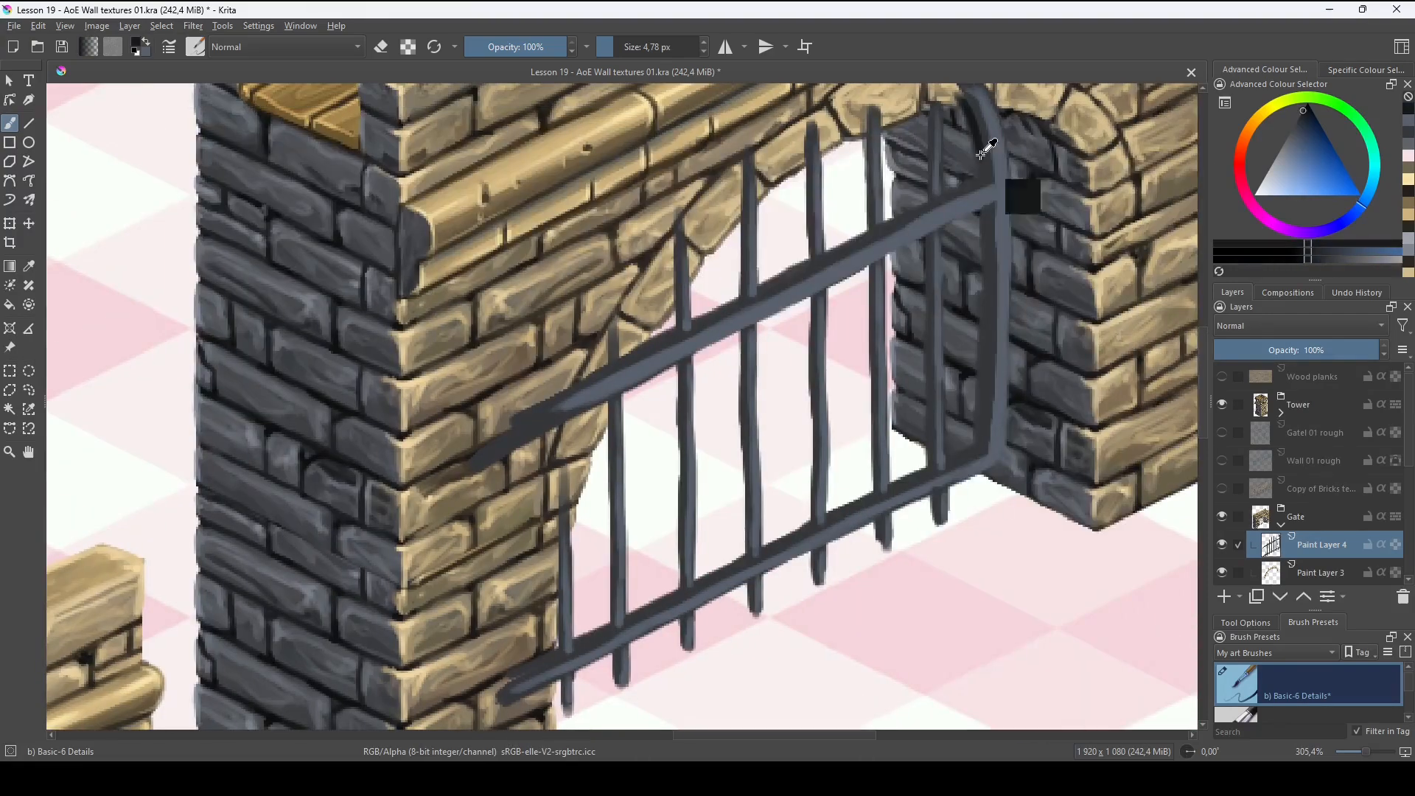
{"action": "left_click_drag", "start_coordinate": [810, 222], "coordinate": [938, 277]}
{"action": "left_click_drag", "start_coordinate": [935, 217], "coordinate": [935, 319]}
{"action": "left_click_drag", "start_coordinate": [976, 293], "coordinate": [1135, 293]}
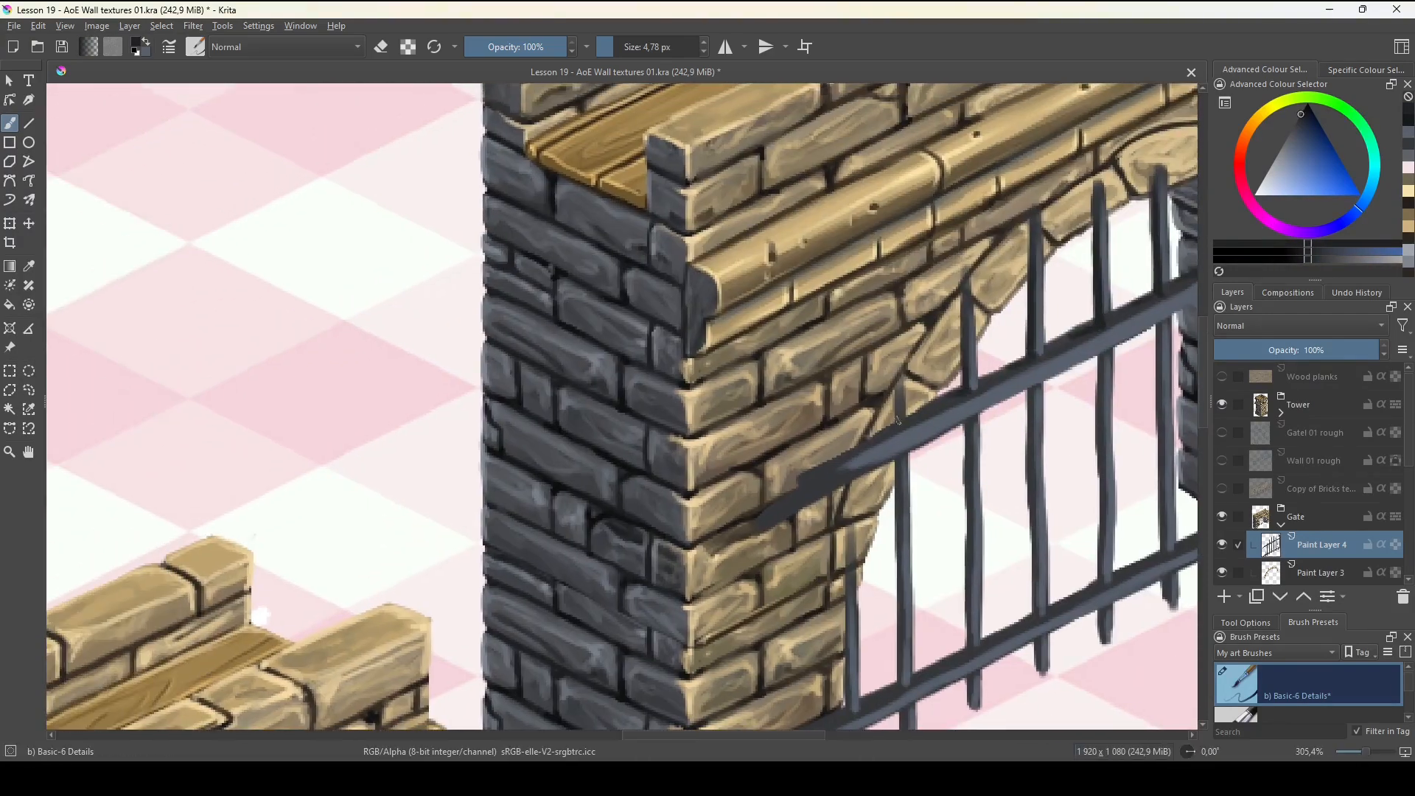
{"action": "left_click_drag", "start_coordinate": [891, 634], "coordinate": [912, 490]}
{"action": "left_click_drag", "start_coordinate": [916, 486], "coordinate": [897, 538]}
{"action": "left_click_drag", "start_coordinate": [864, 526], "coordinate": [857, 558]}
{"action": "left_click_drag", "start_coordinate": [973, 471], "coordinate": [864, 532]}
{"action": "left_click_drag", "start_coordinate": [876, 519], "coordinate": [851, 563]}
{"action": "left_click_drag", "start_coordinate": [937, 306], "coordinate": [938, 353]}
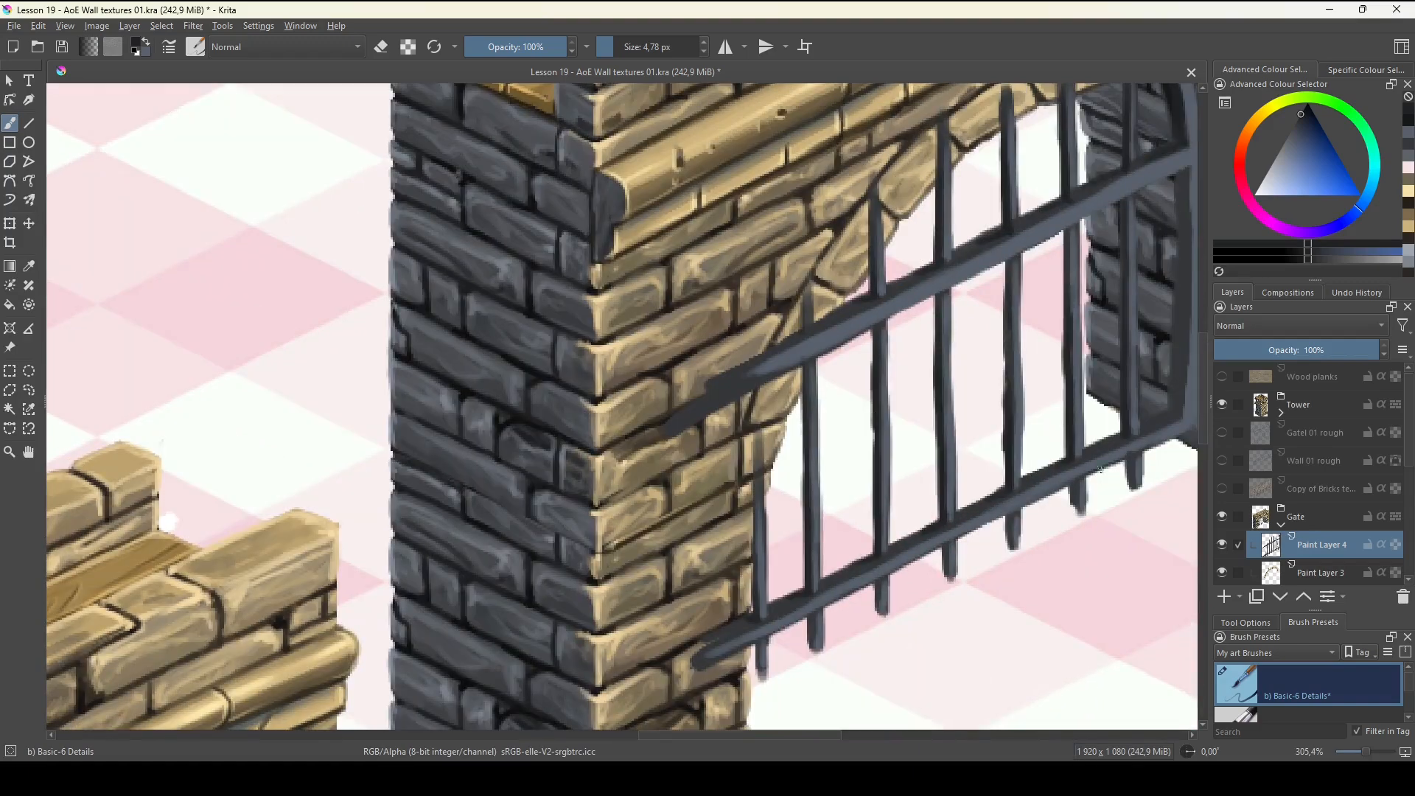
Add near-black shadows along the bottom rail and where the vertical bars cross it.
{"action": "left_click_drag", "start_coordinate": [1101, 469], "coordinate": [935, 558]}
{"action": "left_click_drag", "start_coordinate": [1021, 190], "coordinate": [1019, 328]}
{"action": "left_click_drag", "start_coordinate": [1009, 437], "coordinate": [989, 445]}
{"action": "mouse_move", "coordinate": [847, 545]}
{"action": "left_mouse_down"}
{"action": "mouse_move", "coordinate": [977, 469]}
{"action": "mouse_move", "coordinate": [966, 505]}
{"action": "left_mouse_up"}
{"action": "mouse_move", "coordinate": [902, 505]}
{"action": "left_mouse_down"}
{"action": "mouse_move", "coordinate": [908, 538]}
{"action": "mouse_move", "coordinate": [790, 643]}
{"action": "left_mouse_up"}
Reduce the brush to 2 px and highlight the gate's bottom and upper rails with light blue-grey.
{"action": "key", "text": "x"}
{"action": "key", "text": "bracketleft"}
{"action": "key", "text": "bracketleft"}
{"action": "key", "text": "bracketleft"}
{"action": "mouse_move", "coordinate": [737, 552]}
{"action": "left_mouse_down"}
{"action": "mouse_move", "coordinate": [737, 457]}
{"action": "mouse_move", "coordinate": [712, 474]}
{"action": "left_mouse_up"}
{"action": "left_click_drag", "start_coordinate": [707, 579], "coordinate": [951, 464]}
{"action": "left_click_drag", "start_coordinate": [737, 369], "coordinate": [765, 524]}
{"action": "left_click_drag", "start_coordinate": [449, 544], "coordinate": [759, 392]}
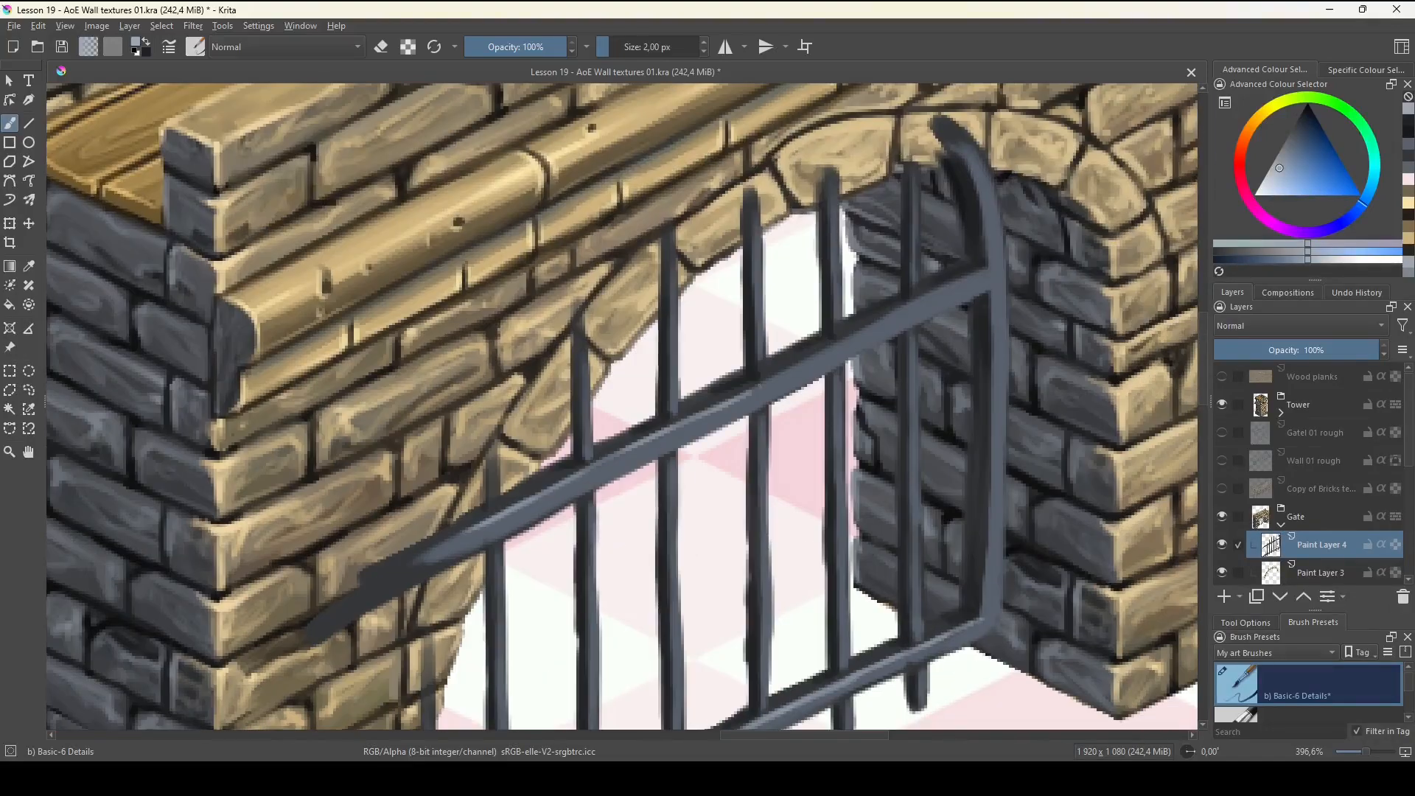
Highlight the frame post's edge, its curved top and the adjoining end of the upper rail with light blue-grey.
{"action": "left_click_drag", "start_coordinate": [992, 382], "coordinate": [989, 364]}
{"action": "left_click_drag", "start_coordinate": [864, 300], "coordinate": [908, 278]}
{"action": "left_click_drag", "start_coordinate": [953, 158], "coordinate": [979, 242]}
{"action": "left_click_drag", "start_coordinate": [810, 553], "coordinate": [853, 367]}
{"action": "left_click_drag", "start_coordinate": [571, 594], "coordinate": [796, 486]}
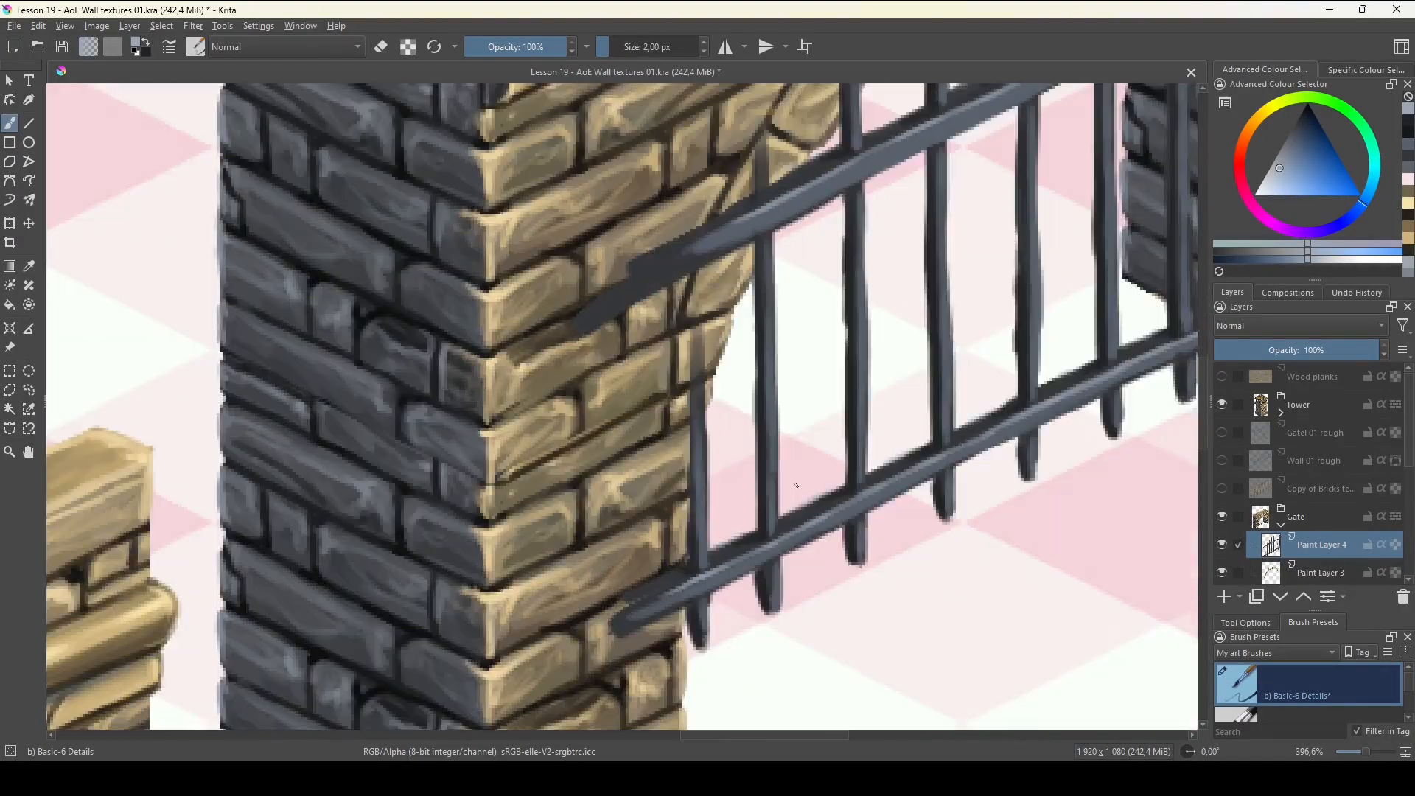
Add thin light blue-grey highlights down the vertical bars and their lower tips.
{"action": "left_click_drag", "start_coordinate": [705, 601], "coordinate": [612, 711]}
{"action": "left_click_drag", "start_coordinate": [767, 482], "coordinate": [769, 571]}
{"action": "left_click_drag", "start_coordinate": [851, 389], "coordinate": [853, 495]}
{"action": "left_click_drag", "start_coordinate": [851, 442], "coordinate": [678, 604]}
{"action": "left_click_drag", "start_coordinate": [843, 383], "coordinate": [849, 611]}
{"action": "mouse_move", "coordinate": [903, 516]}
{"action": "left_mouse_down"}
{"action": "mouse_move", "coordinate": [903, 584]}
{"action": "mouse_move", "coordinate": [925, 605]}
{"action": "left_mouse_up"}
{"action": "left_click_drag", "start_coordinate": [785, 331], "coordinate": [787, 409]}
{"action": "left_click_drag", "start_coordinate": [861, 329], "coordinate": [861, 380]}
{"action": "left_click_drag", "start_coordinate": [937, 281], "coordinate": [938, 343]}
Erase the rough edges and stray paint around the gate's vertical bars.
{"action": "scroll", "coordinate": [934, 317], "scroll_direction": "down", "scroll_amount": 3}
{"action": "scroll", "coordinate": [881, 435], "scroll_direction": "up", "scroll_amount": 3}
{"action": "key", "text": "e"}
{"action": "left_click_drag", "start_coordinate": [837, 247], "coordinate": [837, 283]}
{"action": "left_click_drag", "start_coordinate": [981, 608], "coordinate": [1096, 588]}
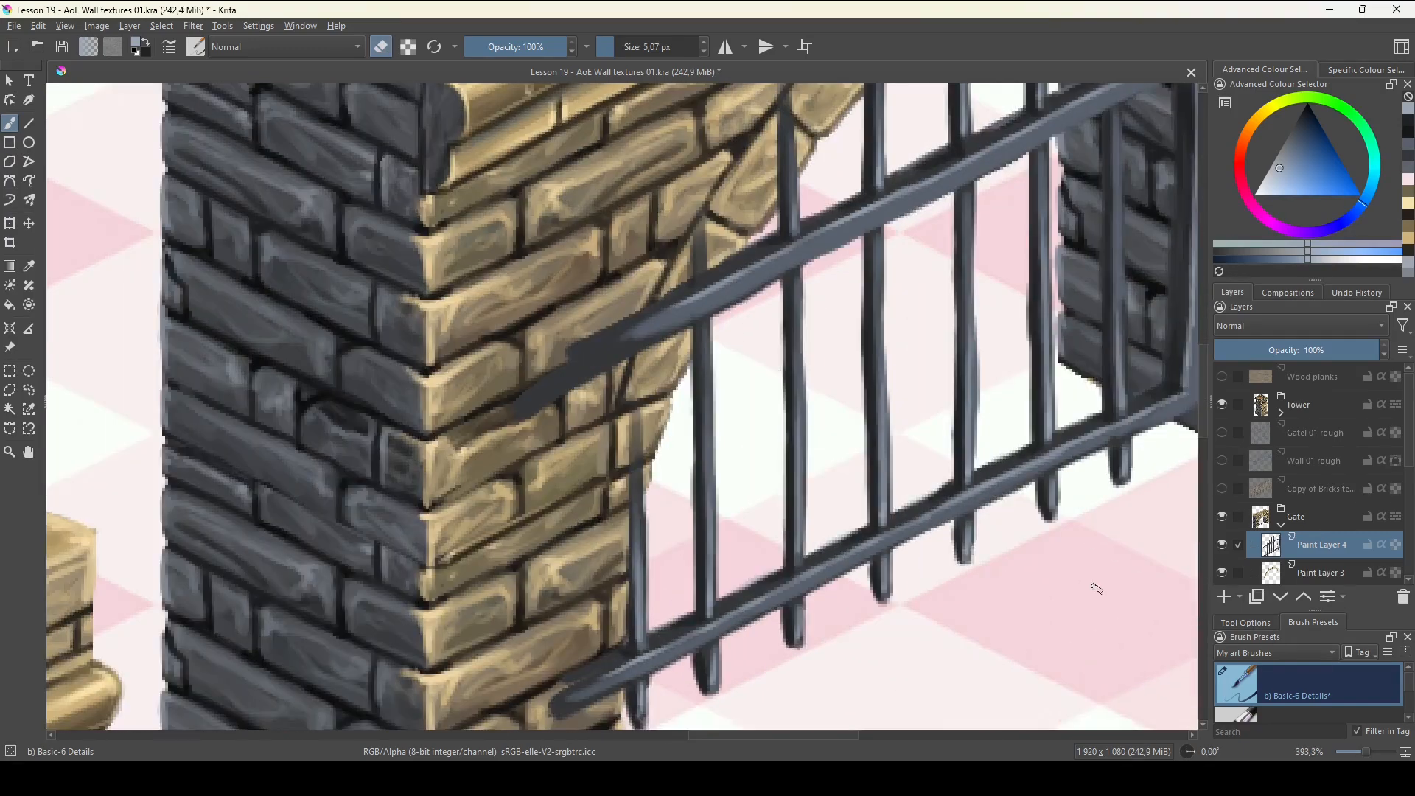
{"action": "mouse_move", "coordinate": [1022, 431]}
{"action": "left_mouse_down"}
{"action": "mouse_move", "coordinate": [835, 461]}
{"action": "mouse_move", "coordinate": [889, 554]}
{"action": "left_mouse_up"}
{"action": "key", "text": "e"}
Add a transparency mask to Paint Layer 4 and start masking the upper rail where it overlaps the arch.
{"action": "left_click", "coordinate": [845, 442], "text": "ctrl"}
{"action": "scroll", "coordinate": [848, 442], "scroll_direction": "down", "scroll_amount": 2}
{"action": "left_click_drag", "start_coordinate": [832, 472], "coordinate": [744, 399]}
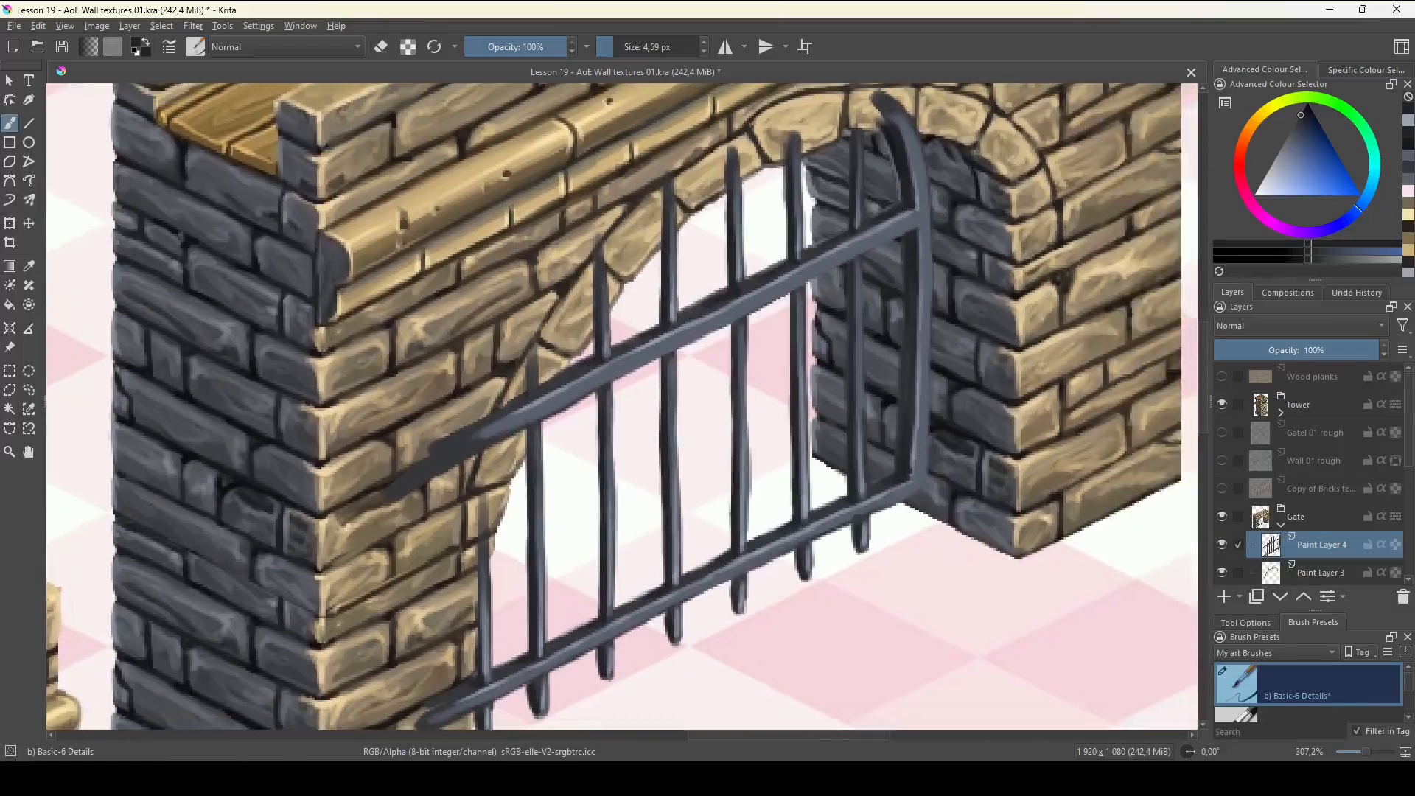
{"action": "left_click", "coordinate": [1239, 597]}
{"action": "scroll", "coordinate": [915, 466], "scroll_direction": "up", "scroll_amount": 3}
{"action": "left_click_drag", "start_coordinate": [457, 471], "coordinate": [632, 510]}
{"action": "scroll", "coordinate": [545, 503], "scroll_direction": "down", "scroll_amount": 3}
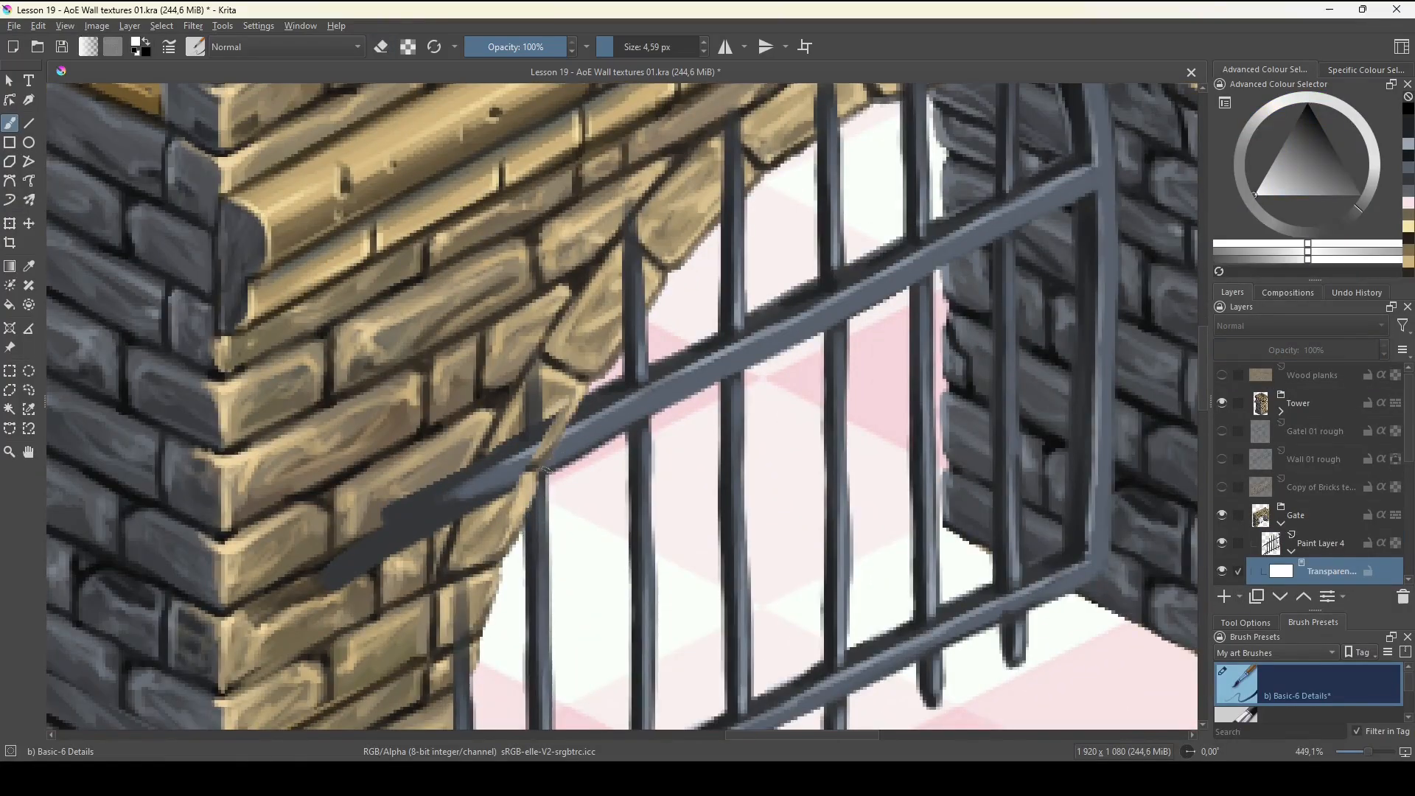
Mask out the bars and rail ends that overlap the arch stones and the left pillar.
{"action": "scroll", "coordinate": [634, 467], "scroll_direction": "up", "scroll_amount": 3}
{"action": "left_click_drag", "start_coordinate": [937, 277], "coordinate": [978, 306]}
{"action": "left_click_drag", "start_coordinate": [781, 471], "coordinate": [966, 336]}
{"action": "left_click_drag", "start_coordinate": [634, 509], "coordinate": [728, 388]}
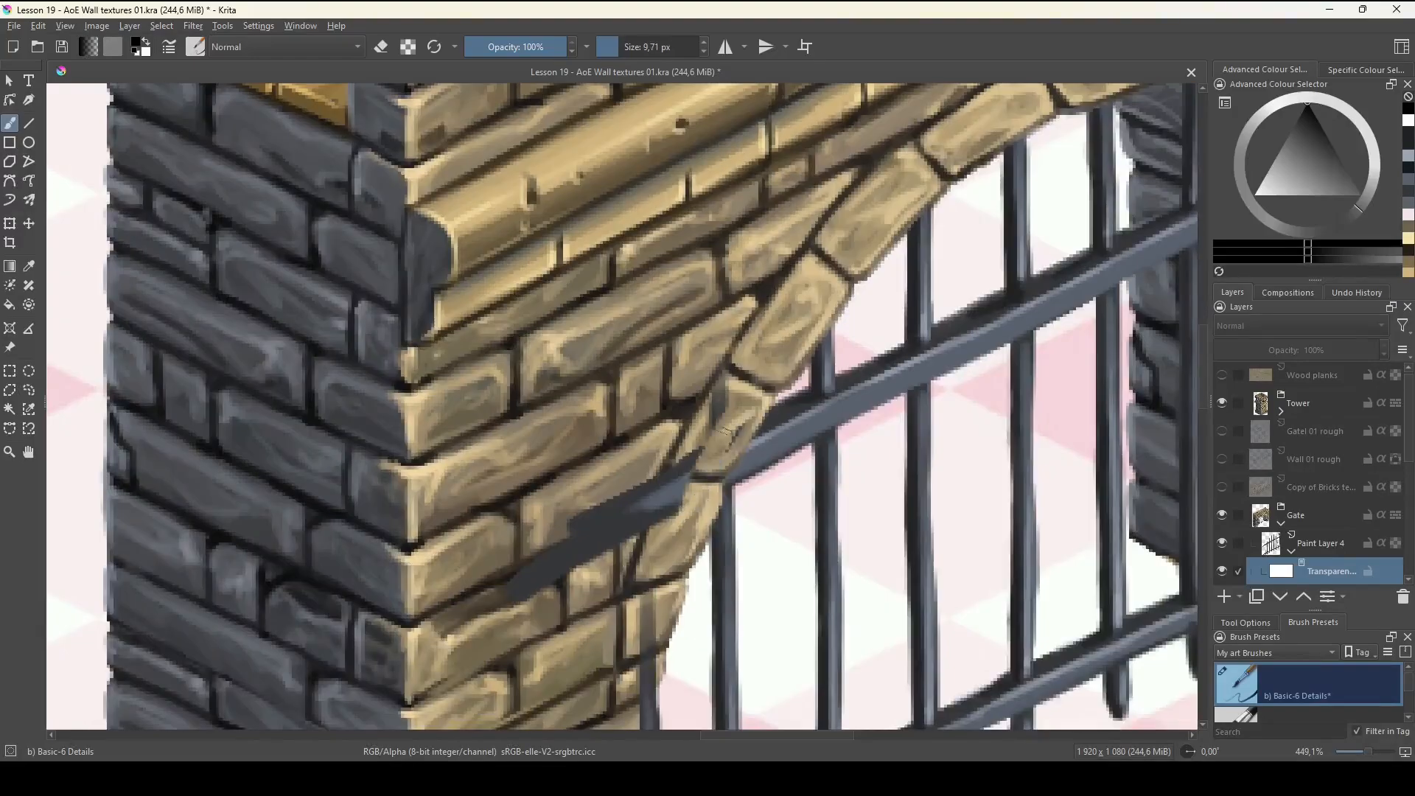
{"action": "left_click_drag", "start_coordinate": [546, 556], "coordinate": [674, 492]}
{"action": "mouse_move", "coordinate": [648, 574]}
{"action": "left_mouse_down"}
{"action": "mouse_move", "coordinate": [712, 325]}
{"action": "mouse_move", "coordinate": [709, 492]}
{"action": "left_mouse_up"}
{"action": "left_click_drag", "start_coordinate": [711, 542], "coordinate": [709, 582]}
{"action": "key", "text": "x"}
{"action": "scroll", "coordinate": [638, 586], "scroll_direction": "down", "scroll_amount": 5}
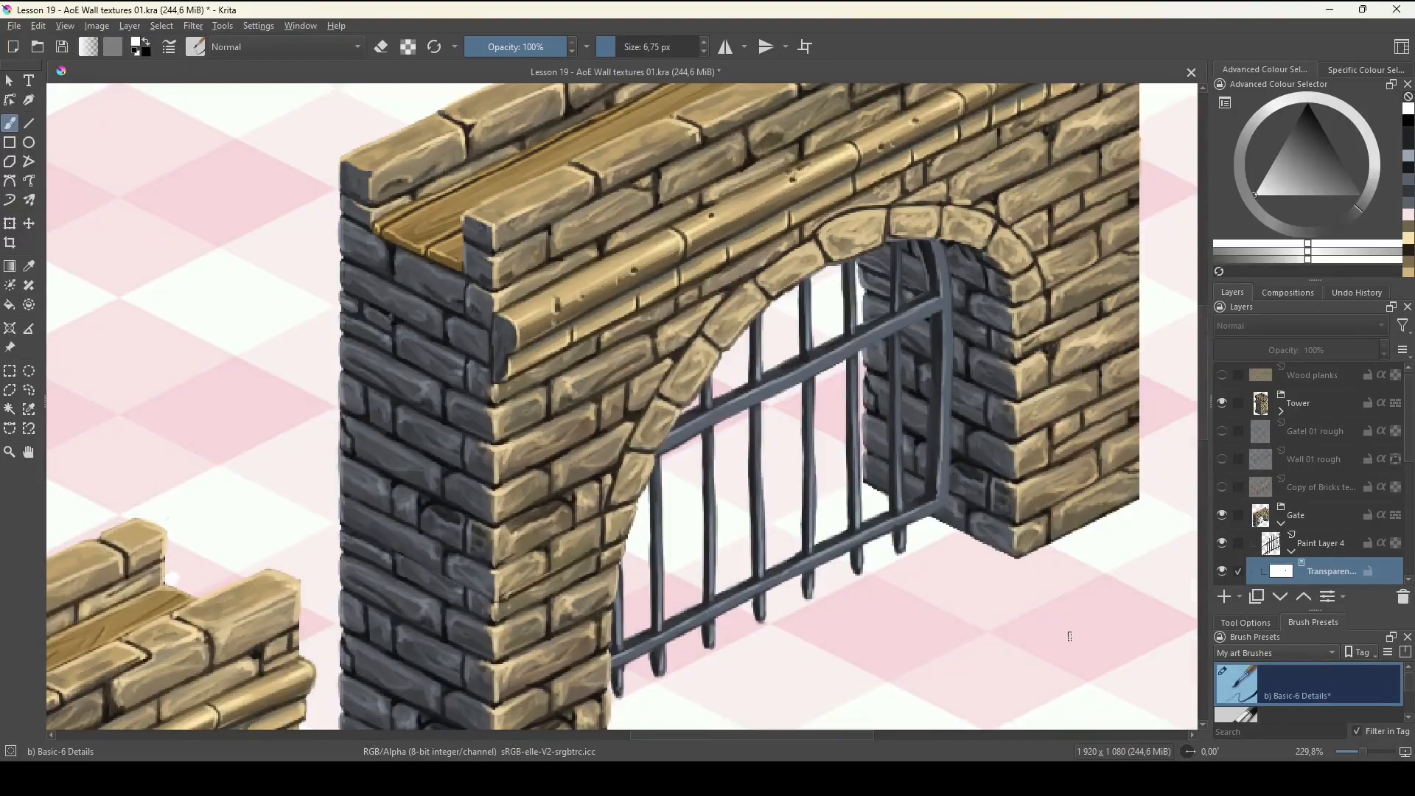
Adjust the levels of the iron gate's paint layer.
{"action": "scroll", "coordinate": [846, 559], "scroll_direction": "up", "scroll_amount": 3}
{"action": "key", "text": "ctrl+l"}
{"action": "left_click_drag", "start_coordinate": [1266, 293], "coordinate": [1132, 289]}
{"action": "left_click", "coordinate": [1238, 445]}
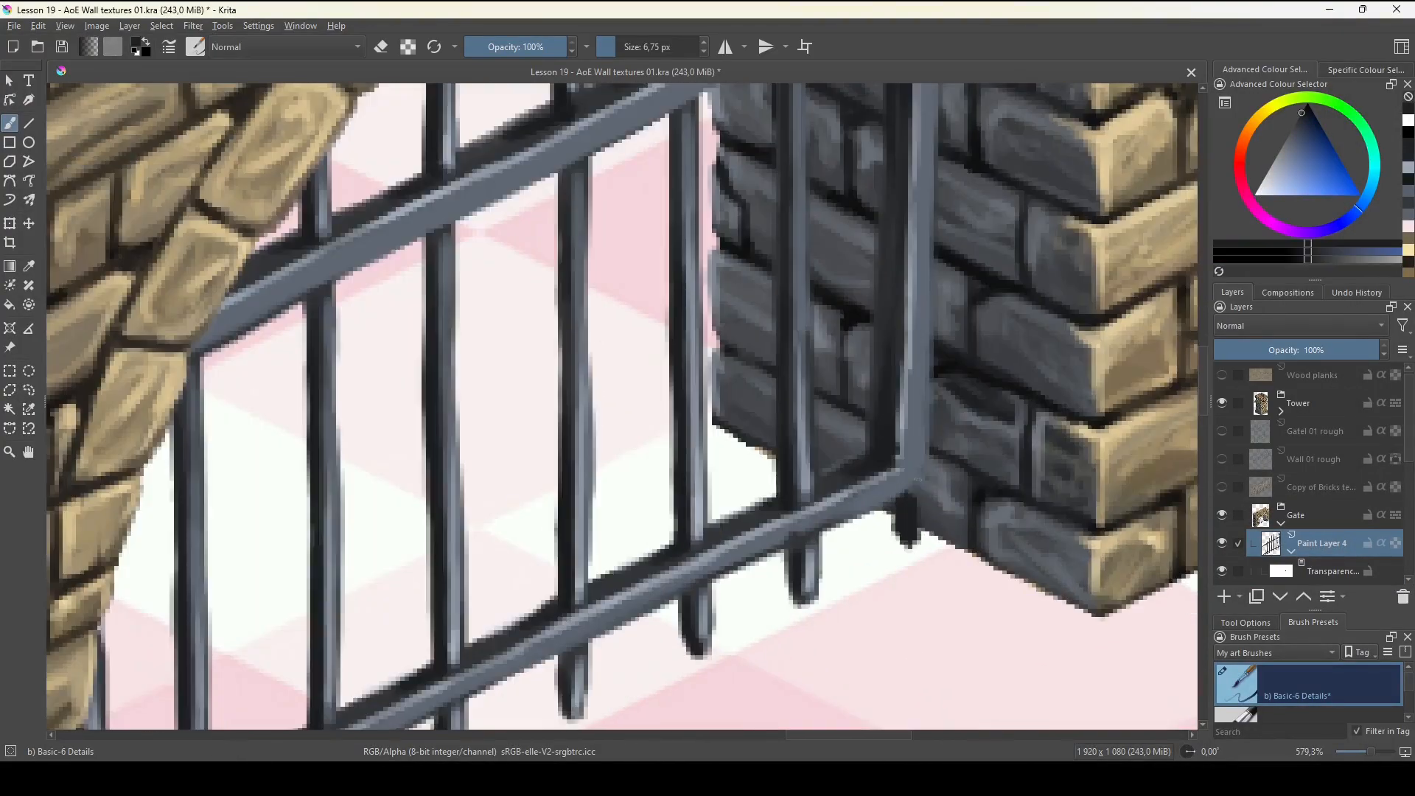
Paint the frame post's tip below the bottom rail with sampled grey and refine the post with a smaller brush.
{"action": "left_click", "coordinate": [917, 456], "text": "ctrl"}
{"action": "left_click_drag", "start_coordinate": [921, 468], "coordinate": [916, 577]}
{"action": "key", "text": "bracketleft"}
{"action": "key", "text": "bracketleft"}
{"action": "key", "text": "bracketleft"}
{"action": "left_click_drag", "start_coordinate": [916, 516], "coordinate": [879, 552]}
{"action": "mouse_move", "coordinate": [906, 280]}
{"action": "left_mouse_down"}
{"action": "mouse_move", "coordinate": [892, 597]}
{"action": "mouse_move", "coordinate": [893, 352]}
{"action": "left_mouse_up"}
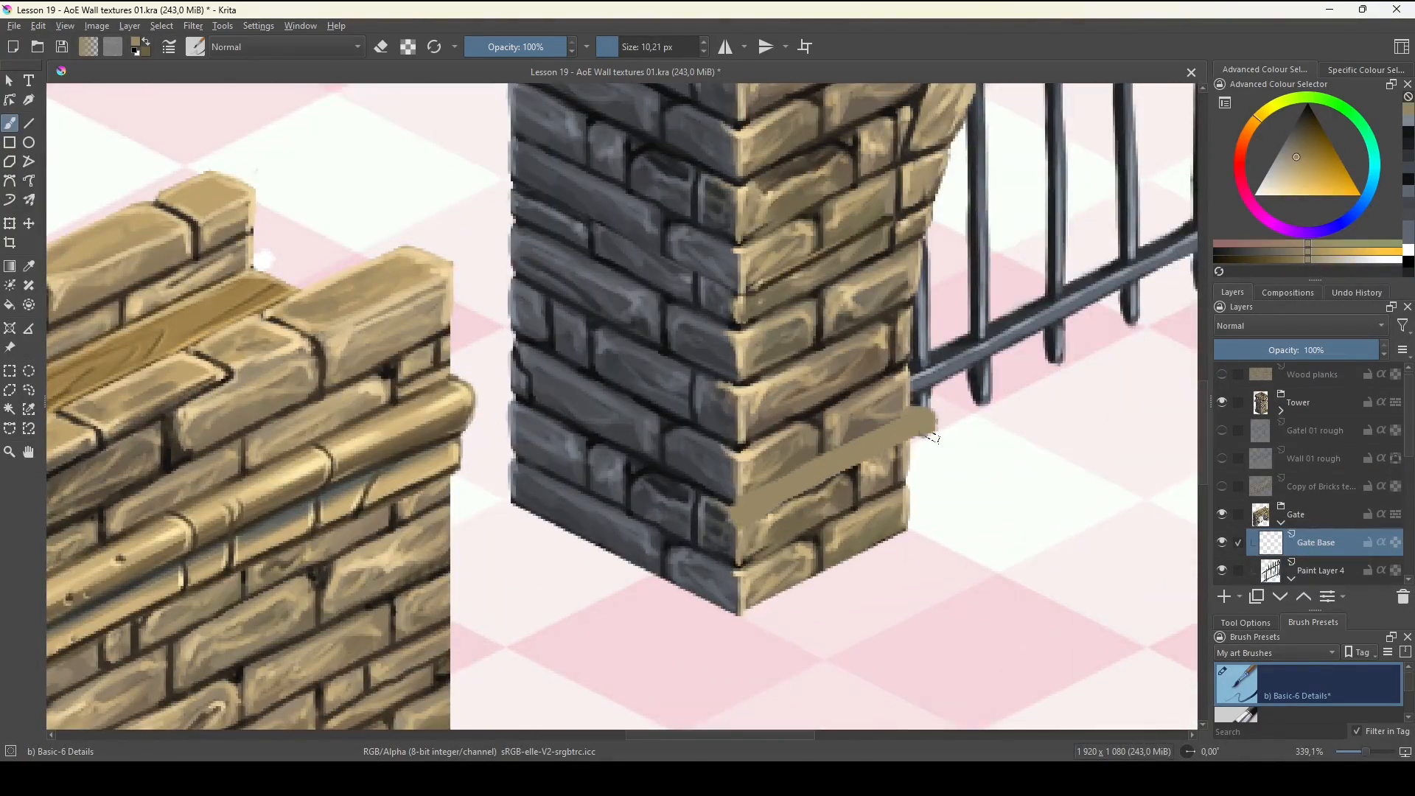
Block in the light face of the stone base at the foot of the near gate pillar with flat olive-brown.
{"action": "left_click_drag", "start_coordinate": [921, 435], "coordinate": [745, 516]}
{"action": "key", "text": "x"}
{"action": "mouse_move", "coordinate": [745, 534]}
{"action": "left_mouse_down"}
{"action": "mouse_move", "coordinate": [907, 468]}
{"action": "mouse_move", "coordinate": [930, 534]}
{"action": "left_mouse_up"}
{"action": "left_click_drag", "start_coordinate": [725, 520], "coordinate": [726, 623]}
{"action": "left_click_drag", "start_coordinate": [729, 623], "coordinate": [832, 560]}
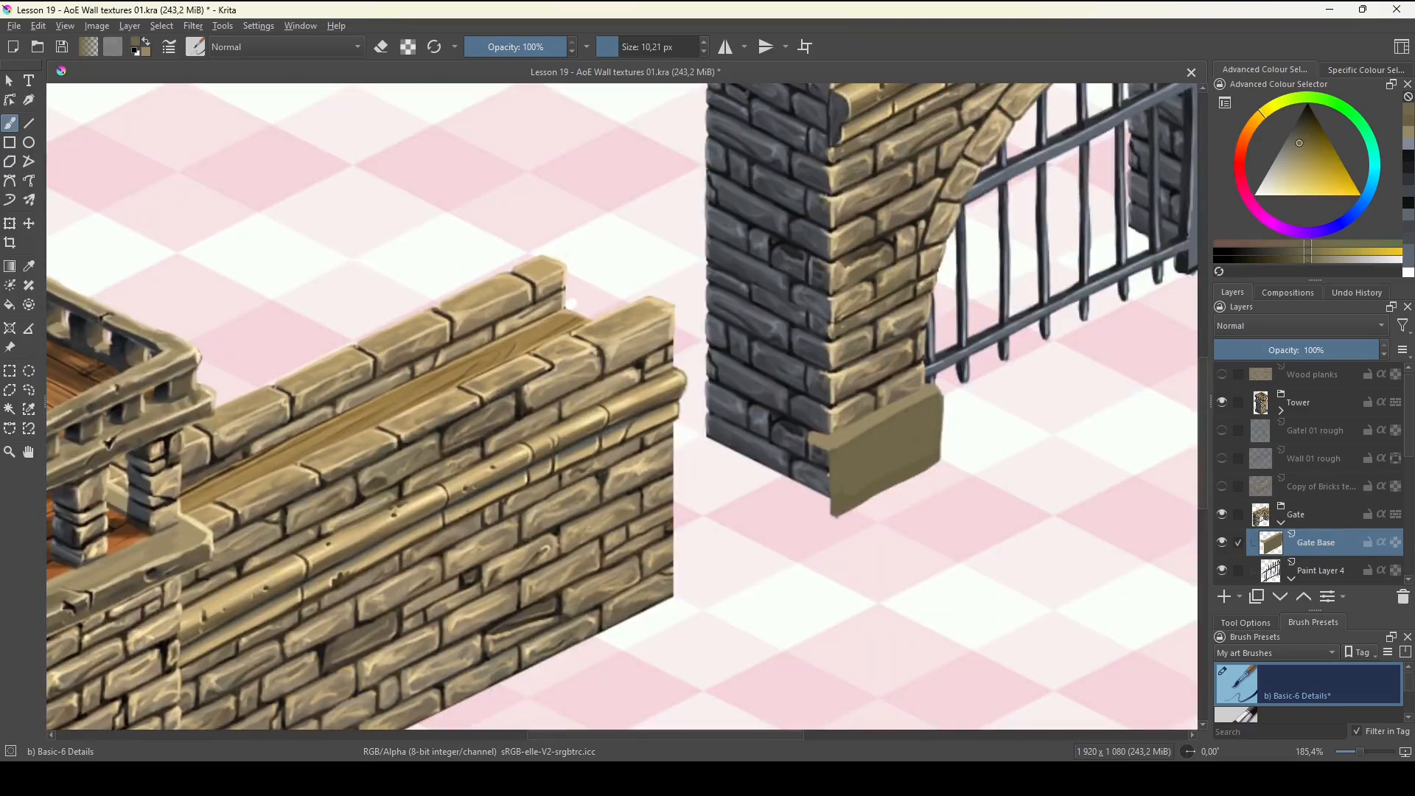
Paint the base's top ledge along the pillar's shaded side with a sampled darker brown.
{"action": "left_click_drag", "start_coordinate": [571, 304], "coordinate": [680, 293]}
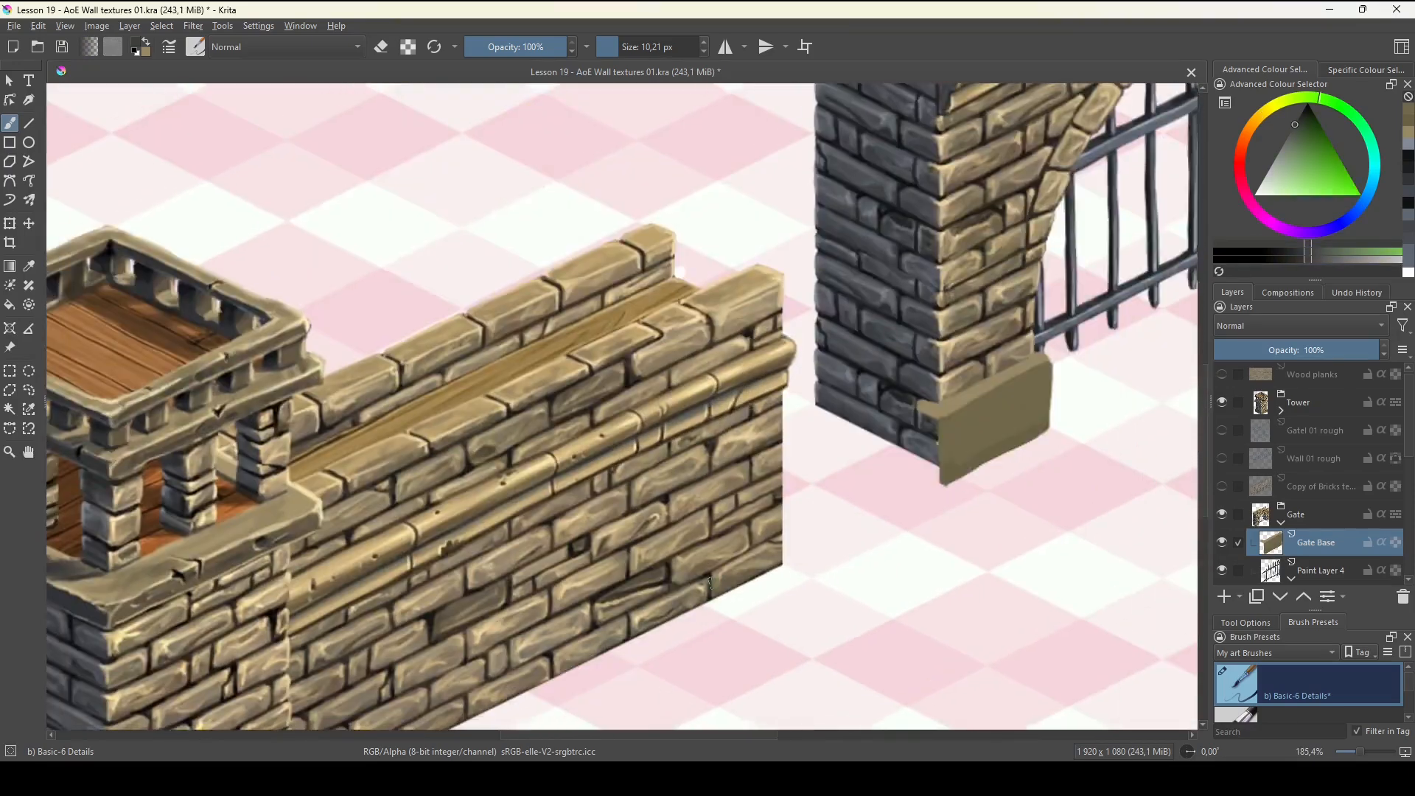
{"action": "scroll", "coordinate": [949, 339], "scroll_direction": "up", "scroll_amount": 3}
{"action": "left_click_drag", "start_coordinate": [917, 525], "coordinate": [639, 398]}
{"action": "key", "text": "x"}
{"action": "left_click_drag", "start_coordinate": [636, 420], "coordinate": [637, 524]}
{"action": "left_click_drag", "start_coordinate": [643, 402], "coordinate": [905, 523]}
{"action": "left_click", "coordinate": [892, 512], "text": "ctrl"}
{"action": "left_click", "coordinate": [889, 505], "text": "ctrl"}
{"action": "left_click_drag", "start_coordinate": [647, 399], "coordinate": [868, 490]}
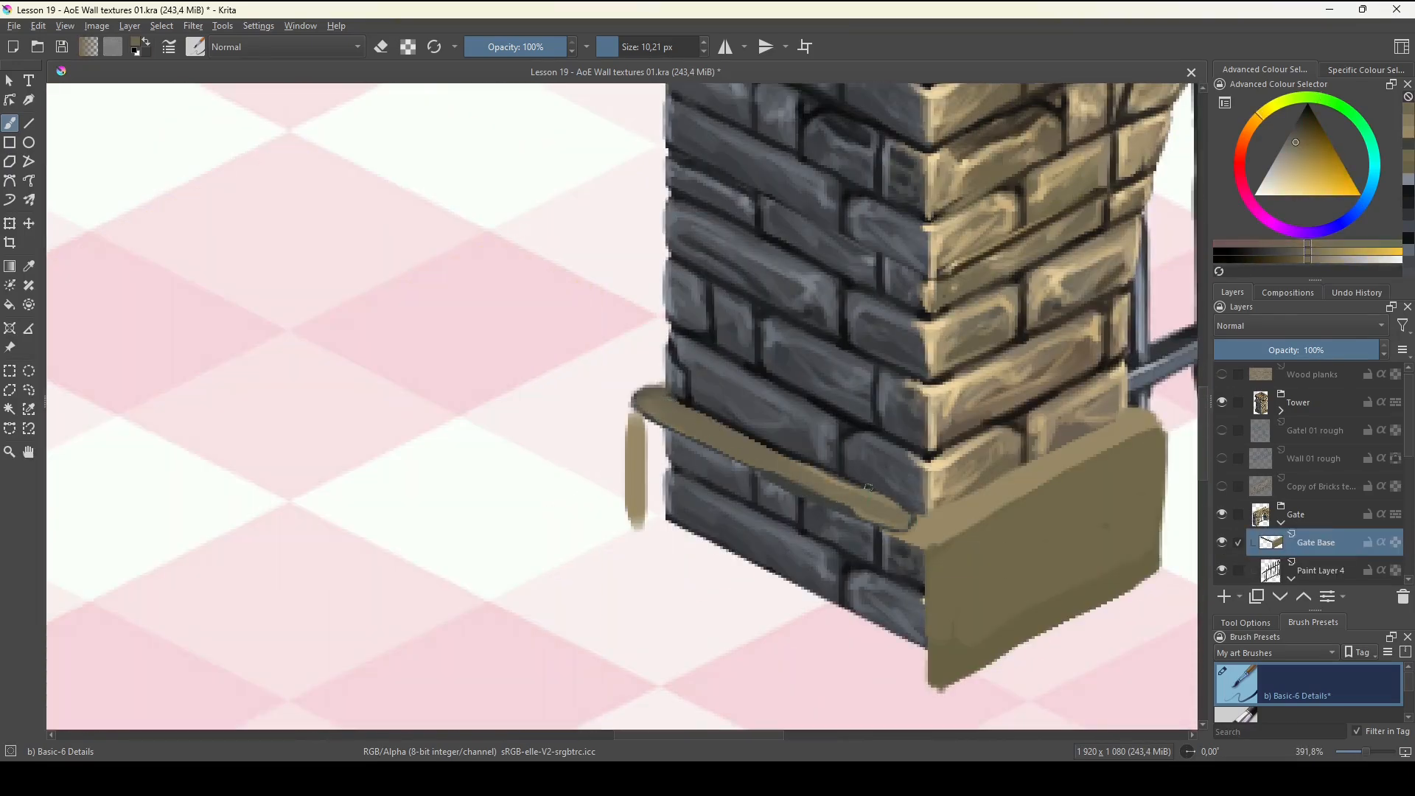
Fill the base's shaded face with dark grey-green down to its lower edge and clean up the ledge corner.
{"action": "left_click", "coordinate": [648, 429], "text": "ctrl"}
{"action": "mouse_move", "coordinate": [636, 442]}
{"action": "left_mouse_down"}
{"action": "mouse_move", "coordinate": [635, 504]}
{"action": "mouse_move", "coordinate": [924, 682]}
{"action": "left_mouse_up"}
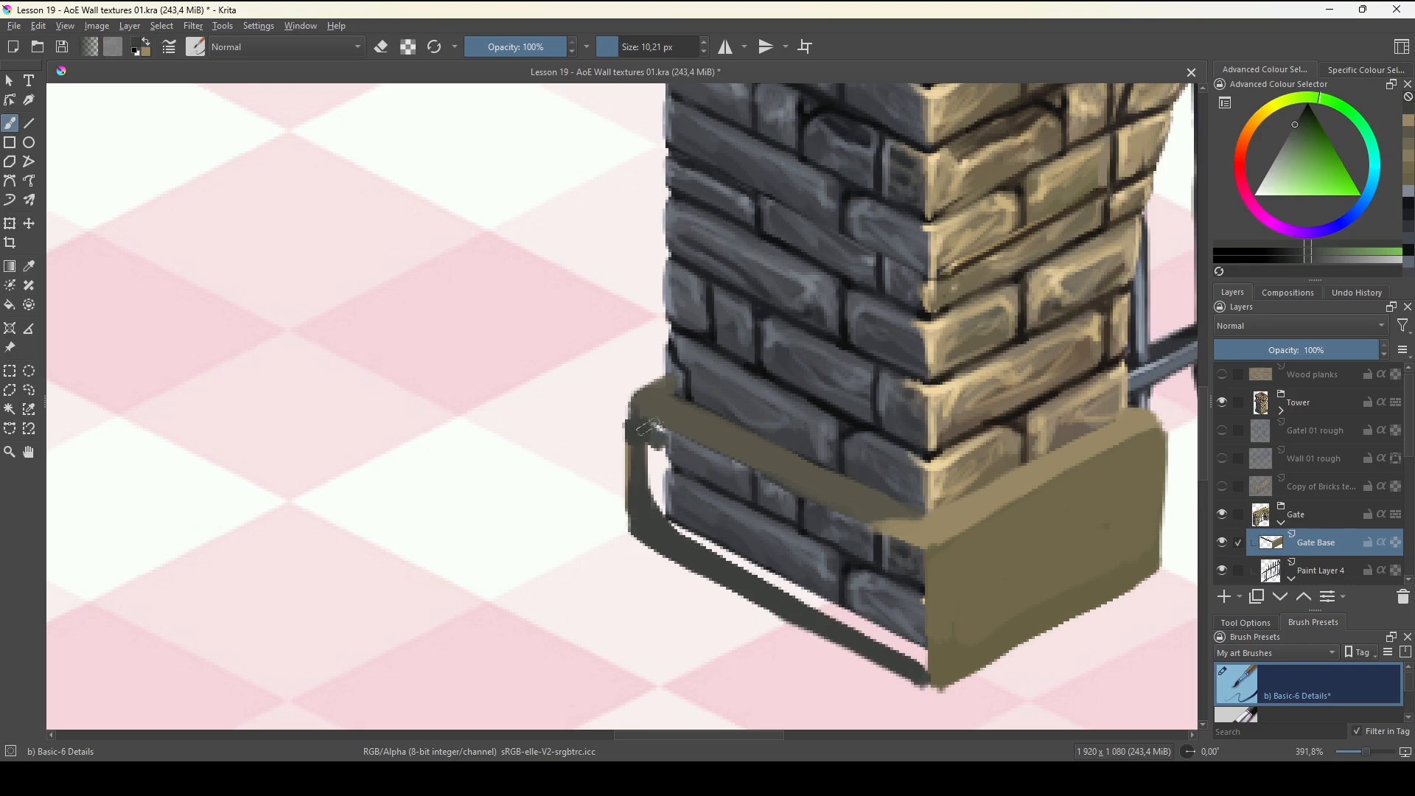
{"action": "left_click_drag", "start_coordinate": [900, 568], "coordinate": [656, 459]}
{"action": "left_click_drag", "start_coordinate": [663, 494], "coordinate": [880, 630]}
{"action": "left_click_drag", "start_coordinate": [958, 516], "coordinate": [818, 500]}
{"action": "left_click", "coordinate": [885, 472], "text": "ctrl"}
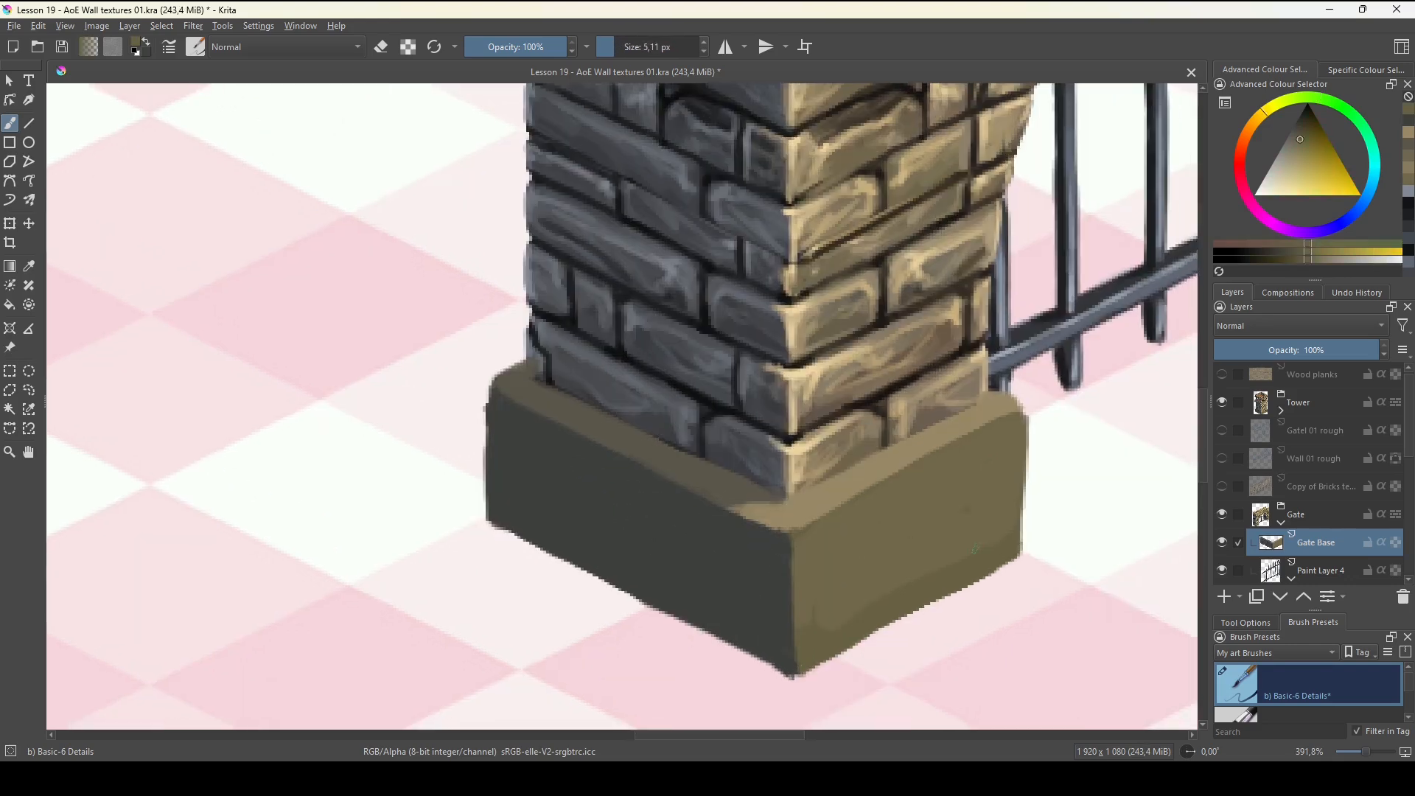
Lighten the base's top ledge with stone tones sampled from the pillar.
{"action": "left_click", "coordinate": [794, 451], "text": "ctrl"}
{"action": "left_click_drag", "start_coordinate": [976, 423], "coordinate": [914, 455]}
{"action": "left_click_drag", "start_coordinate": [843, 504], "coordinate": [943, 552]}
{"action": "left_click", "coordinate": [737, 457], "text": "ctrl"}
{"action": "left_click_drag", "start_coordinate": [833, 537], "coordinate": [600, 429]}
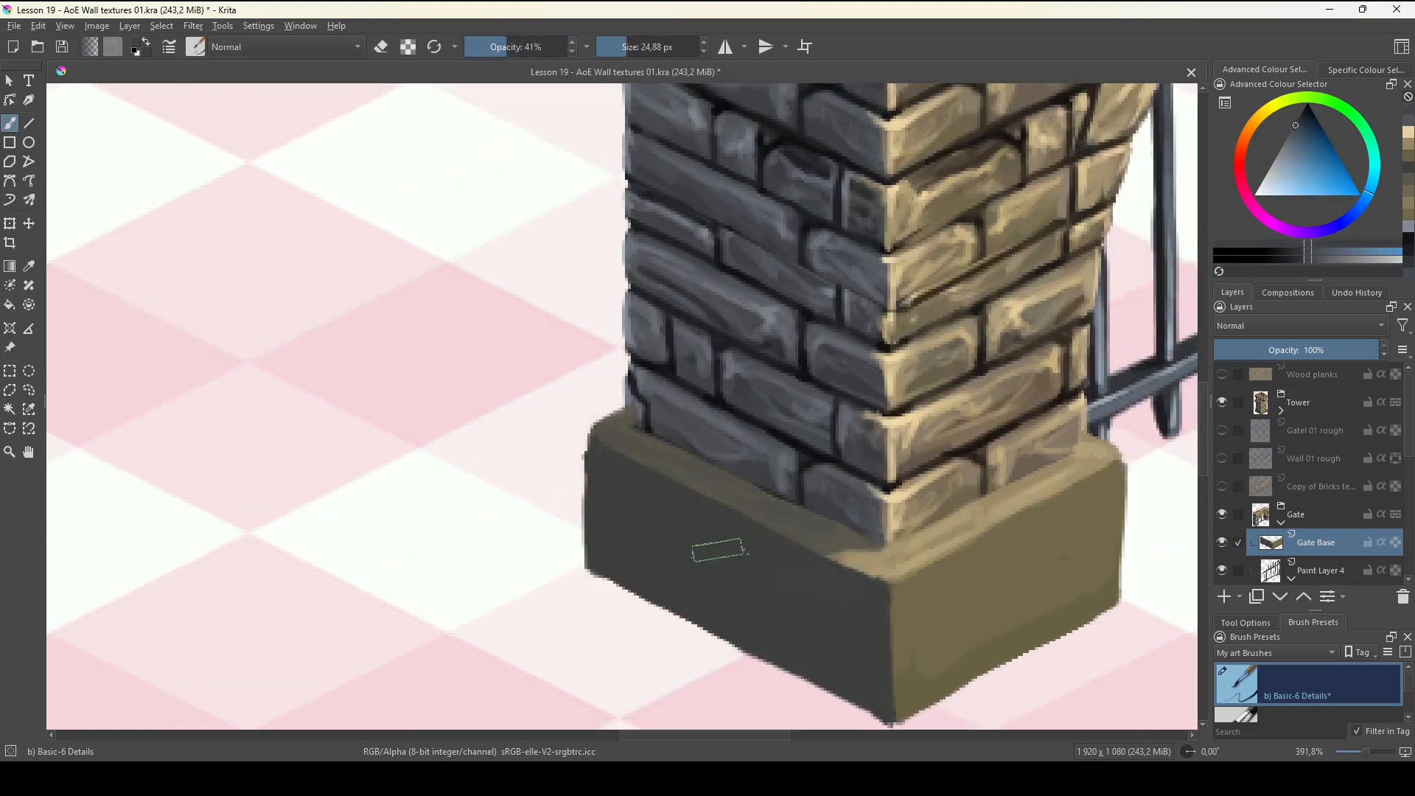
Glaze the base's shaded face with sampled dark and blue-grey tones at reduced opacity, then restore the brush to 100% opacity.
{"action": "left_click", "coordinate": [744, 501], "text": "ctrl"}
{"action": "left_click_drag", "start_coordinate": [785, 601], "coordinate": [622, 497]}
{"action": "left_click", "coordinate": [627, 449], "text": "ctrl"}
{"action": "left_click", "coordinate": [825, 398], "text": "ctrl"}
{"action": "left_click_drag", "start_coordinate": [508, 47], "coordinate": [565, 47]}
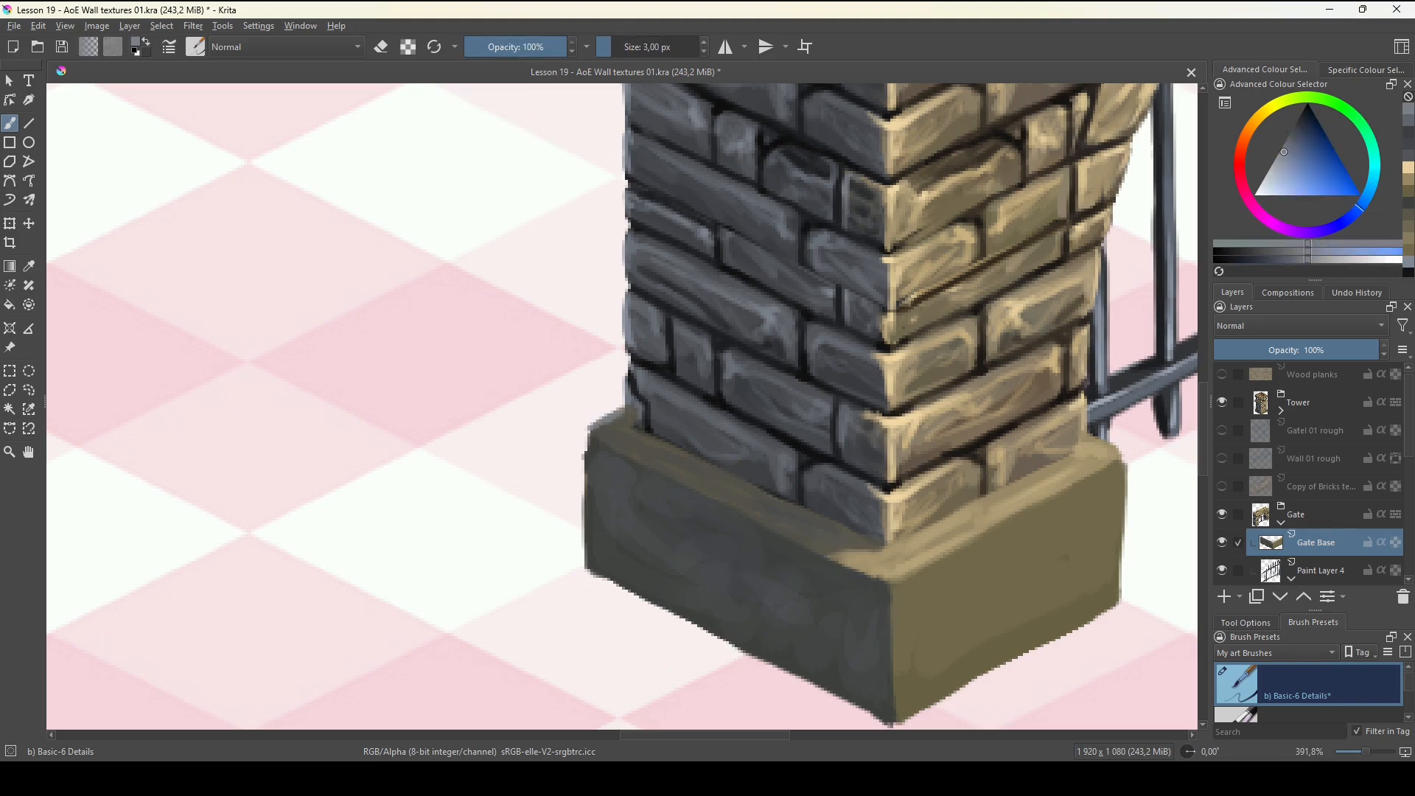
Highlight the shaded face's upper edge and the base's front corner with a 3 px brush.
{"action": "left_click", "coordinate": [893, 509], "text": "ctrl"}
{"action": "mouse_move", "coordinate": [914, 560]}
{"action": "left_mouse_down"}
{"action": "mouse_move", "coordinate": [800, 569]}
{"action": "mouse_move", "coordinate": [779, 639]}
{"action": "left_mouse_up"}
{"action": "left_click_drag", "start_coordinate": [826, 583], "coordinate": [799, 560]}
{"action": "left_click_drag", "start_coordinate": [752, 590], "coordinate": [754, 689]}
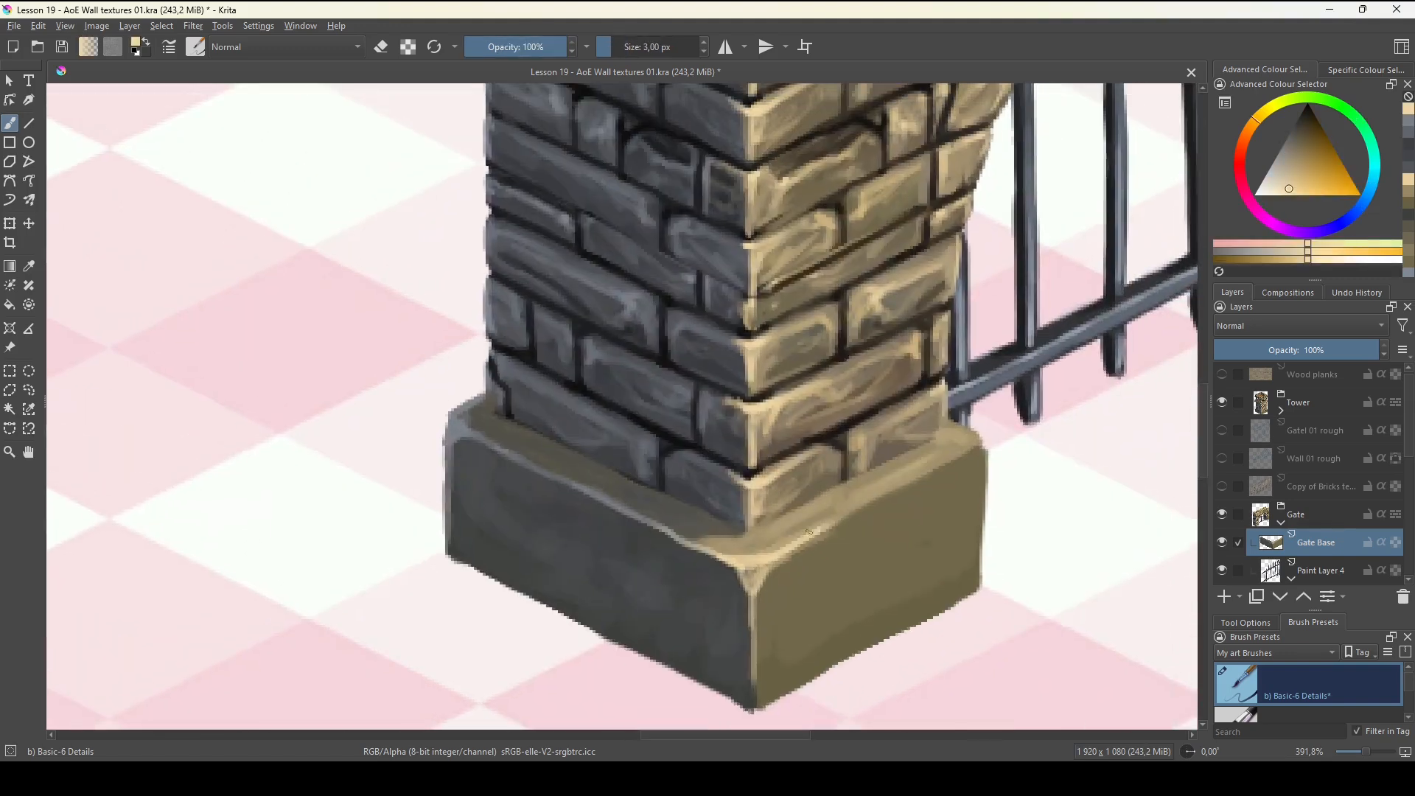
Highlight the edges of the base's light face and brush lighter stone texture across it.
{"action": "left_click_drag", "start_coordinate": [984, 459], "coordinate": [981, 586]}
{"action": "left_click", "coordinate": [870, 508], "text": "ctrl"}
{"action": "left_click_drag", "start_coordinate": [910, 509], "coordinate": [781, 589]}
{"action": "left_click_drag", "start_coordinate": [958, 486], "coordinate": [818, 574]}
{"action": "mouse_move", "coordinate": [969, 516]}
{"action": "left_mouse_down"}
{"action": "mouse_move", "coordinate": [895, 589]}
{"action": "mouse_move", "coordinate": [774, 664]}
{"action": "left_mouse_up"}
{"action": "left_click", "coordinate": [887, 479], "text": "ctrl"}
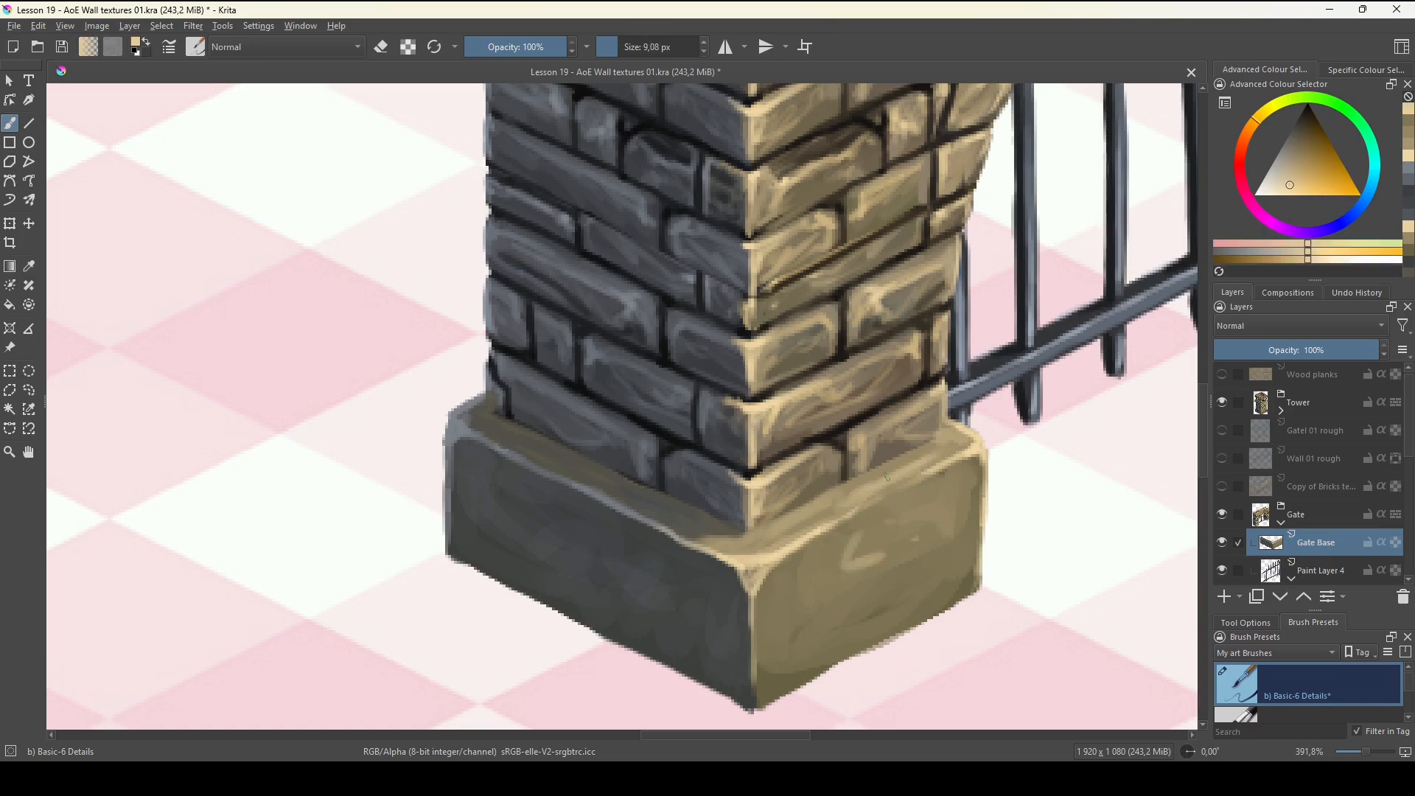
{"action": "left_click", "coordinate": [774, 564], "text": "ctrl"}
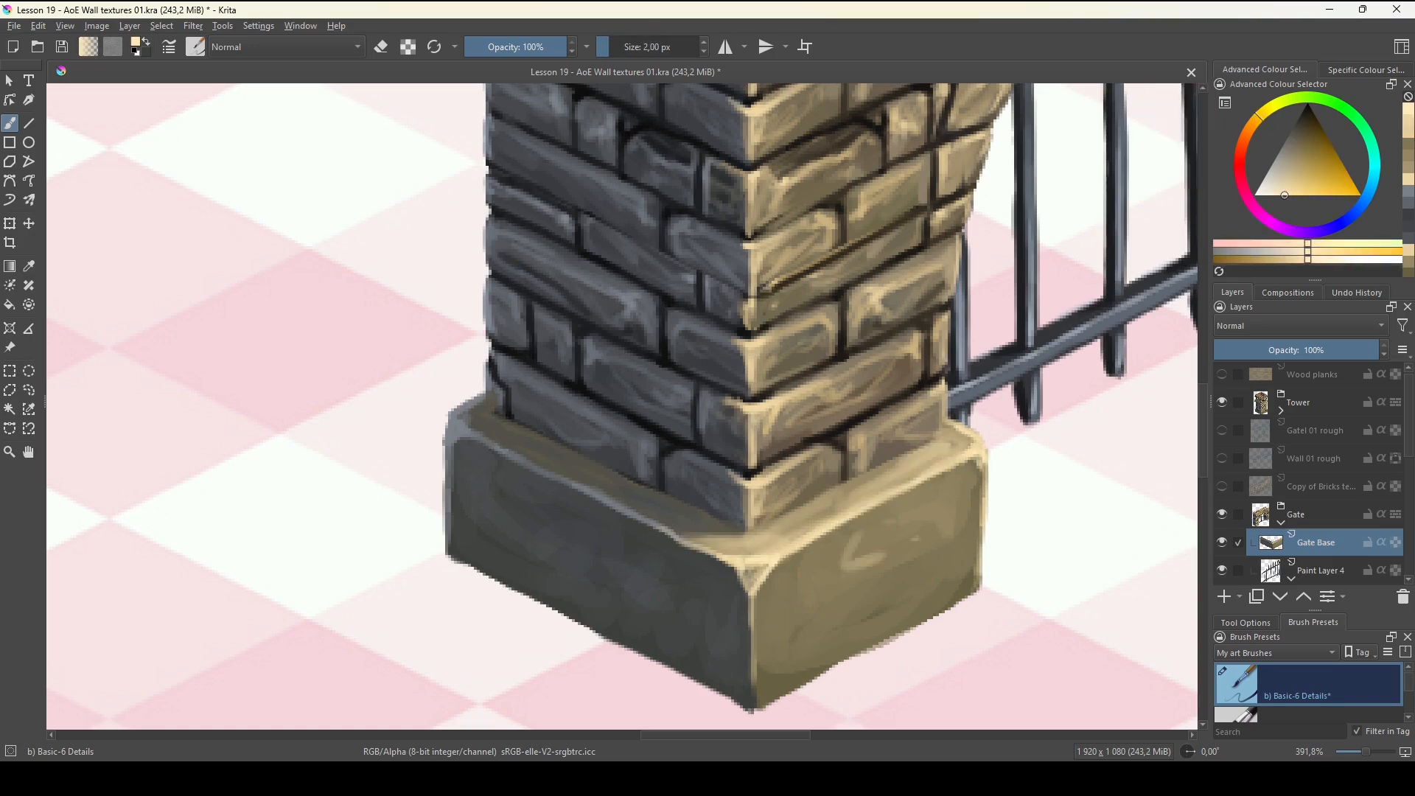
Refine the bright front corner of the base and brighten the outer corner of the shaded ledge.
{"action": "left_click_drag", "start_coordinate": [739, 572], "coordinate": [753, 664]}
{"action": "left_click", "coordinate": [781, 590], "text": "ctrl"}
{"action": "left_click_drag", "start_coordinate": [800, 549], "coordinate": [750, 595]}
{"action": "left_click", "coordinate": [461, 435], "text": "ctrl"}
{"action": "left_click", "coordinate": [1270, 176]}
{"action": "left_click_drag", "start_coordinate": [455, 420], "coordinate": [515, 451]}
Lighten the base's light face and paint a dark chip low on the front corner with sampled tones.
{"action": "left_click", "coordinate": [870, 557], "text": "ctrl"}
{"action": "left_click_drag", "start_coordinate": [914, 531], "coordinate": [770, 685]}
{"action": "left_click", "coordinate": [719, 634], "text": "ctrl"}
{"action": "left_click_drag", "start_coordinate": [756, 626], "coordinate": [766, 679]}
{"action": "left_click", "coordinate": [792, 642], "text": "ctrl"}
{"action": "left_click_drag", "start_coordinate": [756, 627], "coordinate": [740, 685]}
{"action": "left_click", "coordinate": [726, 641], "text": "ctrl"}
{"action": "left_click_drag", "start_coordinate": [753, 630], "coordinate": [768, 678]}
{"action": "left_click", "coordinate": [752, 631], "text": "ctrl"}
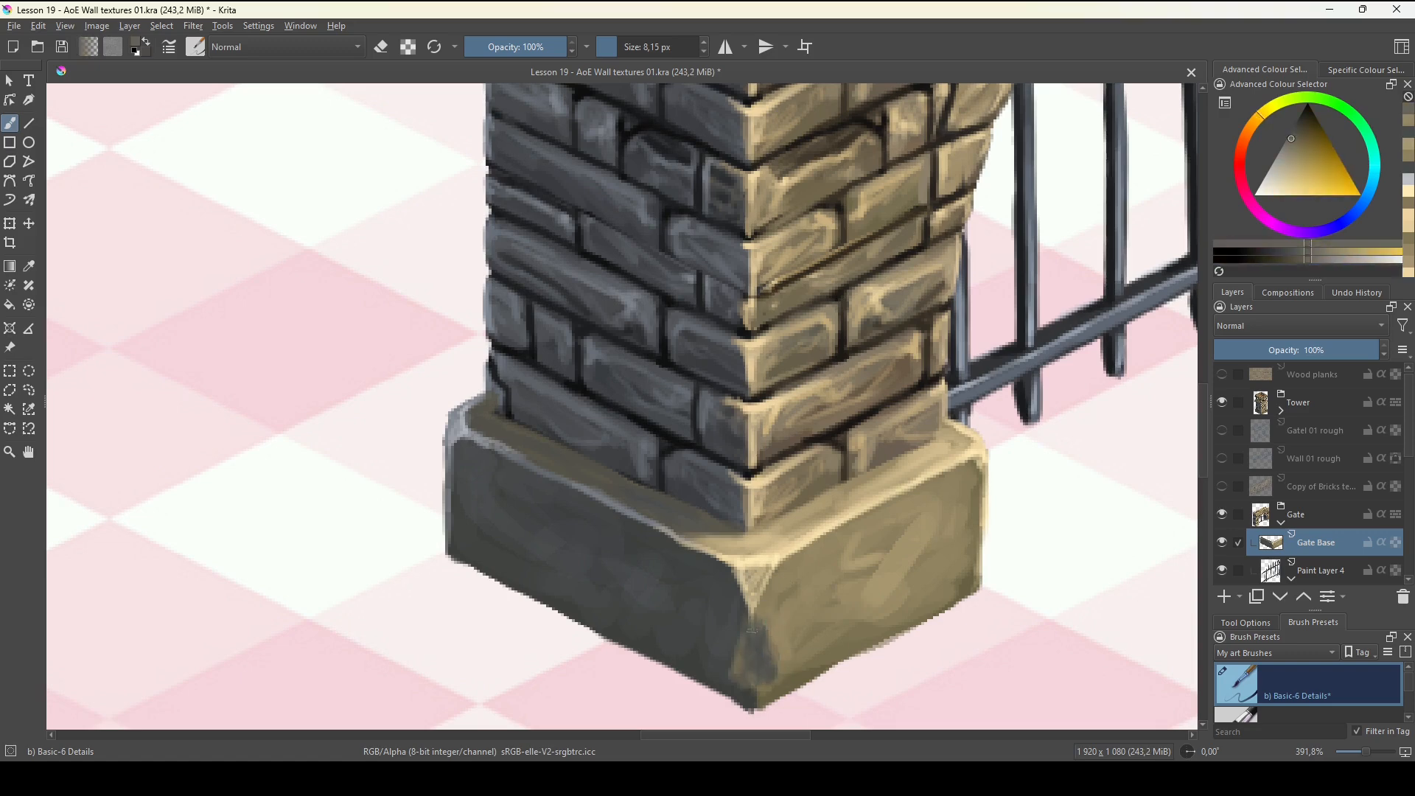
Add dark dents and light scratches to the base's light face and outline the front corner chip.
{"action": "left_click_drag", "start_coordinate": [894, 546], "coordinate": [870, 560]}
{"action": "left_click_drag", "start_coordinate": [813, 625], "coordinate": [844, 619]}
{"action": "left_click_drag", "start_coordinate": [902, 581], "coordinate": [896, 606]}
{"action": "left_click_drag", "start_coordinate": [957, 486], "coordinate": [926, 498]}
{"action": "key", "text": "x"}
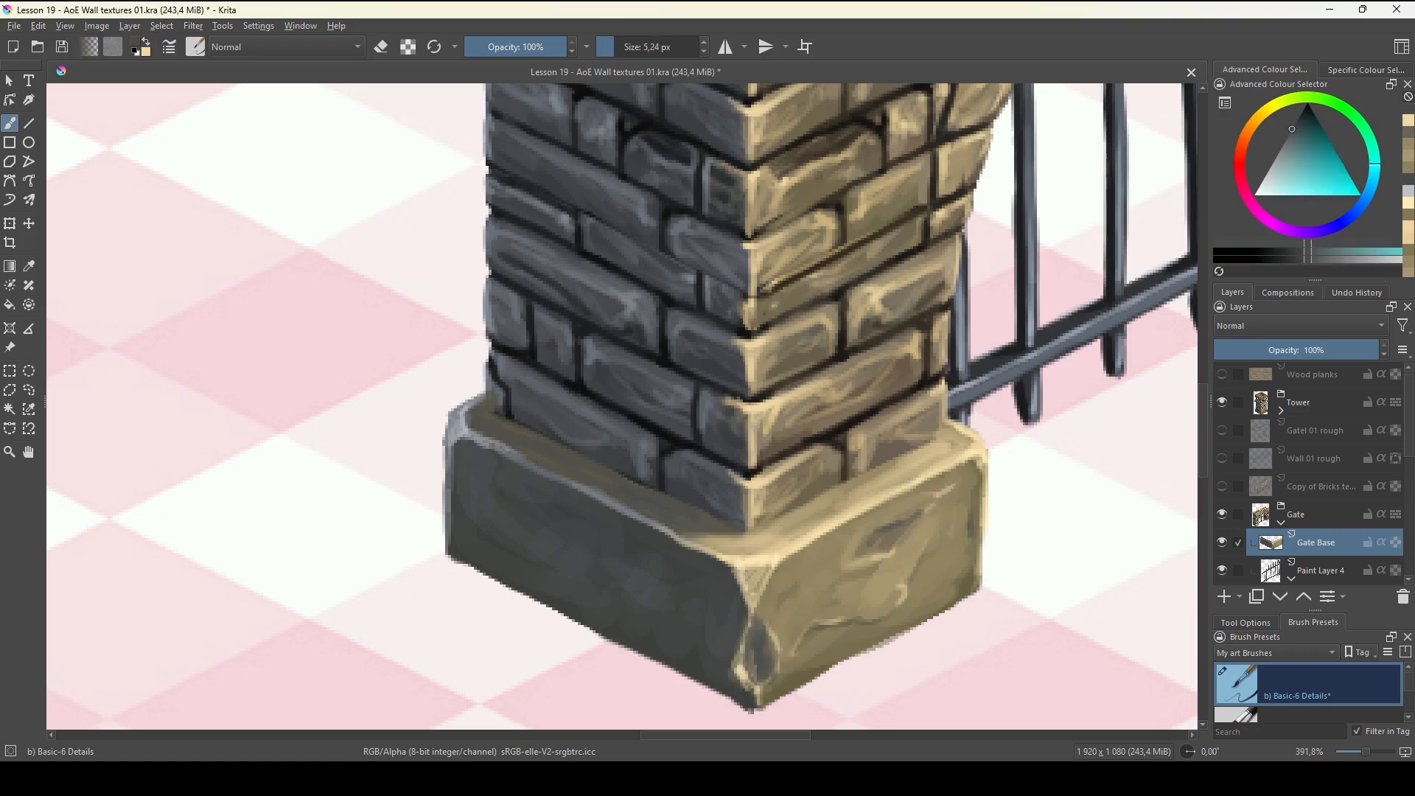
{"action": "left_click_drag", "start_coordinate": [848, 630], "coordinate": [820, 646]}
{"action": "left_click", "coordinate": [818, 549], "text": "ctrl"}
{"action": "left_click_drag", "start_coordinate": [766, 582], "coordinate": [787, 652]}
Paint blue-grey texture and dark hollows on the base's shaded face.
{"action": "left_click_drag", "start_coordinate": [689, 457], "coordinate": [793, 465]}
{"action": "left_click", "coordinate": [793, 466], "text": "ctrl"}
{"action": "left_click_drag", "start_coordinate": [604, 493], "coordinate": [623, 523]}
{"action": "left_click_drag", "start_coordinate": [704, 601], "coordinate": [807, 656]}
{"action": "left_click", "coordinate": [695, 562], "text": "ctrl"}
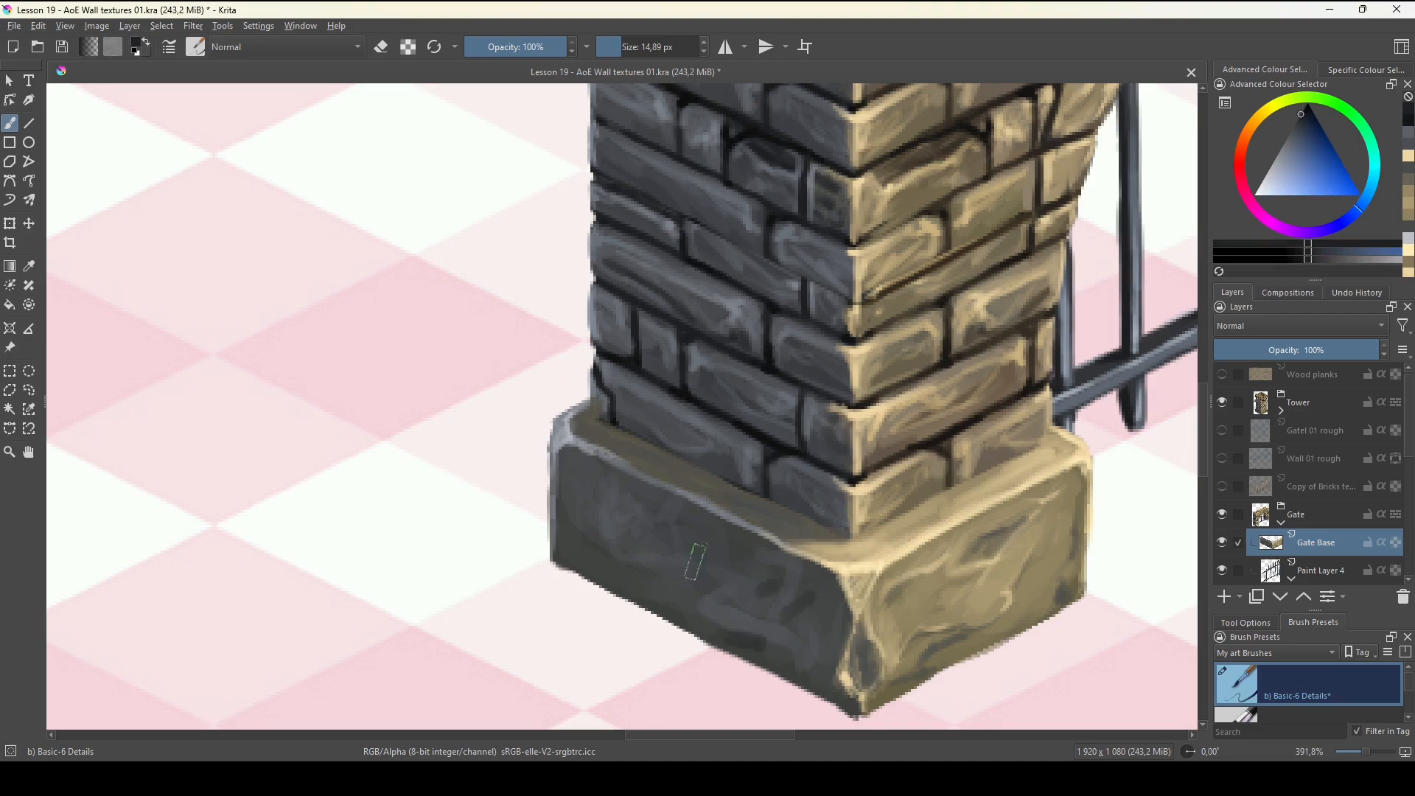
{"action": "left_click_drag", "start_coordinate": [635, 482], "coordinate": [611, 492]}
{"action": "left_click", "coordinate": [745, 440], "text": "ctrl"}
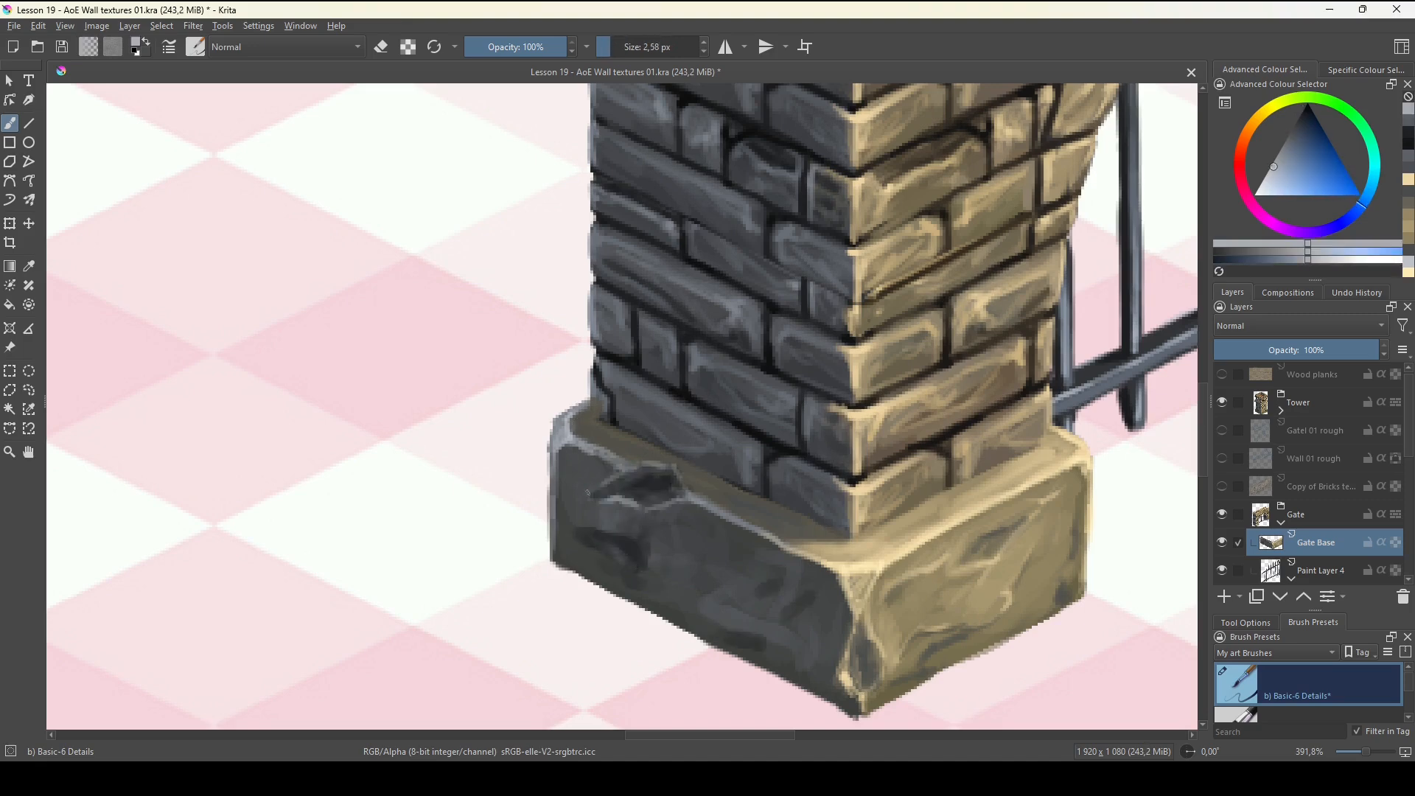
Add more dark patches and thin light edges around the hollows of the shaded face.
{"action": "key", "text": "x"}
{"action": "left_click_drag", "start_coordinate": [713, 628], "coordinate": [765, 649]}
{"action": "key", "text": "x"}
{"action": "left_click_drag", "start_coordinate": [656, 532], "coordinate": [701, 525]}
{"action": "left_click_drag", "start_coordinate": [705, 594], "coordinate": [735, 580]}
{"action": "left_click_drag", "start_coordinate": [809, 582], "coordinate": [819, 598]}
{"action": "left_click_drag", "start_coordinate": [823, 594], "coordinate": [865, 594]}
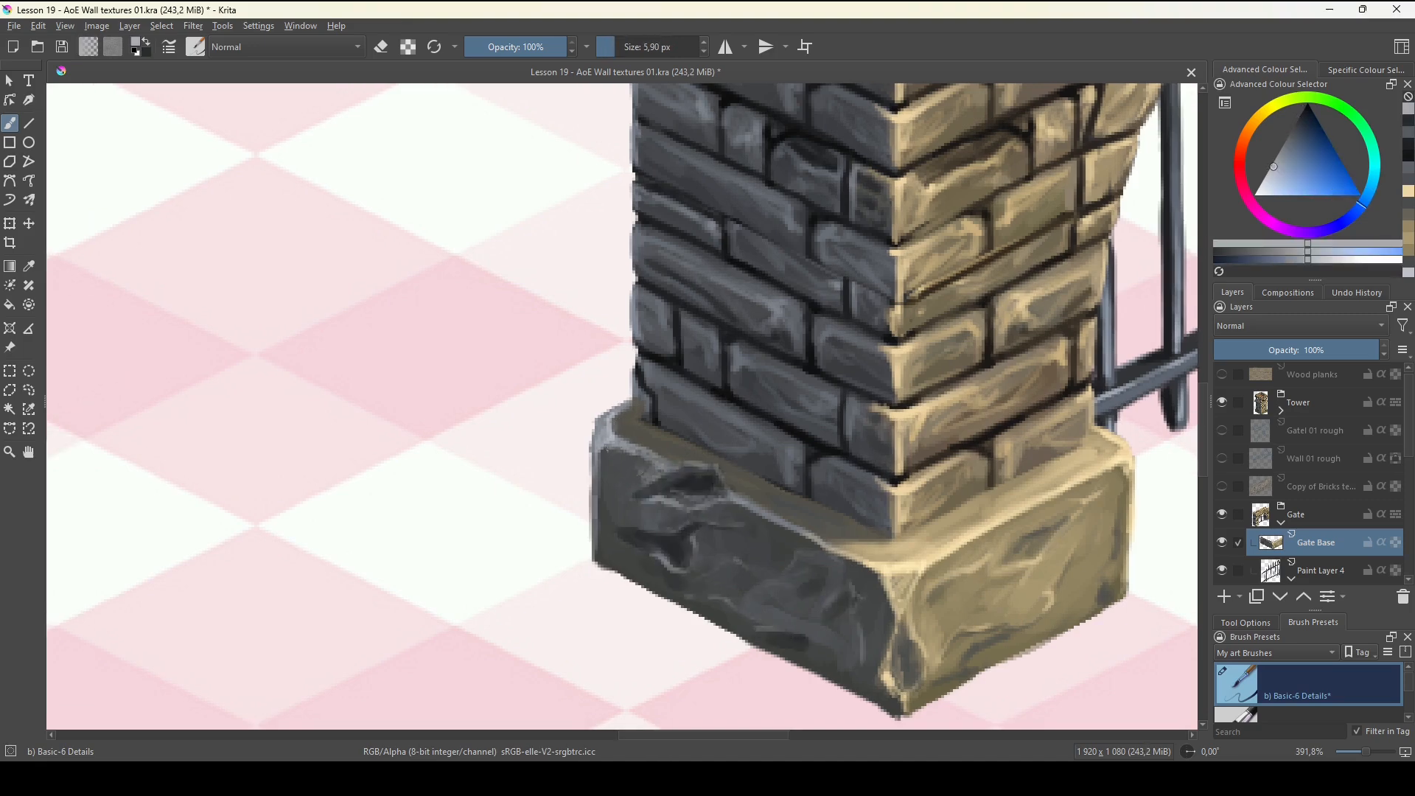
Refine the shaded ledge and its outer corner with sampled greys.
{"action": "left_click_drag", "start_coordinate": [826, 472], "coordinate": [712, 458]}
{"action": "left_click", "coordinate": [784, 465], "text": "ctrl"}
{"action": "left_click_drag", "start_coordinate": [736, 505], "coordinate": [818, 525]}
{"action": "left_click_drag", "start_coordinate": [599, 402], "coordinate": [610, 429]}
{"action": "left_click", "coordinate": [723, 518], "text": "ctrl"}
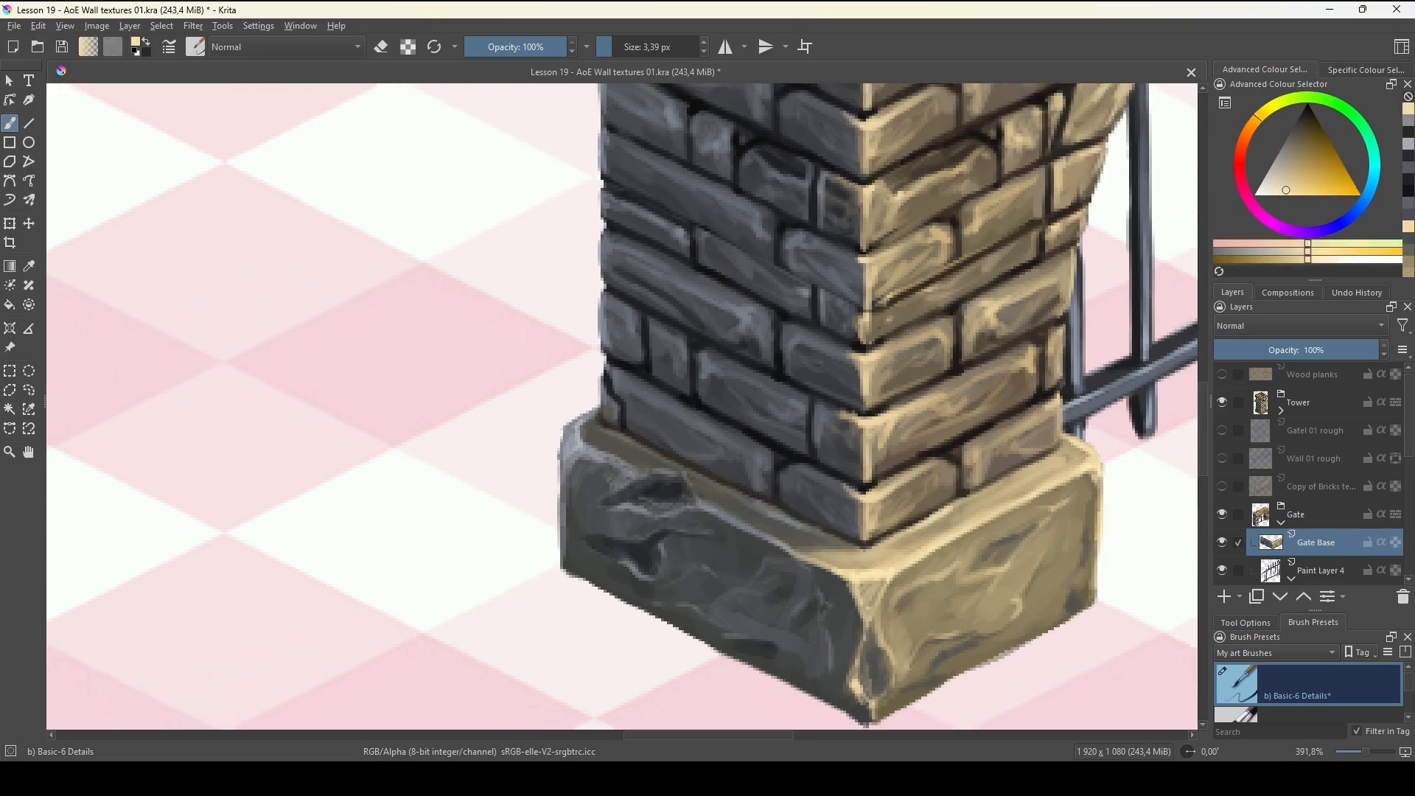
Paint a branching dark crack with highlighted edges on the base's light face near the front corner.
{"action": "left_click_drag", "start_coordinate": [847, 527], "coordinate": [753, 520]}
{"action": "left_click_drag", "start_coordinate": [805, 533], "coordinate": [877, 608]}
{"action": "left_click_drag", "start_coordinate": [840, 588], "coordinate": [841, 626]}
{"action": "left_click", "coordinate": [848, 541], "text": "ctrl"}
{"action": "left_click_drag", "start_coordinate": [802, 531], "coordinate": [830, 539]}
{"action": "left_click", "coordinate": [826, 551], "text": "ctrl"}
{"action": "mouse_move", "coordinate": [832, 544]}
{"action": "left_mouse_down"}
{"action": "mouse_move", "coordinate": [840, 573]}
{"action": "mouse_move", "coordinate": [848, 536]}
{"action": "left_mouse_up"}
{"action": "left_click_drag", "start_coordinate": [846, 539], "coordinate": [831, 563]}
{"action": "left_click", "coordinate": [842, 562], "text": "ctrl"}
{"action": "left_click_drag", "start_coordinate": [737, 516], "coordinate": [984, 530]}
{"action": "left_click", "coordinate": [744, 427], "text": "ctrl"}
{"action": "left_click", "coordinate": [721, 417], "text": "ctrl"}
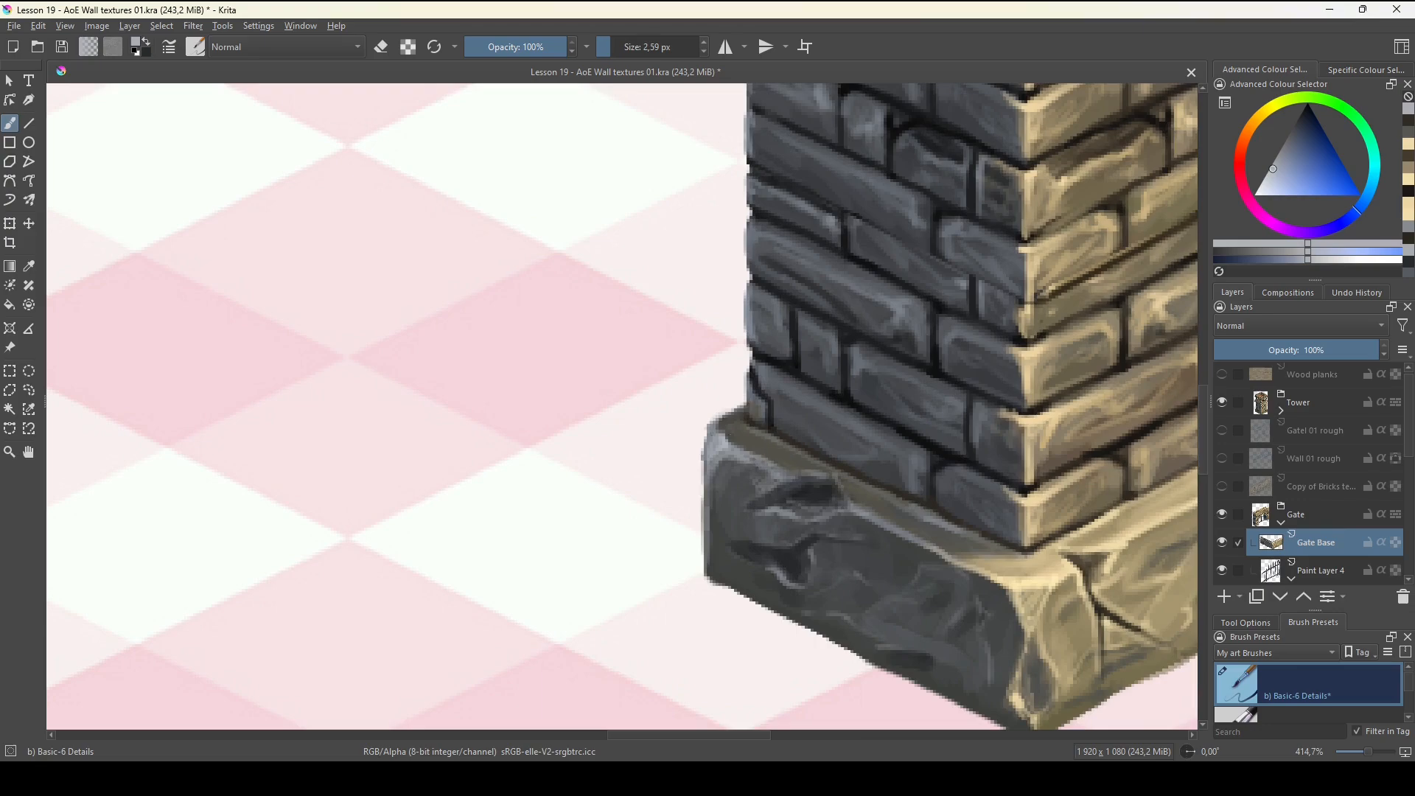
Duplicate the Gate Base layer, move the copy under the far pillar, and lower it below the Gate detail layer.
{"action": "scroll", "coordinate": [875, 663], "scroll_direction": "down", "scroll_amount": 2}
{"action": "key", "text": "ctrl+j"}
{"action": "key", "text": "t"}
{"action": "mouse_move", "coordinate": [644, 541]}
{"action": "left_mouse_down"}
{"action": "mouse_move", "coordinate": [1102, 350]}
{"action": "mouse_move", "coordinate": [1094, 317]}
{"action": "left_mouse_up"}
{"action": "key", "text": "ctrl+Page_Down"}
{"action": "key", "text": "ctrl+Page_Down"}
{"action": "key", "text": "ctrl+Page_Down"}
{"action": "key", "text": "ctrl+Page_Down"}
{"action": "key", "text": "ctrl+Page_Down"}
{"action": "key", "text": "ctrl+Page_Down"}
{"action": "key", "text": "ctrl+Page_Up"}
{"action": "key", "text": "ctrl+Page_Up"}
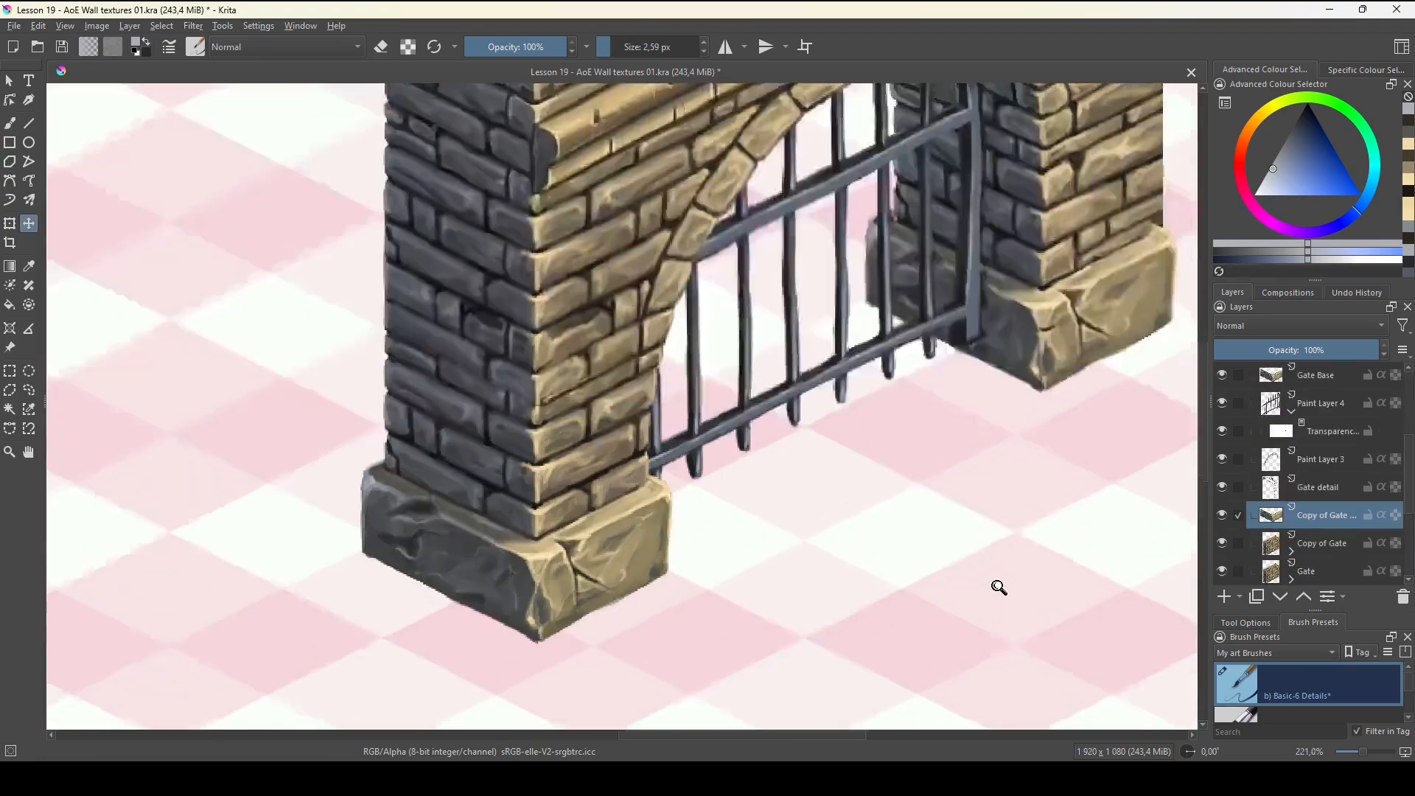
On Paint Layer 4, paint a bend in the gate's frame post around the far base and erase the excess.
{"action": "left_click_drag", "start_coordinate": [998, 587], "coordinate": [998, 413]}
{"action": "left_click", "coordinate": [1321, 403]}
{"action": "key", "text": "b"}
{"action": "left_click", "coordinate": [872, 389], "text": "ctrl"}
{"action": "mouse_move", "coordinate": [851, 439]}
{"action": "left_mouse_down"}
{"action": "mouse_move", "coordinate": [852, 536]}
{"action": "mouse_move", "coordinate": [805, 527]}
{"action": "left_mouse_up"}
{"action": "scroll", "coordinate": [873, 388], "scroll_direction": "down", "scroll_amount": 1}
{"action": "key", "text": "e"}
{"action": "left_click_drag", "start_coordinate": [818, 472], "coordinate": [780, 634]}
Repaint the lower part of the frame post in front of the base with sampled dark and light greys.
{"action": "key", "text": "e"}
{"action": "left_click", "coordinate": [799, 509], "text": "ctrl"}
{"action": "left_click", "coordinate": [814, 402], "text": "ctrl"}
{"action": "left_click", "coordinate": [796, 542], "text": "ctrl"}
{"action": "mouse_move", "coordinate": [788, 574]}
{"action": "left_mouse_down"}
{"action": "mouse_move", "coordinate": [818, 586]}
{"action": "mouse_move", "coordinate": [781, 627]}
{"action": "left_mouse_up"}
{"action": "mouse_move", "coordinate": [796, 575]}
{"action": "left_mouse_down"}
{"action": "mouse_move", "coordinate": [789, 620]}
{"action": "mouse_move", "coordinate": [821, 648]}
{"action": "left_mouse_up"}
{"action": "left_click_drag", "start_coordinate": [822, 472], "coordinate": [854, 527]}
Sharpen the frame post's bend and lower section with sampled highlight and shadow greys.
{"action": "scroll", "coordinate": [832, 527], "scroll_direction": "up", "scroll_amount": 1}
{"action": "left_click", "coordinate": [833, 546], "text": "ctrl"}
{"action": "left_click", "coordinate": [803, 549], "text": "ctrl"}
{"action": "left_click", "coordinate": [826, 545], "text": "ctrl"}
{"action": "left_click_drag", "start_coordinate": [818, 586], "coordinate": [822, 521]}
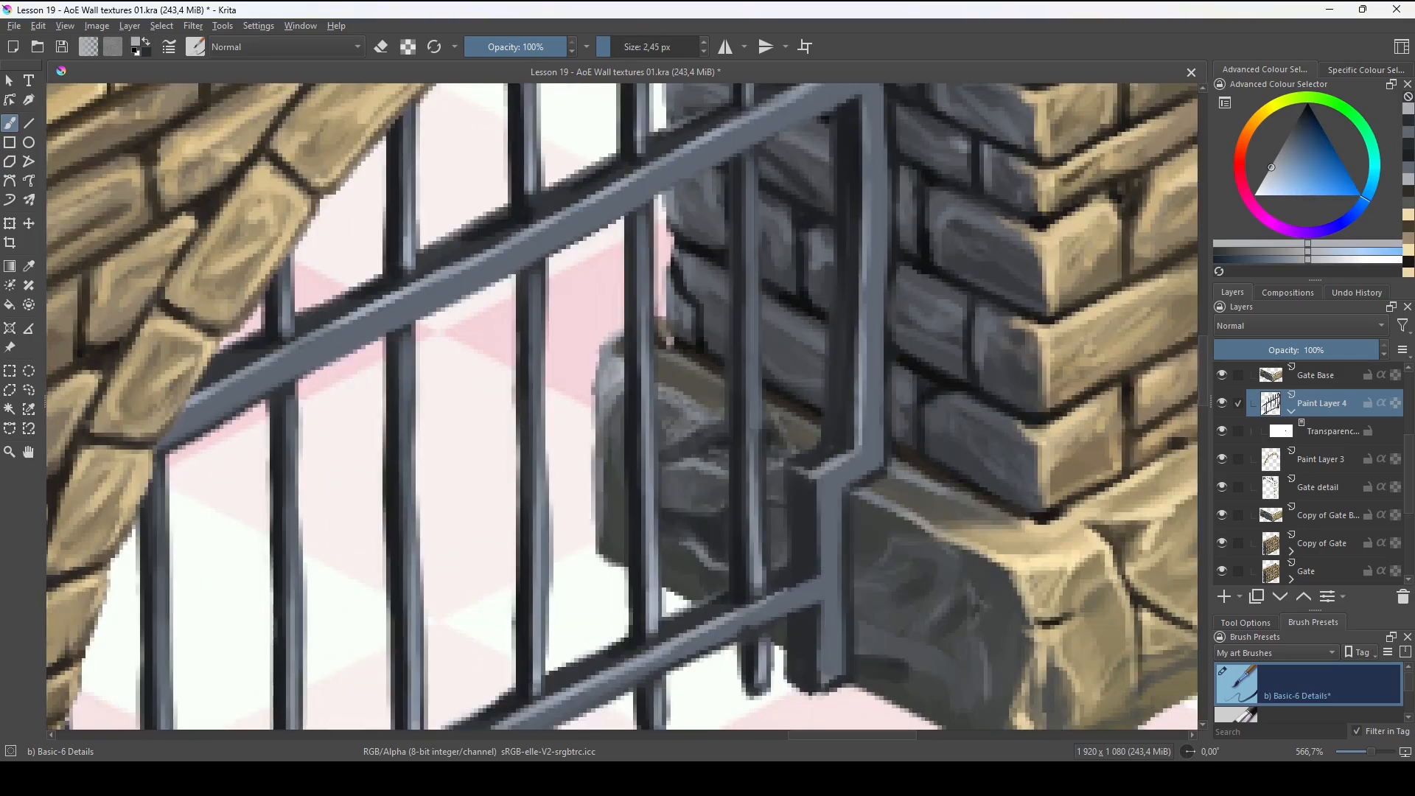
{"action": "left_click_drag", "start_coordinate": [817, 473], "coordinate": [815, 495]}
{"action": "left_click", "coordinate": [798, 575], "text": "ctrl"}
{"action": "left_click_drag", "start_coordinate": [803, 589], "coordinate": [803, 495]}
On the copied base layer, paint over the duplicated crack on the far base's light face with sampled stone tones.
{"action": "scroll", "coordinate": [913, 515], "scroll_direction": "down", "scroll_amount": 8}
{"action": "scroll", "coordinate": [943, 471], "scroll_direction": "up", "scroll_amount": 6}
{"action": "left_click", "coordinate": [943, 442]}
{"action": "scroll", "coordinate": [913, 354], "scroll_direction": "up", "scroll_amount": 2}
{"action": "left_click", "coordinate": [921, 413], "text": "ctrl"}
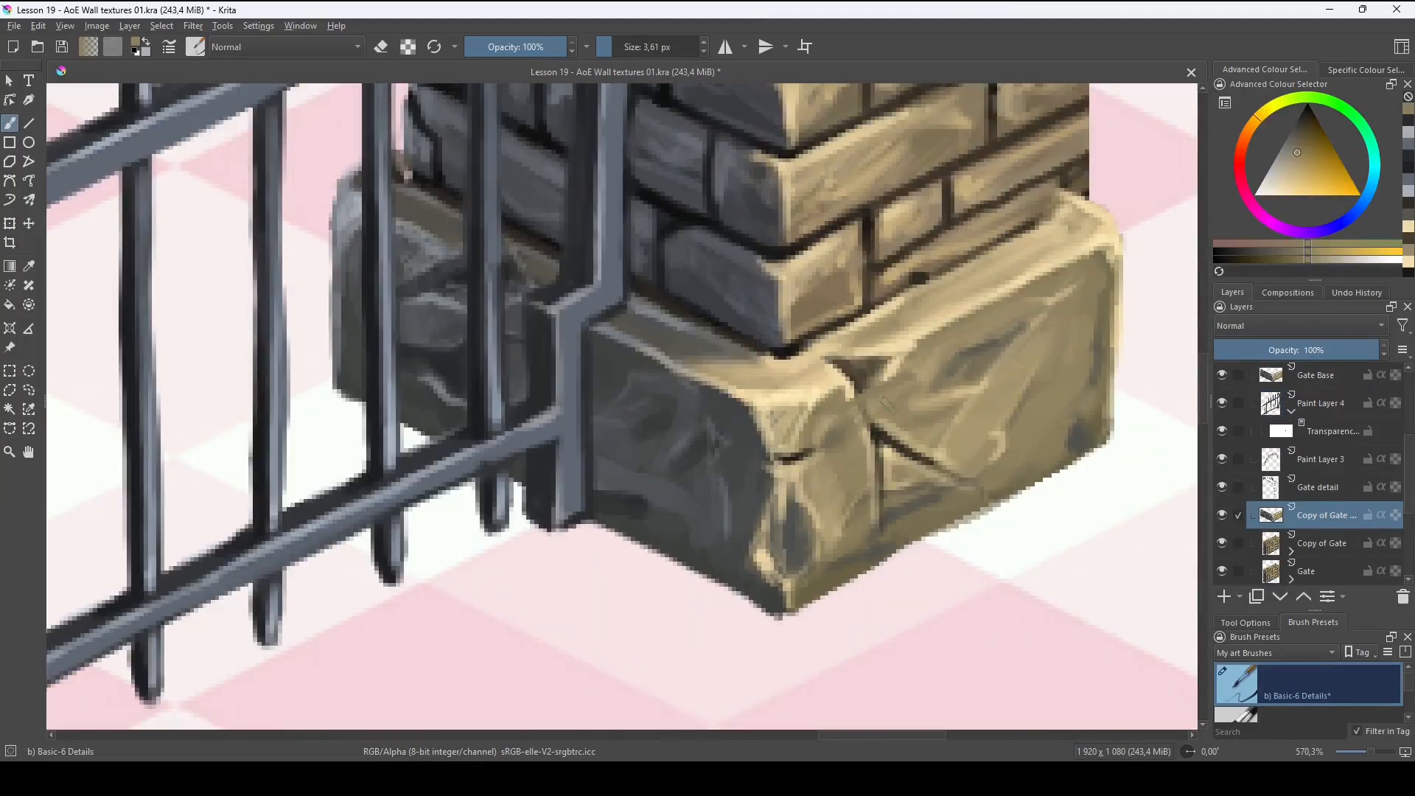
{"action": "left_click_drag", "start_coordinate": [859, 372], "coordinate": [951, 471]}
{"action": "left_click", "coordinate": [884, 383], "text": "ctrl"}
{"action": "mouse_move", "coordinate": [803, 420]}
{"action": "left_mouse_down"}
{"action": "mouse_move", "coordinate": [913, 361]}
{"action": "mouse_move", "coordinate": [867, 525]}
{"action": "left_mouse_up"}
Pick a pale cream and highlight the front corner and chip of the far base.
{"action": "left_click", "coordinate": [1283, 196]}
{"action": "left_click_drag", "start_coordinate": [1283, 198], "coordinate": [1280, 197]}
{"action": "left_click_drag", "start_coordinate": [783, 532], "coordinate": [815, 529]}
{"action": "left_click_drag", "start_coordinate": [818, 545], "coordinate": [796, 495]}
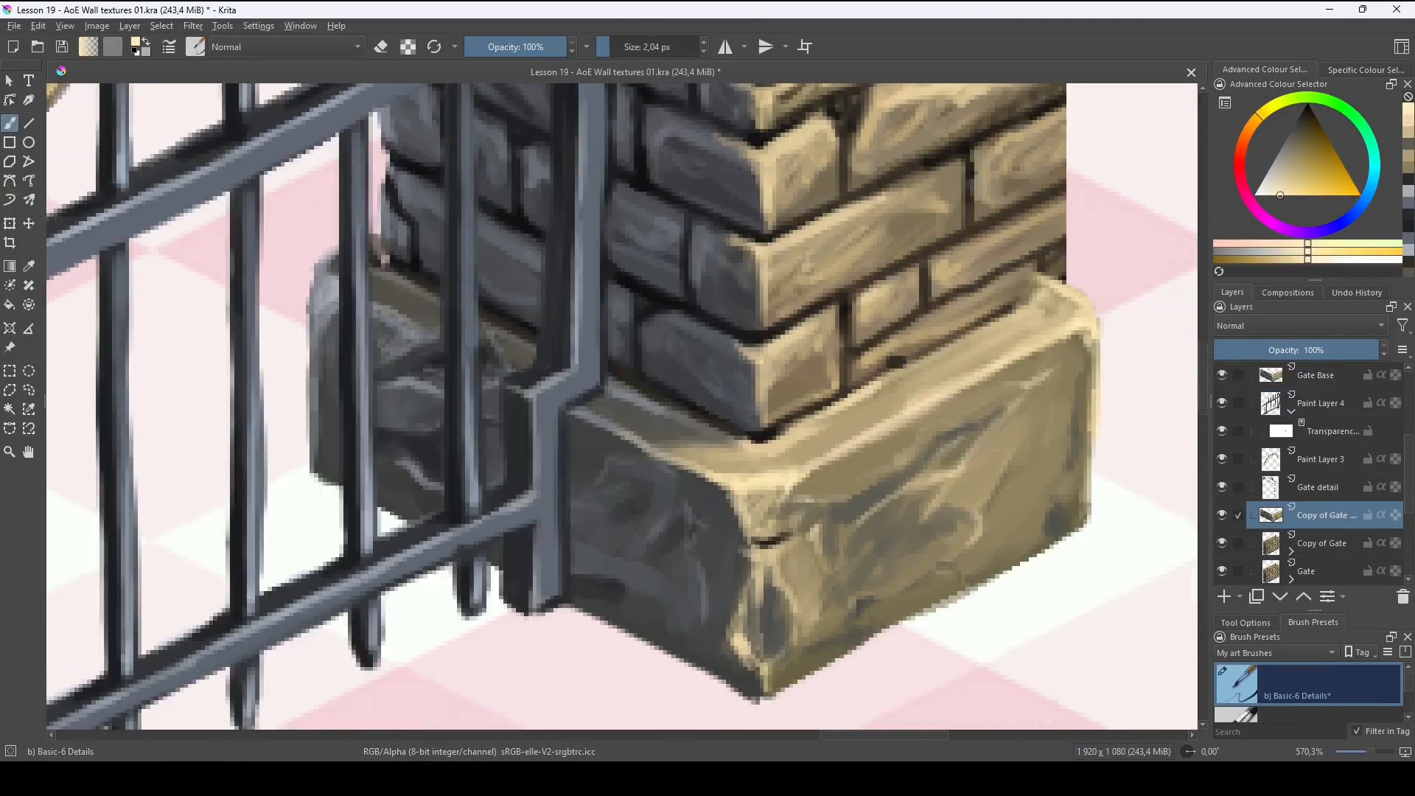
Paint a new dark branching crack down the far base's light face near its outer end.
{"action": "key", "text": "x"}
{"action": "left_click_drag", "start_coordinate": [965, 414], "coordinate": [955, 441]}
{"action": "left_click", "coordinate": [886, 389], "text": "ctrl"}
{"action": "left_click_drag", "start_coordinate": [975, 389], "coordinate": [982, 396]}
{"action": "left_click_drag", "start_coordinate": [971, 508], "coordinate": [910, 667]}
{"action": "left_click_drag", "start_coordinate": [925, 472], "coordinate": [921, 523]}
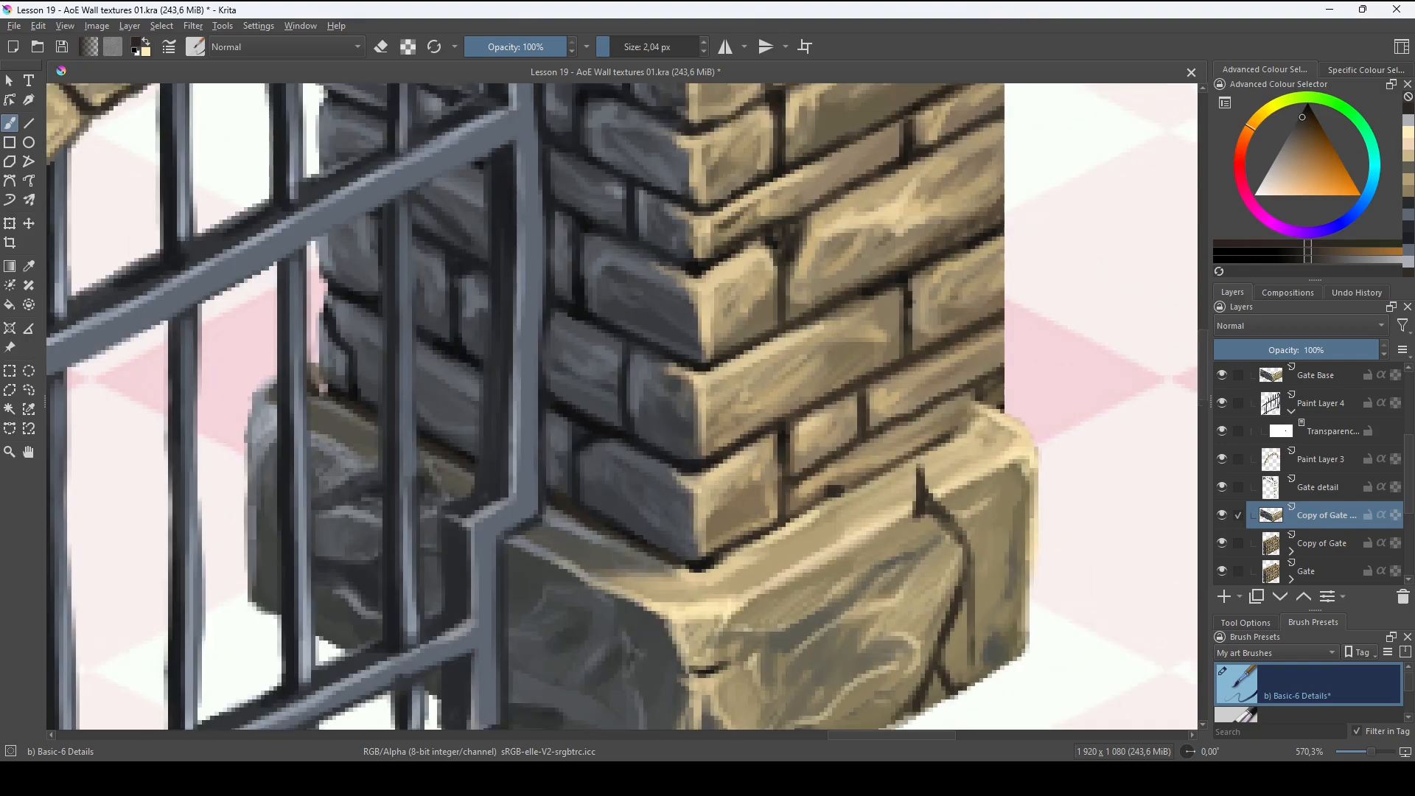
Widen the new crack's upper notch and highlight its edges with sampled light stone tones.
{"action": "left_click", "coordinate": [950, 509], "text": "ctrl"}
{"action": "left_click_drag", "start_coordinate": [920, 472], "coordinate": [958, 520]}
{"action": "left_click", "coordinate": [976, 486], "text": "ctrl"}
{"action": "left_click_drag", "start_coordinate": [935, 462], "coordinate": [935, 508]}
{"action": "left_click_drag", "start_coordinate": [945, 524], "coordinate": [910, 638]}
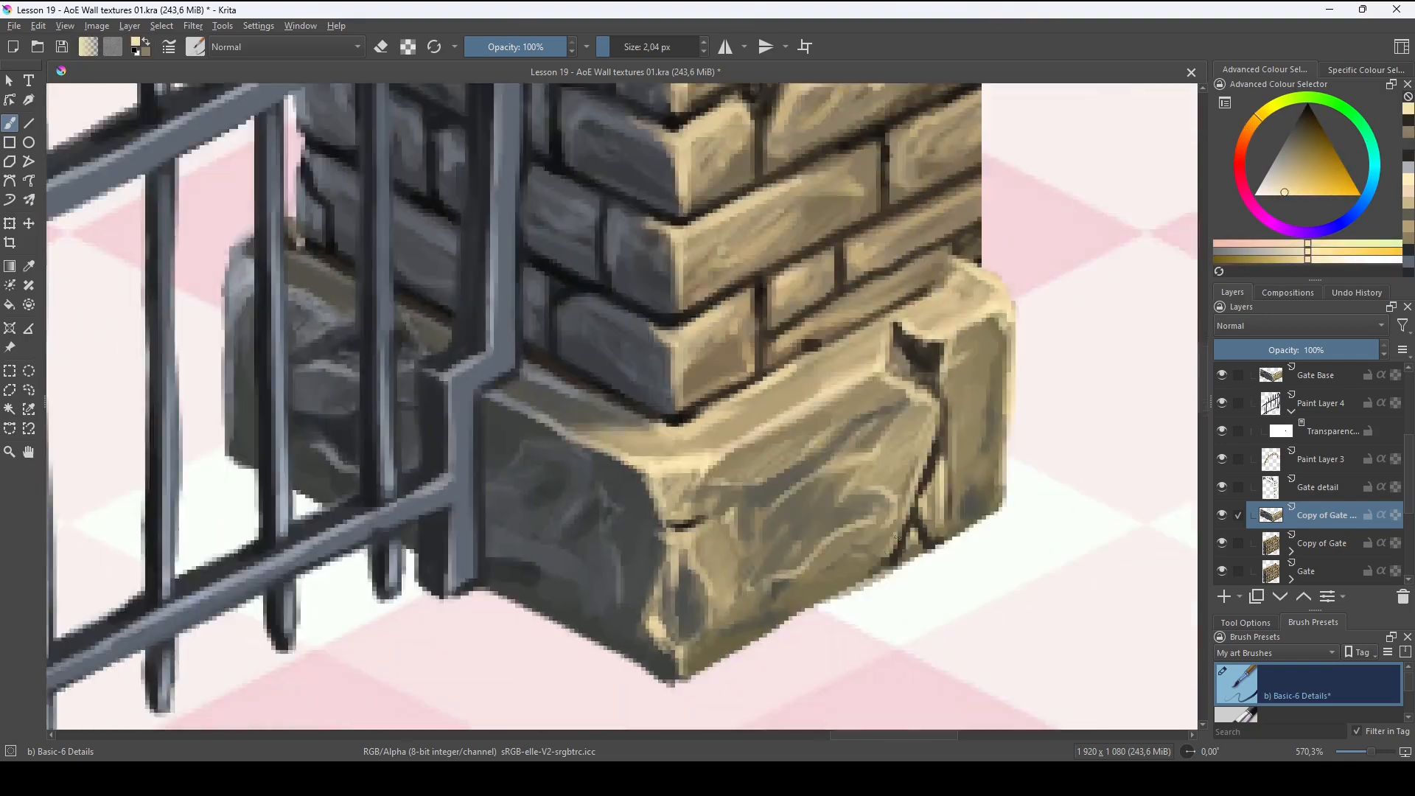
Touch up the outer end of the far base's light face beside the crack with sampled tones.
{"action": "scroll", "coordinate": [988, 516], "scroll_direction": "down", "scroll_amount": 1}
{"action": "left_click_drag", "start_coordinate": [999, 481], "coordinate": [983, 558]}
{"action": "left_click_drag", "start_coordinate": [959, 390], "coordinate": [984, 435]}
{"action": "left_click", "coordinate": [980, 412], "text": "ctrl"}
{"action": "left_click", "coordinate": [977, 417], "text": "ctrl"}
Select the cracked outer end of the far base freehand, move it slightly outward and deselect it.
{"action": "scroll", "coordinate": [921, 516], "scroll_direction": "down", "scroll_amount": 1}
{"action": "scroll", "coordinate": [921, 515], "scroll_direction": "up", "scroll_amount": 1}
{"action": "left_click_drag", "start_coordinate": [816, 434], "coordinate": [816, 672]}
{"action": "key", "text": "t"}
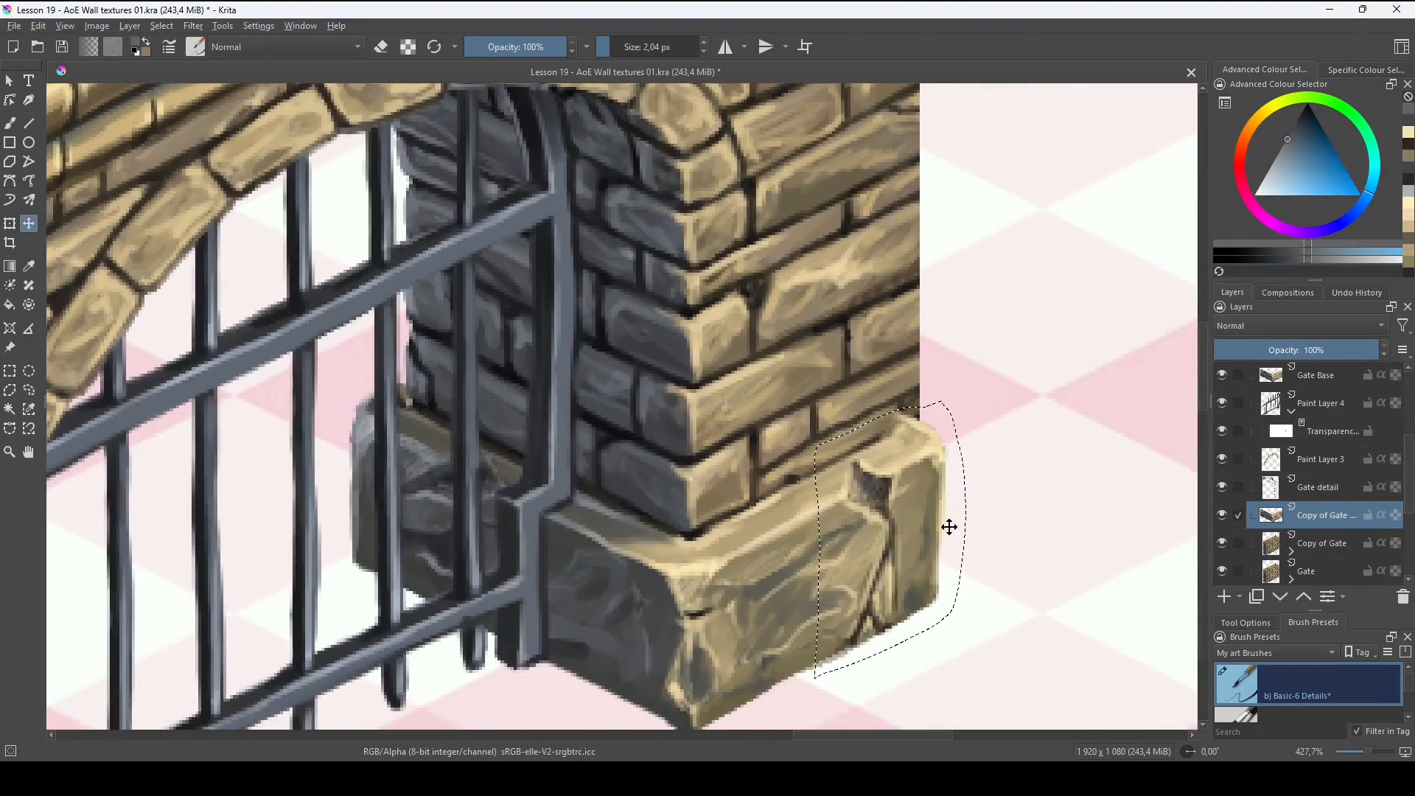
{"action": "left_click_drag", "start_coordinate": [948, 528], "coordinate": [972, 519]}
{"action": "key", "text": "ctrl+shift+a"}
Paint over the seam left in the far base's ledge and light face with sampled stone tones.
{"action": "key", "text": "b"}
{"action": "left_click", "coordinate": [854, 546], "text": "ctrl"}
{"action": "mouse_move", "coordinate": [829, 516]}
{"action": "left_mouse_down"}
{"action": "mouse_move", "coordinate": [841, 583]}
{"action": "mouse_move", "coordinate": [827, 655]}
{"action": "left_mouse_up"}
{"action": "left_click", "coordinate": [874, 582], "text": "ctrl"}
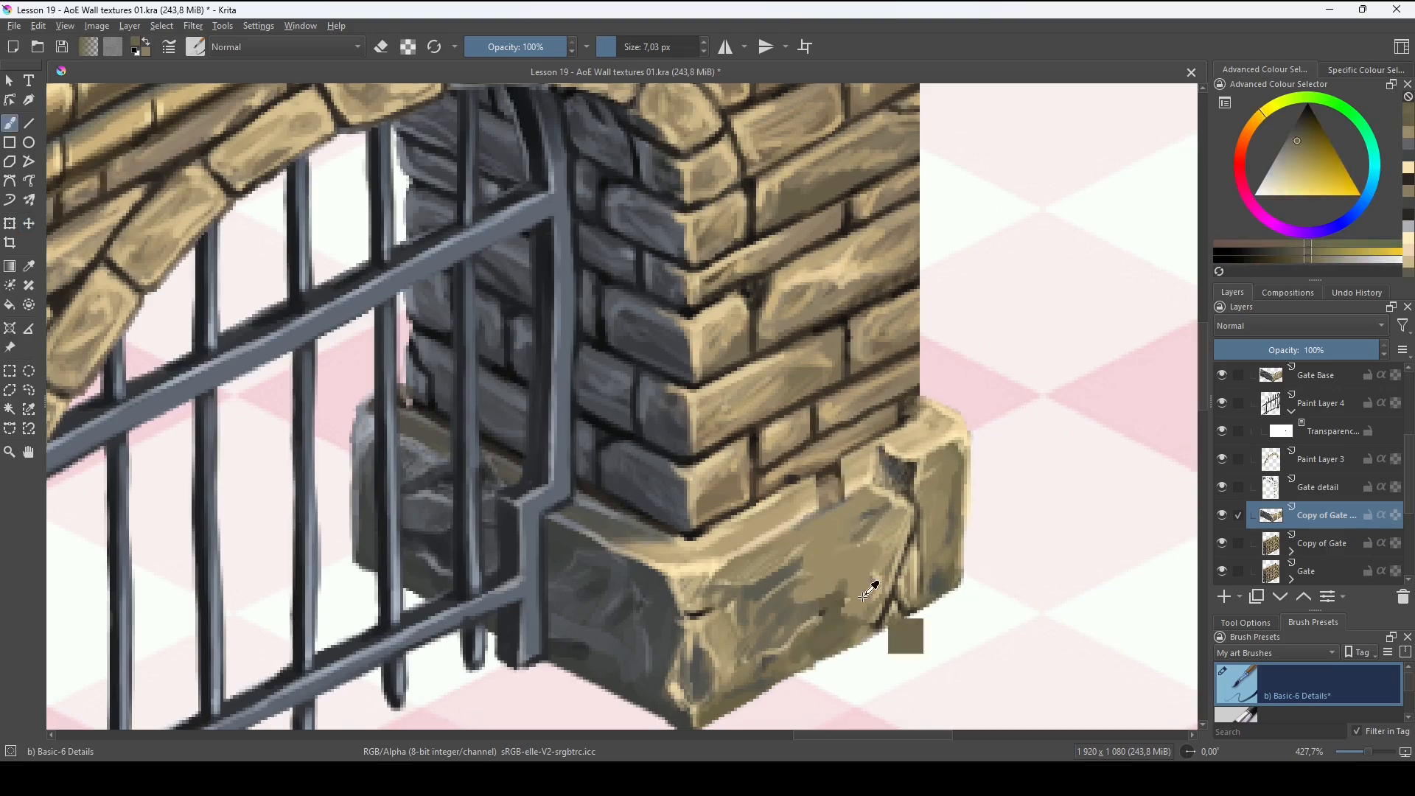
{"action": "left_click_drag", "start_coordinate": [866, 593], "coordinate": [819, 620]}
{"action": "left_click", "coordinate": [807, 495], "text": "ctrl"}
{"action": "left_click_drag", "start_coordinate": [844, 472], "coordinate": [799, 519]}
{"action": "left_click", "coordinate": [870, 483], "text": "ctrl"}
{"action": "left_click_drag", "start_coordinate": [902, 422], "coordinate": [923, 415]}
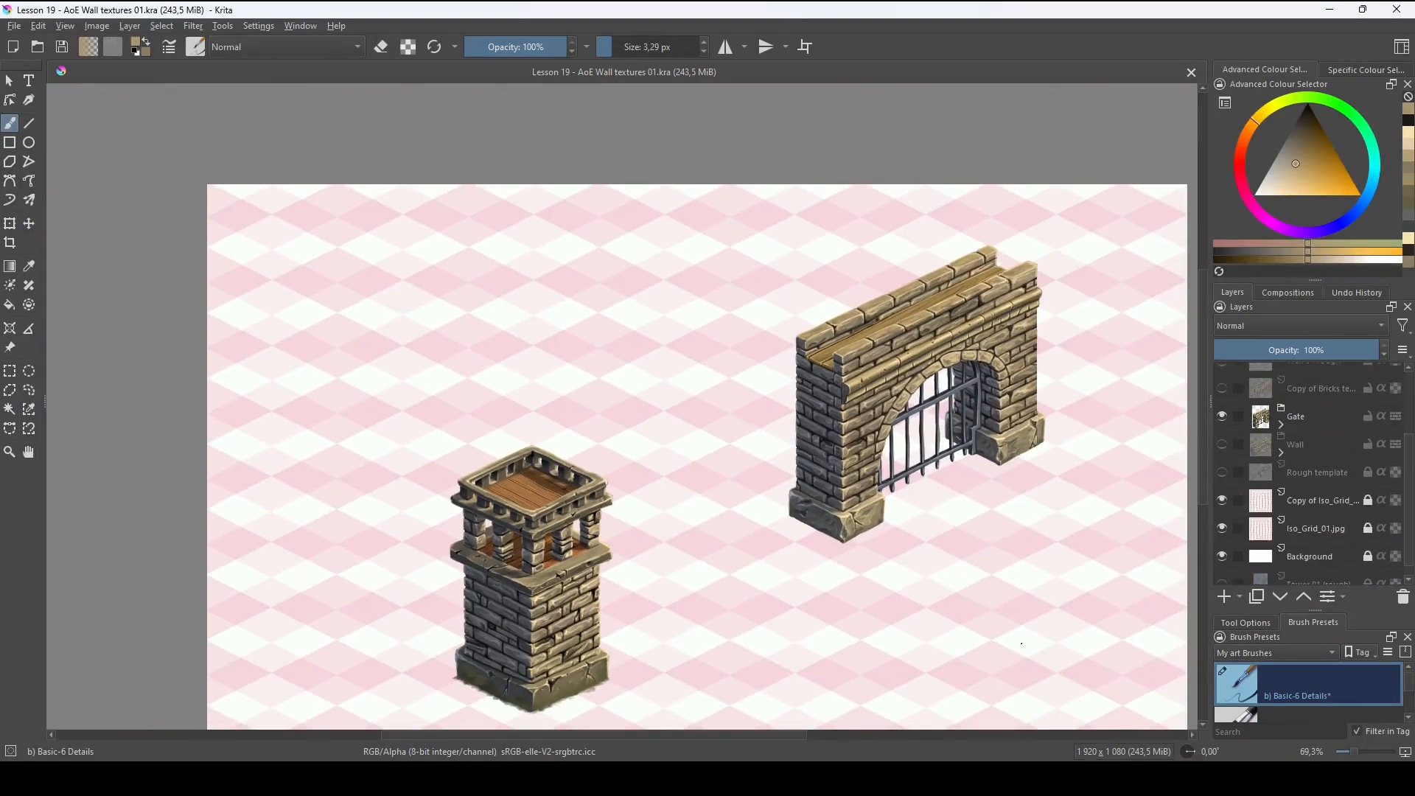
Move the gate rough, wall rough and copied bricks template layers beneath the Background layer.
{"action": "scroll", "coordinate": [1312, 472], "scroll_direction": "up", "scroll_amount": 1}
{"action": "left_click", "coordinate": [1222, 460]}
{"action": "left_click", "coordinate": [1222, 461]}
{"action": "left_click", "coordinate": [1315, 432]}
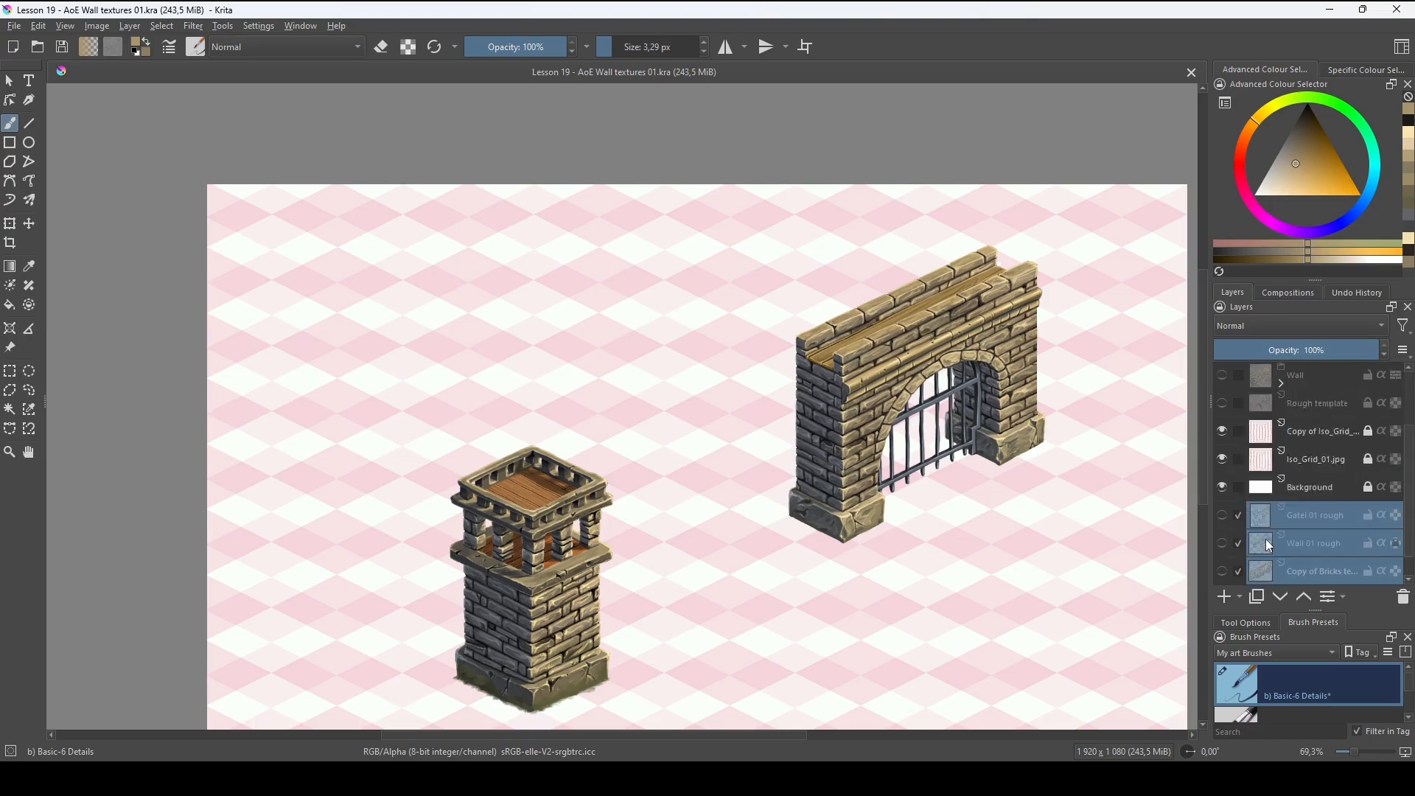
{"action": "left_click", "coordinate": [1222, 461]}
Hide the gate and tower groups, show the Wall group and add a paint layer at its top.
{"action": "left_click", "coordinate": [1298, 464]}
{"action": "scroll", "coordinate": [654, 633], "scroll_direction": "up", "scroll_amount": 4}
{"action": "left_click", "coordinate": [1221, 404]}
{"action": "left_click", "coordinate": [1221, 432]}
{"action": "mouse_move", "coordinate": [994, 608]}
{"action": "left_mouse_down"}
{"action": "mouse_move", "coordinate": [1034, 537]}
{"action": "mouse_move", "coordinate": [995, 550]}
{"action": "left_mouse_up"}
{"action": "left_click", "coordinate": [1280, 468]}
{"action": "left_click", "coordinate": [1224, 596]}
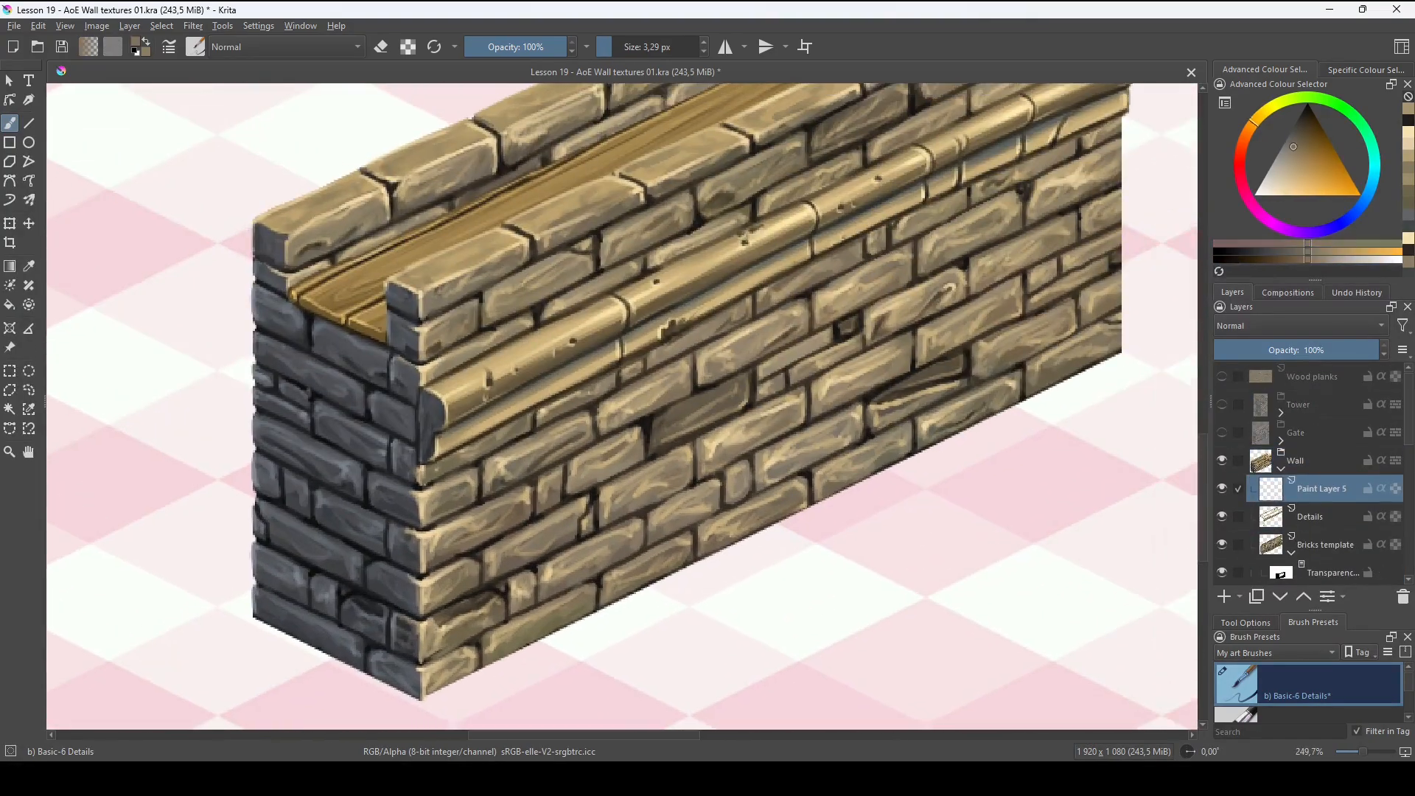
Paint a light tan ledge stripe along the lower part of the wall's light side for a stone base.
{"action": "left_click", "coordinate": [451, 600], "text": "ctrl"}
{"action": "left_click_drag", "start_coordinate": [478, 602], "coordinate": [444, 607]}
{"action": "left_click_drag", "start_coordinate": [753, 464], "coordinate": [544, 571]}
{"action": "left_click_drag", "start_coordinate": [544, 571], "coordinate": [924, 373]}
Outline the base's far end, near corner and lower edge along the light side with a sampled darker brown.
{"action": "left_click", "coordinate": [914, 413], "text": "ctrl"}
{"action": "left_click_drag", "start_coordinate": [1030, 331], "coordinate": [1028, 415]}
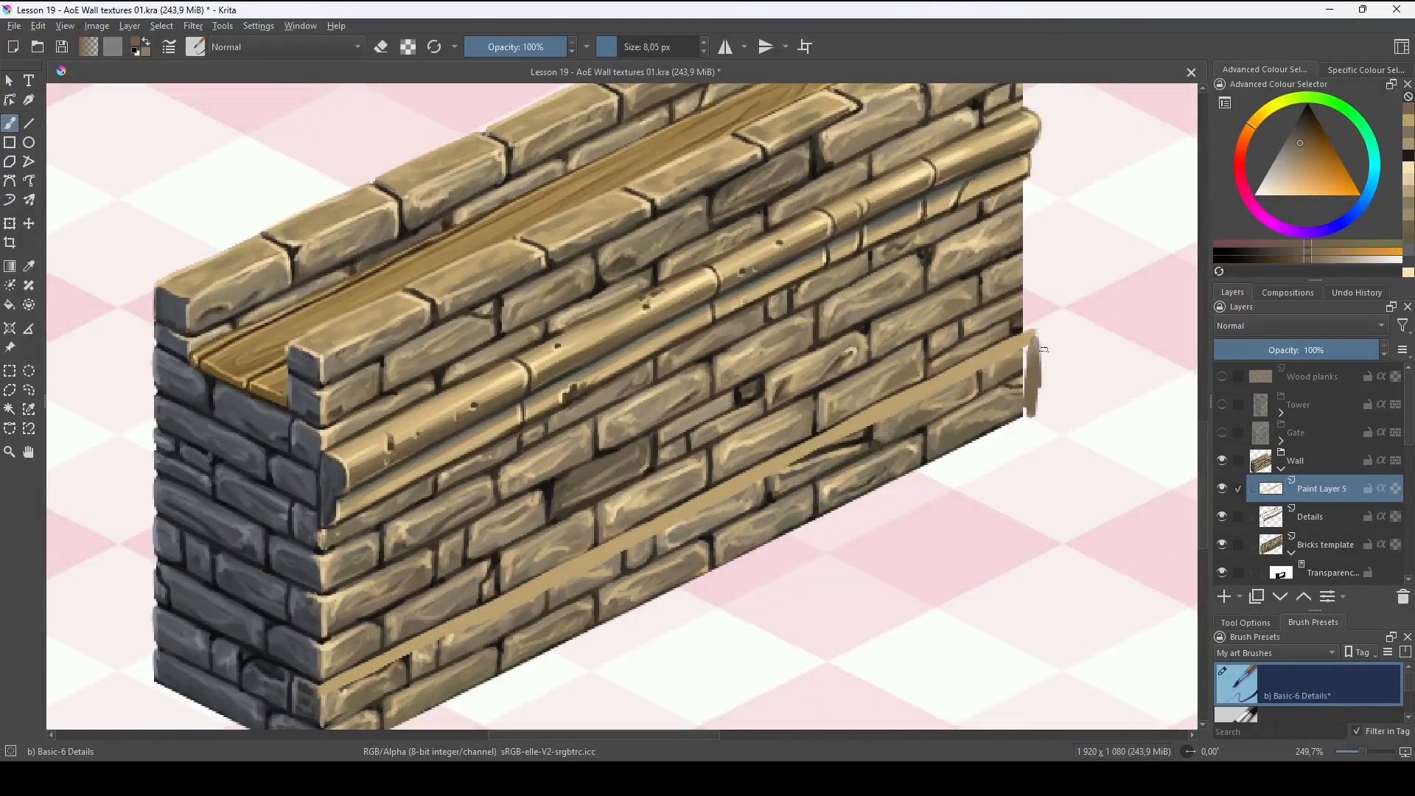
{"action": "left_click_drag", "start_coordinate": [442, 663], "coordinate": [569, 583]}
{"action": "mouse_move", "coordinate": [450, 678]}
{"action": "left_mouse_down"}
{"action": "mouse_move", "coordinate": [655, 571]}
{"action": "mouse_move", "coordinate": [521, 620]}
{"action": "left_mouse_up"}
{"action": "left_click_drag", "start_coordinate": [521, 637], "coordinate": [999, 396]}
Fill the base's light face with flat brown, covering the lowest brick rows beneath the ledge.
{"action": "key", "text": "x"}
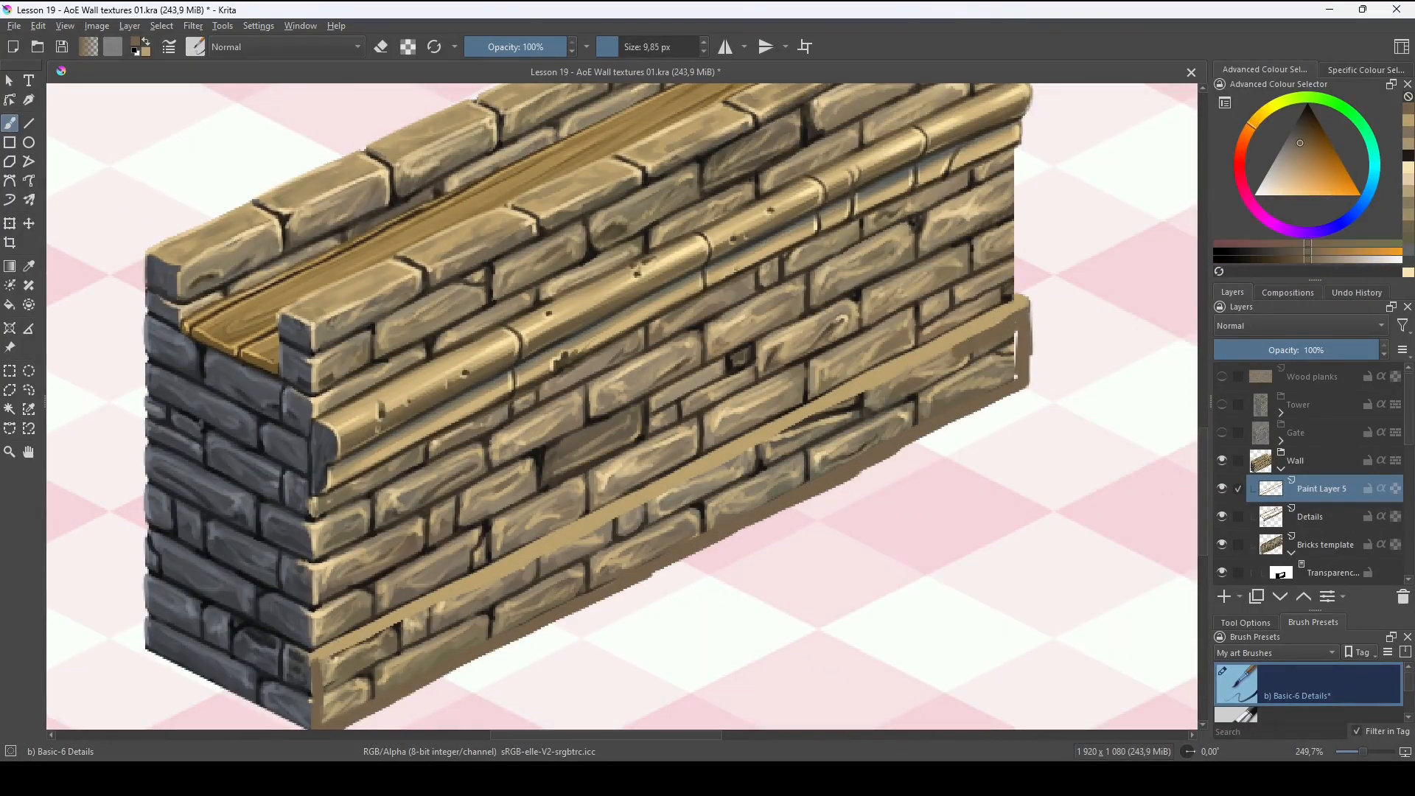
{"action": "left_click_drag", "start_coordinate": [1020, 317], "coordinate": [759, 453]}
{"action": "left_click_drag", "start_coordinate": [589, 531], "coordinate": [974, 368]}
{"action": "left_click_drag", "start_coordinate": [1106, 310], "coordinate": [818, 457]}
{"action": "left_click_drag", "start_coordinate": [721, 527], "coordinate": [847, 483]}
{"action": "left_click_drag", "start_coordinate": [921, 442], "coordinate": [539, 600]}
{"action": "left_click_drag", "start_coordinate": [487, 597], "coordinate": [567, 599]}
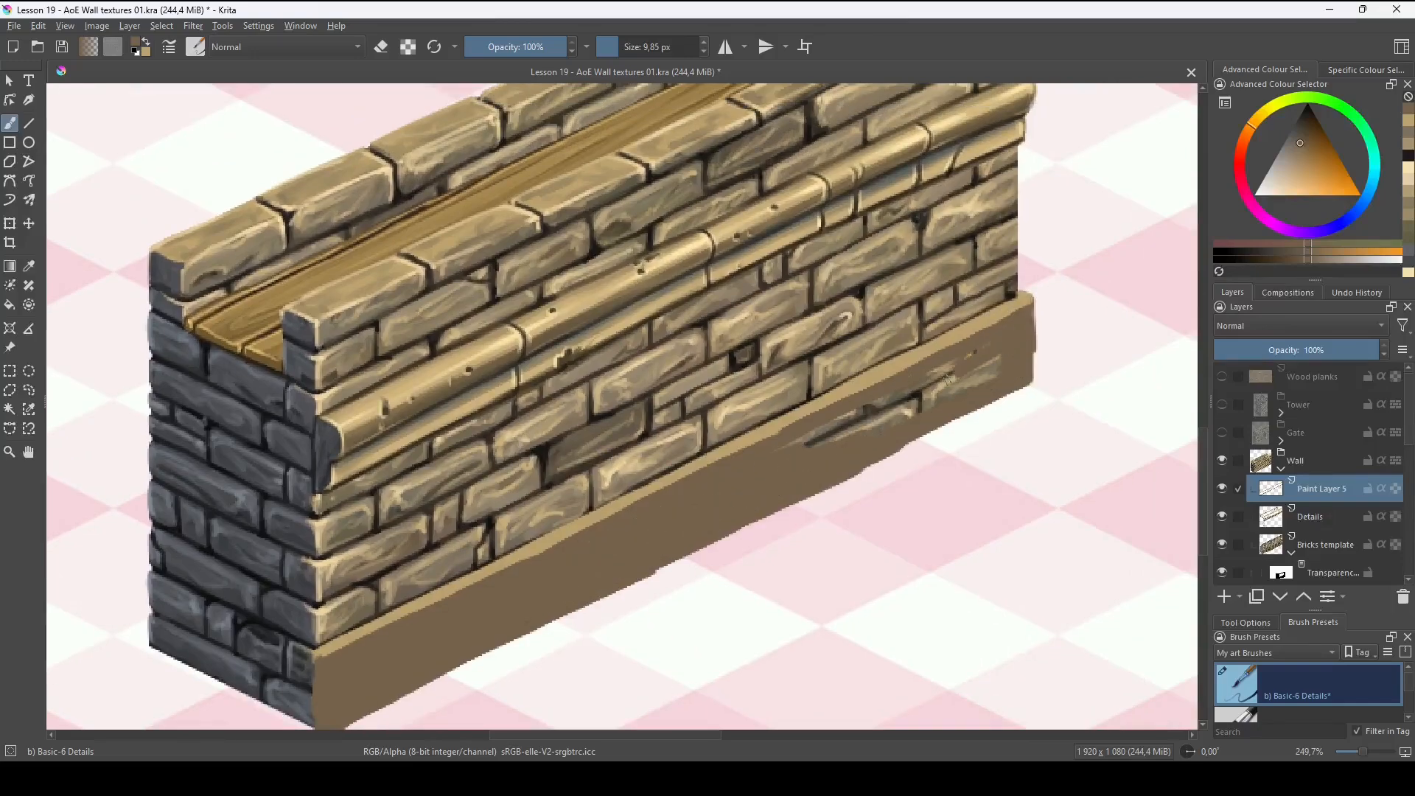
{"action": "left_click_drag", "start_coordinate": [806, 442], "coordinate": [995, 361]}
{"action": "left_click_drag", "start_coordinate": [442, 590], "coordinate": [914, 482]}
Block in the base on the wall's shaded end with sampled dark greys.
{"action": "key", "text": "x"}
{"action": "left_click", "coordinate": [766, 552], "text": "ctrl"}
{"action": "left_click", "coordinate": [770, 560], "text": "ctrl"}
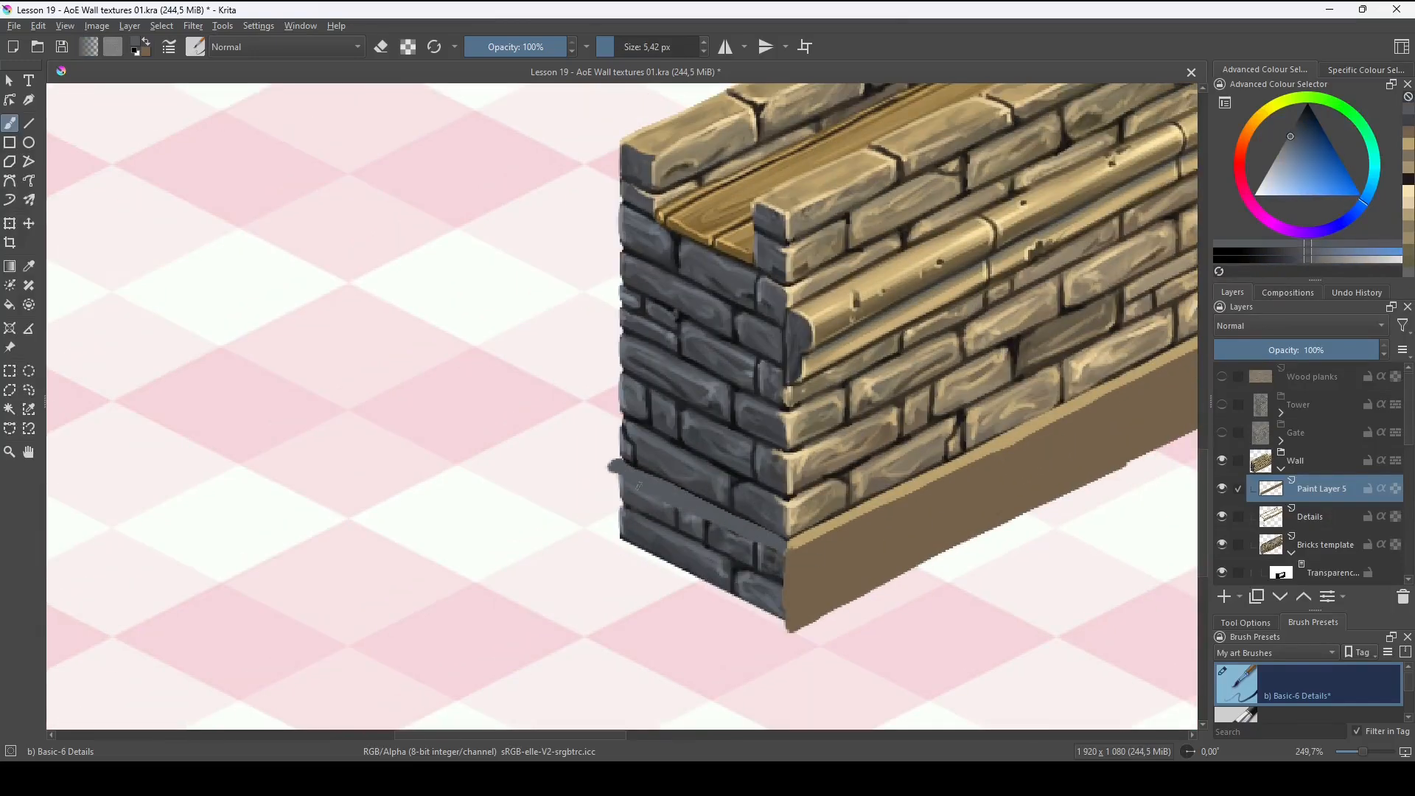
{"action": "left_click_drag", "start_coordinate": [921, 413], "coordinate": [473, 579]}
Vary the base's flat brown light face with broad strokes of sampled brown and grey tones.
{"action": "left_click", "coordinate": [737, 560], "text": "ctrl"}
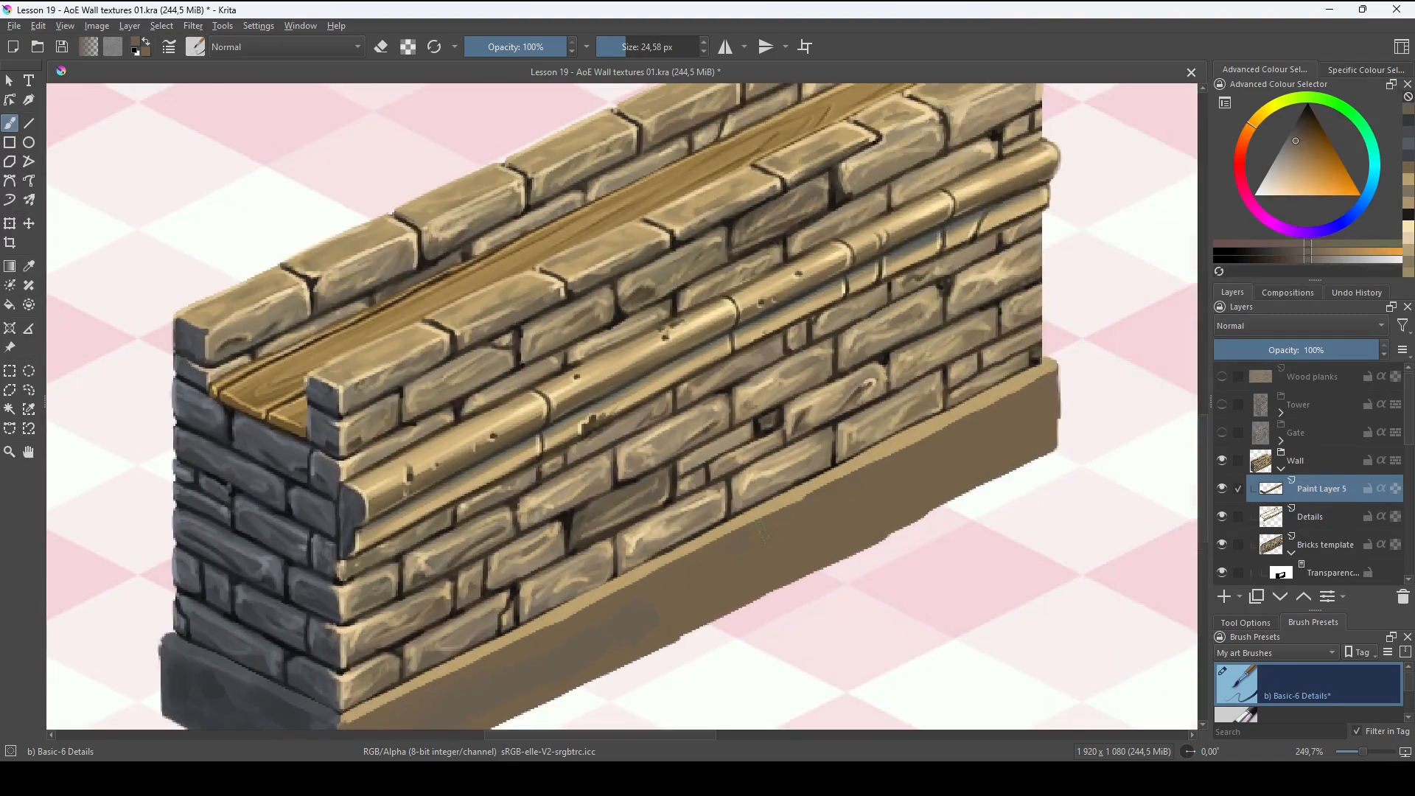
{"action": "mouse_move", "coordinate": [590, 626]}
{"action": "left_mouse_down"}
{"action": "mouse_move", "coordinate": [754, 547]}
{"action": "mouse_move", "coordinate": [811, 545]}
{"action": "left_mouse_up"}
{"action": "left_click", "coordinate": [811, 546], "text": "ctrl"}
{"action": "left_click_drag", "start_coordinate": [921, 472], "coordinate": [741, 606]}
{"action": "left_click_drag", "start_coordinate": [781, 560], "coordinate": [875, 541]}
{"action": "left_click", "coordinate": [947, 422], "text": "ctrl"}
{"action": "mouse_move", "coordinate": [958, 471]}
{"action": "left_mouse_down"}
{"action": "mouse_move", "coordinate": [859, 511]}
{"action": "mouse_move", "coordinate": [888, 484]}
{"action": "left_mouse_up"}
{"action": "mouse_move", "coordinate": [761, 560]}
{"action": "left_mouse_down"}
{"action": "mouse_move", "coordinate": [931, 495]}
{"action": "mouse_move", "coordinate": [903, 540]}
{"action": "left_mouse_up"}
{"action": "left_click_drag", "start_coordinate": [822, 578], "coordinate": [933, 535]}
Blend more sampled stone tones into the middle of the base's light face with soft patches.
{"action": "left_click", "coordinate": [726, 586], "text": "ctrl"}
{"action": "mouse_move", "coordinate": [626, 627]}
{"action": "left_mouse_down"}
{"action": "mouse_move", "coordinate": [831, 568]}
{"action": "mouse_move", "coordinate": [823, 523]}
{"action": "left_mouse_up"}
{"action": "left_click", "coordinate": [737, 590], "text": "ctrl"}
{"action": "left_click", "coordinate": [807, 520], "text": "ctrl"}
{"action": "mouse_move", "coordinate": [825, 571]}
{"action": "left_mouse_down"}
{"action": "mouse_move", "coordinate": [700, 513]}
{"action": "mouse_move", "coordinate": [838, 582]}
{"action": "mouse_move", "coordinate": [809, 510]}
{"action": "mouse_move", "coordinate": [753, 570]}
{"action": "left_mouse_up"}
{"action": "left_click", "coordinate": [841, 524], "text": "ctrl"}
{"action": "left_click_drag", "start_coordinate": [745, 582], "coordinate": [746, 626]}
Highlight the front edge of the base's ledge and the near vertical corner with light tan strokes.
{"action": "left_click_drag", "start_coordinate": [1061, 309], "coordinate": [448, 598]}
{"action": "left_click_drag", "start_coordinate": [921, 369], "coordinate": [688, 504]}
{"action": "left_click_drag", "start_coordinate": [601, 642], "coordinate": [689, 605]}
{"action": "left_click_drag", "start_coordinate": [887, 503], "coordinate": [966, 457]}
{"action": "left_click", "coordinate": [936, 457], "text": "ctrl"}
{"action": "left_click_drag", "start_coordinate": [810, 516], "coordinate": [1072, 399]}
{"action": "left_click_drag", "start_coordinate": [645, 615], "coordinate": [931, 457]}
{"action": "left_click_drag", "start_coordinate": [457, 641], "coordinate": [893, 442]}
Lighten the ledge edge of the base's shaded end with sampled grey strokes.
{"action": "left_click", "coordinate": [516, 453], "text": "ctrl"}
{"action": "left_click_drag", "start_coordinate": [502, 454], "coordinate": [739, 567]}
{"action": "left_click", "coordinate": [681, 553], "text": "ctrl"}
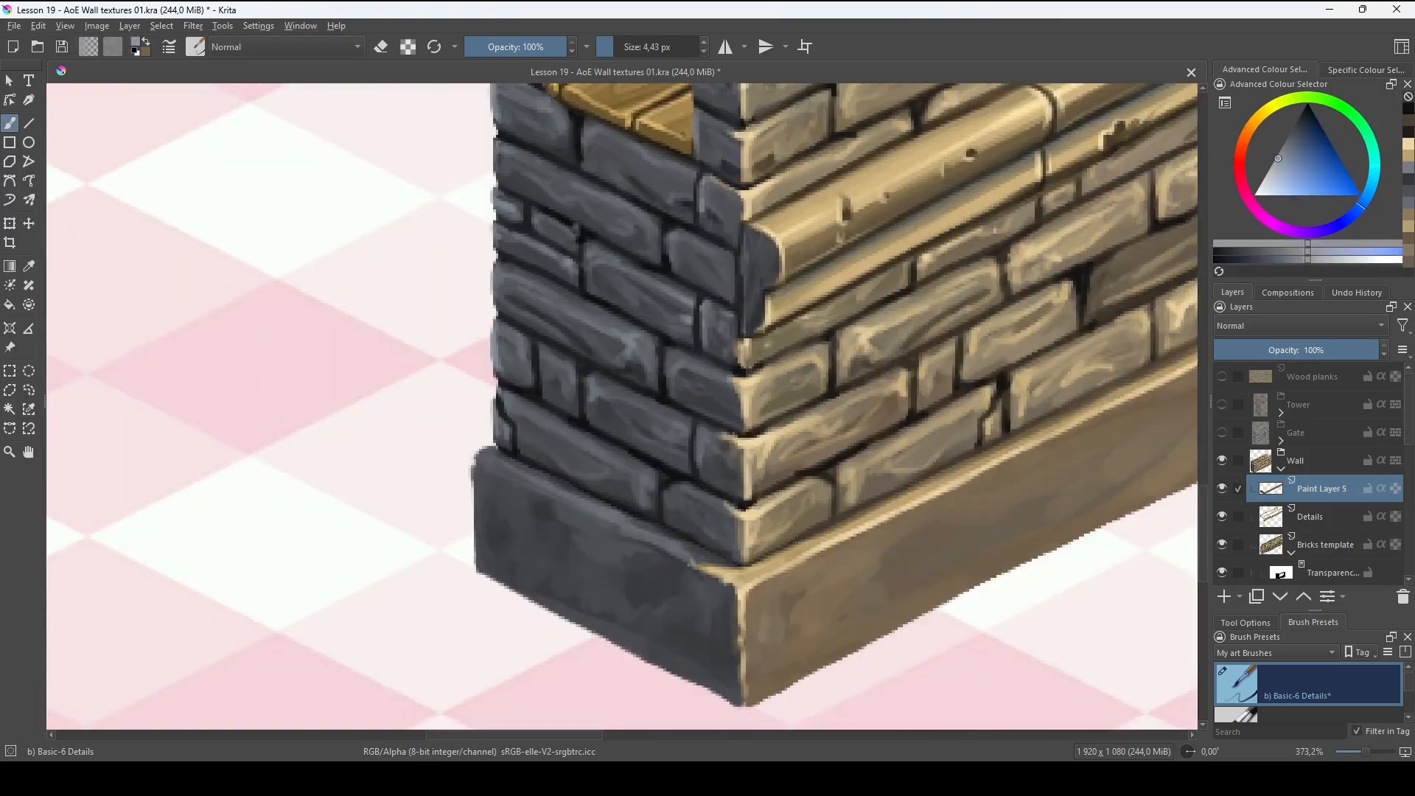
{"action": "left_click_drag", "start_coordinate": [877, 471], "coordinate": [610, 501]}
Paint thin near-black vertical seams dividing the base's light side into separate stone blocks.
{"action": "left_click", "coordinate": [739, 435], "text": "ctrl"}
{"action": "mouse_move", "coordinate": [665, 511]}
{"action": "left_mouse_down"}
{"action": "mouse_move", "coordinate": [682, 517]}
{"action": "mouse_move", "coordinate": [686, 626]}
{"action": "left_mouse_up"}
{"action": "left_click_drag", "start_coordinate": [848, 457], "coordinate": [588, 561]}
{"action": "left_click_drag", "start_coordinate": [682, 473], "coordinate": [700, 477]}
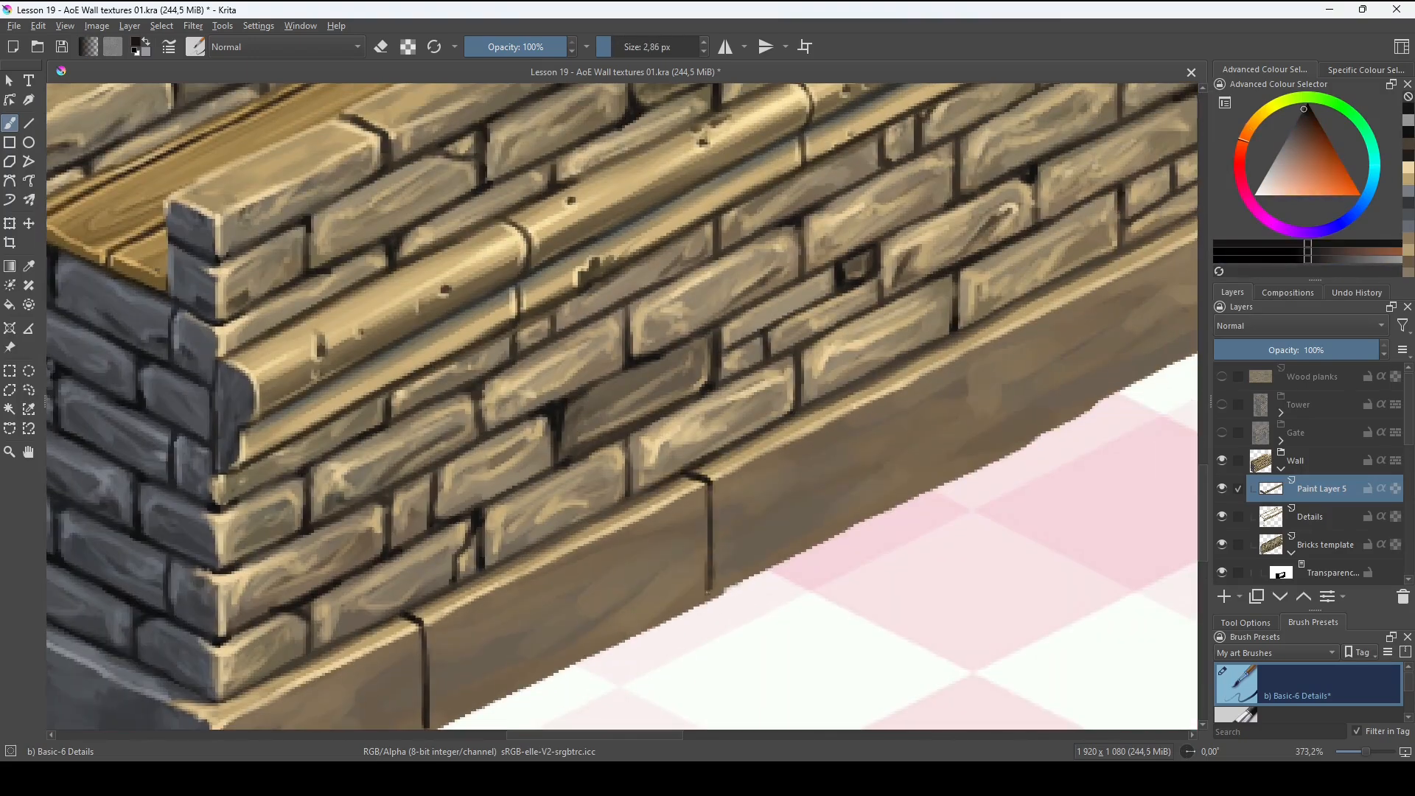
{"action": "mouse_move", "coordinate": [885, 383]}
{"action": "left_mouse_down"}
{"action": "mouse_move", "coordinate": [745, 447]}
{"action": "mouse_move", "coordinate": [772, 439]}
{"action": "left_mouse_up"}
{"action": "left_click_drag", "start_coordinate": [773, 440], "coordinate": [769, 560]}
{"action": "left_click_drag", "start_coordinate": [884, 420], "coordinate": [673, 559]}
{"action": "left_click_drag", "start_coordinate": [740, 469], "coordinate": [767, 476]}
{"action": "left_click_drag", "start_coordinate": [768, 478], "coordinate": [767, 590]}
Highlight the block edges beside the seams with a sampled light tan and add light veins to the near block.
{"action": "left_click", "coordinate": [783, 467], "text": "ctrl"}
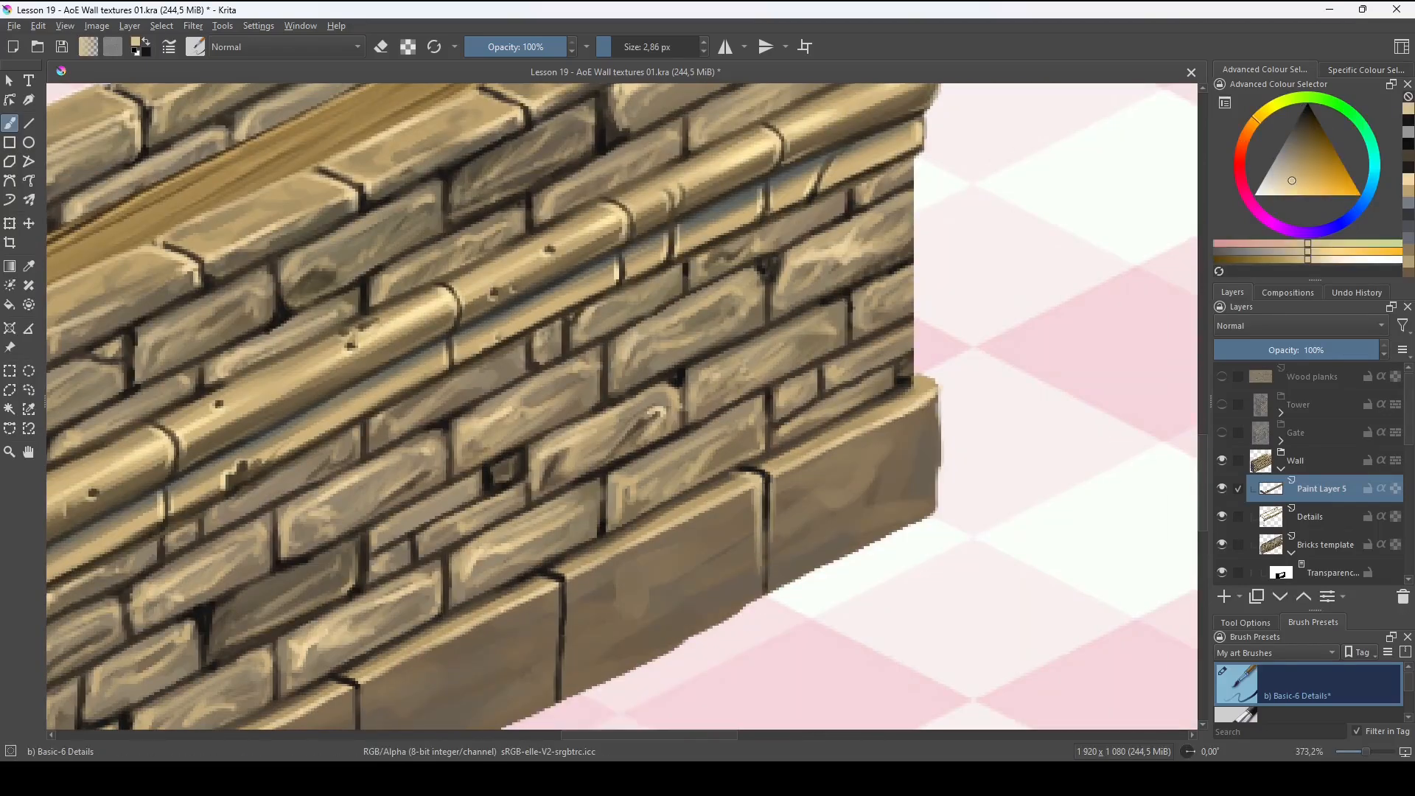
{"action": "left_click_drag", "start_coordinate": [501, 530], "coordinate": [906, 407]}
{"action": "left_click_drag", "start_coordinate": [753, 566], "coordinate": [758, 656]}
{"action": "left_click_drag", "start_coordinate": [590, 575], "coordinate": [907, 407]}
{"action": "left_click_drag", "start_coordinate": [610, 654], "coordinate": [701, 643]}
{"action": "left_click_drag", "start_coordinate": [847, 472], "coordinate": [715, 523]}
{"action": "left_click_drag", "start_coordinate": [691, 586], "coordinate": [814, 545]}
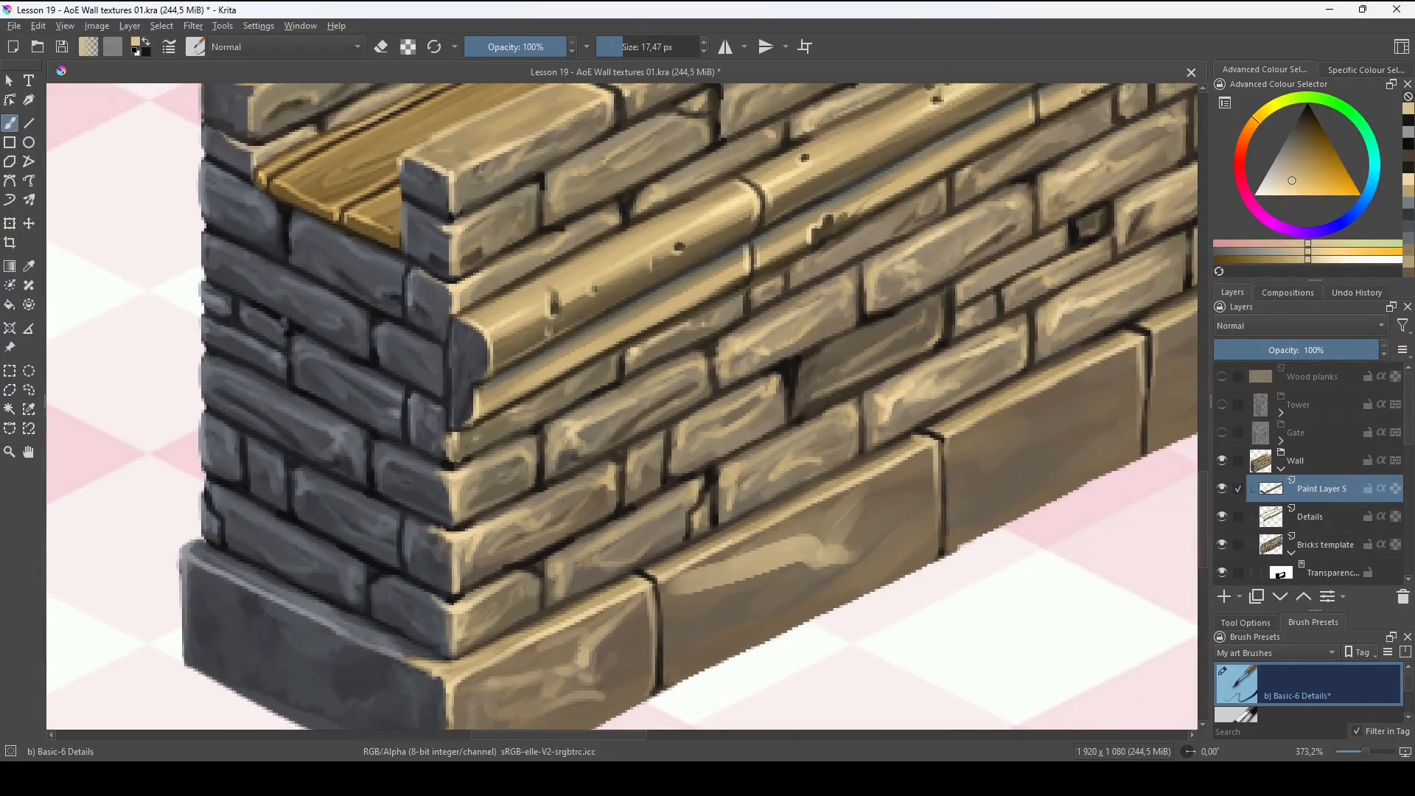
Brush broad light patches onto the base blocks along the light side and save the file.
{"action": "left_click_drag", "start_coordinate": [847, 501], "coordinate": [748, 571]}
{"action": "key", "text": "ctrl+s"}
{"action": "left_click_drag", "start_coordinate": [958, 383], "coordinate": [612, 534]}
{"action": "left_click_drag", "start_coordinate": [848, 545], "coordinate": [766, 605]}
Shade the lower portions of the base blocks softly with a near-black sampled from the brick joints.
{"action": "left_click", "coordinate": [841, 347], "text": "ctrl"}
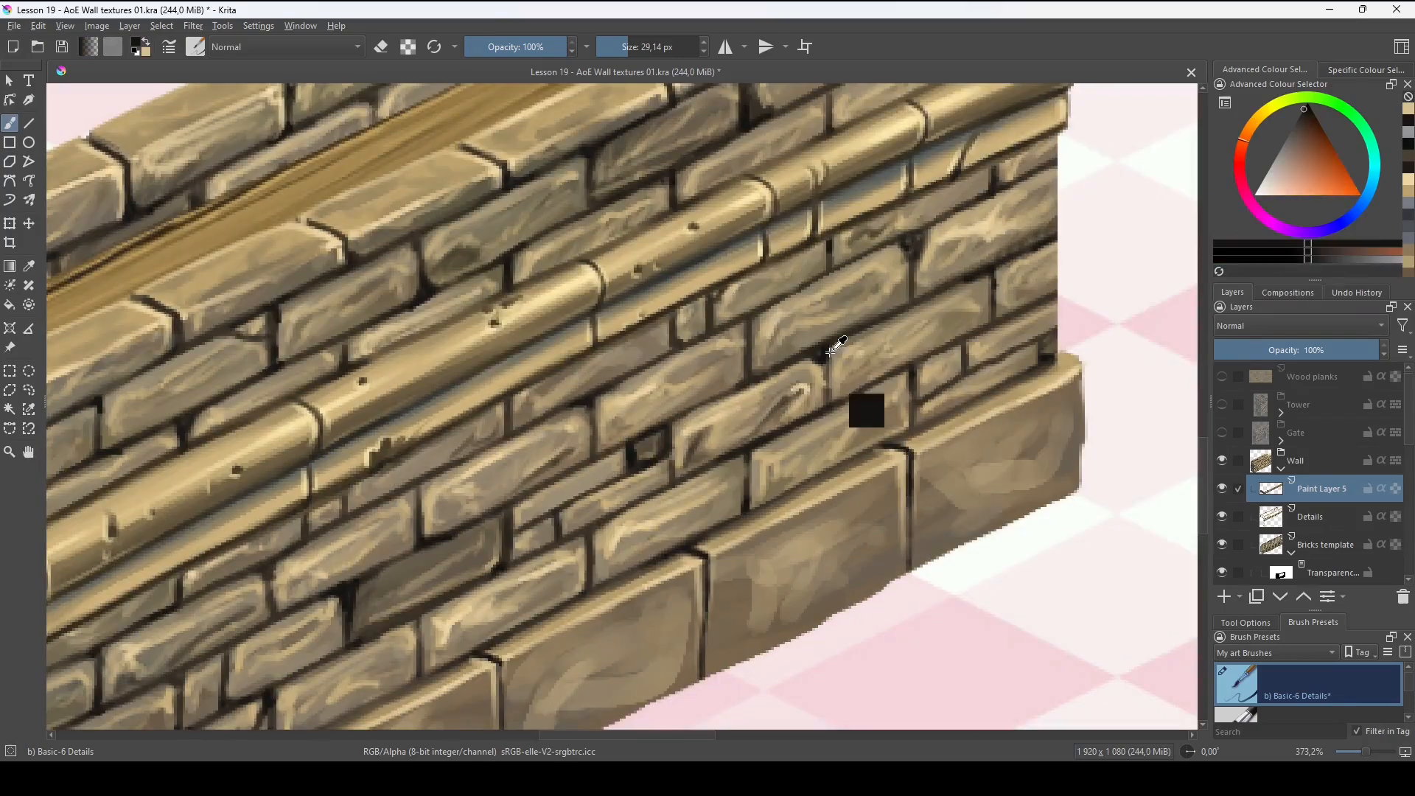
{"action": "key", "text": "x"}
{"action": "left_click_drag", "start_coordinate": [663, 516], "coordinate": [795, 417]}
{"action": "left_click_drag", "start_coordinate": [501, 619], "coordinate": [927, 423]}
Blend the light and shaded areas of the base blocks with sampled mid-tone browns.
{"action": "left_click", "coordinate": [823, 529], "text": "ctrl"}
{"action": "left_click", "coordinate": [774, 542], "text": "ctrl"}
{"action": "left_click_drag", "start_coordinate": [796, 553], "coordinate": [867, 534]}
{"action": "mouse_move", "coordinate": [663, 575]}
{"action": "left_mouse_down"}
{"action": "mouse_move", "coordinate": [828, 490]}
{"action": "mouse_move", "coordinate": [828, 547]}
{"action": "left_mouse_up"}
{"action": "left_click", "coordinate": [832, 549], "text": "ctrl"}
{"action": "left_click_drag", "start_coordinate": [858, 512], "coordinate": [831, 563]}
{"action": "left_click_drag", "start_coordinate": [831, 563], "coordinate": [730, 565]}
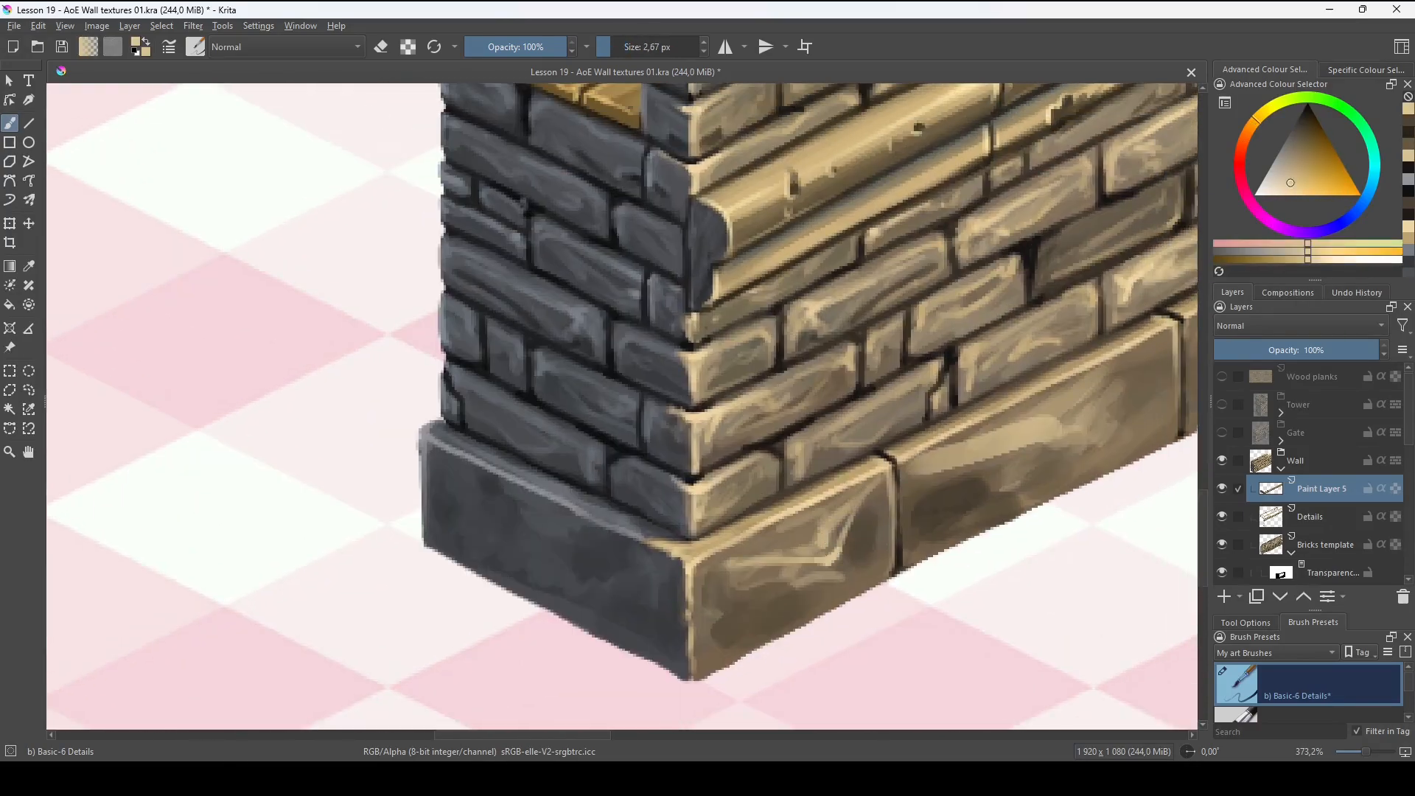
Paint fine pale highlight streaks across the near and middle blocks of the base's light side.
{"action": "left_click_drag", "start_coordinate": [840, 515], "coordinate": [613, 626]}
{"action": "left_click", "coordinate": [667, 575], "text": "ctrl"}
{"action": "scroll", "coordinate": [885, 413], "scroll_direction": "down", "scroll_amount": 1}
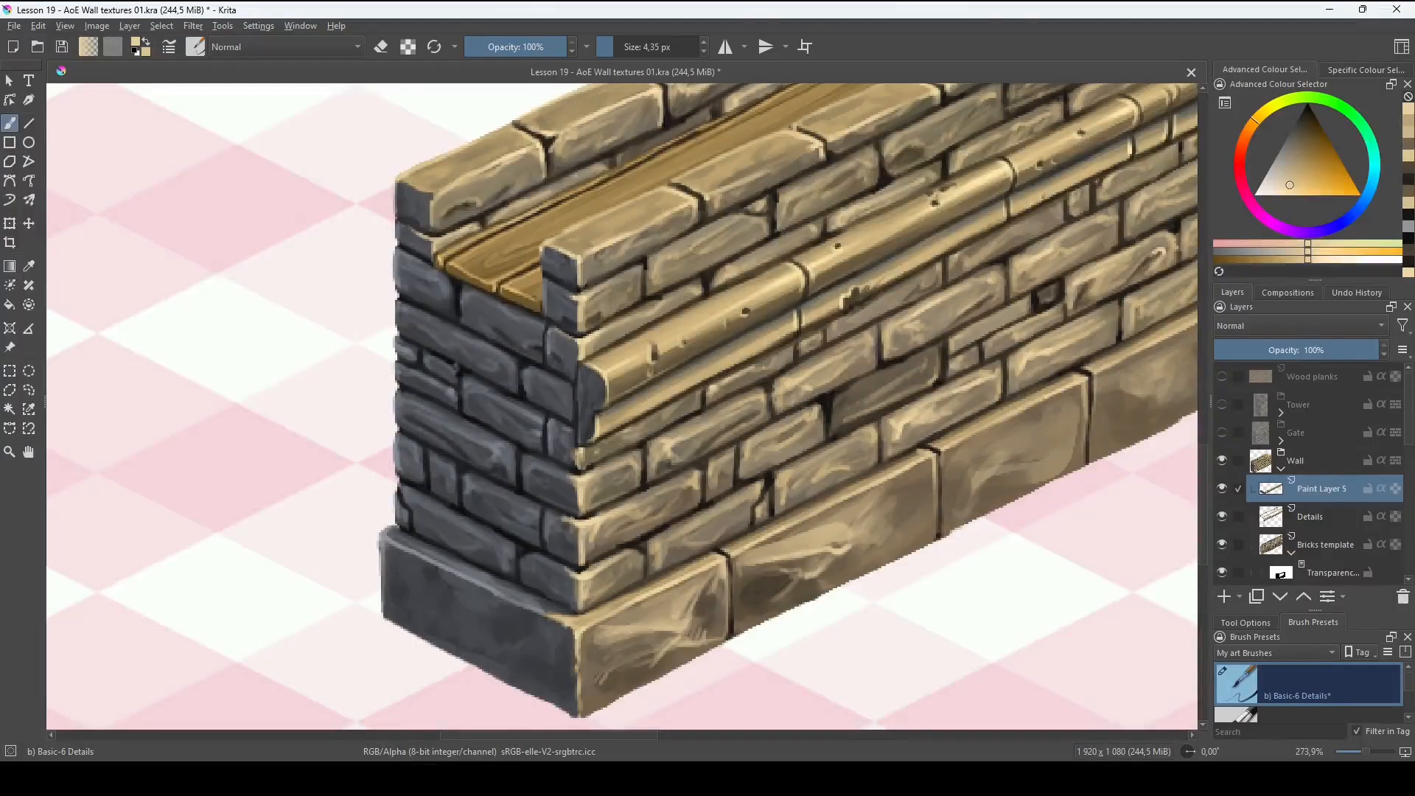
{"action": "left_click_drag", "start_coordinate": [840, 516], "coordinate": [641, 604]}
{"action": "left_click_drag", "start_coordinate": [575, 610], "coordinate": [644, 608]}
{"action": "left_click_drag", "start_coordinate": [877, 457], "coordinate": [749, 527]}
{"action": "mouse_move", "coordinate": [807, 527]}
{"action": "left_mouse_down"}
{"action": "mouse_move", "coordinate": [858, 536]}
{"action": "mouse_move", "coordinate": [895, 486]}
{"action": "left_mouse_up"}
{"action": "left_click_drag", "start_coordinate": [885, 516], "coordinate": [836, 512]}
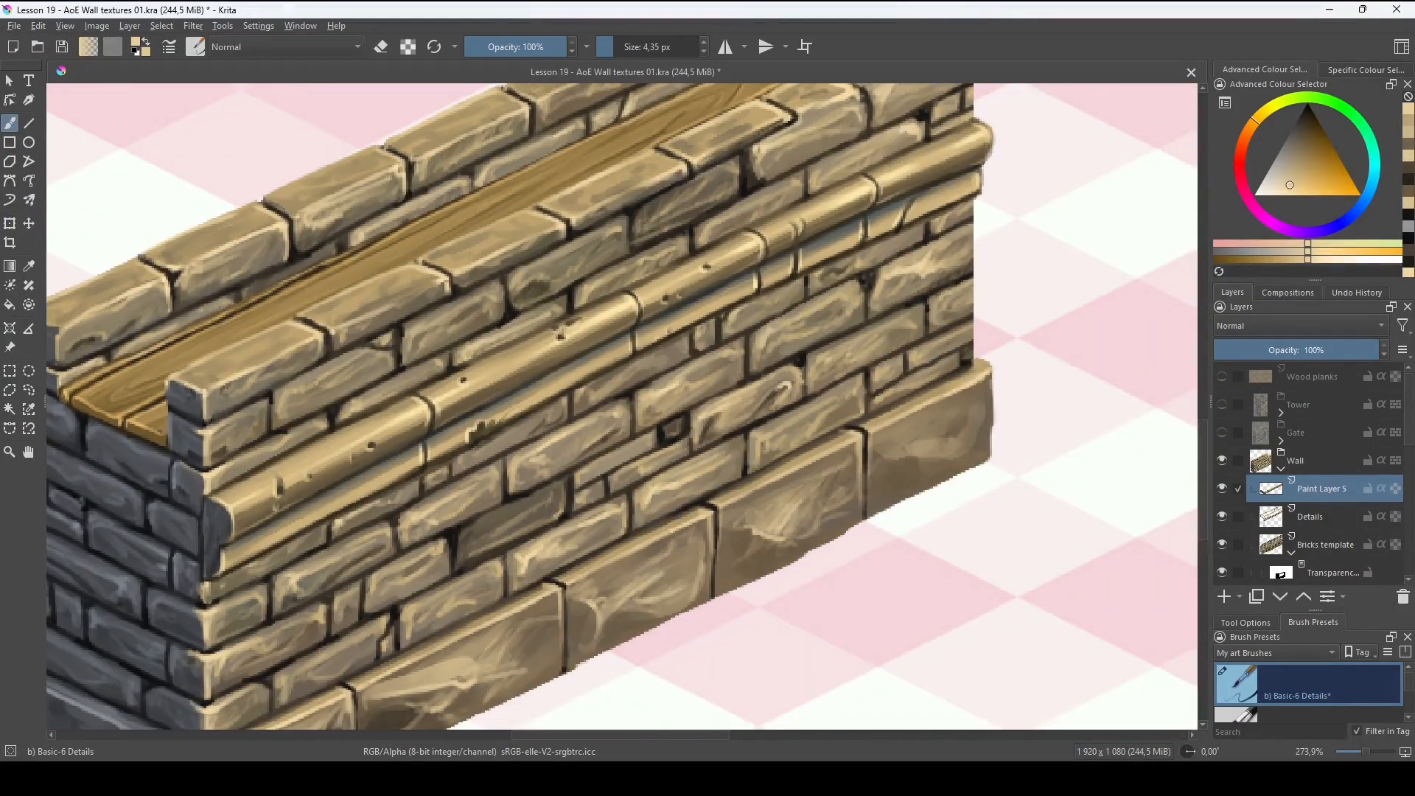
Add light streaks and sampled stone tones to the far blocks of the base.
{"action": "left_click_drag", "start_coordinate": [910, 463], "coordinate": [966, 435]}
{"action": "left_click", "coordinate": [911, 457], "text": "ctrl"}
{"action": "mouse_move", "coordinate": [848, 516]}
{"action": "left_mouse_down"}
{"action": "mouse_move", "coordinate": [891, 475]}
{"action": "mouse_move", "coordinate": [906, 480]}
{"action": "mouse_move", "coordinate": [907, 420]}
{"action": "left_mouse_up"}
Lock the transparency of Paint Layer 5, darken the base blocks' lower edges with dark brown, and unlock it.
{"action": "left_click", "coordinate": [1395, 488]}
{"action": "left_click", "coordinate": [884, 442], "text": "ctrl"}
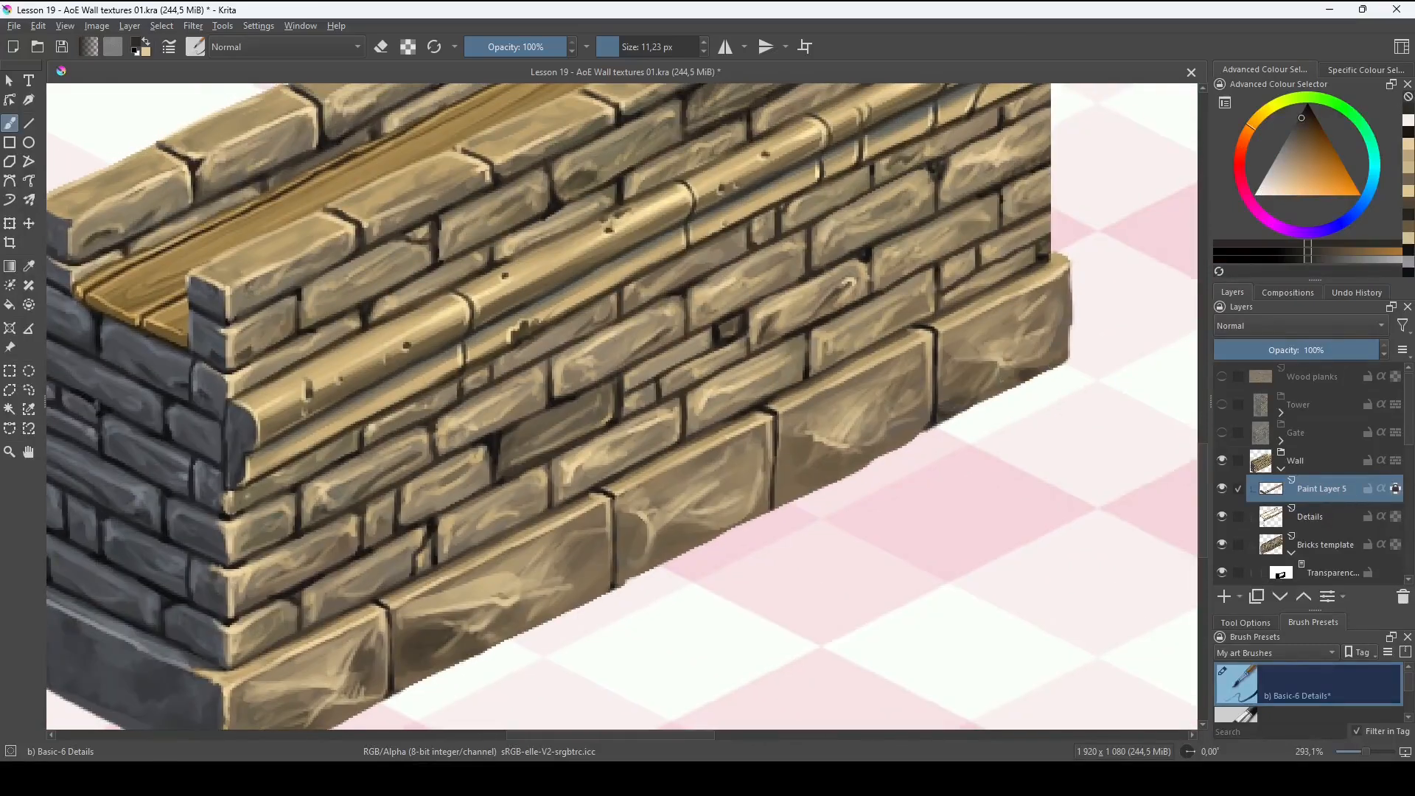
{"action": "left_click_drag", "start_coordinate": [737, 486], "coordinate": [898, 471]}
{"action": "left_click_drag", "start_coordinate": [707, 609], "coordinate": [959, 510]}
{"action": "mouse_move", "coordinate": [663, 516]}
{"action": "left_mouse_down"}
{"action": "mouse_move", "coordinate": [862, 495]}
{"action": "mouse_move", "coordinate": [777, 509]}
{"action": "mouse_move", "coordinate": [778, 613]}
{"action": "left_mouse_up"}
{"action": "scroll", "coordinate": [472, 450], "scroll_direction": "up", "scroll_amount": 1}
{"action": "left_click", "coordinate": [1395, 489]}
Divide the base's shaded end into two blocks with a dark seam and texture them with grey strokes.
{"action": "left_click", "coordinate": [781, 483], "text": "ctrl"}
{"action": "left_click", "coordinate": [804, 516], "text": "ctrl"}
{"action": "left_click_drag", "start_coordinate": [800, 505], "coordinate": [694, 535]}
{"action": "left_click_drag", "start_coordinate": [713, 517], "coordinate": [755, 536]}
{"action": "left_click_drag", "start_coordinate": [818, 546], "coordinate": [754, 510]}
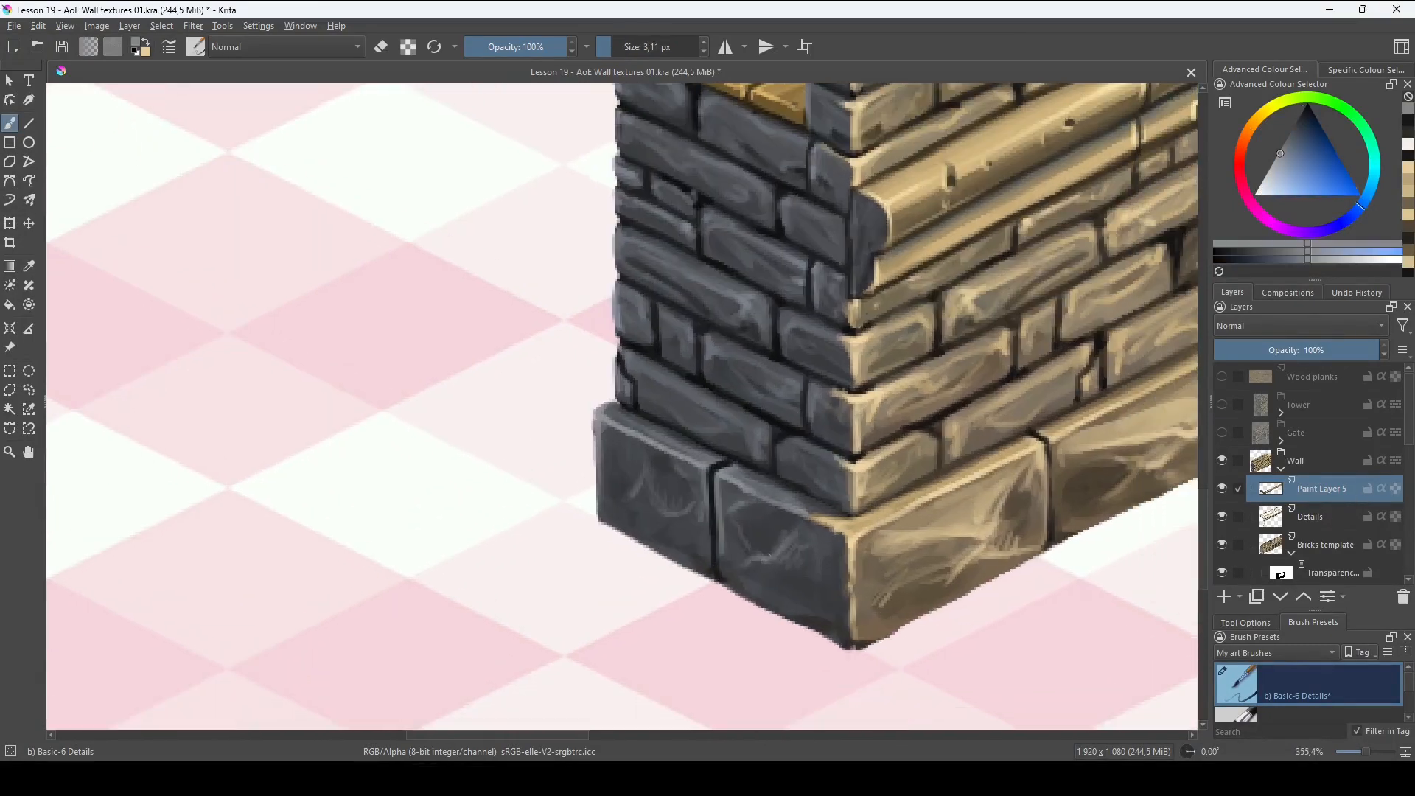
{"action": "scroll", "coordinate": [461, 597], "scroll_direction": "down", "scroll_amount": 3}
{"action": "scroll", "coordinate": [611, 554], "scroll_direction": "up", "scroll_amount": 3}
{"action": "left_click", "coordinate": [833, 538], "text": "ctrl"}
{"action": "left_click_drag", "start_coordinate": [829, 536], "coordinate": [838, 542]}
Dot dark brown pits of varying size across the blocks on the base's light side.
{"action": "left_click_drag", "start_coordinate": [848, 369], "coordinate": [525, 526]}
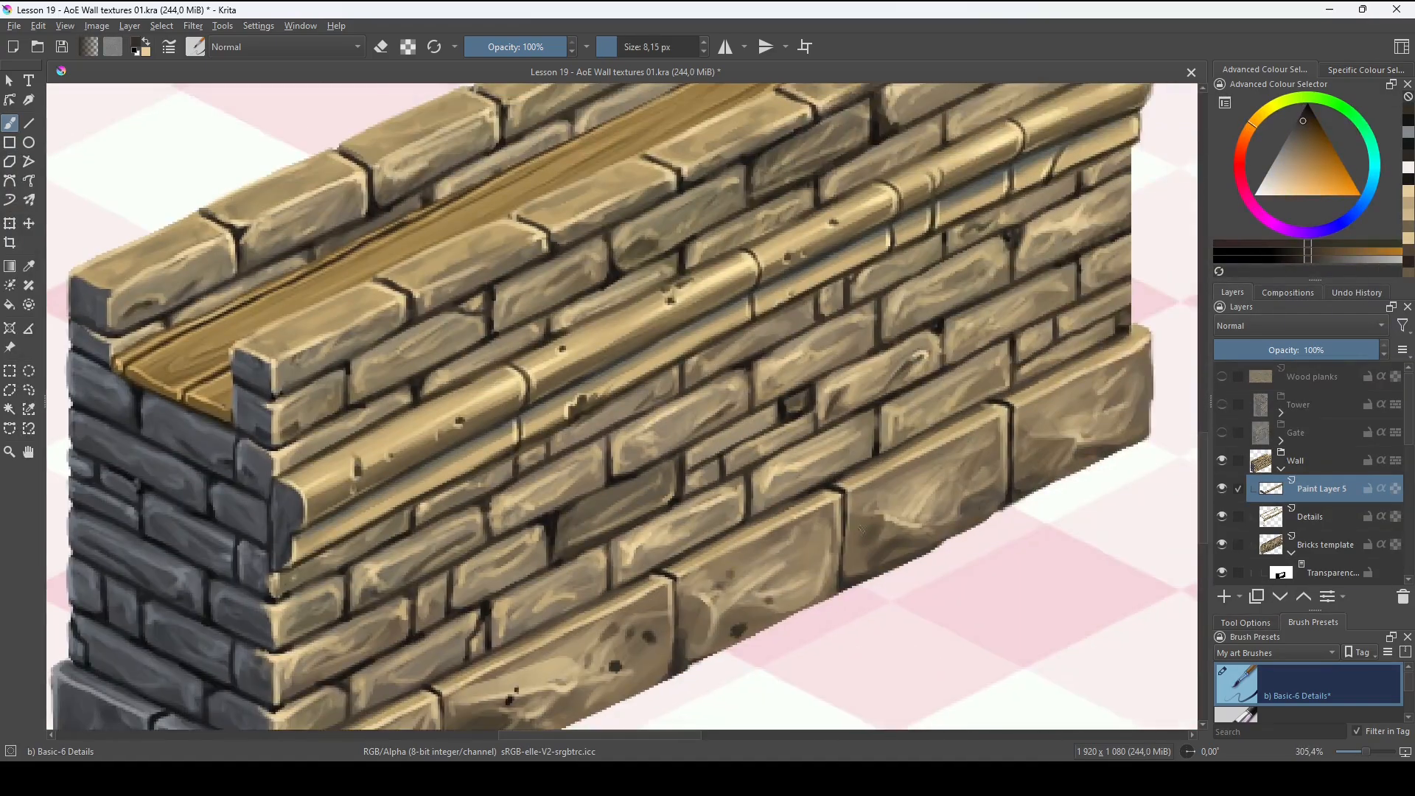
{"action": "left_click_drag", "start_coordinate": [921, 472], "coordinate": [907, 287]}
{"action": "left_click", "coordinate": [877, 427], "text": "ctrl"}
{"action": "key", "text": "5"}
{"action": "scroll", "coordinate": [767, 442], "scroll_direction": "up", "scroll_amount": 1}
{"action": "mouse_move", "coordinate": [745, 391]}
{"action": "left_mouse_down"}
{"action": "mouse_move", "coordinate": [614, 516]}
{"action": "mouse_move", "coordinate": [870, 369]}
{"action": "left_mouse_up"}
Highlight the rims of the pits on the base blocks with a thin sampled pale cream.
{"action": "left_click", "coordinate": [685, 575], "text": "ctrl"}
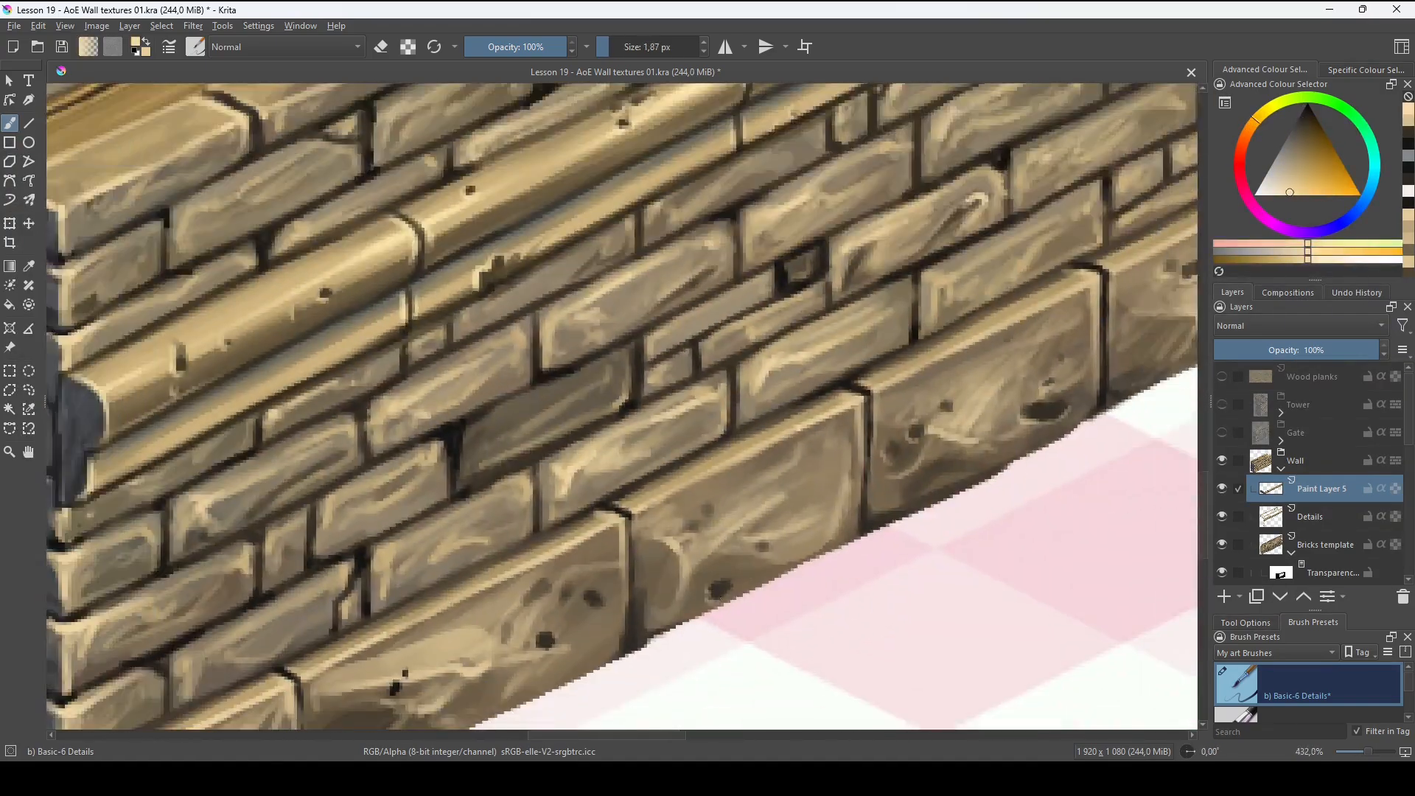
{"action": "left_click_drag", "start_coordinate": [515, 590], "coordinate": [816, 505]}
{"action": "left_click_drag", "start_coordinate": [443, 663], "coordinate": [789, 531]}
{"action": "scroll", "coordinate": [693, 612], "scroll_direction": "down", "scroll_amount": 1}
{"action": "left_click_drag", "start_coordinate": [739, 631], "coordinate": [651, 669]}
{"action": "left_click_drag", "start_coordinate": [653, 661], "coordinate": [588, 685]}
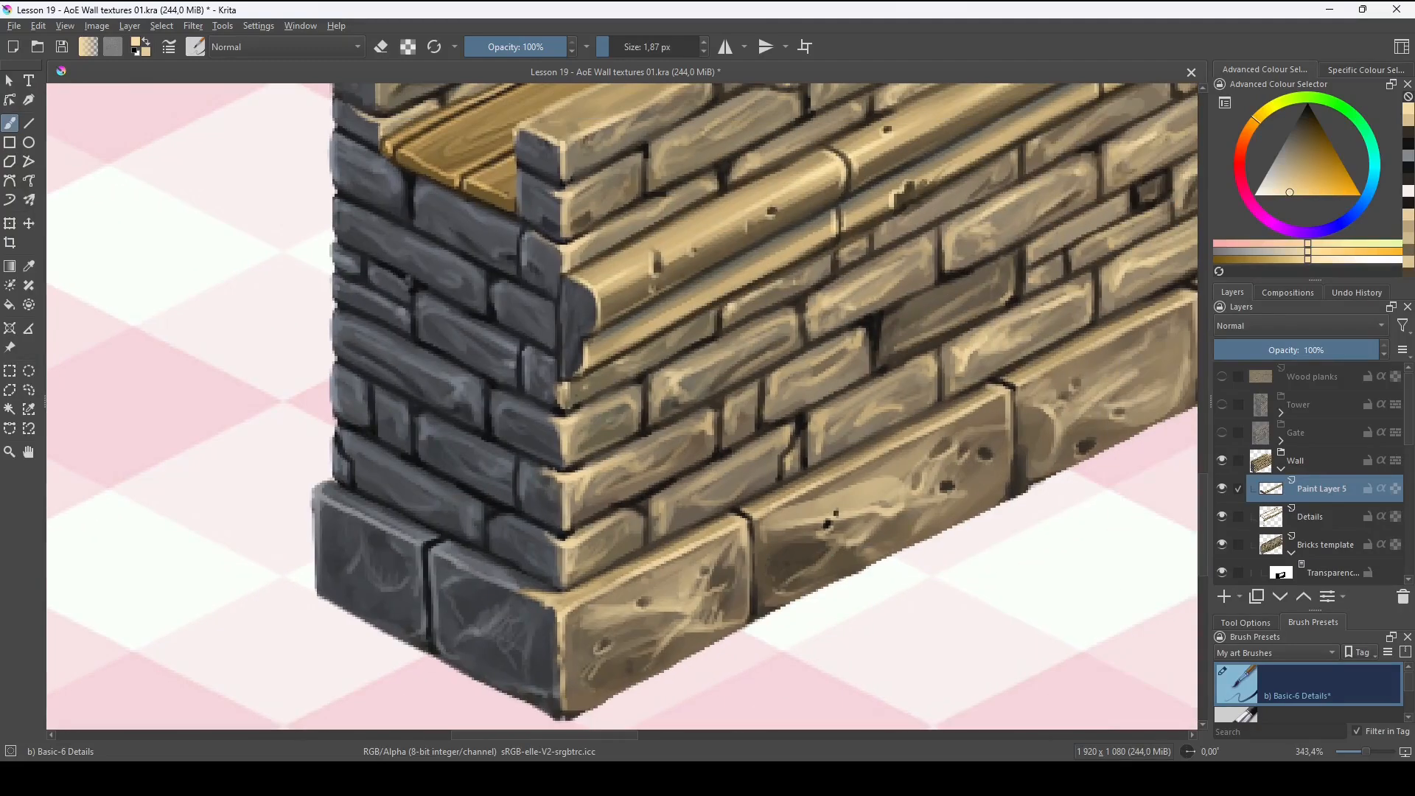
Add pale cream accents to the near corner block of the base and collapse the Wall group.
{"action": "left_click_drag", "start_coordinate": [781, 567], "coordinate": [688, 616]}
{"action": "left_click_drag", "start_coordinate": [678, 603], "coordinate": [695, 636]}
{"action": "left_click_drag", "start_coordinate": [884, 331], "coordinate": [557, 450]}
{"action": "scroll", "coordinate": [621, 405], "scroll_direction": "down", "scroll_amount": 5}
{"action": "left_click_drag", "start_coordinate": [700, 405], "coordinate": [663, 436]}
{"action": "left_click", "coordinate": [1280, 469]}
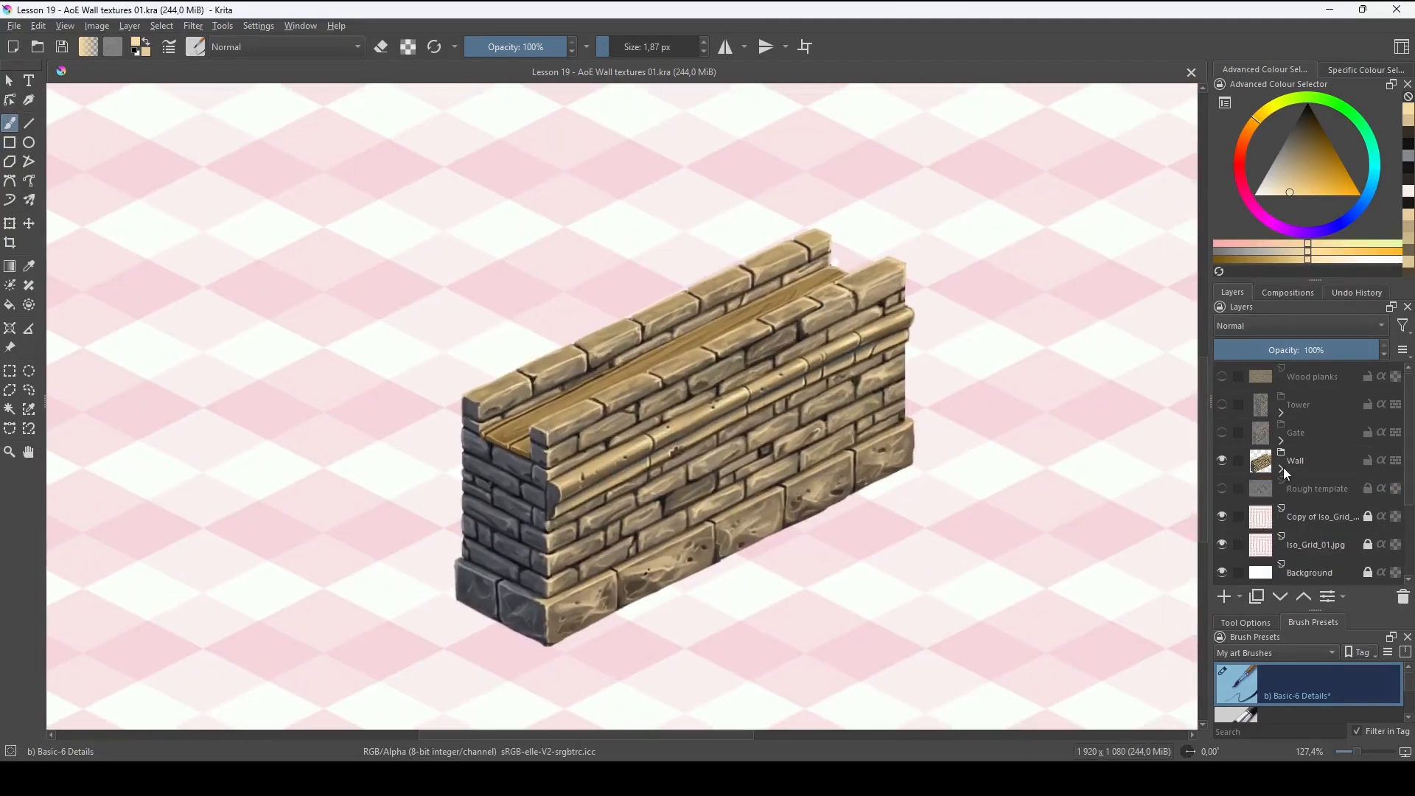
Show the Gate and Tower groups together with the wall.
{"action": "left_click", "coordinate": [1297, 432]}
{"action": "left_click", "coordinate": [1221, 433]}
{"action": "left_click", "coordinate": [1221, 404]}
{"action": "scroll", "coordinate": [844, 540], "scroll_direction": "down", "scroll_amount": 1}
{"action": "scroll", "coordinate": [844, 540], "scroll_direction": "down", "scroll_amount": 2}
Duplicate the Tower group, merge the copy, and place it below the Wall group at the joint between wall and gate.
{"action": "left_click", "coordinate": [1298, 405]}
{"action": "key", "text": "ctrl+j"}
{"action": "key", "text": "ctrl+e"}
{"action": "key", "text": "t"}
{"action": "left_click_drag", "start_coordinate": [413, 553], "coordinate": [720, 411]}
{"action": "left_click", "coordinate": [1280, 596]}
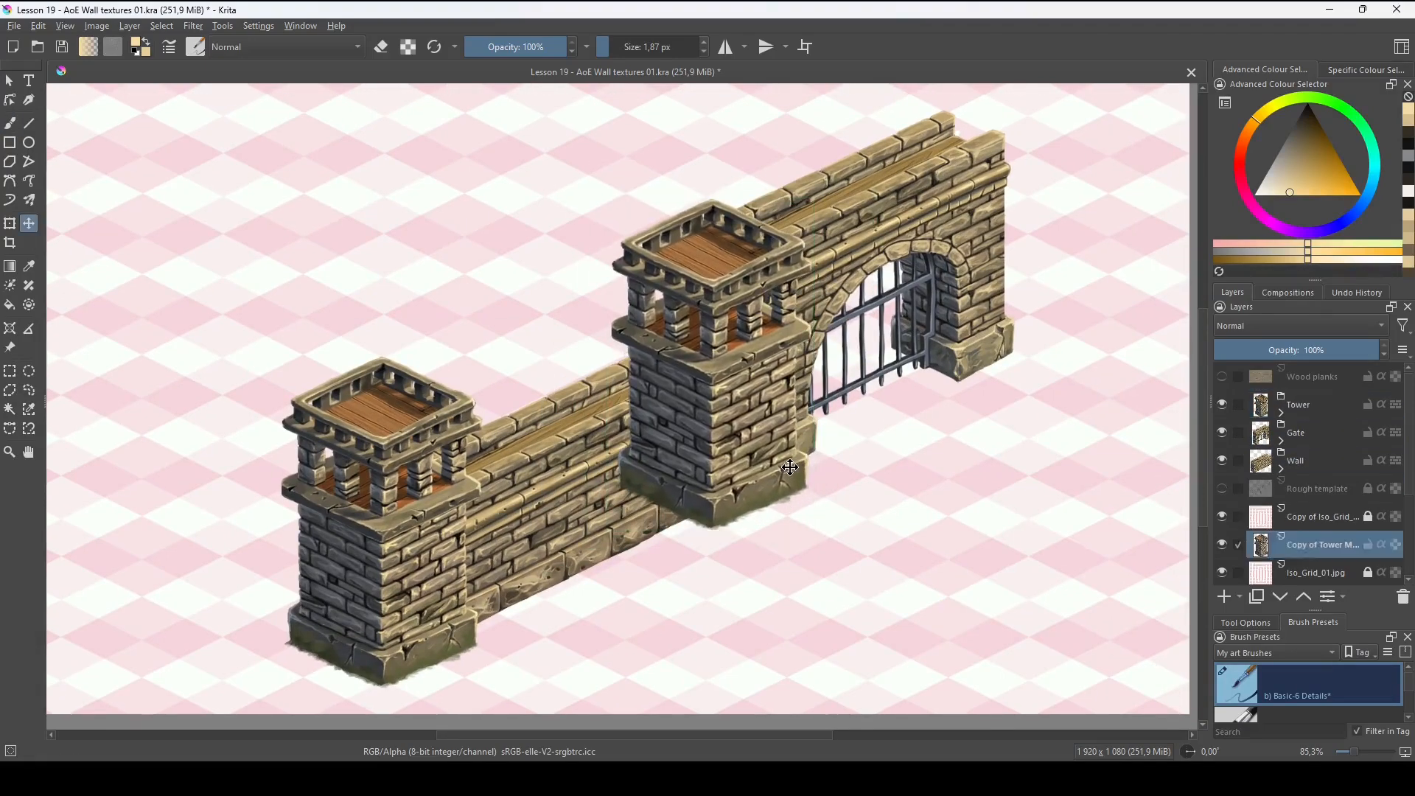
{"action": "left_click", "coordinate": [1304, 597]}
{"action": "left_click", "coordinate": [1280, 596]}
{"action": "left_click_drag", "start_coordinate": [790, 467], "coordinate": [716, 526]}
Reorder the Gate group beneath the tower copy and align the gate and the tower copy at their joint.
{"action": "scroll", "coordinate": [1284, 423], "scroll_direction": "up", "scroll_amount": 1}
{"action": "left_click_drag", "start_coordinate": [1297, 433], "coordinate": [1297, 501]}
{"action": "left_click_drag", "start_coordinate": [872, 572], "coordinate": [960, 505]}
{"action": "left_click", "coordinate": [1323, 460]}
{"action": "left_click_drag", "start_coordinate": [794, 517], "coordinate": [796, 514]}
Check the Wall group's layers for the stray white spot beside the middle tower.
{"action": "scroll", "coordinate": [711, 416], "scroll_direction": "up", "scroll_amount": 2}
{"action": "left_click", "coordinate": [1281, 441]}
{"action": "left_click", "coordinate": [1325, 516]}
{"action": "left_click", "coordinate": [1310, 488]}
{"action": "left_click", "coordinate": [1295, 432]}
{"action": "scroll", "coordinate": [625, 340], "scroll_direction": "up", "scroll_amount": 2}
{"action": "left_click", "coordinate": [1309, 488]}
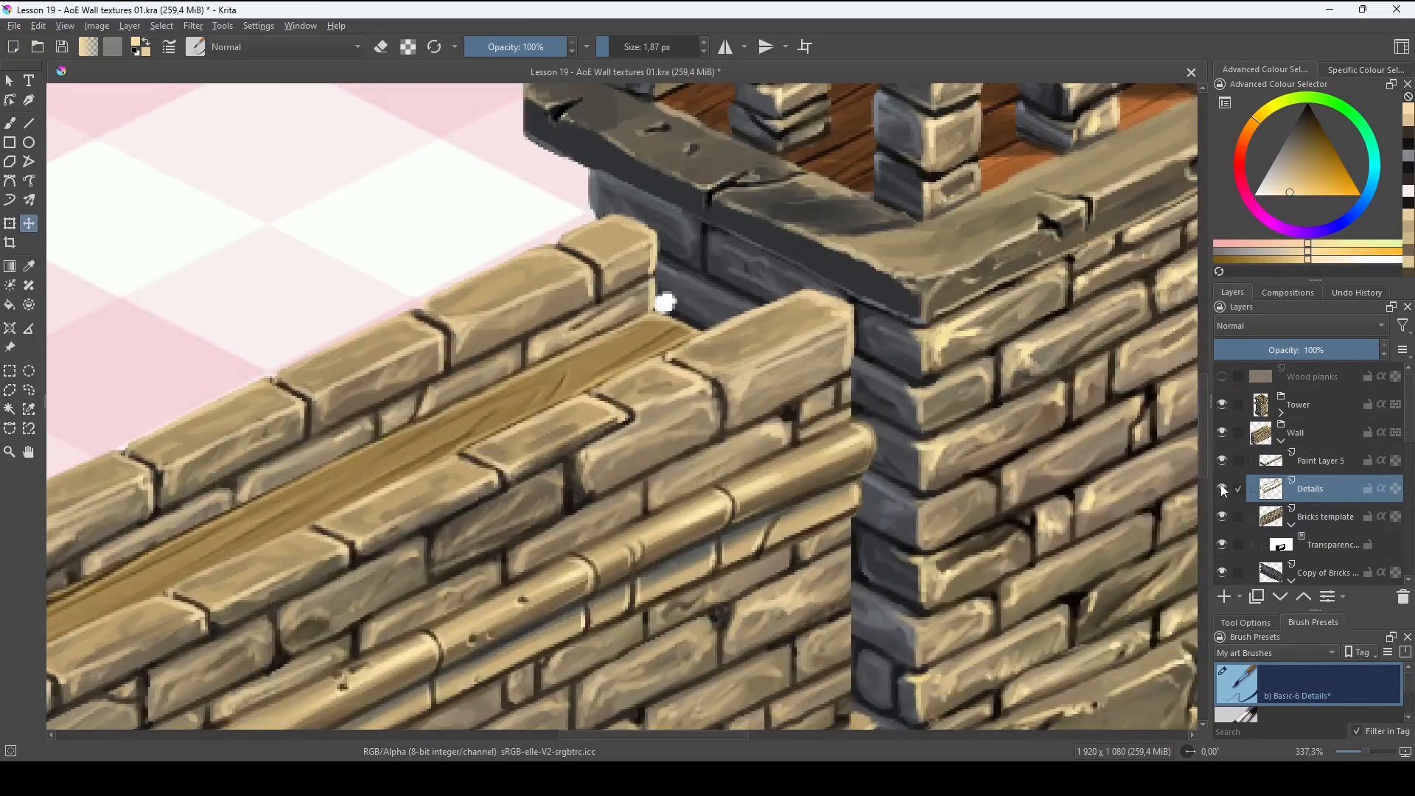
Nudge the Gate group slightly to line it up with the middle tower.
{"action": "scroll", "coordinate": [666, 301], "scroll_direction": "down", "scroll_amount": 4}
{"action": "key", "text": "t"}
{"action": "left_click_drag", "start_coordinate": [1150, 506], "coordinate": [1159, 511]}
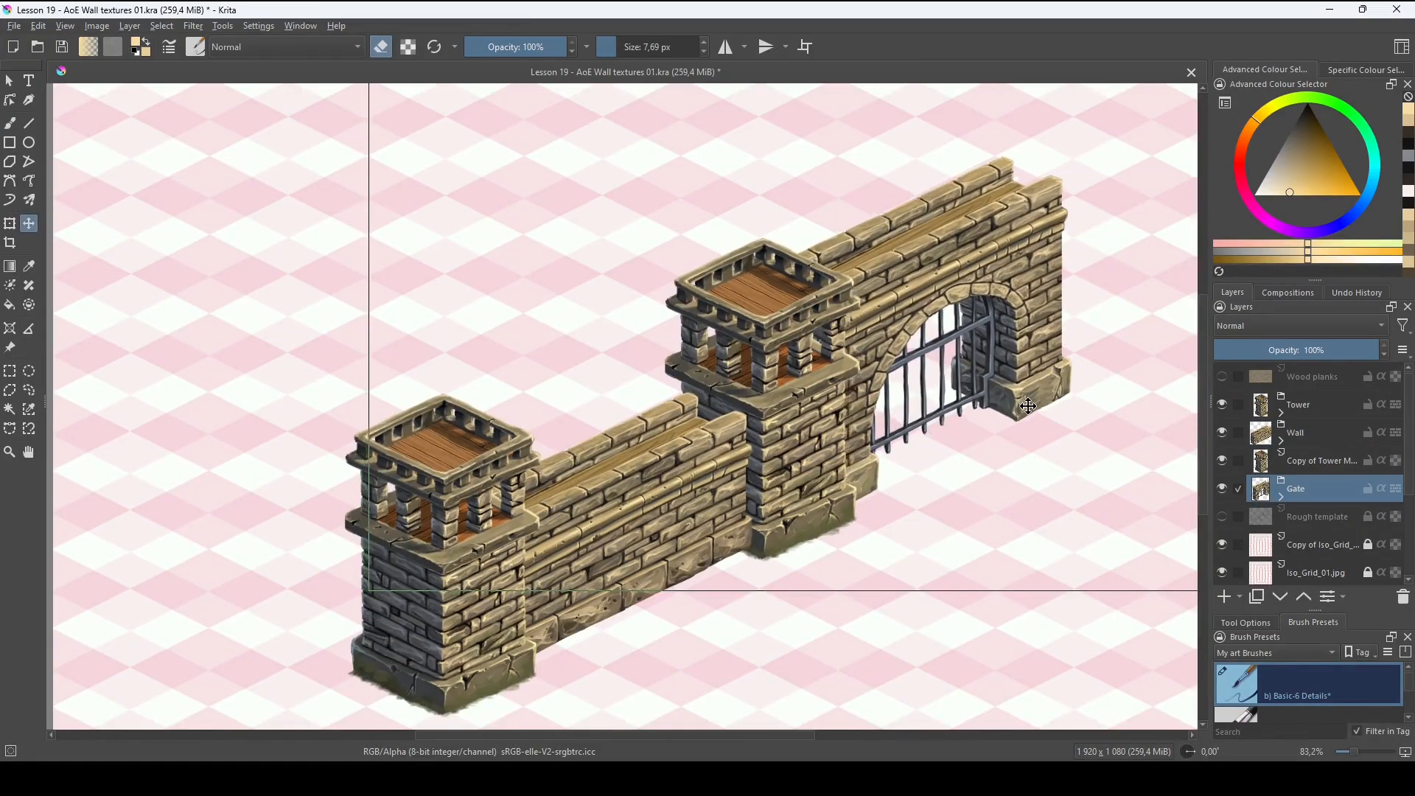
Add a paint layer named Shading at the head of the Wall group and set its blending mode to Multiply.
{"action": "left_click", "coordinate": [1280, 441]}
{"action": "left_click", "coordinate": [1224, 596]}
{"action": "double_click", "coordinate": [1315, 461]}
{"action": "type", "text": "Shading"}
{"action": "scroll", "coordinate": [659, 525], "scroll_direction": "up", "scroll_amount": 2}
{"action": "left_click", "coordinate": [1253, 325]}
{"action": "left_click", "coordinate": [1230, 308]}
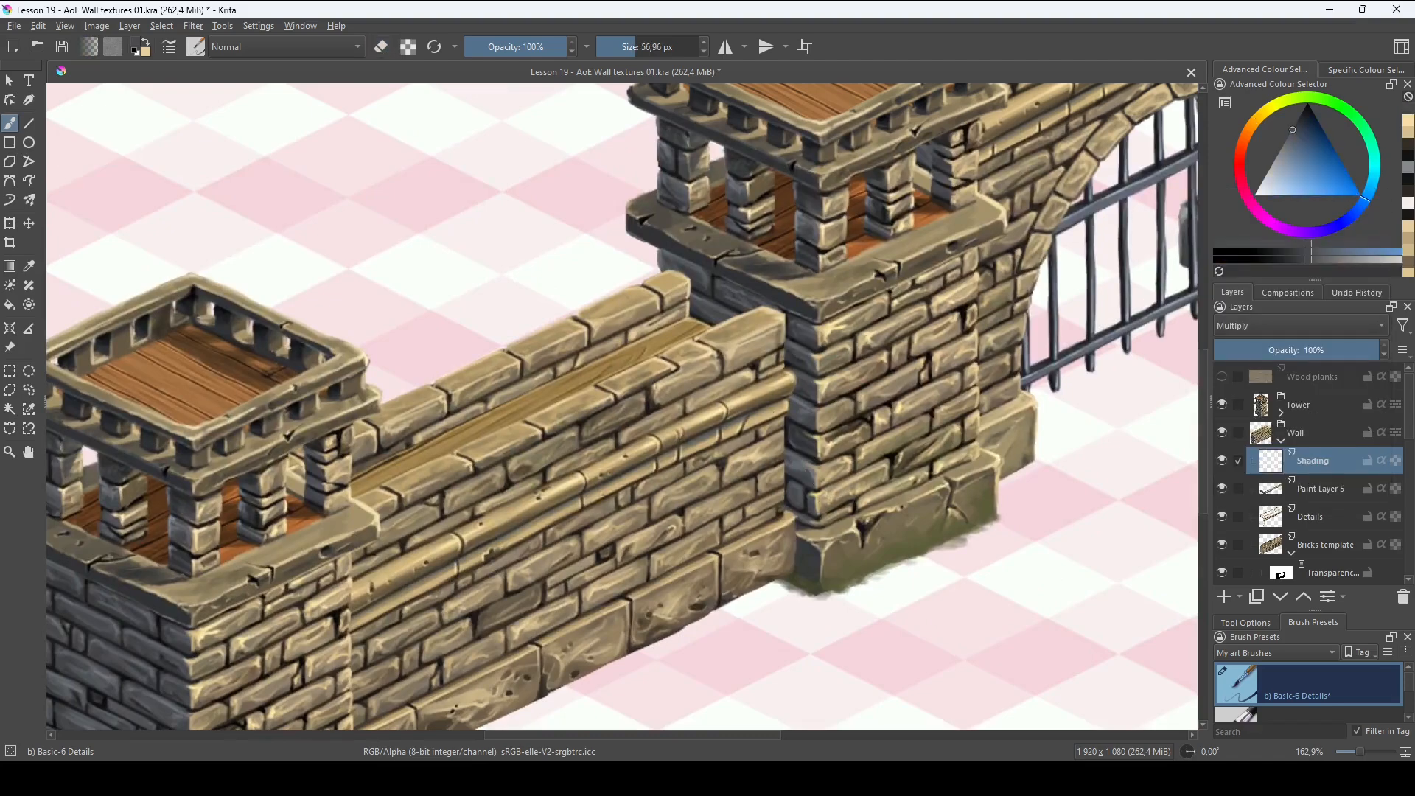
Paint a dark blue-grey shadow over the wall's far end where it meets the middle tower.
{"action": "left_click_drag", "start_coordinate": [686, 281], "coordinate": [571, 361]}
{"action": "left_click_drag", "start_coordinate": [734, 370], "coordinate": [707, 269]}
{"action": "left_click_drag", "start_coordinate": [764, 258], "coordinate": [762, 410]}
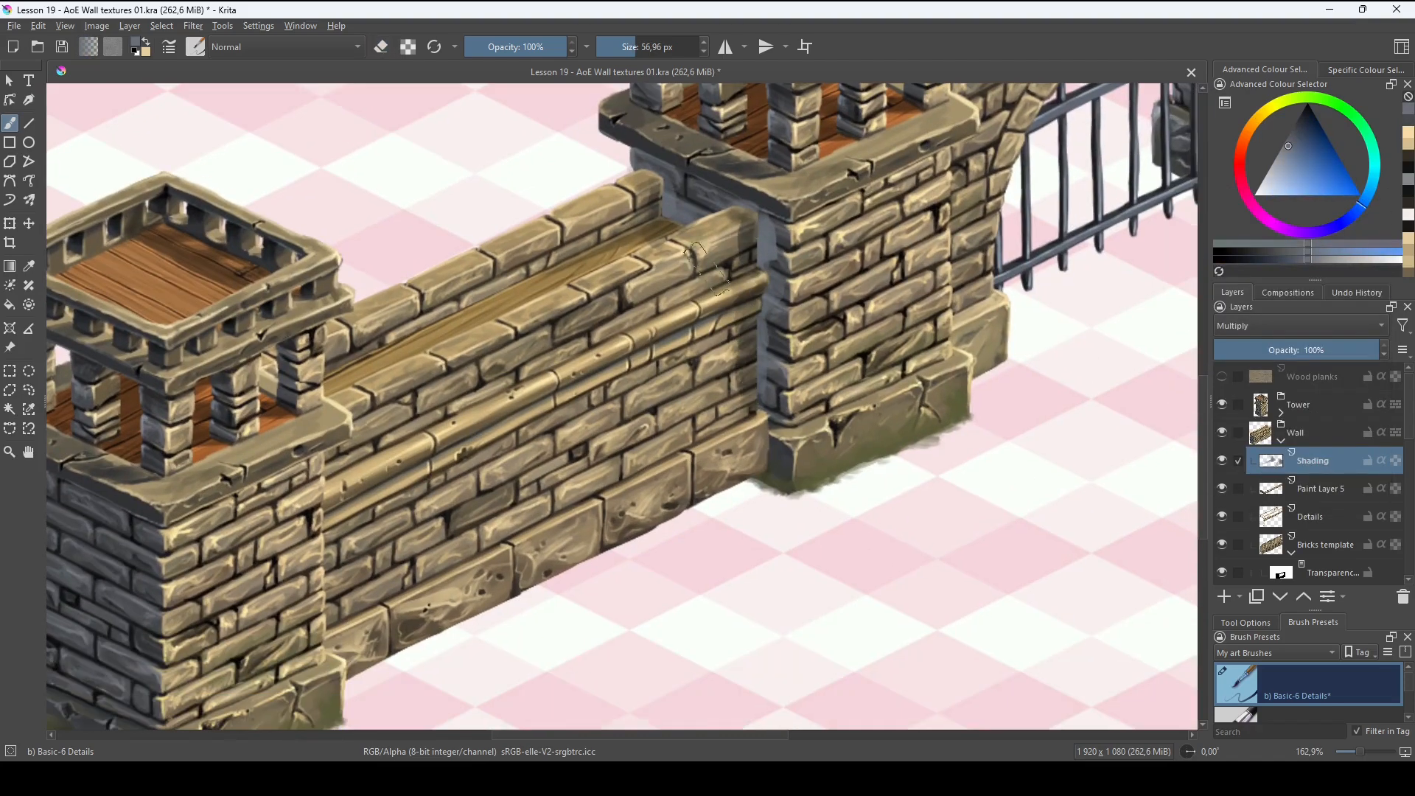
{"action": "left_click_drag", "start_coordinate": [652, 177], "coordinate": [632, 219]}
{"action": "left_click_drag", "start_coordinate": [724, 228], "coordinate": [721, 252]}
Hide the Tower group and shade the near end of the wall and walkway with soft 30% opacity strokes.
{"action": "left_click_drag", "start_coordinate": [471, 487], "coordinate": [668, 346]}
{"action": "left_click_drag", "start_coordinate": [537, 372], "coordinate": [547, 558]}
{"action": "left_click", "coordinate": [1221, 405]}
{"action": "left_click_drag", "start_coordinate": [515, 317], "coordinate": [525, 398]}
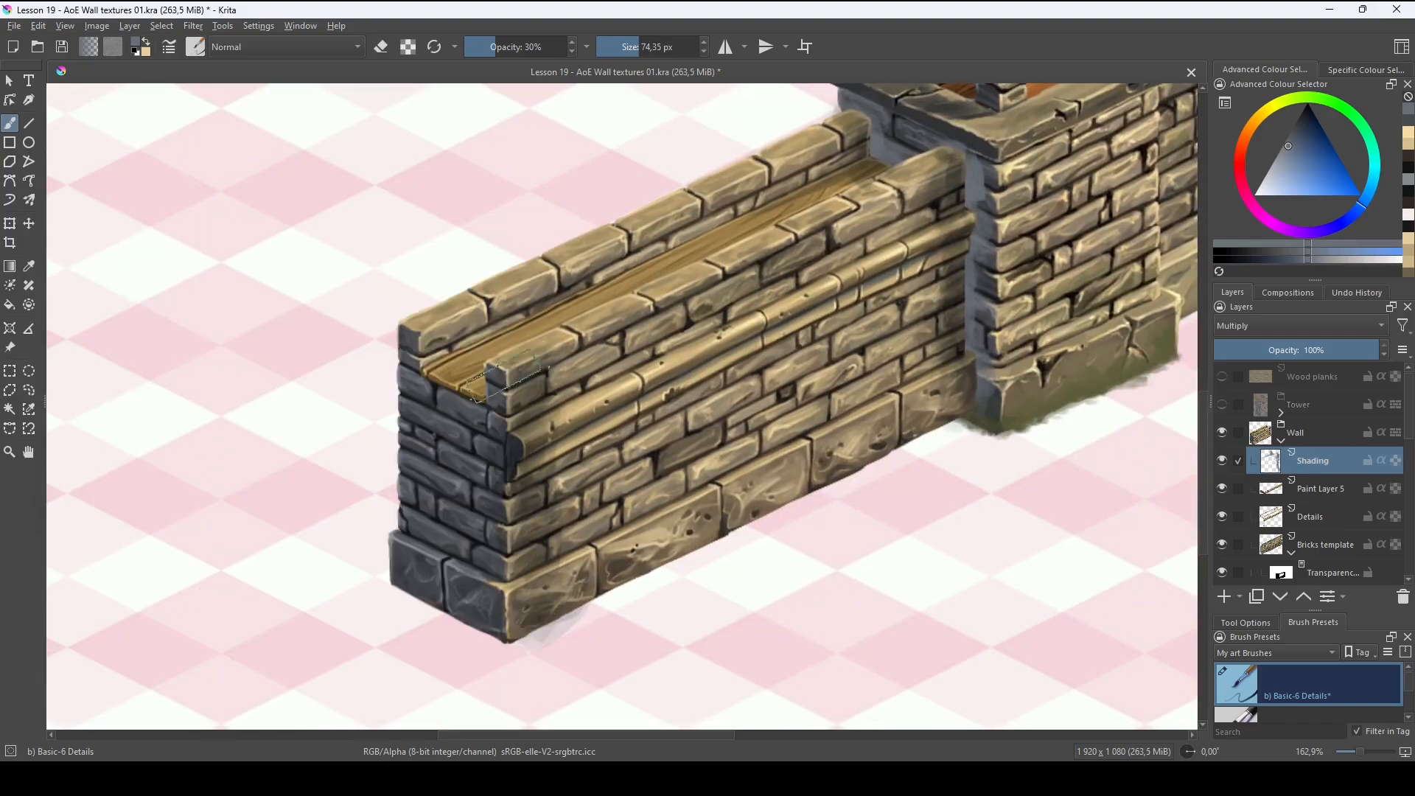
{"action": "left_click_drag", "start_coordinate": [527, 318], "coordinate": [420, 368]}
{"action": "left_click", "coordinate": [1222, 460]}
{"action": "left_click", "coordinate": [1222, 461]}
{"action": "left_click_drag", "start_coordinate": [737, 332], "coordinate": [512, 411]}
Add a transparency mask to the Shading layer and mask out the shadow spilling onto the middle tower's edge.
{"action": "right_click", "coordinate": [1310, 465]}
{"action": "scroll", "coordinate": [685, 254], "scroll_direction": "up", "scroll_amount": 1}
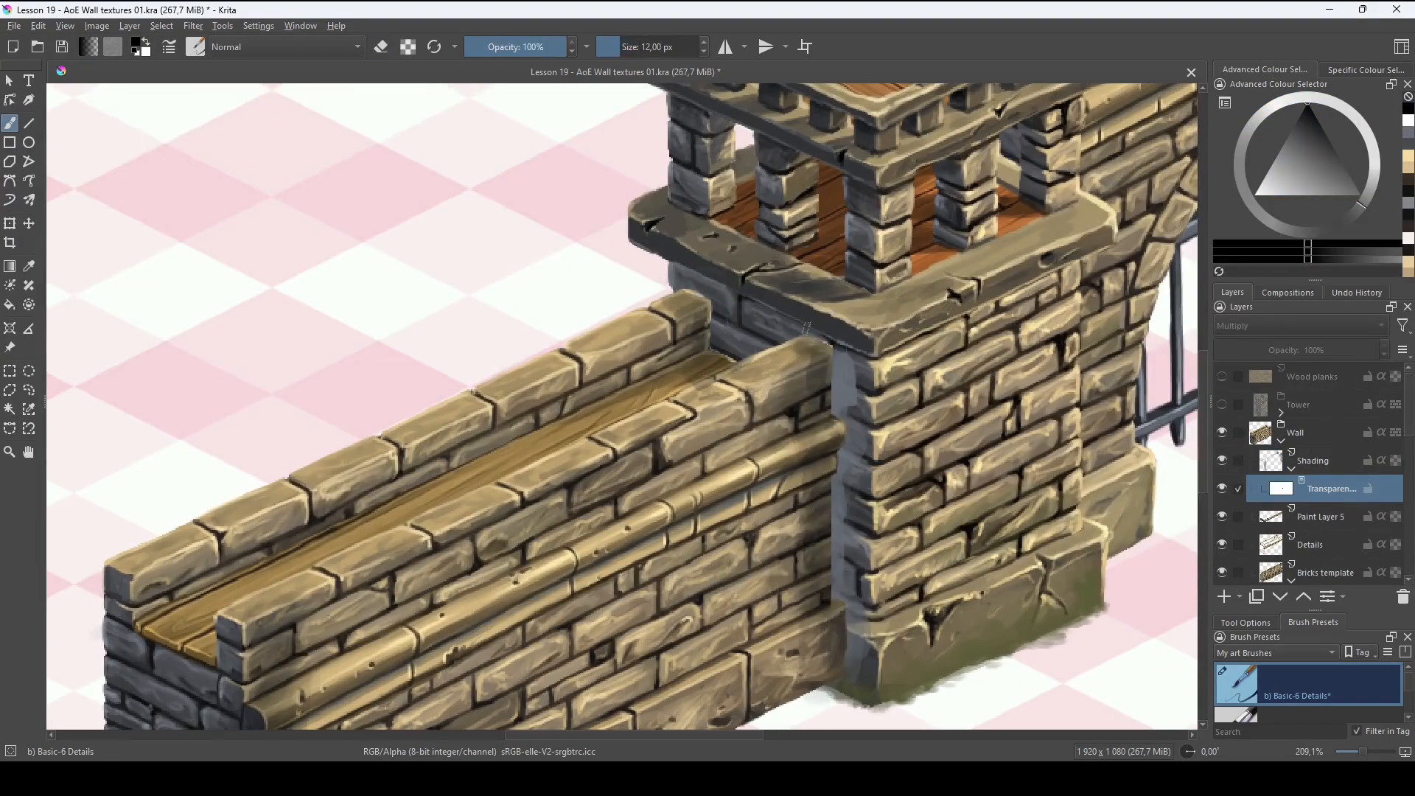
{"action": "left_click_drag", "start_coordinate": [846, 500], "coordinate": [872, 323]}
{"action": "left_click_drag", "start_coordinate": [867, 324], "coordinate": [864, 414]}
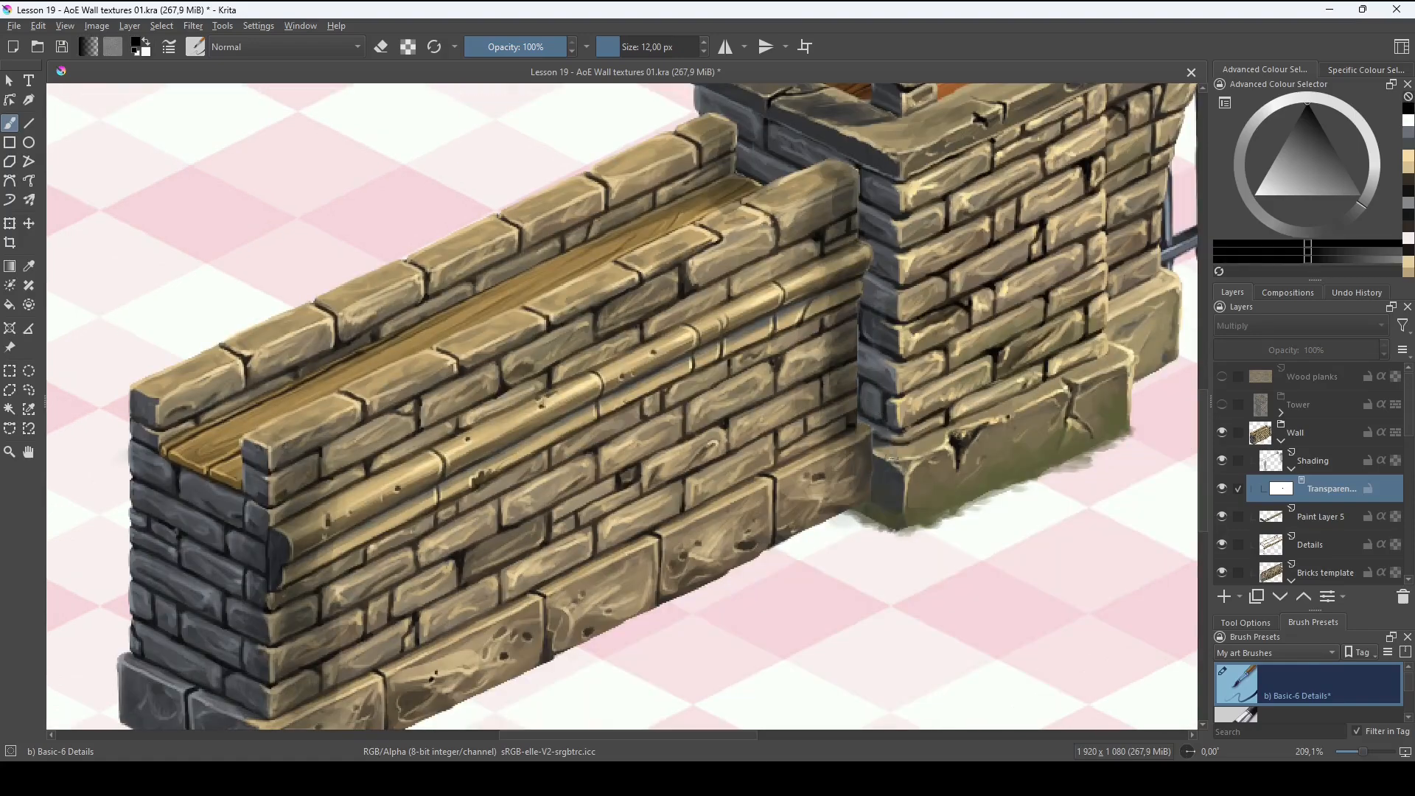
{"action": "scroll", "coordinate": [893, 516], "scroll_direction": "down", "scroll_amount": 4}
Add a paint layer above Shading and paint sampled dark green grass along the wall's base near the middle tower.
{"action": "left_click", "coordinate": [1313, 461]}
{"action": "scroll", "coordinate": [903, 641], "scroll_direction": "up", "scroll_amount": 3}
{"action": "left_click", "coordinate": [1224, 597]}
{"action": "left_click", "coordinate": [873, 472], "text": "ctrl"}
{"action": "mouse_move", "coordinate": [831, 471]}
{"action": "left_mouse_down"}
{"action": "mouse_move", "coordinate": [761, 504]}
{"action": "mouse_move", "coordinate": [859, 488]}
{"action": "left_mouse_up"}
{"action": "left_click_drag", "start_coordinate": [877, 483], "coordinate": [799, 512]}
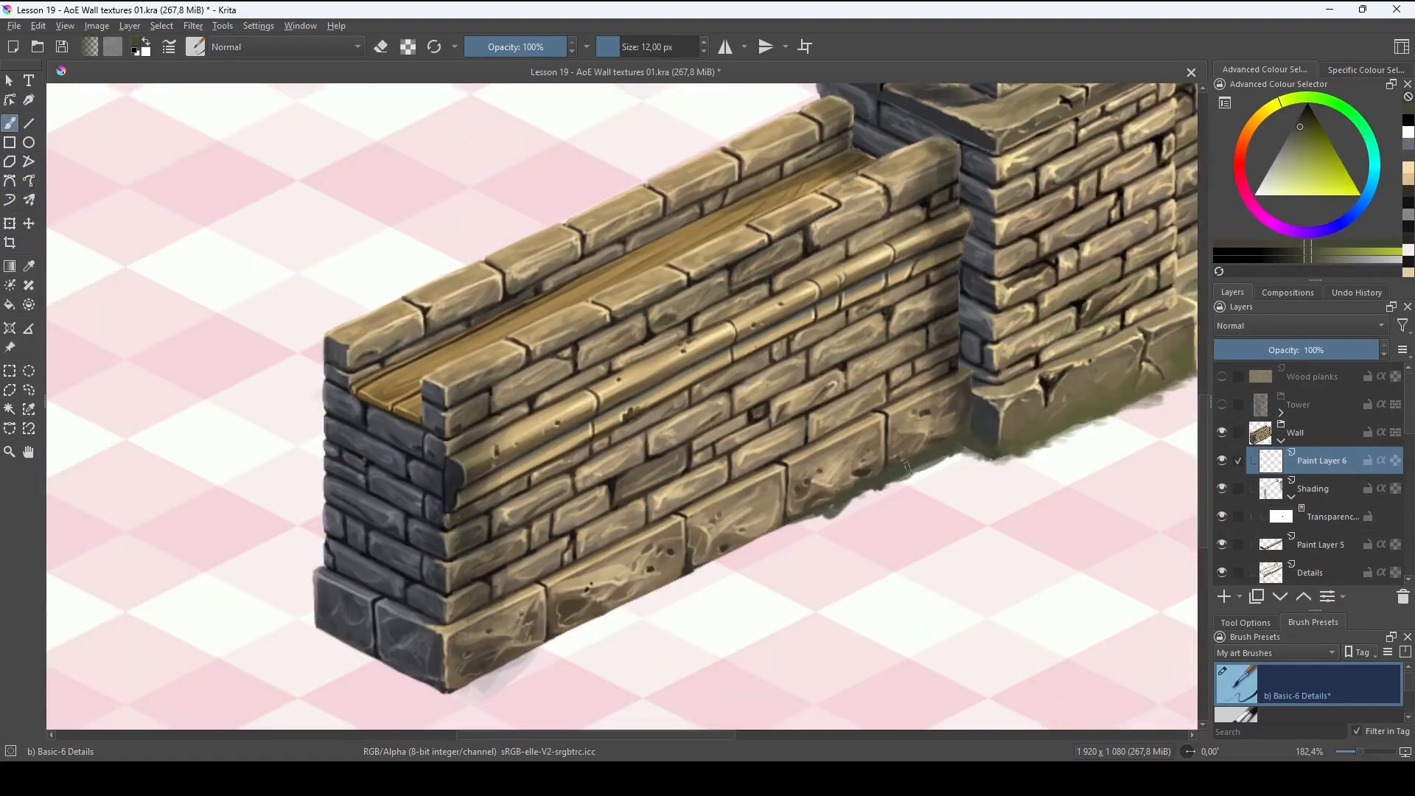
Extend the green grass strokes along the rest of the wall's long base to the near corner.
{"action": "left_click_drag", "start_coordinate": [713, 561], "coordinate": [626, 601]}
{"action": "left_click_drag", "start_coordinate": [626, 601], "coordinate": [761, 535]}
{"action": "left_click_drag", "start_coordinate": [799, 522], "coordinate": [462, 694]}
{"action": "left_click", "coordinate": [798, 489], "text": "ctrl"}
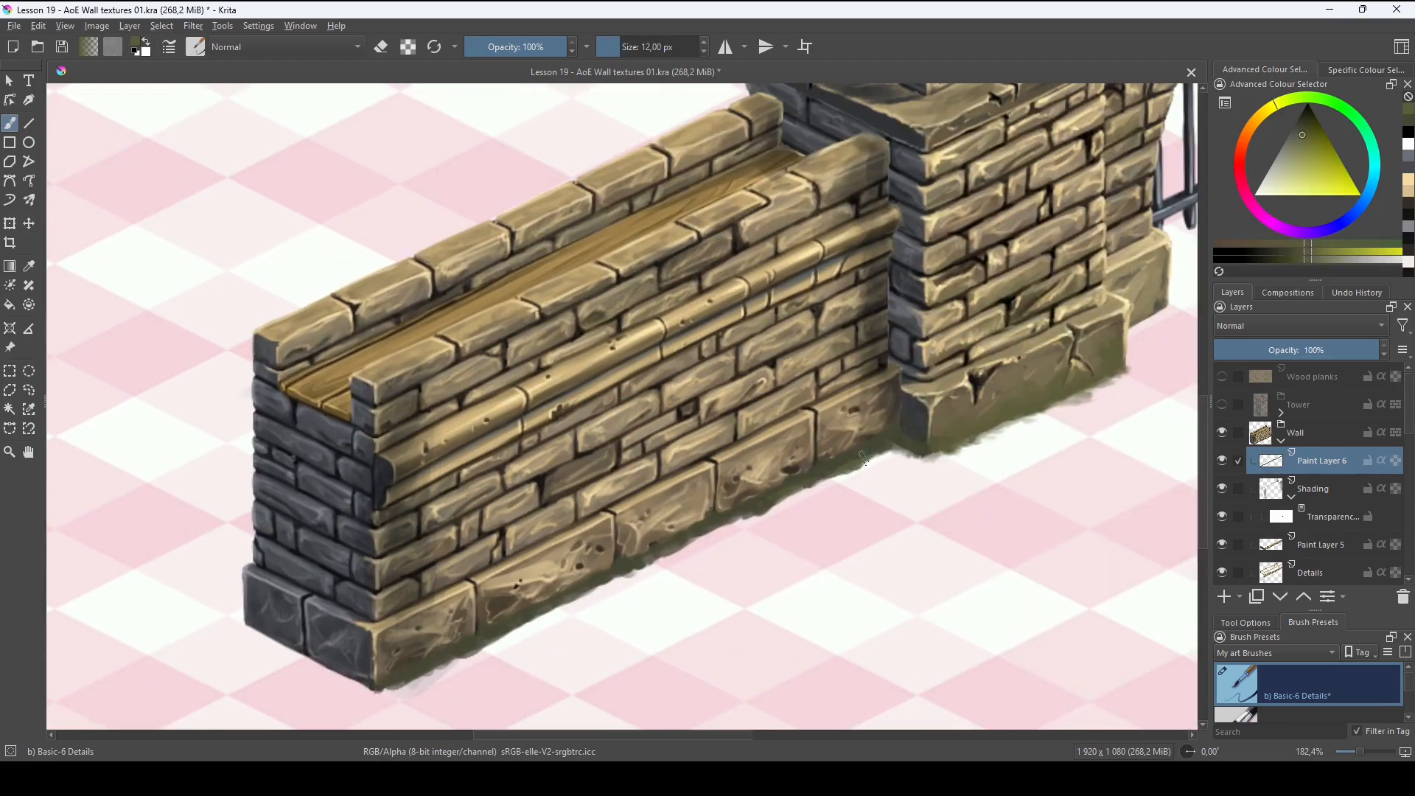
{"action": "left_click_drag", "start_coordinate": [742, 519], "coordinate": [688, 545]}
{"action": "left_click_drag", "start_coordinate": [525, 611], "coordinate": [734, 554]}
Paint darker green grass along the foot of the wall's shaded end.
{"action": "left_click", "coordinate": [623, 617], "text": "ctrl"}
{"action": "left_click_drag", "start_coordinate": [591, 631], "coordinate": [532, 608]}
{"action": "left_click", "coordinate": [1301, 124]}
{"action": "left_click_drag", "start_coordinate": [531, 606], "coordinate": [475, 577]}
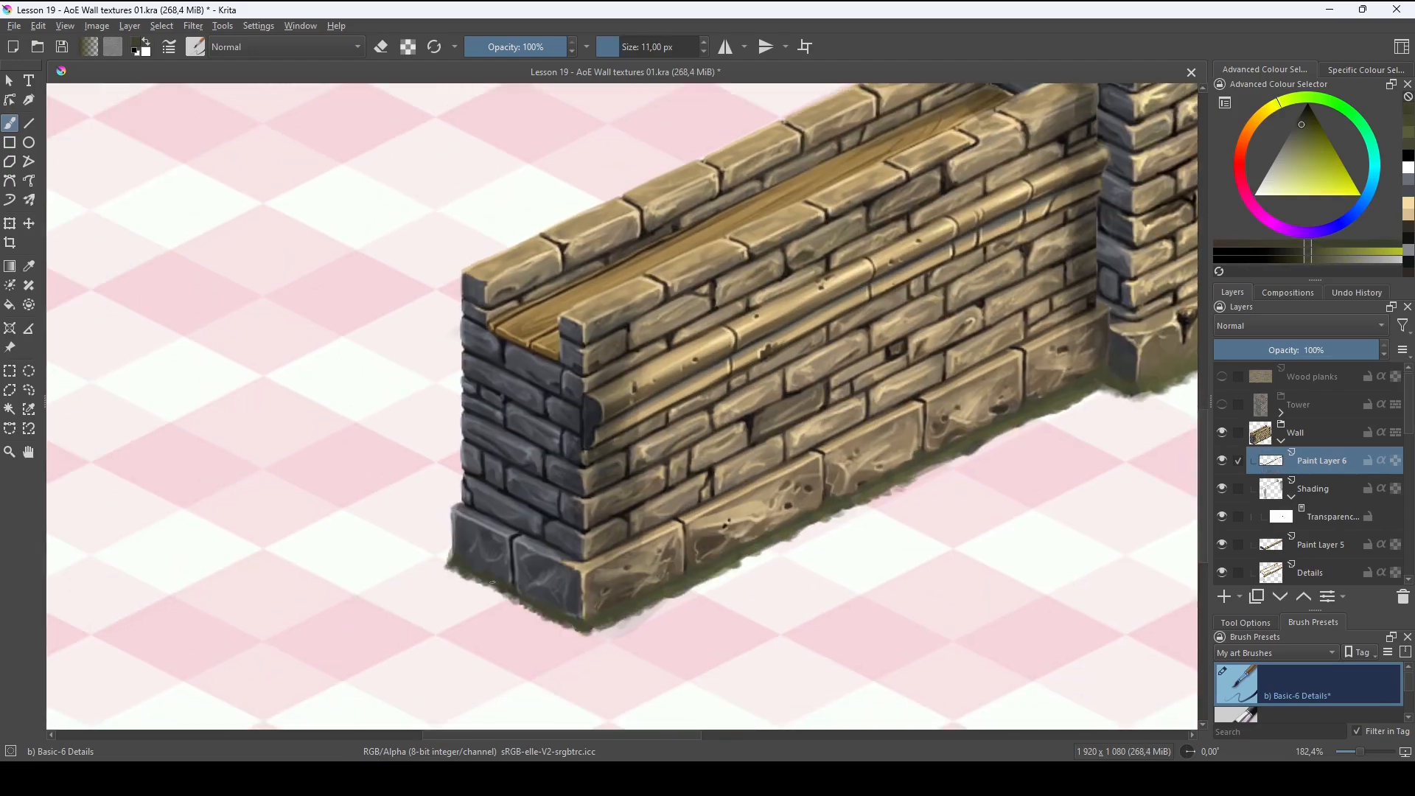
Refine the wall's grass with sampled green, soften its outer edge with a 49% opacity eraser, and collapse the Wall group.
{"action": "left_click_drag", "start_coordinate": [1066, 387], "coordinate": [893, 427]}
{"action": "left_click", "coordinate": [893, 426], "text": "ctrl"}
{"action": "left_click_drag", "start_coordinate": [895, 422], "coordinate": [906, 421]}
{"action": "left_click_drag", "start_coordinate": [494, 655], "coordinate": [510, 619]}
{"action": "key", "text": "e"}
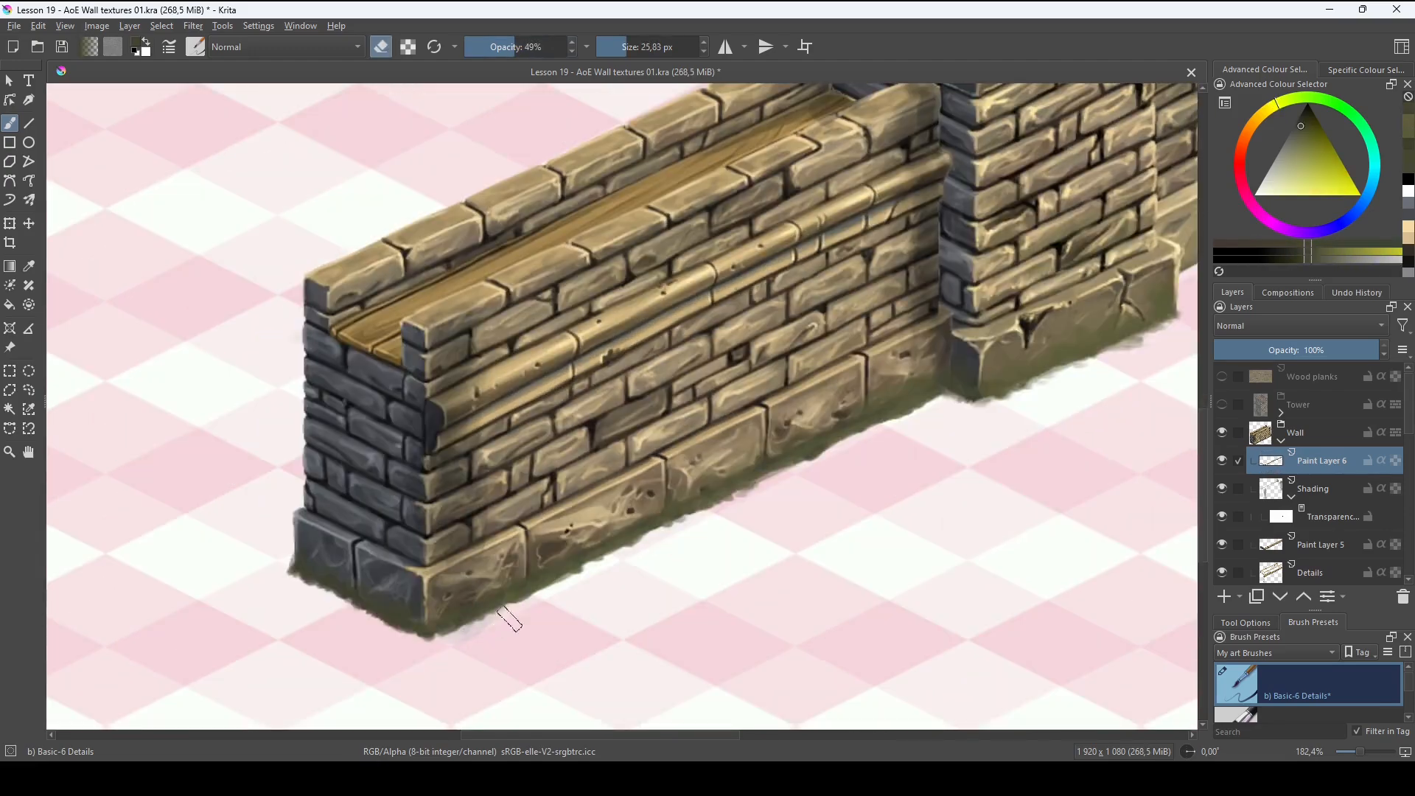
{"action": "scroll", "coordinate": [706, 501], "scroll_direction": "down", "scroll_amount": 1}
{"action": "scroll", "coordinate": [626, 471], "scroll_direction": "down", "scroll_amount": 1}
{"action": "left_click", "coordinate": [1281, 441]}
{"action": "scroll", "coordinate": [781, 516], "scroll_direction": "down", "scroll_amount": 2}
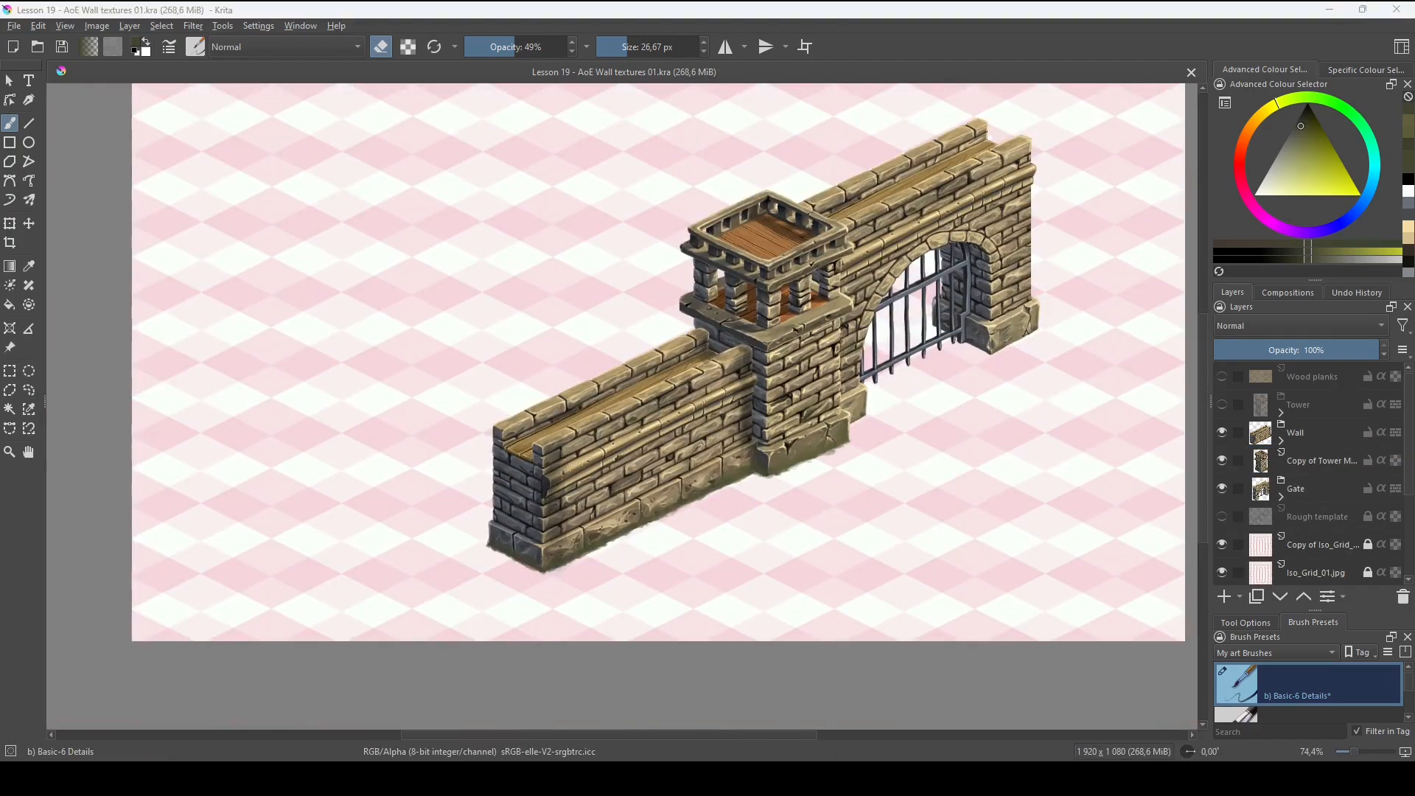
Show the Tower group, hide the tower copy, and add a transparency mask to the Wall group.
{"action": "left_click", "coordinate": [1222, 489]}
{"action": "left_click", "coordinate": [1222, 490]}
{"action": "left_click", "coordinate": [1222, 405]}
{"action": "scroll", "coordinate": [767, 516], "scroll_direction": "up", "scroll_amount": 3}
{"action": "left_click", "coordinate": [1295, 432]}
{"action": "left_click", "coordinate": [1223, 461]}
{"action": "left_click", "coordinate": [1280, 441]}
{"action": "left_click", "coordinate": [1326, 460]}
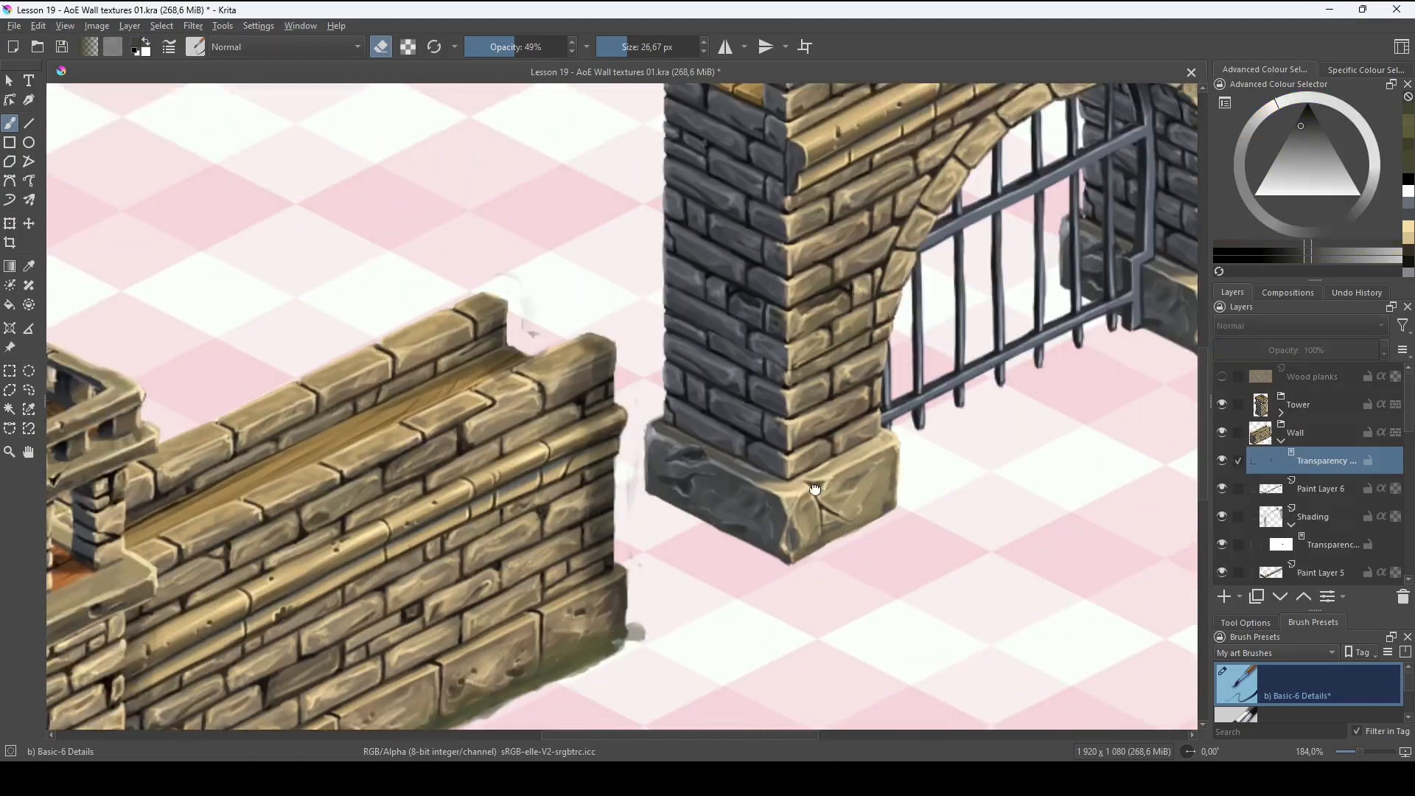
Mask out the stray smudges around the wall's far end, reducing the brush size for the finer edges.
{"action": "key", "text": "e"}
{"action": "left_click_drag", "start_coordinate": [740, 444], "coordinate": [738, 493]}
{"action": "left_click_drag", "start_coordinate": [745, 610], "coordinate": [738, 625]}
{"action": "left_click_drag", "start_coordinate": [592, 229], "coordinate": [594, 253]}
{"action": "left_click_drag", "start_coordinate": [780, 609], "coordinate": [714, 471]}
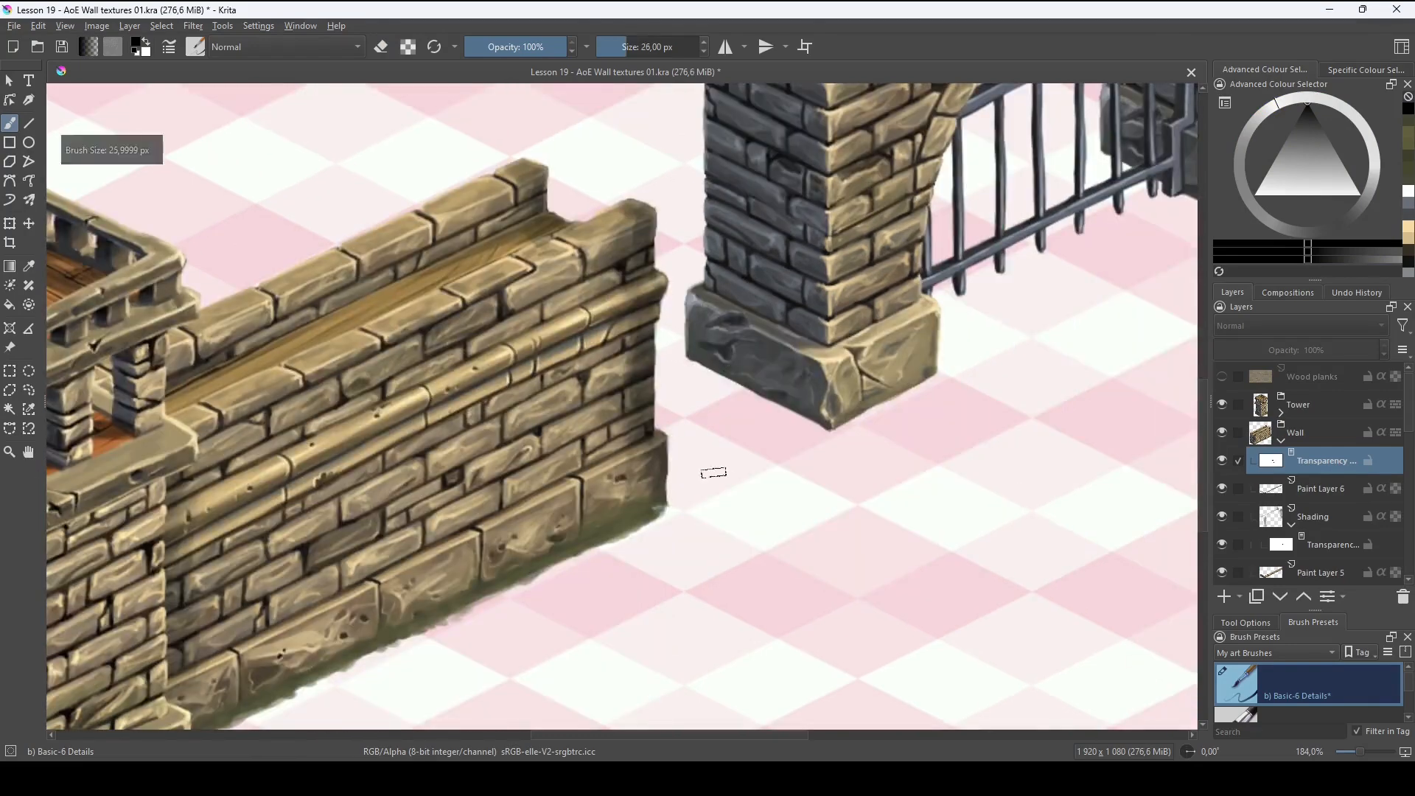
{"action": "key", "text": "bracketleft"}
{"action": "key", "text": "bracketleft"}
{"action": "key", "text": "bracketleft"}
{"action": "key", "text": "bracketleft"}
{"action": "key", "text": "bracketleft"}
{"action": "key", "text": "bracketleft"}
{"action": "key", "text": "bracketleft"}
{"action": "left_click_drag", "start_coordinate": [649, 368], "coordinate": [711, 476]}
{"action": "mouse_move", "coordinate": [921, 472]}
{"action": "left_mouse_down"}
{"action": "mouse_move", "coordinate": [593, 438]}
{"action": "mouse_move", "coordinate": [740, 451]}
{"action": "left_mouse_up"}
Add a paint layer above Gate Base in the Gate group and paint dark green grass around the near gate base.
{"action": "left_click", "coordinate": [1281, 440]}
{"action": "left_click", "coordinate": [1281, 496]}
{"action": "left_click", "coordinate": [1315, 516]}
{"action": "left_click", "coordinate": [1224, 596]}
{"action": "left_click_drag", "start_coordinate": [667, 481], "coordinate": [787, 425]}
{"action": "left_click_drag", "start_coordinate": [884, 413], "coordinate": [746, 443]}
{"action": "left_click_drag", "start_coordinate": [516, 508], "coordinate": [877, 400]}
Add sampled green accents to the near base's grass and paint matching grass around the far gate base.
{"action": "left_click", "coordinate": [889, 395], "text": "ctrl"}
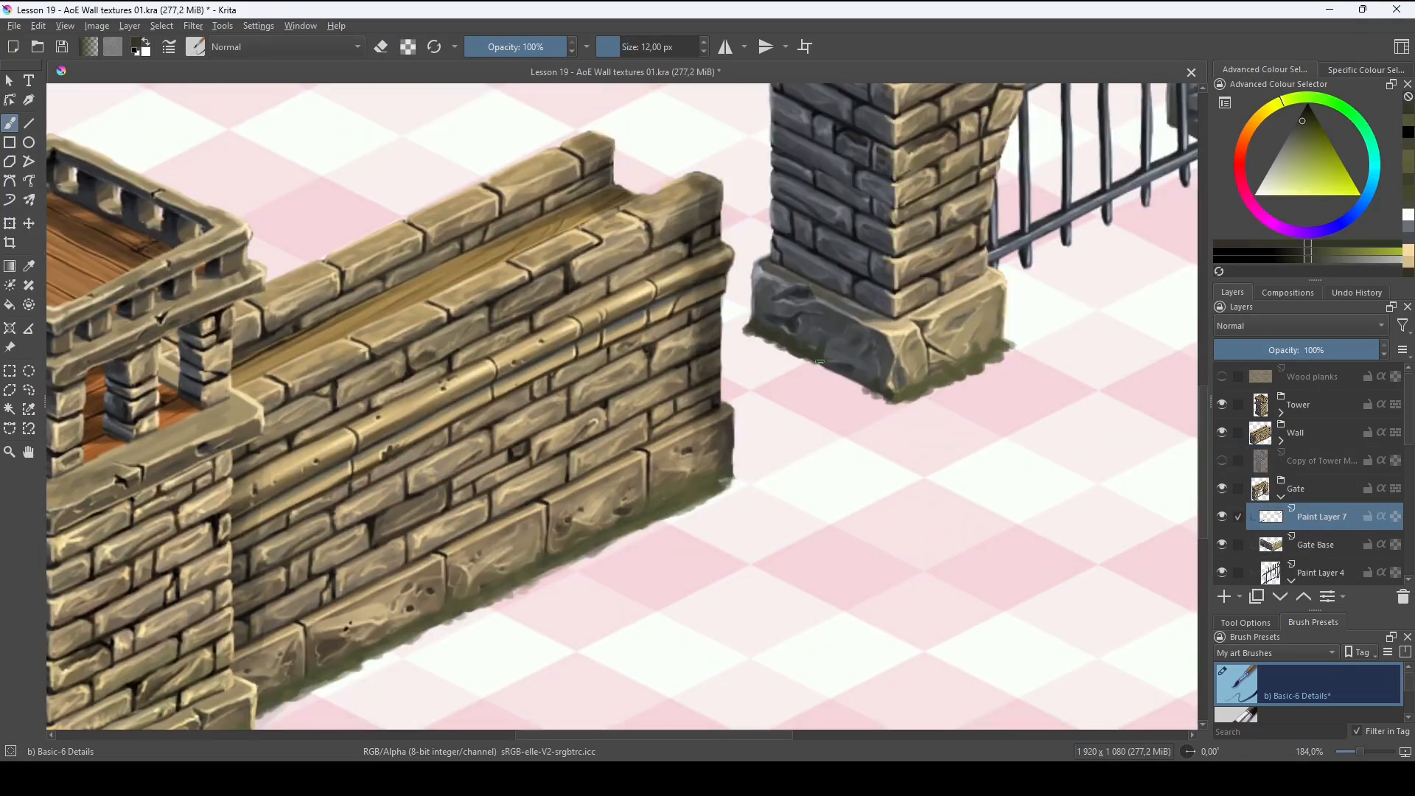
{"action": "left_click_drag", "start_coordinate": [829, 354], "coordinate": [840, 361]}
{"action": "left_click_drag", "start_coordinate": [1012, 371], "coordinate": [581, 547]}
{"action": "mouse_move", "coordinate": [796, 352]}
{"action": "left_mouse_down"}
{"action": "mouse_move", "coordinate": [869, 389]}
{"action": "mouse_move", "coordinate": [863, 443]}
{"action": "left_mouse_up"}
{"action": "left_click_drag", "start_coordinate": [860, 438], "coordinate": [889, 453]}
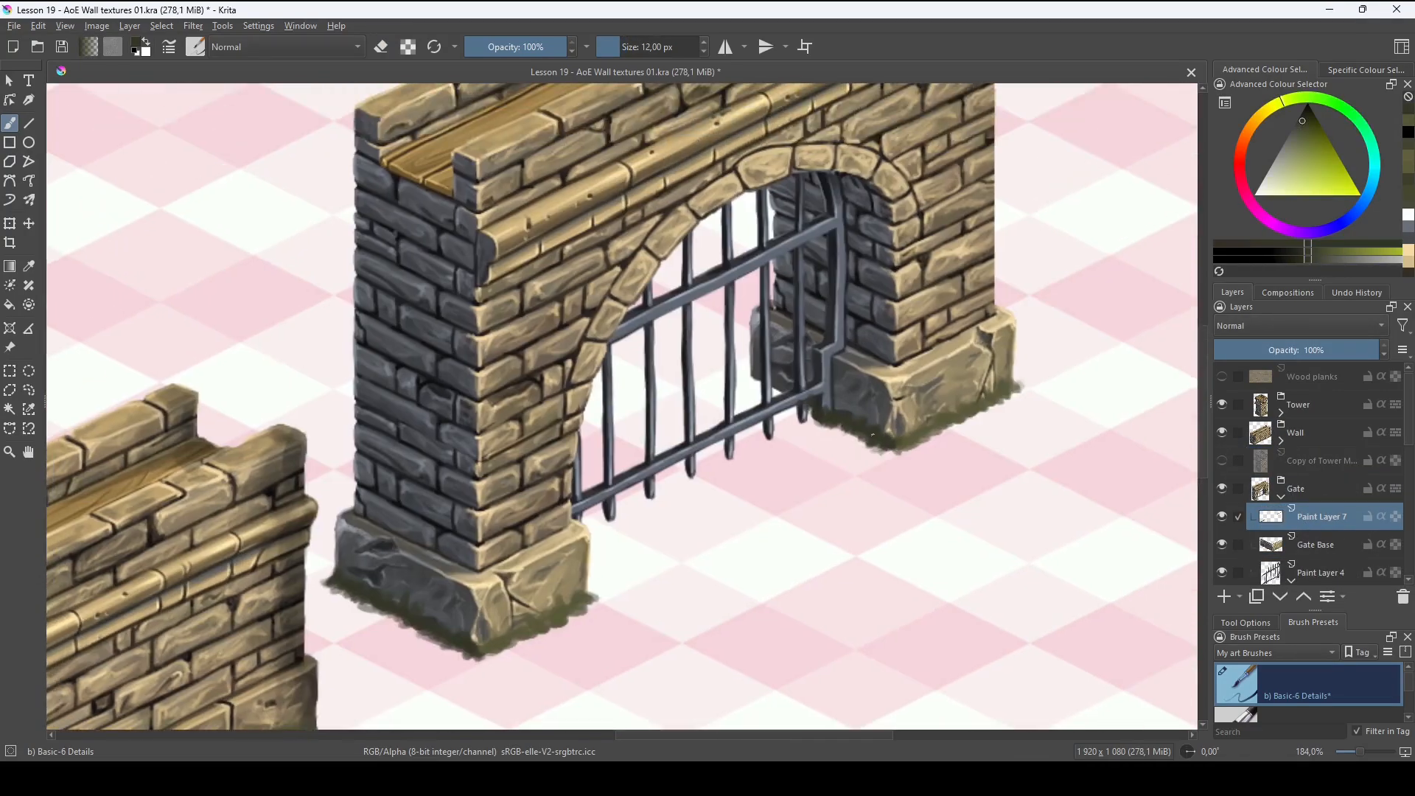
Paint grass at the far base's inner foot behind the gate bars and ready a 5 px eraser for cleanup.
{"action": "scroll", "coordinate": [810, 413], "scroll_direction": "up", "scroll_amount": 1}
{"action": "left_click_drag", "start_coordinate": [783, 422], "coordinate": [839, 444]}
{"action": "key", "text": "e"}
{"action": "scroll", "coordinate": [811, 439], "scroll_direction": "up", "scroll_amount": 3}
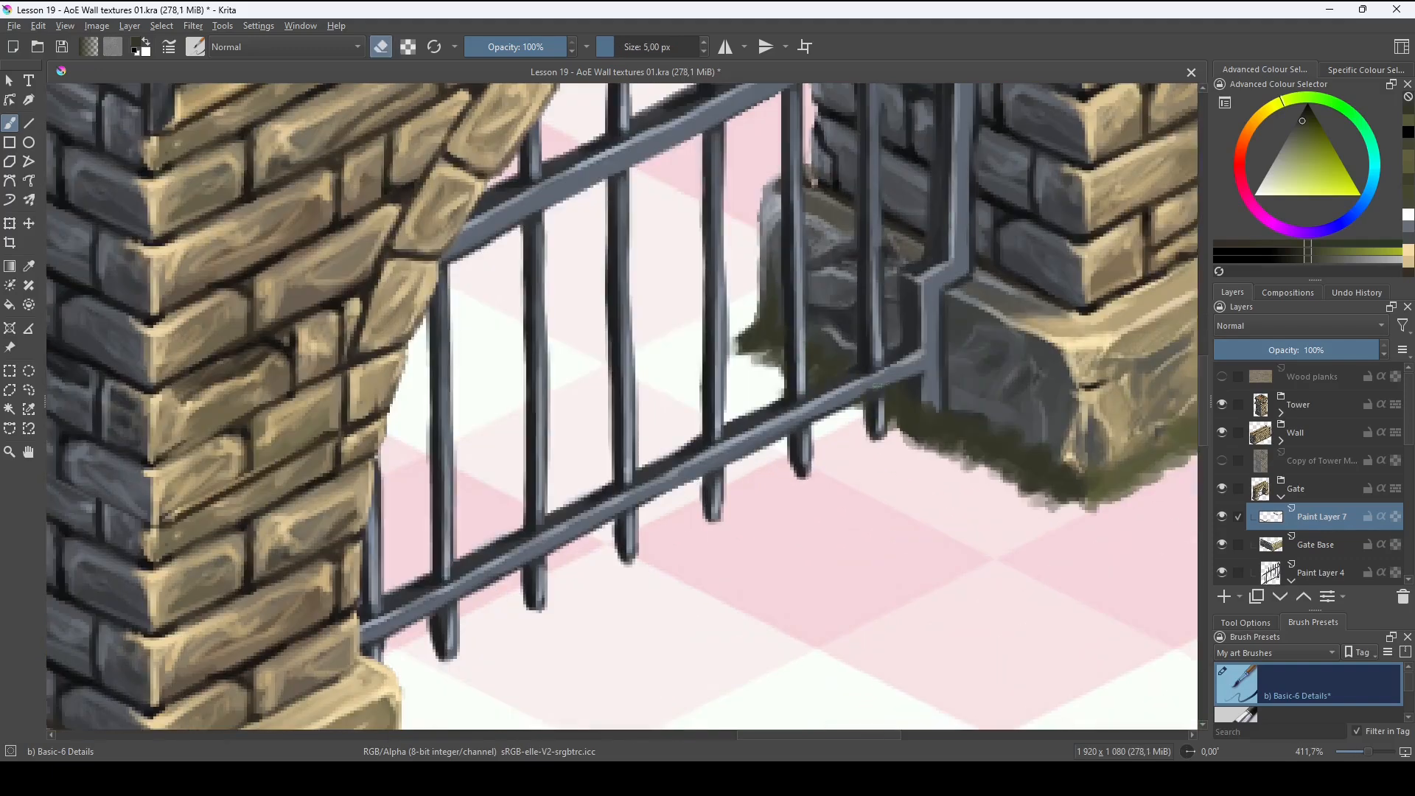
Collapse the Gate group and show the tower copy and the Rough template layer.
{"action": "scroll", "coordinate": [874, 505], "scroll_direction": "down", "scroll_amount": 7}
{"action": "scroll", "coordinate": [875, 505], "scroll_direction": "down", "scroll_amount": 3}
{"action": "left_click", "coordinate": [1281, 497]}
{"action": "left_click", "coordinate": [1222, 460]}
{"action": "left_click", "coordinate": [1222, 517]}
{"action": "scroll", "coordinate": [922, 508], "scroll_direction": "down", "scroll_amount": 1}
Hide the Rough template and move the towers, wall and gate together toward the canvas's lower-left corner.
{"action": "left_click", "coordinate": [1300, 405]}
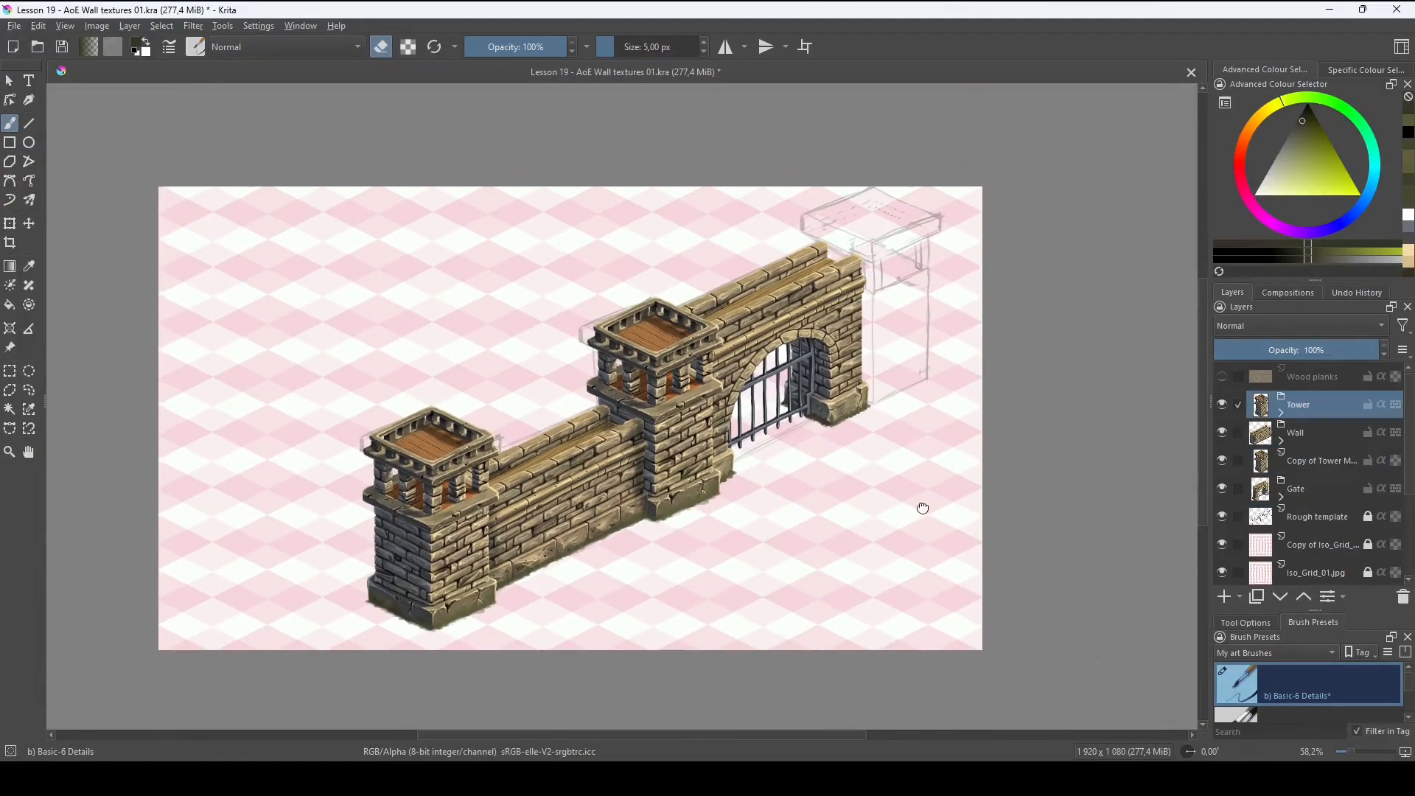
{"action": "left_click", "coordinate": [1318, 517], "text": "shift"}
{"action": "left_click", "coordinate": [1222, 517]}
{"action": "left_click", "coordinate": [1300, 489], "text": "shift"}
{"action": "key", "text": "t"}
{"action": "left_click_drag", "start_coordinate": [721, 464], "coordinate": [537, 484]}
Duplicate the Wall group and tower copy, reorder the duplicates beneath the Gate group, and place them beyond the gate's far end.
{"action": "left_click", "coordinate": [1300, 434]}
{"action": "left_click", "coordinate": [1292, 466], "text": "shift"}
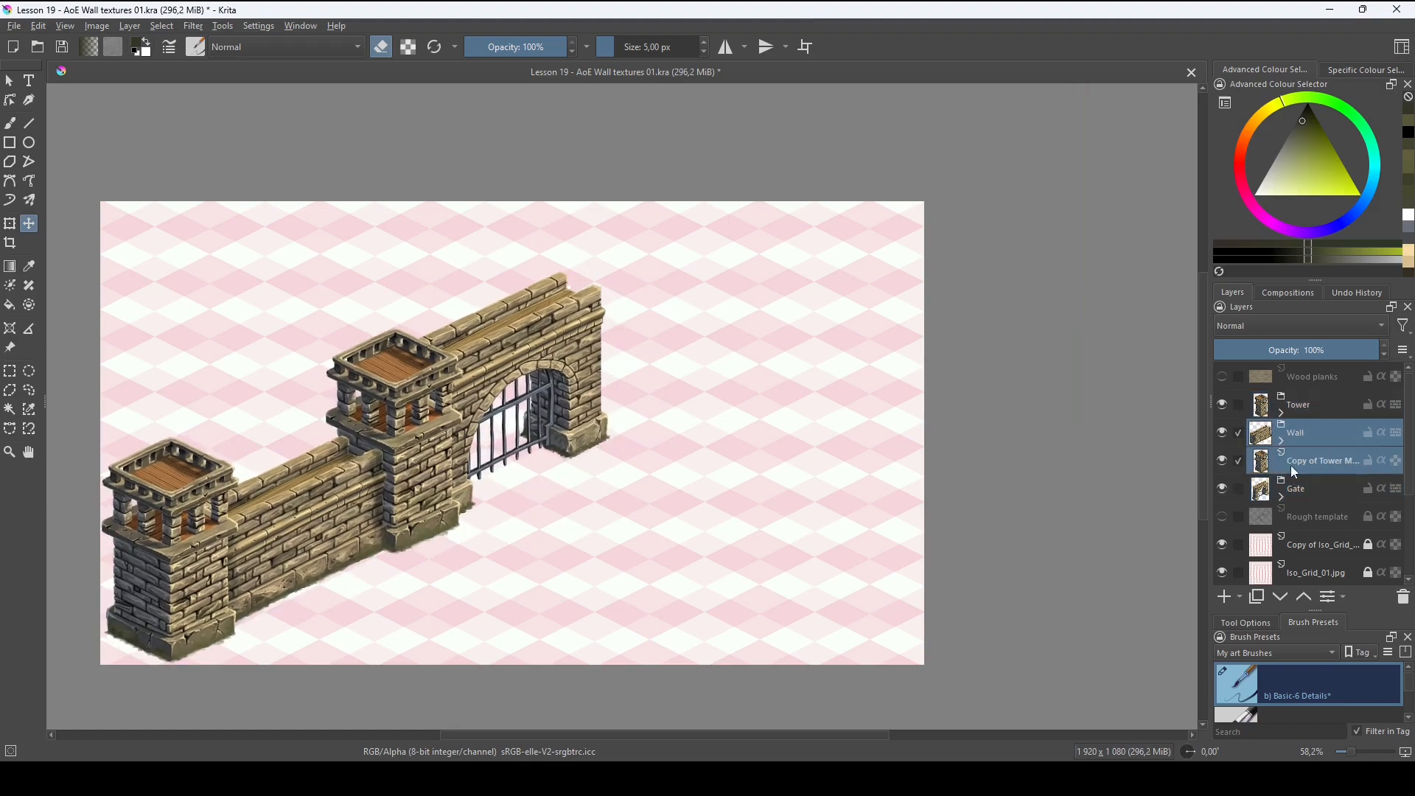
{"action": "key", "text": "ctrl+j"}
{"action": "left_click_drag", "start_coordinate": [1355, 438], "coordinate": [1335, 558]}
{"action": "left_click_drag", "start_coordinate": [913, 578], "coordinate": [921, 579]}
{"action": "scroll", "coordinate": [693, 418], "scroll_direction": "up", "scroll_amount": 1}
{"action": "left_click_drag", "start_coordinate": [693, 419], "coordinate": [736, 464]}
{"action": "left_click_drag", "start_coordinate": [736, 463], "coordinate": [826, 409]}
Duplicate the middle tower again, place it at the gate's far end, and order it beneath the Gate group.
{"action": "left_click", "coordinate": [1319, 460]}
{"action": "key", "text": "ctrl+j"}
{"action": "left_click_drag", "start_coordinate": [413, 604], "coordinate": [696, 467]}
{"action": "key", "text": "ctrl+Page_Down"}
{"action": "key", "text": "ctrl+Page_Down"}
{"action": "scroll", "coordinate": [1319, 472], "scroll_direction": "down", "scroll_amount": 2}
Align the copied wall and its end tower with the tower at the gate's far end.
{"action": "left_click", "coordinate": [1319, 451]}
{"action": "left_click", "coordinate": [1319, 479], "text": "shift"}
{"action": "left_click_drag", "start_coordinate": [819, 377], "coordinate": [813, 389]}
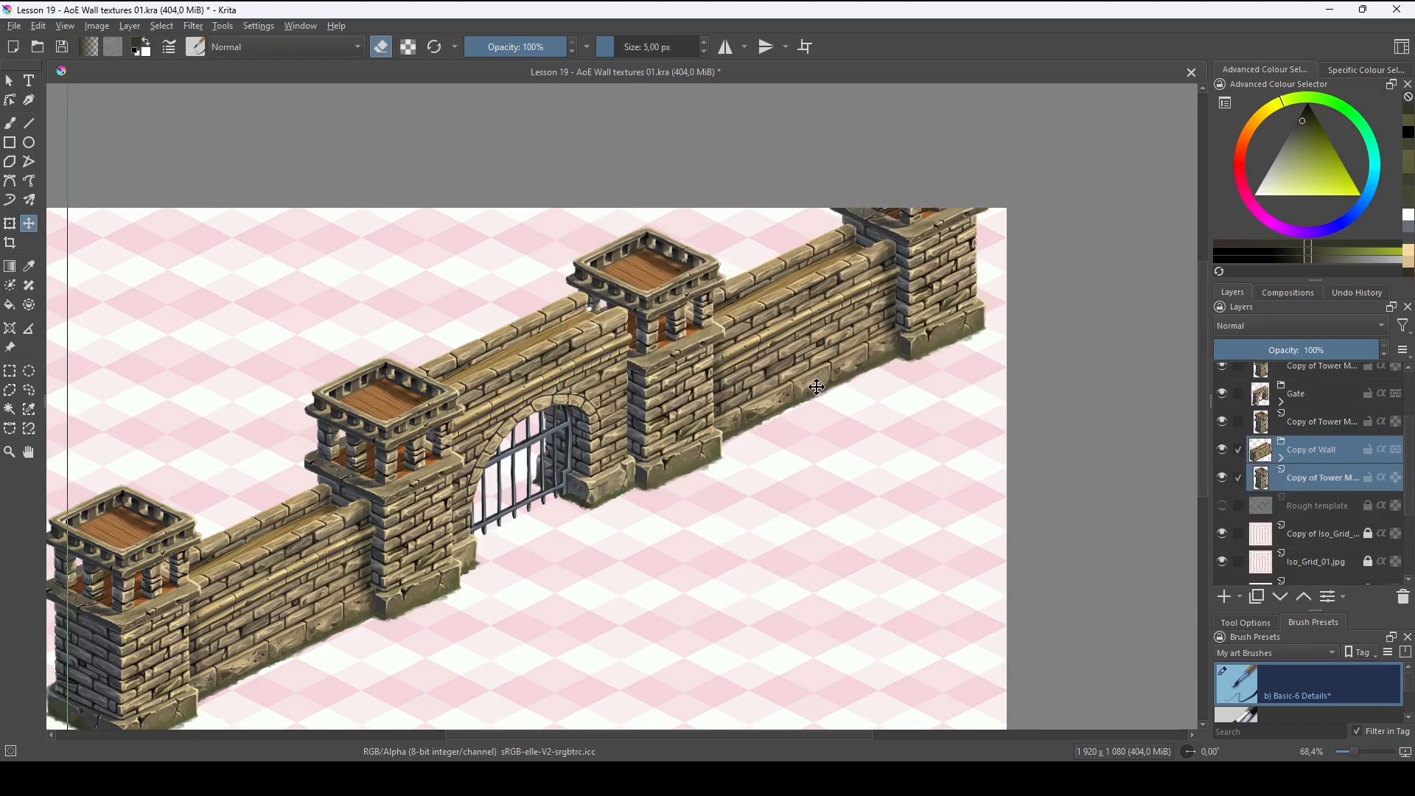
Duplicate and merge the Gate group, put the merged copy inside the original group, and load its outline as a selection.
{"action": "scroll", "coordinate": [737, 412], "scroll_direction": "up", "scroll_amount": 1}
{"action": "left_click", "coordinate": [1281, 487]}
{"action": "left_click", "coordinate": [1281, 487]}
{"action": "left_click", "coordinate": [1319, 479]}
{"action": "key", "text": "ctrl+j"}
{"action": "key", "text": "ctrl+e"}
{"action": "key", "text": "ctrl+Page_Down"}
{"action": "left_click", "coordinate": [1270, 479], "text": "ctrl"}
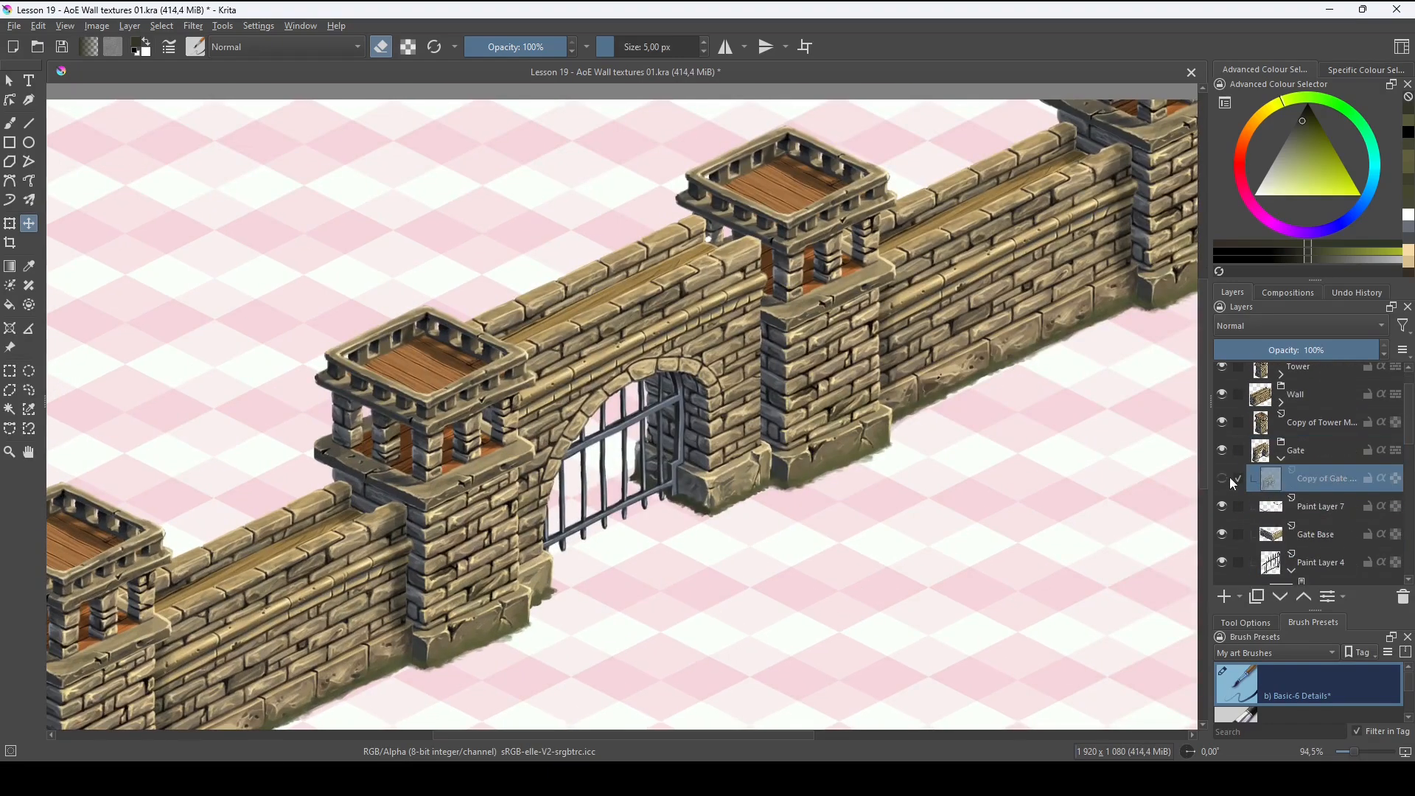
Add a paint layer above the hidden merged gate copy, set it to Multiply, and switch to the painting brush.
{"action": "left_click", "coordinate": [1223, 596]}
{"action": "left_click", "coordinate": [1300, 326]}
{"action": "scroll", "coordinate": [708, 412], "scroll_direction": "up", "scroll_amount": 3}
{"action": "key", "text": "b"}
{"action": "key", "text": "e"}
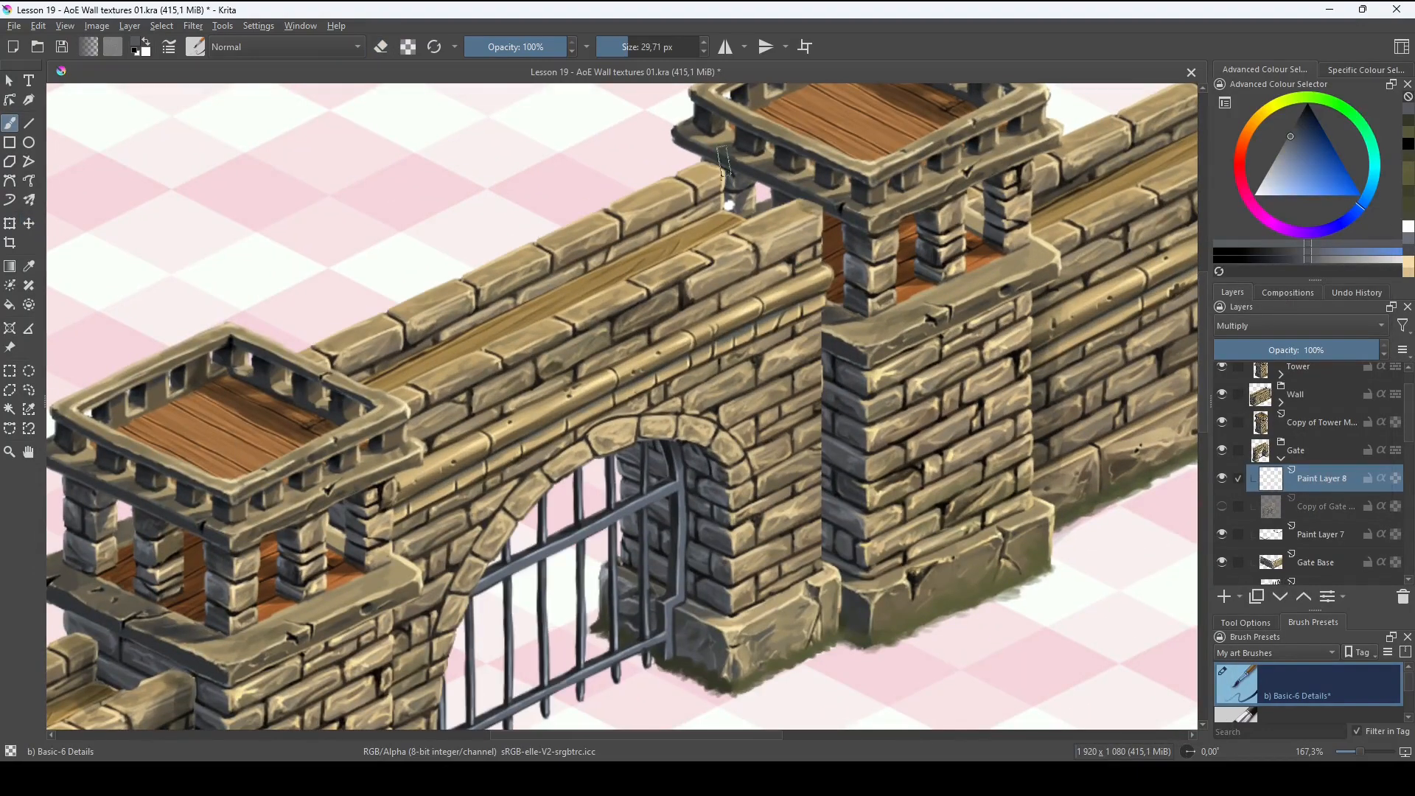
Paint a dark bluish contact shadow on the gate wall where it meets the far-end tower, then clean up its edge.
{"action": "left_click", "coordinate": [1297, 129]}
{"action": "mouse_move", "coordinate": [816, 303]}
{"action": "left_mouse_down"}
{"action": "mouse_move", "coordinate": [812, 488]}
{"action": "mouse_move", "coordinate": [753, 411]}
{"action": "left_mouse_up"}
{"action": "left_click_drag", "start_coordinate": [751, 510], "coordinate": [751, 590]}
{"action": "left_click_drag", "start_coordinate": [766, 368], "coordinate": [825, 464]}
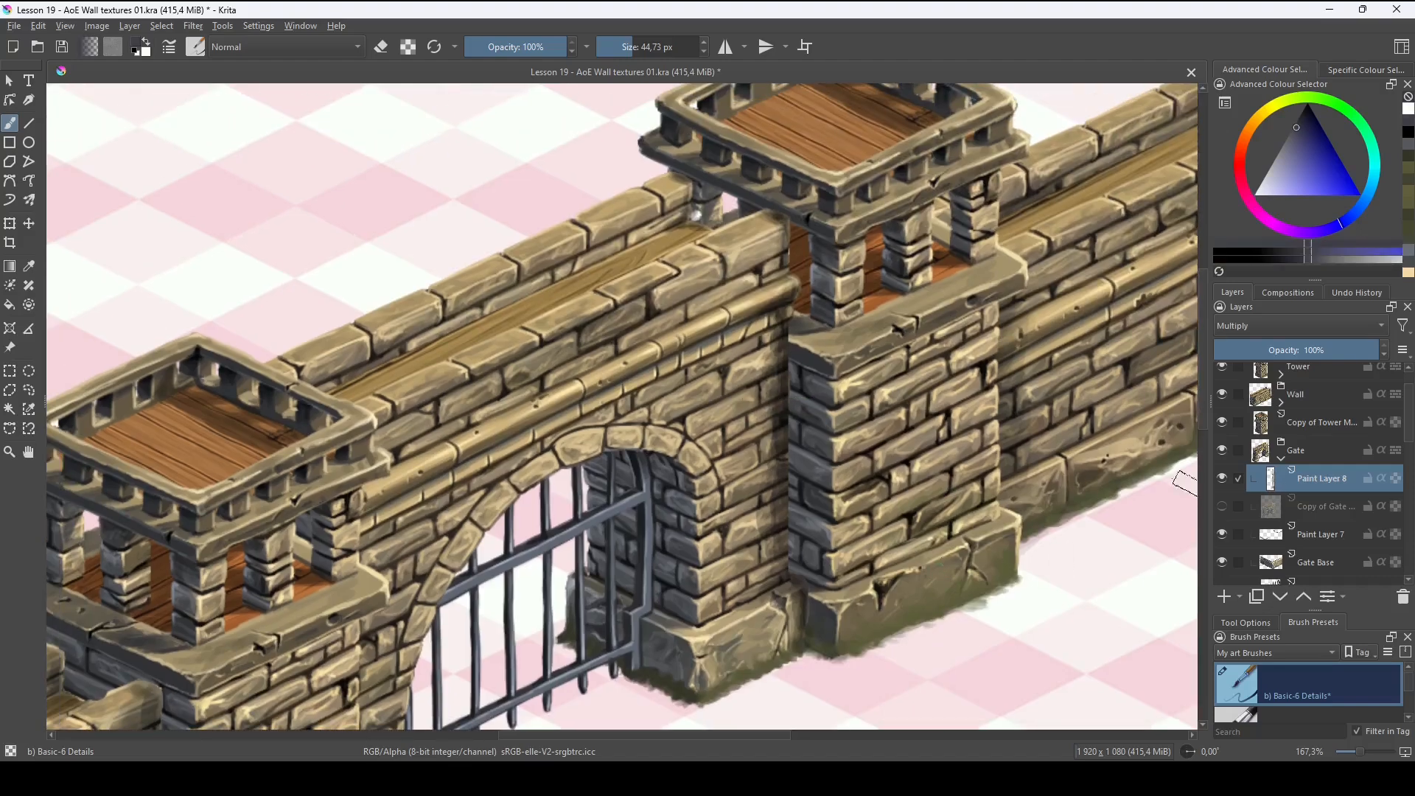
{"action": "key", "text": "x"}
{"action": "left_click_drag", "start_coordinate": [781, 541], "coordinate": [861, 404]}
{"action": "key", "text": "x"}
Paint and refine a contact shadow on the gate wall beside the middle tower, down towards the base.
{"action": "left_click_drag", "start_coordinate": [509, 369], "coordinate": [631, 306]}
{"action": "left_click_drag", "start_coordinate": [664, 225], "coordinate": [586, 298]}
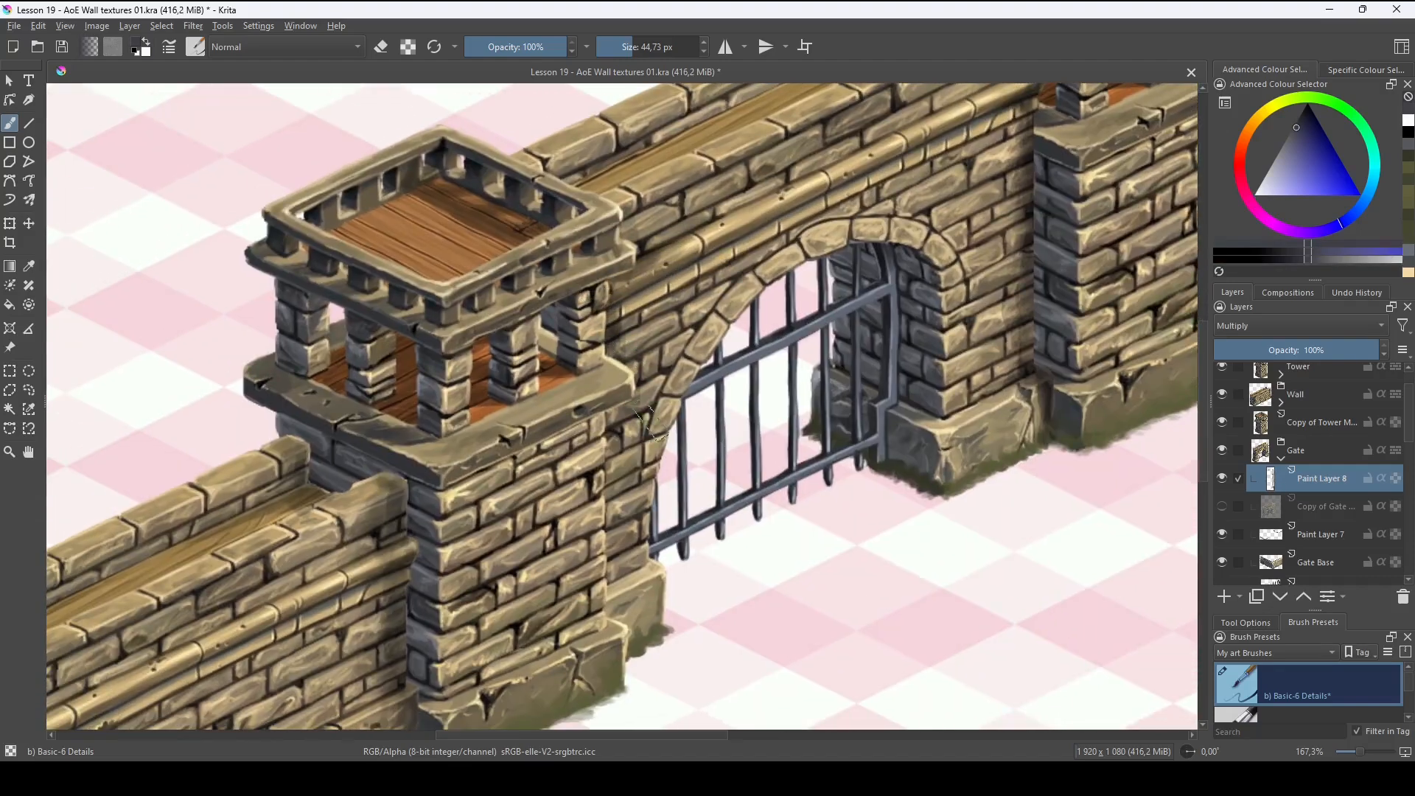
{"action": "left_click_drag", "start_coordinate": [615, 412], "coordinate": [613, 519]}
{"action": "key", "text": "x"}
{"action": "mouse_move", "coordinate": [610, 435]}
{"action": "left_mouse_down"}
{"action": "mouse_move", "coordinate": [689, 326]}
{"action": "mouse_move", "coordinate": [685, 435]}
{"action": "left_mouse_up"}
{"action": "key", "text": "x"}
{"action": "left_click_drag", "start_coordinate": [689, 483], "coordinate": [692, 545]}
Hide the middle tower copy, extend the Multiply shading down the gate's exposed end and base, and show the tower again.
{"action": "scroll", "coordinate": [1252, 461], "scroll_direction": "up", "scroll_amount": 1}
{"action": "left_click", "coordinate": [1222, 461]}
{"action": "left_click_drag", "start_coordinate": [664, 413], "coordinate": [678, 524]}
{"action": "left_click_drag", "start_coordinate": [665, 409], "coordinate": [663, 656]}
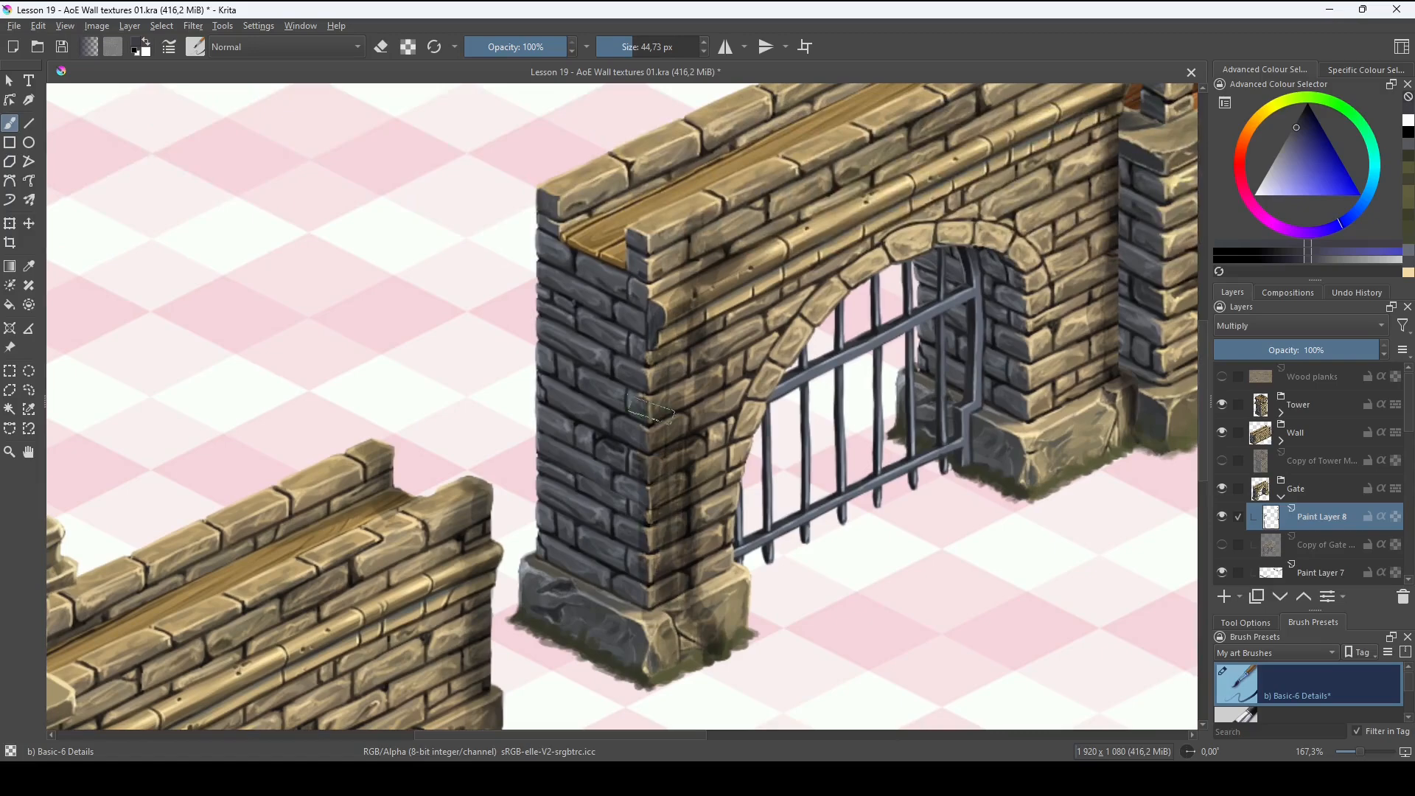
{"action": "left_click_drag", "start_coordinate": [589, 294], "coordinate": [593, 509]}
{"action": "left_click_drag", "start_coordinate": [545, 604], "coordinate": [641, 656]}
{"action": "key", "text": "x"}
{"action": "left_click_drag", "start_coordinate": [674, 397], "coordinate": [672, 520]}
{"action": "key", "text": "x"}
{"action": "scroll", "coordinate": [516, 548], "scroll_direction": "down", "scroll_amount": 2}
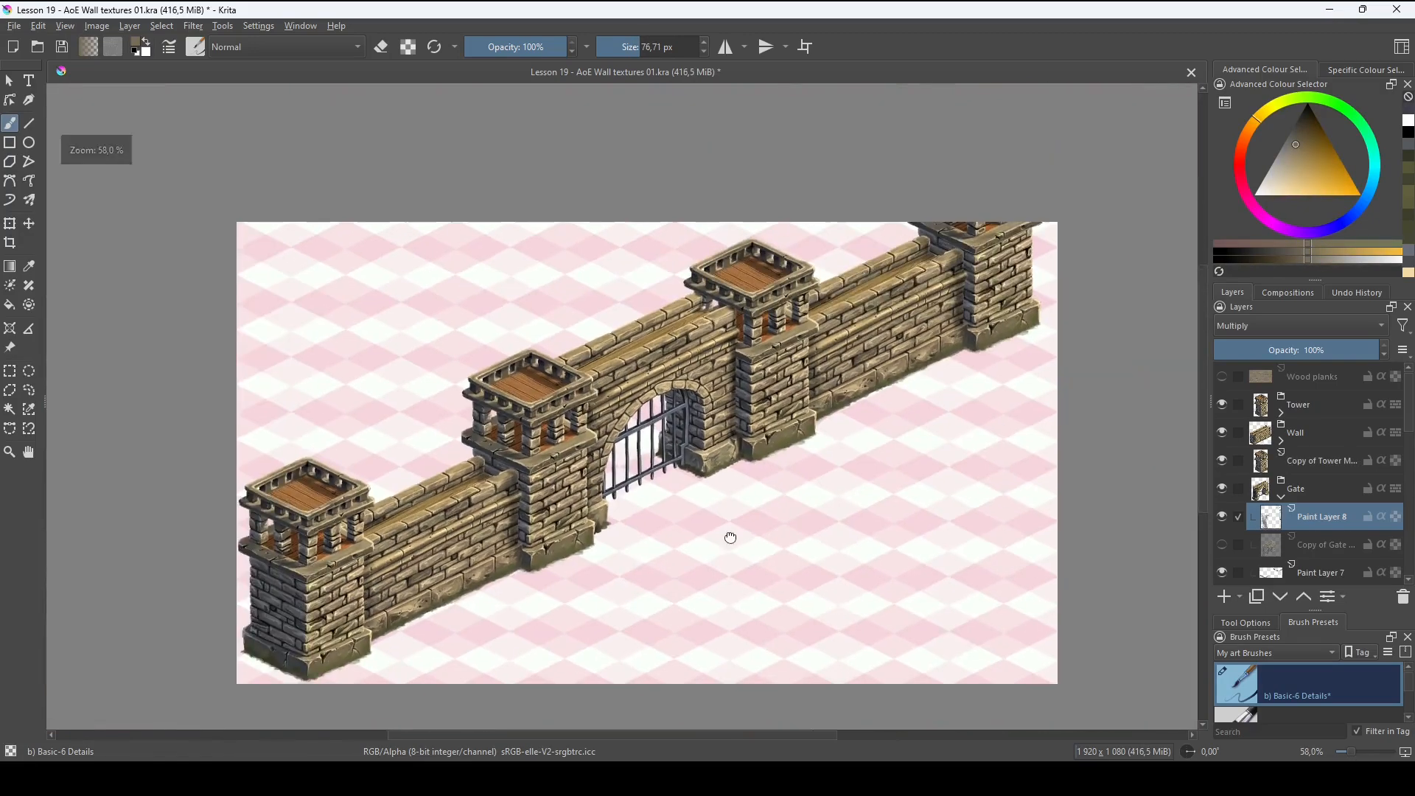
Enlarge the canvas with the Crop tool to 2196 × 1488 px around the whole fortification and hide the isometric grid.
{"action": "left_click_drag", "start_coordinate": [729, 537], "coordinate": [694, 548]}
{"action": "left_click", "coordinate": [9, 242]}
{"action": "mouse_move", "coordinate": [1017, 106]}
{"action": "left_mouse_down"}
{"action": "mouse_move", "coordinate": [247, 668]}
{"action": "mouse_move", "coordinate": [168, 691]}
{"action": "left_mouse_up"}
{"action": "left_click_drag", "start_coordinate": [1018, 106], "coordinate": [1061, 106]}
{"action": "key", "text": "Return"}
{"action": "left_click", "coordinate": [1222, 424]}
Collapse the Gate group and select all the tower, wall and gate layers together for moving.
{"action": "left_click_drag", "start_coordinate": [1408, 402], "coordinate": [1409, 480]}
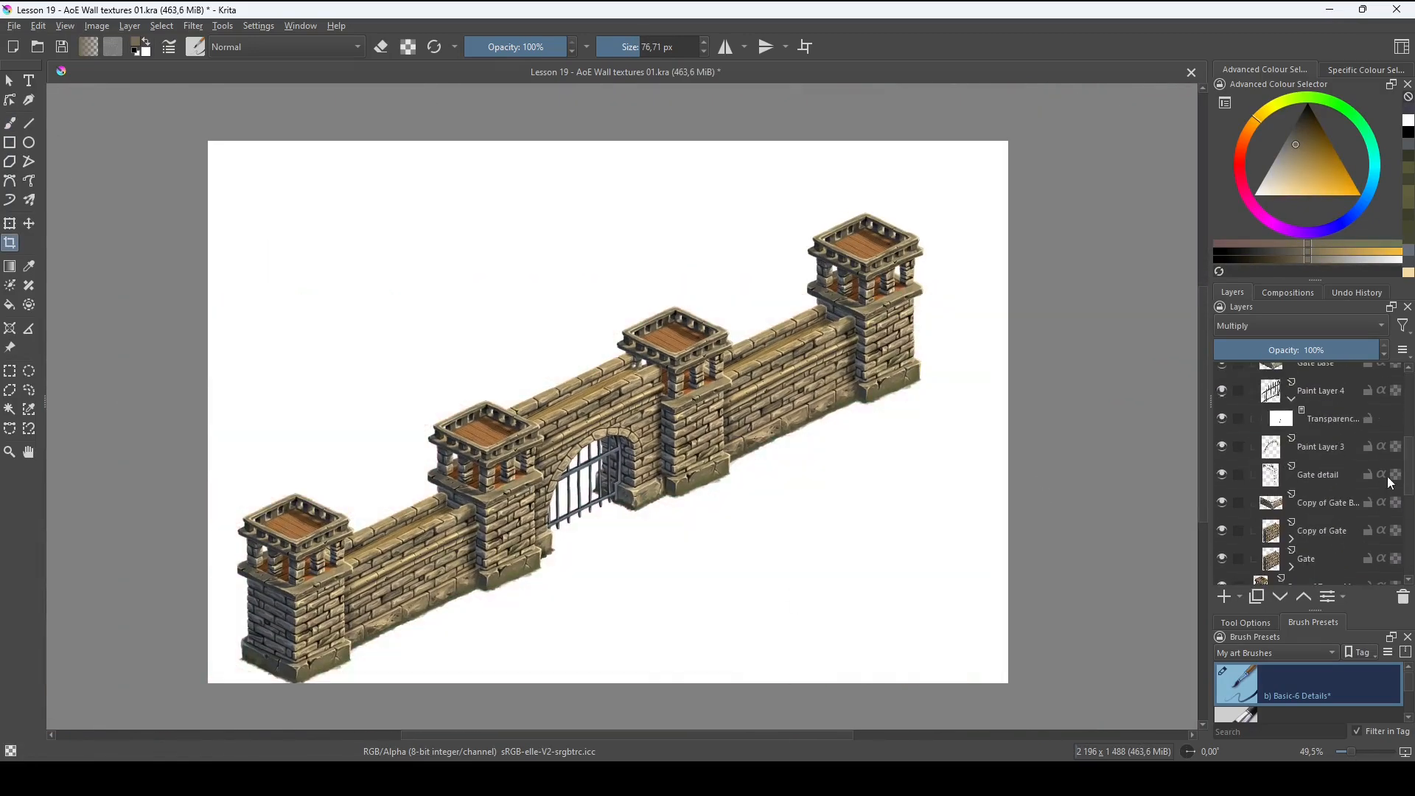
{"action": "left_click", "coordinate": [1280, 496]}
{"action": "left_click_drag", "start_coordinate": [1408, 431], "coordinate": [1409, 465]}
{"action": "left_click", "coordinate": [1319, 404]}
{"action": "left_click", "coordinate": [1353, 563], "text": "shift"}
{"action": "key", "text": "t"}
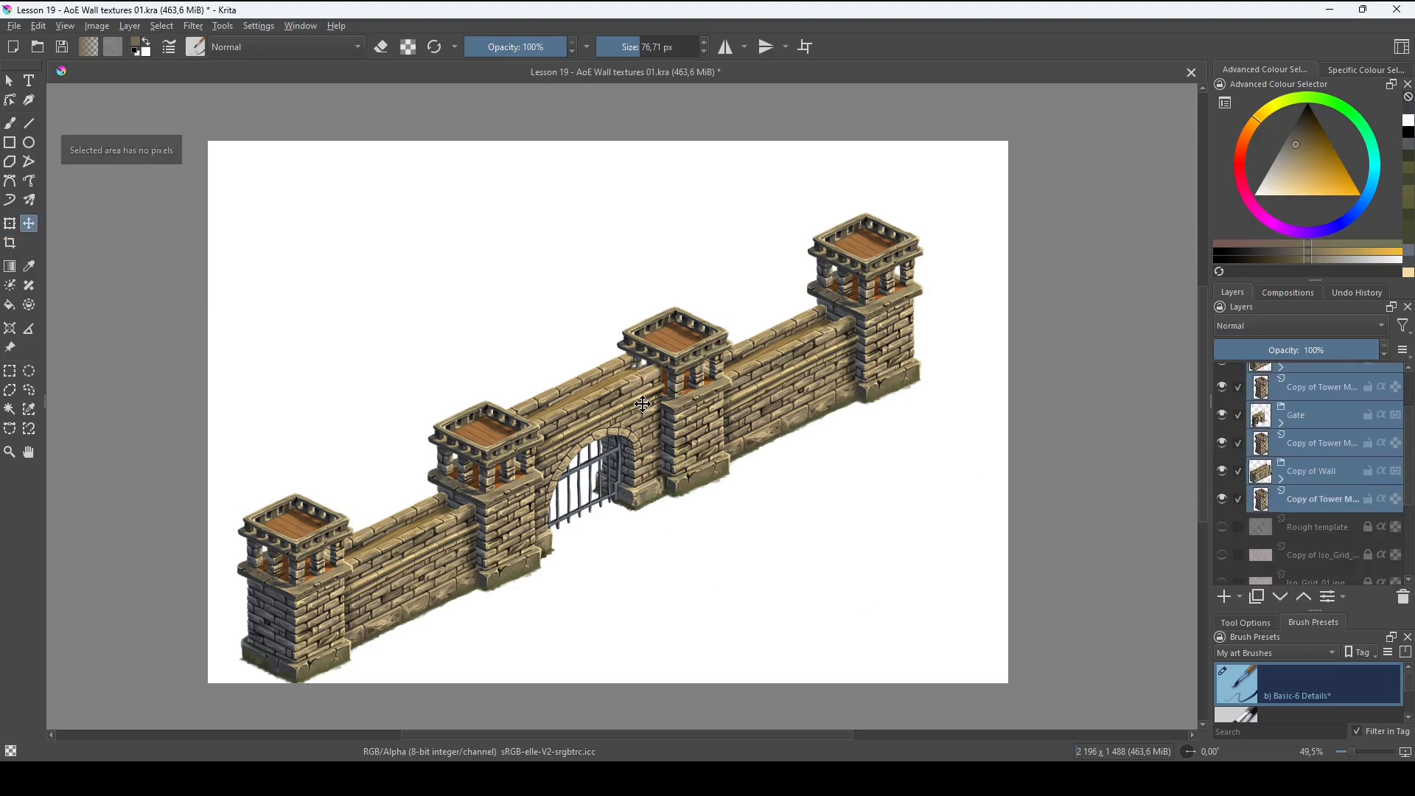
{"action": "key", "text": "ctrl+t"}
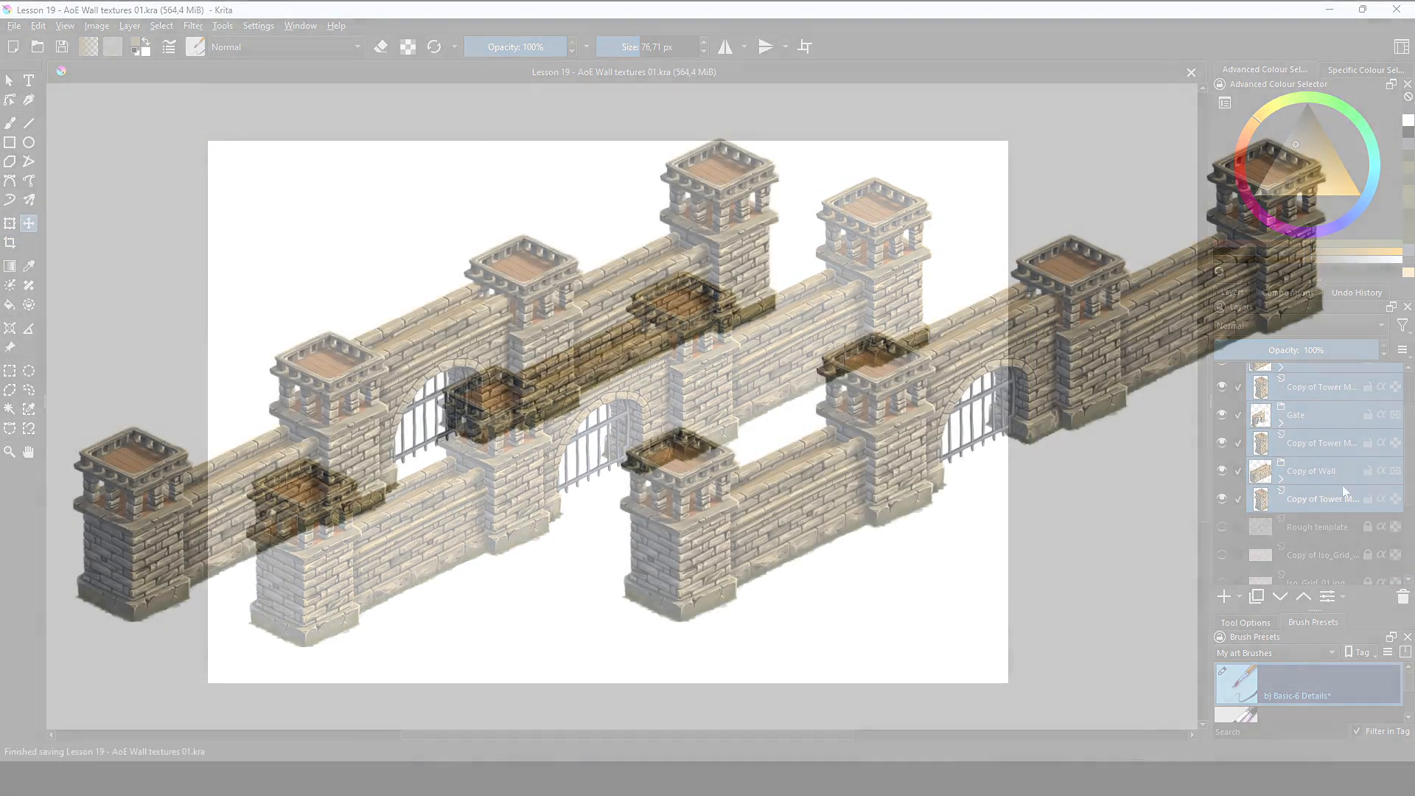